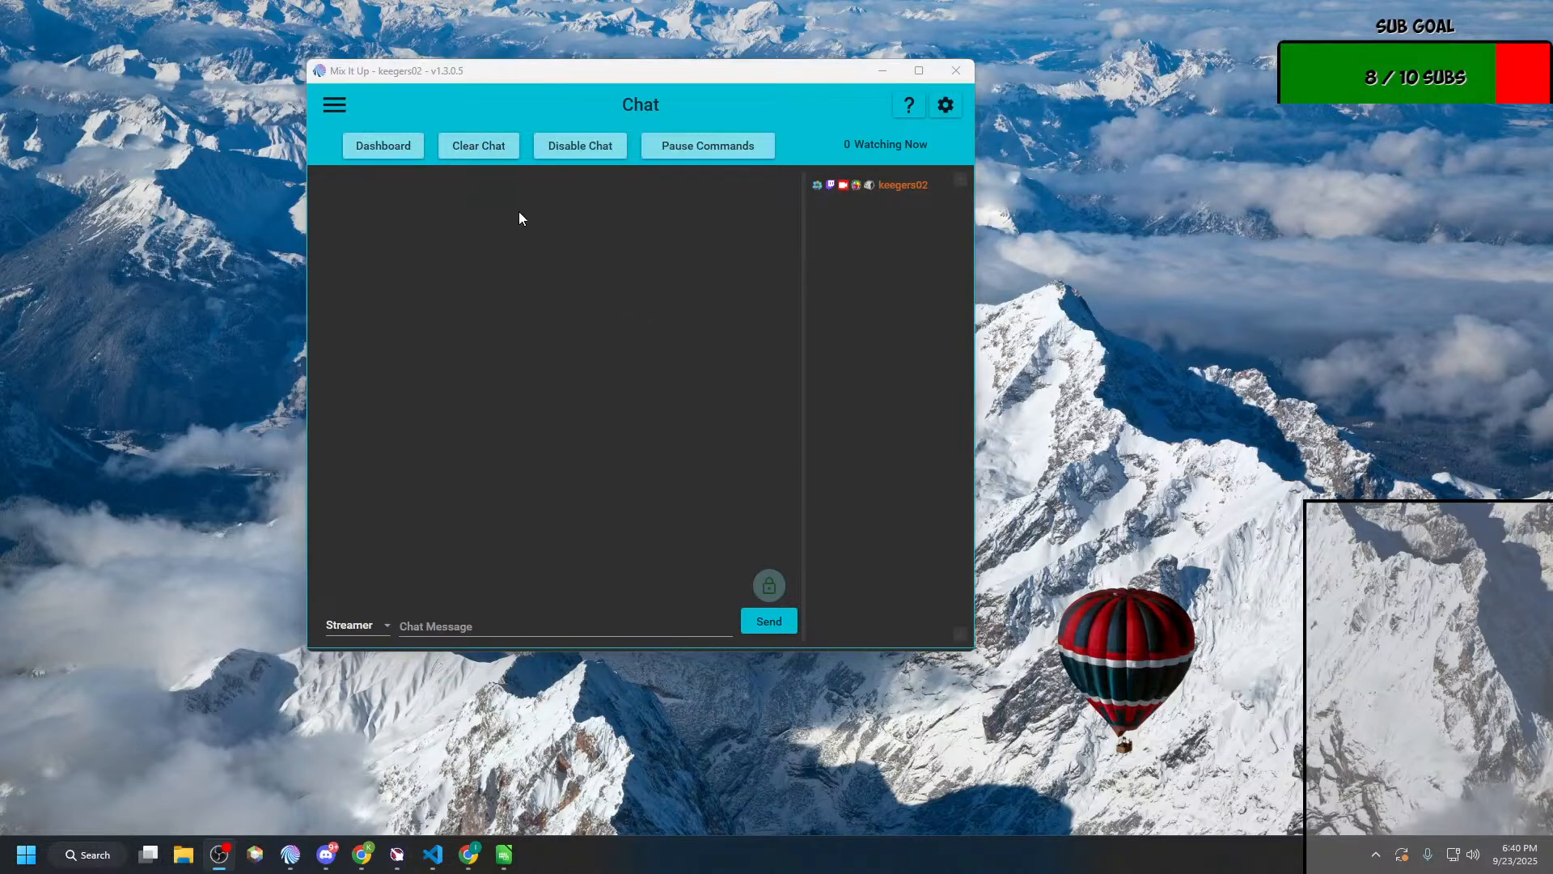
Step: Open the Action Groups page and expand the Q&A group to list its commands
left_click_drag(596, 75, 634, 114)
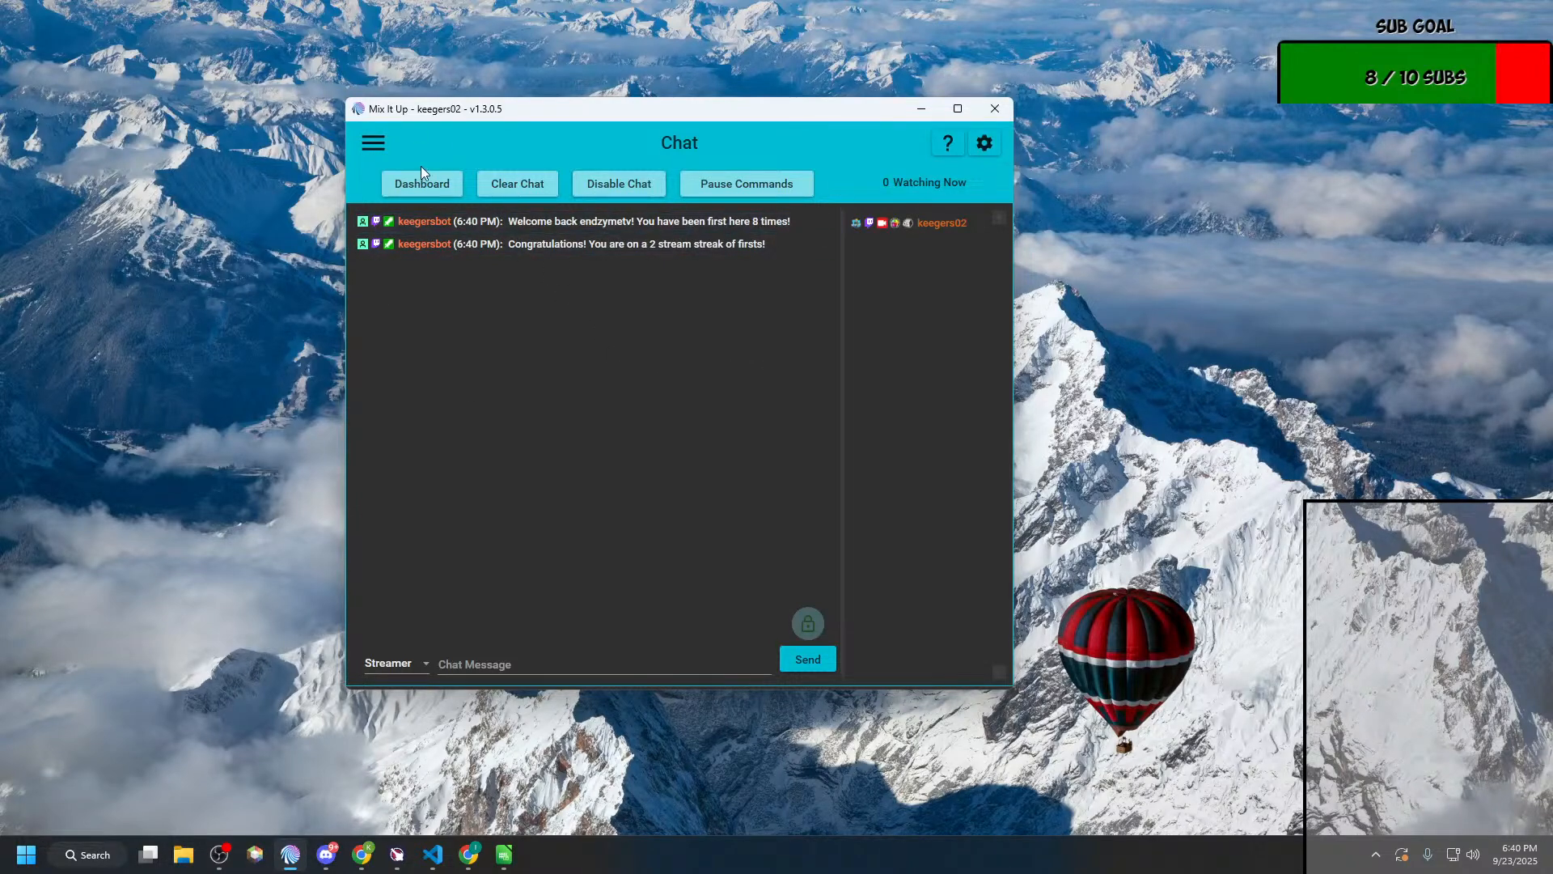
left_click(375, 145)
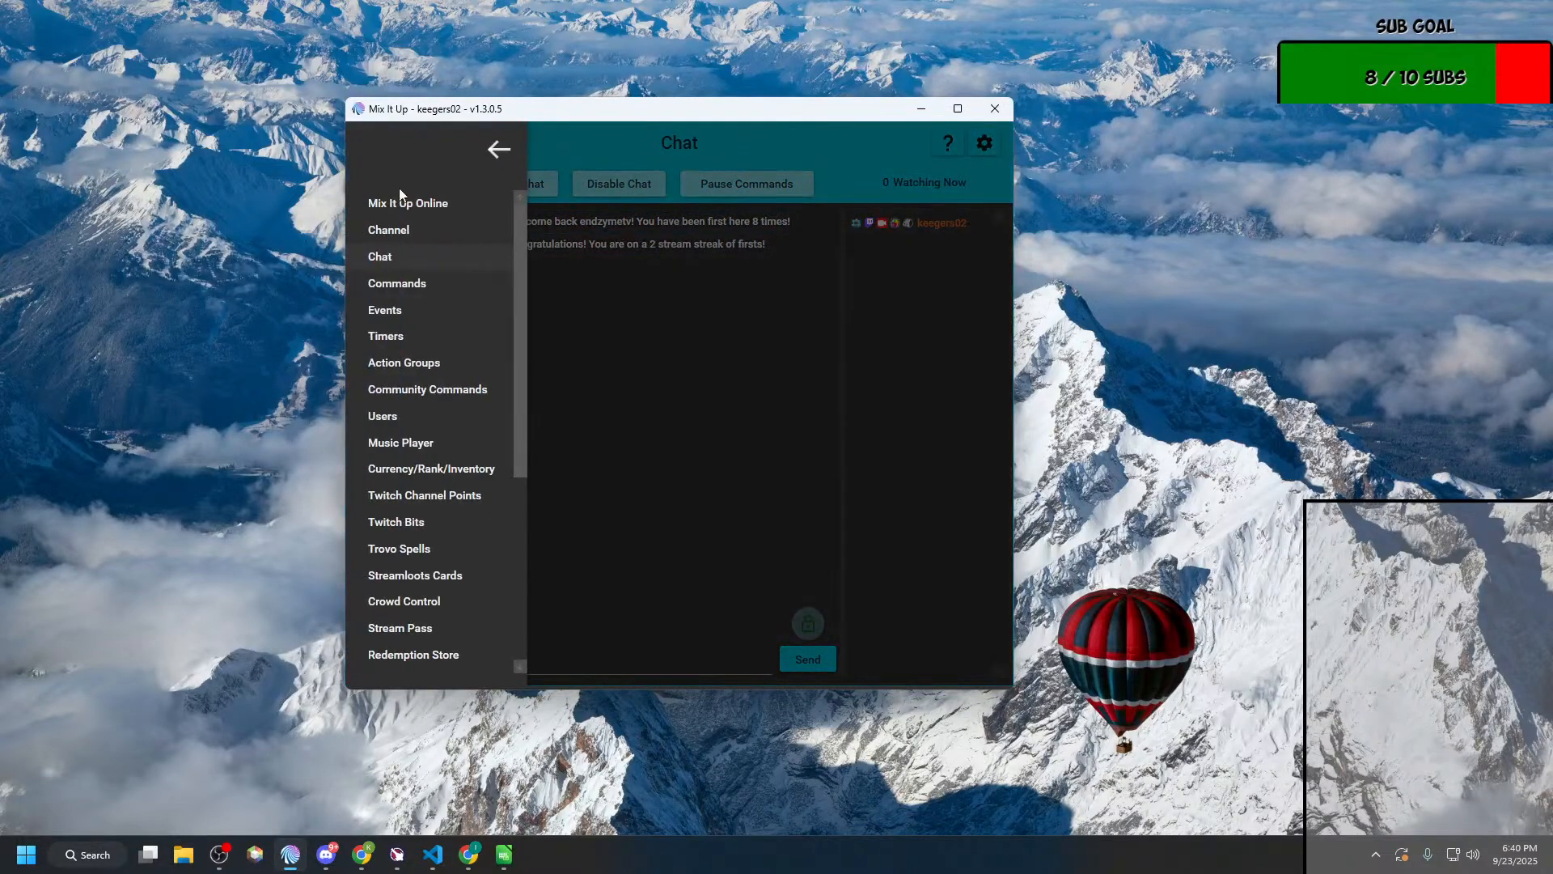
left_click(406, 359)
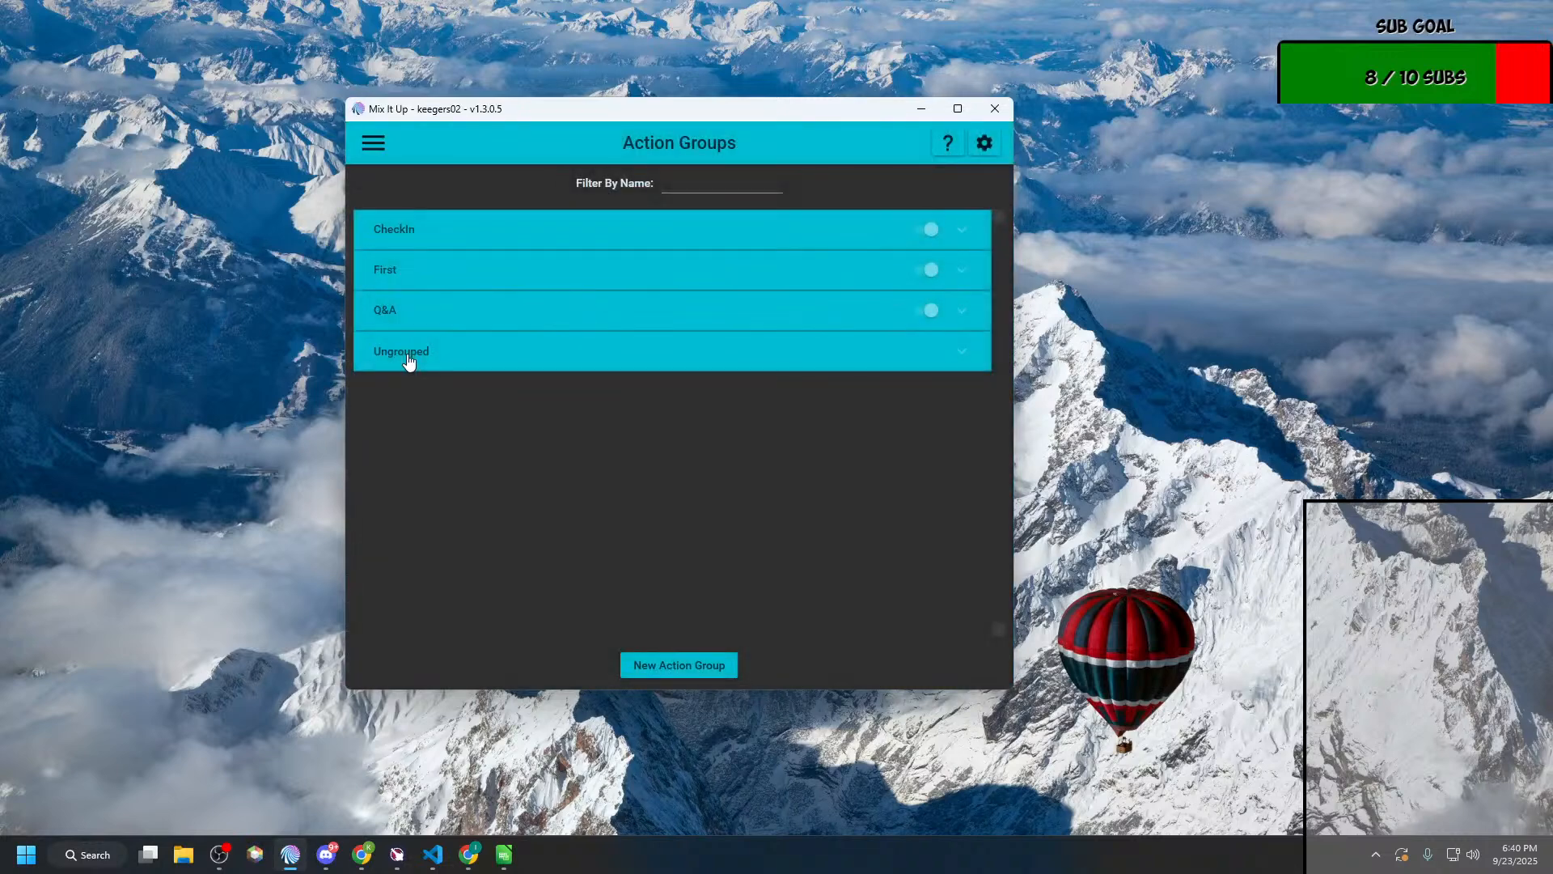
left_click(437, 319)
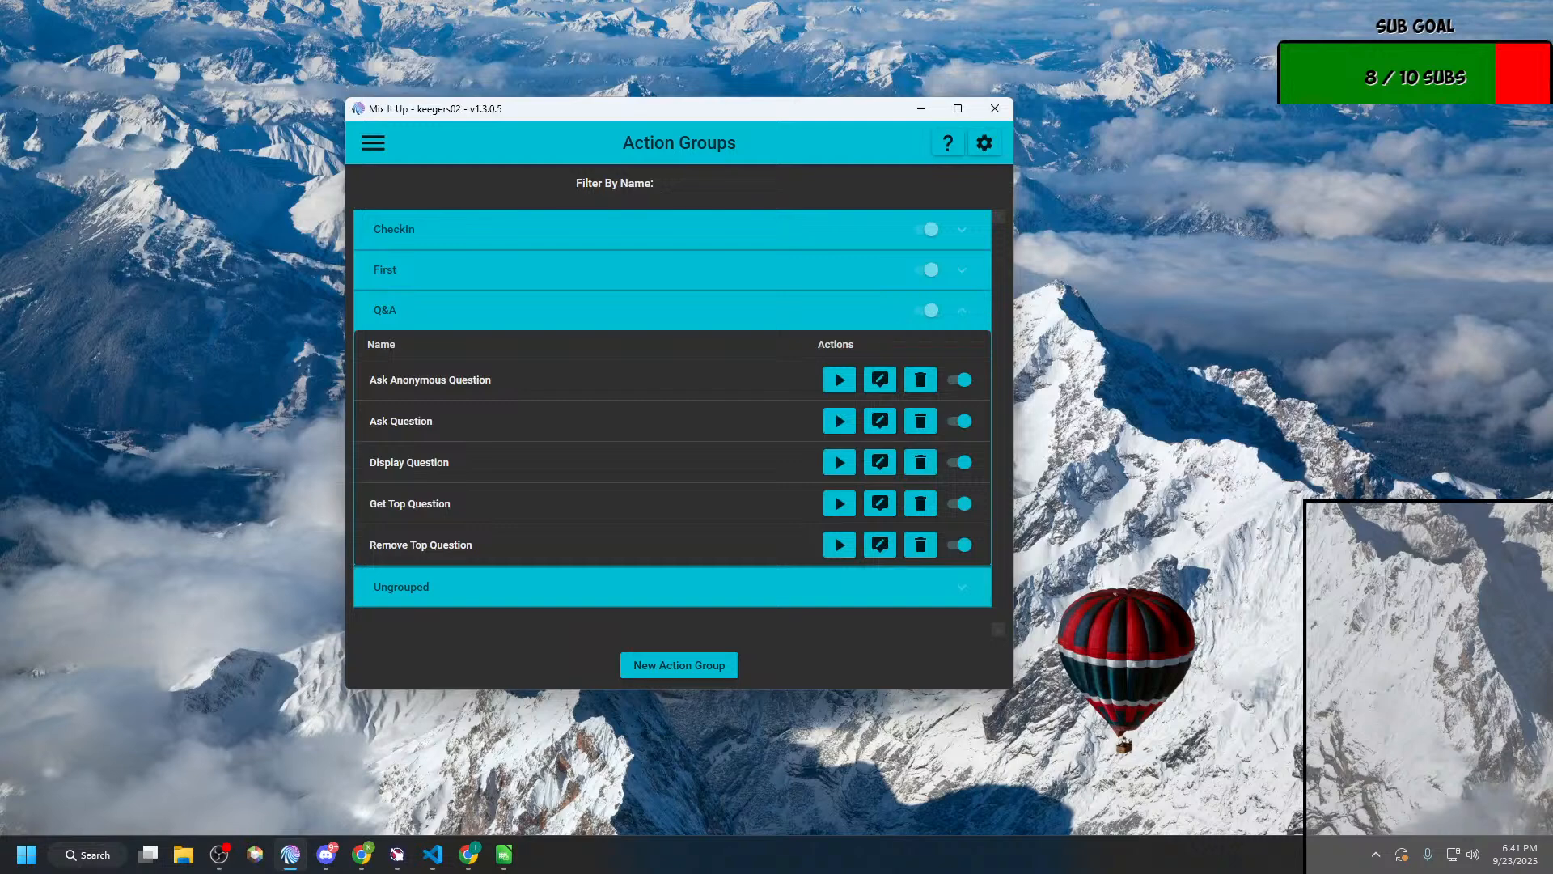
key("super+d")
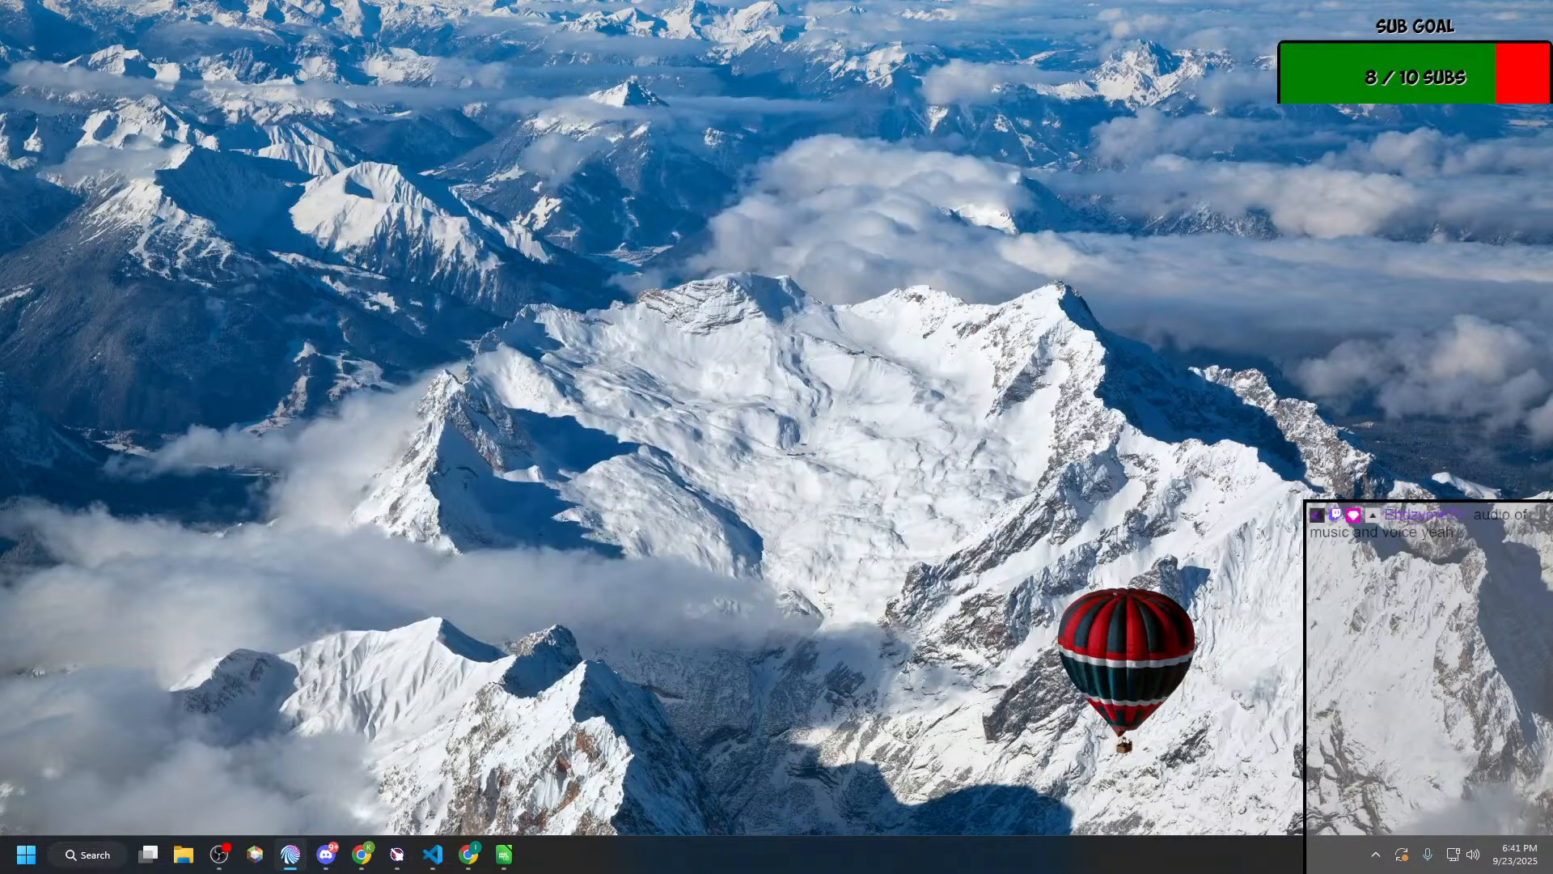
key("super+d")
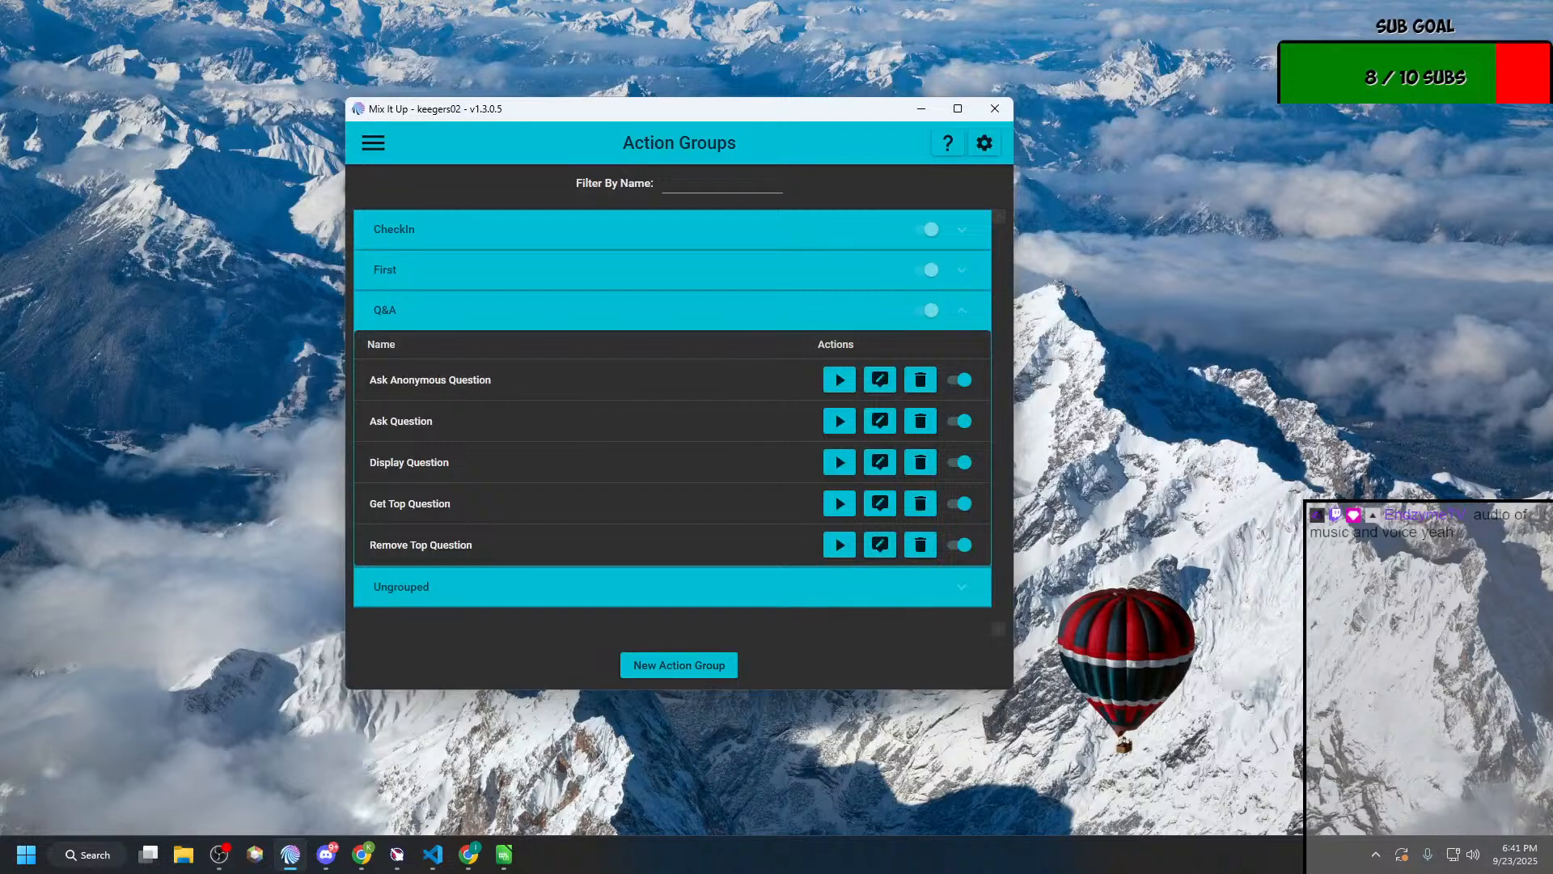
key("alt+Tab")
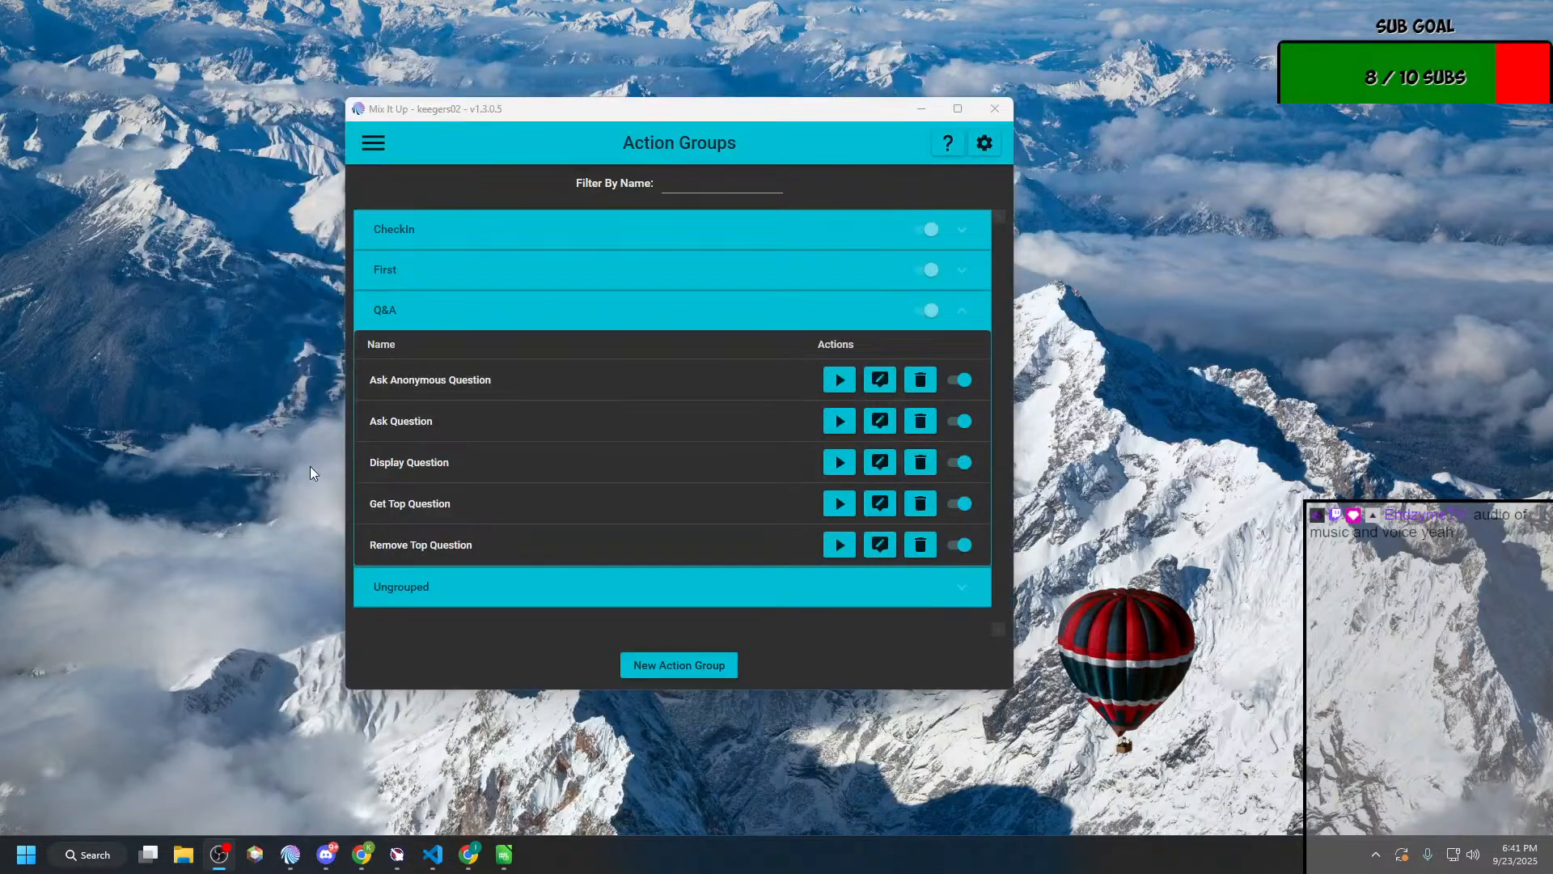
key("super+Tab")
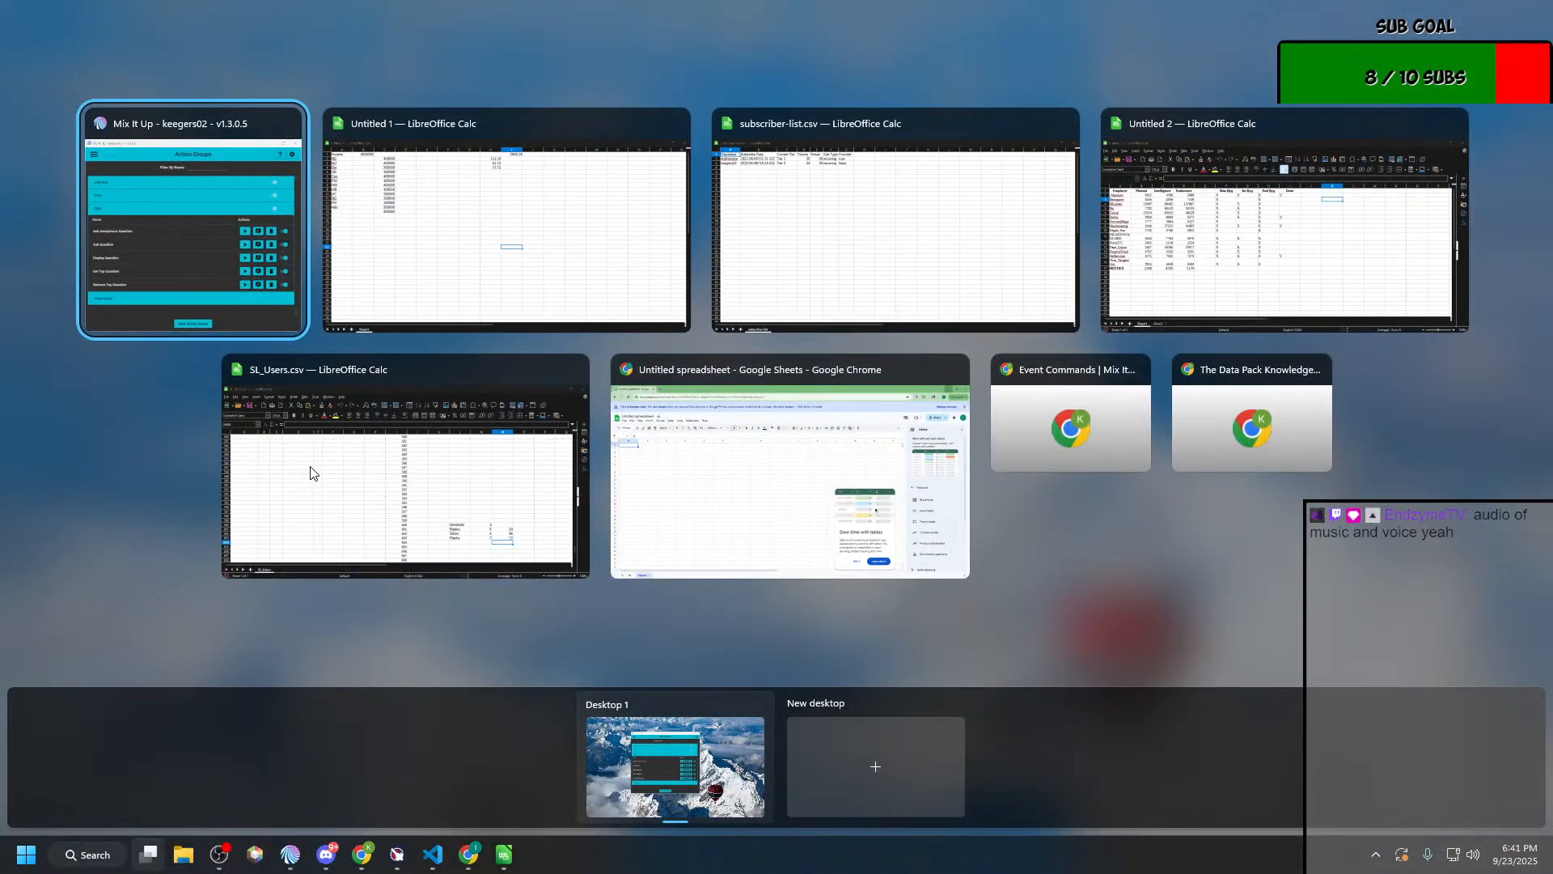
left_click(1141, 629)
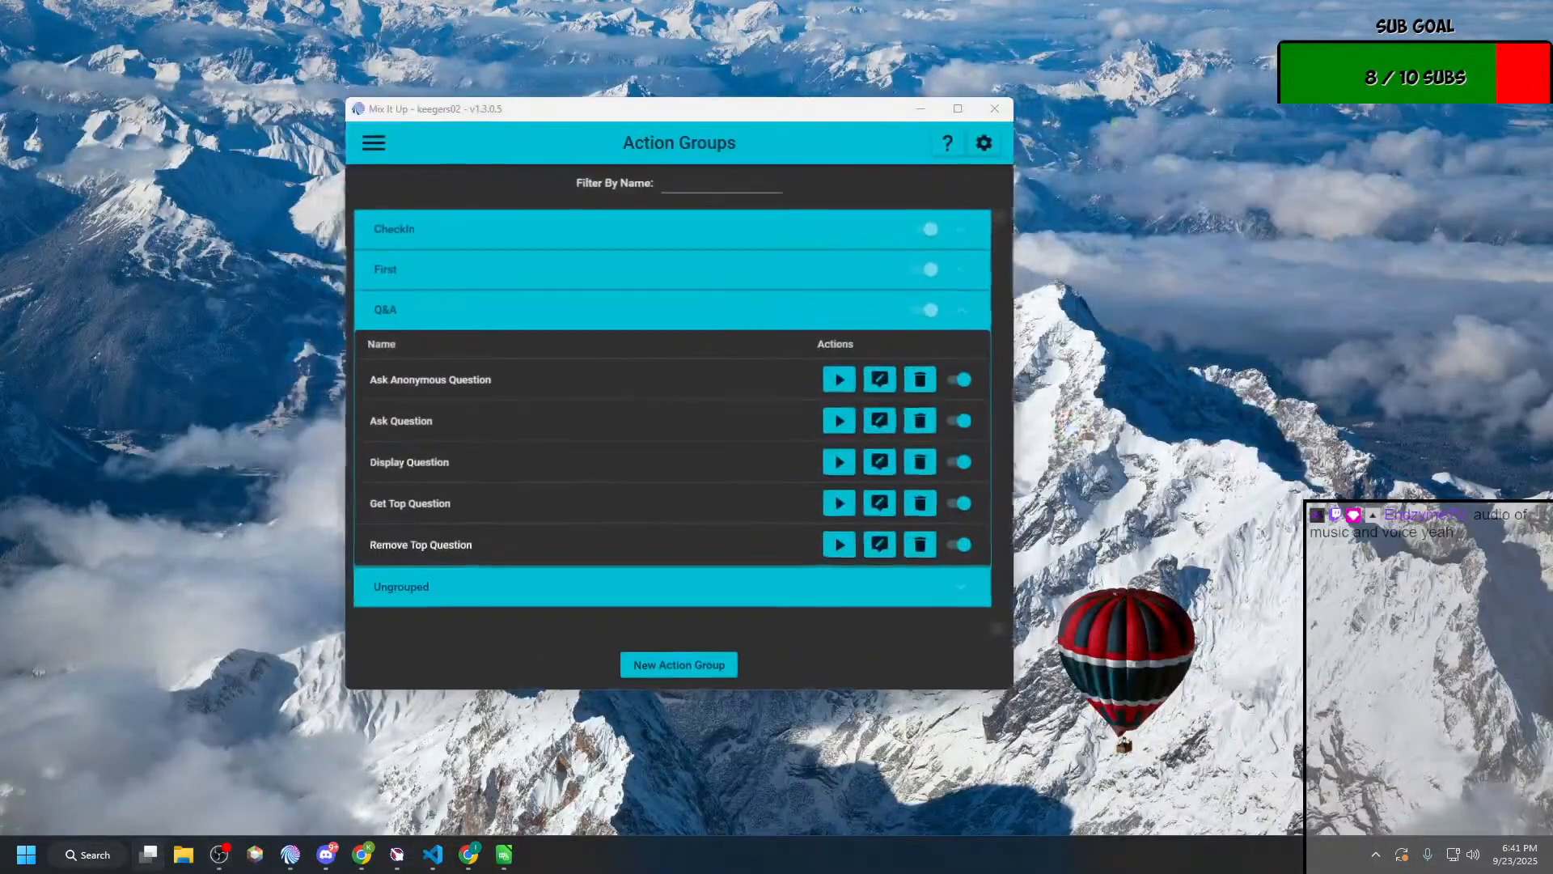
key("super+Tab")
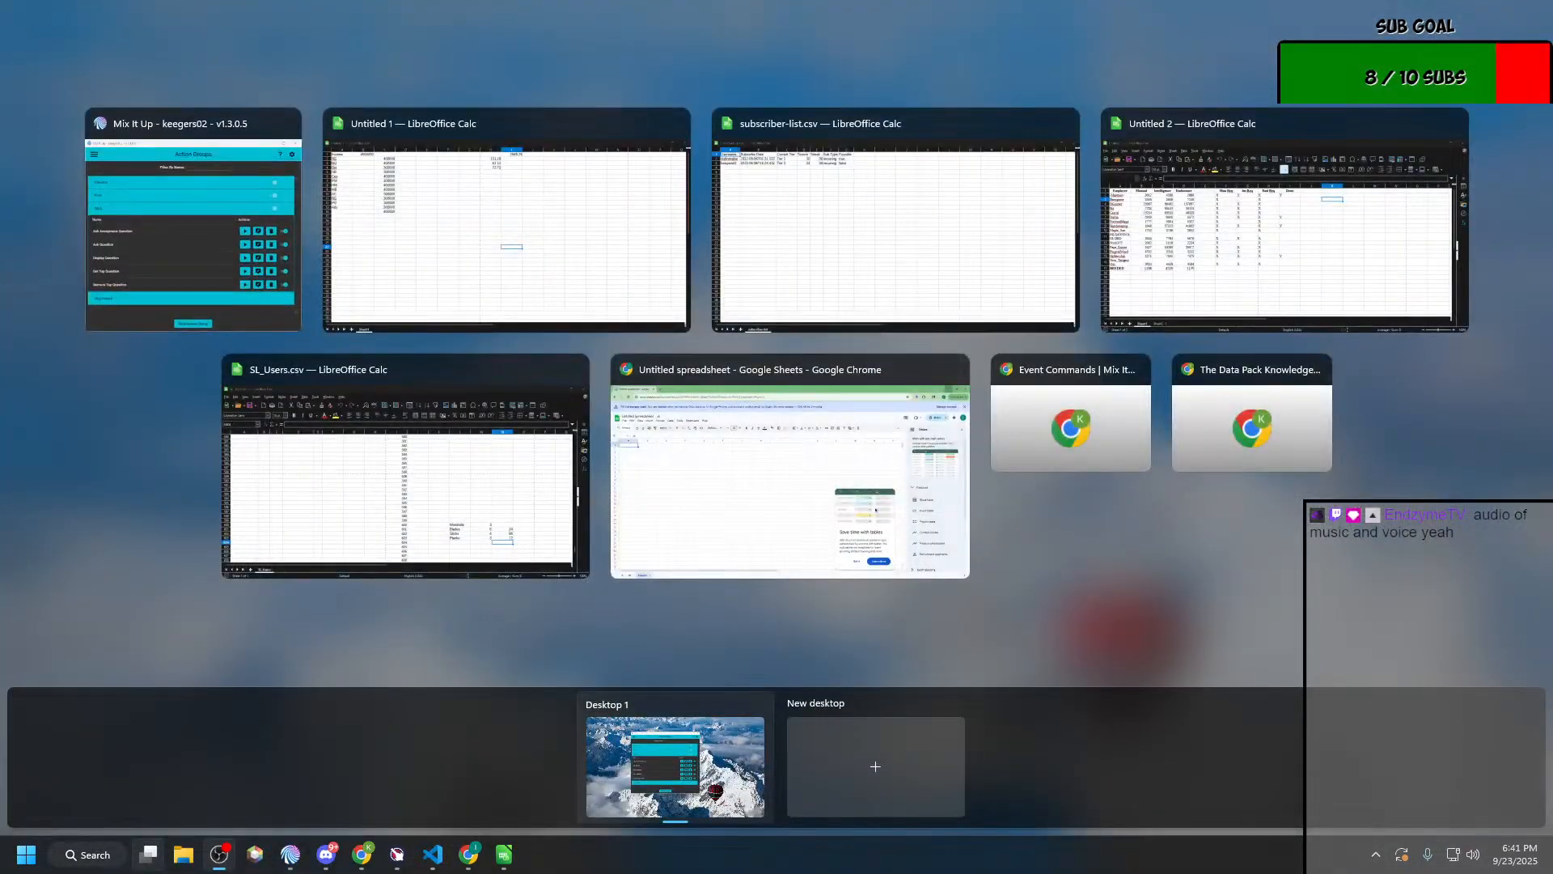
key("super+Tab")
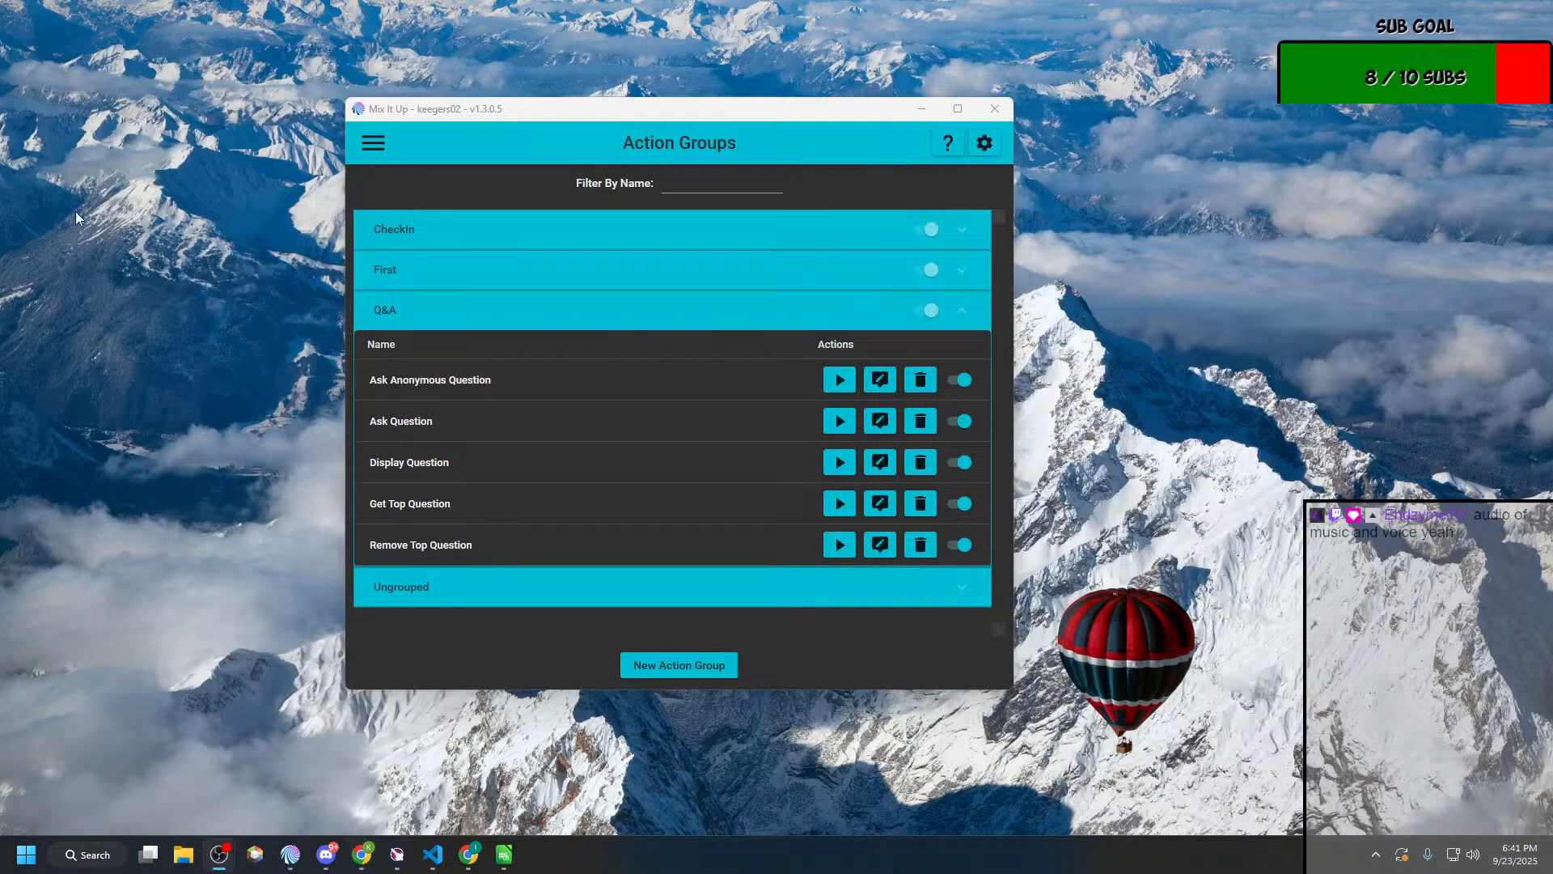
key("super+Tab")
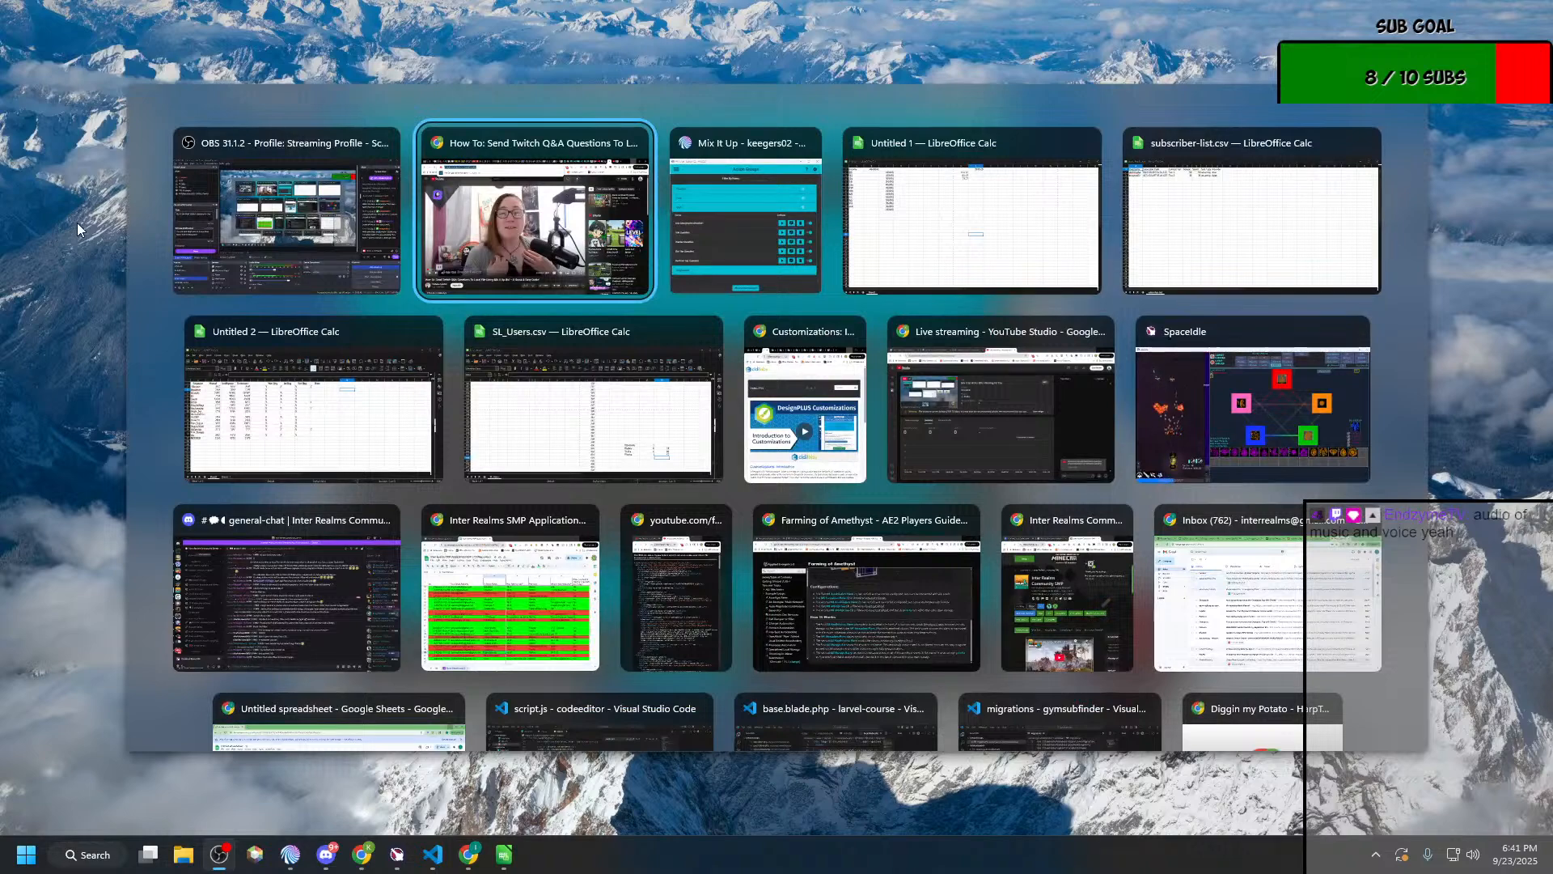
key("Right")
key("Return")
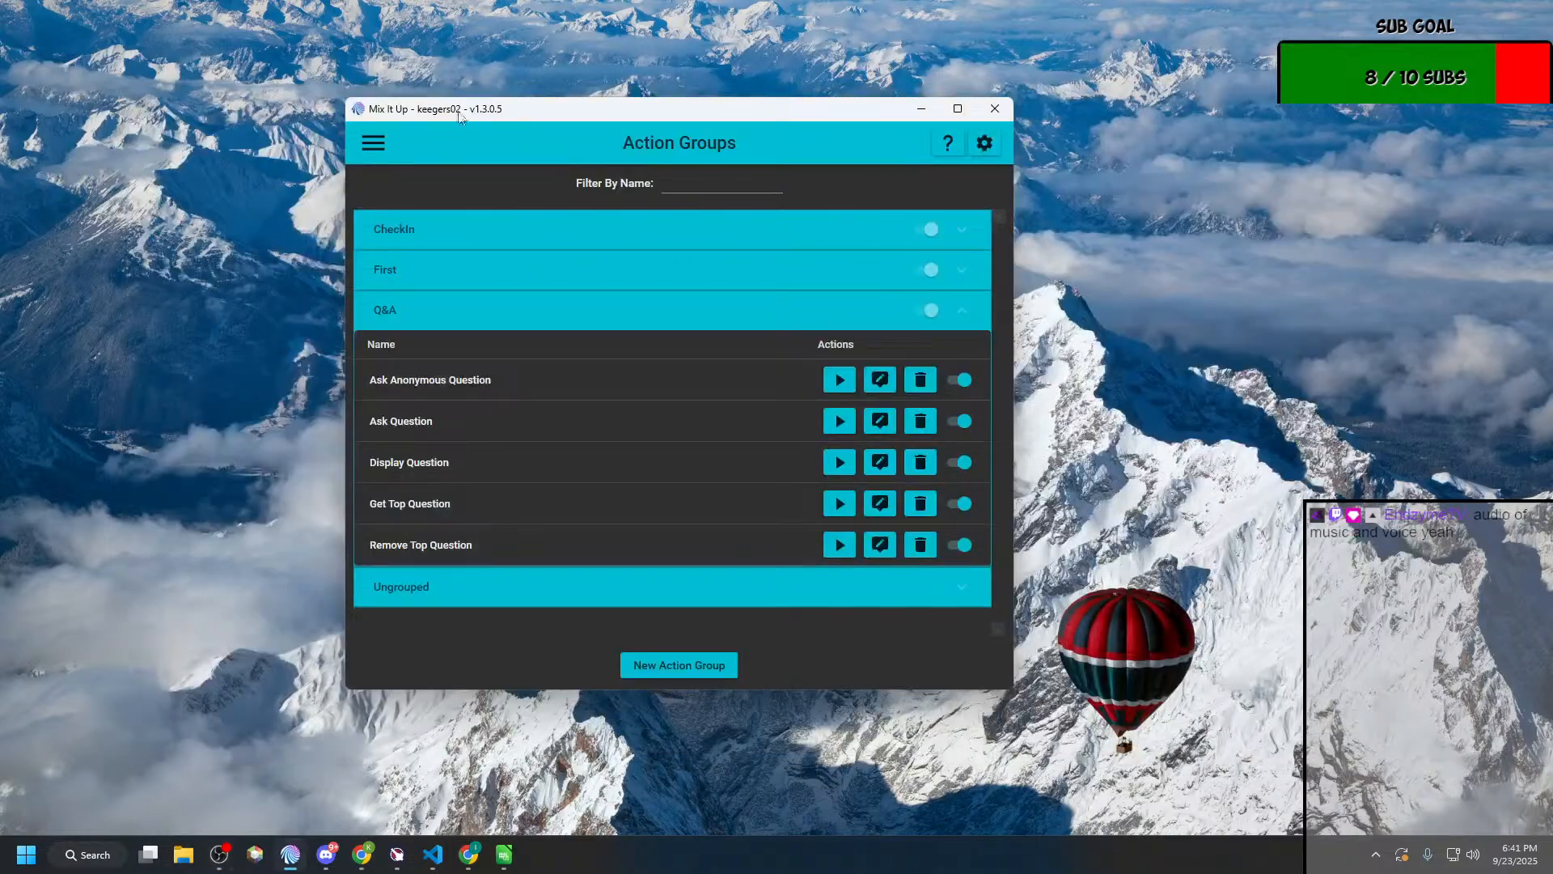
left_click(373, 142)
left_click(387, 254)
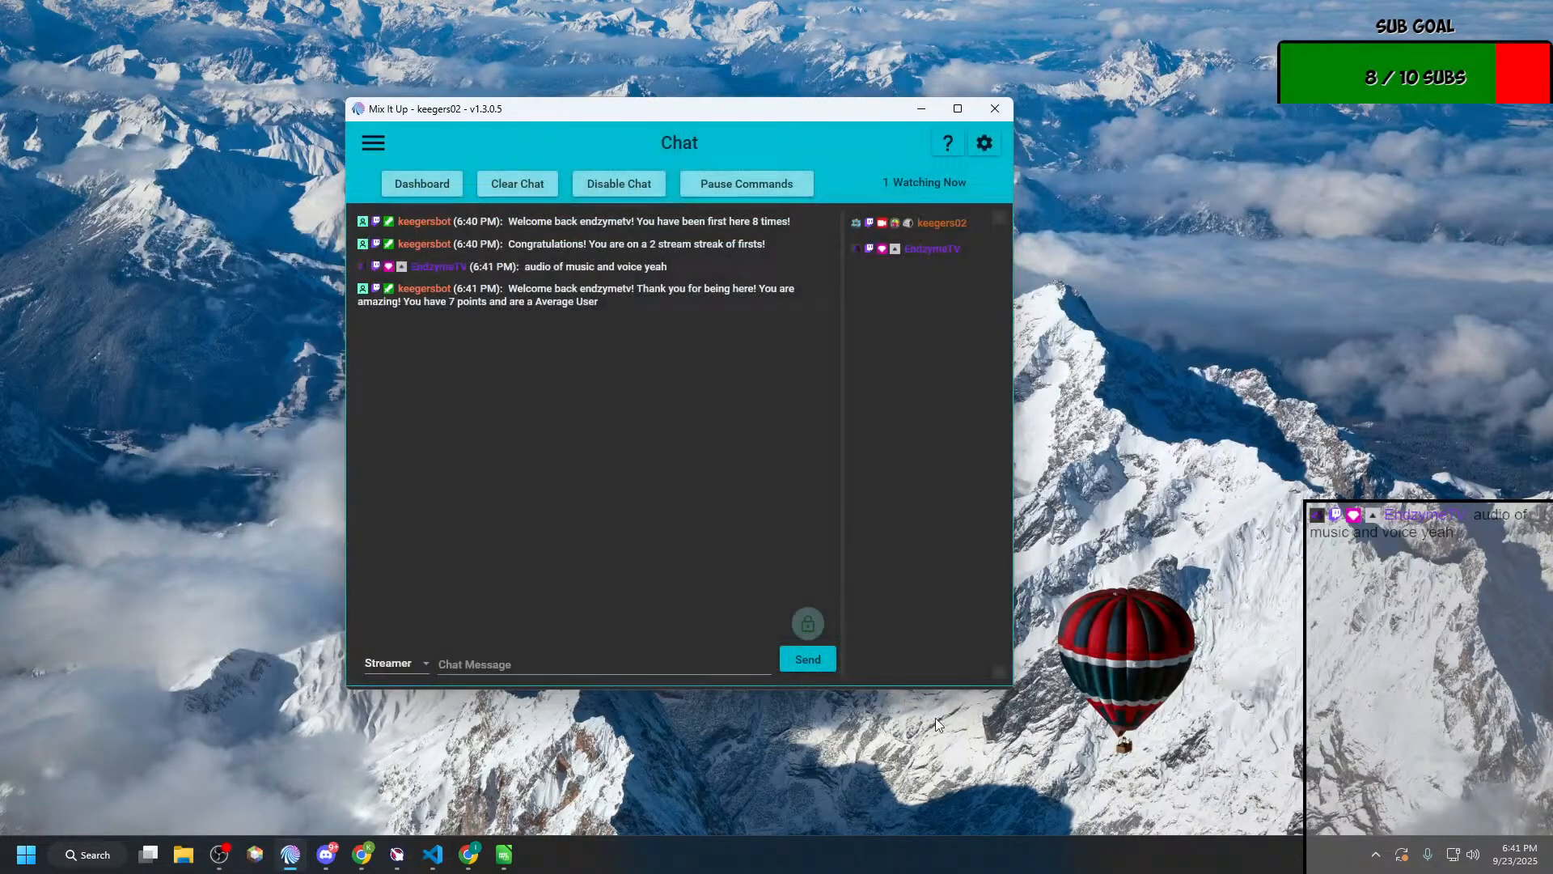
left_click(638, 668)
type("https://www.youtube.com/watch?v=CYaNETuHACc")
key("Return")
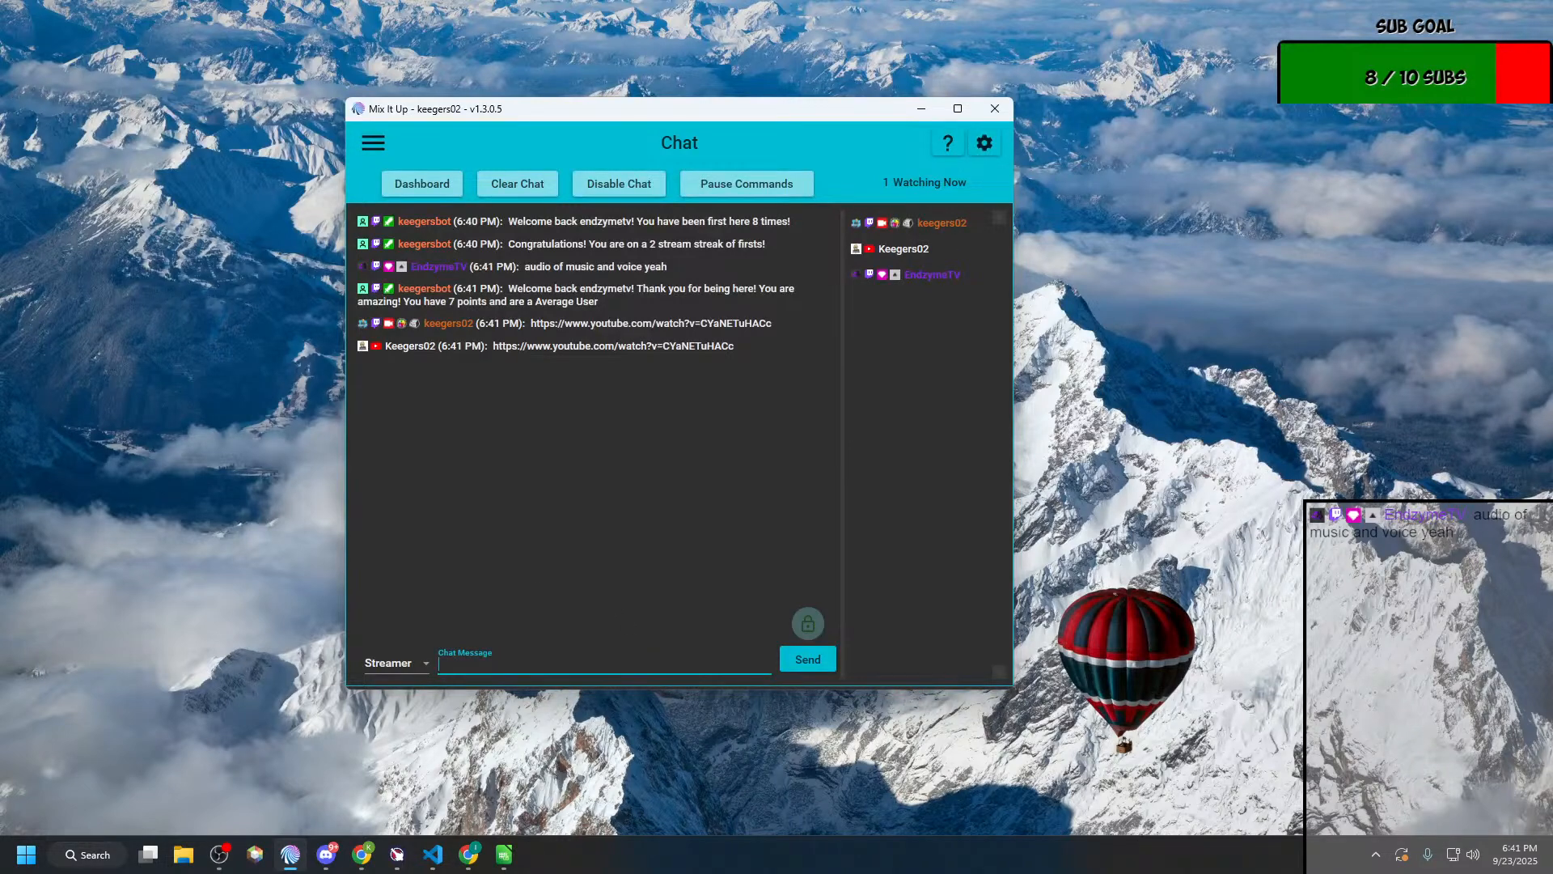
Step: Go back to Action Groups and open all five Q&A commands, from Ask Anonymous Question to Remove Top Question, in command editors
left_click(373, 142)
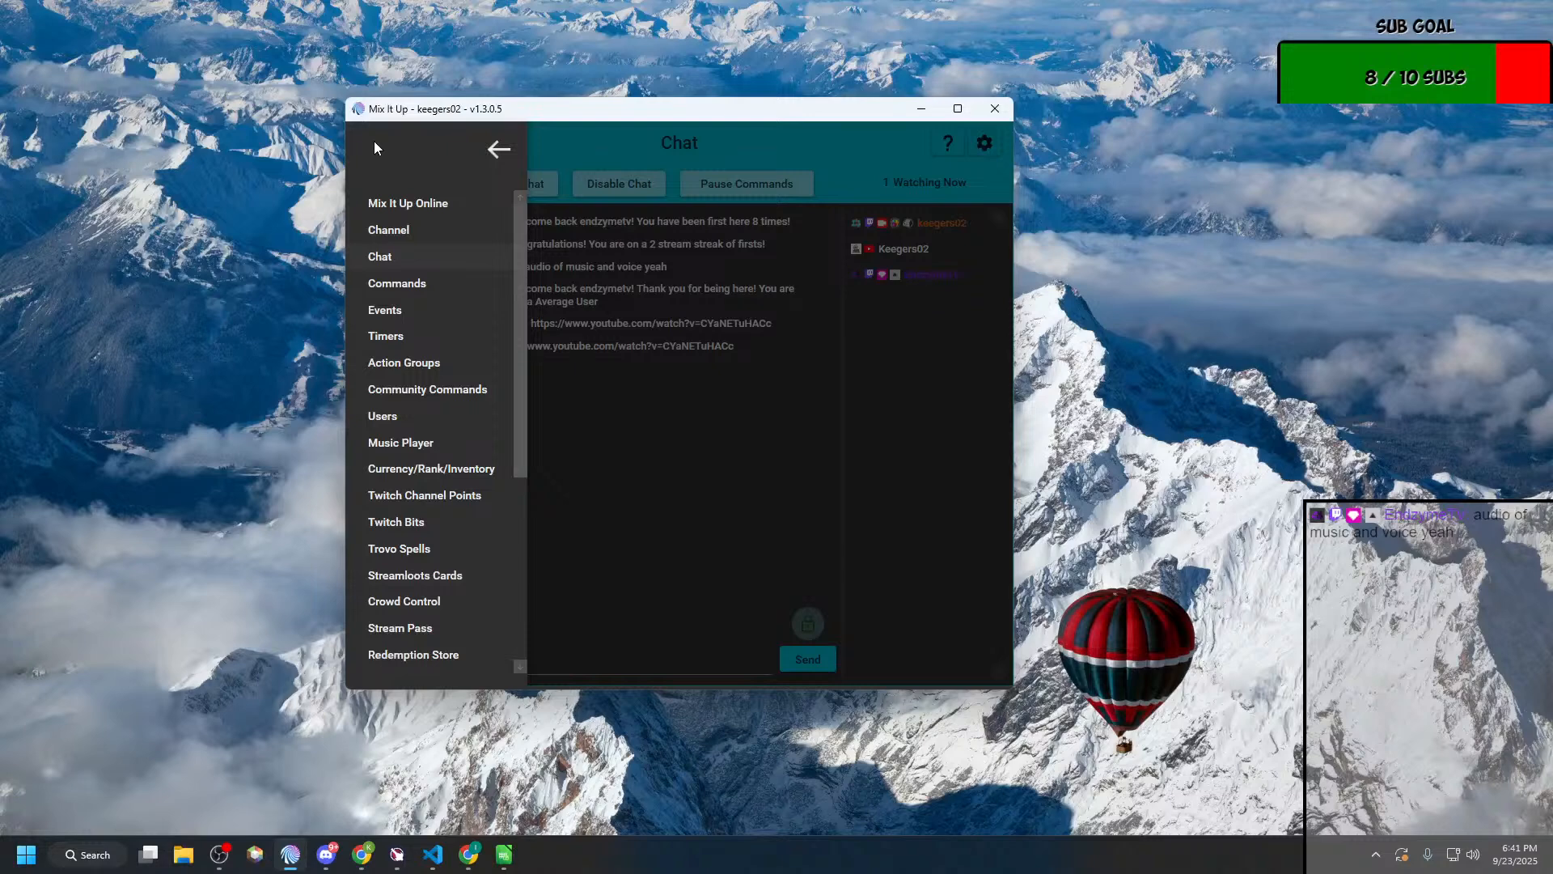
left_click(440, 371)
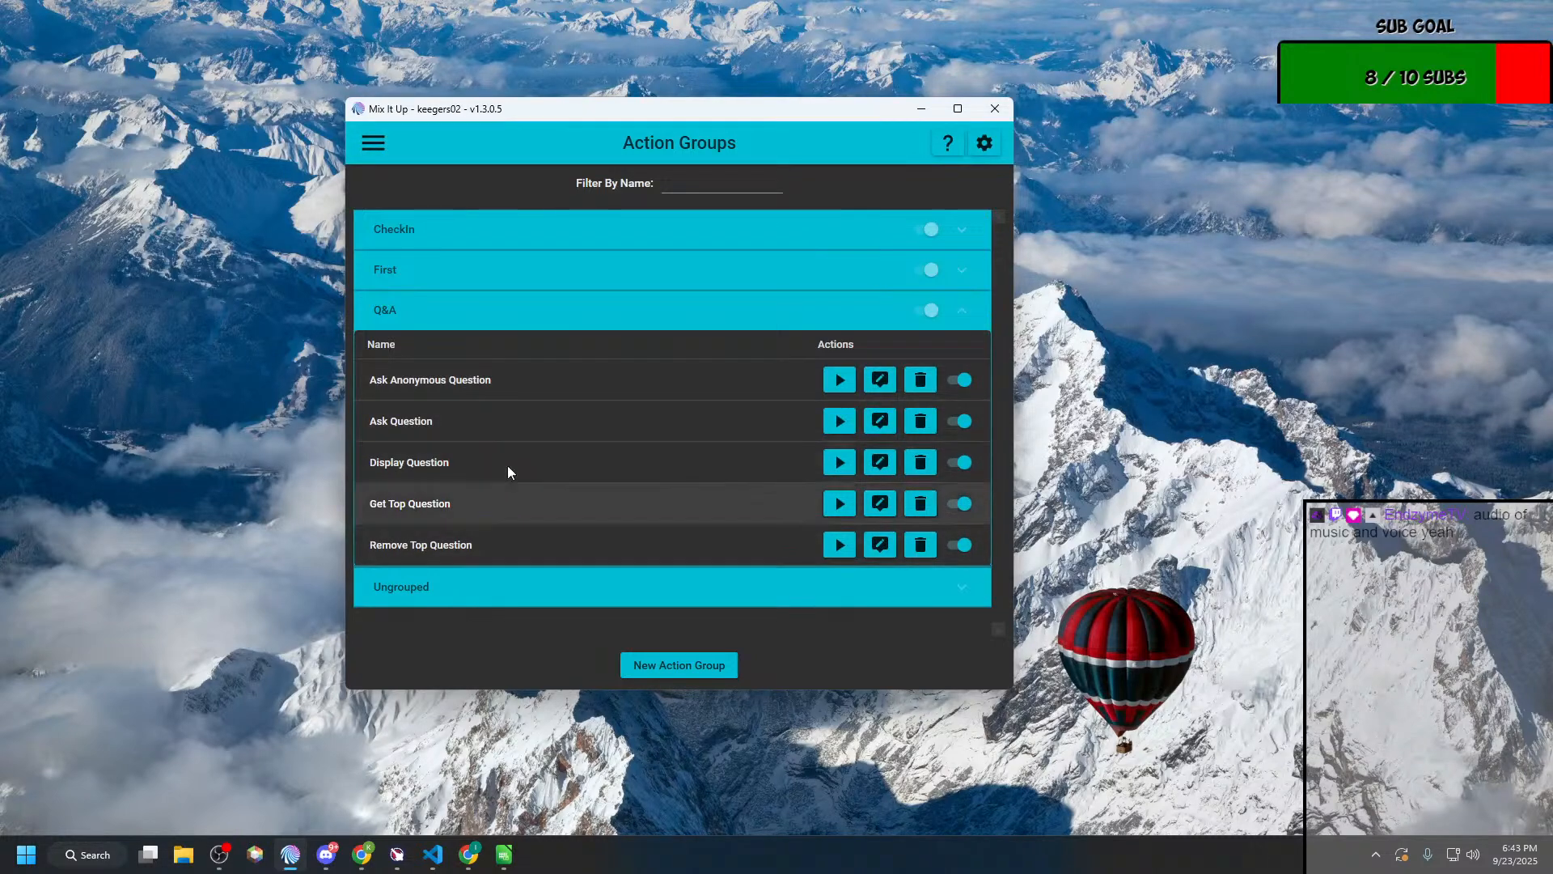
left_click(885, 382)
key("Escape")
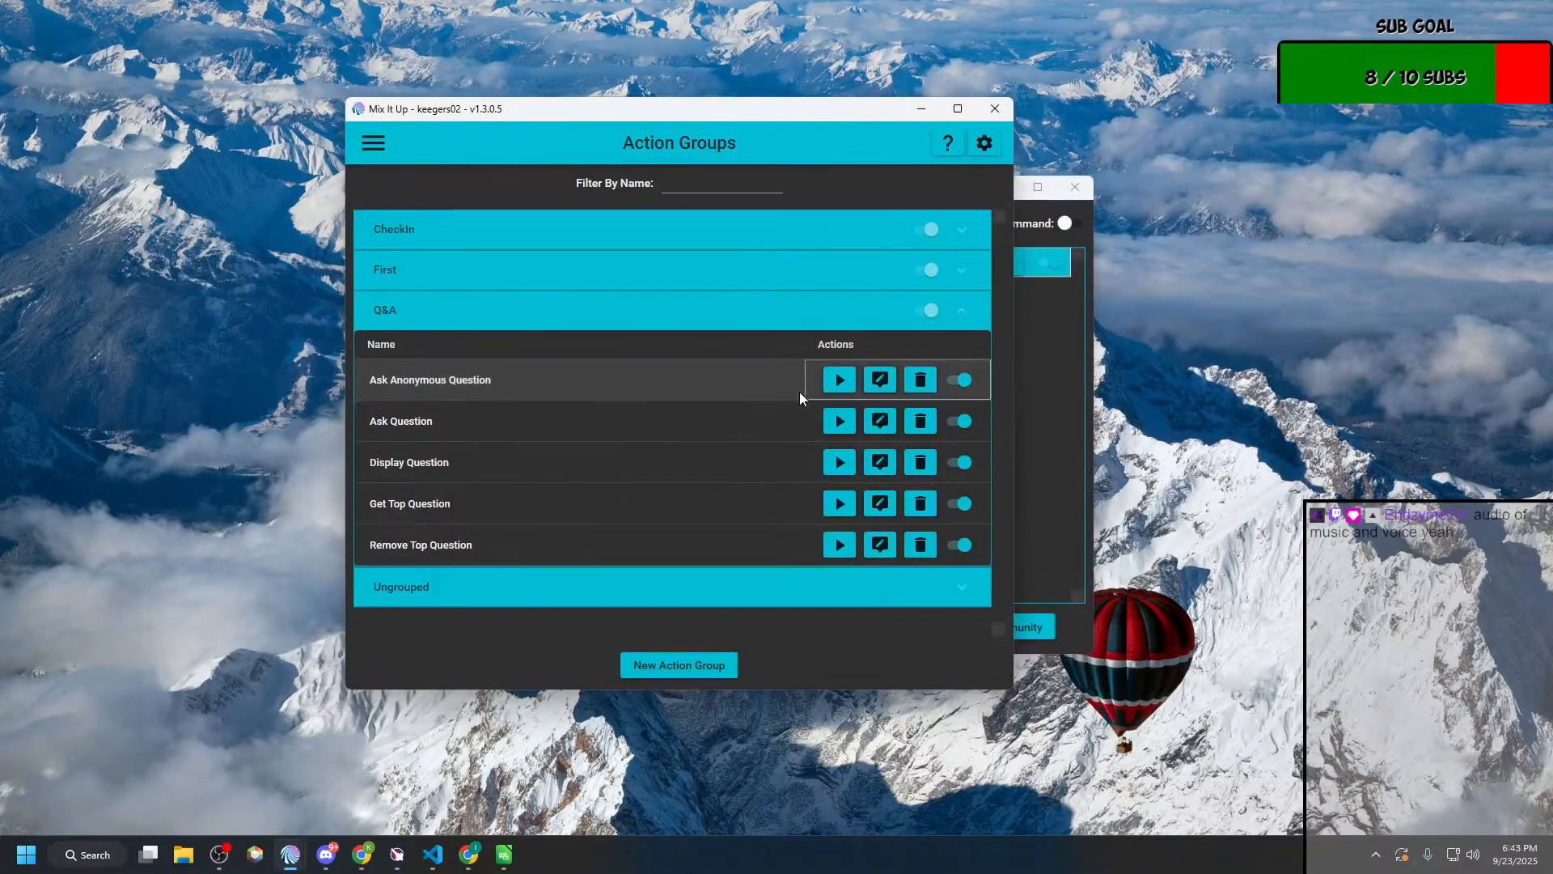
left_click(882, 421)
key("Escape")
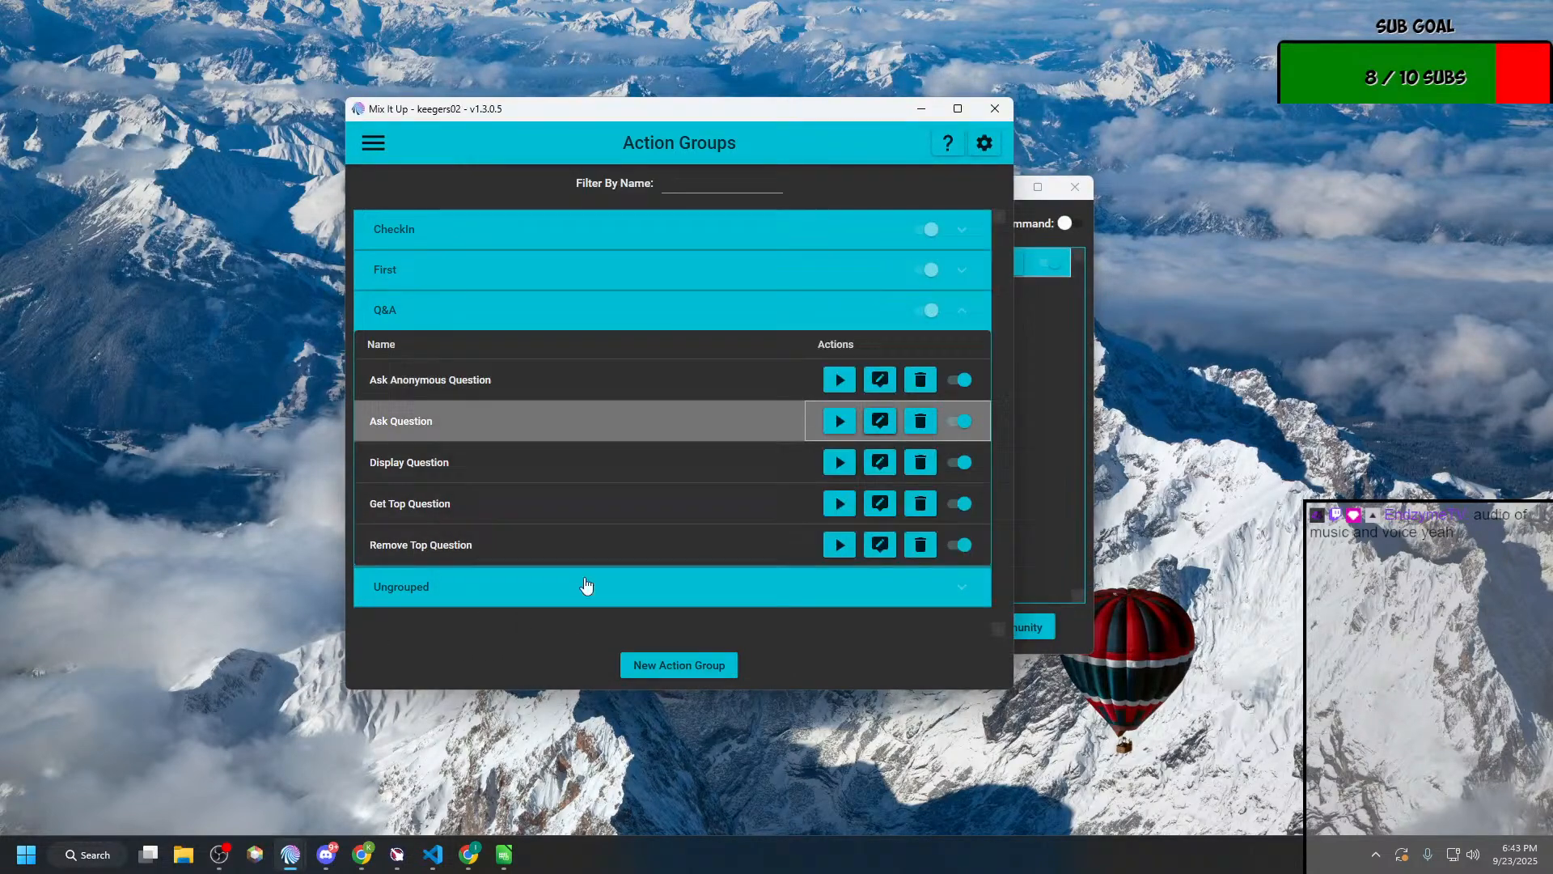
left_click(881, 462)
left_click(401, 674)
left_click(882, 503)
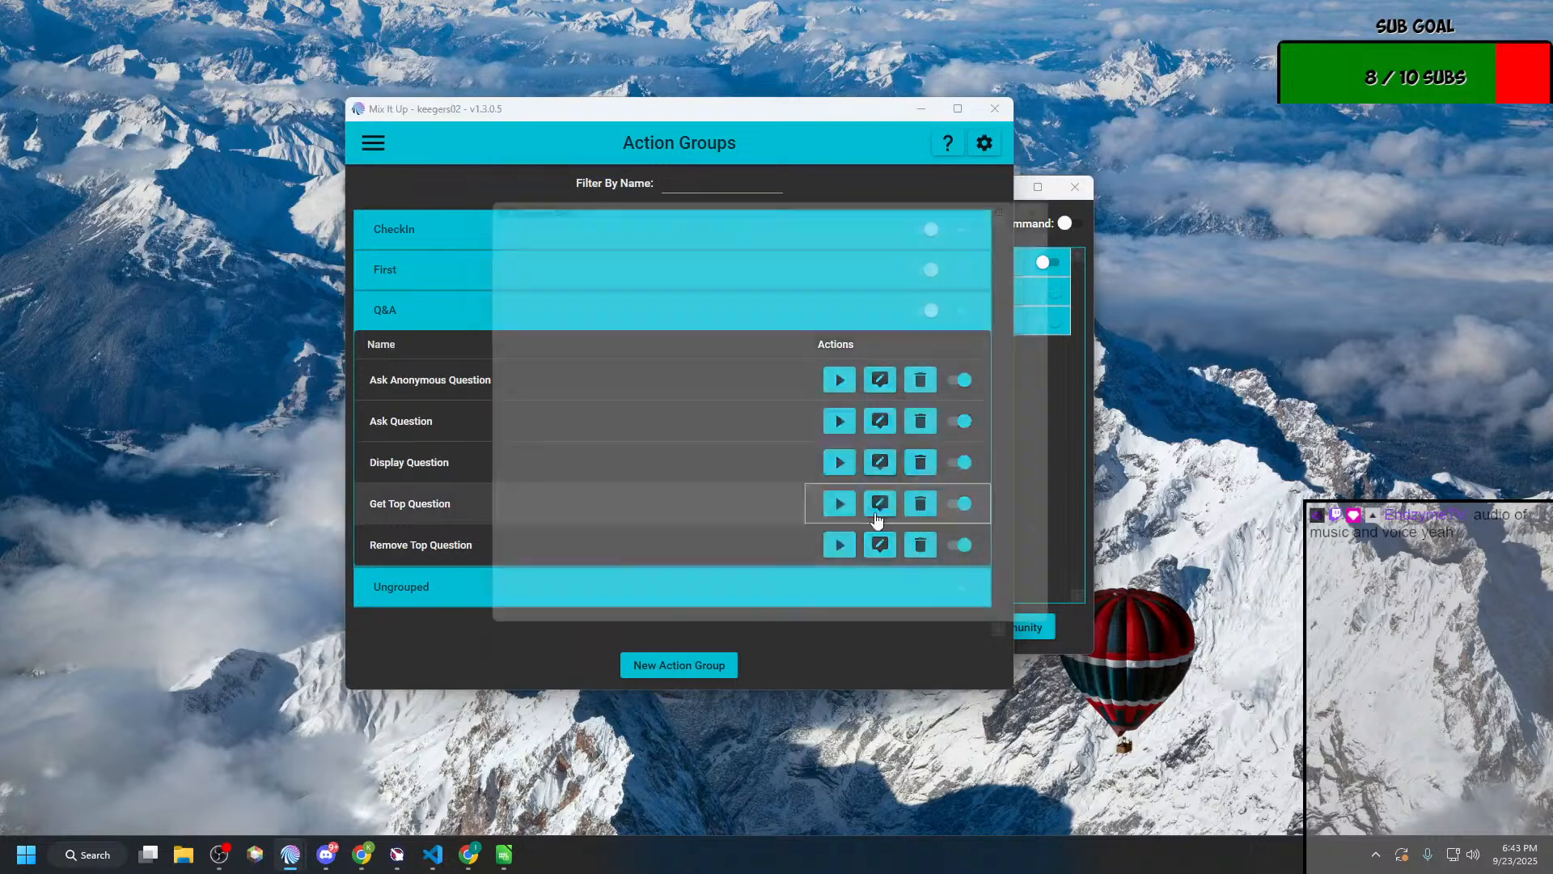
left_click(881, 544)
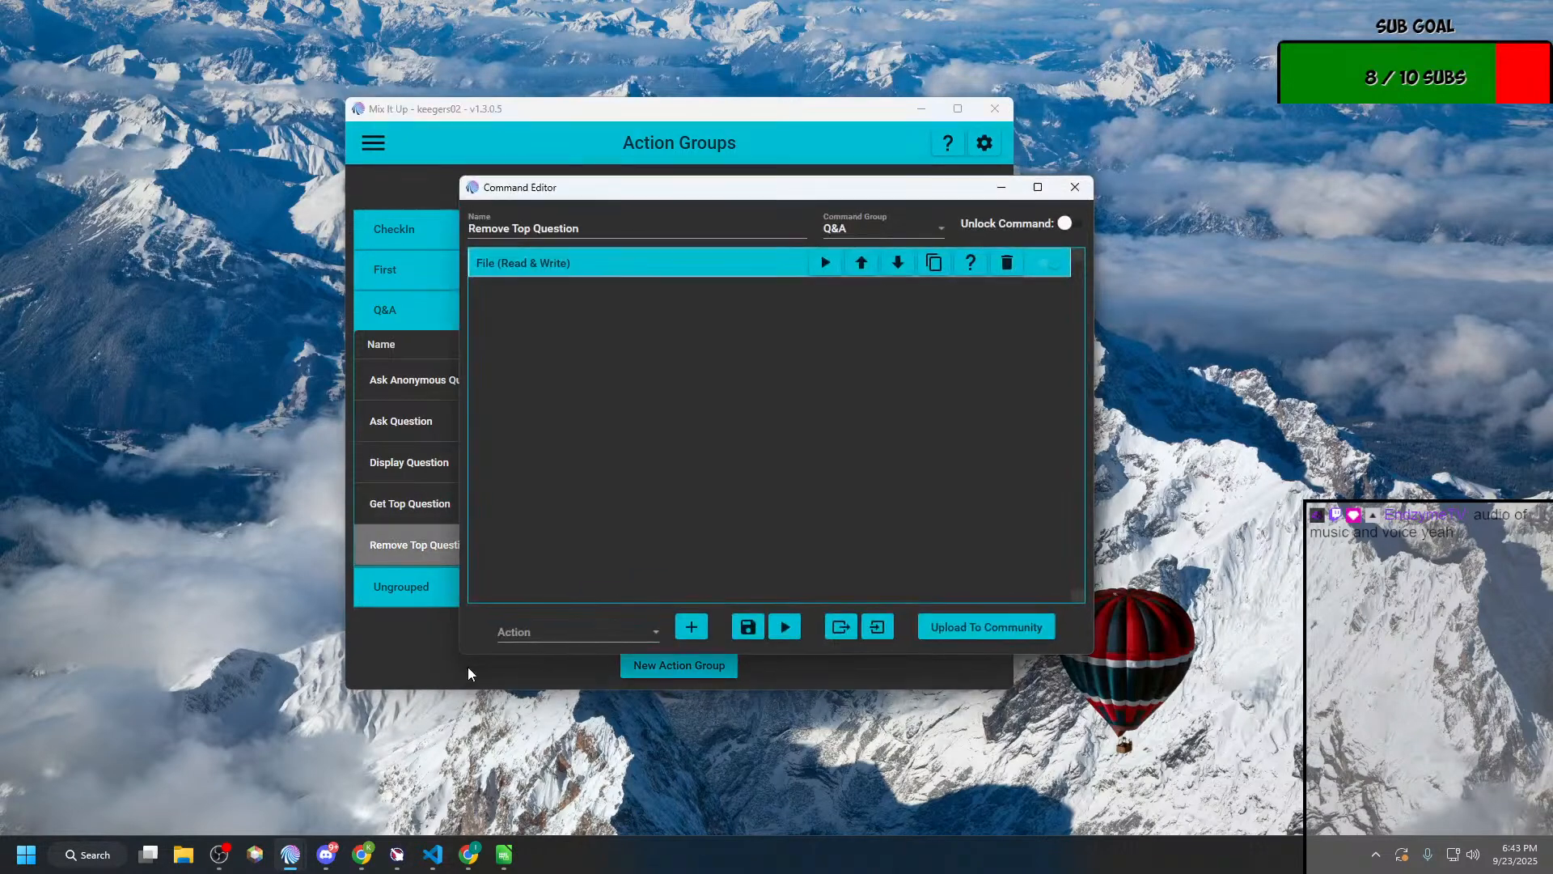
Step: Spread the main window and the open Q&A command editors across the desktop so each command can be read
left_click(883, 176)
left_click_drag(741, 115, 414, 53)
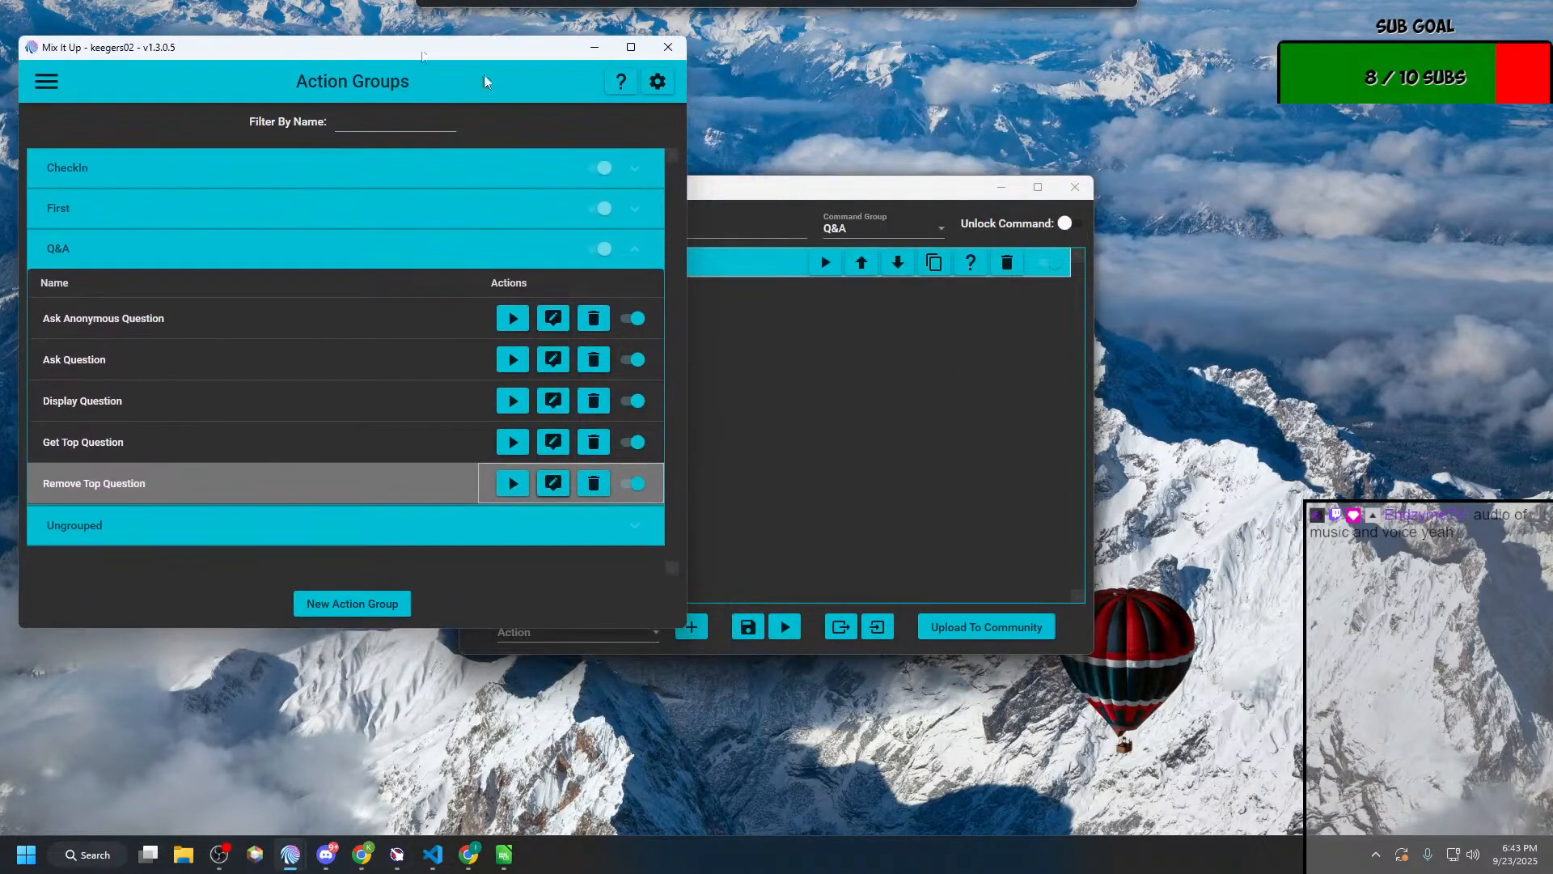
left_click_drag(833, 191, 1327, 109)
left_click_drag(849, 190, 448, 319)
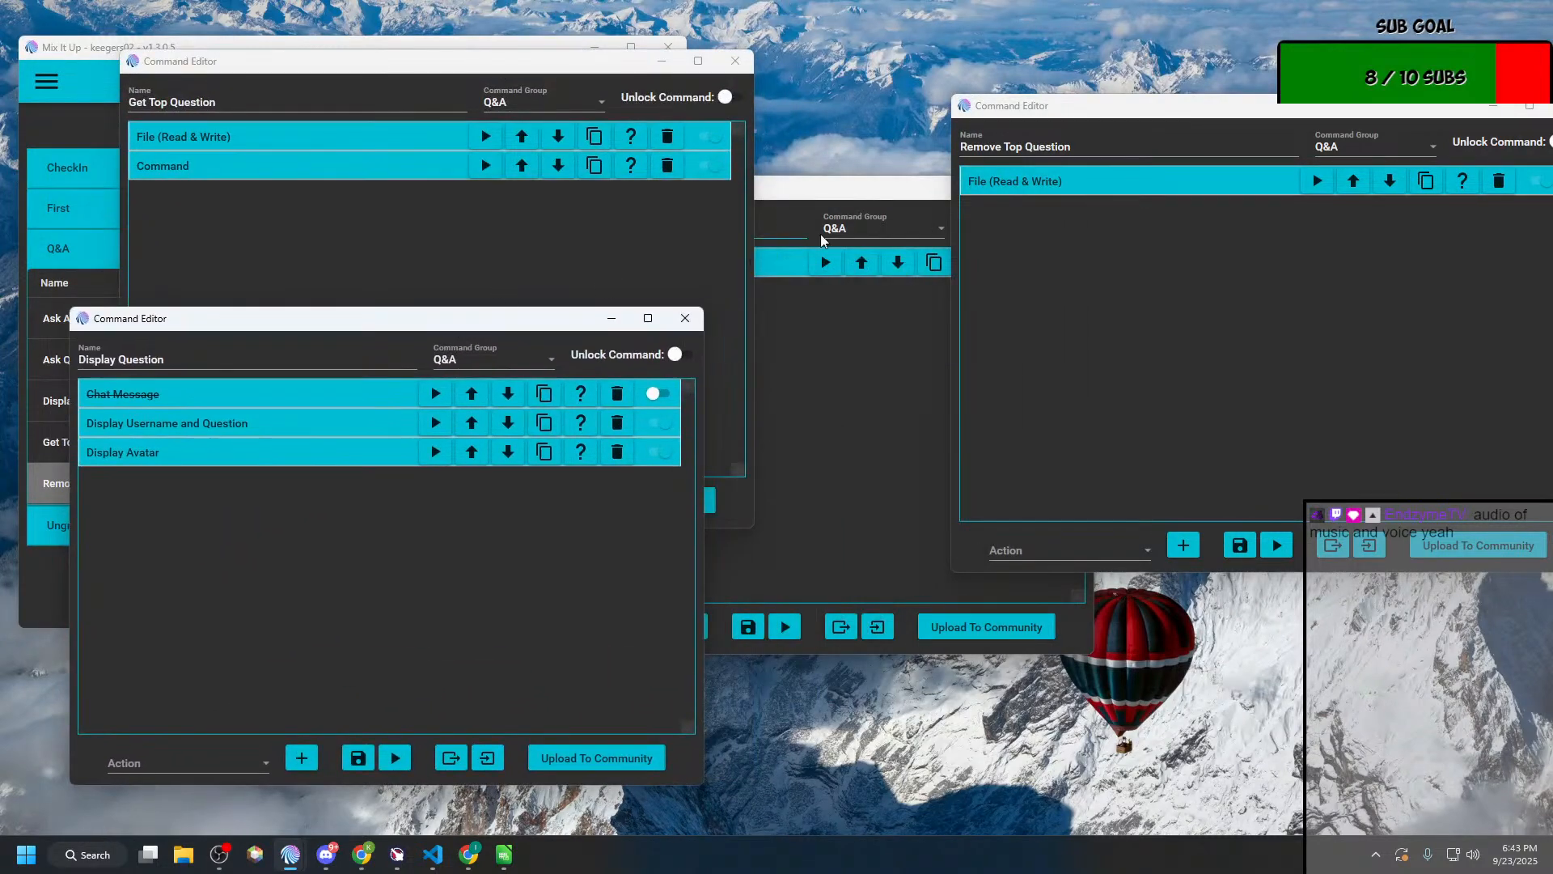
left_click_drag(876, 194, 1278, 351)
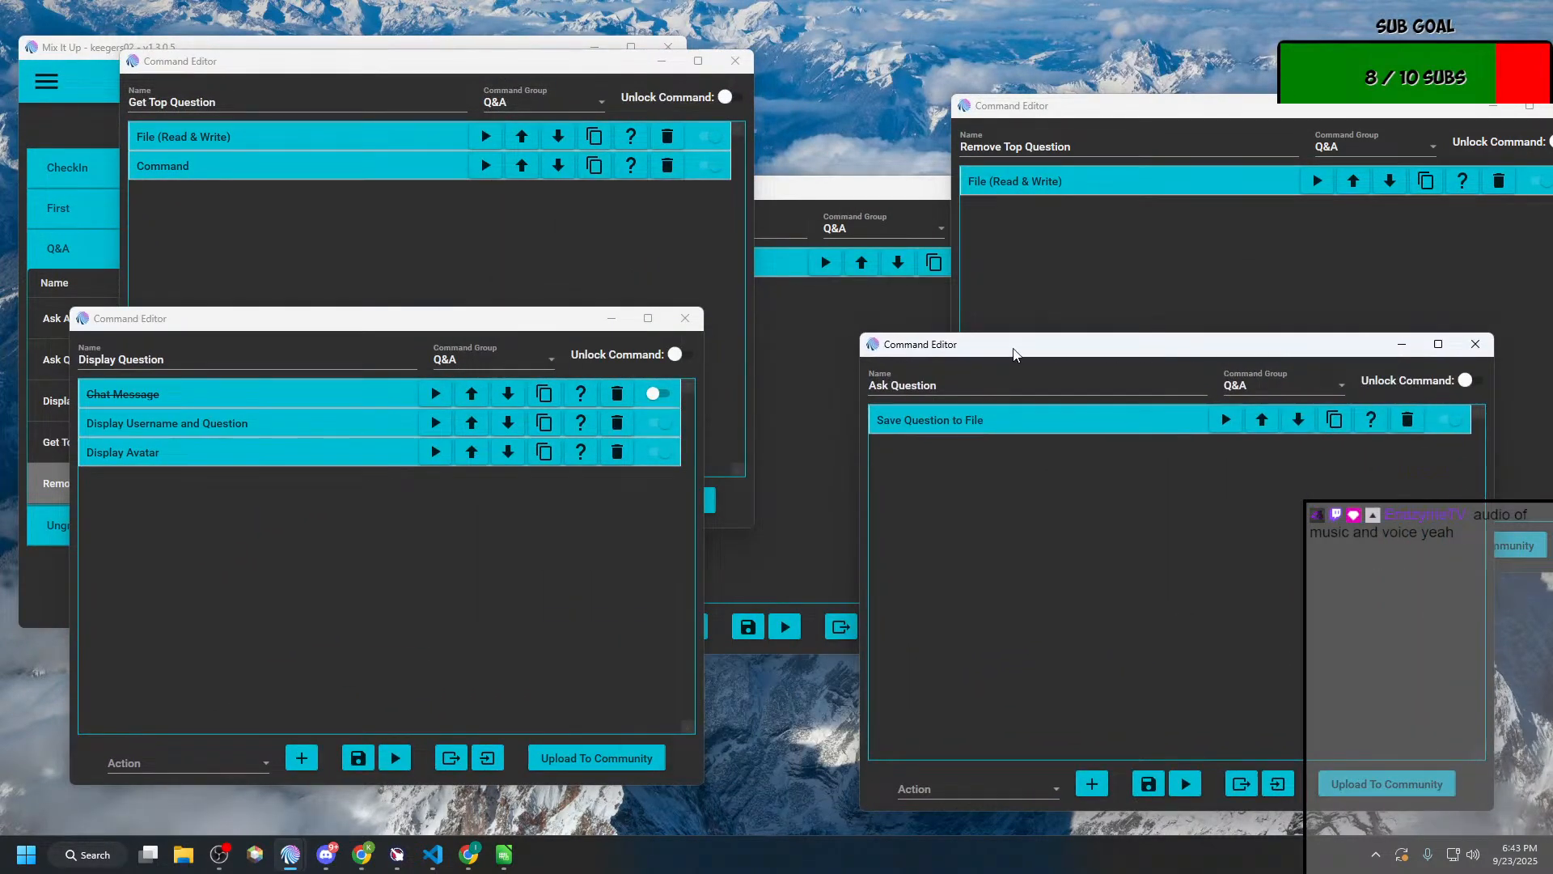
left_click(815, 259)
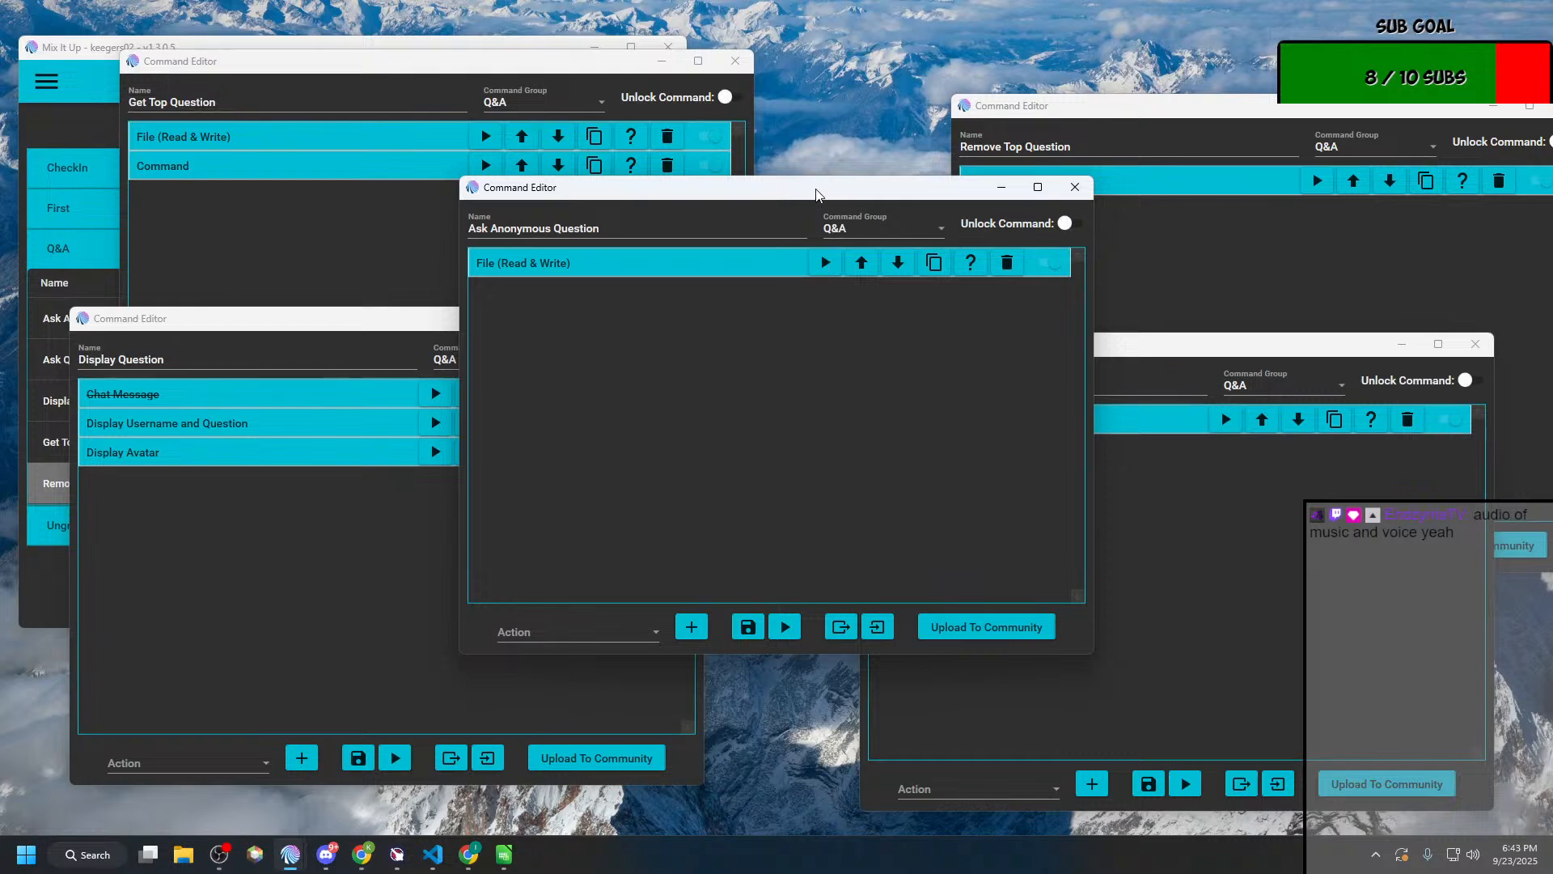
left_click_drag(817, 190, 1206, 466)
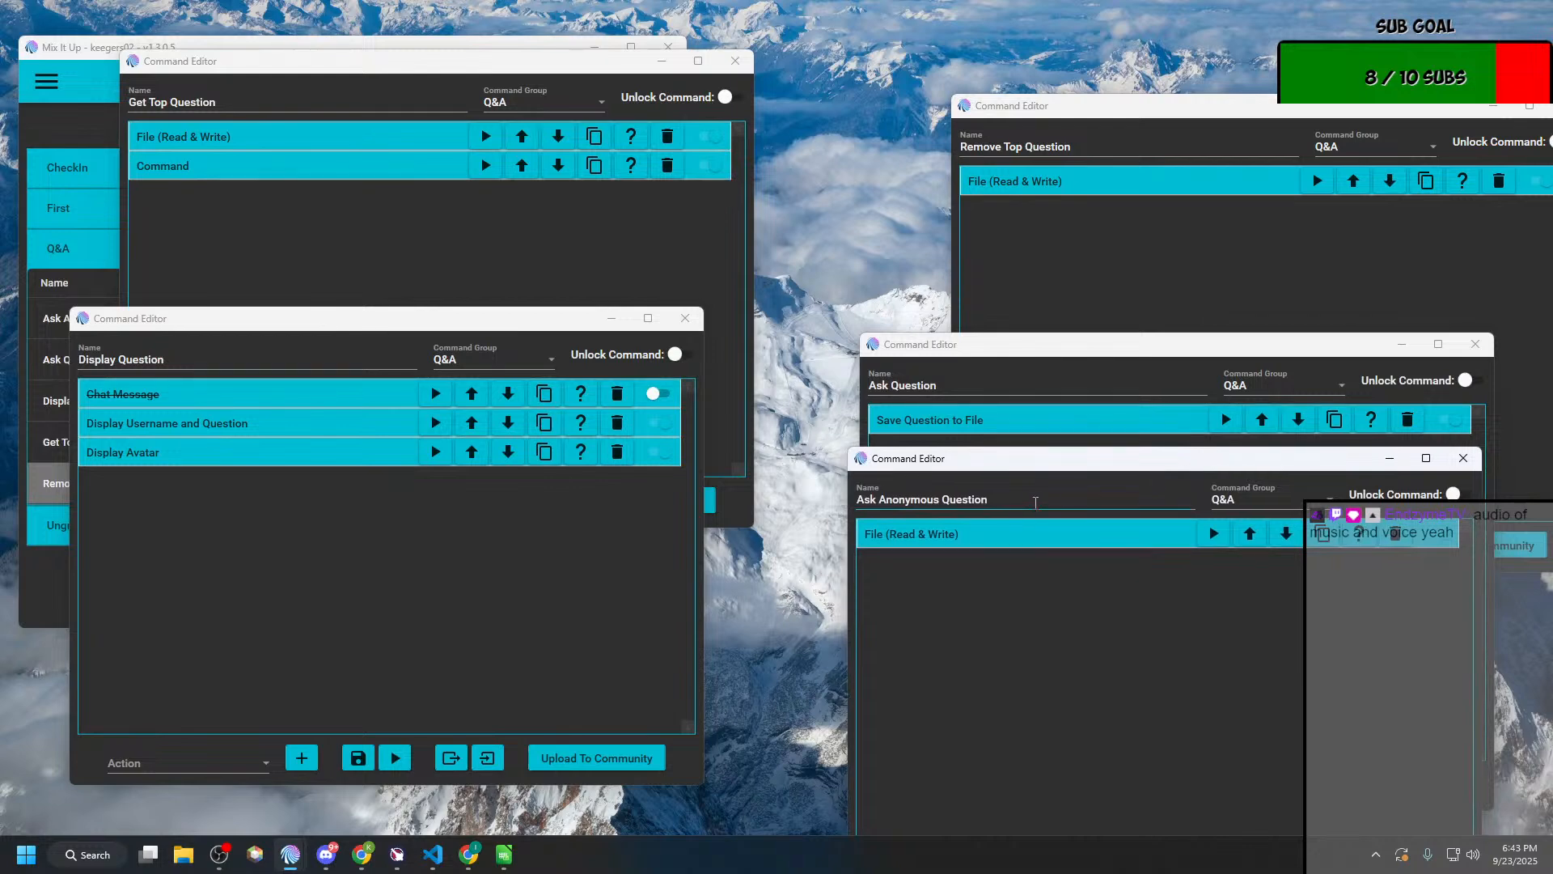
Step: Examine the file actions of Ask Anonymous Question and Ask Question, comparing their Text To Save entries, and close both editors
left_click_drag(1044, 459, 375, 331)
left_click(354, 402)
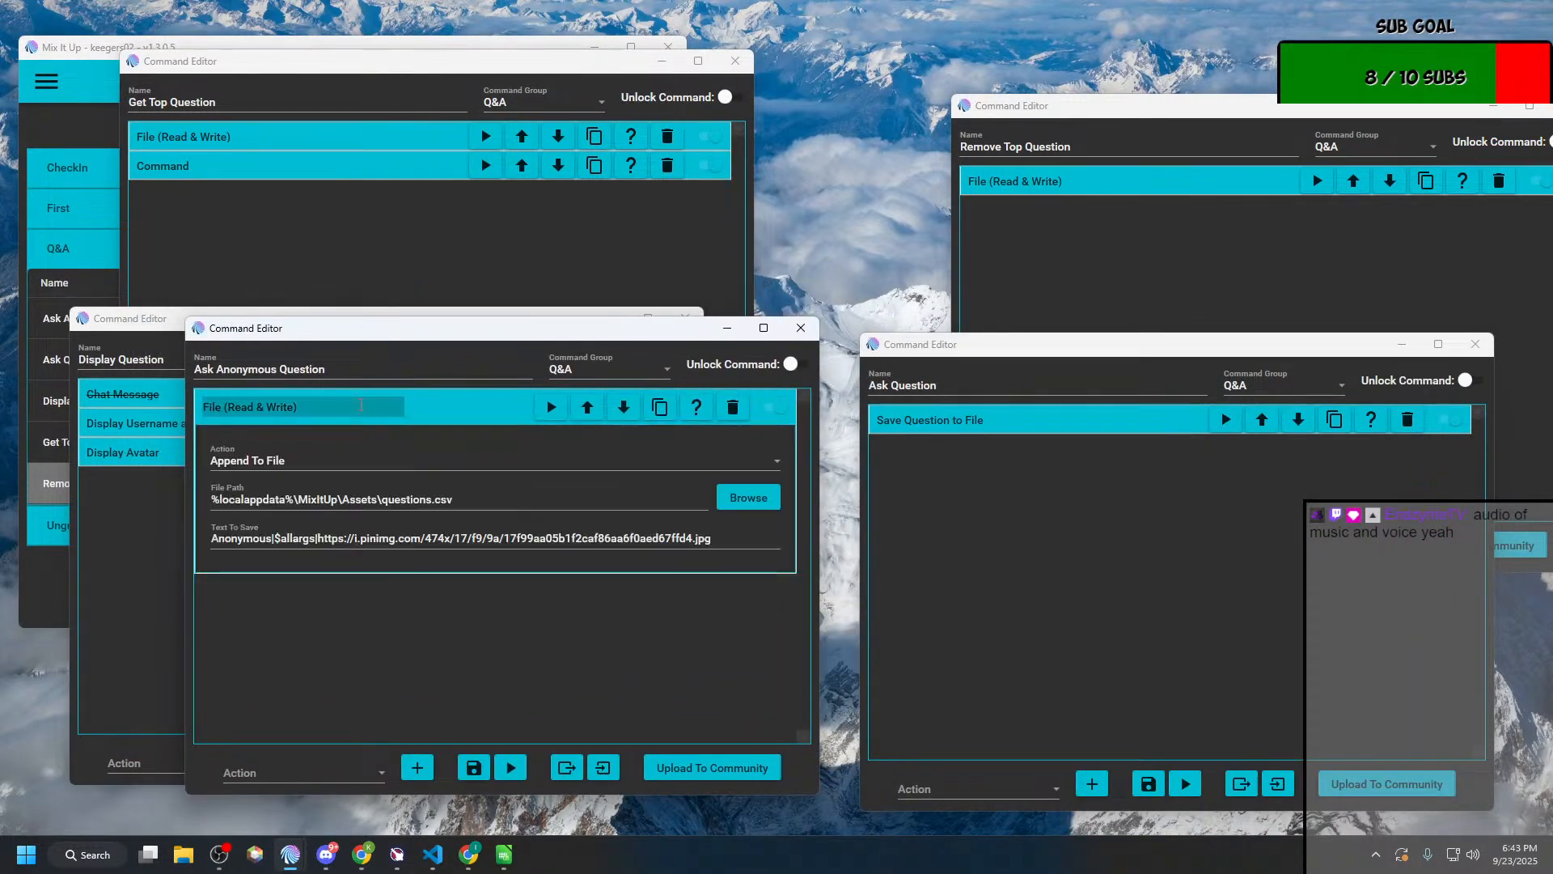
left_click(981, 423)
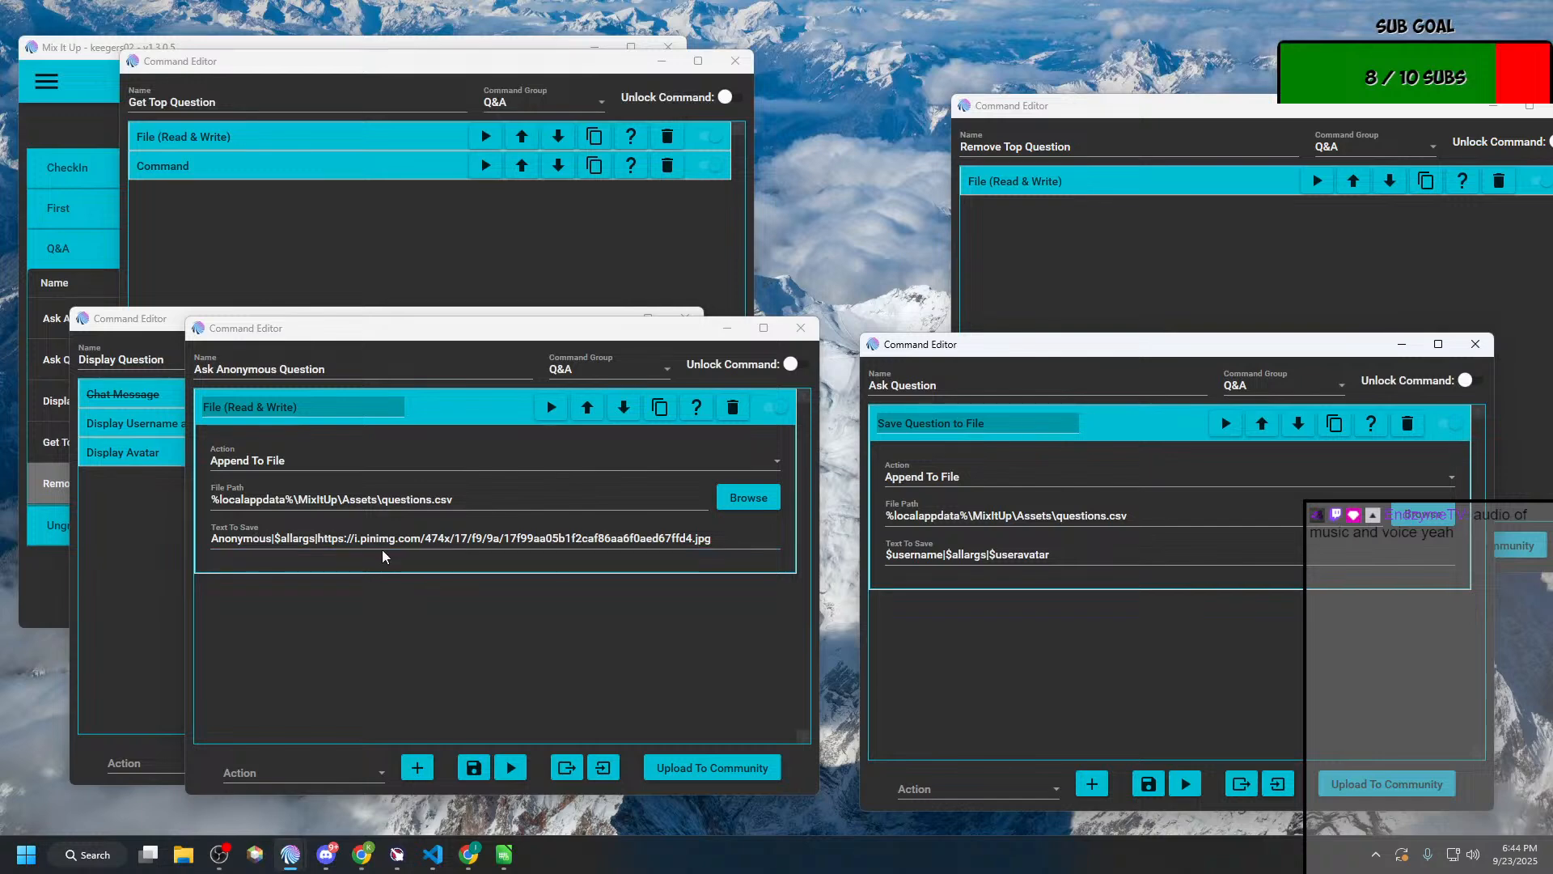
left_click_drag(273, 538, 316, 541)
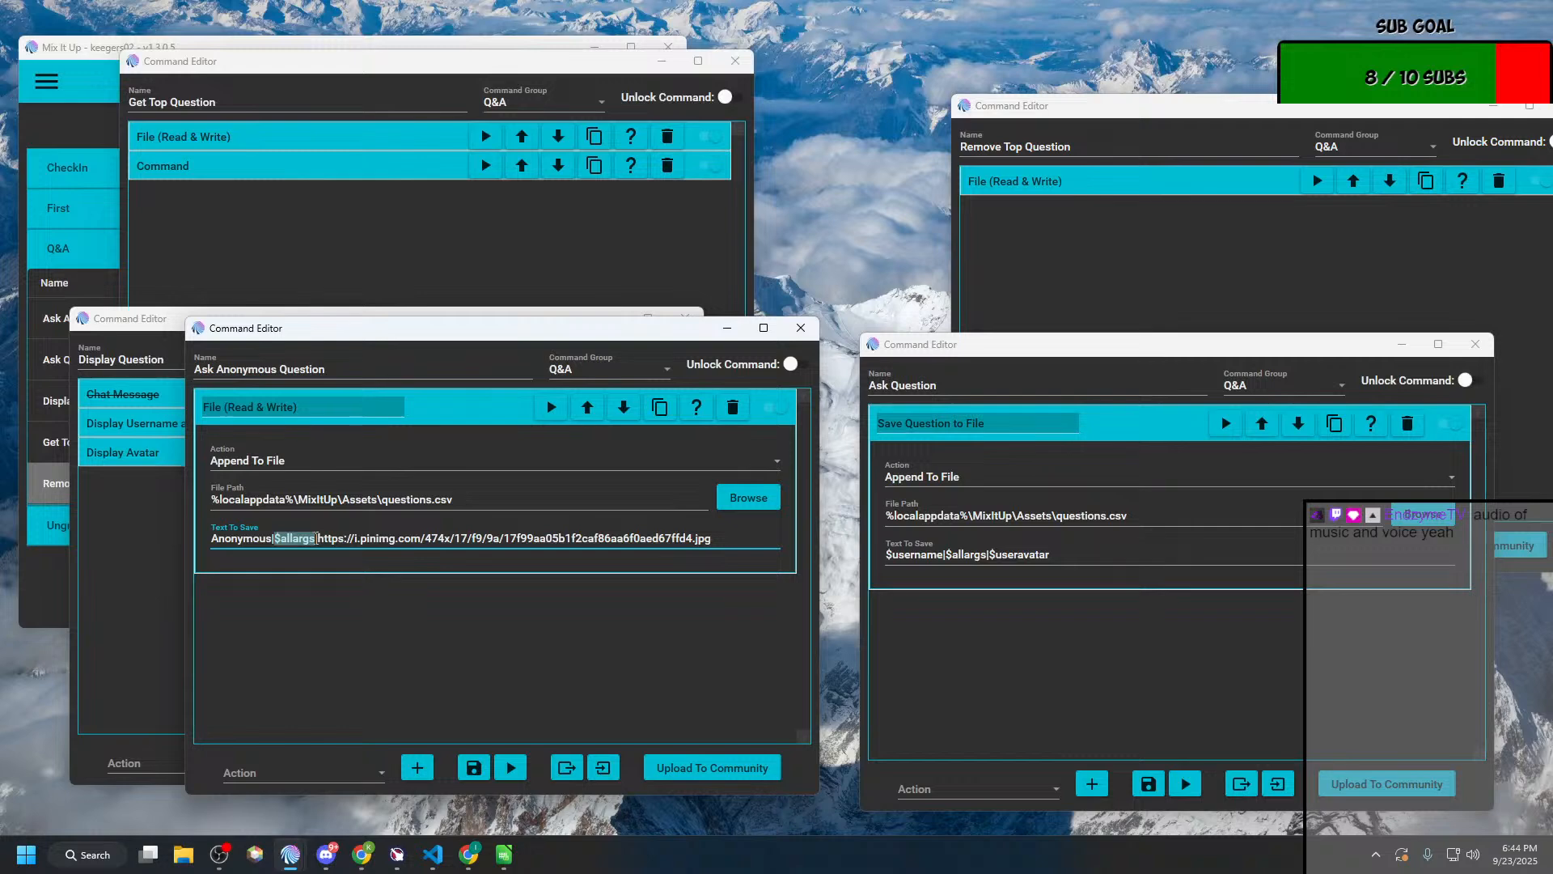
left_click_drag(317, 538, 660, 538)
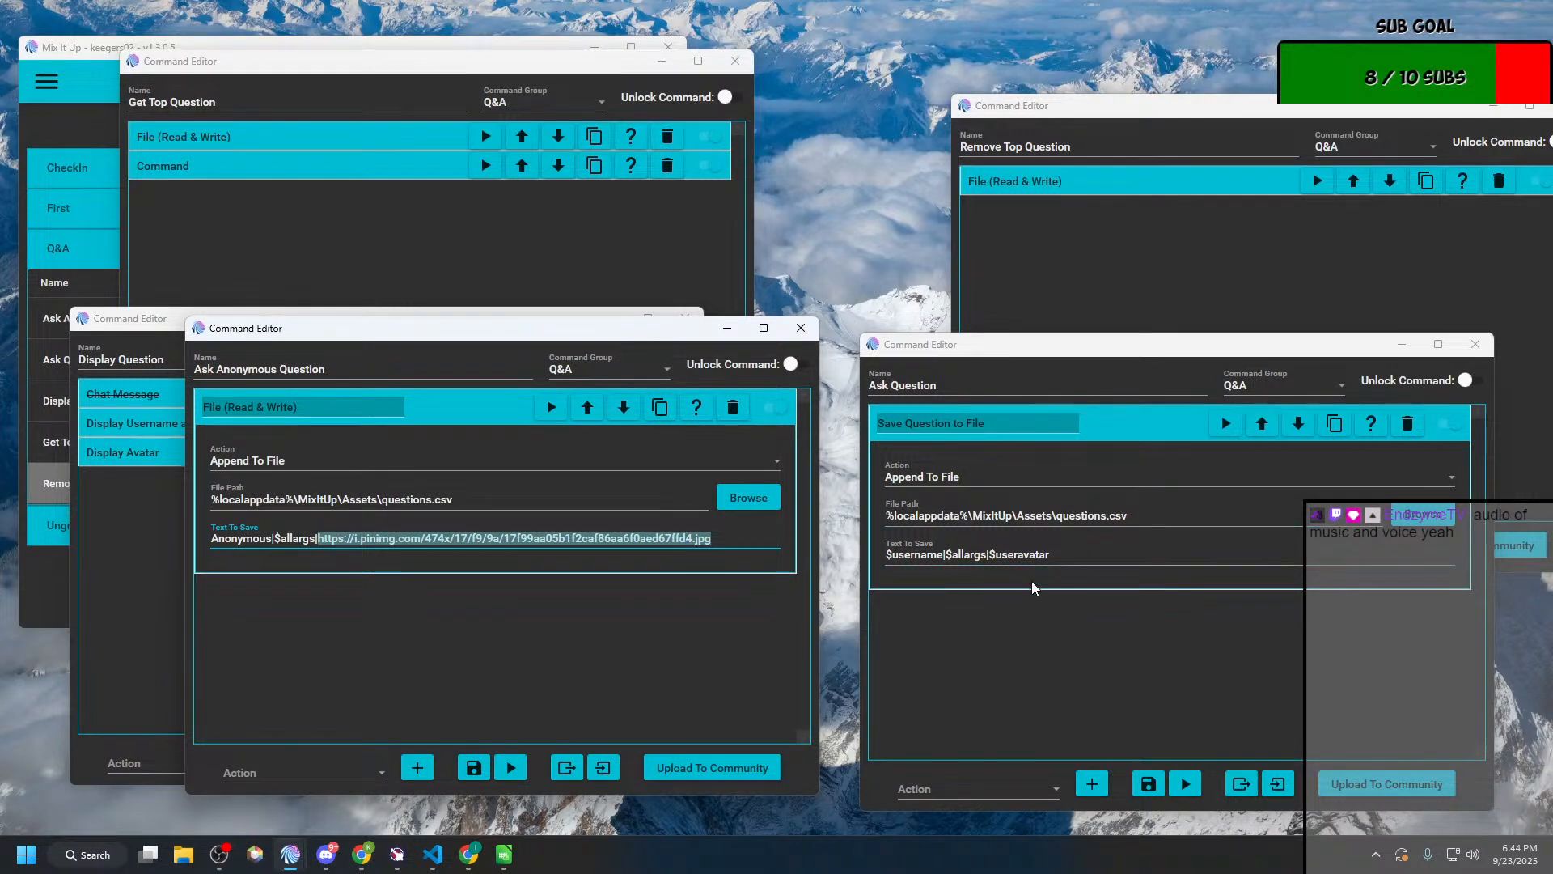
left_click(1036, 554)
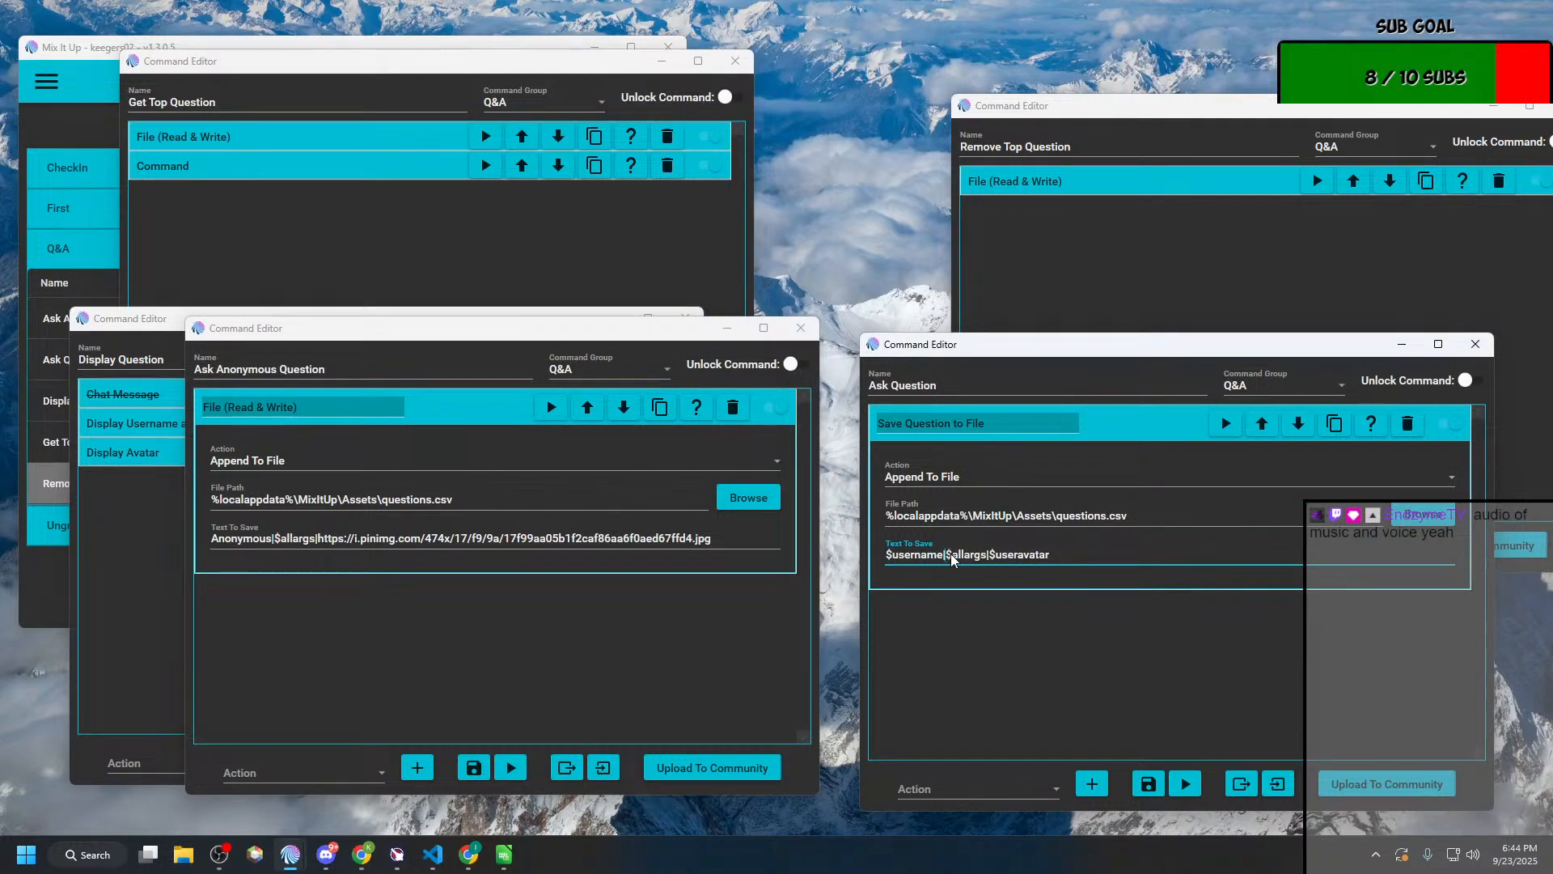
left_click_drag(945, 555, 1100, 546)
left_click(804, 332)
left_click(1475, 345)
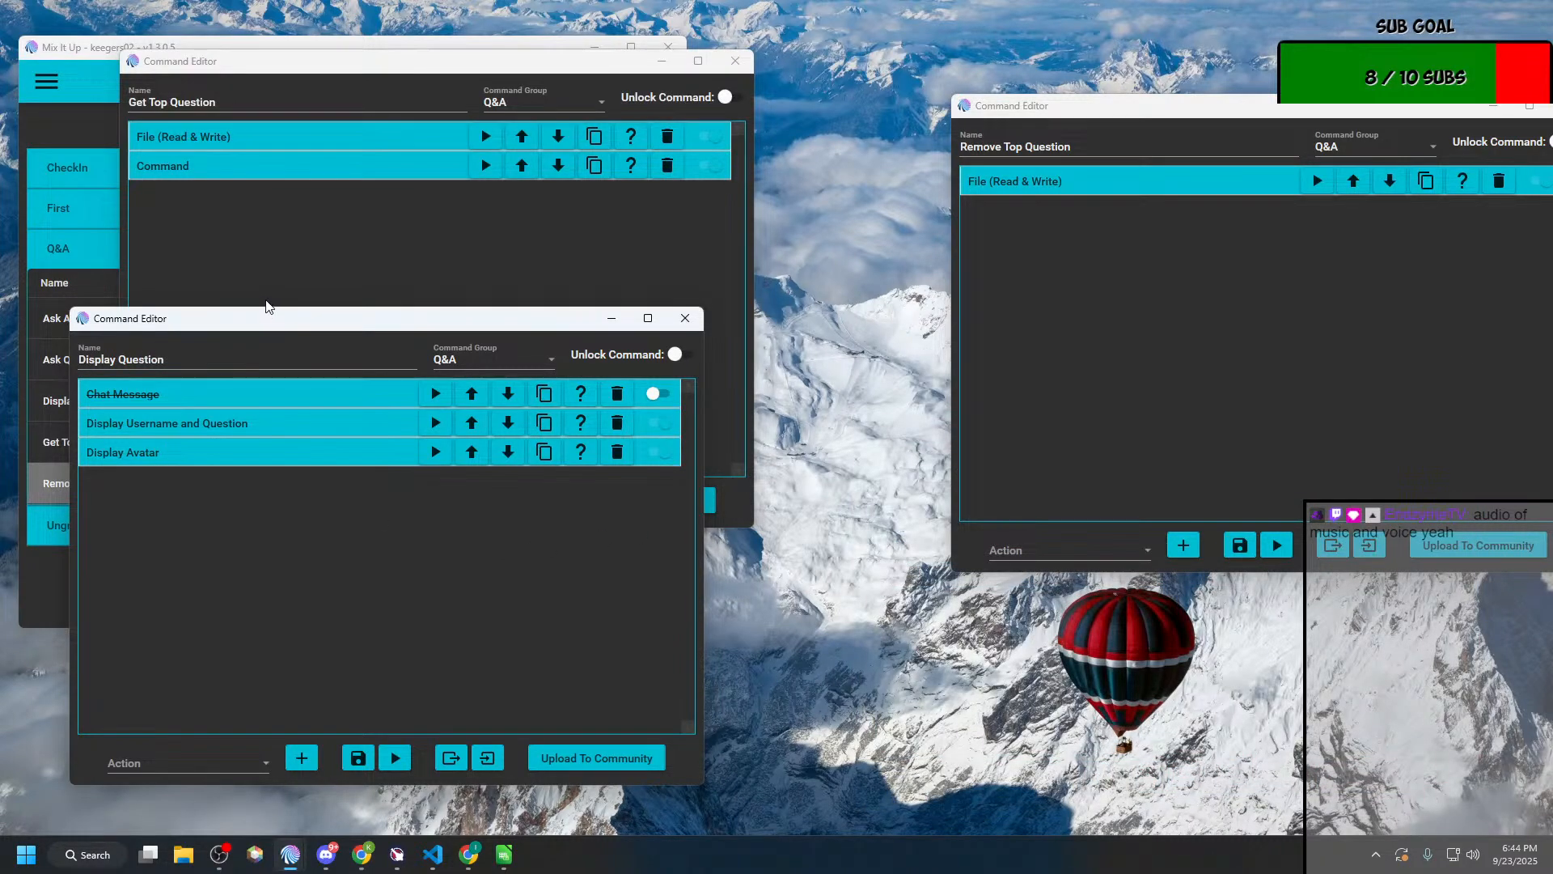
Step: Expand both actions of Get Top Question and examine the file-reading settings and the command it runs
left_click(345, 258)
left_click(220, 168)
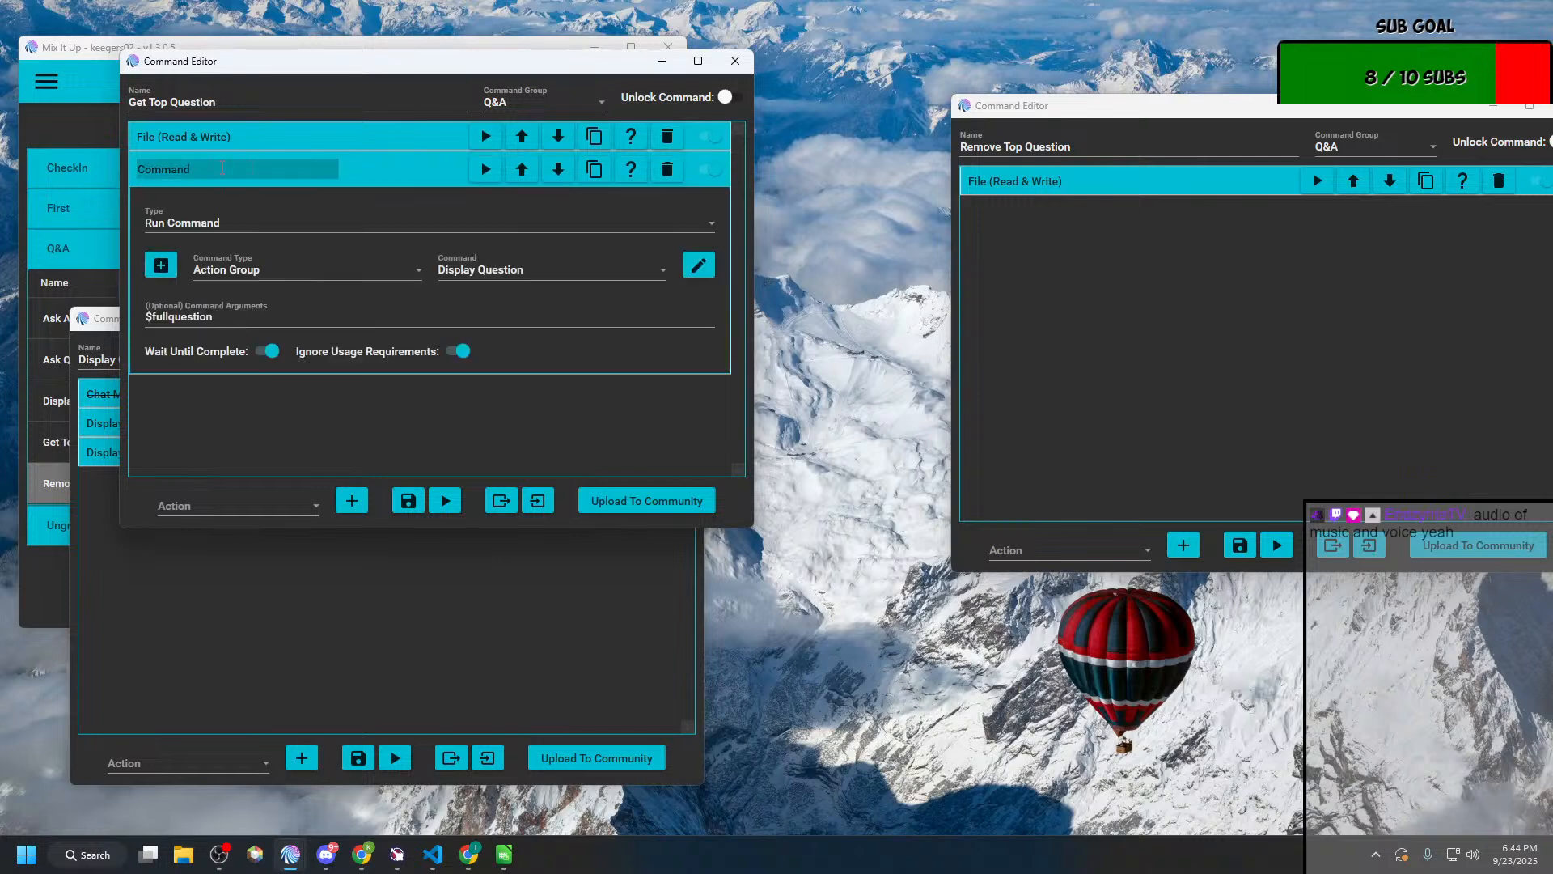
left_click(256, 132)
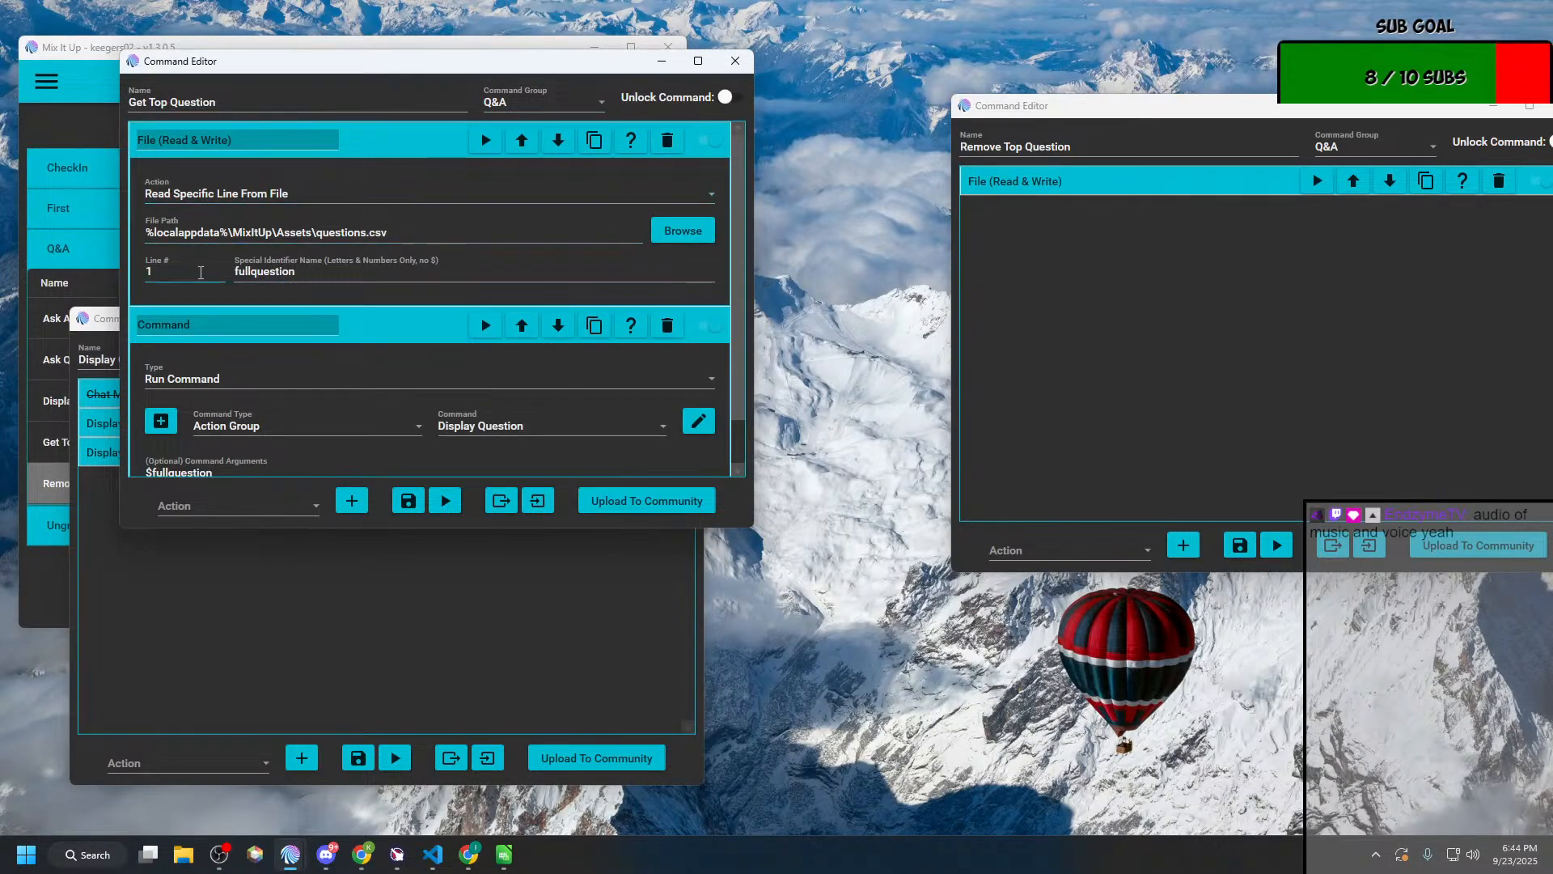
left_click(418, 237)
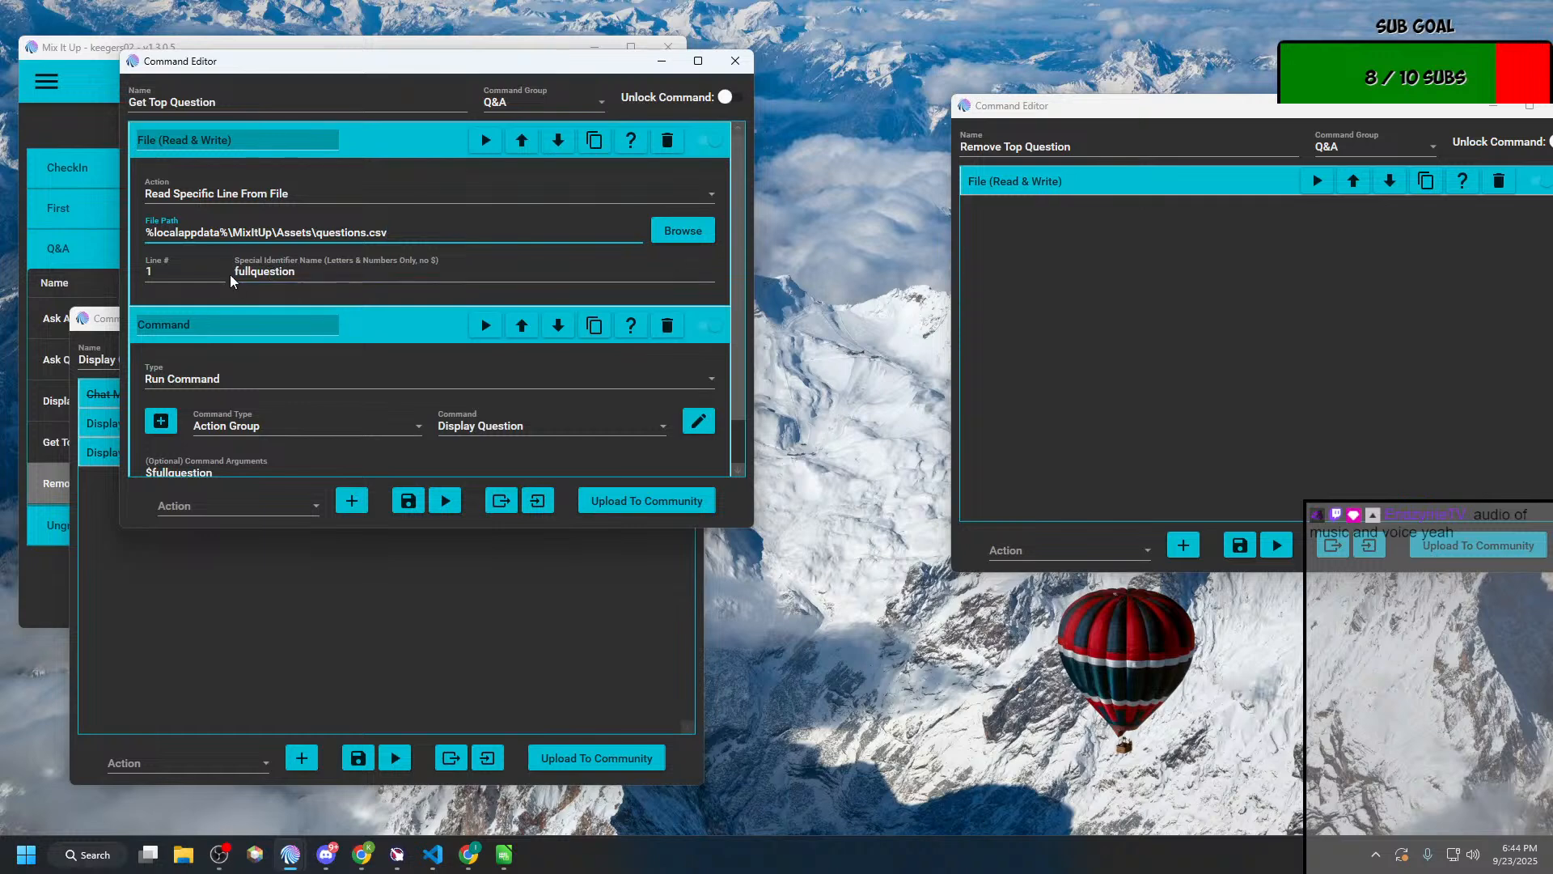
Step: Examine how Get Top Question's special identifier is passed as an argument to its linked Display Question command
double_click(254, 273)
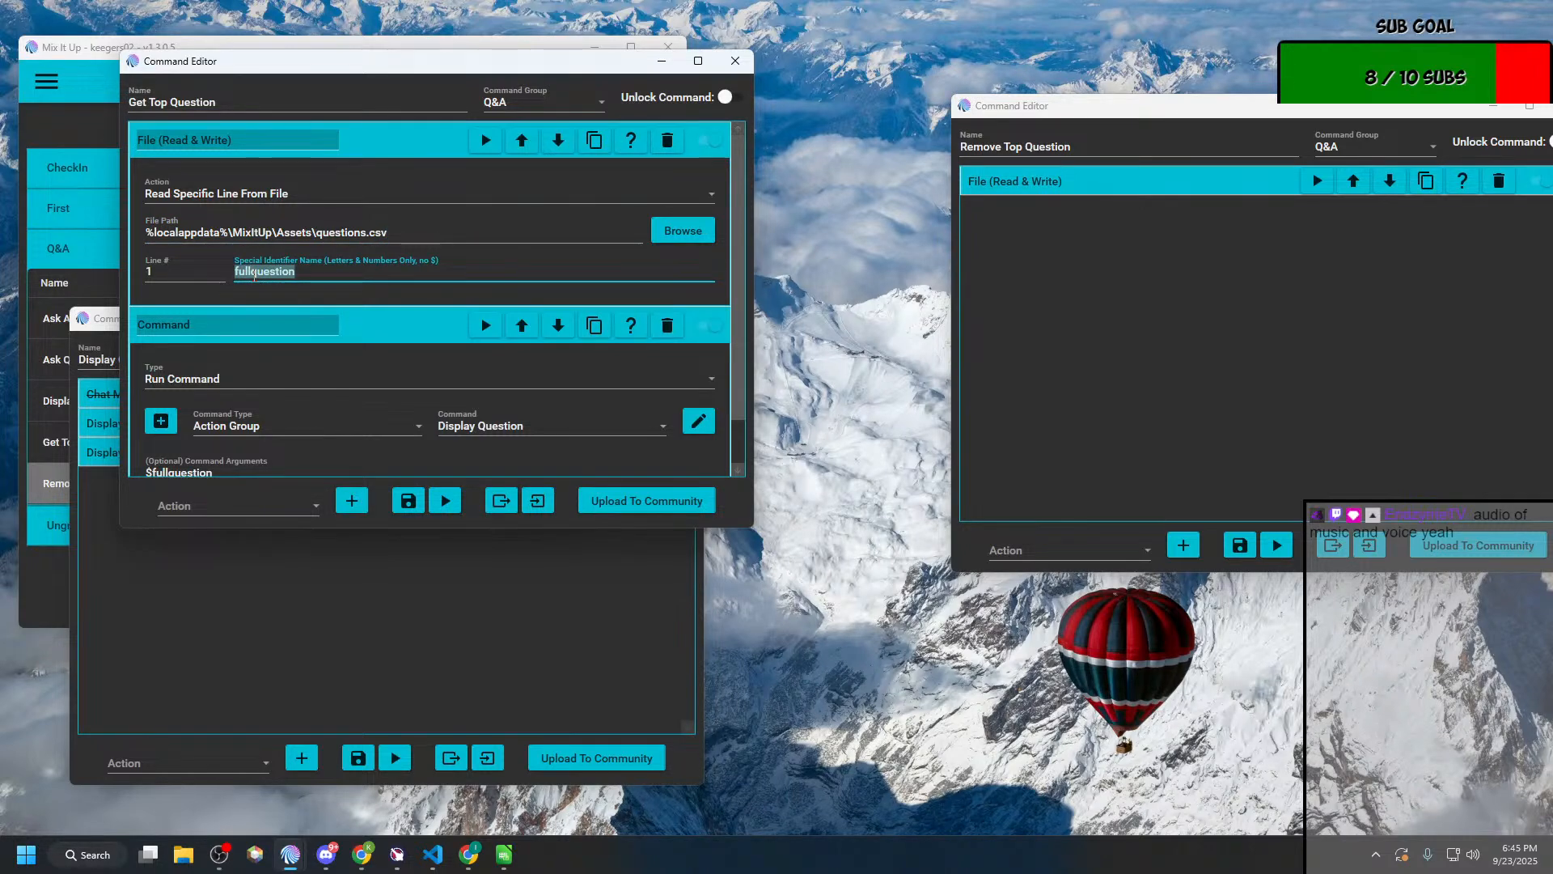
scroll(275, 299, "down", 1)
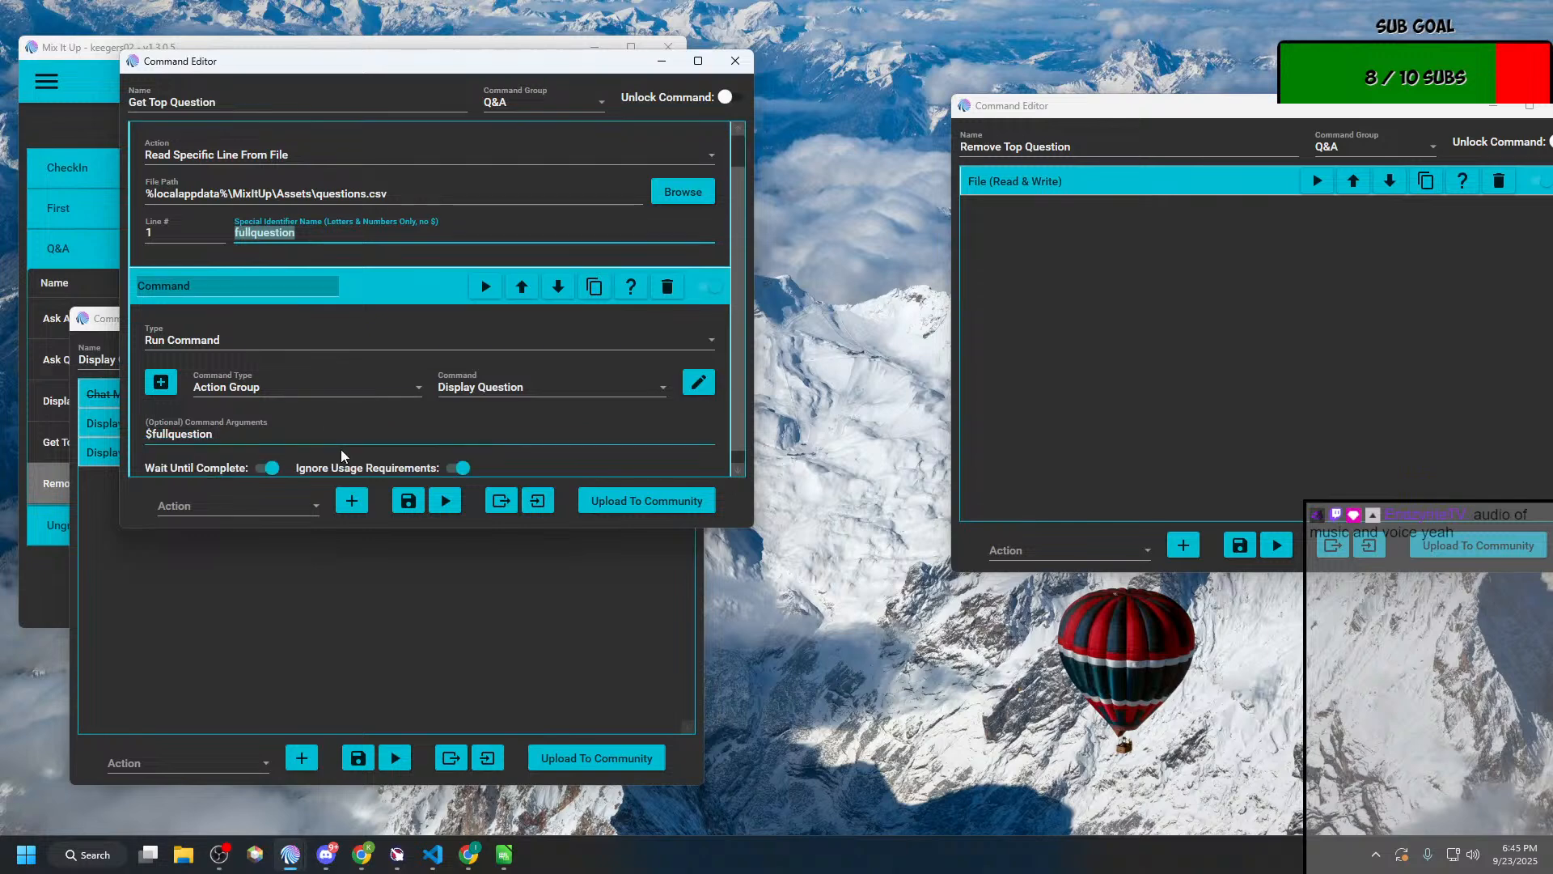
scroll(421, 346, "down", 1)
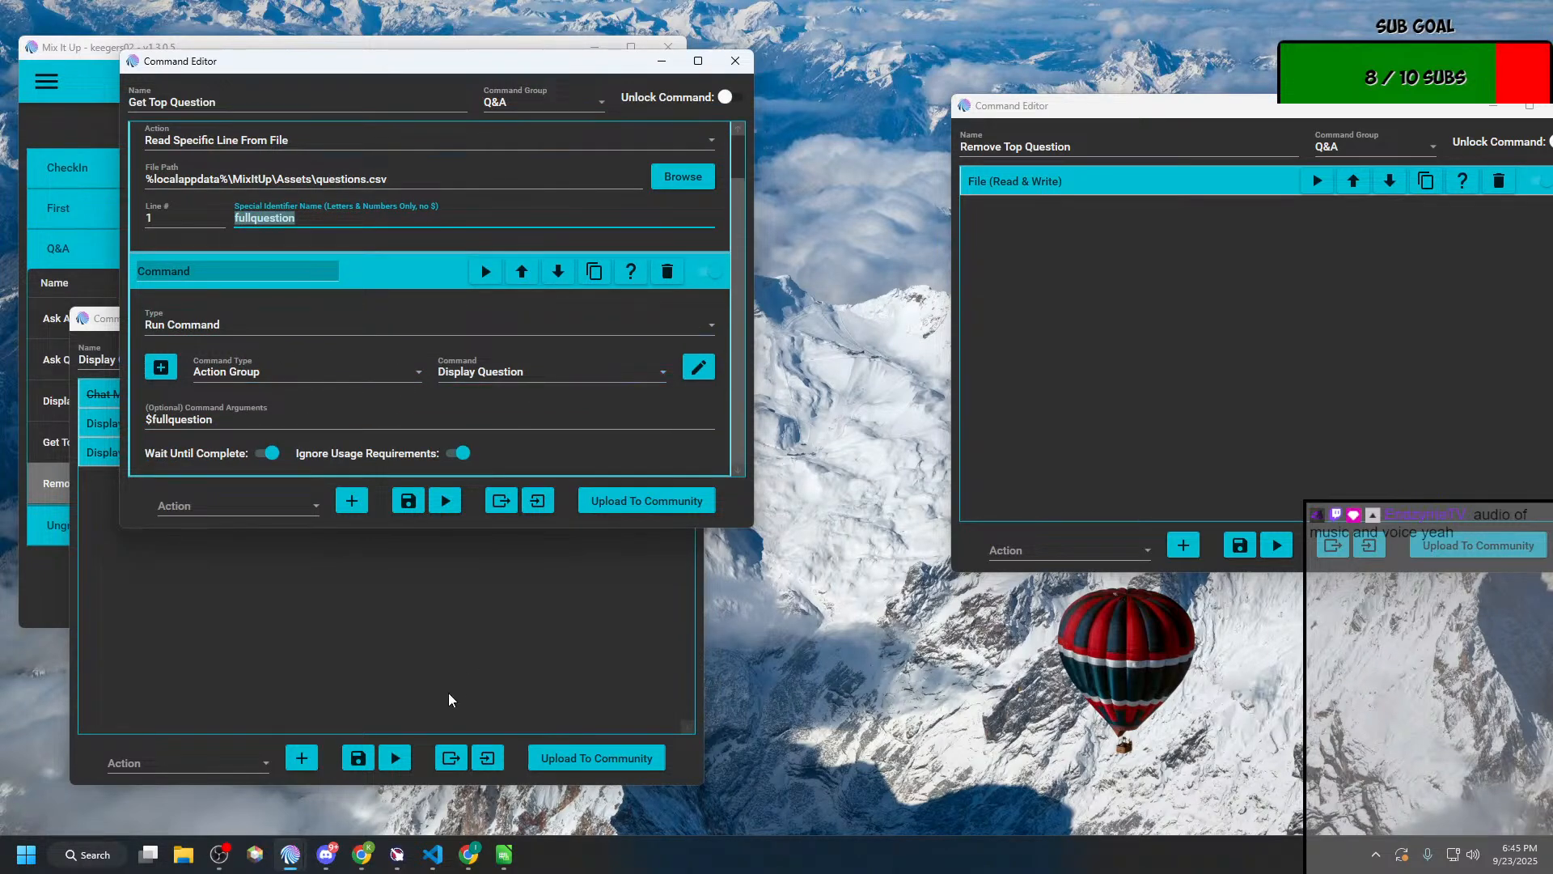
left_click(698, 367)
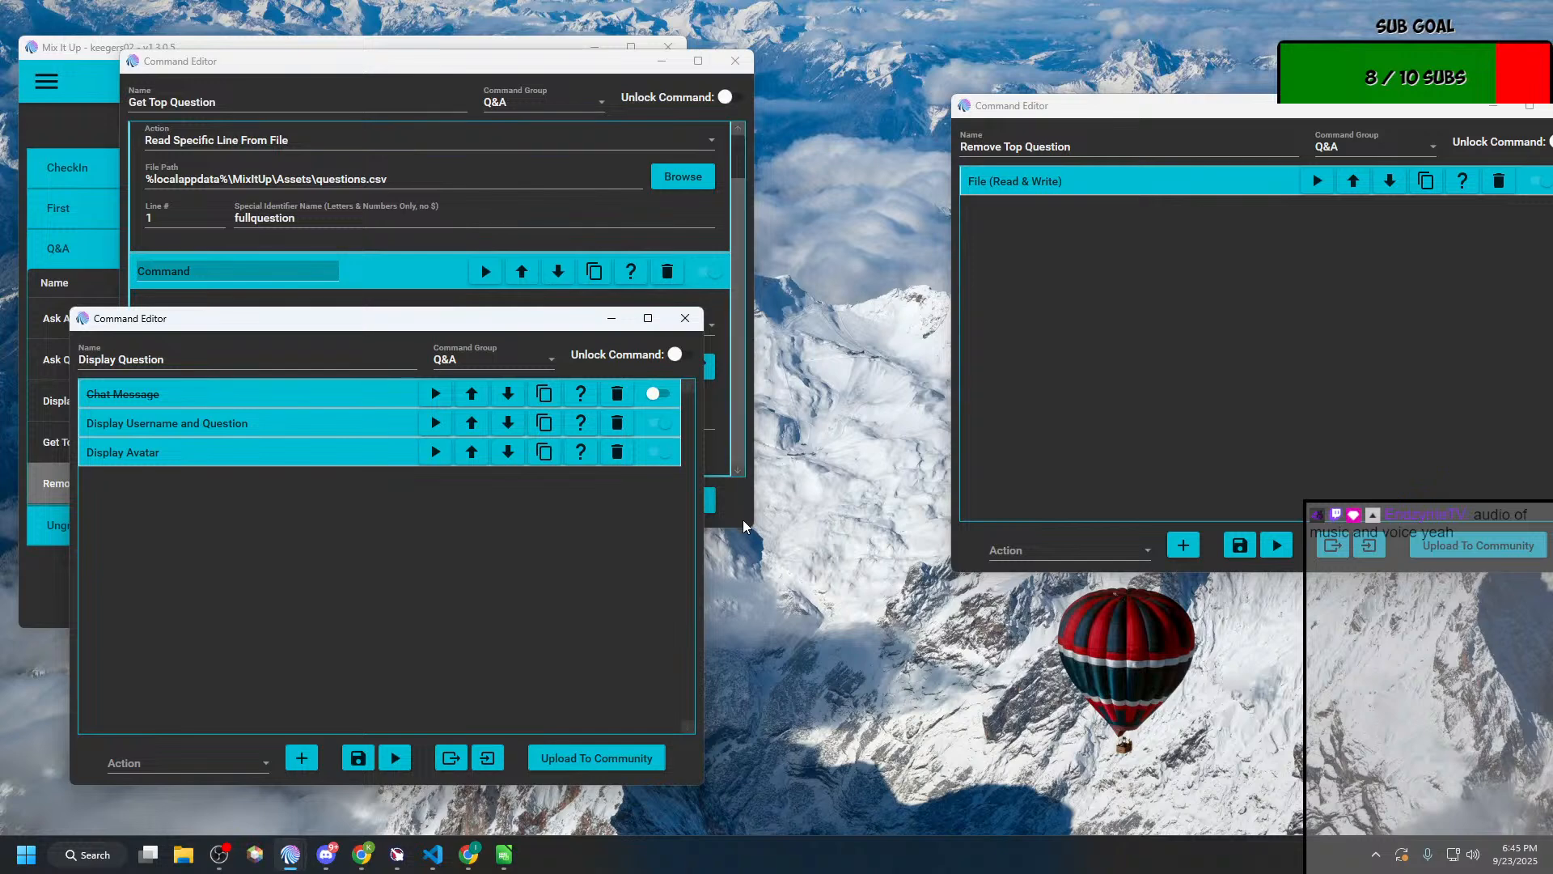
left_click(743, 364)
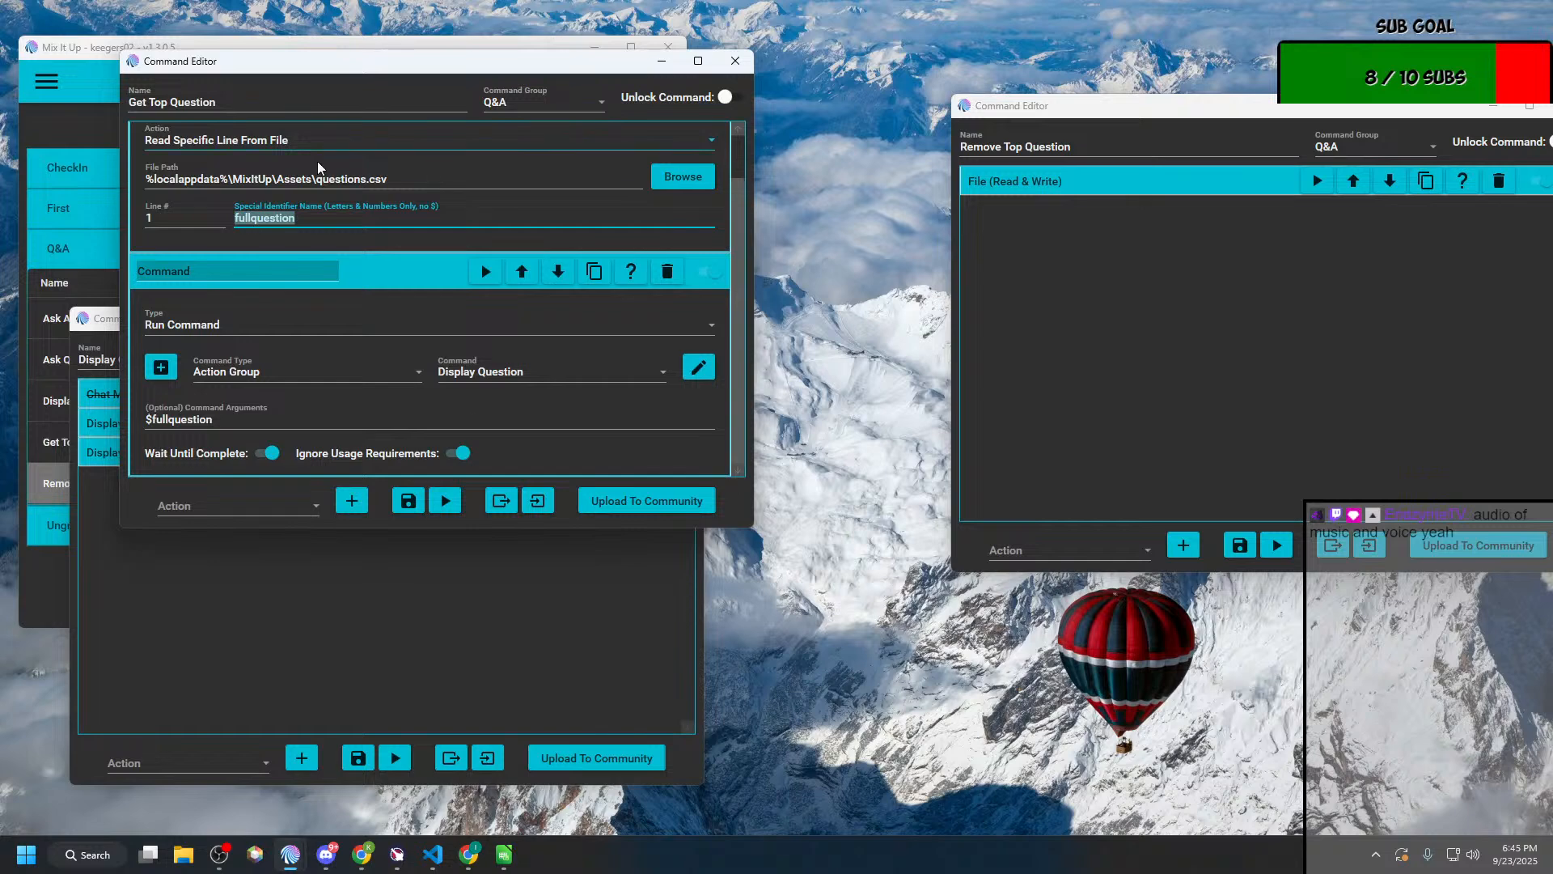
Step: Rearrange the Get Top Question and Display Question editors one above the other so both can be read
left_click(308, 584)
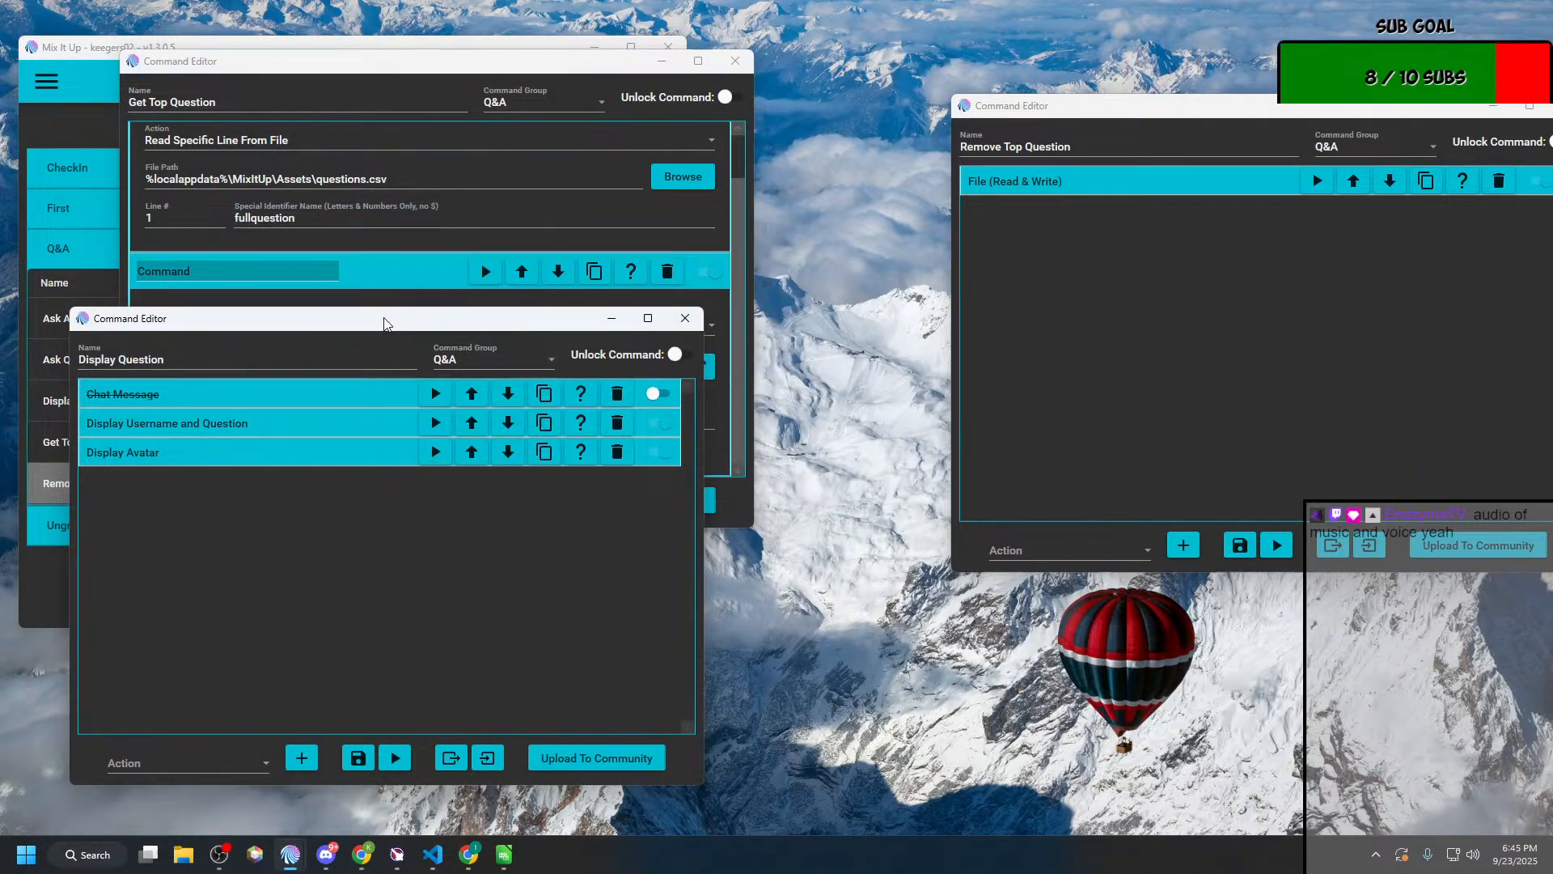
left_click_drag(384, 322, 453, 462)
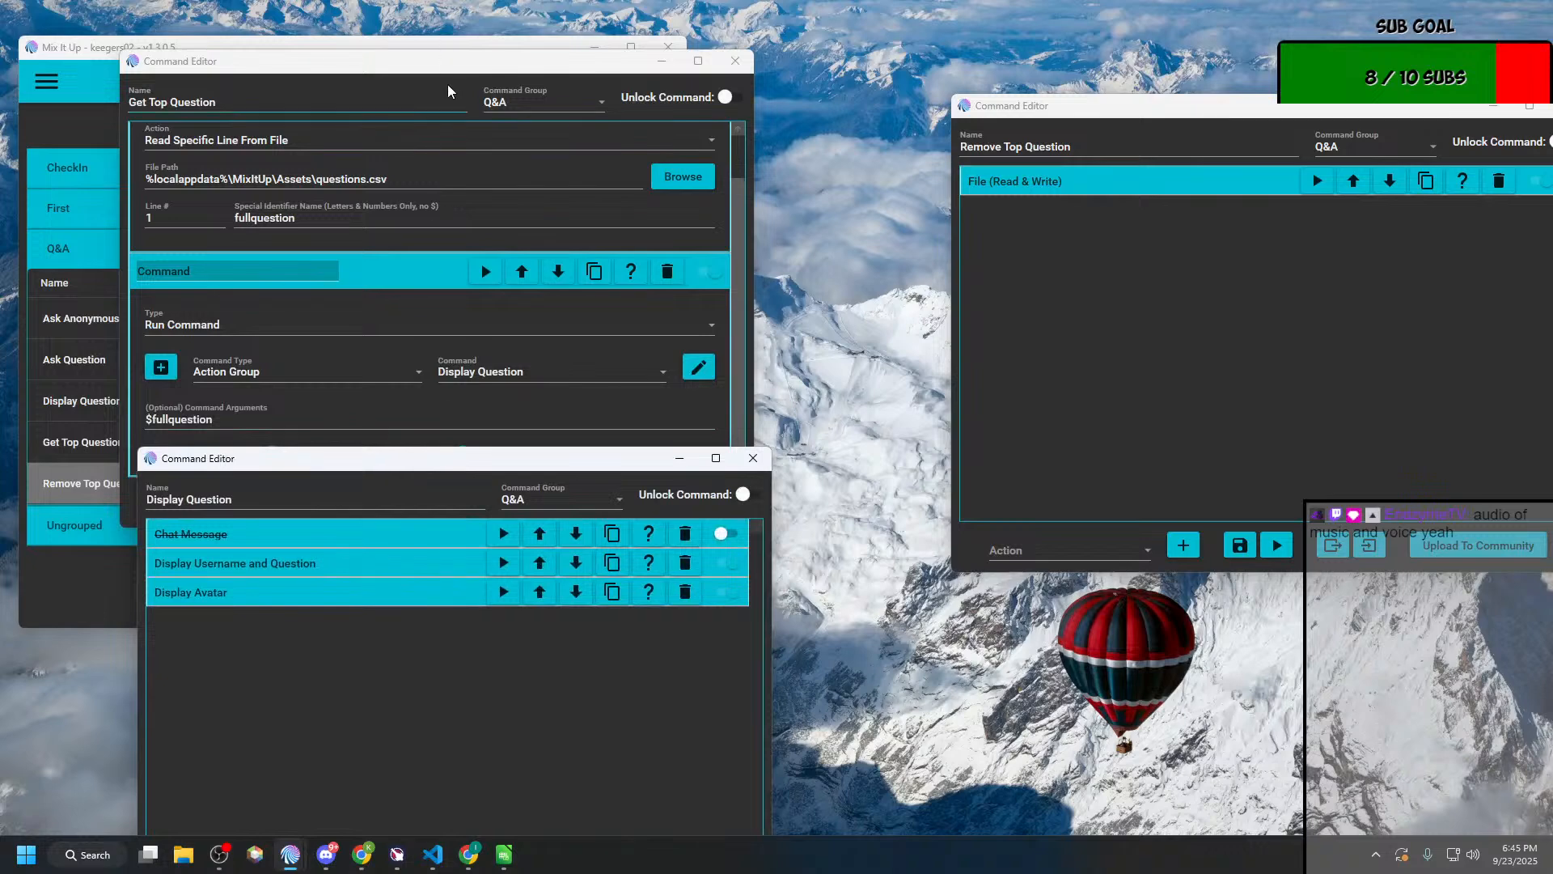
left_click_drag(454, 71, 370, 32)
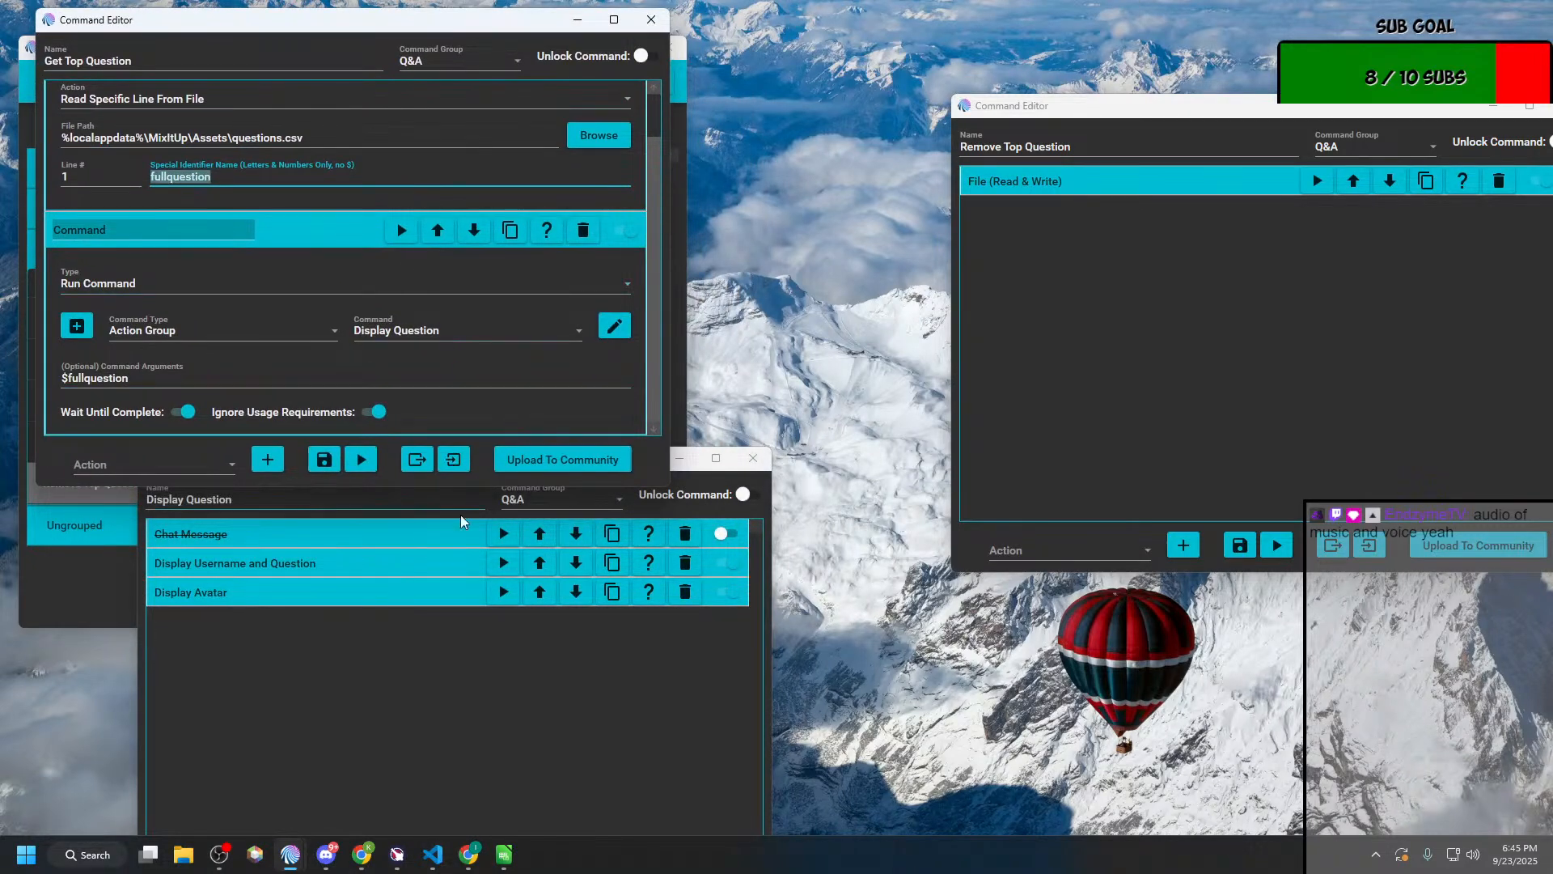
left_click(539, 629)
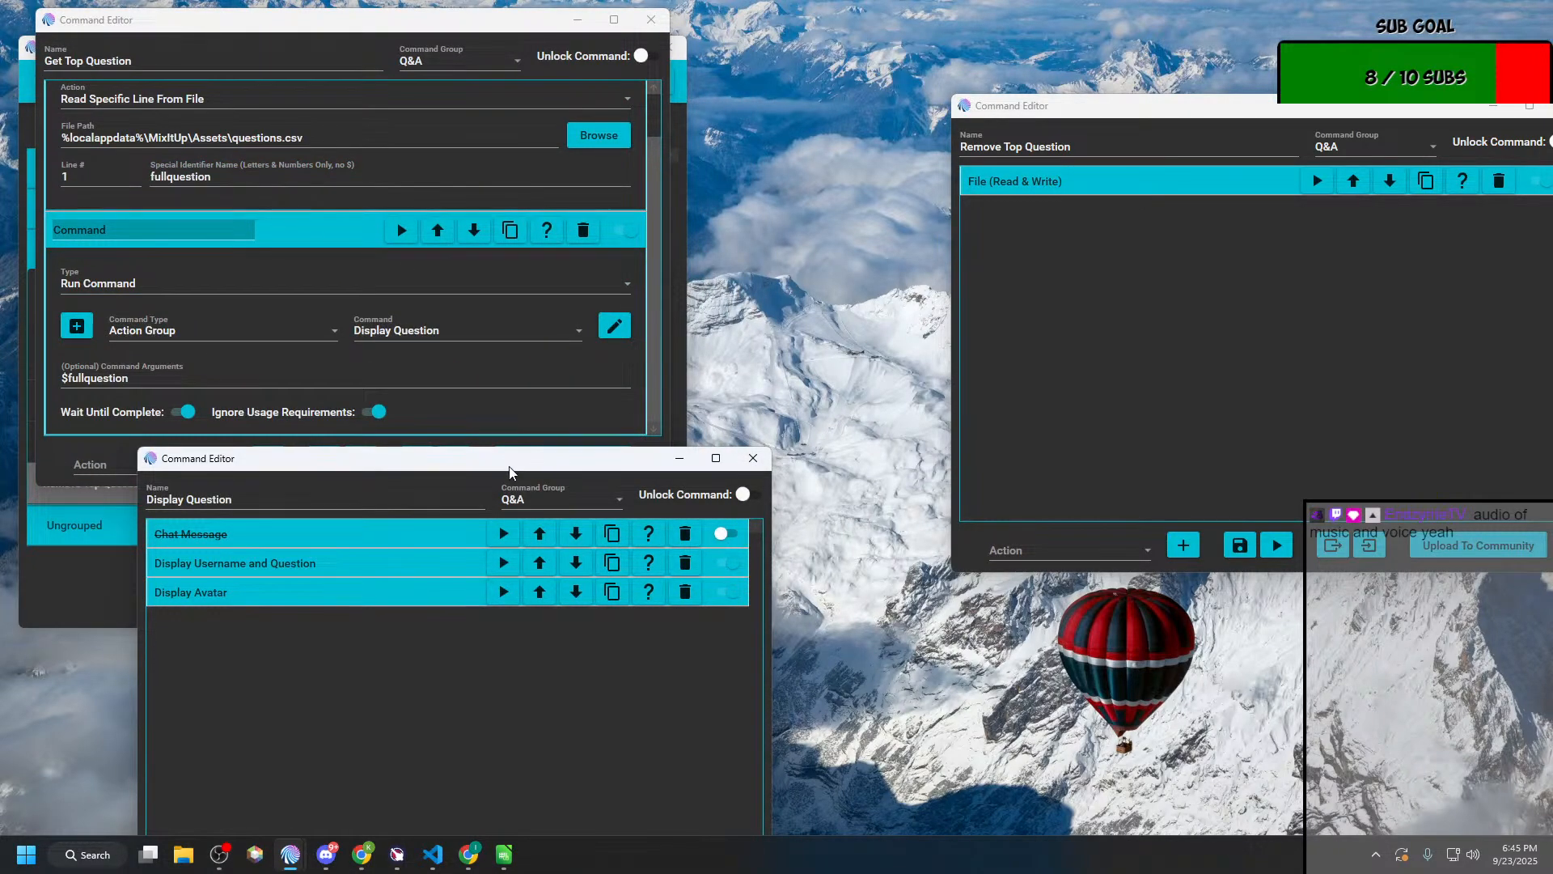
left_click_drag(509, 471, 405, 423)
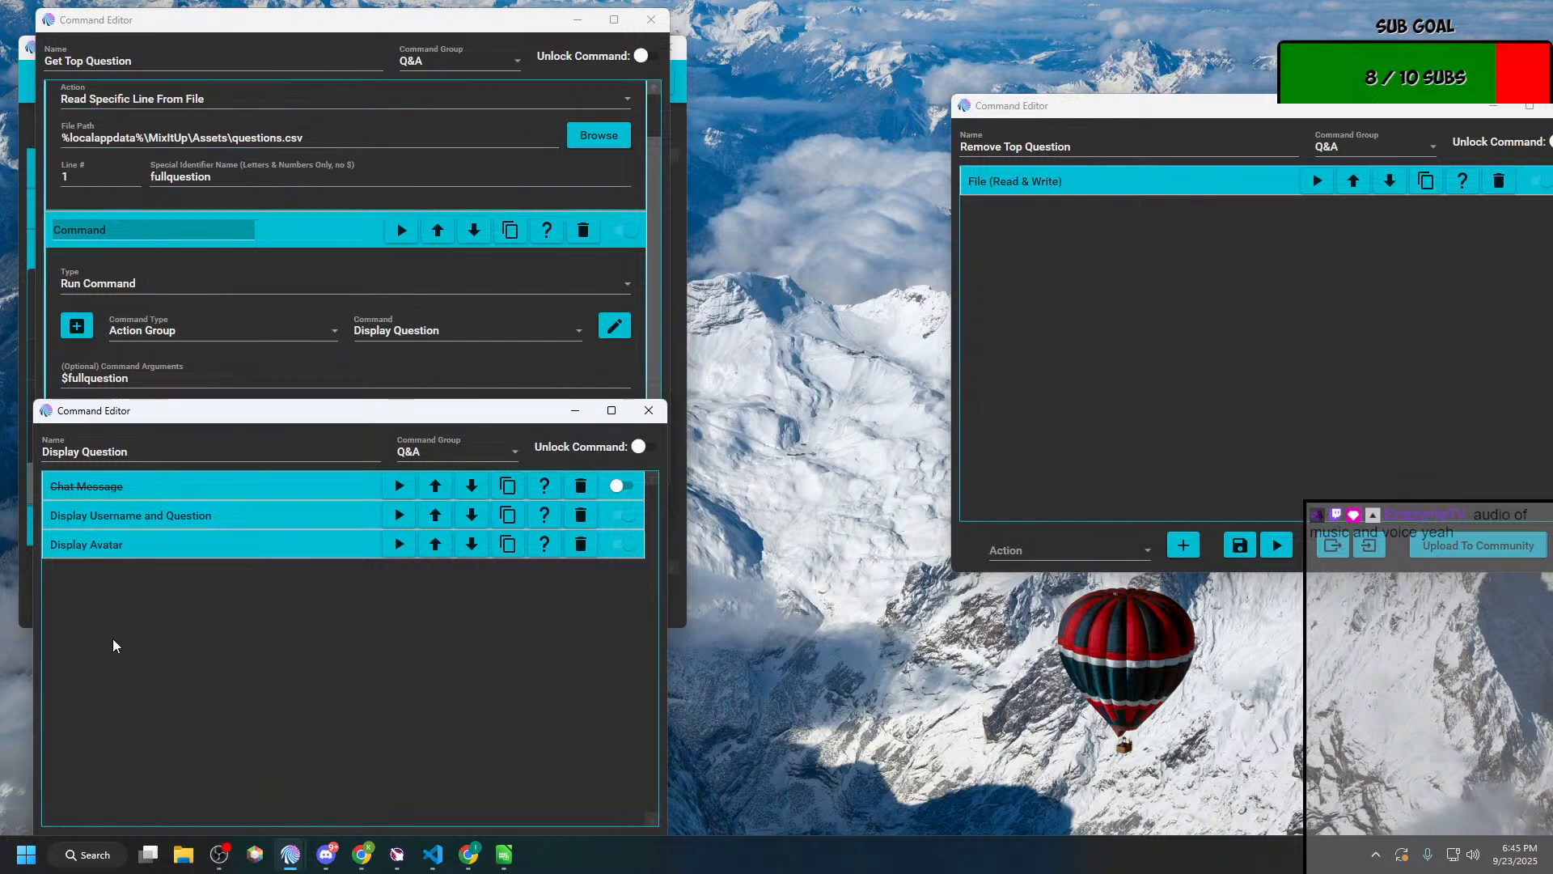
Step: Expand the Display Username and Question action of Display Question and examine its overlay text with the delimited arguments
left_click(168, 507)
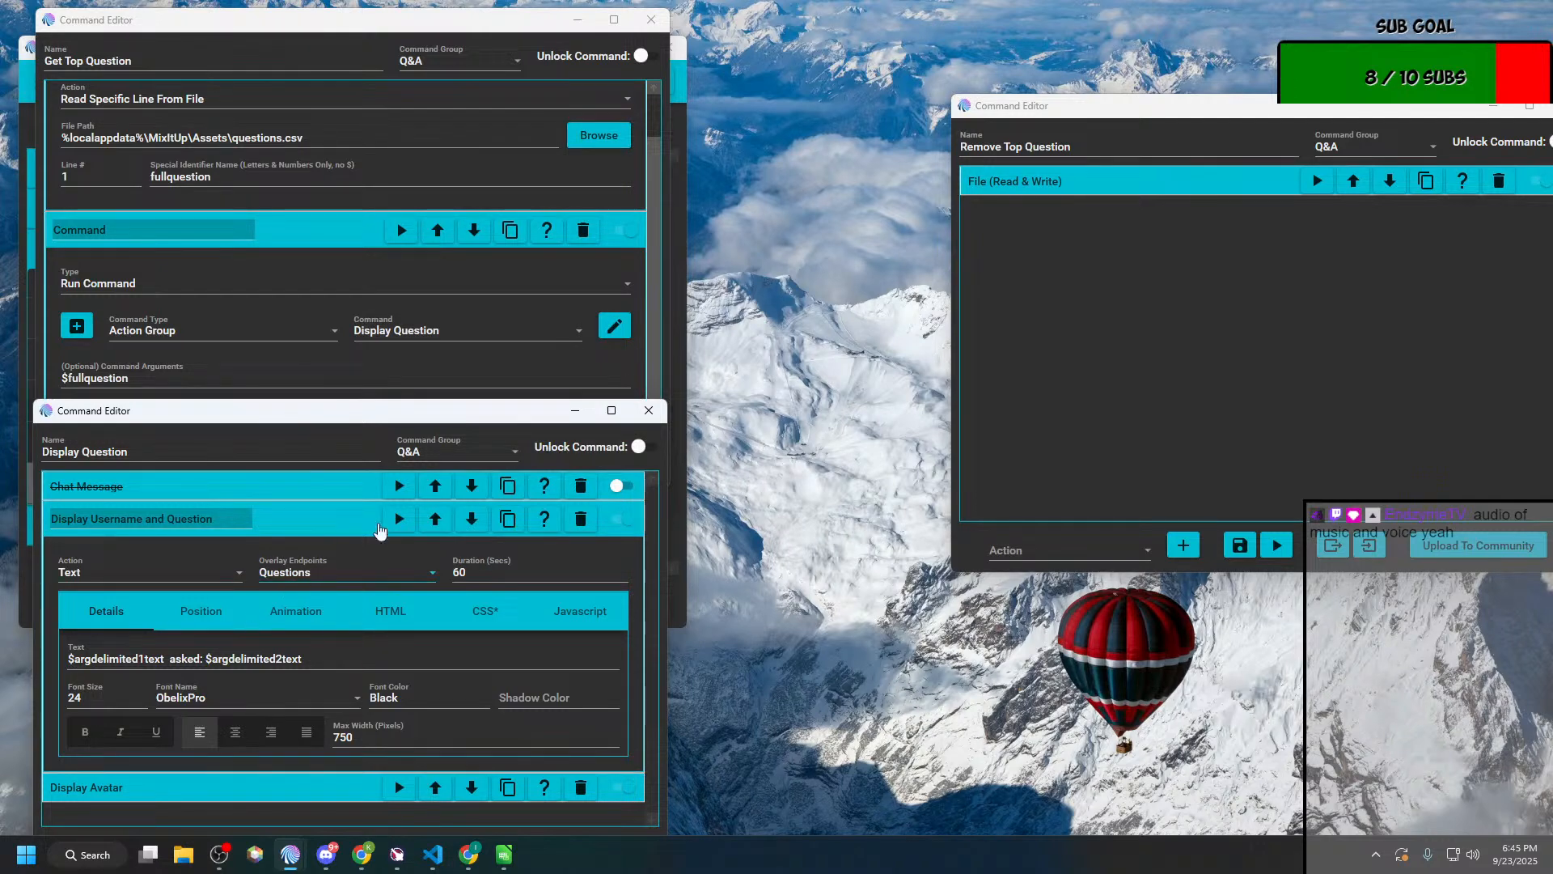
left_click_drag(327, 419, 347, 315)
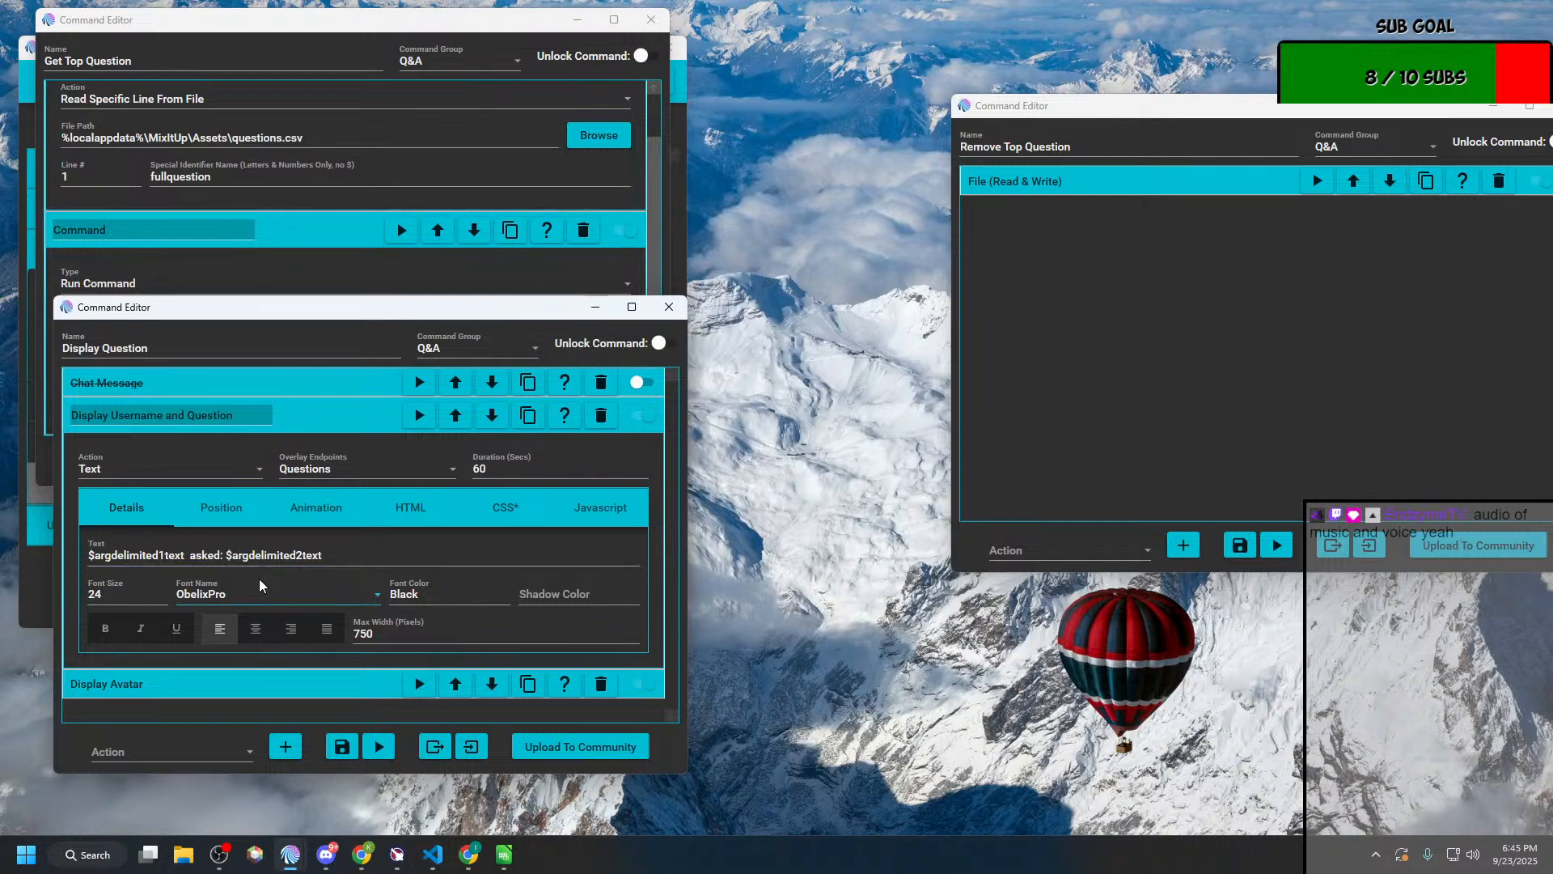
left_click(101, 554)
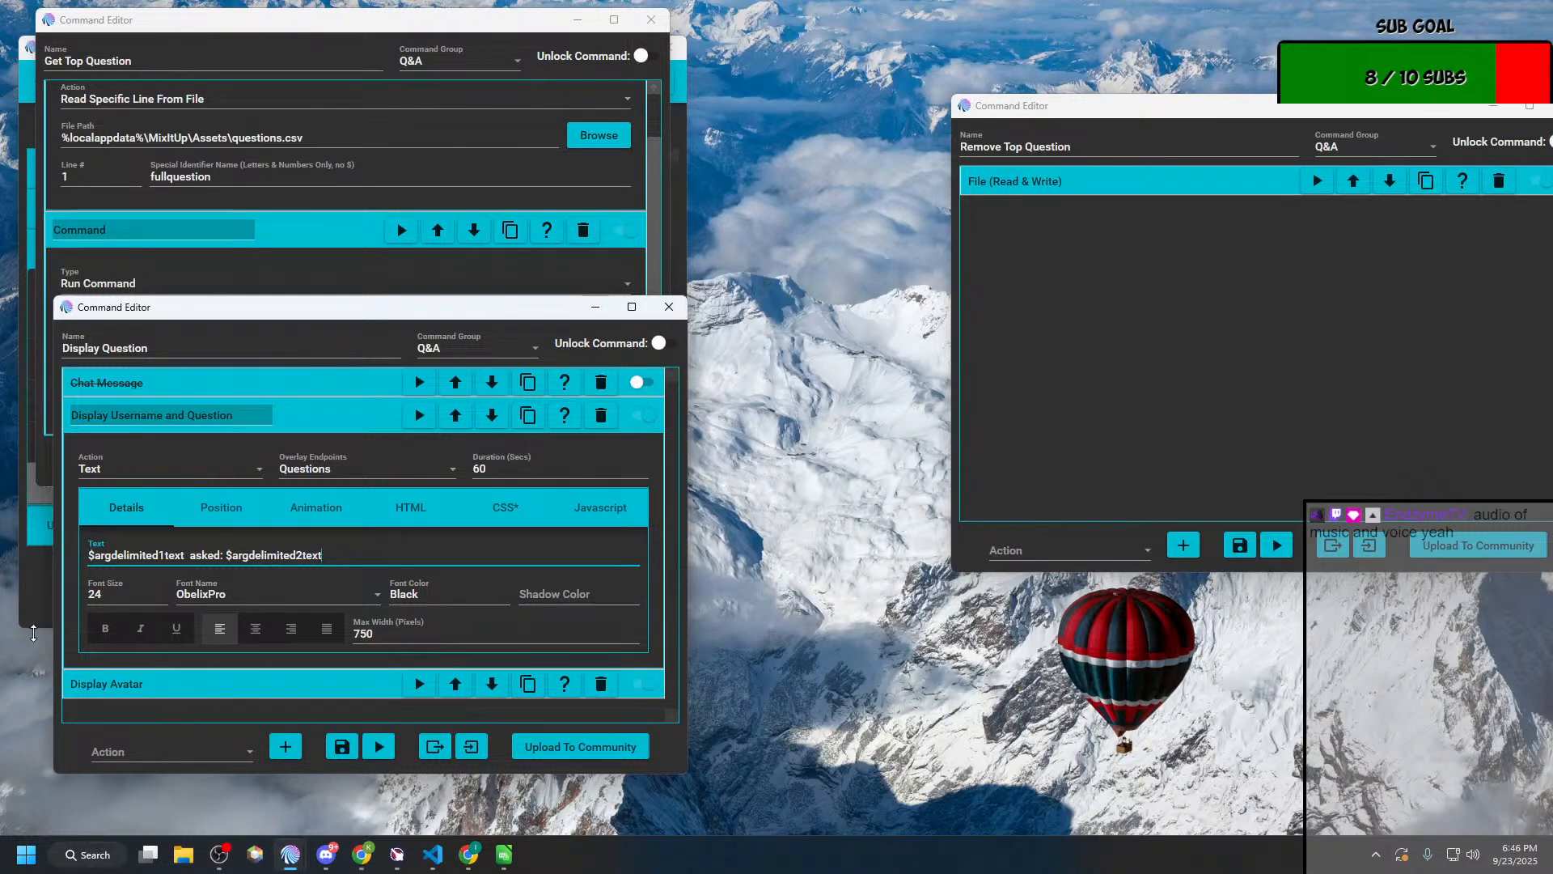
Step: Reopen Ask Question from Action Groups and examine the Text To Save entry of its Save Question to File action
left_click(43, 561)
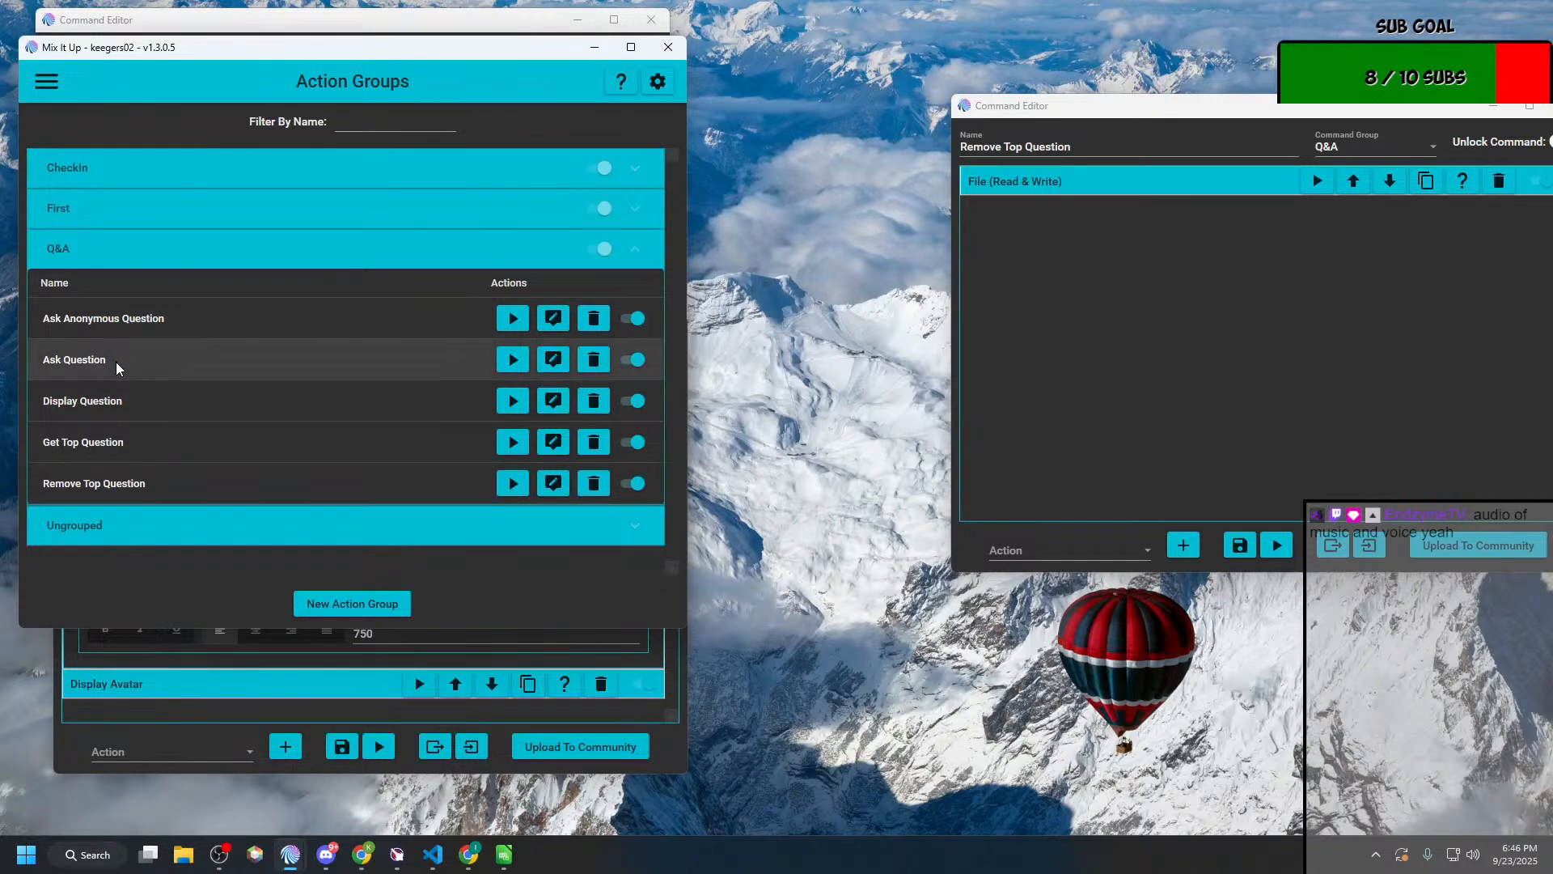
left_click(553, 359)
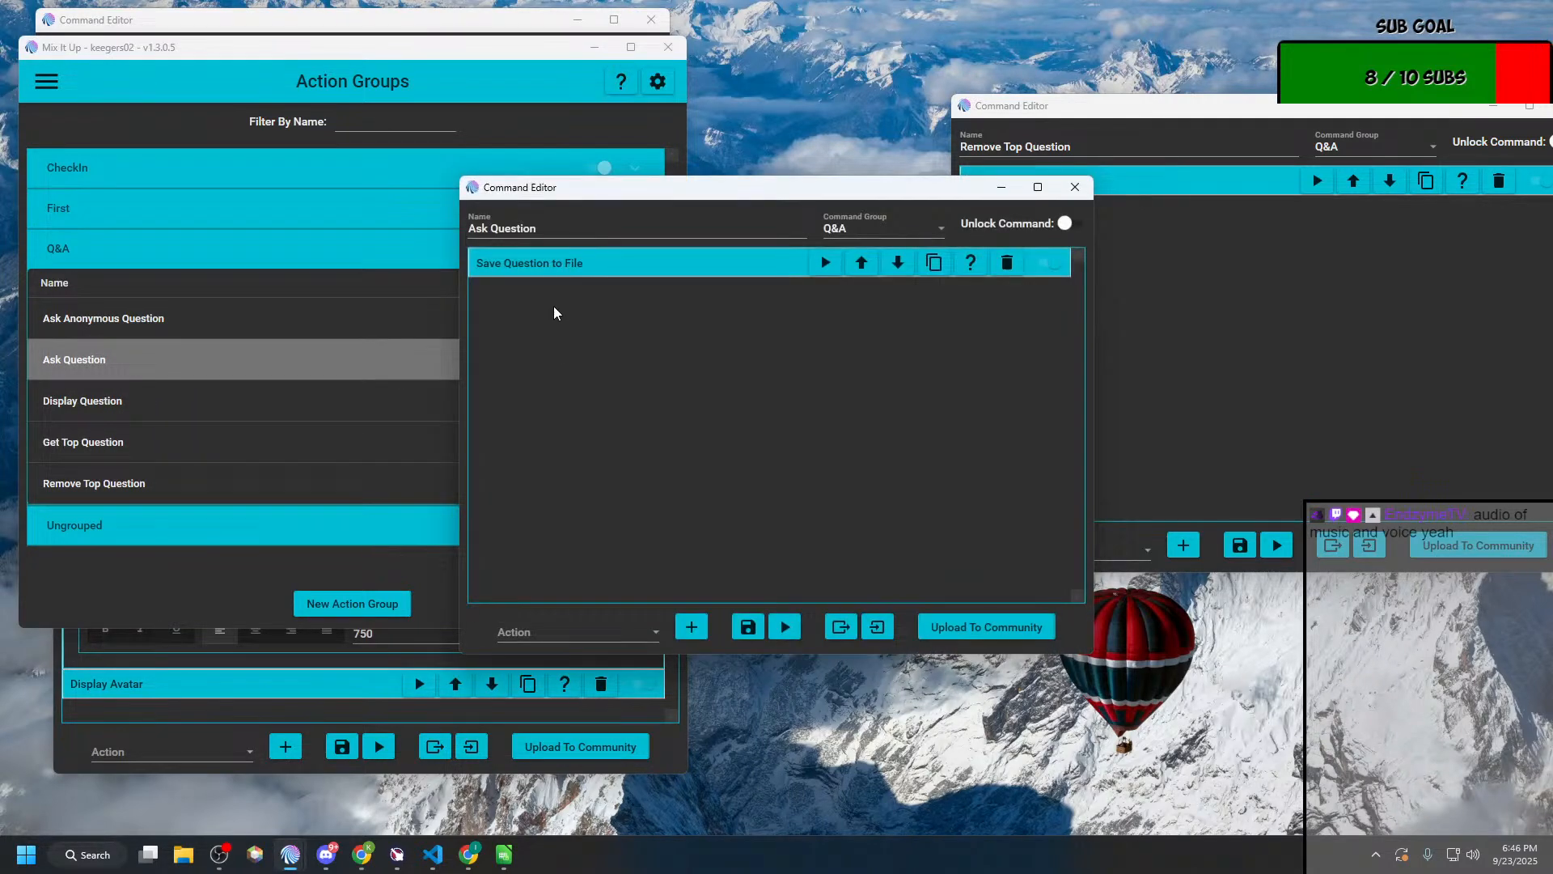
left_click(555, 267)
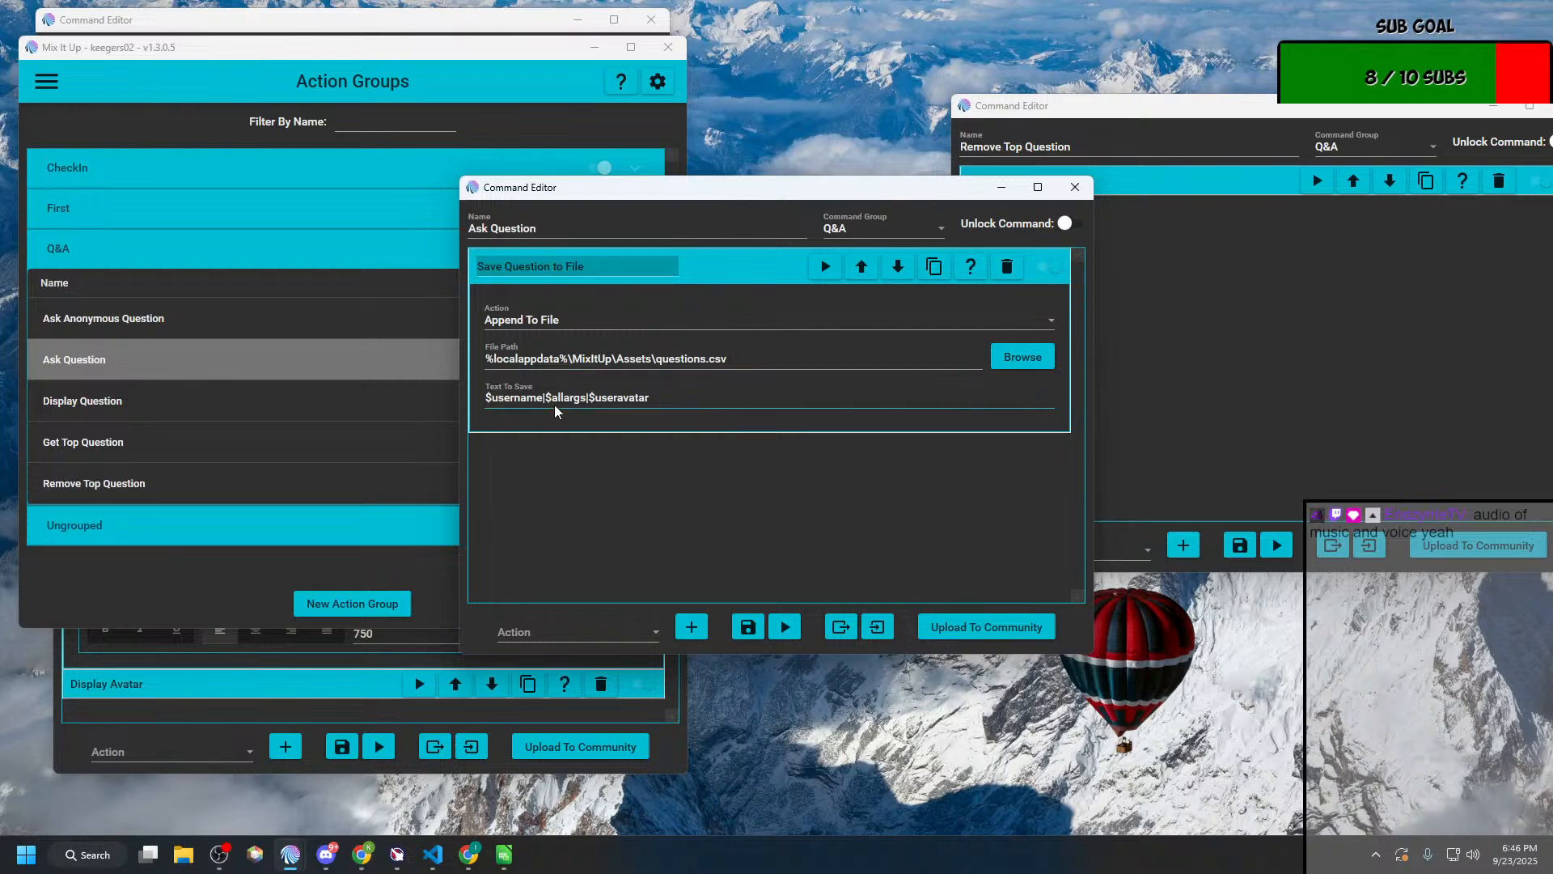
left_click_drag(677, 397, 420, 409)
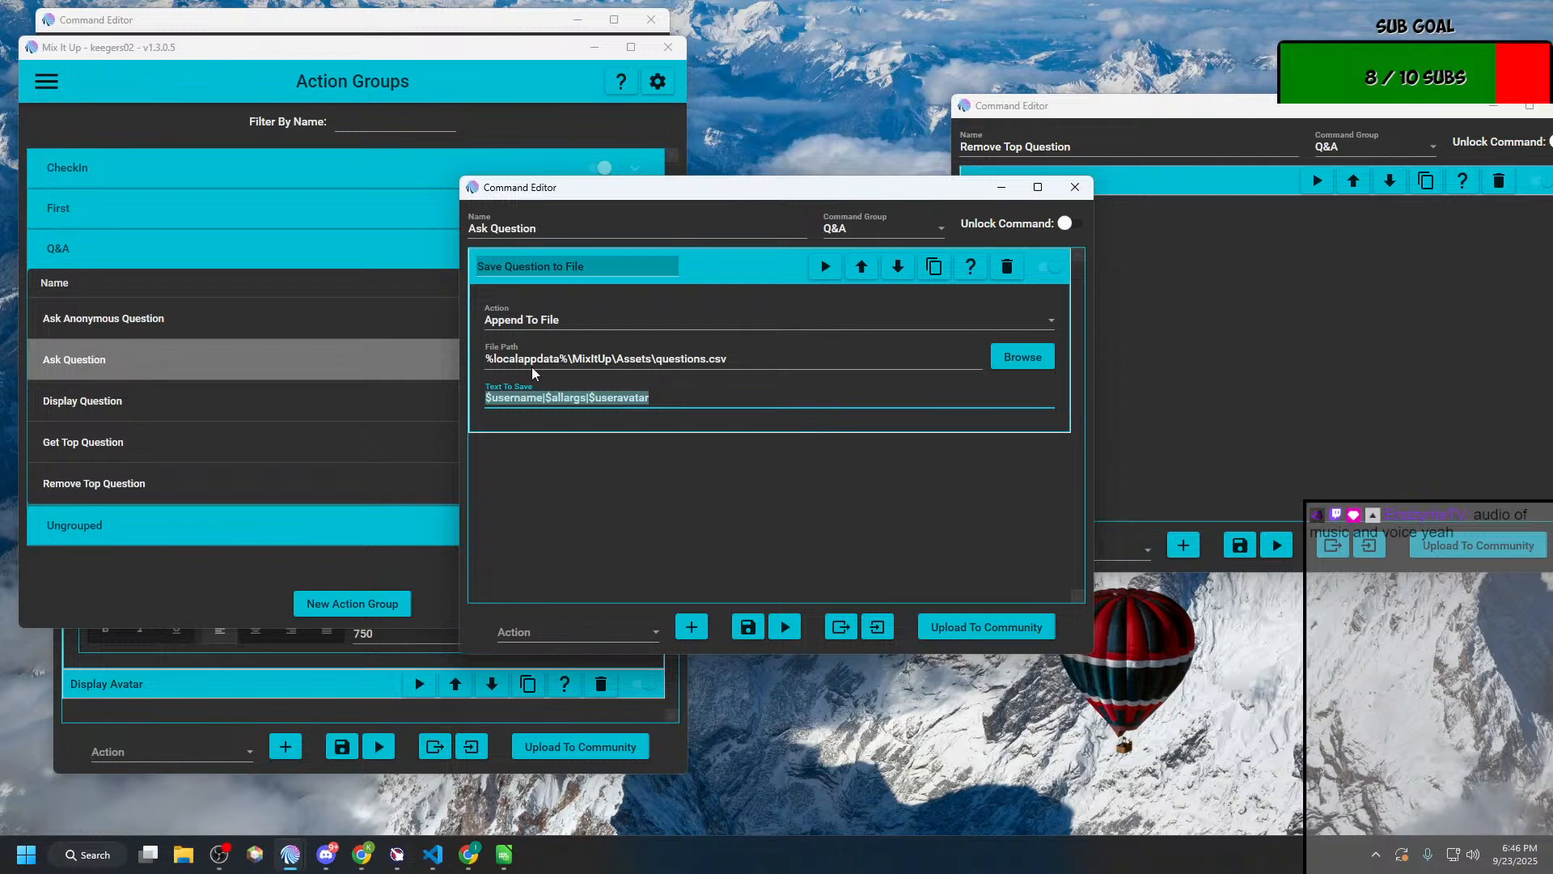
left_click(543, 398)
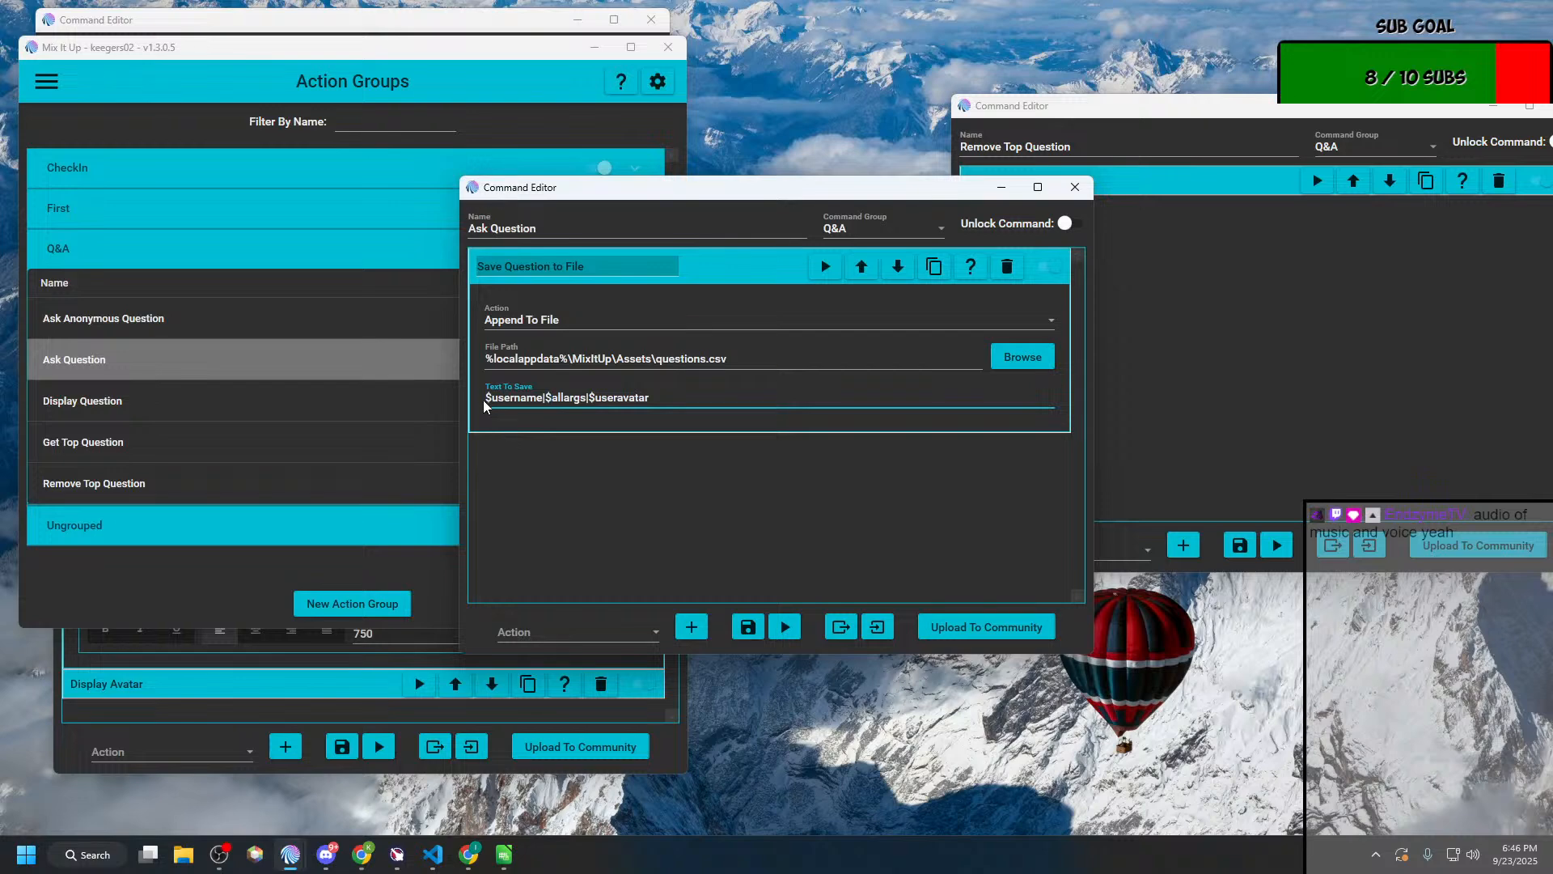
left_click_drag(545, 397, 539, 397)
left_click(565, 398)
Step: Bring the main window into view and check the Delimited Arguments Separator in the Commands settings
left_click(356, 19)
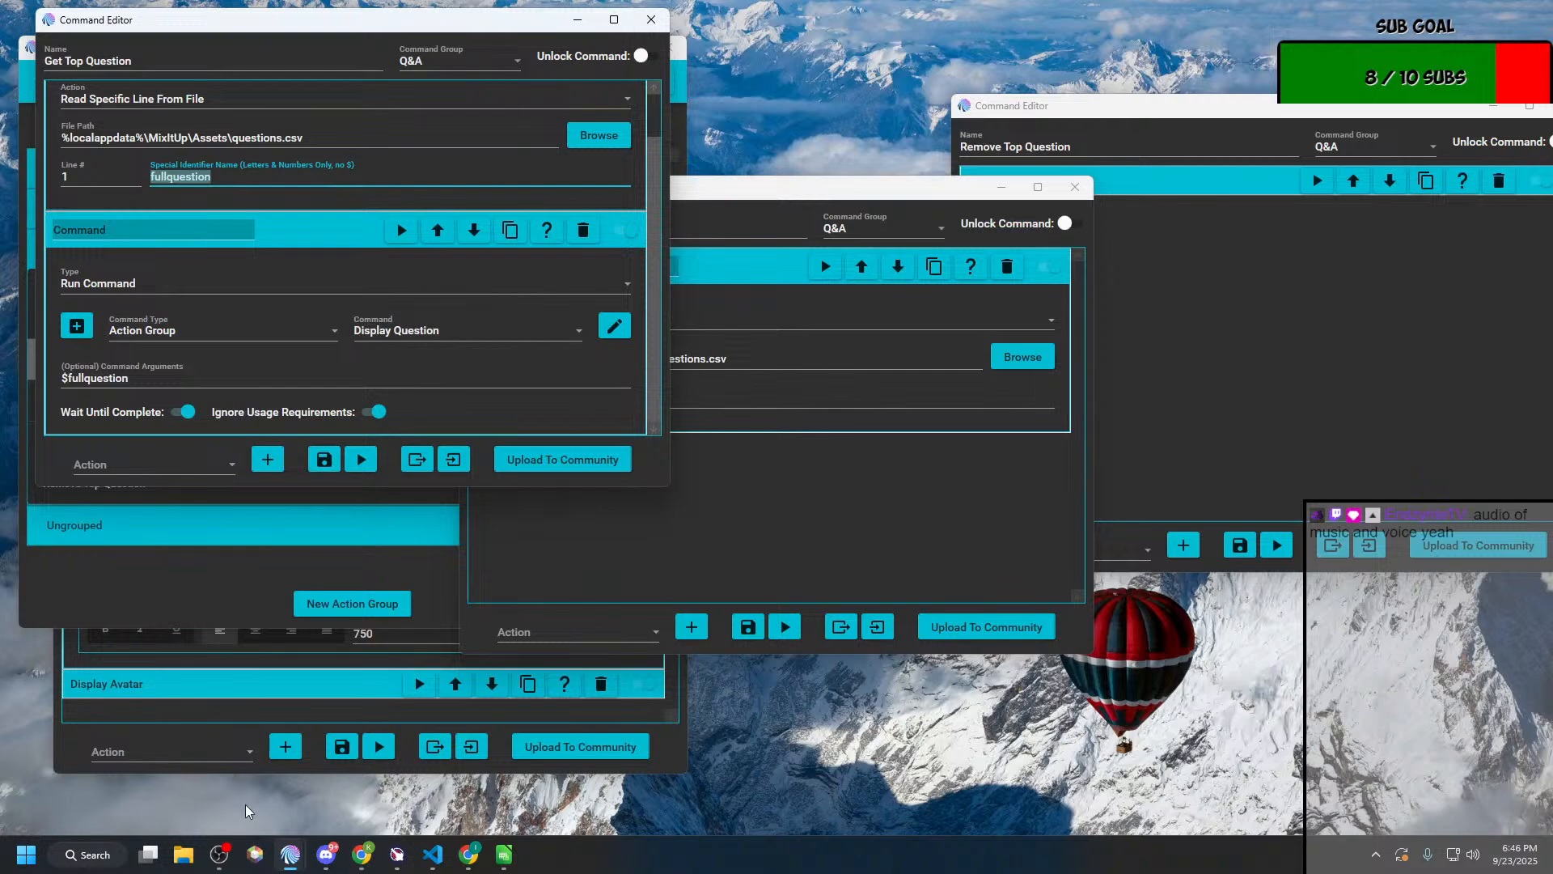
left_click(293, 854)
left_click(105, 800)
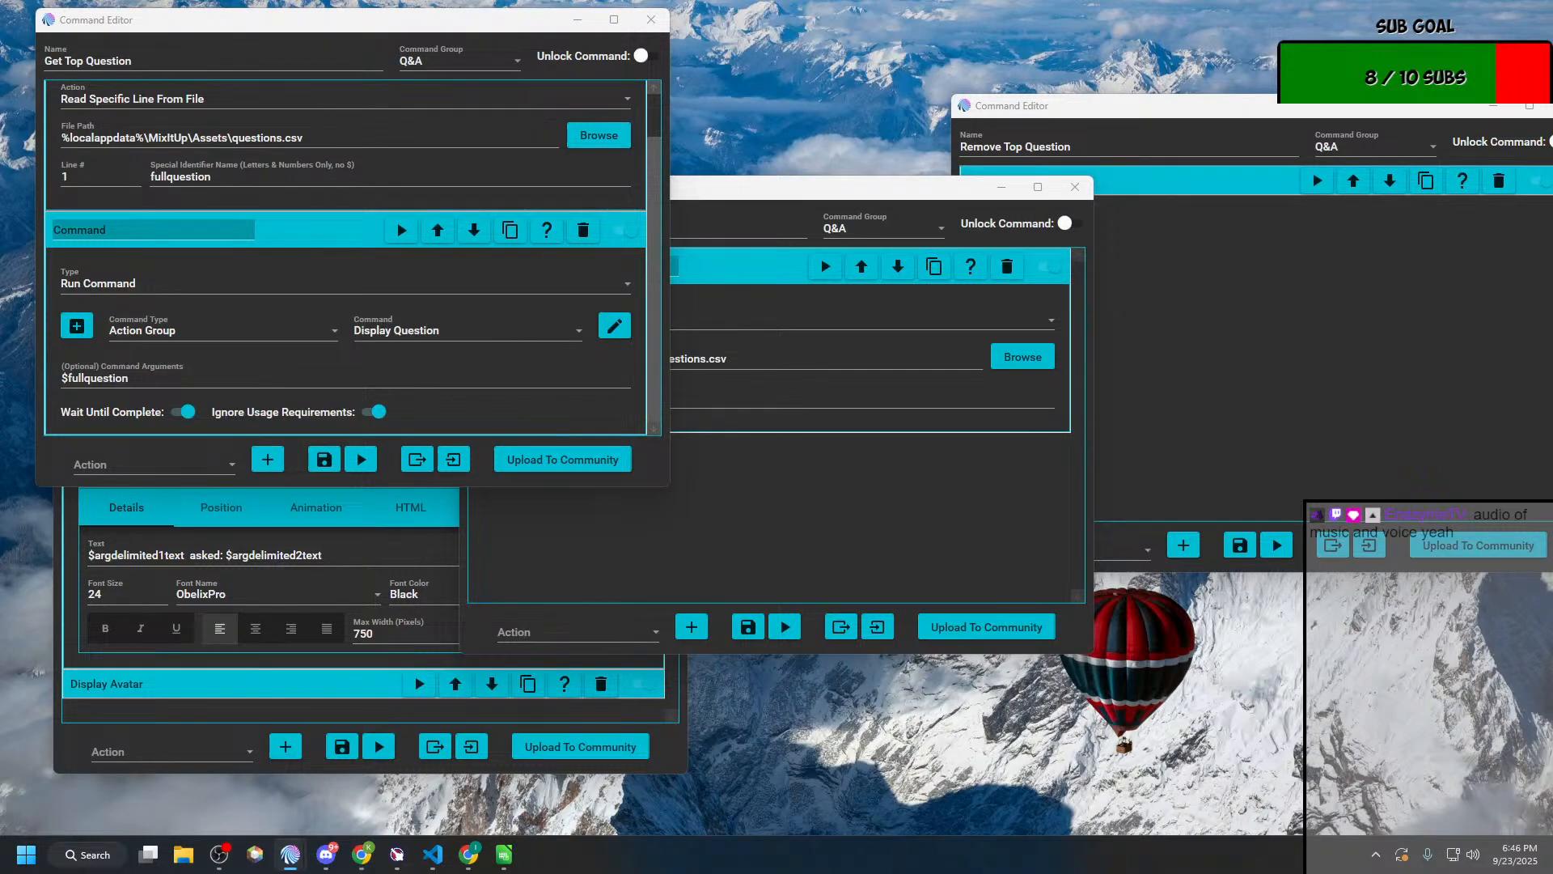
left_click_drag(0, 234, 880, 127)
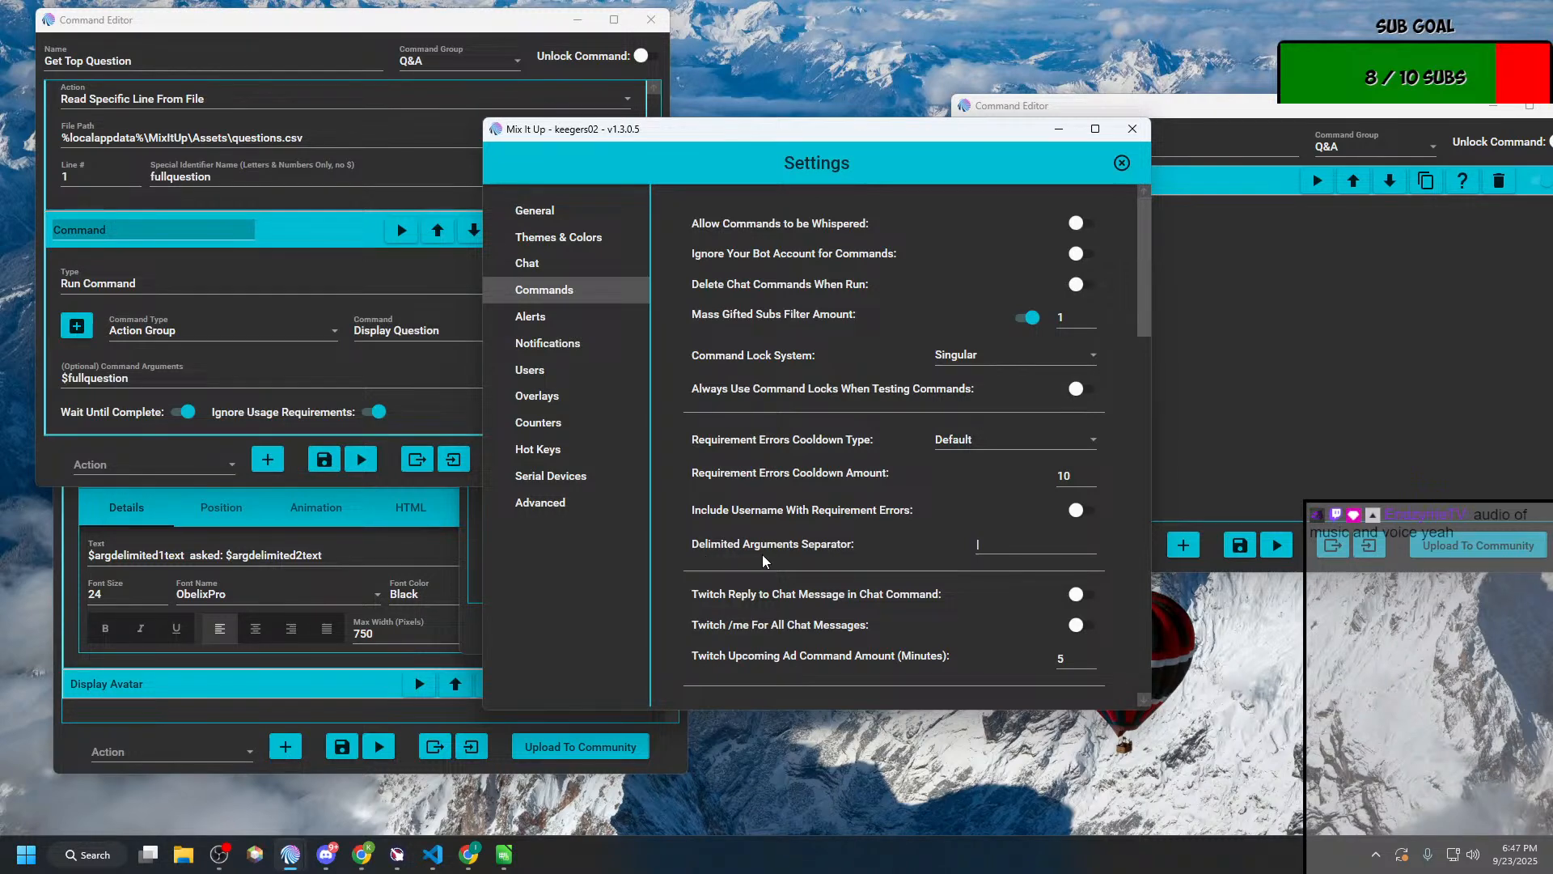
left_click(993, 551)
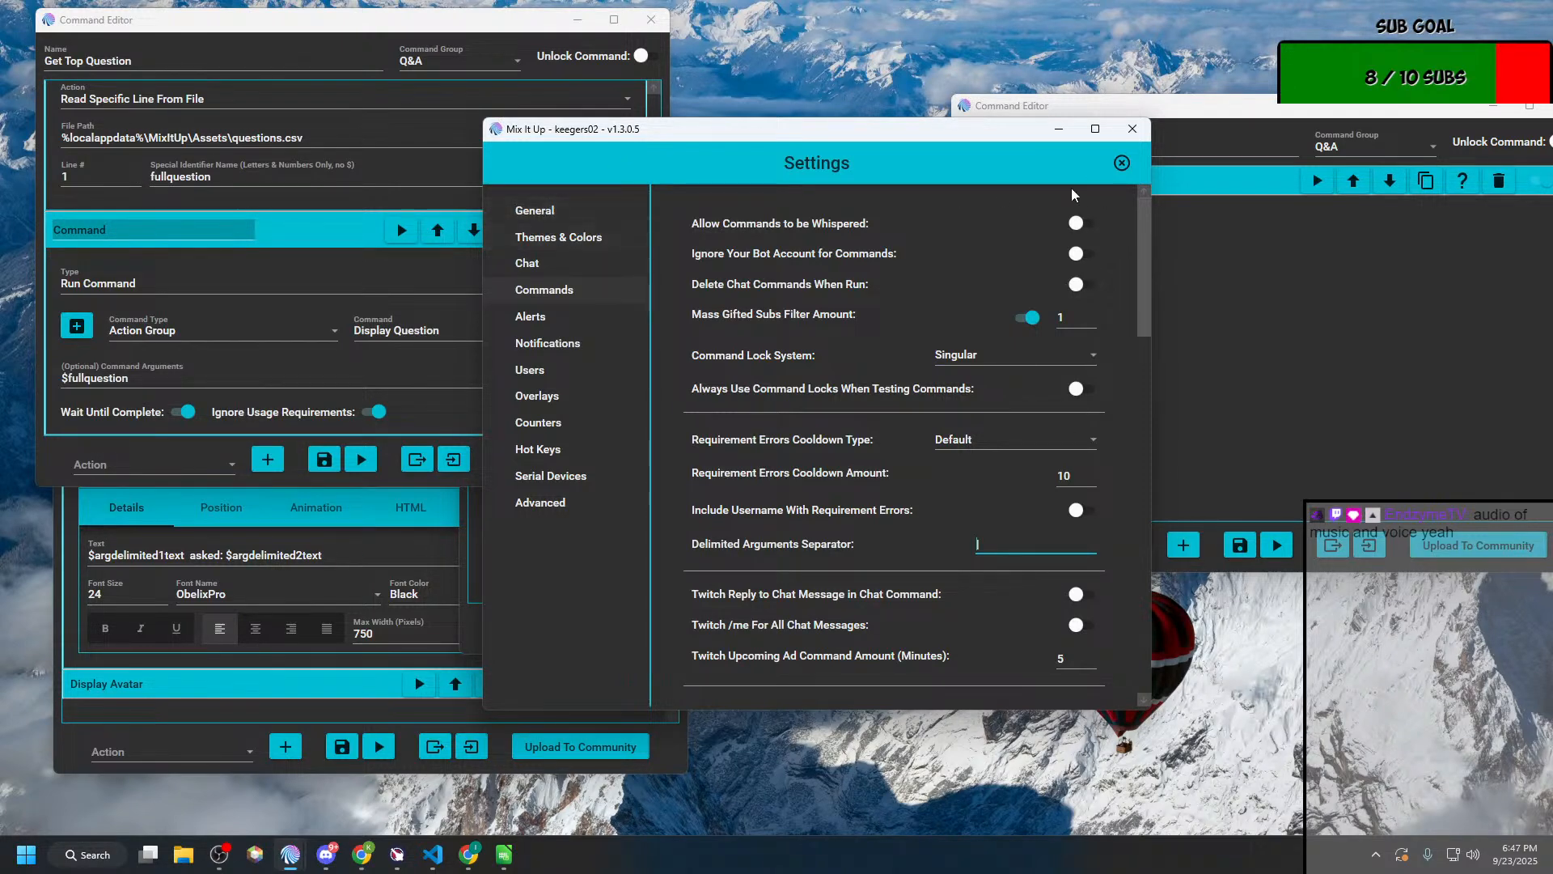
Step: Leave the settings for Action Groups and minimize the main window to uncover the command editors
left_click(1119, 164)
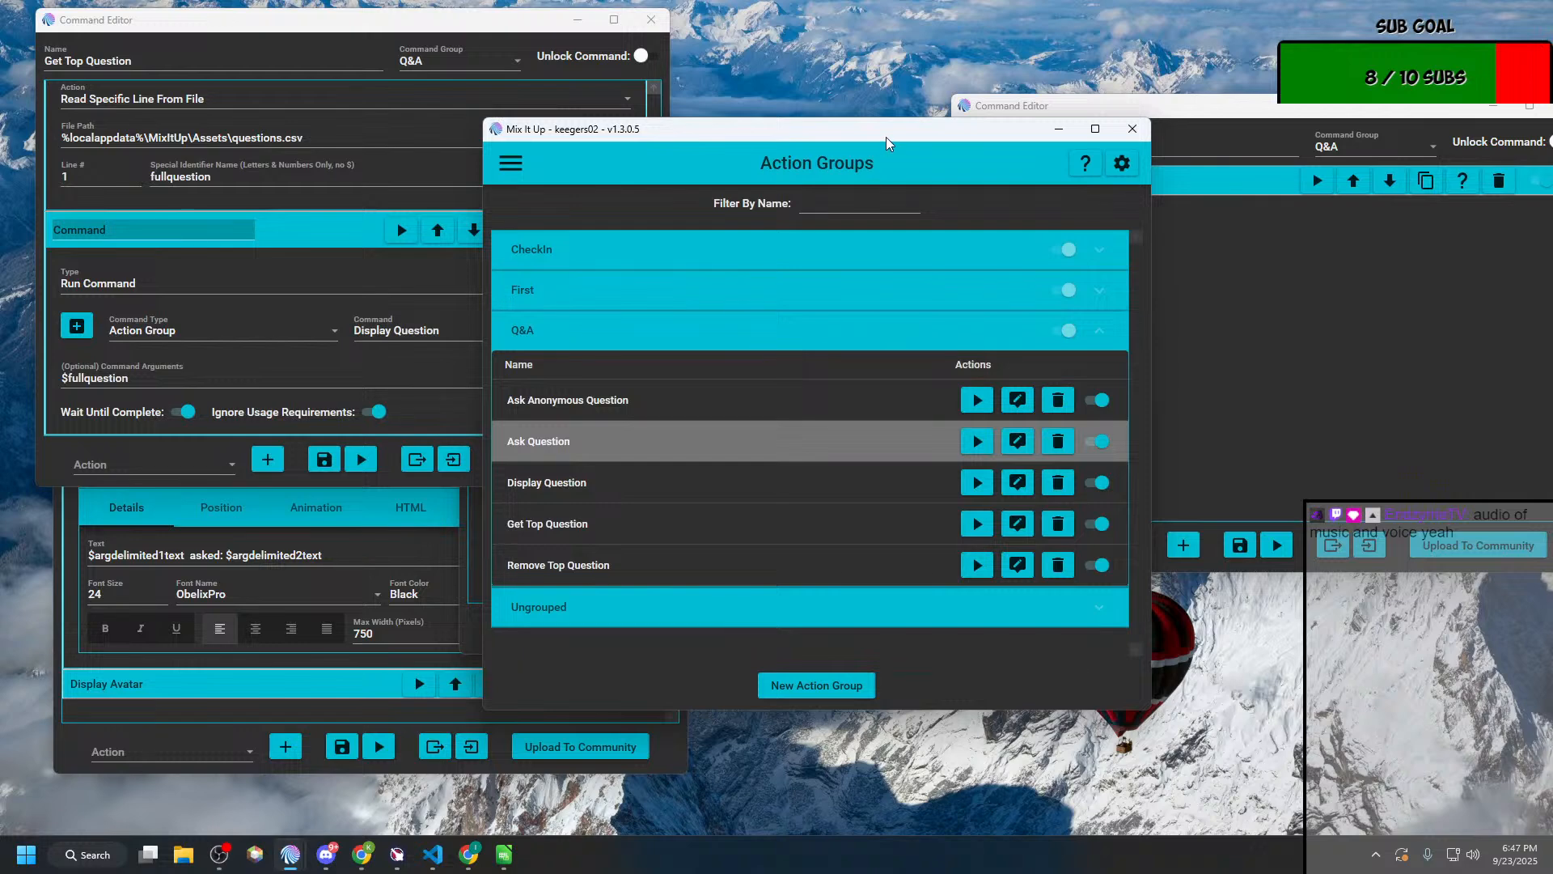
left_click_drag(886, 138, 1106, 220)
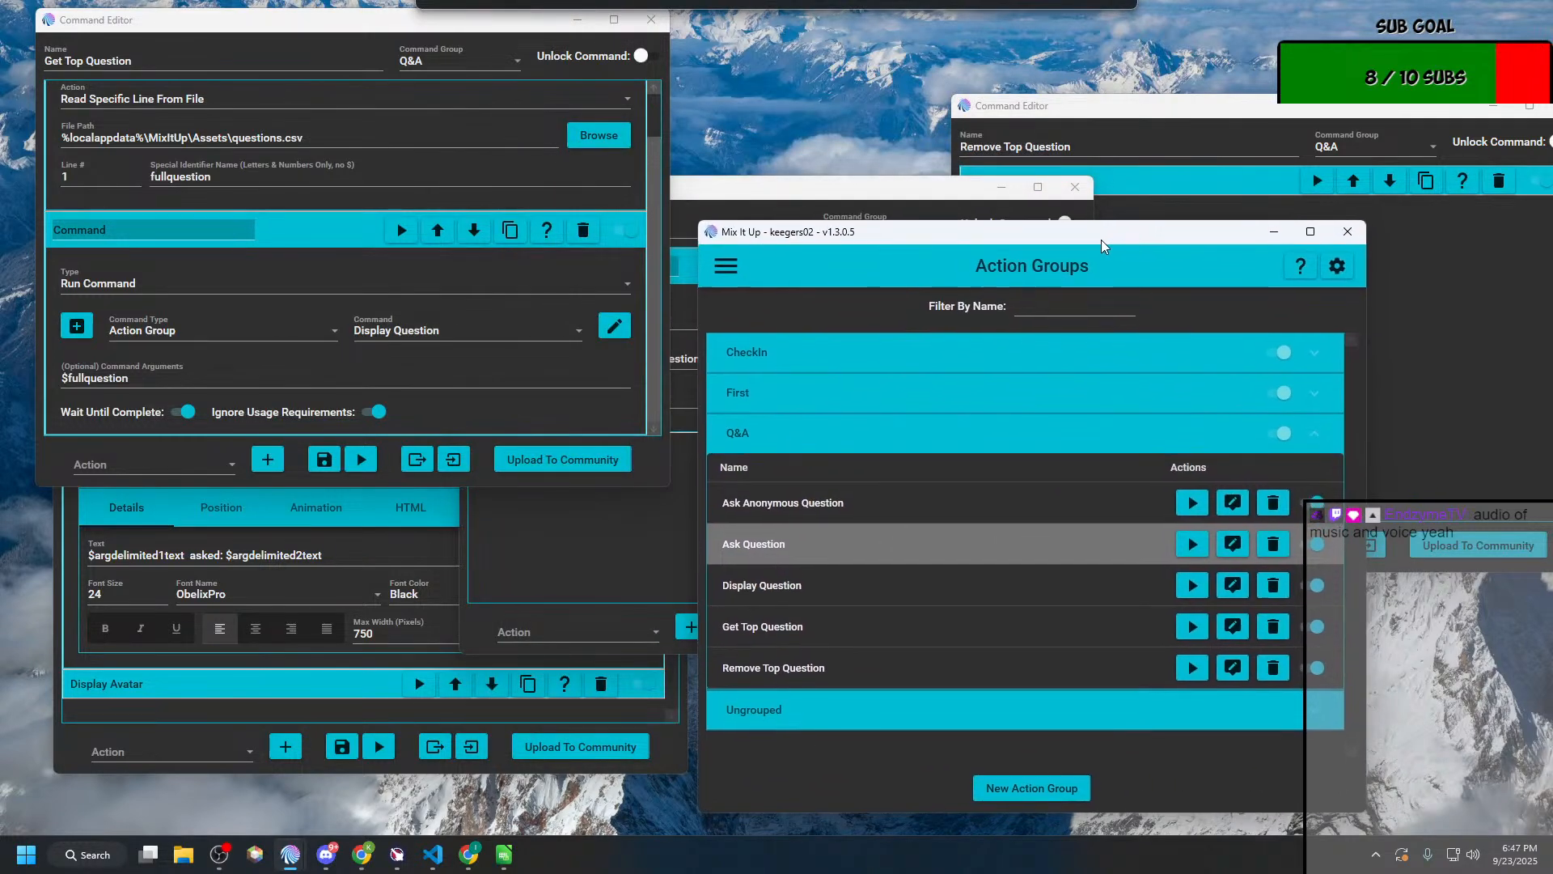
left_click(1275, 219)
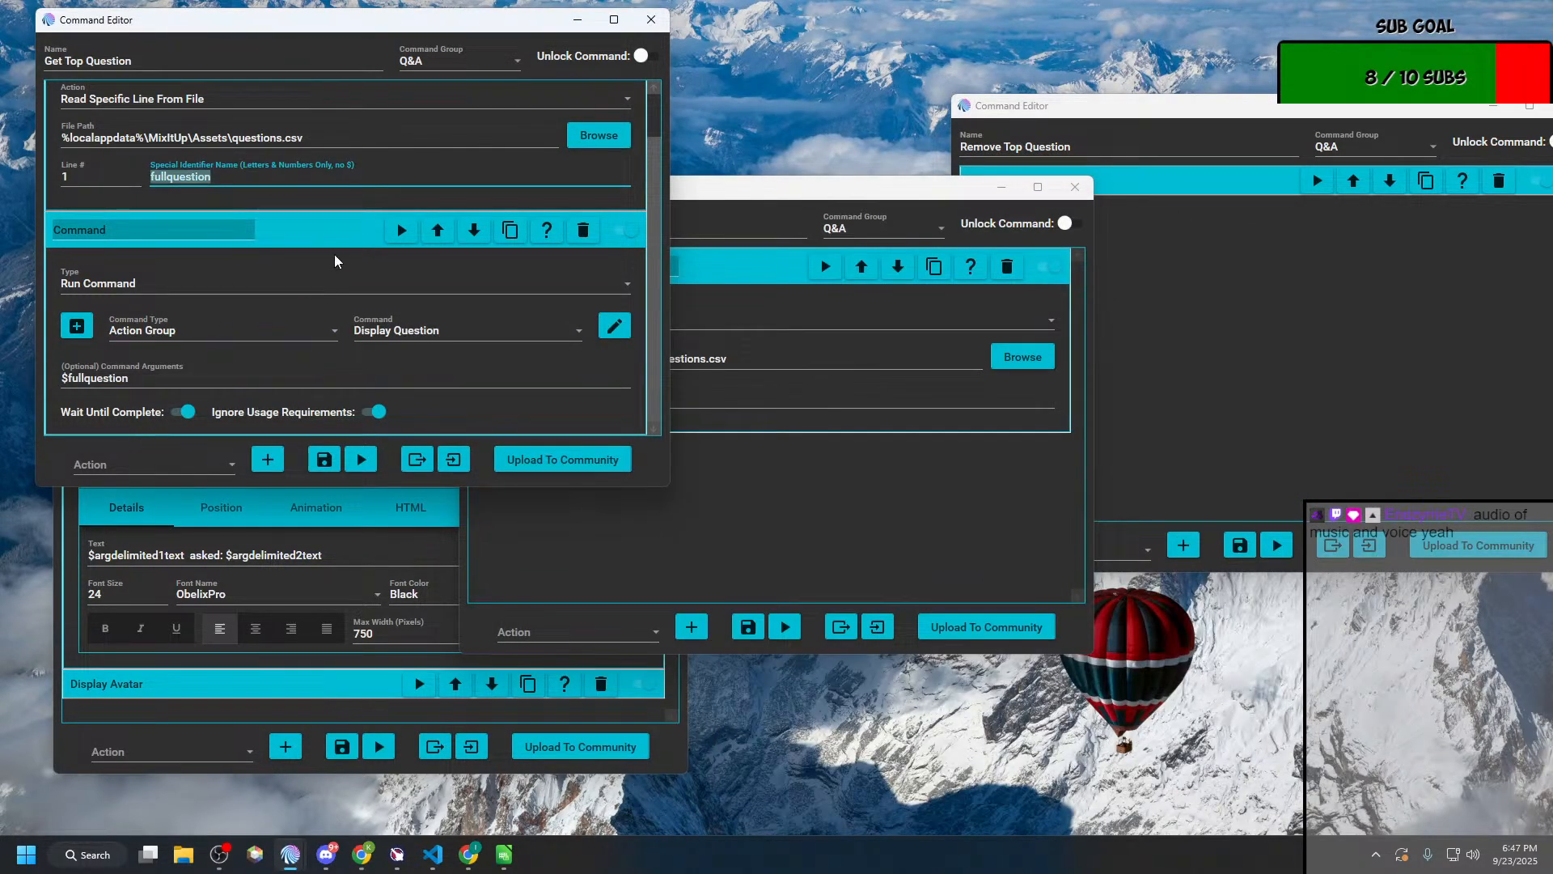
Step: Compare the Get Top Question, Ask Question and Display Question editors to trace how the saved text becomes delimited arguments
left_click(186, 728)
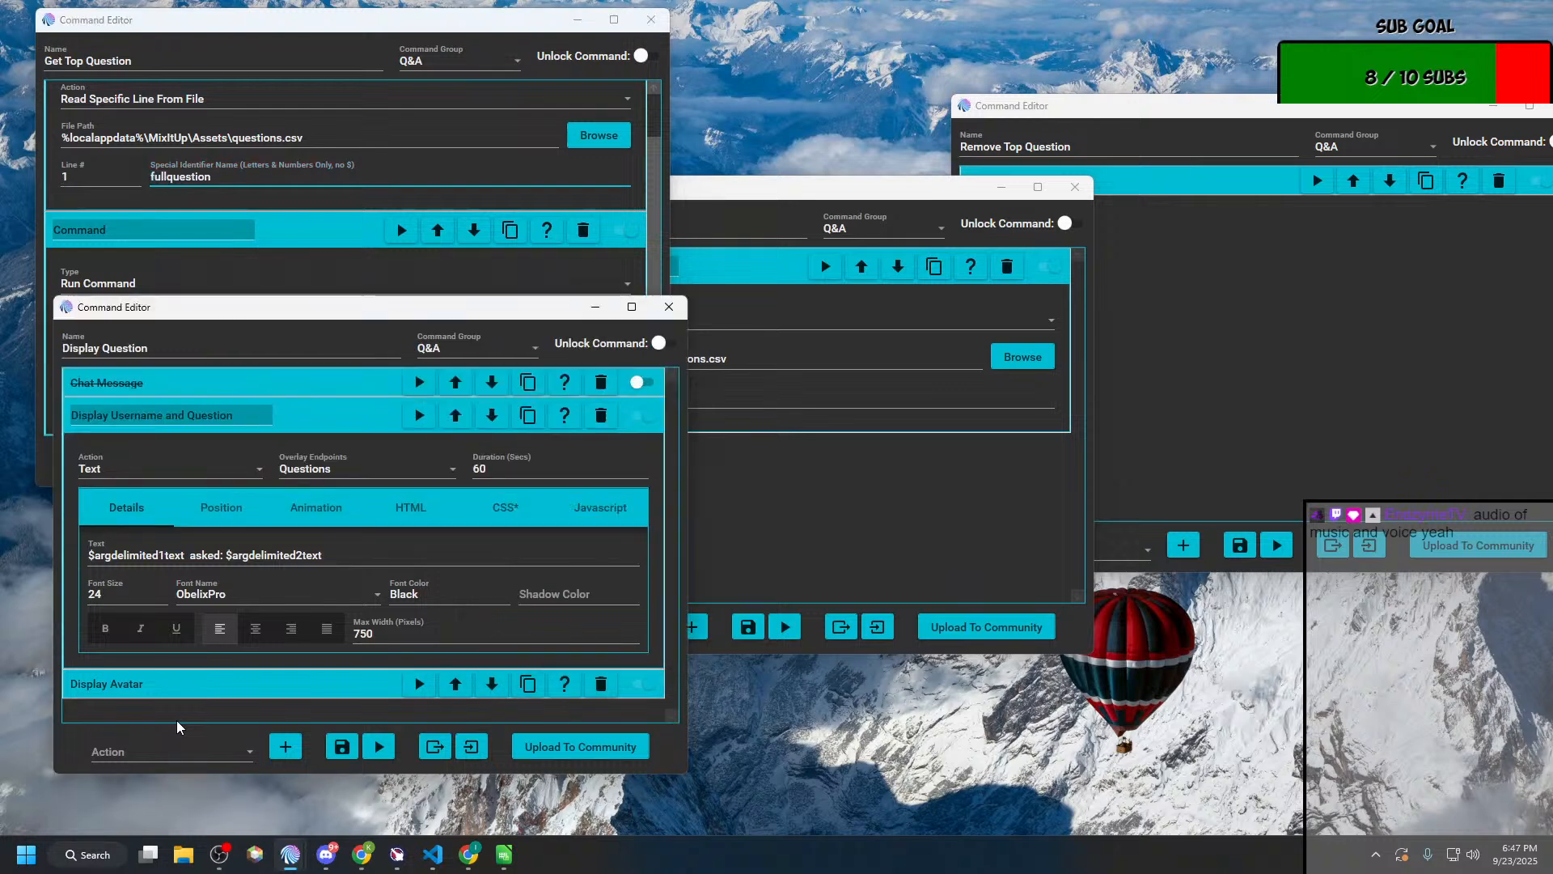
left_click(340, 149)
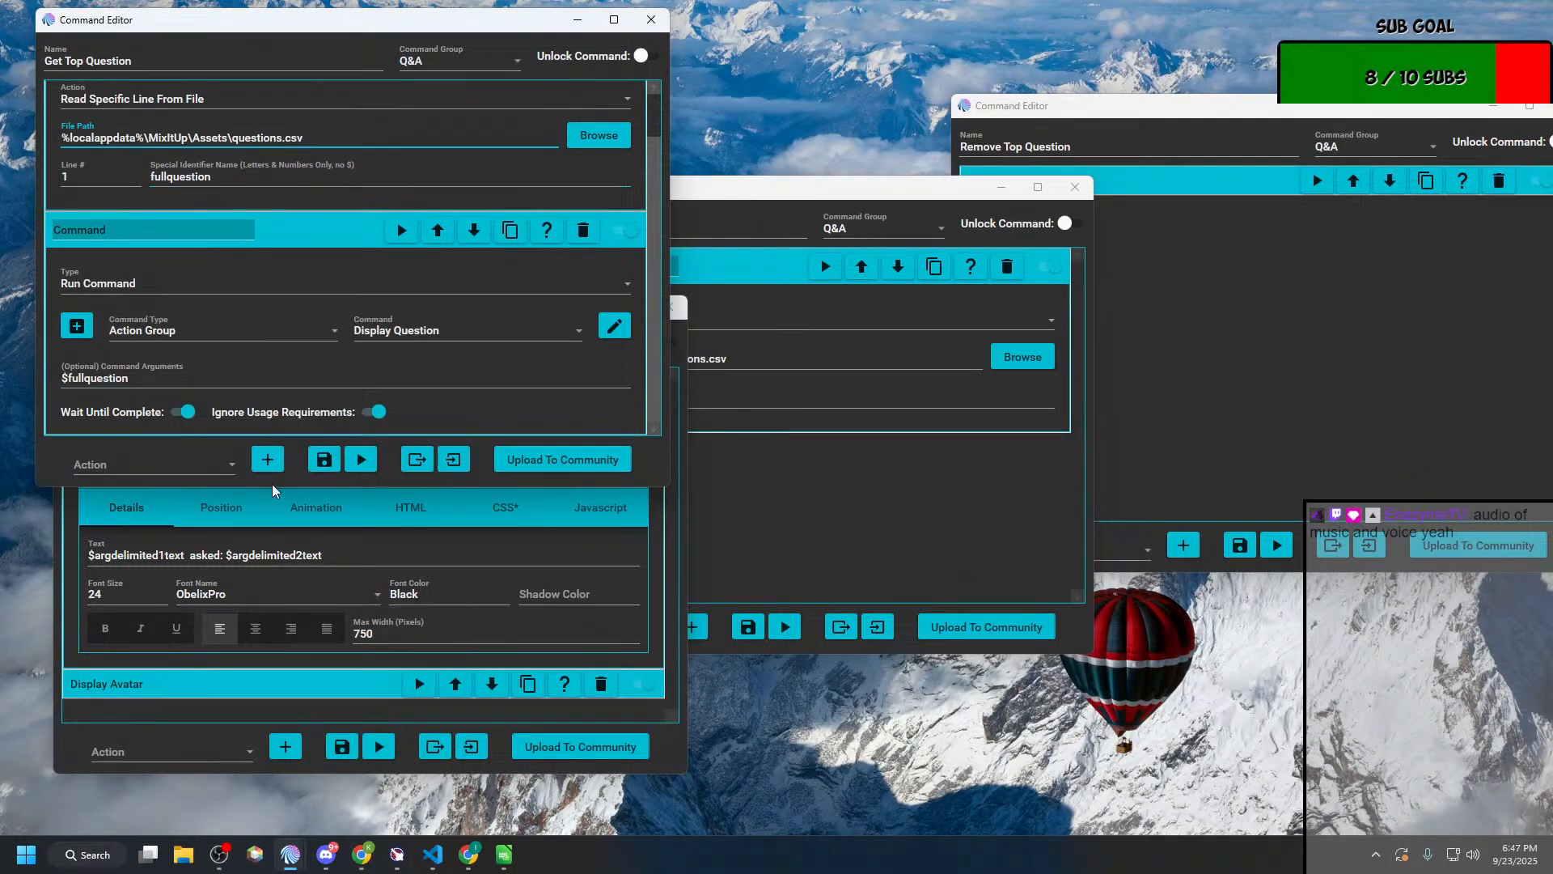
left_click(735, 542)
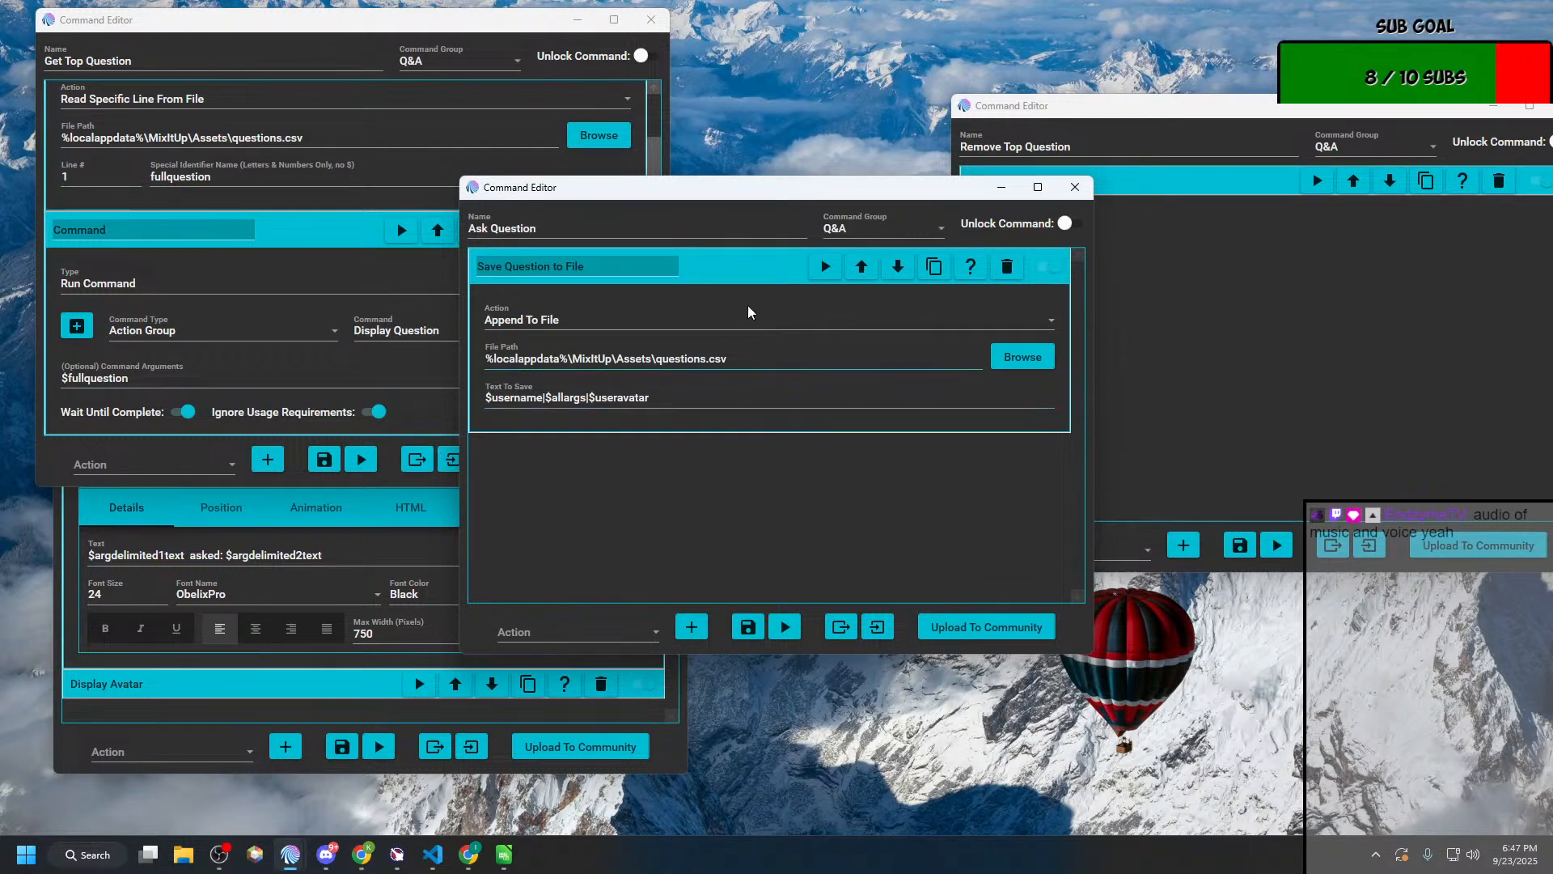
left_click(319, 562)
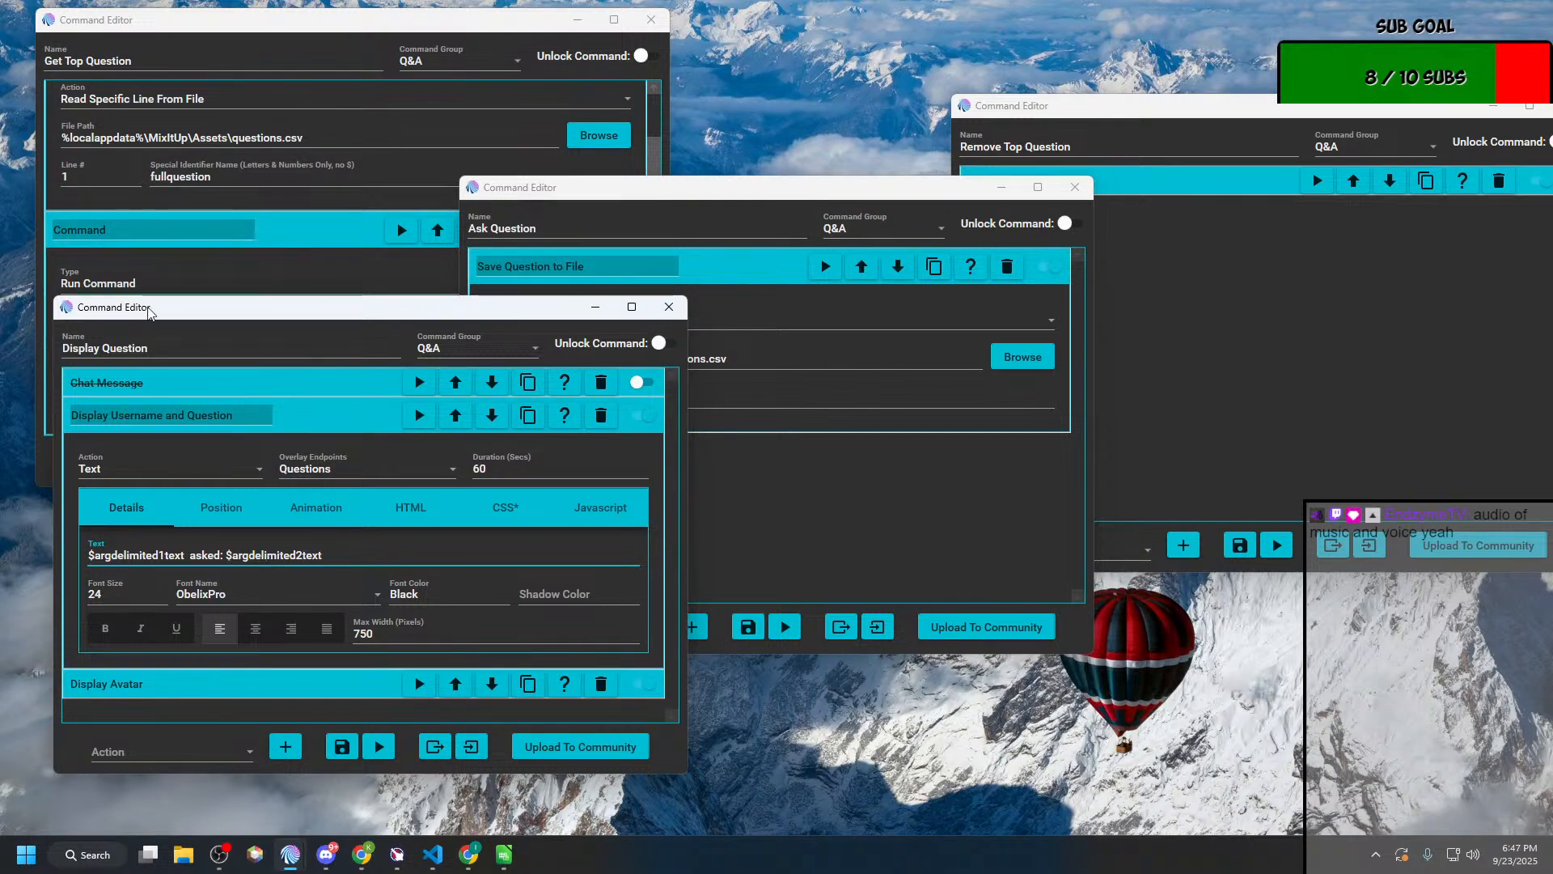
Step: Expand the Display Avatar action and compare its Image File Path / URL with the text saved by Ask Question
left_click(216, 684)
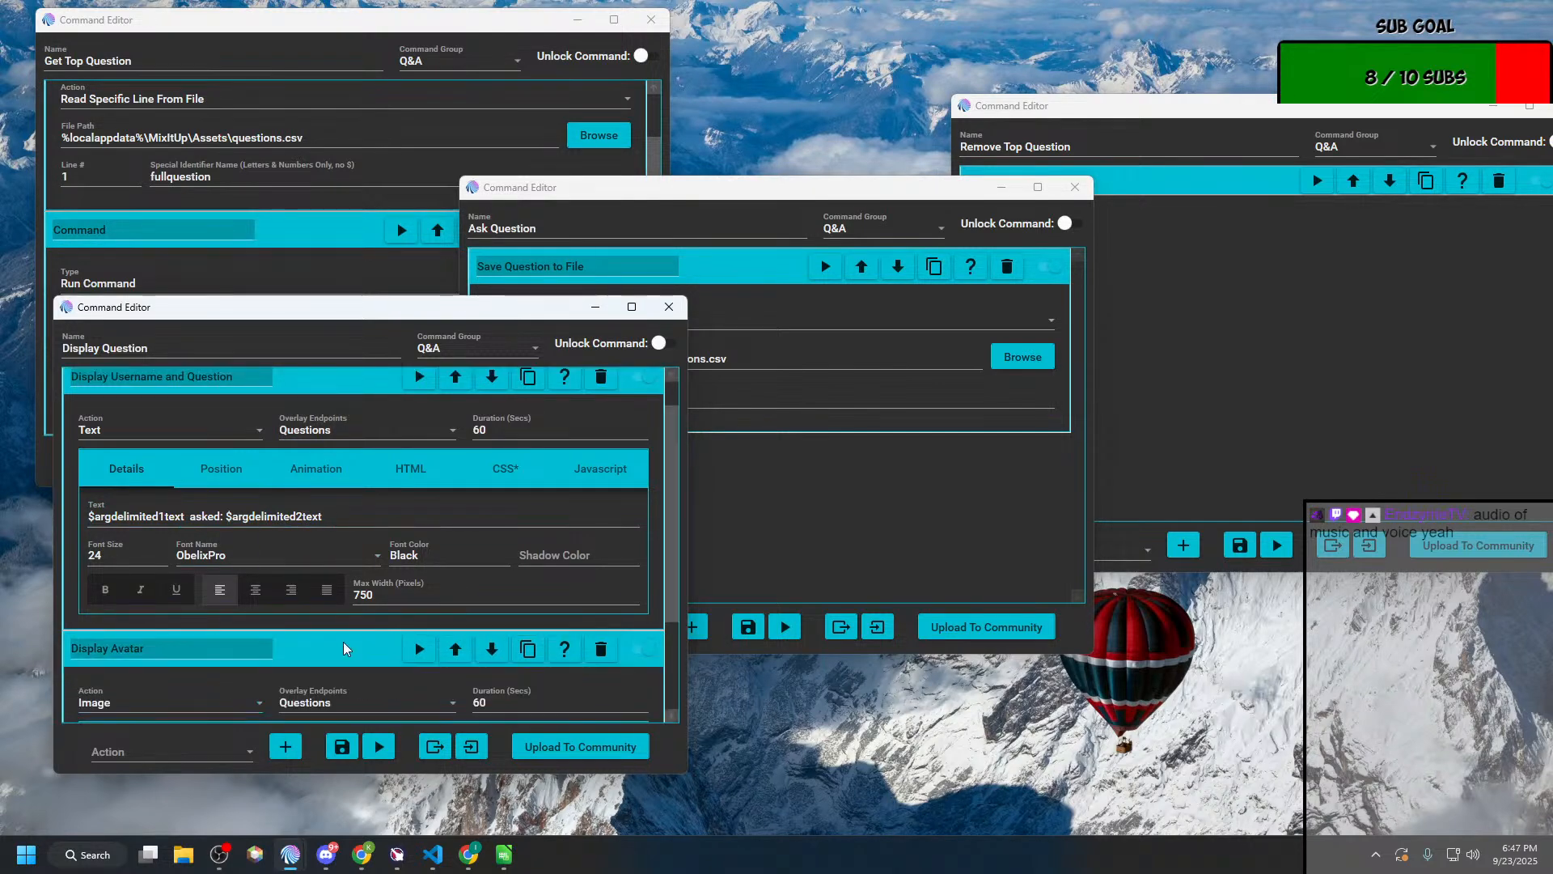
scroll(343, 643, "down", 3)
left_click(232, 672)
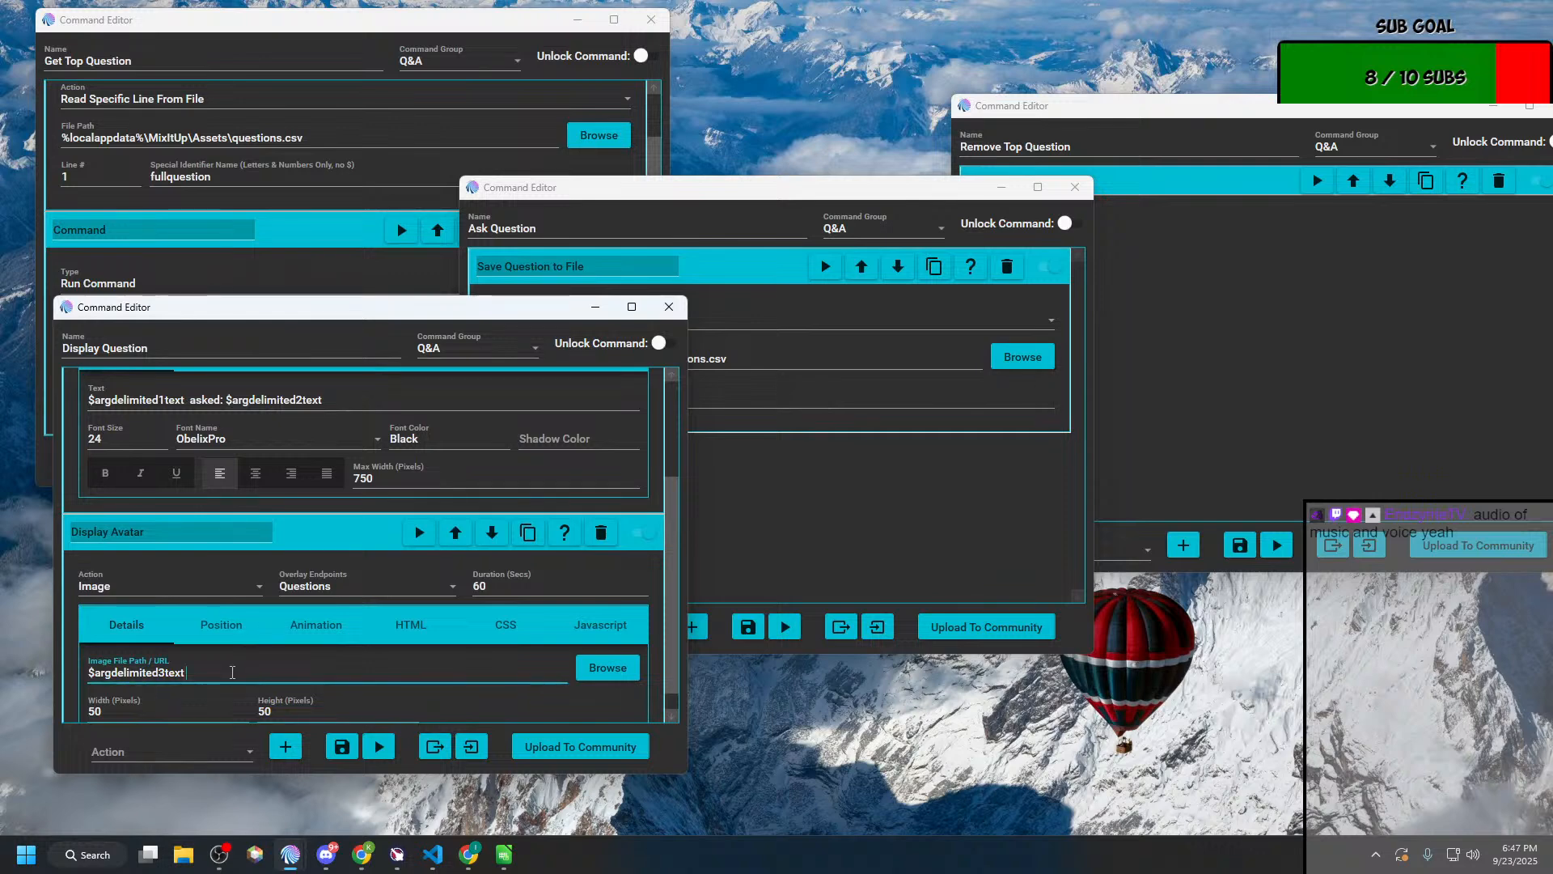
left_click(700, 336)
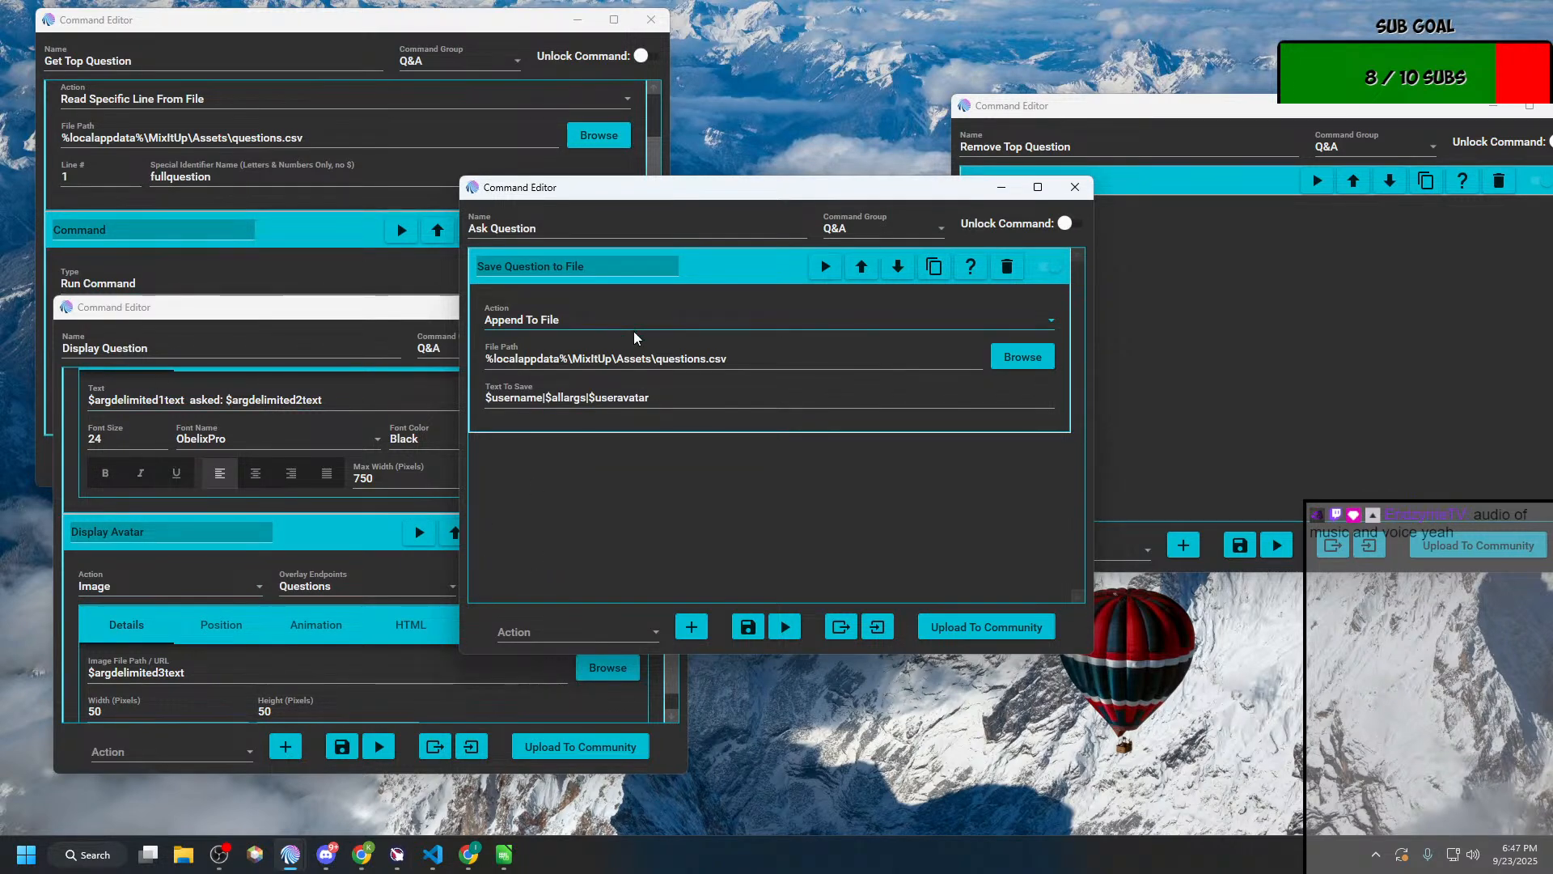
Step: Expand Remove Top Question's file action, examine its line-removal settings, and return to the Action Groups window
left_click(1172, 362)
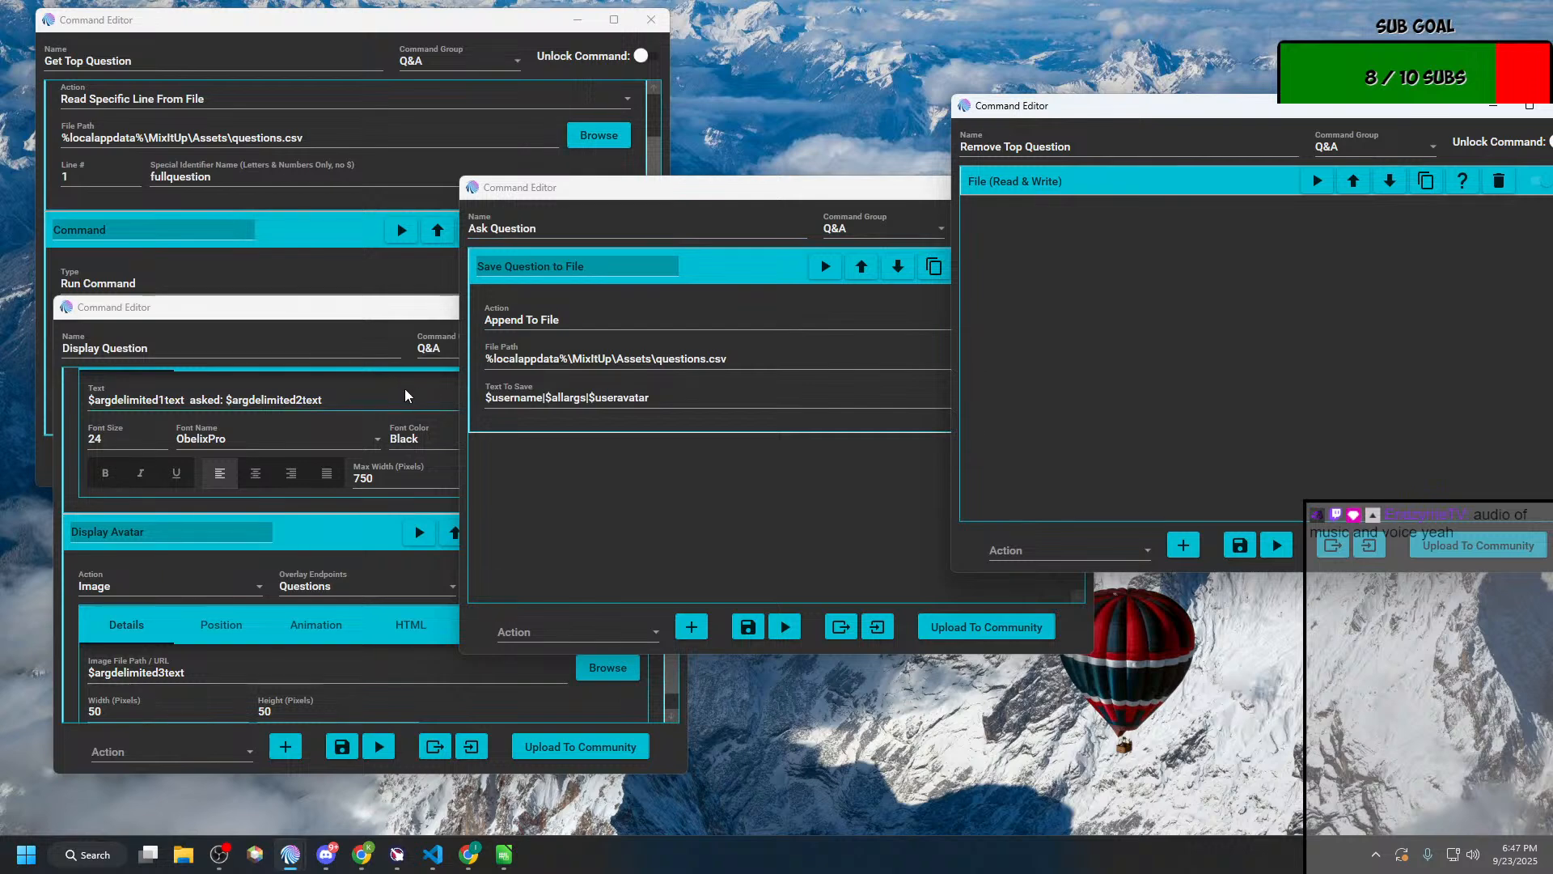
left_click(1066, 186)
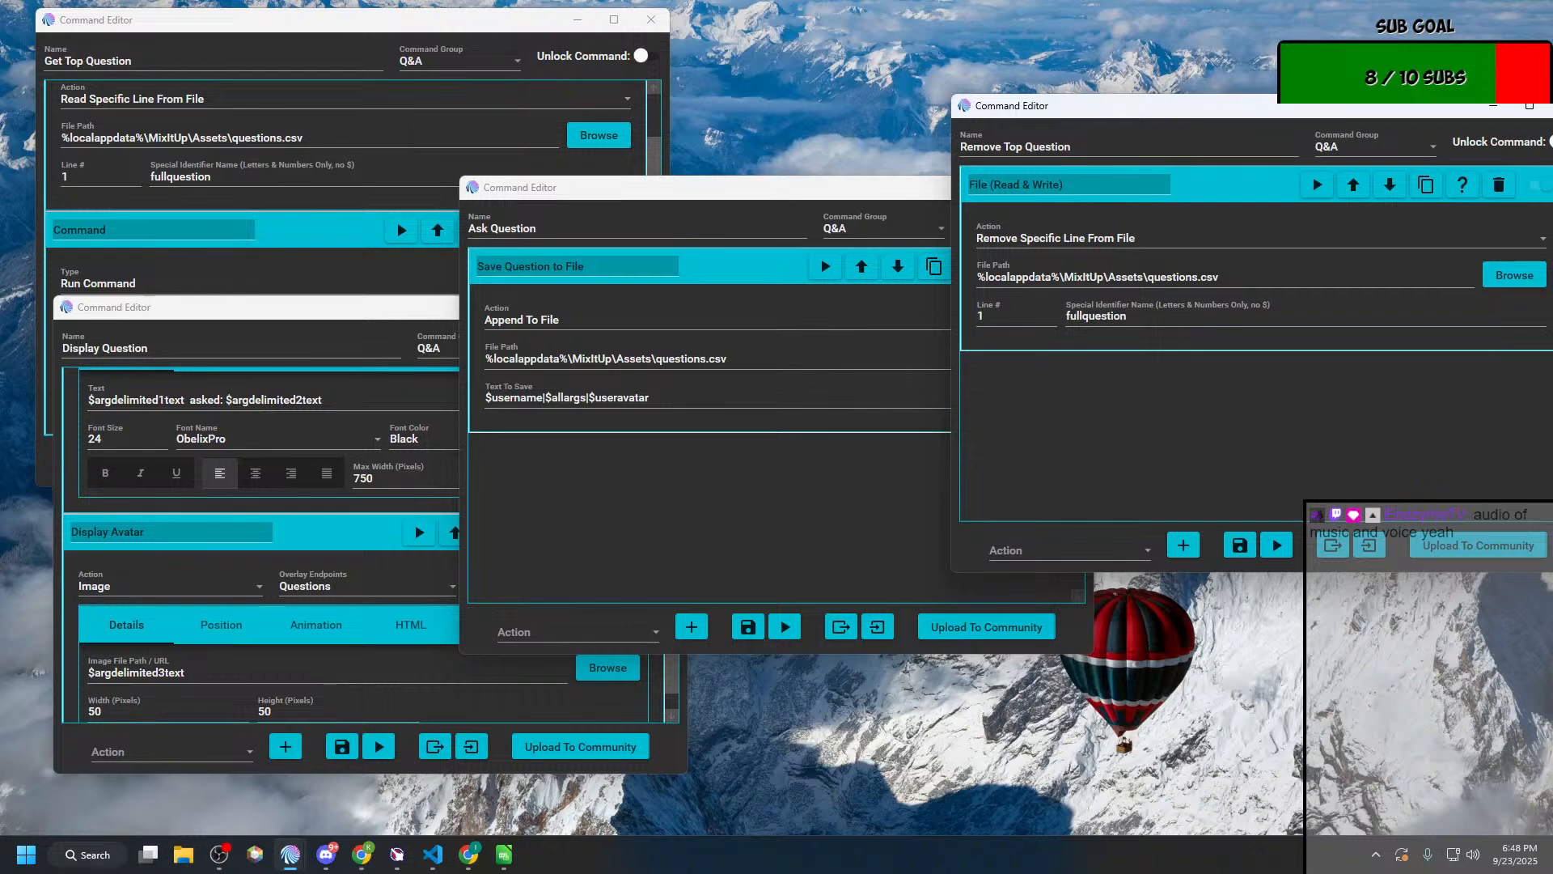
key("alt+Tab")
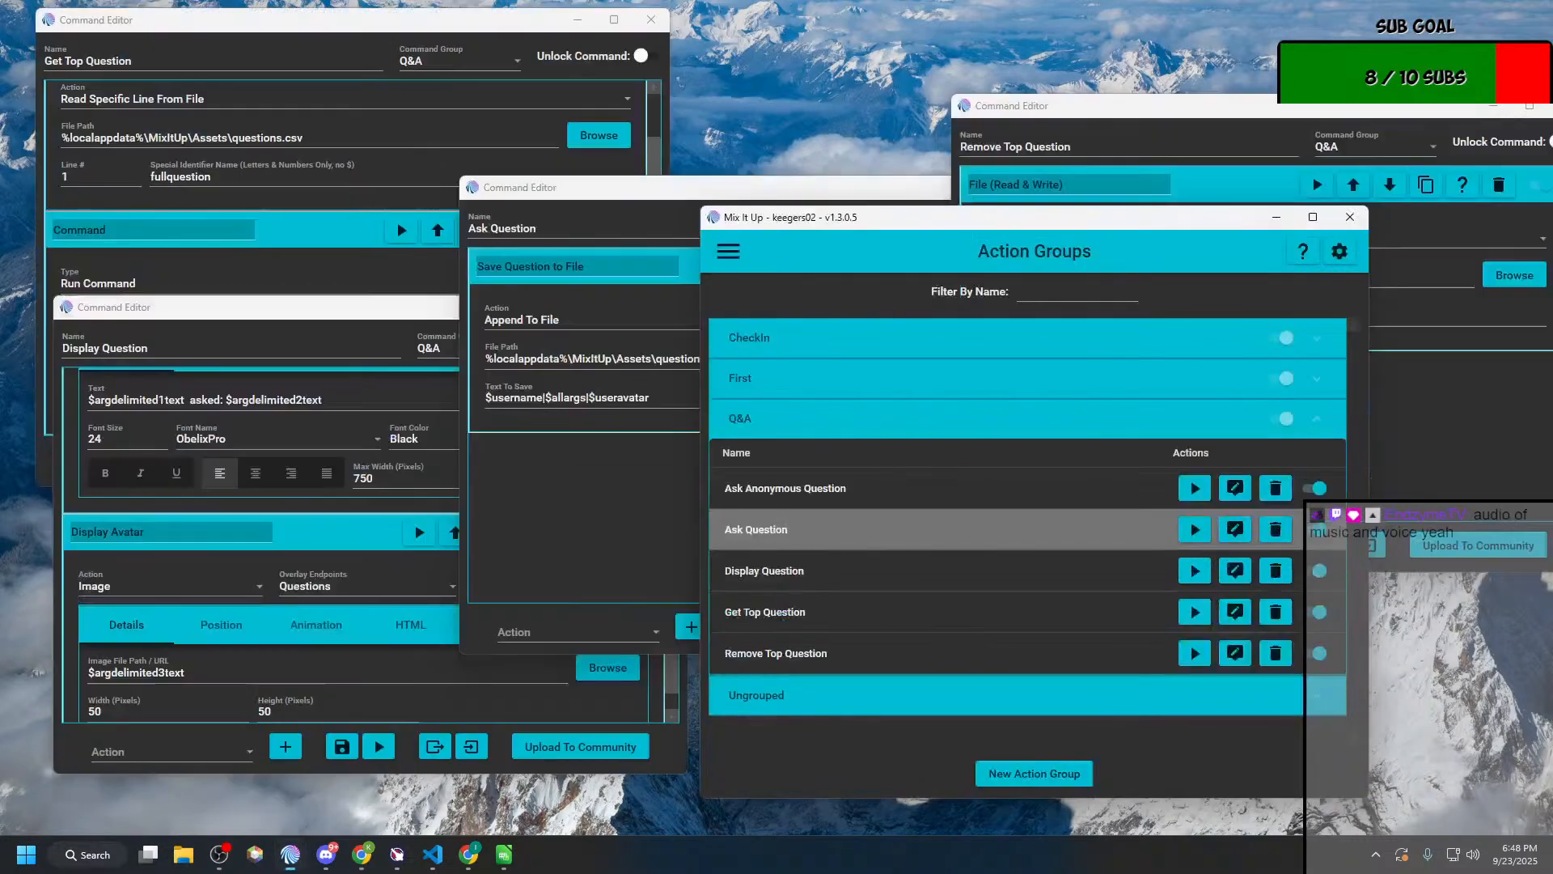
Step: Go to the chat commands, expand the Q&A group and open the Remove top question command for editing
left_click(726, 261)
left_click(759, 390)
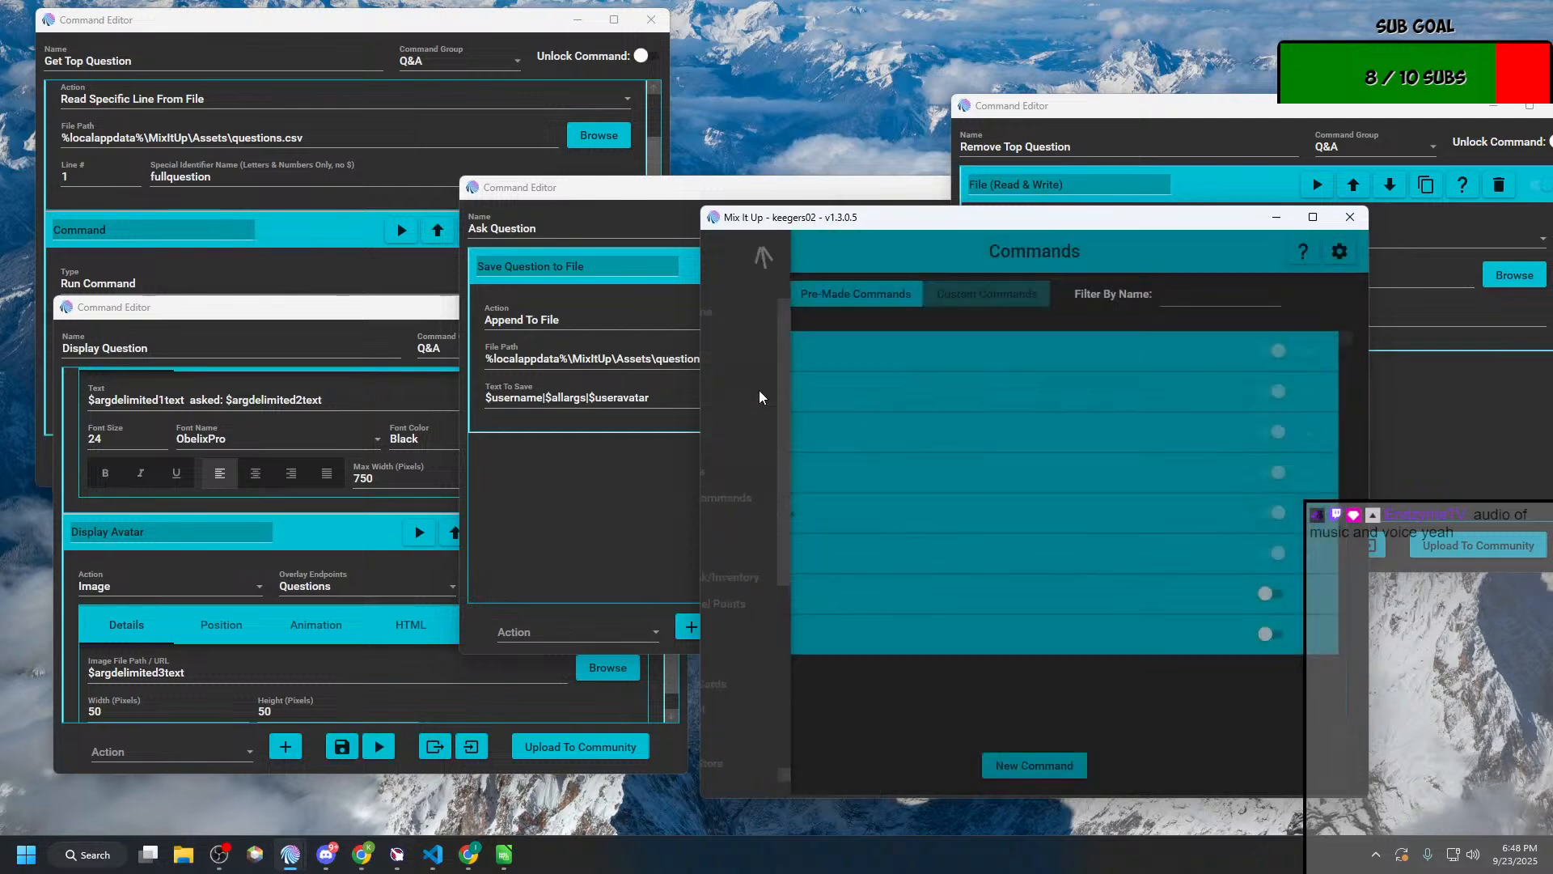
left_click(1011, 596)
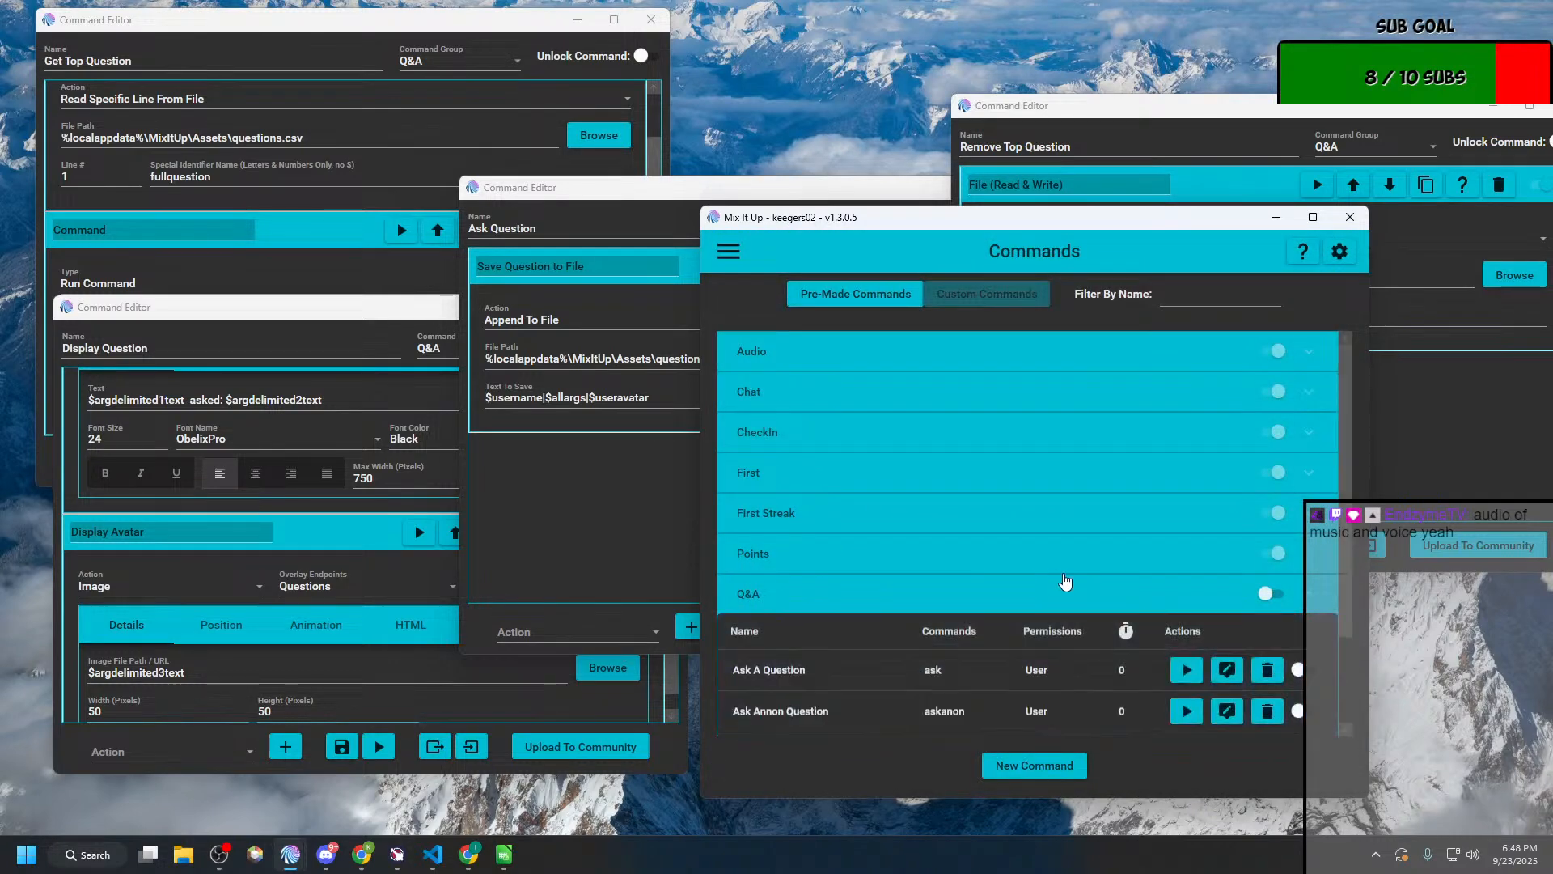
scroll(1065, 581, "down", 3)
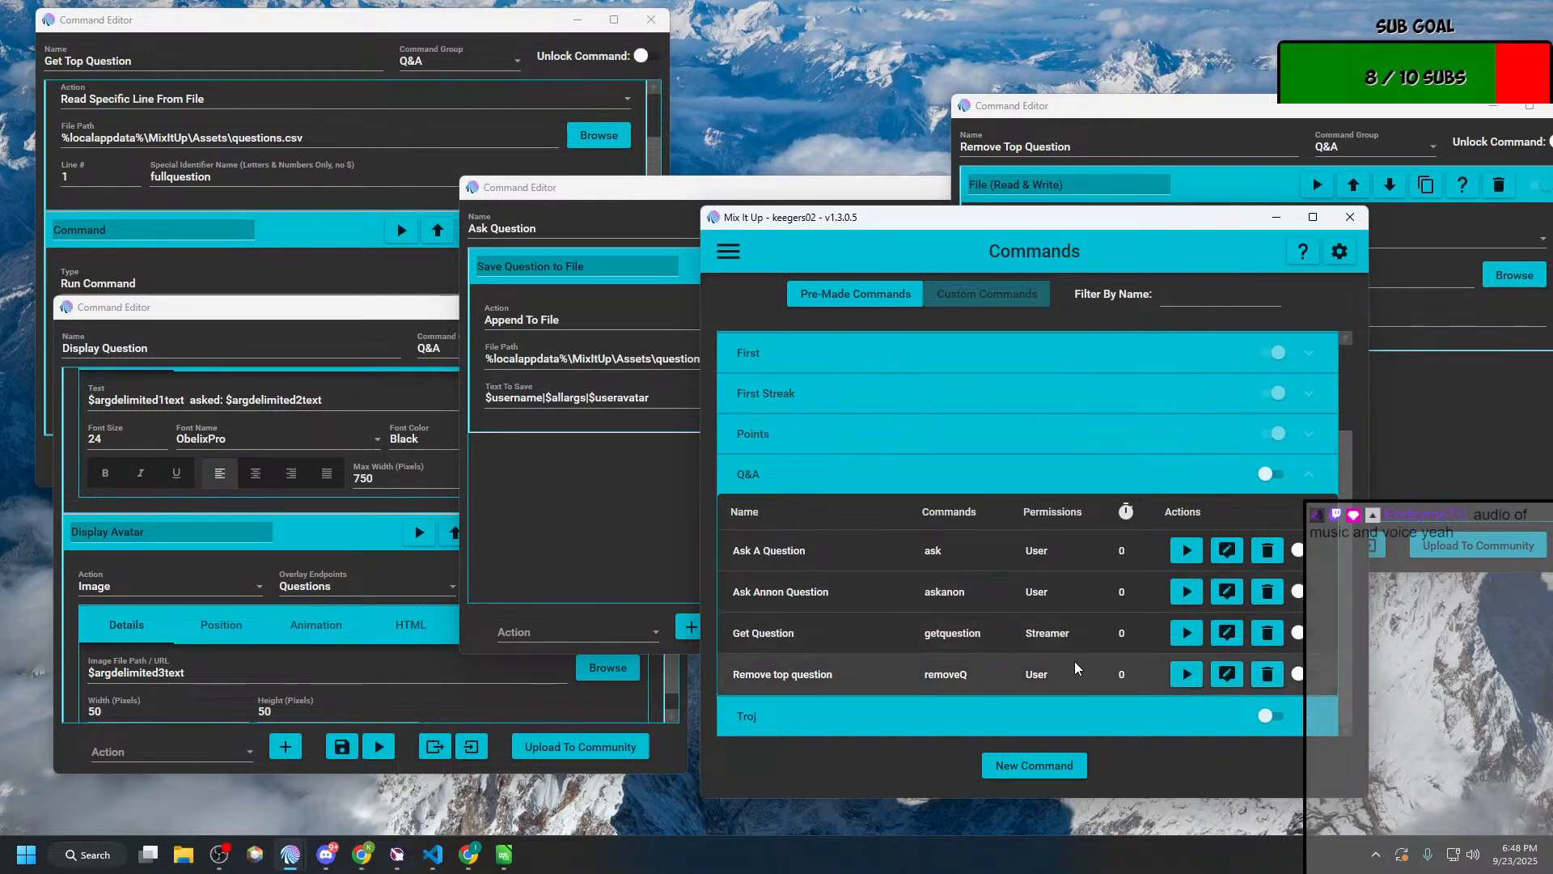
left_click(1227, 675)
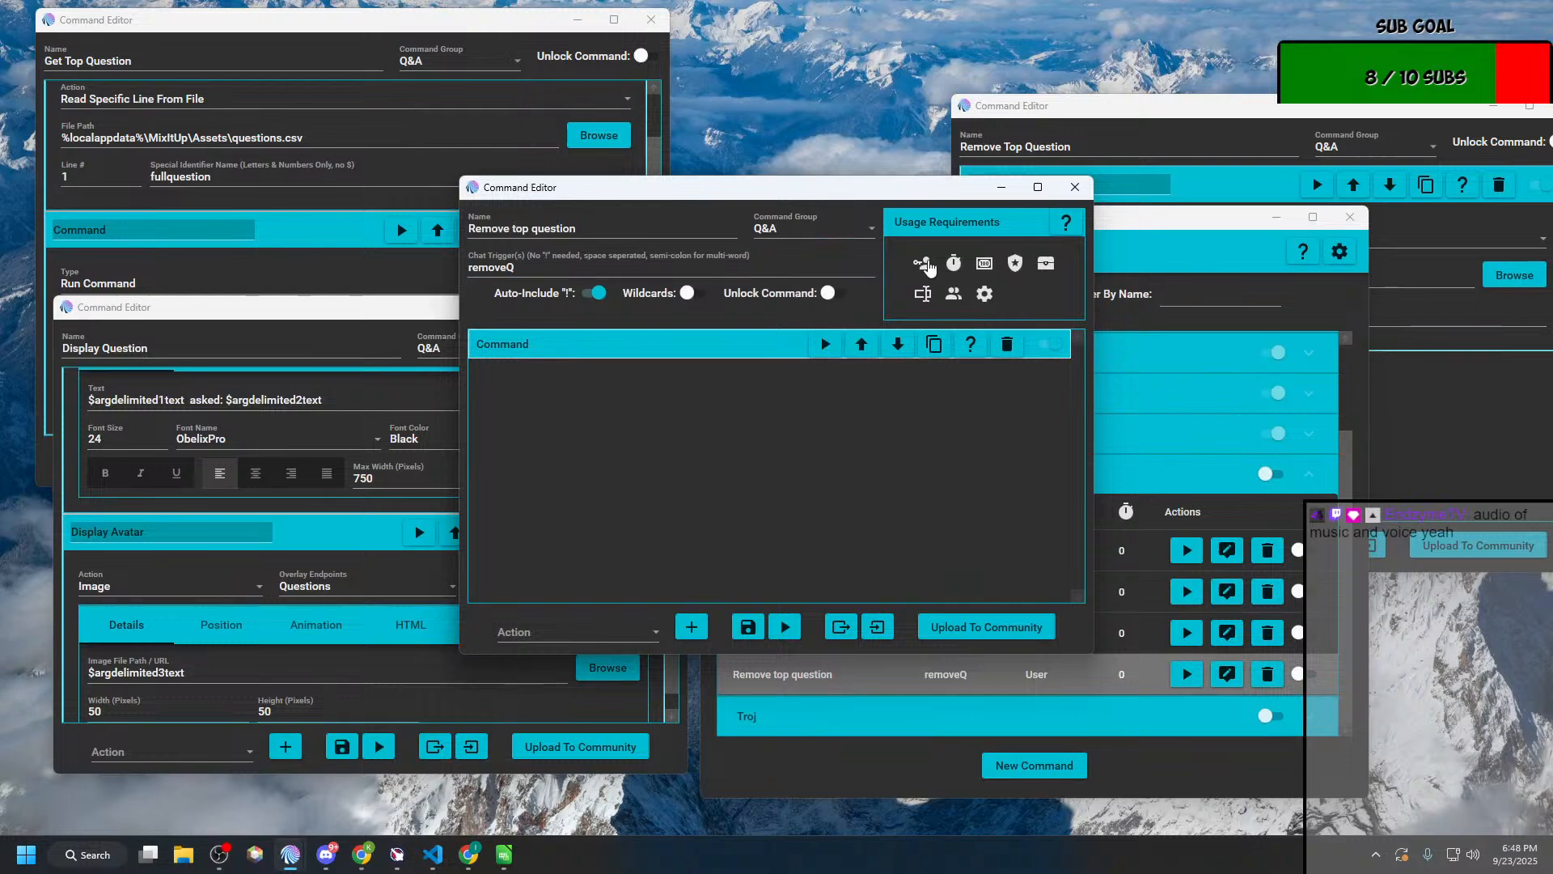
Step: Restrict the Remove top question command to the Streamer role on all streaming platforms and save it
mouse_move(923, 264)
left_click(977, 340)
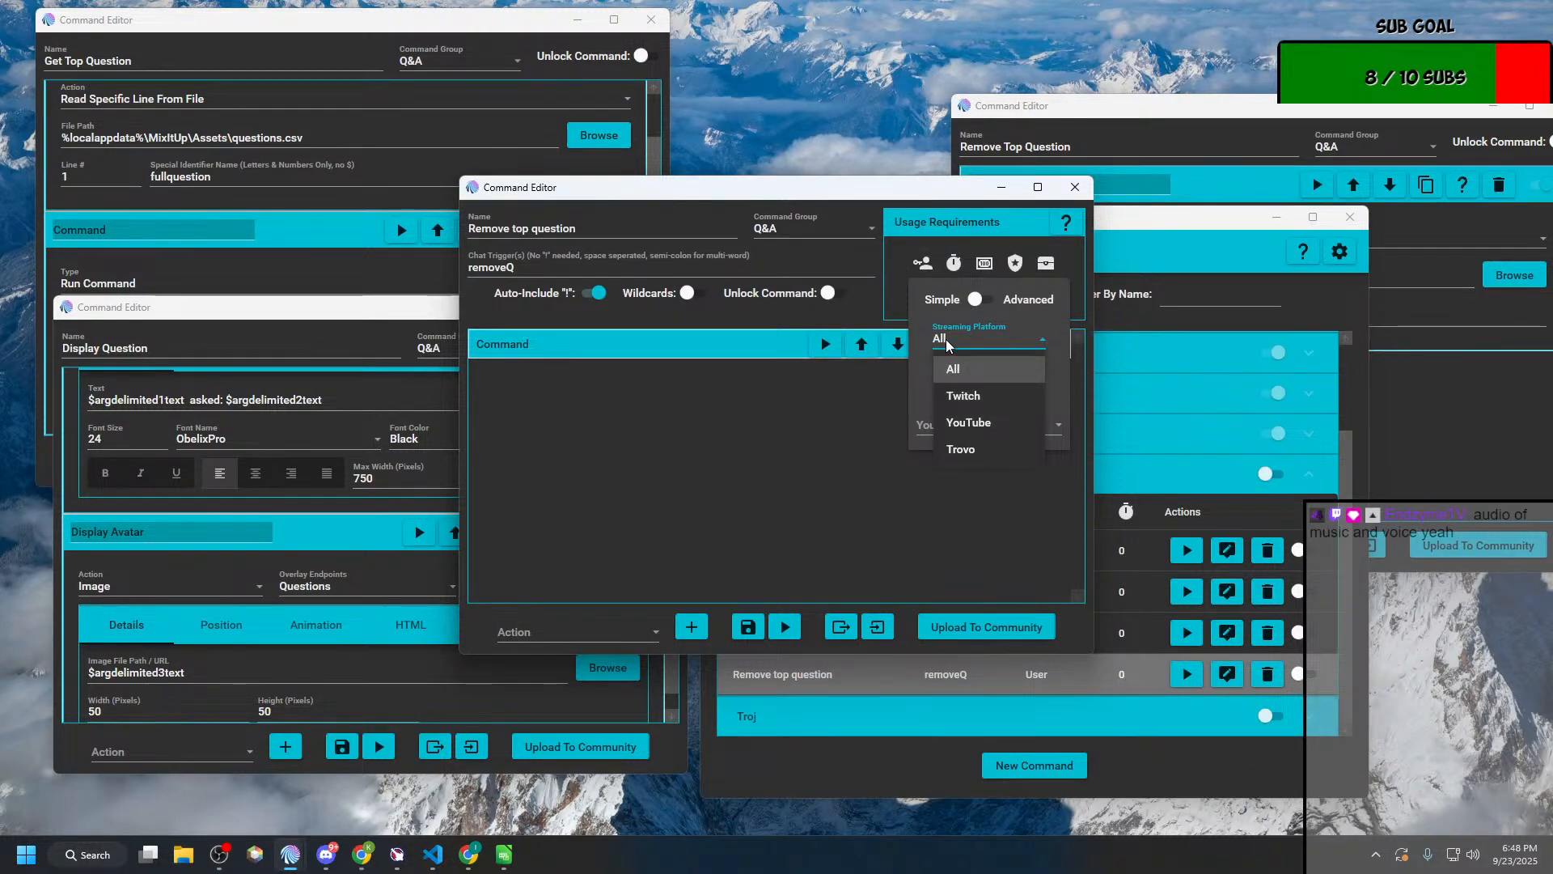
left_click(953, 369)
left_click(983, 382)
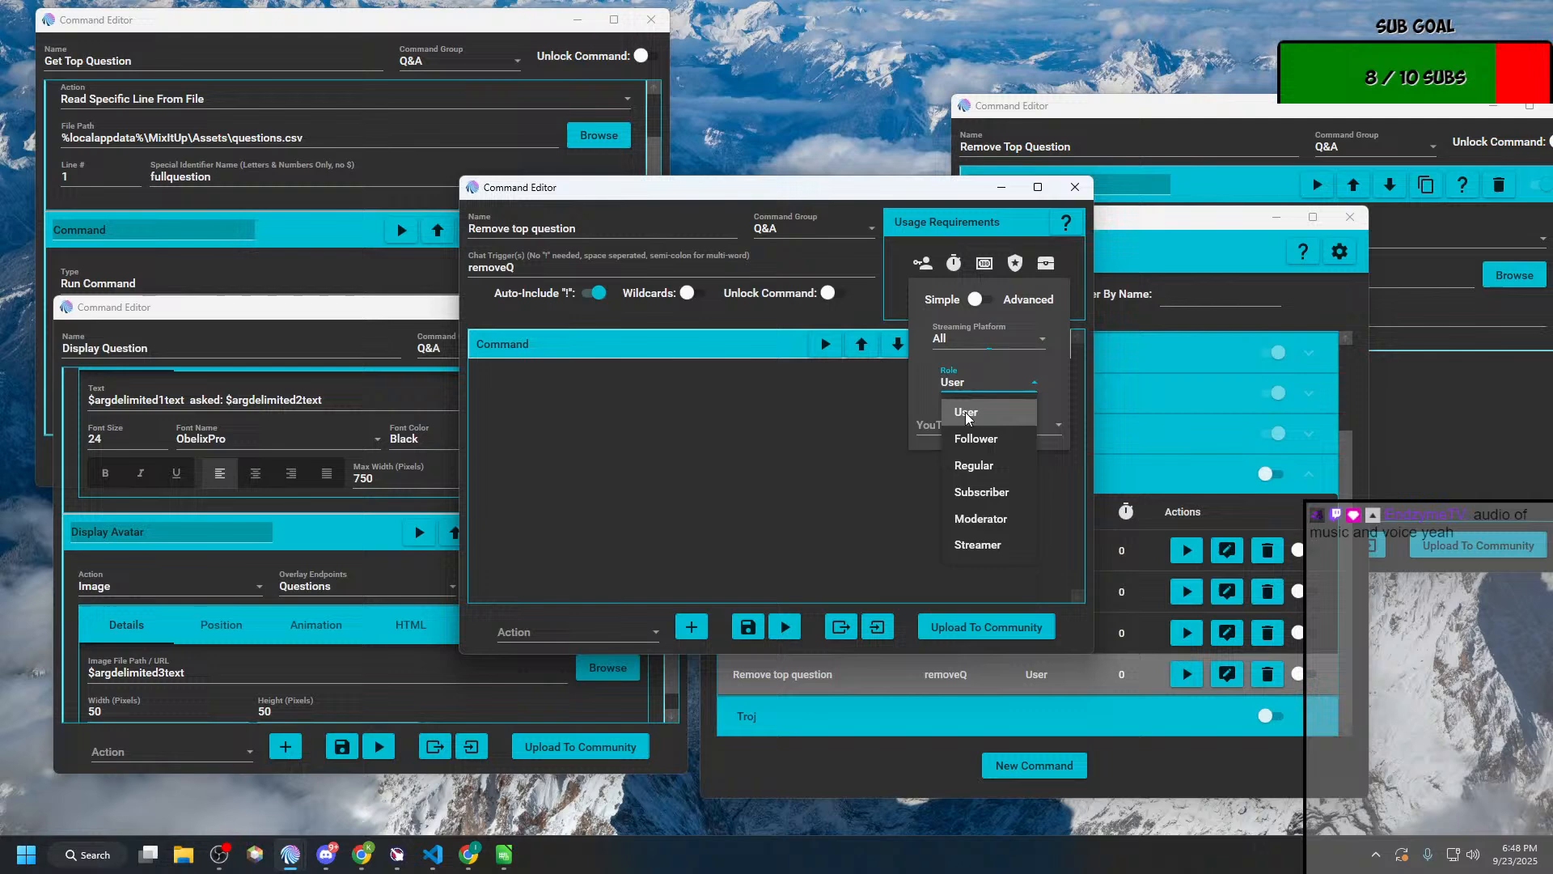
left_click(959, 546)
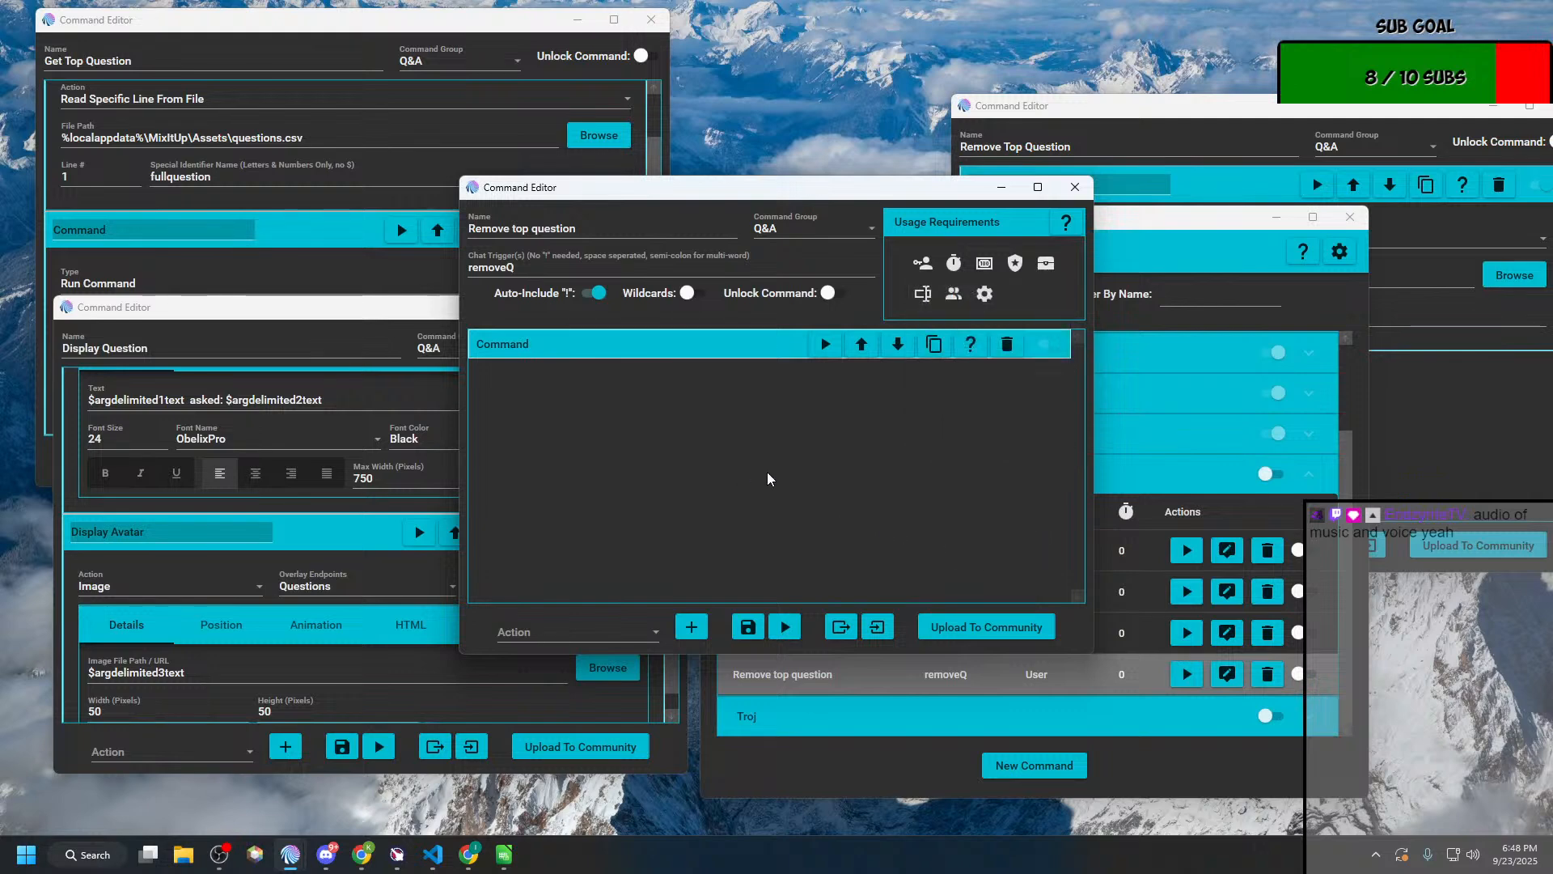
left_click(747, 627)
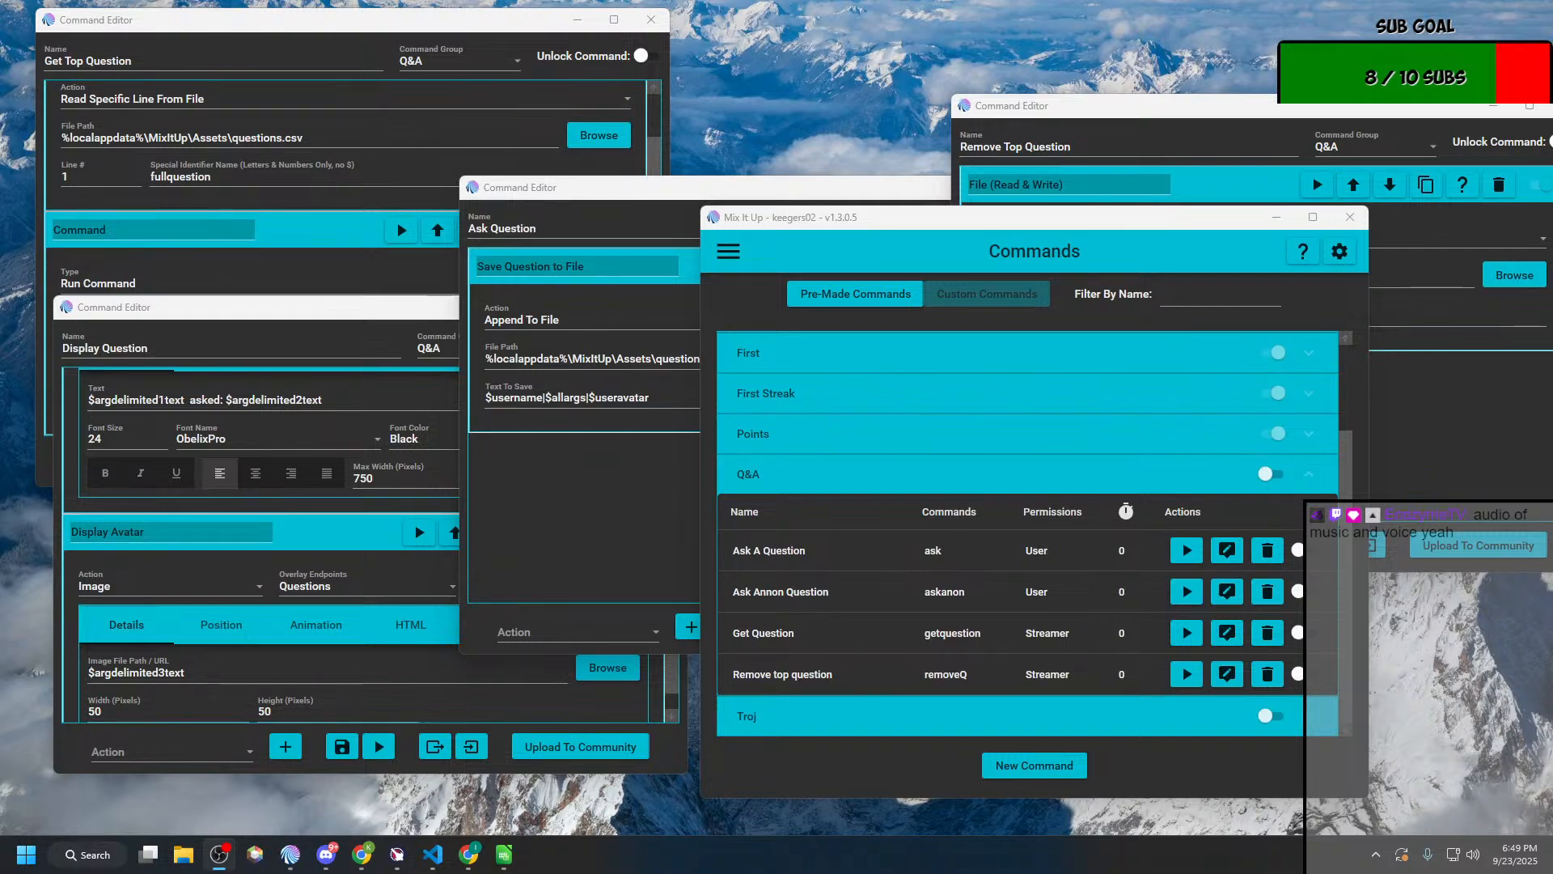
Step: Switch to OBS Studio, preview the Alerts scene, find the placement of its MIU Questions source, and return to Mix It Up
left_click_drag(1, 267, 698, 124)
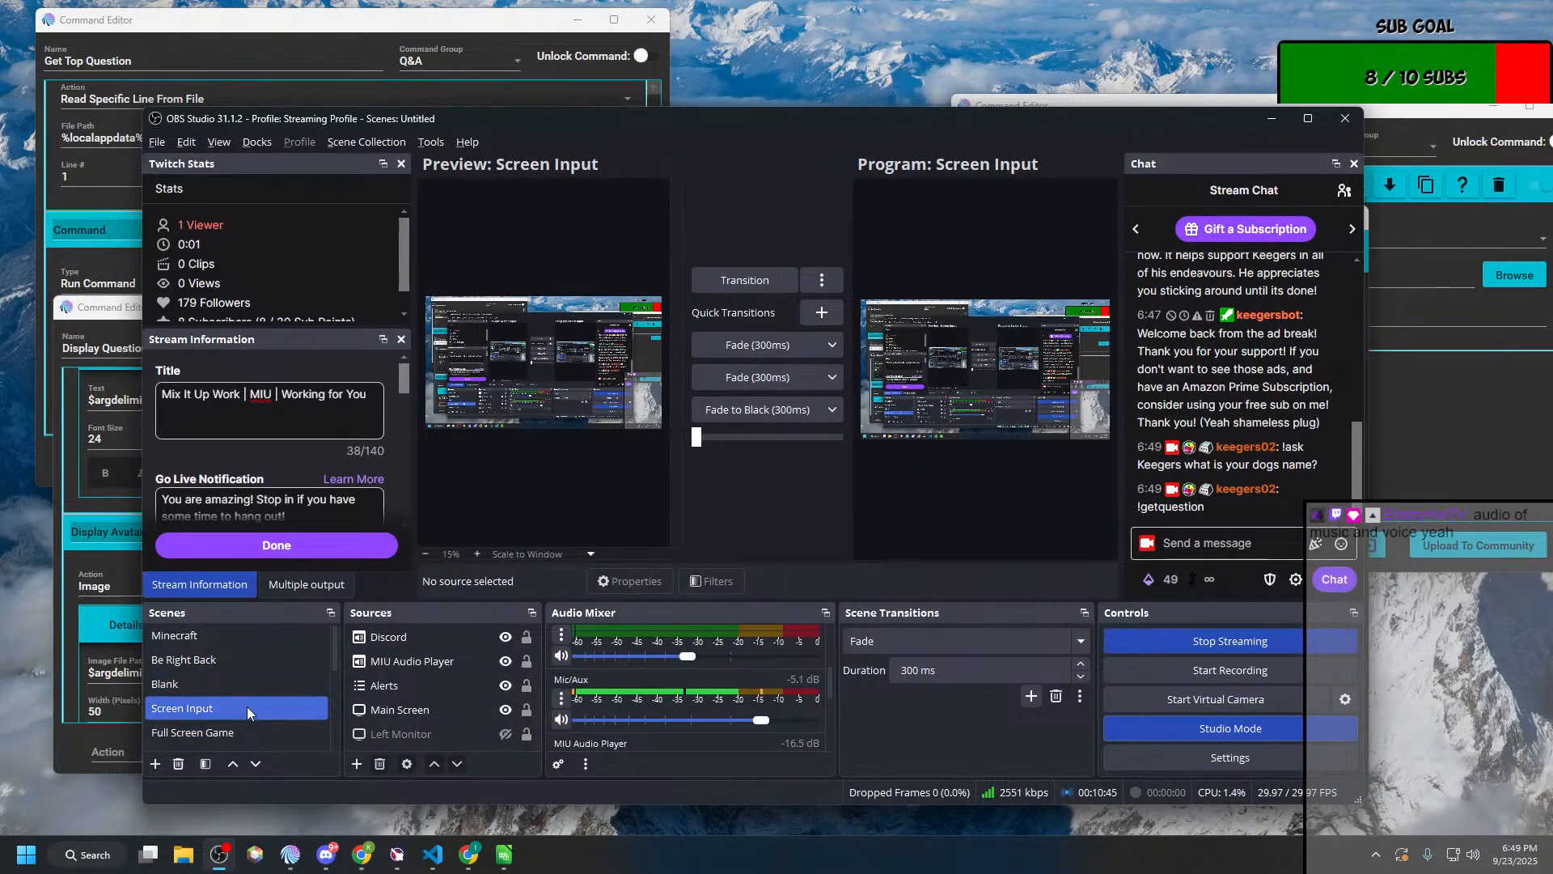
scroll(244, 707, "down", 3)
left_click(212, 710)
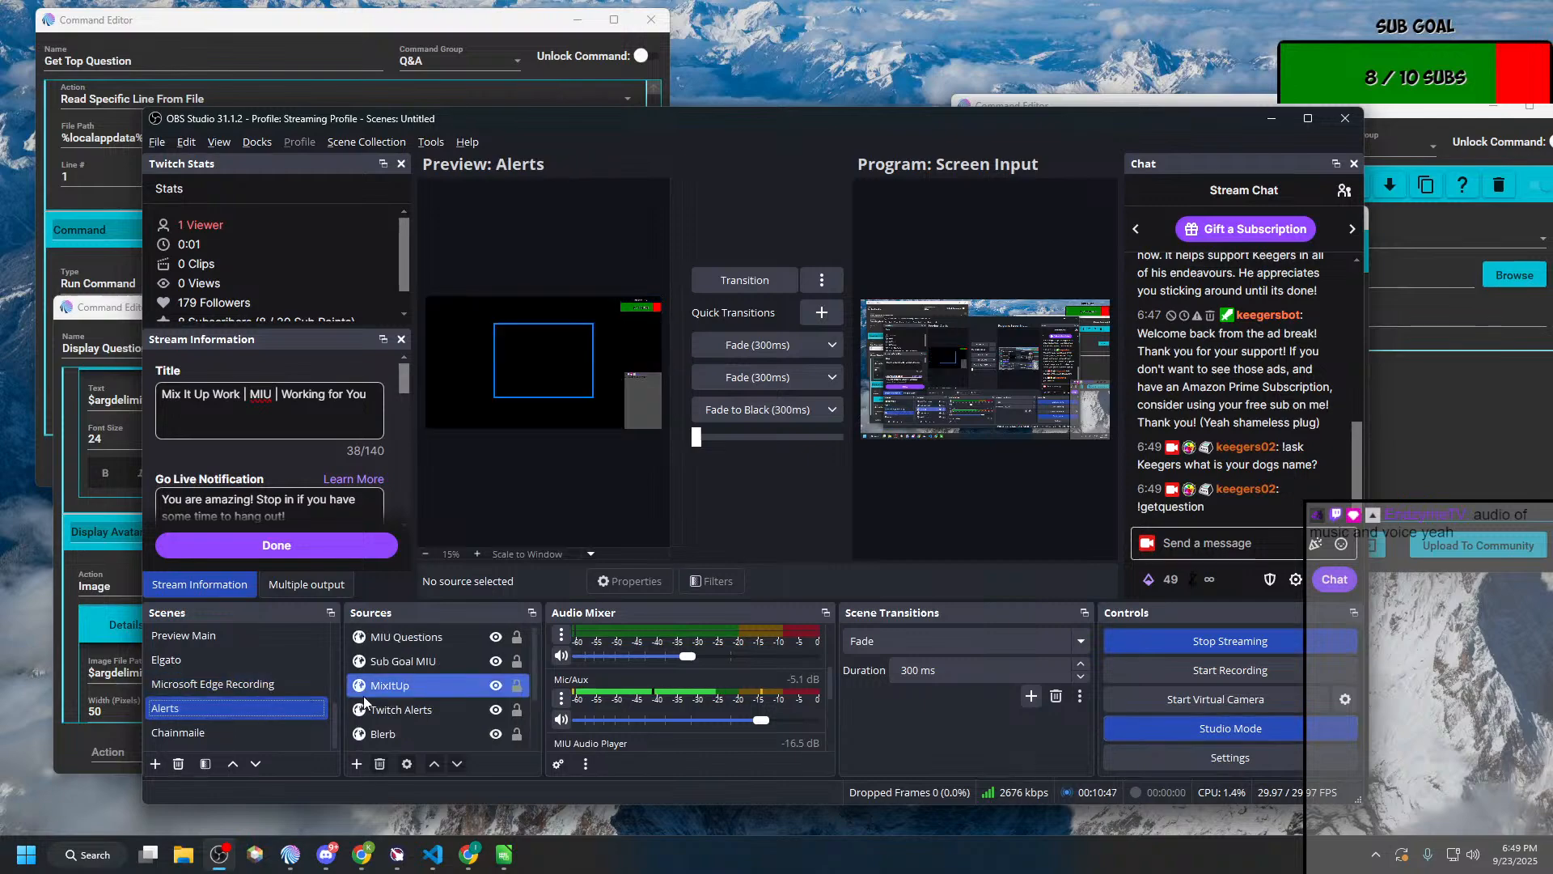
double_click(849, 115)
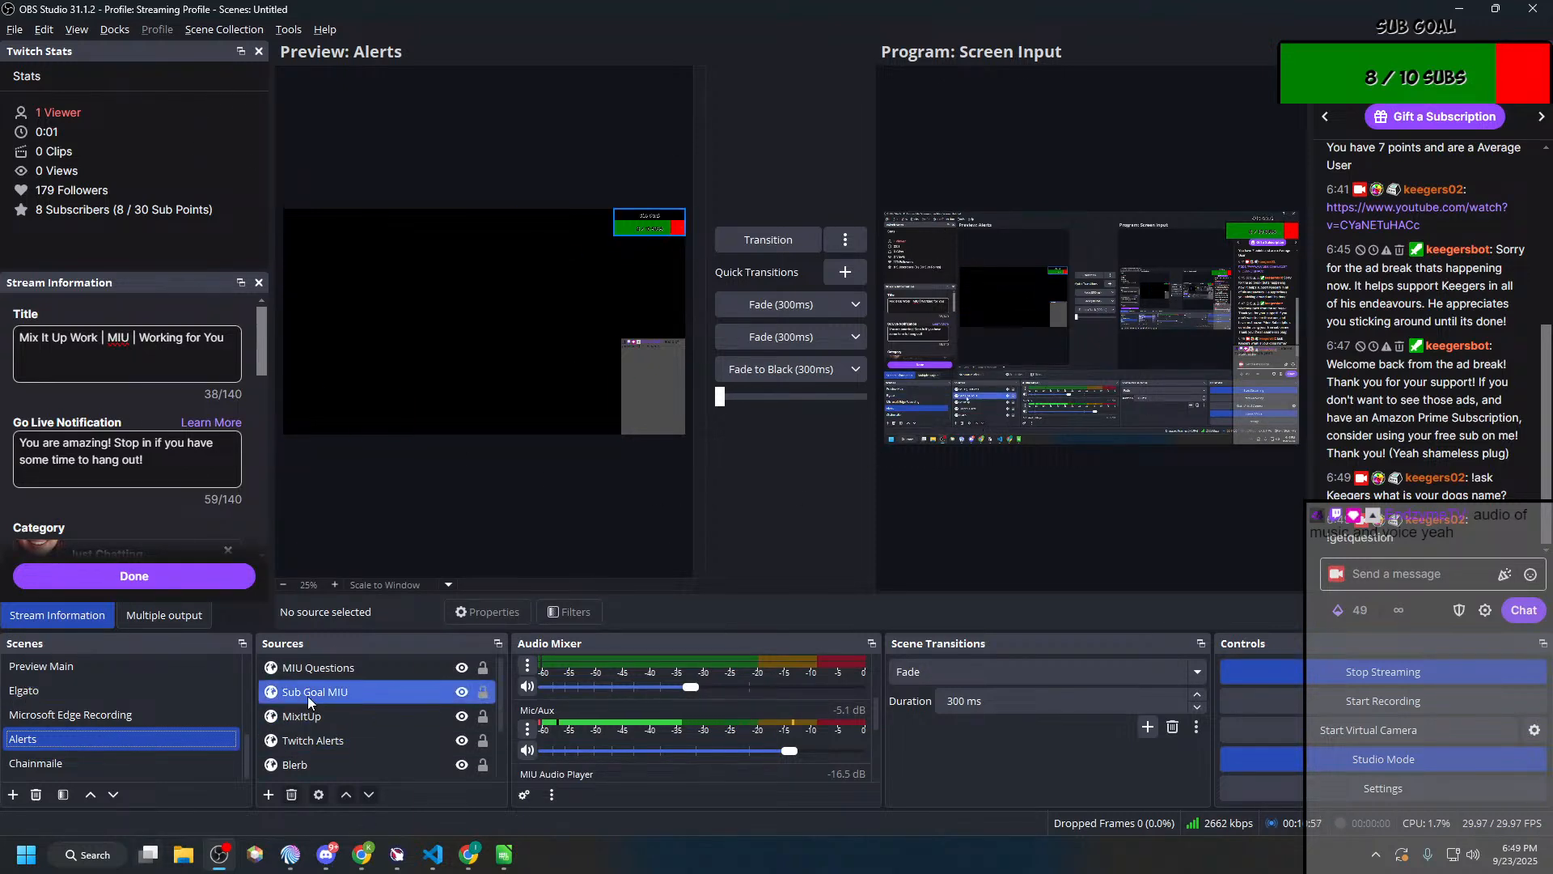
left_click(307, 722)
scroll(306, 724, "down", 1)
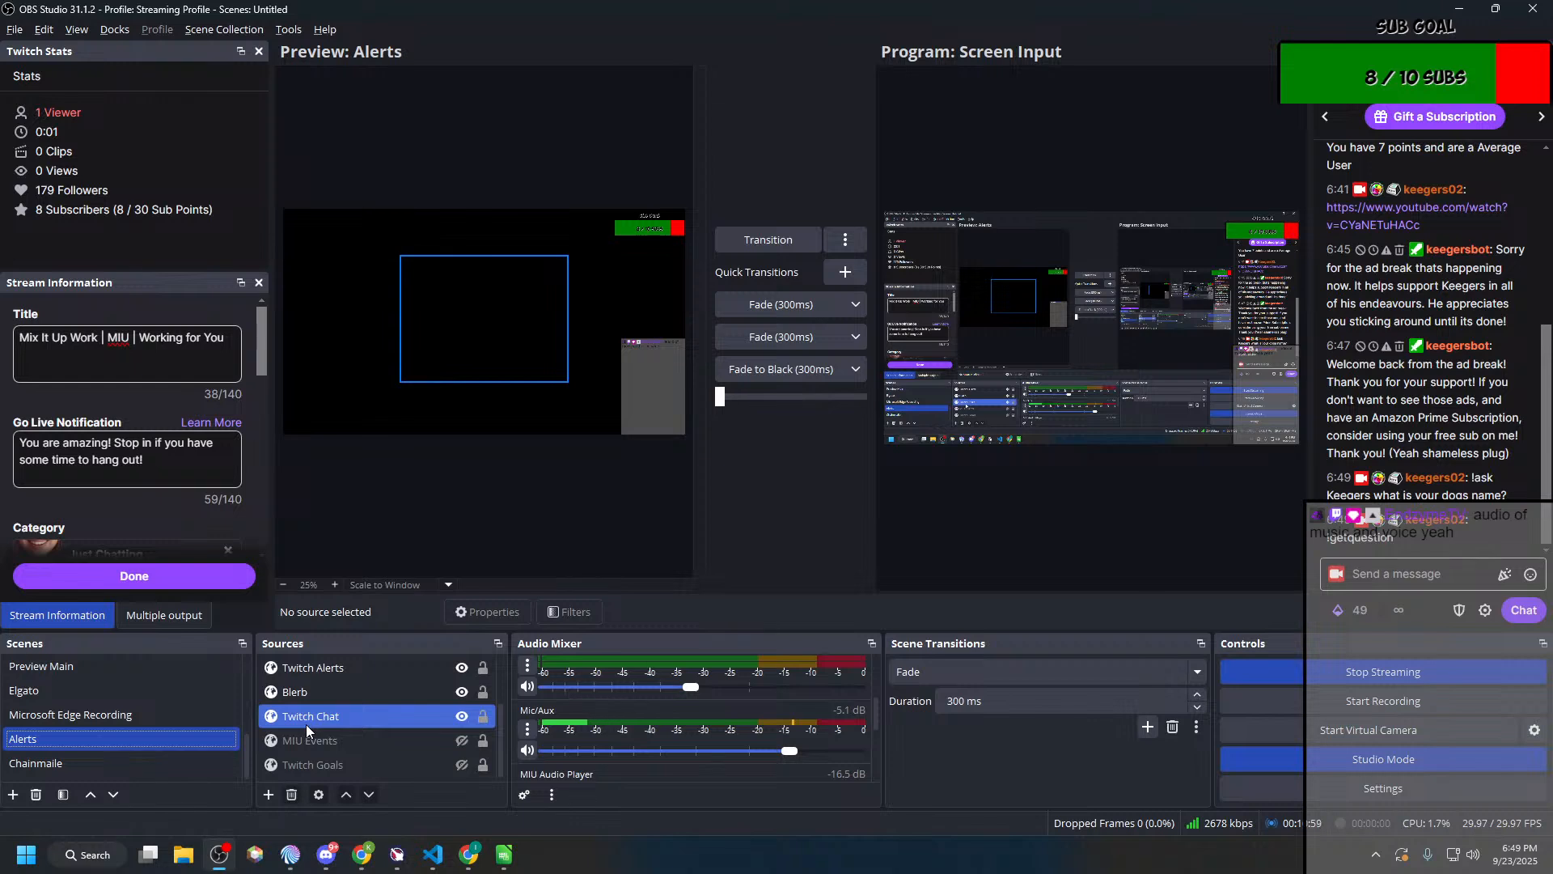
left_click(306, 762)
scroll(315, 728, "up", 1)
left_click(329, 673)
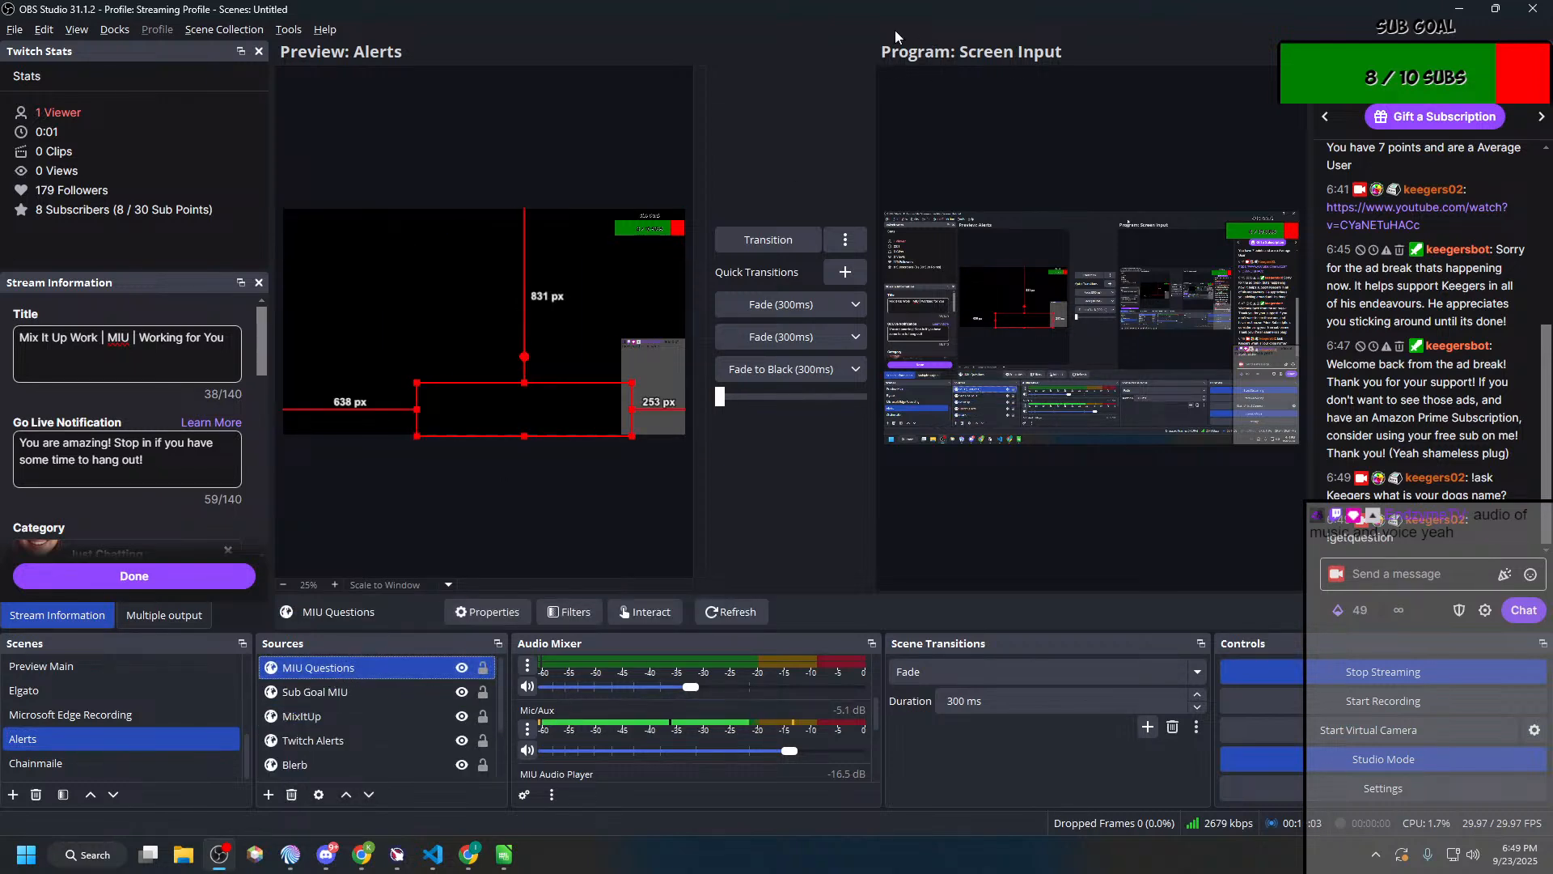
left_click_drag(817, 14, 0, 485)
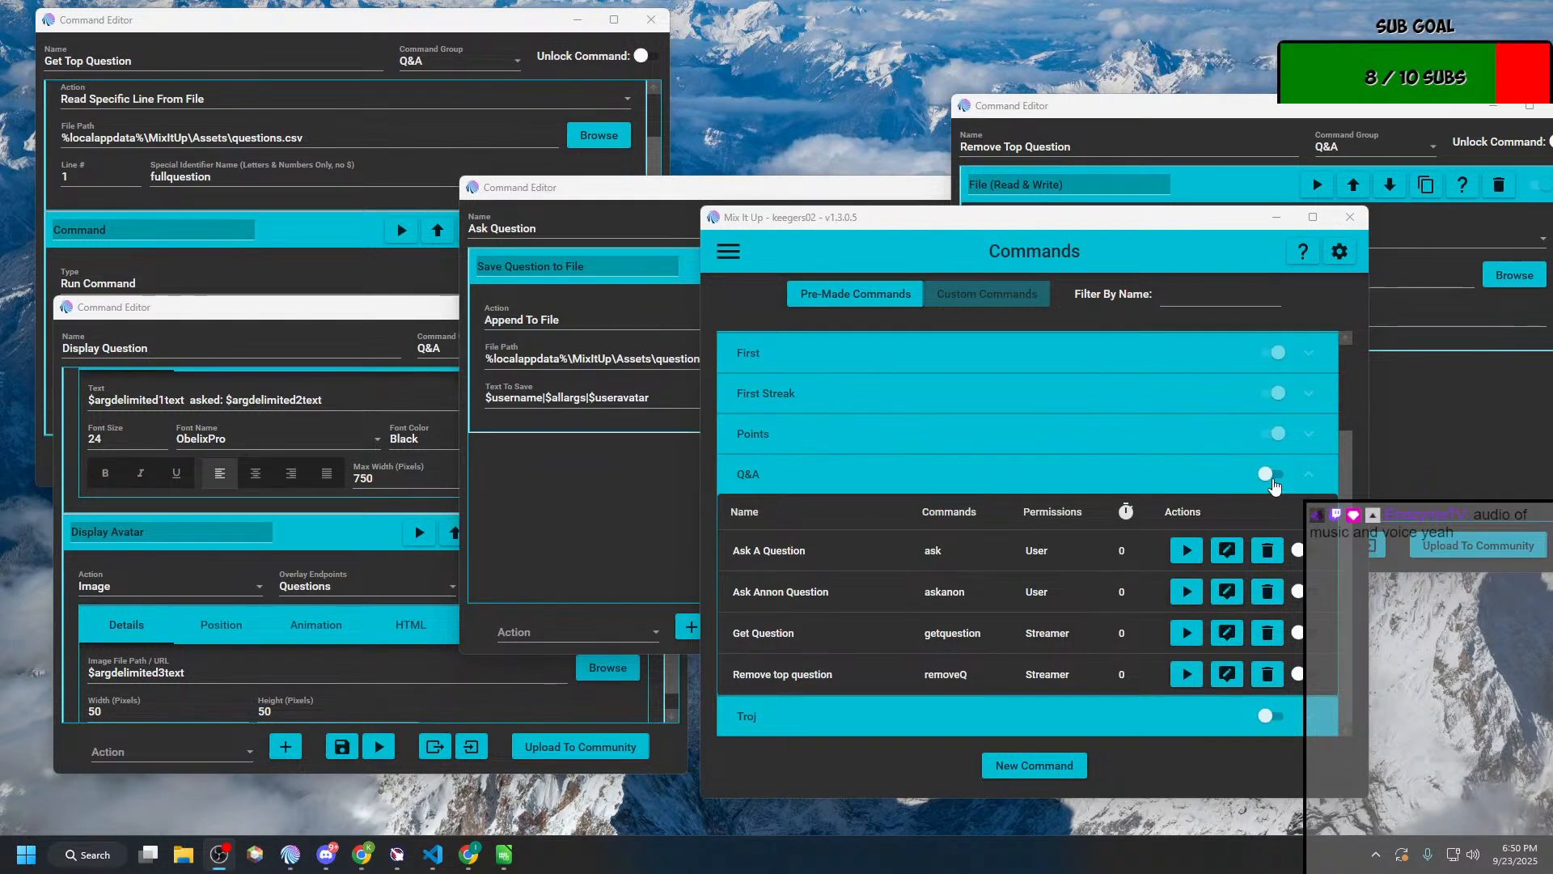
Step: Enable the Q&A chat command group and move the Remove Top Question editor fully into view
left_click(1274, 476)
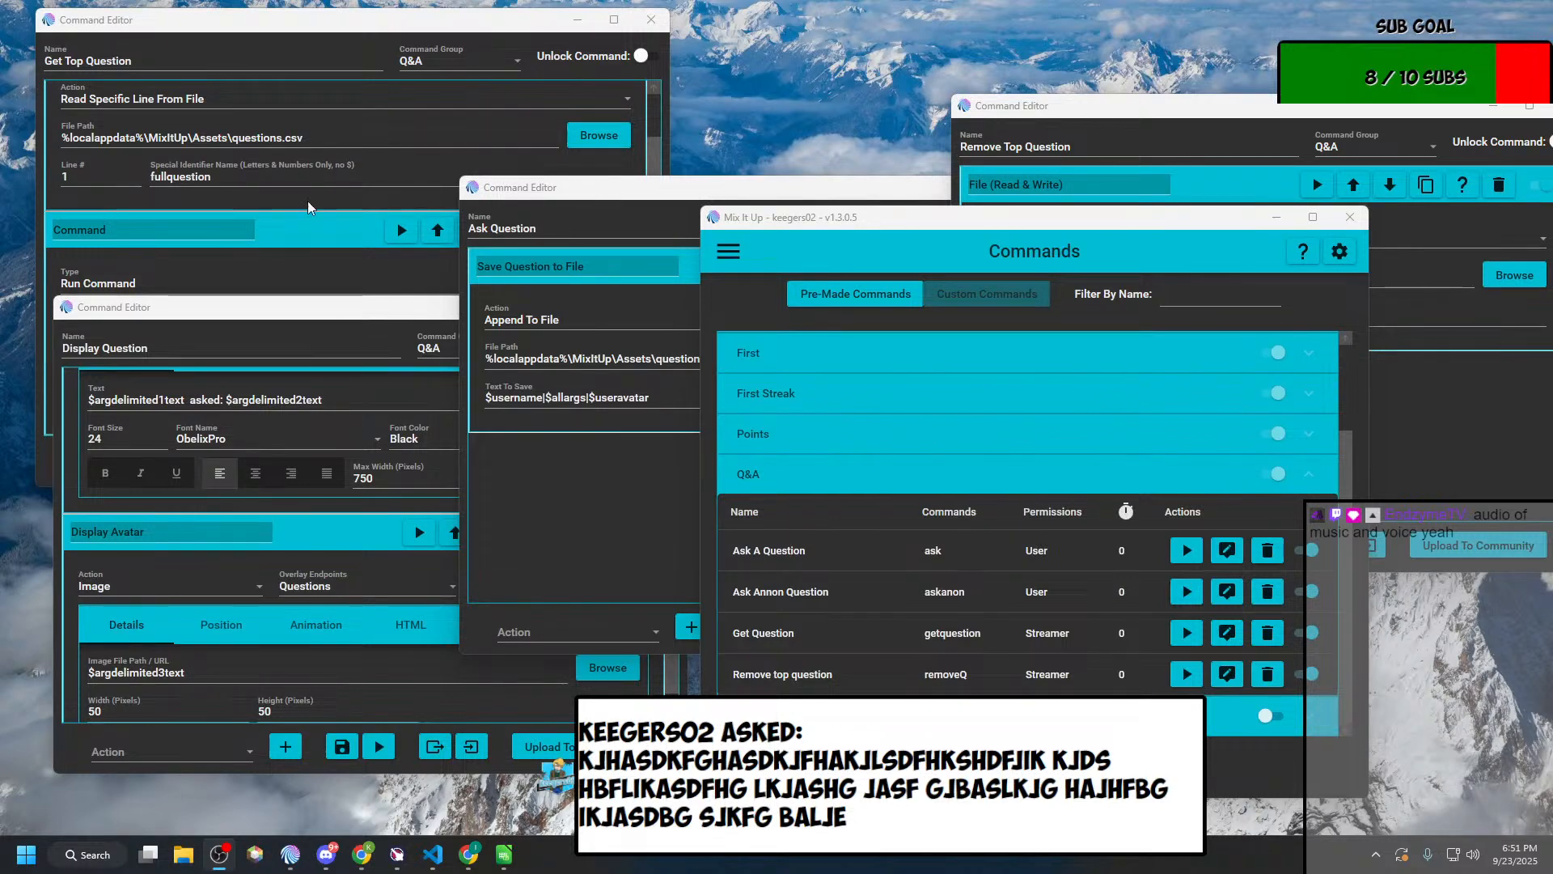
left_click(1170, 95)
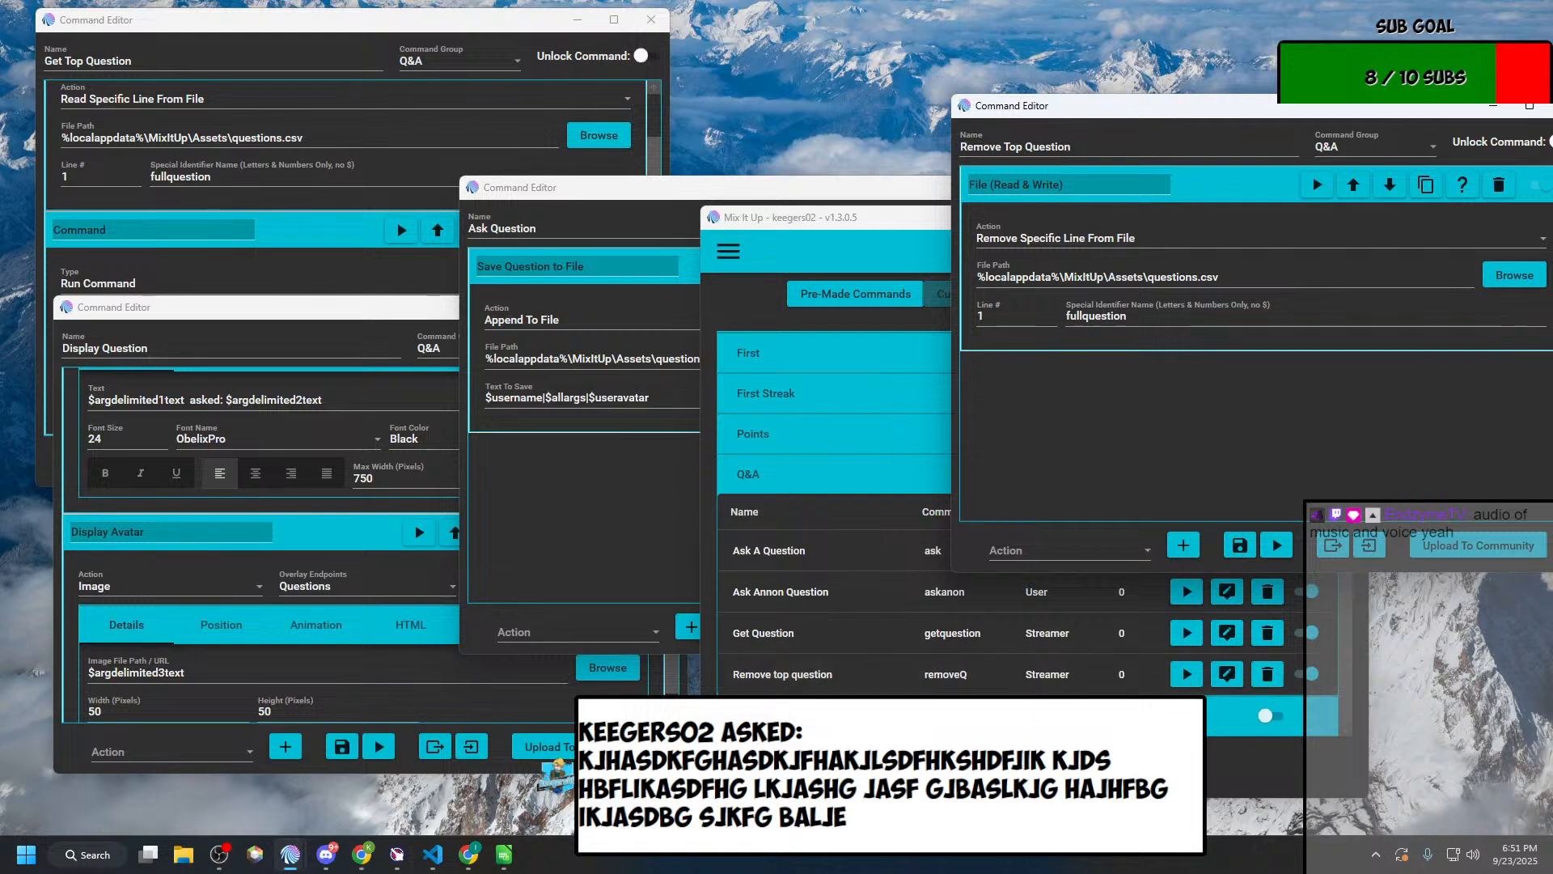
left_click(865, 756)
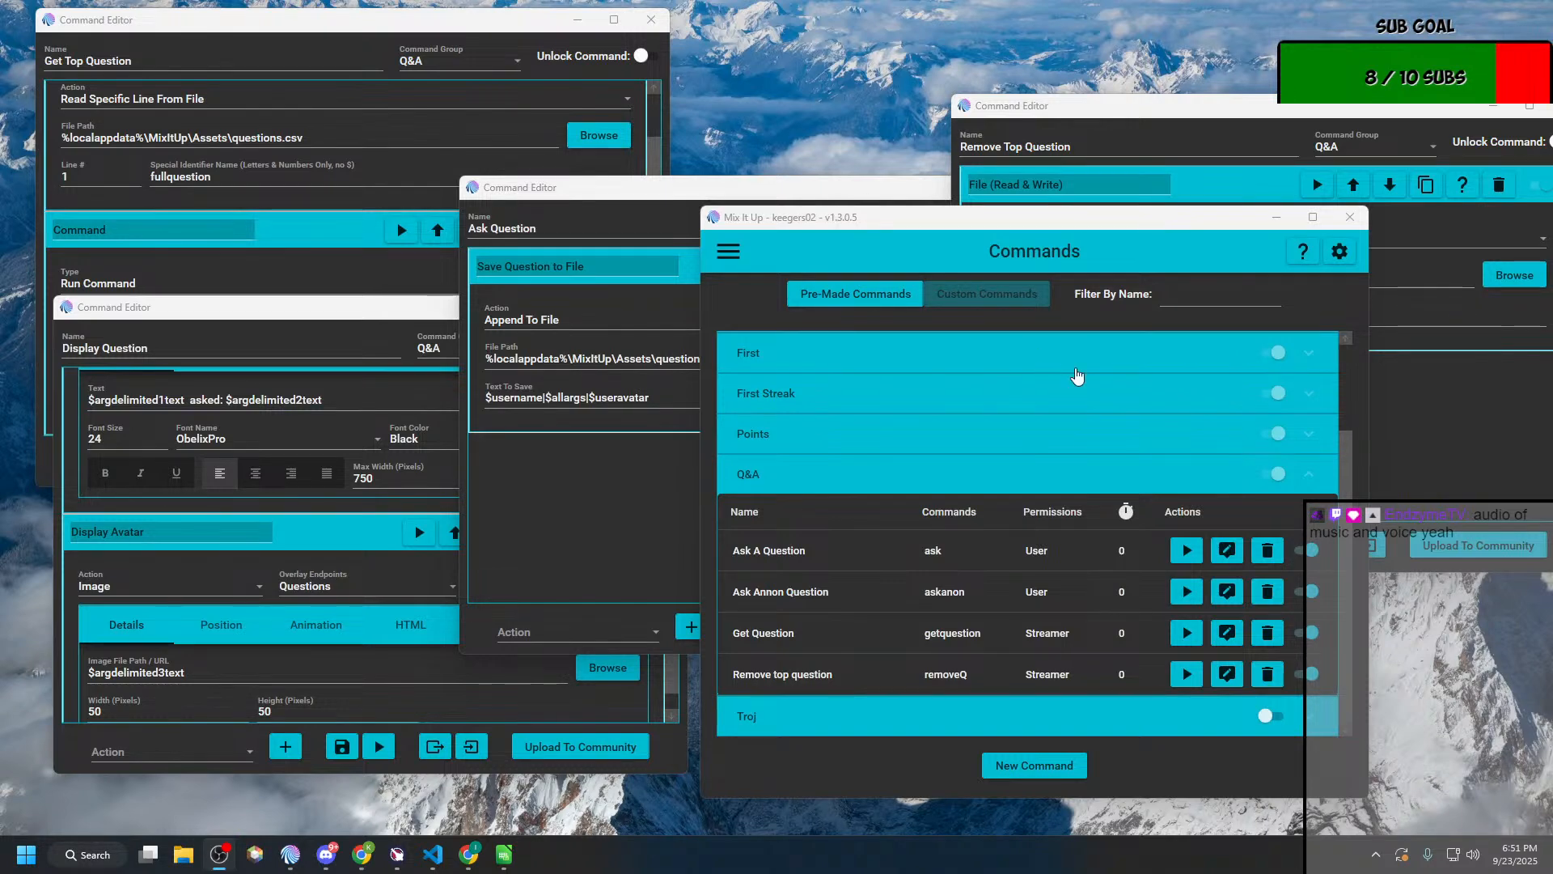
left_click(1416, 400)
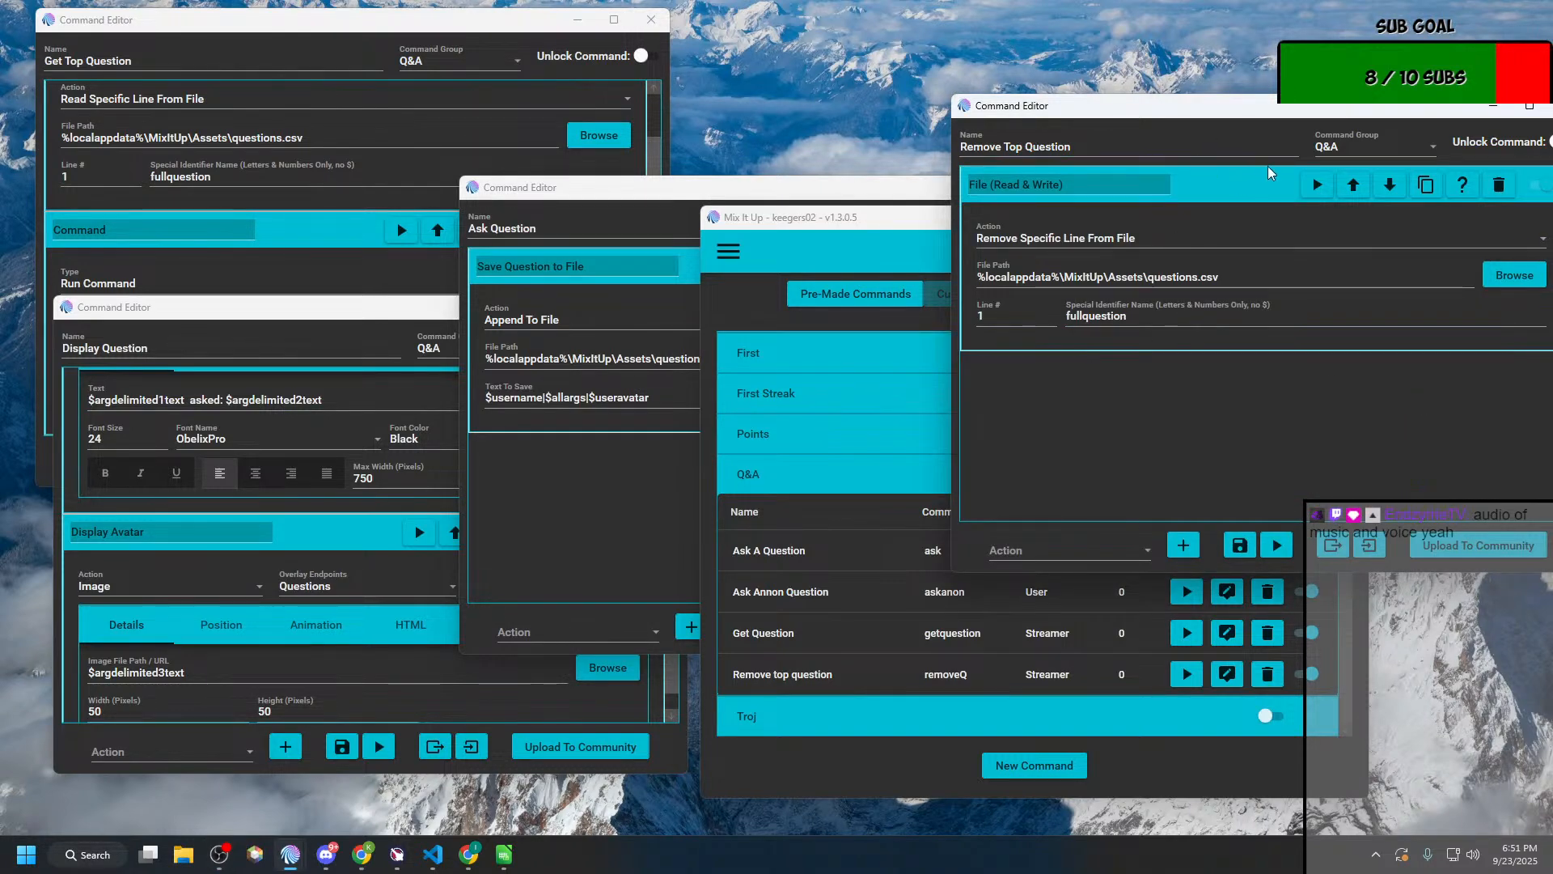
left_click_drag(1321, 115, 1082, 76)
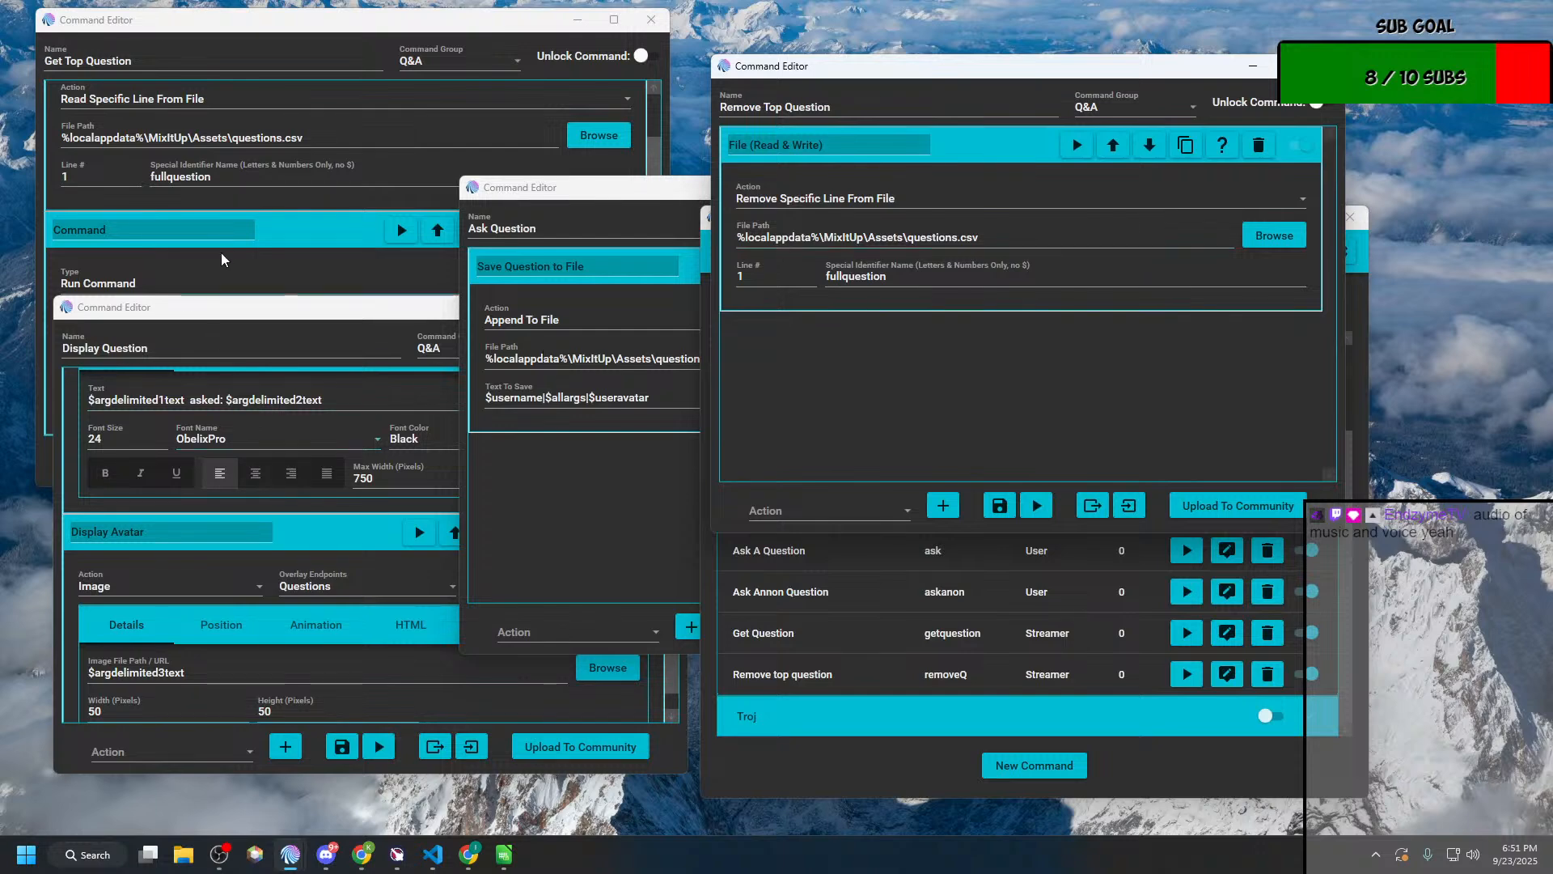
Step: Examine Display Question's text and avatar overlay actions and compare them with Get Top Question's file reading and Run Command settings
left_click(245, 317)
scroll(277, 519, "up", 2)
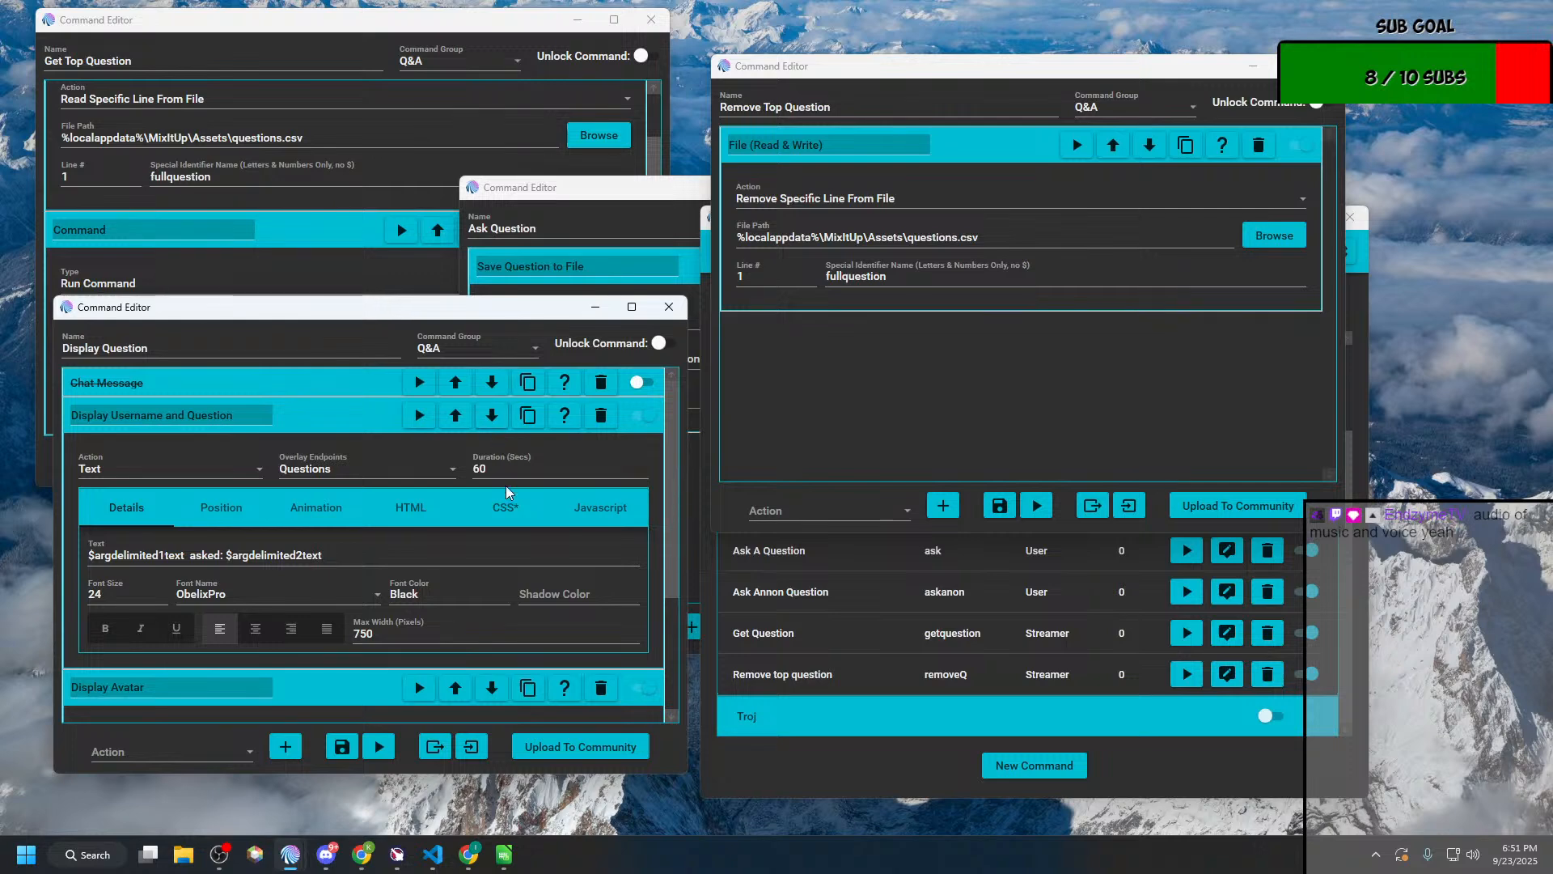
scroll(507, 494, "down", 1)
scroll(506, 508, "up", 1)
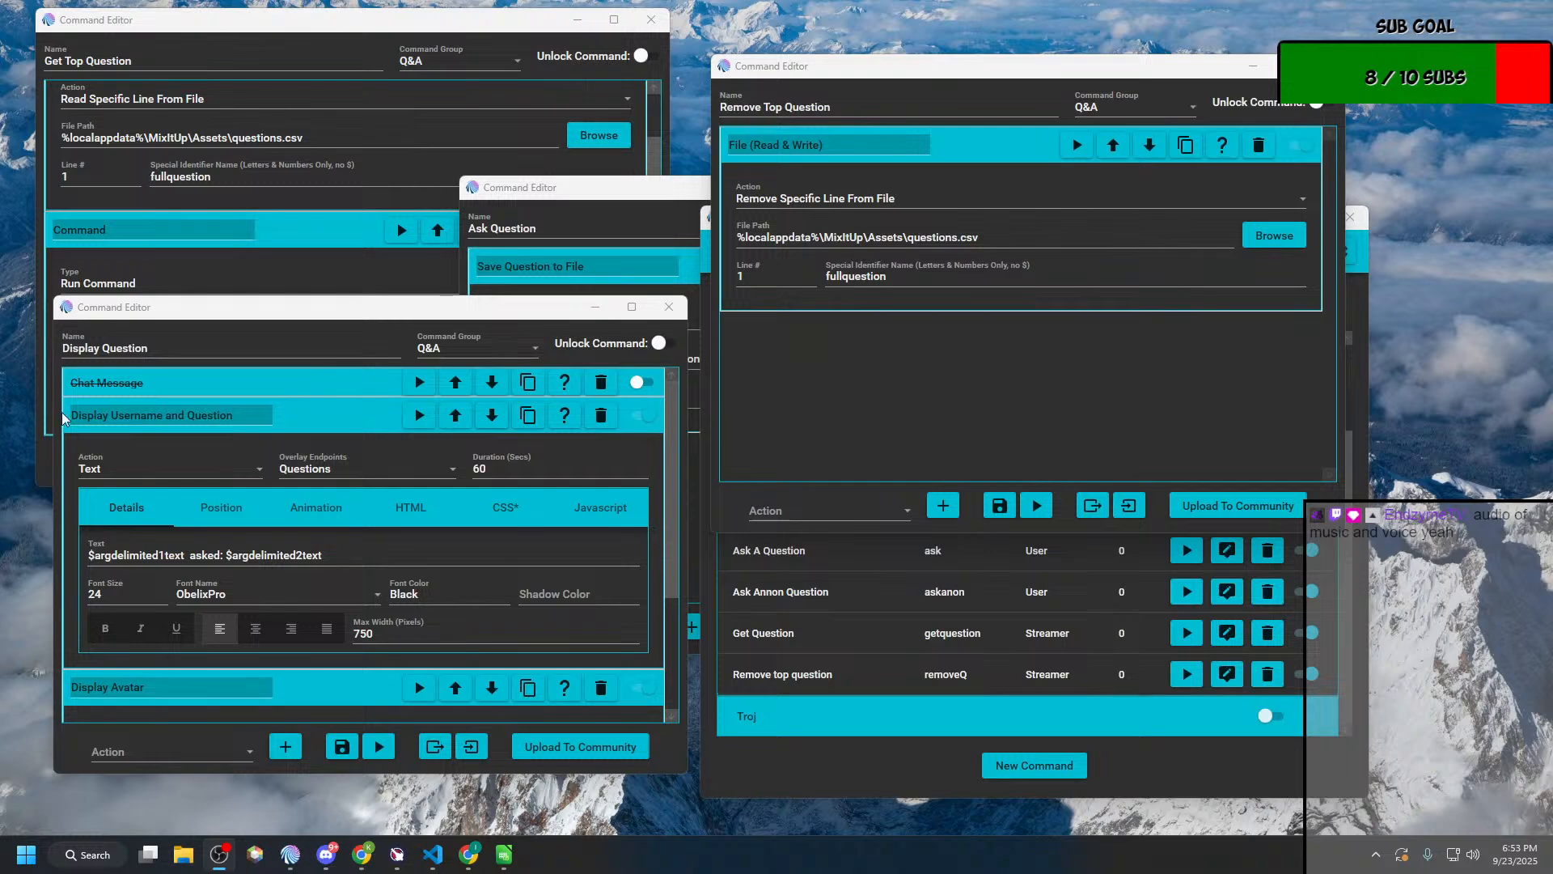
scroll(386, 553, "down", 3)
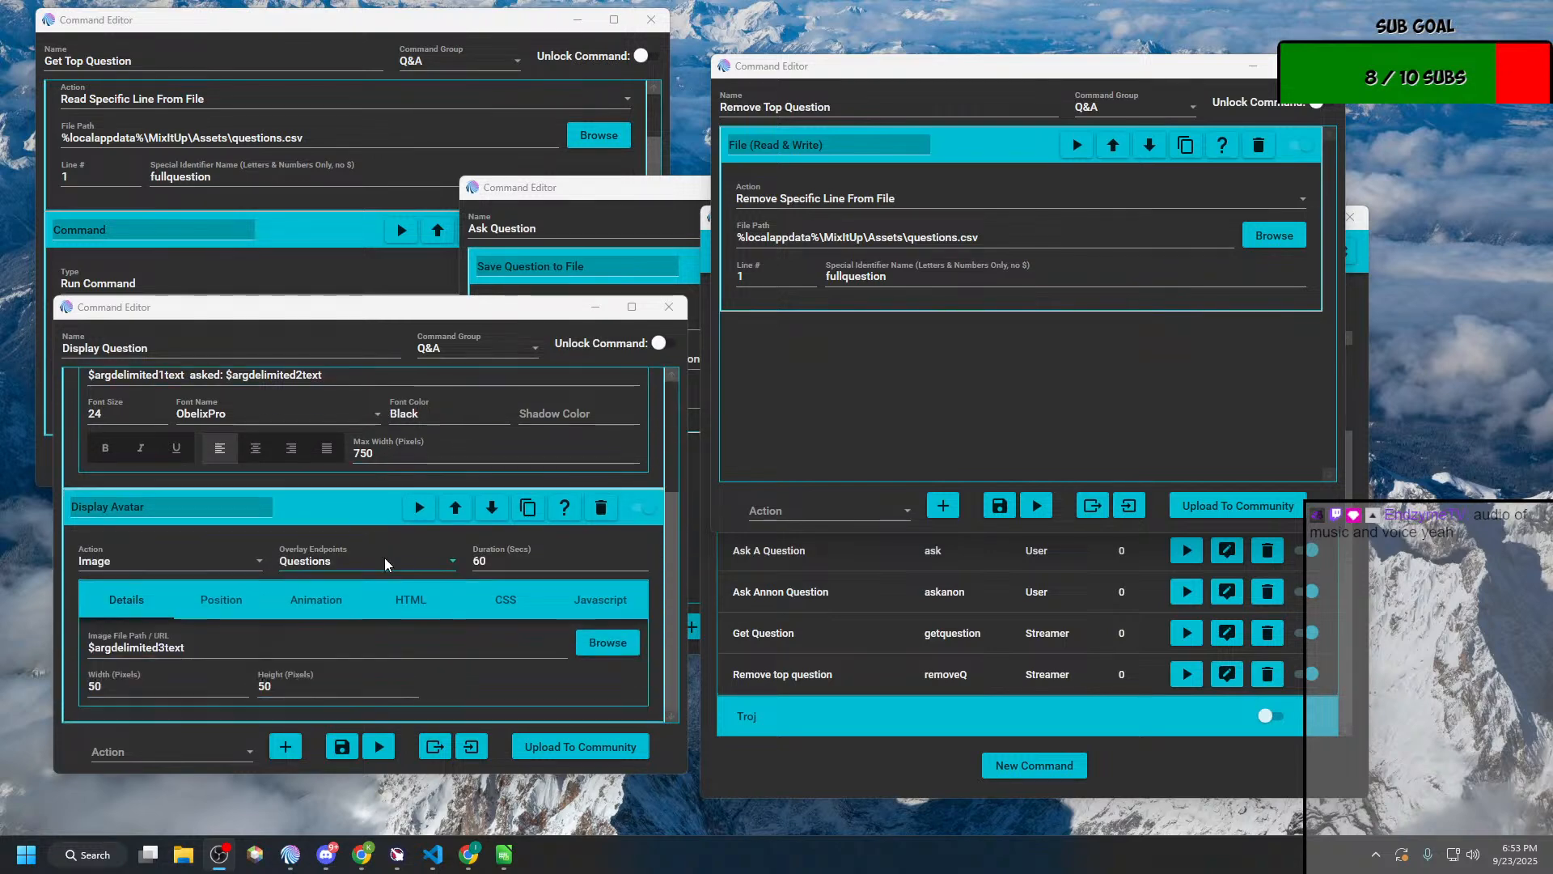
scroll(385, 559, "up", 3)
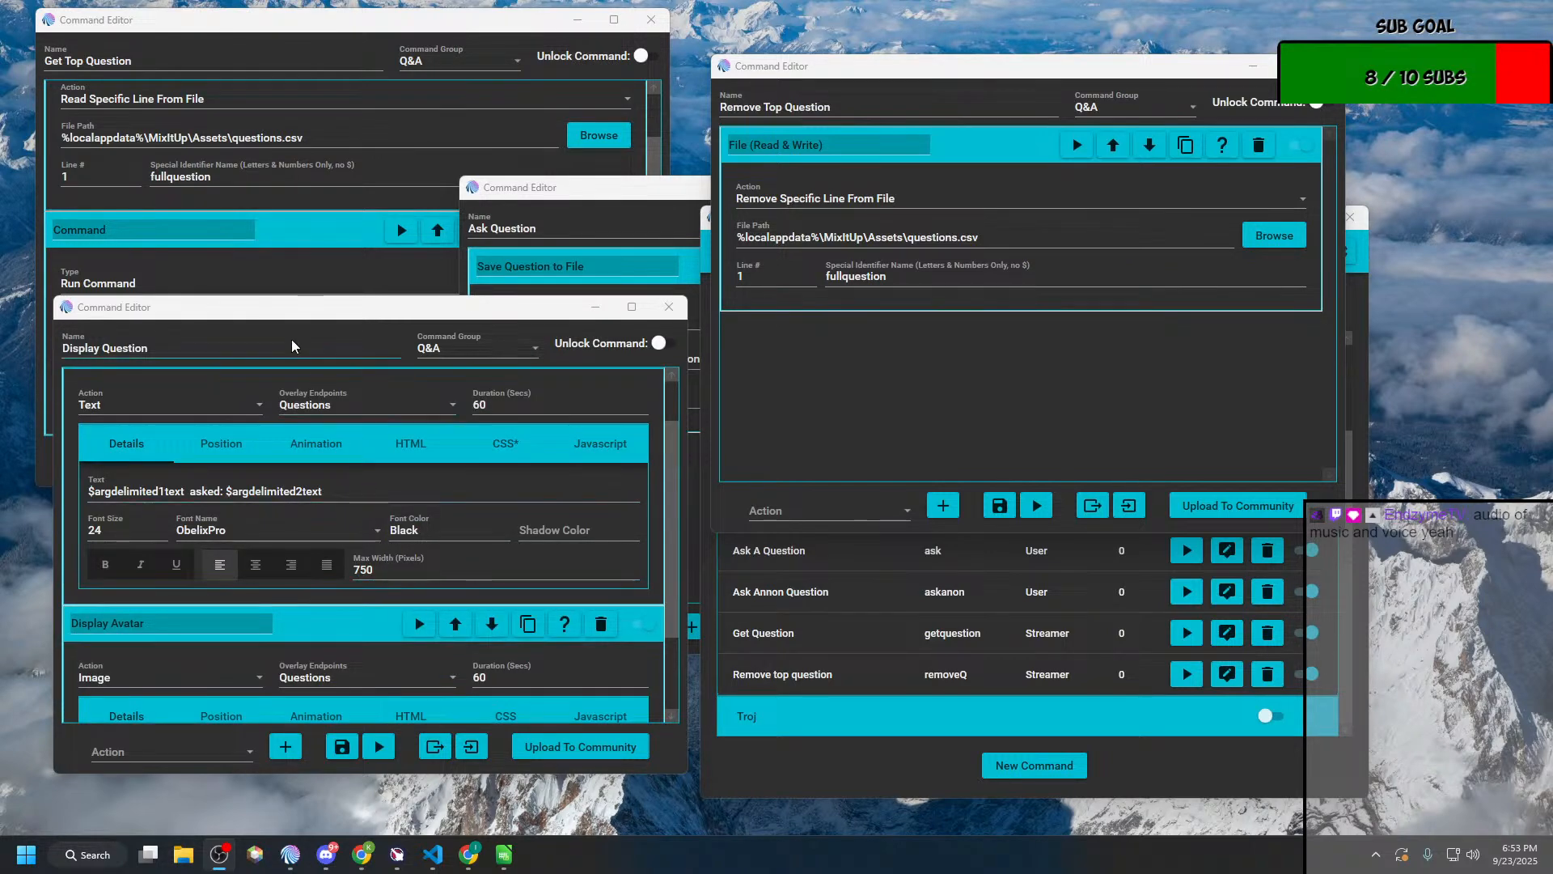
left_click(284, 195)
key("ctrl+c")
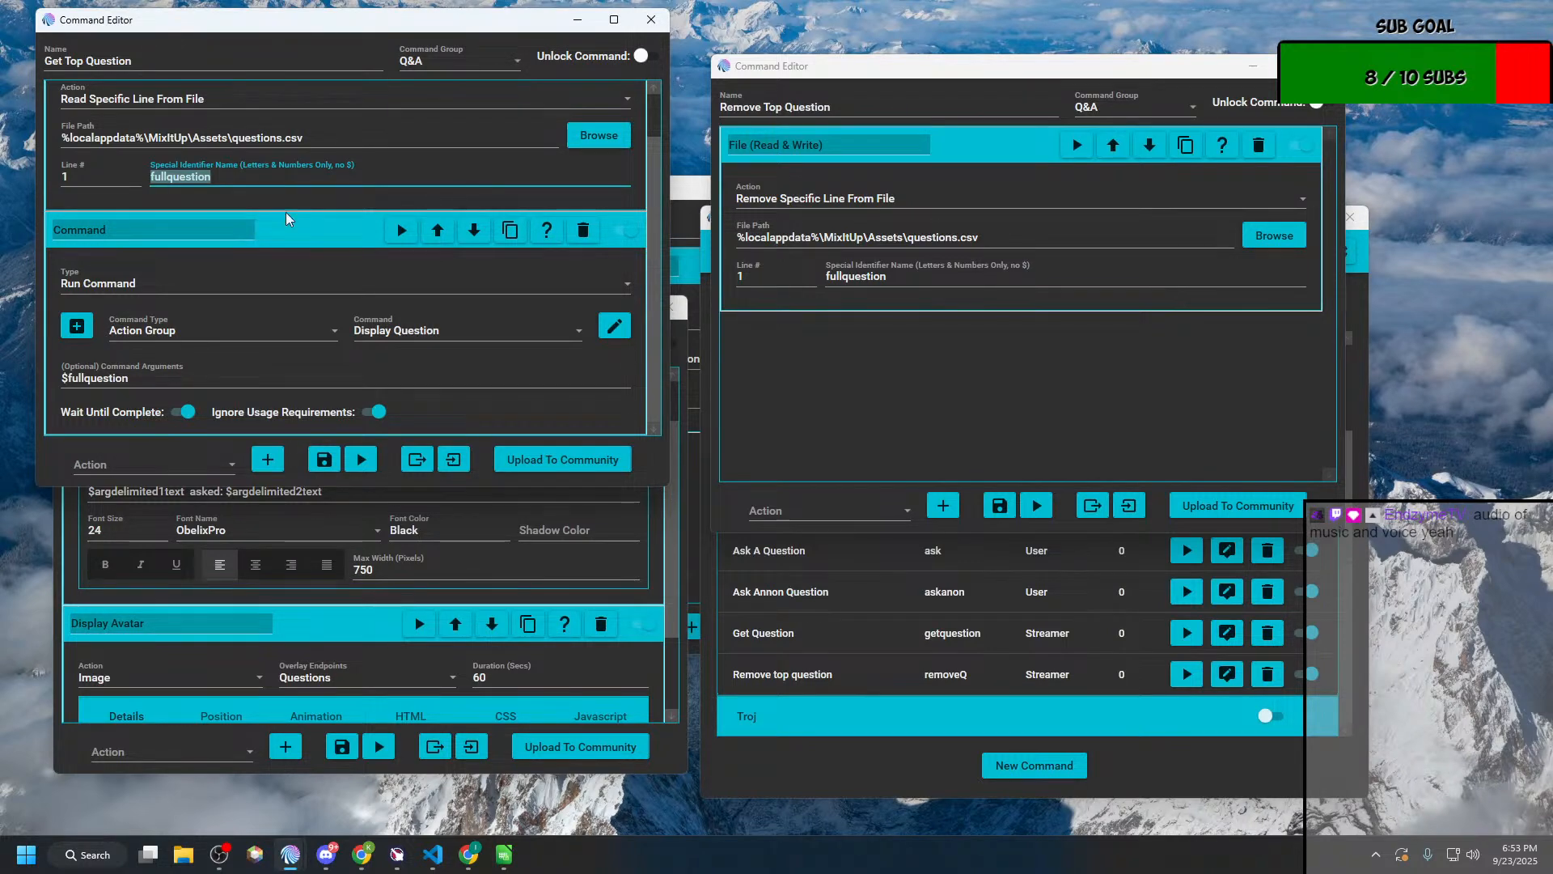
scroll(275, 344, "up", 2)
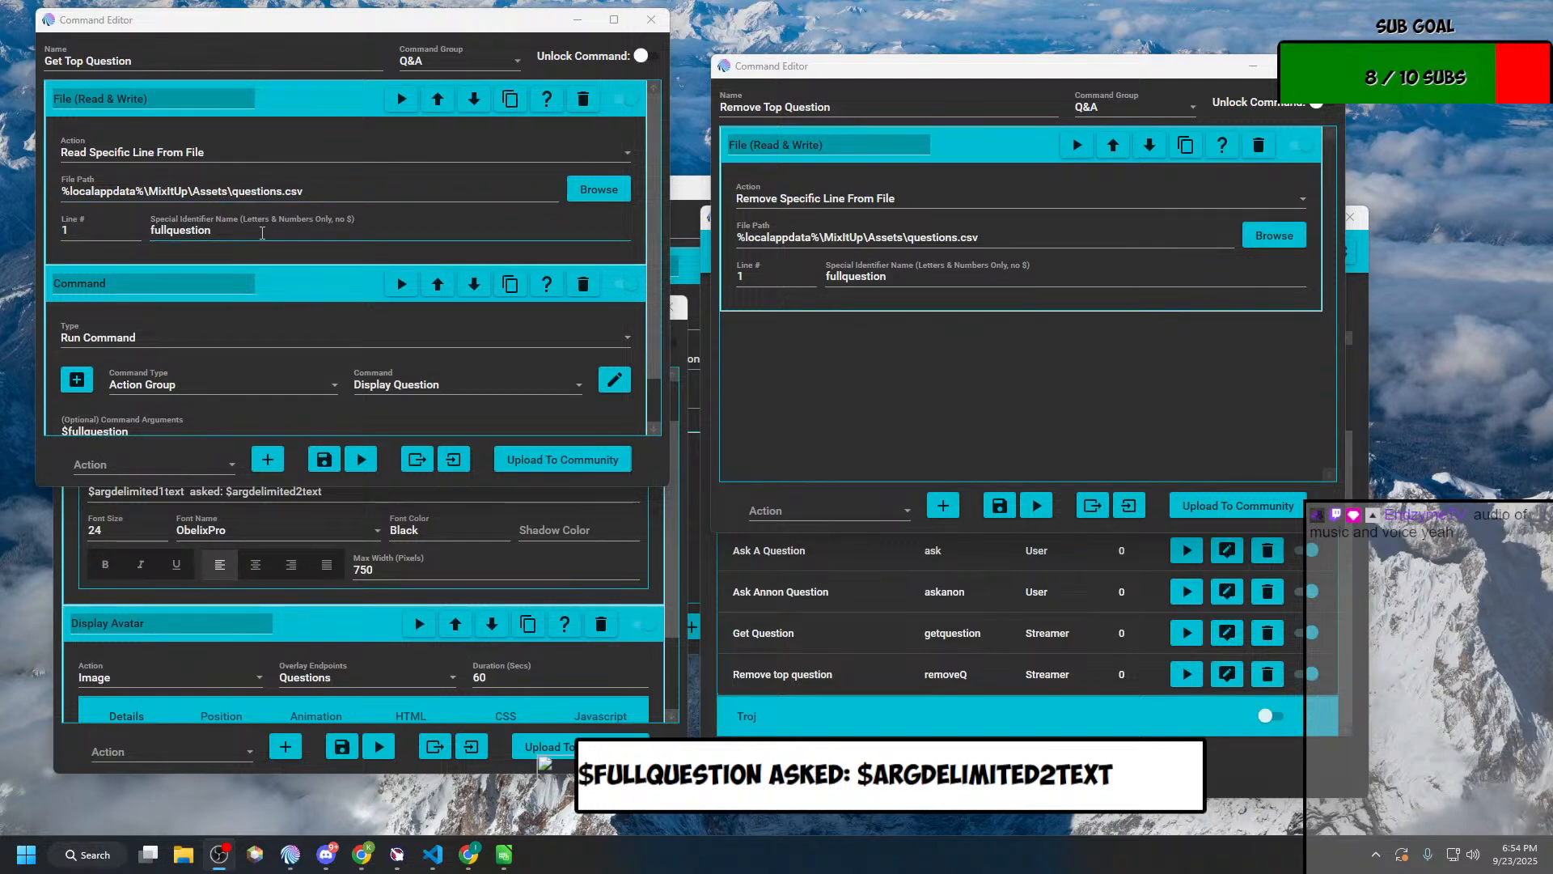
scroll(260, 232, "down", 2)
scroll(257, 267, "up", 2)
Step: Maximize the Get Top Question editor, add a Conditional action and place it above the Command action
left_click(219, 457)
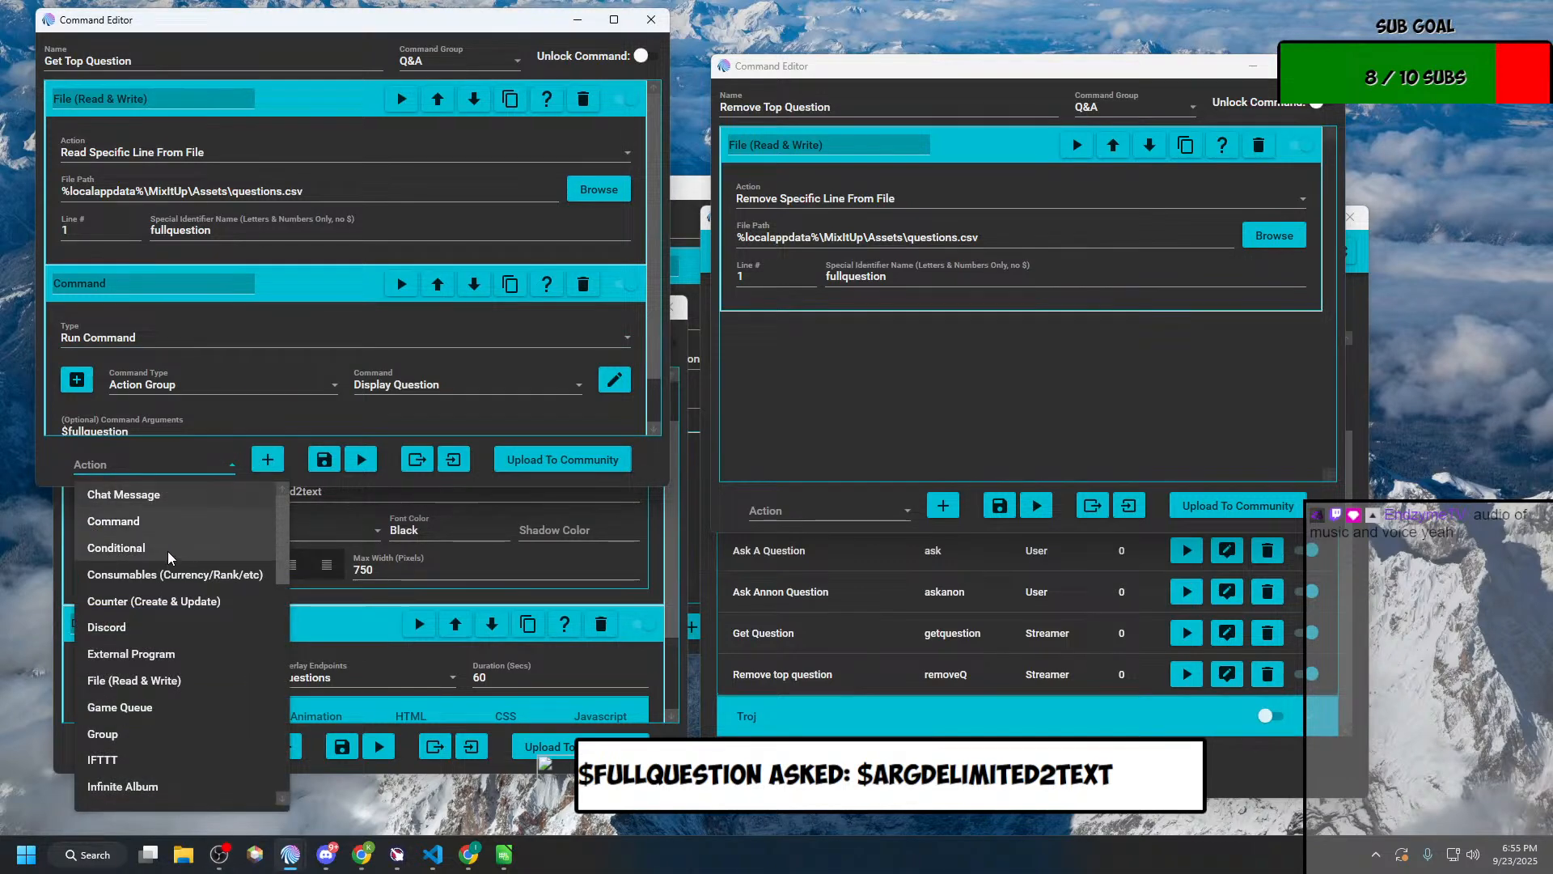
left_click(169, 550)
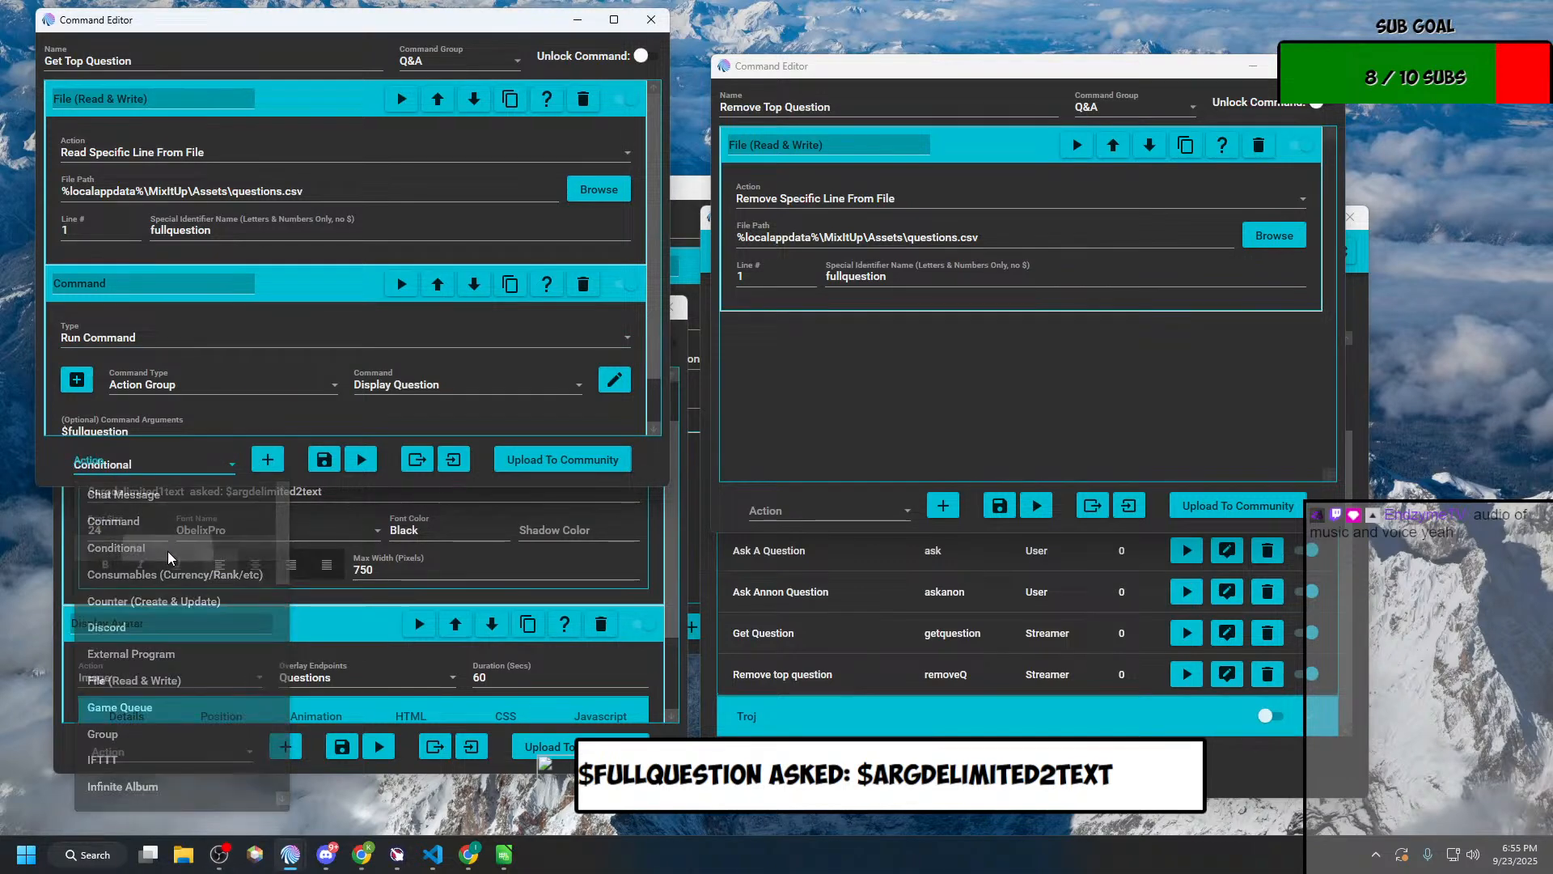
left_click(615, 21)
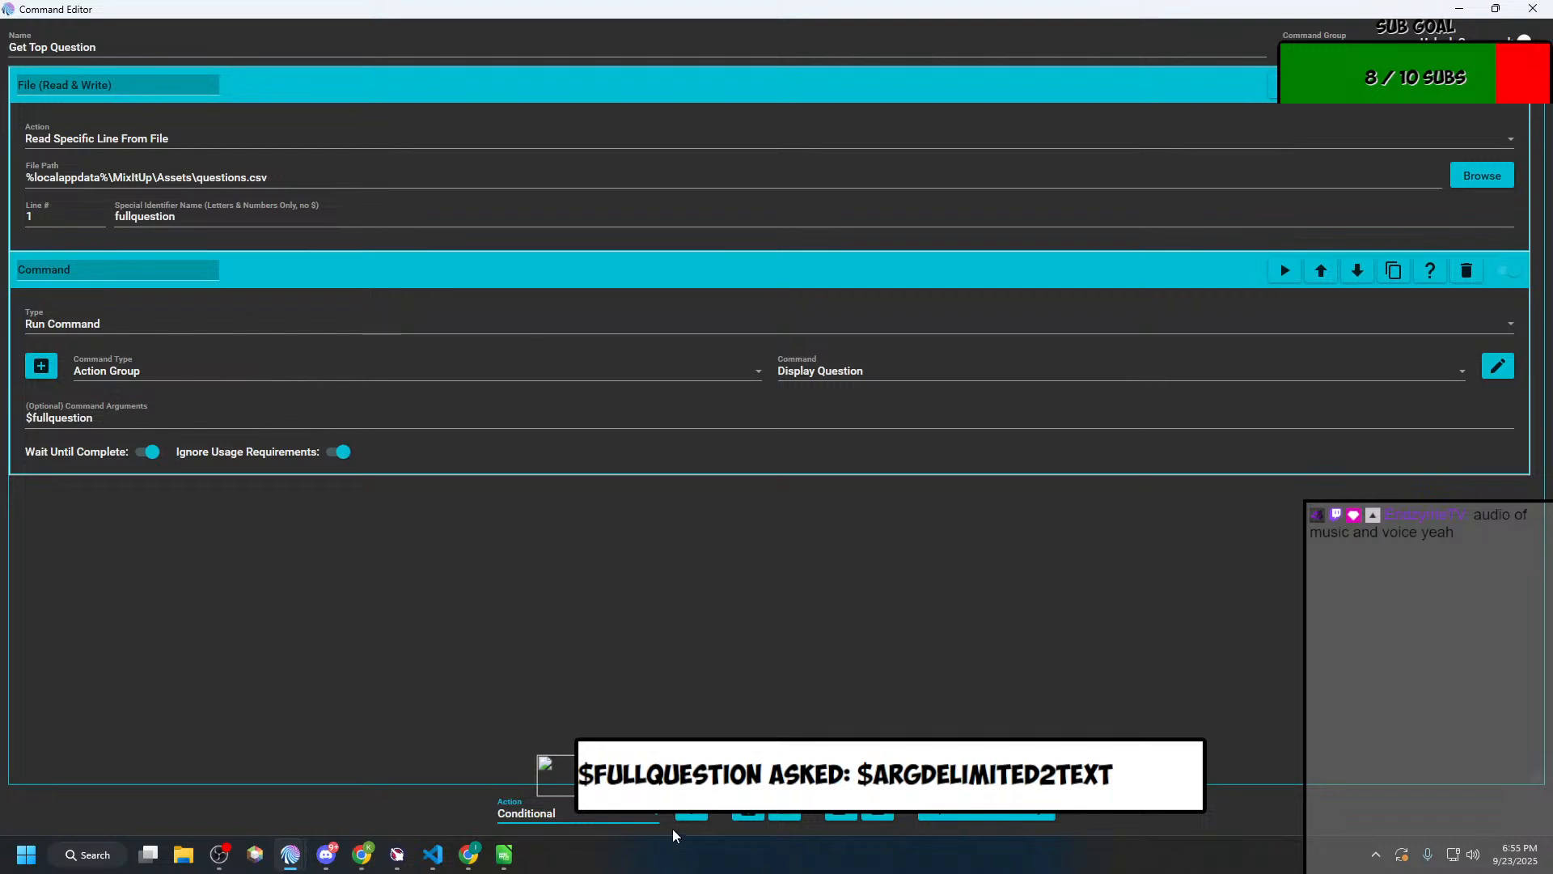
left_click(691, 815)
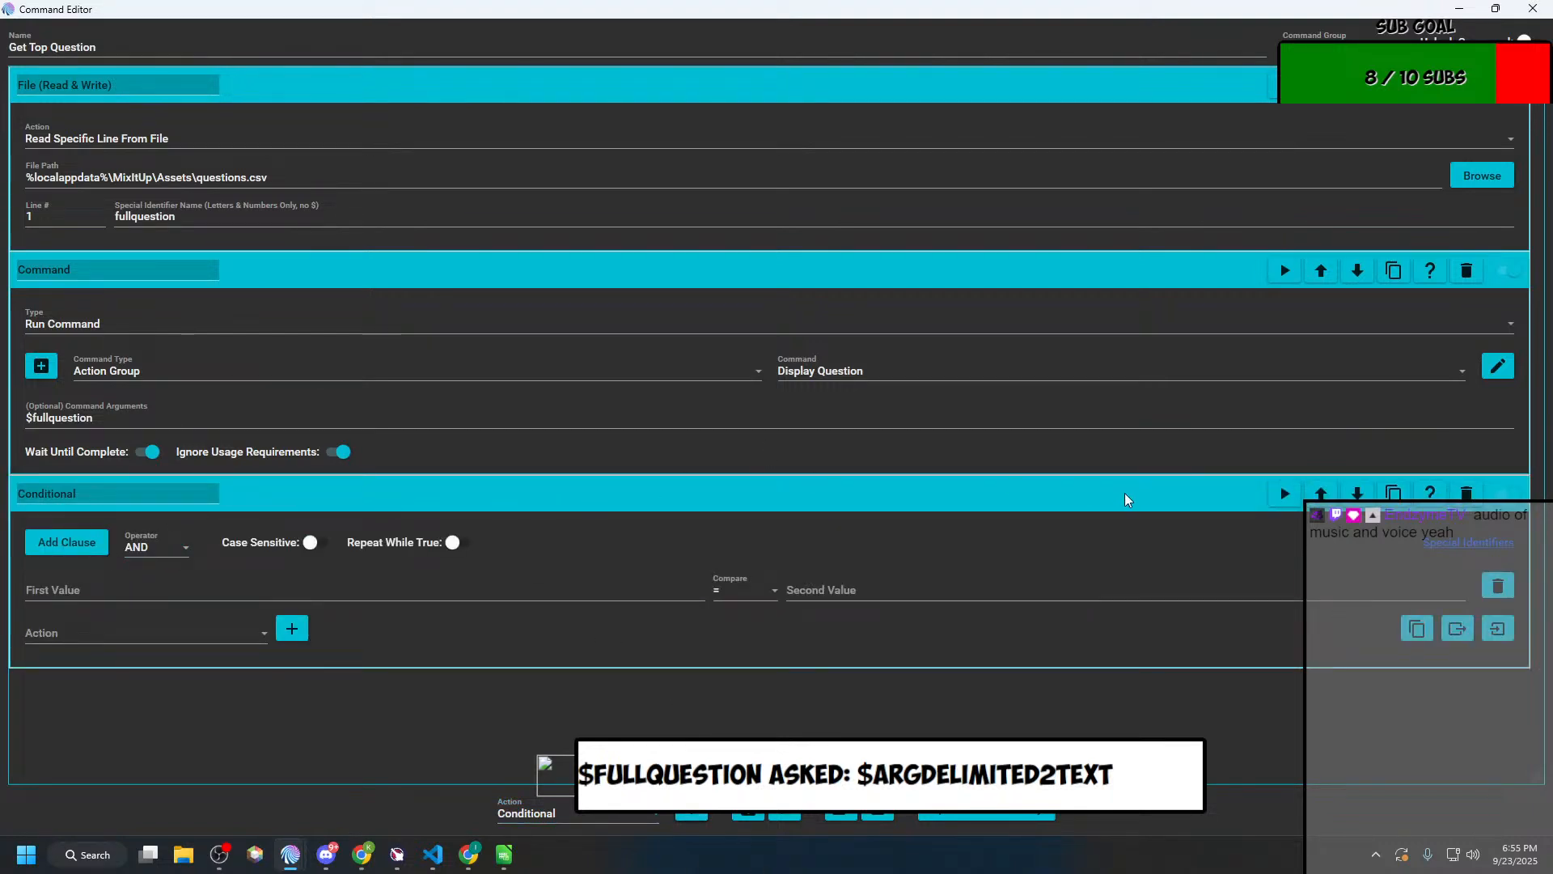
left_click(1321, 493)
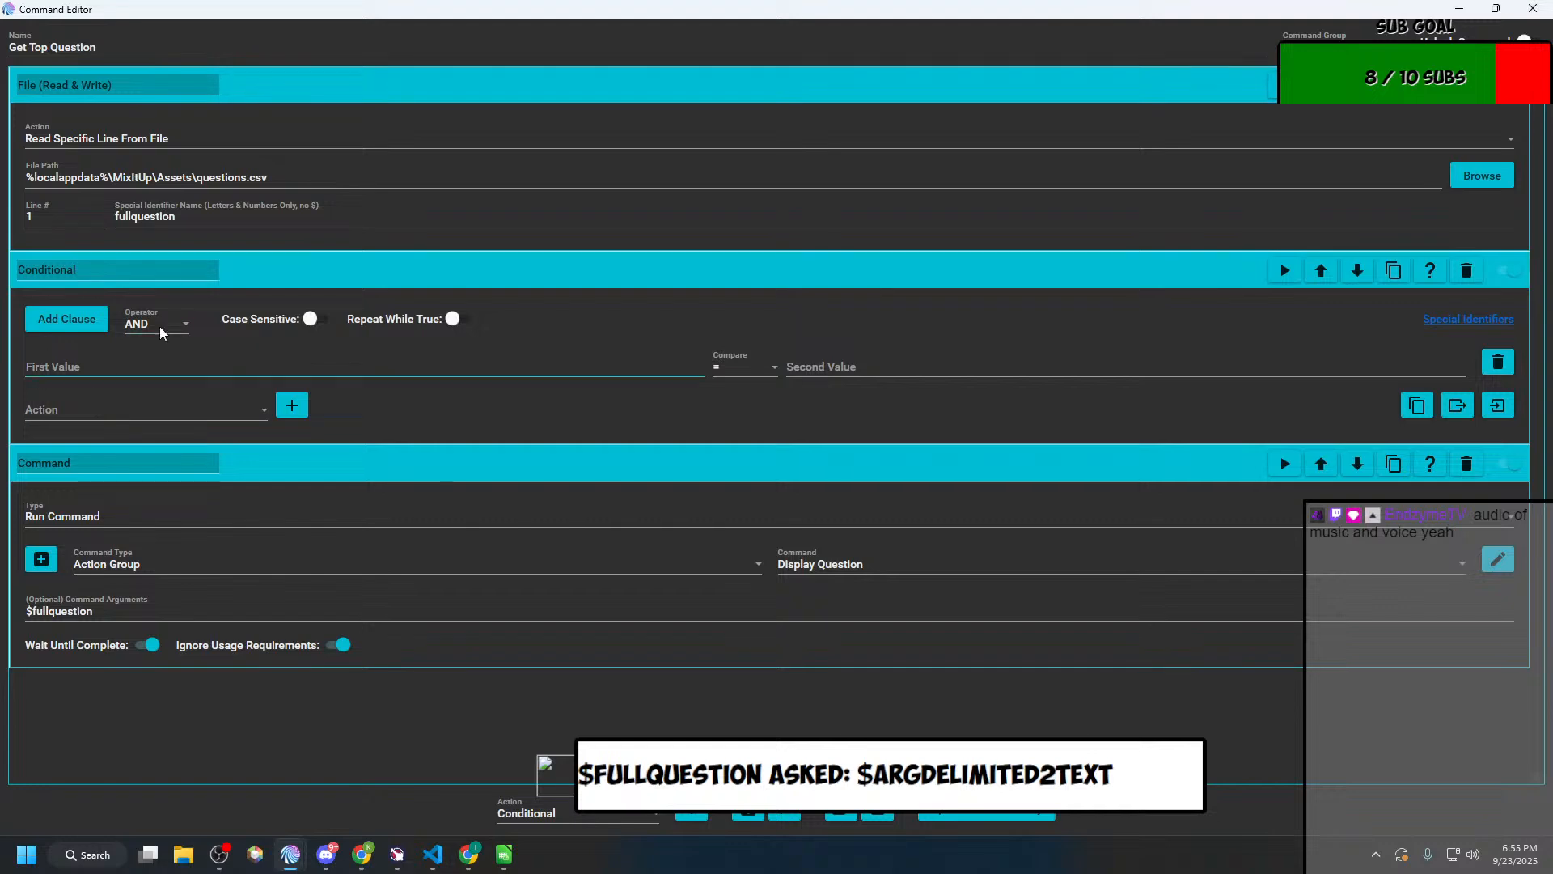
Step: Set the Conditional clause to compare fullquestion using Contains against a second value of |
left_click(163, 224)
left_click(91, 362)
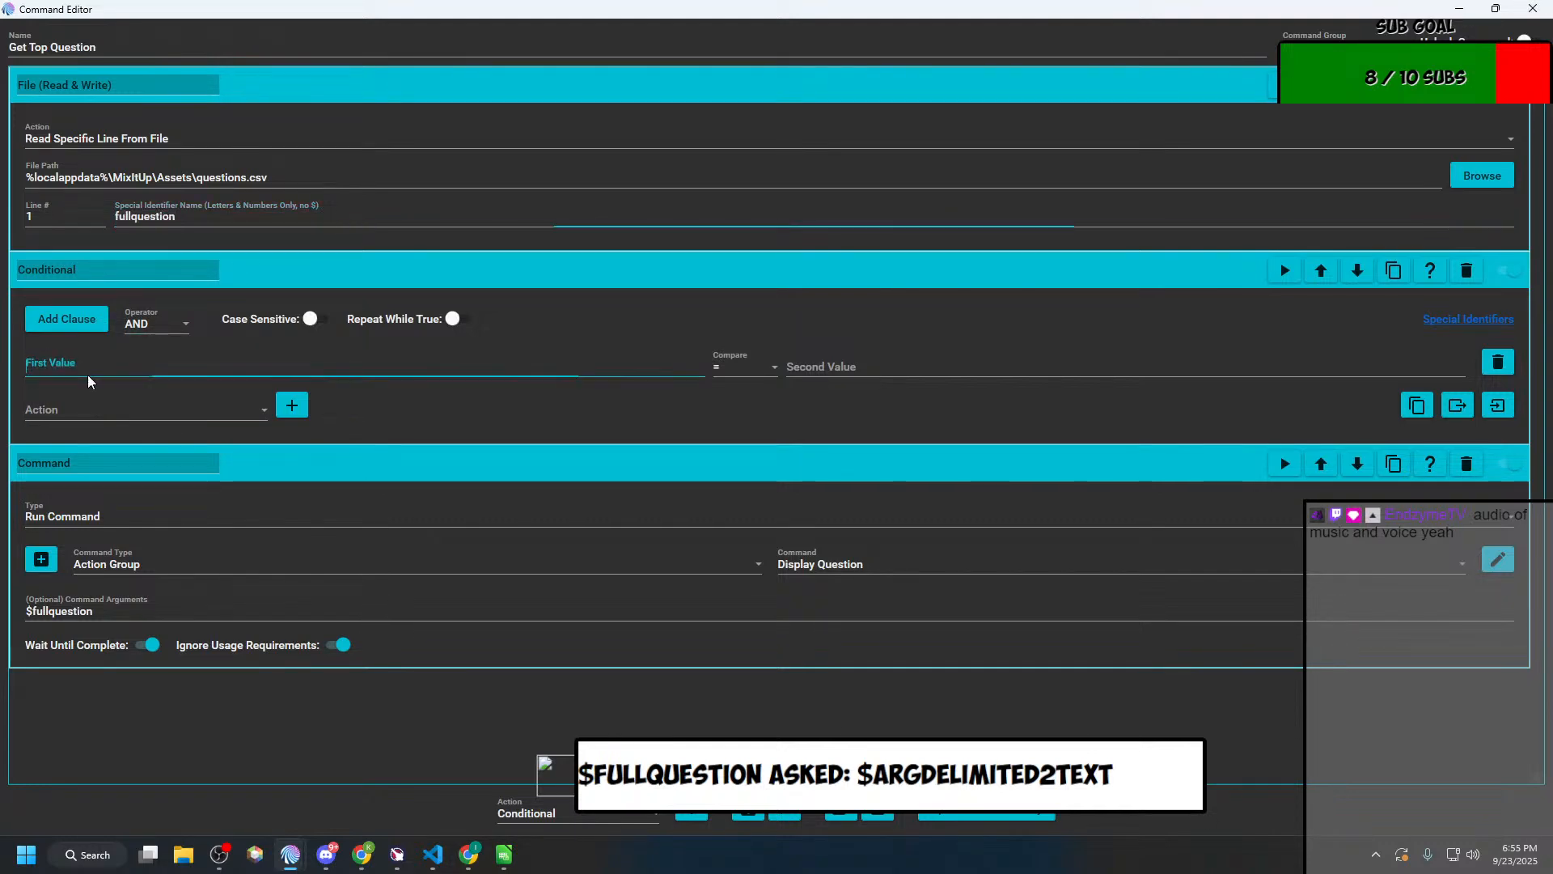
key("ctrl+v")
left_click(735, 365)
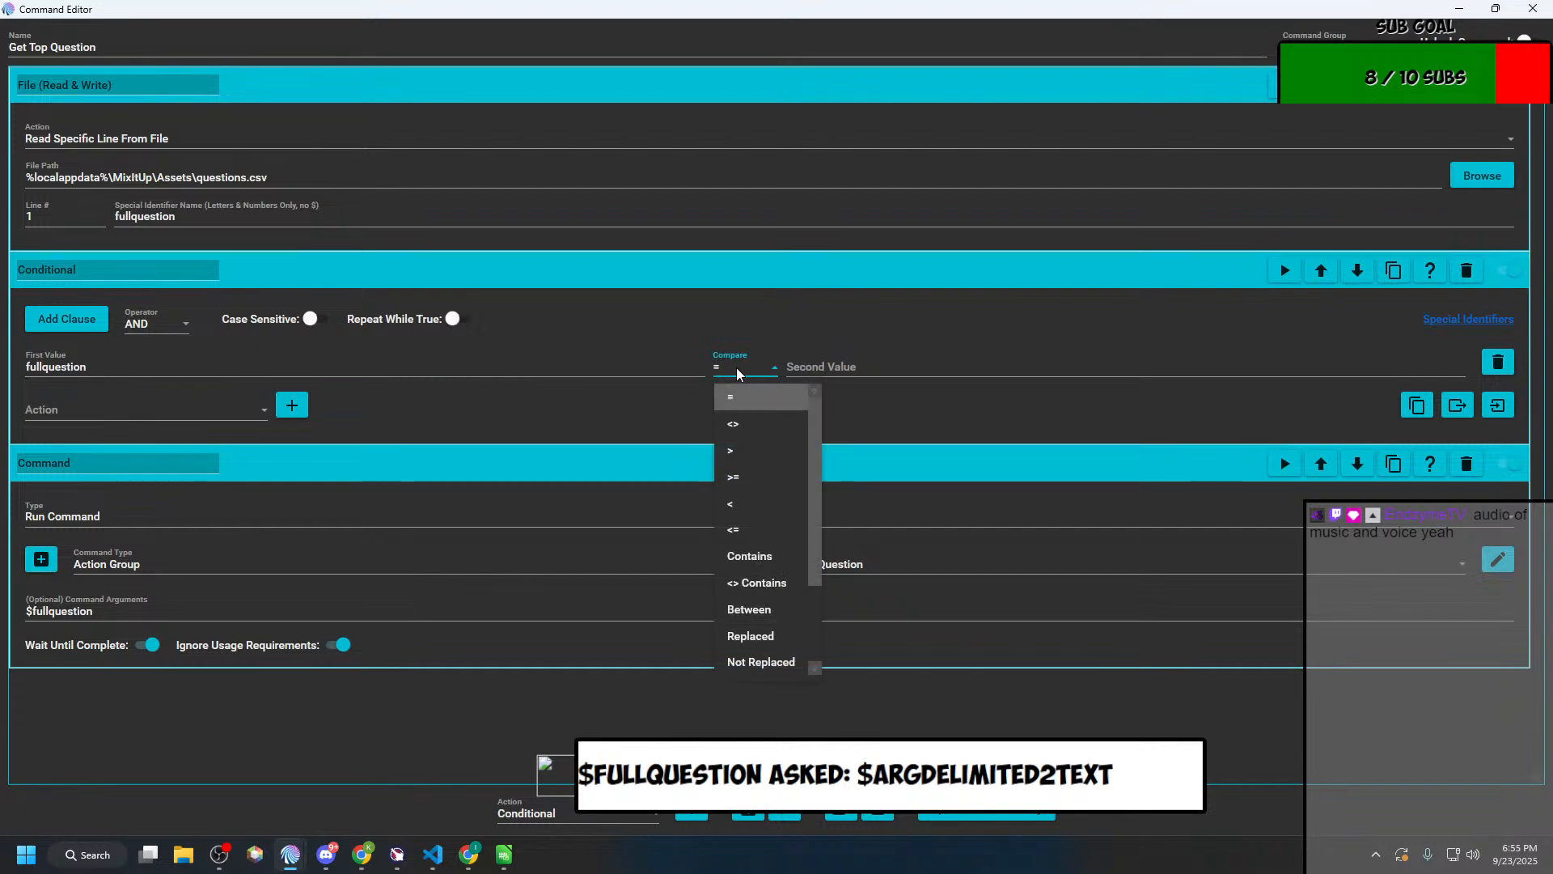
scroll(735, 608, "down", 2)
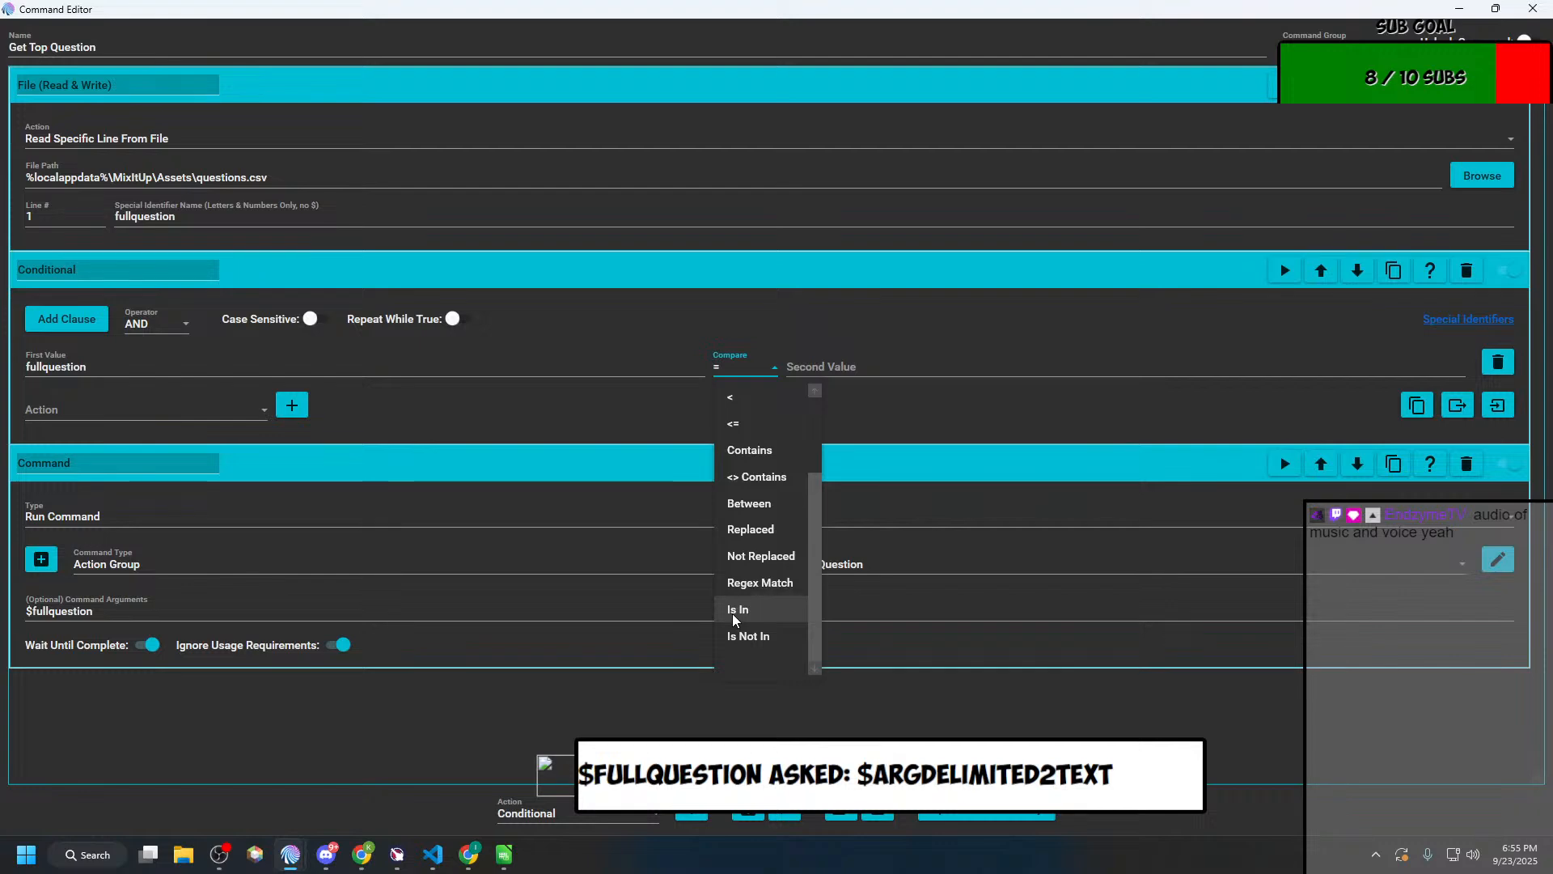
scroll(736, 620, "up", 2)
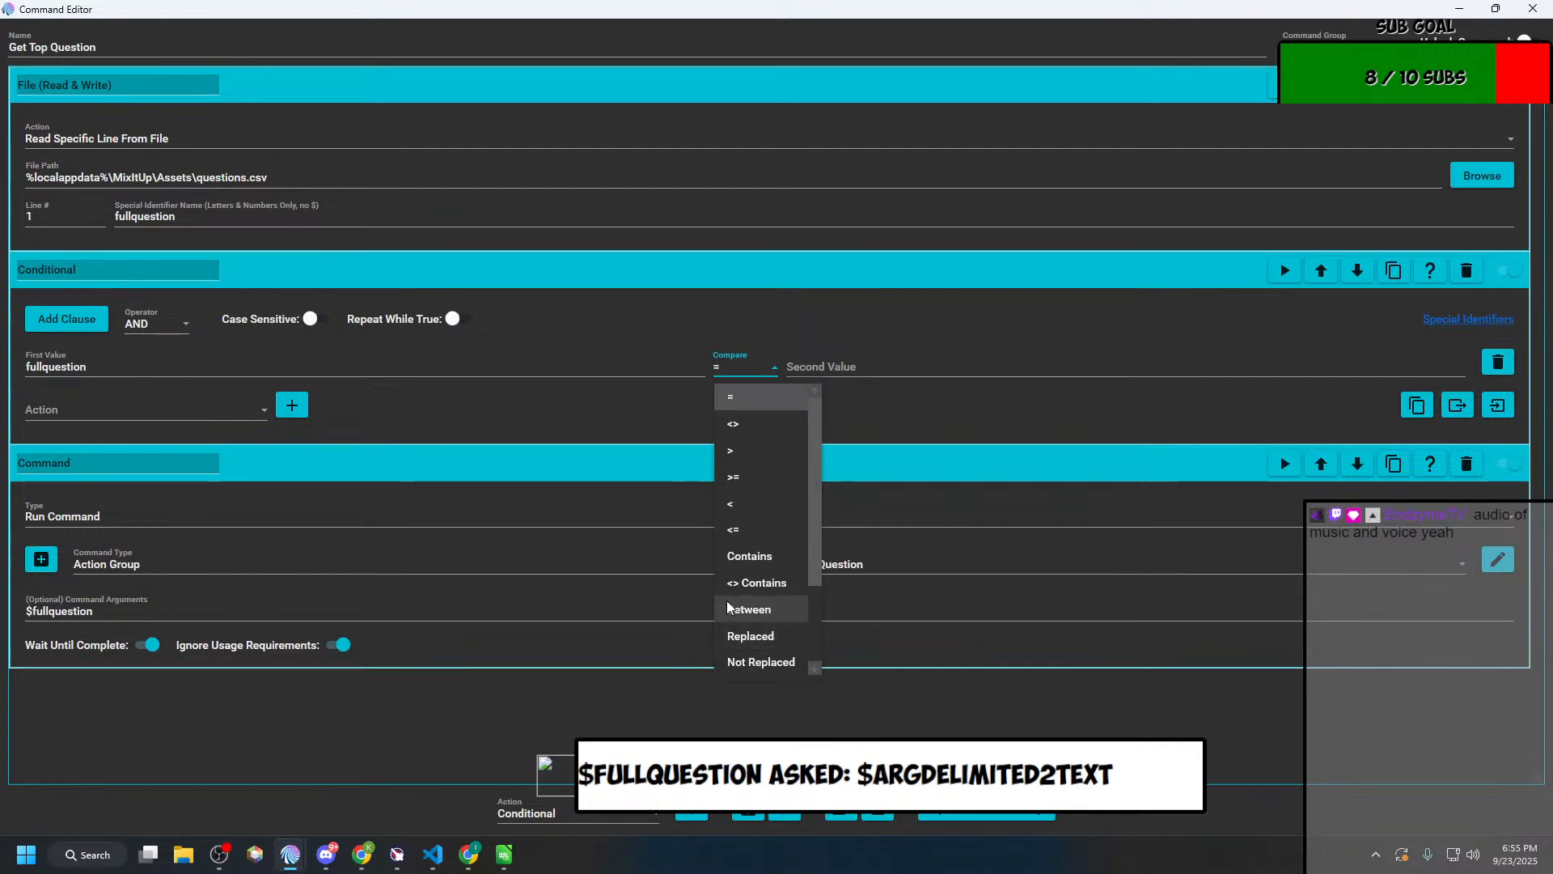
left_click(744, 558)
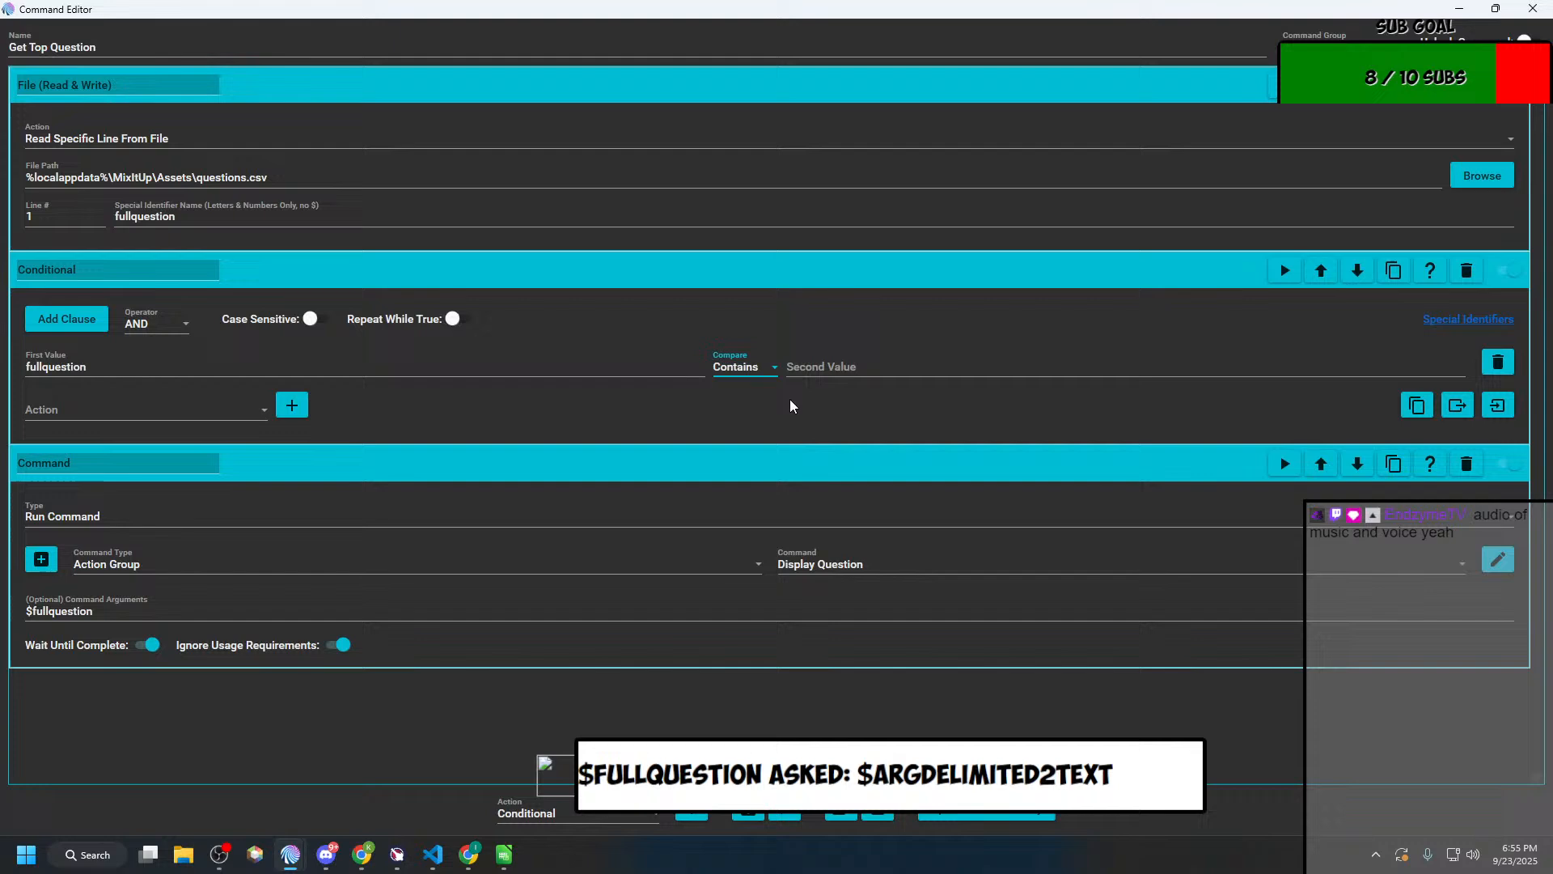
left_click(813, 364)
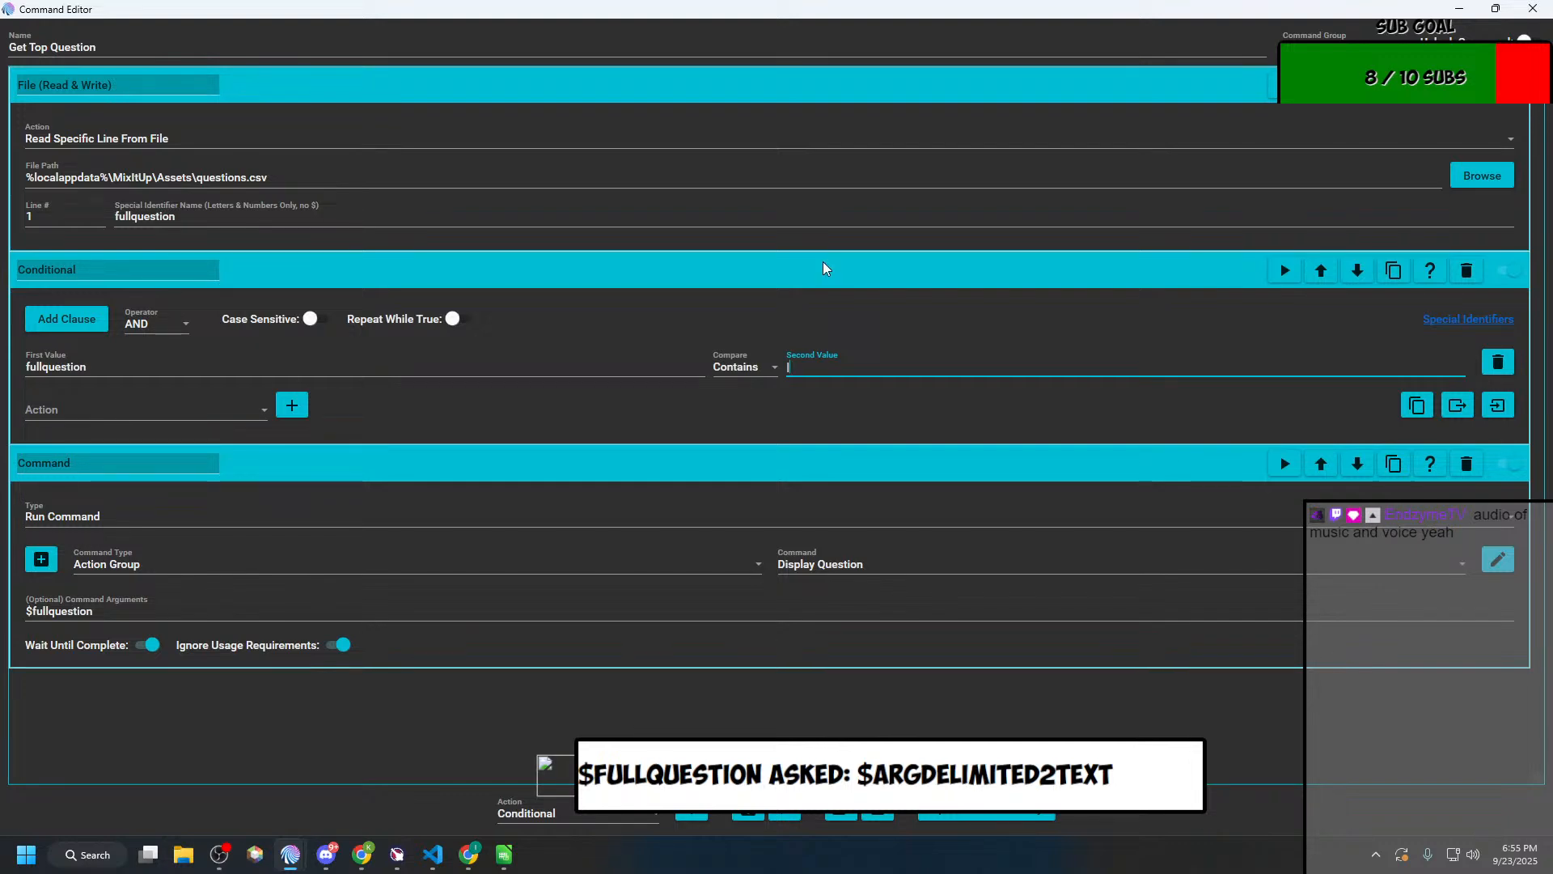
Step: Prefix the clause's first value with $ so it reads $fullquestion
left_click(112, 364)
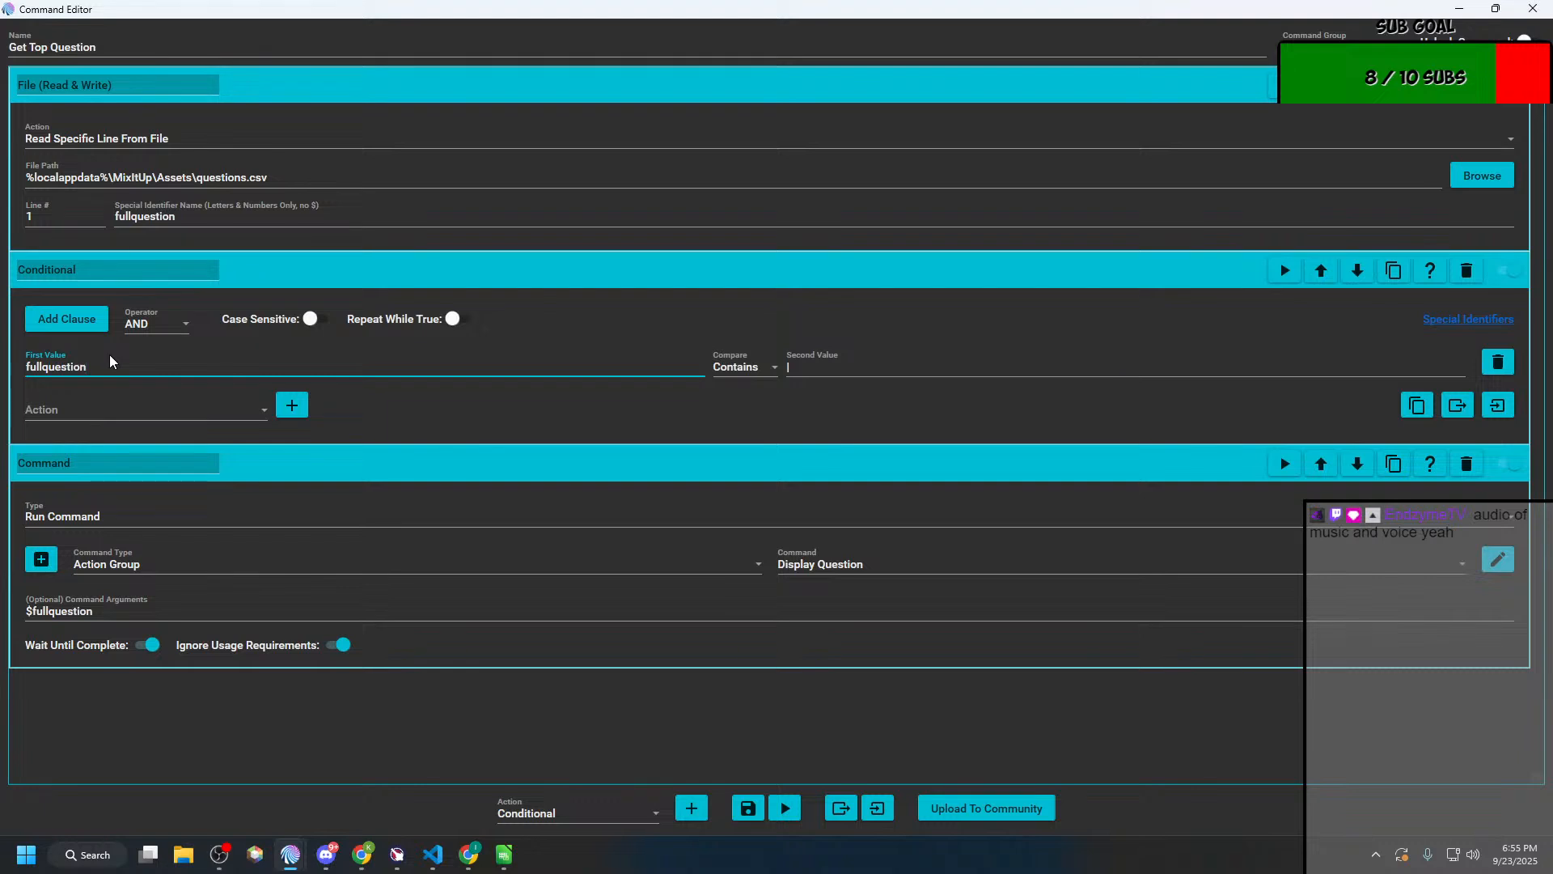
key("Home")
type("$")
left_click(819, 364)
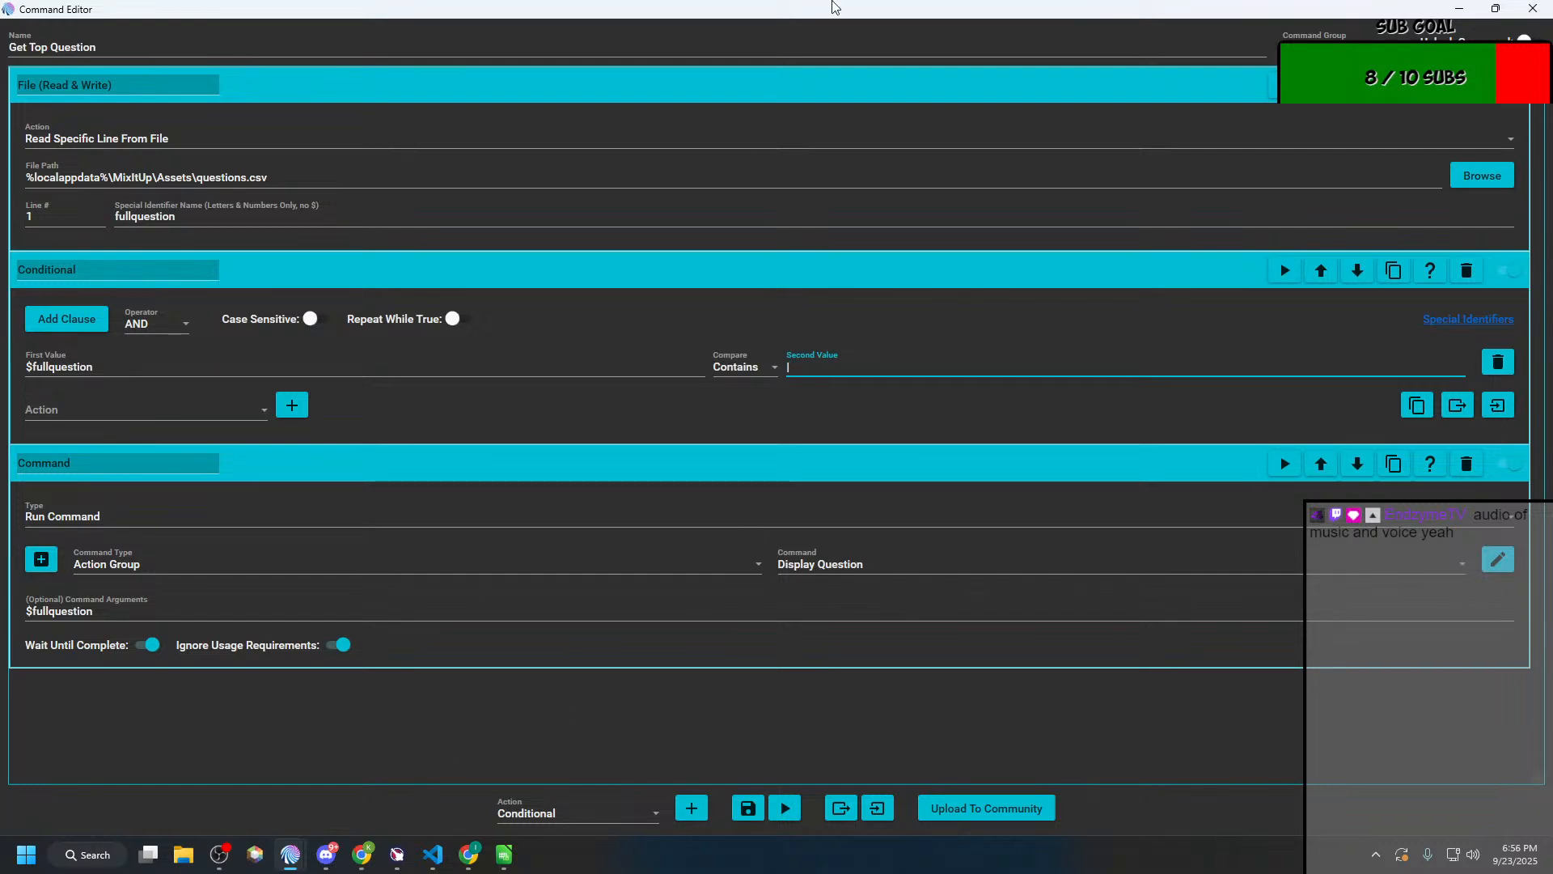
Step: Restore the Get Top Question editor to a smaller window, move it aside and review the actions in Display Question
double_click(894, 8)
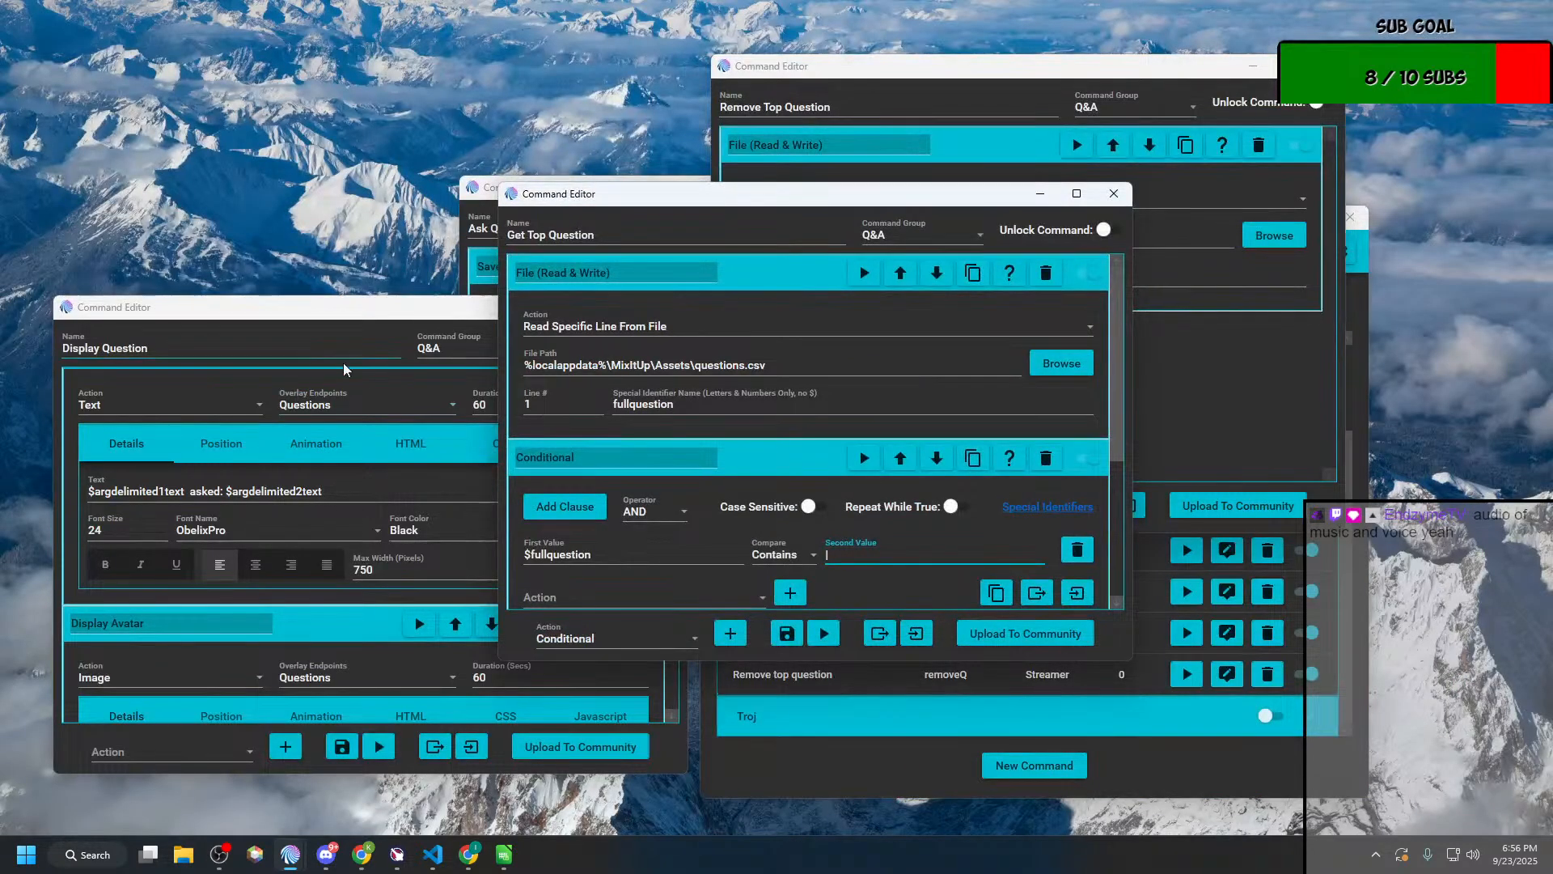
left_click_drag(953, 202, 776, 168)
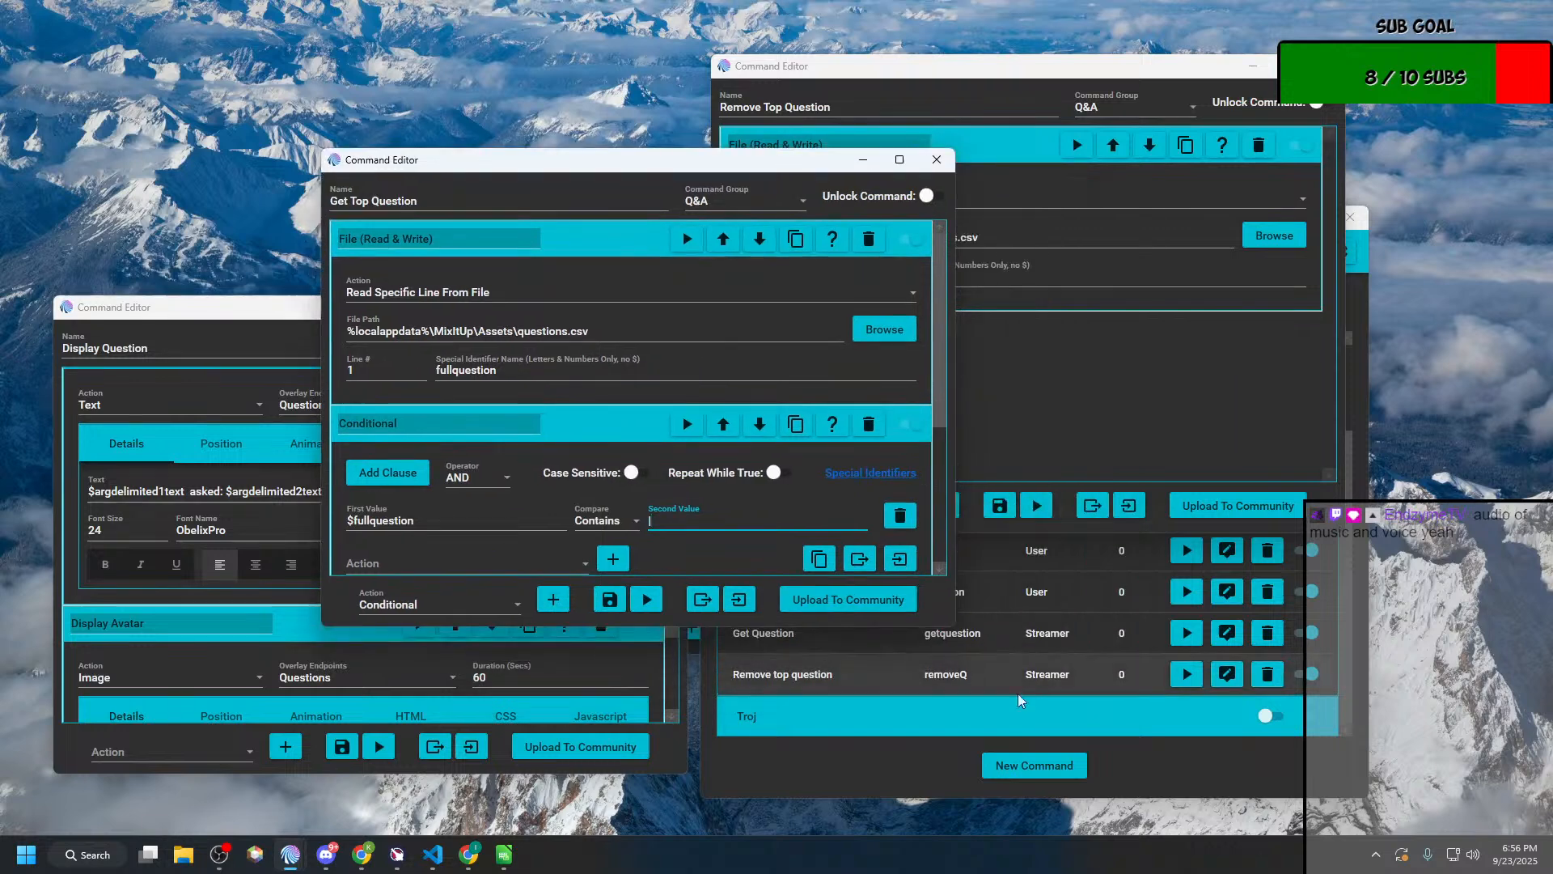
left_click(910, 787)
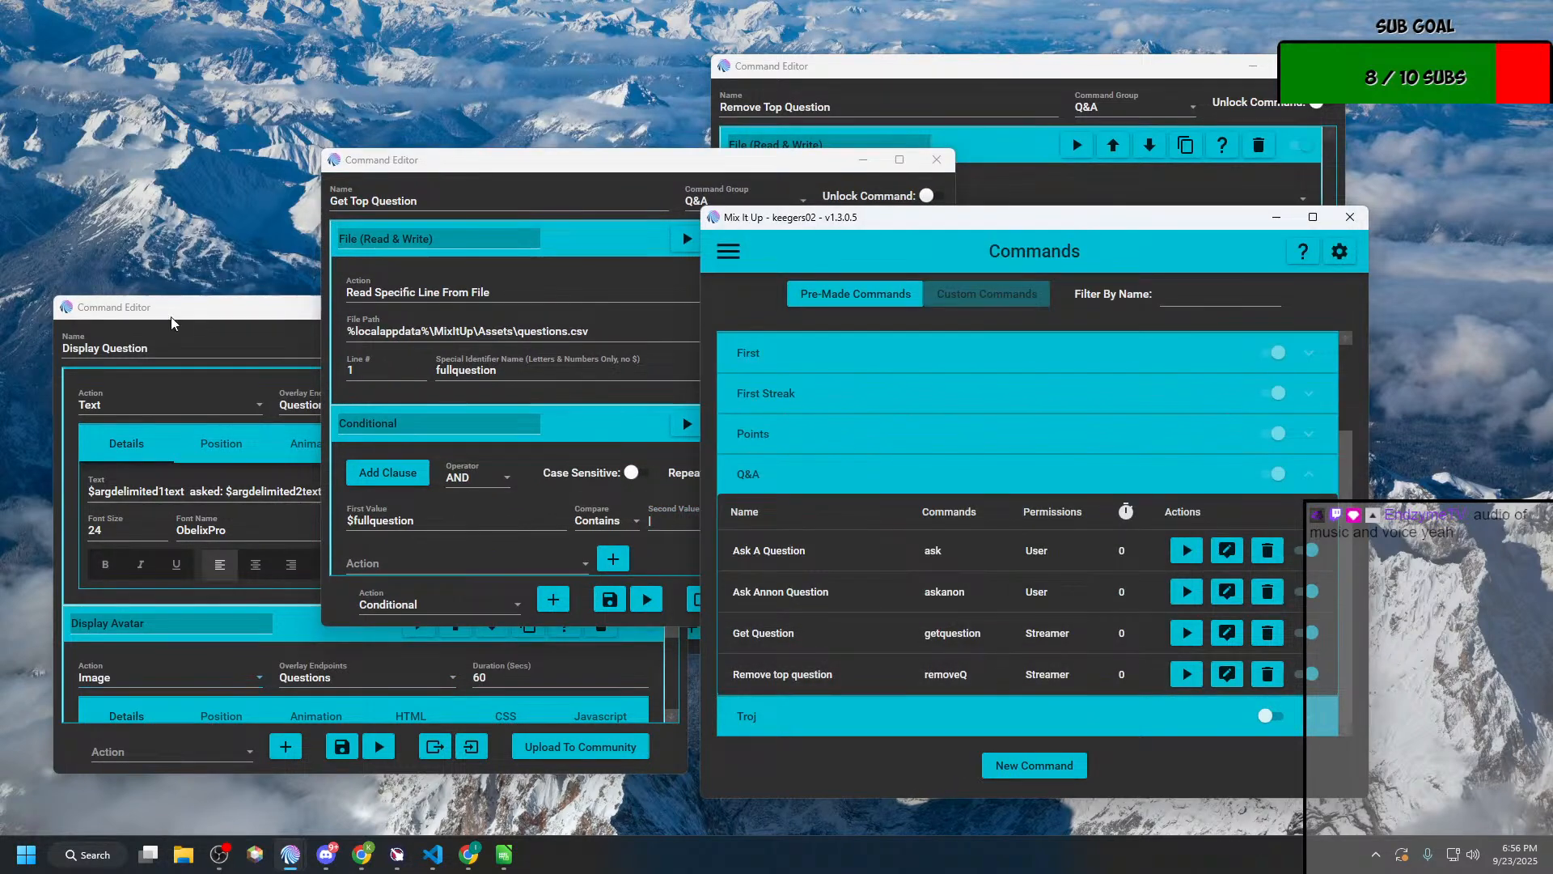
left_click(184, 297)
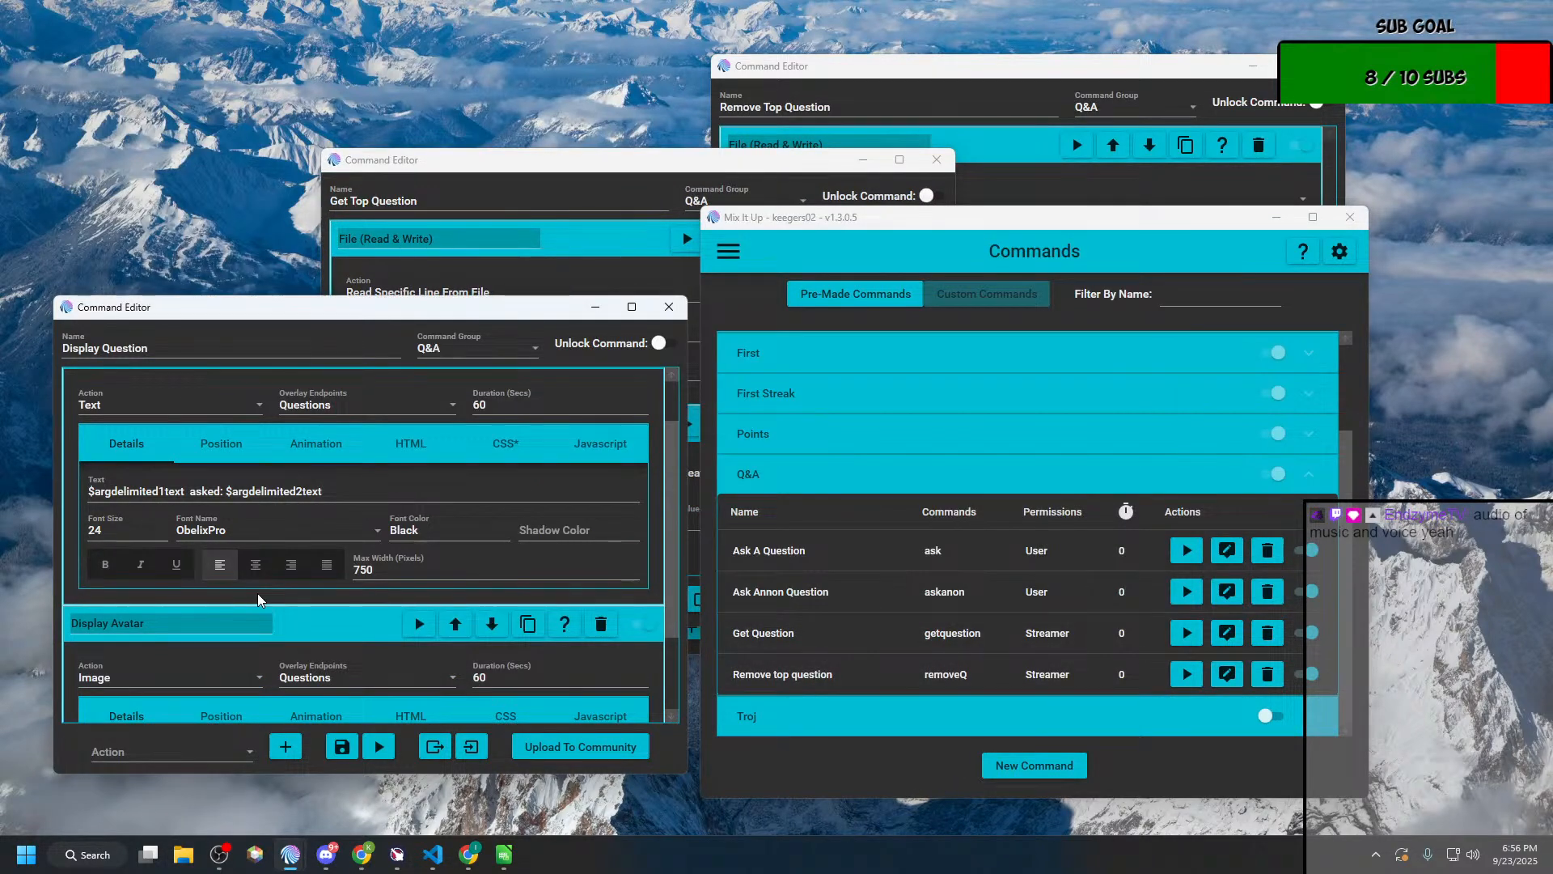
scroll(257, 594, "down", 2)
scroll(257, 593, "up", 4)
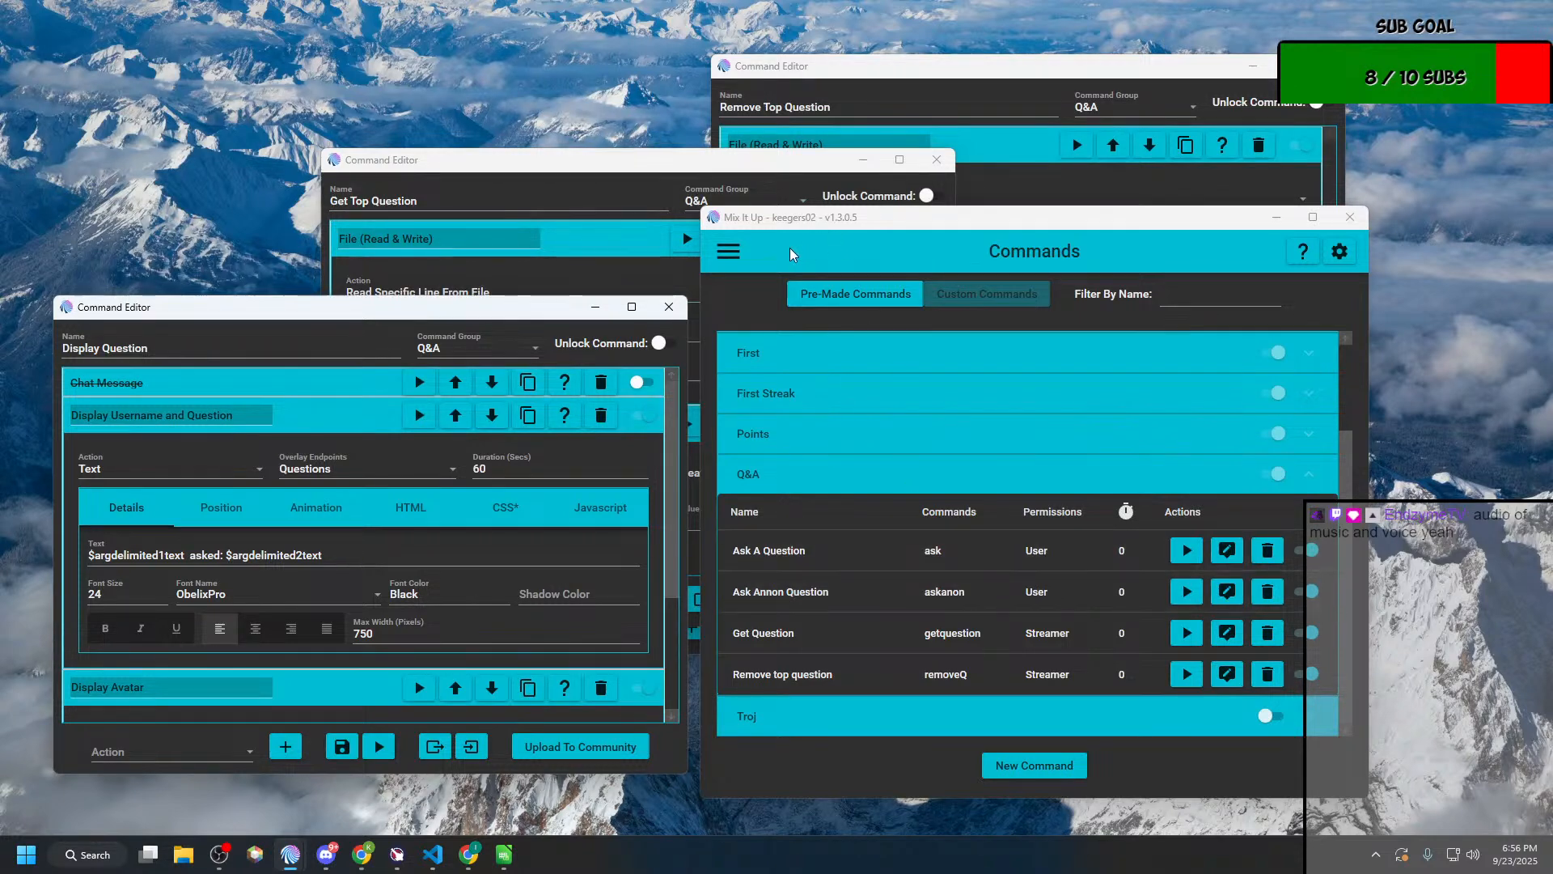
Step: Show the Action Groups list and open Ask Question to examine the text it saves to the questions file
left_click(722, 249)
left_click(723, 249)
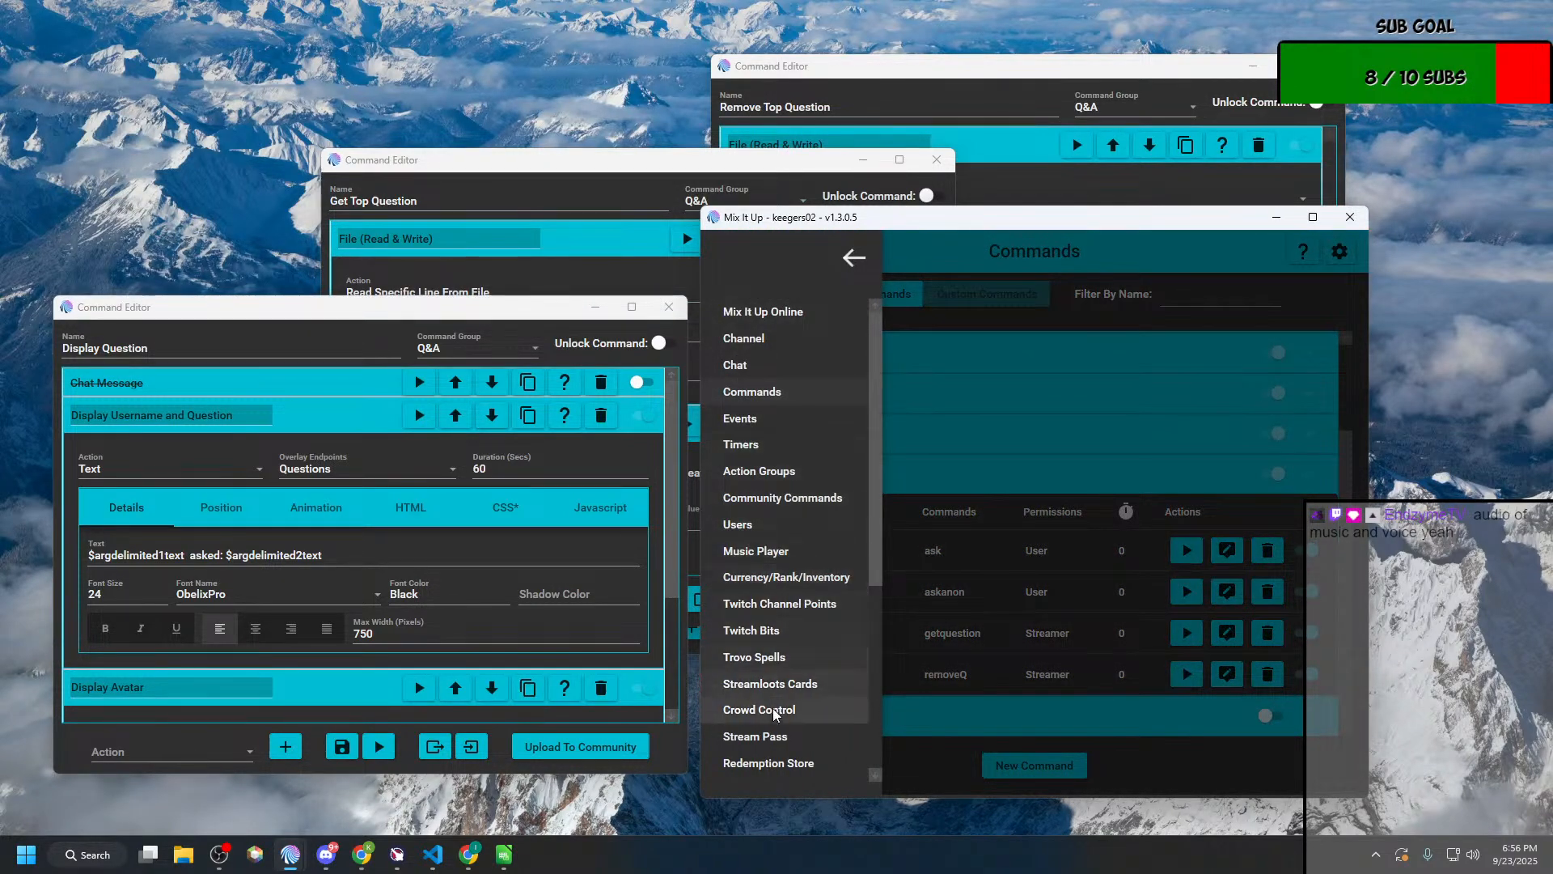
left_click(759, 471)
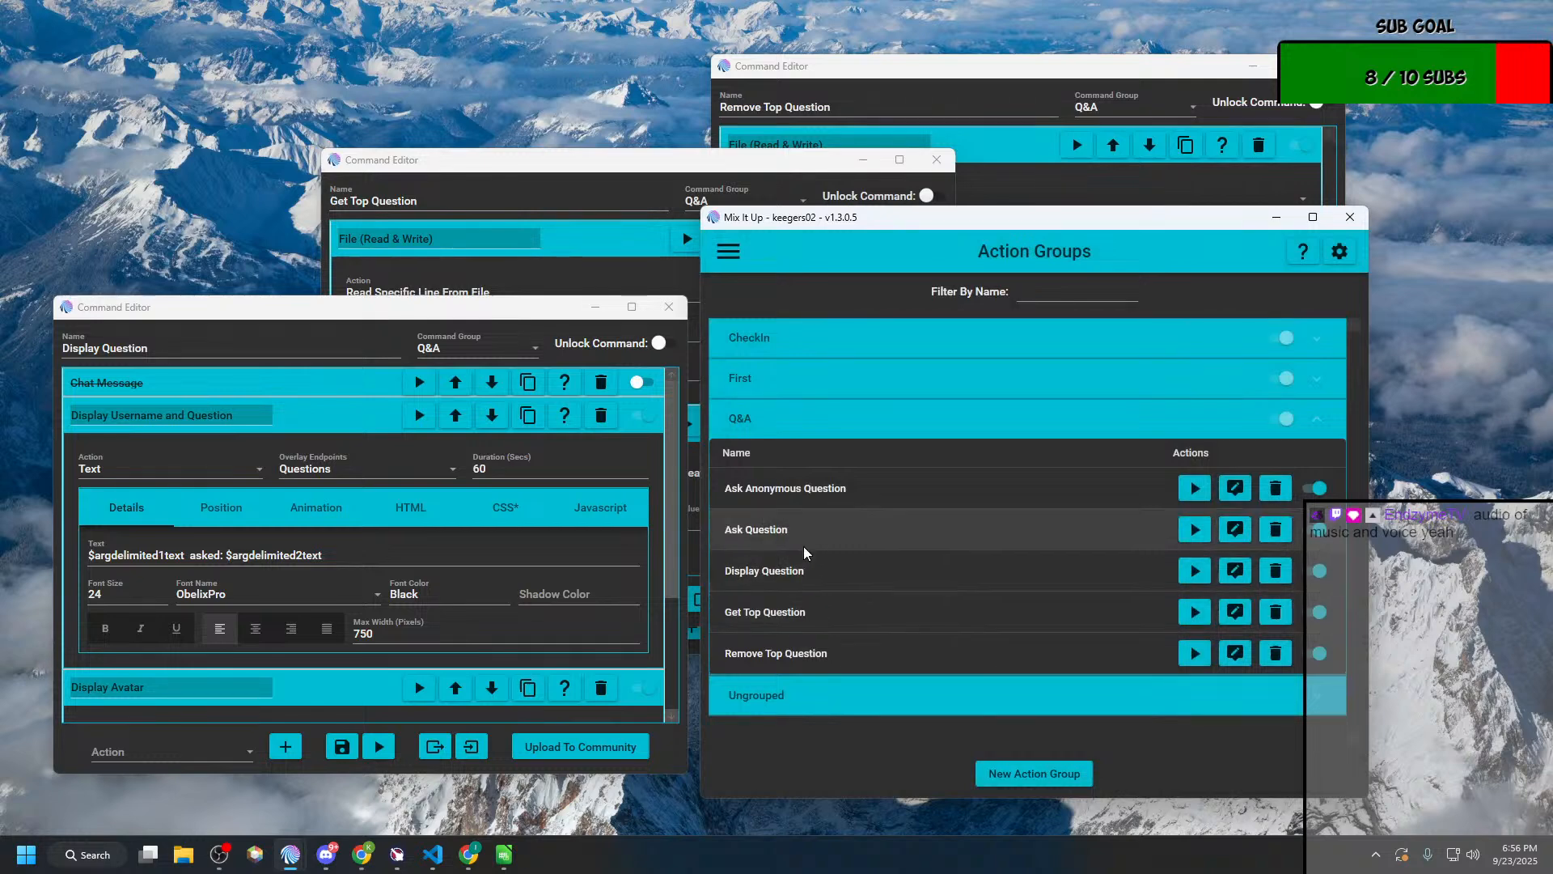
left_click(1231, 532)
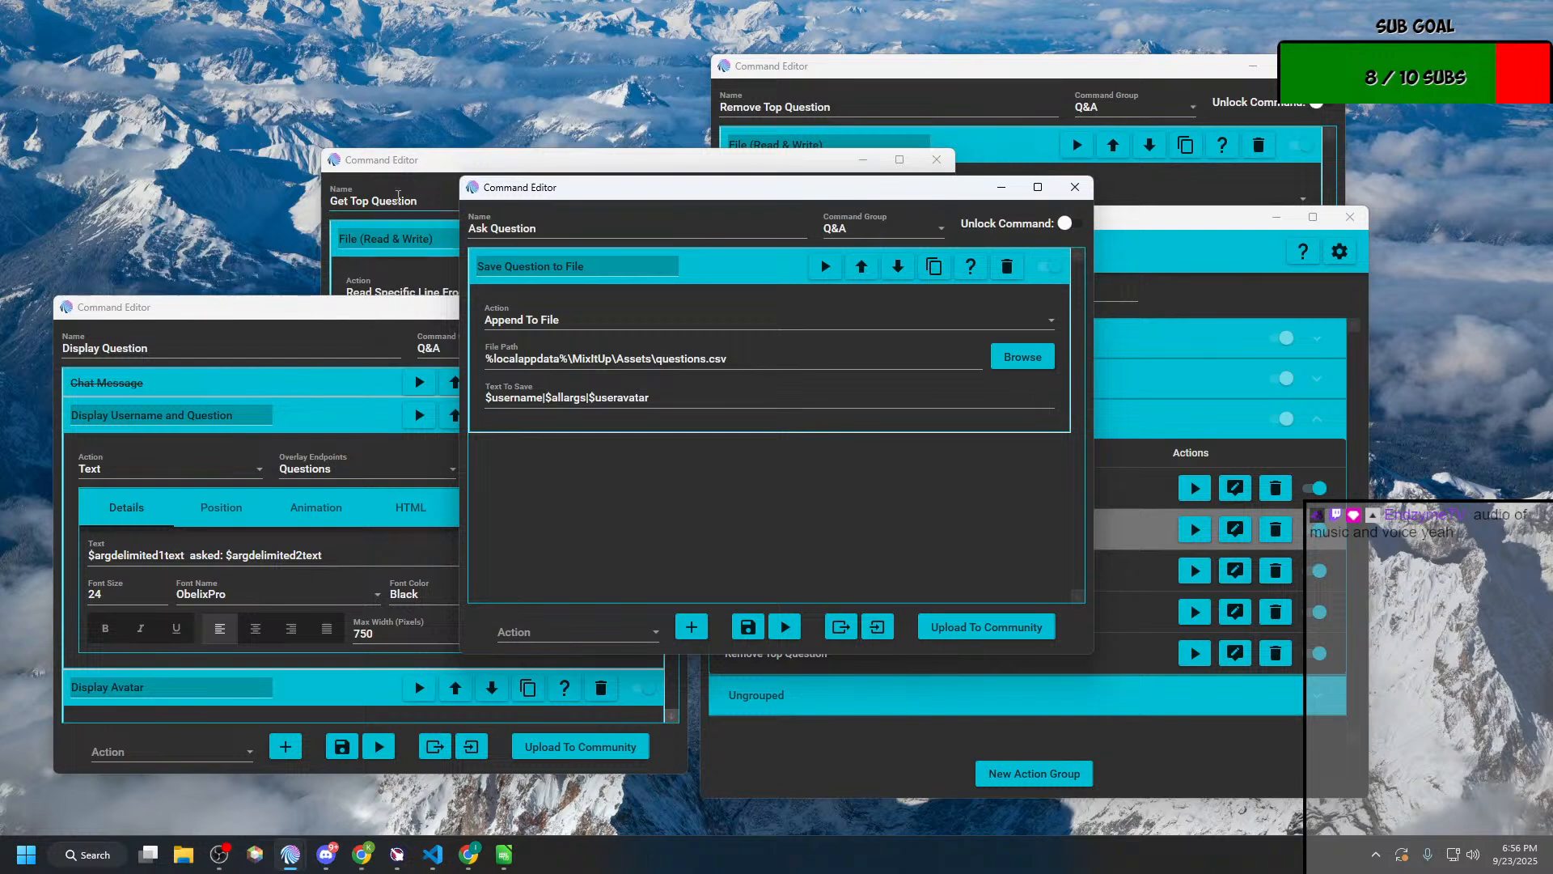
Step: Return to the Get Top Question editor, maximize it and inspect the file action's identifier and the existing Command action's arguments
left_click(402, 168)
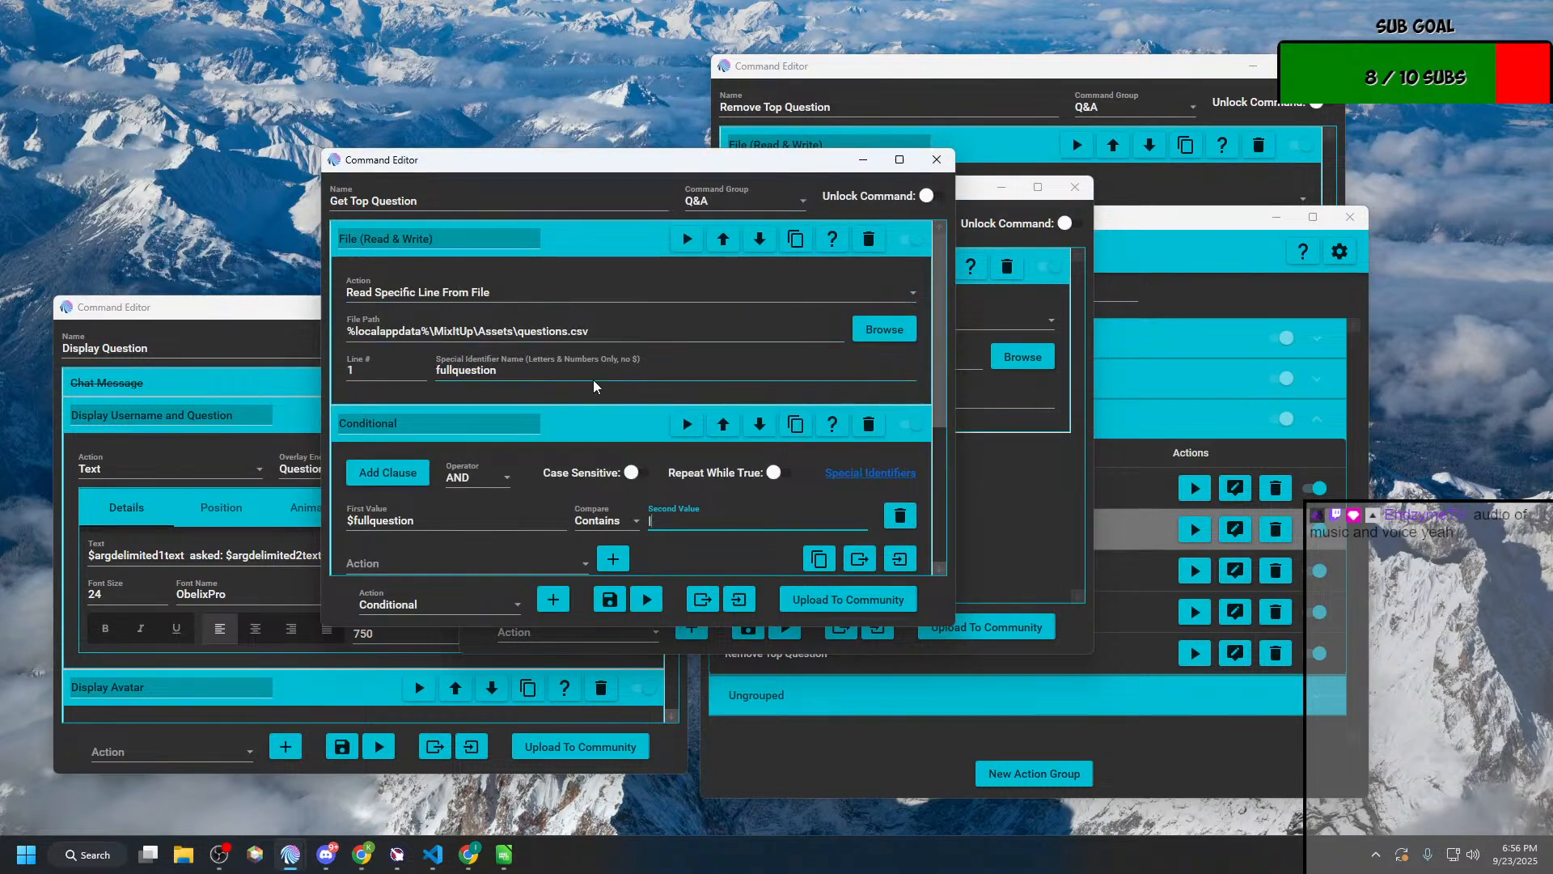
double_click(559, 373)
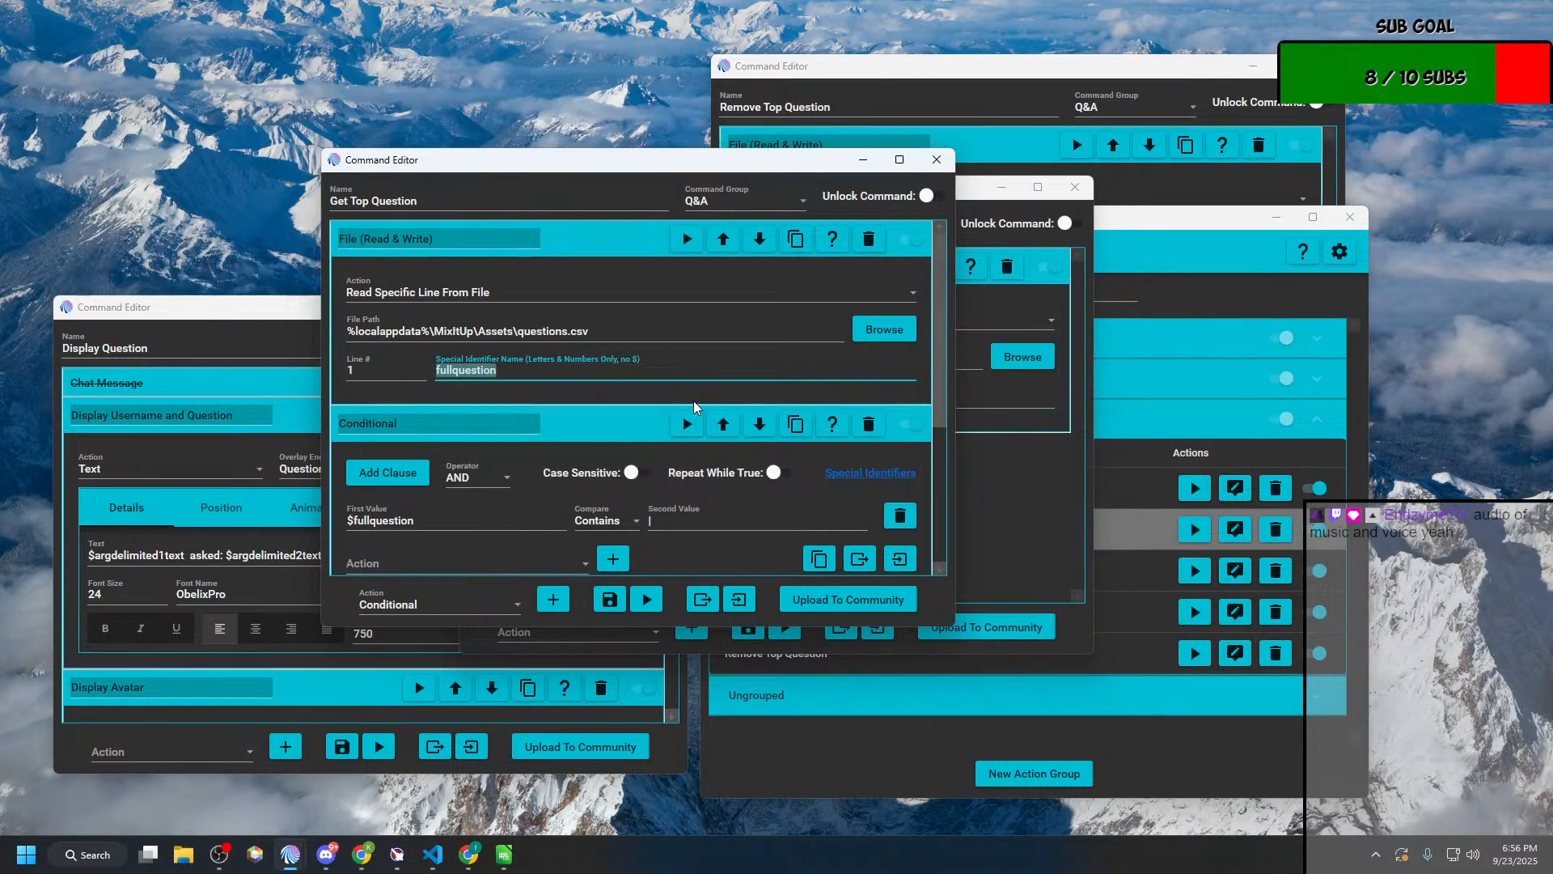
left_click(899, 160)
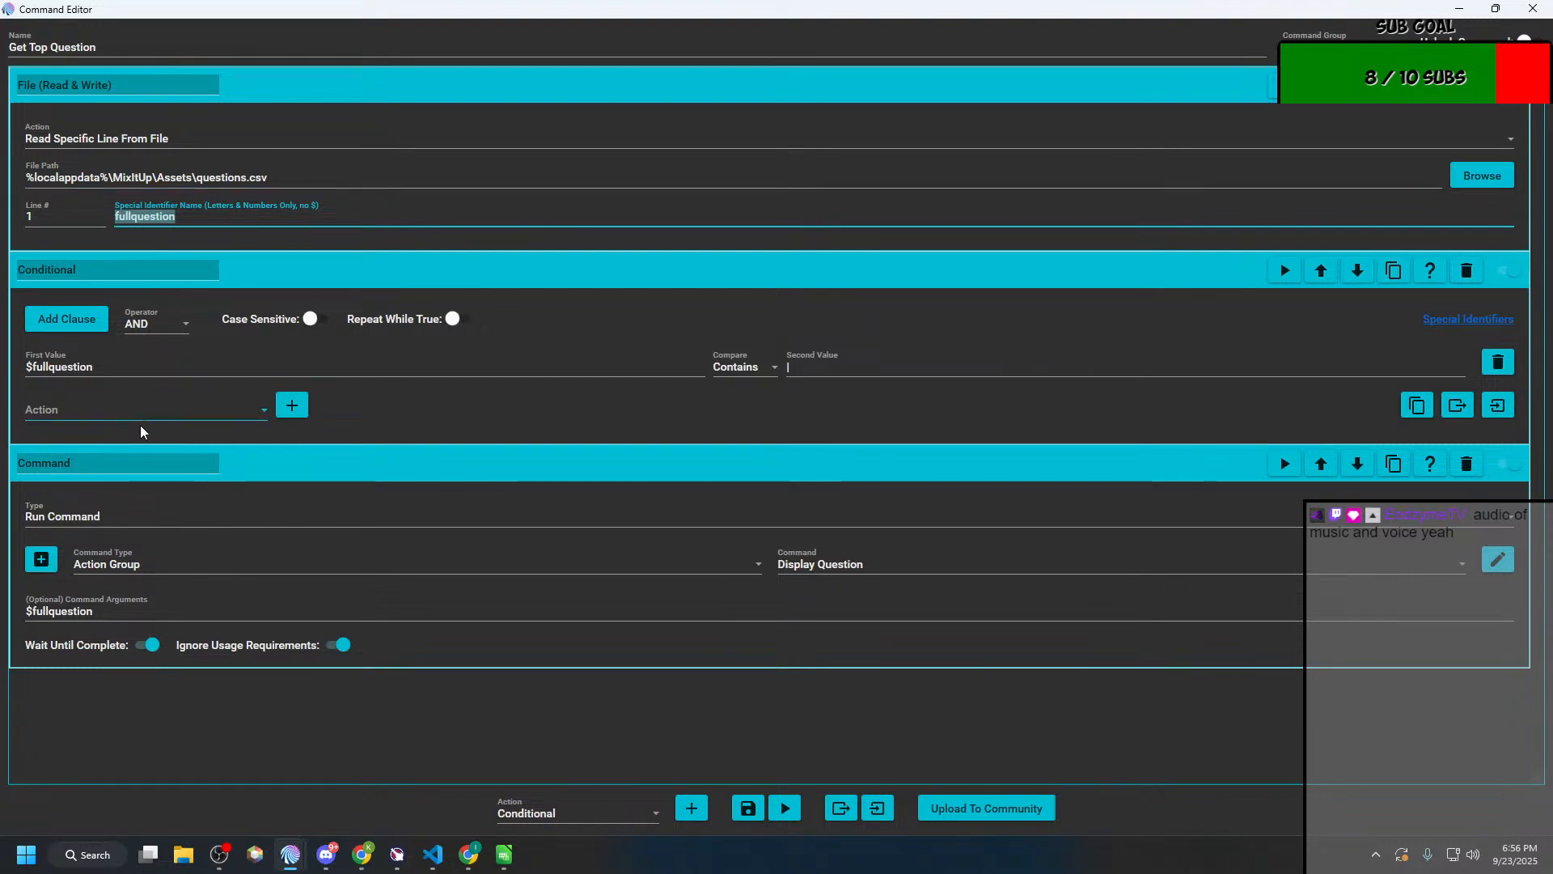
left_click(183, 414)
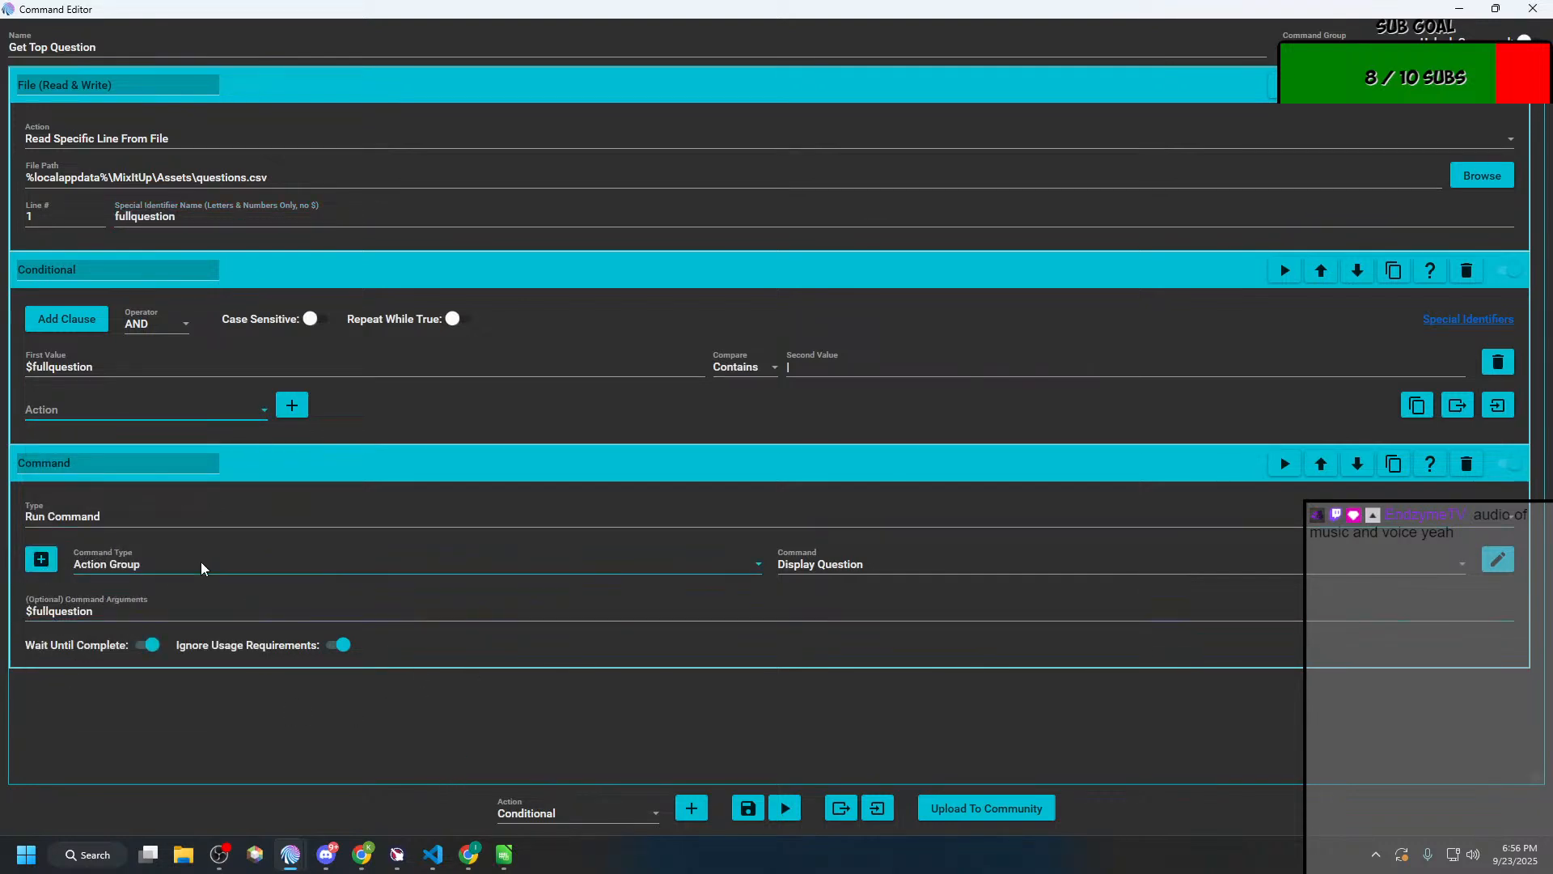
left_click_drag(152, 611, 21, 614)
key("ctrl+c")
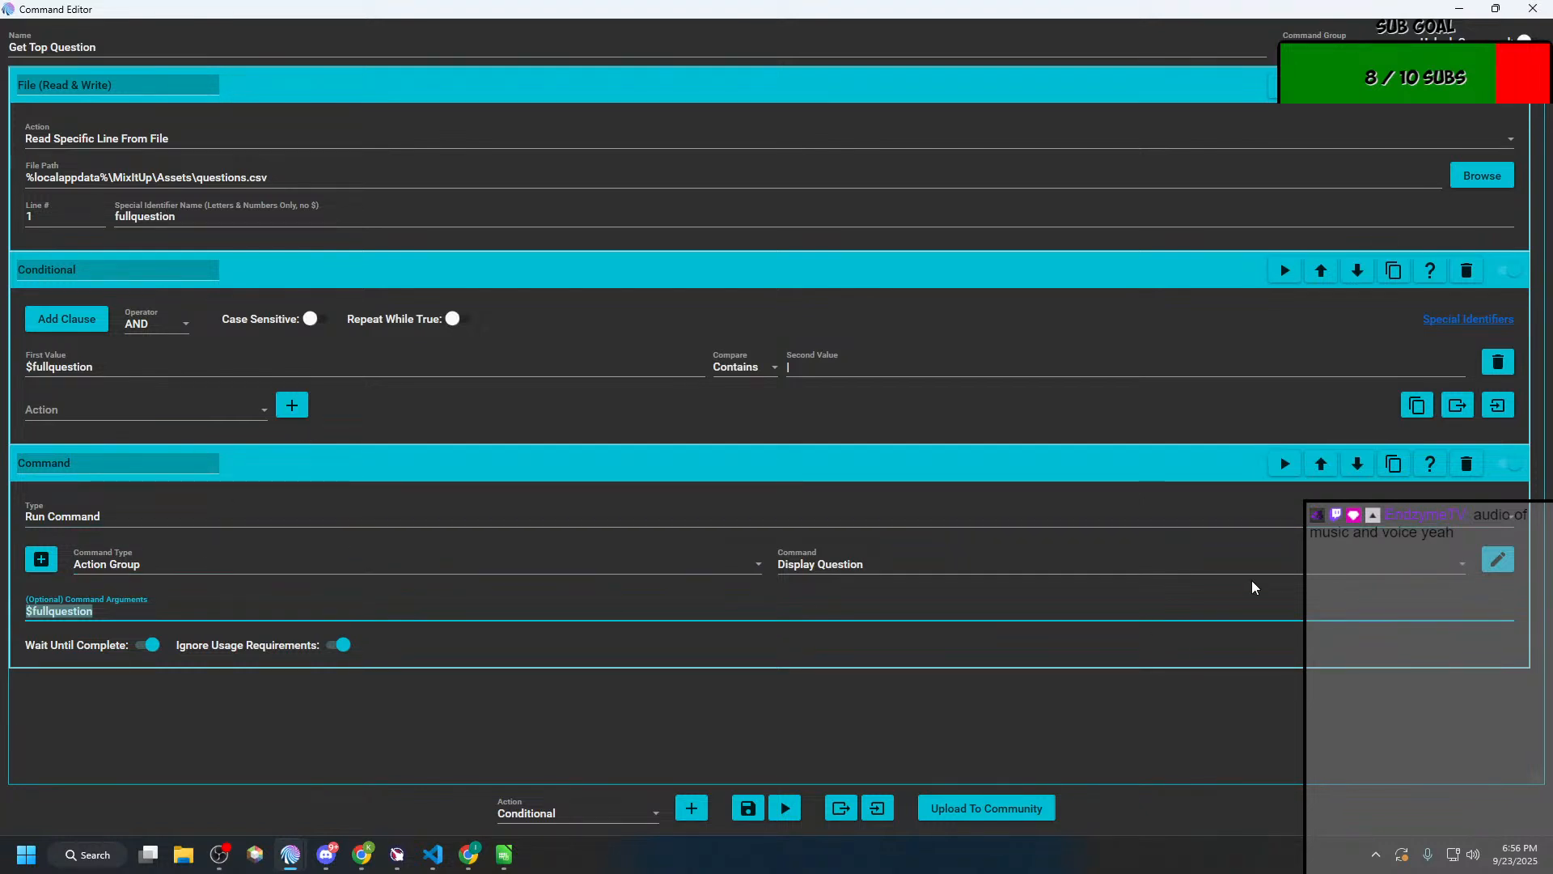
Step: Look through the action types available to the Conditional and add a Command action inside it
left_click(189, 415)
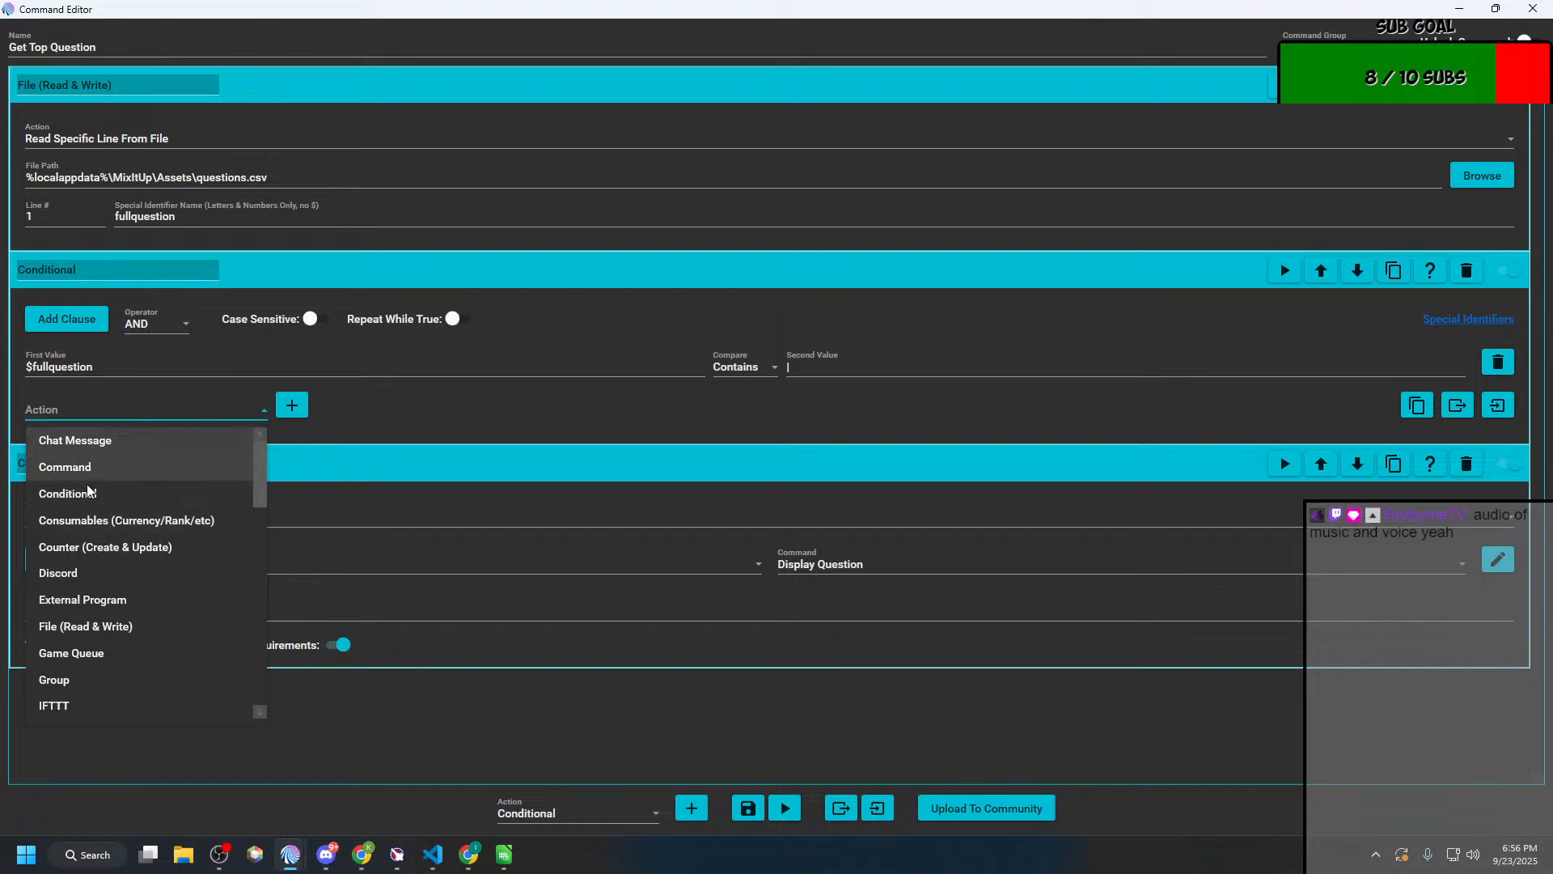
left_click(376, 738)
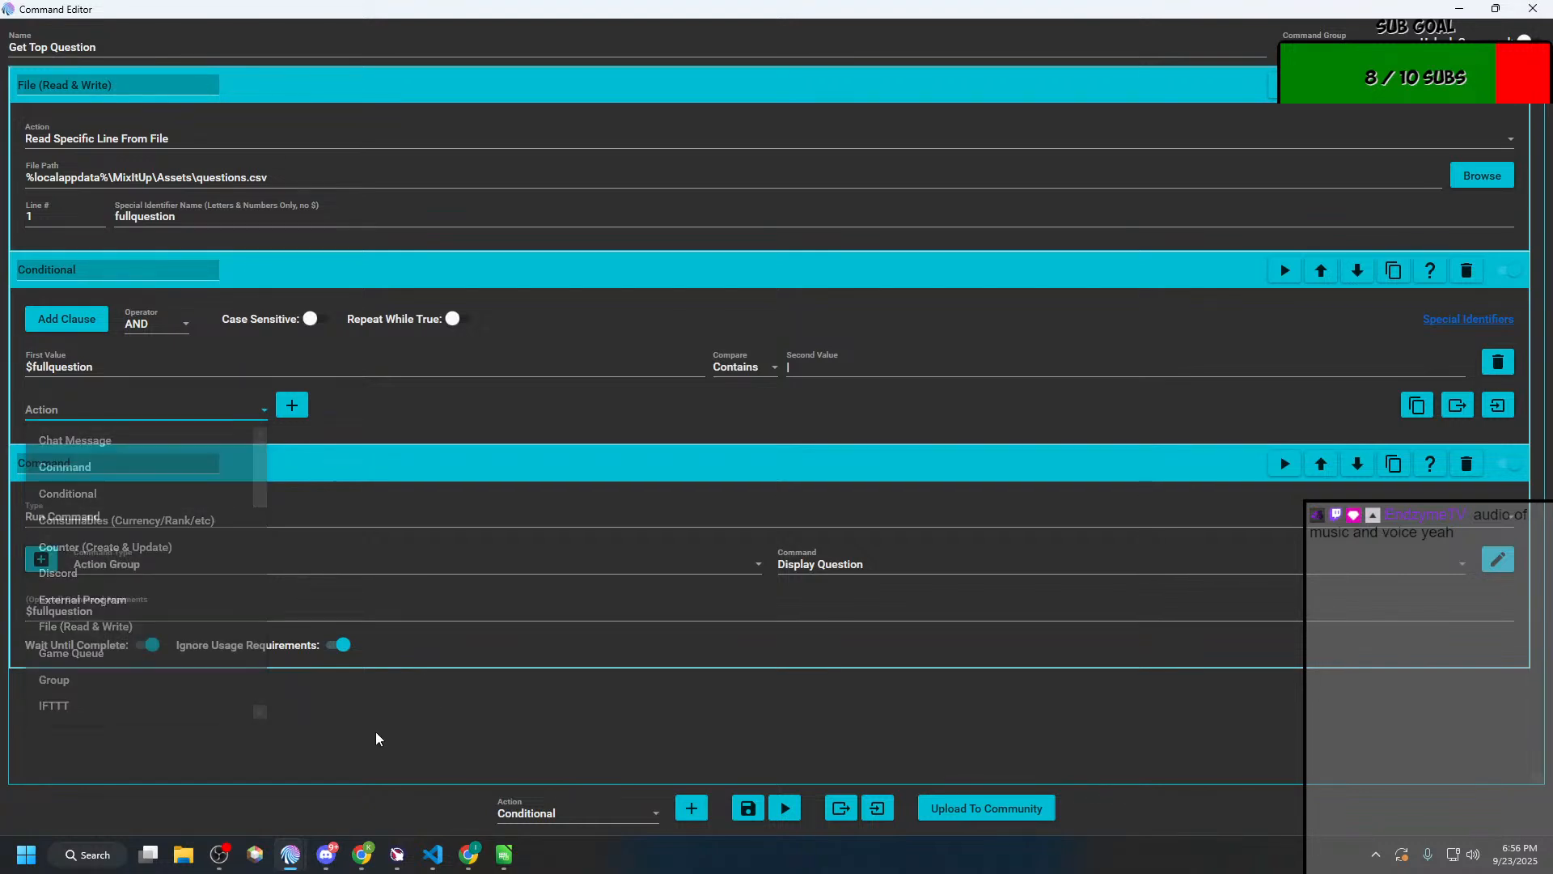
left_click(155, 414)
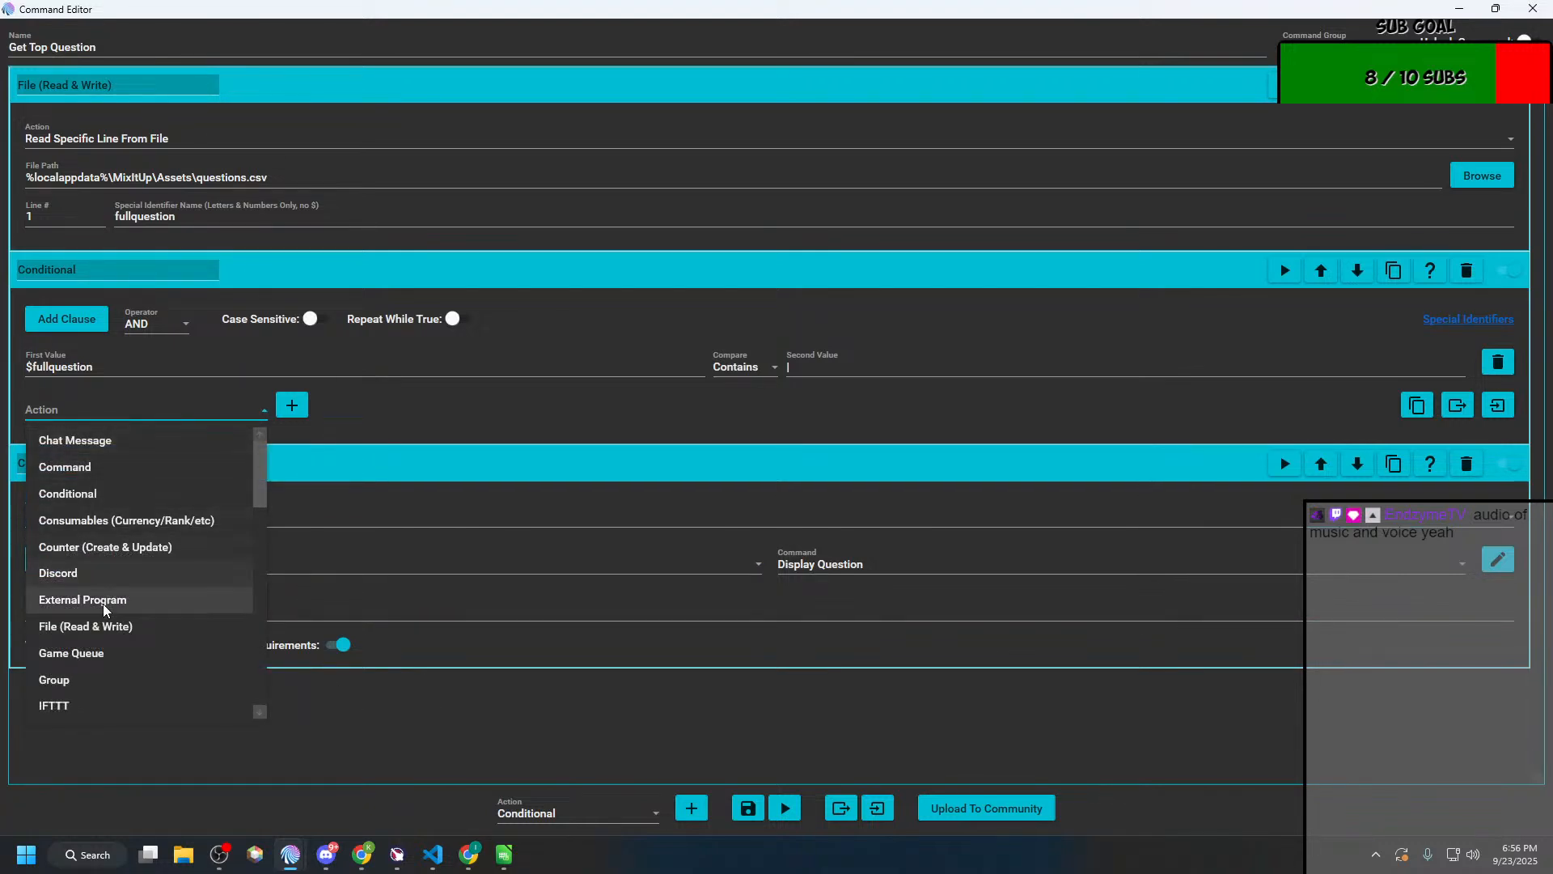
scroll(103, 609, "down", 5)
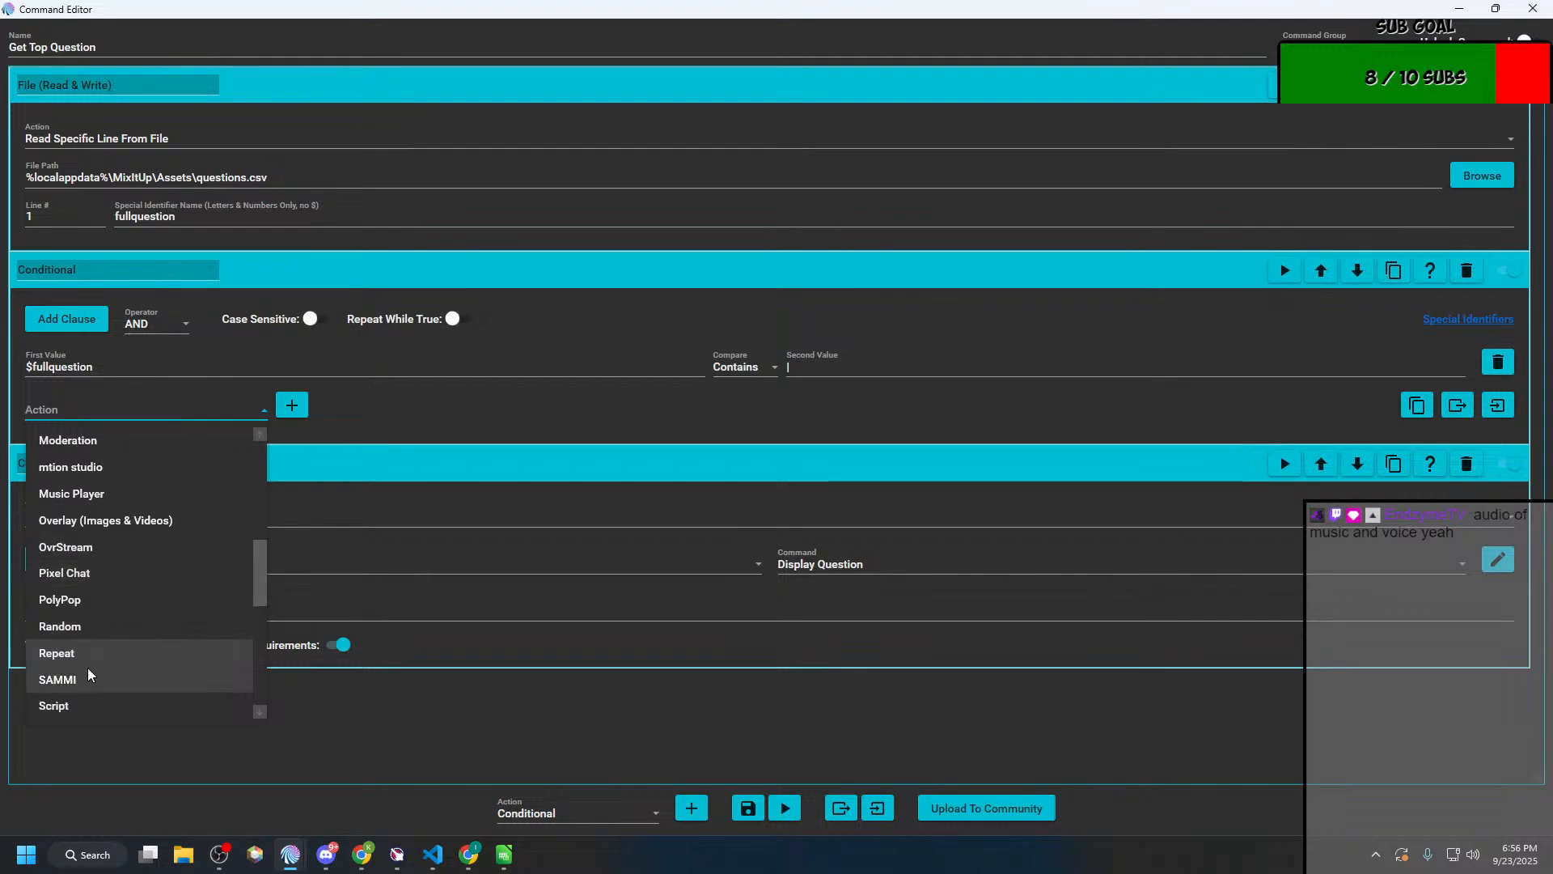
scroll(89, 676, "down", 1)
scroll(90, 678, "up", 6)
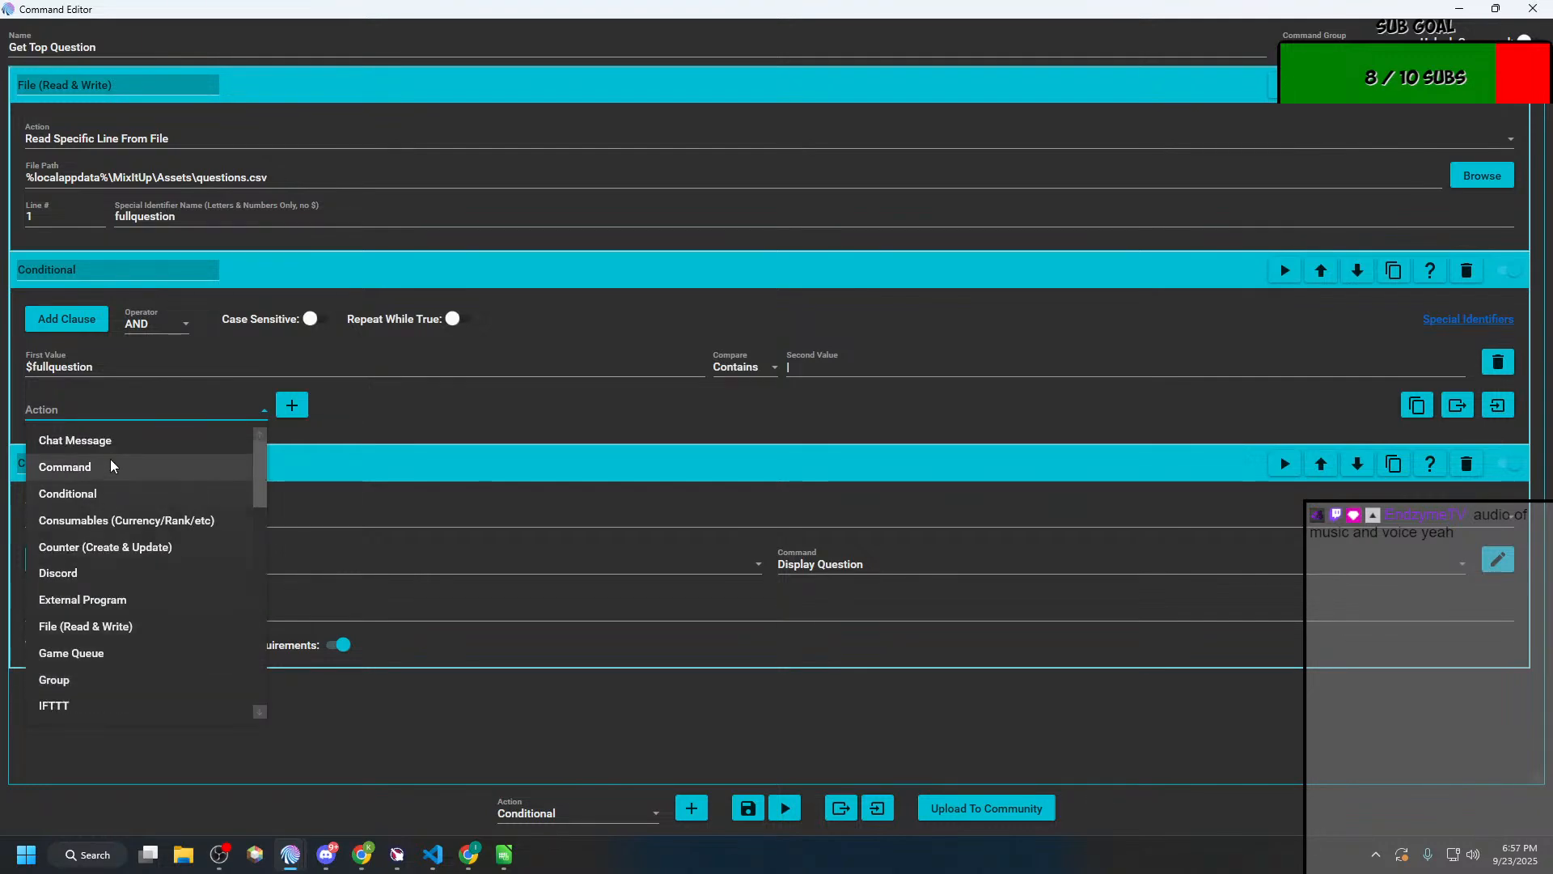
left_click(113, 467)
left_click(293, 404)
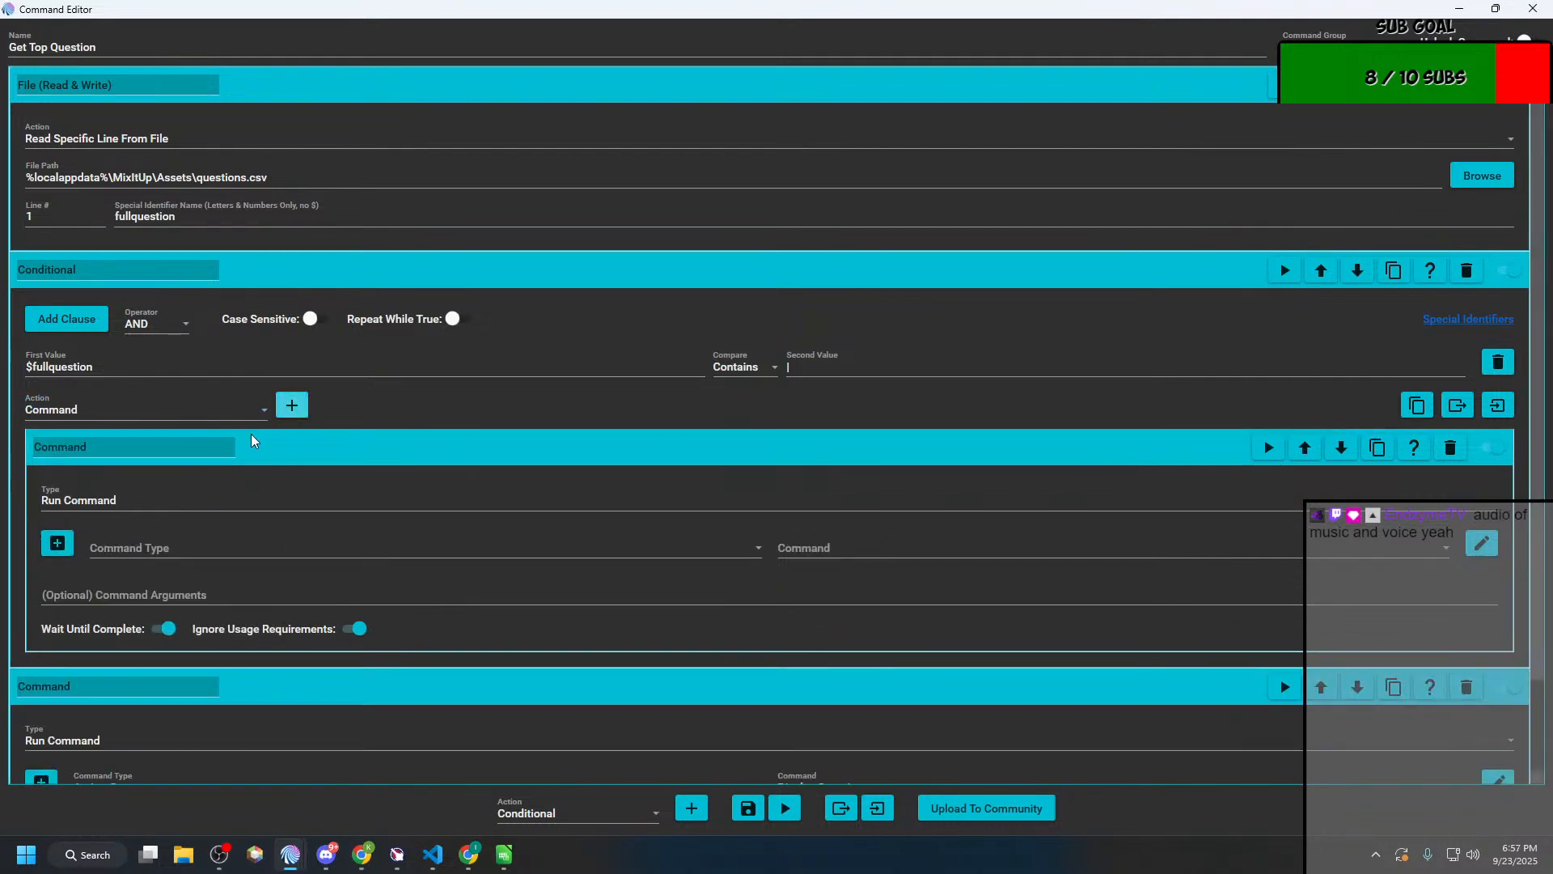
Step: Set the nested Command action to run the Display Question action group
left_click(121, 547)
left_click(316, 580)
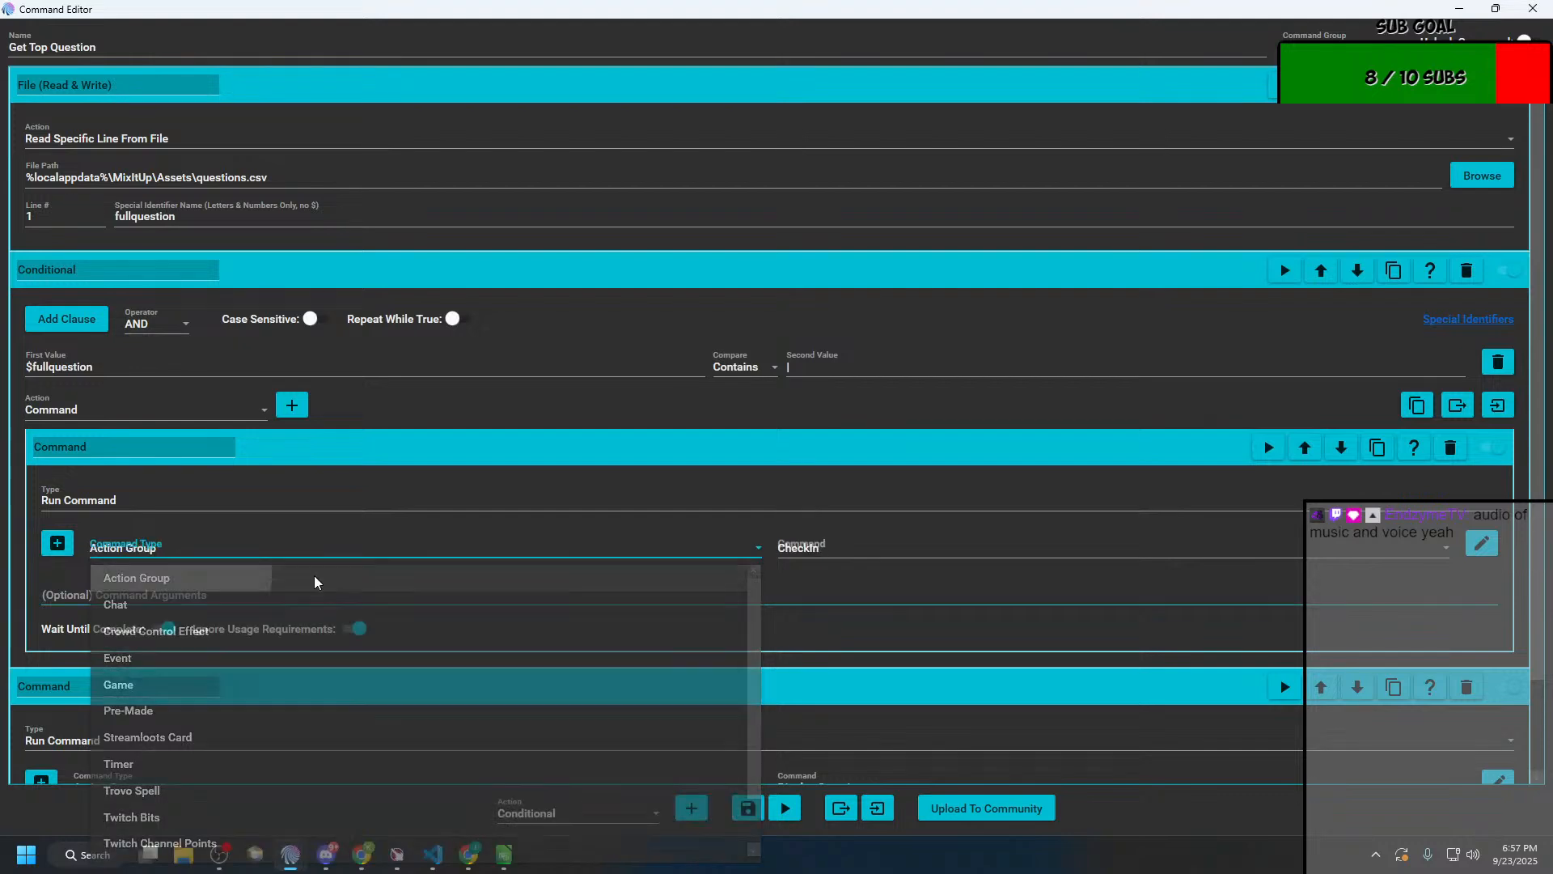
left_click(898, 556)
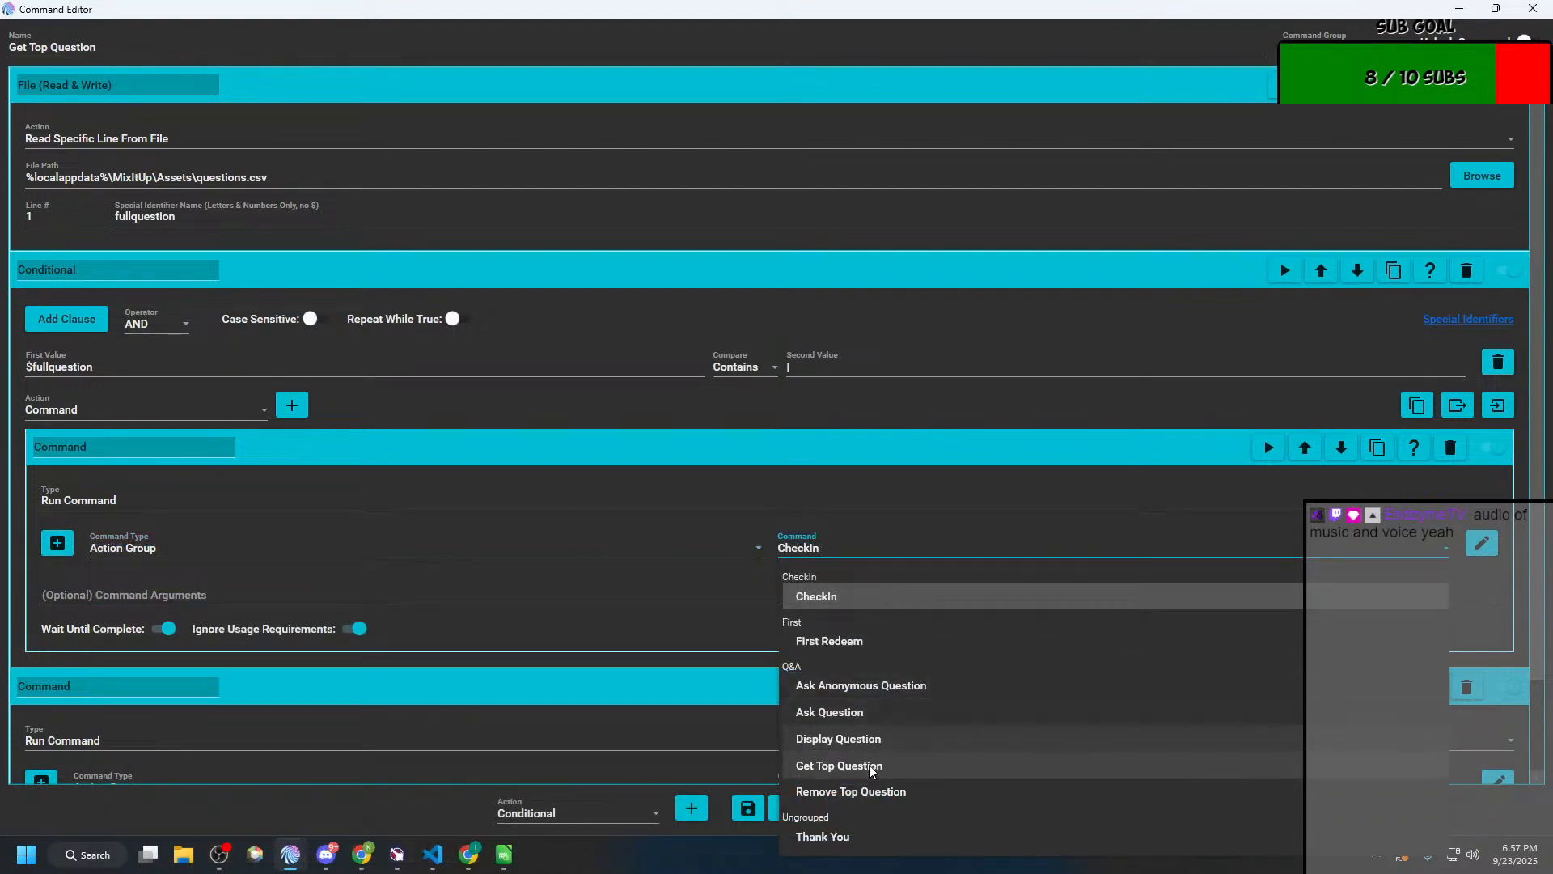
left_click(569, 721)
scroll(571, 722, "down", 1)
scroll(569, 721, "down", 2)
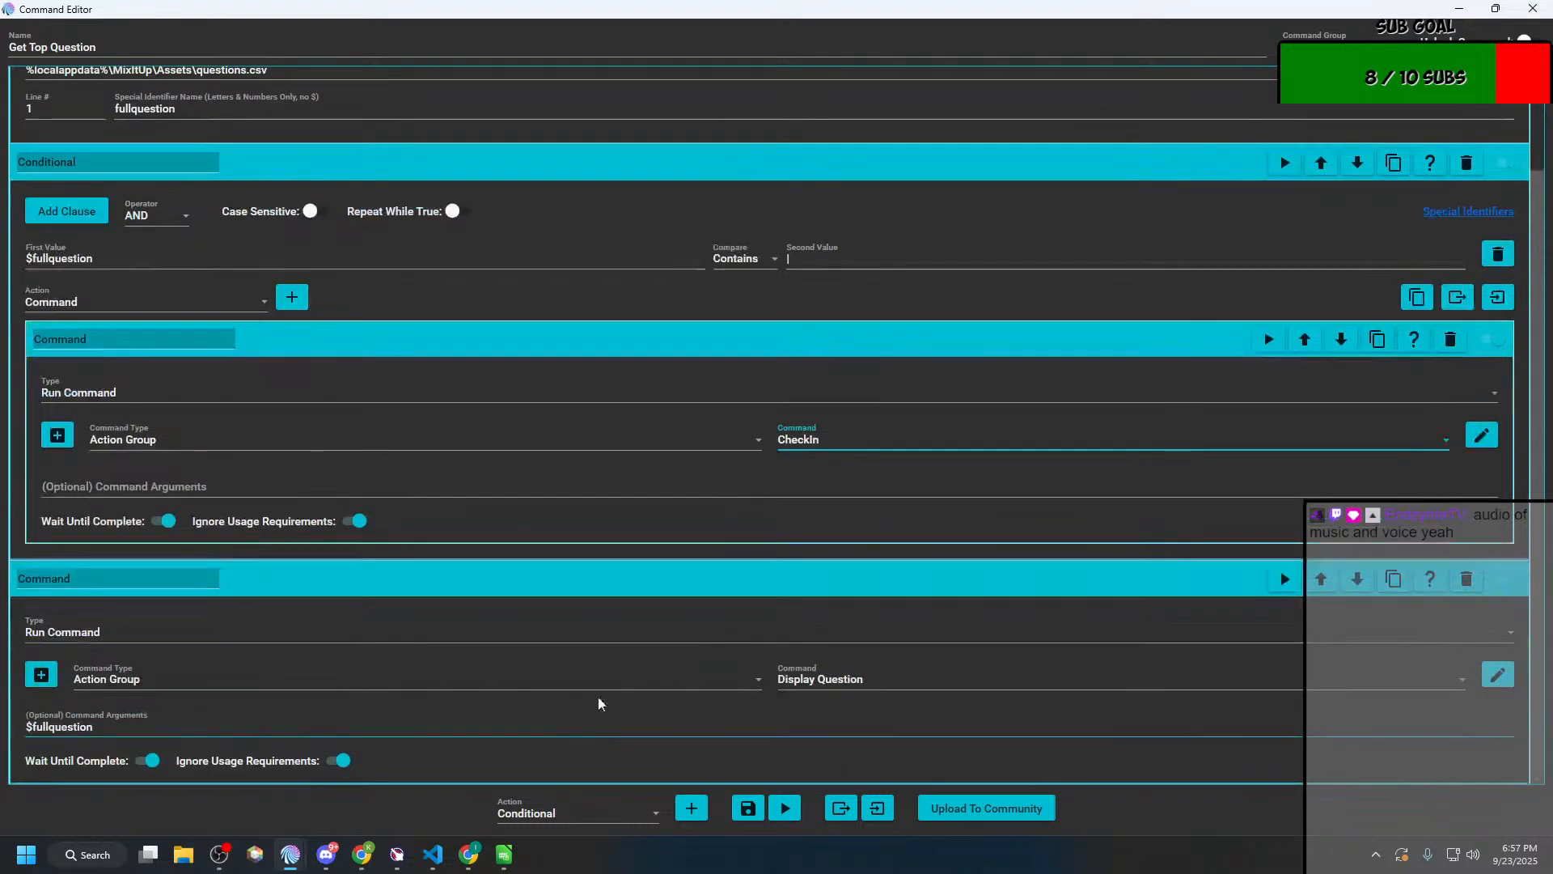
left_click(842, 443)
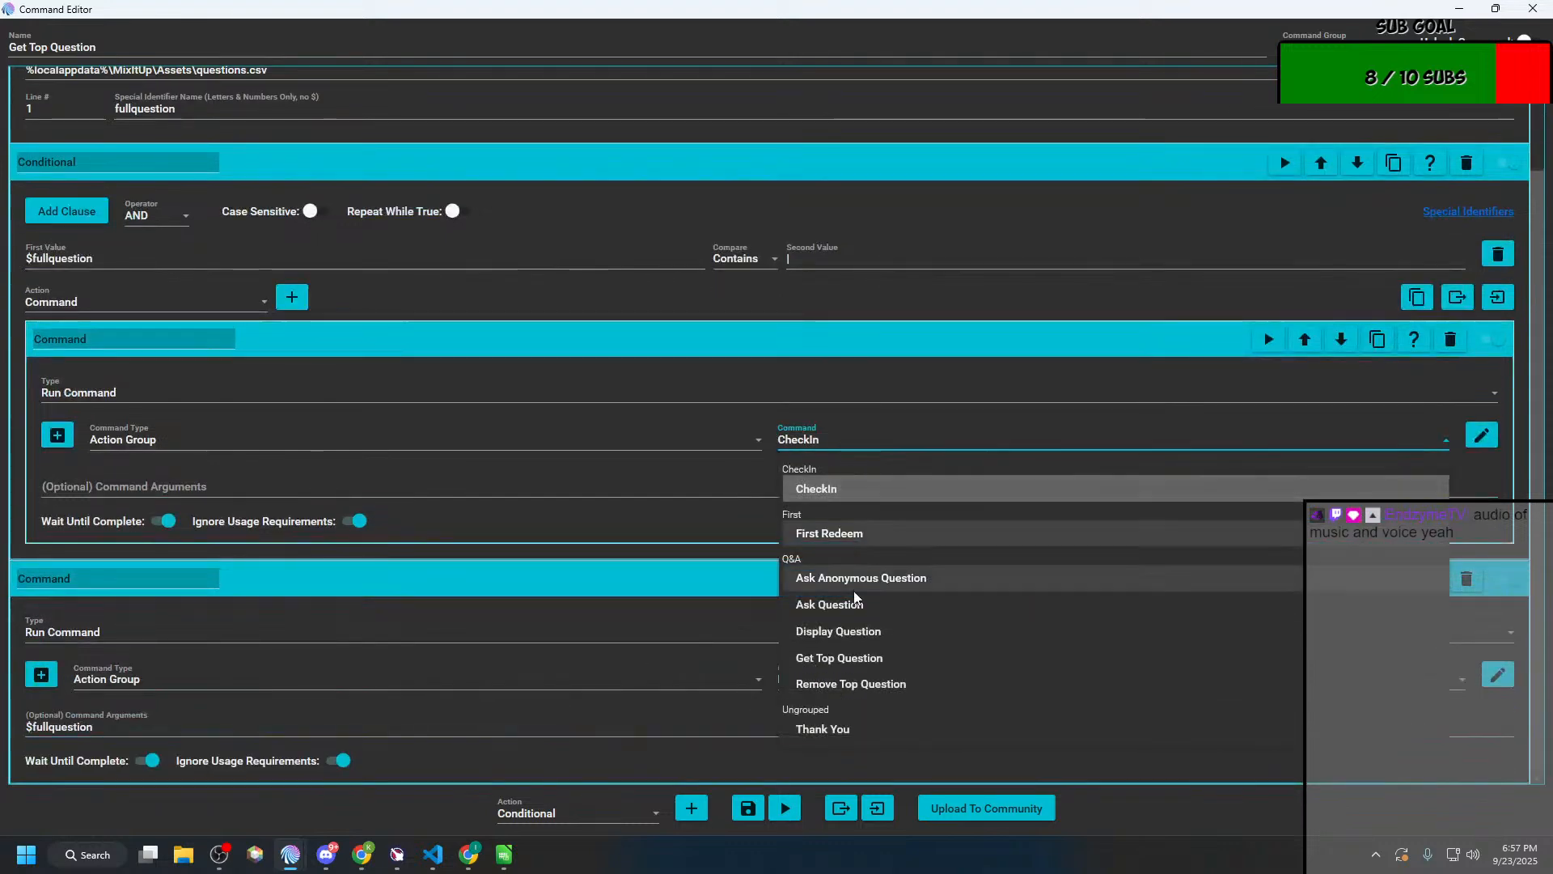
left_click(857, 632)
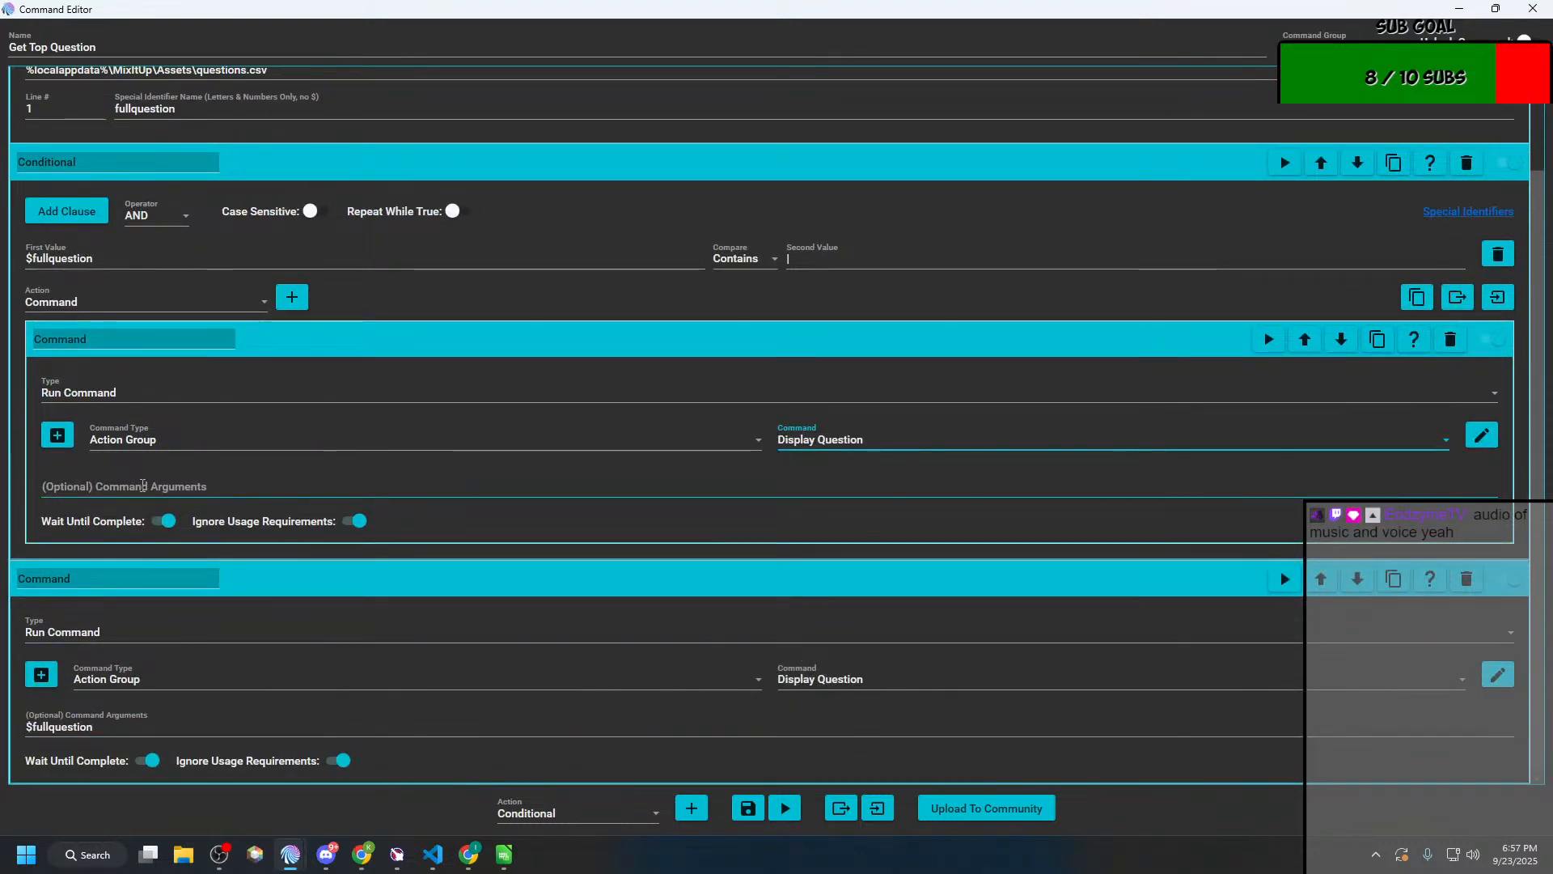
Step: Copy $fullquestion from the outer Command action into the nested Command action's arguments
left_click(143, 484)
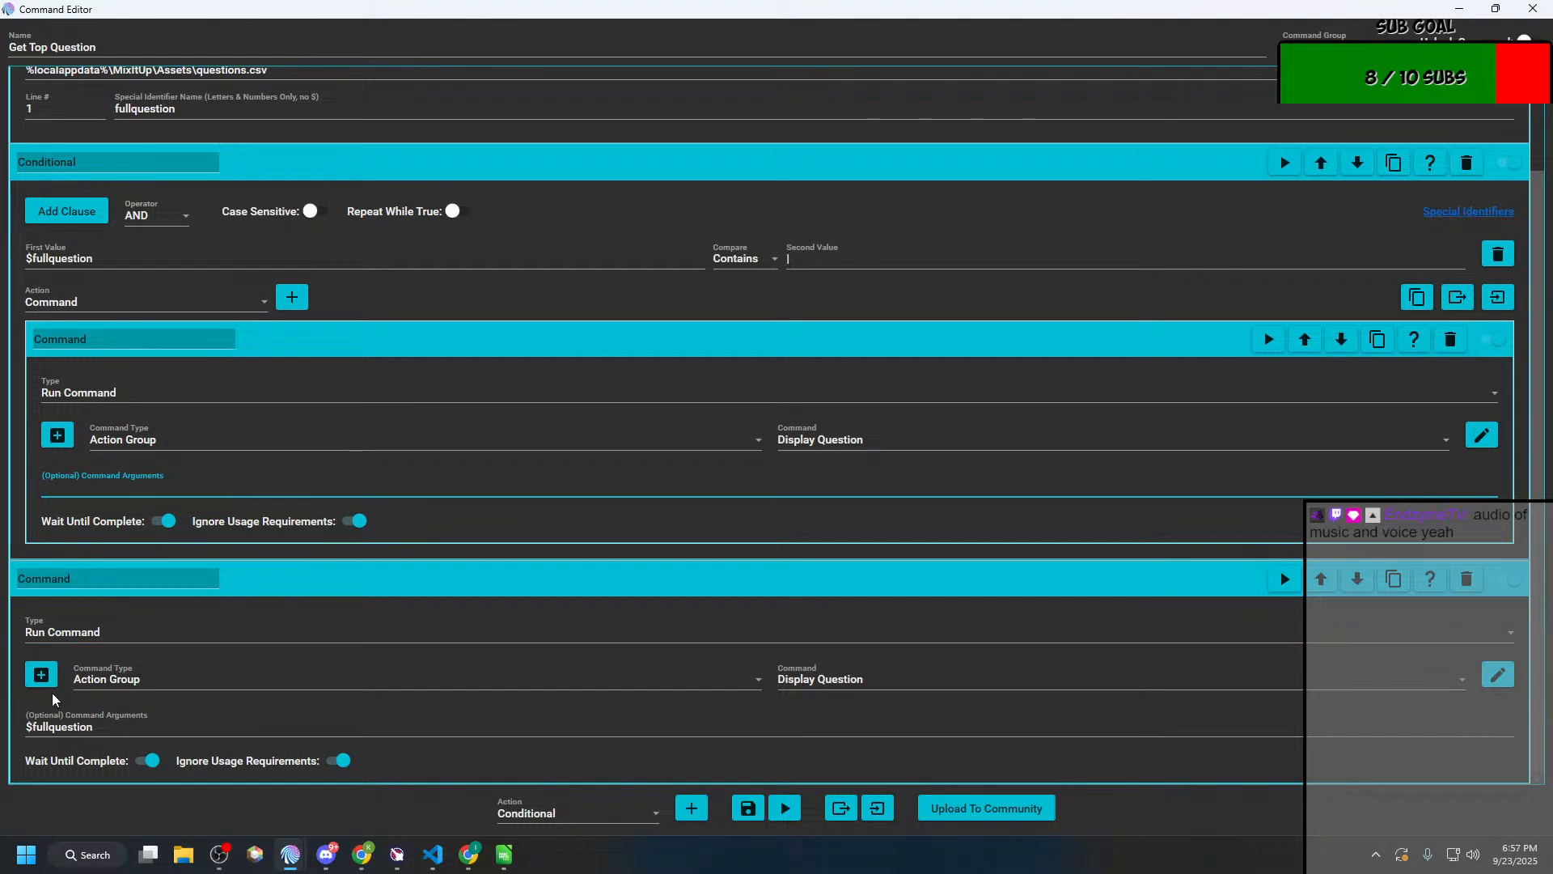
double_click(94, 724)
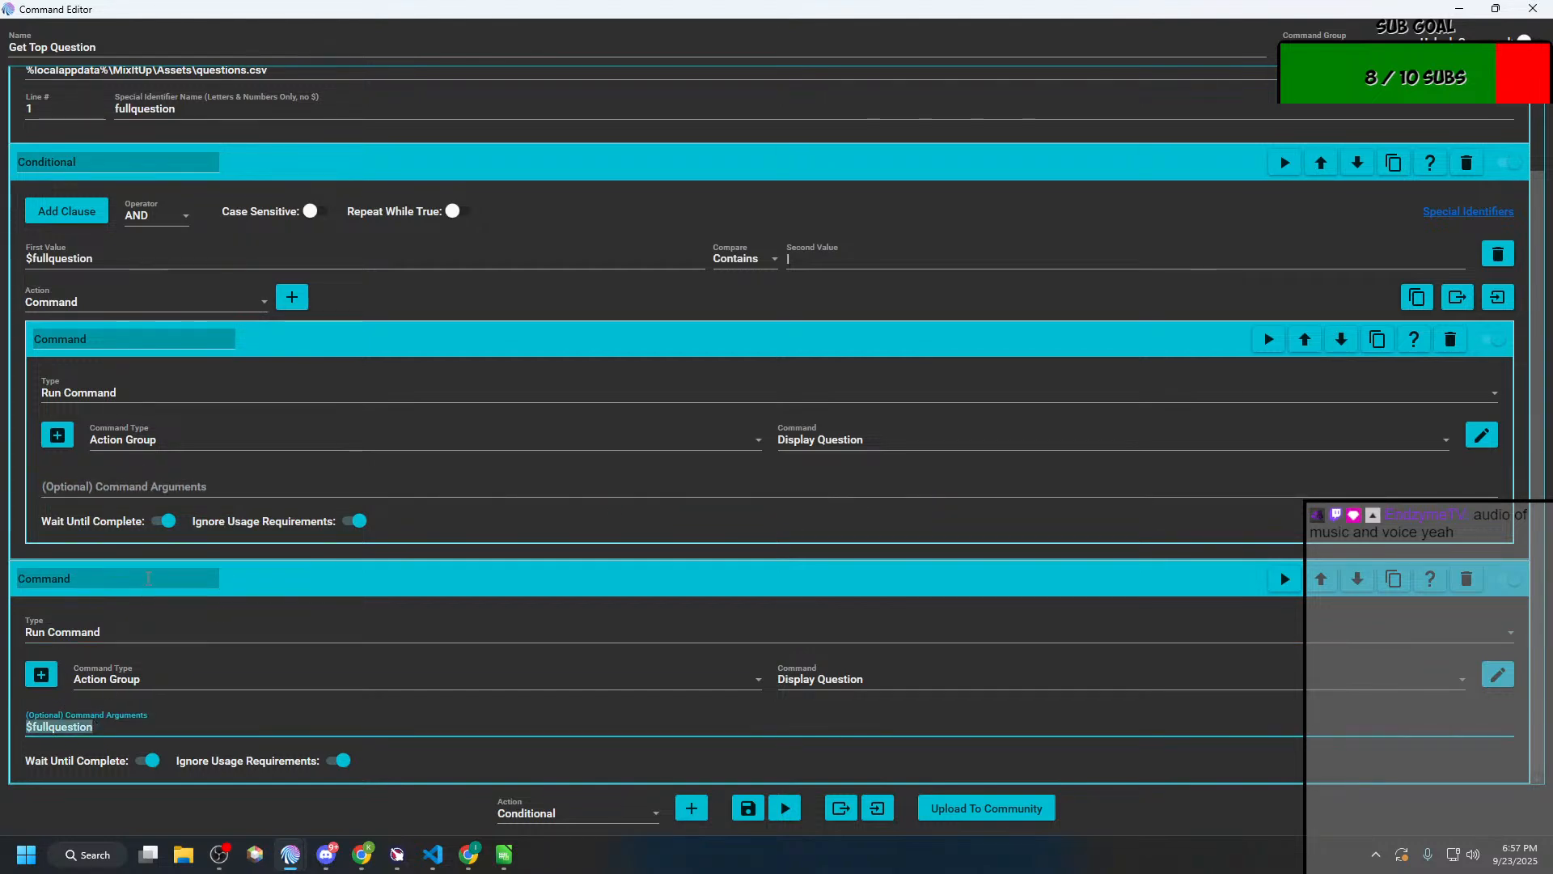
key("ctrl+v")
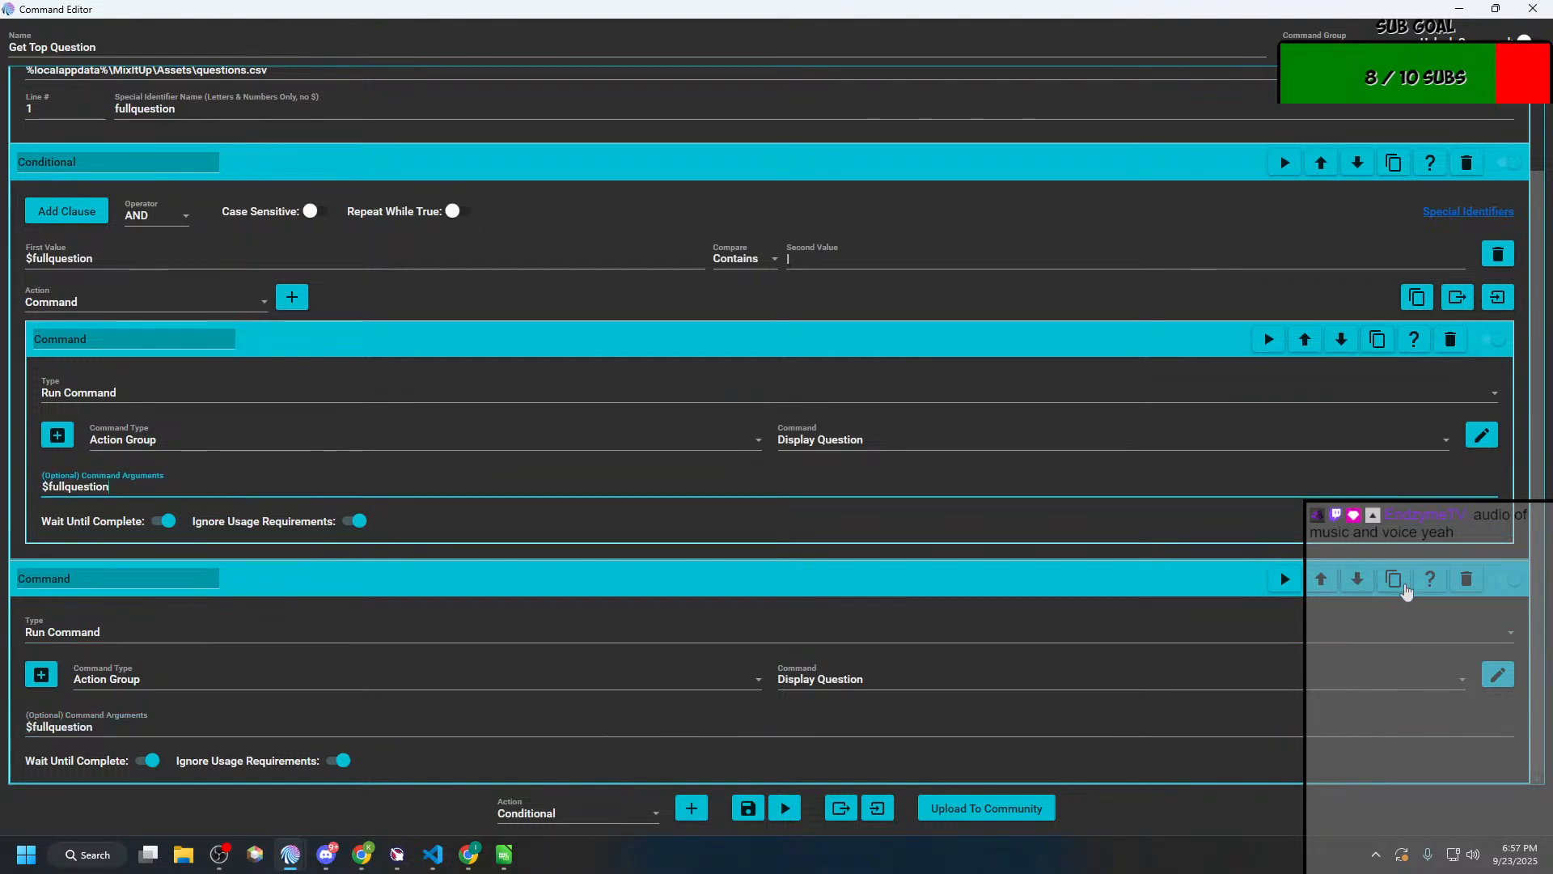
Step: Delete the outer Command action below the Conditional in Get Top Question and save the command
left_click(1467, 579)
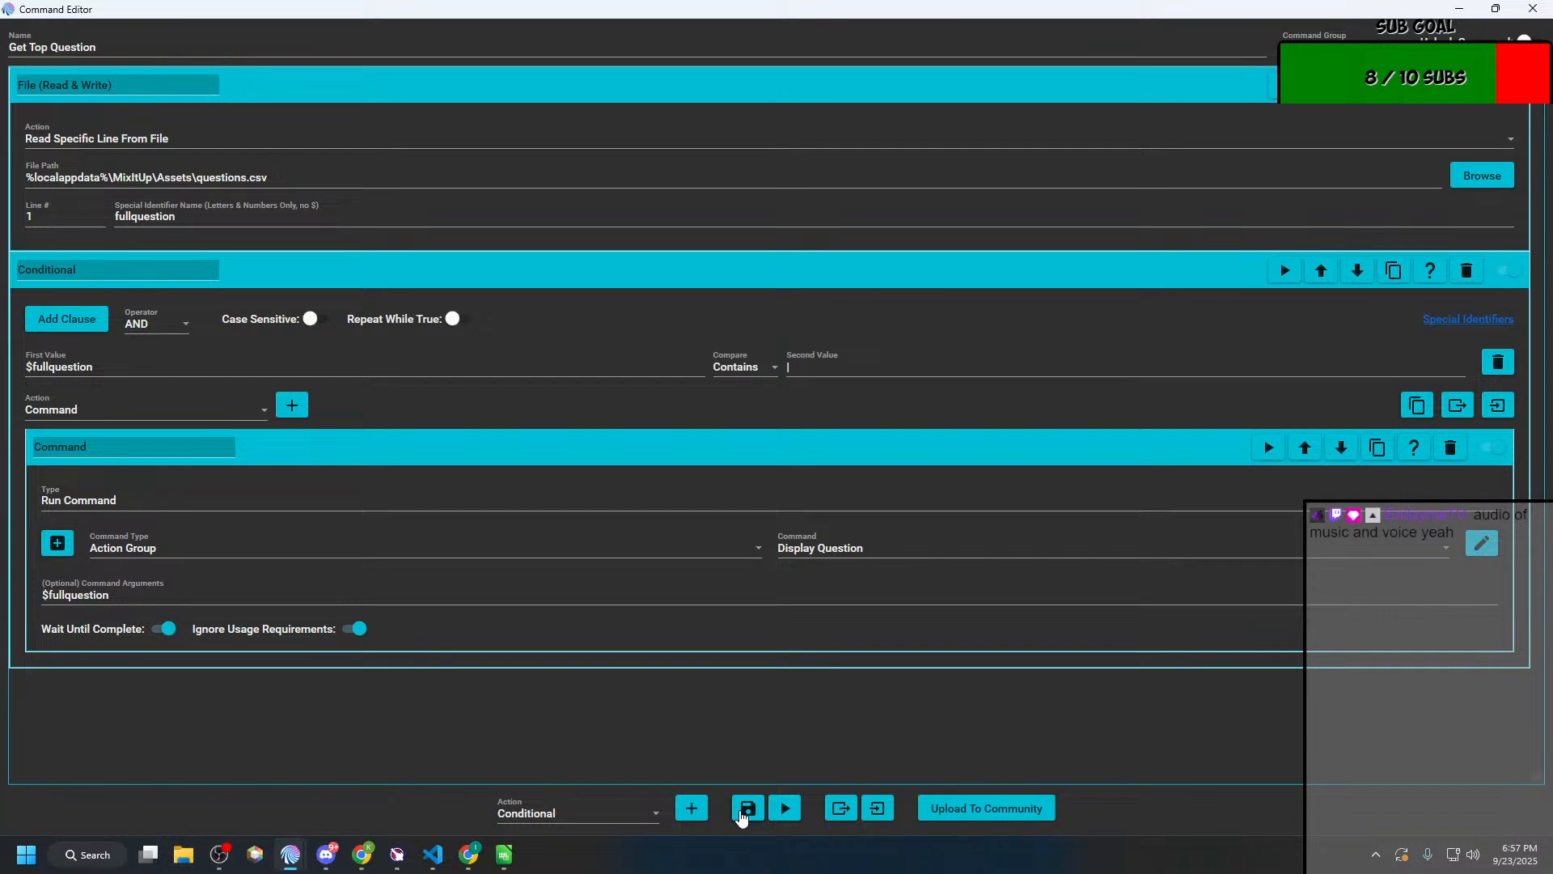
left_click(746, 808)
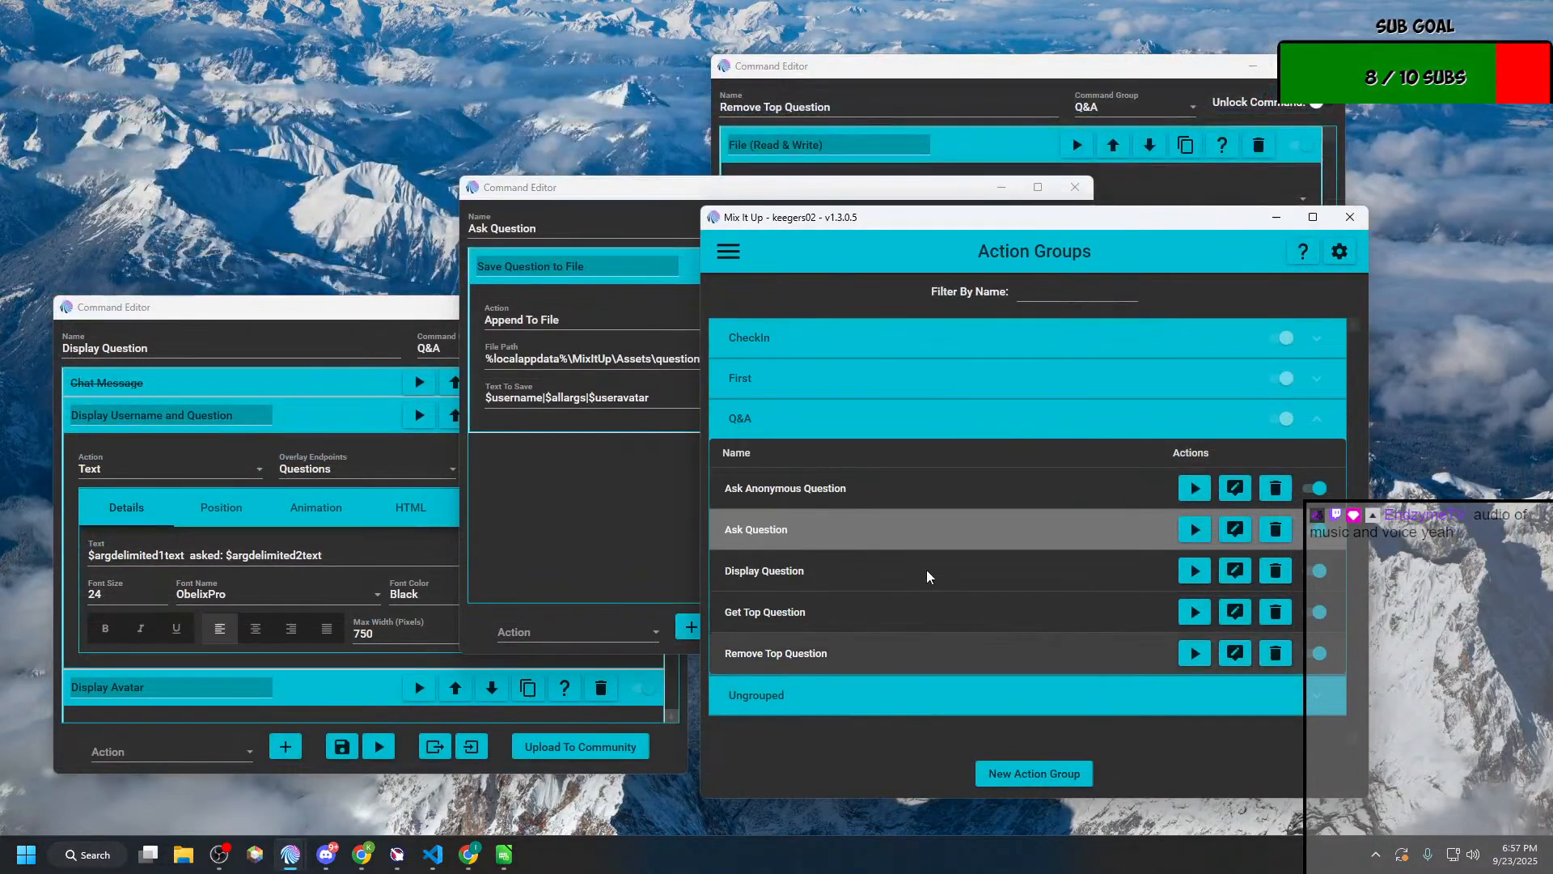
Step: Reopen Get Top Question and review its file action, the Conditional clause and the nested Command action's arguments
left_click(1036, 534)
left_click(1234, 570)
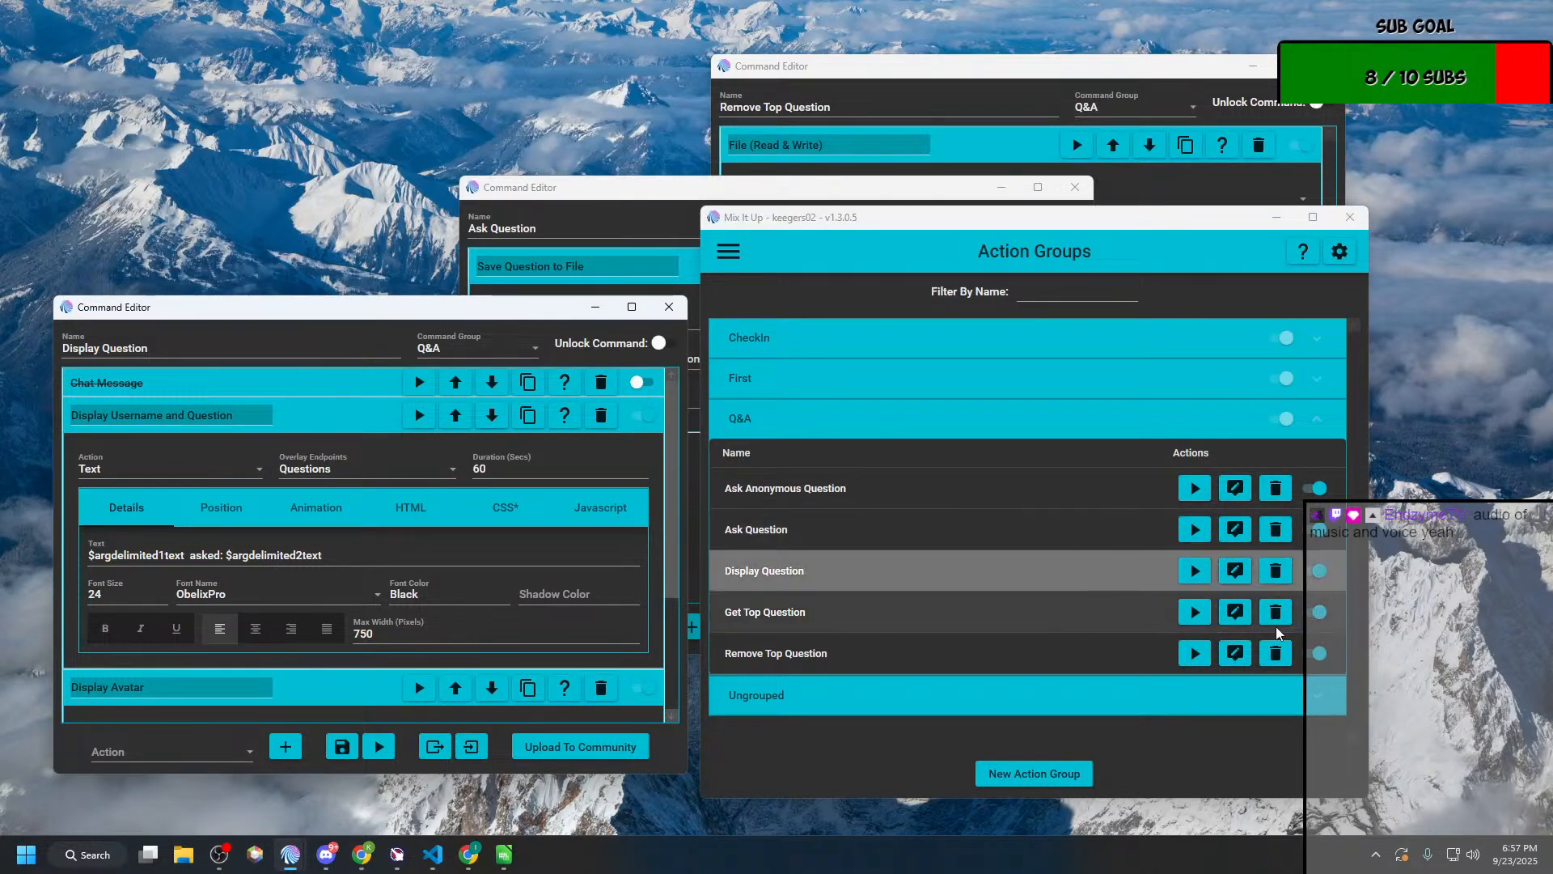
left_click(1233, 615)
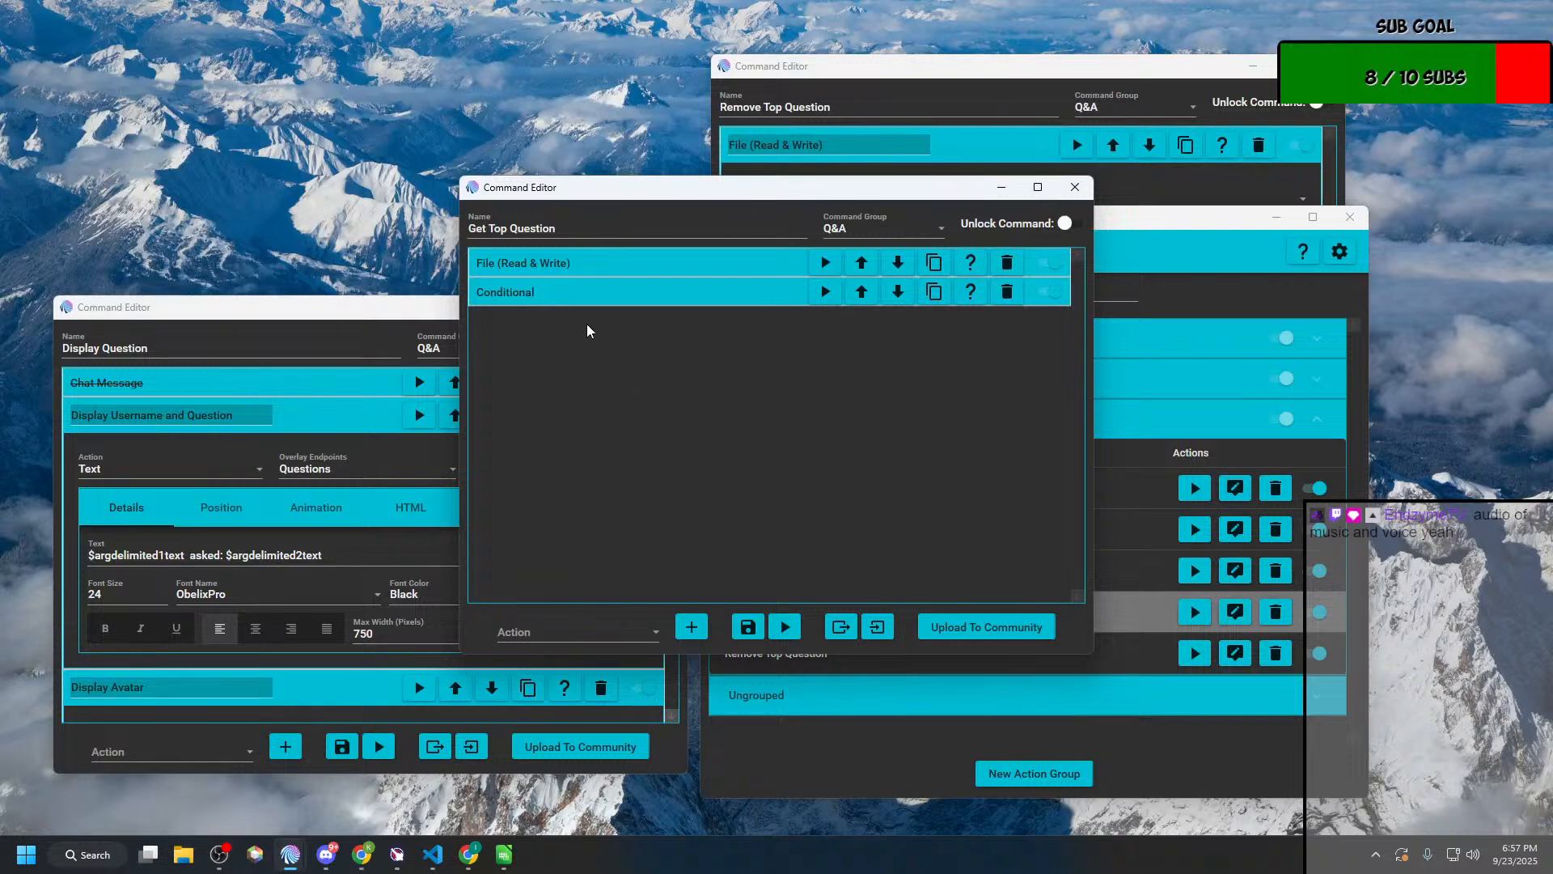
left_click(580, 265)
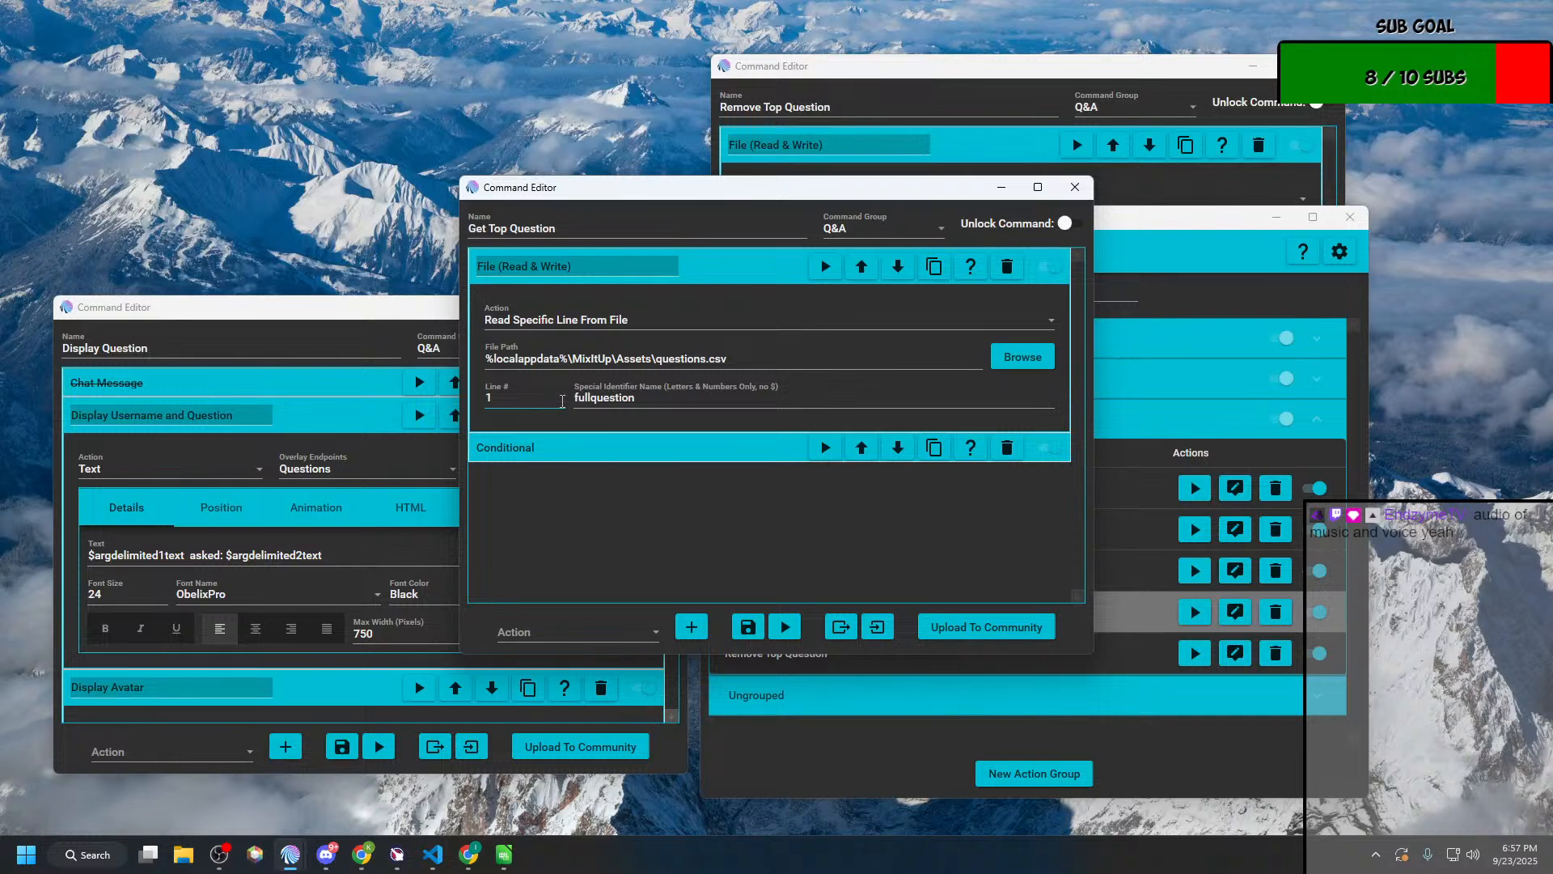
left_click(691, 444)
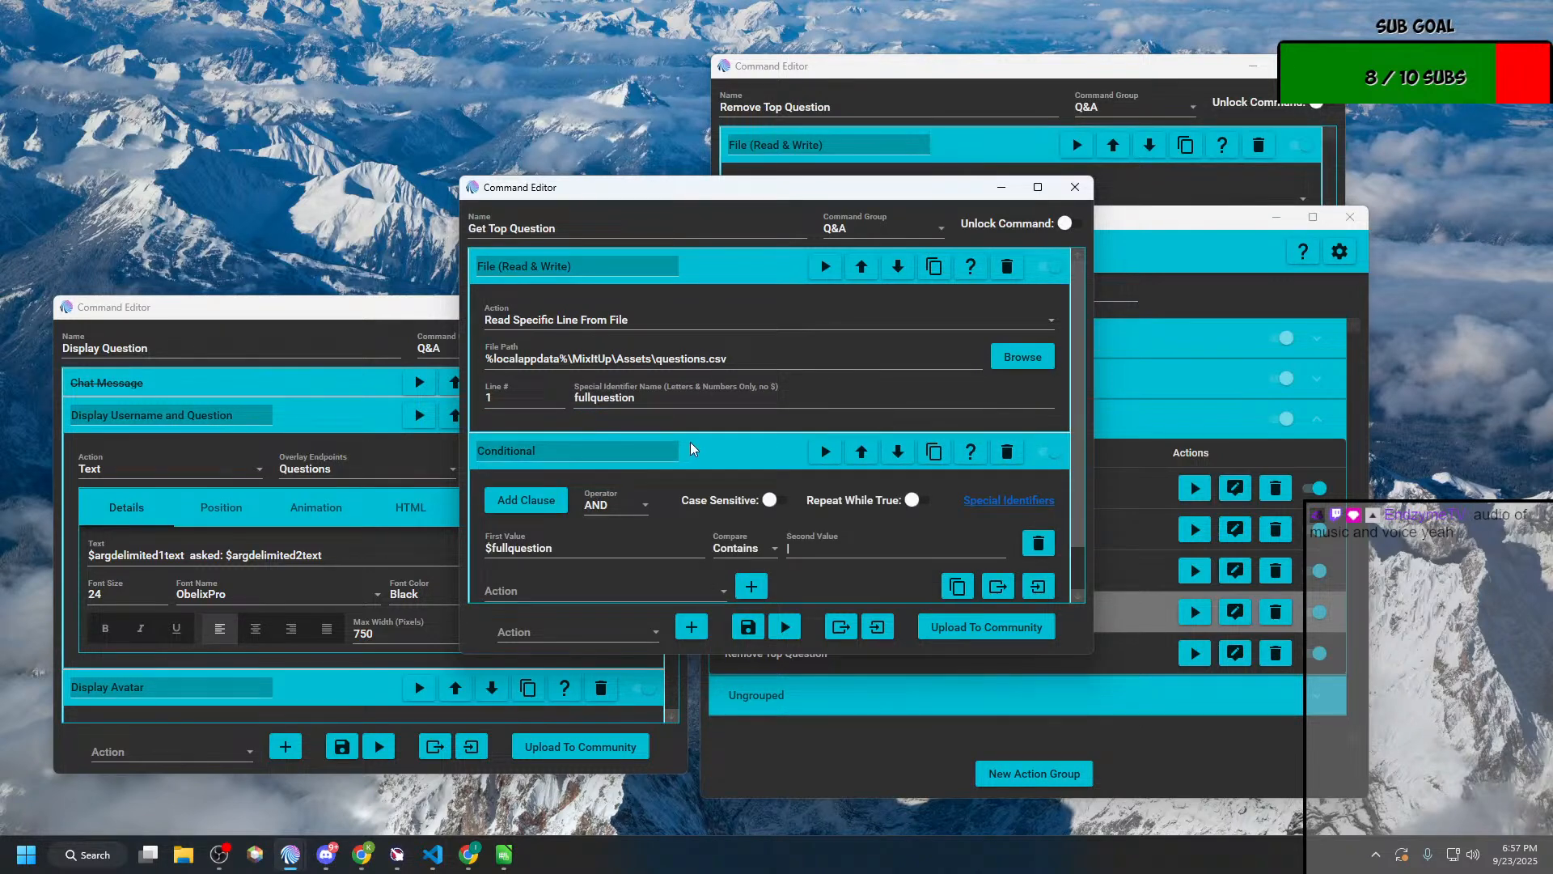
scroll(691, 443, "down", 1)
left_click(1038, 187)
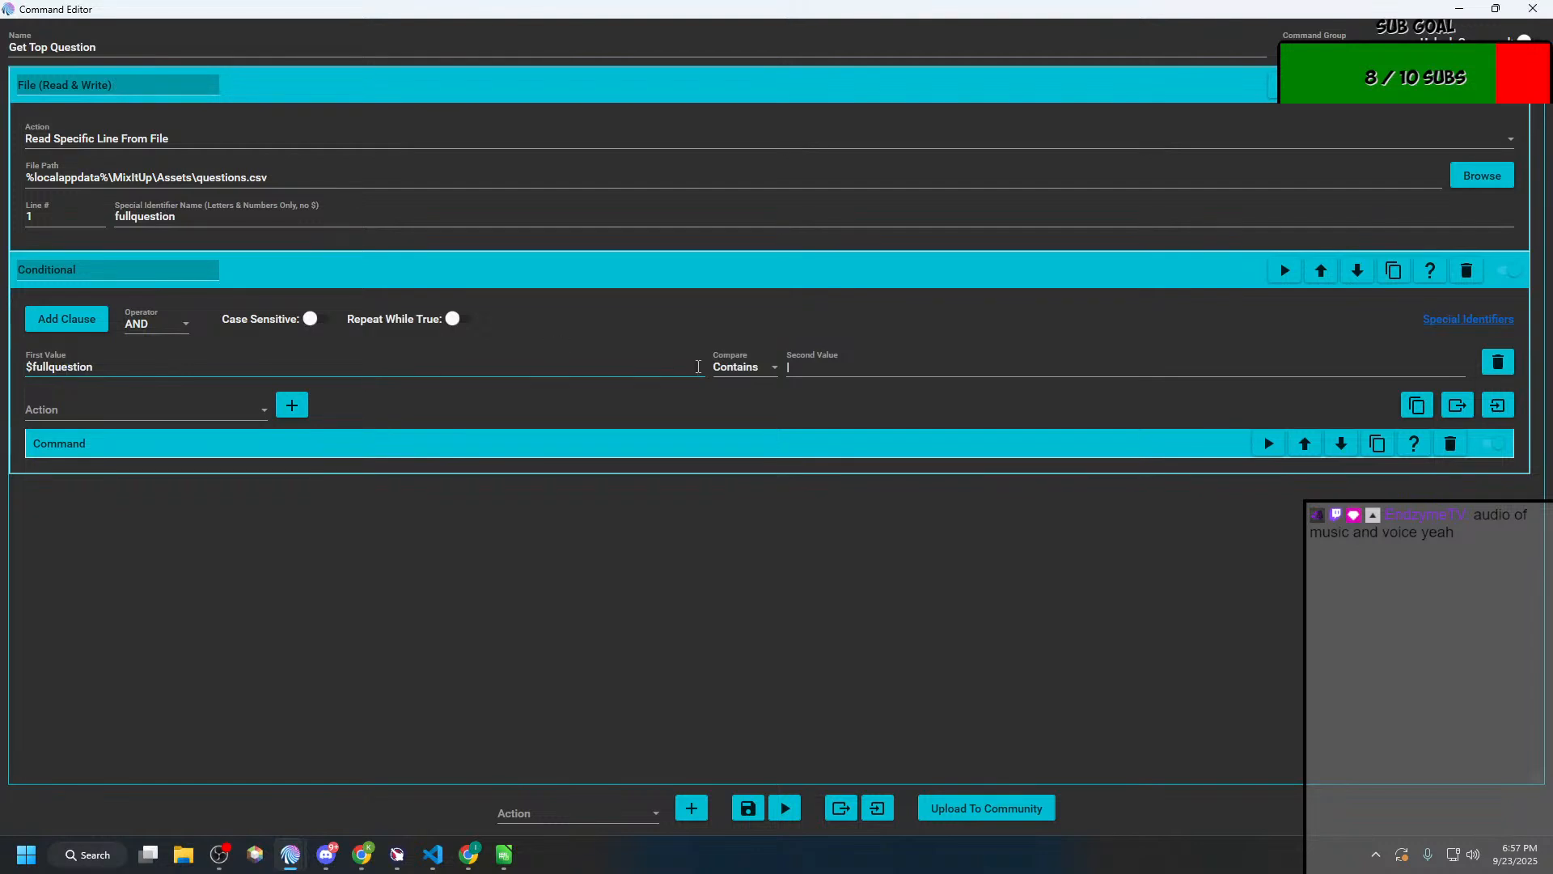
left_click(174, 437)
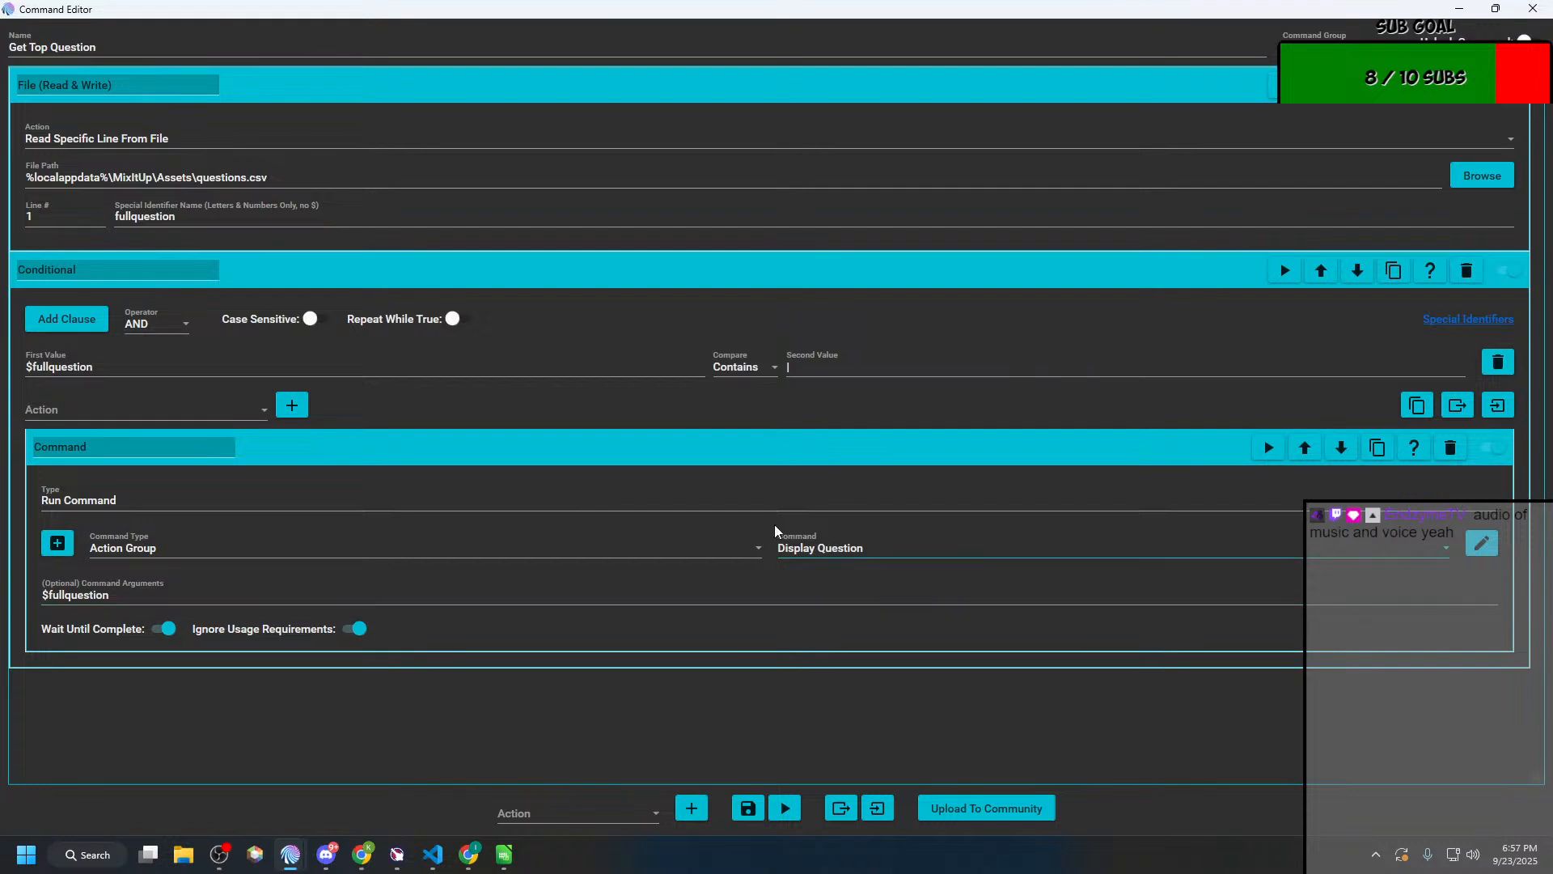
left_click_drag(238, 592, 18, 586)
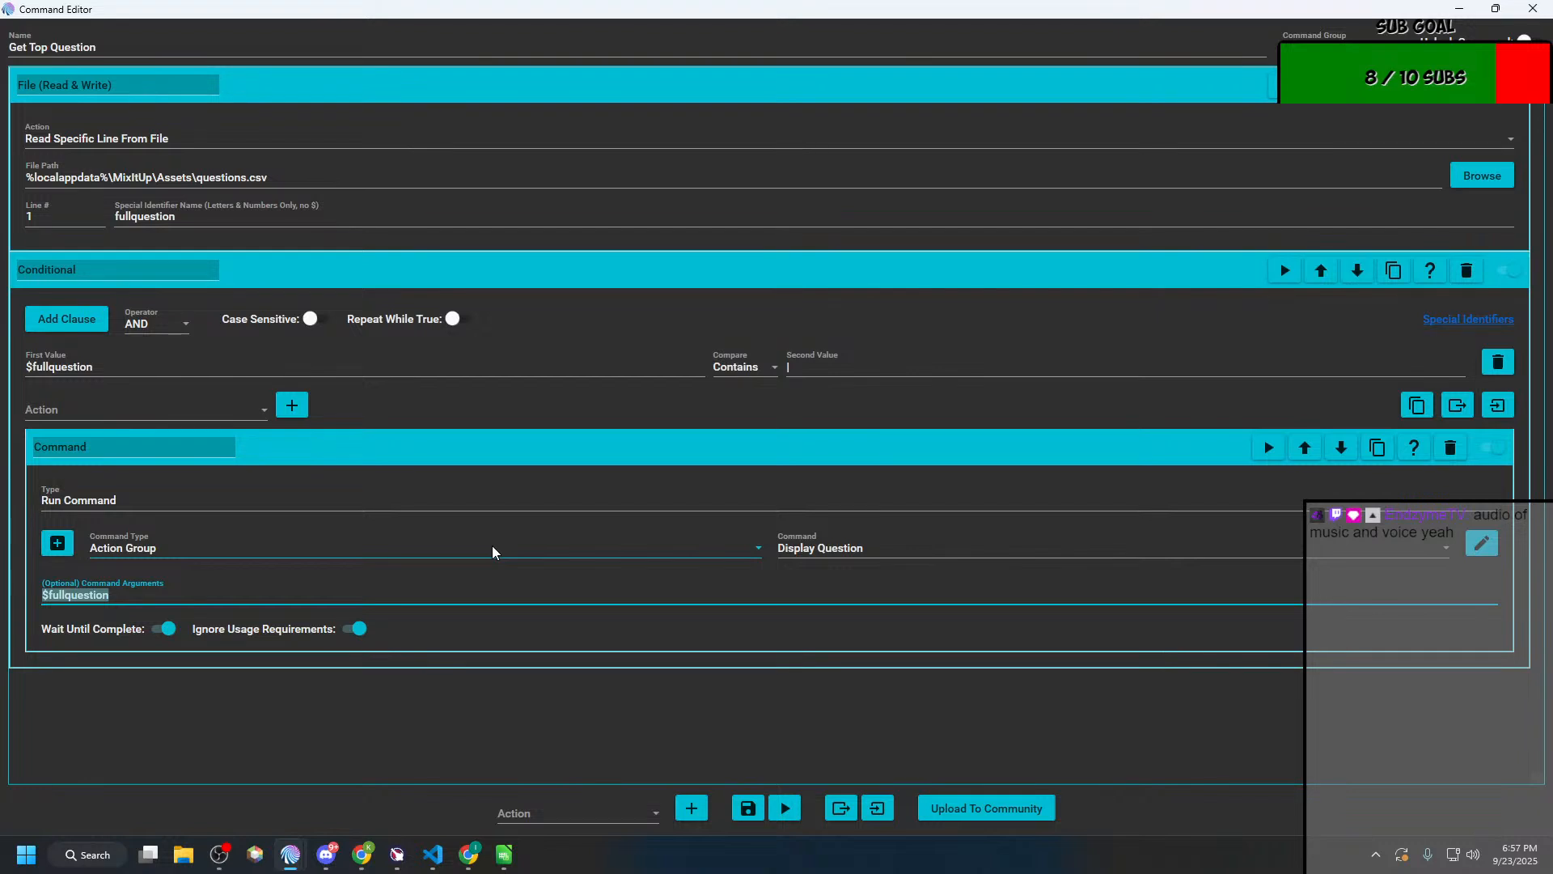
left_click(710, 745)
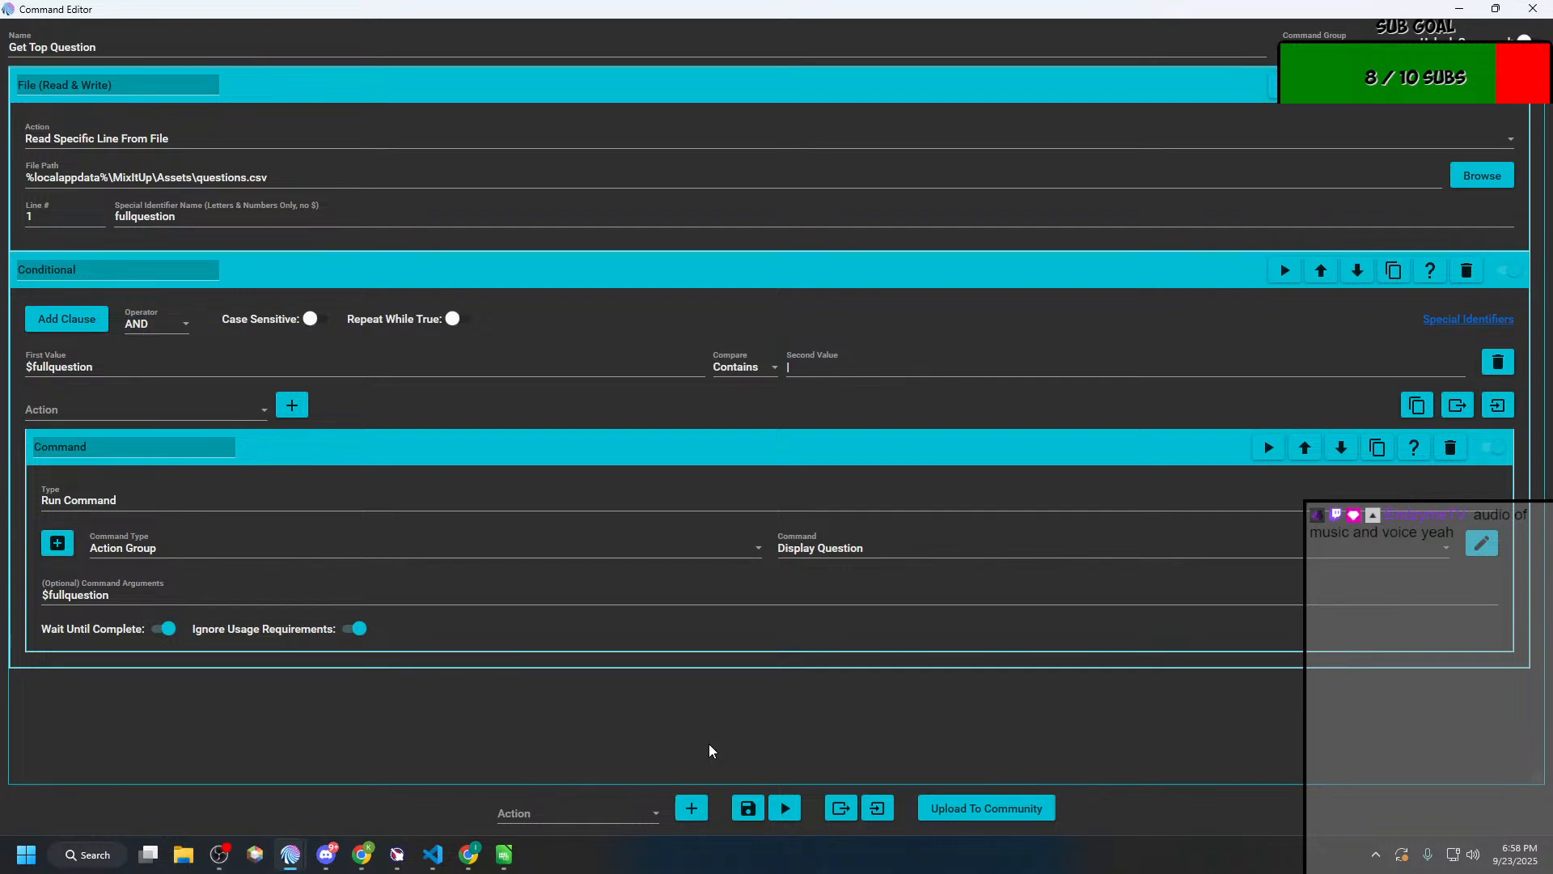
Step: Restore and move aside the Get Top Question editor, then look over the Display Question actions and close that editor
double_click(657, 26)
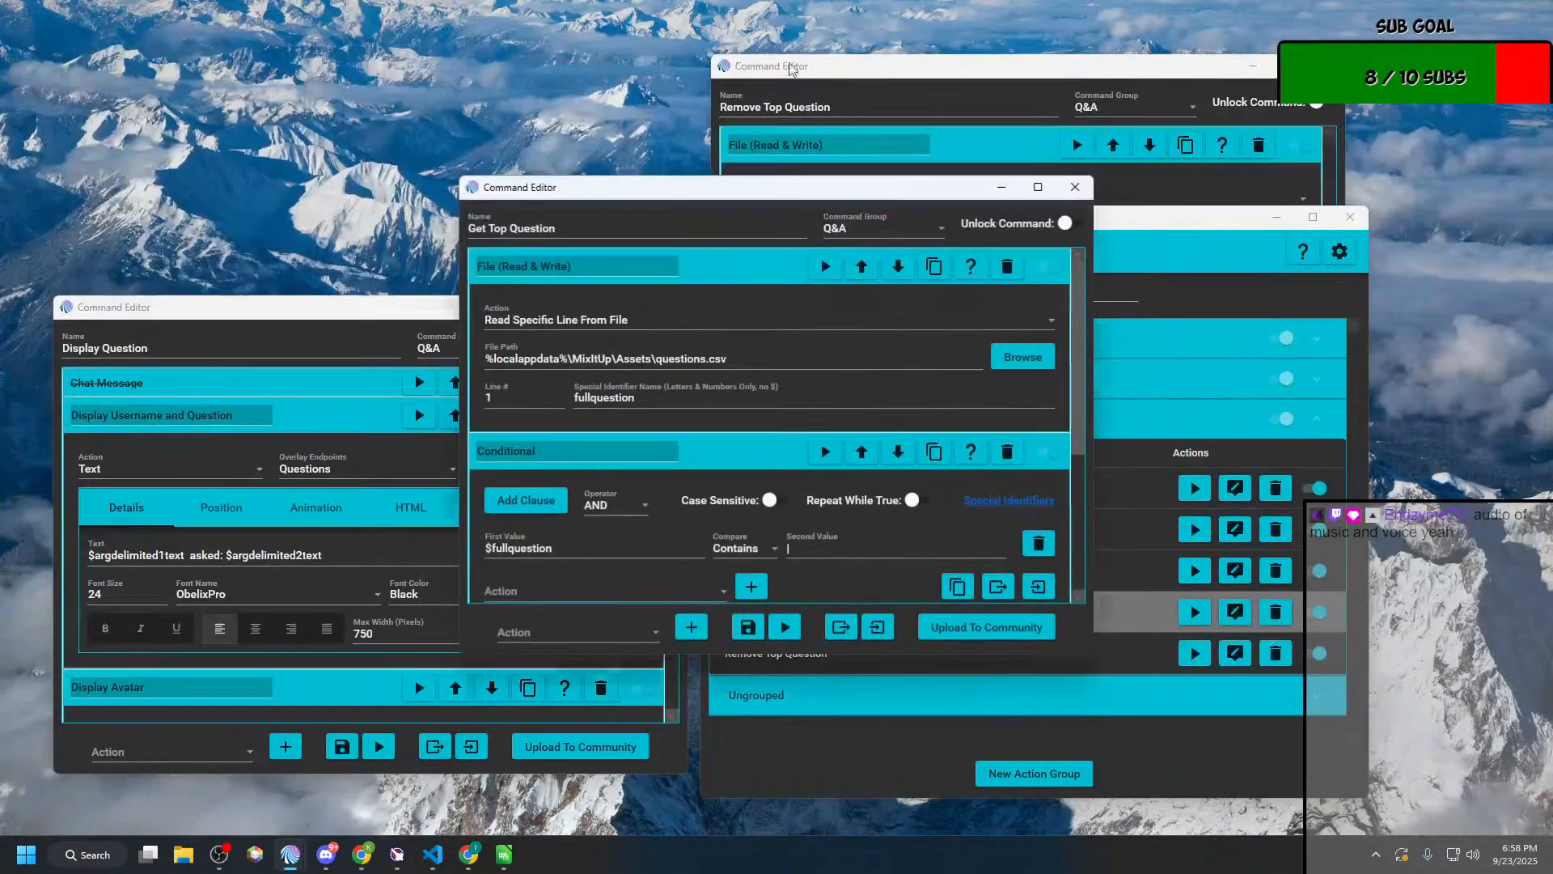
left_click_drag(890, 199, 512, 92)
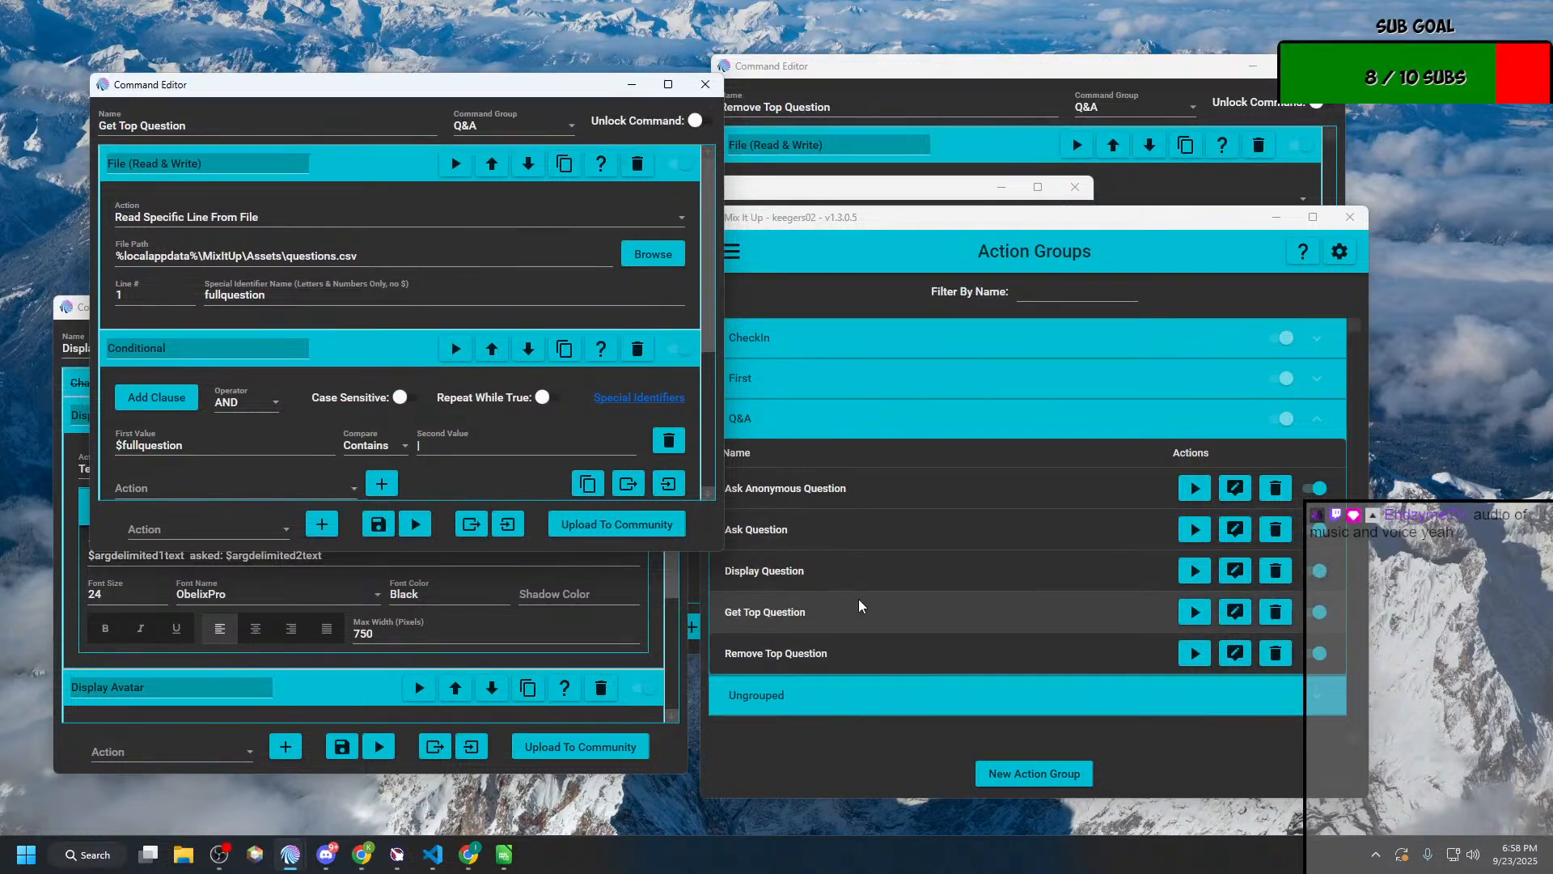
left_click(1054, 237)
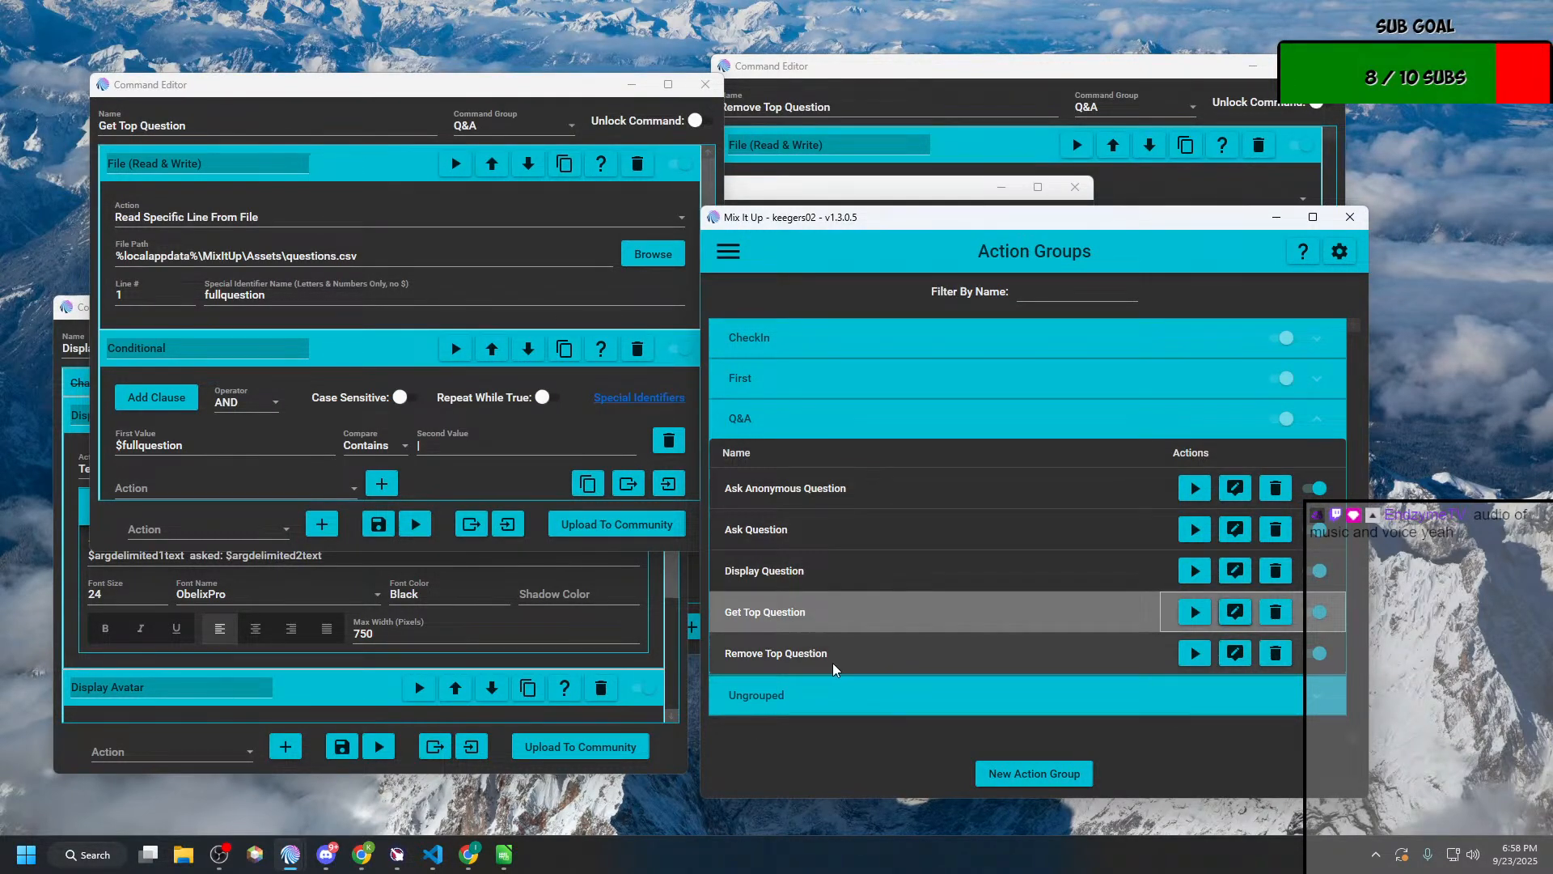
left_click(839, 577)
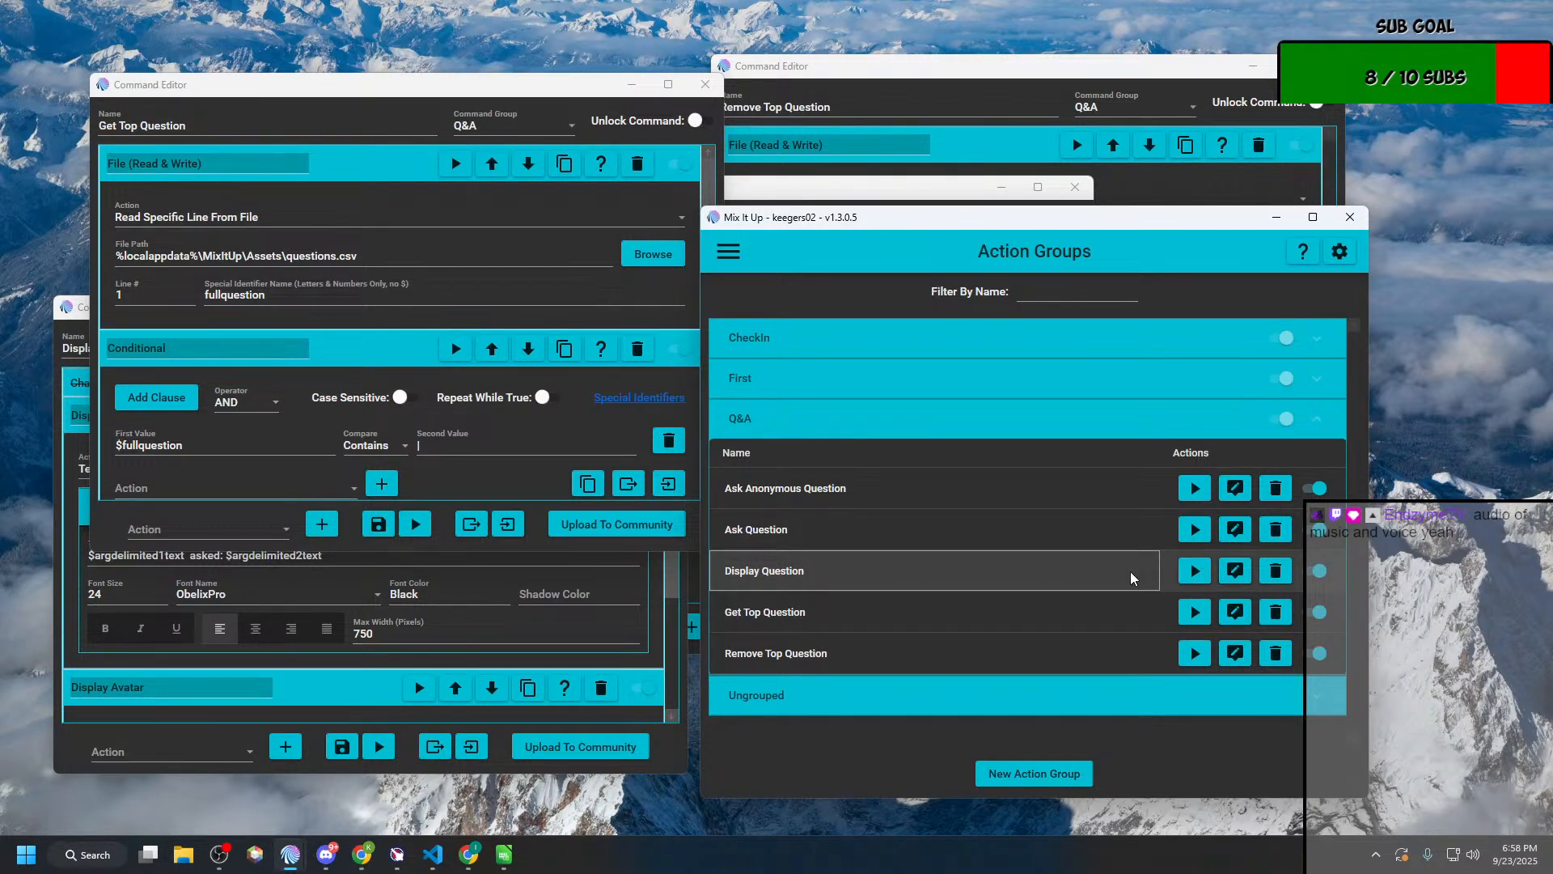
left_click(1246, 574)
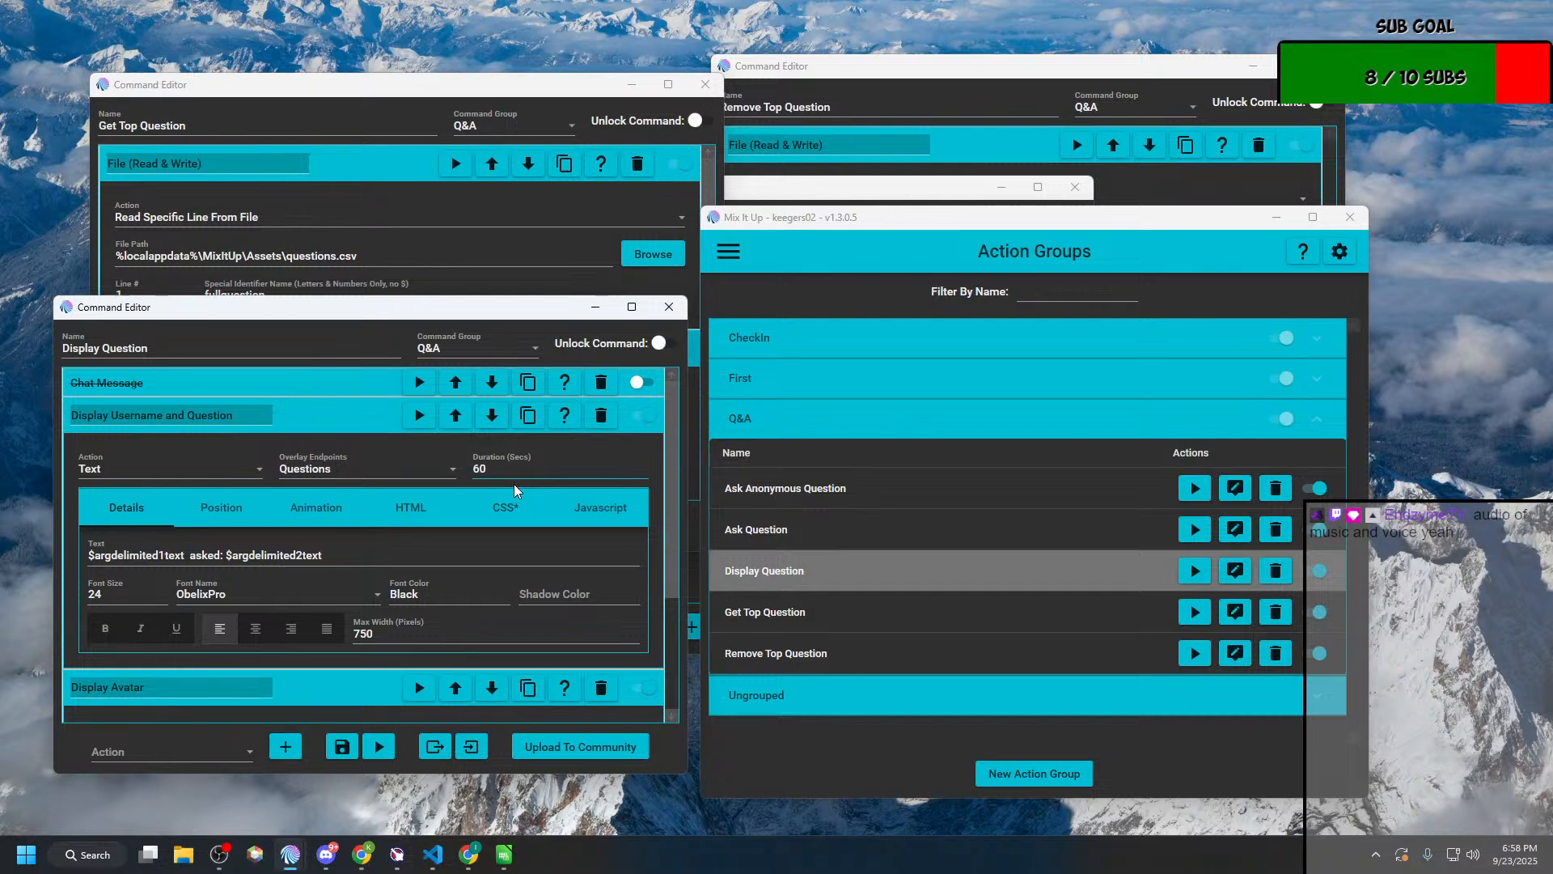
scroll(513, 483, "down", 1)
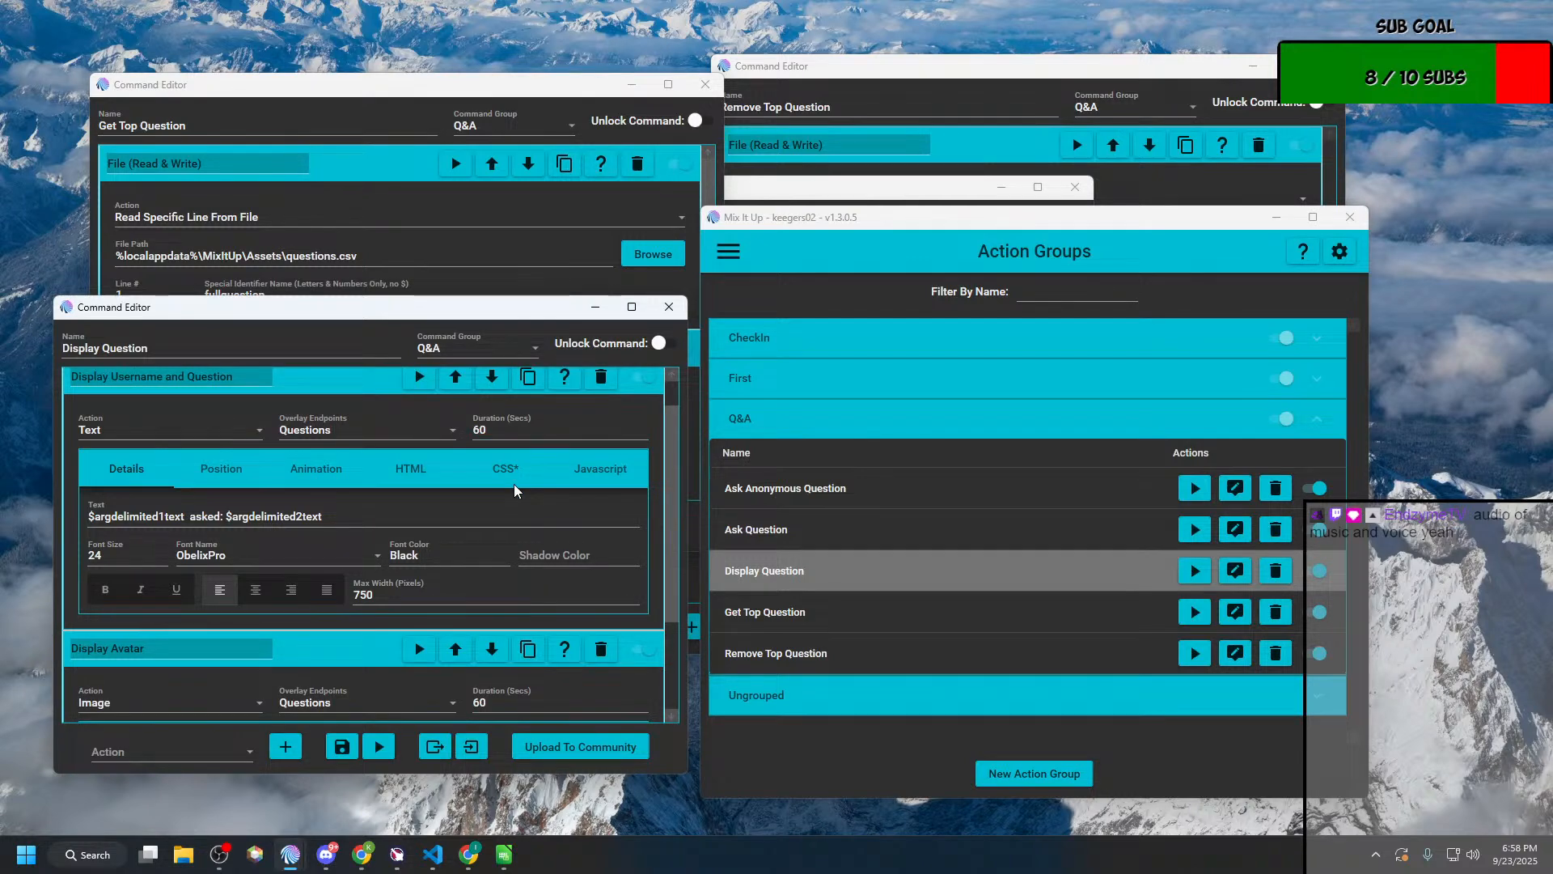
scroll(512, 483, "up", 1)
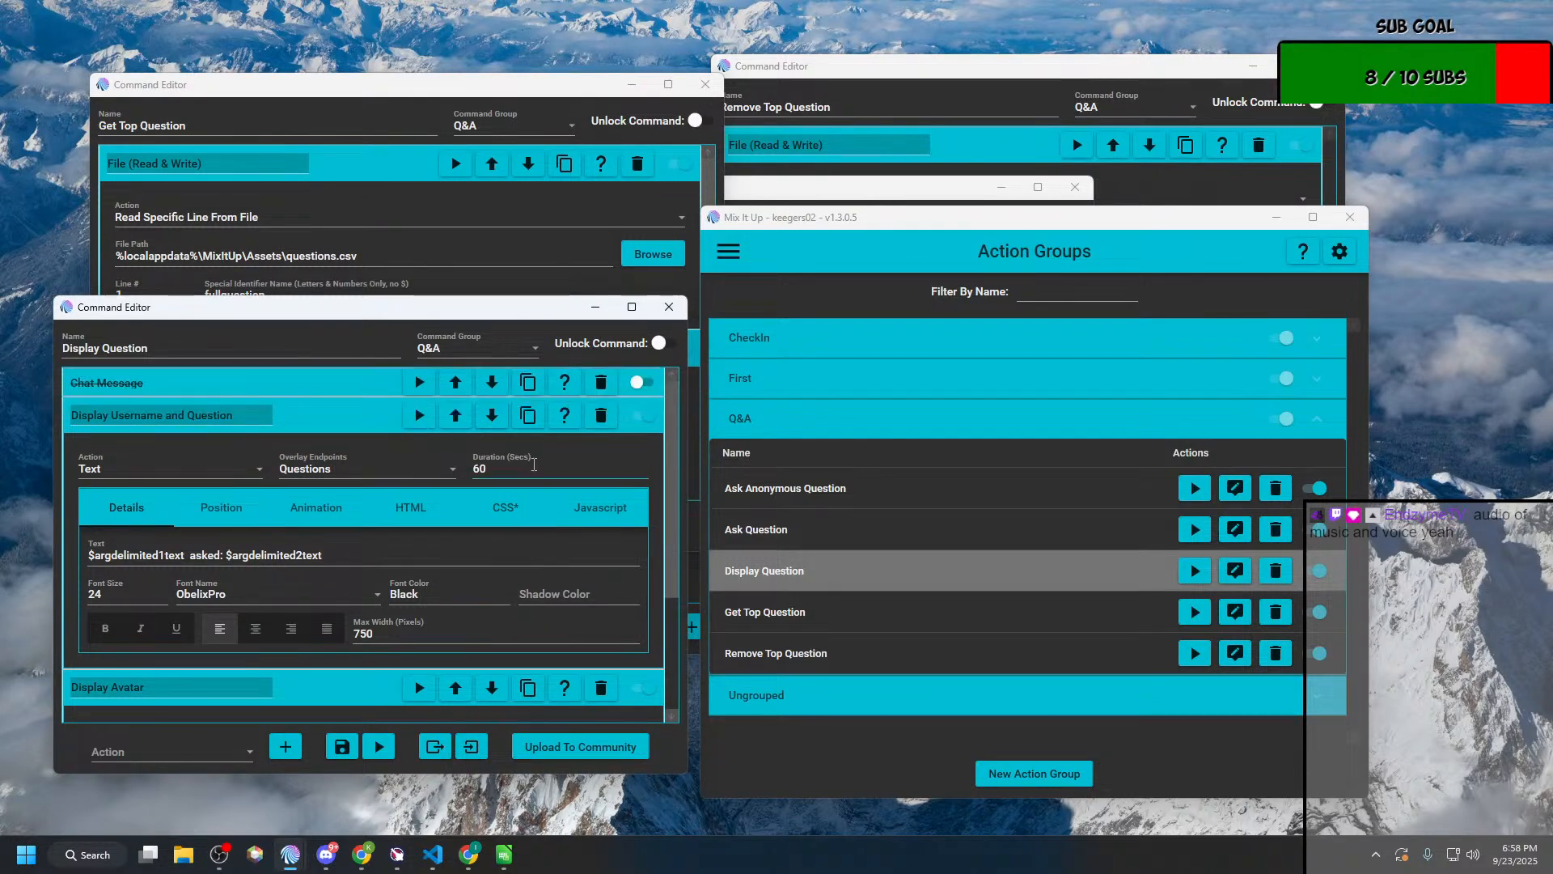
left_click(658, 312)
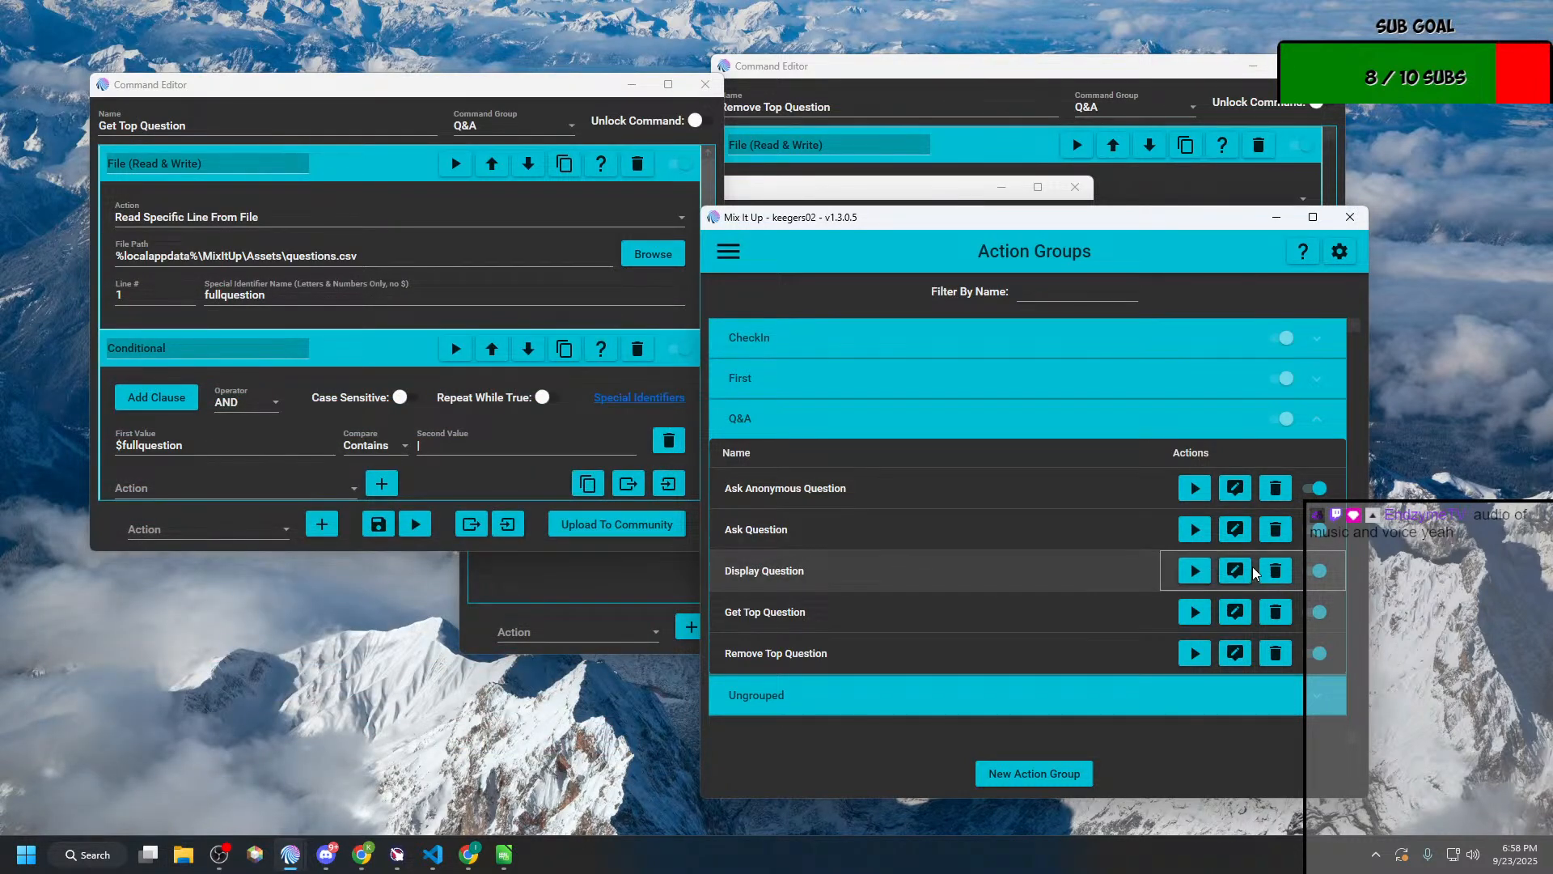
Step: Start a new action group and move its empty editor clear of the action groups list
left_click(1020, 778)
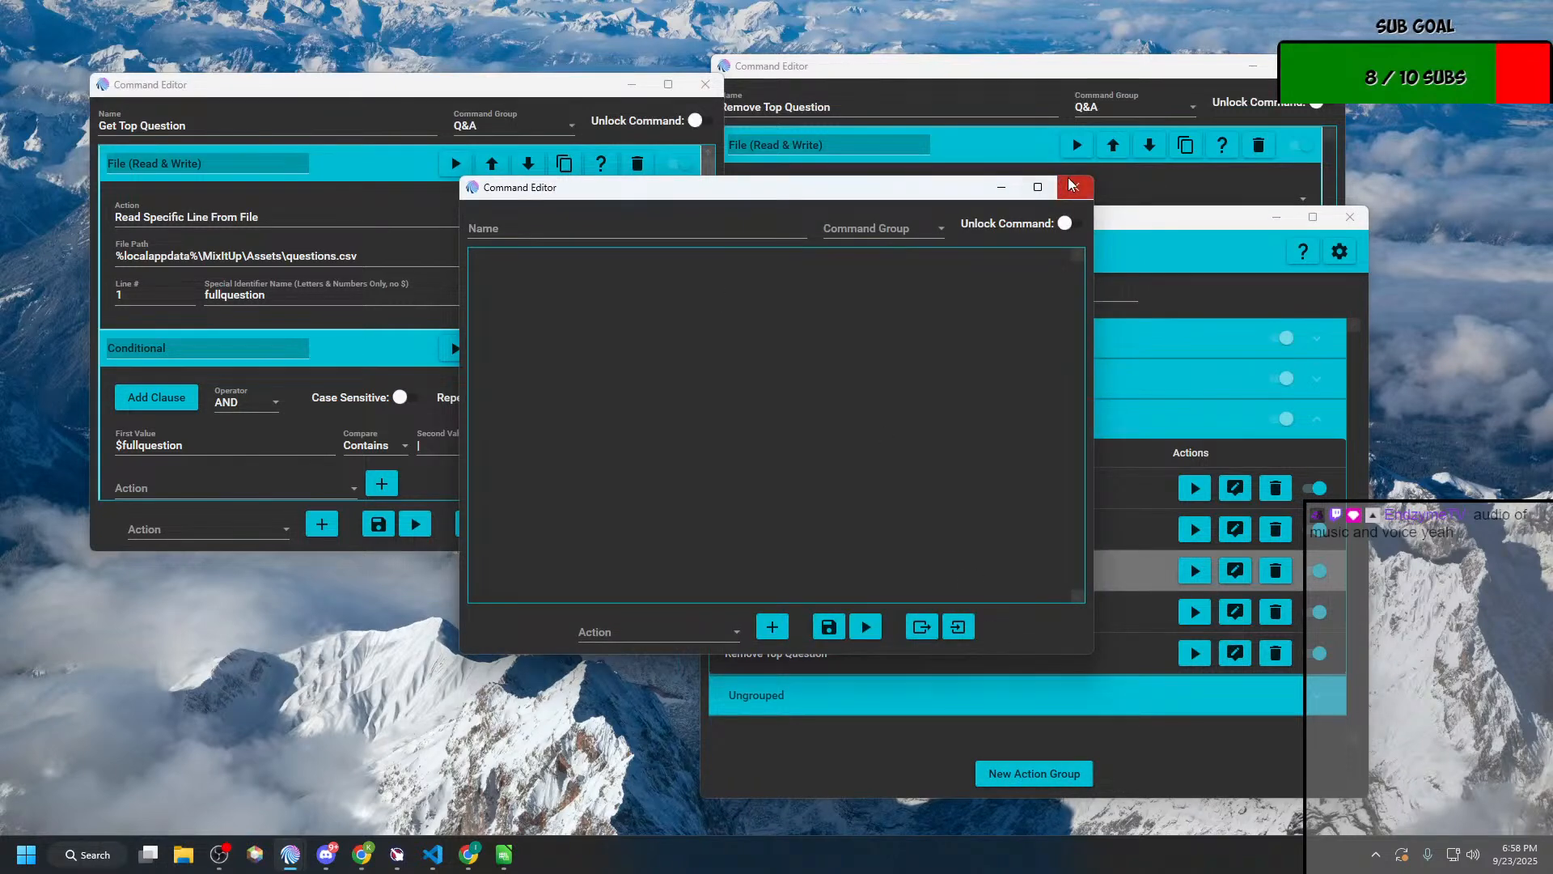
left_click(1080, 740)
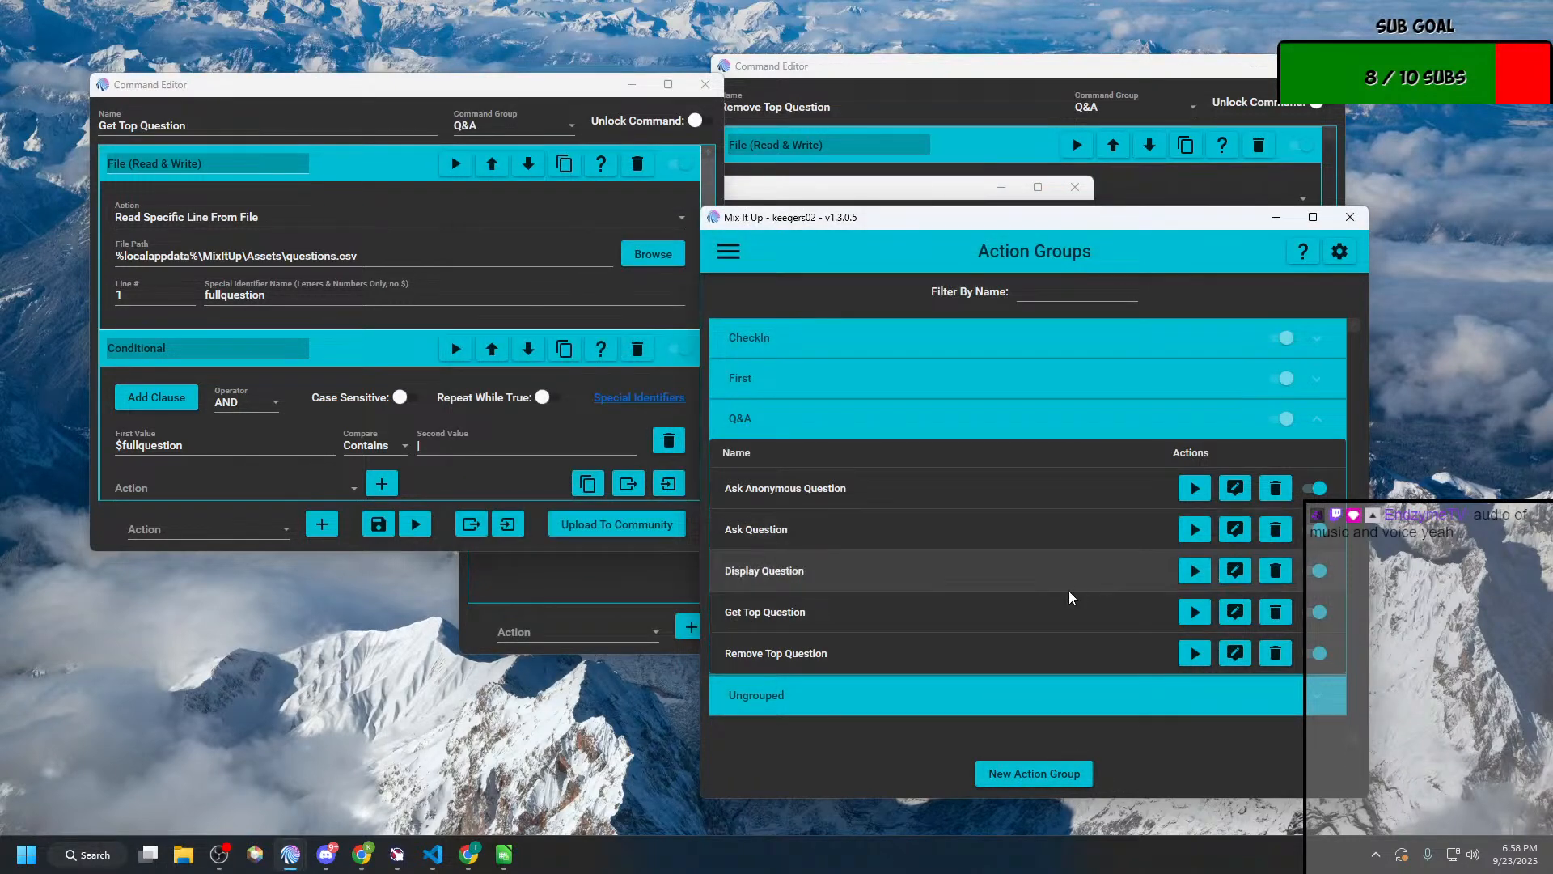
left_click(1058, 773)
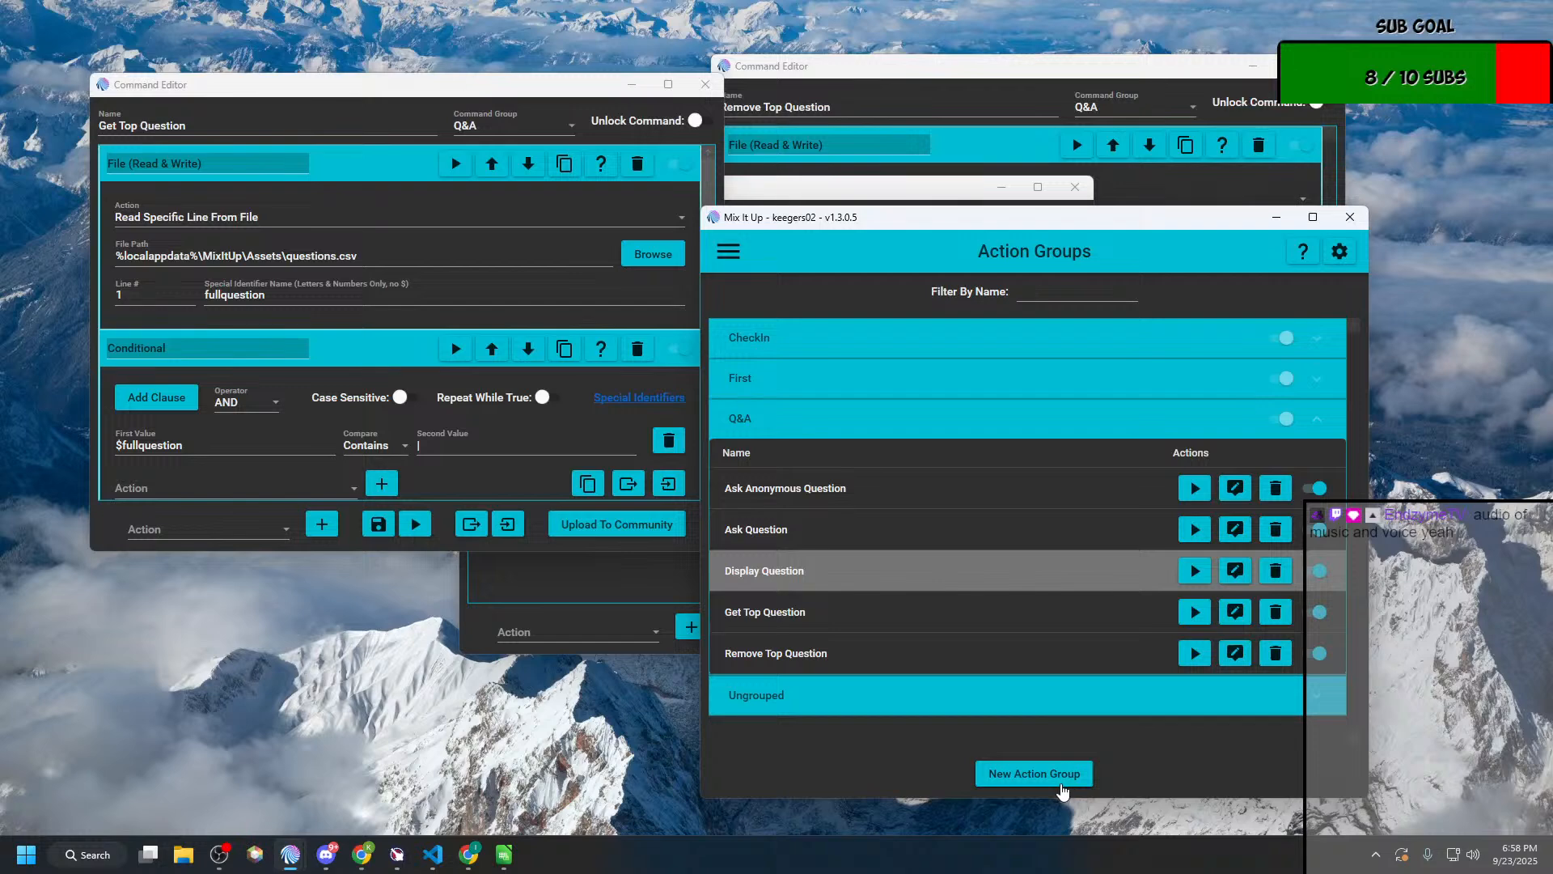
left_click(856, 230)
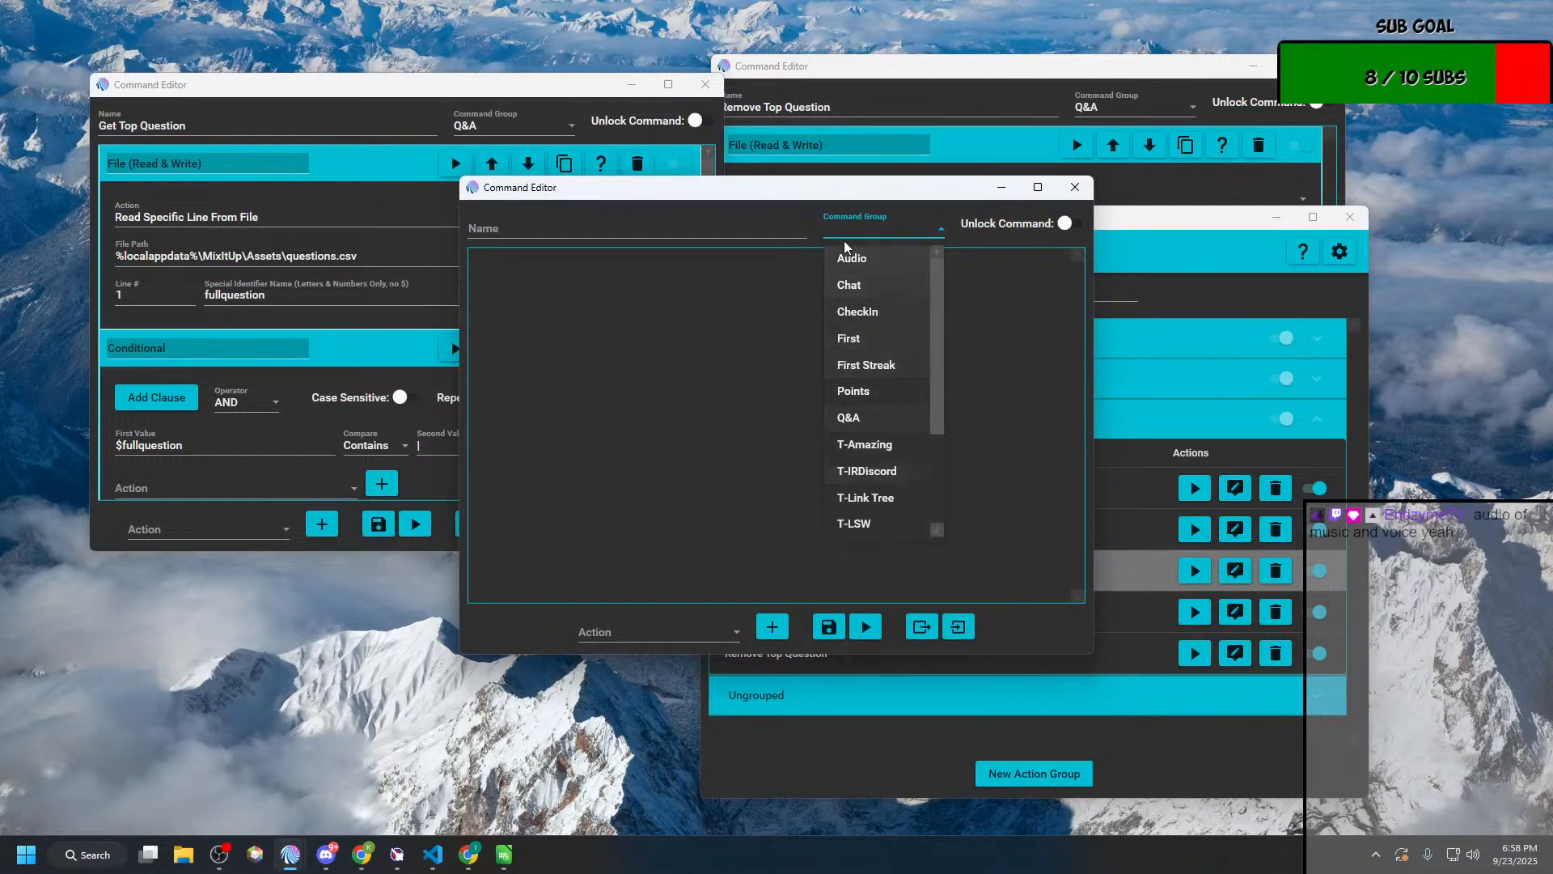
scroll(863, 420, "down", 2)
scroll(863, 420, "up", 2)
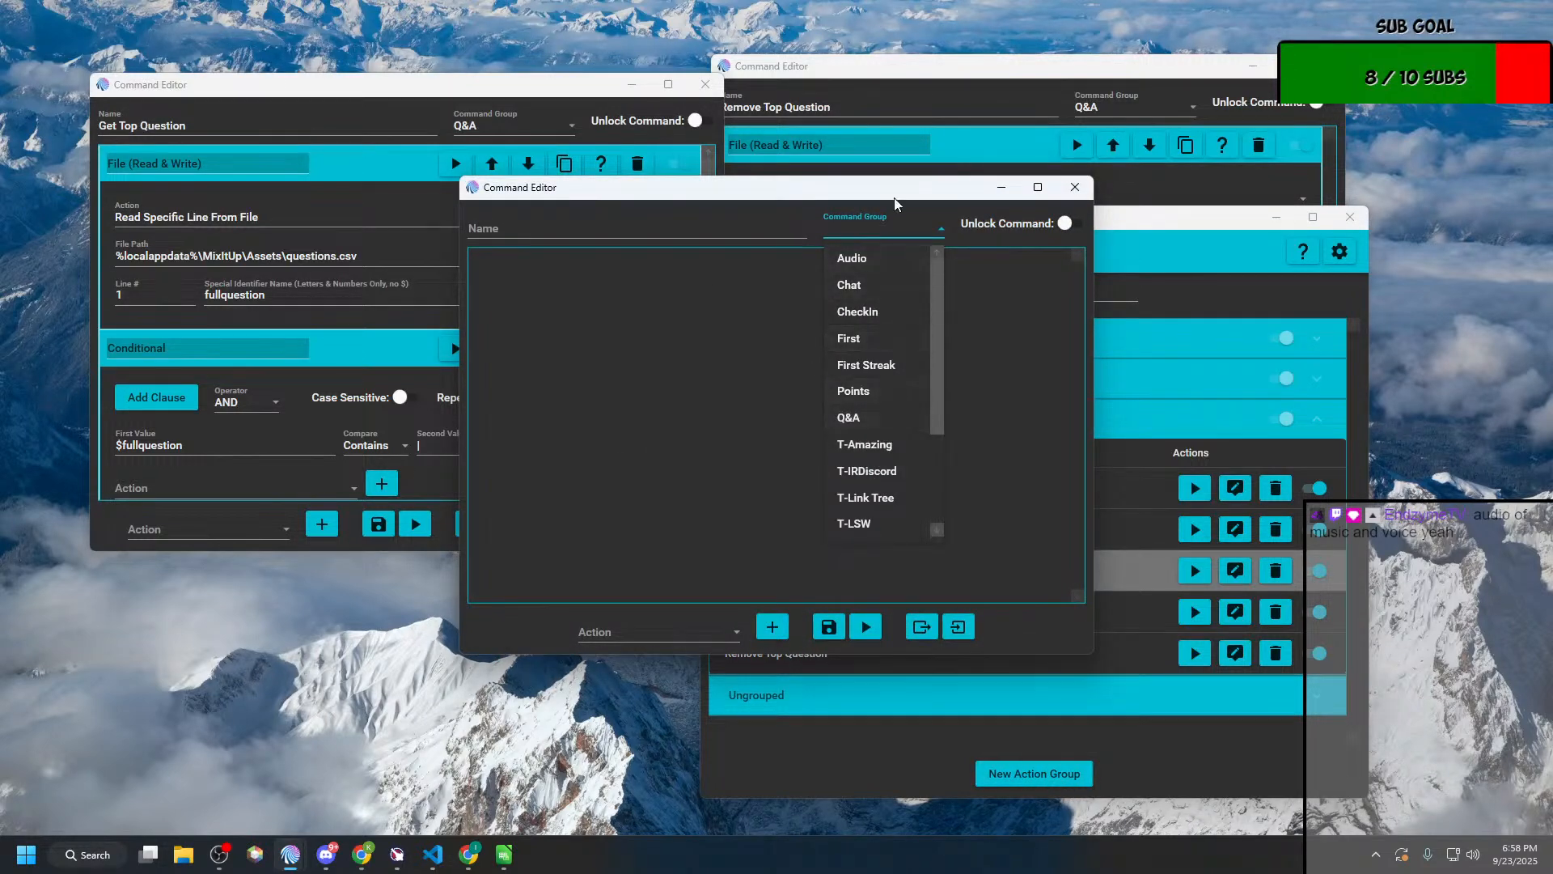
left_click(477, 201)
left_click_drag(696, 196, 252, 181)
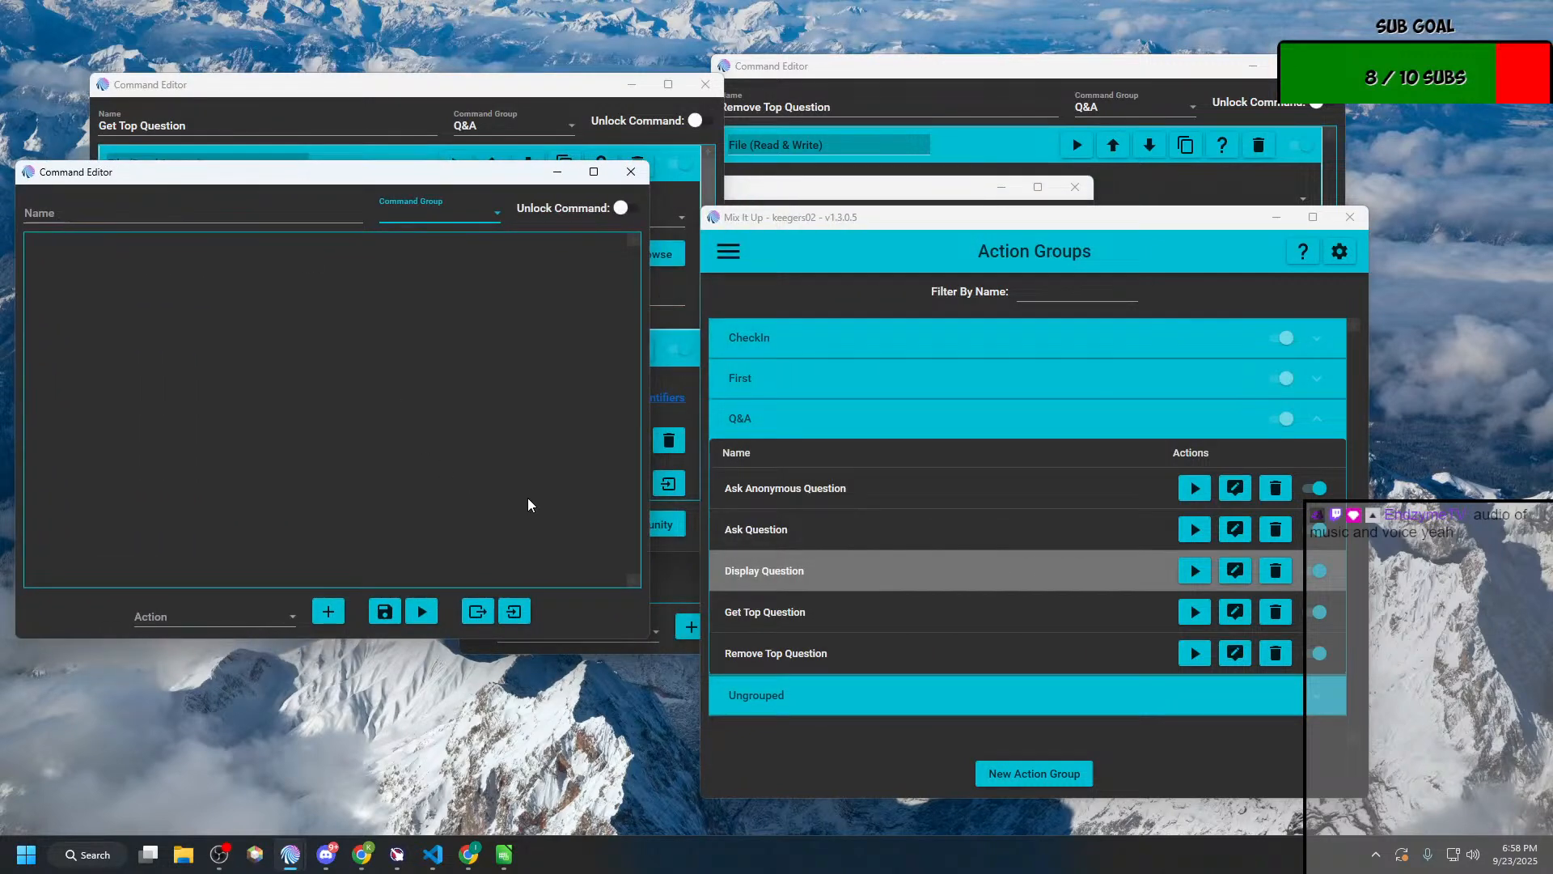
Step: Assign the new action group to the Q&A command group and name it Display No Question
left_click(454, 212)
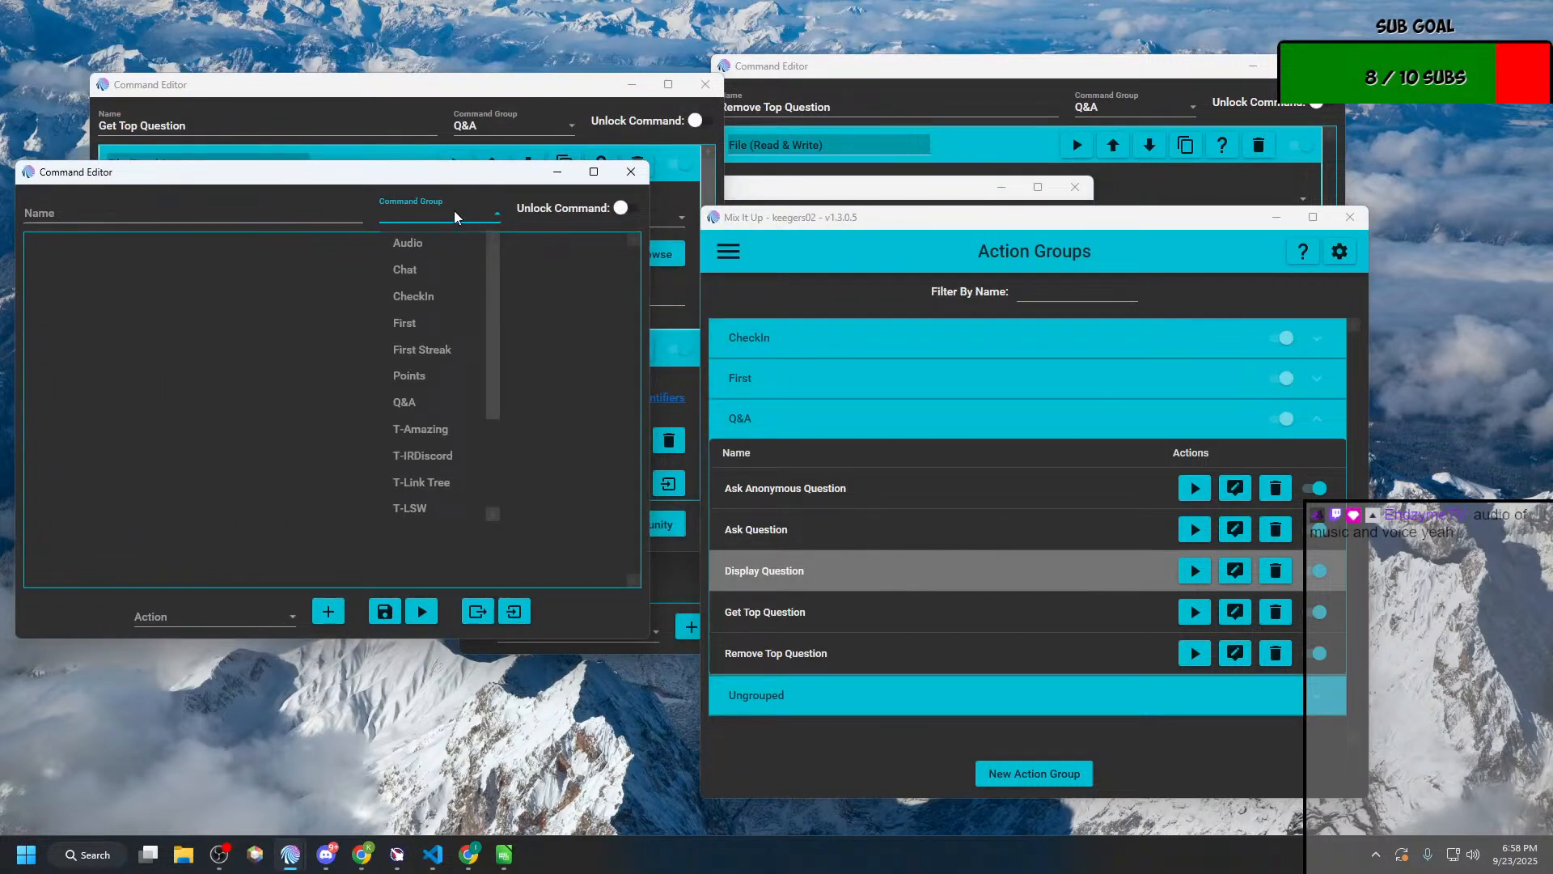
left_click(435, 400)
left_click(113, 202)
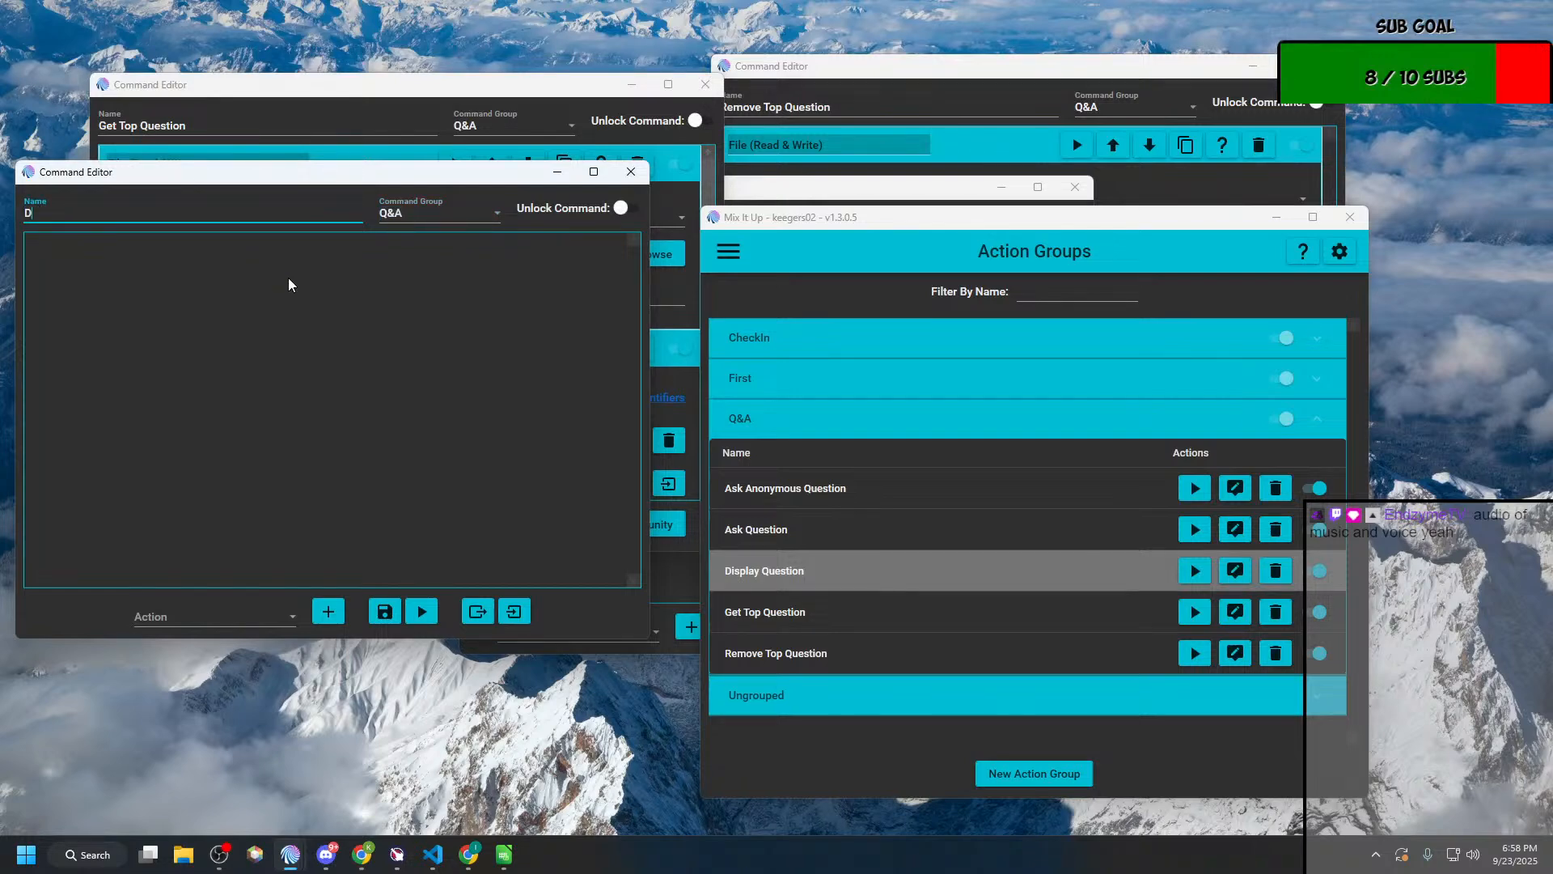
type("Display No Question")
Step: Open Display Question beside the new editor and expand its Display Username and Question action for reference
left_click(1234, 570)
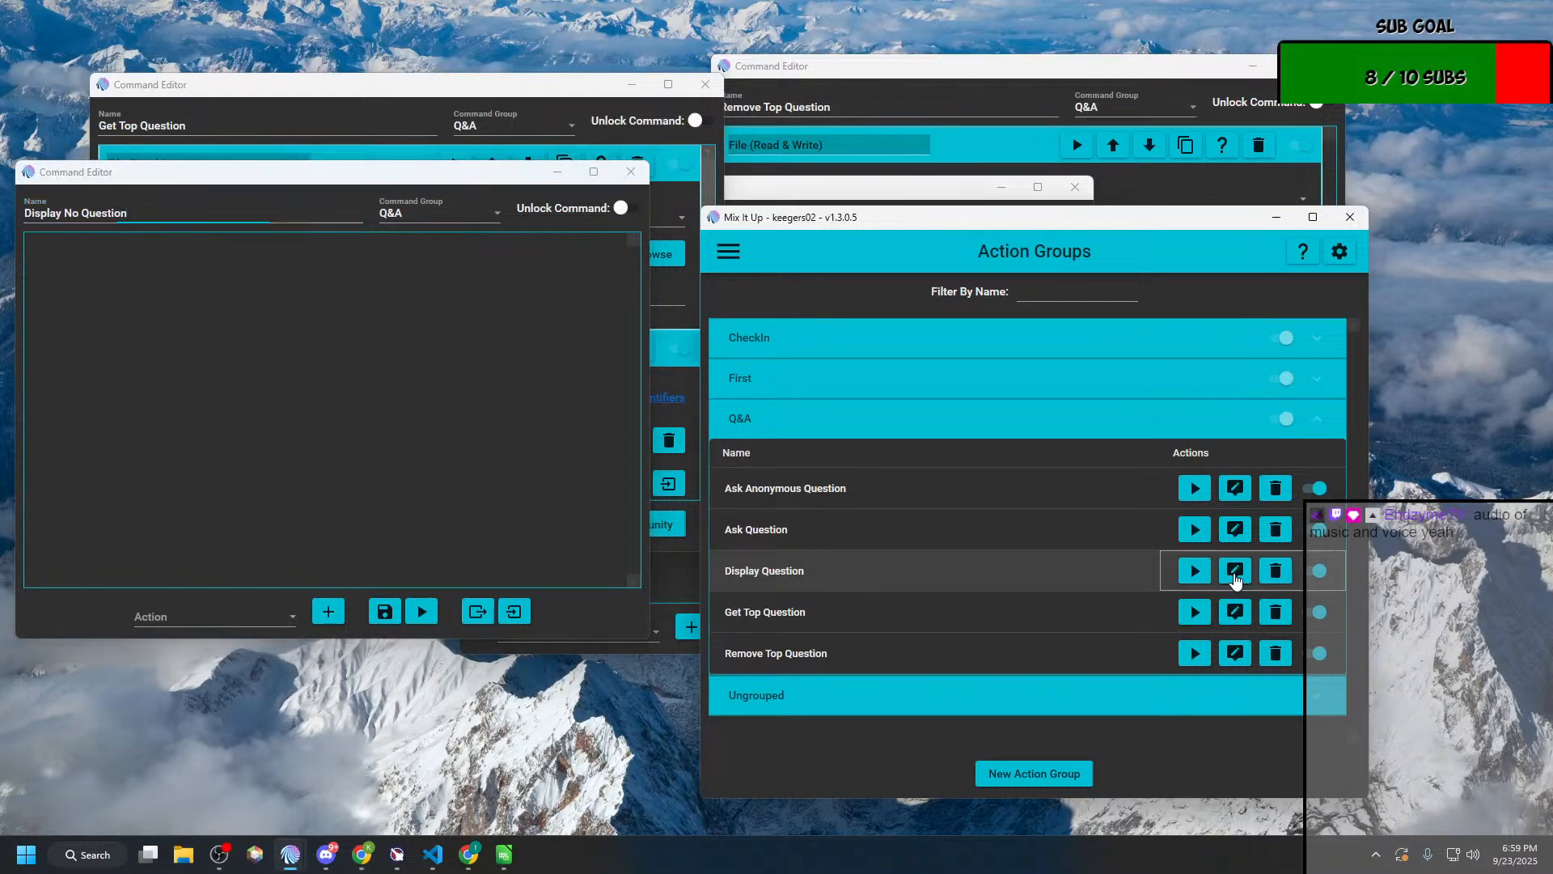
left_click_drag(787, 200, 1098, 149)
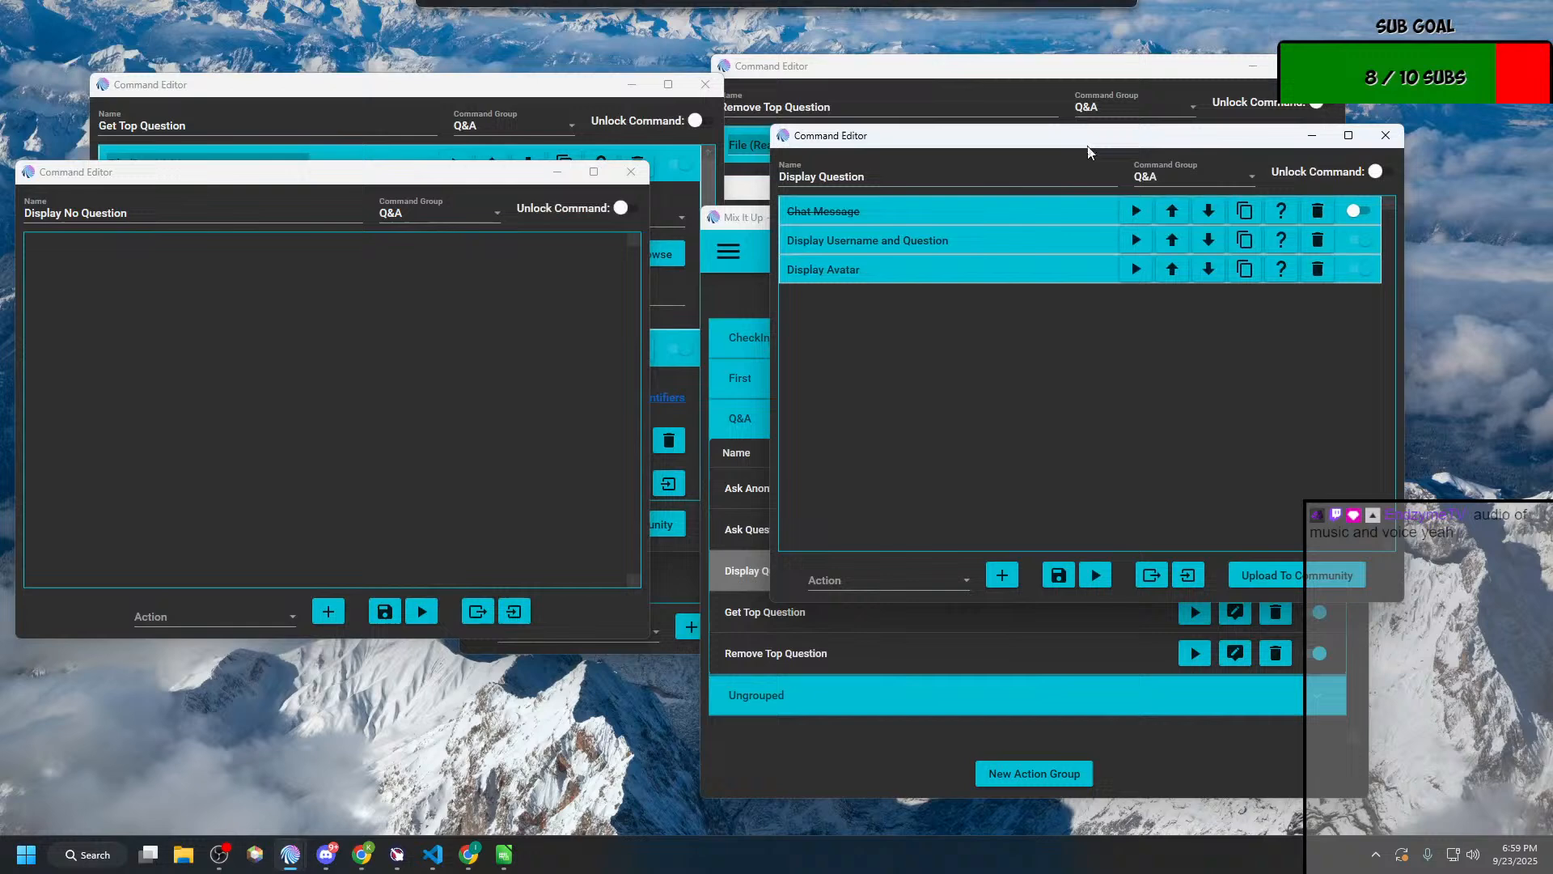
left_click(865, 246)
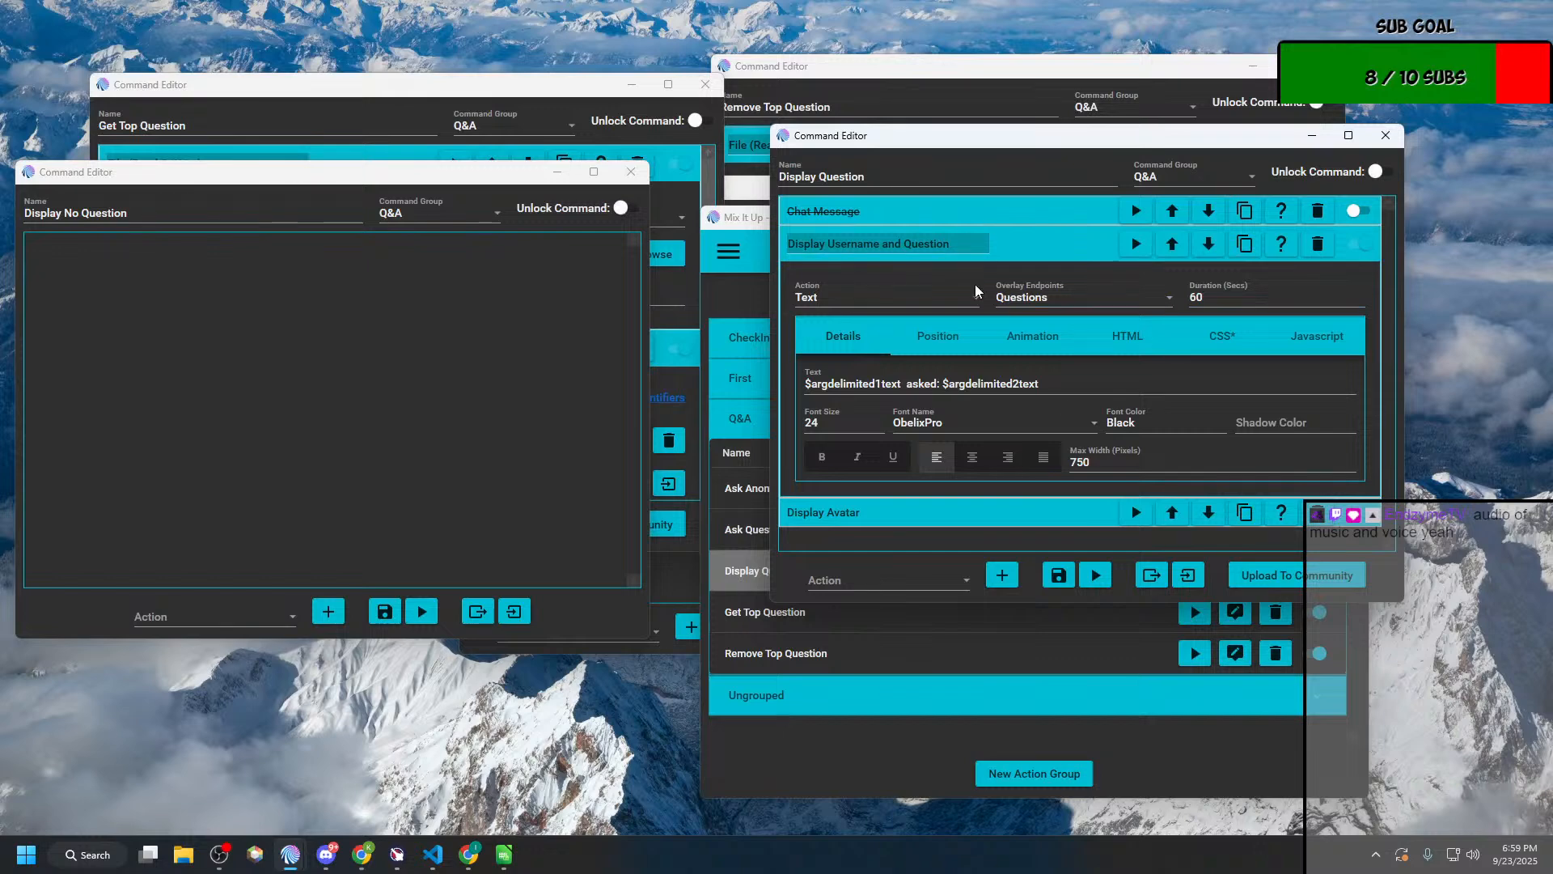
Step: Add an Overlay (Images & Videos) action to Display No Question
left_click(290, 617)
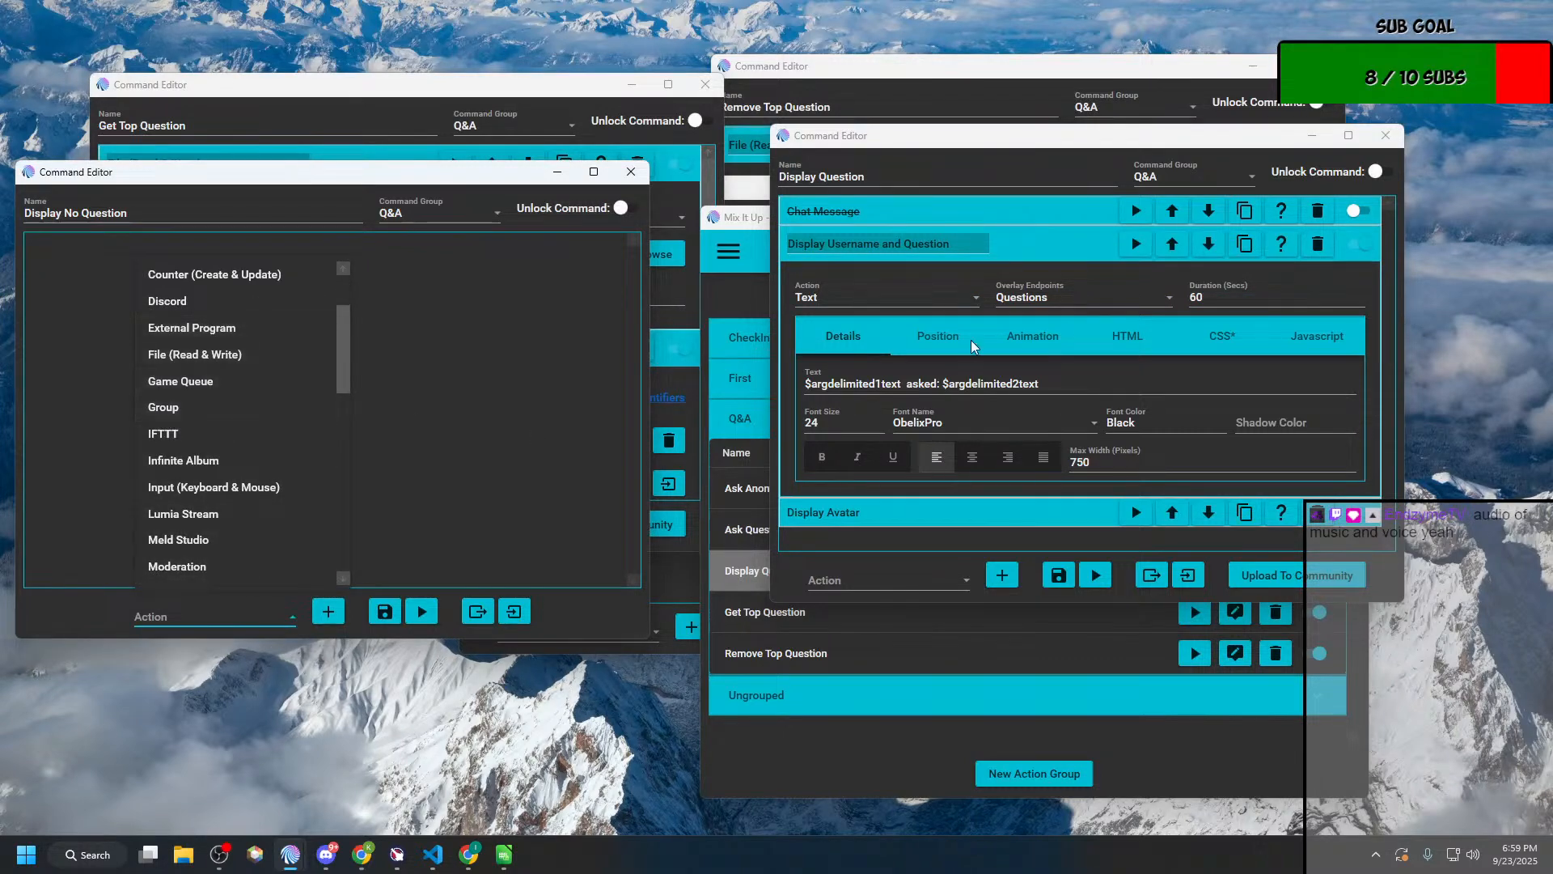
scroll(214, 485, "down", 2)
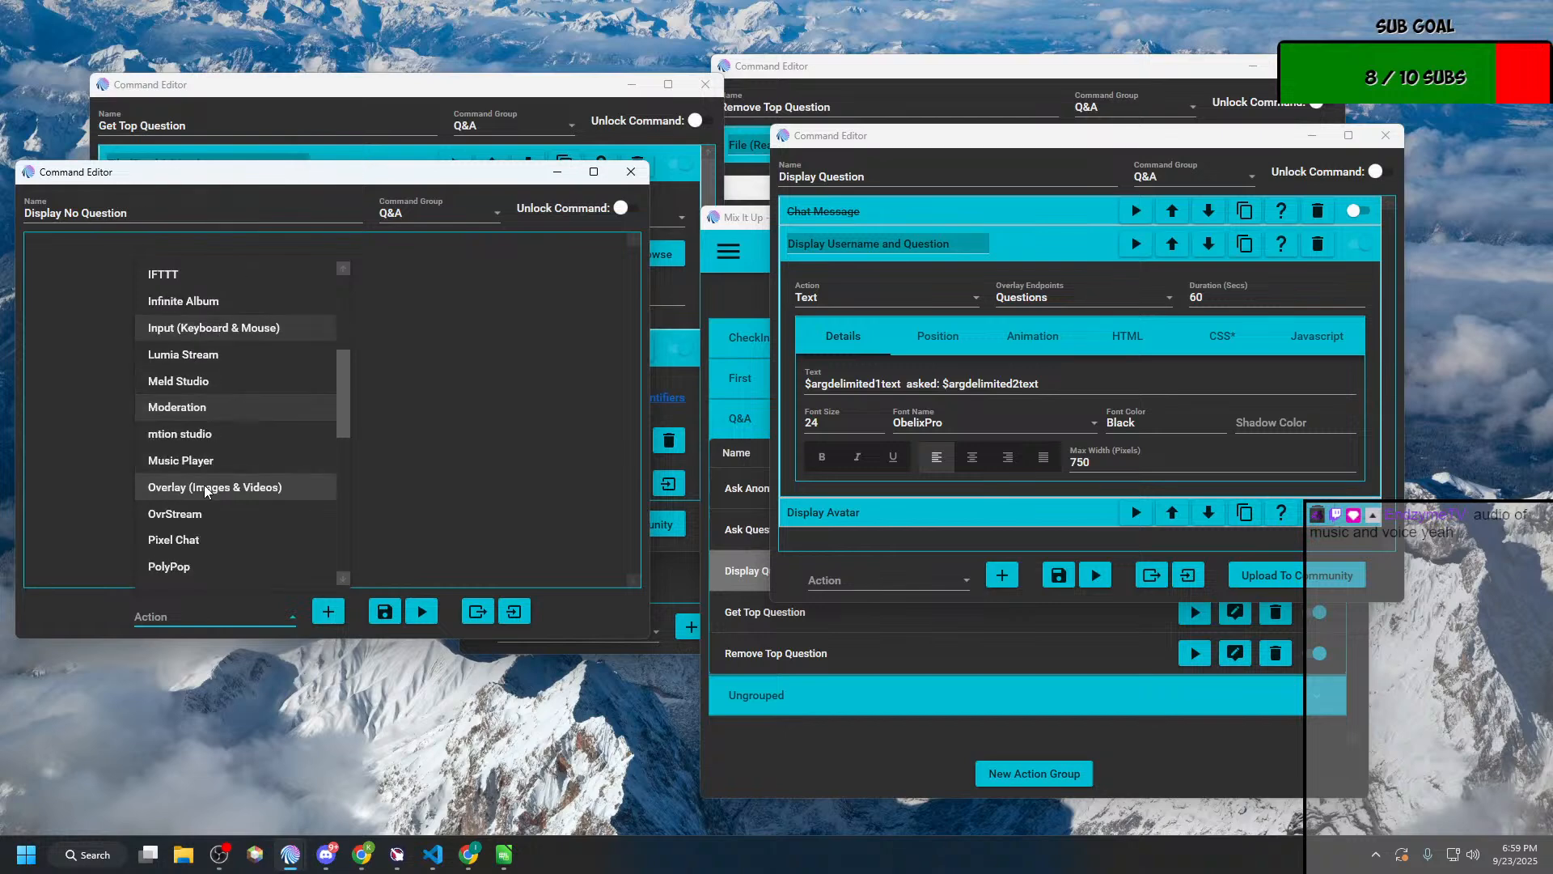
scroll(201, 531, "down", 2)
scroll(202, 531, "up", 5)
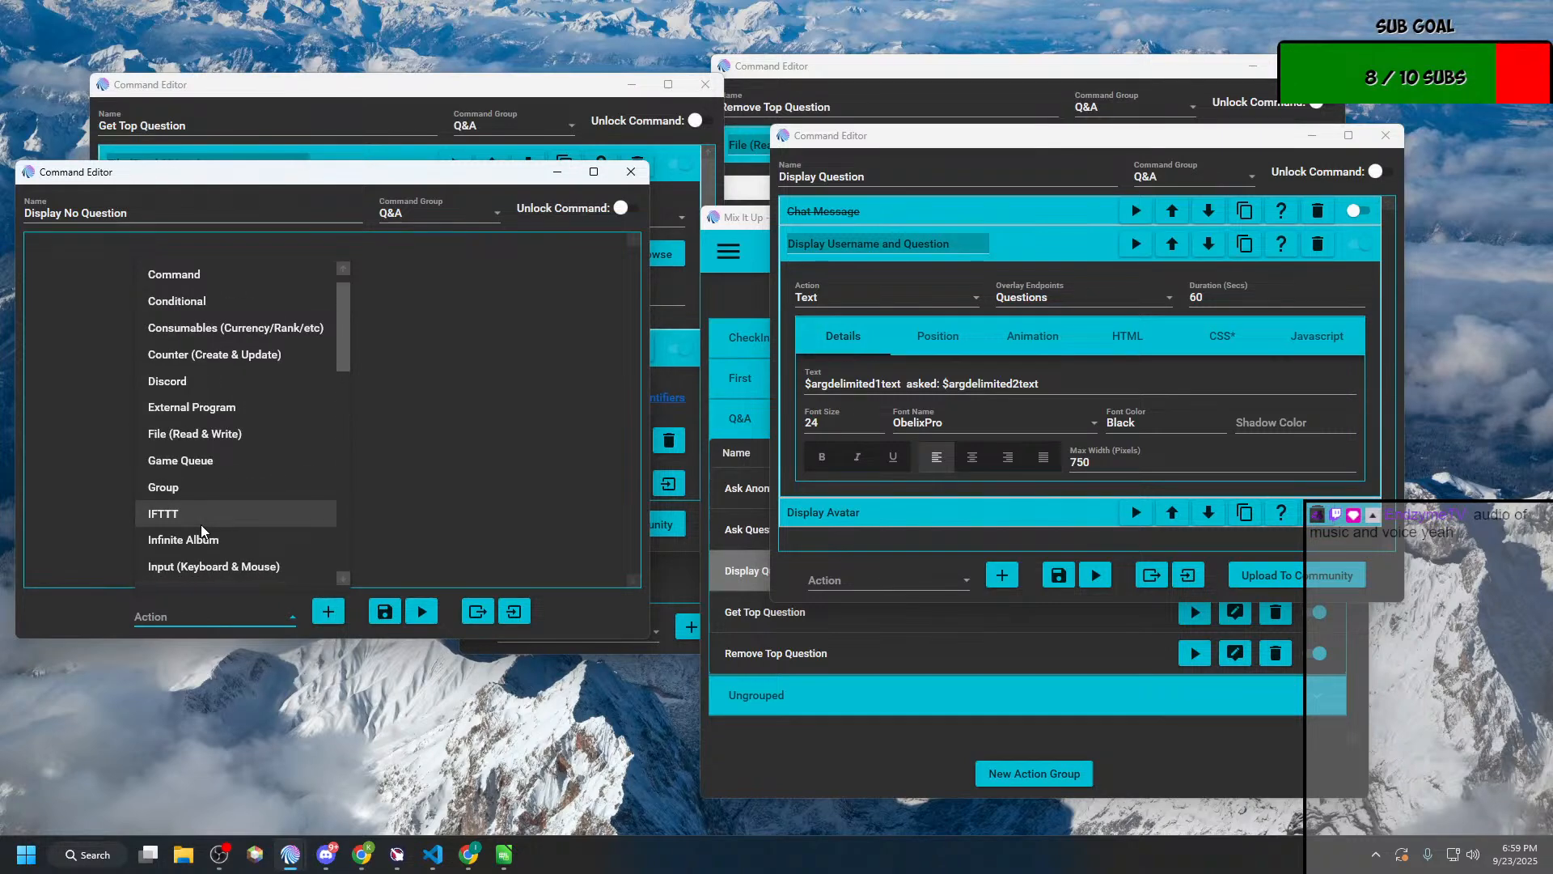
scroll(202, 531, "down", 3)
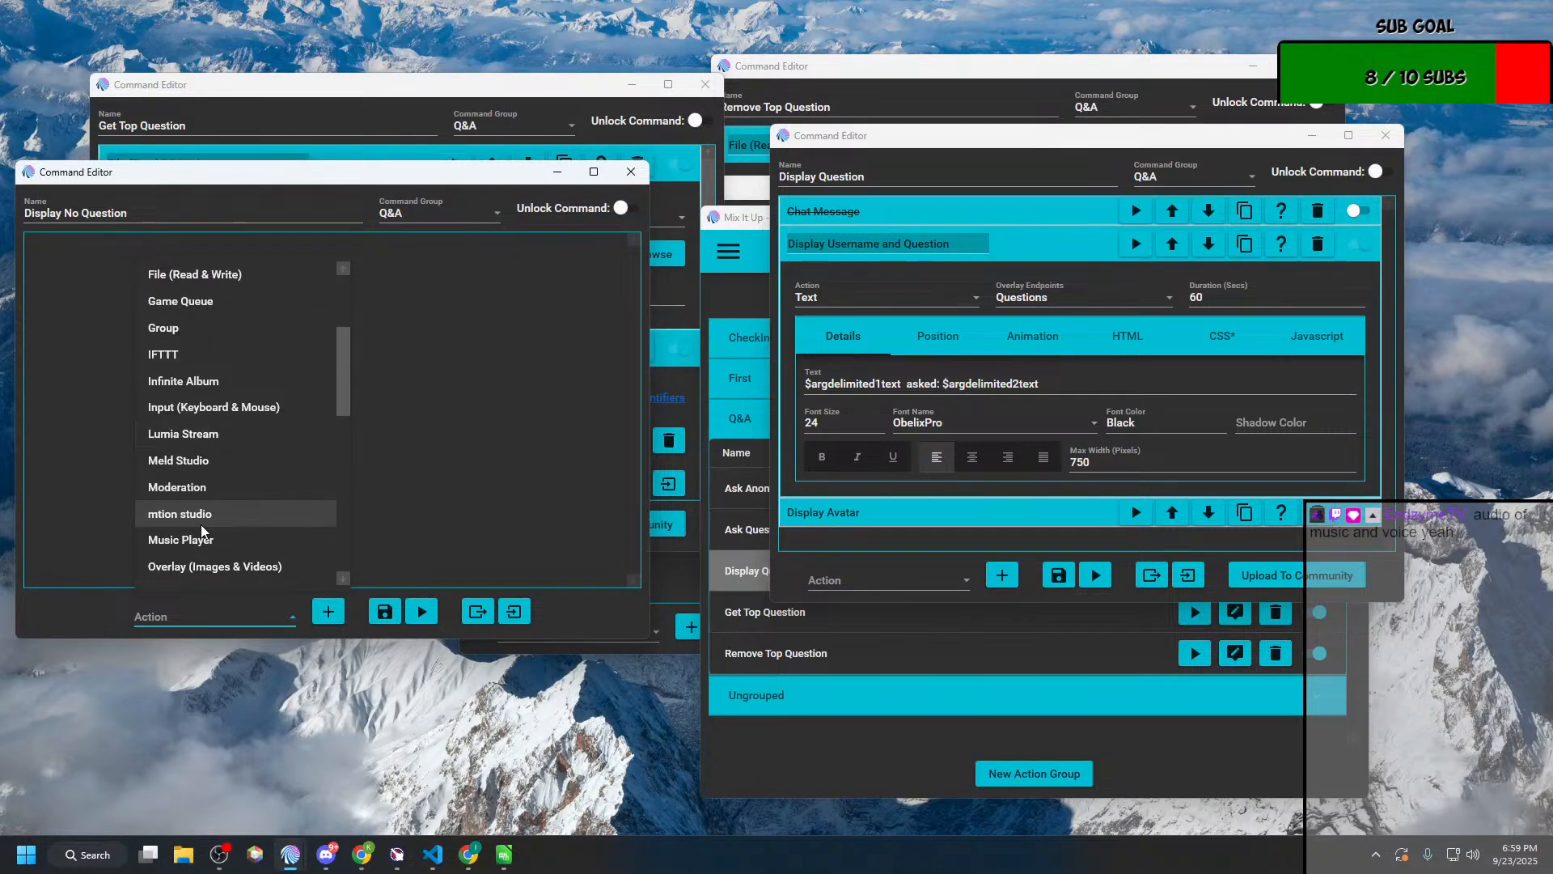
left_click(206, 487)
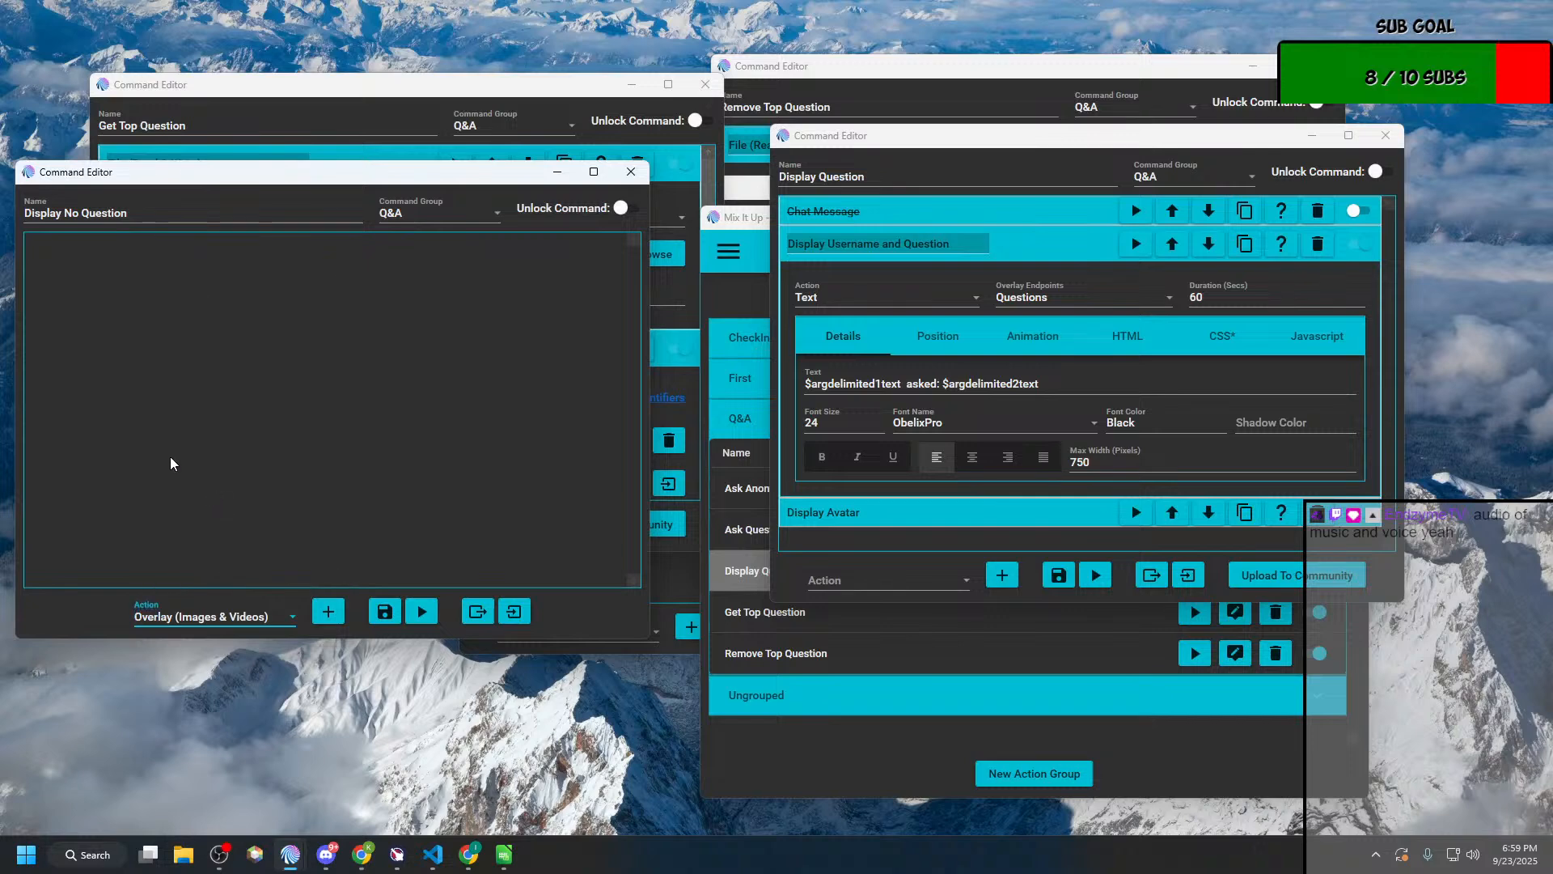
left_click(337, 616)
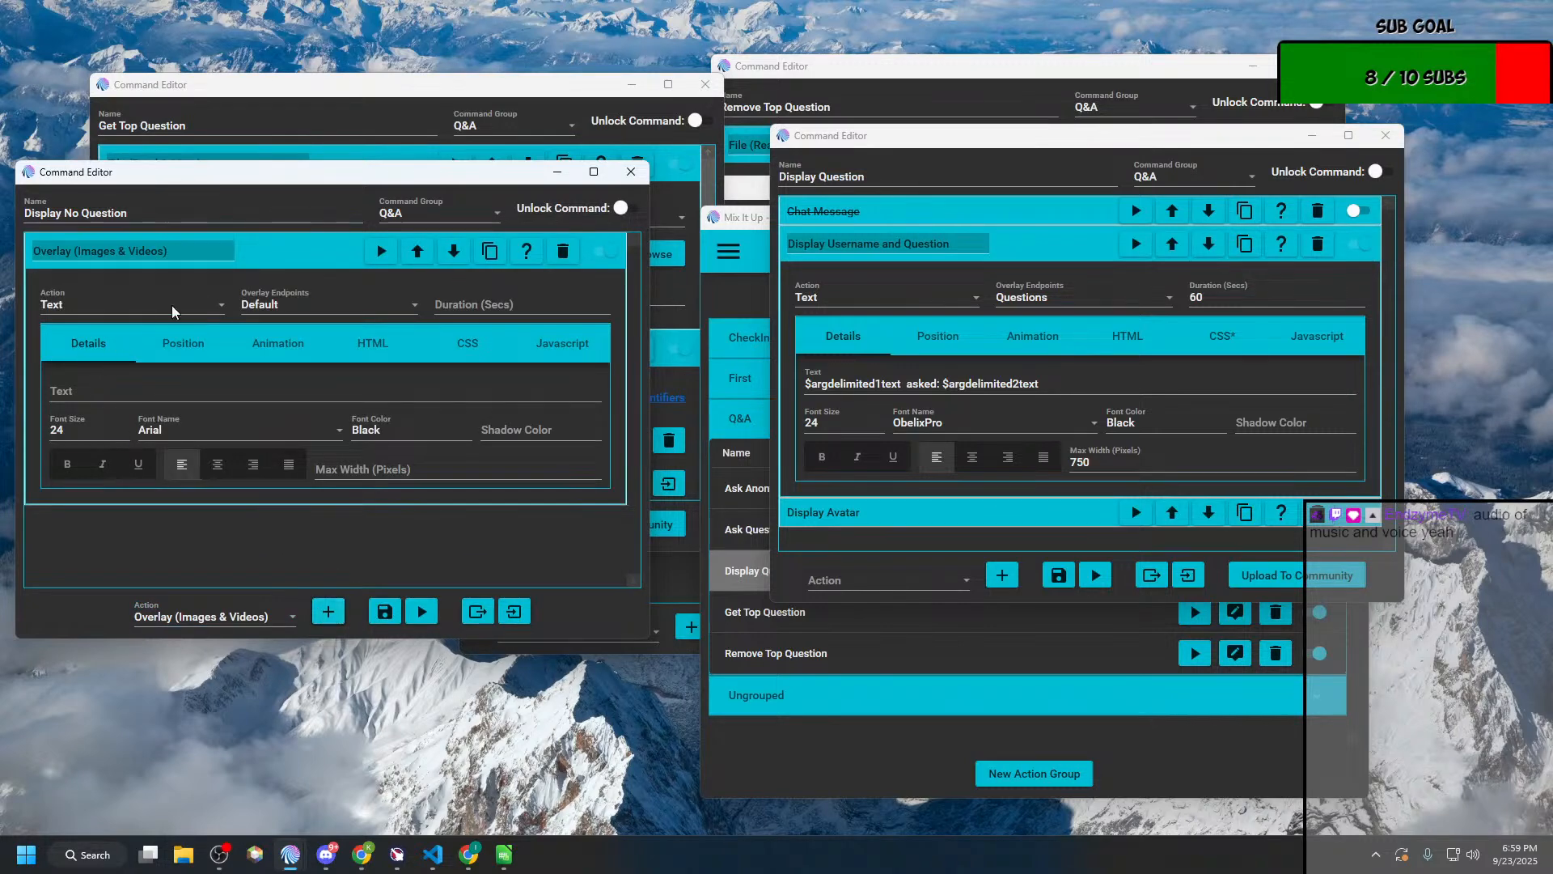
Step: Set the Display No Question overlay to the Questions endpoint, 10 seconds duration and the text "No questions remaining"
left_click(337, 311)
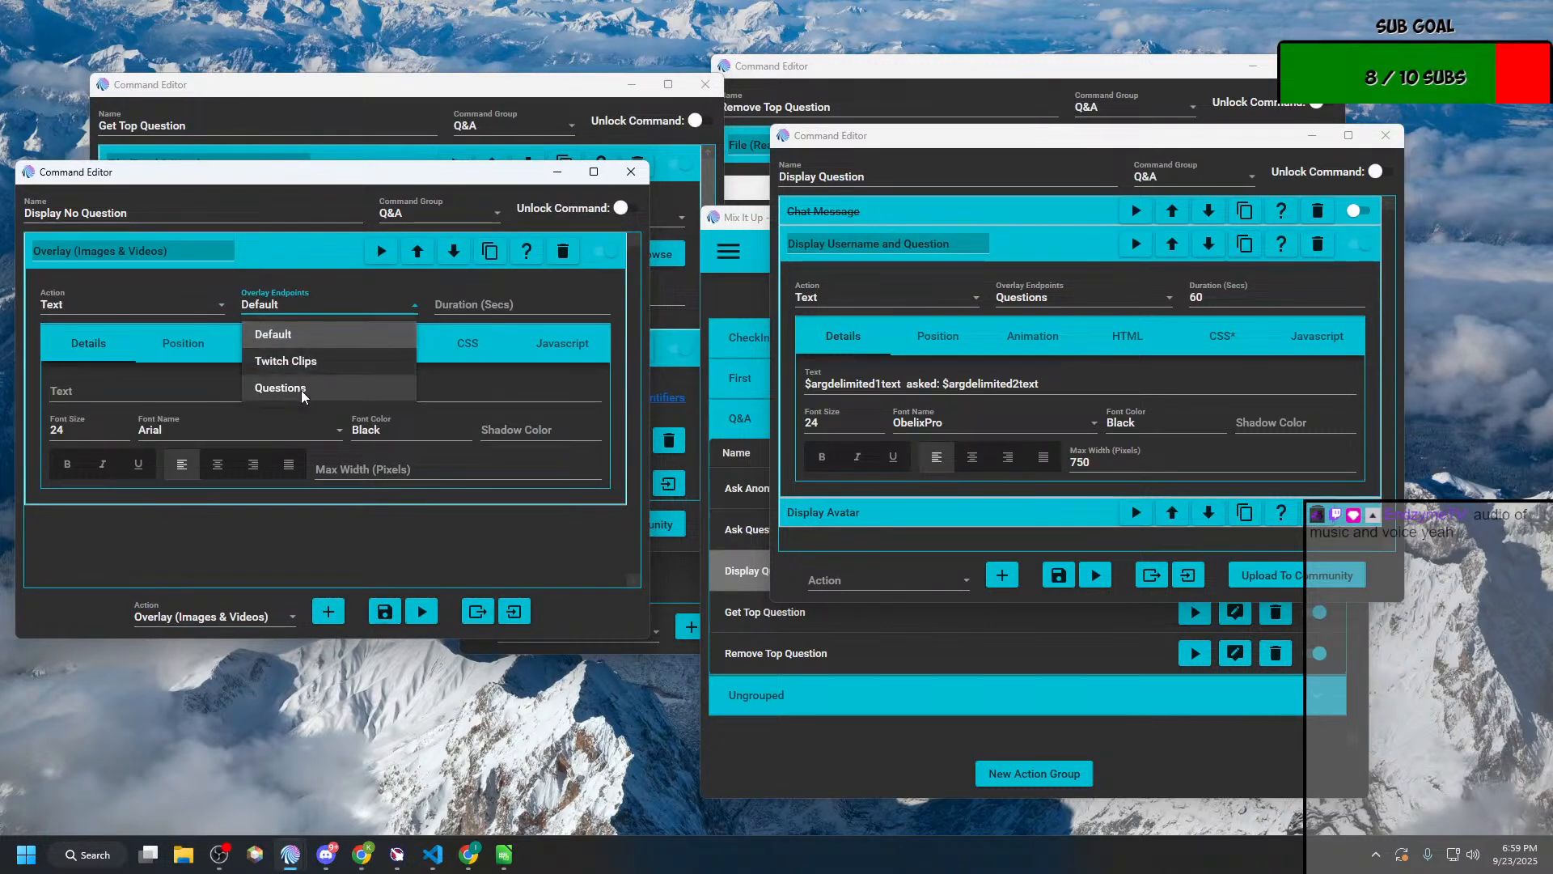
left_click(311, 386)
left_click(587, 300)
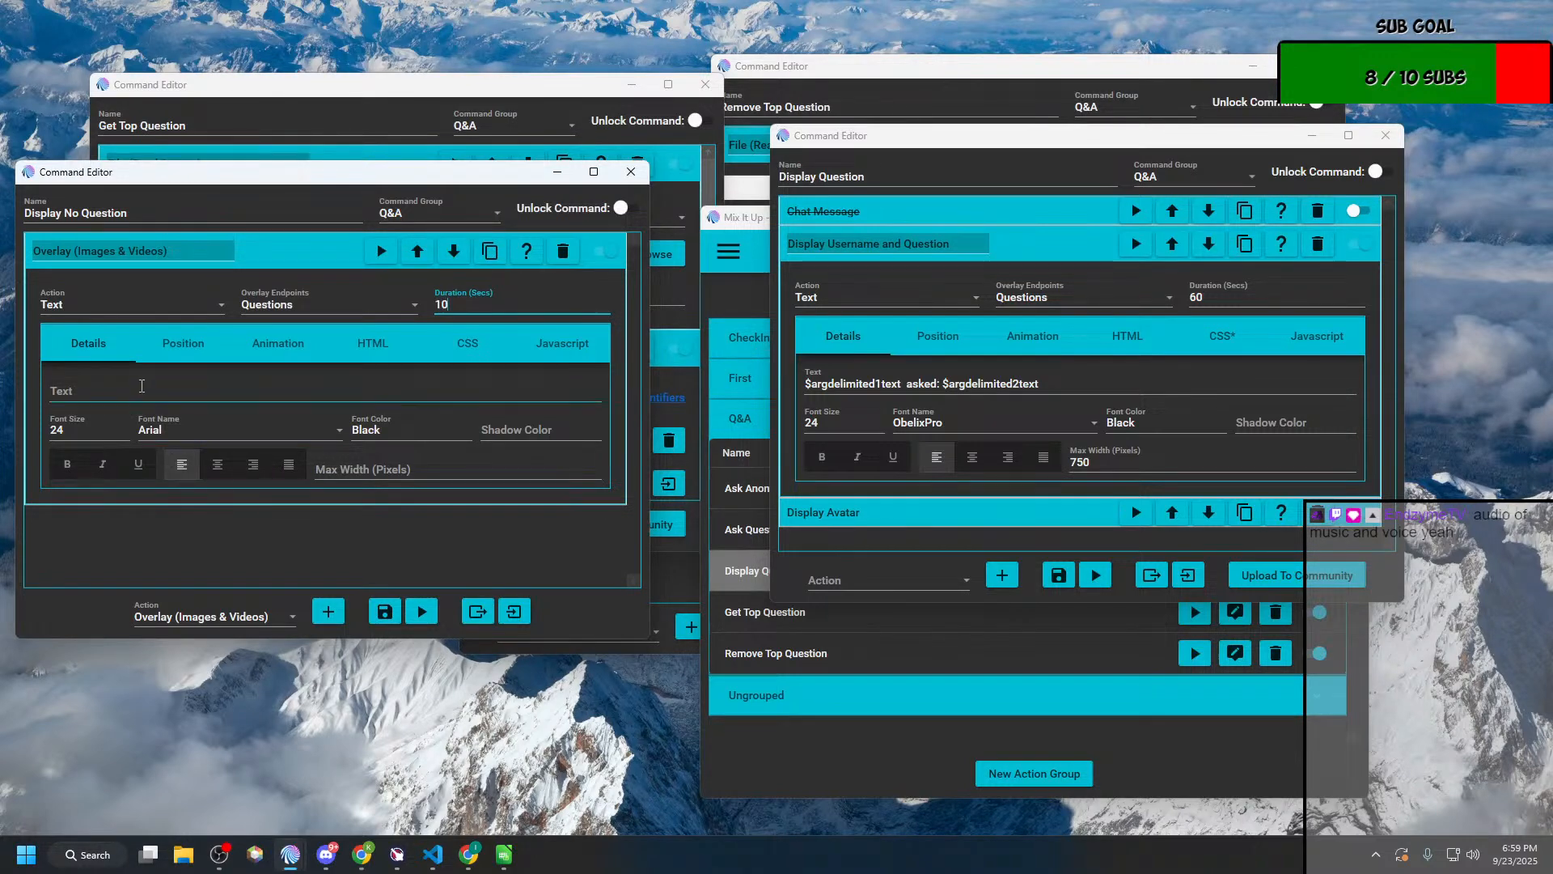
left_click(141, 391)
type("No questions remaining")
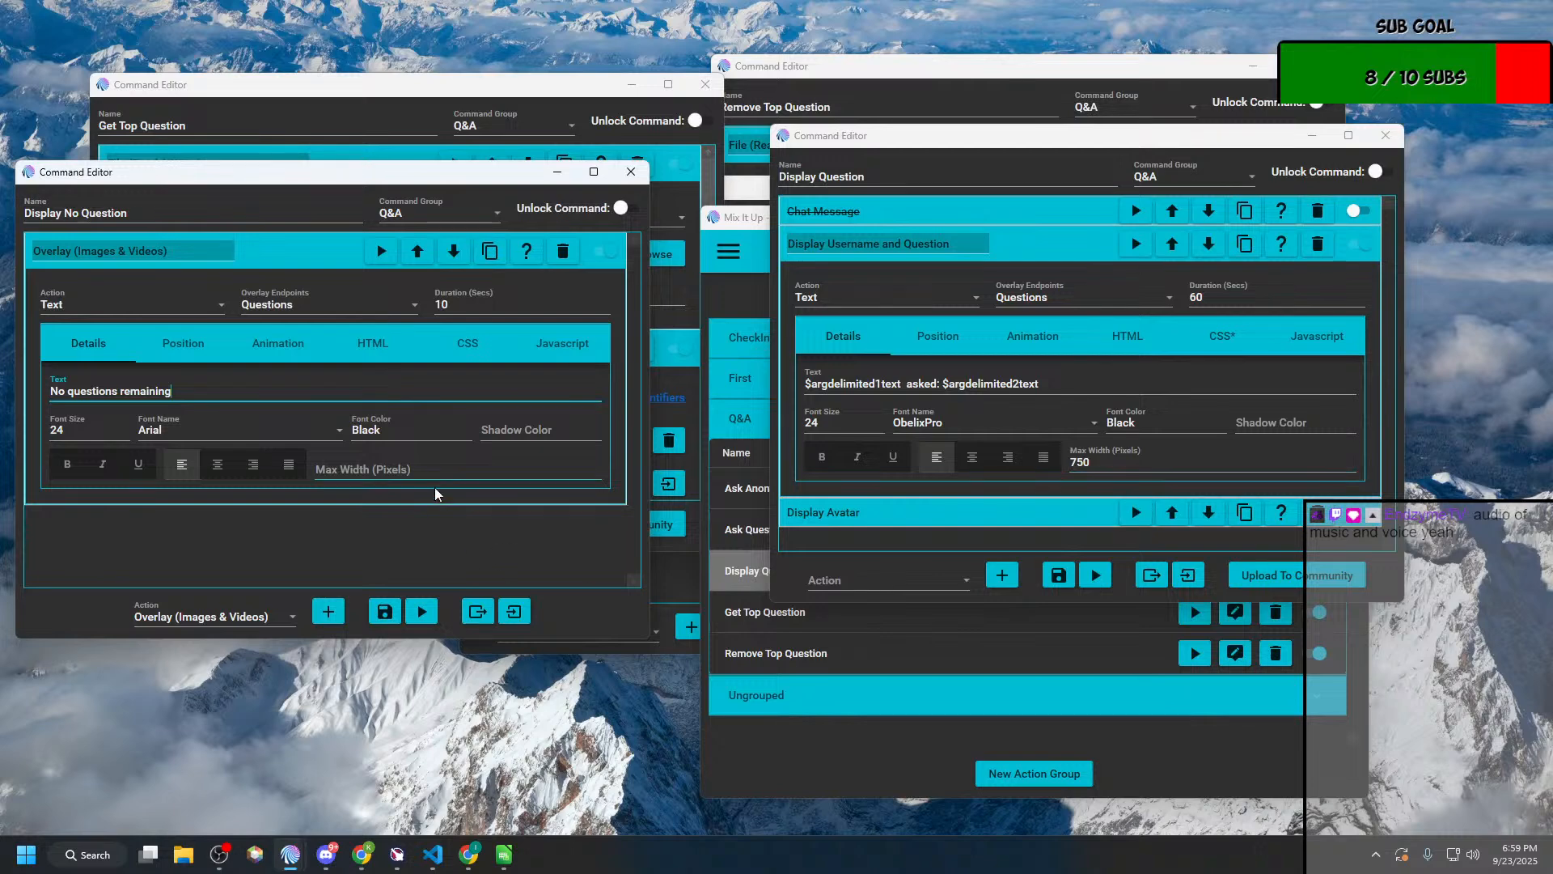
Step: Match the new overlay's text formatting to Display Question with the ObelixPro font and a maximum width of 750 pixels
double_click(923, 428)
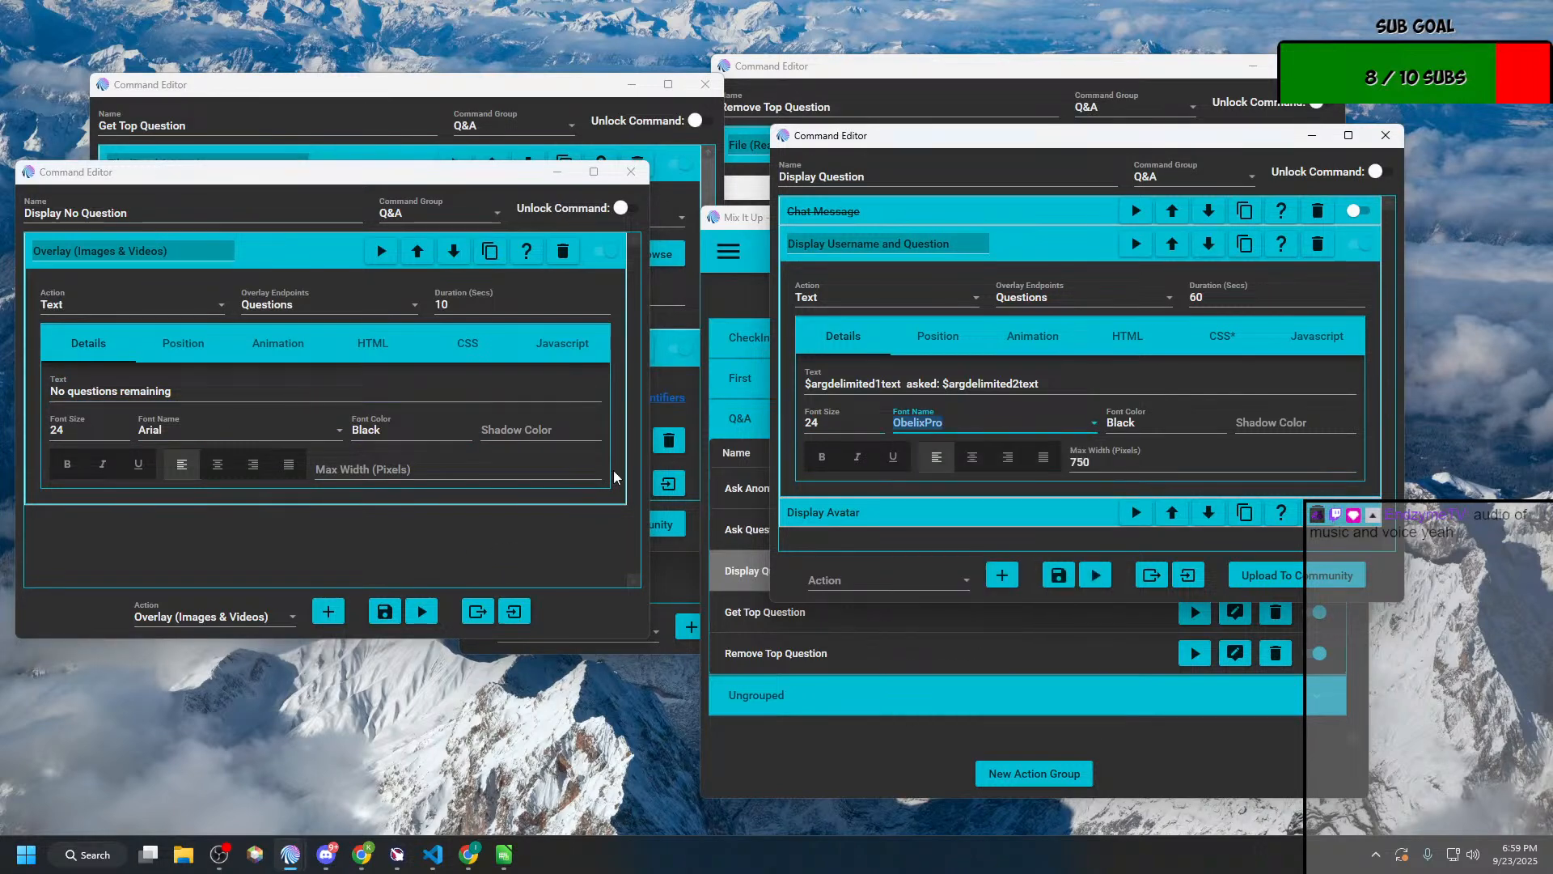
left_click(221, 437)
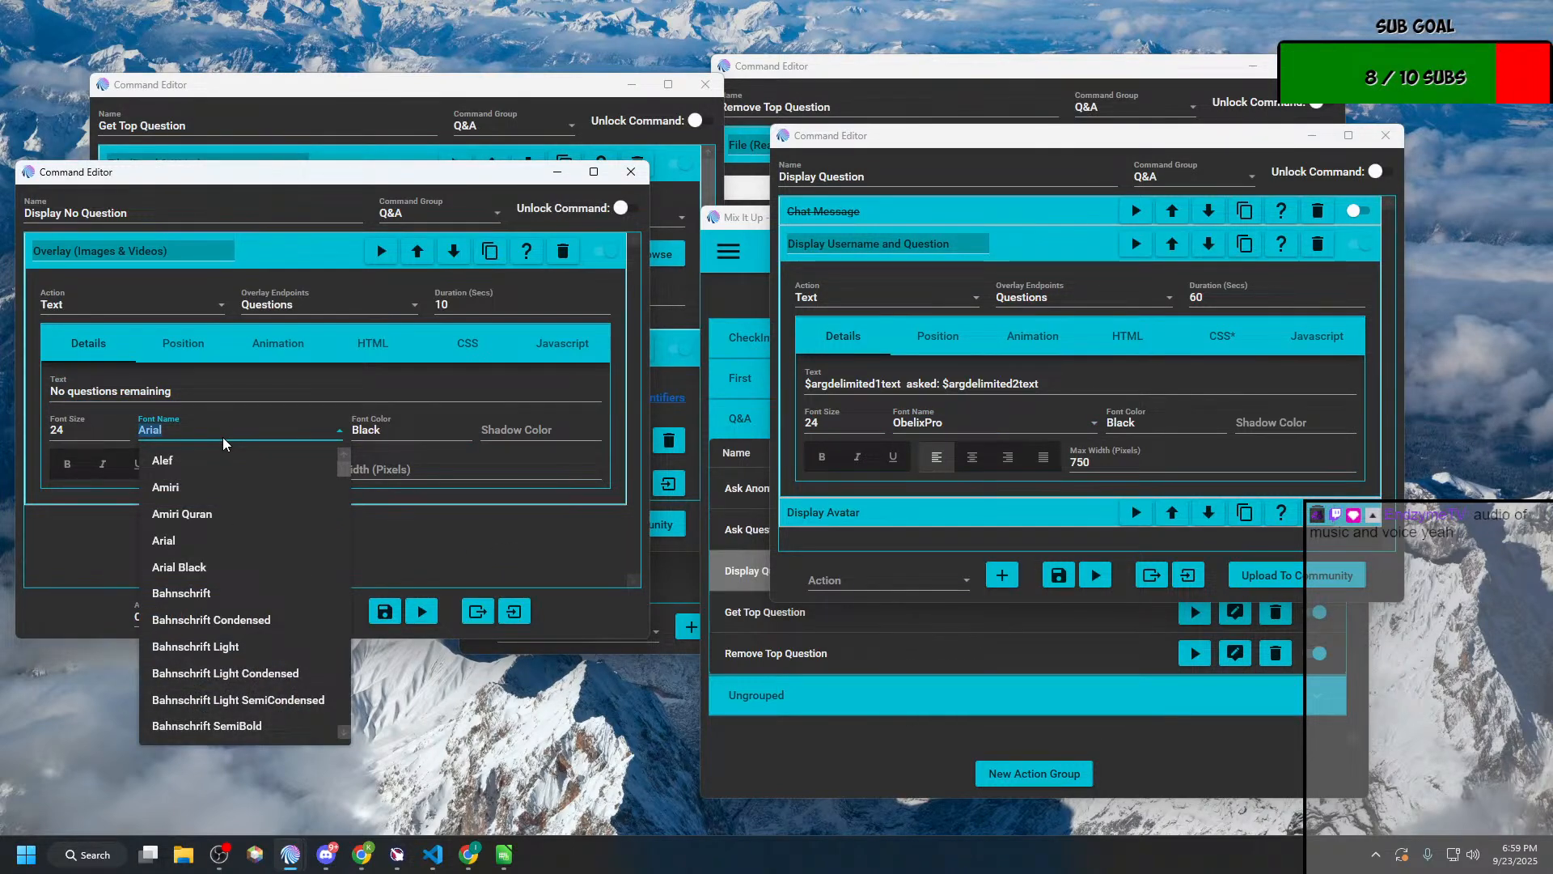
type("ObelixPro")
key("Return")
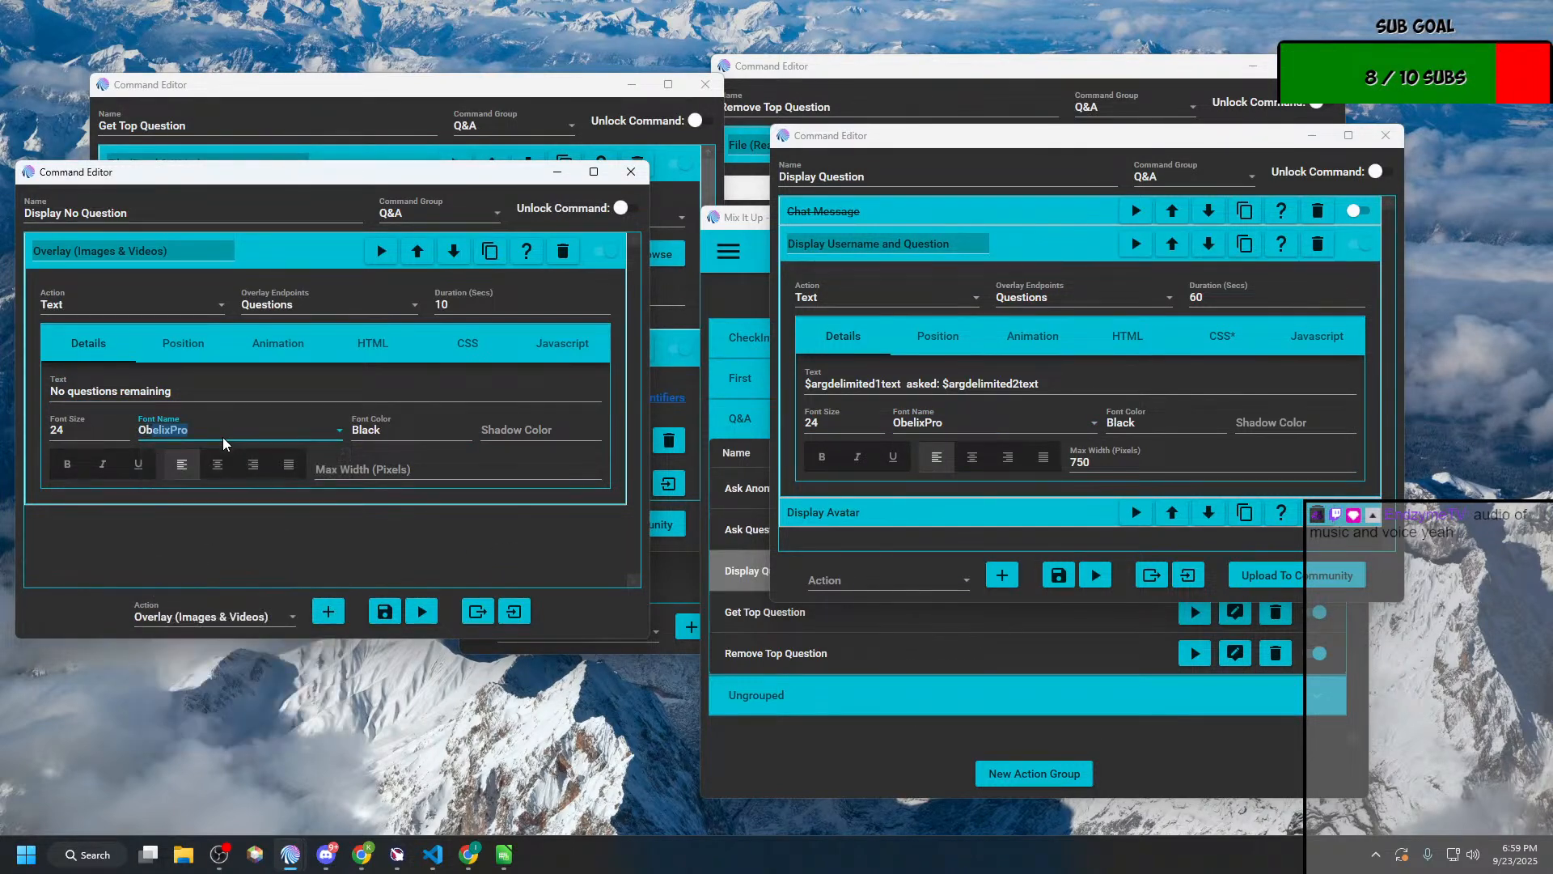
left_click(531, 426)
left_click(465, 473)
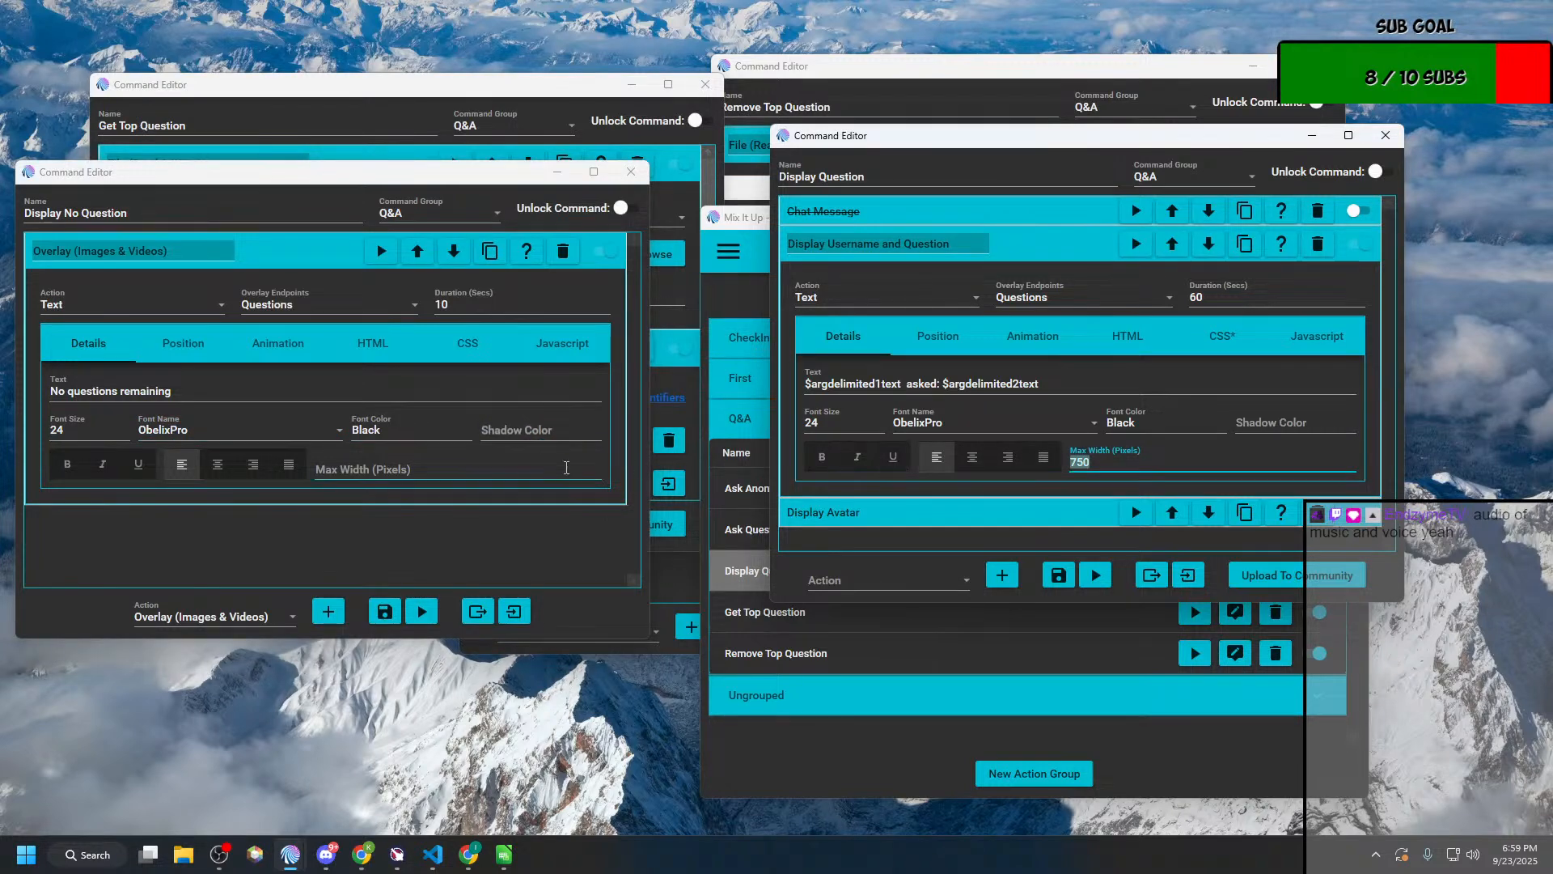
type("750")
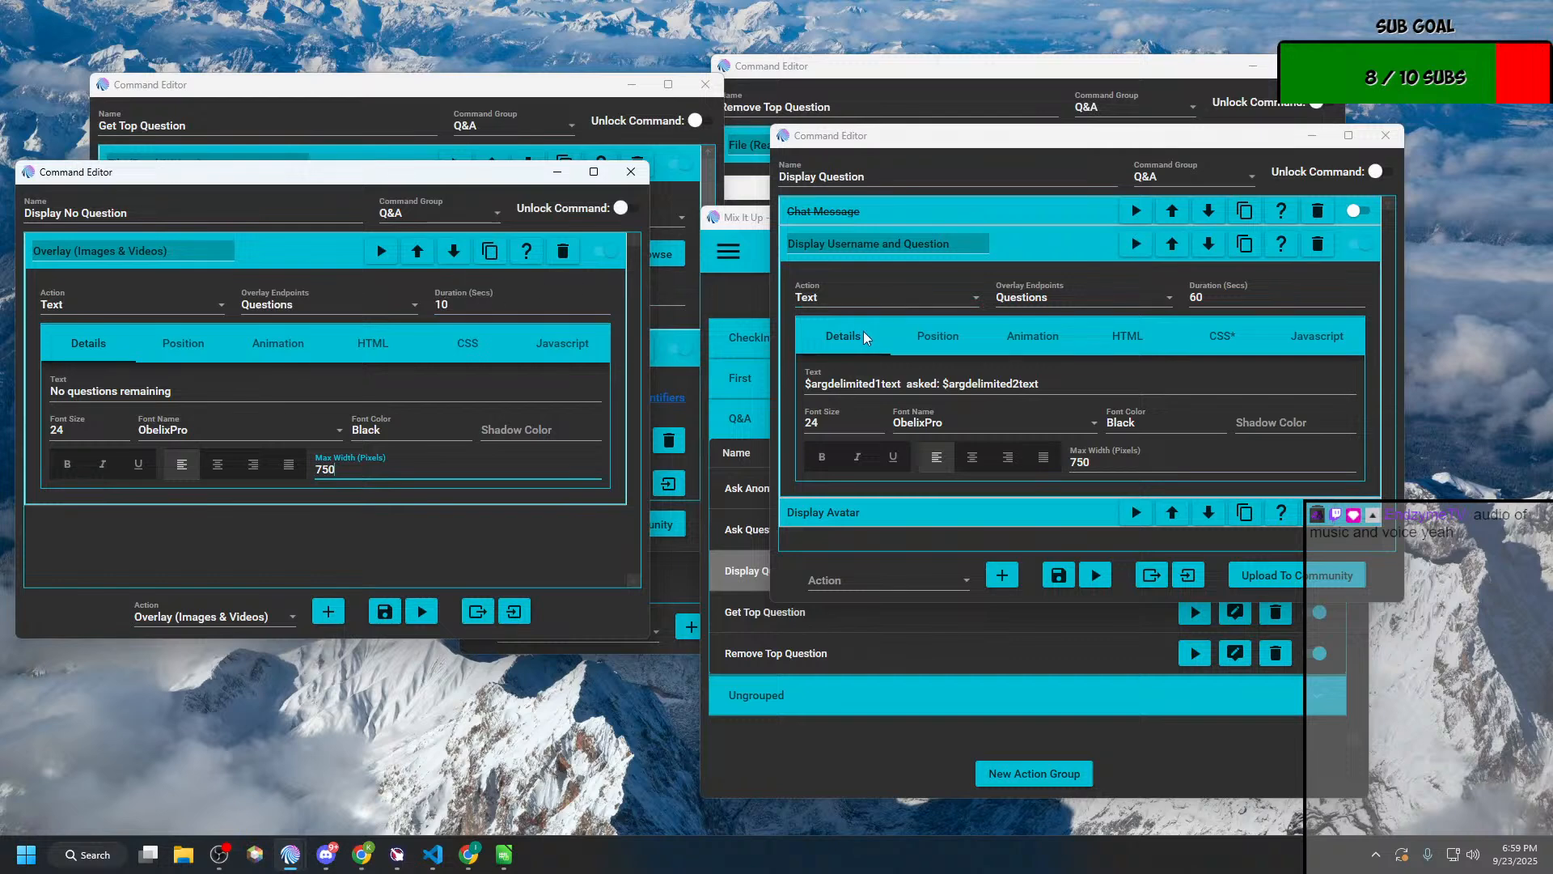
Step: Replace the Display No Question overlay's CSS with a copy of Display Question's CSS, and save both action groups
left_click(1221, 339)
left_click(474, 357)
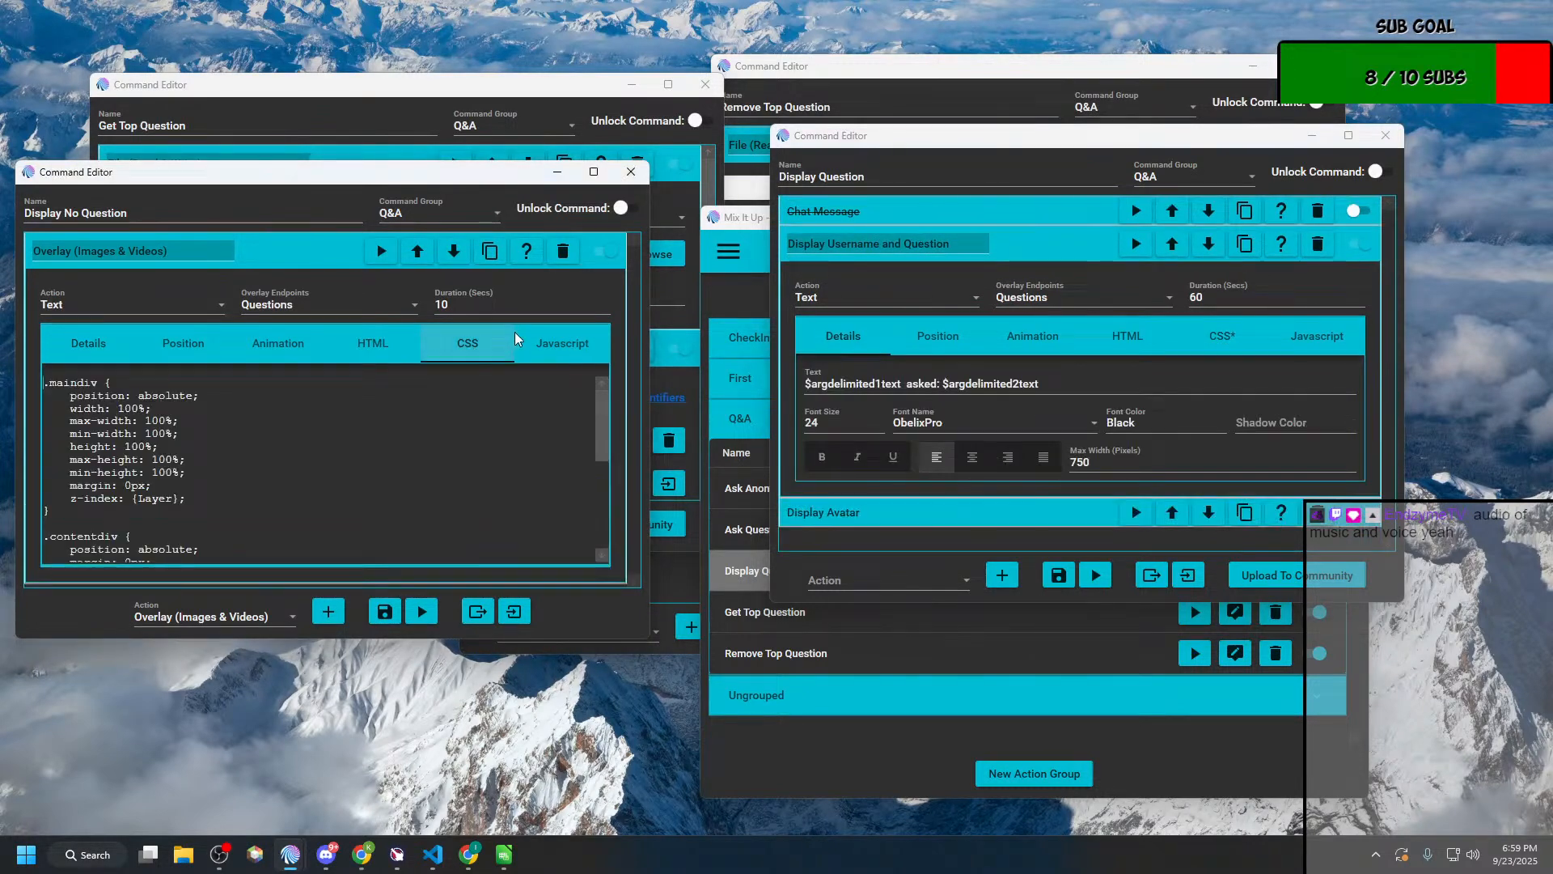
left_click(1227, 353)
key("ctrl+a")
key("ctrl+c")
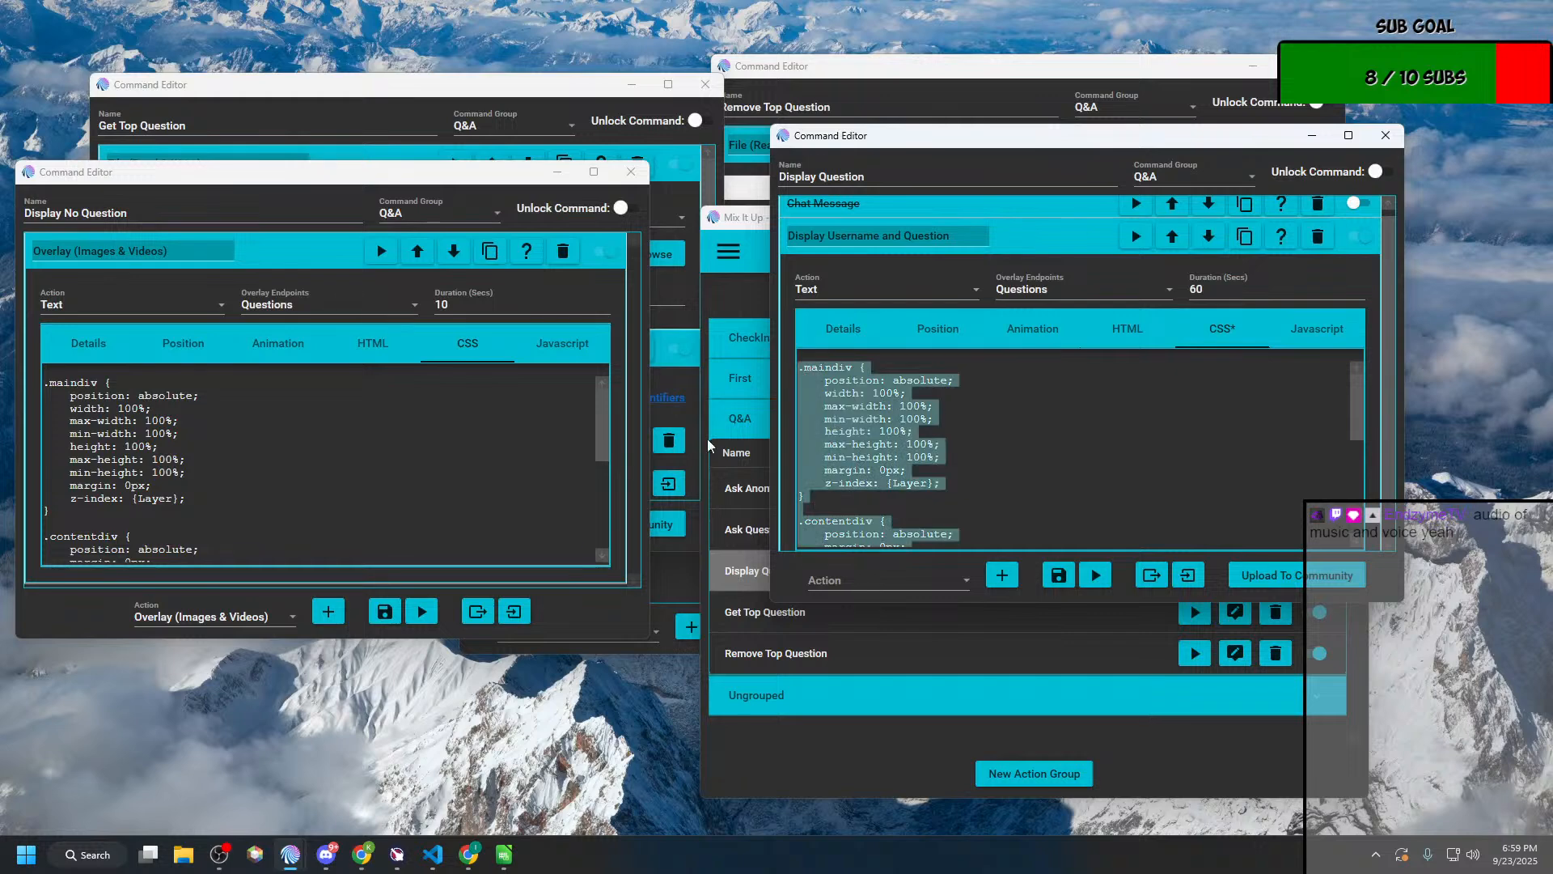
left_click(198, 435)
key("ctrl+a")
key("ctrl+v")
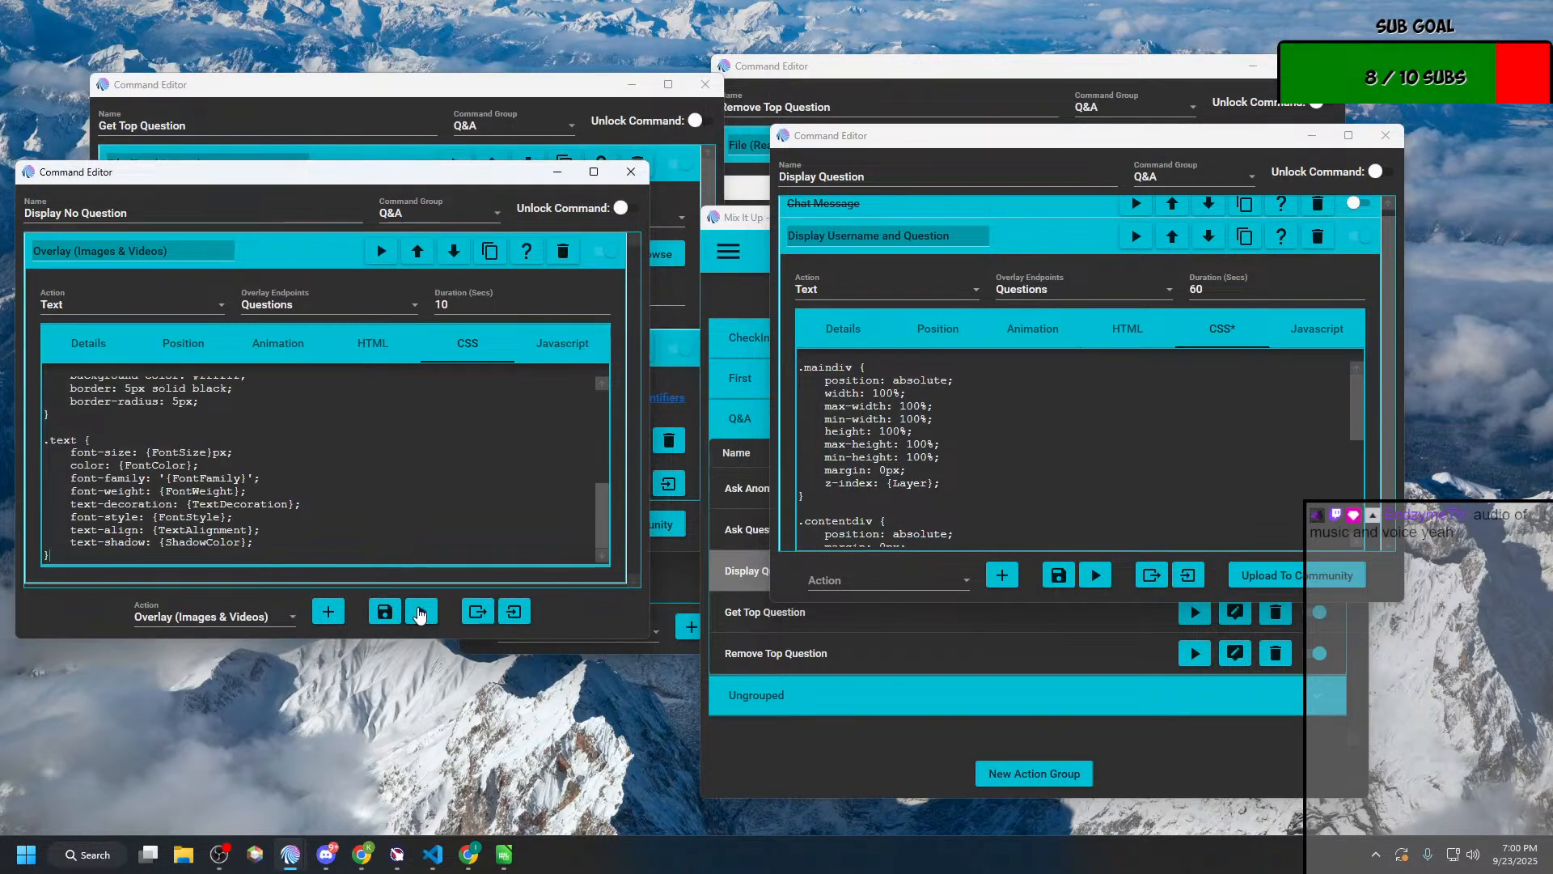
left_click(385, 611)
left_click(1060, 579)
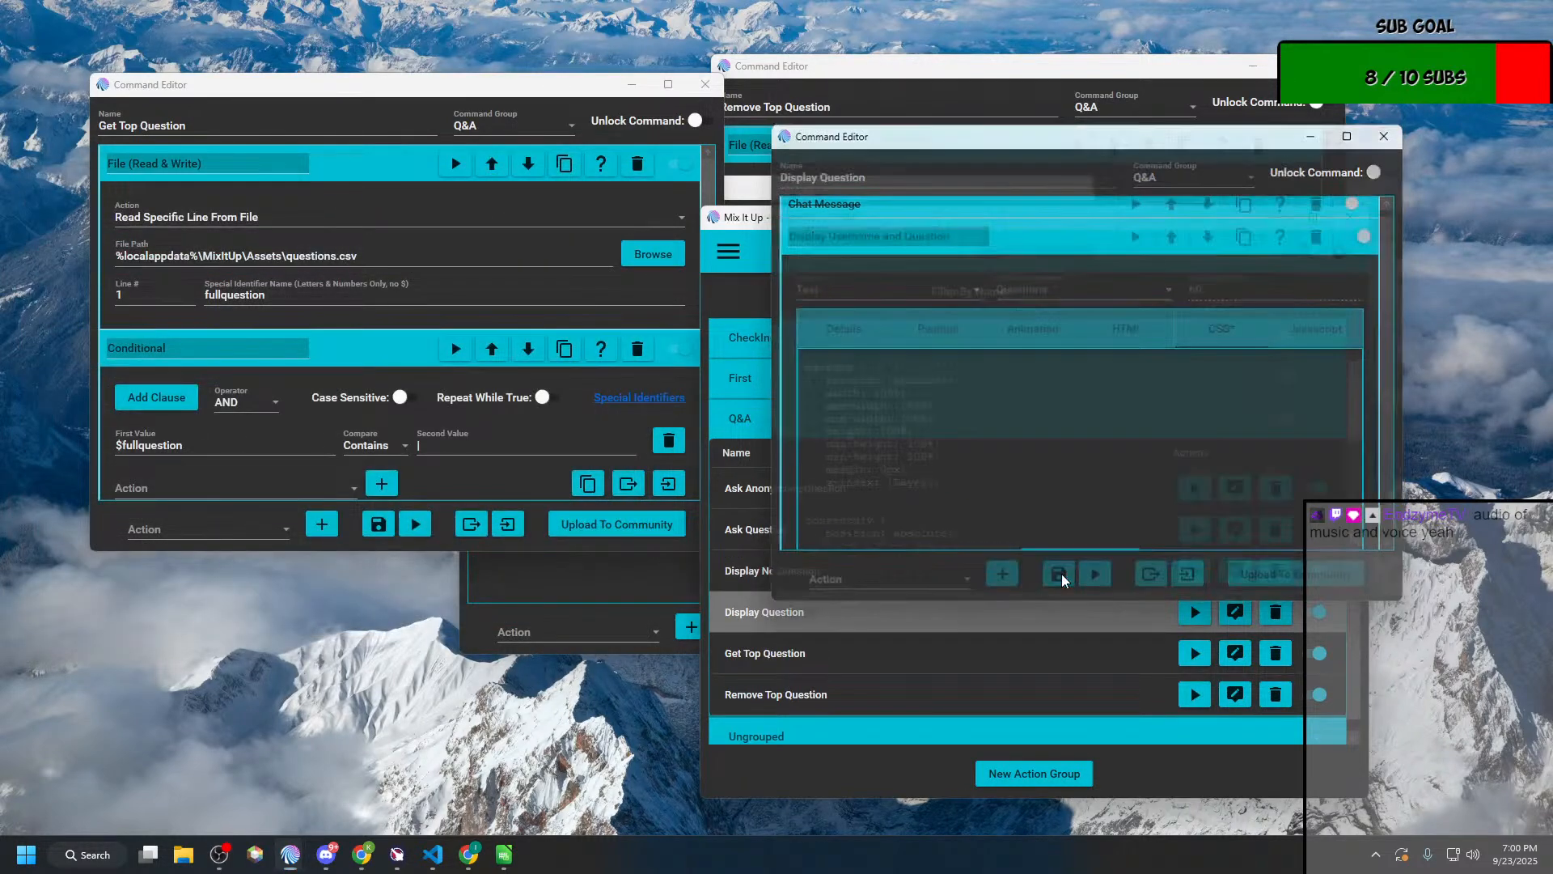
Step: Maximize the Get Top Question editor and add a second Conditional action after the existing one
left_click(668, 84)
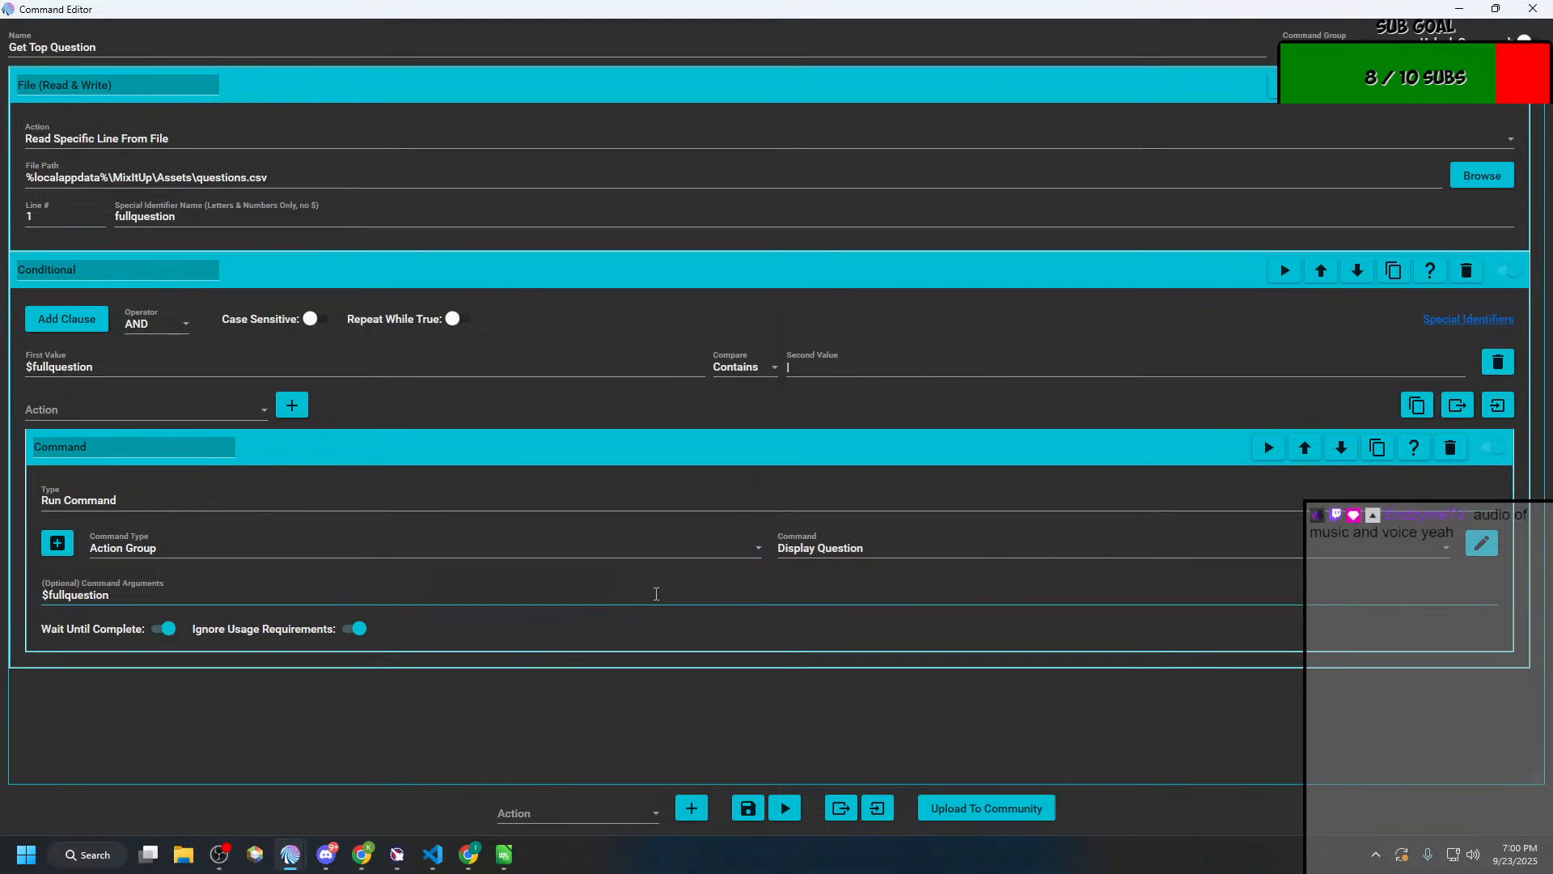
left_click(635, 814)
scroll(558, 576, "down", 1)
left_click(550, 496)
left_click(700, 812)
scroll(497, 693, "down", 1)
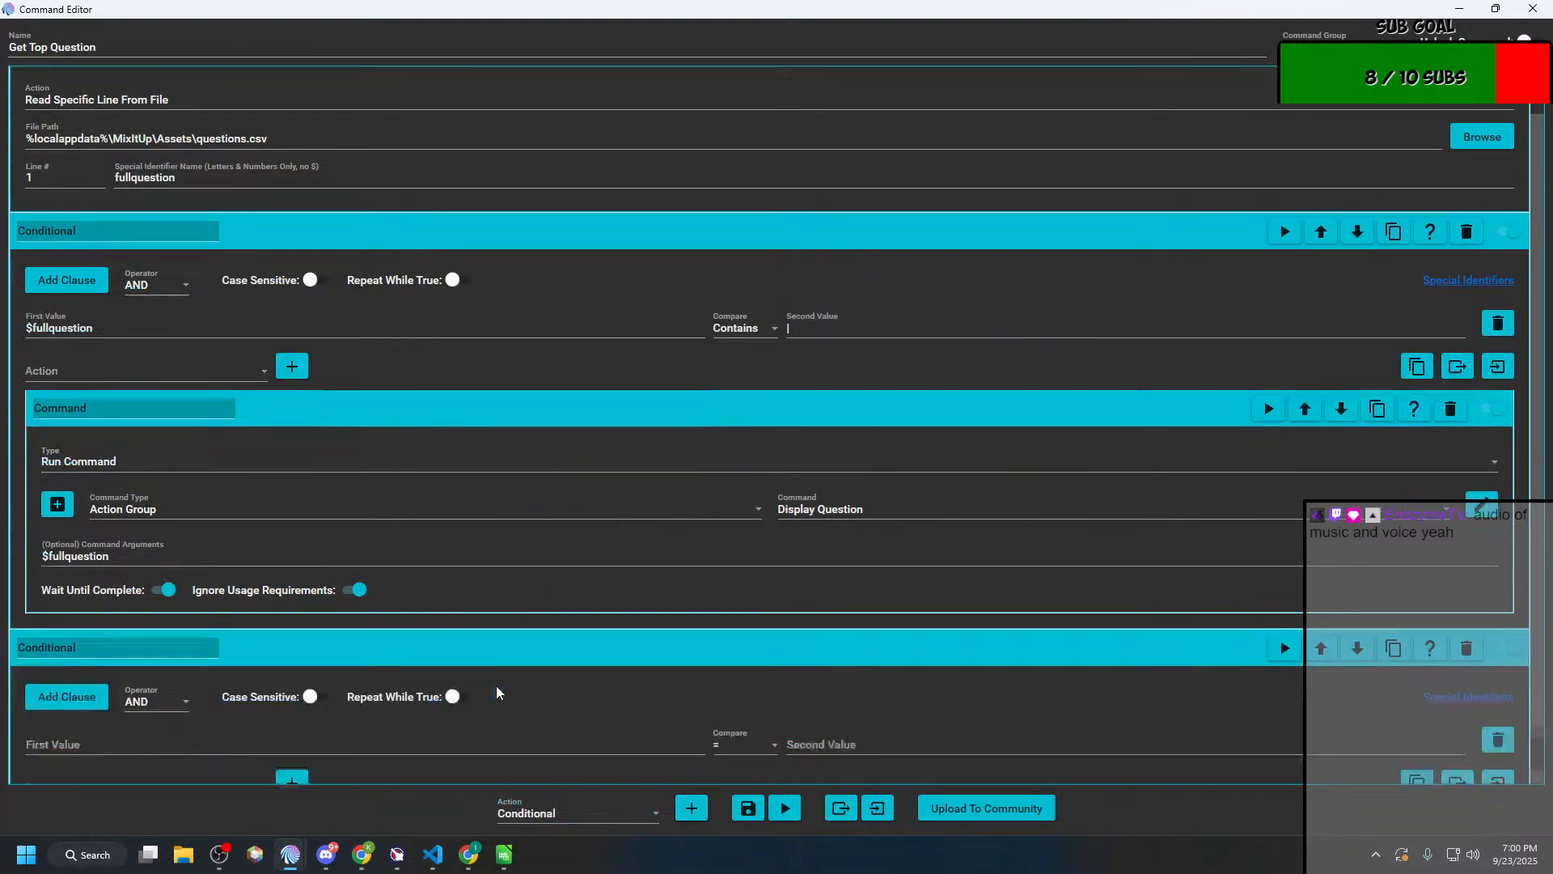
scroll(497, 693, "down", 1)
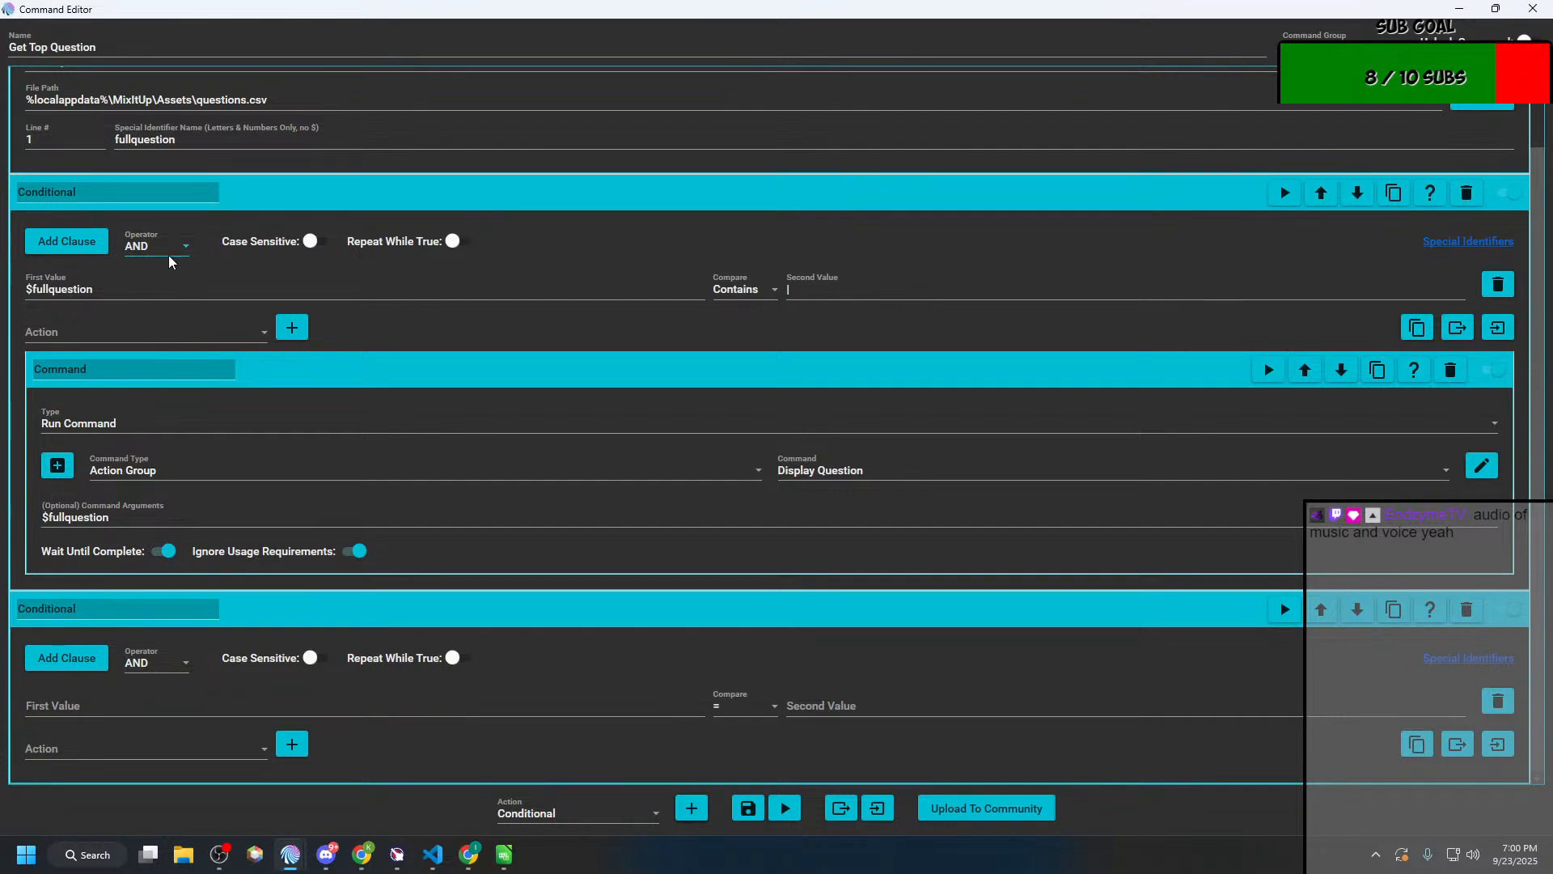
Step: Set the new Conditional to compare $fullquestion with | using the <> Contains (does not contain) comparison
left_click_drag(147, 291, 7, 301)
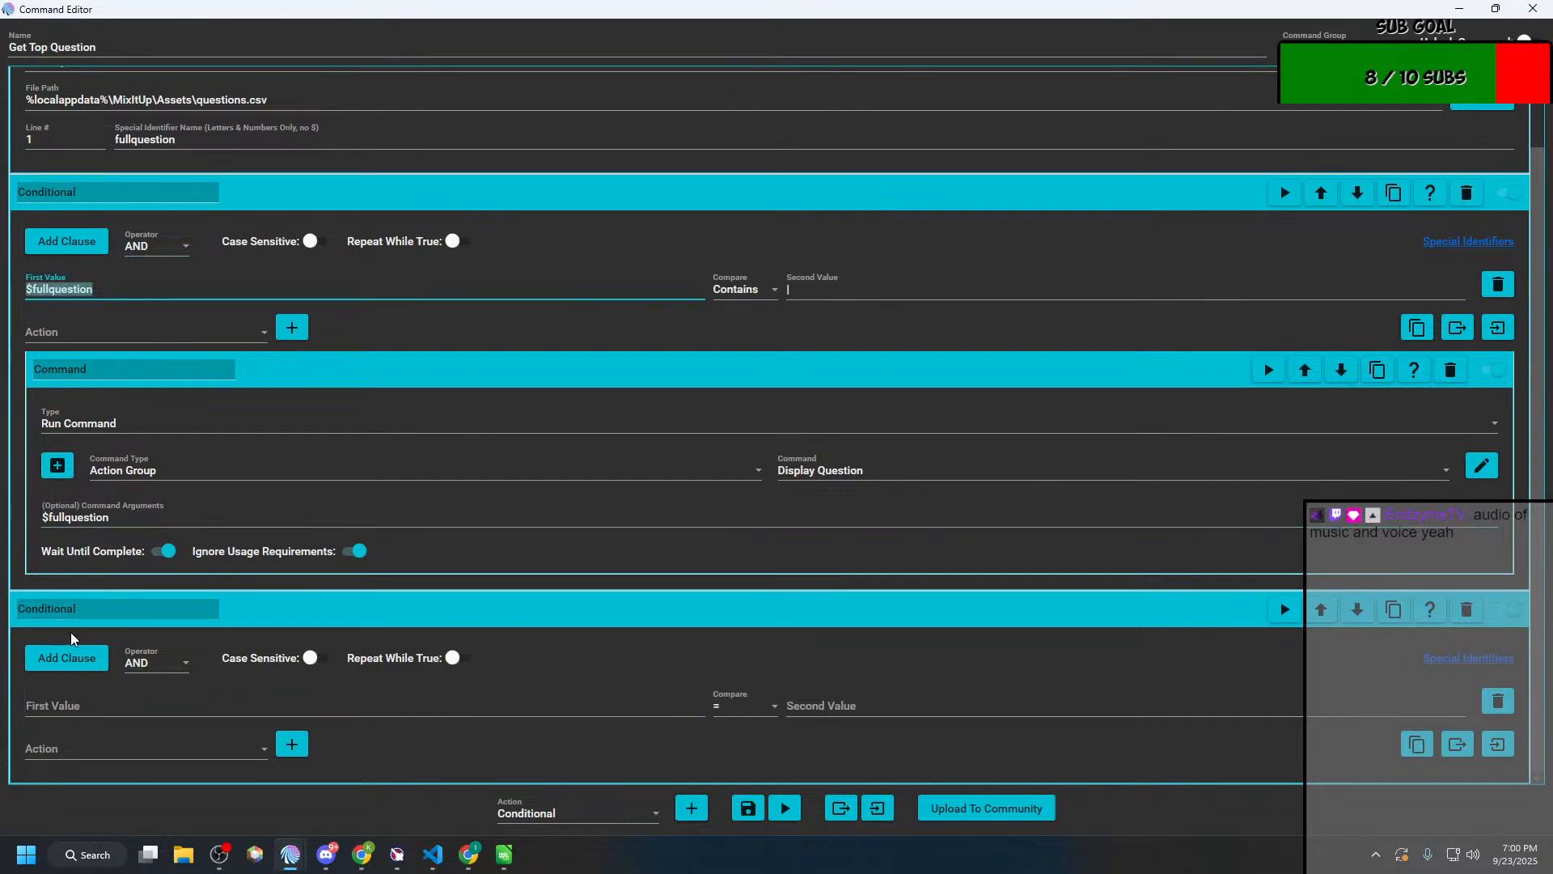
left_click(73, 702)
key("ctrl+v")
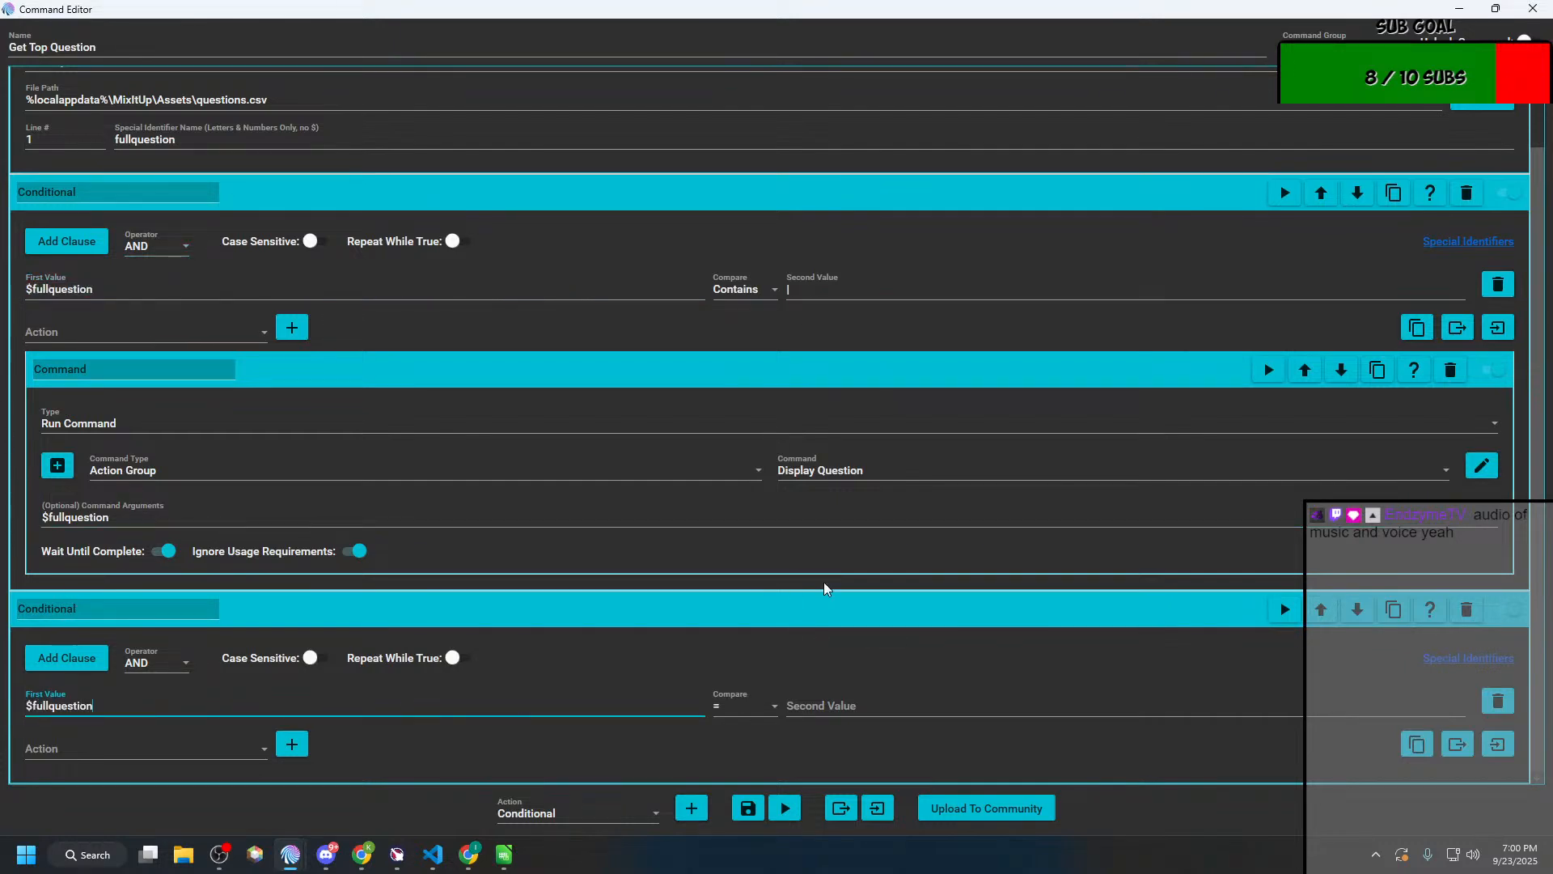
left_click(871, 709)
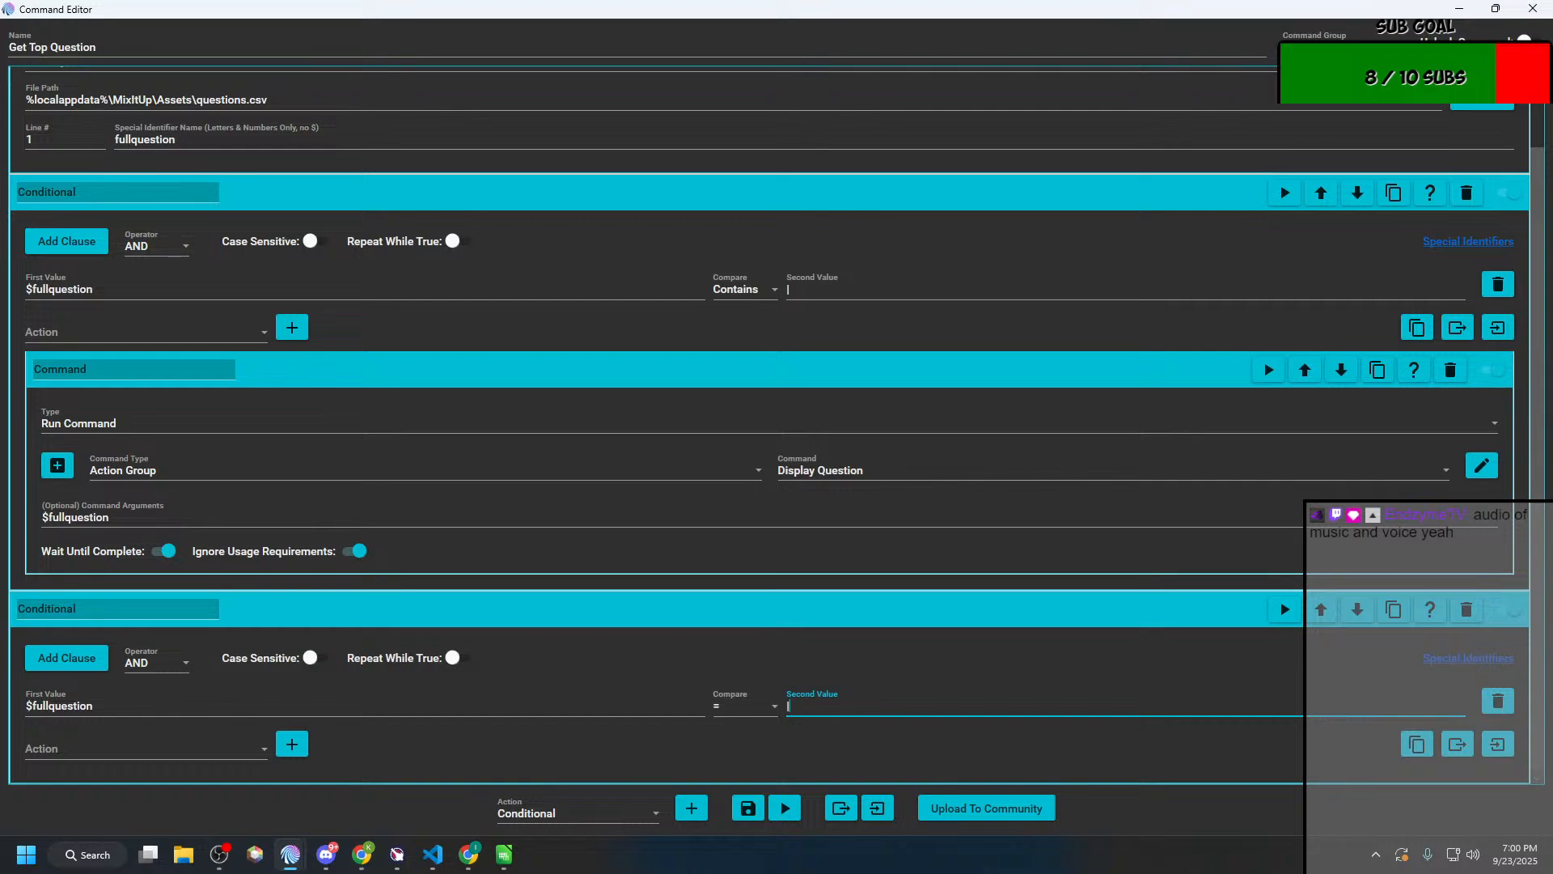
left_click(753, 719)
left_click(767, 536)
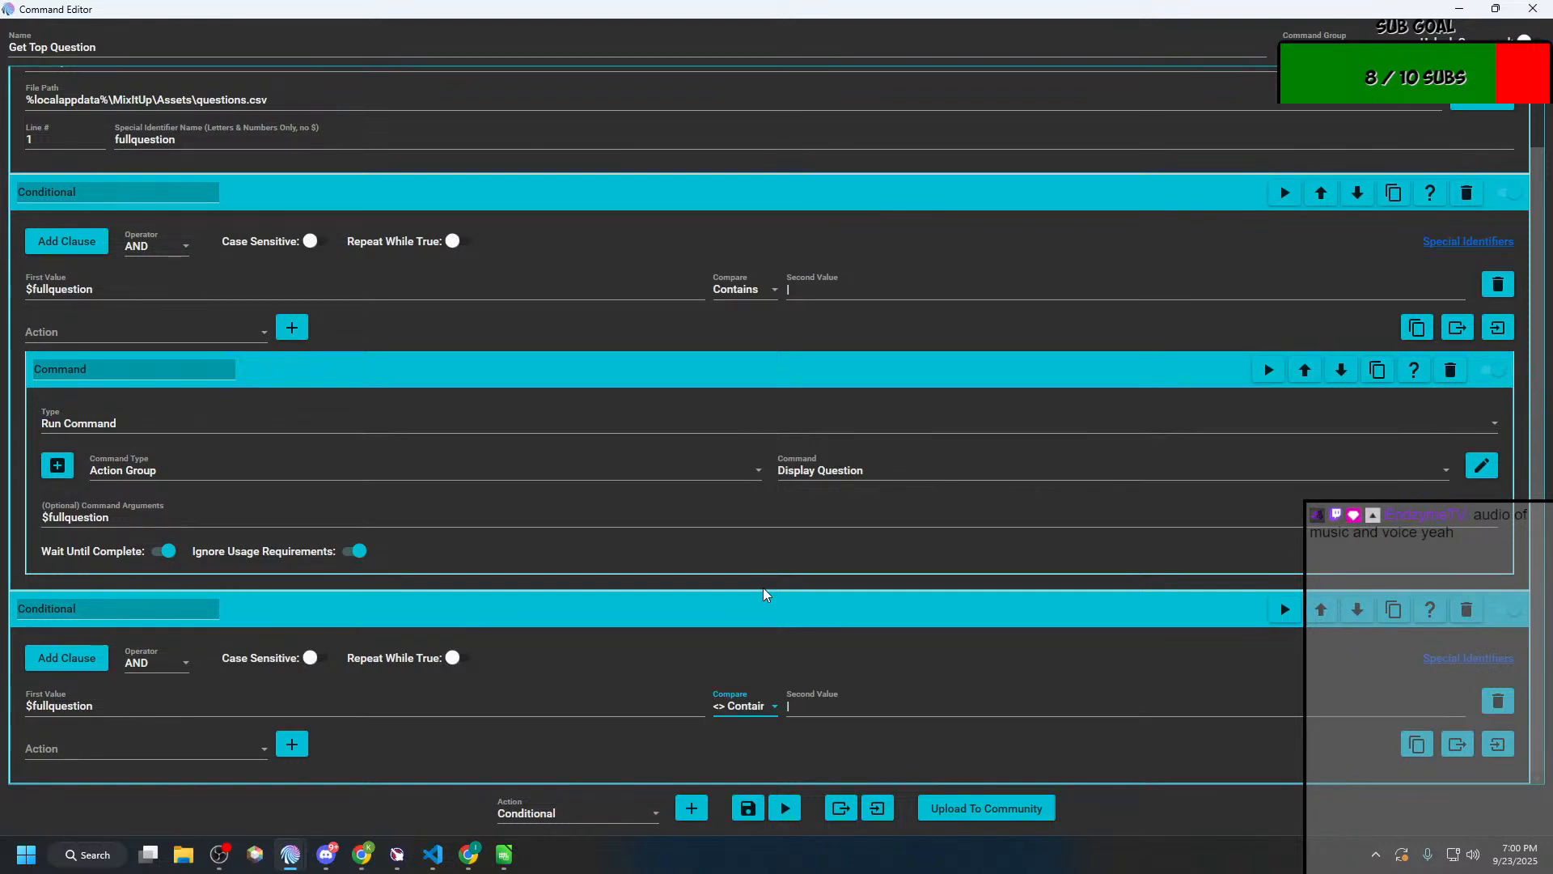
Step: Add a Command action inside the new Conditional of Get Top Question
left_click(93, 744)
scroll(113, 566, "down", 1)
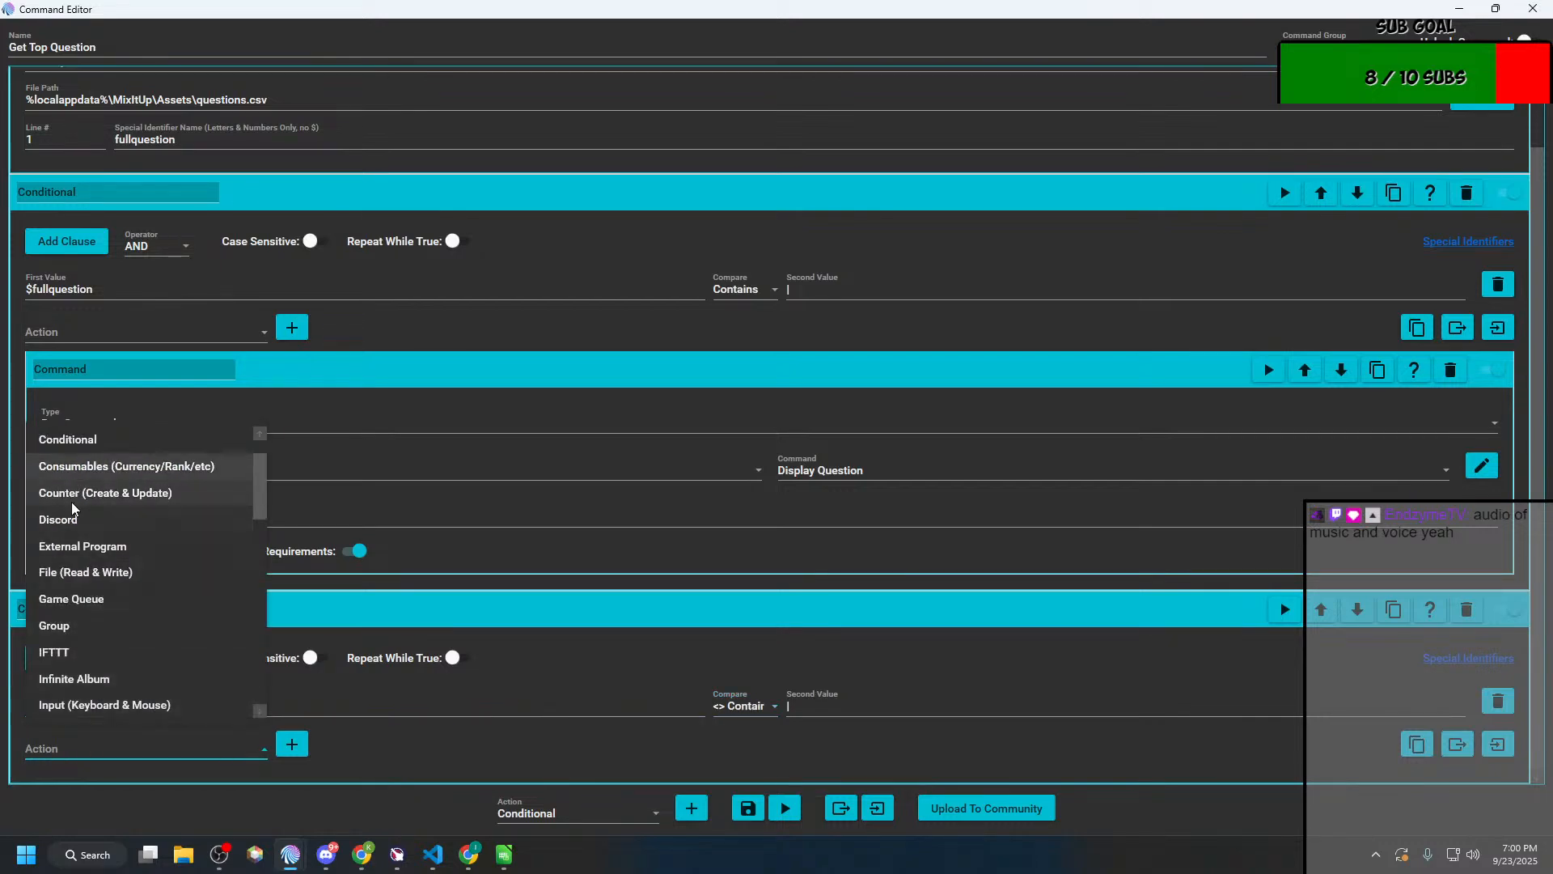
scroll(75, 508, "up", 1)
left_click(77, 466)
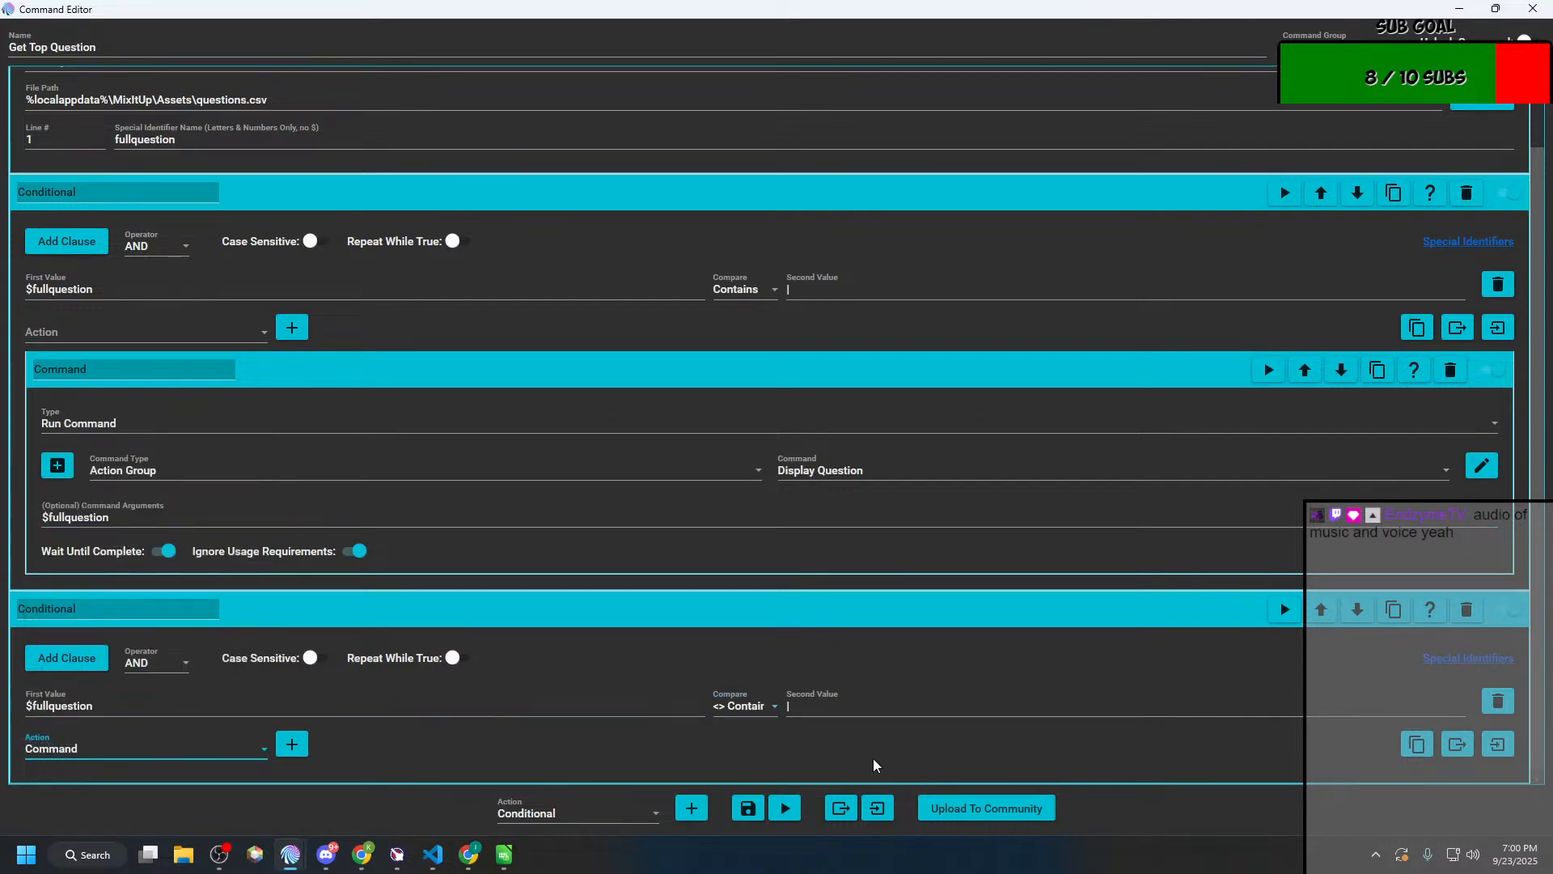
left_click(292, 745)
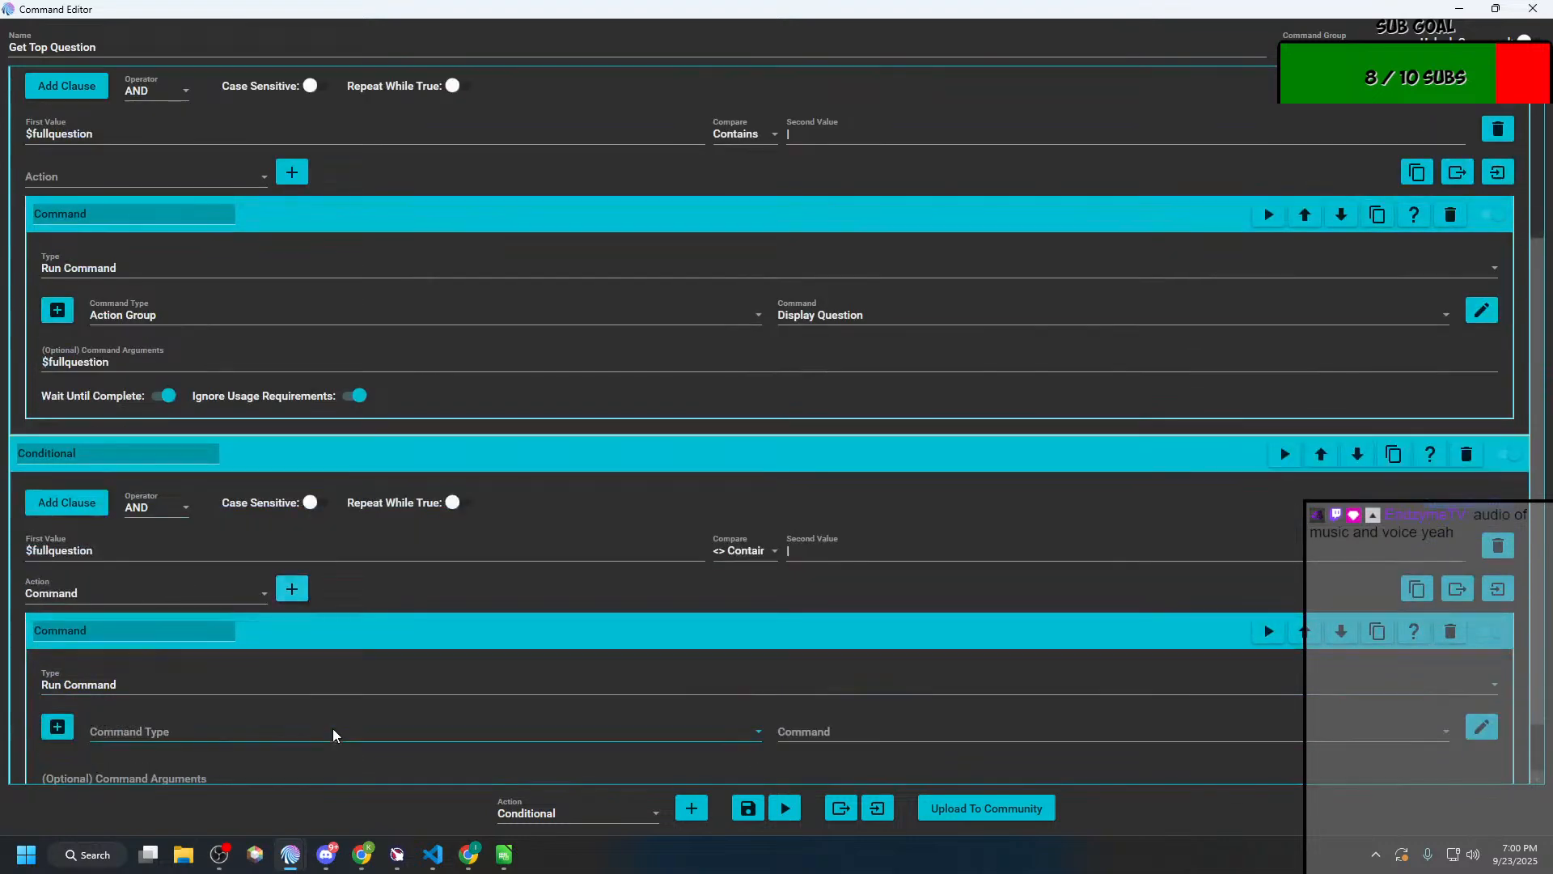
Step: Make the nested Command action run the Display No Question action group, and save Get Top Question
left_click(284, 733)
scroll(177, 485, "down", 1)
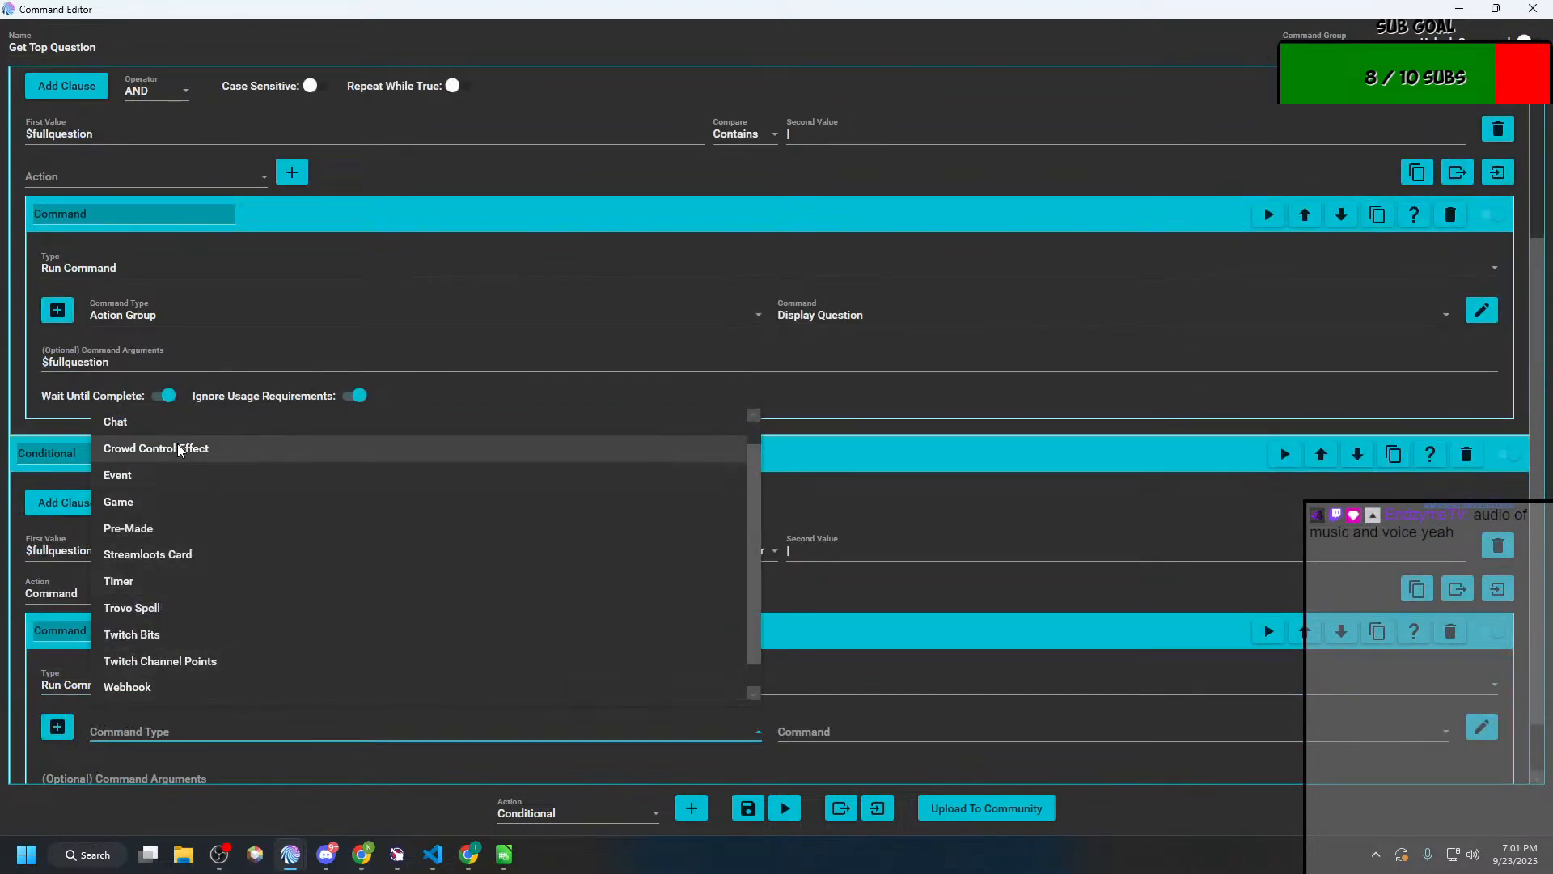
scroll(177, 450, "up", 1)
left_click(162, 421)
left_click(923, 733)
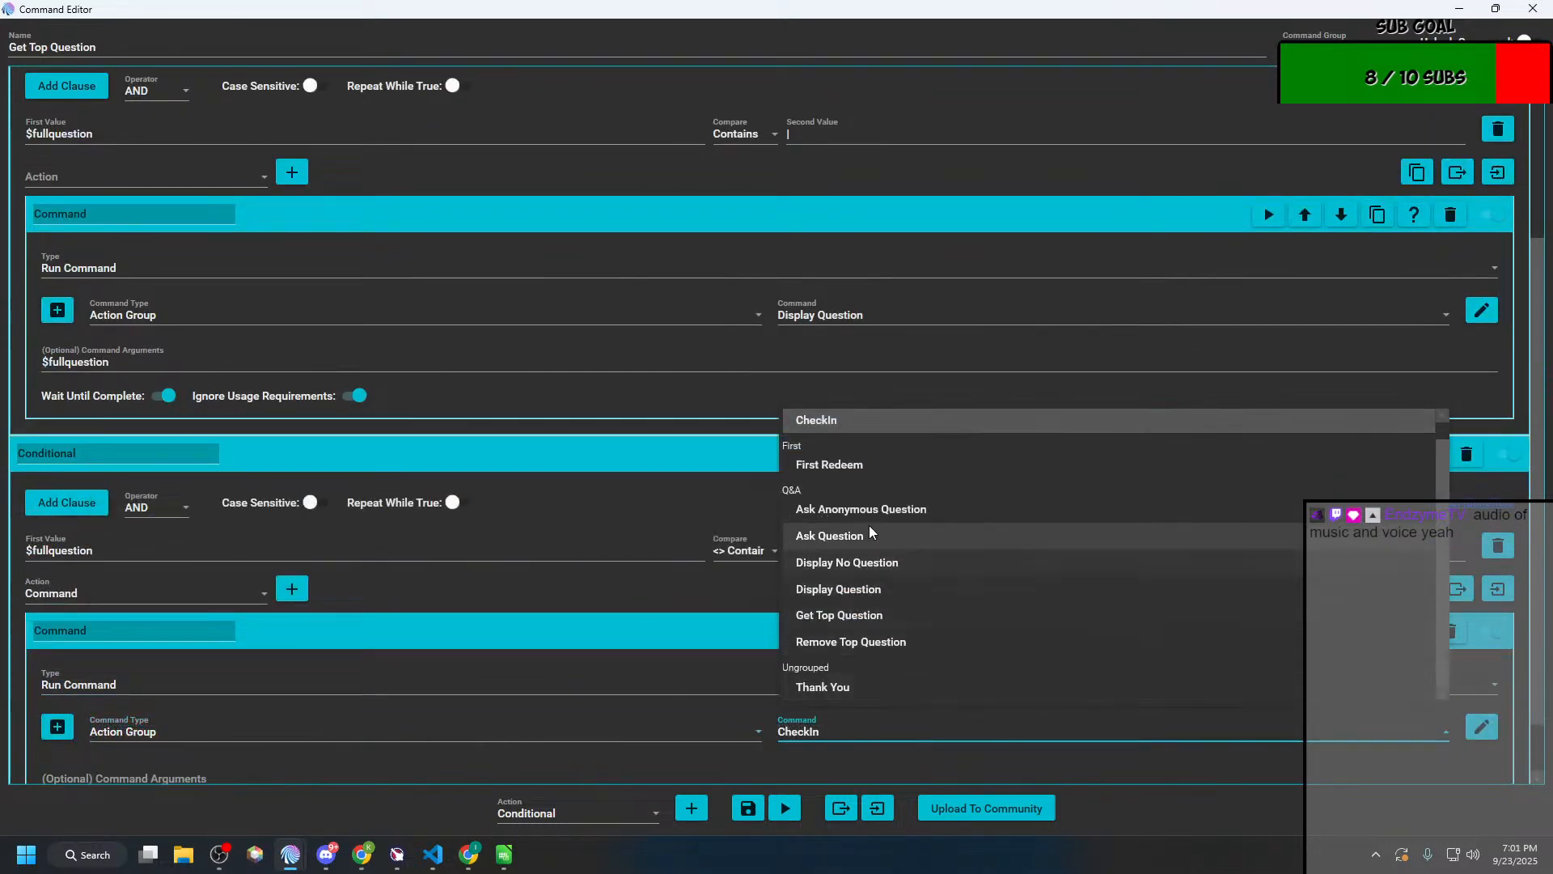
left_click(841, 562)
scroll(660, 717, "down", 2)
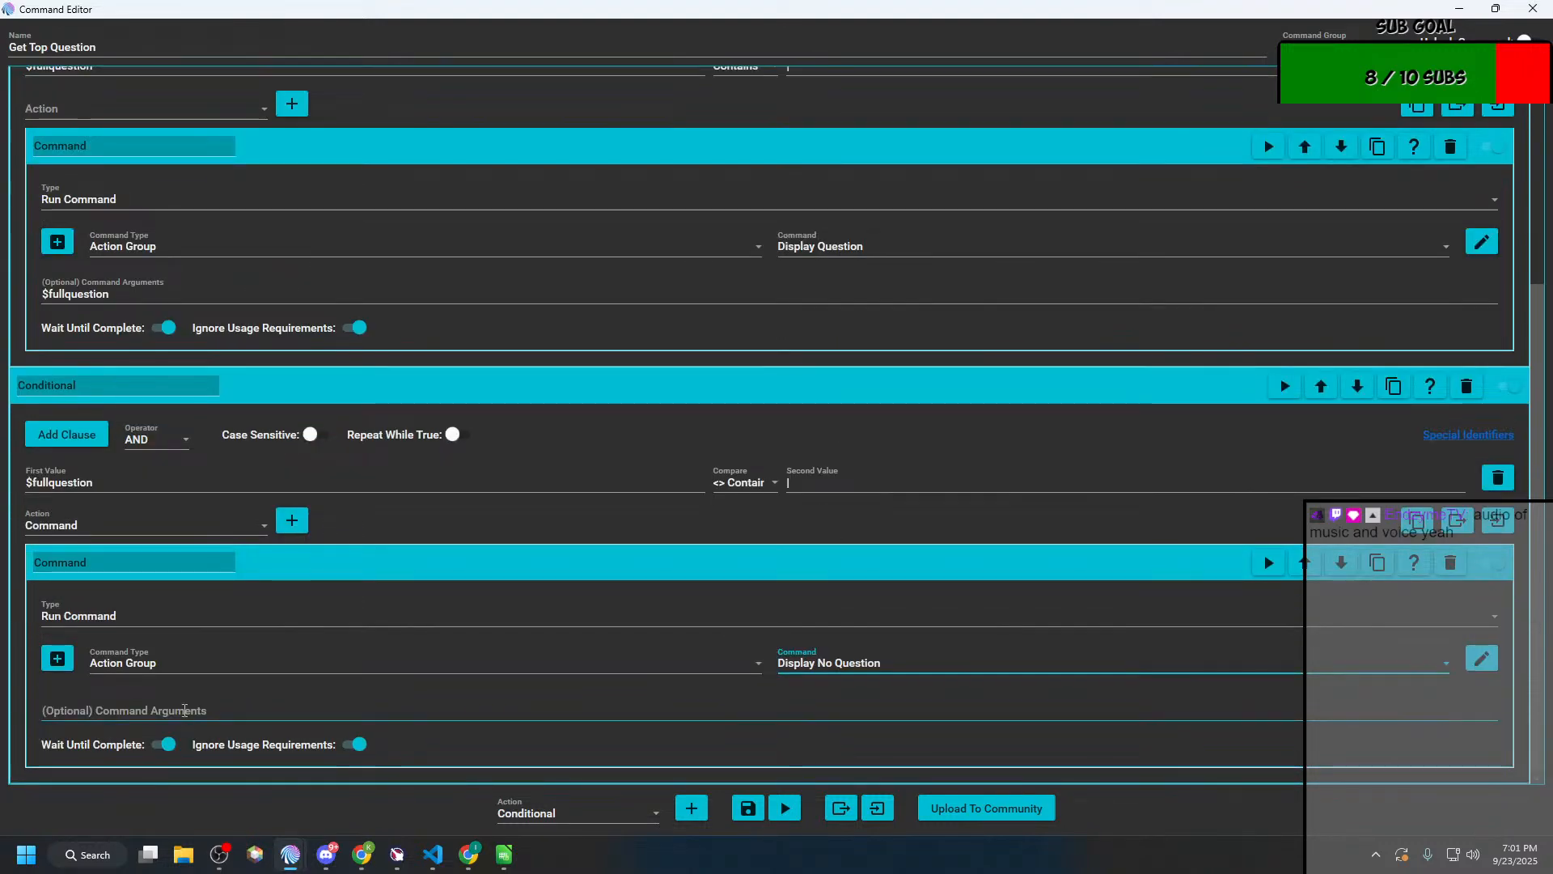
left_click(746, 808)
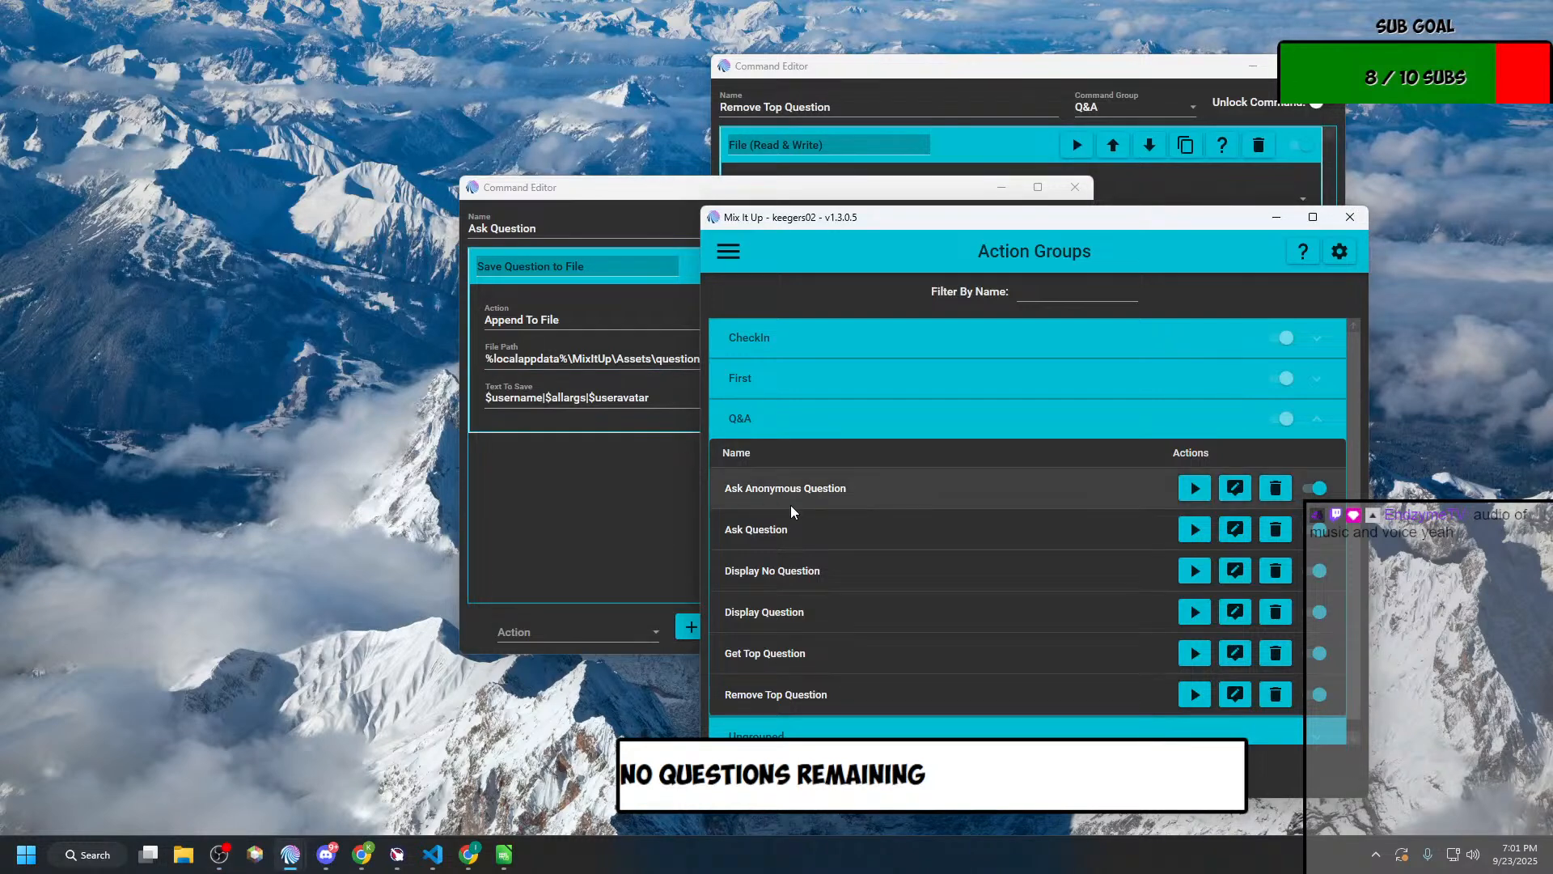
Step: Switch the main window to the Chat page and reposition it clear of the Remove Top Question editor
left_click(818, 638)
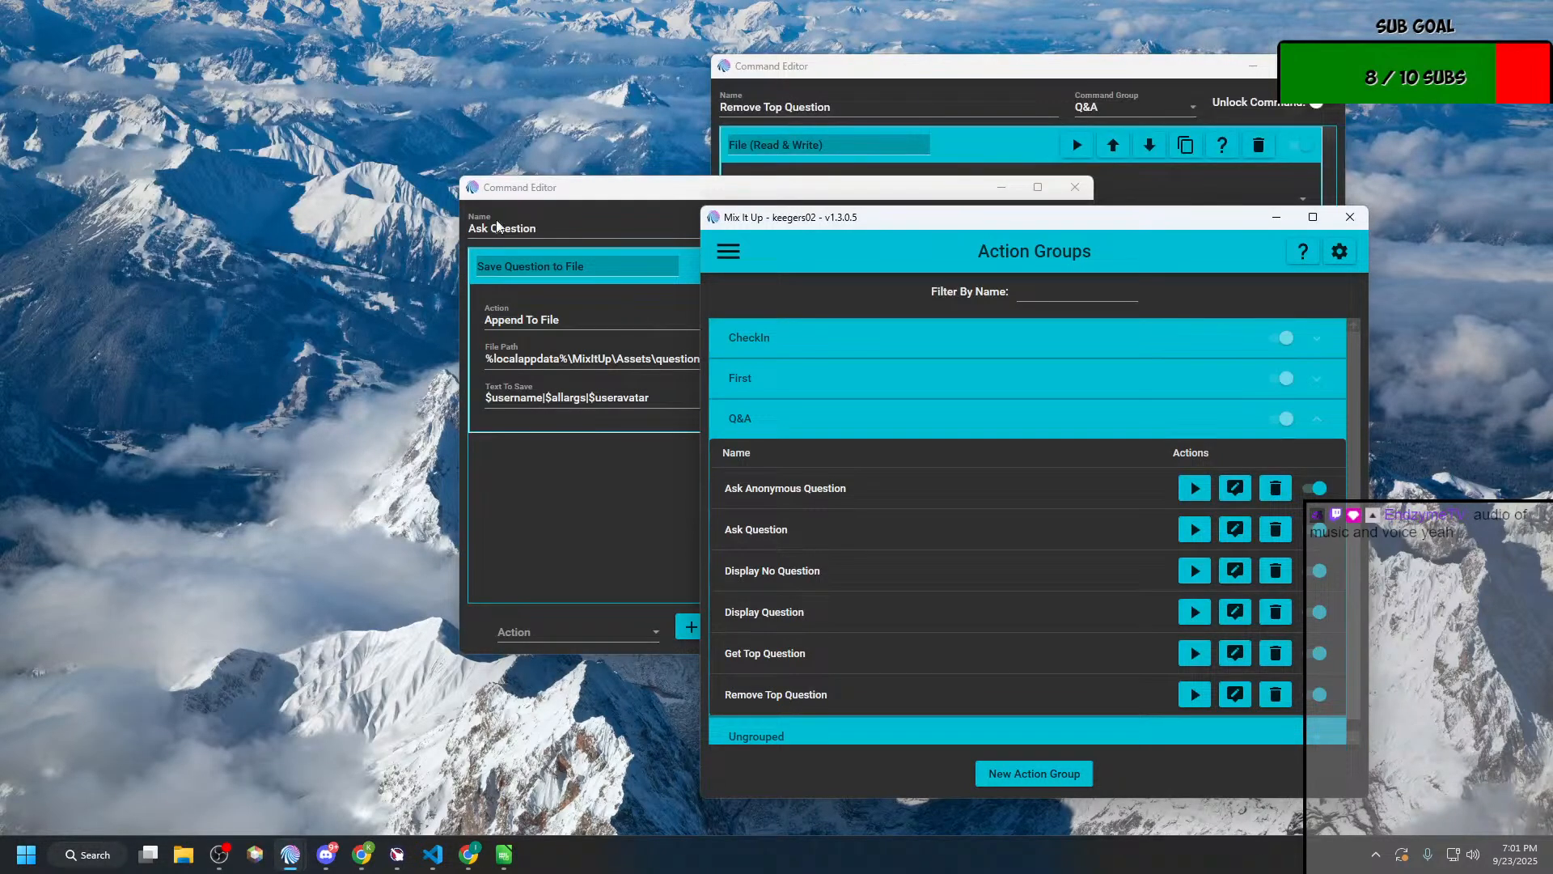
left_click_drag(1032, 225, 0, 248)
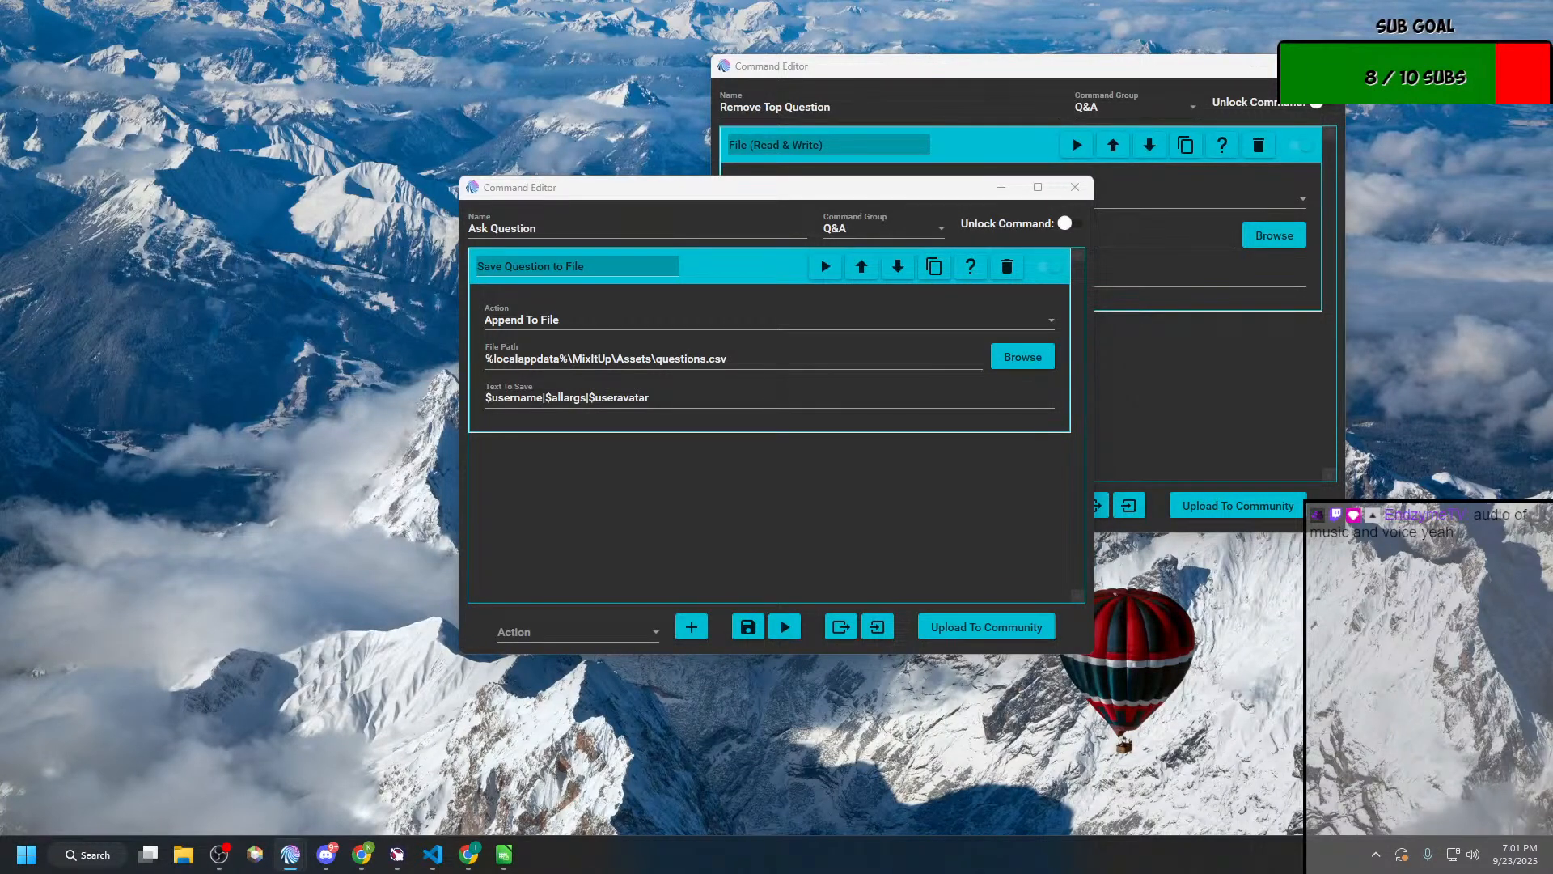
left_click_drag(0, 162, 410, 164)
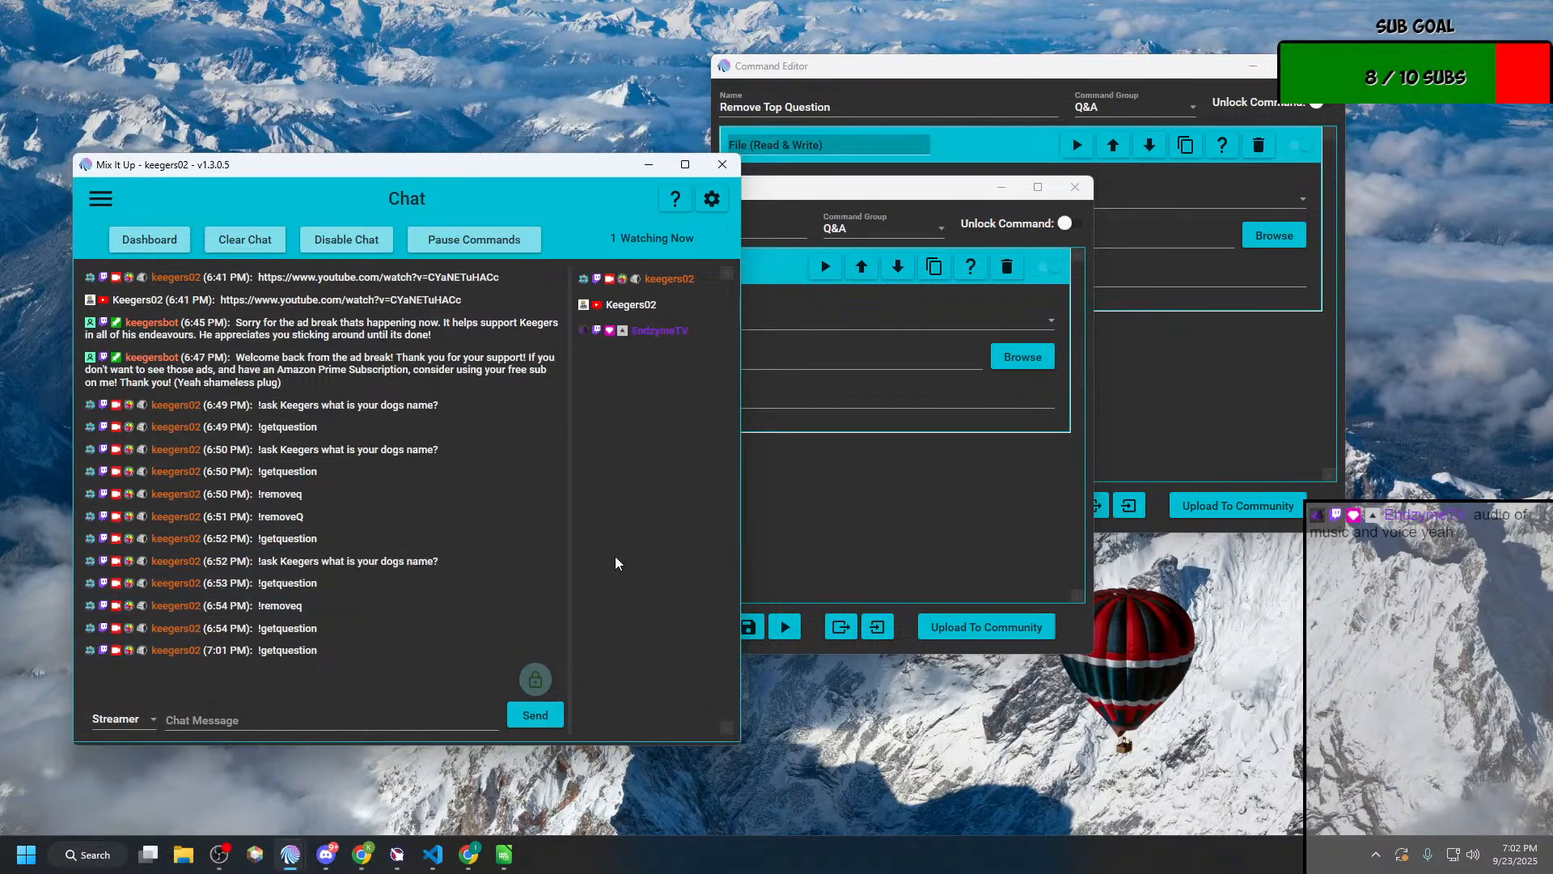
left_click_drag(640, 168, 601, 146)
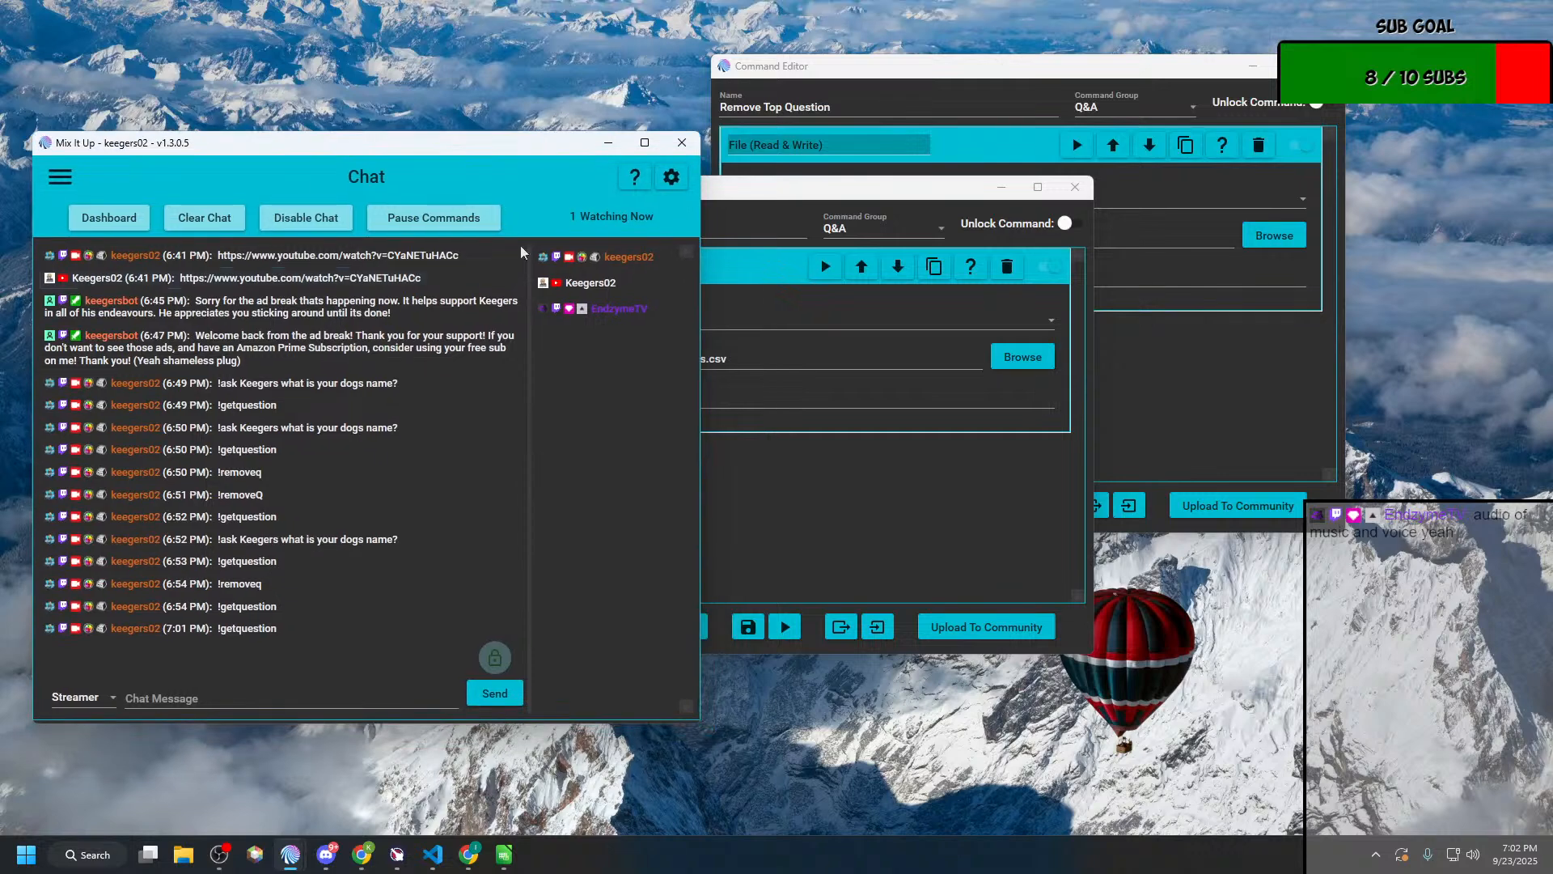
Step: Bring the Ask Question and Remove Top Question editors forward for review, and close both
left_click(830, 485)
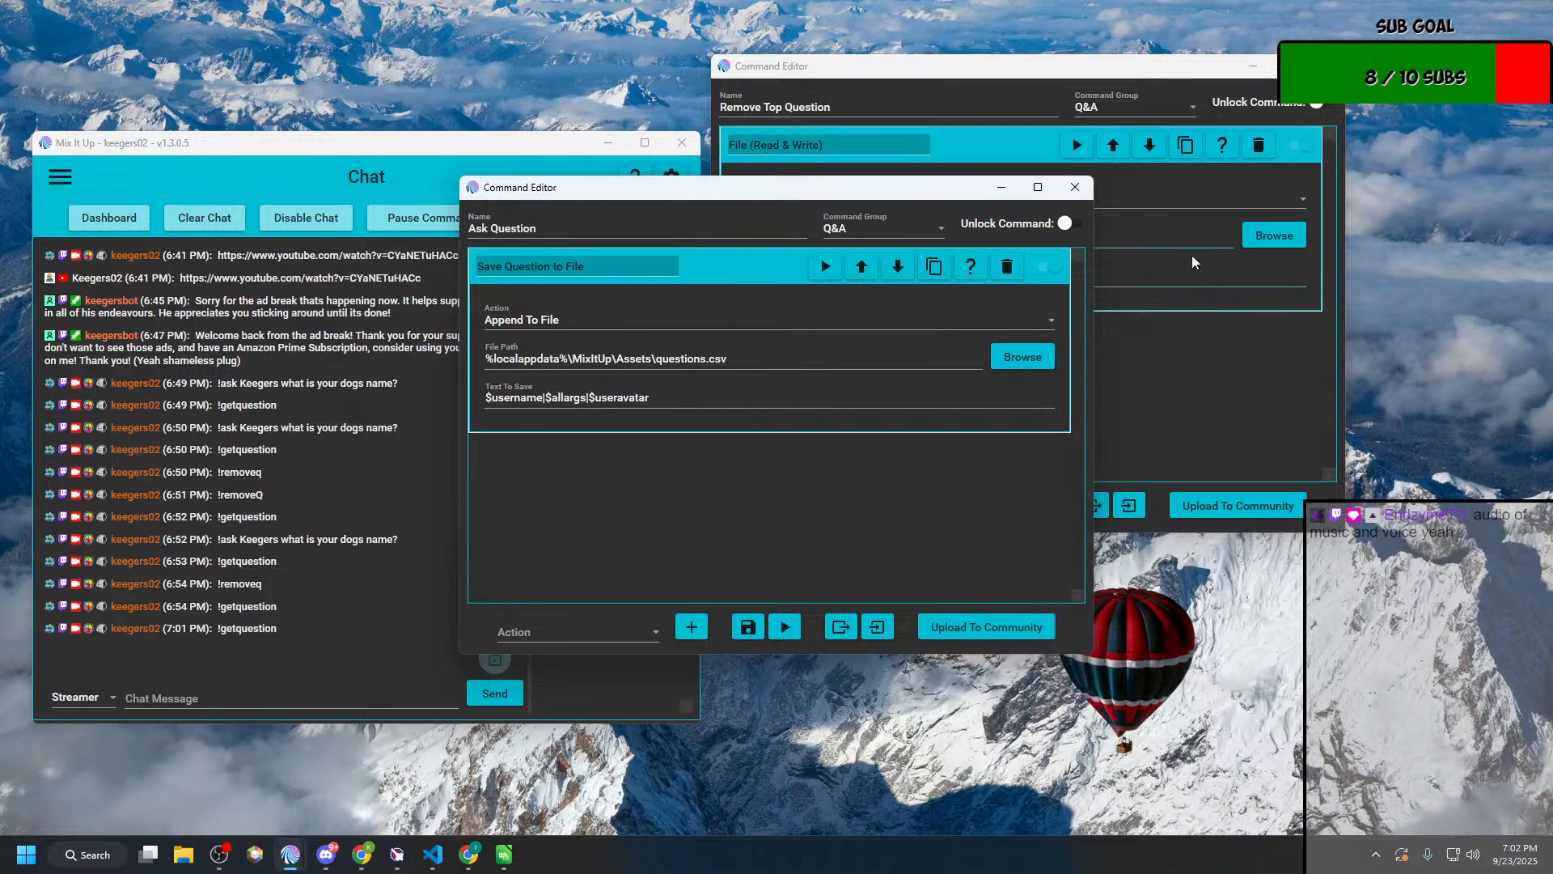
left_click(1242, 369)
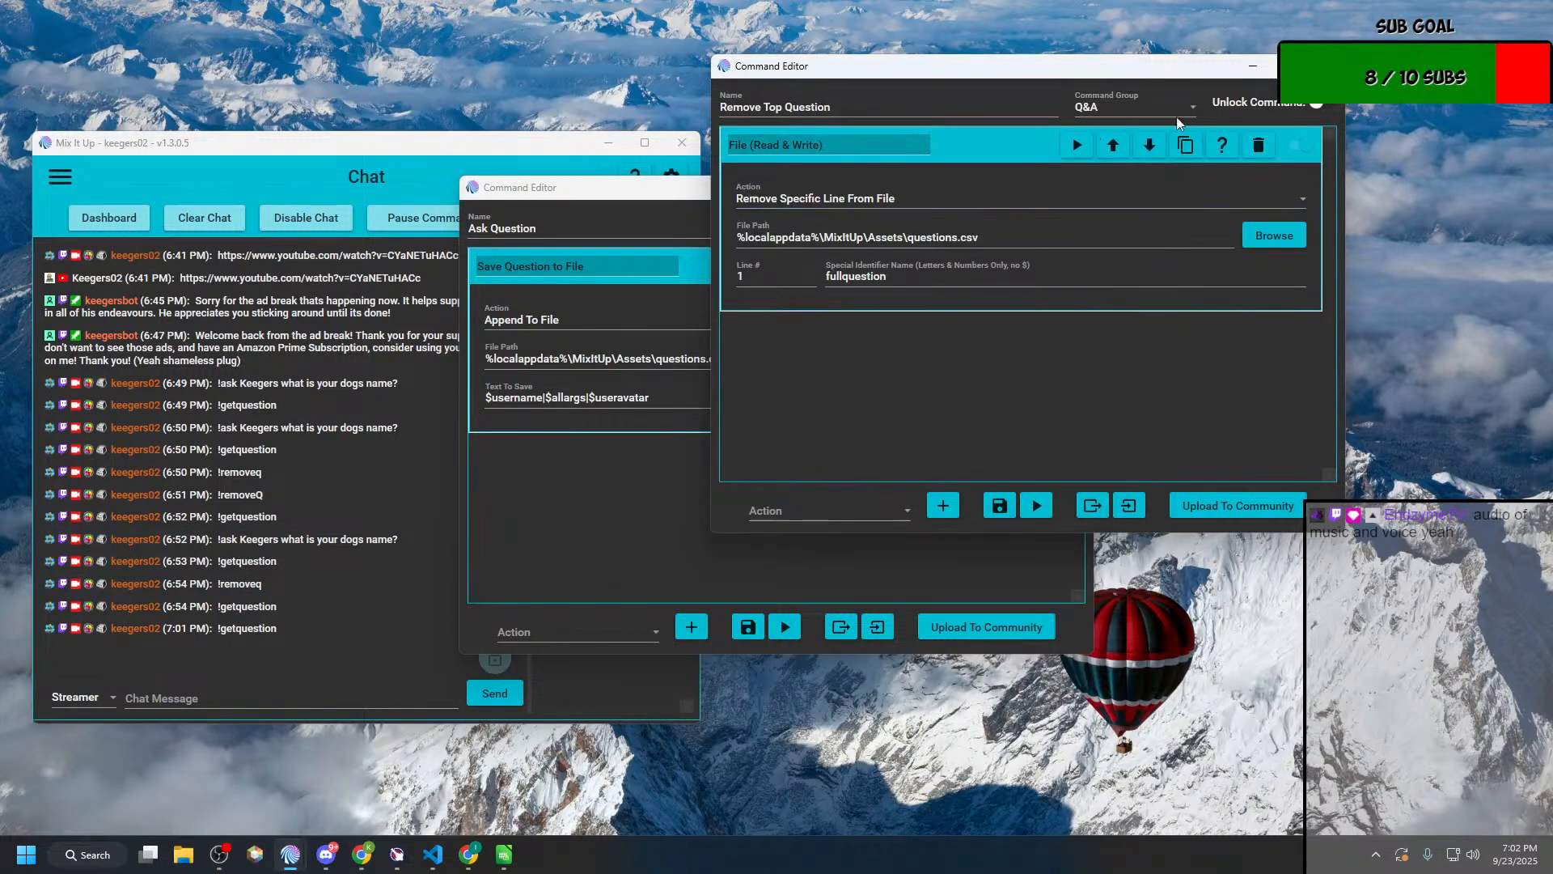
left_click(1327, 66)
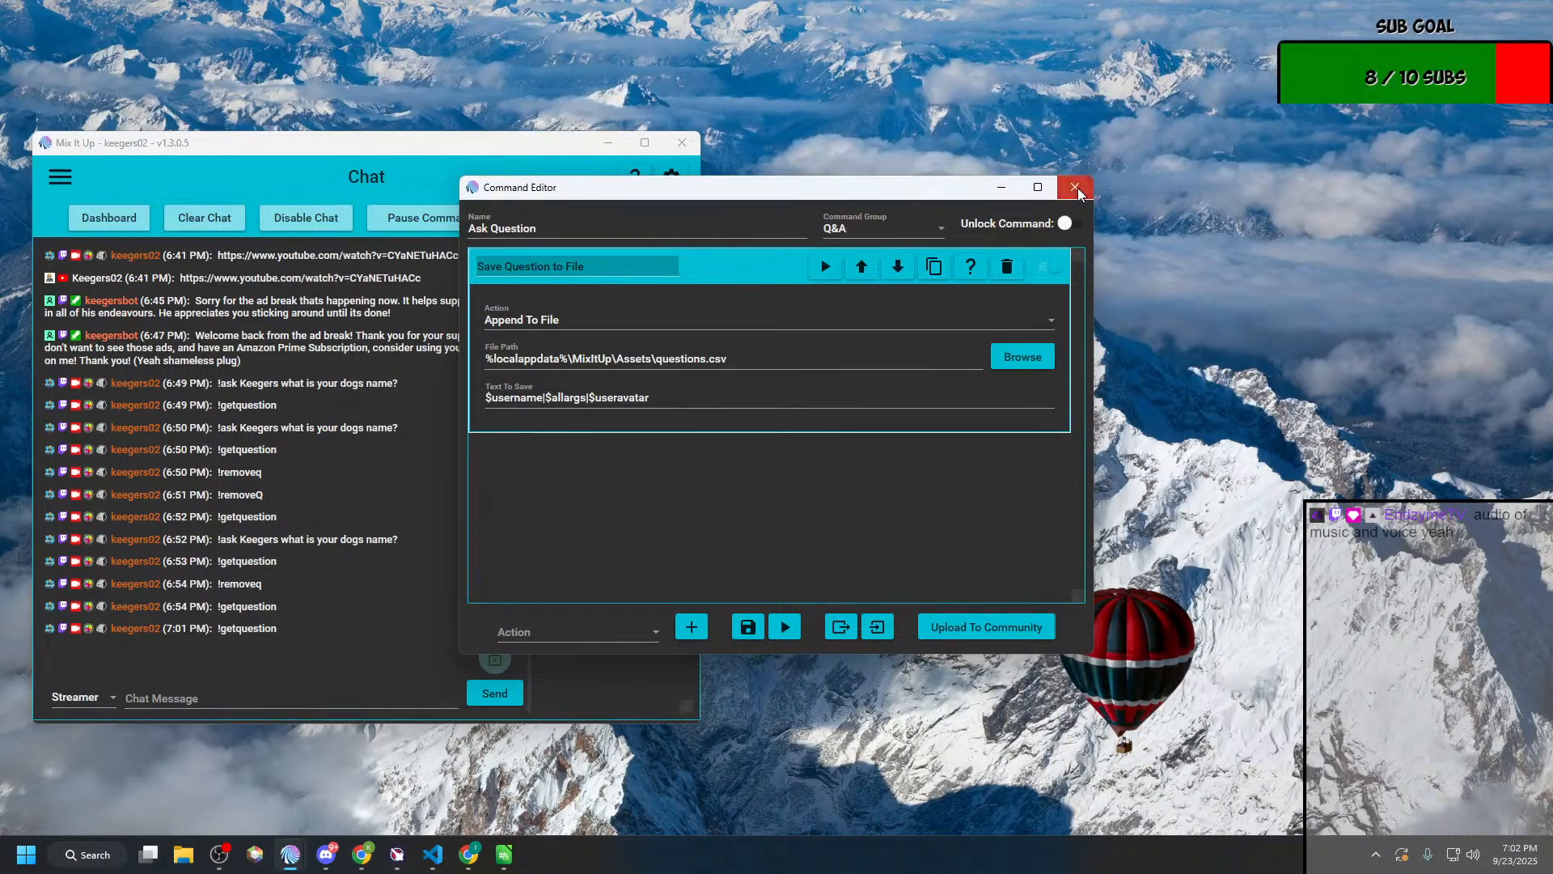
left_click(1078, 187)
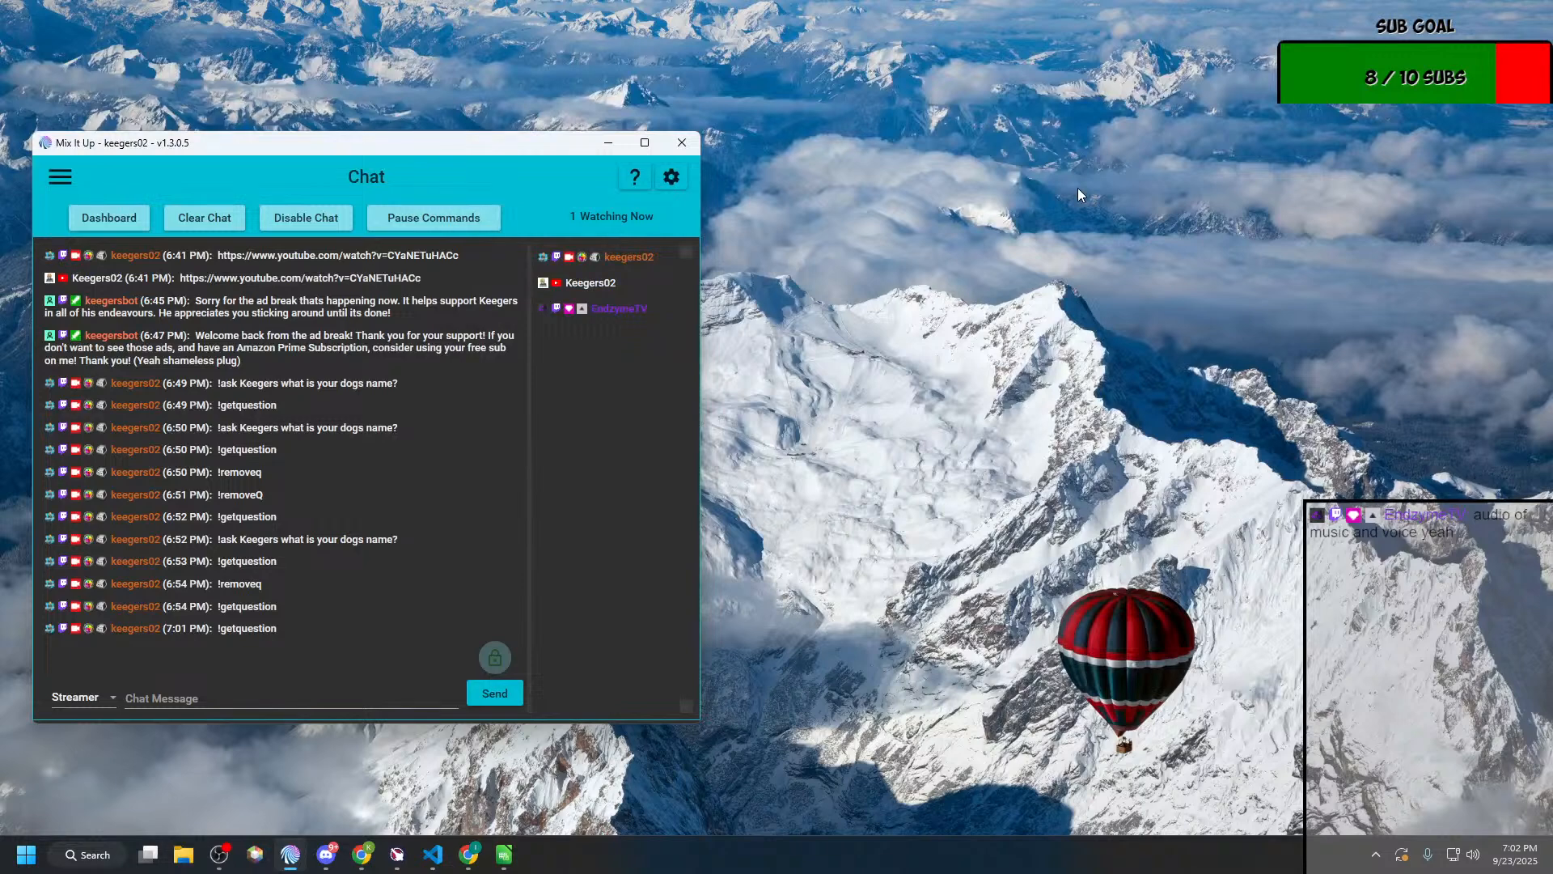
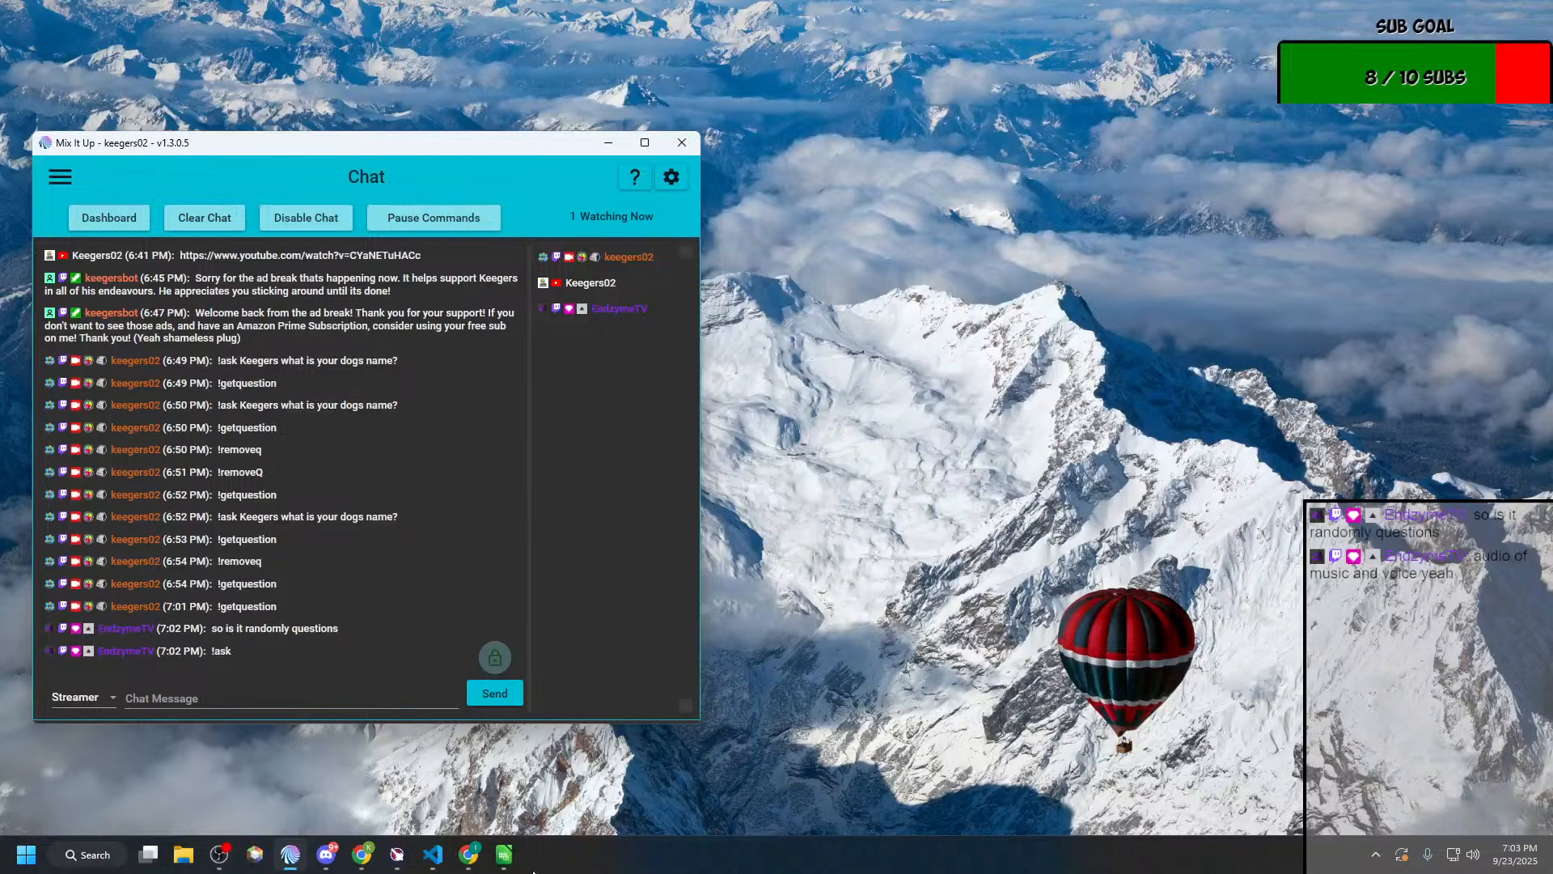
Step: Enable Delete Chat Message When Run for the Get Question command in the Q&A group, and save the command
mouse_move(298, 852)
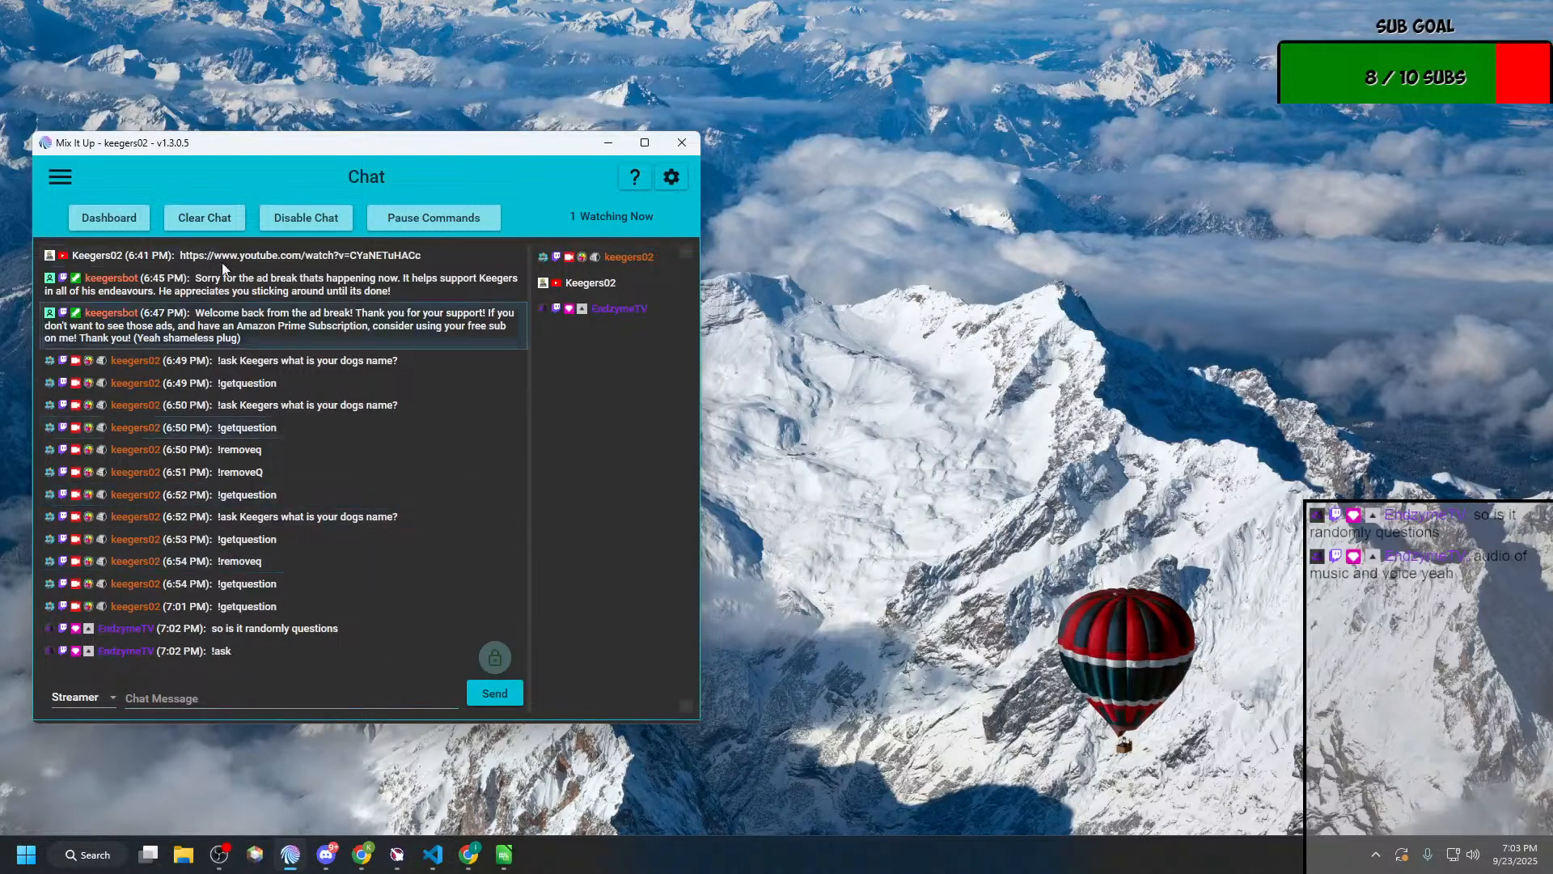
left_click(63, 176)
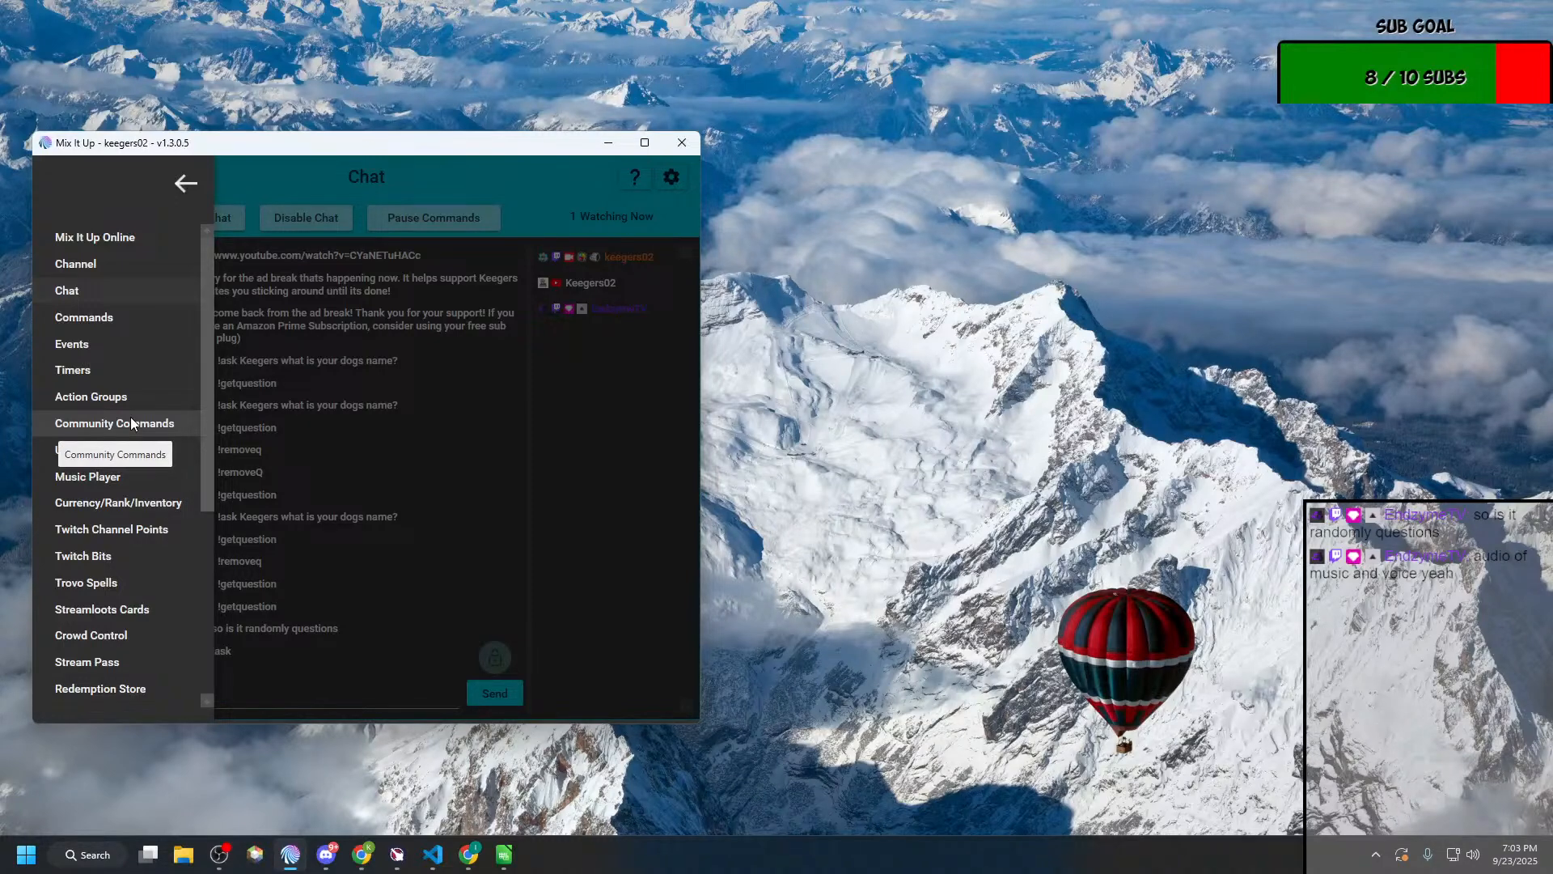
left_click(73, 317)
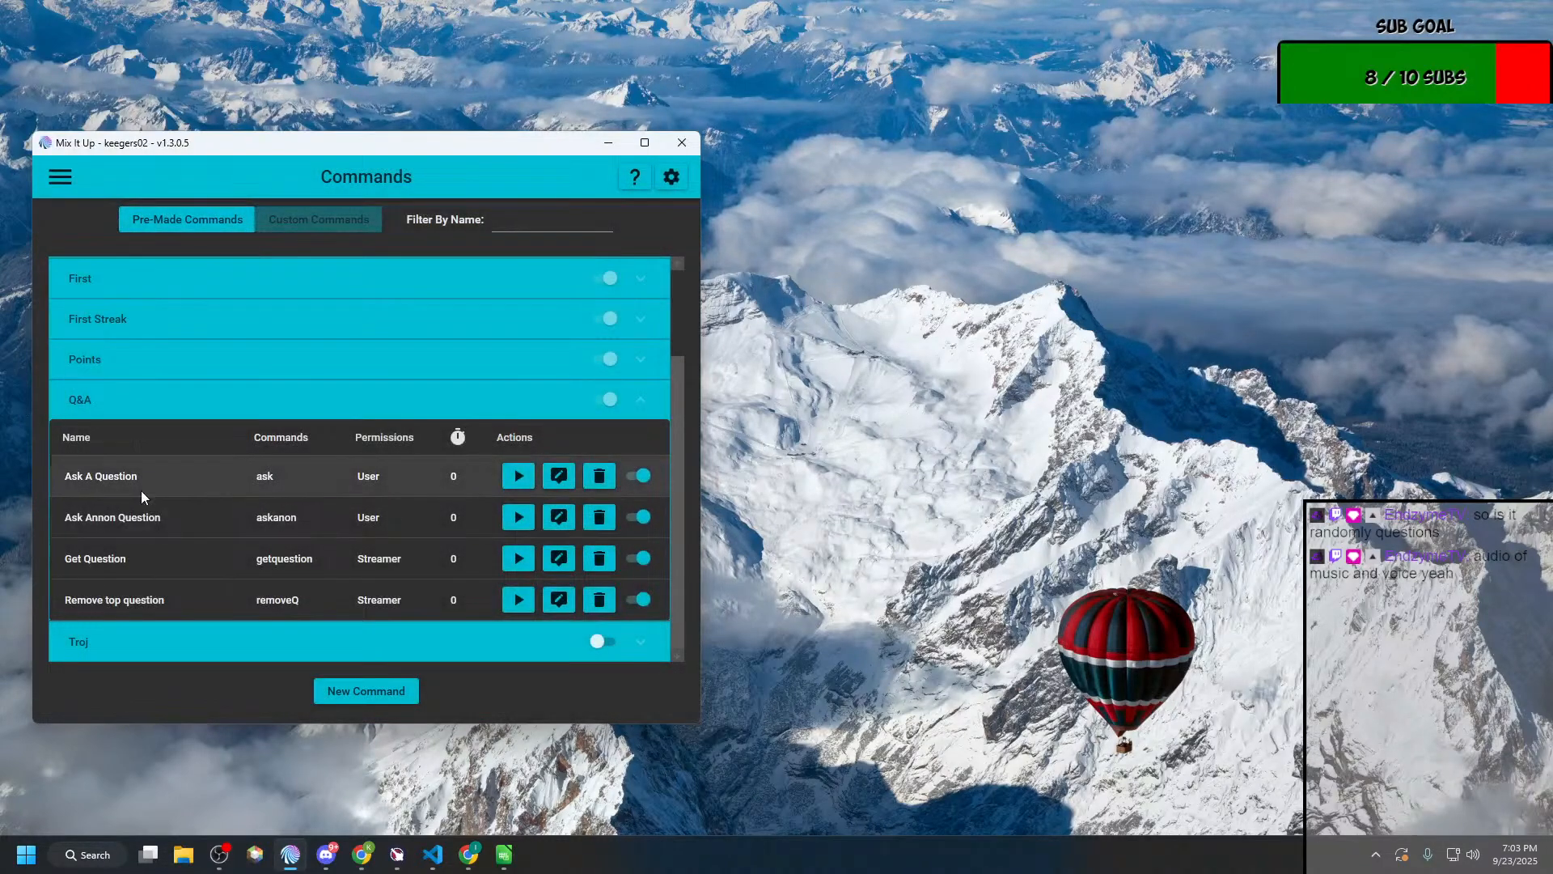
left_click(558, 558)
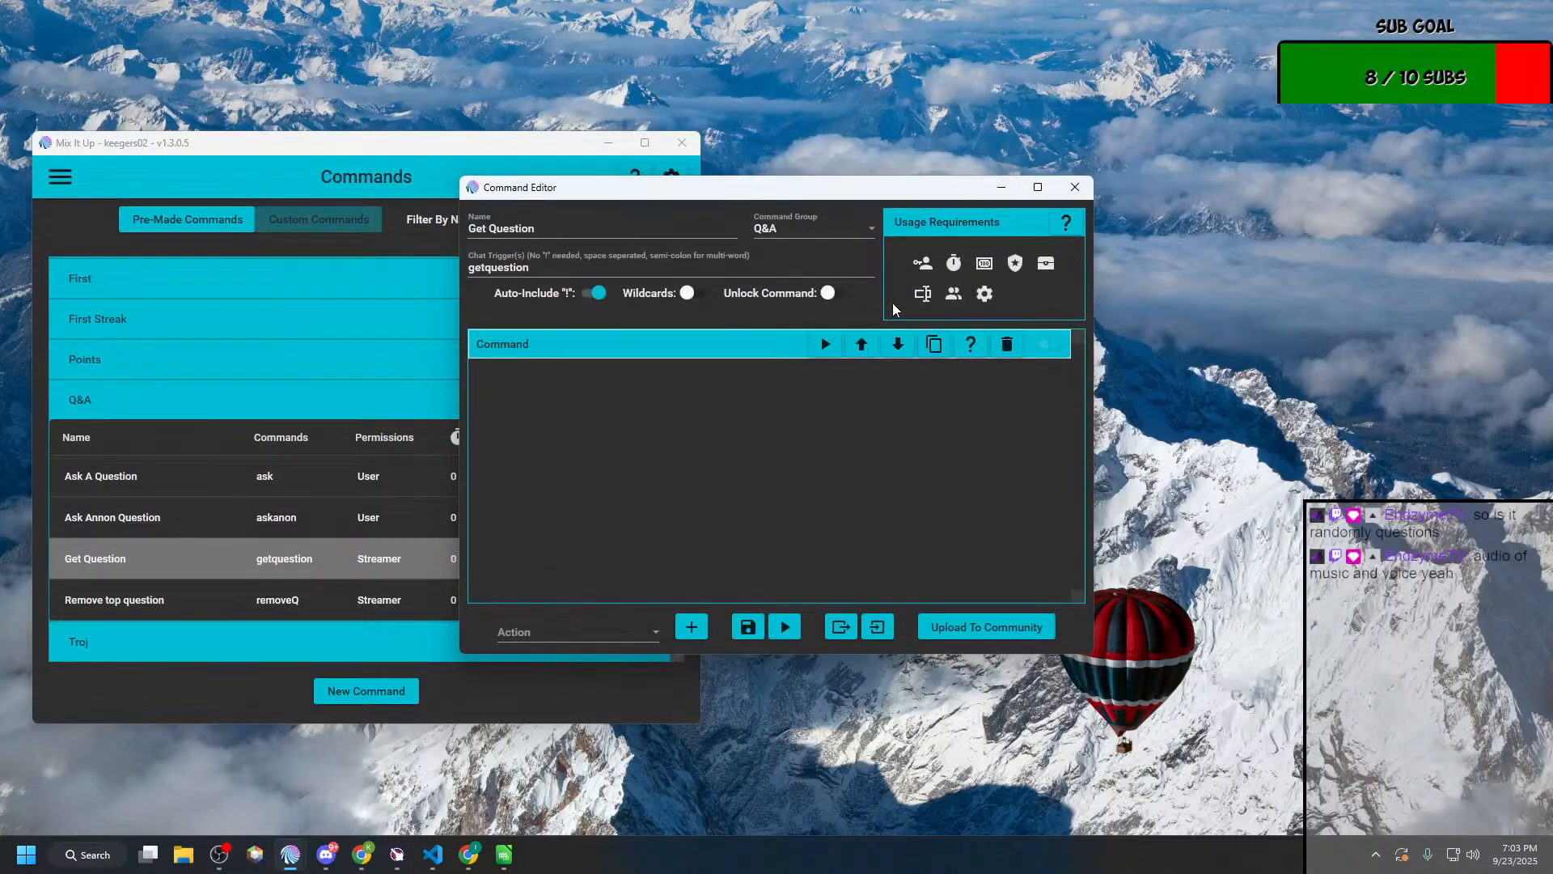
left_click(984, 294)
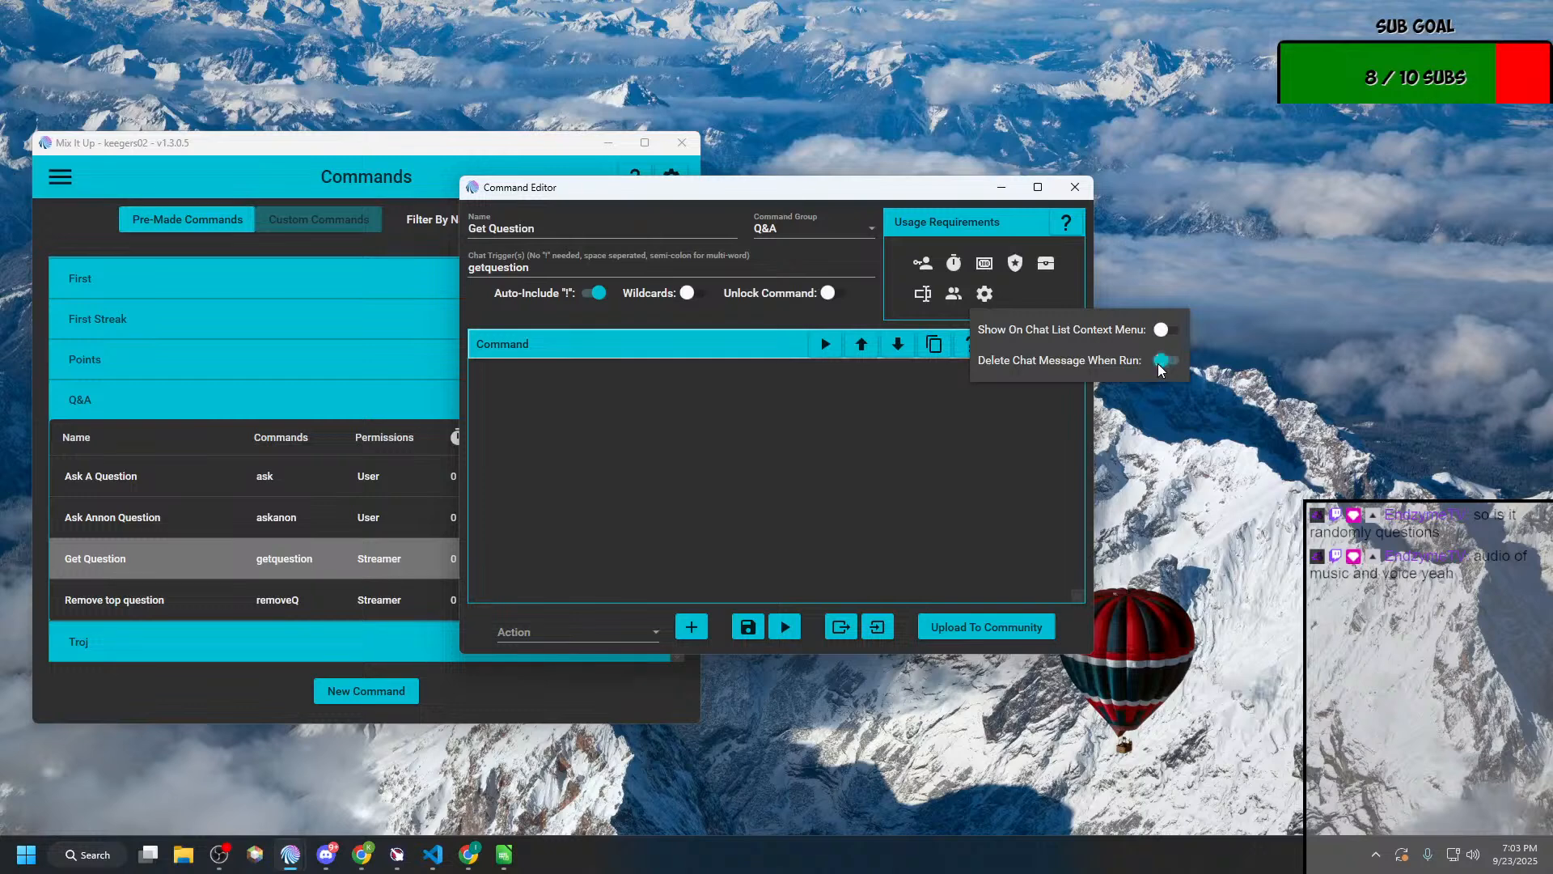
left_click(752, 628)
left_click(753, 629)
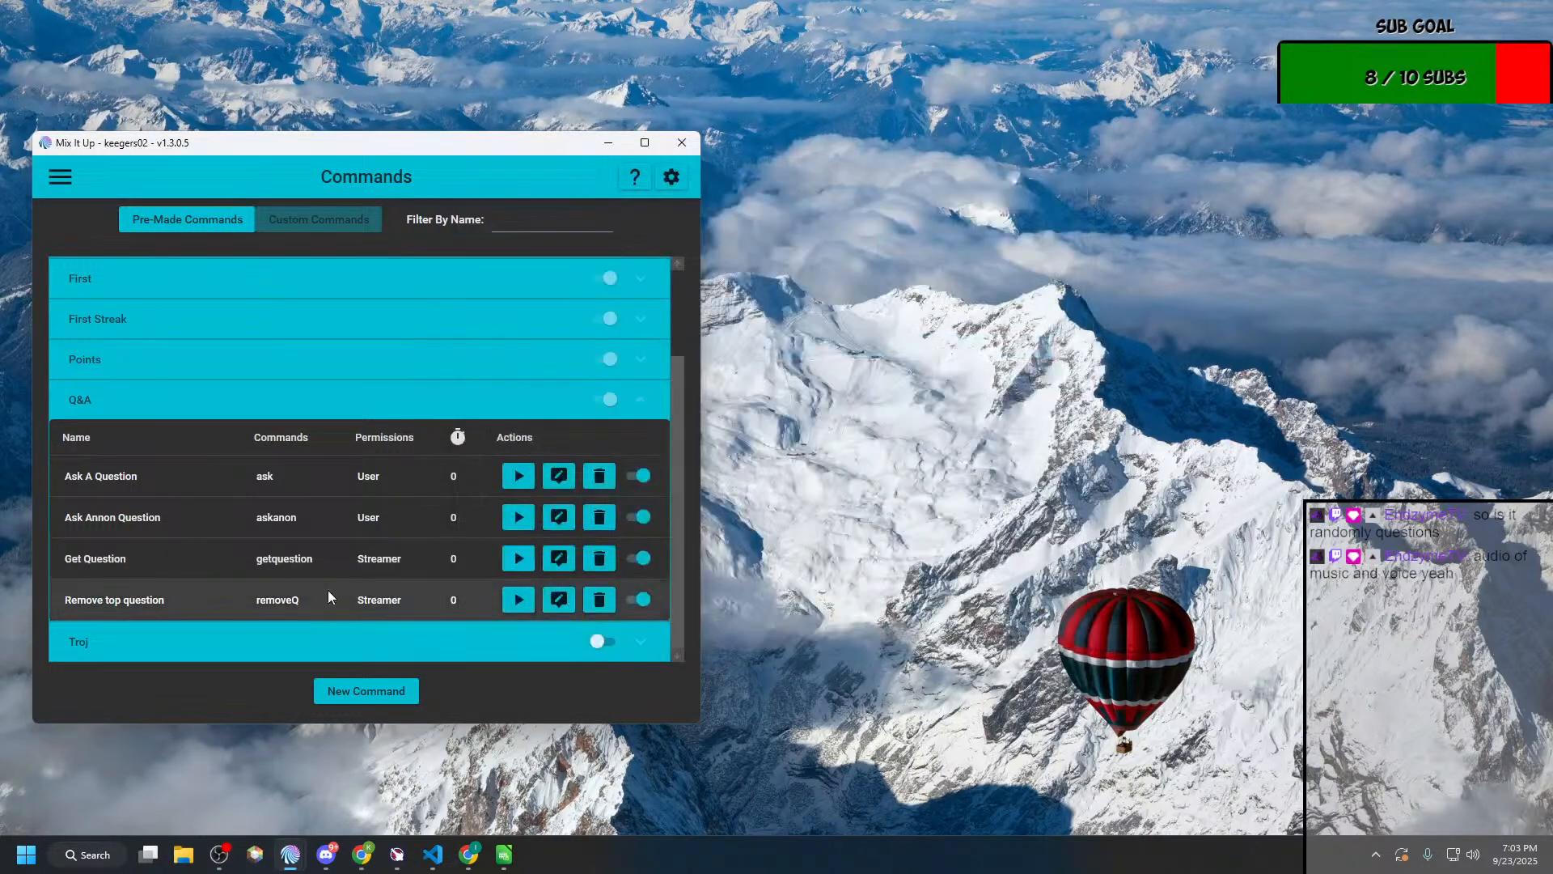
Step: Enable Delete Chat Message When Run for the Remove top question command, and save it
left_click(558, 599)
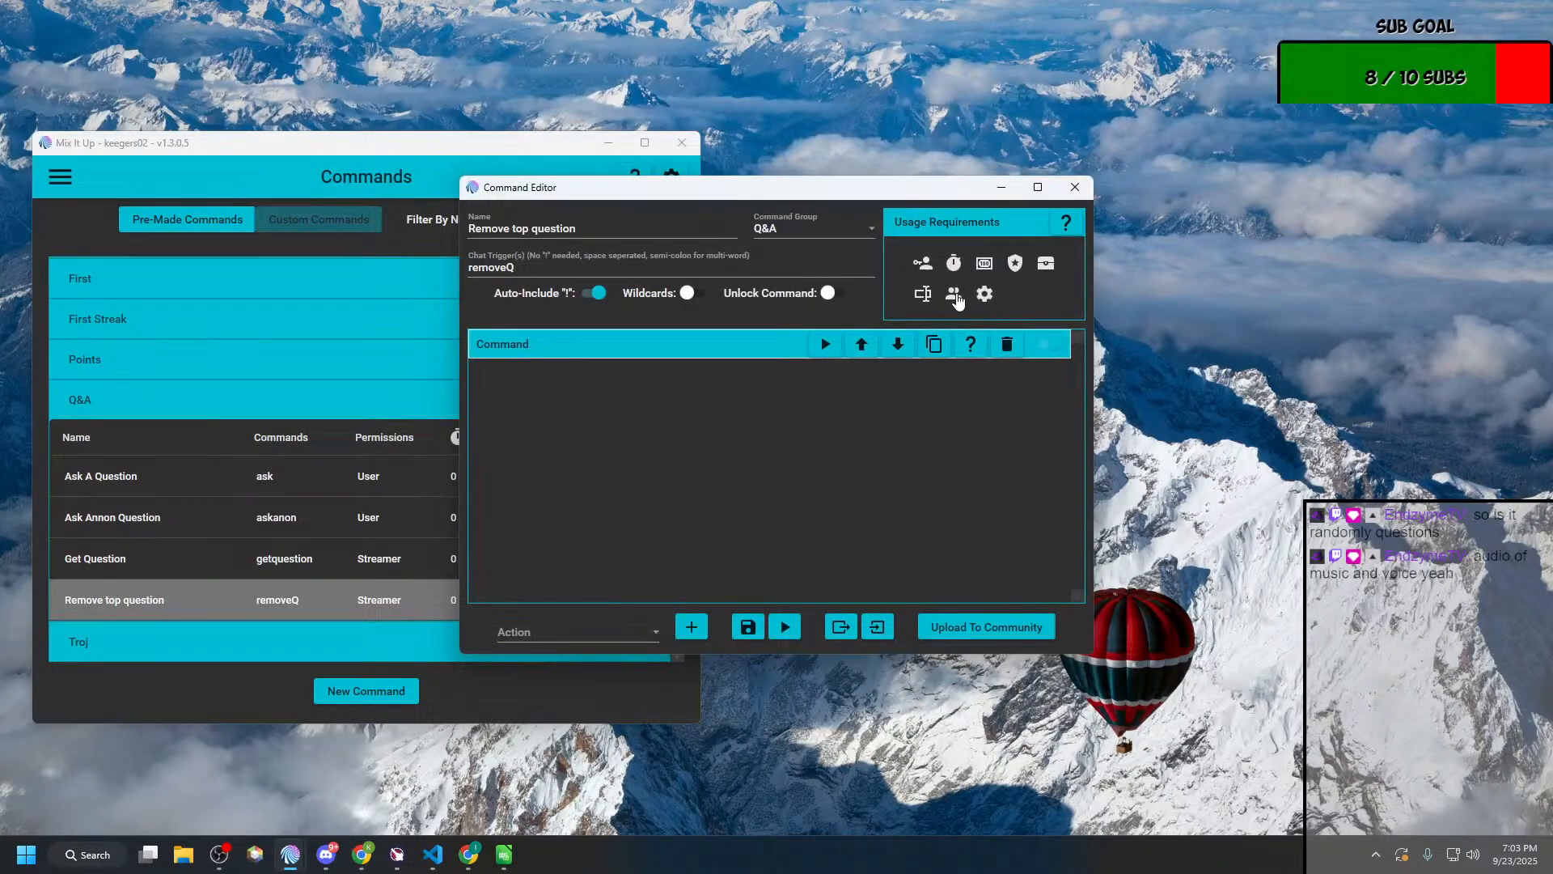
left_click(982, 294)
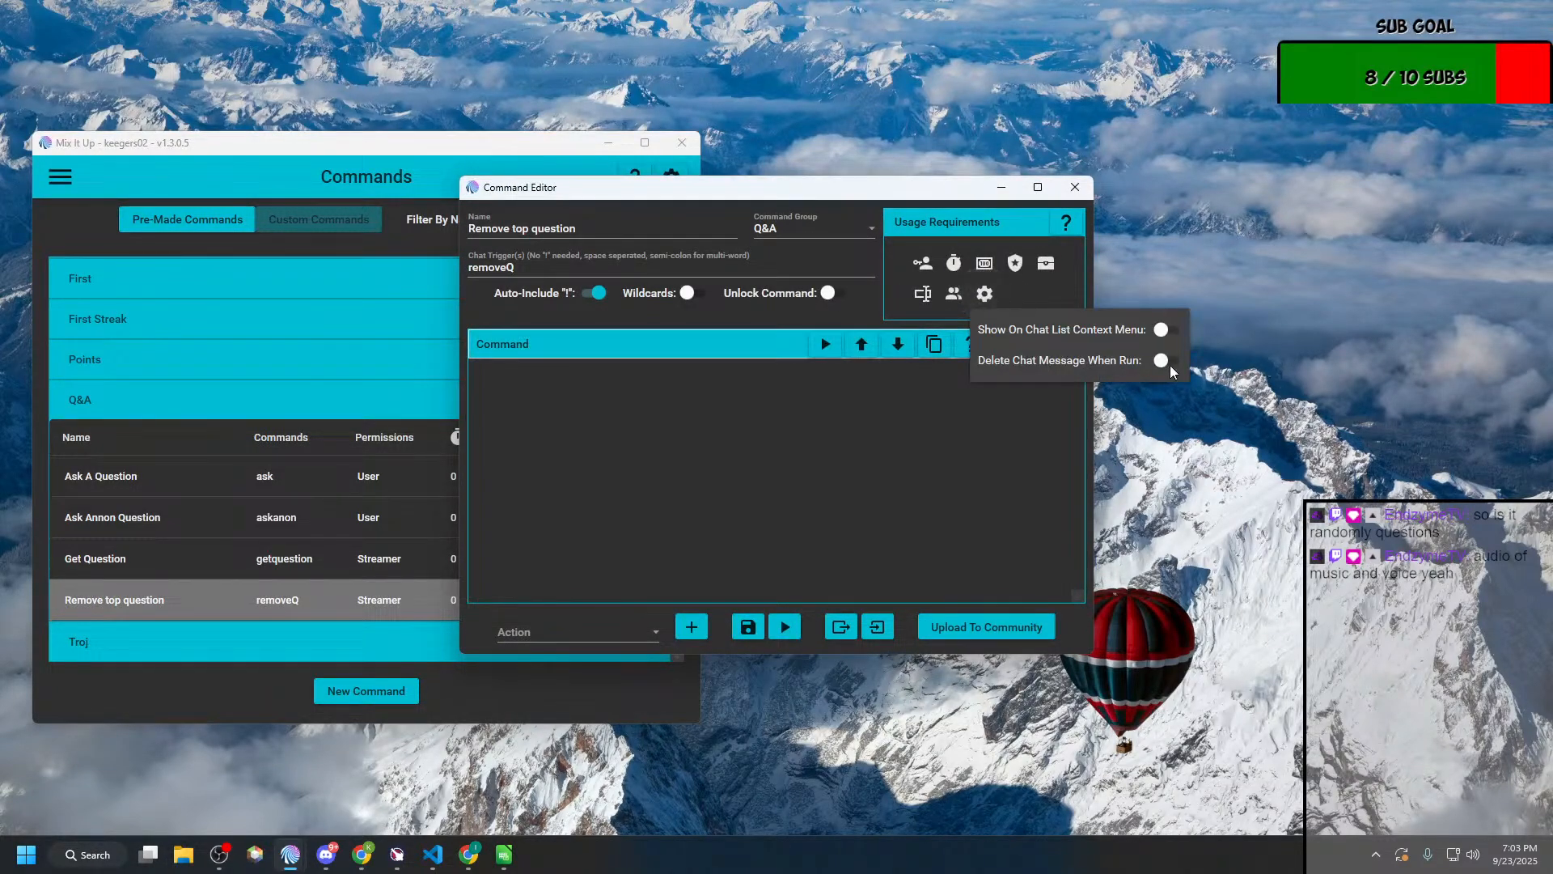
left_click(1170, 360)
left_click(750, 628)
Step: Send "!ask Who is Keegers favorite author?" as the streamer from the Chat page
left_click(60, 176)
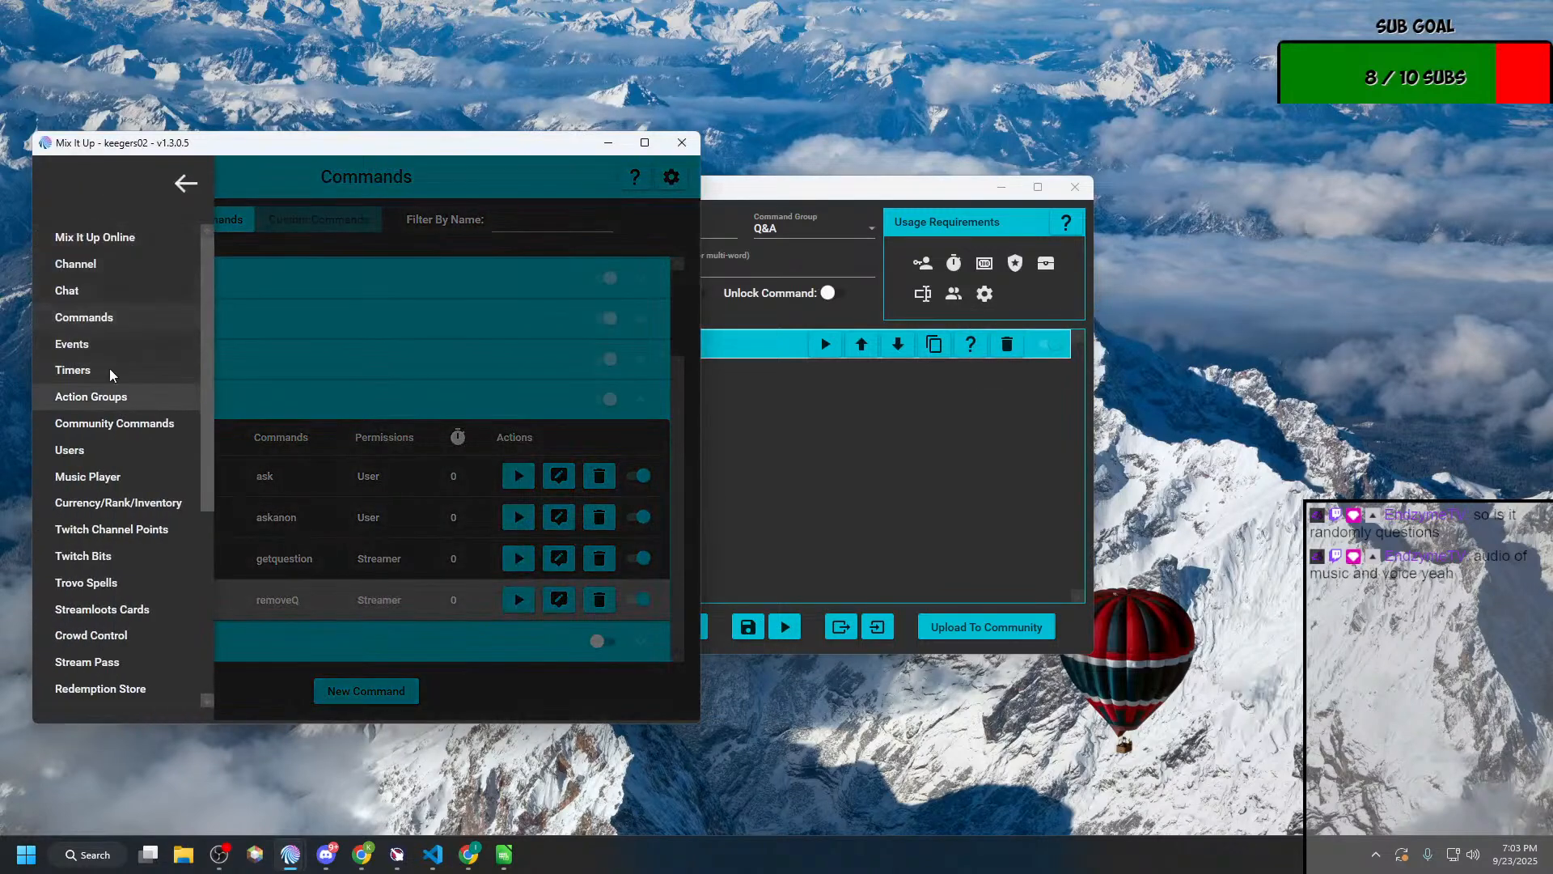
left_click(89, 271)
left_click(265, 701)
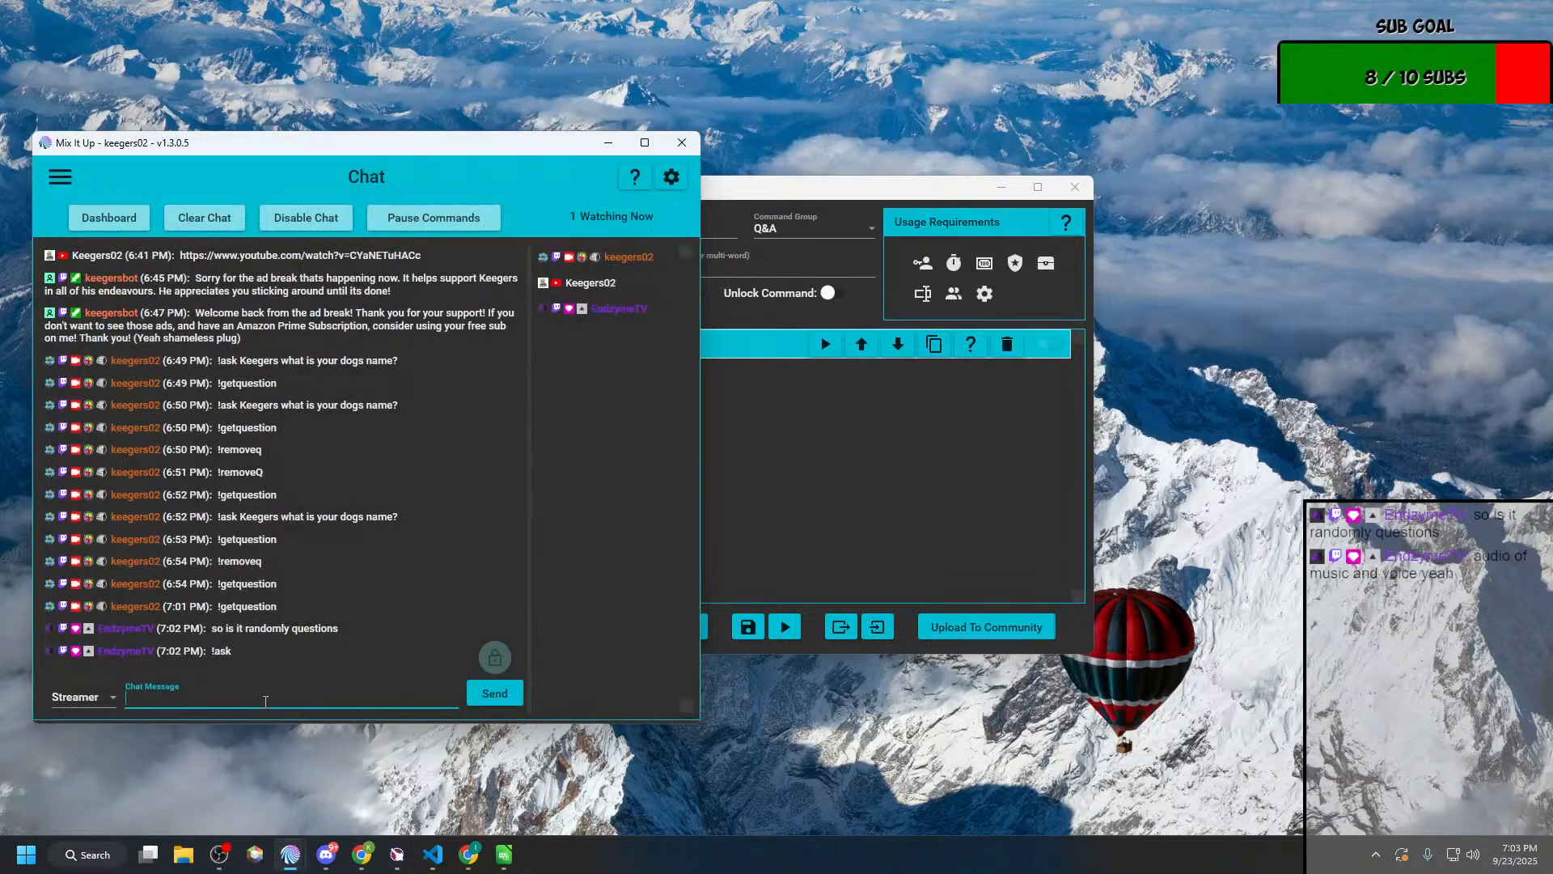
type("!ask Wha")
key("BackSpace")
key("BackSpace")
type("ho is Keegers favorite author?")
key("Return")
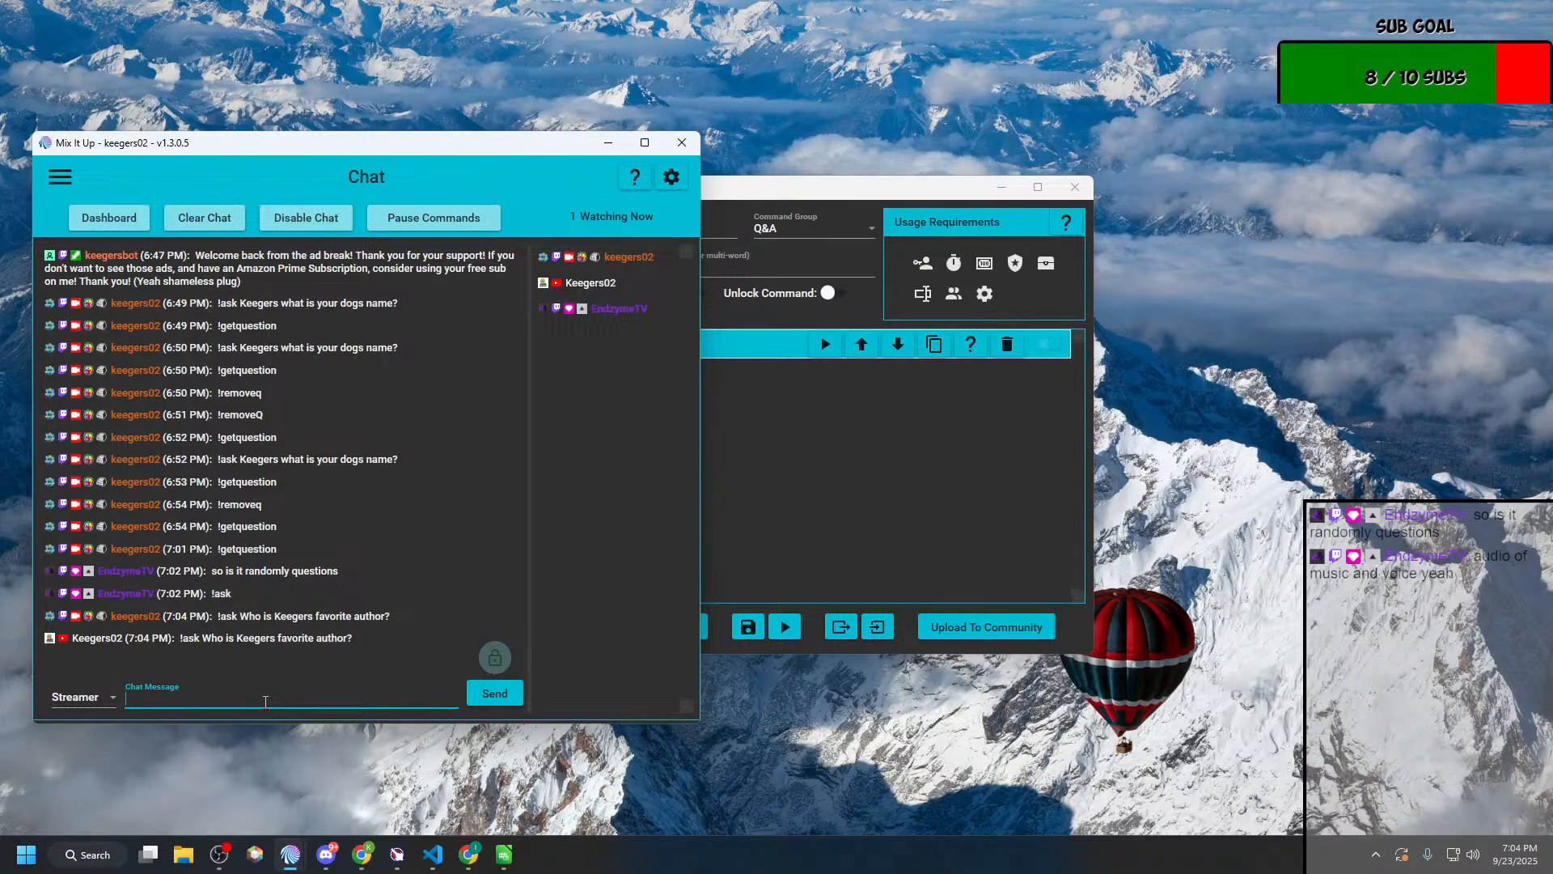
Step: Send the !getquestion command in chat to display the top question, correcting the misspelled !getqestion
type("getqestion")
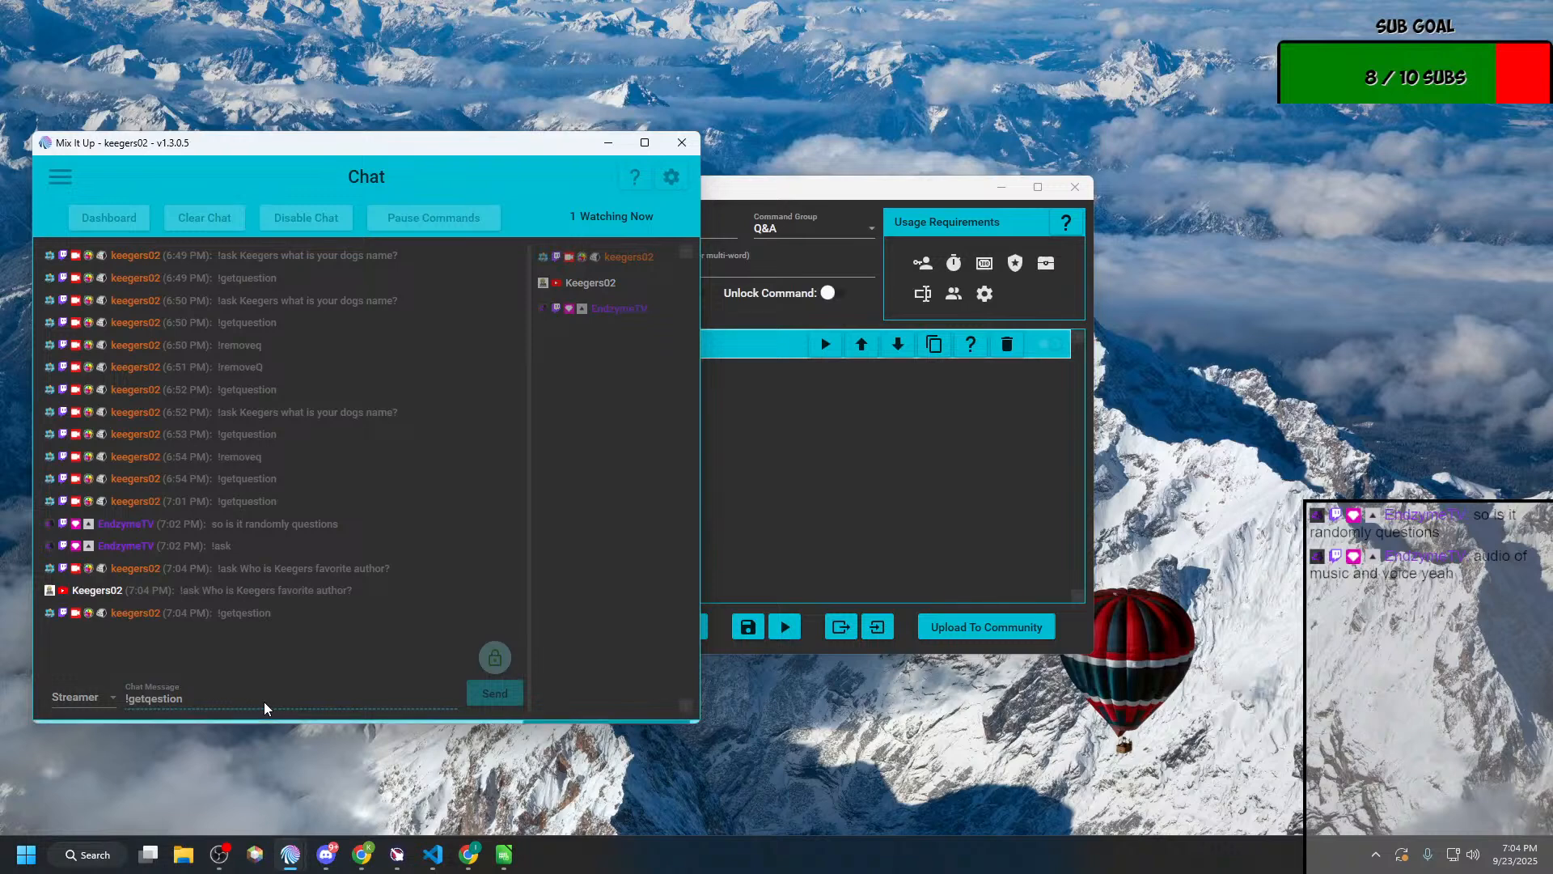
key("Return")
type("!")
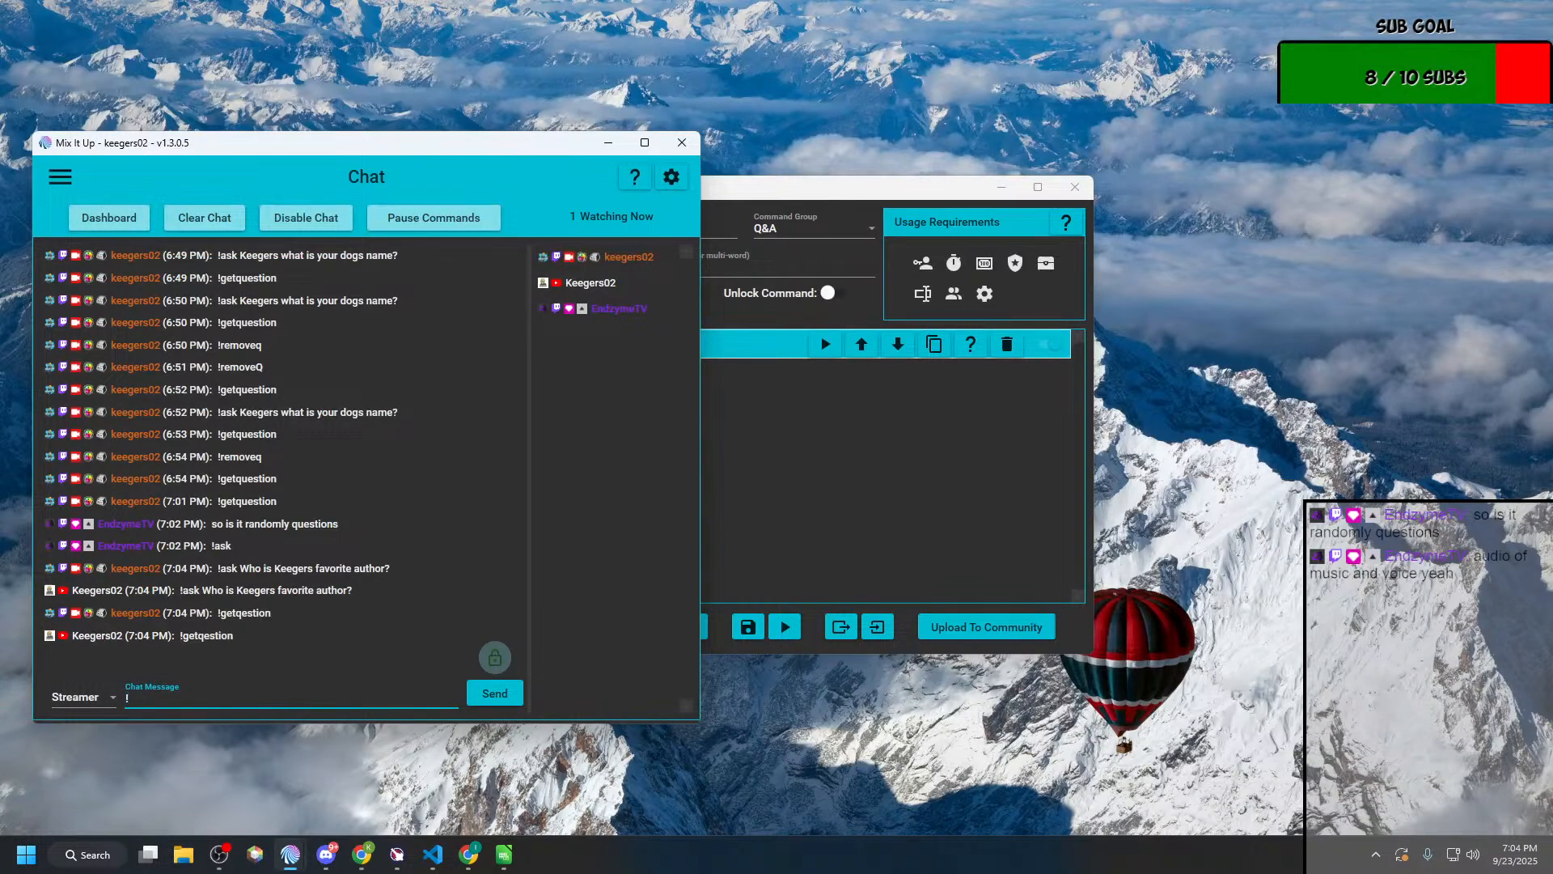
type("getquestion")
key("Return")
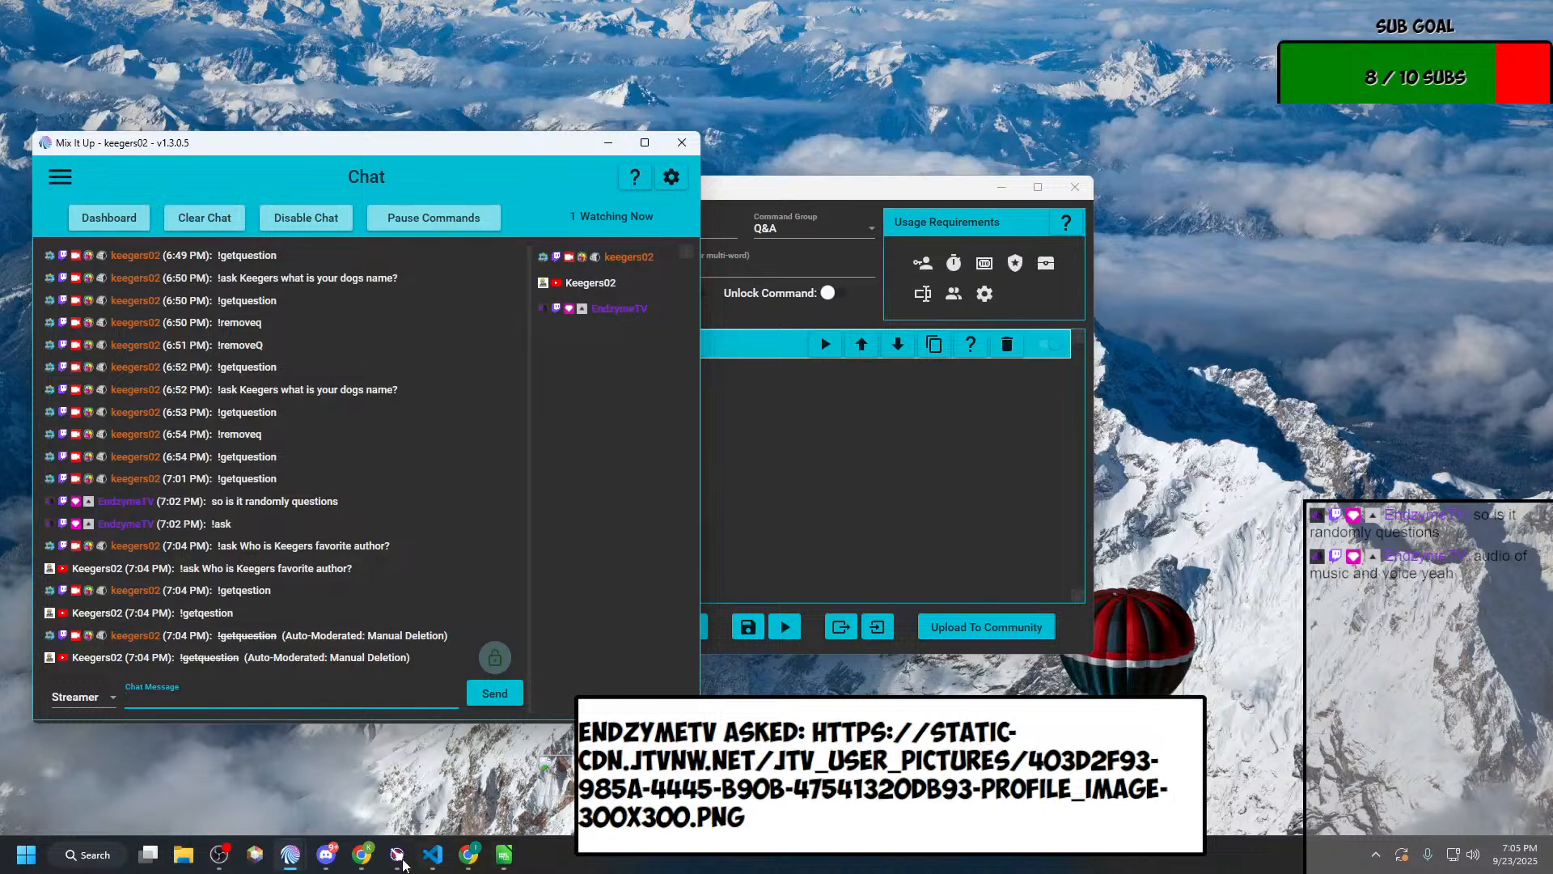
Step: Close the Remove top question command editor and keep the main window on the Chat page
mouse_move(392, 856)
left_click(1012, 358)
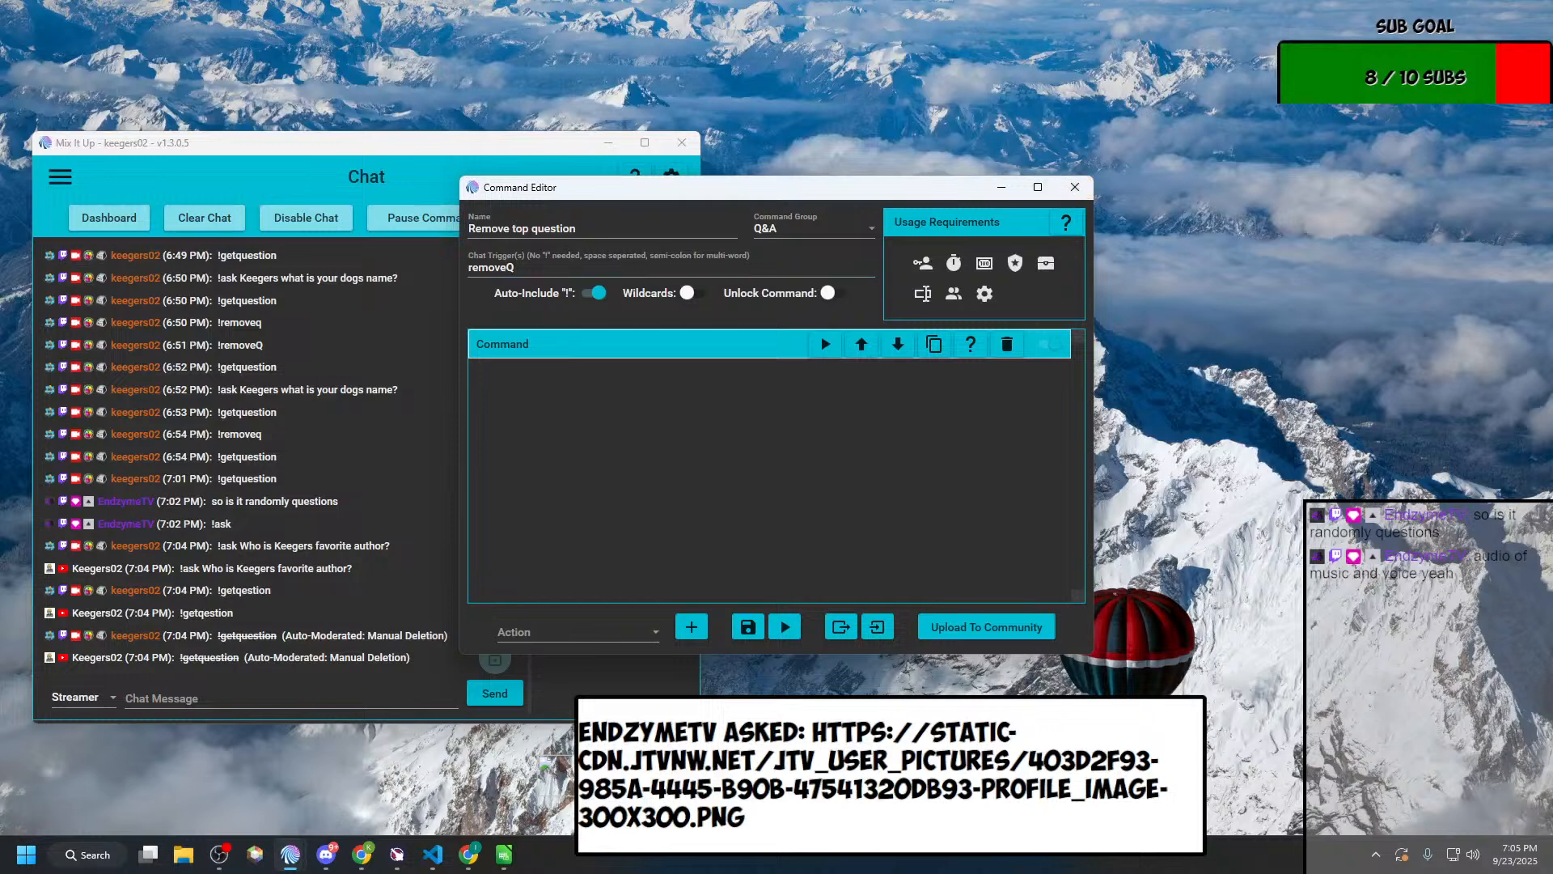
left_click(1075, 187)
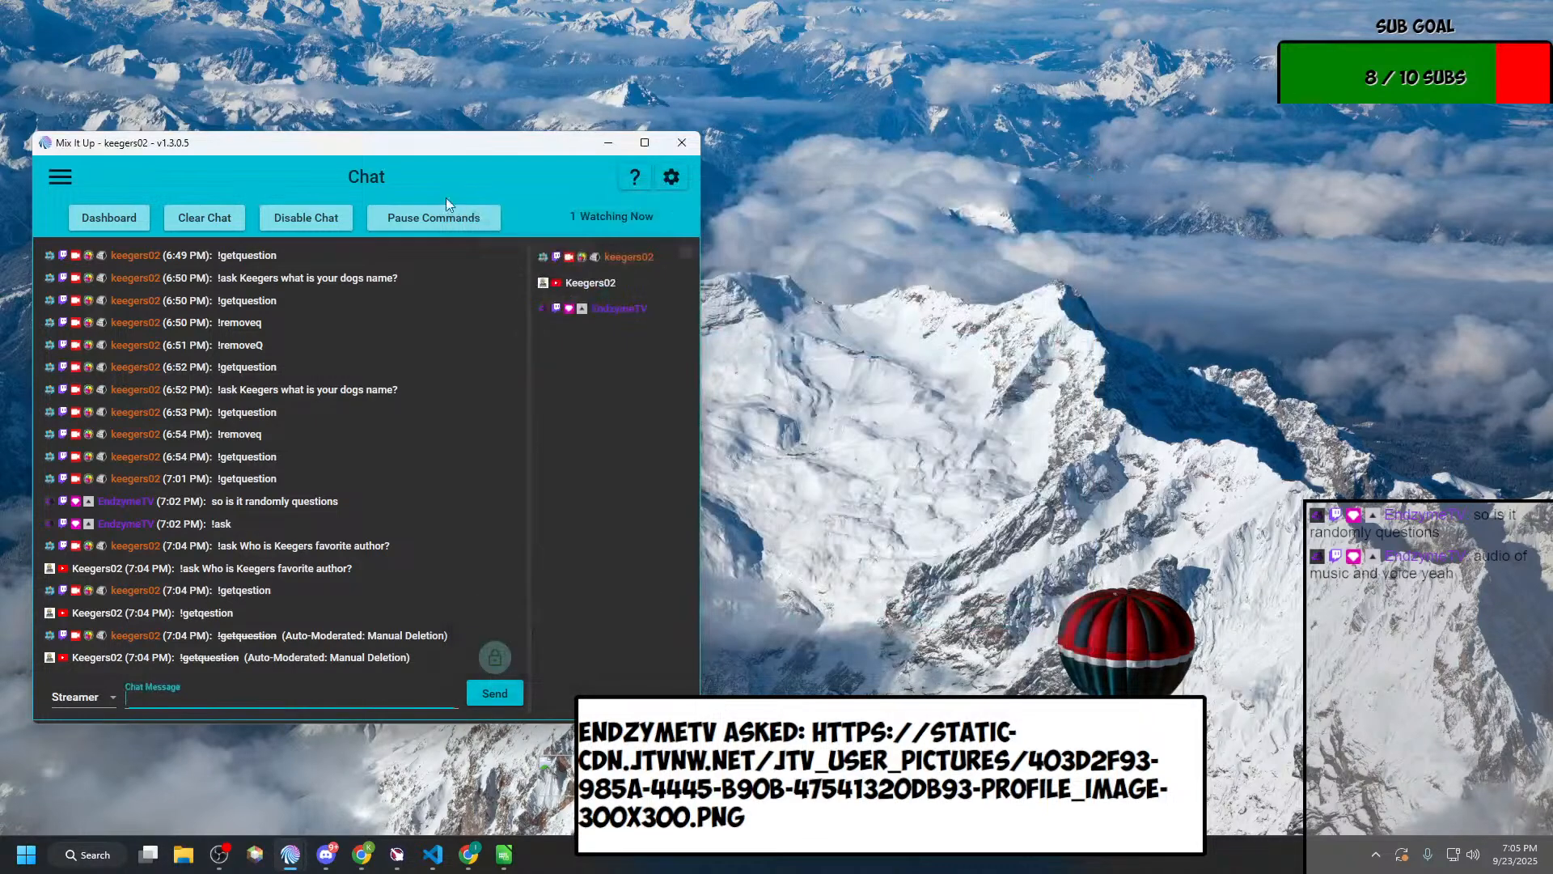
left_click(61, 177)
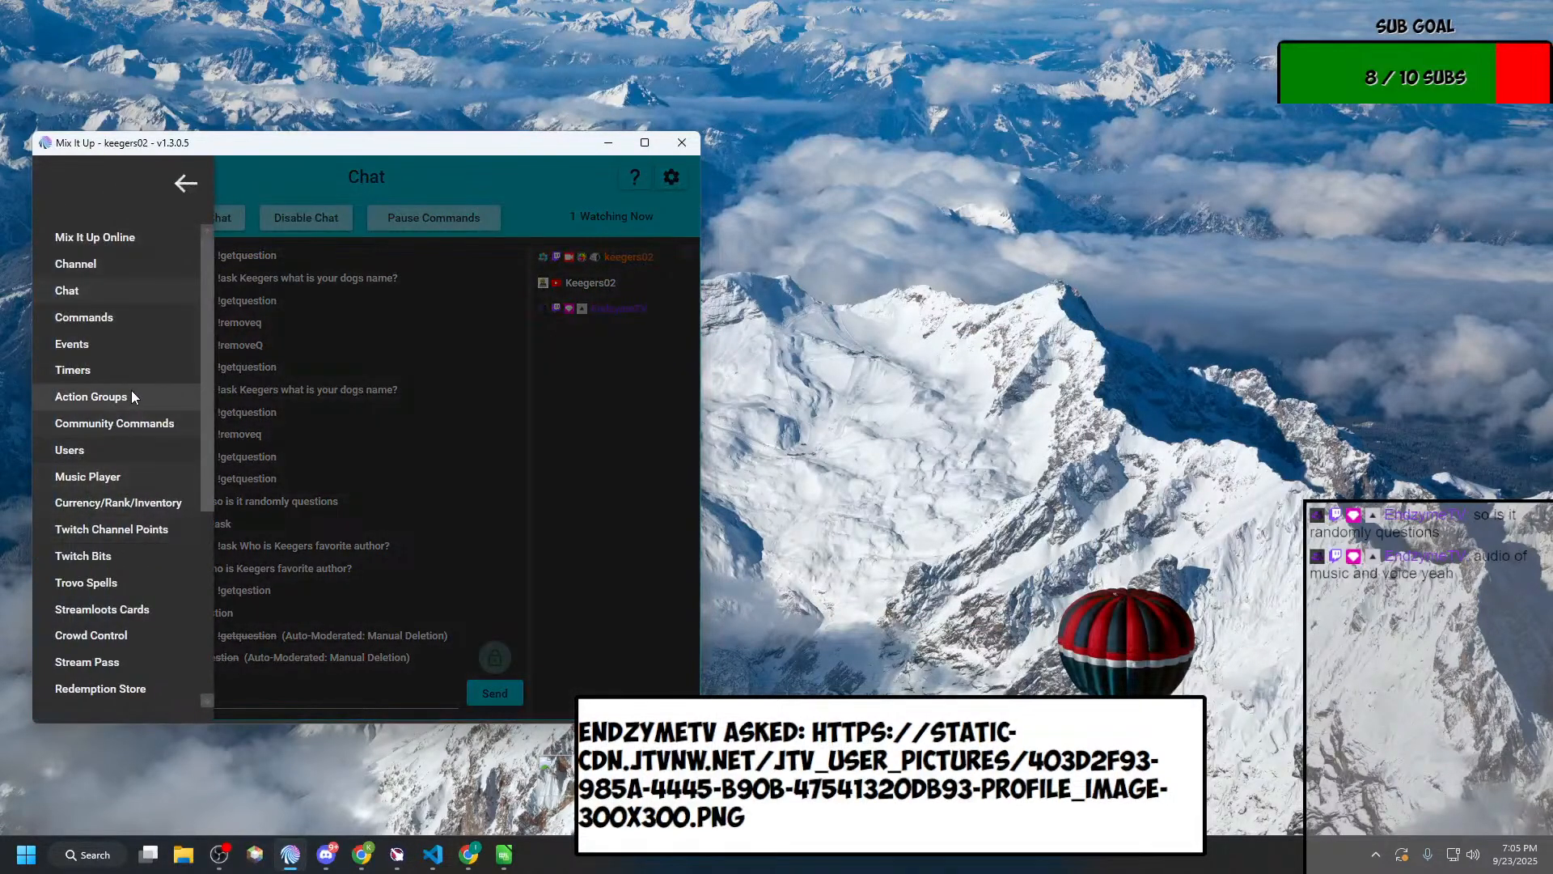
left_click(368, 230)
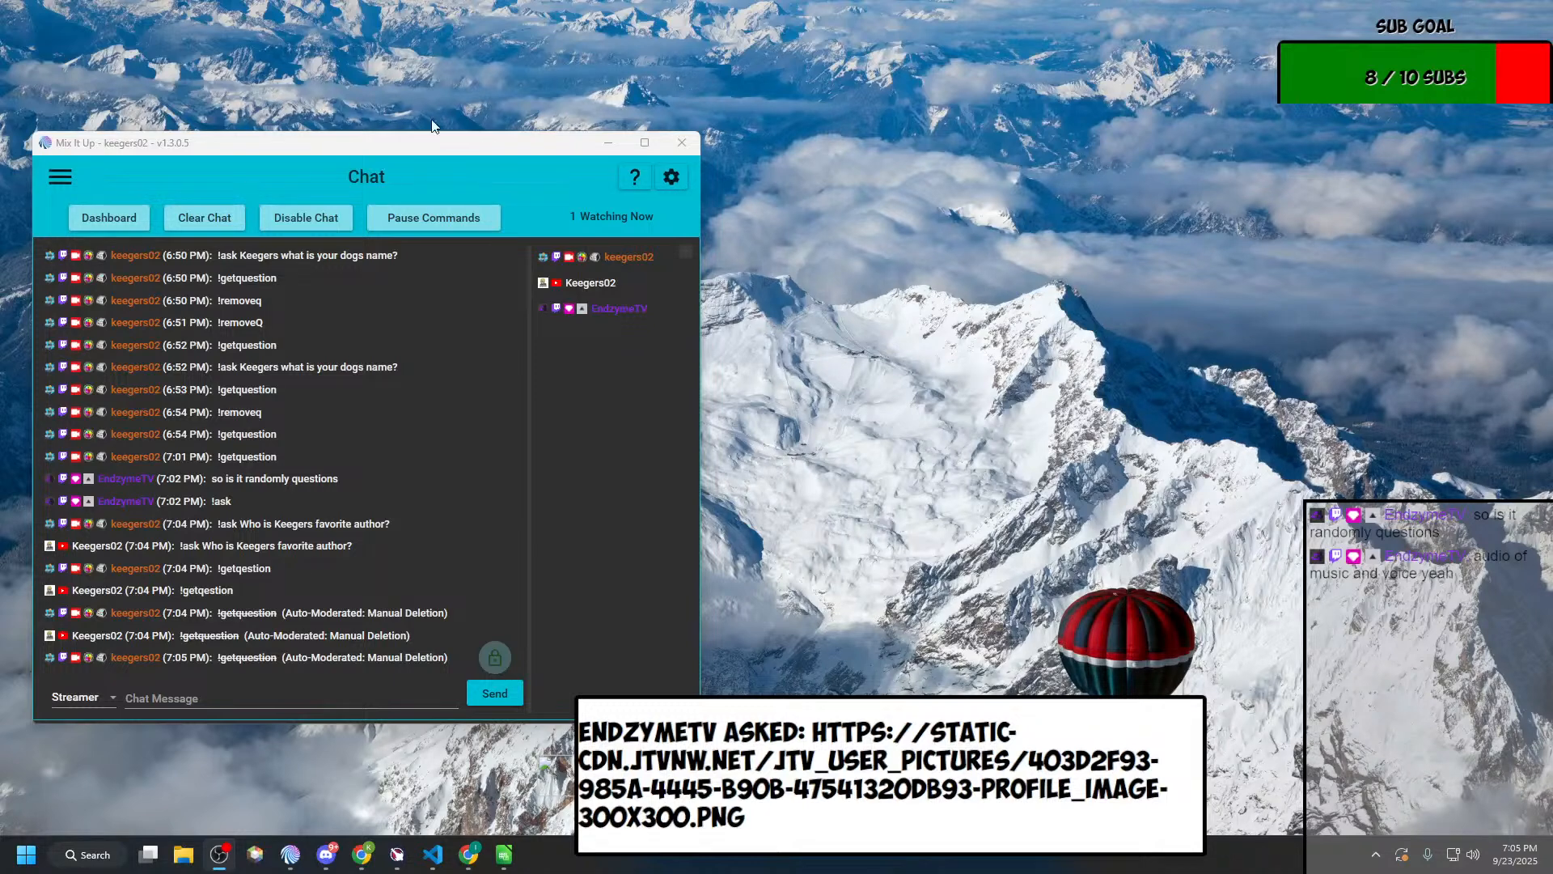
Step: Open the Display Question action group from the Q&A action groups for editing
left_click(61, 178)
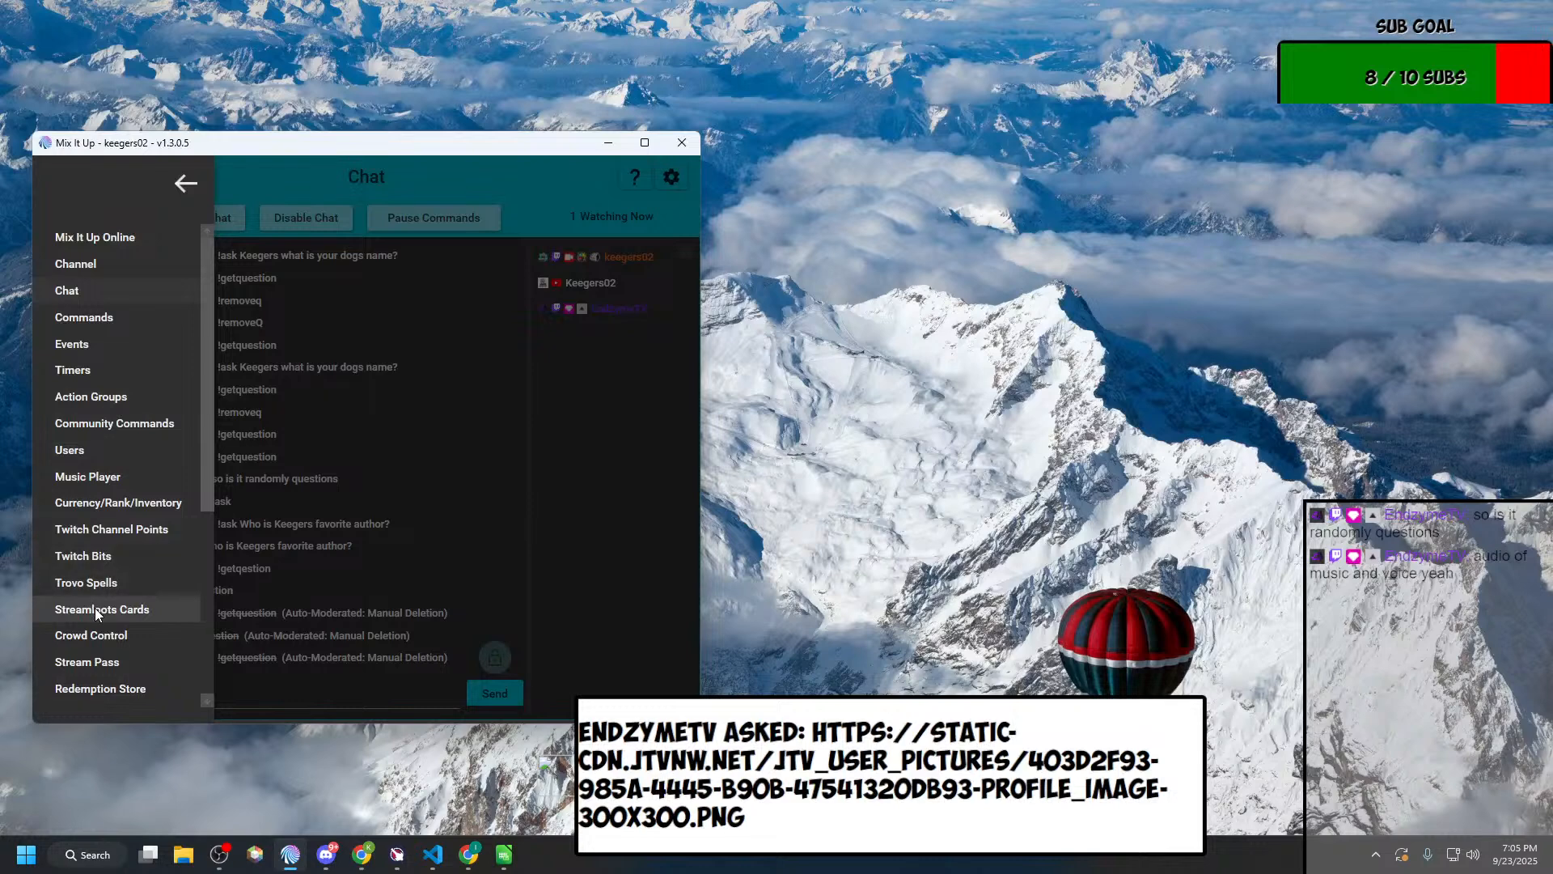
scroll(95, 608, "down", 5)
scroll(95, 612, "up", 5)
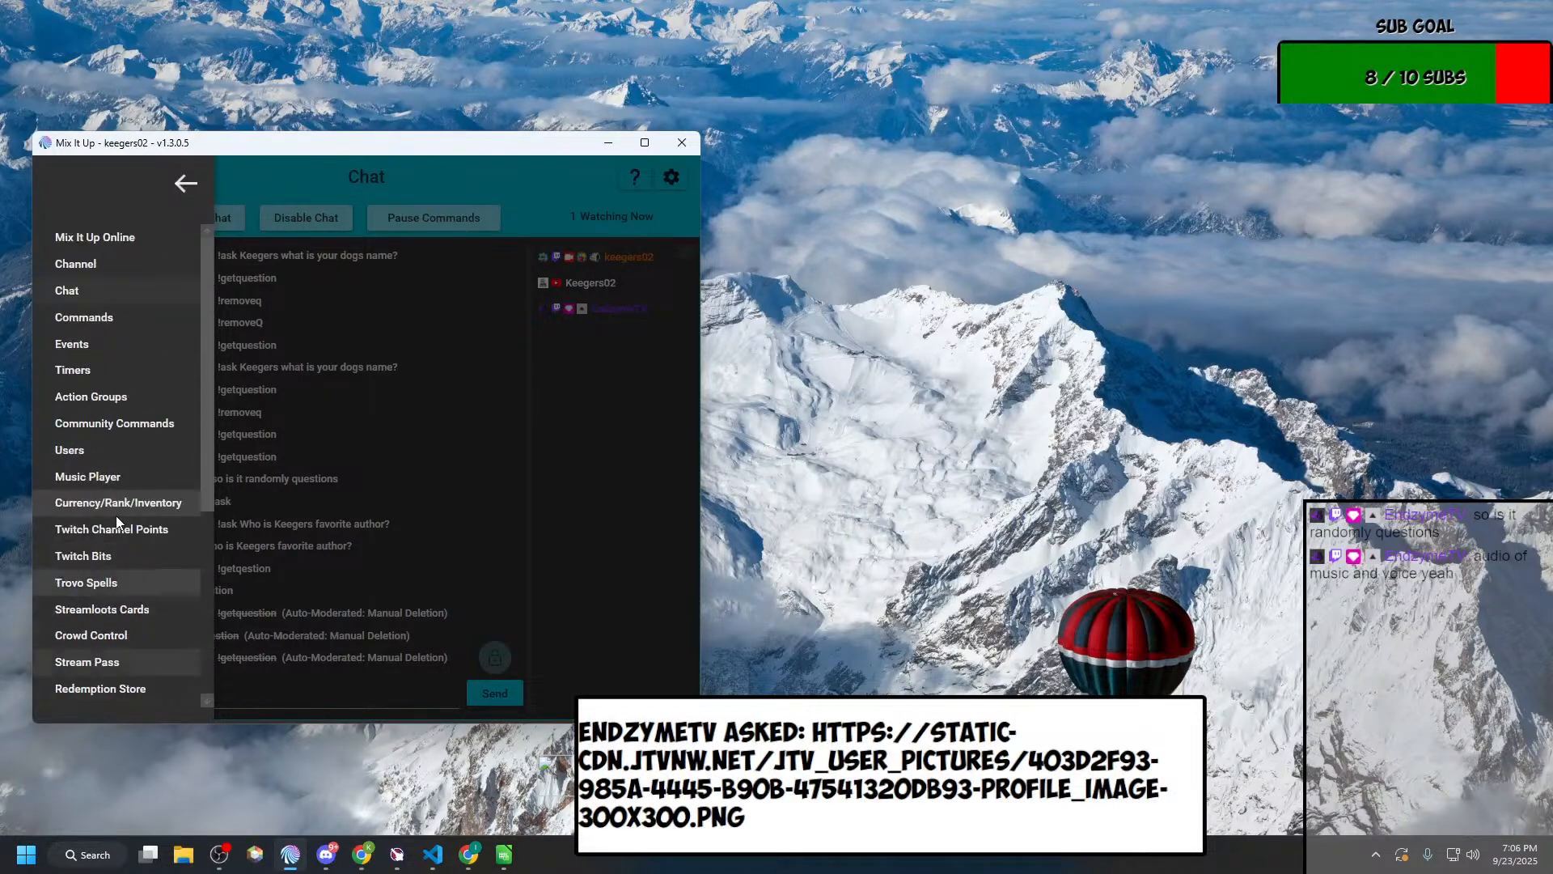
left_click(80, 397)
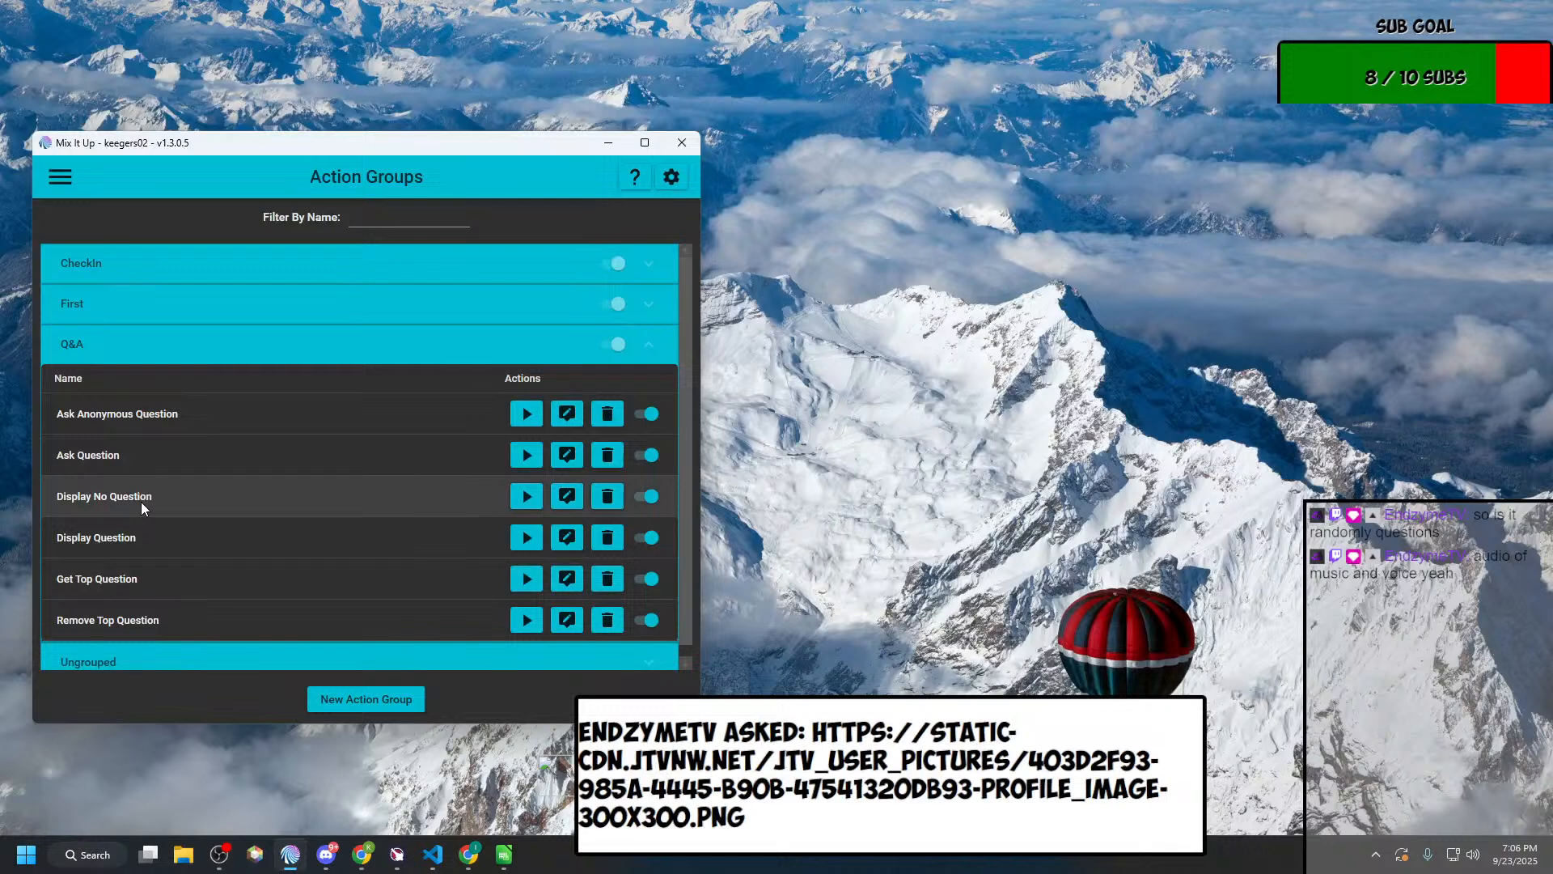
left_click(567, 538)
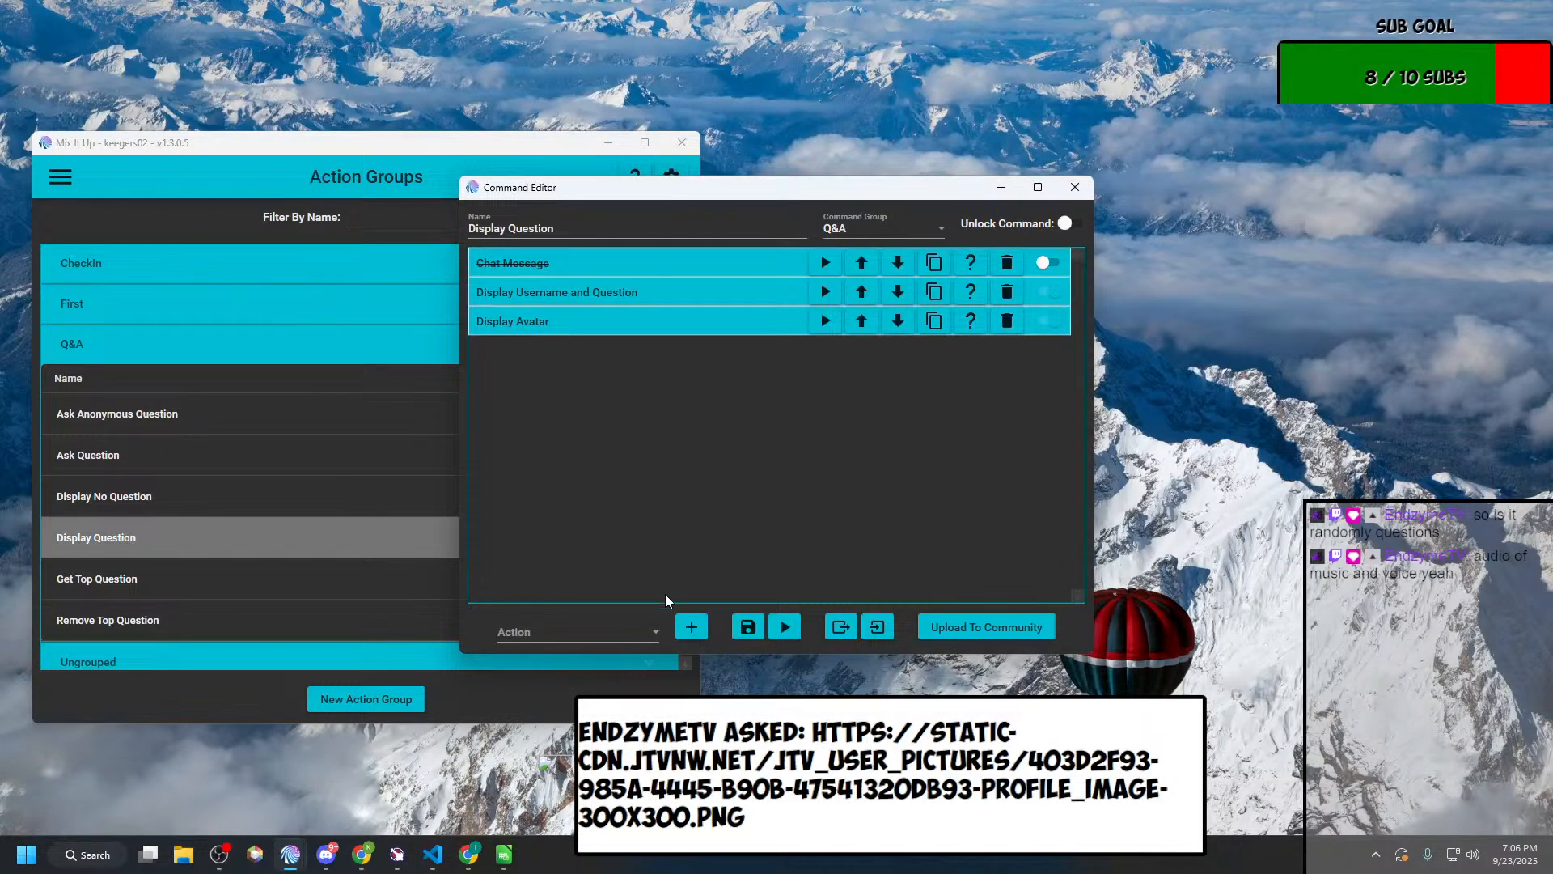
Step: Add an Overlay (Images & Videos) action to Display Question and look through its available overlay types
left_click(576, 641)
scroll(568, 528, "down", 3)
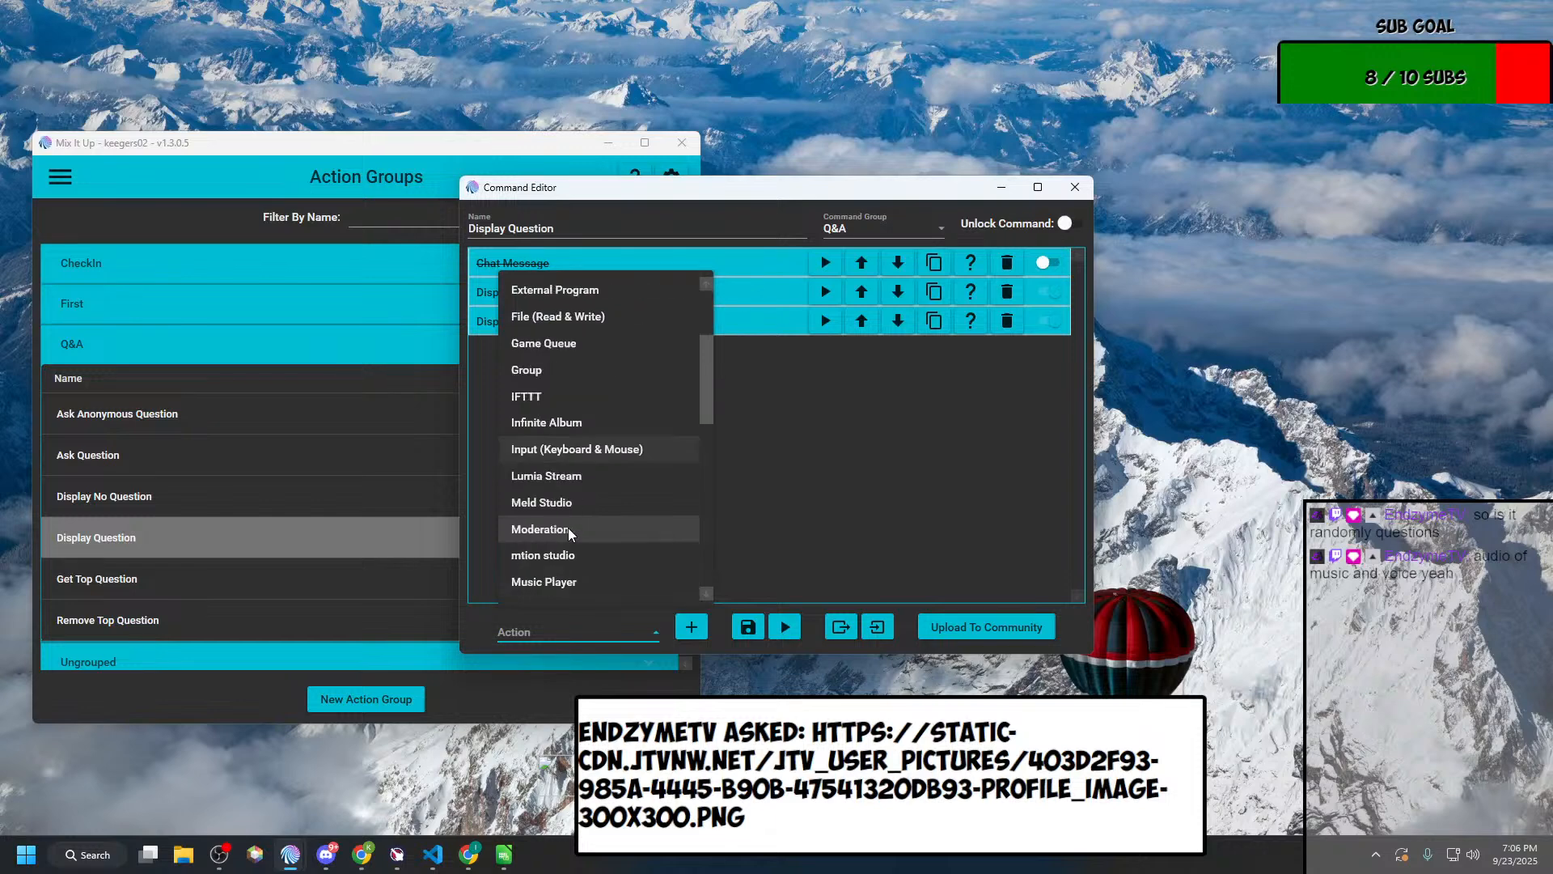
scroll(568, 527, "down", 2)
left_click(566, 454)
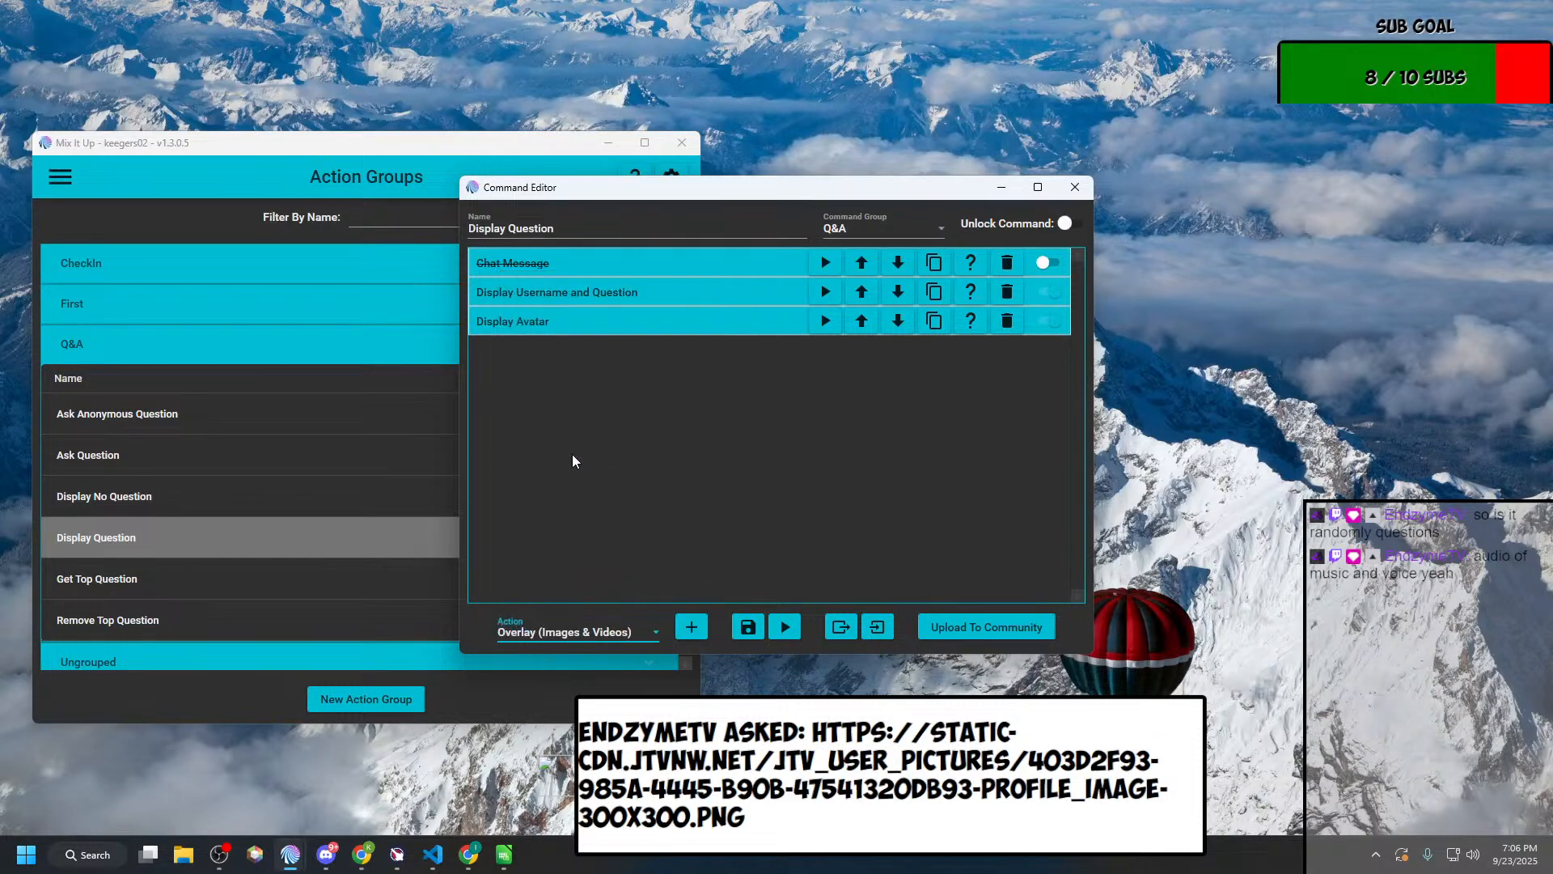
left_click(692, 626)
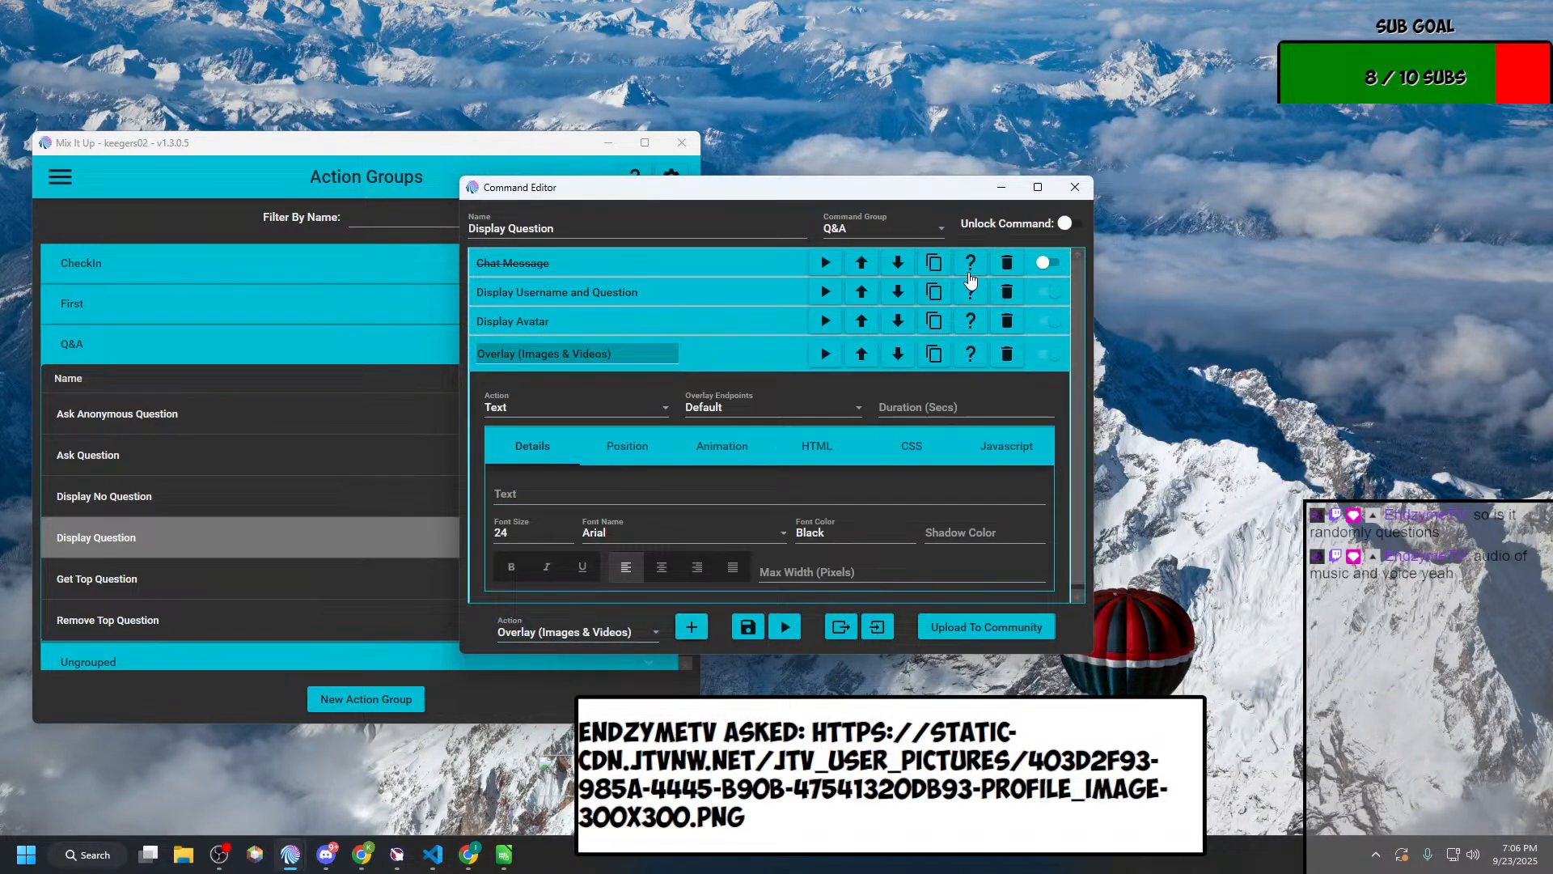
left_click(613, 402)
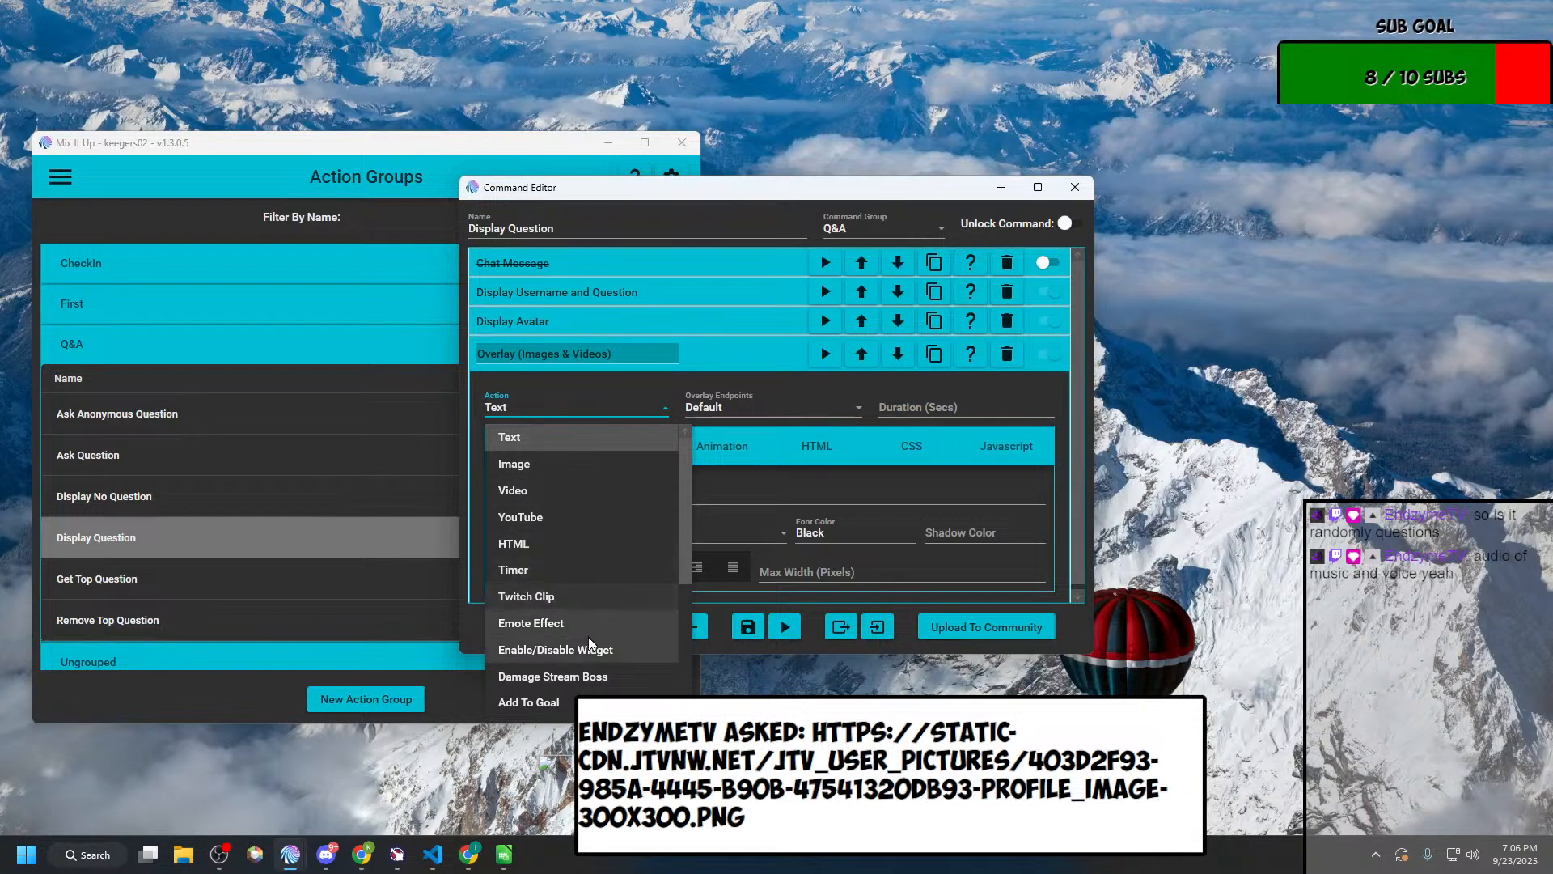
scroll(589, 643, "down", 3)
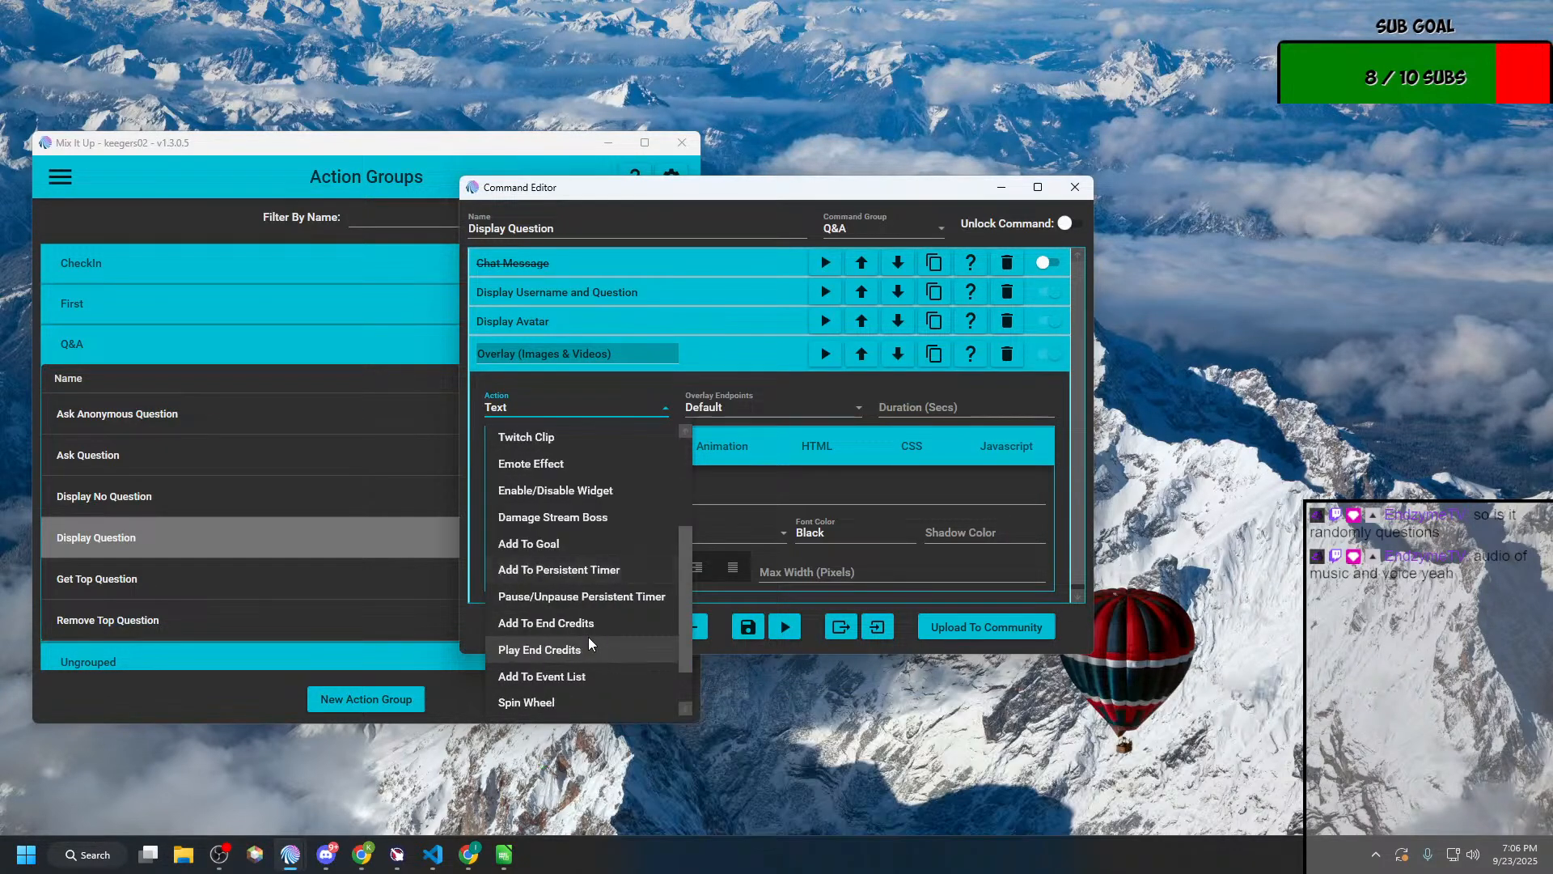
scroll(589, 643, "up", 3)
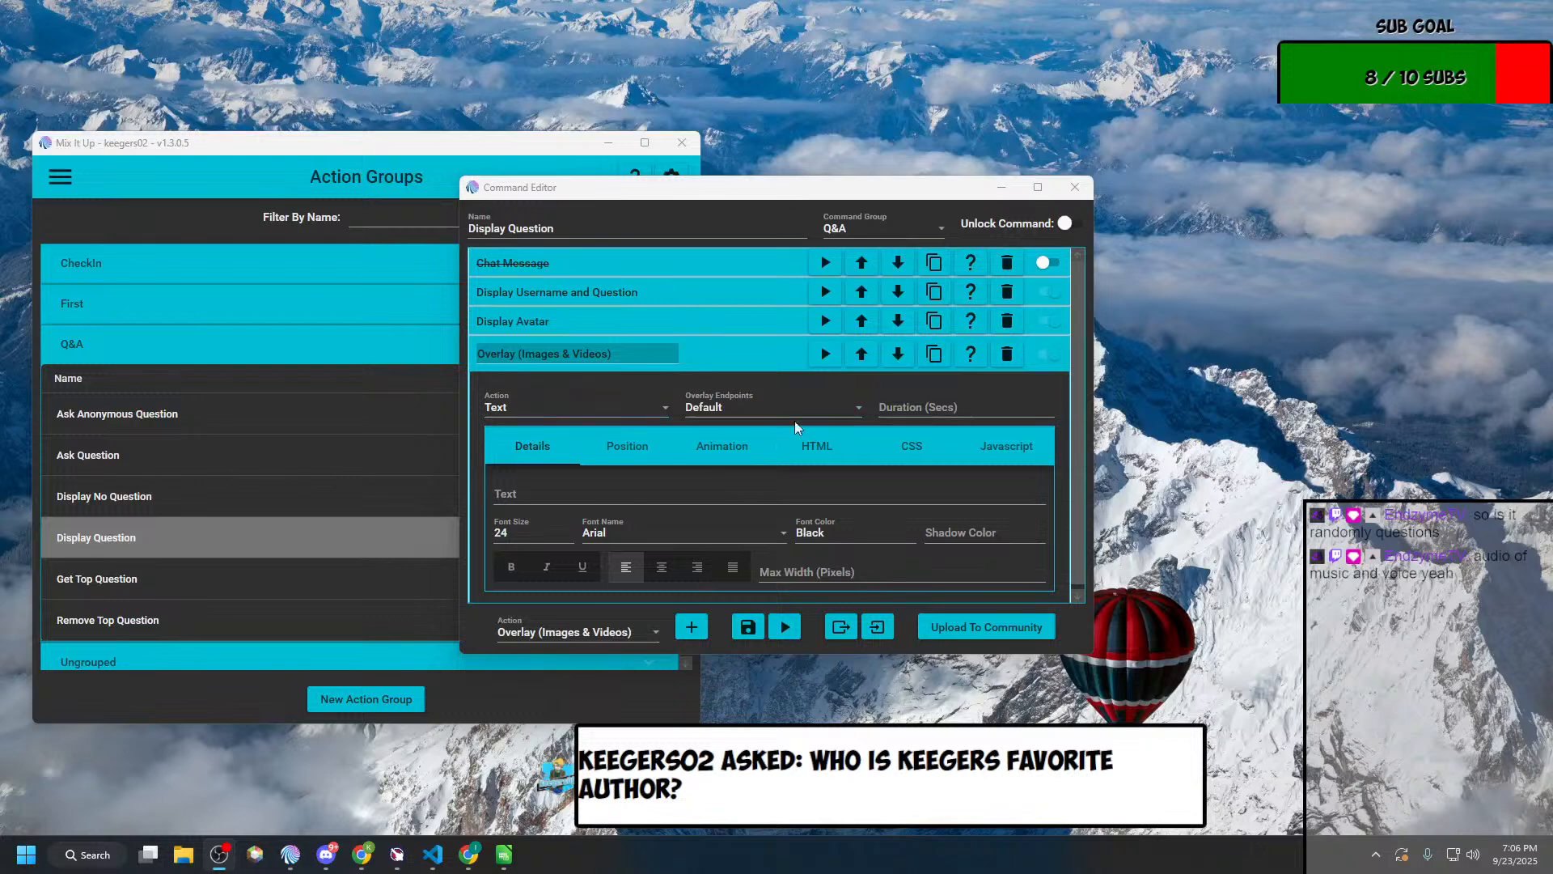
Step: Delete the newly added overlay action from Display Question and close the editor
left_click(1038, 187)
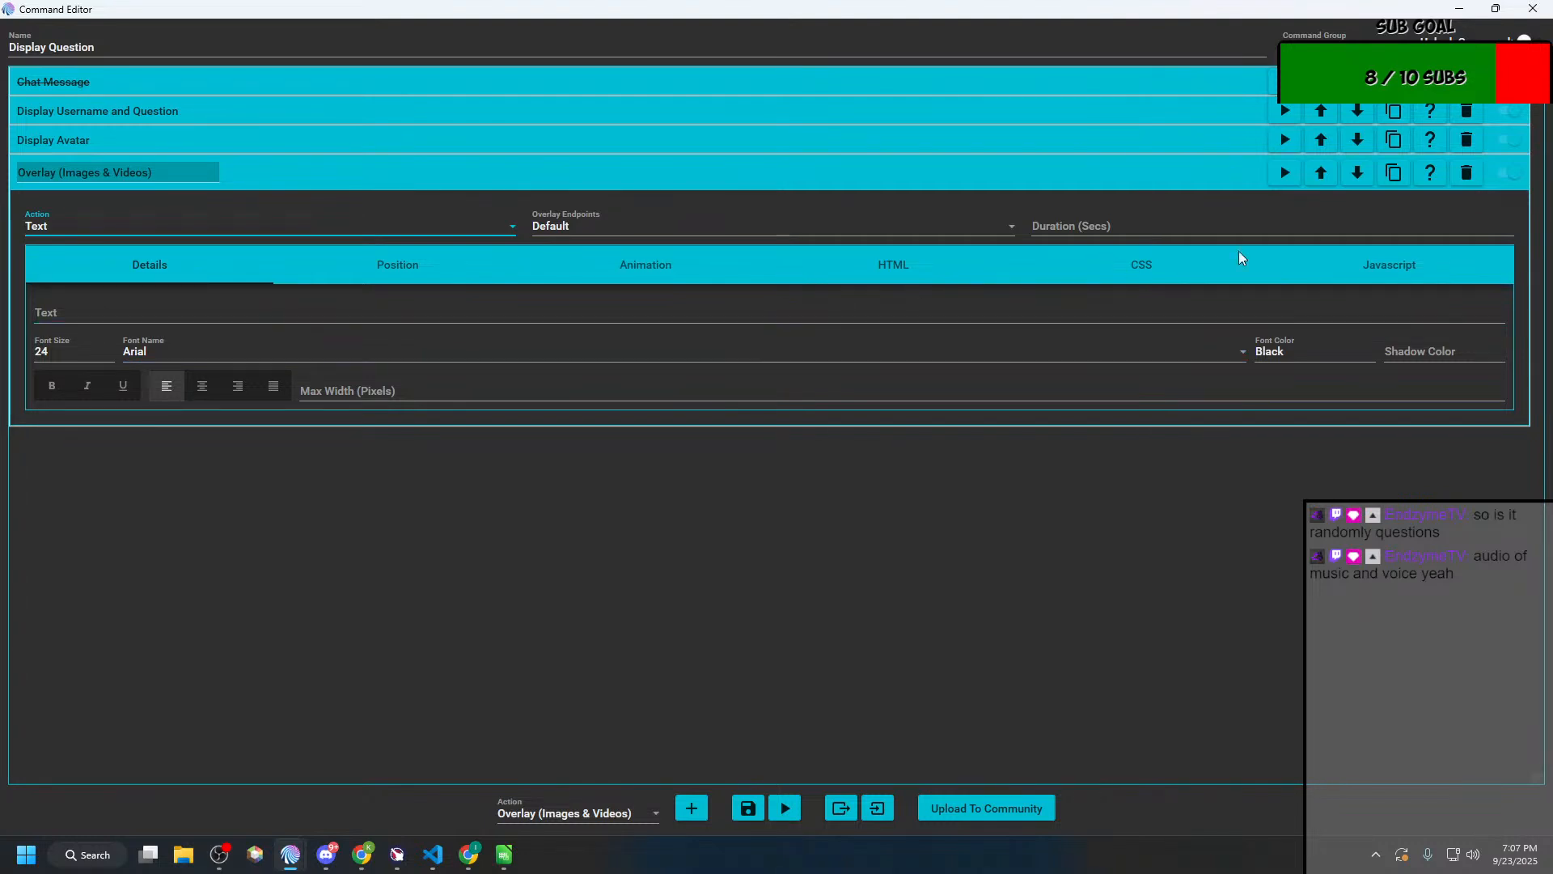
left_click(1469, 173)
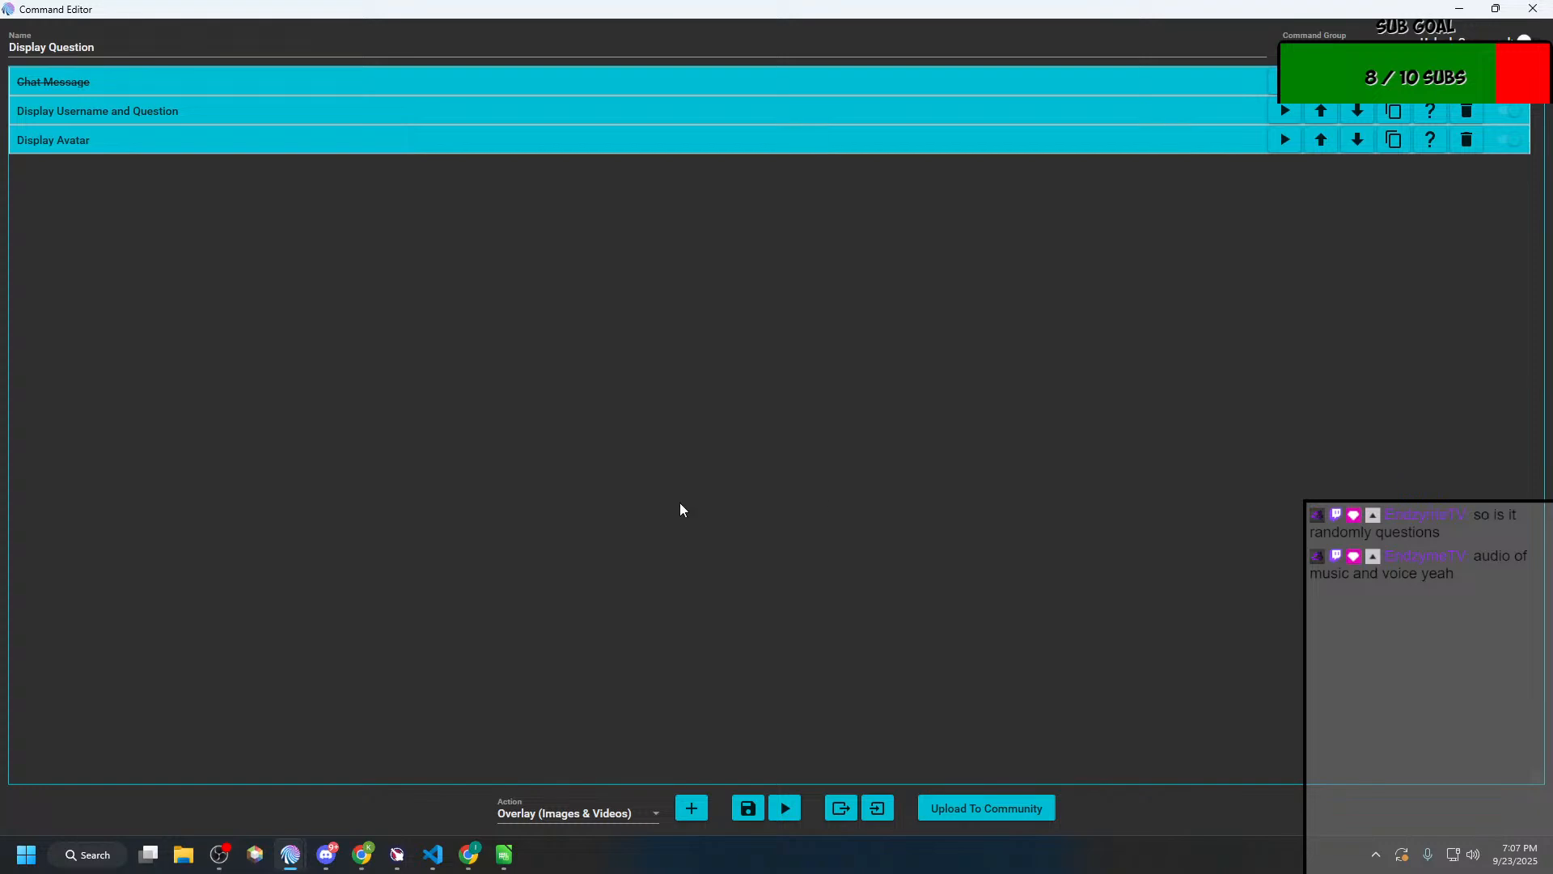
double_click(890, 10)
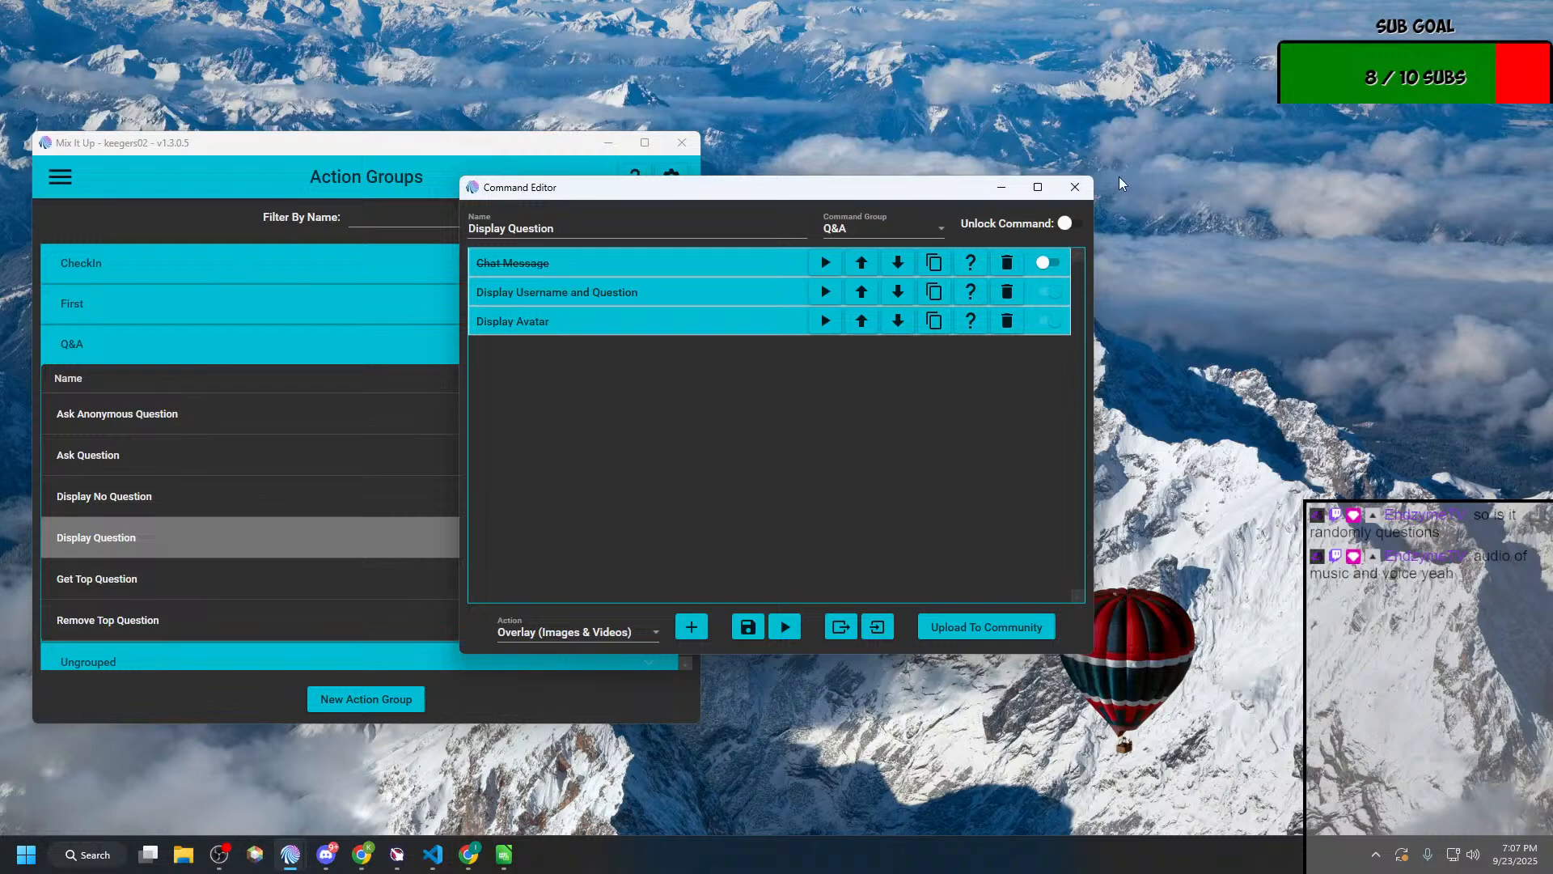
left_click(1074, 187)
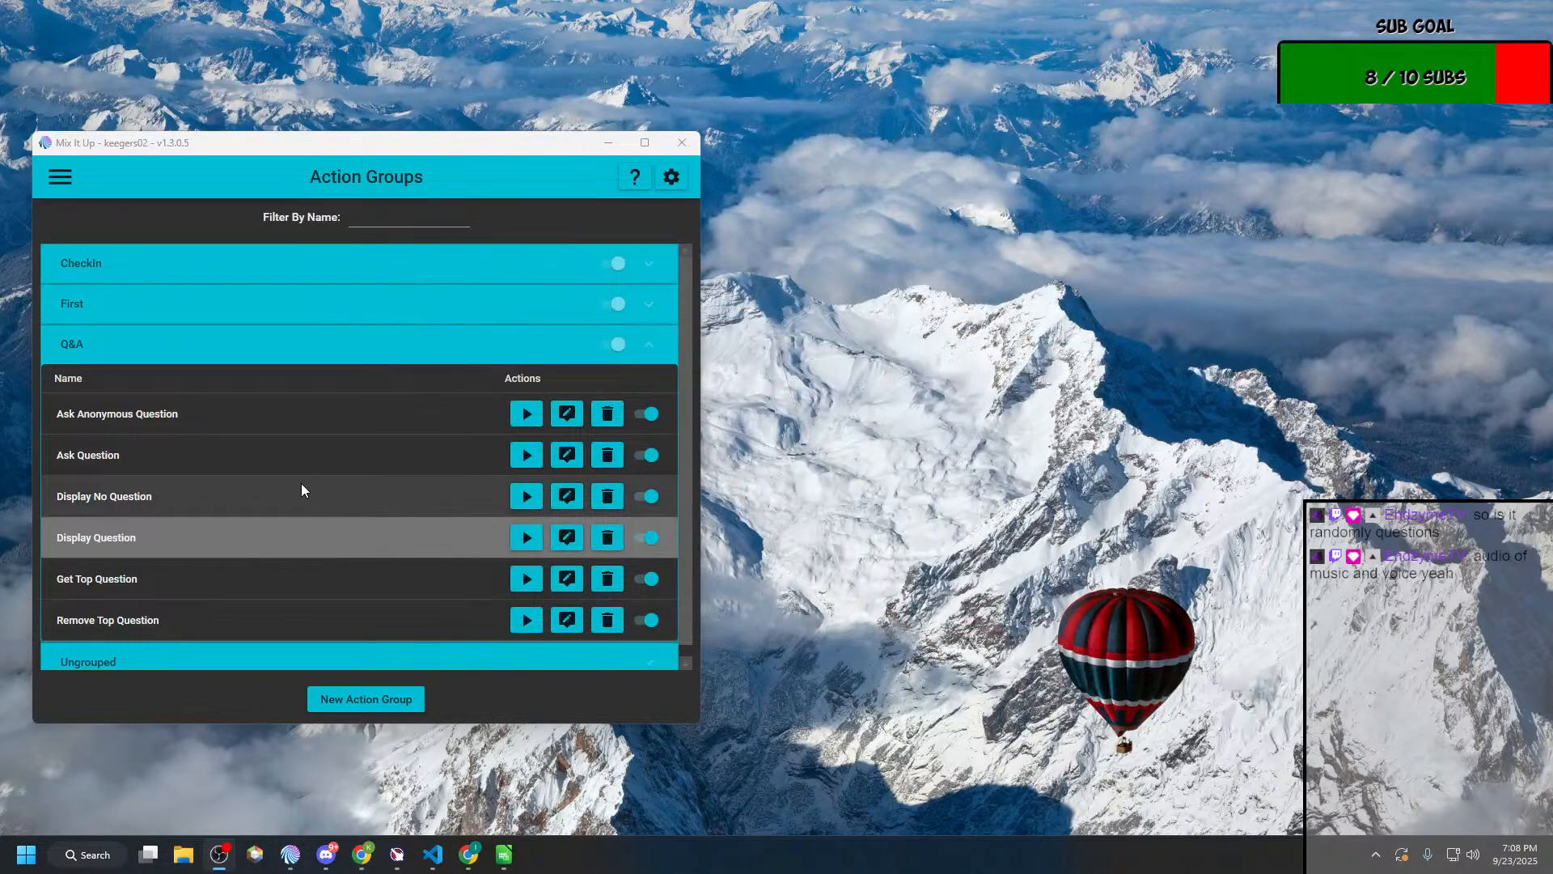
Step: Open the Ask Anonymous Question action group for editing
left_click(309, 414)
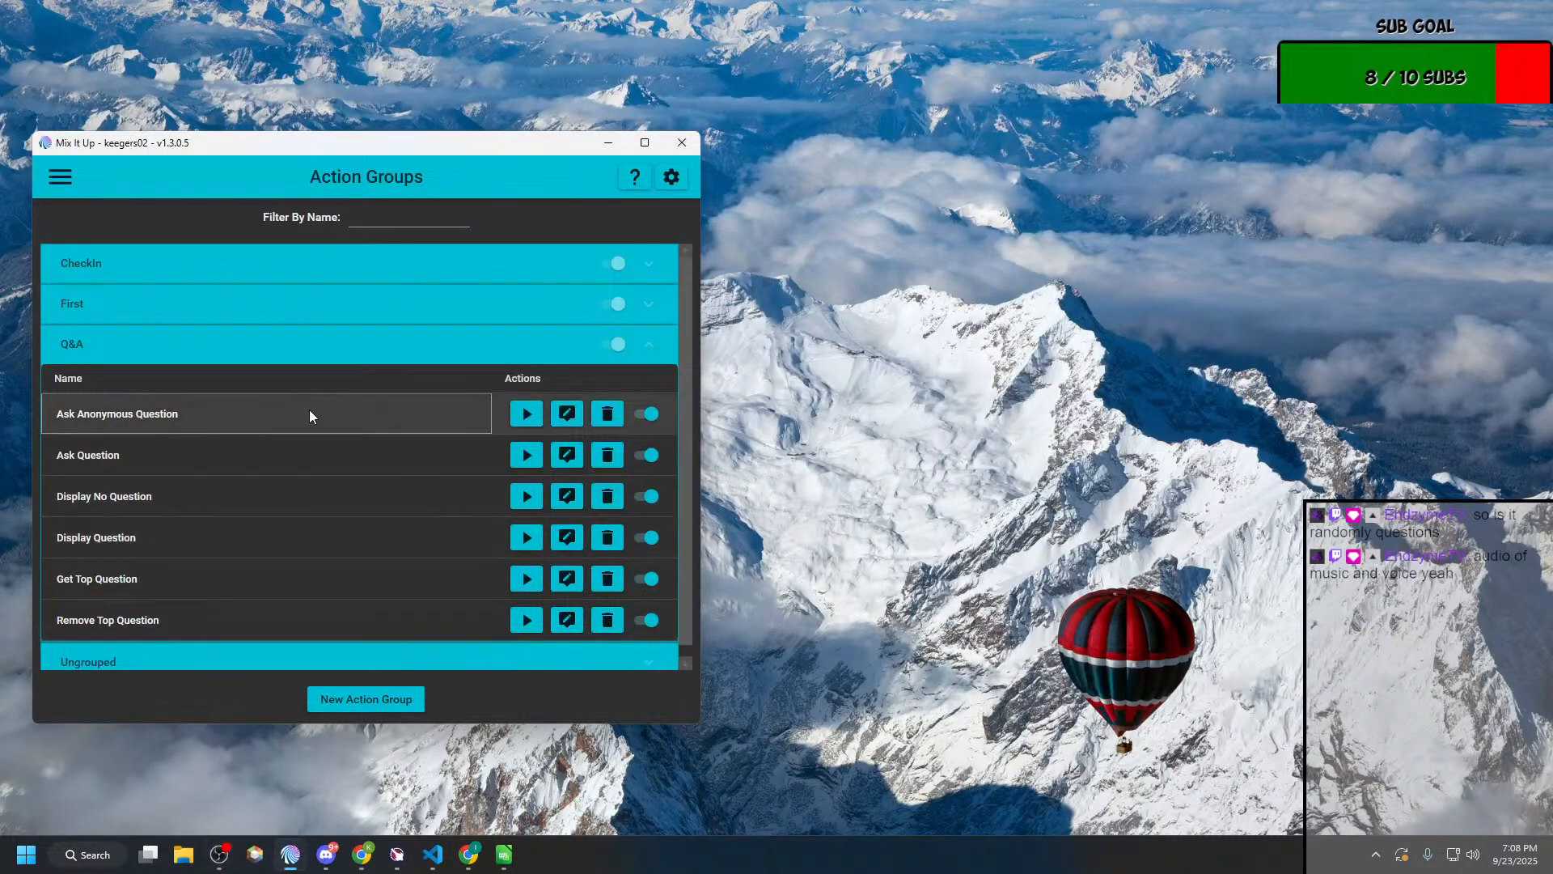
left_click(538, 419)
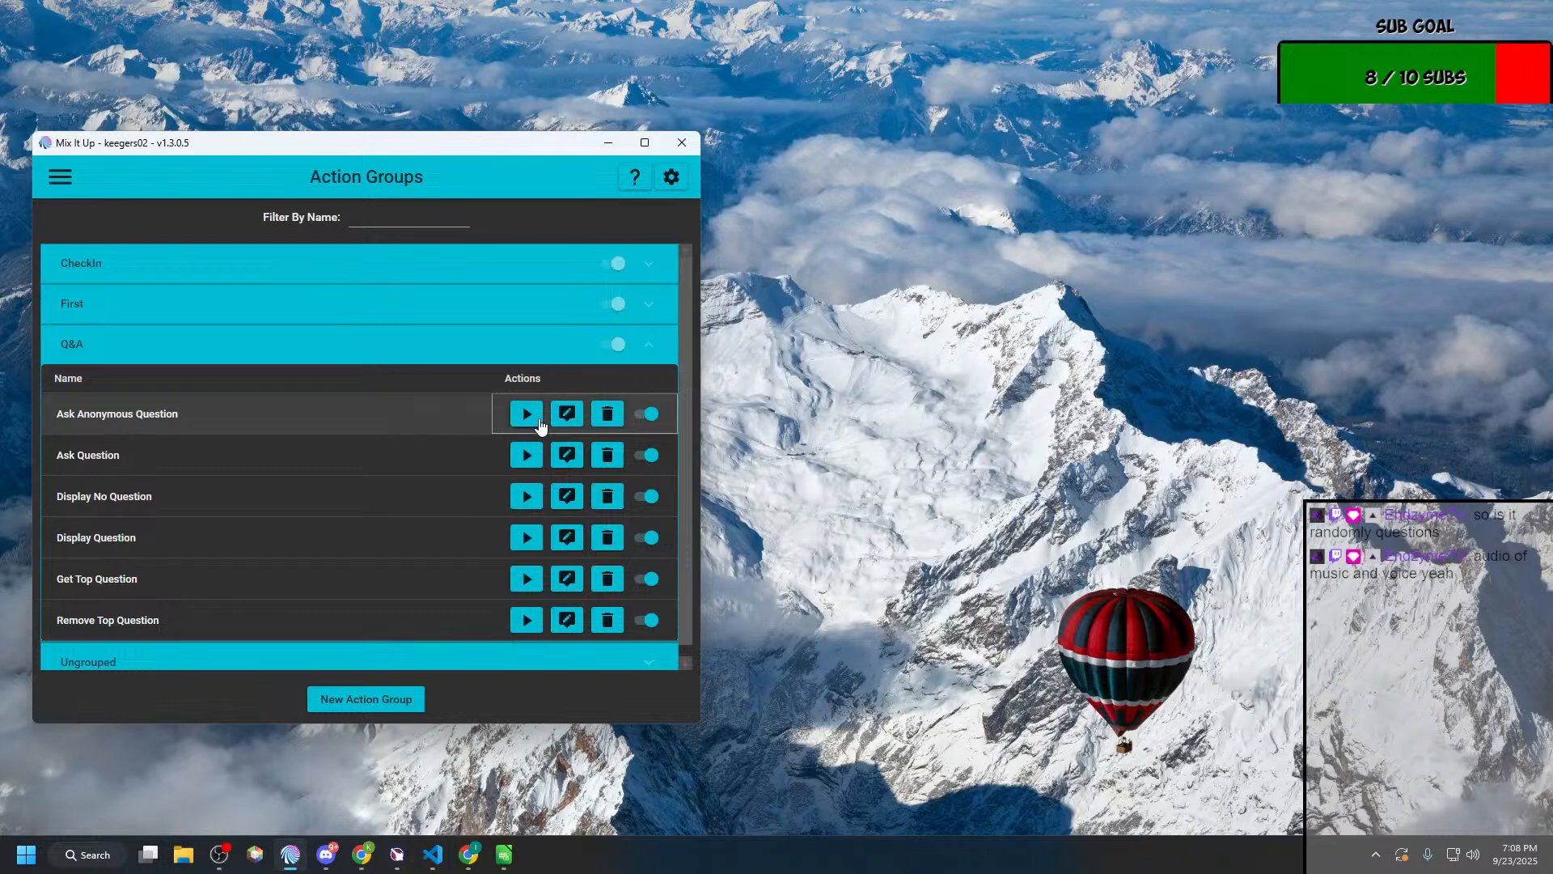
left_click(567, 413)
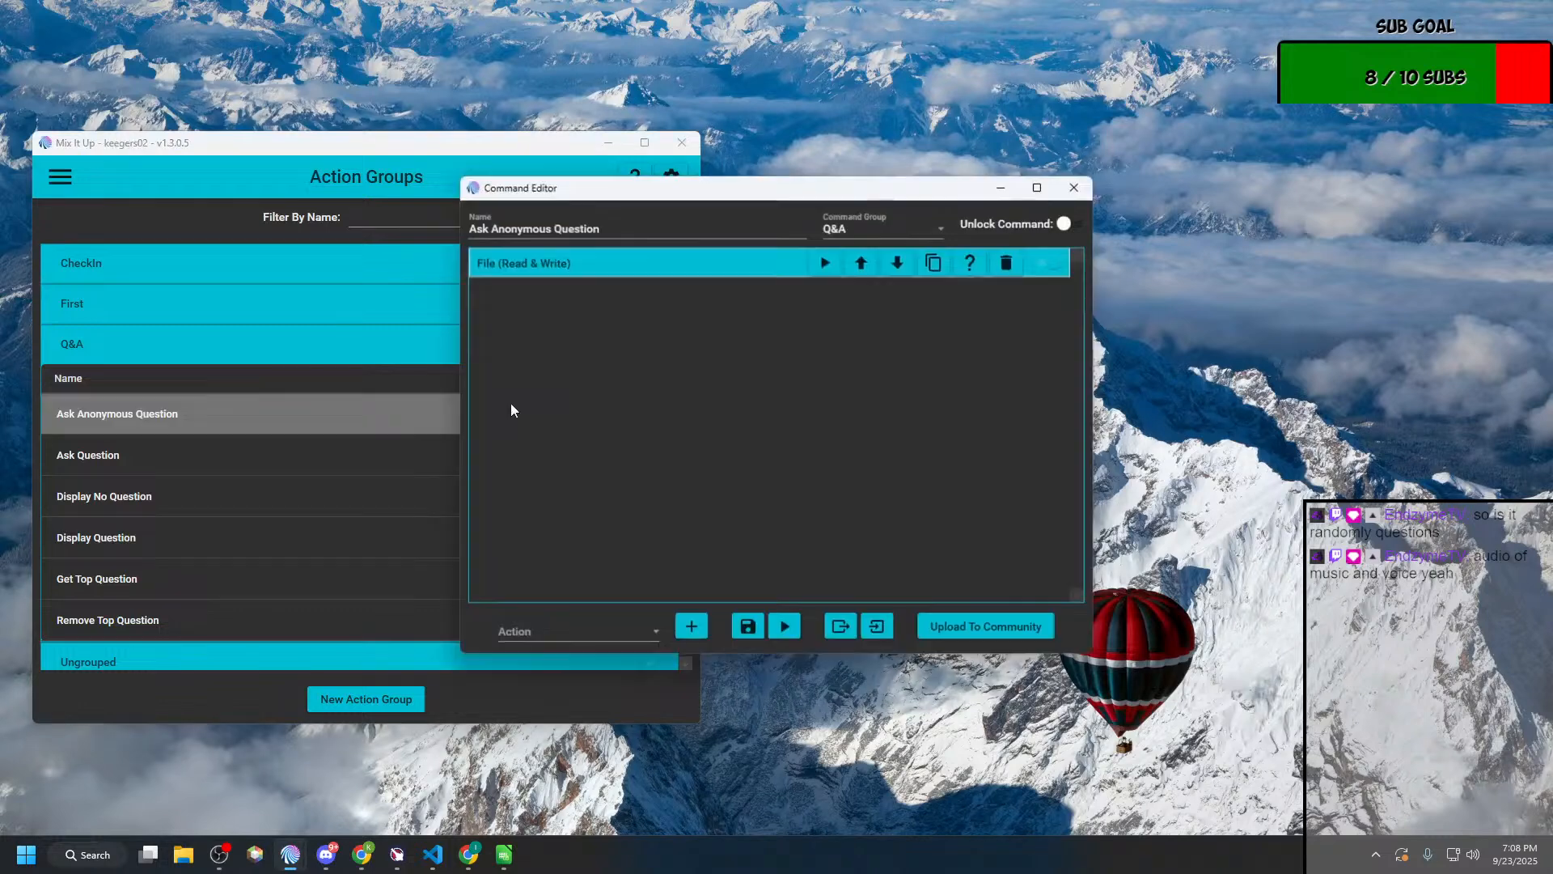
Step: Try moving the image URL to the front of the text saved by Ask Anonymous Question's File (Read & Write) action
left_click(587, 262)
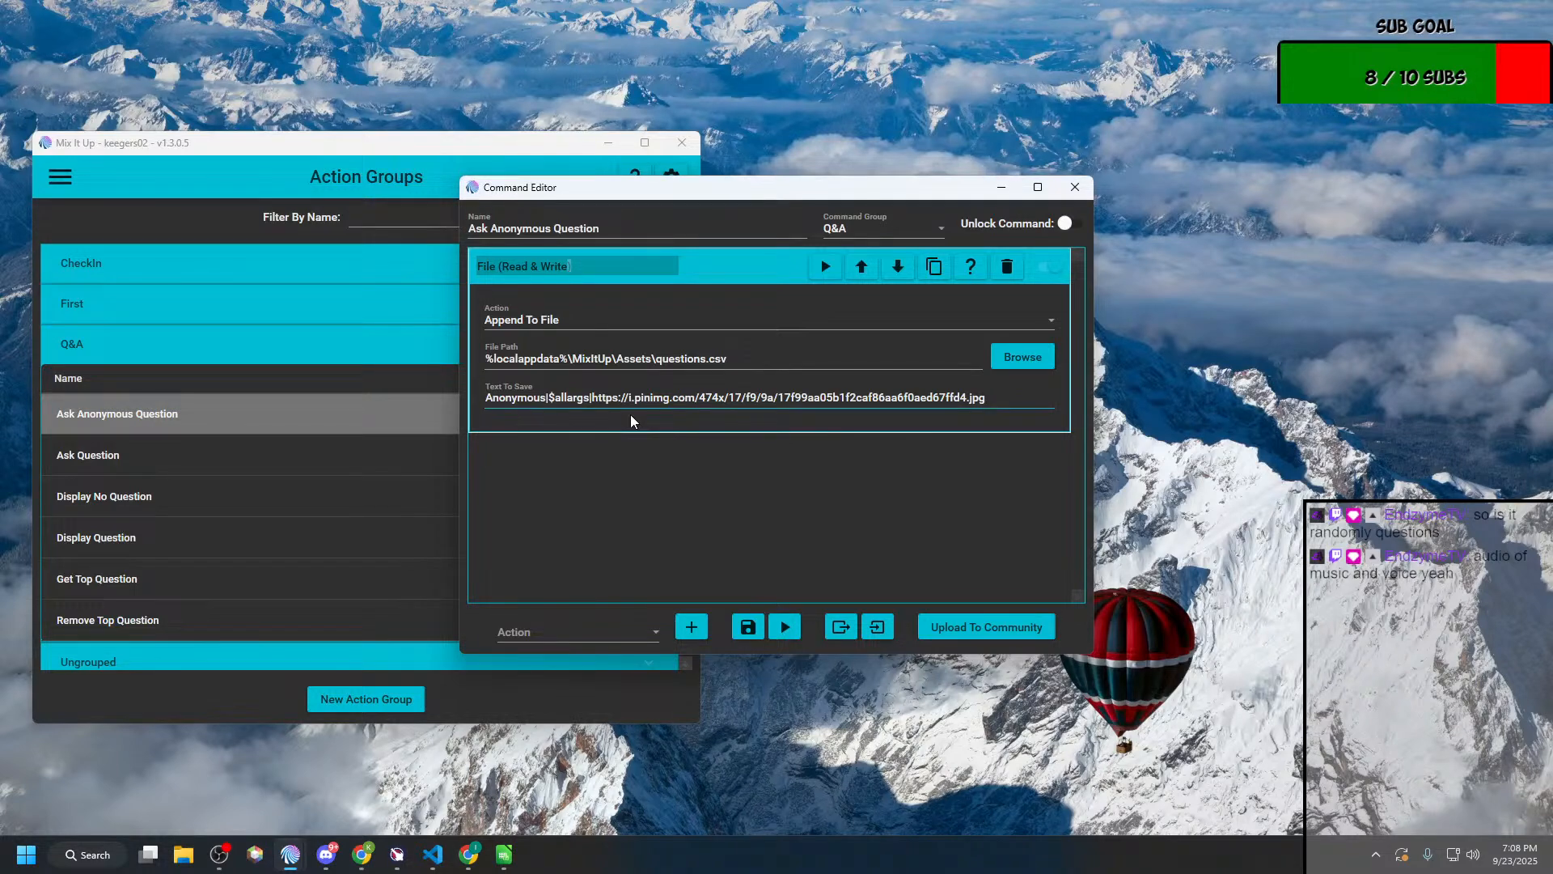
left_click_drag(592, 397, 1050, 402)
key("ctrl+c")
key("BackSpace")
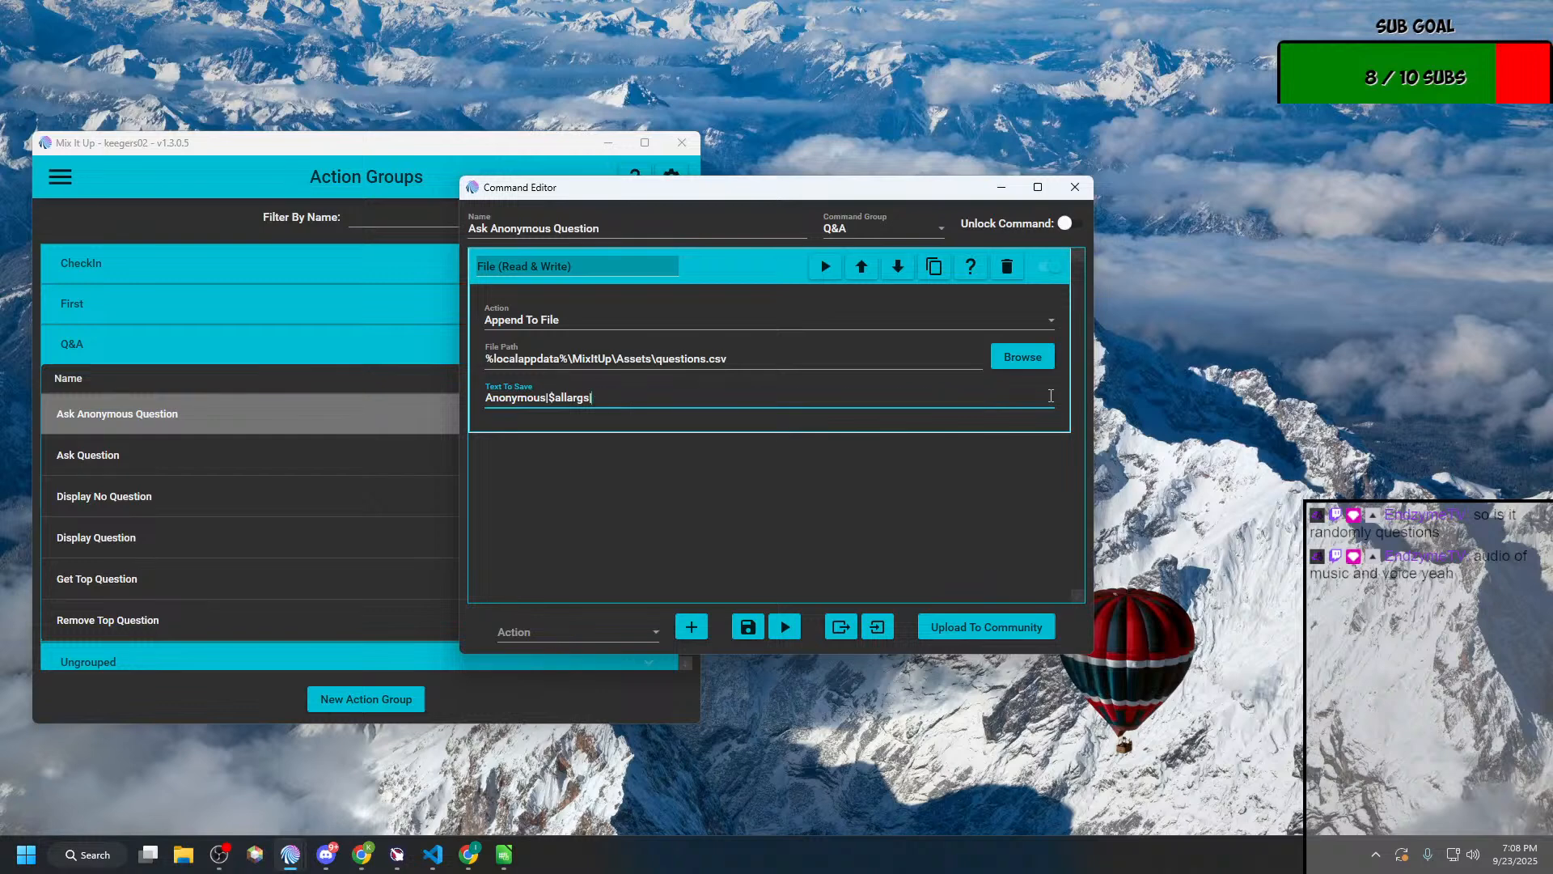
key("Home")
key("ctrl+v")
type("|")
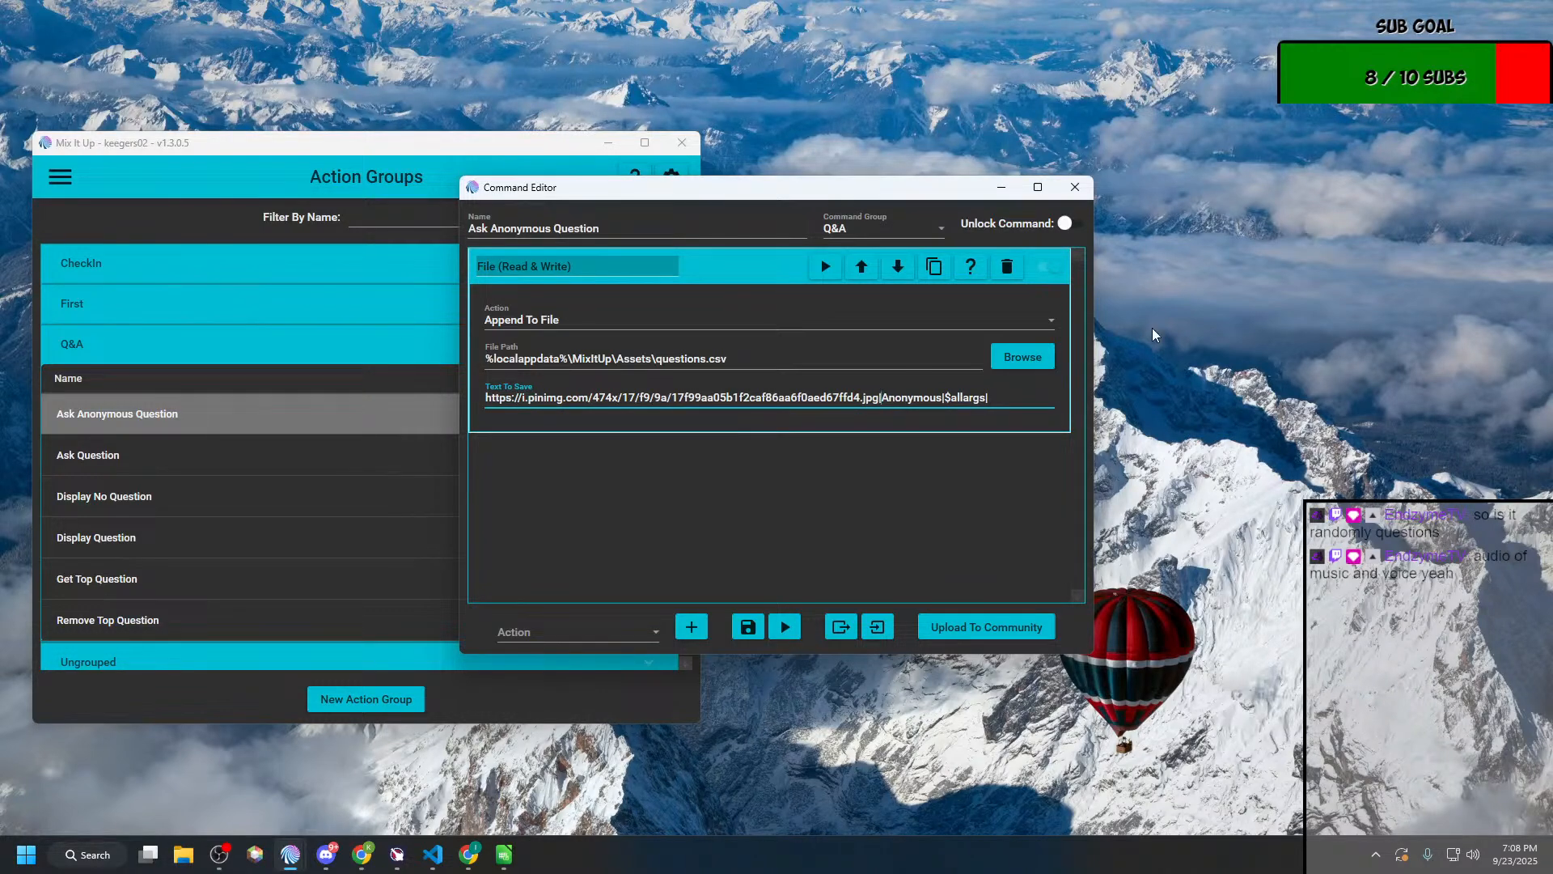
Step: Restore the saved text to Anonymous|$allargs followed by a space, a pipe and the image URL, and save Ask Anonymous Question
key("BackSpace")
key("ctrl+Left")
key("ctrl+Left")
key("ctrl+Left")
key("ctrl+Left")
key("BackSpace")
key("shift+Home")
key("BackSpace")
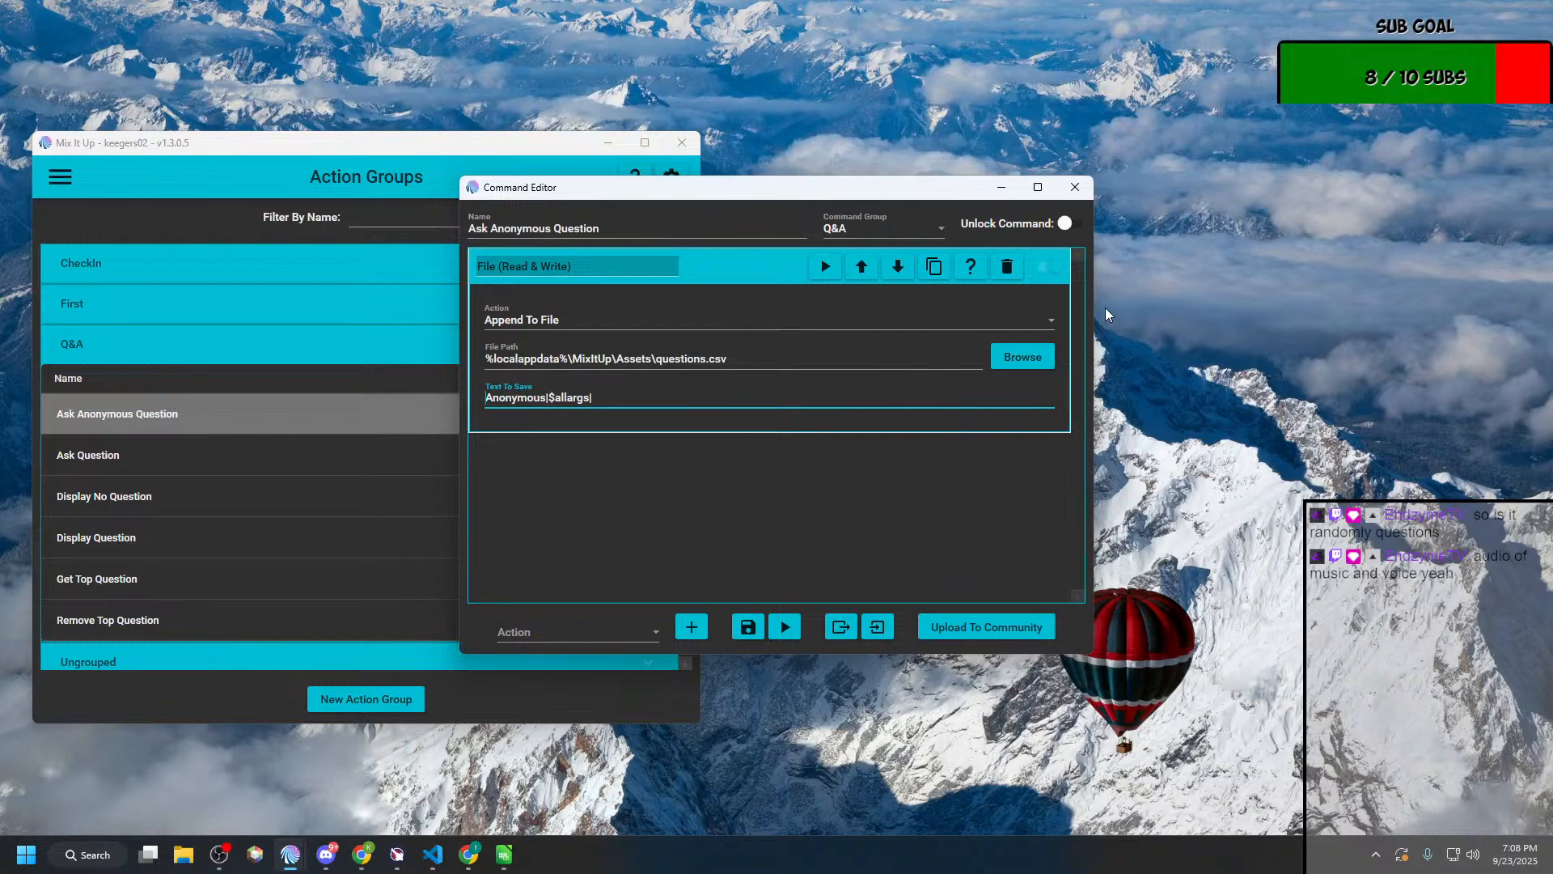
key("ctrl+z")
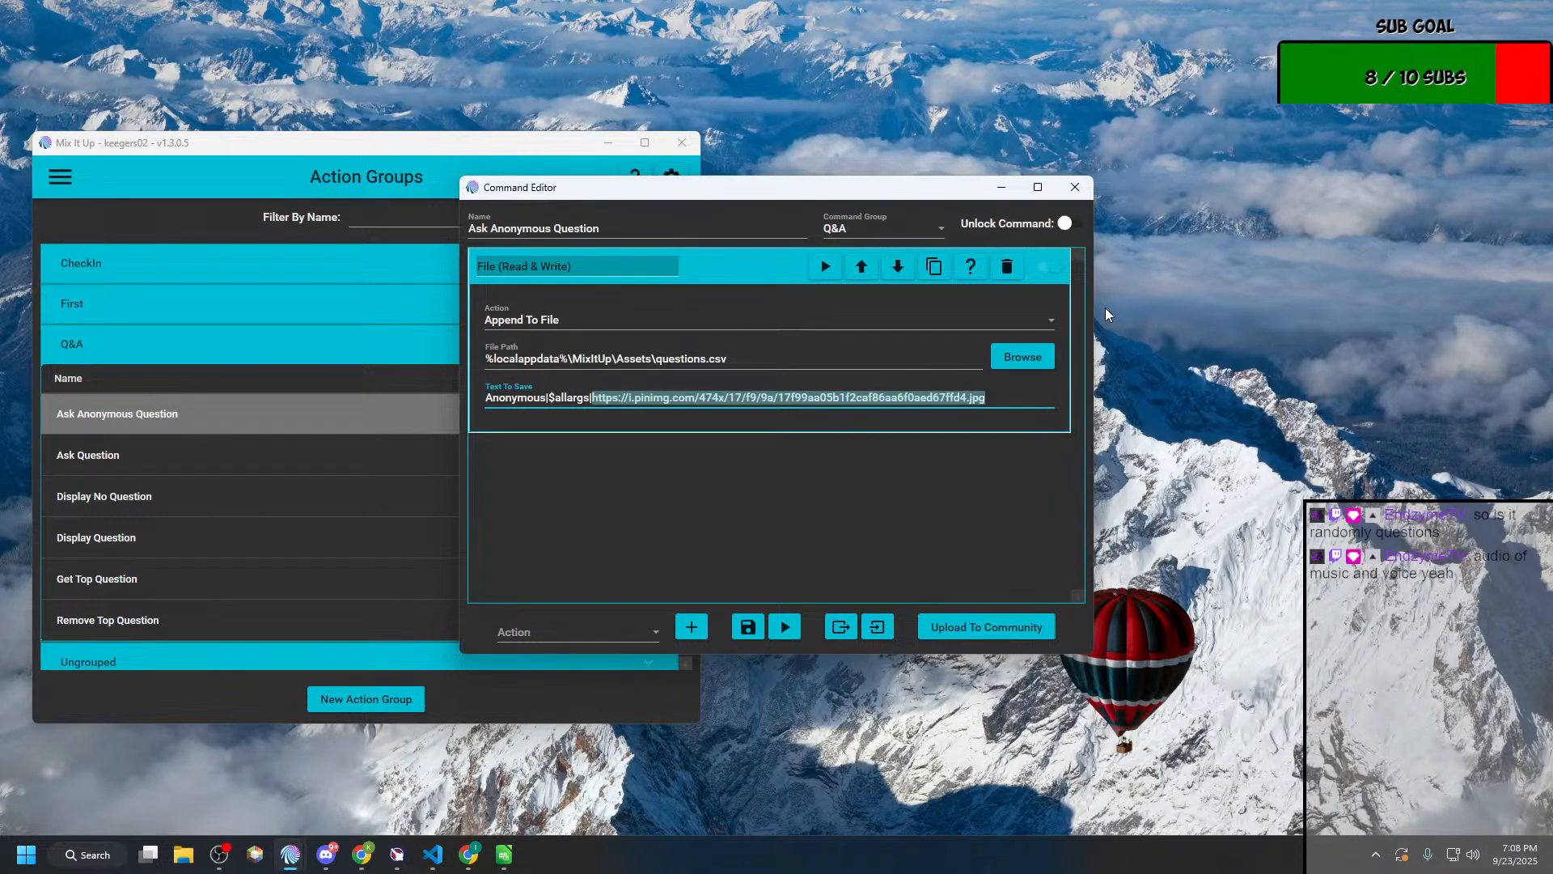
left_click(593, 398)
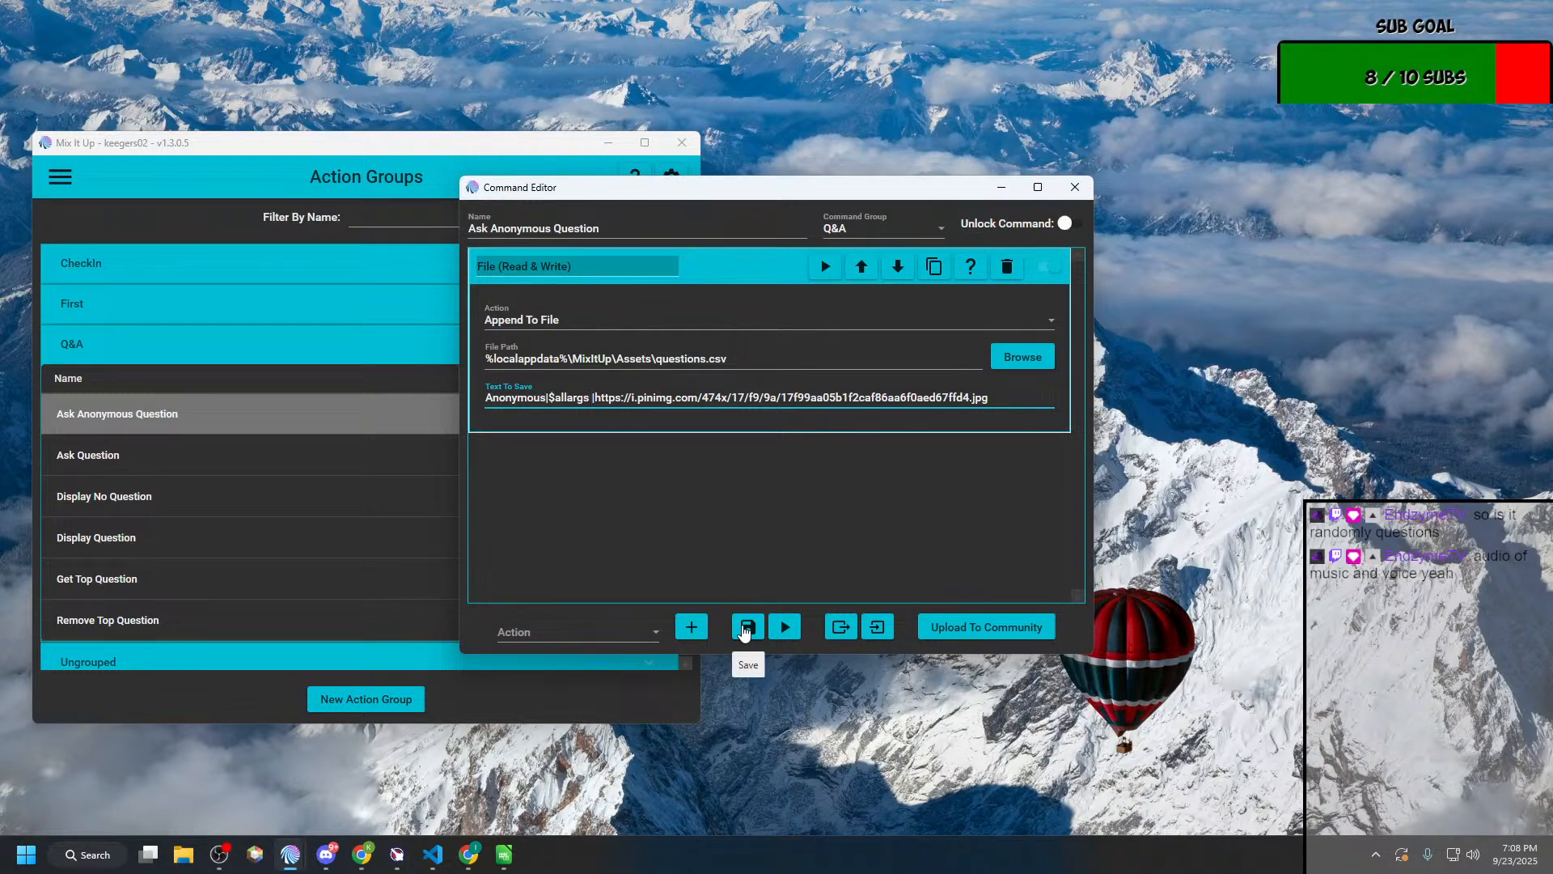
left_click(745, 630)
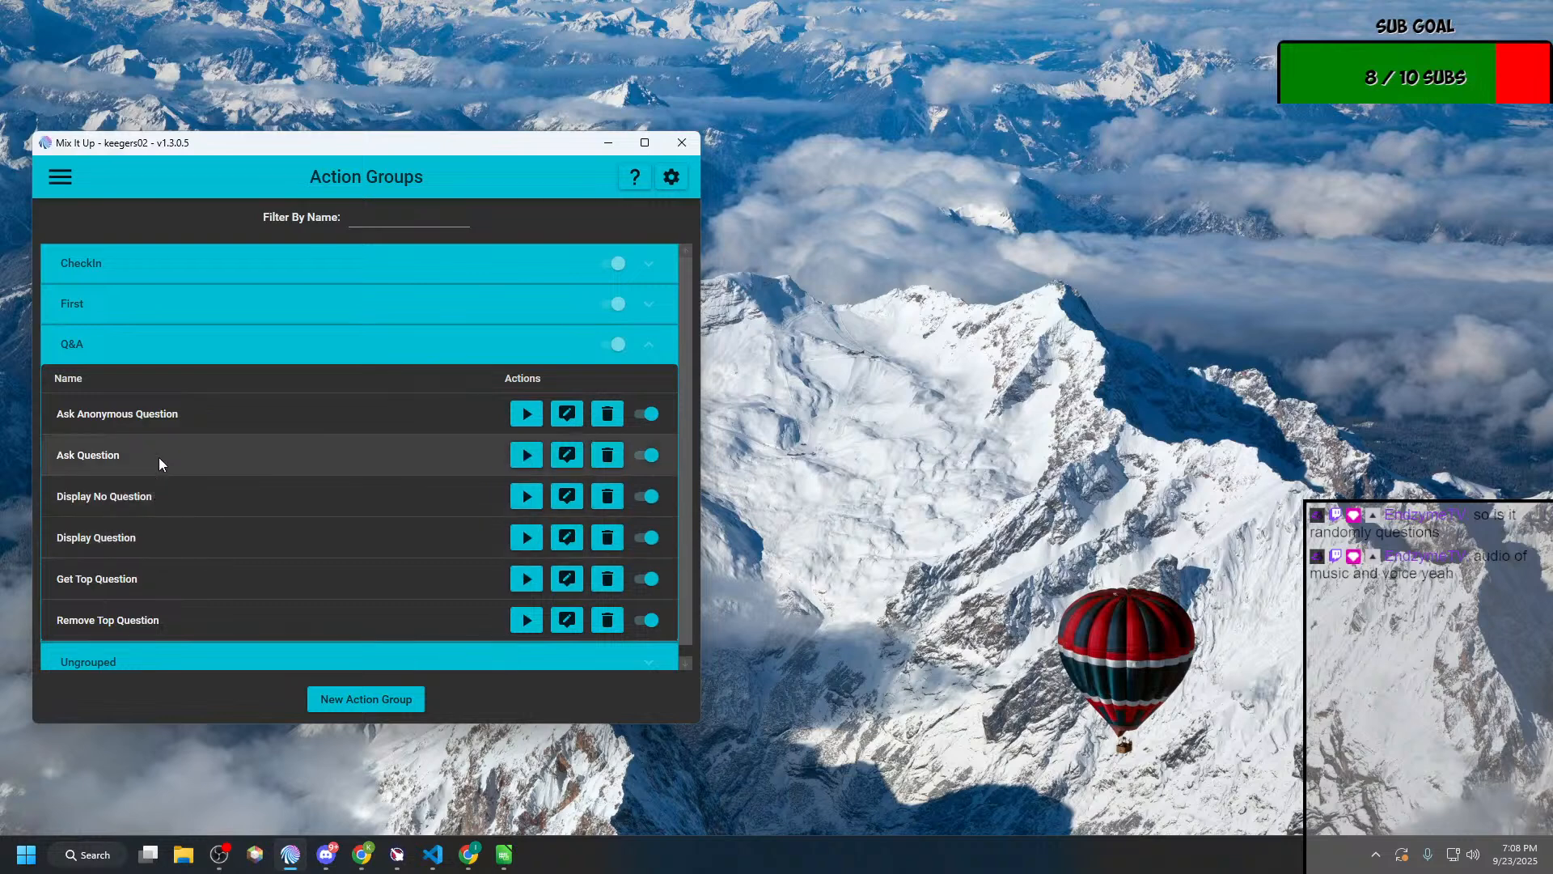
Step: Set the text saved by Ask Question's Save Question to File action to "$username|$allargs |$useravatar" and save the action group
left_click(207, 455)
left_click(566, 465)
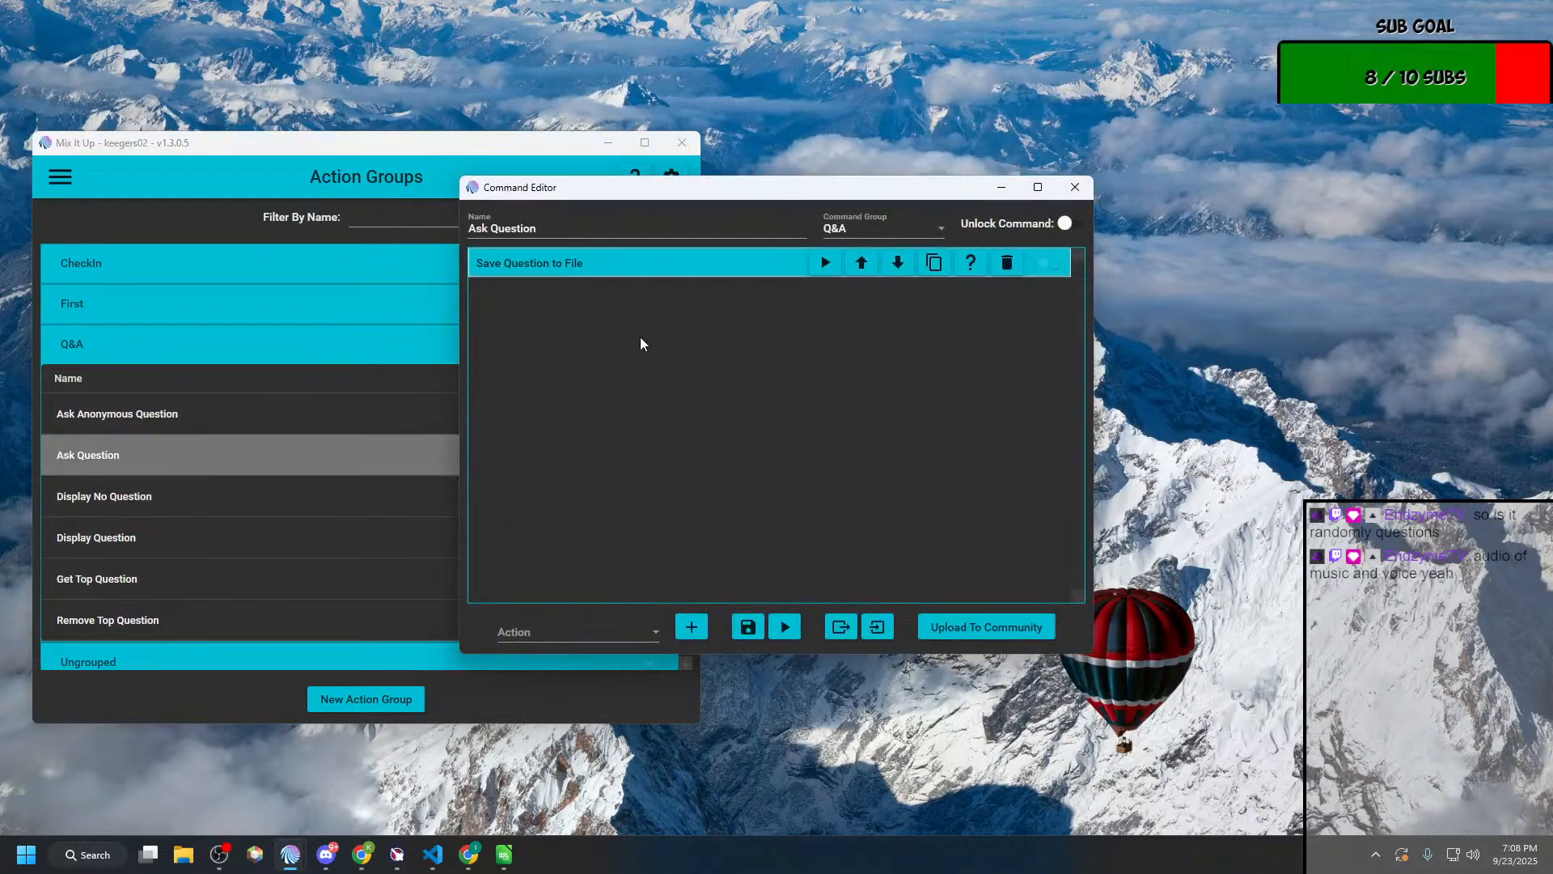
left_click(673, 263)
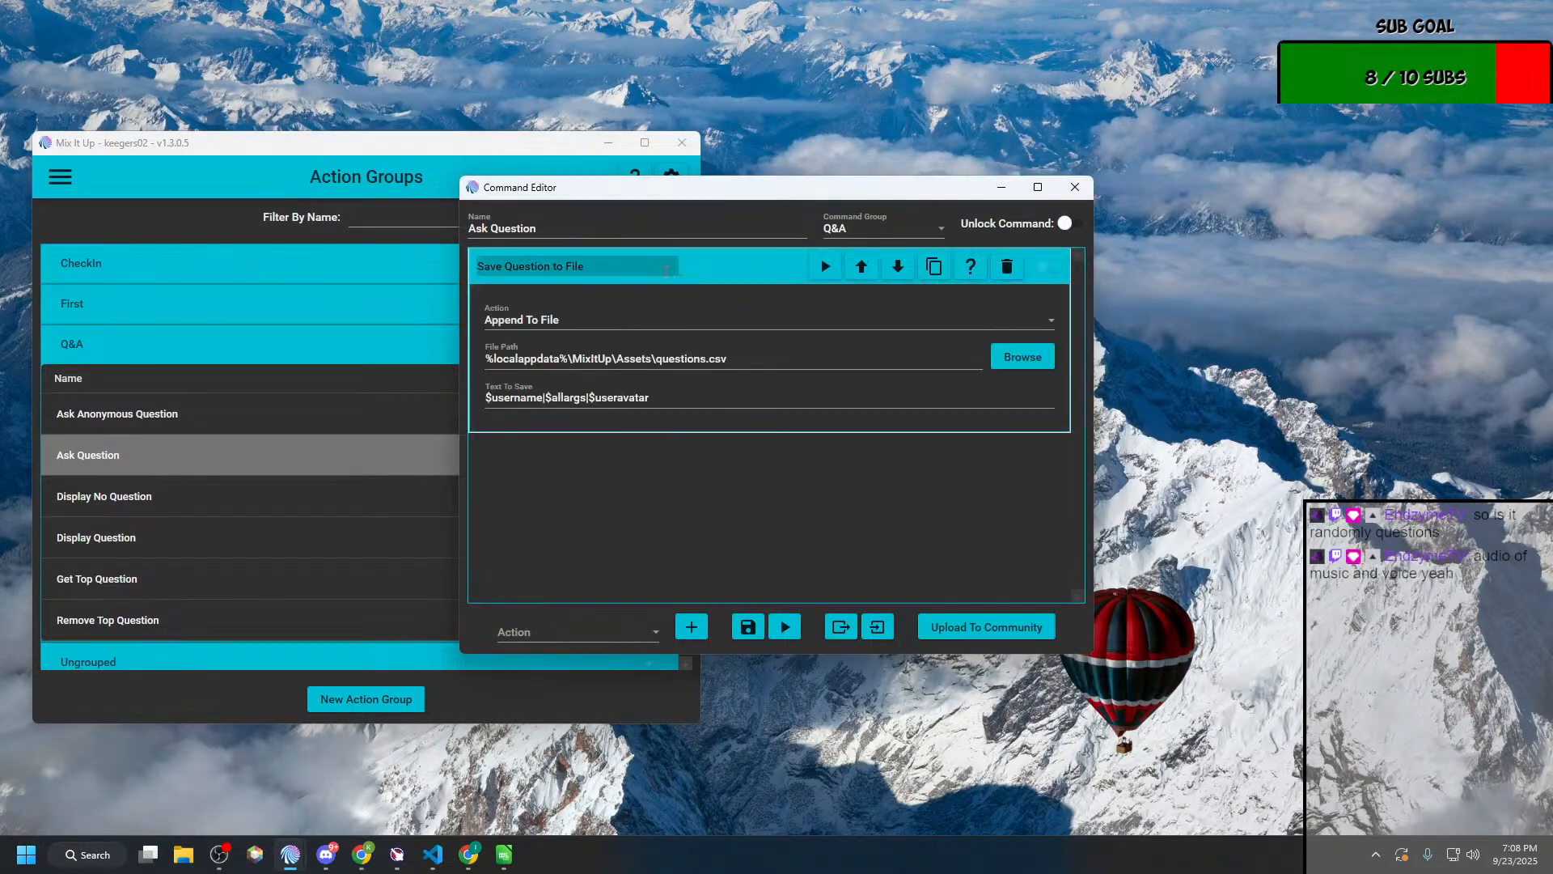
left_click(748, 627)
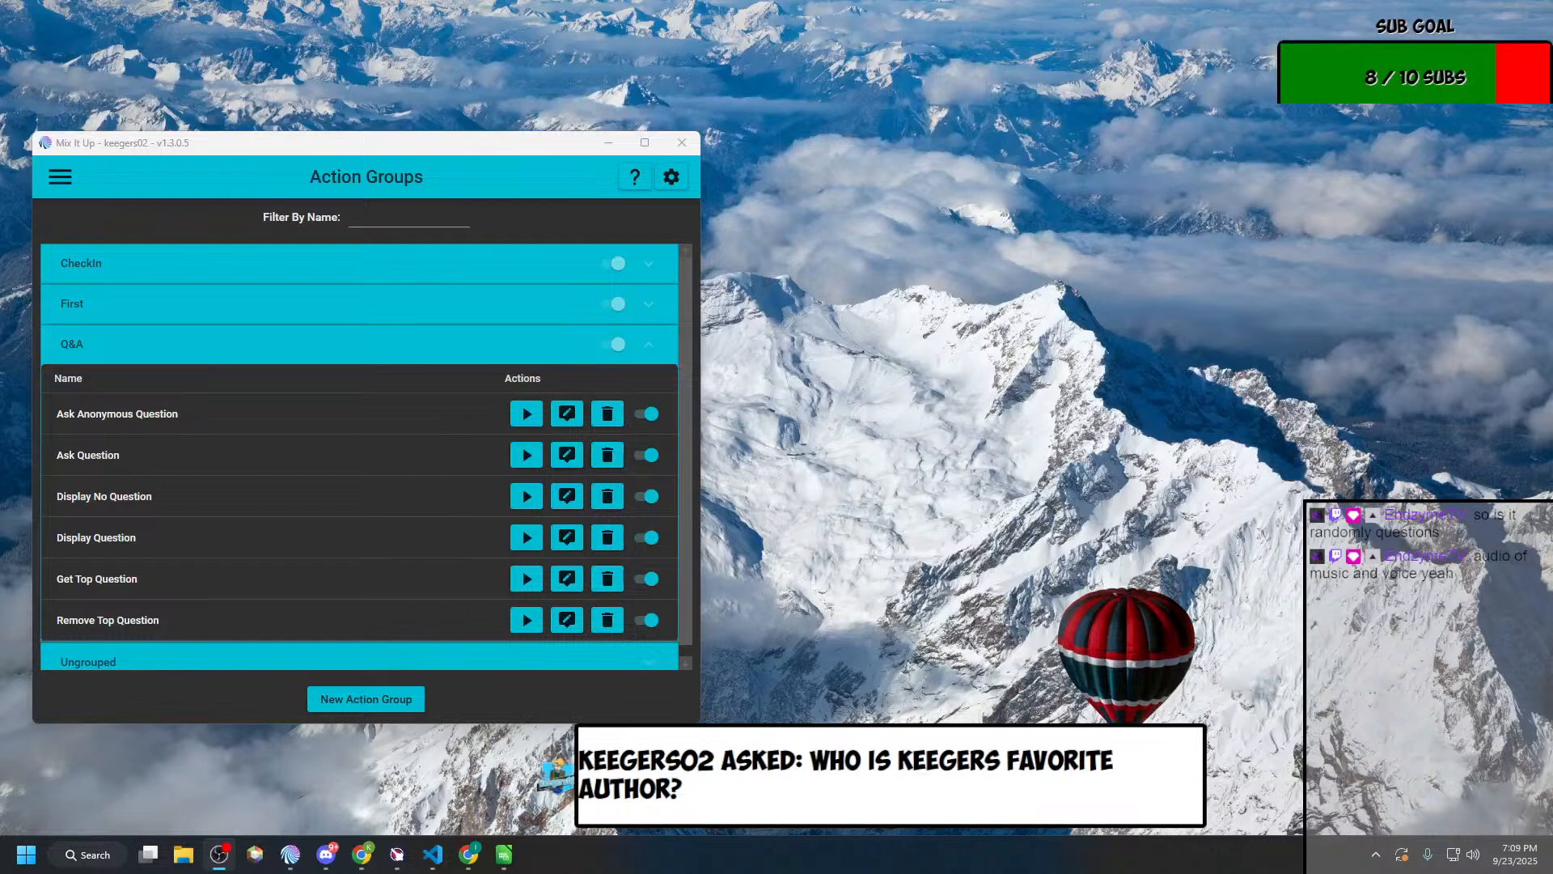
Step: Open the list of chat commands to review the Q&A commands
left_click(59, 187)
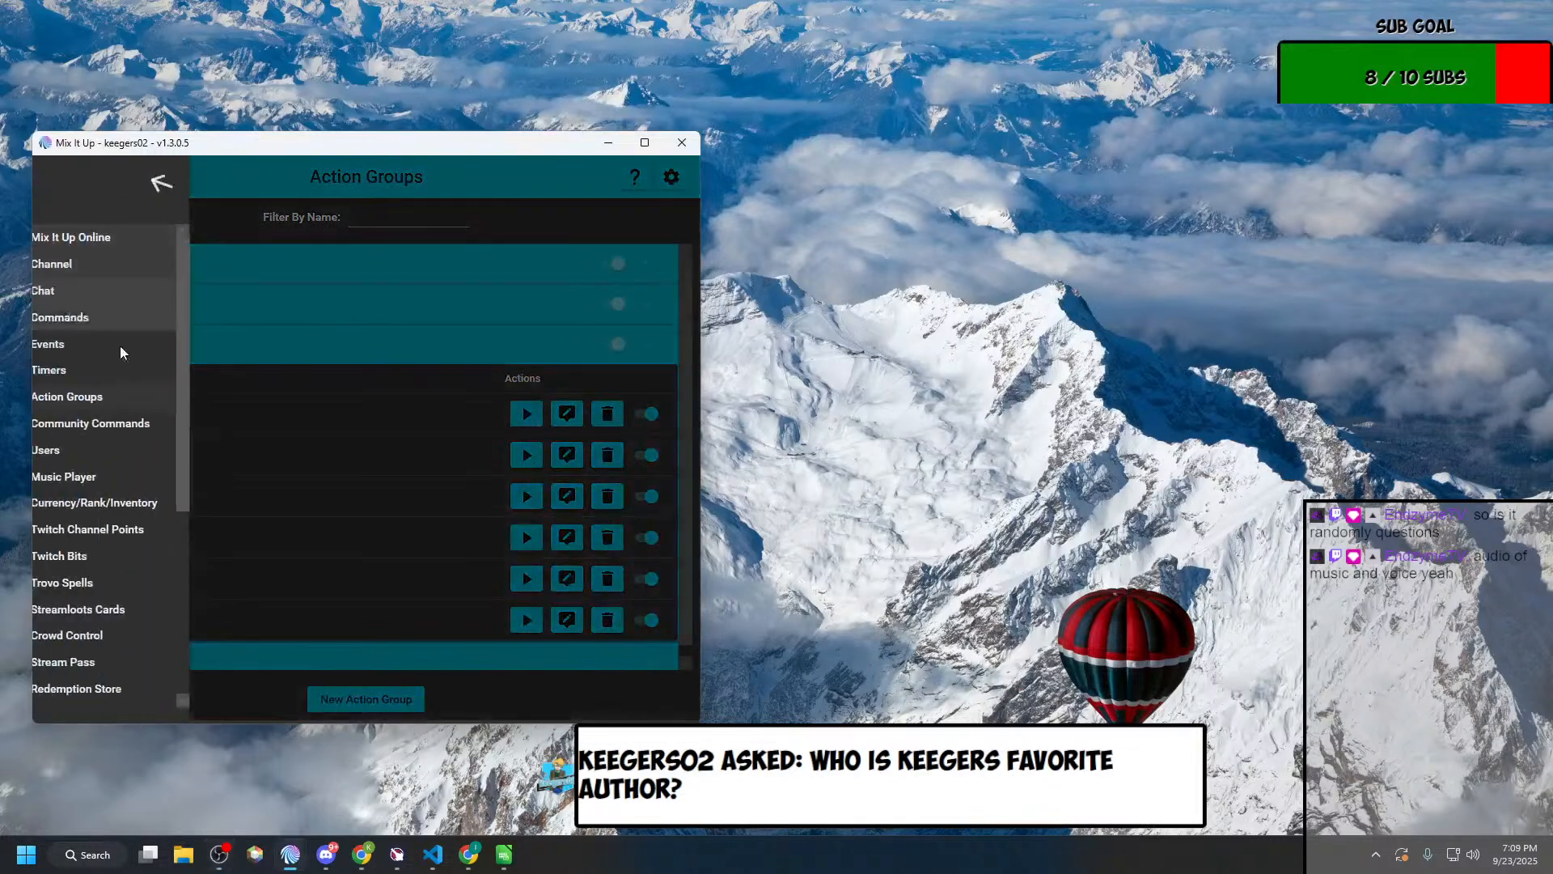
left_click(101, 320)
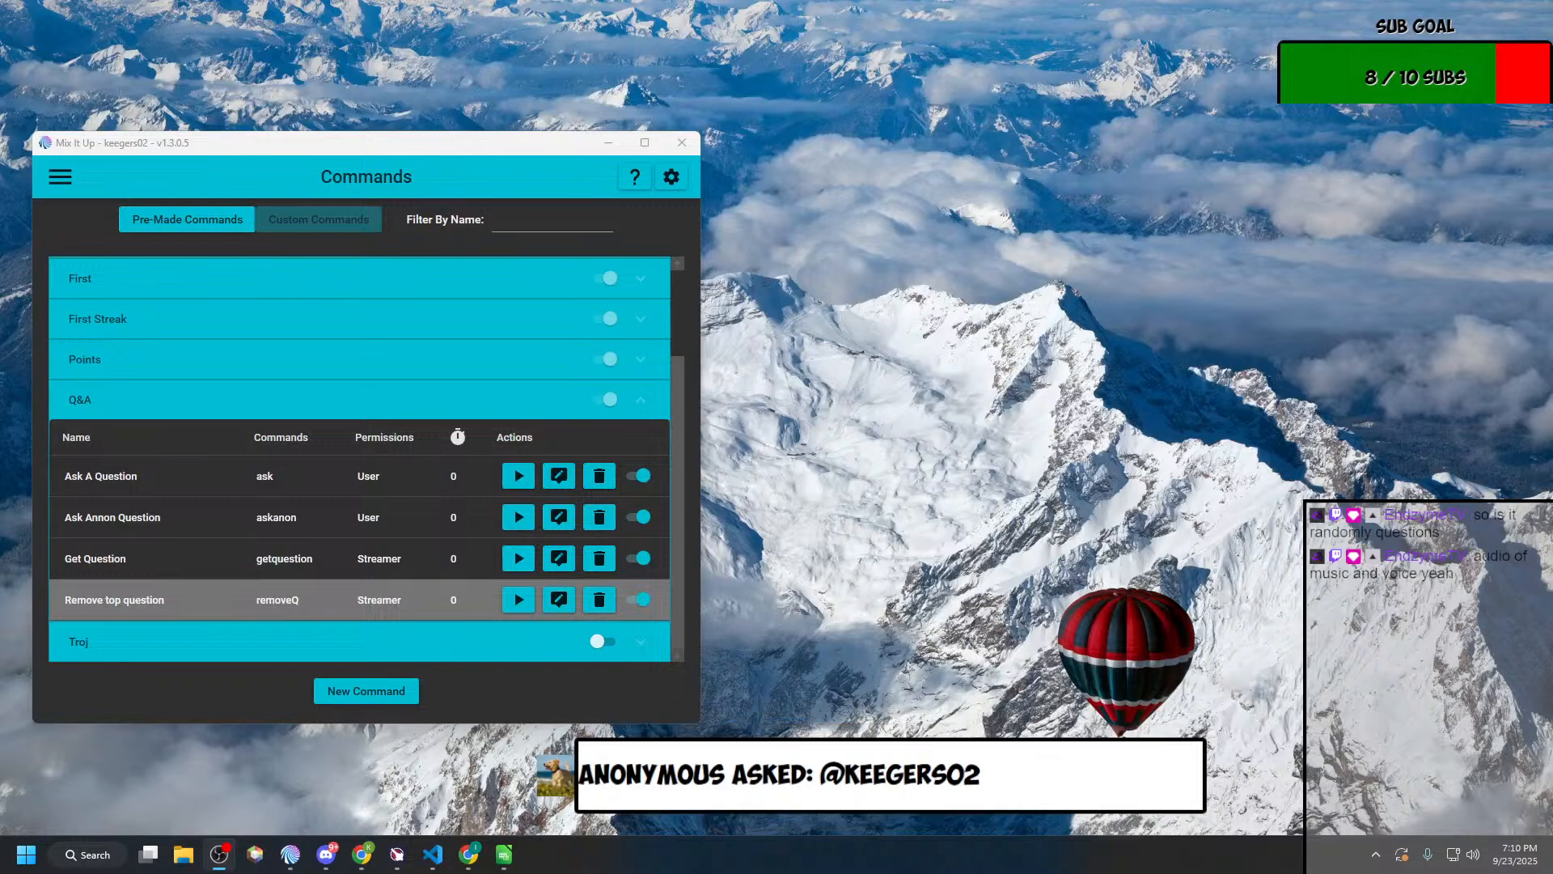
Step: Send !removeq in chat as the Bot to test the permission on the remove command
left_click(71, 181)
left_click(77, 294)
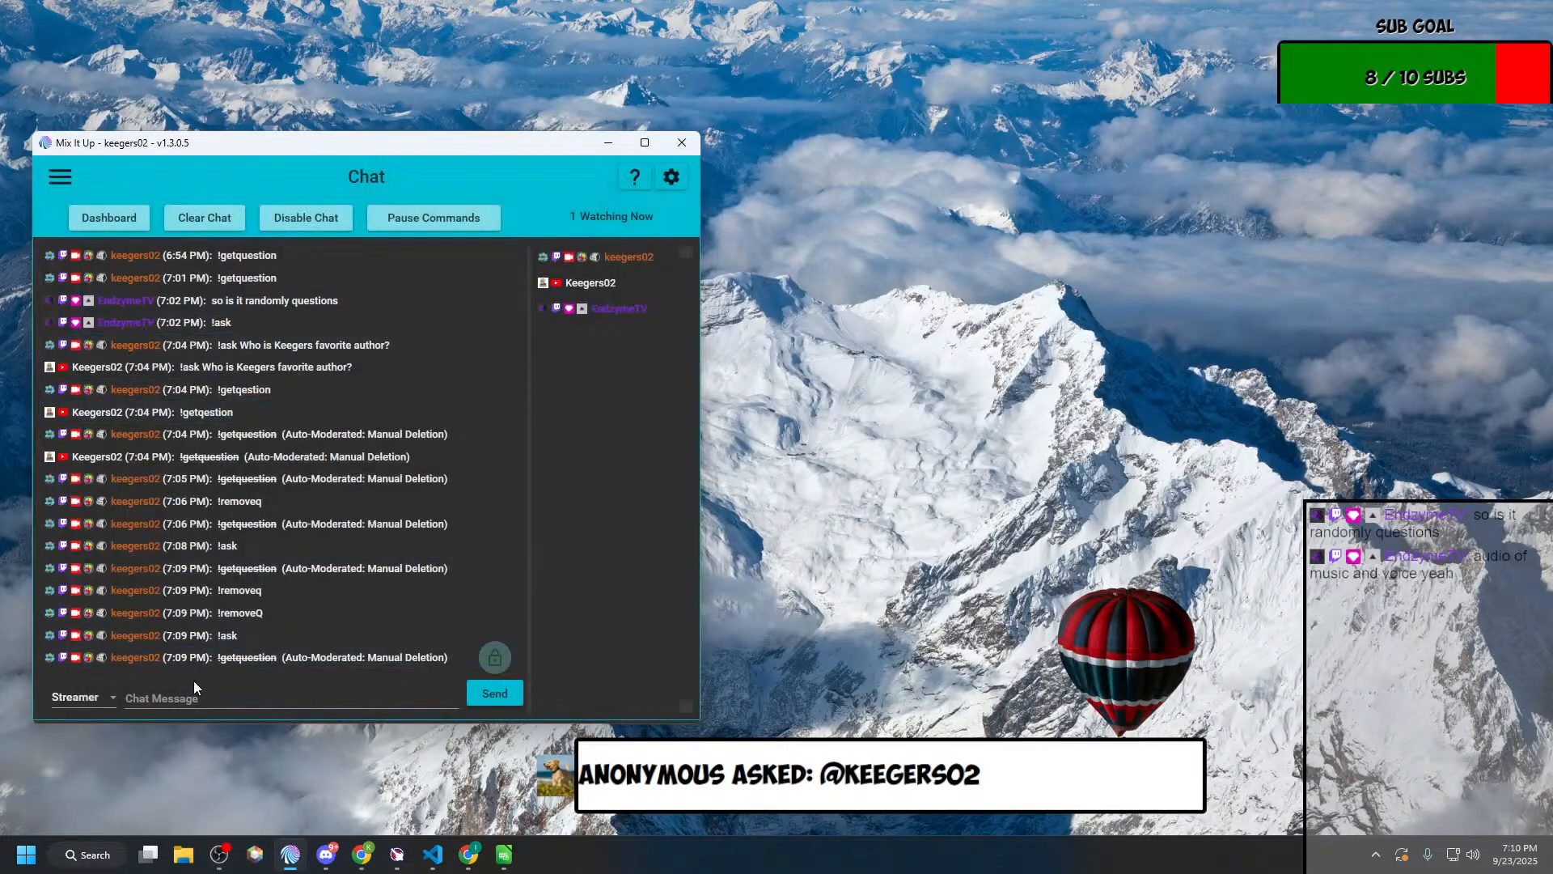
left_click(87, 700)
left_click(89, 753)
left_click(217, 687)
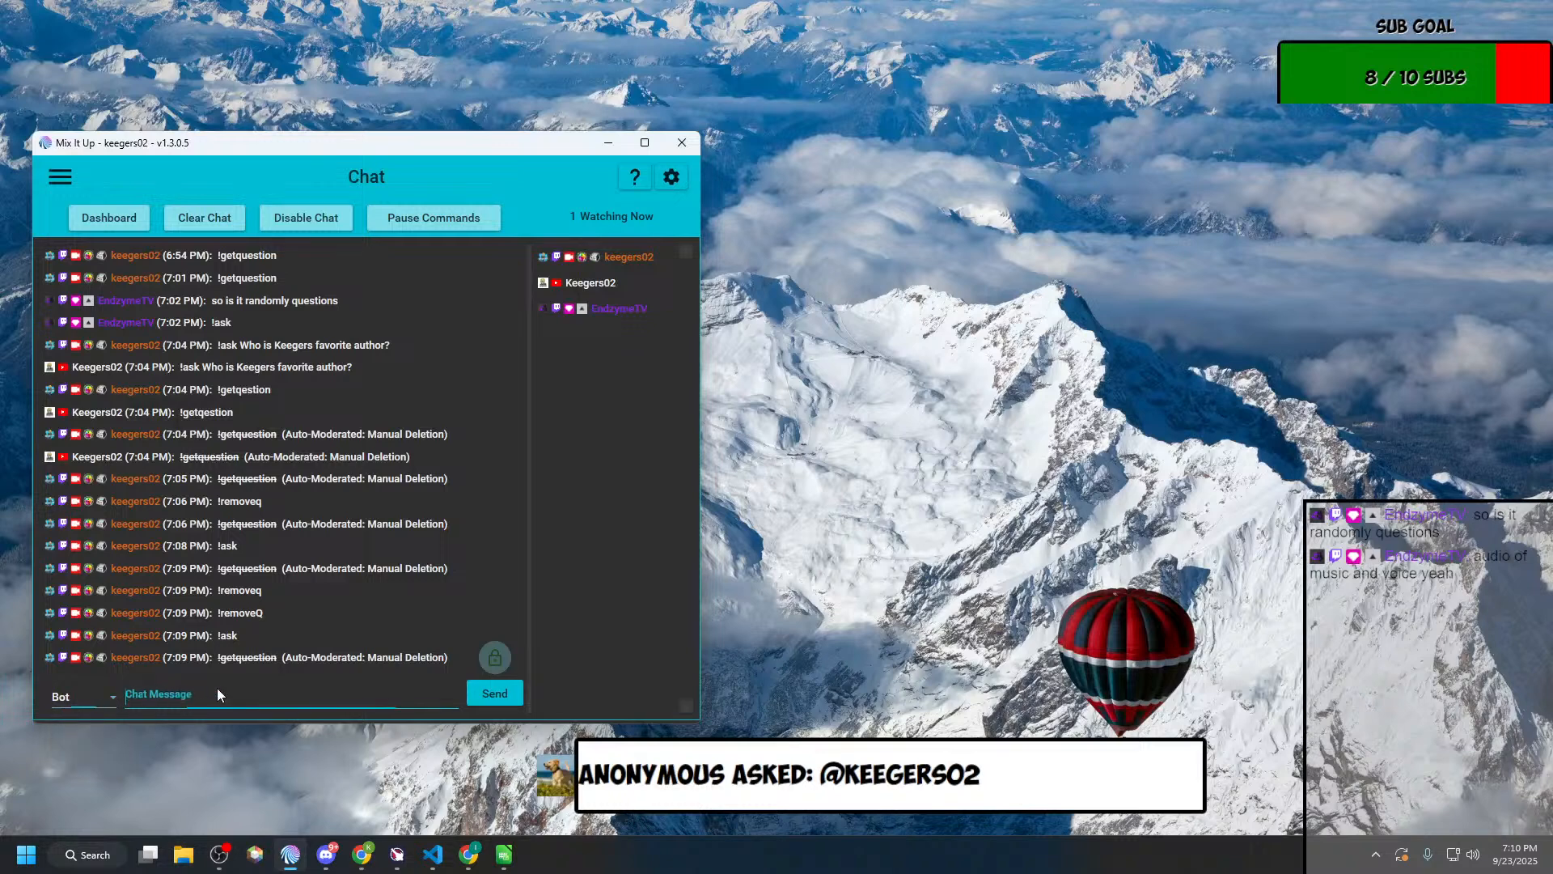
type("!removeq")
key("Return")
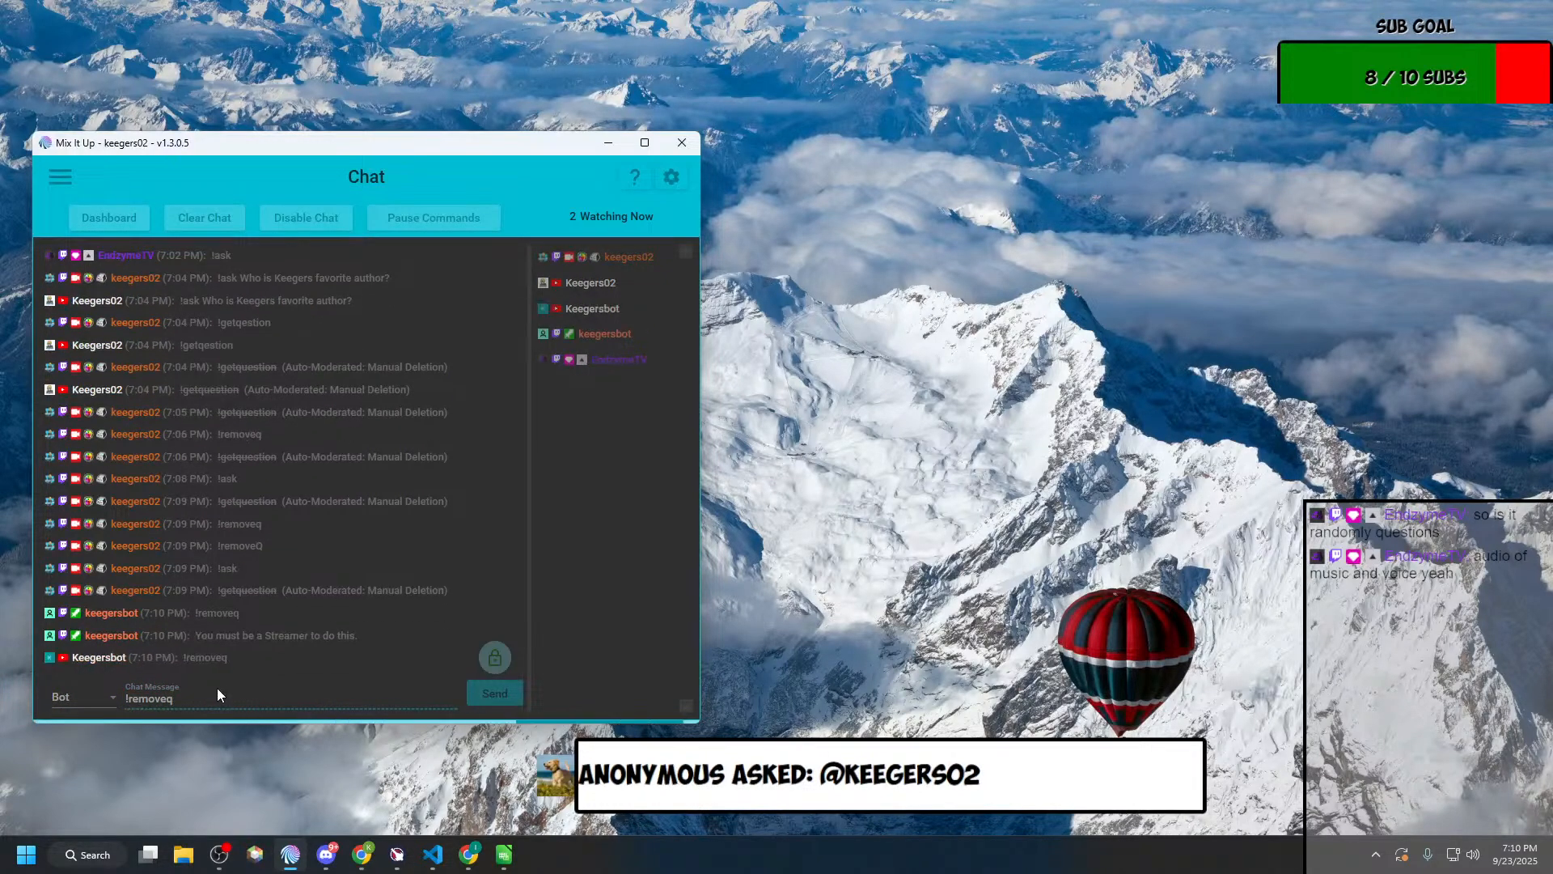
left_click(180, 657)
left_click(232, 608)
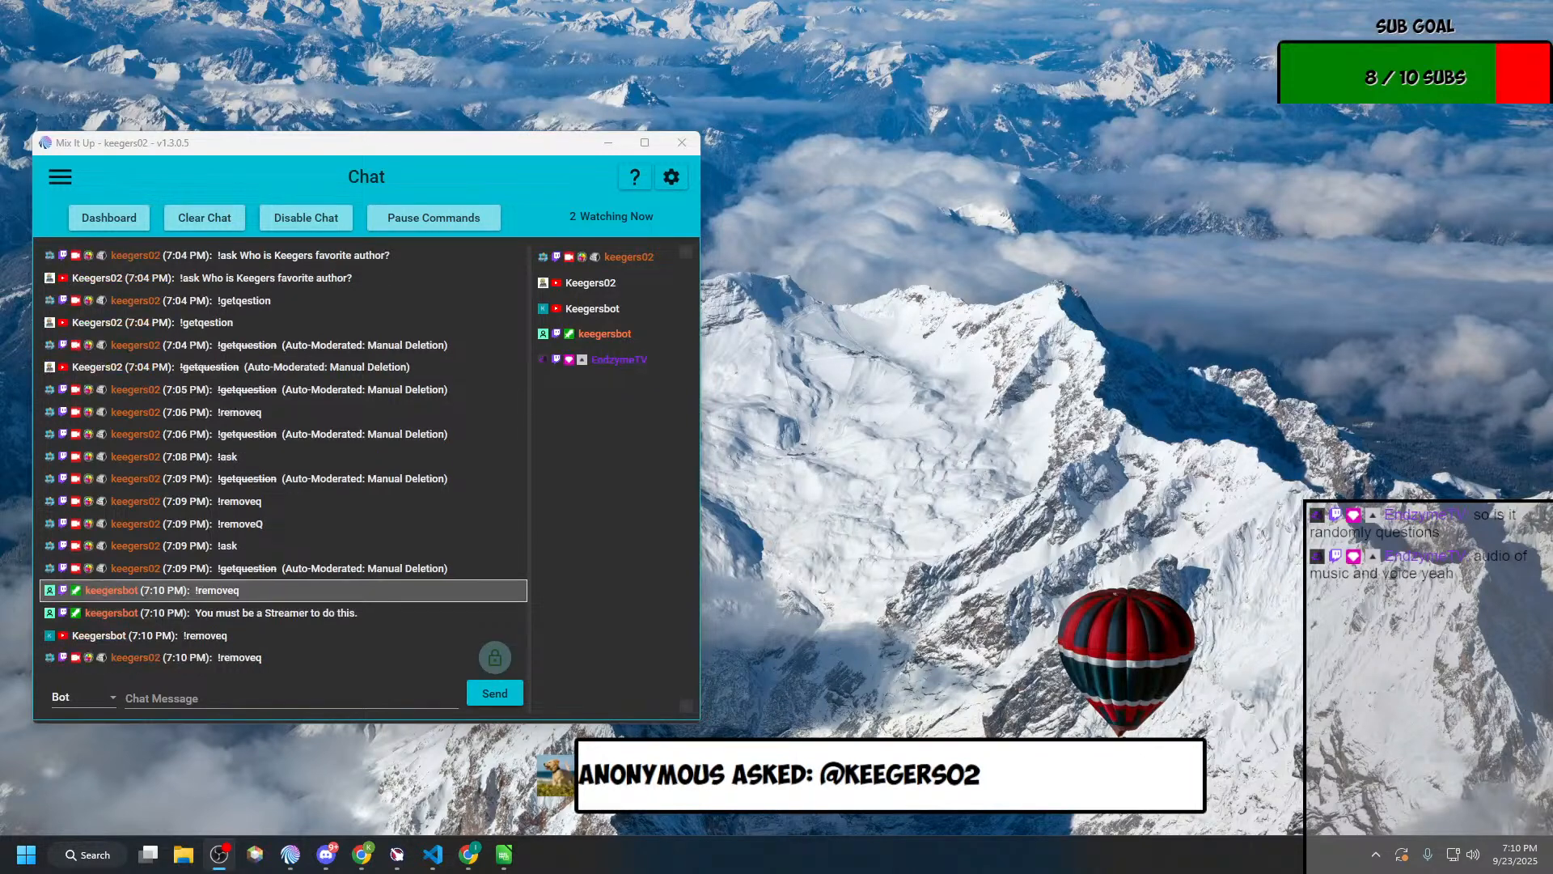
Step: Send !ask in chat as the Bot without any question text
left_click(216, 697)
type("!")
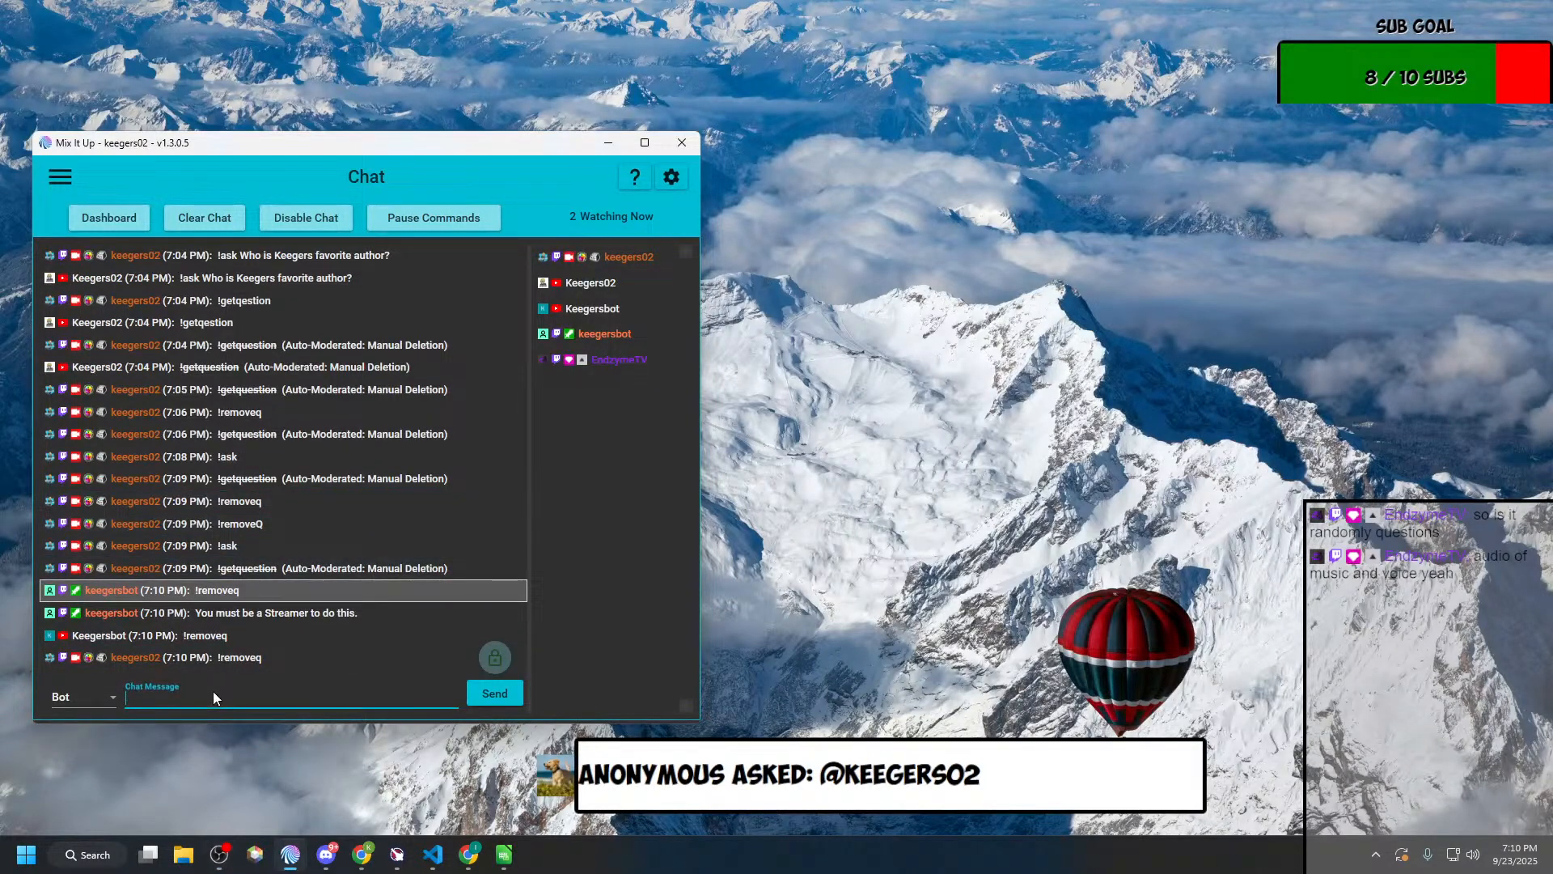
type("ask")
key("Return")
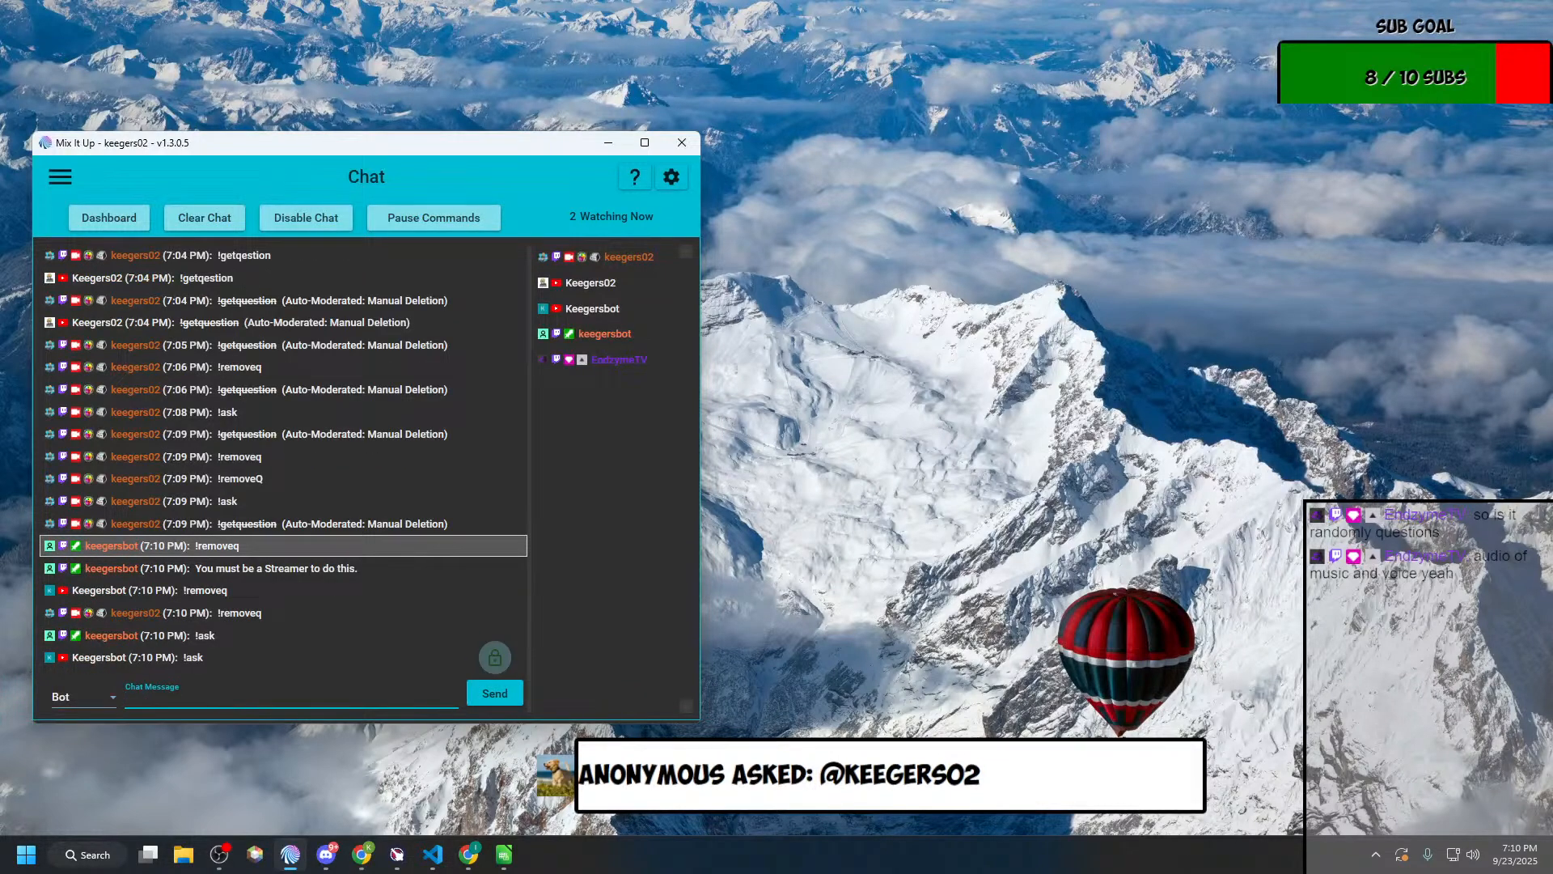
key("alt+Tab")
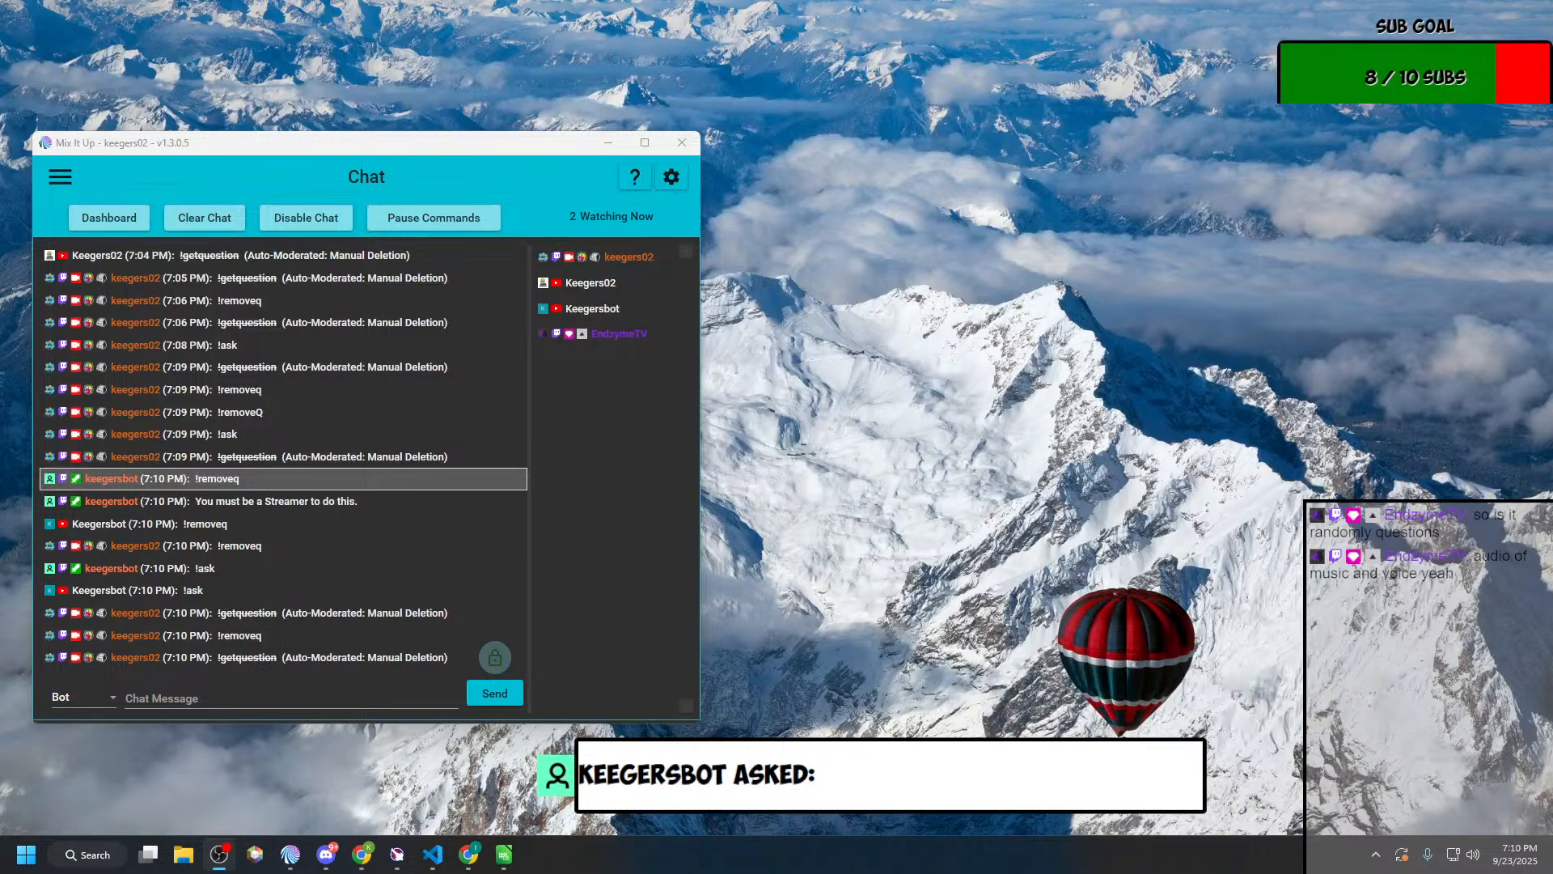
key("alt+Tab")
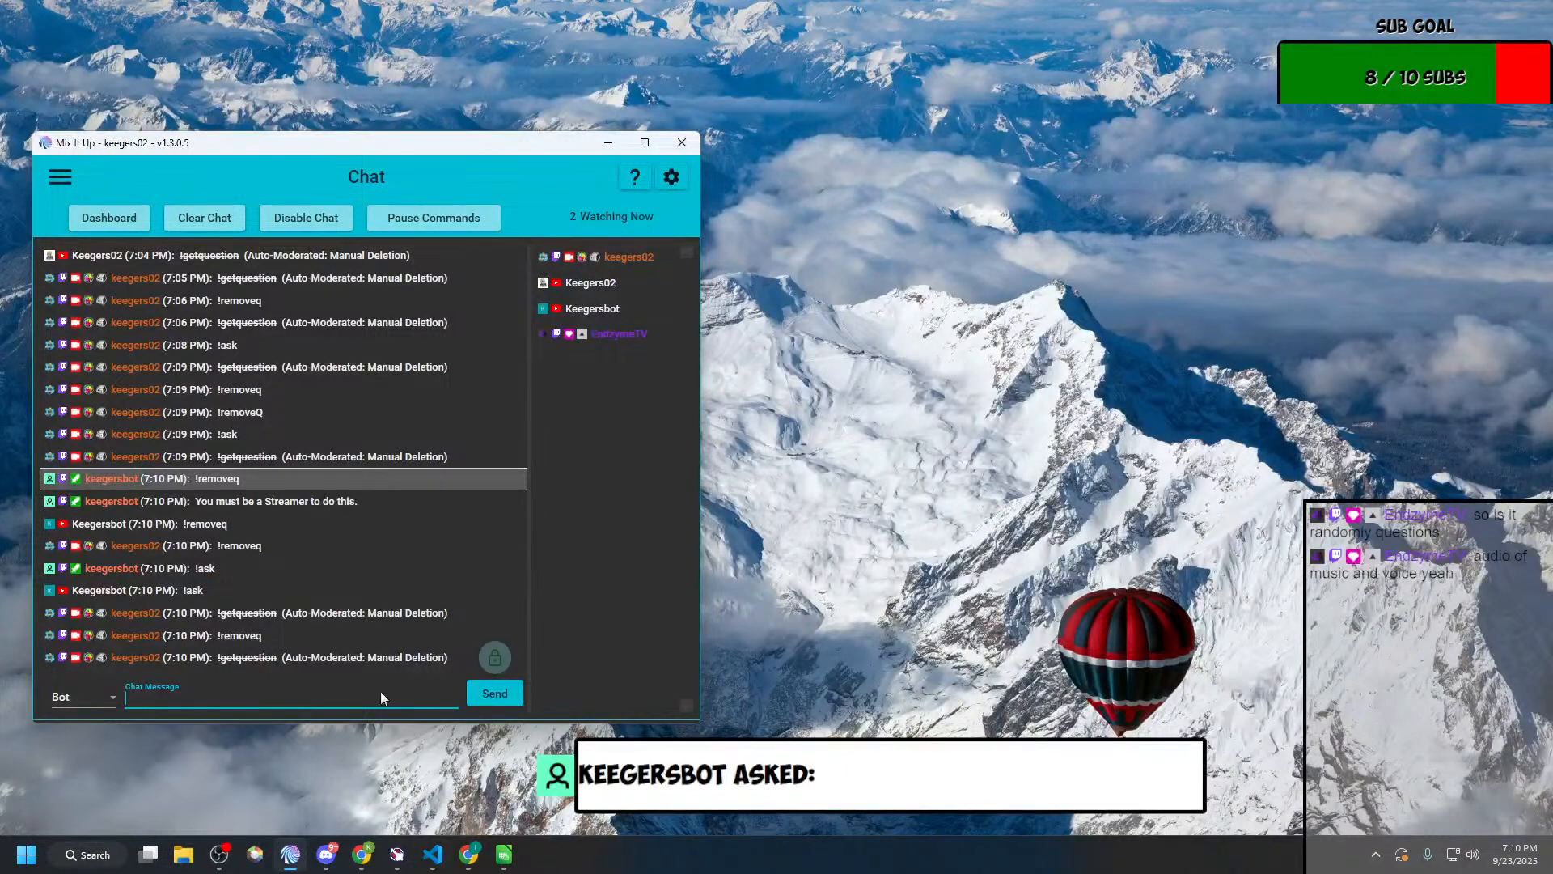
Step: Open the Ask Question action group for editing and expand its Save Question to File action
left_click(70, 182)
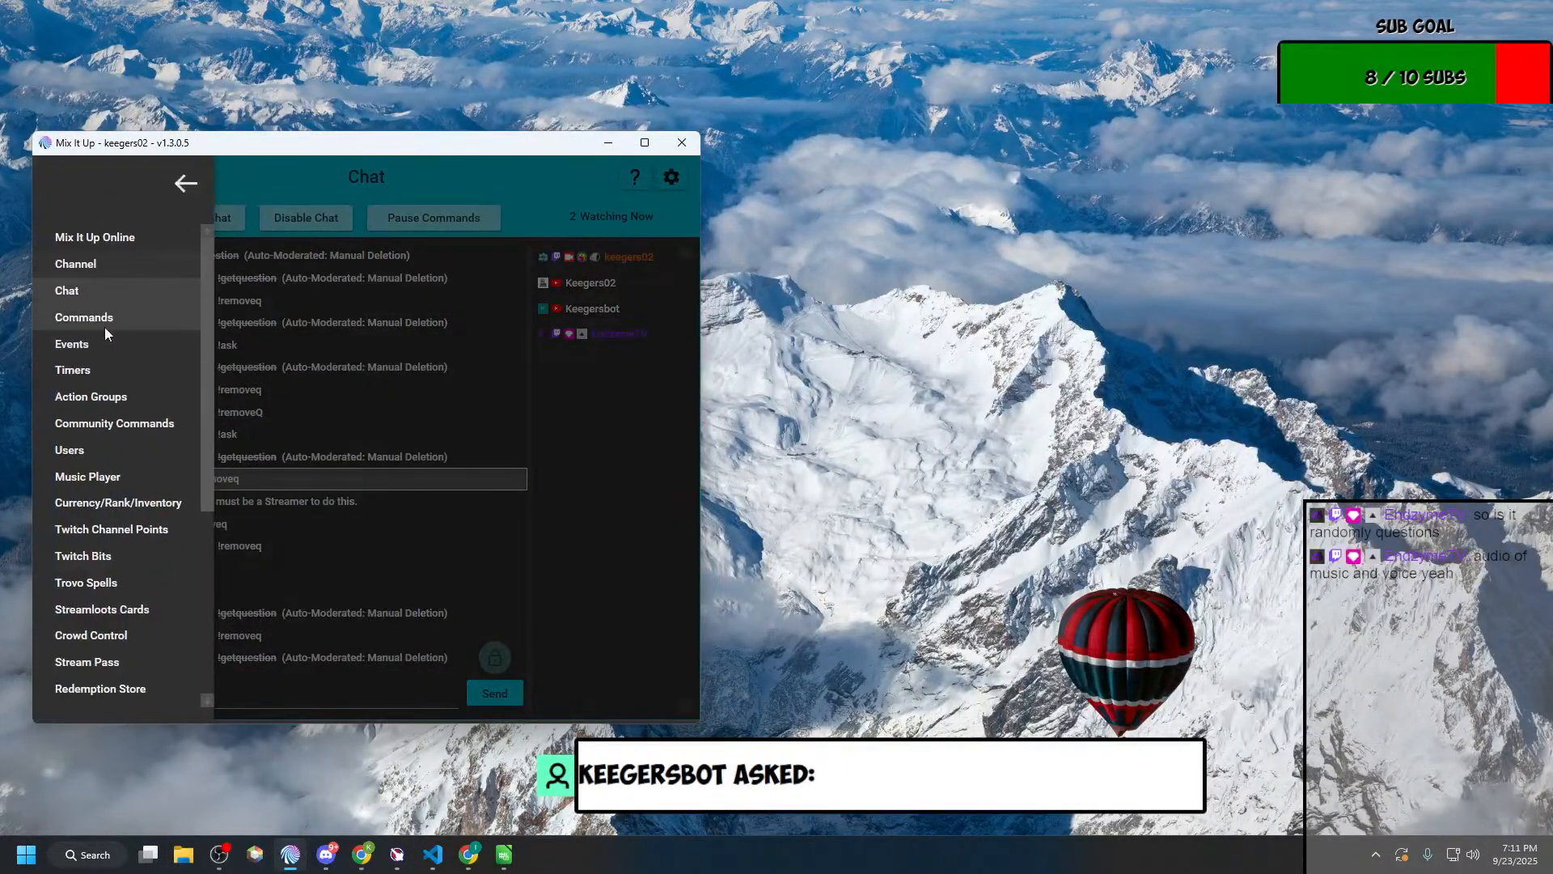
left_click(114, 326)
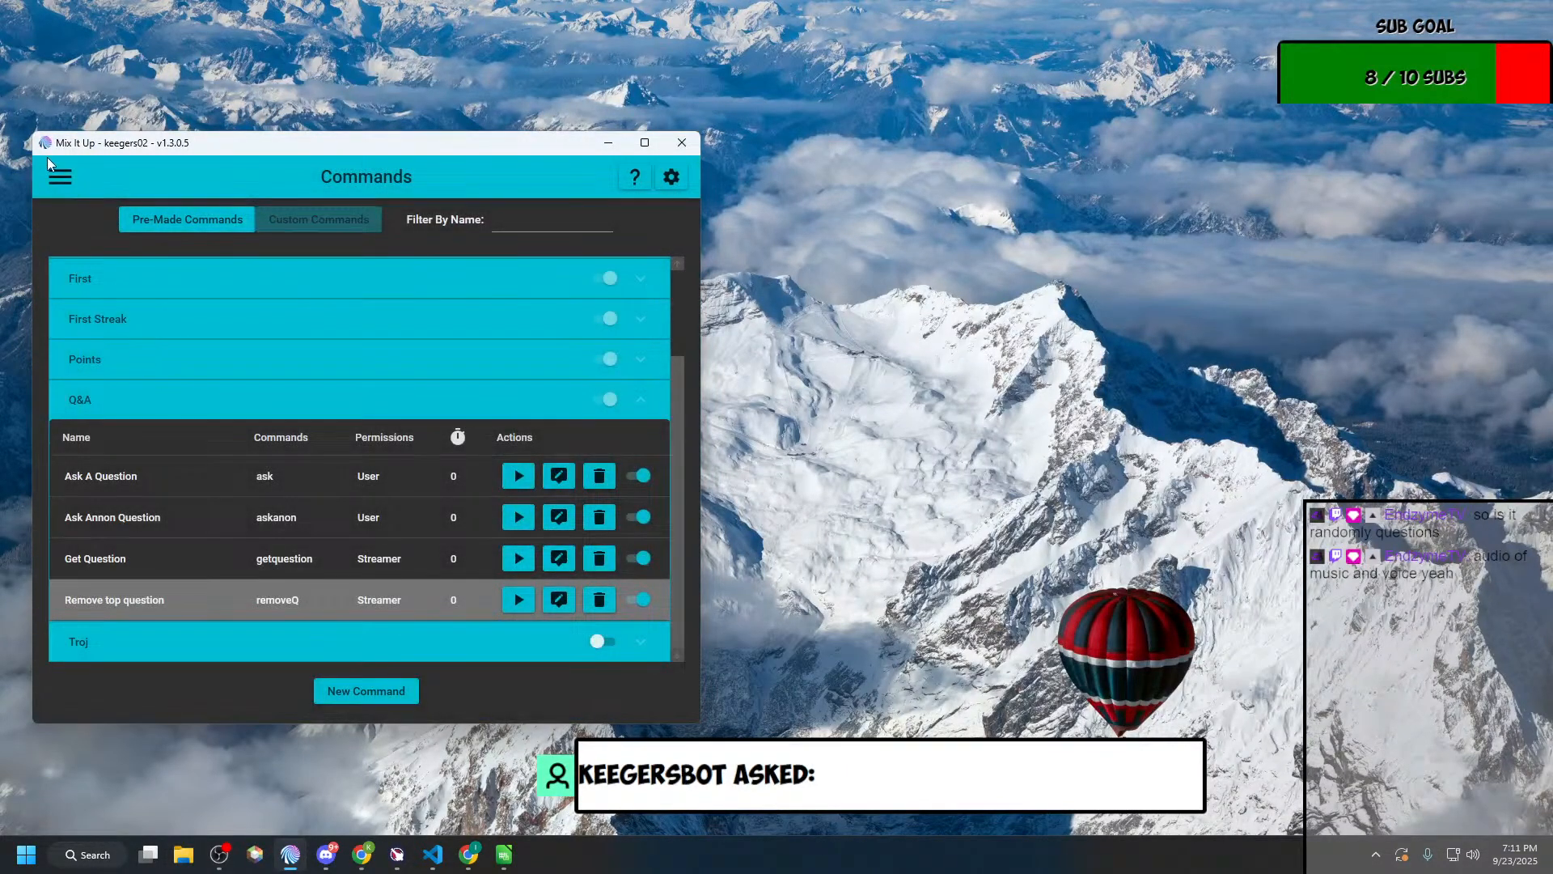
left_click(61, 179)
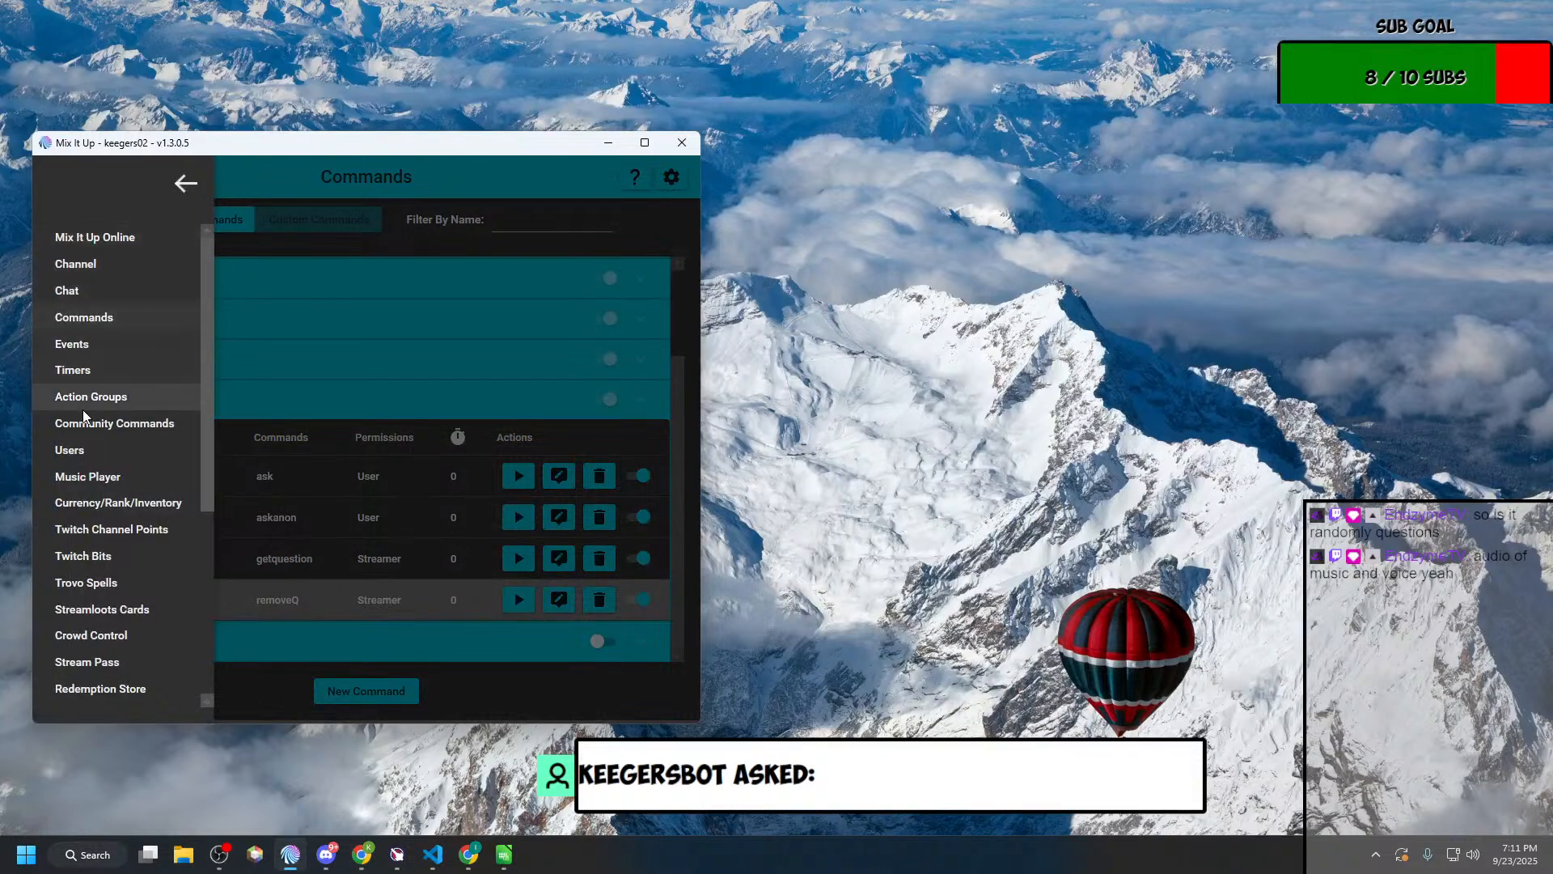
left_click(84, 409)
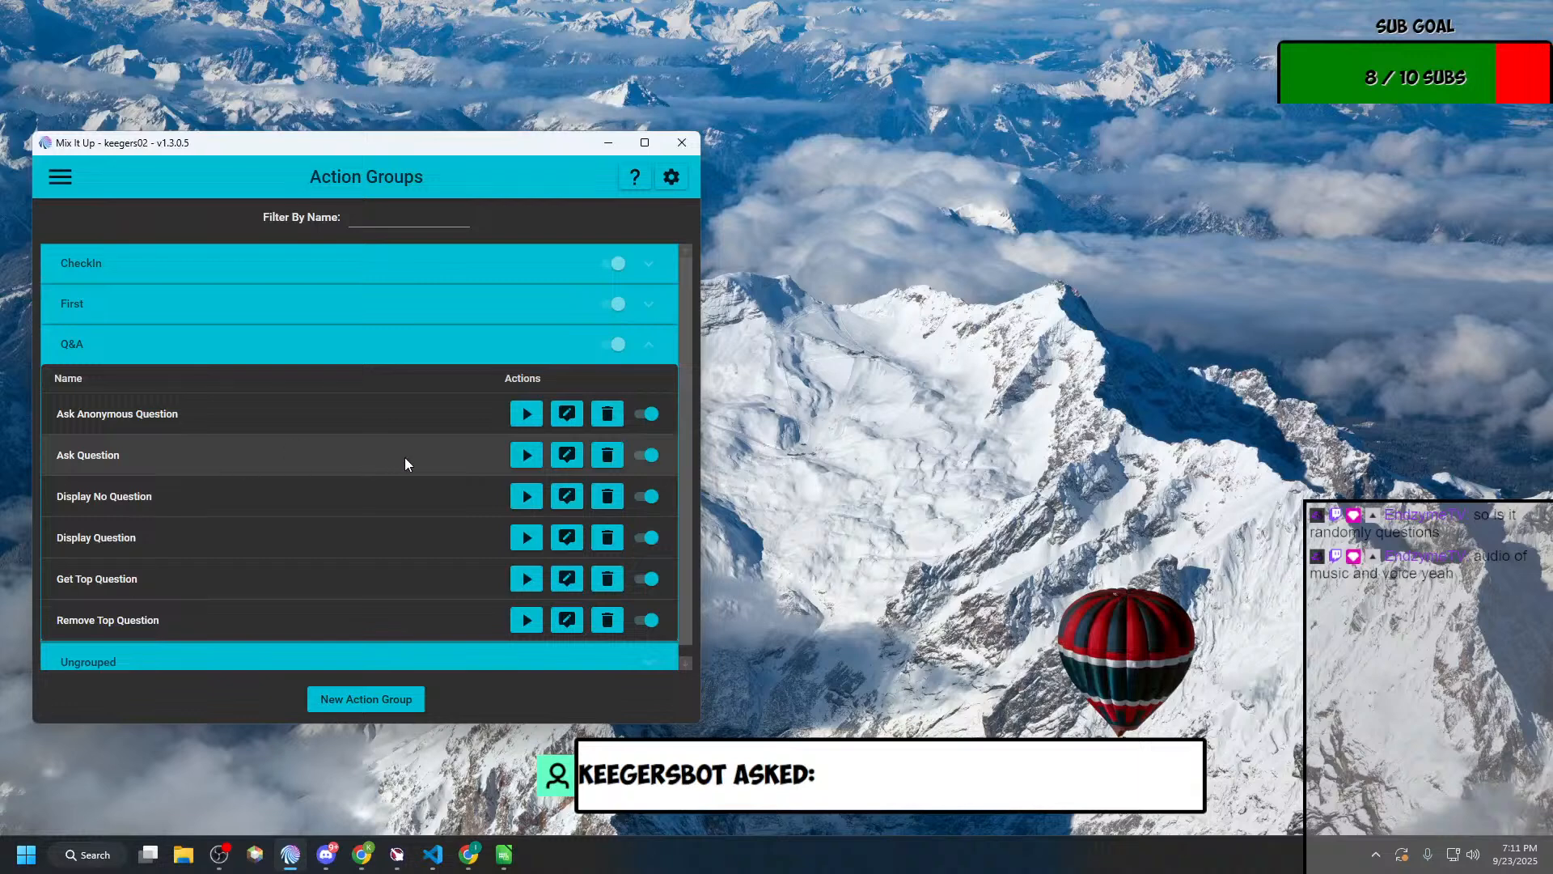
left_click(566, 455)
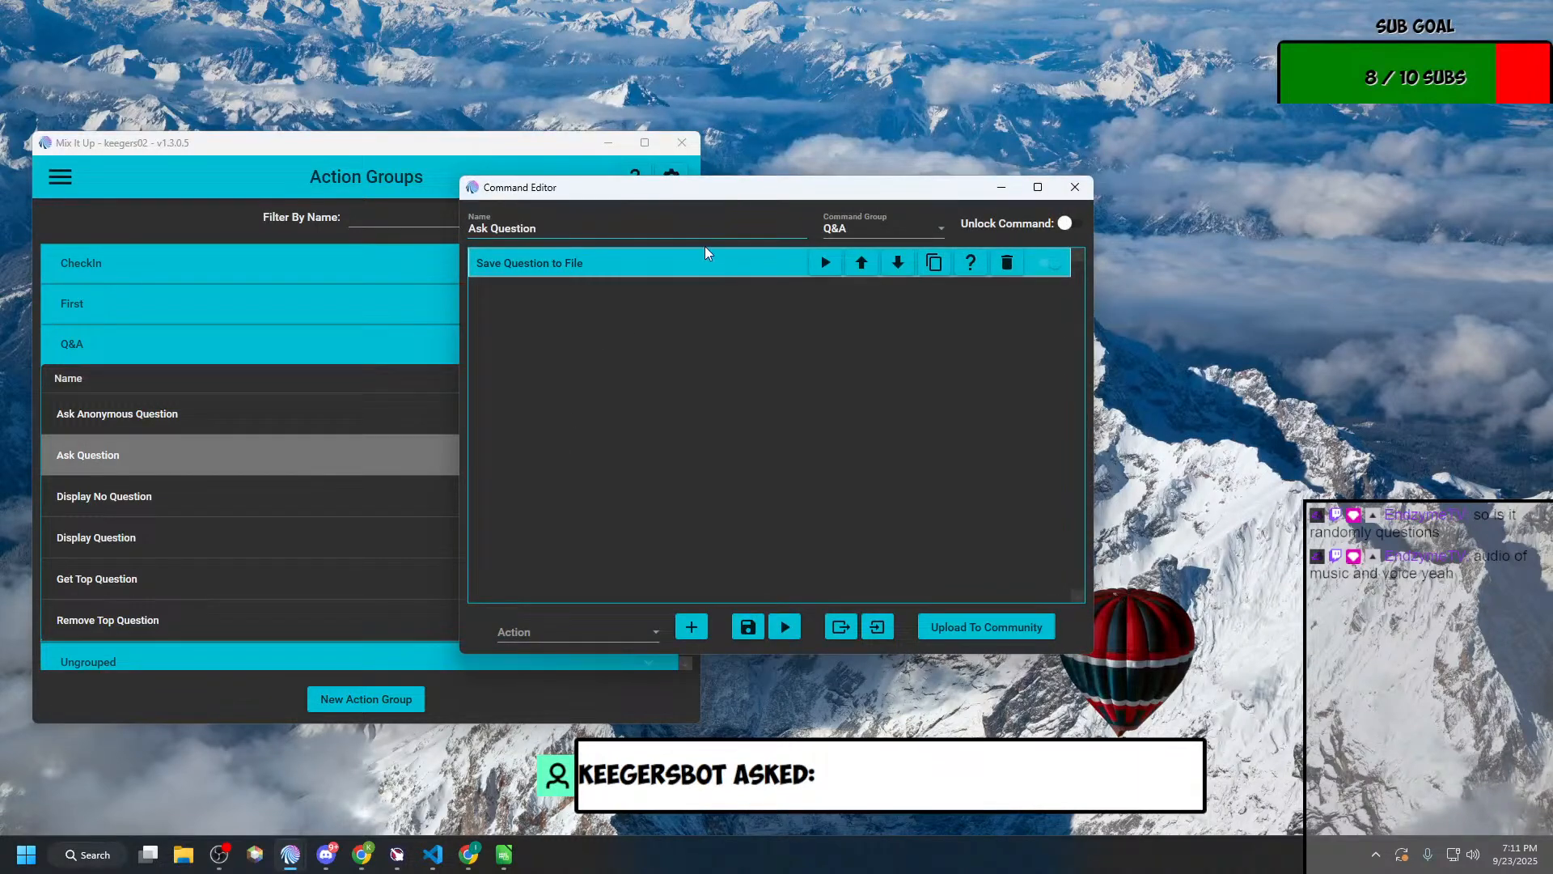
left_click(704, 265)
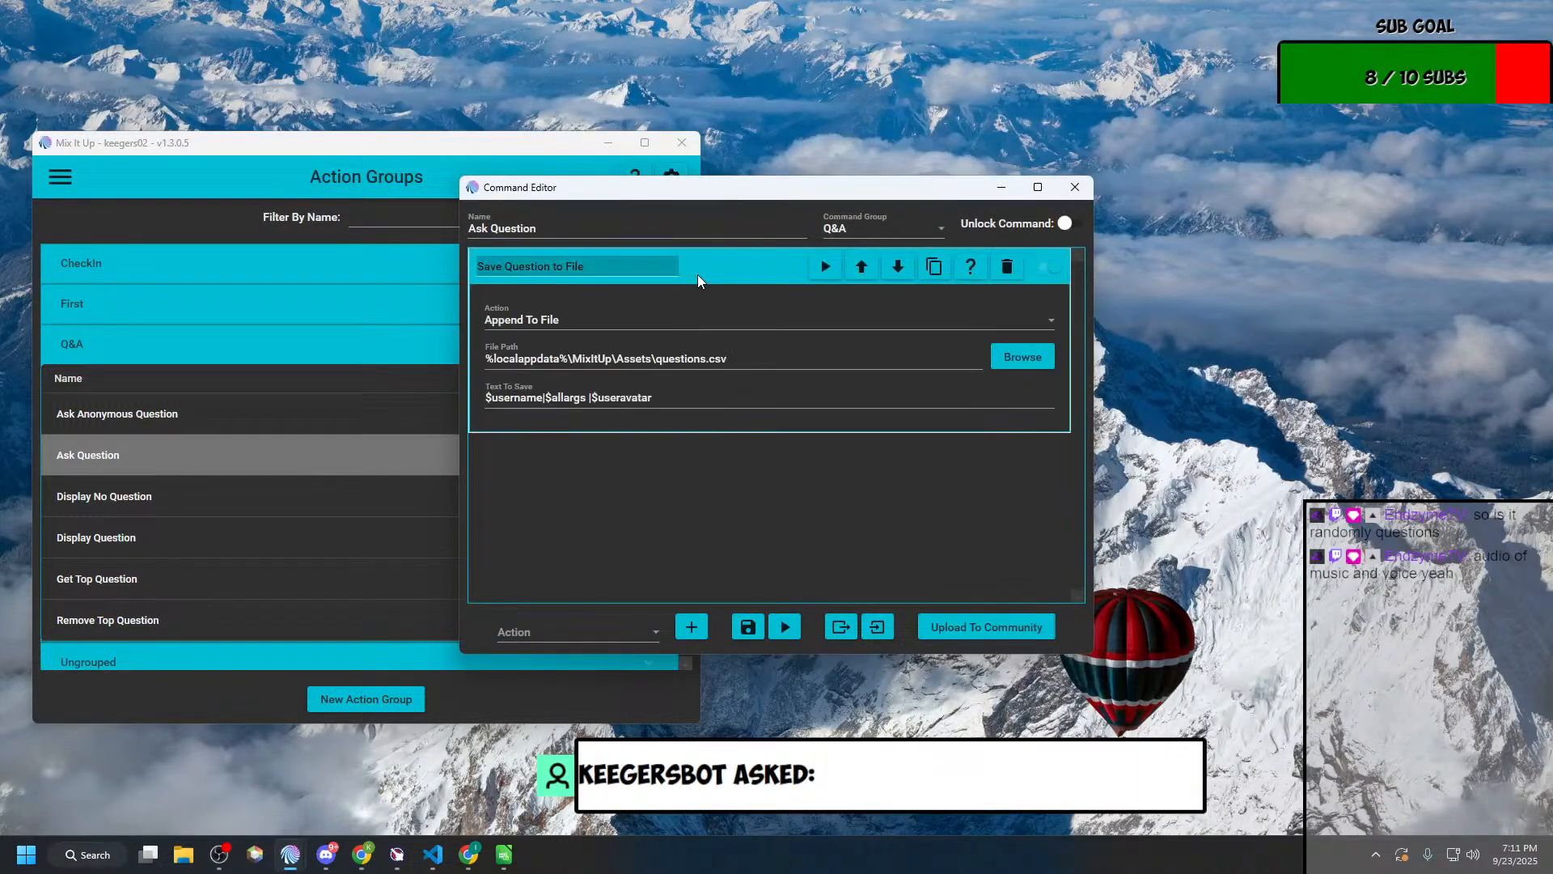
Step: Add a Conditional action to Ask Question and place it before Save Question to File
left_click(660, 632)
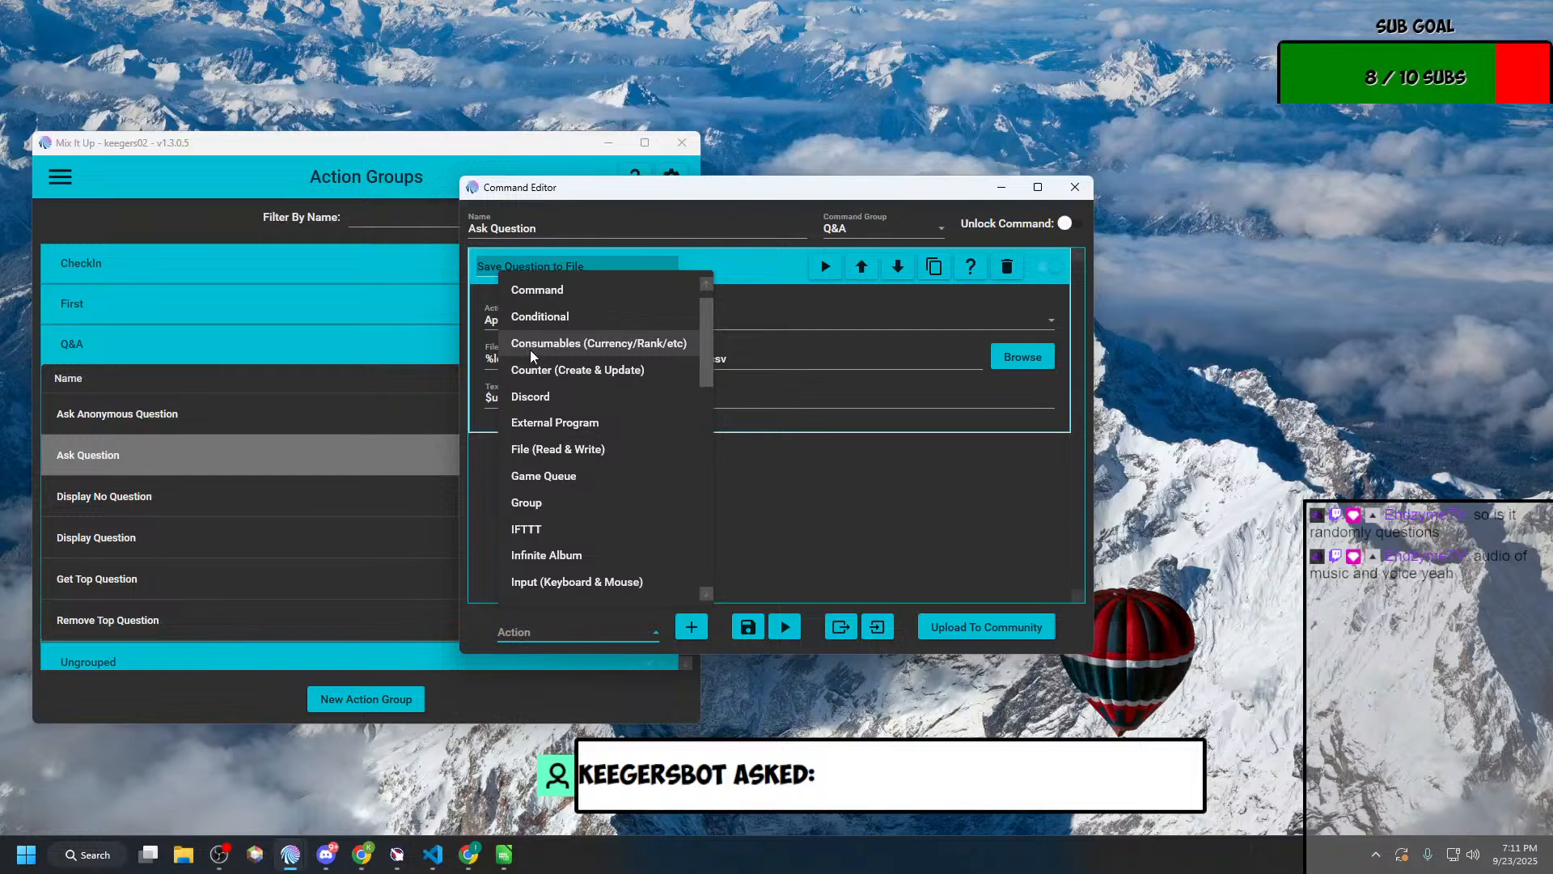
left_click(526, 318)
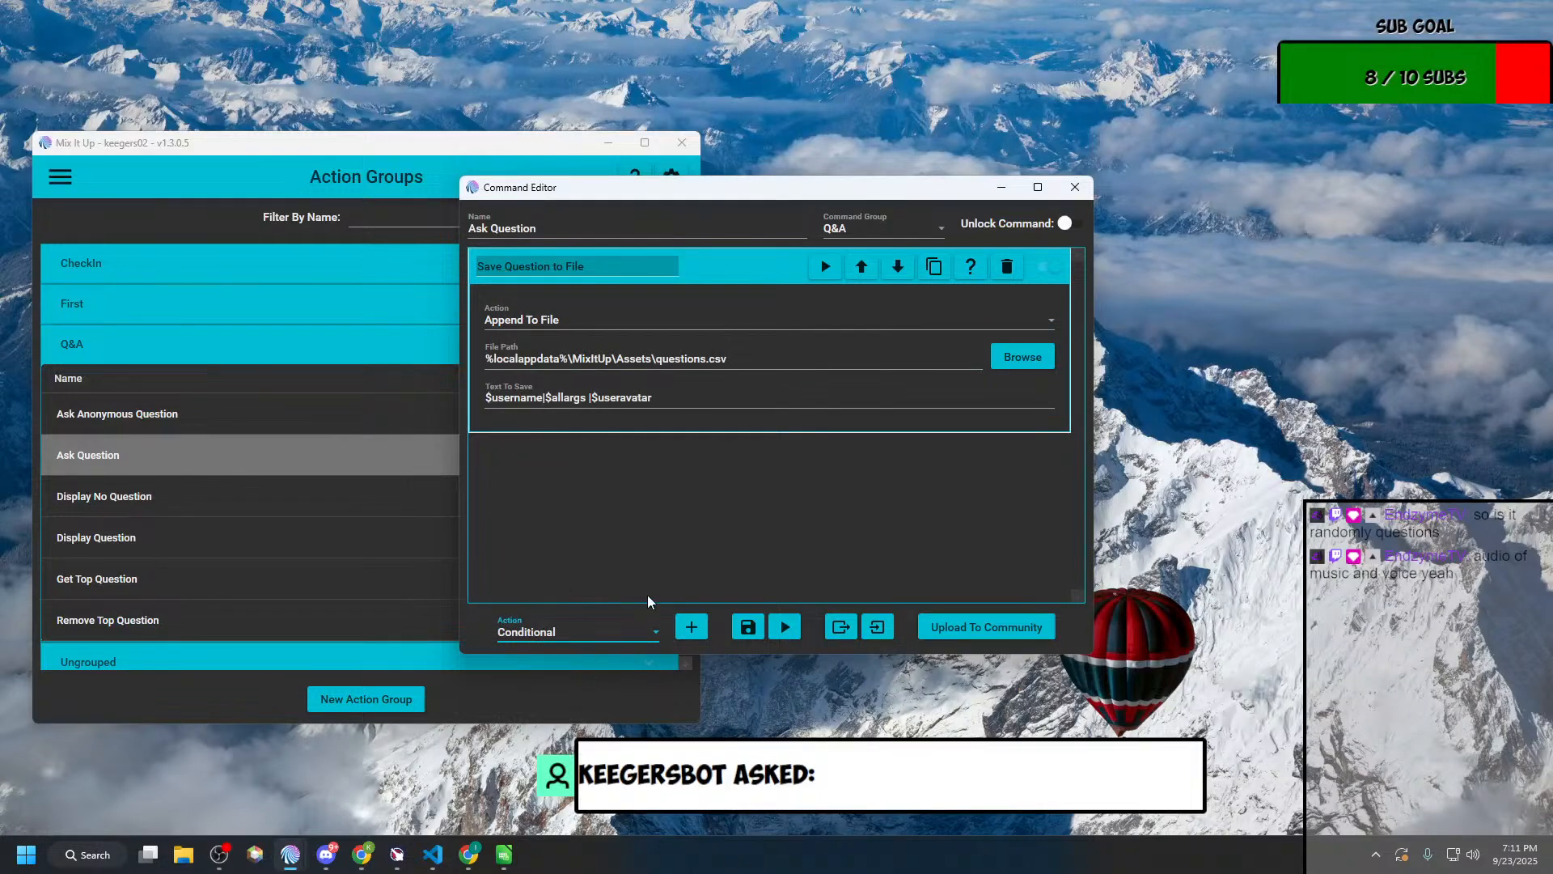
left_click(691, 627)
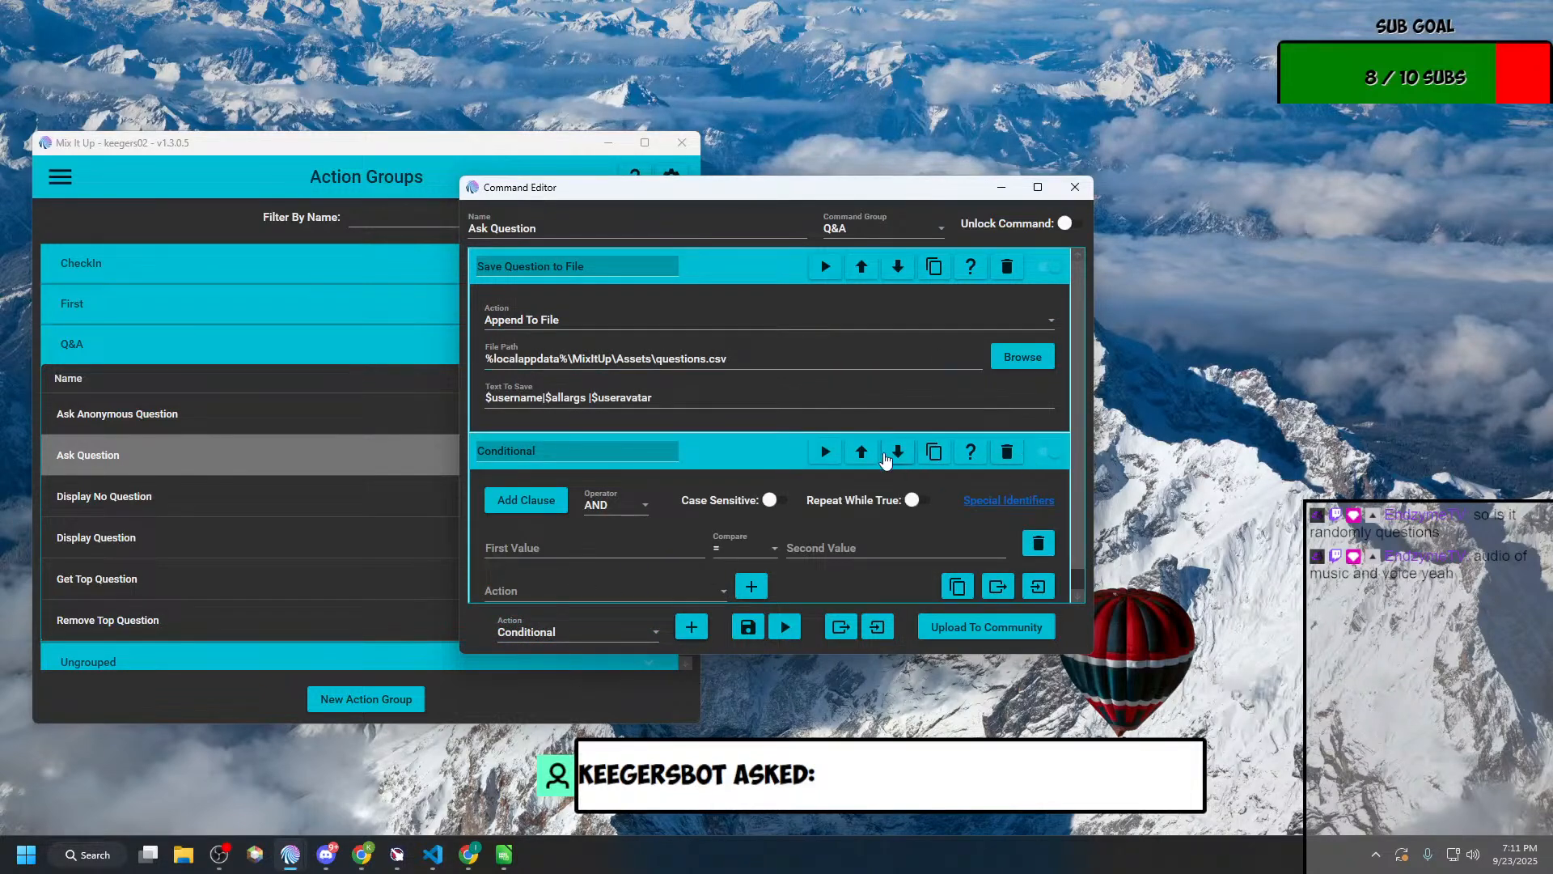
left_click(862, 451)
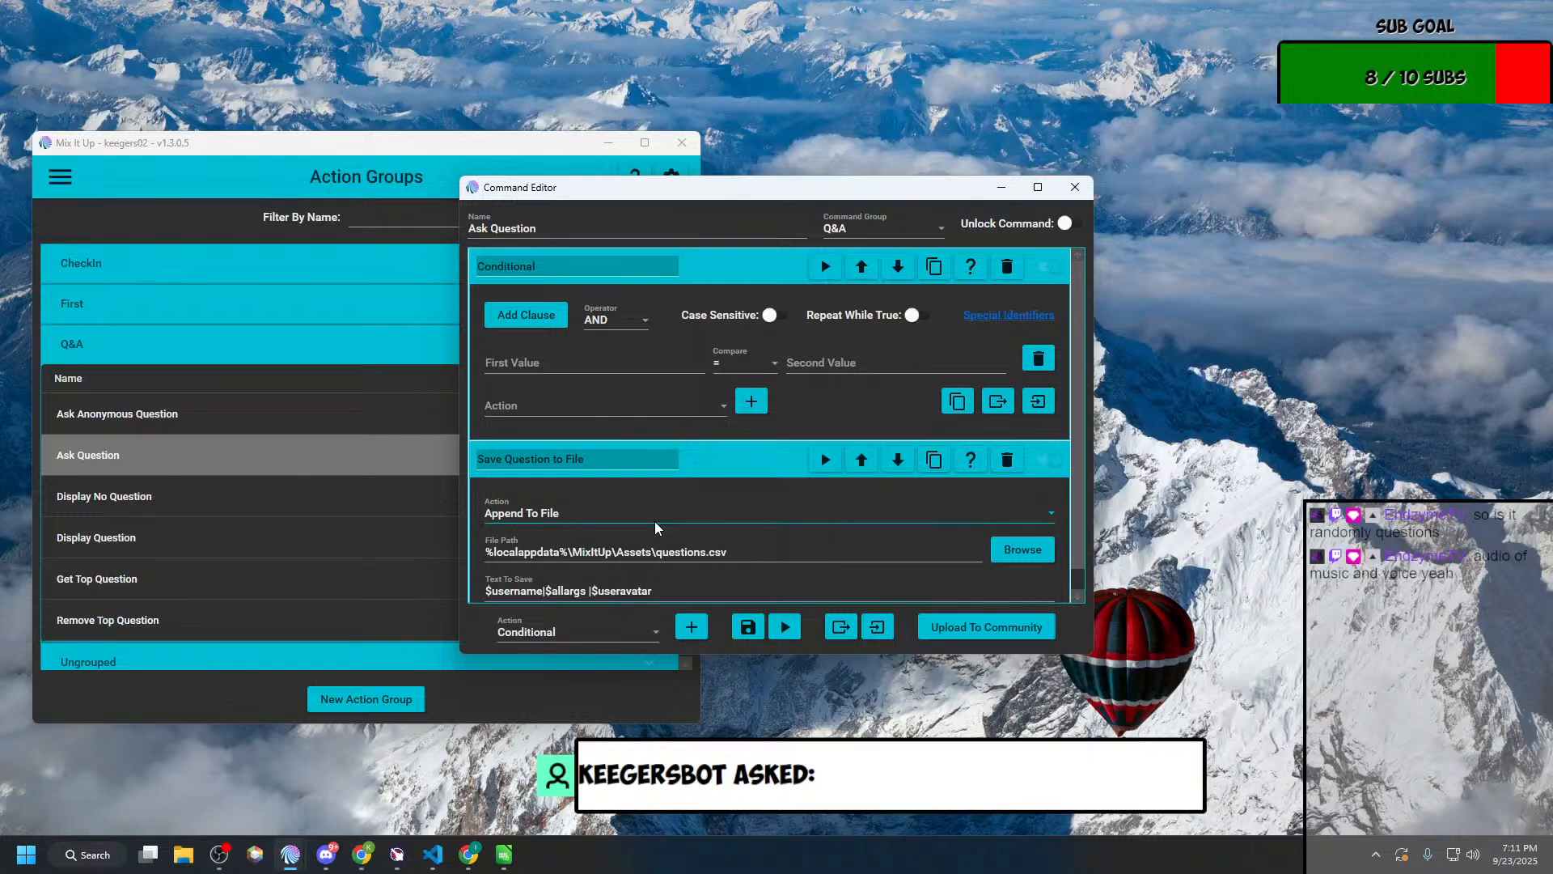
Step: Set the first value of the Conditional's clause to $allargs
left_click(595, 359)
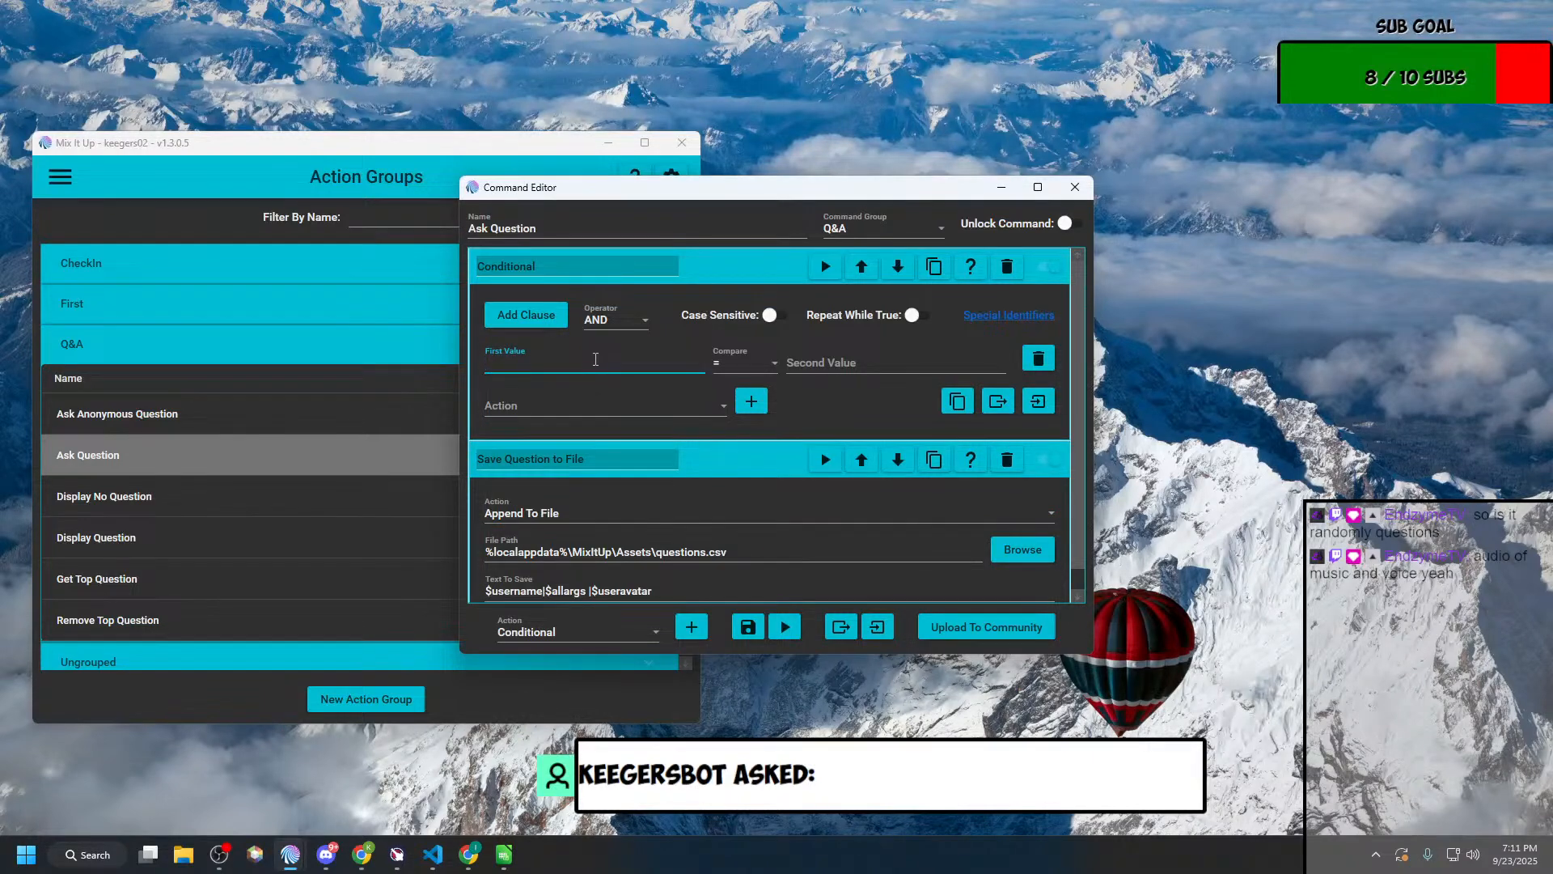
type("$alla")
type("rfs")
key("BackSpace")
key("BackSpace")
type("gs")
Step: Review the comparison operators available for the Conditional's clause, from = through Is Not In, without choosing another one
left_click(742, 362)
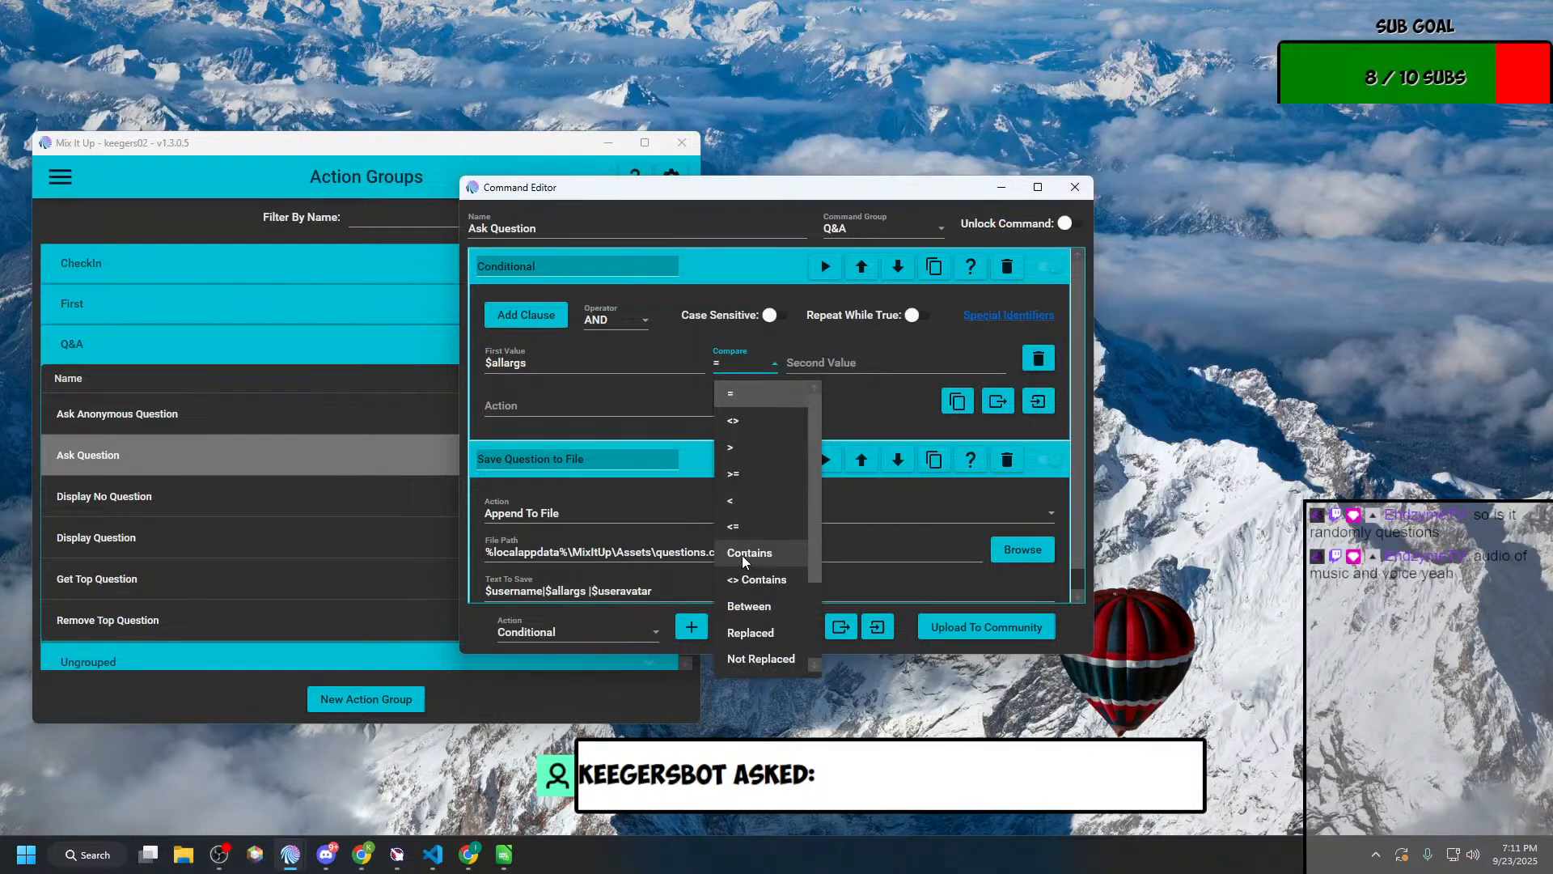
scroll(741, 555, "down", 2)
scroll(741, 555, "up", 2)
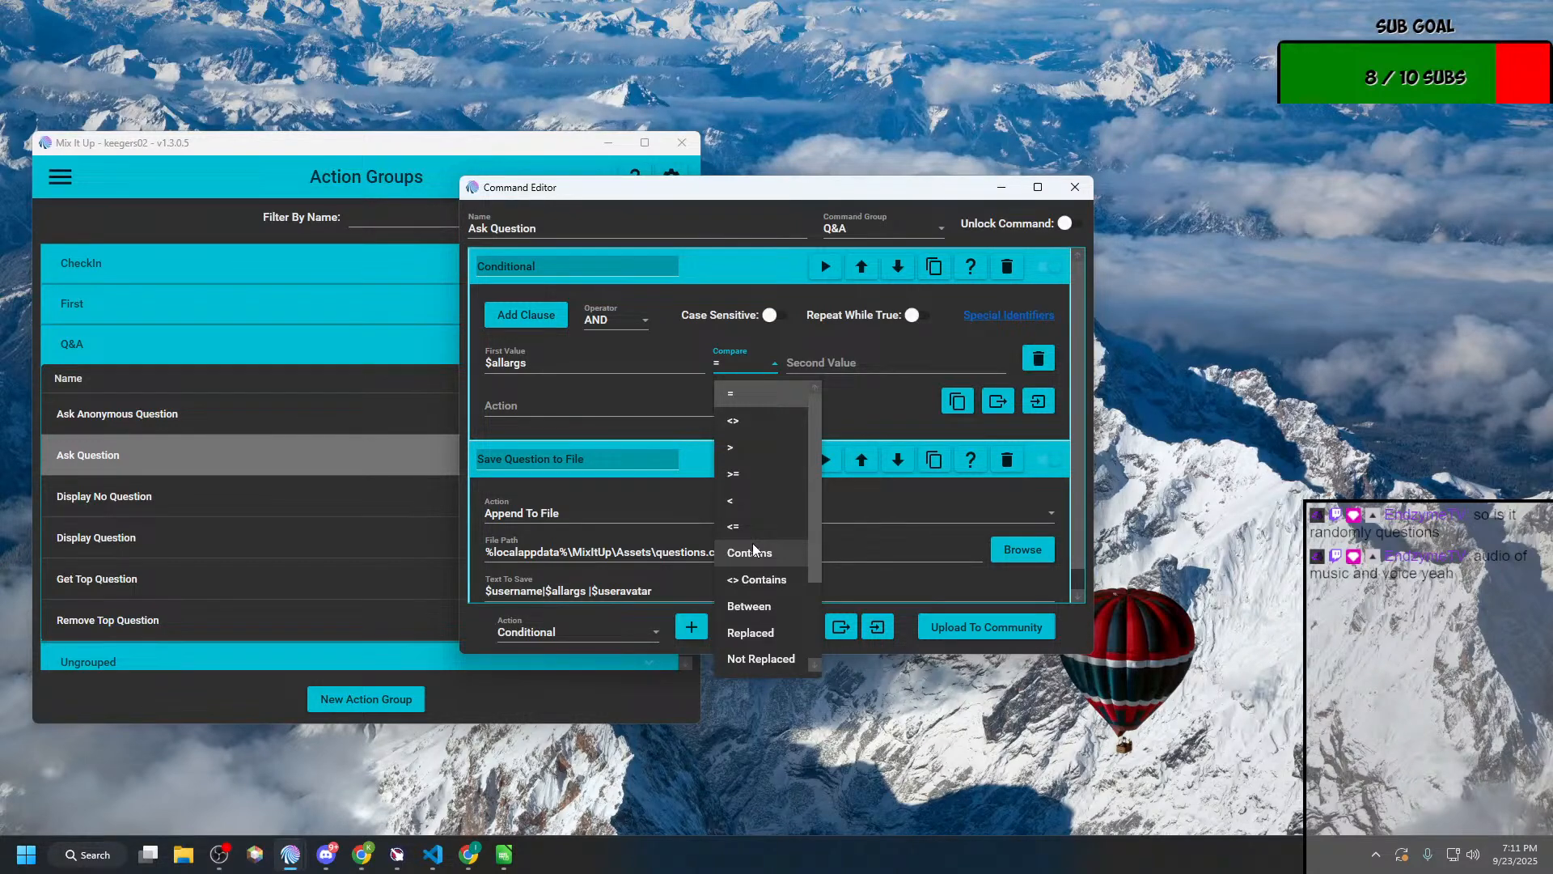
scroll(753, 548, "down", 2)
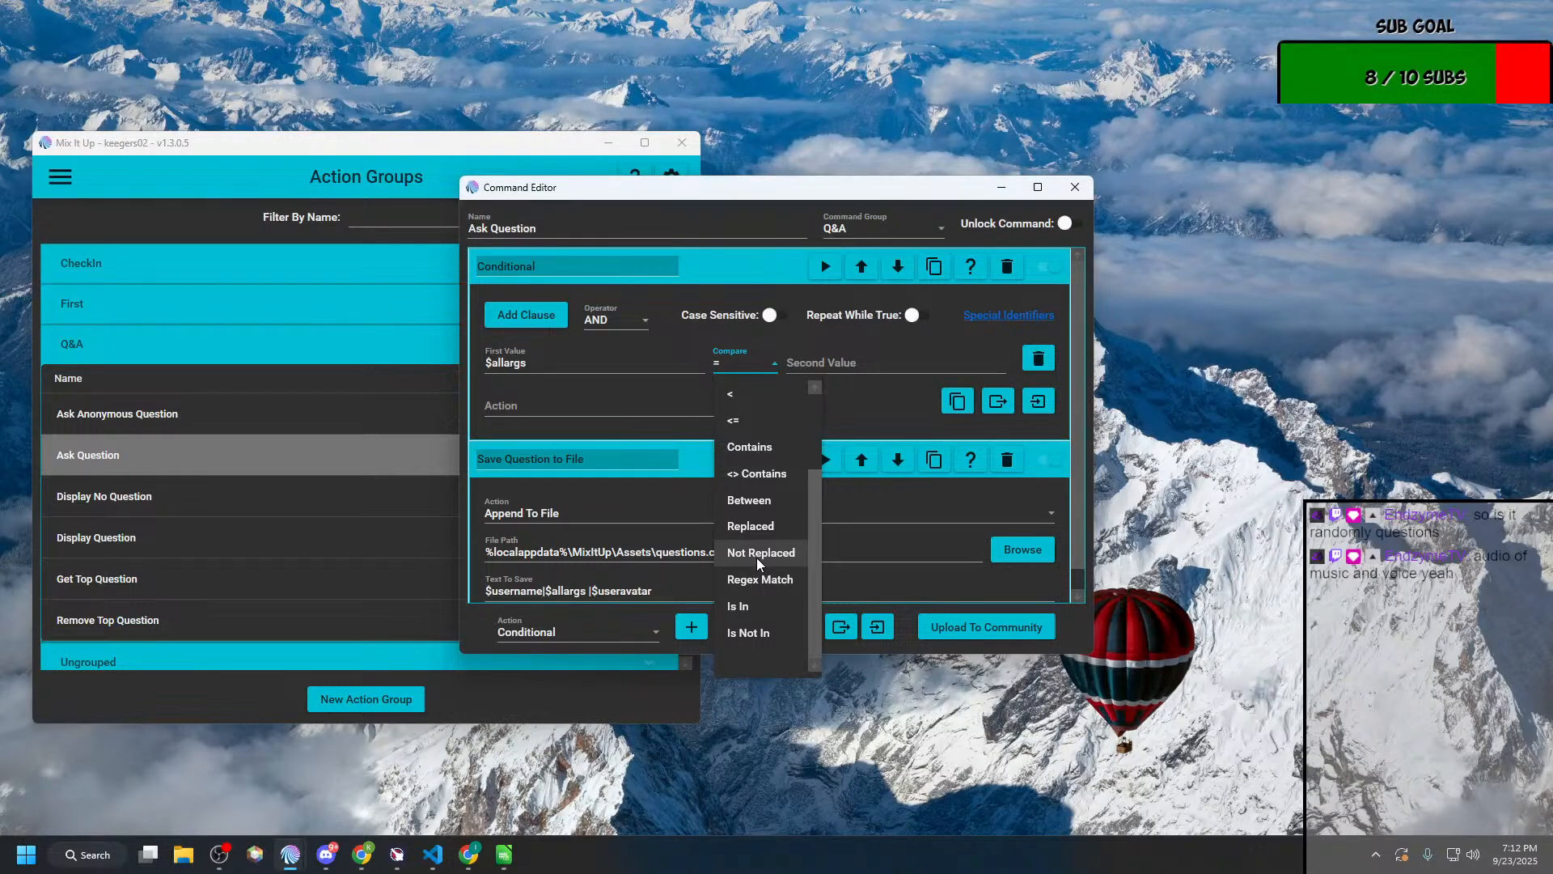
scroll(755, 556, "up", 1)
scroll(755, 557, "down", 1)
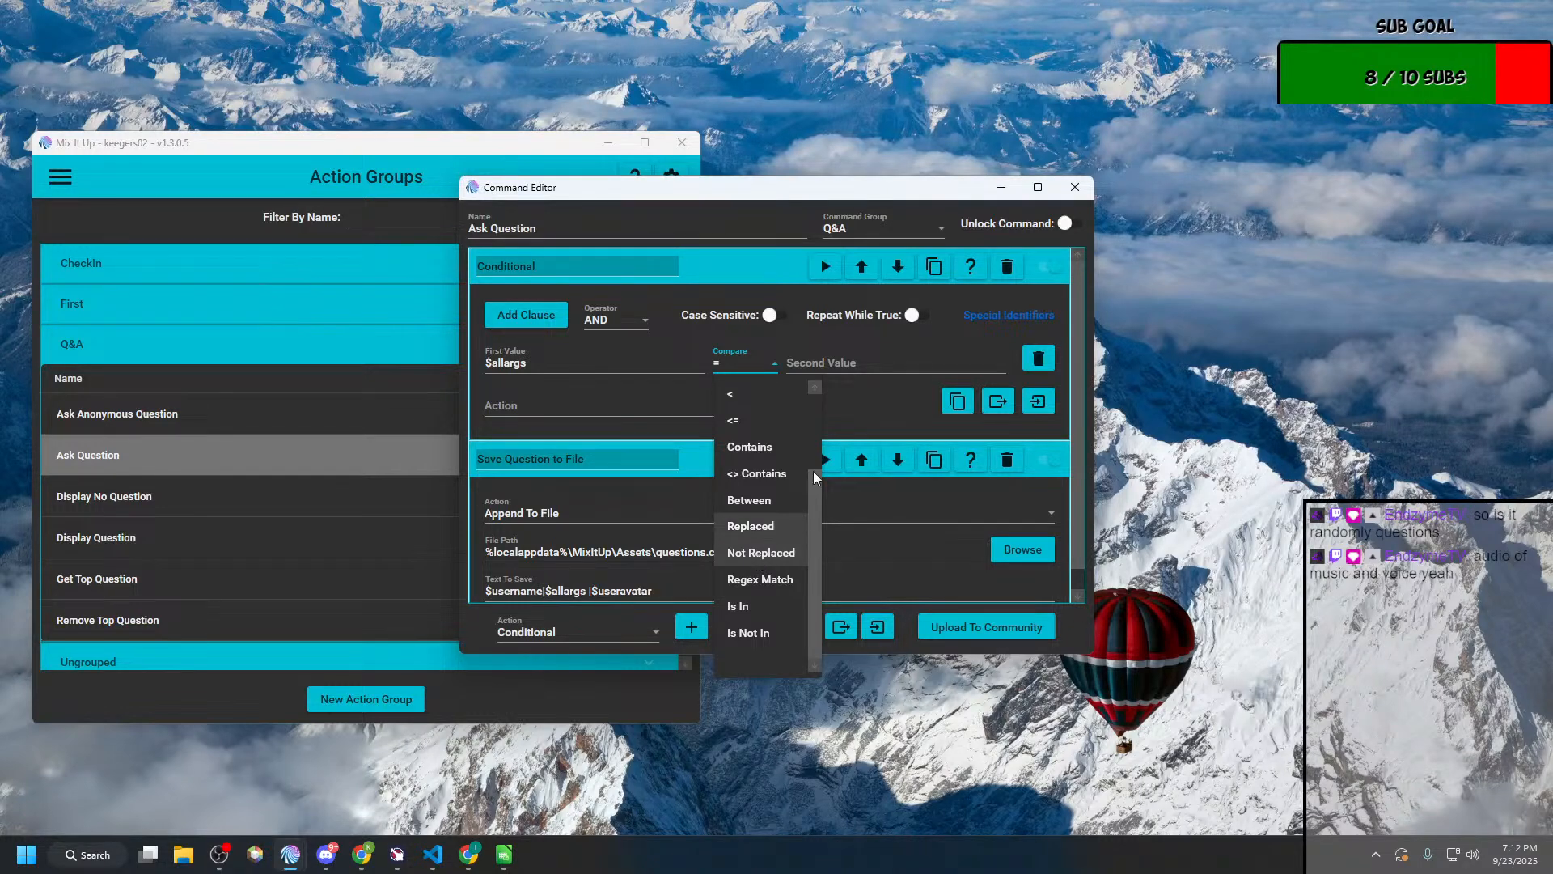
left_click(1062, 310)
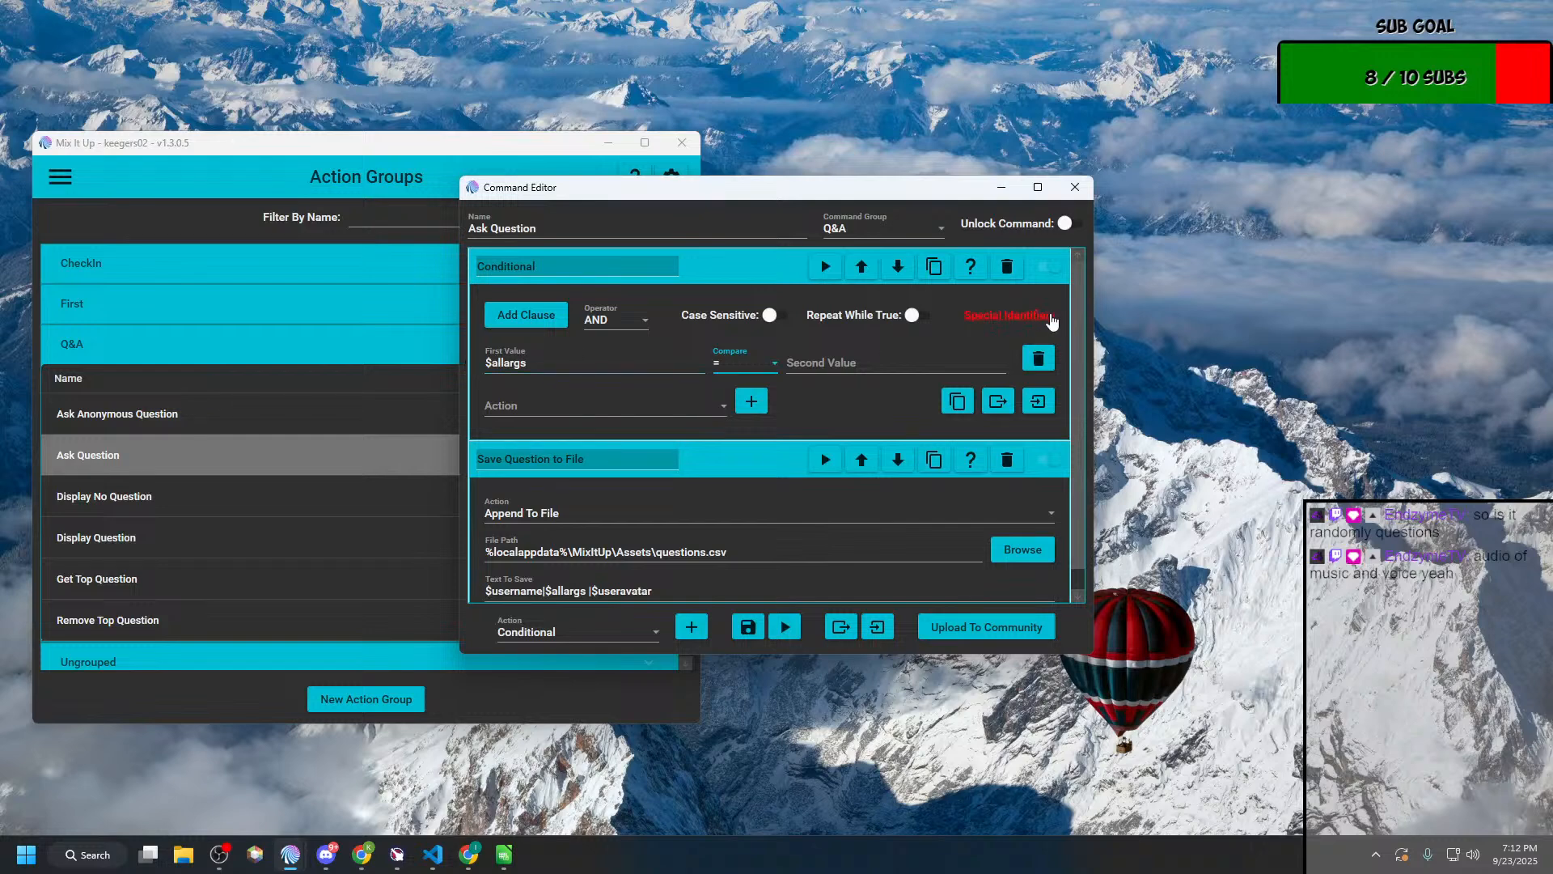
Step: Open the Special Identifiers reference on the Mix It Up Wiki and search the page for "args"
left_click(1026, 315)
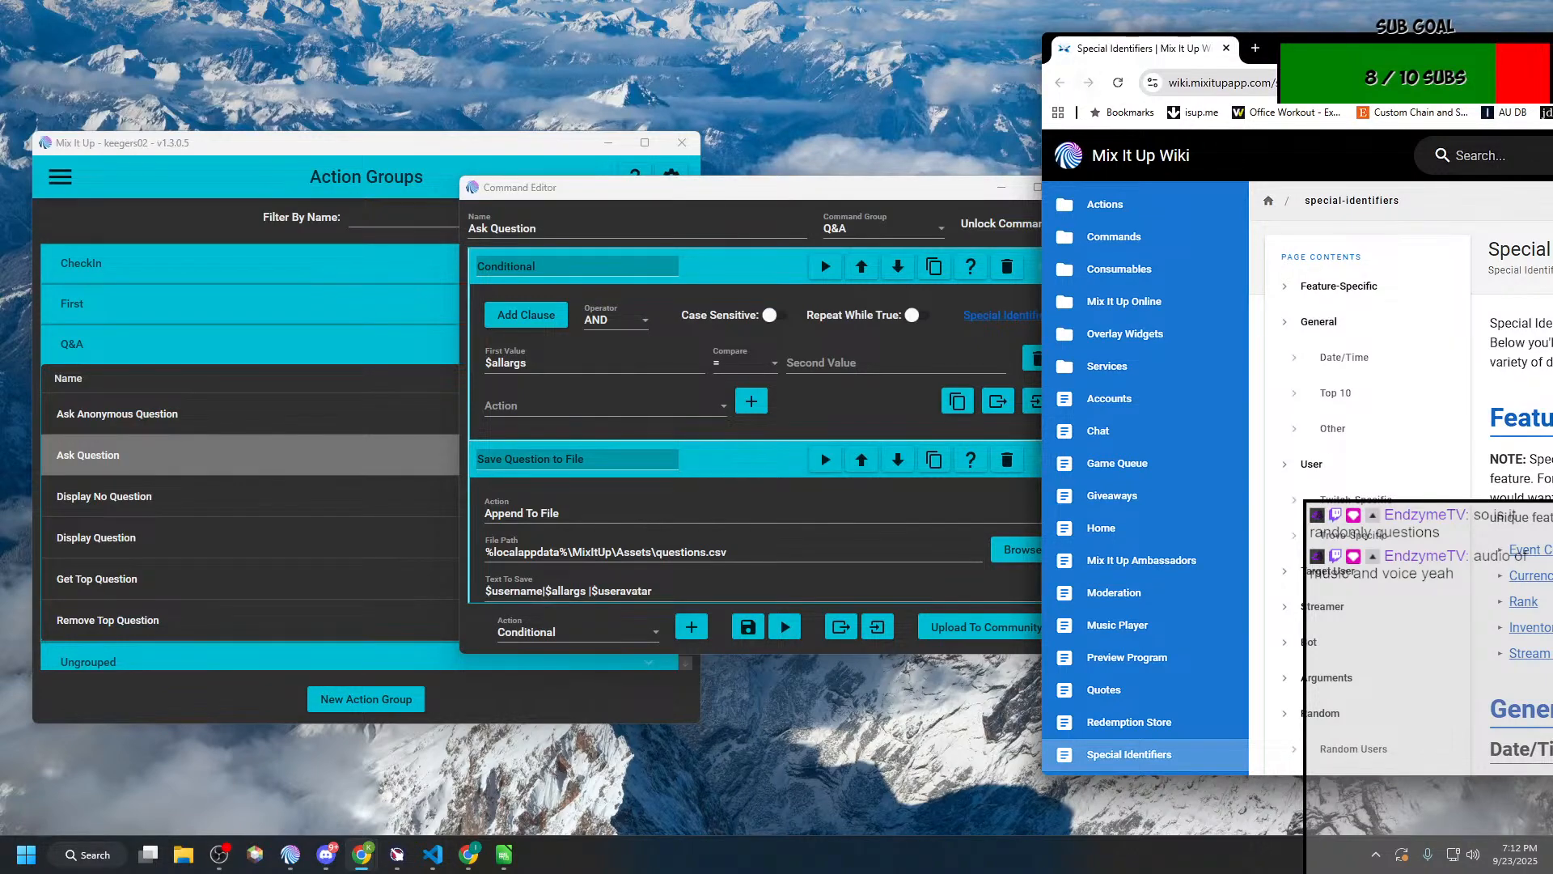
double_click(1123, 35)
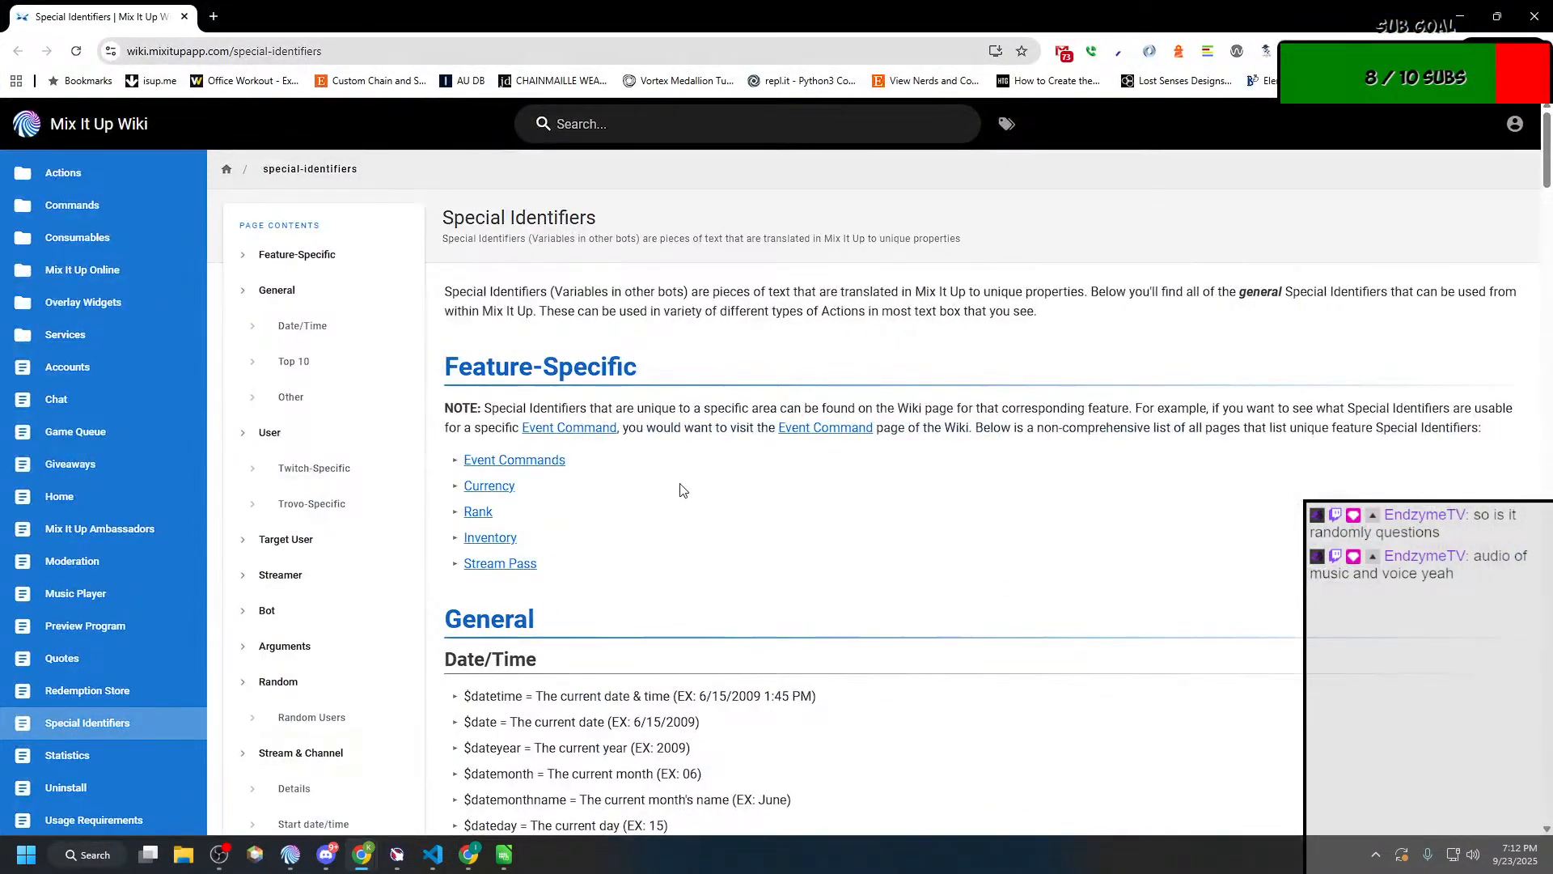
scroll(676, 483, "down", 8)
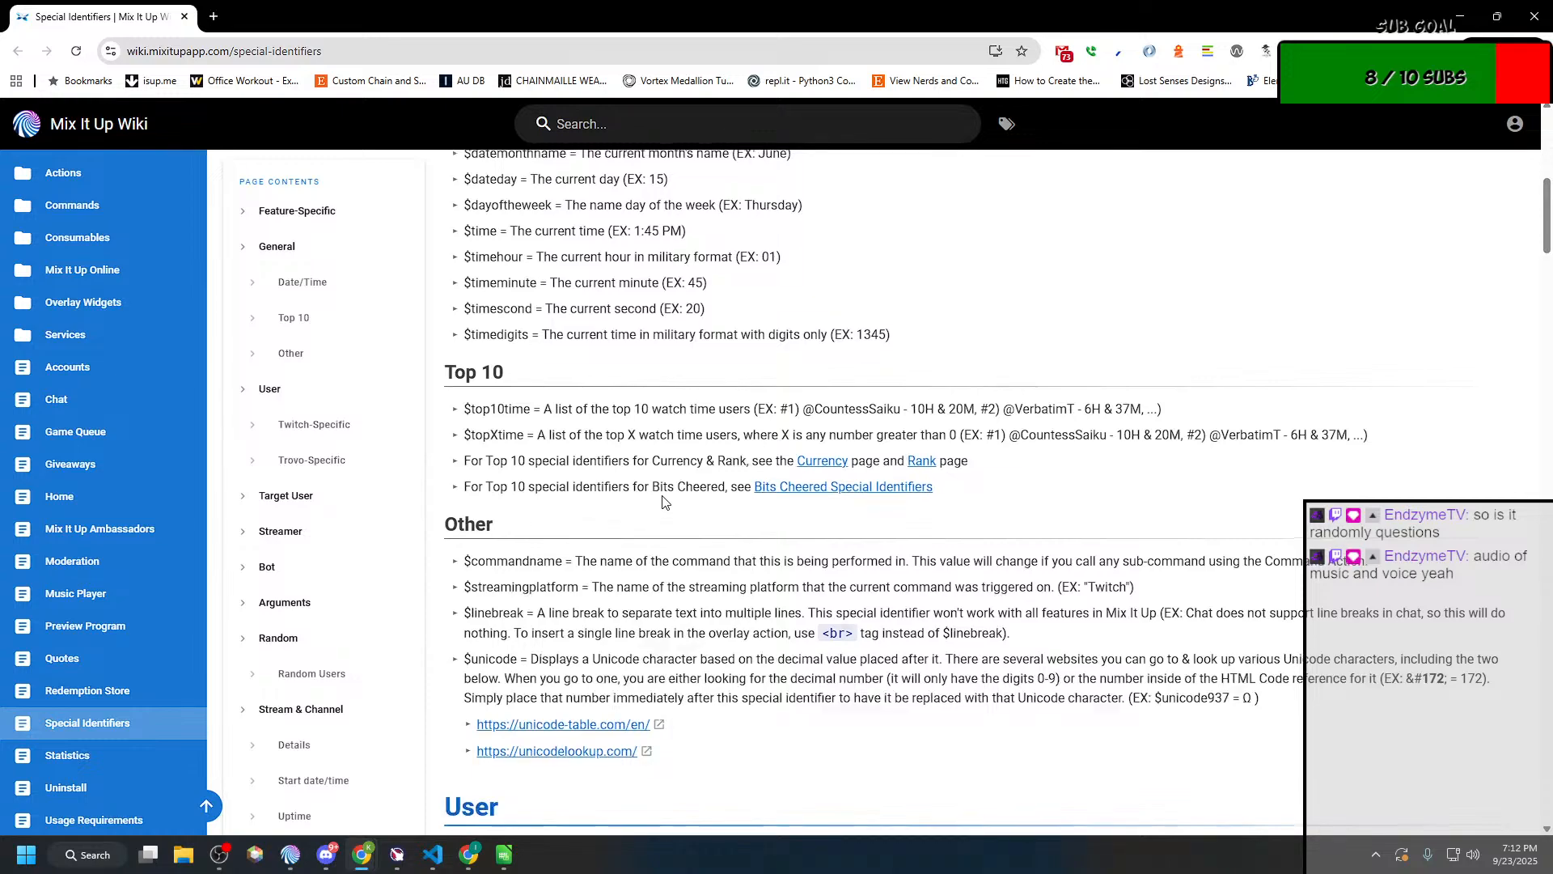
scroll(662, 502, "up", 8)
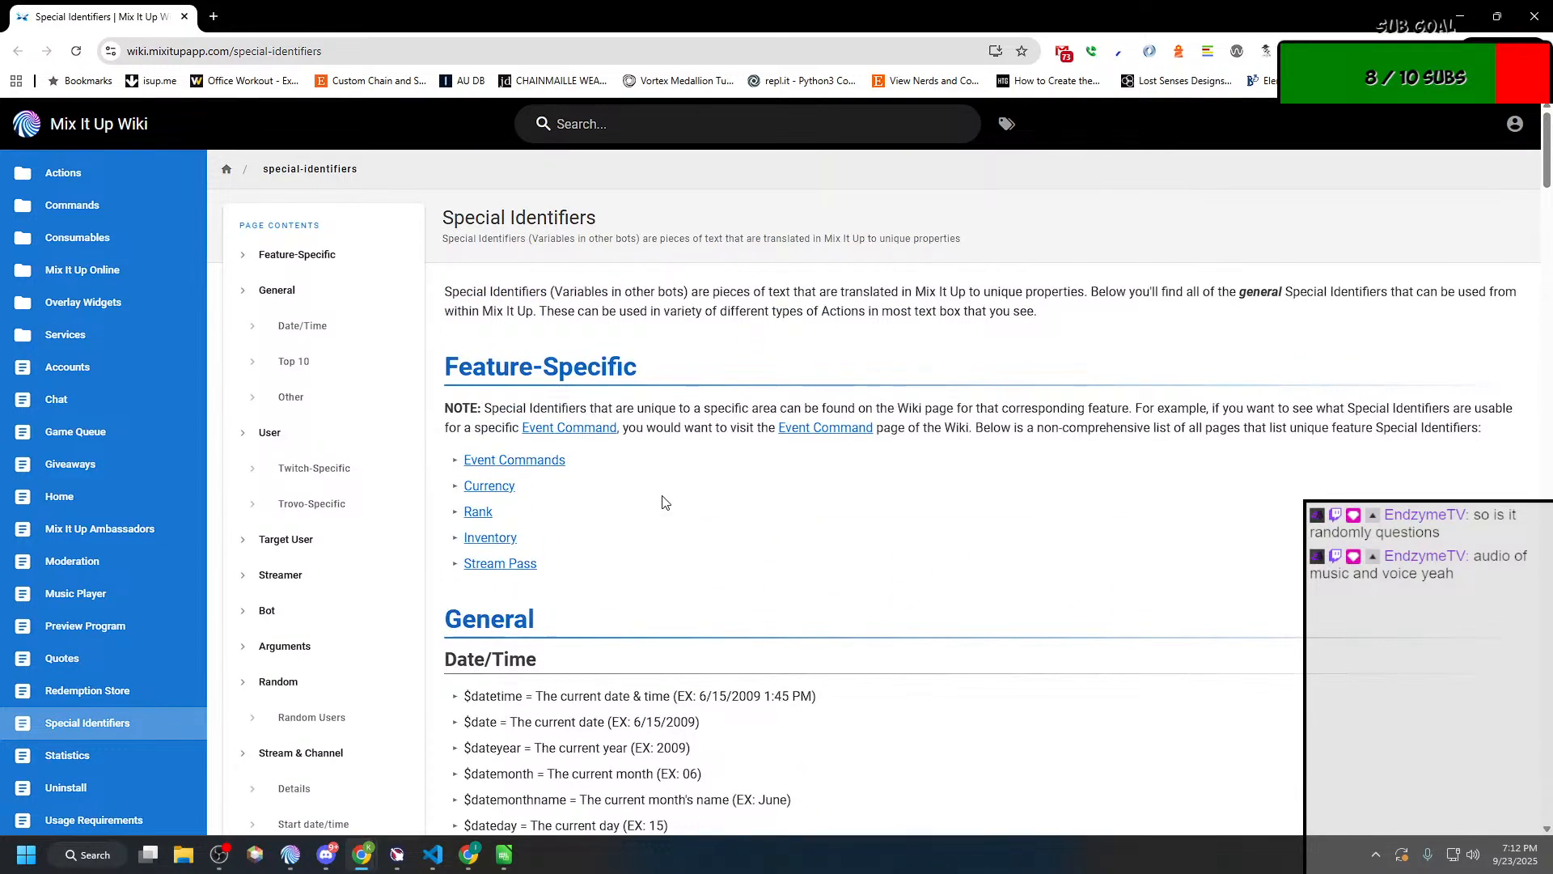
scroll(661, 502, "down", 6)
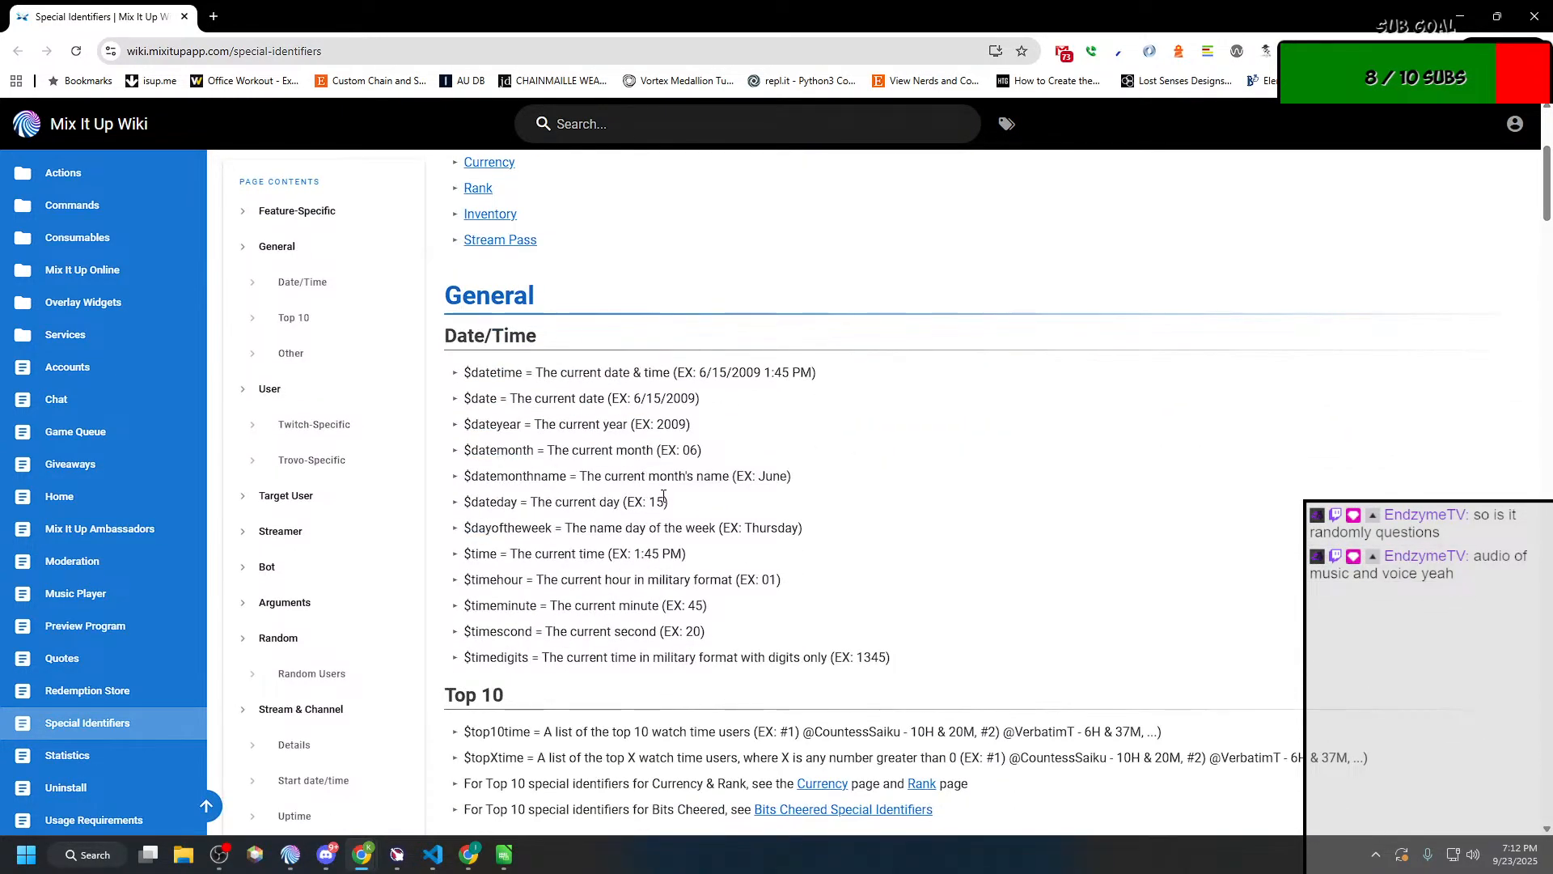
scroll(663, 496, "down", 2)
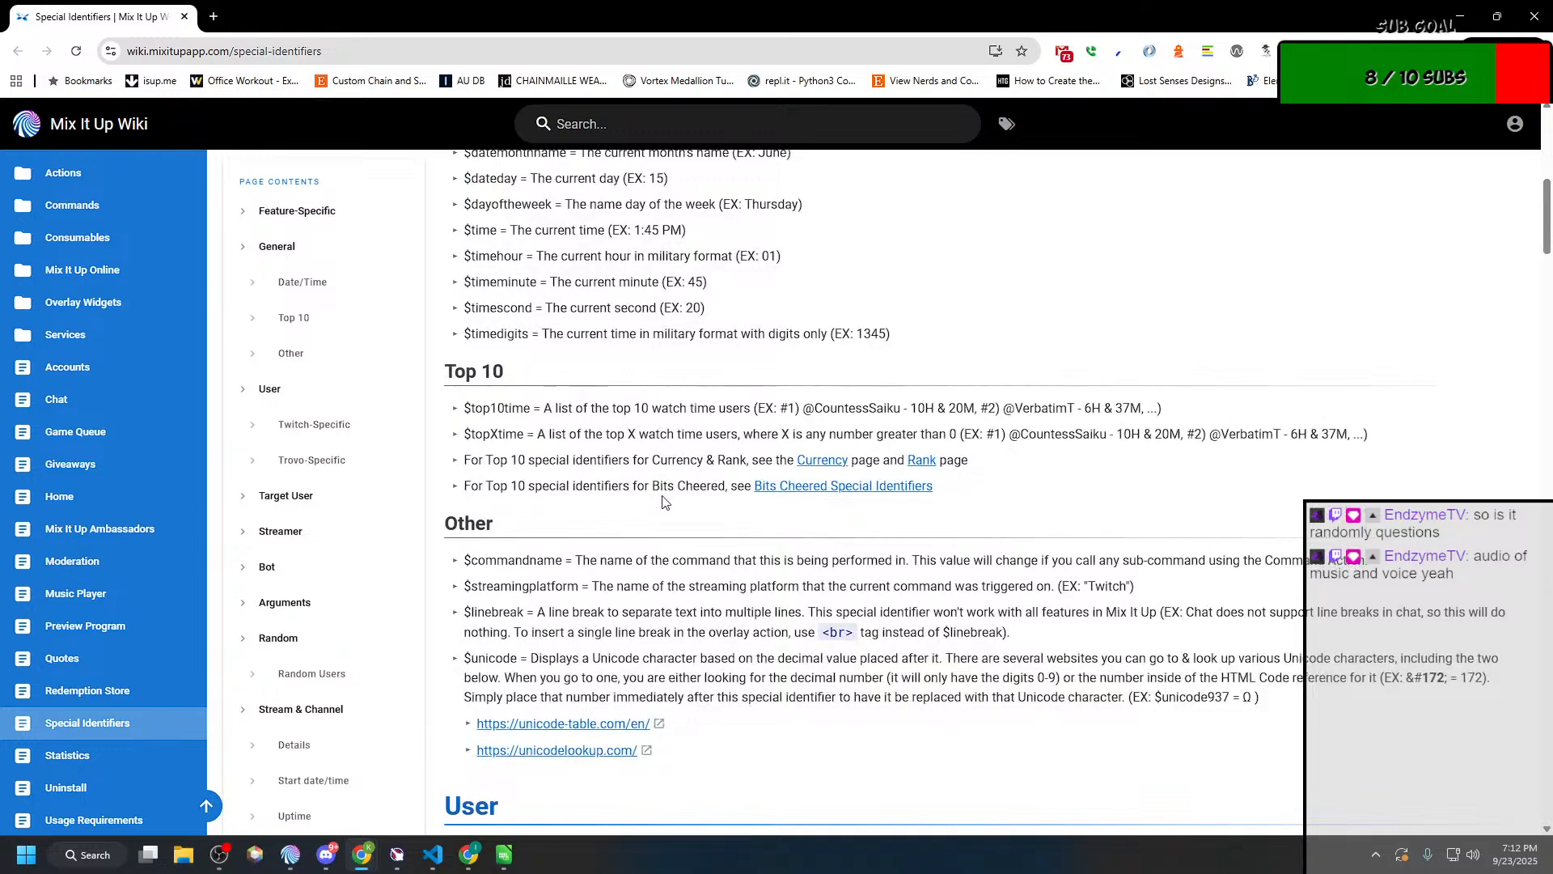
key("ctrl+f")
type("args")
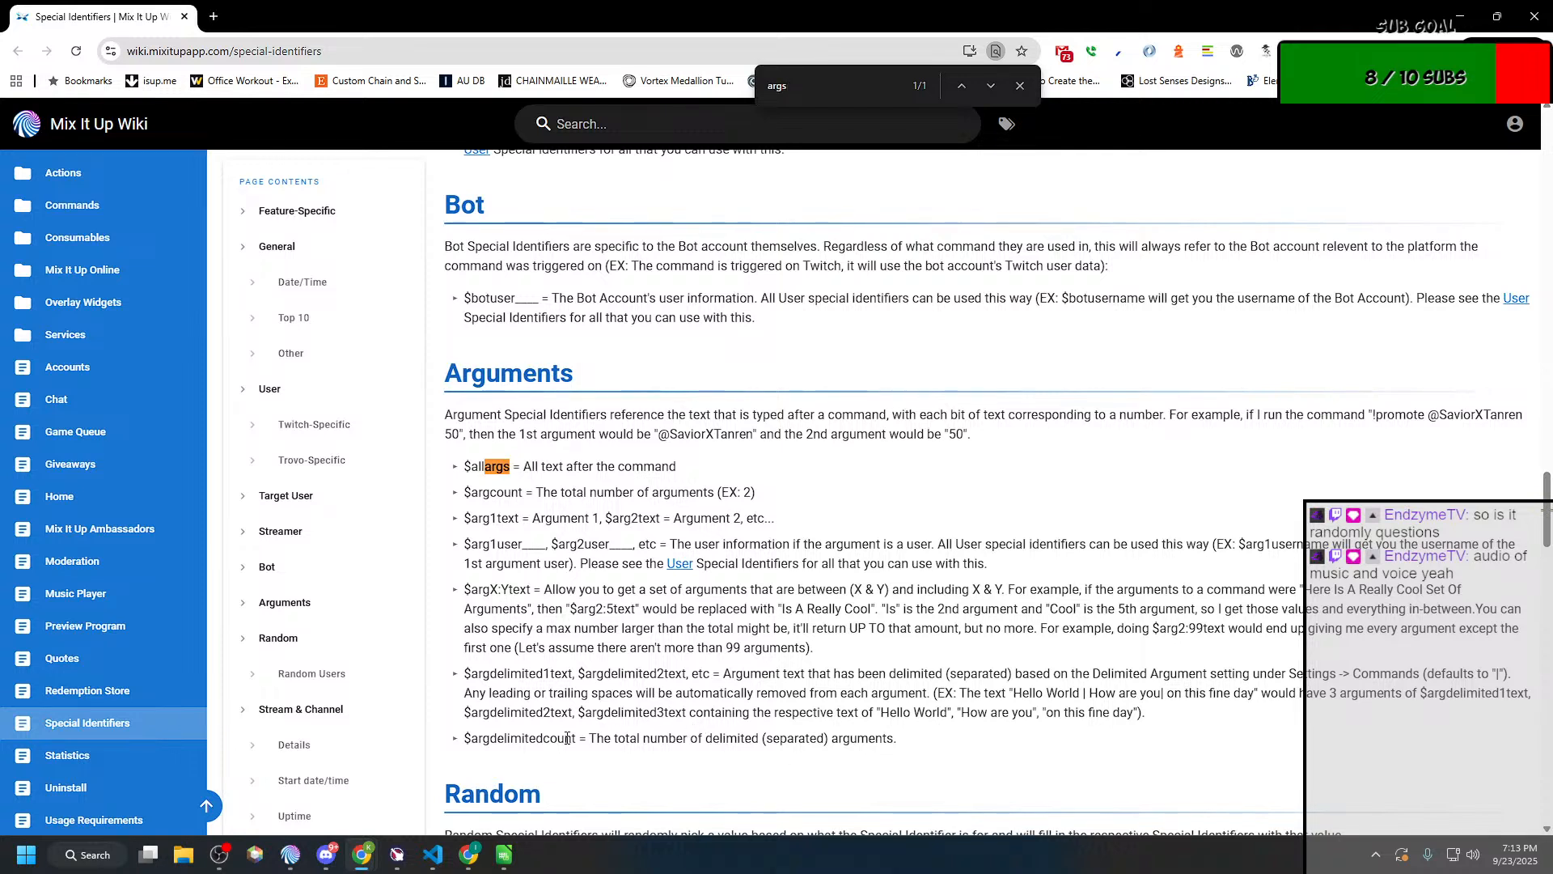
Step: Copy $argdelimitedcount from the wiki's Arguments list and use it as the first value of the Conditional's clause in Mix It Up
left_click_drag(572, 738, 463, 749)
key("ctrl+c")
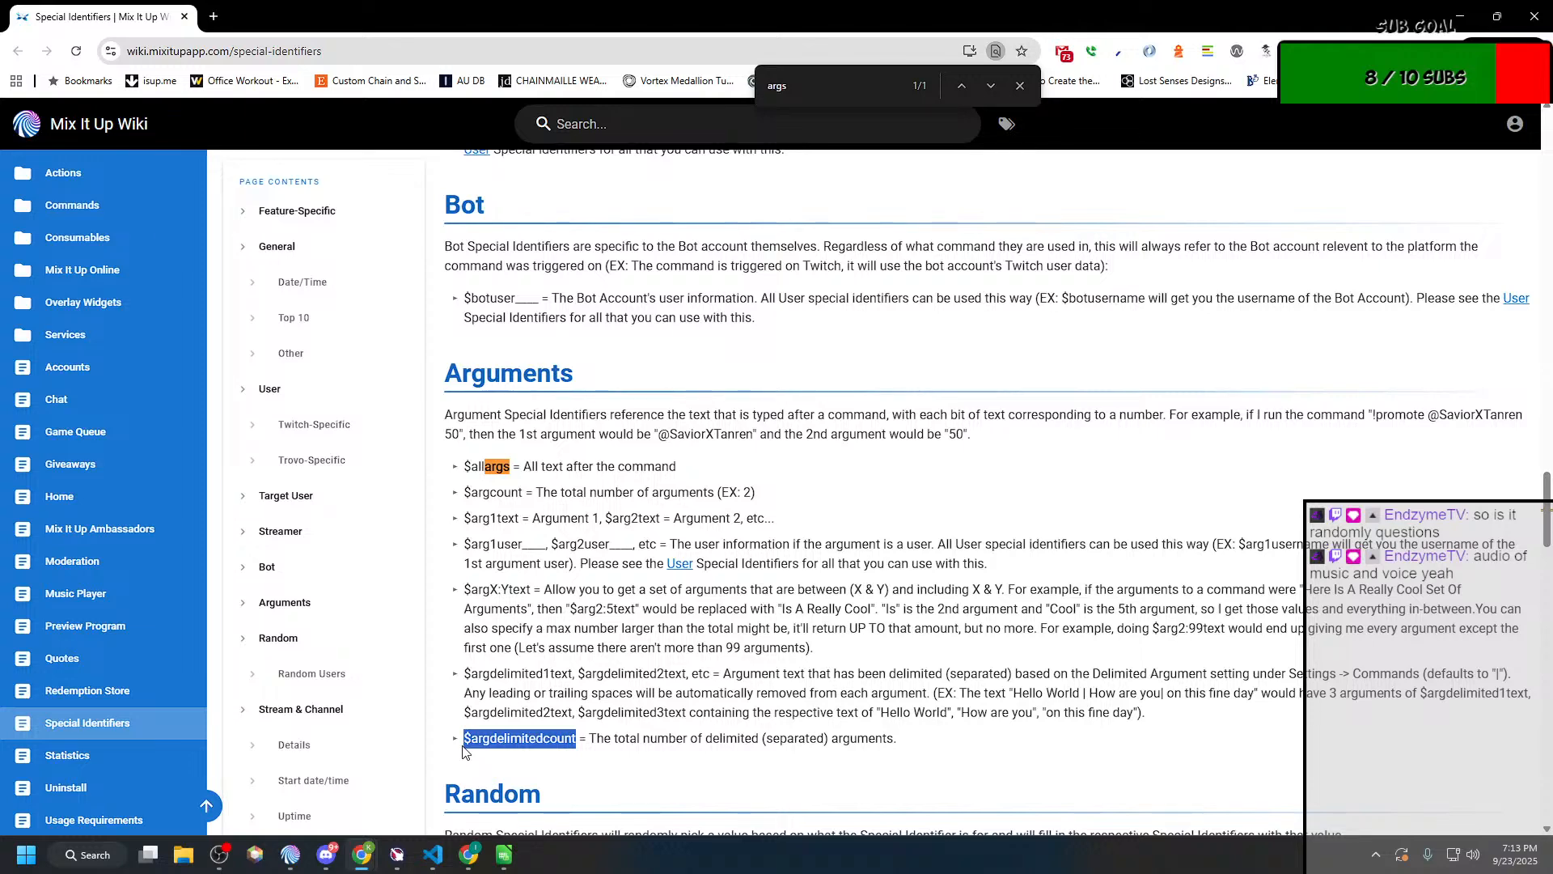
key("alt+Tab")
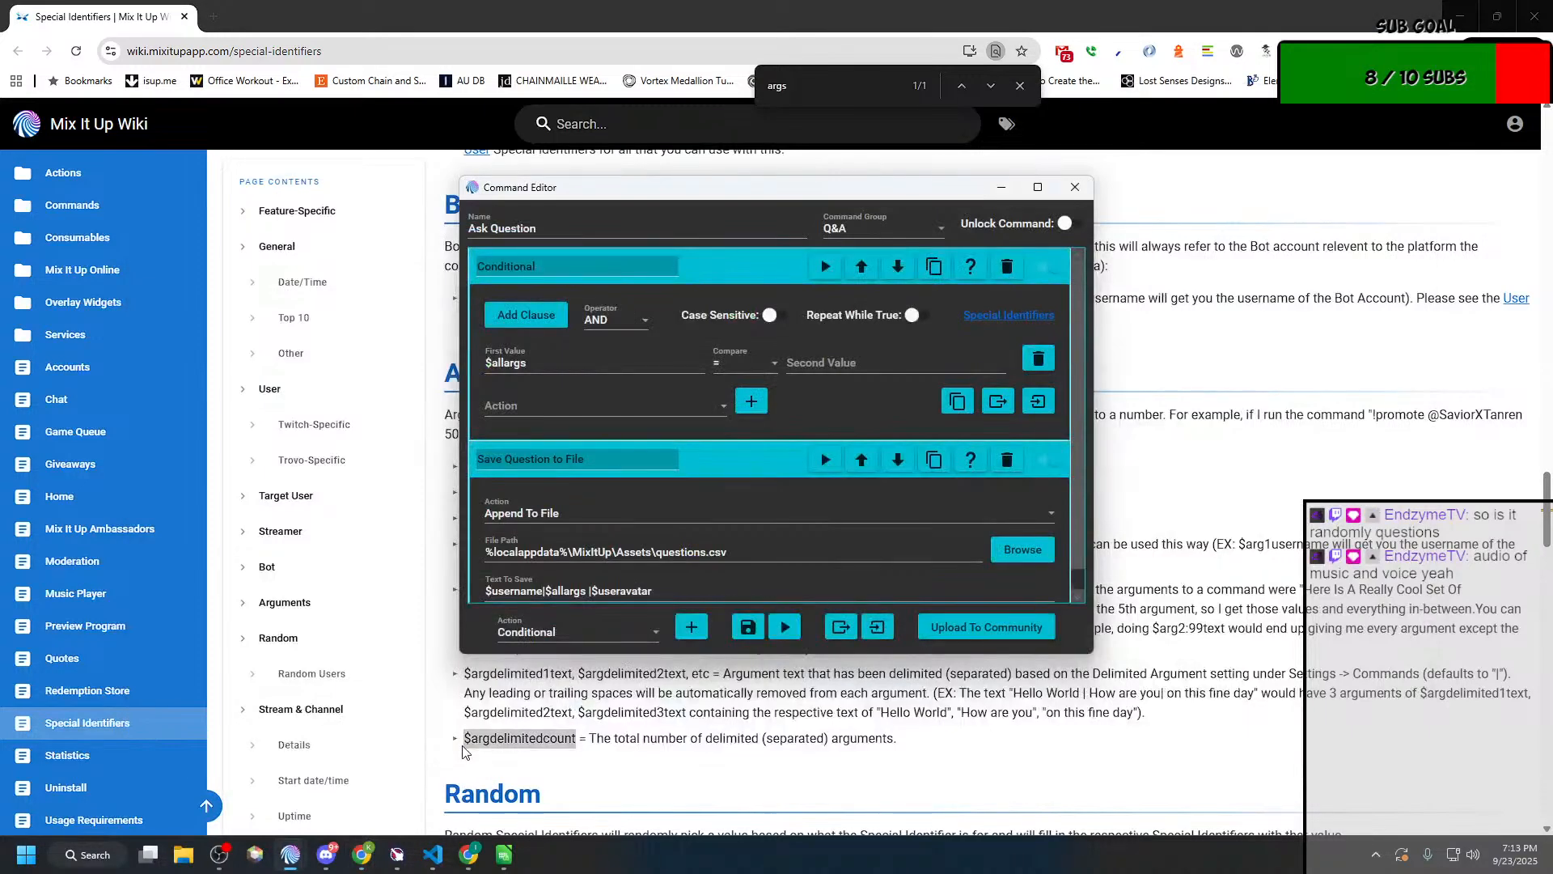
double_click(621, 360)
key("BackSpace")
key("ctrl+v")
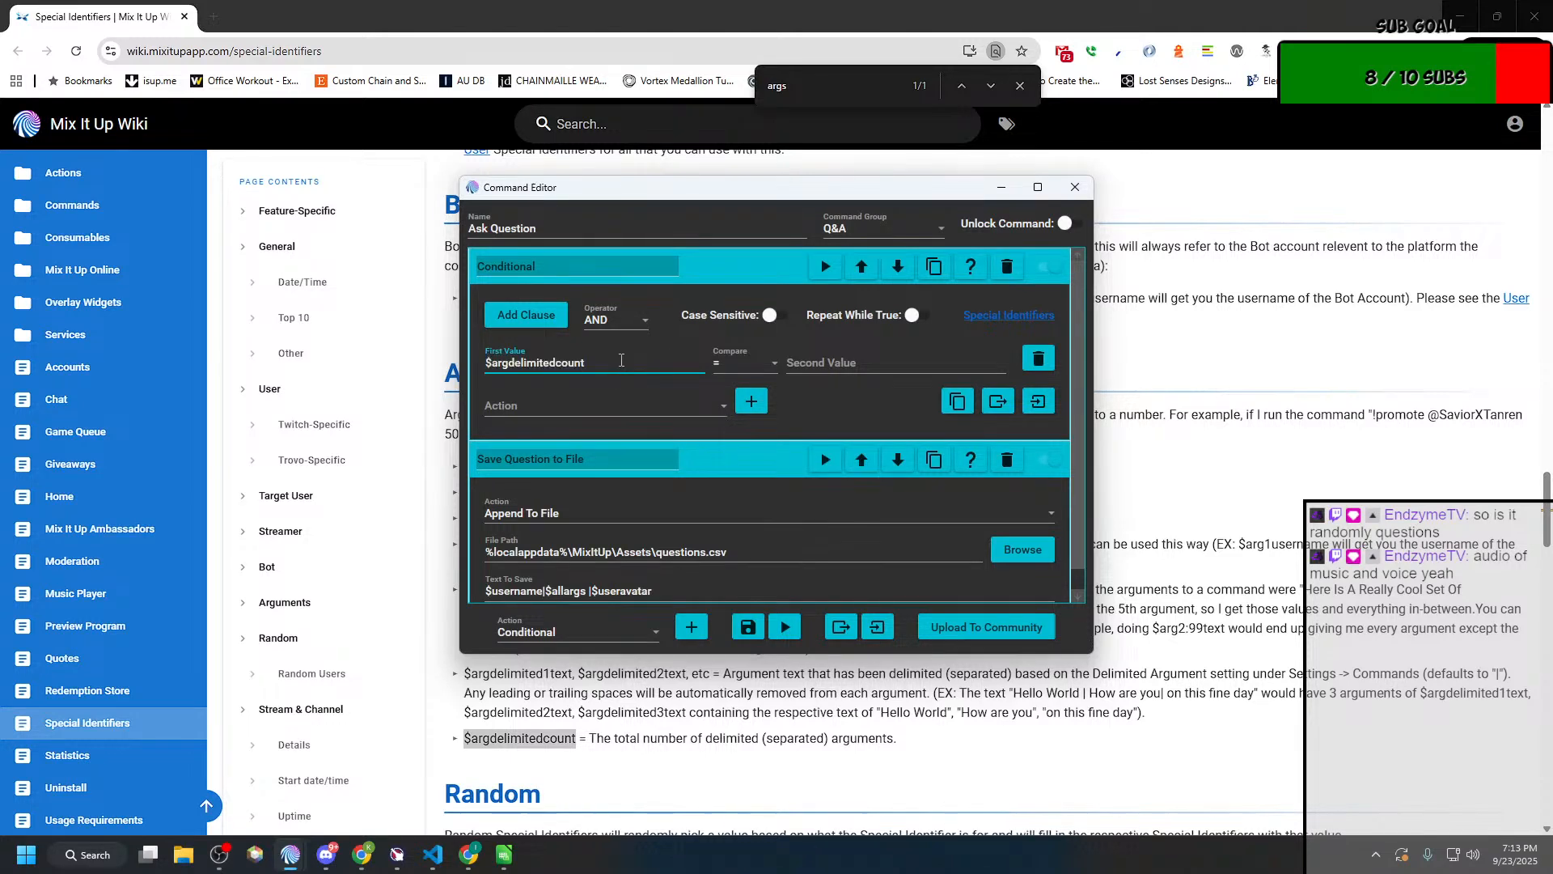
Step: Set the clause's comparison to >= and its second value to 1
left_click(741, 364)
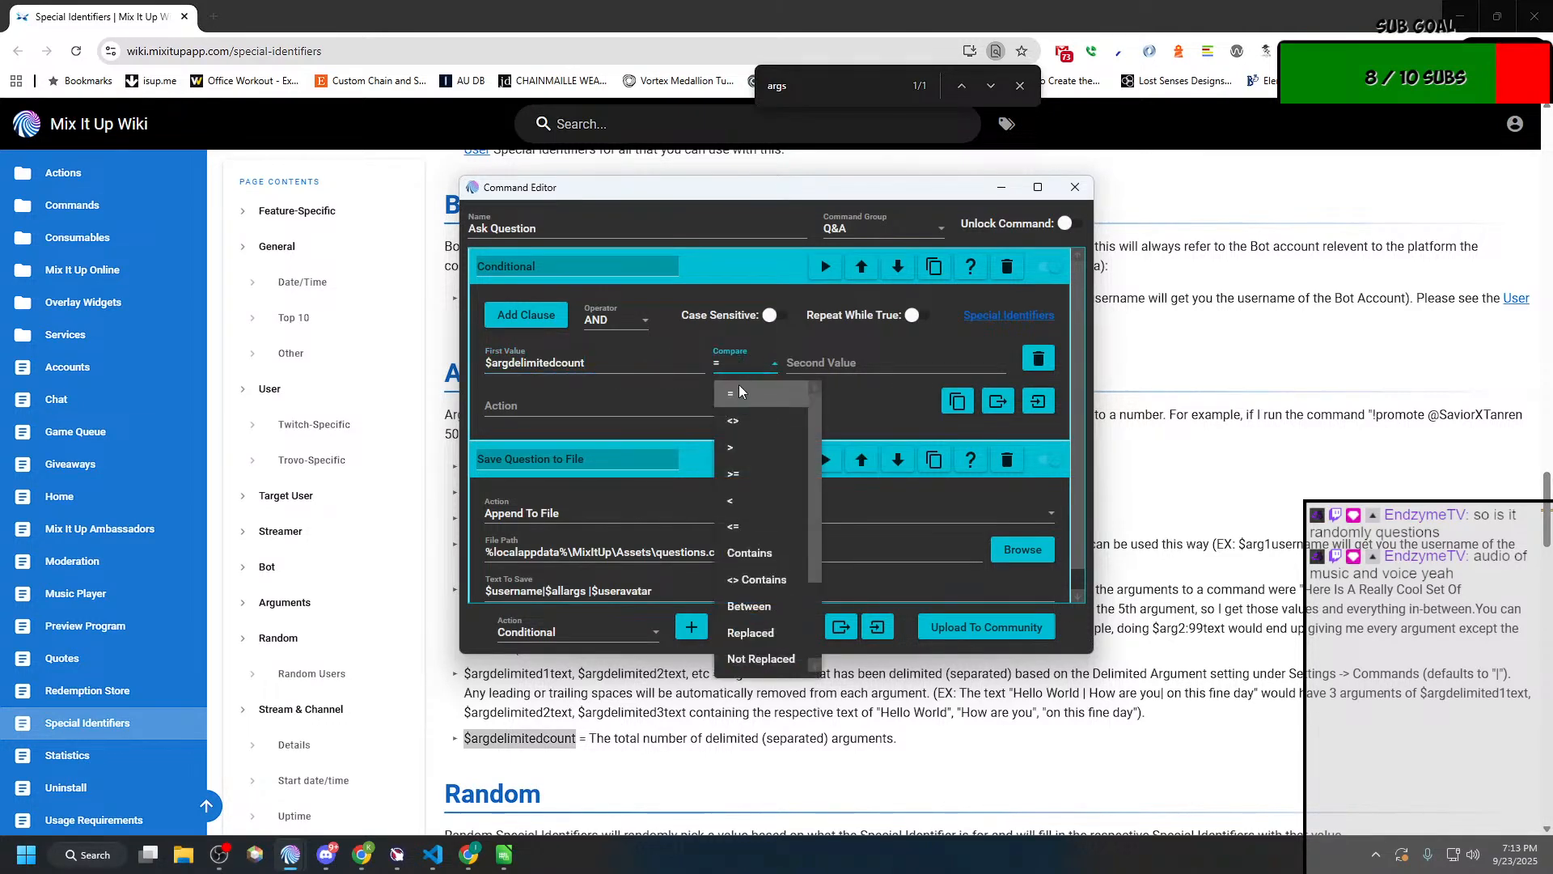
left_click(733, 473)
left_click(813, 362)
type("1")
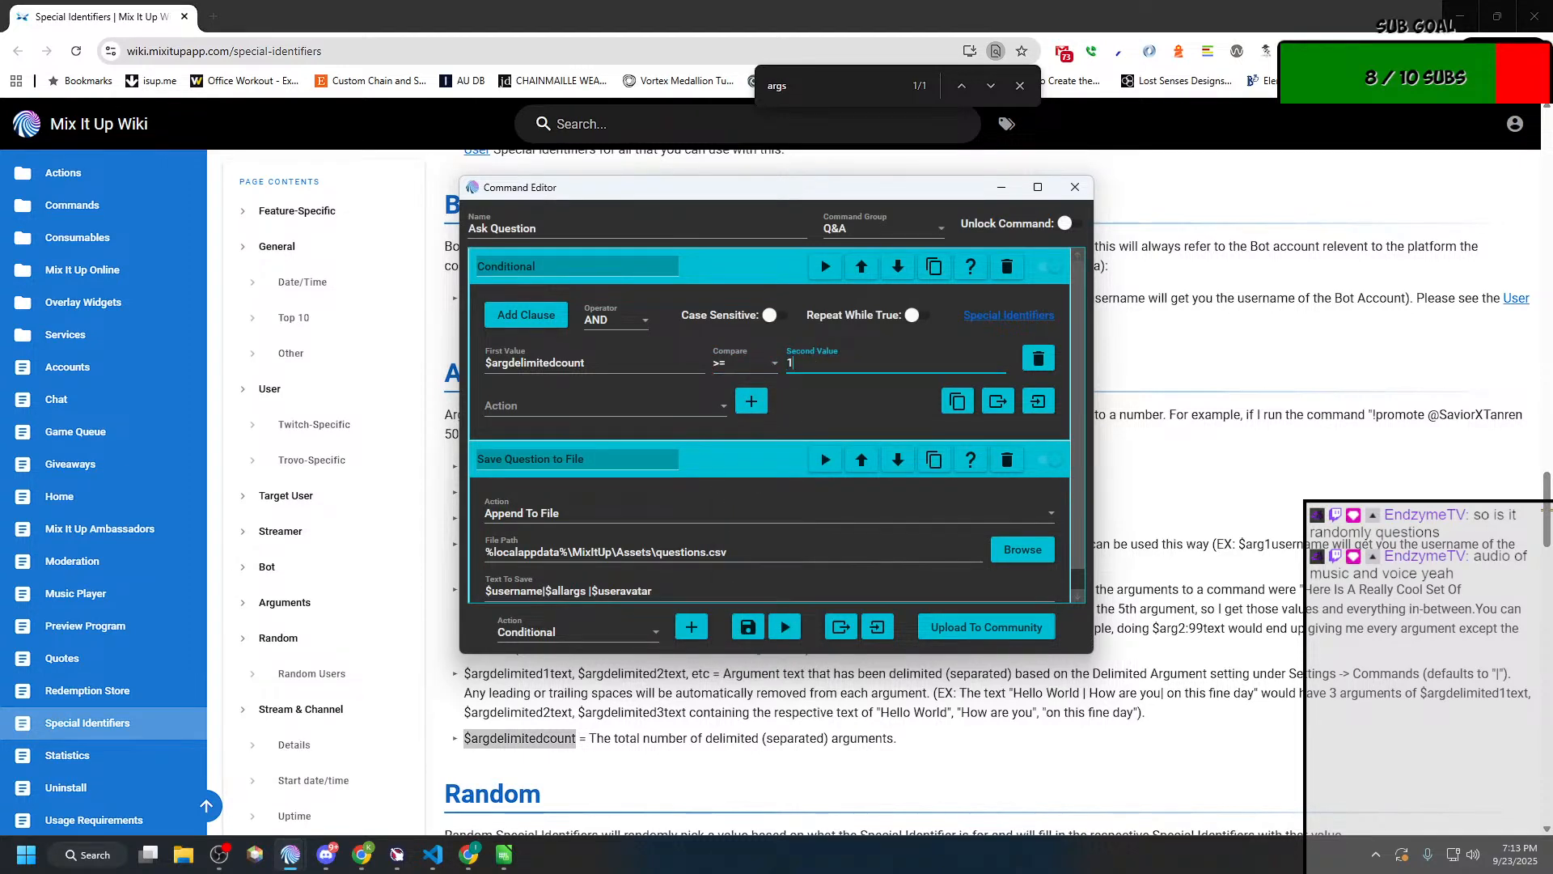
Step: Add a Chat Message action inside the Conditional
left_click(605, 409)
left_click(548, 466)
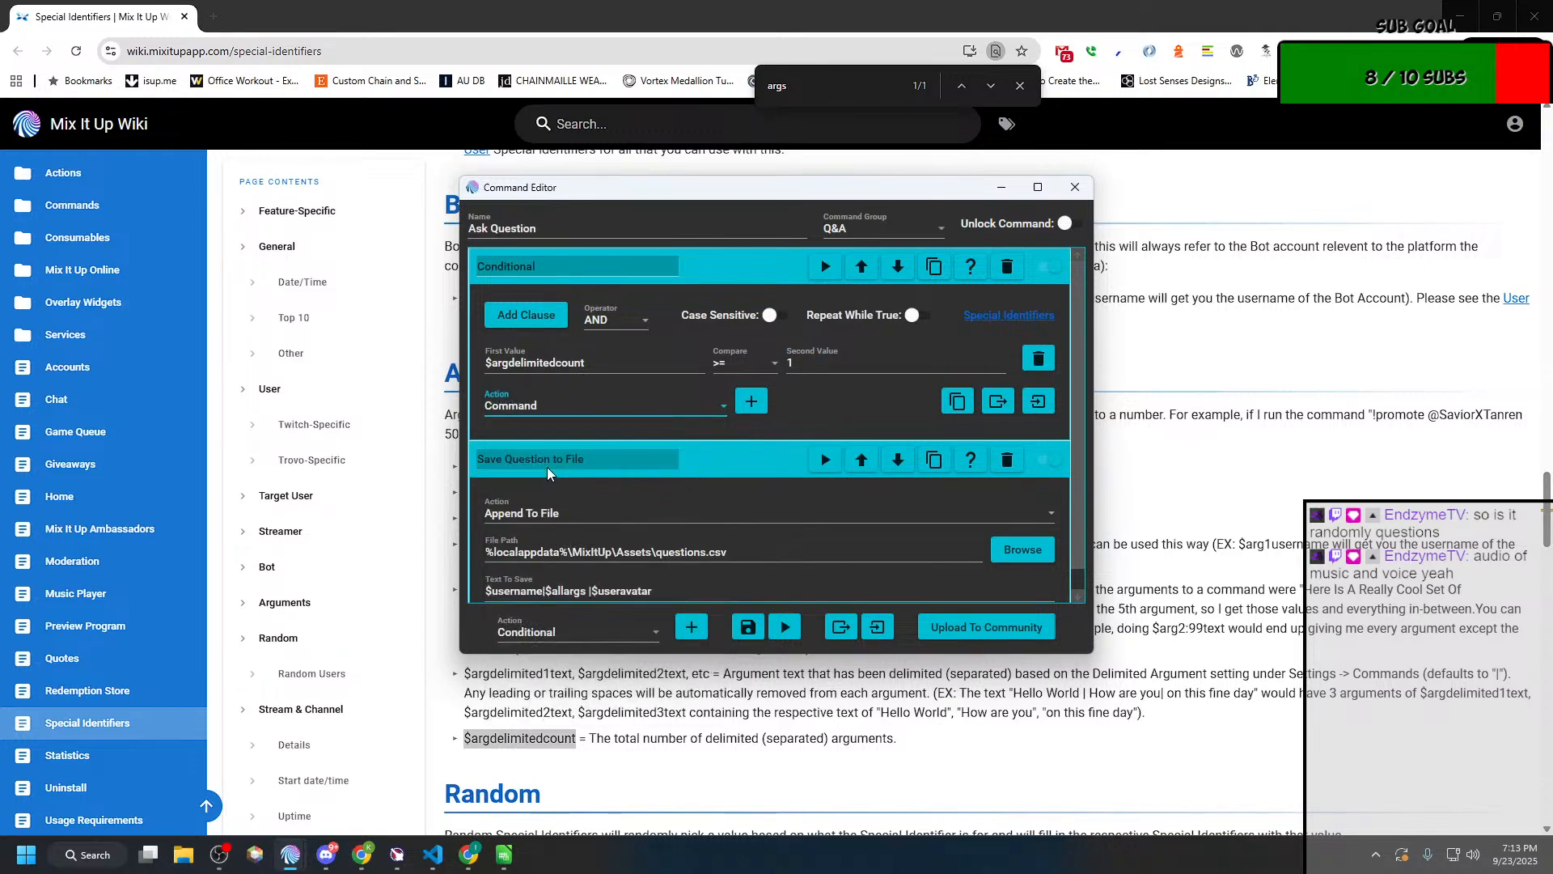
left_click(548, 413)
scroll(533, 534, "up", 1)
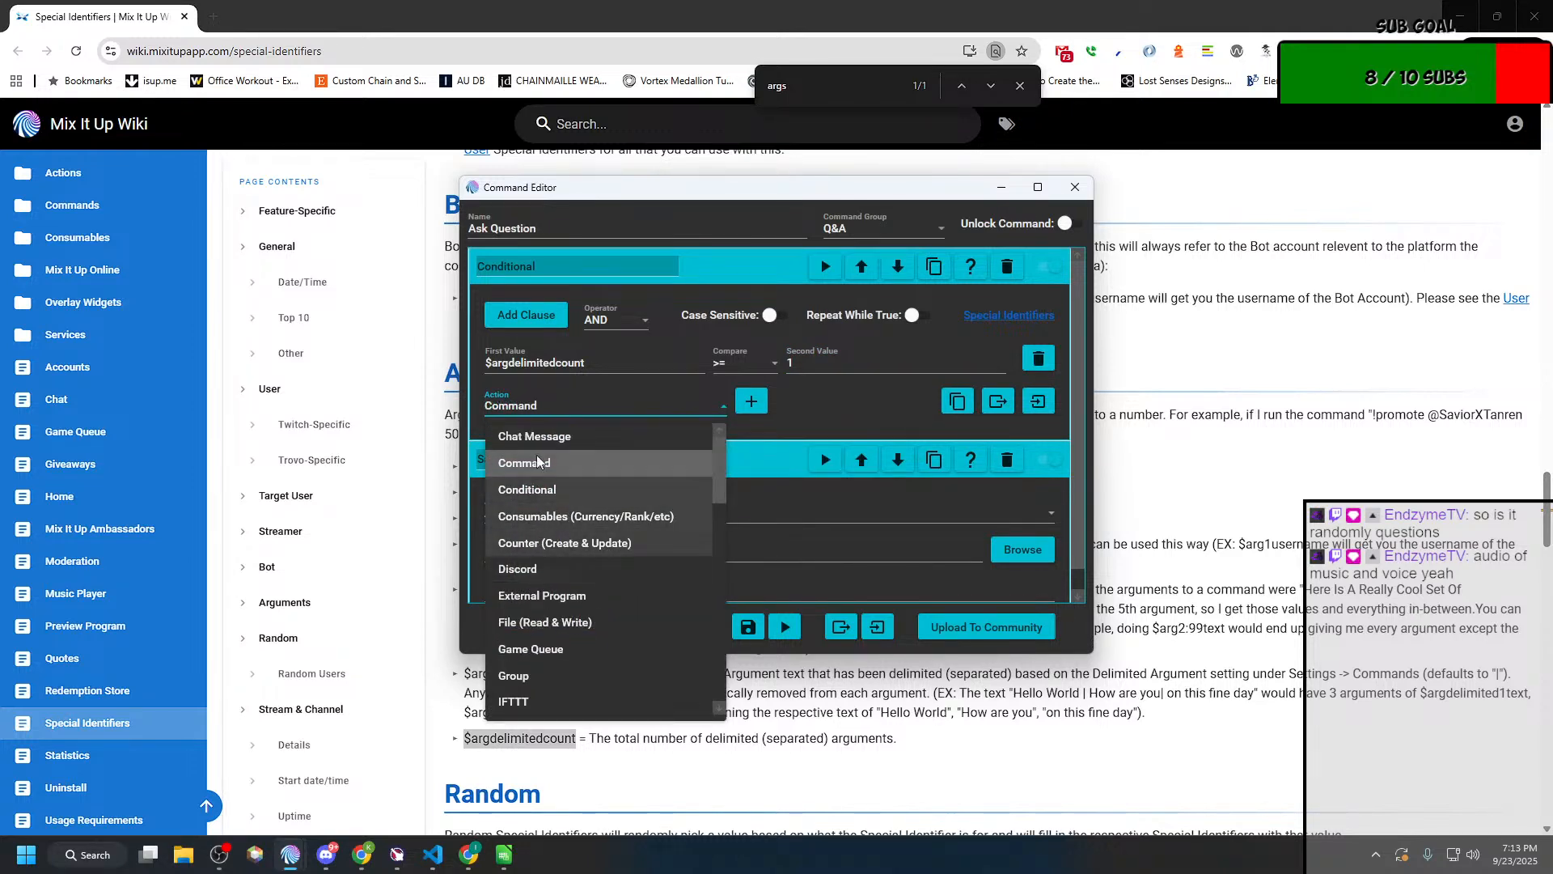
left_click(545, 440)
left_click(752, 404)
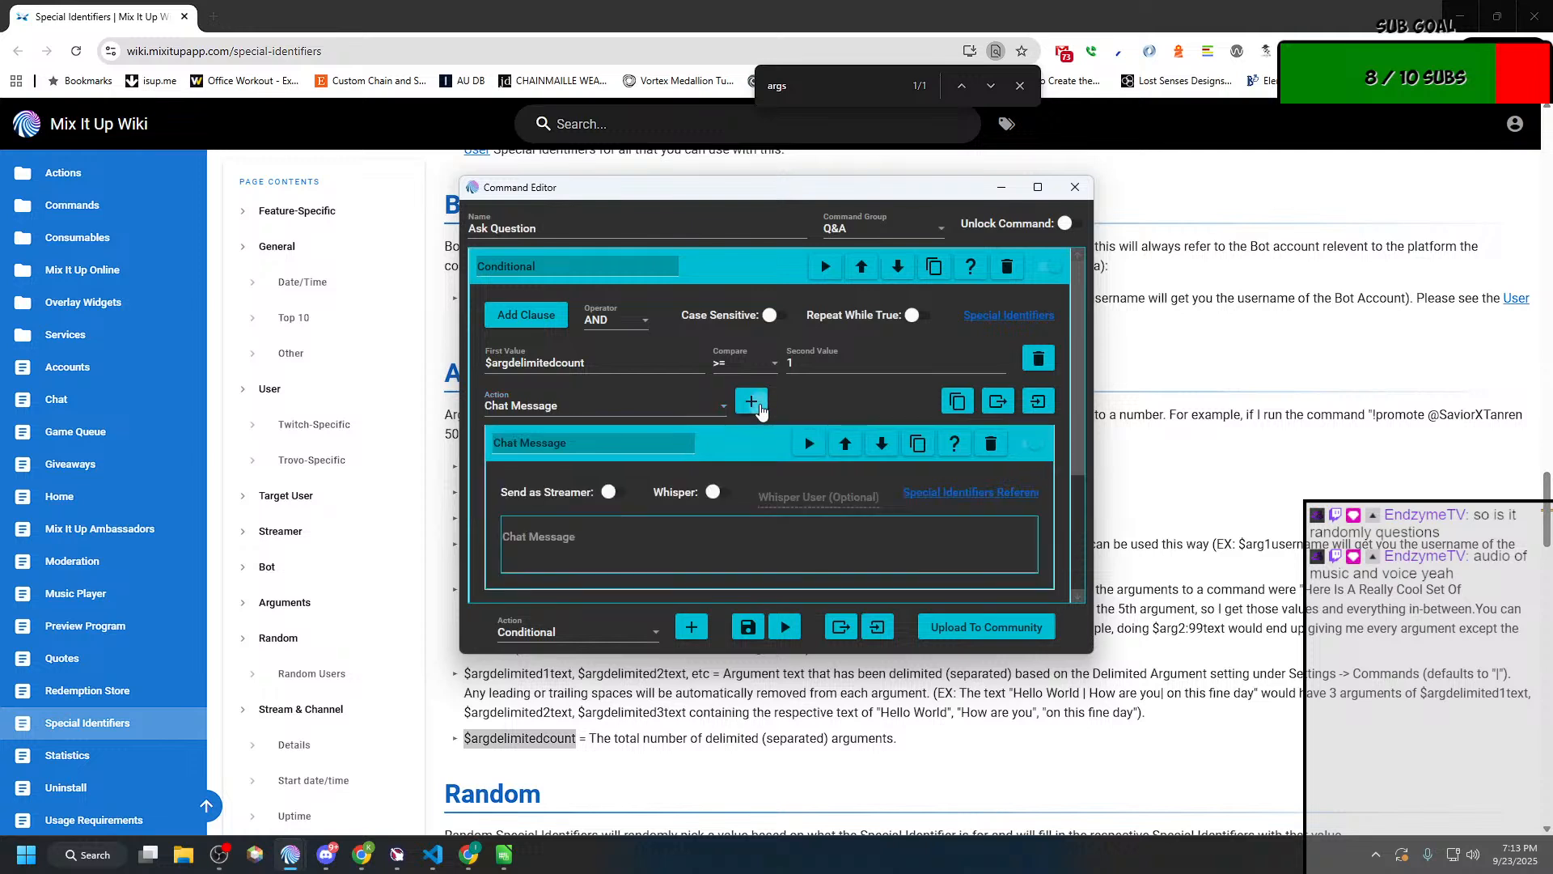
Step: Set the nested chat message text to $argdelimitedcount and save the Ask Question command
left_click_drag(612, 364, 469, 369)
key("ctrl+c")
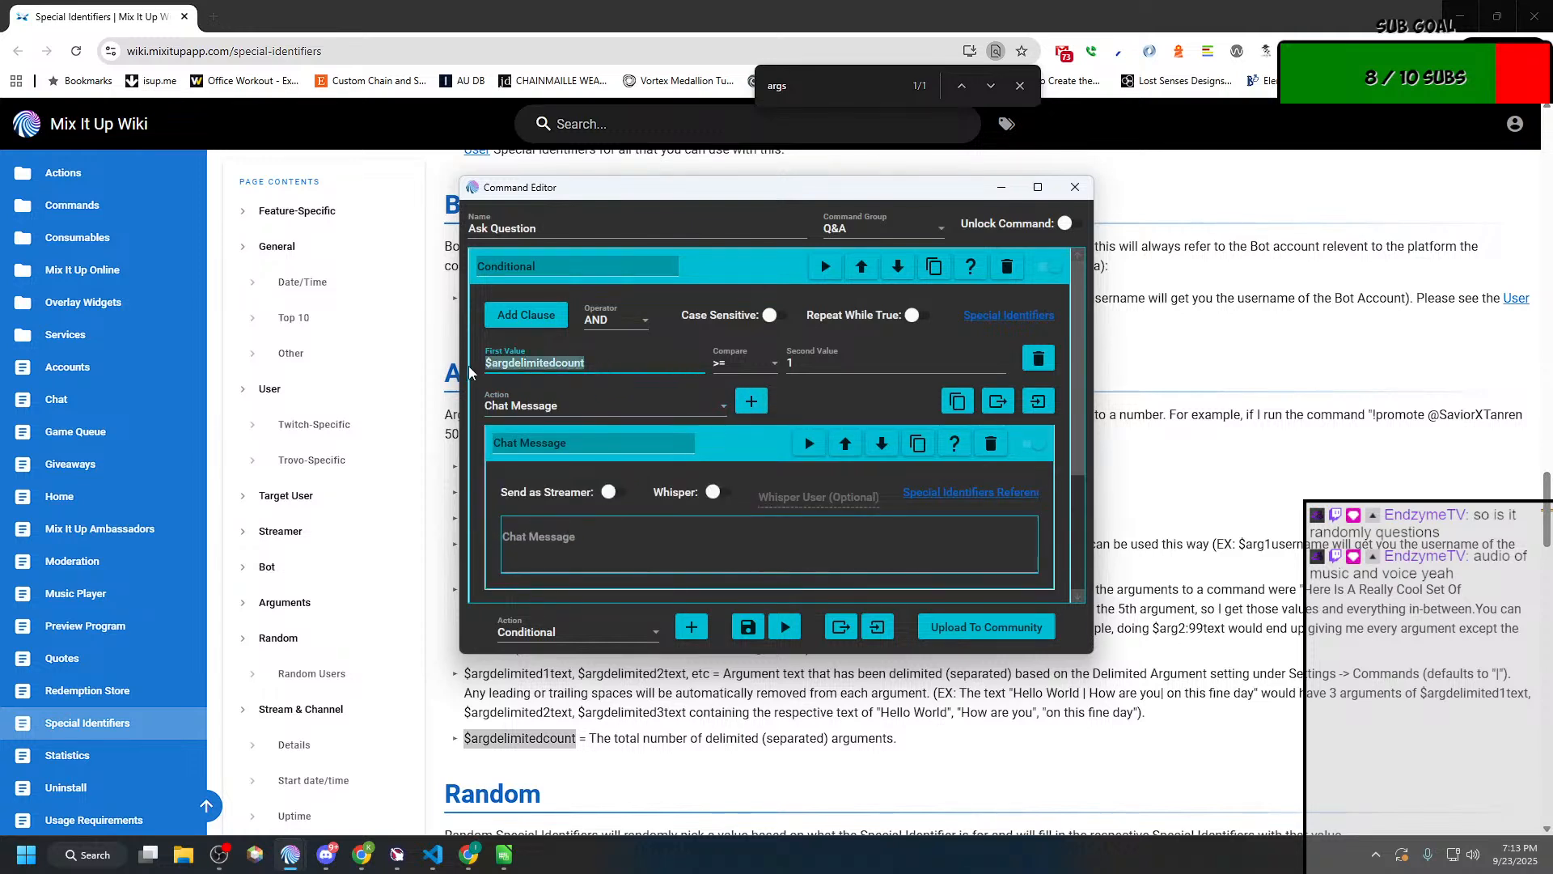
left_click(606, 524)
key("ctrl+v")
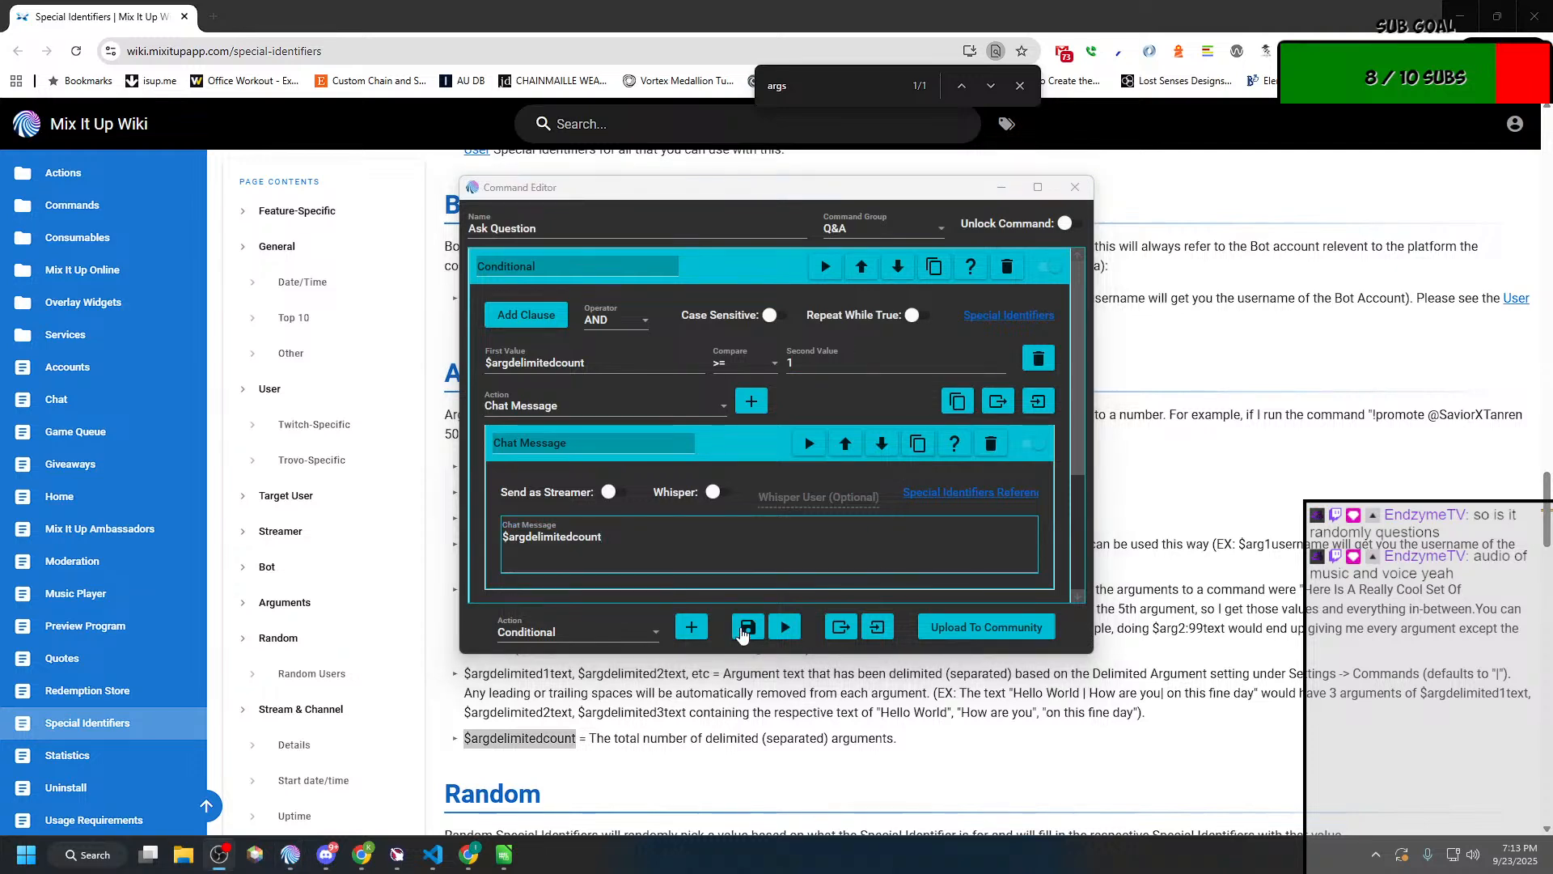
left_click(744, 628)
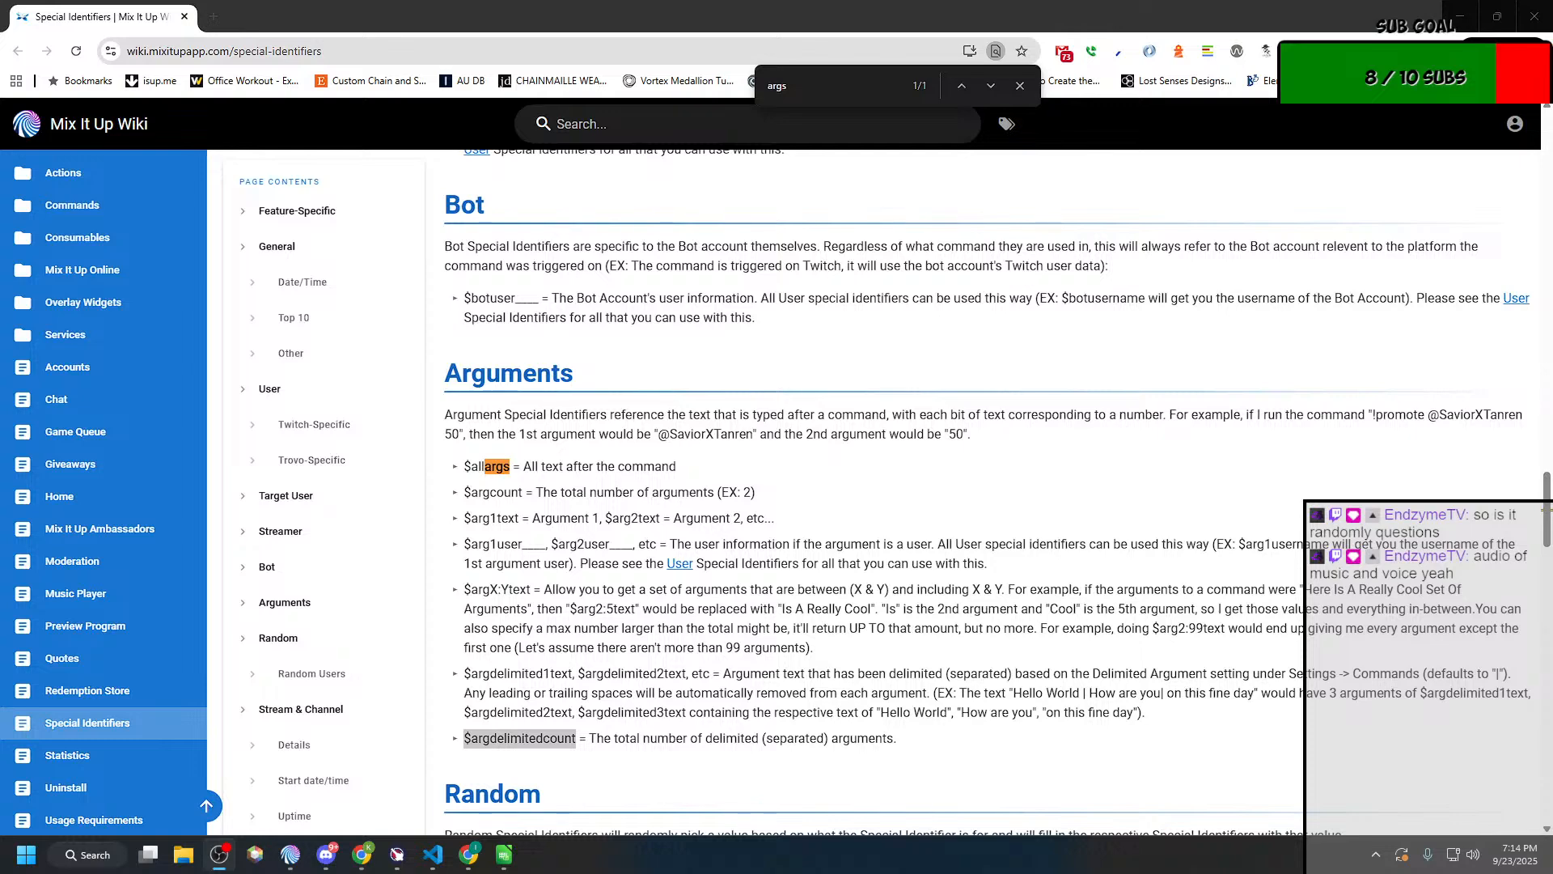
Step: Reopen the Ask Question action group for editing, expand its Conditional and maximize the editor window
key("alt+Tab")
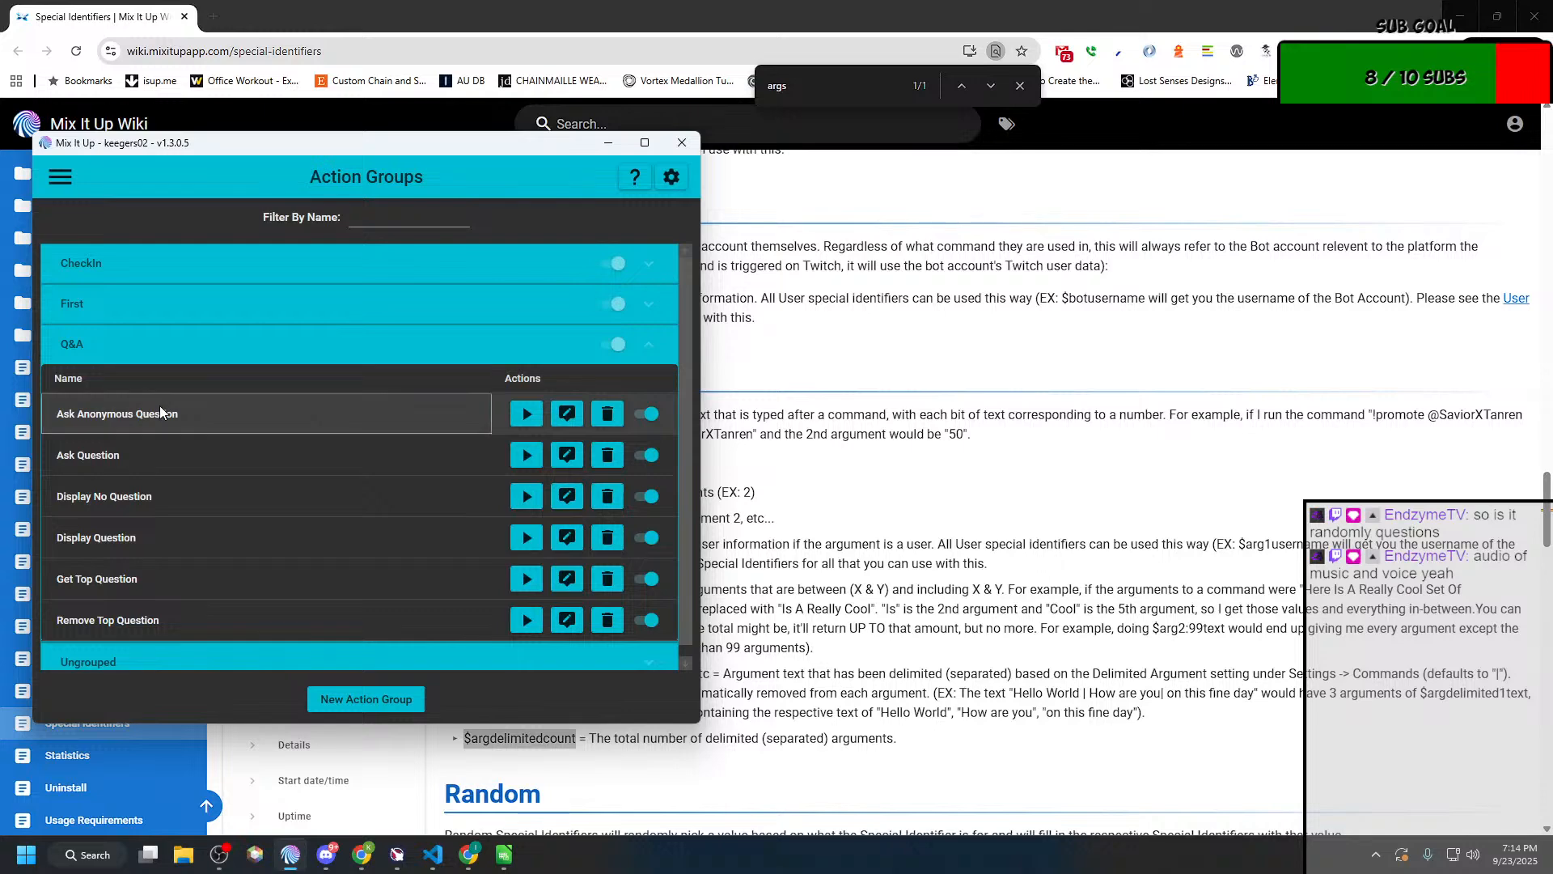
left_click(567, 413)
left_click(429, 455)
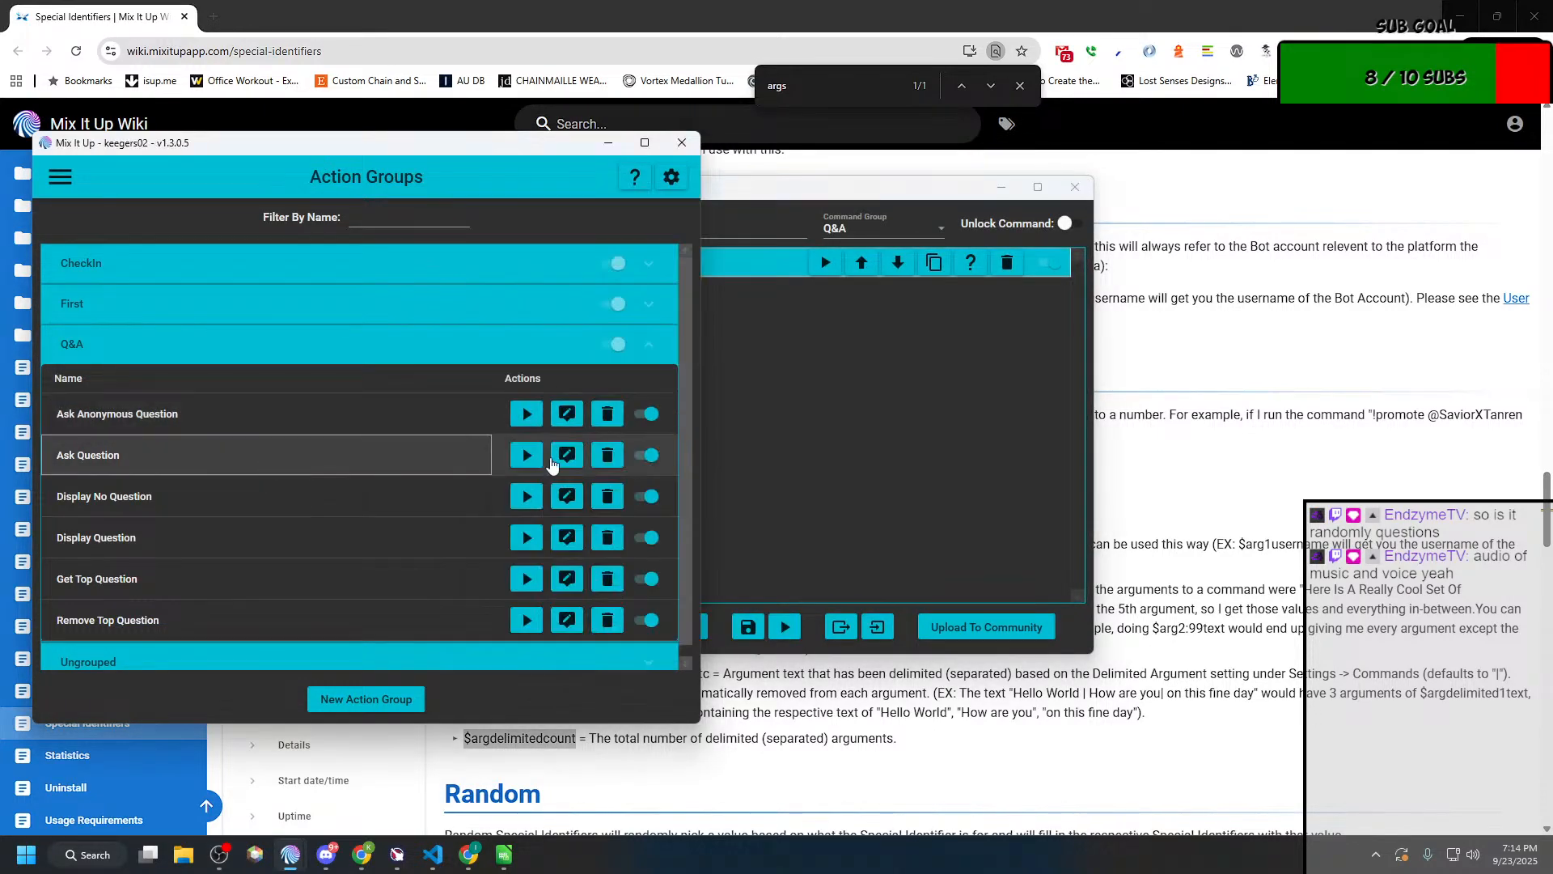
left_click(567, 457)
left_click(585, 293)
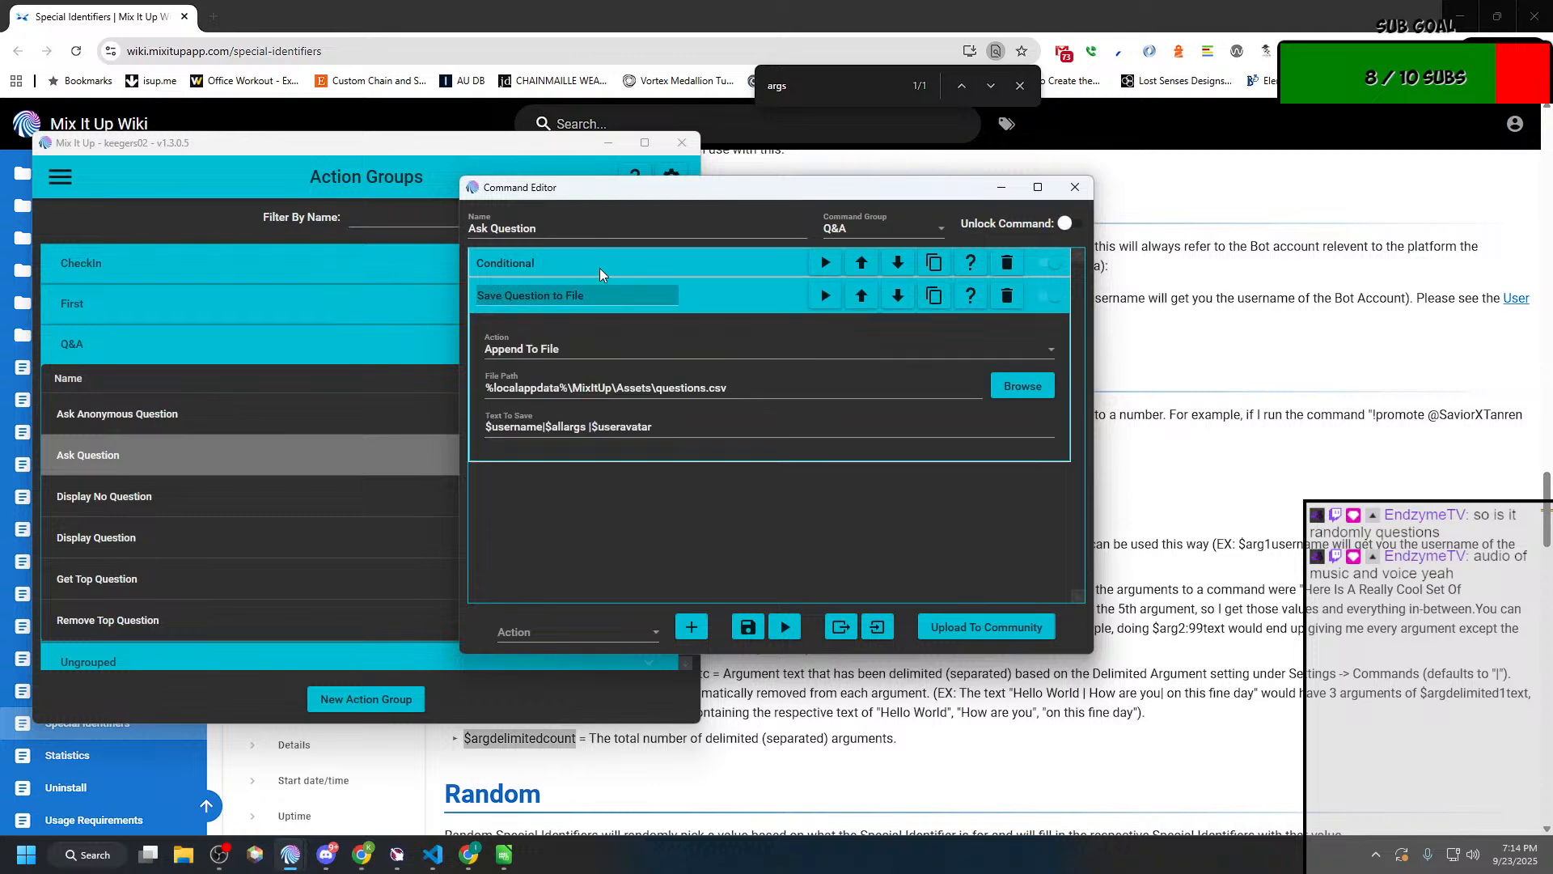
left_click(604, 269)
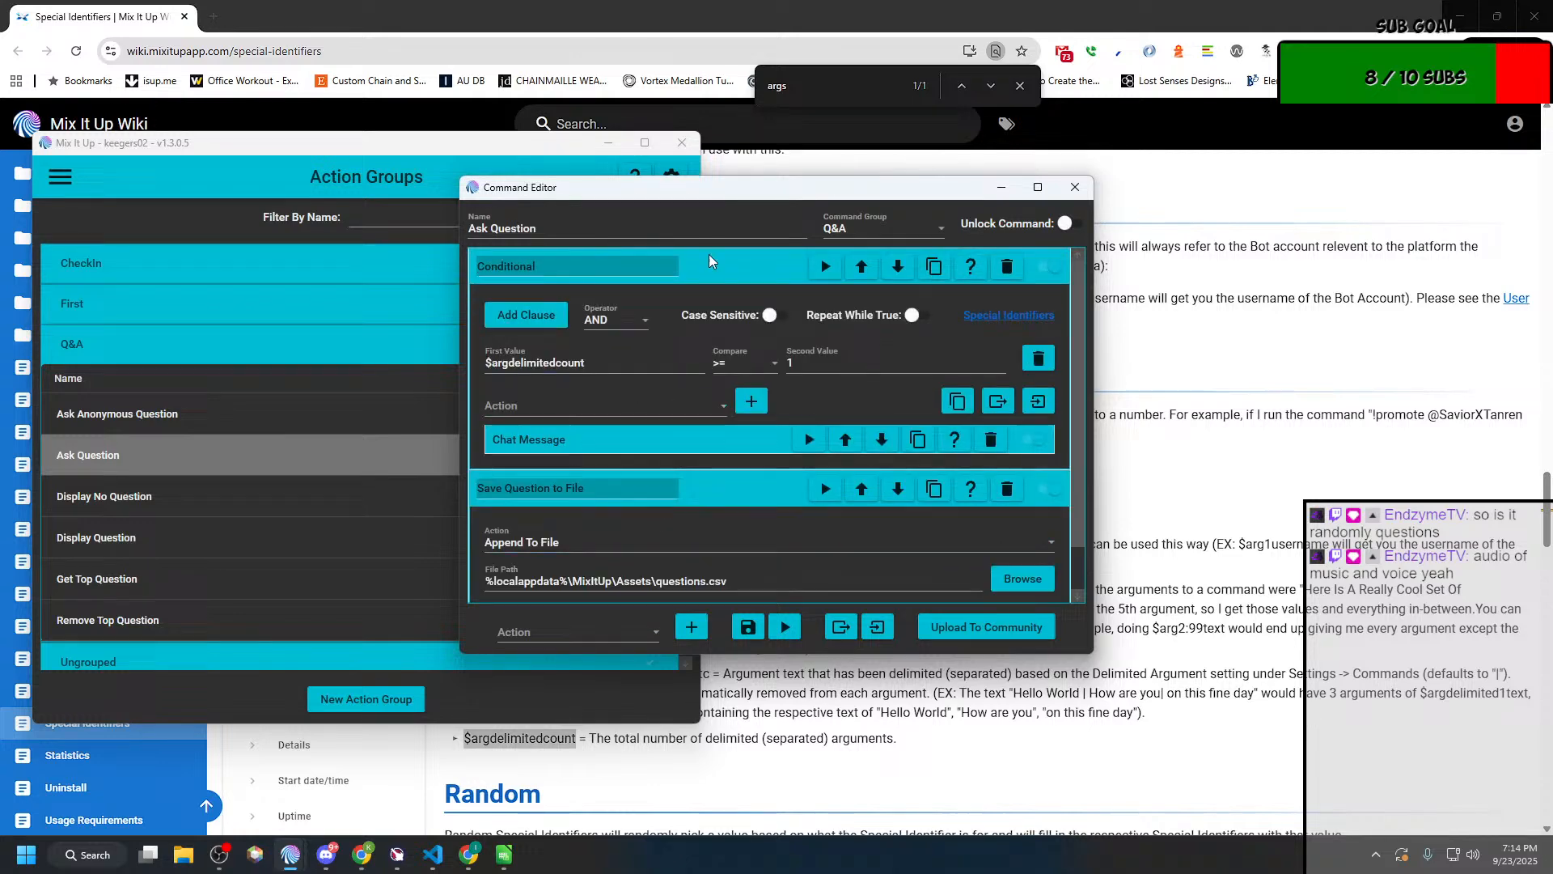
double_click(769, 188)
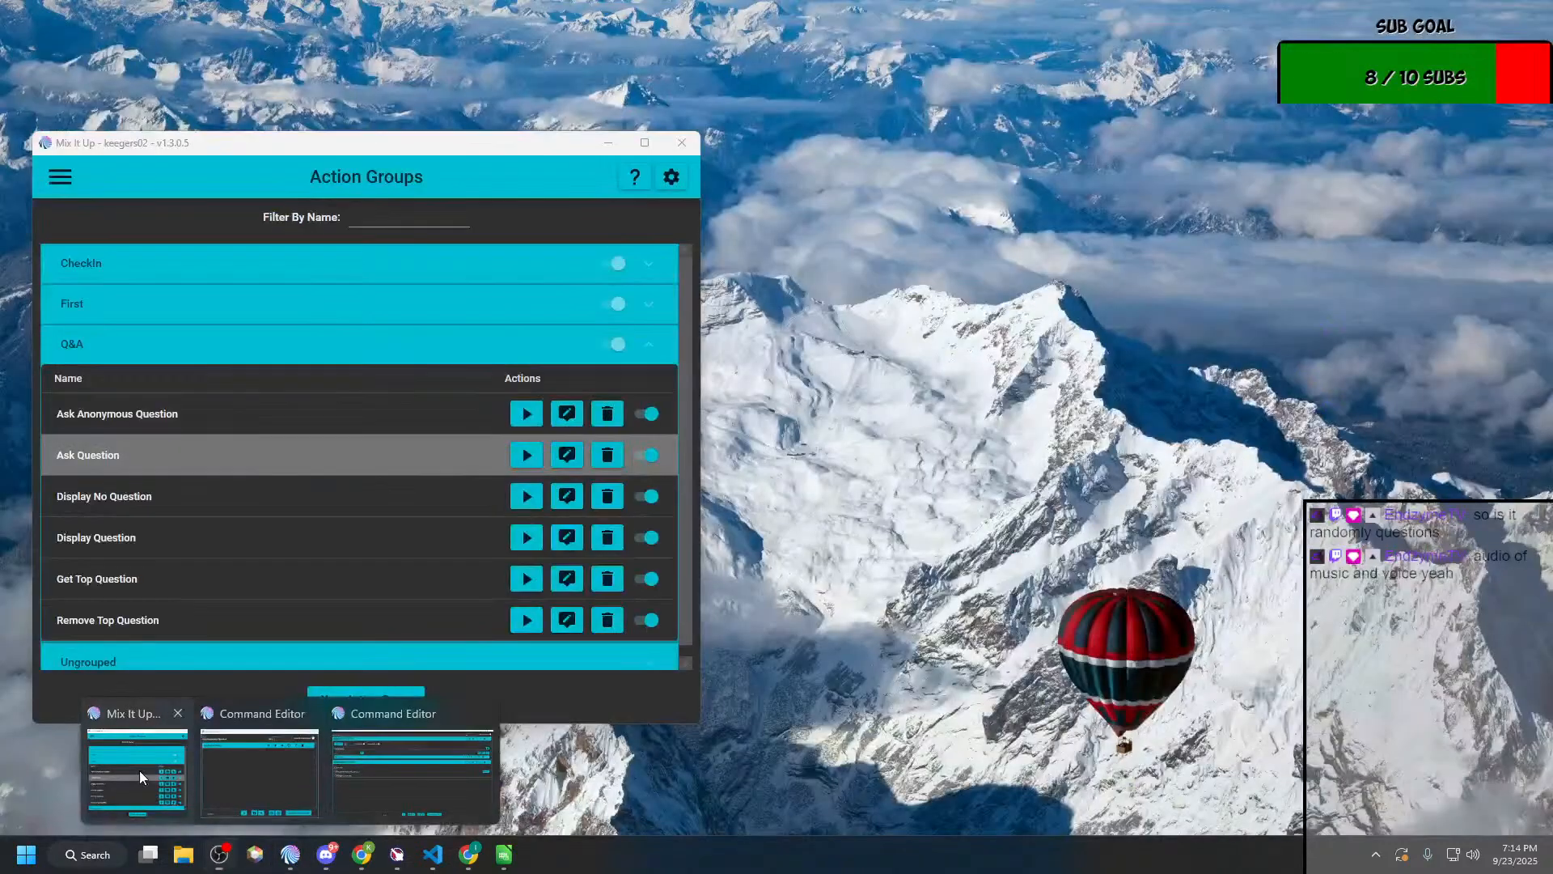
Step: Show the Chat page in the main Mix It Up window and move that window clear of the Conditional's clause
left_click(138, 773)
left_click(61, 188)
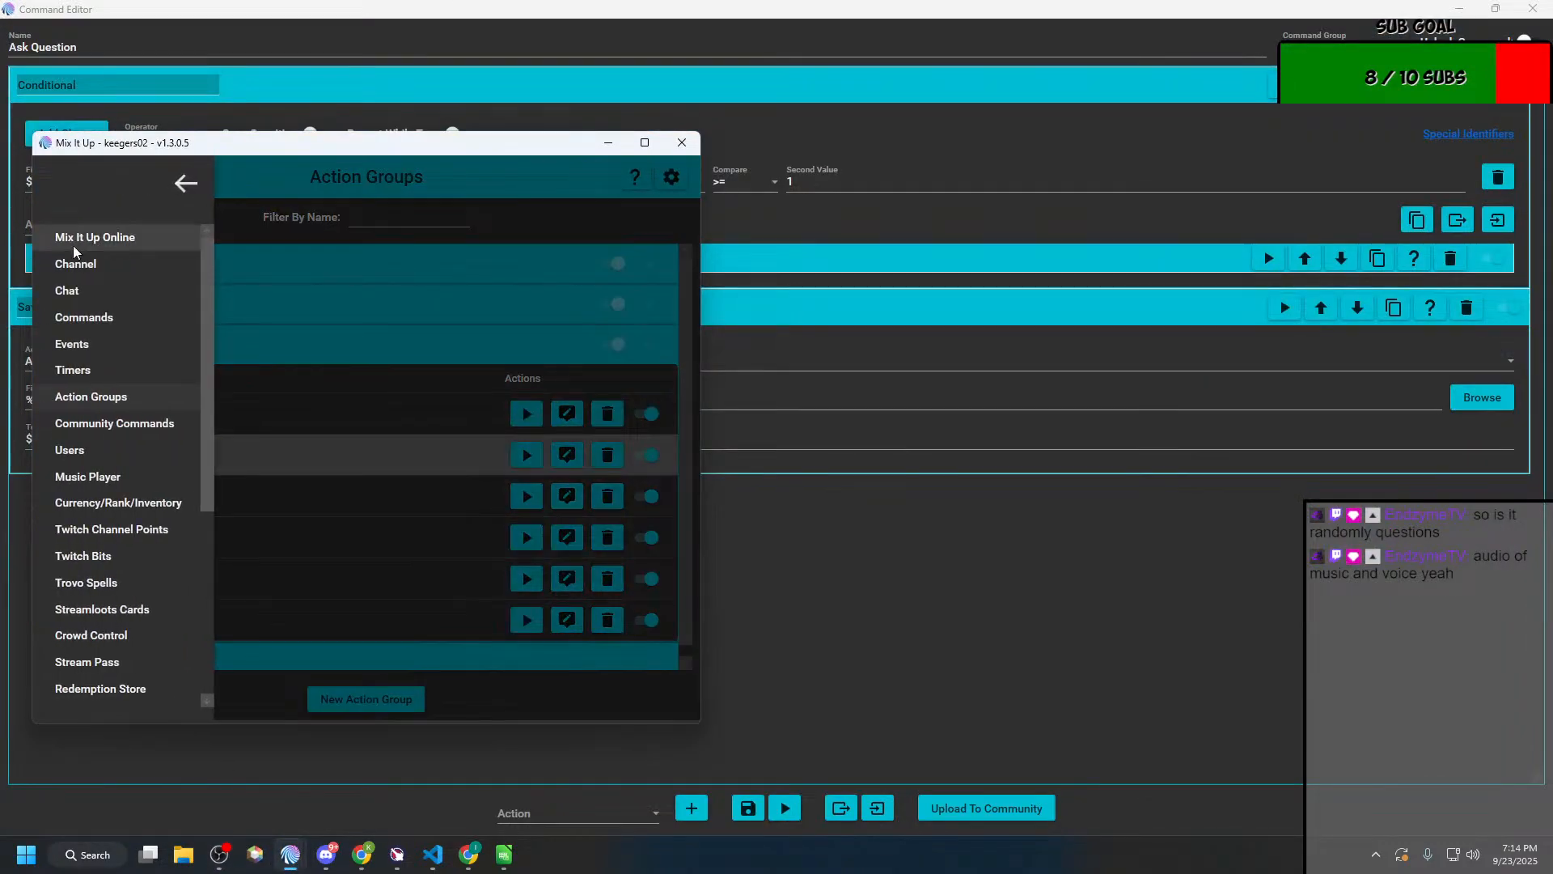
left_click(89, 300)
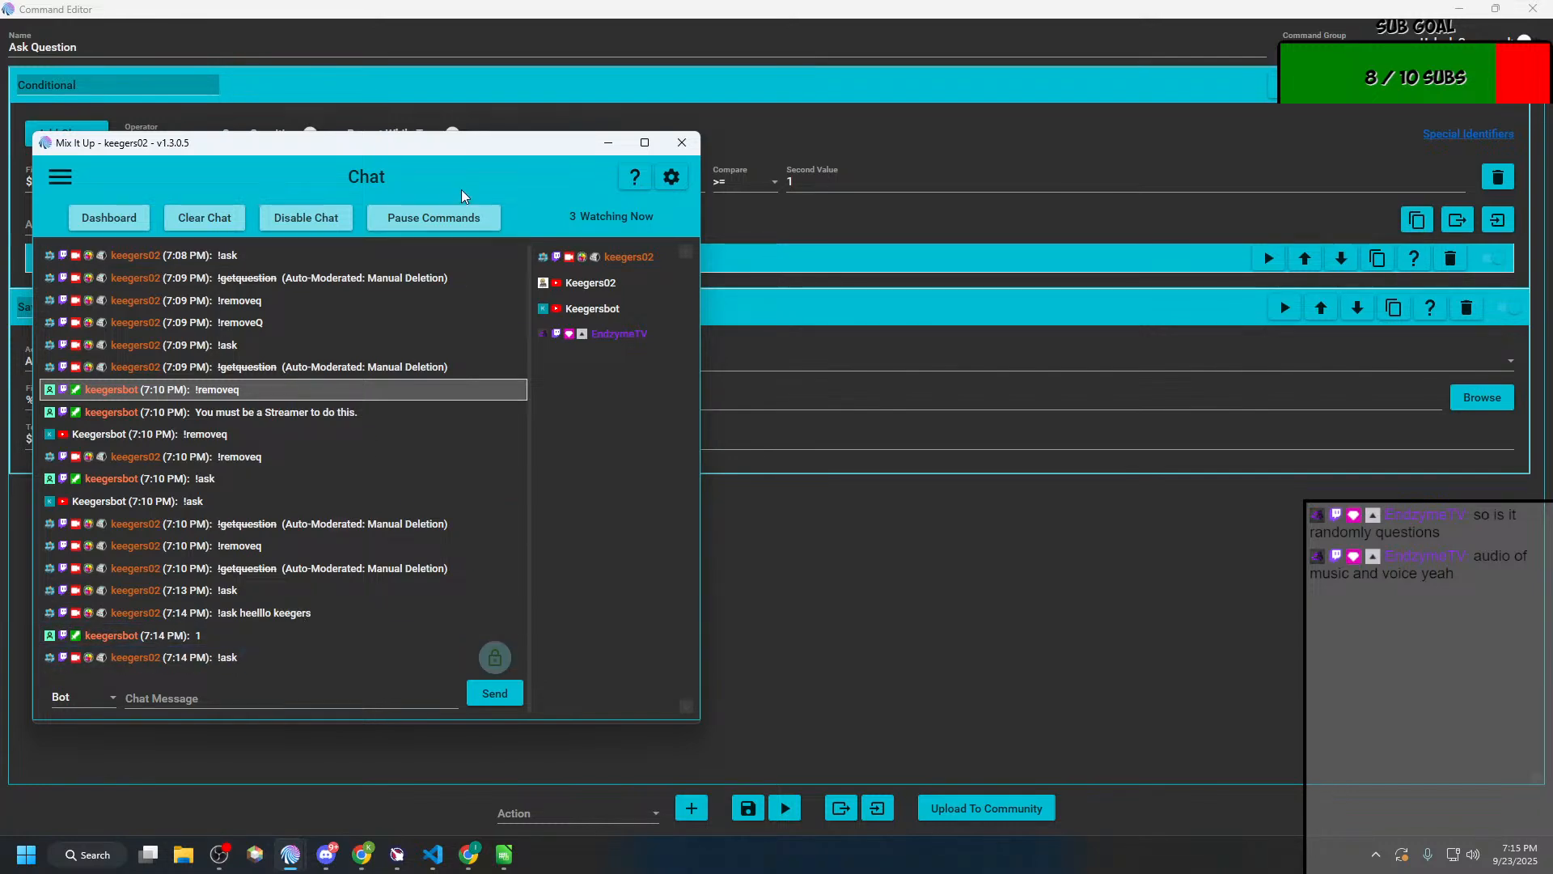
left_click_drag(481, 152, 1260, 359)
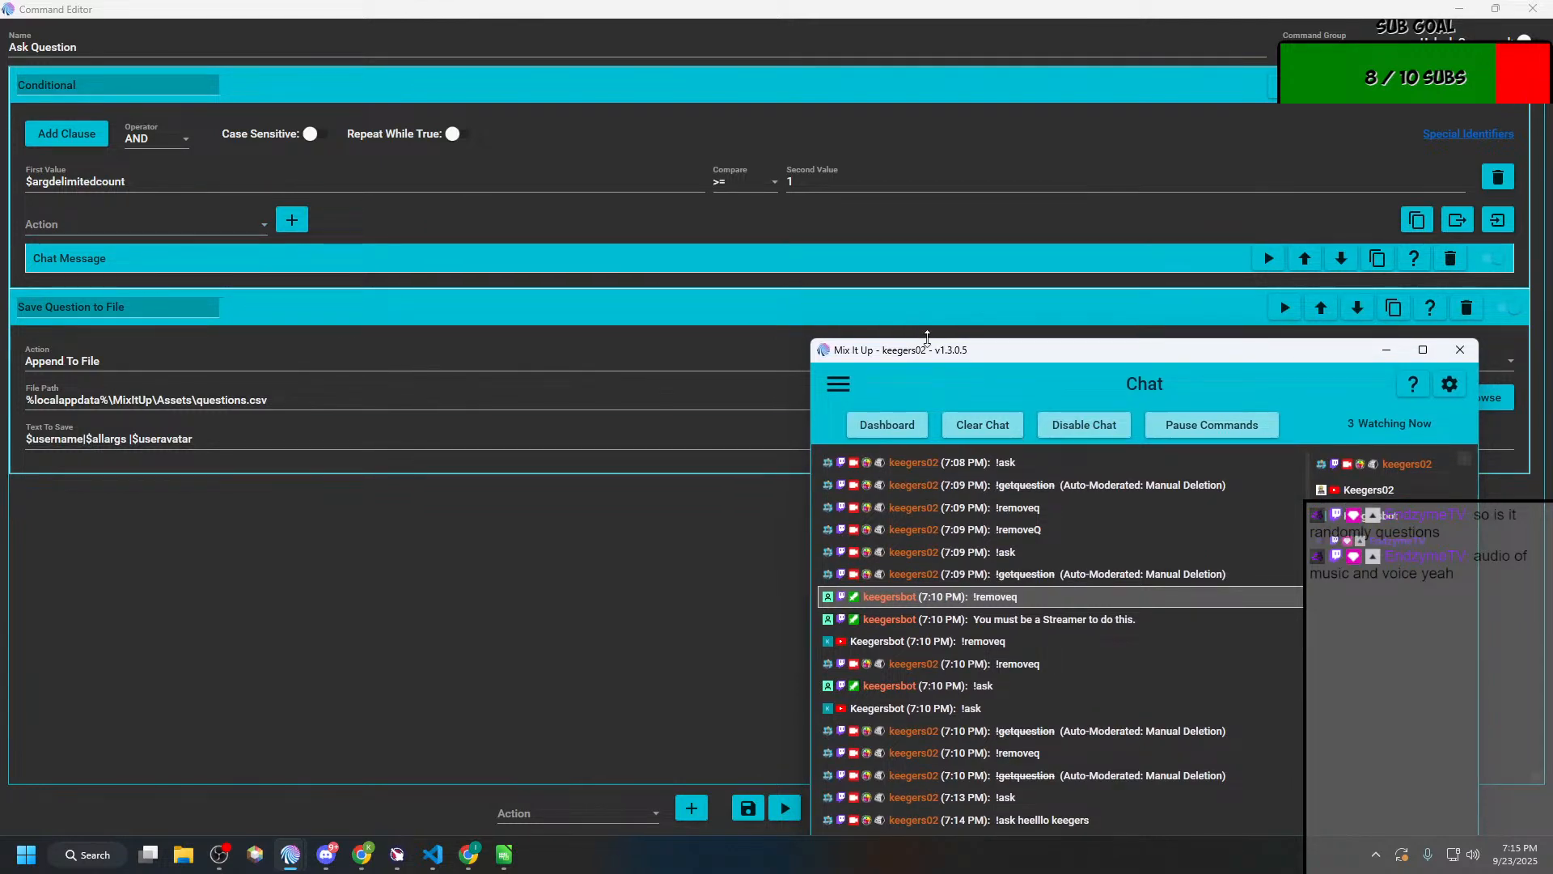
left_click_drag(937, 349, 951, 277)
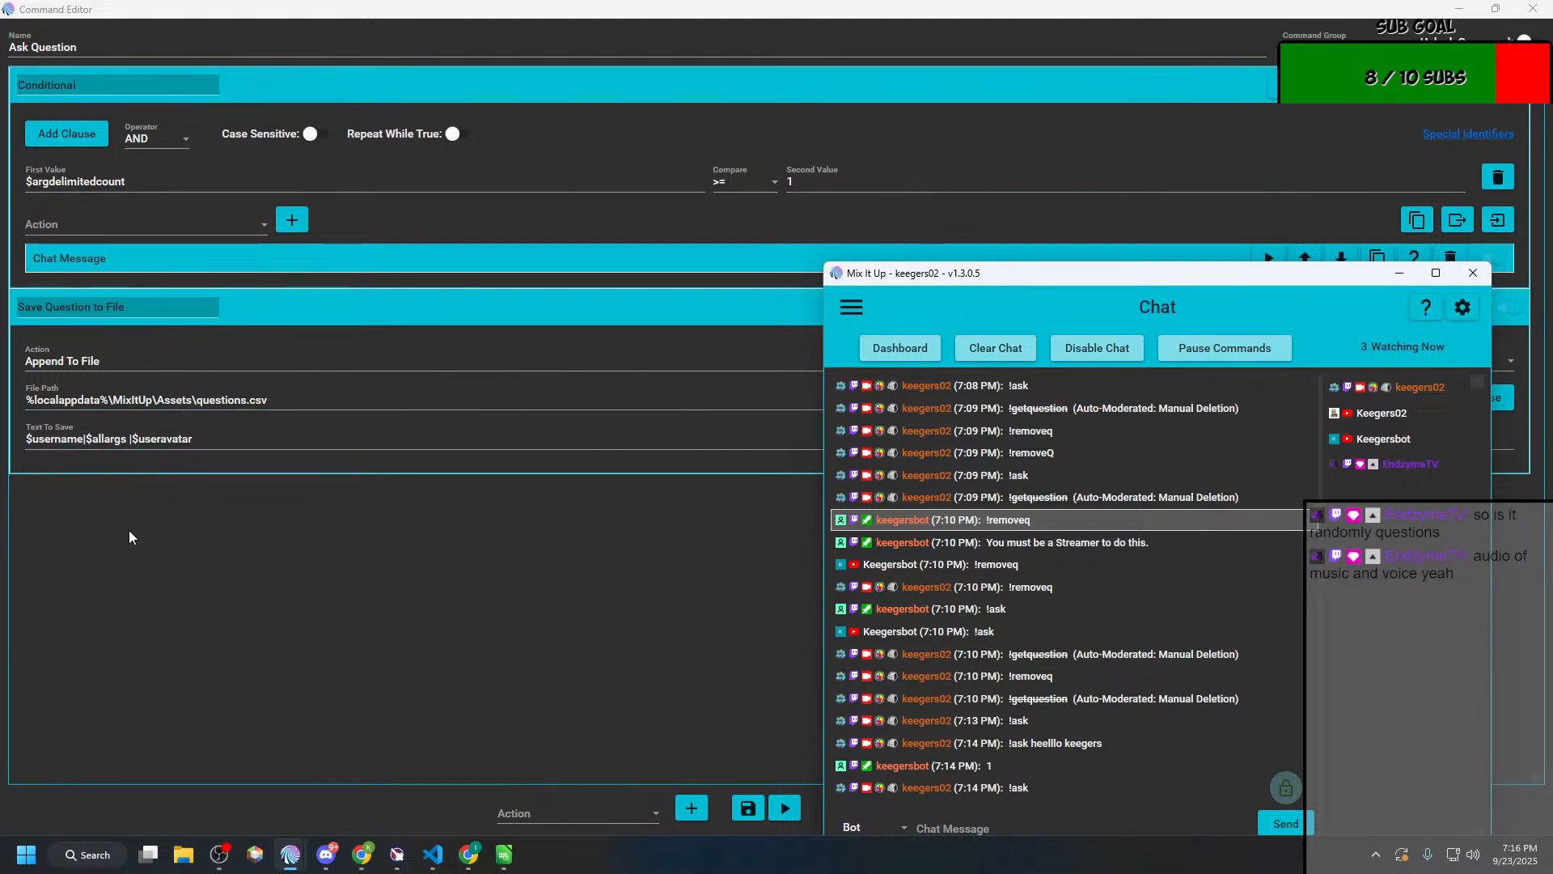
Step: Bring the Ask Question editor back to the front and expand the Chat Message action inside its Conditional
left_click(370, 590)
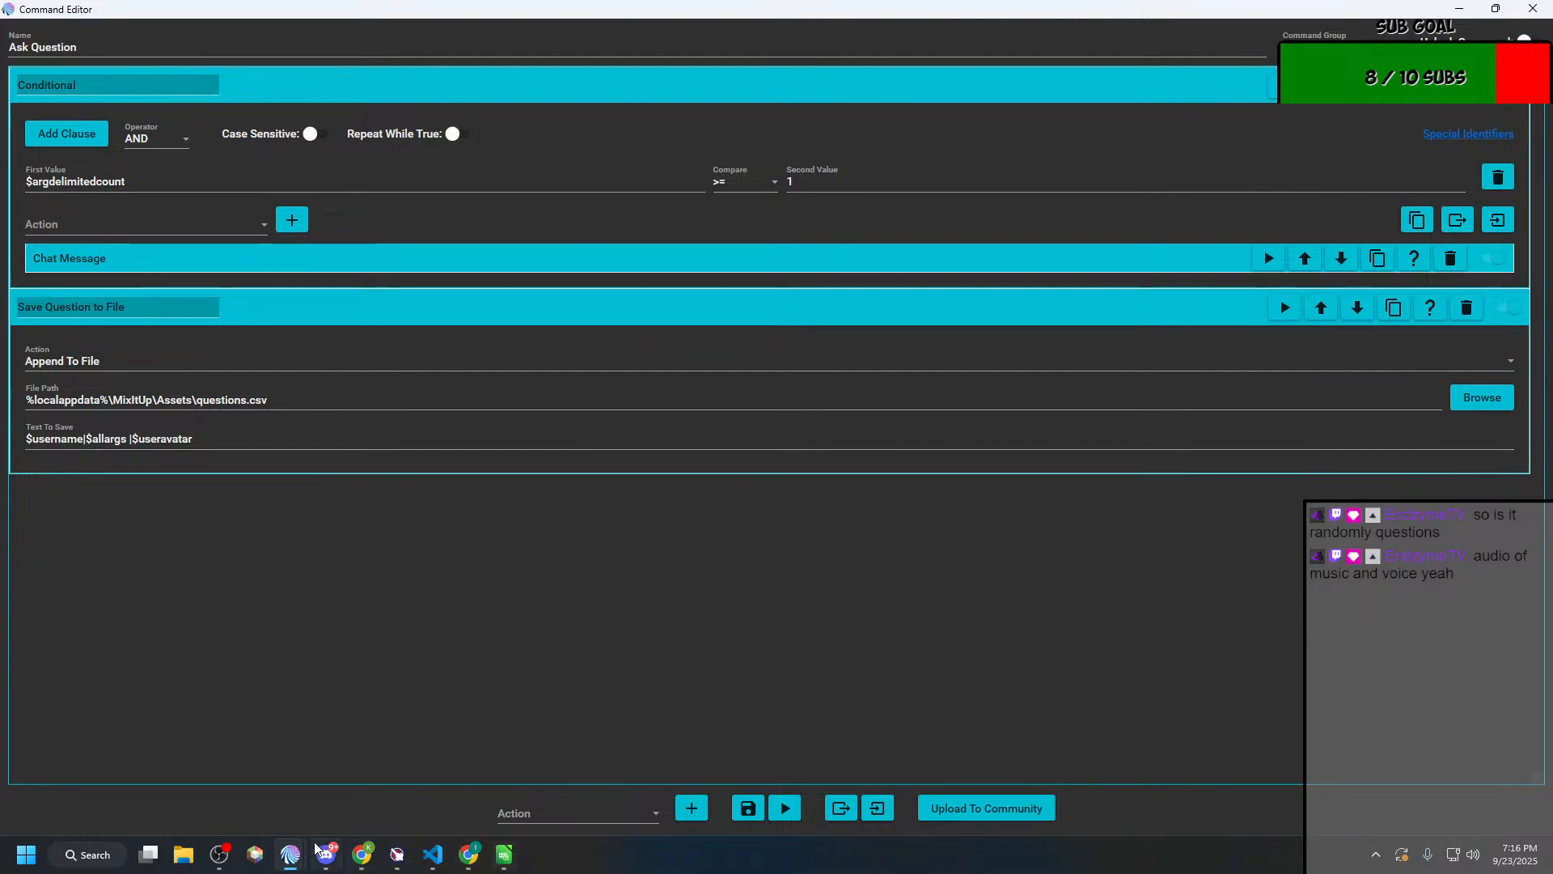
mouse_move(289, 855)
left_click(158, 765)
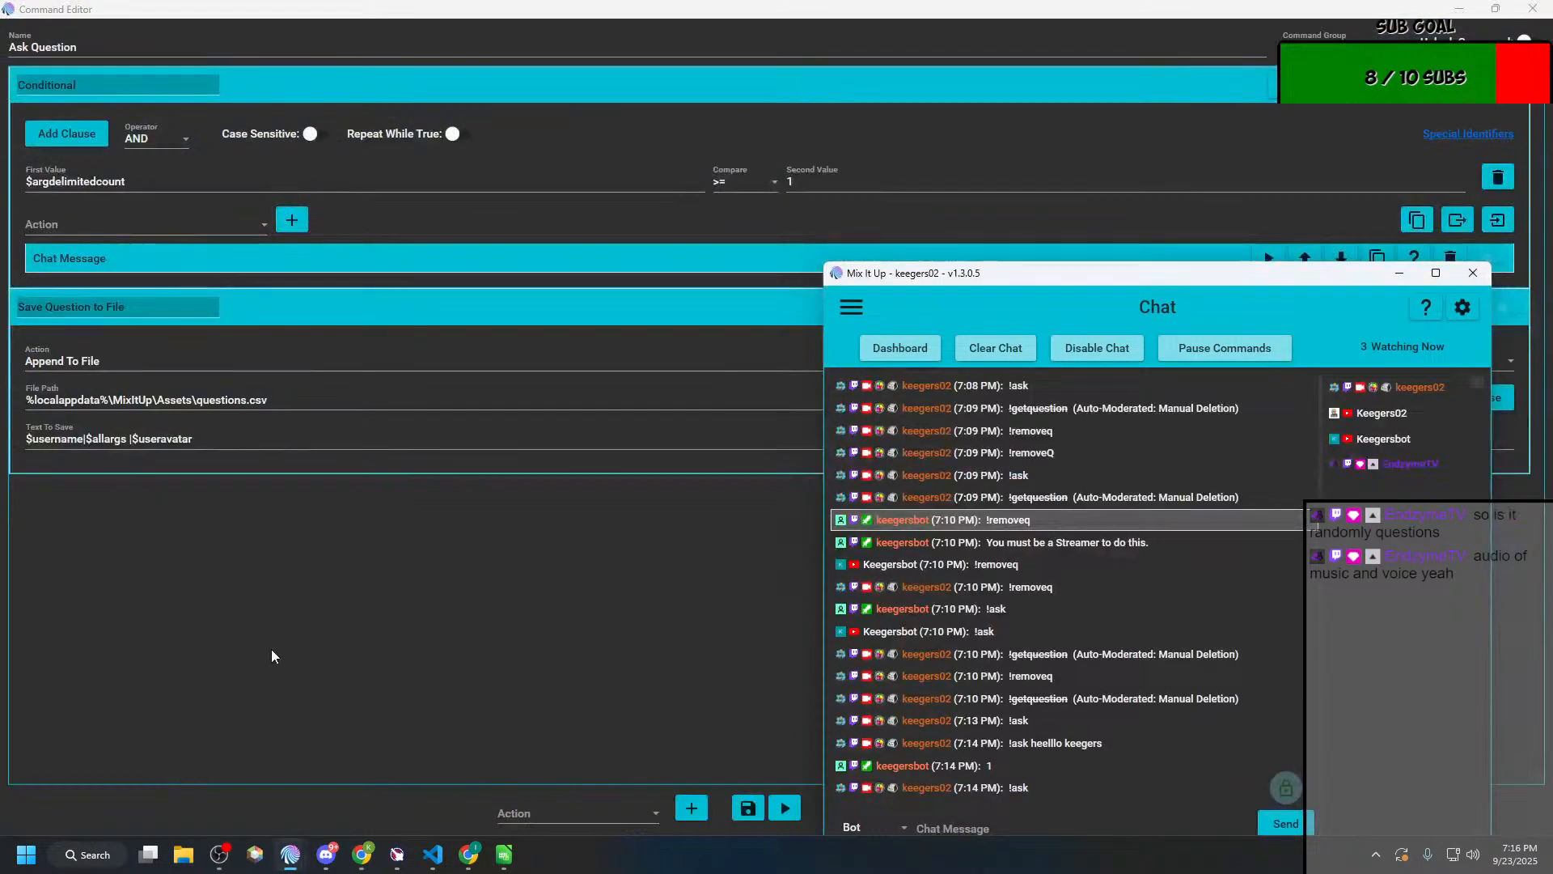
left_click(94, 257)
left_click(94, 258)
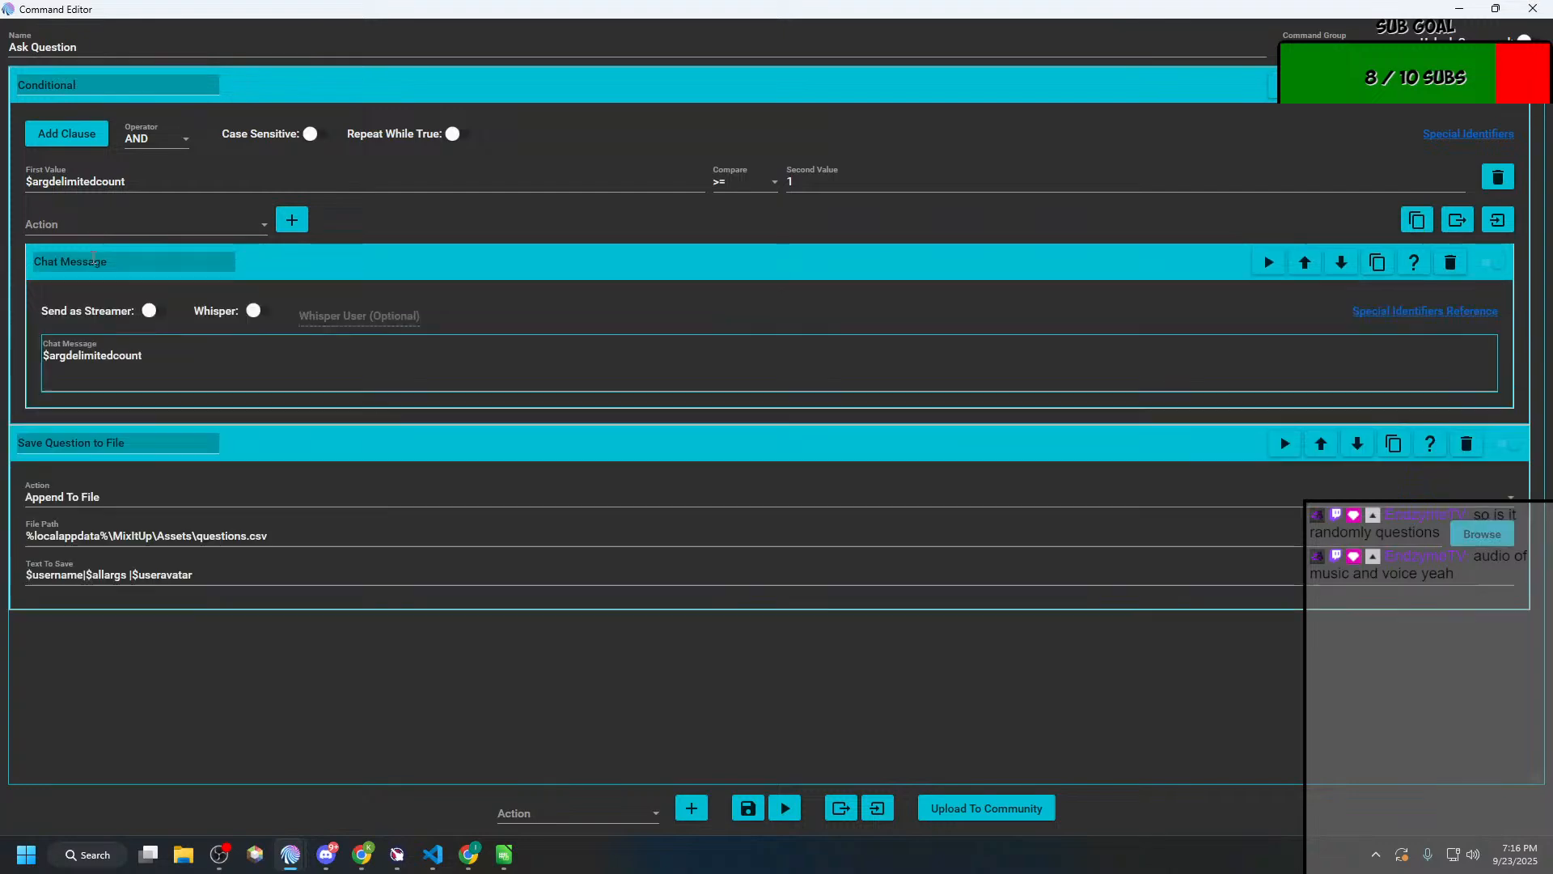
Step: Check the Chat page in the main Mix It Up window and return to the Ask Question editor
mouse_move(289, 854)
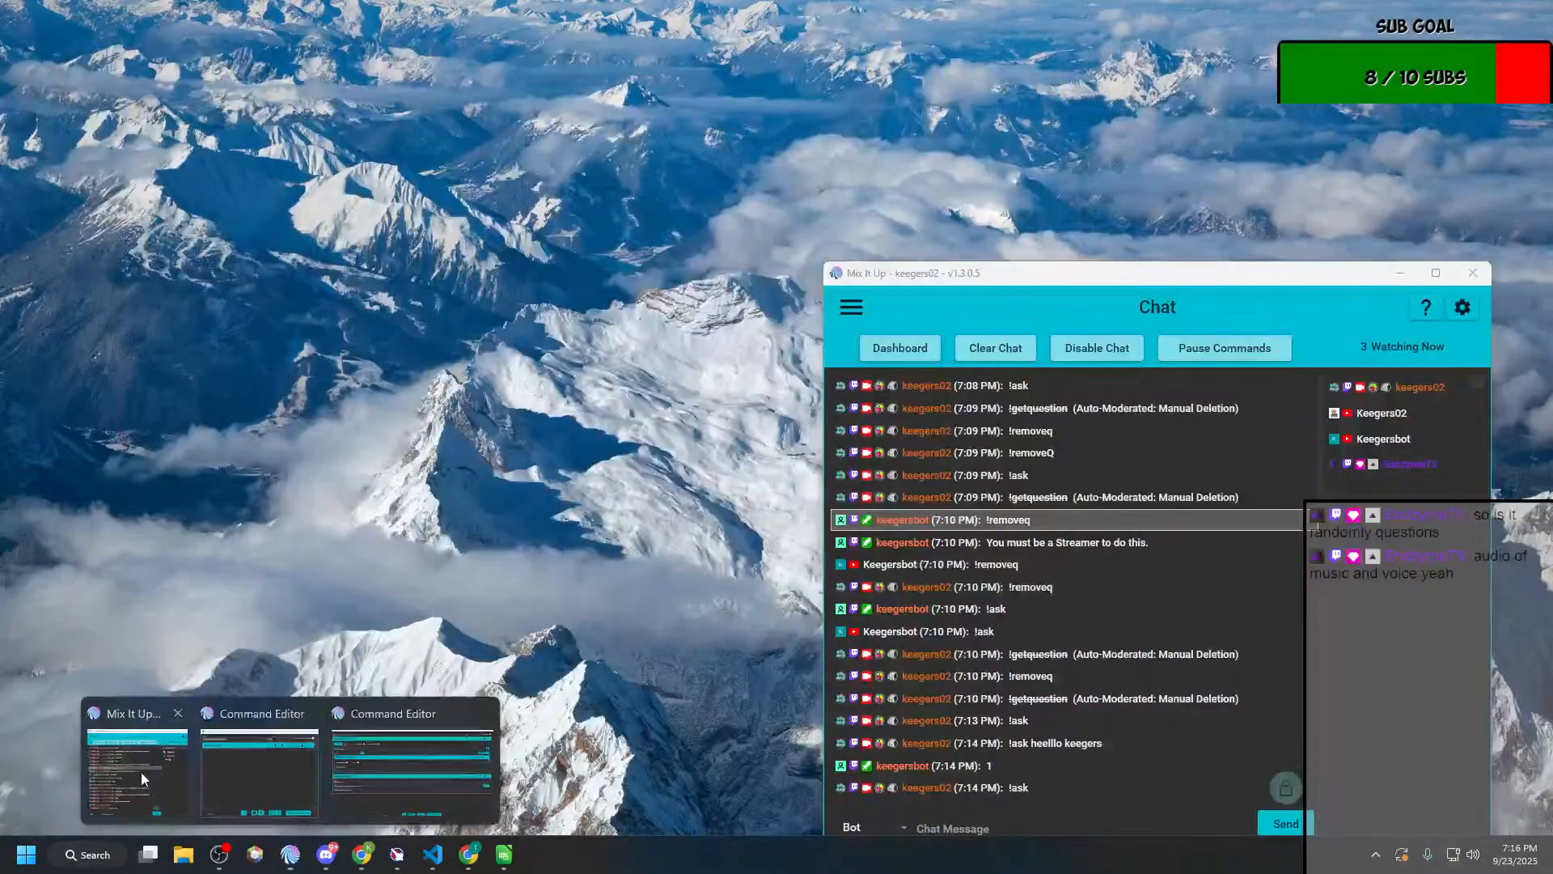
left_click(140, 771)
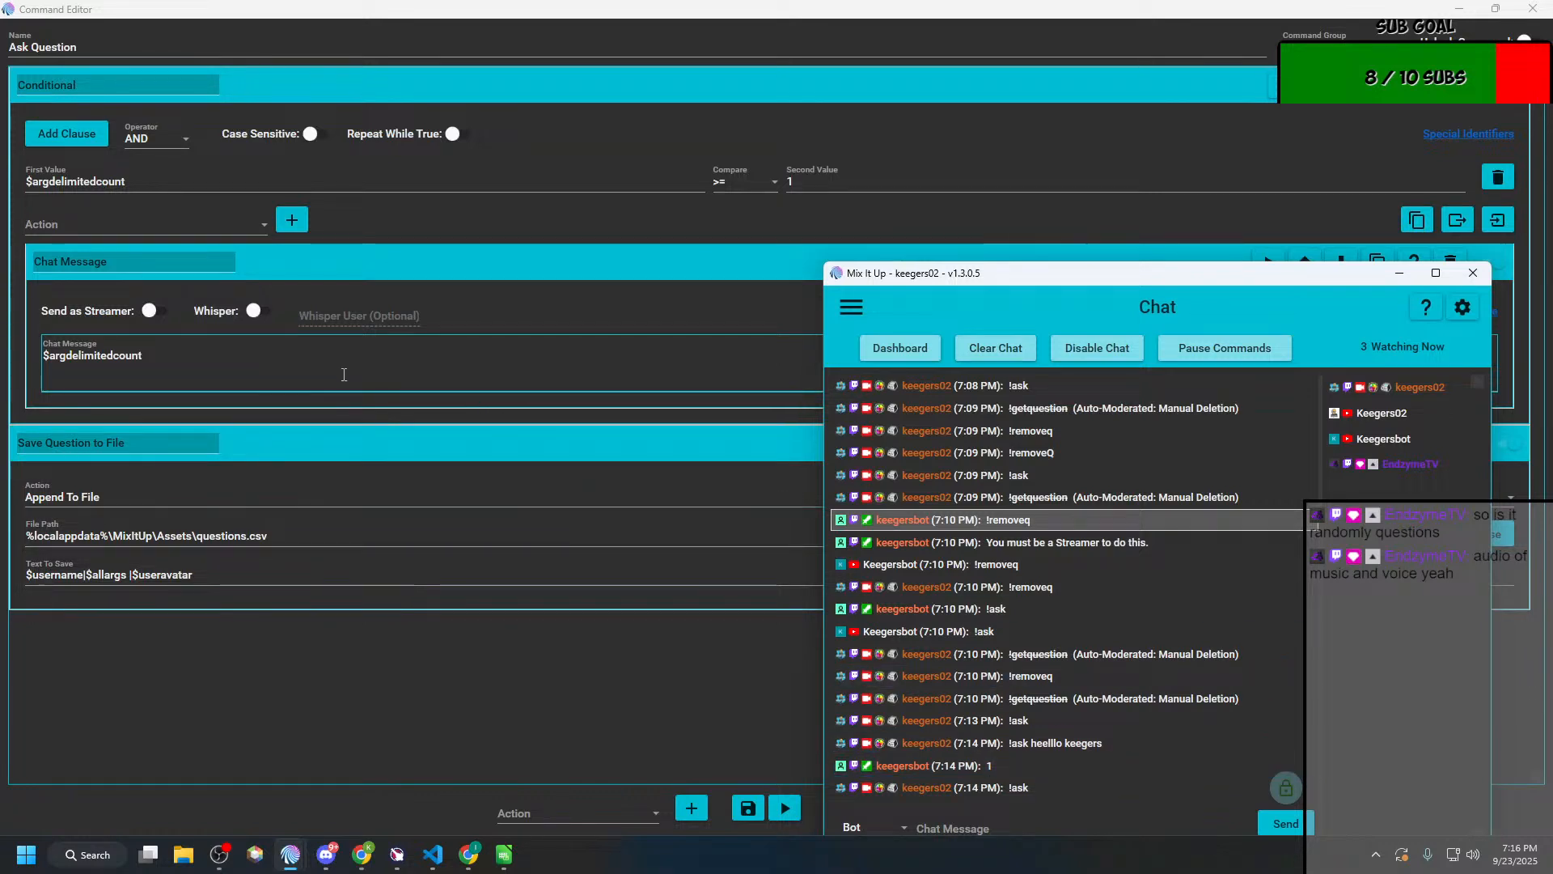
left_click(475, 399)
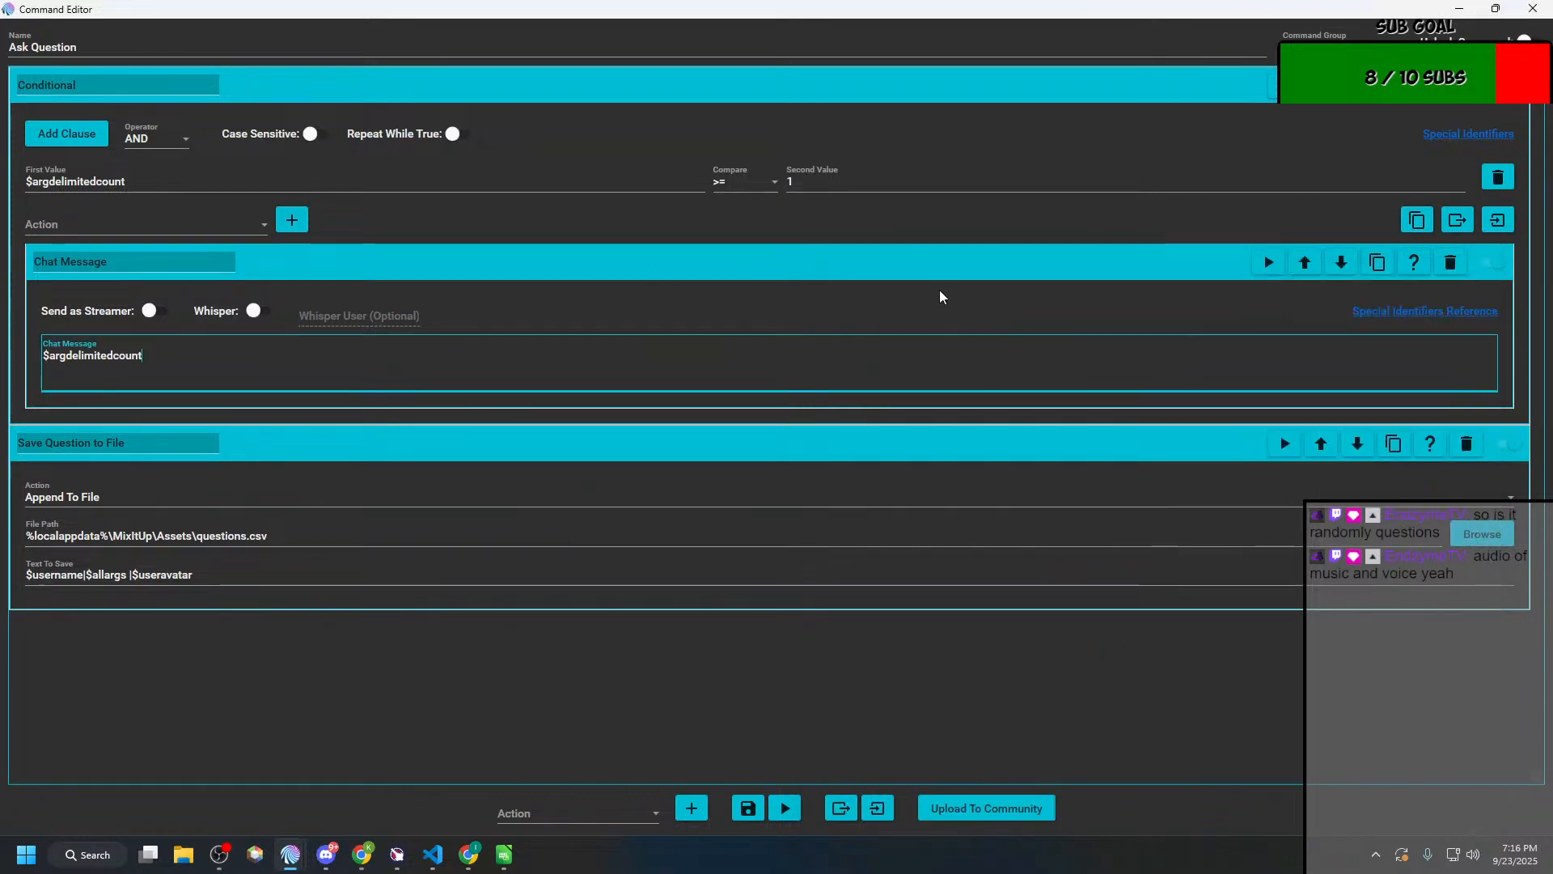
Step: Add a File (Read & Write) action inside the Conditional and set its operation to Append To File
left_click(248, 229)
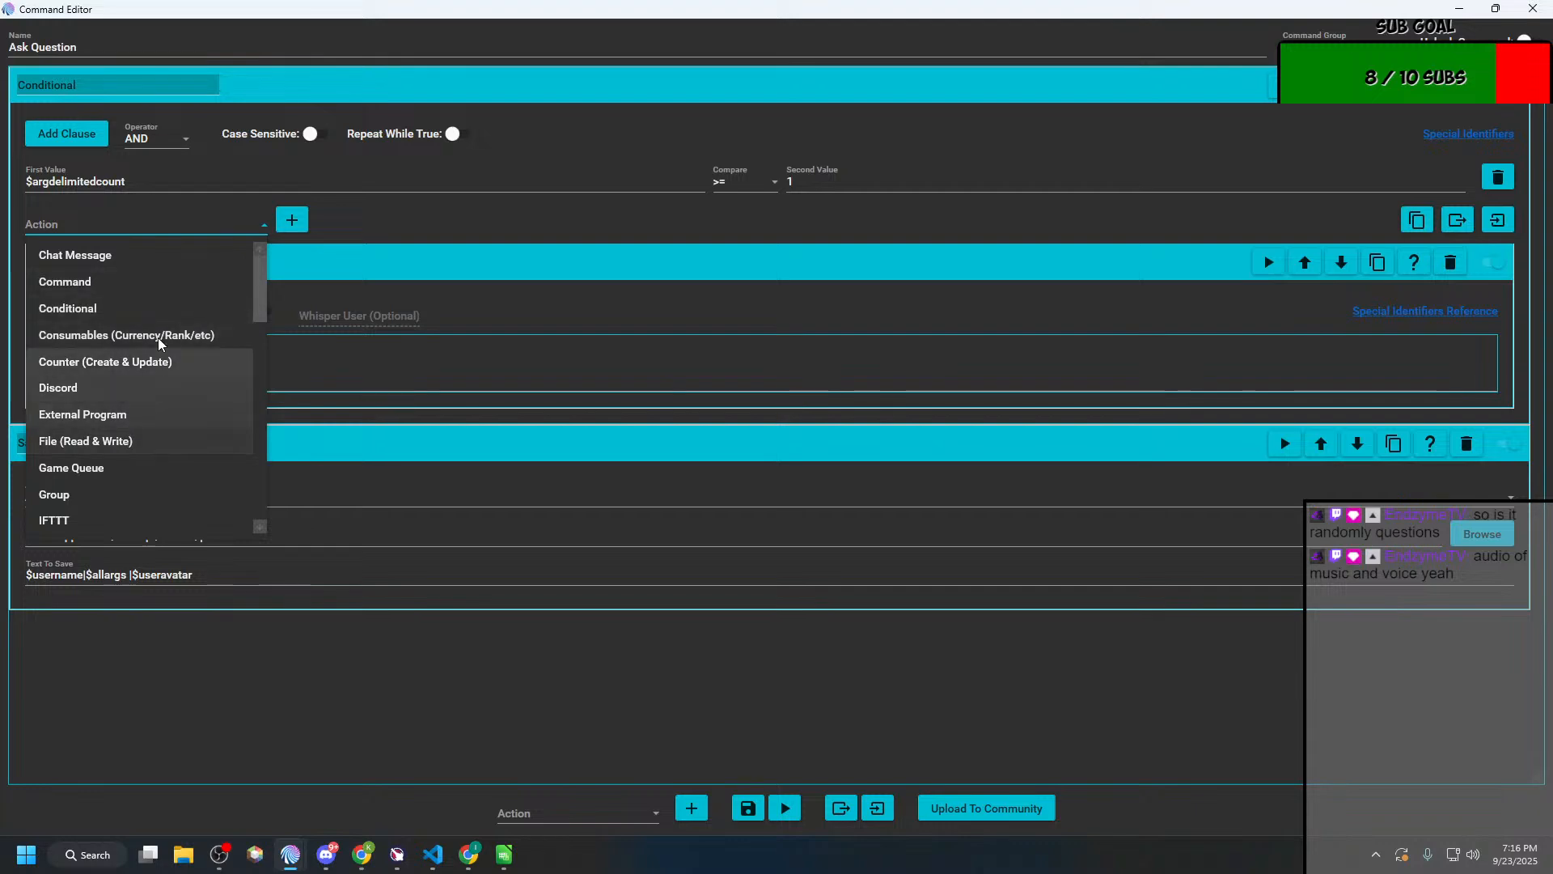
scroll(152, 421, "down", 1)
left_click(148, 362)
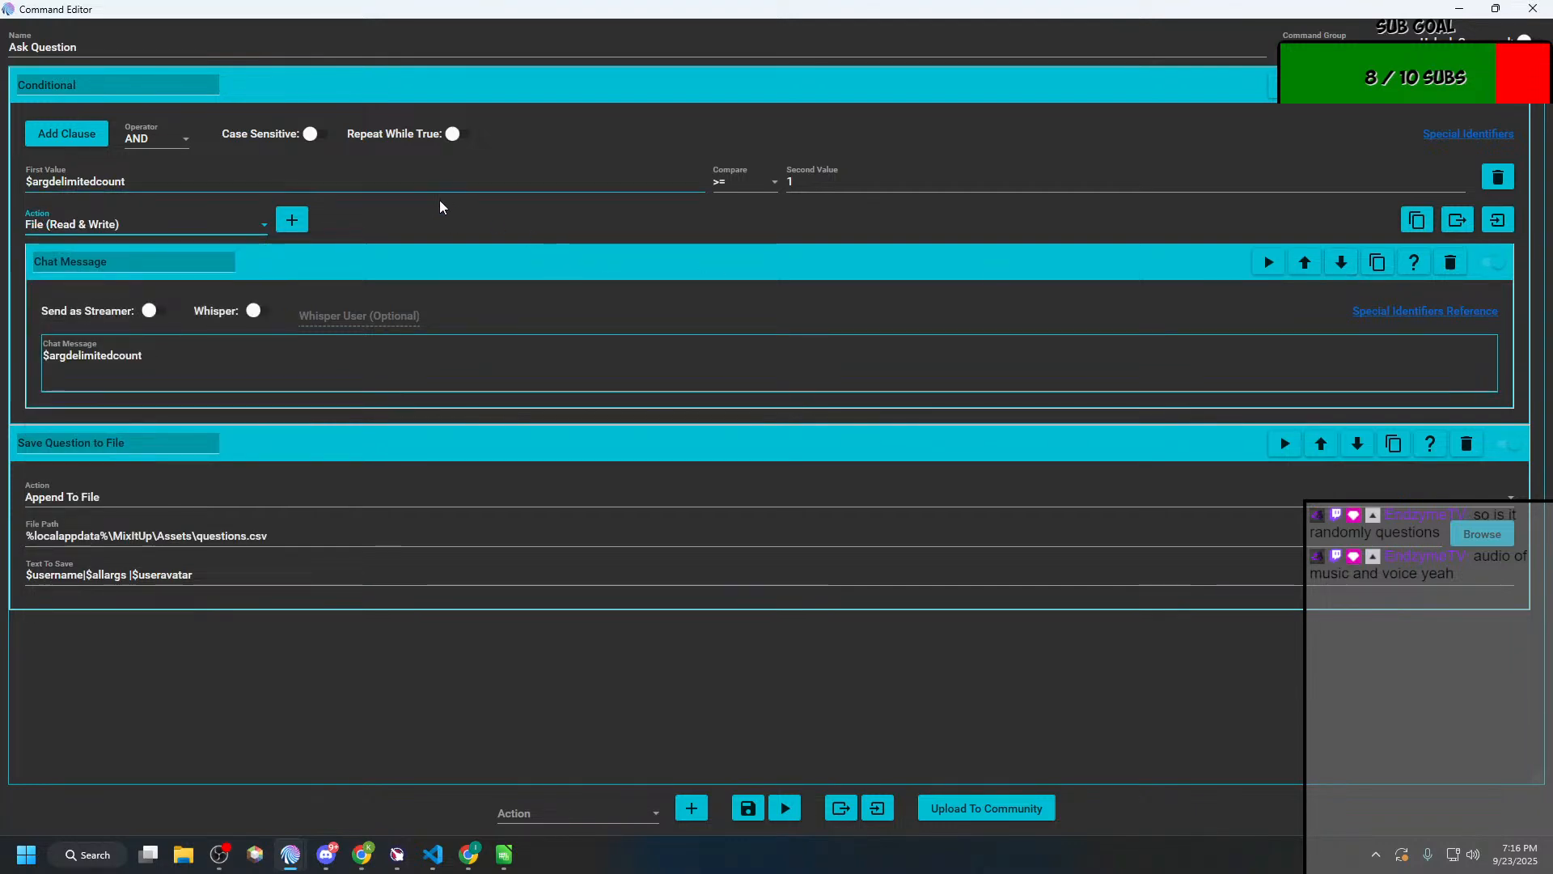
left_click(292, 220)
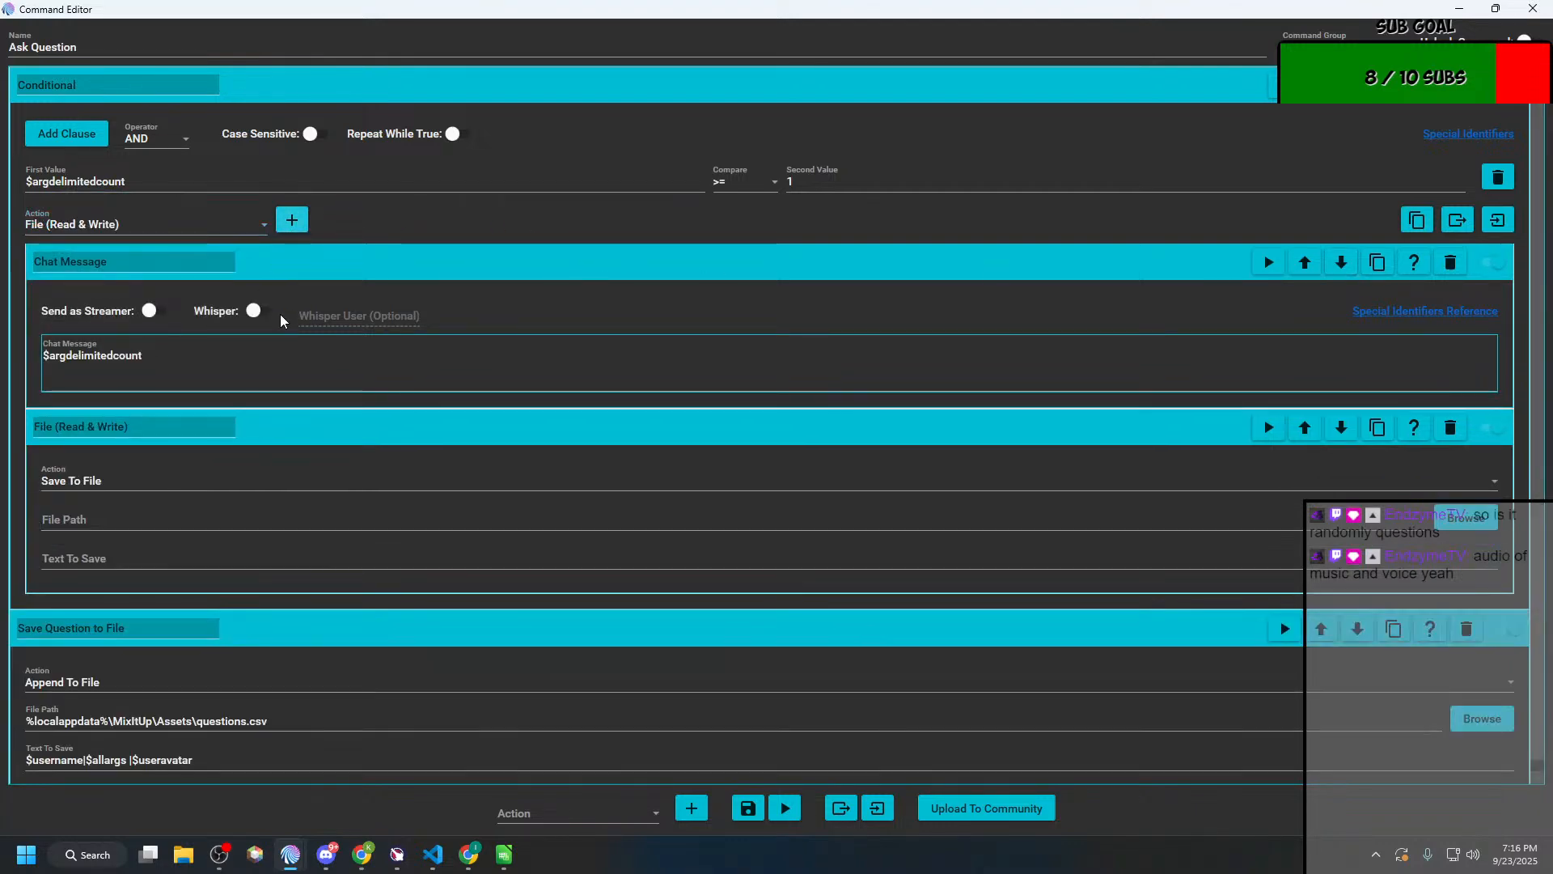
left_click(181, 483)
left_click(142, 537)
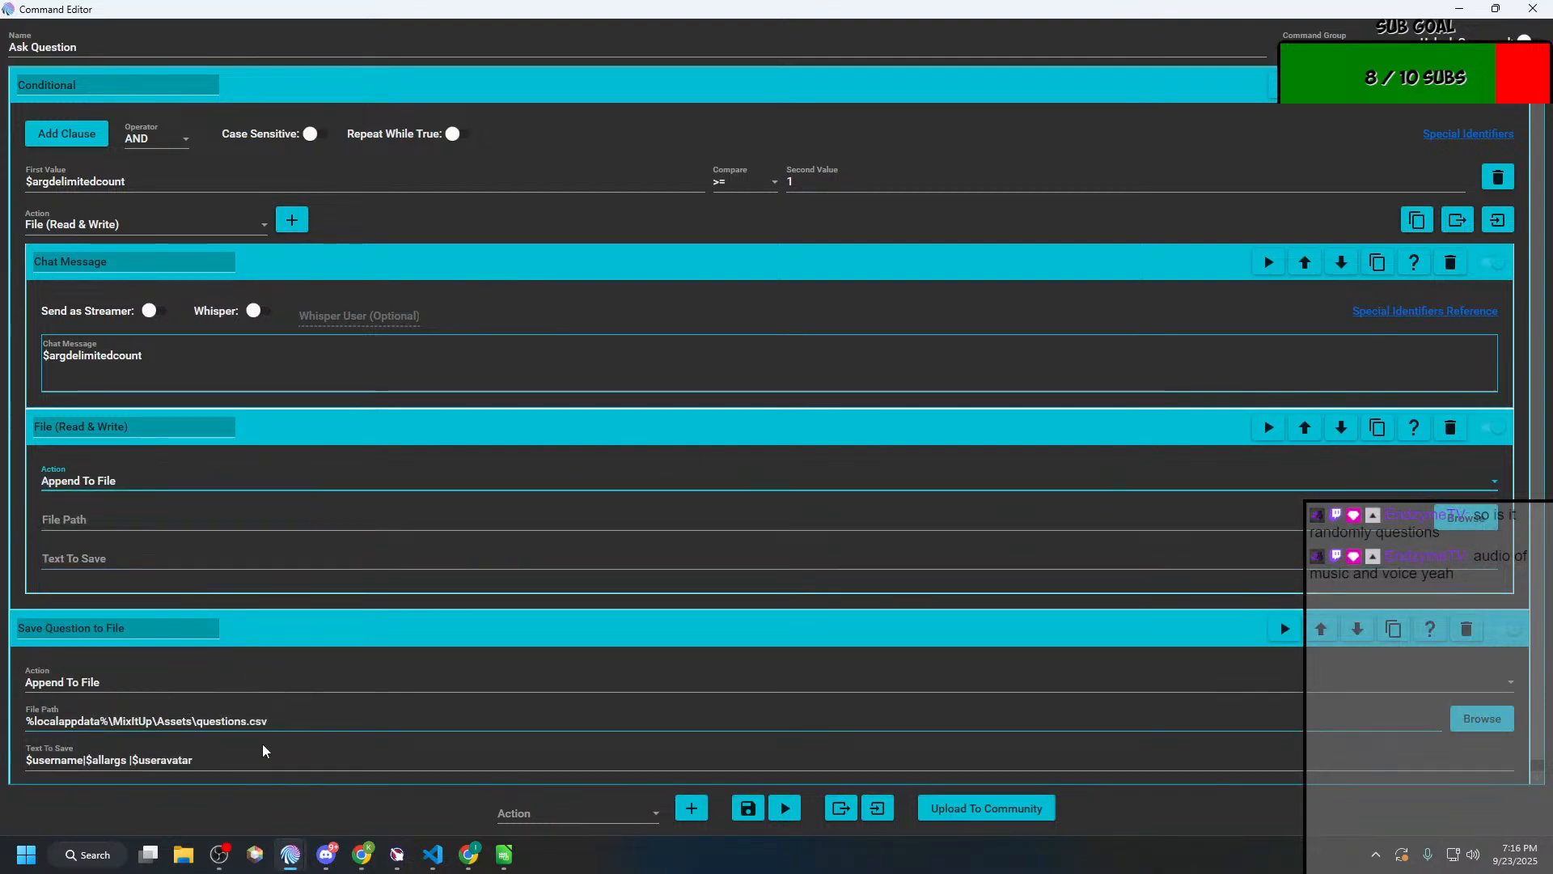
Step: Copy the file path %localappdata%\MixItUp\Assets\questions.csv and text $username|$allargs |$useravatar from Save Question to File into the nested file action
left_click_drag(307, 724, 79, 721)
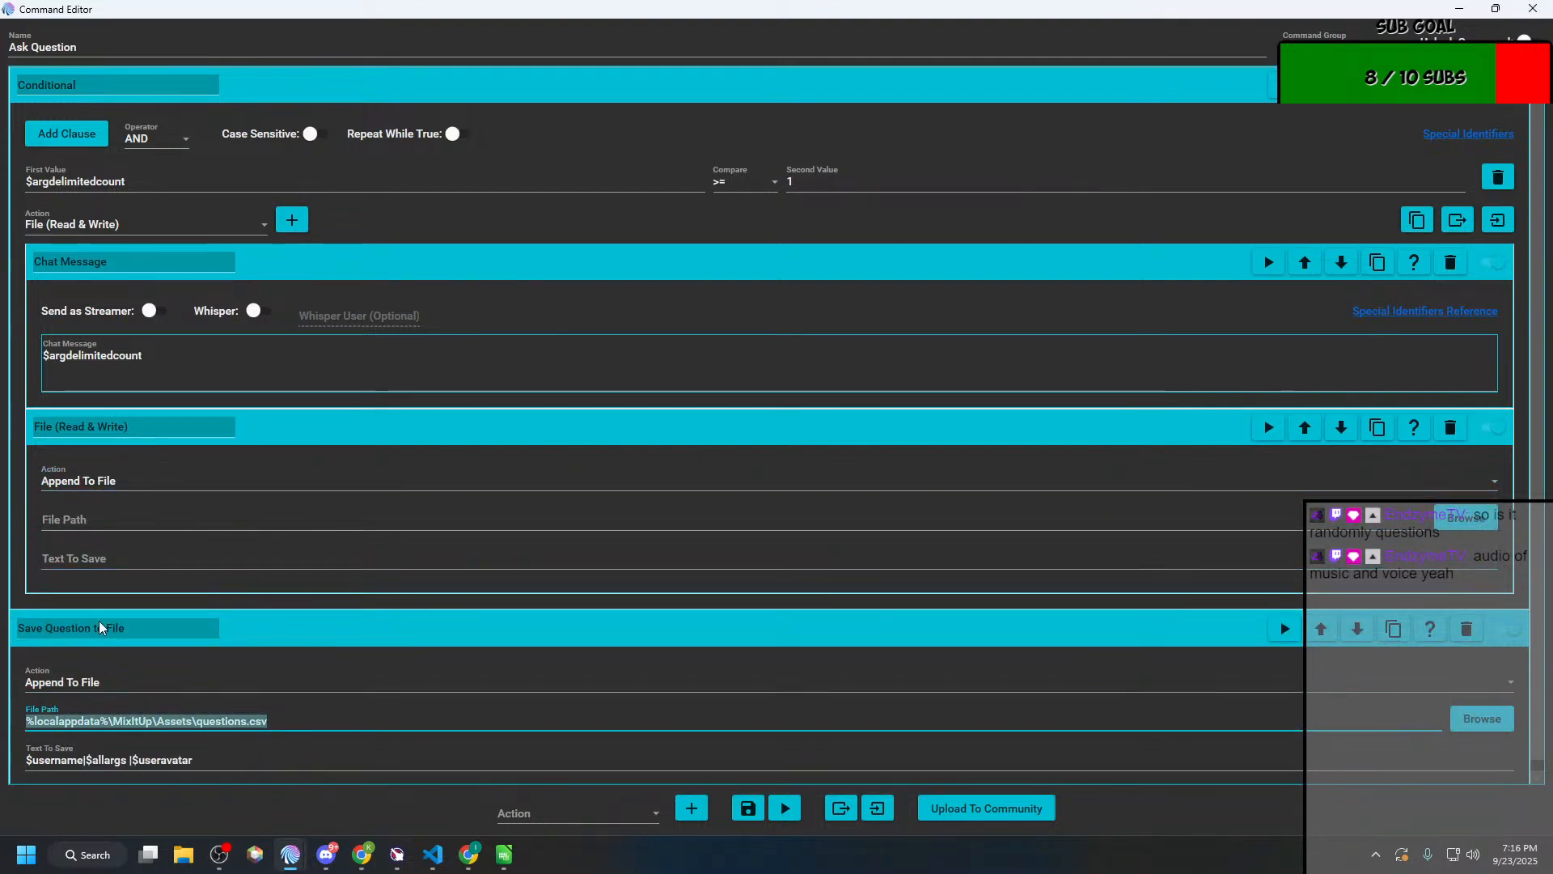
left_click(83, 544)
type("%localappdata%\\MixItUp\\Assets\\questions.csv")
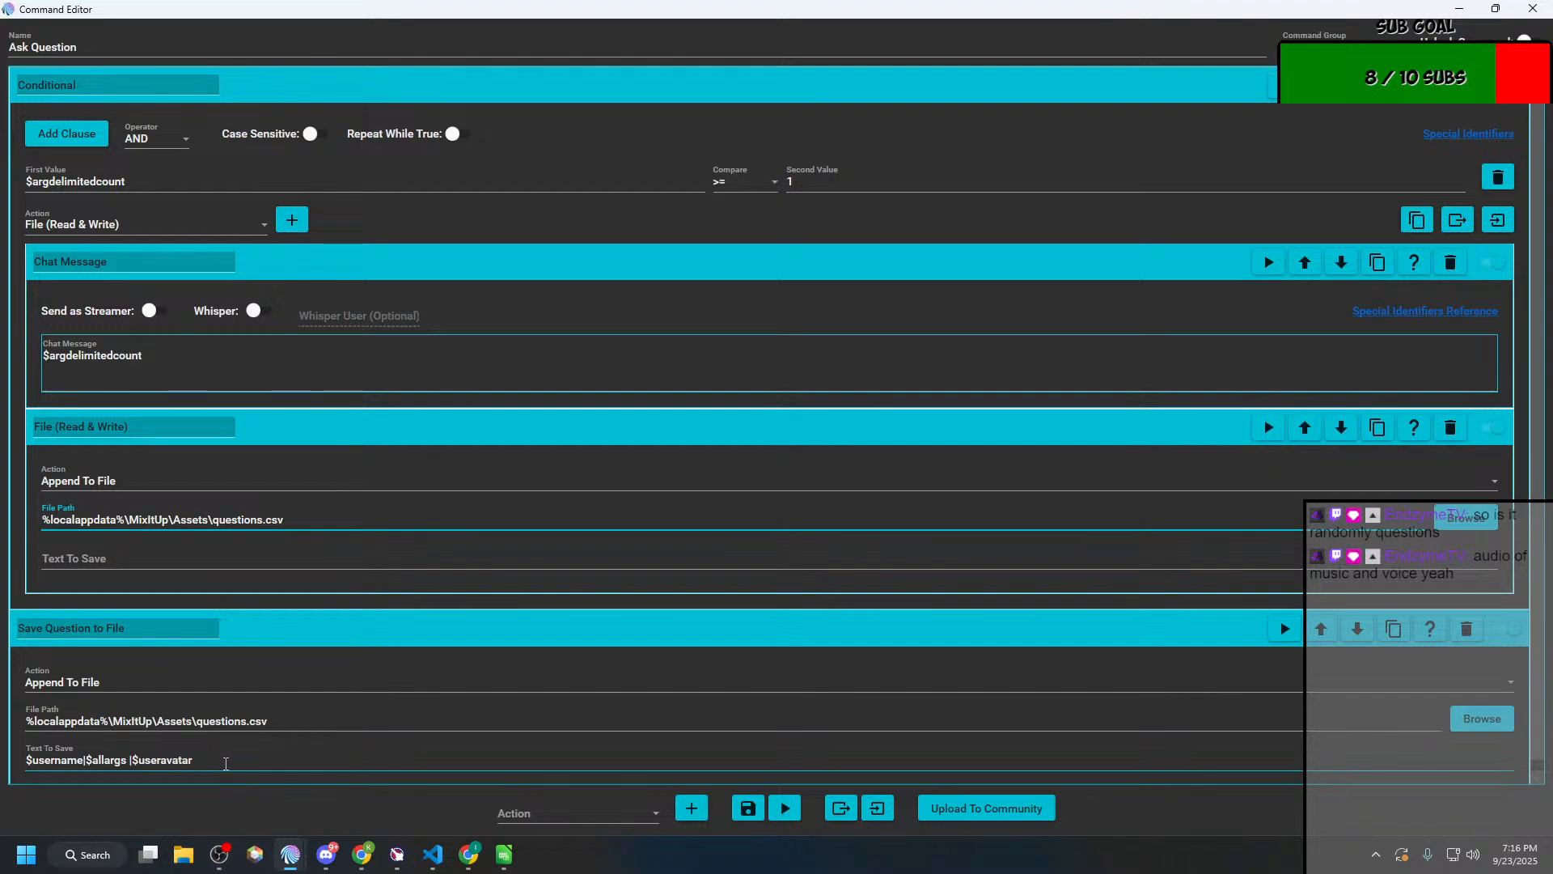
left_click_drag(230, 760, 21, 762)
key("ctrl+c")
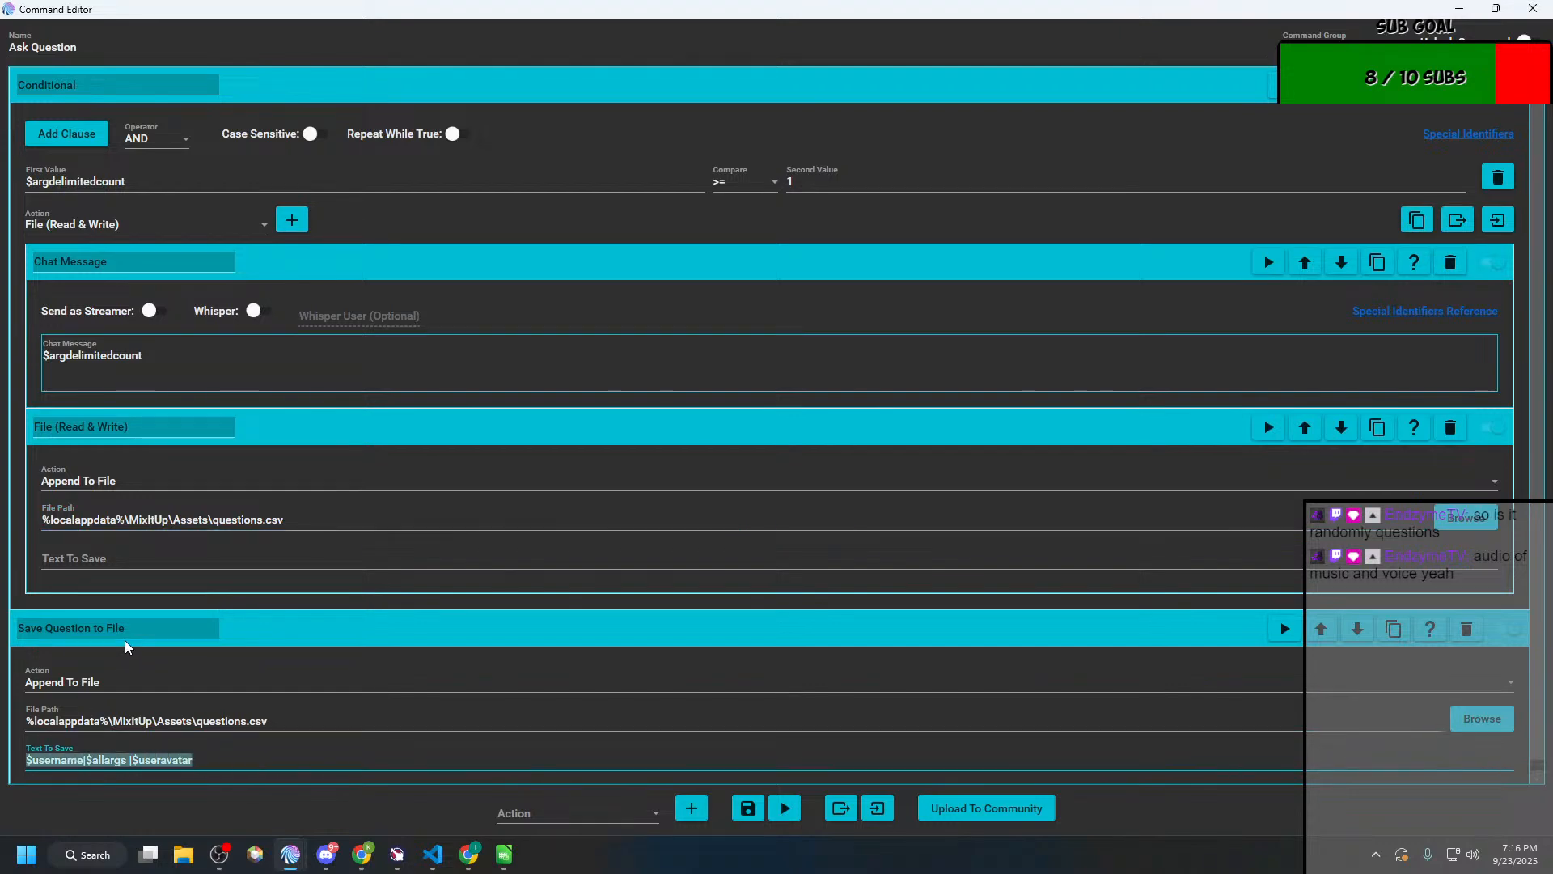
left_click(107, 558)
key("ctrl+v")
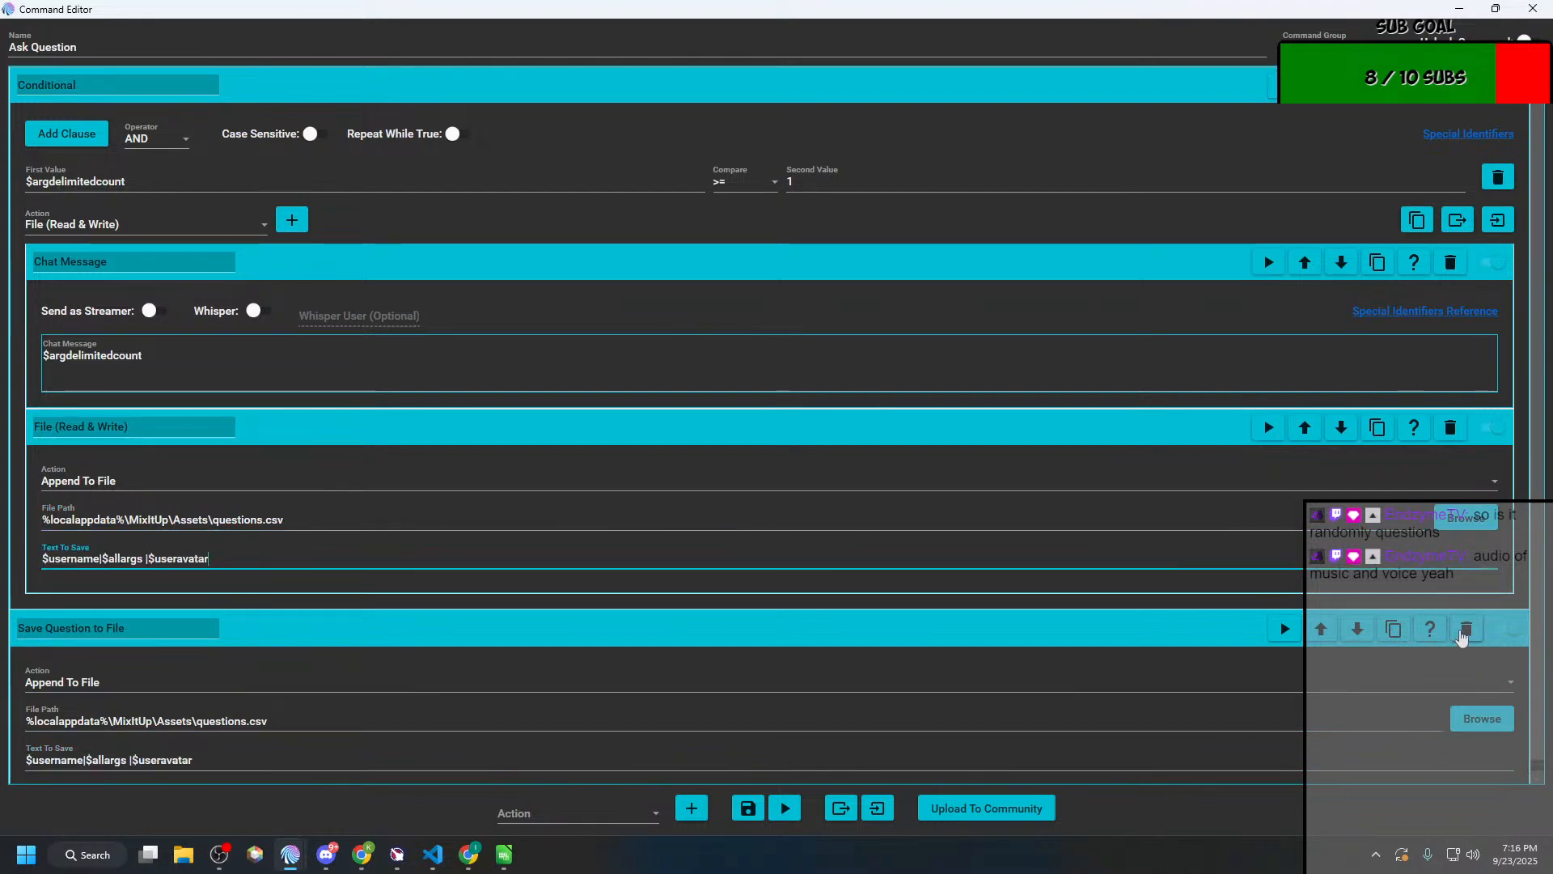
Step: Delete the outer Save Question to File action and the Chat Message action nested in the Conditional
left_click(1465, 630)
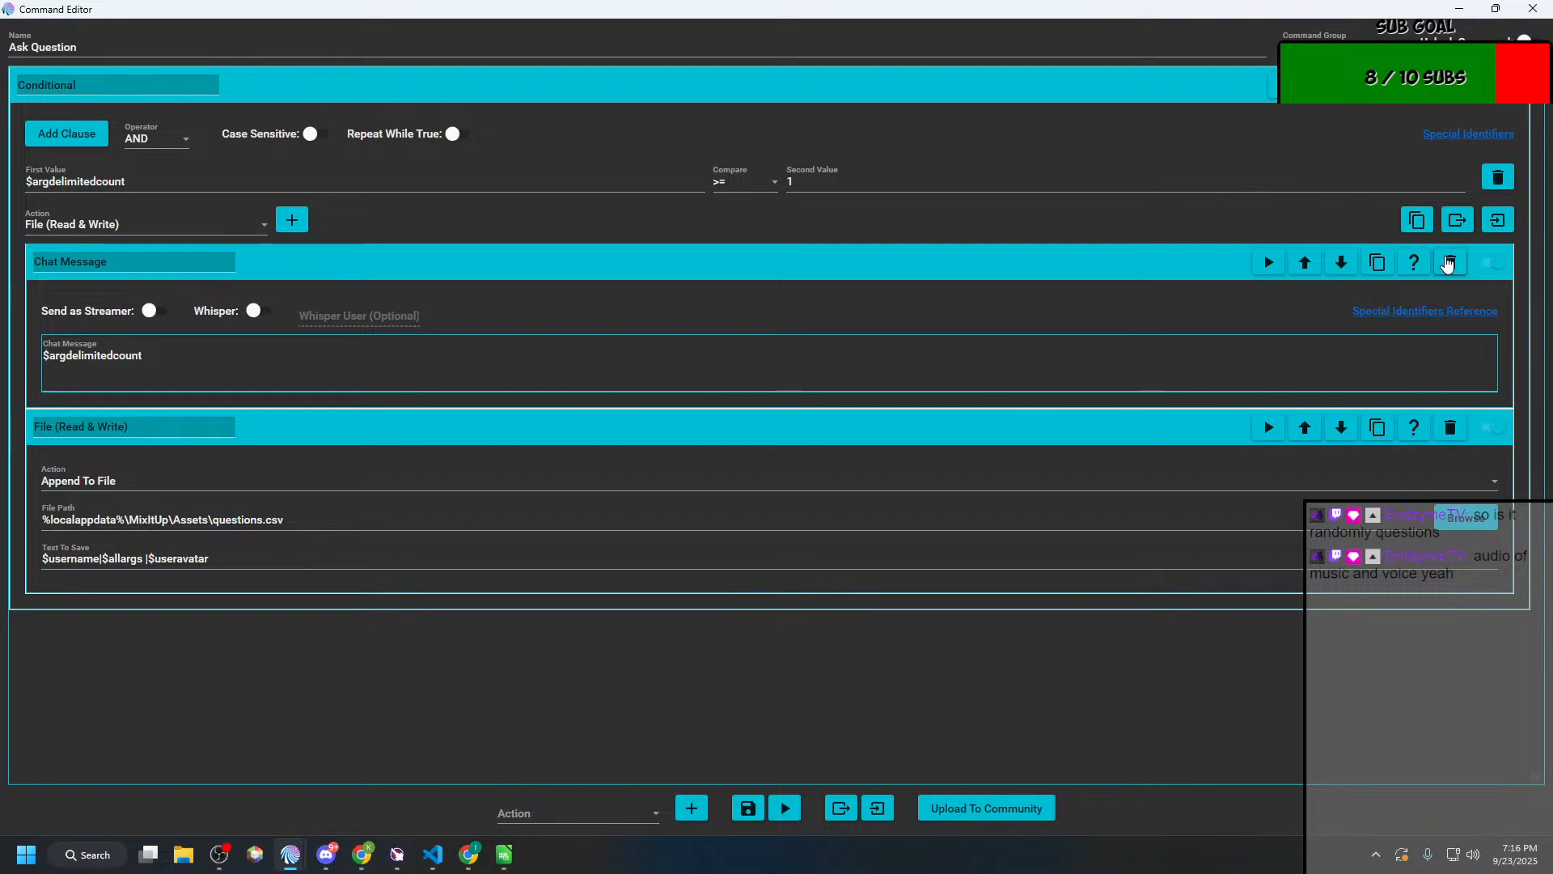
left_click(1451, 262)
left_click(750, 807)
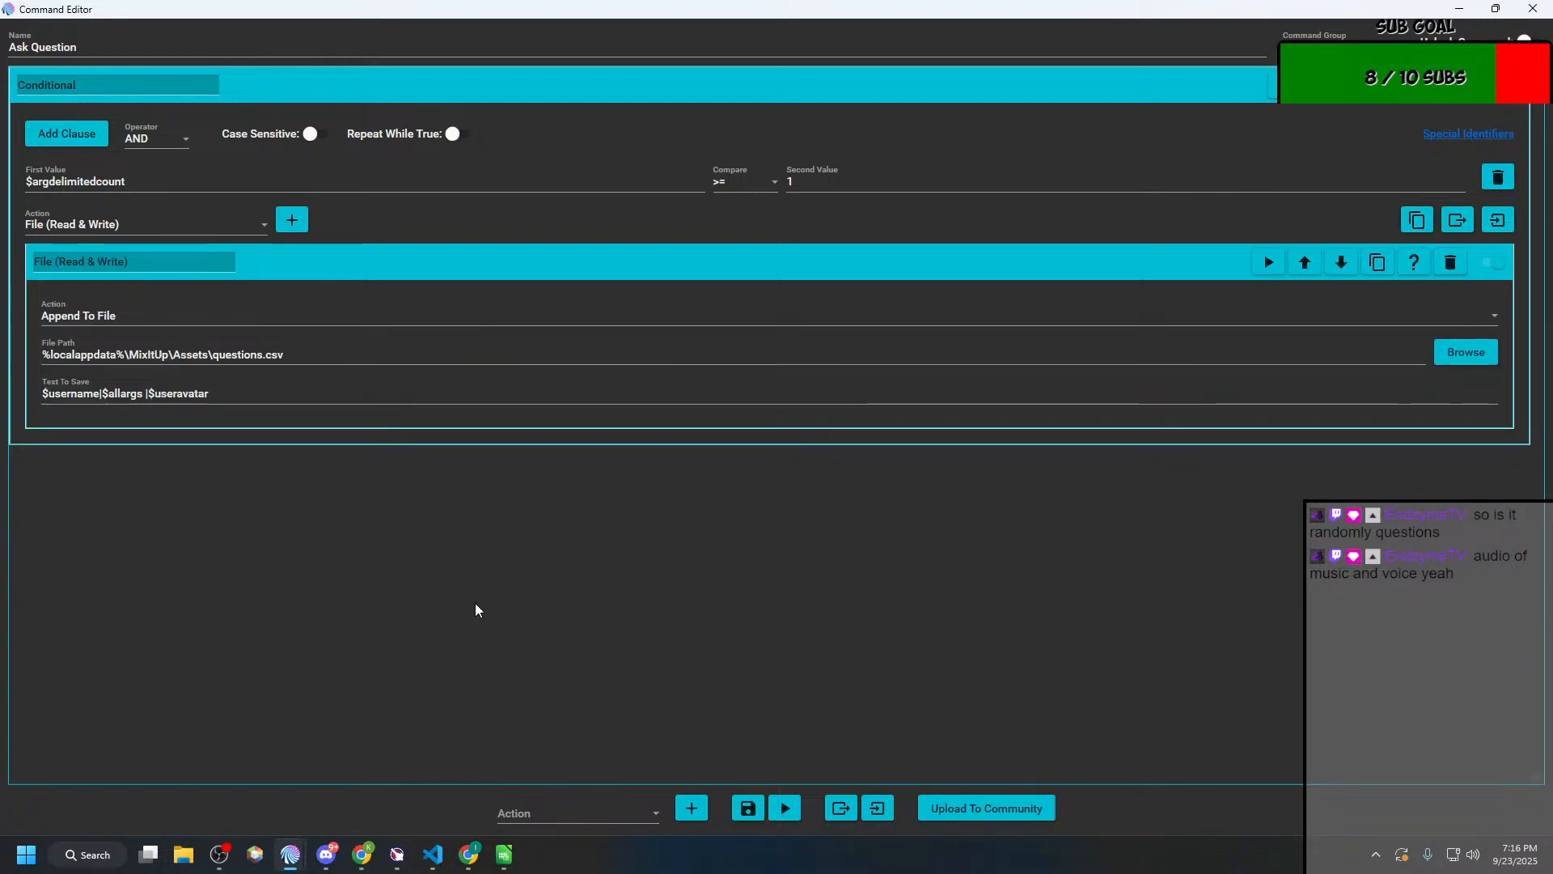
Step: Add a second Conditional to the Ask Question command and set its clause's first value to $argdelimitedcount
left_click(643, 808)
scroll(599, 566, "down", 1)
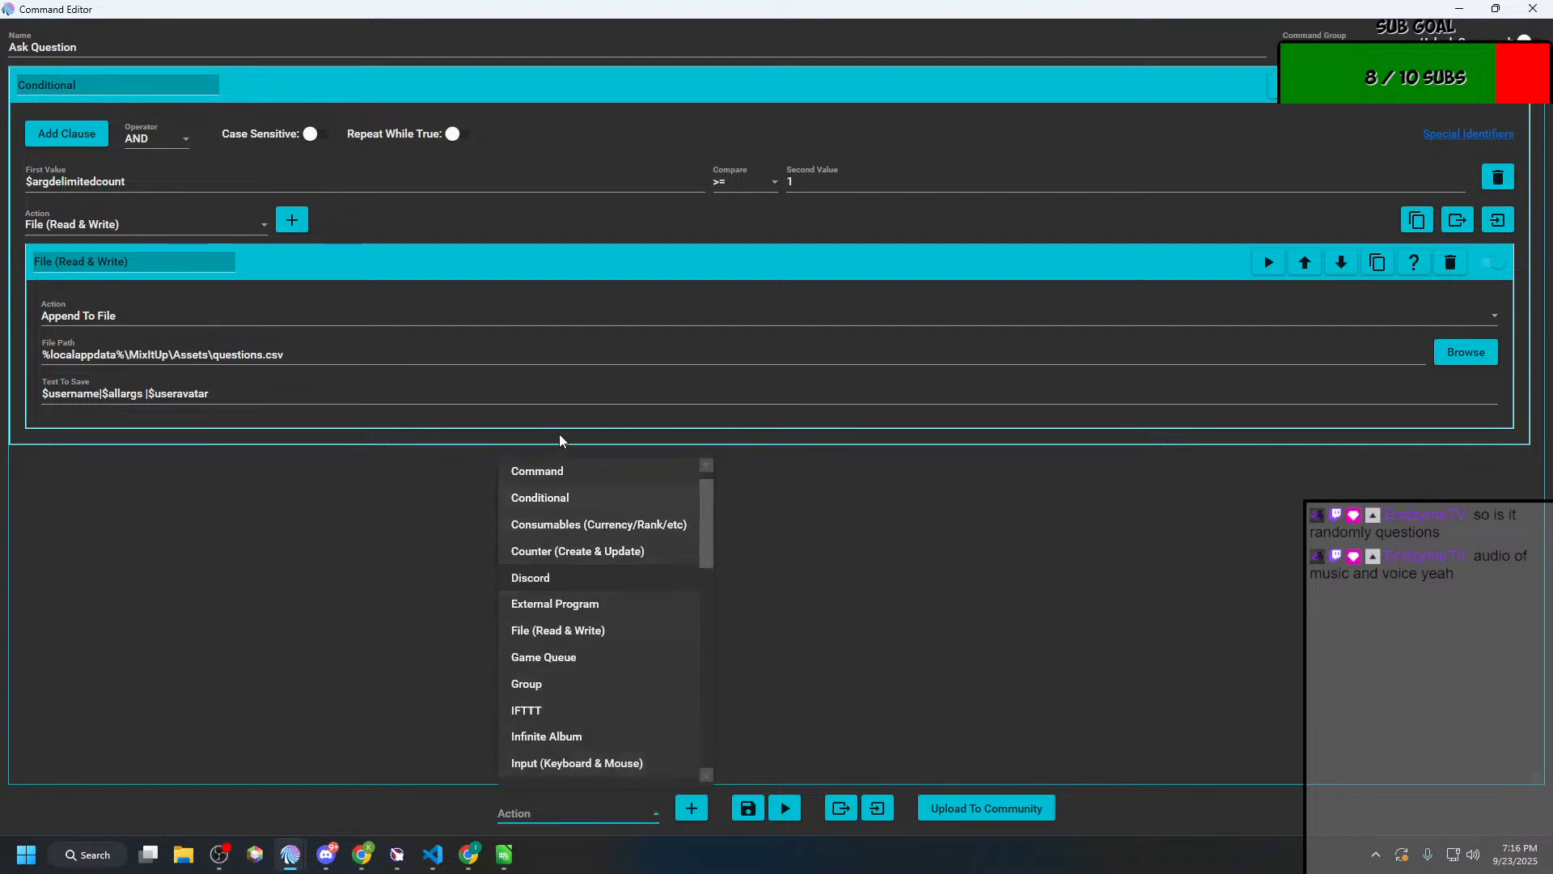
left_click(572, 505)
left_click(688, 812)
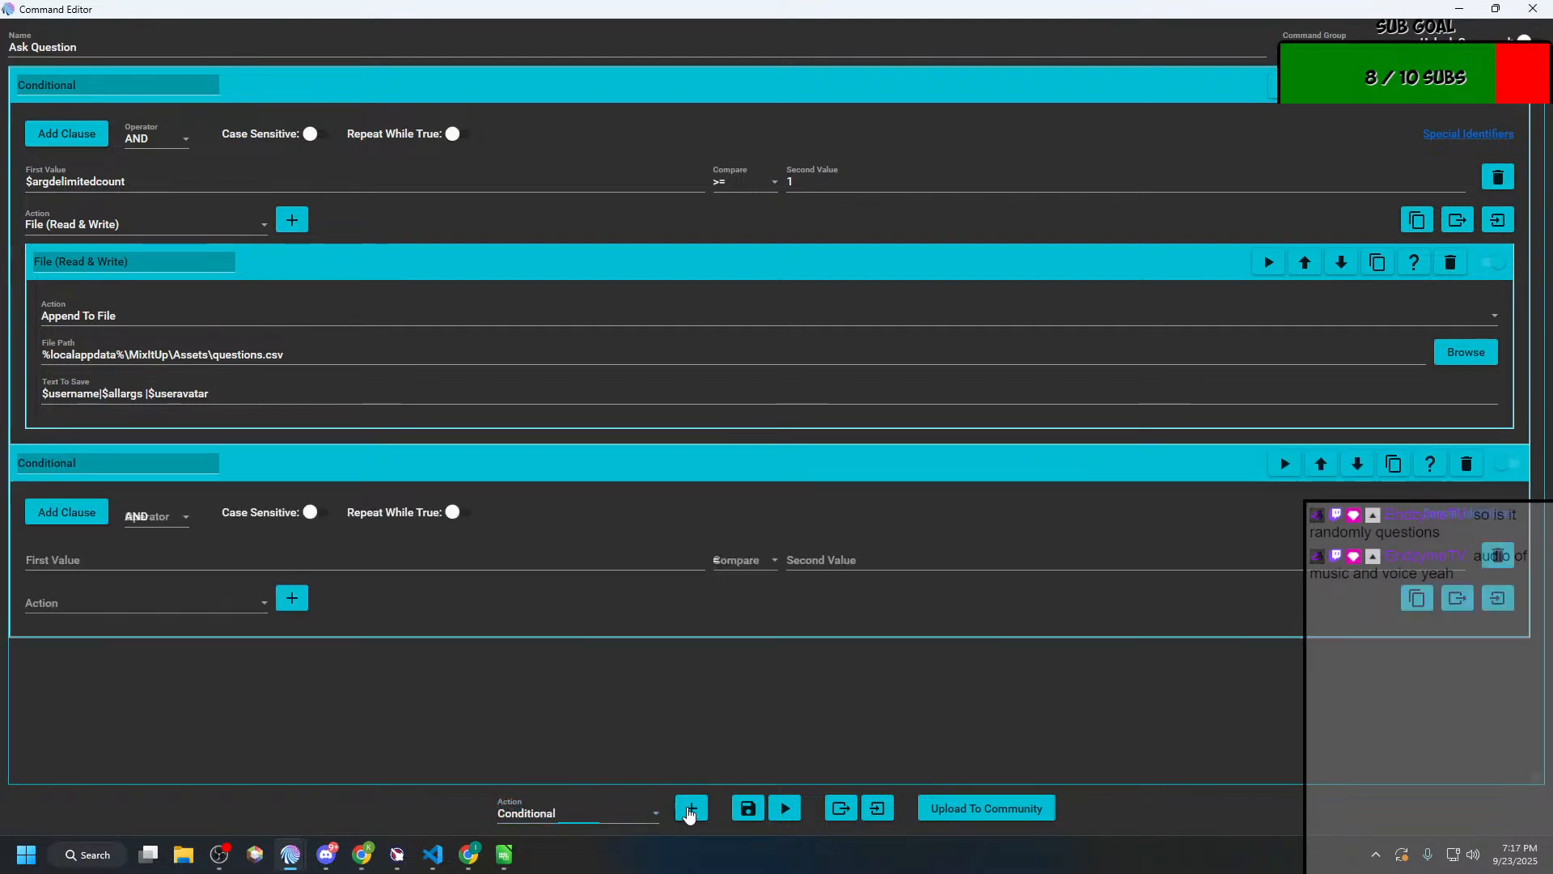
double_click(51, 181)
key("ctrl+c")
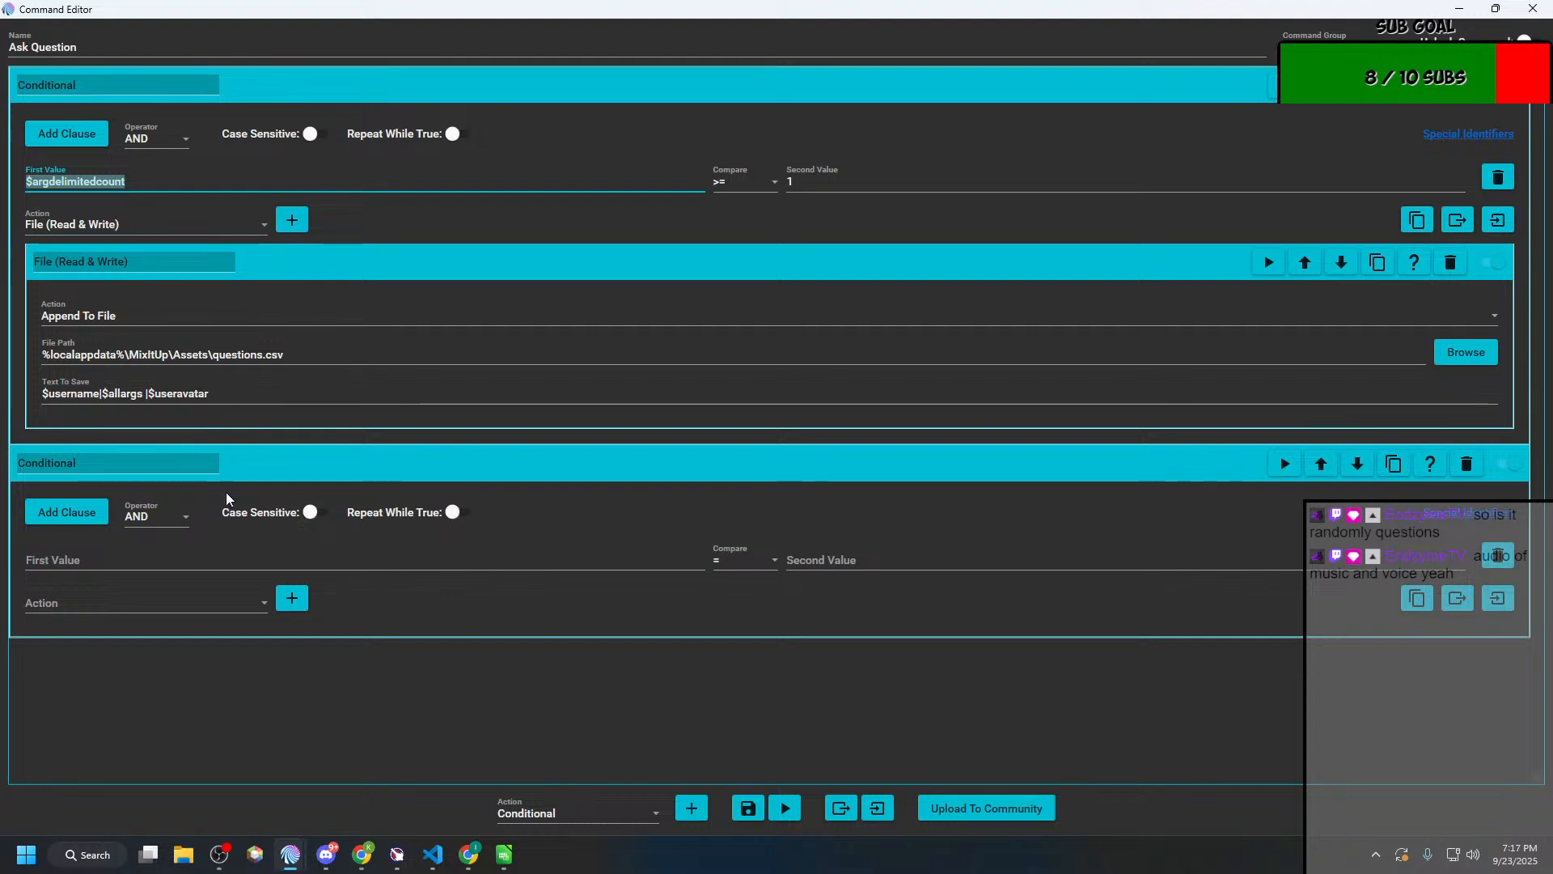
left_click(179, 558)
key("ctrl+v")
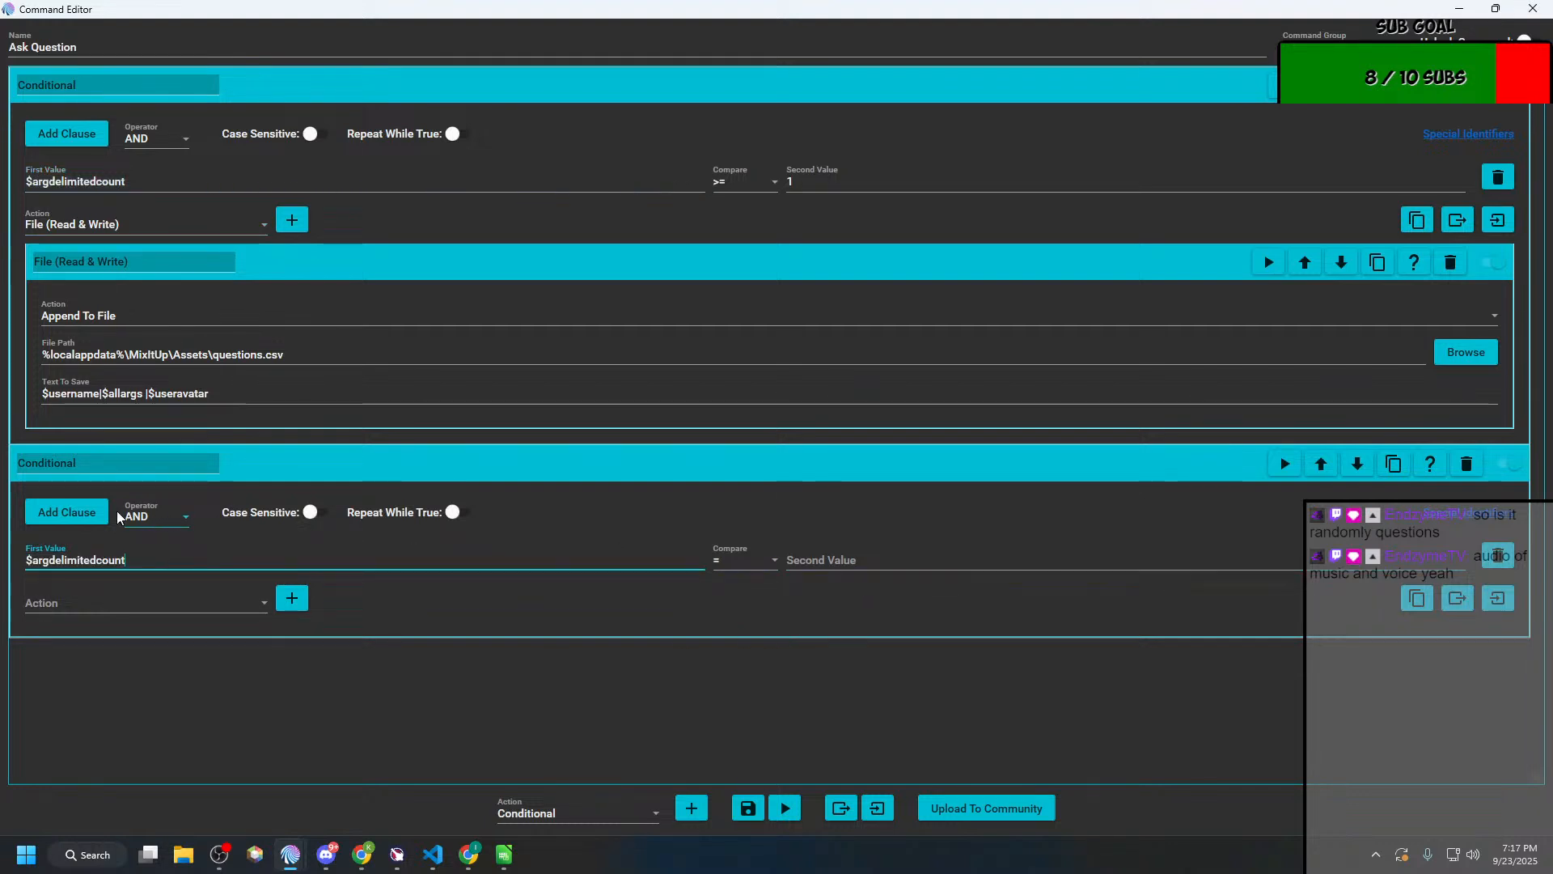
Step: Add and remove an extra clause in the second Conditional, and set the remaining clause's second value to 0
left_click(46, 519)
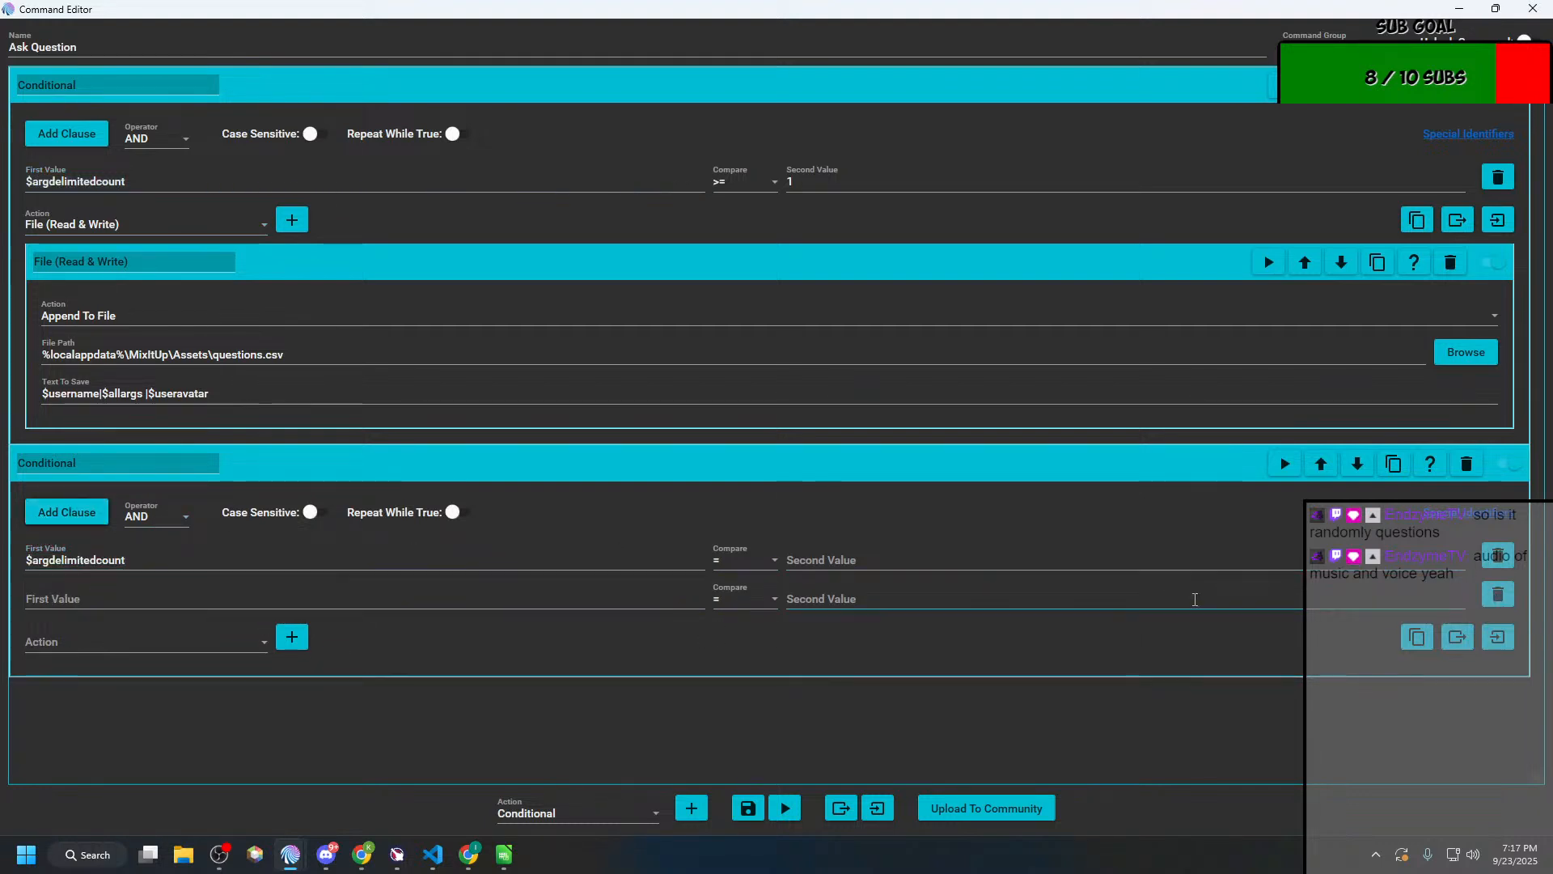
left_click(1498, 599)
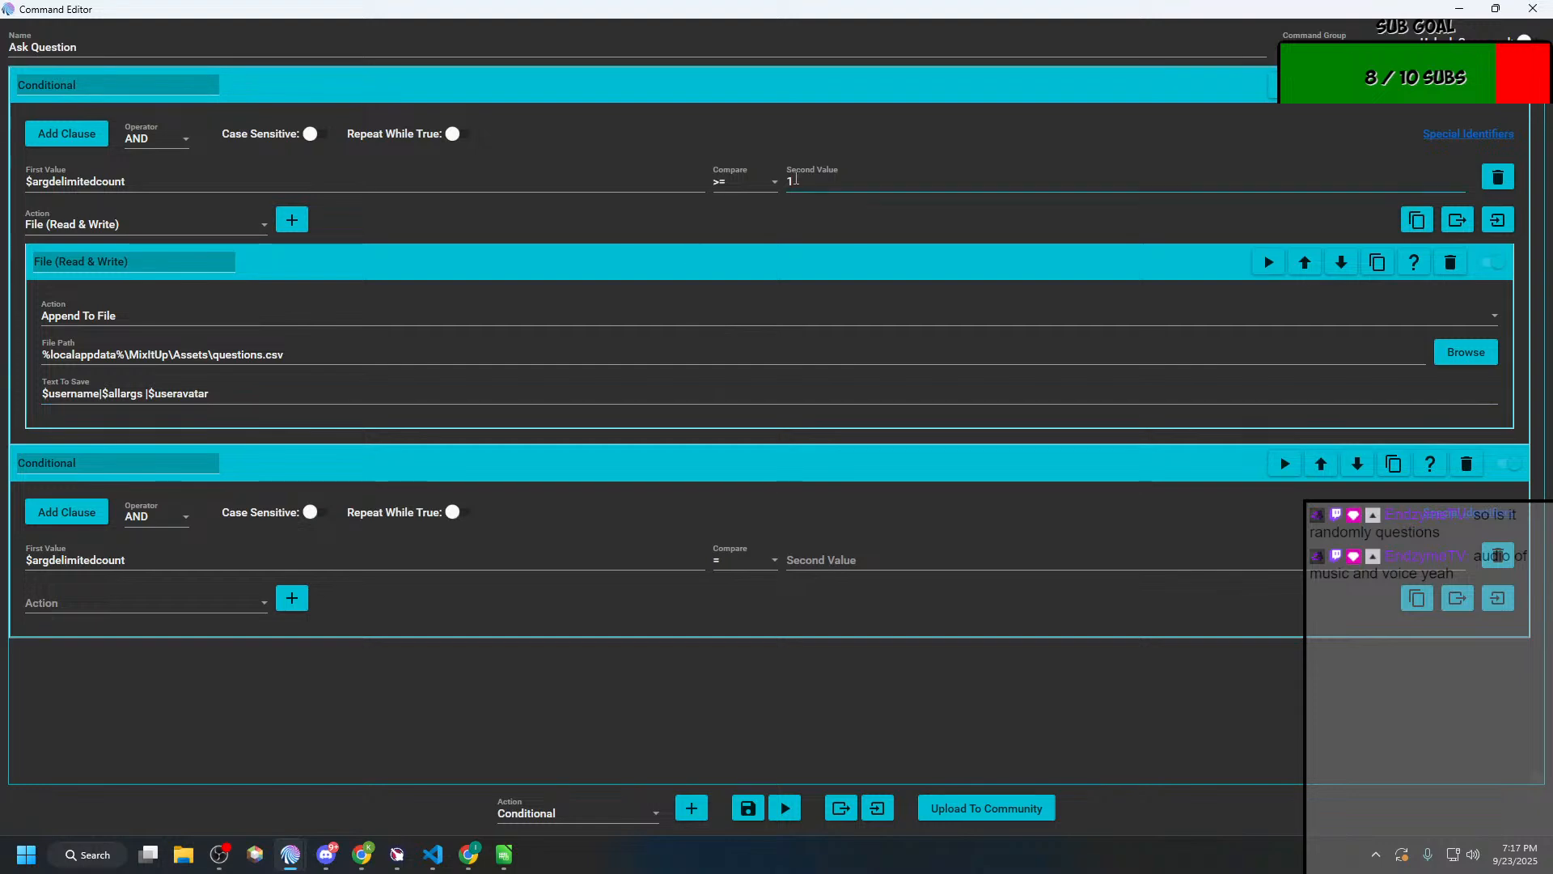
double_click(787, 181)
left_click(798, 561)
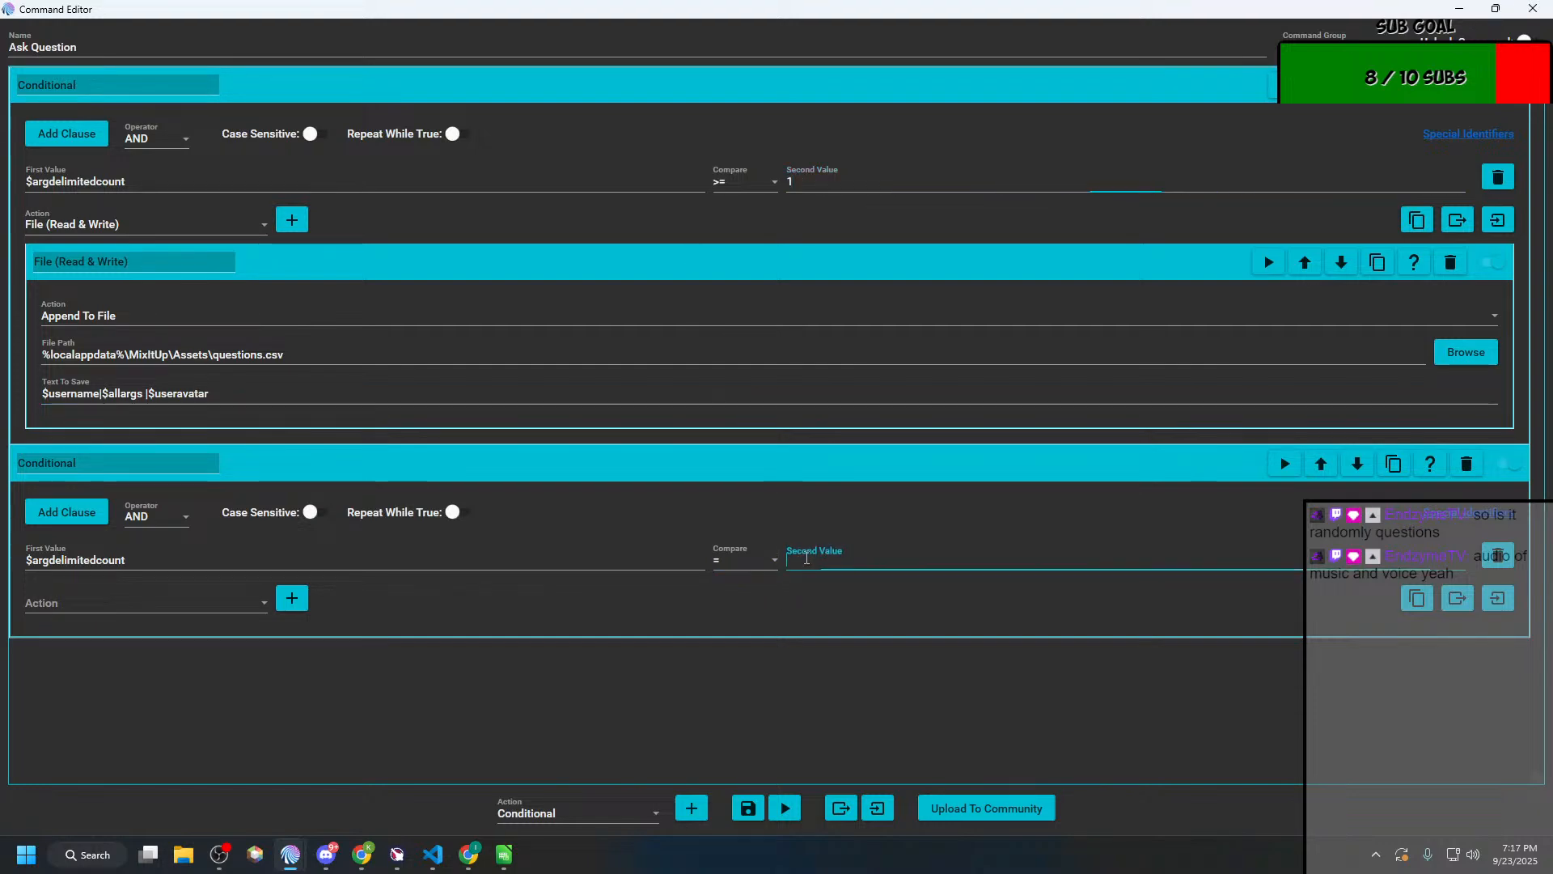
Step: Add a Chat Message action inside the second Conditional
left_click(155, 601)
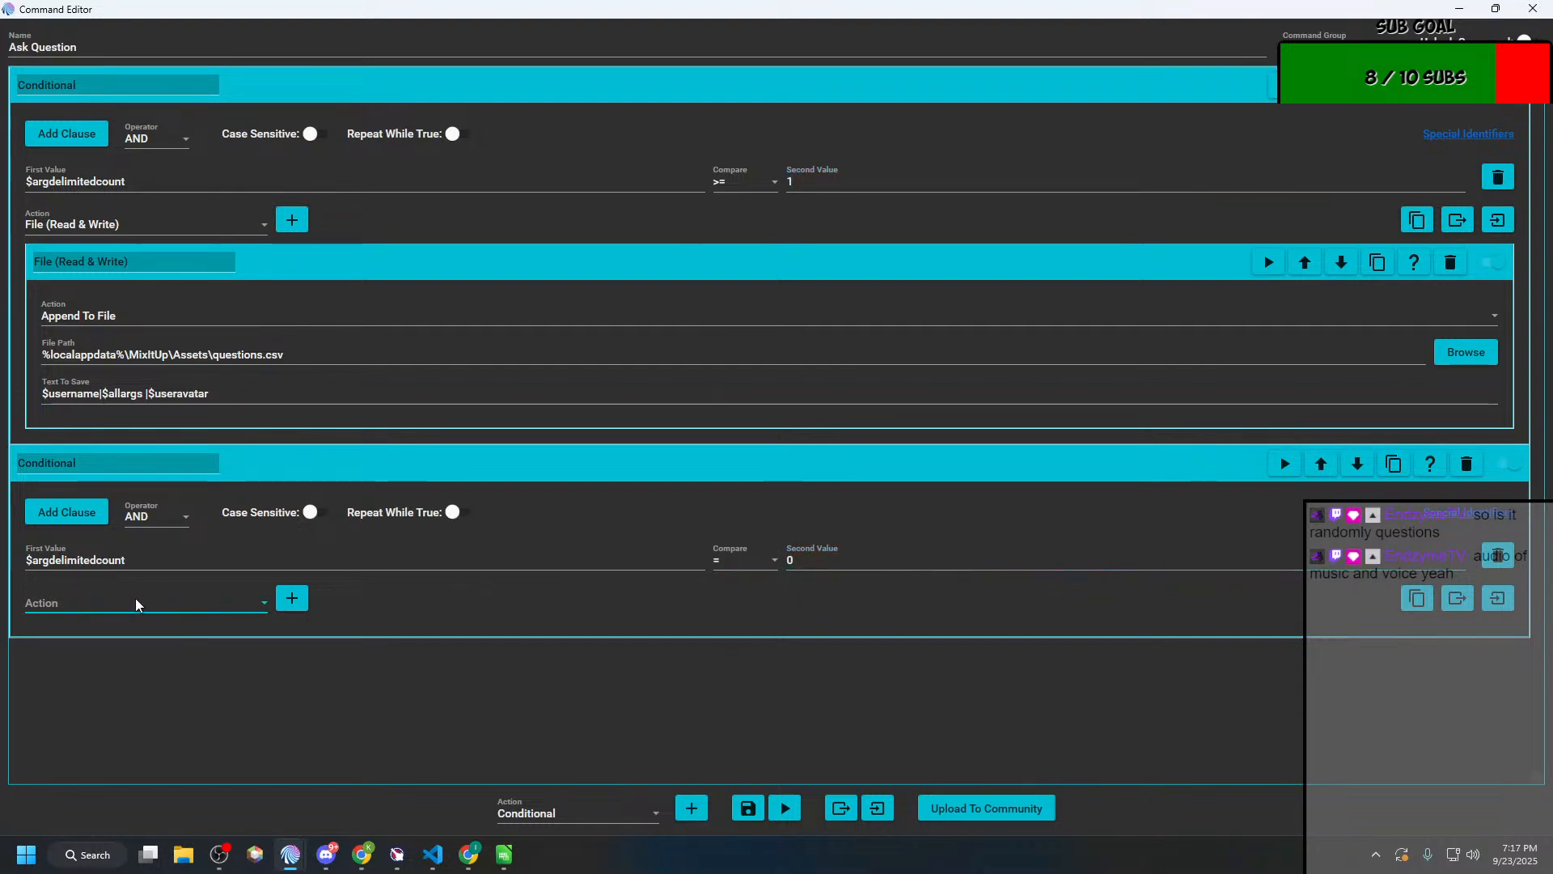
scroll(71, 336, "down", 1)
scroll(74, 340, "up", 1)
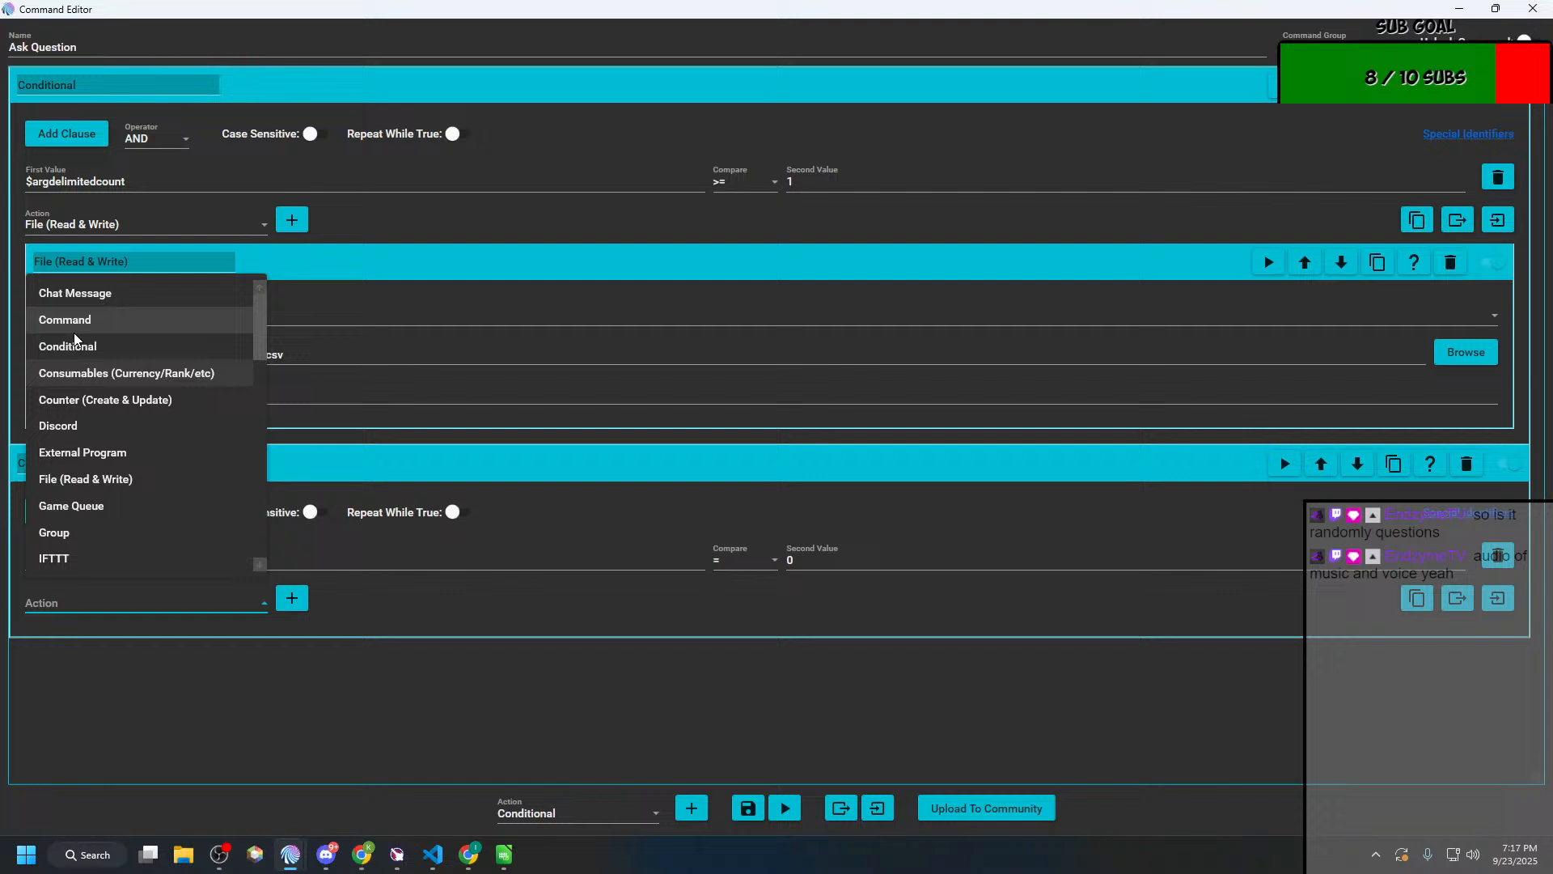
left_click(73, 293)
left_click(293, 597)
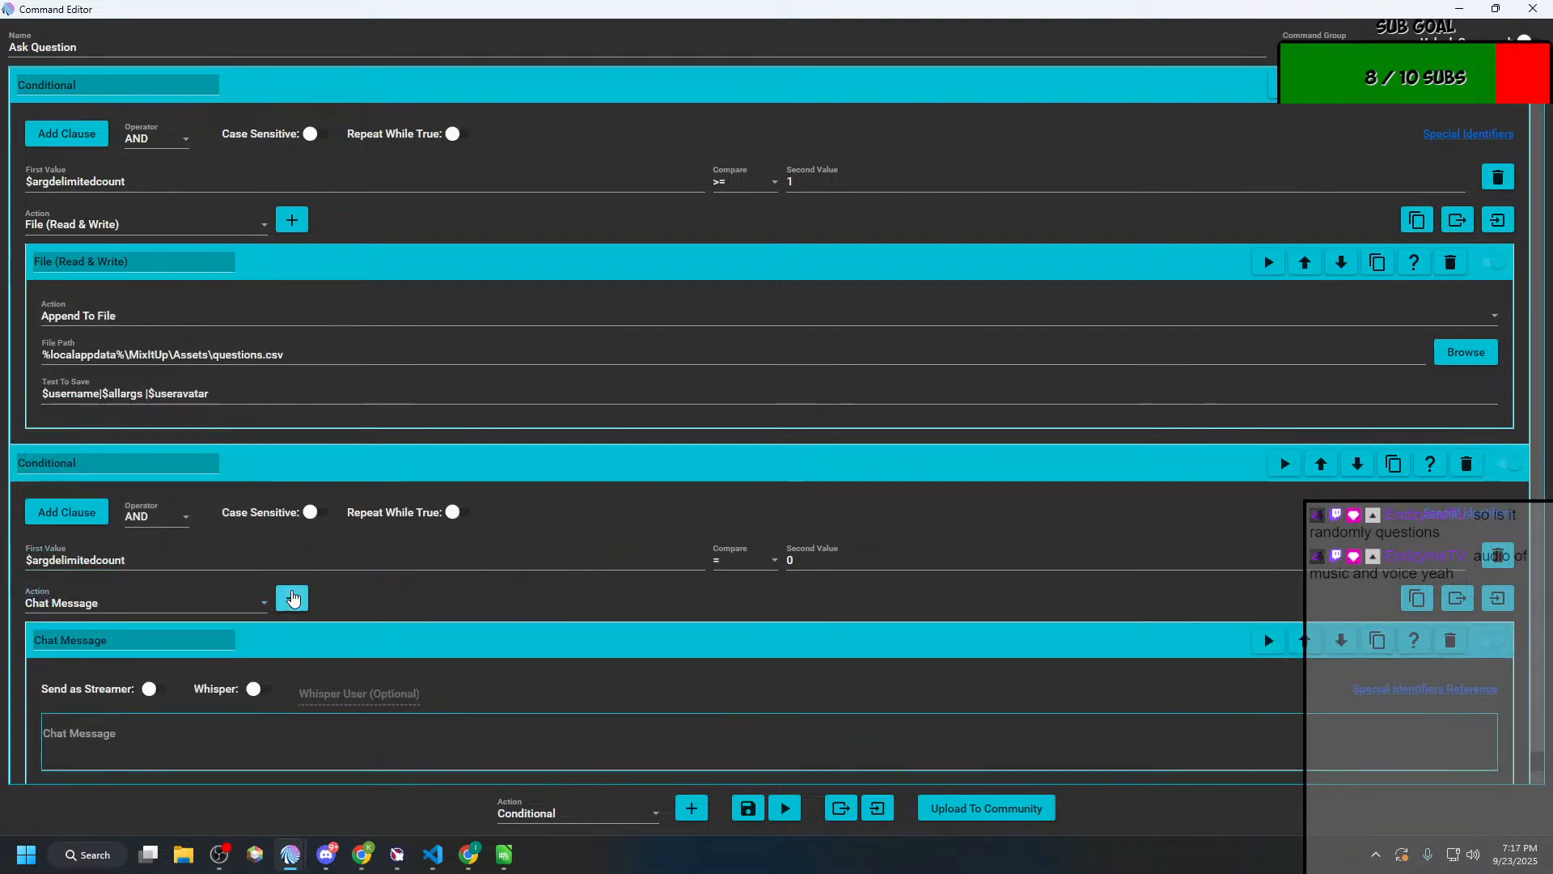
left_click(147, 733)
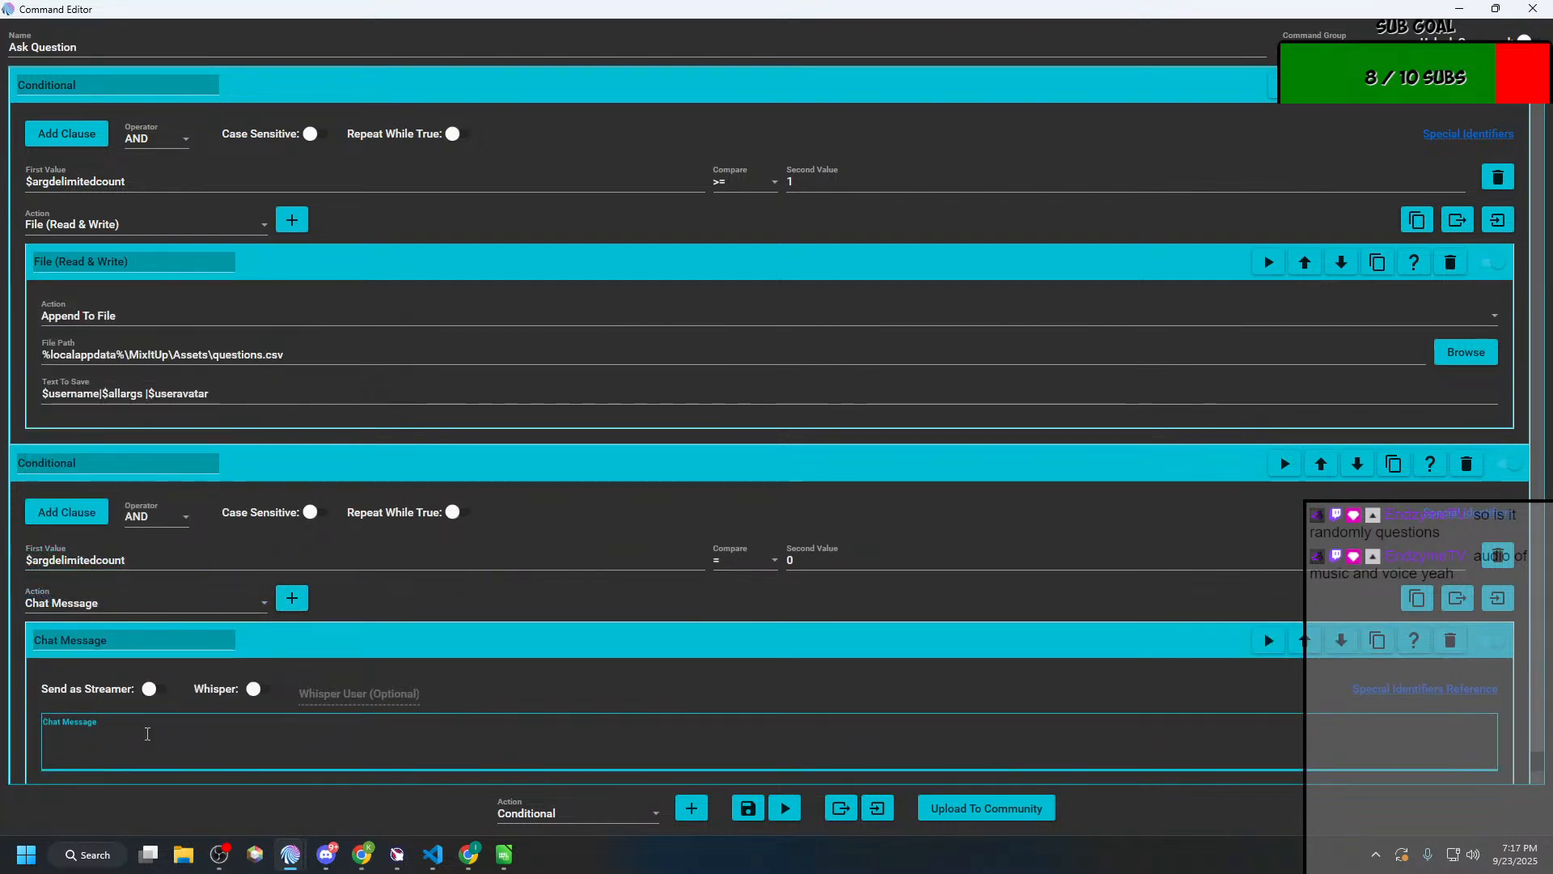
type("Hey @")
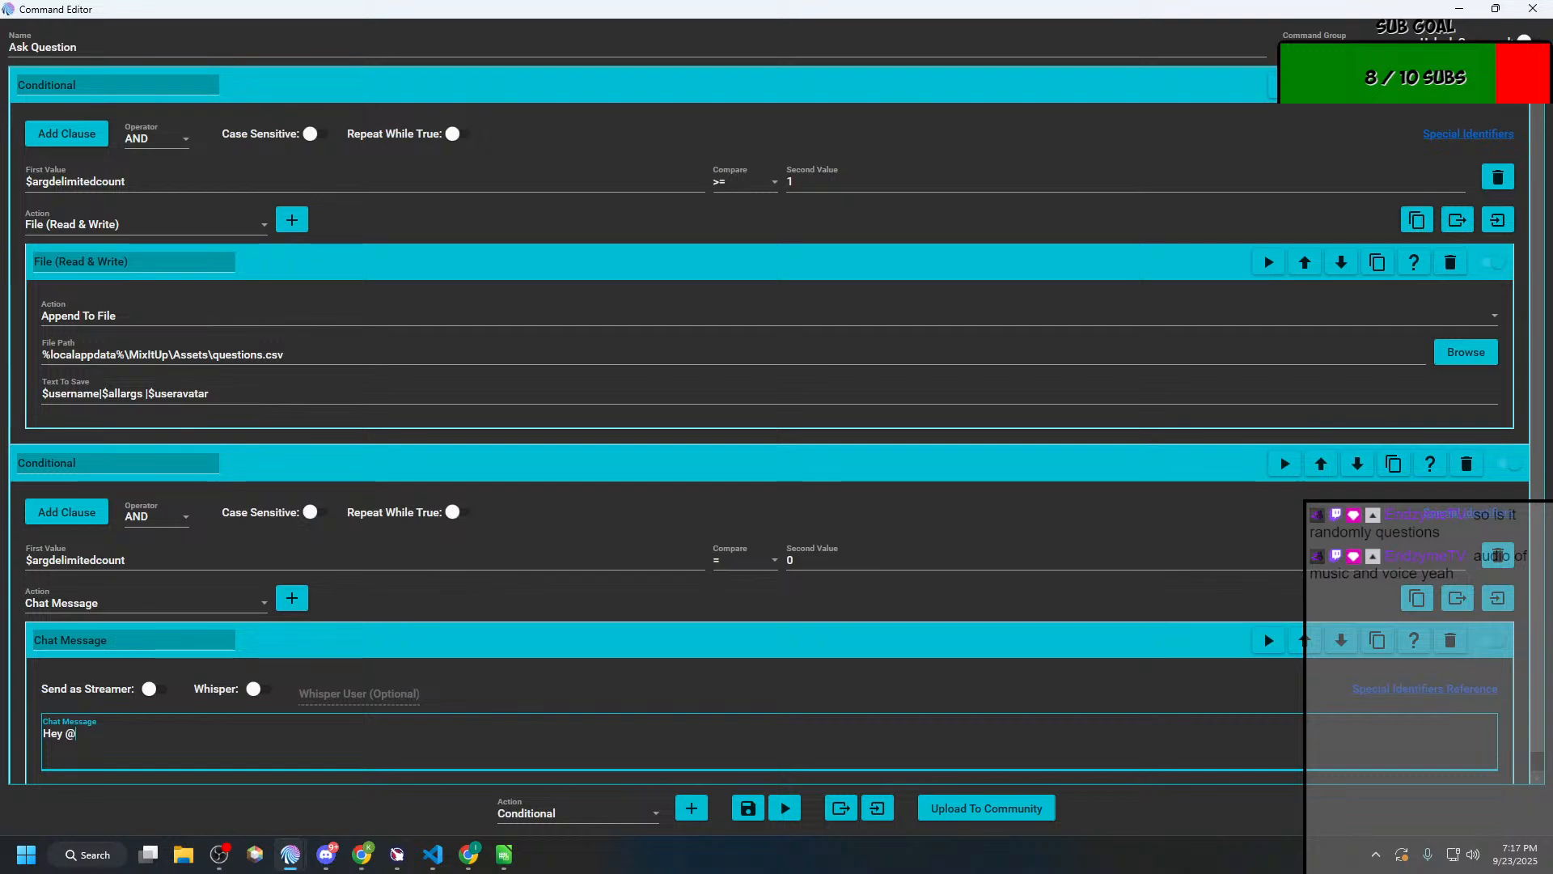
type("username")
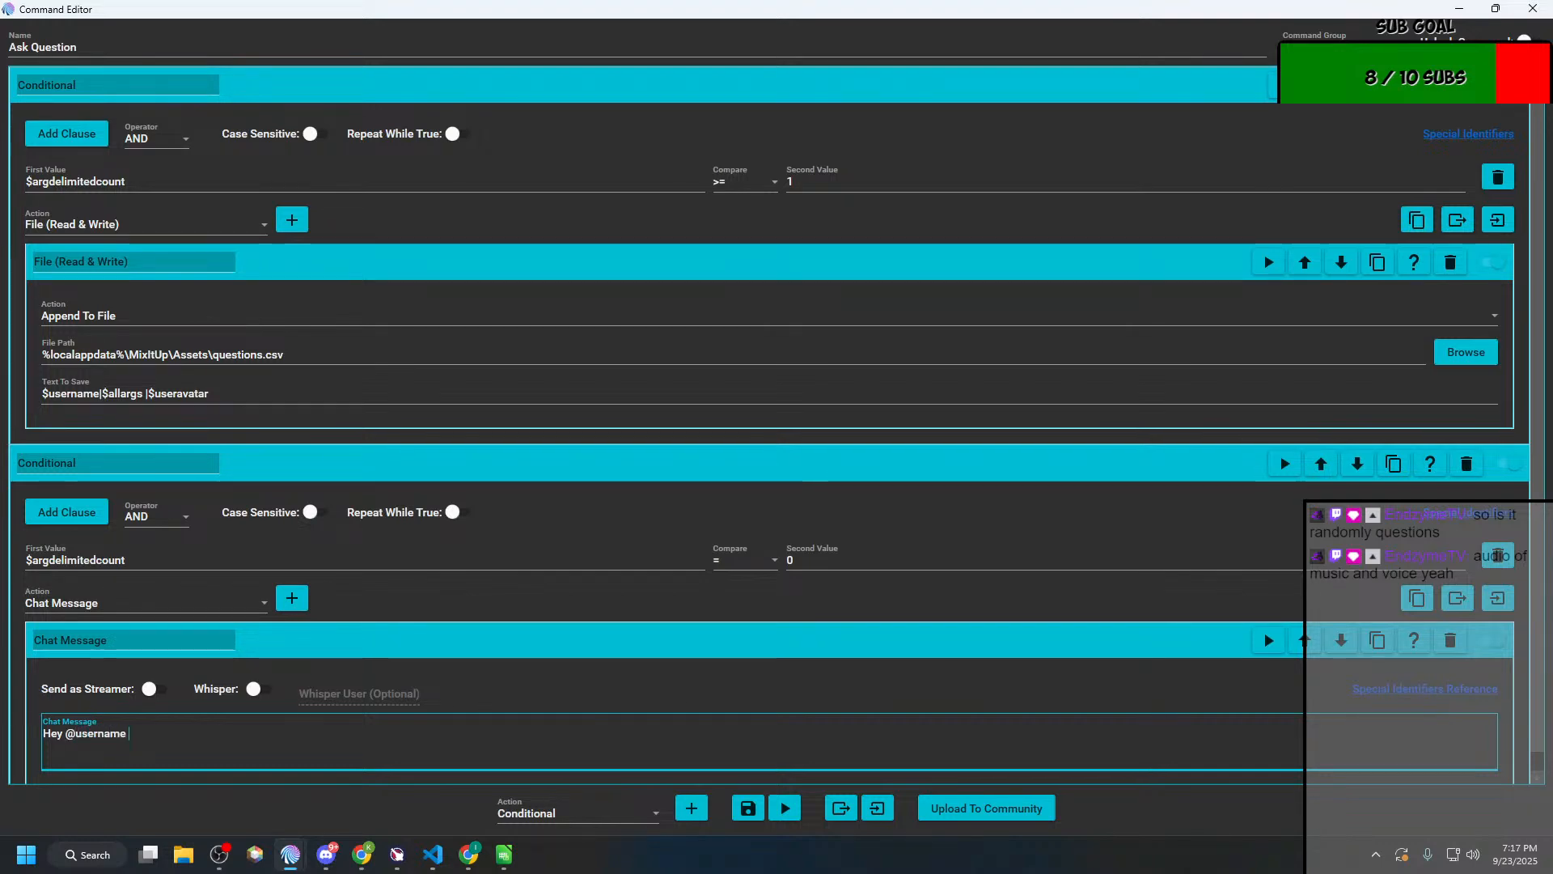
type(", f")
type("stion!")
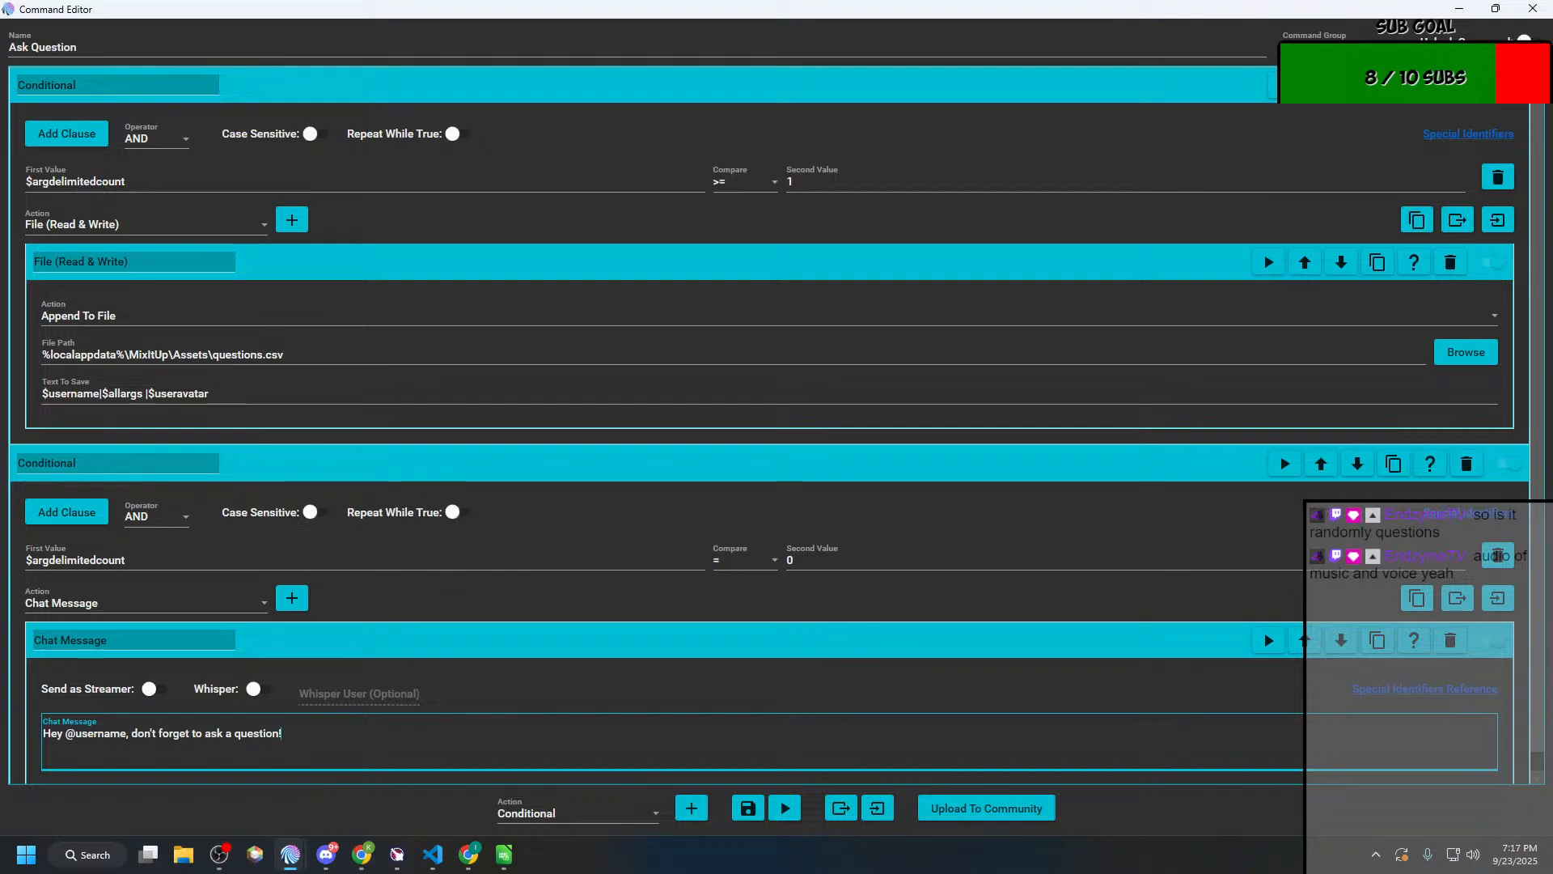
scroll(427, 749, "down", 1)
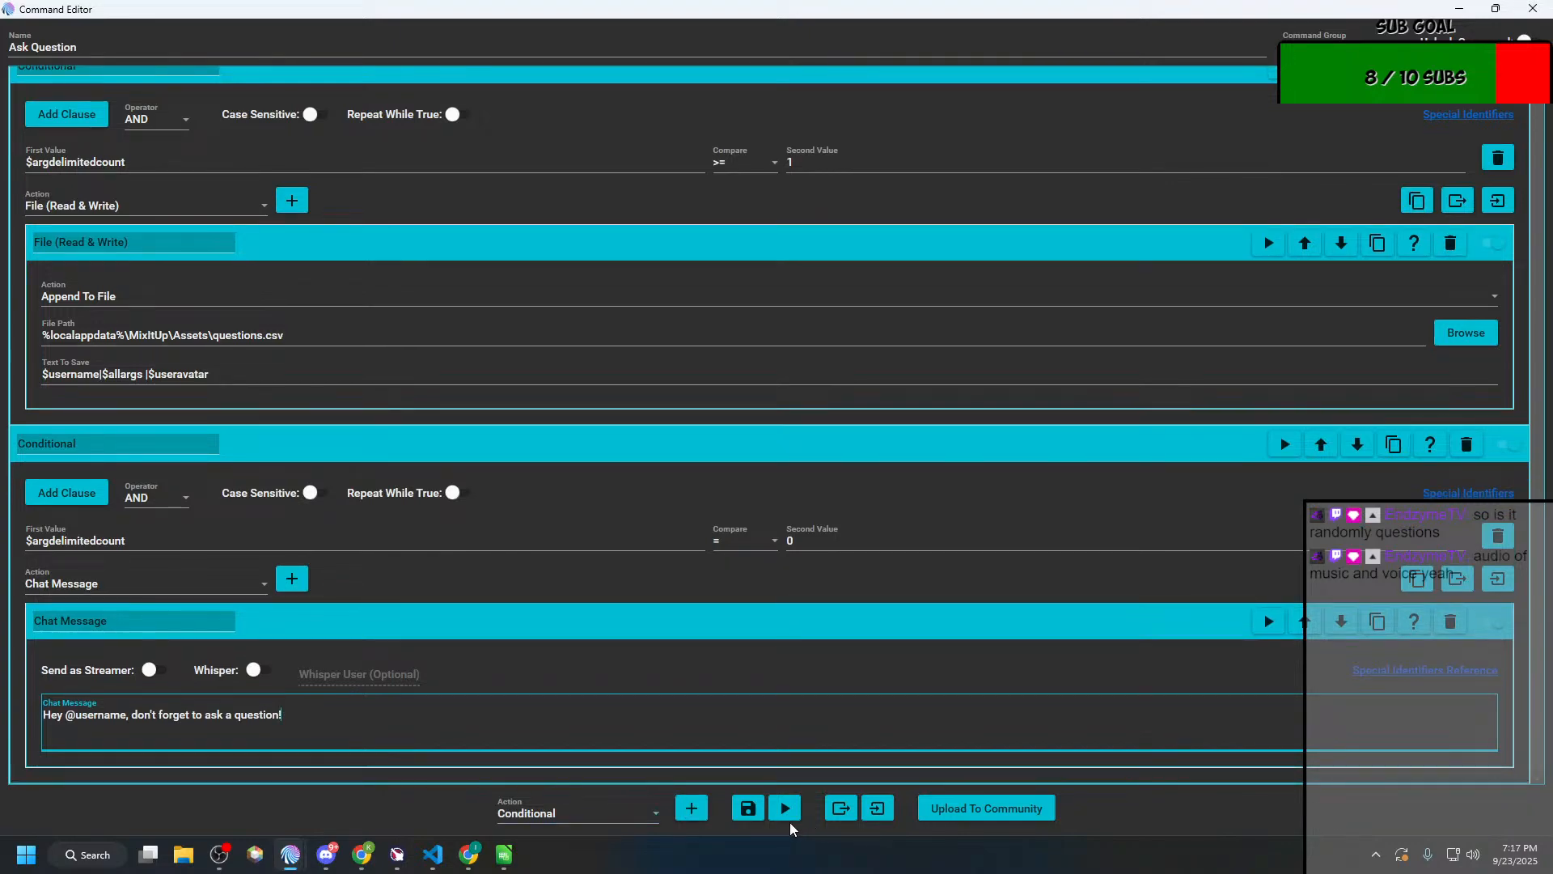
left_click(748, 808)
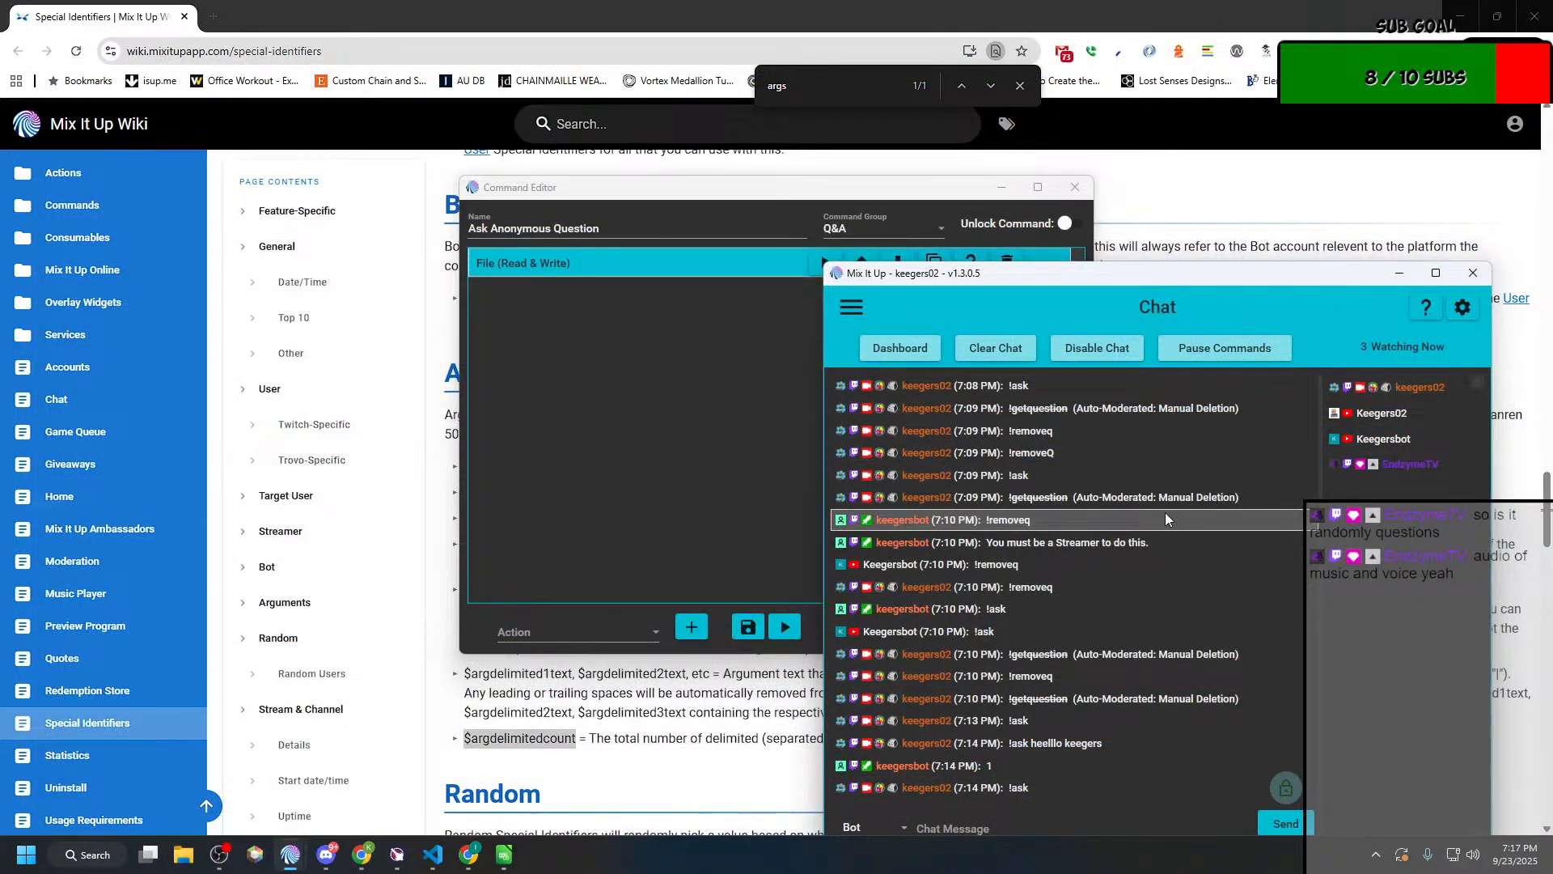
Step: Maximize the main Mix It Up window and send !ask in chat as Streamer
double_click(1164, 278)
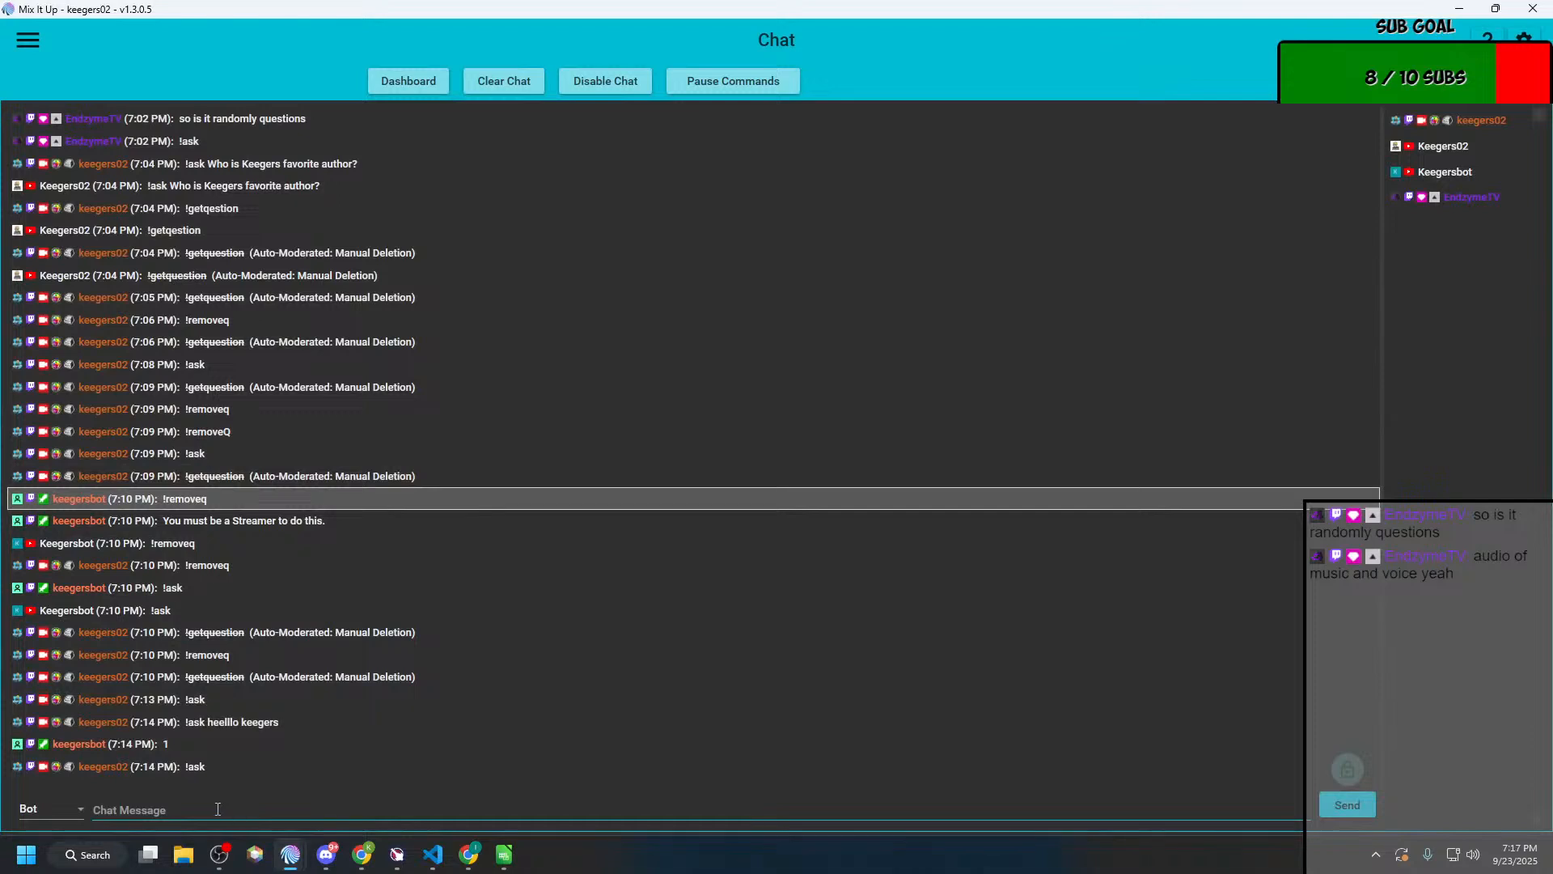
left_click(112, 808)
left_click(57, 808)
left_click(37, 824)
left_click(162, 804)
type("!ask")
key("Return")
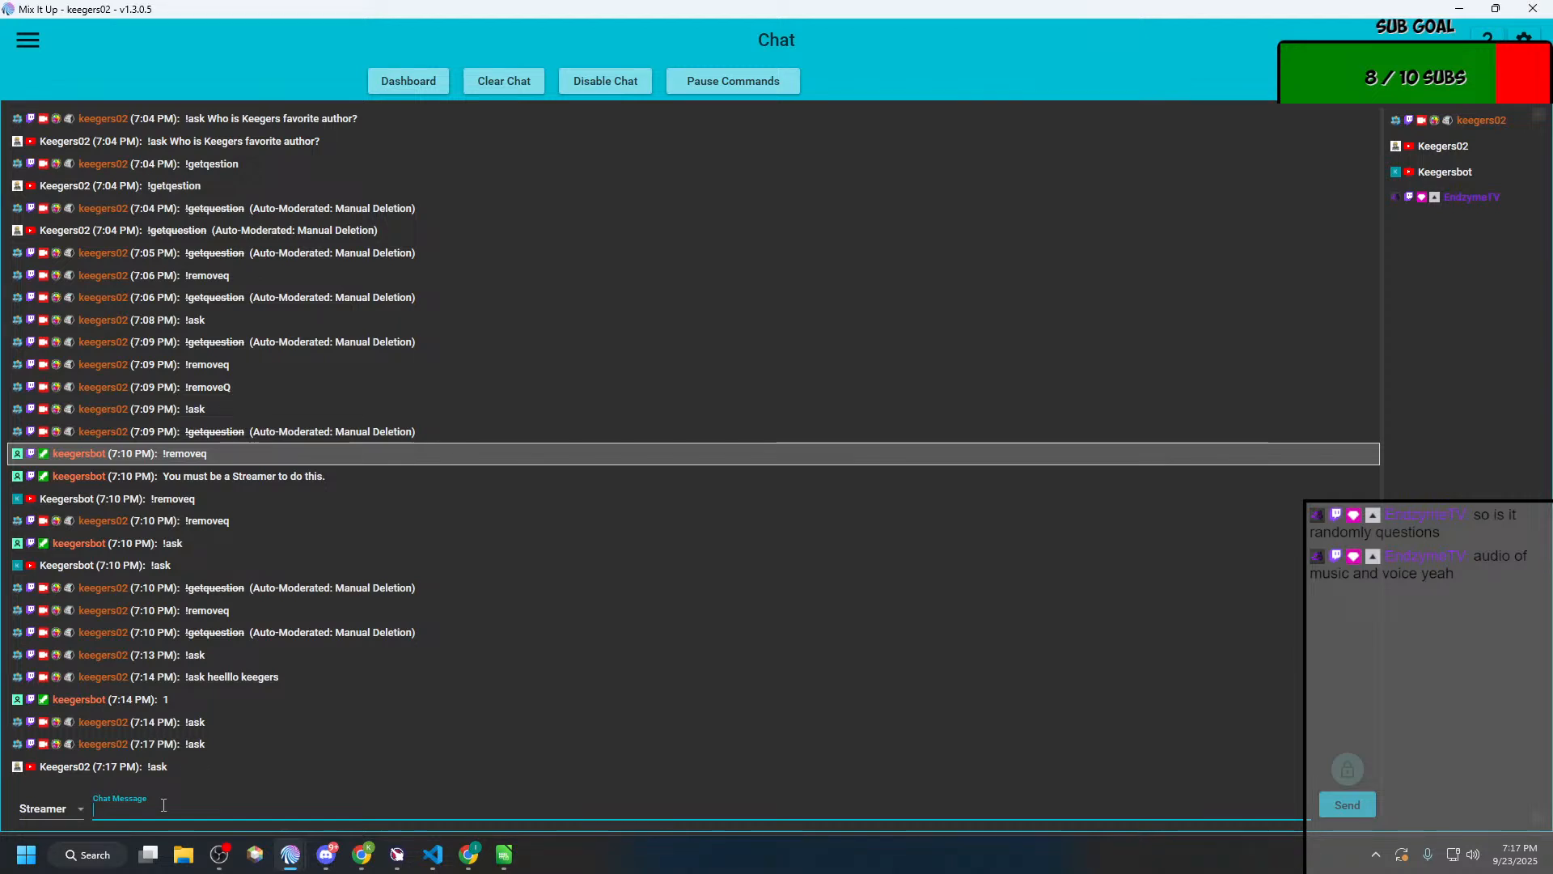
Step: Switch the chat sender to Bot and send !ask without a question
left_click(44, 805)
left_click(37, 845)
left_click(119, 811)
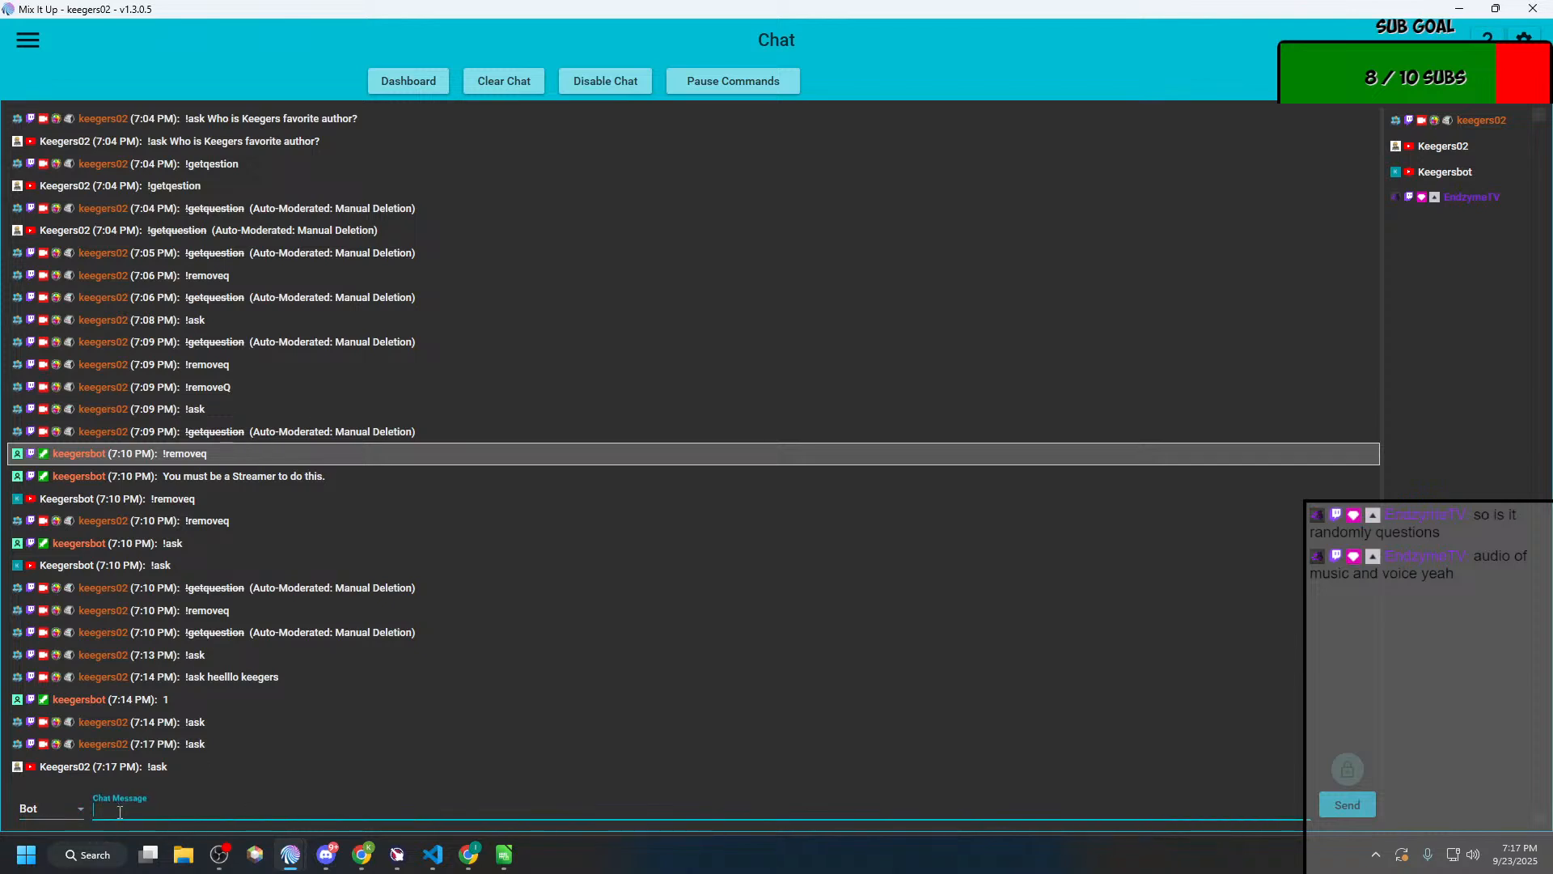
type("!ask")
key("Return")
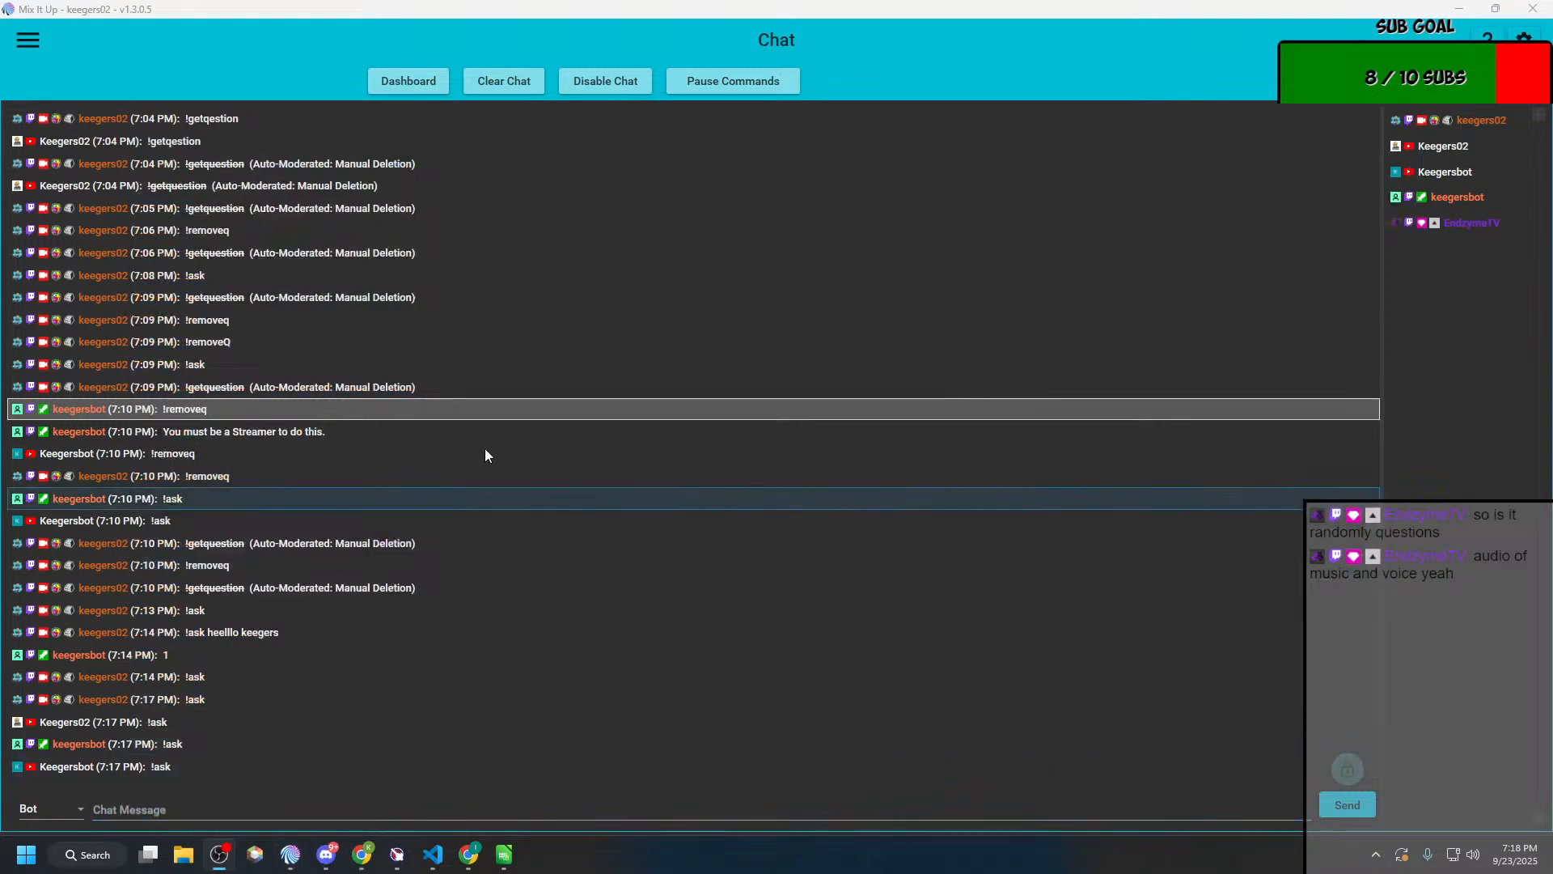
key("alt+Tab")
key("alt+Tab")
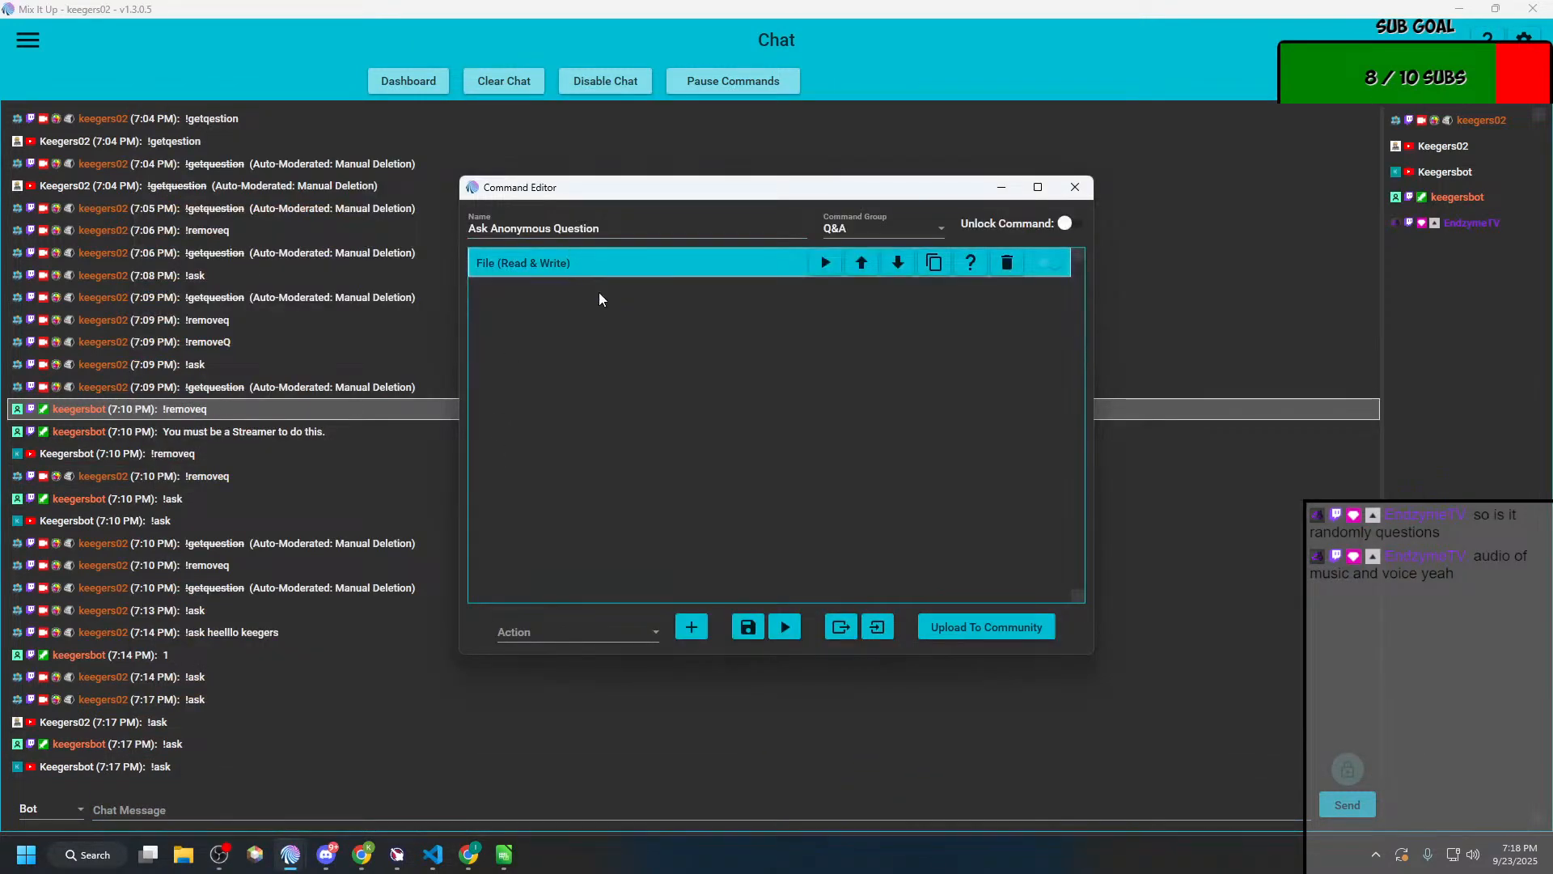
key("alt+Tab")
key("alt+Tab")
key("alt+Tab")
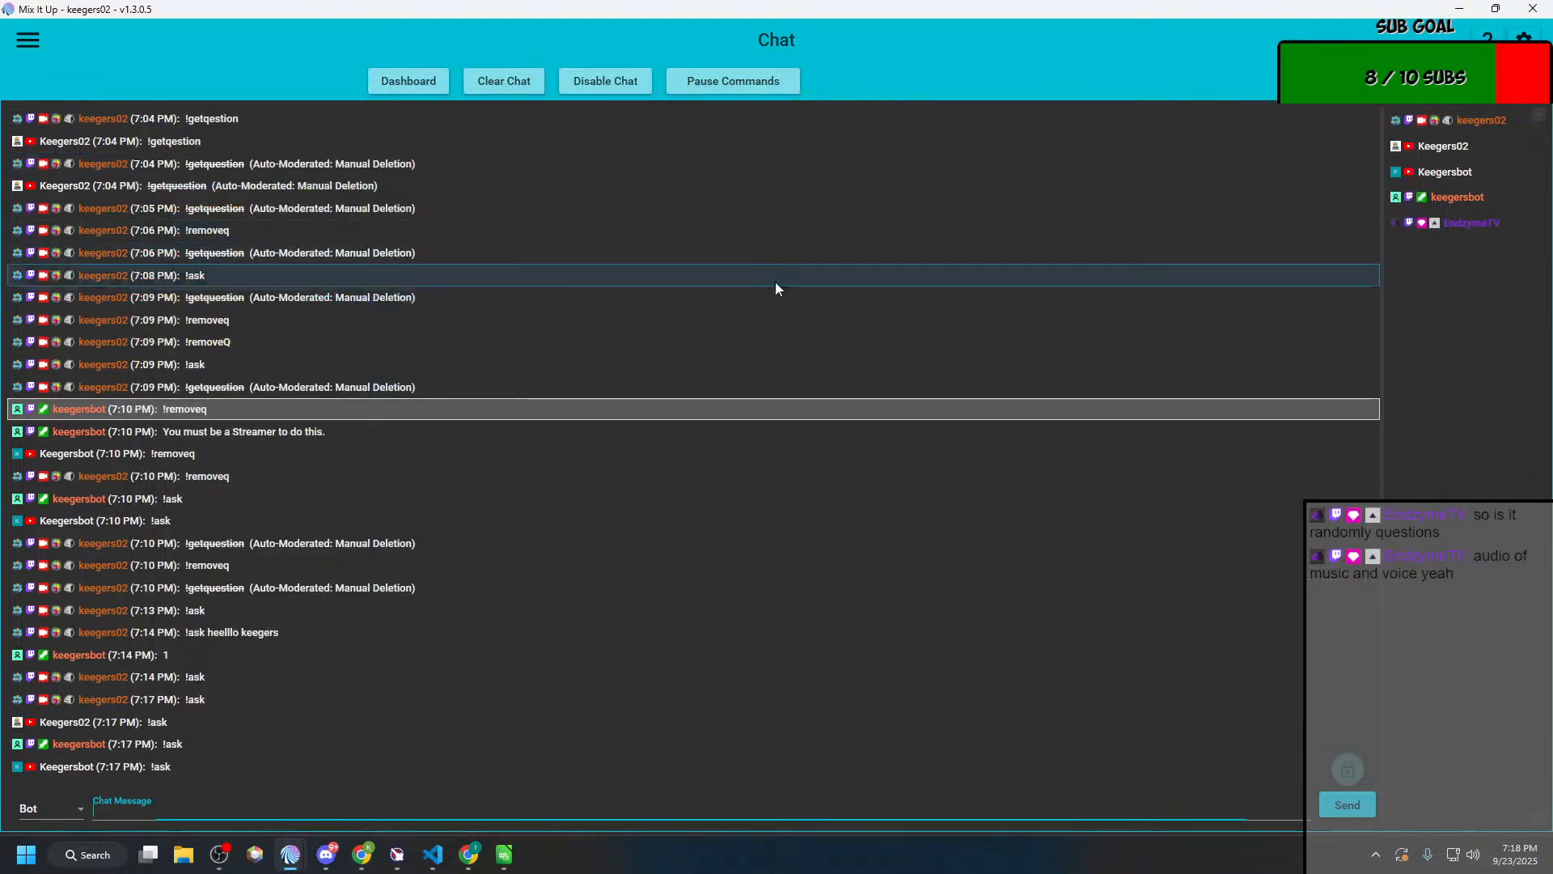
Step: Open the Ask Question command from the Q&A action group for editing and expand both of its Conditionals
left_click(292, 857)
left_click(280, 786)
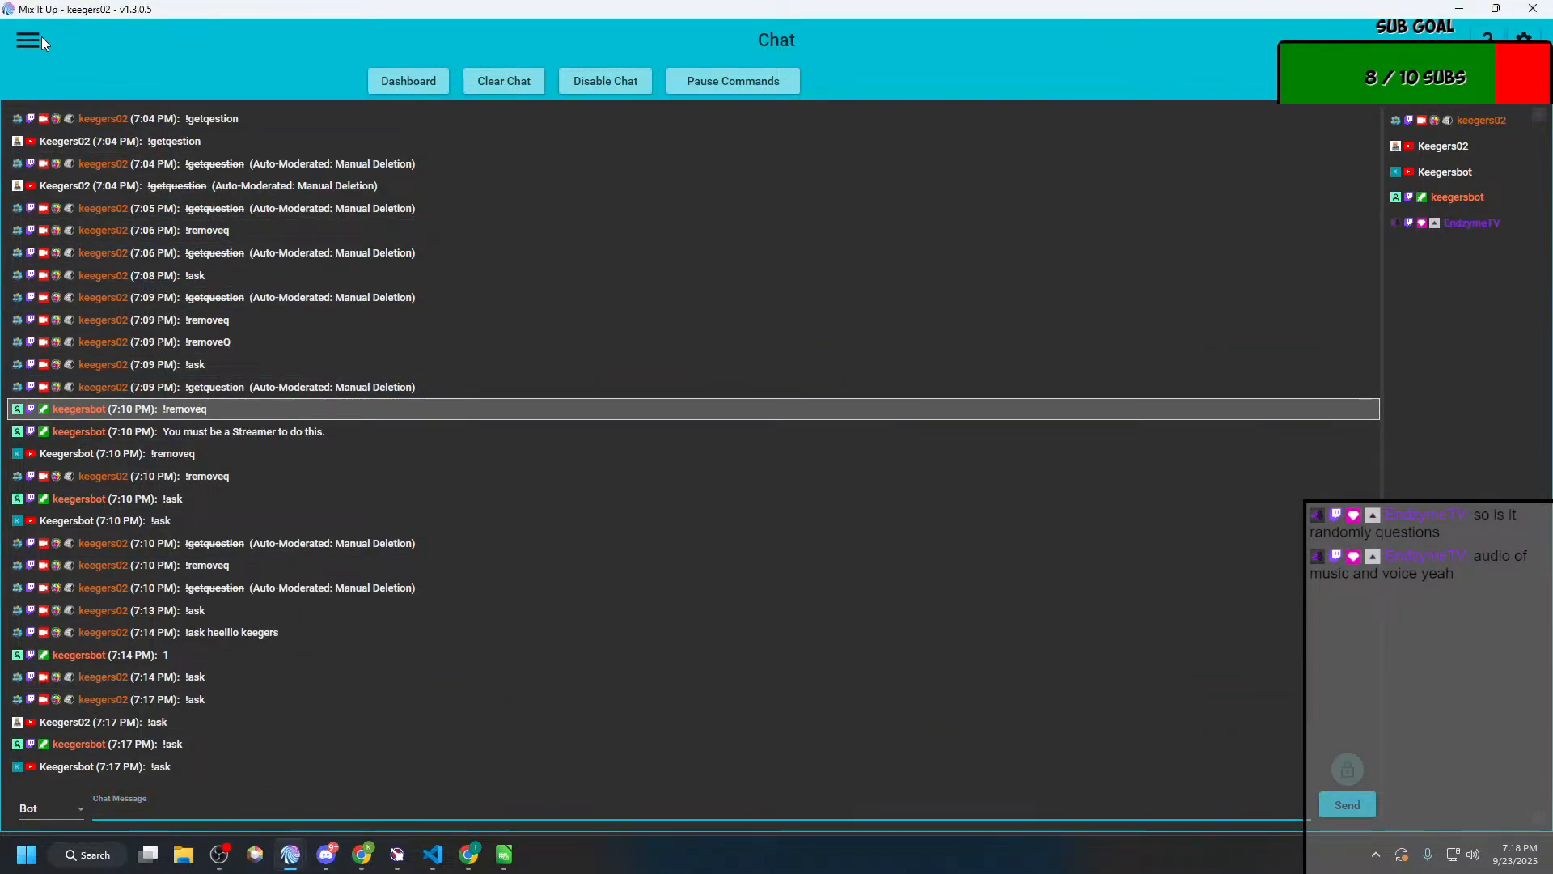
left_click(41, 38)
left_click(35, 266)
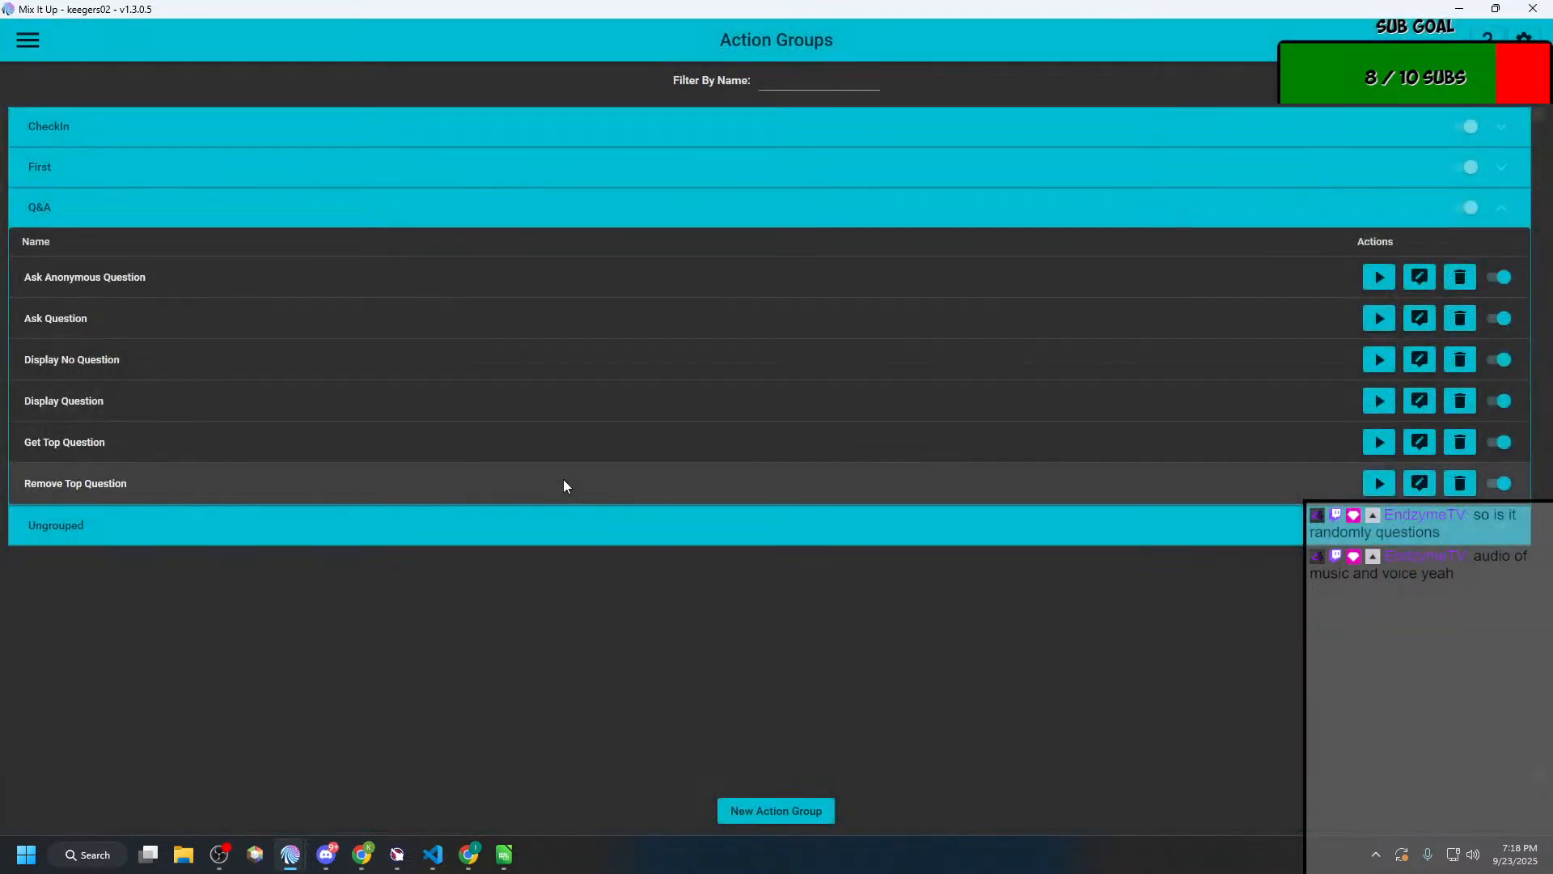
left_click(131, 313)
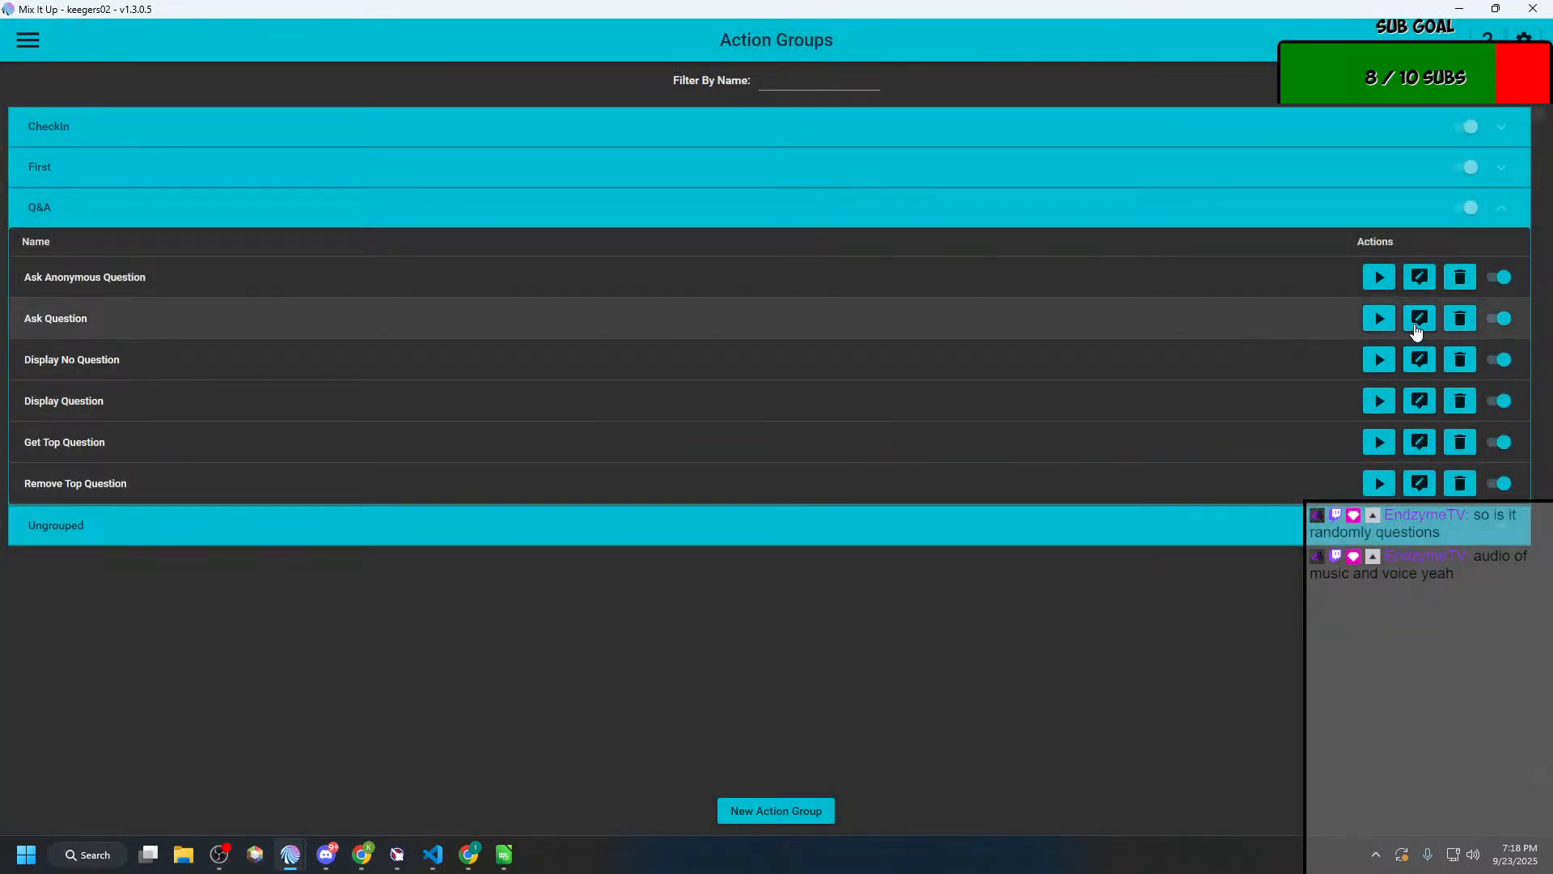
left_click(1417, 325)
left_click(586, 263)
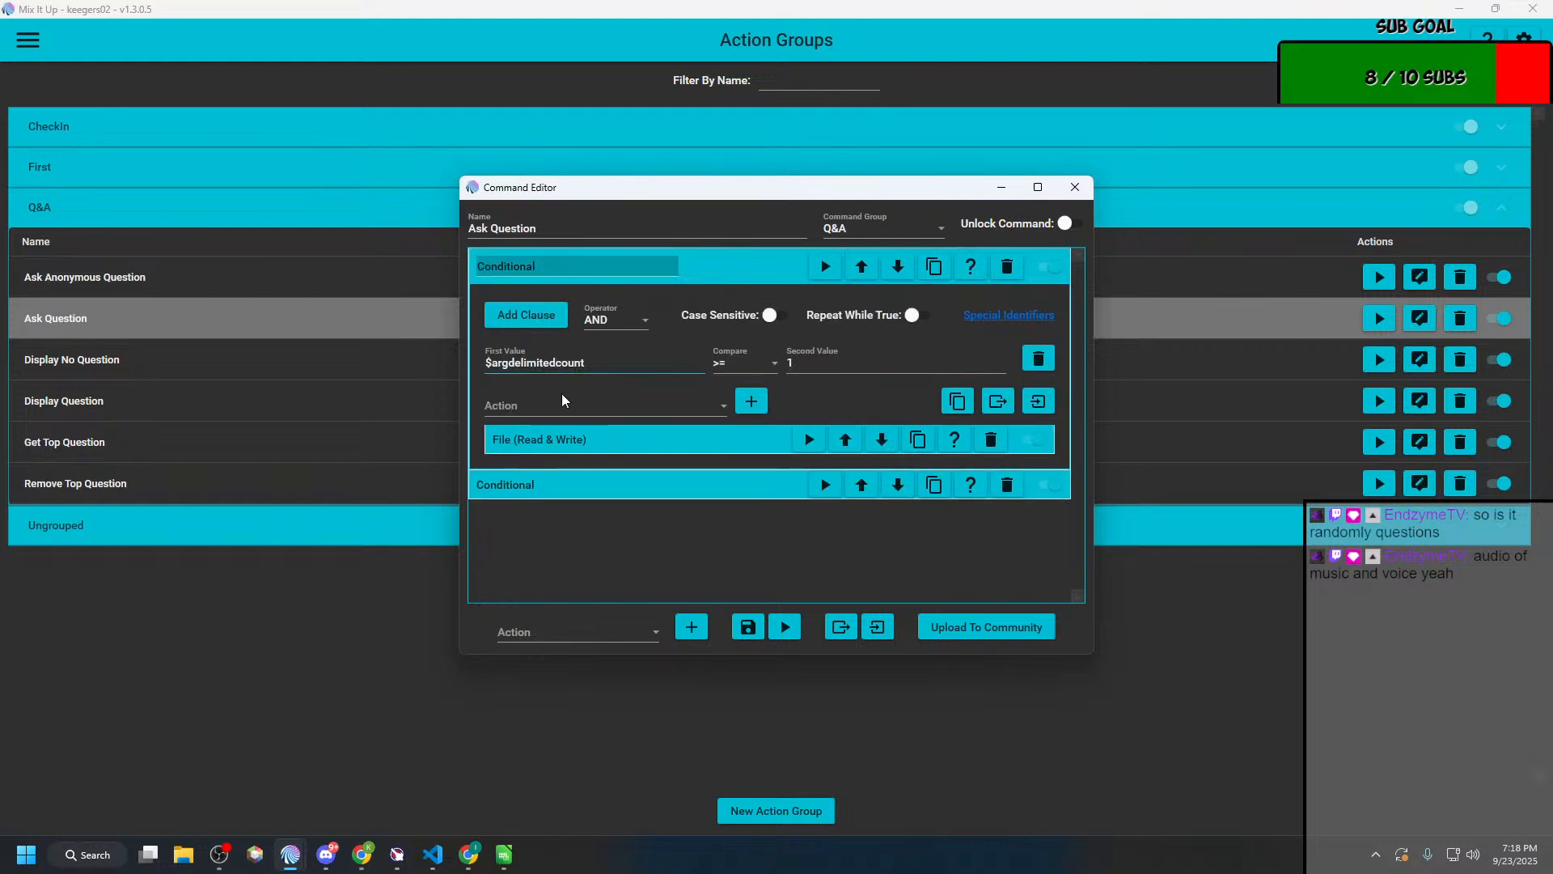
left_click(580, 486)
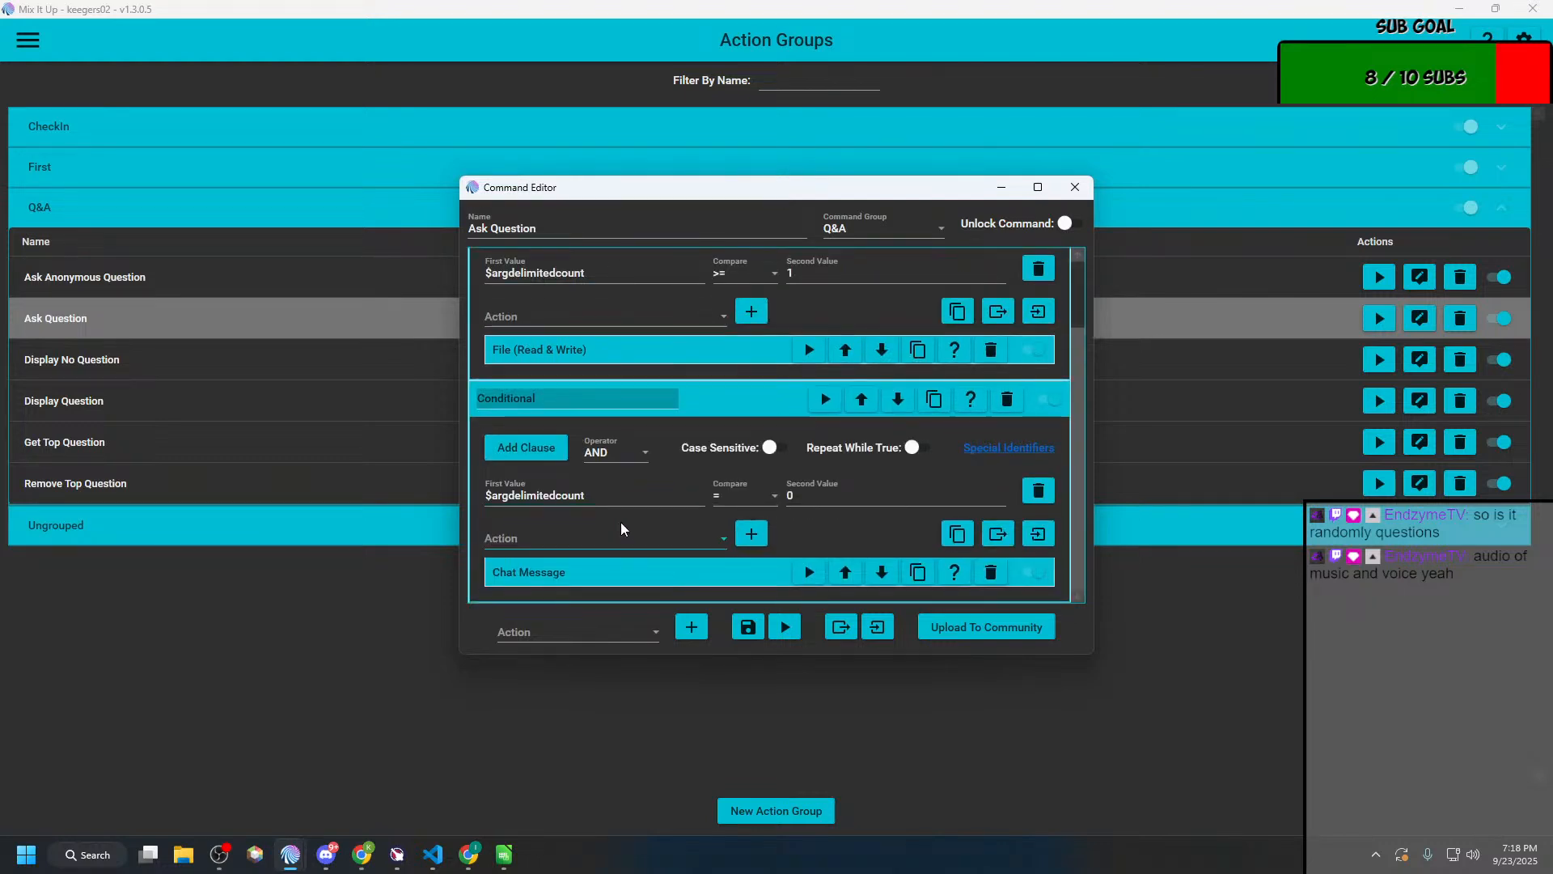
Step: Change the second Conditional's comparison to $argdelimitedcount < 1 and save the Ask Question command
left_click(734, 498)
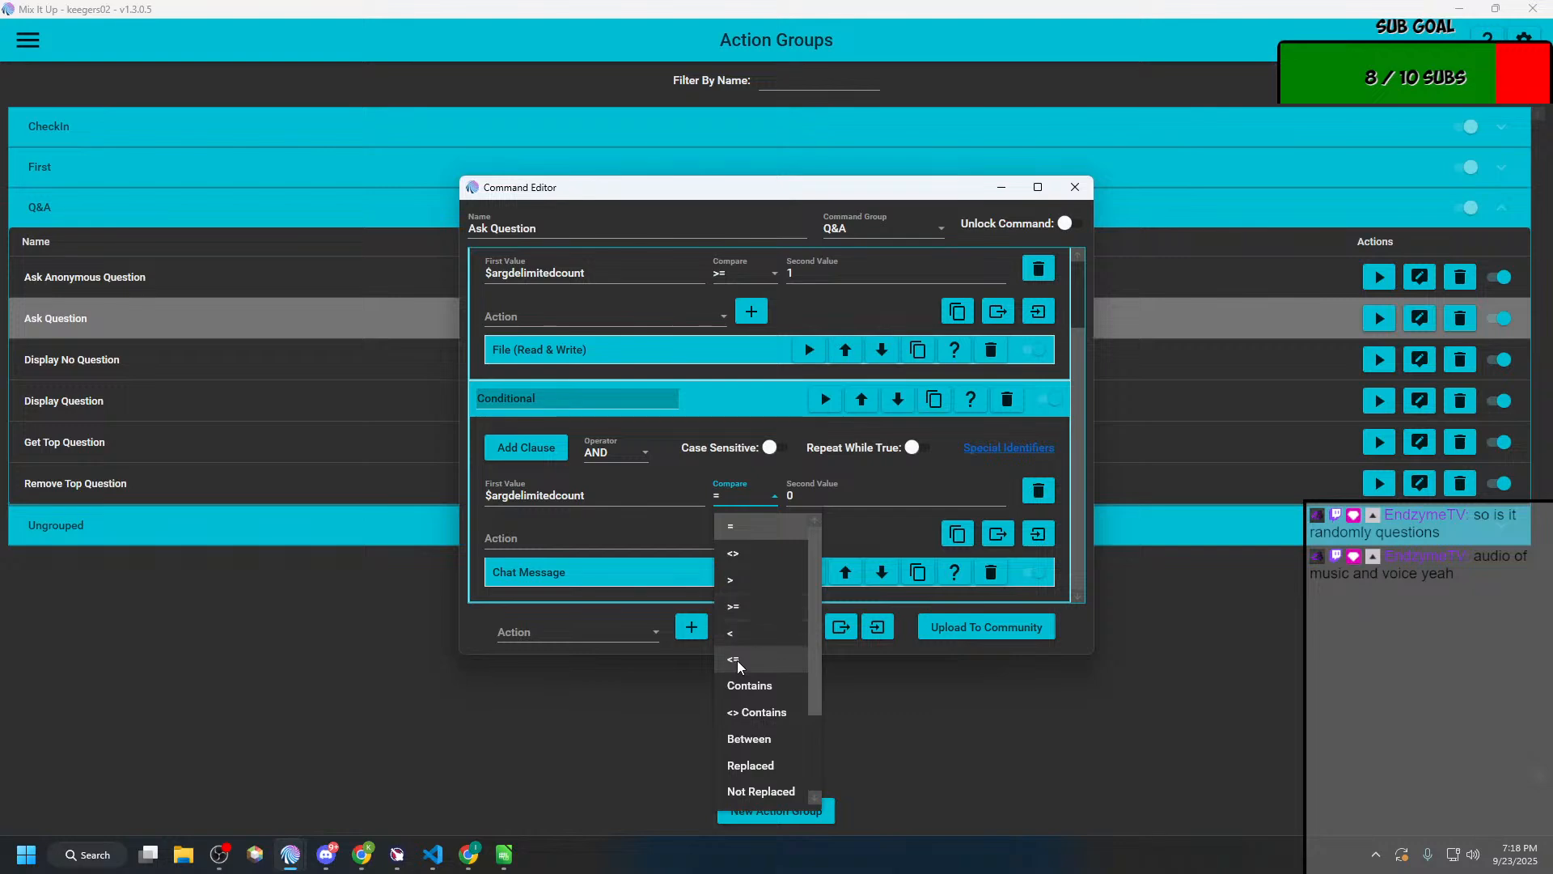
left_click(735, 635)
left_click(812, 496)
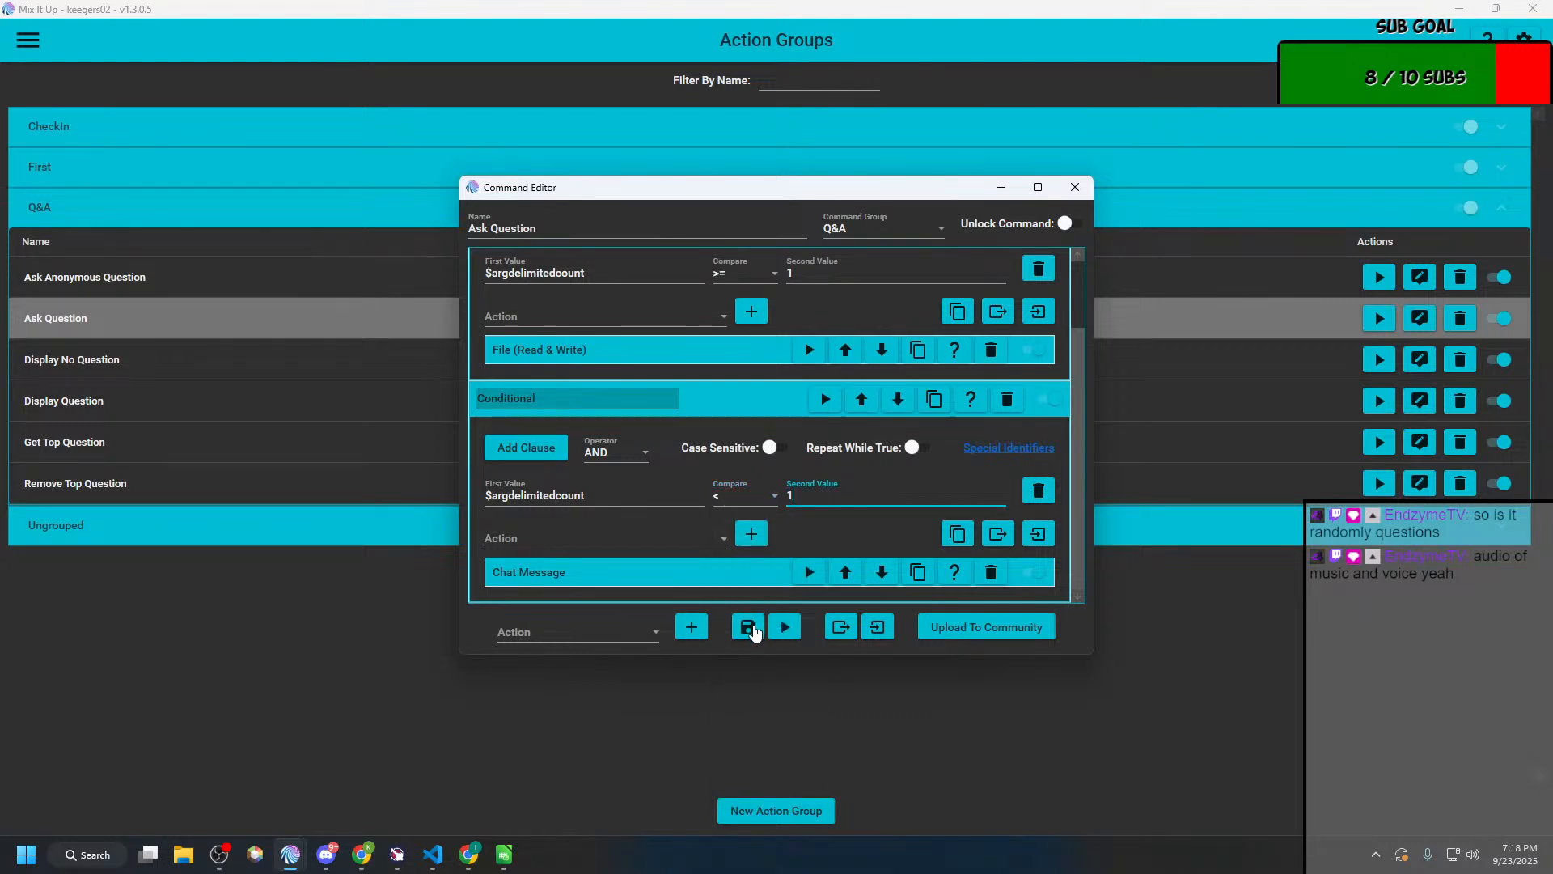
left_click(748, 627)
Step: Go to the Chat page with the main window maximized and send !ask without a question as Bot
double_click(1034, 18)
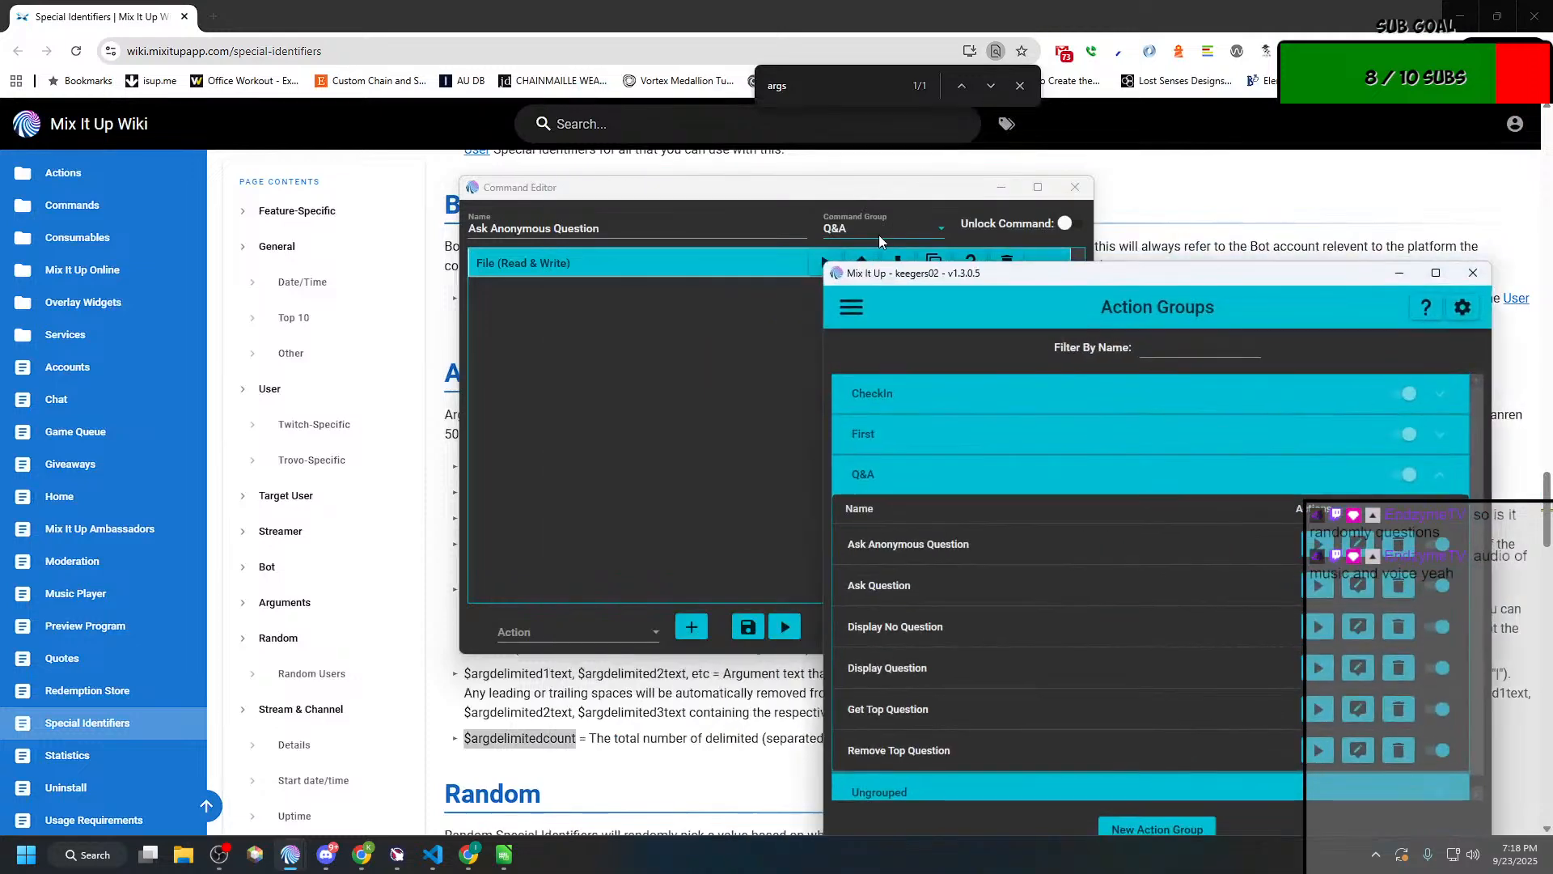
double_click(1103, 273)
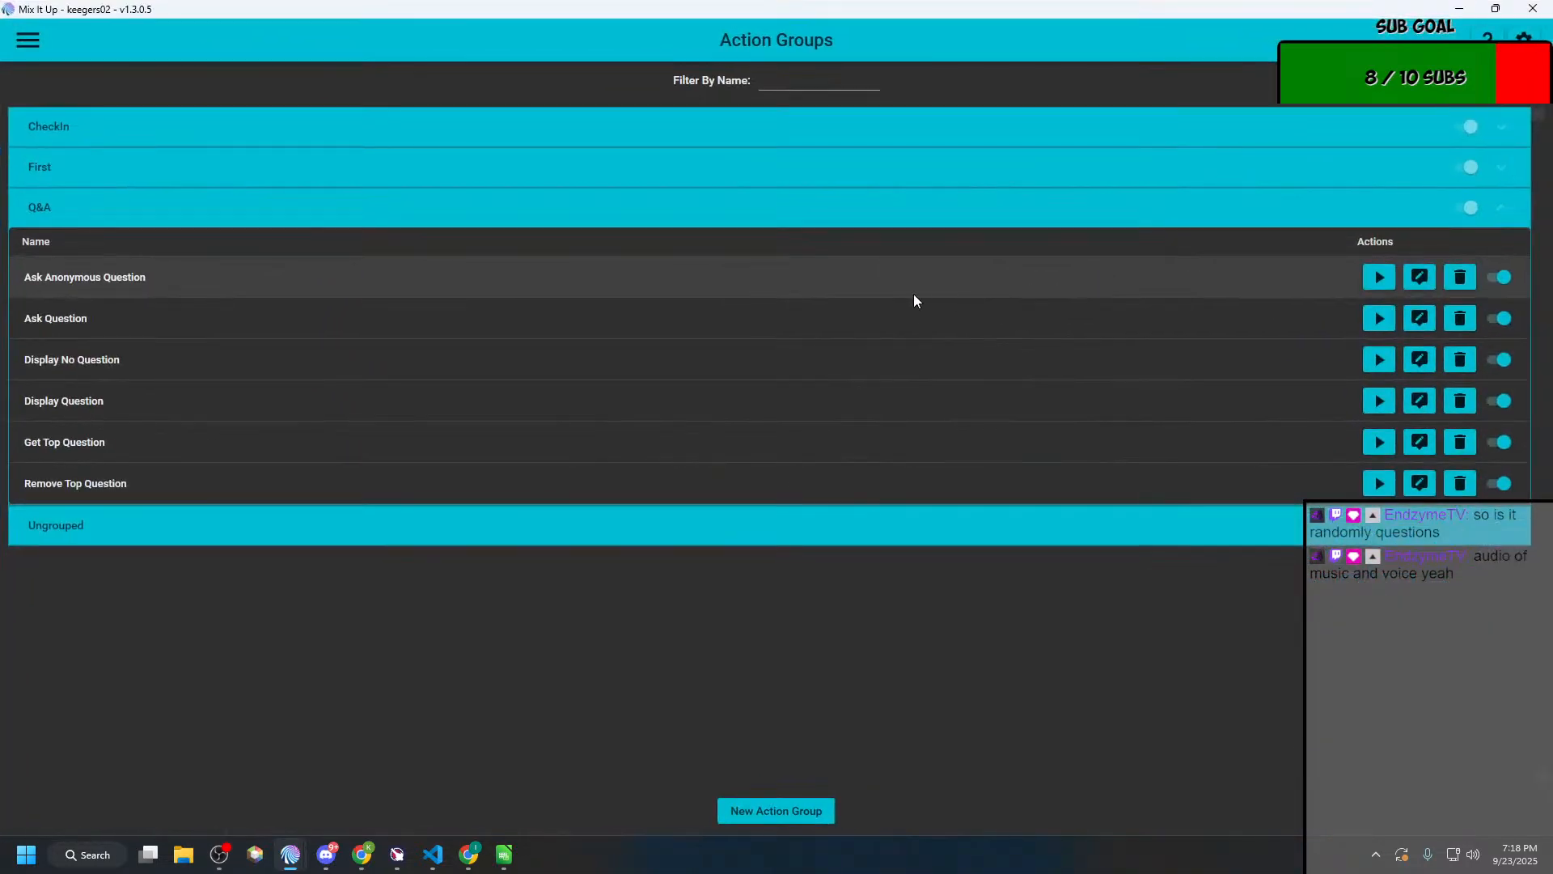
left_click(27, 39)
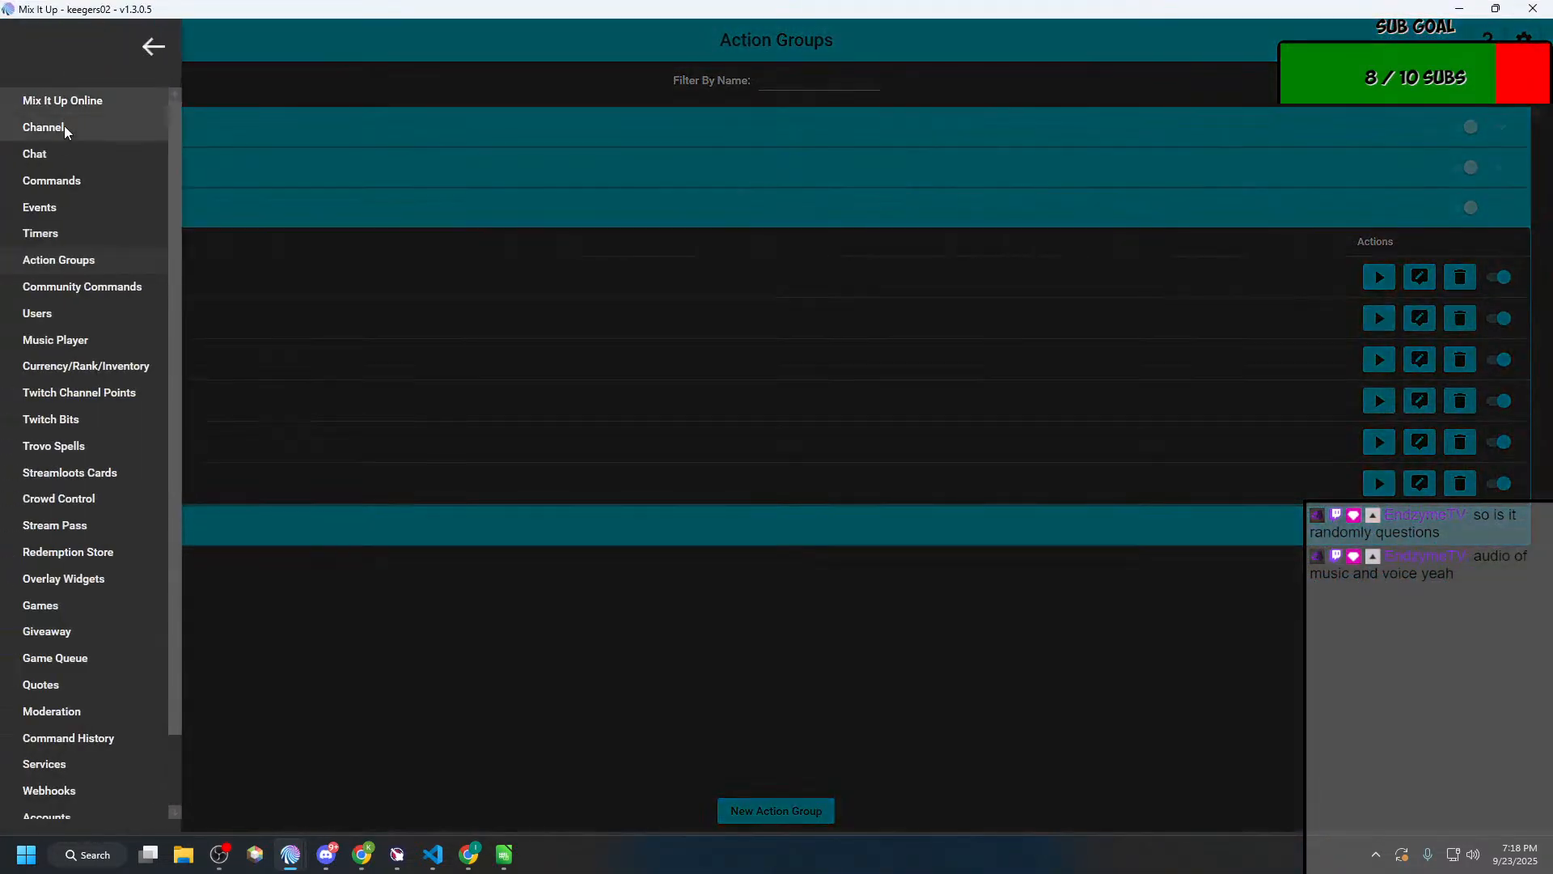
left_click(65, 144)
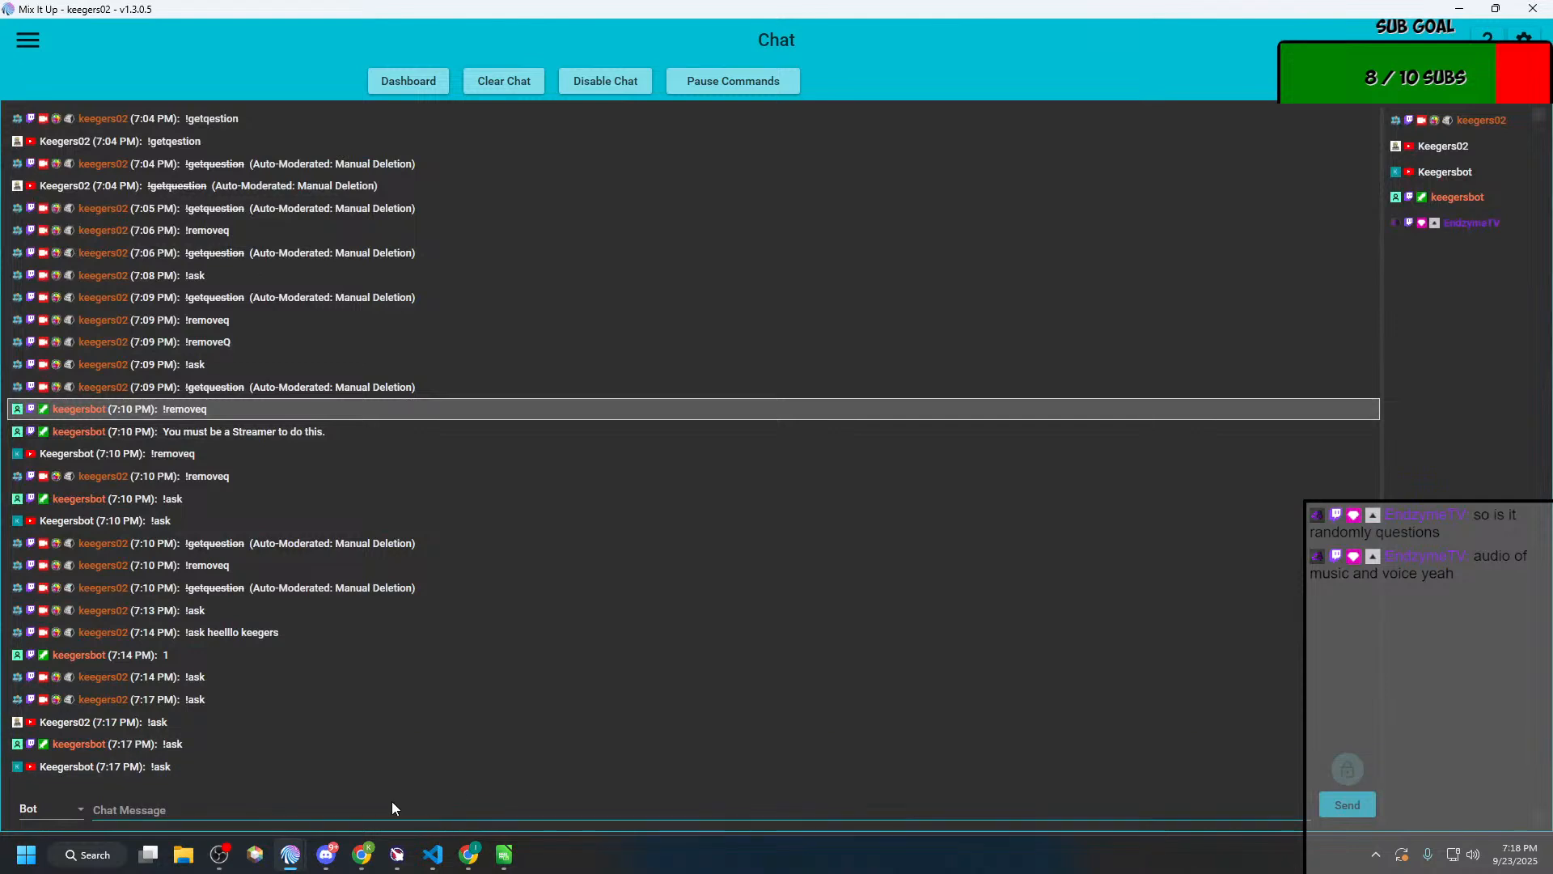
left_click(276, 810)
type("!ask")
key("Return")
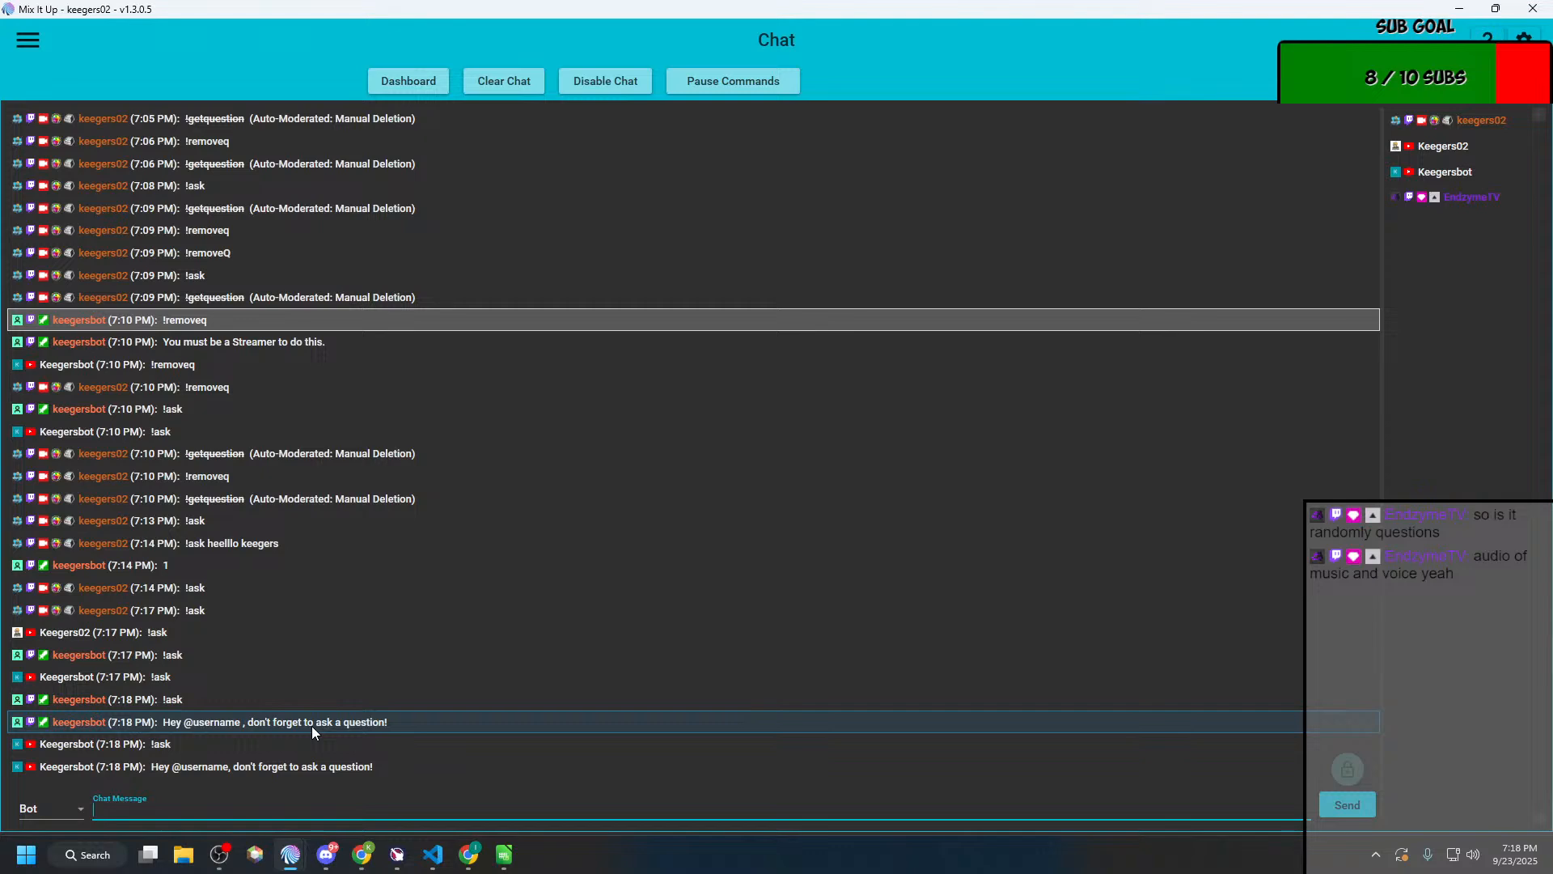
Step: Return to Action Groups and reopen the Ask Question command with both Conditionals expanded
key("alt+Tab")
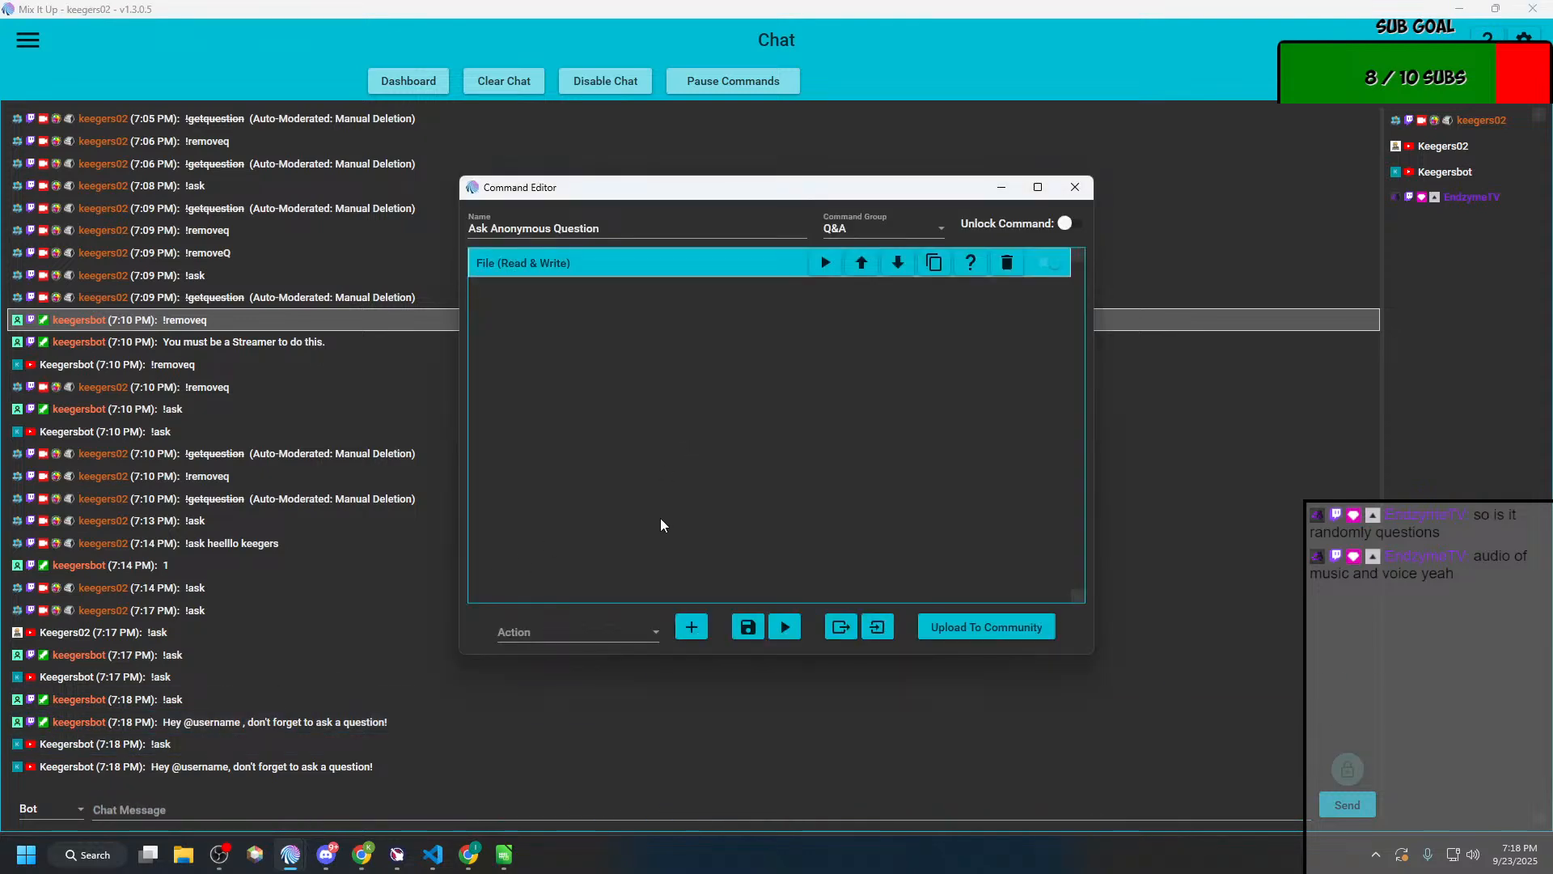
key("alt+Tab")
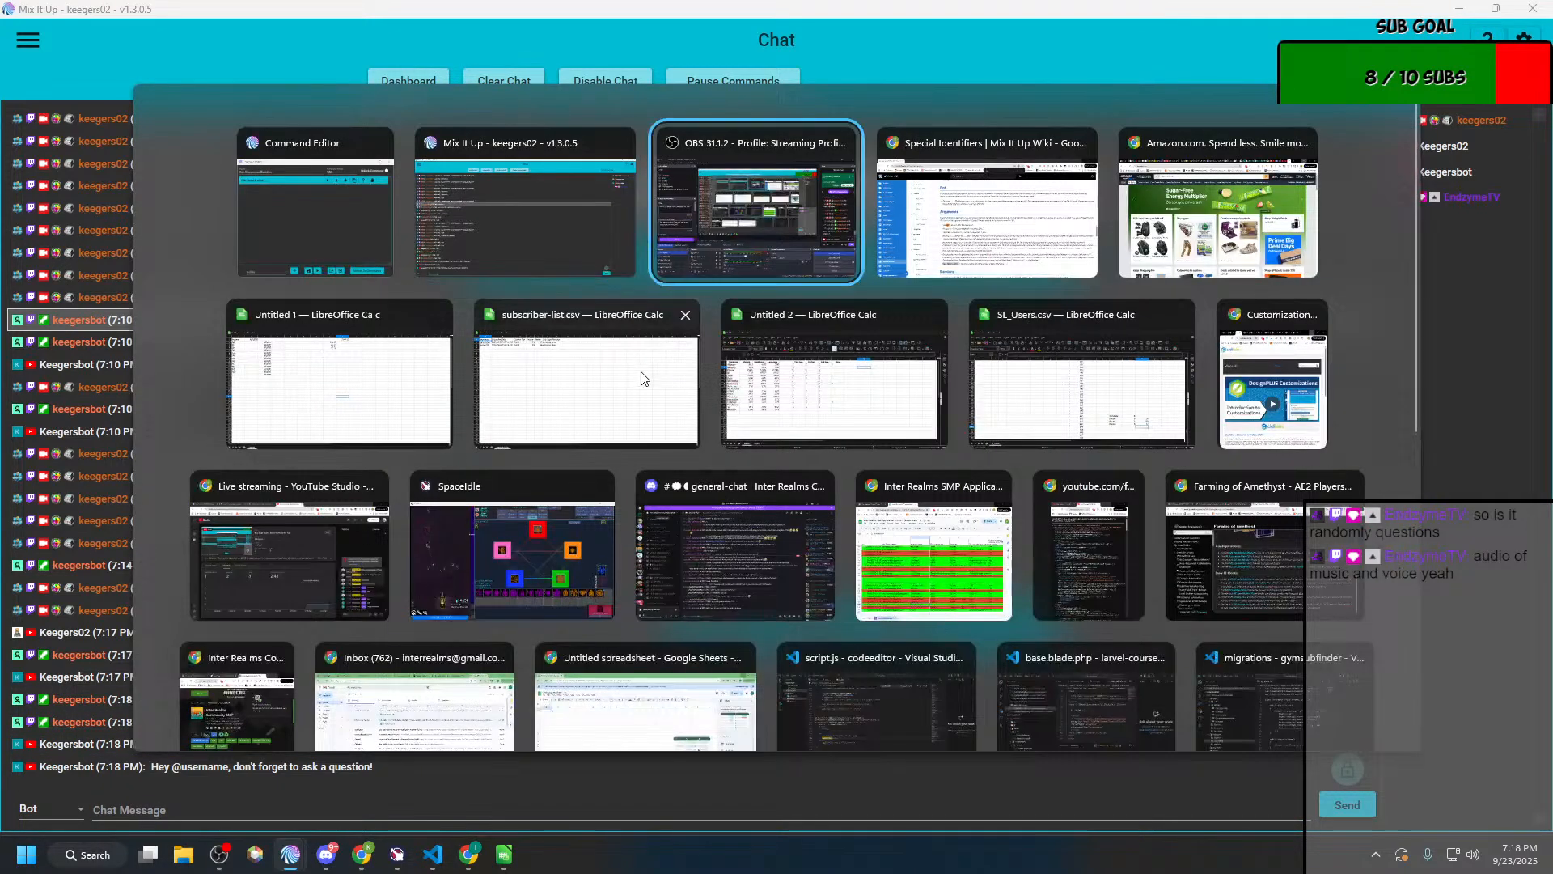
key("alt+Tab")
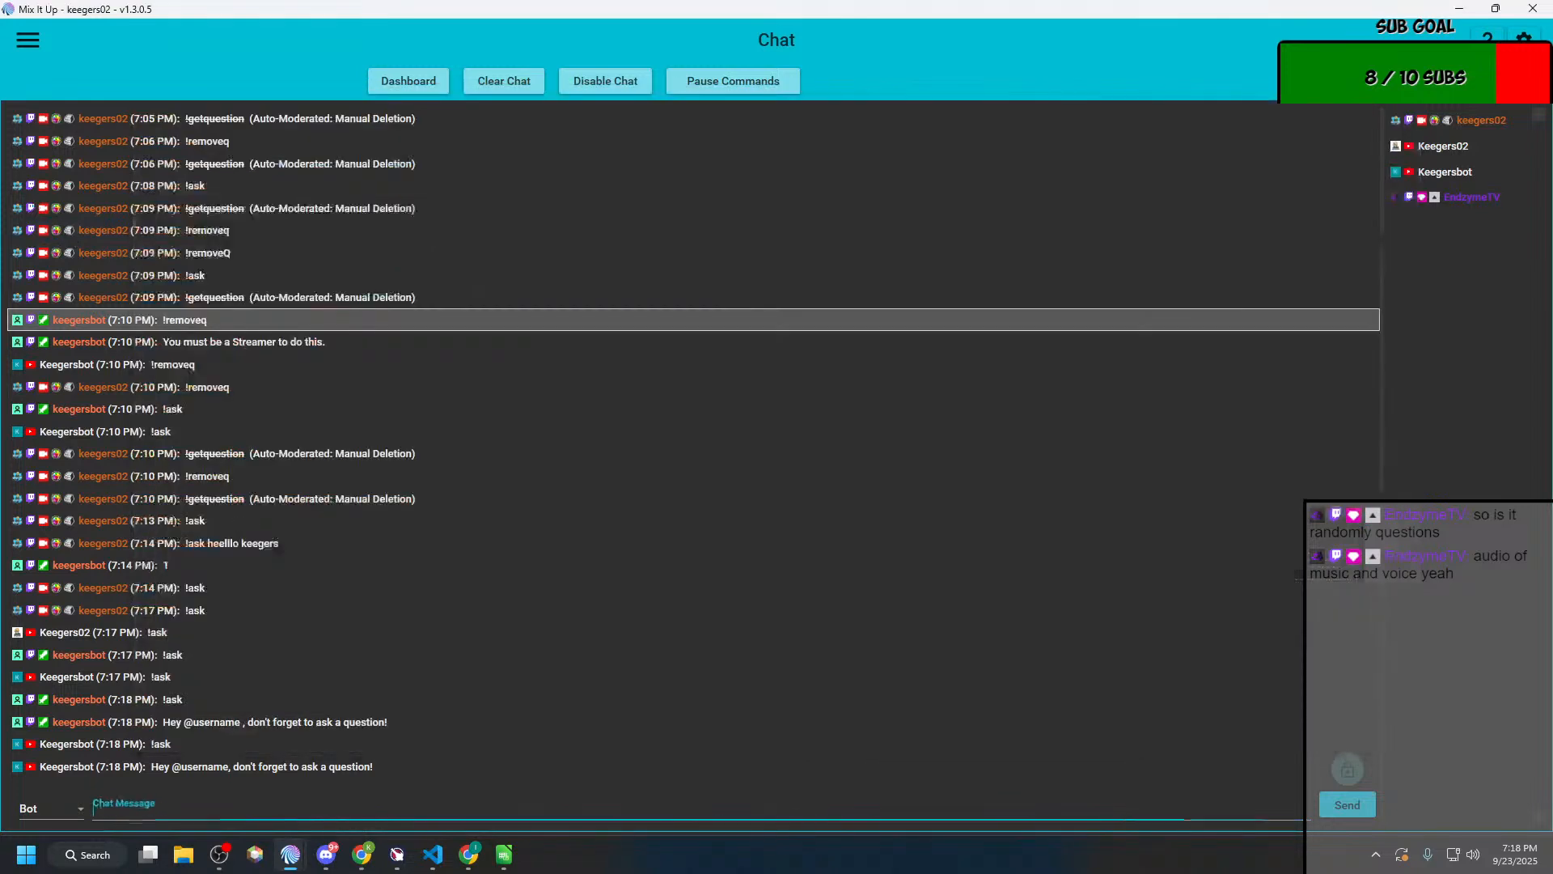
left_click(28, 40)
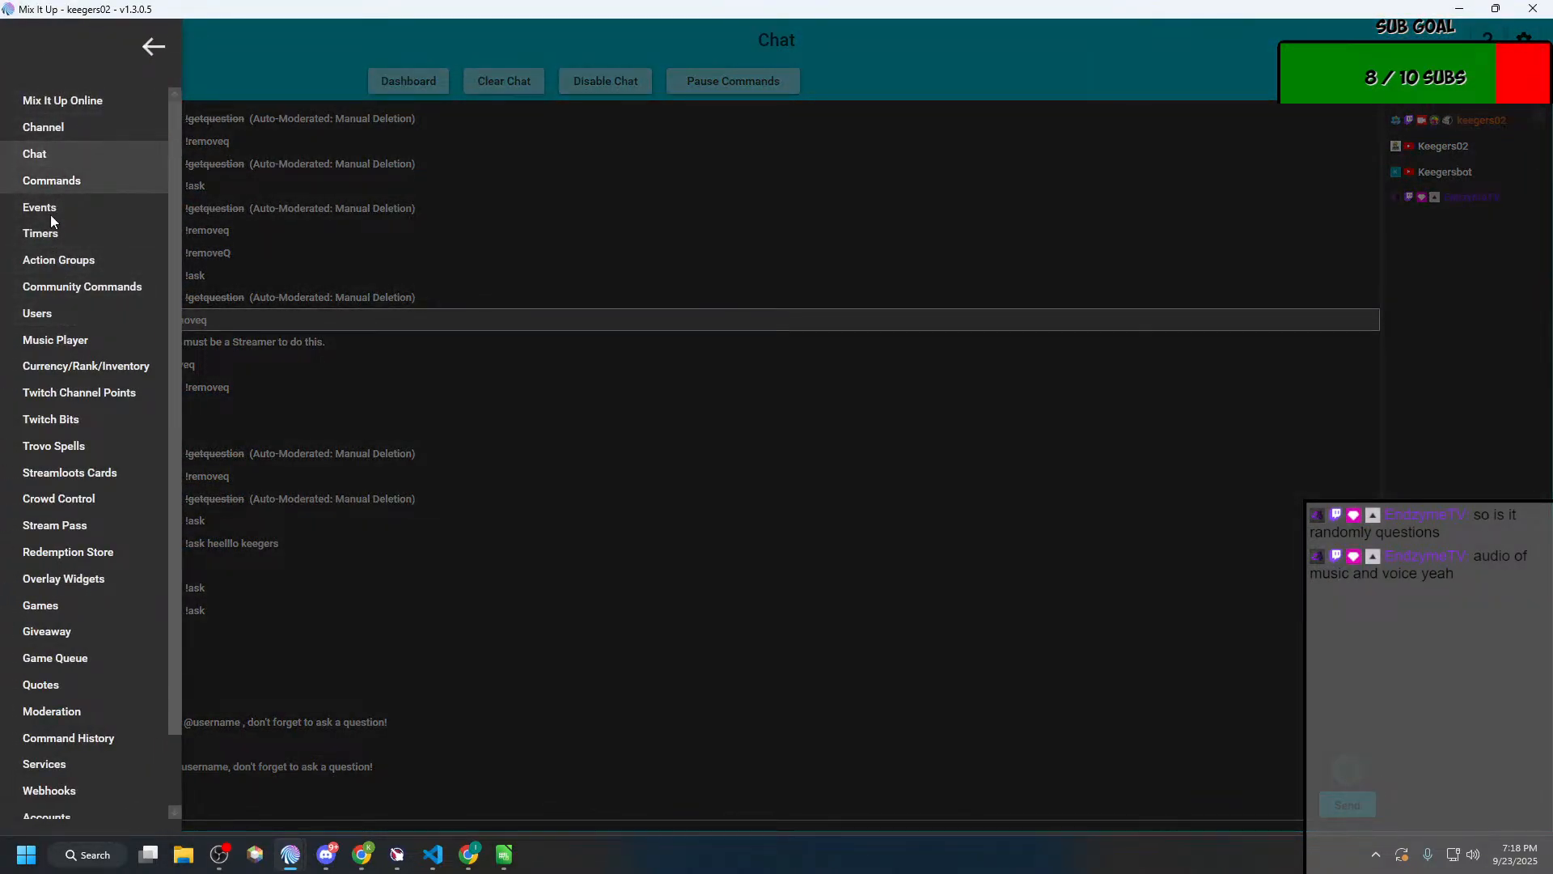
left_click(70, 262)
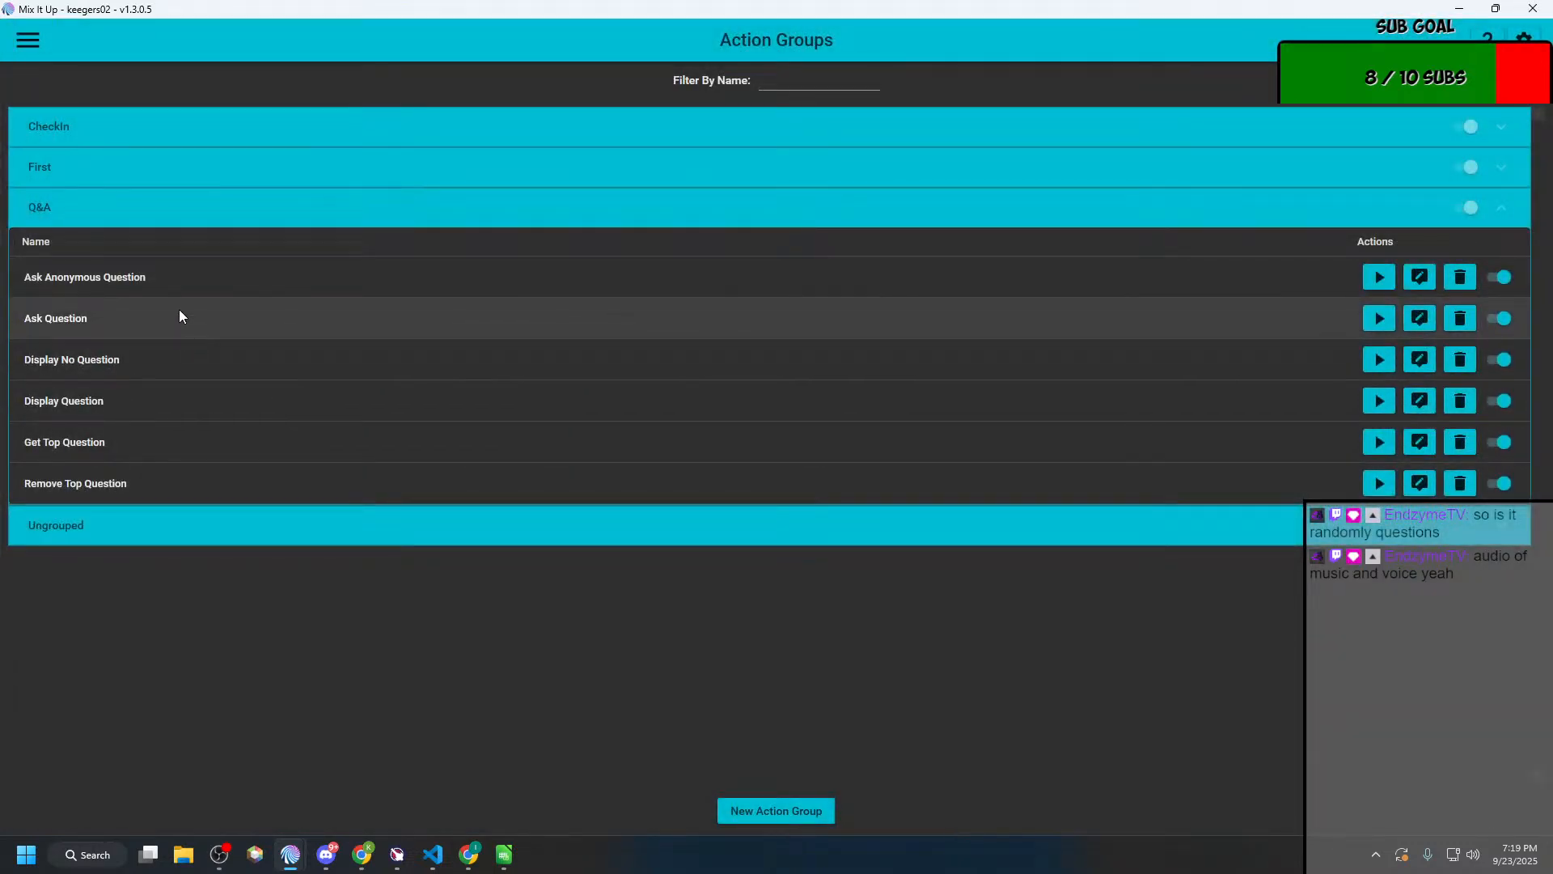
left_click(1419, 319)
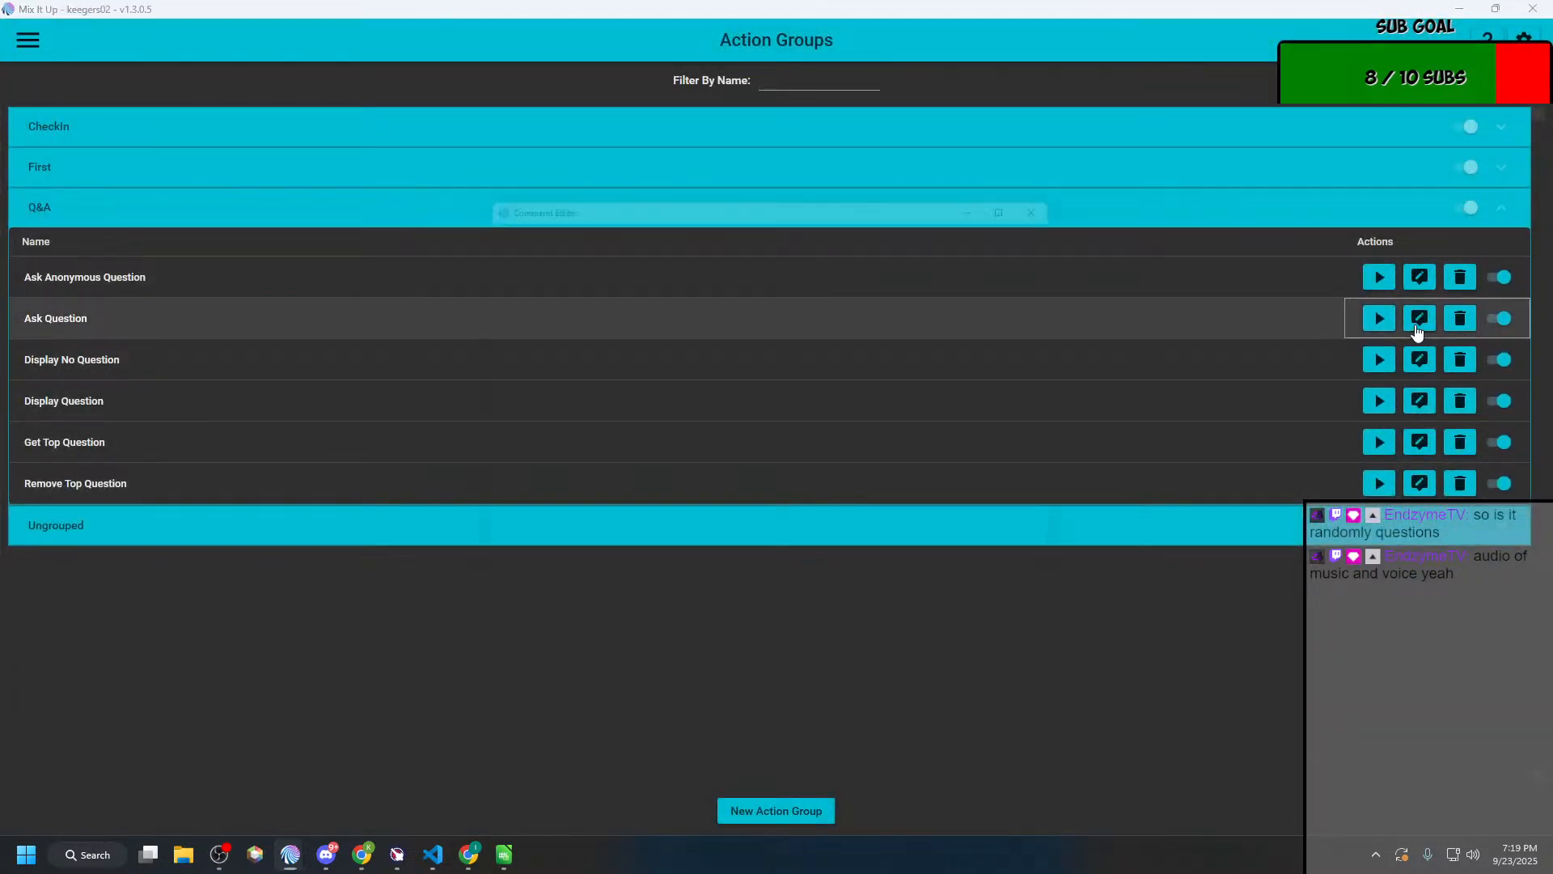
left_click(600, 293)
left_click(613, 267)
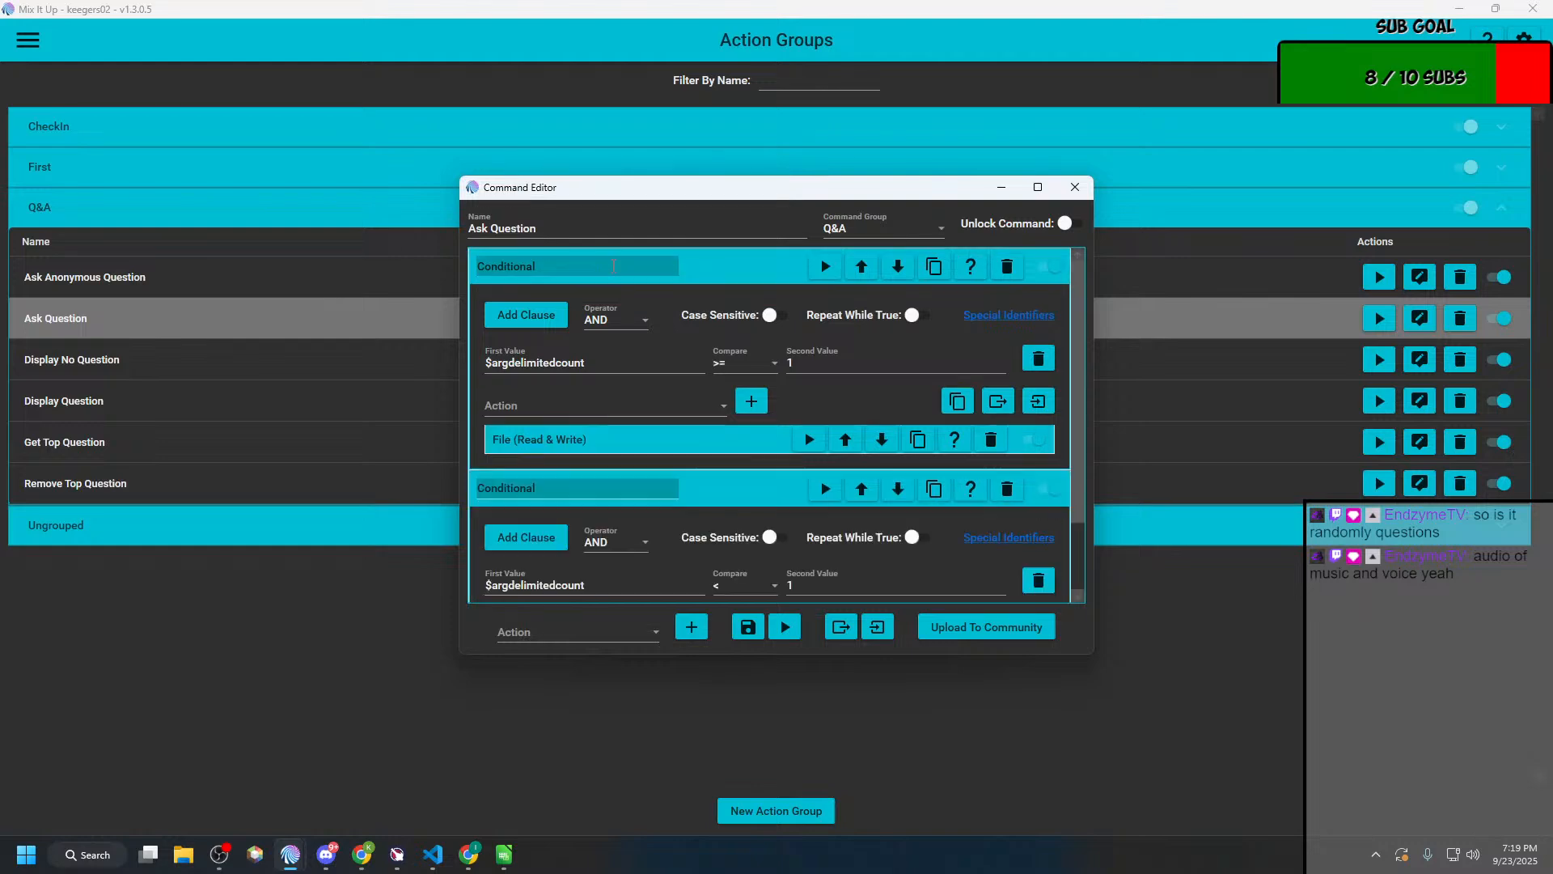
Step: Expand the File (Read & Write) action in the first Conditional and copy $username from its text to save
scroll(643, 501, "down", 1)
scroll(643, 502, "down", 1)
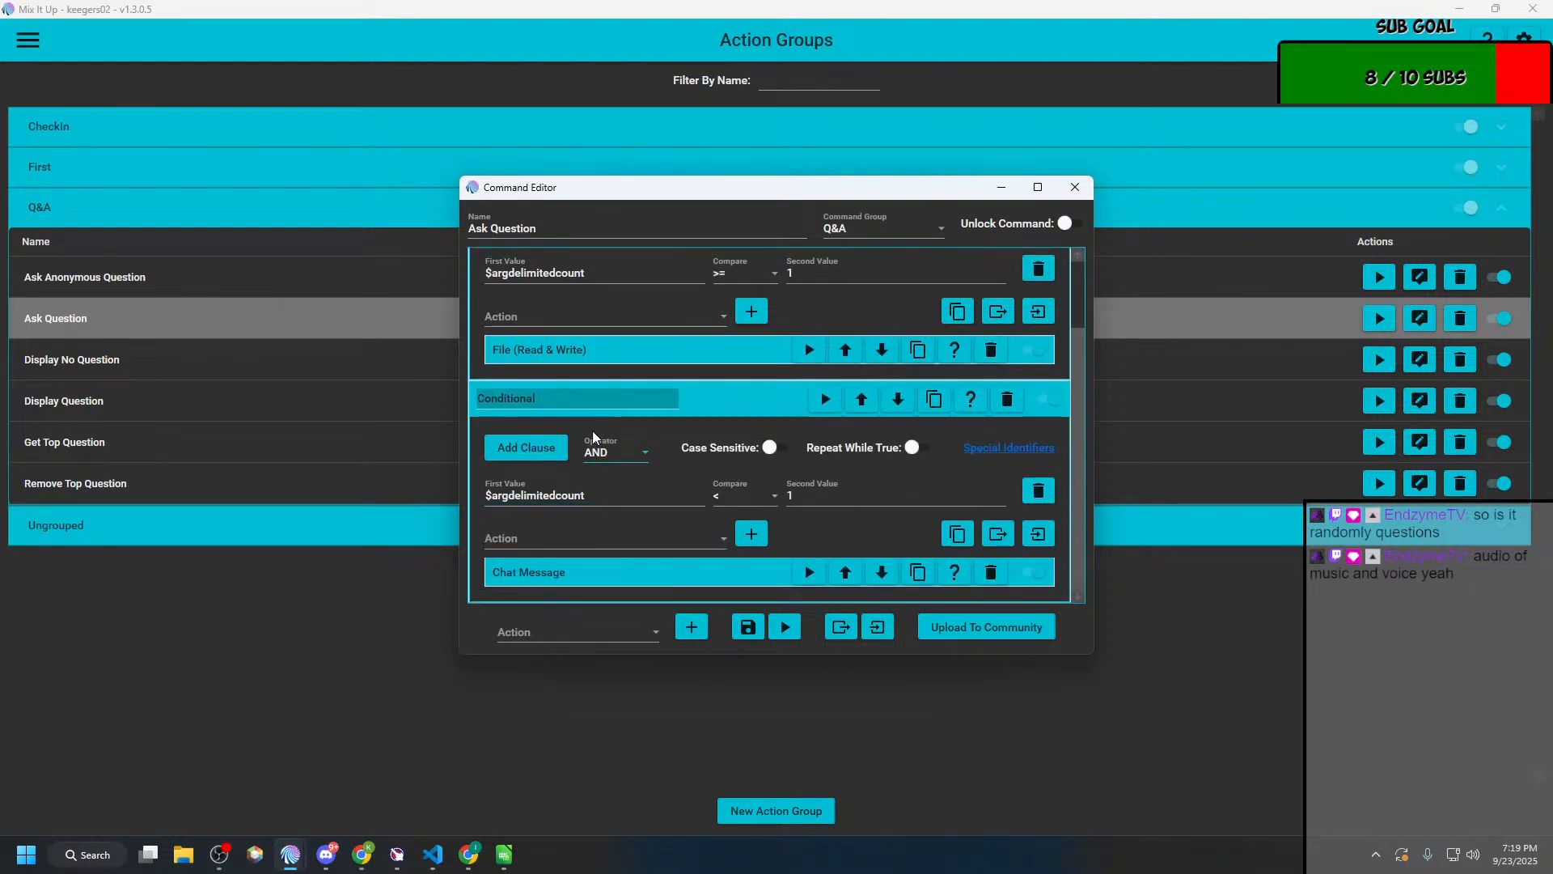
left_click(639, 357)
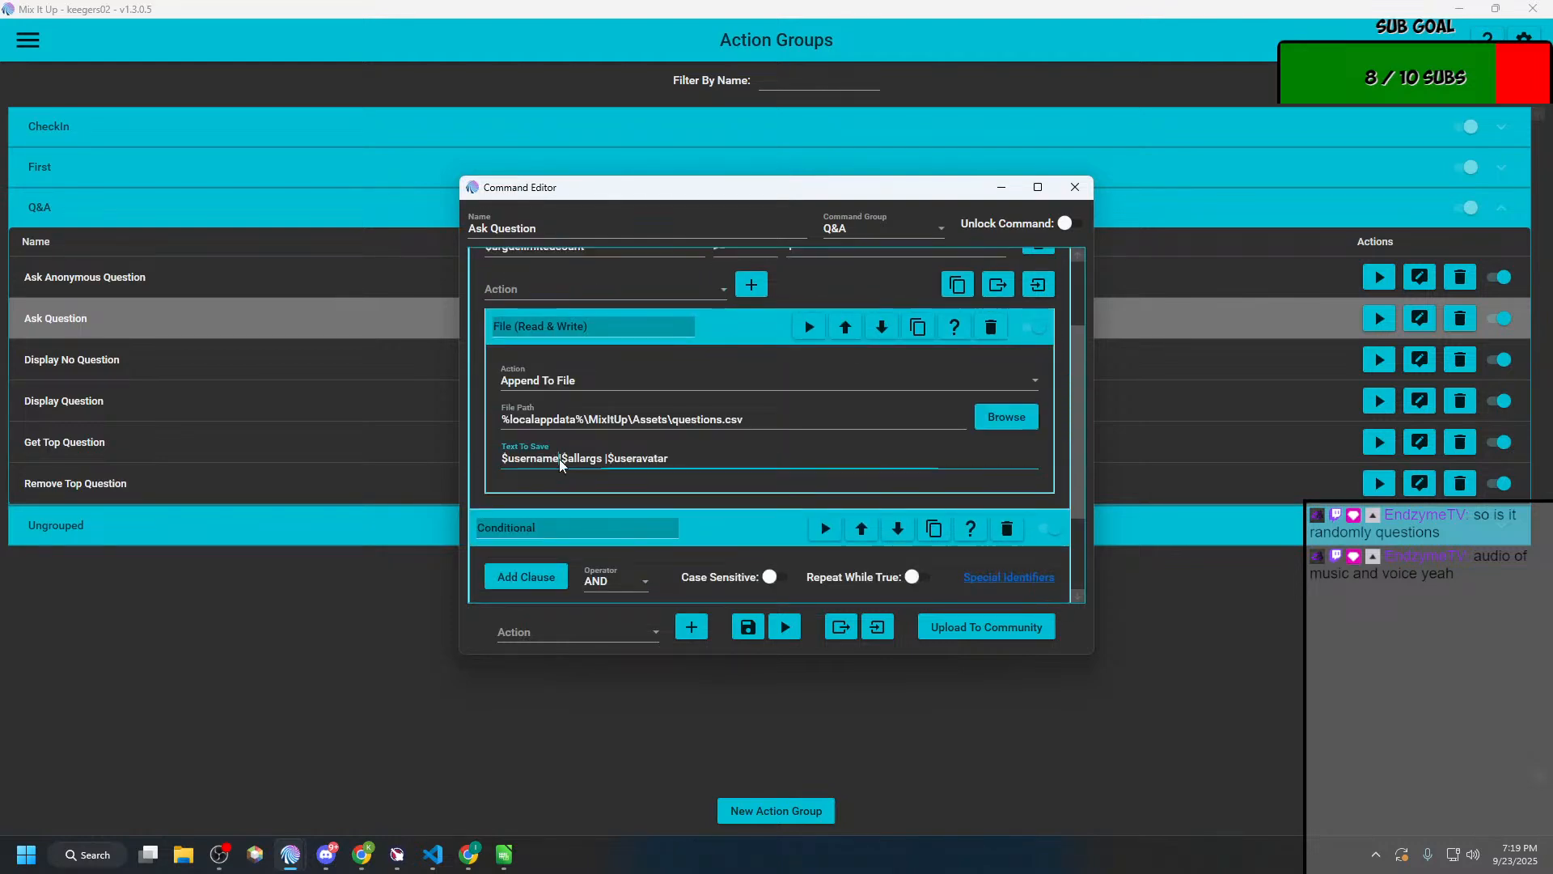
left_click_drag(560, 459, 443, 463)
key("ctrl+c")
scroll(599, 570, "down", 3)
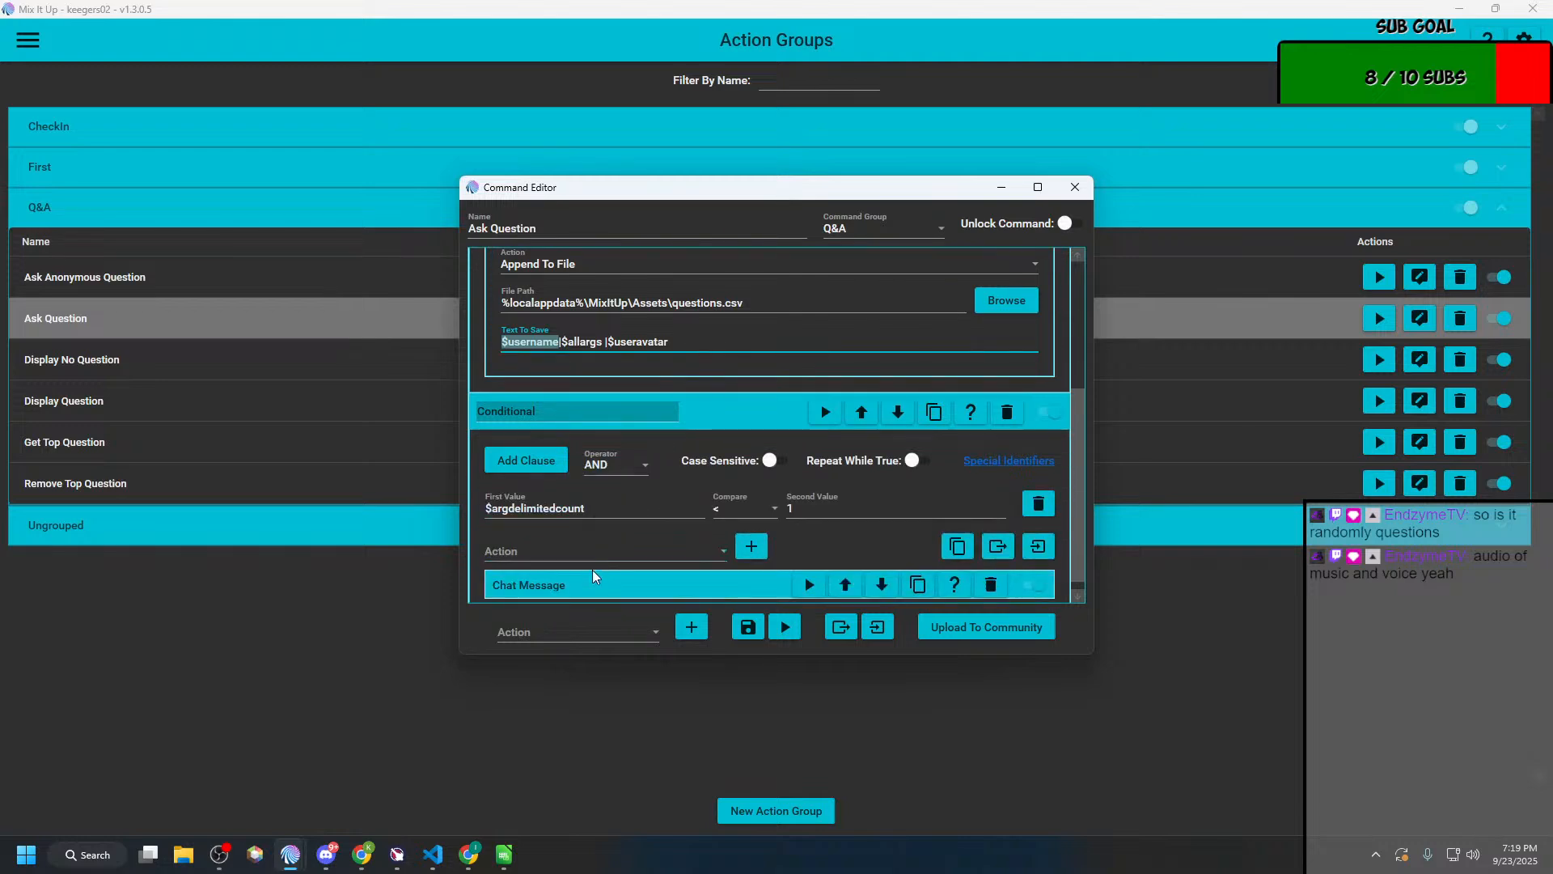
scroll(578, 583, "down", 3)
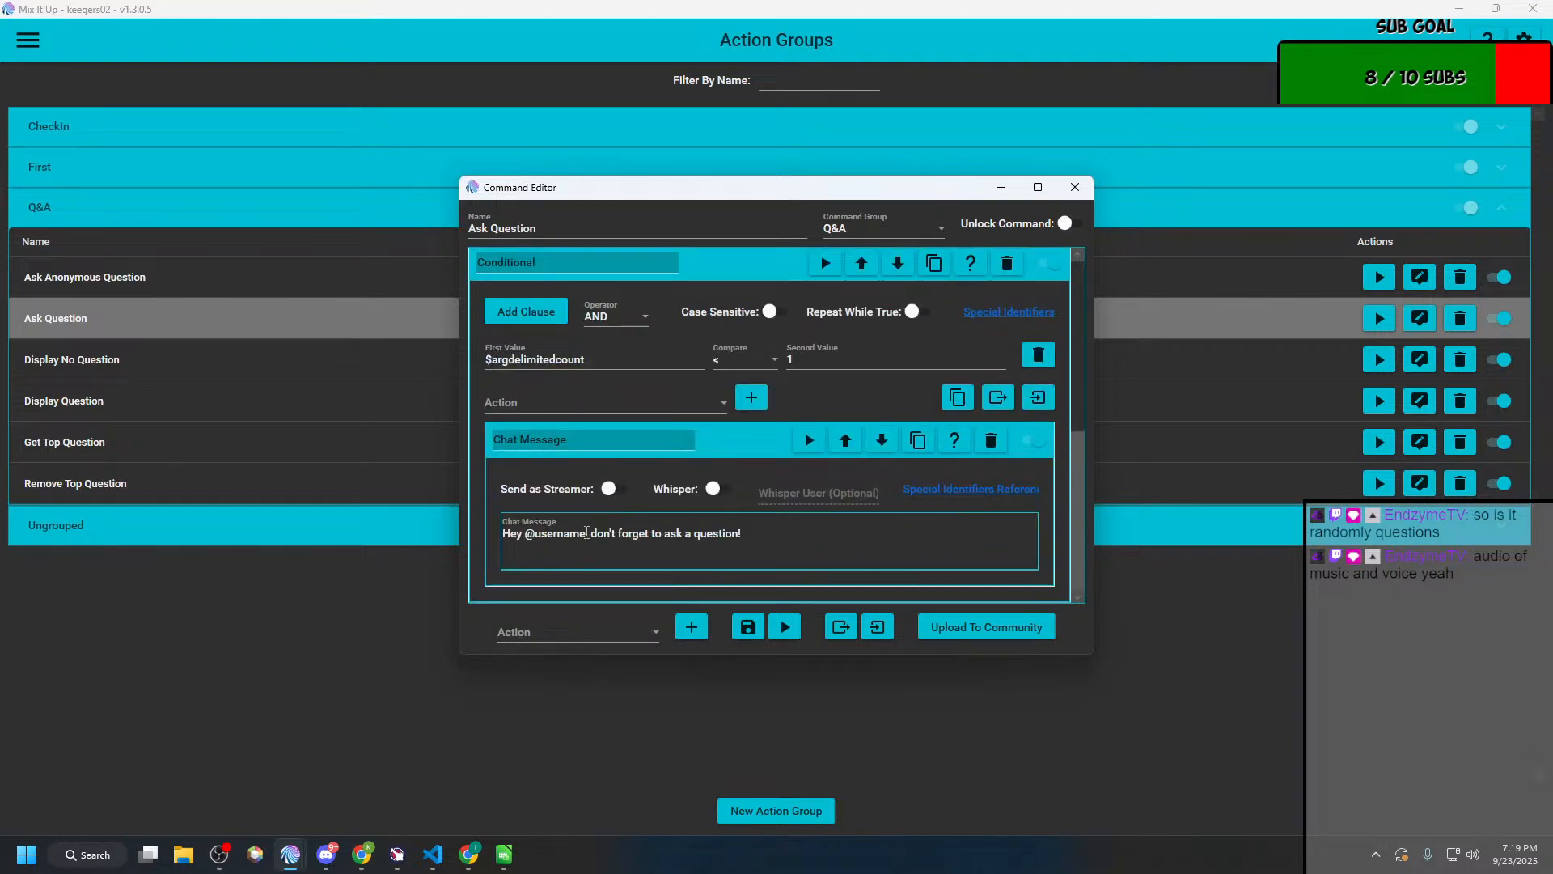
left_click_drag(586, 533, 527, 539)
key("ctrl+v")
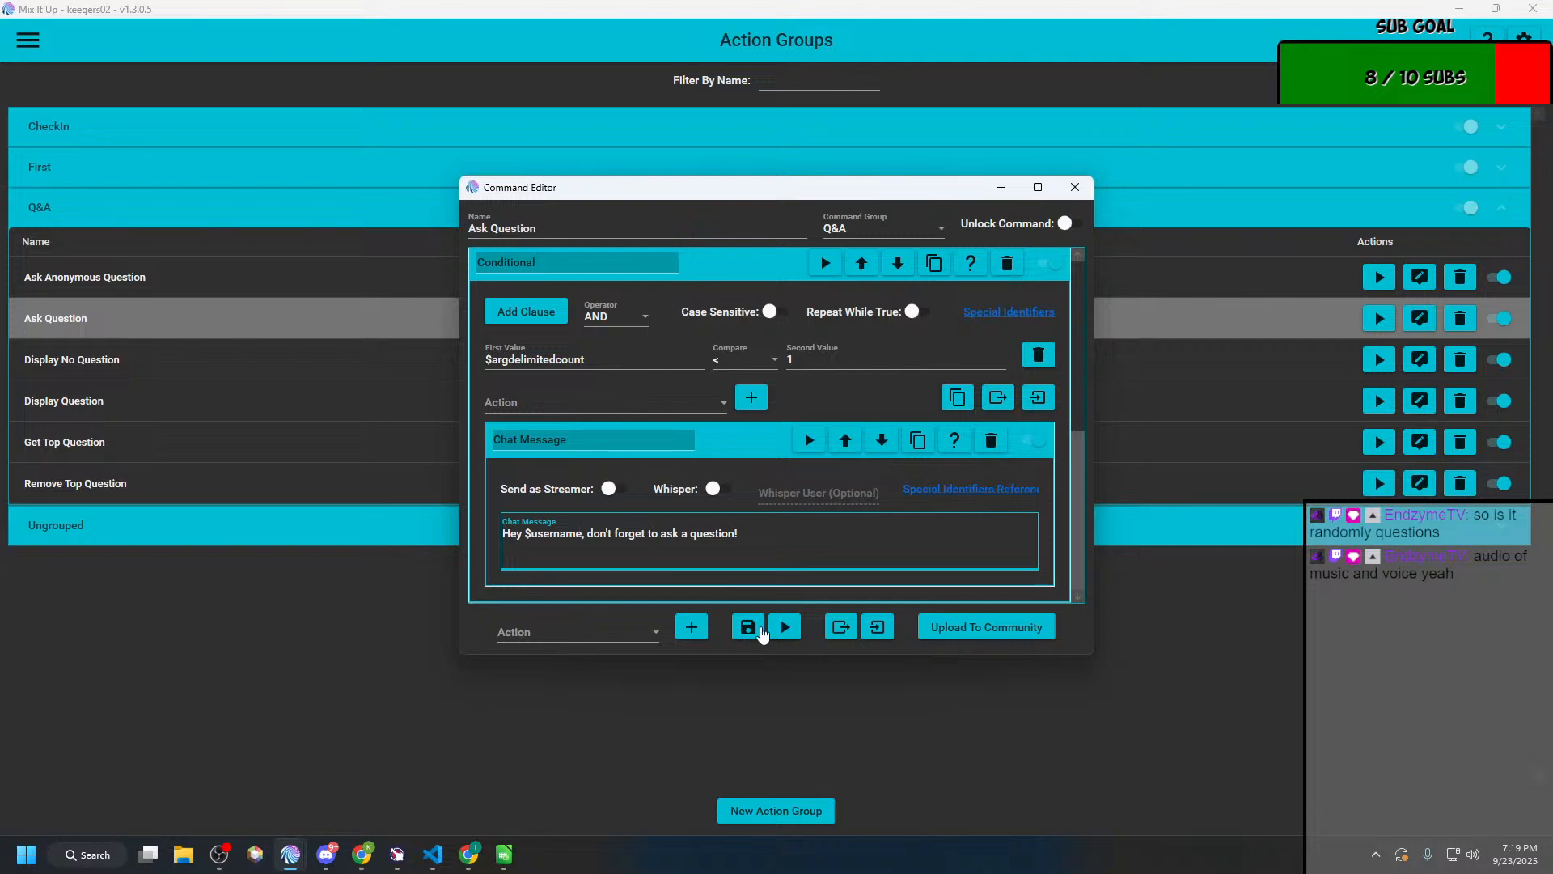
left_click(745, 626)
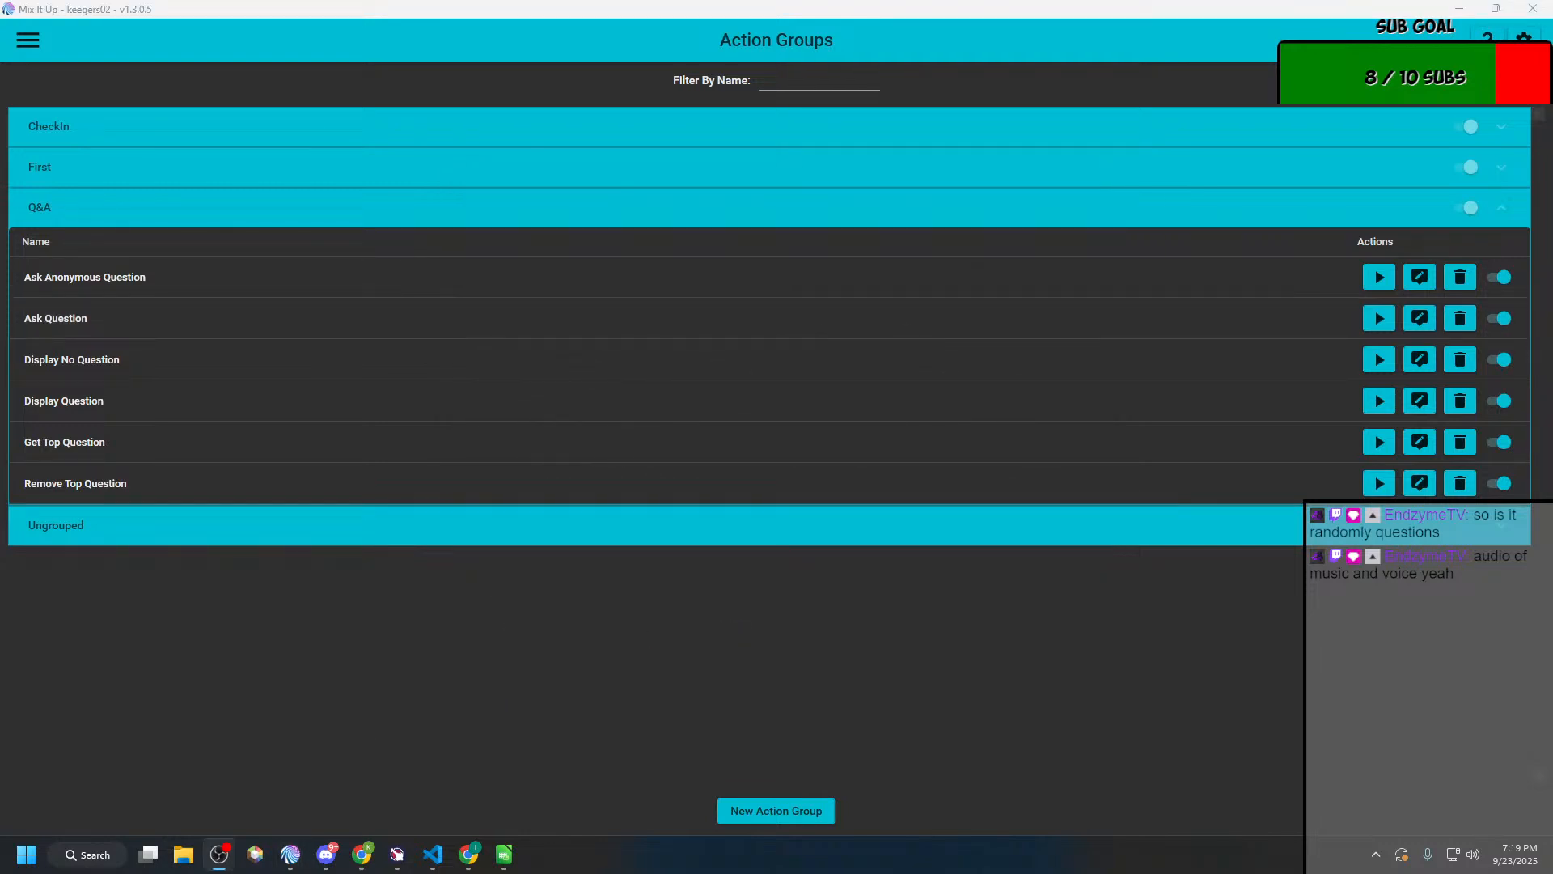
Step: Return to the Chat page and check the reminder reply to an empty !ask
key("alt+Tab")
key("alt+Tab")
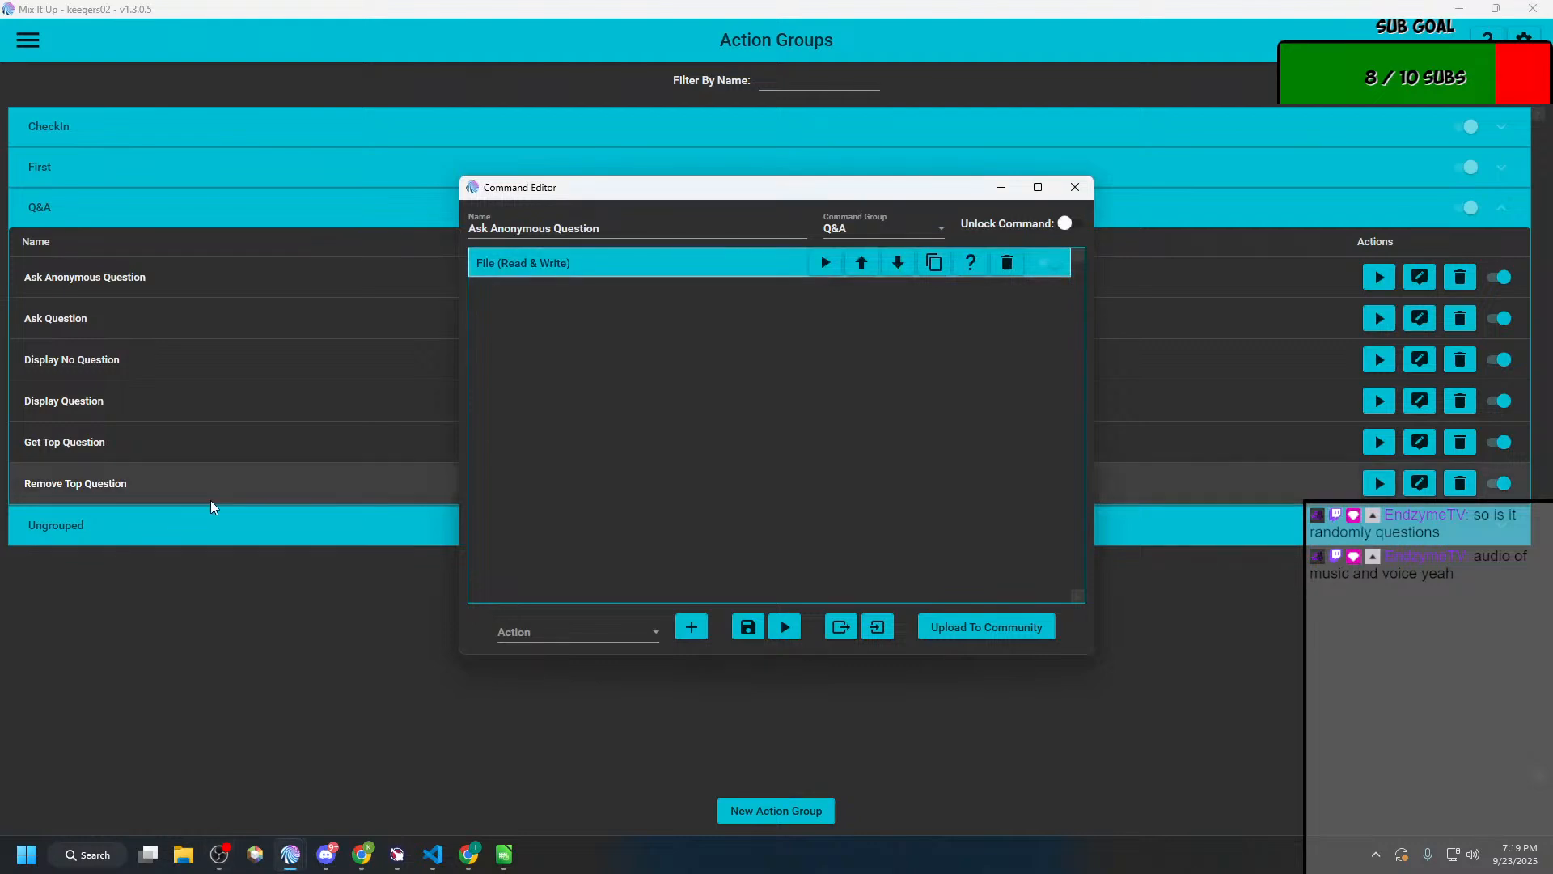
key("alt+Tab")
key("alt+Tab")
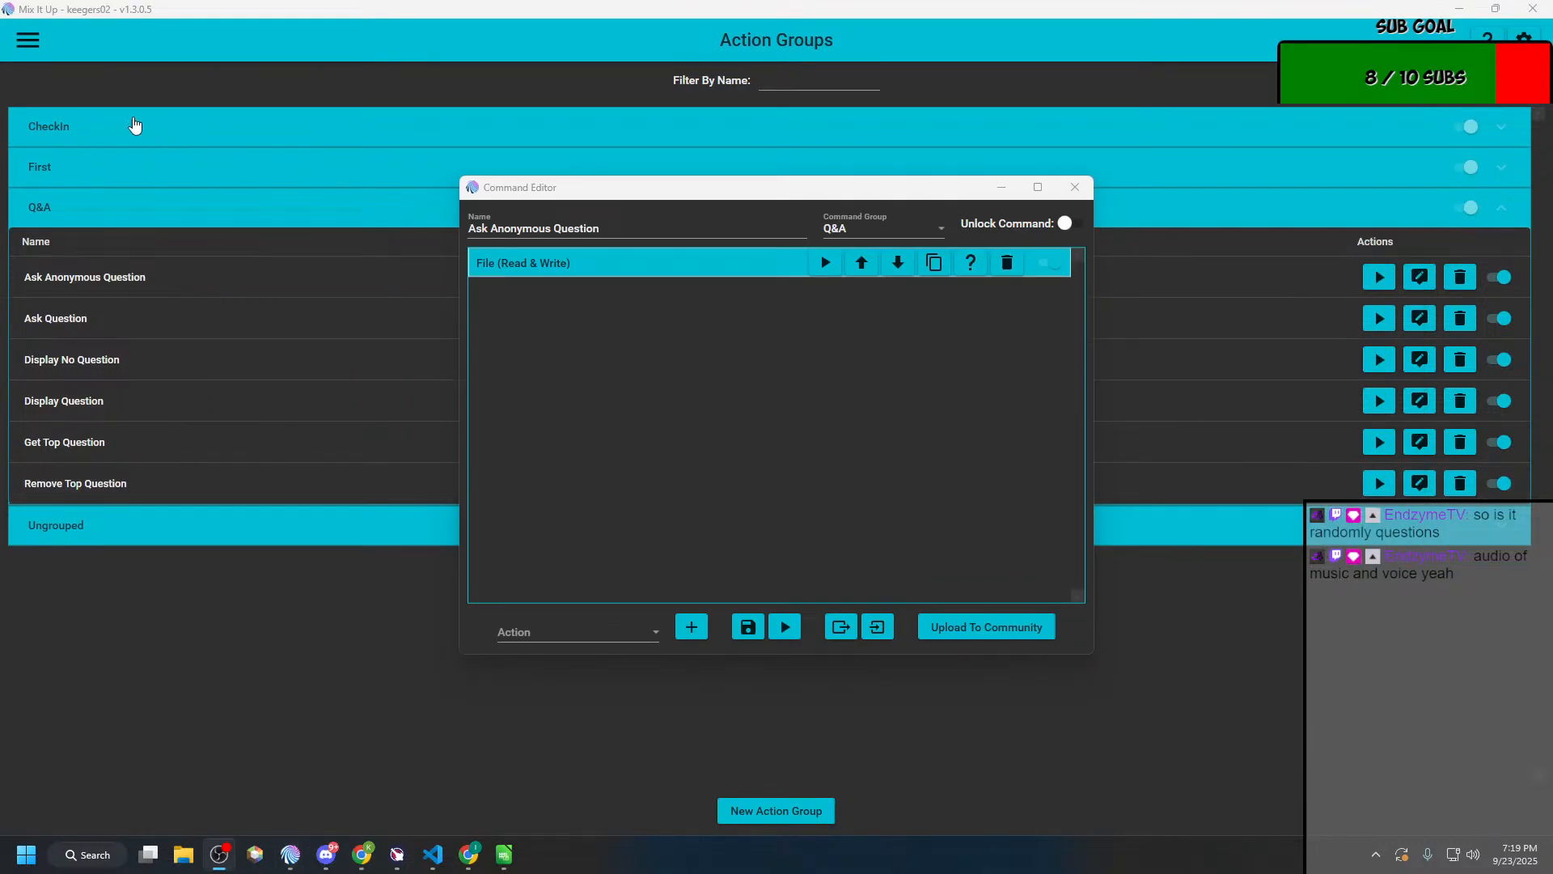
left_click(27, 42)
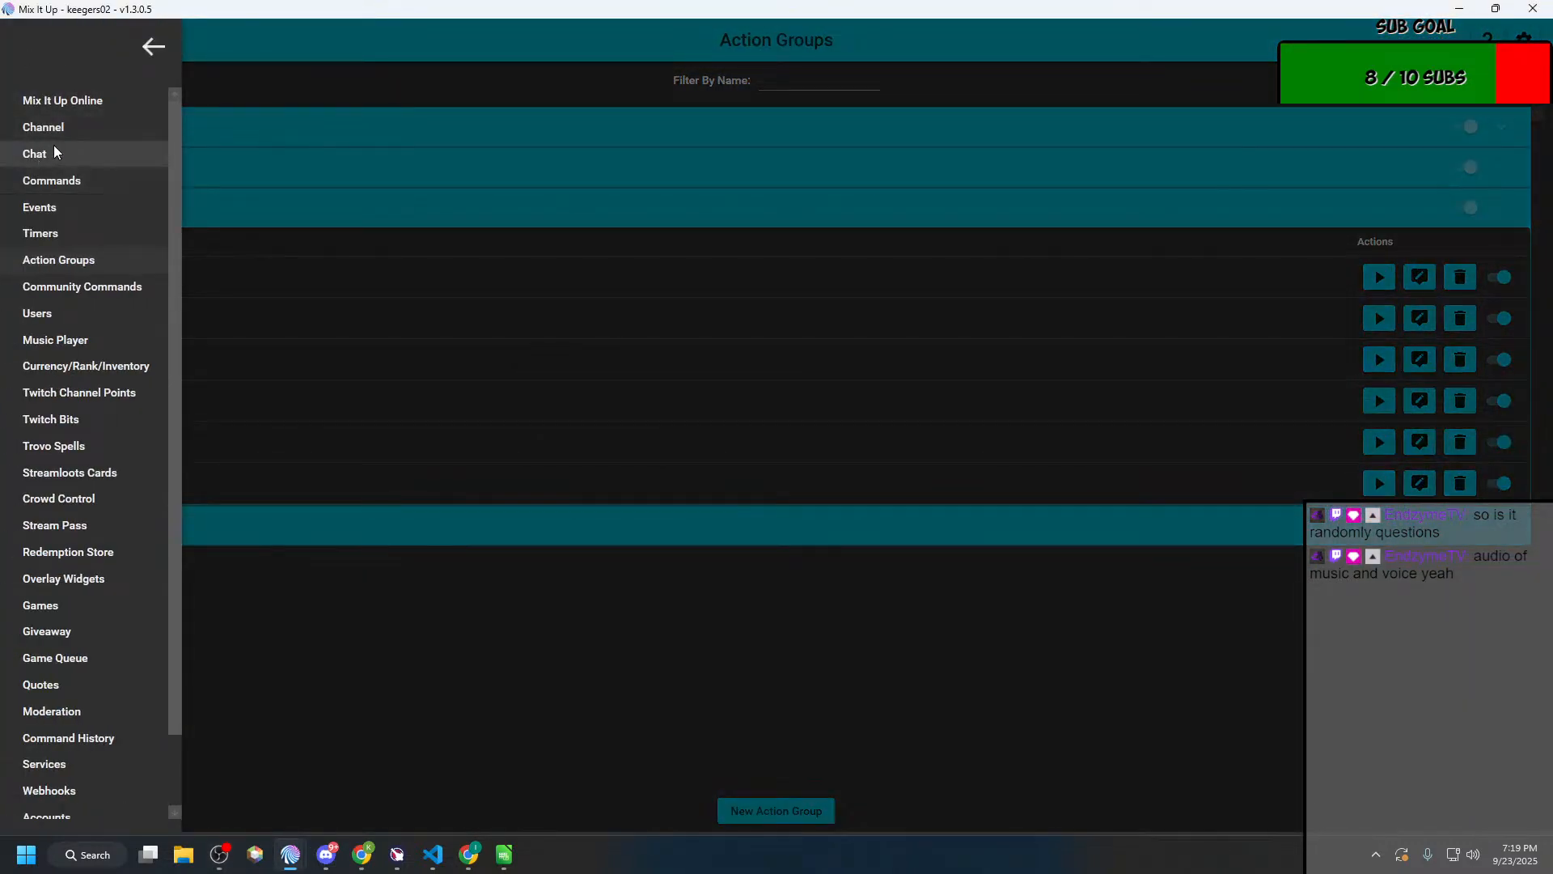
left_click(53, 148)
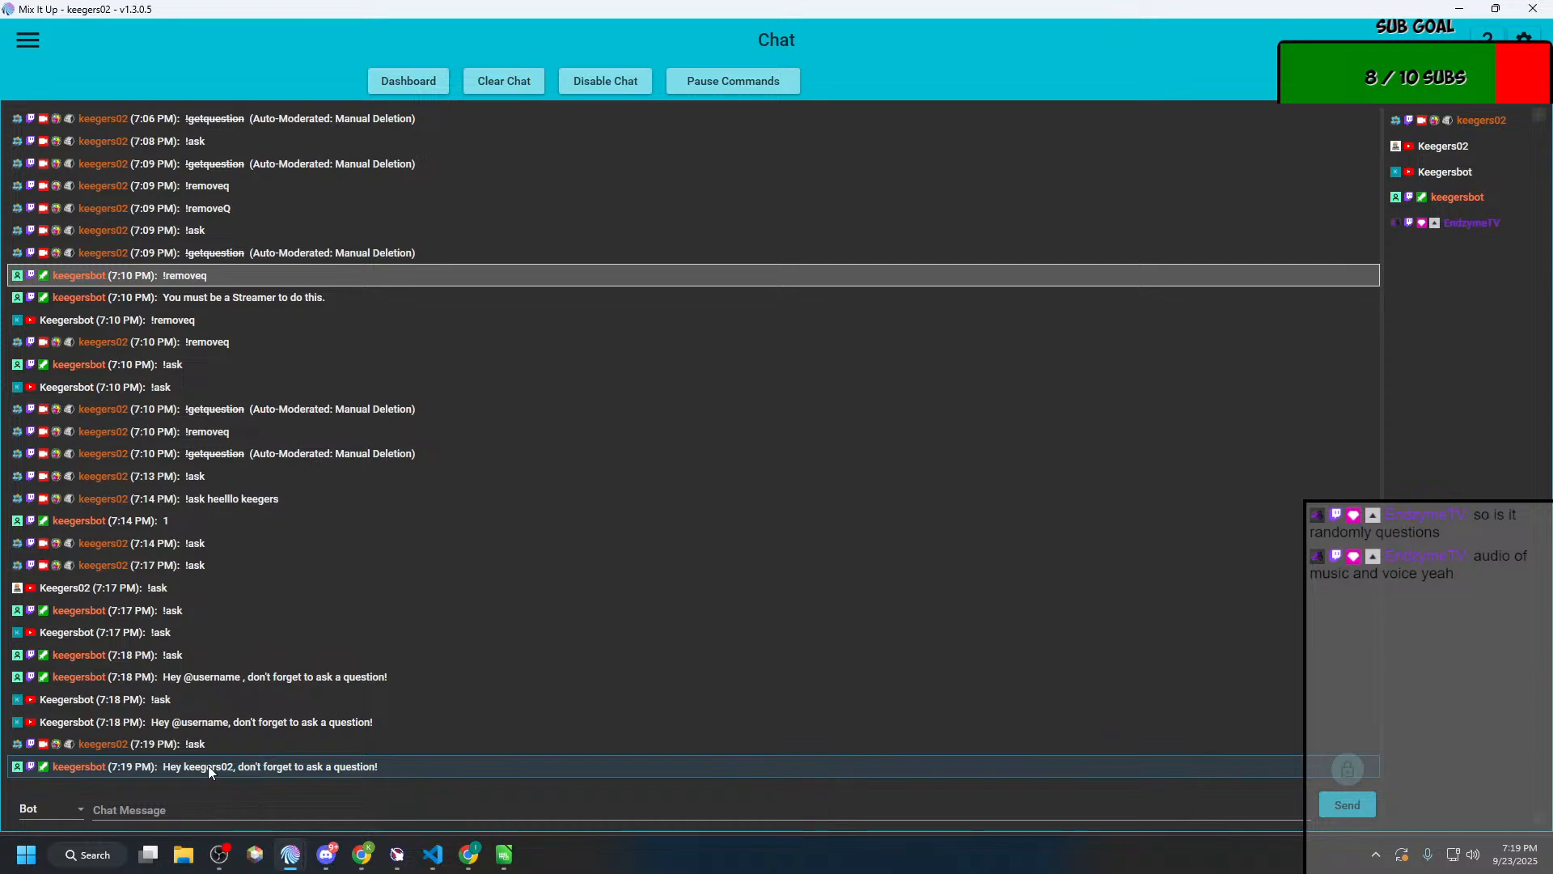
Step: Bring up the Ask Anonymous Question editor and expand its File (Read & Write) action
key("alt+Tab")
key("alt+Tab")
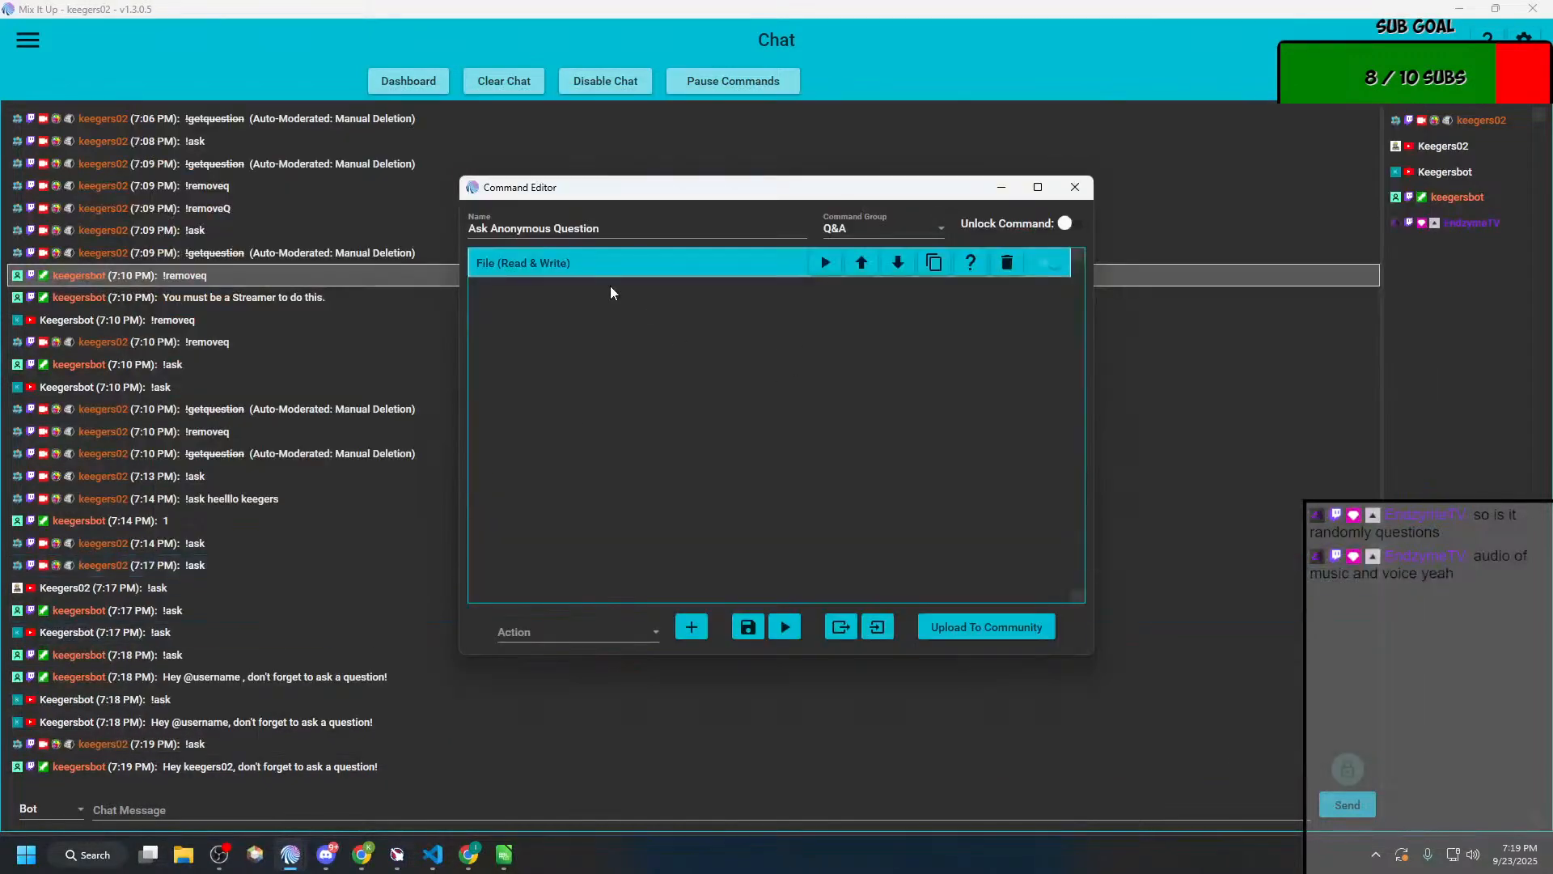
left_click(588, 267)
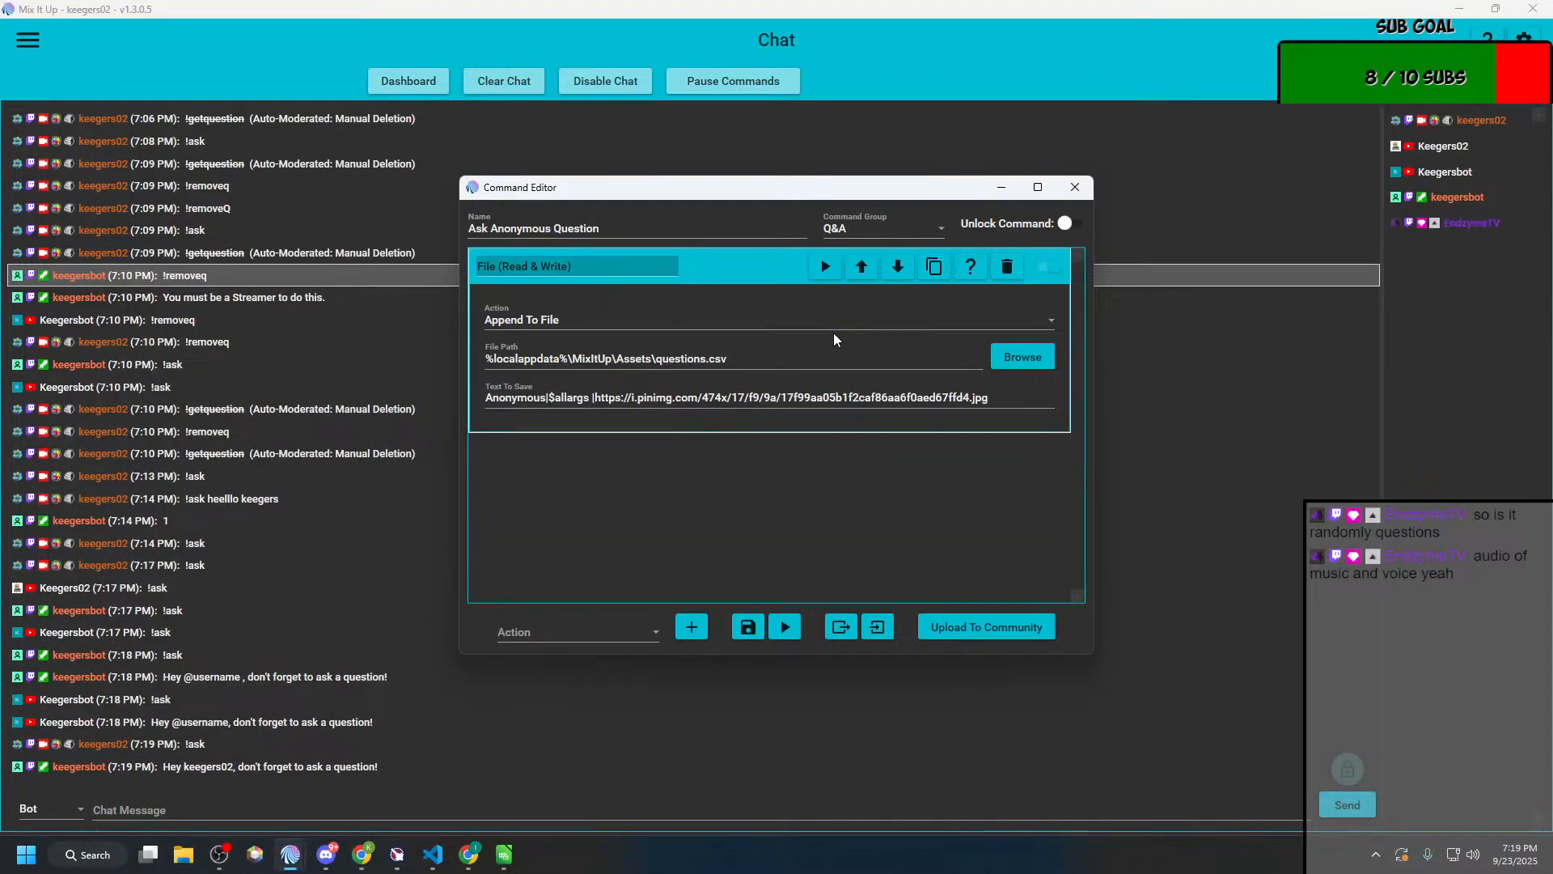
key("alt+Tab")
key("alt+Tab")
key("alt+shift+Tab")
key("alt+shift+Tab")
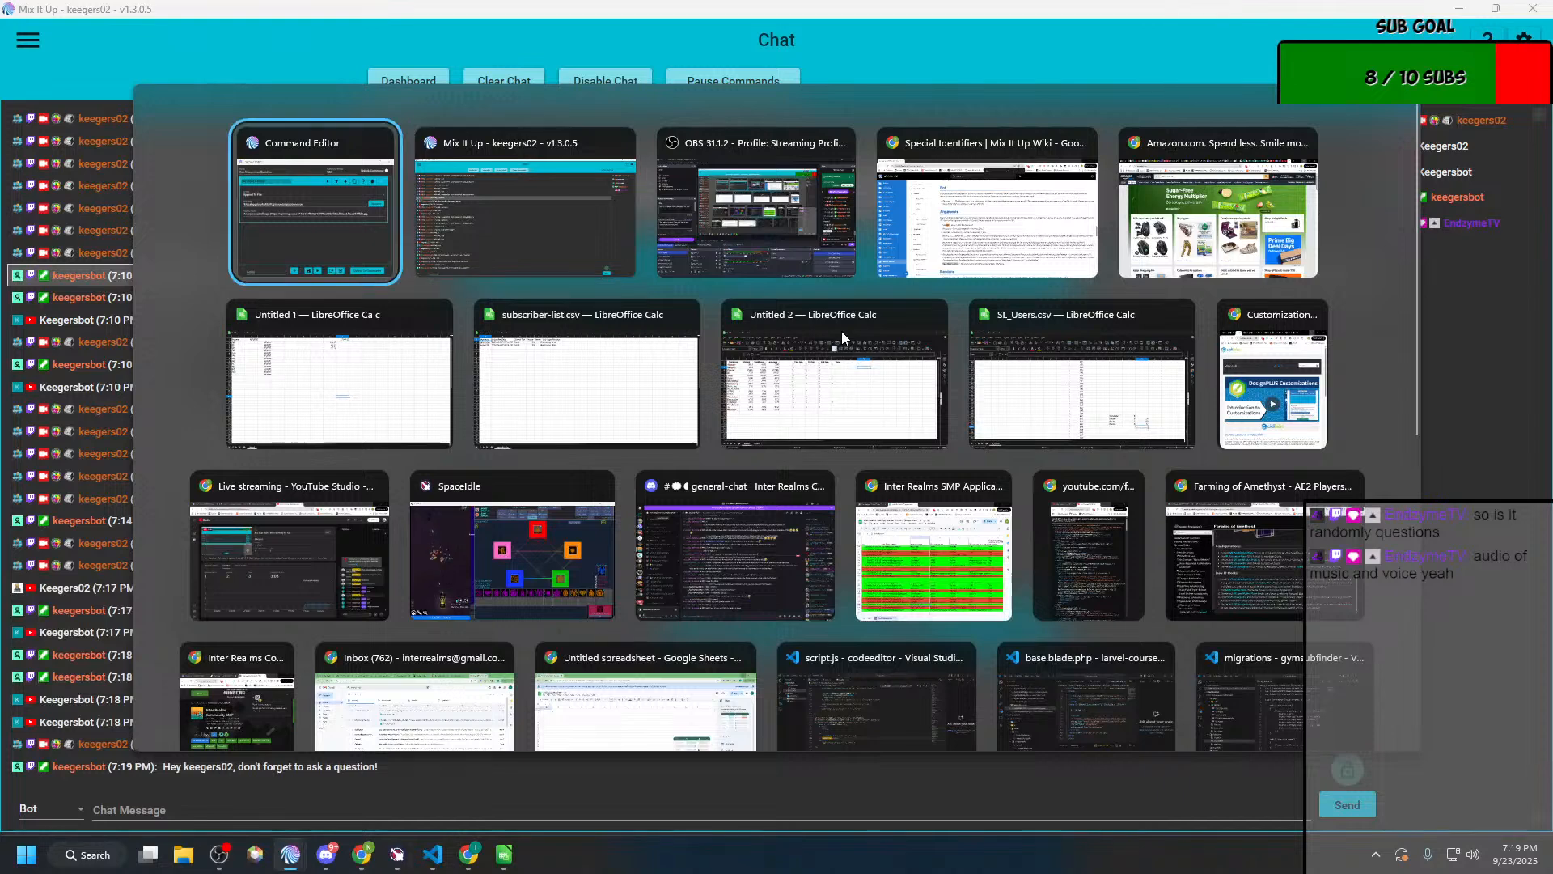
Step: Go to the Action Groups page and bring up the Ask Question command for editing from the Q&A group
key("alt+Tab")
left_click(29, 40)
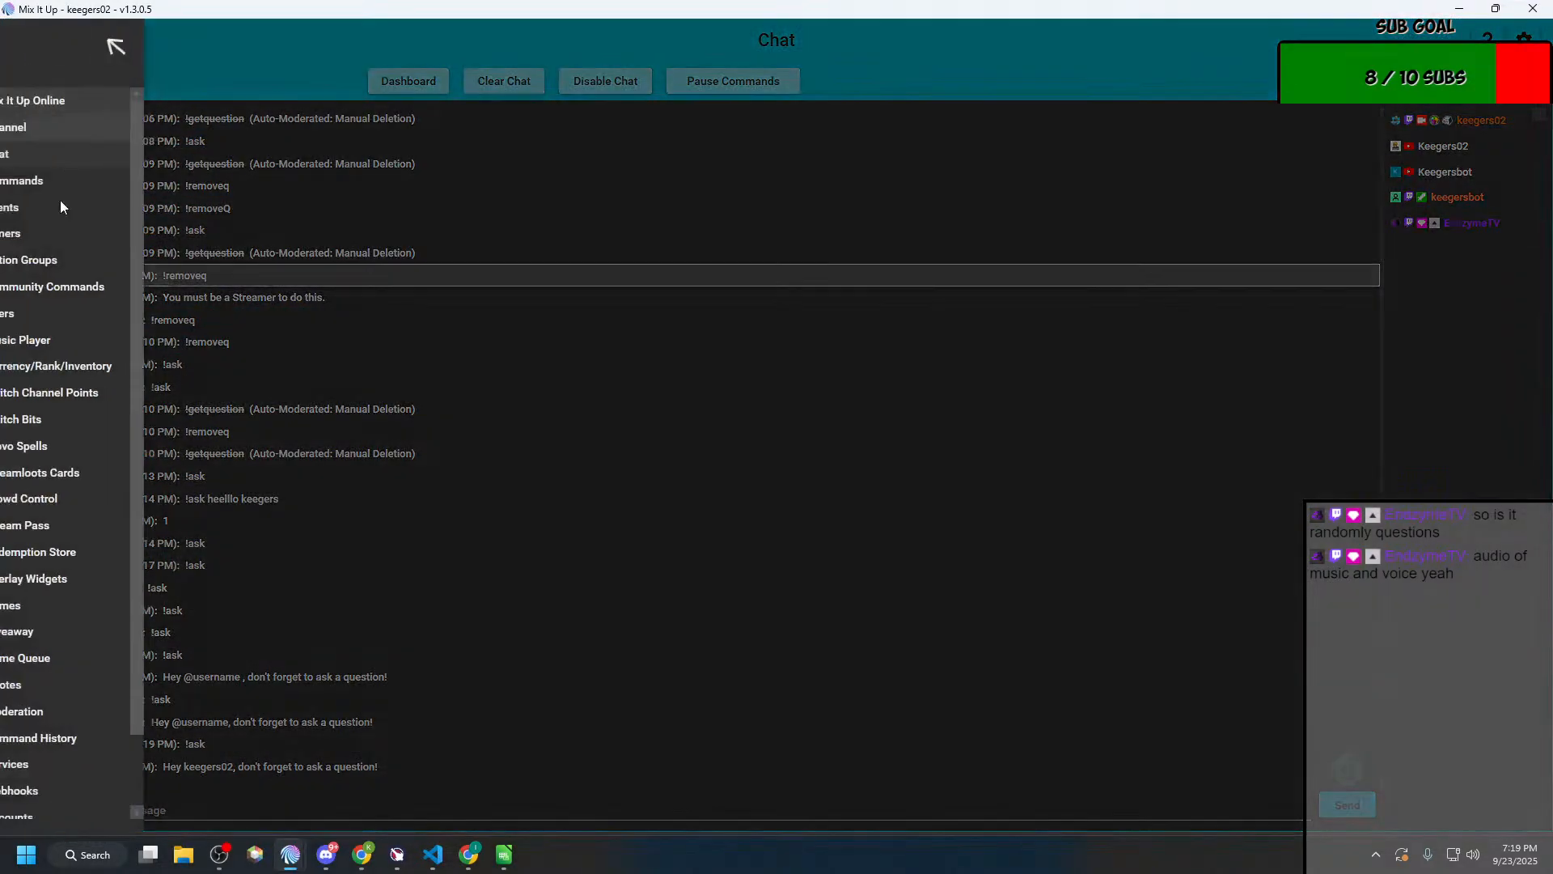
left_click(56, 260)
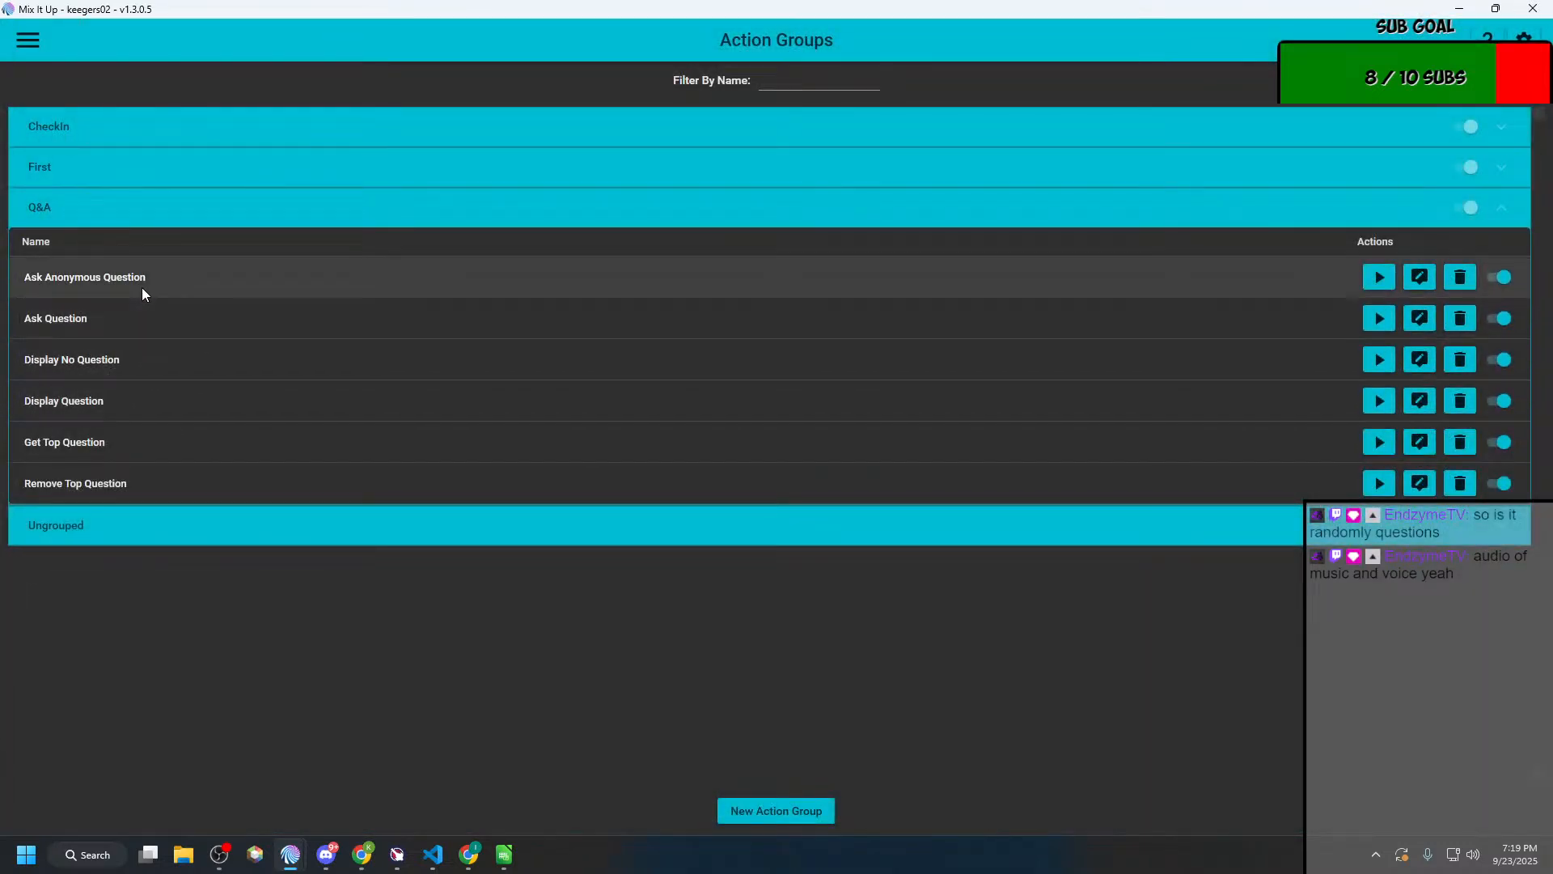
left_click(144, 286)
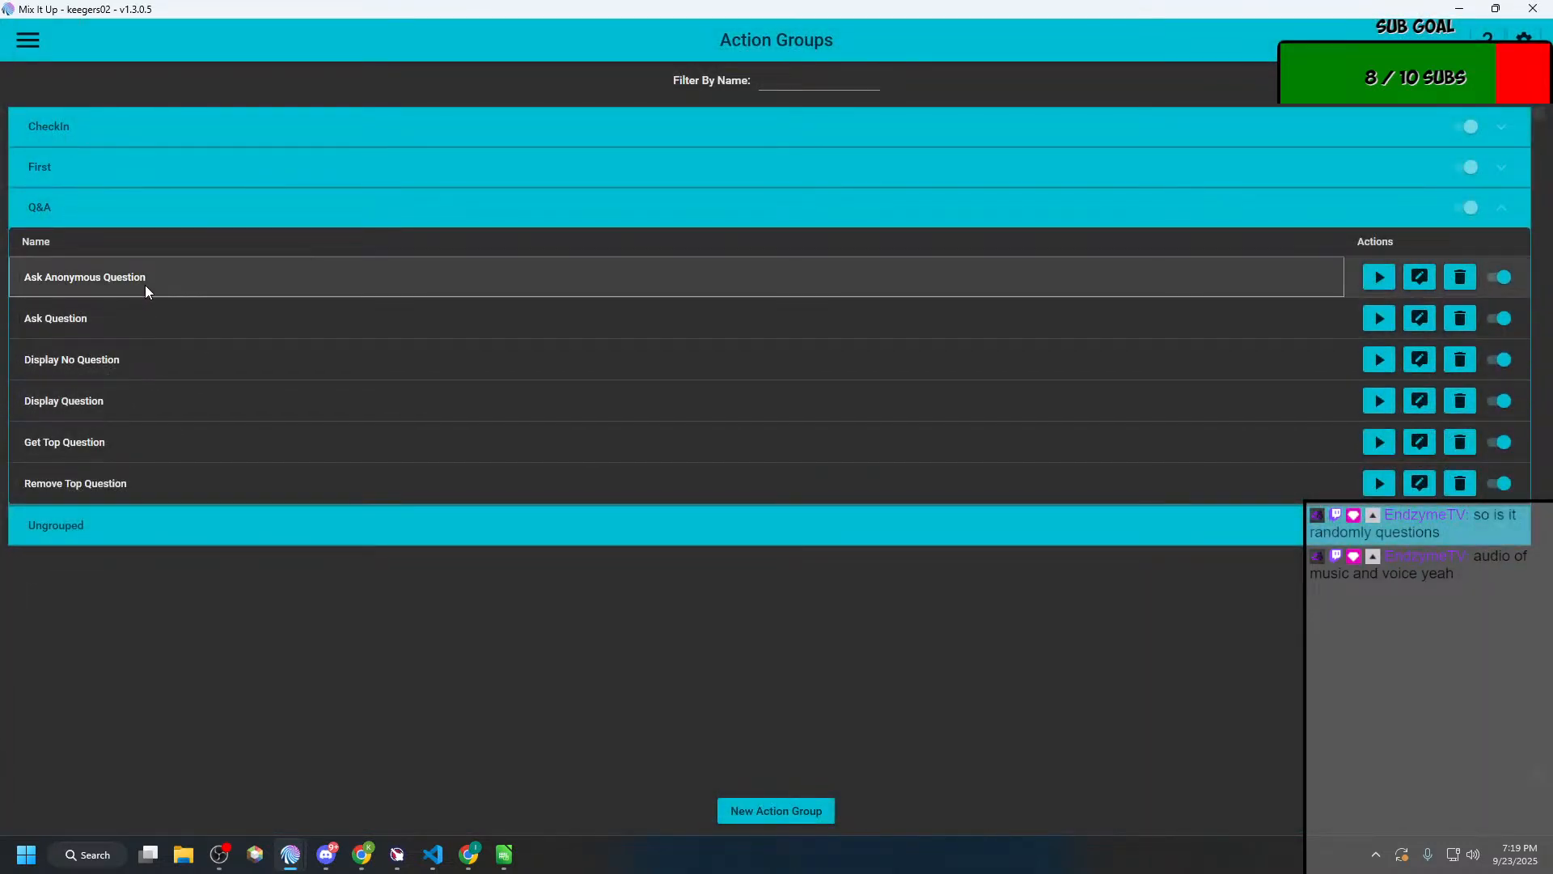
left_click(125, 321)
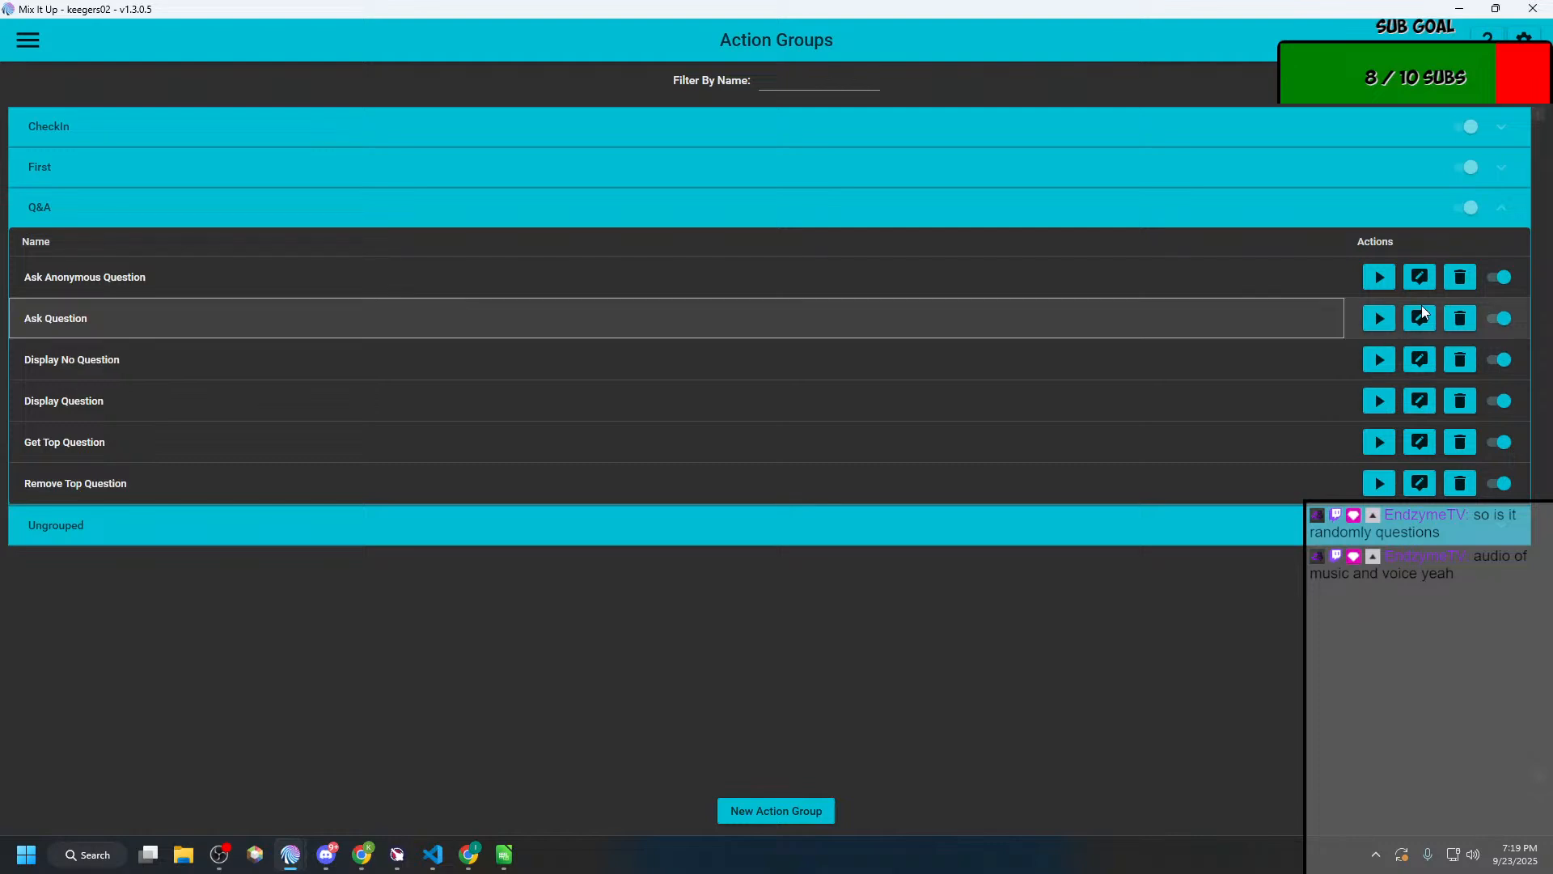
left_click(1420, 318)
Step: Arrange the Ask Question and Ask Anonymous Question editor windows side by side
left_click_drag(665, 195, 309, 195)
key("super+Tab")
left_click(687, 212)
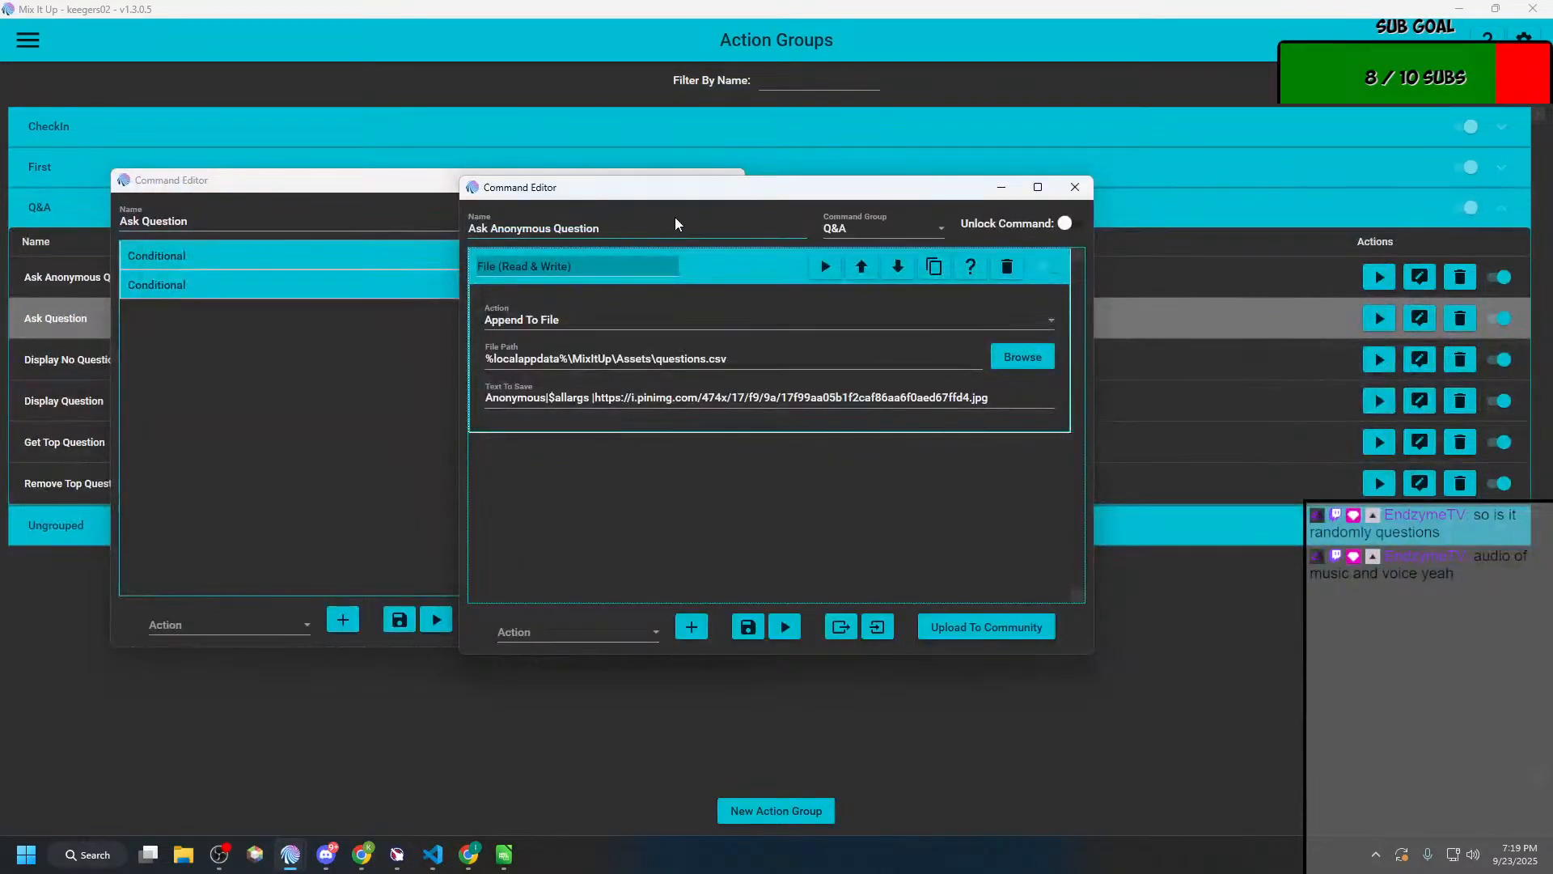
left_click_drag(700, 198, 935, 191)
left_click_drag(461, 188, 370, 269)
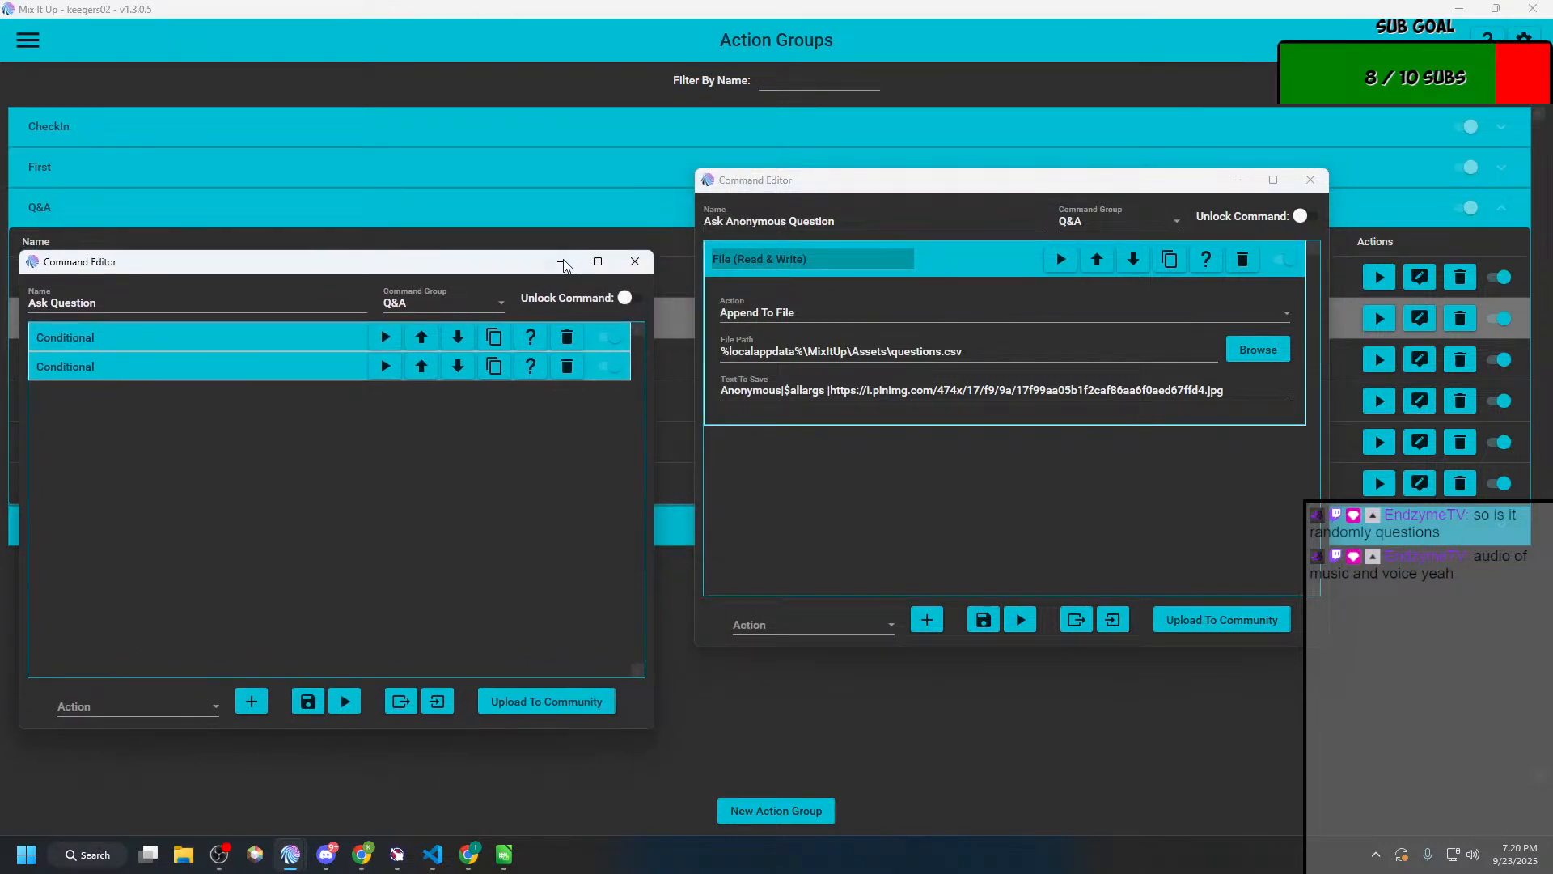
left_click_drag(431, 273, 459, 437)
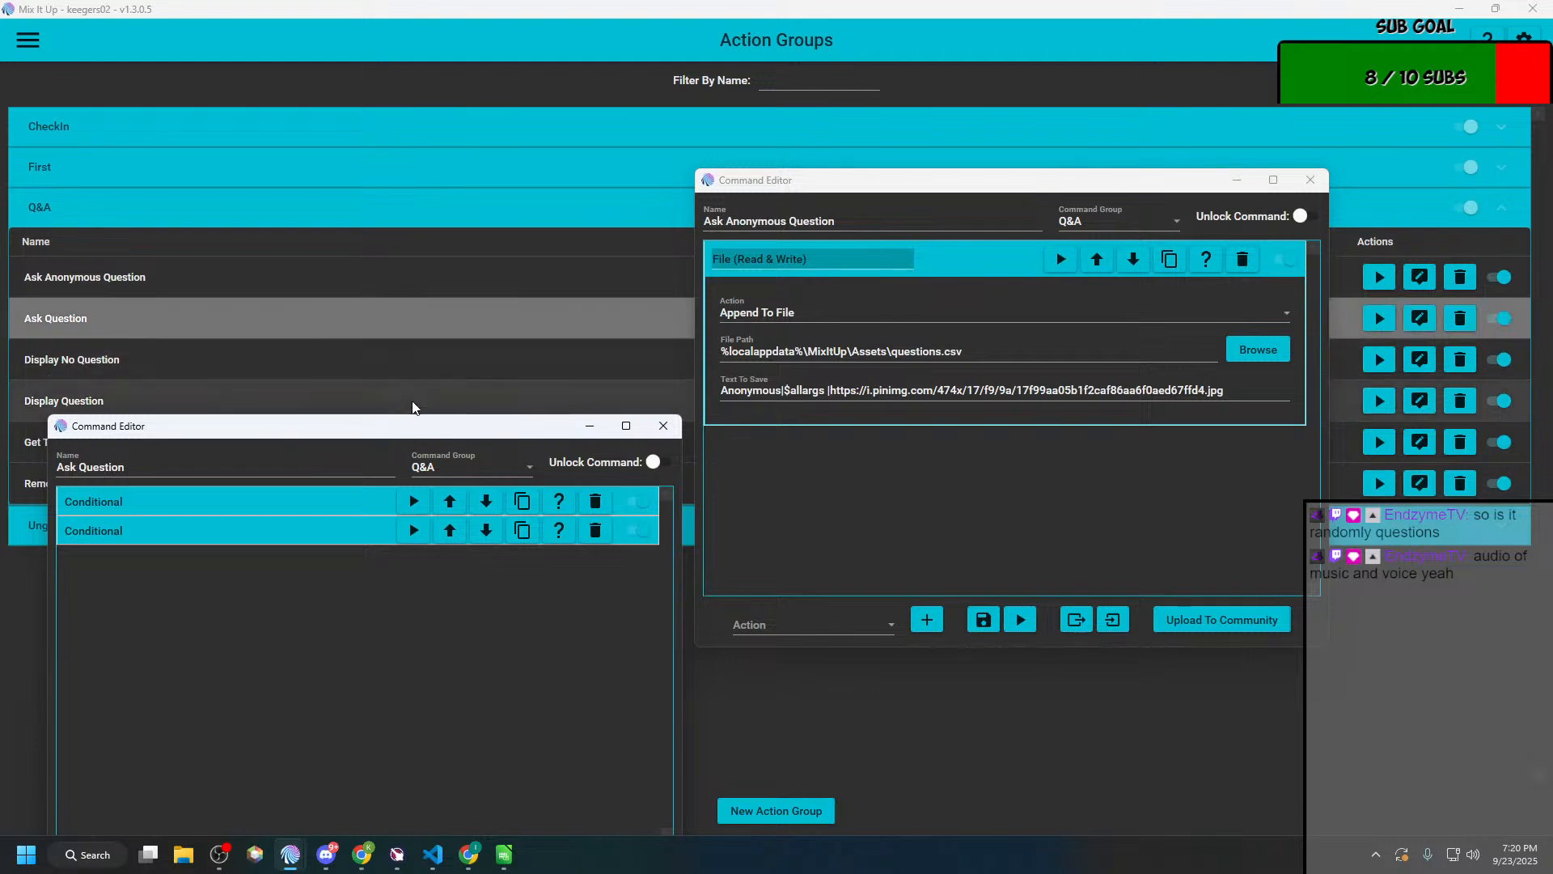
left_click_drag(454, 427, 459, 180)
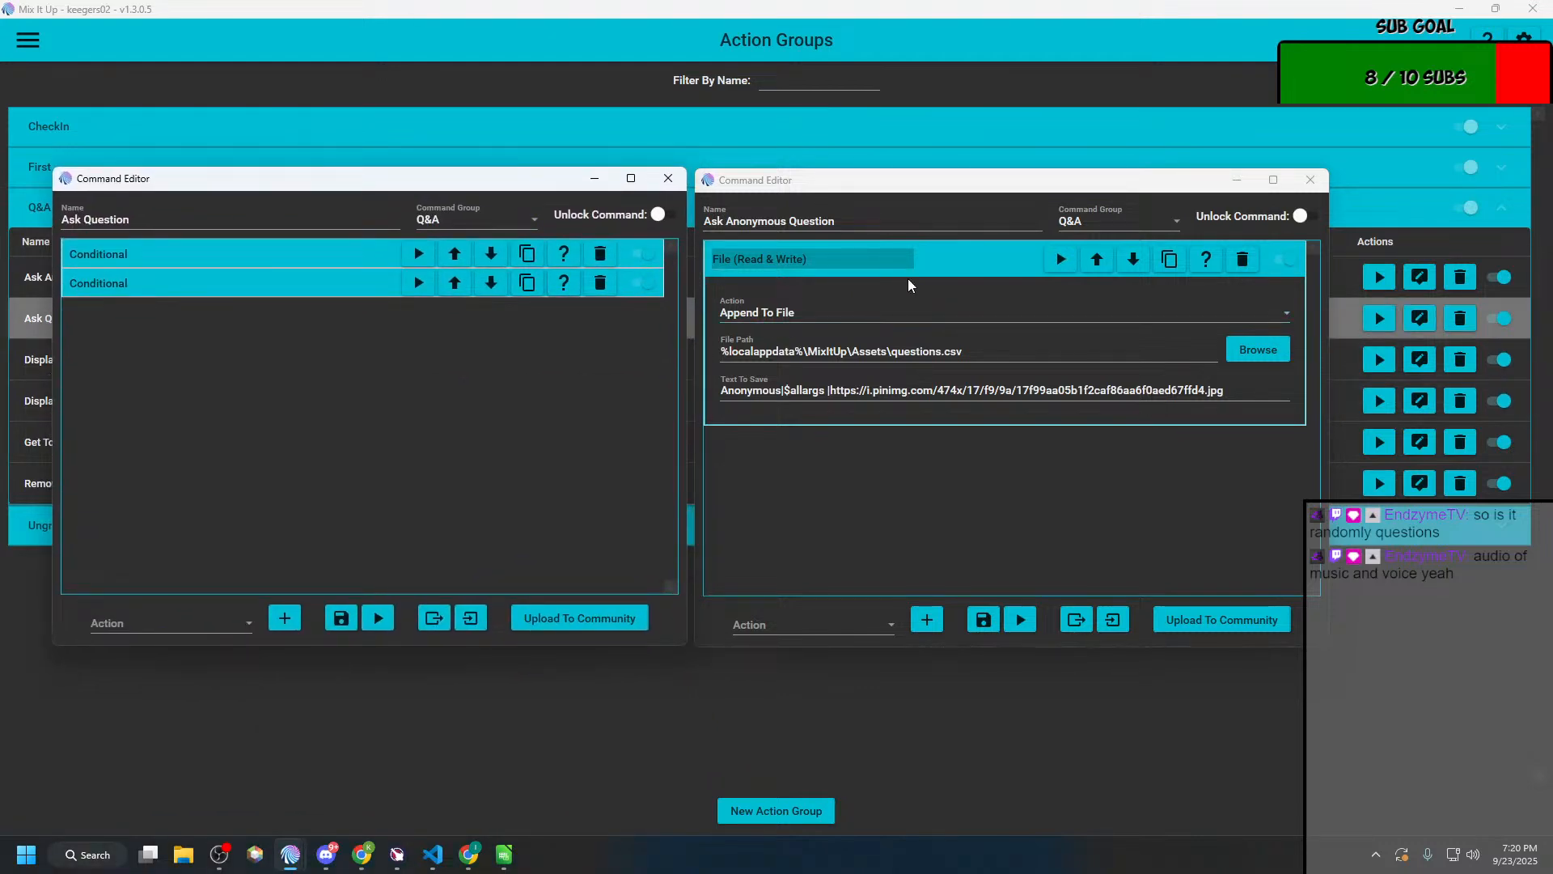
Step: Expand both Conditionals in Ask Question along with their nested File (Read & Write) and Chat Message actions for reference
left_click(386, 253)
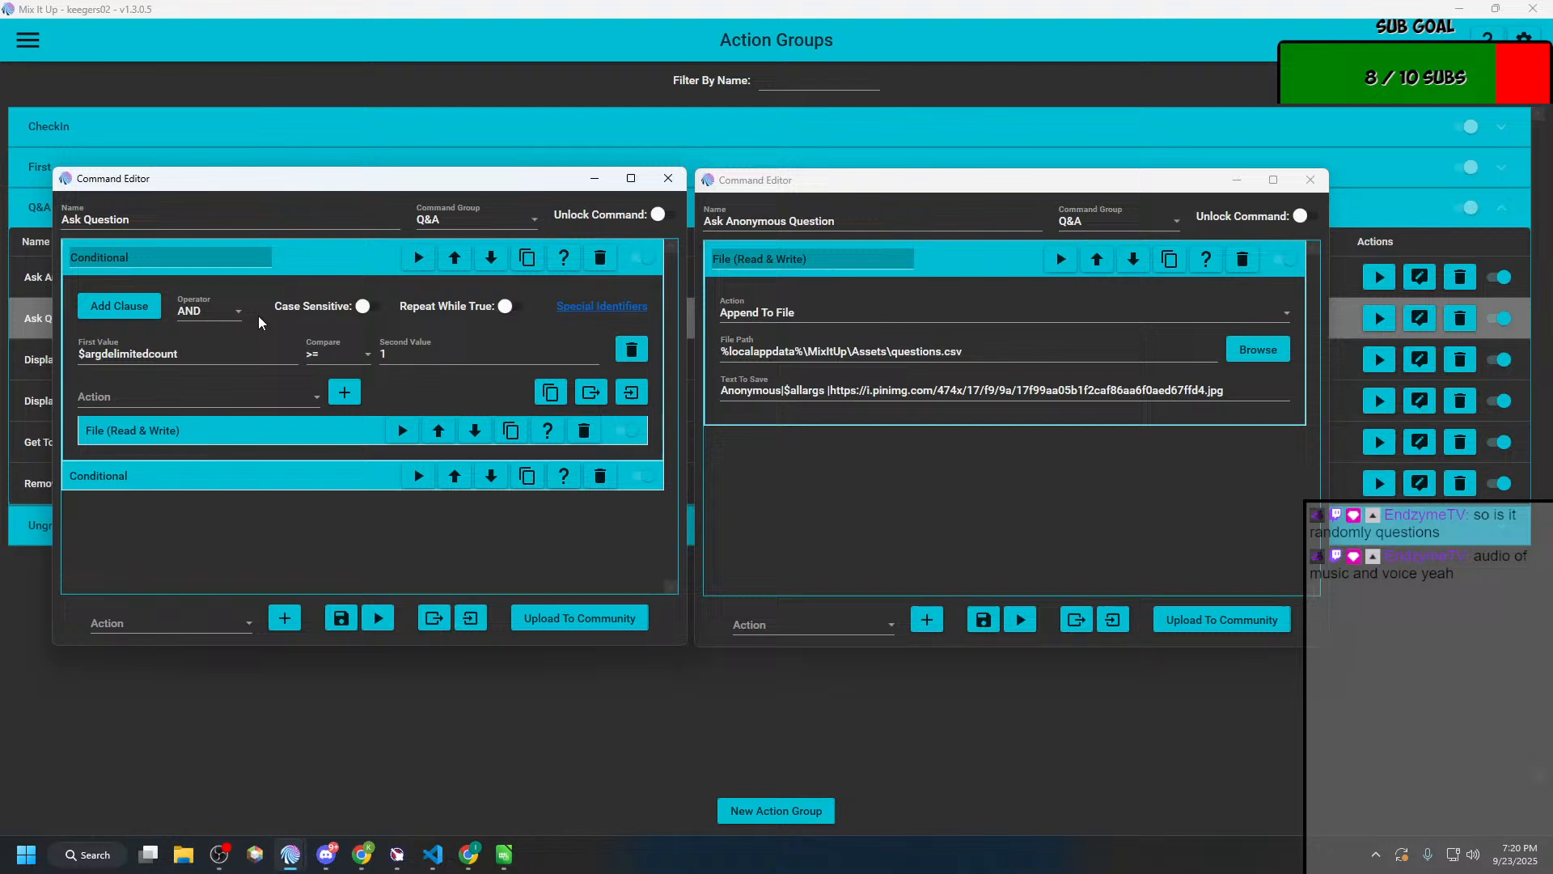
left_click(199, 480)
left_click(241, 433)
scroll(200, 509, "down", 3)
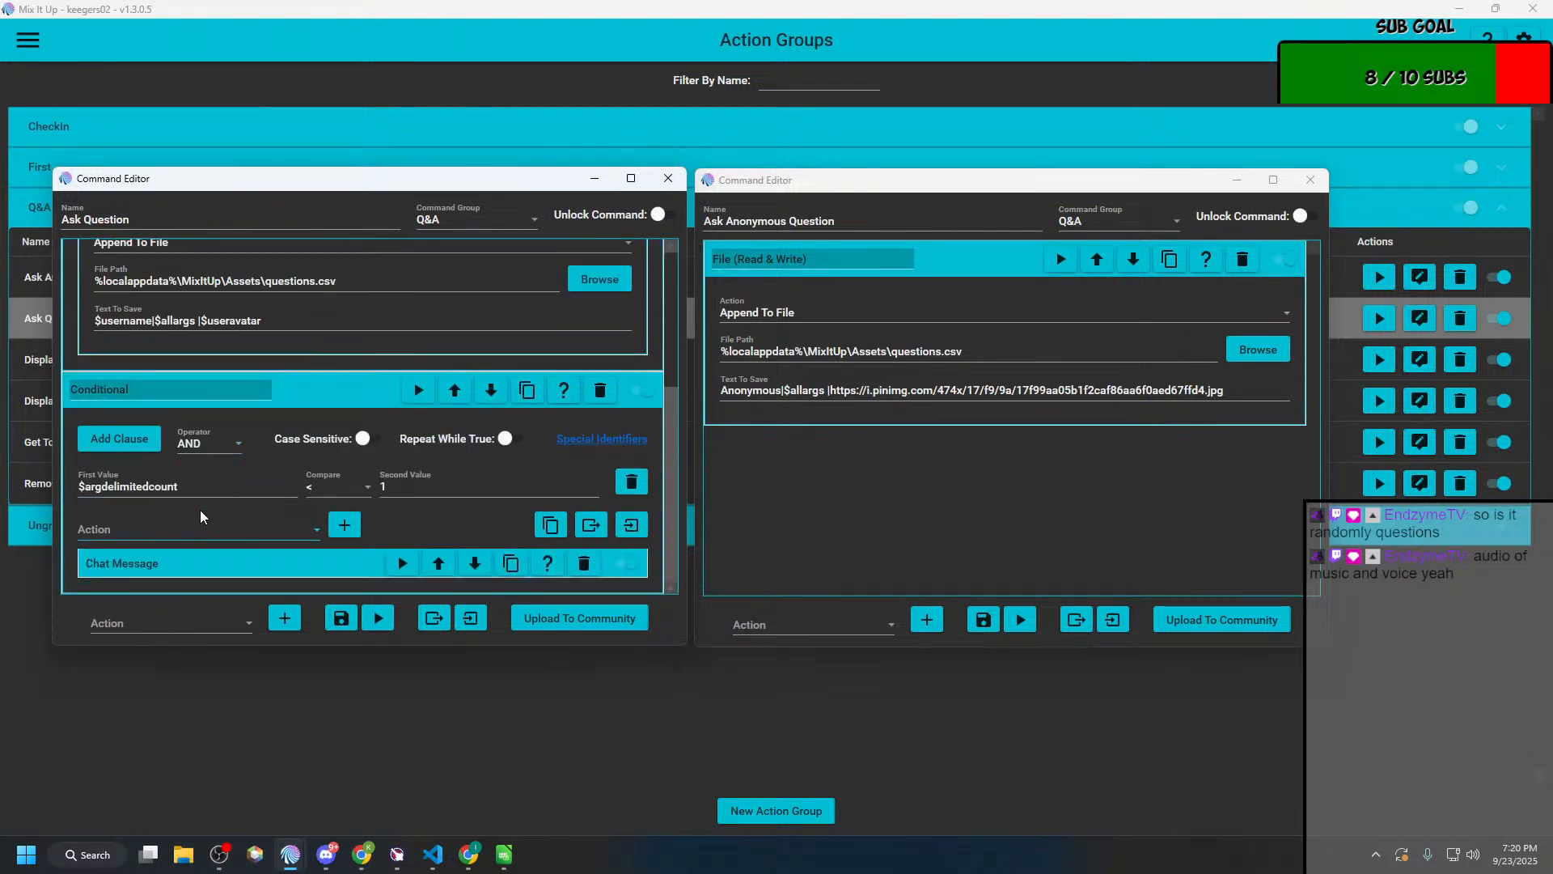
left_click(139, 566)
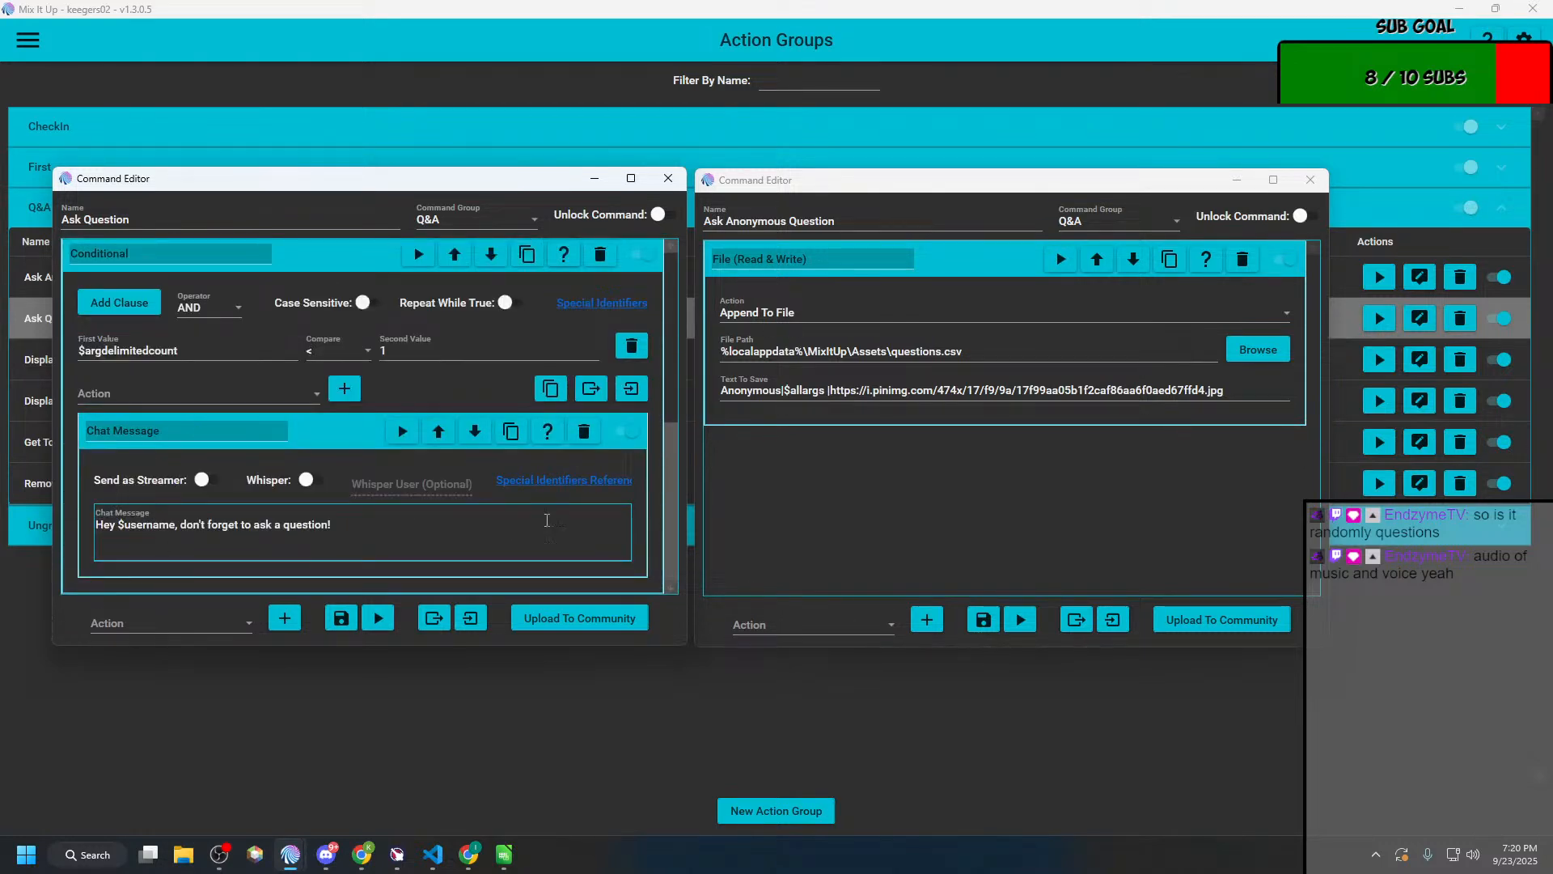
scroll(447, 361, "up", 2)
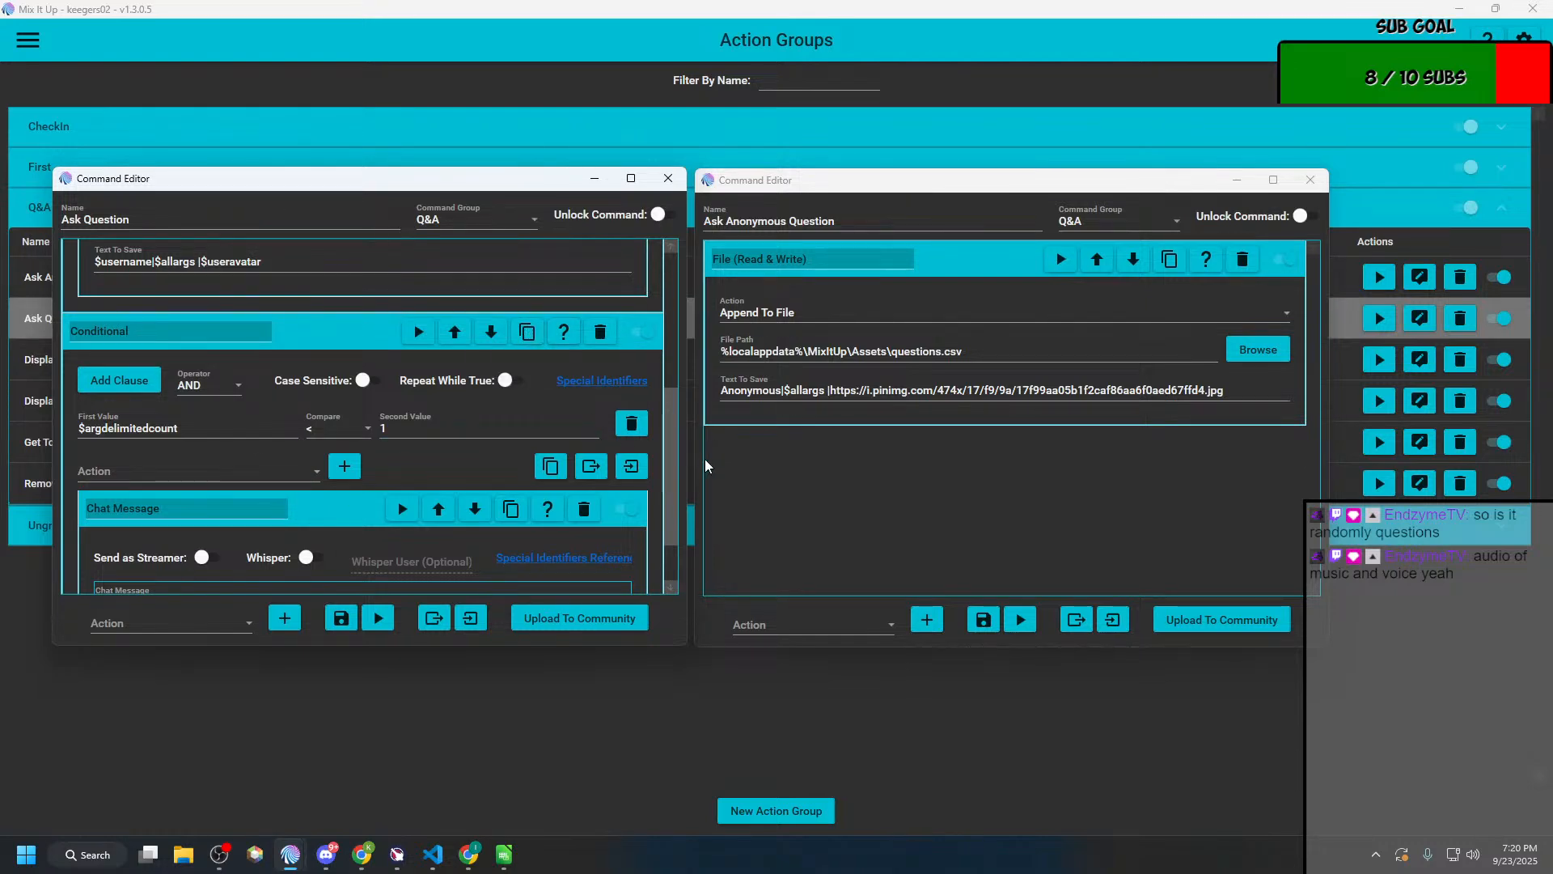
Step: Add two Conditional actions to the Ask Anonymous Question command
left_click(888, 625)
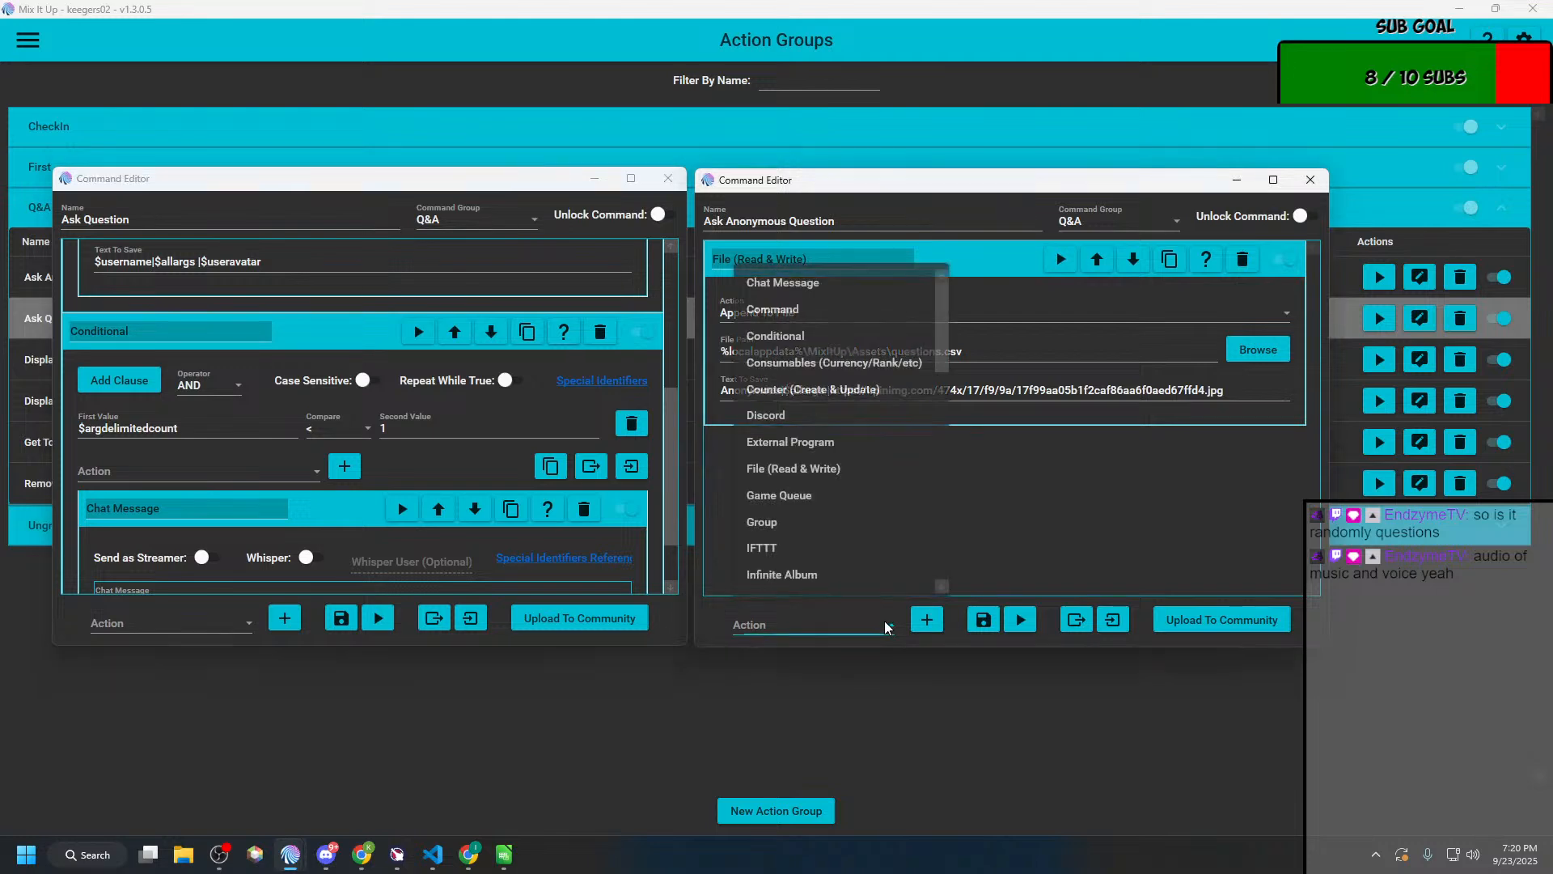
left_click(765, 311)
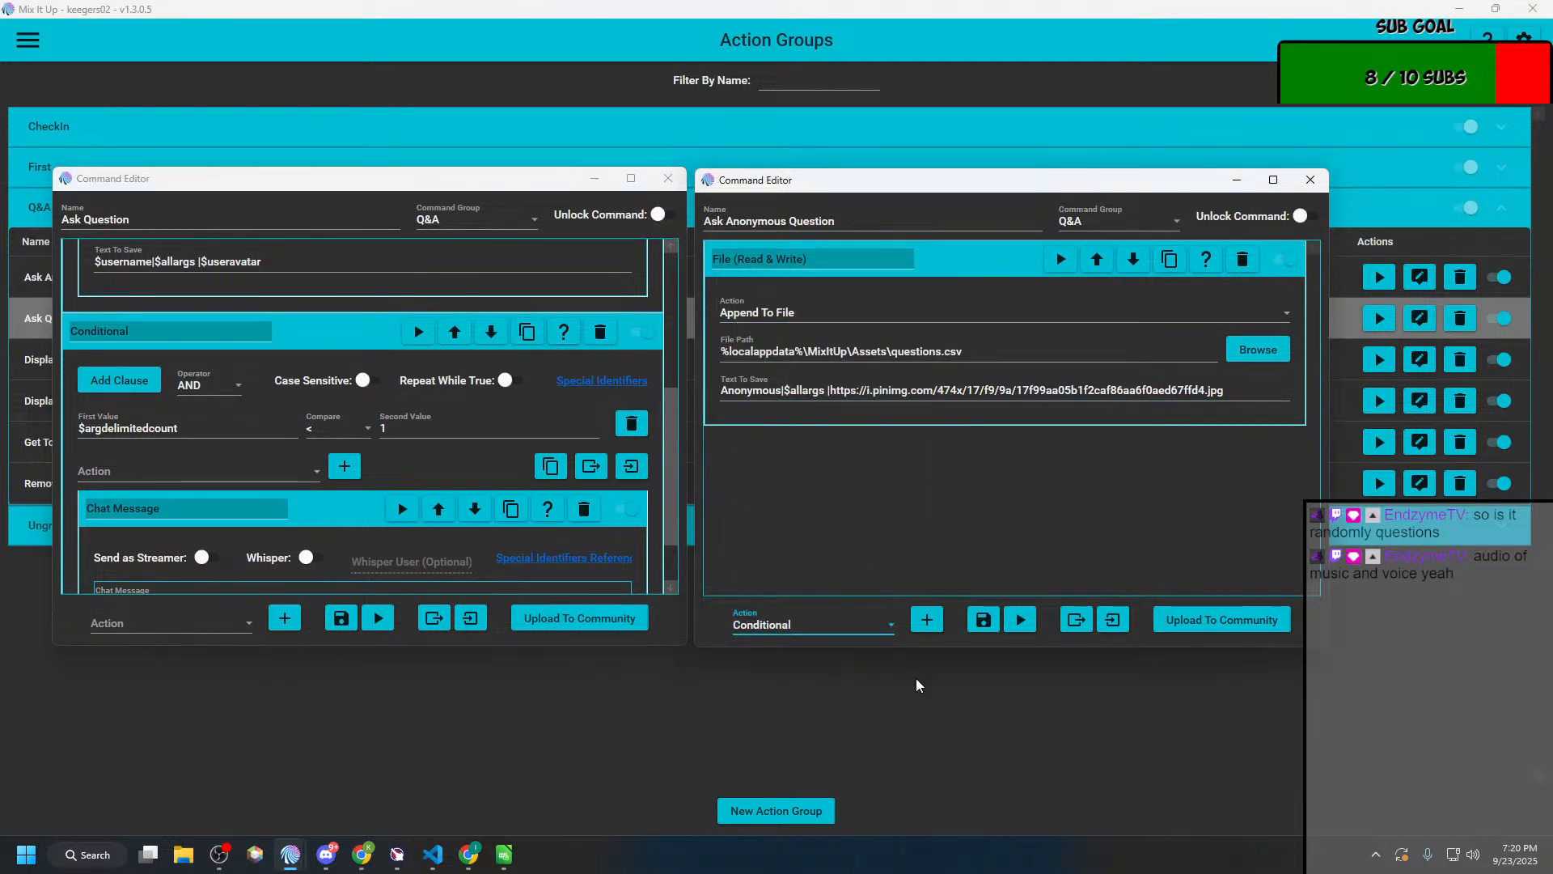
left_click(927, 620)
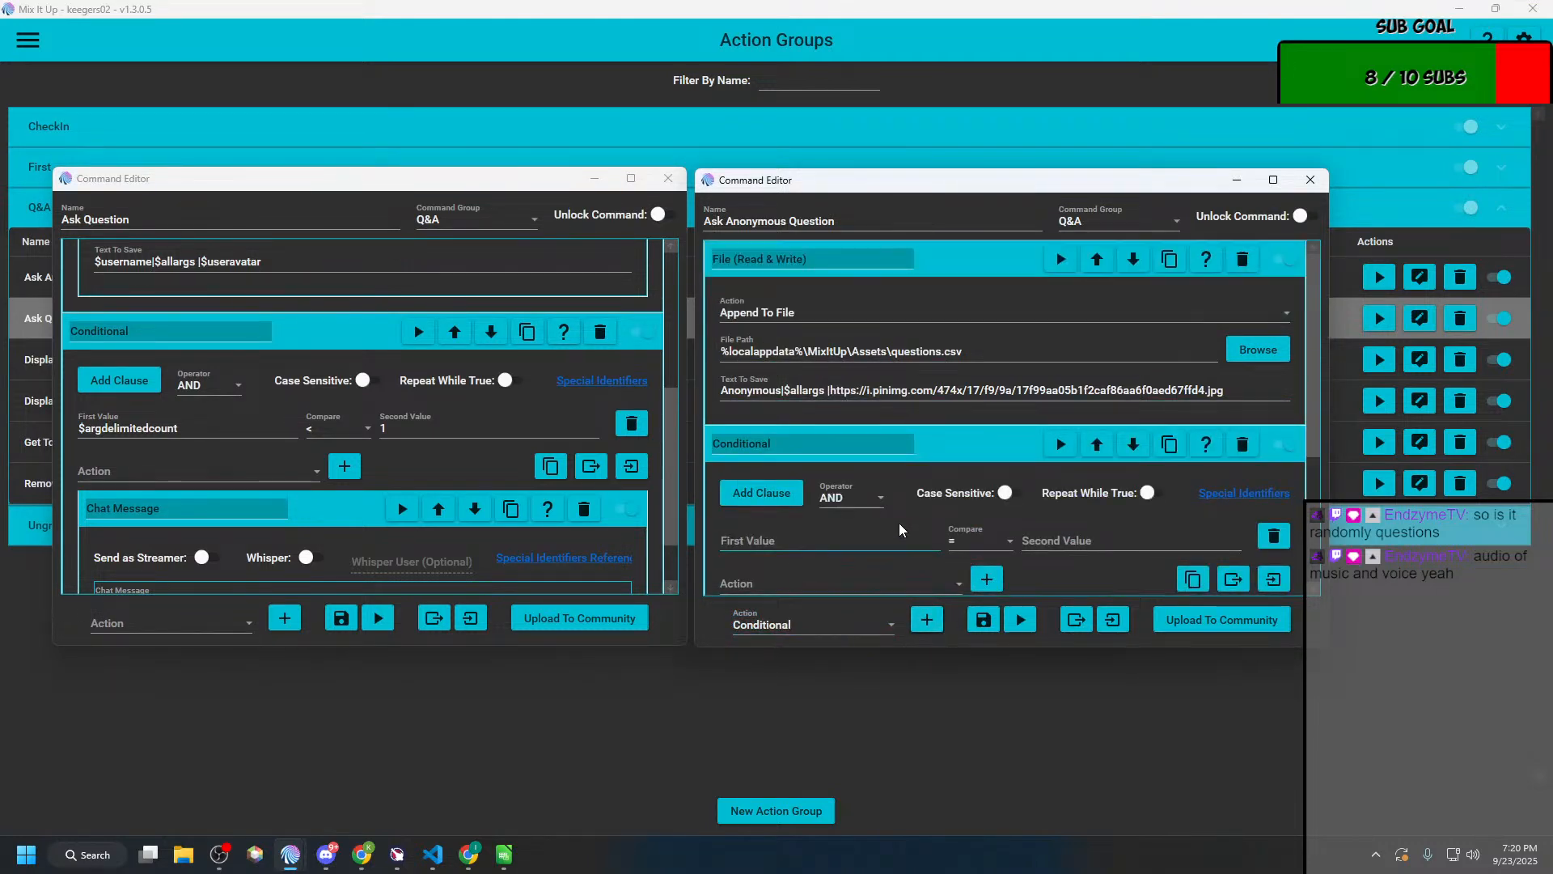
Step: Set the first new Conditional's clause to $argdelimitedcount >= 1, copying the first value from Ask Question
scroll(457, 373, "up", 4)
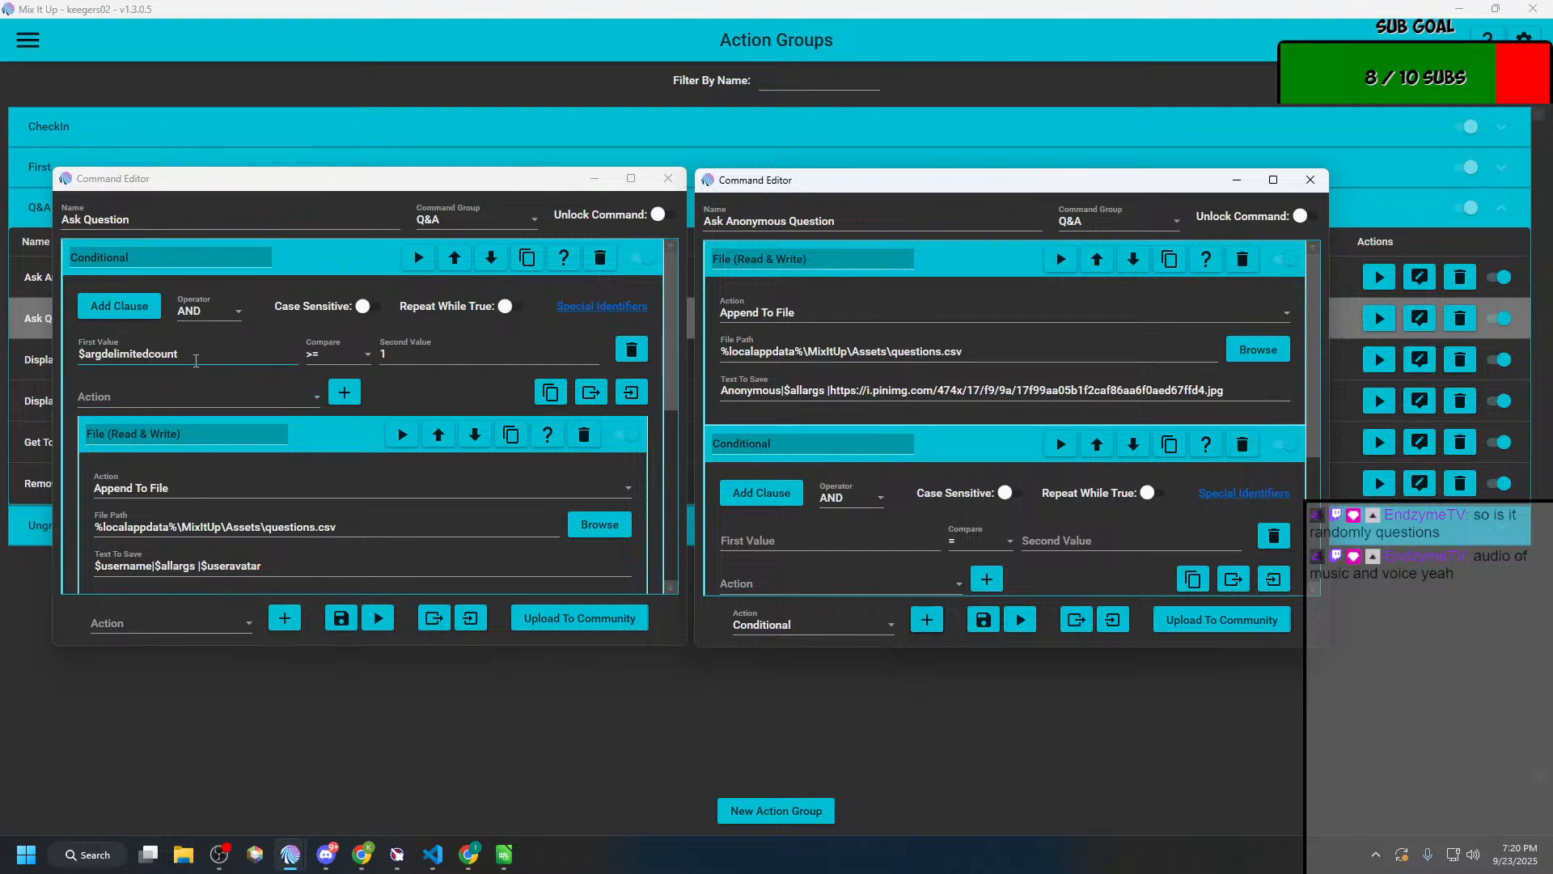
left_click_drag(180, 354, 71, 364)
key("ctrl+c")
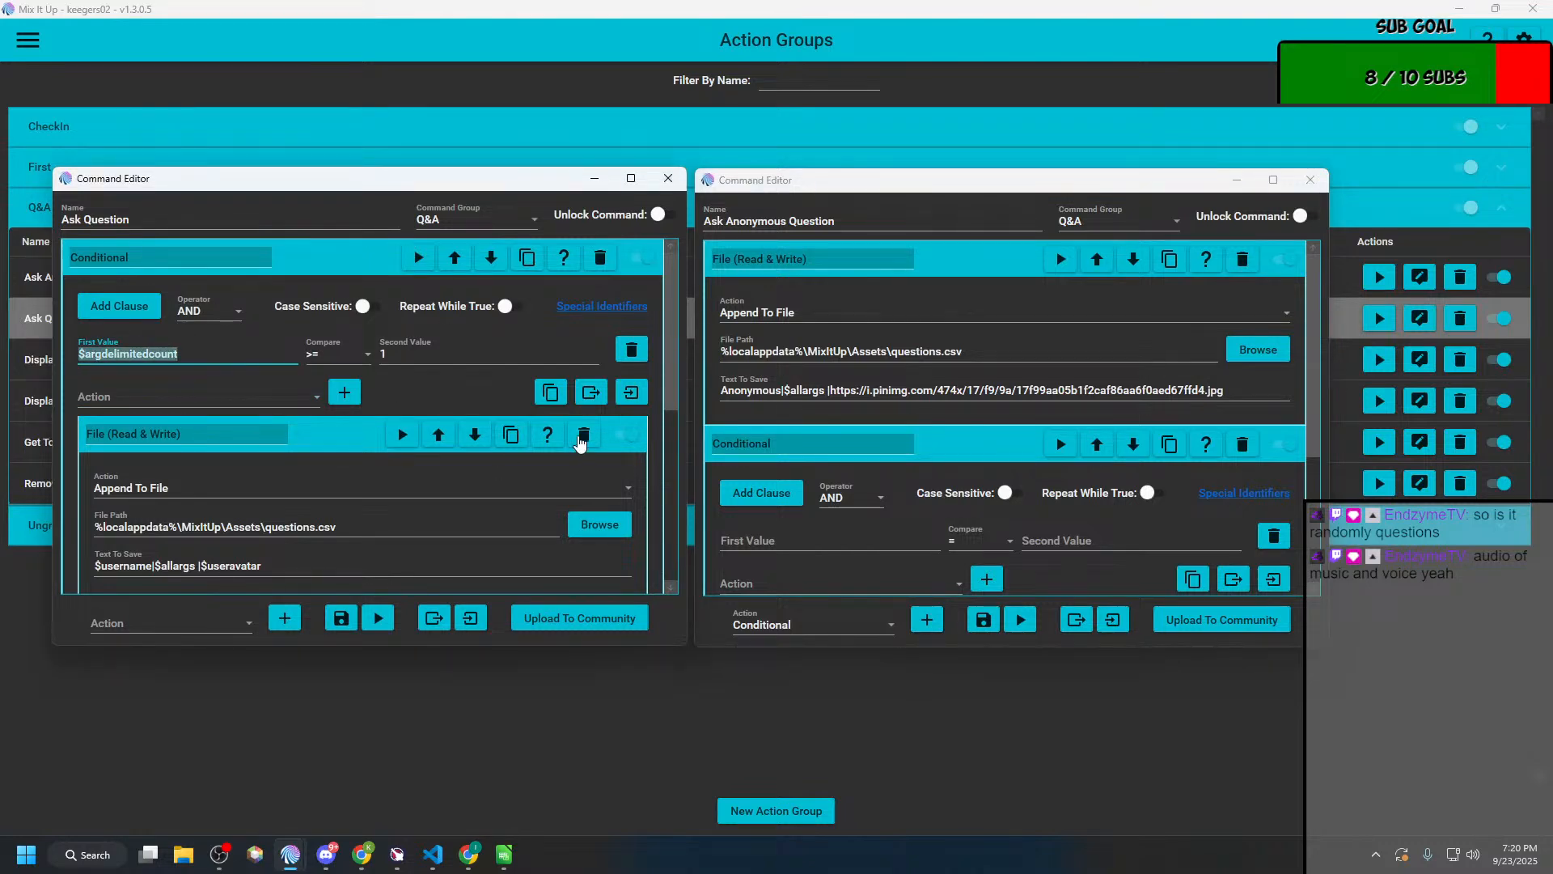
left_click(801, 540)
key("ctrl+v")
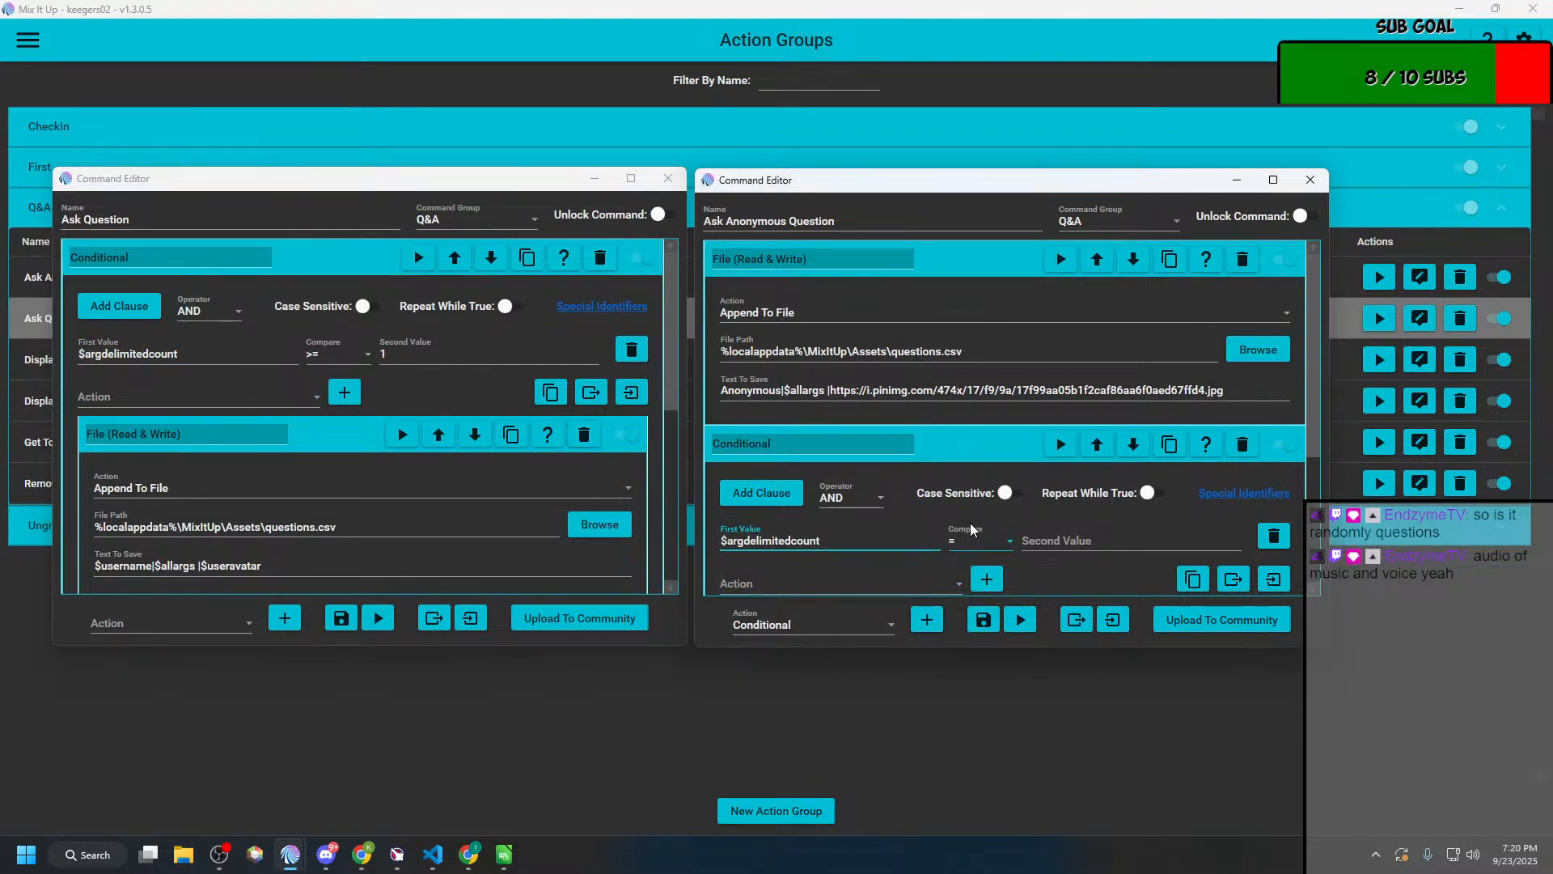
left_click(972, 534)
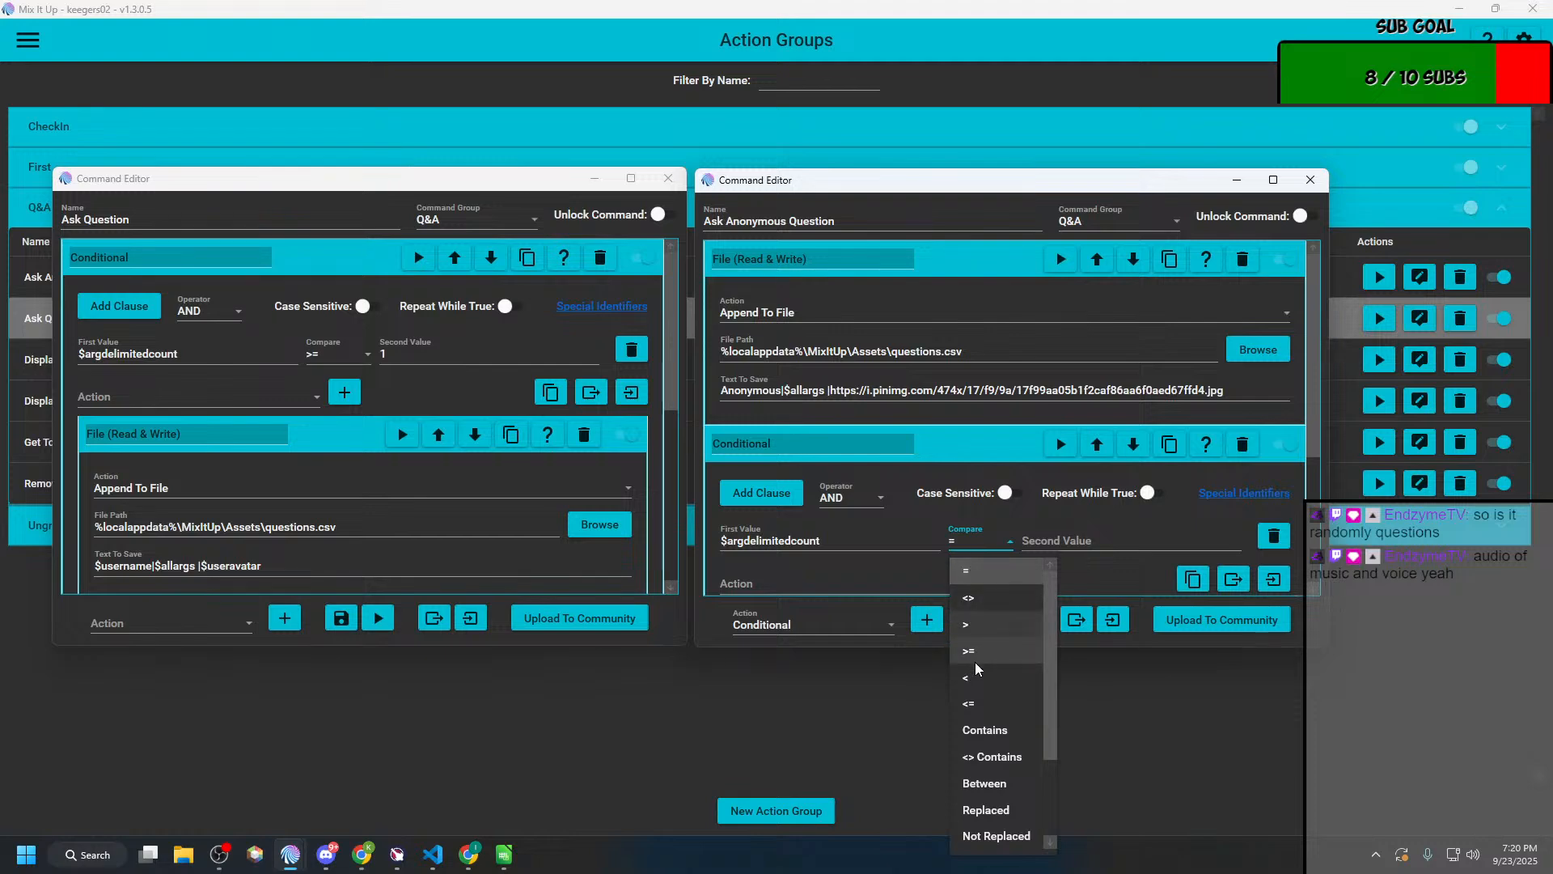
left_click(973, 651)
left_click(1052, 543)
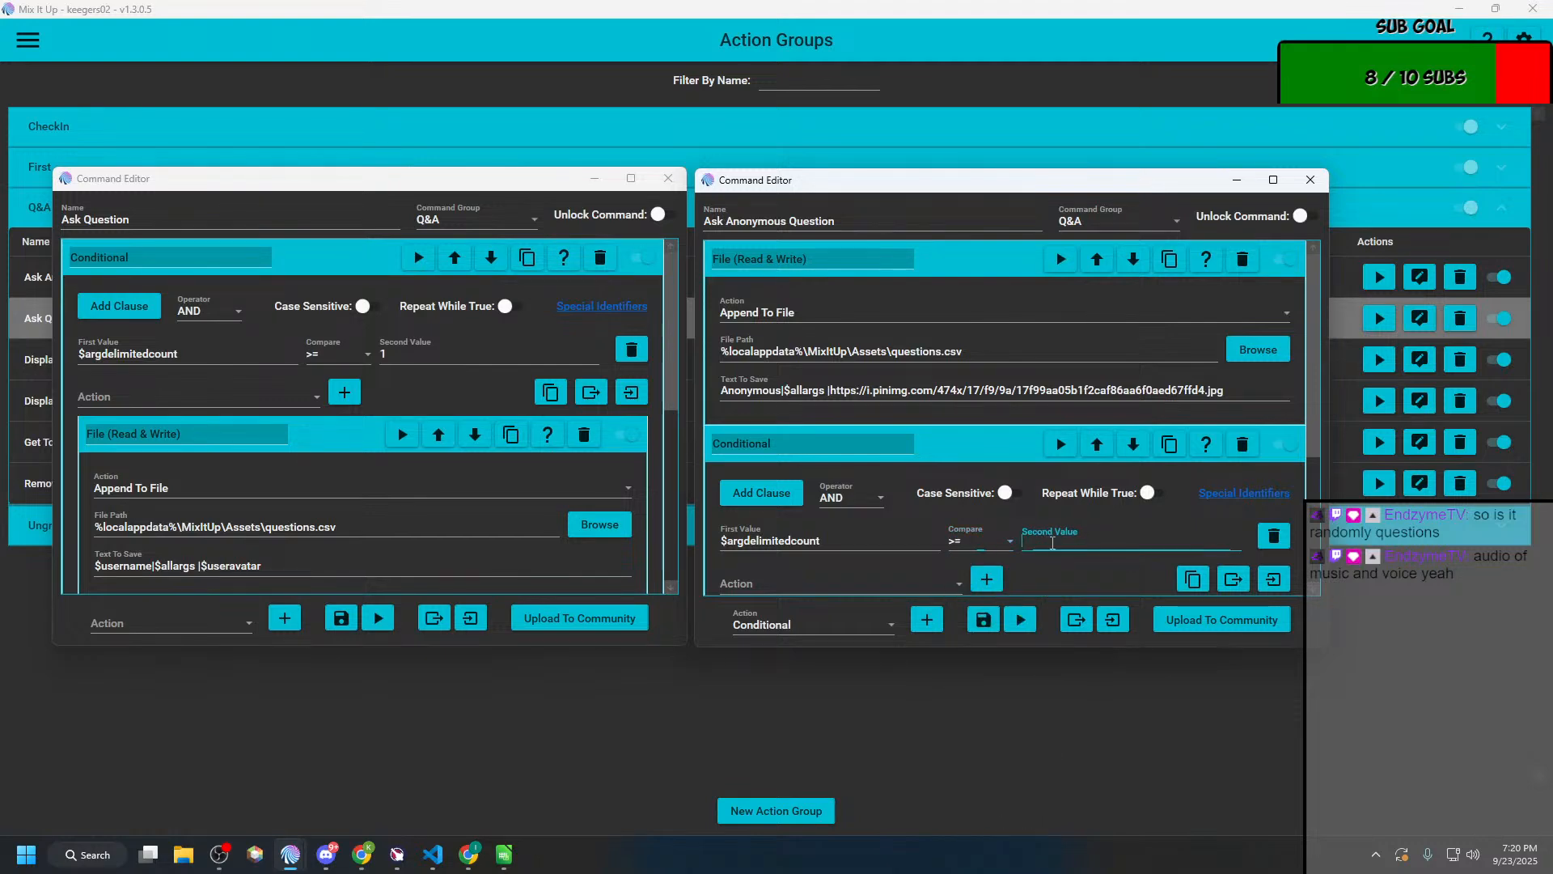
type("1")
Step: Add a File (Read & Write) action inside the first new Conditional and set its file action to Append To File
scroll(776, 489, "down", 2)
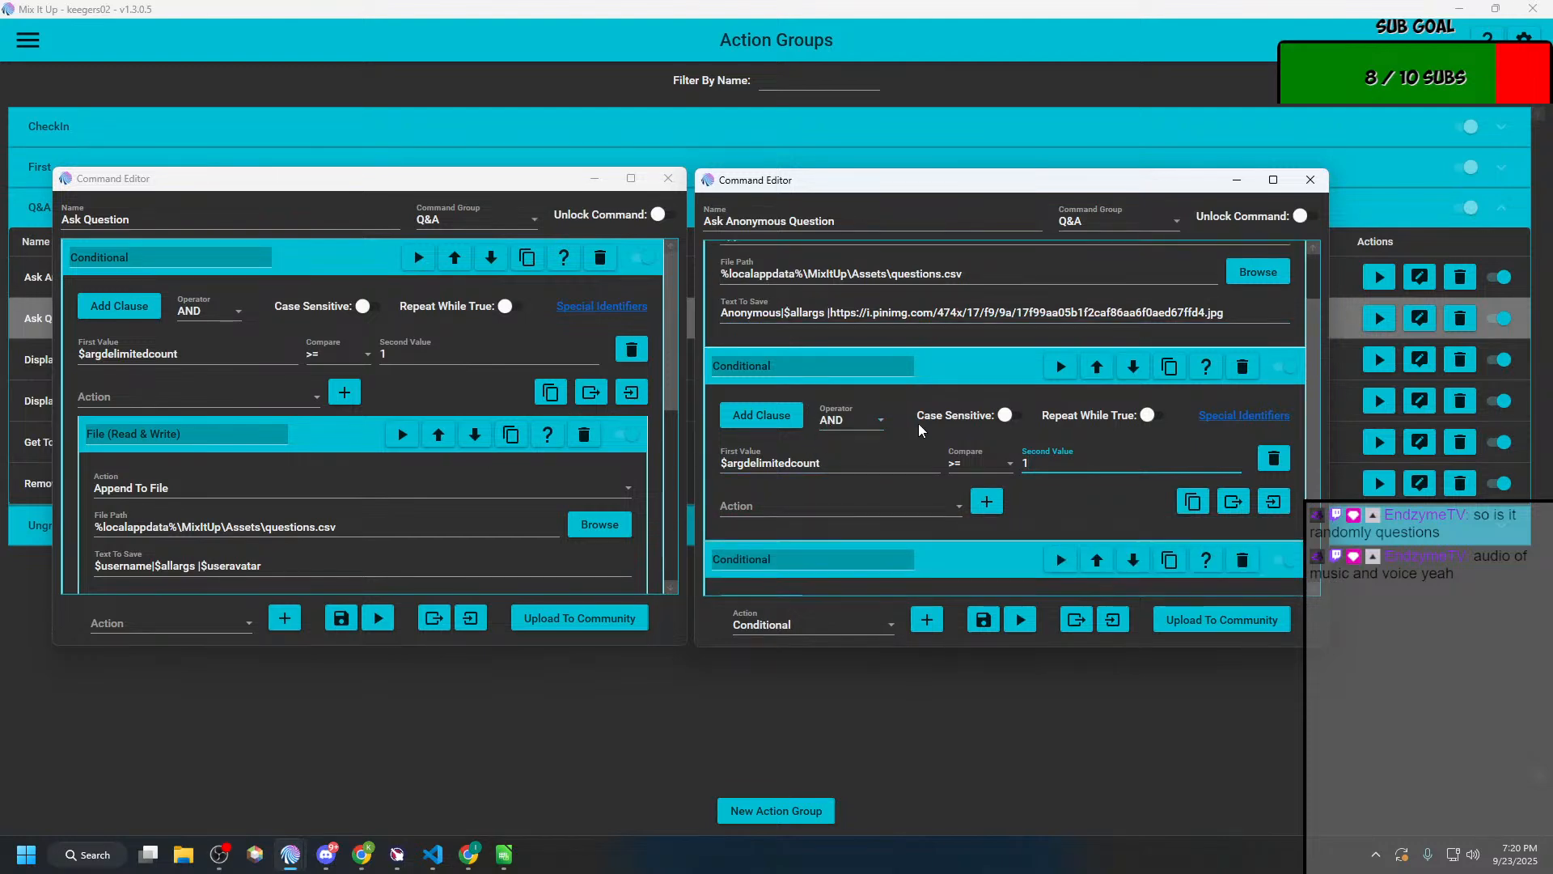
left_click(888, 508)
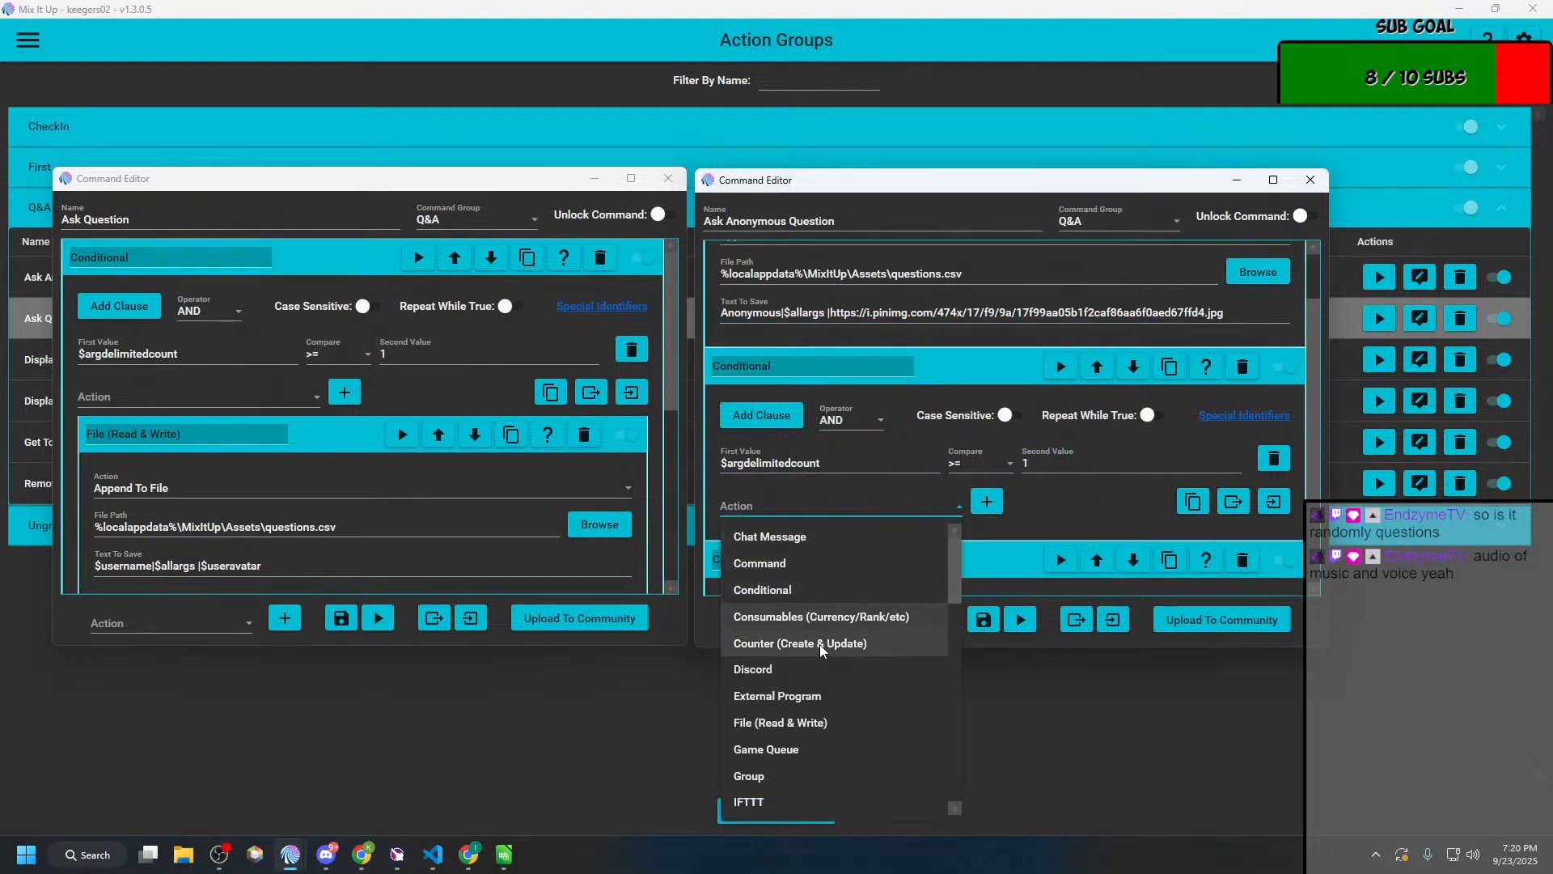
left_click(777, 722)
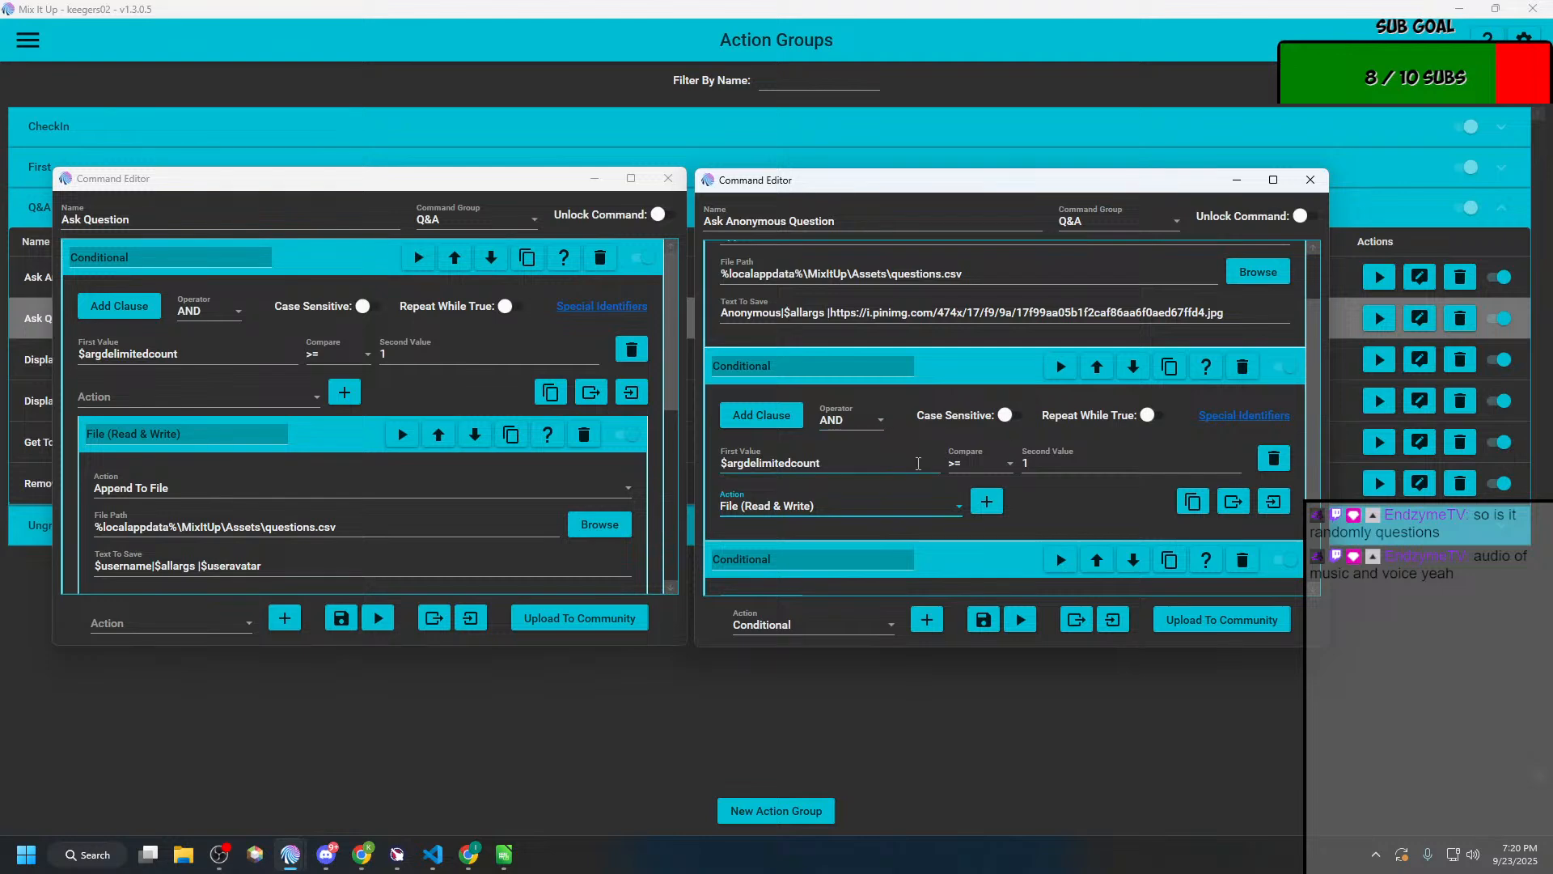
left_click(986, 502)
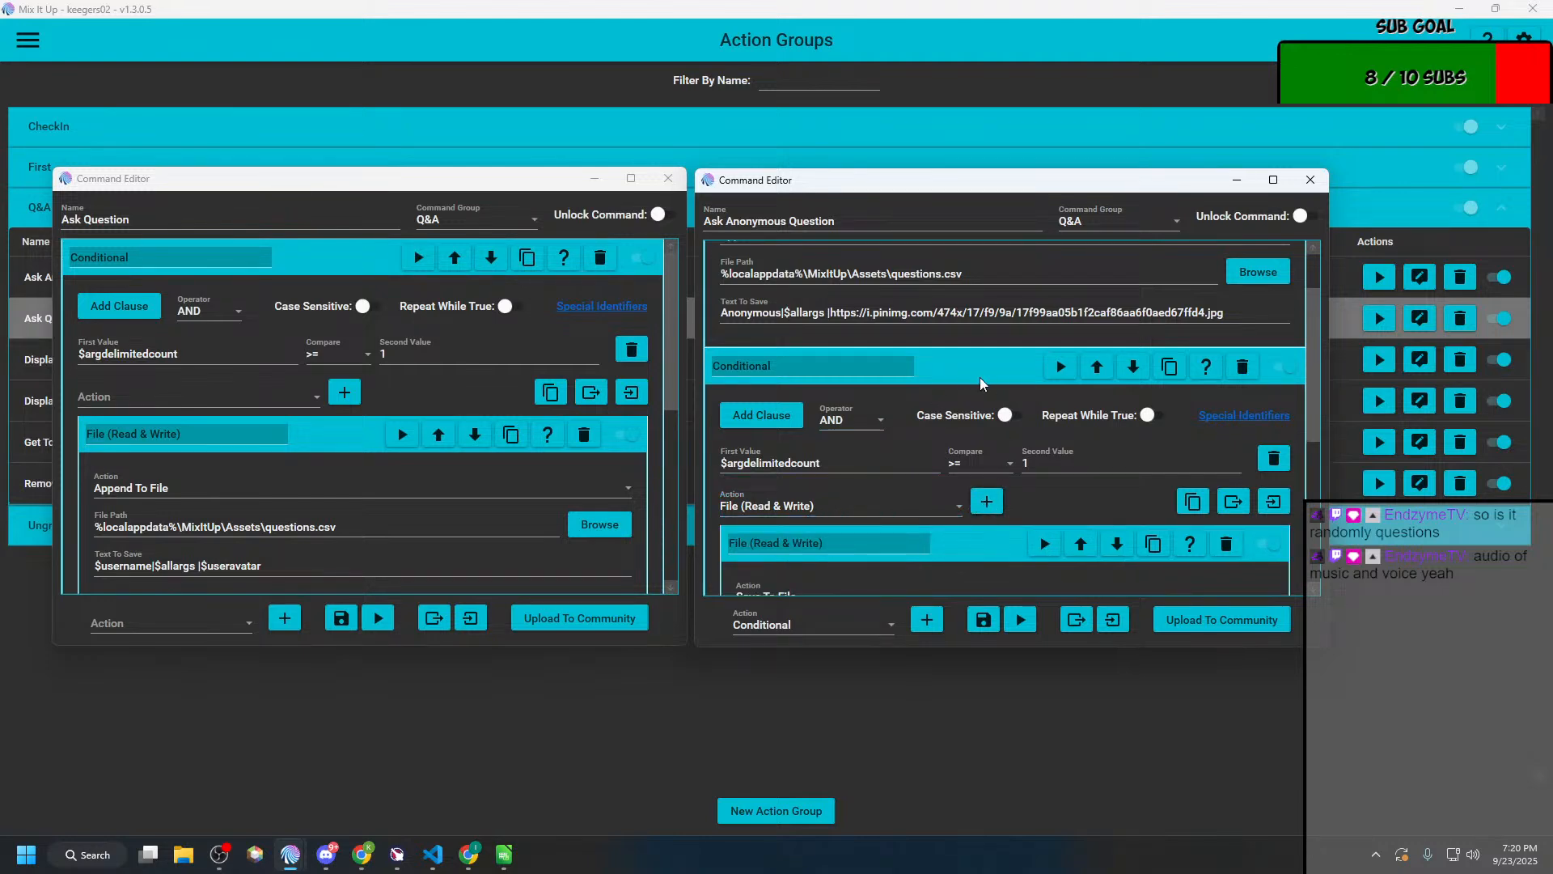
scroll(974, 445, "down", 1)
scroll(971, 453, "up", 2)
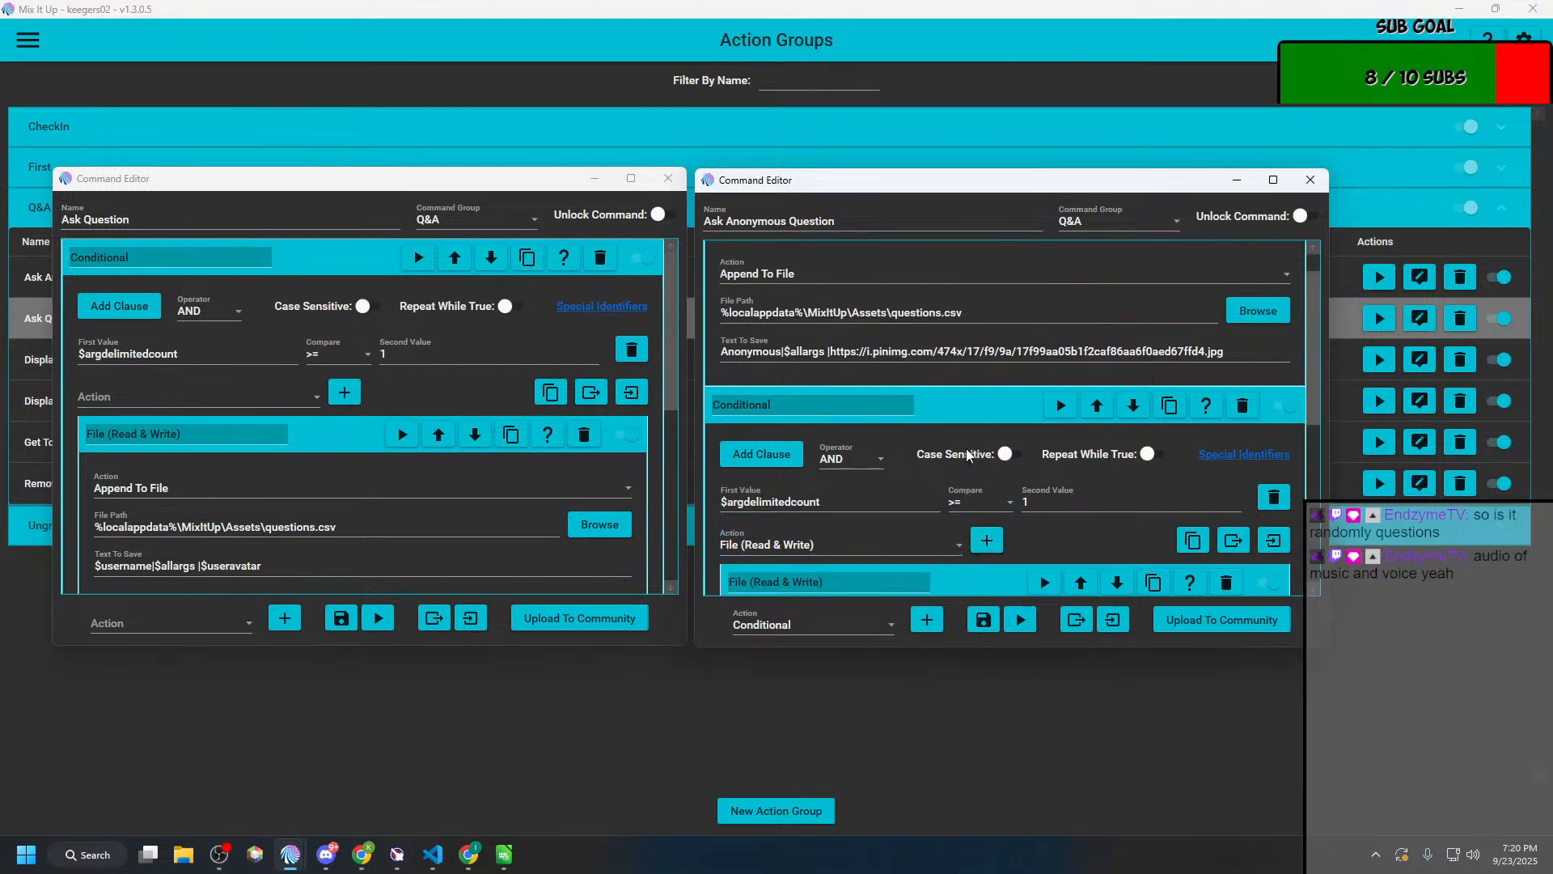
scroll(906, 449, "down", 1)
scroll(897, 449, "up", 1)
scroll(871, 458, "down", 3)
left_click(829, 521)
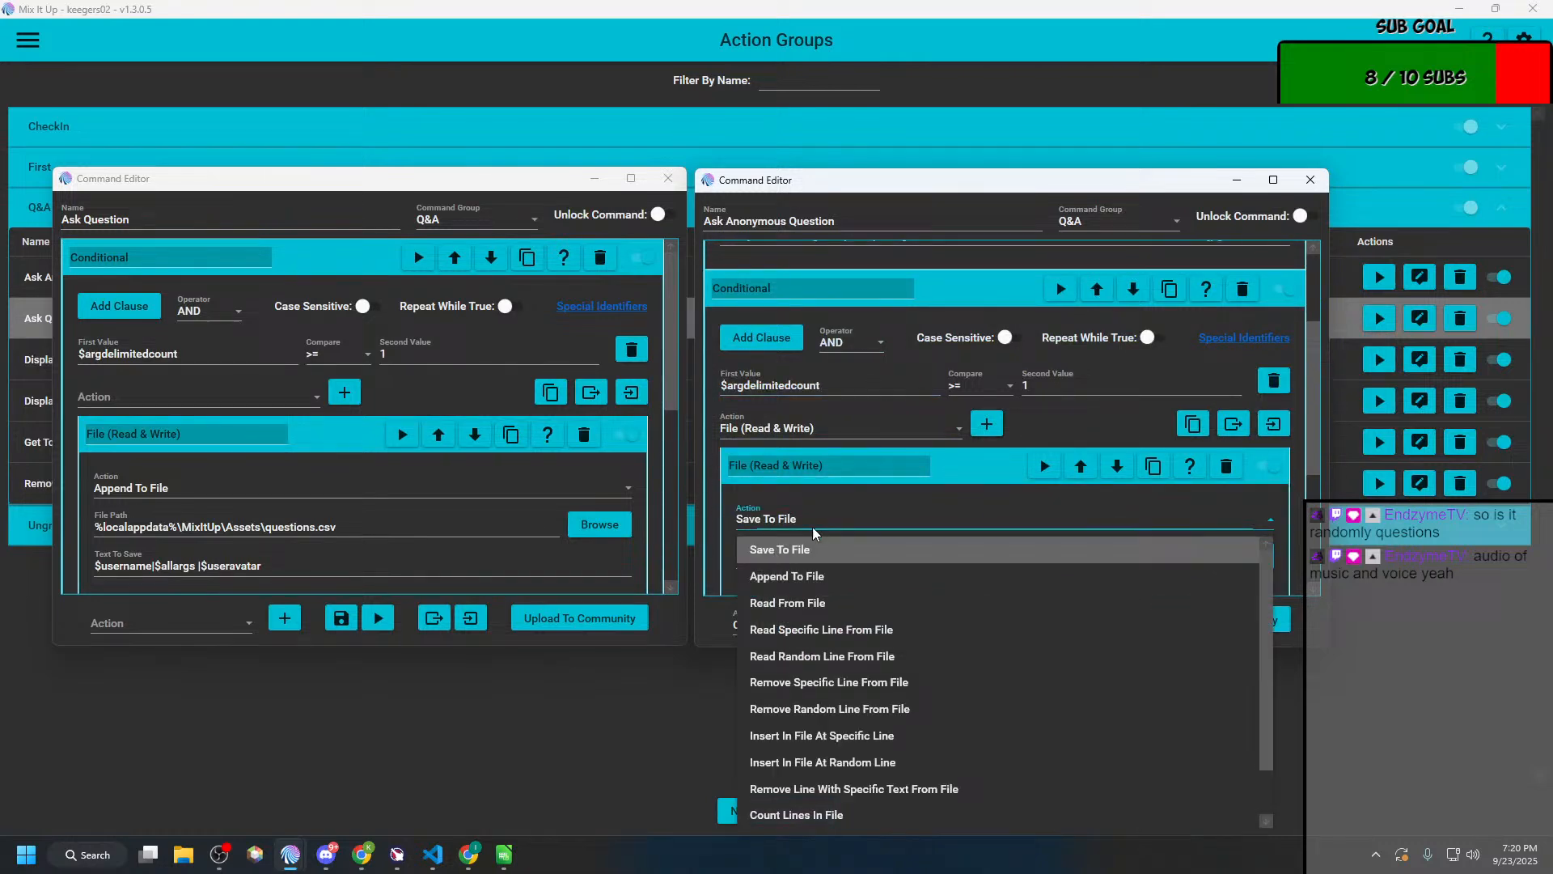
left_click(774, 576)
Step: Copy the file path %localappdata%\MixItUp\Assets\questions.csv from the original file action into the nested one, keeping Append To File
scroll(837, 459, "up", 4)
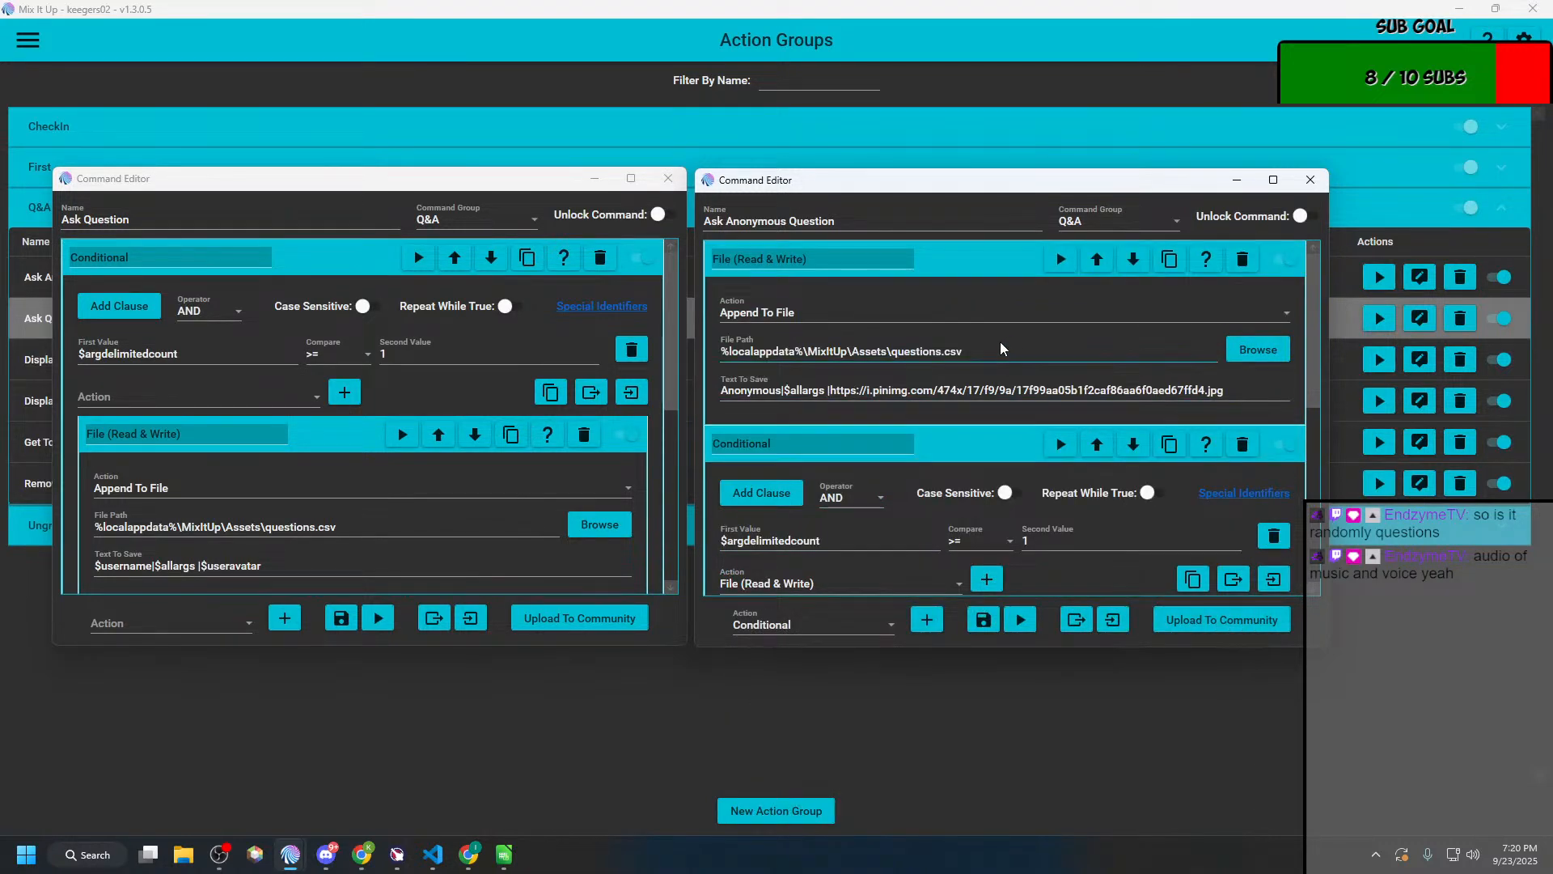
left_click_drag(1003, 349, 702, 368)
key("ctrl+c")
scroll(830, 415, "down", 2)
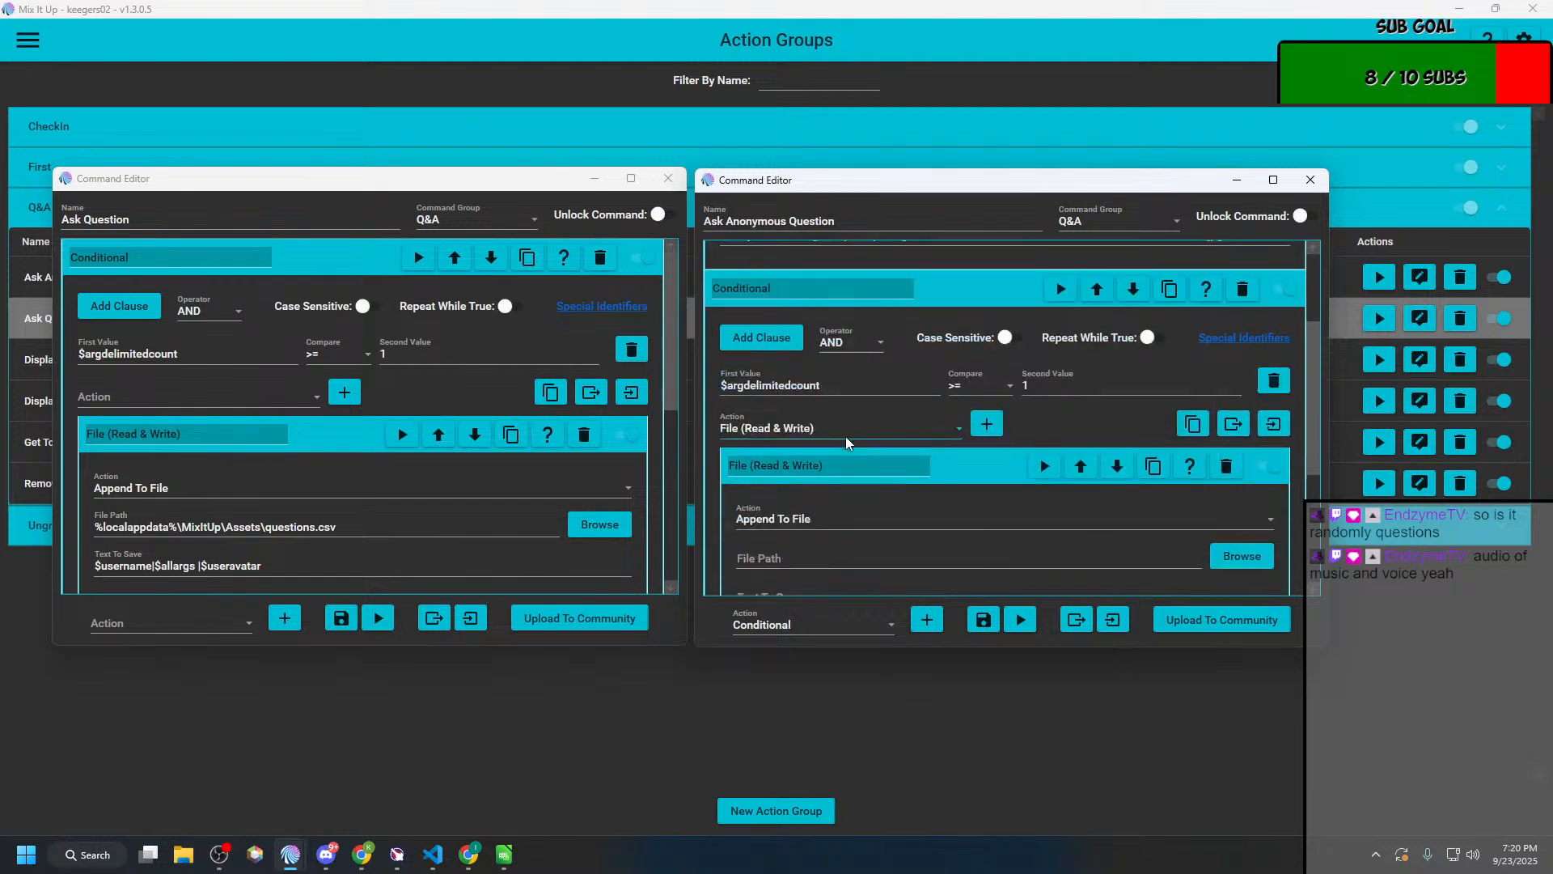
left_click(817, 527)
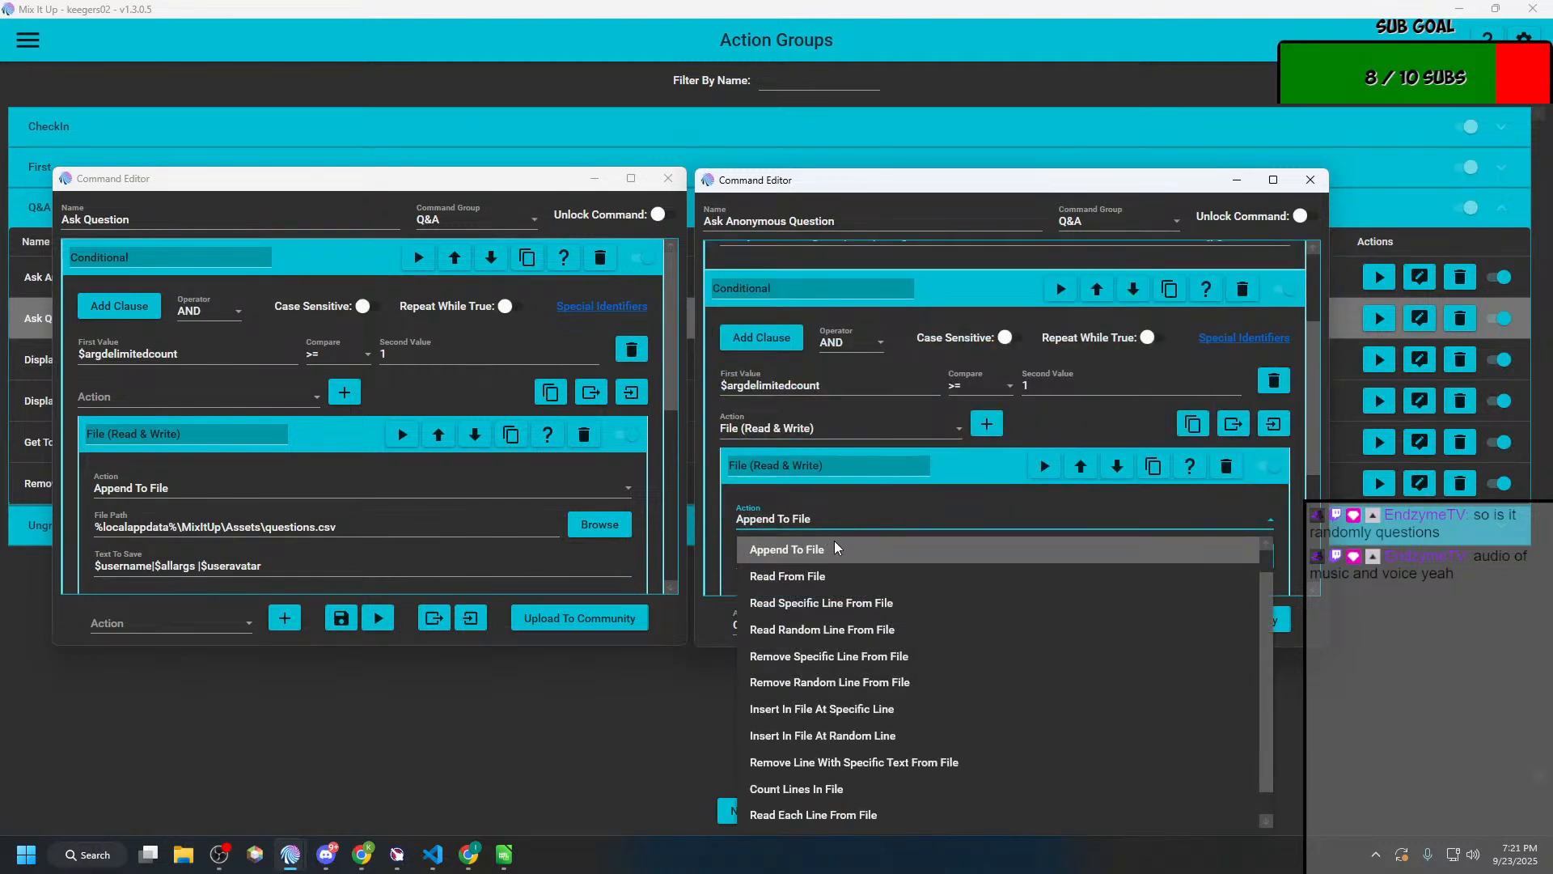
scroll(834, 541, "up", 1)
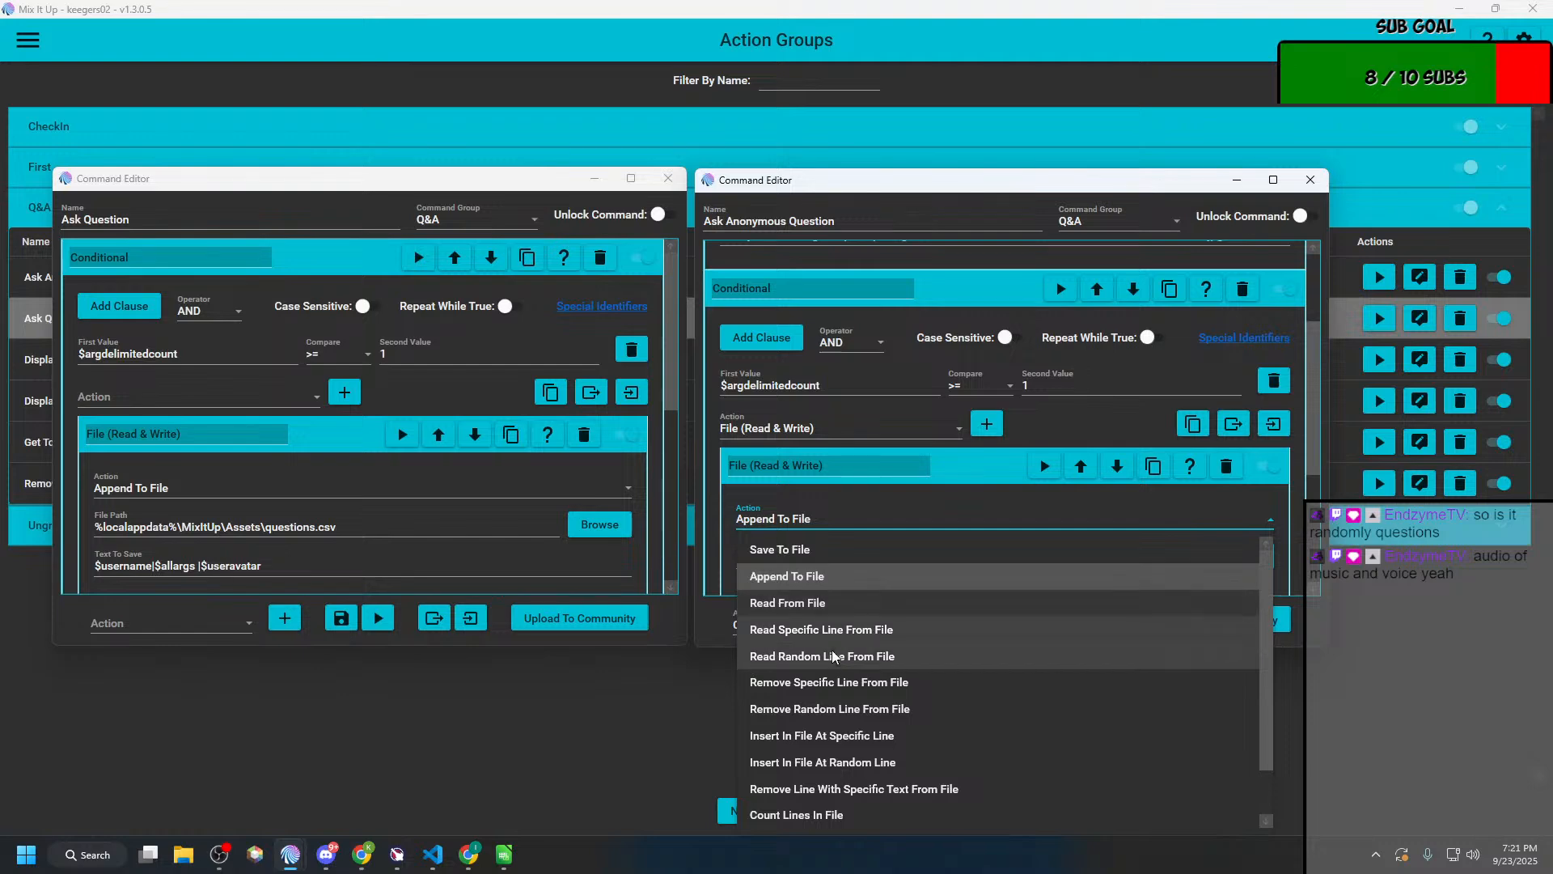
scroll(825, 731, "down", 2)
scroll(821, 712, "up", 2)
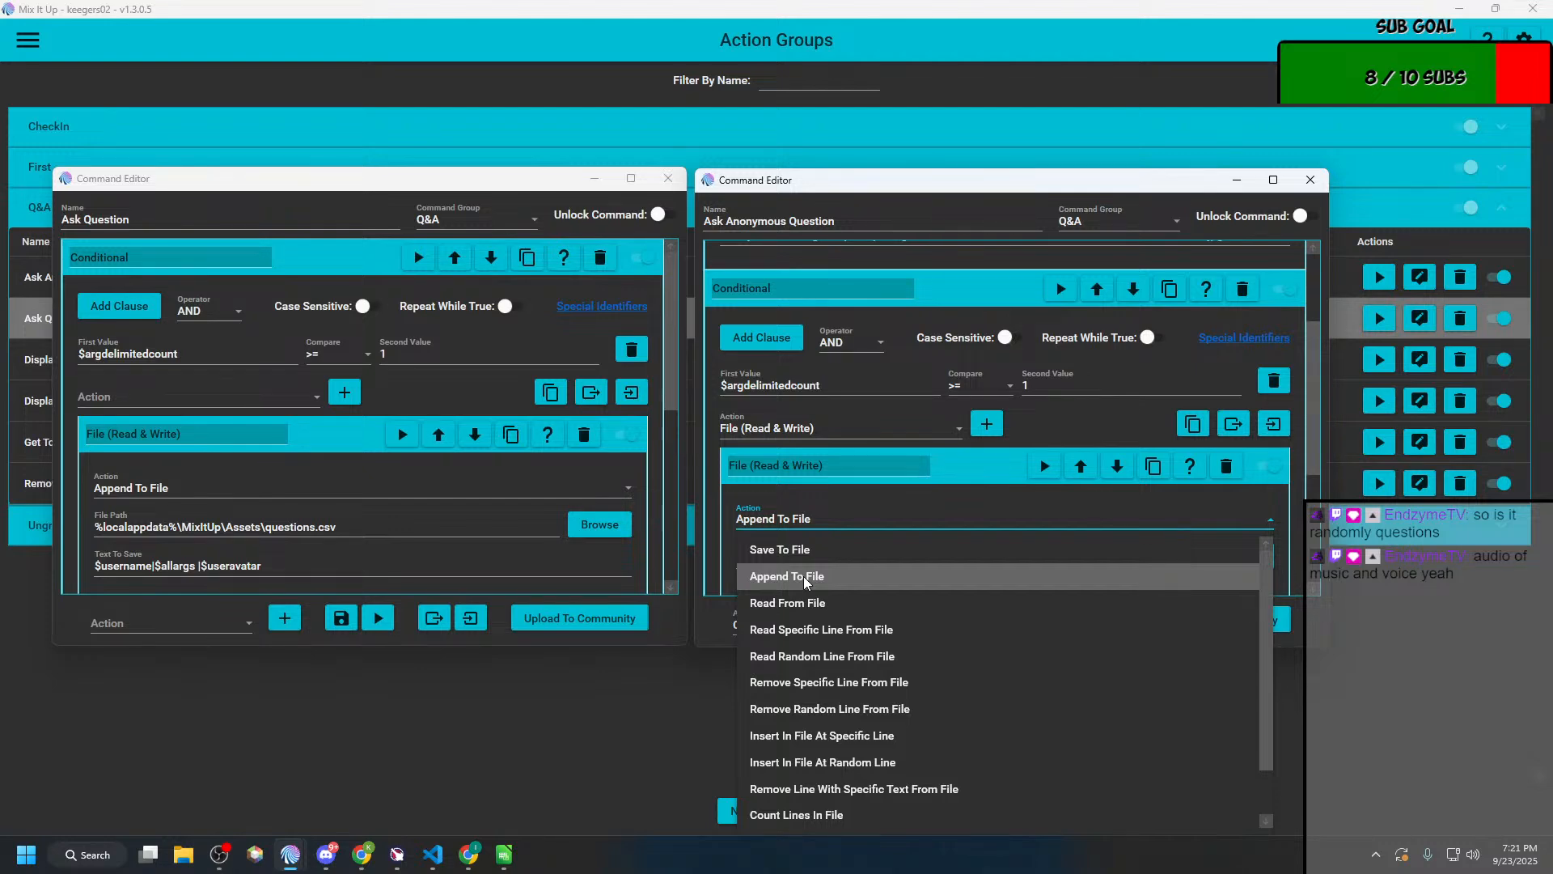
left_click(862, 524)
left_click(862, 525)
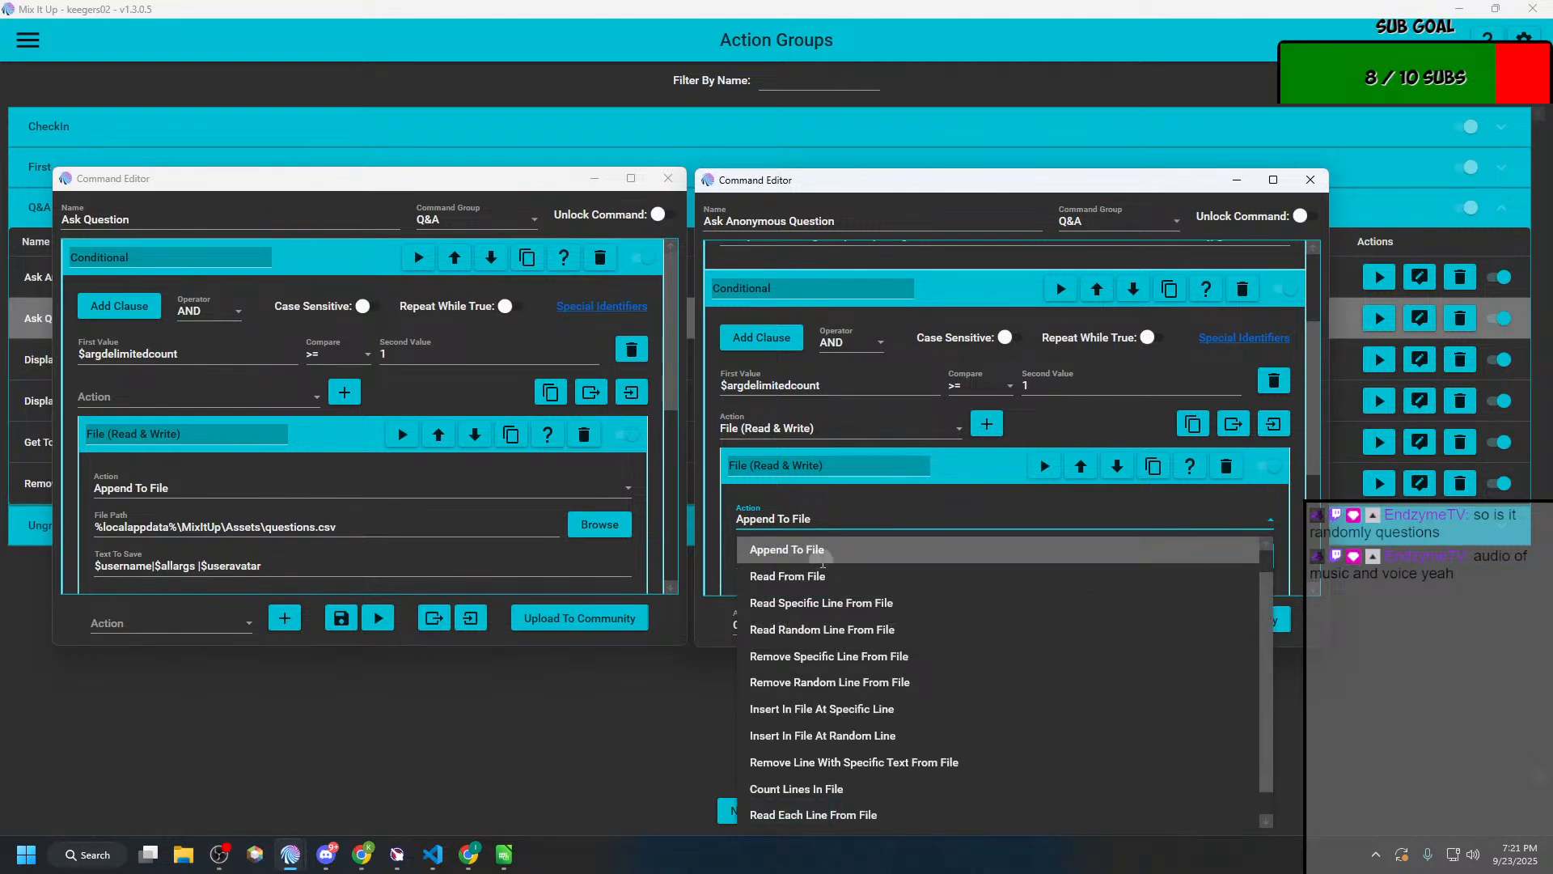
left_click(829, 562)
left_click(850, 562)
key("ctrl+v")
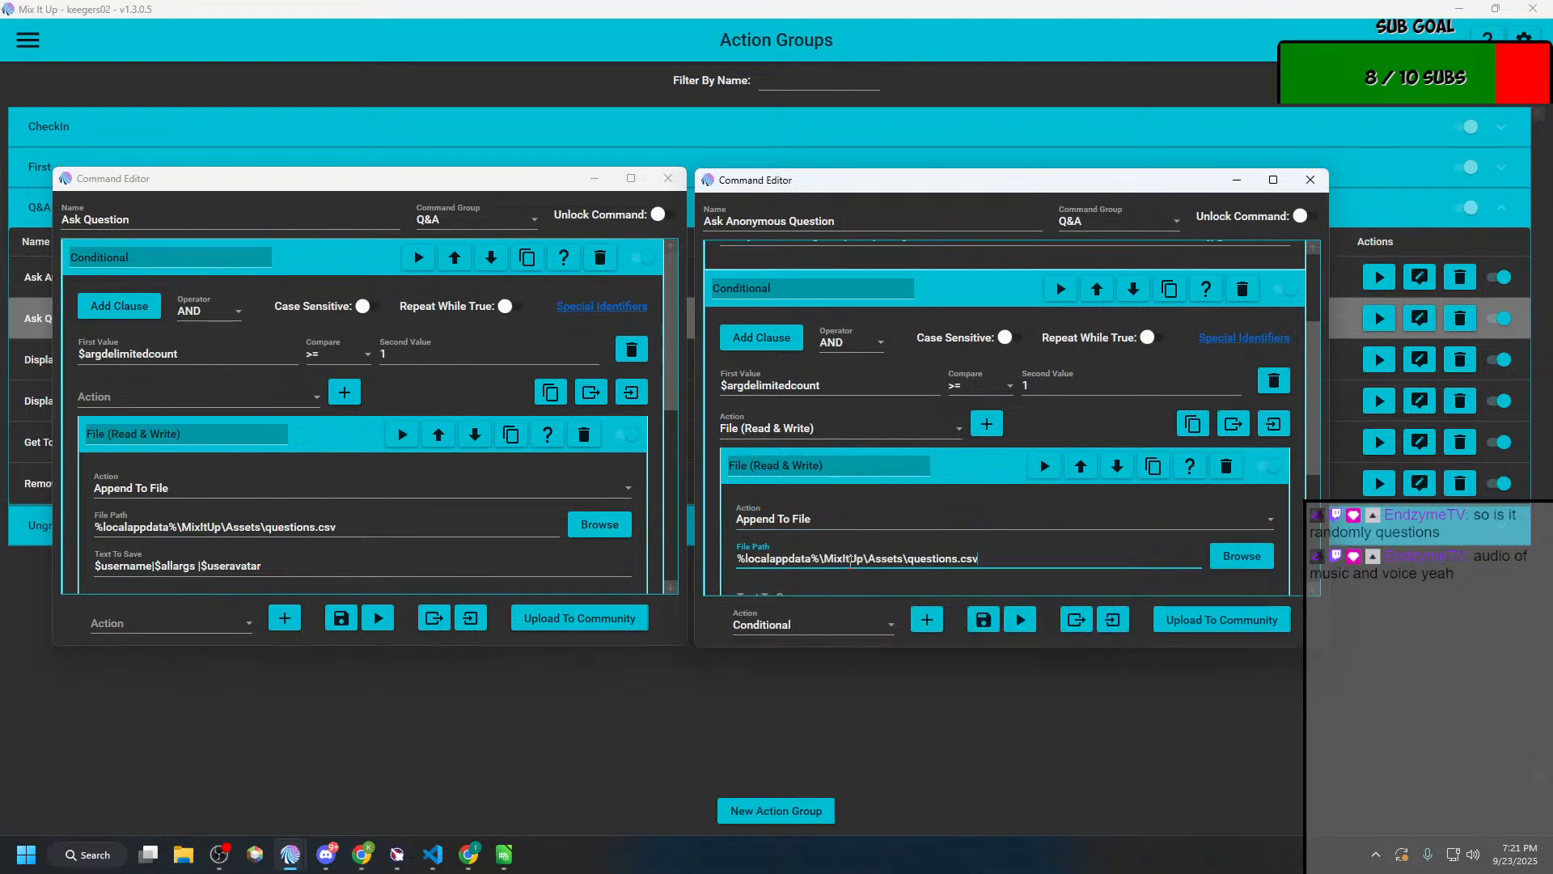
Step: Copy the Text To Save value, Anonymous|$allargs plus the image link, from the original file action into the nested File (Read & Write) action
scroll(852, 568, "down", 2)
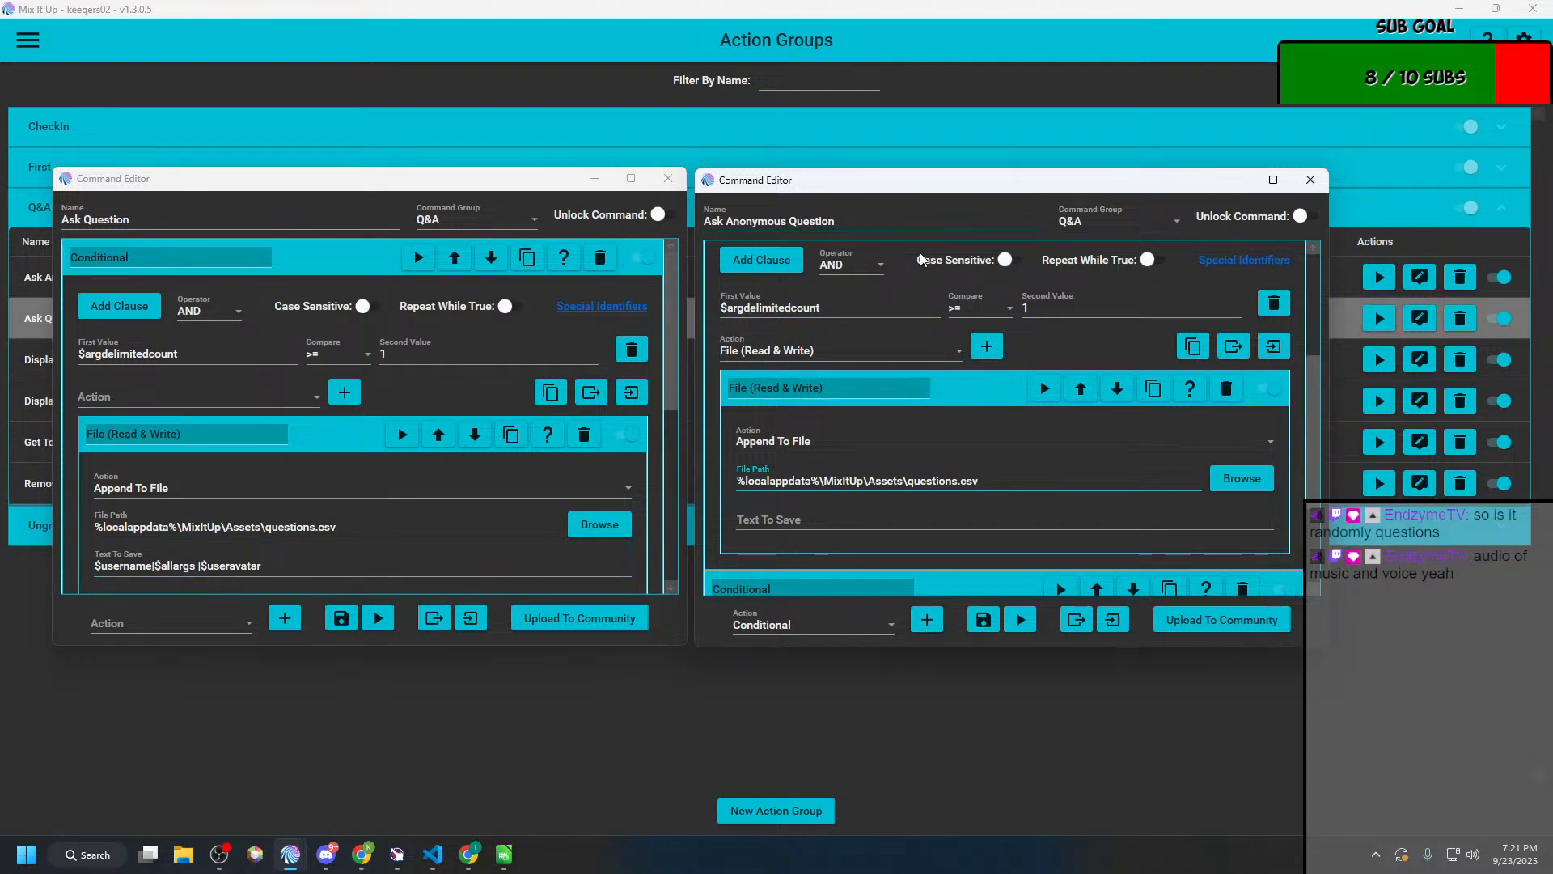
scroll(920, 324, "up", 6)
left_click(1240, 390)
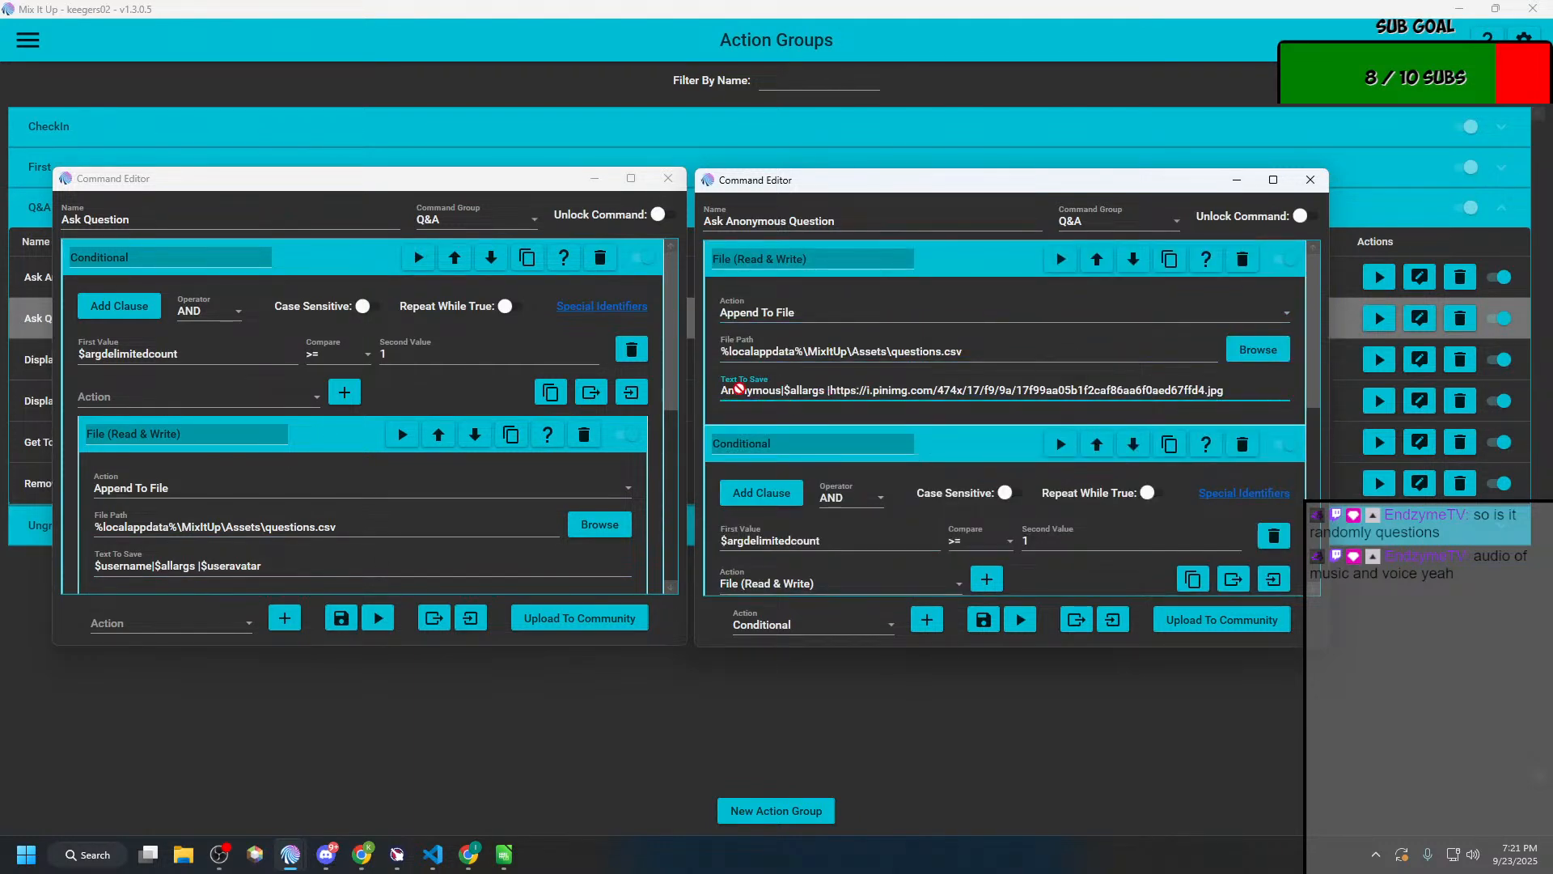
double_click(738, 395)
key("ctrl+a")
key("ctrl+c")
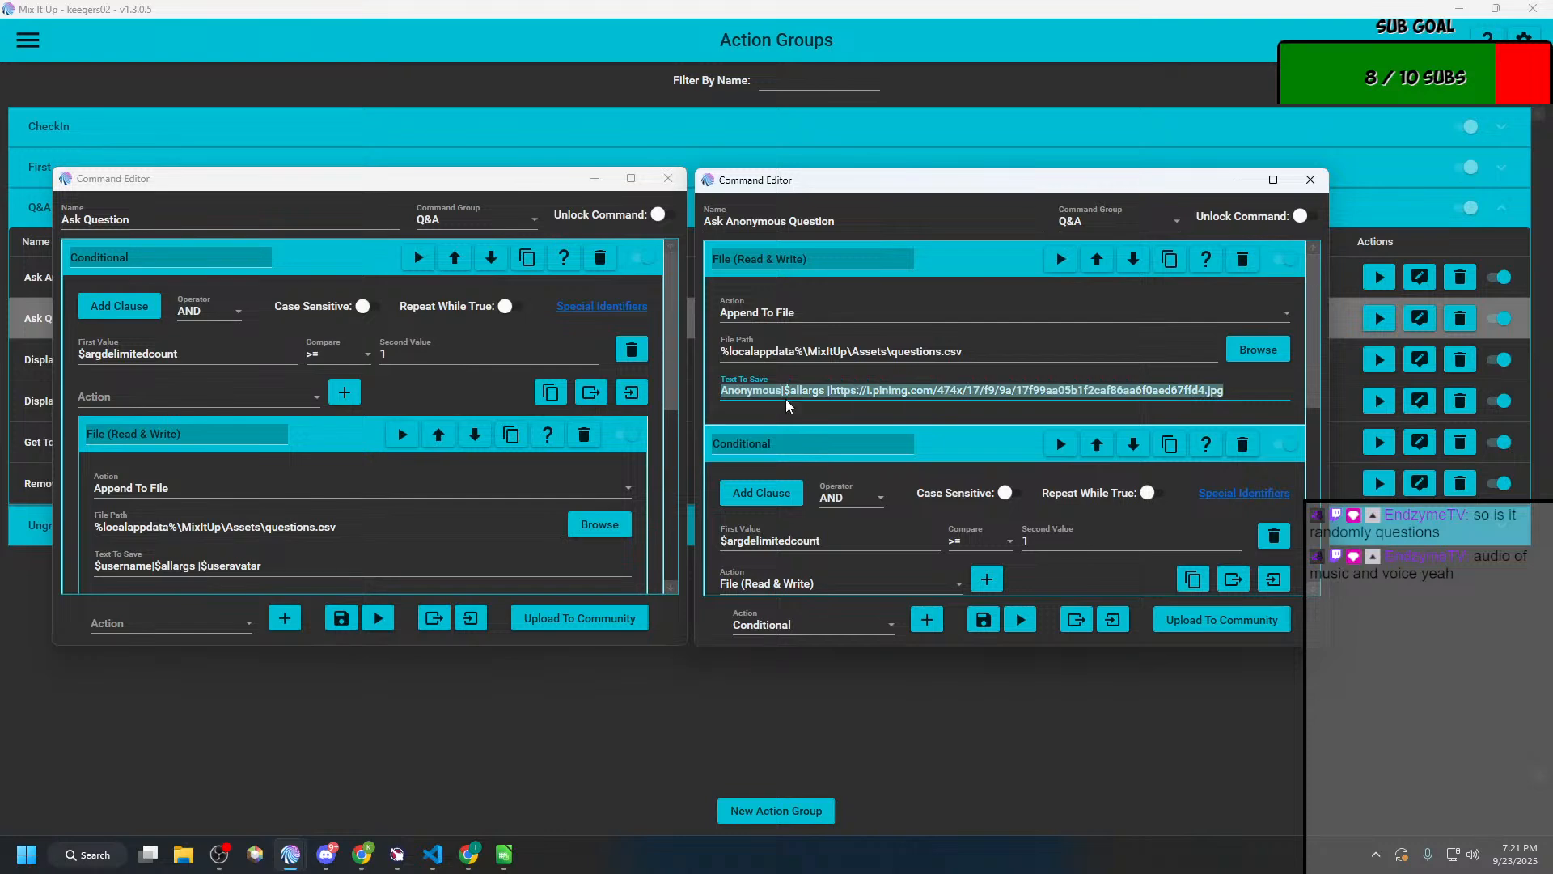
scroll(786, 403, "down", 5)
scroll(773, 542, "down", 2)
left_click(807, 481)
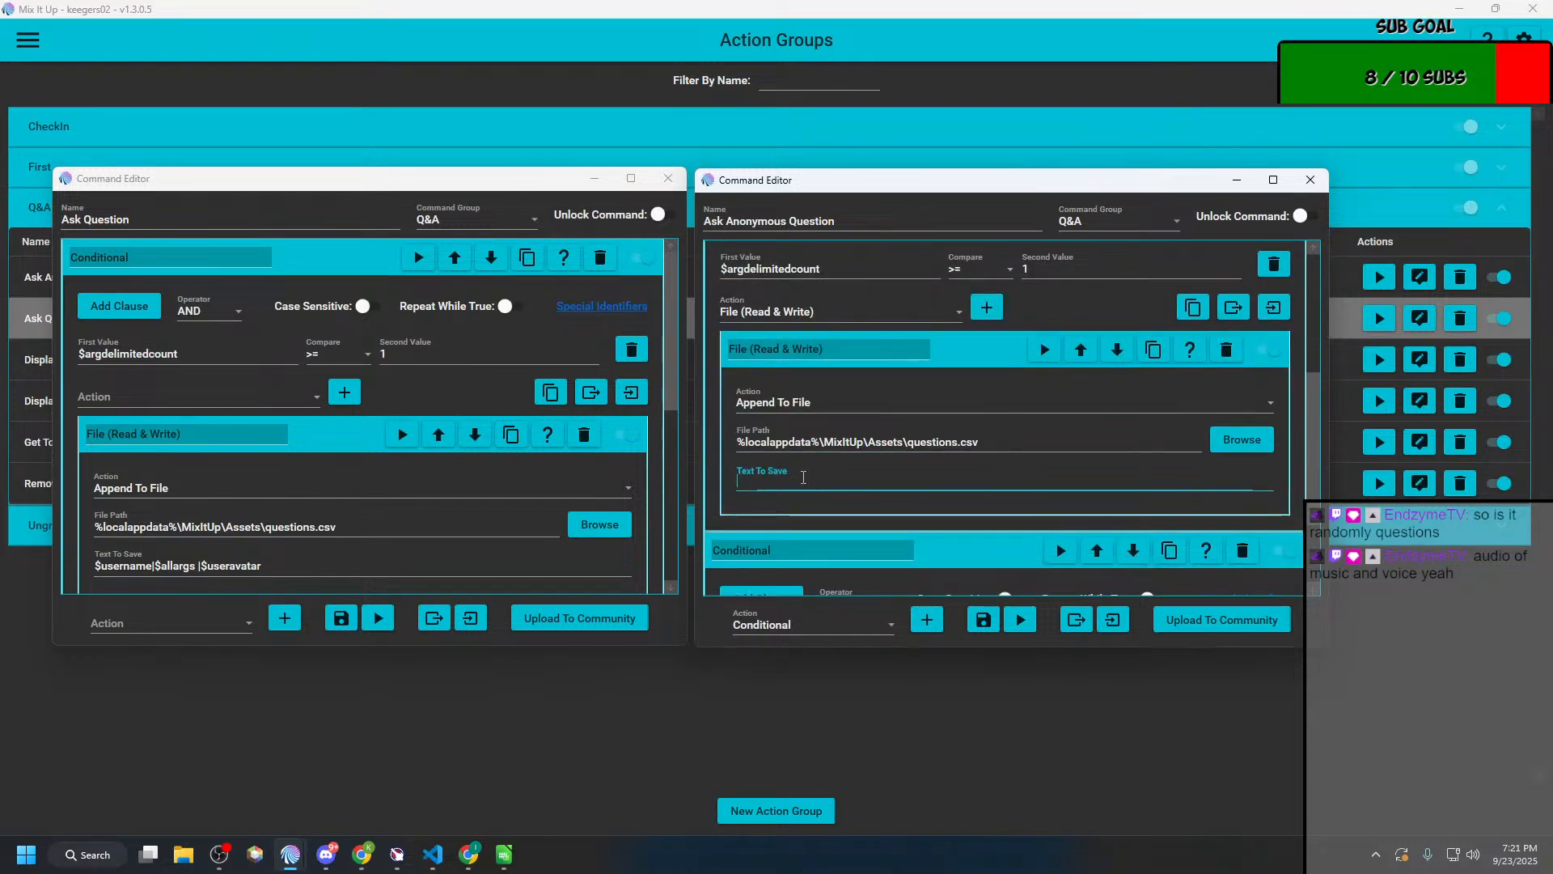
key("ctrl+v")
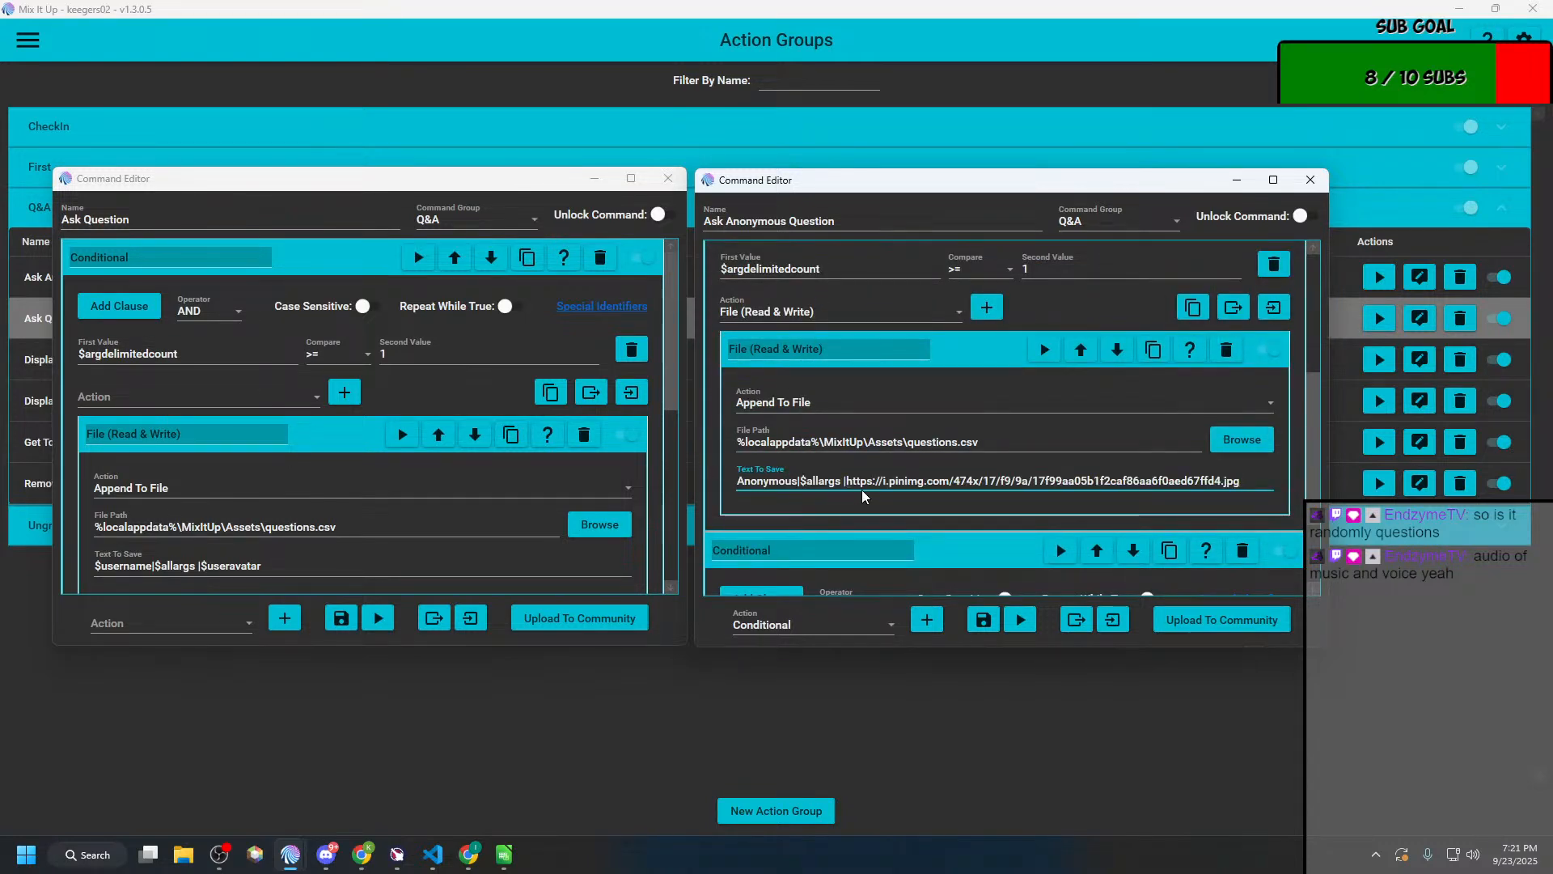
Step: Set the second new Conditional's clause to $argdelimitedcount < 1, copying the first value from Ask Question
scroll(862, 494, "down", 3)
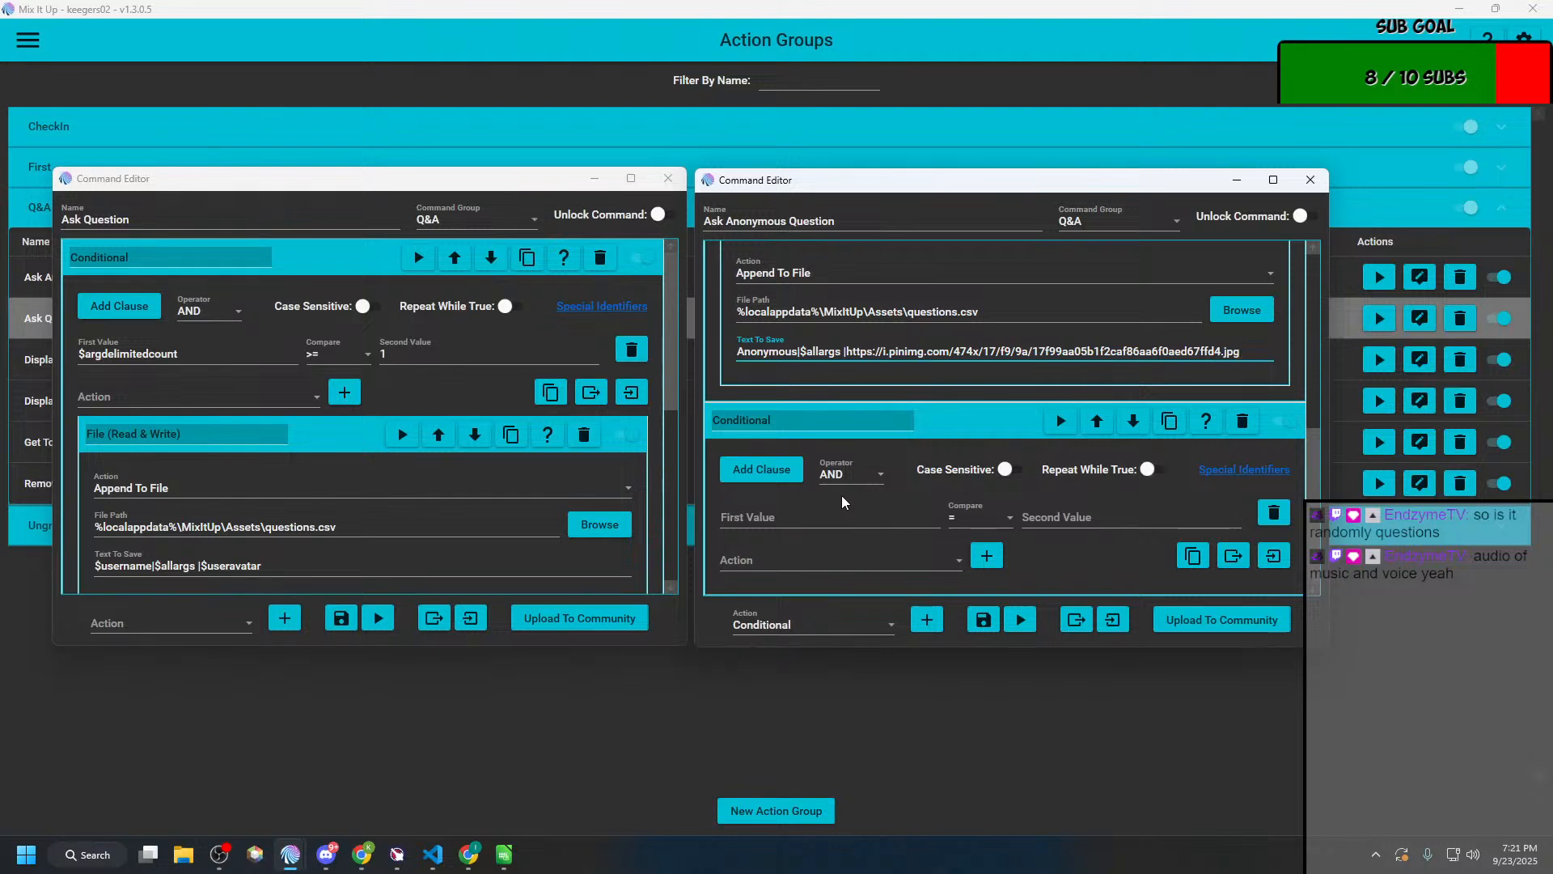
scroll(503, 453, "down", 8)
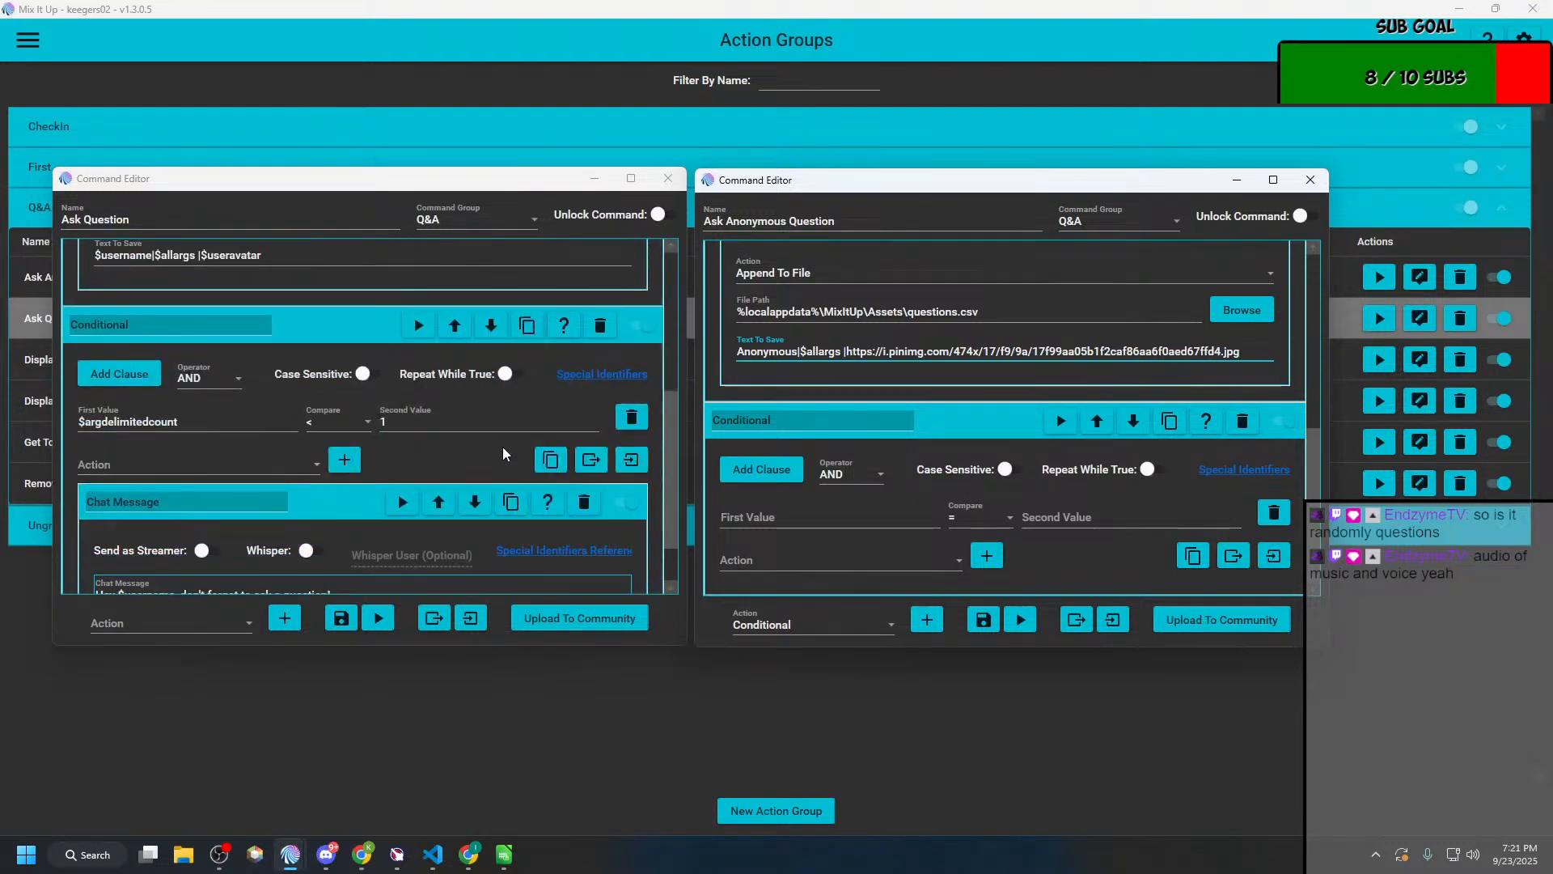
double_click(160, 382)
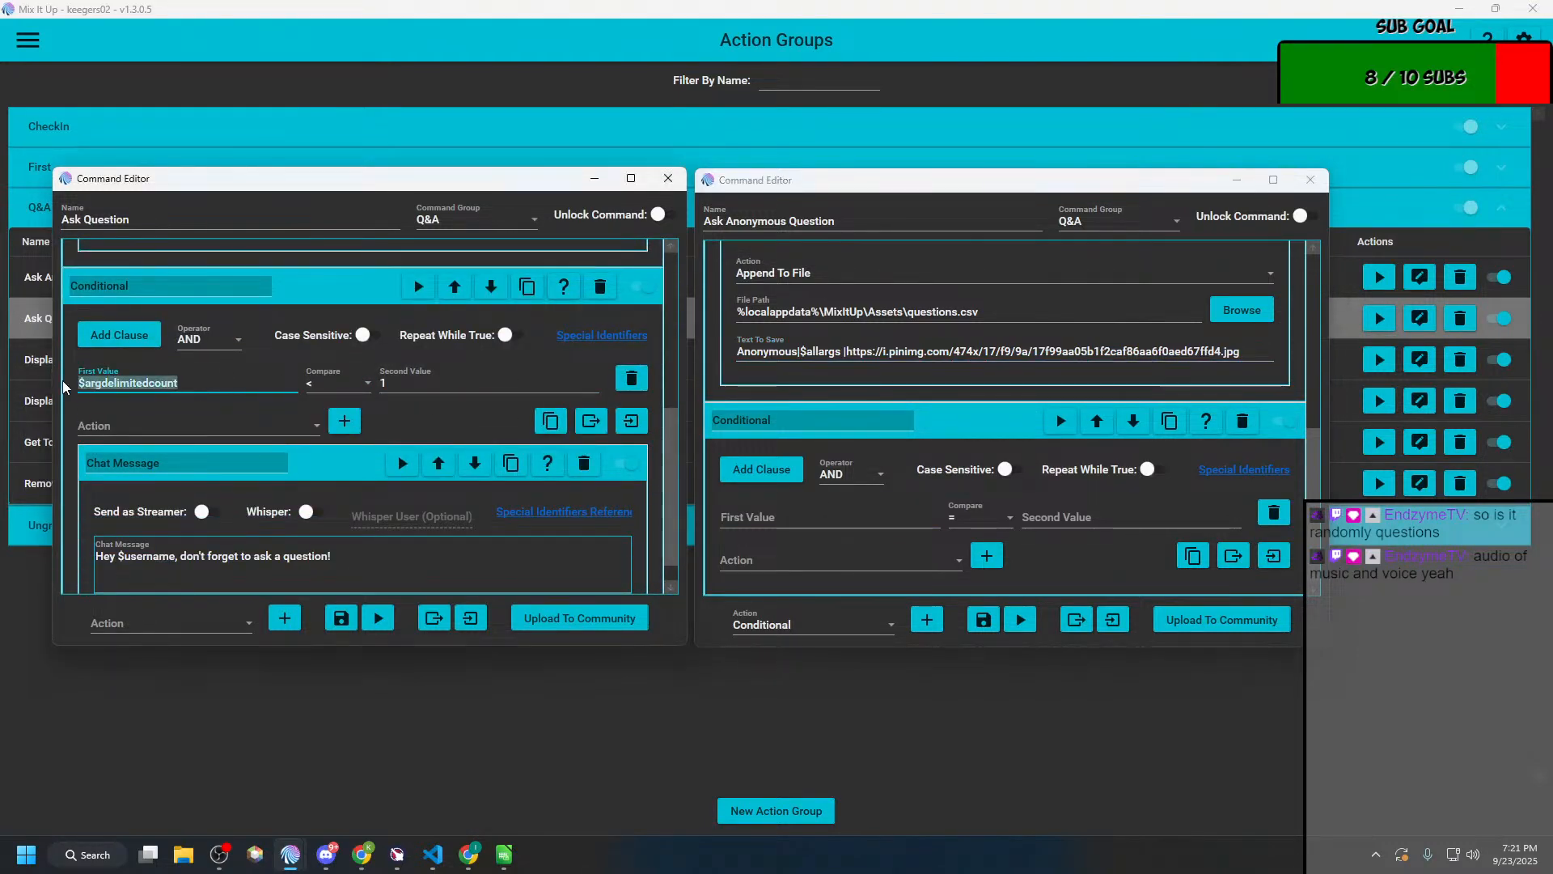
key("ctrl+c")
left_click(802, 511)
key("ctrl+v")
left_click(985, 522)
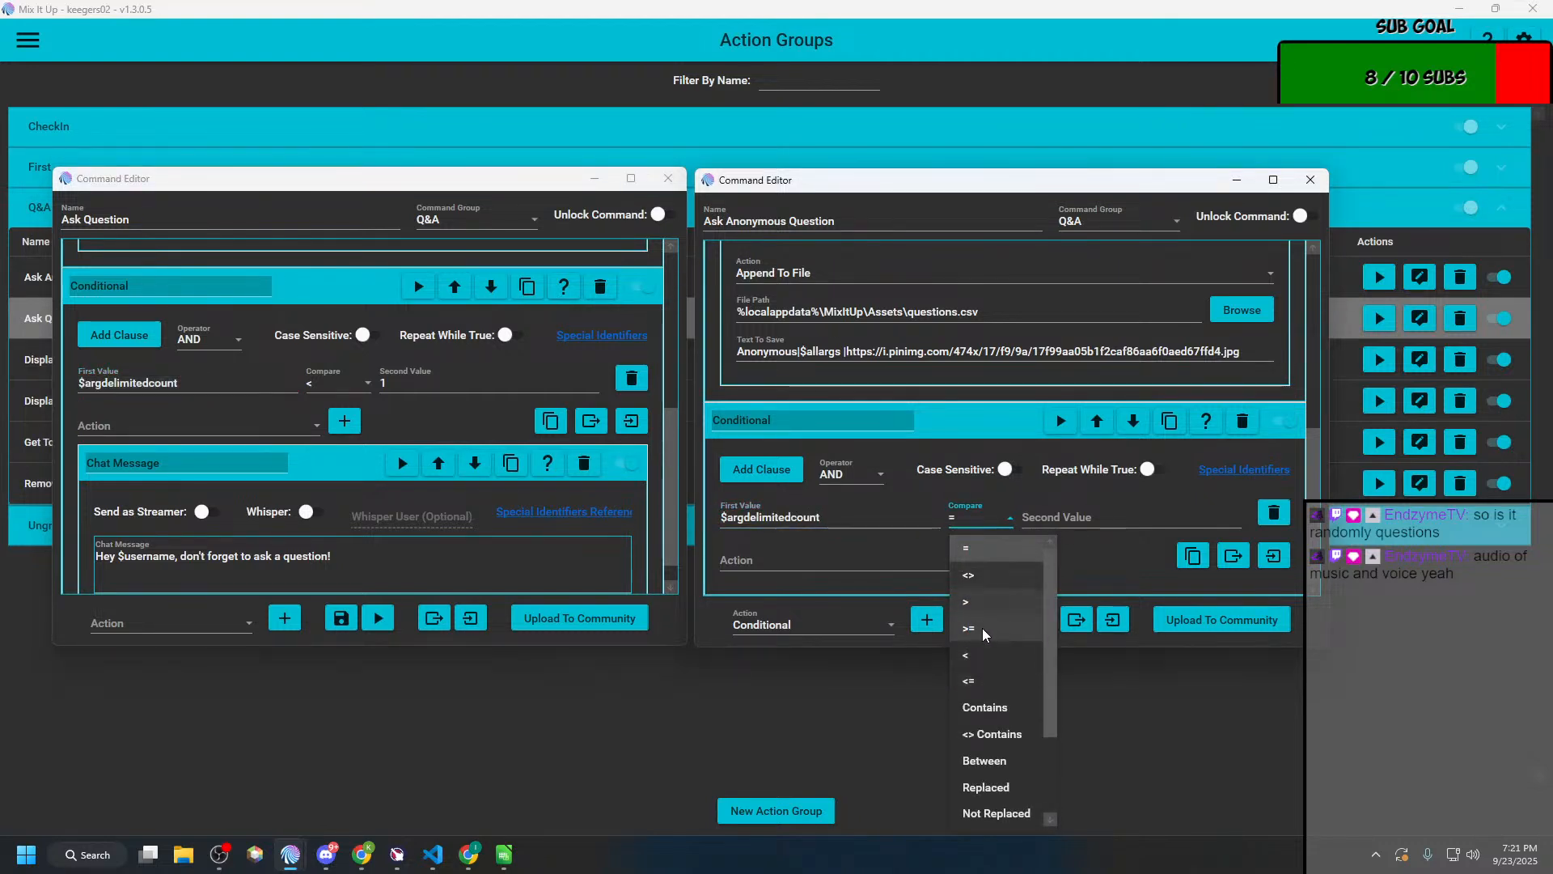
left_click(996, 655)
left_click(1058, 507)
type("1")
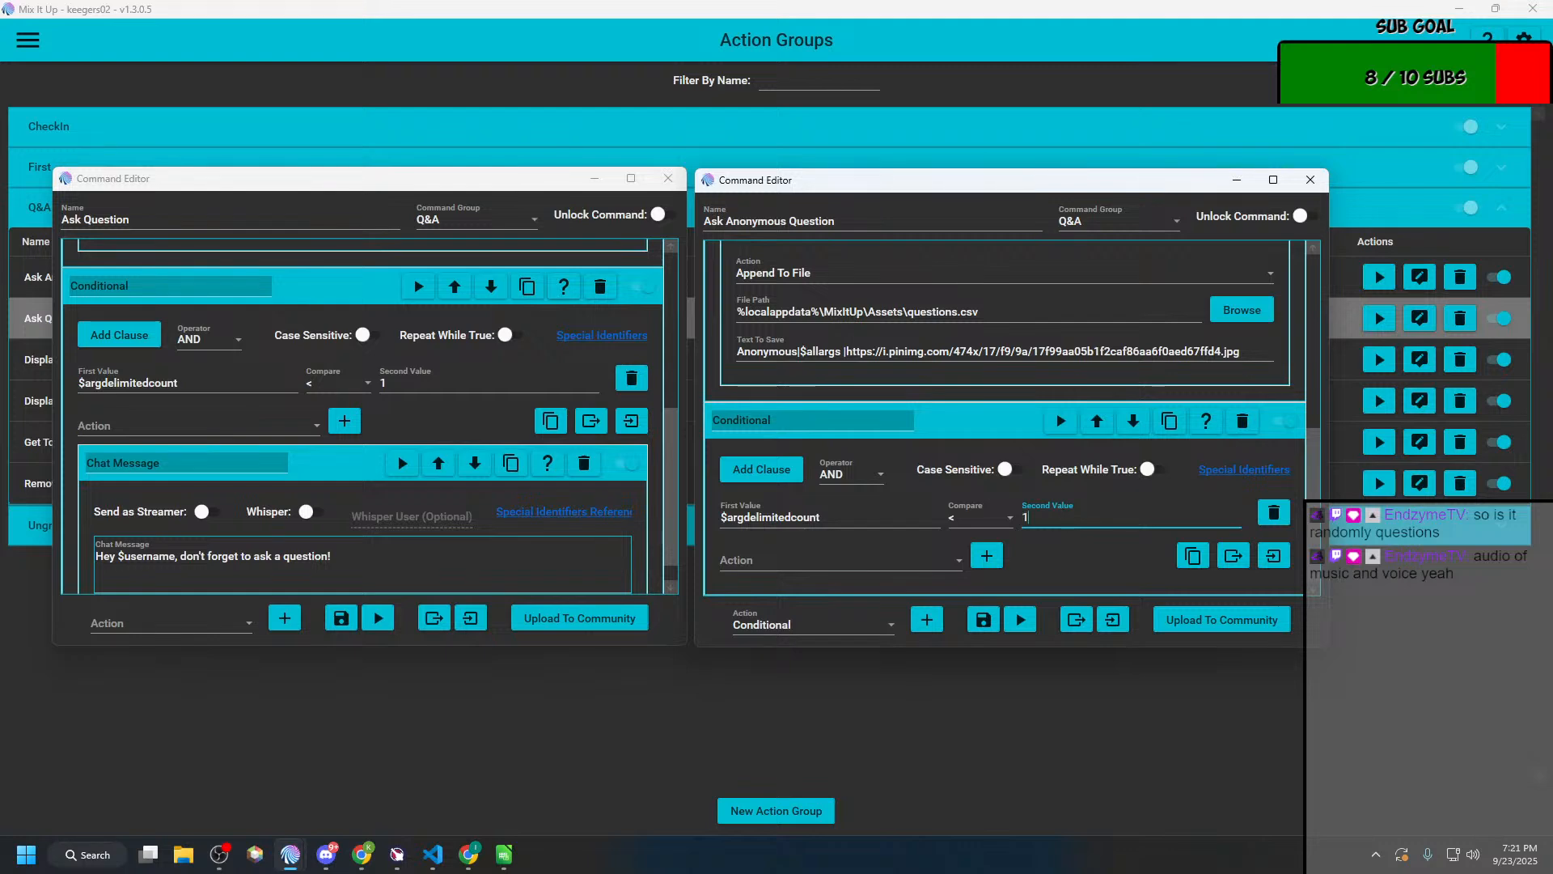
Step: Add a Chat Message action inside the second Conditional with the text "Hey $username, don't forget to ask a question!" copied from Ask Question
left_click(429, 555)
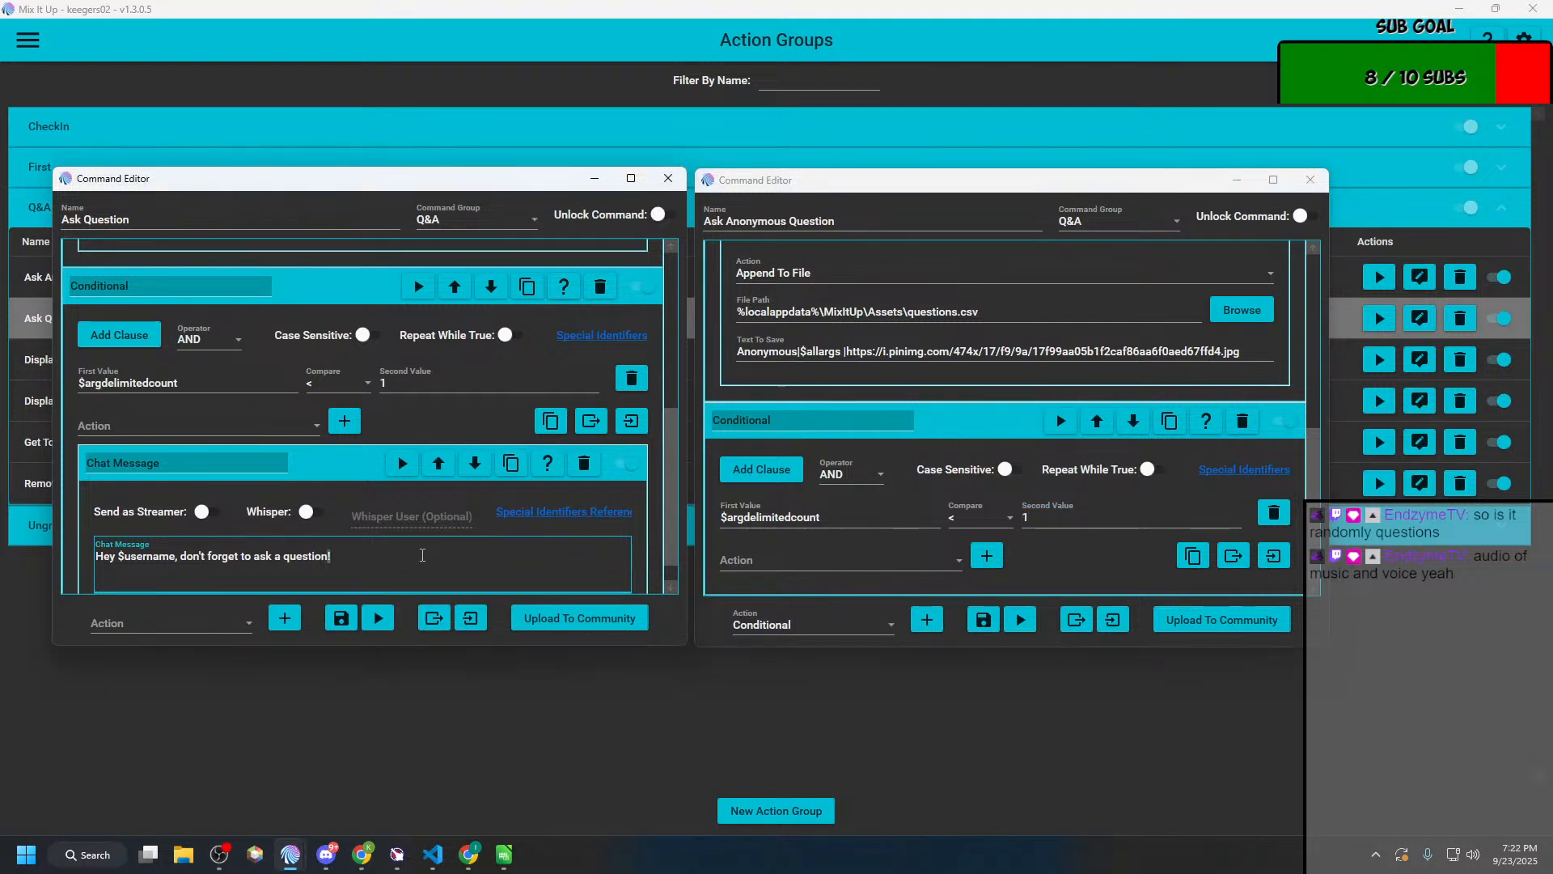
key("ctrl+a")
left_click(782, 561)
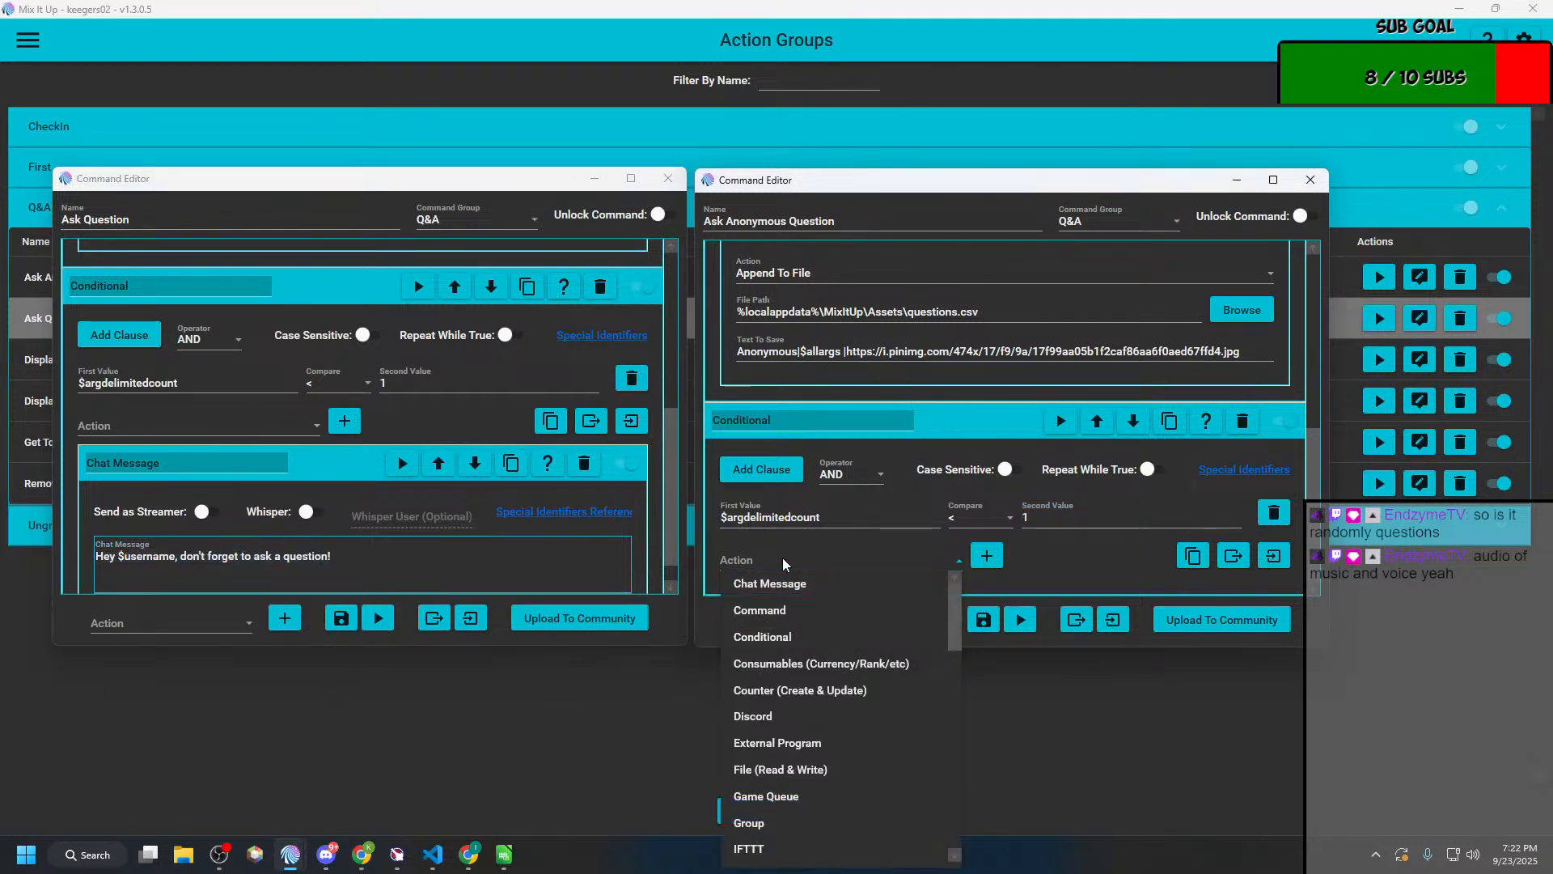
left_click(782, 582)
left_click(987, 555)
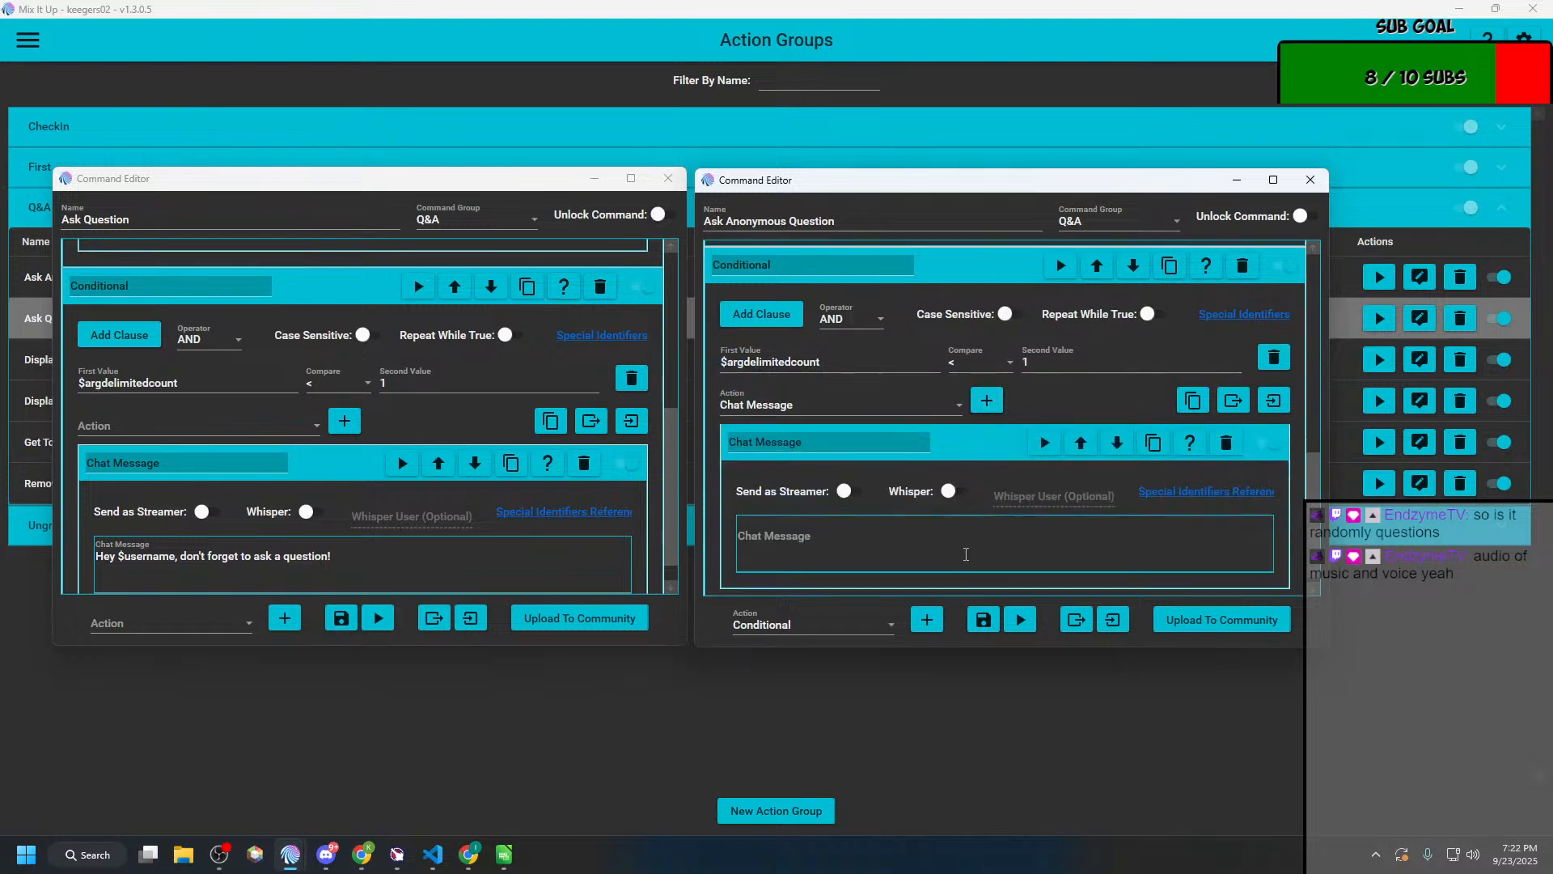
left_click(863, 549)
key("ctrl+v")
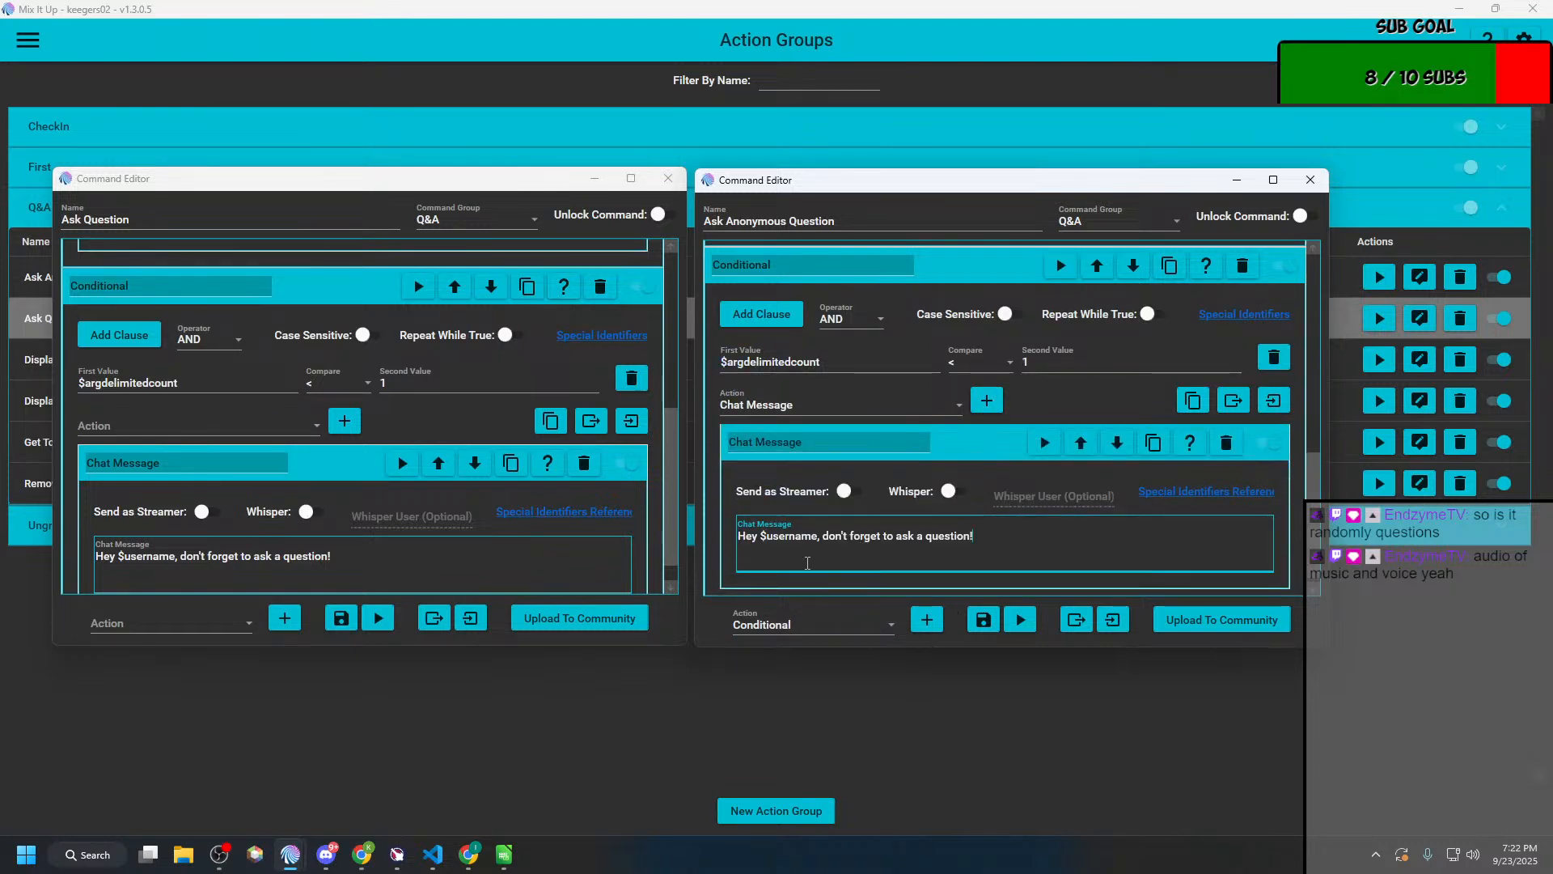
Step: Delete the original File (Read & Write) action above the Conditionals and save the Ask Anonymous Question command
scroll(975, 534, "up", 5)
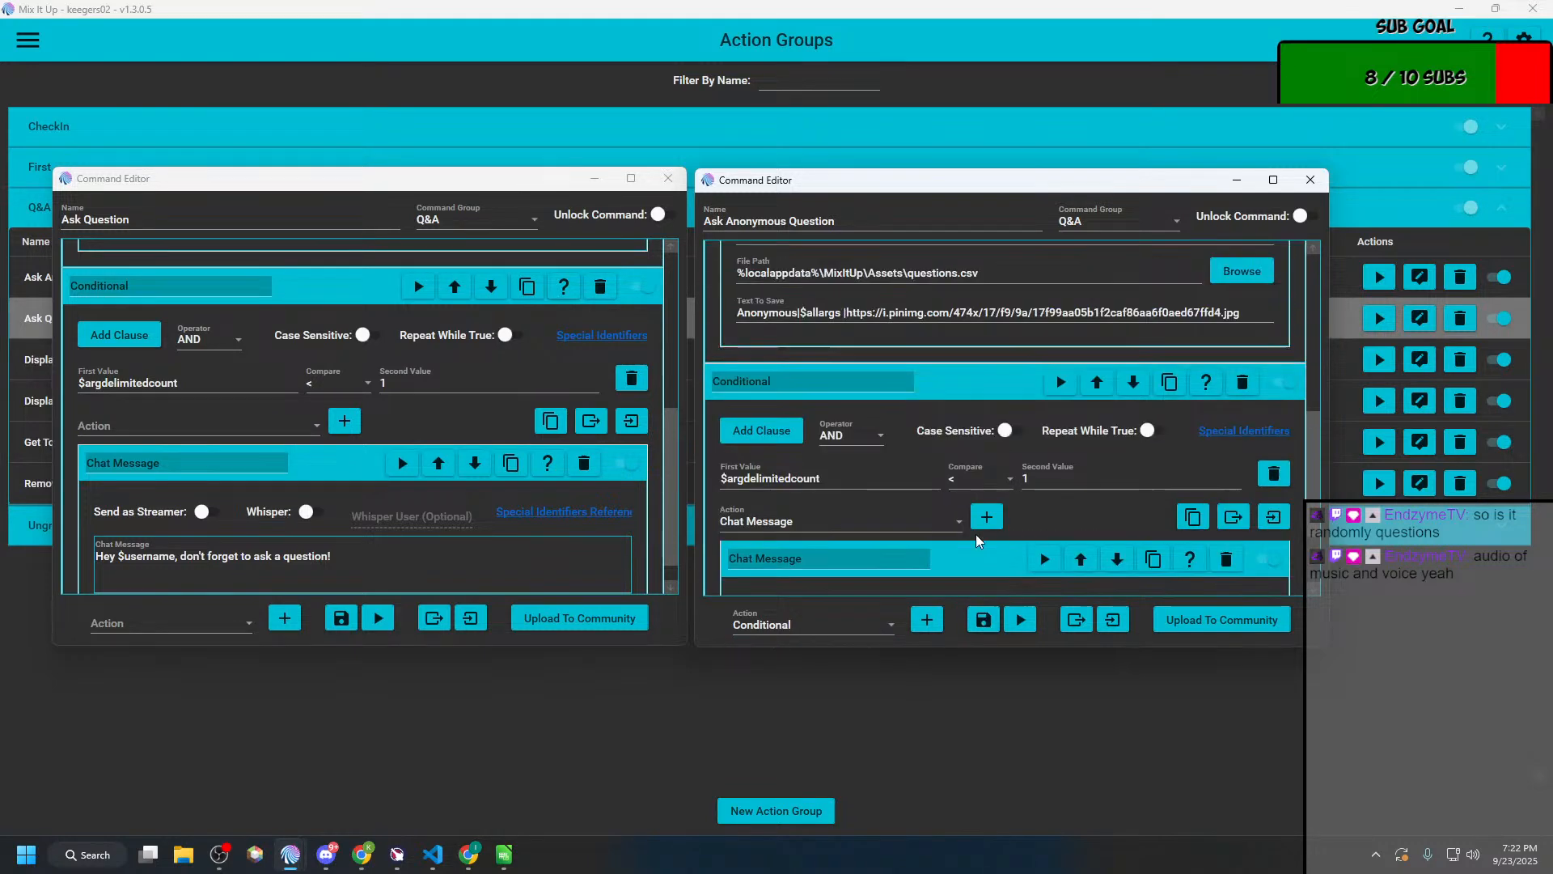
left_click(1243, 259)
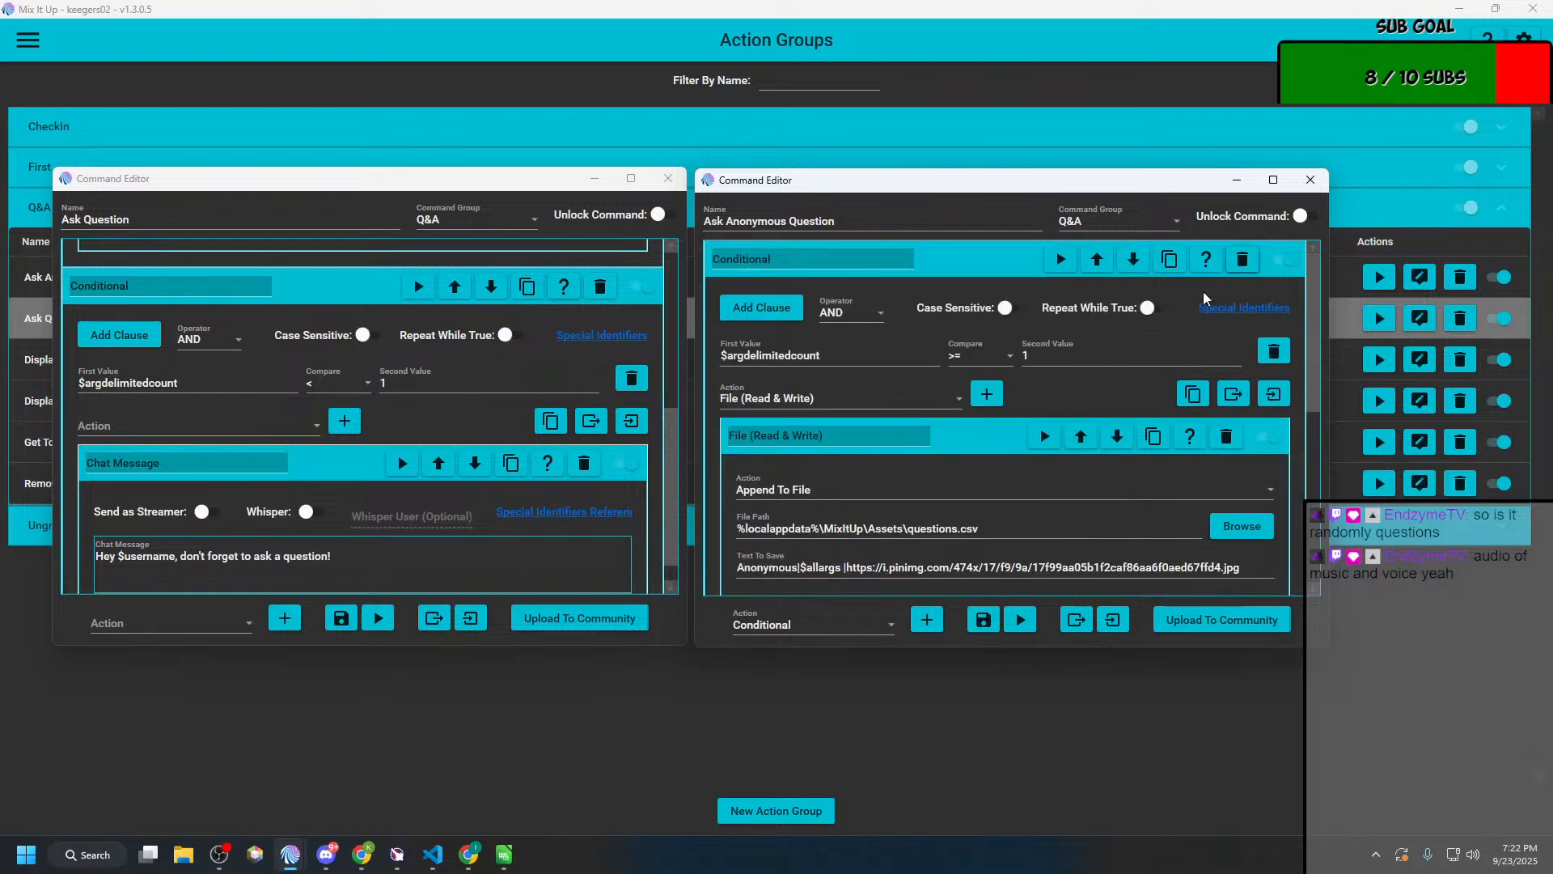
left_click(977, 624)
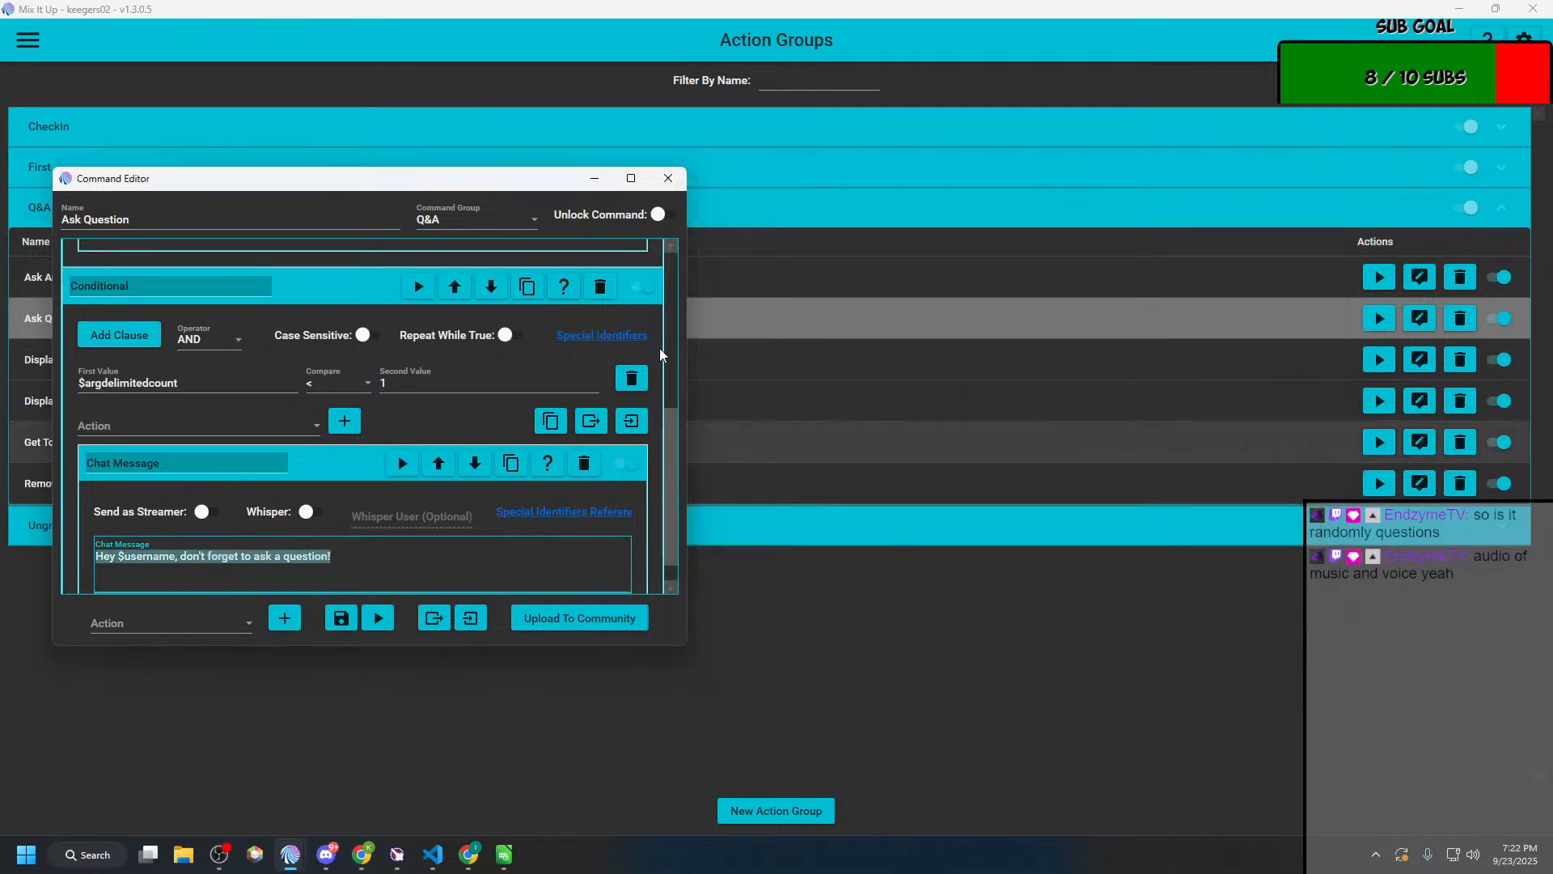
Step: Close the Ask Question editor and start a new, empty action group
left_click(654, 180)
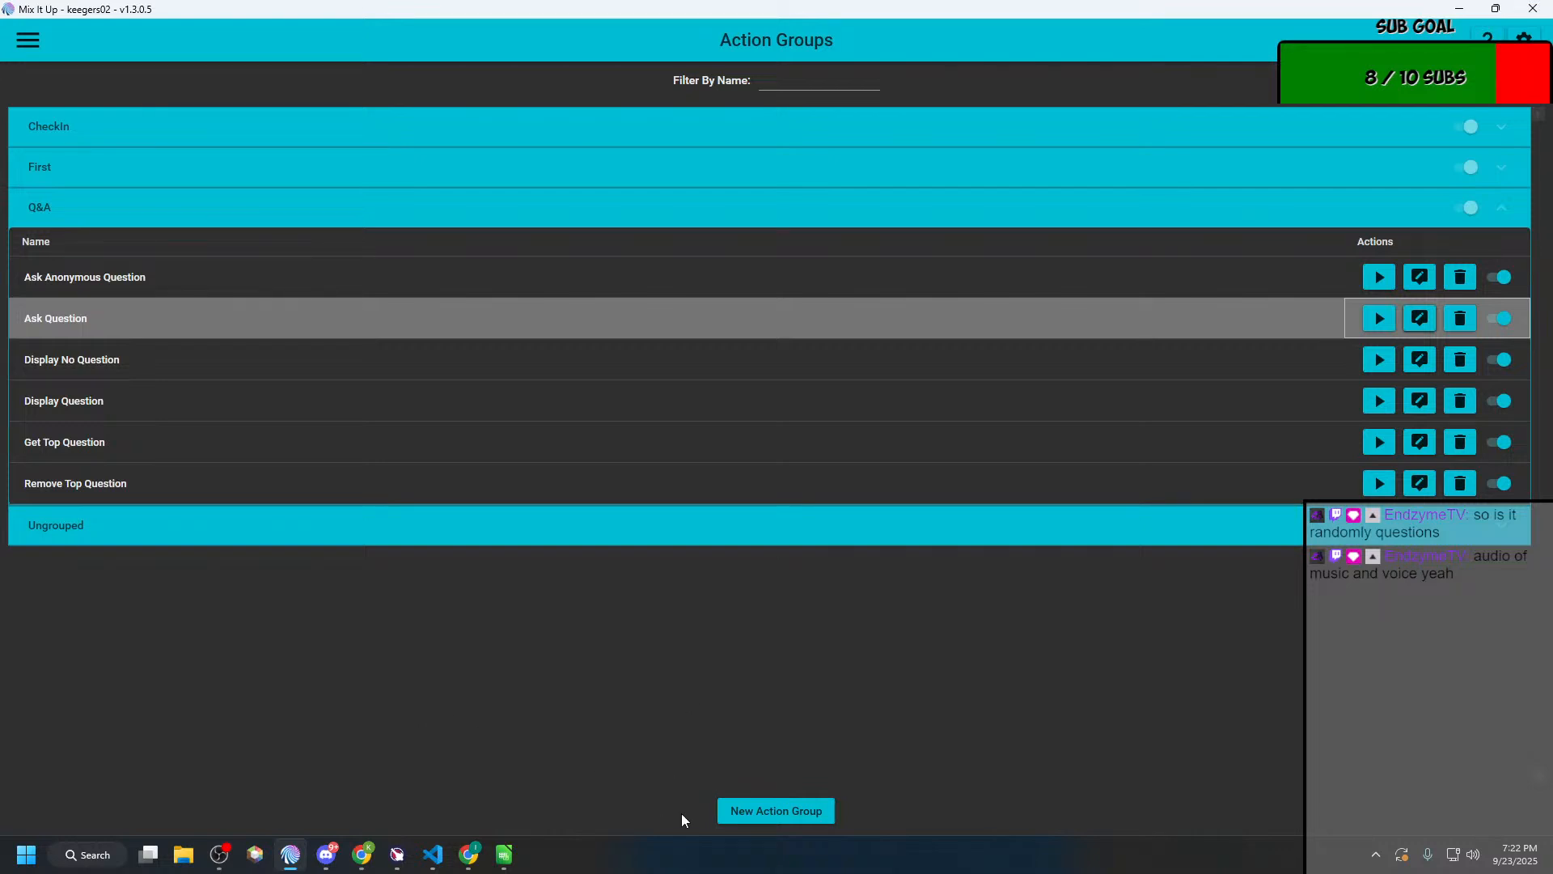
left_click(752, 812)
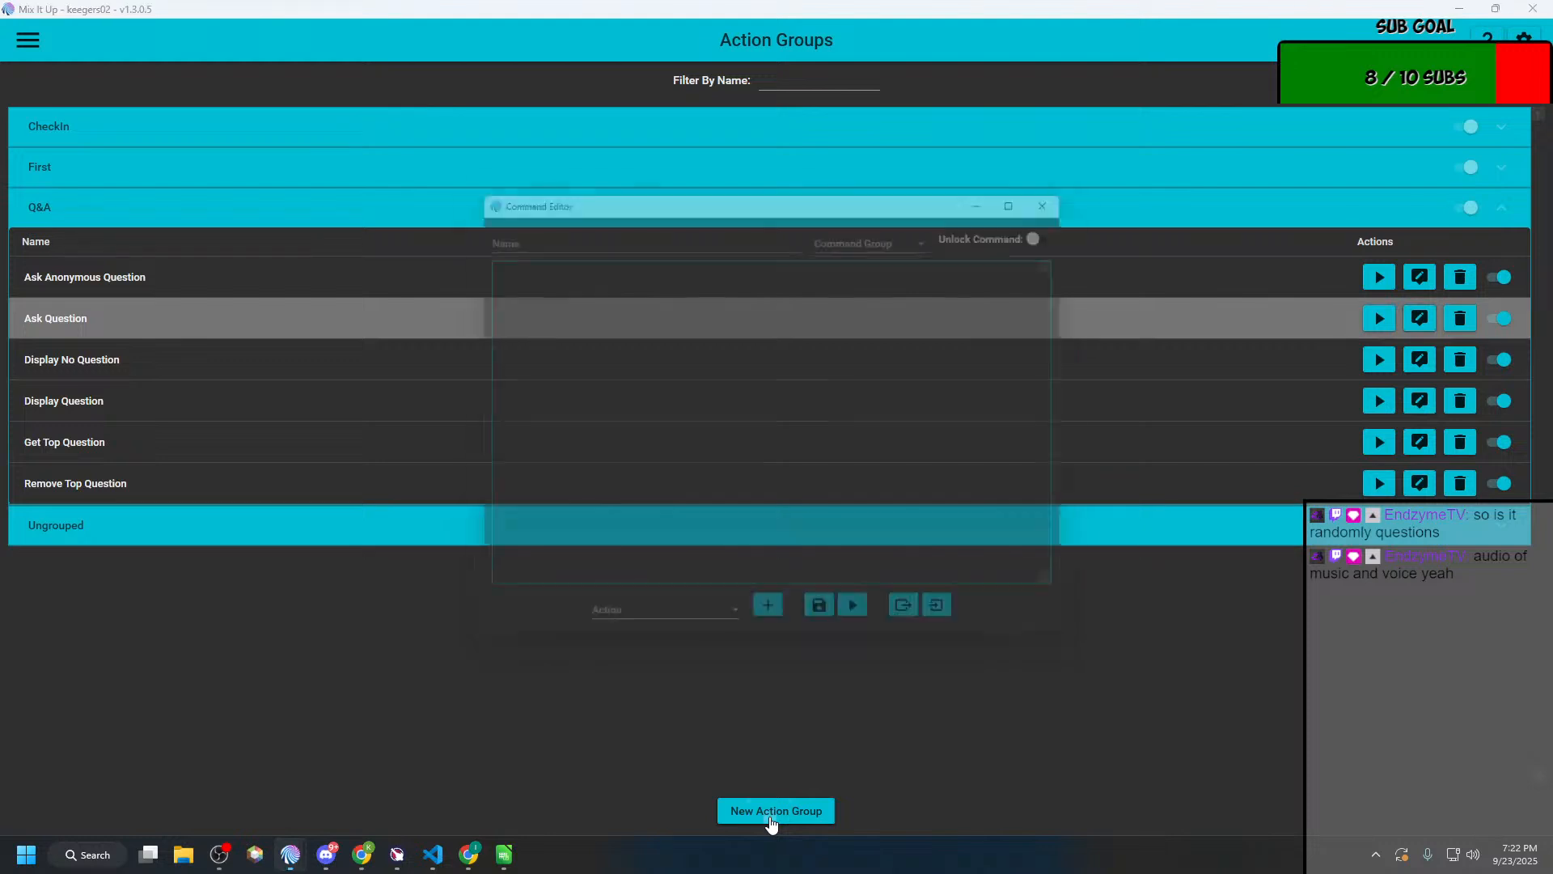
left_click(577, 228)
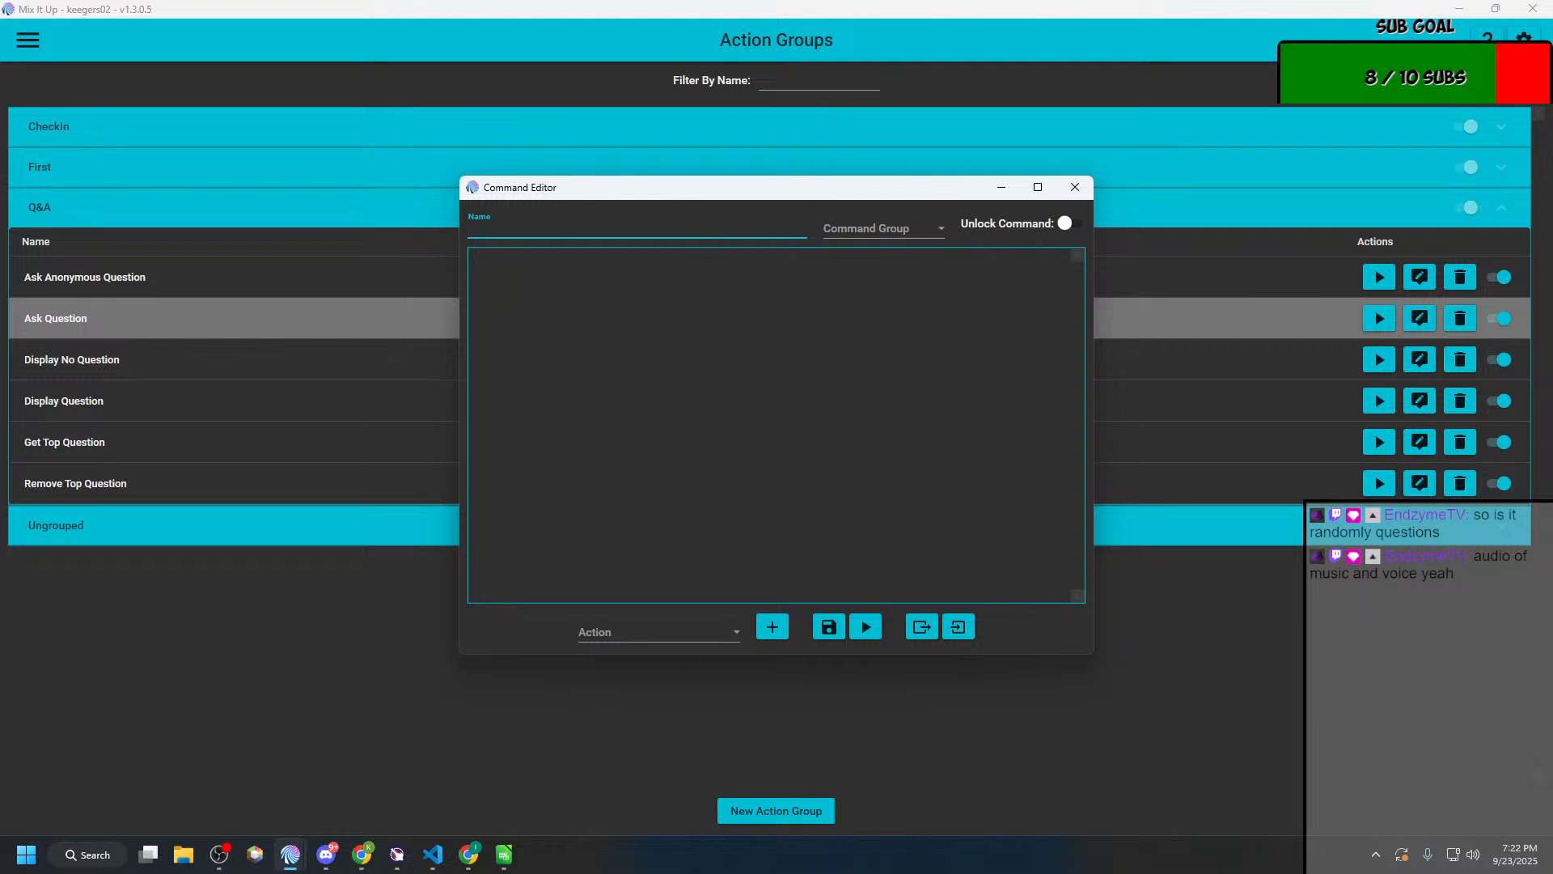
Step: Find Notepad through the system search and open a blank document in it
key("alt+Tab")
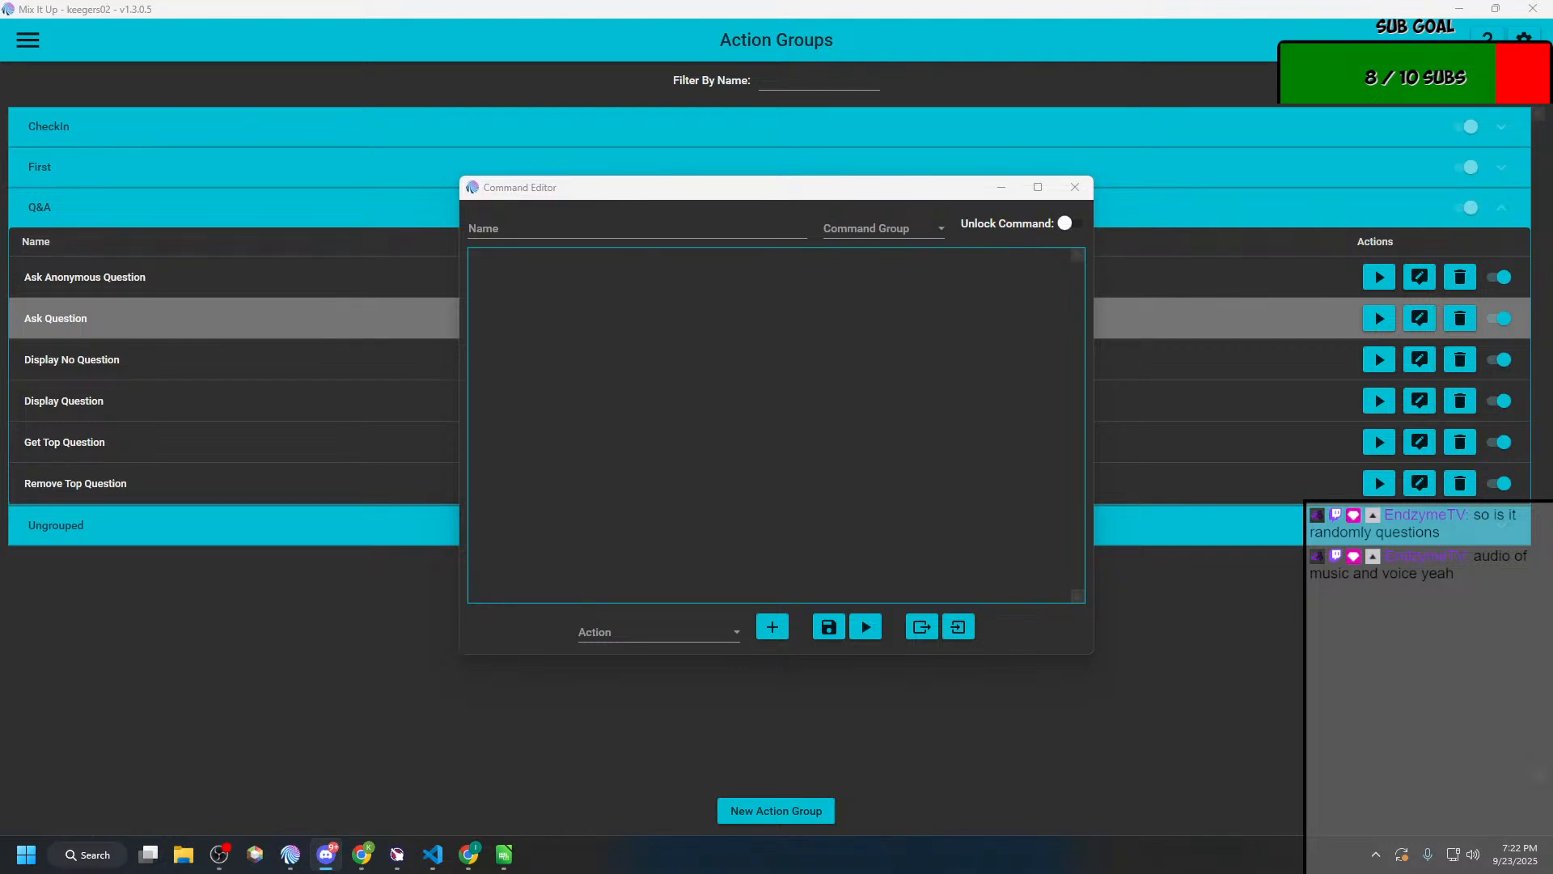
key("super")
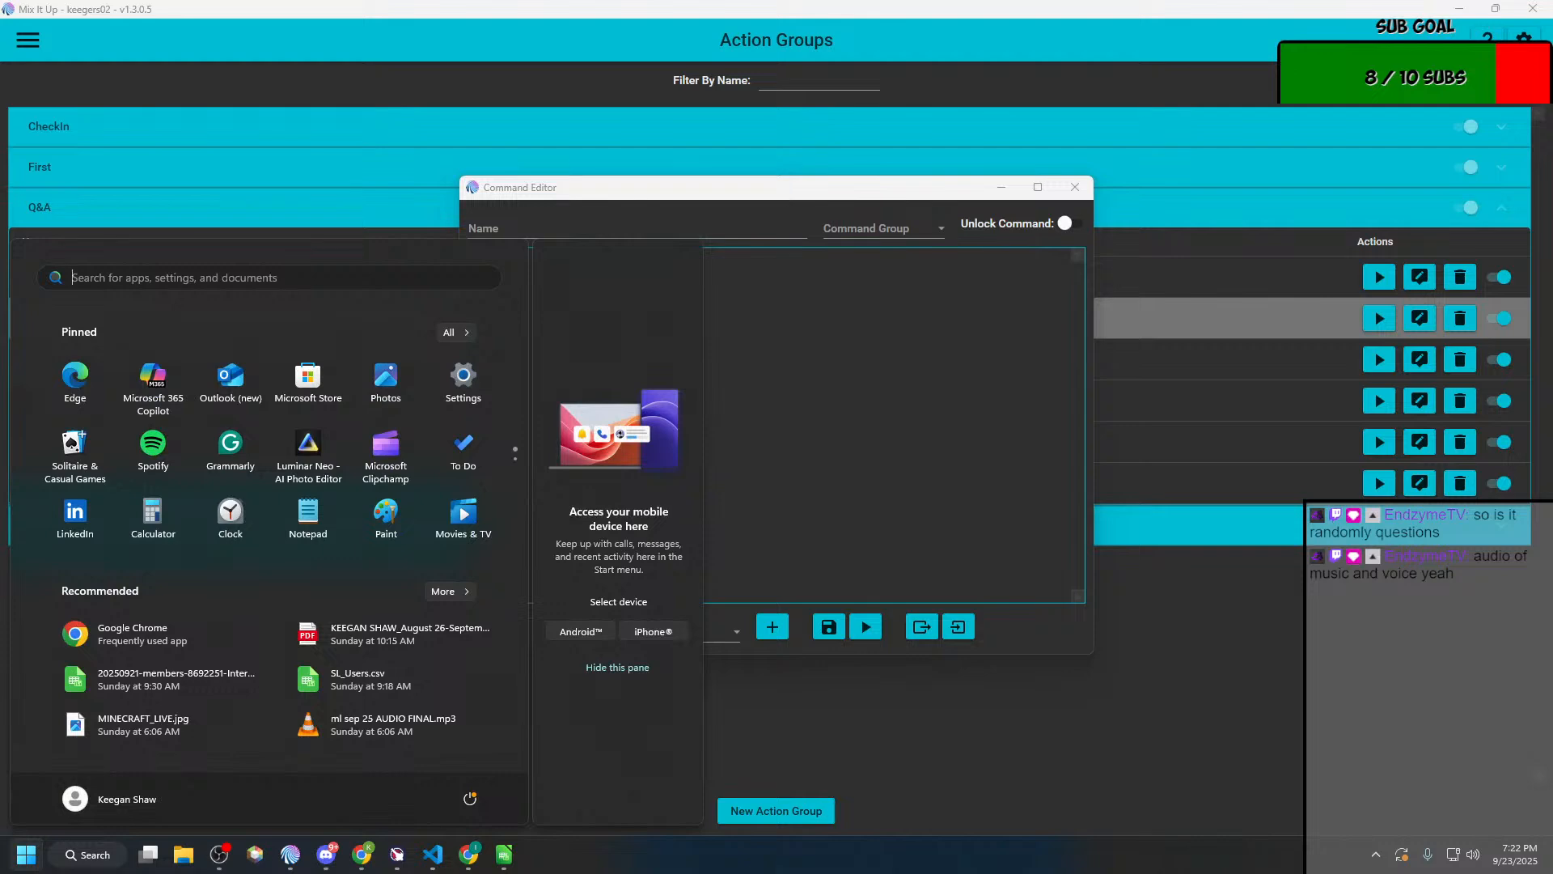
type("nmpt")
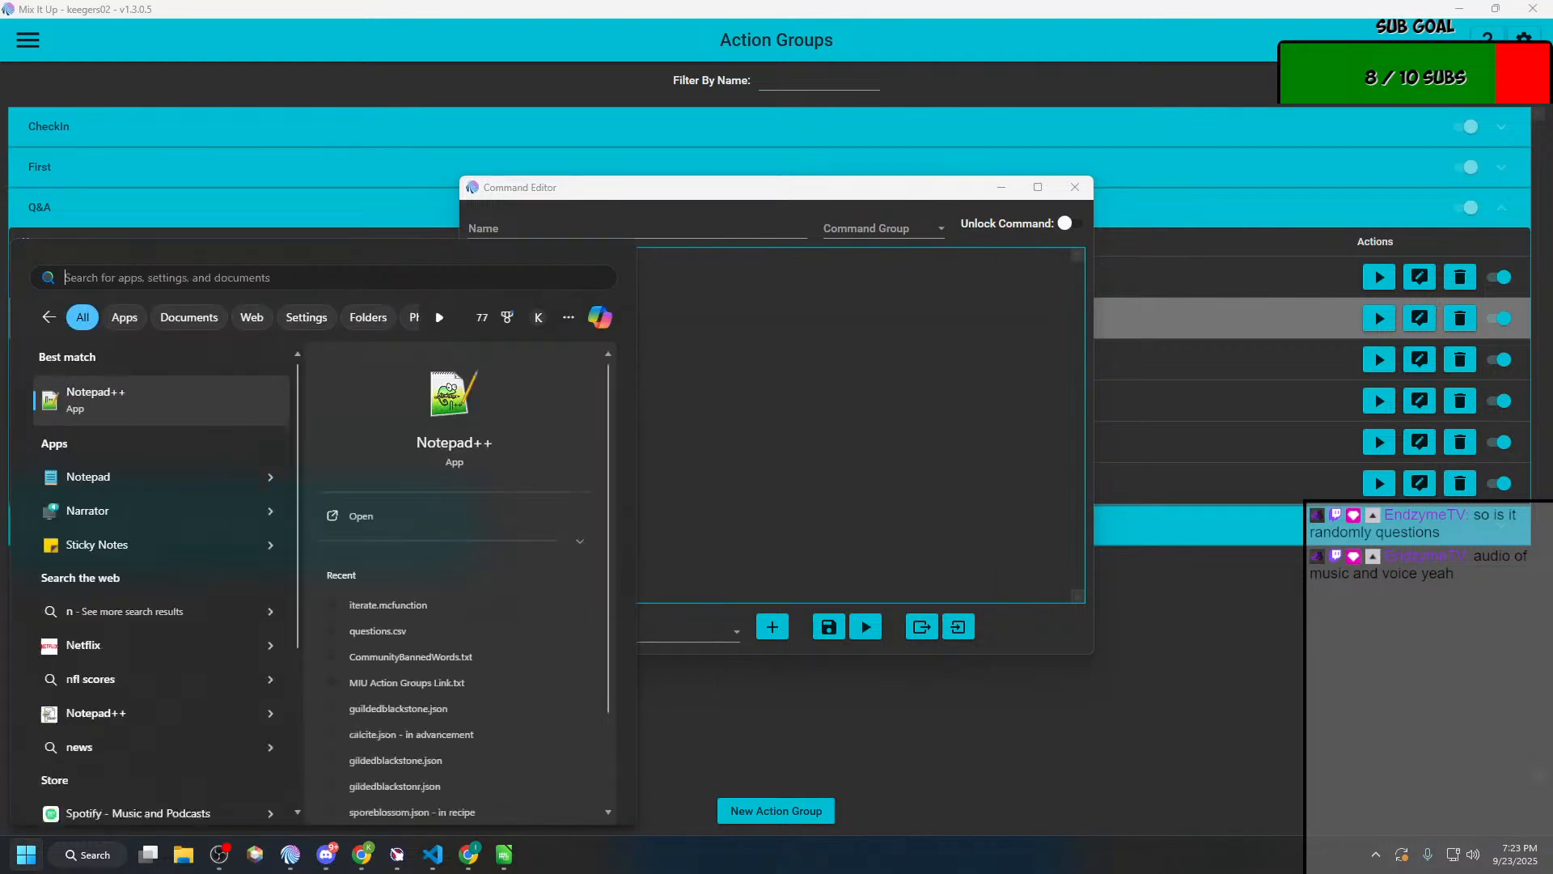
key("BackSpace")
key("BackSpace")
key("BackSpace")
key("BackSpace")
type("notepad++")
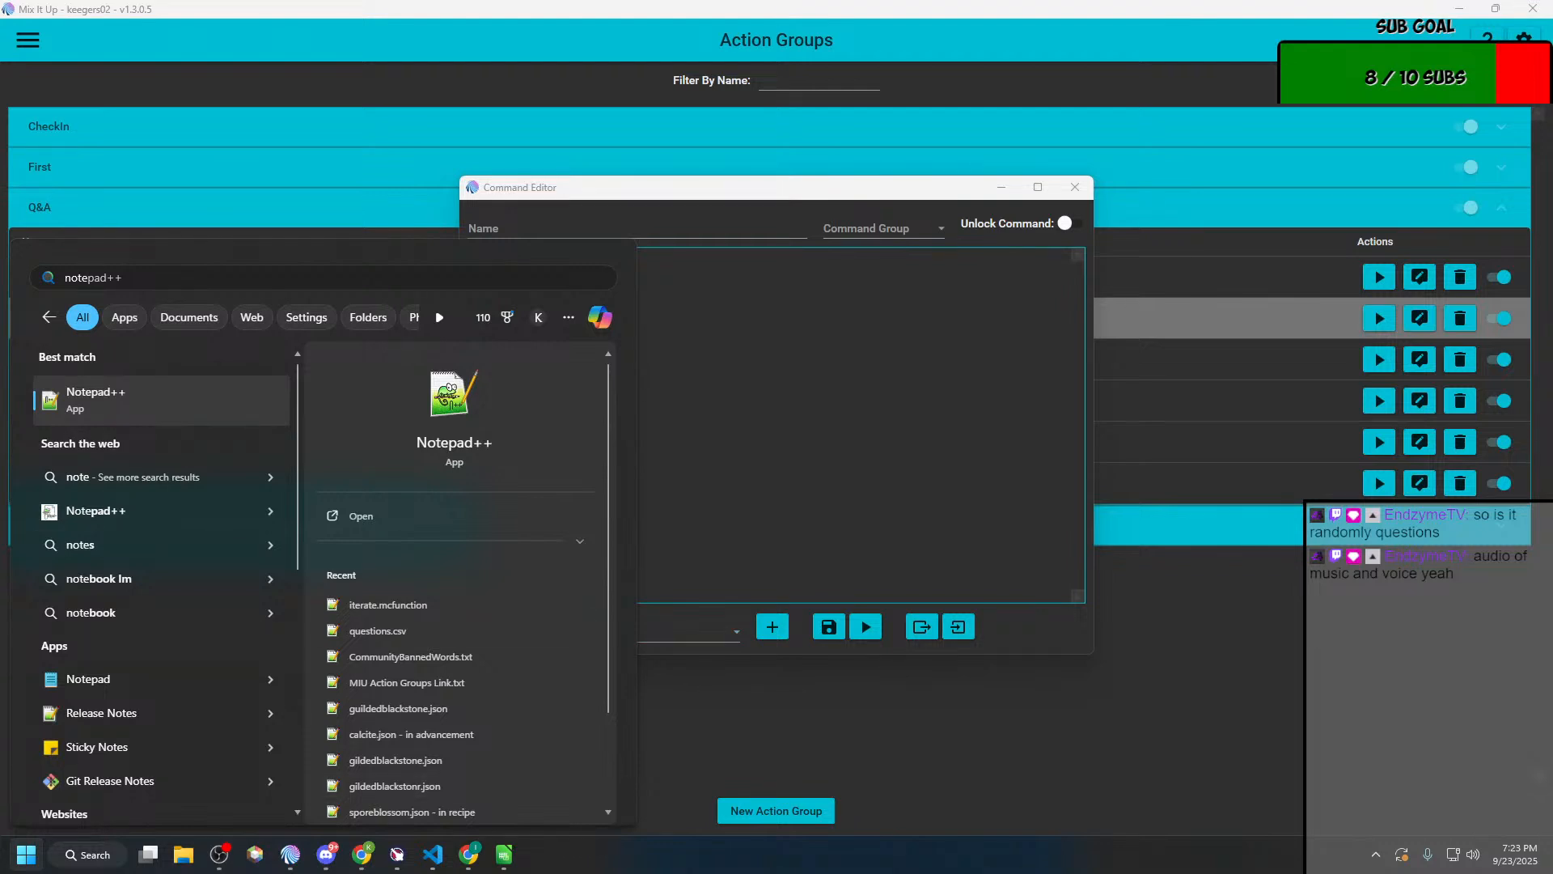
left_click(332, 144)
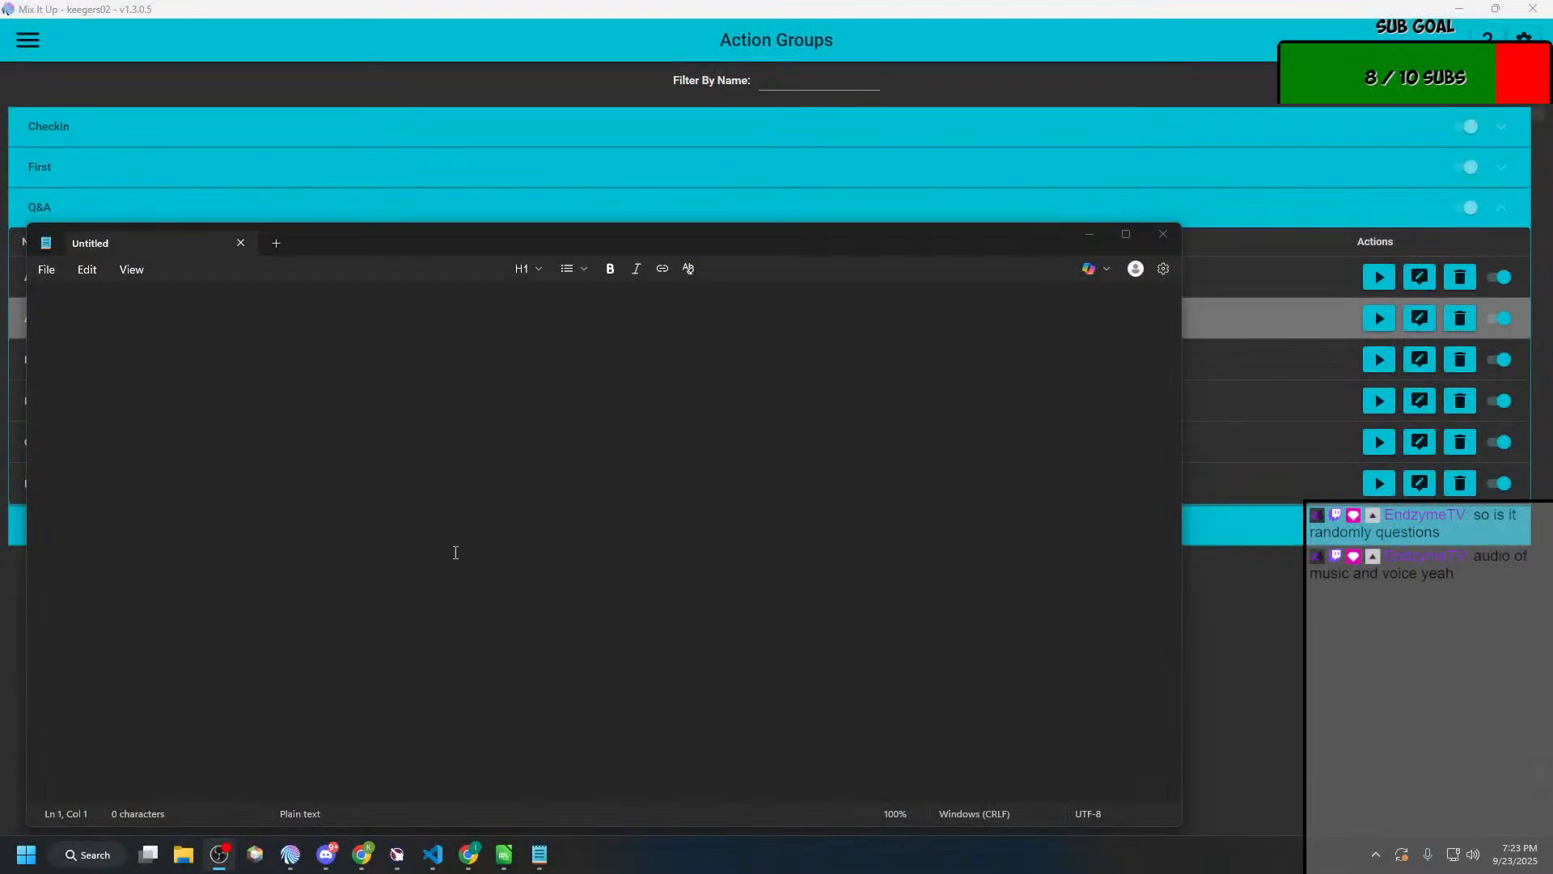
Step: Paste the copied viewer request for a 15-minute treasure-digging game into the Notepad document and enlarge the text to 220%
key("ctrl+v")
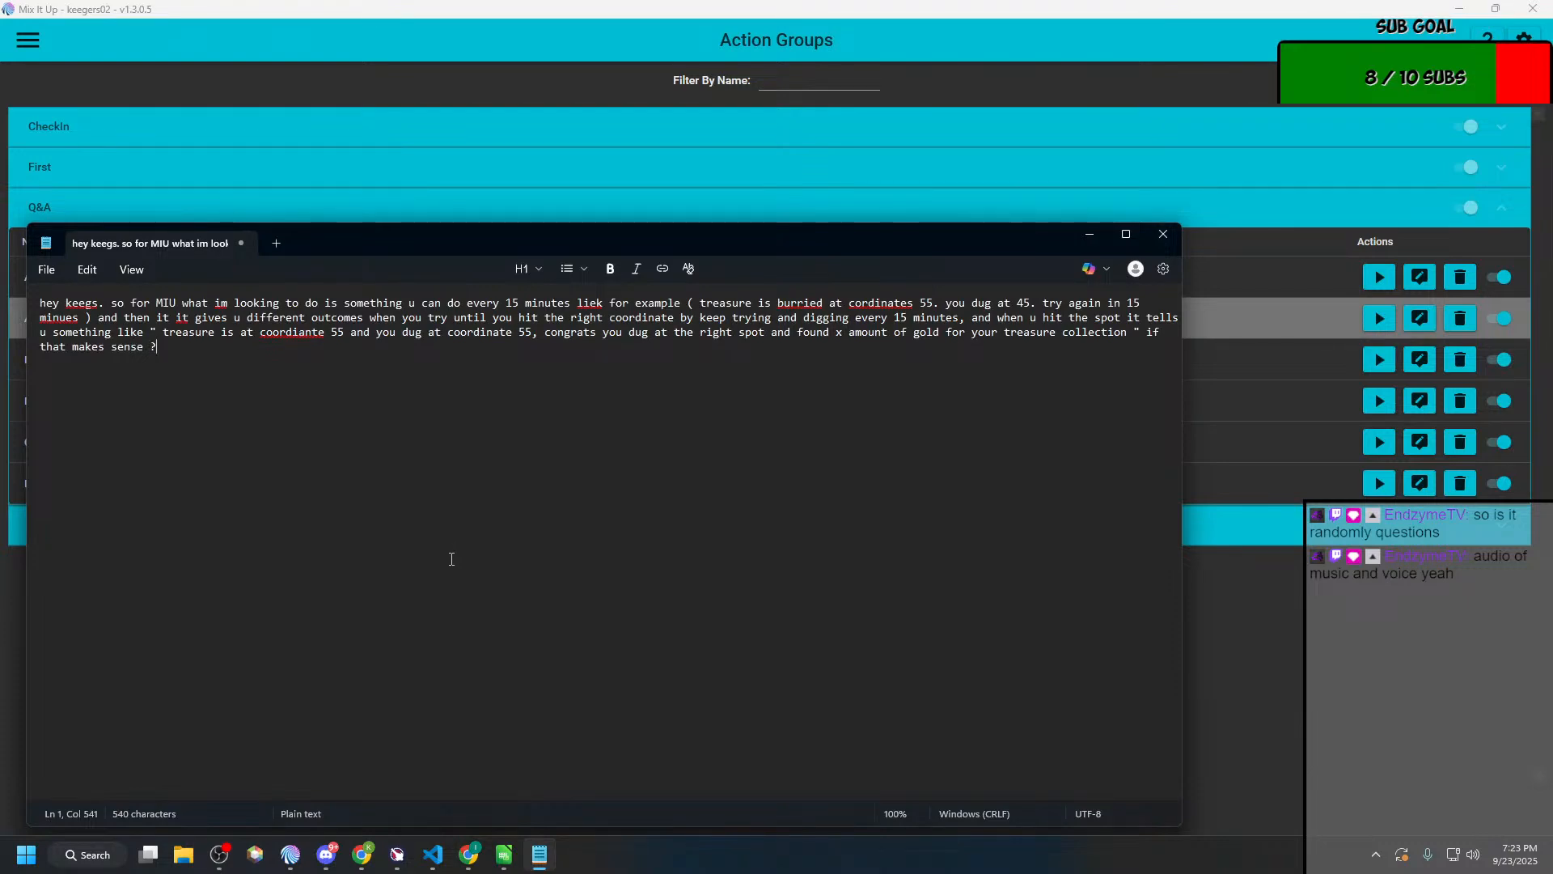
scroll(452, 559, "up", 12)
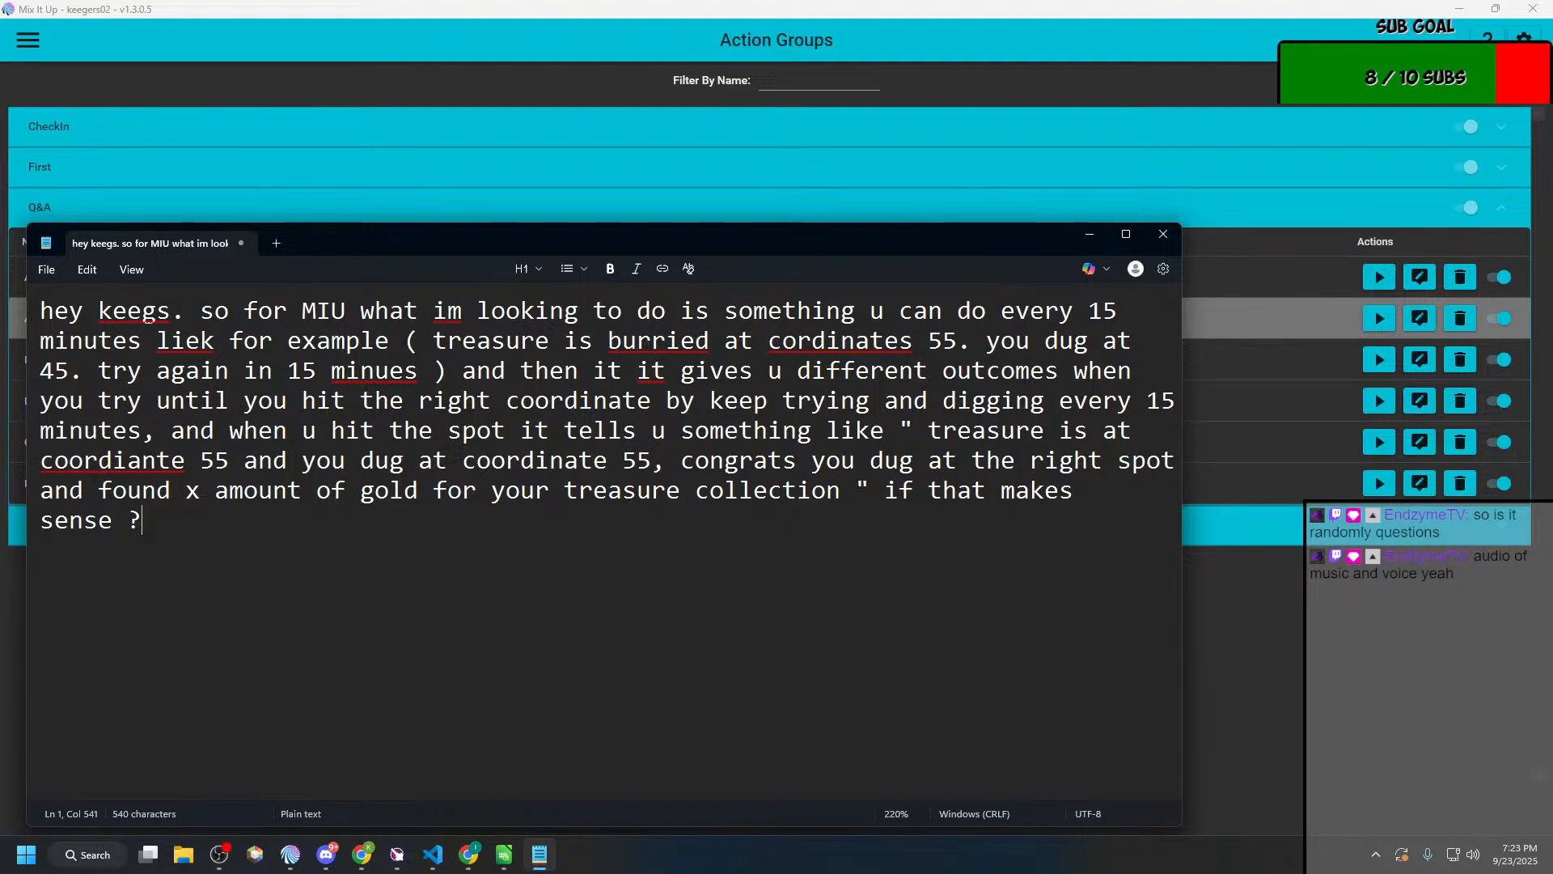
key("super+shift+Left")
key("super+shift+Right")
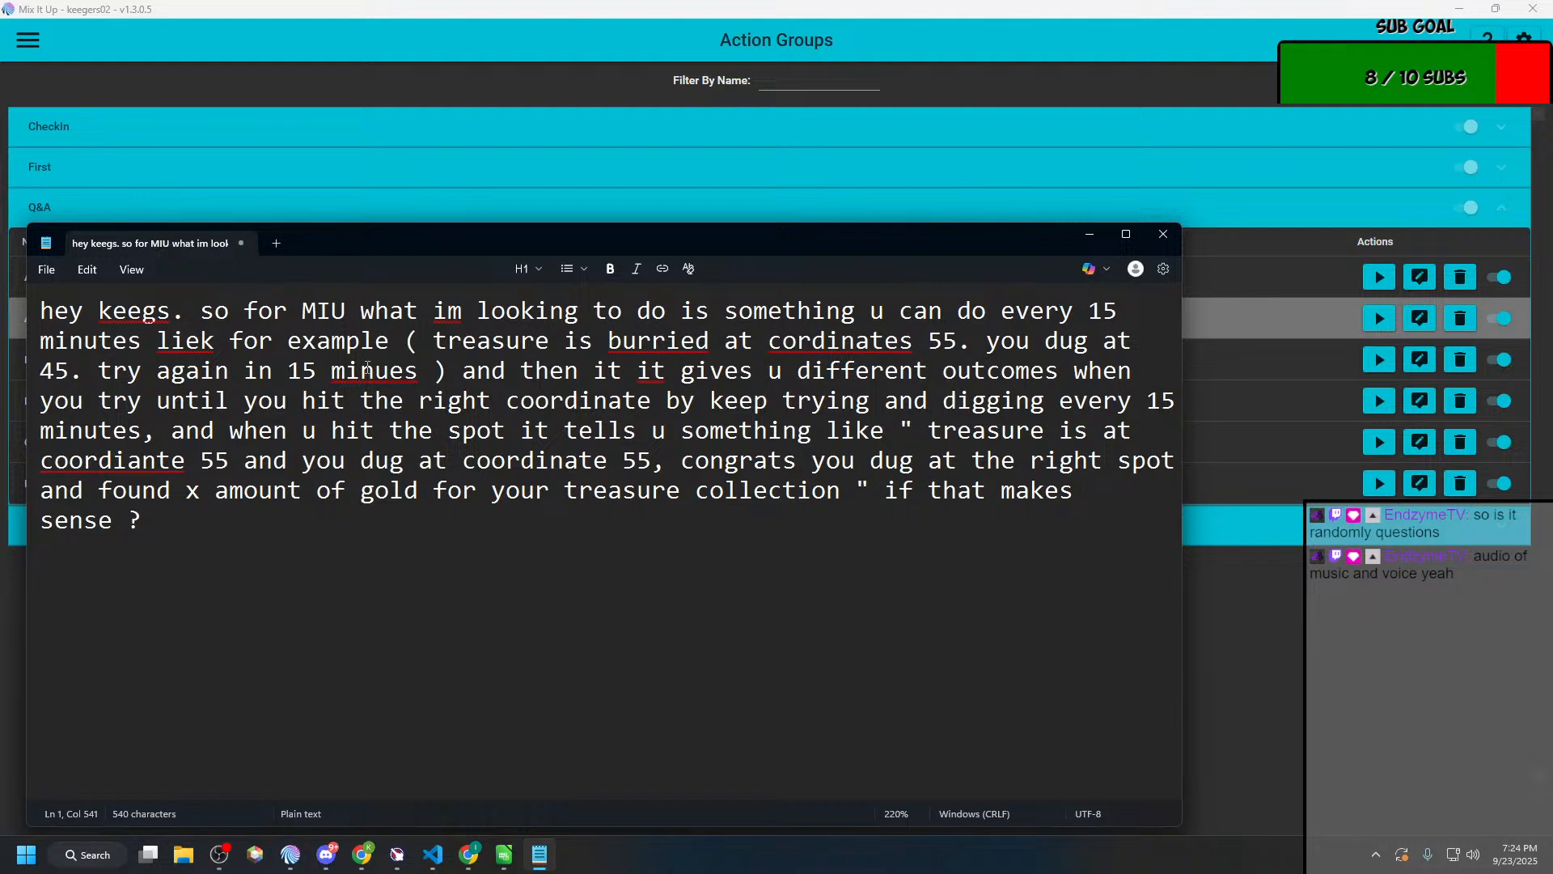
Step: Below the viewer request, add an "Assumptions:" heading followed by a line stating that there are 100 coordinates
key("Return")
key("Return")
type("Assu")
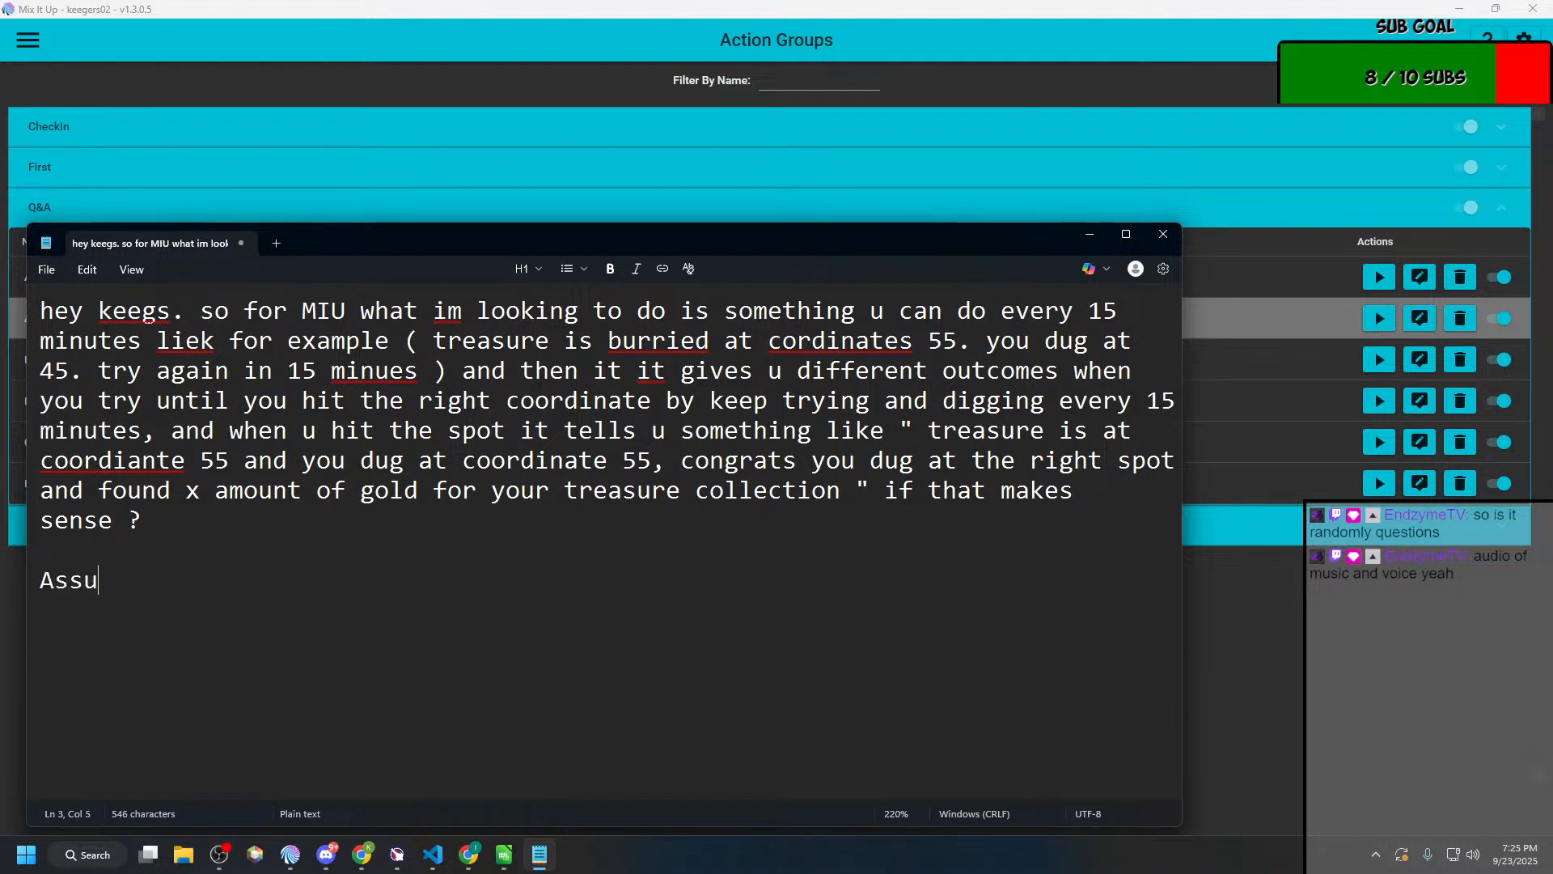
type("mptions:")
key("Return")
type("There are 1-")
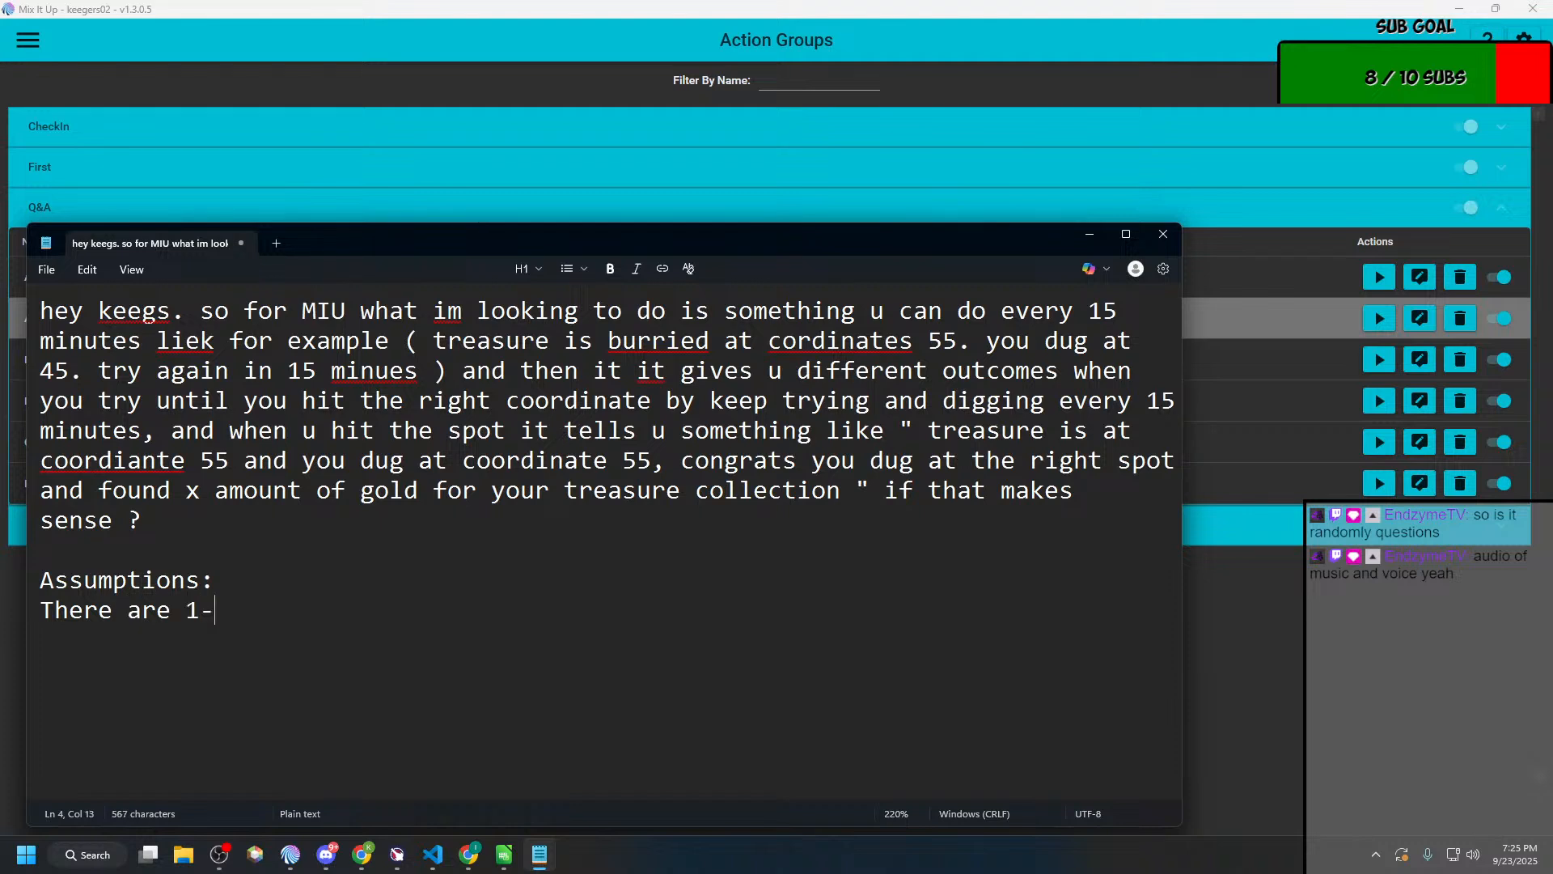
key("BackSpace")
type("00 coordiantes")
key("Return")
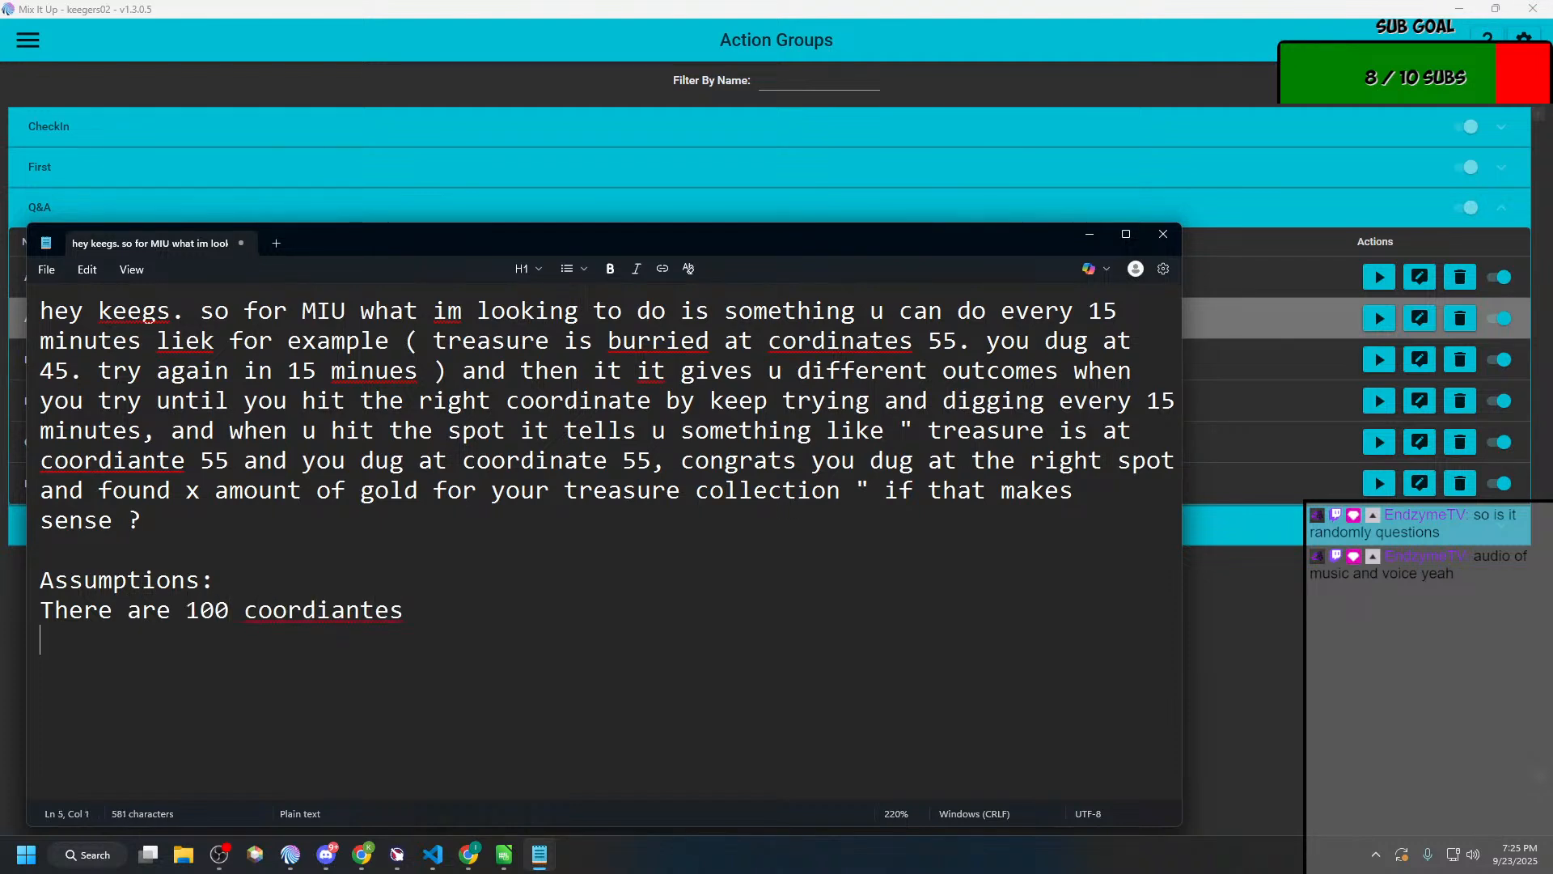
Step: Correct the misspelled word at the end of the 100-coordinates line to "coordinates" with the spelling suggestion
right_click(275, 611)
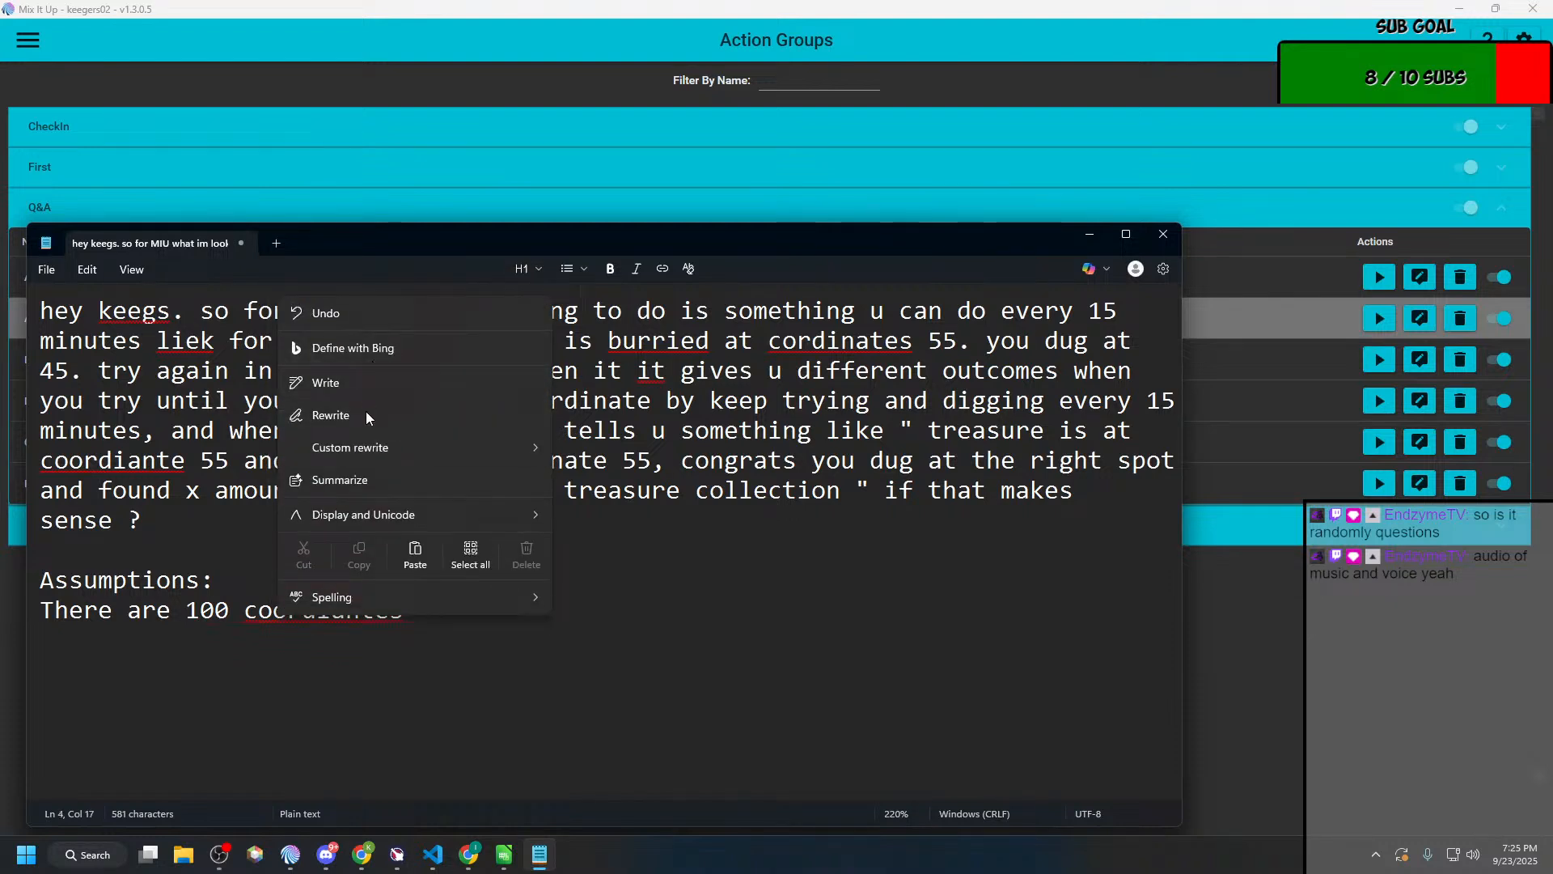
mouse_move(366, 447)
left_click(314, 617)
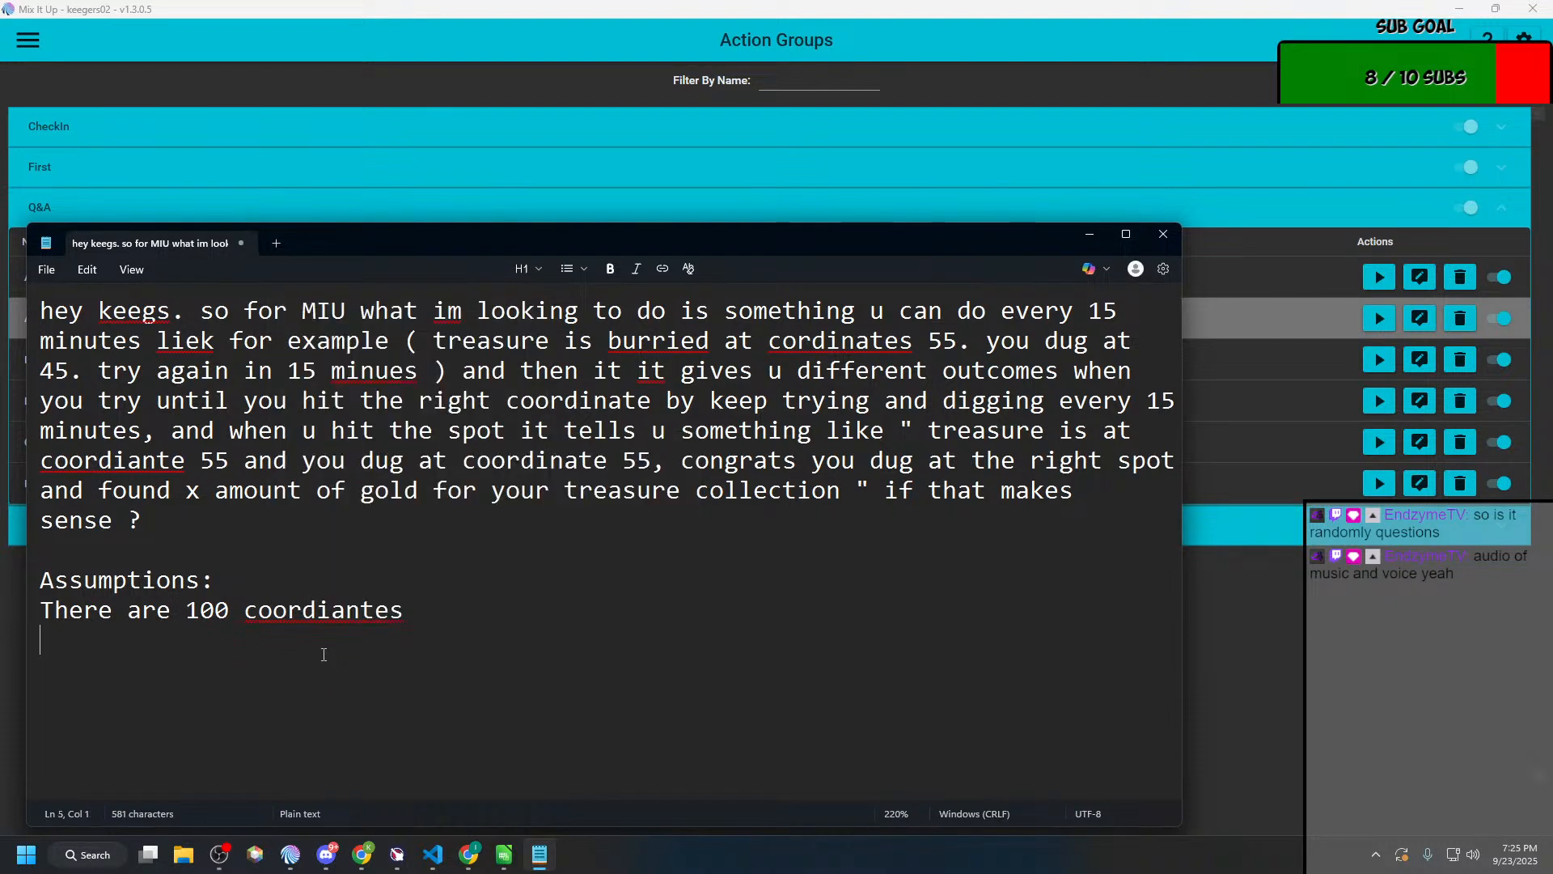
right_click(314, 617)
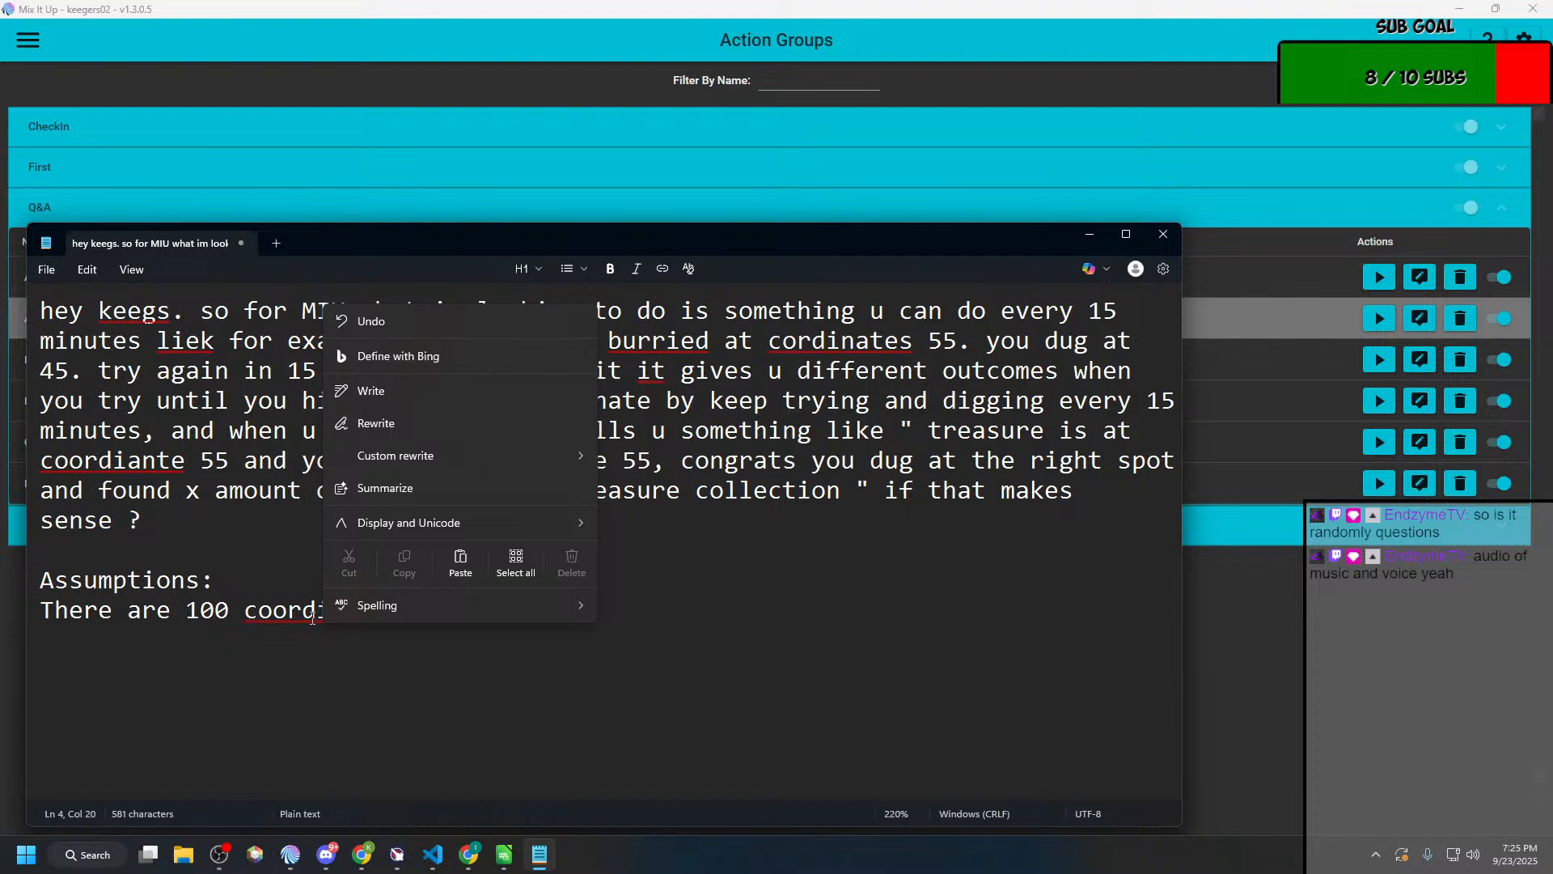
mouse_move(444, 613)
left_click(614, 608)
left_click(465, 625)
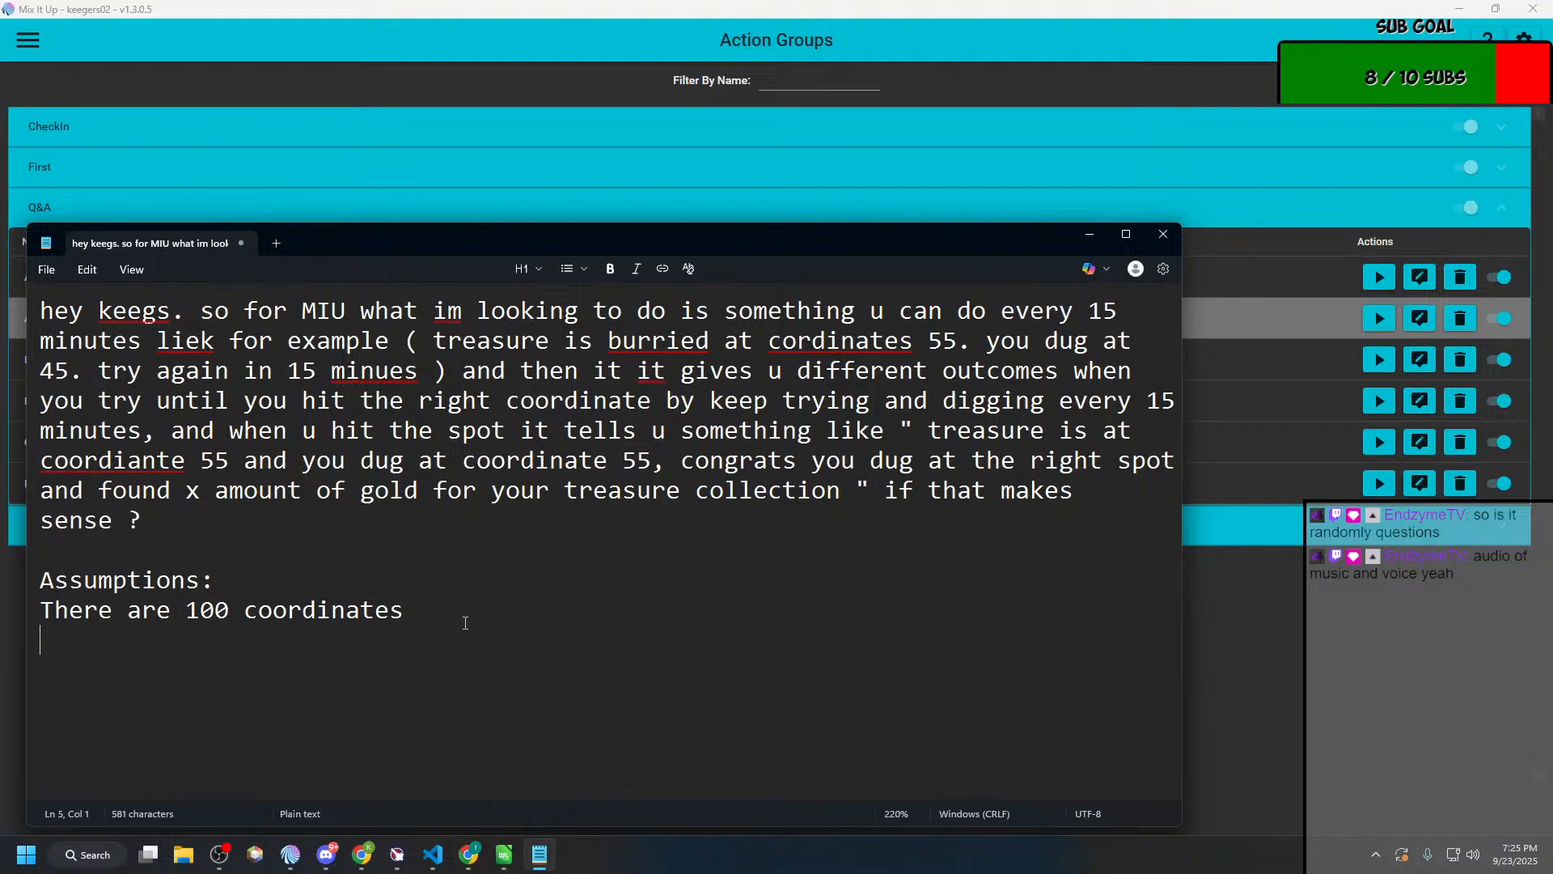
Step: Add the line "Timer to create the treasure" beneath the 100-coordinates assumption
type("Timer to ce")
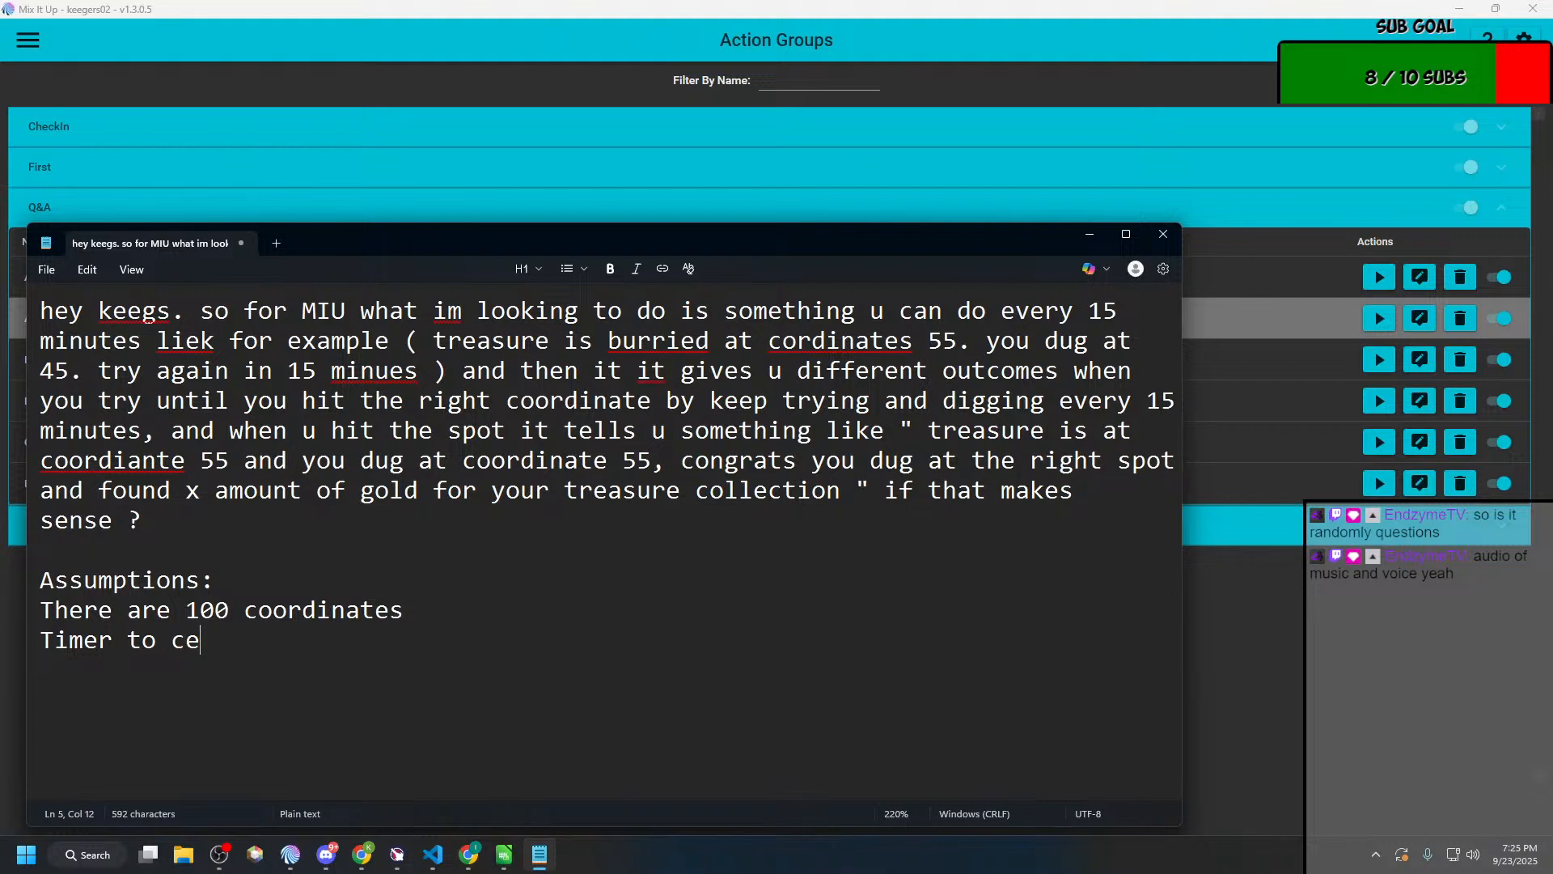
type("at")
key("BackSpace")
key("BackSpace")
key("BackSpace")
key("BackSpace")
type("creat")
key("BackSpace")
type("e thge")
key("BackSpace")
key("BackSpace")
type("e treasure")
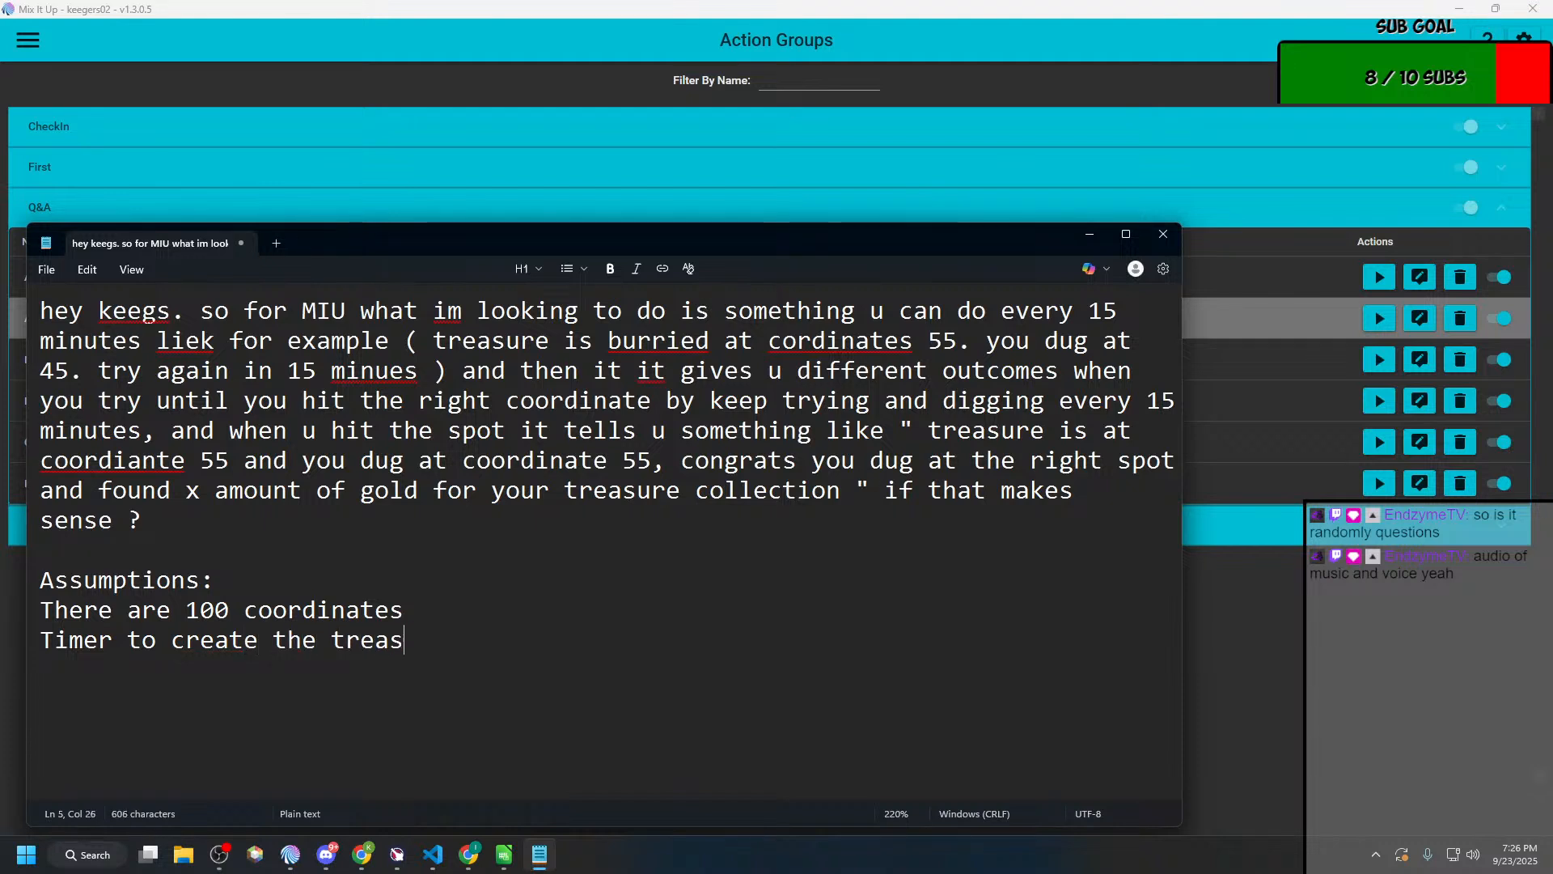
Step: Add an indented dash item under the timer line reading "If the treasure is not found, move it?"
key("Return")
type("- If the cr")
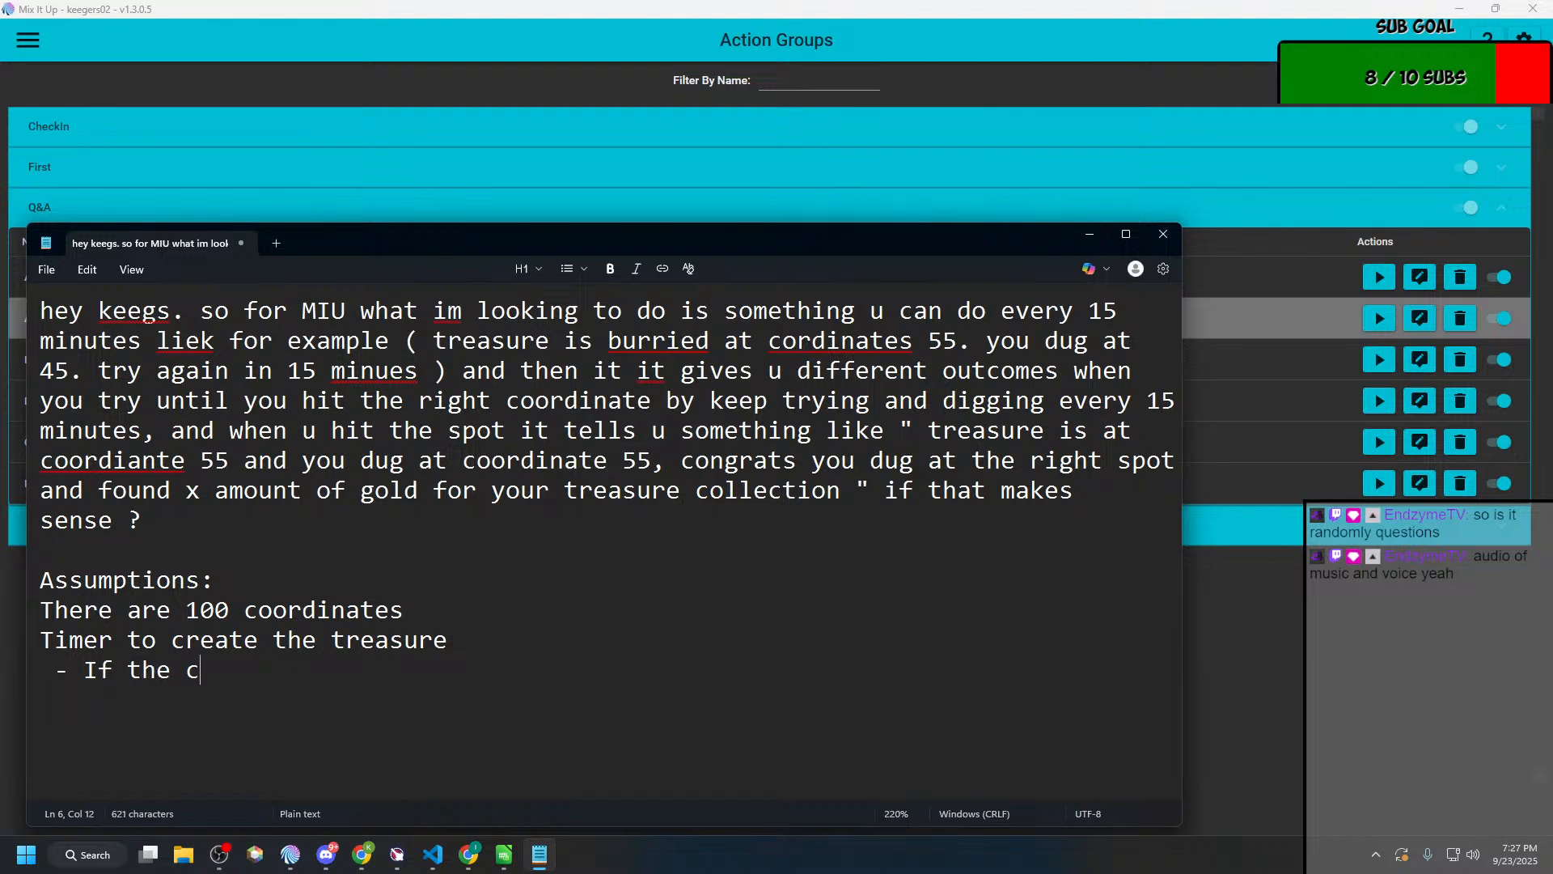
key("BackSpace")
key("BackSpace")
type("treasure is not found ")
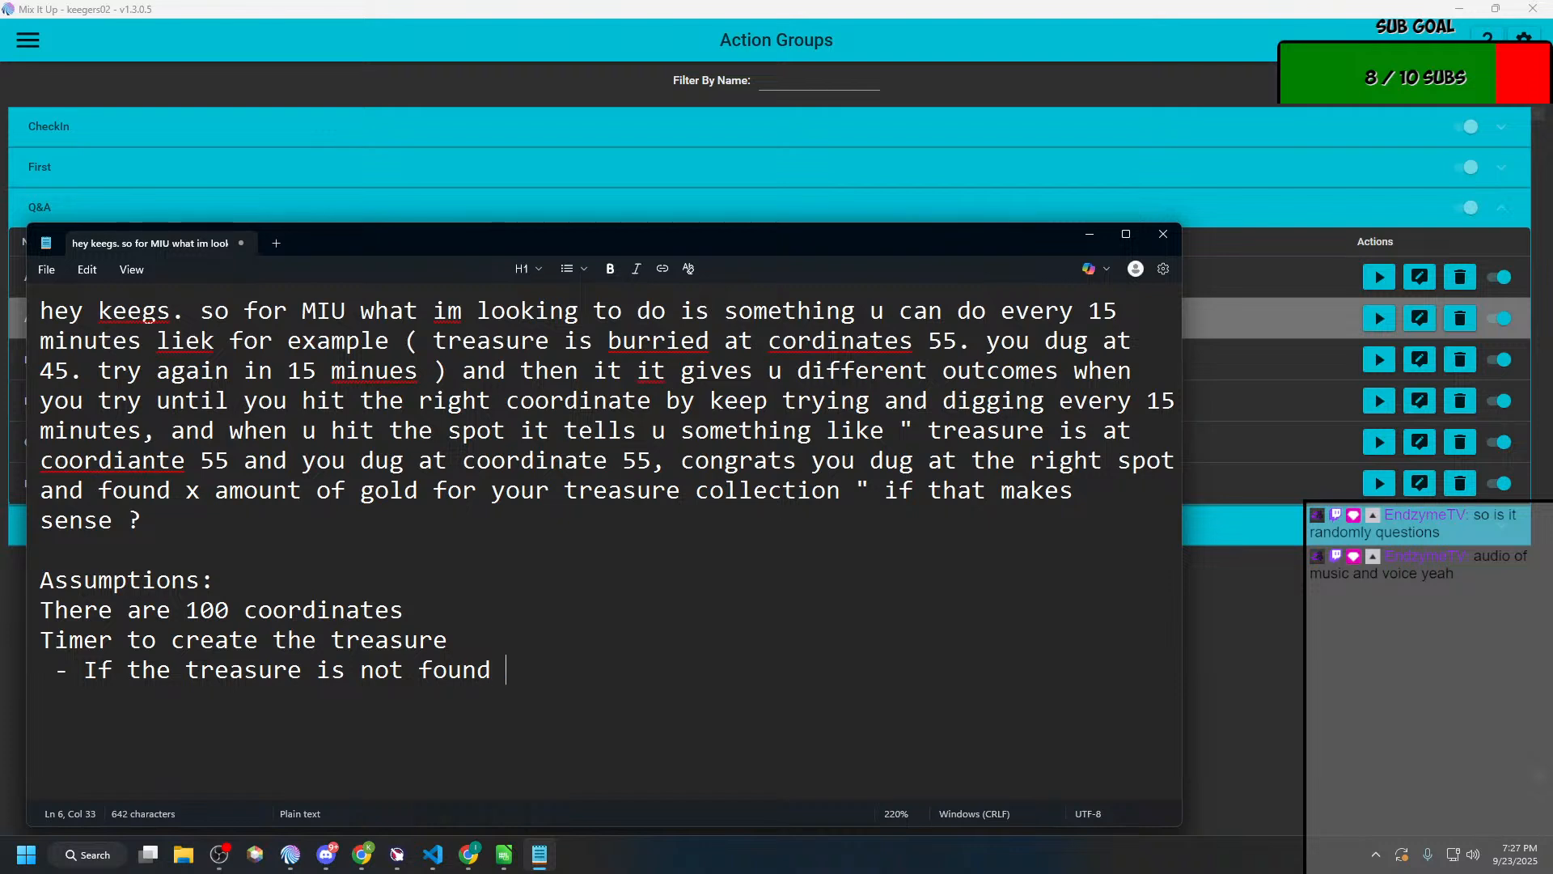
type("-")
key("BackSpace")
key("BackSpace")
key("BackSpace")
type("d, move it?")
key("Return")
Step: Replace ", move it?" at the end of the not-found item with " - do nothing"
mouse_move(643, 670)
left_mouse_down()
mouse_move(48, 670)
mouse_move(639, 671)
left_mouse_up()
left_click_drag(734, 678, 491, 670)
key("BackSpace")
type("- do nothing")
Step: Add a second dash item reading "If the treasure is already found, make a new one"
key("Return")
type("- ")
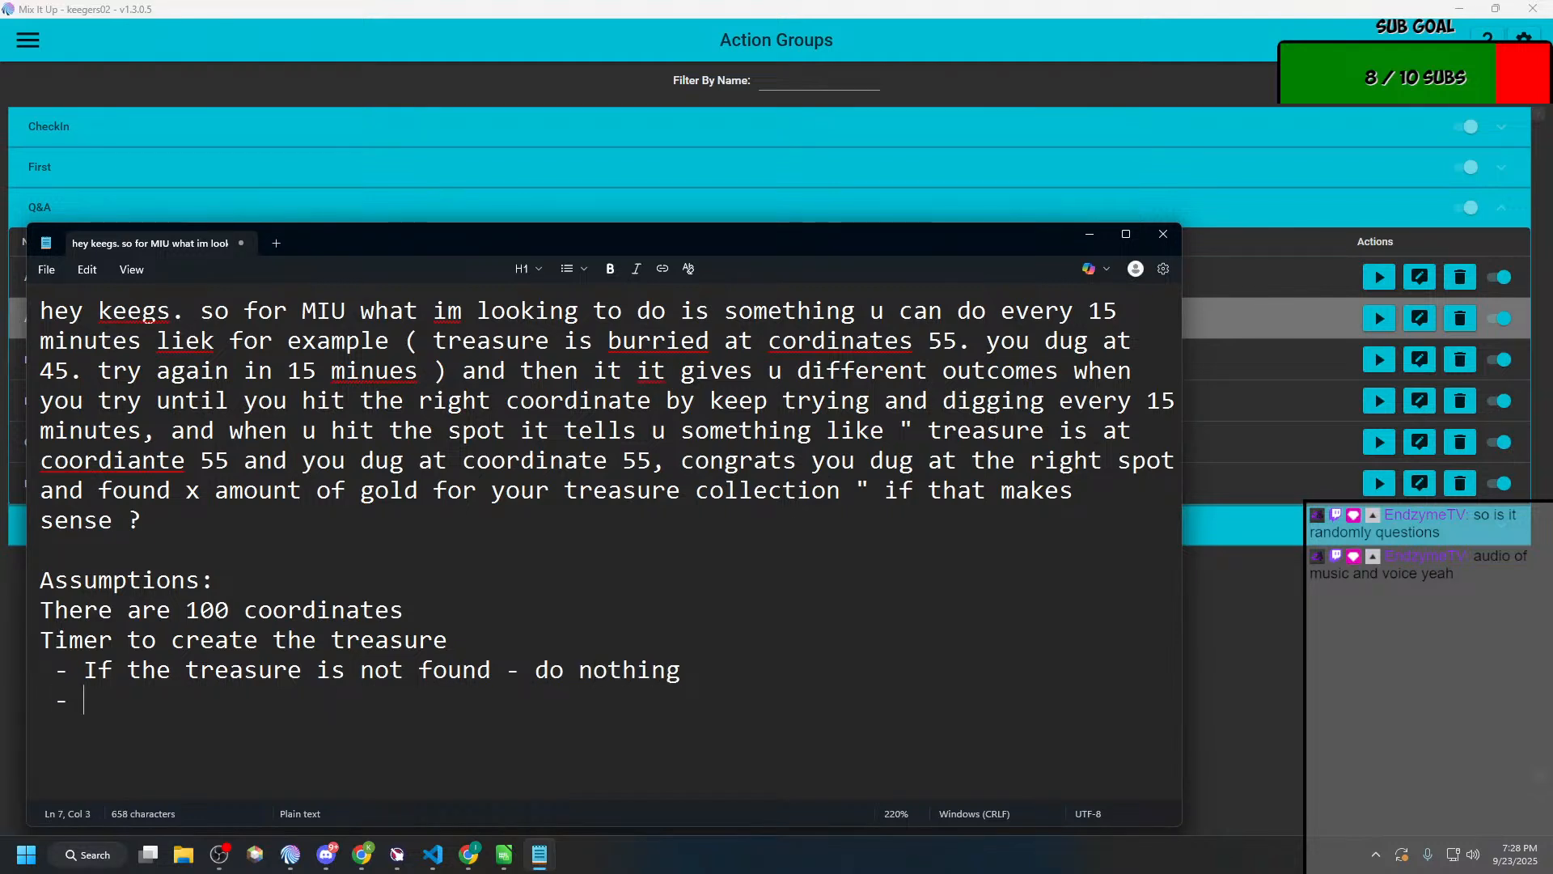
type("If thge")
key("BackSpace")
type("hge")
key("BackSpace")
key("BackSpace")
key("BackSpace")
type("e tr")
key("BackSpace")
key("BackSpace")
type("treasure is ")
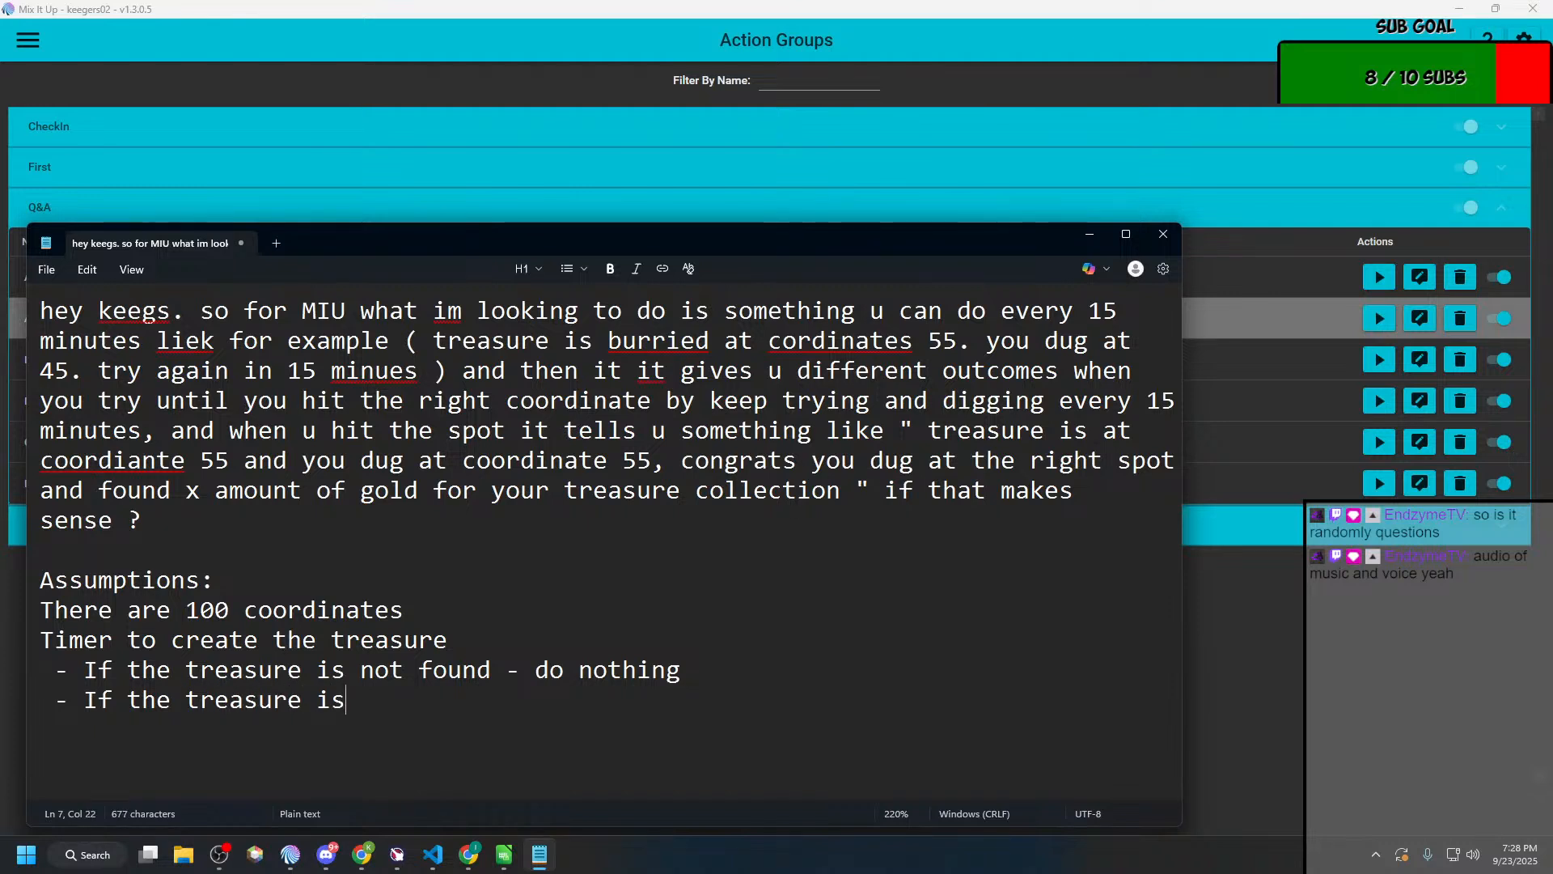
type("already g")
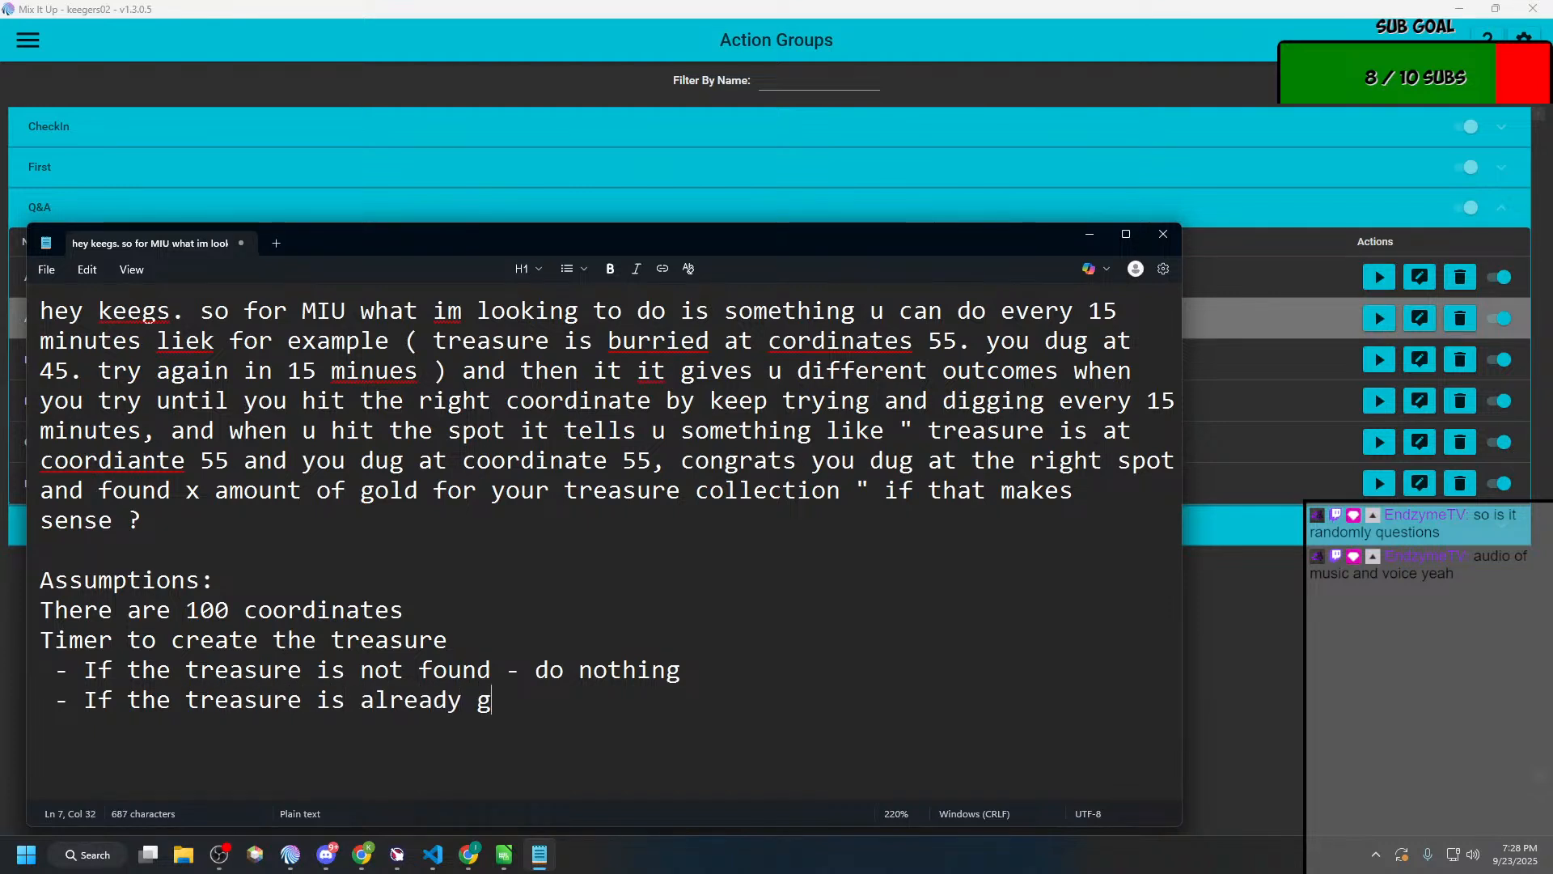
key("BackSpace")
key("BackSpace")
type("found, do somethion")
key("BackSpace")
key("BackSpace")
key("BackSpace")
key("BackSpace")
key("BackSpace")
key("BackSpace")
key("BackSpace")
key("BackSpace")
key("BackSpace")
key("BackSpace")
key("BackSpace")
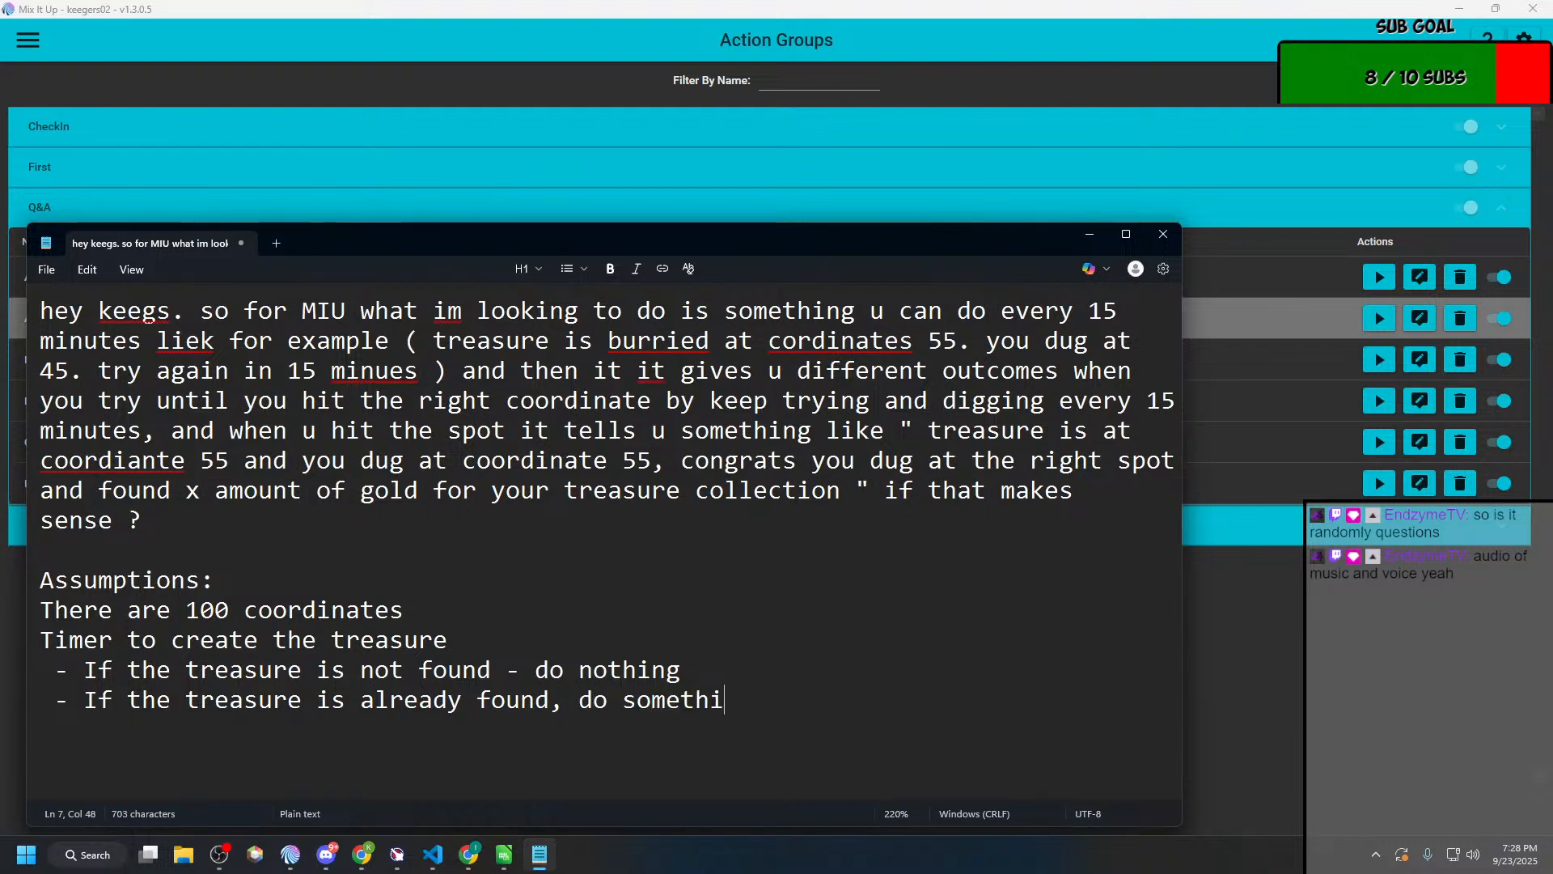
key("BackSpace")
type("mnake a")
key("BackSpace")
key("BackSpace")
key("BackSpace")
key("BackSpace")
key("BackSpace")
key("BackSpace")
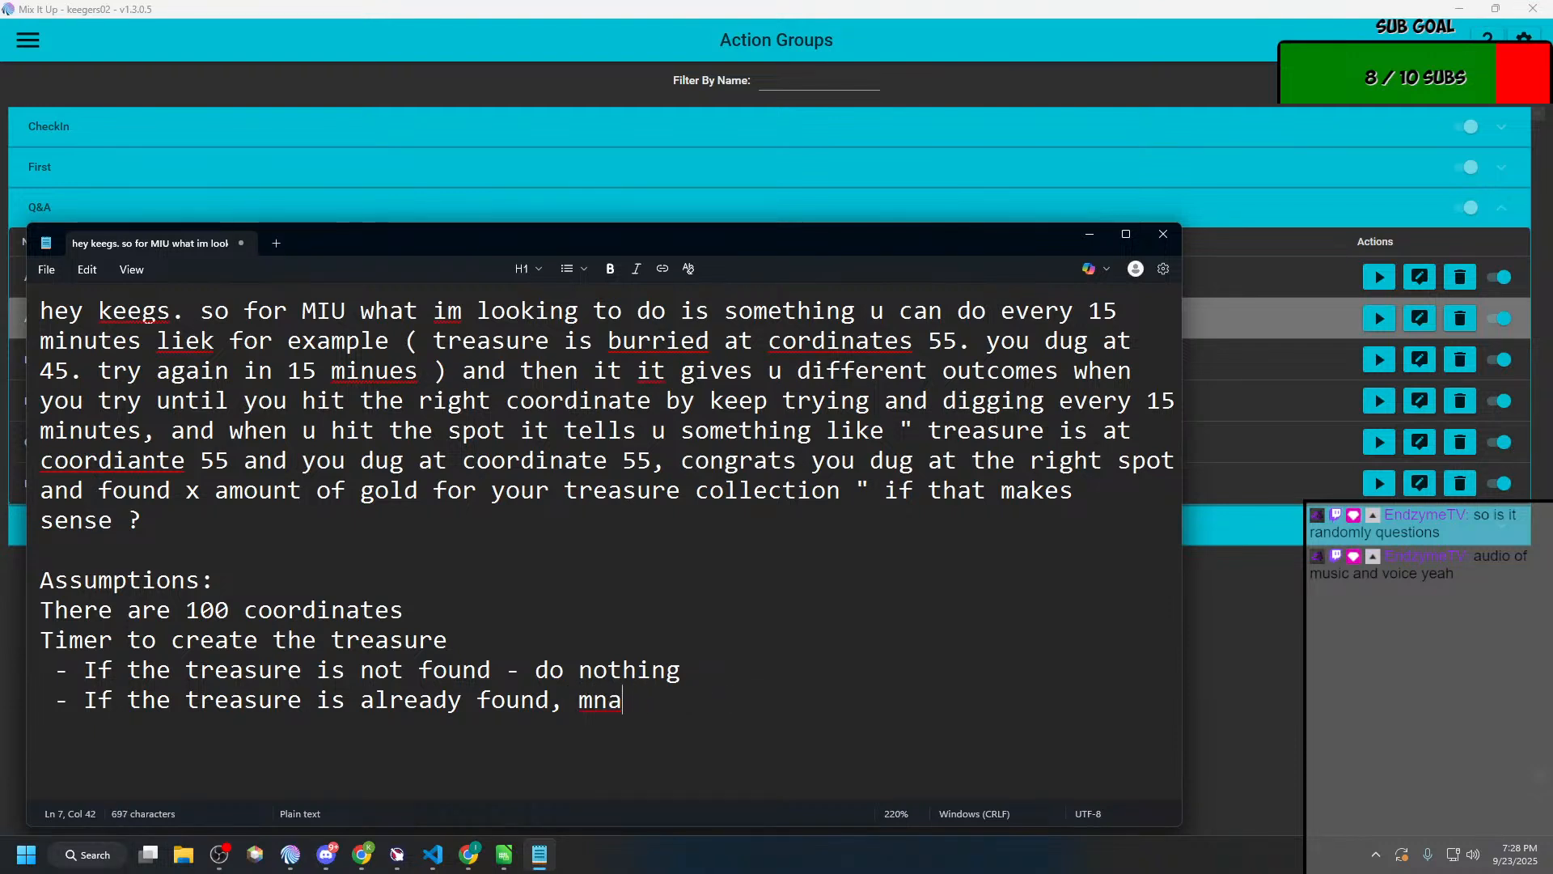
type("ake a new one.")
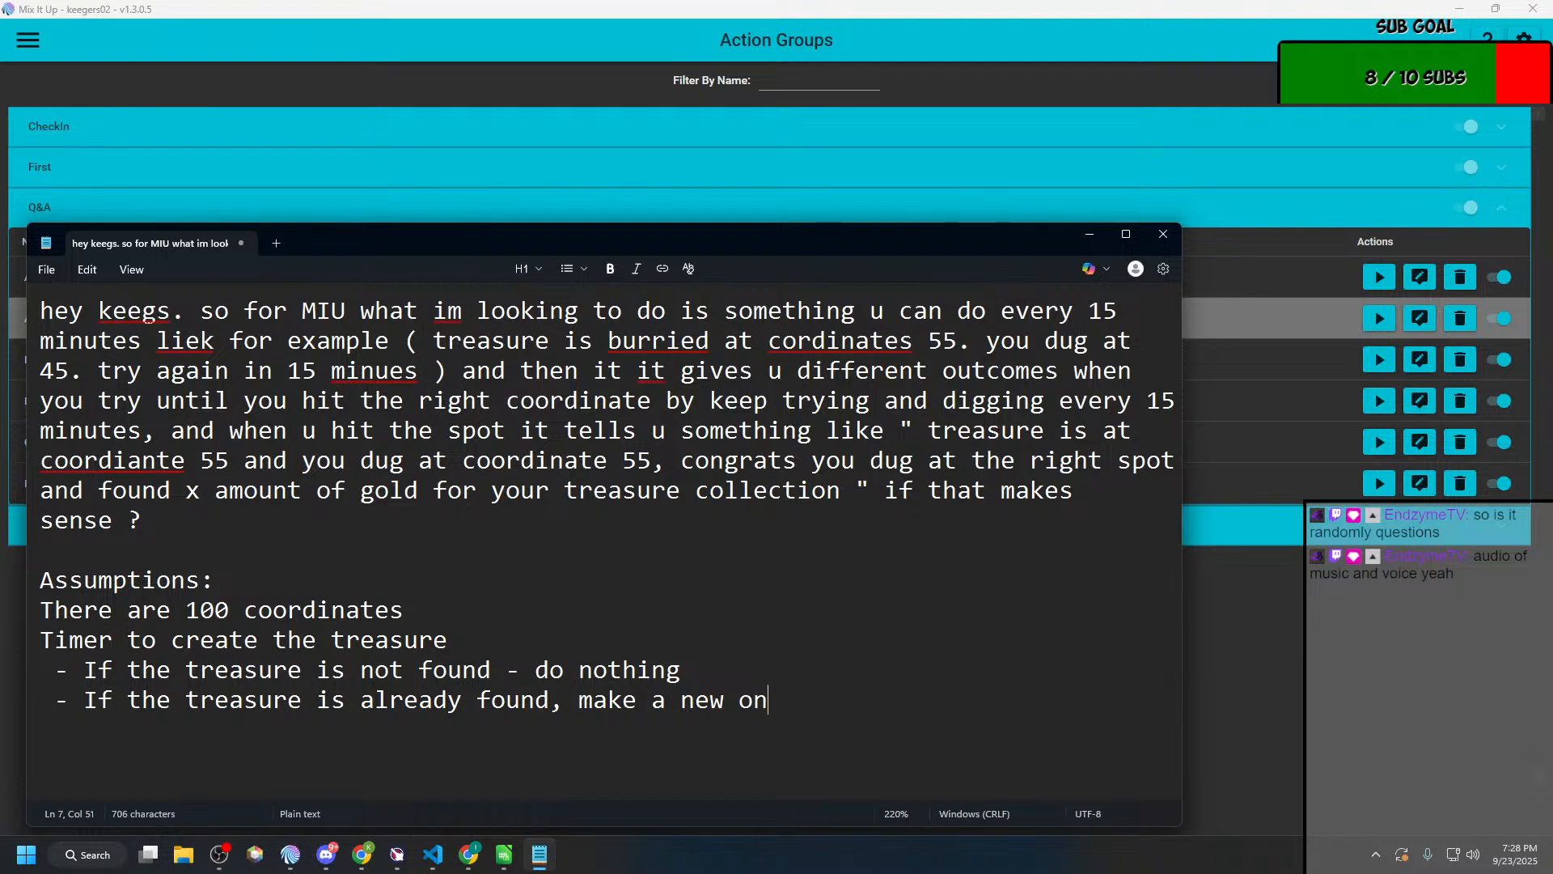
key("BackSpace")
key("BackSpace")
key("BackSpace")
type("e")
key("Return")
Step: Switch to Mix It Up and check the Generic and Twitch groups on the Events page
key("alt+Tab")
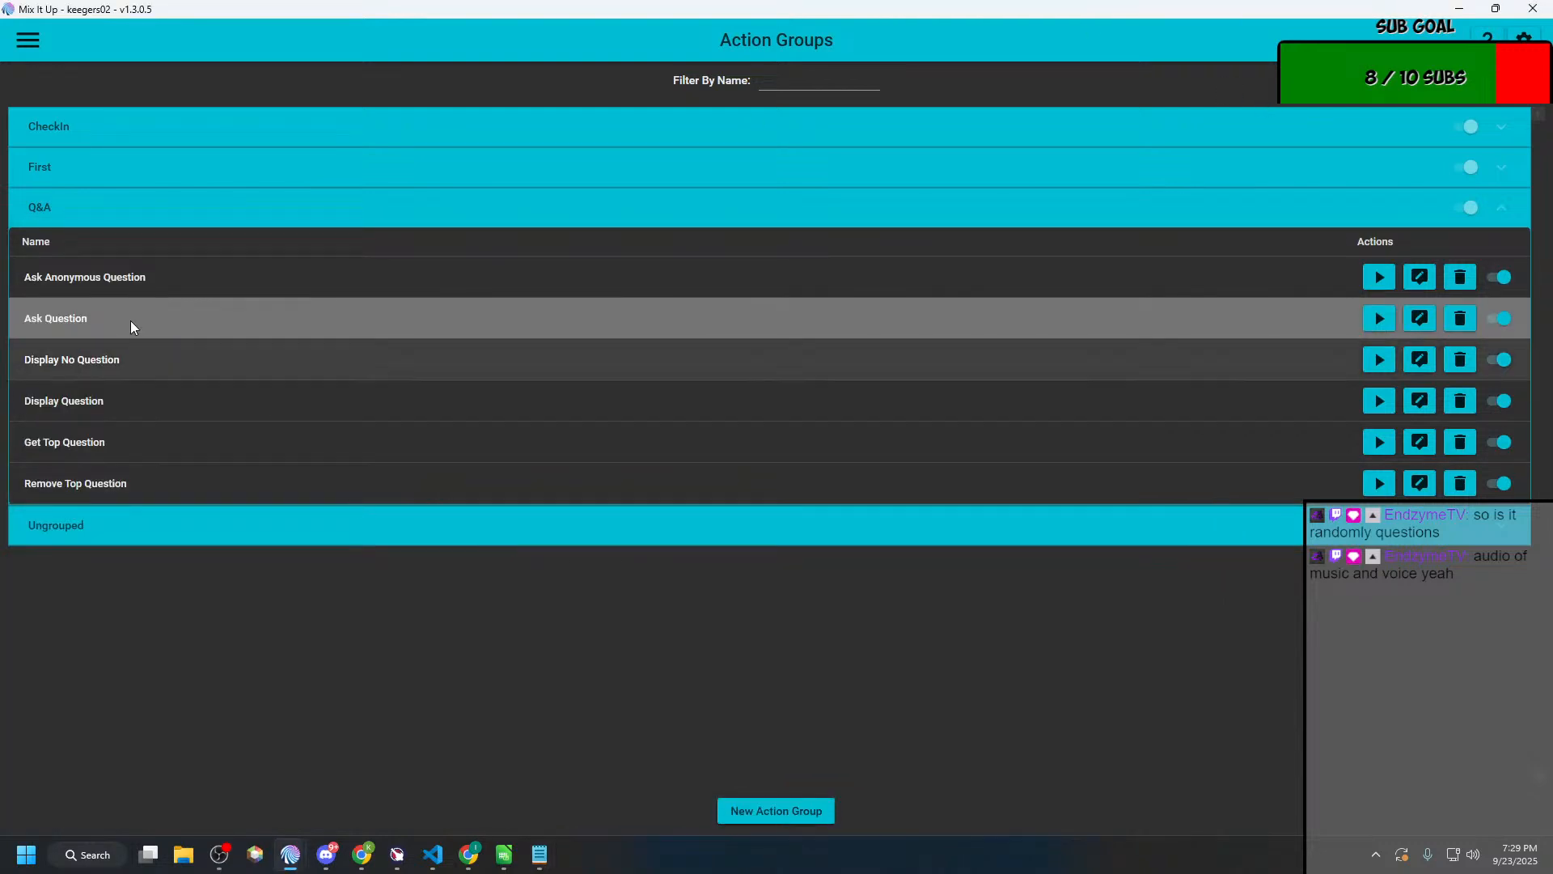
left_click(29, 41)
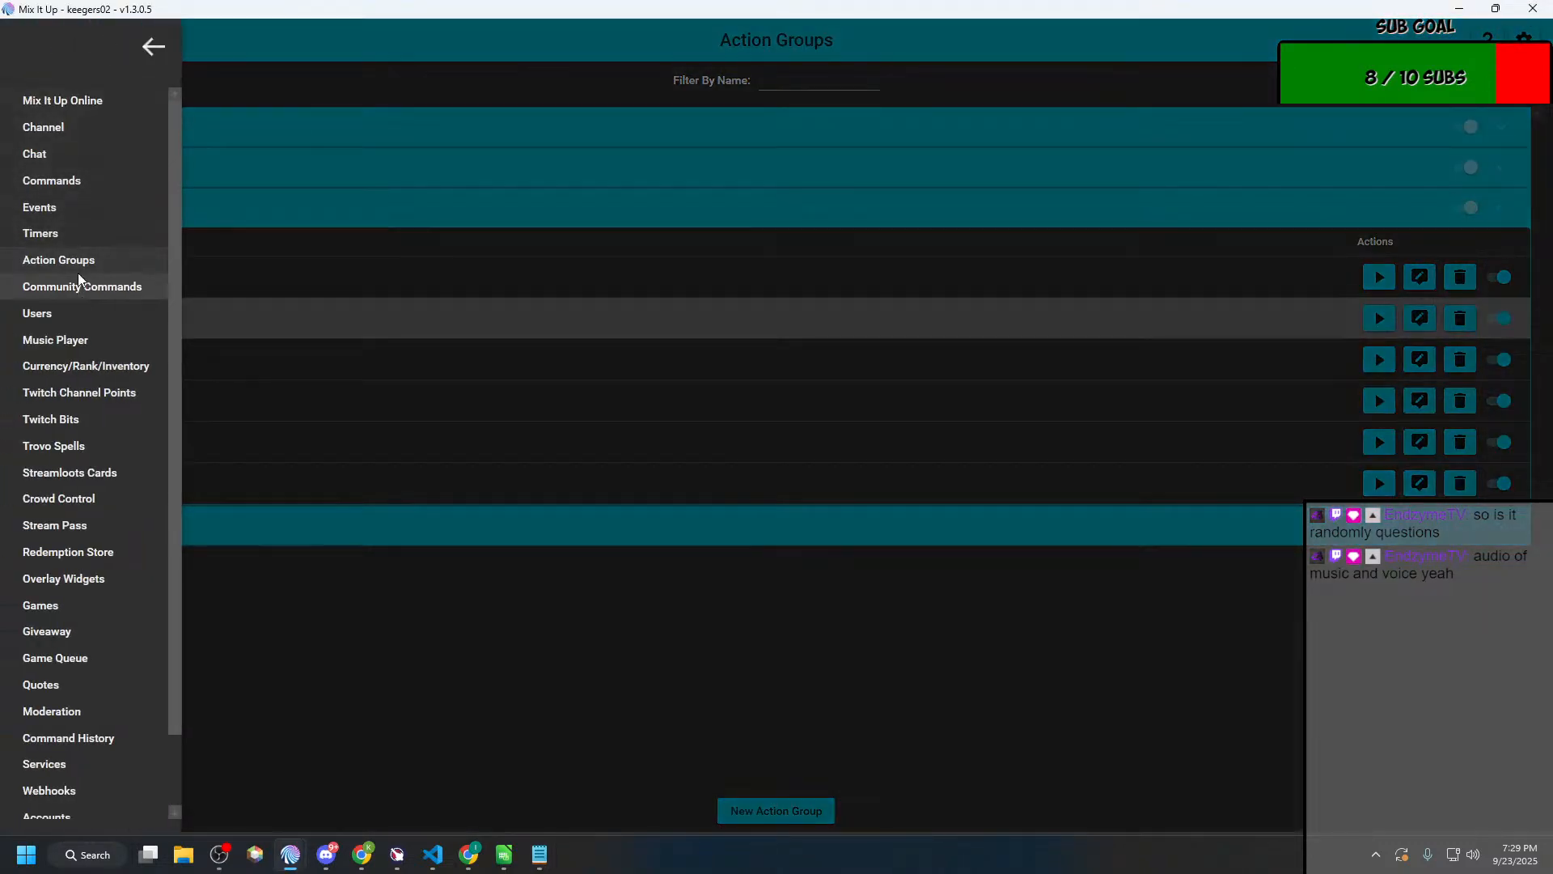
left_click(62, 207)
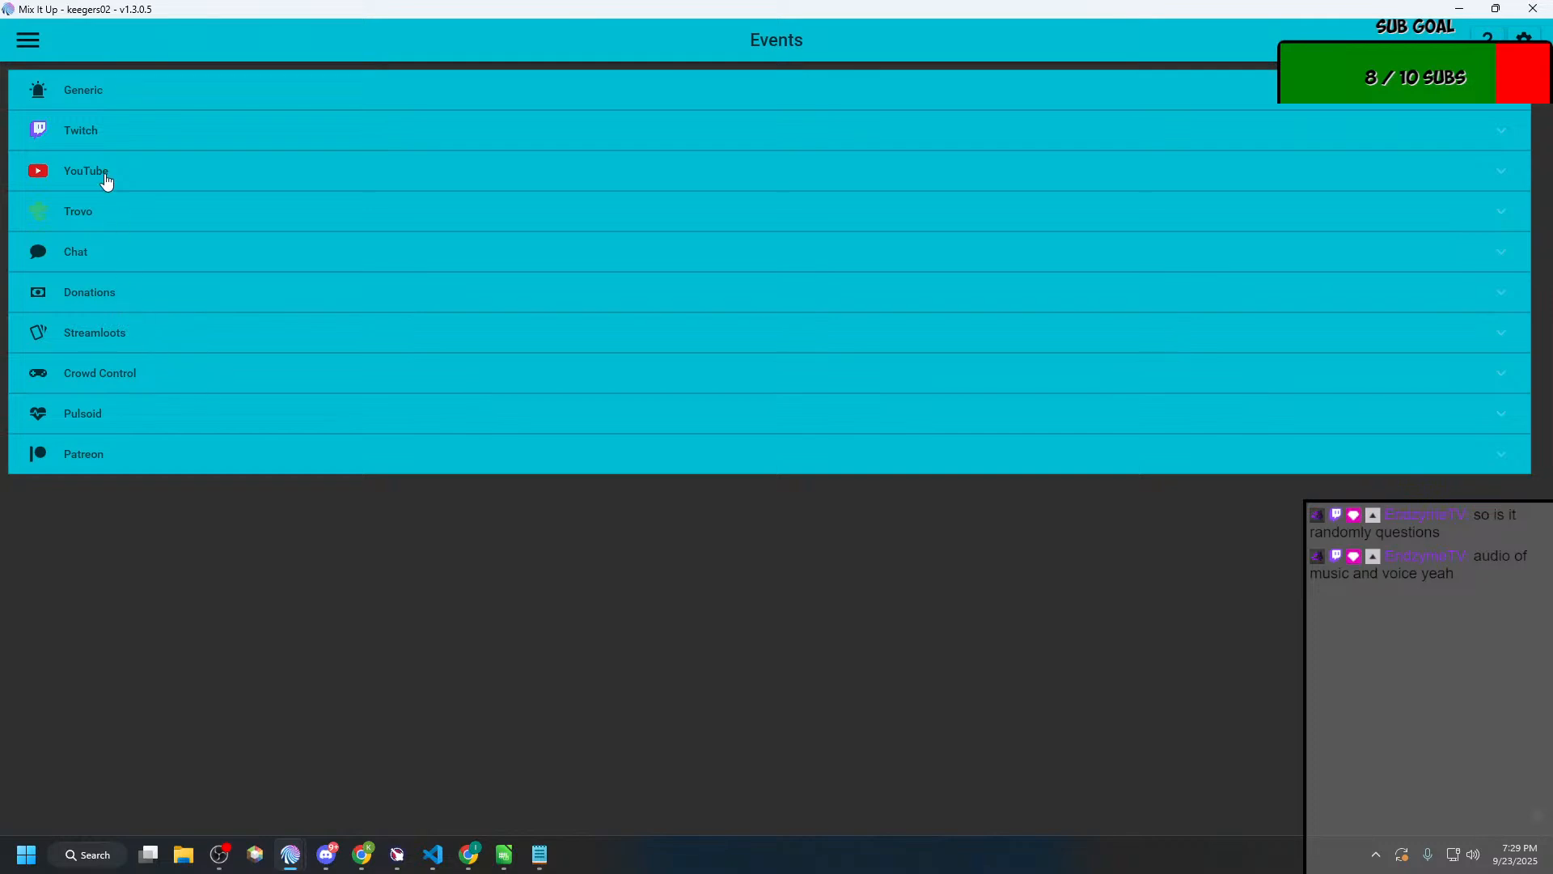
left_click(111, 132)
left_click(121, 131)
left_click(139, 103)
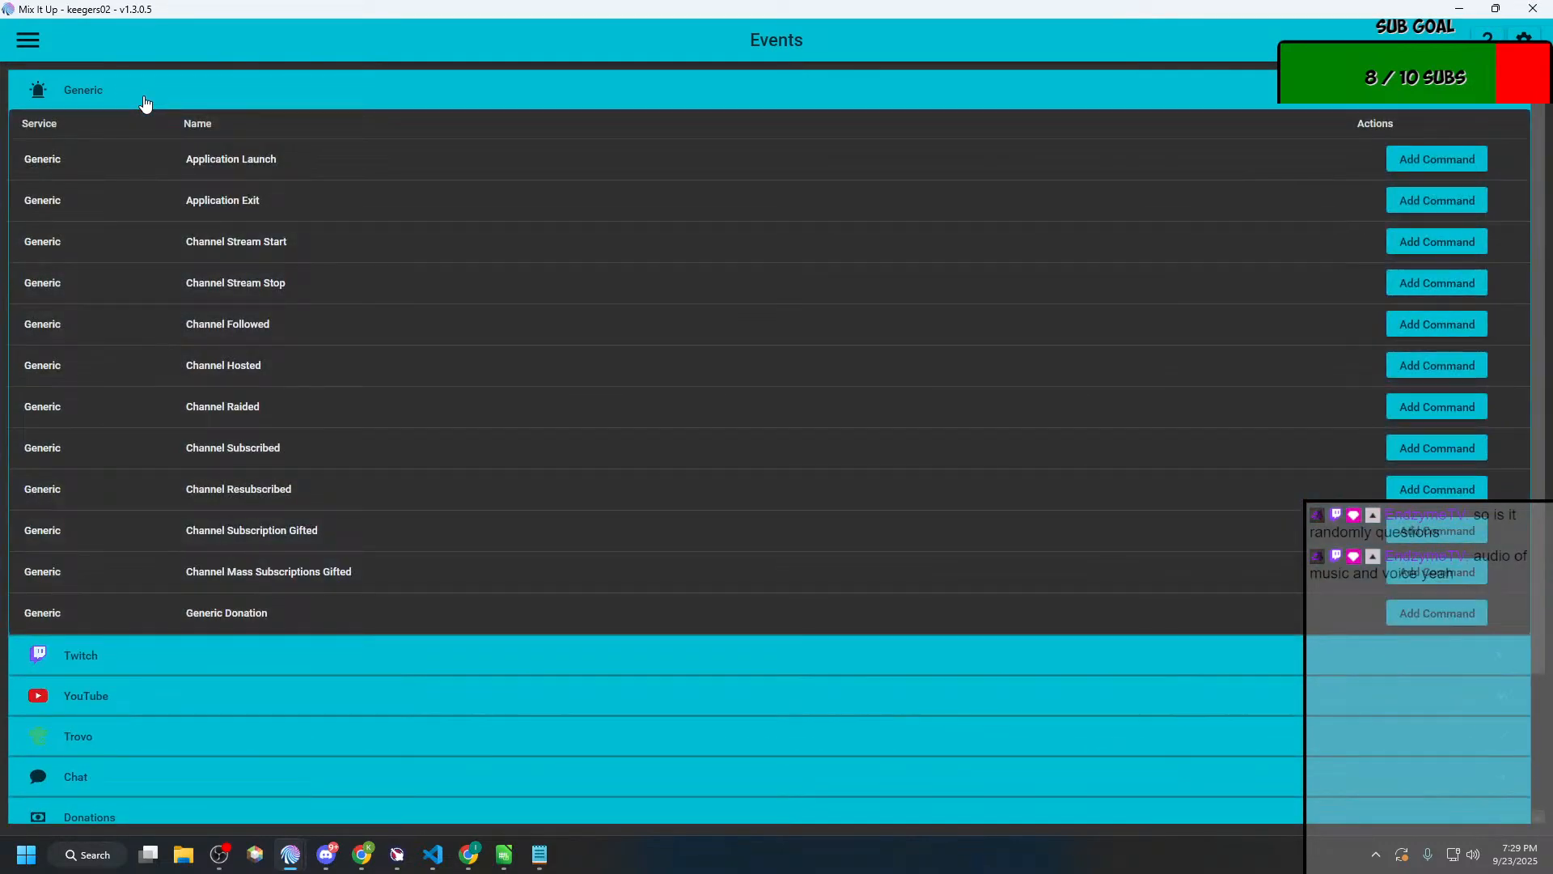
left_click(267, 91)
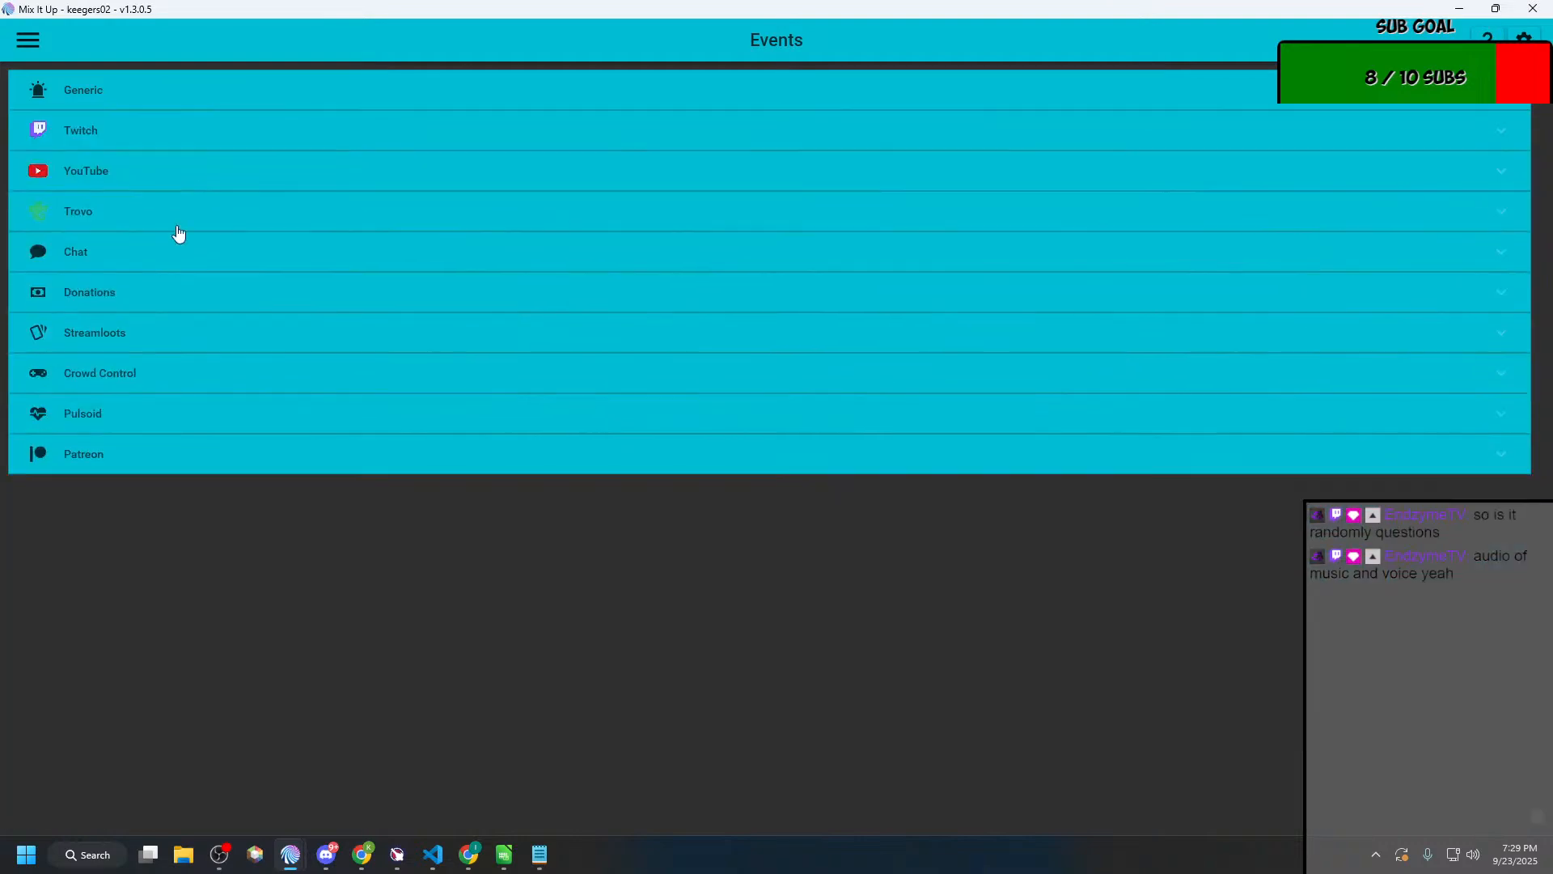
left_click(173, 148)
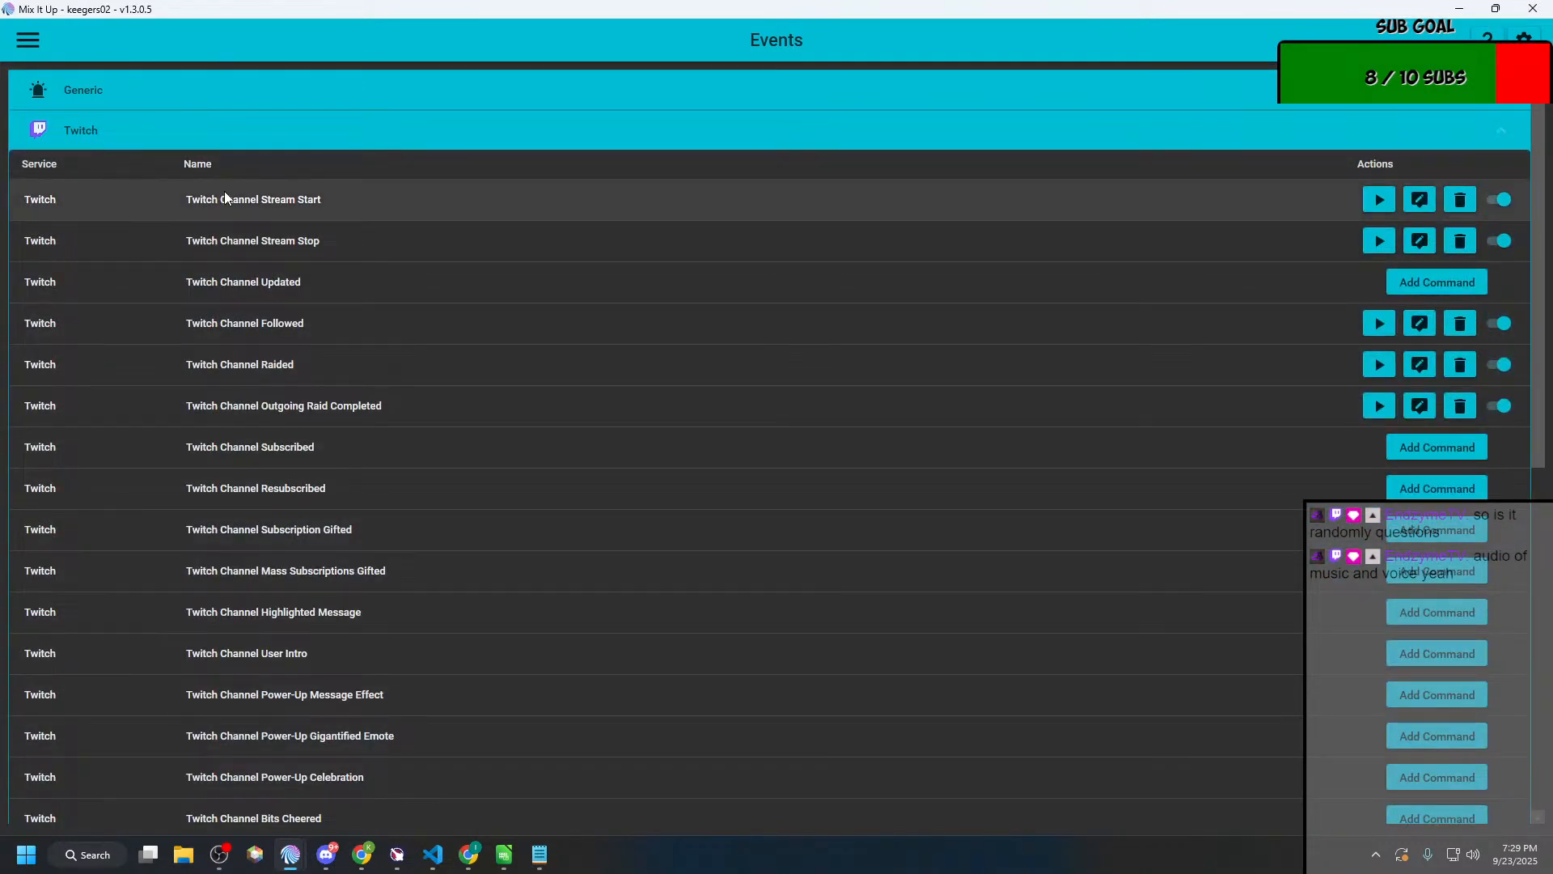
Step: Inspect the Twitch action inside the Twitch Channel Stream Start command, leaving it unedited
left_click(1420, 199)
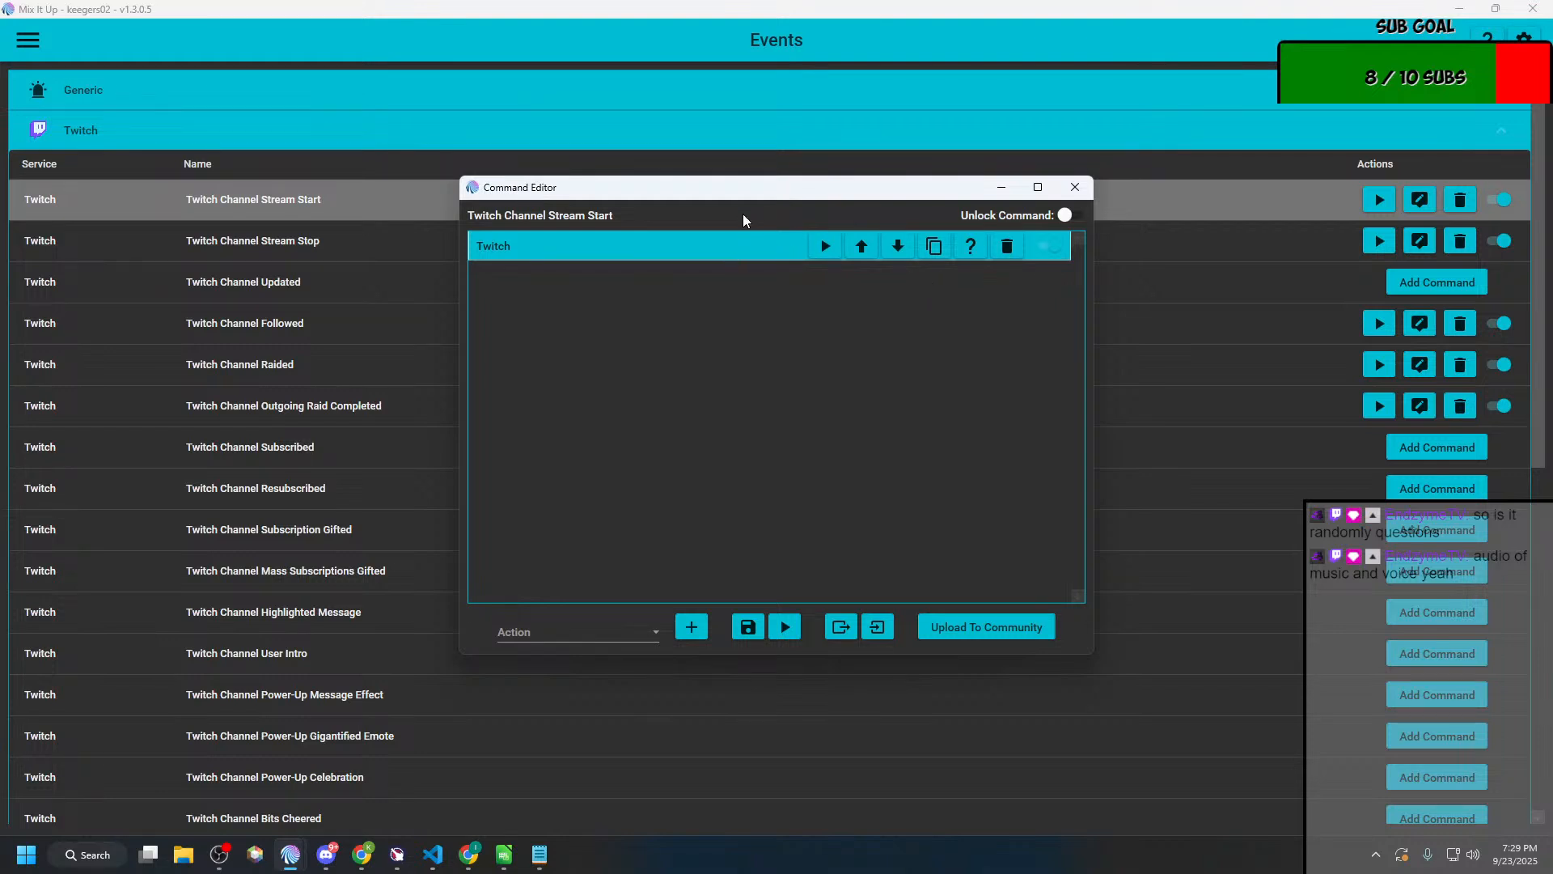
left_click(722, 247)
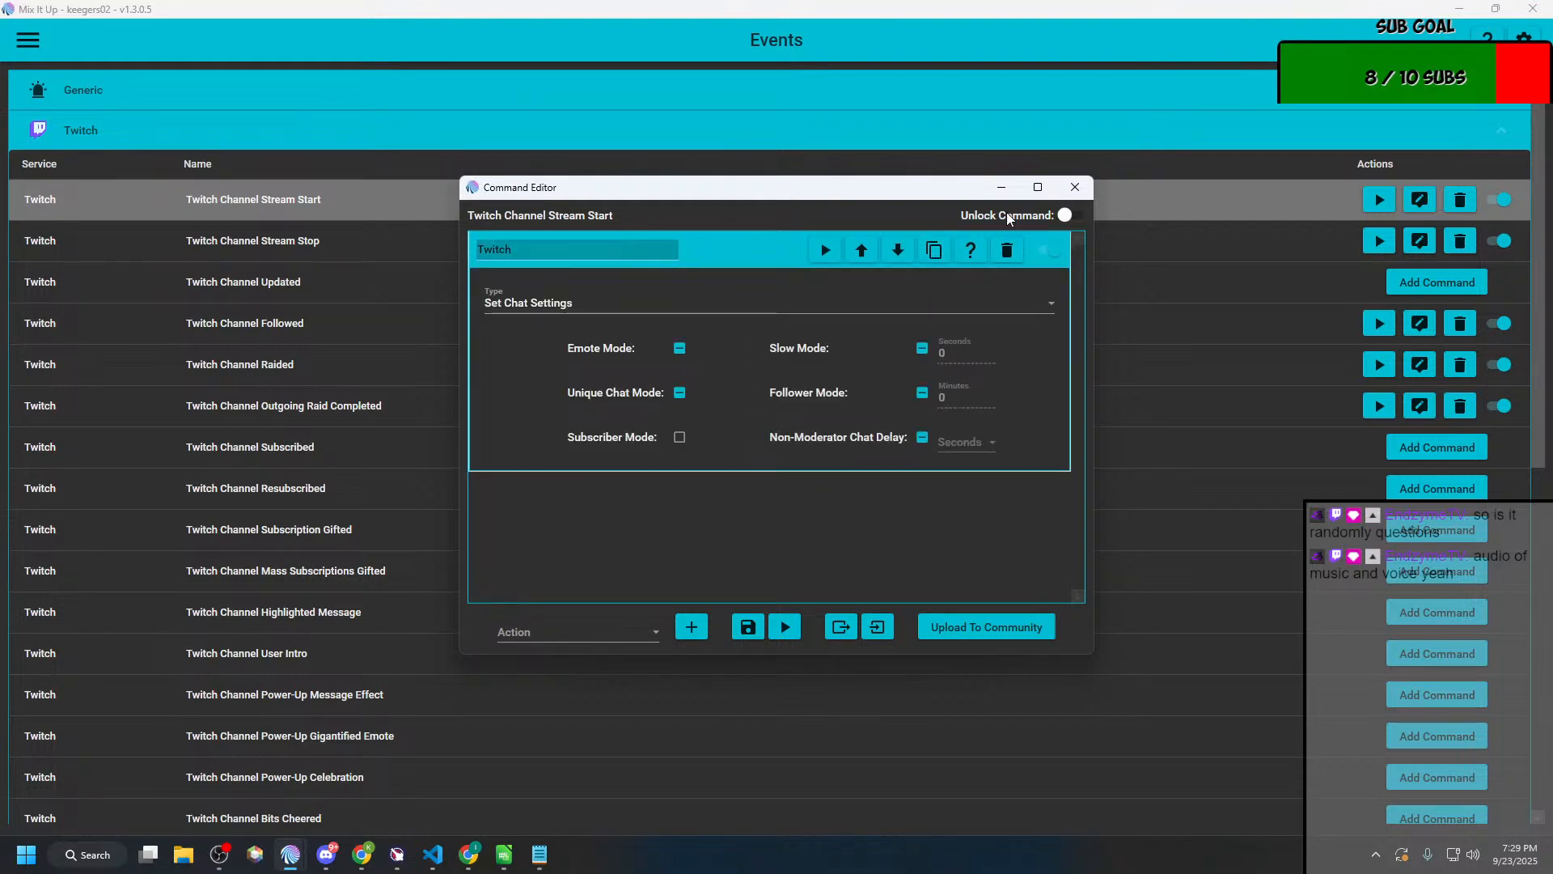
left_click(1075, 187)
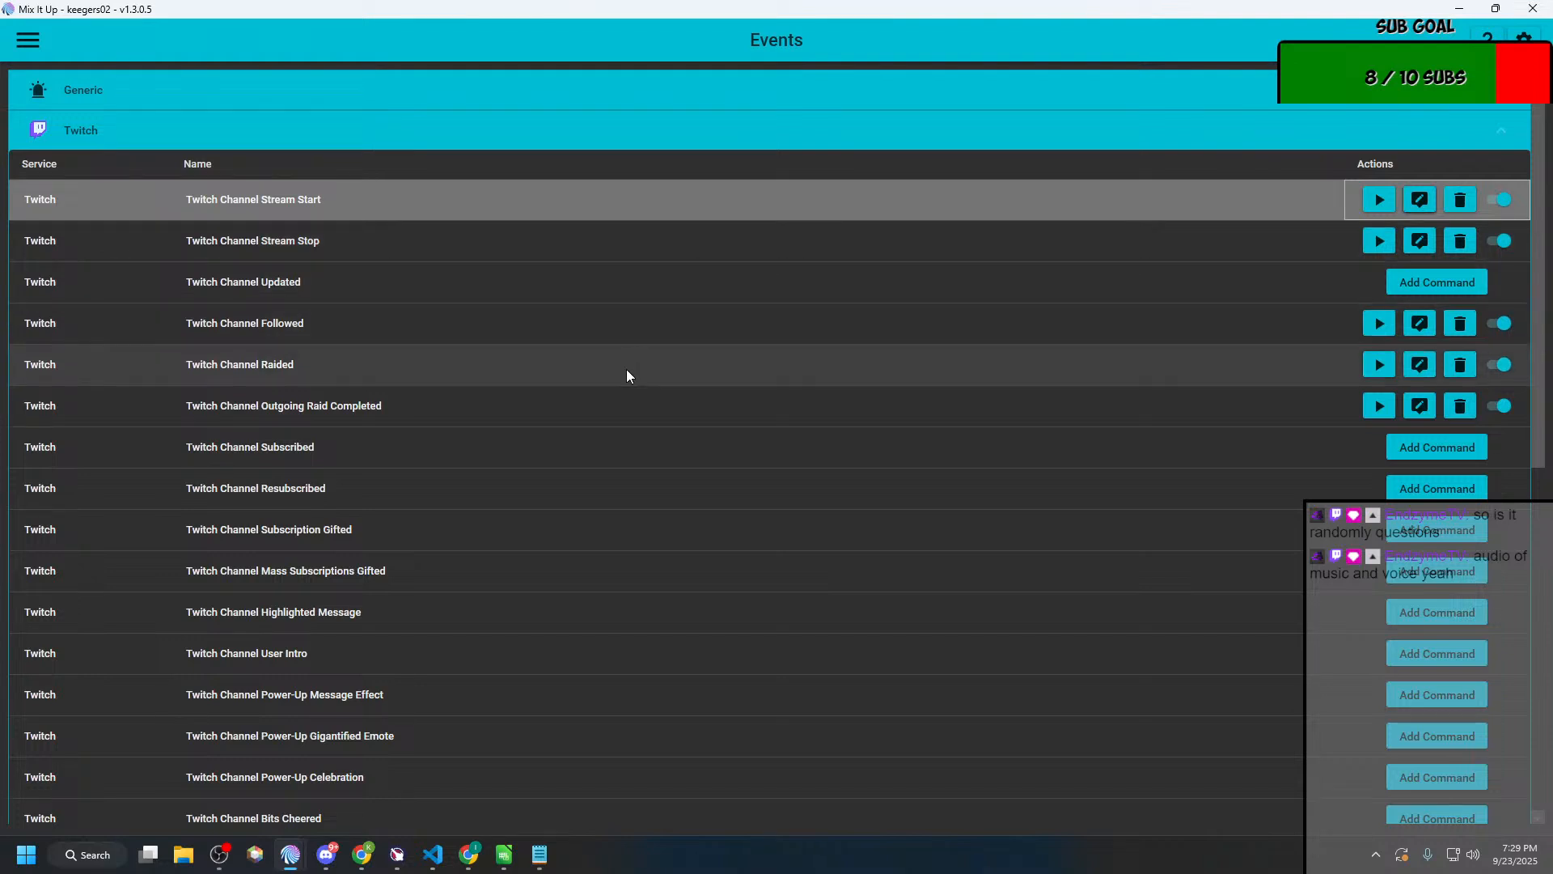
Step: Look through the remaining Twitch channel events and the list of available Mix It Up pages
scroll(609, 401, "down", 5)
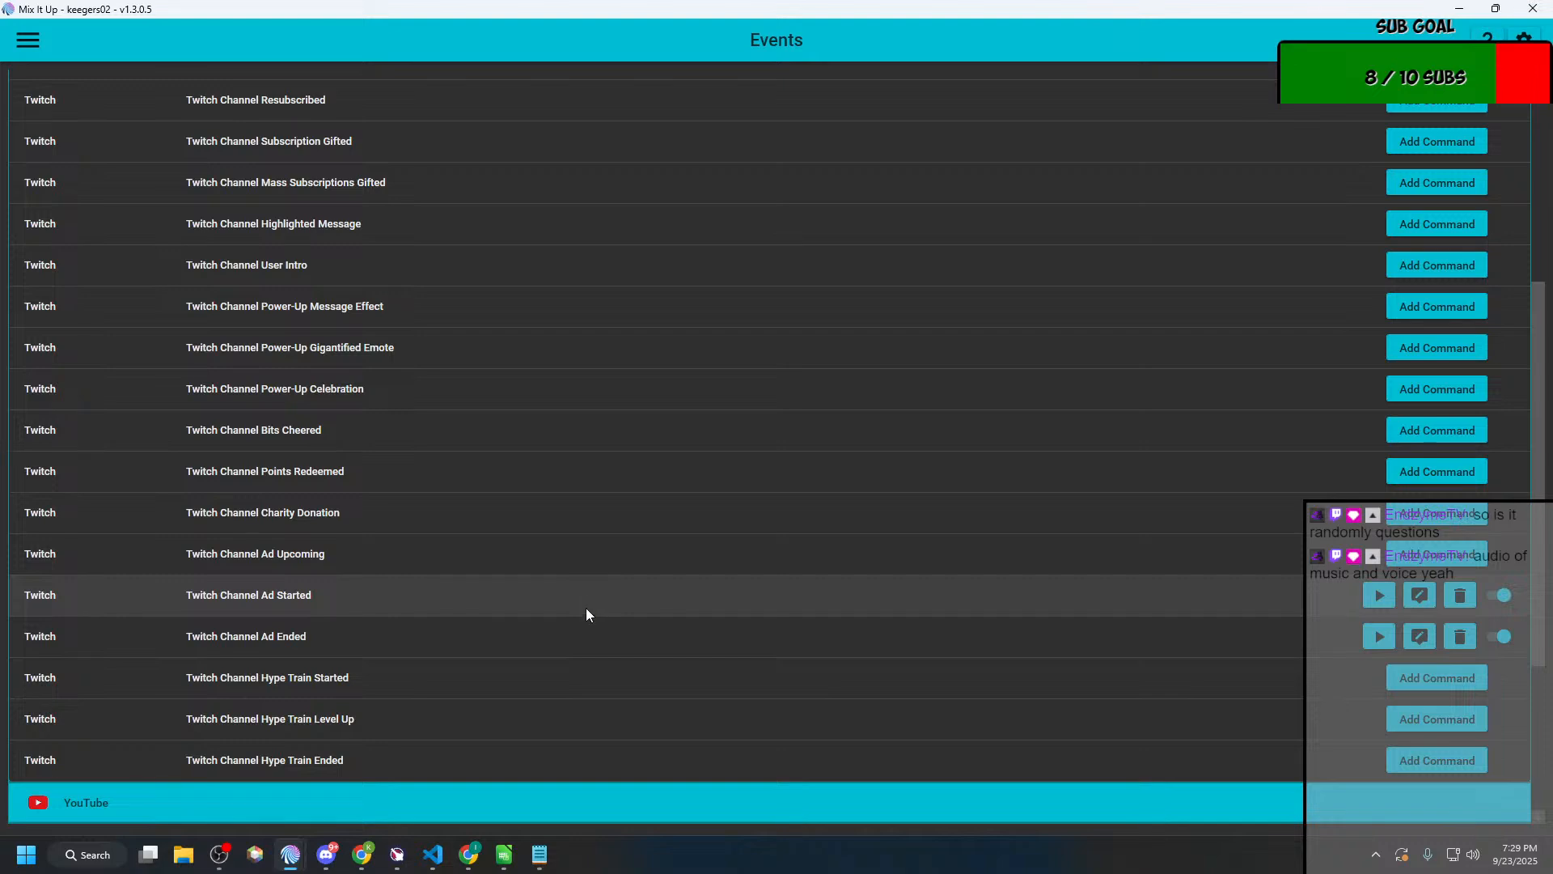
scroll(584, 618, "down", 4)
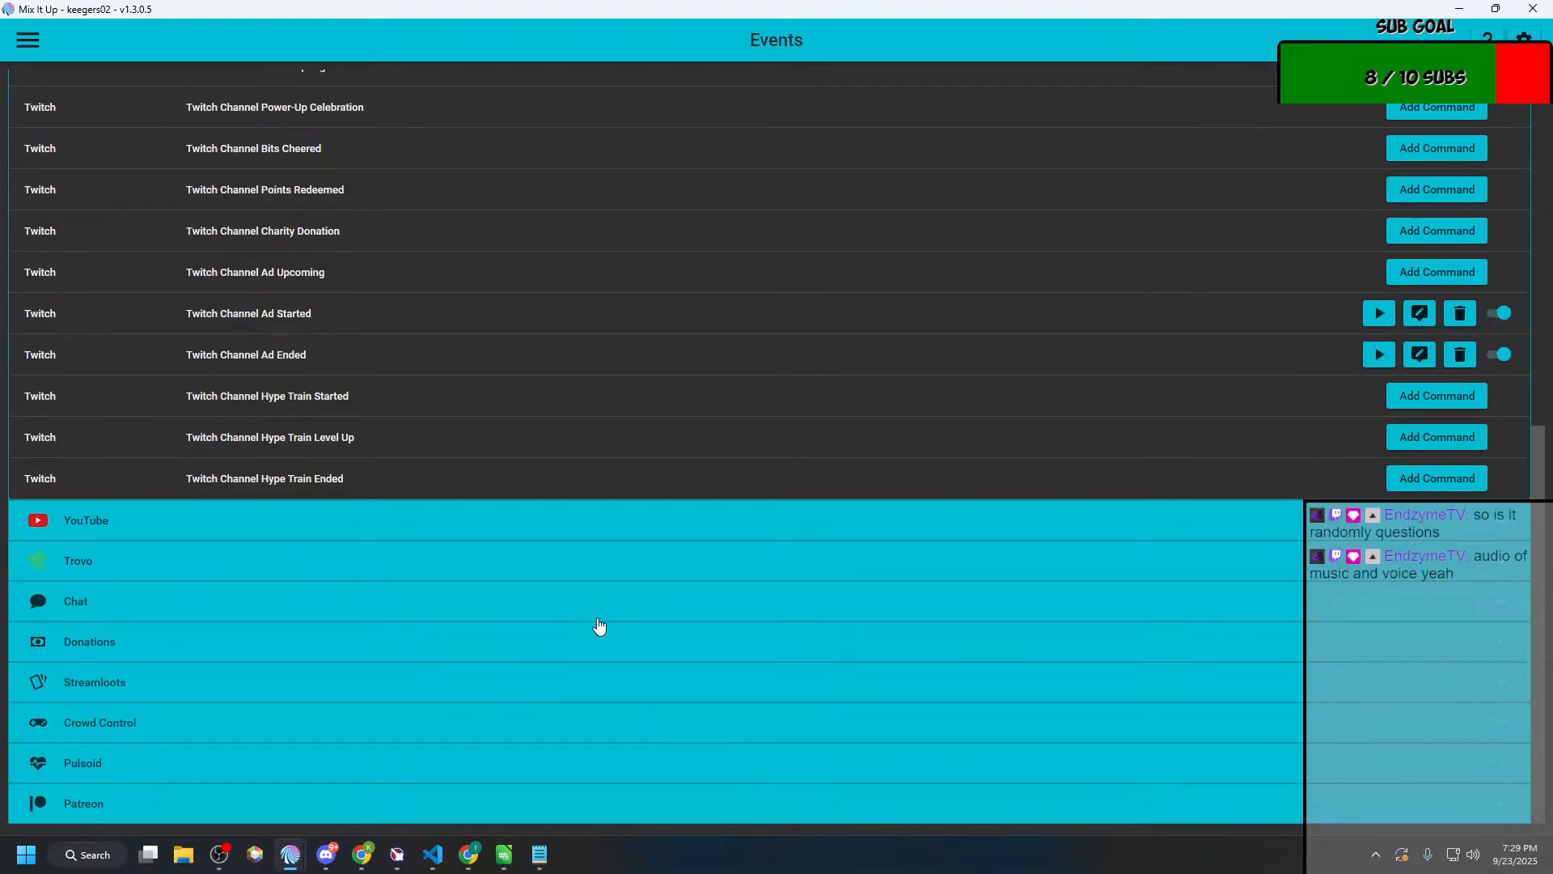
scroll(597, 611, "up", 9)
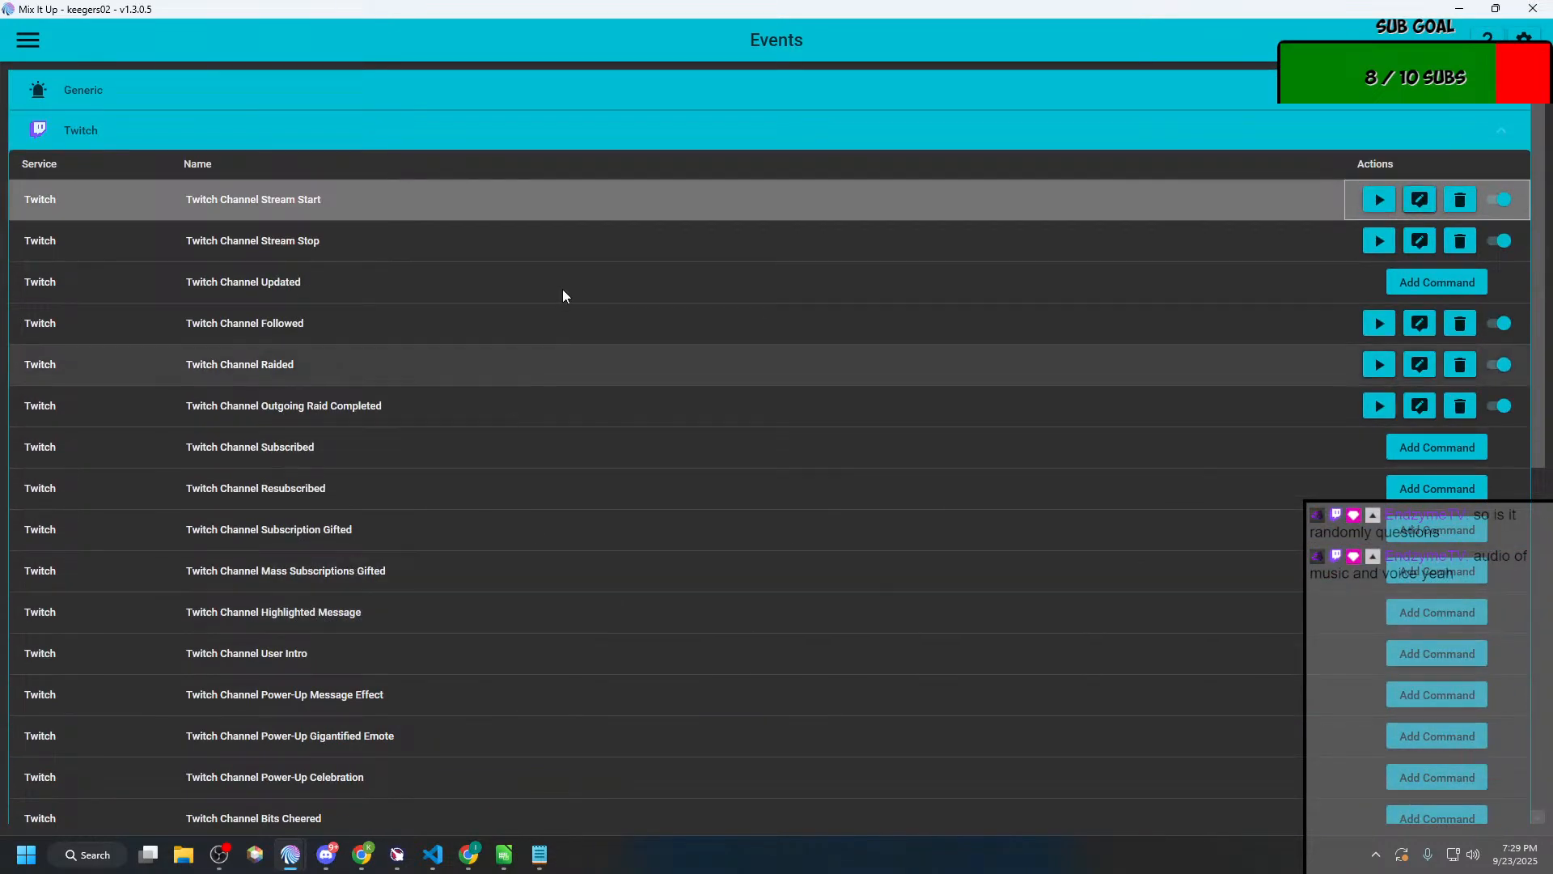
left_click(31, 54)
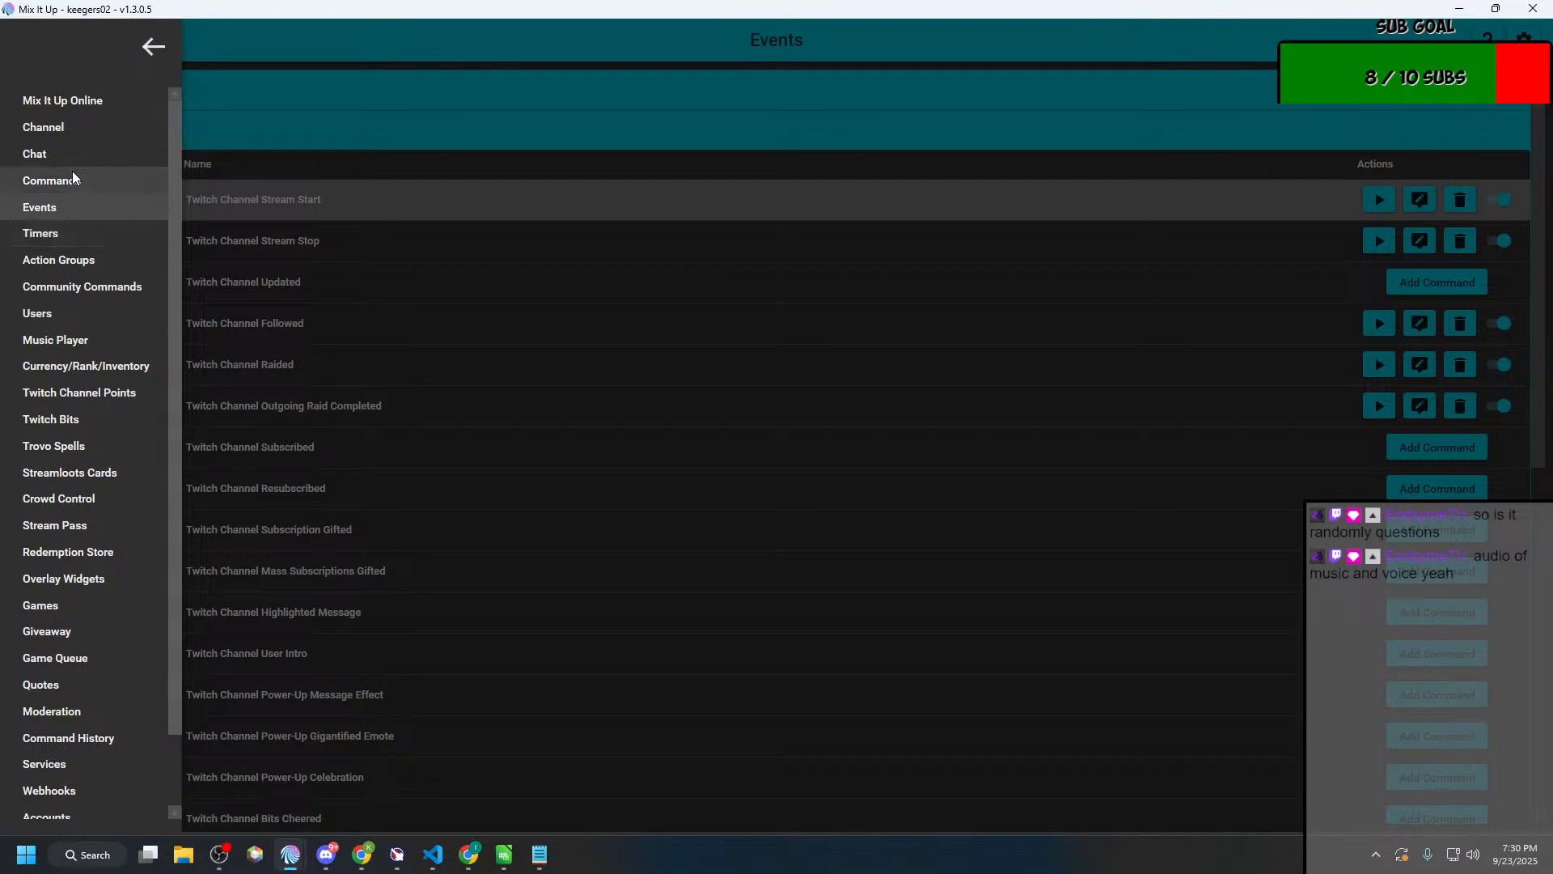
left_click(155, 50)
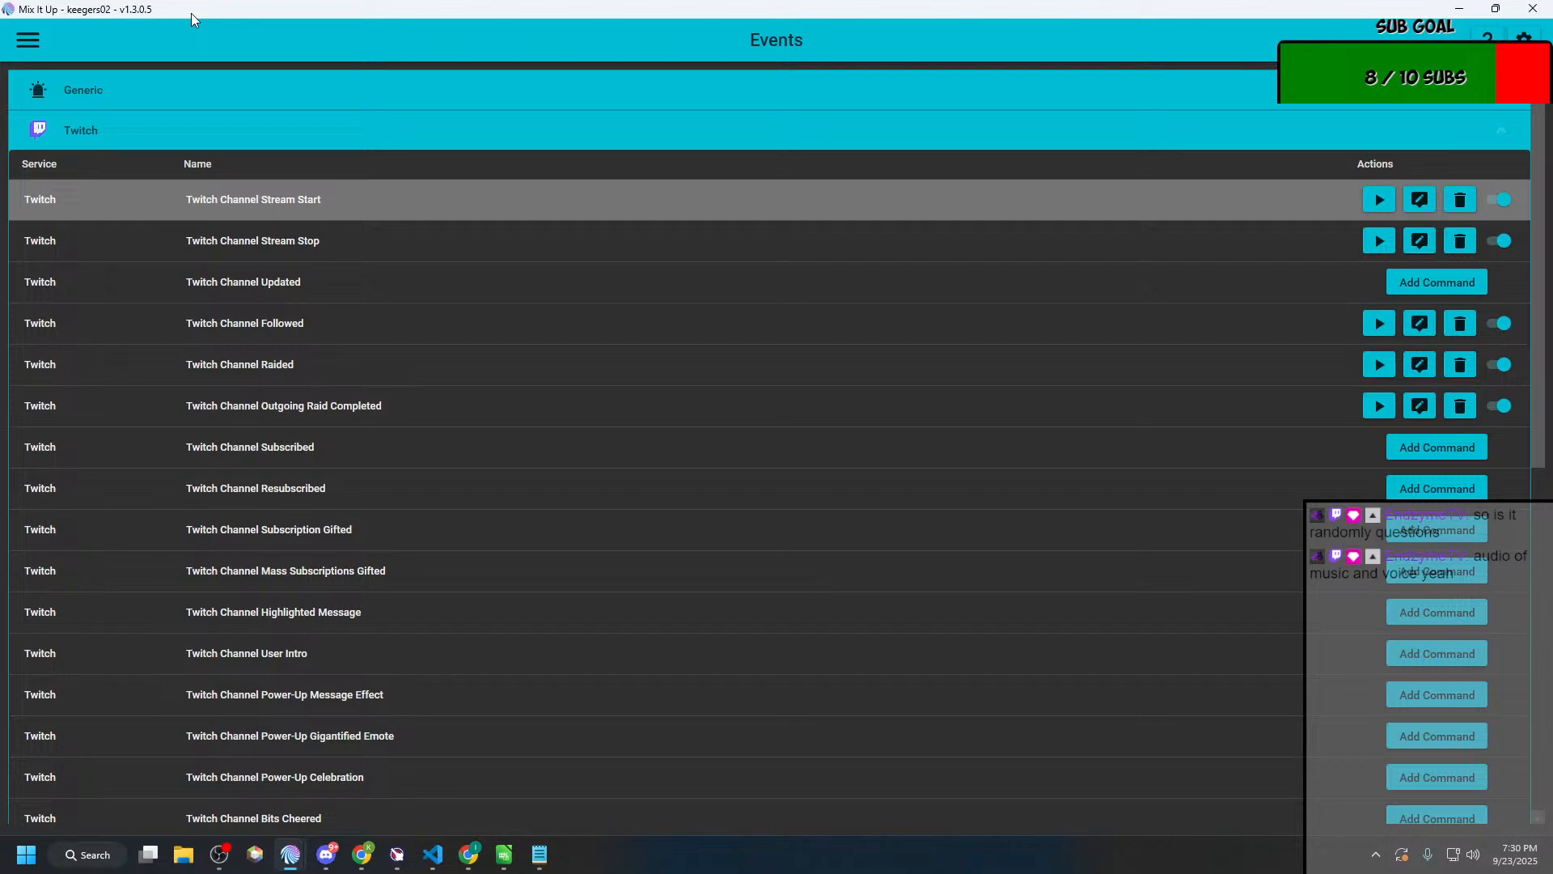
Step: Switch to Notepad and replace "do nothing" in the not-found item with "announce that there is still treasure to be found"
key("alt+Tab")
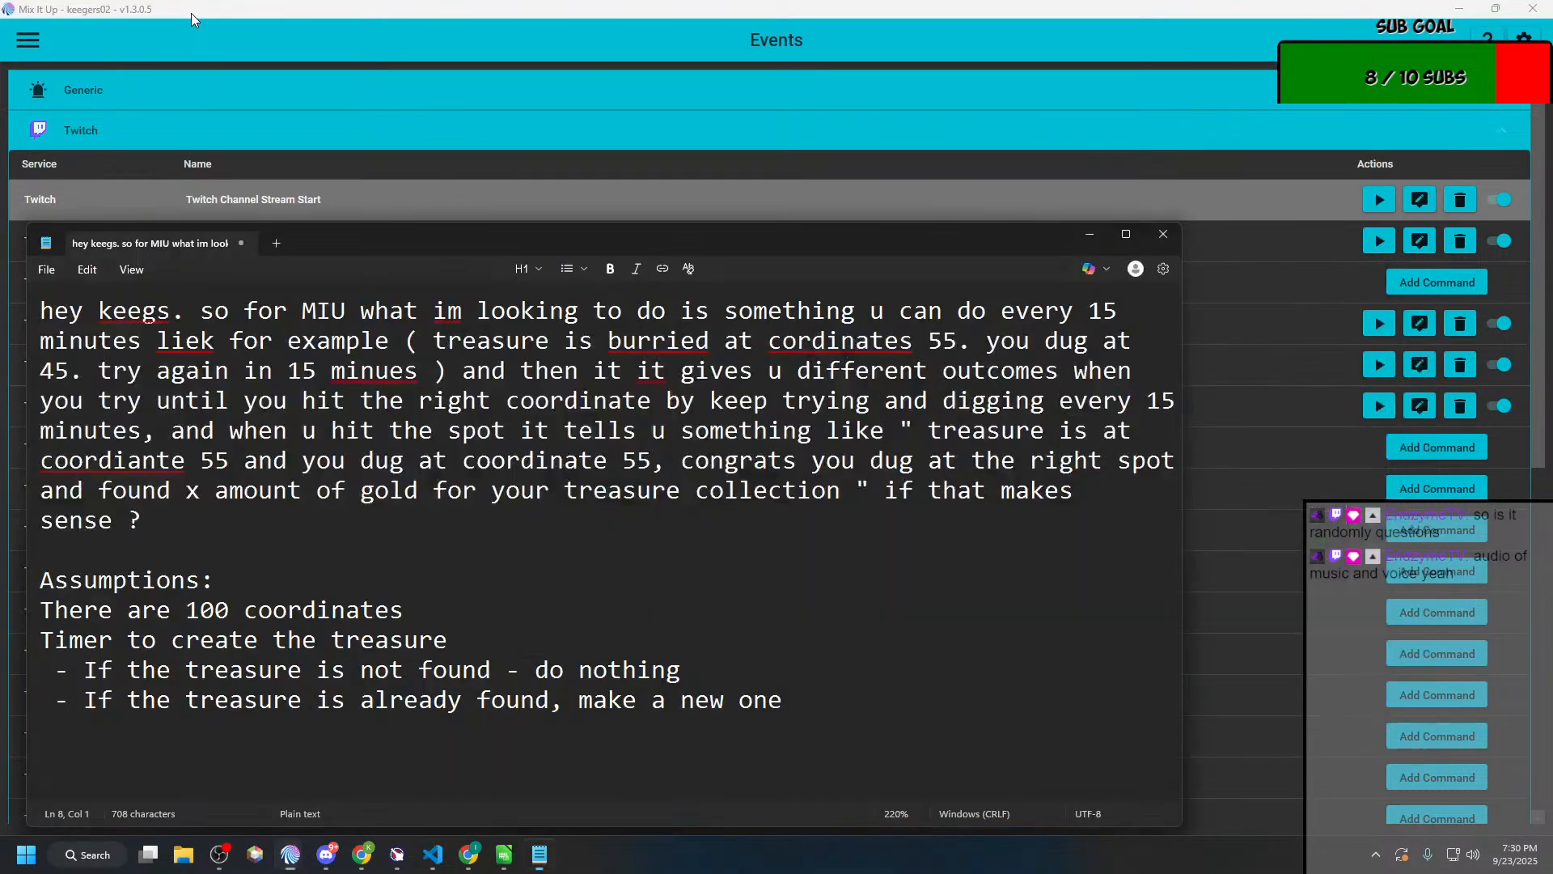
left_click(796, 687)
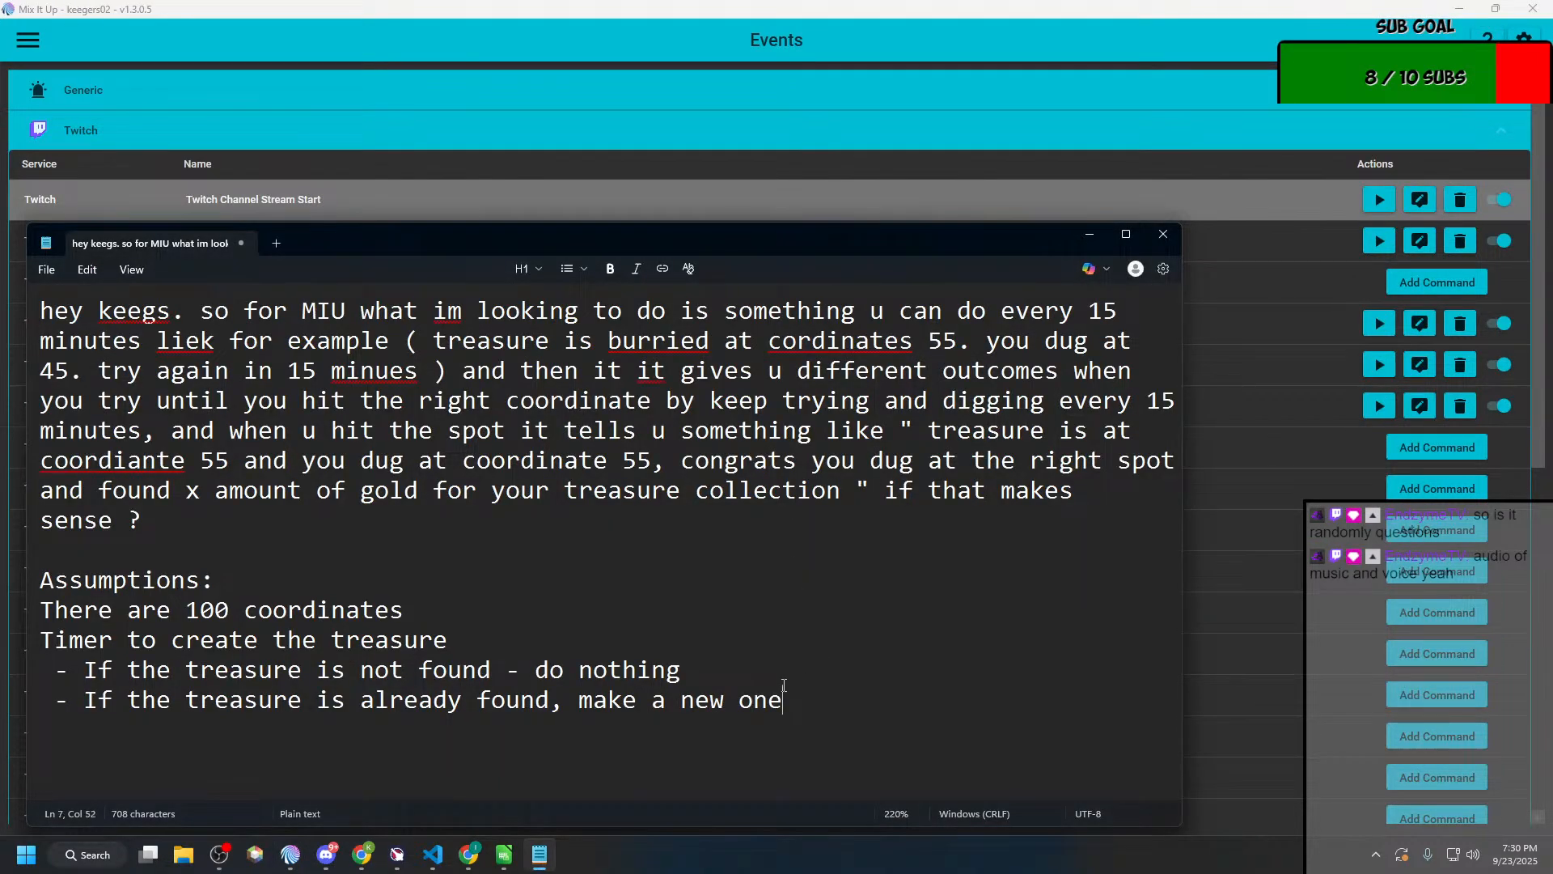
double_click(768, 664)
key("ctrl+shift+Left")
key("ctrl+shift+Left")
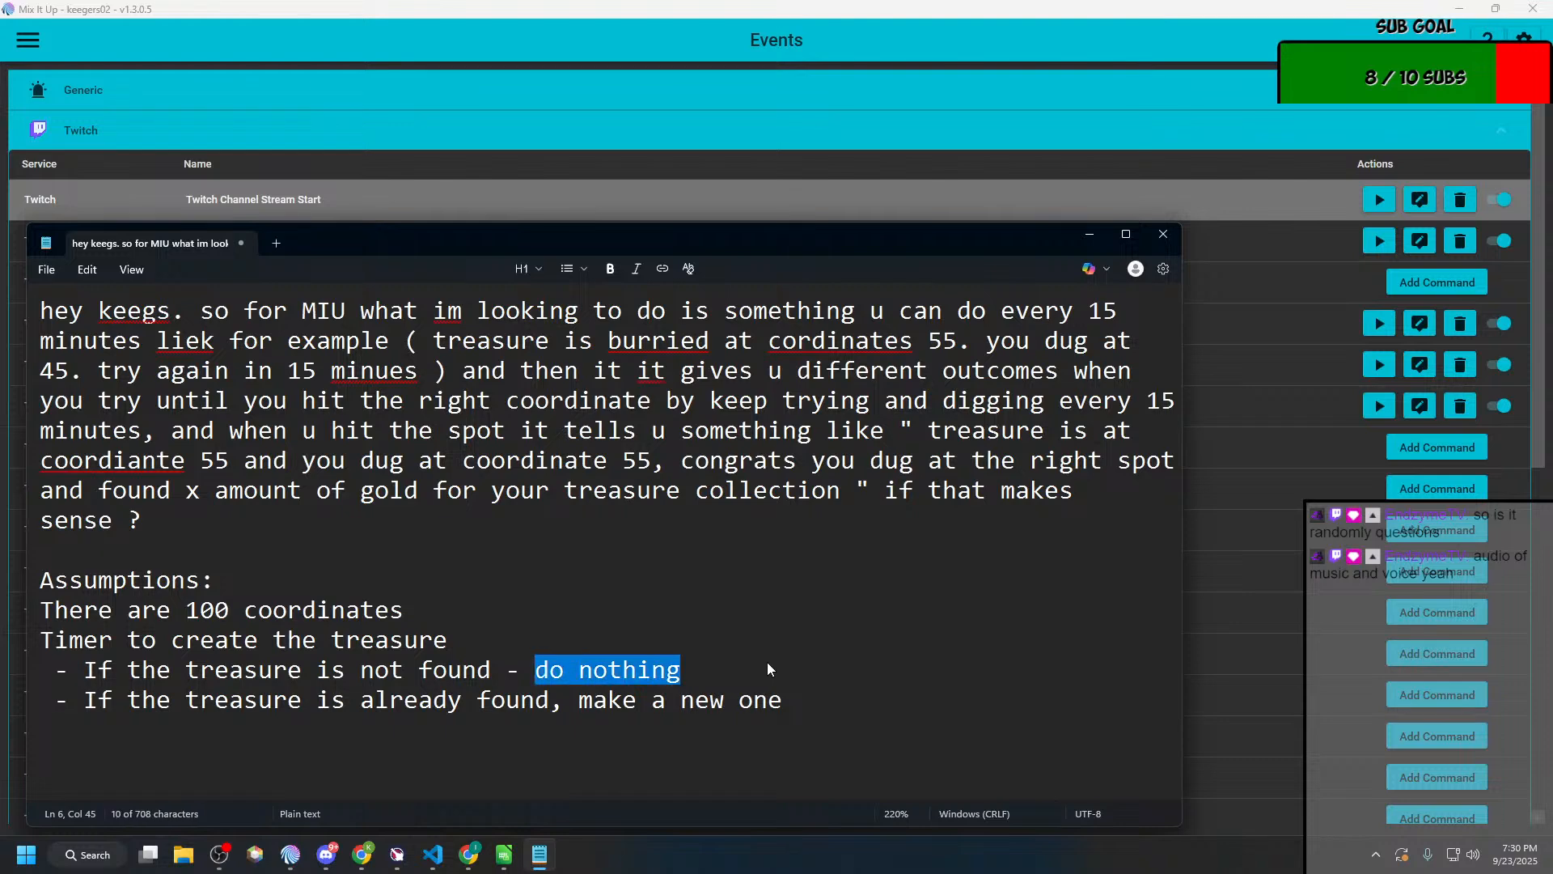
type("ano")
key("BackSpace")
type("nounce th")
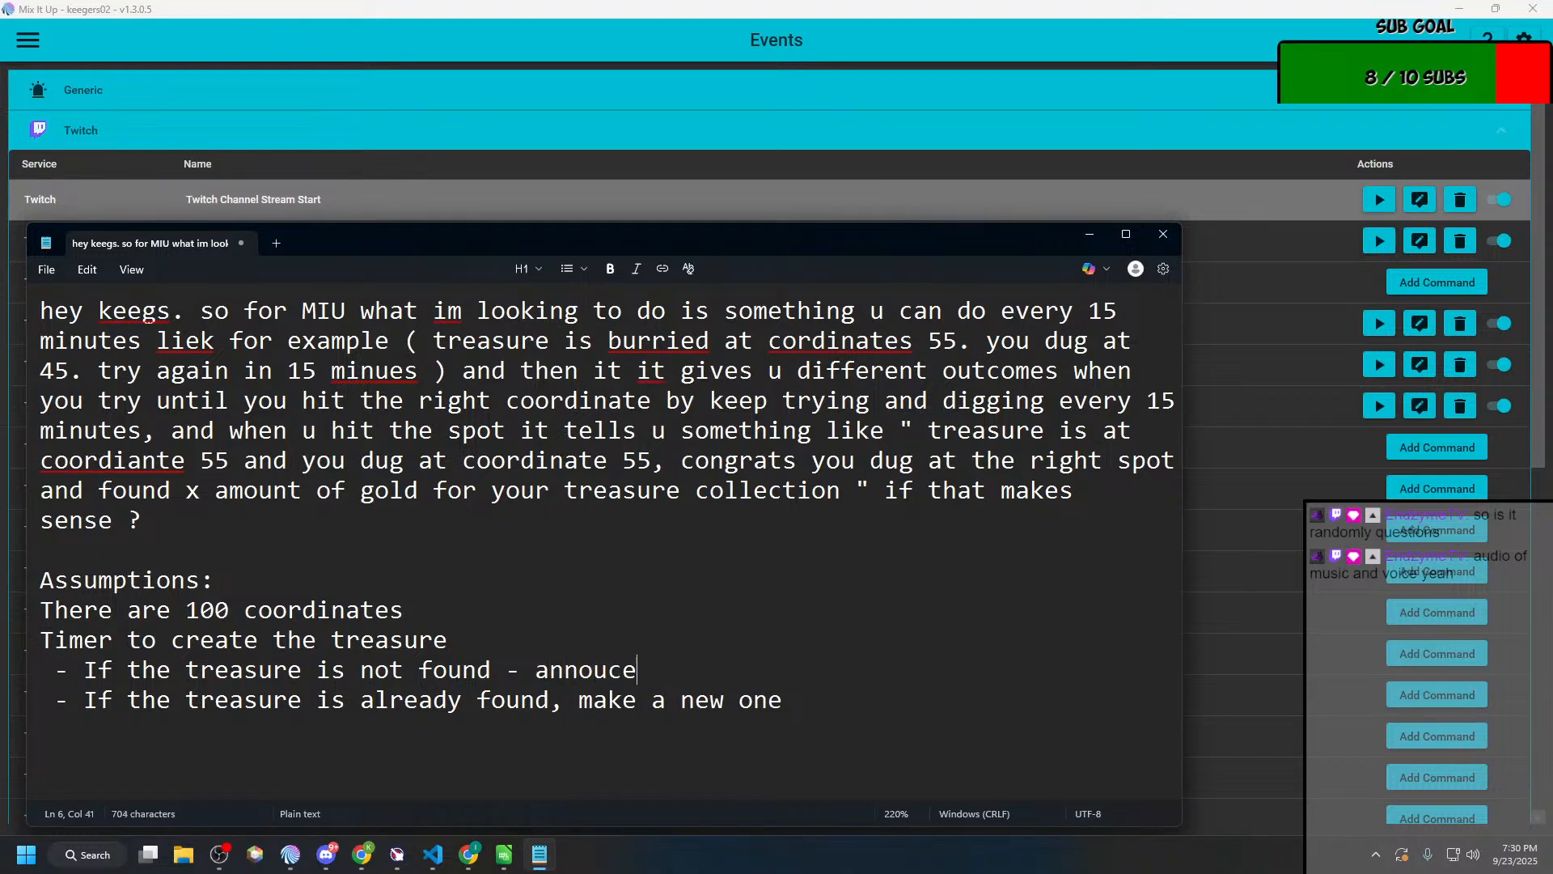
type("at th")
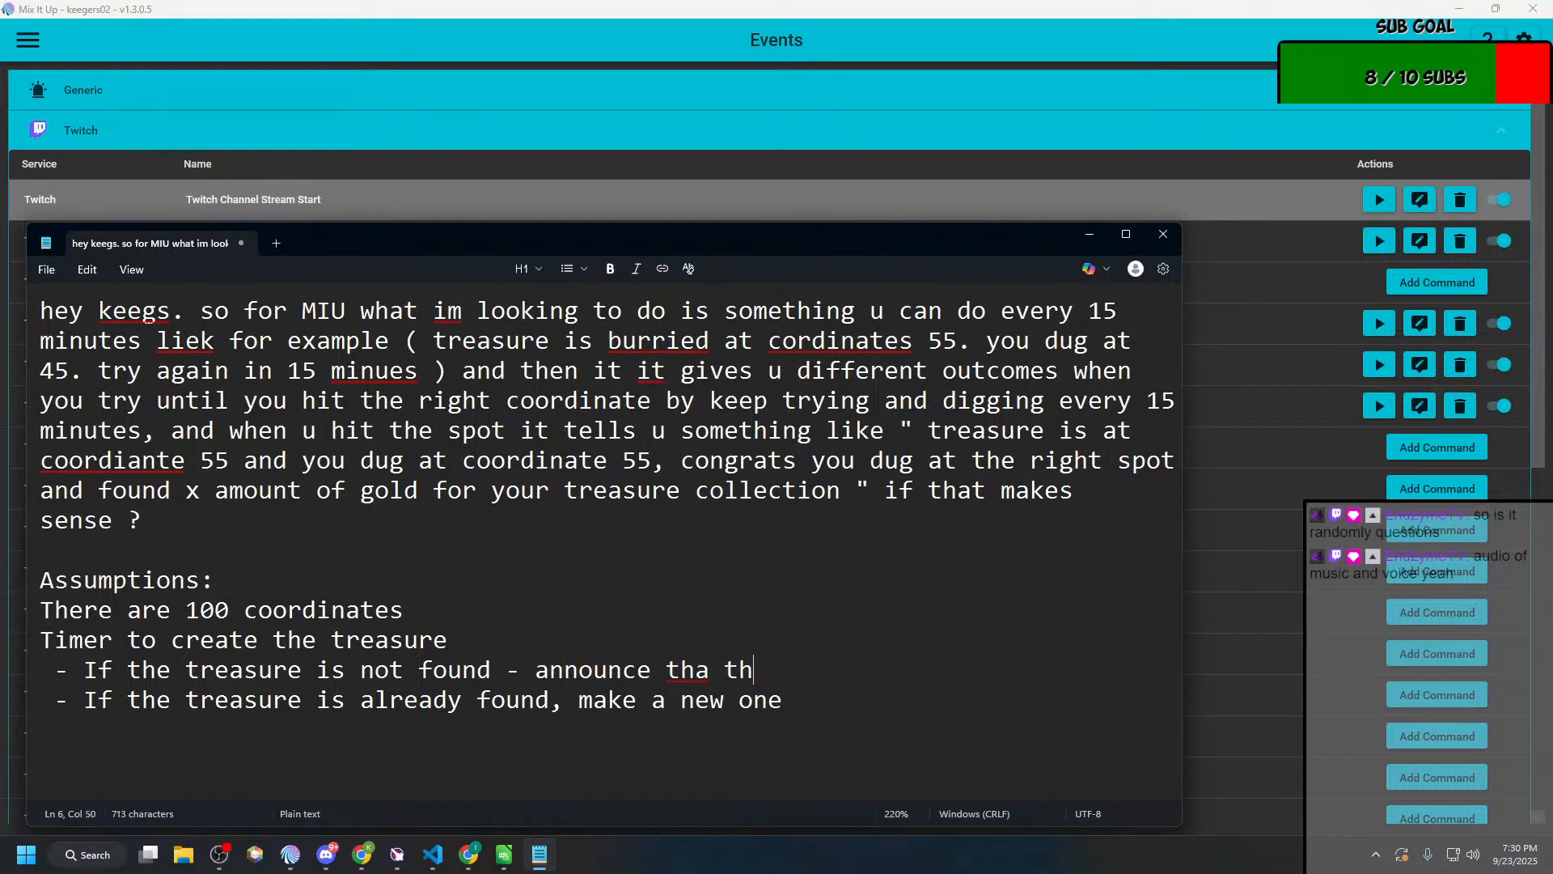
key("BackSpace")
key("BackSpace")
key("BackSpace")
type("t there is still")
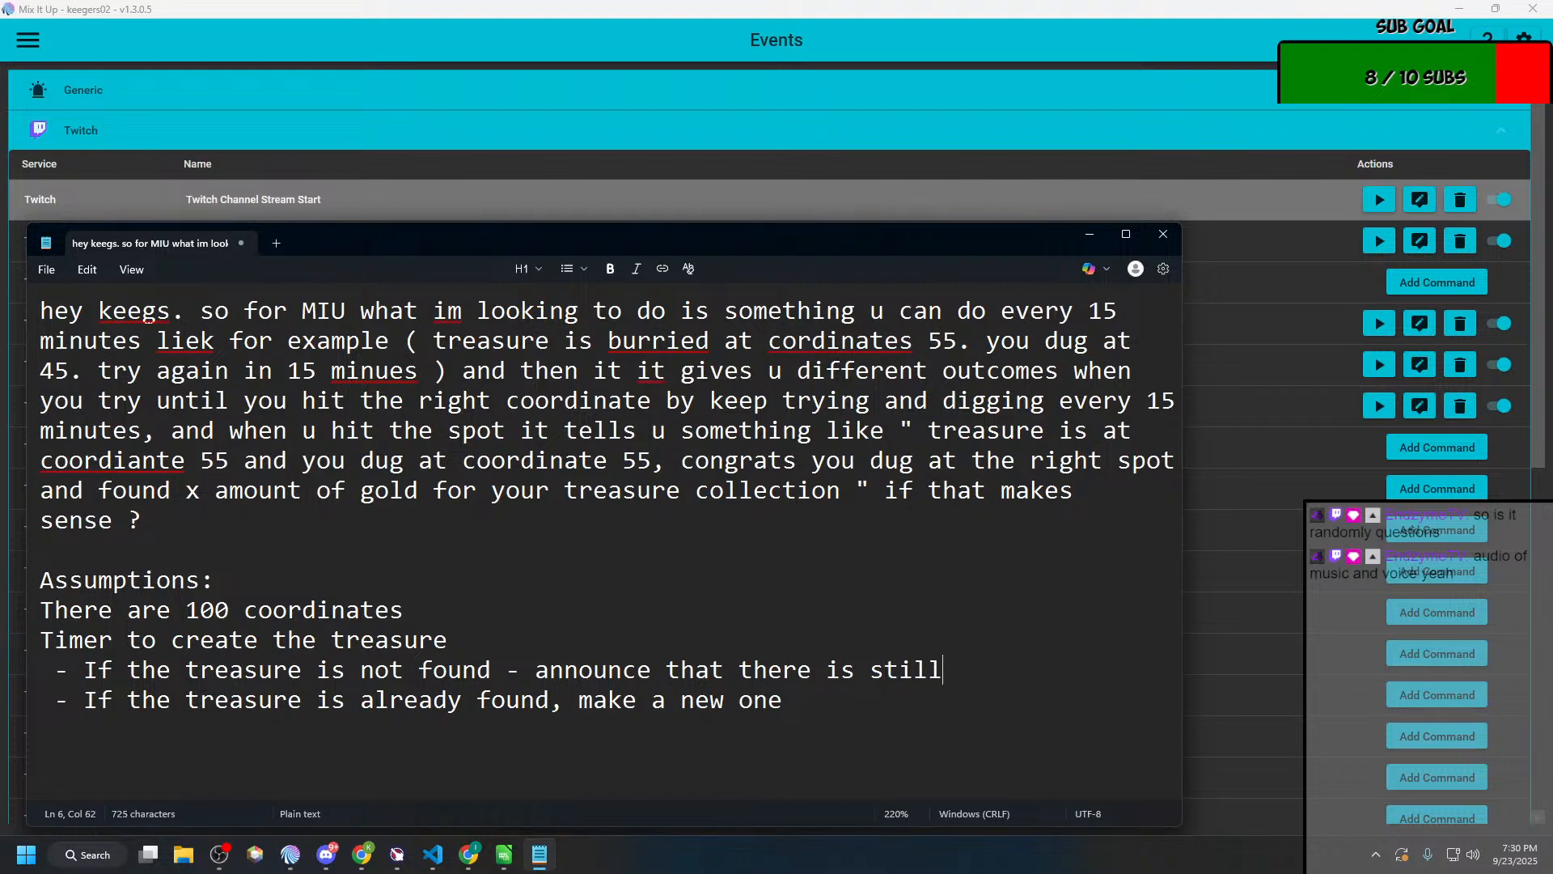
type(" treasure to be found?")
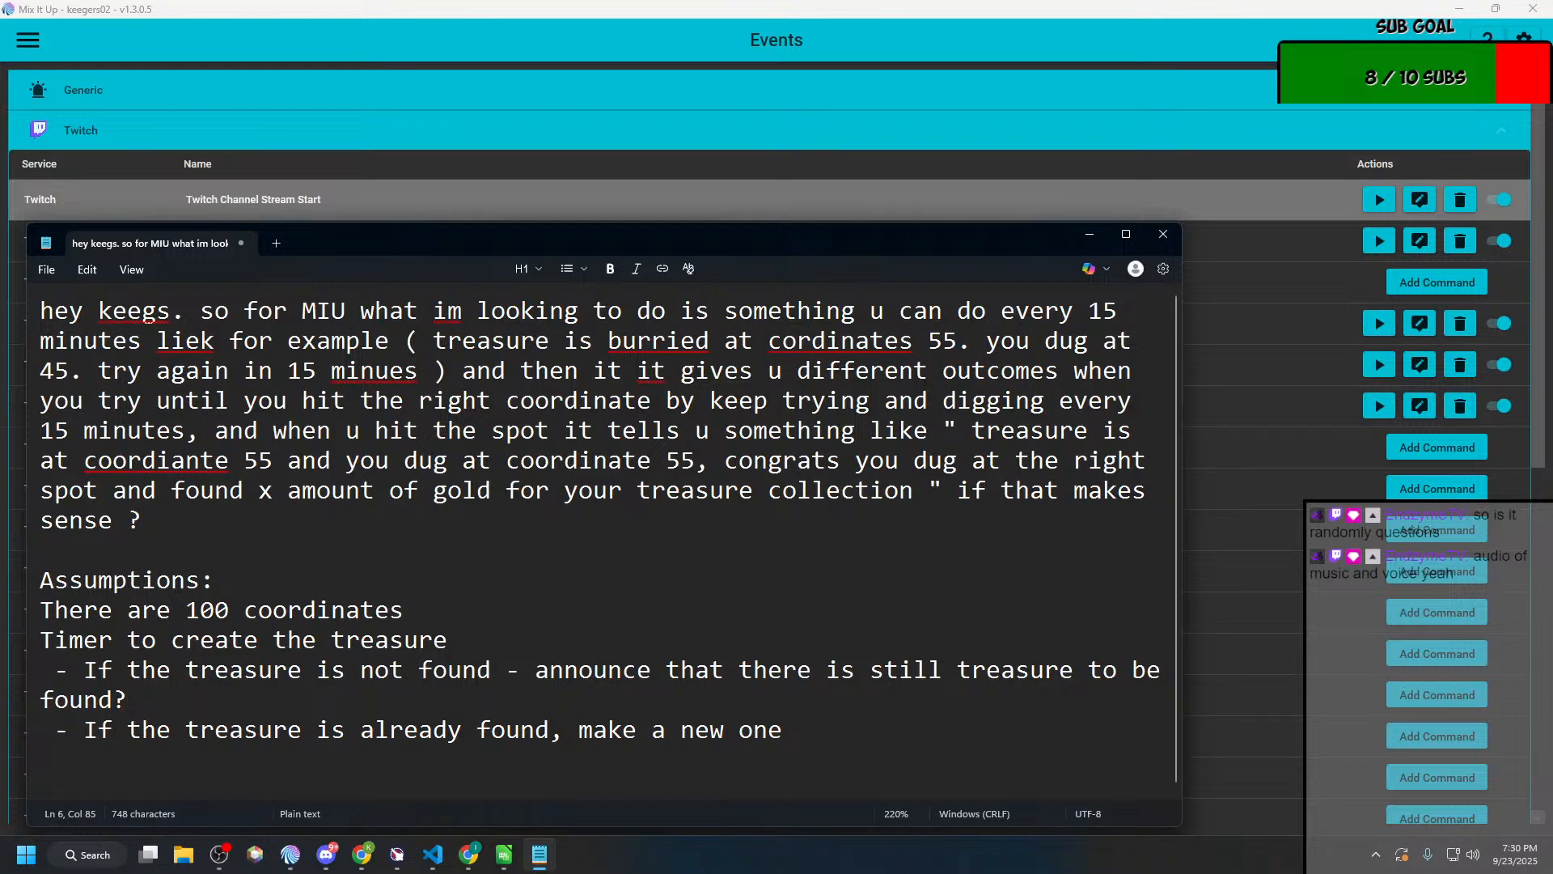
key("BackSpace")
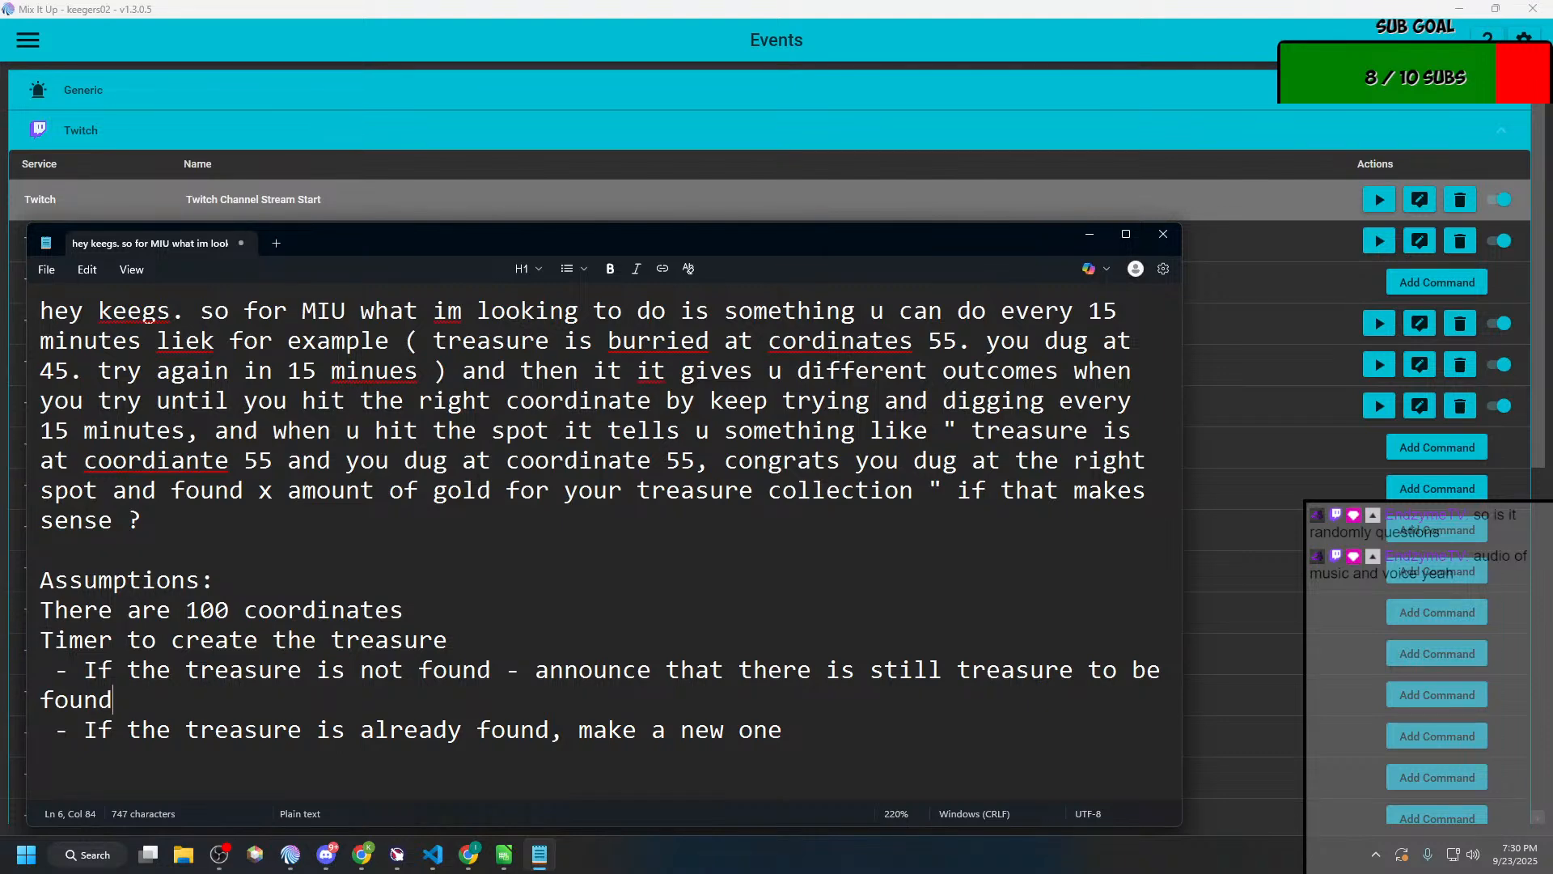
Step: Add the line "Write cords to a file" directly below the 100 coordinates assumption
left_click(306, 593)
key("Down")
key("End")
key("Return")
type("Write coor")
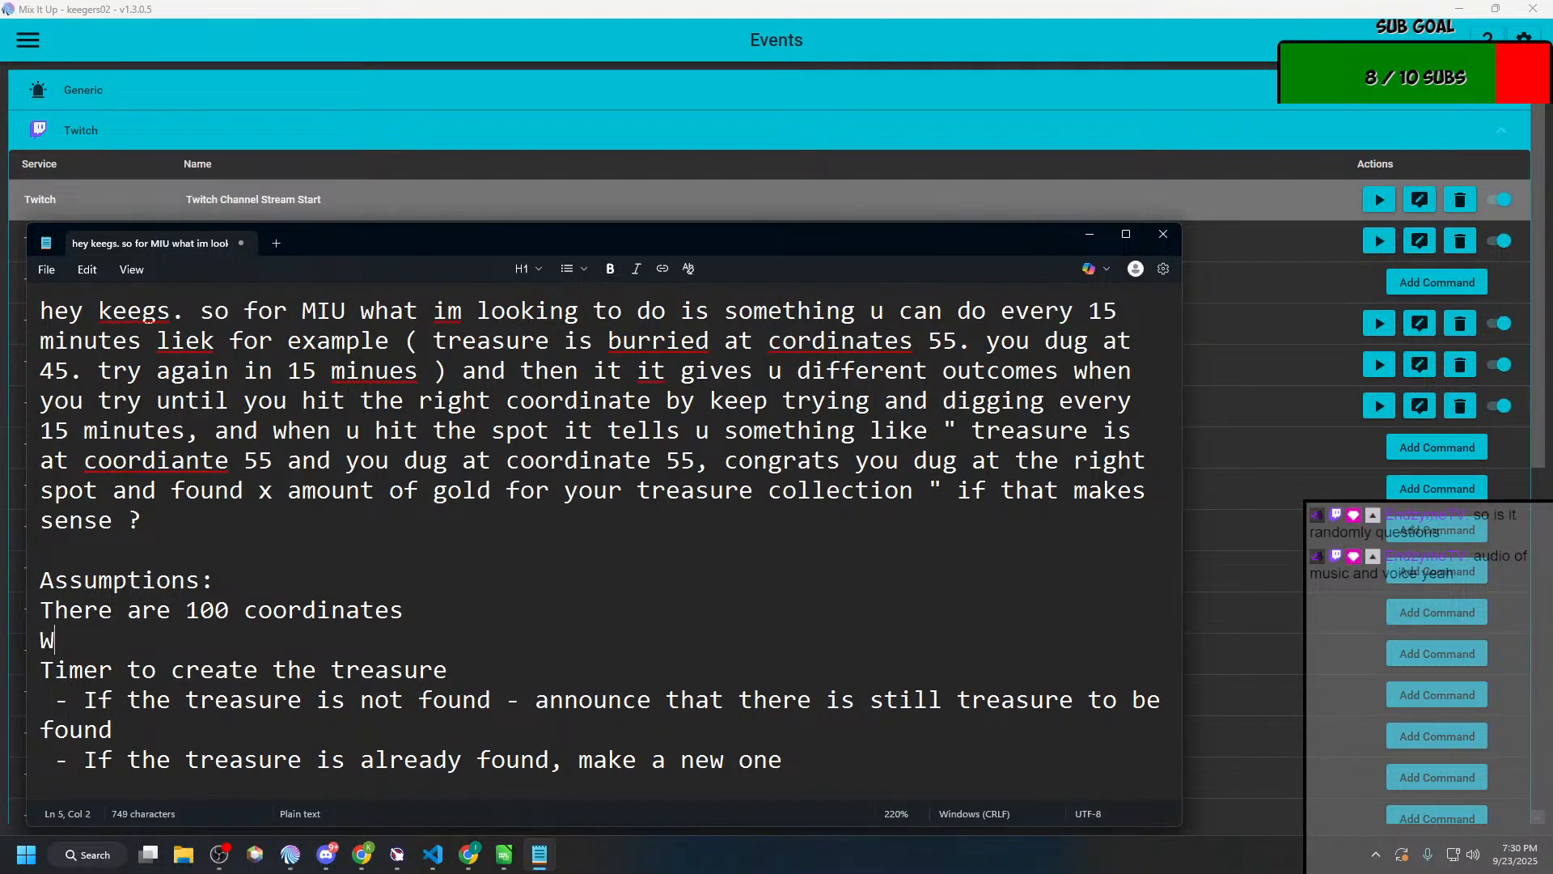
key("BackSpace")
key("BackSpace")
type("rds to a ")
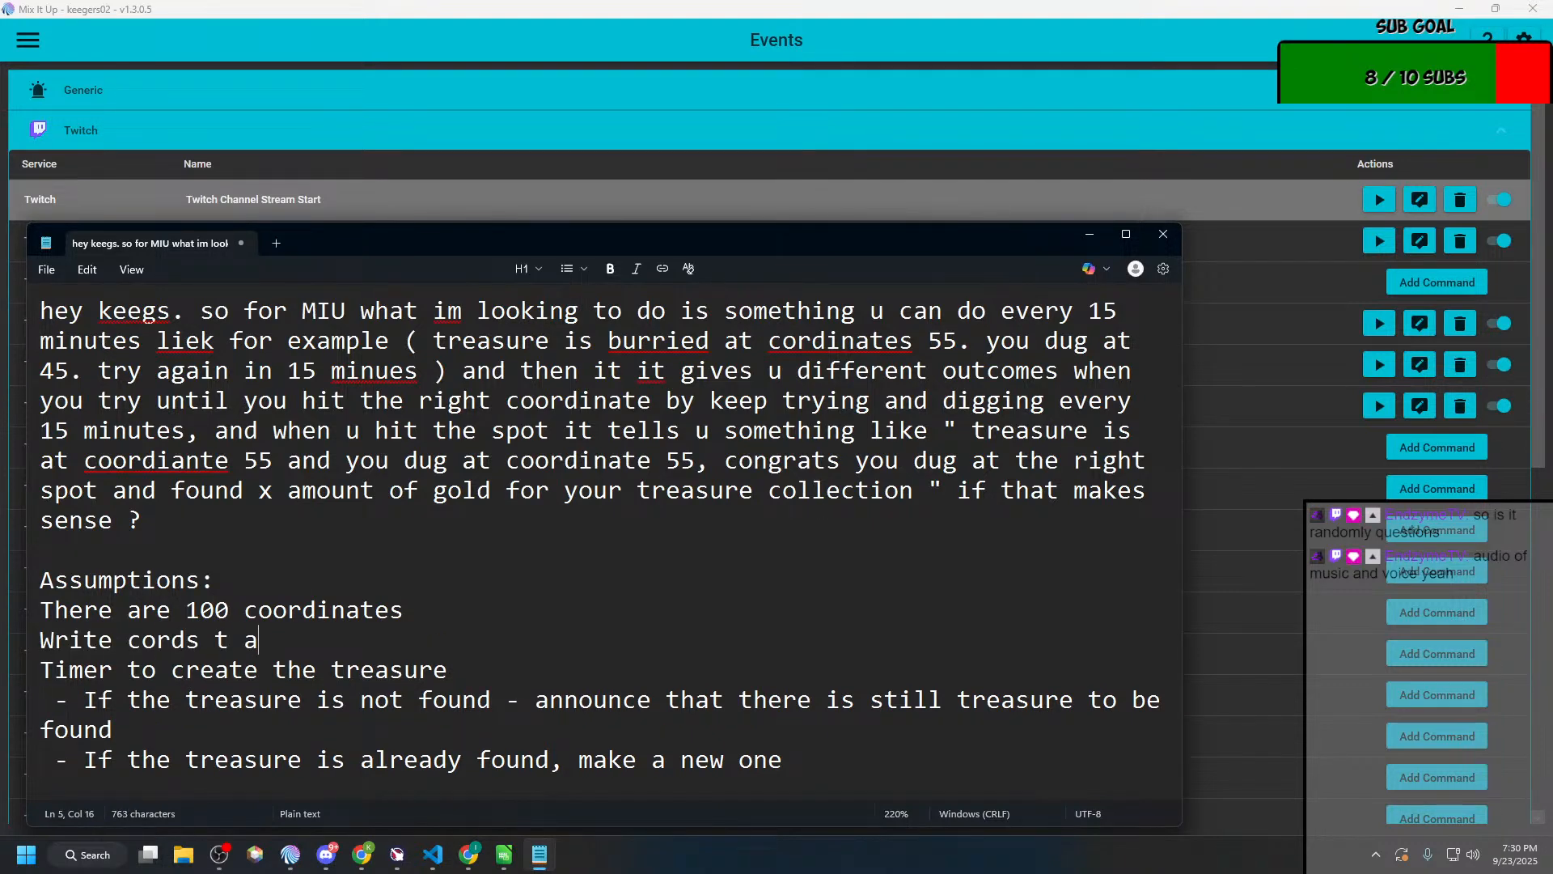
type("file")
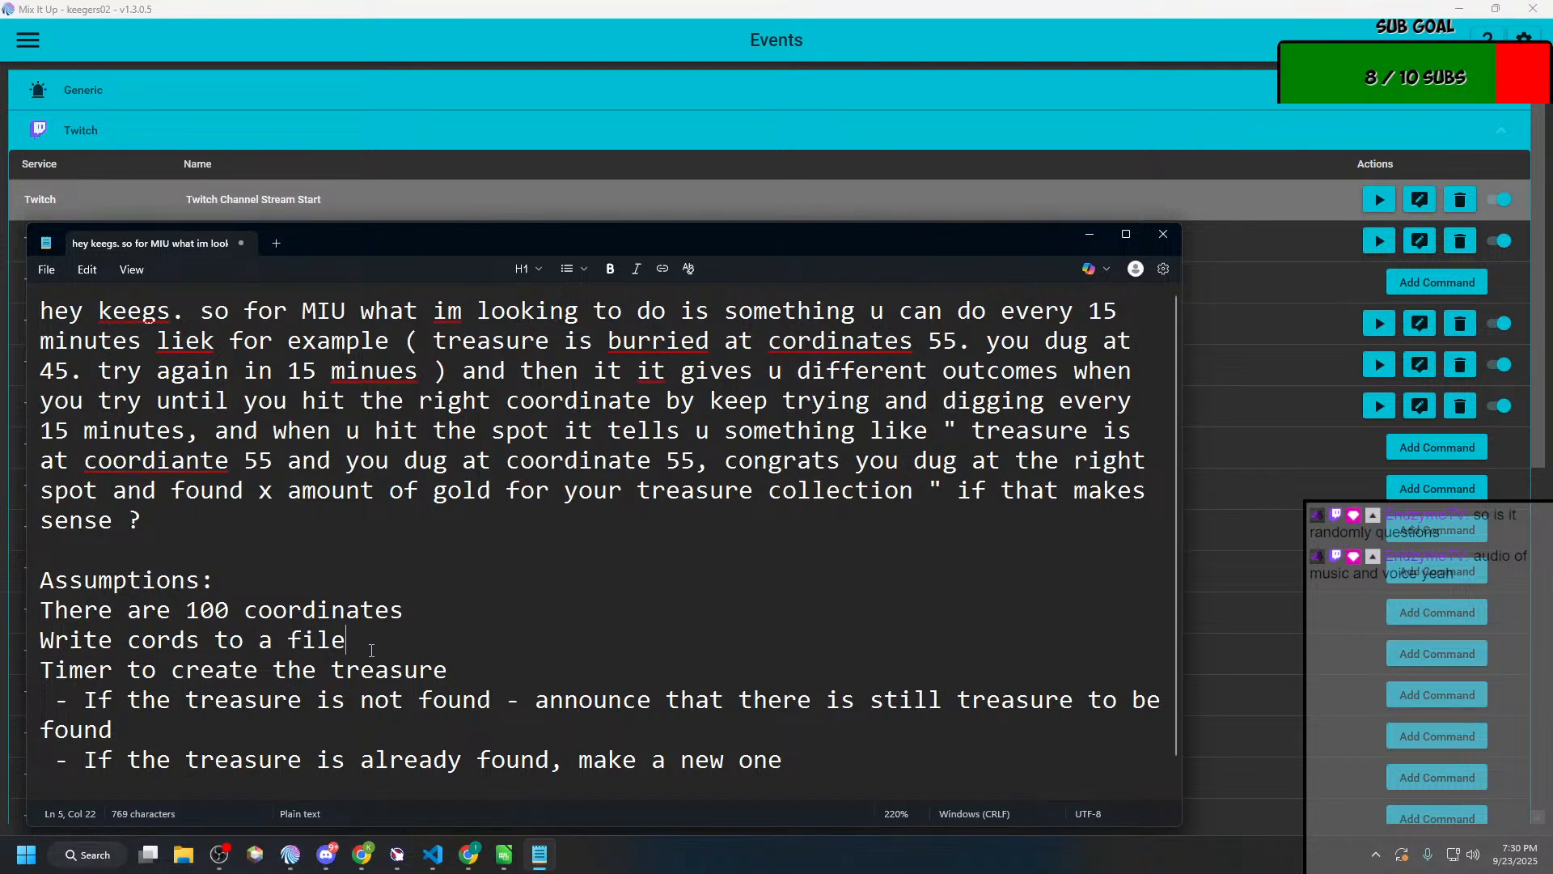
Step: Extend the "Timer to create the treasure" line with "every 15 minutes"
scroll(400, 653, "down", 1)
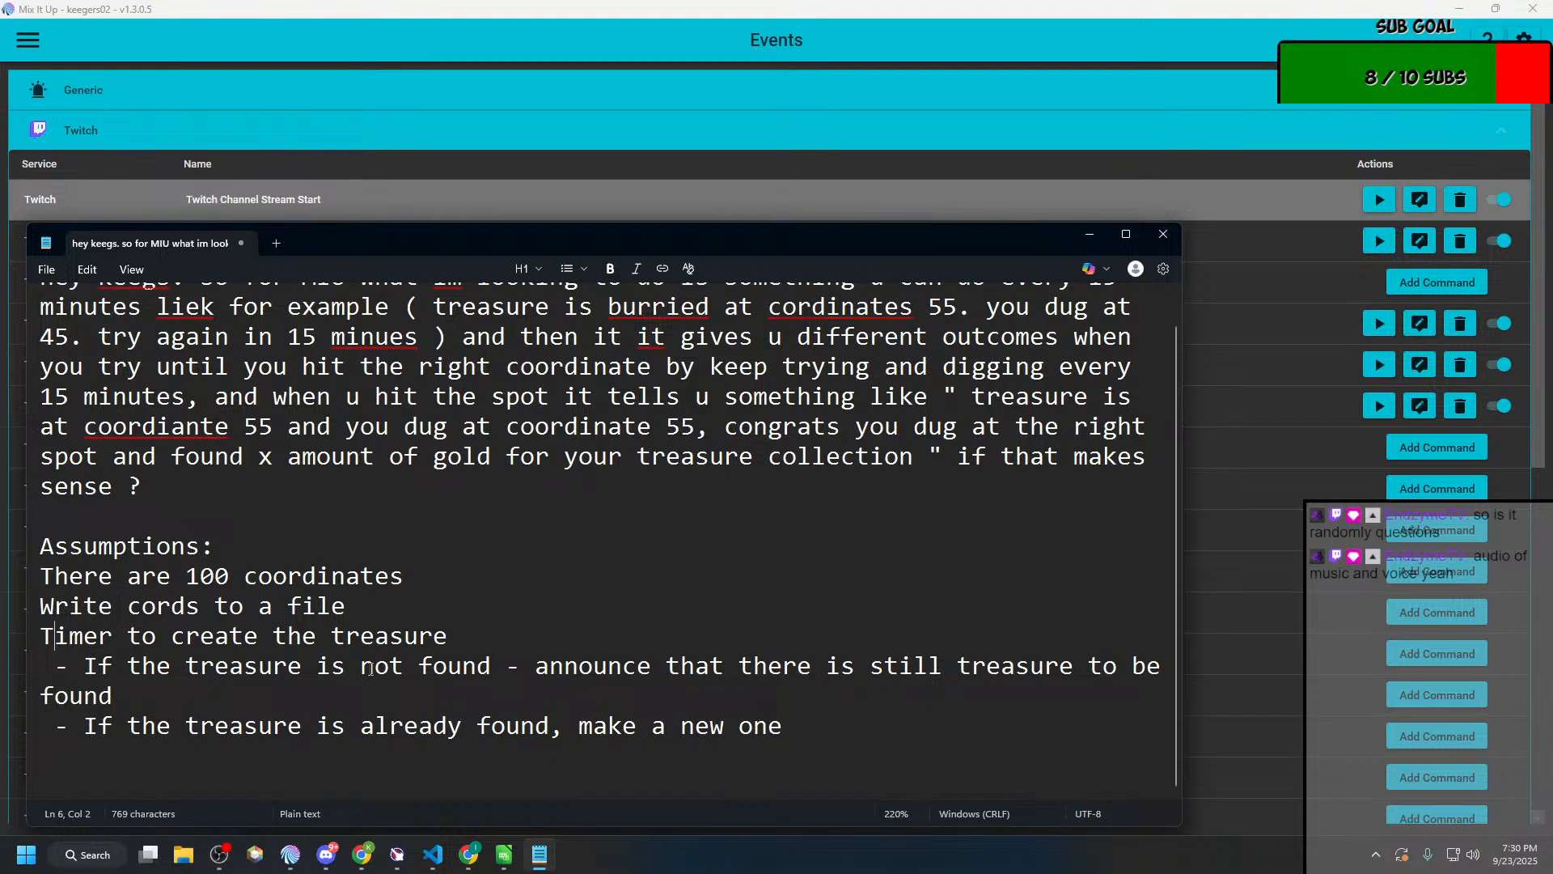
left_click(473, 639)
key("ctrl+Left")
key("ctrl+Left")
key("ctrl+Left")
key("ctrl+Left")
key("ctrl+Right")
key("ctrl+Right")
key("ctrl+Right")
key("ctrl+Right")
type("every")
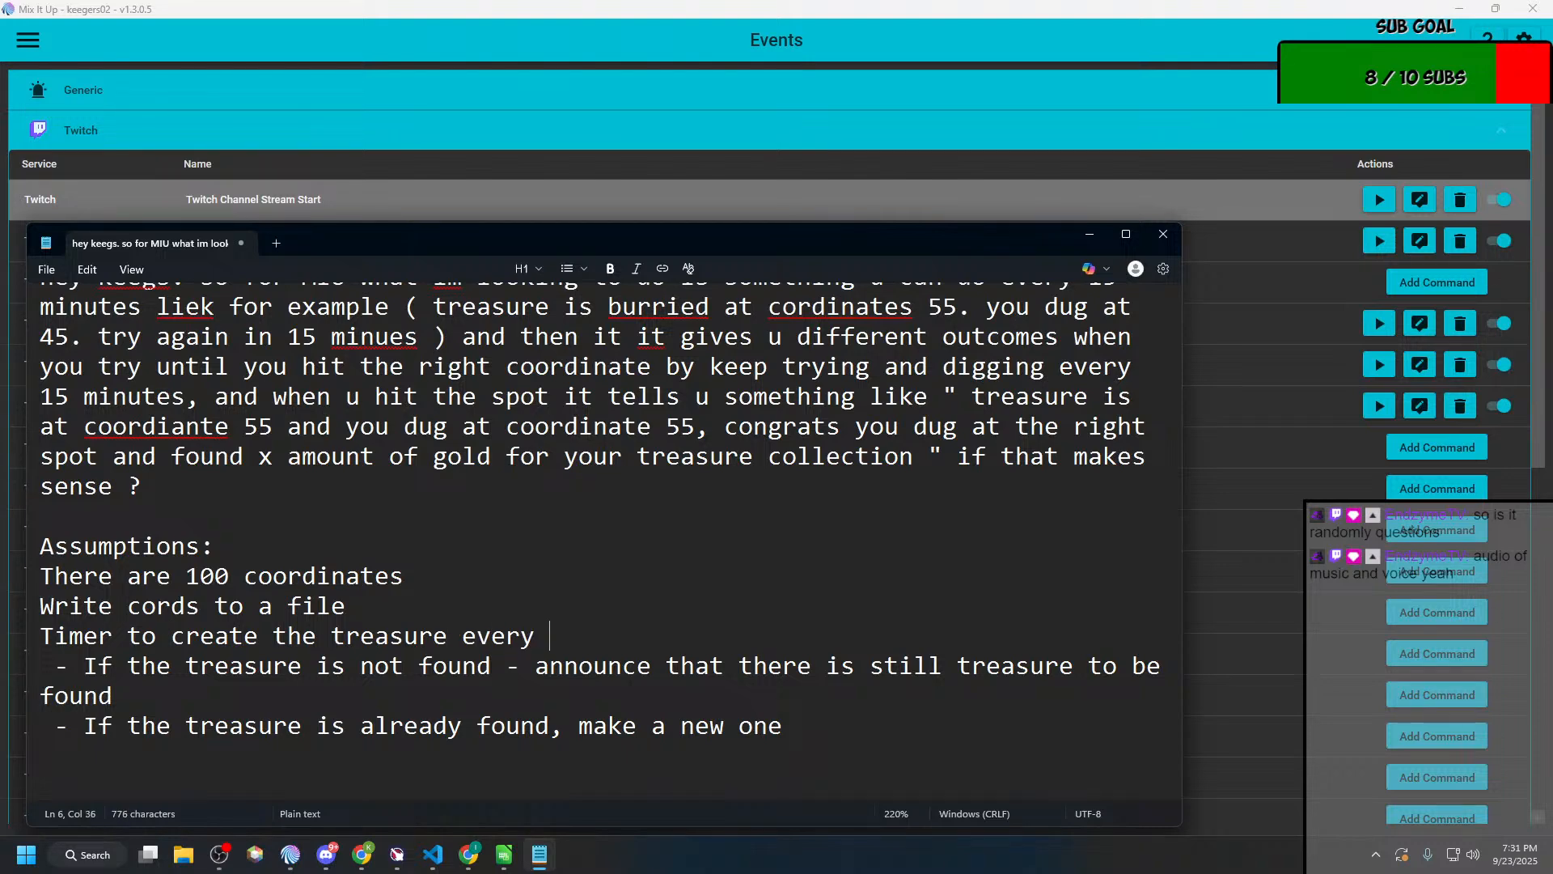
type(" 15 minutes")
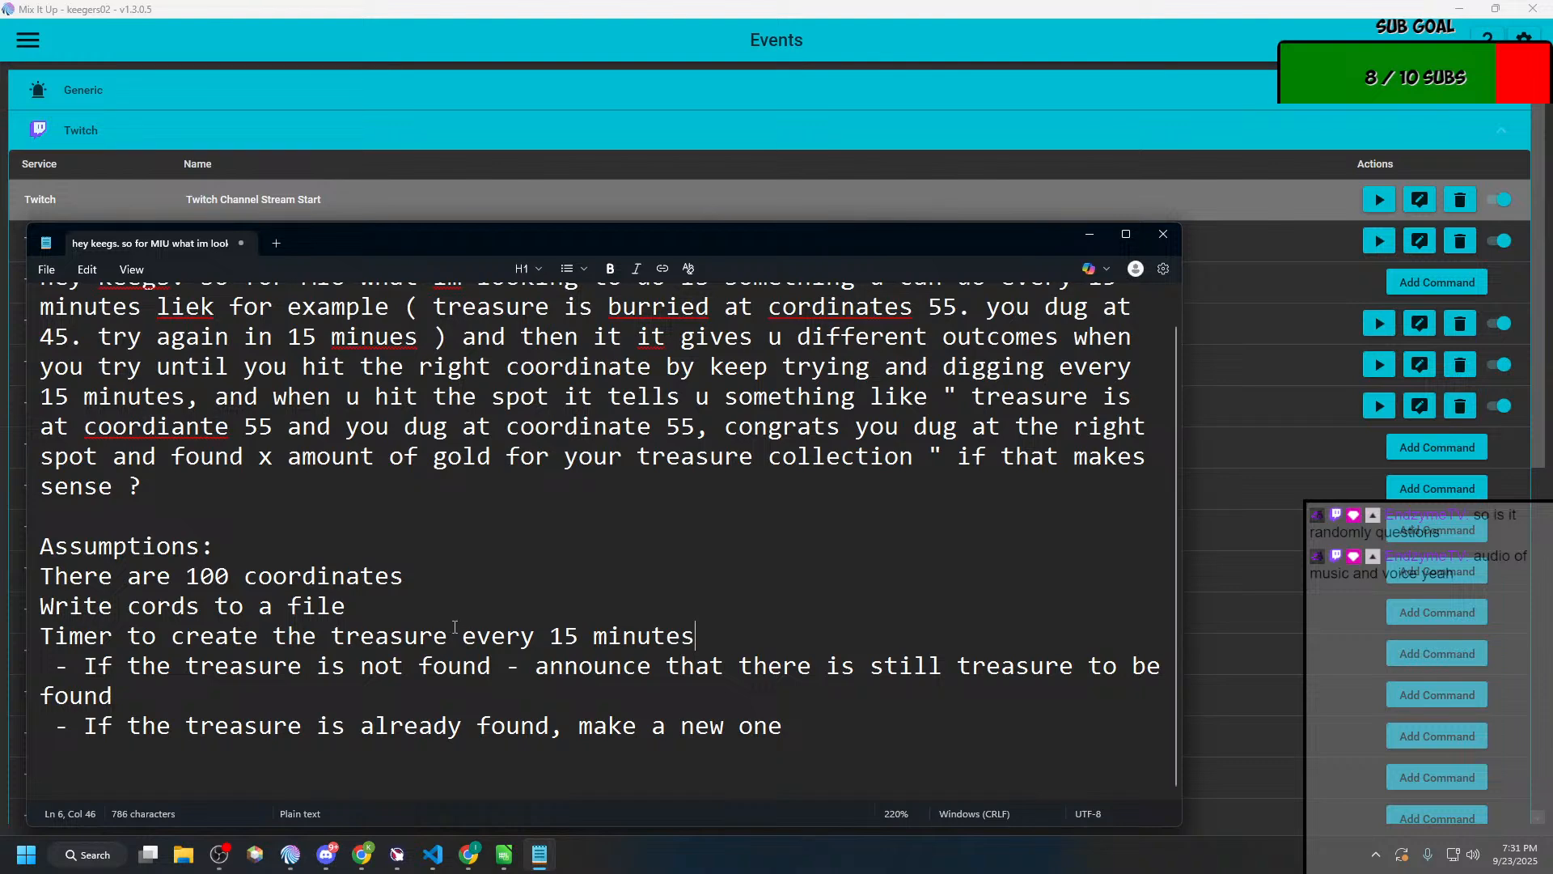
Step: Insert "(file exists)" after "not found" in the first timer item
left_click(491, 665)
type("()")
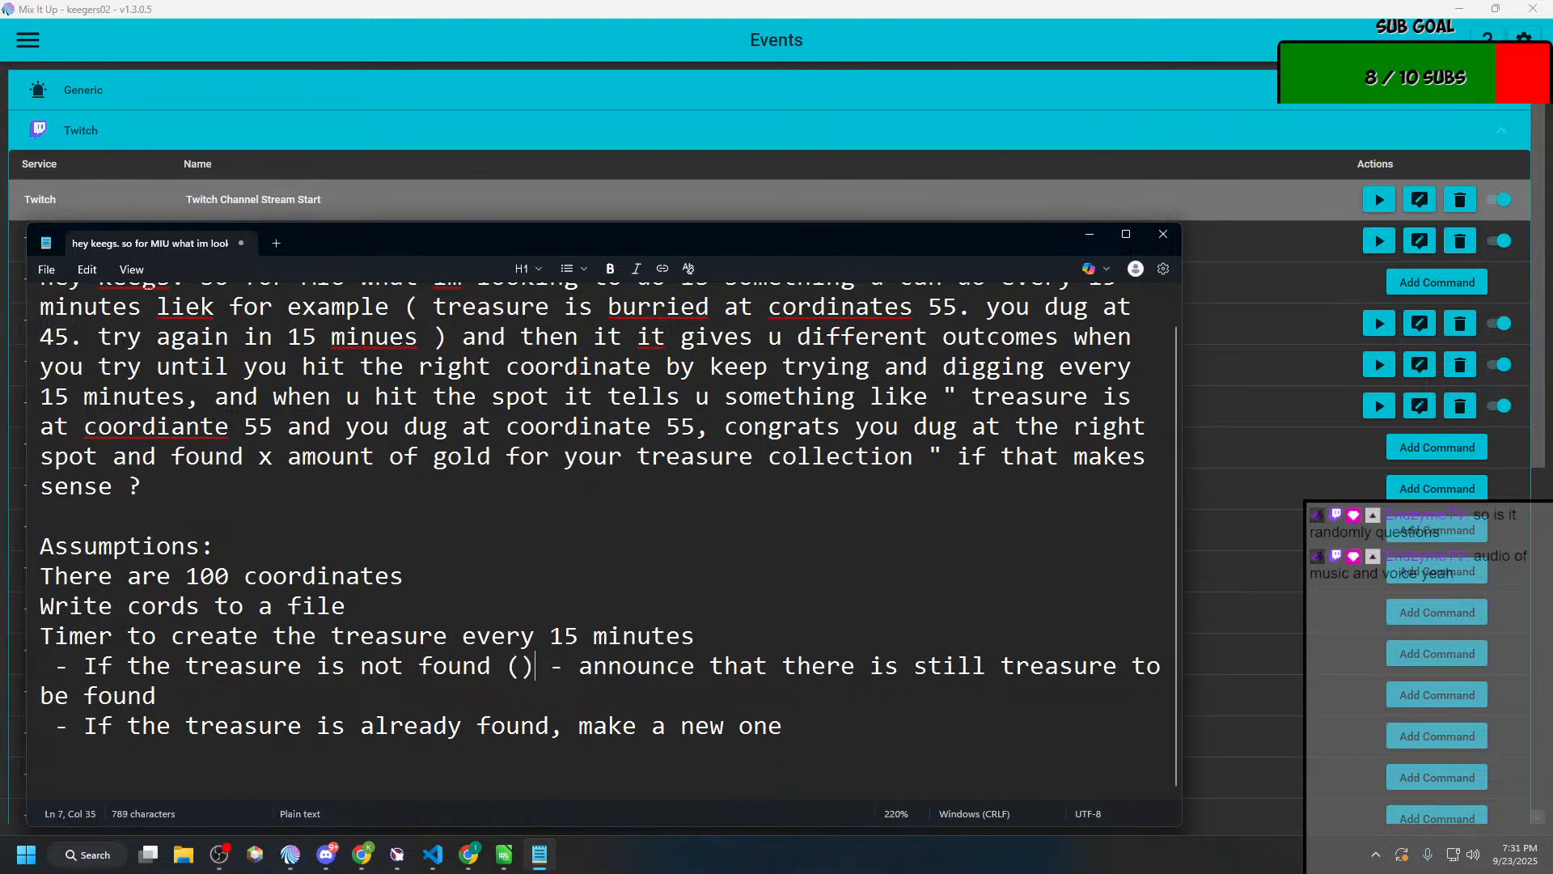
key("BackSpace")
type("files e")
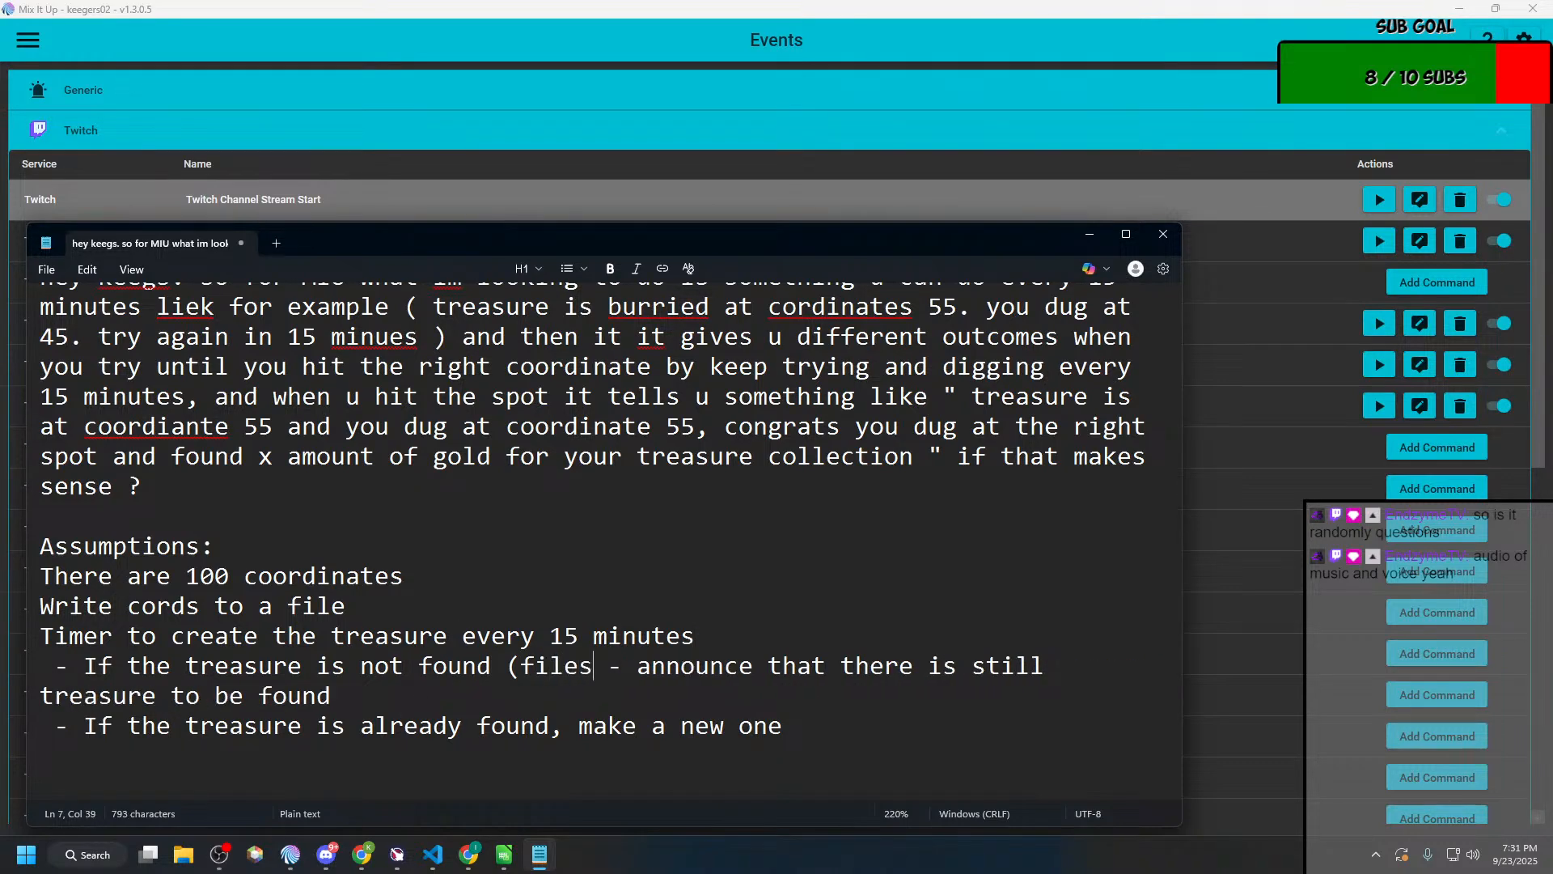
key("BackSpace")
key("BackSpace")
key("BackSpace")
type("exists)")
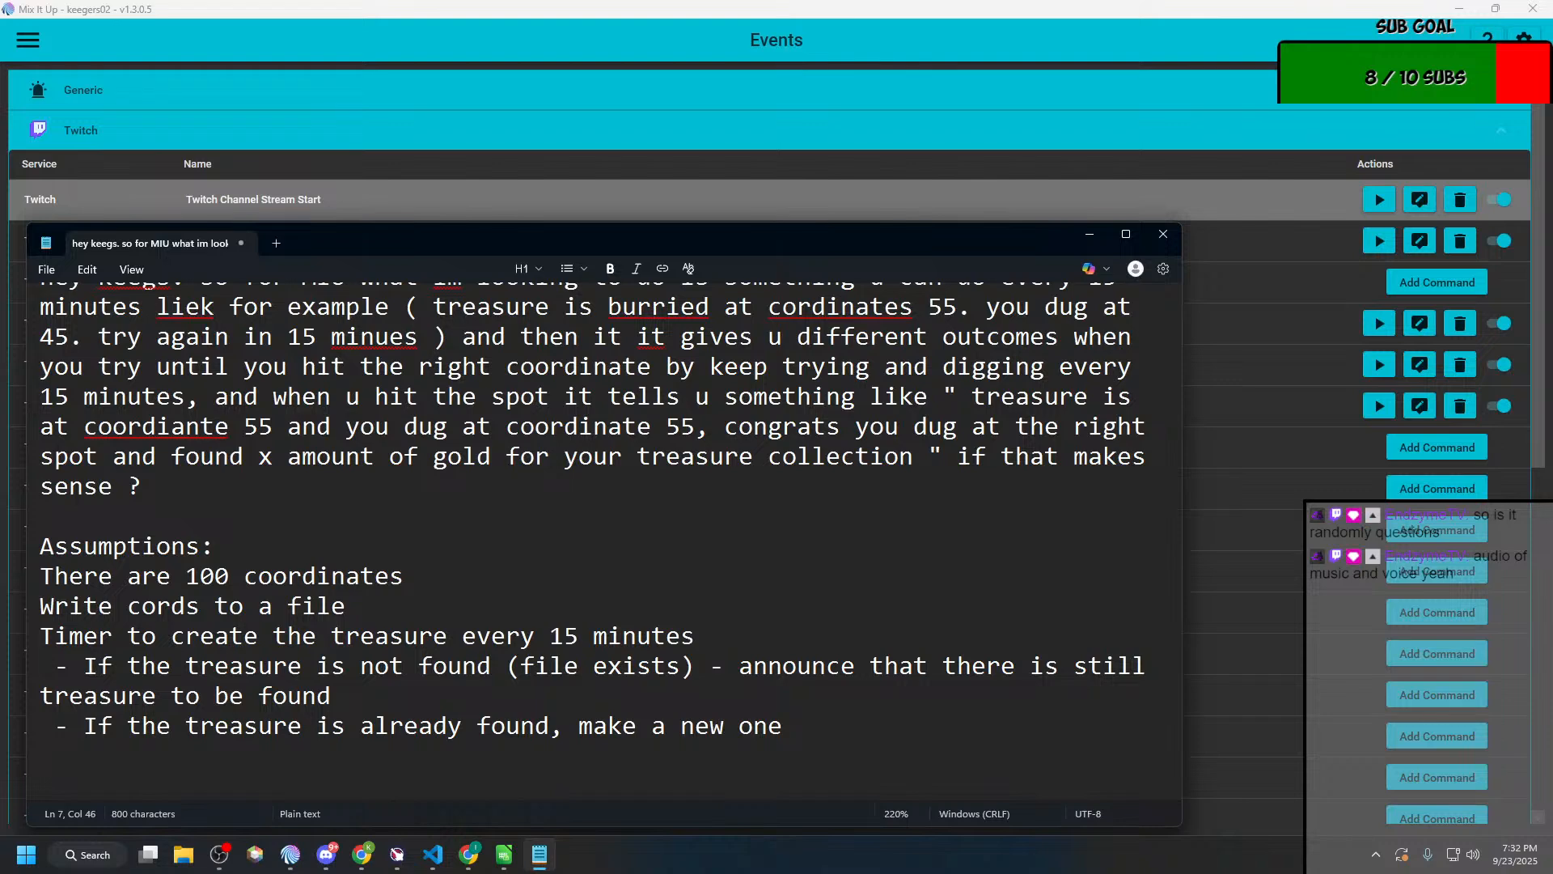
Step: Add a new line reading "!hunt command" below the last timer item
scroll(879, 618, "up", 1)
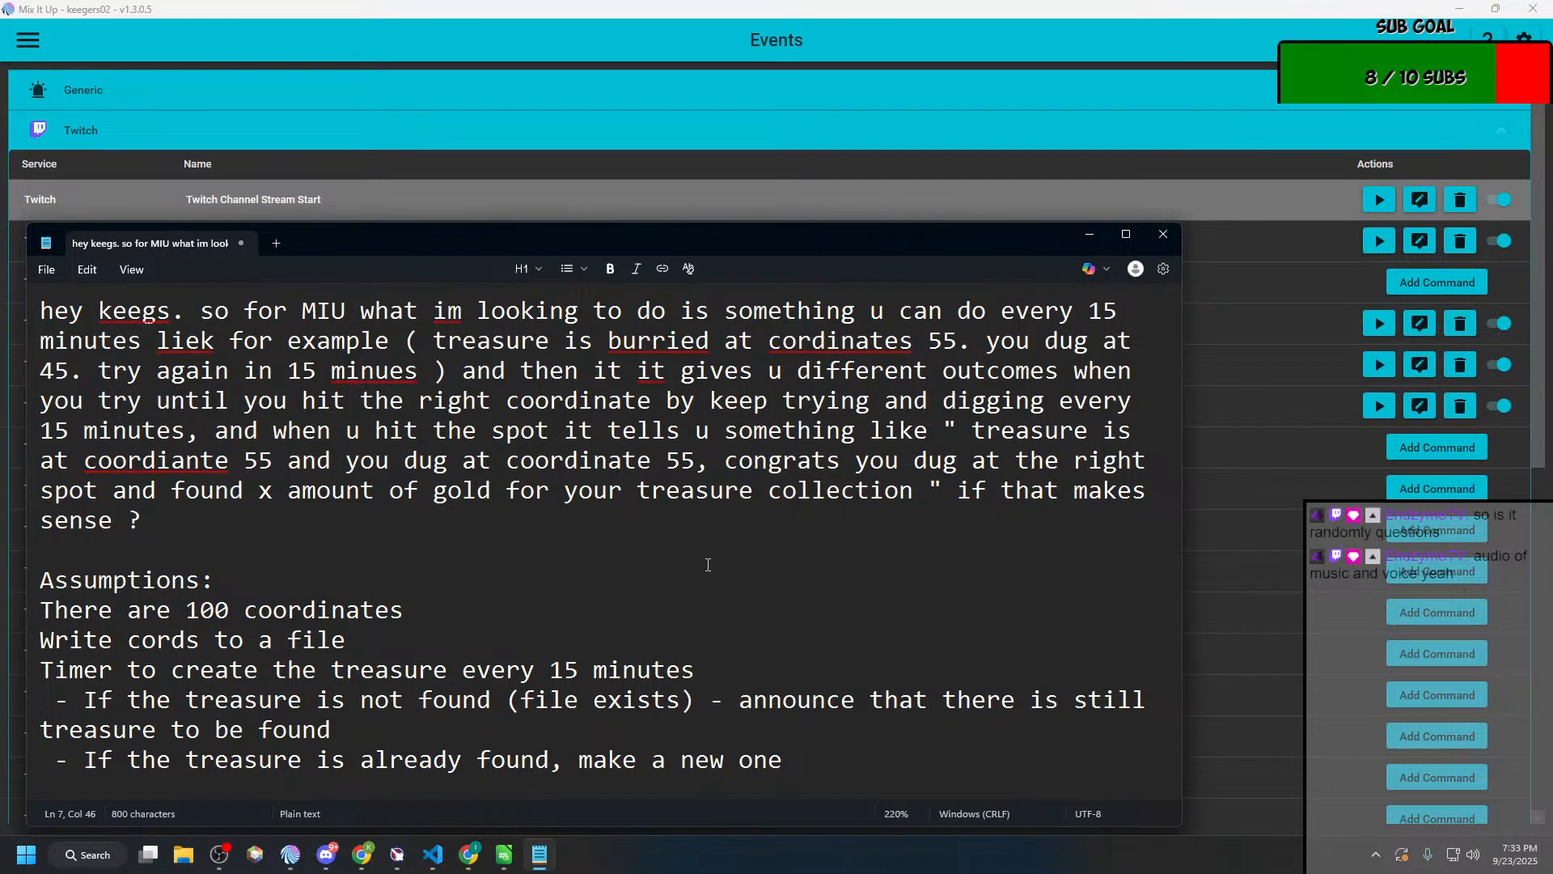
scroll(708, 565, "down", 1)
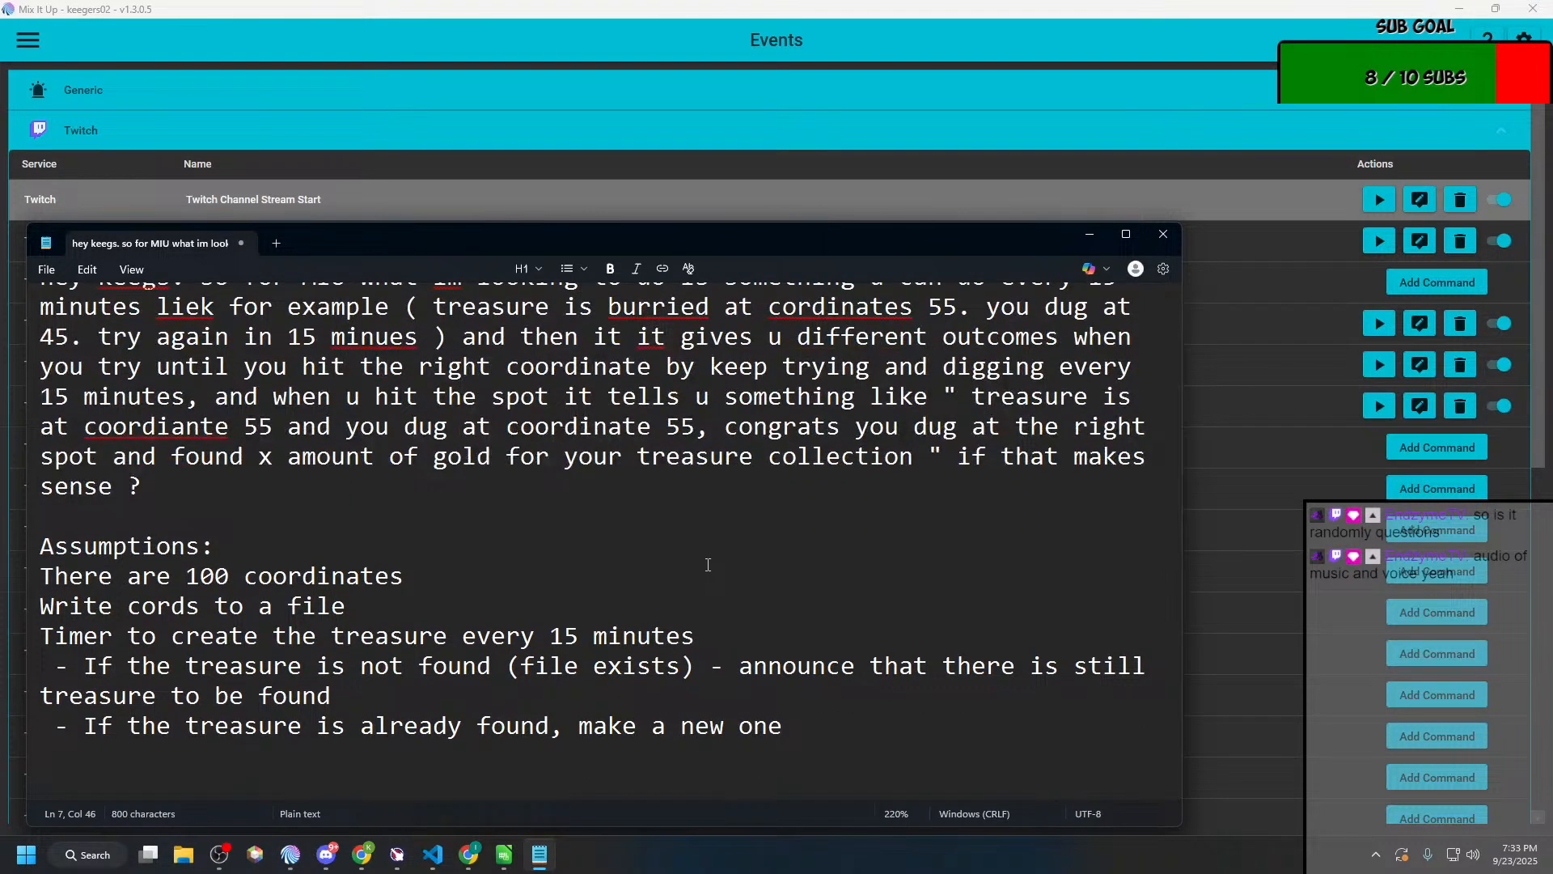
left_click(833, 722)
key("Return")
type("!hut")
key("BackSpace")
type("nt command")
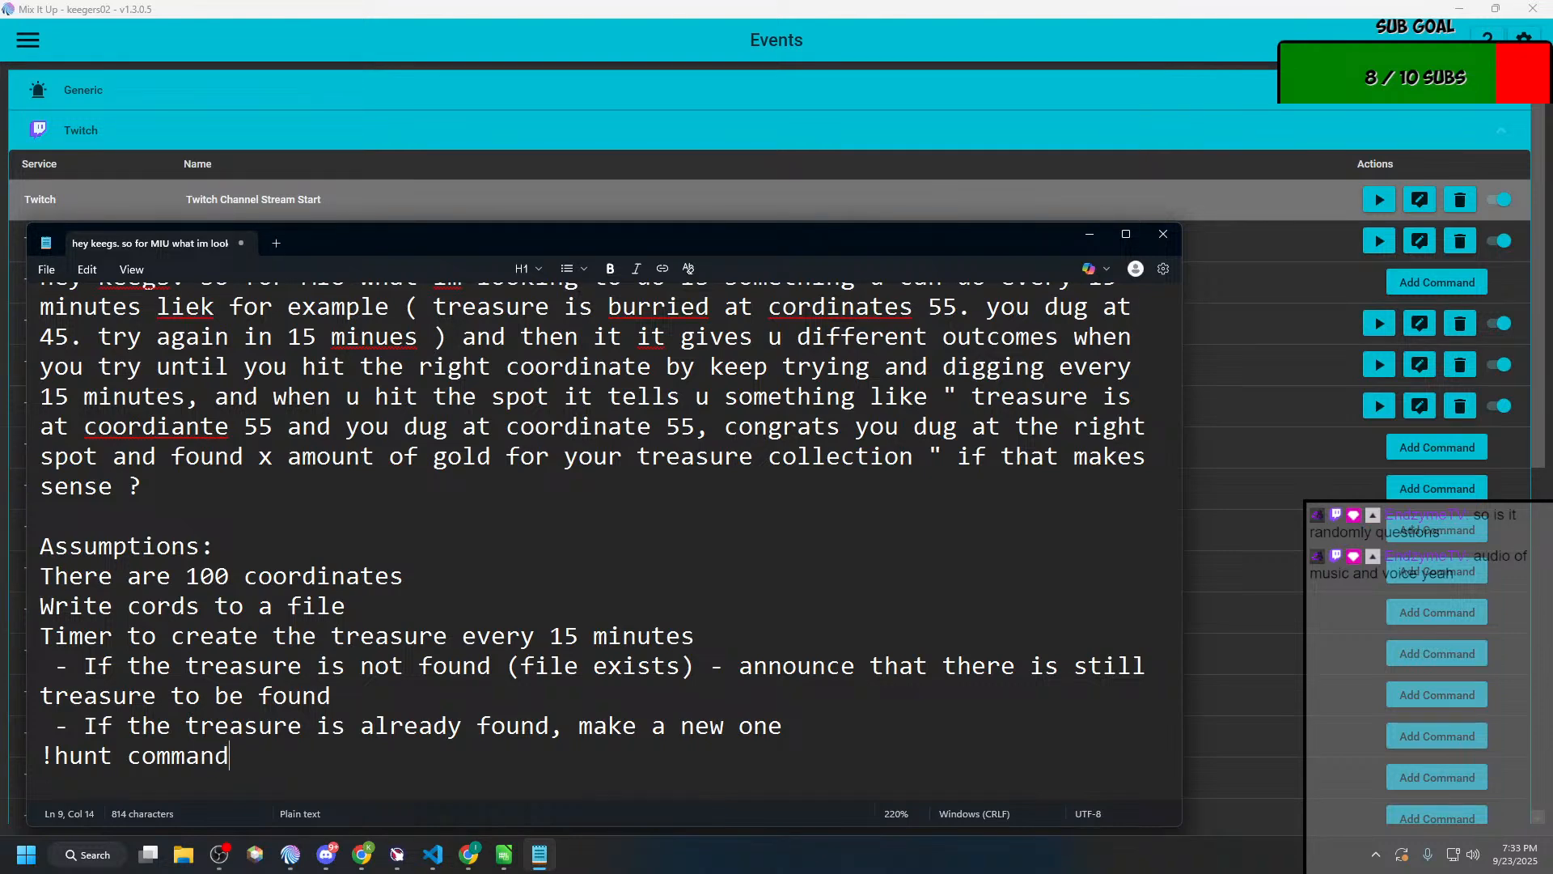
Step: Add the dash item "No cords = random number 1 - 100" under the !hunt command line
key("Return")
type("- No coordsw")
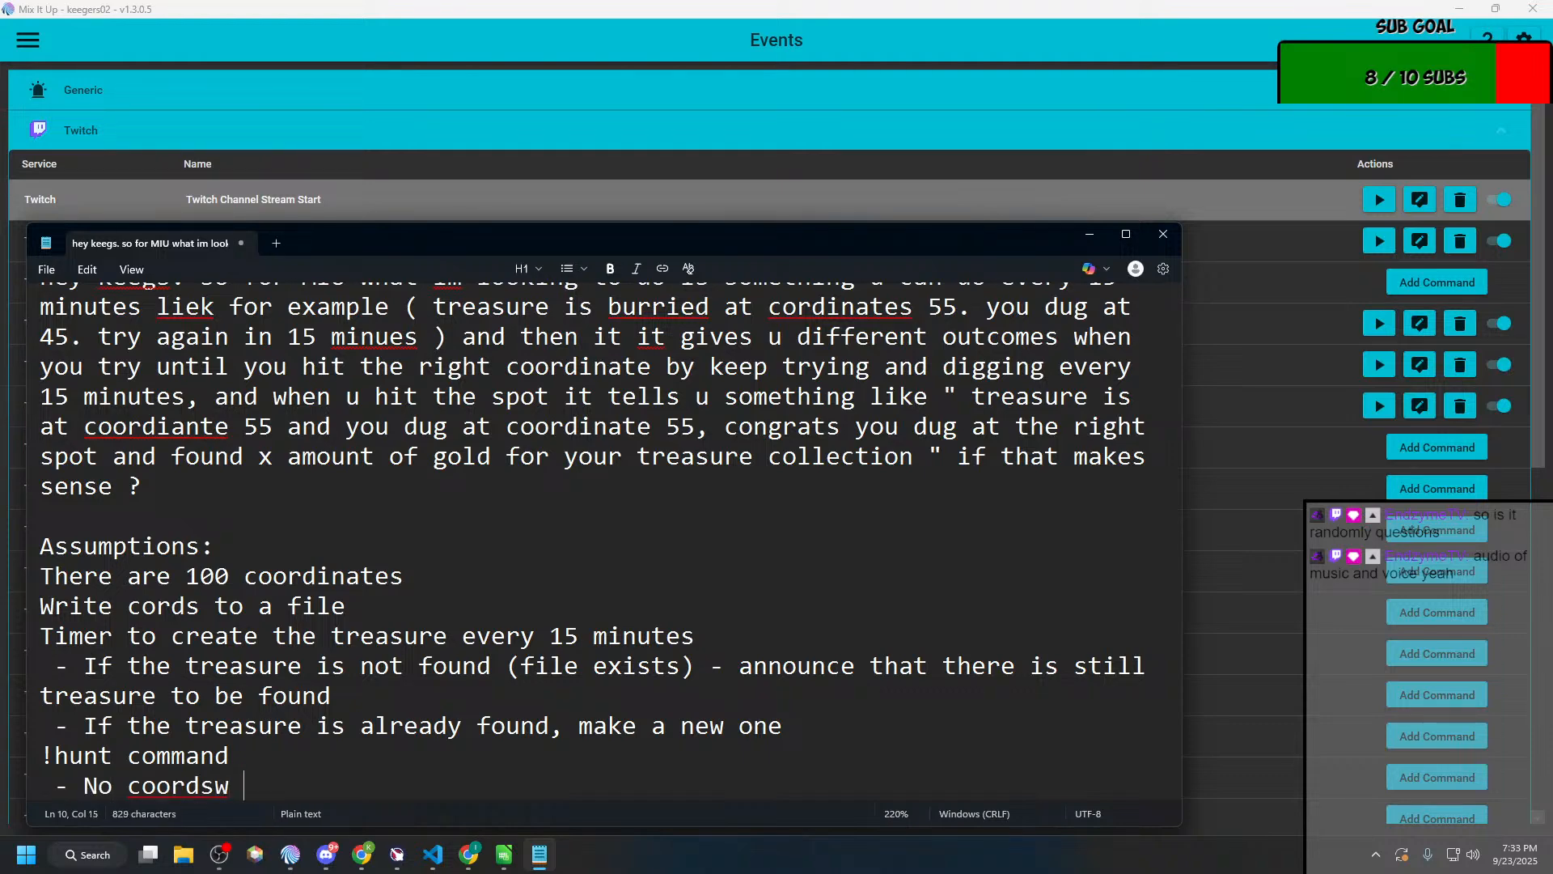
key("BackSpace")
key("BackSpace")
key("BackSpace")
key("BackSpace")
key("BackSpace")
type("rds = random number ")
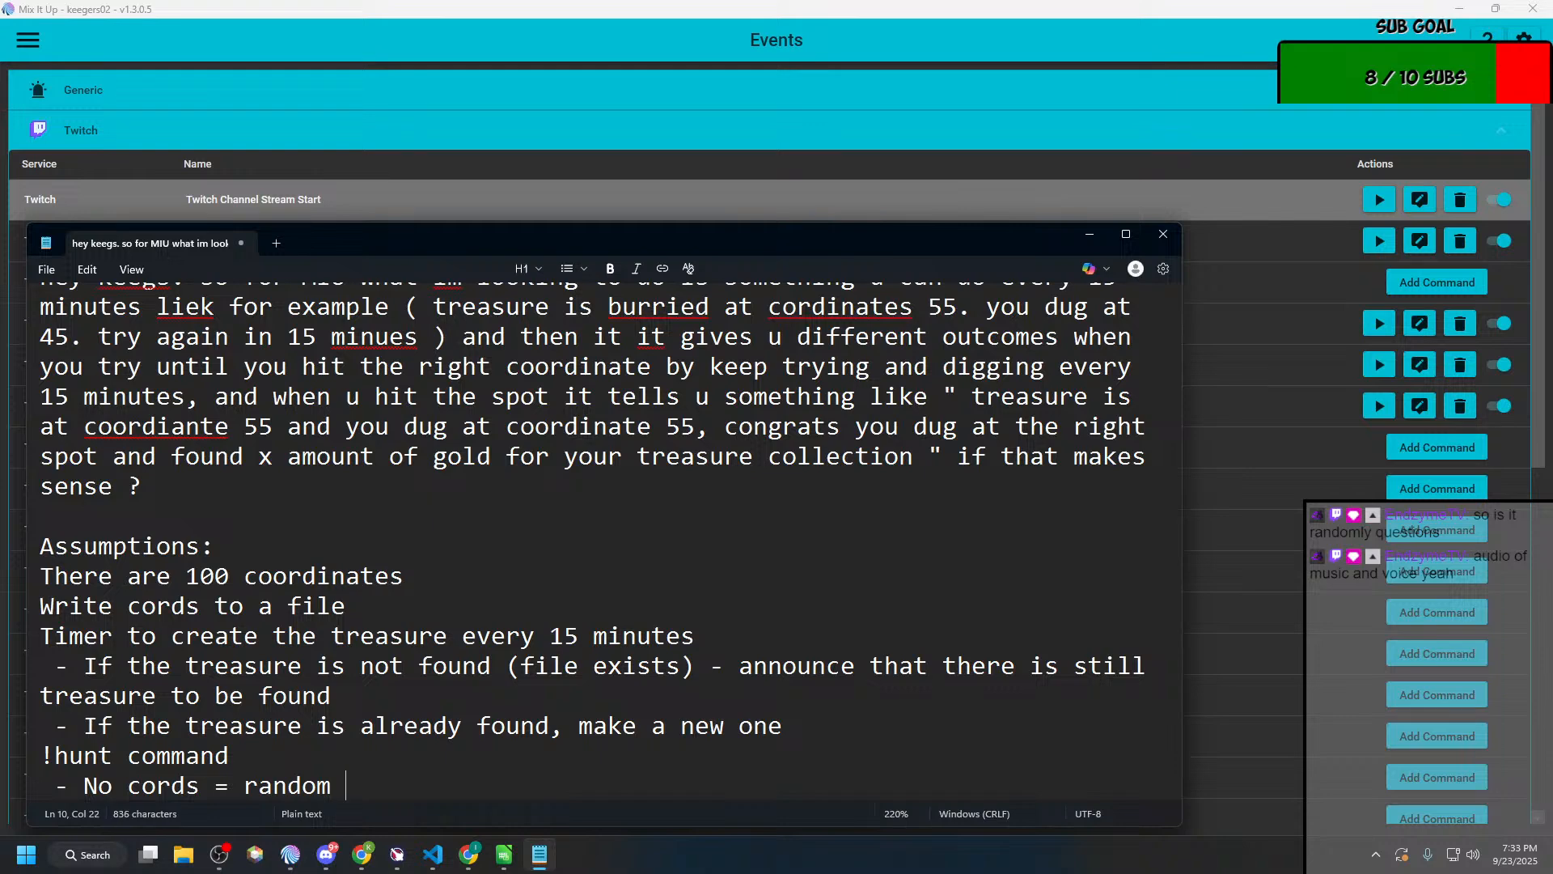
type("1 - 100")
Step: Add a second !hunt dash item reading "given cords = what they ask, unless not in 1-100"
key("Return")
type("- giv")
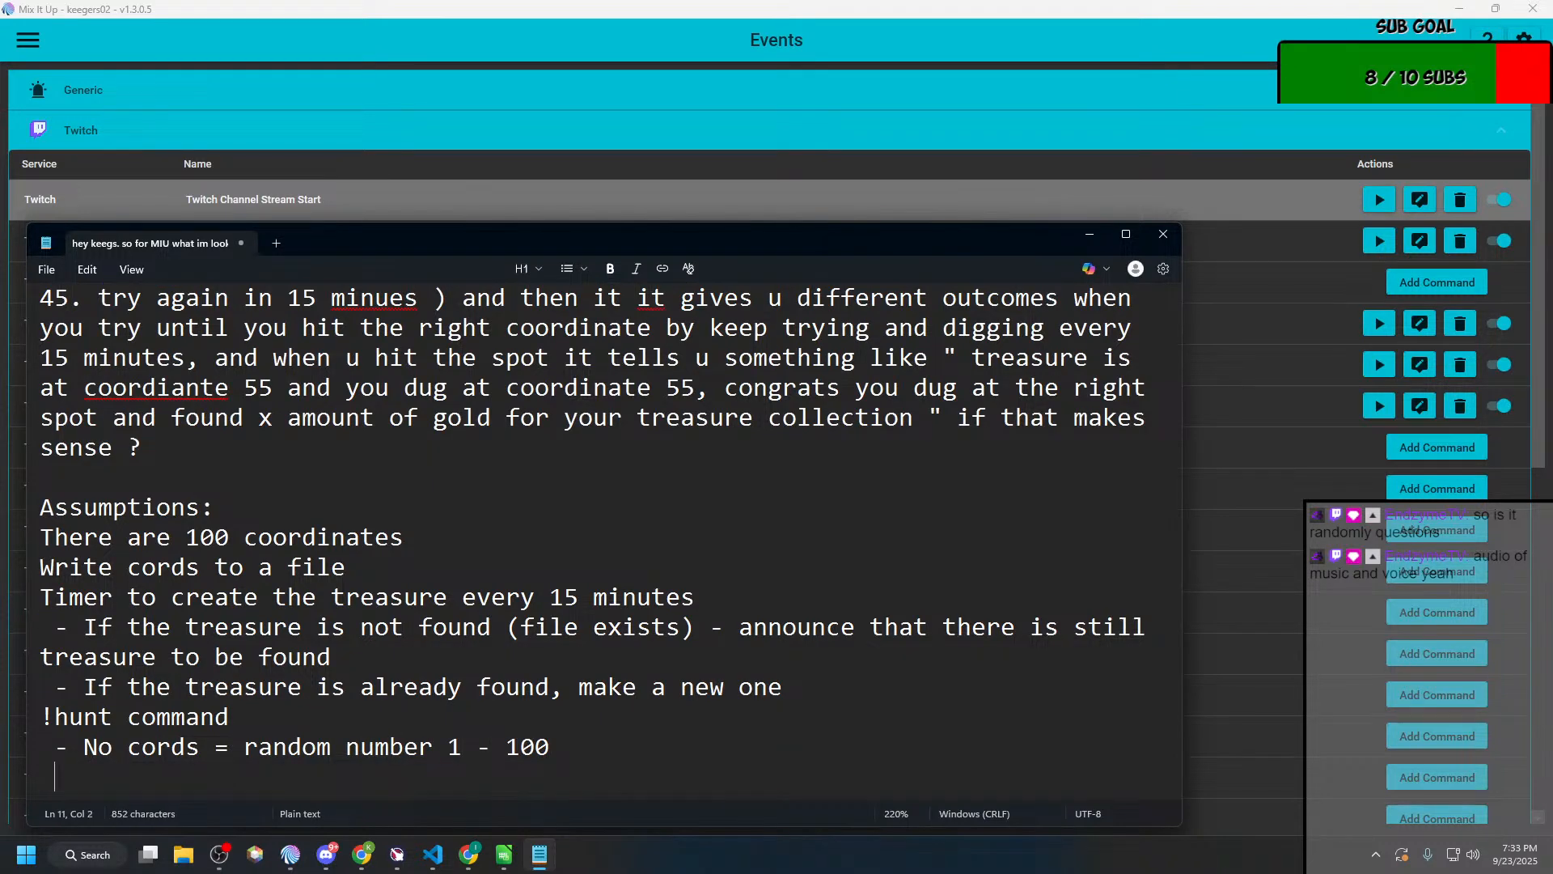
type("en qoor")
key("BackSpace")
key("BackSpace")
key("BackSpace")
key("BackSpace")
type("co")
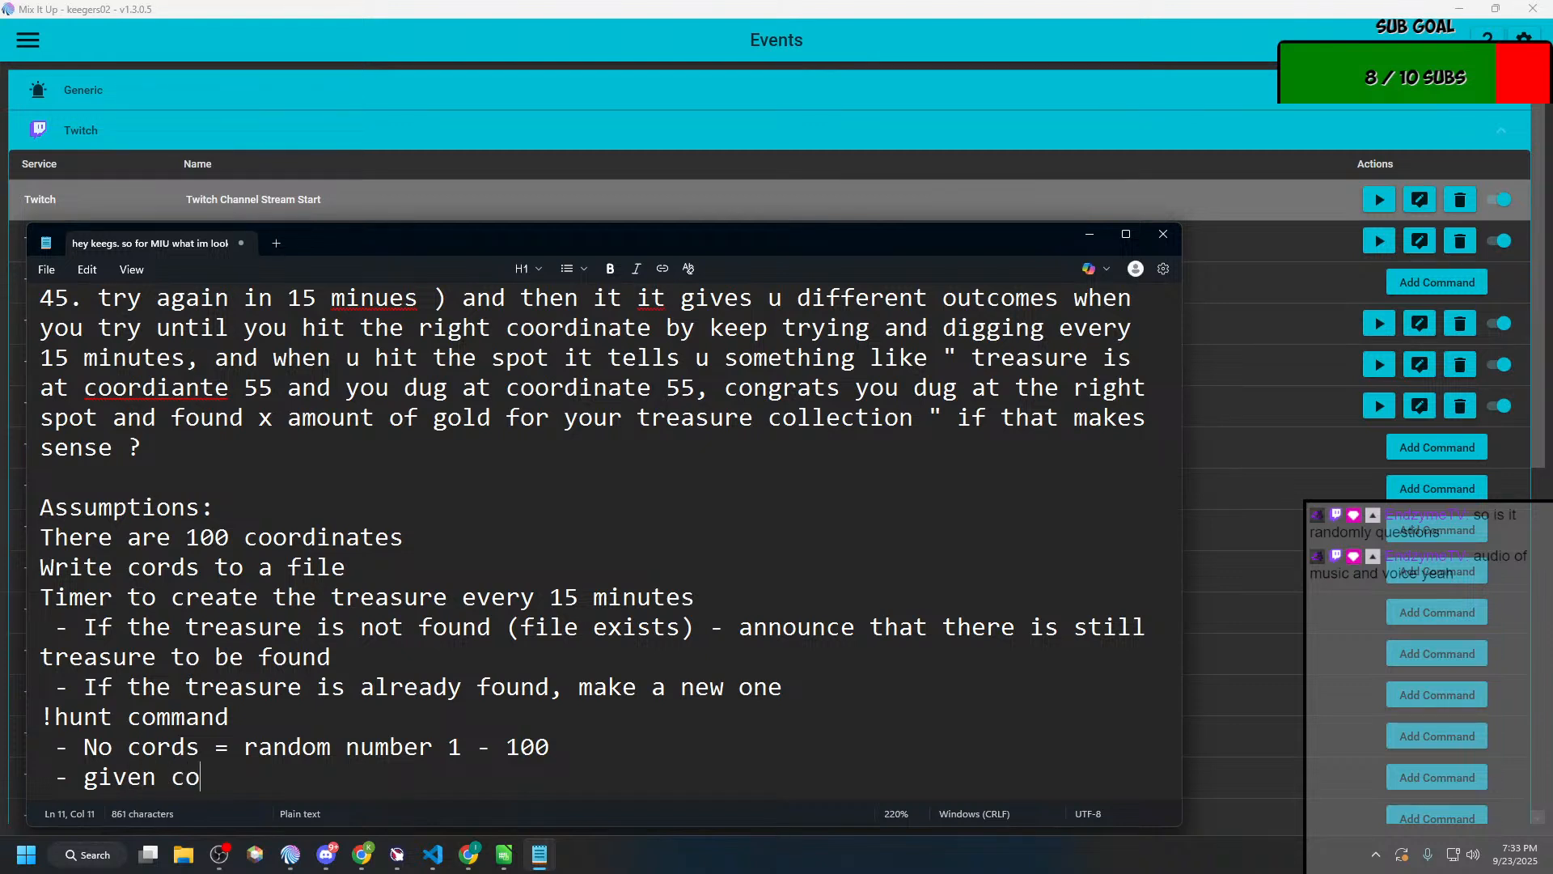
type("rds = what they a")
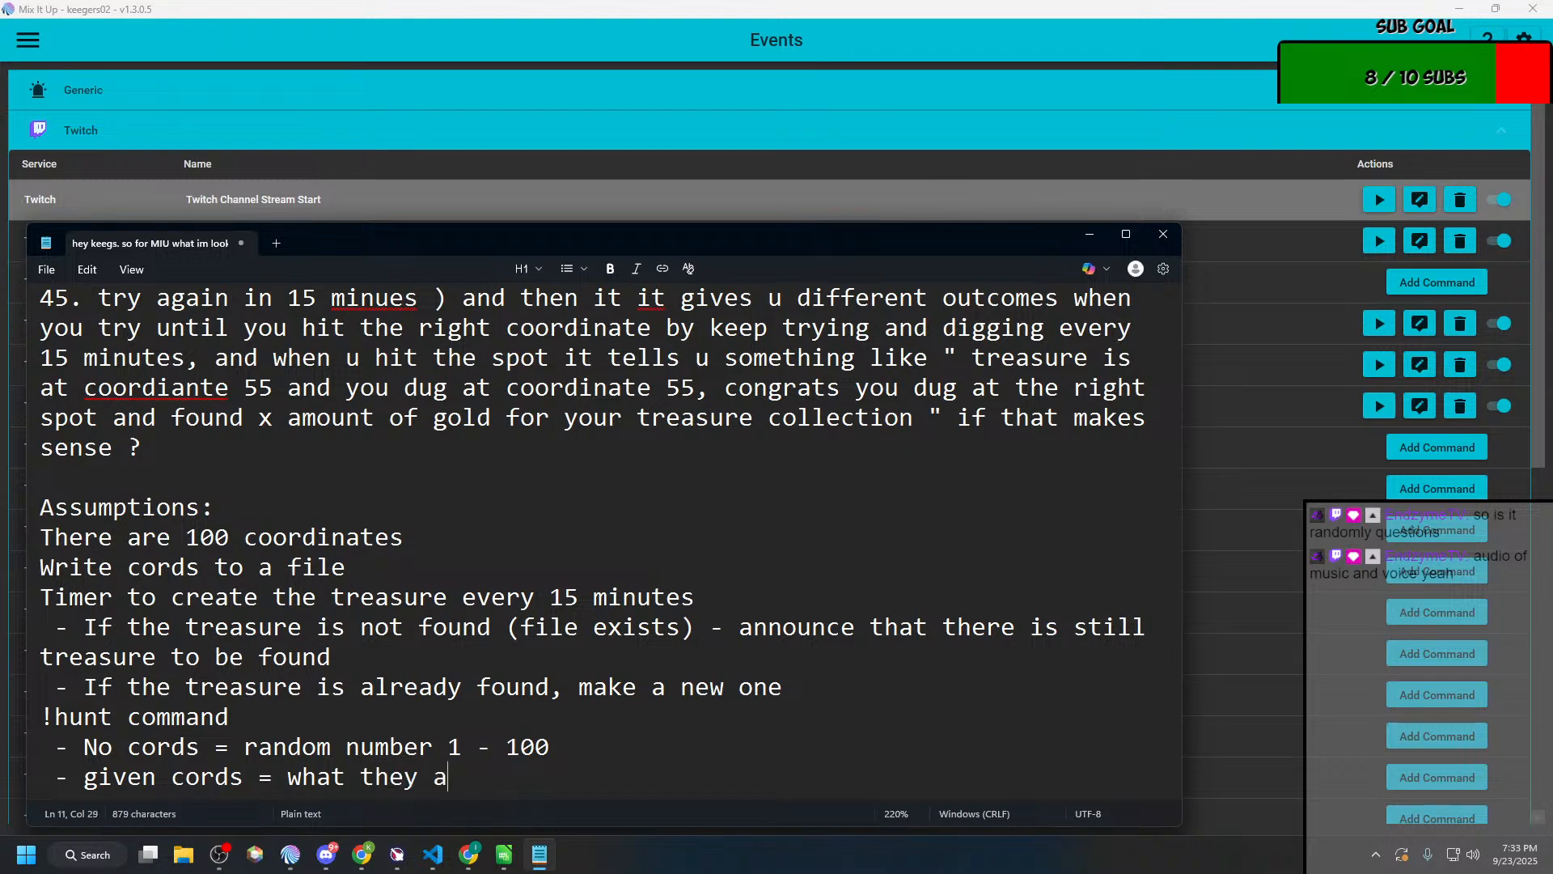
type("sk, unless not")
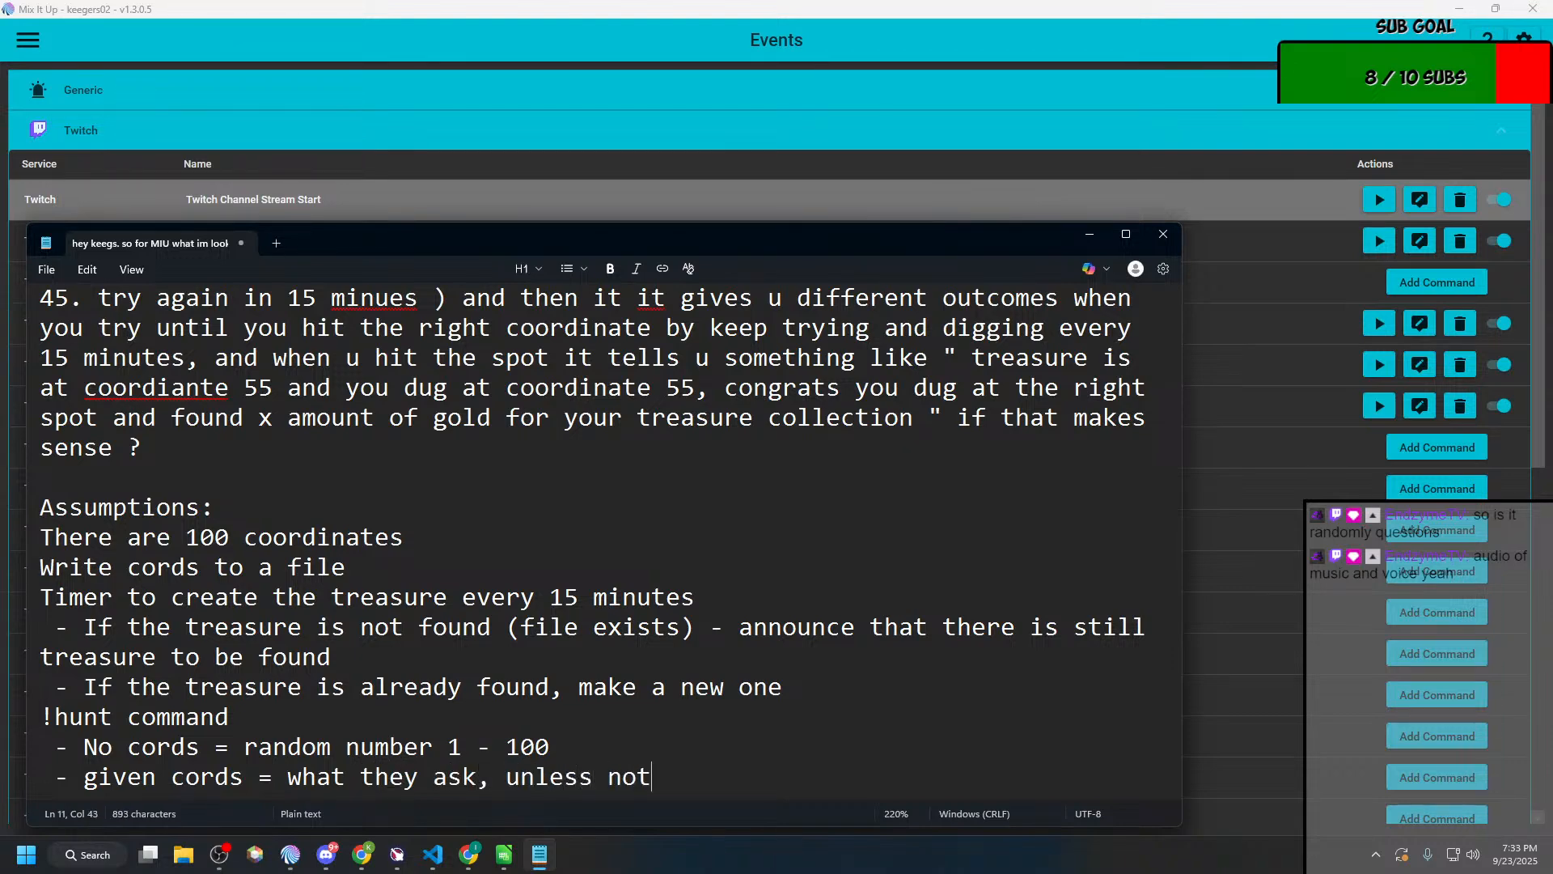
type(" in 1-100")
key("Return")
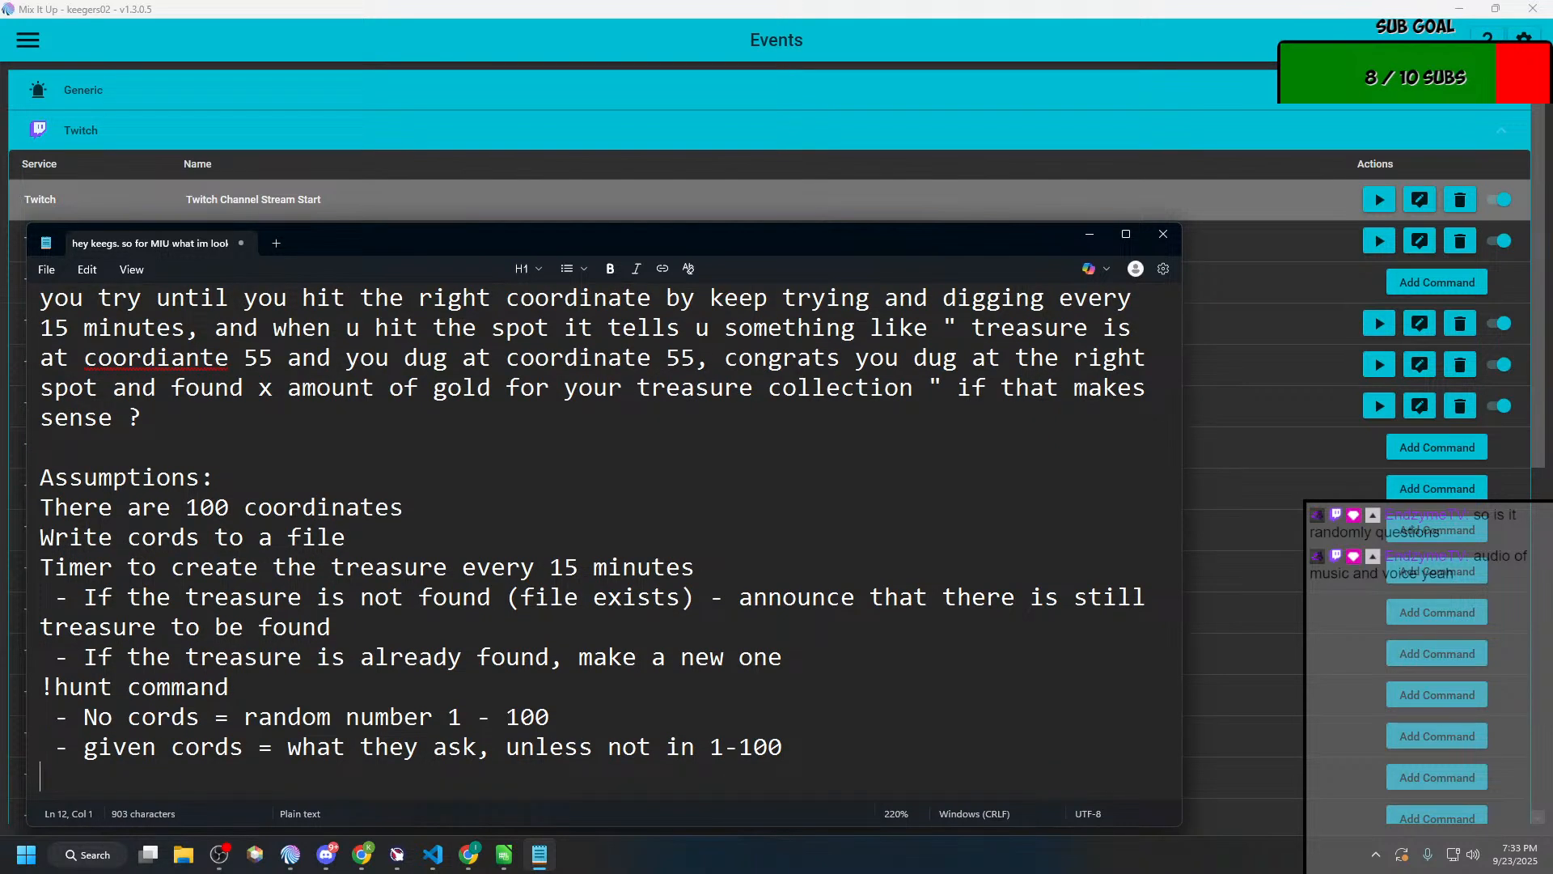
Step: Append "- then fail" to the end of the given cords item
key("Left")
type("- then fg")
key("BackSpace")
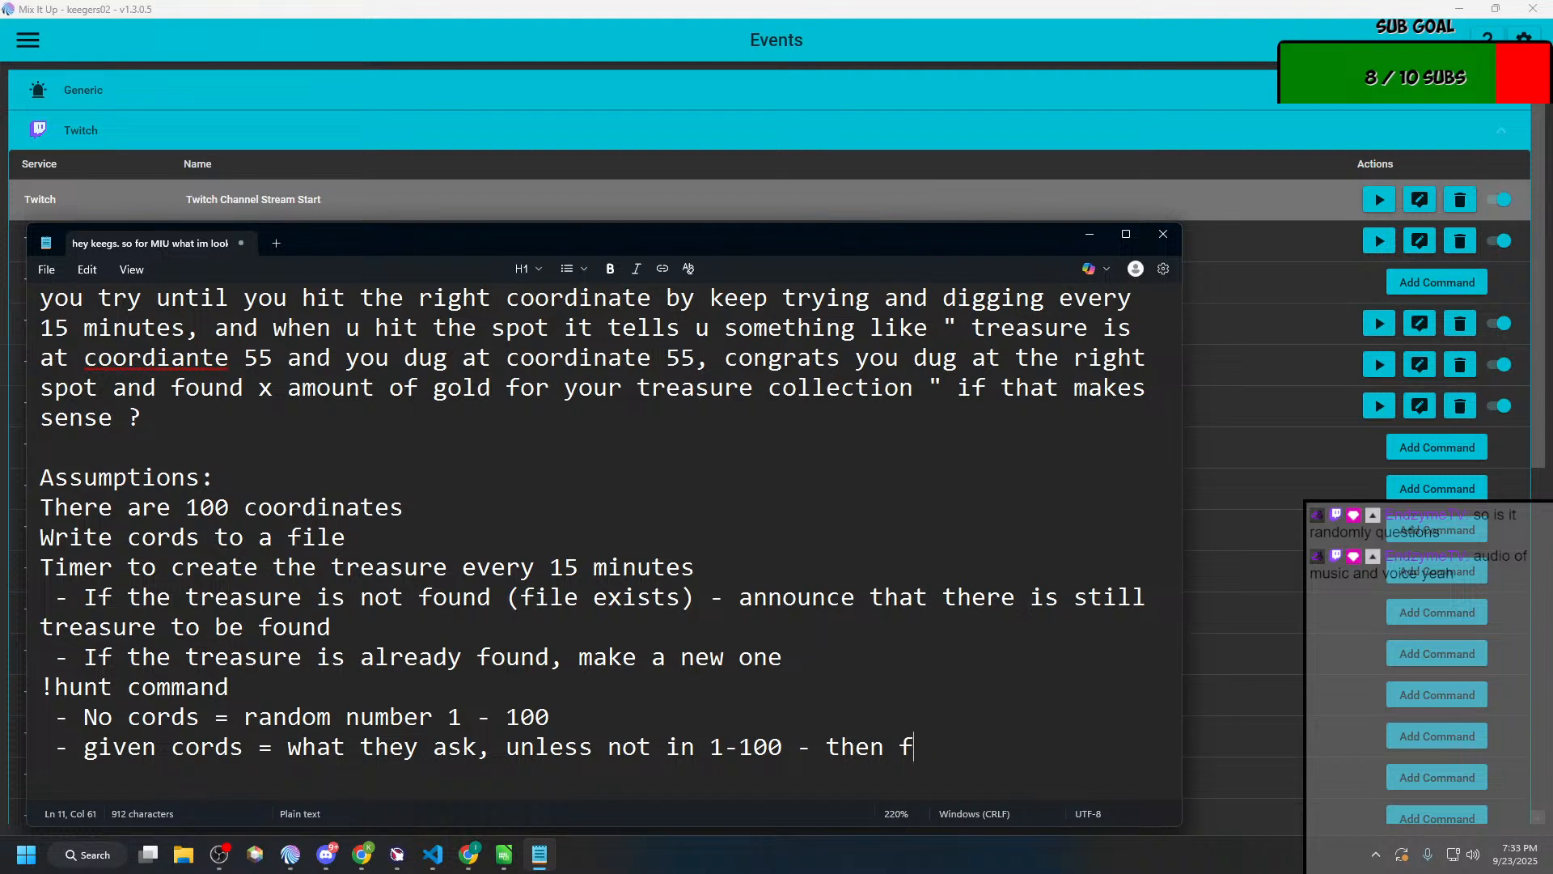
type("ail")
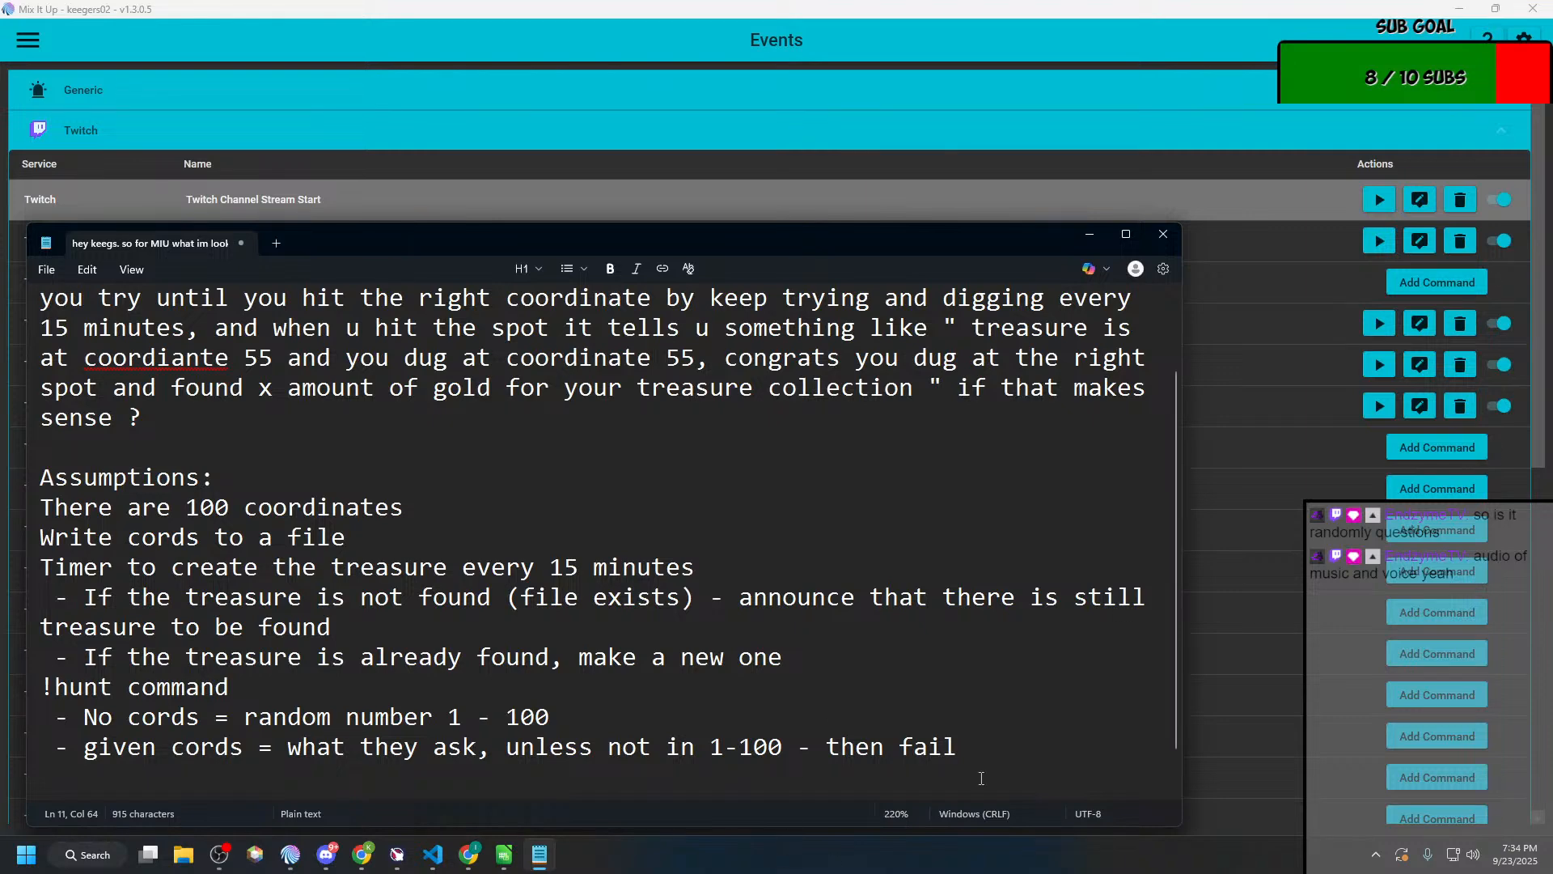
Step: Add the question "What is the reward?" on a new line below the !hunt items
key("Return")
type("What is the req")
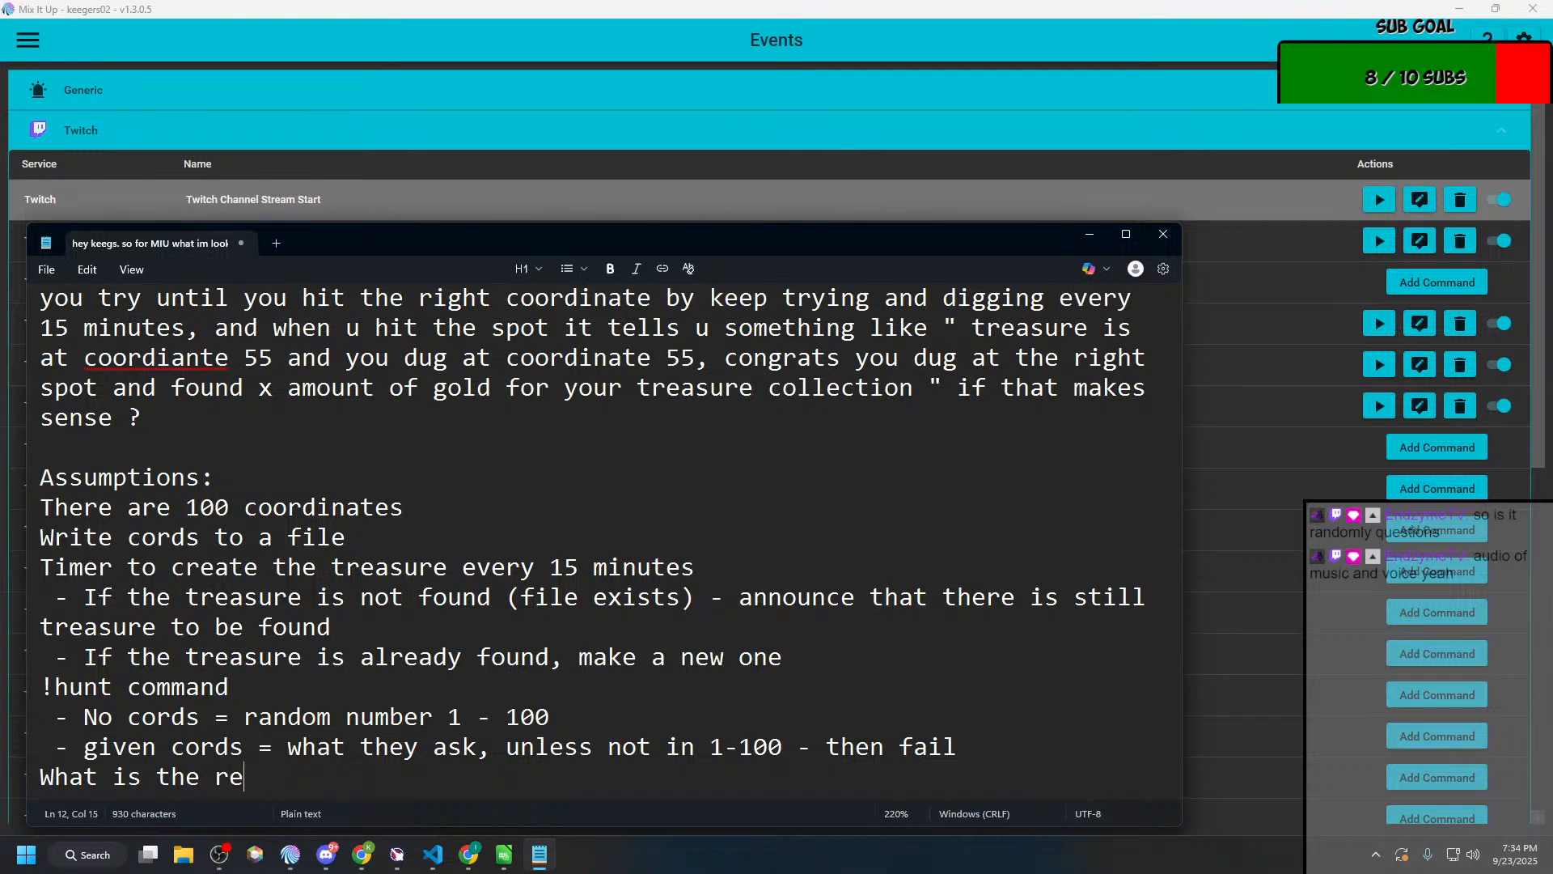
key("BackSpace")
type("wards?")
key("BackSpace")
key("BackSpace")
type("?")
Step: Add the dash item "costs 10 CP" under the reward question
key("Return")
type("- ")
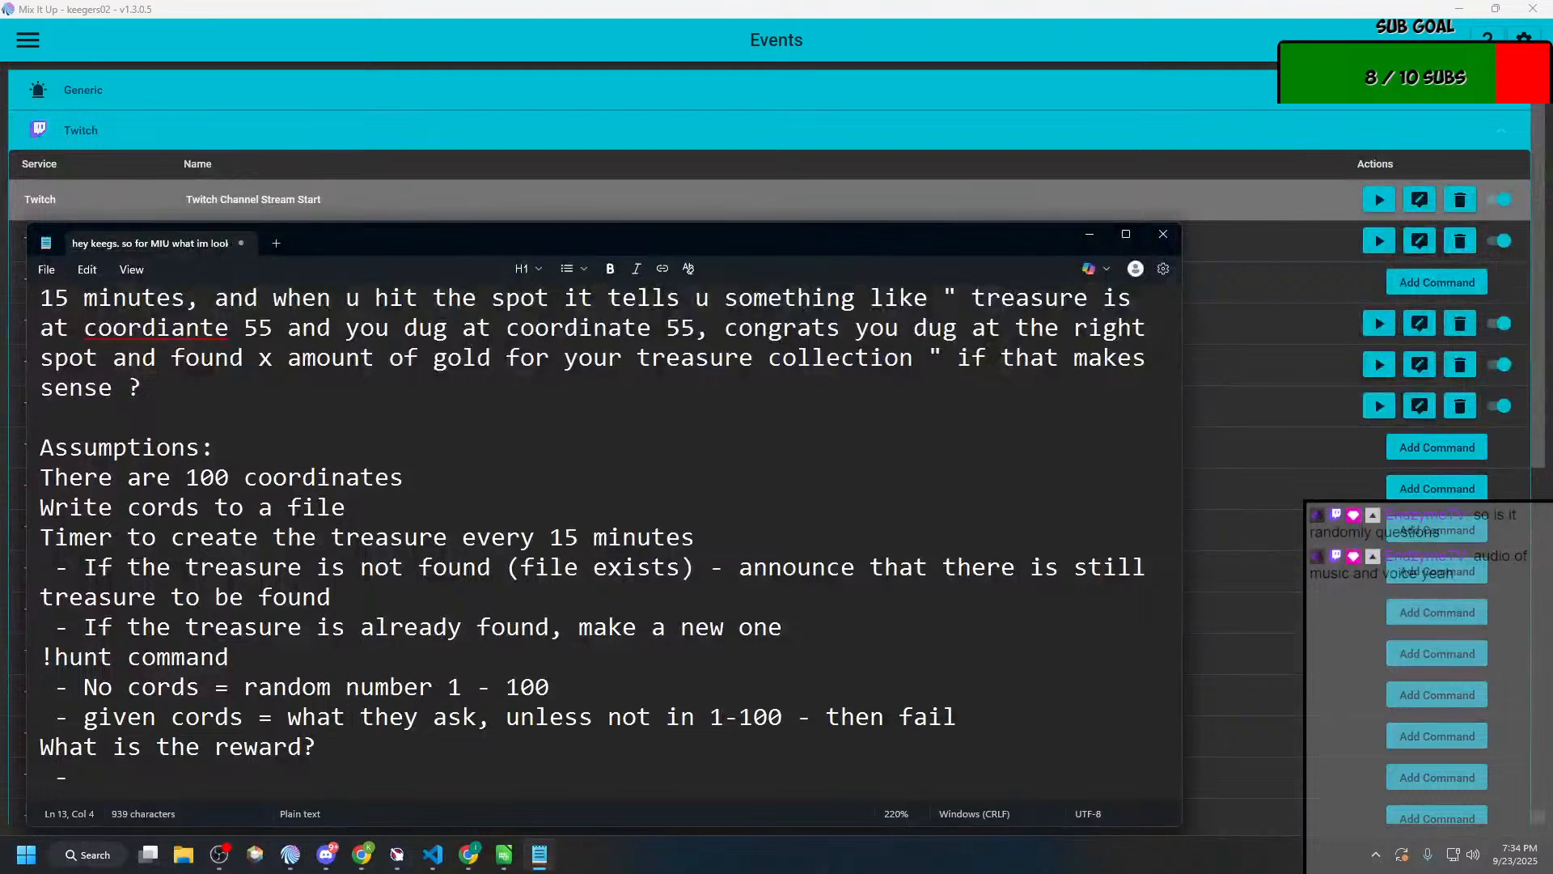
type("costs 10 ch")
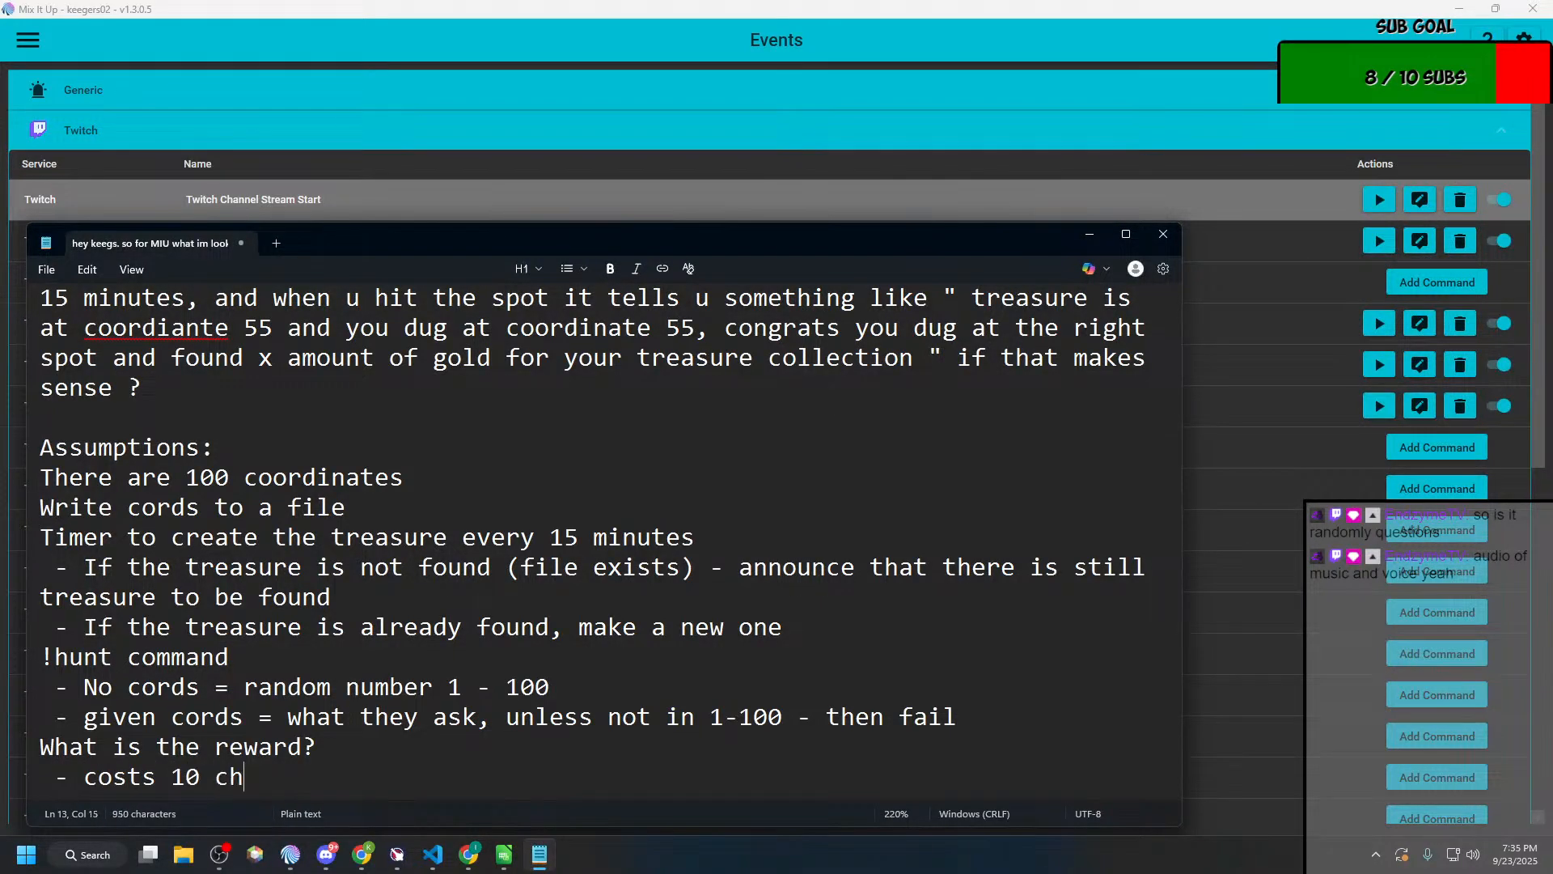
key("BackSpace")
key("BackSpace")
type("CP")
Step: Add the dash item "reward between 10 and 100 CP" below the cost item in the notes
key("Return")
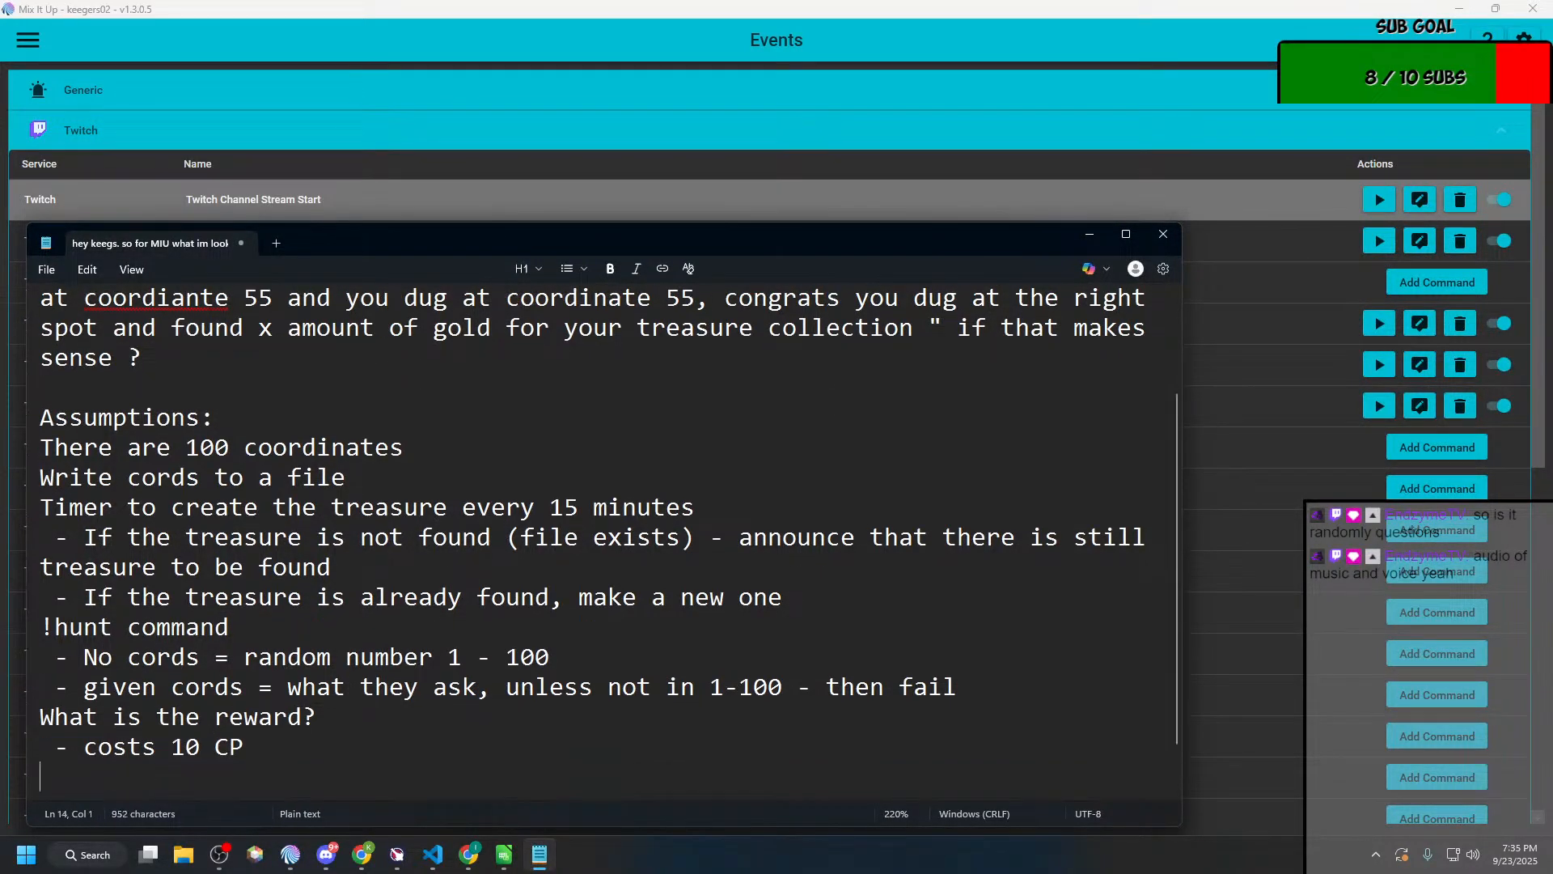
type("=")
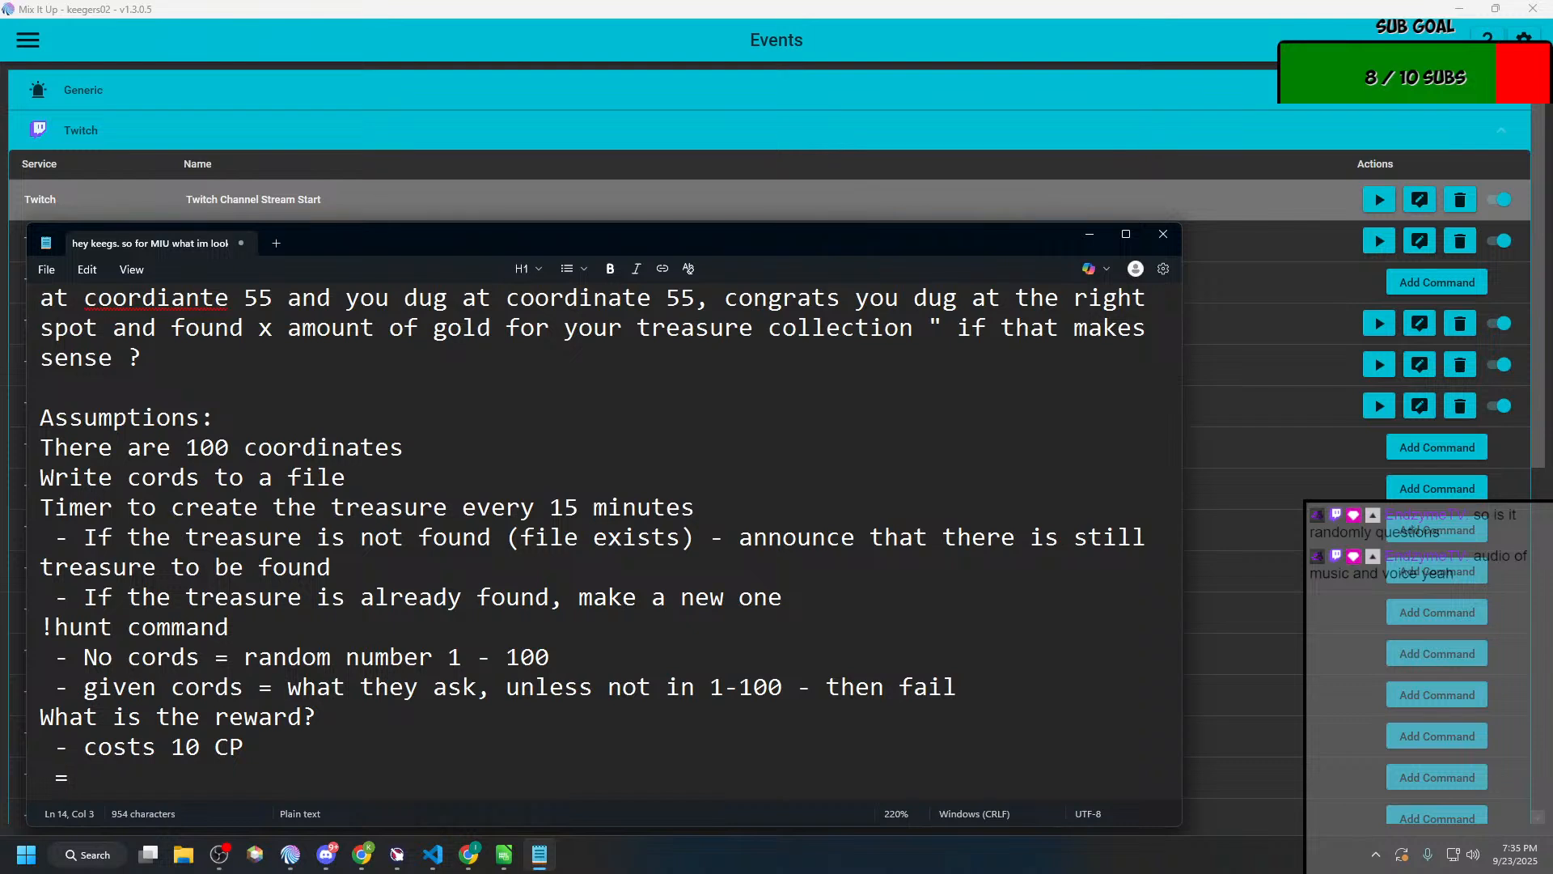
key("BackSpace")
type("0-")
key("BackSpace")
key("BackSpace")
key("BackSpace")
type("-")
key("alt+Tab")
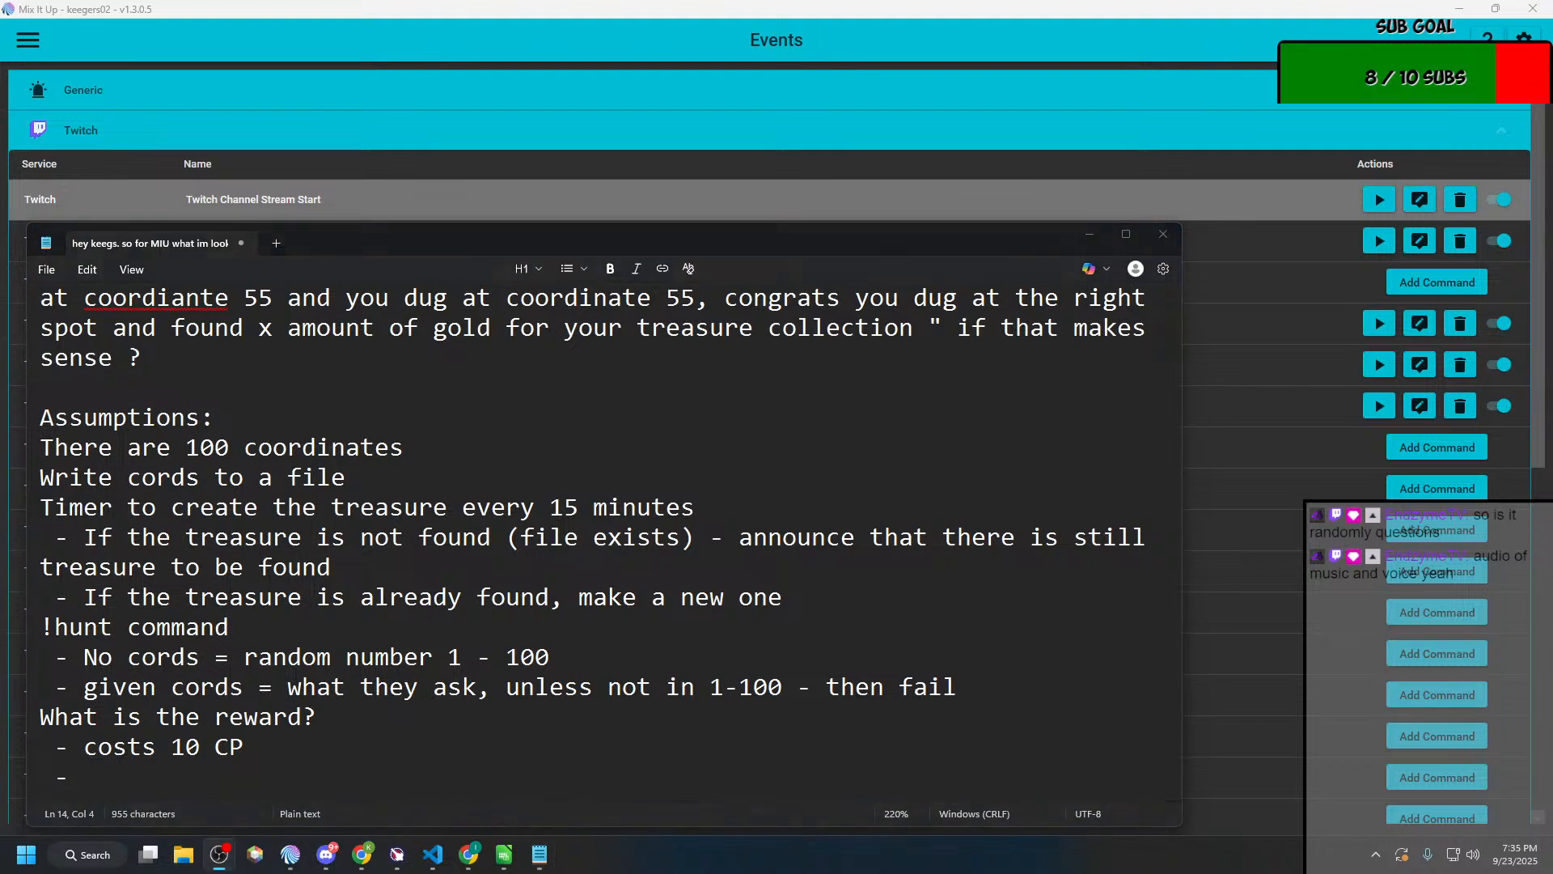
left_click(282, 776)
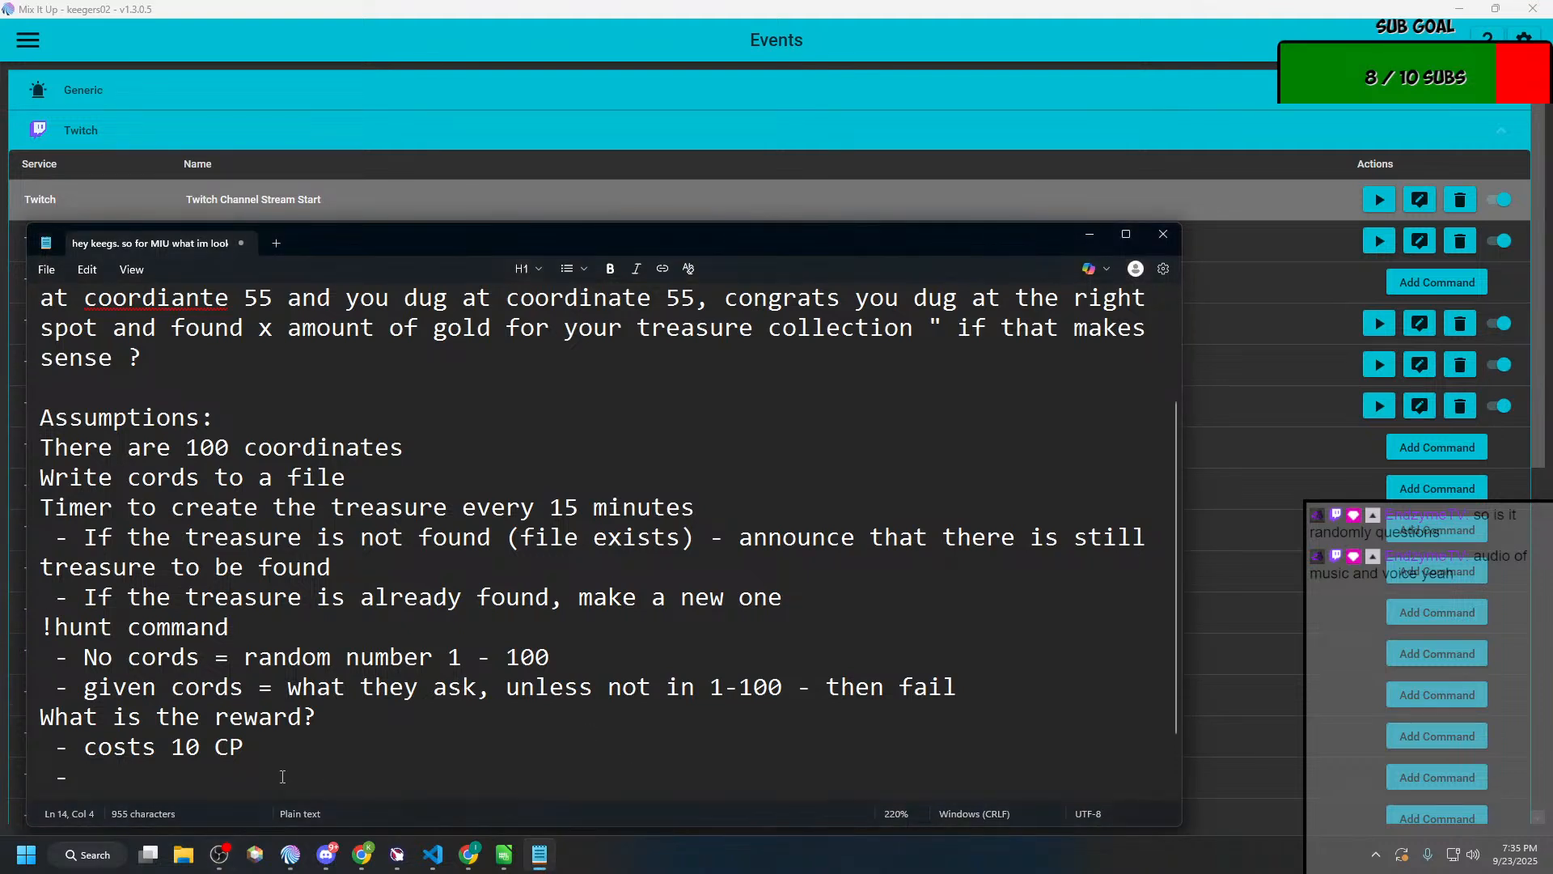
type("rewa")
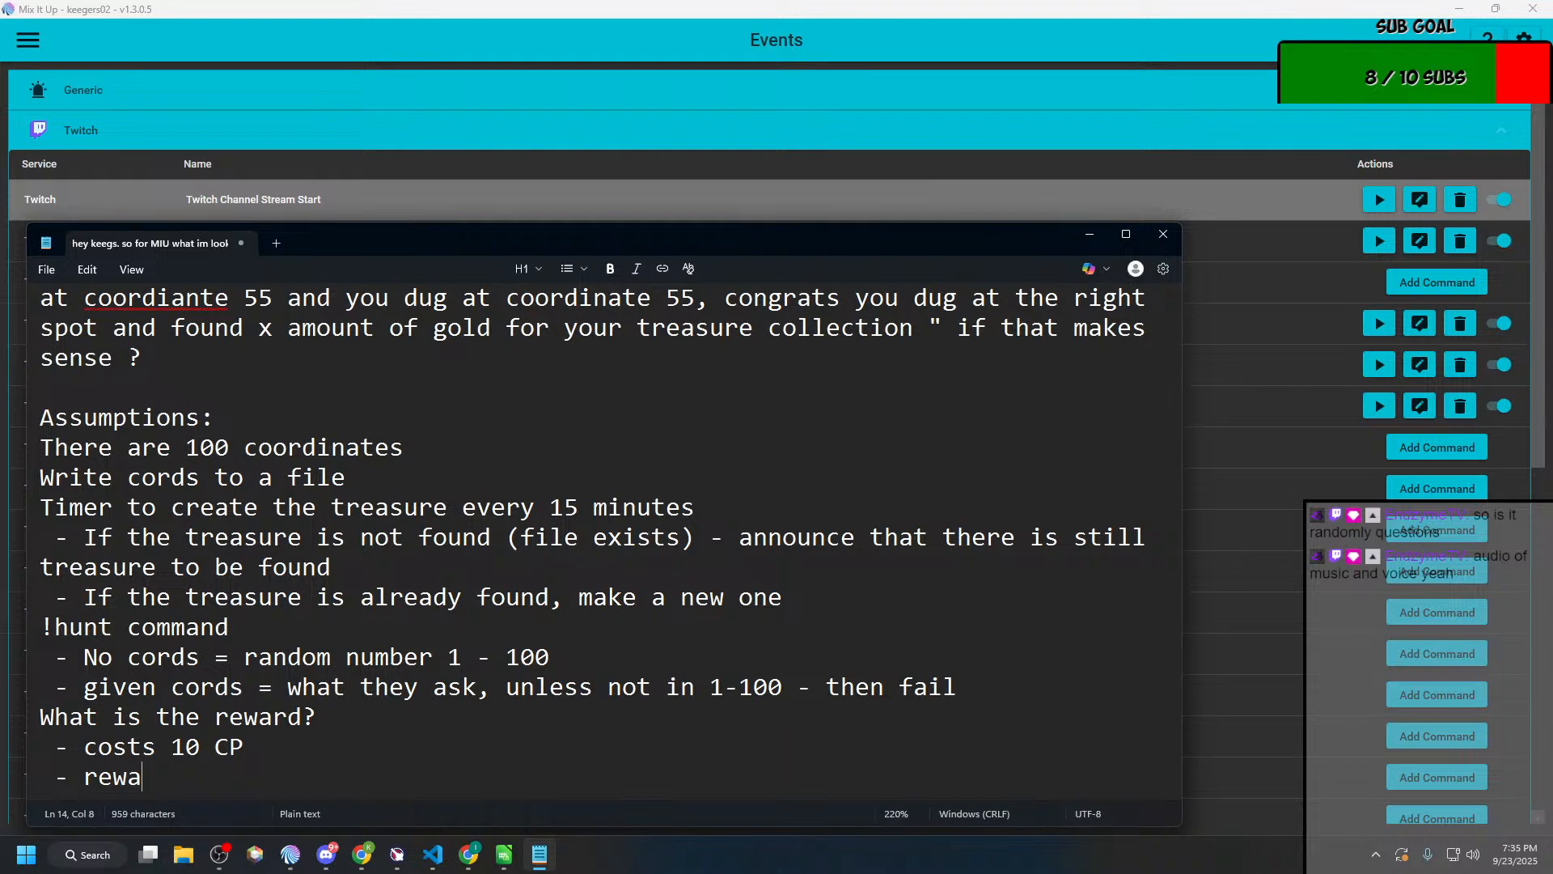
type("rd betwe")
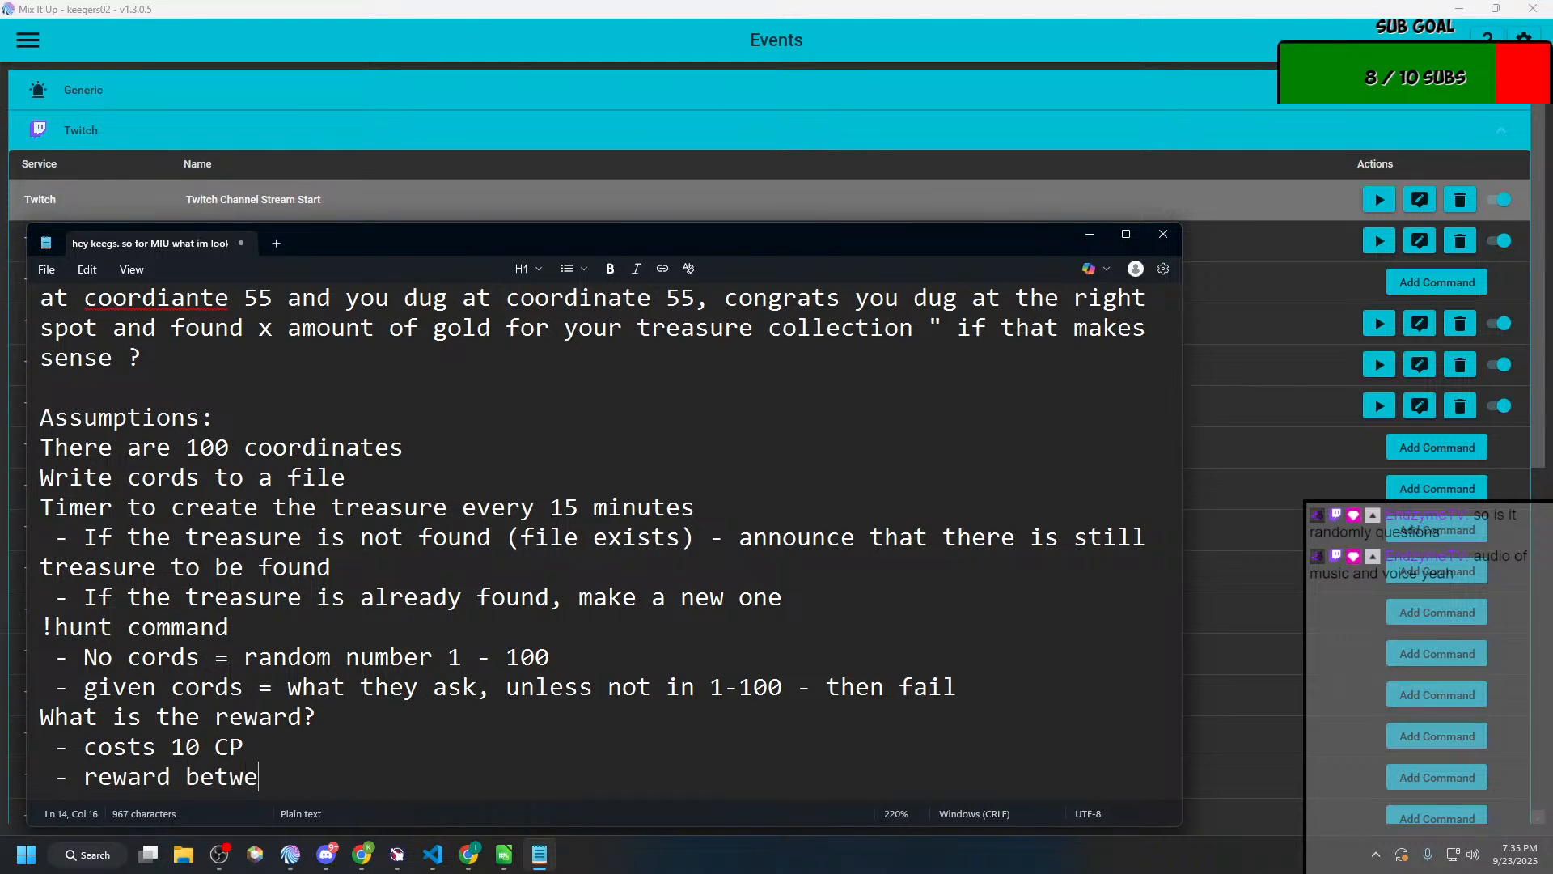
type("en 10 and 100 c")
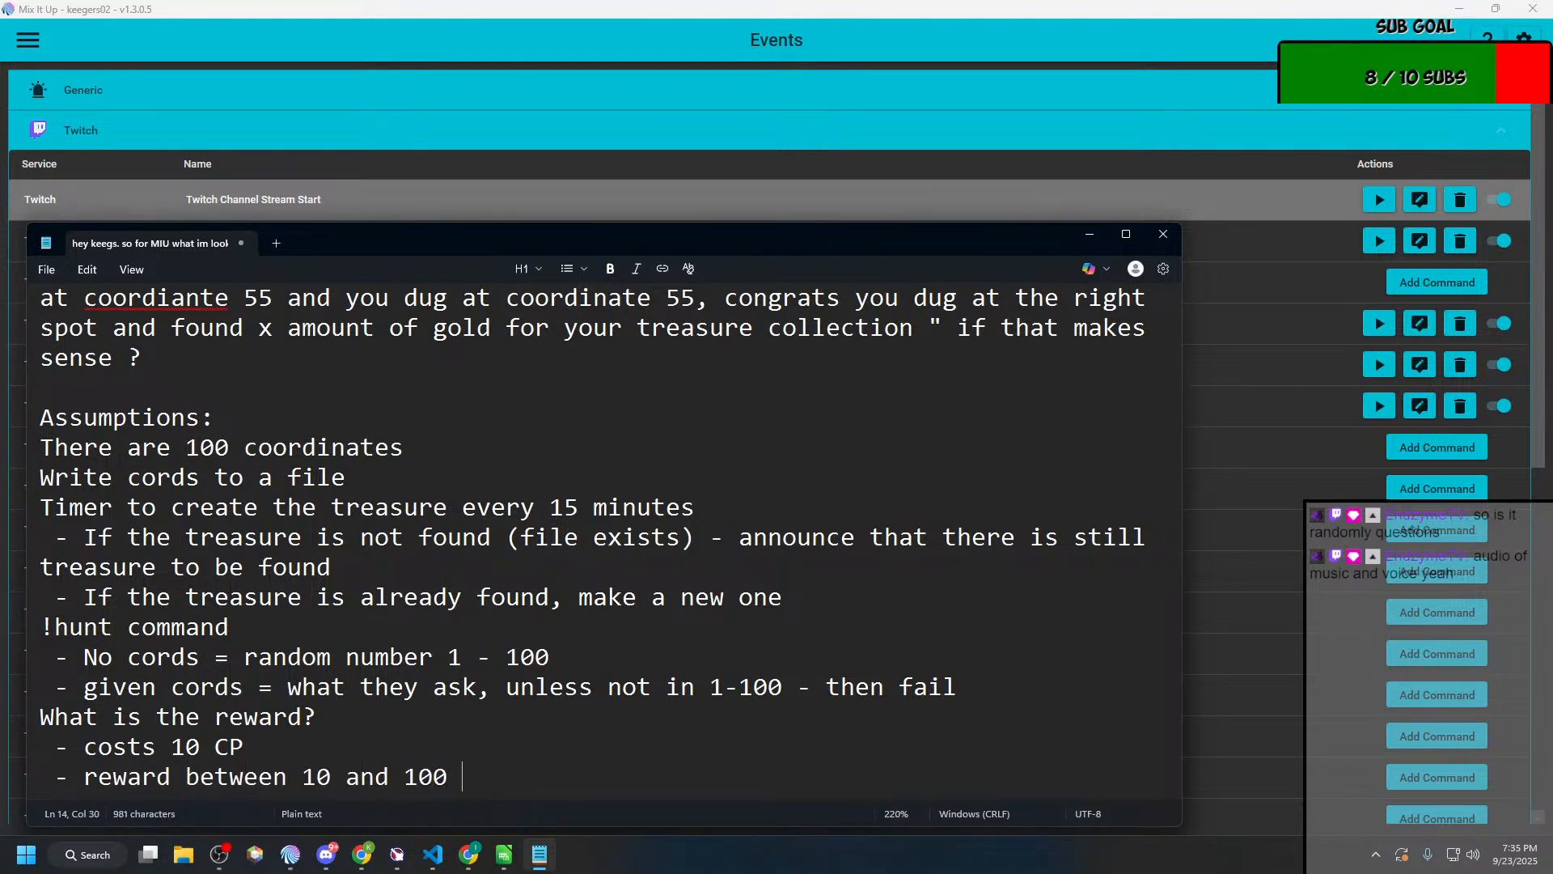
key("BackSpace")
type("CP")
Step: Raise the upper limit in the reward item to 1000 CP
key("Left")
key("Left")
key("Left")
type("0")
Step: Switch to Mix It Up's Action Groups and arrange it side by side with the Notepad notes, notes in the left half
key("alt+Tab")
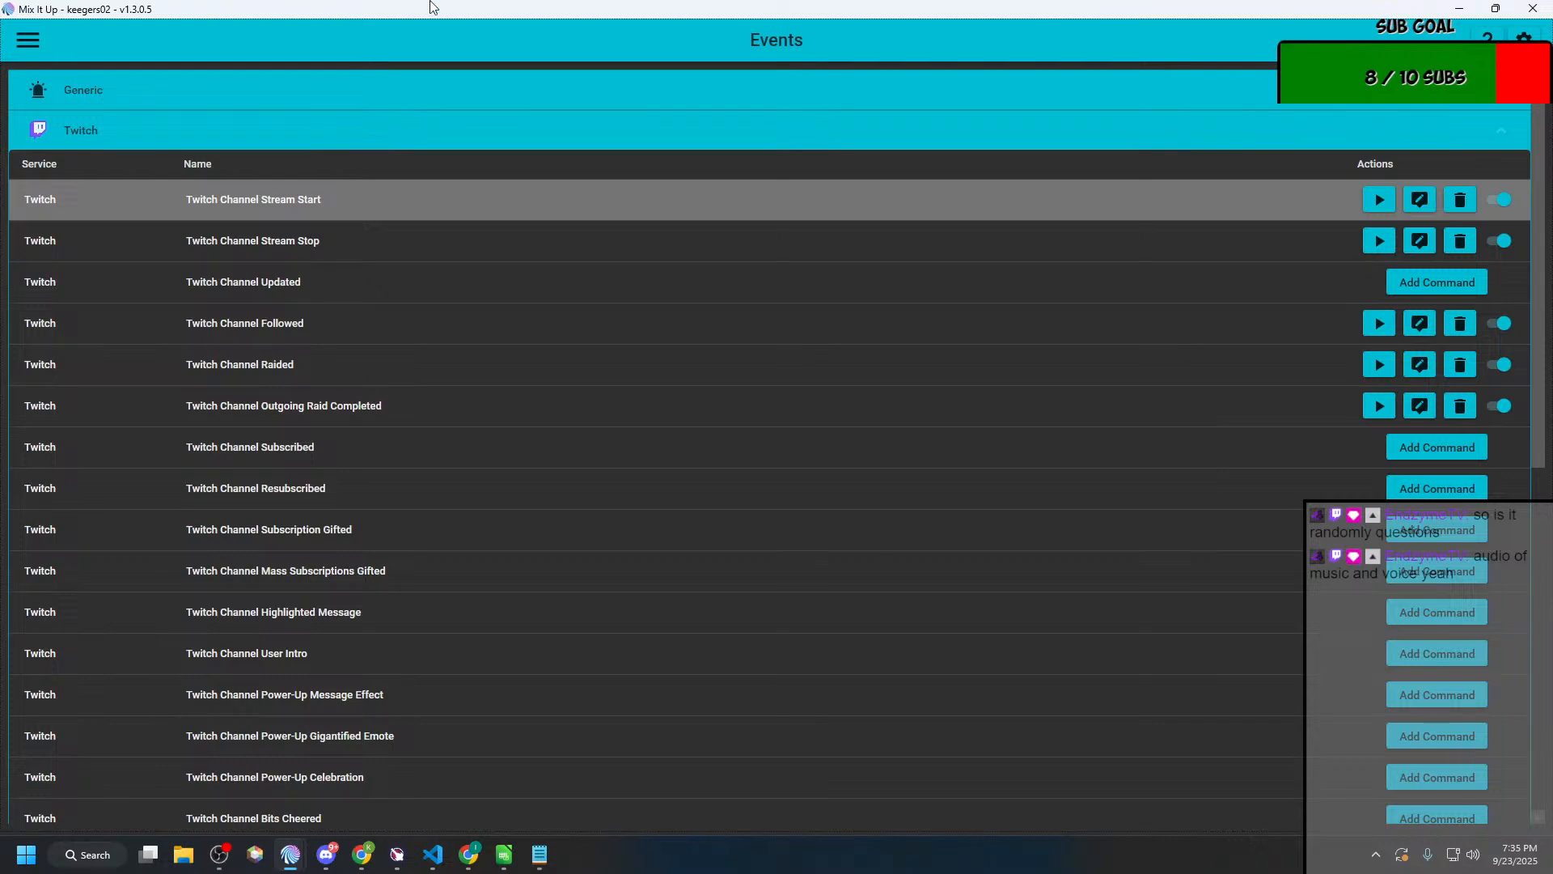
left_click_drag(433, 5, 0, 215)
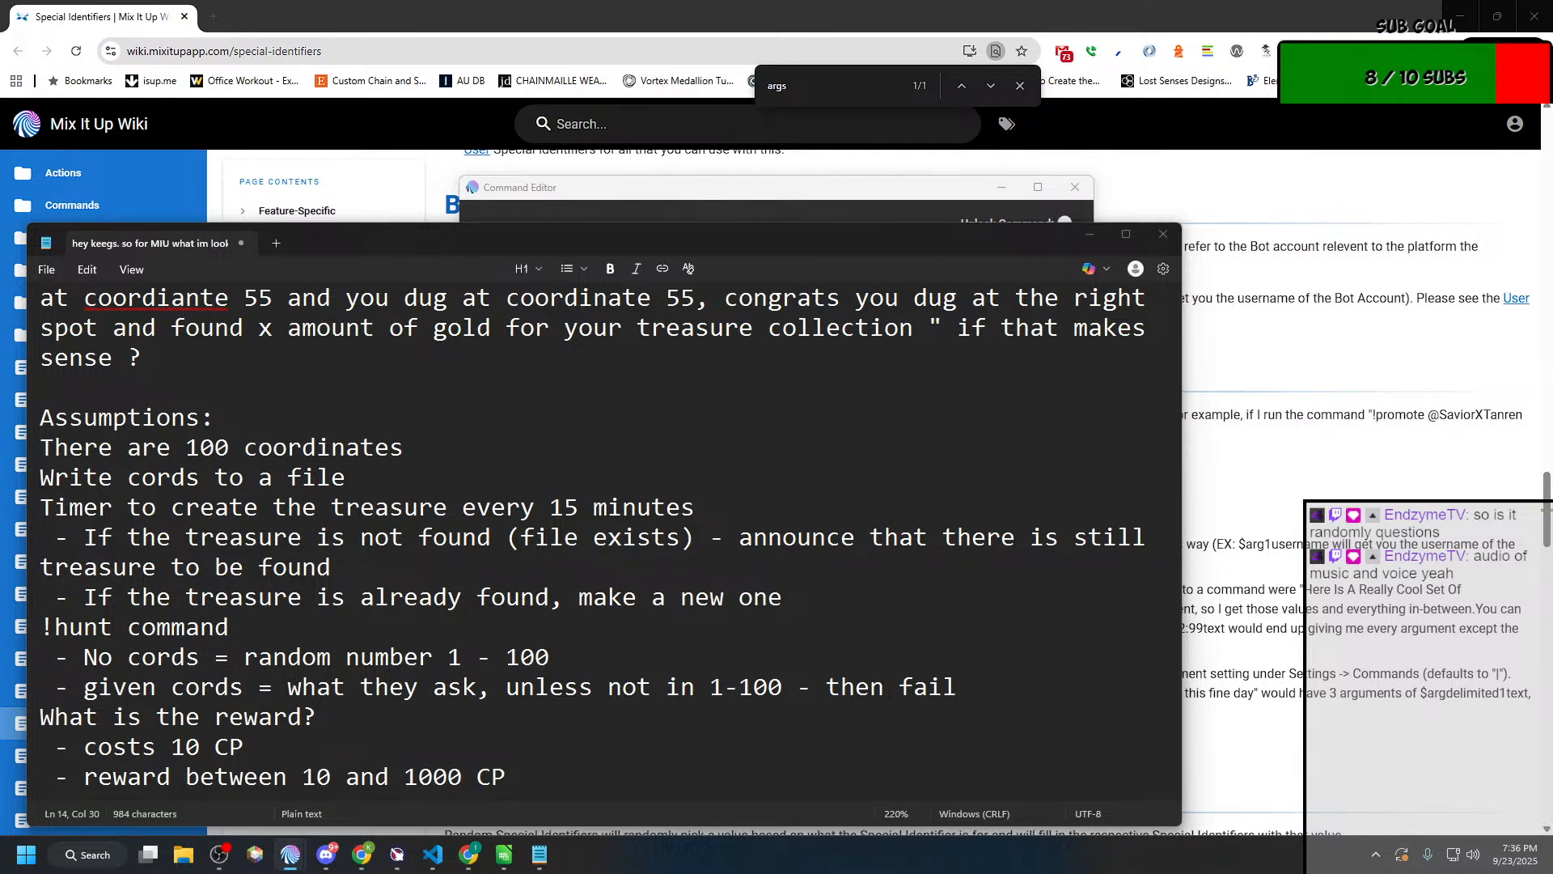
left_click_drag(0, 125, 641, 125)
double_click(641, 124)
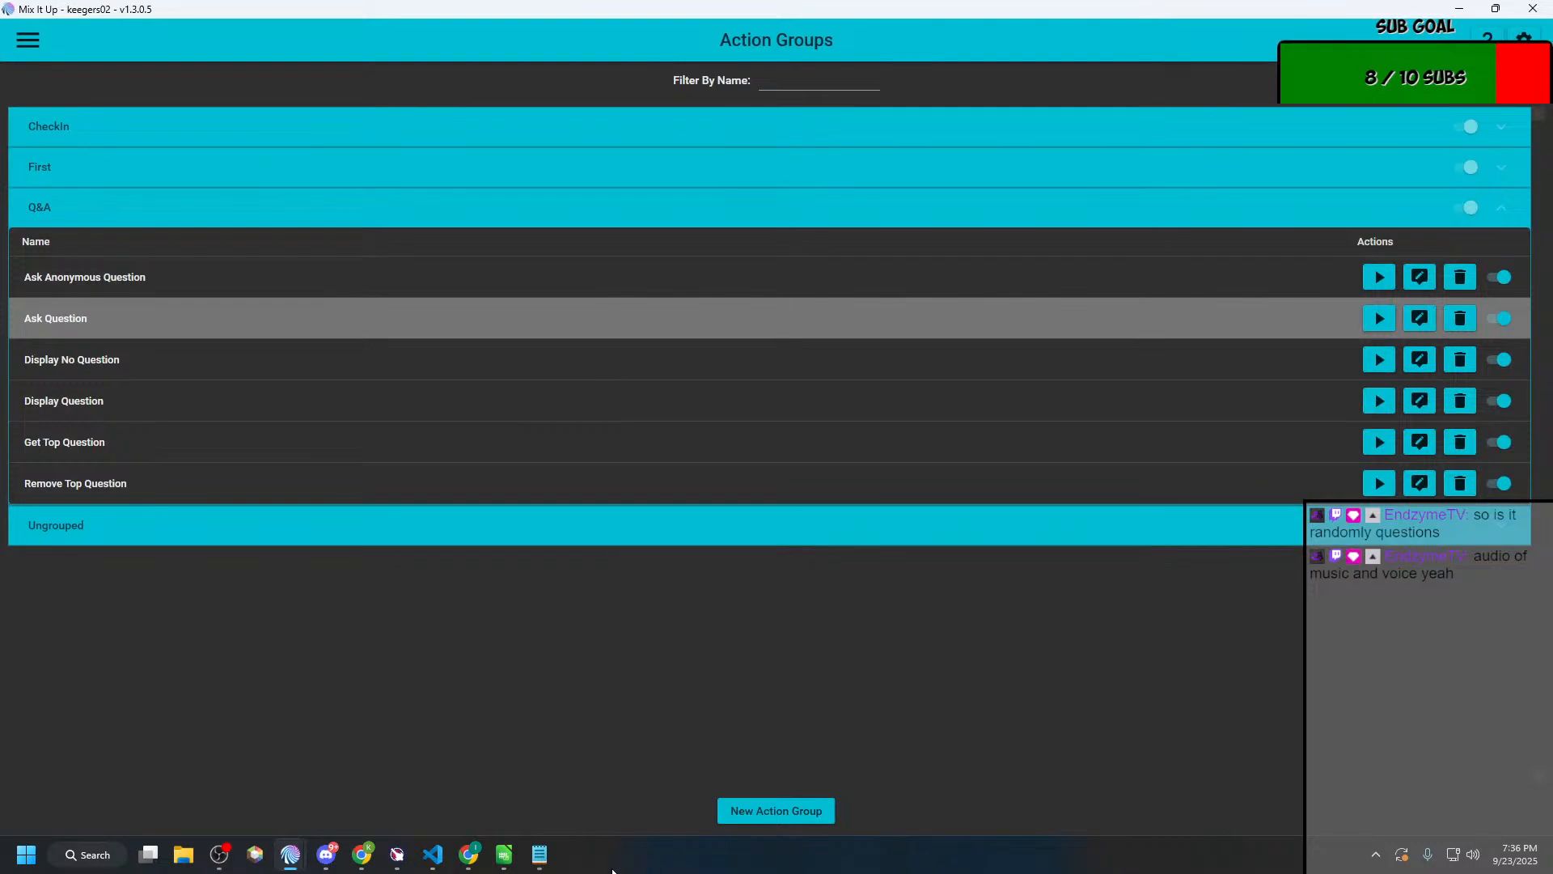
key("super+Right")
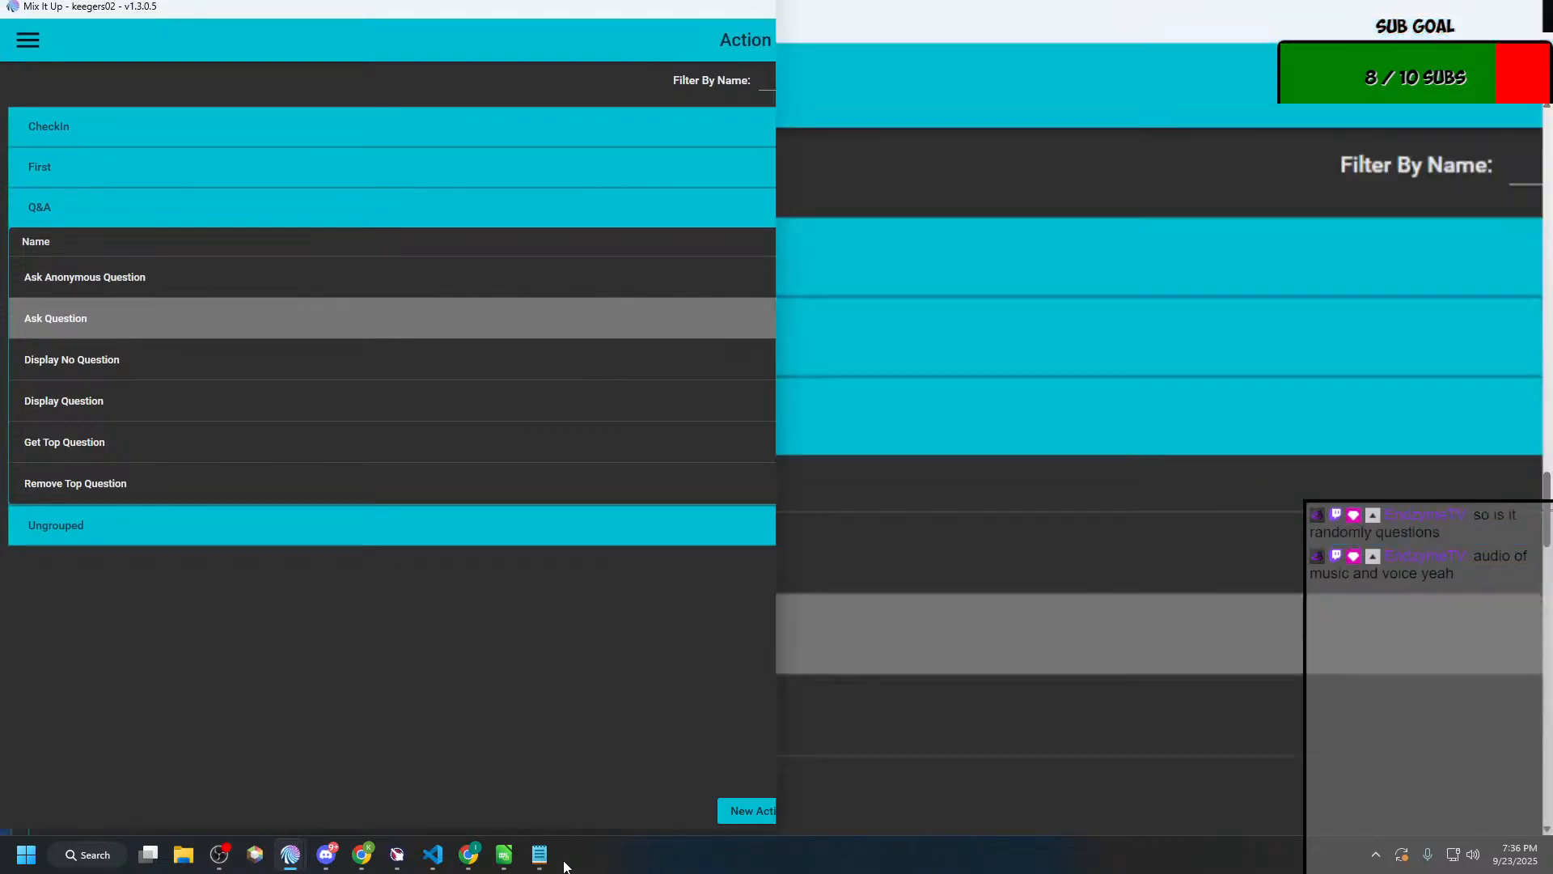
left_click(136, 172)
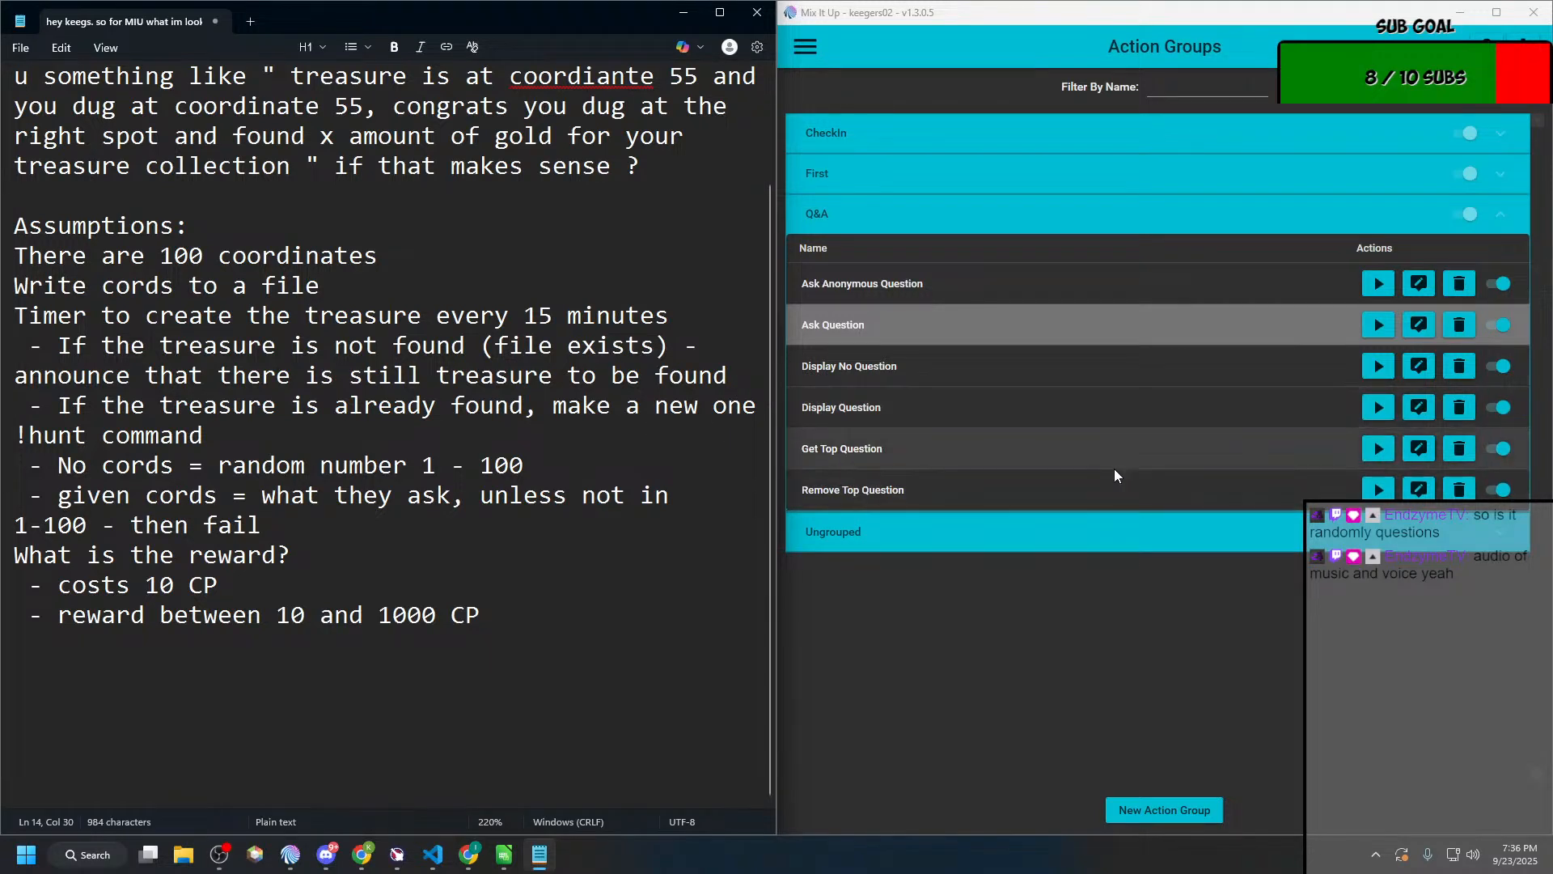
Step: Create a new action group and move its blank Command Editor over the notes so the group list stays accessible
left_click(1196, 811)
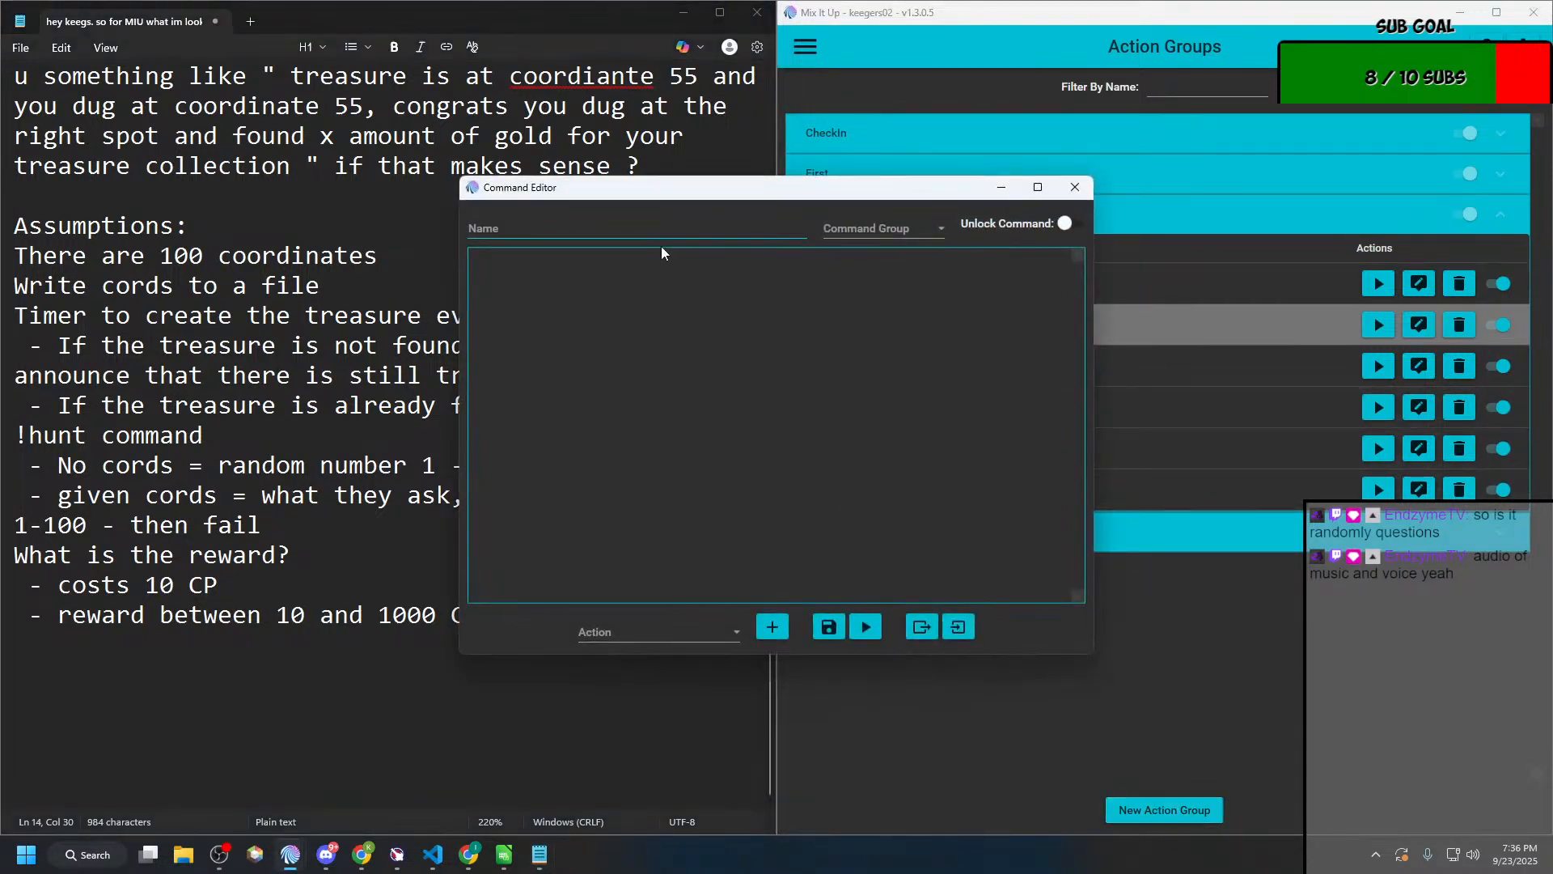
left_click(639, 226)
left_click_drag(680, 187, 350, 179)
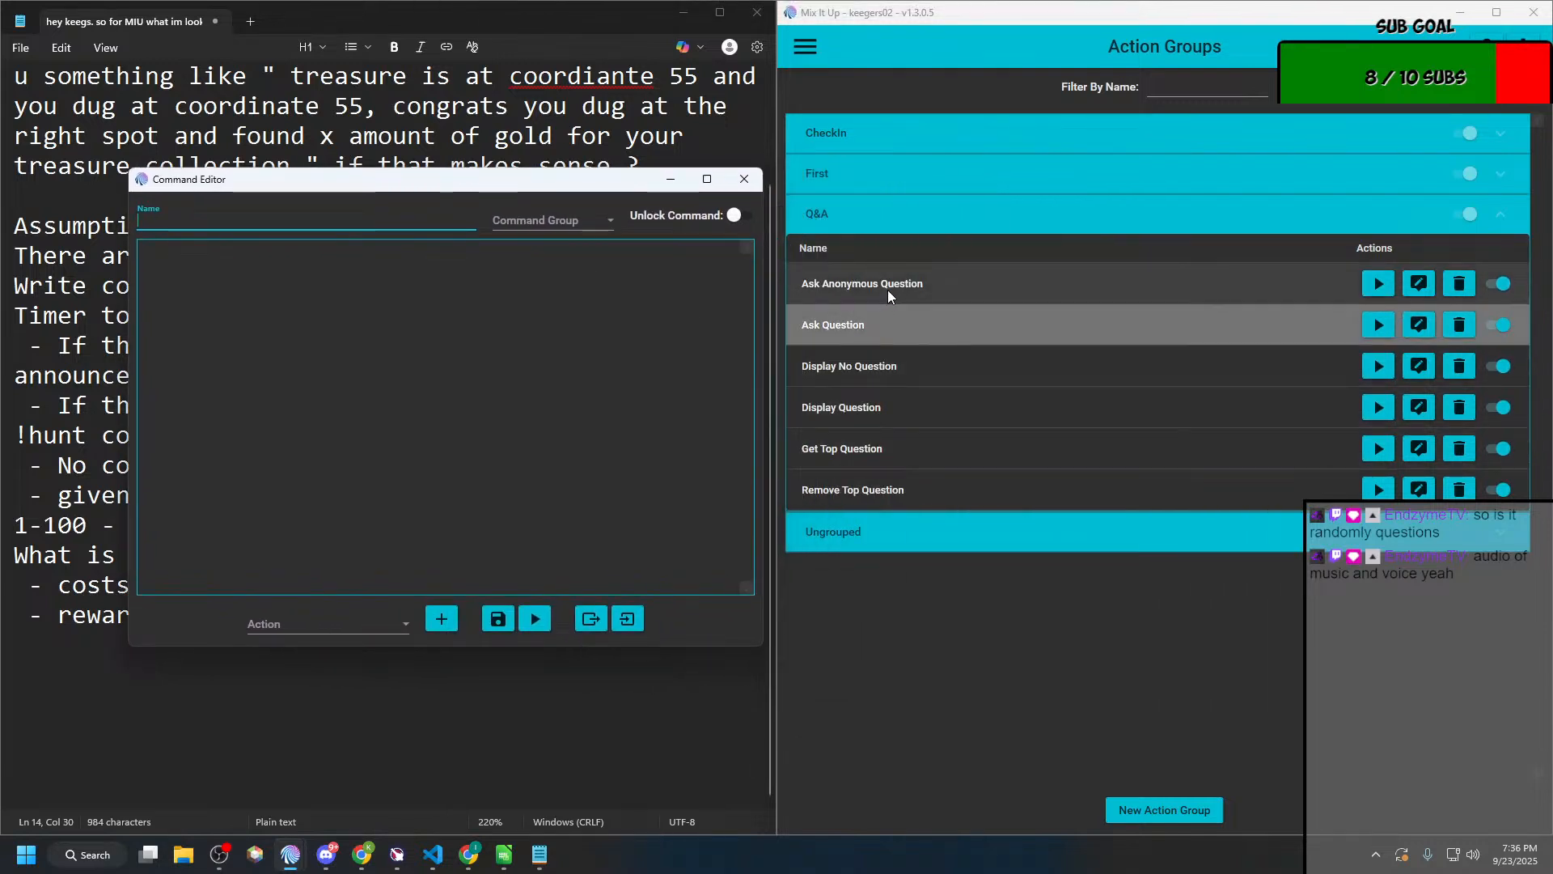
Step: Open the Ask Question action group, examine its conditionals, and select the folder portion of the path to questions.csv
left_click(868, 331)
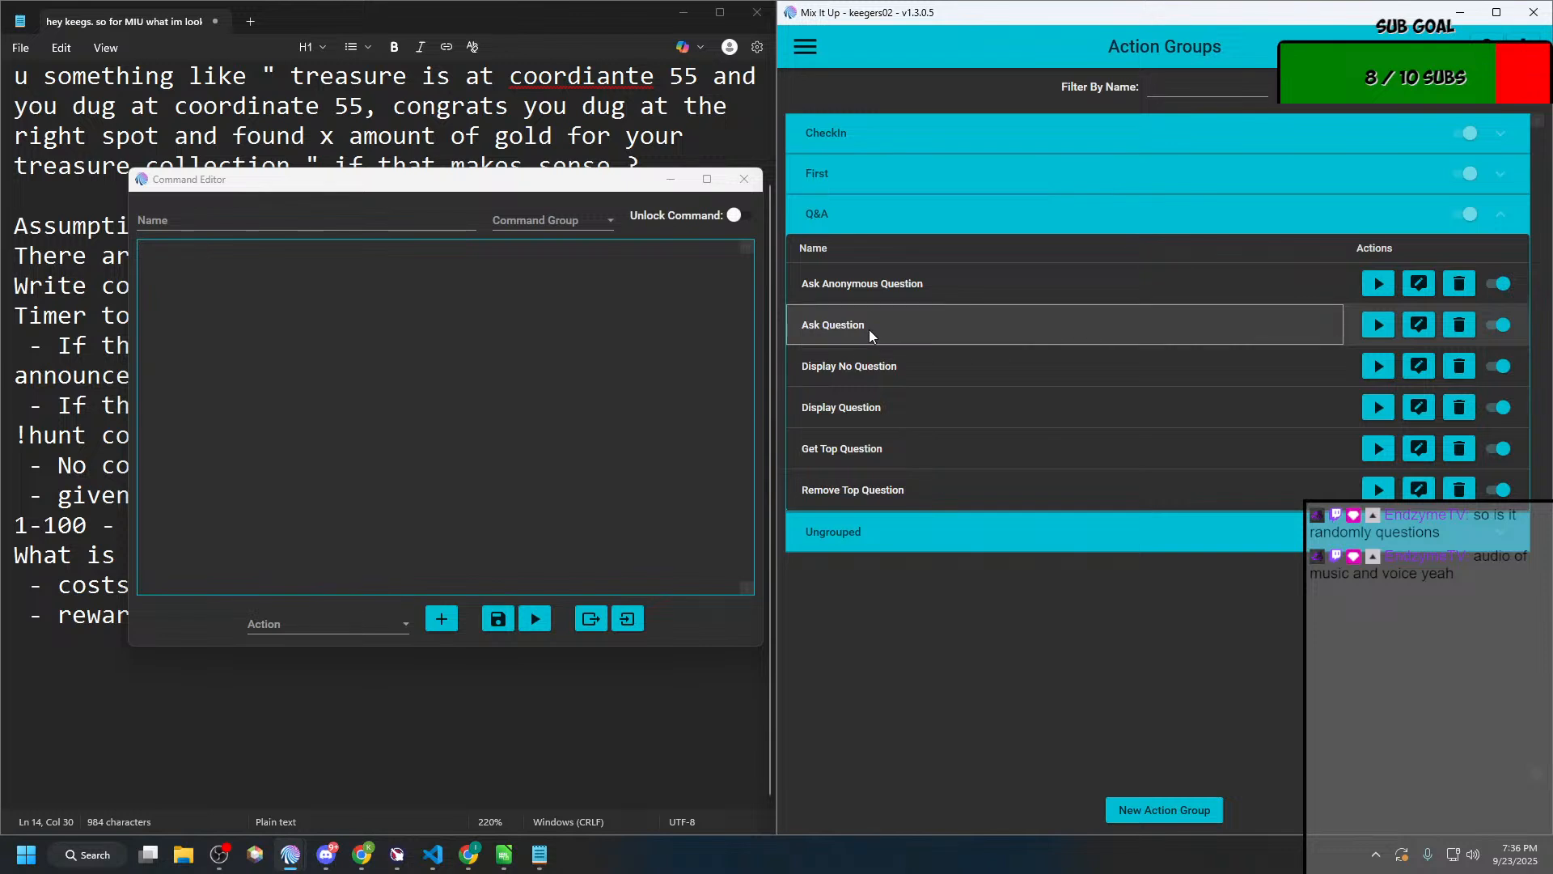
left_click(1419, 324)
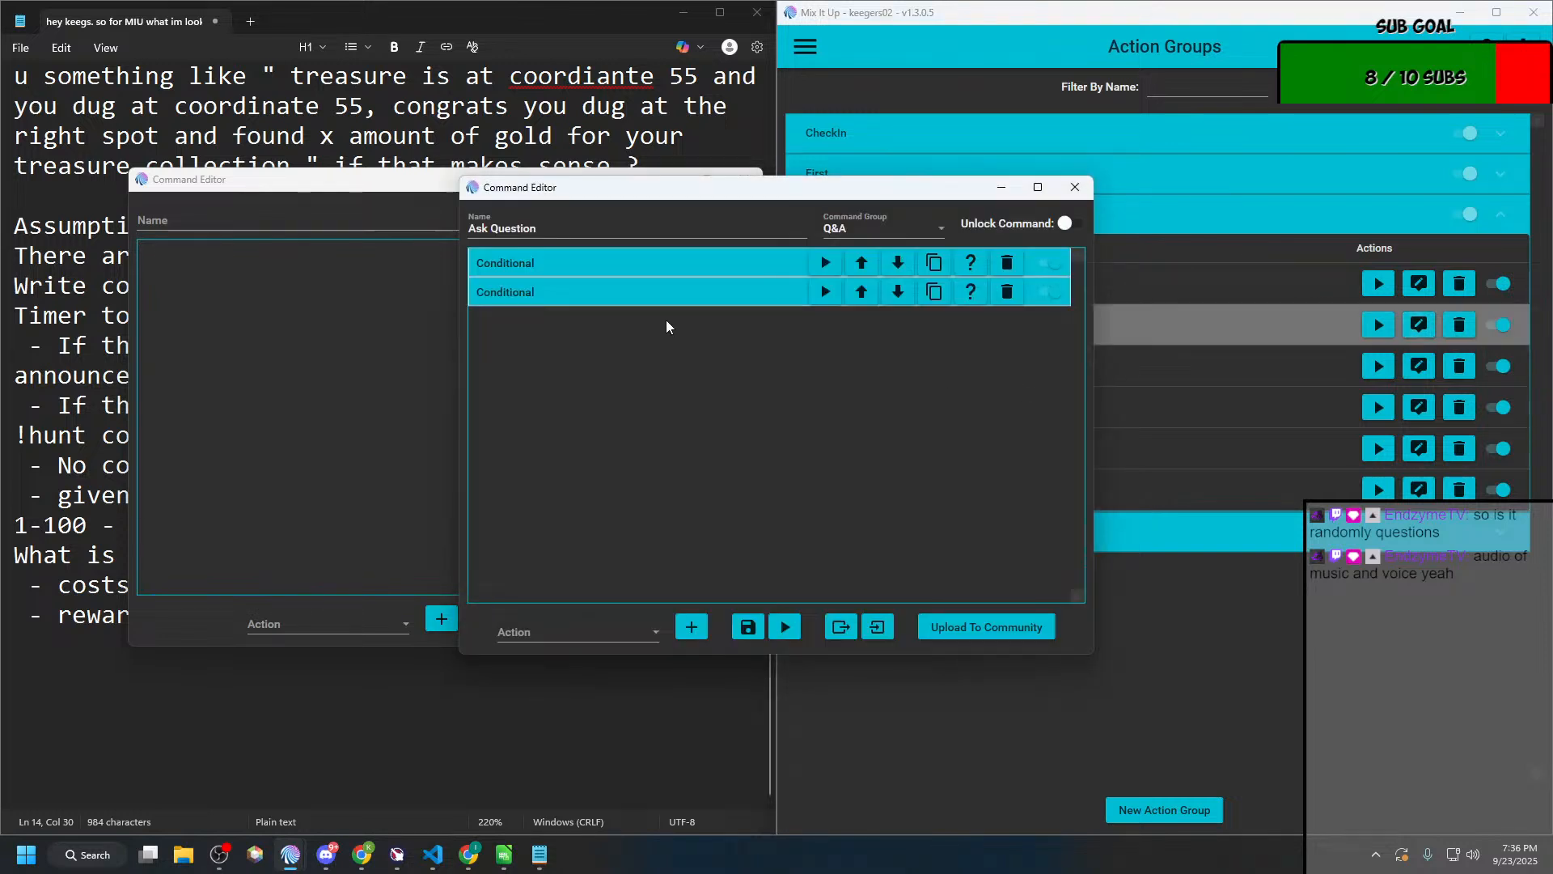
left_click(599, 304)
left_click(564, 468)
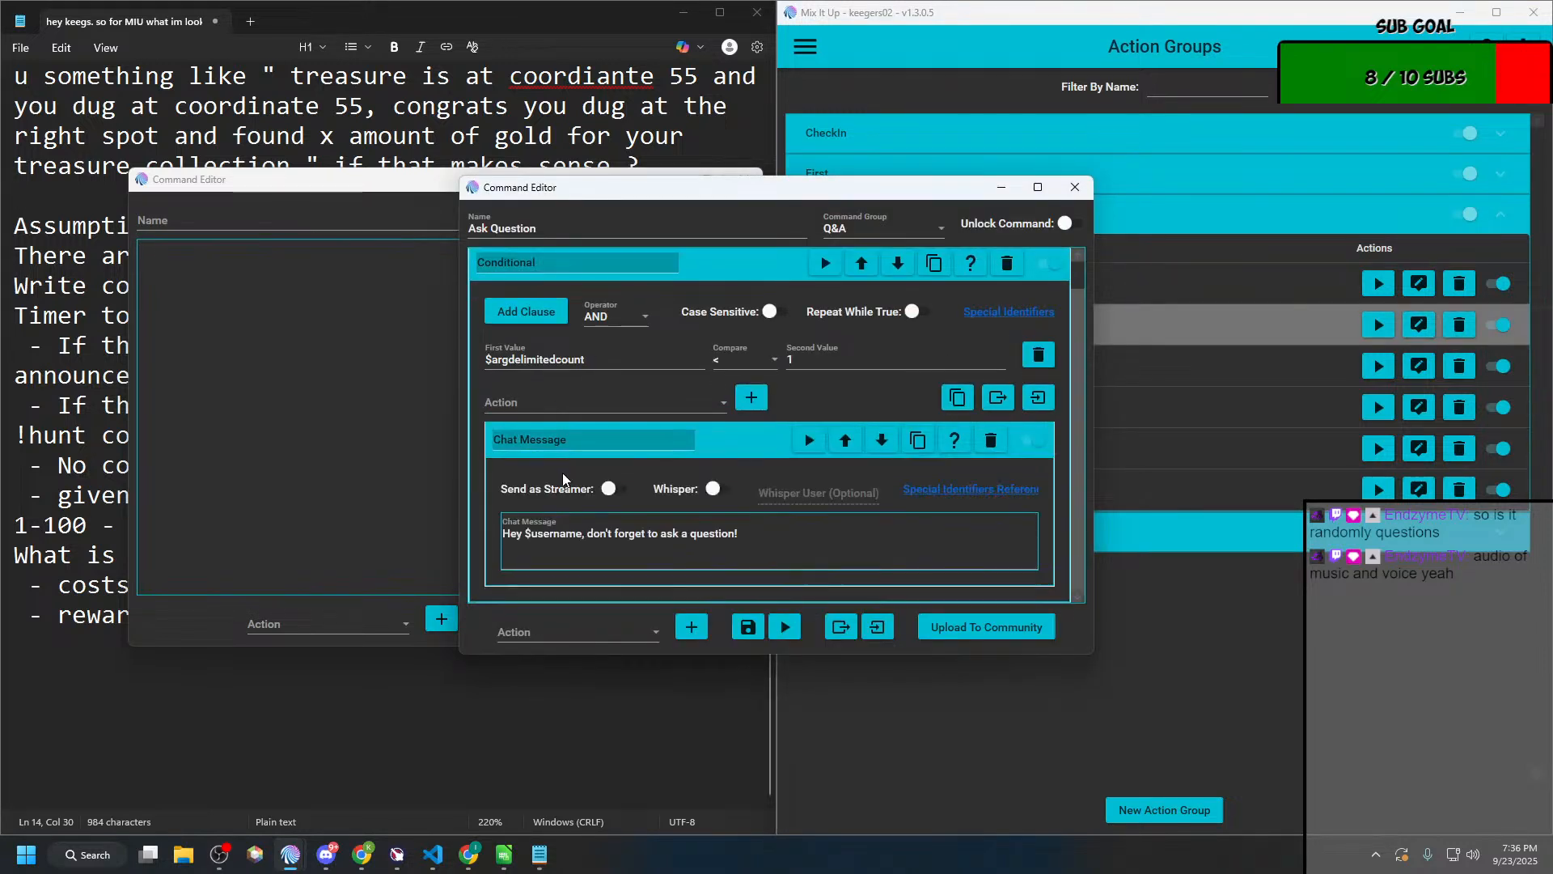
left_click(582, 436)
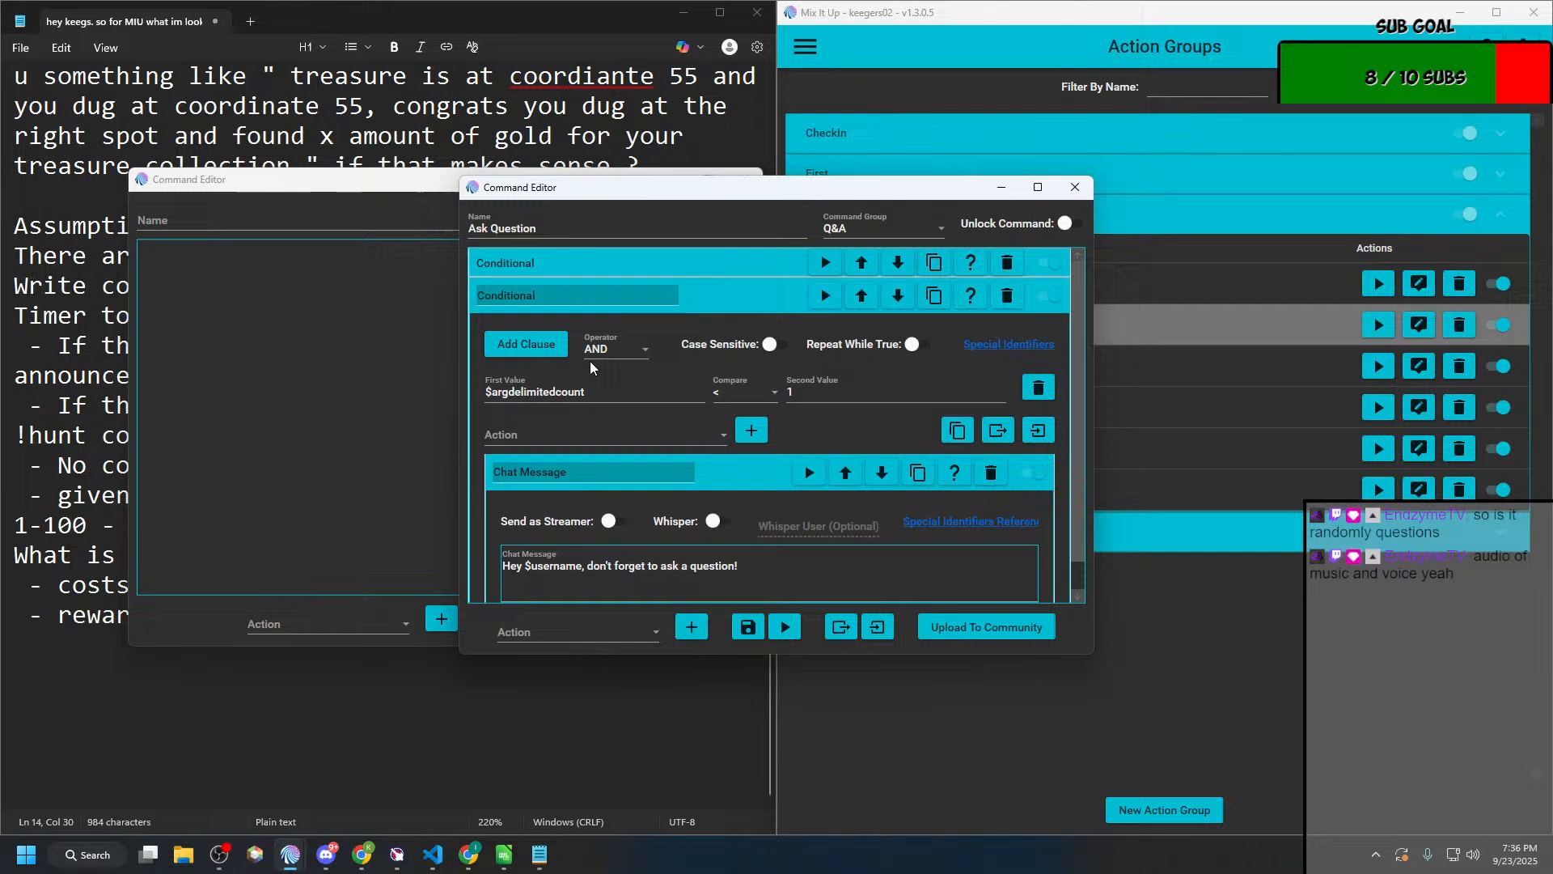
left_click(627, 267)
left_click(583, 446)
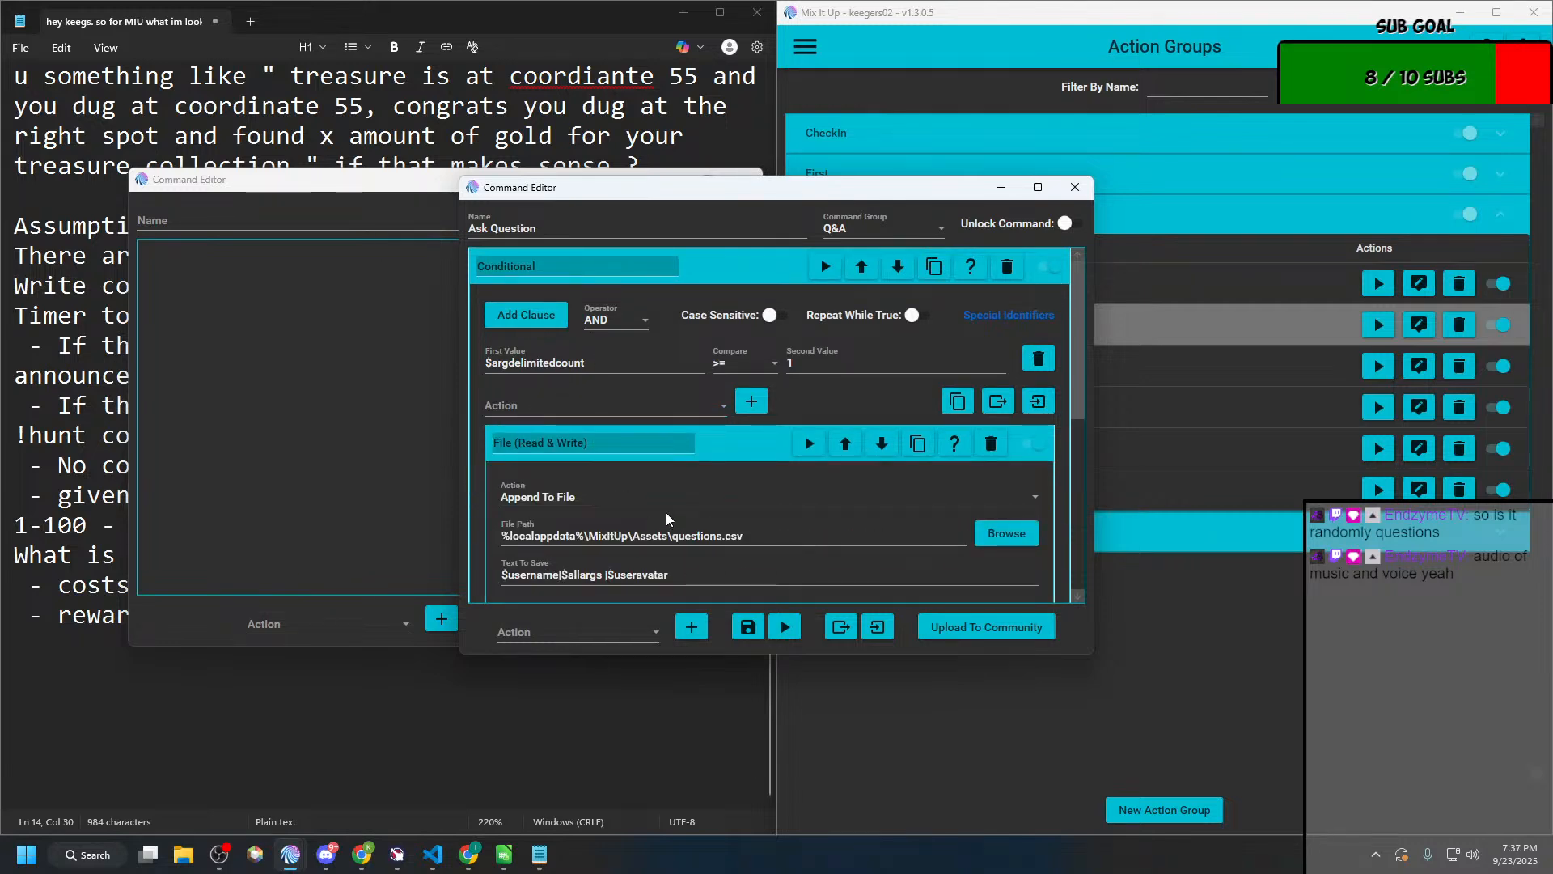
left_click_drag(672, 536, 485, 540)
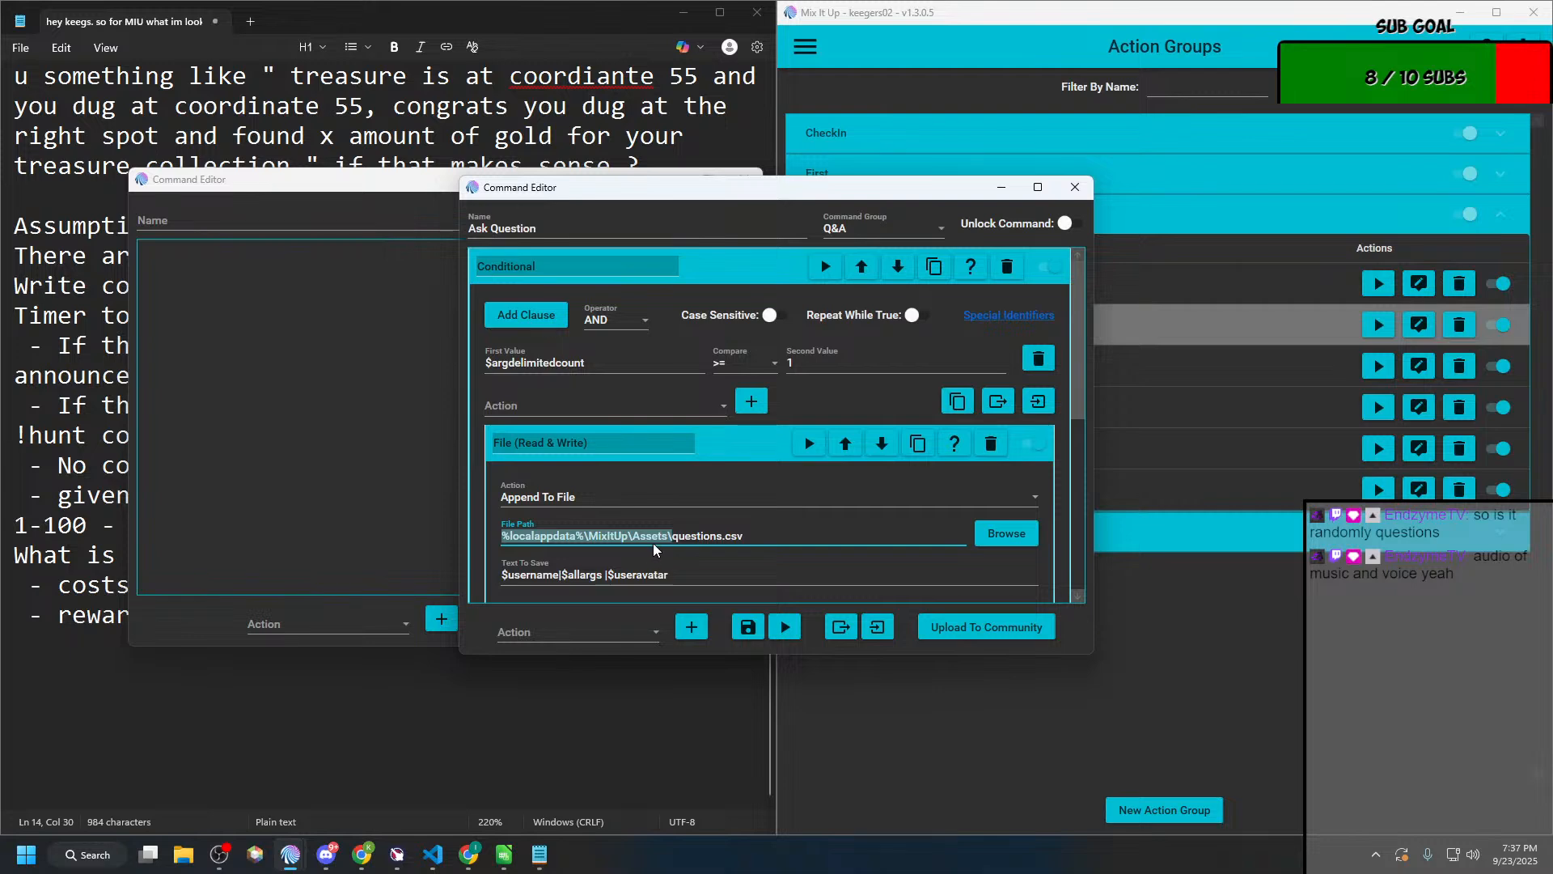
Step: Return to the blank Command Editor and begin the new action group's name with "Bury"
left_click(386, 410)
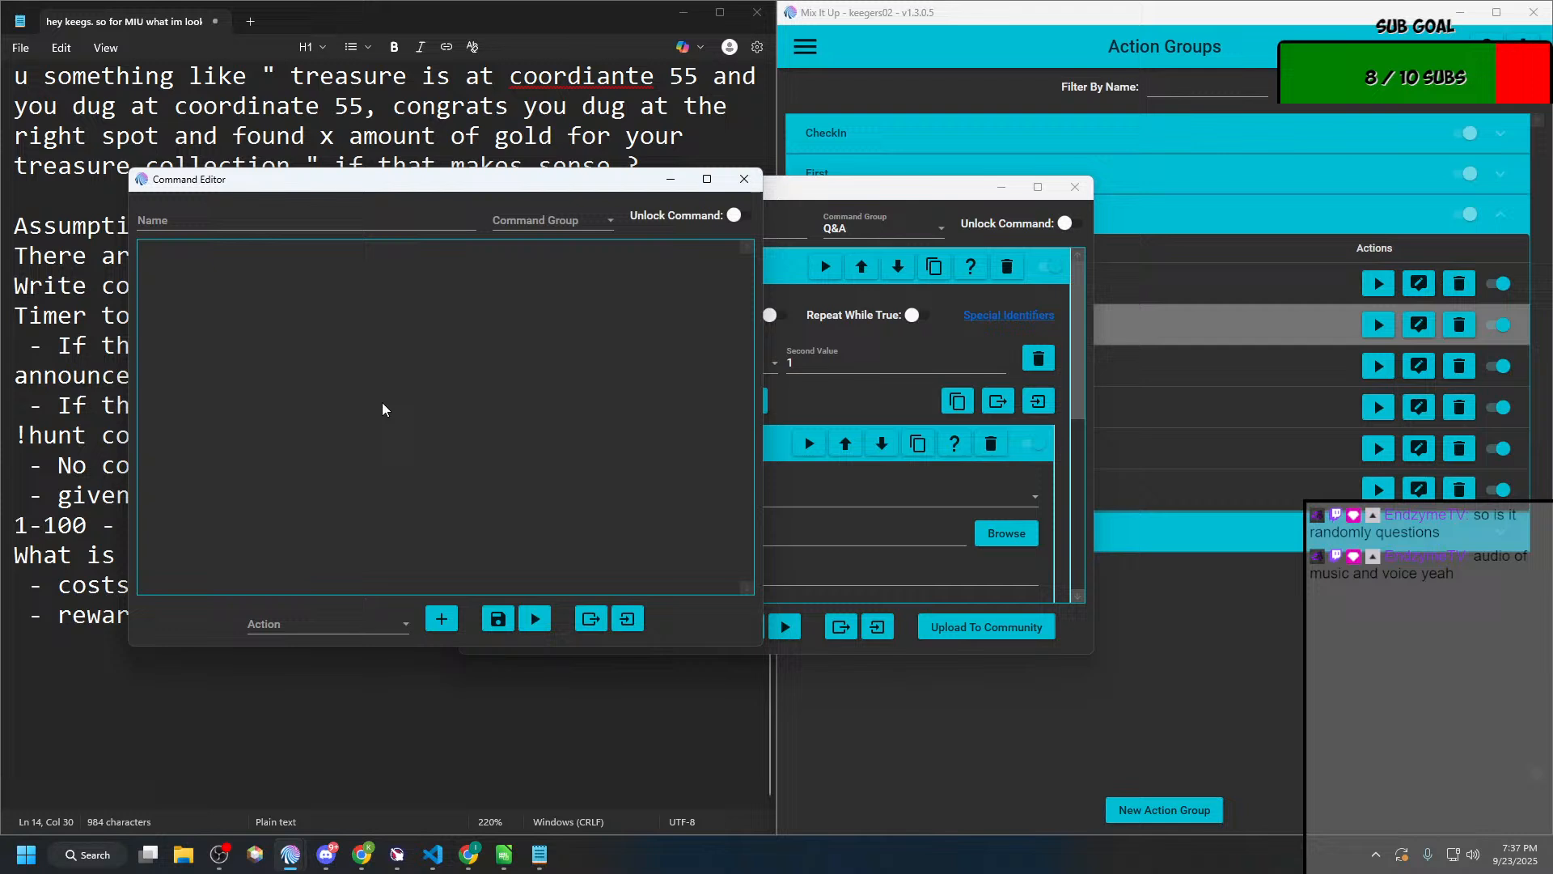
left_click(180, 220)
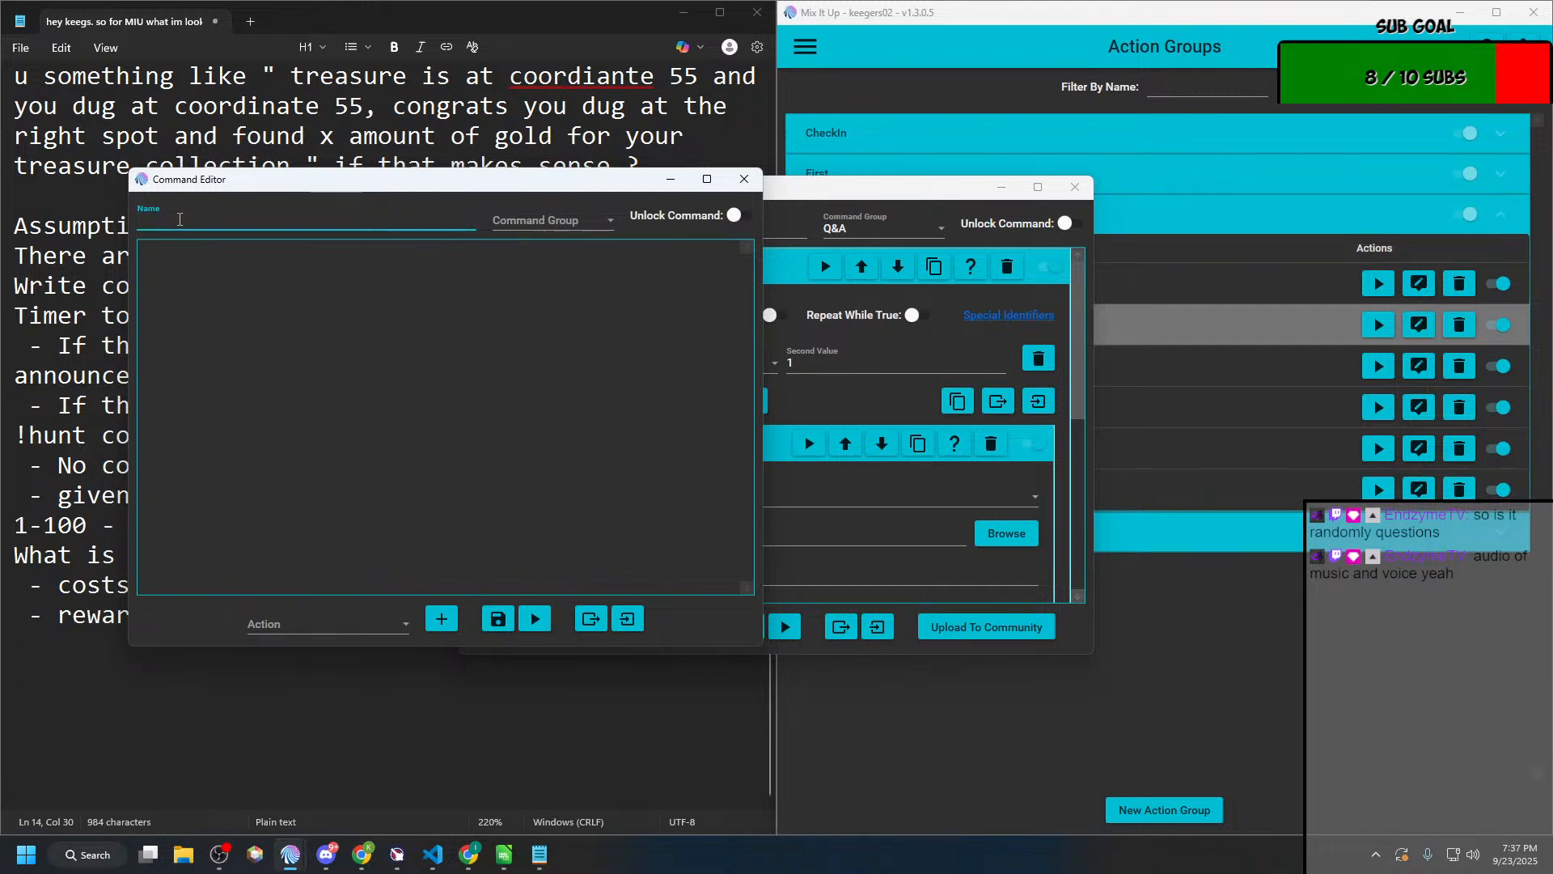
type("Bury")
Step: Switch to Chrome, search the web for "spelling of bury" in a separate tab, then close that tab and return to the editor
key("alt+Tab")
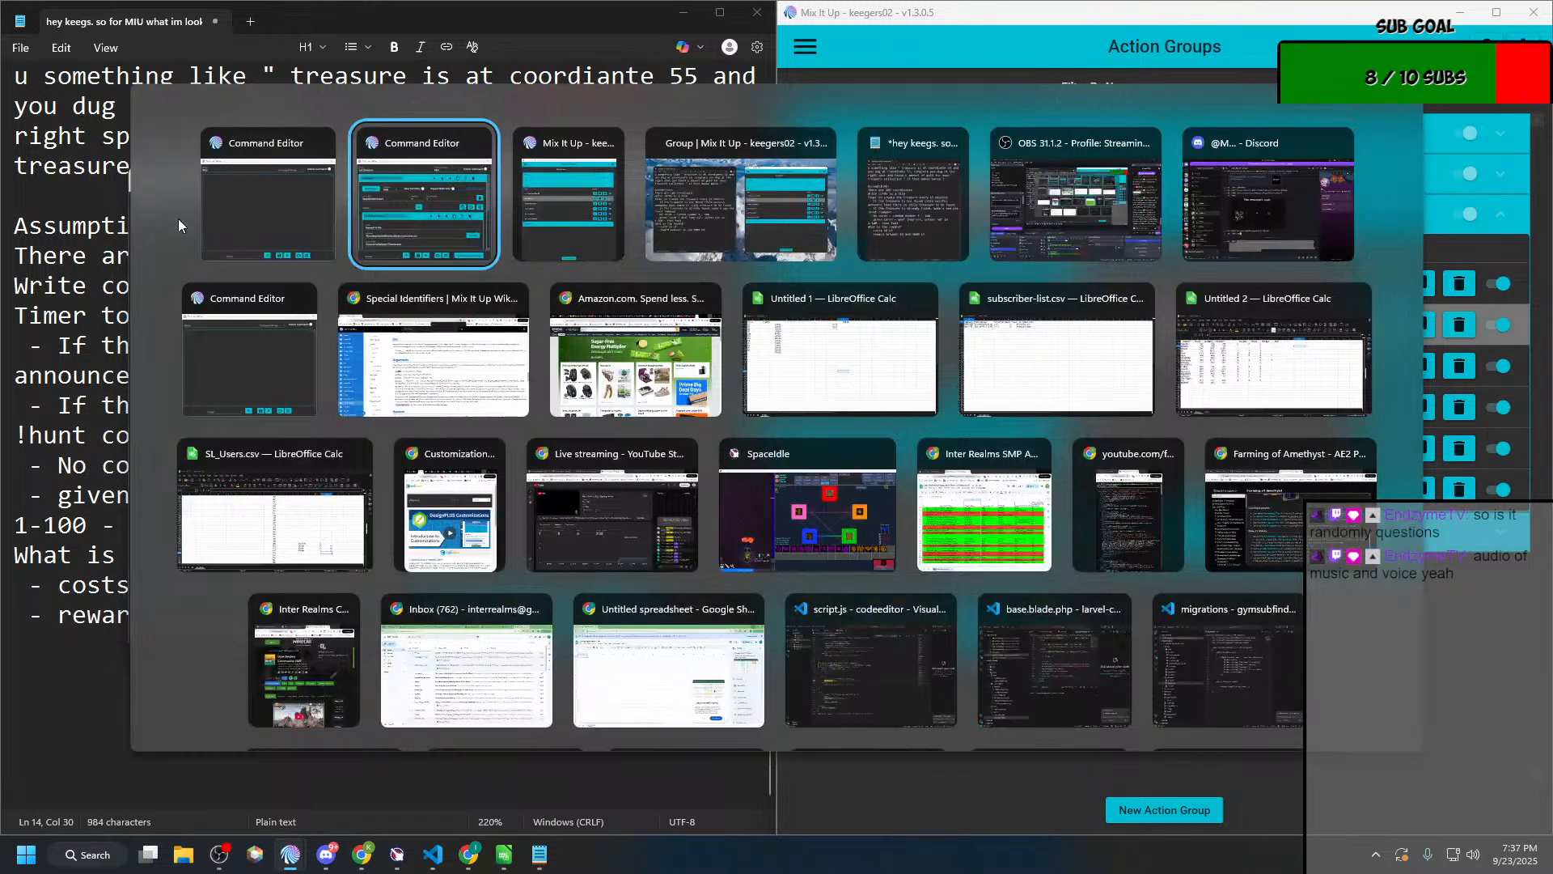
key("alt+Tab")
key("alt+Tab")
key("alt+Tab")
key("alt+Tab")
key("alt+Tab")
key("alt+Tab")
key("alt+Tab")
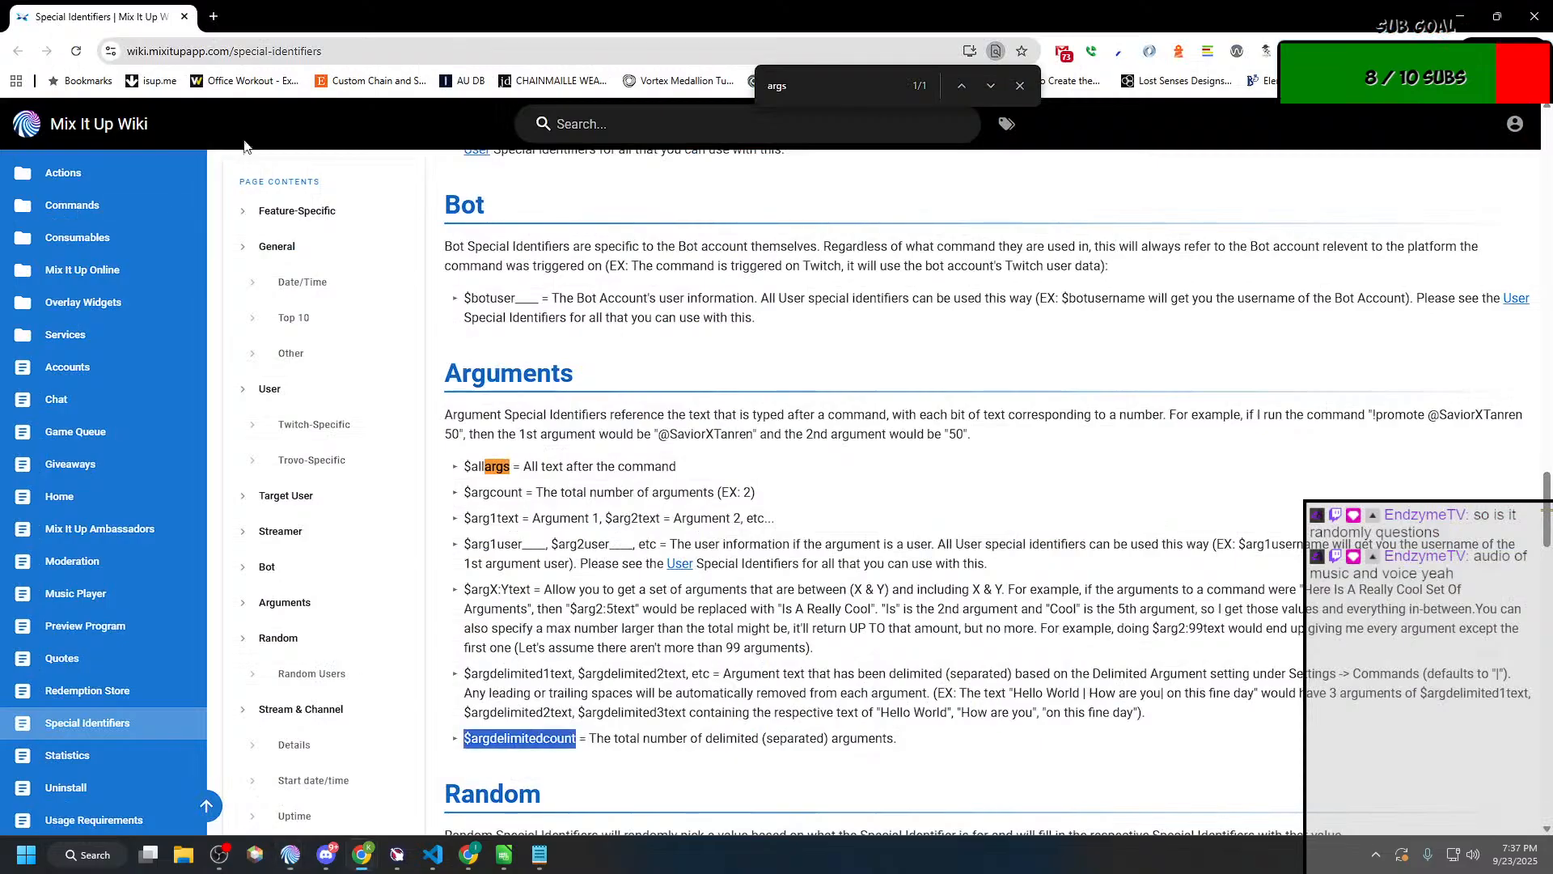
key("ctrl+t")
type("spelling")
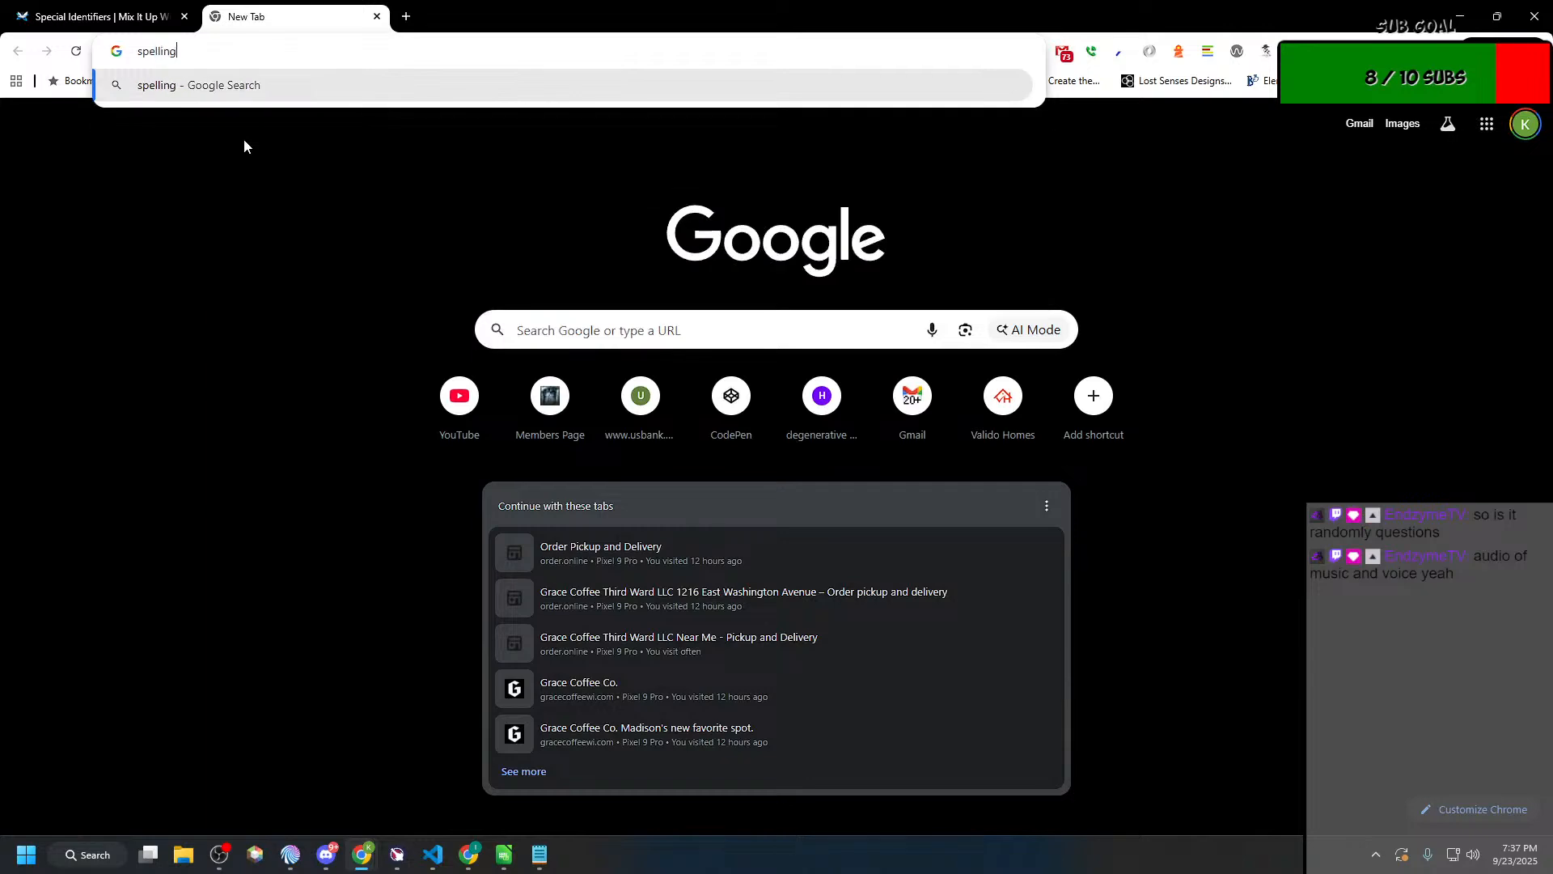
type(" of beury")
key("Left")
key("Left")
key("Left")
key("BackSpace")
key("Return")
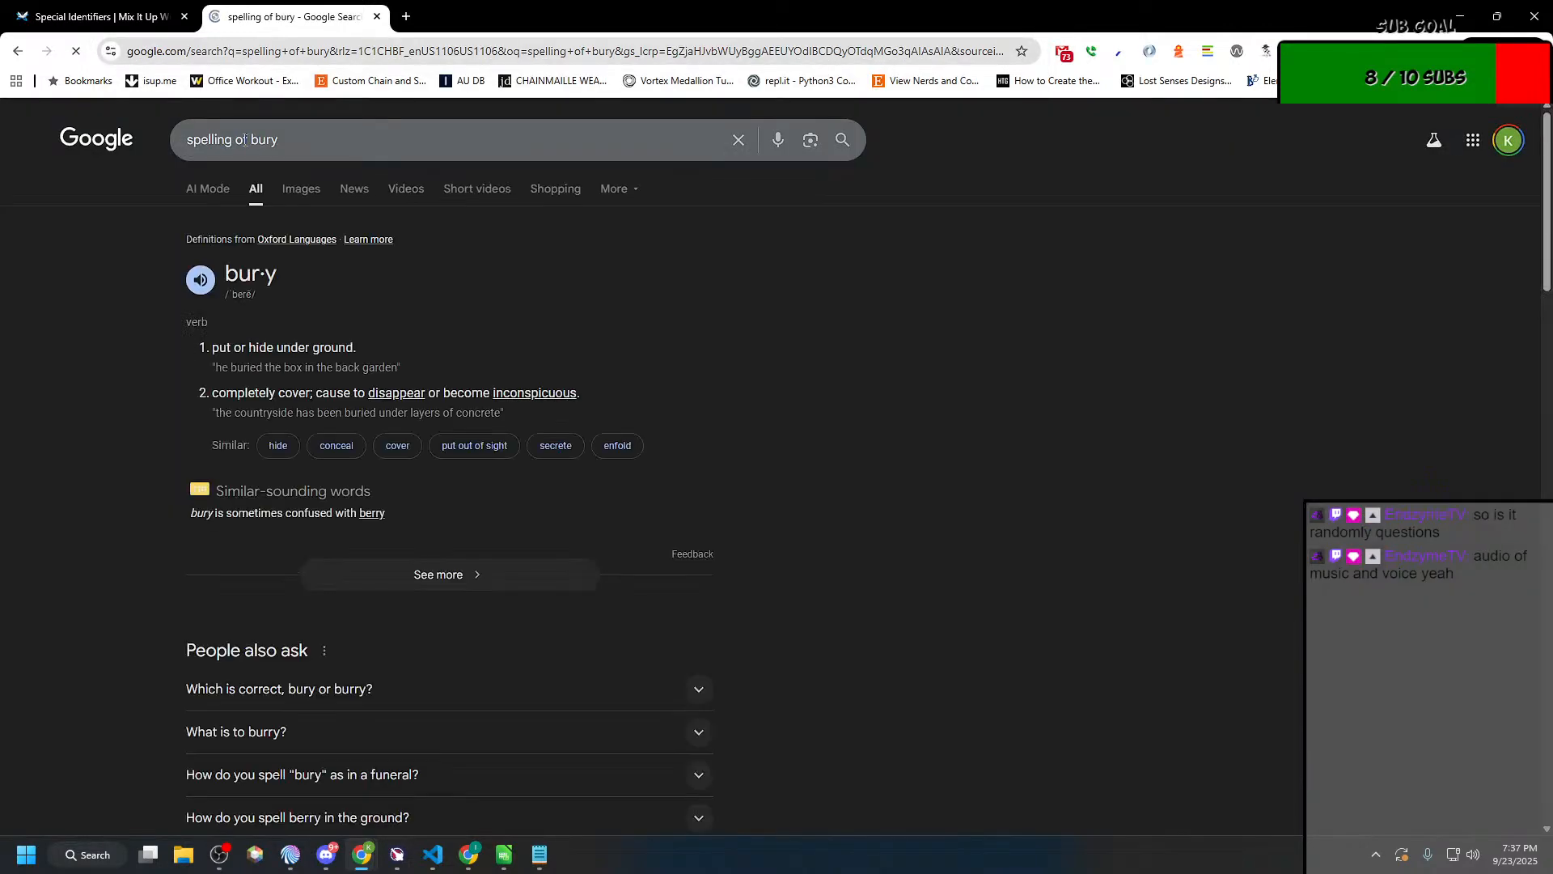
middle_click(270, 9)
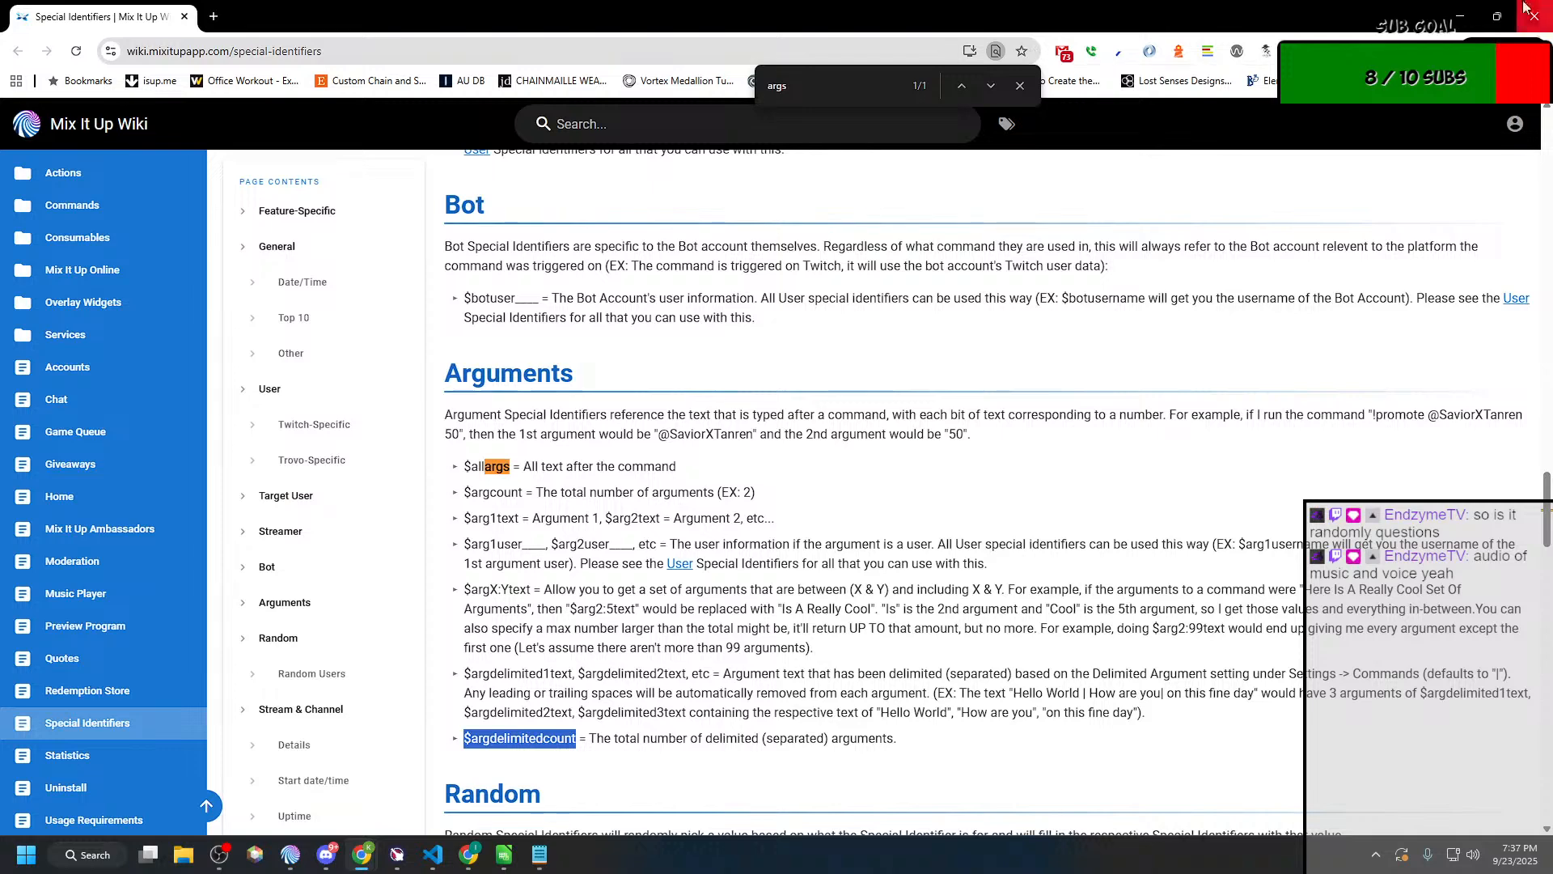
left_click(1460, 5)
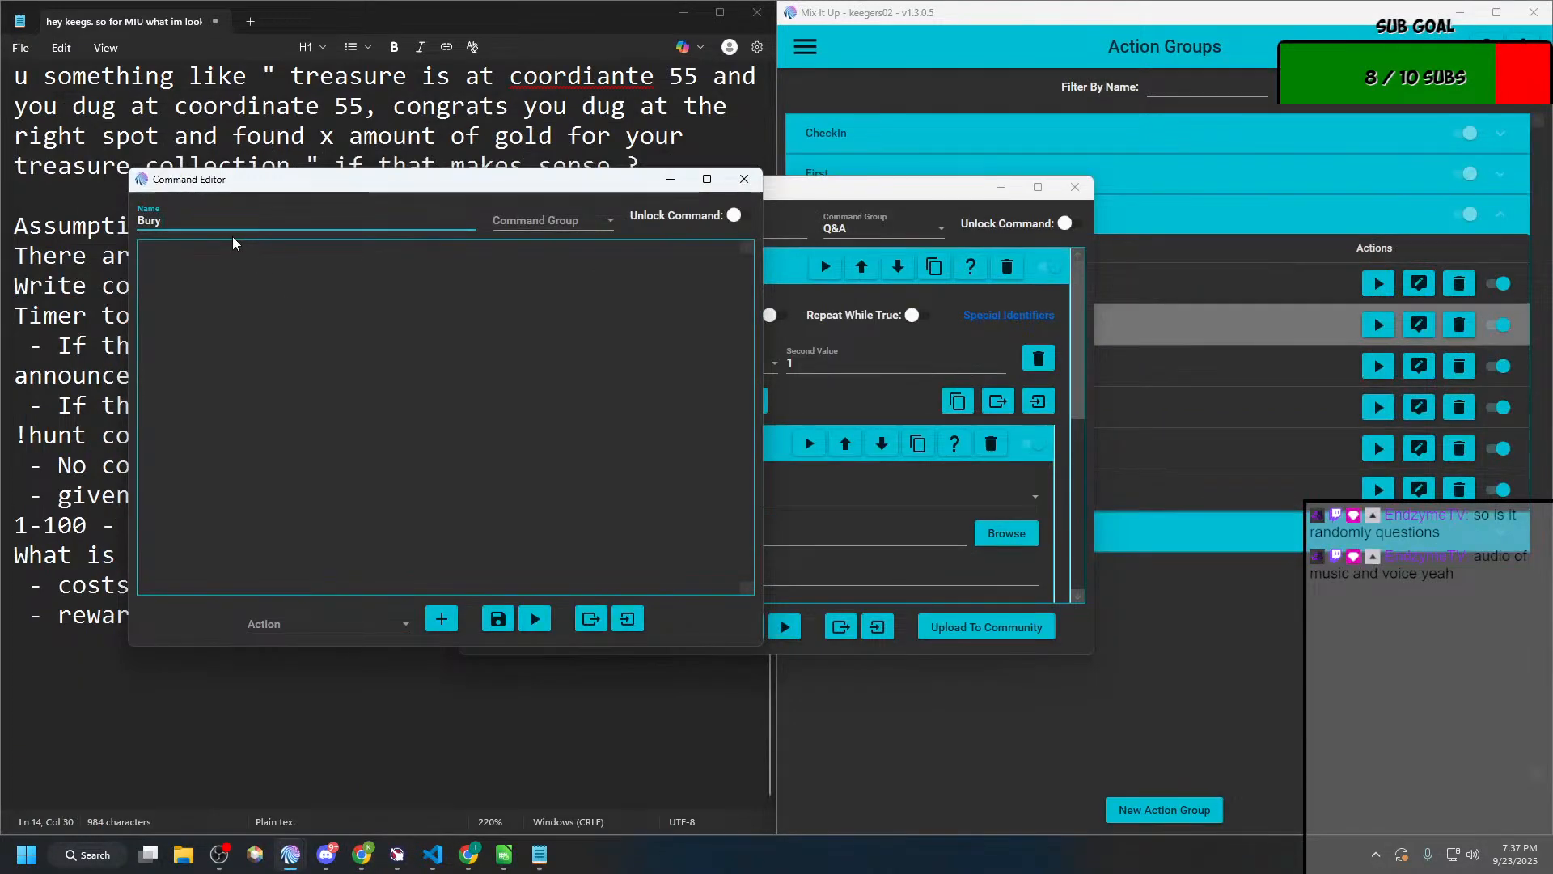
Step: Complete the action group's name as "Bury the treasure!" and assign it to a new command group called Treasure
type("the treasure!")
left_click(532, 228)
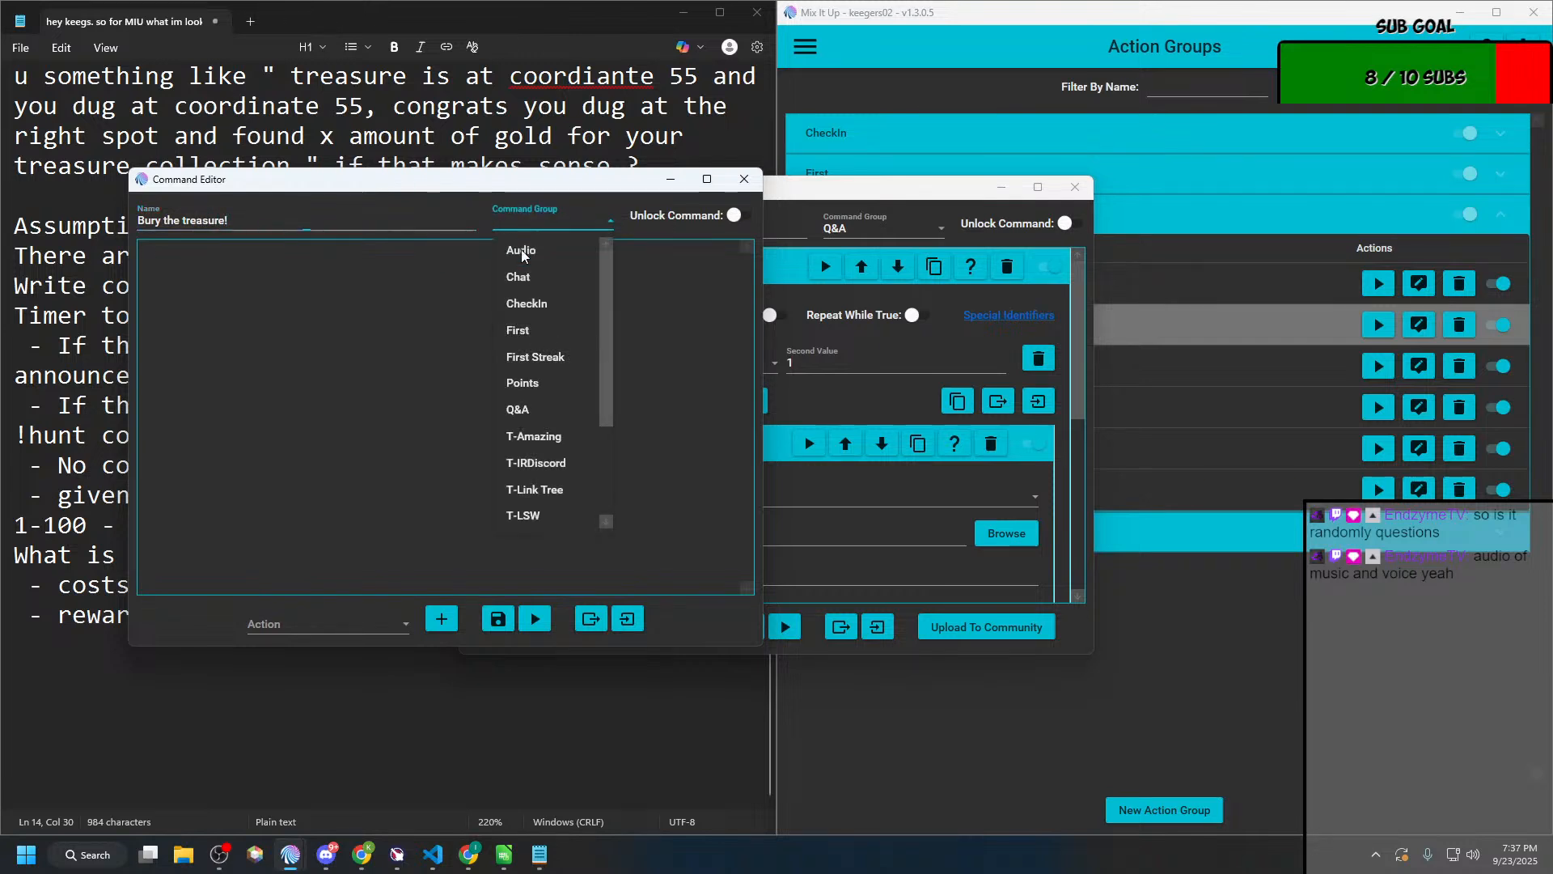
left_click(548, 222)
type("Treasure")
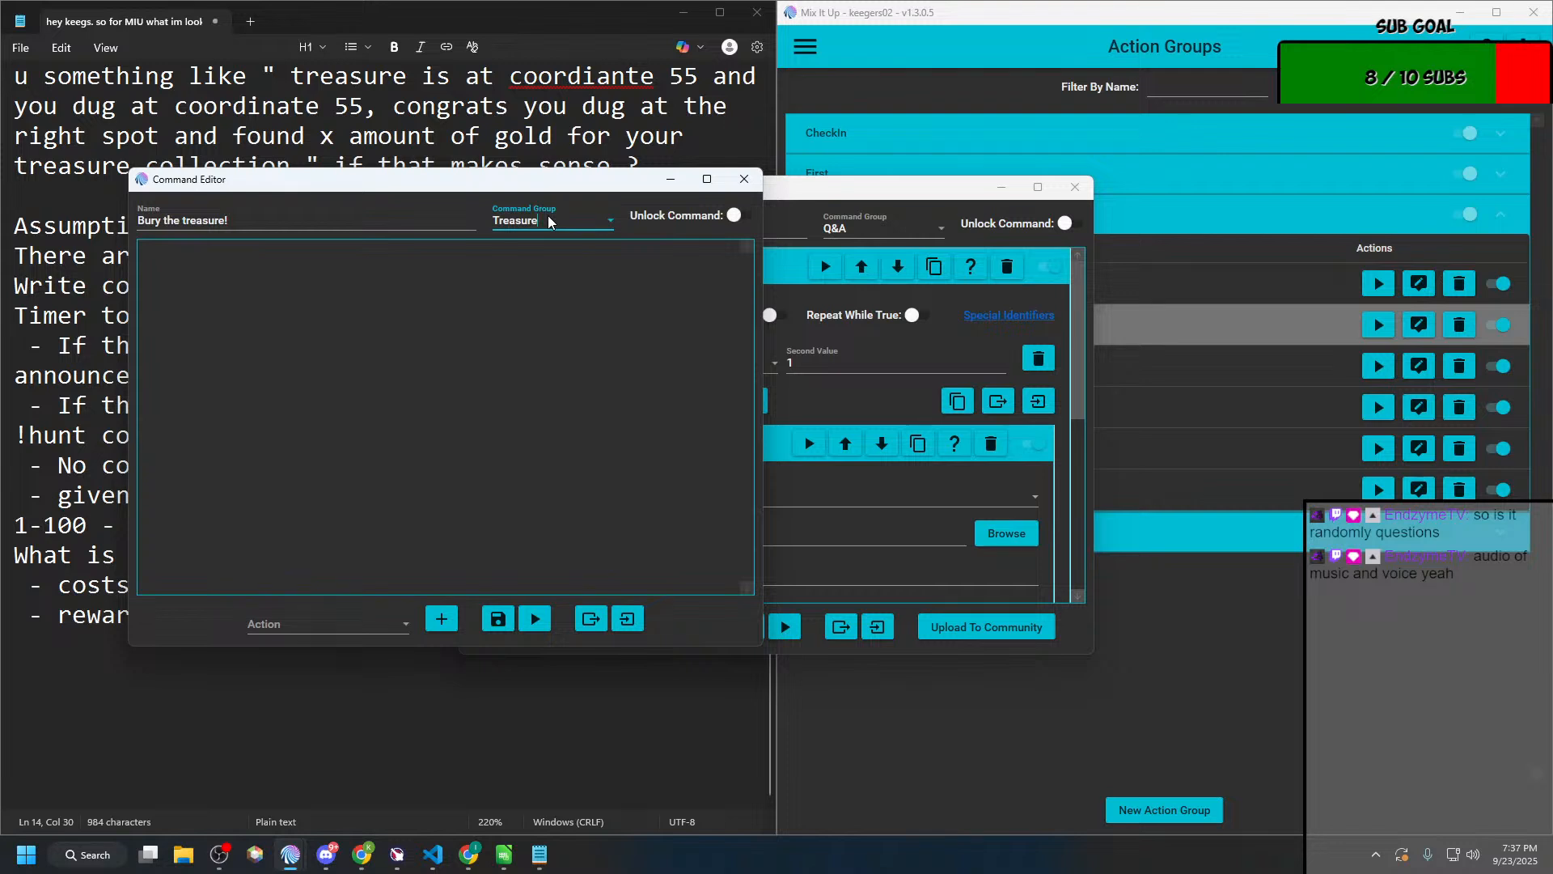
Step: Add a Conditional action to the Bury the treasure! action group
left_click(359, 634)
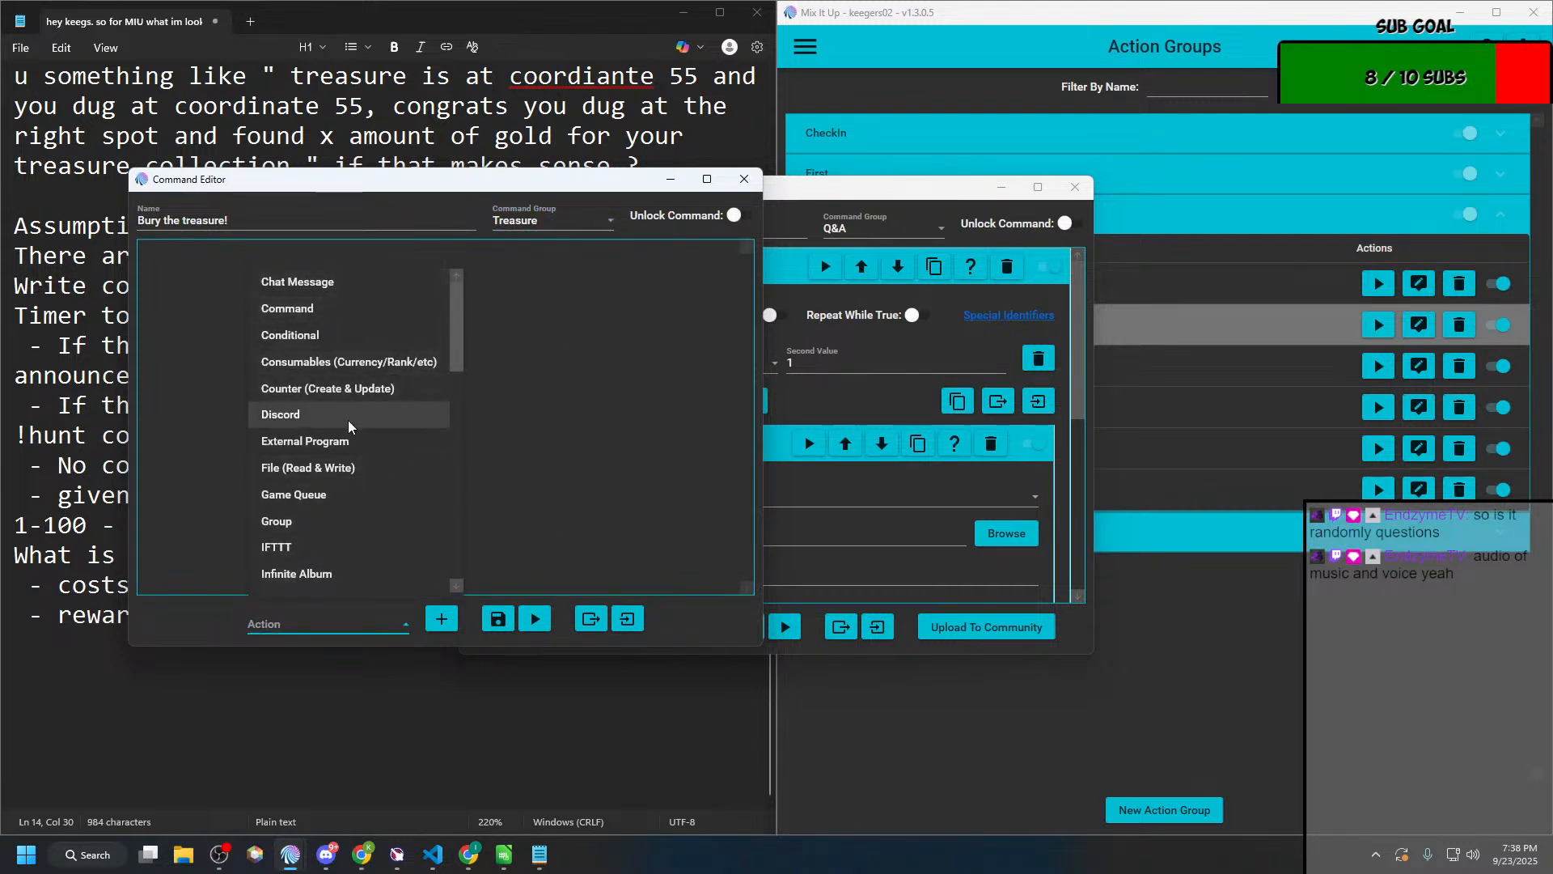
left_click(335, 349)
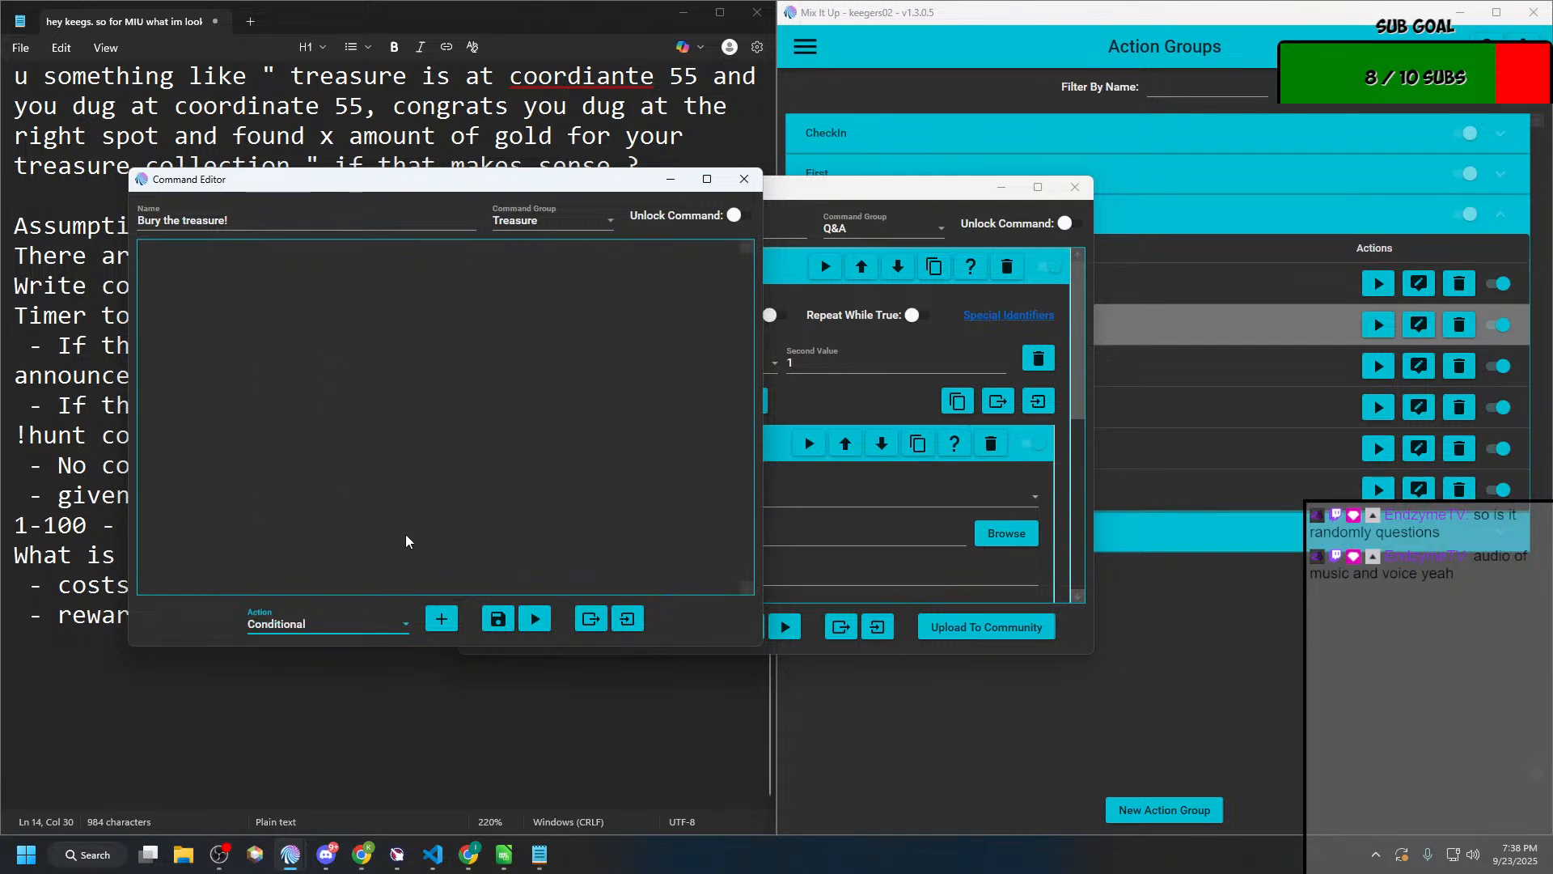
left_click(441, 618)
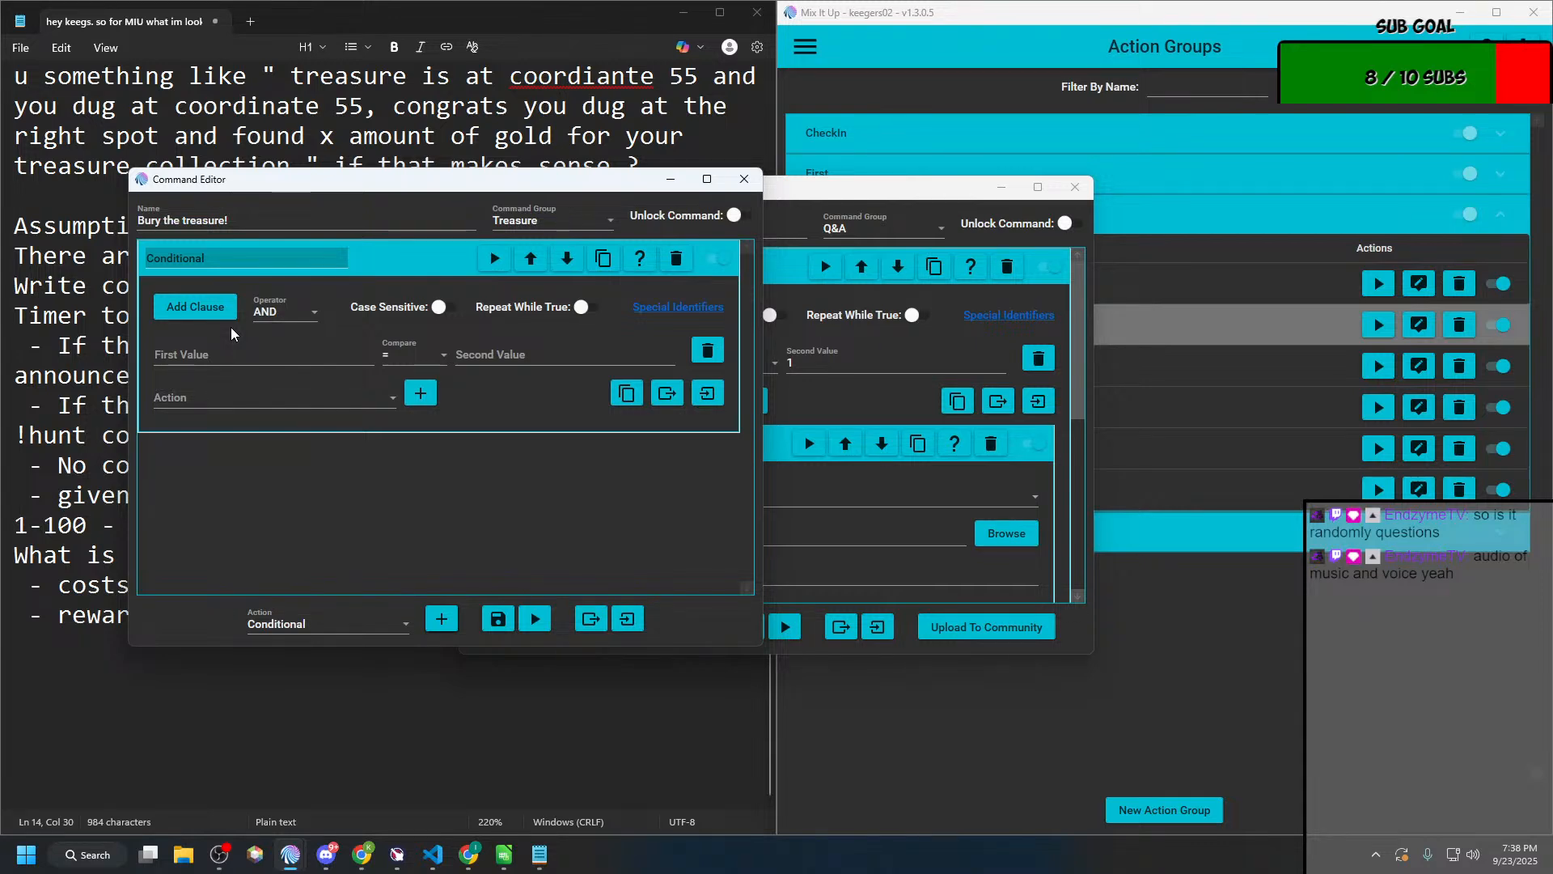
Step: Add a File (Read & Write) action above the Conditional and review its available file operations
left_click(278, 621)
scroll(332, 502, "down", 1)
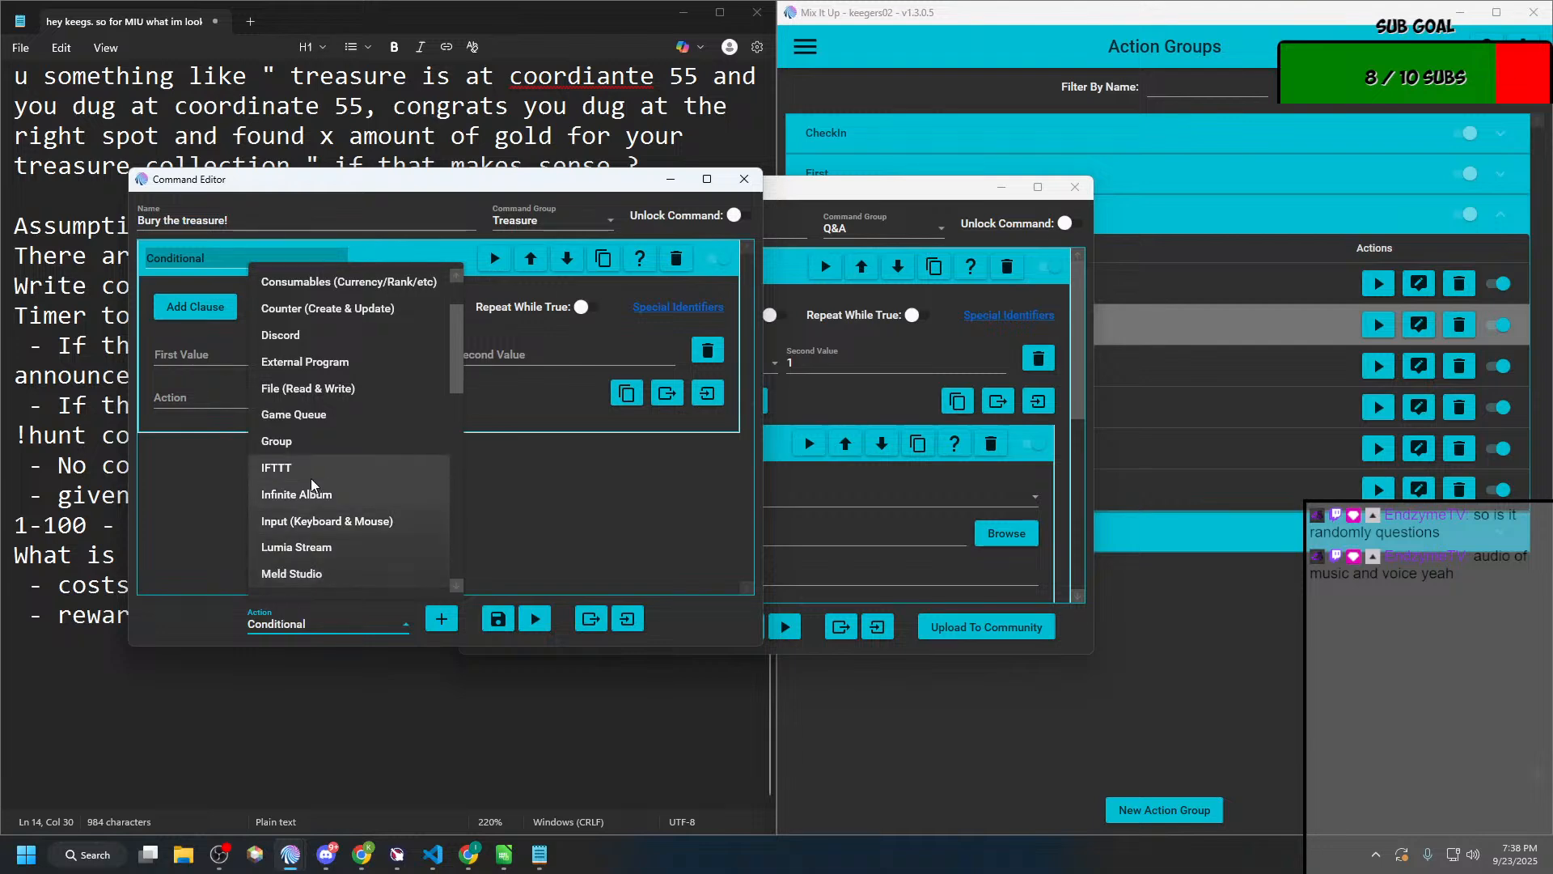
left_click(332, 396)
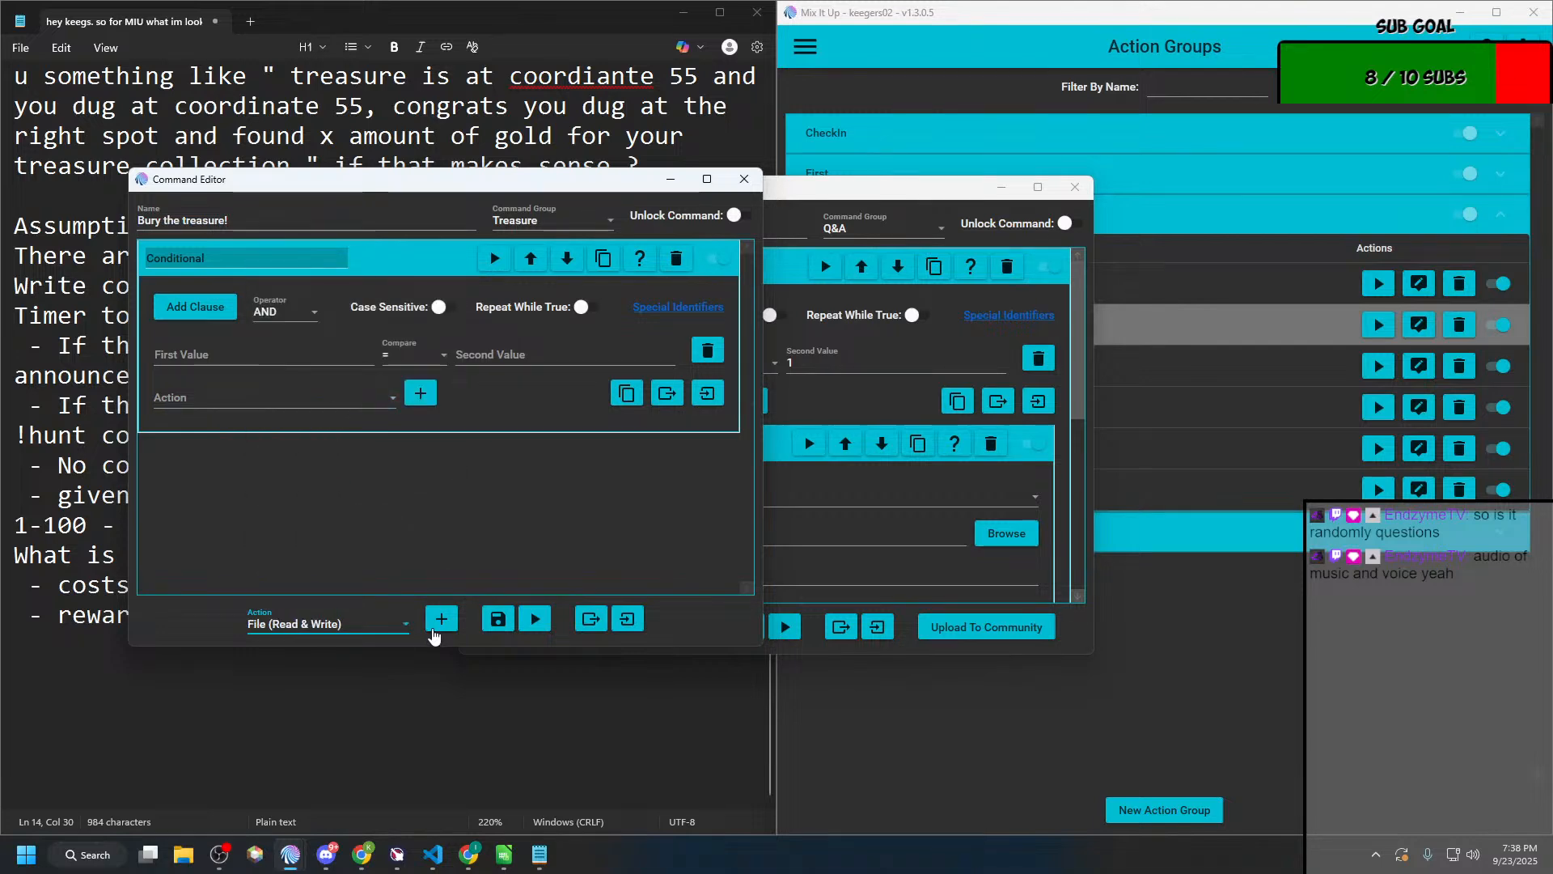
left_click(440, 621)
left_click(531, 450)
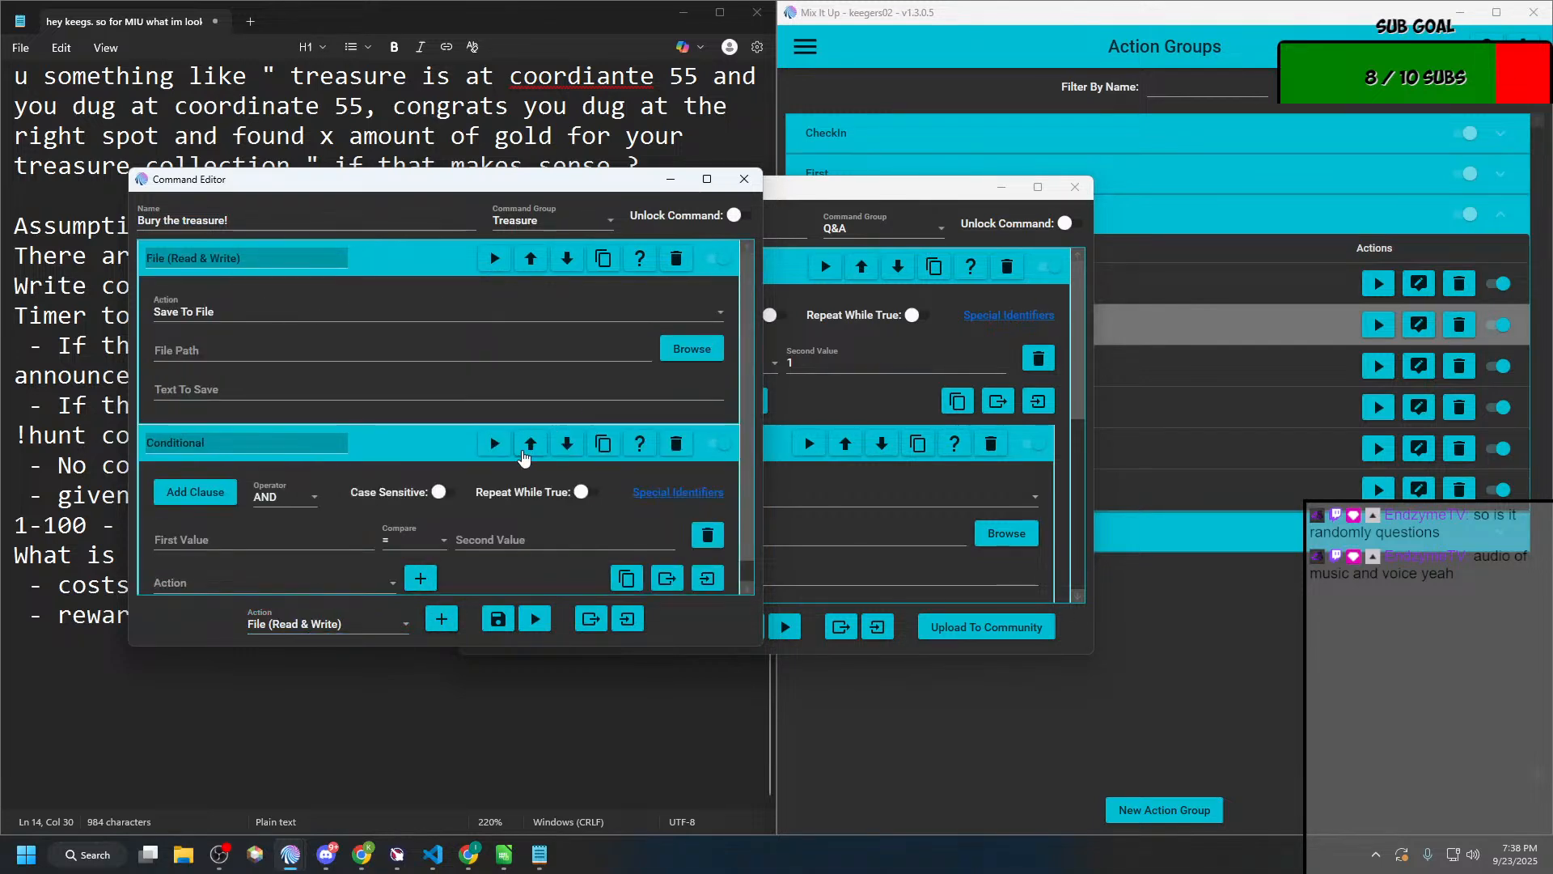
left_click(204, 318)
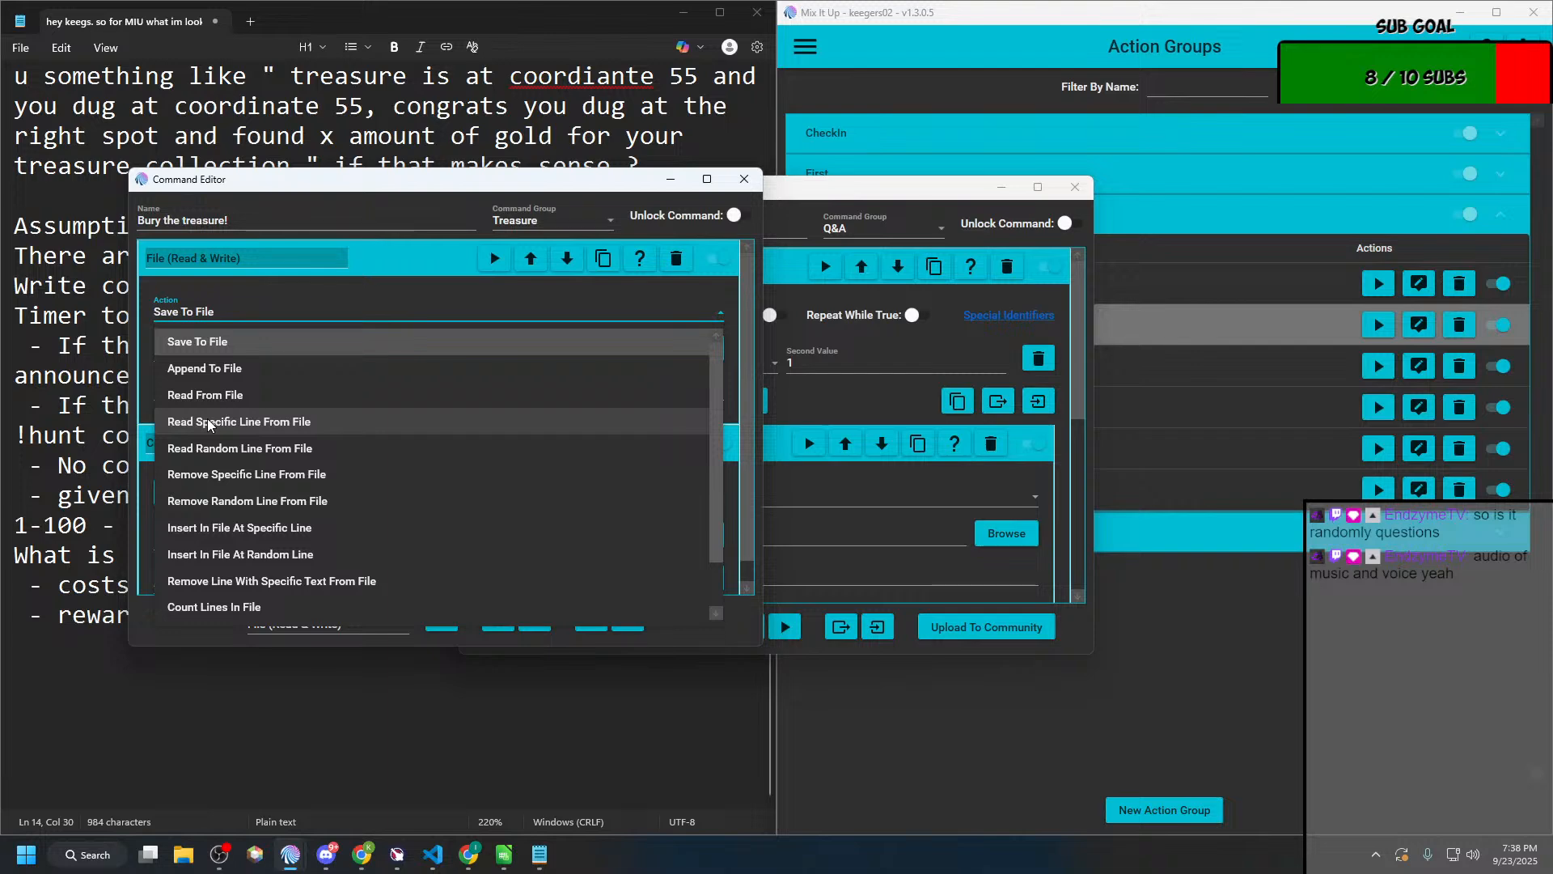
scroll(209, 425, "down", 1)
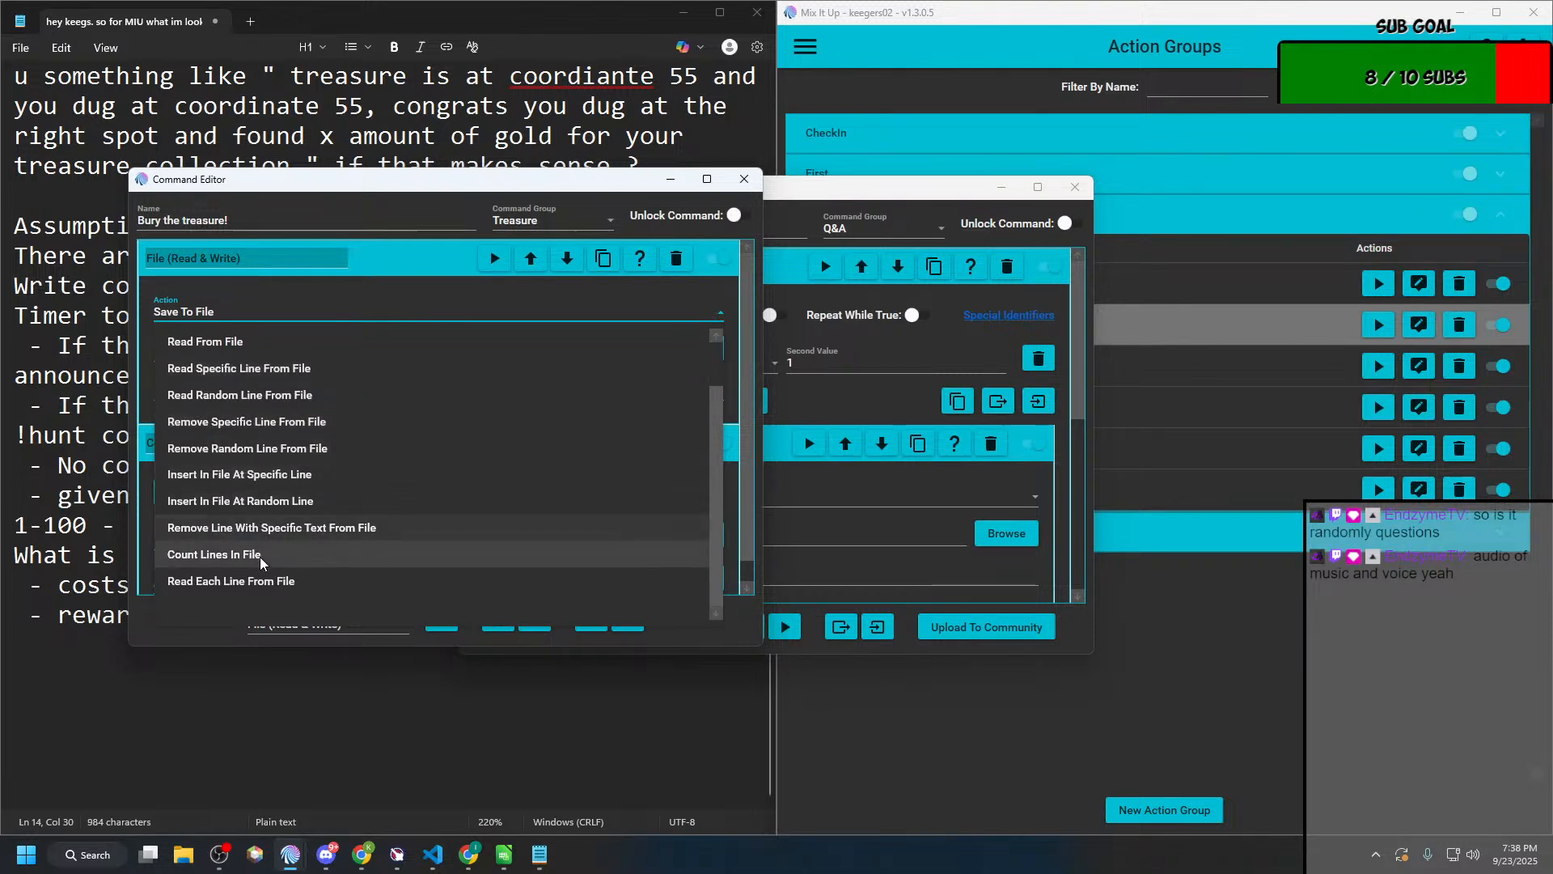
scroll(263, 521, "up", 1)
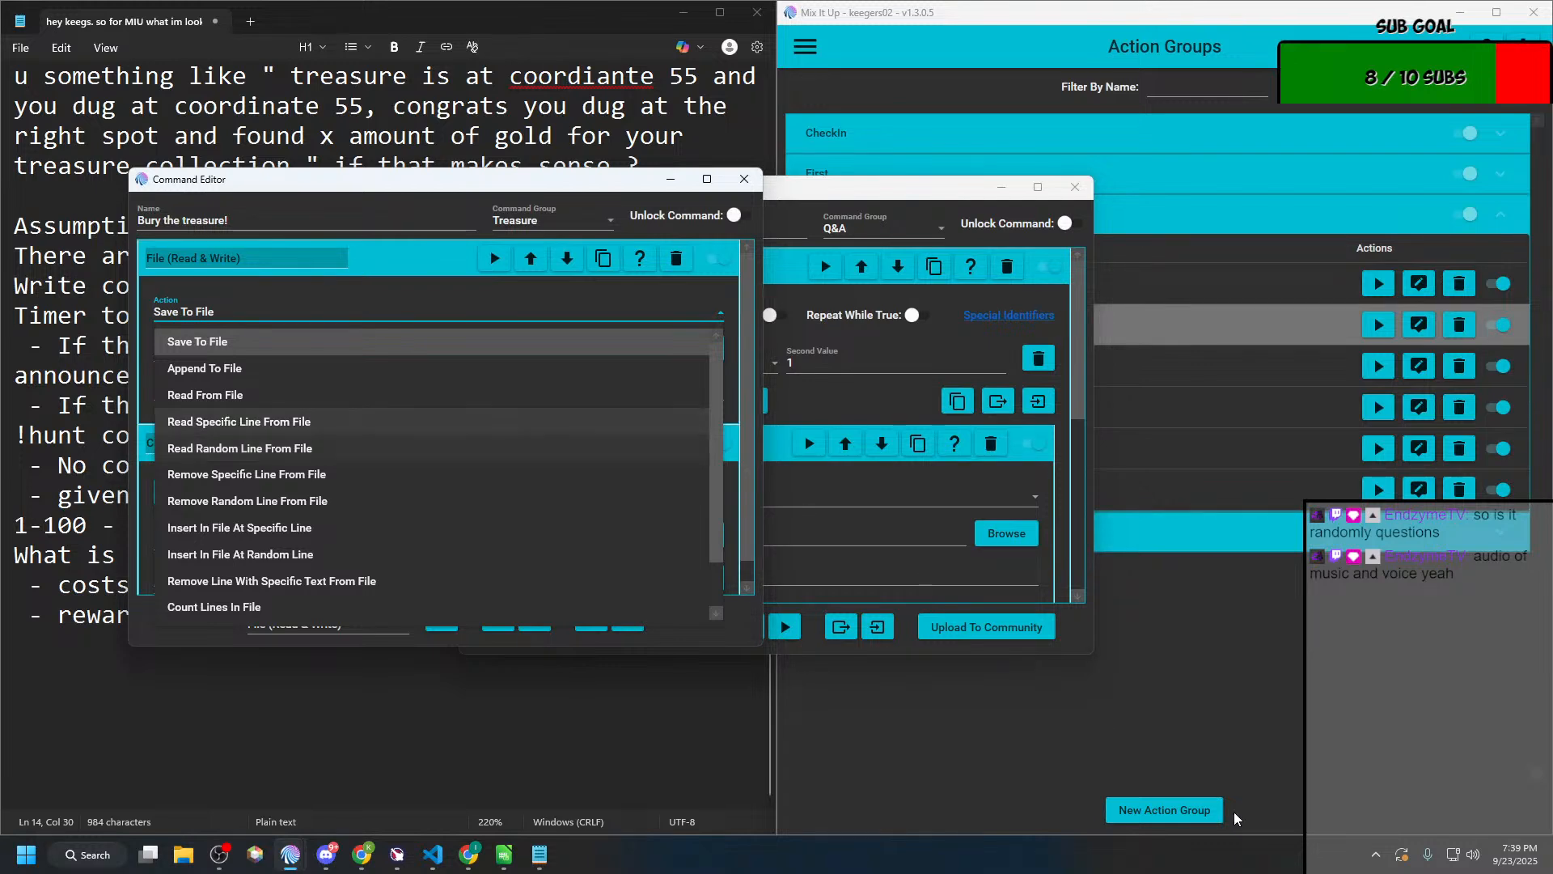
Step: Add the line "- Remove the cords from file" below the 10 to 1000 CP reward line in the Notepad plan
left_click(194, 407)
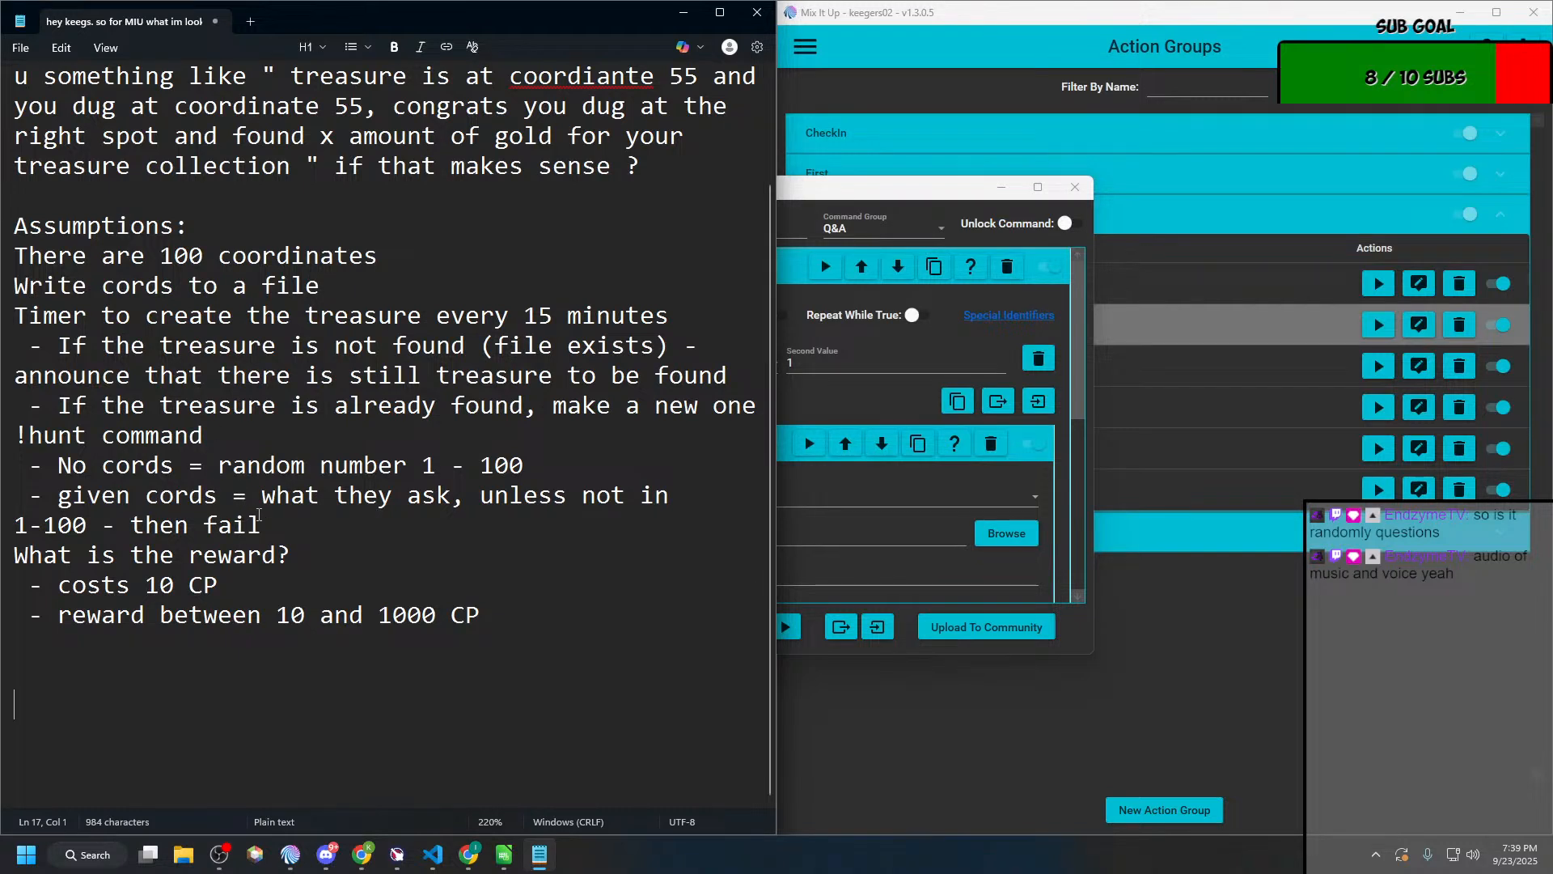
left_click(567, 611)
key("Return")
type("- Remove ")
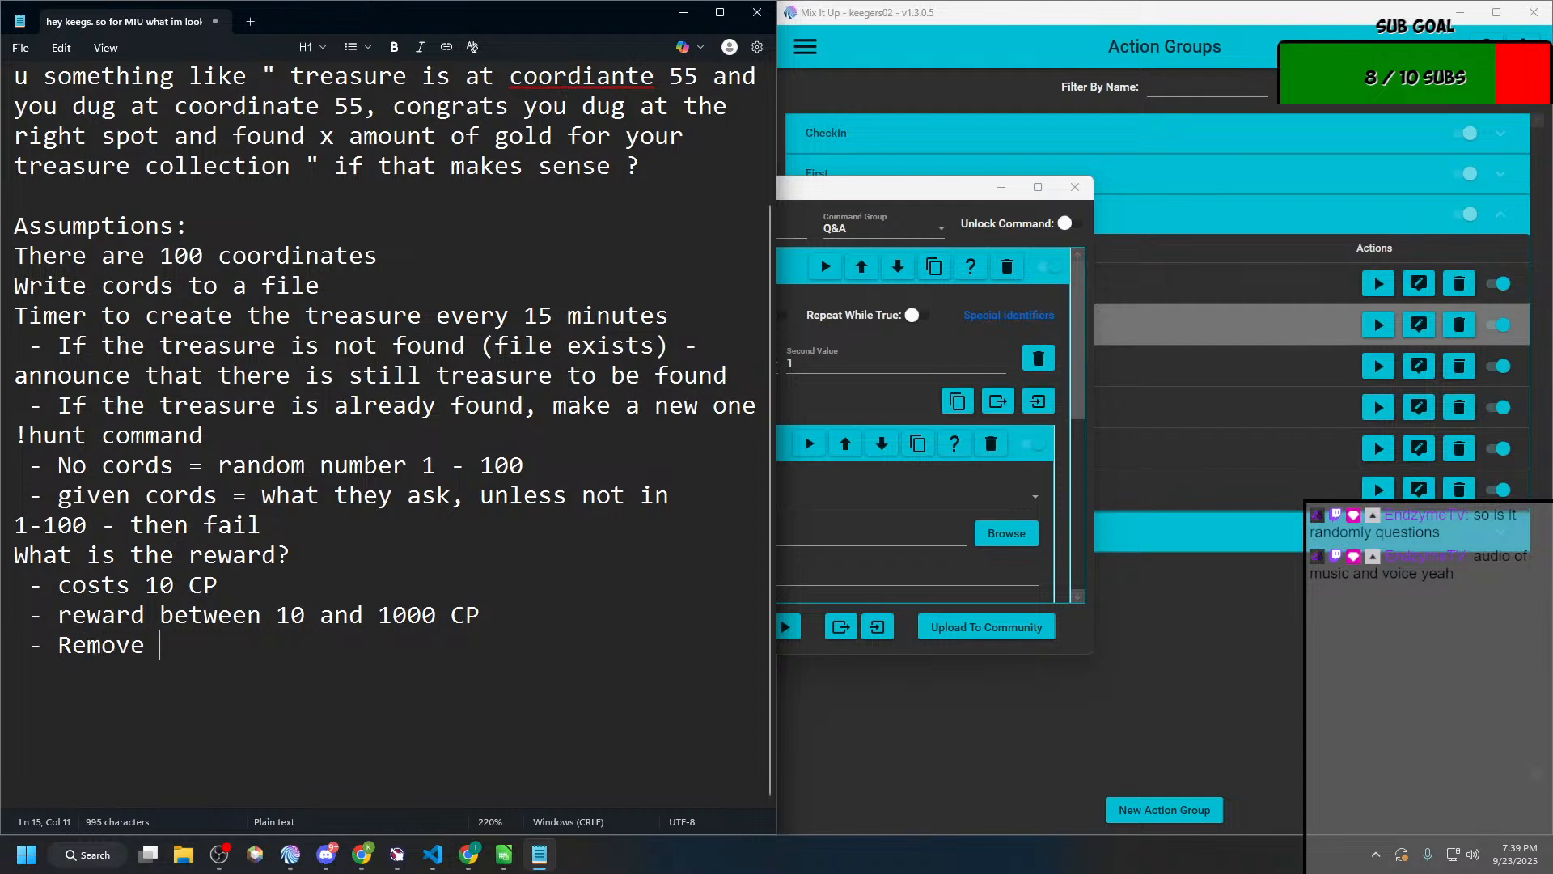
type("the cords fr")
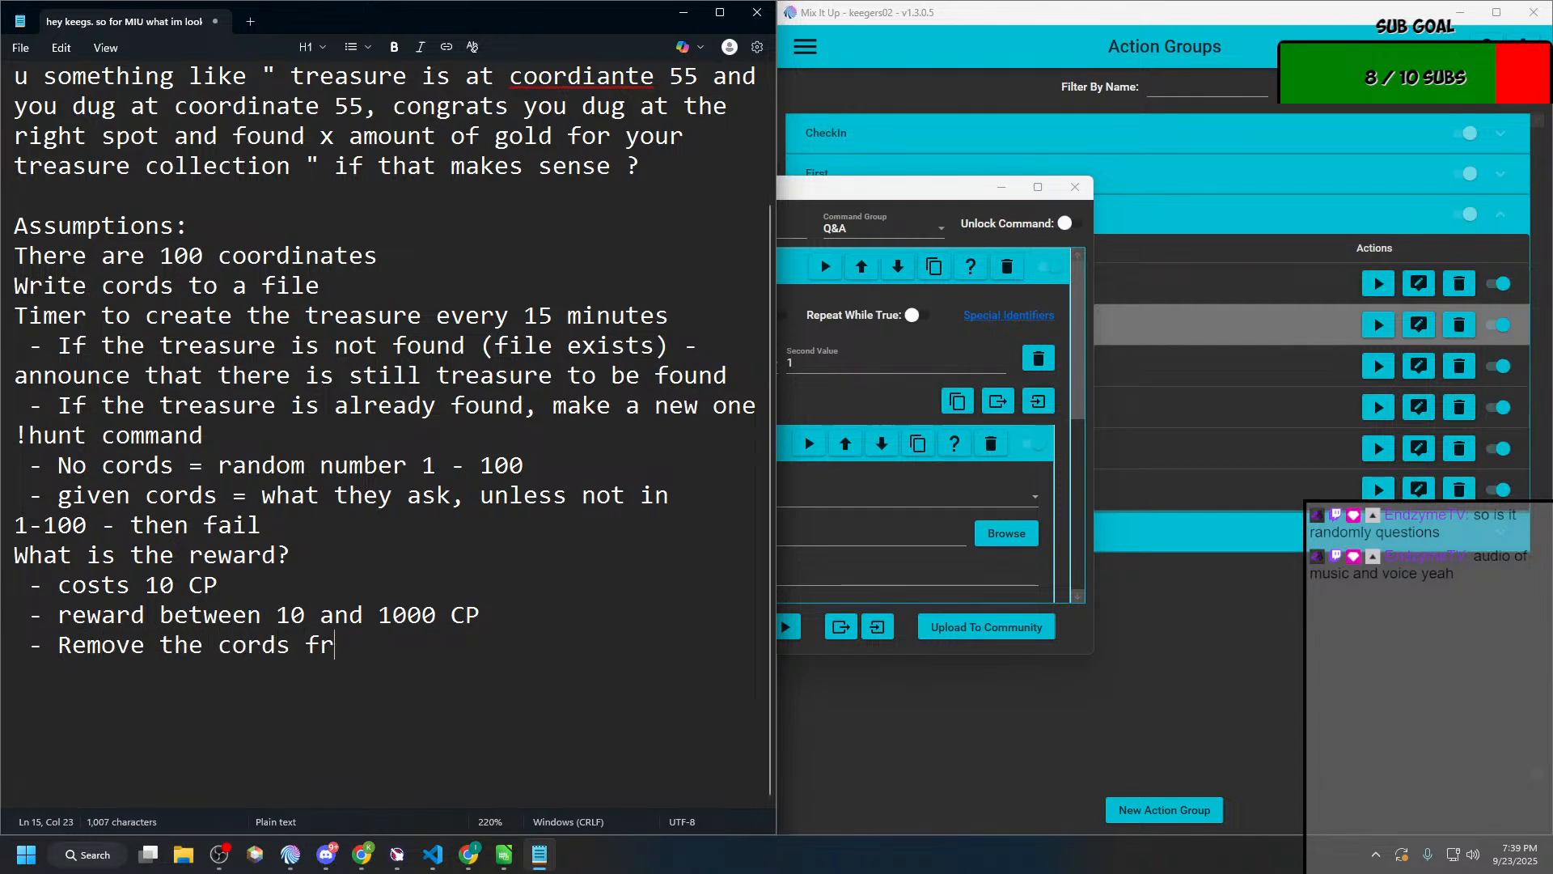
type("om file")
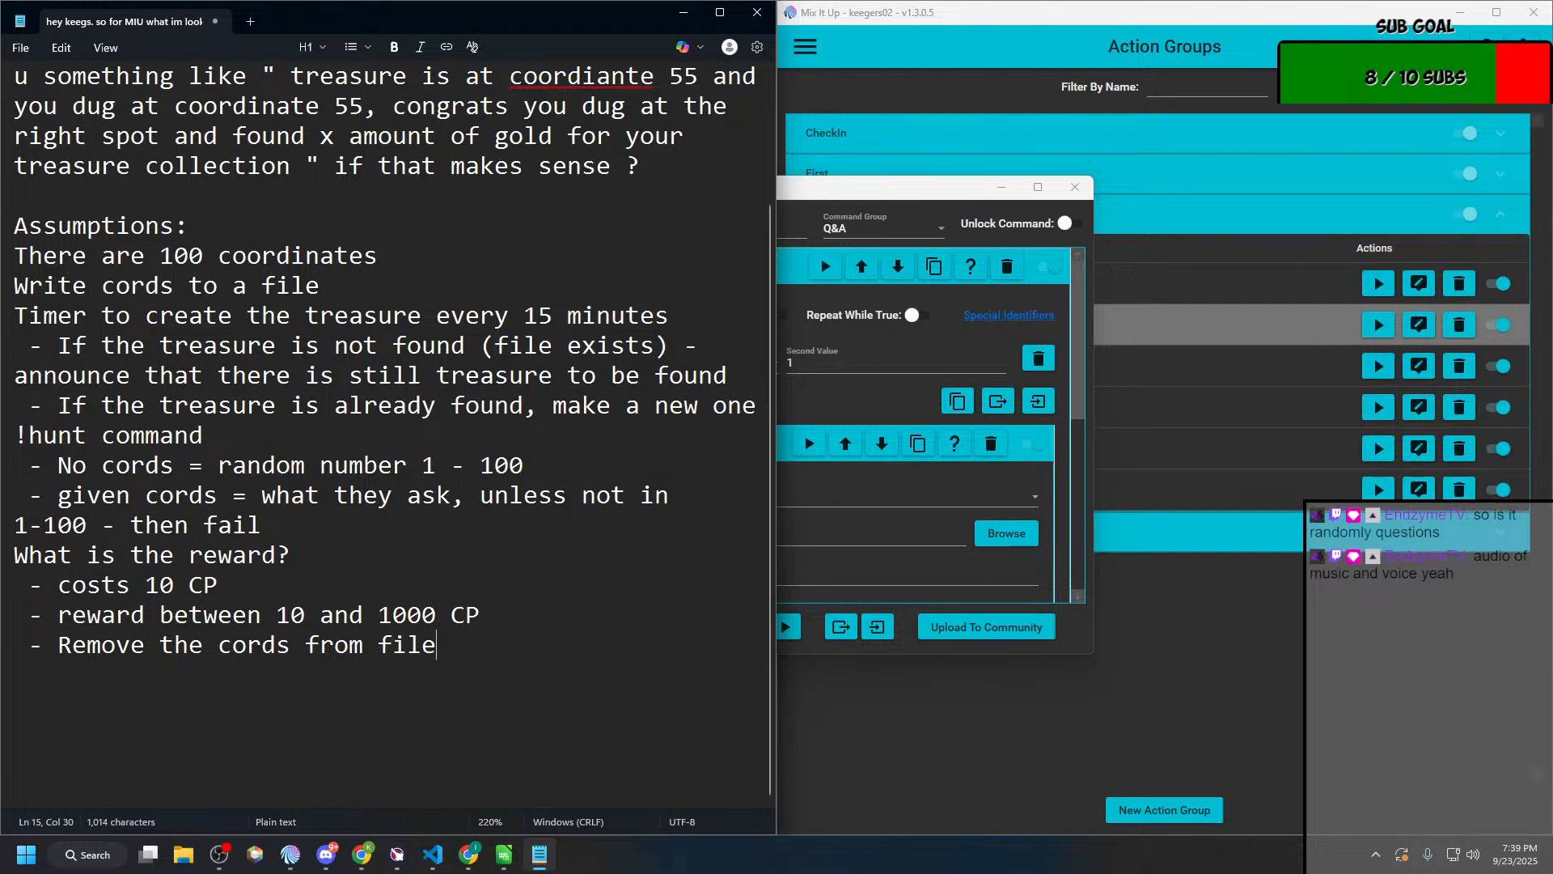
Step: Close the Ask Question command editor
left_click(881, 190)
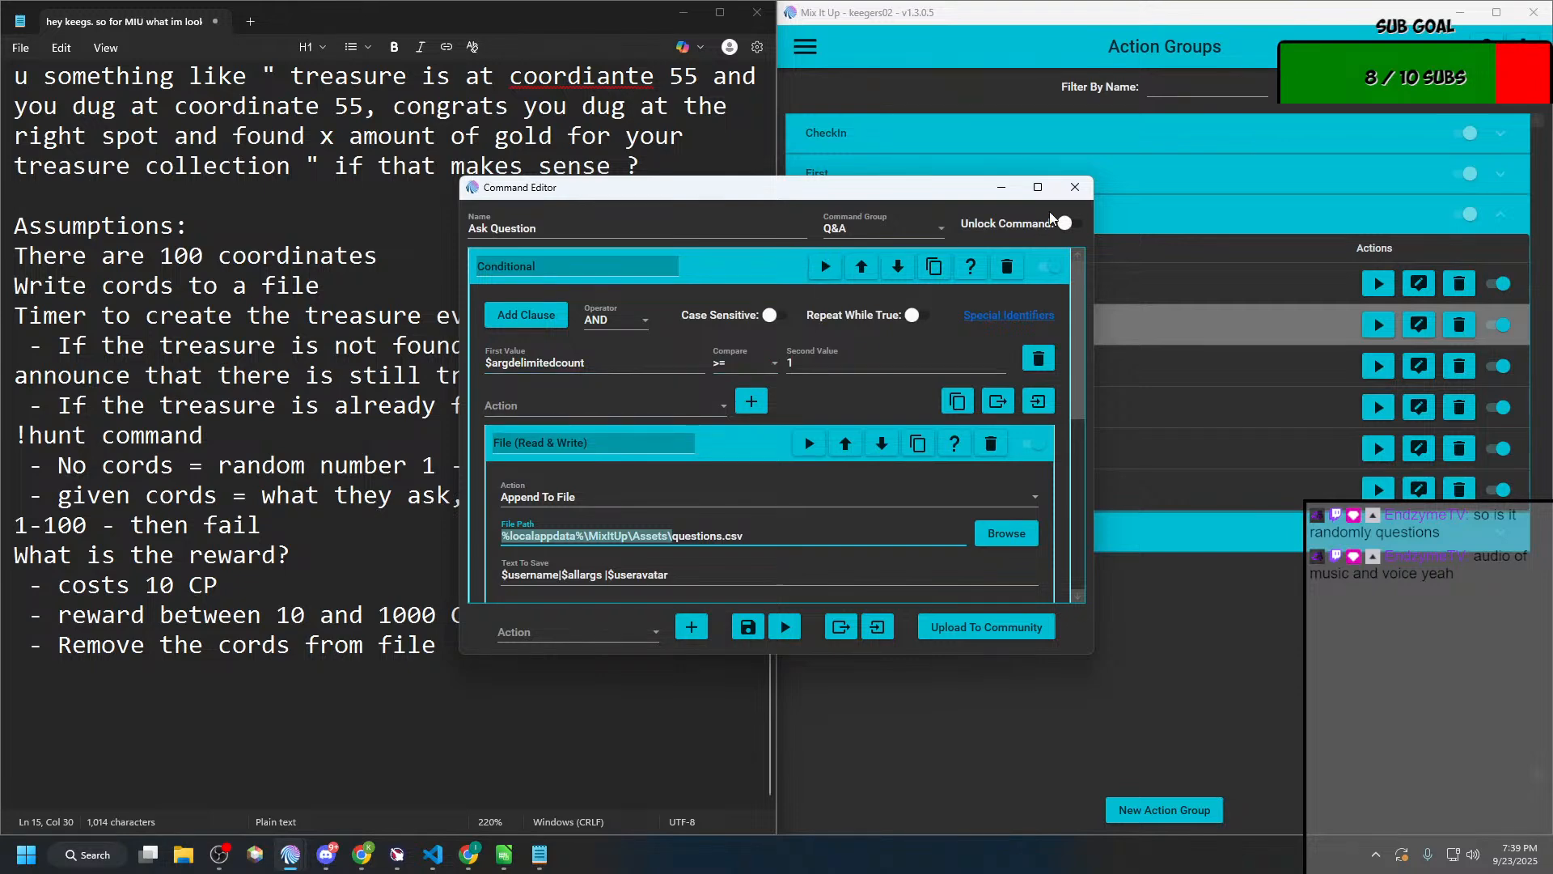
left_click(1075, 187)
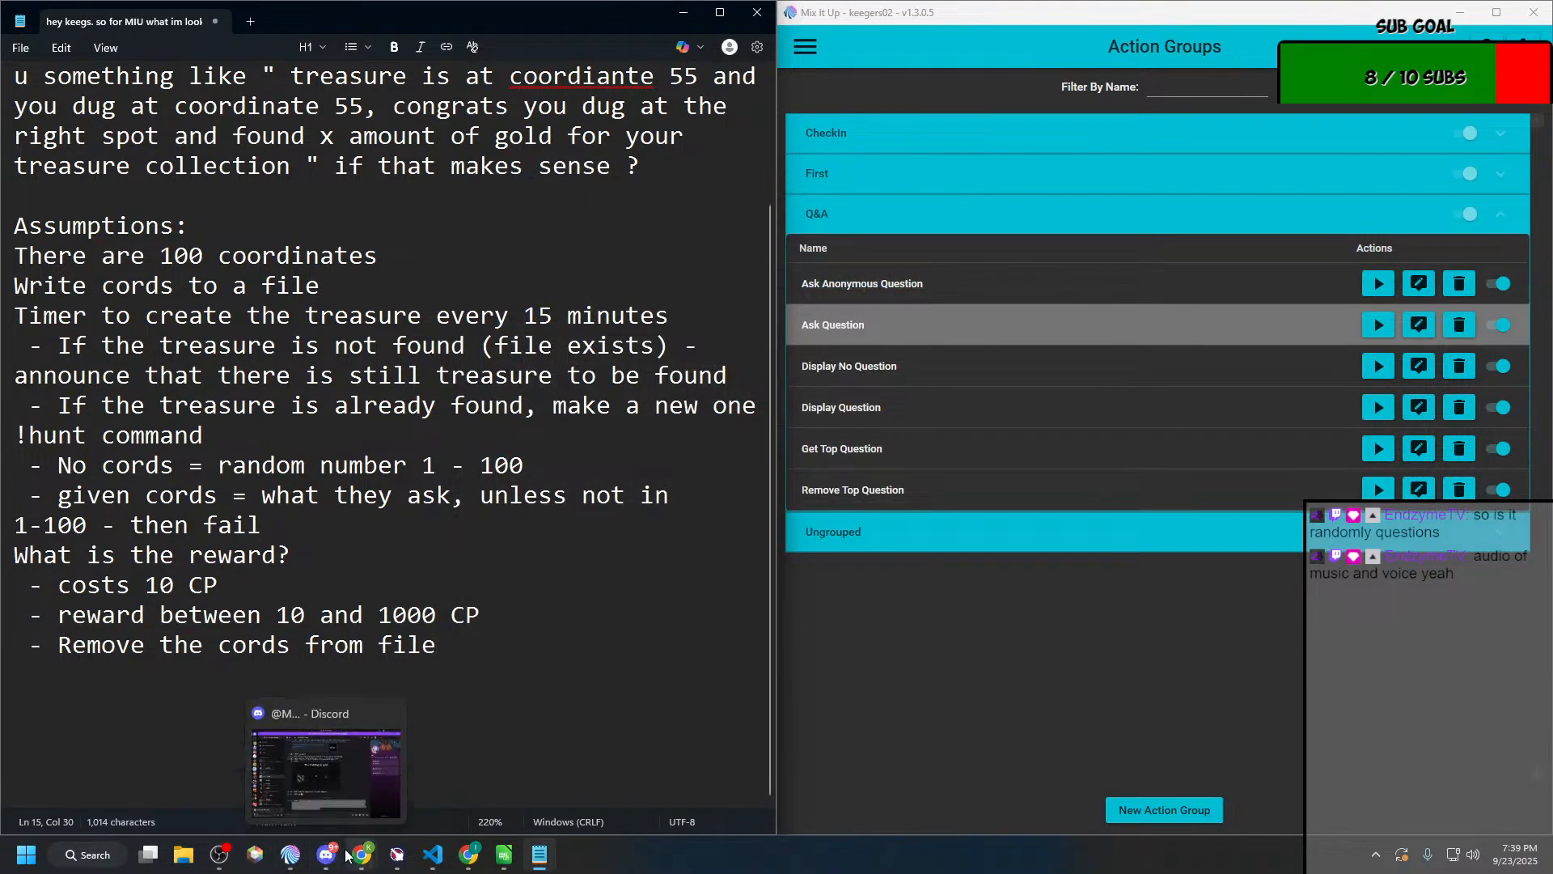
Step: Bring the Bury the treasure! editor to the front and delete its File (Read & Write) action
mouse_move(293, 853)
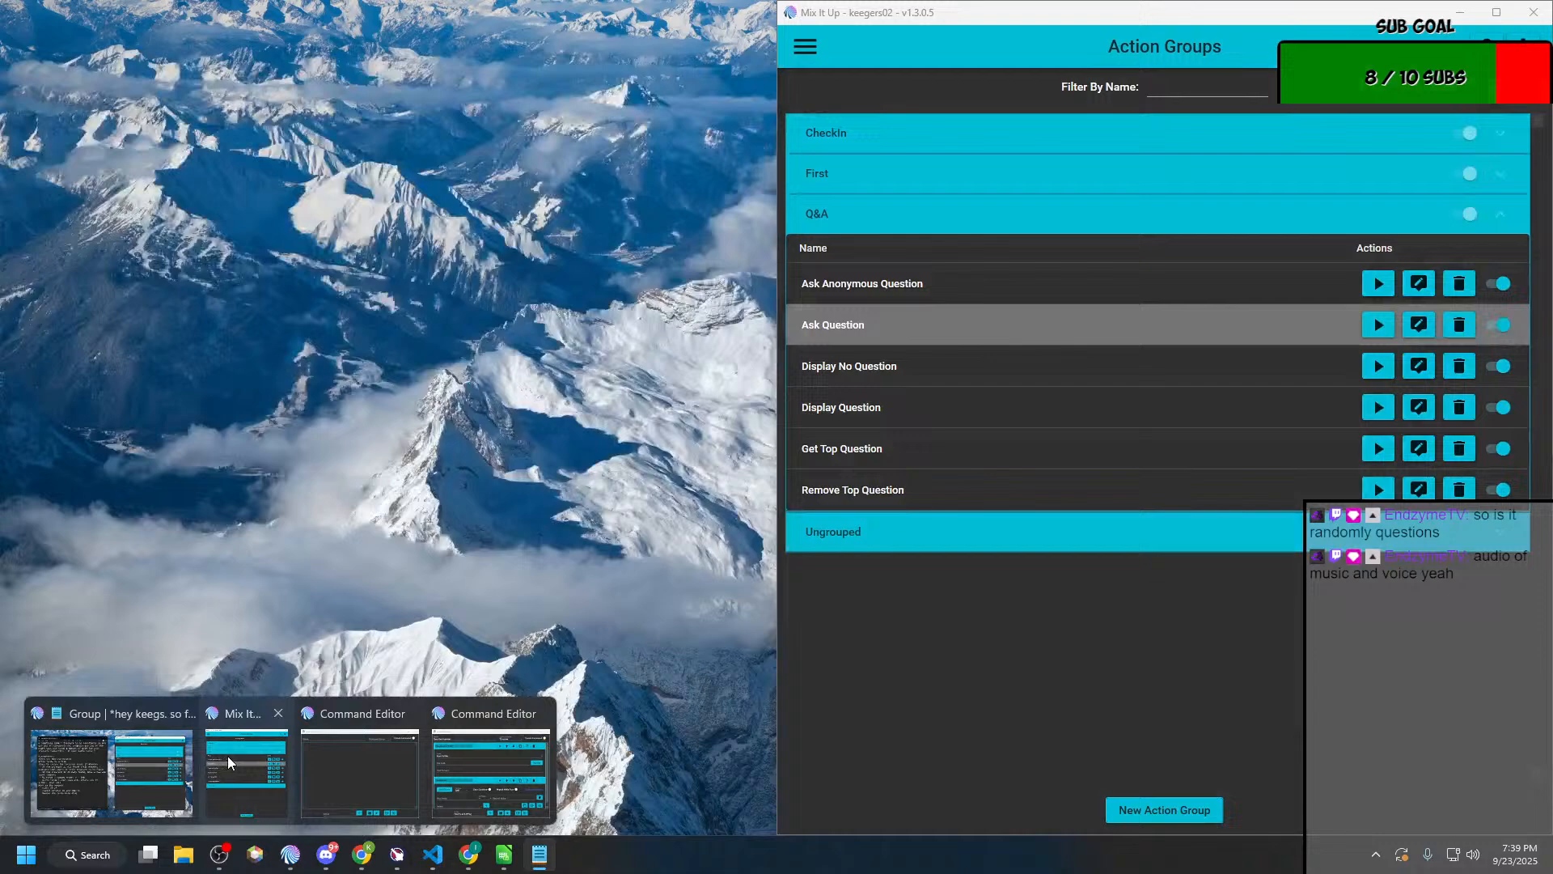
left_click(227, 755)
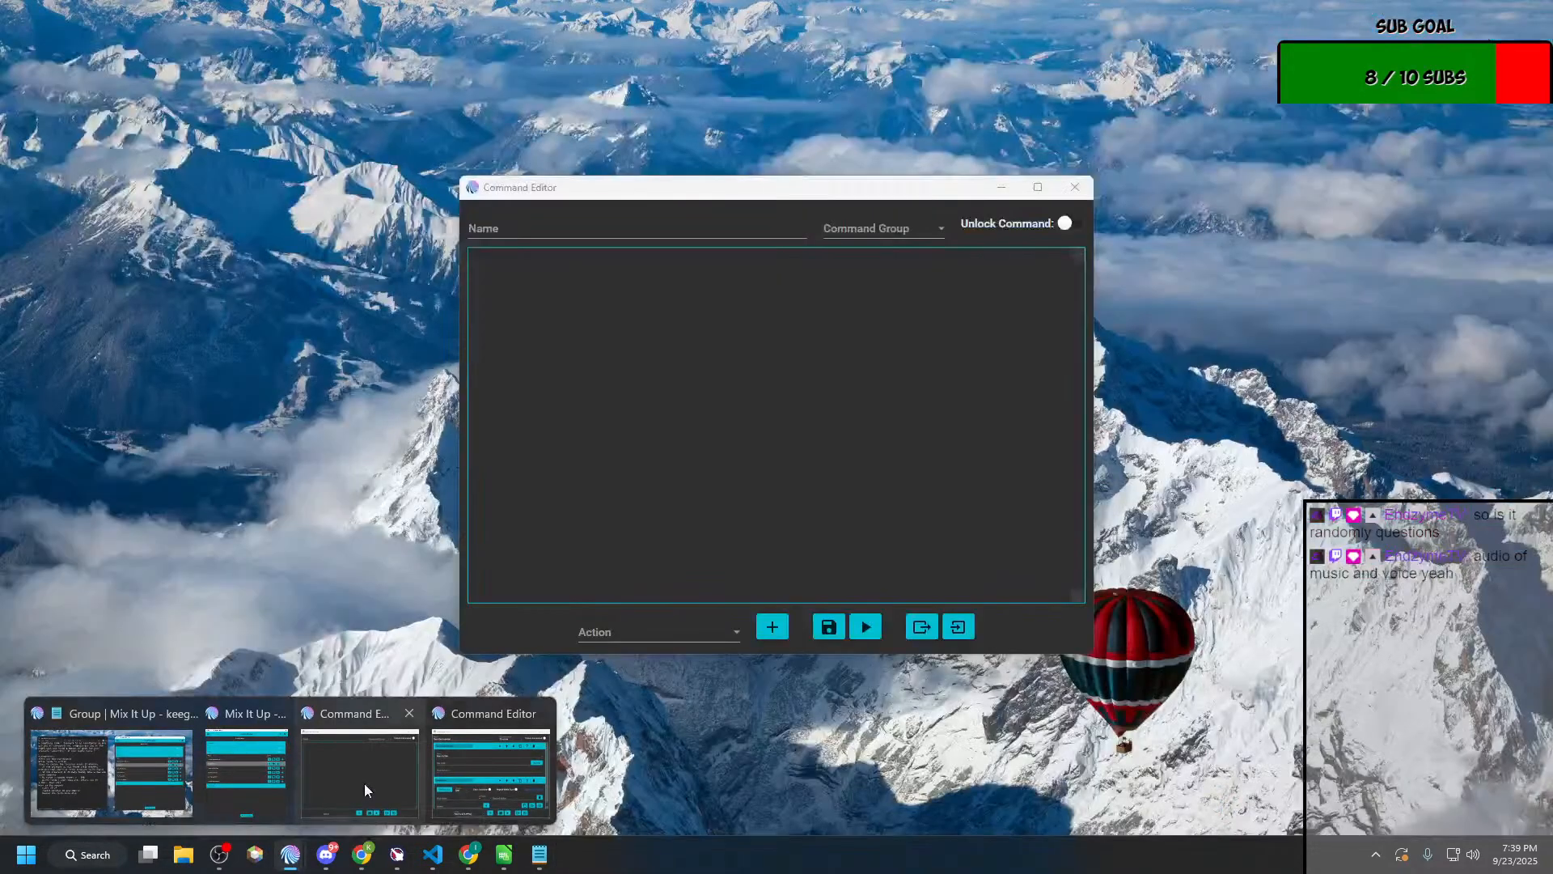
left_click(364, 783)
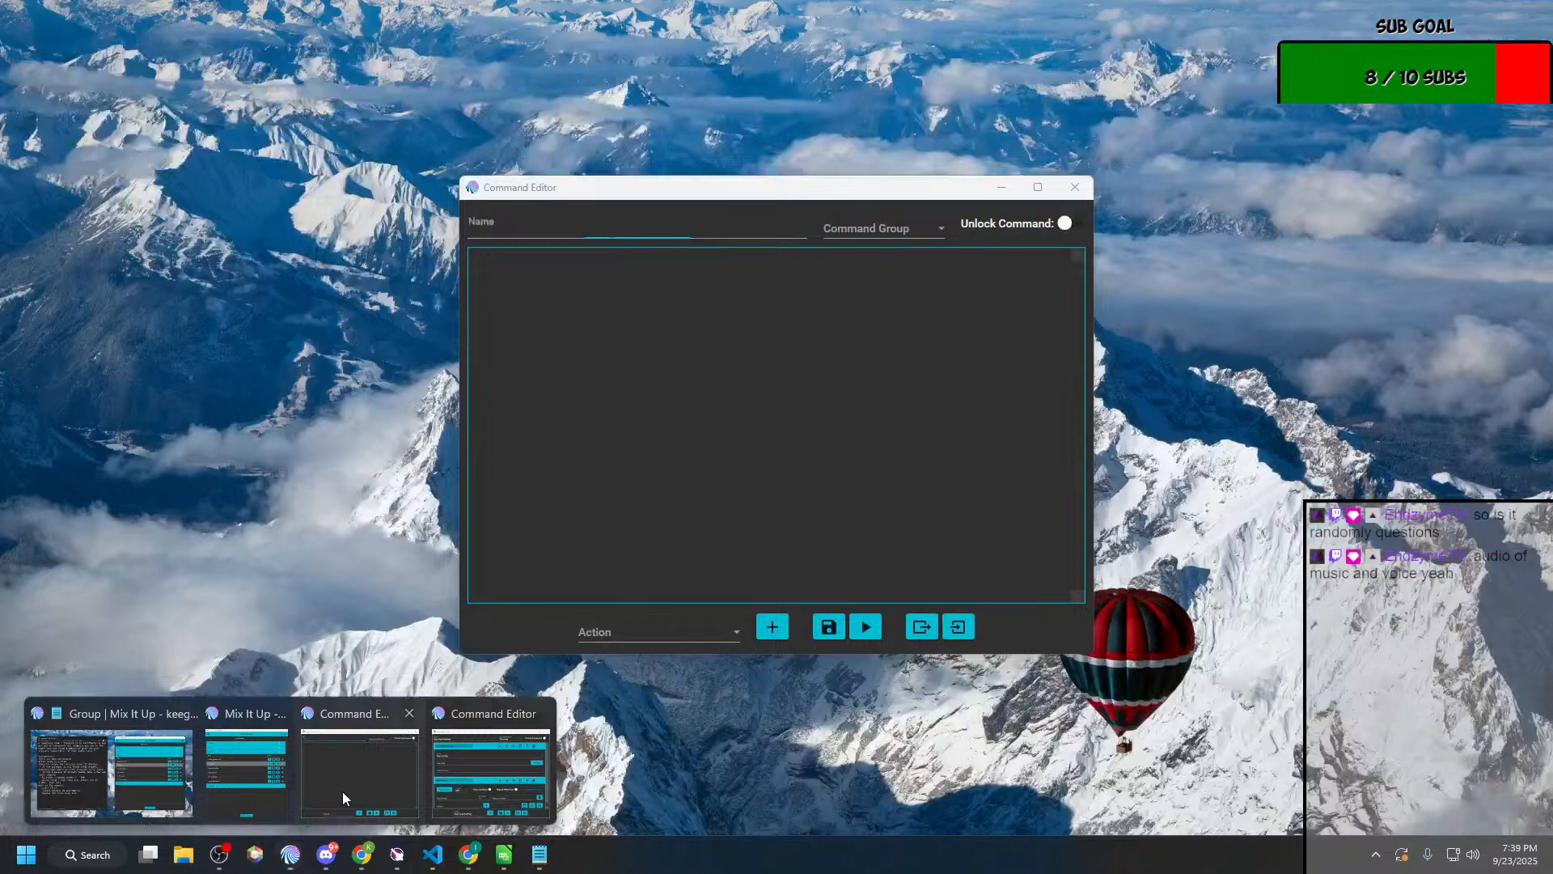
left_click(342, 791)
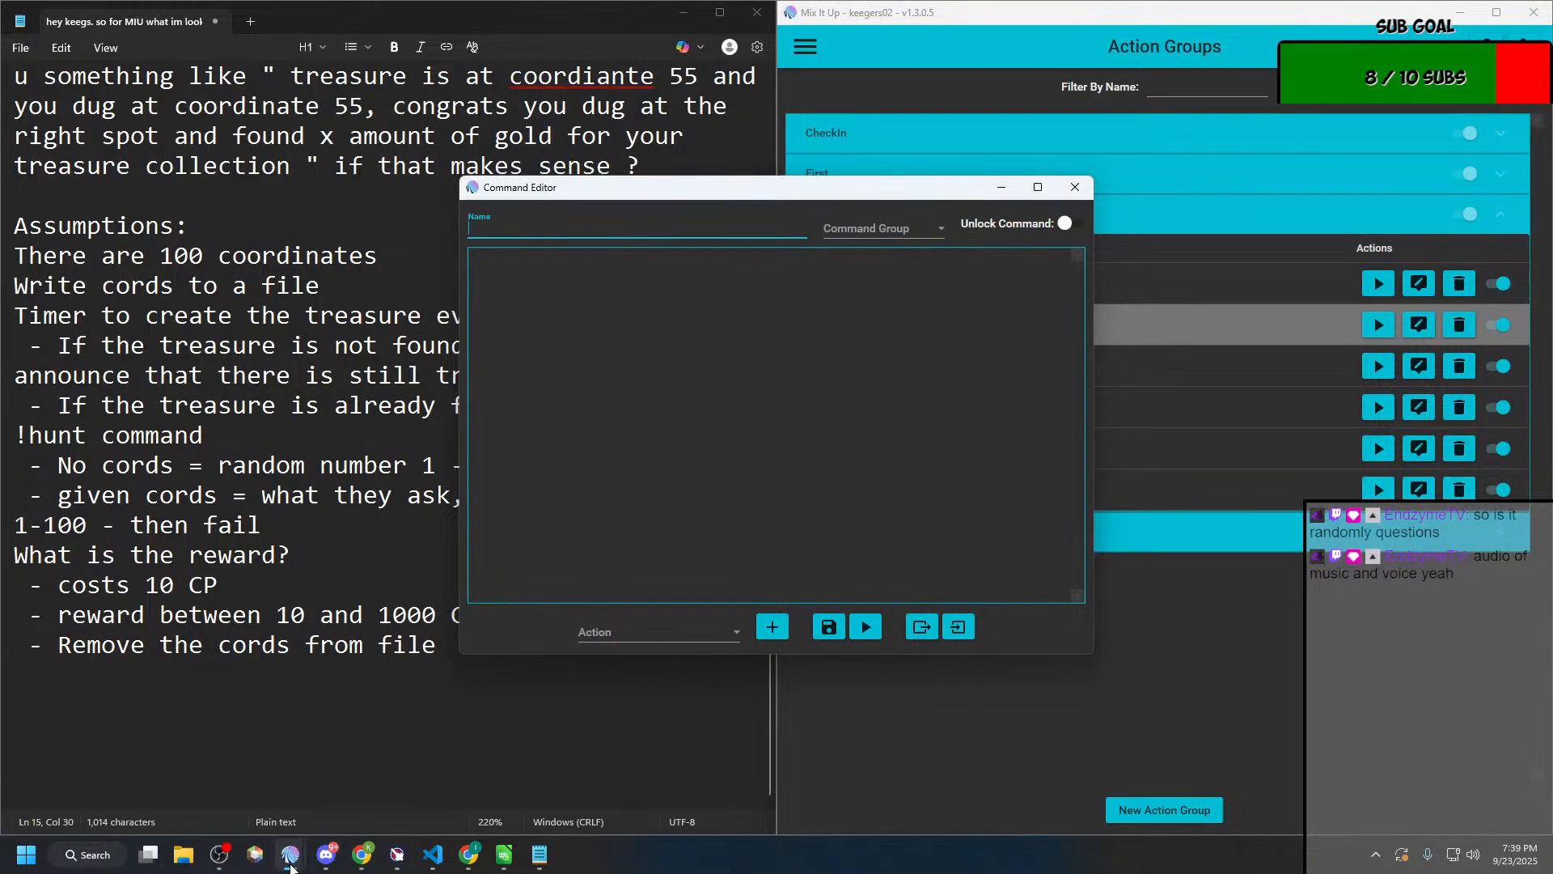
mouse_move(291, 858)
left_click(469, 773)
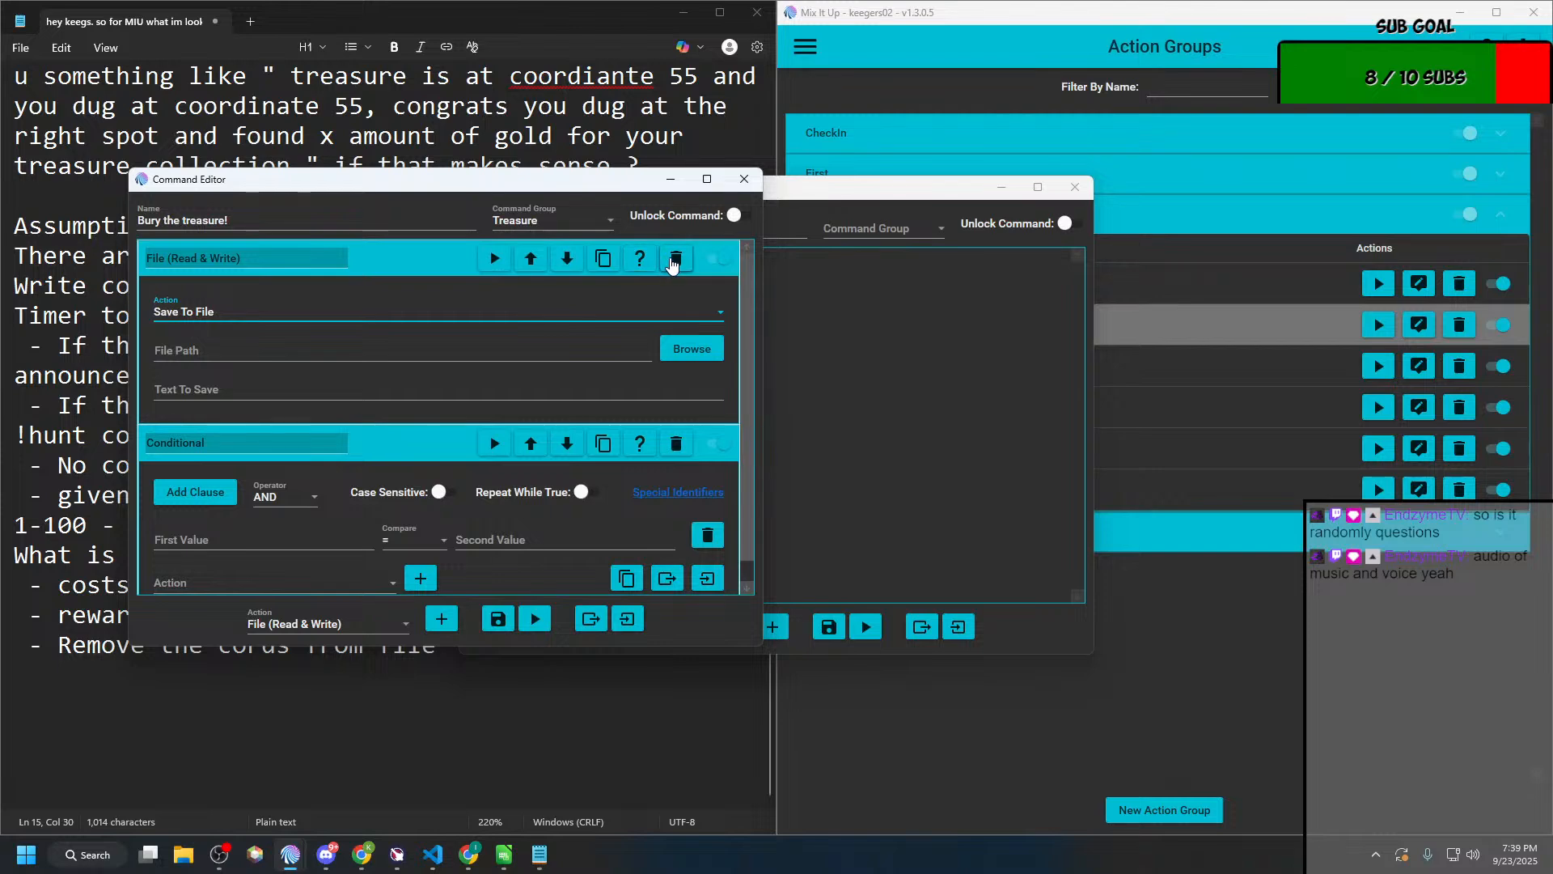
left_click(676, 258)
Step: Close the blank Command Editor and move the Bury the treasure! editor off the notes
left_click(1062, 234)
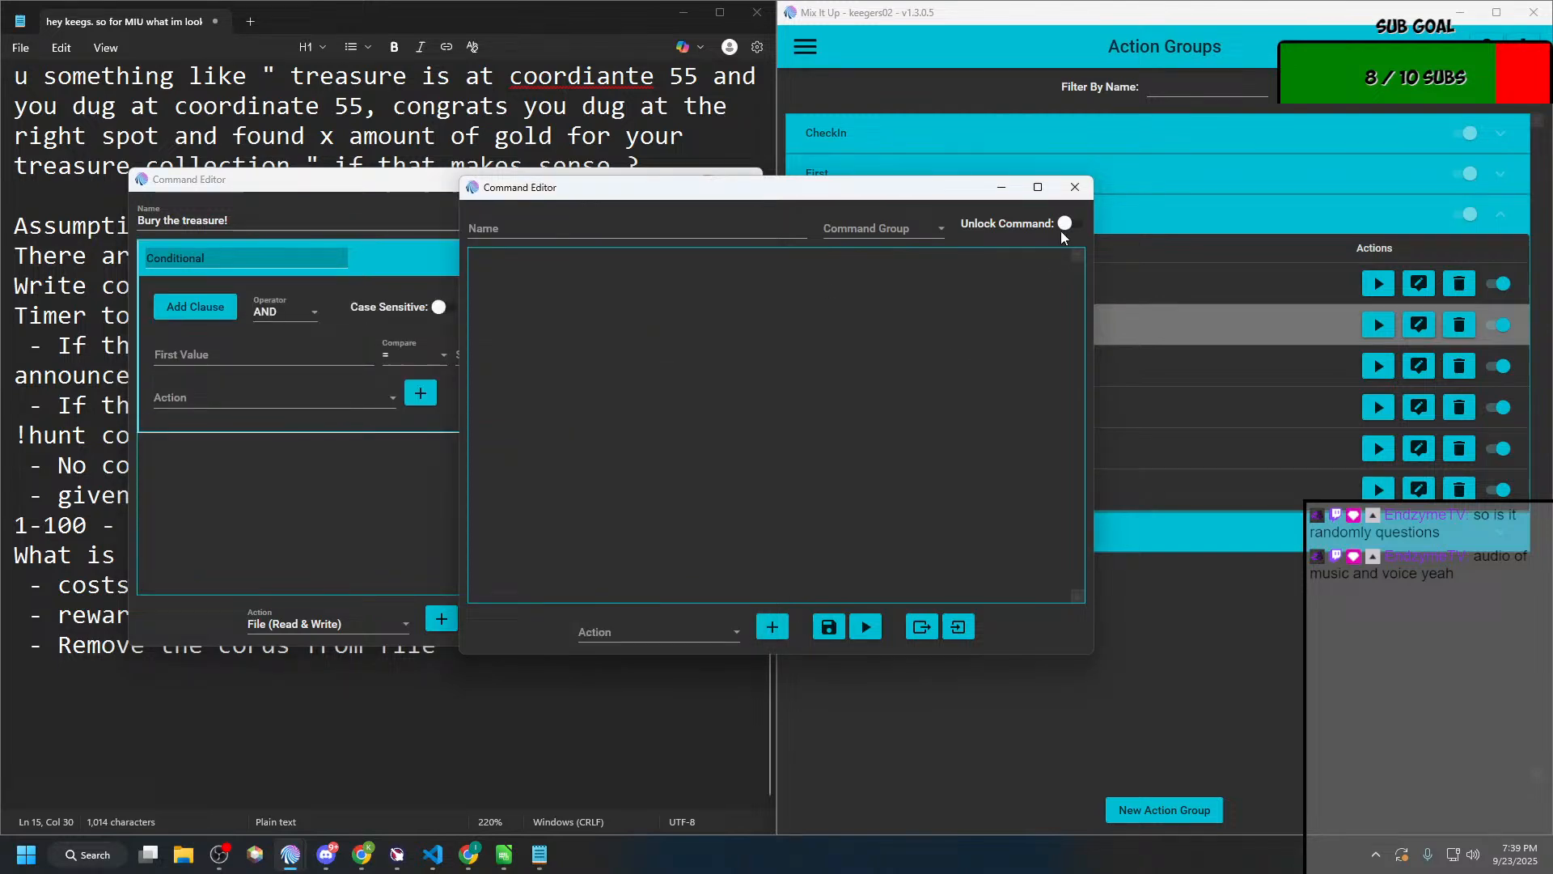
left_click(1075, 186)
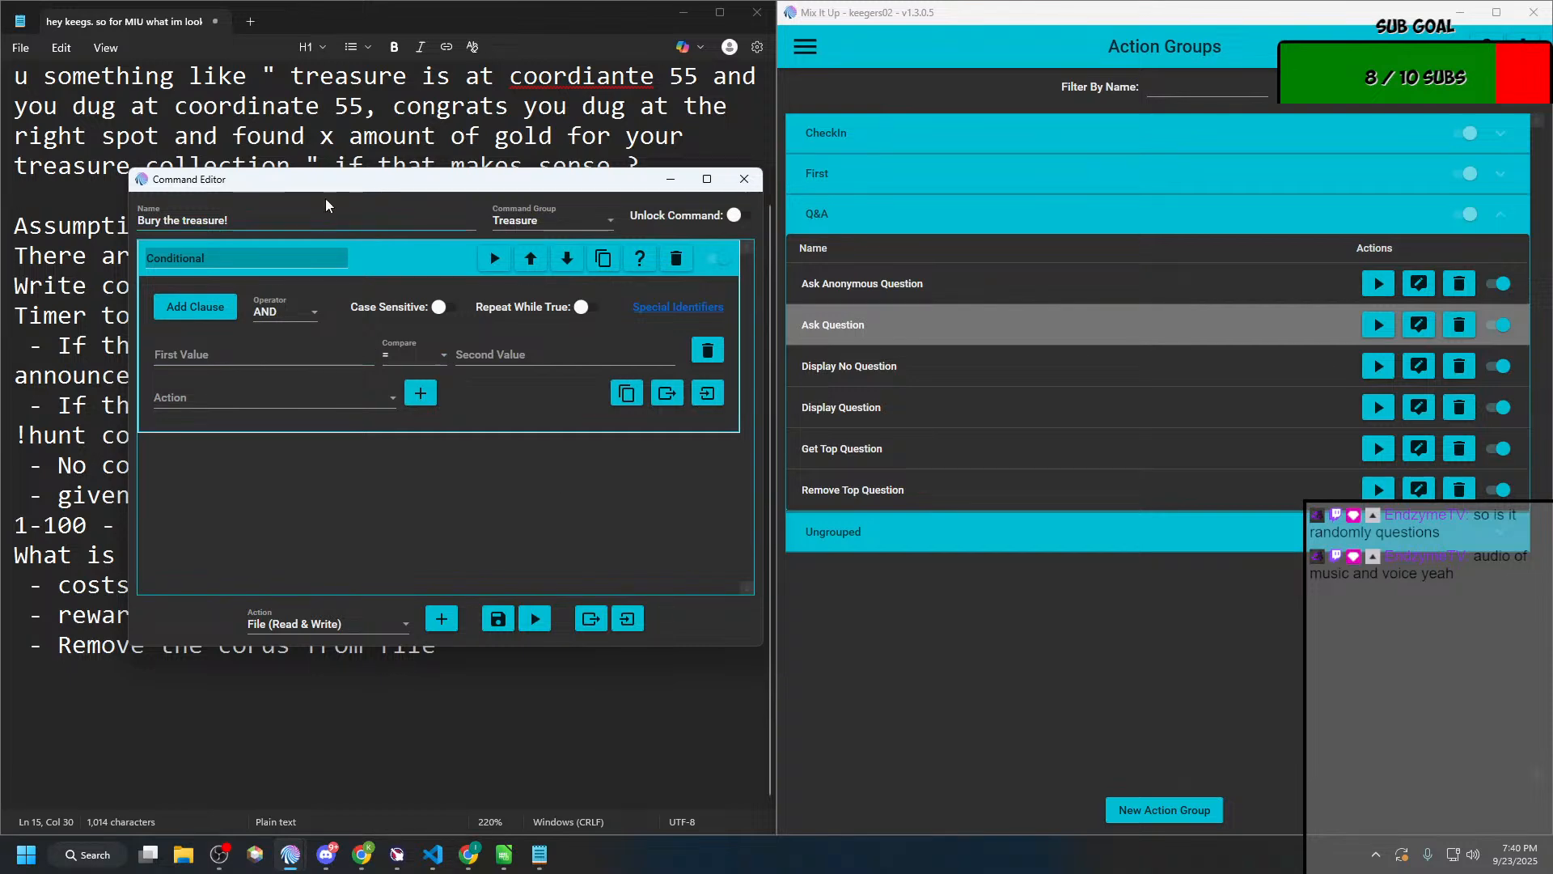
left_click_drag(337, 179, 998, 174)
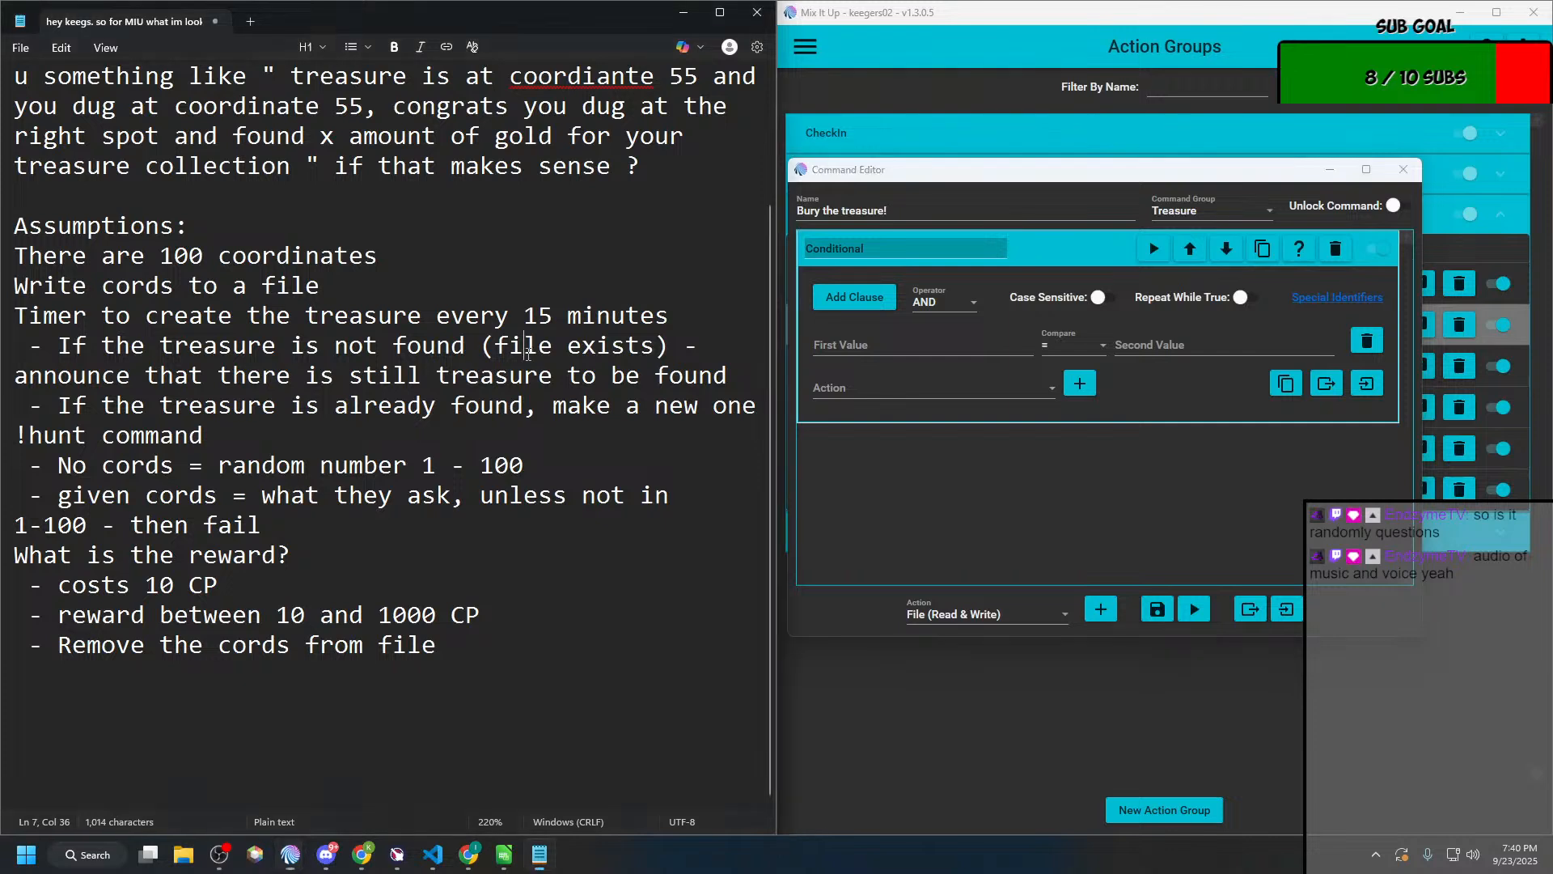
Step: Replace "file" with "cords" in the plan's "(file exists)" note about treasure that is not found
double_click(514, 348)
left_click(510, 347)
left_click_drag(495, 346, 529, 341)
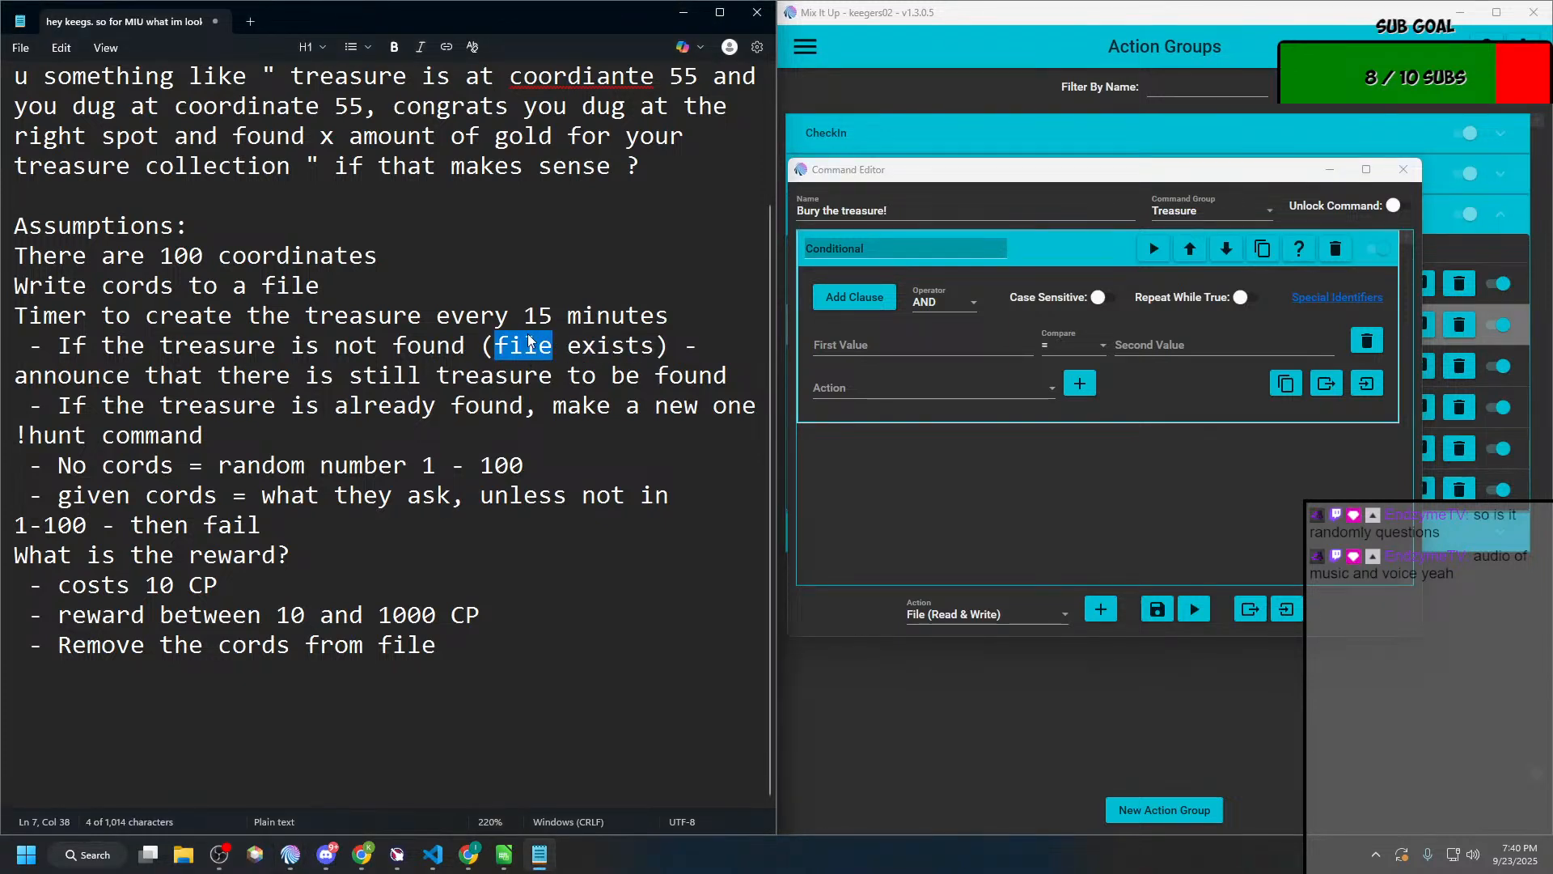
type("cords")
key("BackSpace")
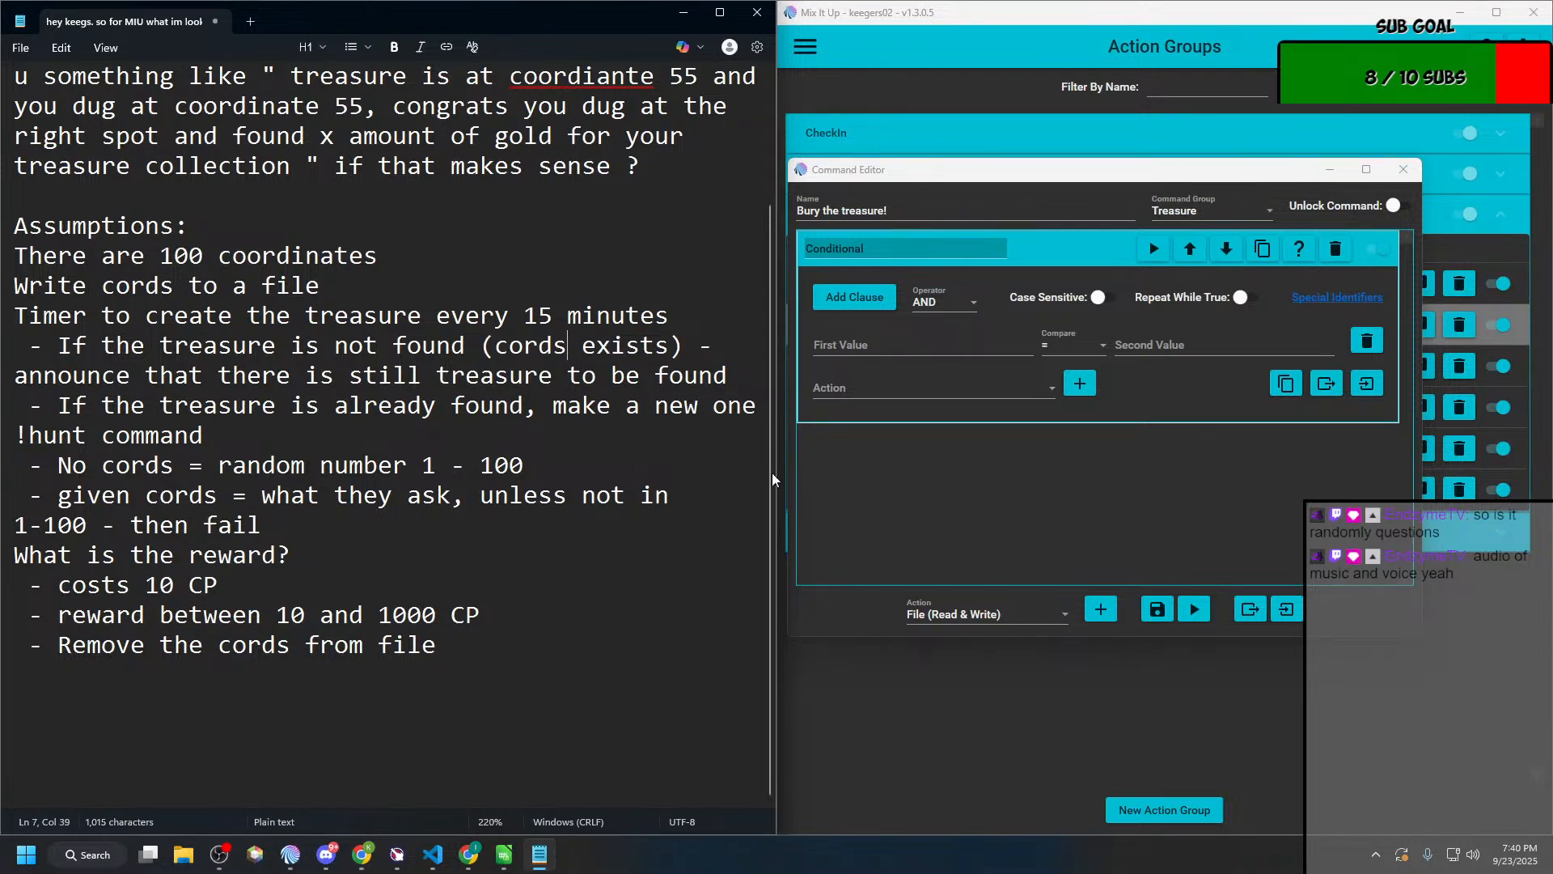
left_click(890, 494)
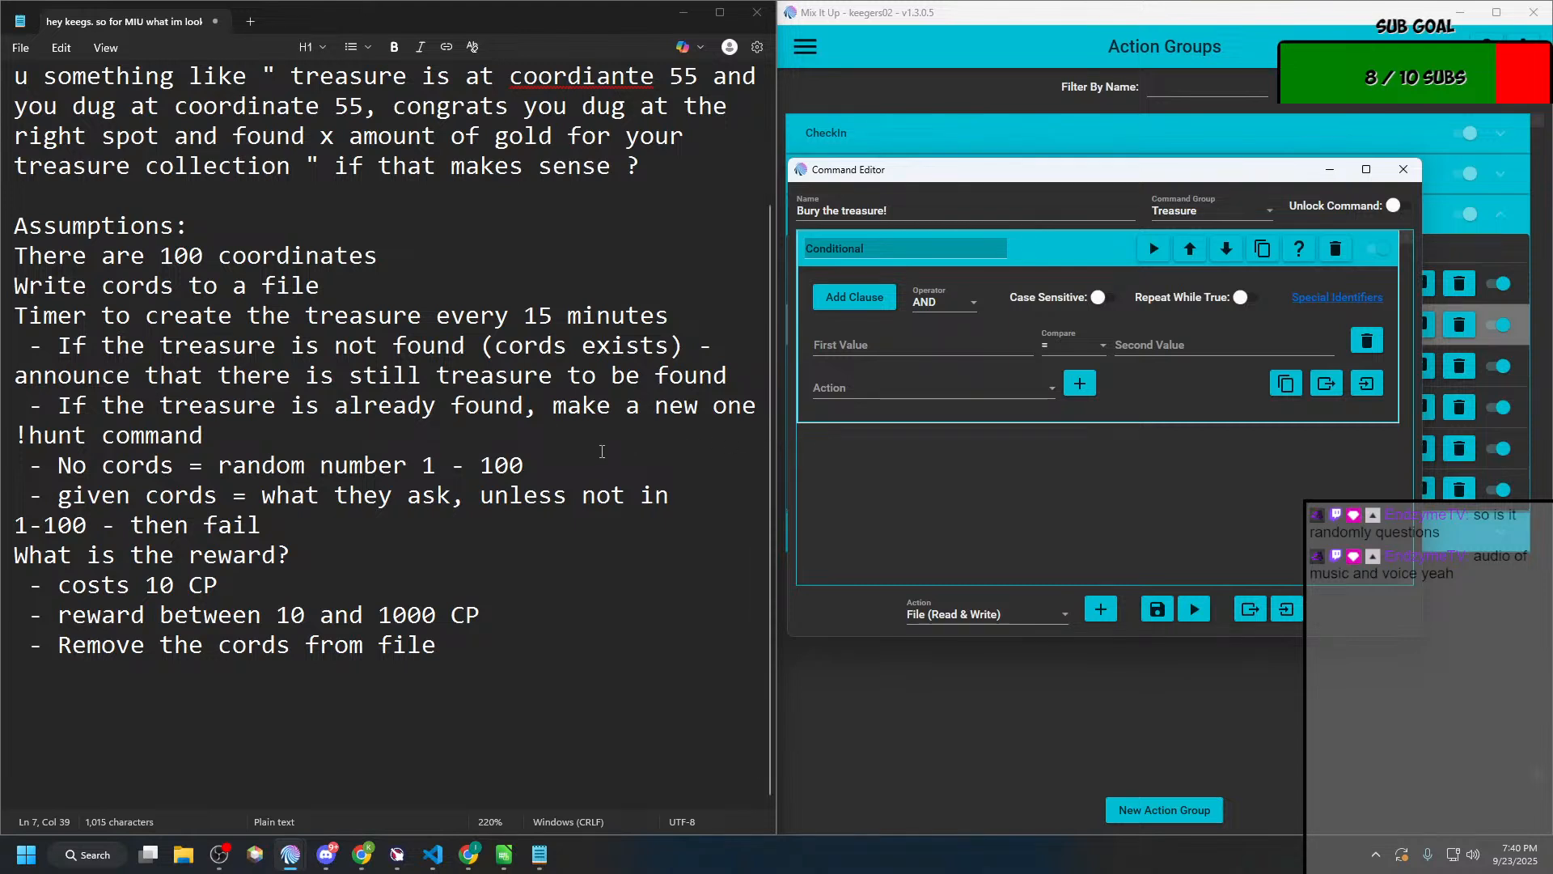
Step: Separate the plan's sections with blank lines before the write cords, timer, !hunt command and reward headings
left_click(16, 435)
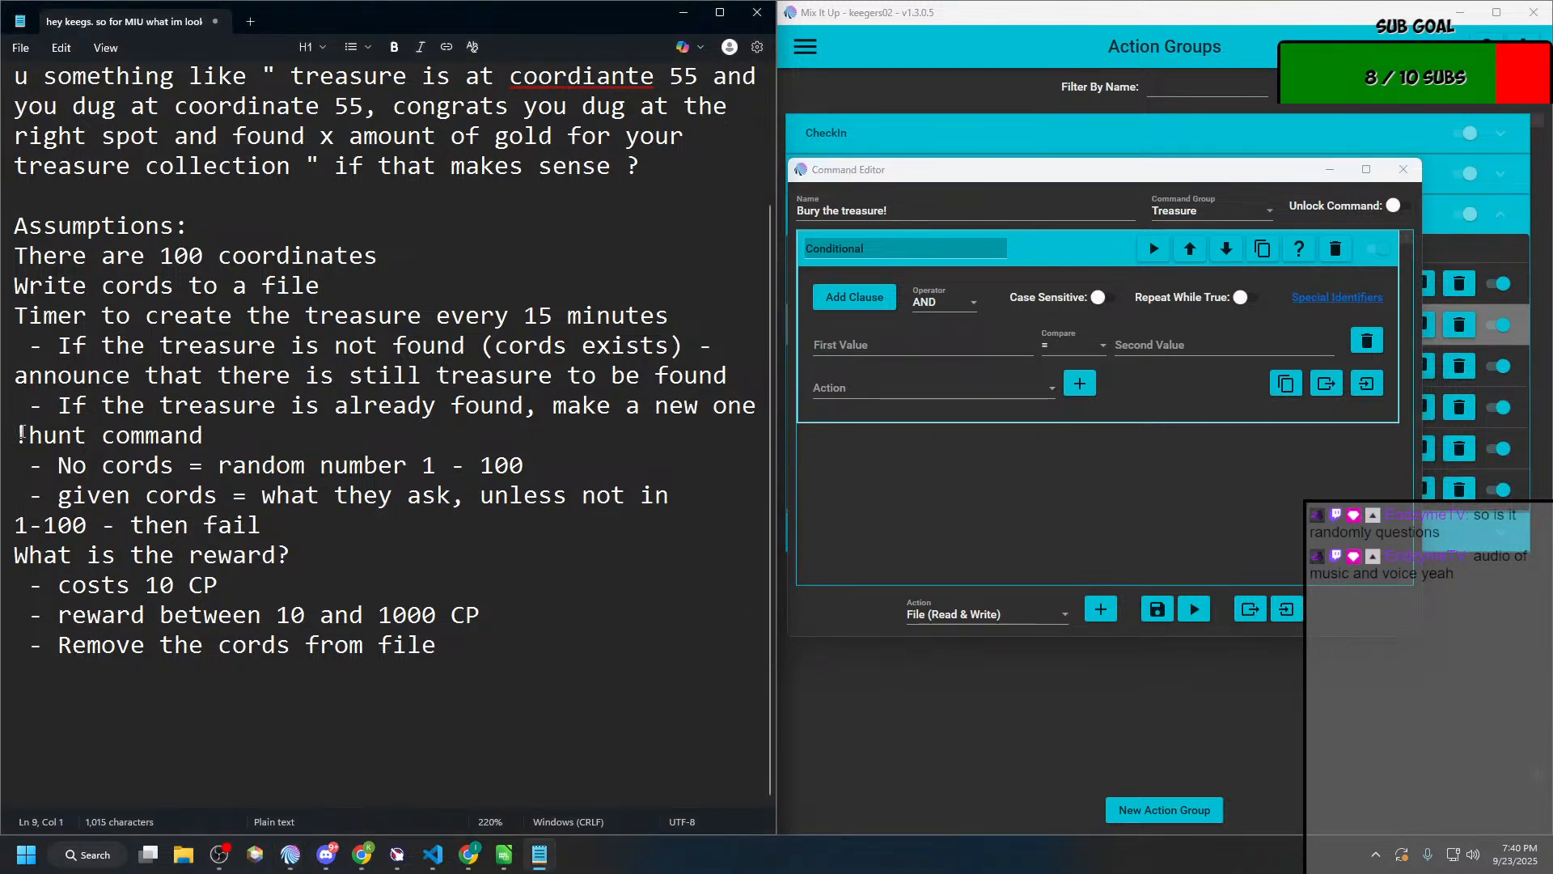
key("Return")
key("Up")
key("Up")
key("Up")
key("Up")
key("Up")
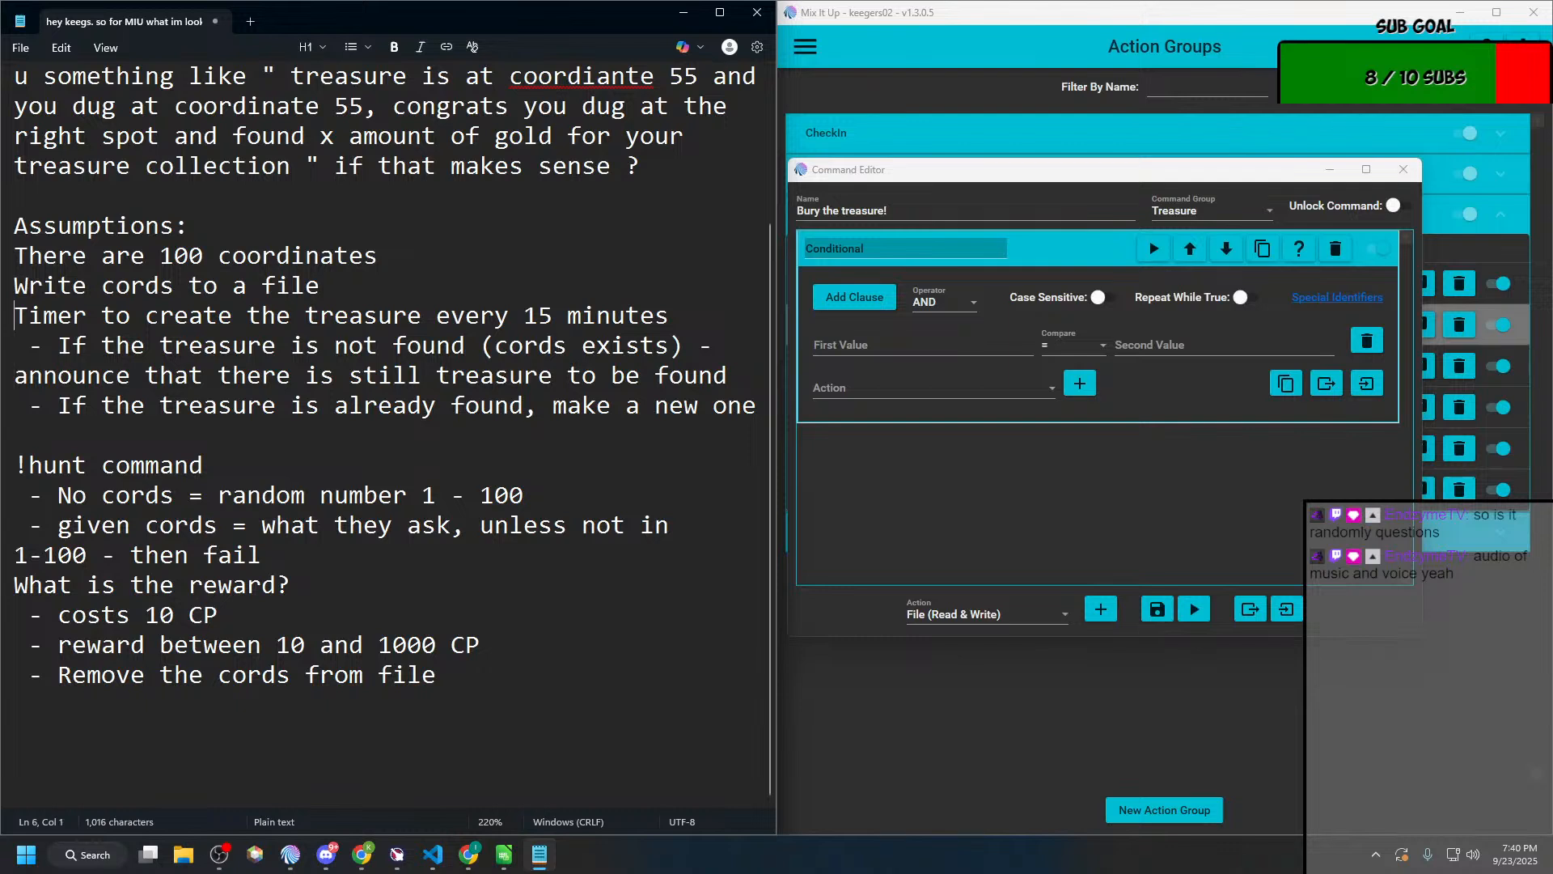
key("Return")
key("Up")
key("Up")
key("Return")
key("Down")
key("Down")
key("Down")
key("Down")
key("Down")
key("Down")
key("Down")
key("Down")
key("Down")
key("Down")
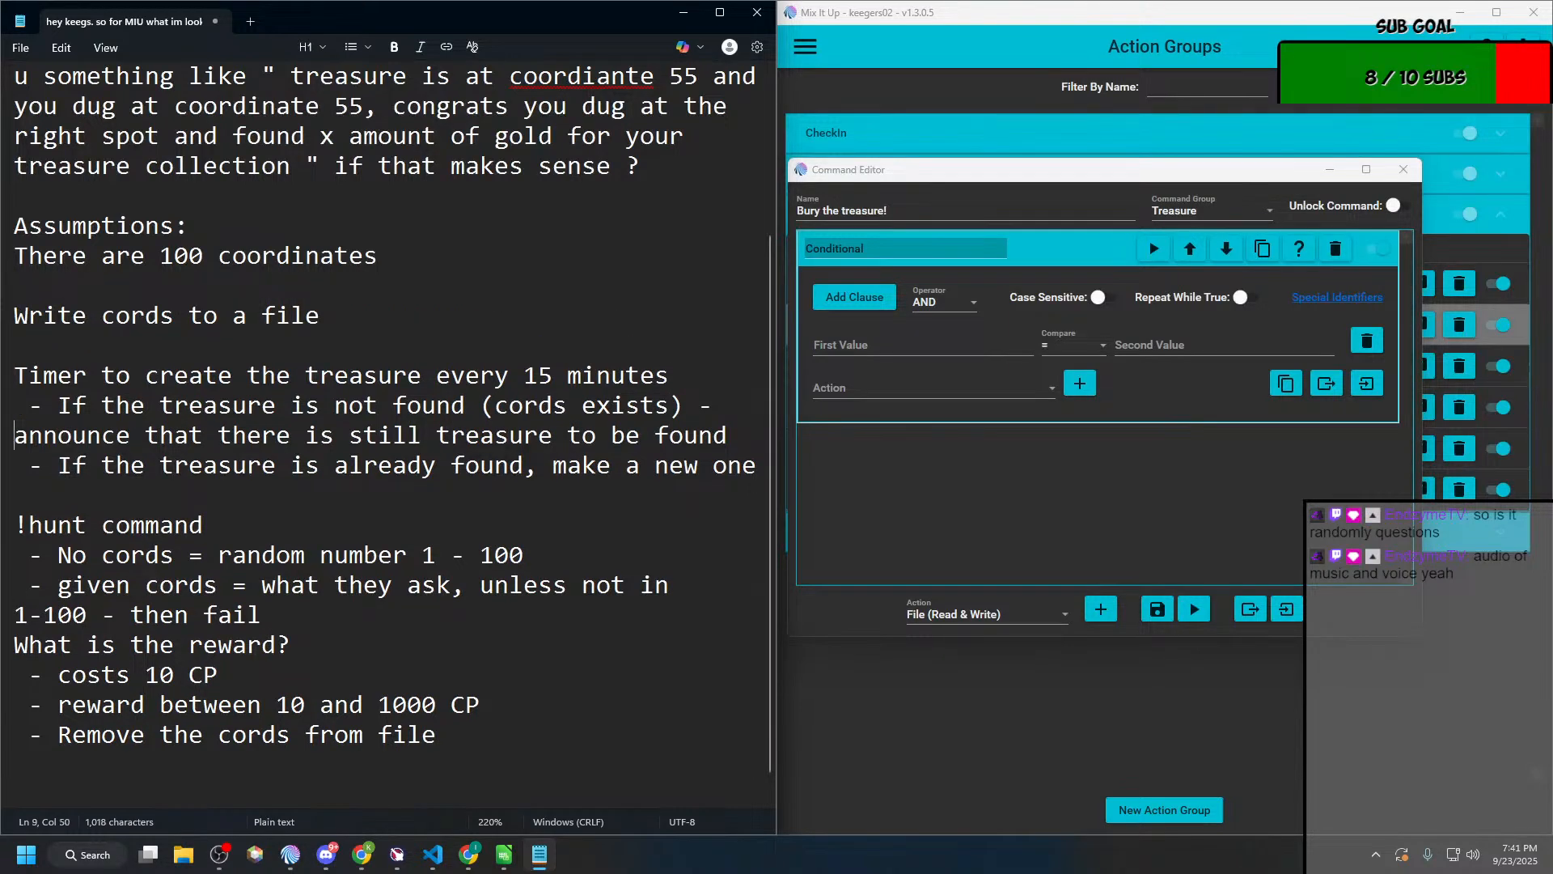
key("Up")
key("Return")
key("Up")
key("Up")
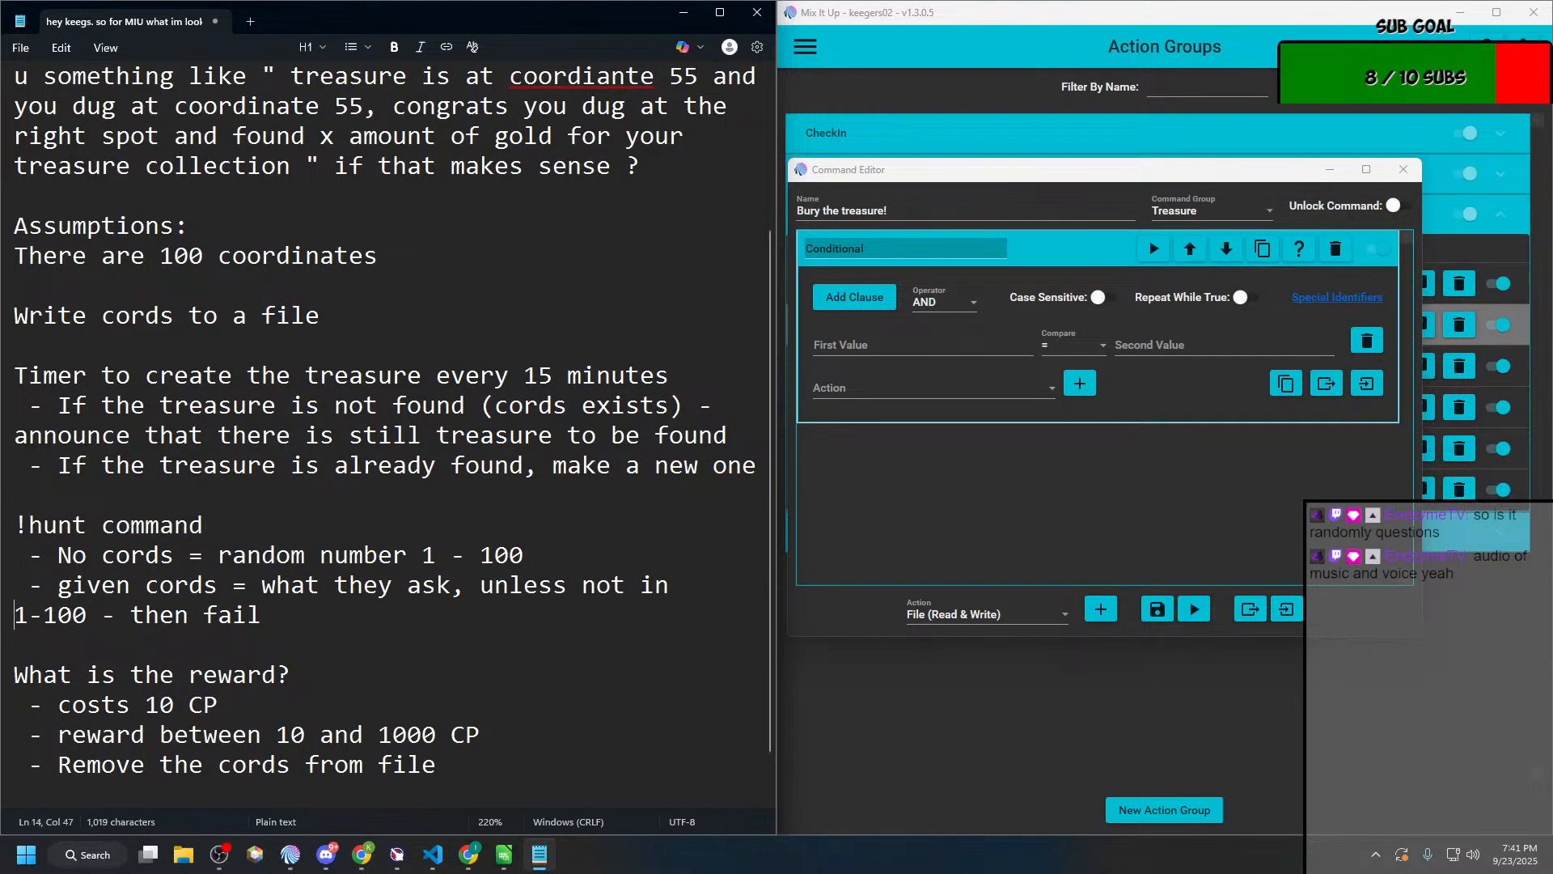
Step: Replace the Conditional in Bury the treasure! with a File (Read & Write) action set to Save To File
left_click(946, 417)
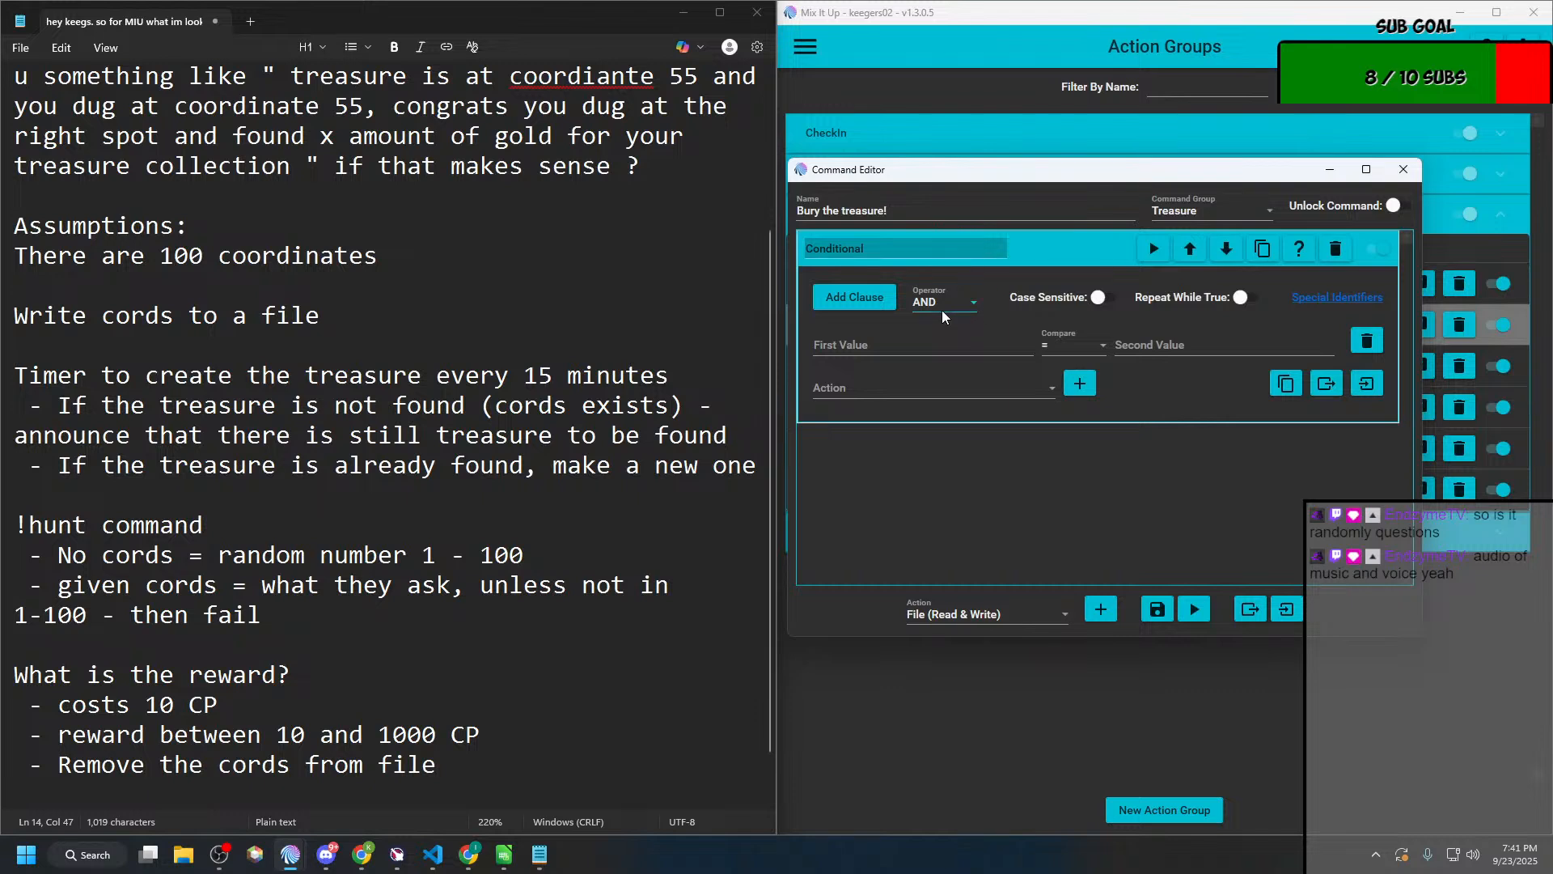
left_click(1337, 250)
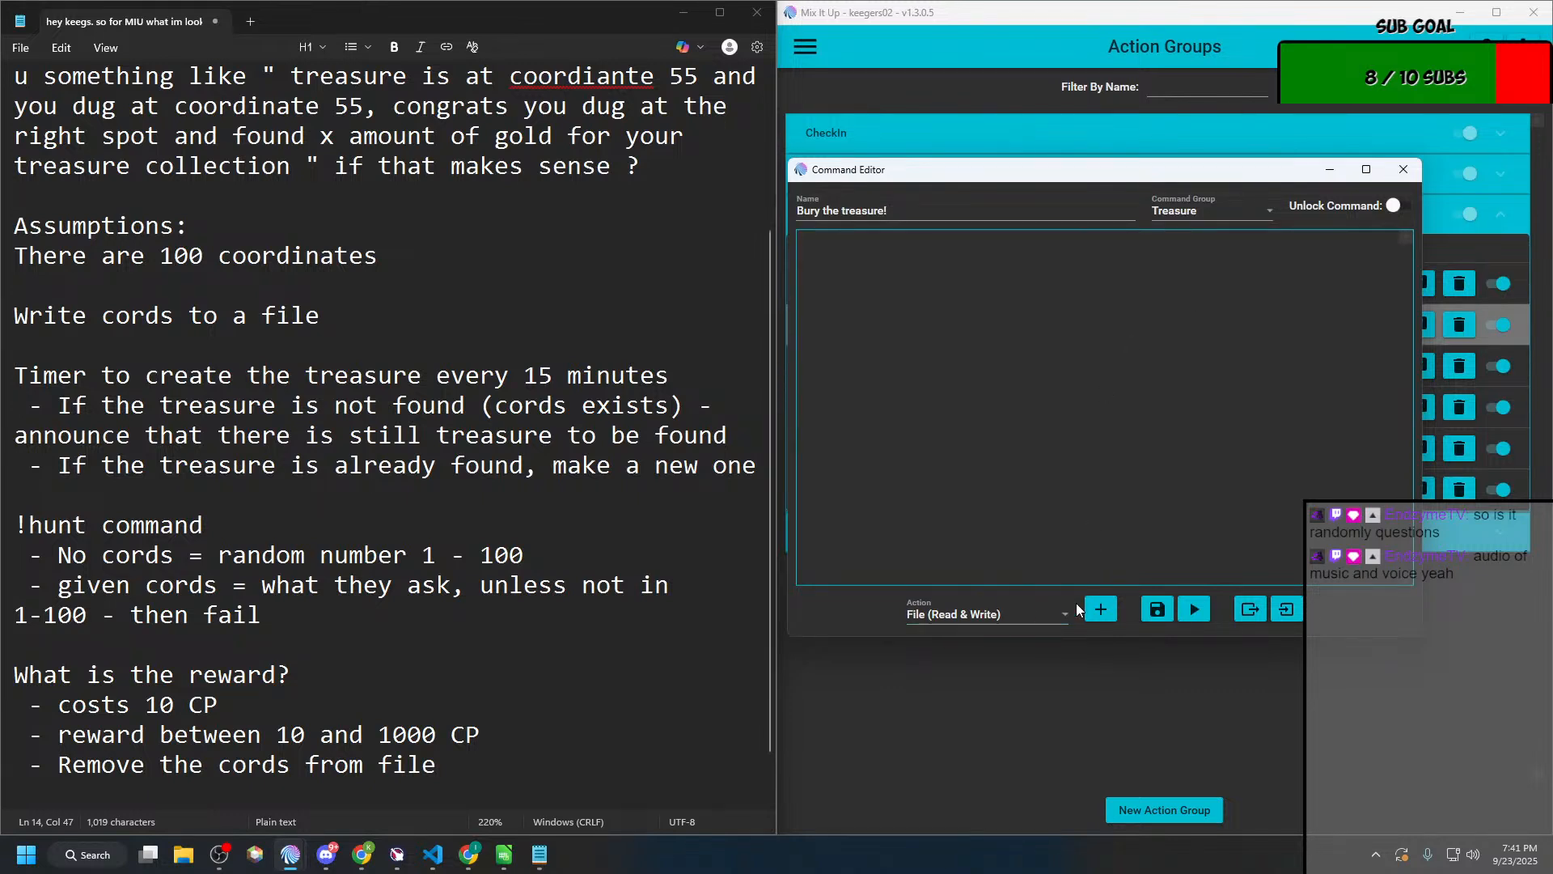
left_click(1100, 608)
left_click(904, 306)
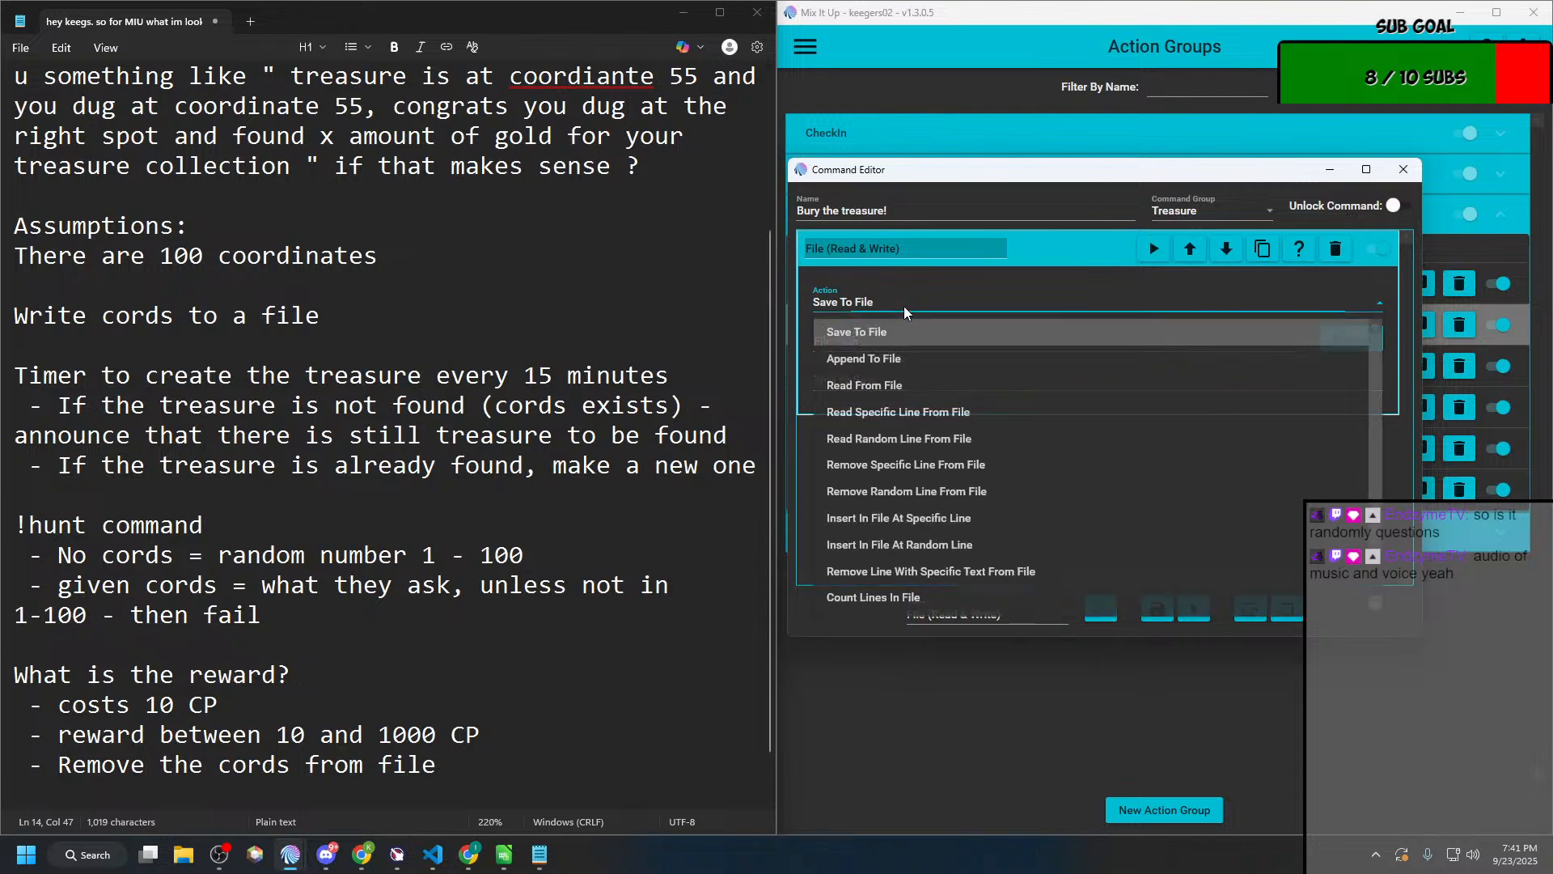
left_click(901, 323)
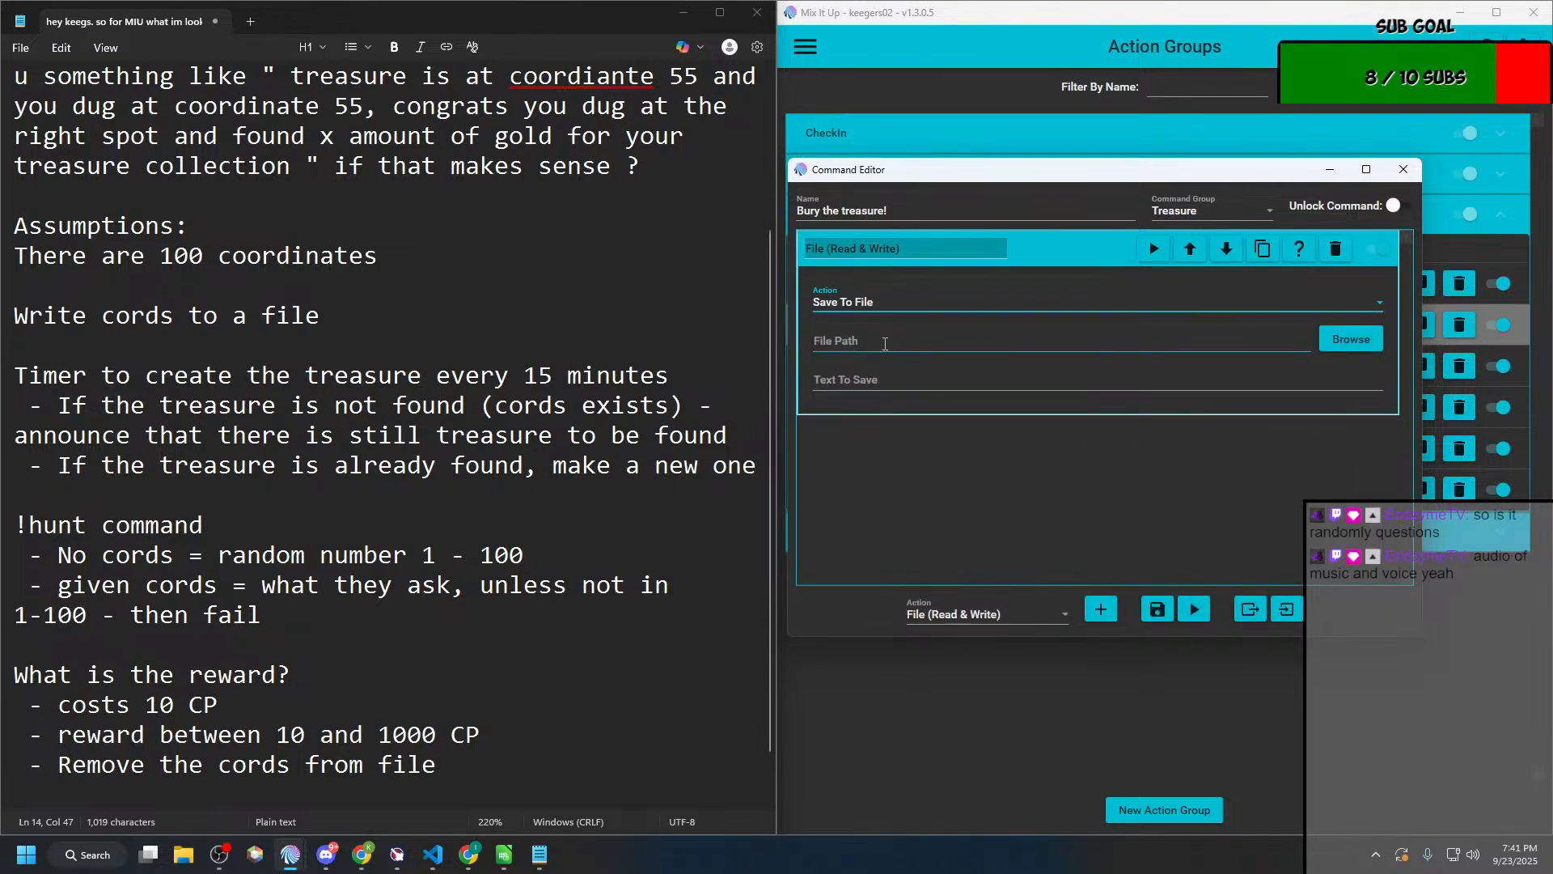
Step: Set the Save To File action's file path to %localappdata%\MixItUp\Assets\treasure.txt
left_click(875, 346)
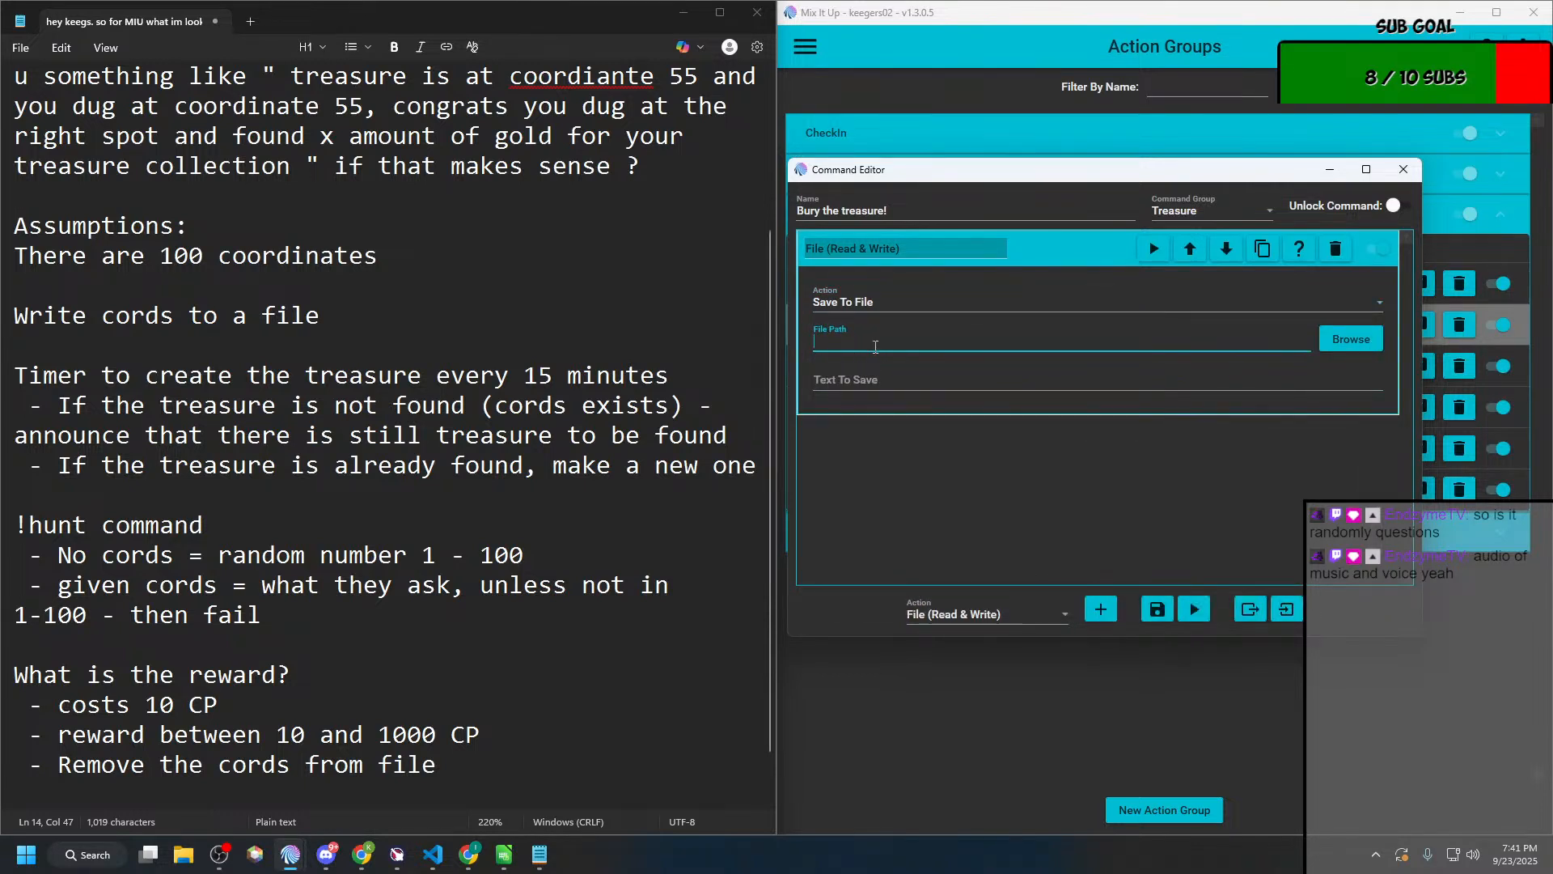
type("%localappdata%\\MixItUp\\Assets\\")
type("treasy")
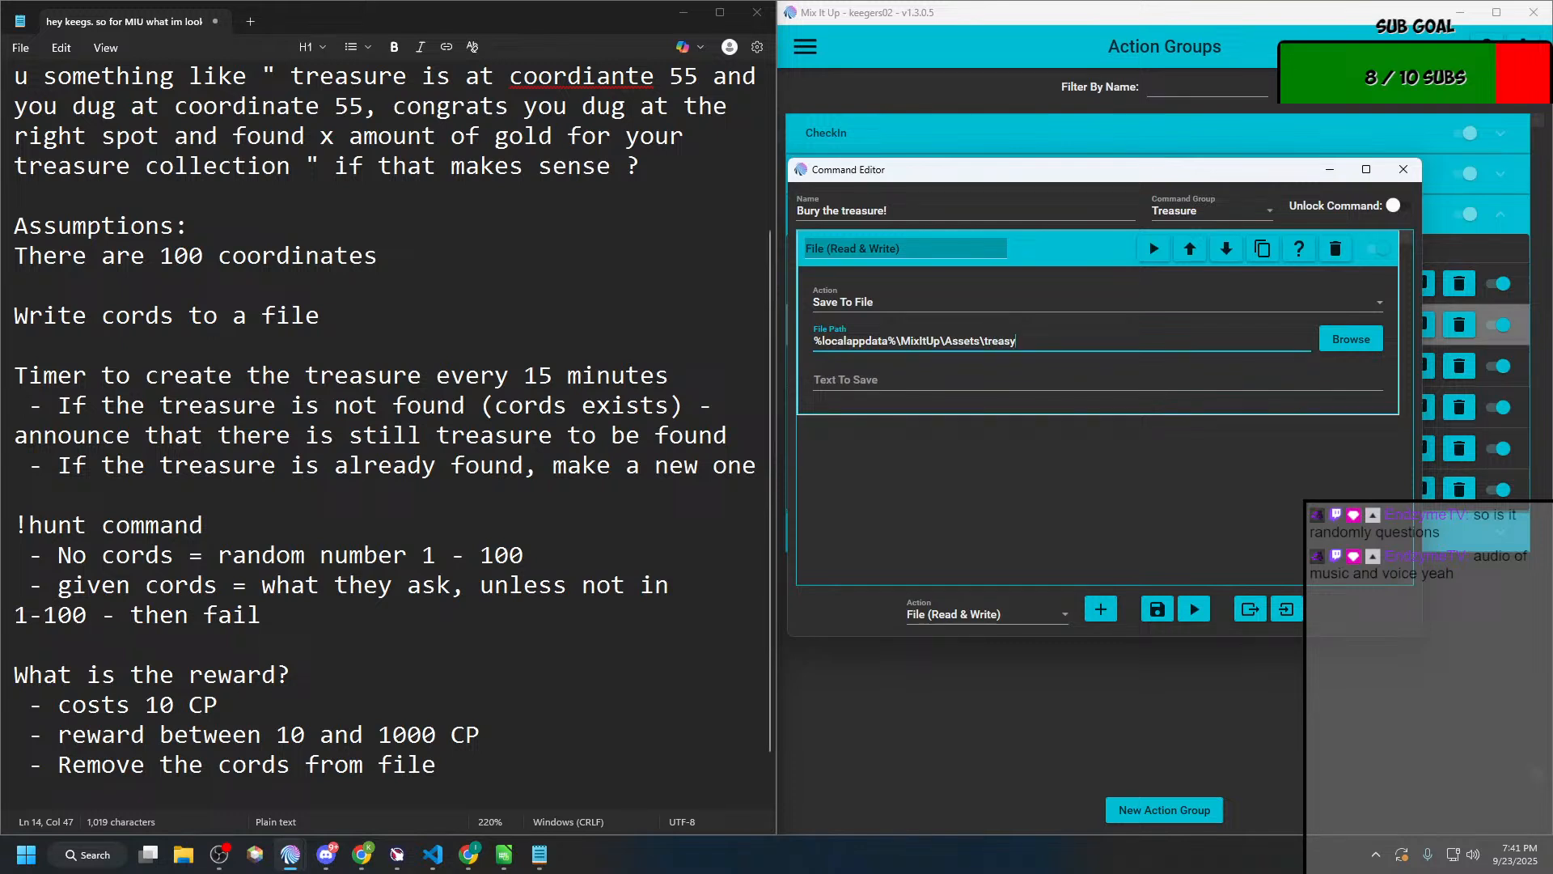
key("BackSpace")
type("ure.txt")
Step: Copy the Save To File path %localappdata%\MixItUp\Assets\treasure.txt into the Notepad plan on a new line under "Assumptions:"
key("ctrl+a")
key("ctrl+c")
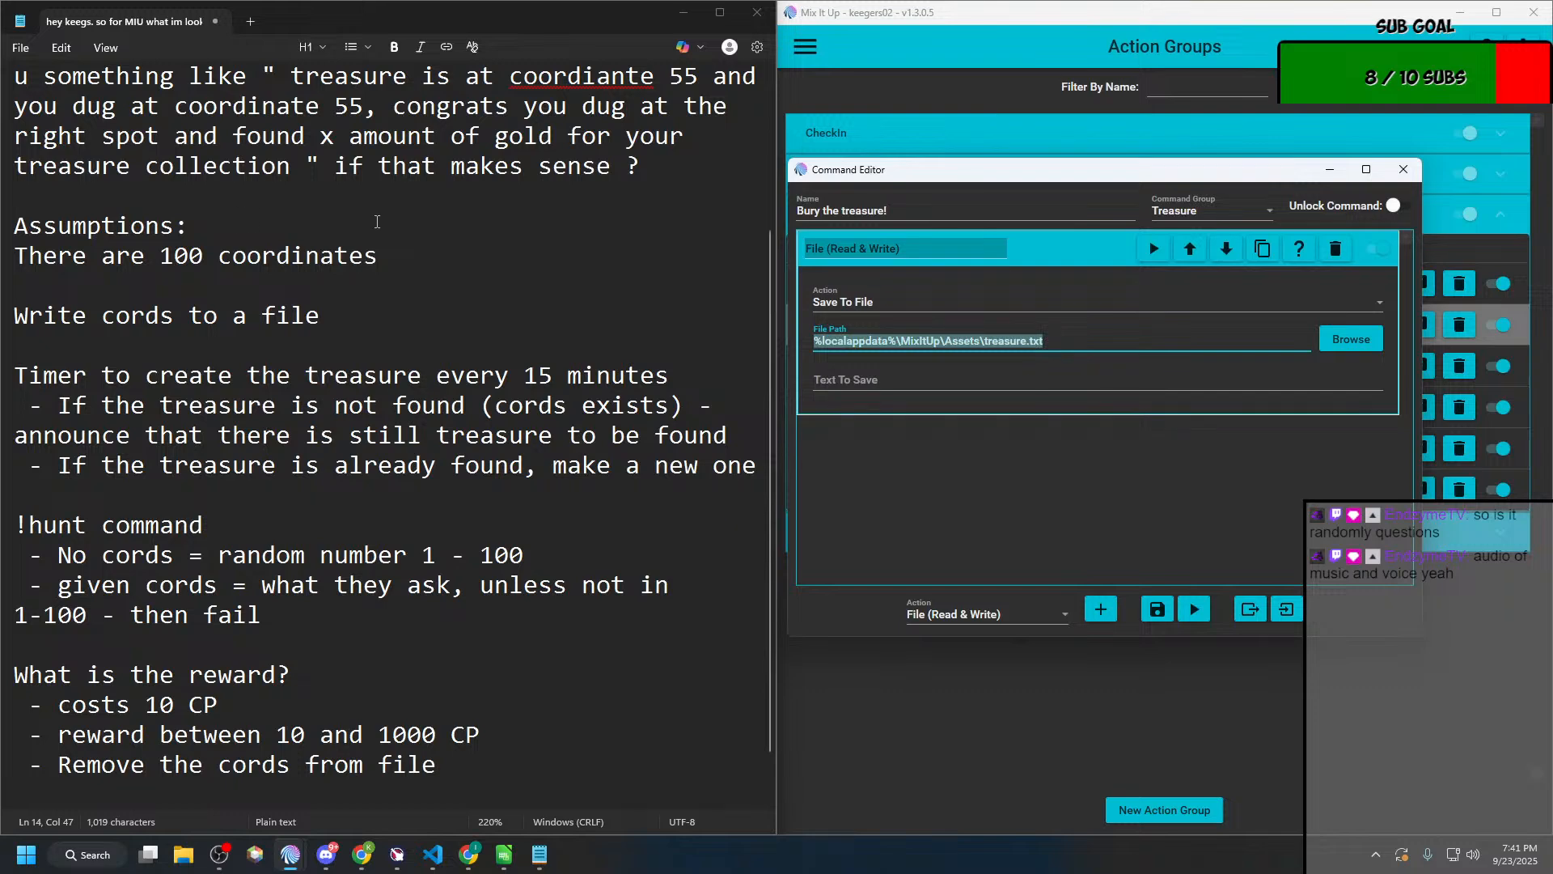
left_click(345, 245)
key("Up")
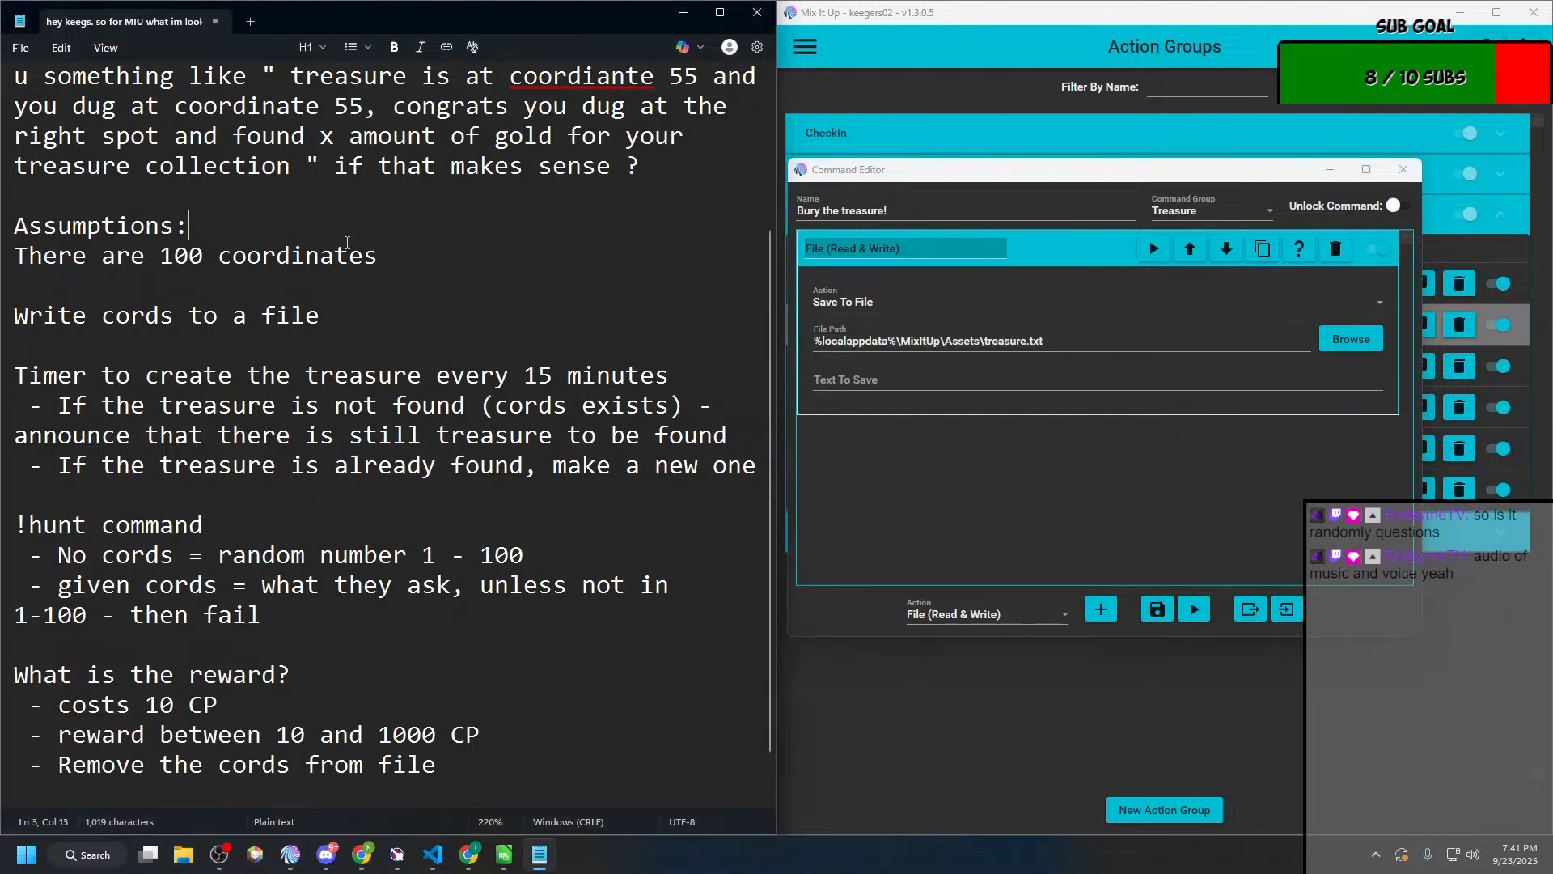
key("Return")
key("ctrl+v")
scroll(342, 639, "down", 1)
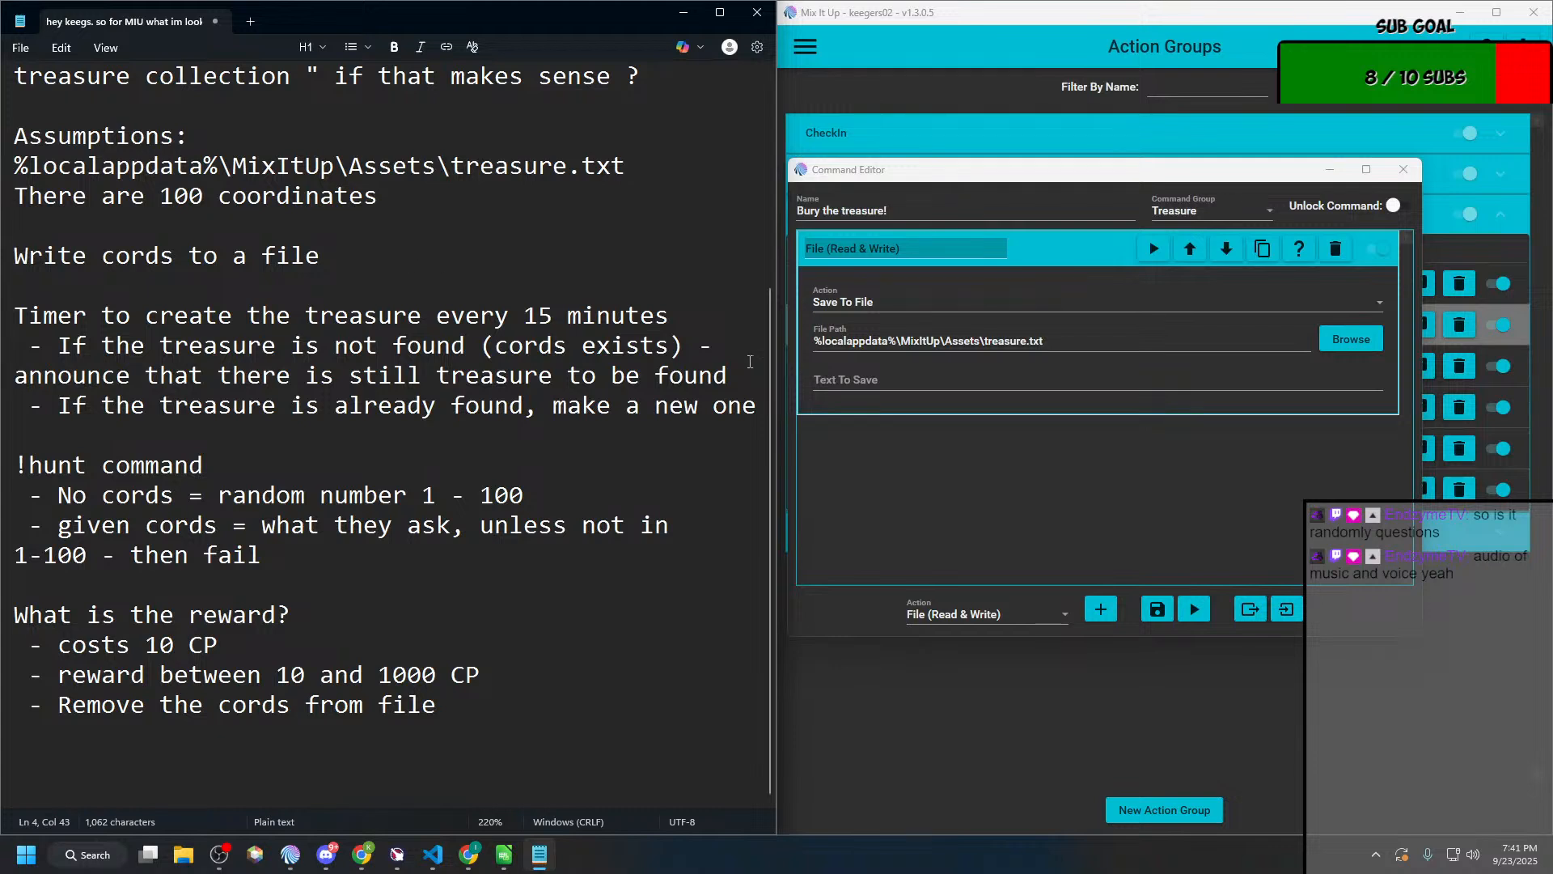
Step: Switch to the Mix It Up Wiki in Chrome, find "random" on the Special Identifiers page, and copy the $randomnumber100 example
left_click(939, 386)
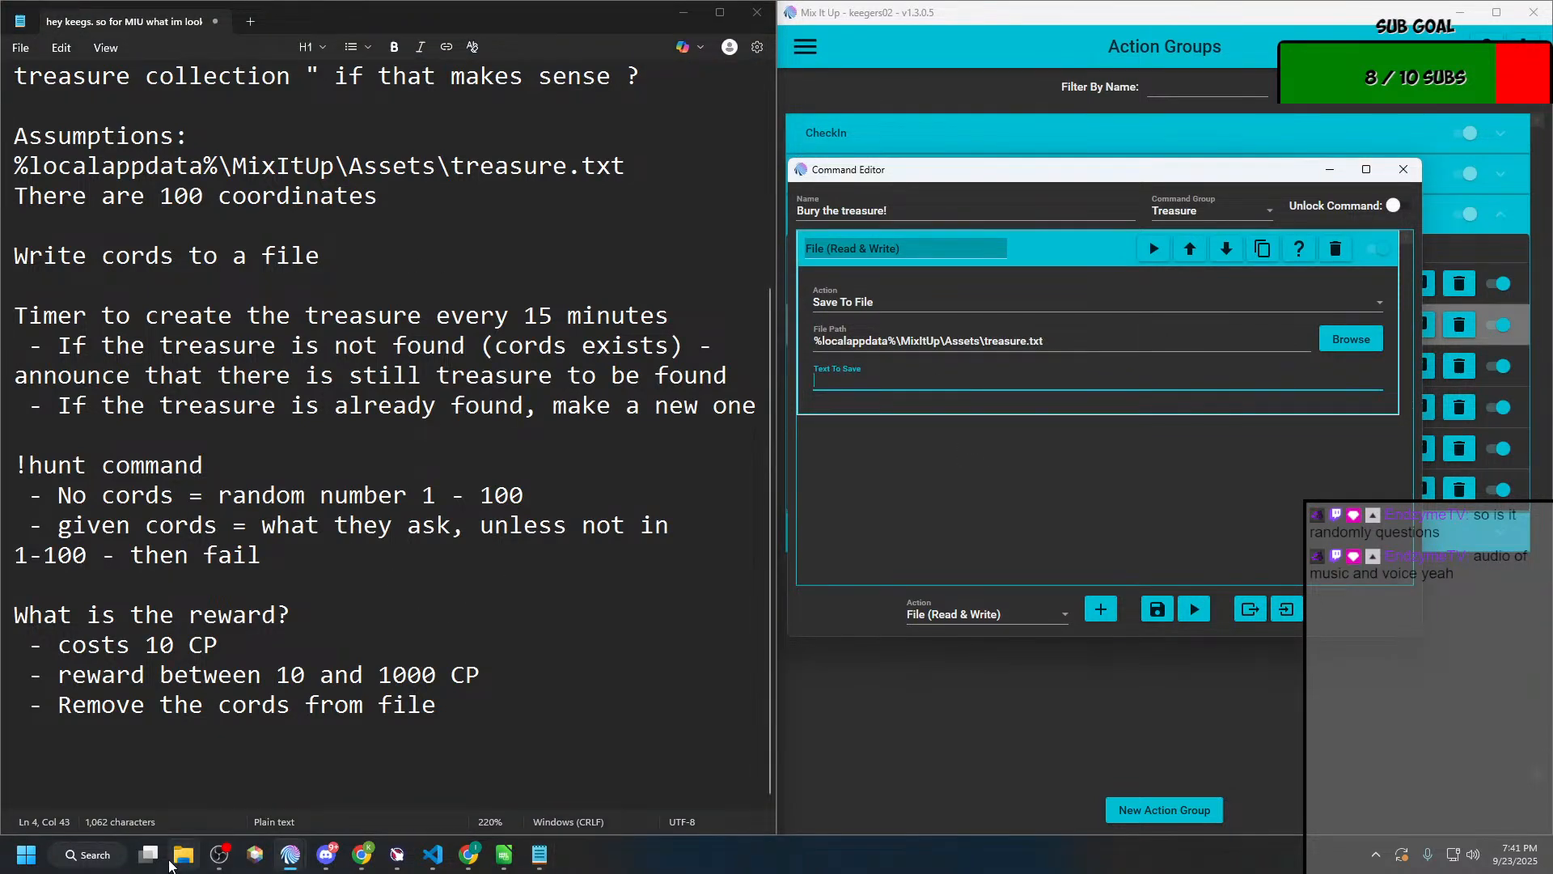
mouse_move(366, 851)
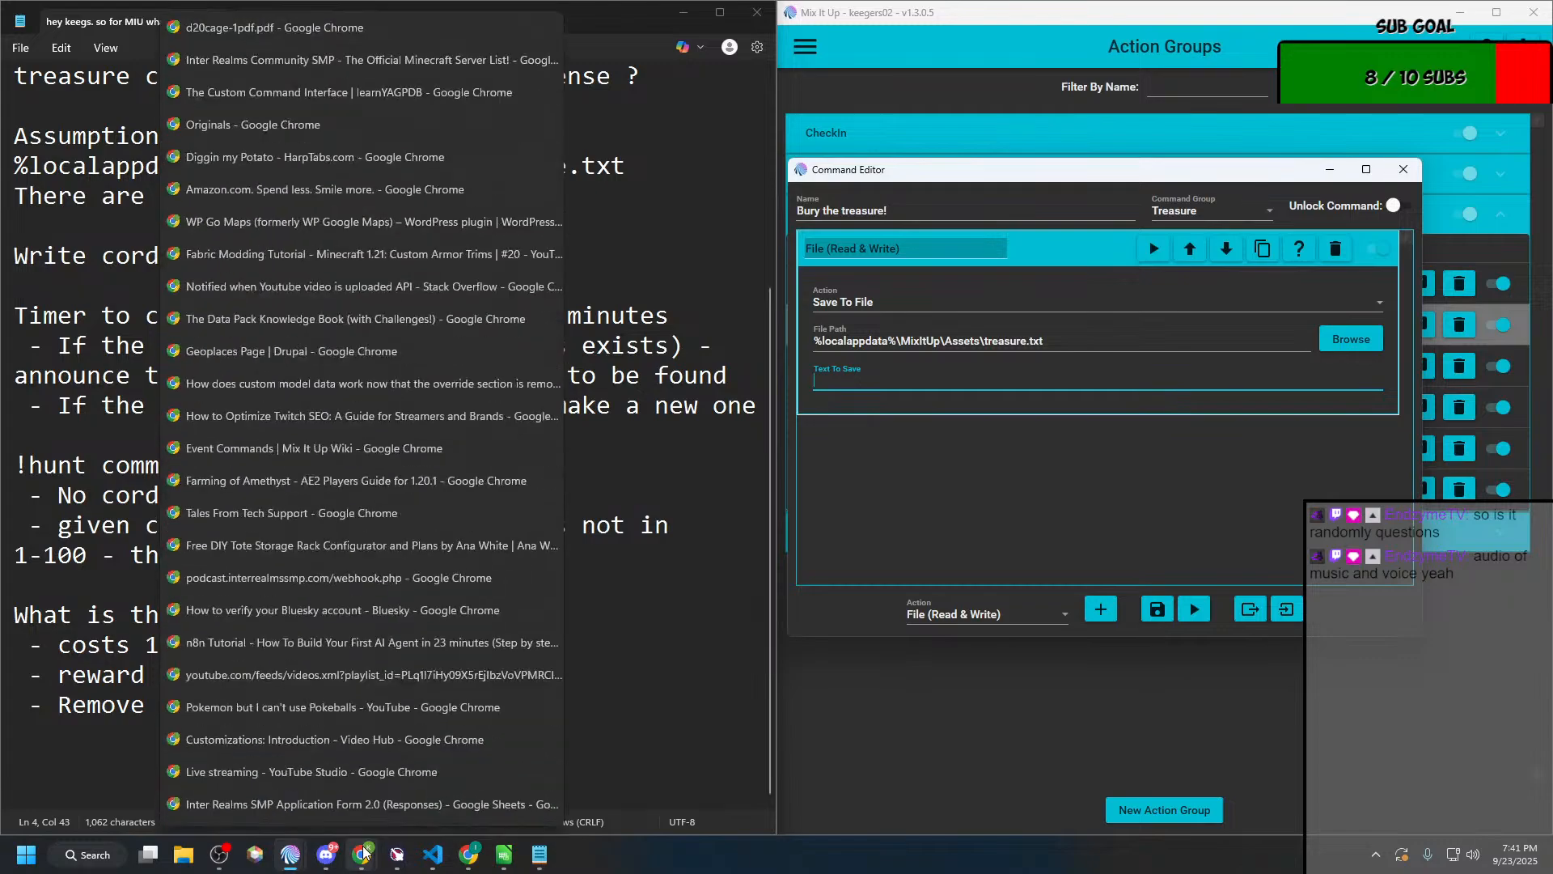
key("super+Tab")
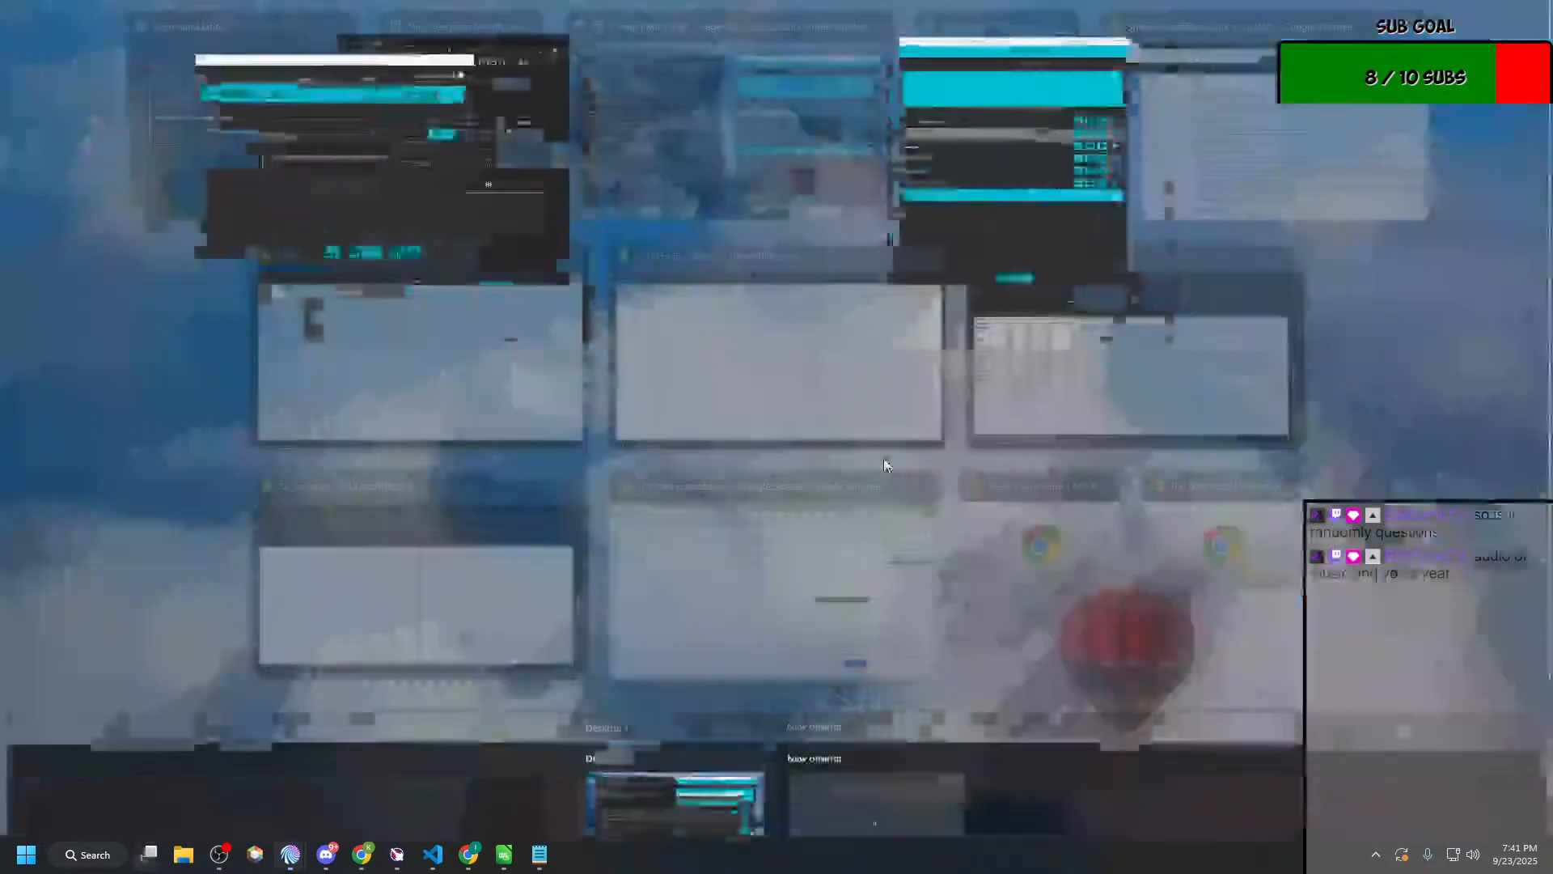
left_click(1219, 71)
left_click(817, 523)
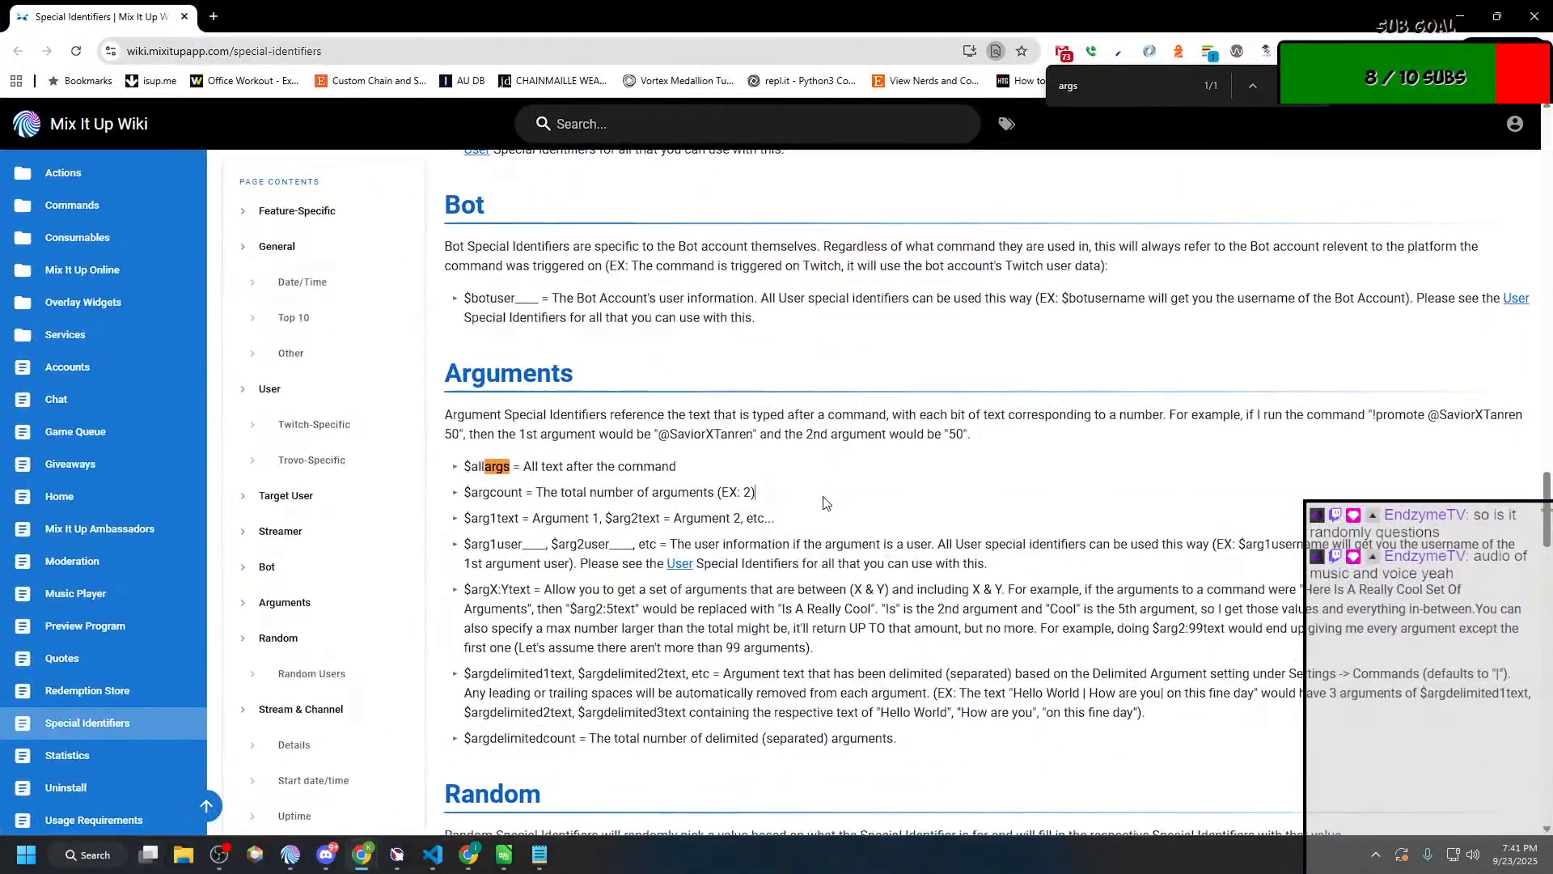
key("ctrl+f")
type("rando")
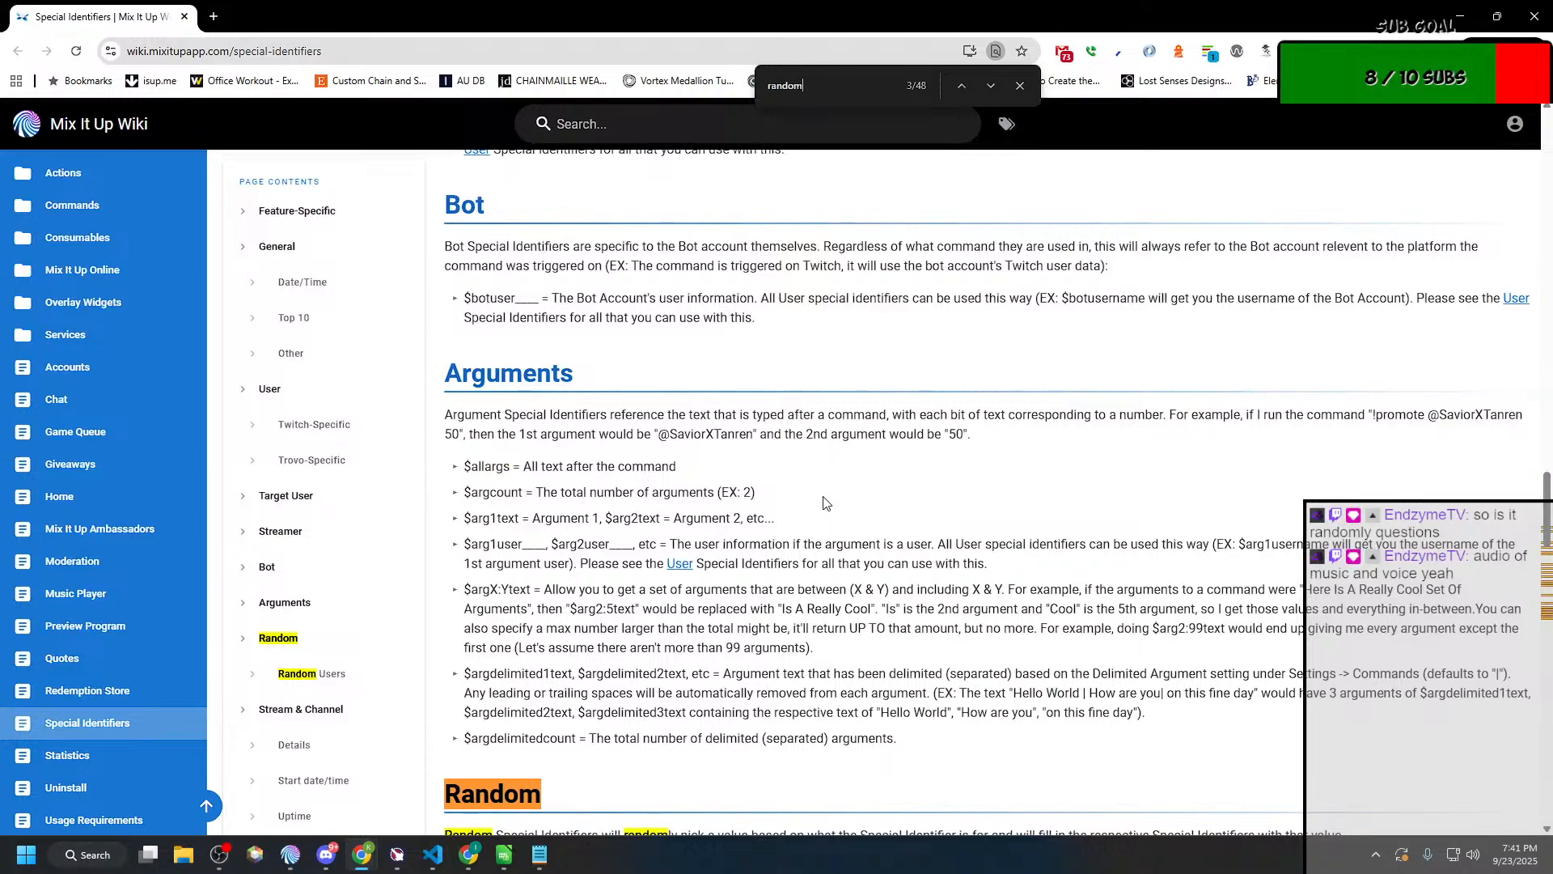
type("m")
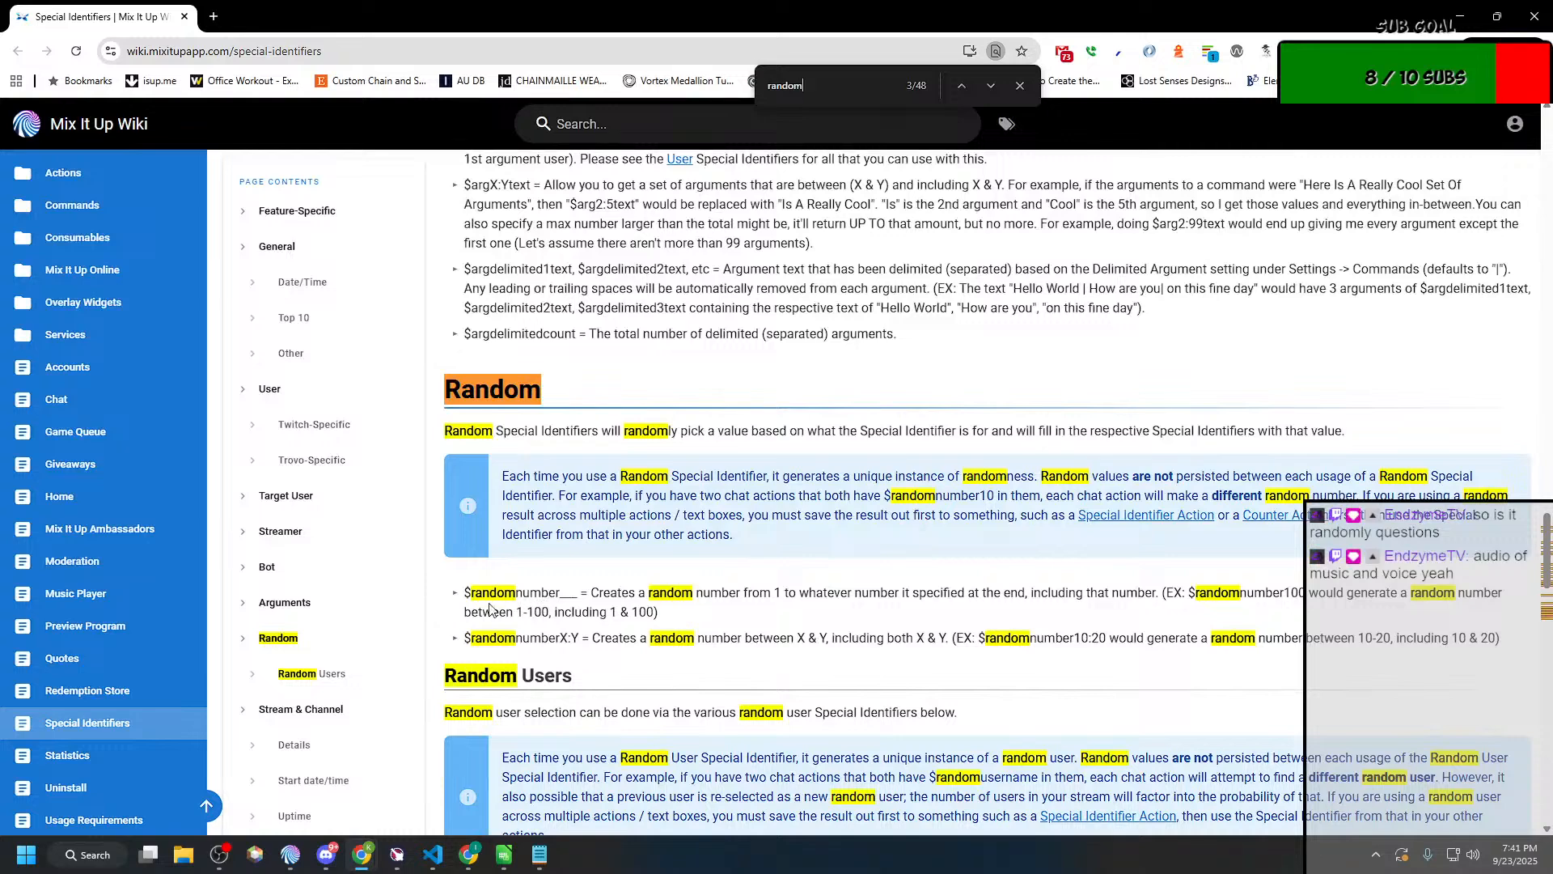
left_click_drag(465, 594, 562, 600)
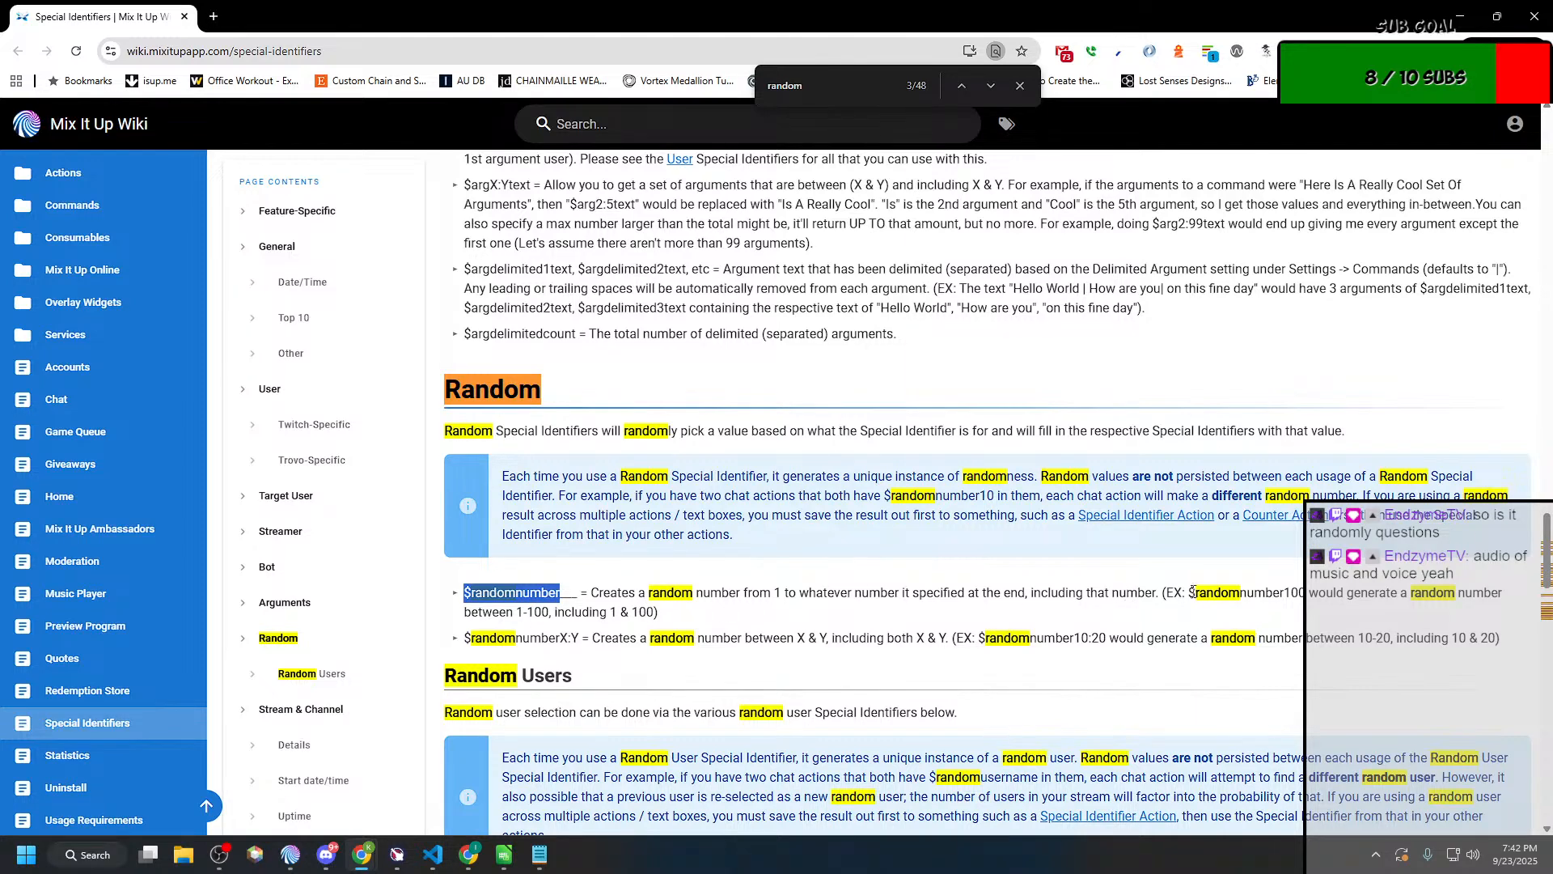
left_click_drag(1190, 592, 1308, 592)
key("ctrl+c")
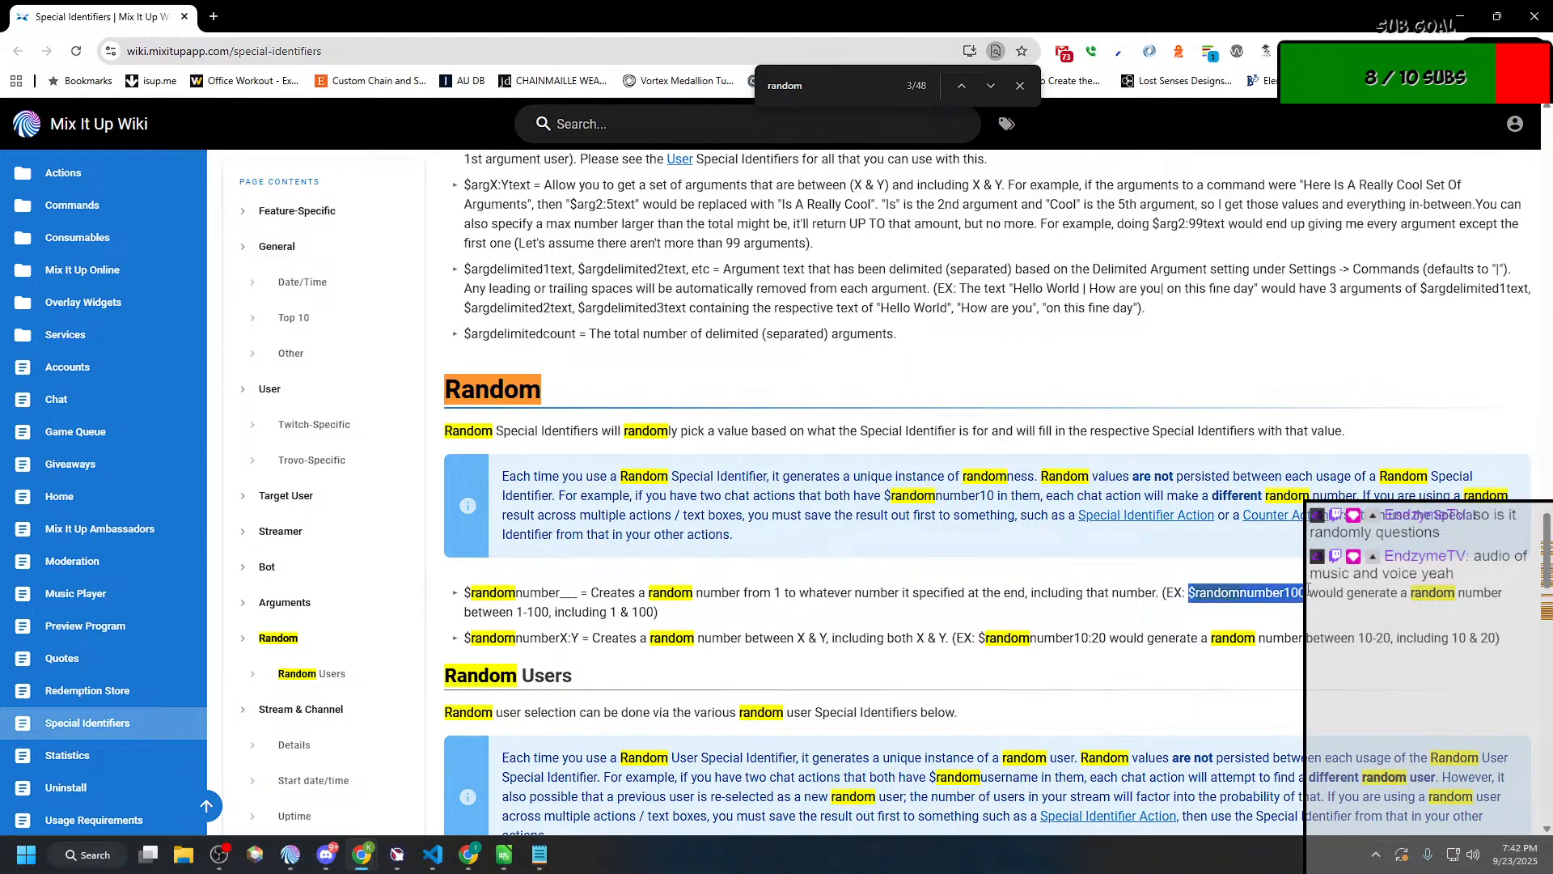
Step: Back in the Mix It Up command editor, set Text To Save to $randomnumber100 and save the Bury the treasure! action group
key("alt+Tab")
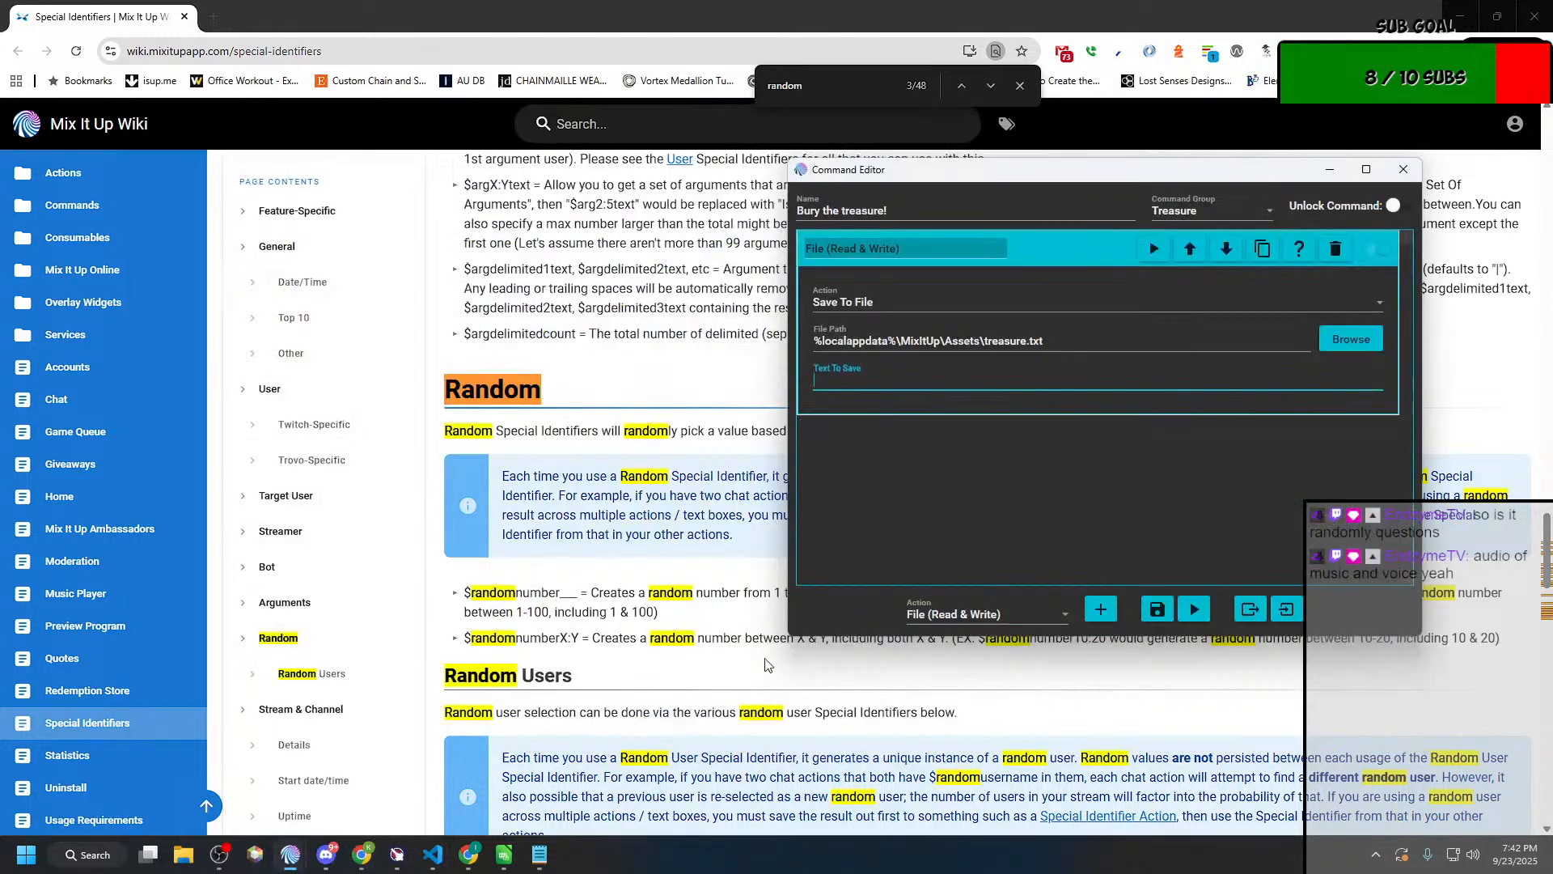
key("ctrl+v")
key("alt+Tab")
key("alt+Tab")
key("alt+Tab")
key("alt+Tab")
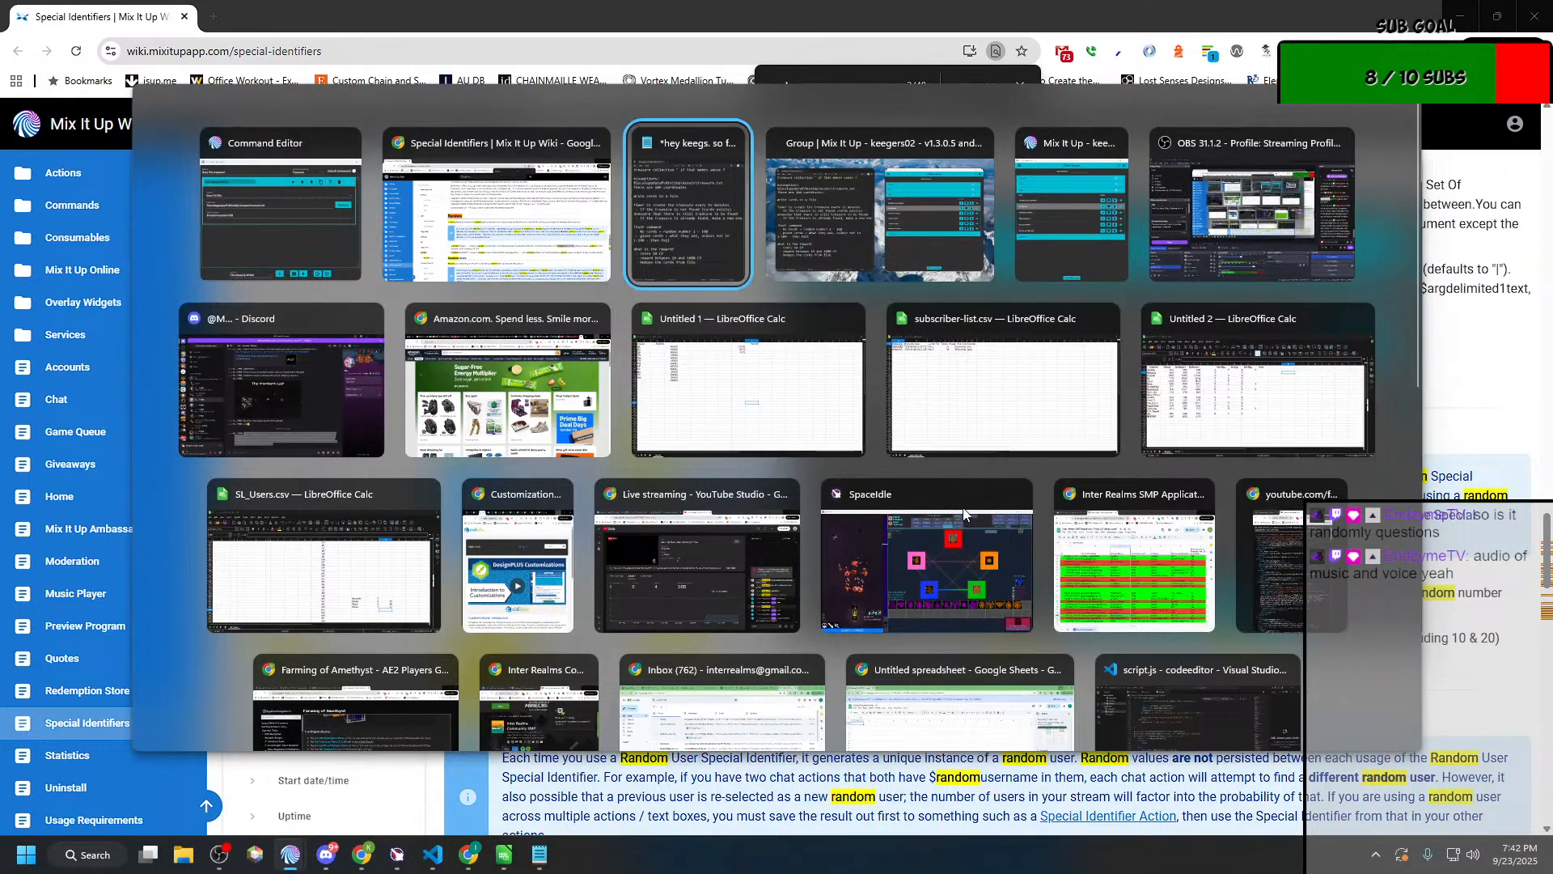
key("alt+Tab")
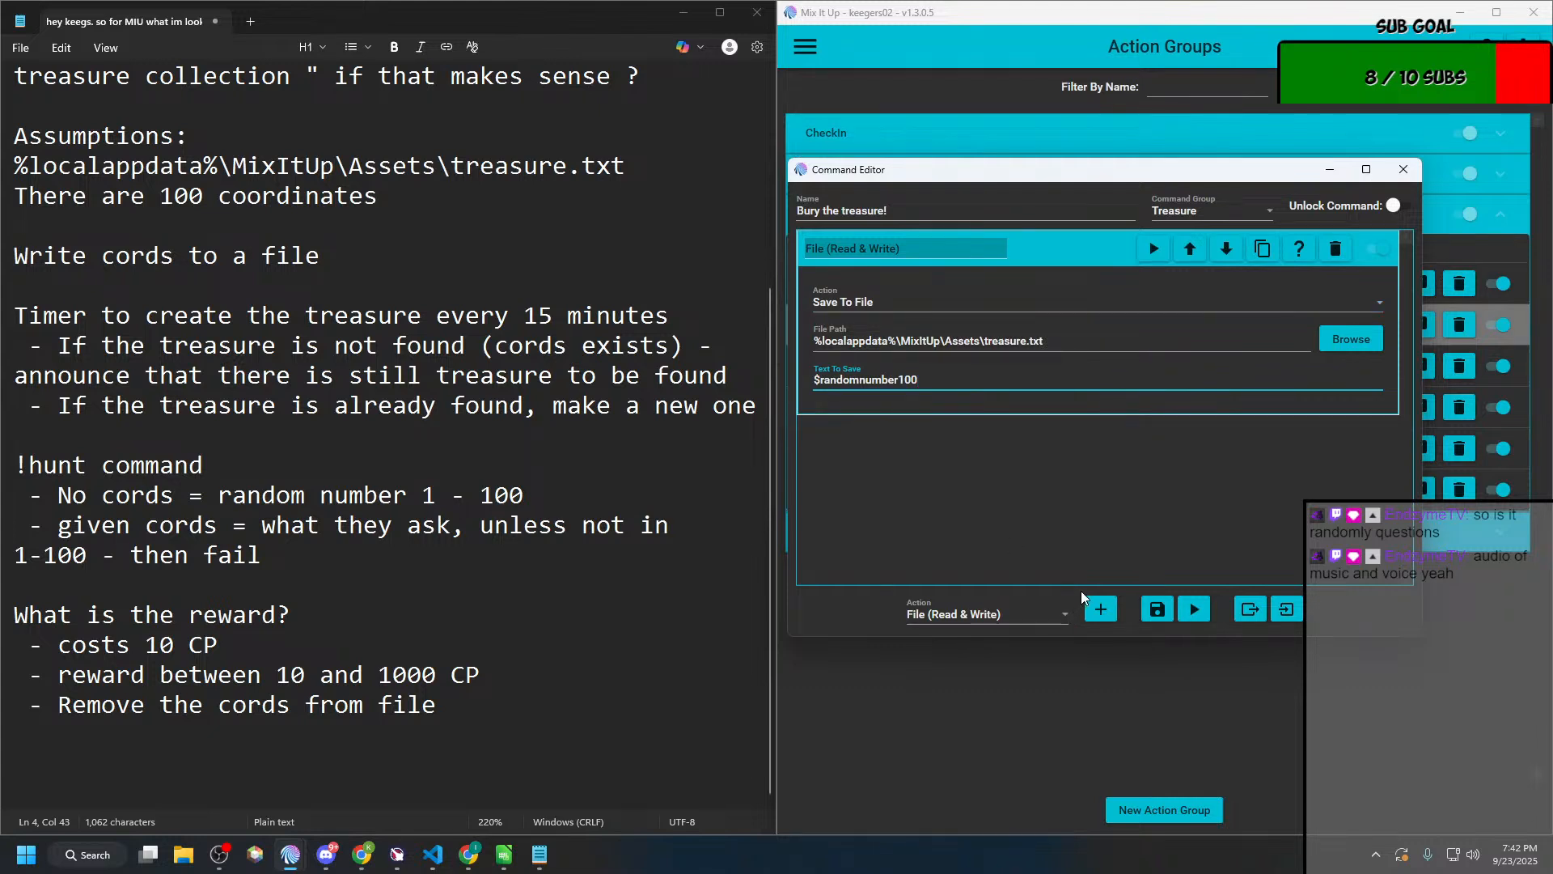
left_click(1157, 612)
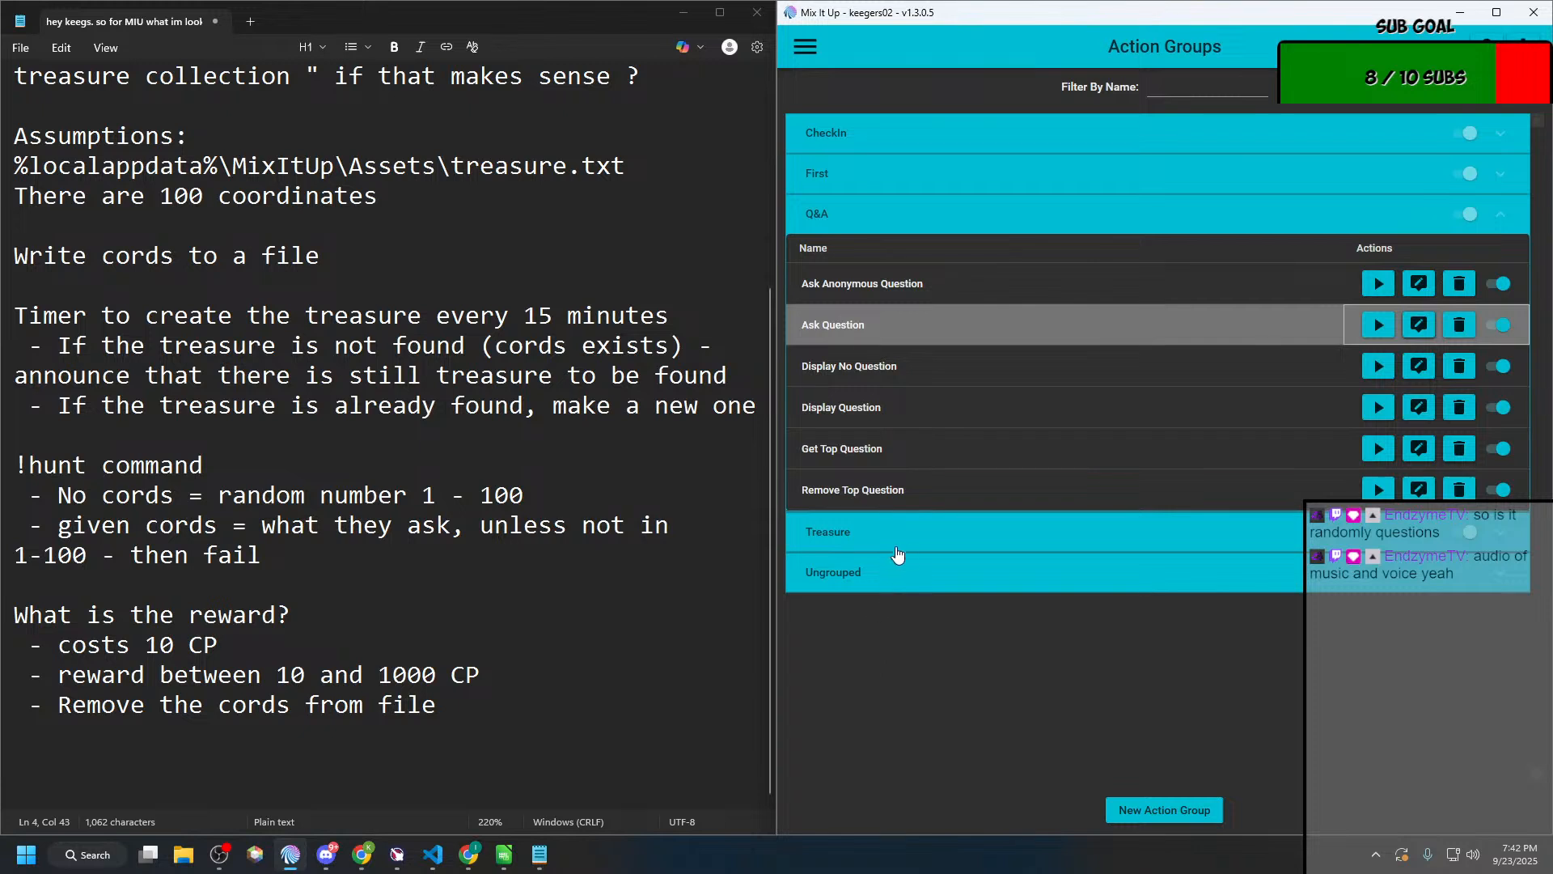
Step: Expand the Treasure group, collapse Q&A, and review the plan's timer rules for treasure that is found or not found
left_click(897, 550)
left_click(1084, 218)
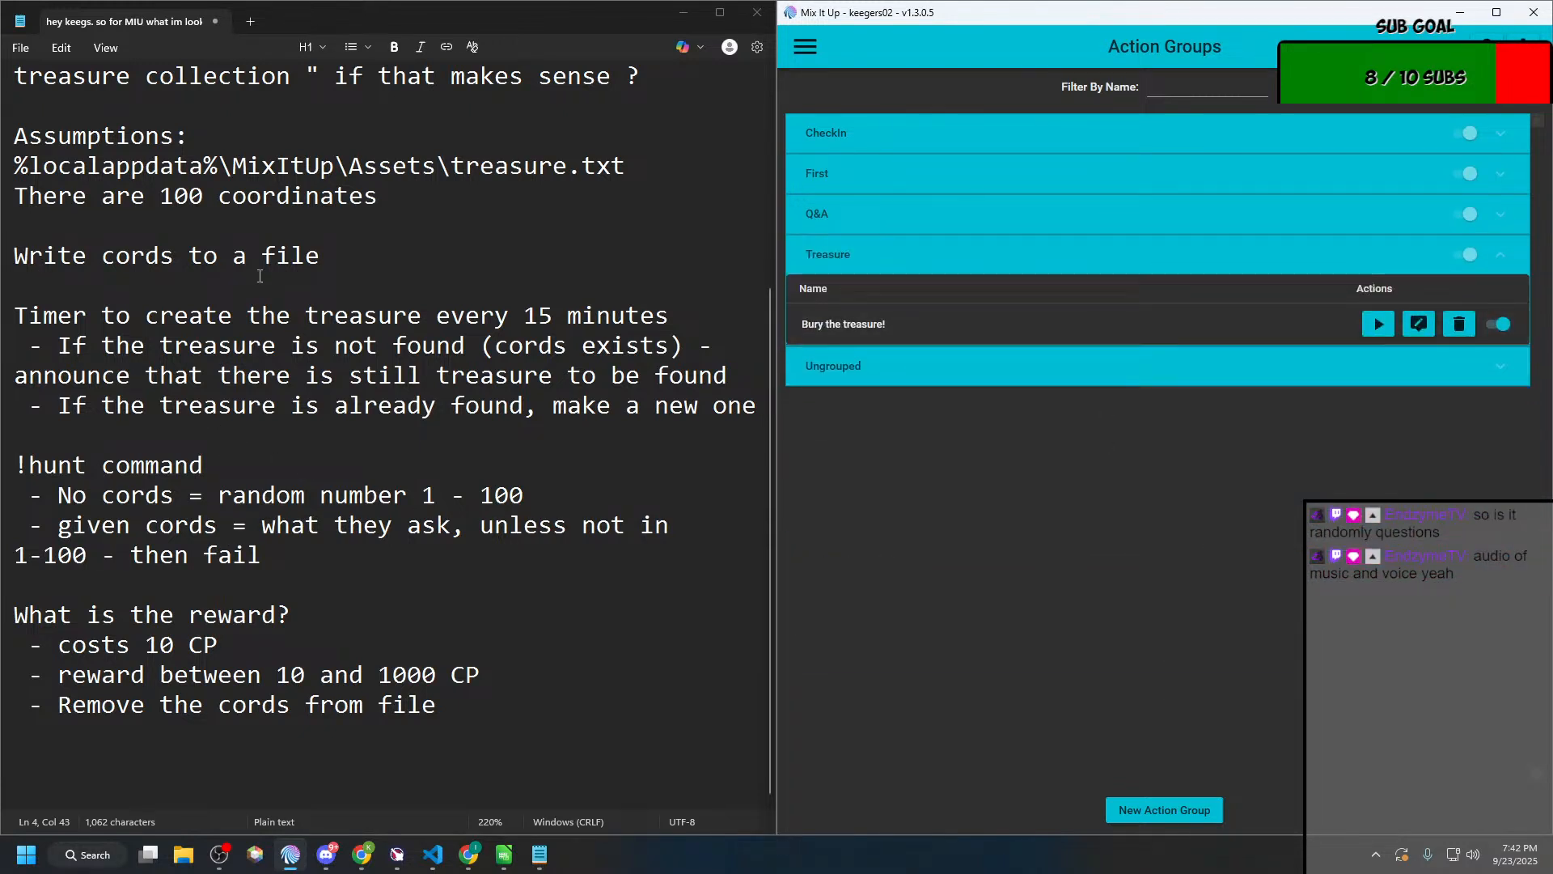
left_click(87, 348)
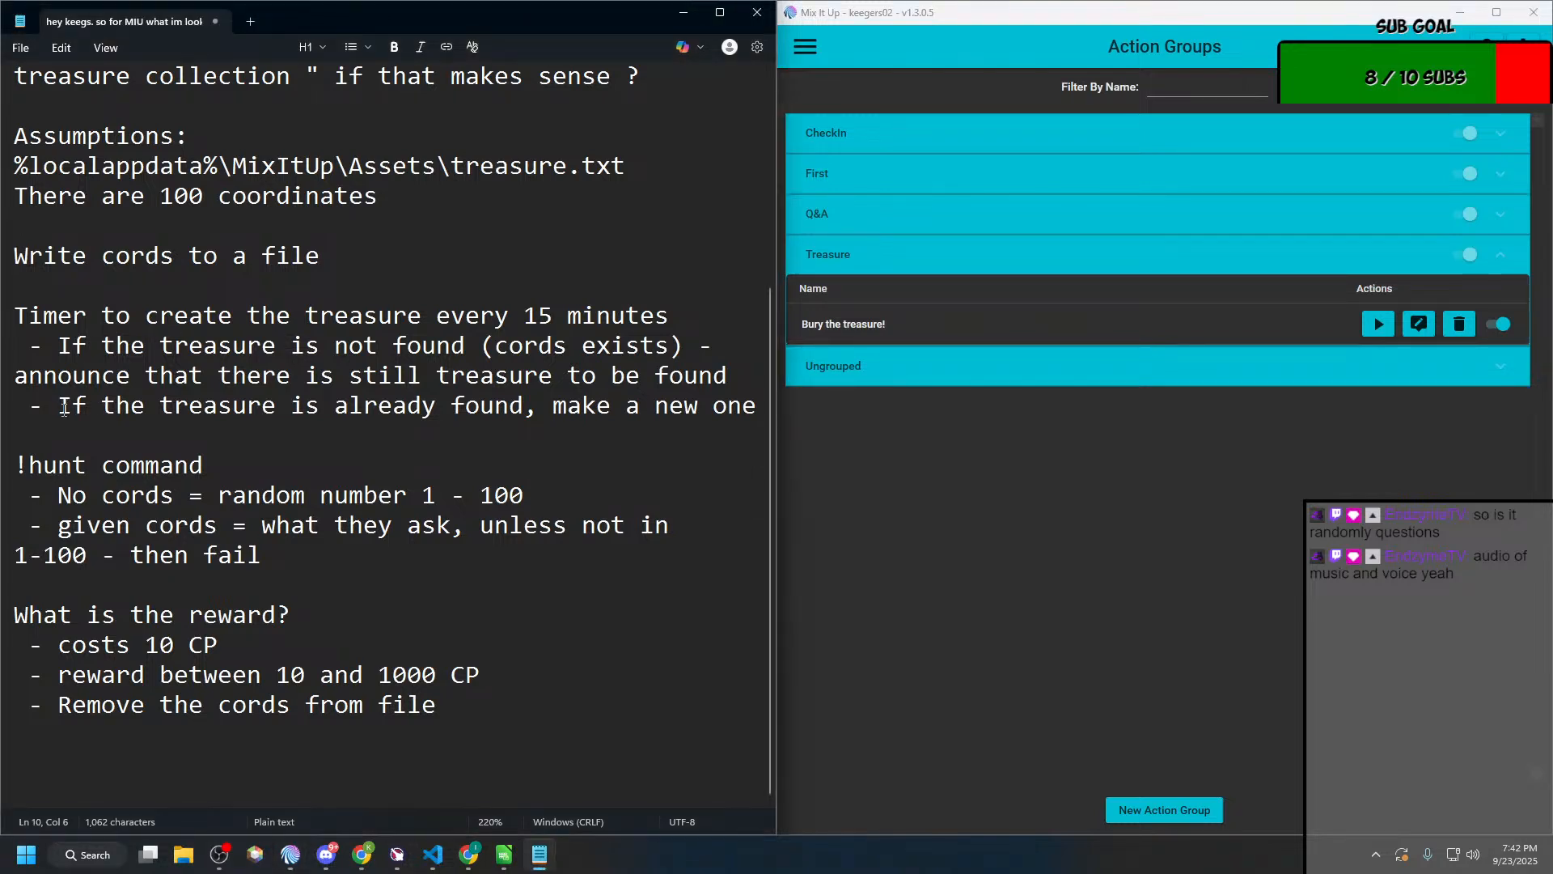
left_click_drag(60, 407, 726, 418)
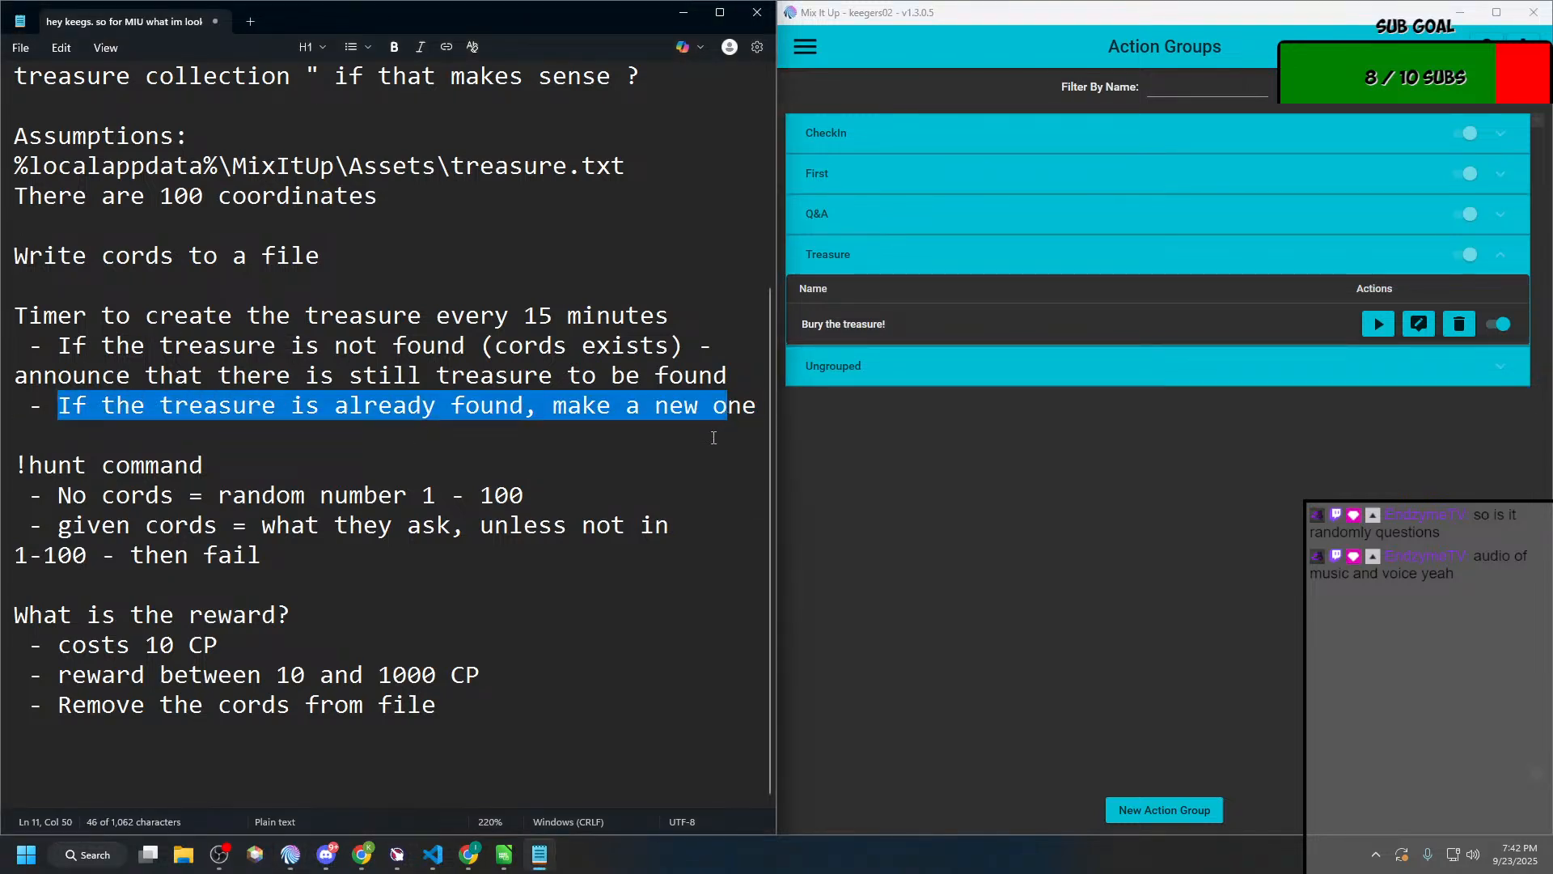
left_click(713, 437)
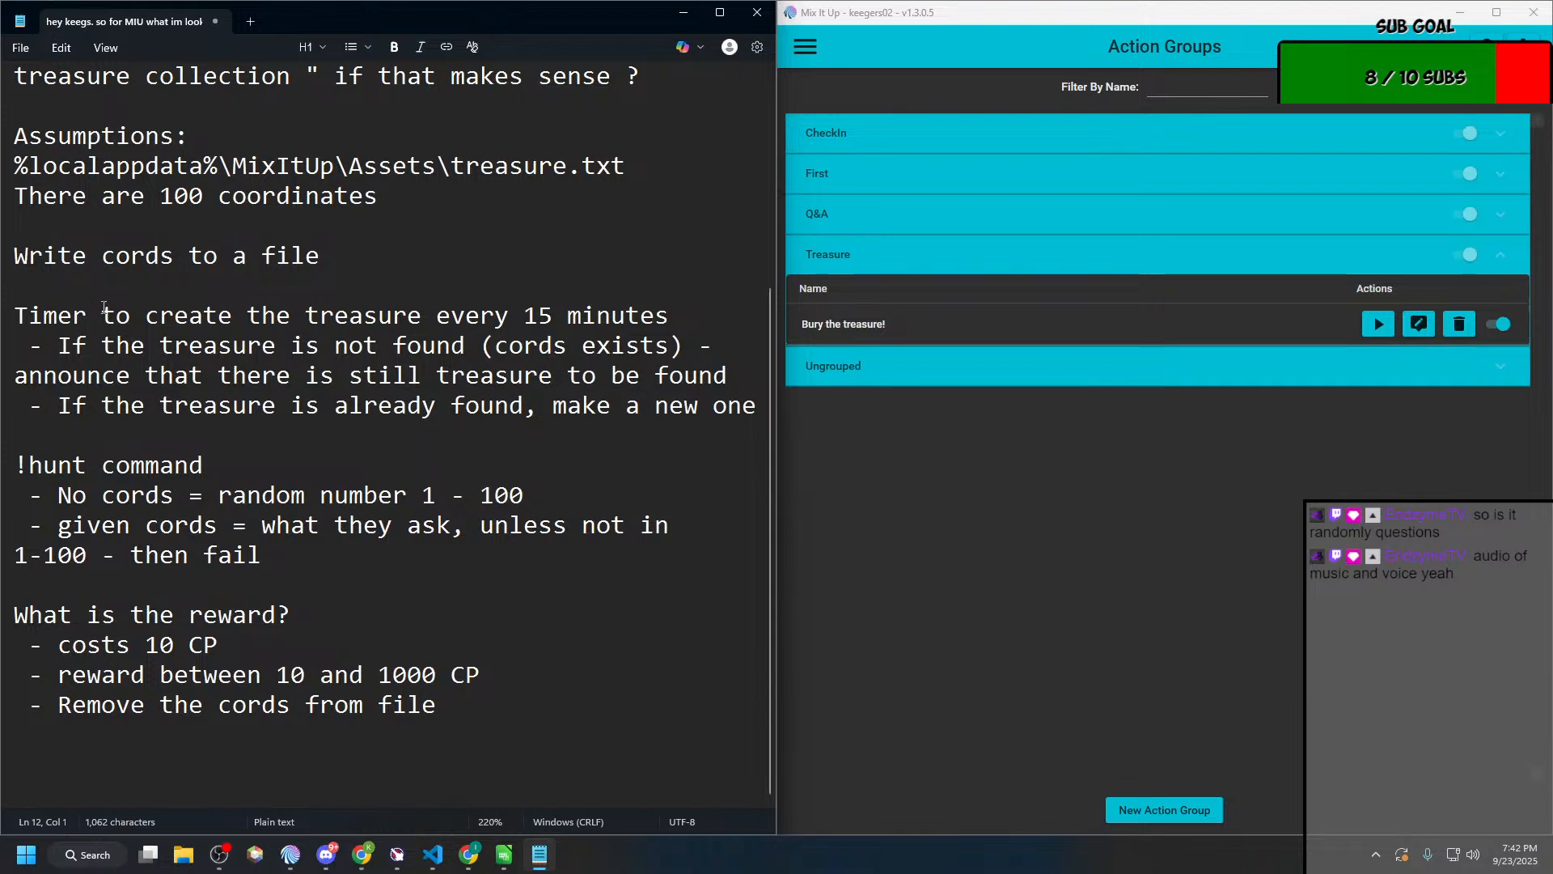
Step: Create a new action group named "Searching for Treasure" and assign it to the Treasure command group
left_click(1161, 812)
left_click(485, 226)
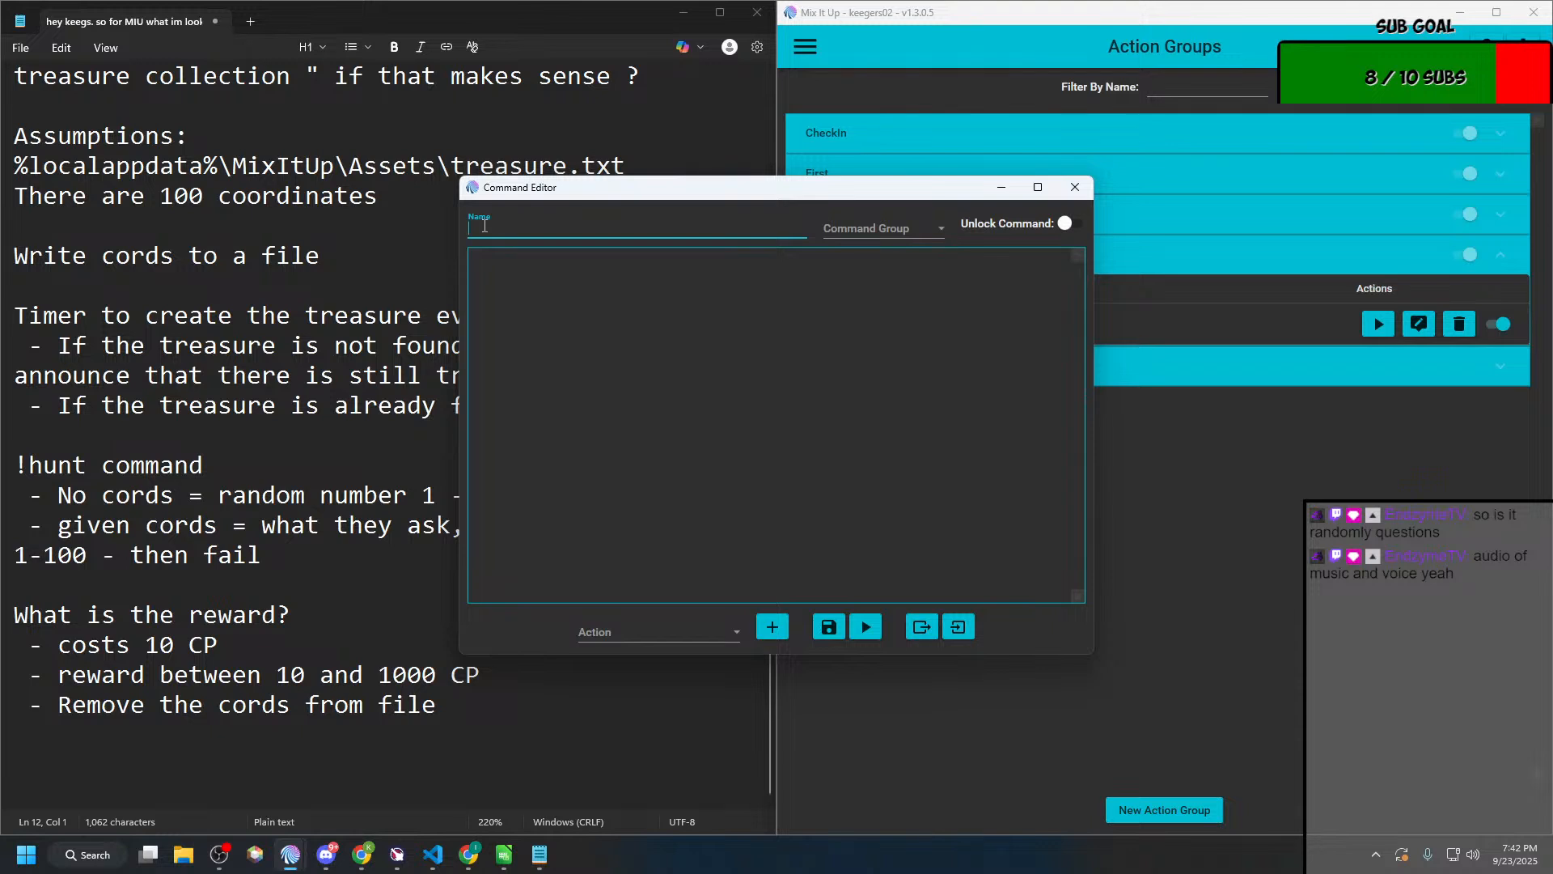
type("Searching for Treasure")
key("BackSpace")
key("BackSpace")
key("BackSpace")
type("ure")
left_click(853, 222)
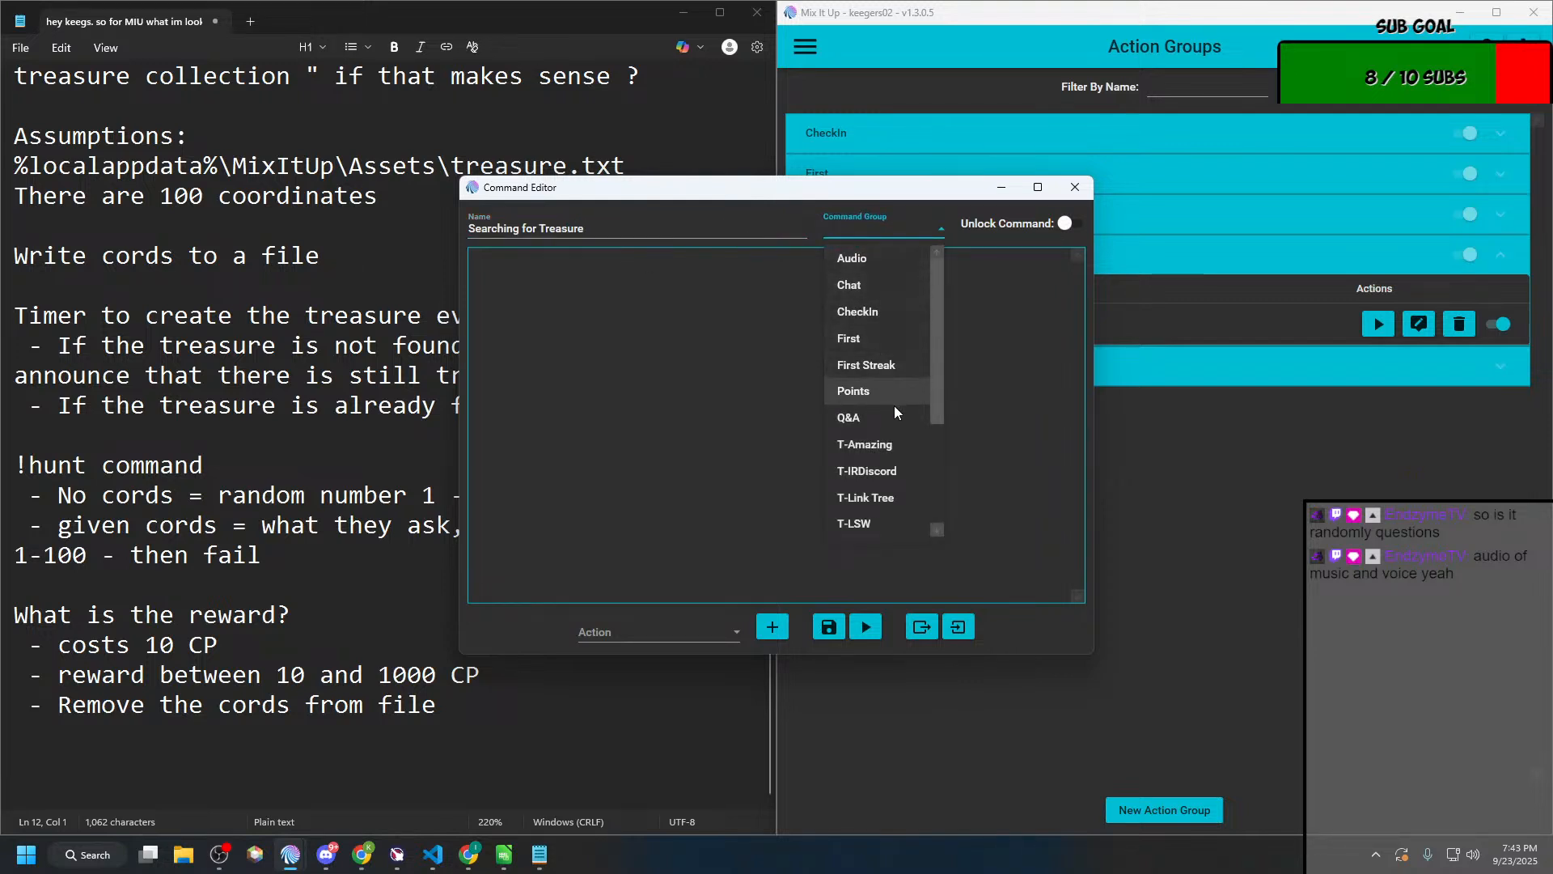
scroll(895, 414, "down", 2)
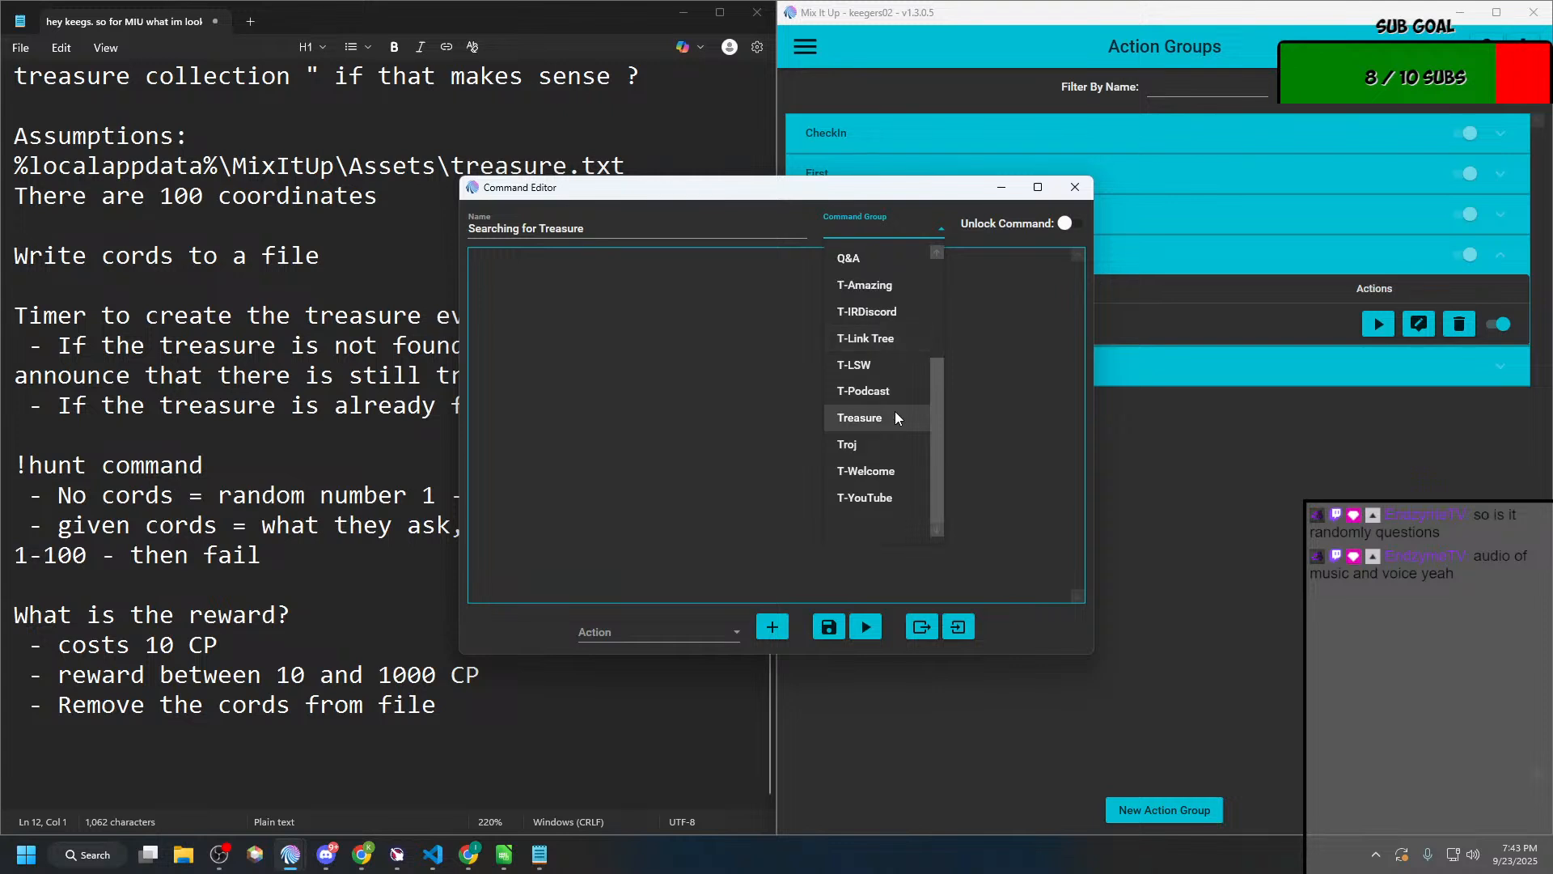
left_click(875, 416)
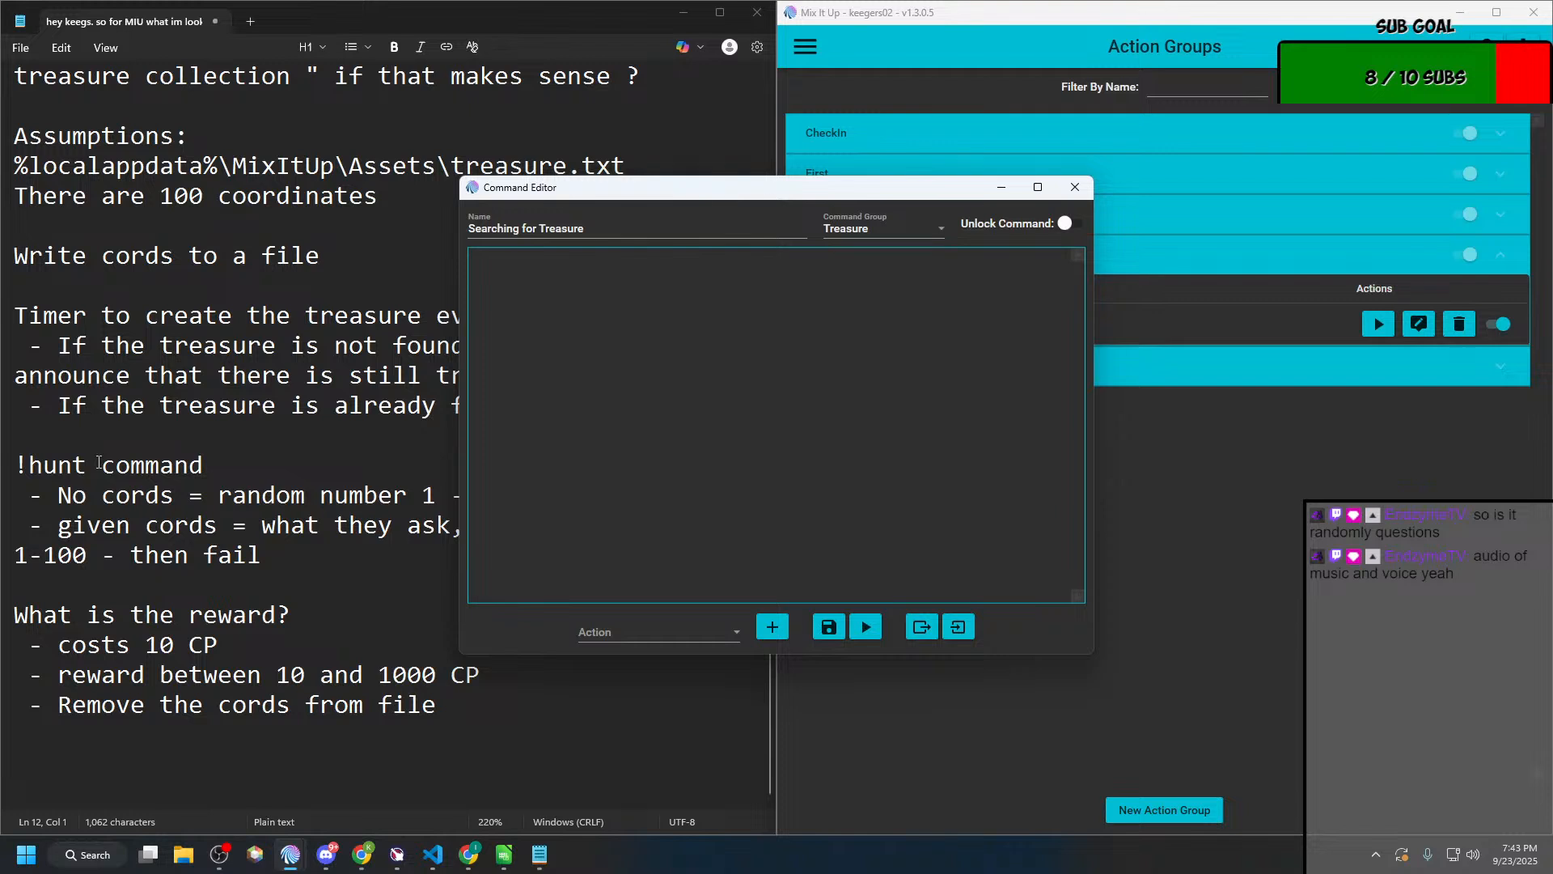
Step: Add a Conditional action to Searching for Treasure and move its editor window clear of the Action Groups list
left_click(605, 632)
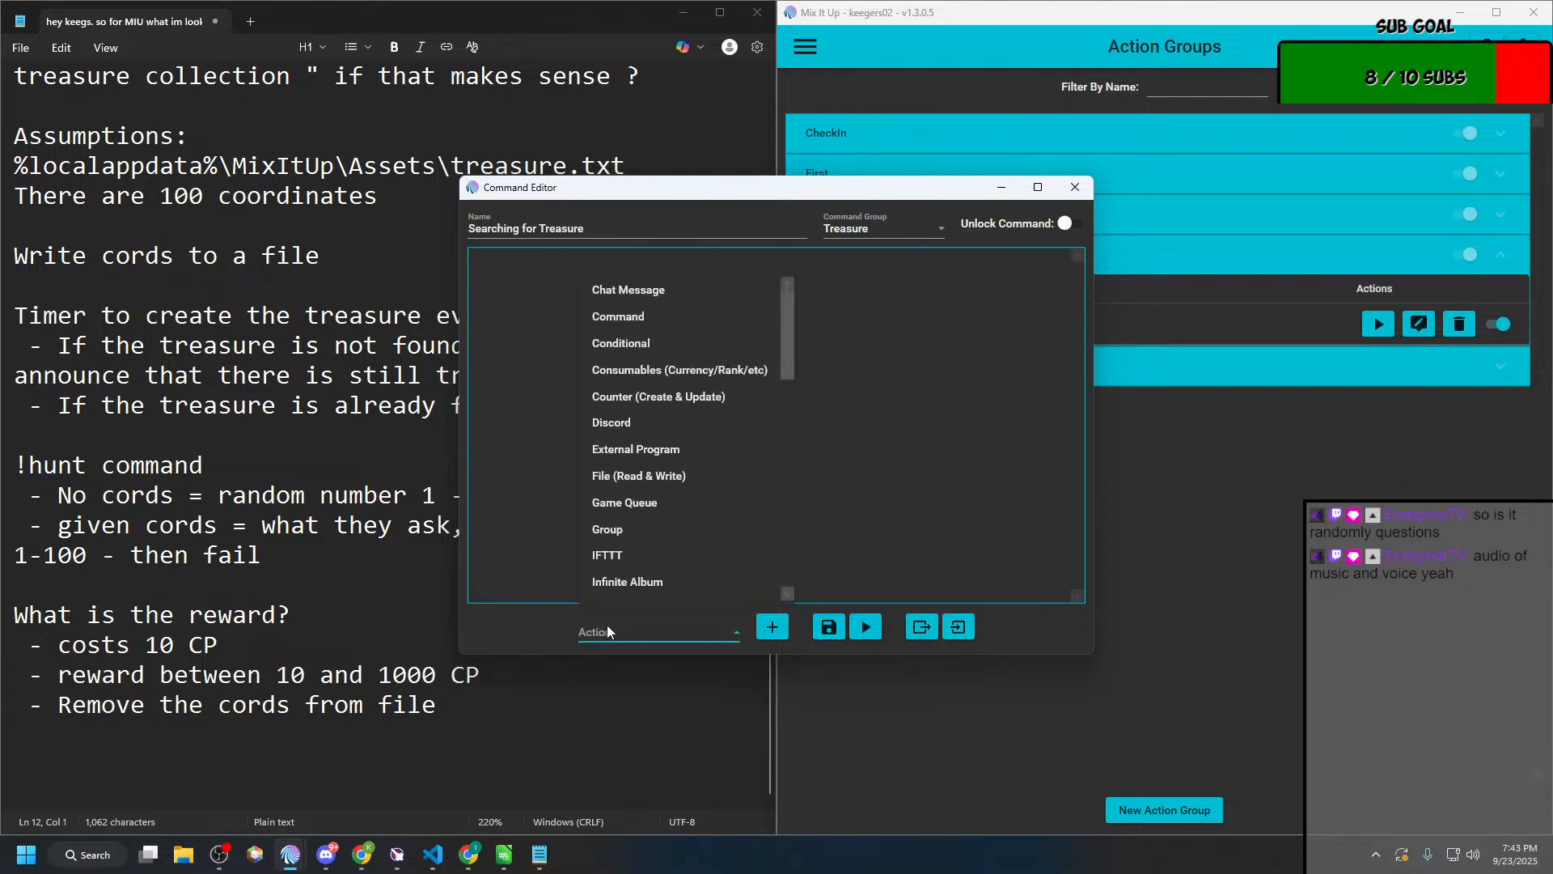
left_click(678, 347)
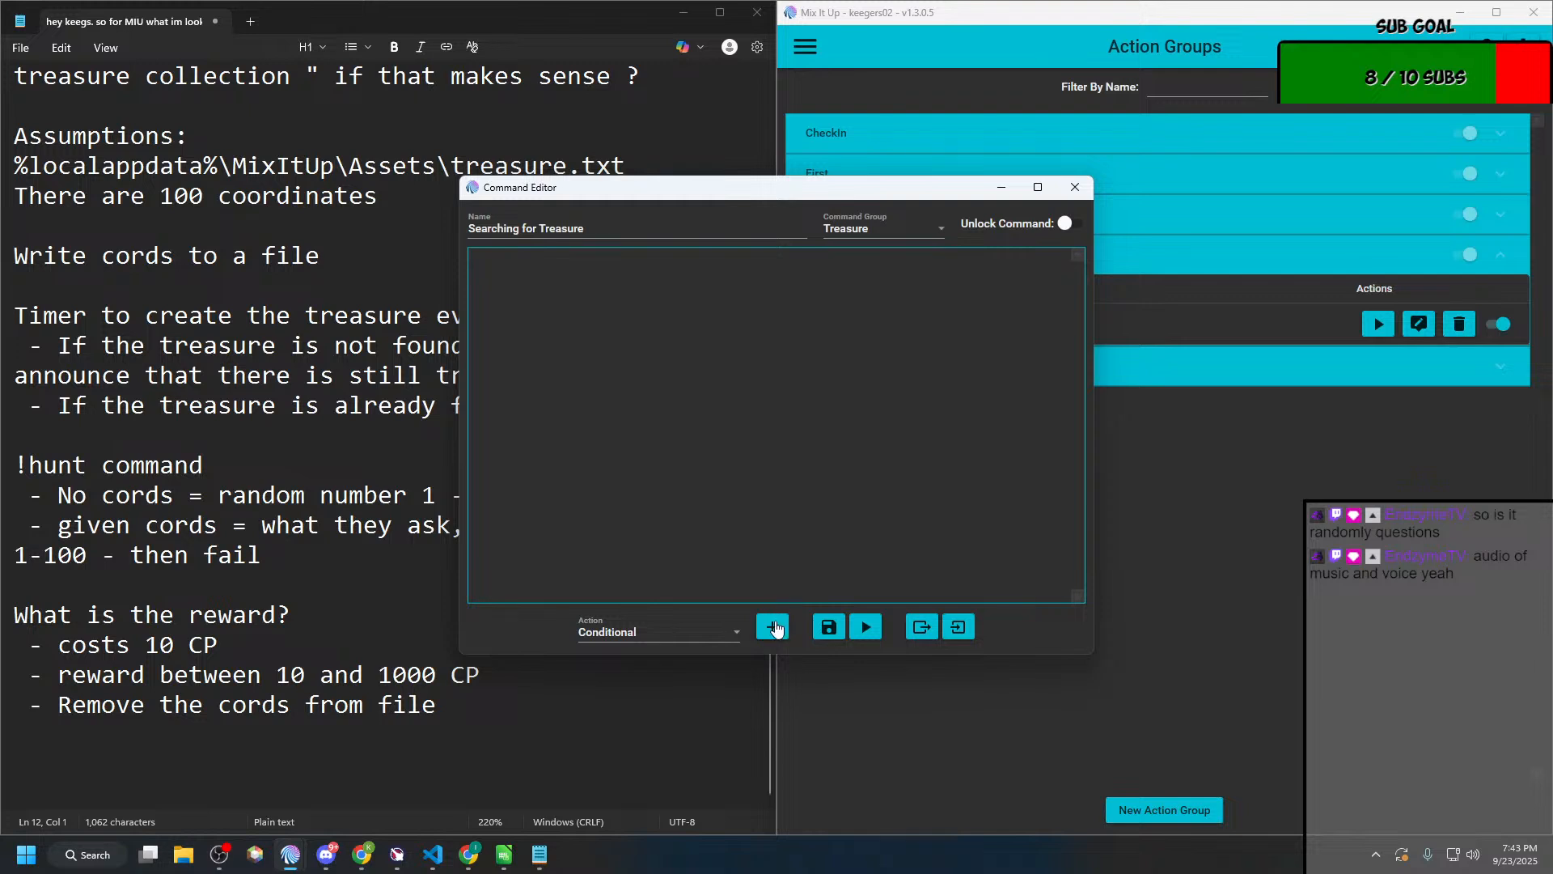
left_click(772, 628)
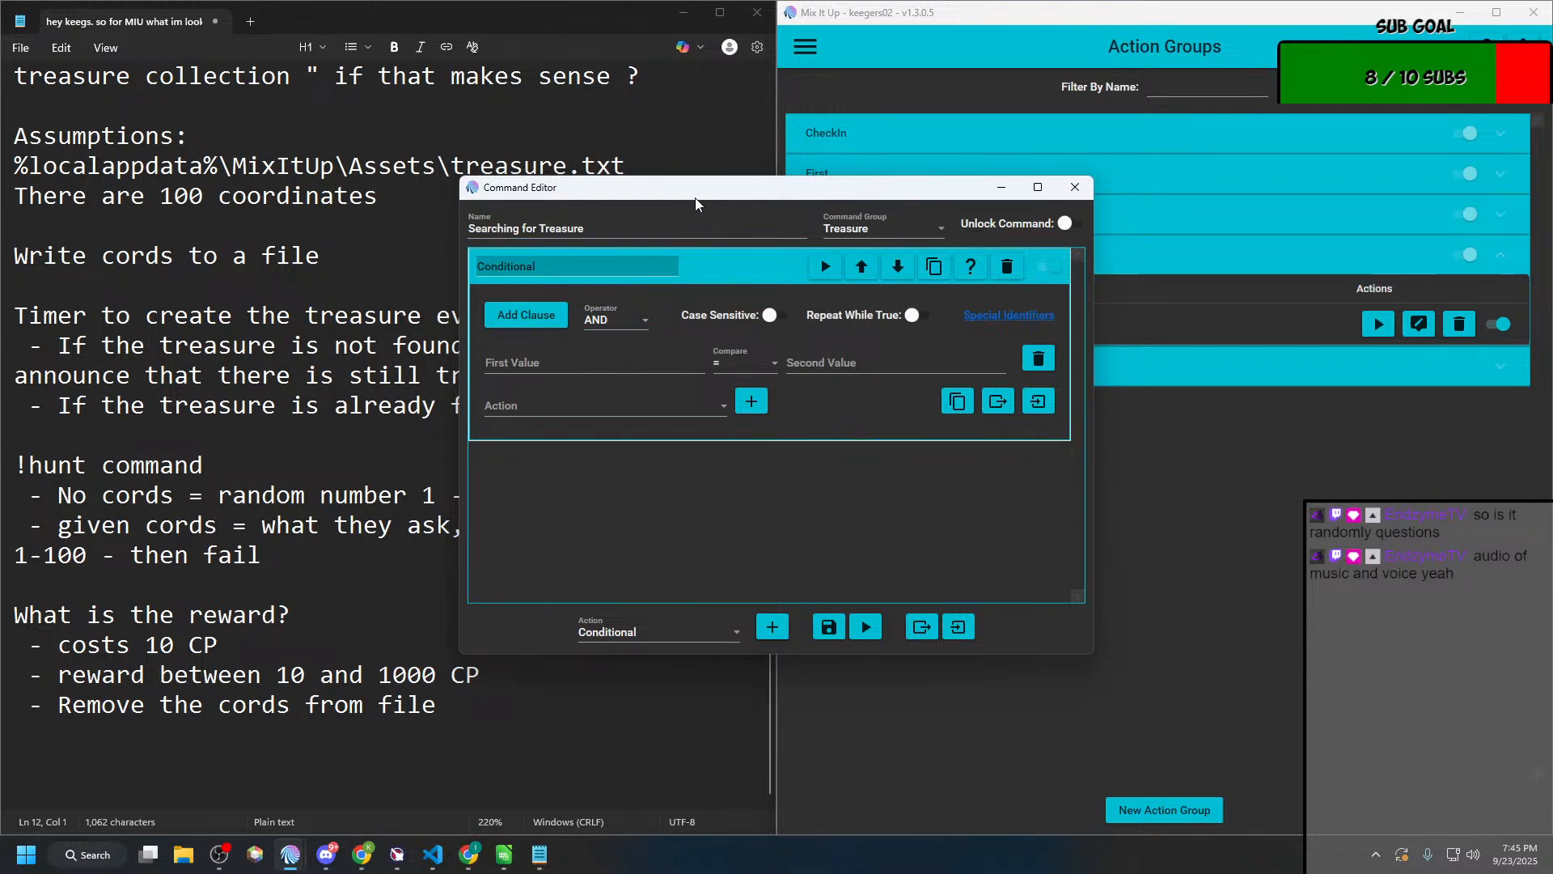
left_click_drag(696, 197, 419, 187)
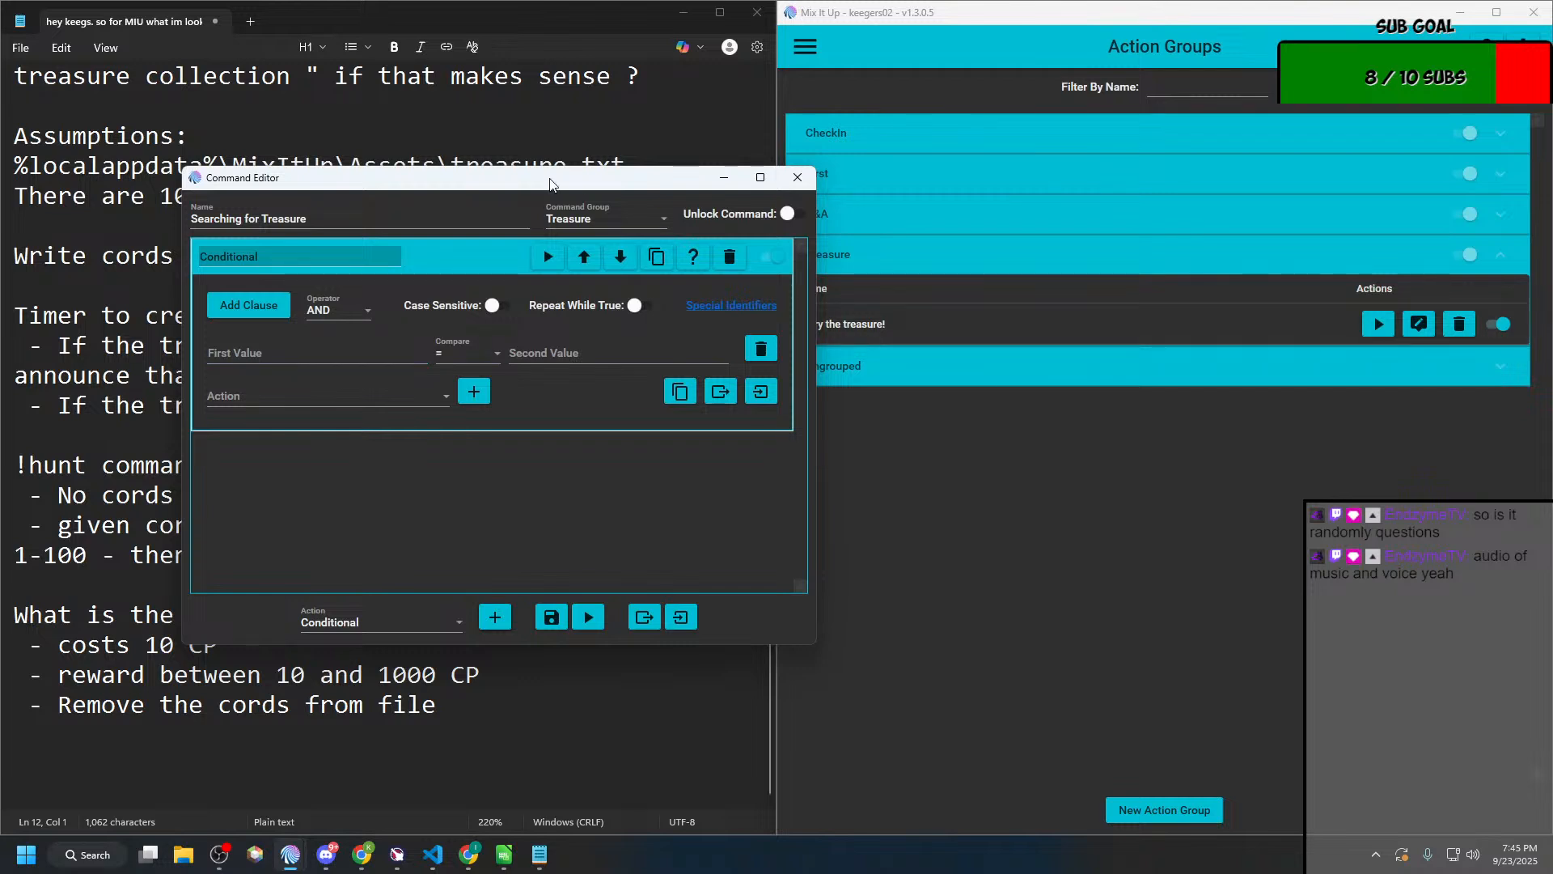
left_click_drag(550, 184, 373, 200)
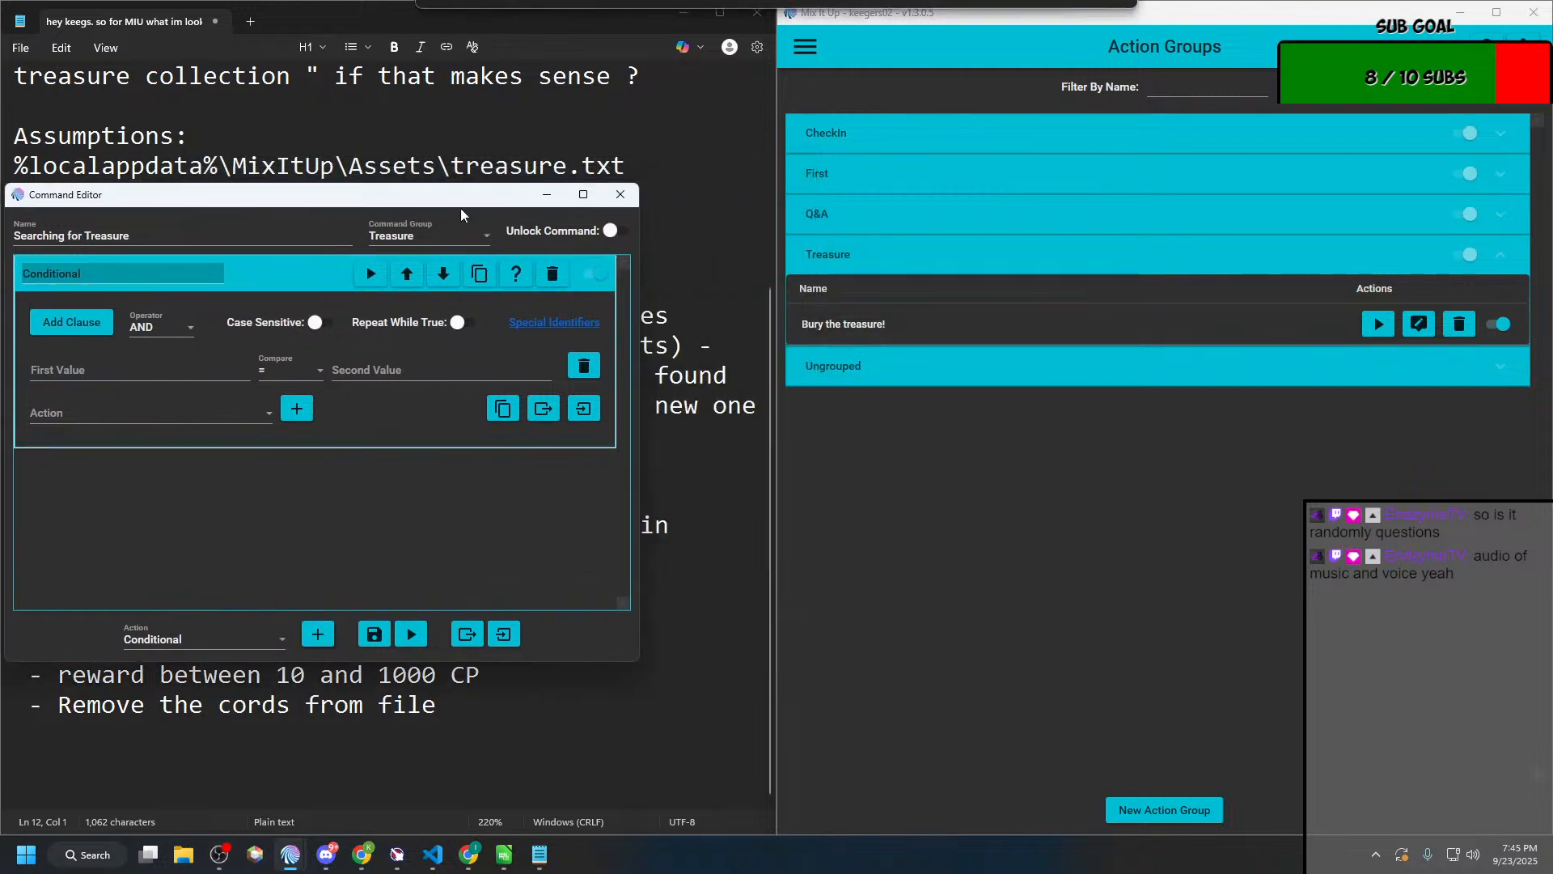
Step: Open Ask Anonymous Question from the Q&A group, copy $argdelimitedcount from its second Conditional, and close its editor
left_click(867, 262)
left_click(865, 253)
left_click(874, 217)
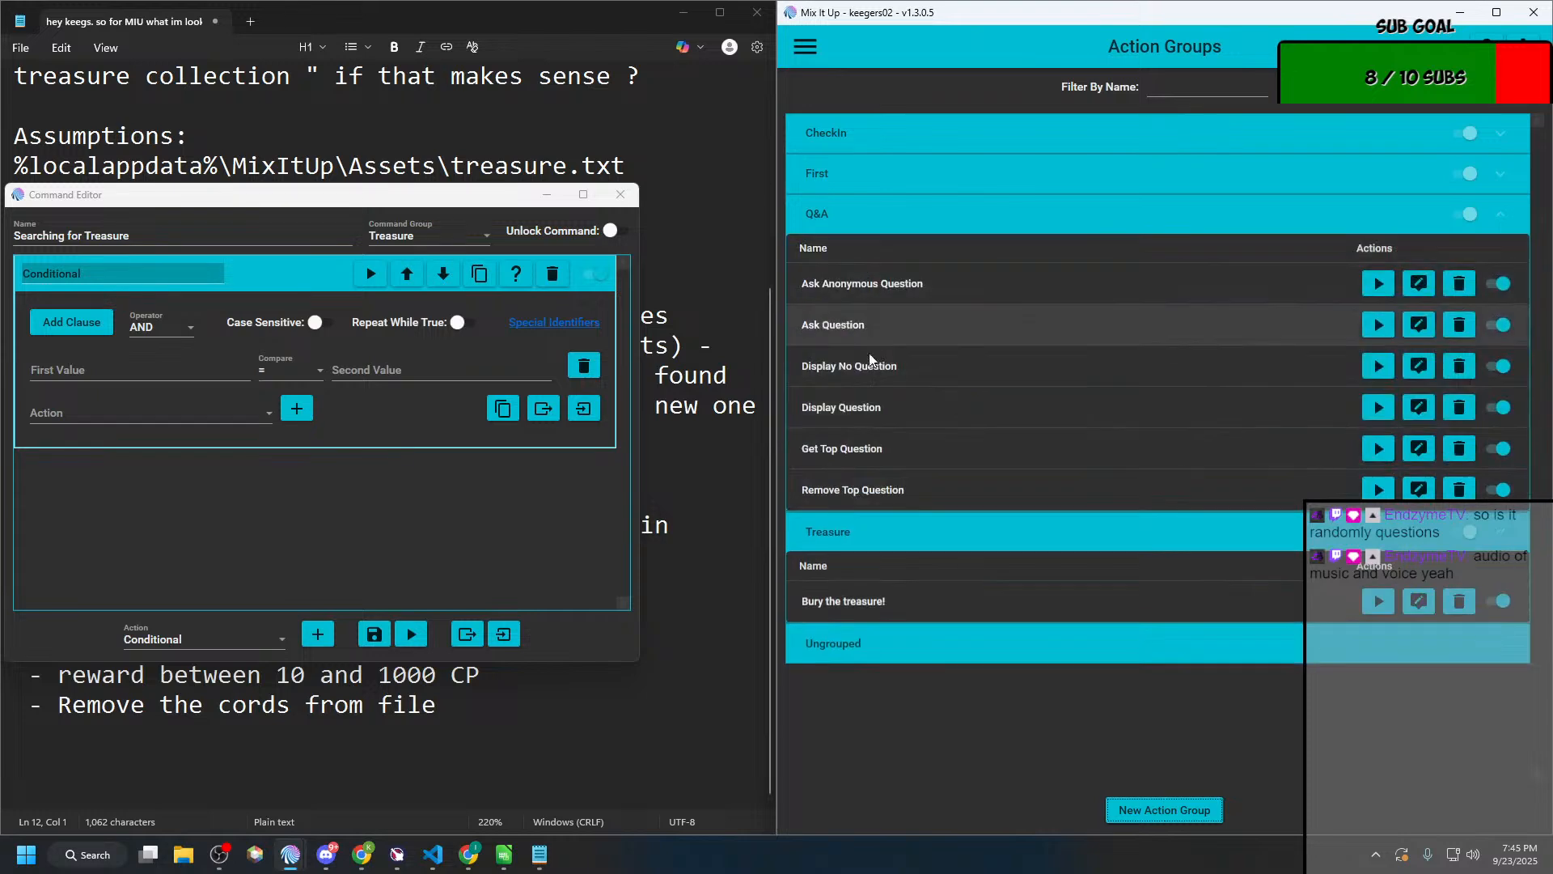
left_click(901, 287)
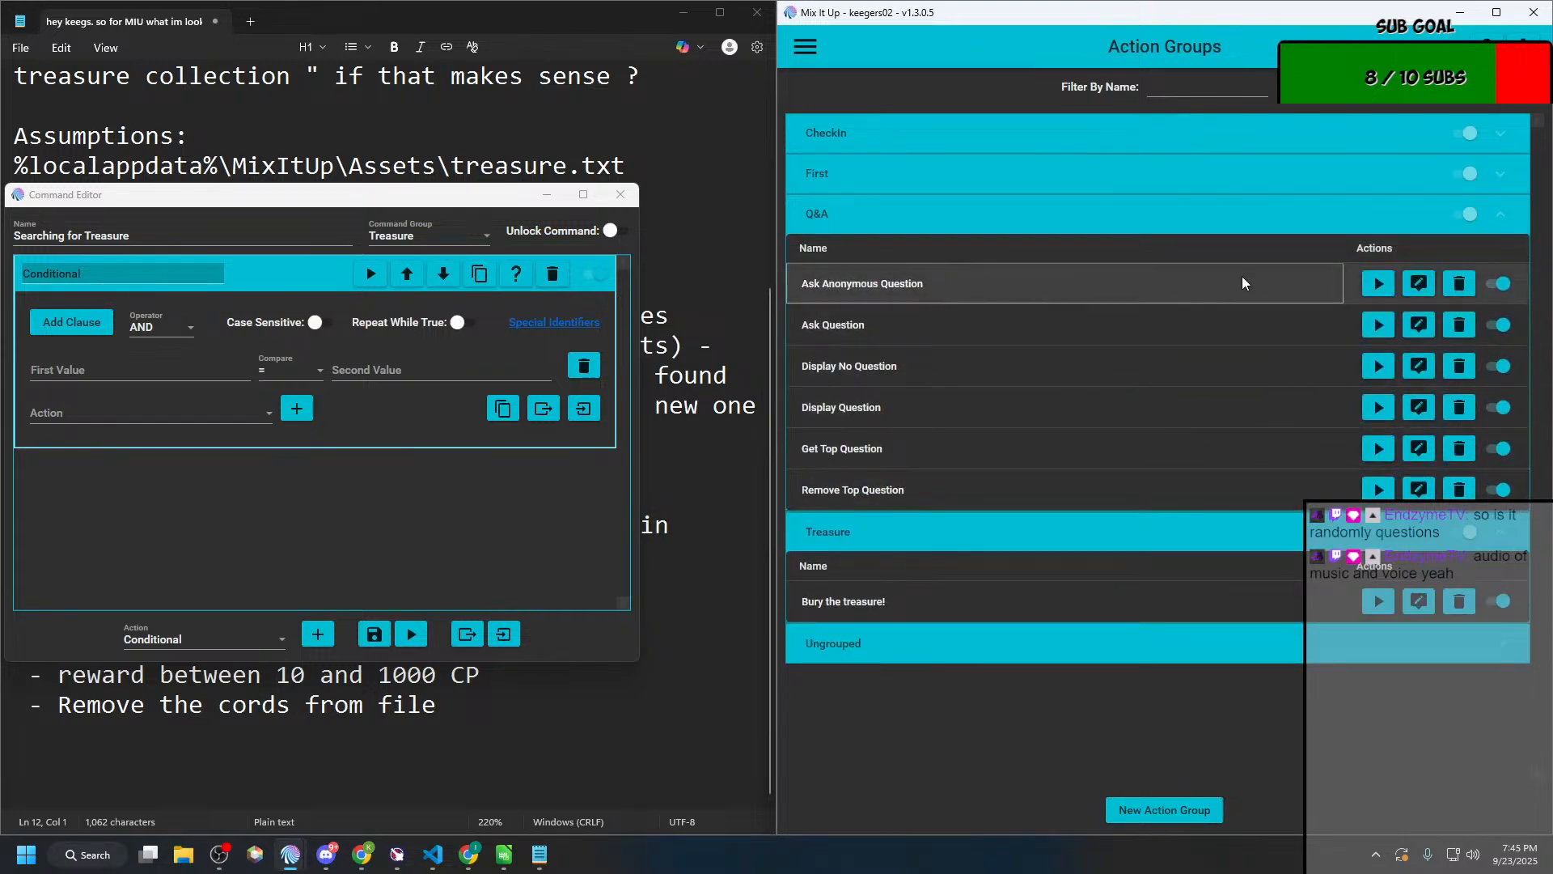
left_click(1418, 283)
left_click(546, 294)
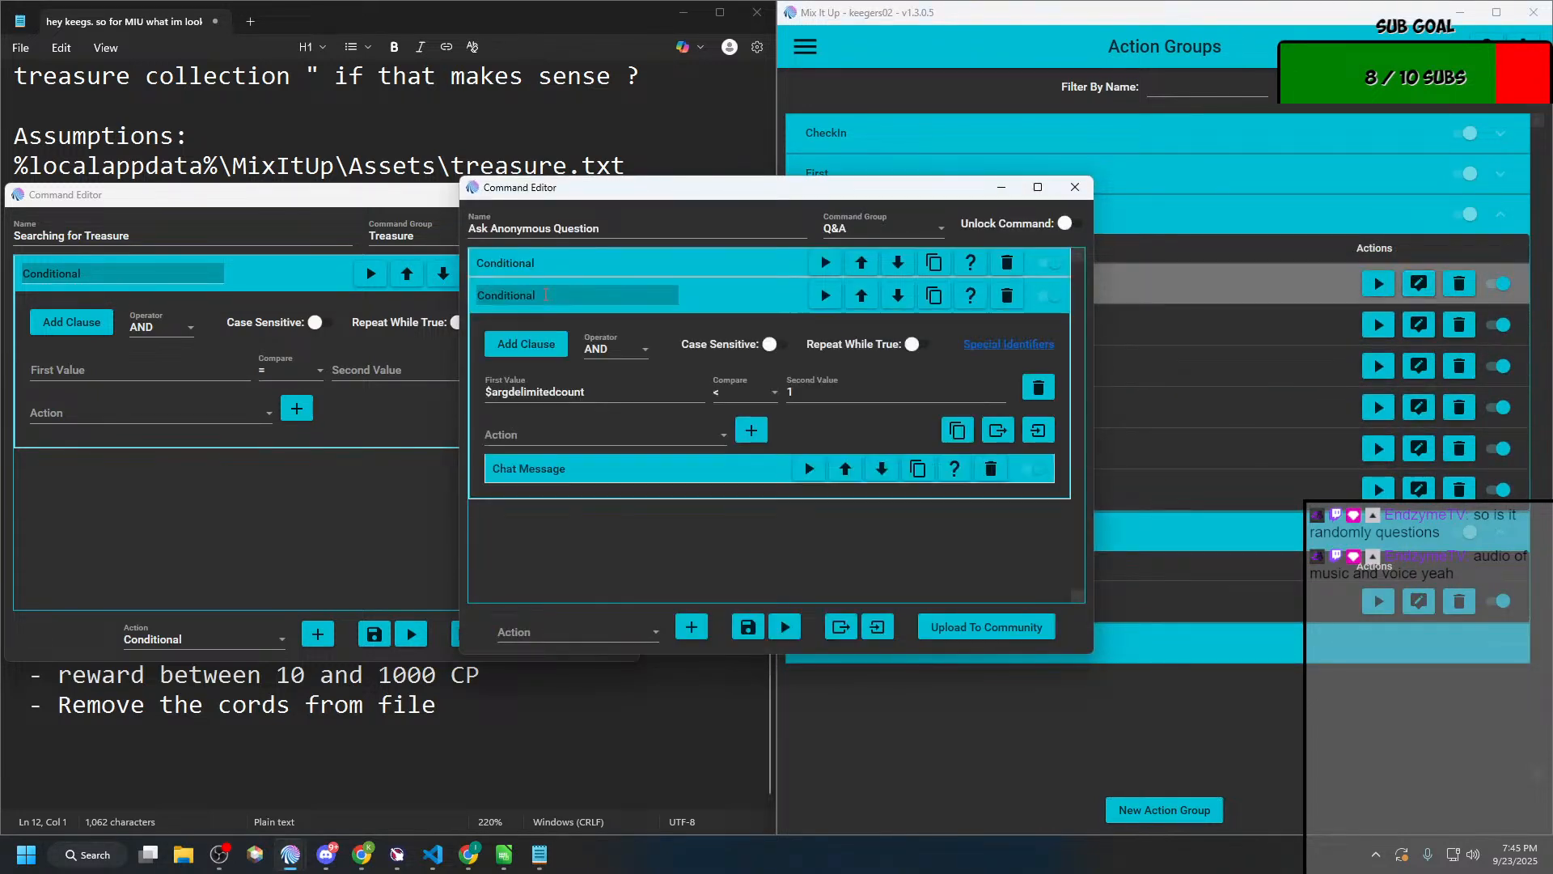
double_click(599, 392)
key("ctrl+c")
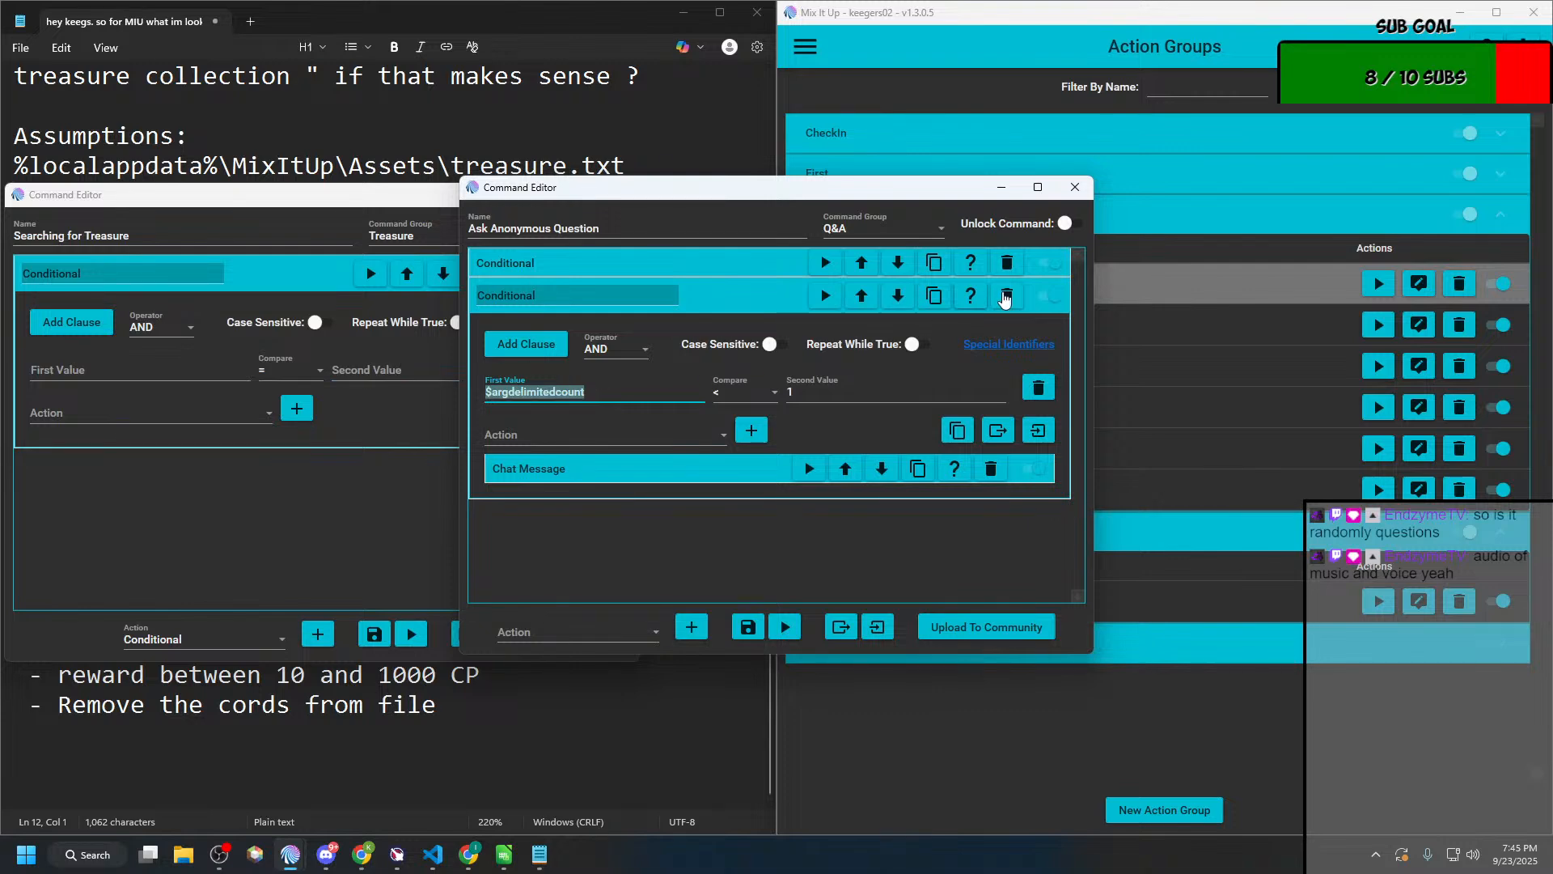
left_click(1075, 187)
Step: Set the Searching for Treasure Conditional to compare $argdelimitedcount with 1 as the second value
left_click(178, 376)
key("ctrl+v")
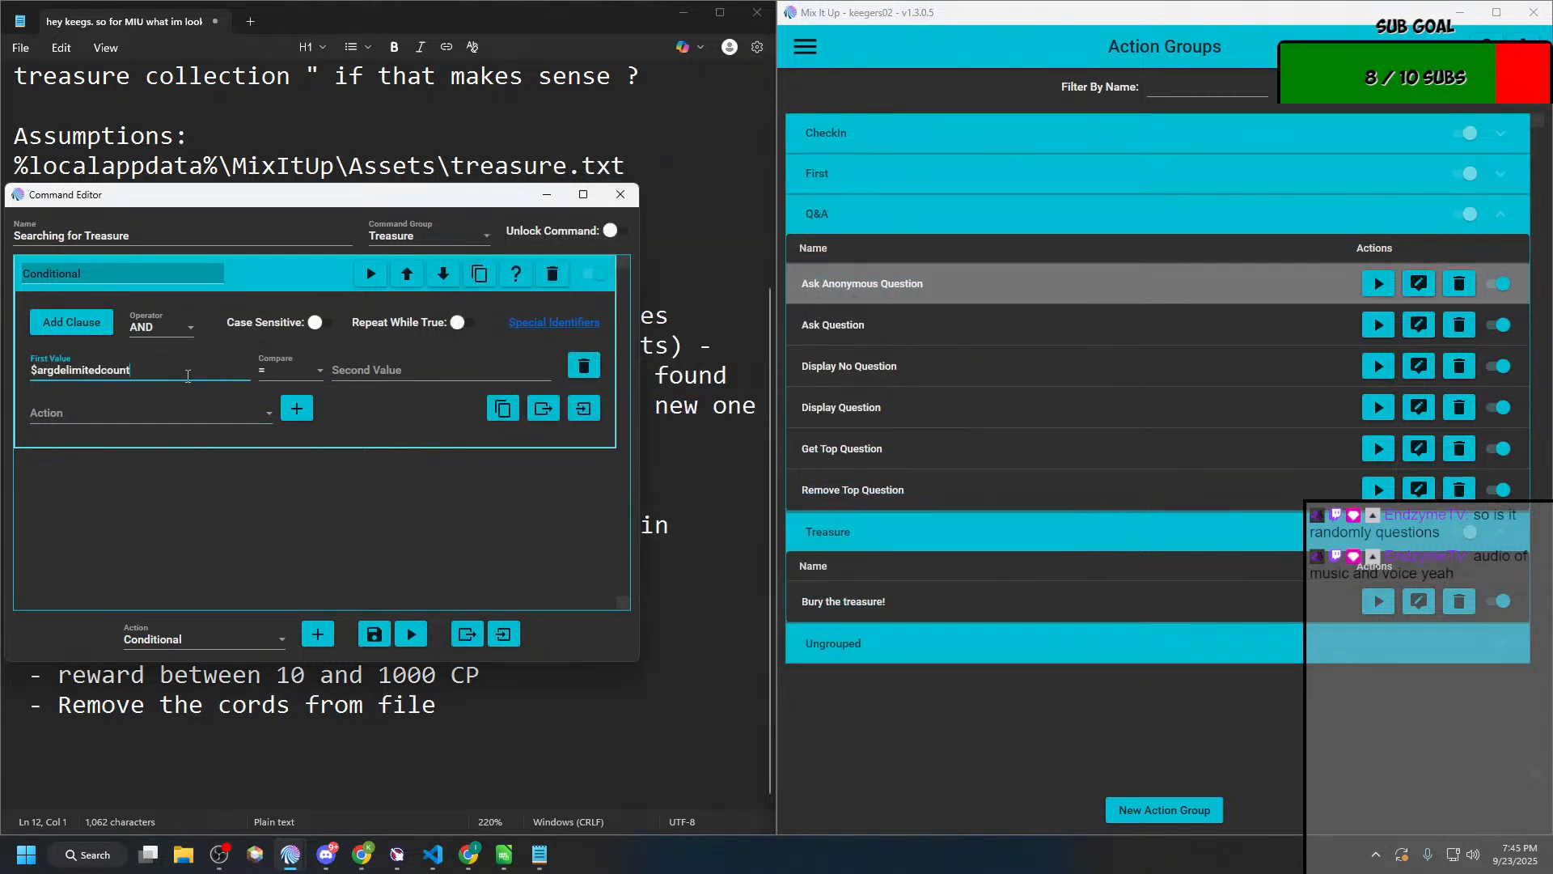
left_click(336, 375)
type("1")
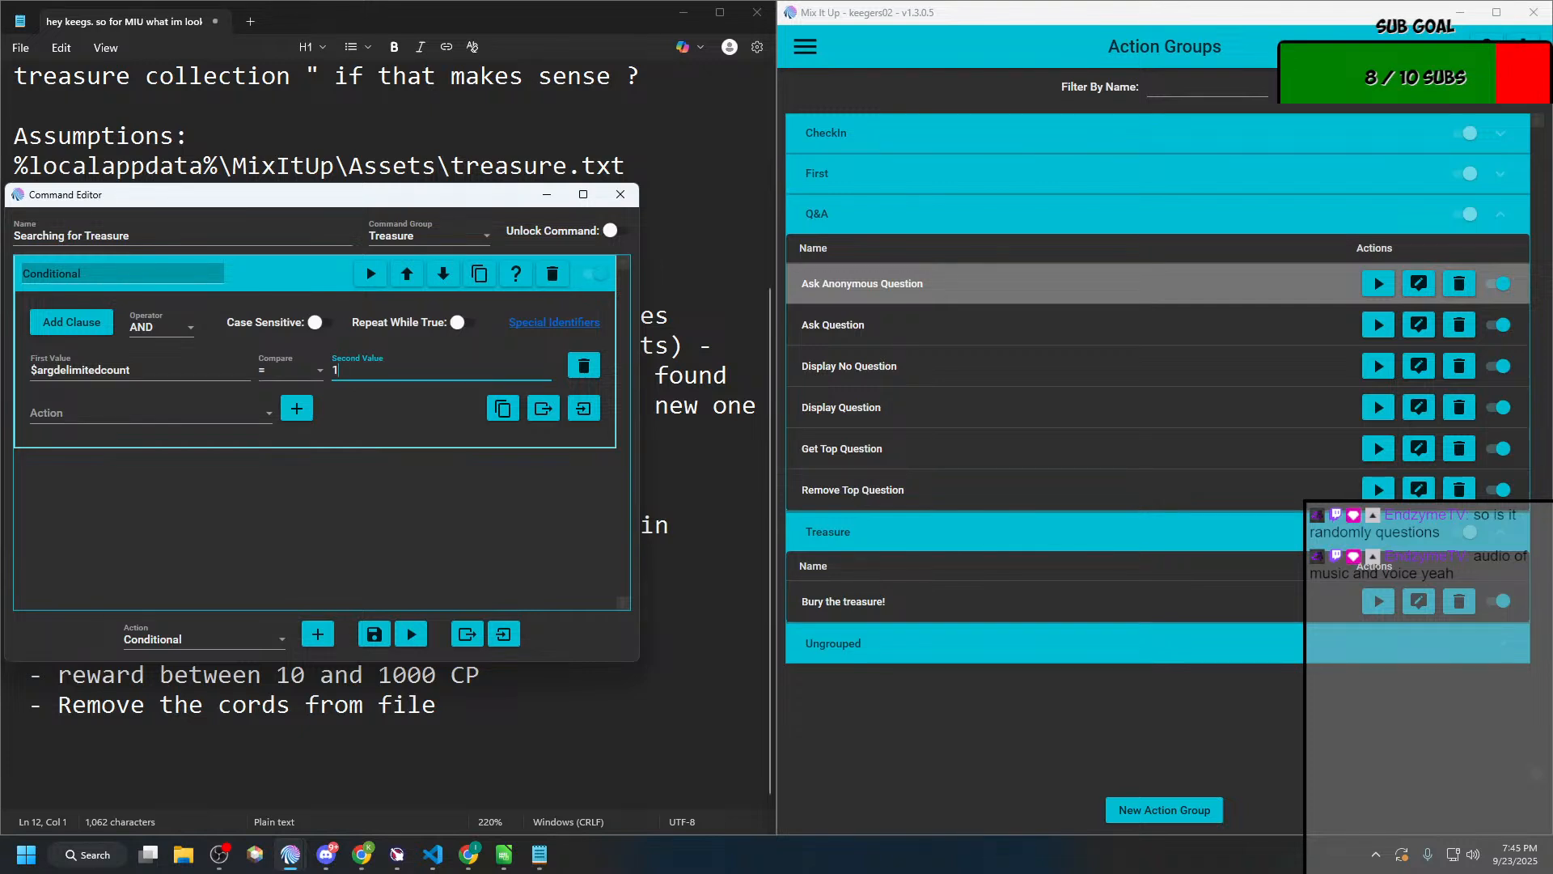
Step: Add a nested Conditional action inside the $argdelimitedcount Conditional of Searching for Treasure
left_click(199, 424)
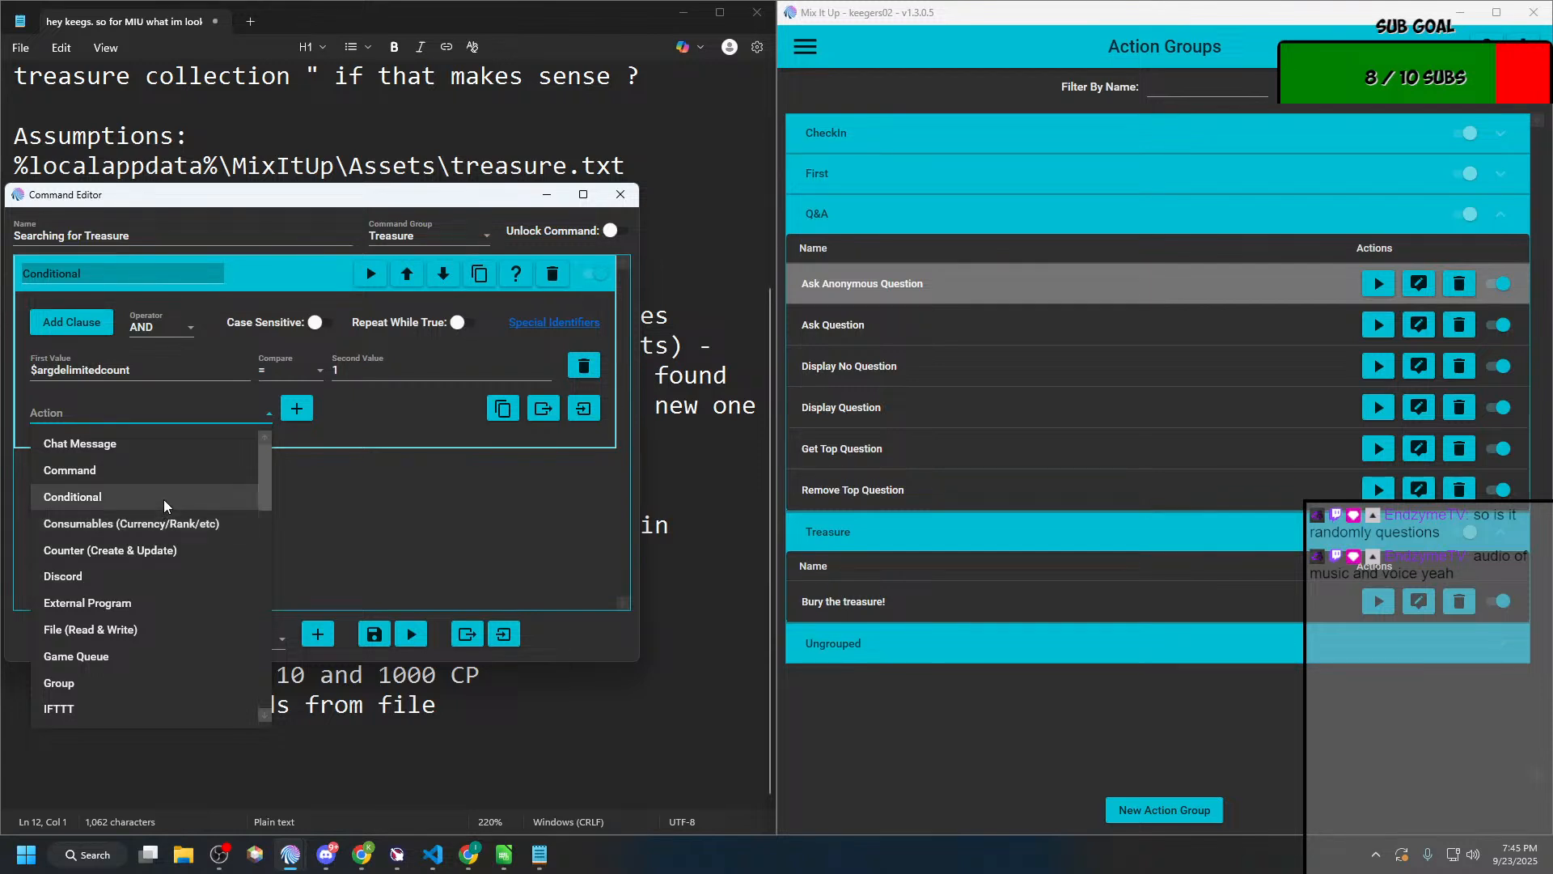
left_click(307, 483)
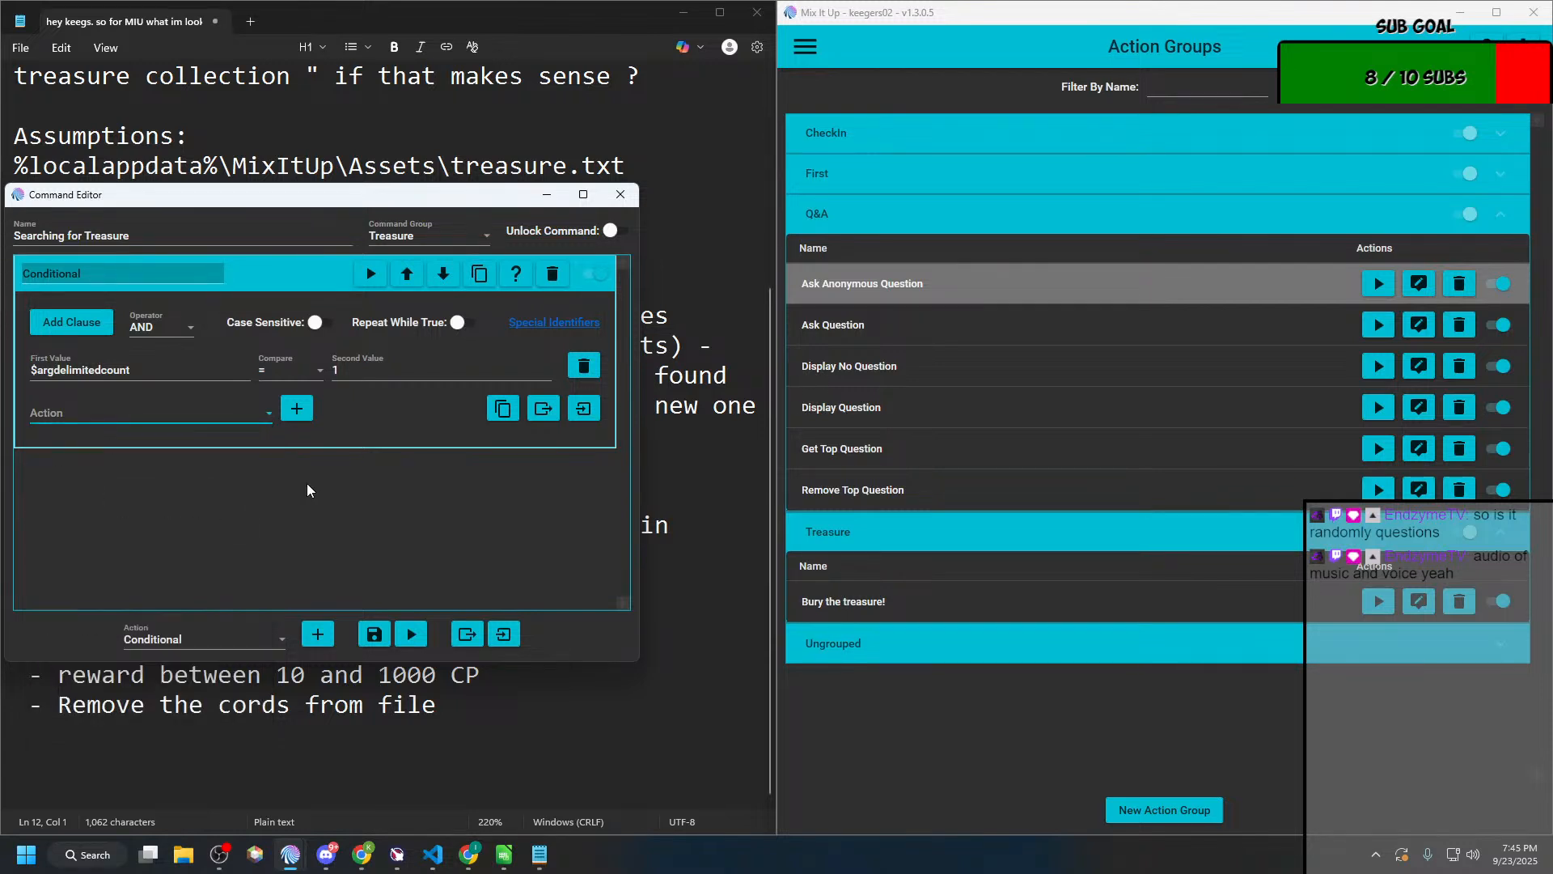
left_click(157, 419)
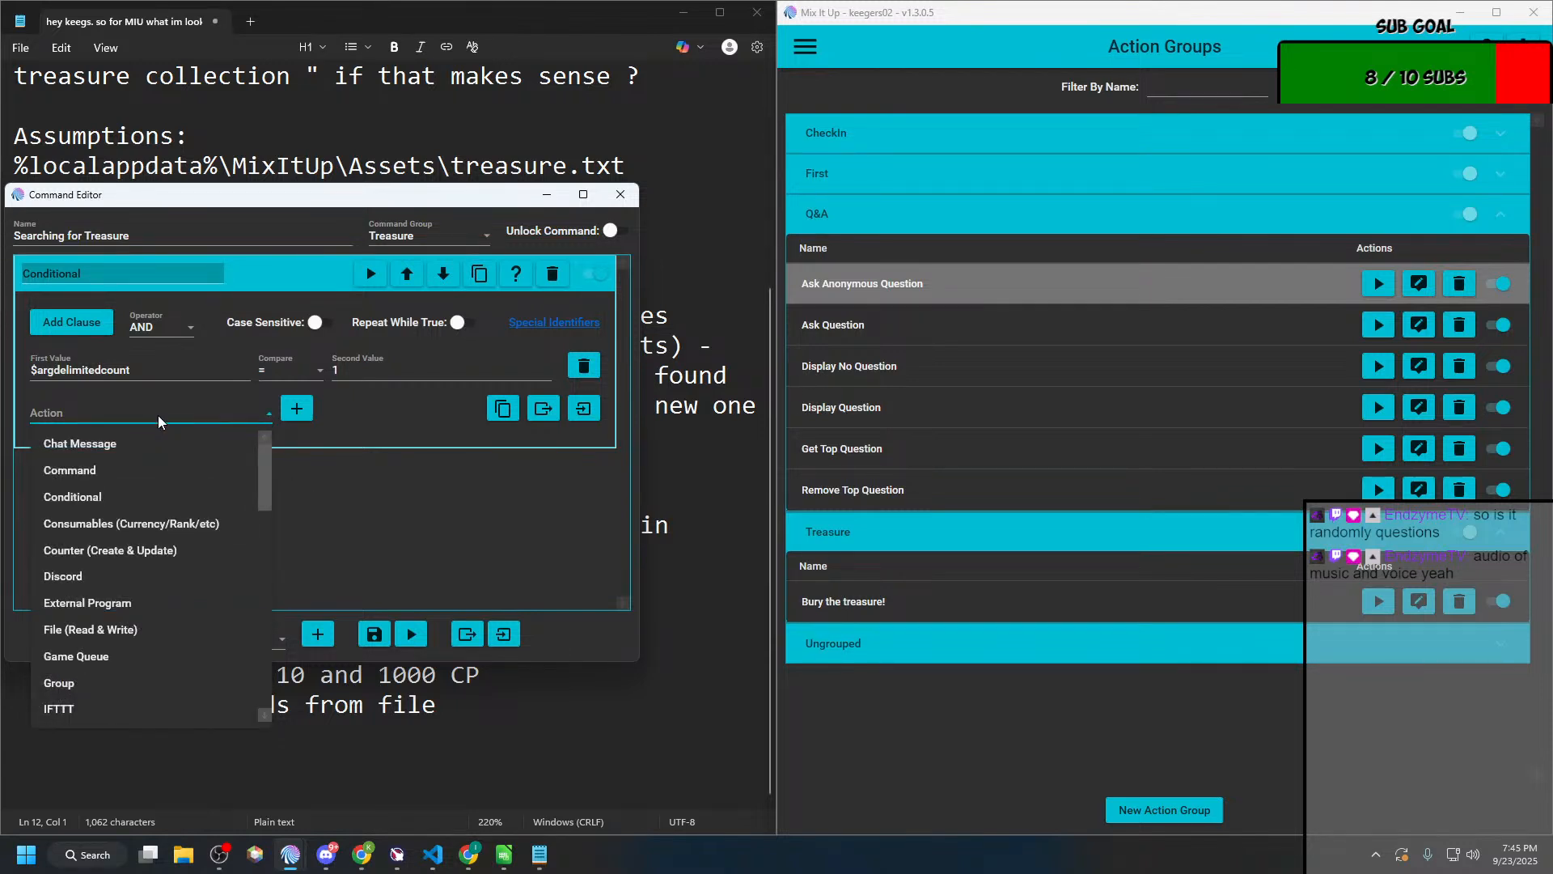
left_click(115, 492)
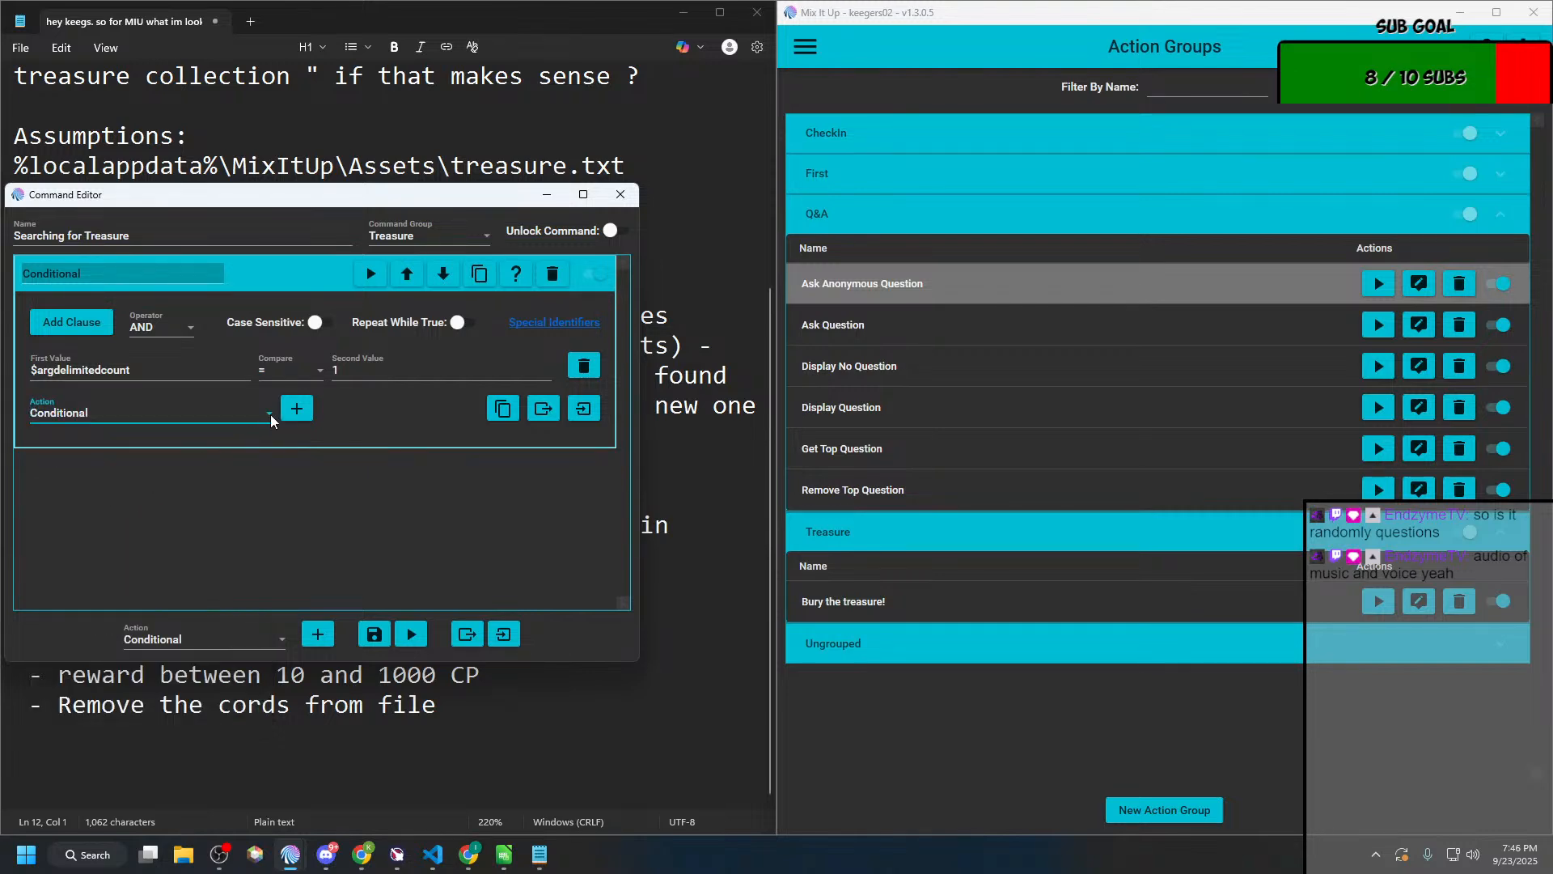
left_click(297, 408)
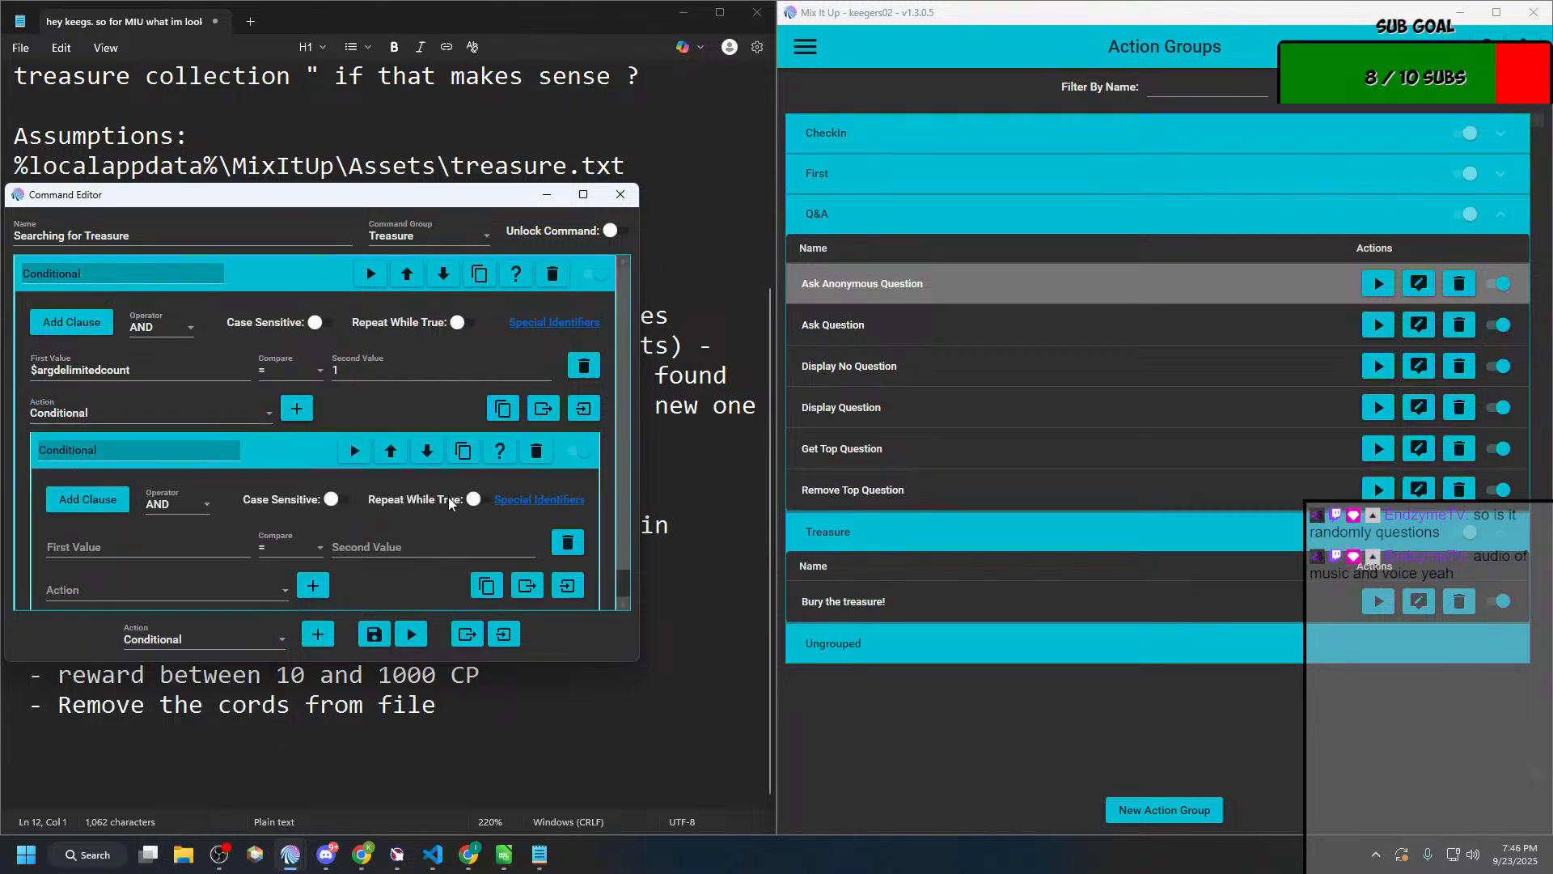
Step: Move the command editor off the Notepad plan and review the !hunt rules for no cords and given cords
left_click_drag(372, 201, 1113, 216)
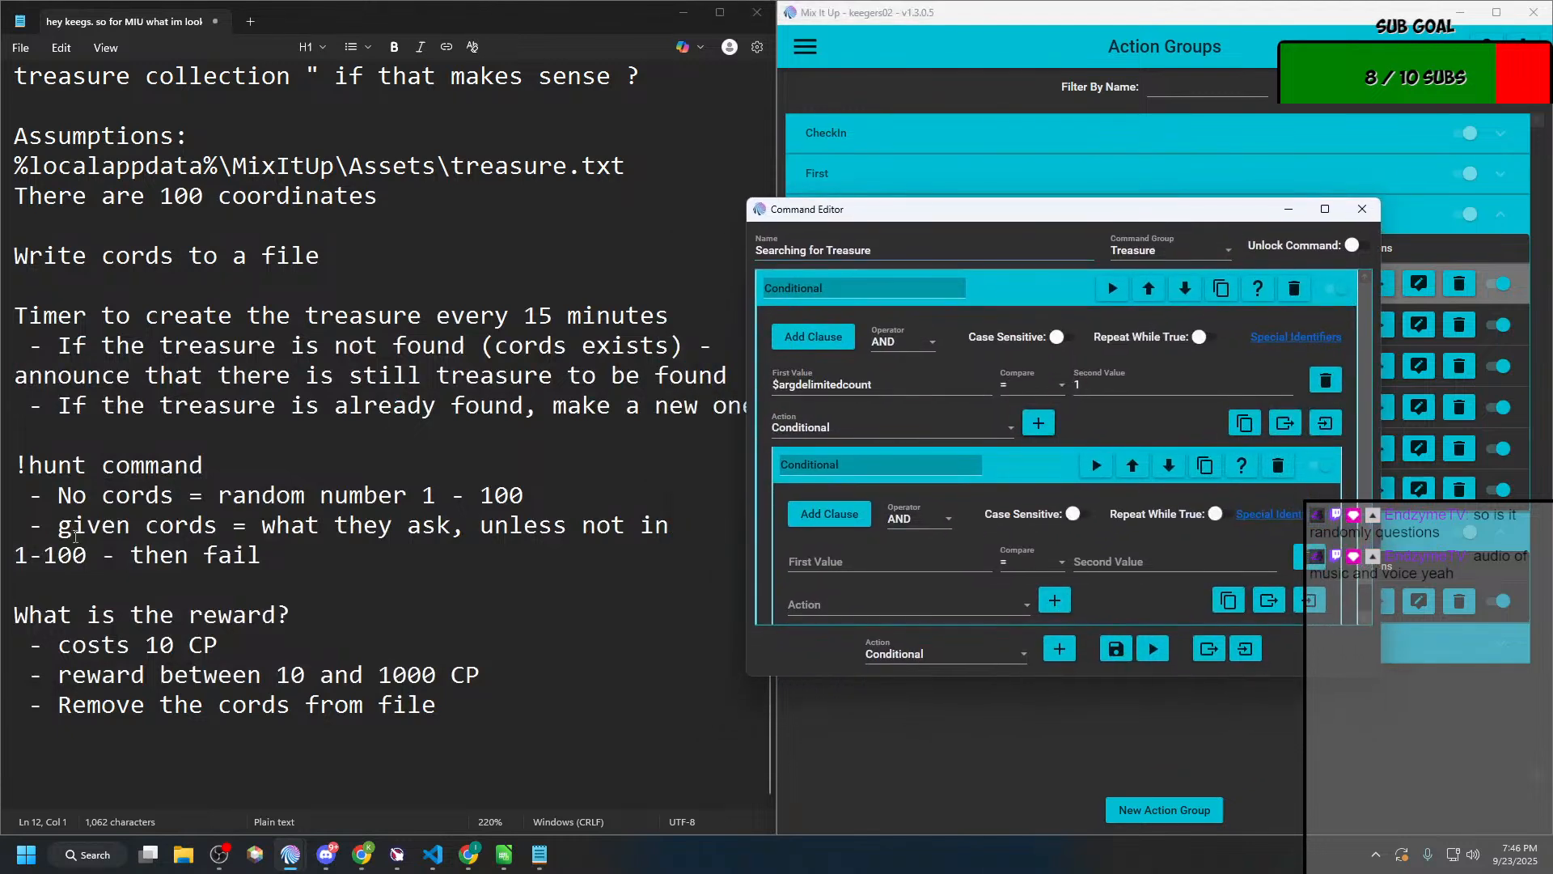
left_click_drag(73, 501, 526, 494)
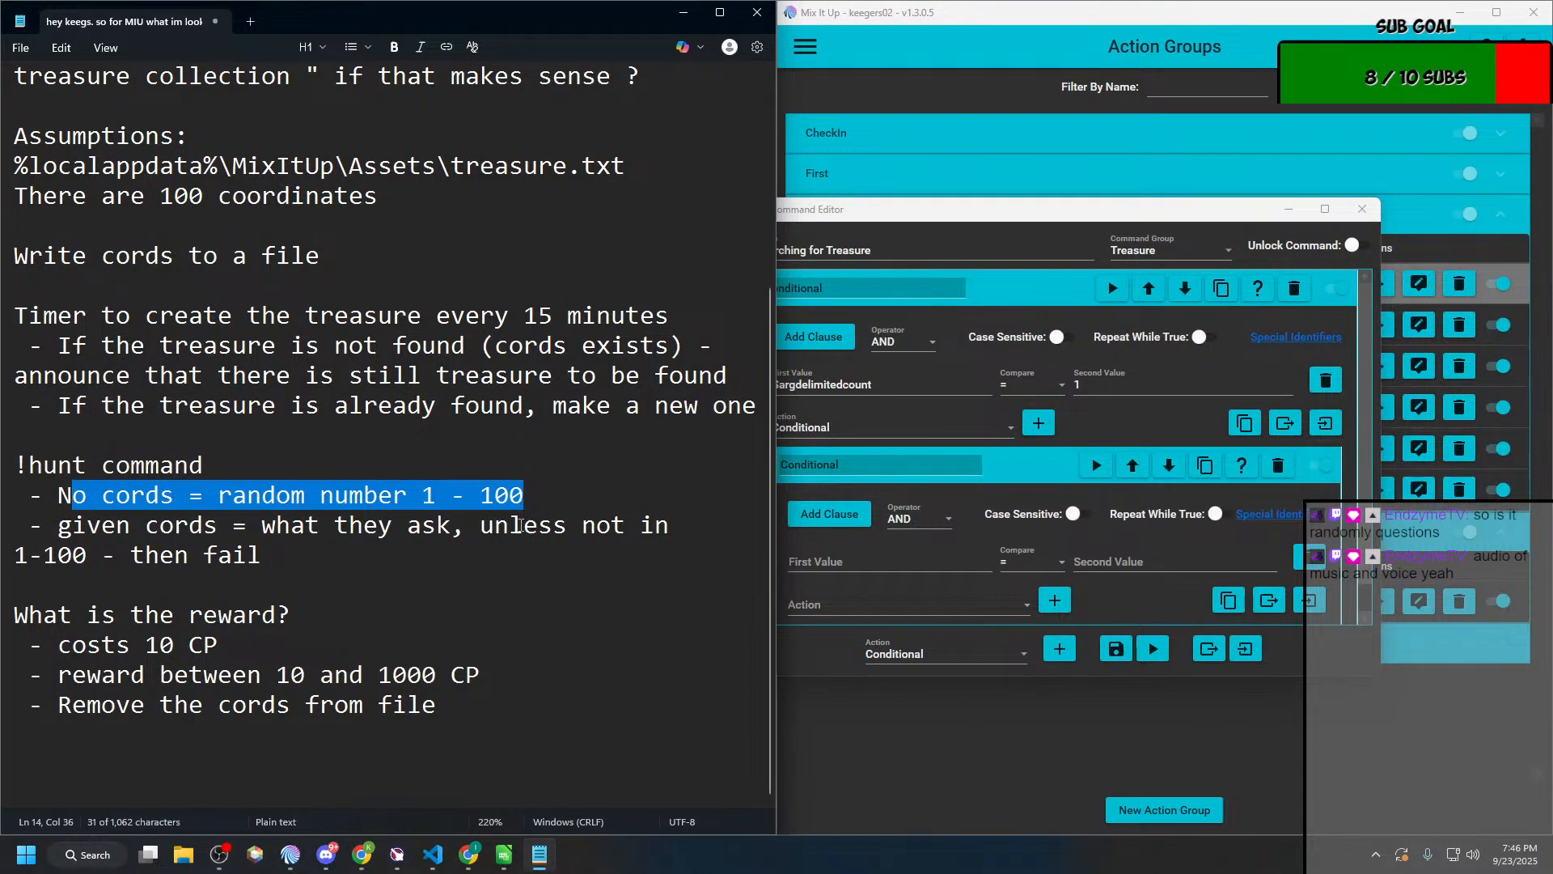
left_click(409, 531)
left_click_drag(263, 556, 114, 556)
left_click(259, 530)
left_click(145, 530)
mouse_move(261, 526)
left_mouse_down()
mouse_move(387, 541)
mouse_move(280, 538)
left_mouse_up()
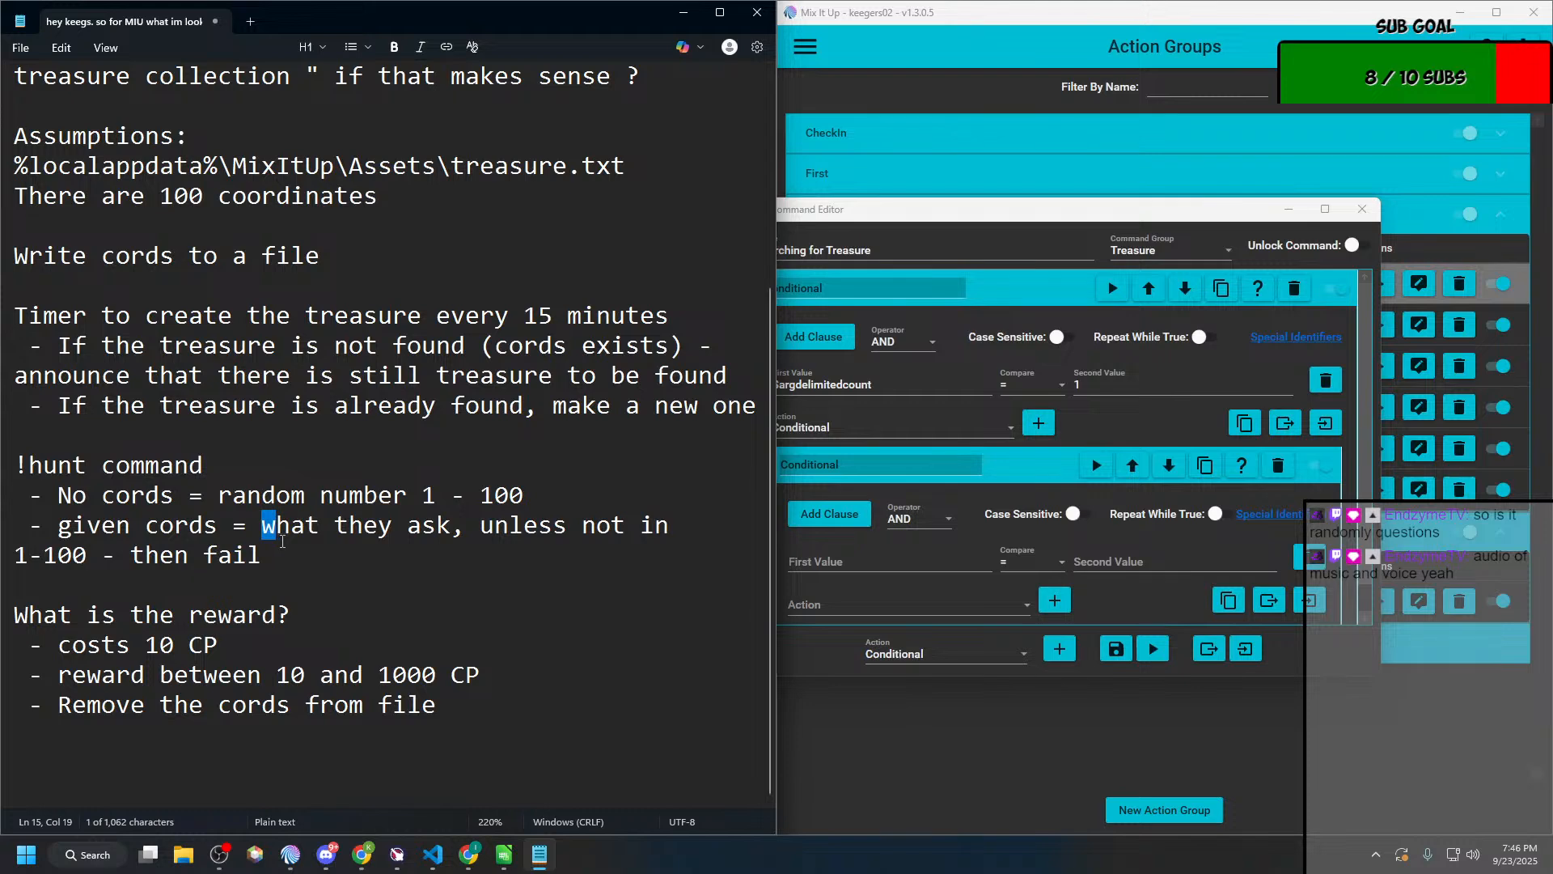
left_click(281, 538)
Step: Switch to the Special Identifiers wiki page in Chrome and copy $arg1text from its Arguments section for the nested Conditional
left_click(930, 380)
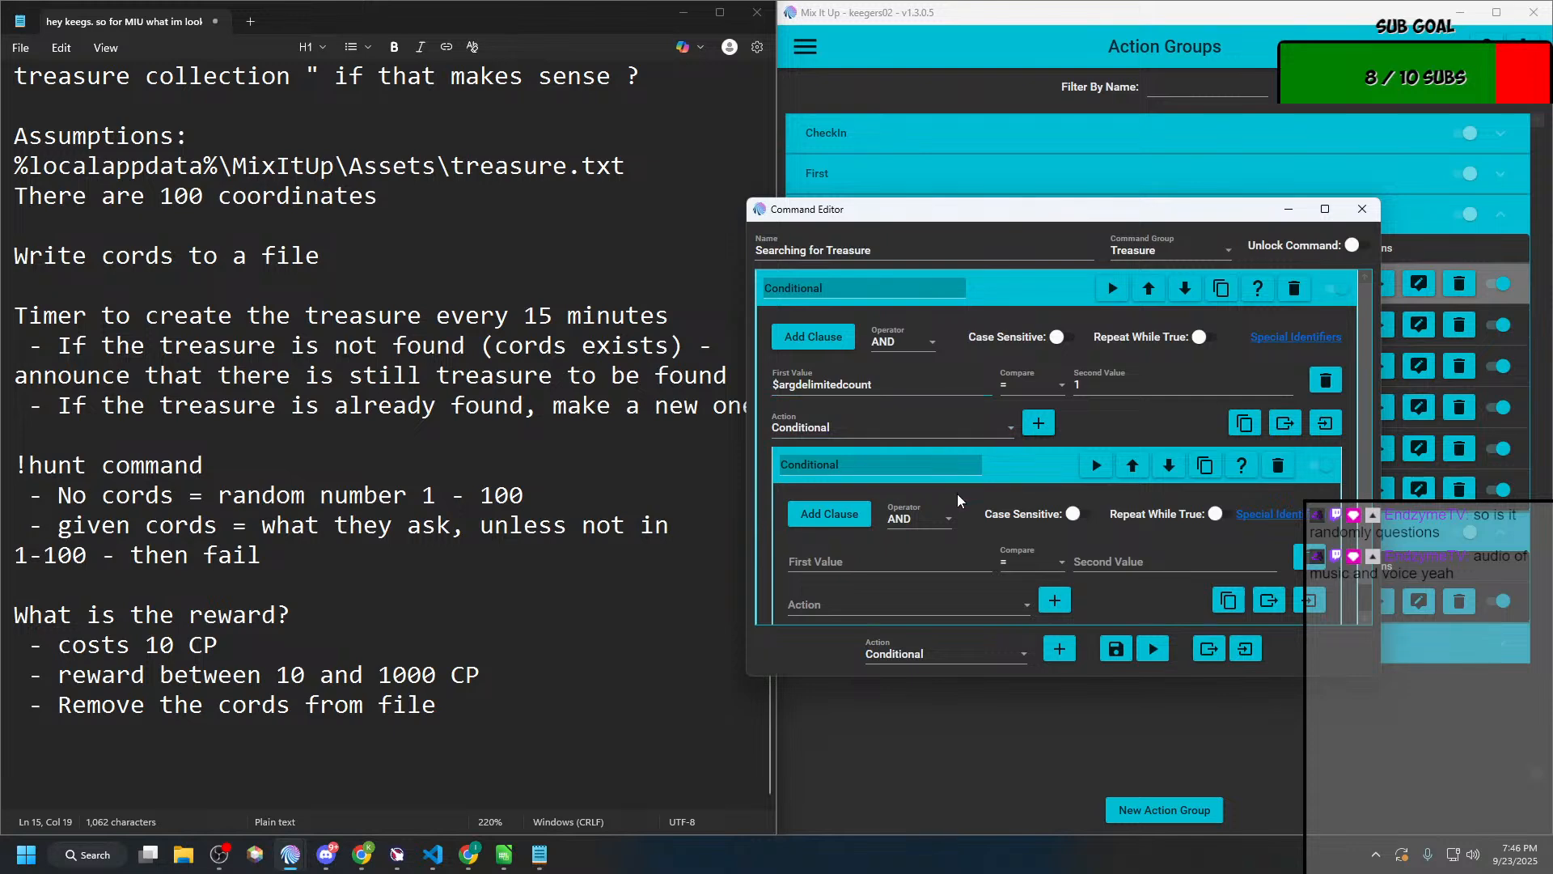
scroll(958, 499, "down", 1)
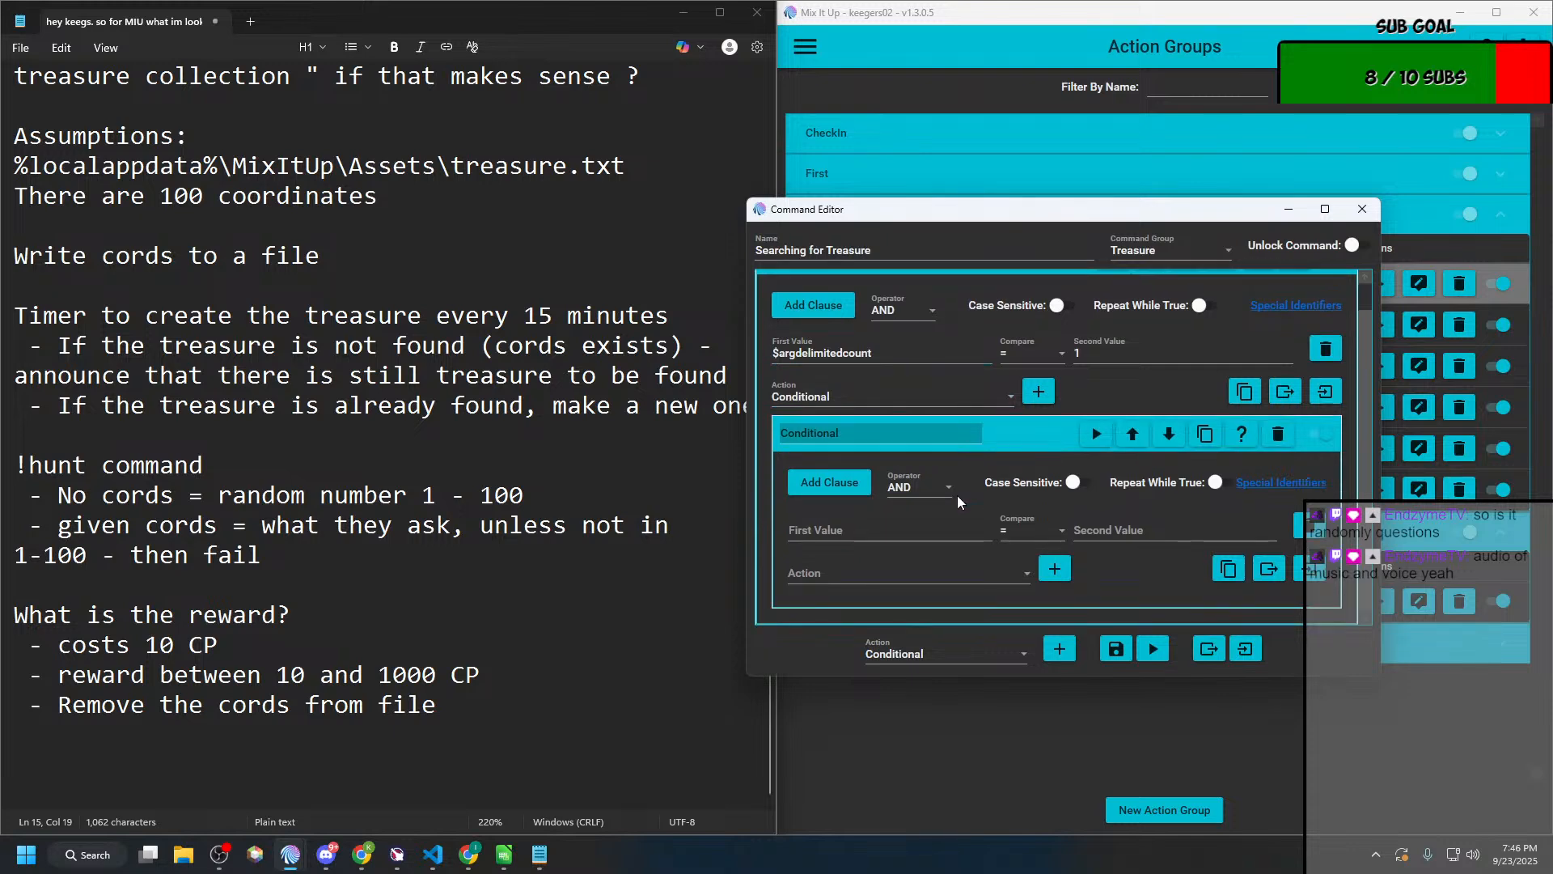
left_click(904, 540)
key("alt+Tab")
key("alt+Tab")
key("alt+Tab")
key("alt+Tab")
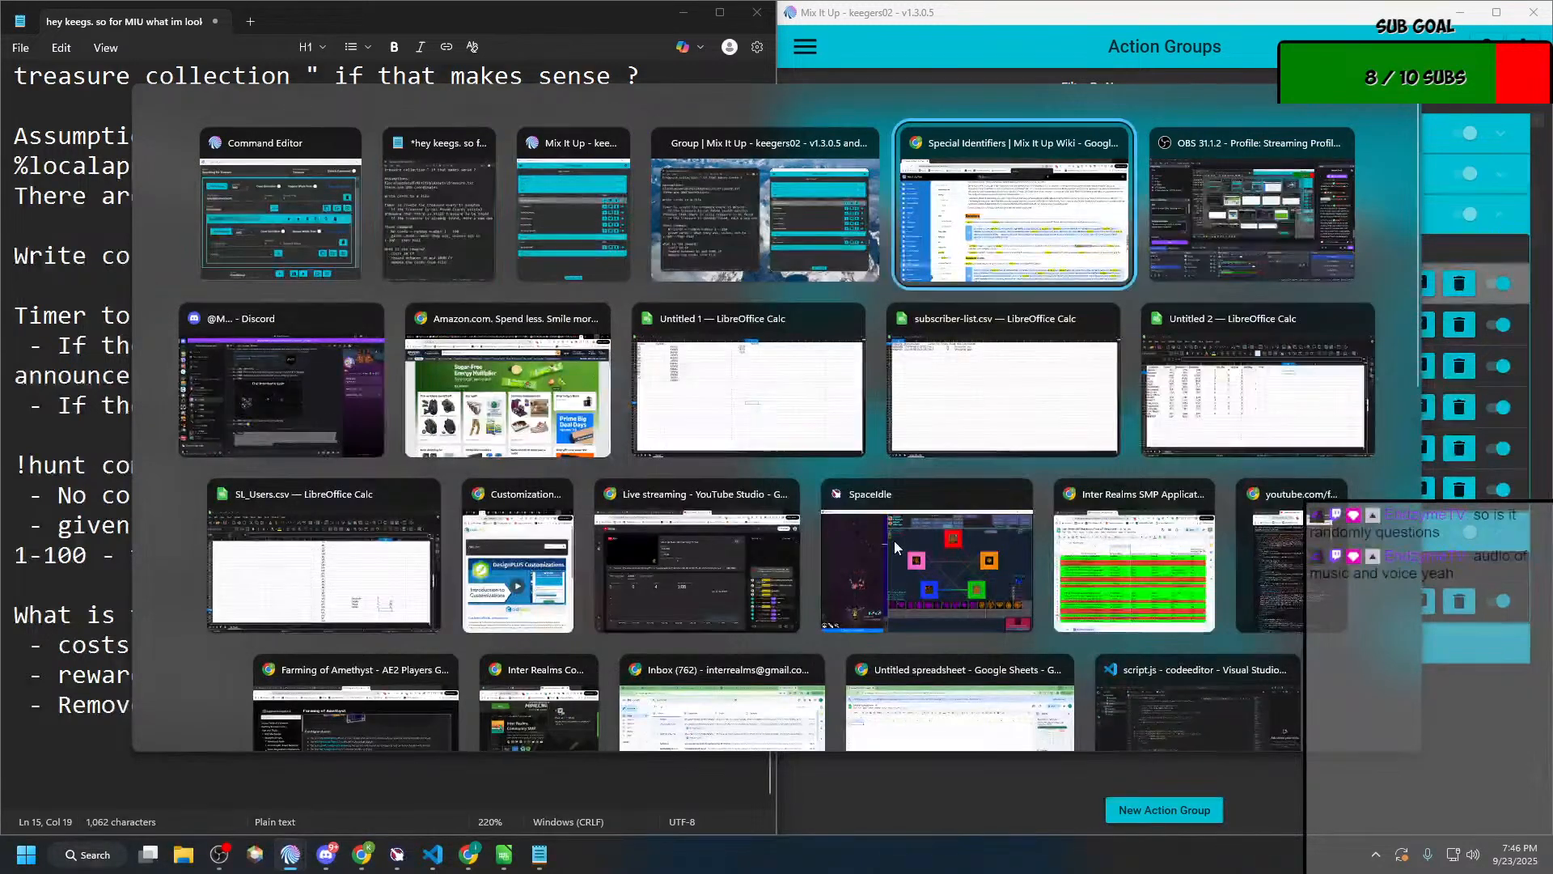
scroll(451, 548, "up", 10)
scroll(452, 549, "down", 3)
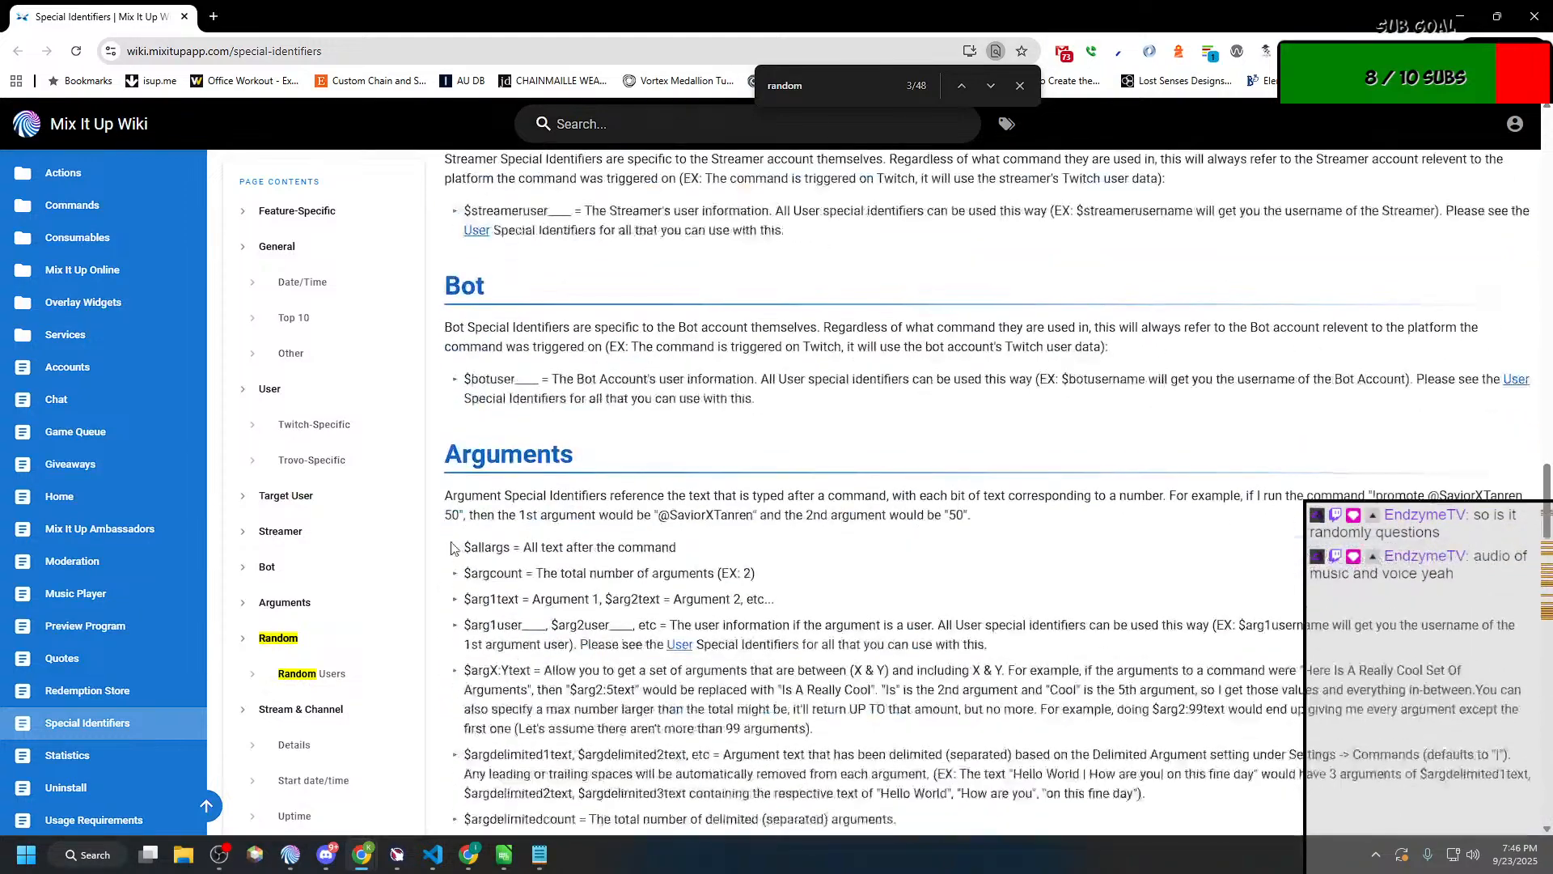
left_click_drag(516, 600, 470, 600)
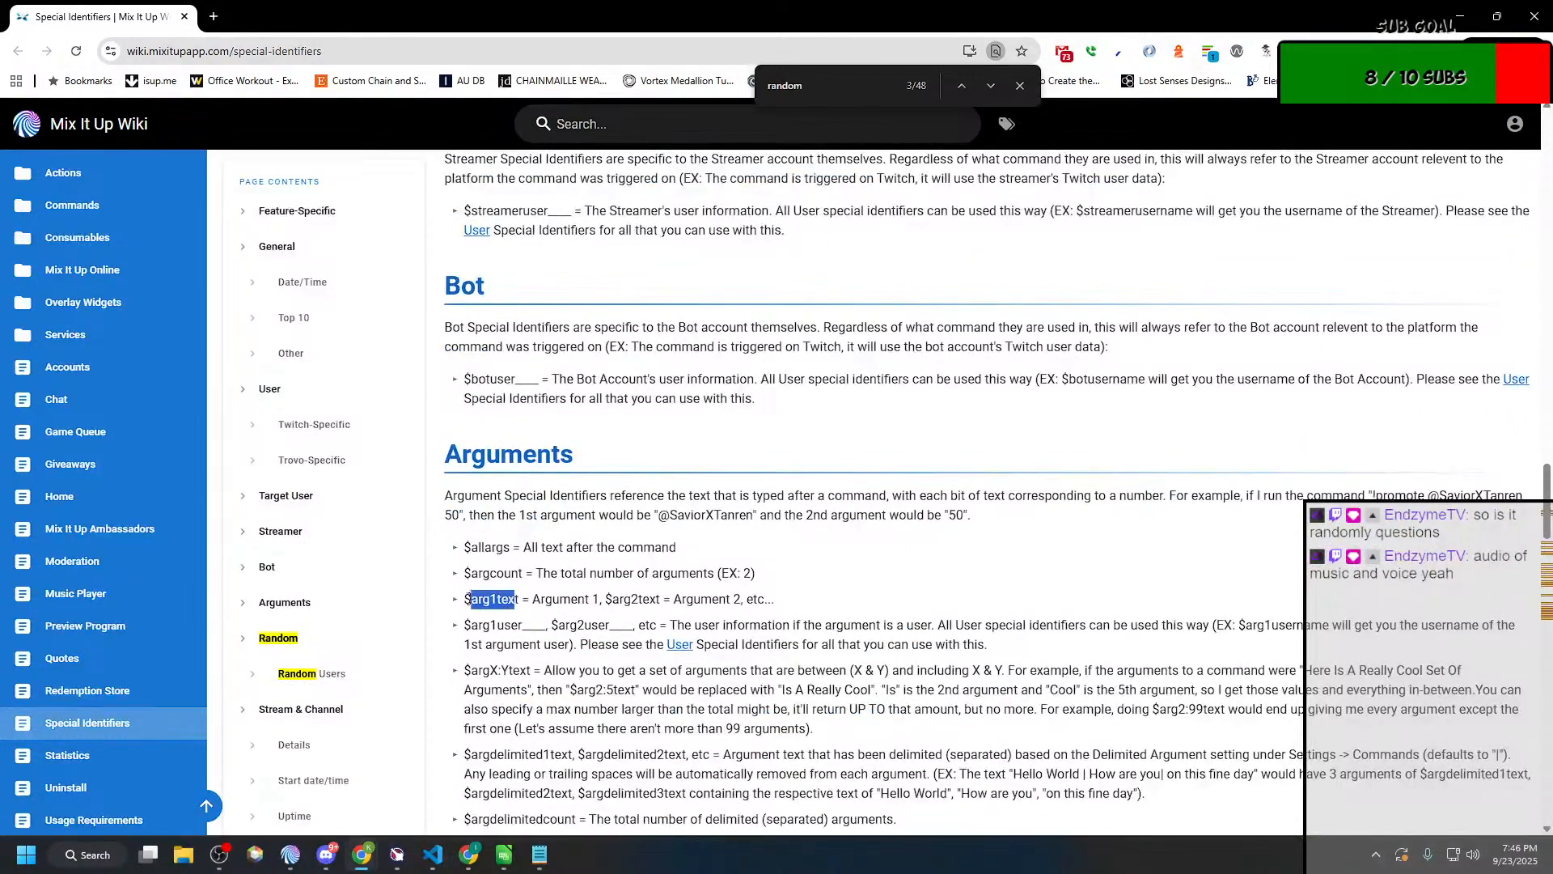
left_click(527, 611)
double_click(484, 598)
left_click(521, 600)
left_click_drag(520, 600, 464, 601)
key("ctrl+c")
Step: Back in the Mix It Up command editor, set the nested Conditional to check that $arg1text is Between 1 and 100
key("alt+Tab")
key("ctrl+v")
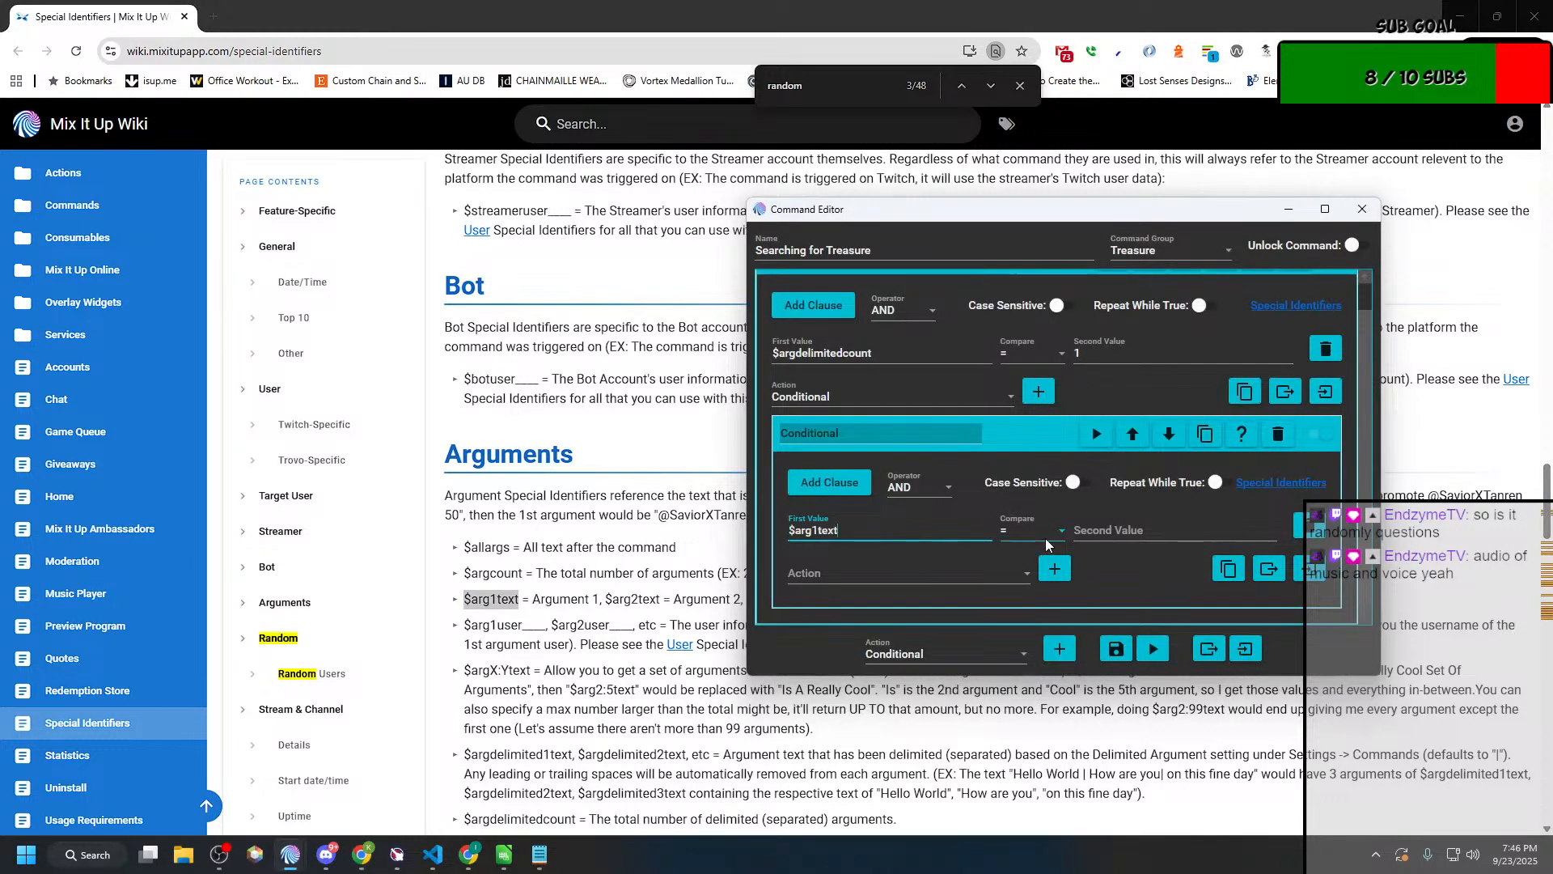
left_click(1045, 537)
left_click(1044, 777)
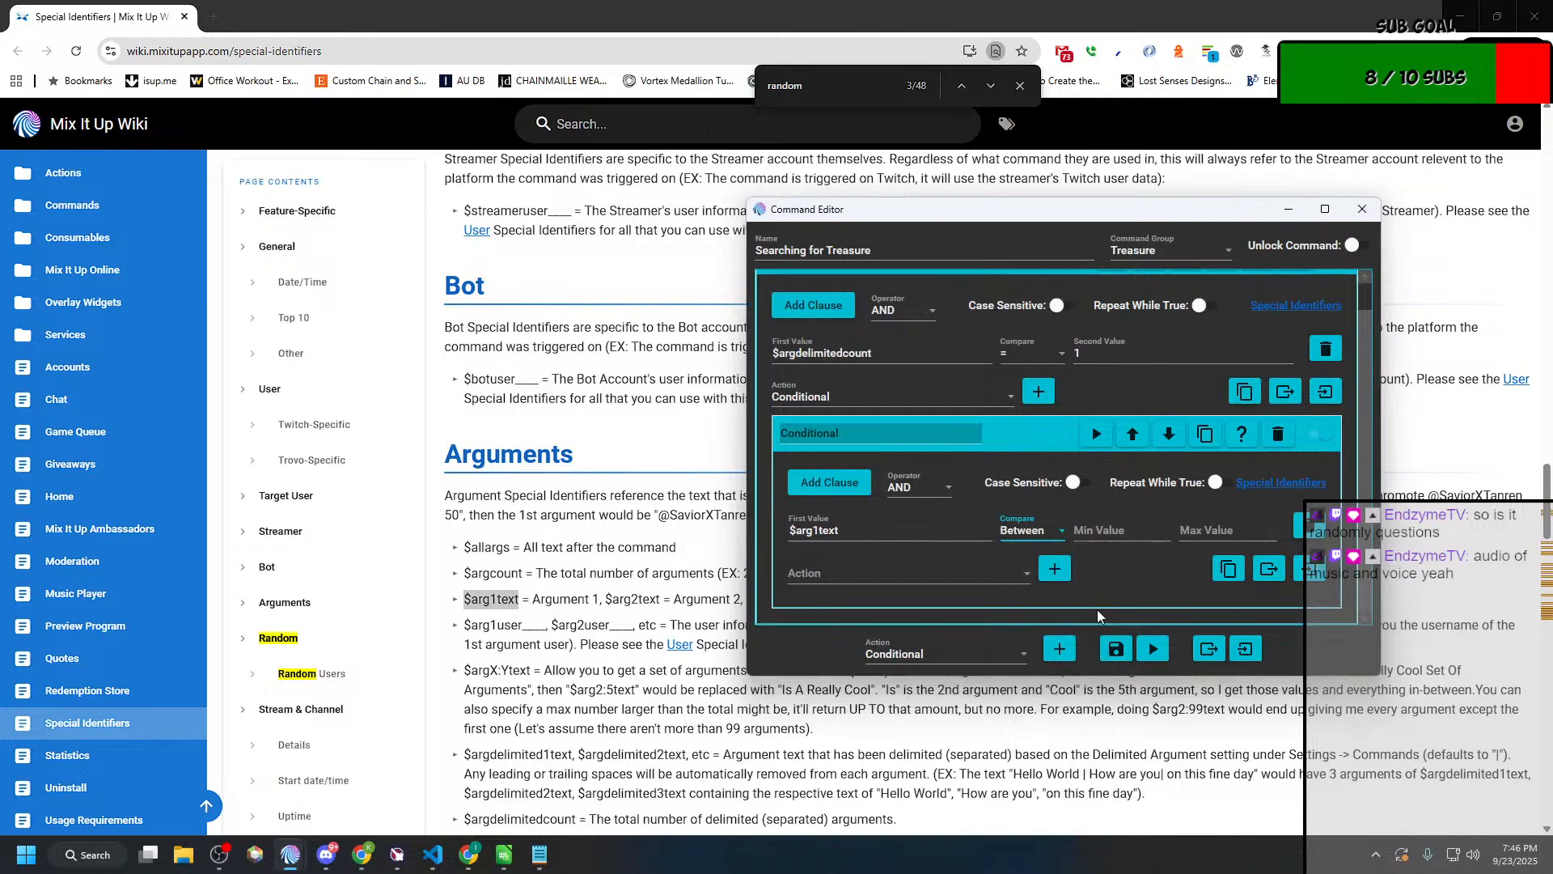
left_click(1124, 531)
type("1")
key("Tab")
type("100")
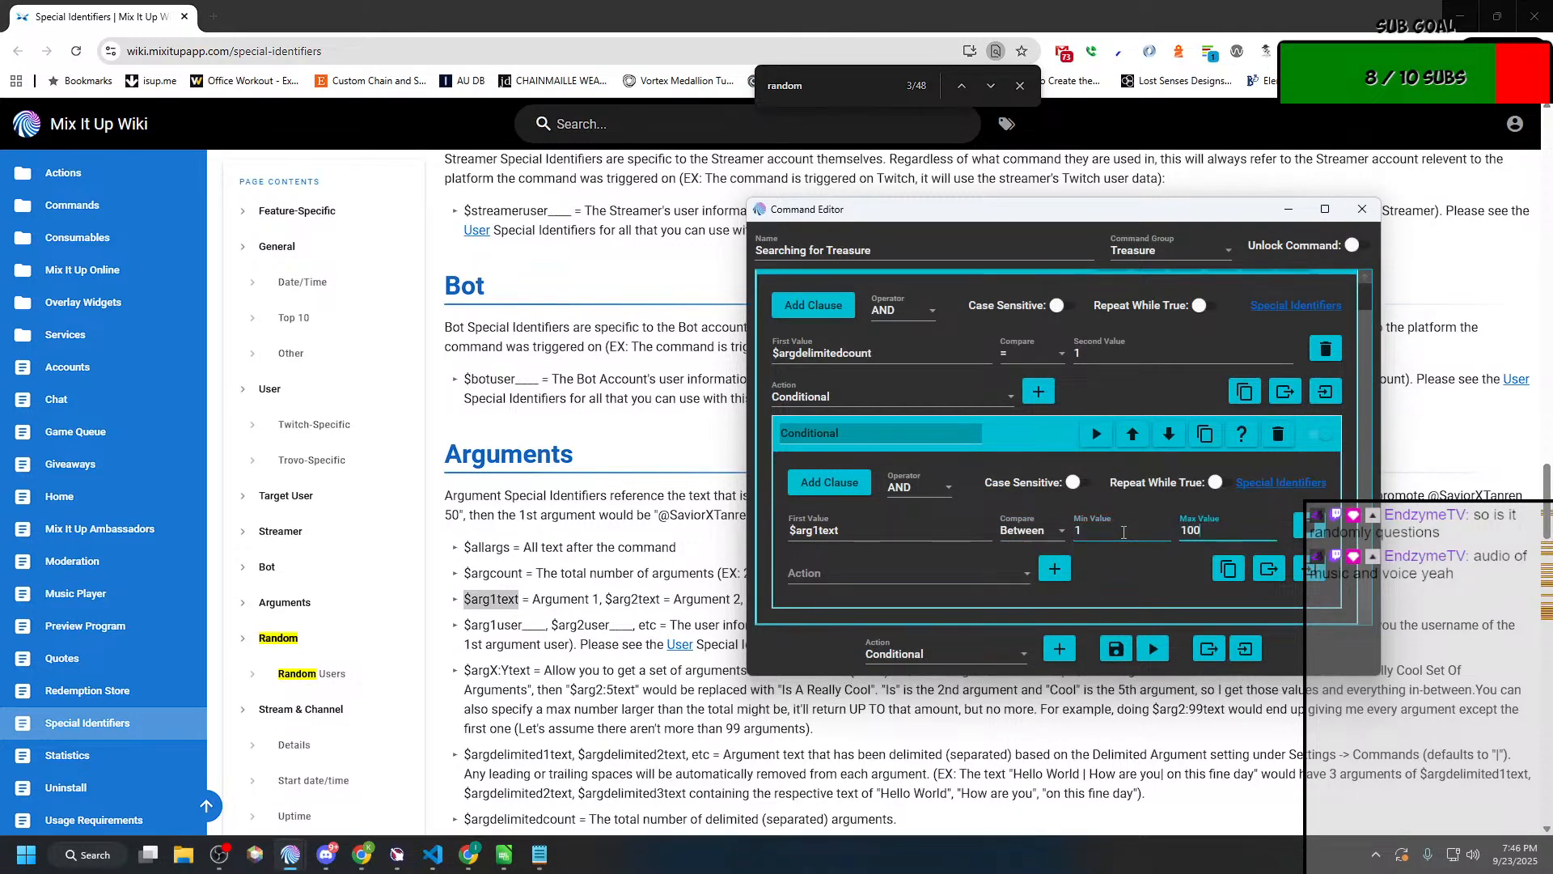
Step: Maximize the Searching for Treasure editor and add a second nested Conditional inside the $argdelimitedcount Conditional
key("alt+Tab")
key("alt+Tab")
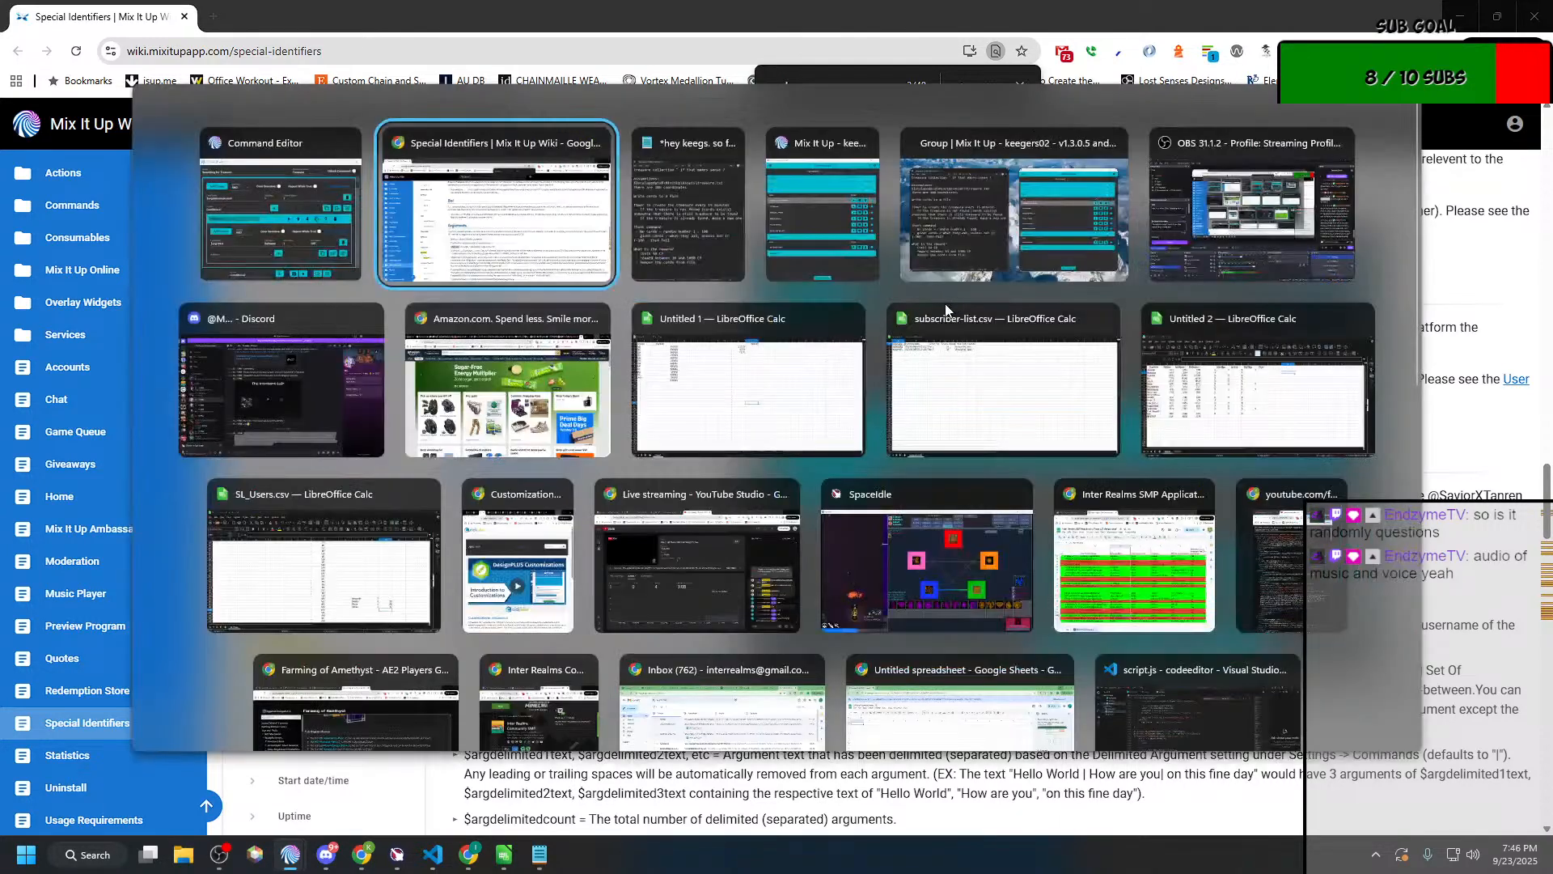
key("alt+Tab")
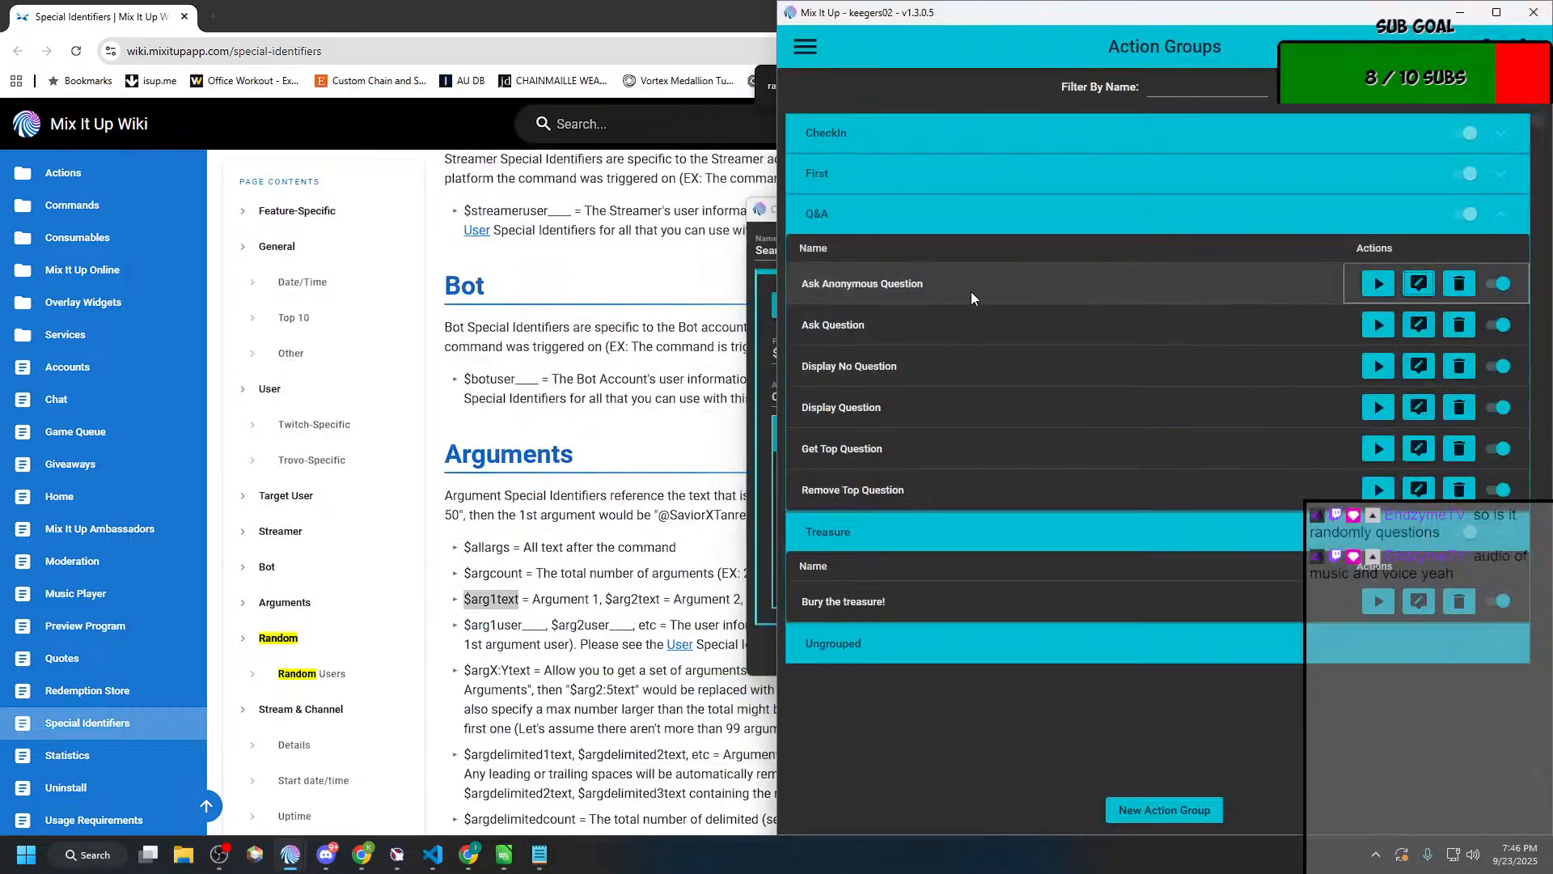
double_click(874, 225)
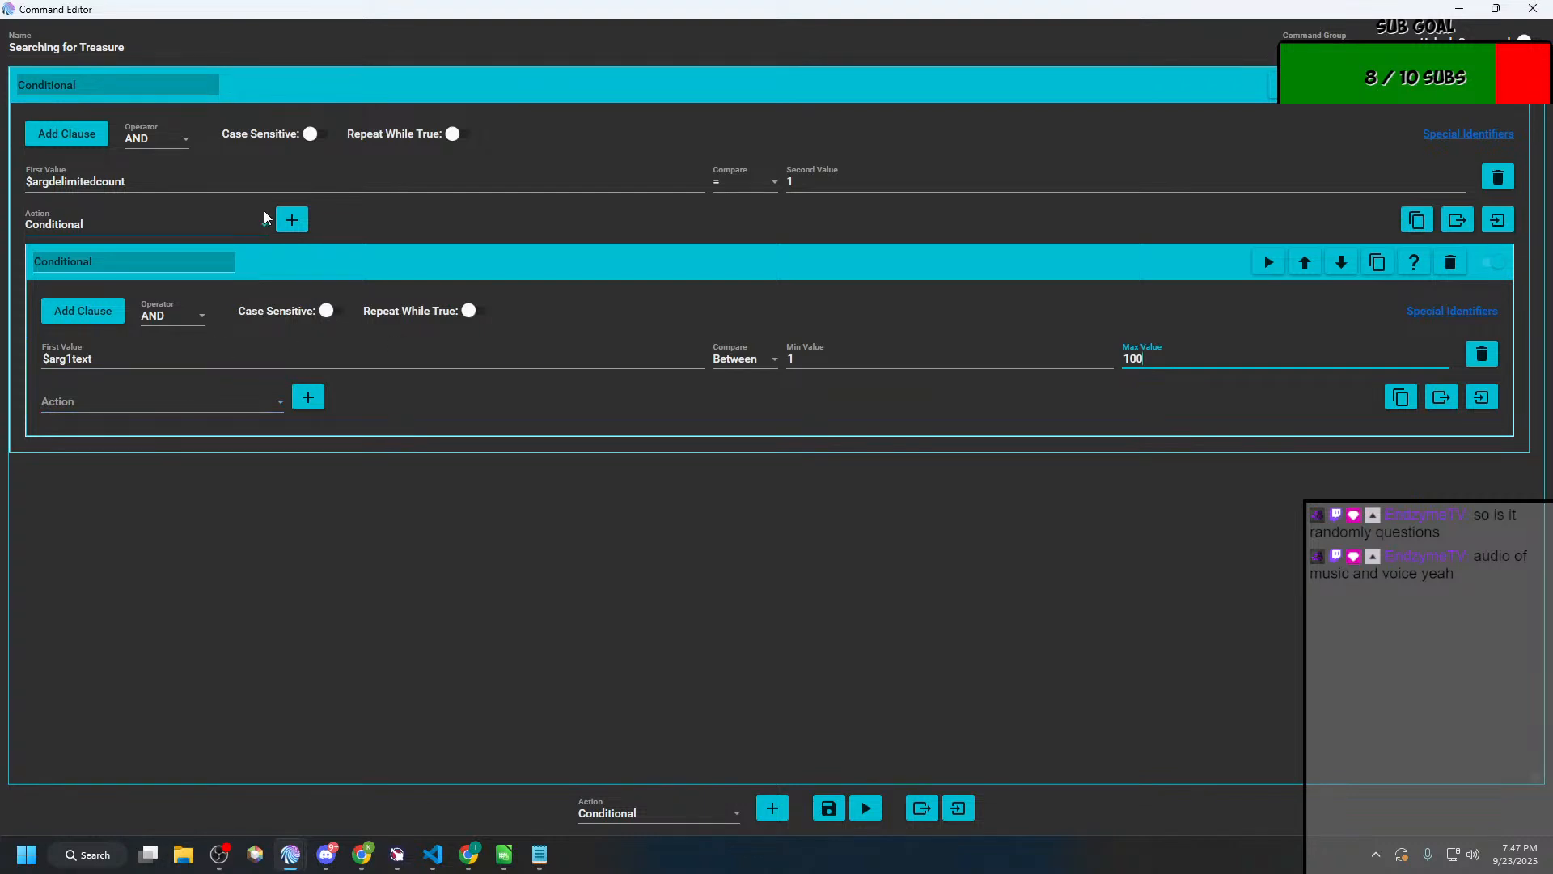
left_click(292, 221)
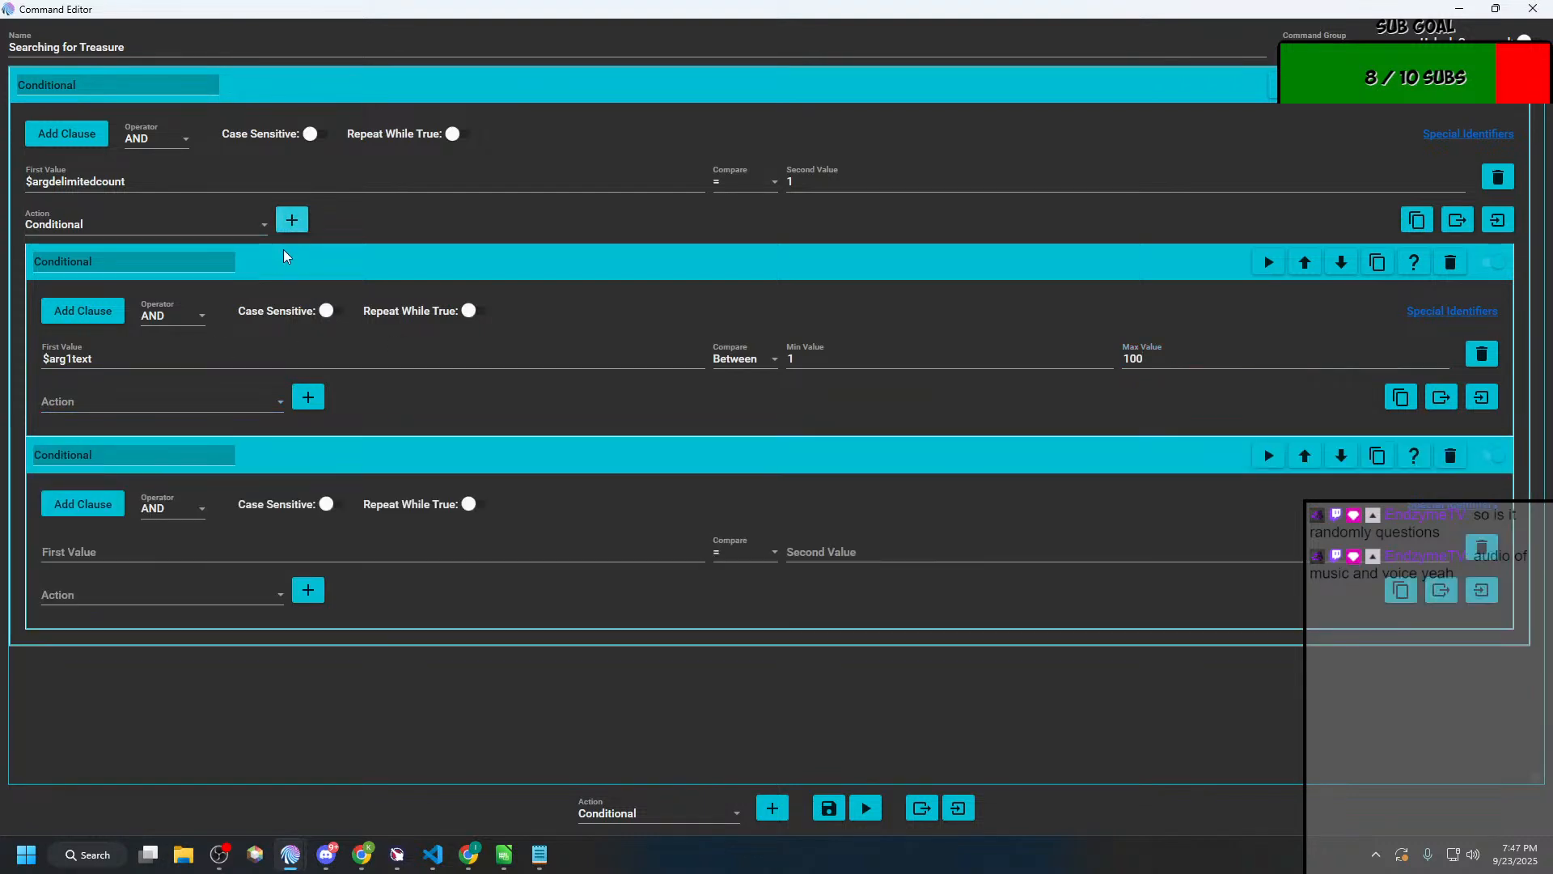
Step: Copy $arg1text into the second nested Conditional's first value and open its comparison operator choices
double_click(77, 359)
key("ctrl+c")
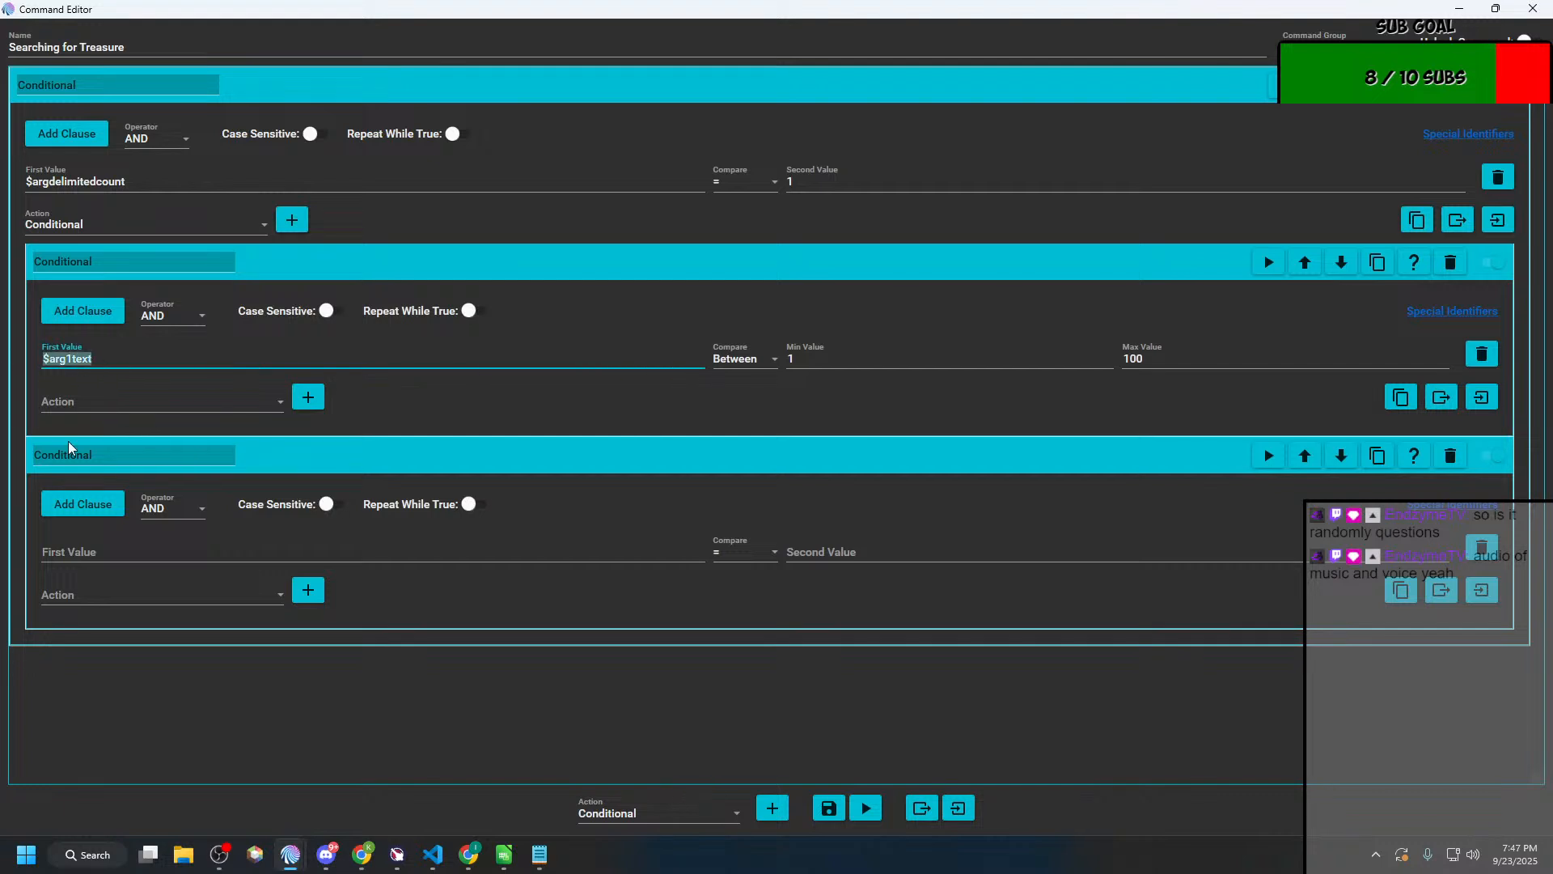
left_click(438, 555)
key("ctrl+v")
left_click(752, 552)
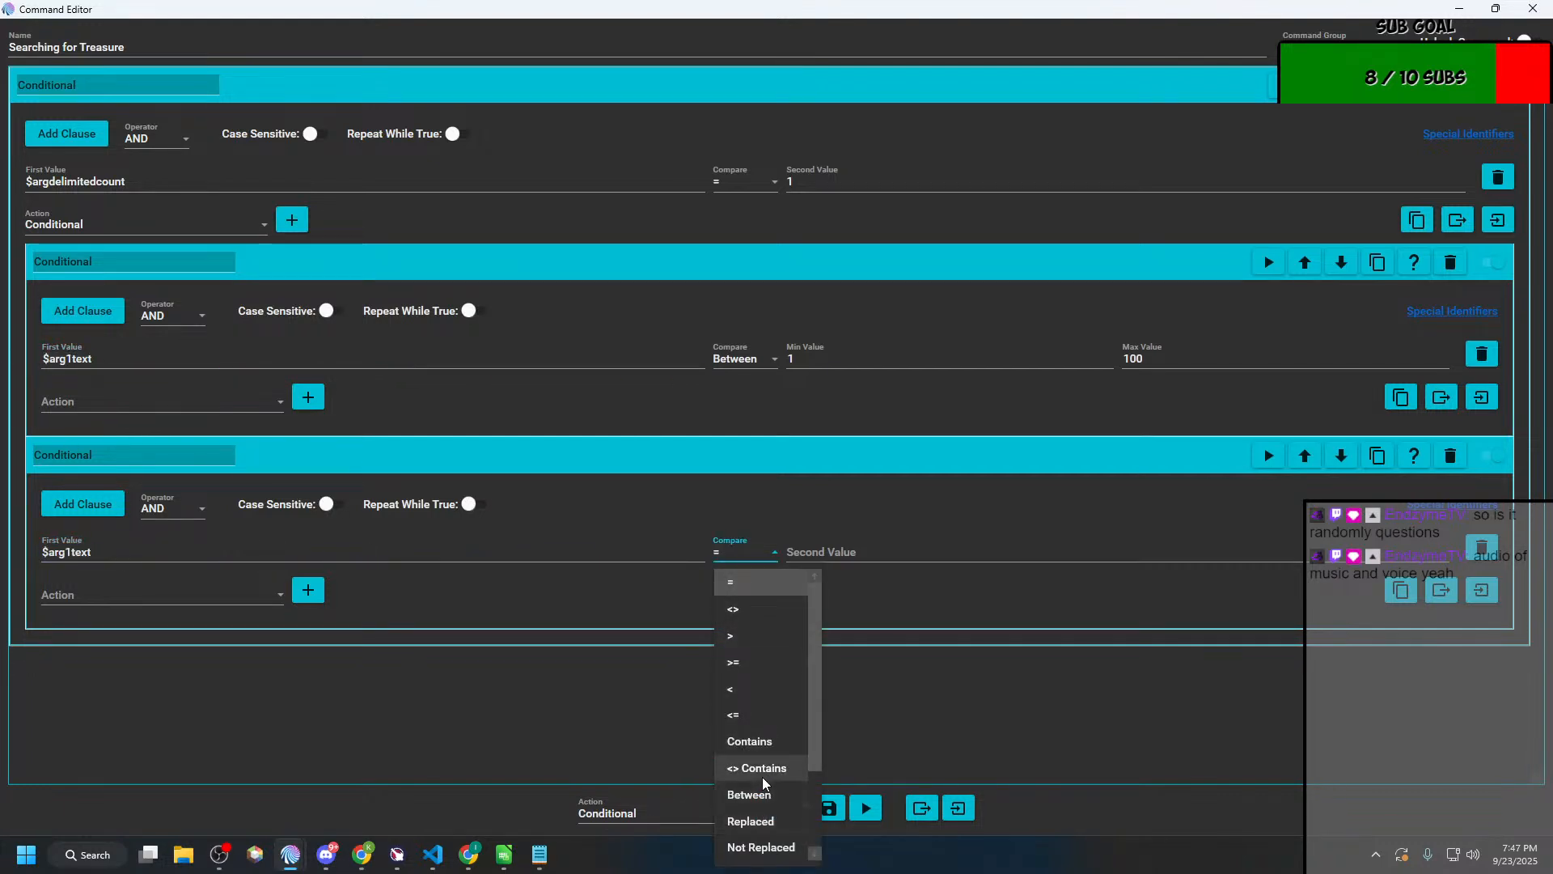
scroll(762, 776, "down", 1)
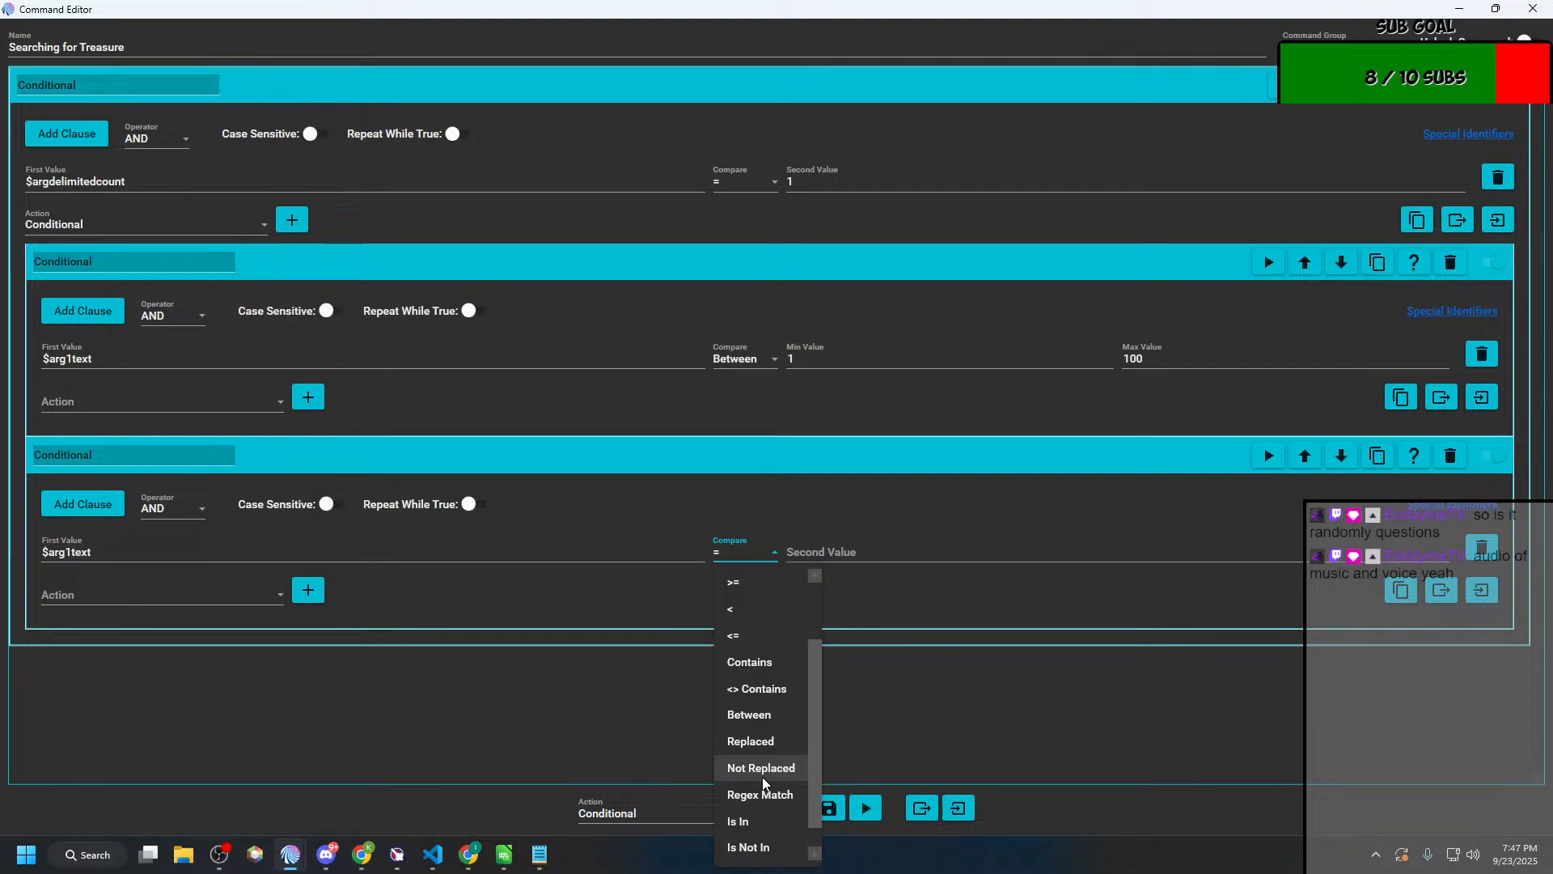
scroll(762, 777, "up", 1)
scroll(762, 776, "down", 1)
scroll(762, 776, "down", 1)
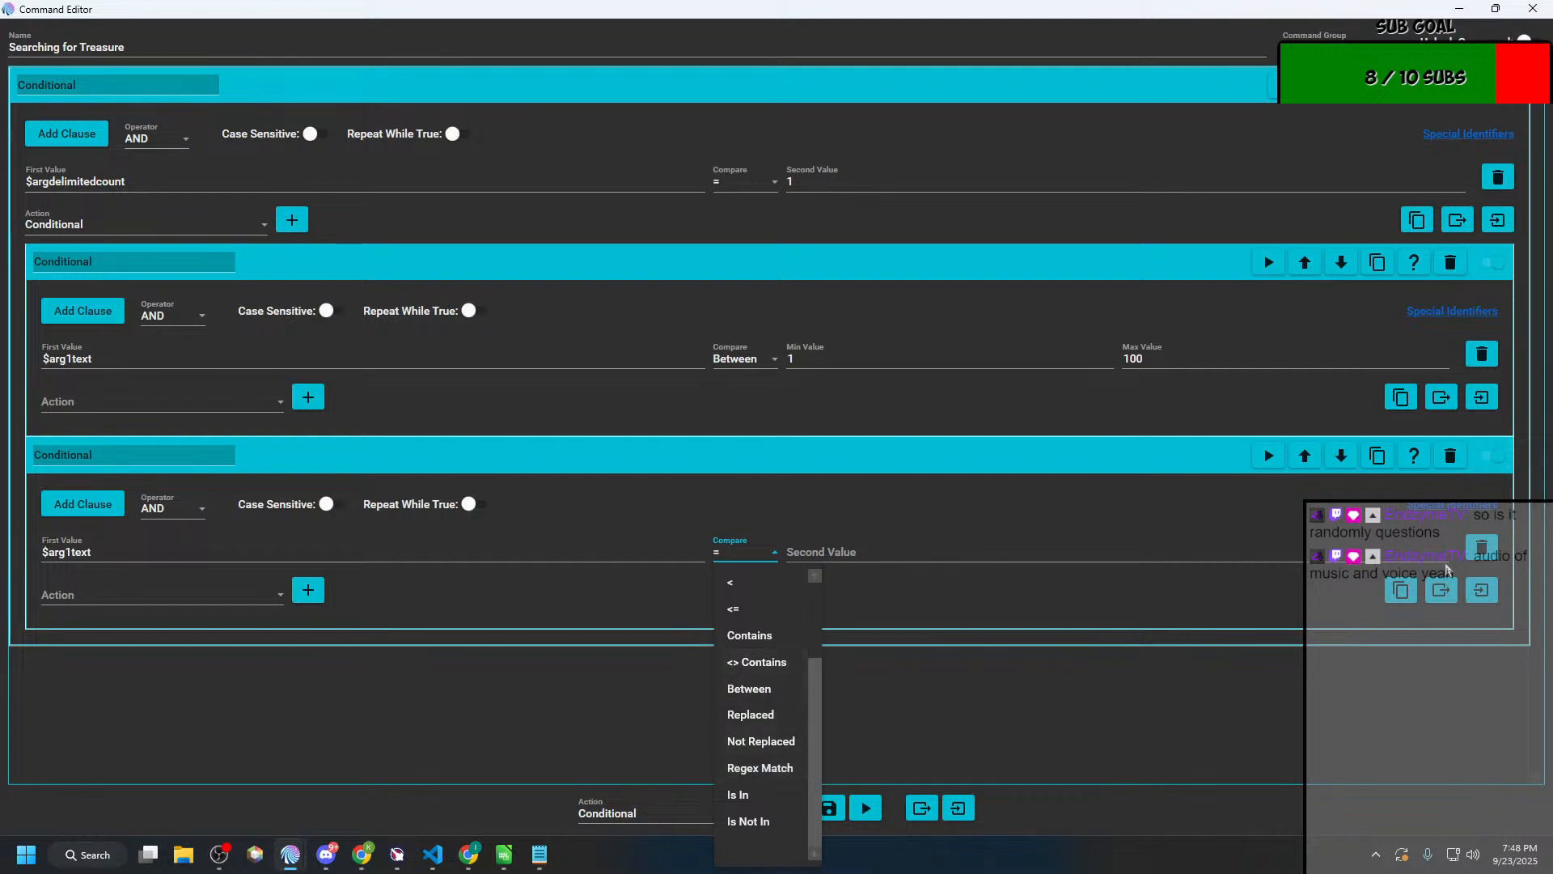
Step: Delete the second nested Conditional from inside the $argdelimitedcount Conditional, keeping the one that checks $arg1text Between 1 and 100
left_click(1447, 458)
left_click(1448, 457)
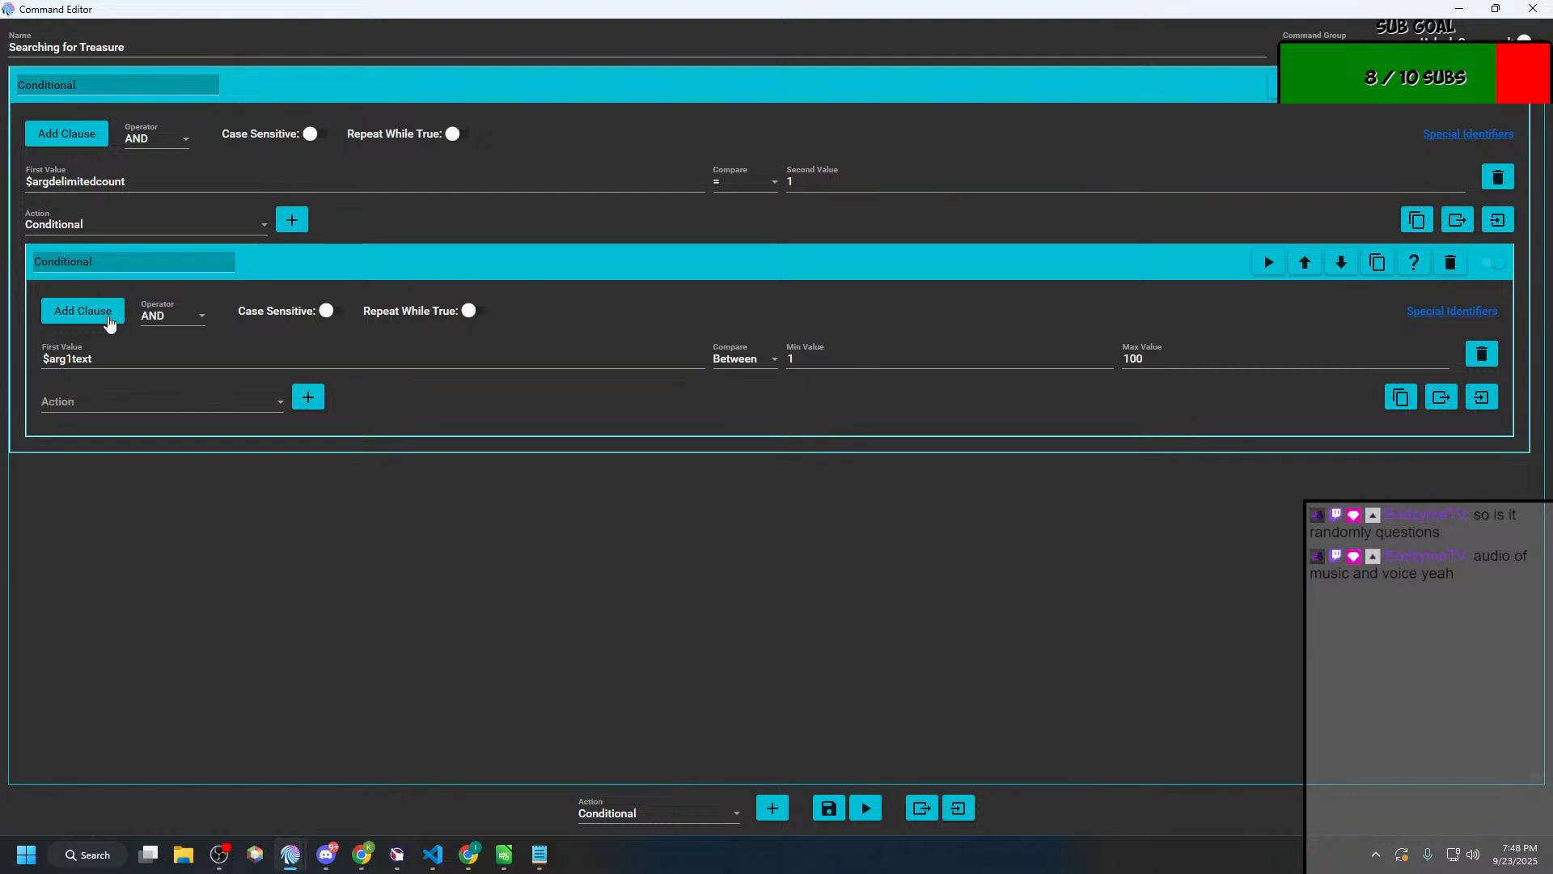
left_click(62, 407)
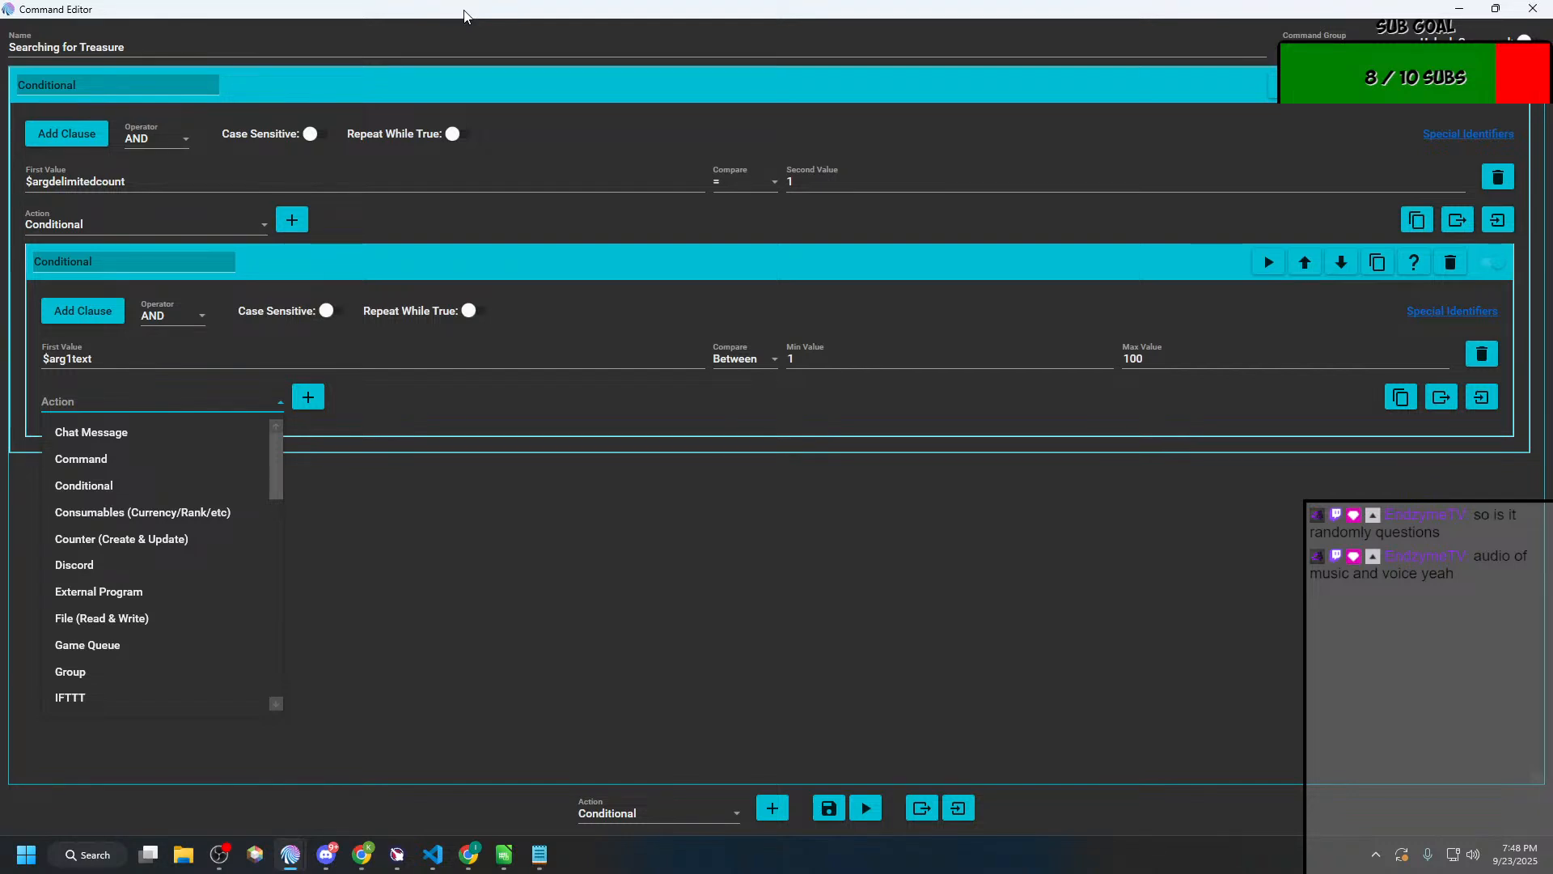
left_click(461, 473)
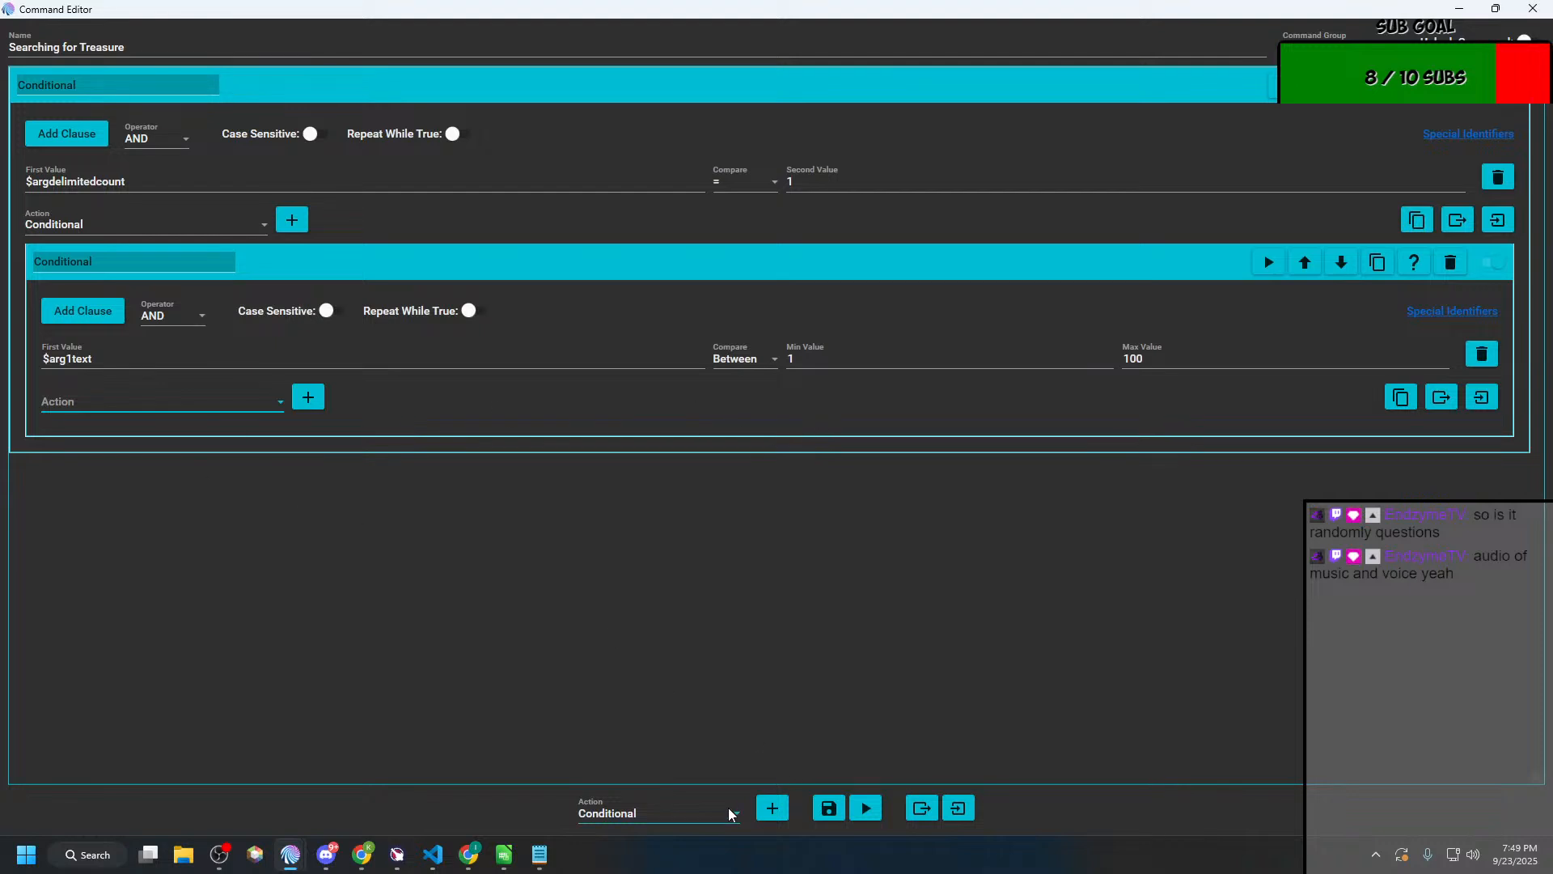
Step: Add a second top-level Conditional that checks whether $argdelimitedcount is less than (<) 1
left_click(773, 808)
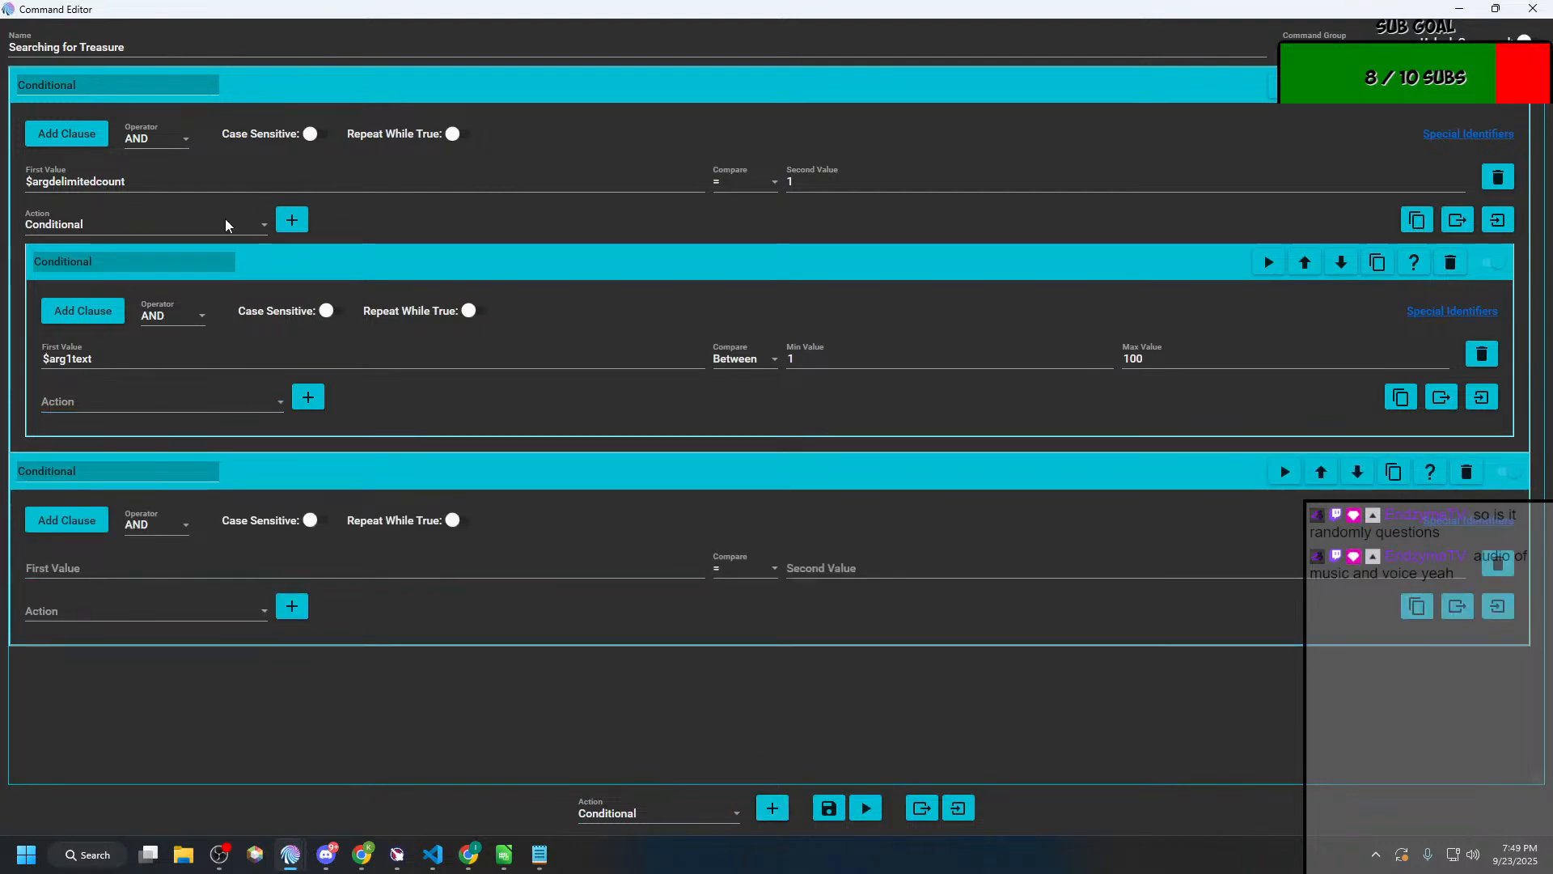
left_click_drag(139, 181, 22, 186)
key("ctrl+c")
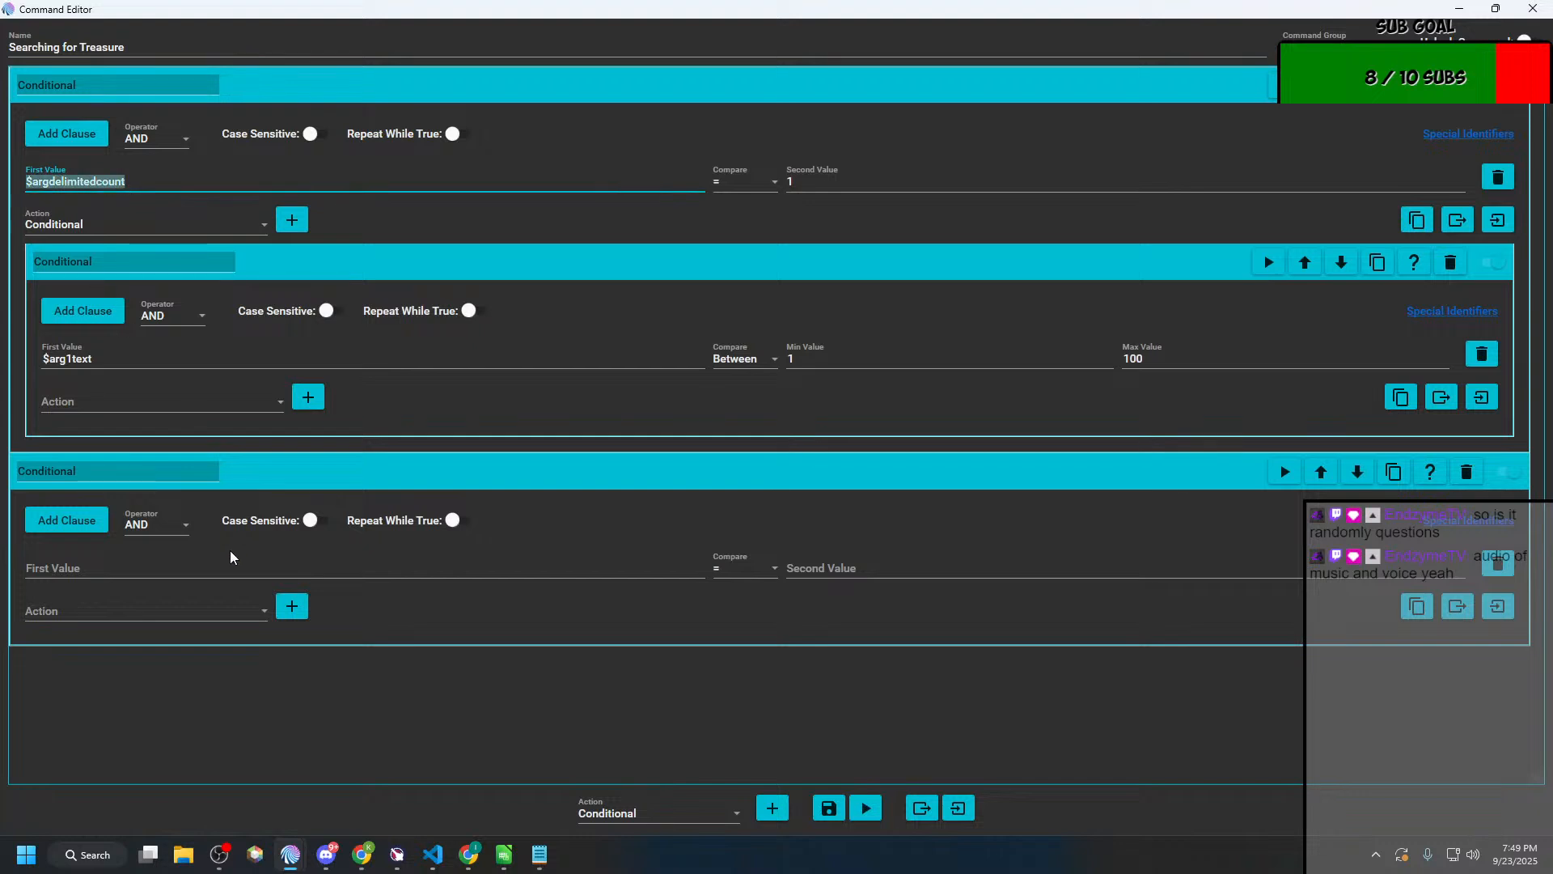
left_click(207, 566)
key("ctrl+v")
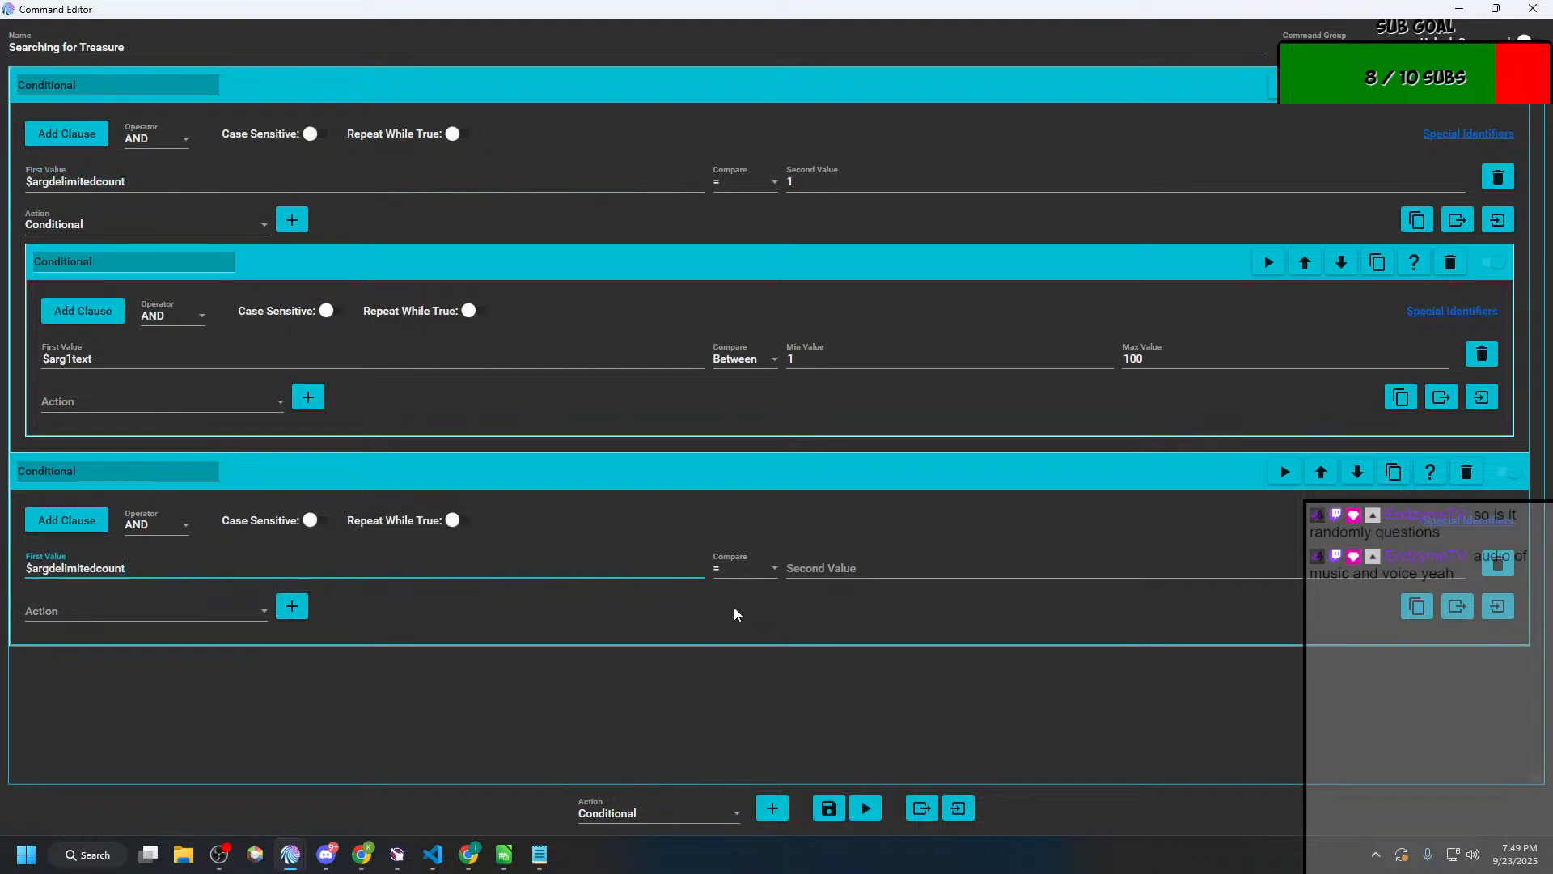
left_click(750, 567)
left_click(740, 689)
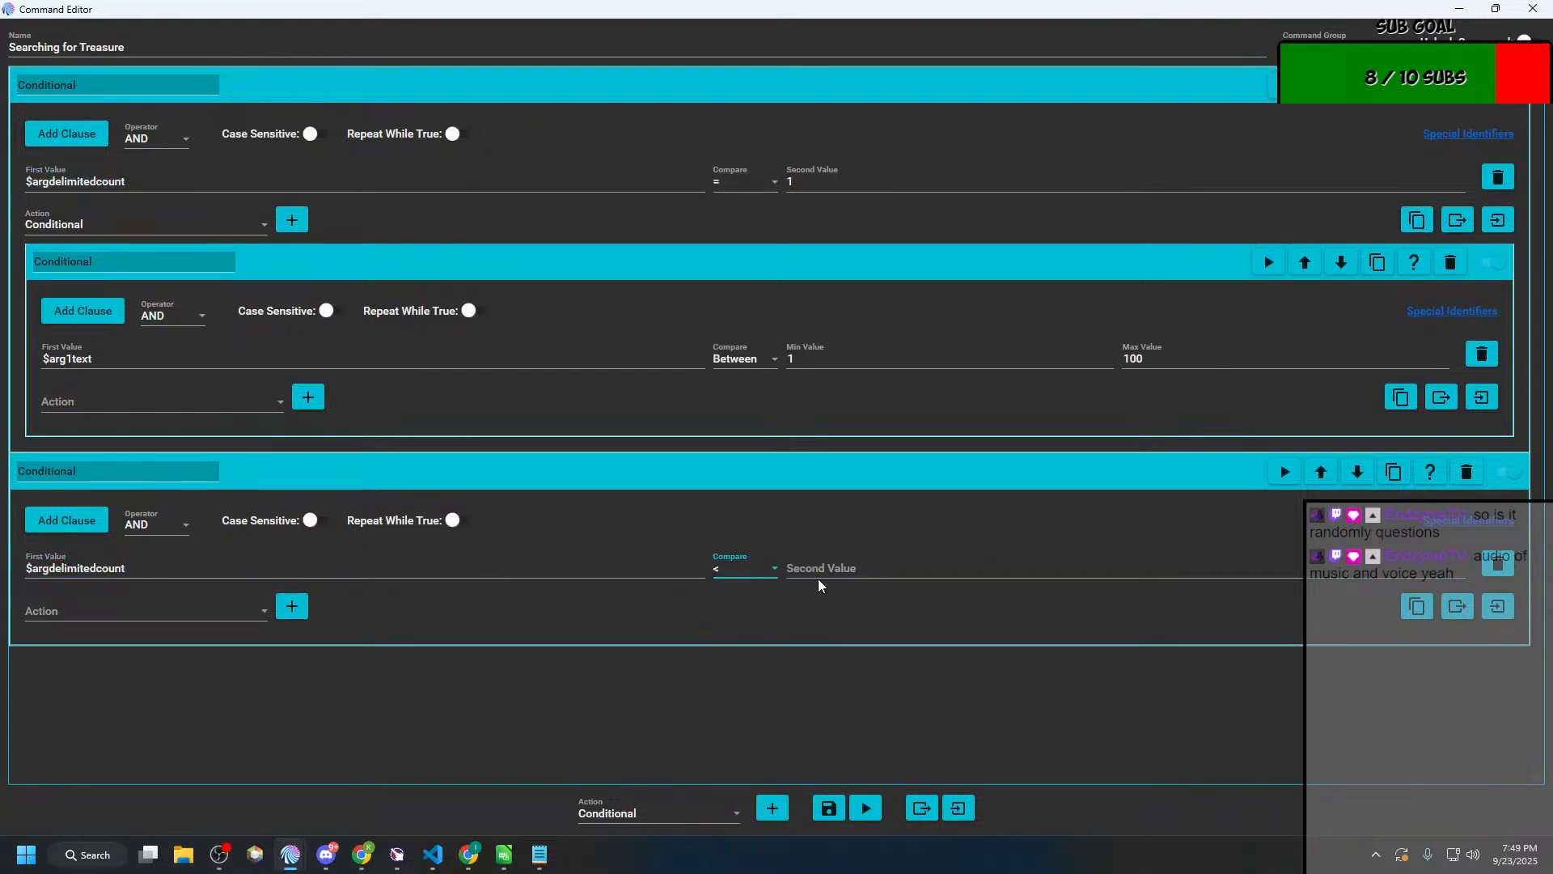
left_click(838, 563)
type("1")
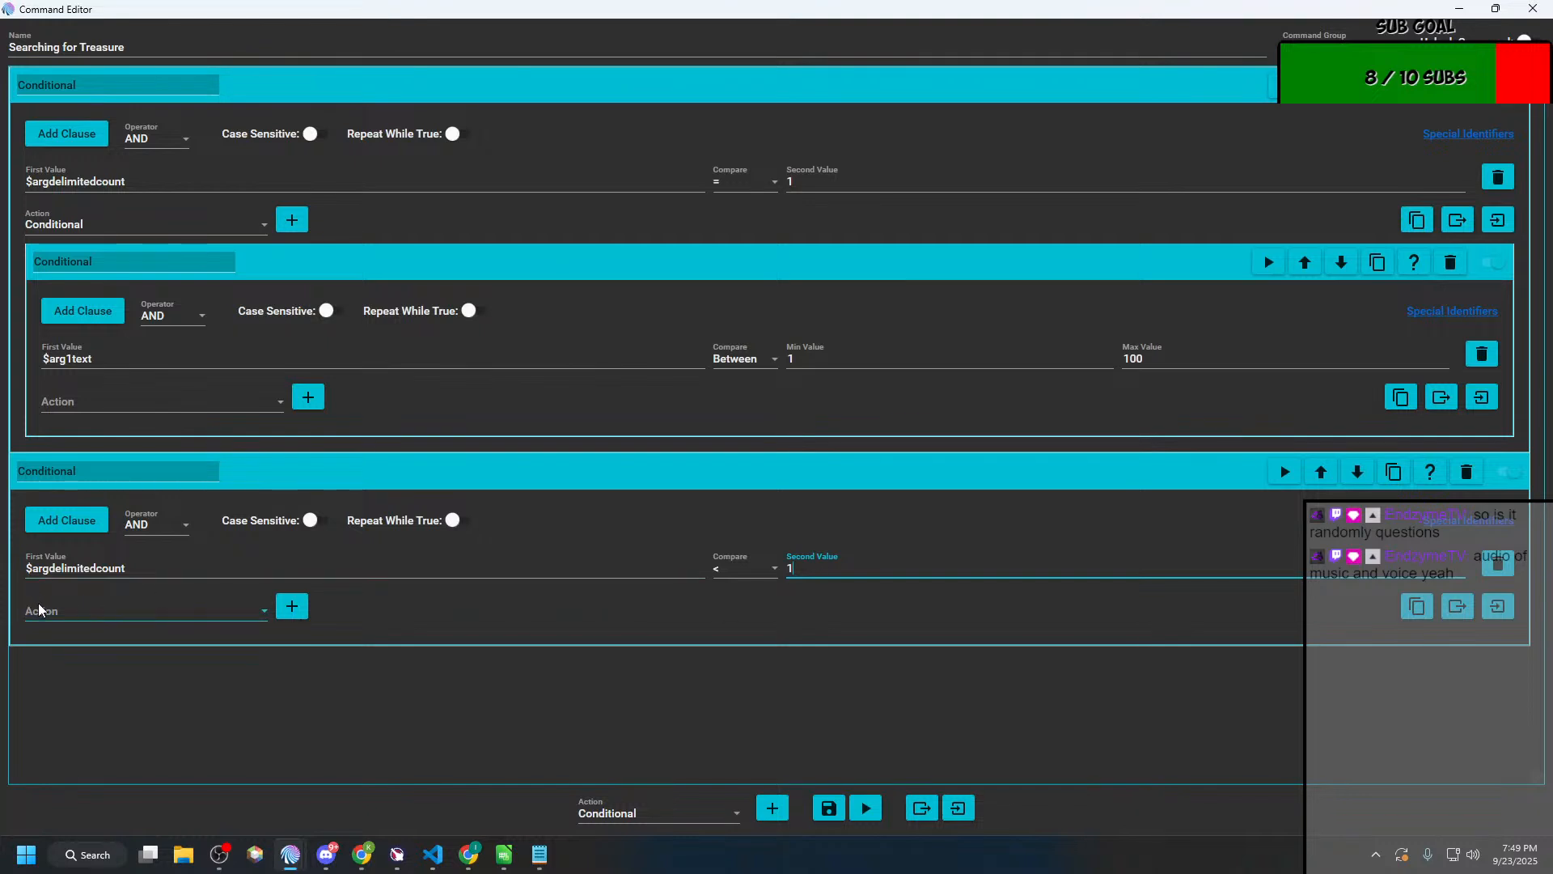
Step: Delete the nested $arg1text Conditional from the first $argdelimitedcount Conditional
left_click(55, 618)
left_click(164, 722)
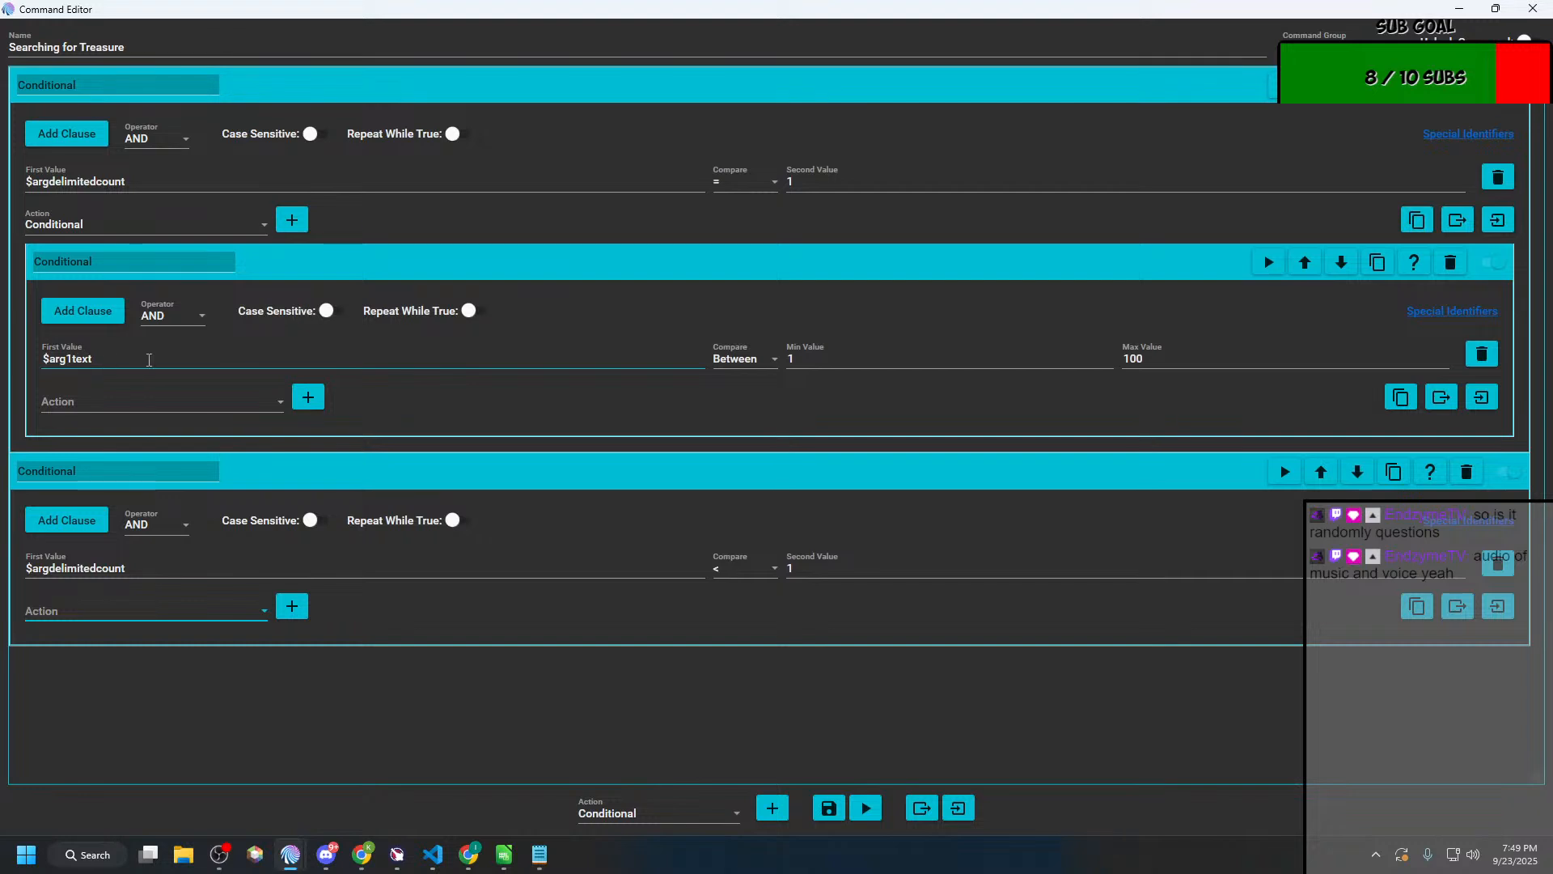
left_click(1450, 262)
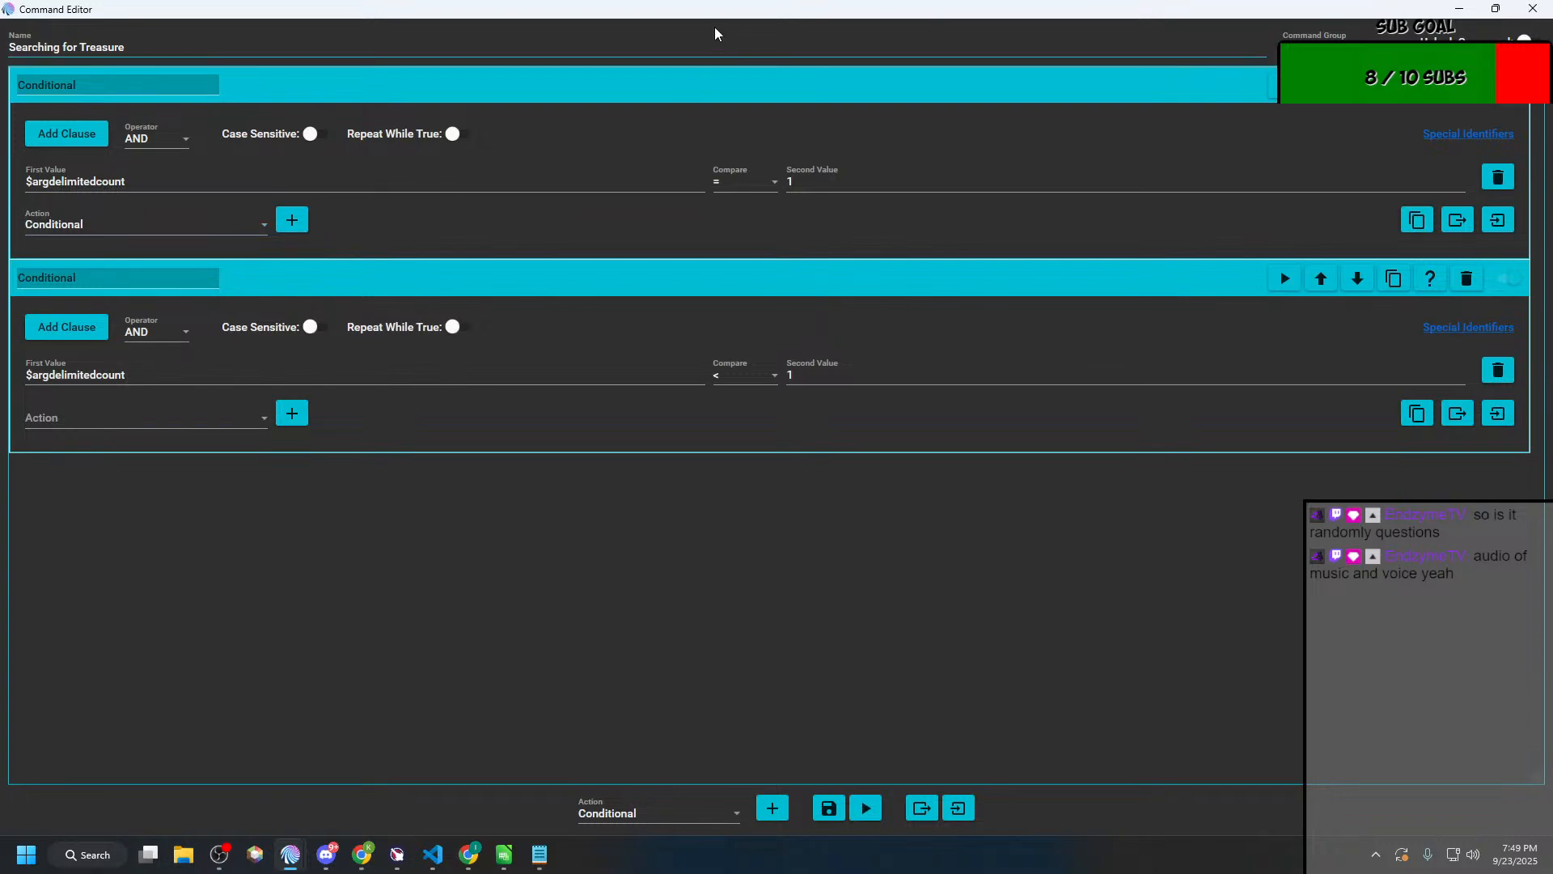
Step: Restore the Searching for Treasure editor to a smaller window and start a new action group in Mix It Up
left_click_drag(720, 9, 351, 138)
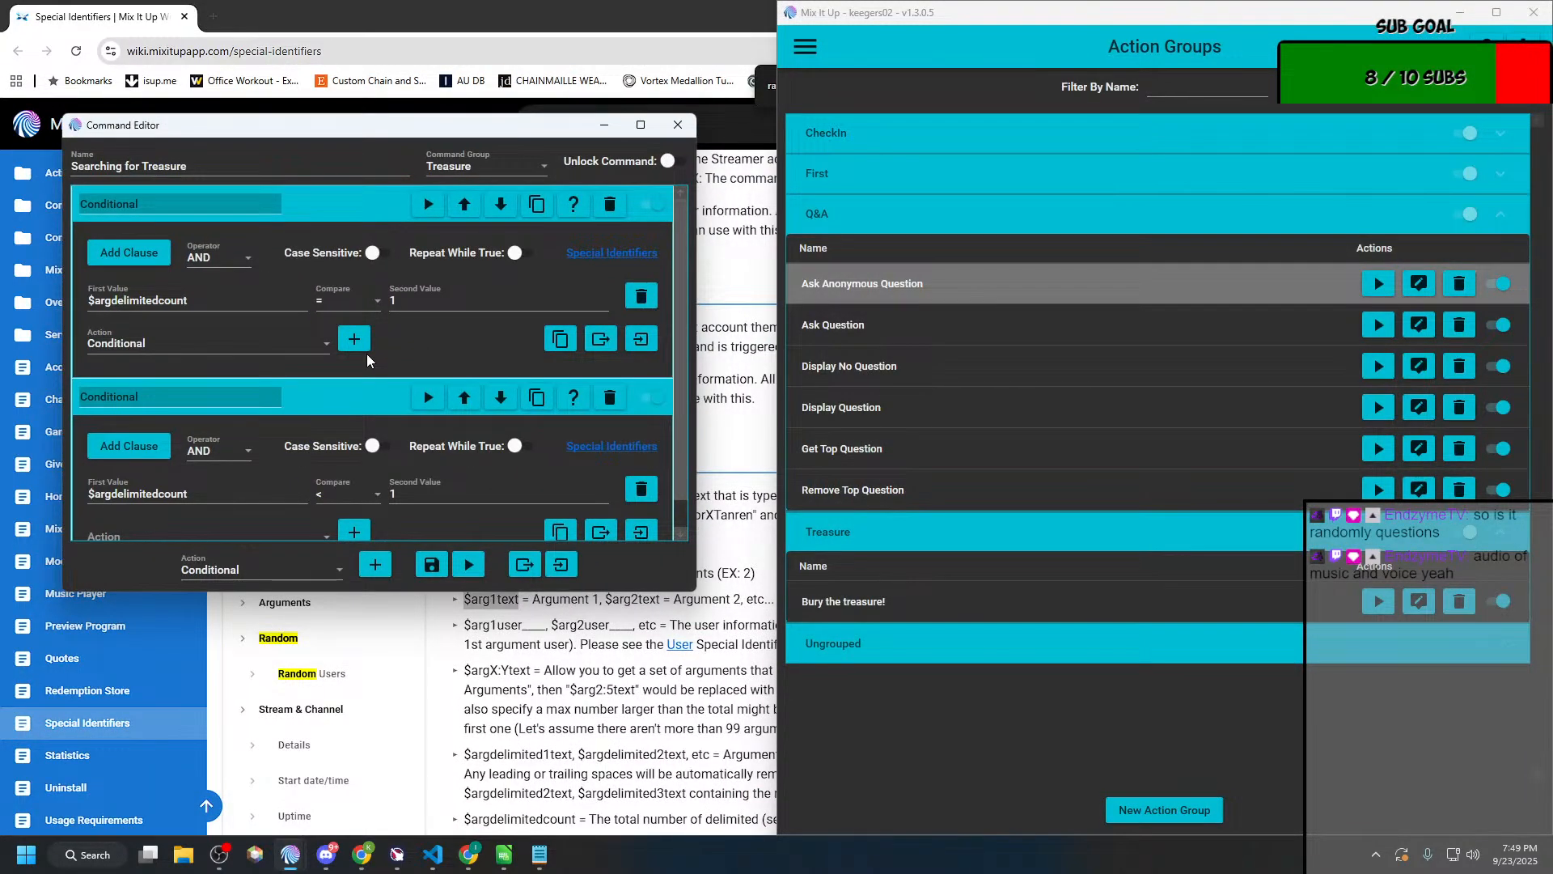
scroll(367, 354, "down", 1)
scroll(367, 354, "up", 1)
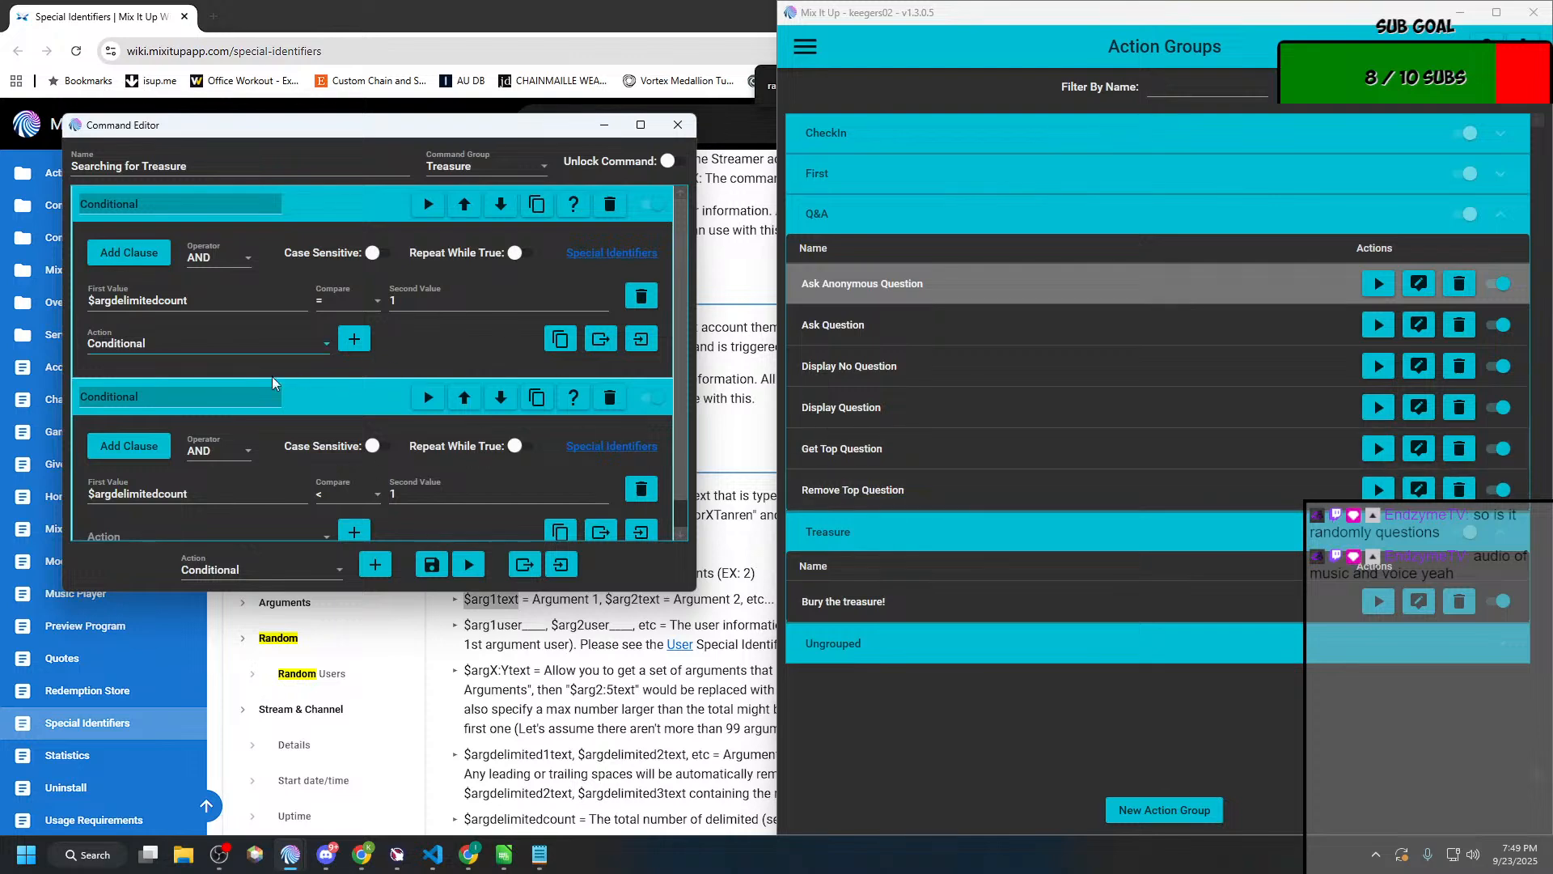
left_click(189, 167)
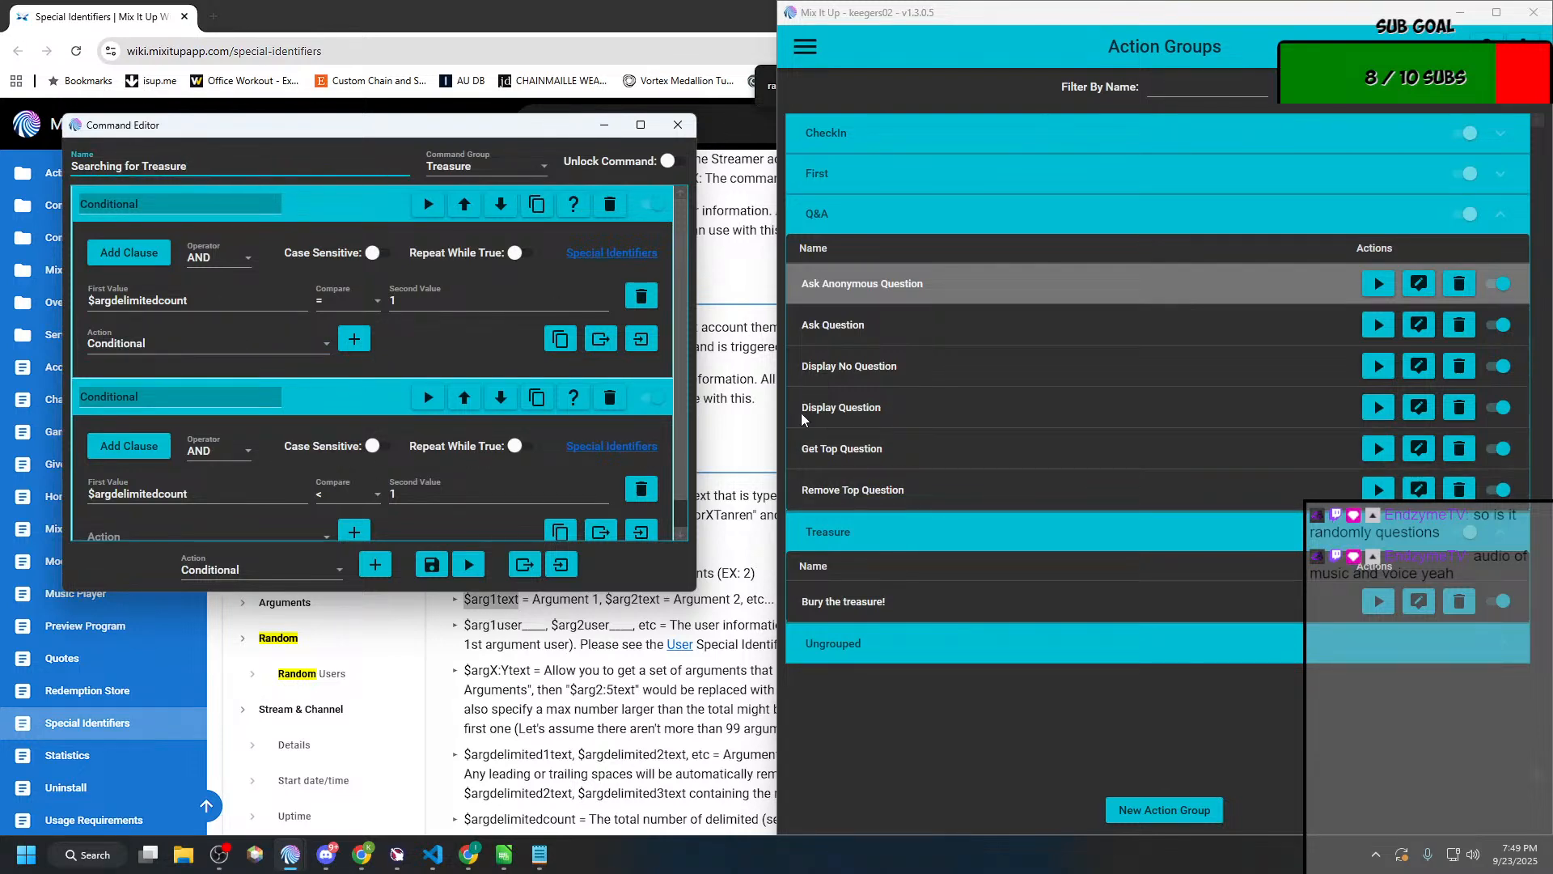
left_click(1114, 807)
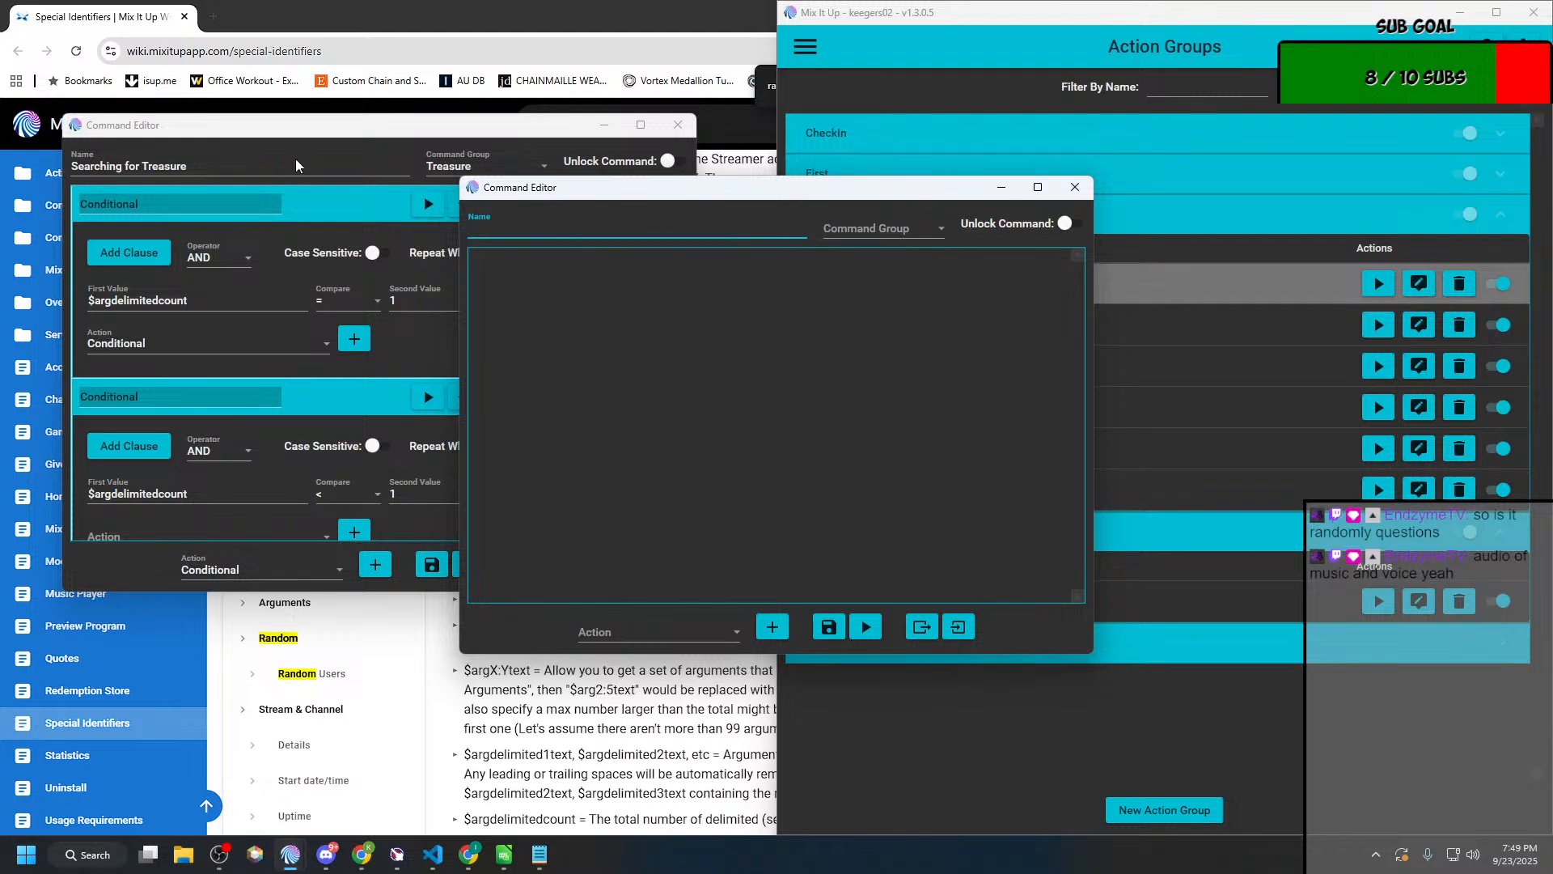
Step: Rename the Searching for Treasure action group as "User is looking for the Treasure"
left_click(167, 130)
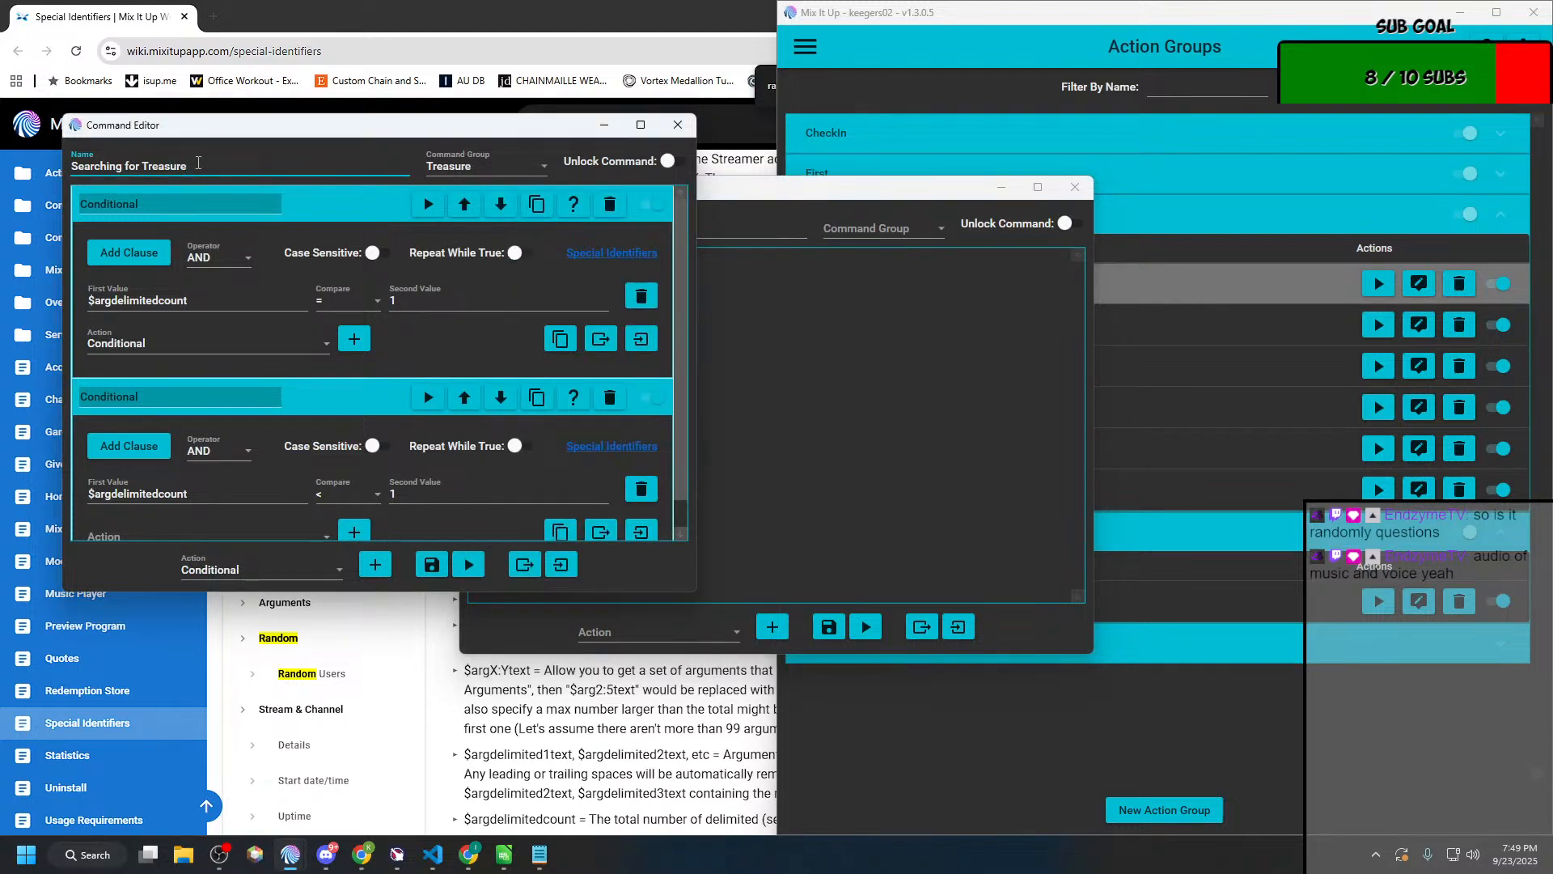
key("ctrl+shift+Right")
type("User is lookig")
key("BackSpace")
key("BackSpace")
type("ng for the")
Step: Name the new blank action group "Do they find it?" and assign it to the Treasure command group
left_click_drag(750, 196, 1047, 146)
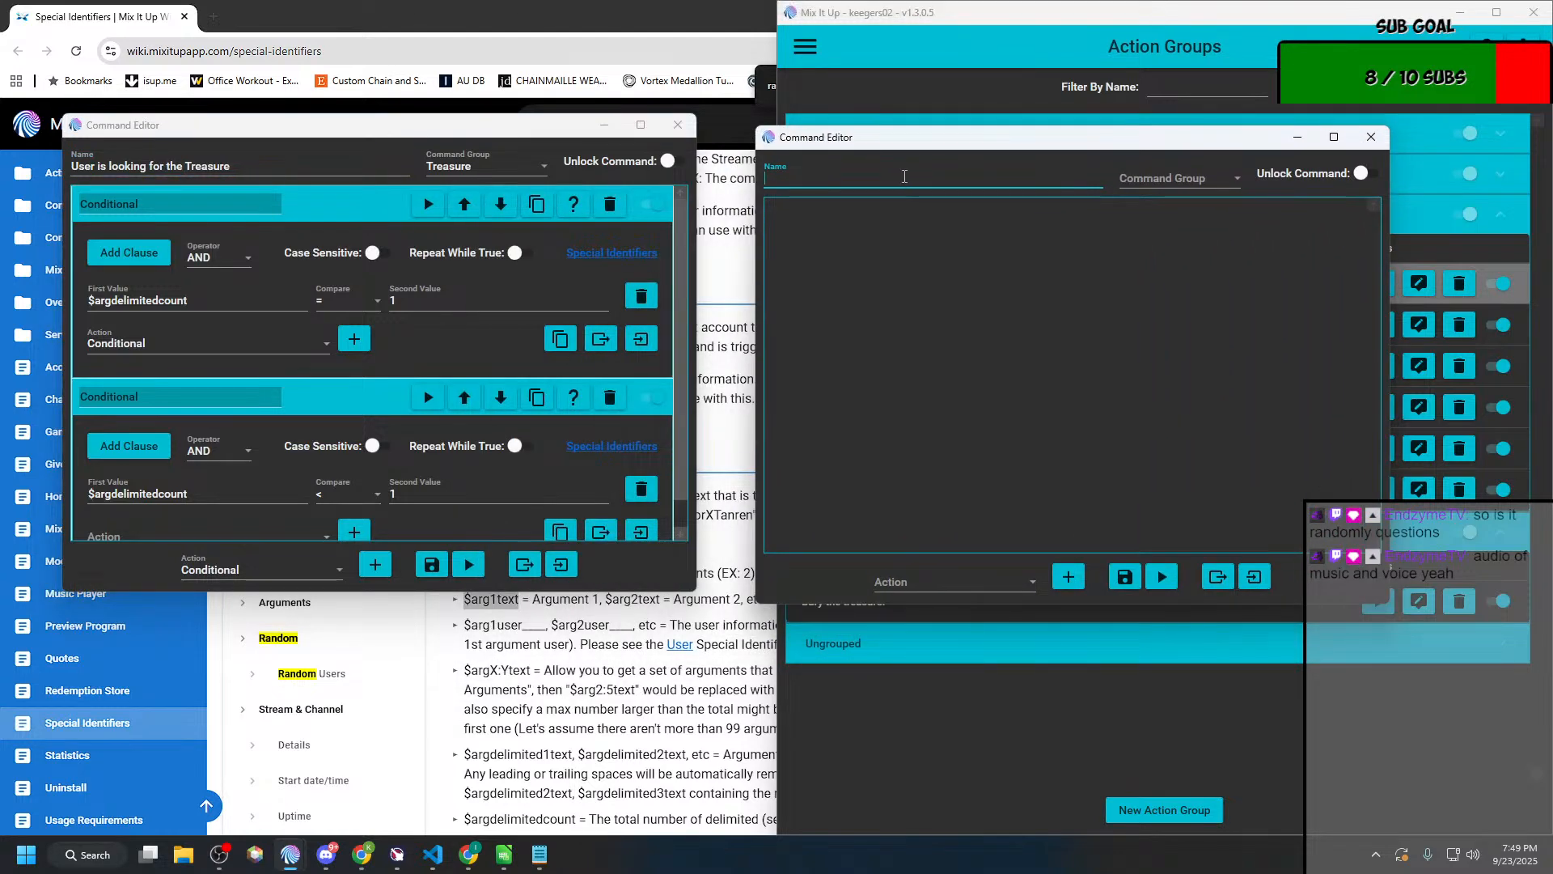
type("Doe")
type(" they")
type("fin")
type("d it?")
left_click(1161, 181)
scroll(1134, 354, "down", 3)
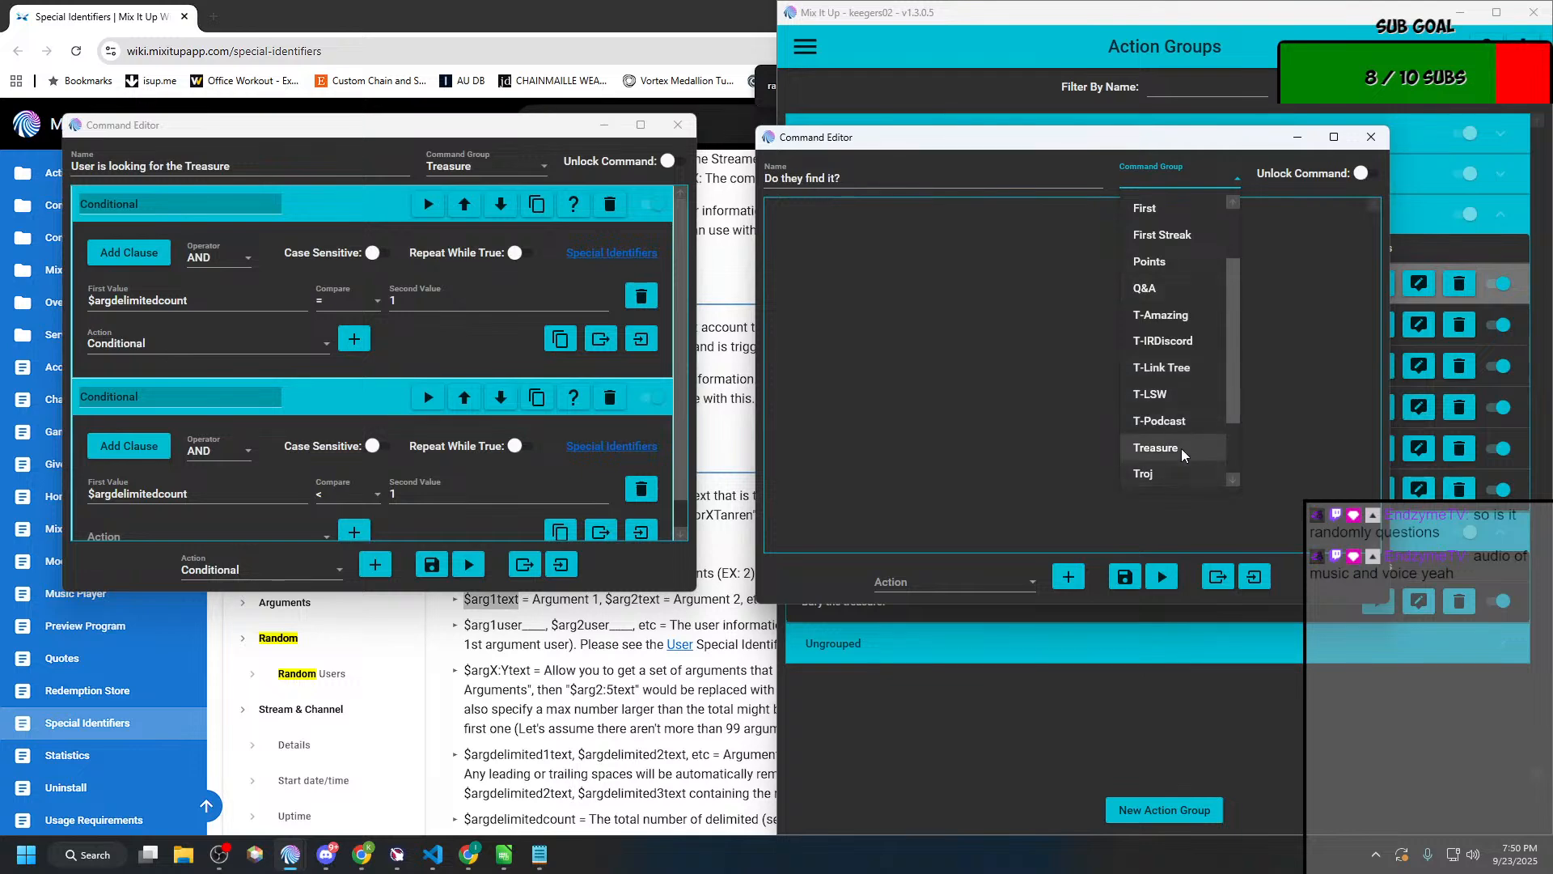
left_click(1181, 448)
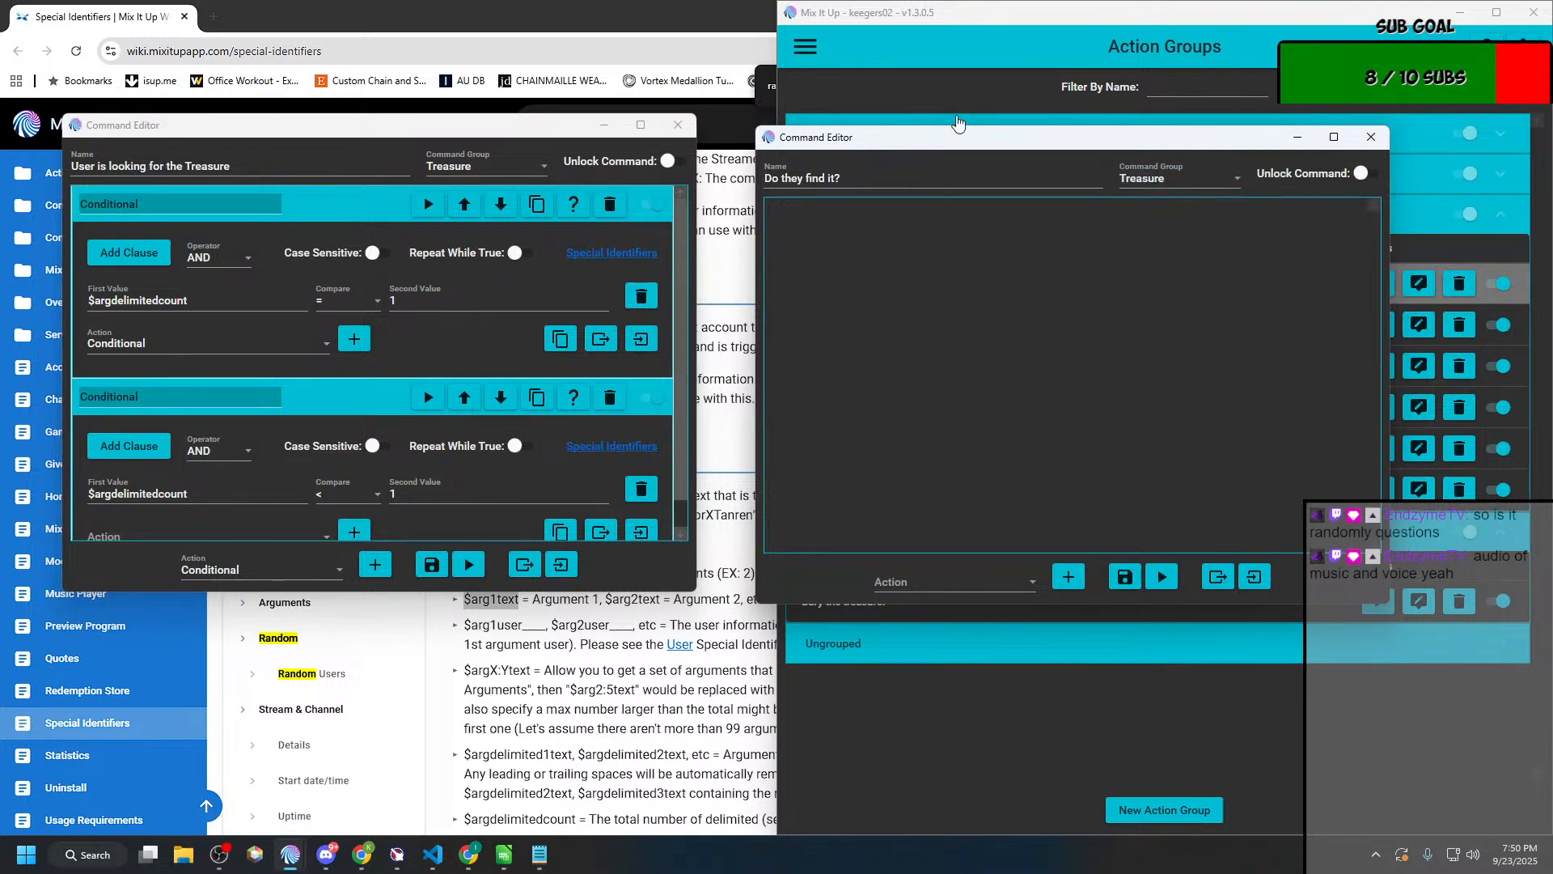
Step: Arrange the two command editors side by side and try to save the empty "Do they find it?" group
left_click_drag(522, 125, 452, 109)
left_click_drag(981, 145, 907, 116)
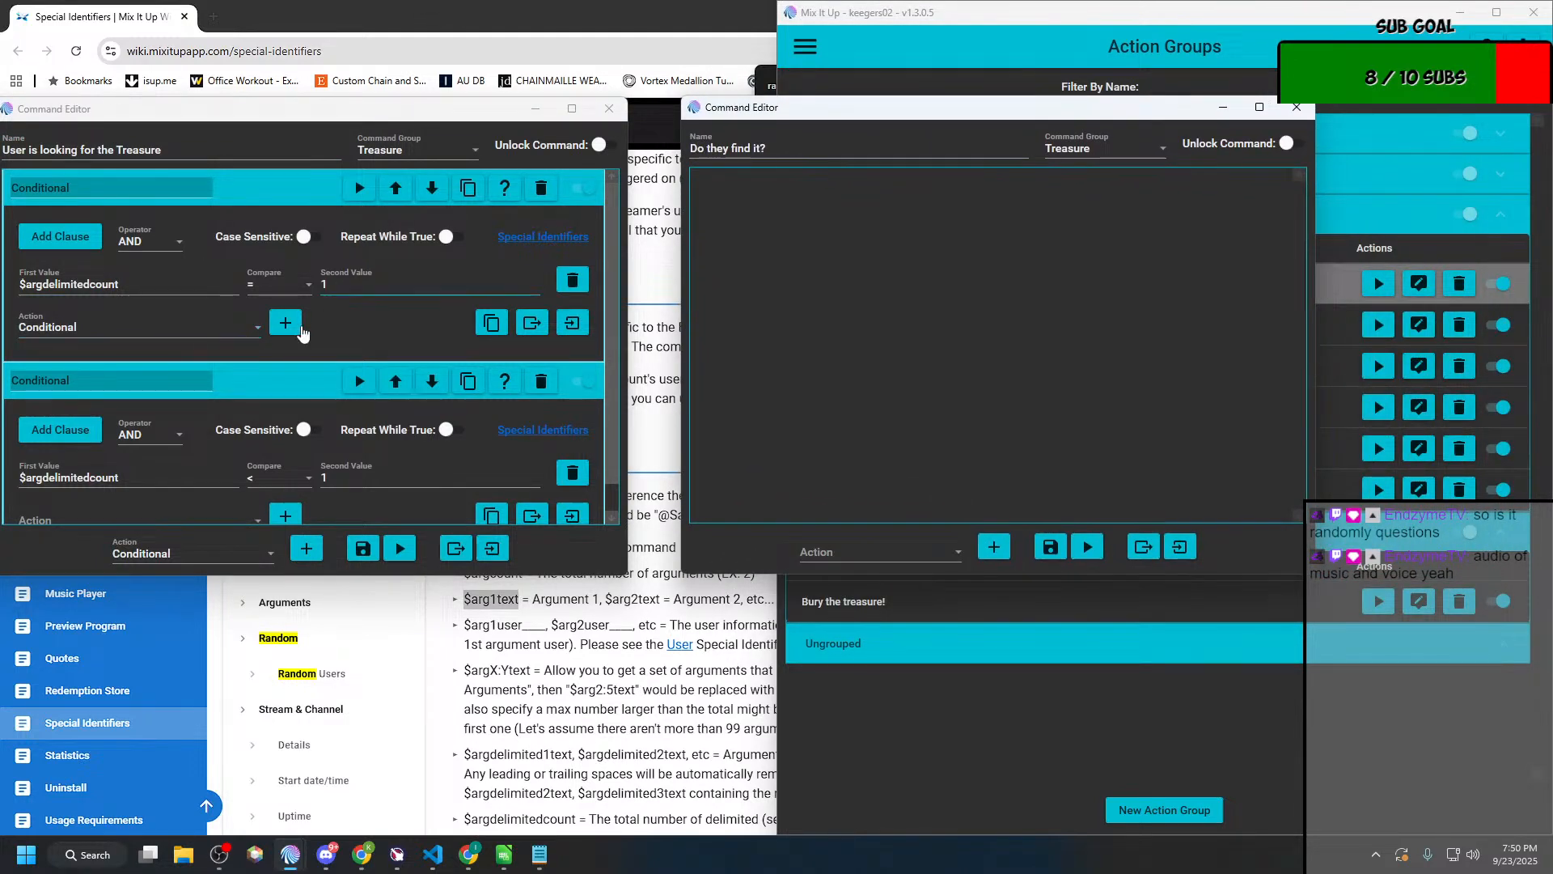
left_click(239, 330)
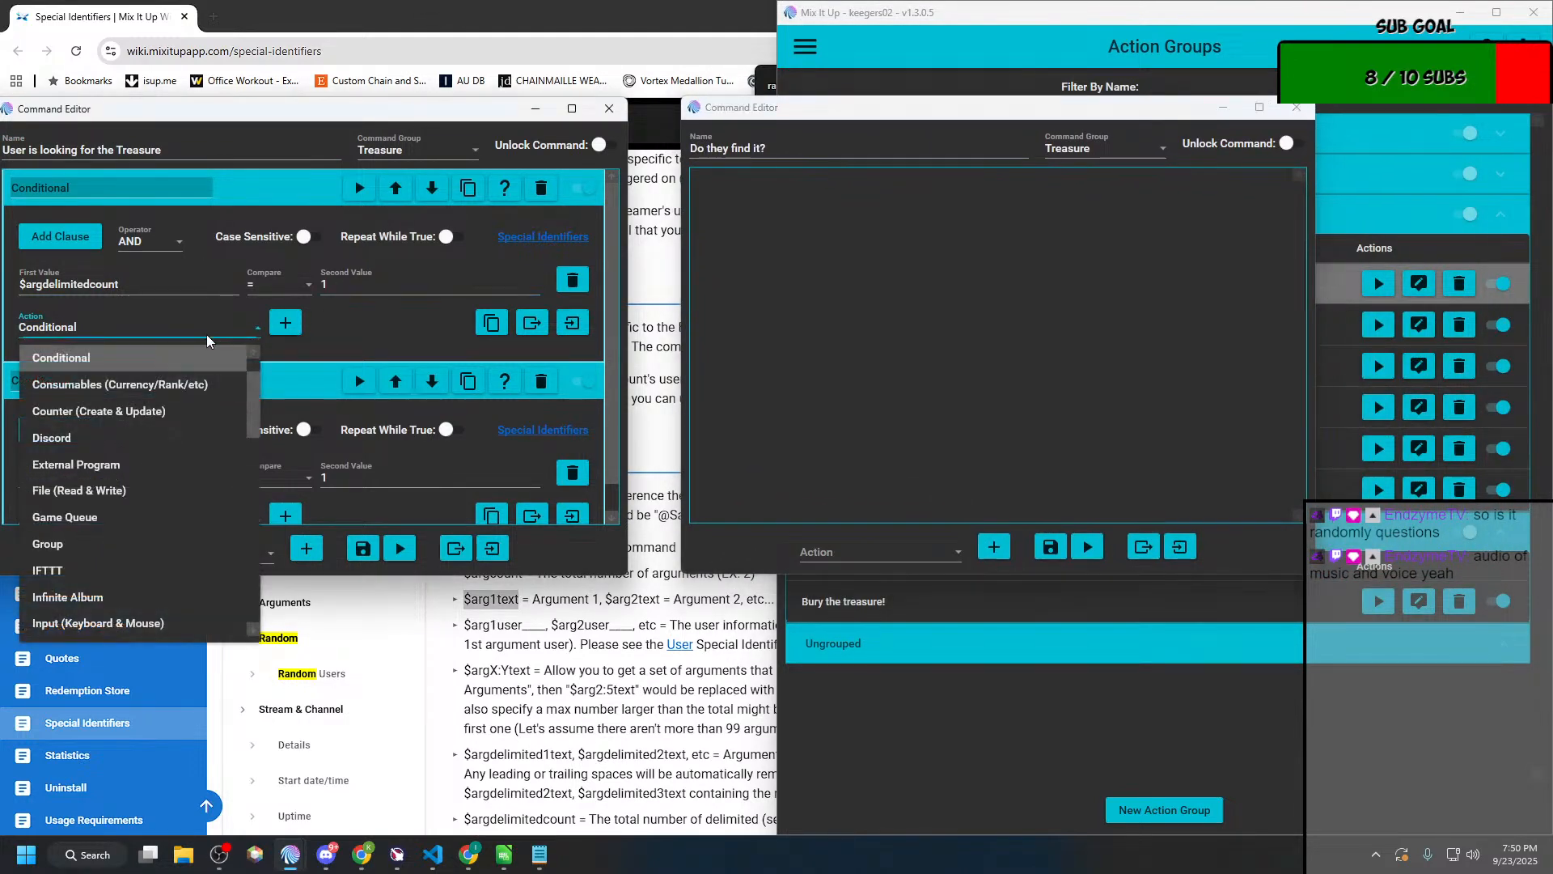
left_click(1051, 550)
left_click(1077, 547)
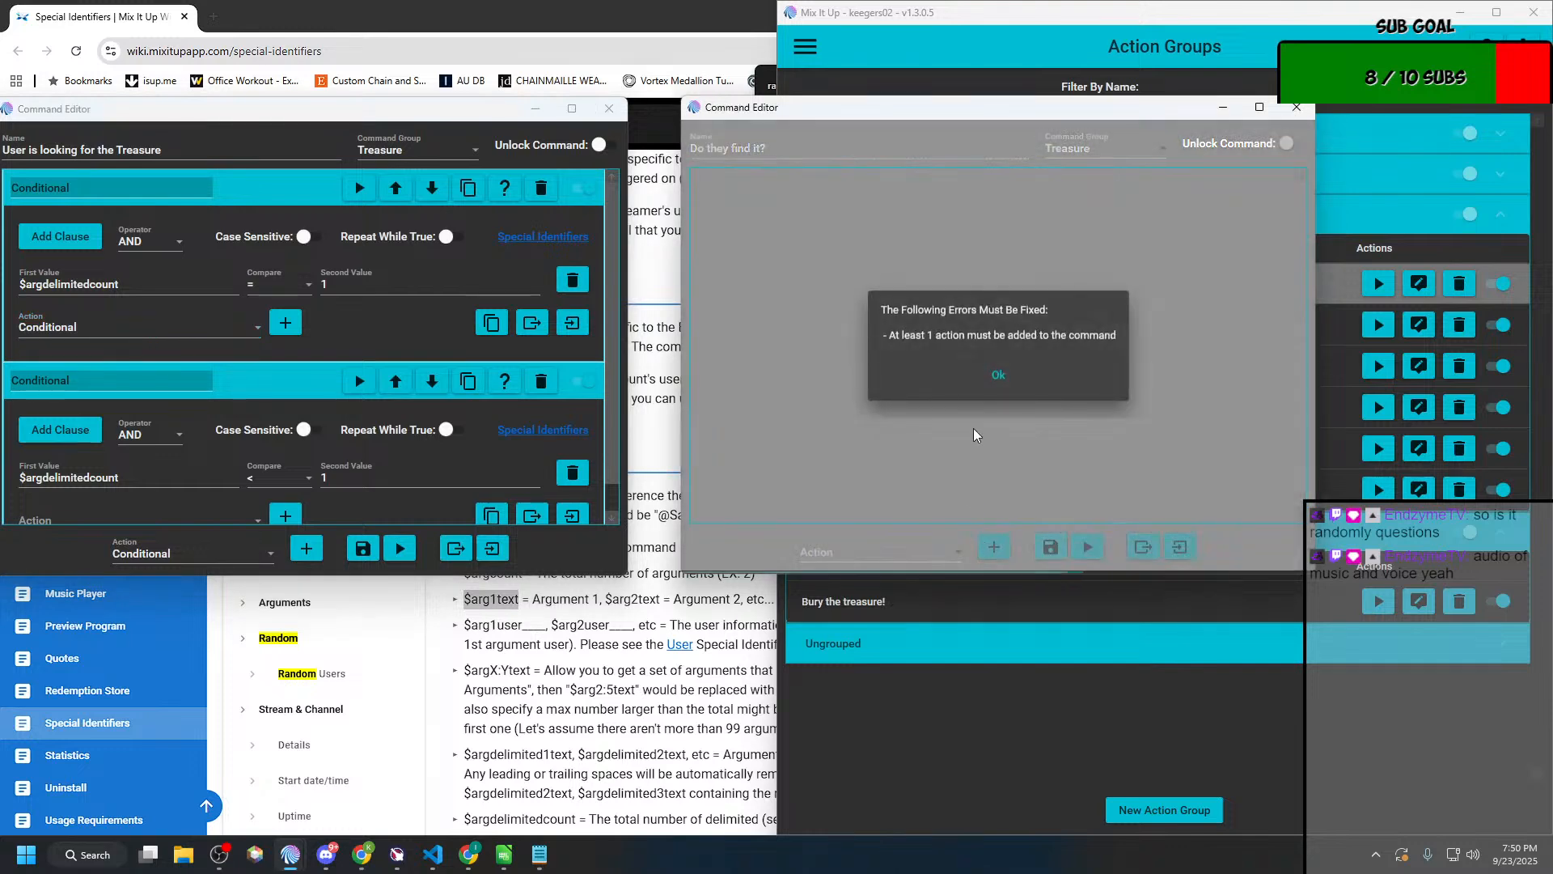
left_click(979, 433)
left_click(946, 553)
scroll(858, 323, "down", 1)
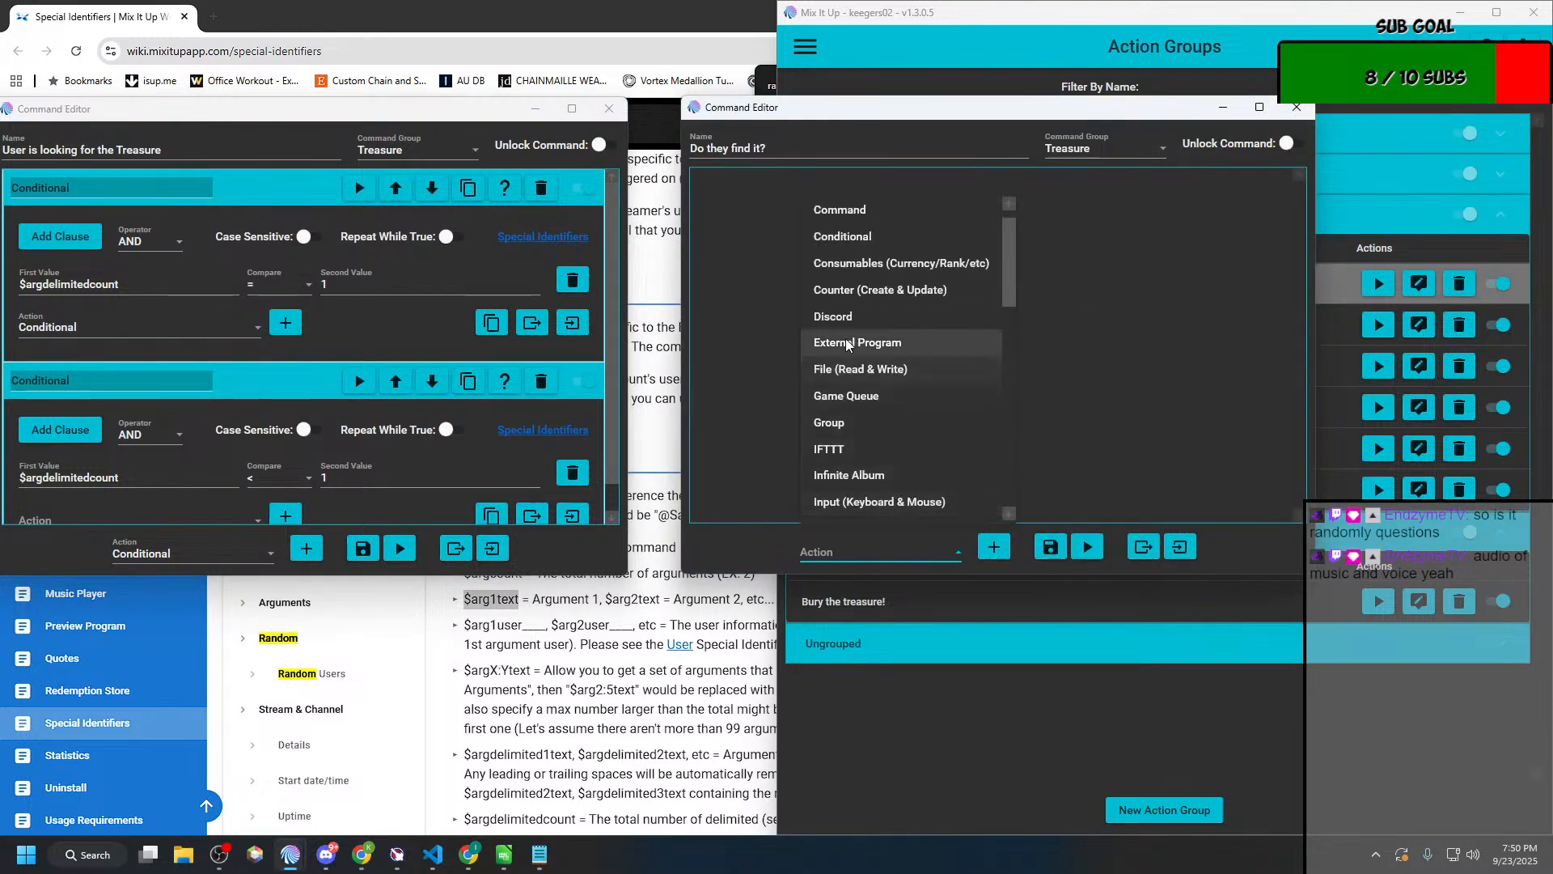
scroll(857, 324, "up", 1)
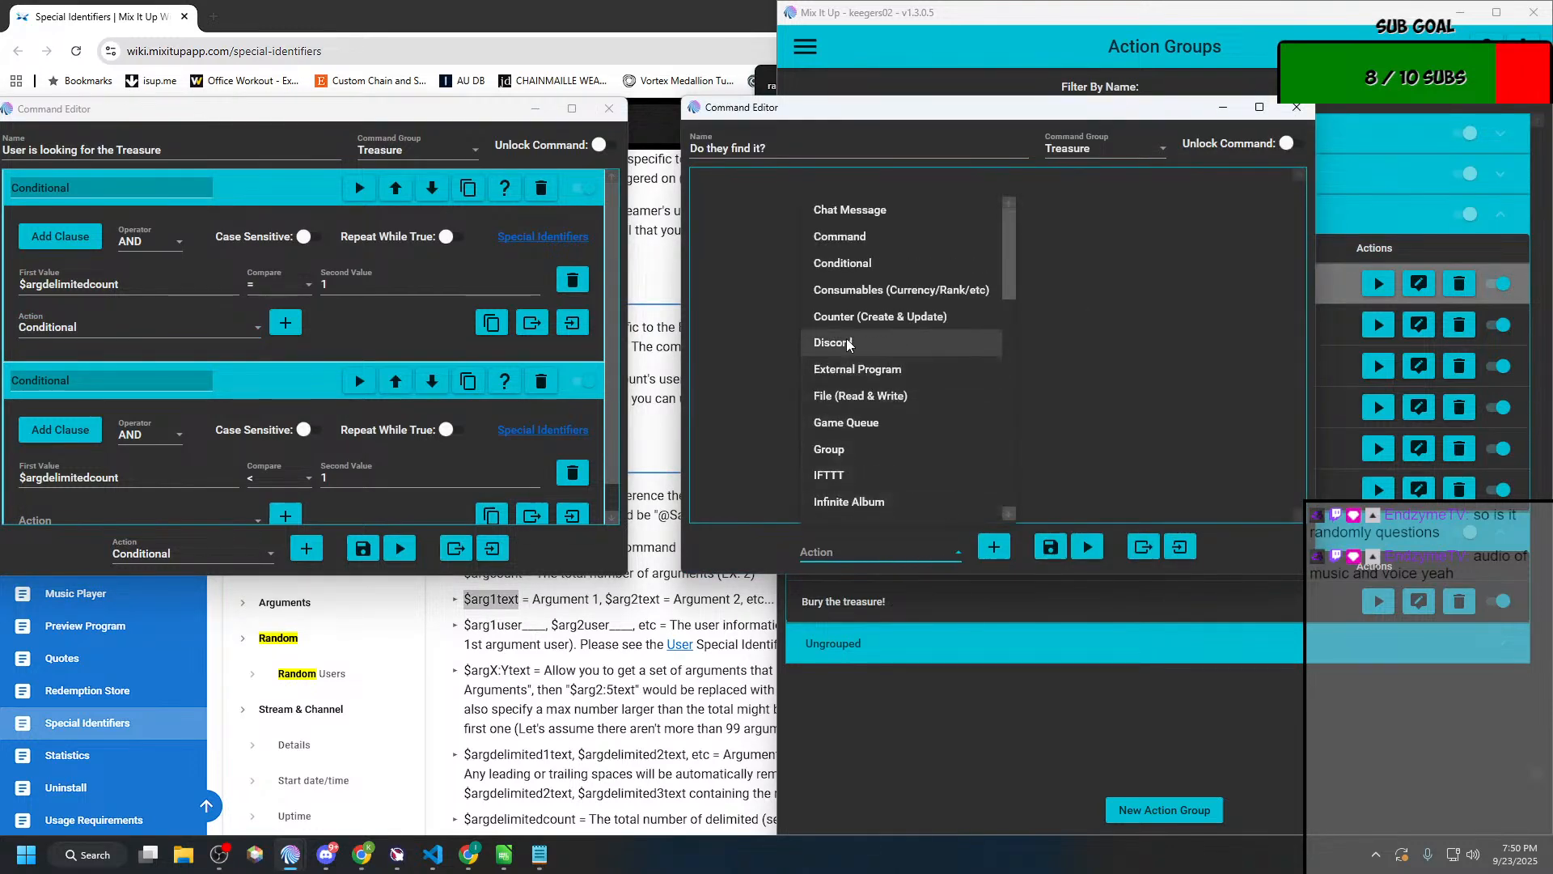
left_click(853, 262)
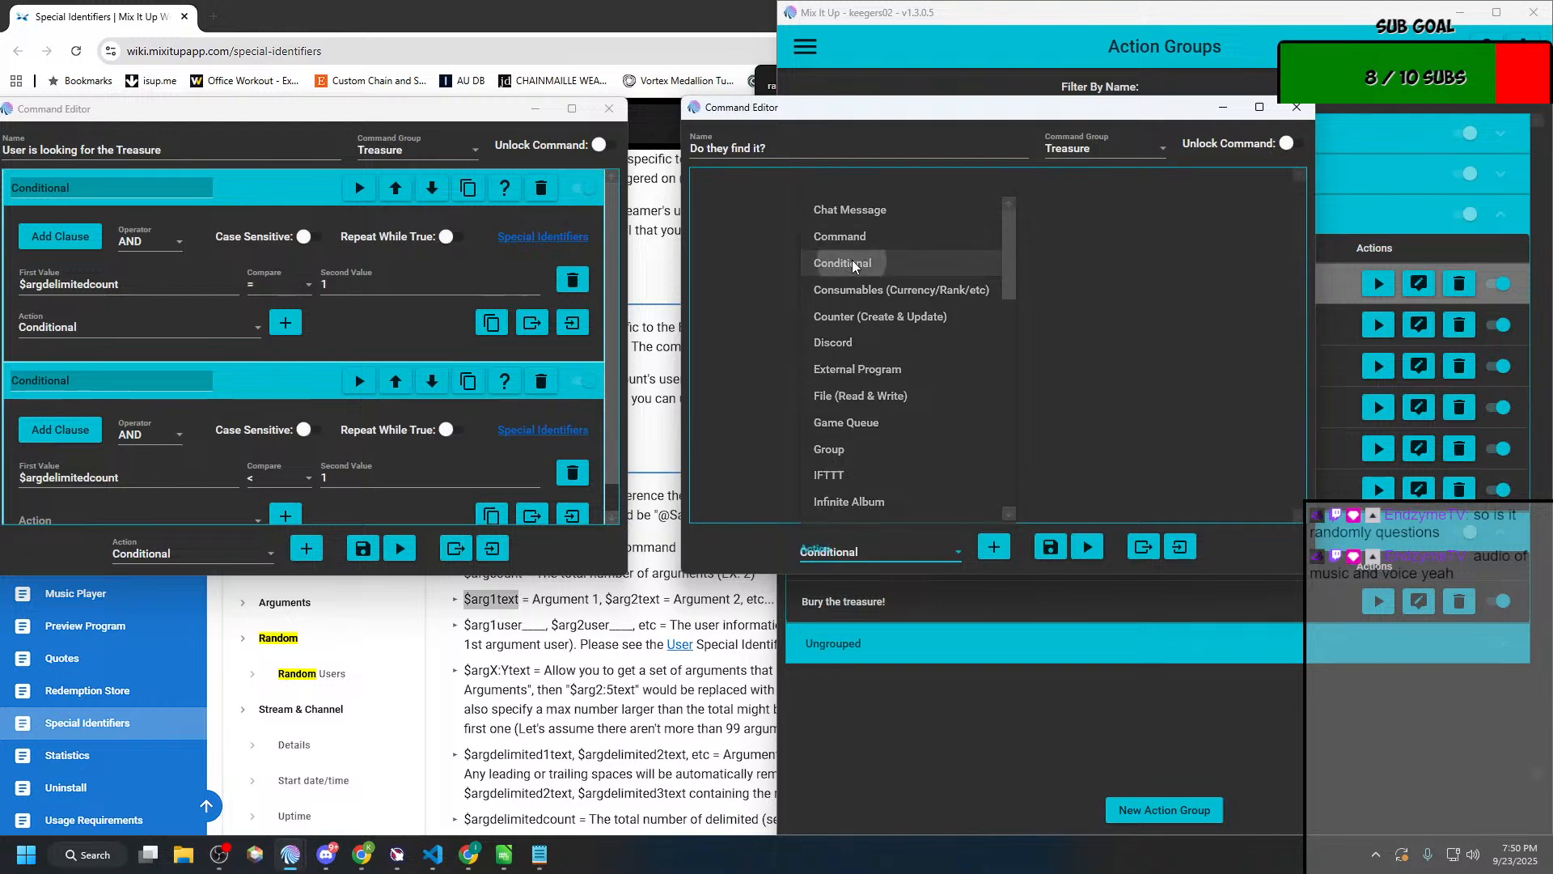
left_click(1000, 557)
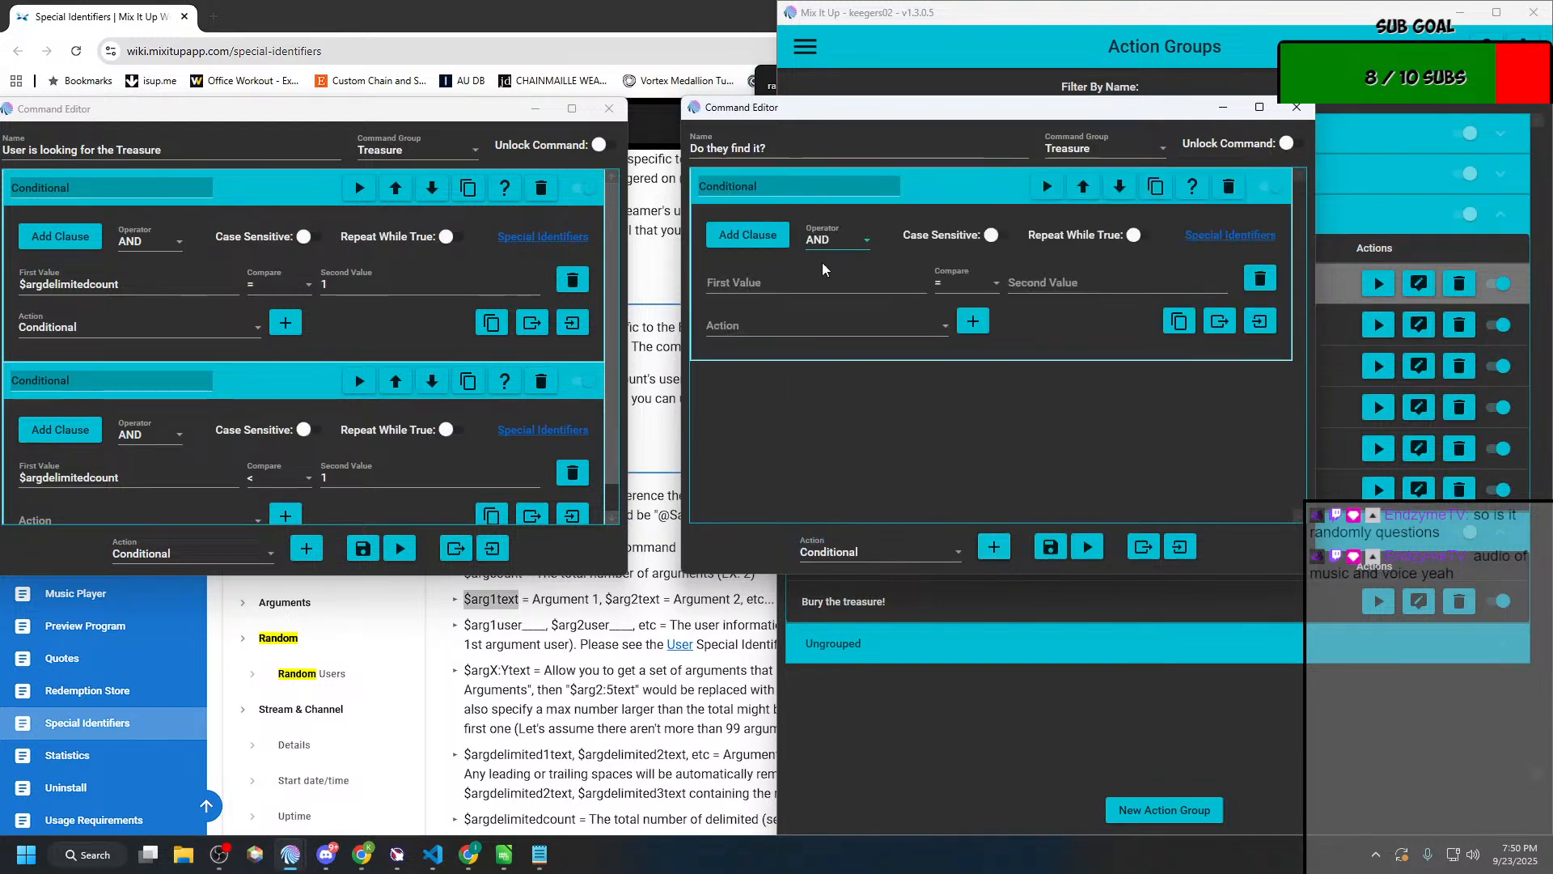
left_click(815, 284)
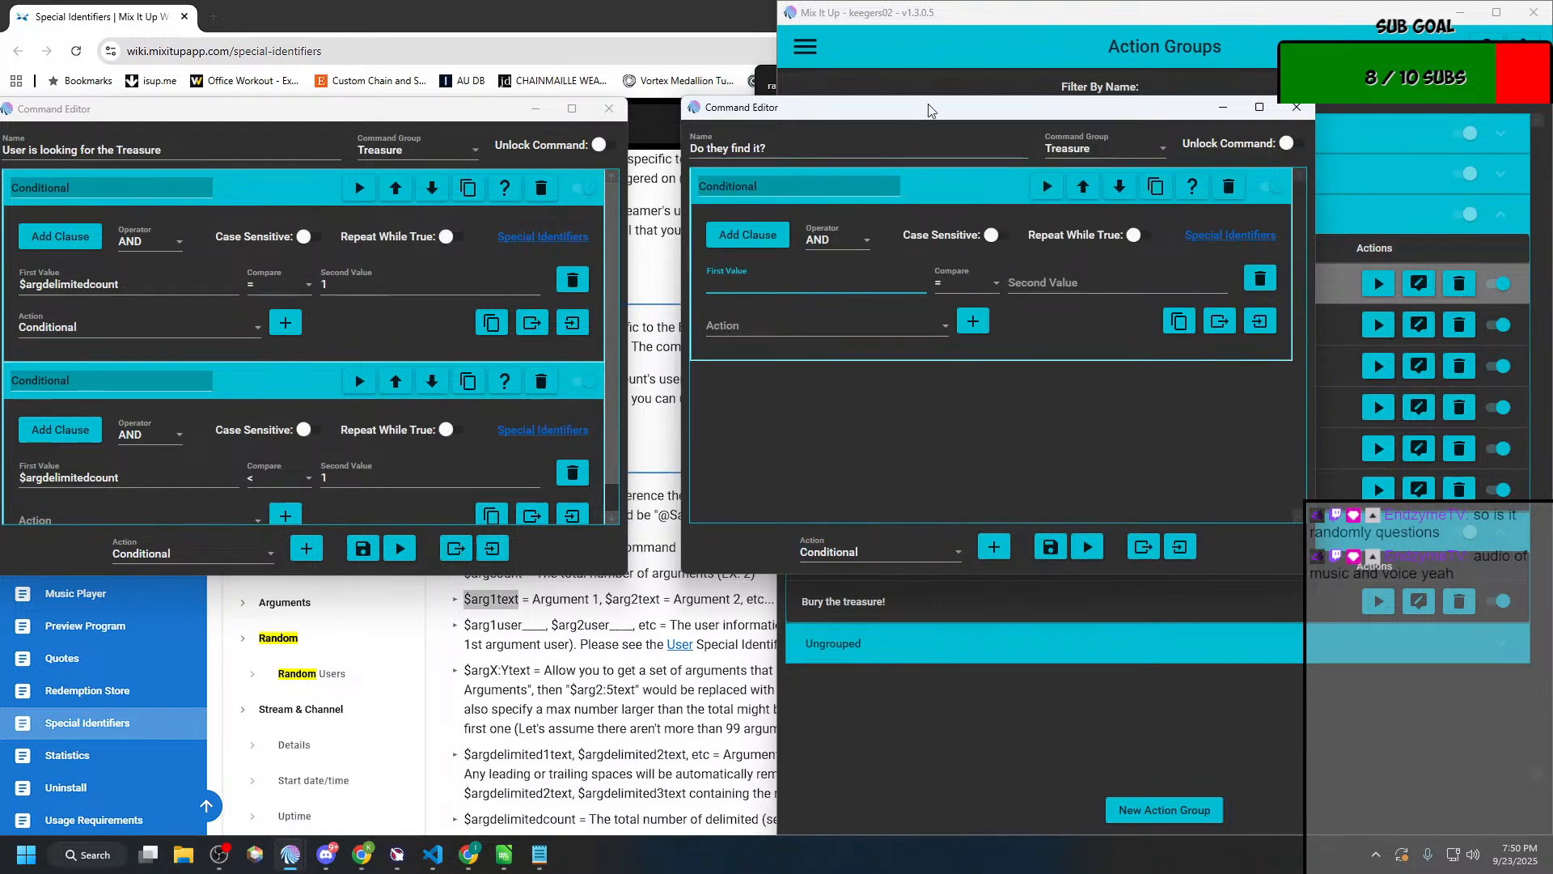
left_click_drag(929, 110, 886, 111)
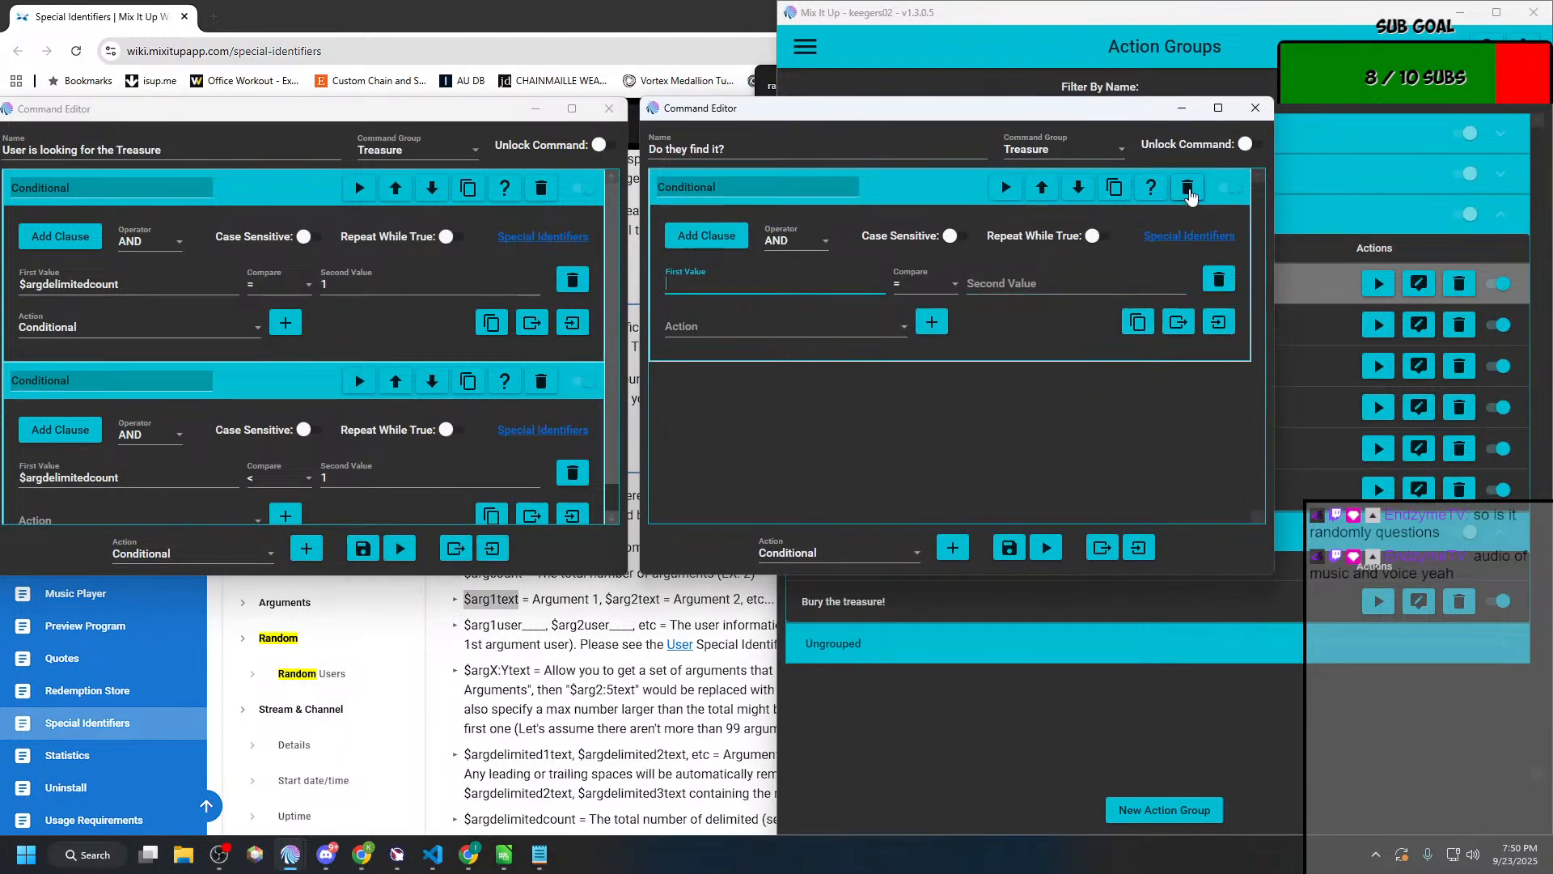
left_click(1187, 187)
Step: Add a File (Read & Write) action to "Do they find it?" and set it to Read From File
left_click(903, 553)
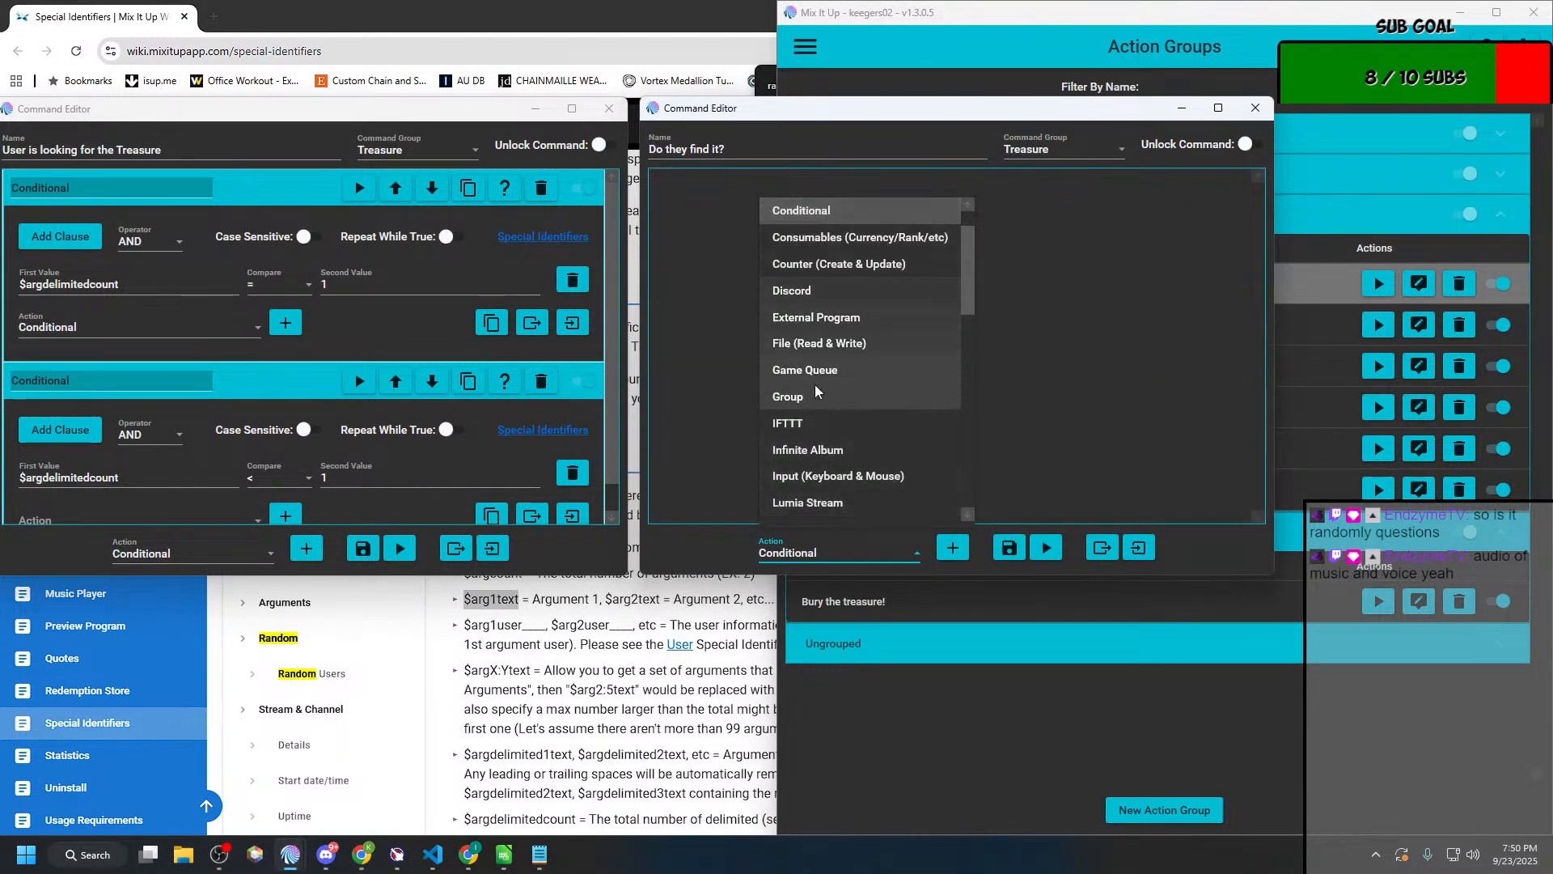
left_click(801, 348)
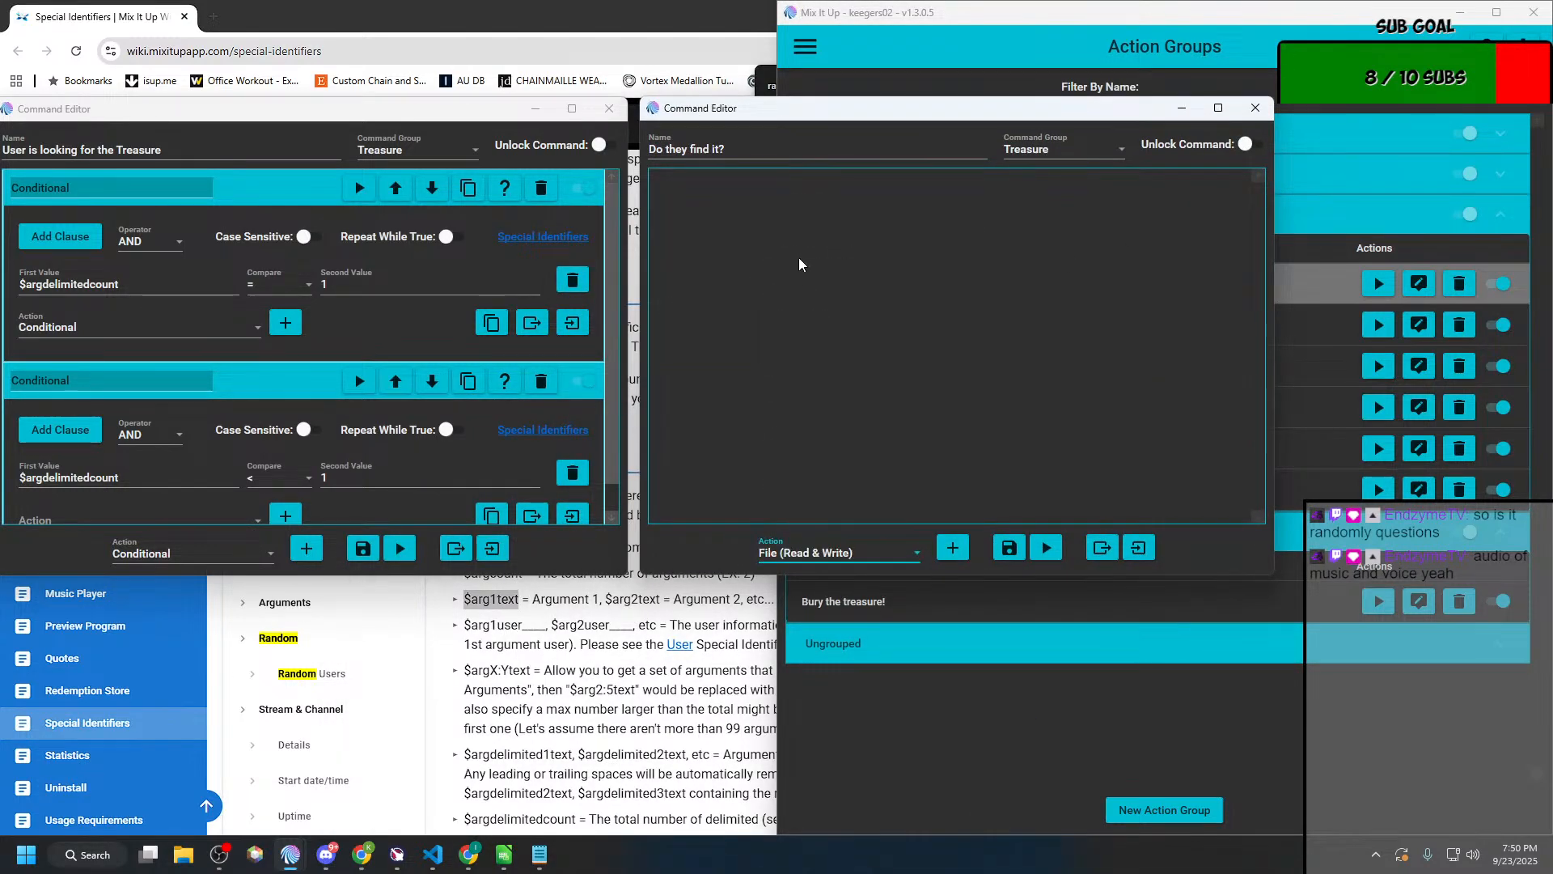
left_click(952, 548)
left_click(775, 240)
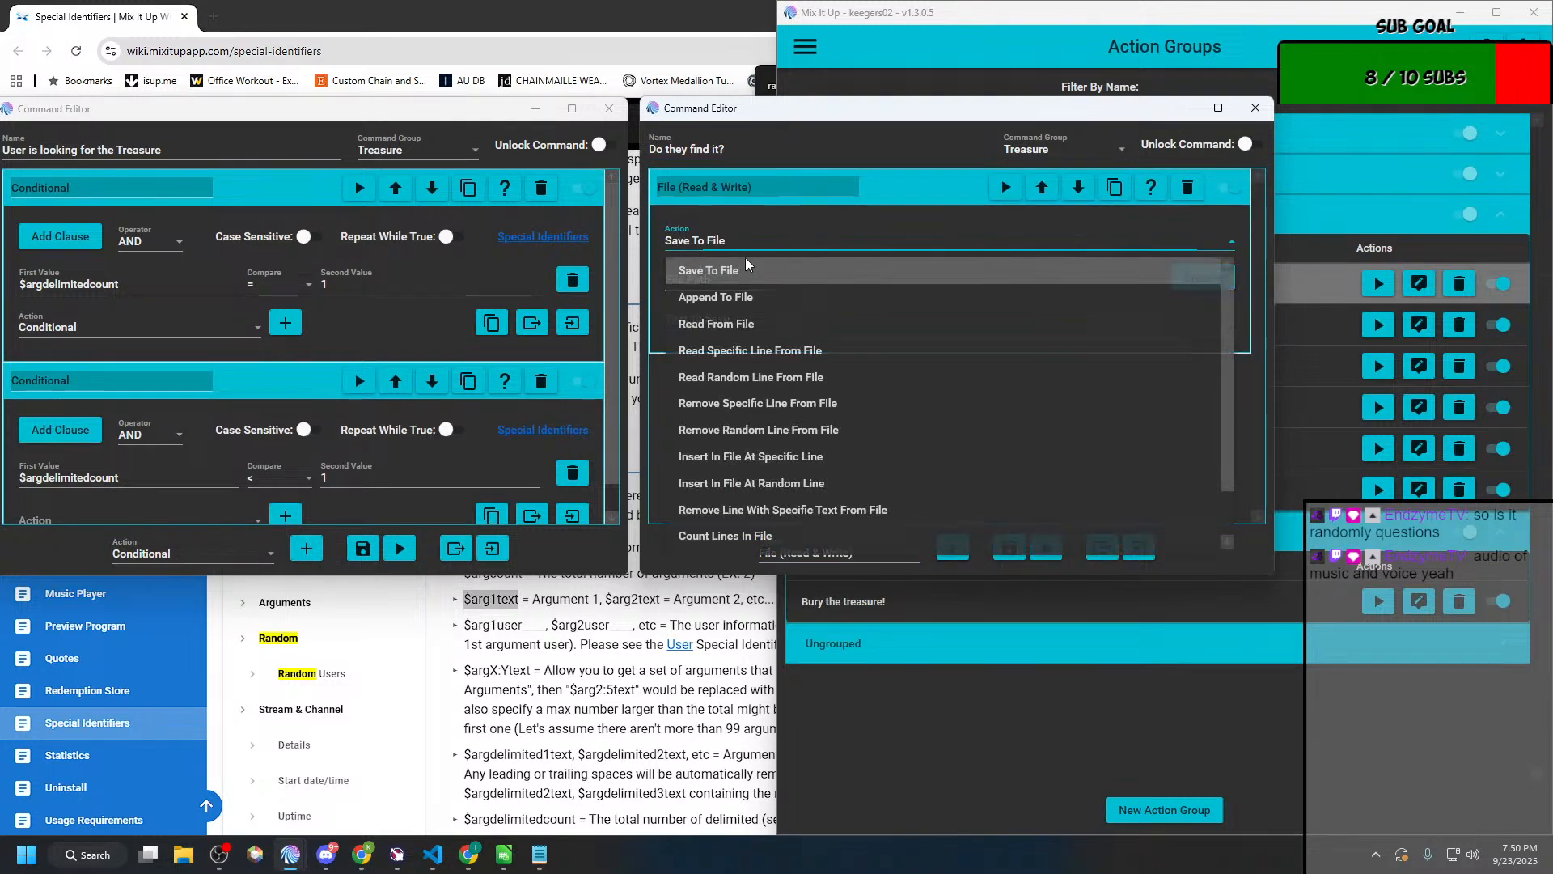
left_click(710, 324)
left_click_drag(922, 113, 369, 186)
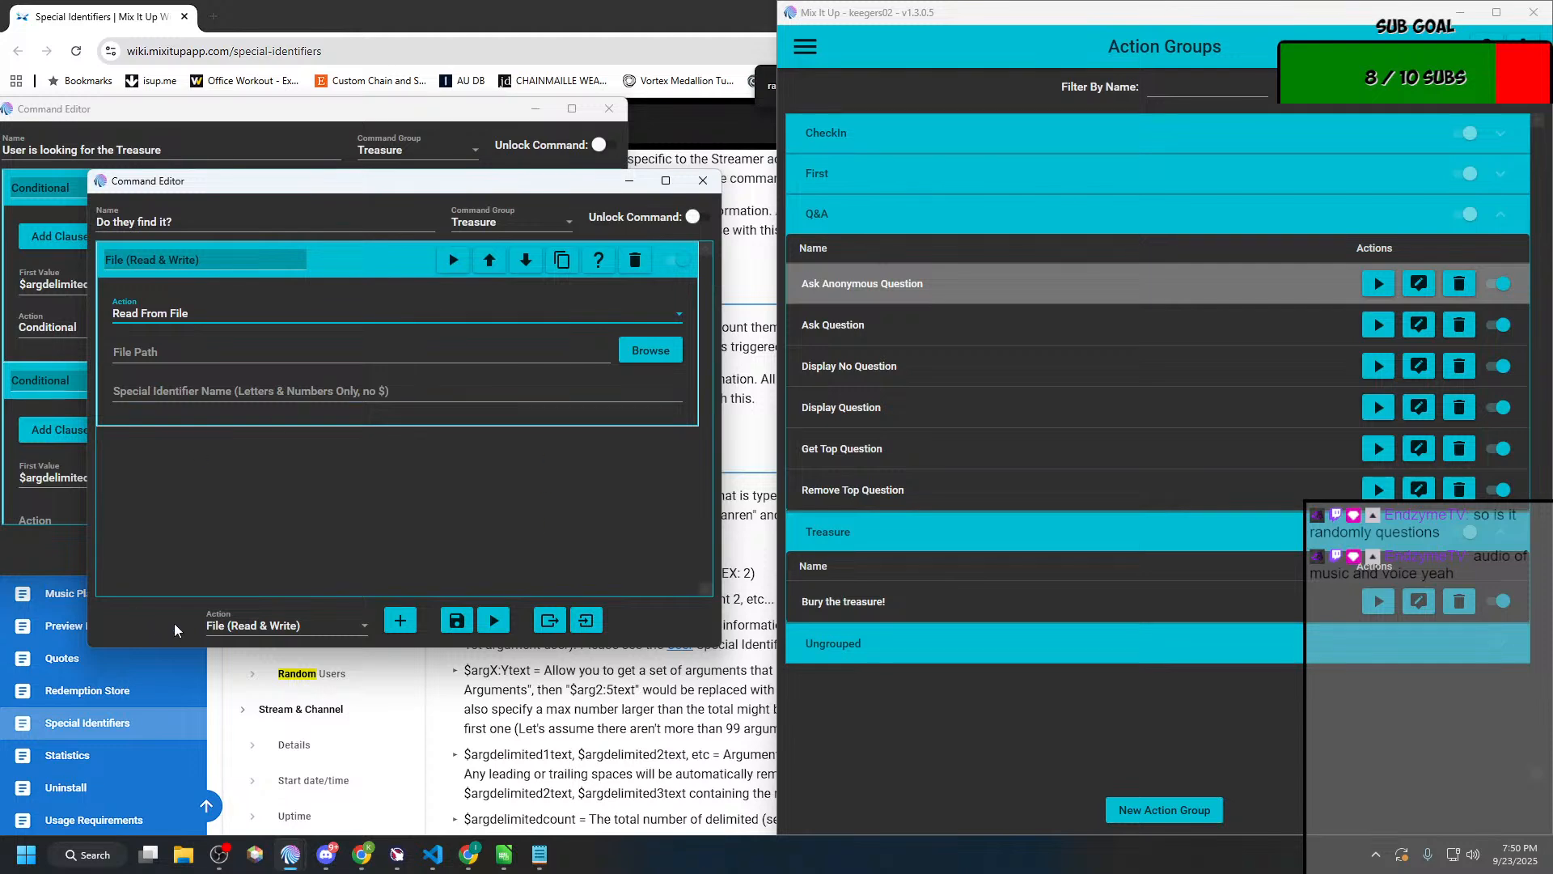
Step: Copy %localappdata%\MixItUp\Assets\treasure.txt from the Notepad plan and paste it as the Read From File action's file path
key("super+Tab")
key("Right")
key("Right")
key("Return")
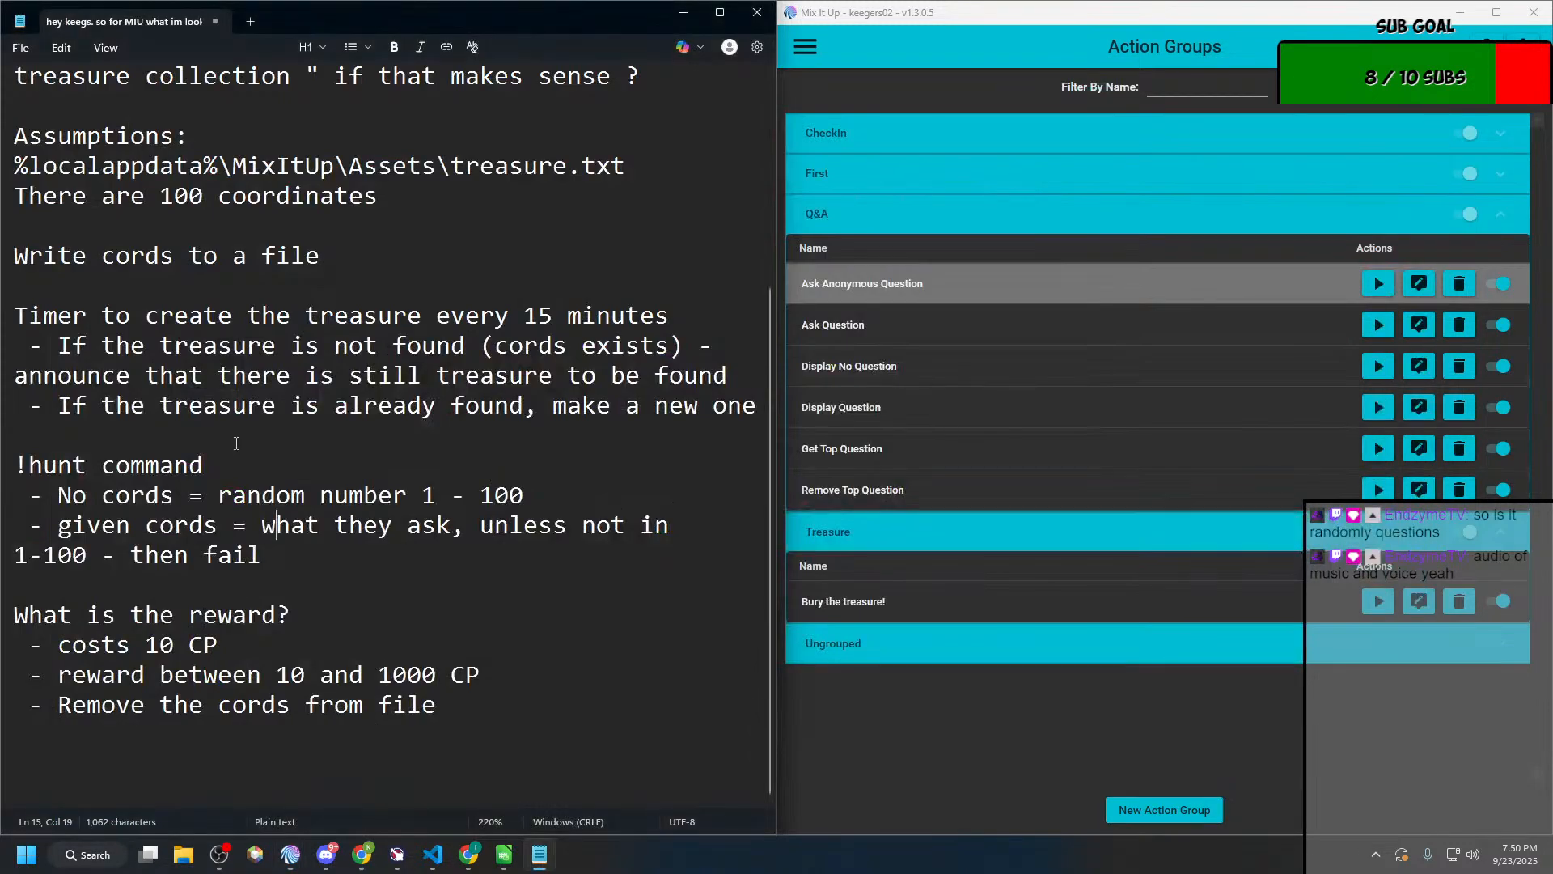
left_click_drag(635, 180, 12, 169)
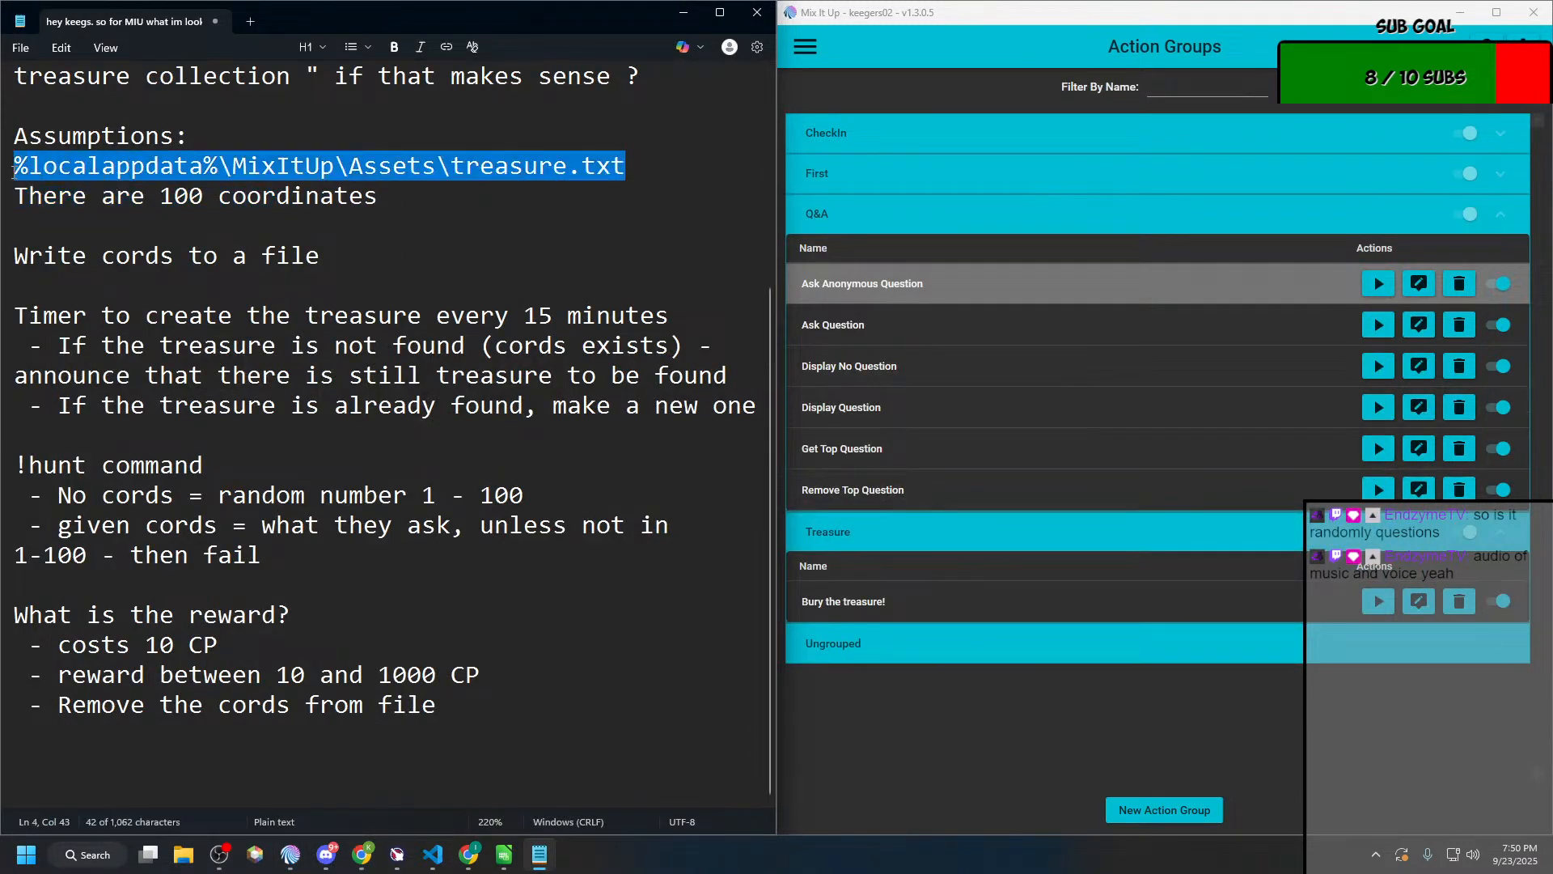
key("ctrl+c")
key("alt+Tab")
left_click(251, 353)
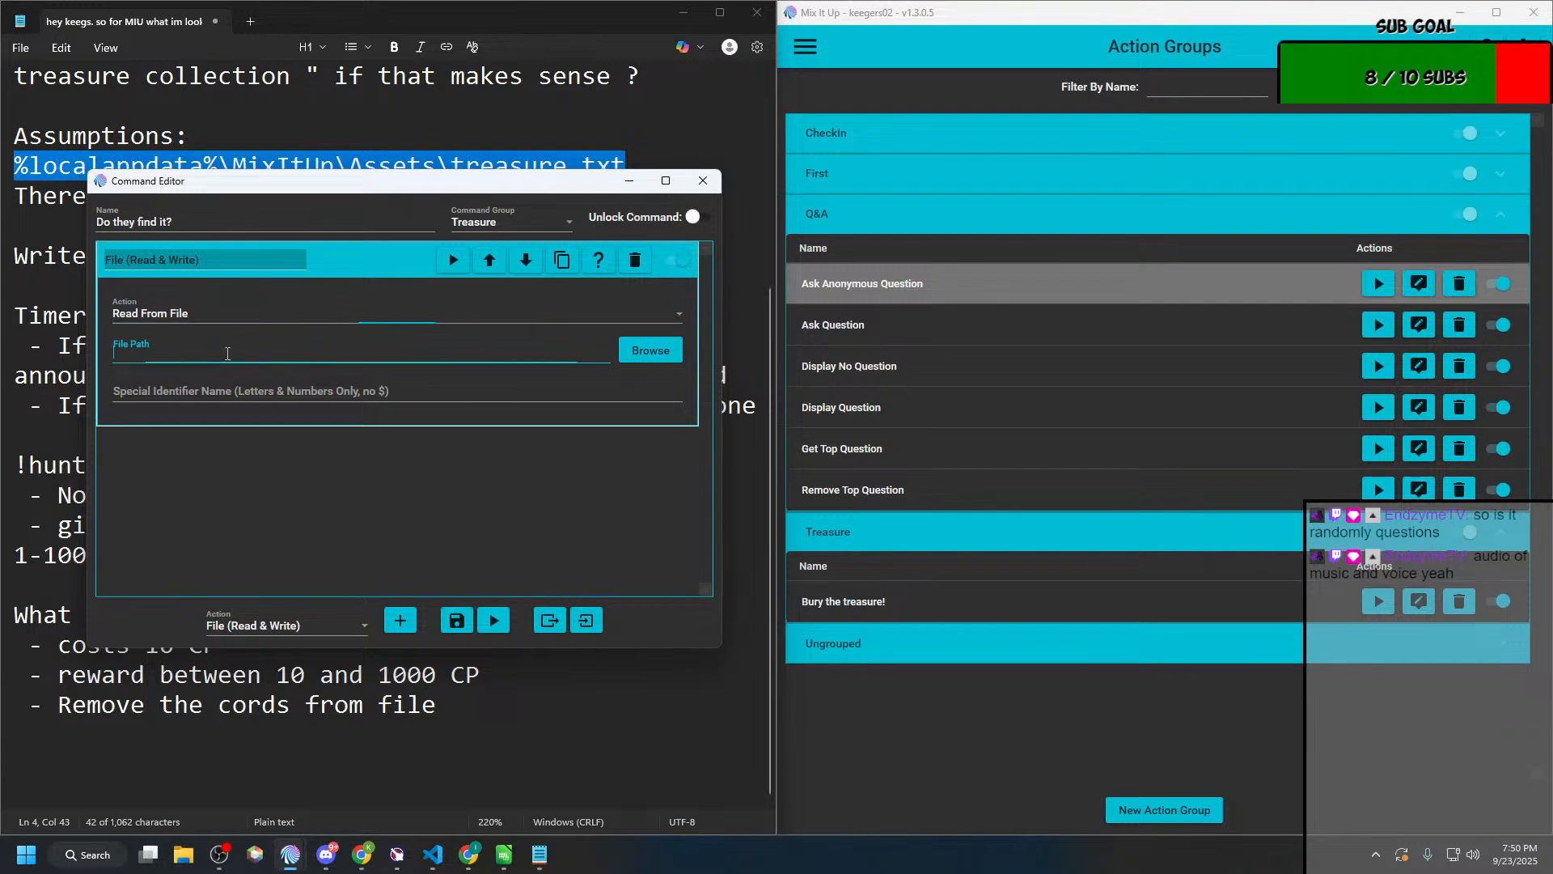
key("ctrl+v")
Step: Set the file action's special identifier name to treasurecoords and save the "Do they find it?" action group
left_click(216, 391)
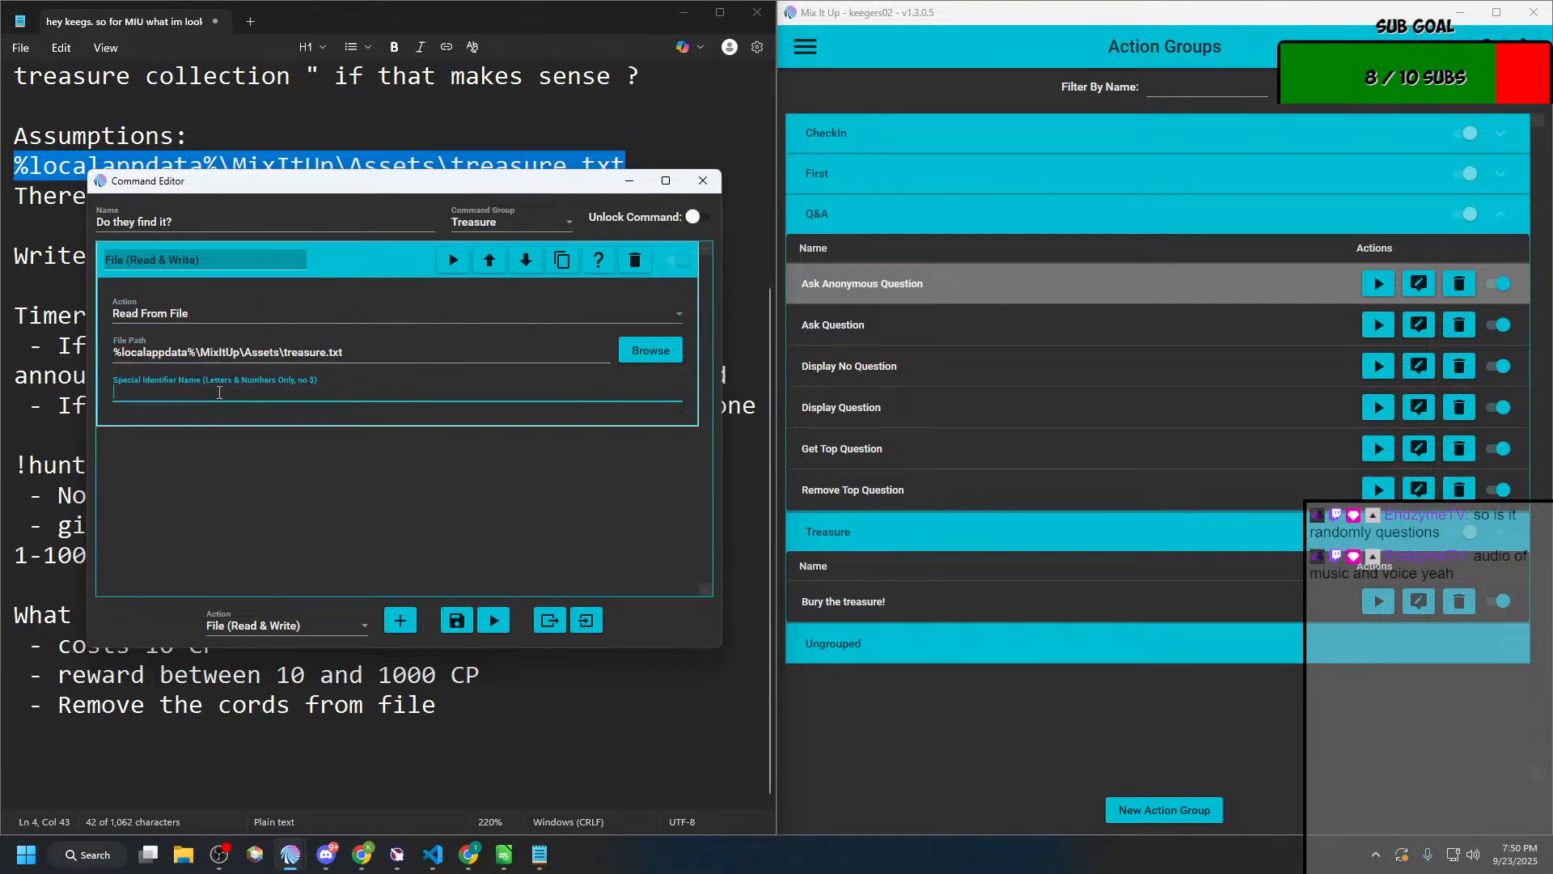
type("treasr")
key("BackSpace")
key("BackSpace")
type("surecoords")
key("BackSpace")
key("BackSpace")
key("BackSpace")
type("rds")
left_click(455, 620)
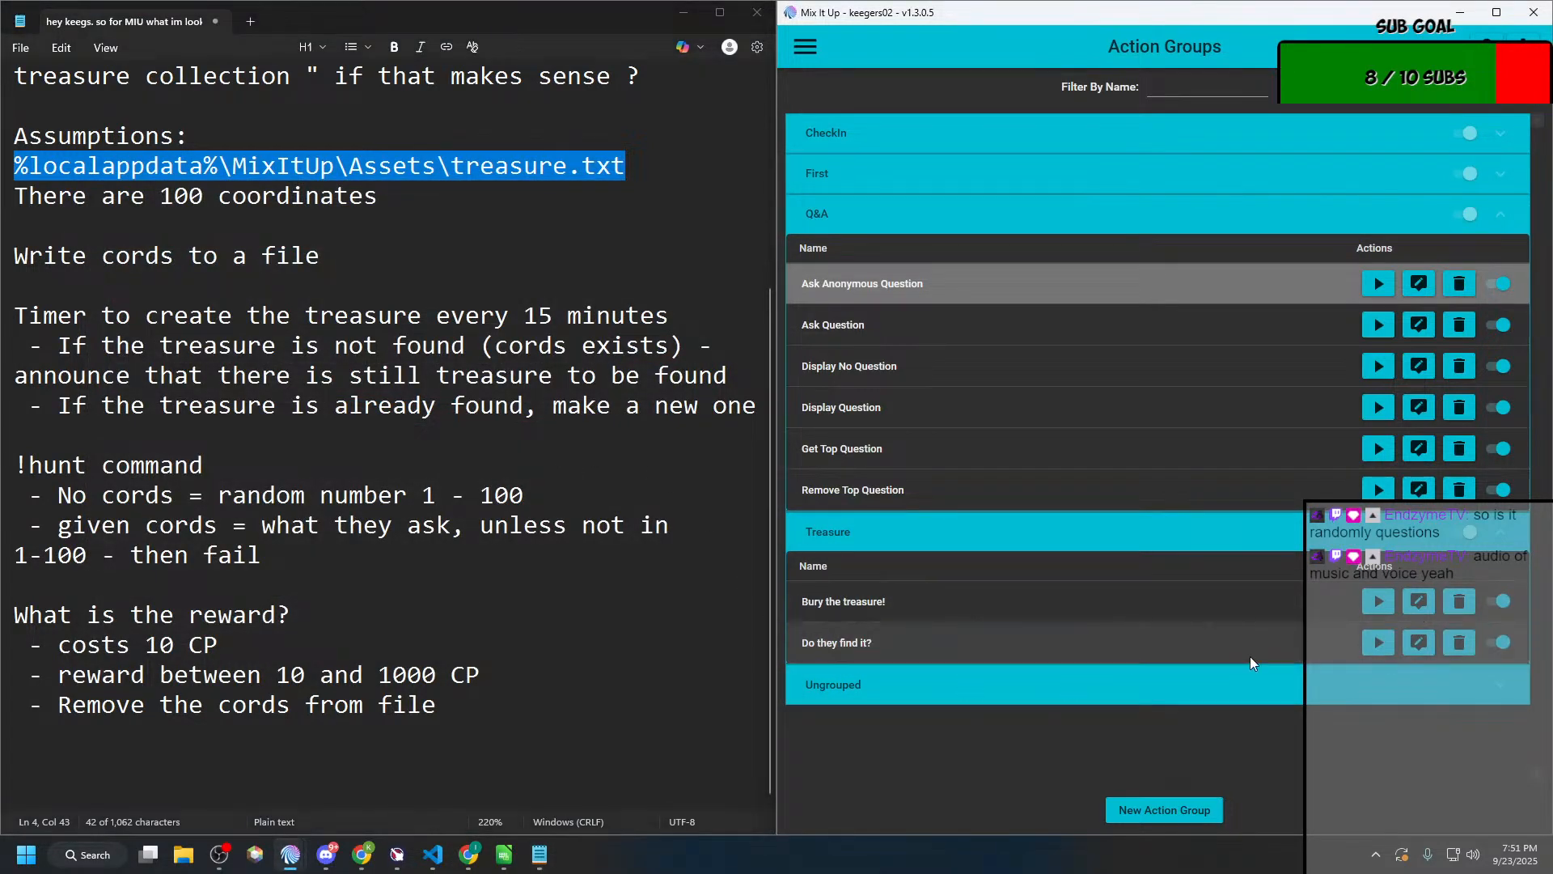
Step: Open "Do they find it?" for editing, bring the "User is looking for the Treasure" editor to the front and make its window taller
left_click(1418, 643)
left_click_drag(721, 189, 985, 190)
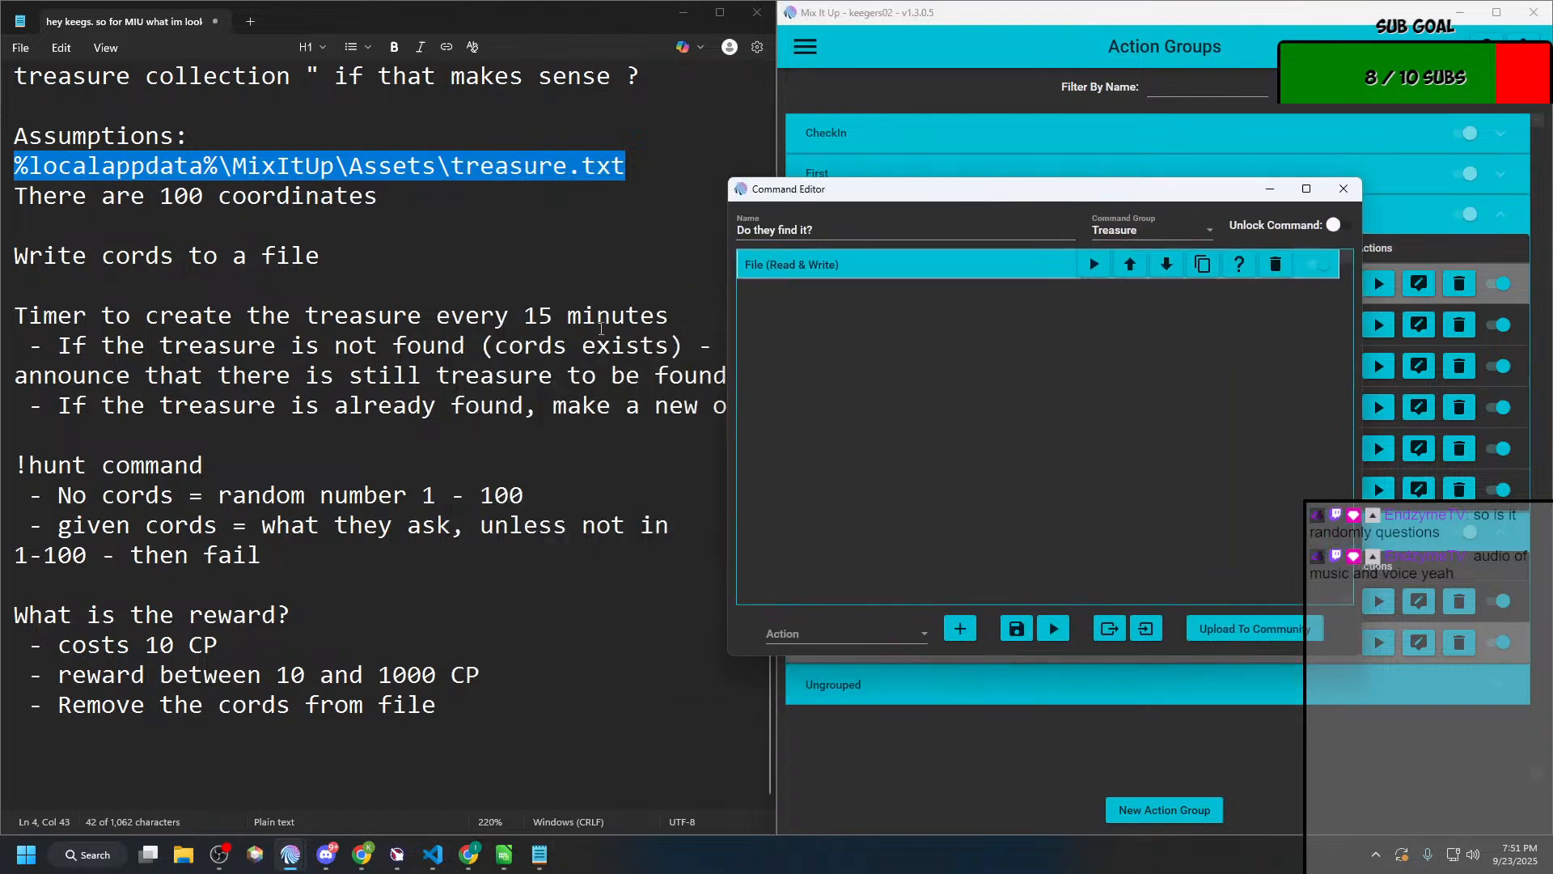
key("alt+Tab")
key("alt+Tab")
key("alt+Tab")
key("alt+Tab")
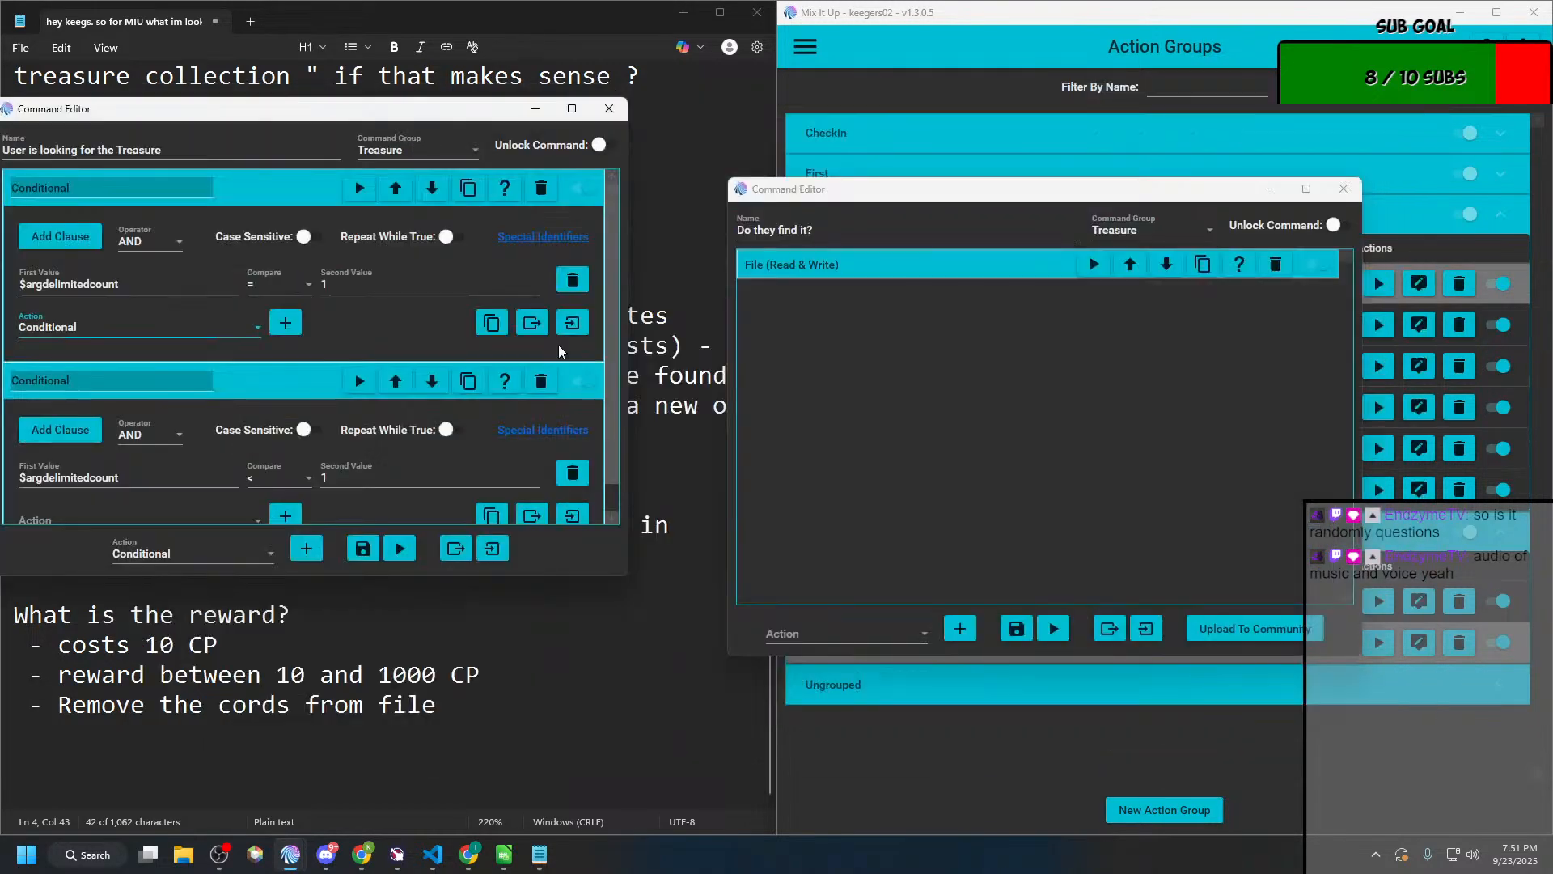
left_click_drag(565, 575, 597, 776)
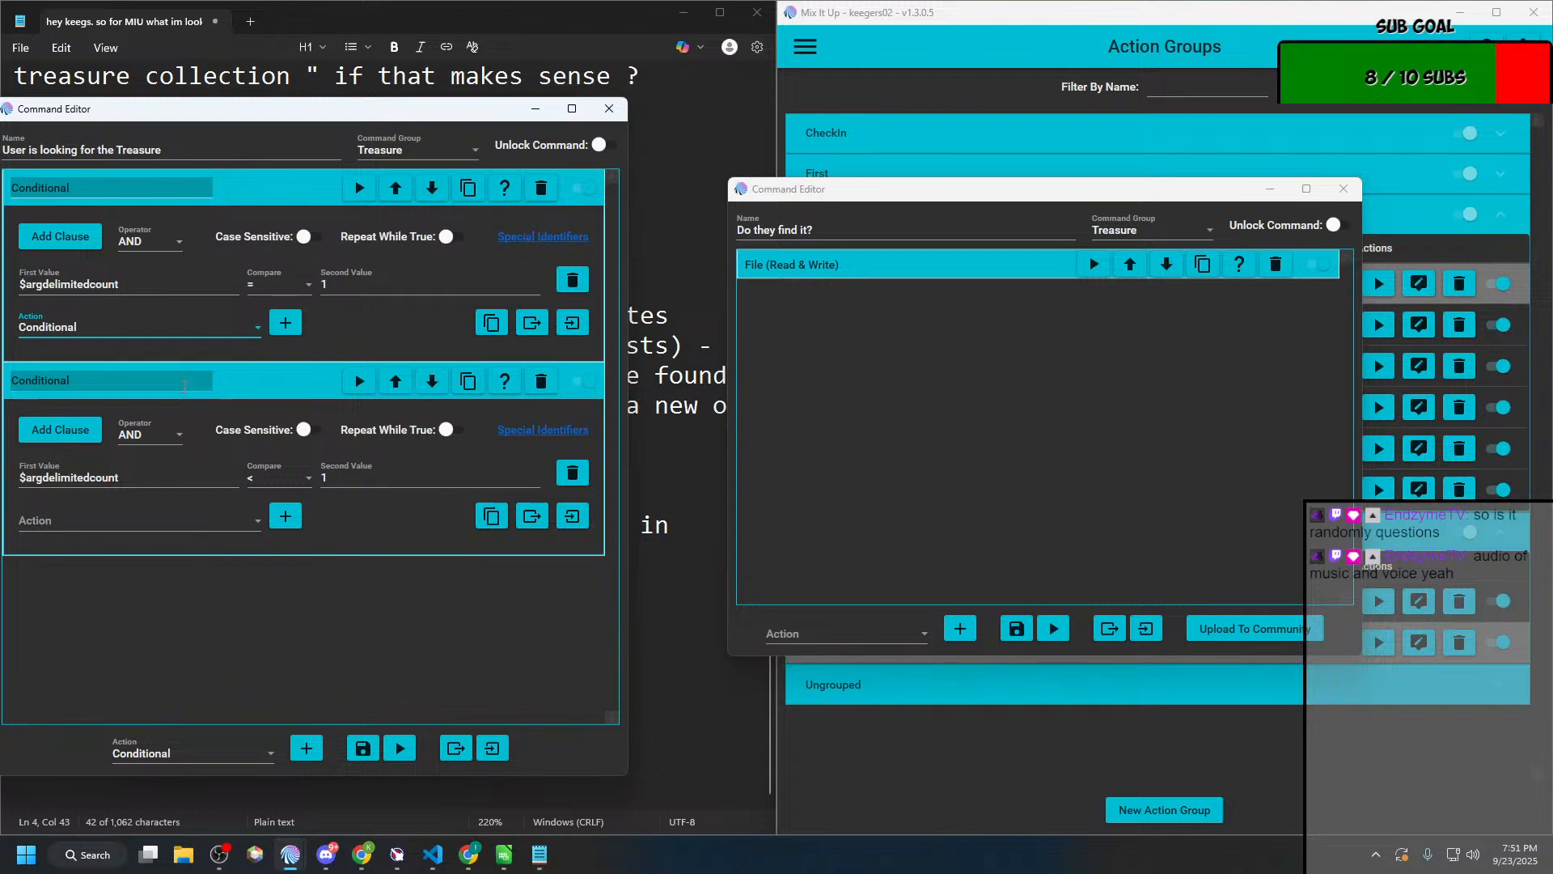
Step: Add a Command action inside the first Conditional, where $argdelimitedcount equals 1
left_click(184, 325)
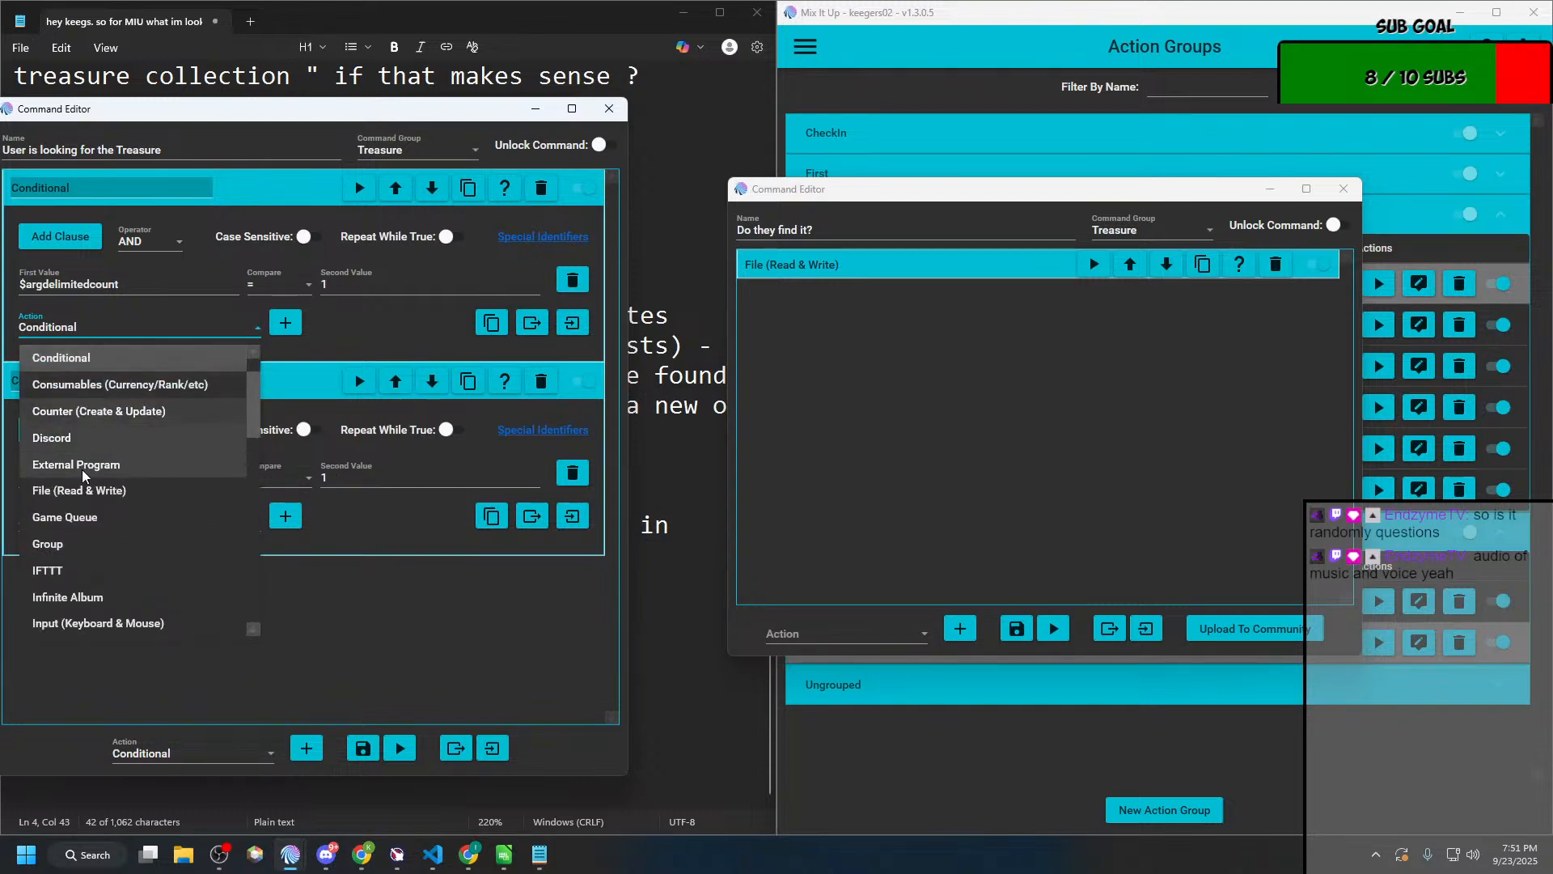
scroll(89, 486, "up", 1)
left_click(65, 362)
left_click(77, 332)
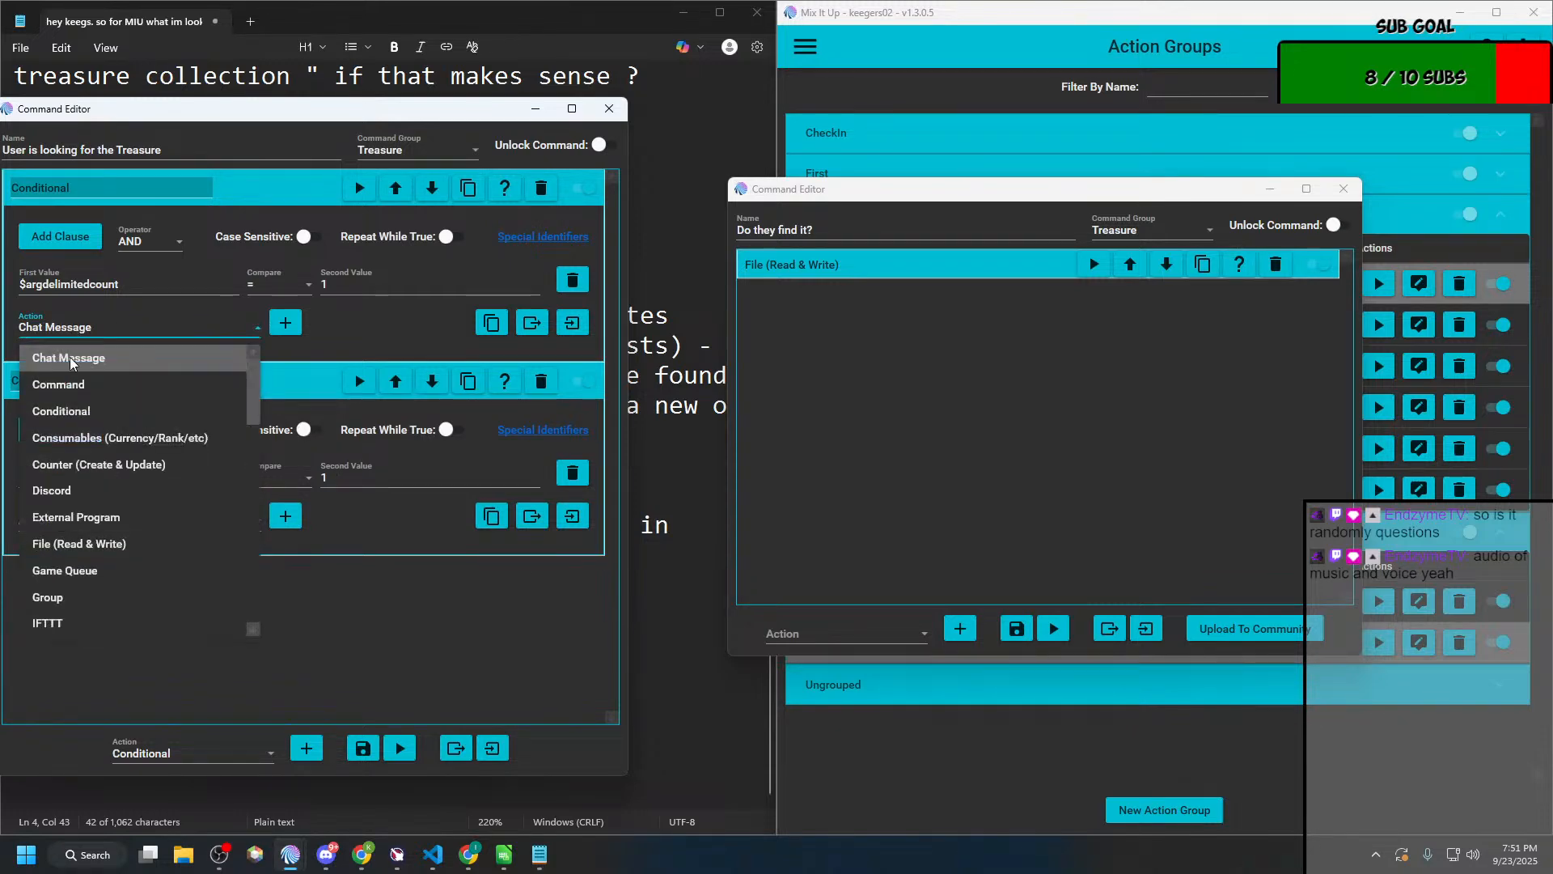
left_click(71, 384)
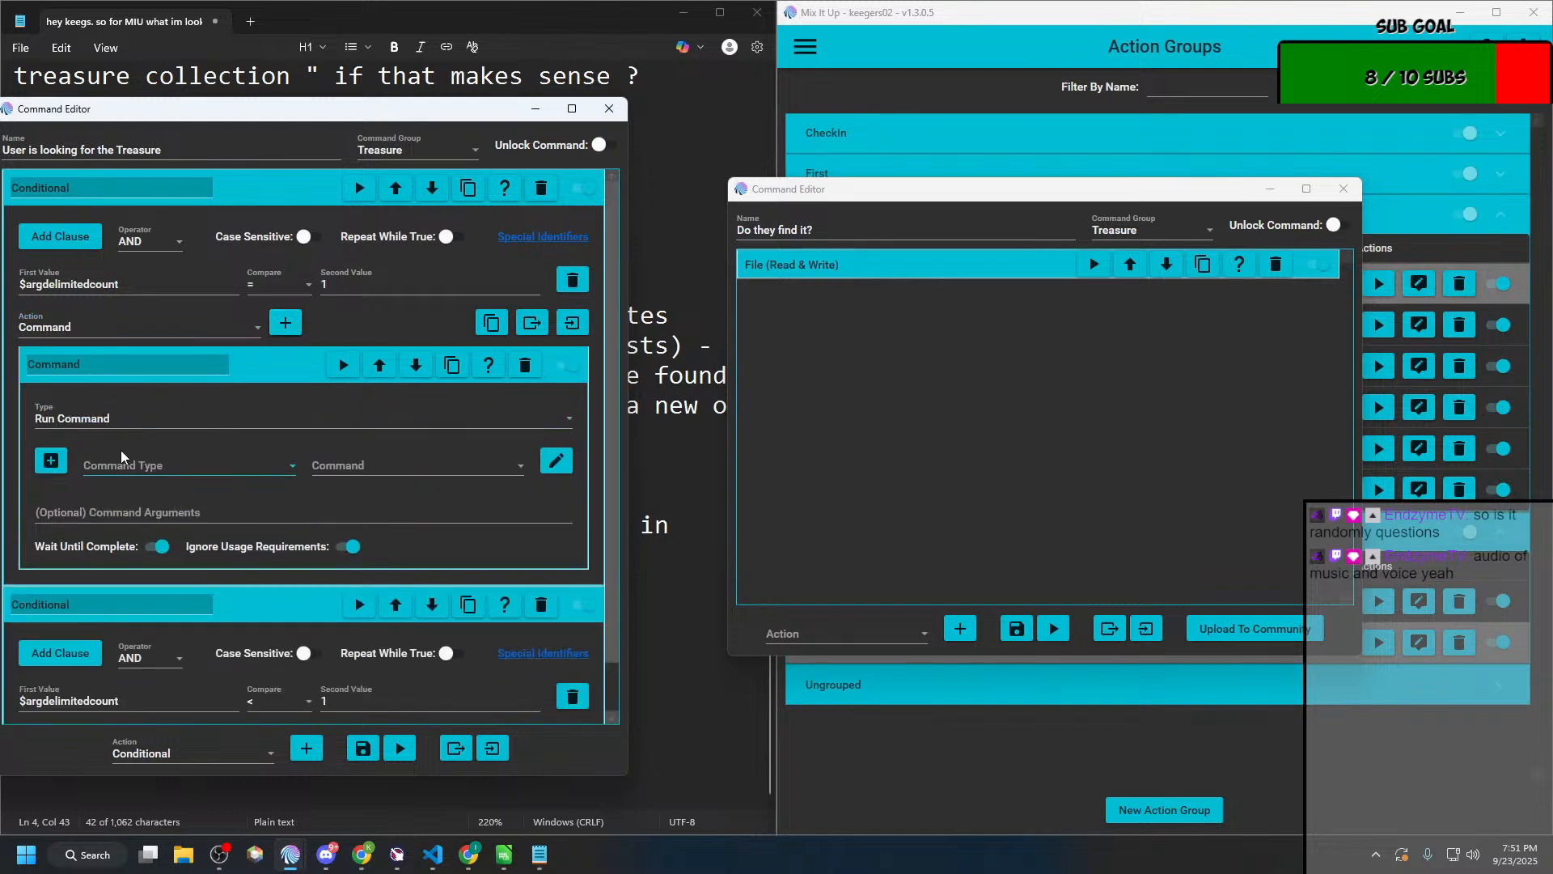
Step: Set the first Conditional's command to run the Action Group "Do they find it?"
left_click(126, 465)
left_click(129, 495)
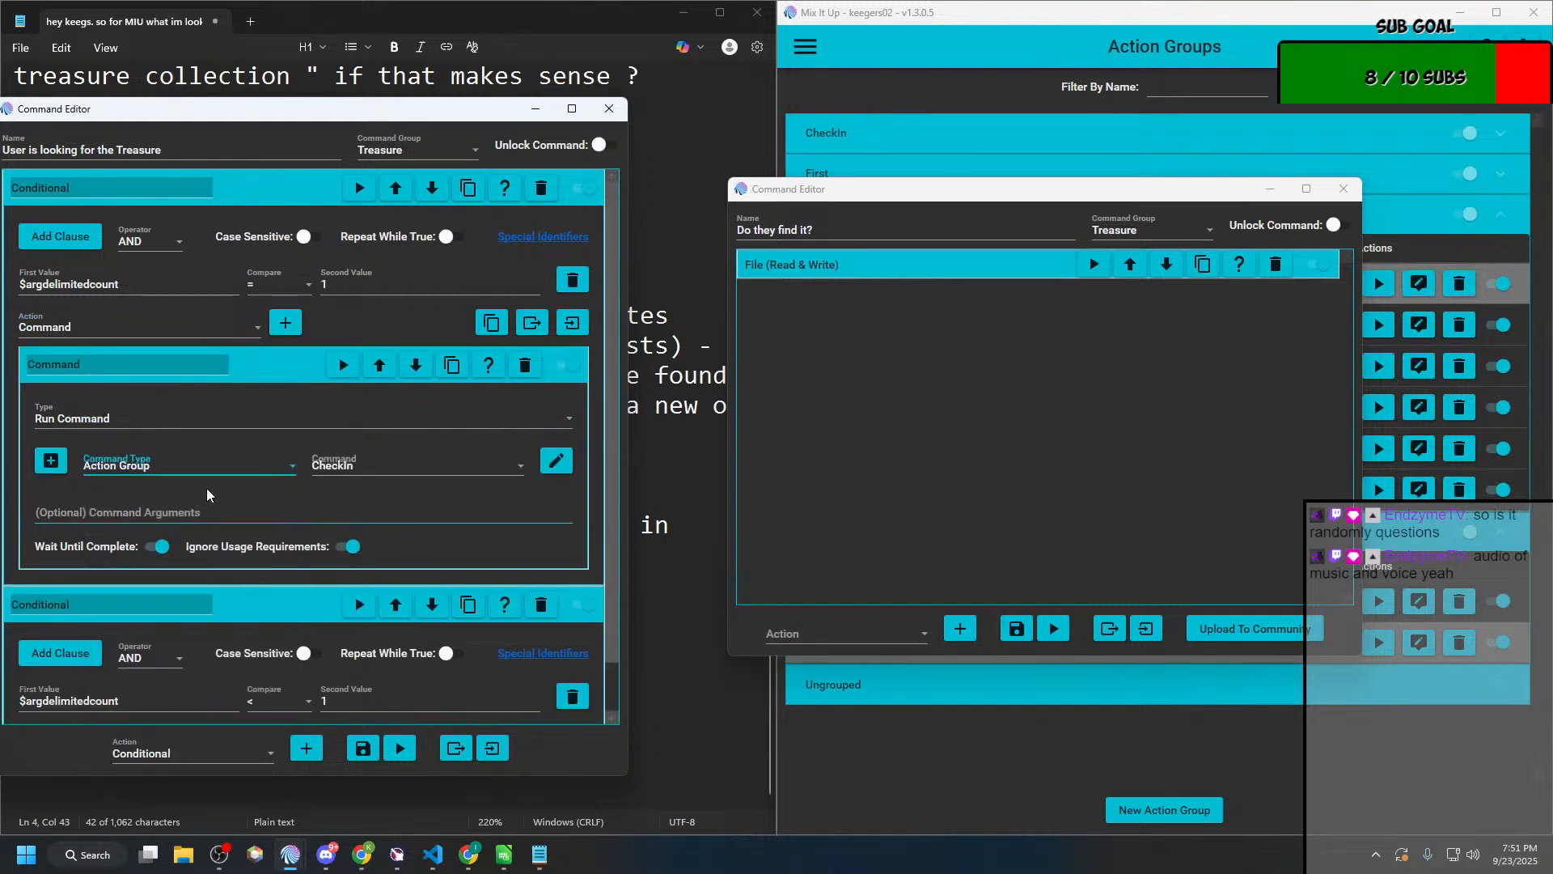
left_click(381, 462)
scroll(384, 700, "down", 3)
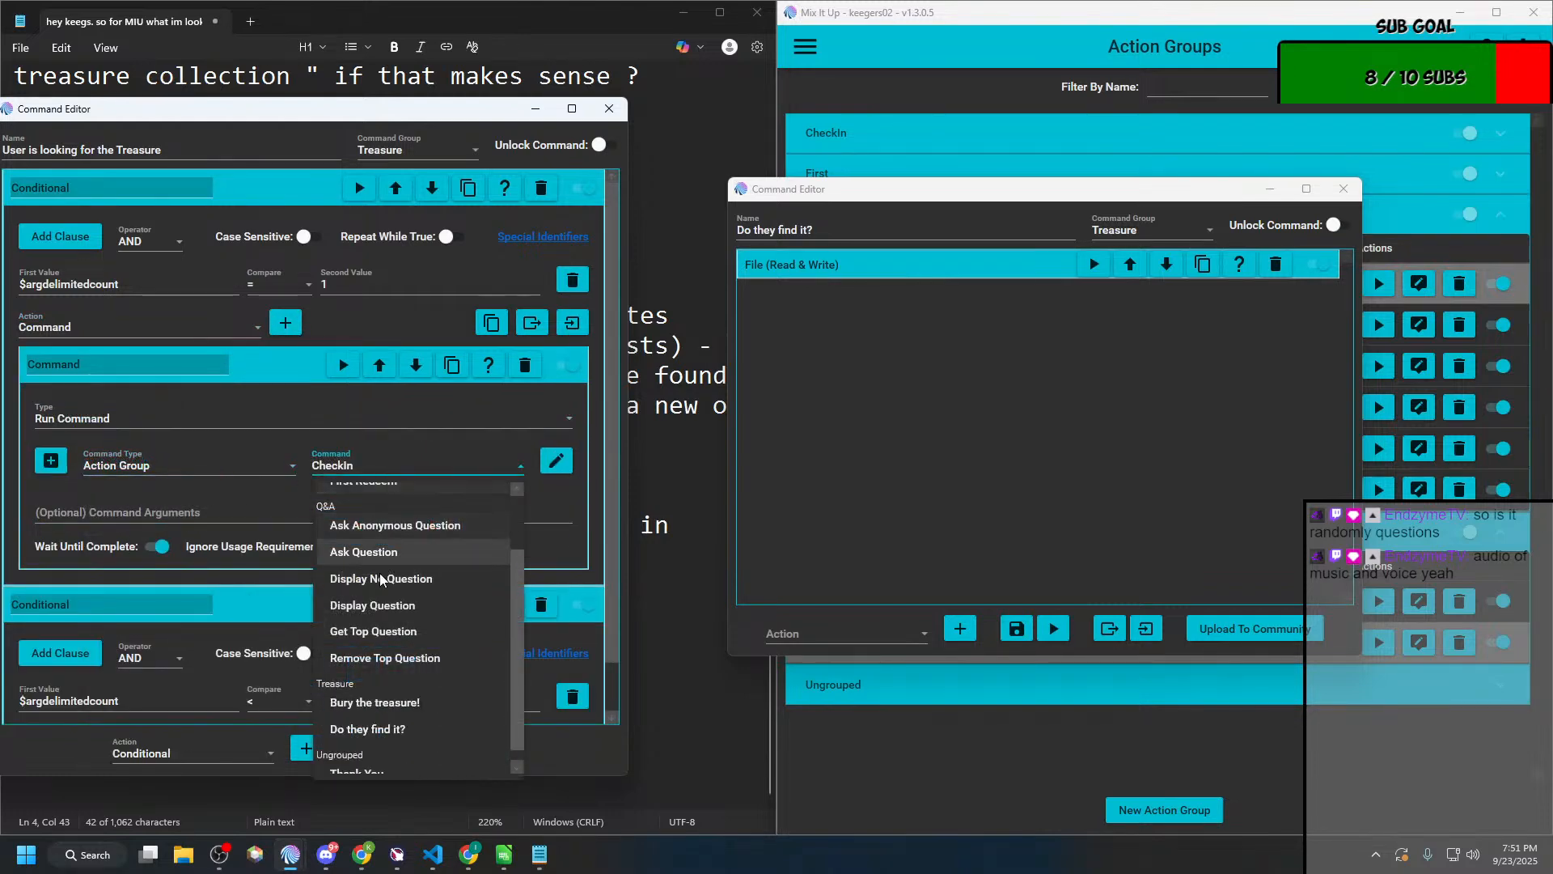
left_click(382, 728)
Step: Copy $arg1text from the Mix It Up Wiki and enter it as the first Run Command's optional arguments
left_click(158, 511)
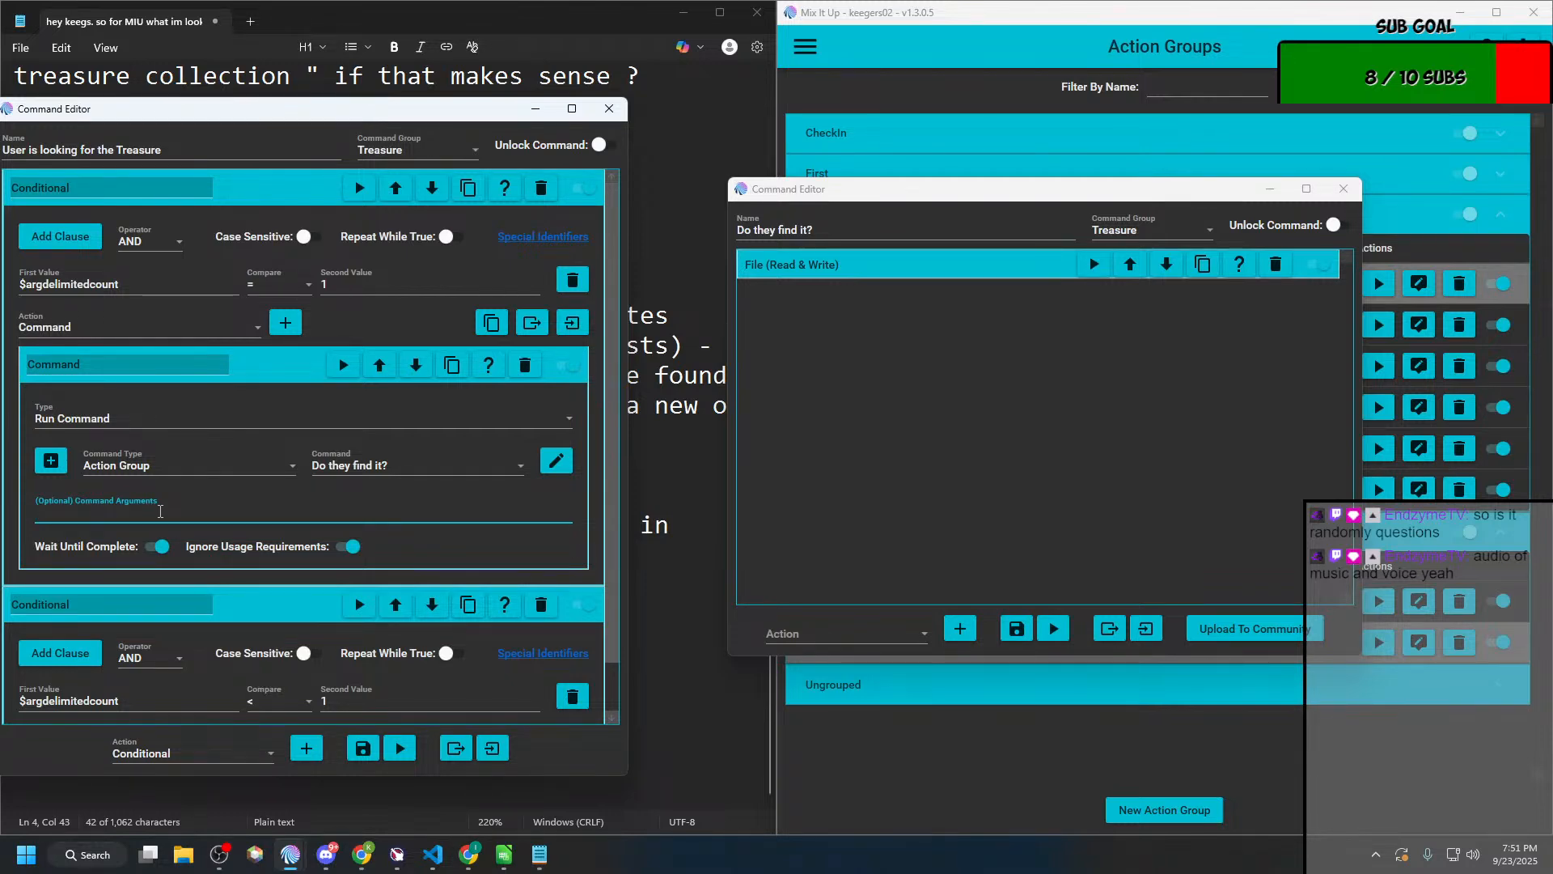
key("ctrl+v")
key("ctrl+z")
key("alt+Tab")
key("alt+Tab")
key("alt+Tab")
key("alt+Tab")
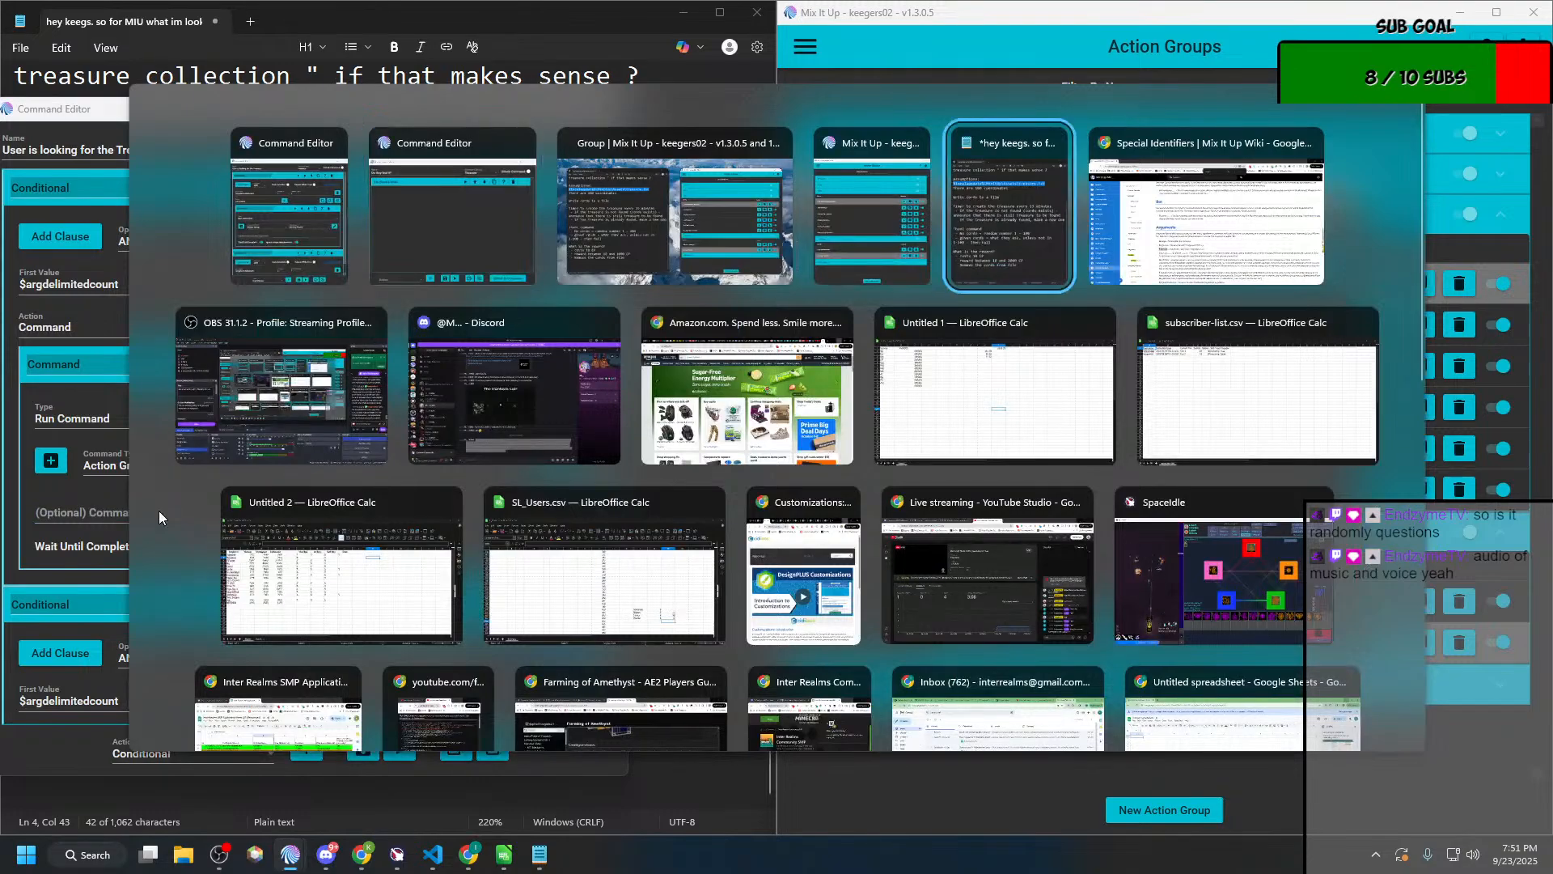
key("alt+Tab")
key("alt+Tab")
key("alt+Tab")
key("alt+Tab")
key("alt+Tab")
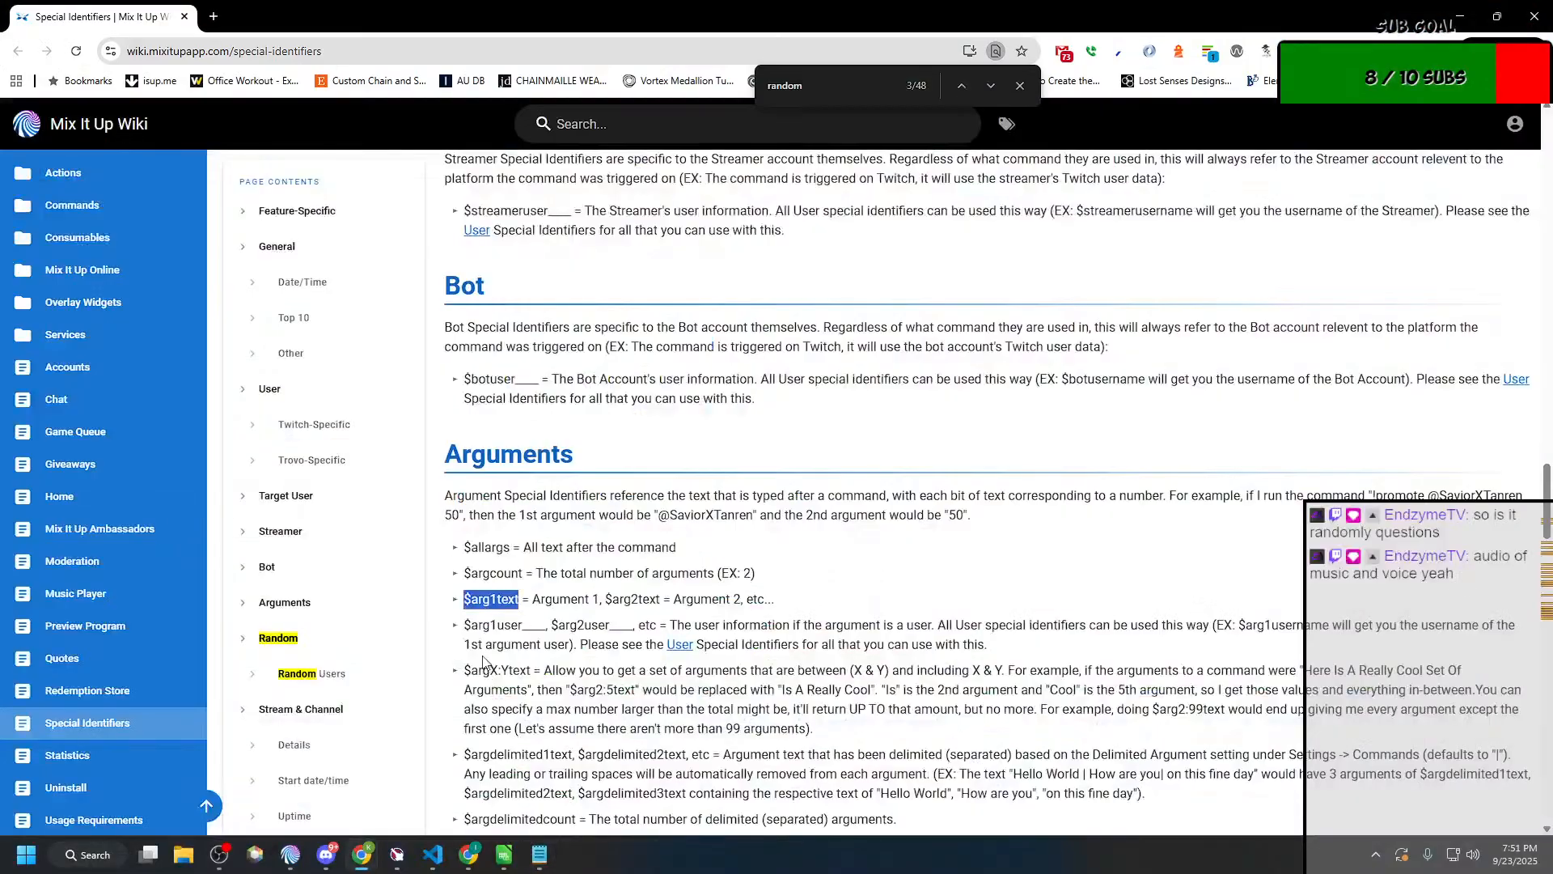
key("alt+Tab")
key("alt+Tab")
key("alt+Tab")
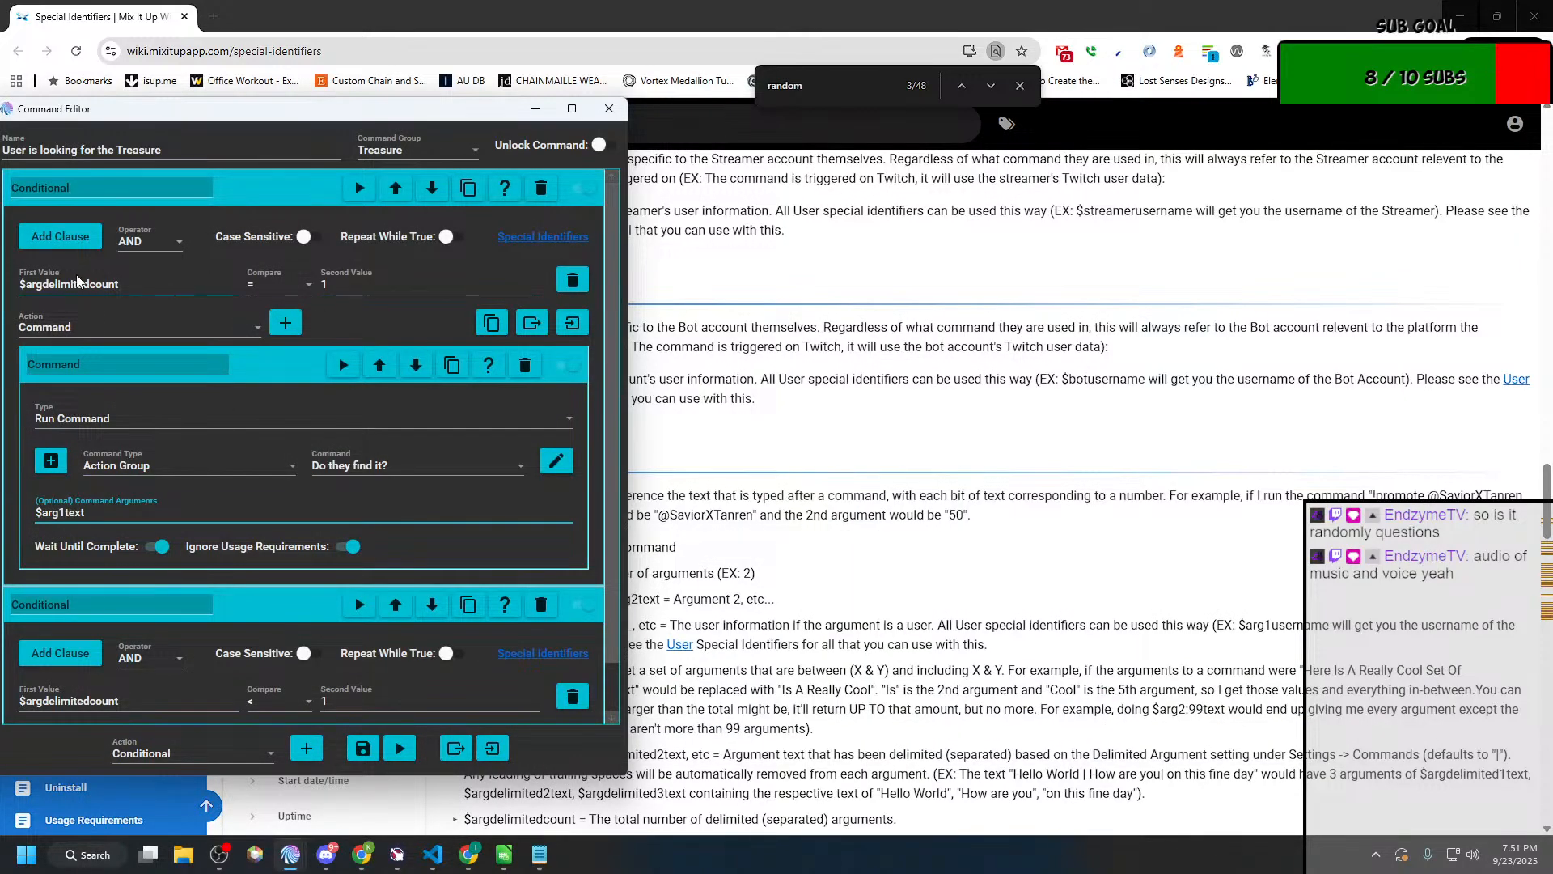
Step: Add a Command action inside the second Conditional, where $argdelimitedcount is less than 1
scroll(313, 408, "down", 1)
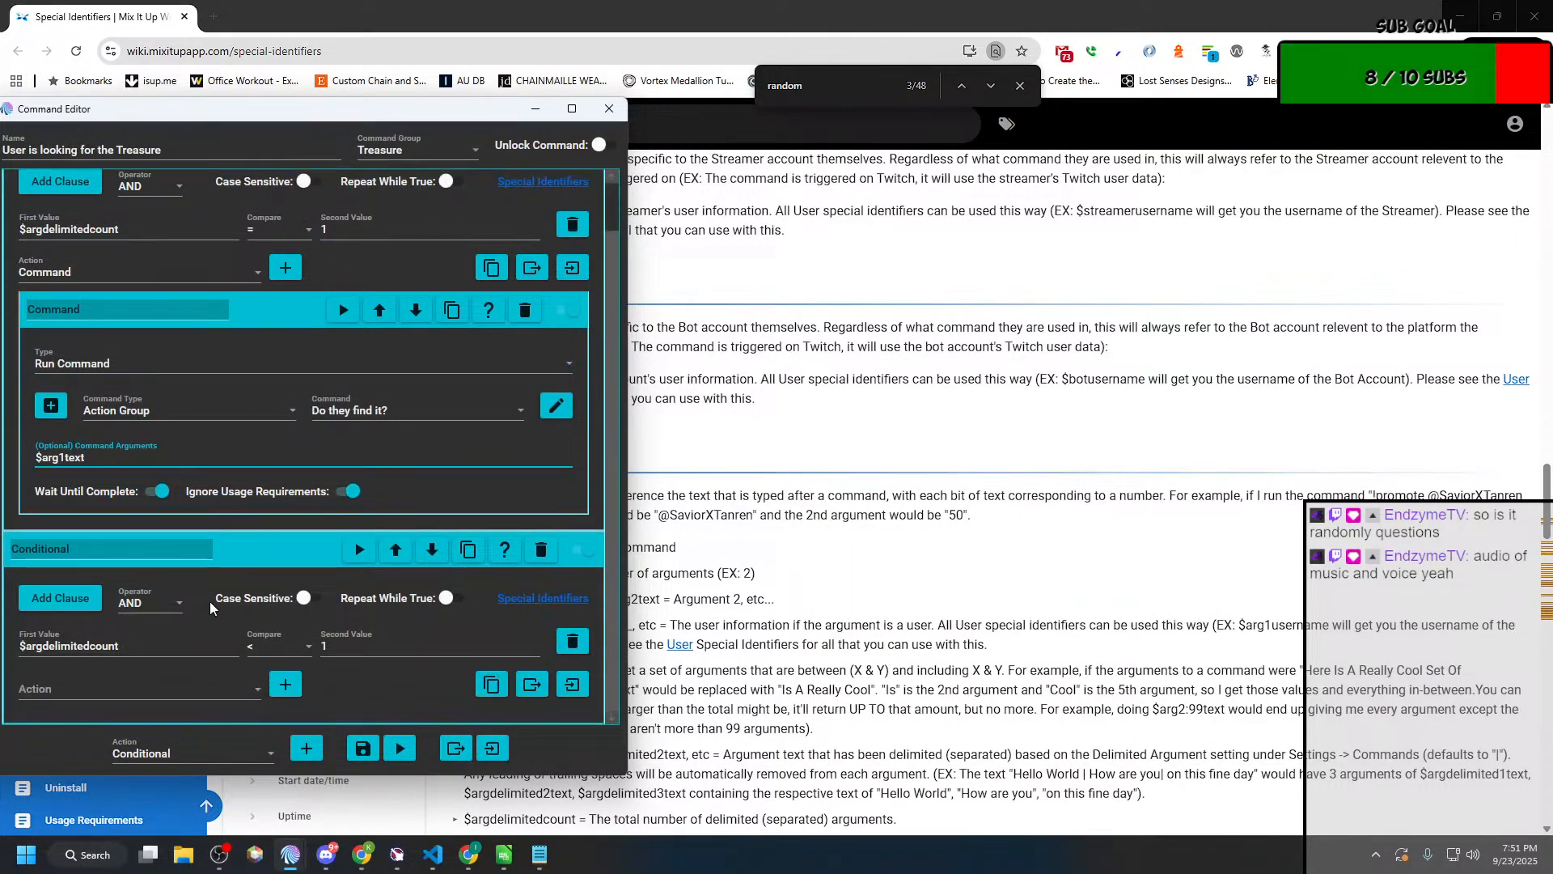
left_click(136, 686)
scroll(106, 486, "down", 1)
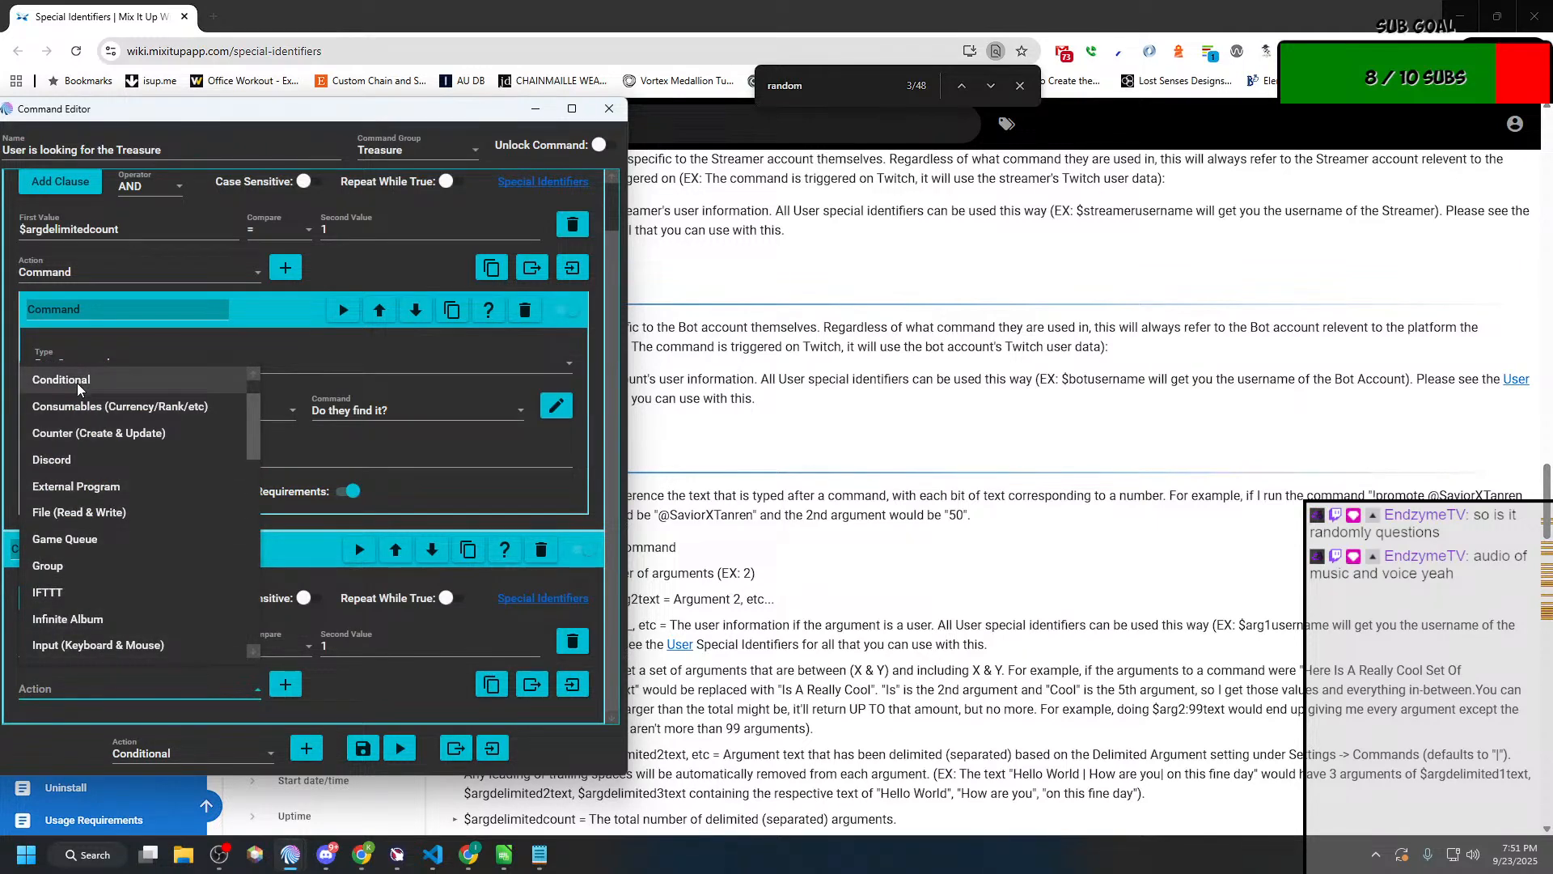
scroll(78, 389, "up", 1)
left_click(77, 407)
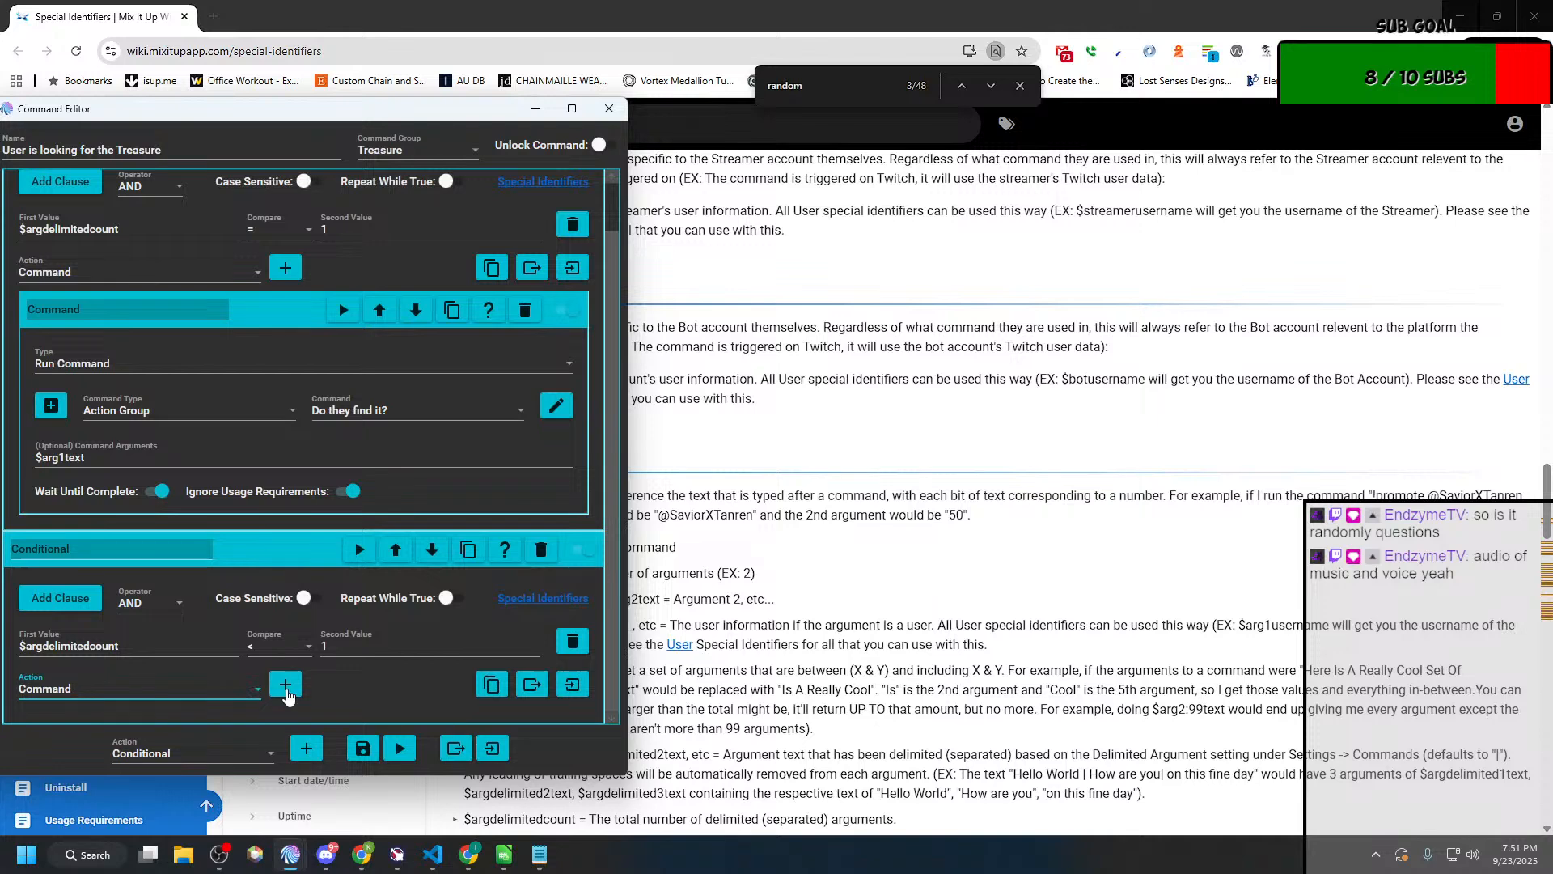
left_click(285, 684)
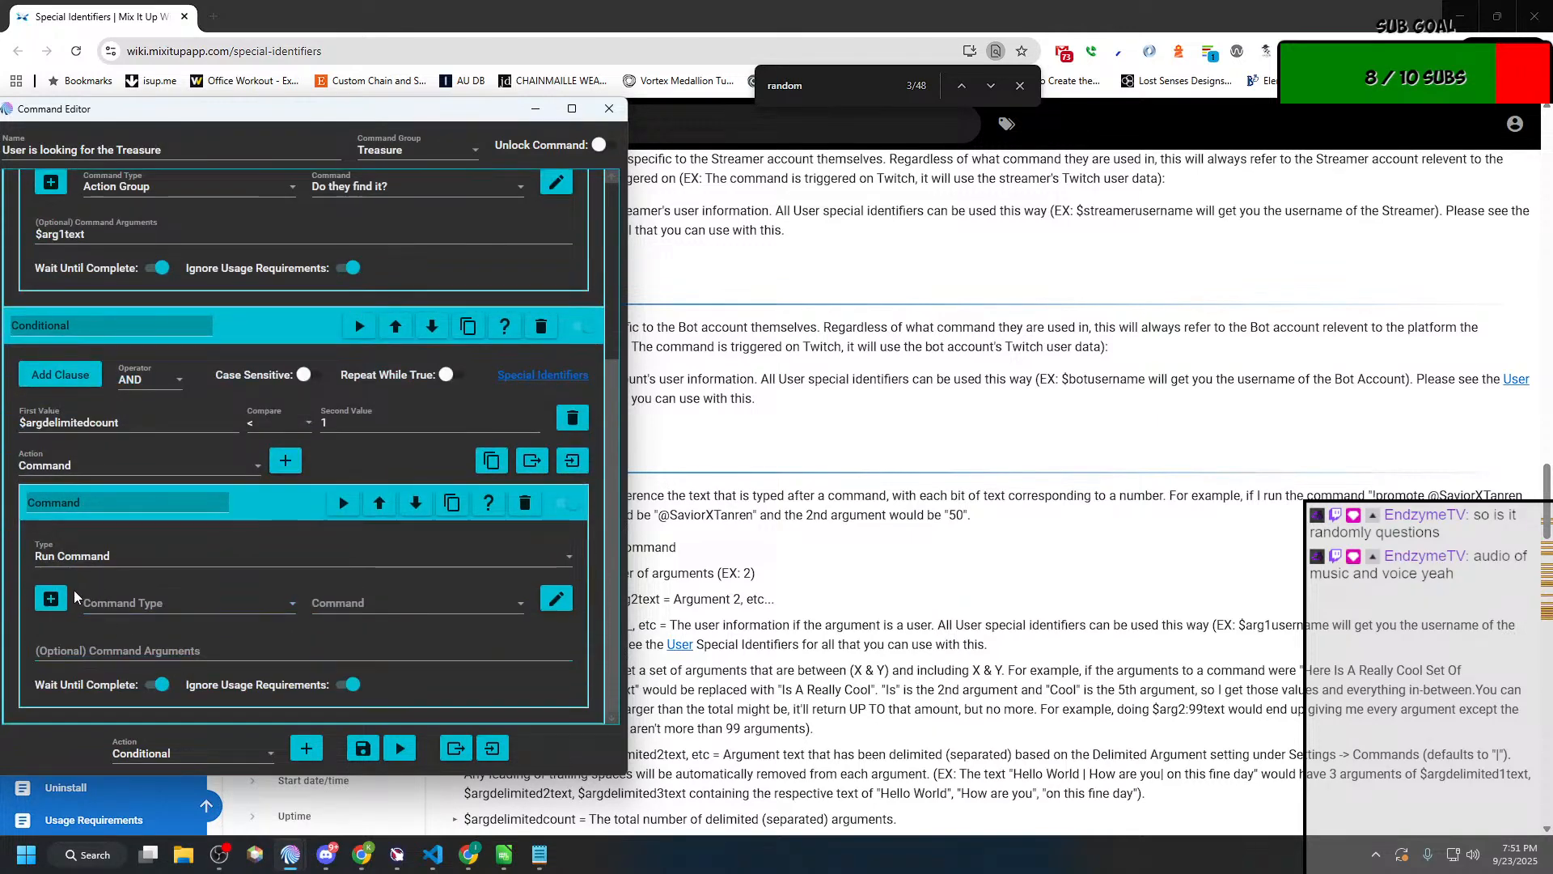
Step: Set the second Conditional's command to run the Action Group "Do they find it?"
left_click(106, 604)
scroll(149, 361, "up", 3)
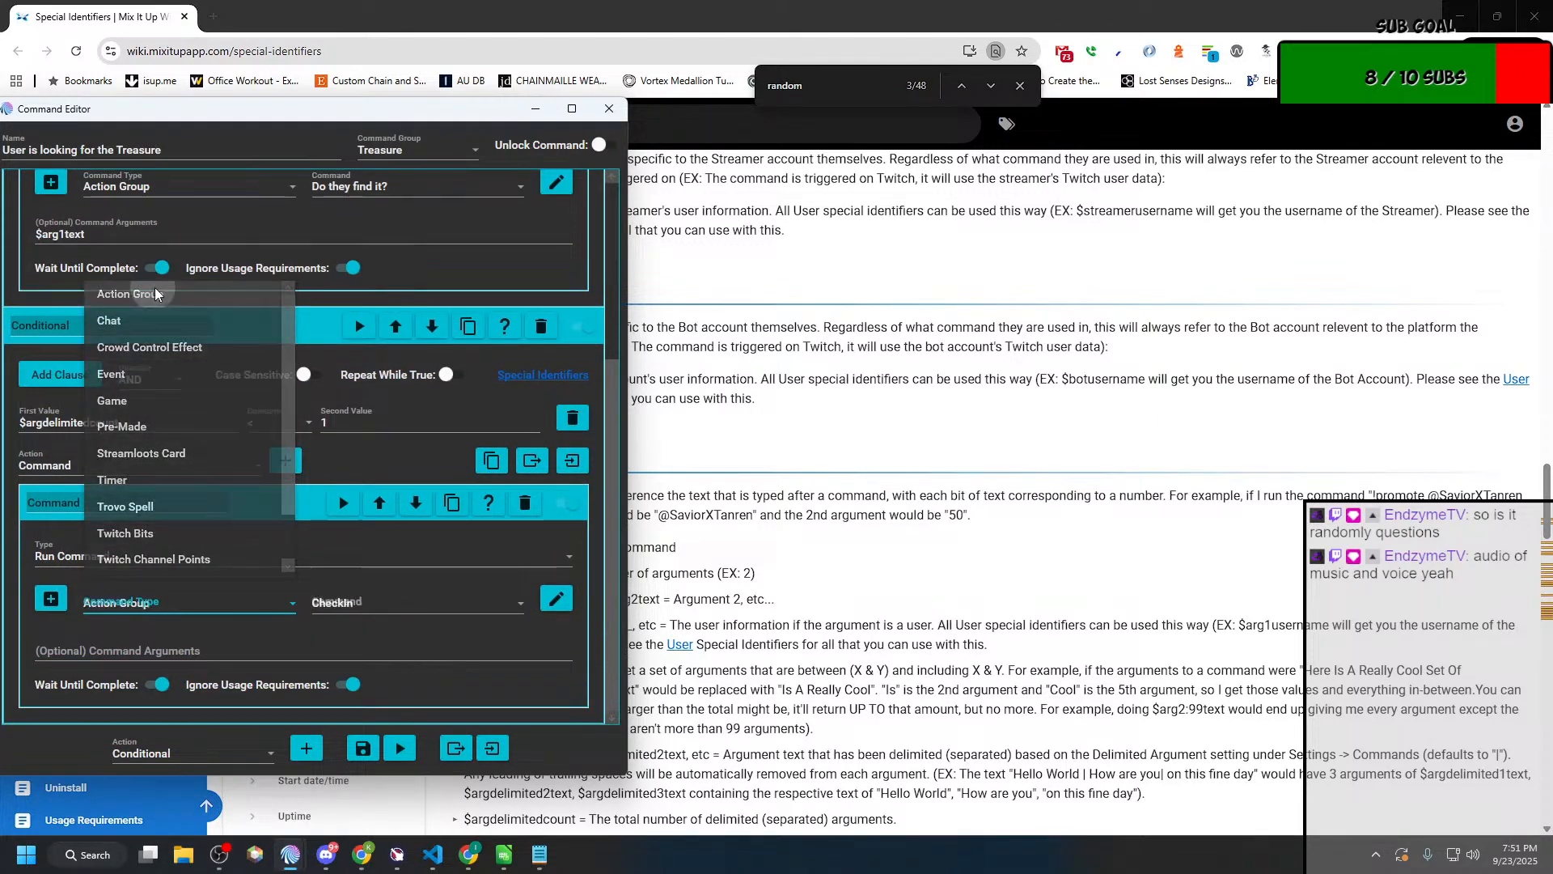
left_click(142, 372)
left_click(372, 603)
scroll(366, 499, "down", 3)
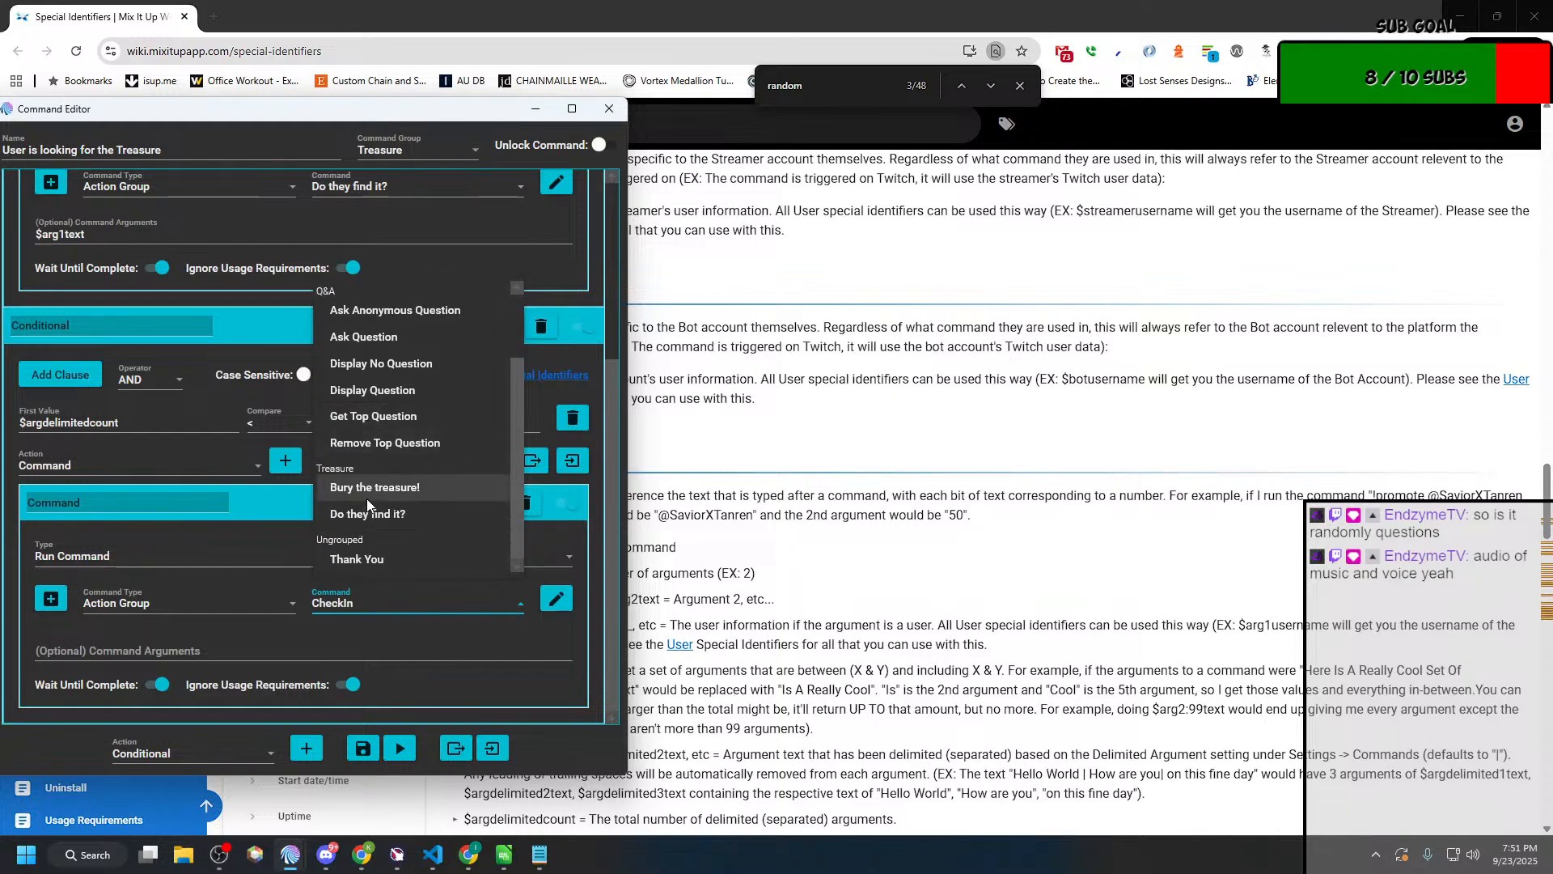
left_click(376, 518)
Step: Copy $randomnumber from the wiki's Random section and set the second Run Command's optional arguments to $randomnumber100
left_click(145, 649)
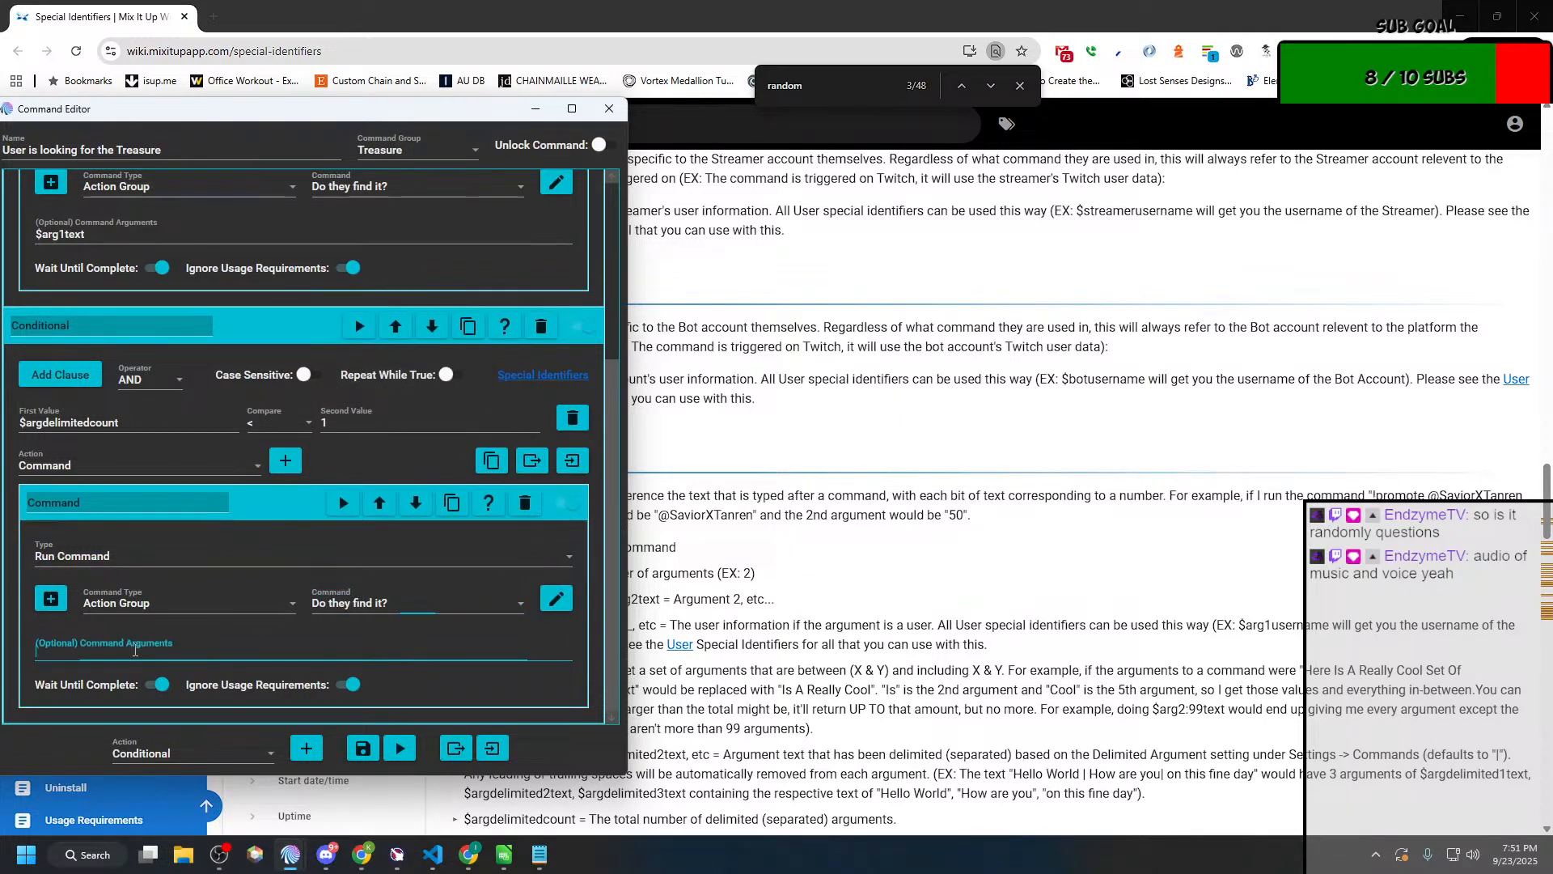
left_click(776, 631)
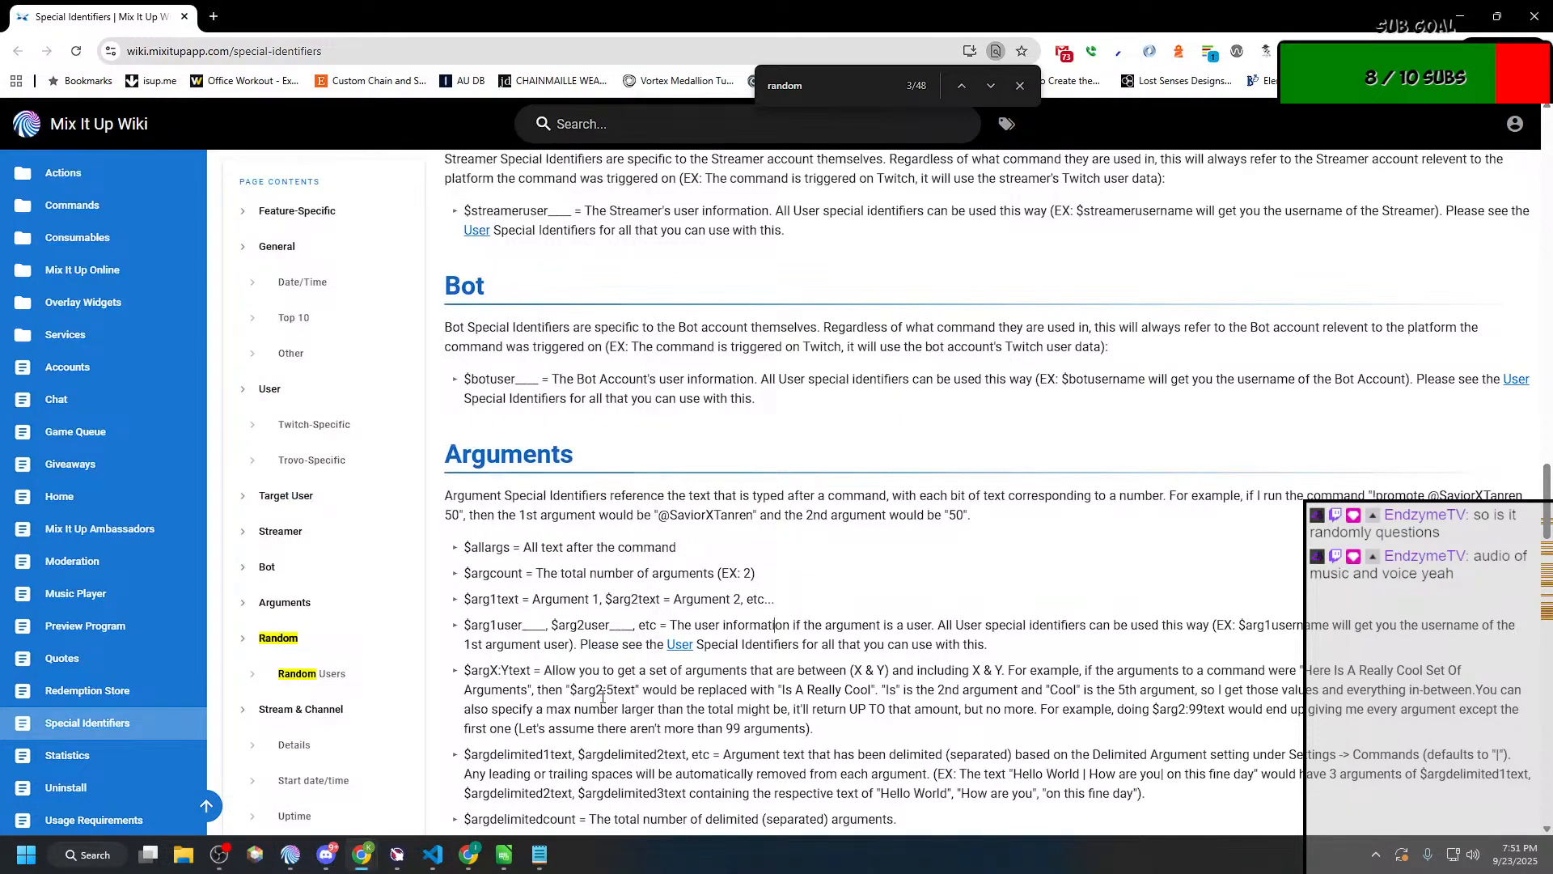
scroll(703, 689, "down", 3)
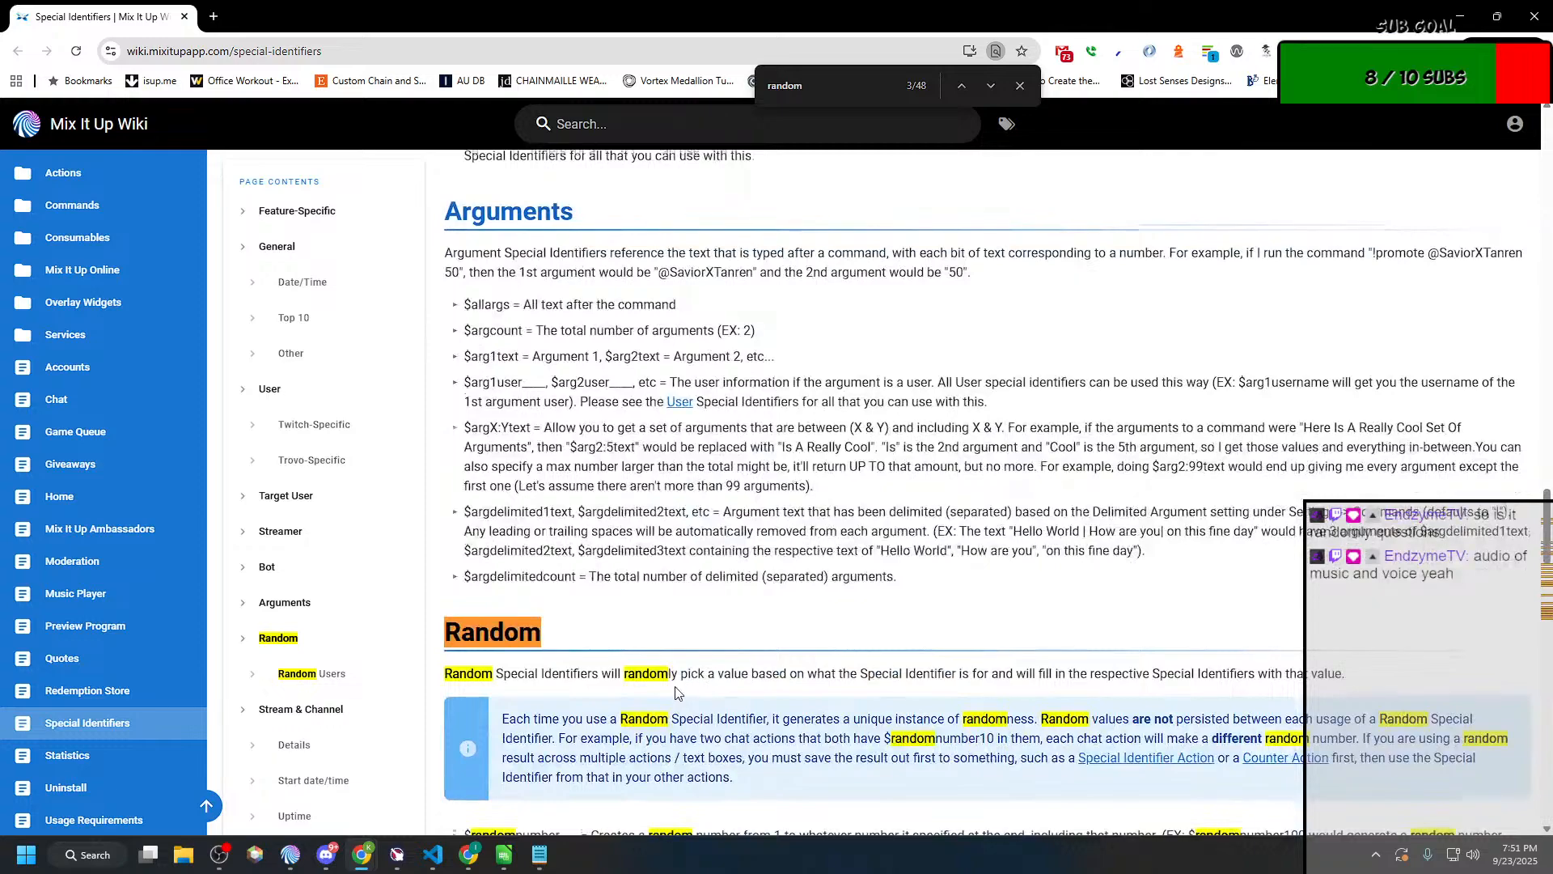
scroll(630, 689, "down", 3)
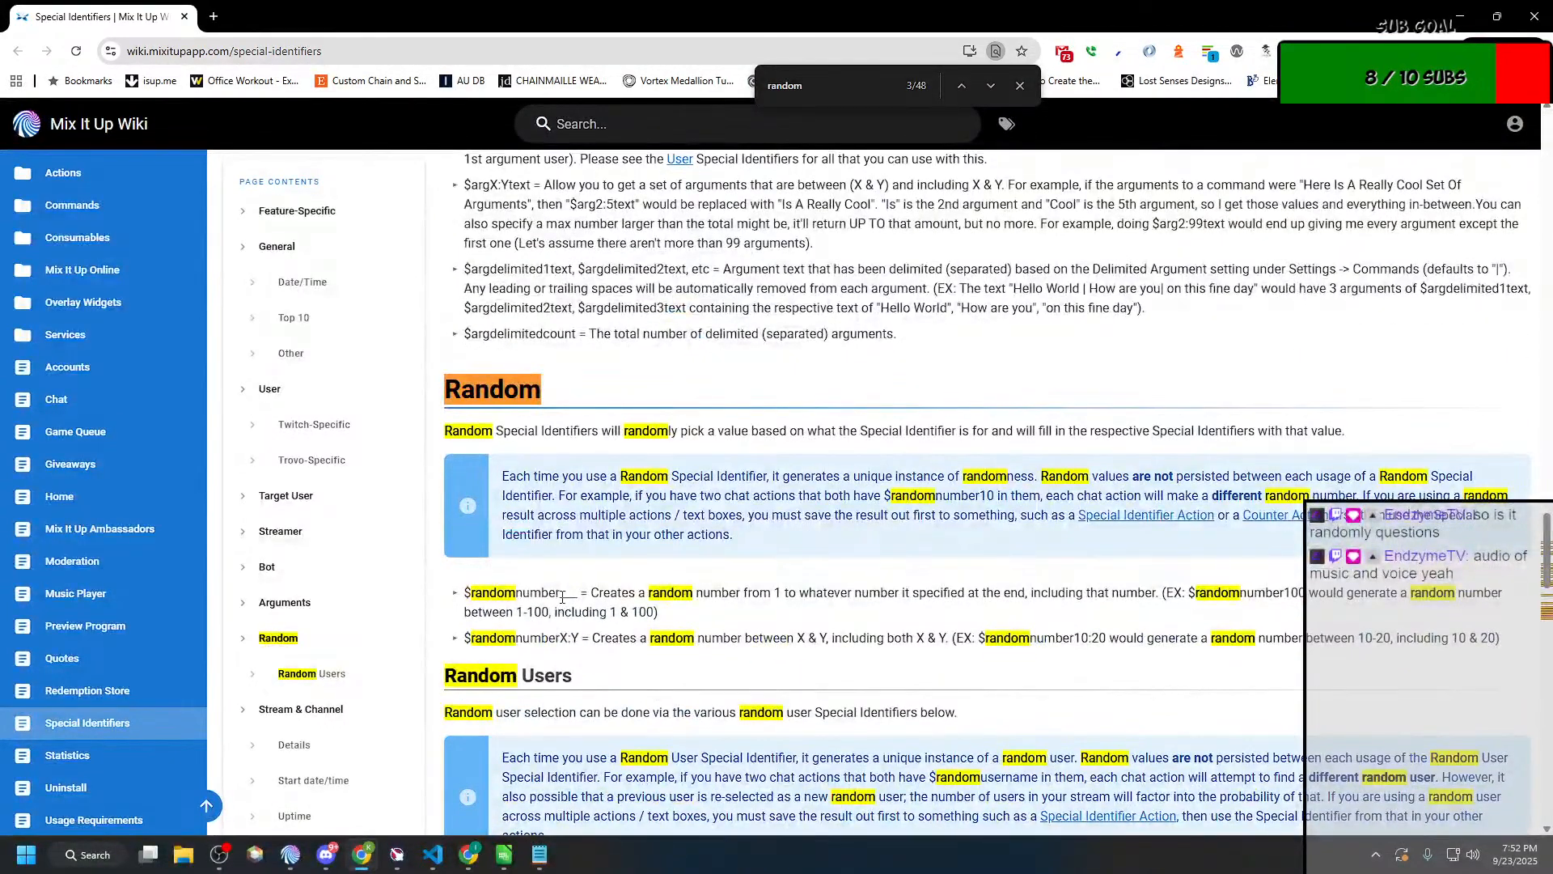
left_click_drag(563, 595, 468, 603)
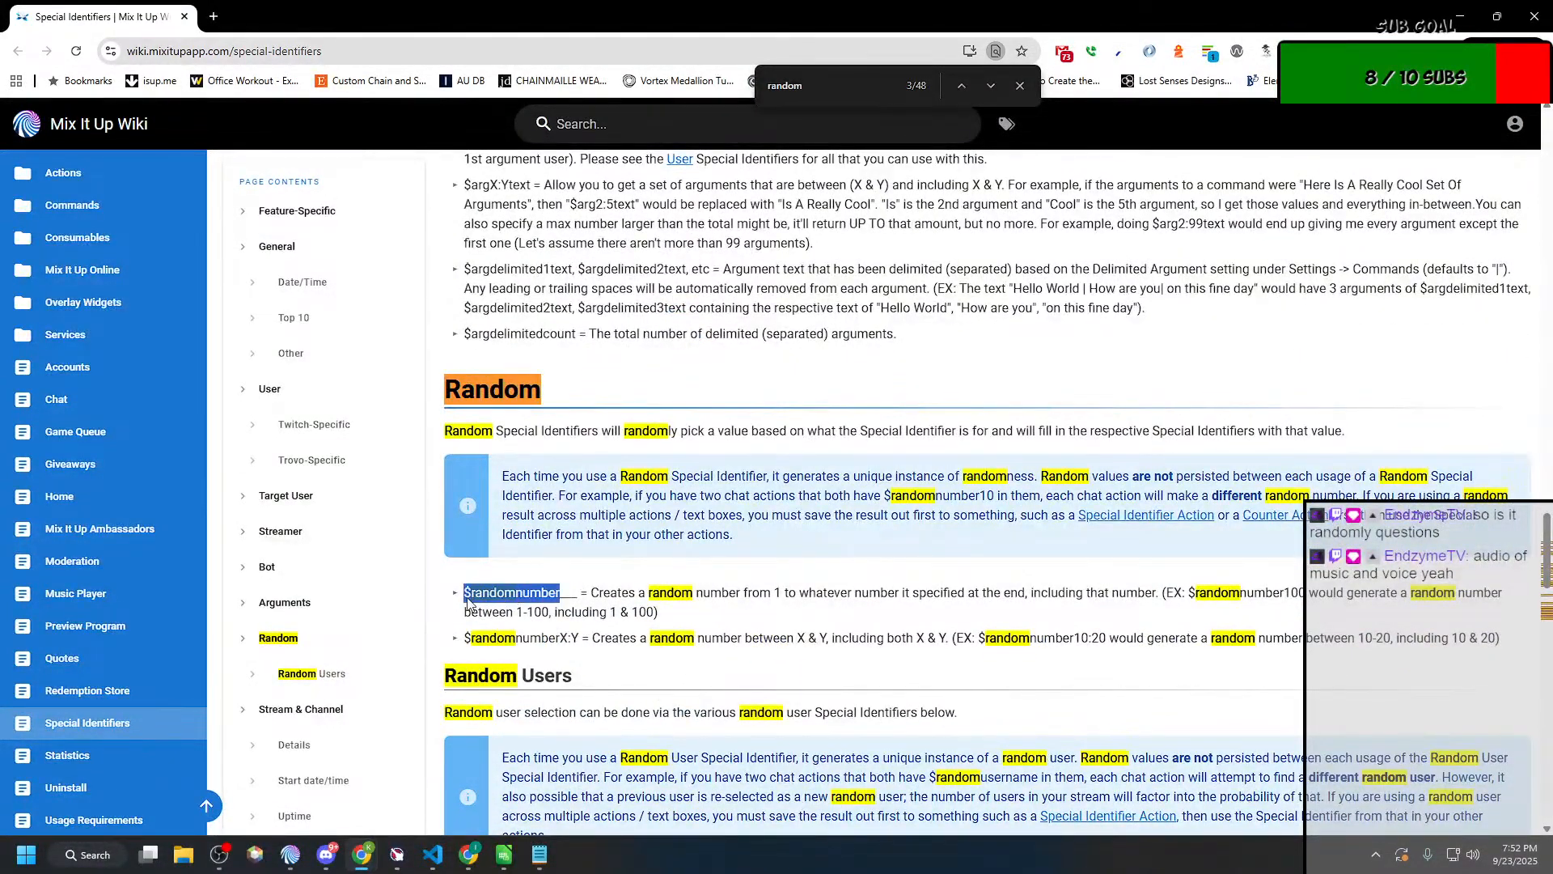
key("ctrl+c")
key("alt+Tab")
left_click(235, 648)
key("ctrl+v")
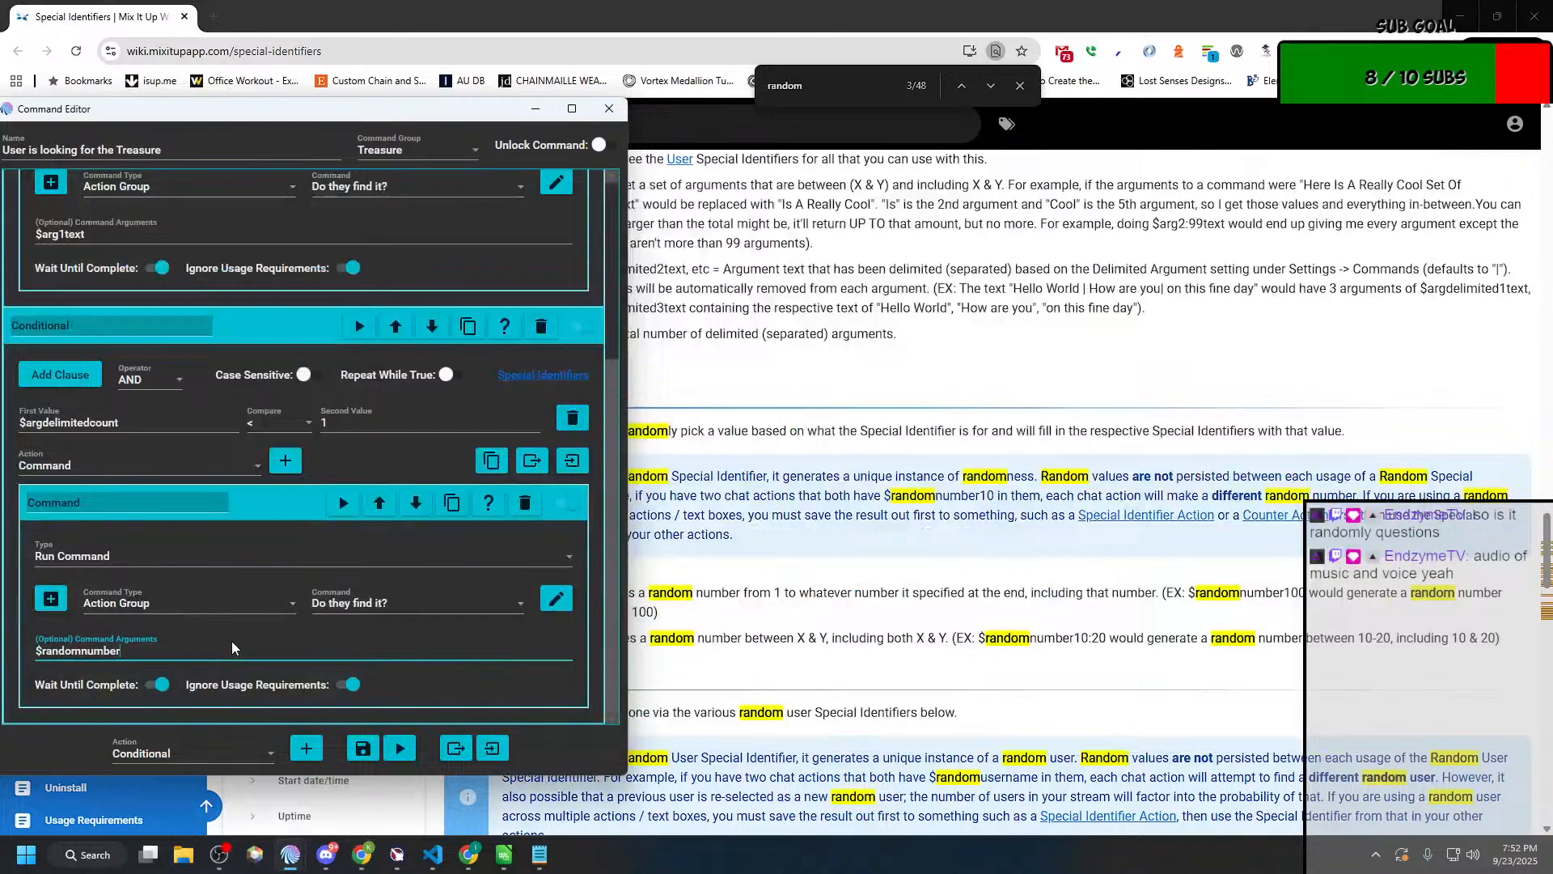
type("100")
Step: Minimize the wiki browser, review both Conditionals and arrange the two command editors side by side
scroll(327, 392, "up", 3)
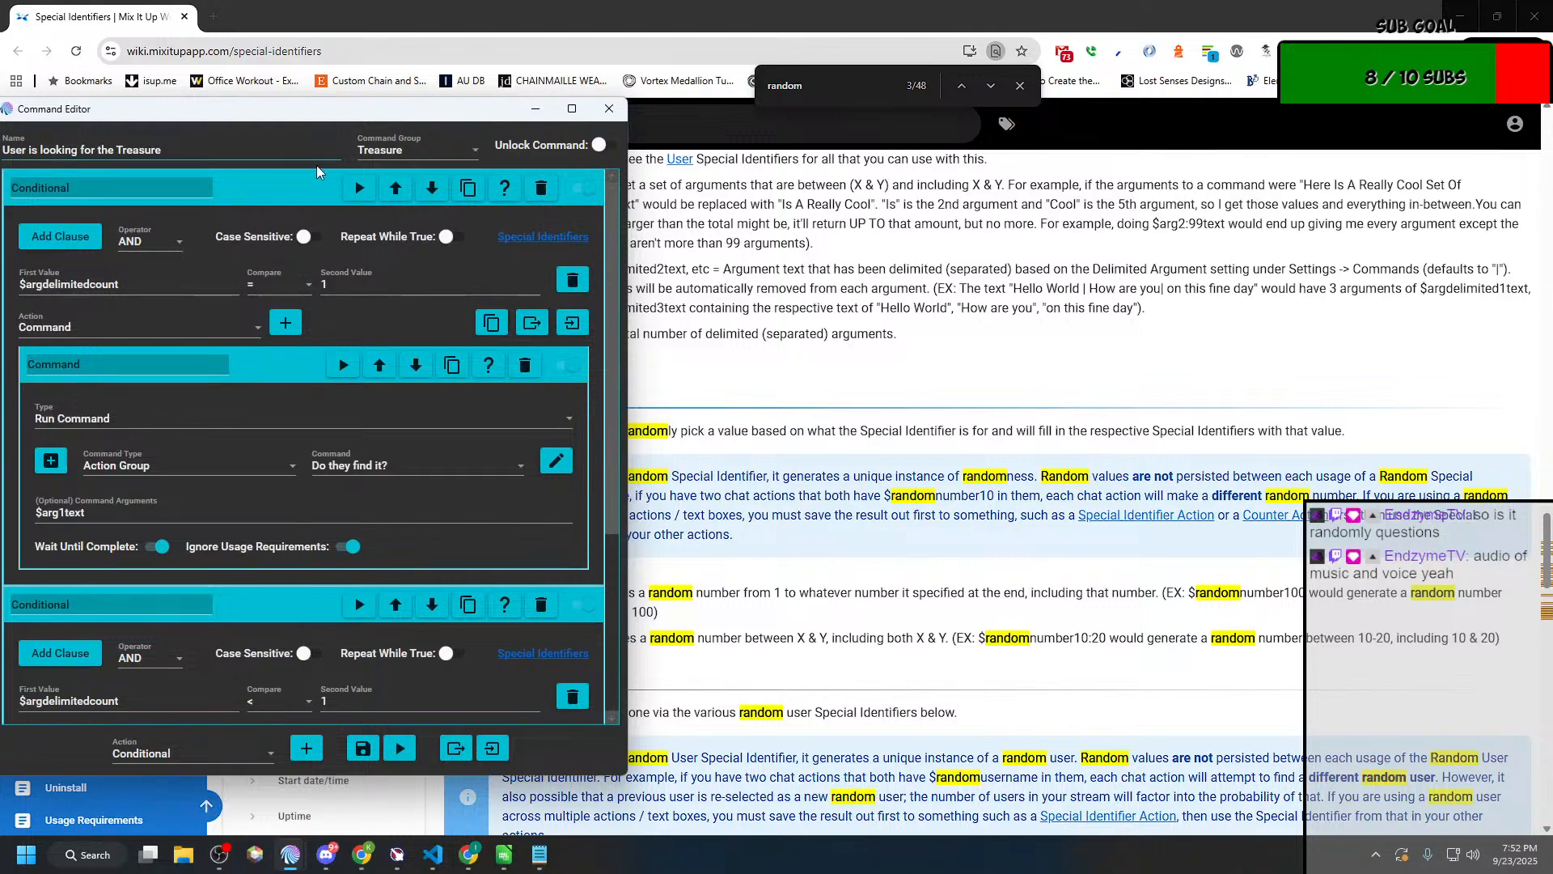
left_click_drag(319, 118, 343, 118)
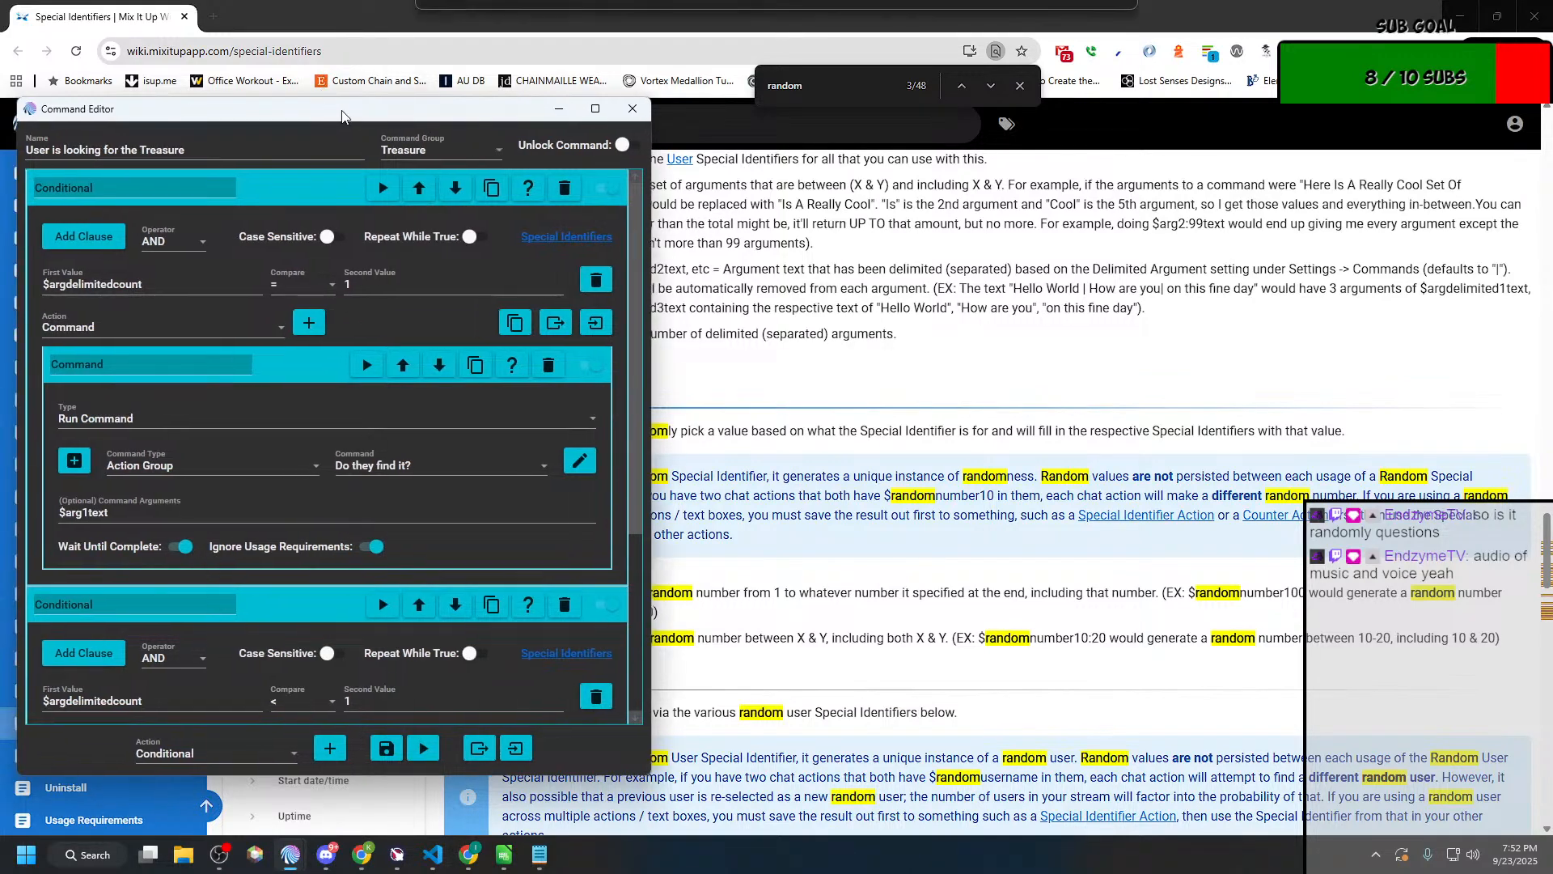
left_click(1460, 16)
left_click_drag(437, 113, 1177, 74)
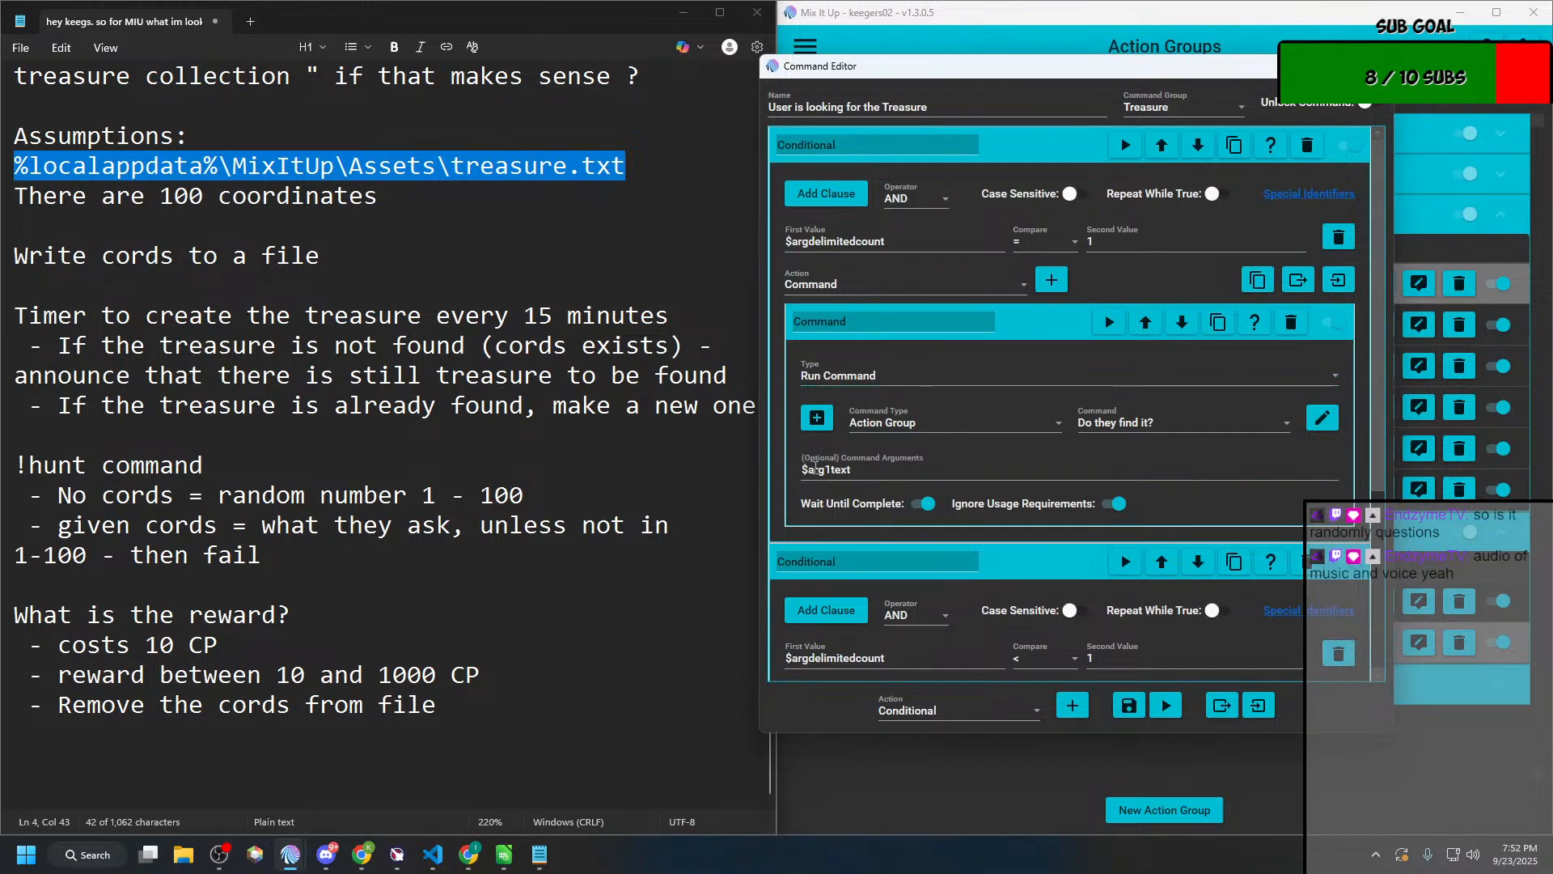
scroll(823, 469, "down", 4)
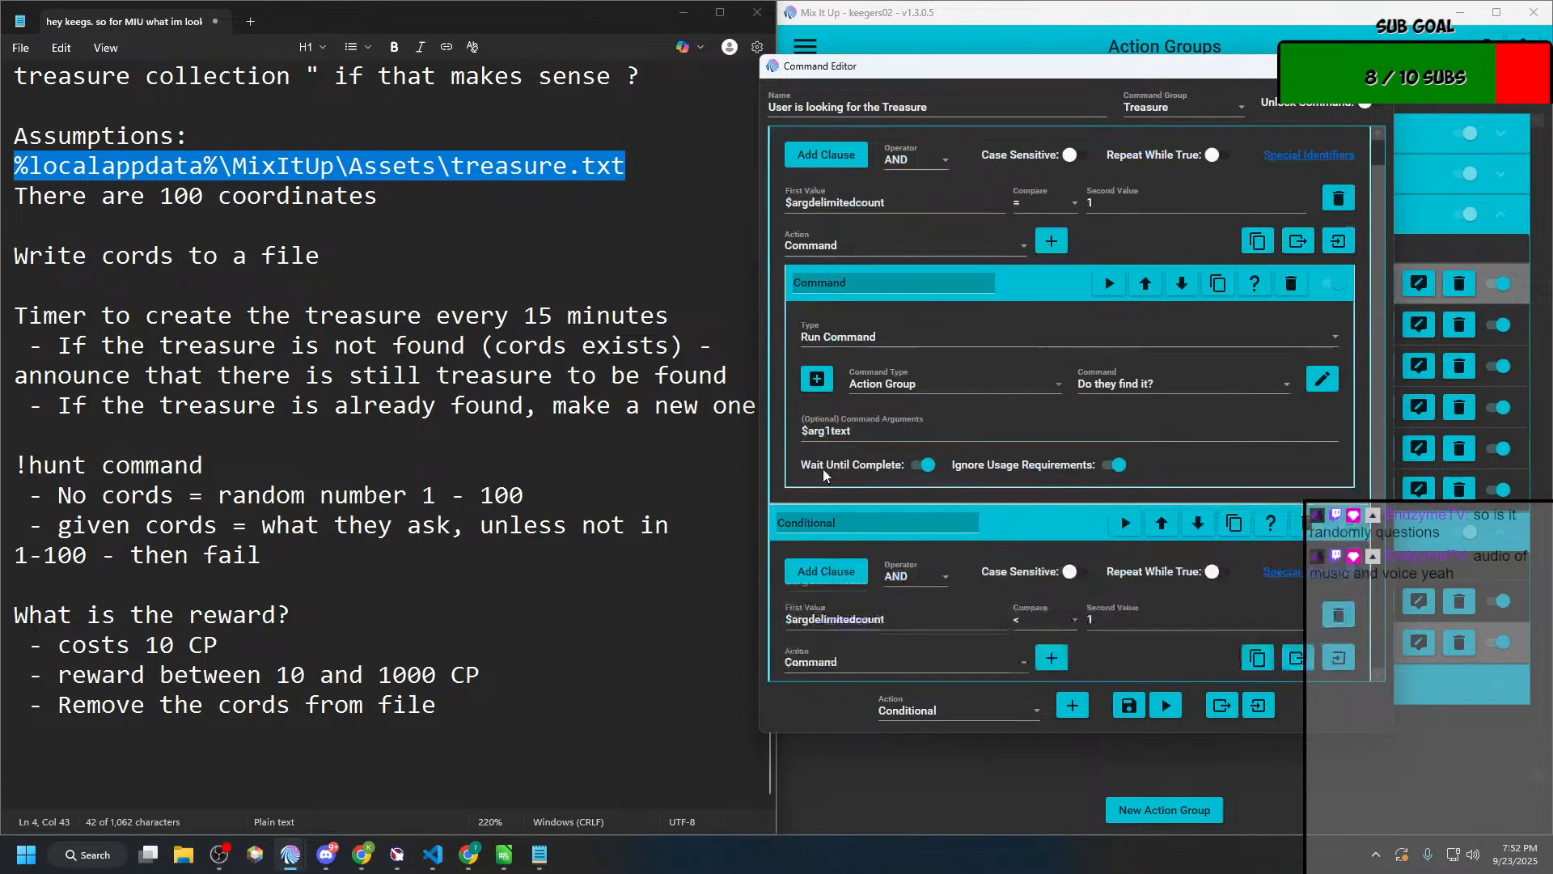
scroll(823, 468, "down", 3)
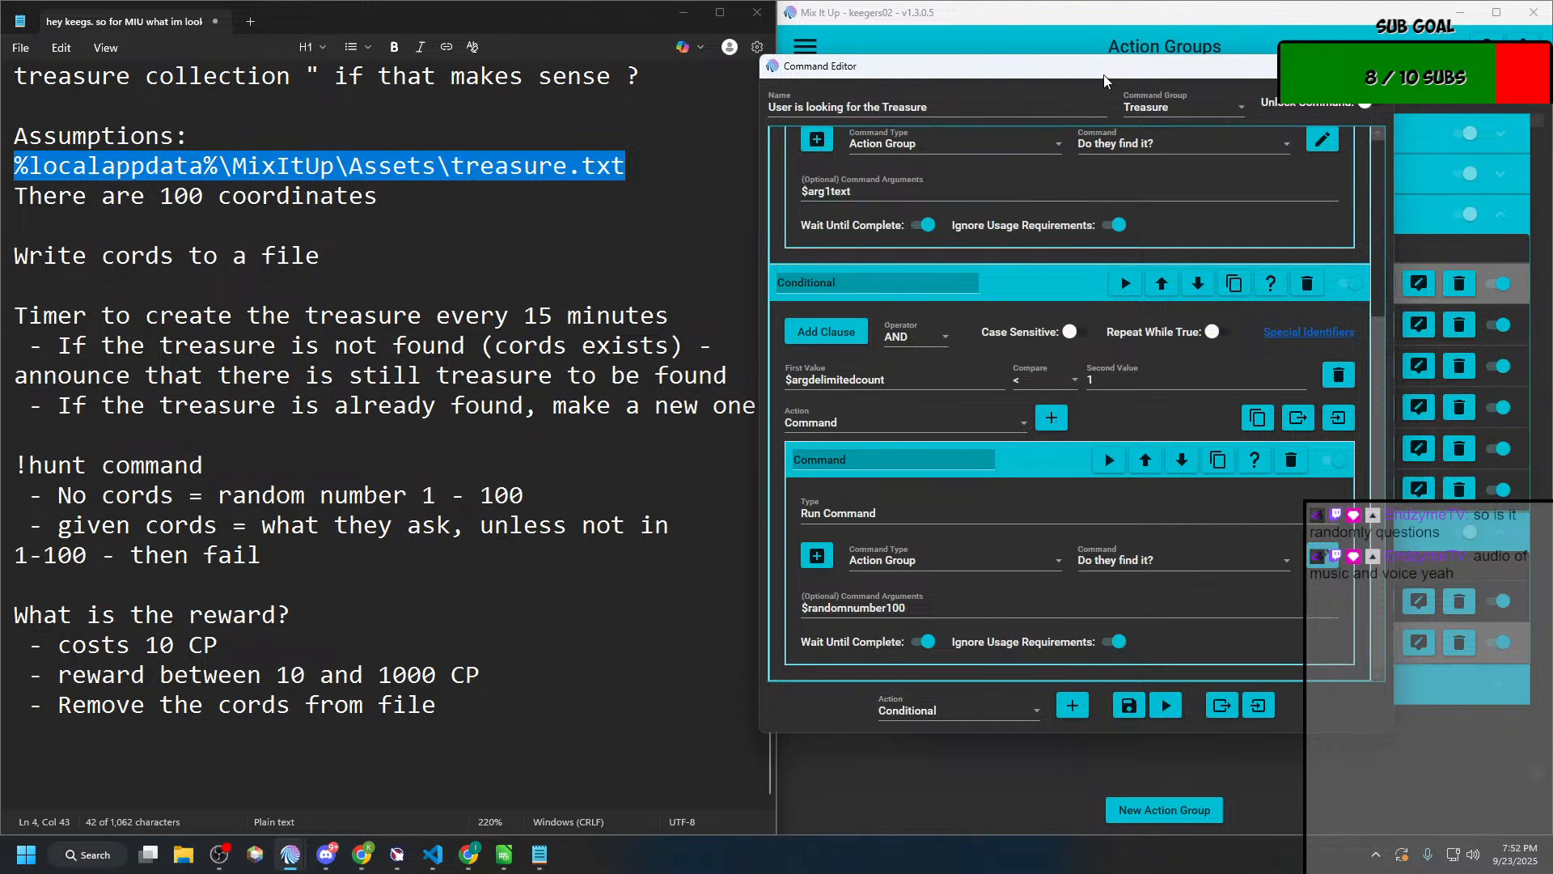
left_click_drag(1110, 74, 484, 81)
left_click(1060, 372)
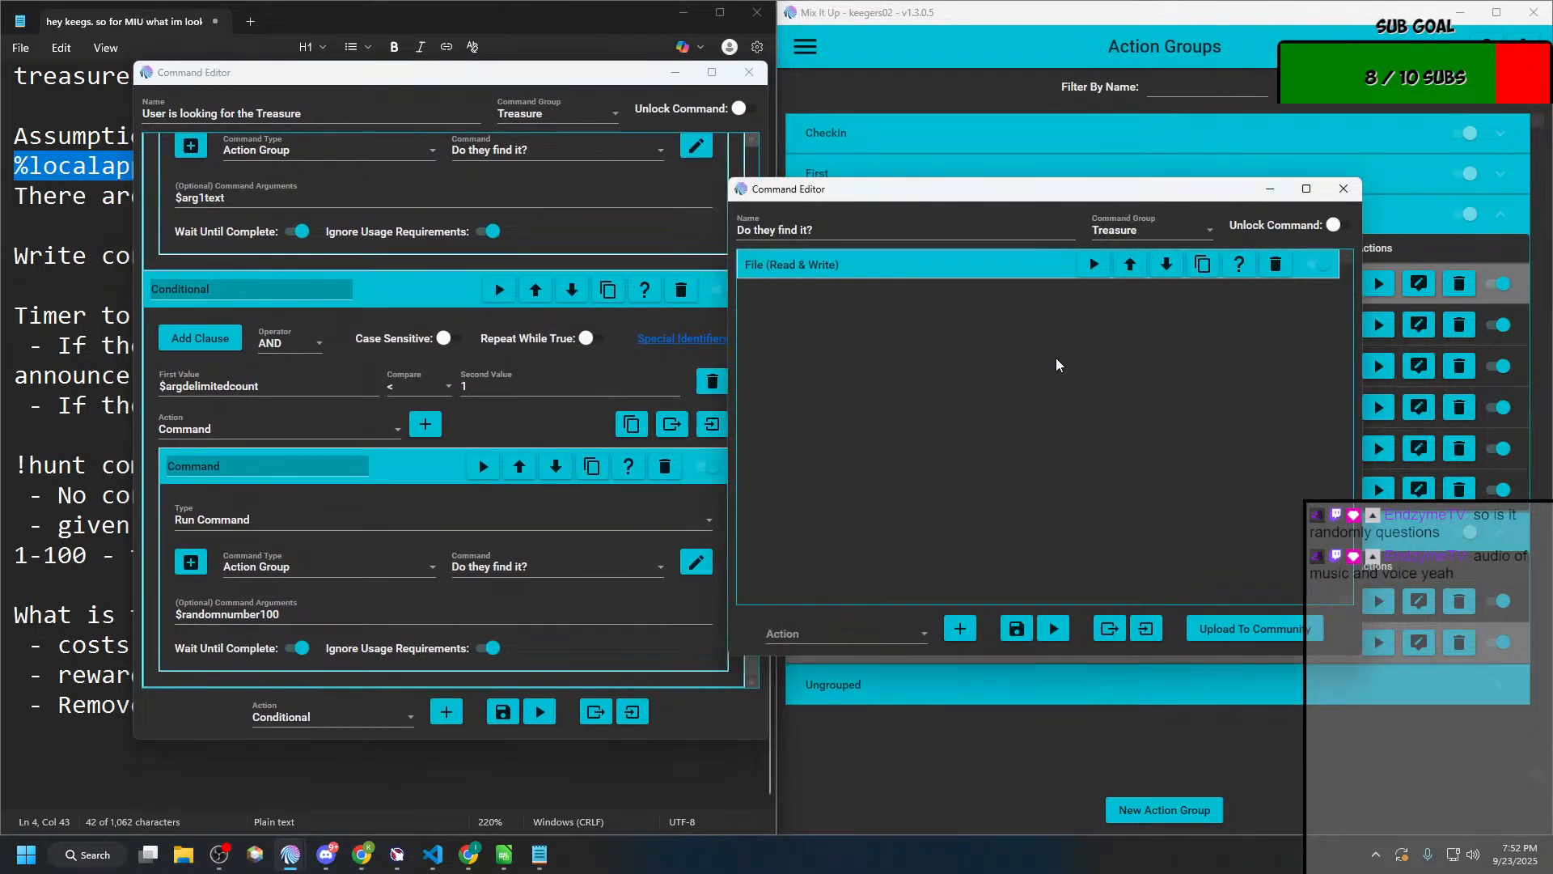
left_click_drag(1007, 194, 1077, 85)
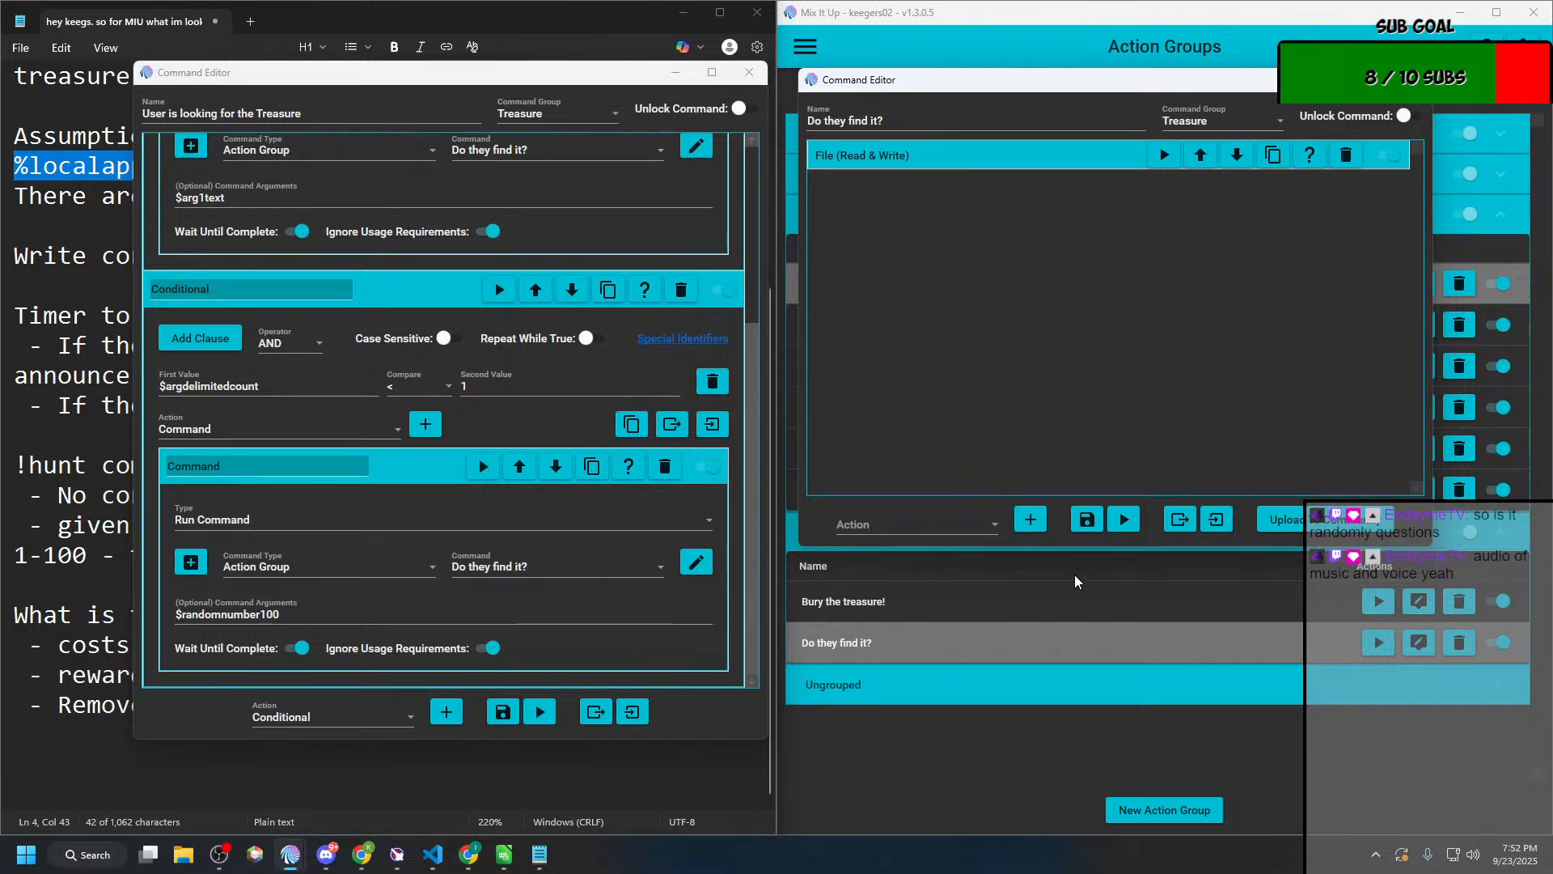
Step: Add a Chat Message action below the file action in "Do they find it?"
left_click(980, 535)
left_click(893, 549)
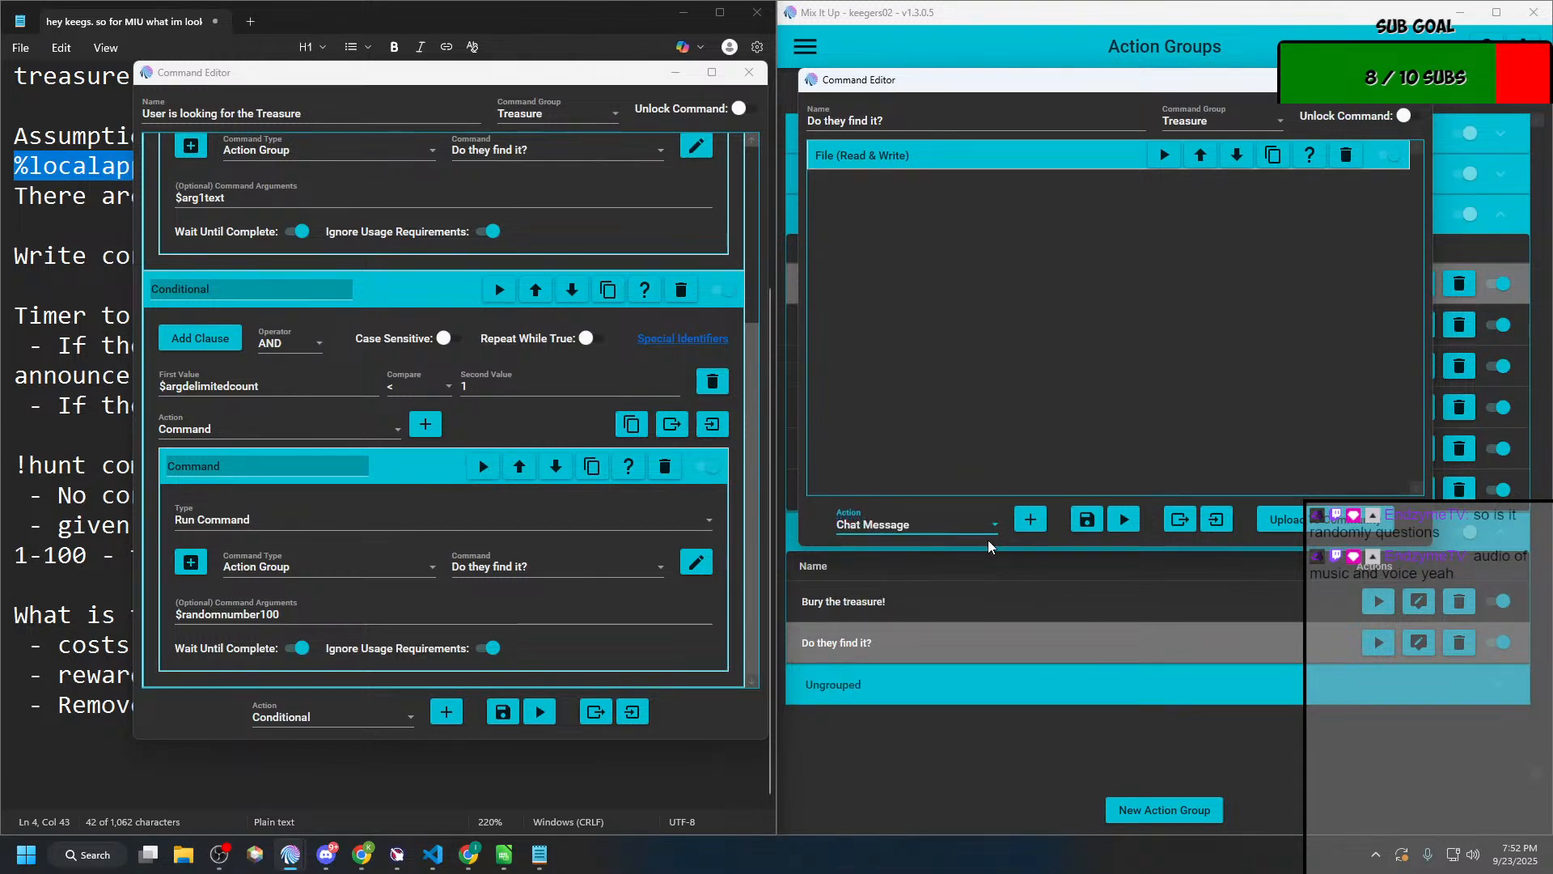
left_click(1031, 520)
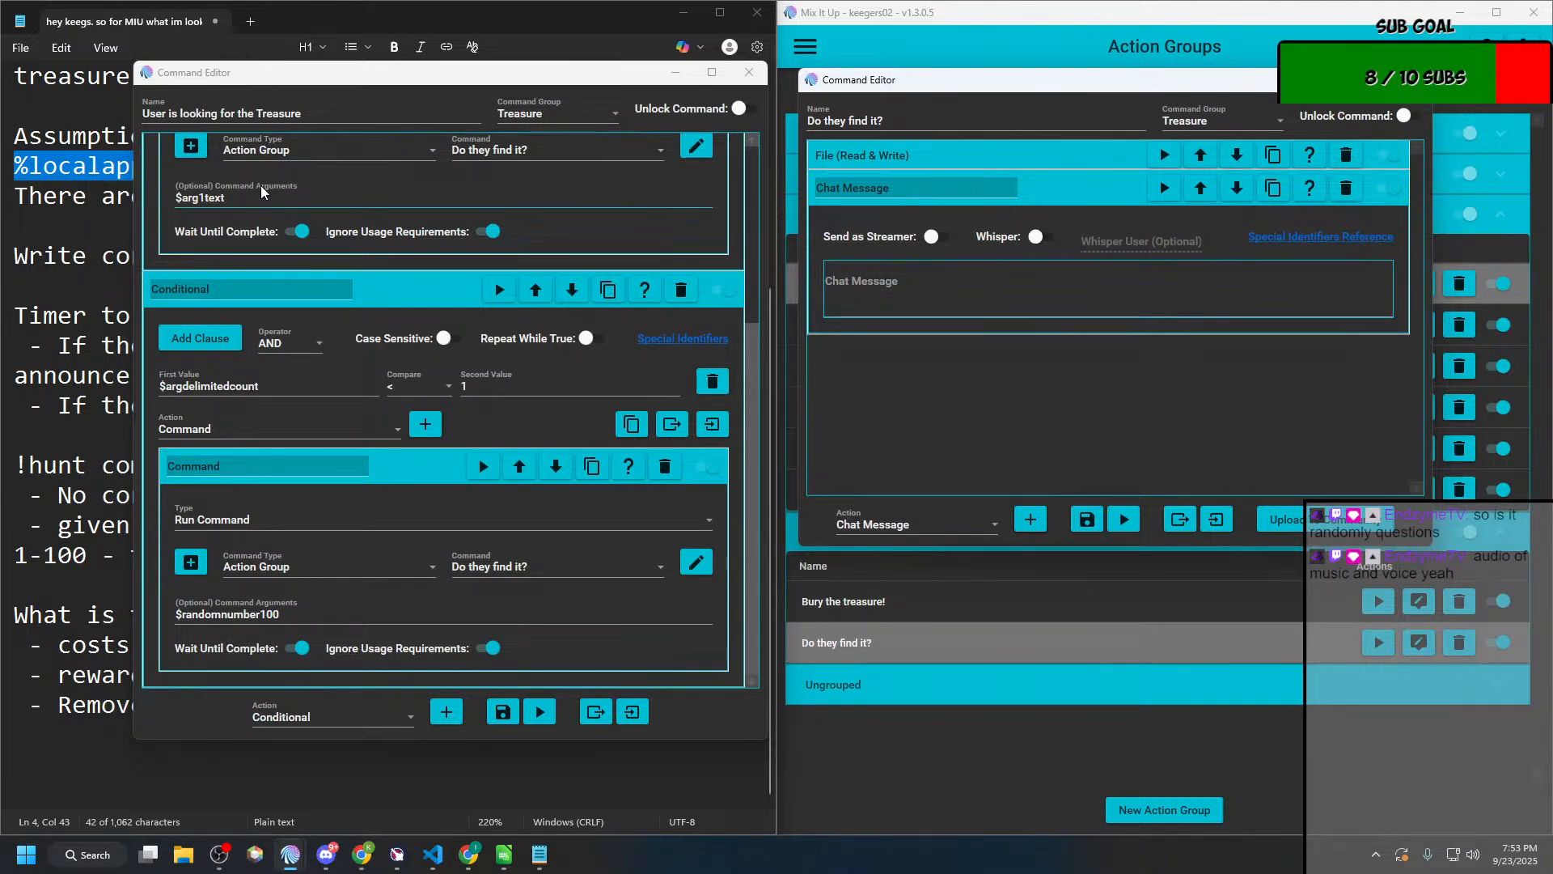
Step: Set the chat message in "Do they find it?" to "You start digging at $arg1text" and save both open action groups
left_click(227, 198)
key("ctrl+a")
key("ctrl+c")
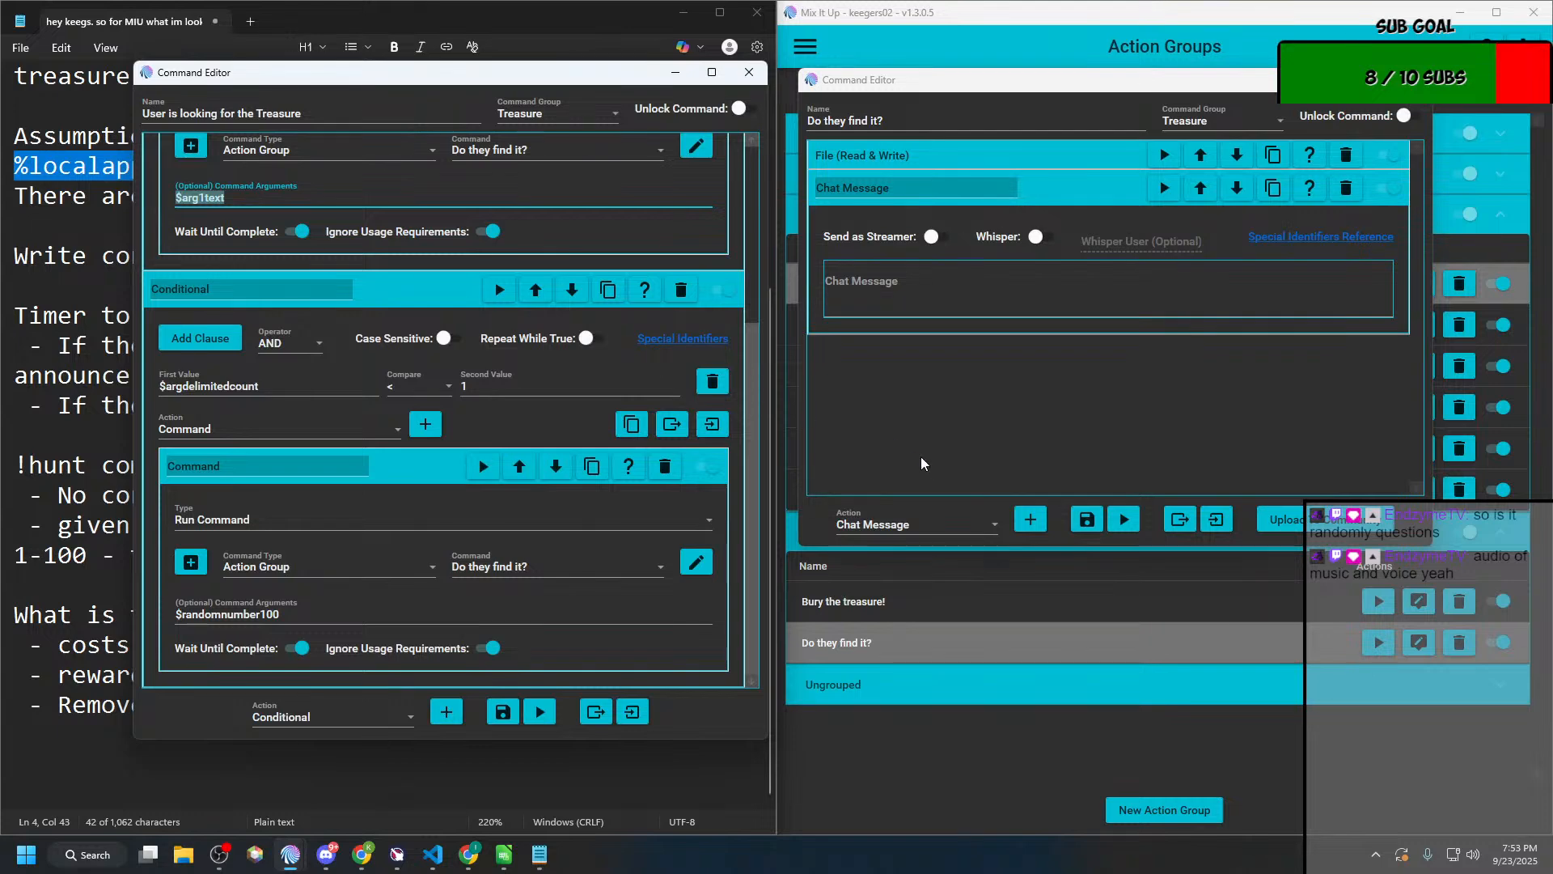
left_click(908, 303)
type("Y")
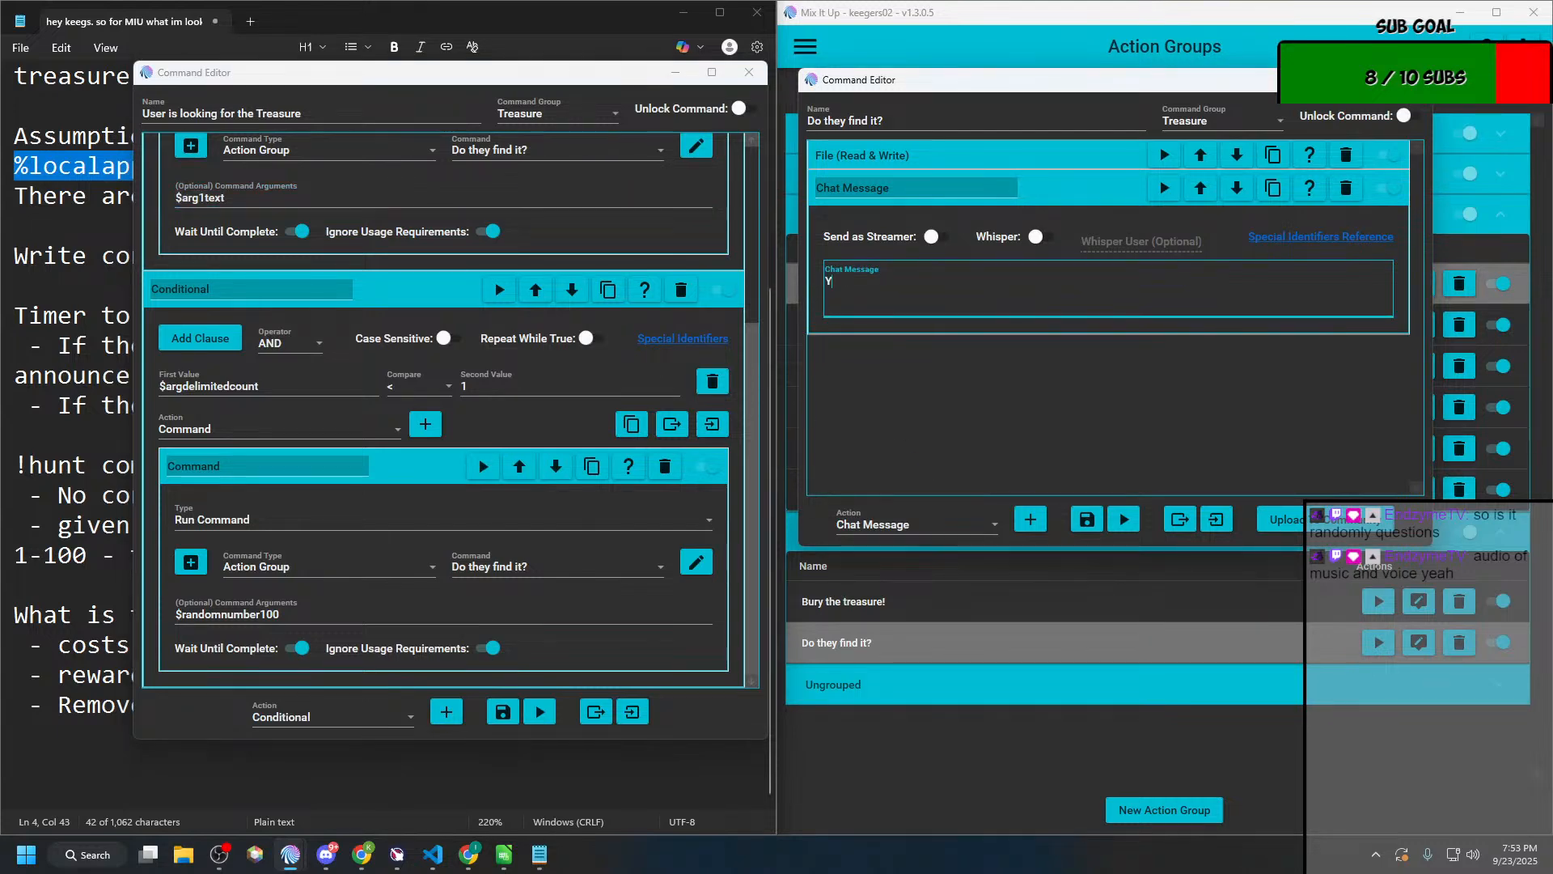
type("ou start digging at")
key("ctrl+v")
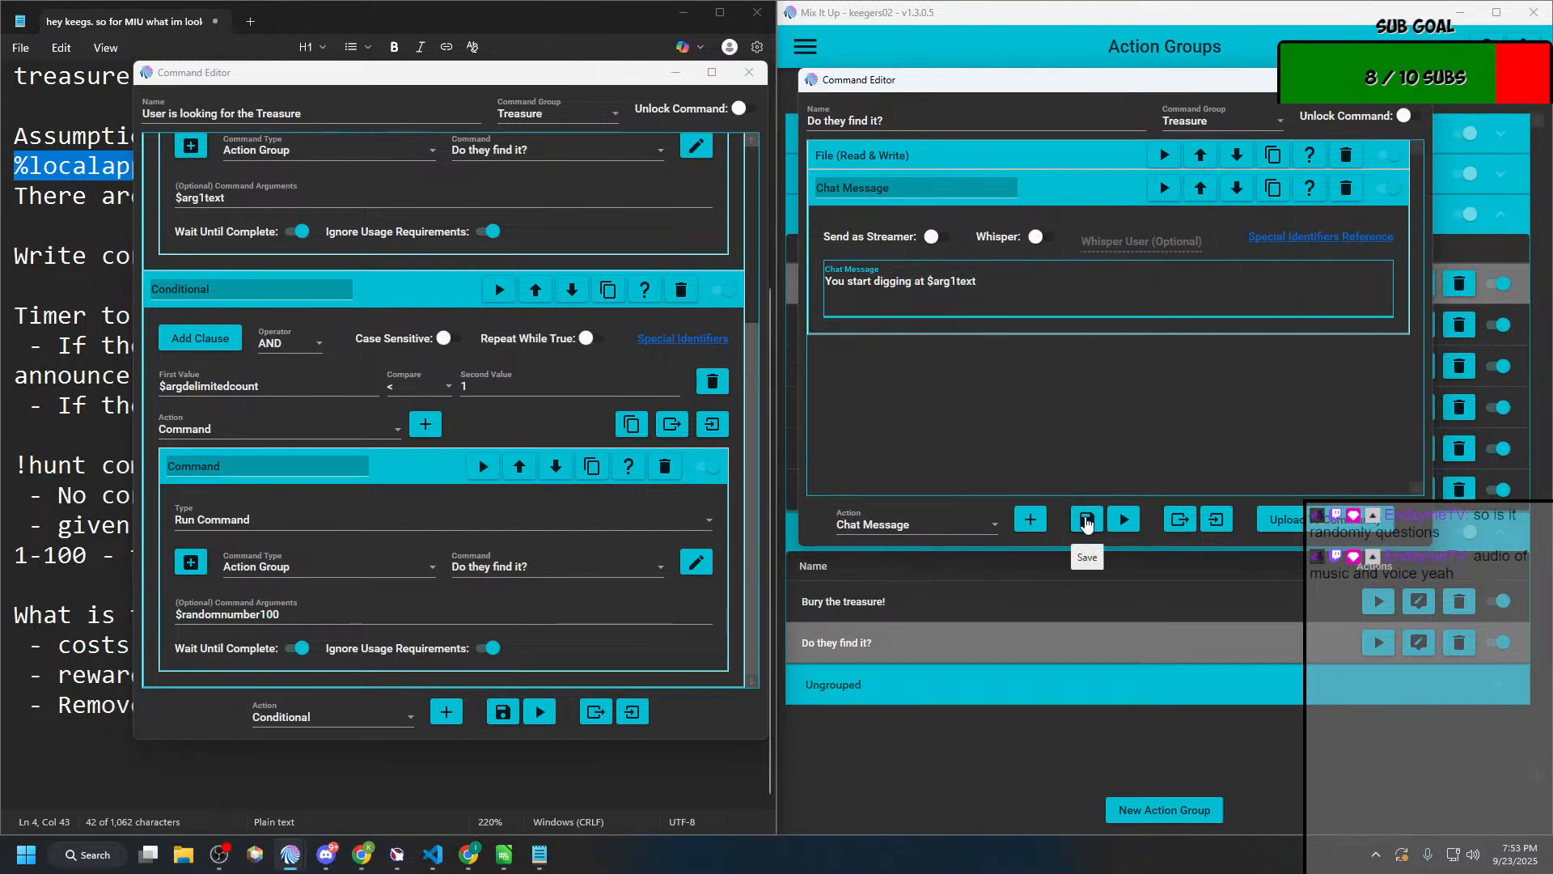
left_click(1087, 520)
left_click(502, 712)
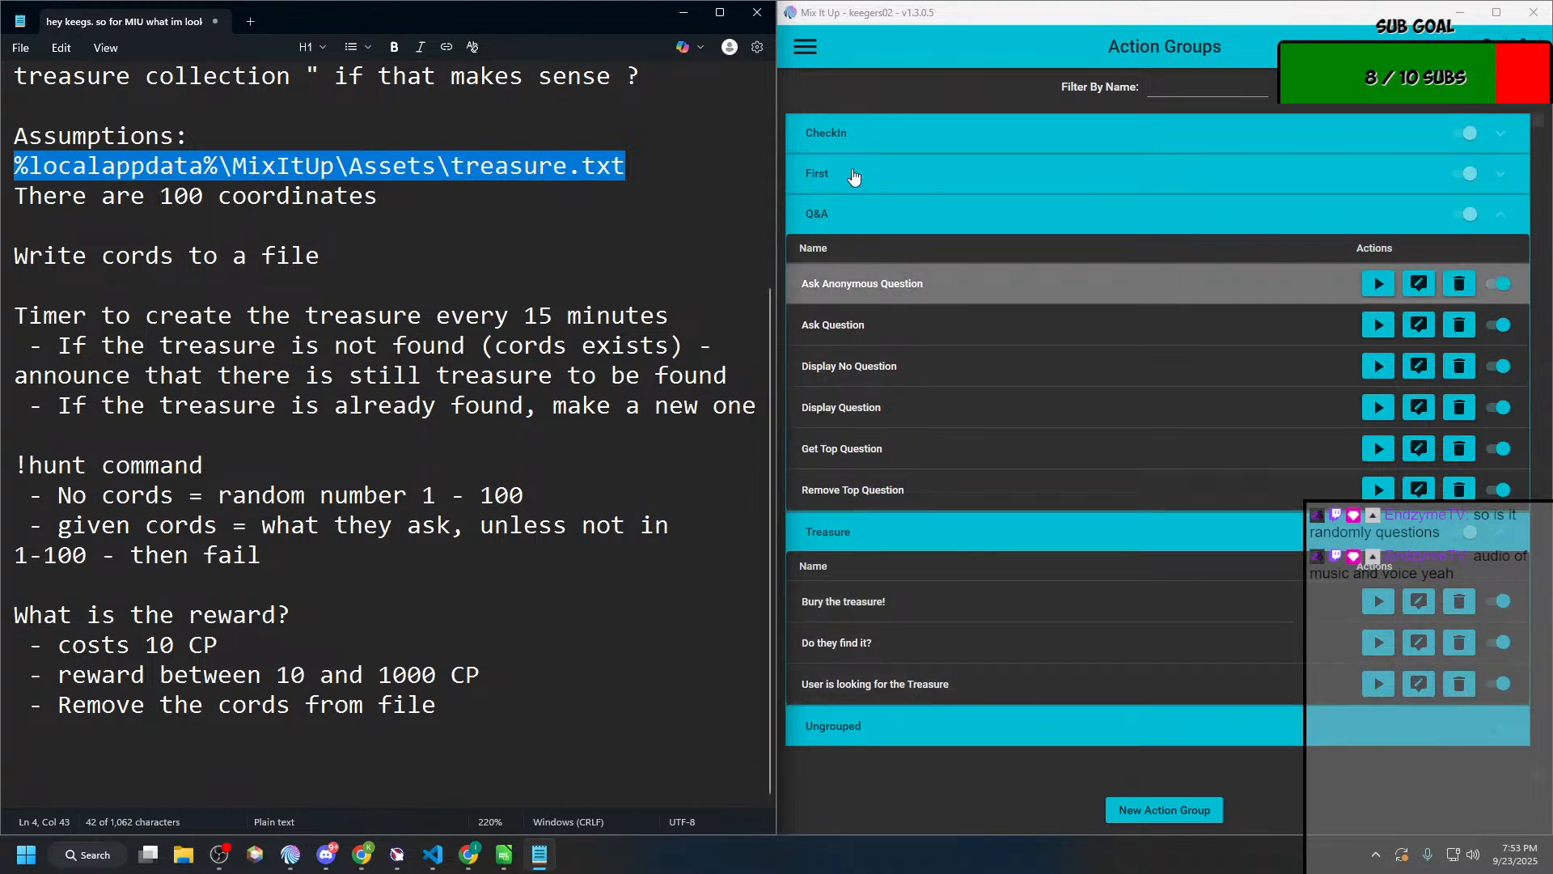
Step: Create a new chat command named Hunt in the Treasure command group with the chat trigger hunt
left_click(793, 60)
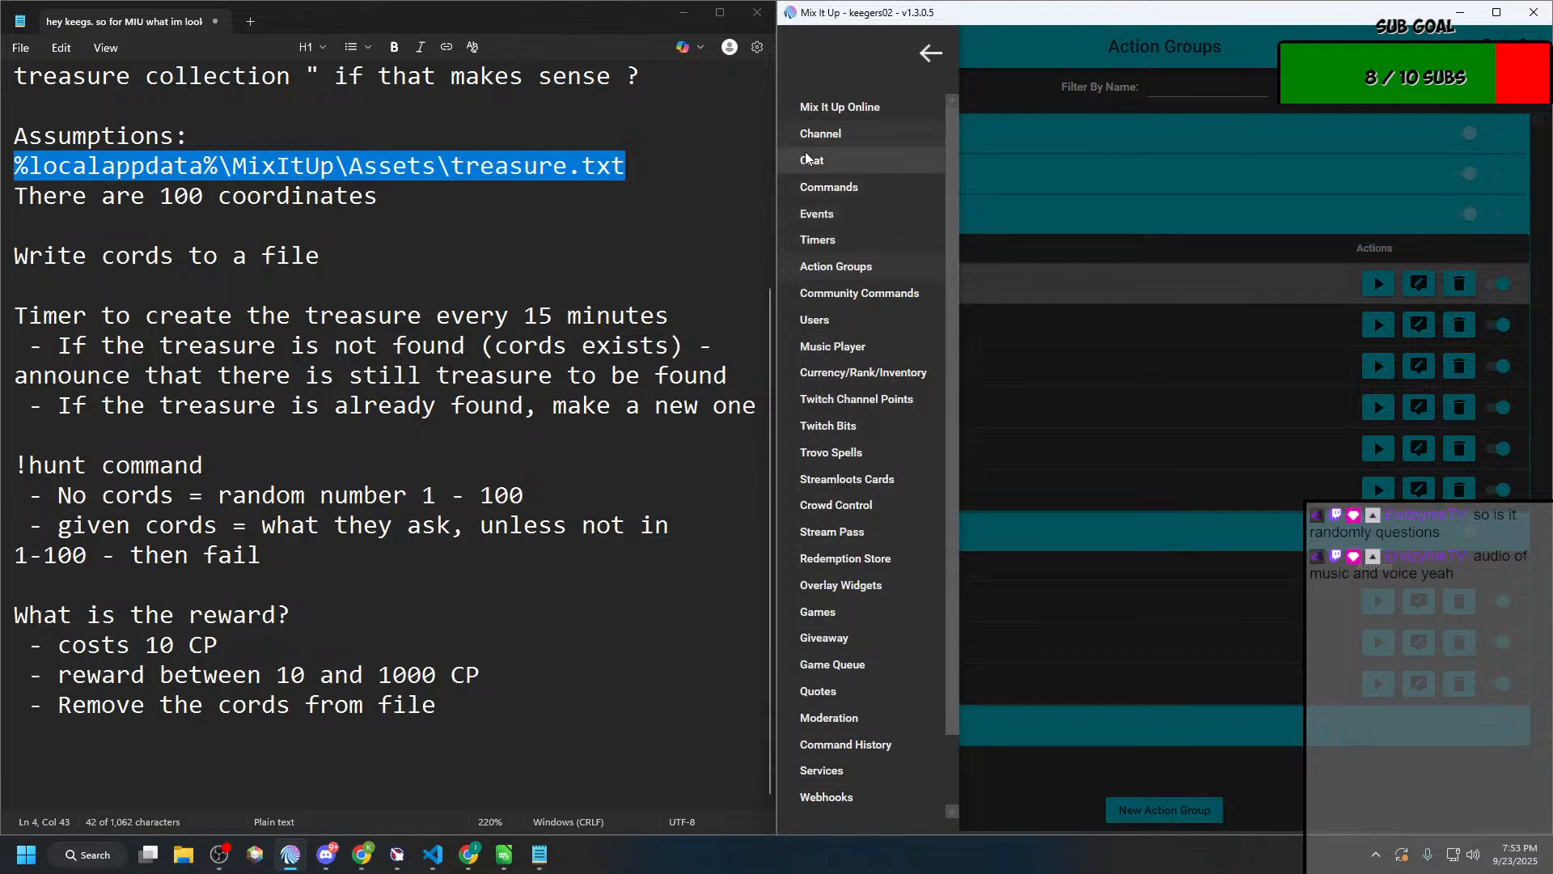
left_click(809, 187)
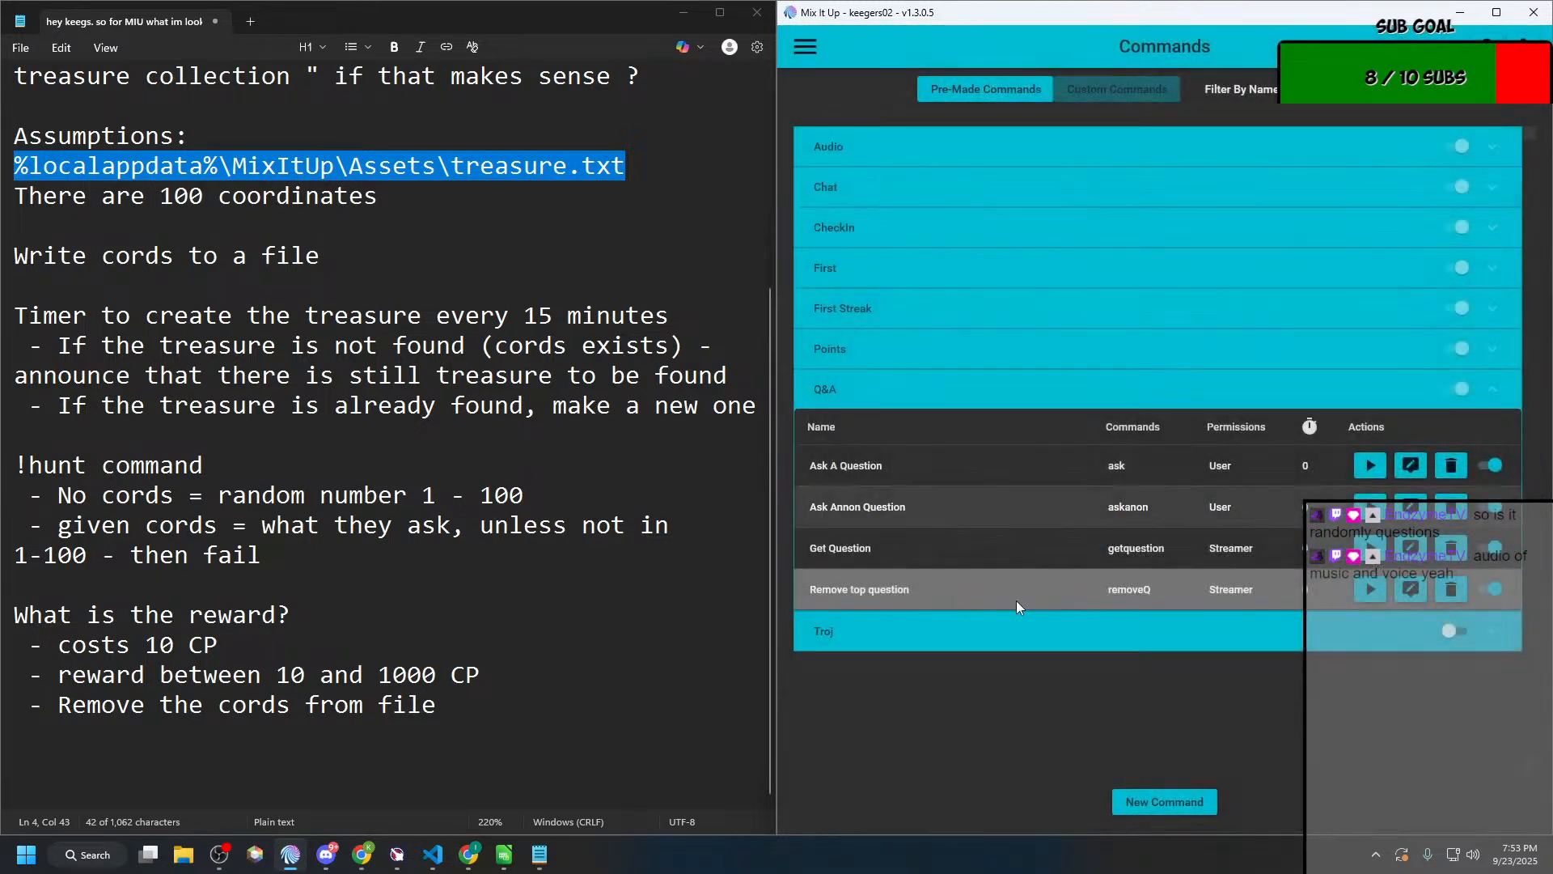
left_click(1166, 802)
left_click(518, 229)
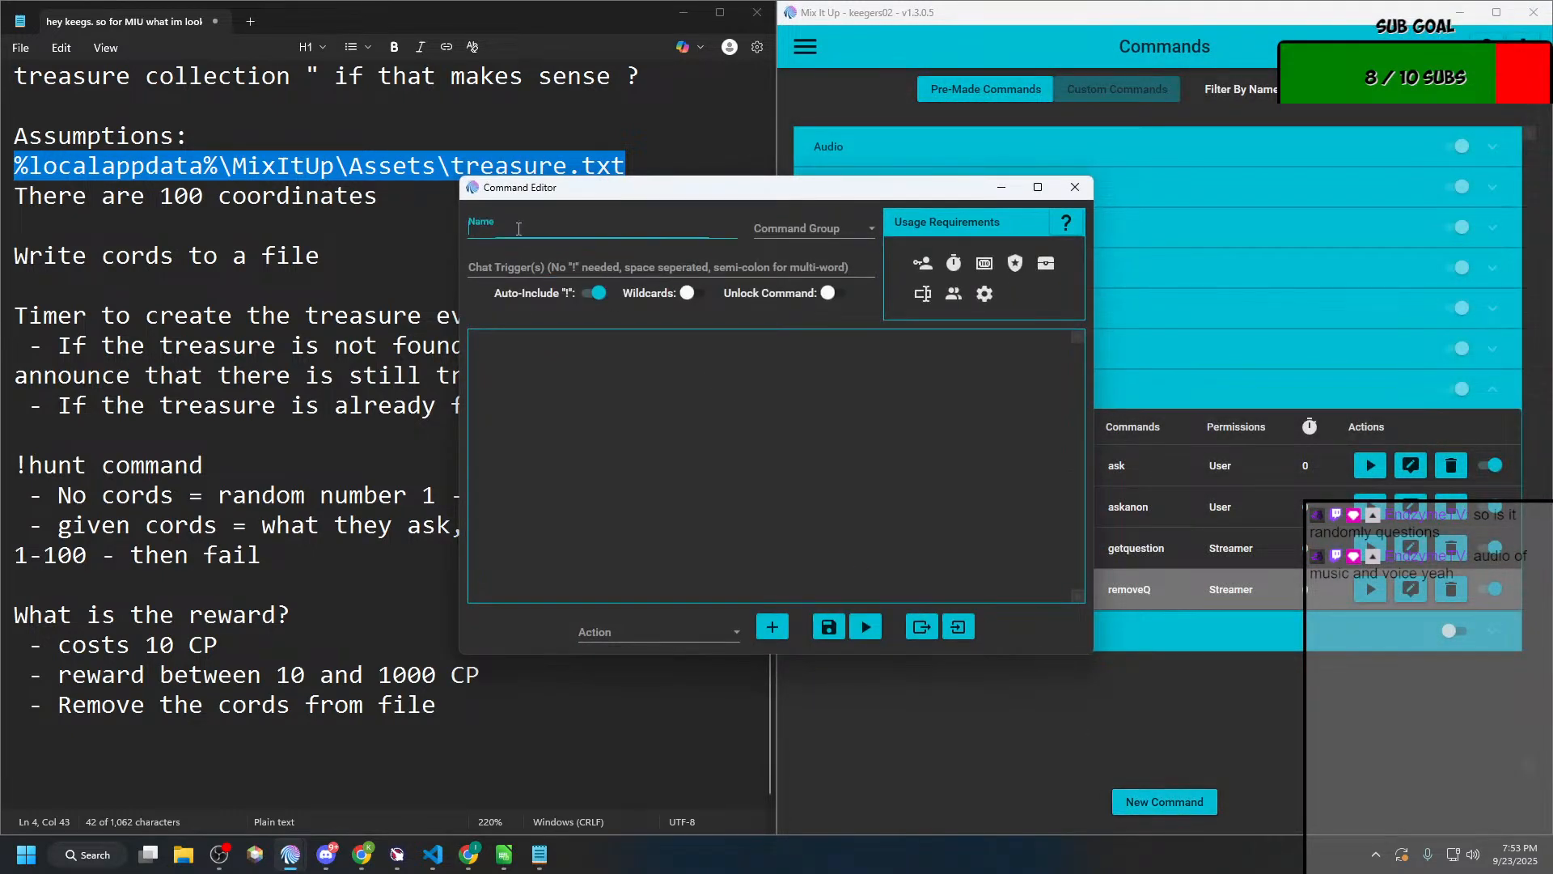
type("Hunt")
key("Tab")
type("Treasure")
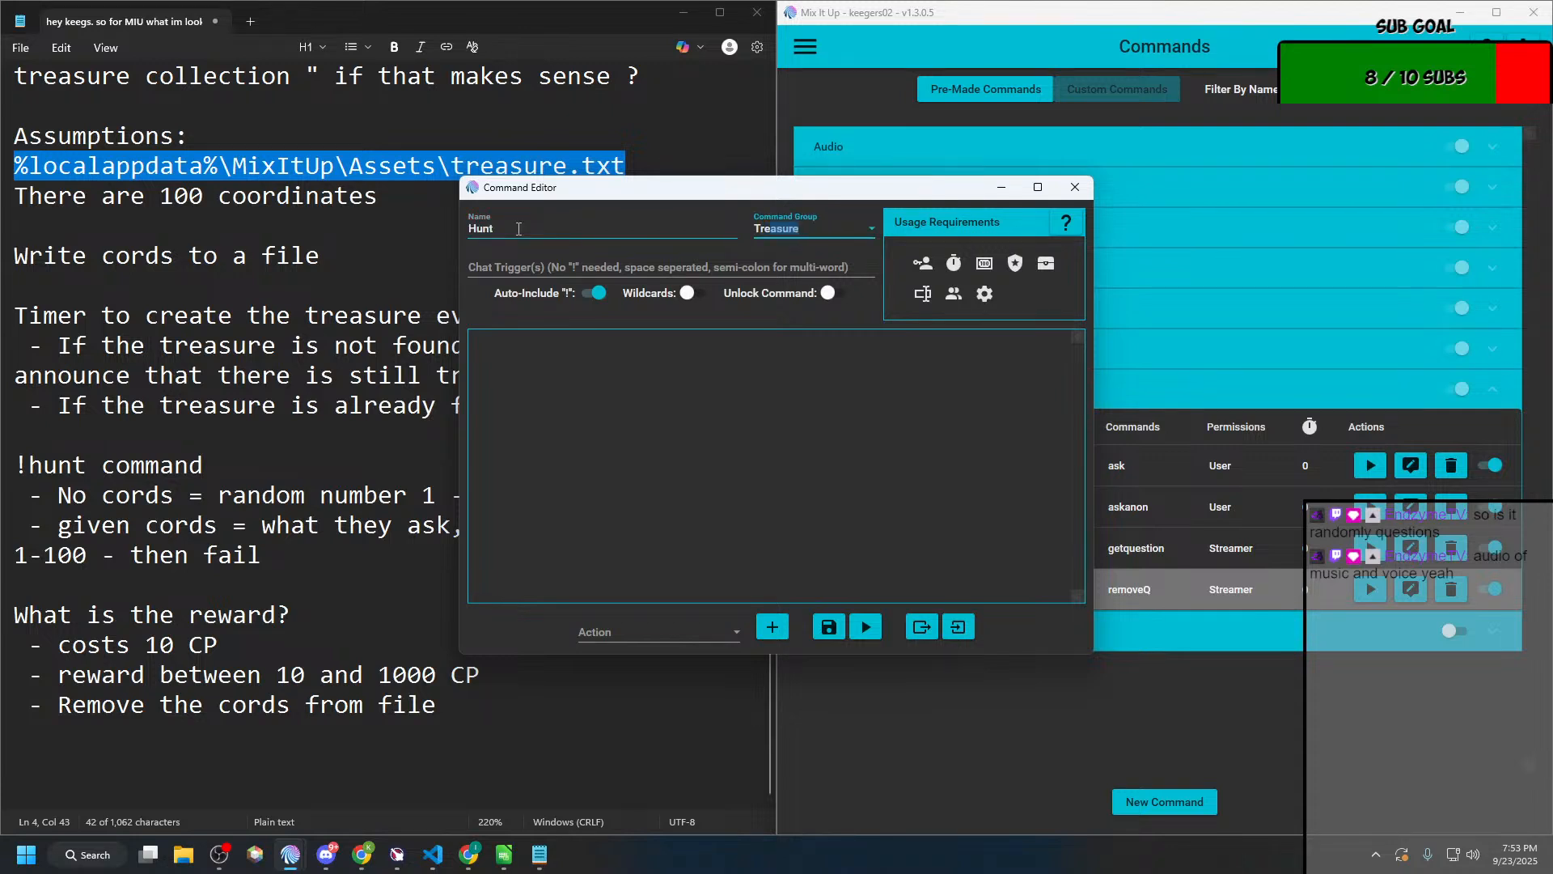
key("Tab")
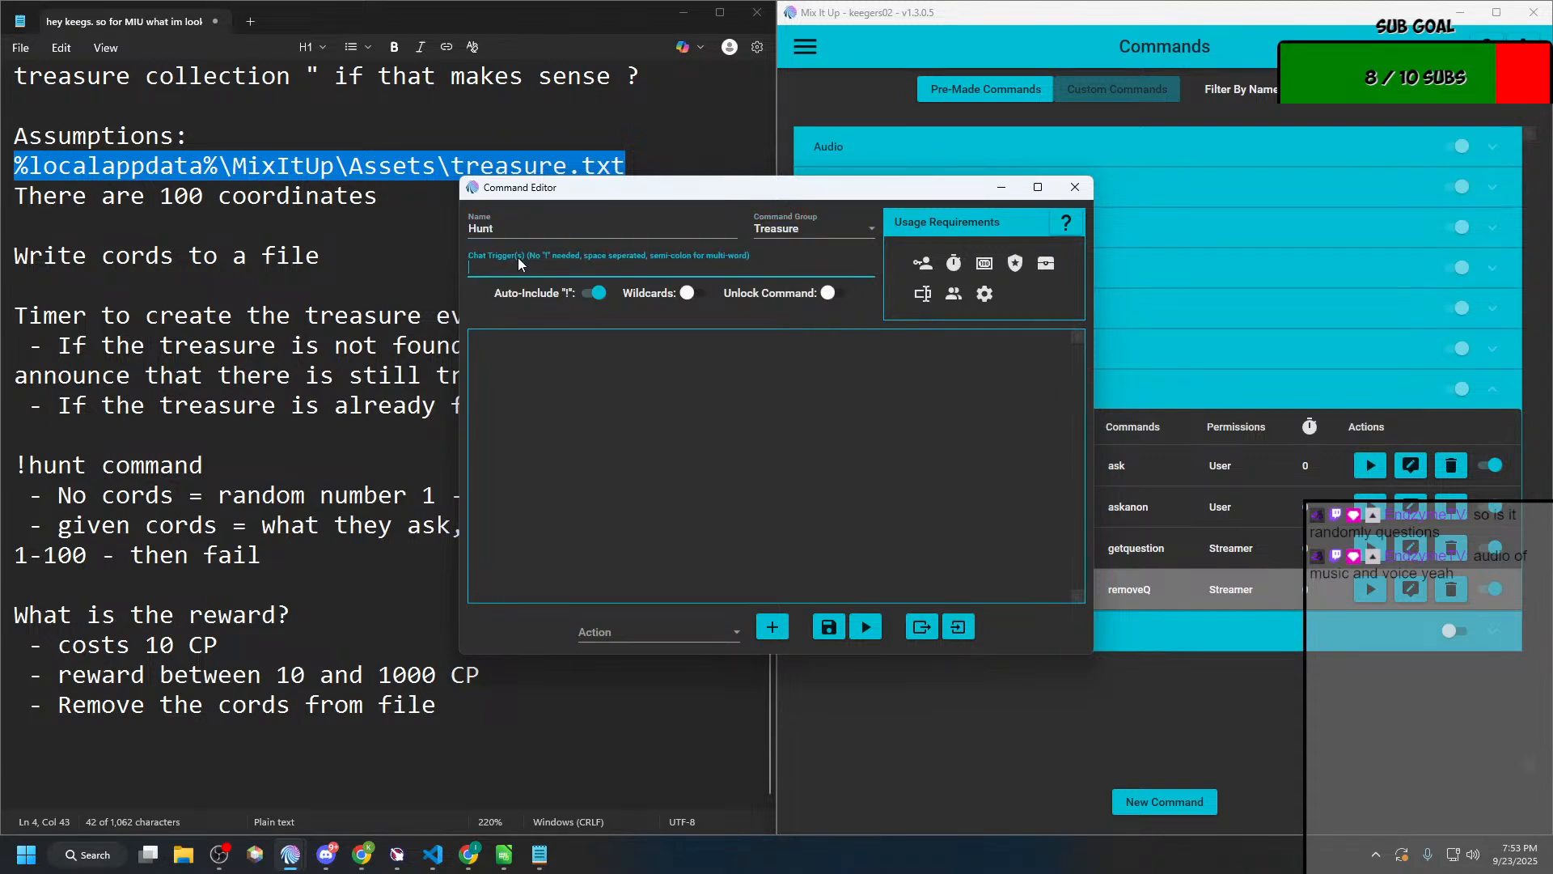
type("hunt")
Step: Add a Command action to the Hunt command
left_click(658, 386)
left_click(612, 647)
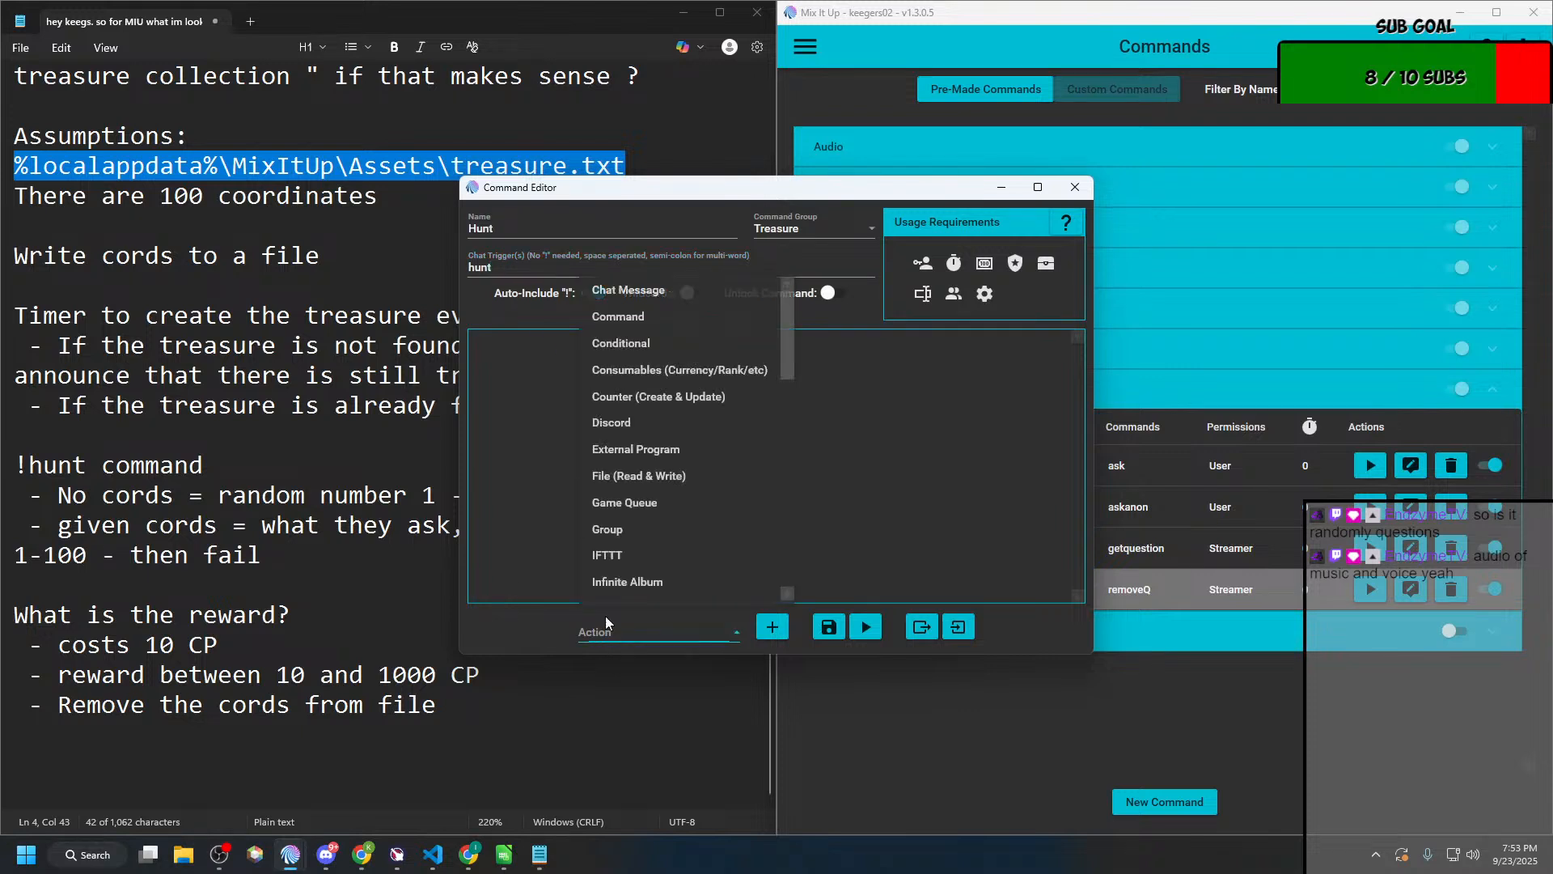
scroll(606, 566, "down", 1)
left_click(635, 282)
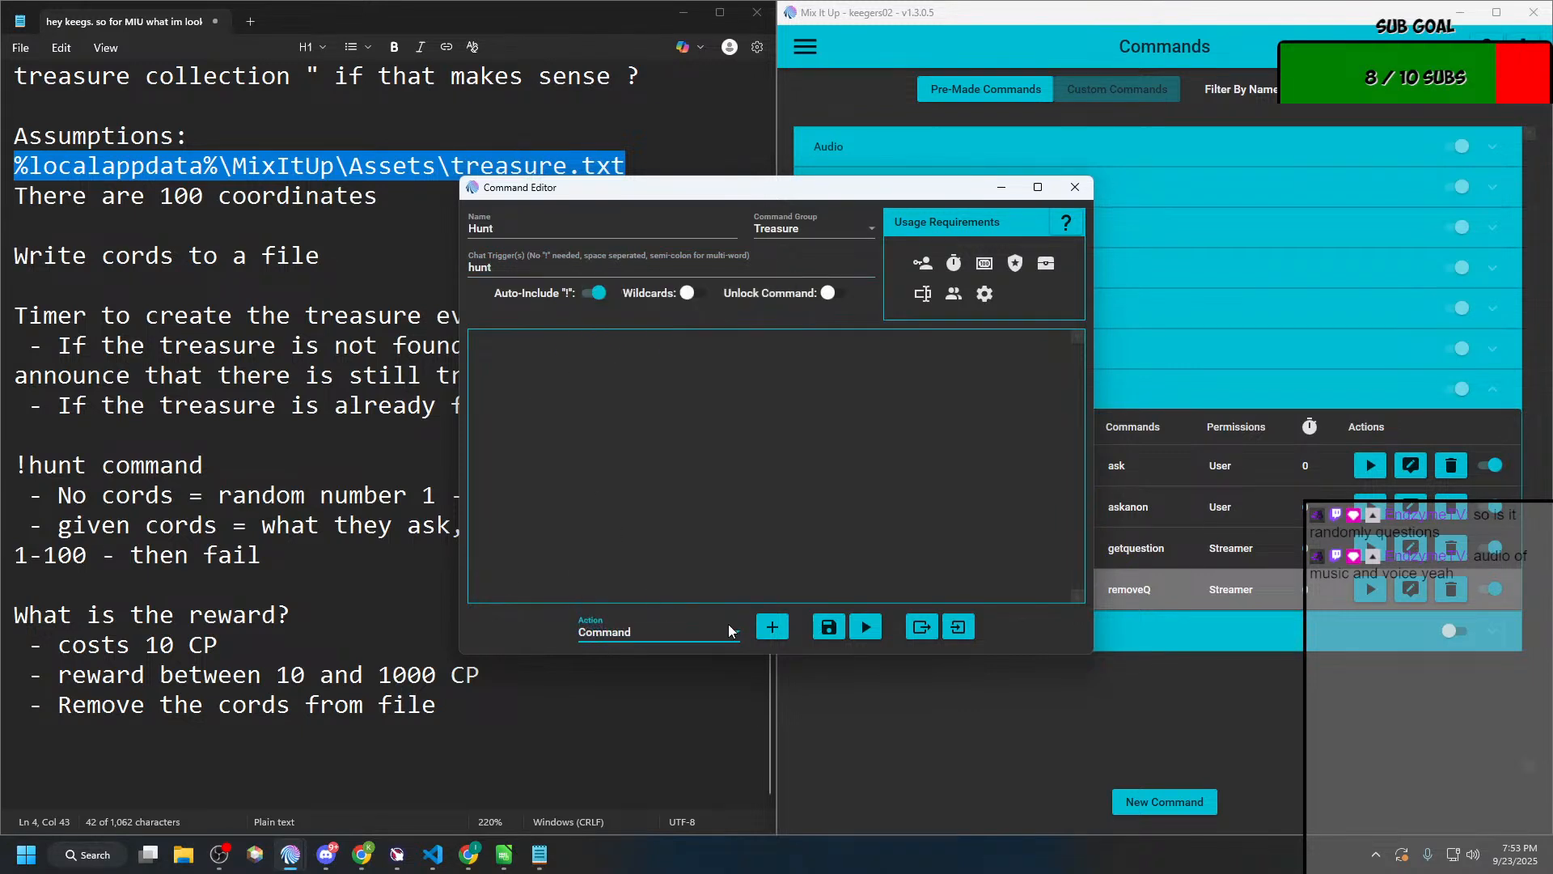
left_click(773, 627)
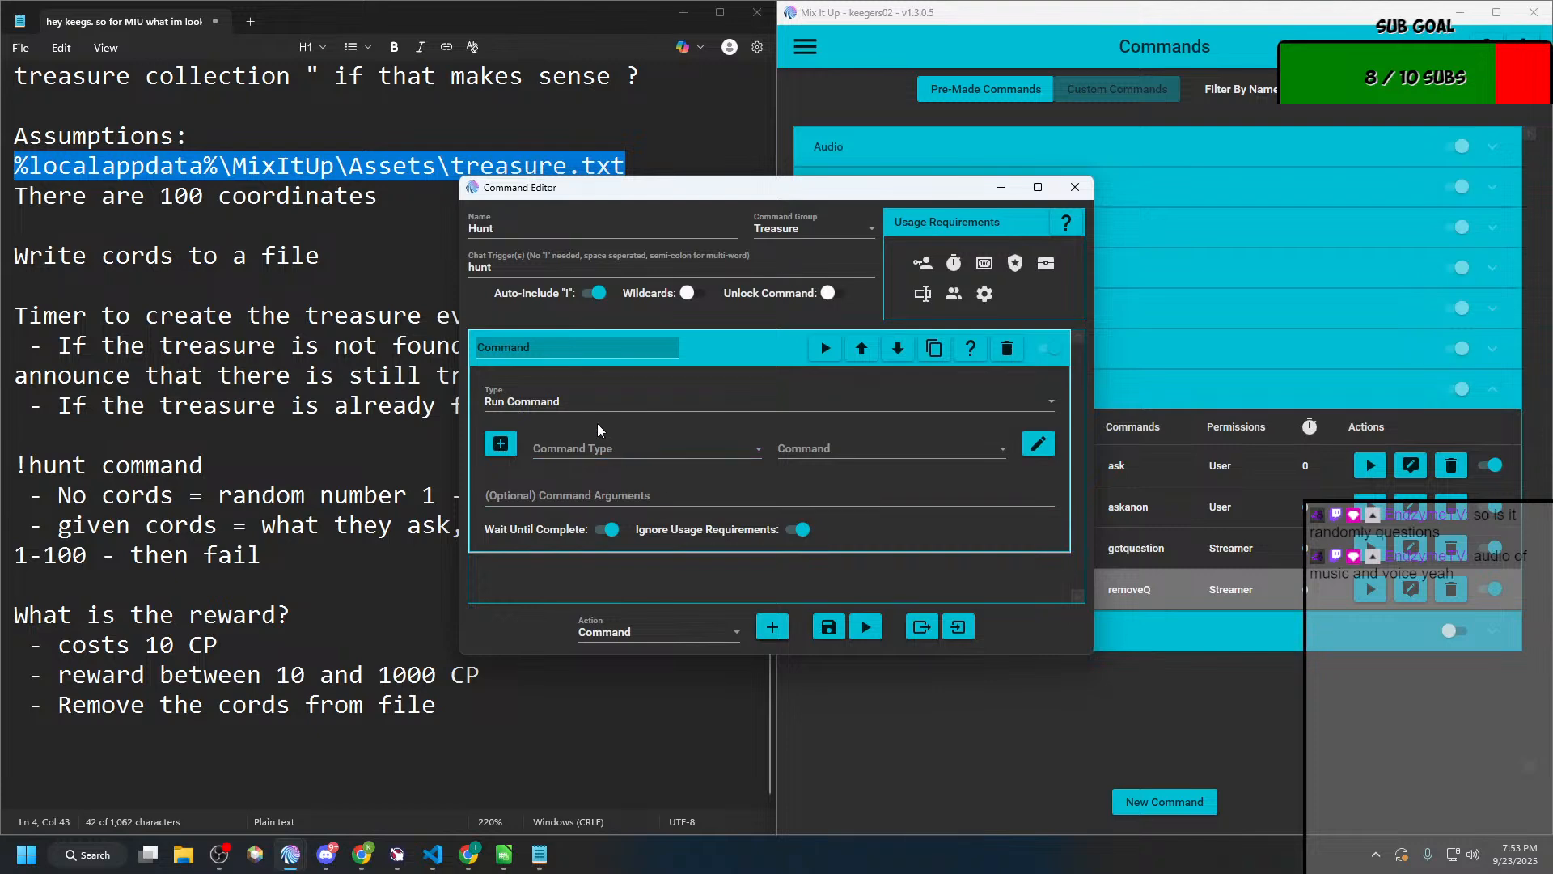
Step: Set the Hunt command's action to run the Action Group "User is looking for the Treasure"
left_click(603, 449)
left_click(605, 481)
left_click(829, 453)
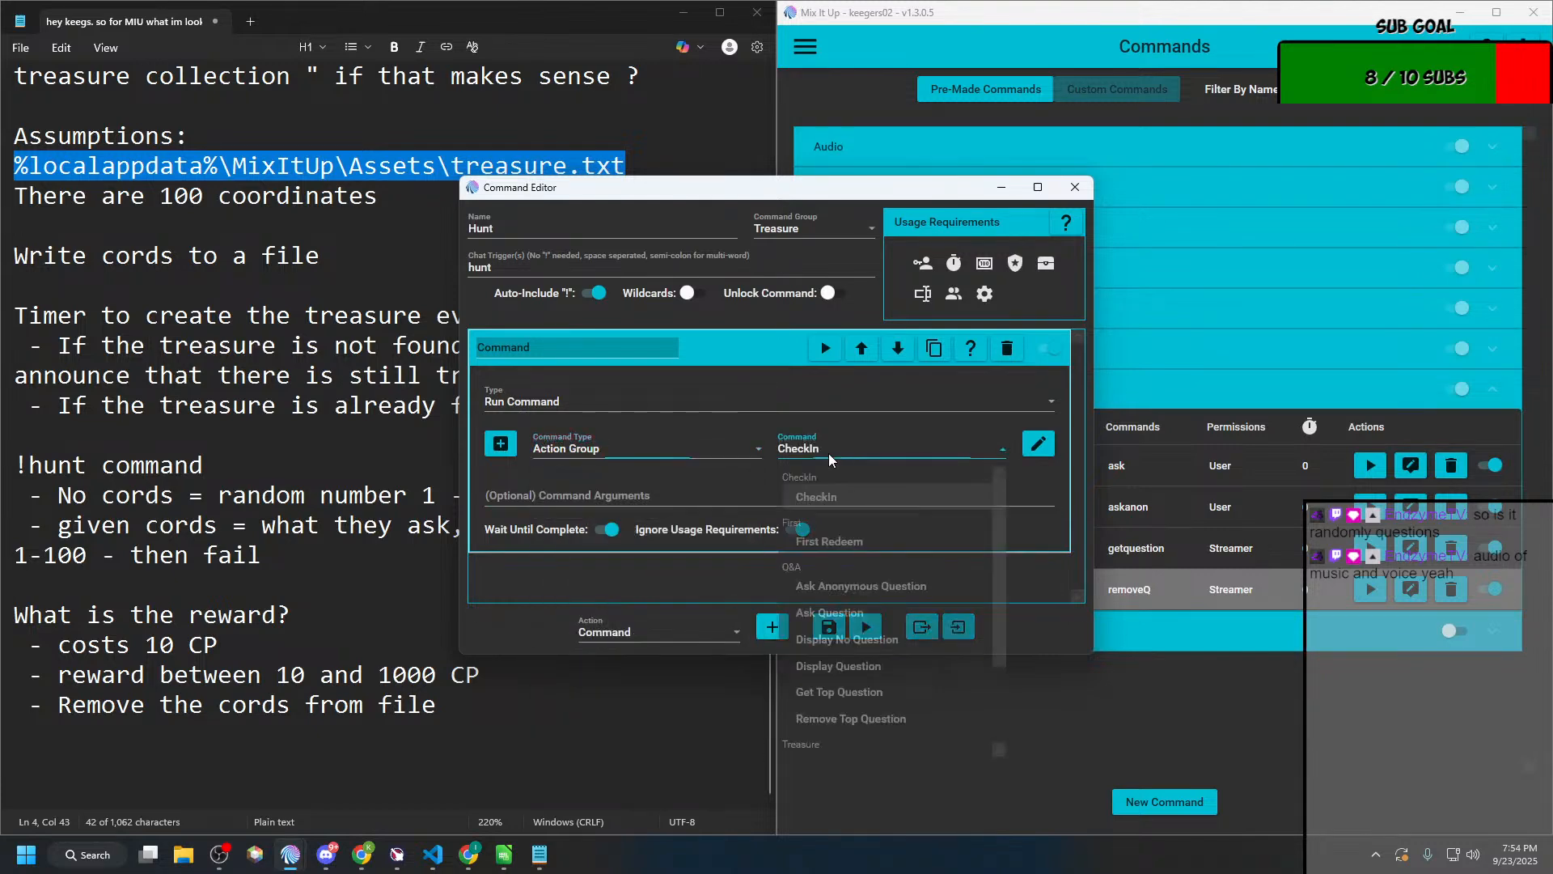
scroll(849, 597, "down", 1)
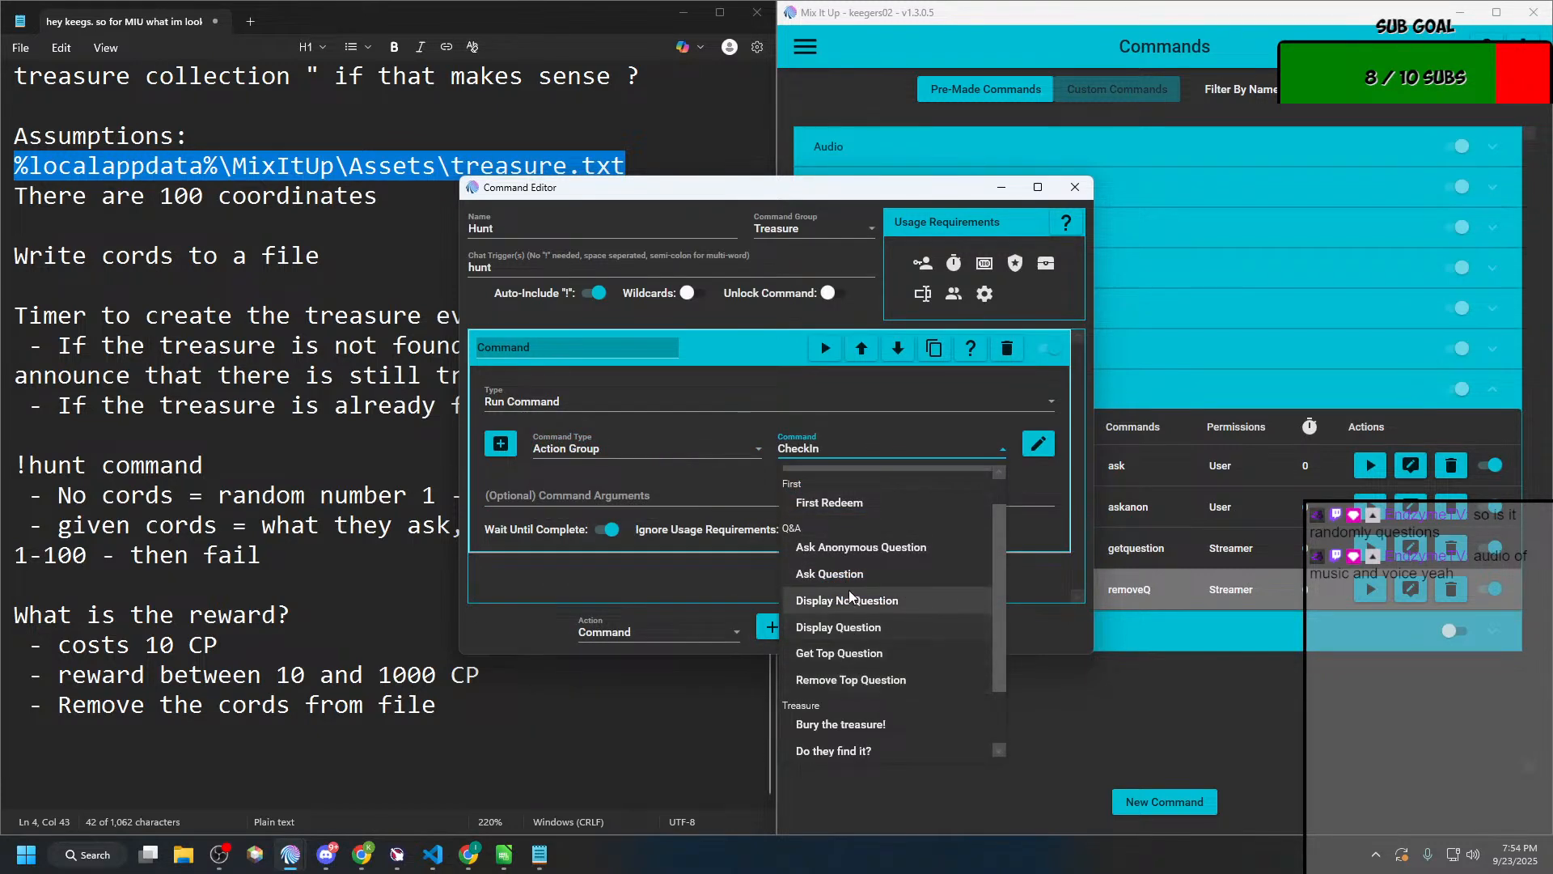
scroll(854, 680, "down", 1)
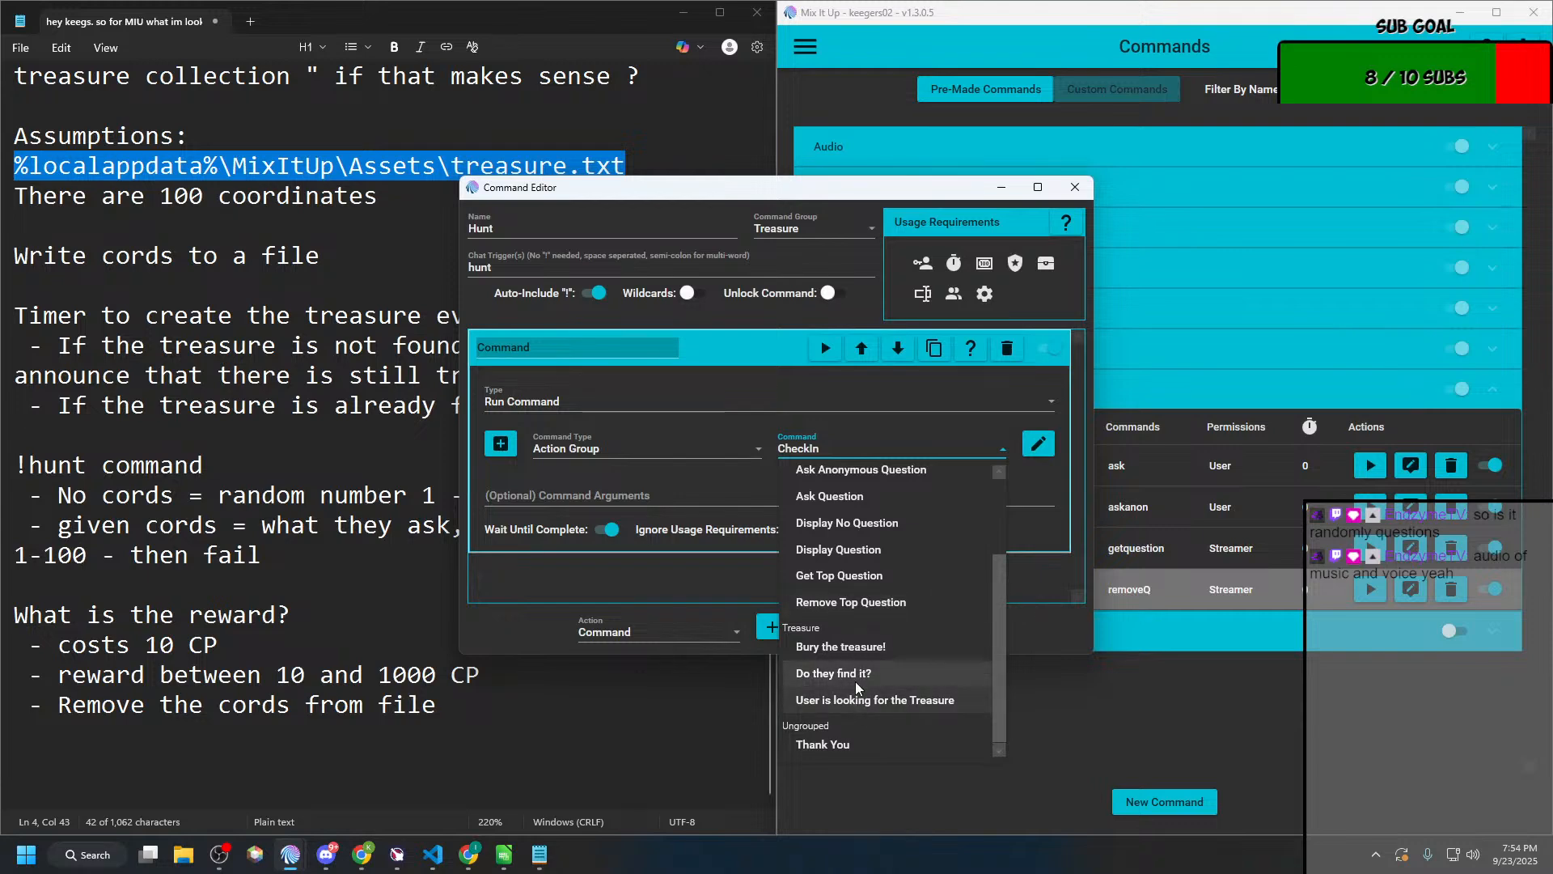
left_click(857, 700)
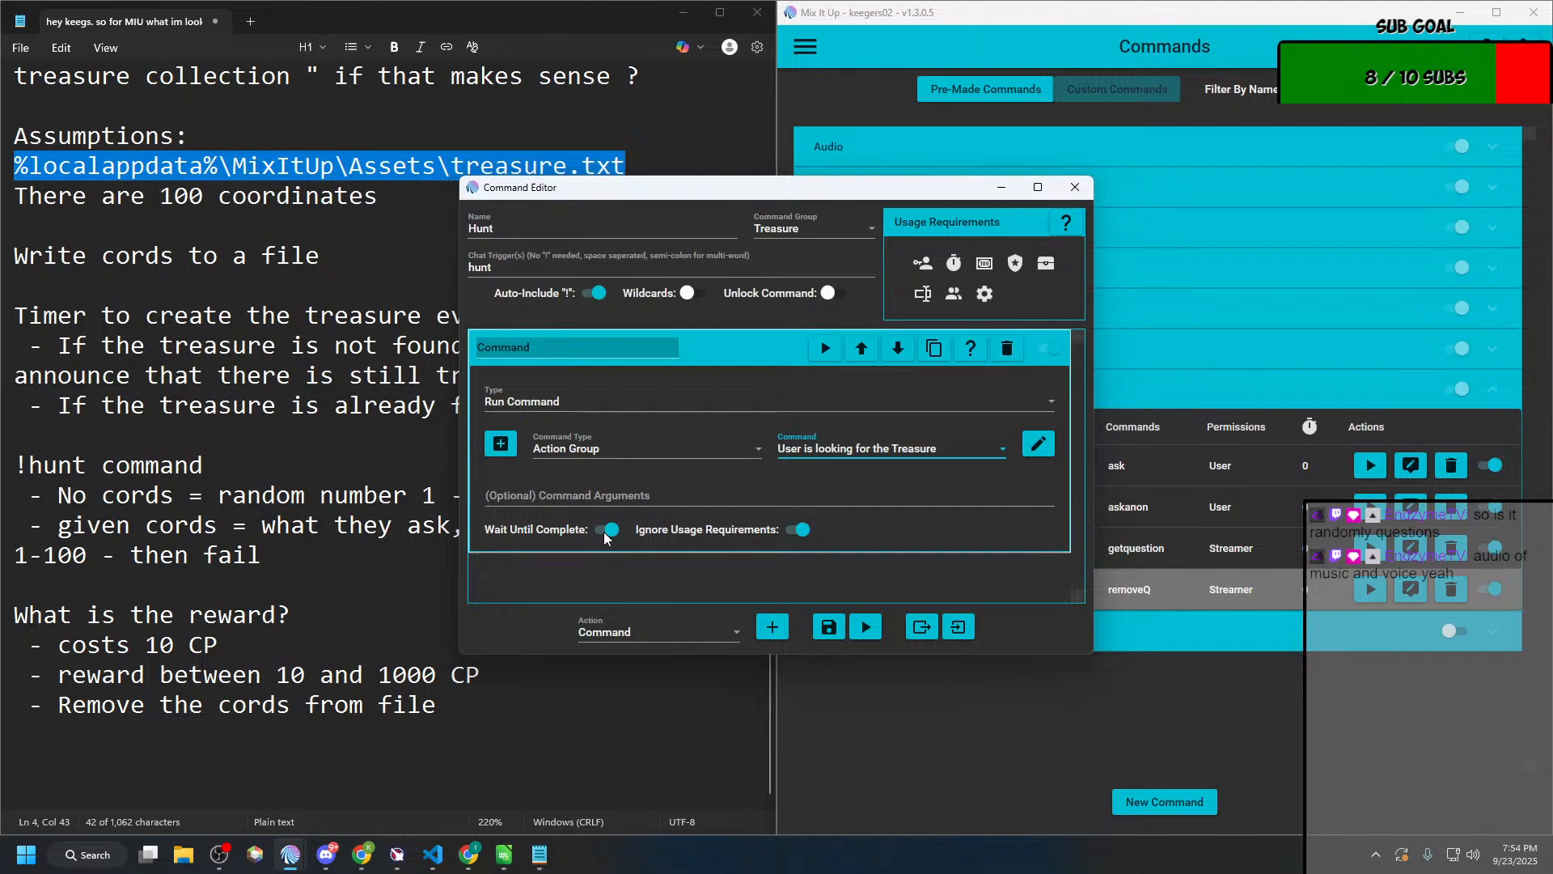
Step: Set the action's optional command arguments to $arg1text and save the Hunt command
left_click(618, 490)
key("ctrl+v")
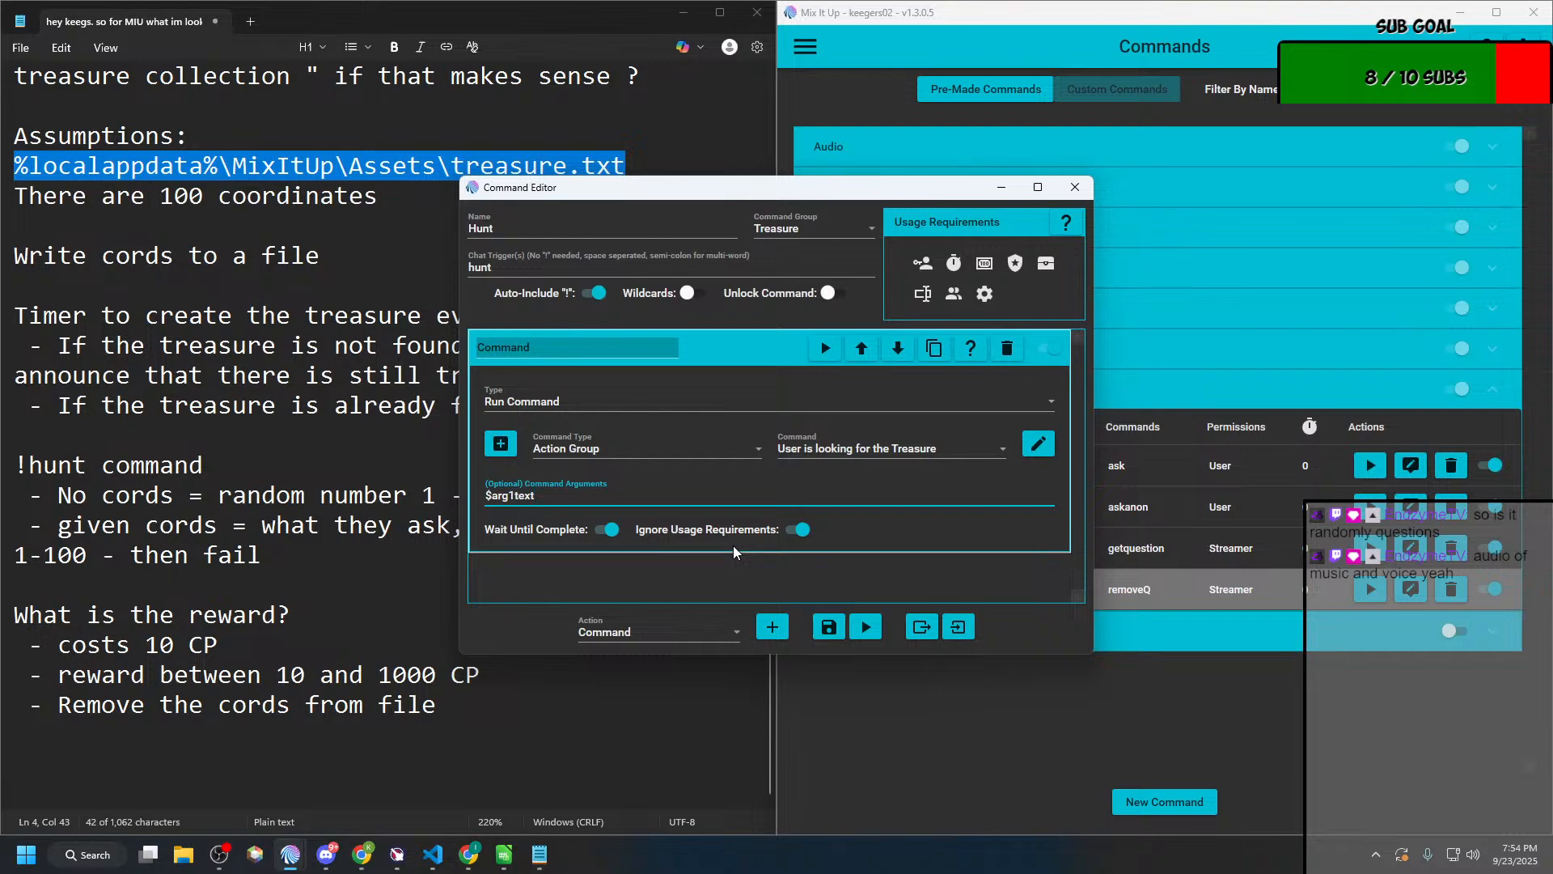
left_click(829, 627)
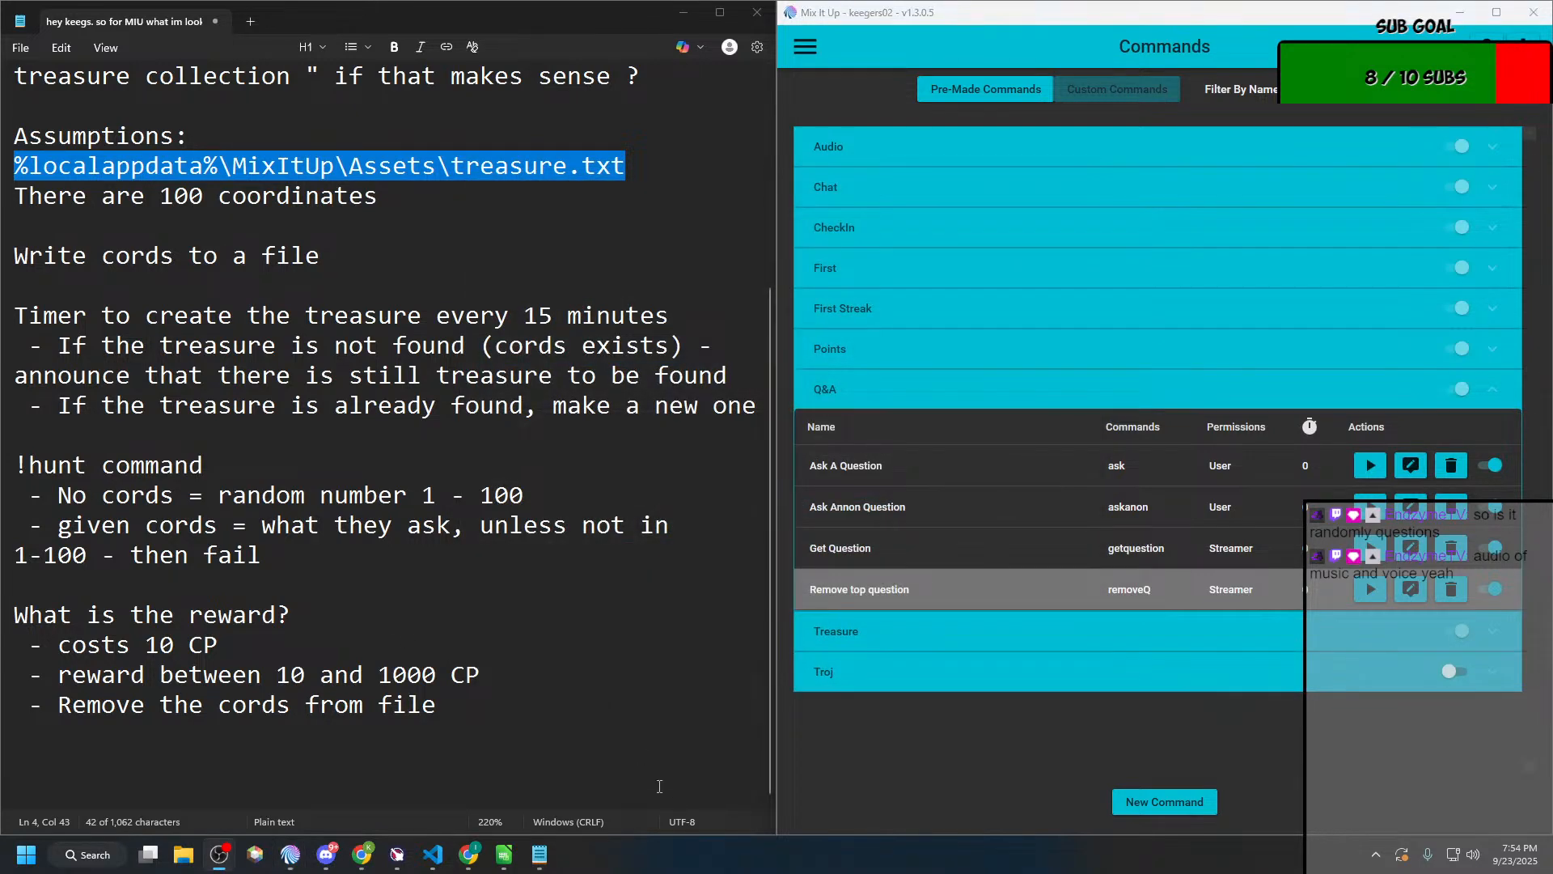
Step: Test the command without coordinates by sending !hunt in the chat as Streamer
left_click(805, 46)
left_click(817, 154)
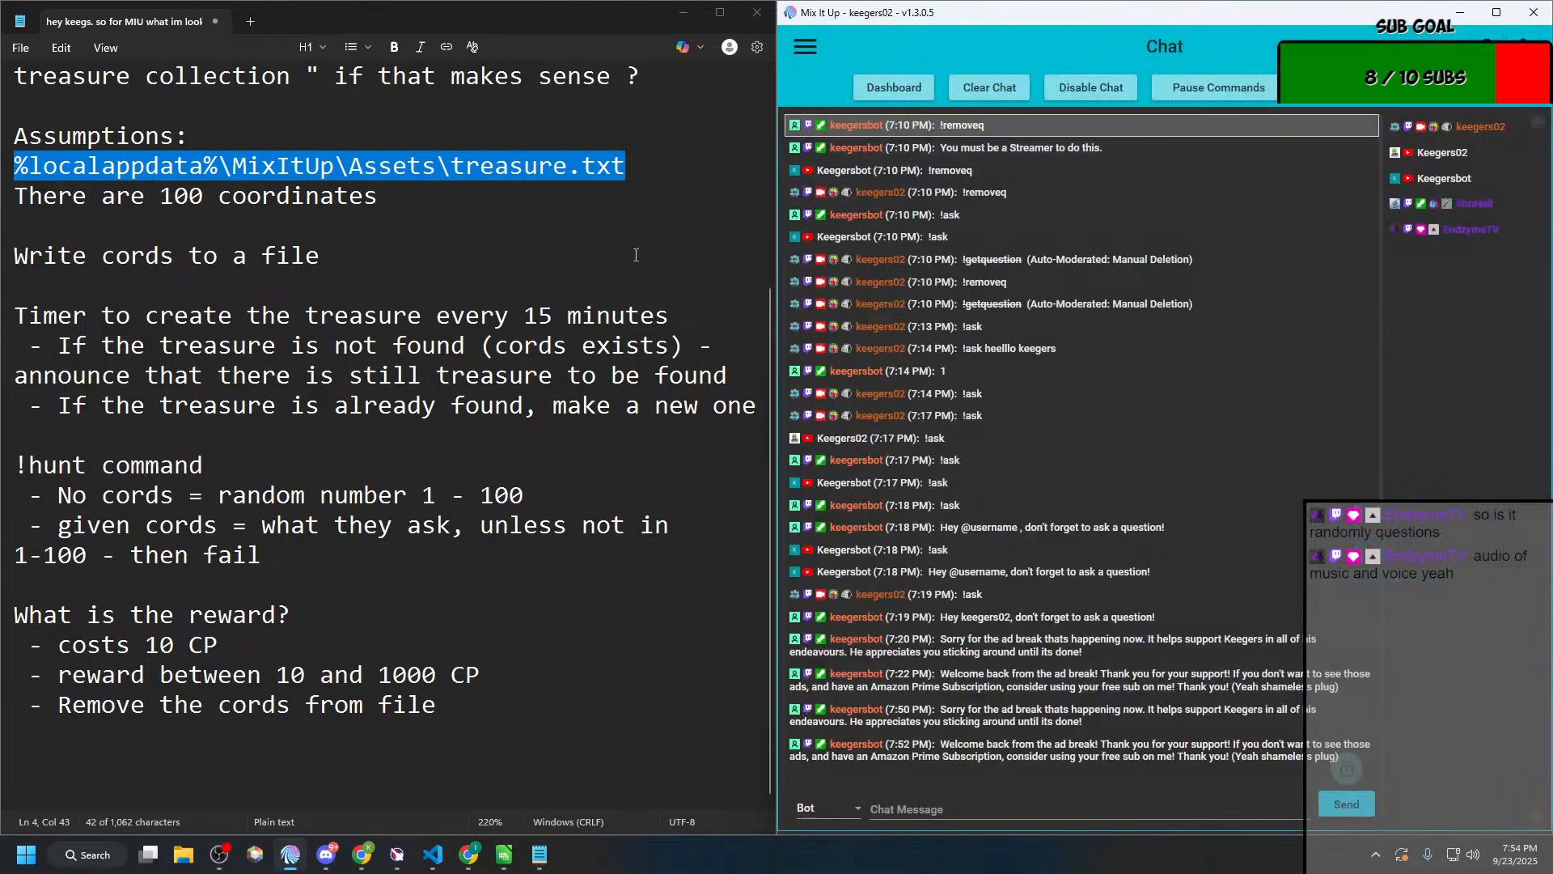
left_click(847, 805)
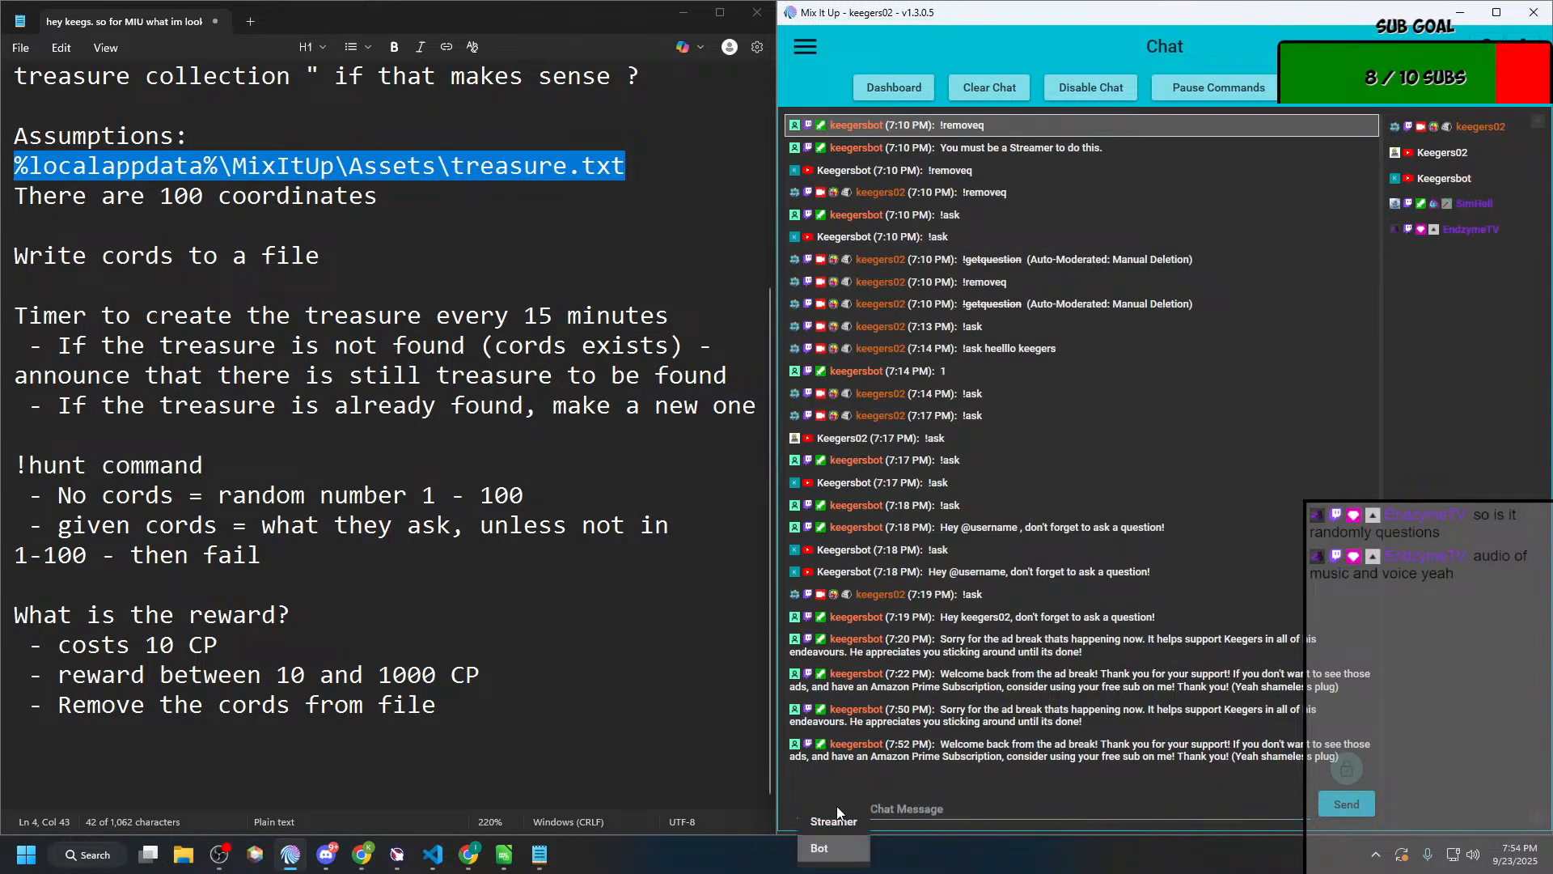
left_click(836, 807)
type("!hiu")
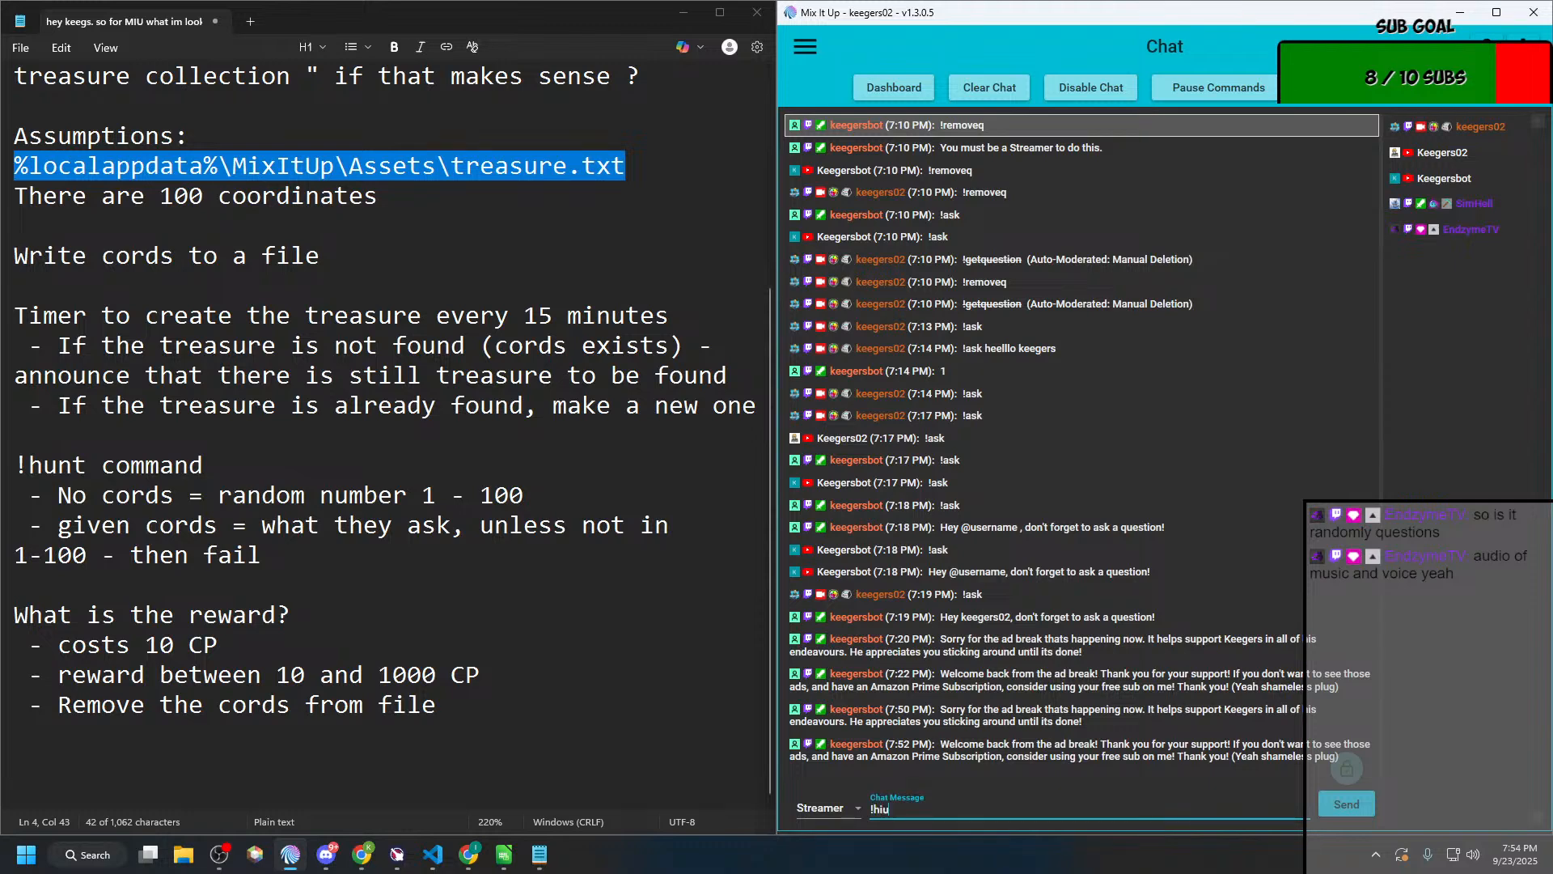
type("h")
key("BackSpace")
key("BackSpace")
type("n")
key("Return")
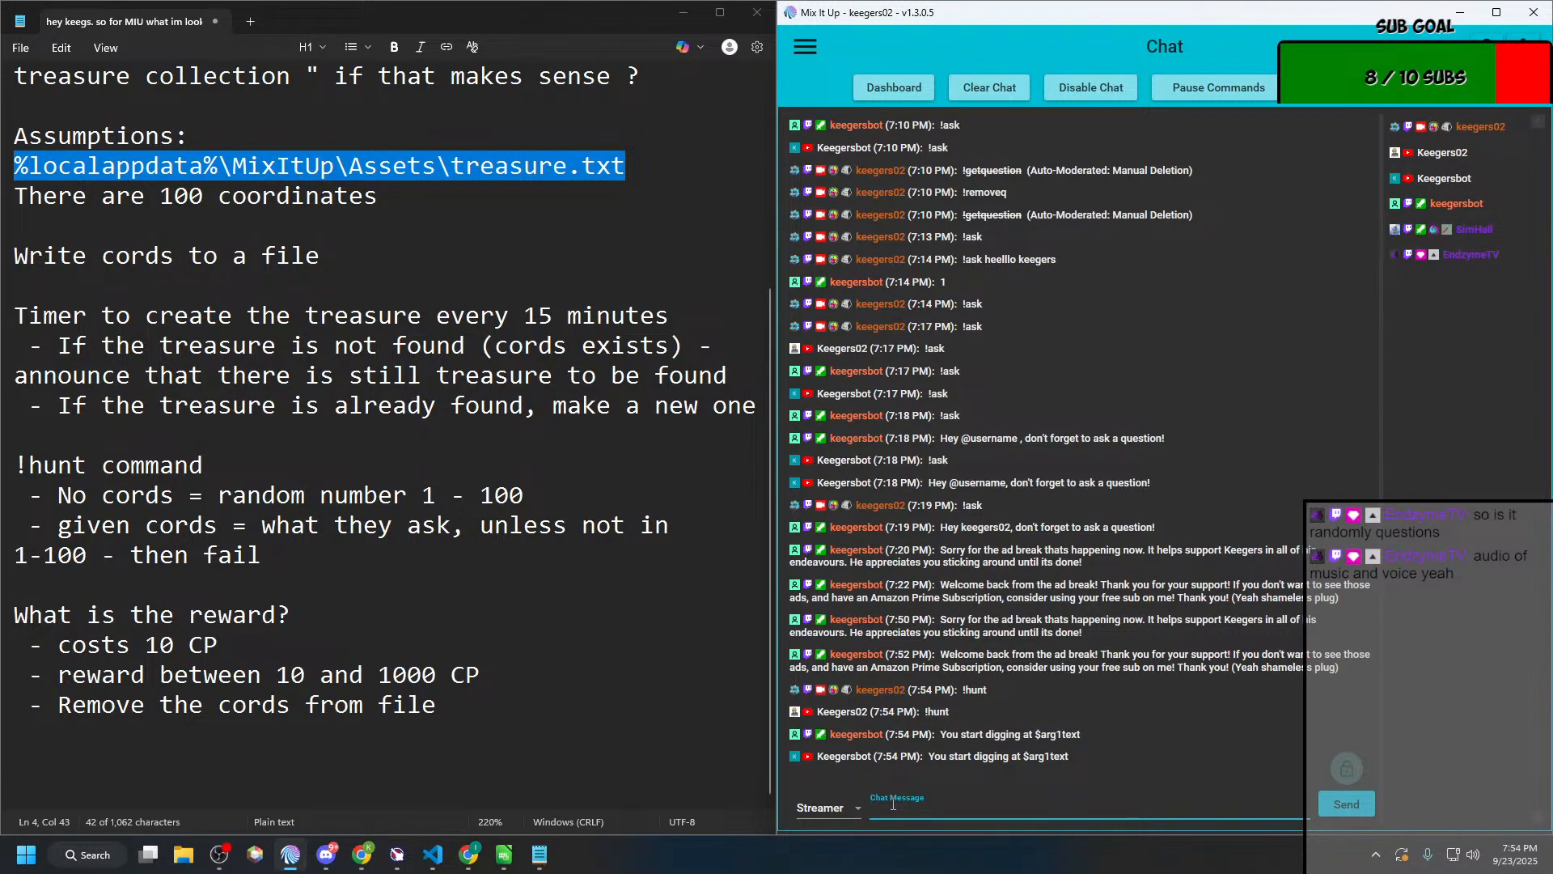
Step: Test the command with a coordinate by sending !hunt 75 in the chat
key("alt+Tab")
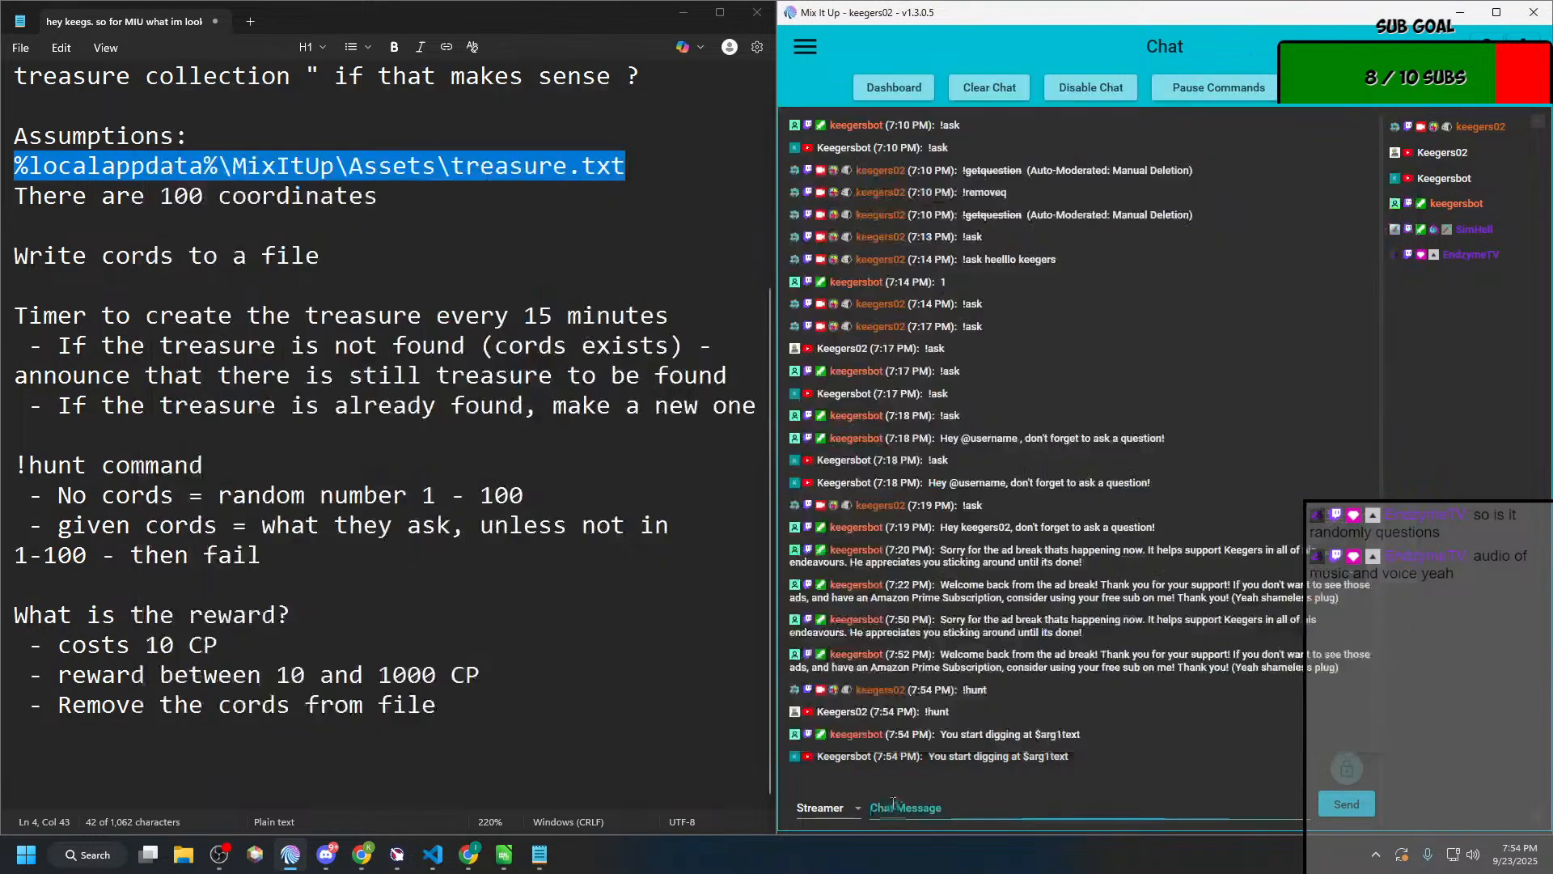
left_click(893, 802)
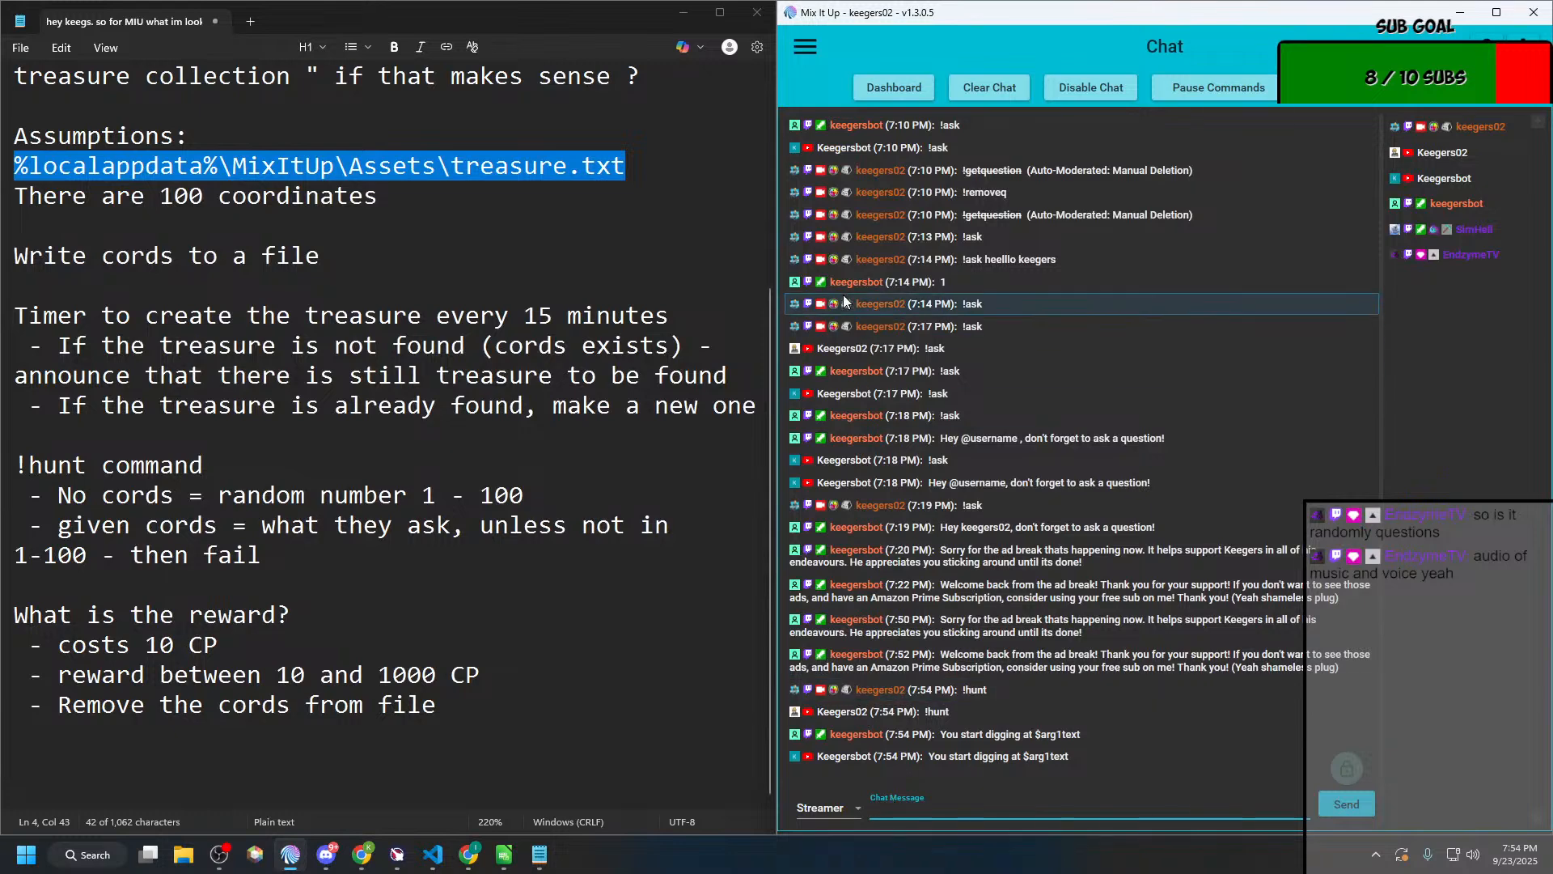
left_click(805, 47)
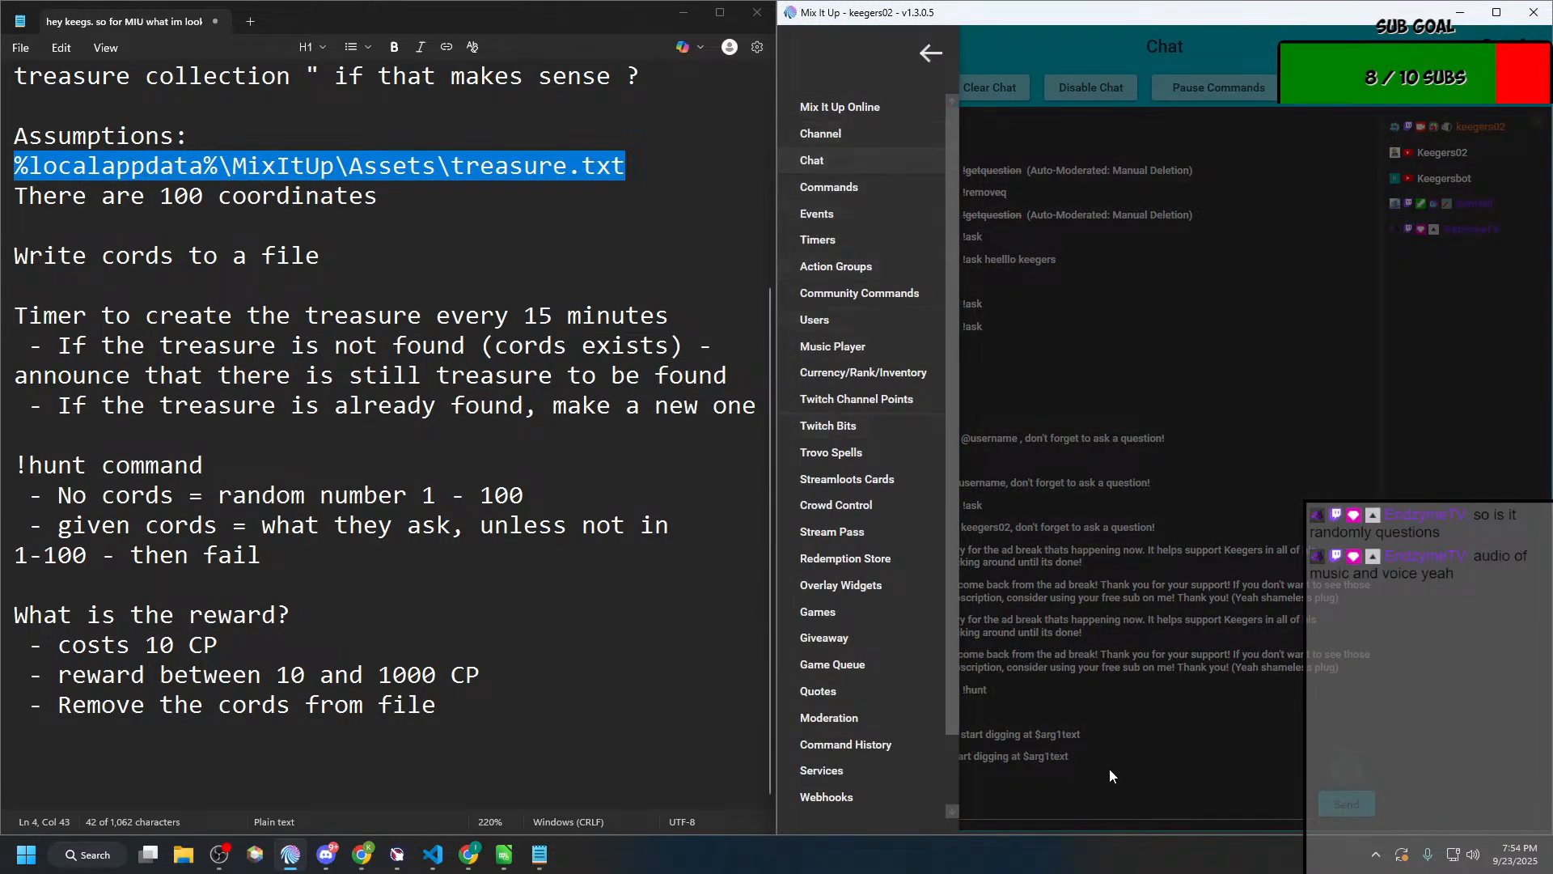
left_click(1099, 800)
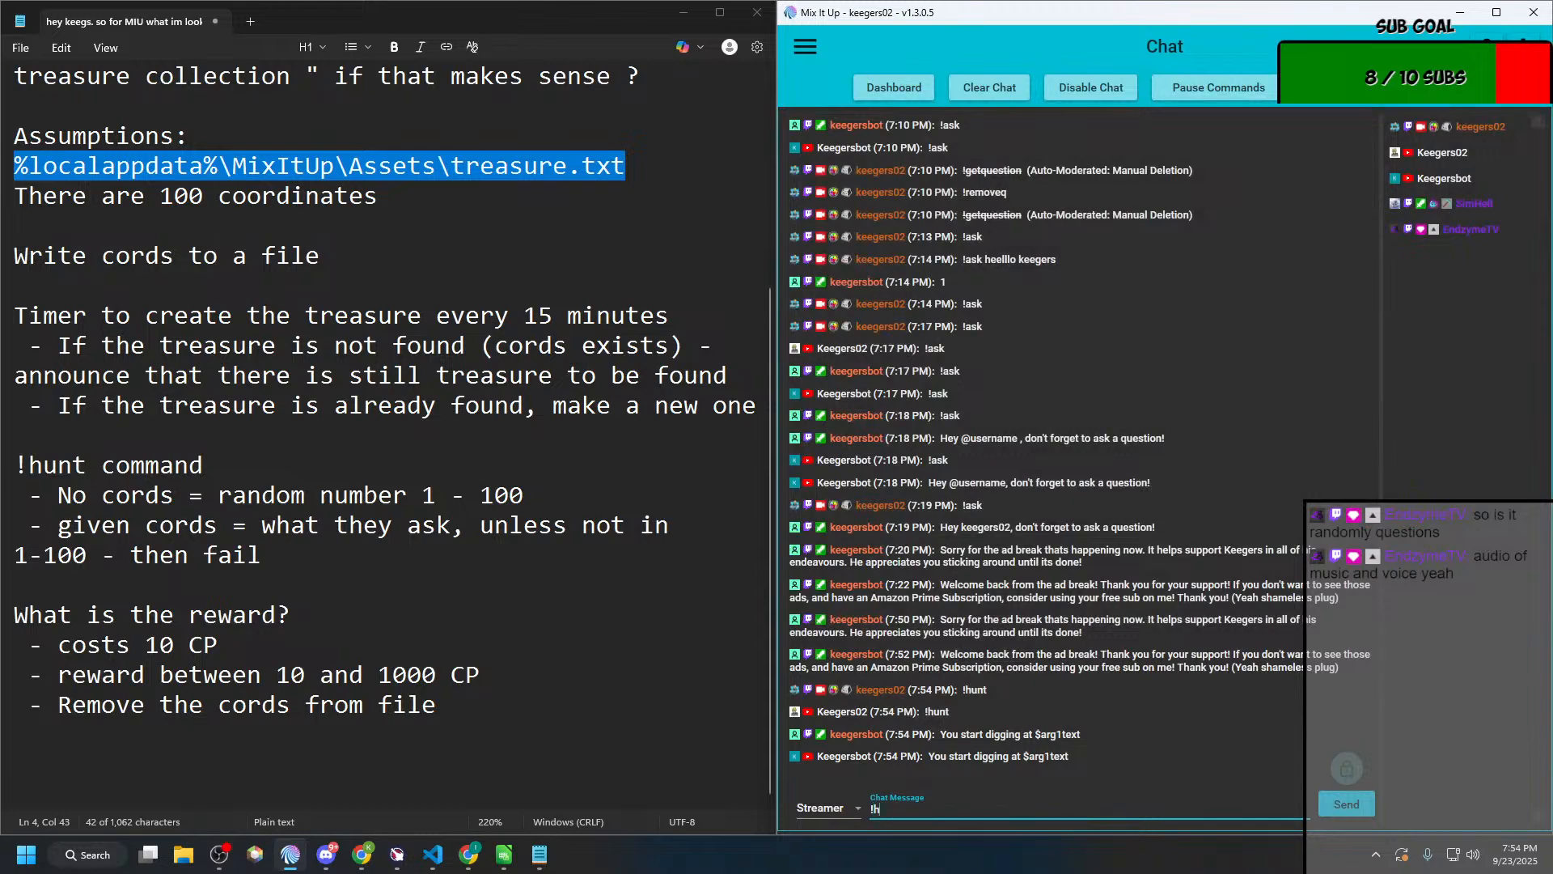
key("Return")
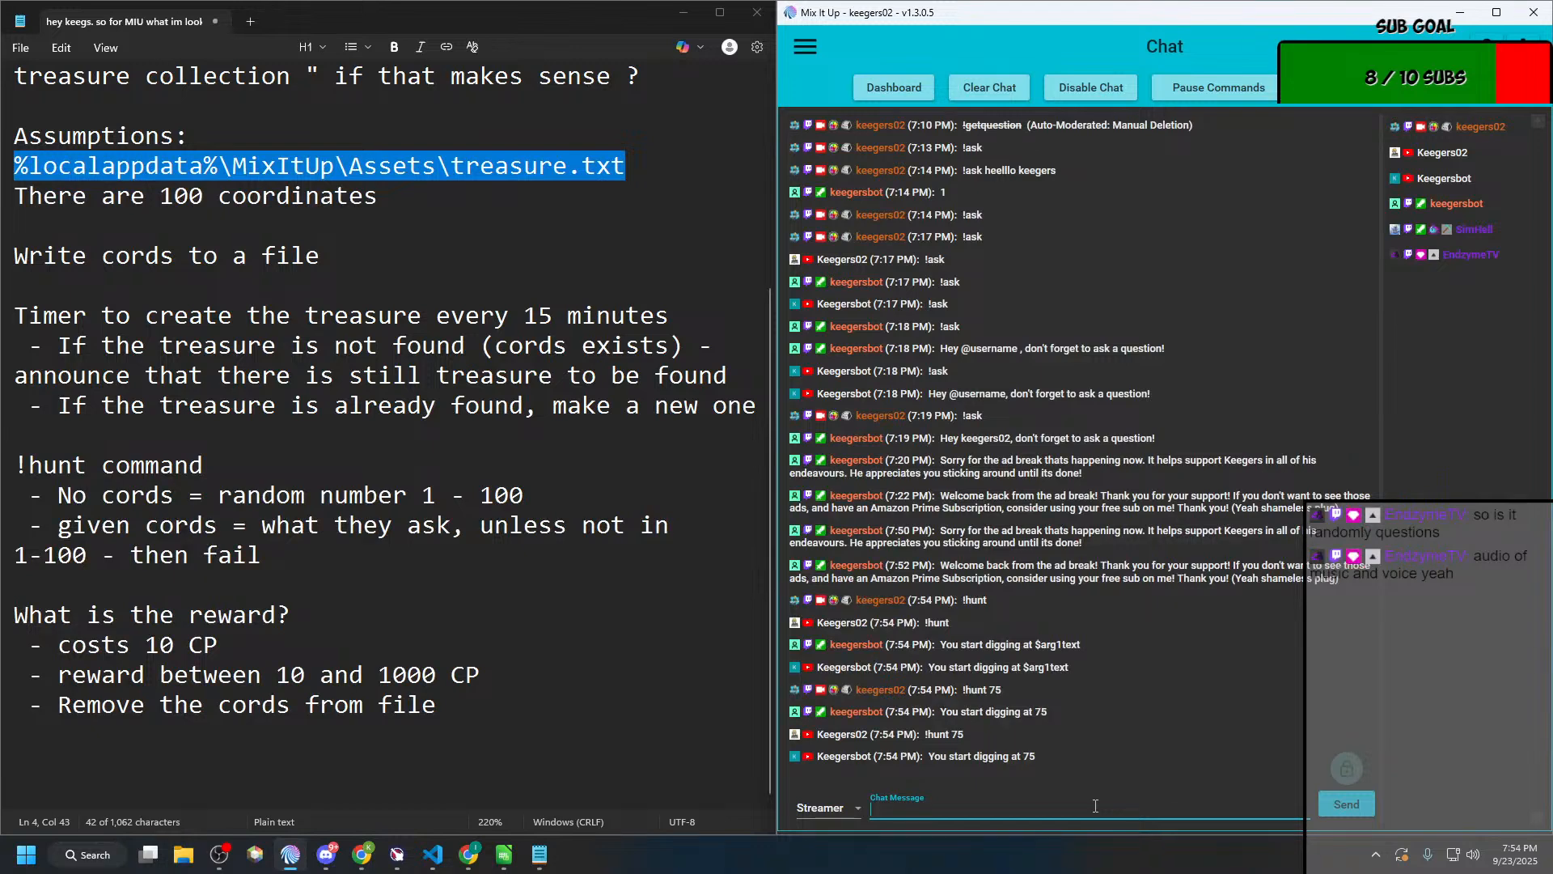
key("alt+Tab")
key("alt+Tab")
key("alt+shift+Tab")
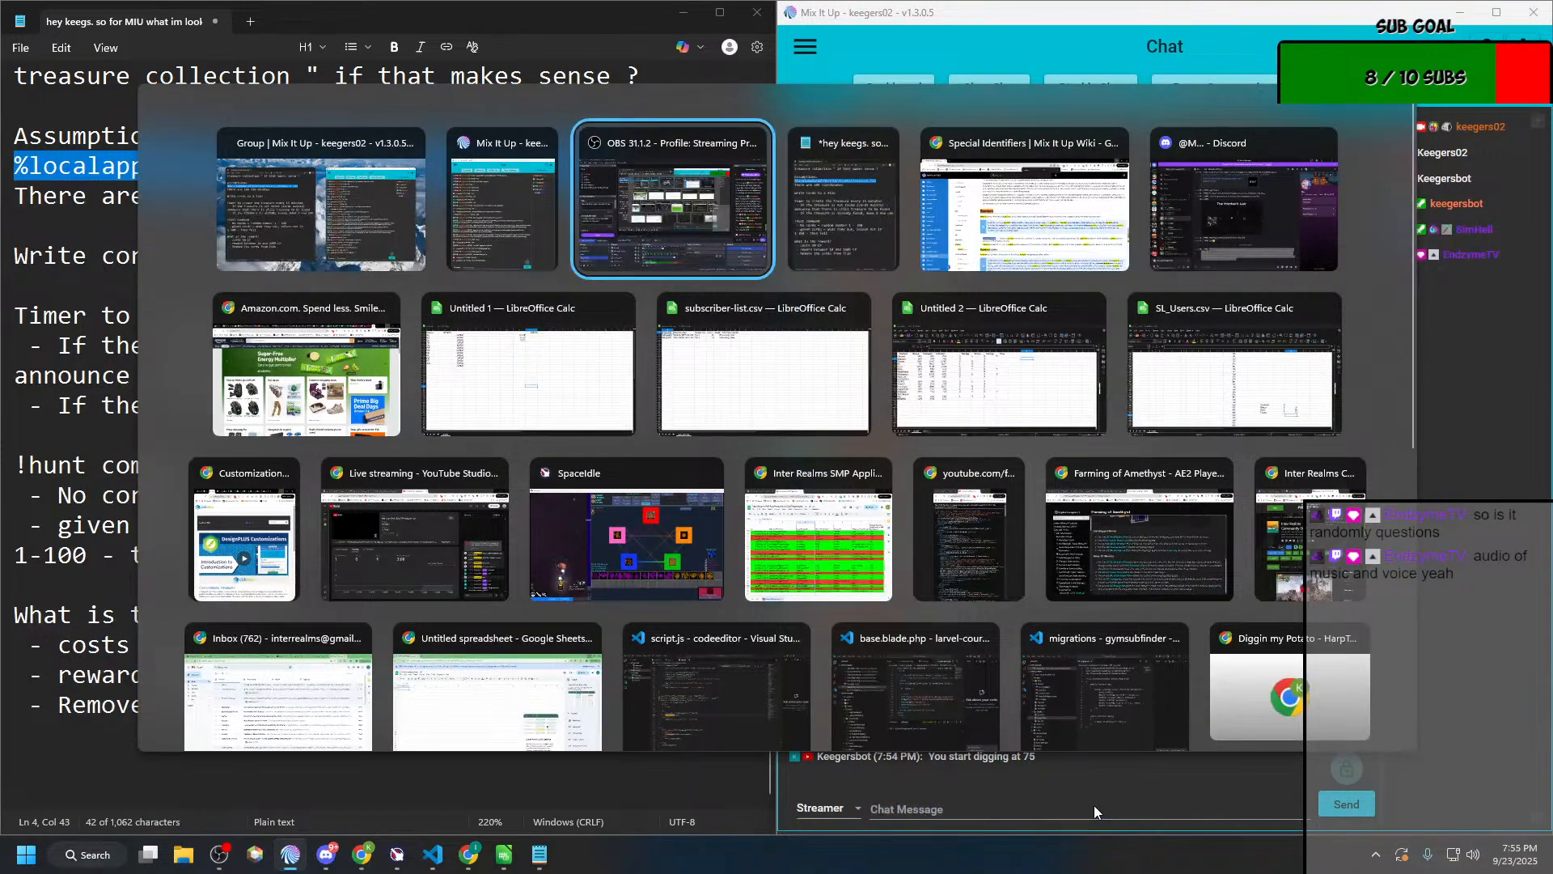
key("alt+shift+Tab")
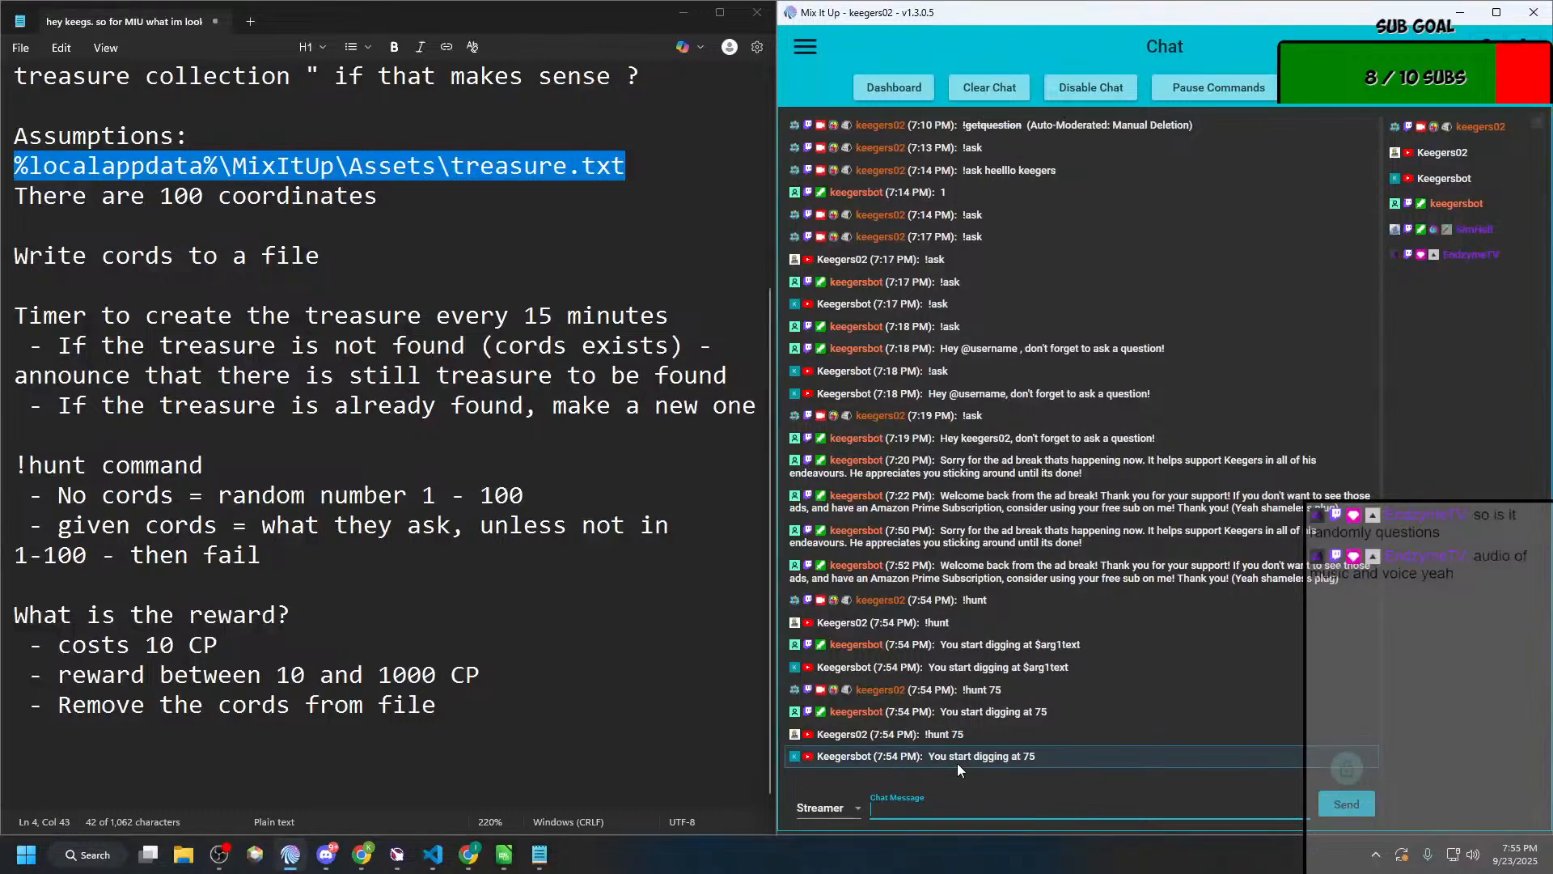
Step: Open the "User is looking for the Treasure" action group, expand both Conditionals, then enlarge its editor and place it over the notes
left_click(815, 46)
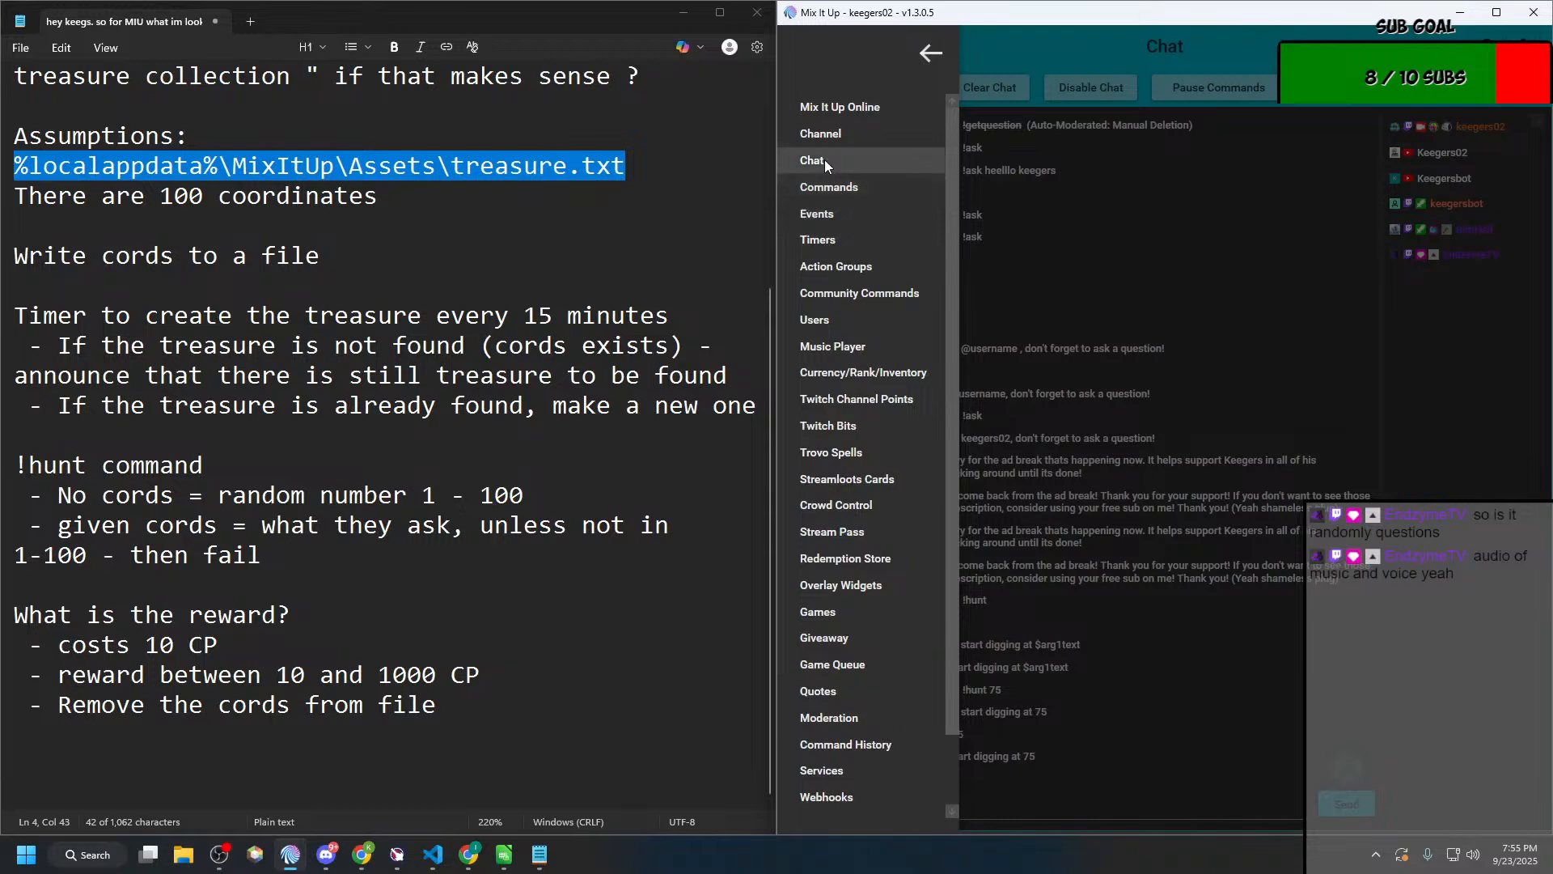
left_click(827, 268)
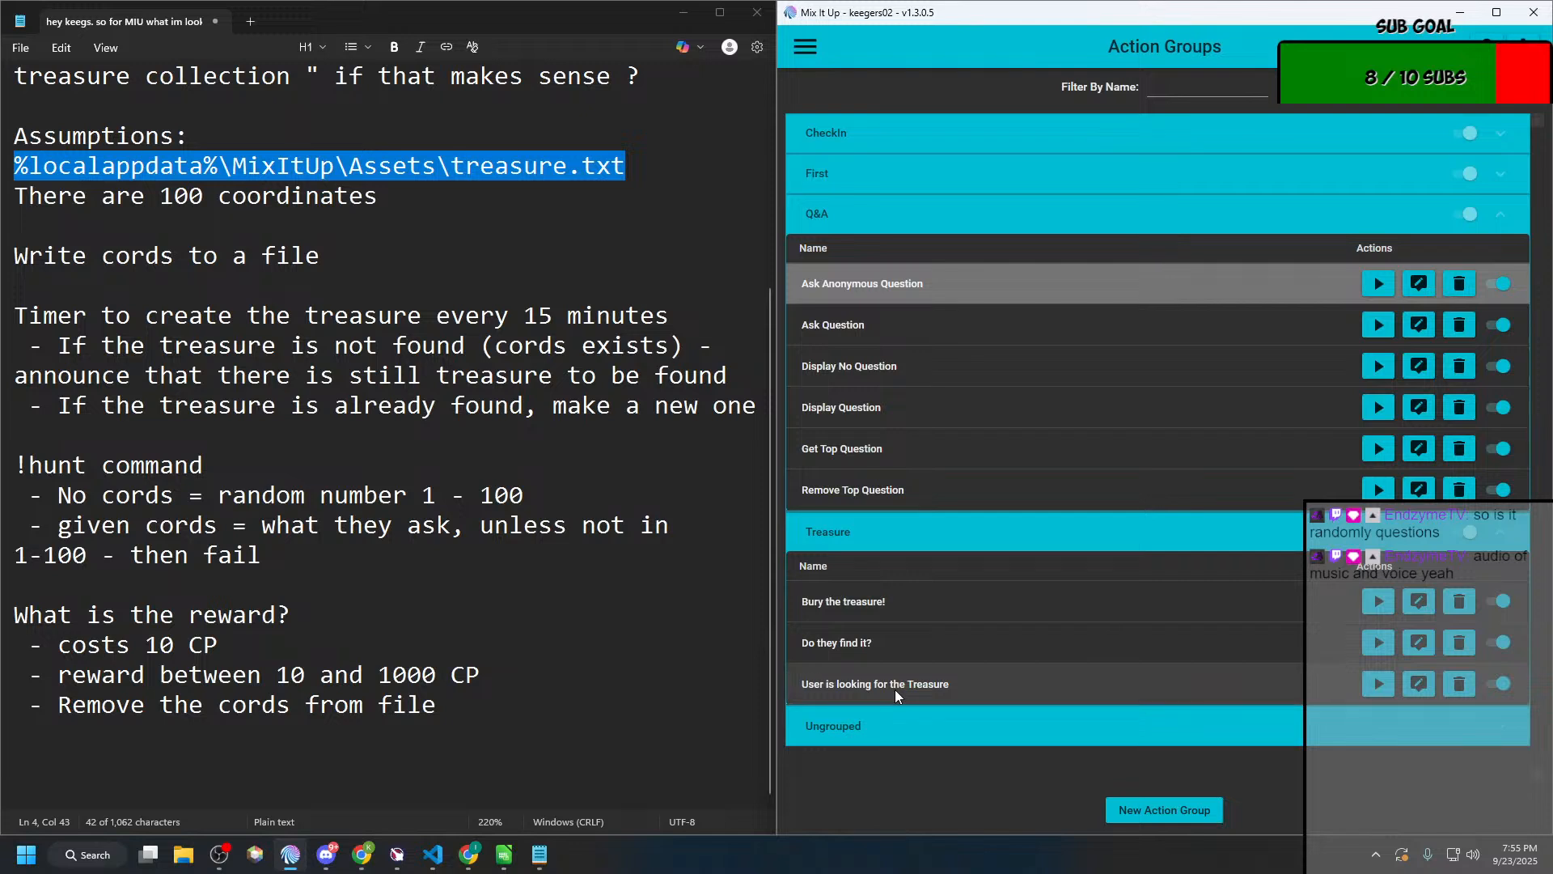
left_click(1418, 684)
left_click(639, 295)
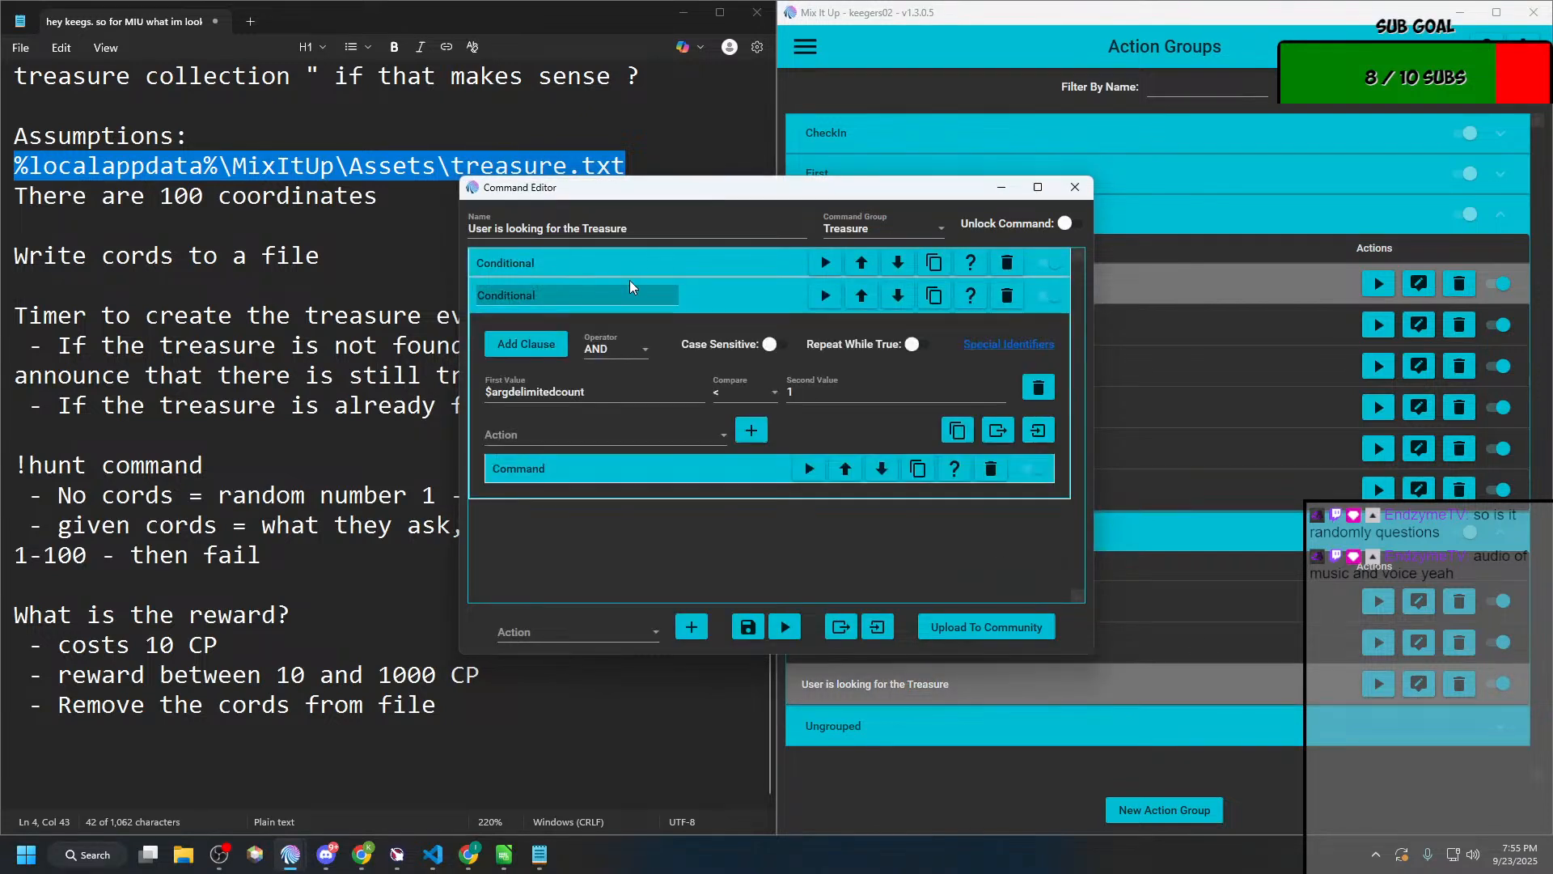
left_click(634, 266)
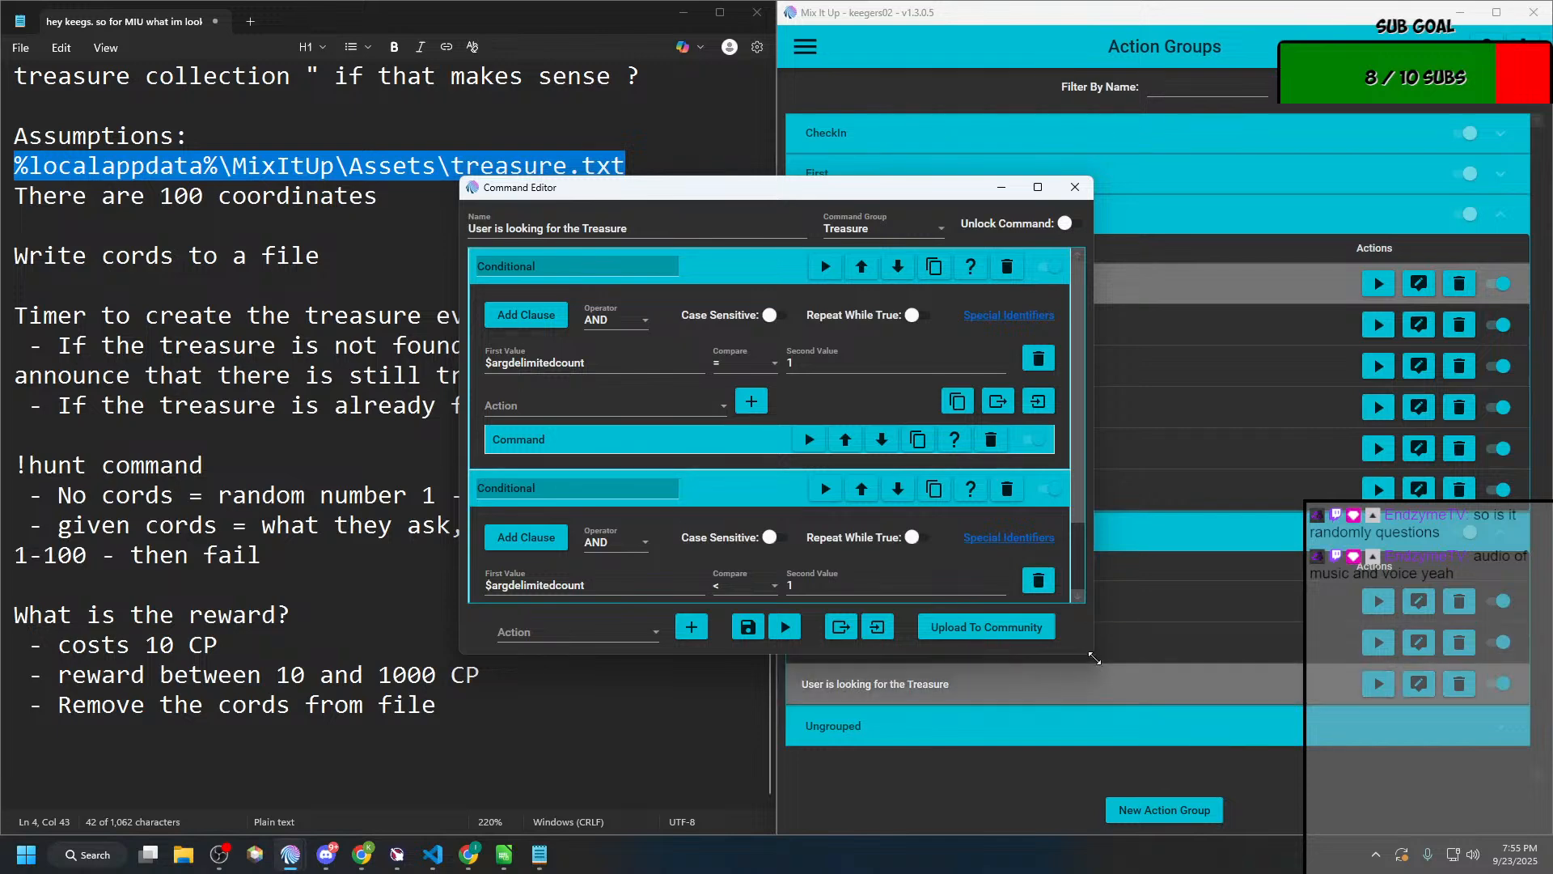
left_click_drag(1091, 653, 1149, 813)
left_click_drag(774, 199, 379, 48)
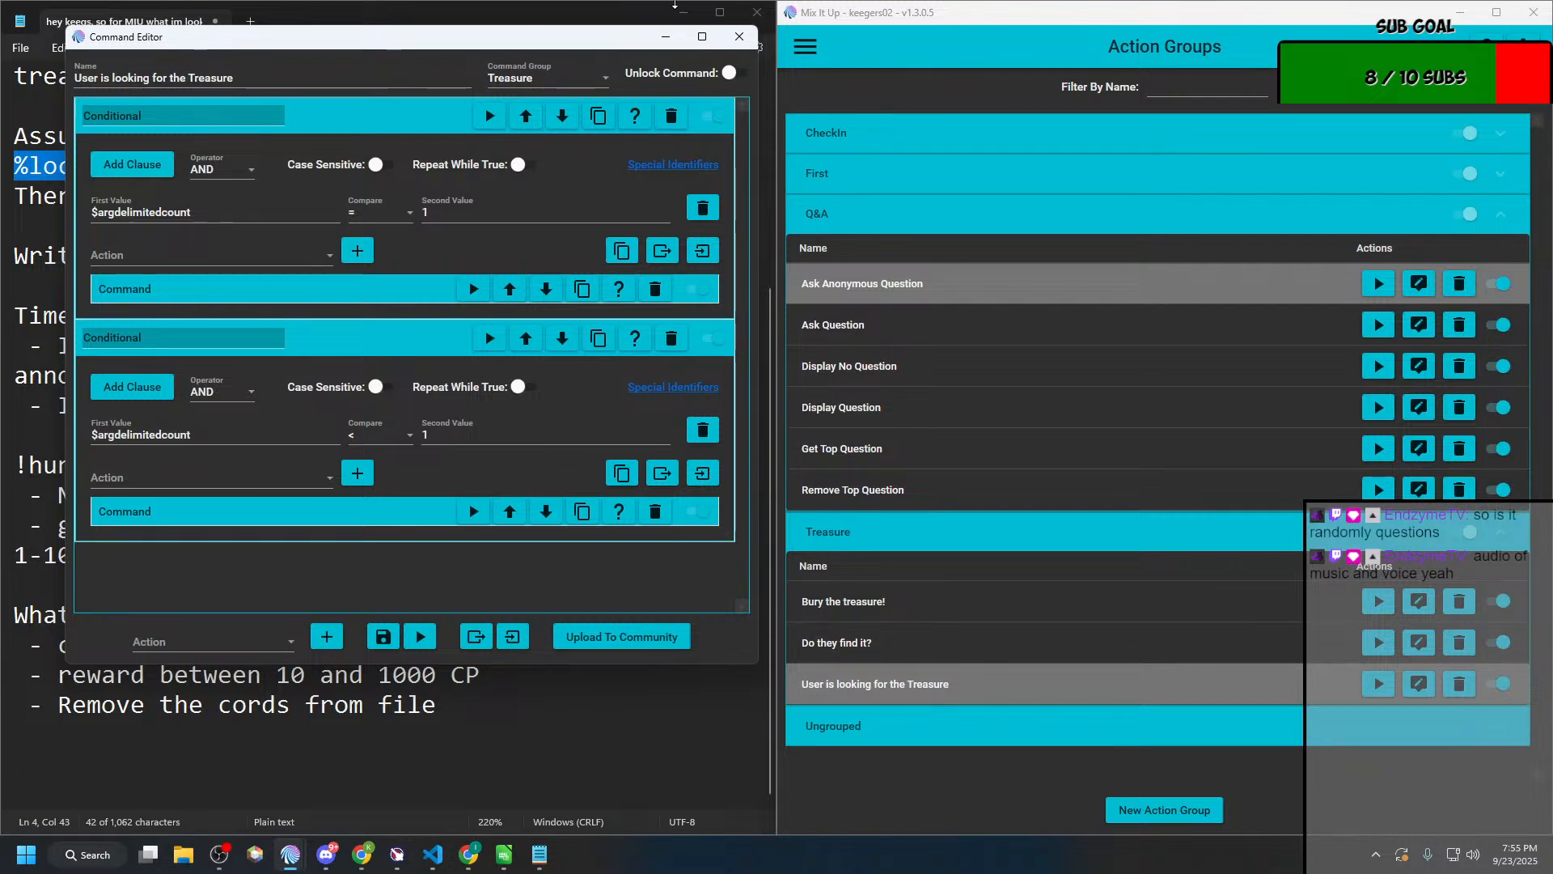
Step: Open the Hunt command from the Treasure group of the commands list and place its editor beside the action group's editor
left_click(805, 46)
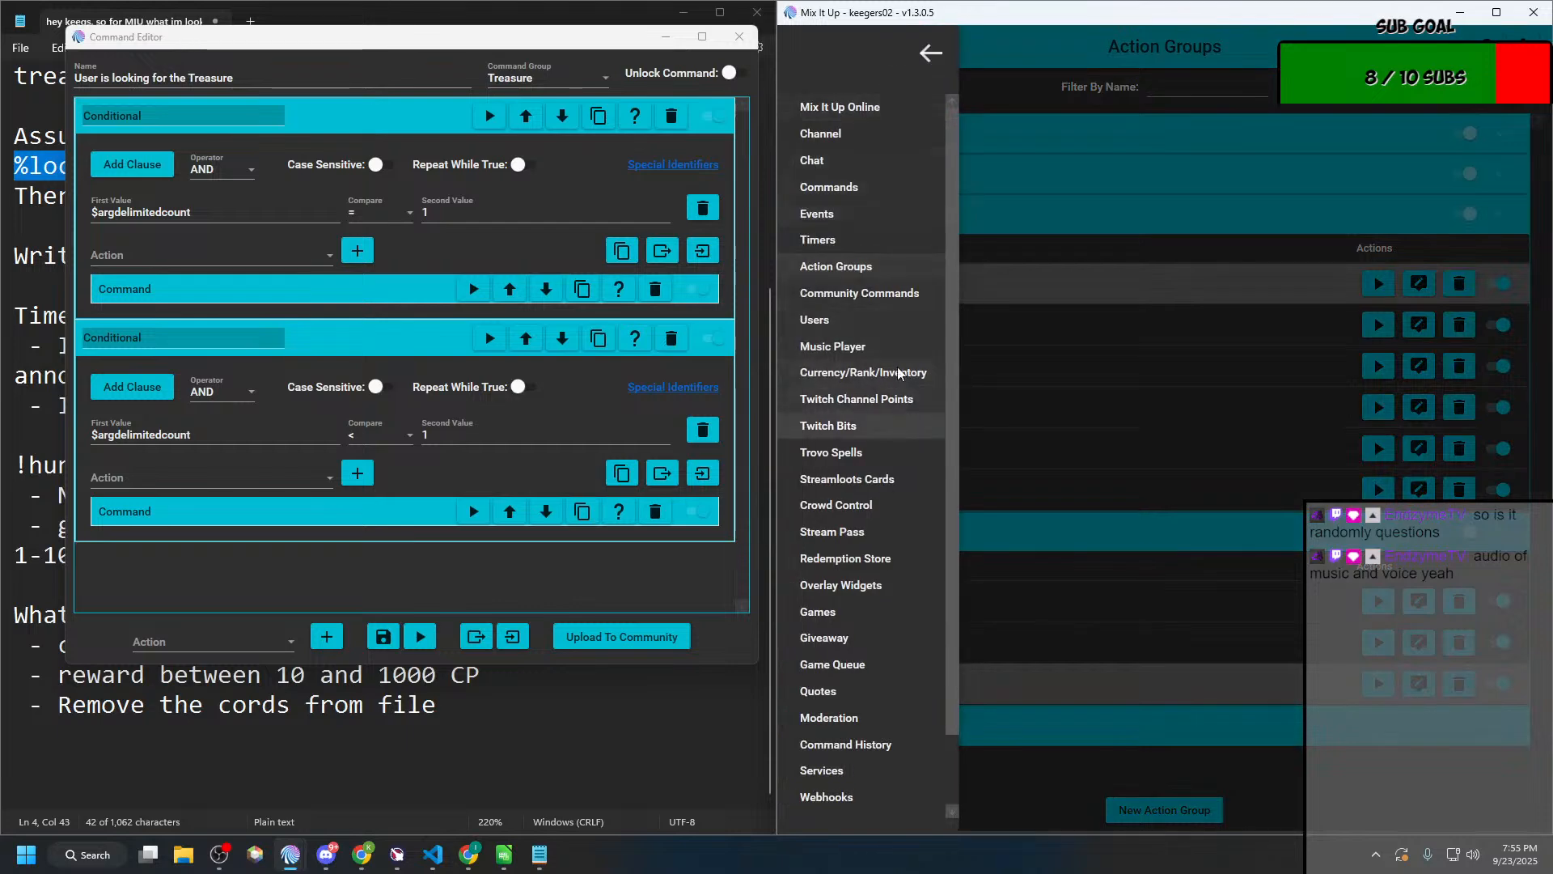
left_click(841, 186)
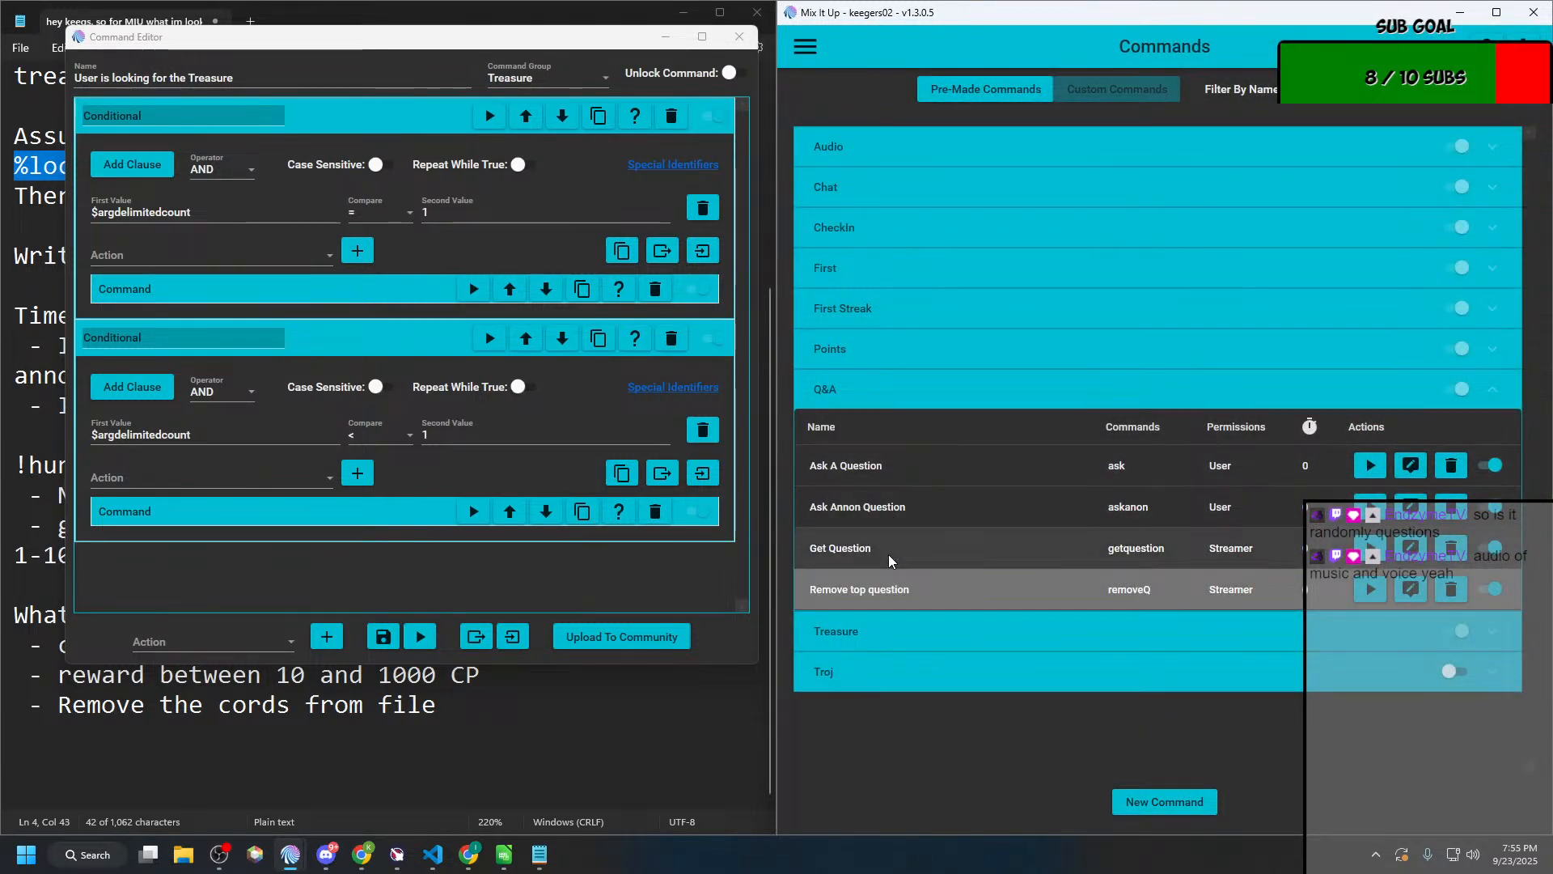
left_click(880, 637)
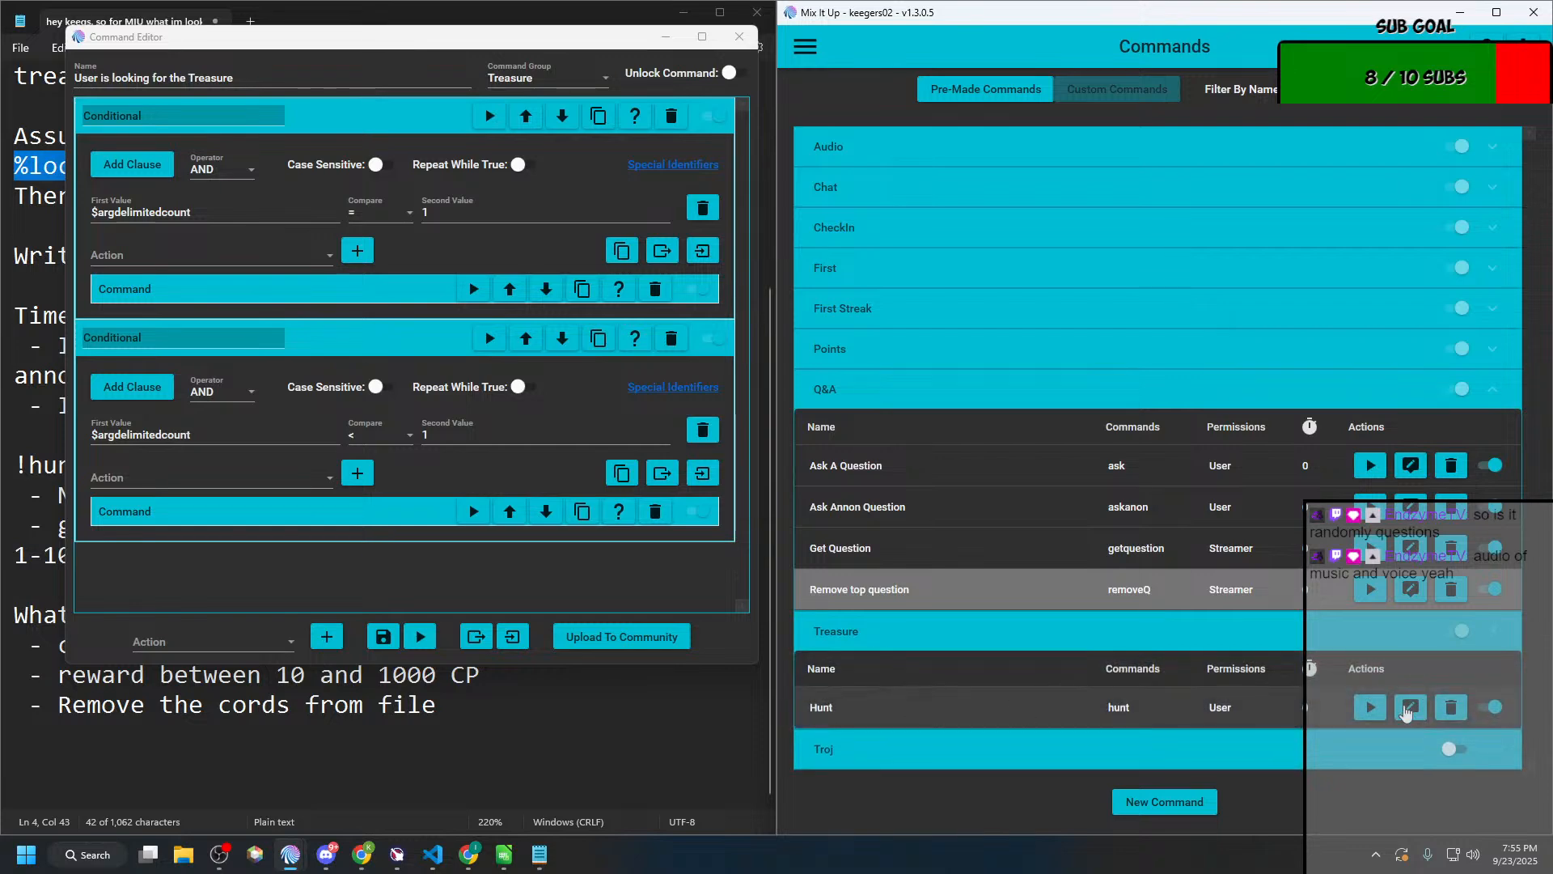
left_click(1410, 707)
left_click(584, 346)
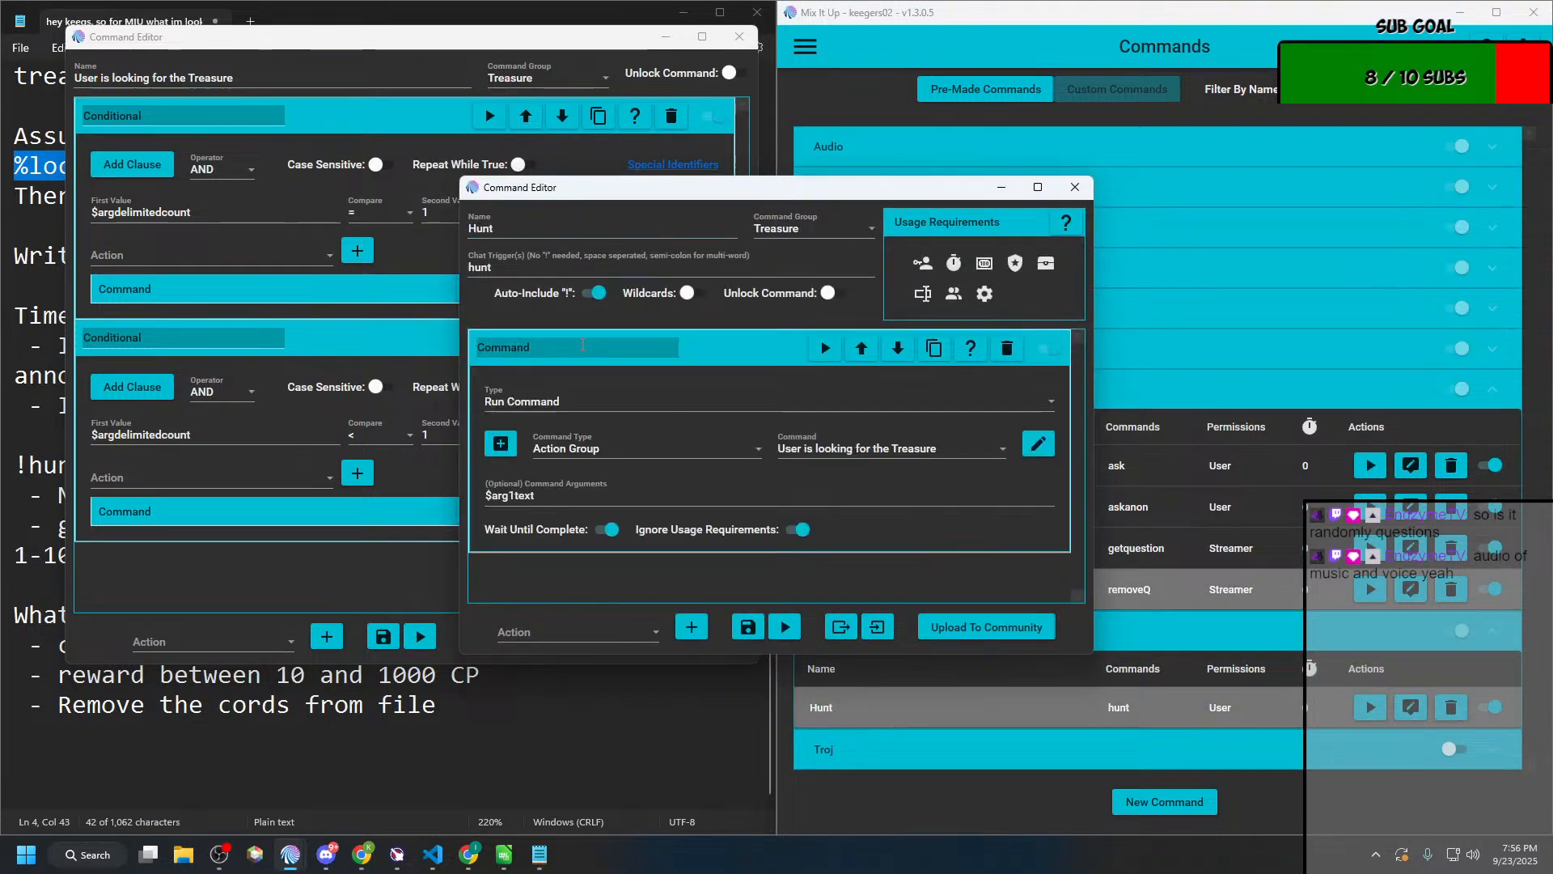
left_click_drag(663, 198, 976, 203)
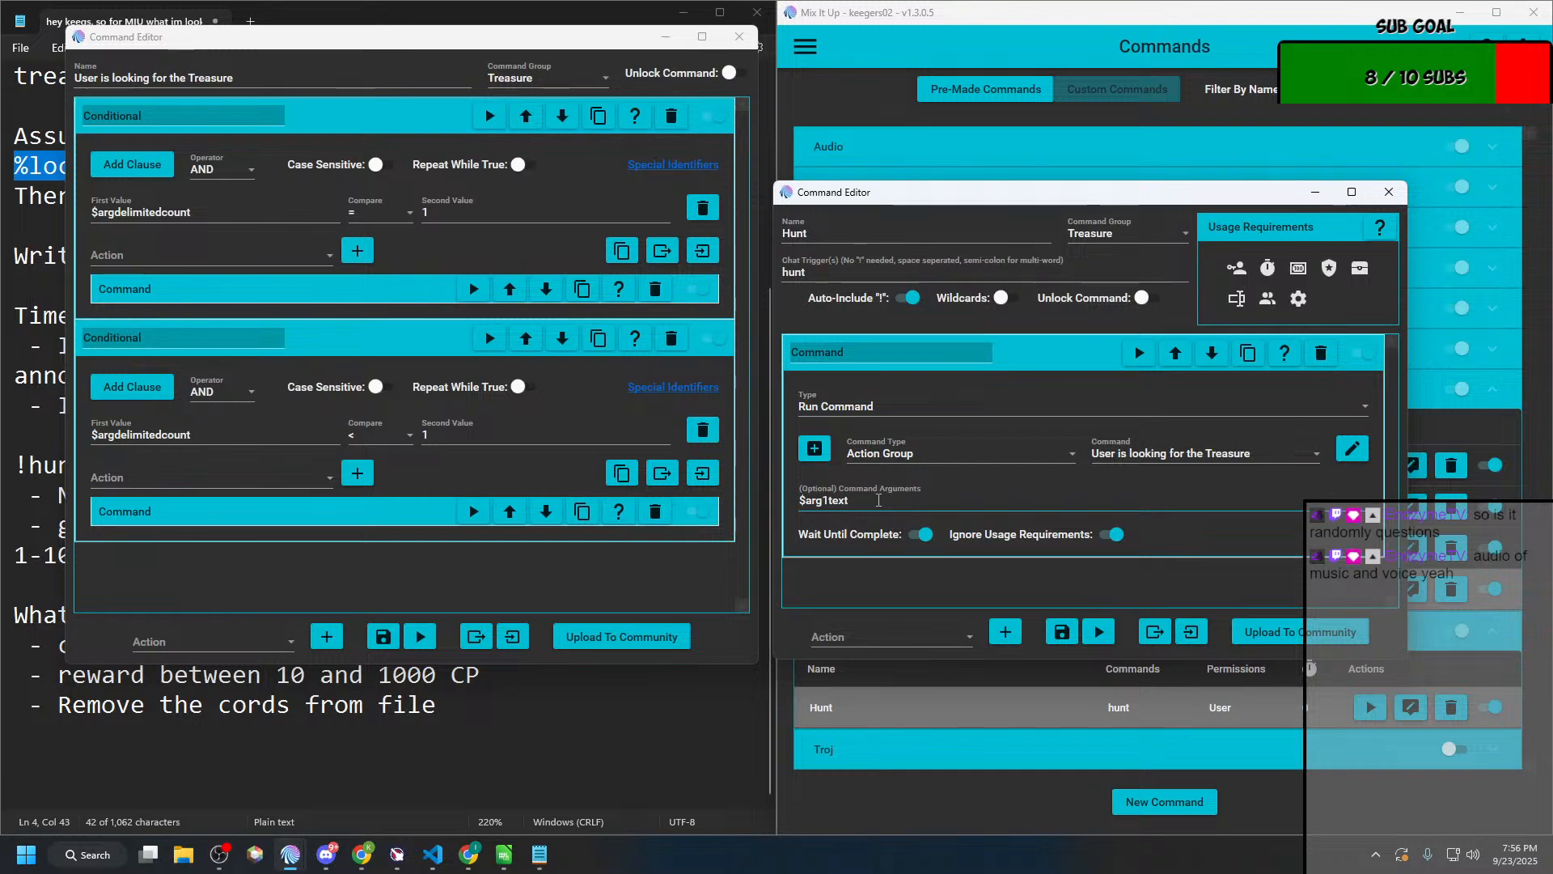
Step: Clear the optional command arguments of the Hunt command's action and save the command
left_click_drag(879, 500, 732, 505)
key("BackSpace")
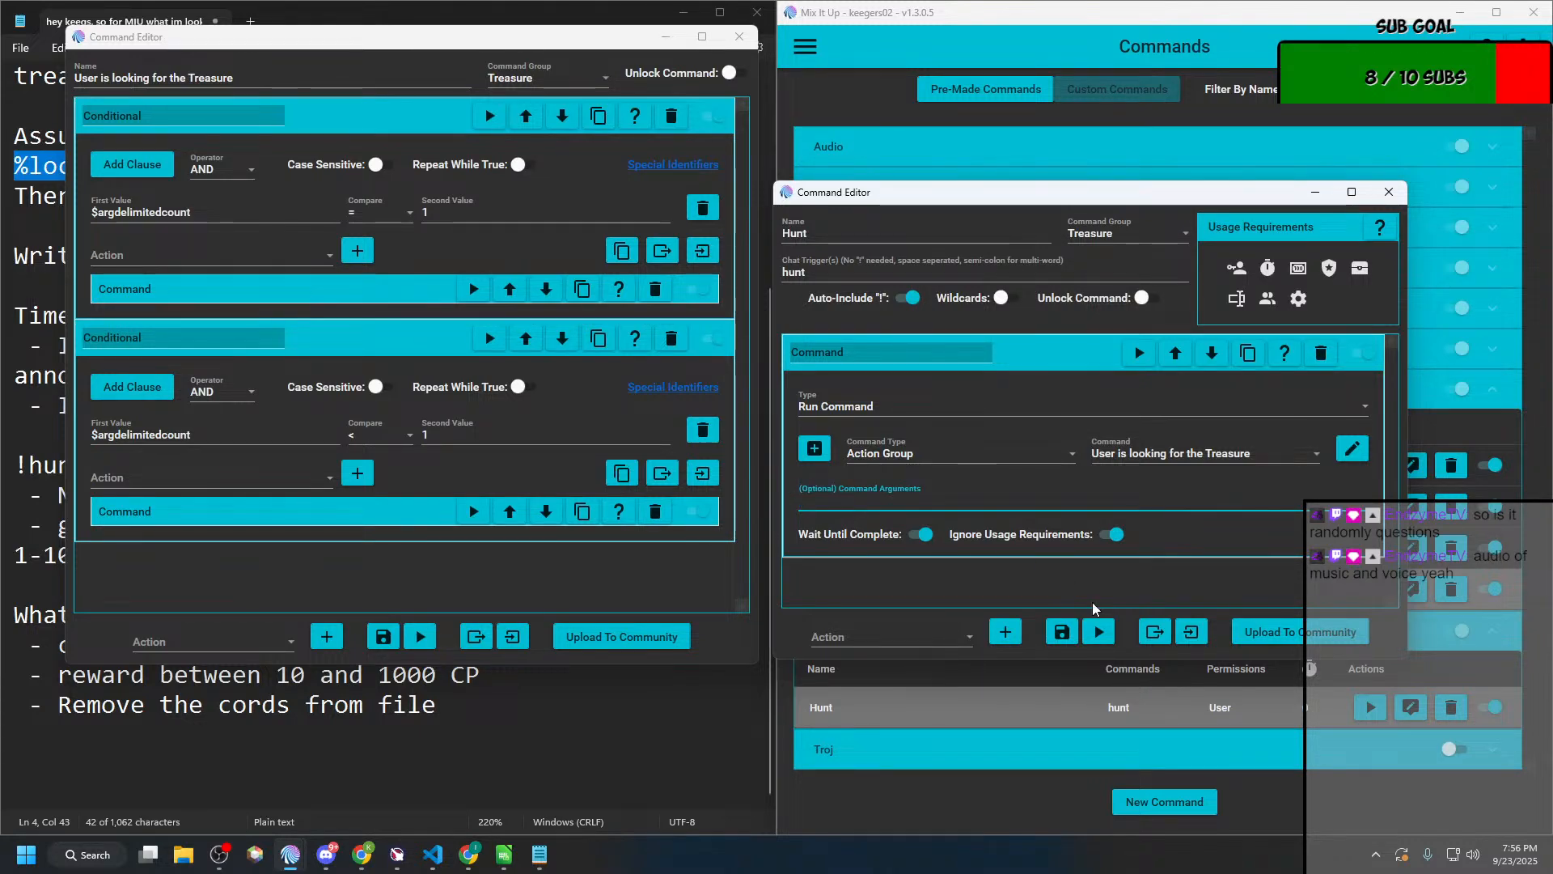
left_click(1062, 631)
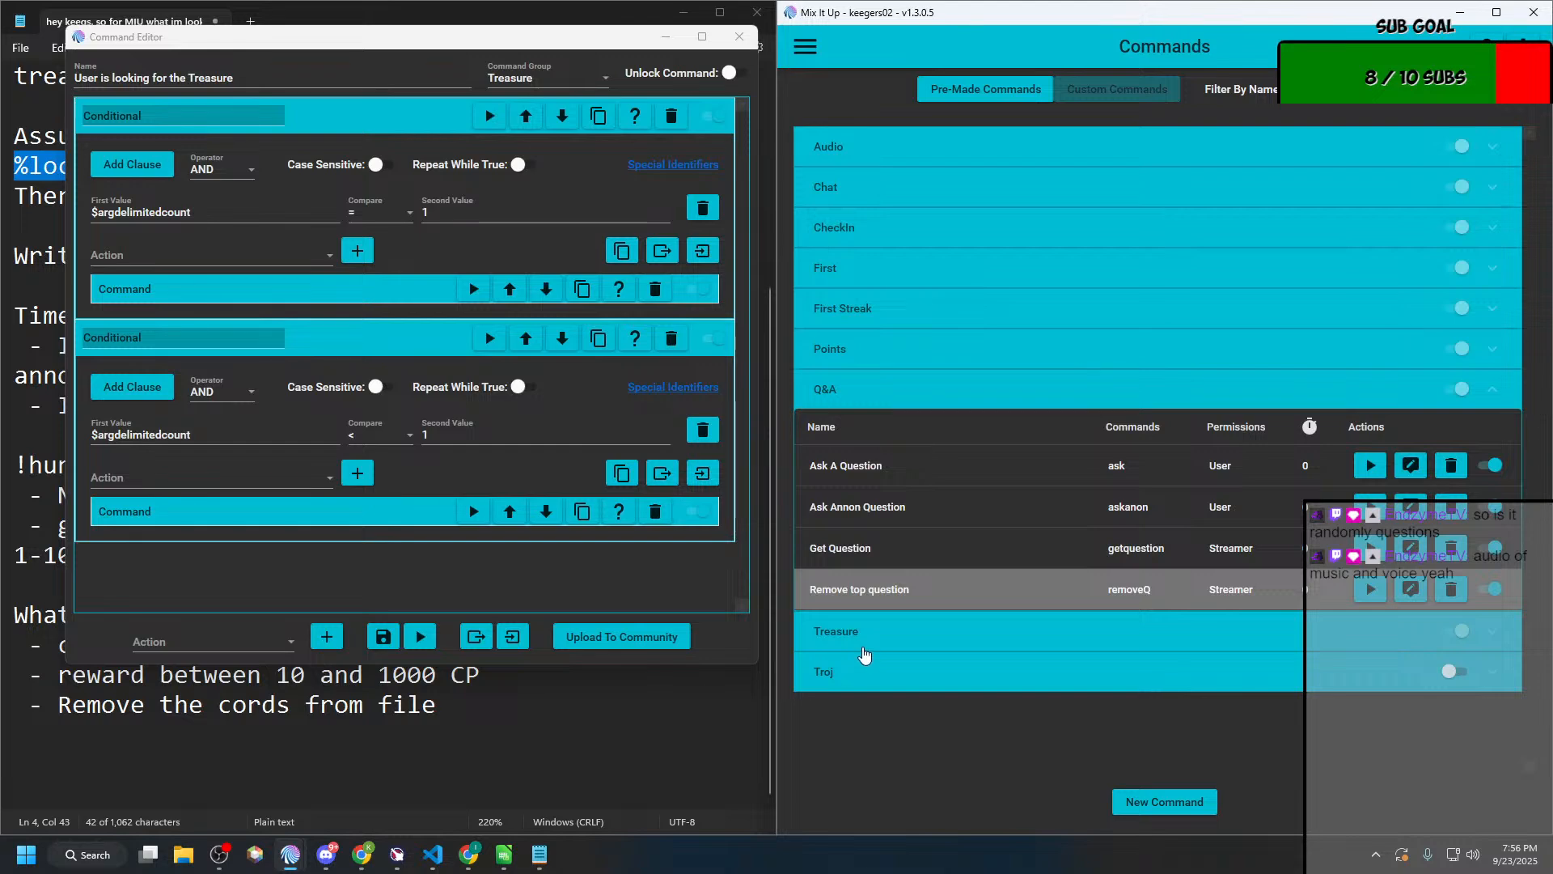
Step: Test the command without coordinates by sending !hunt in the chat as Streamer
key("alt+Tab")
key("alt+Tab")
key("alt+Tab")
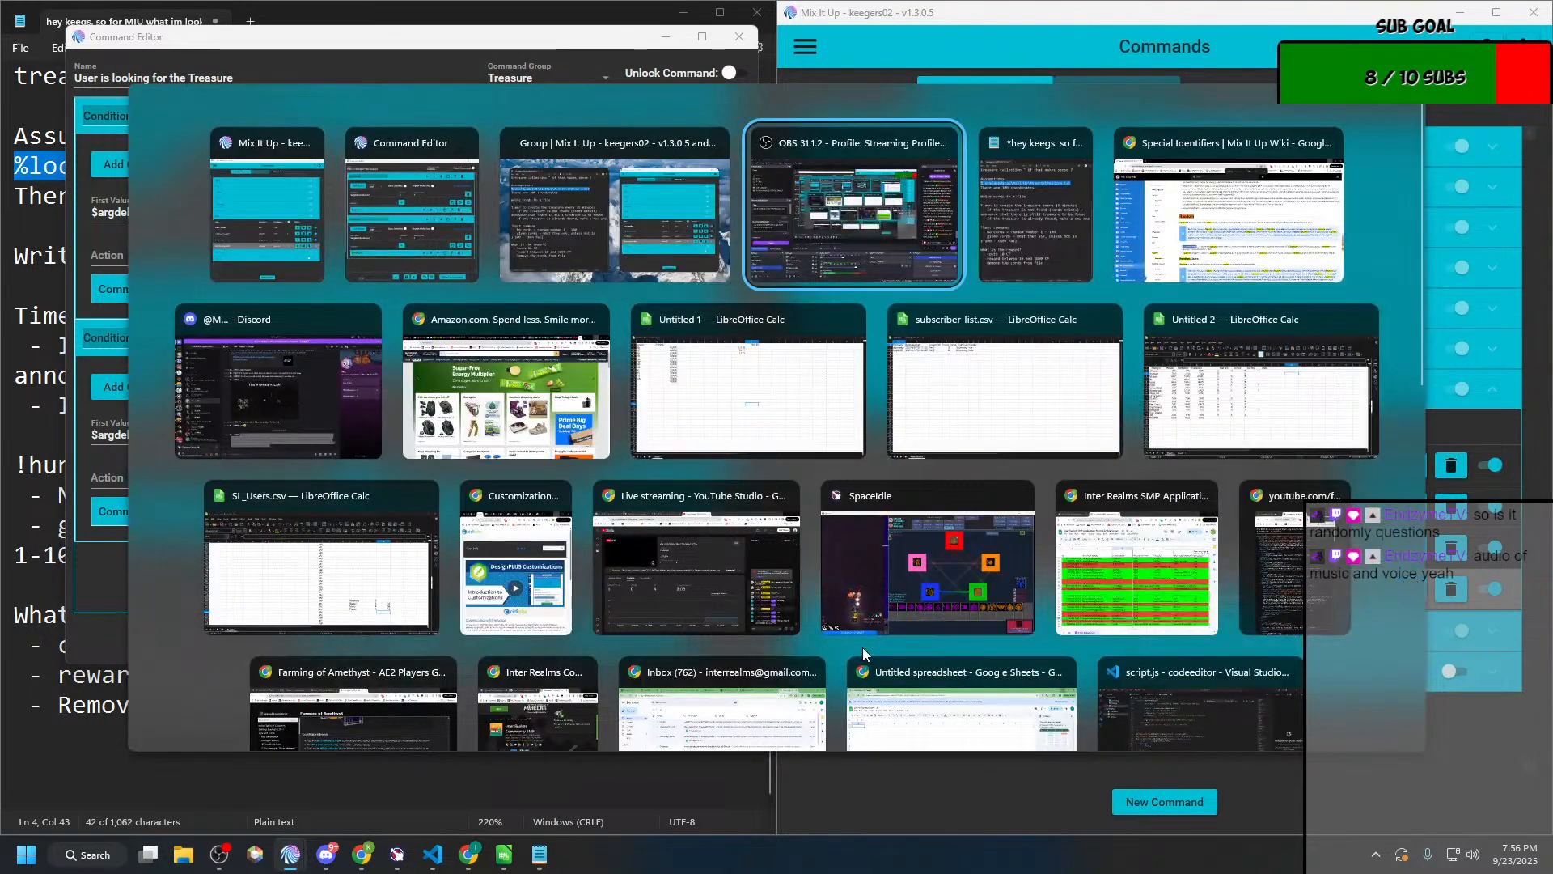
key("alt+Tab")
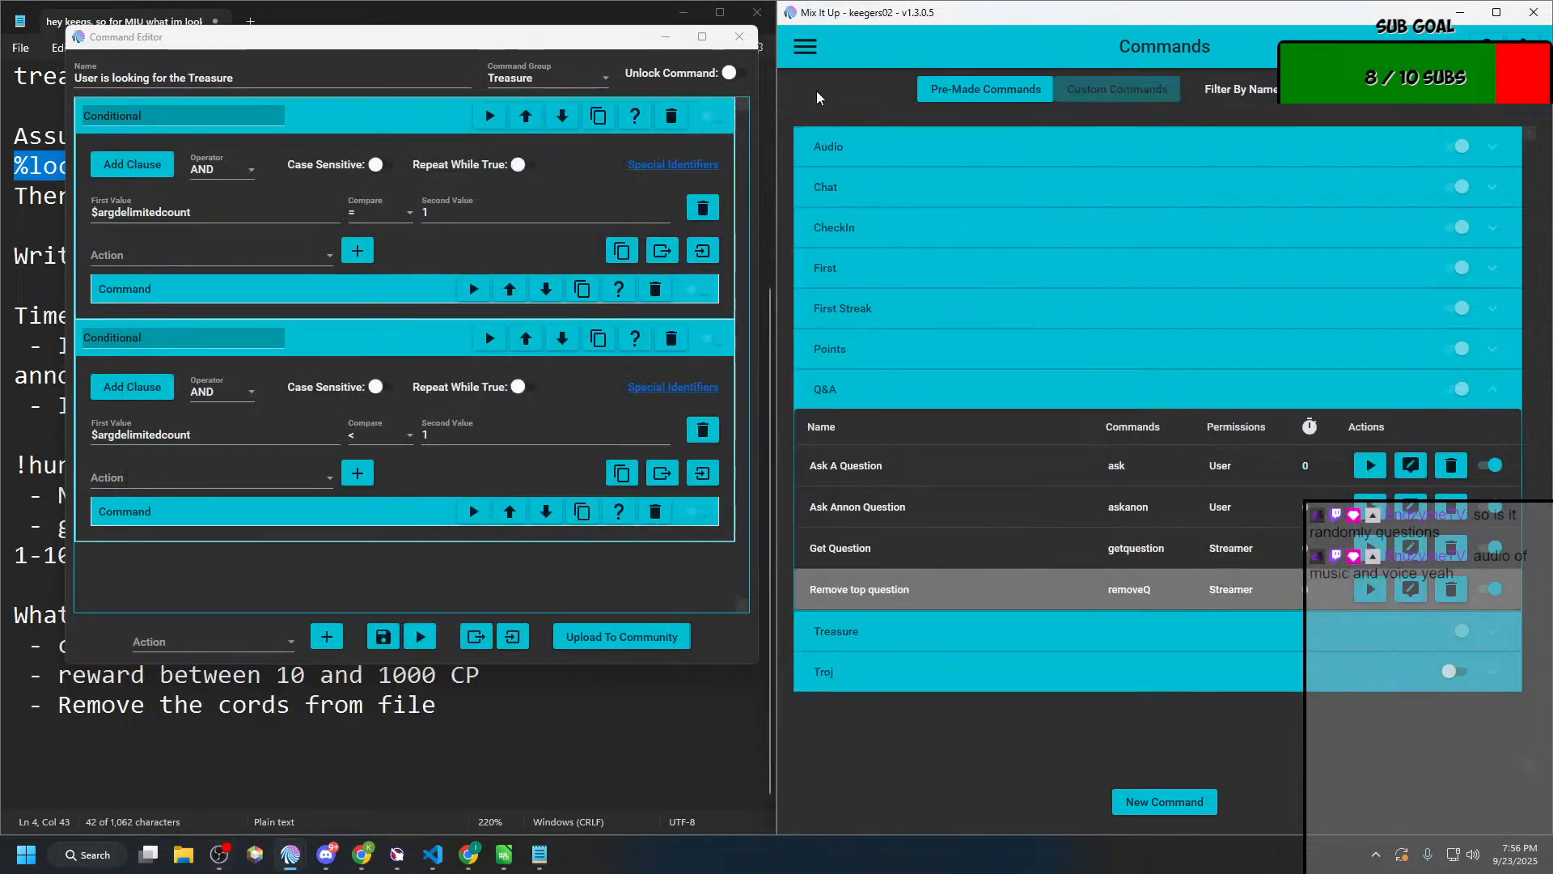
left_click(805, 46)
left_click(811, 172)
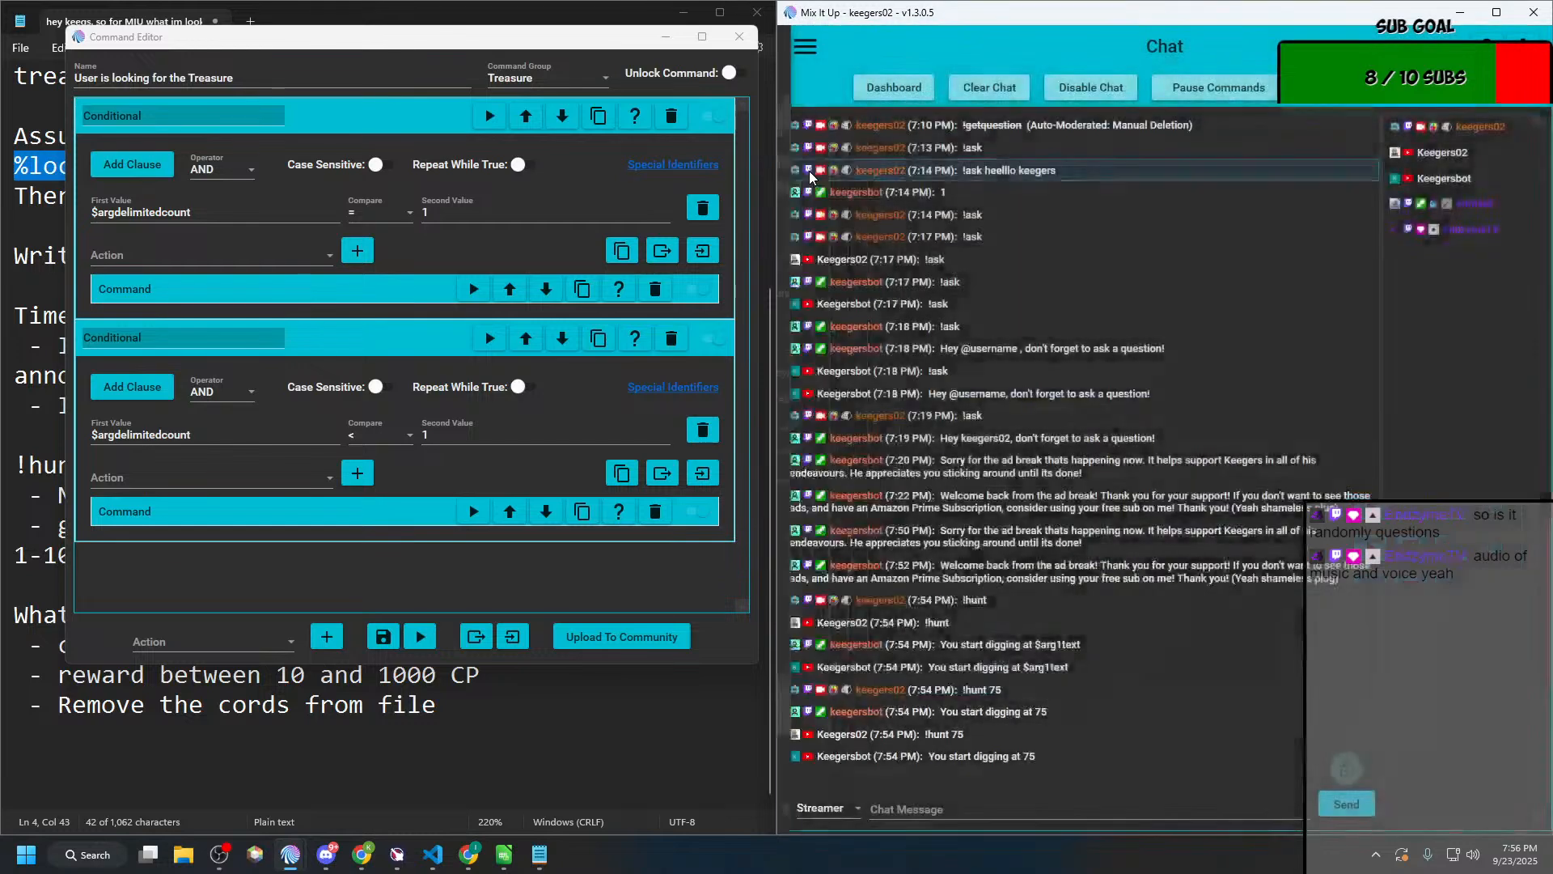
left_click(951, 807)
type("!hunt")
key("Return")
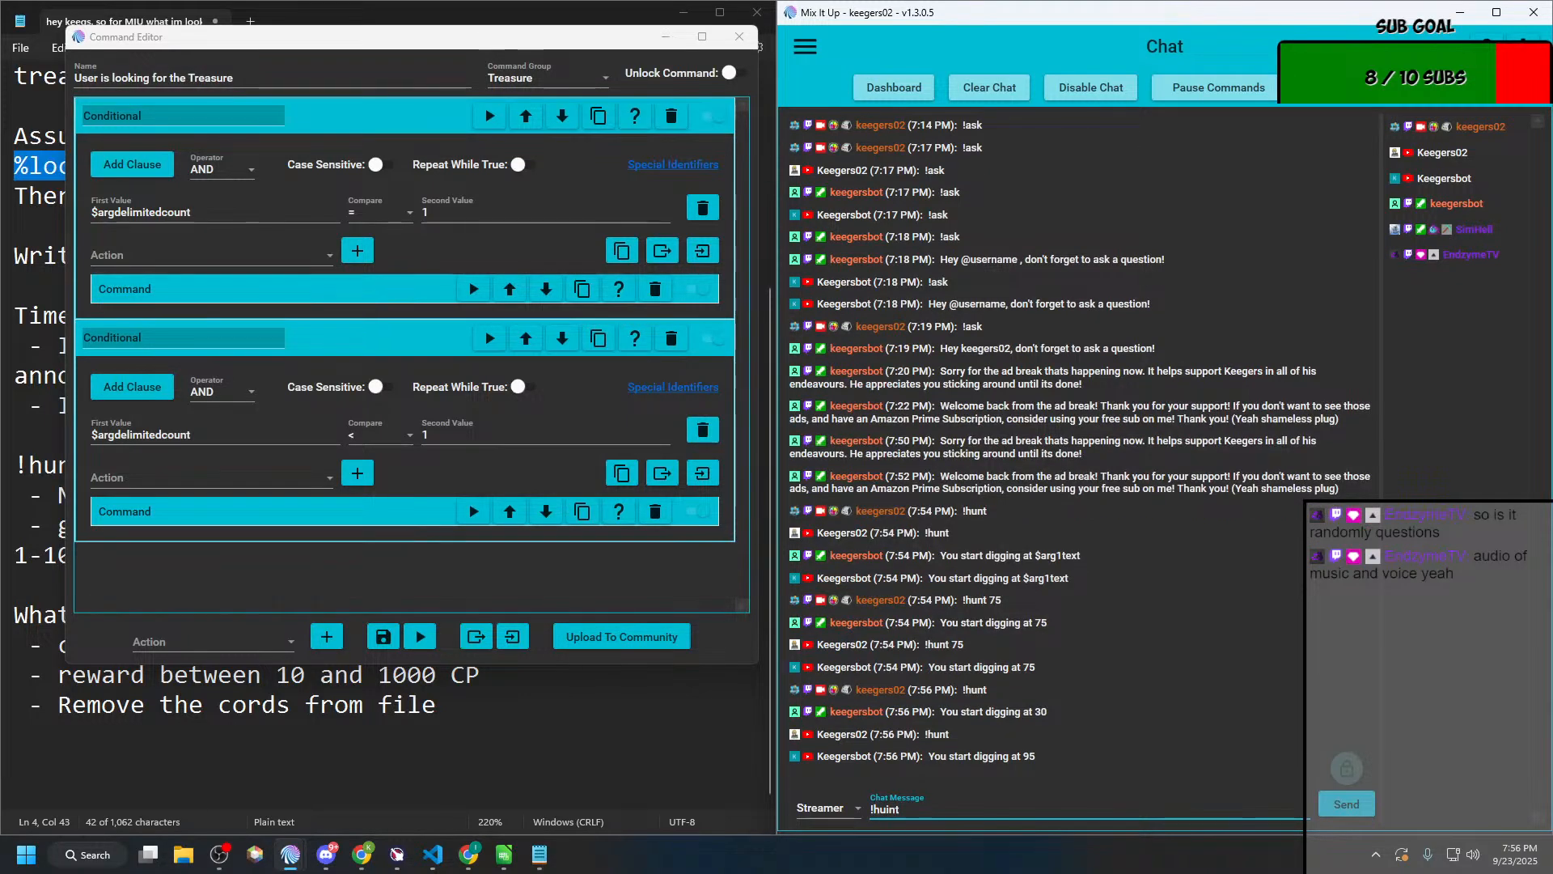
Step: Test the command with a given coordinate by sending !hunt 99 in the chat
key("BackSpace")
key("BackSpace")
type("nt")
key("Return")
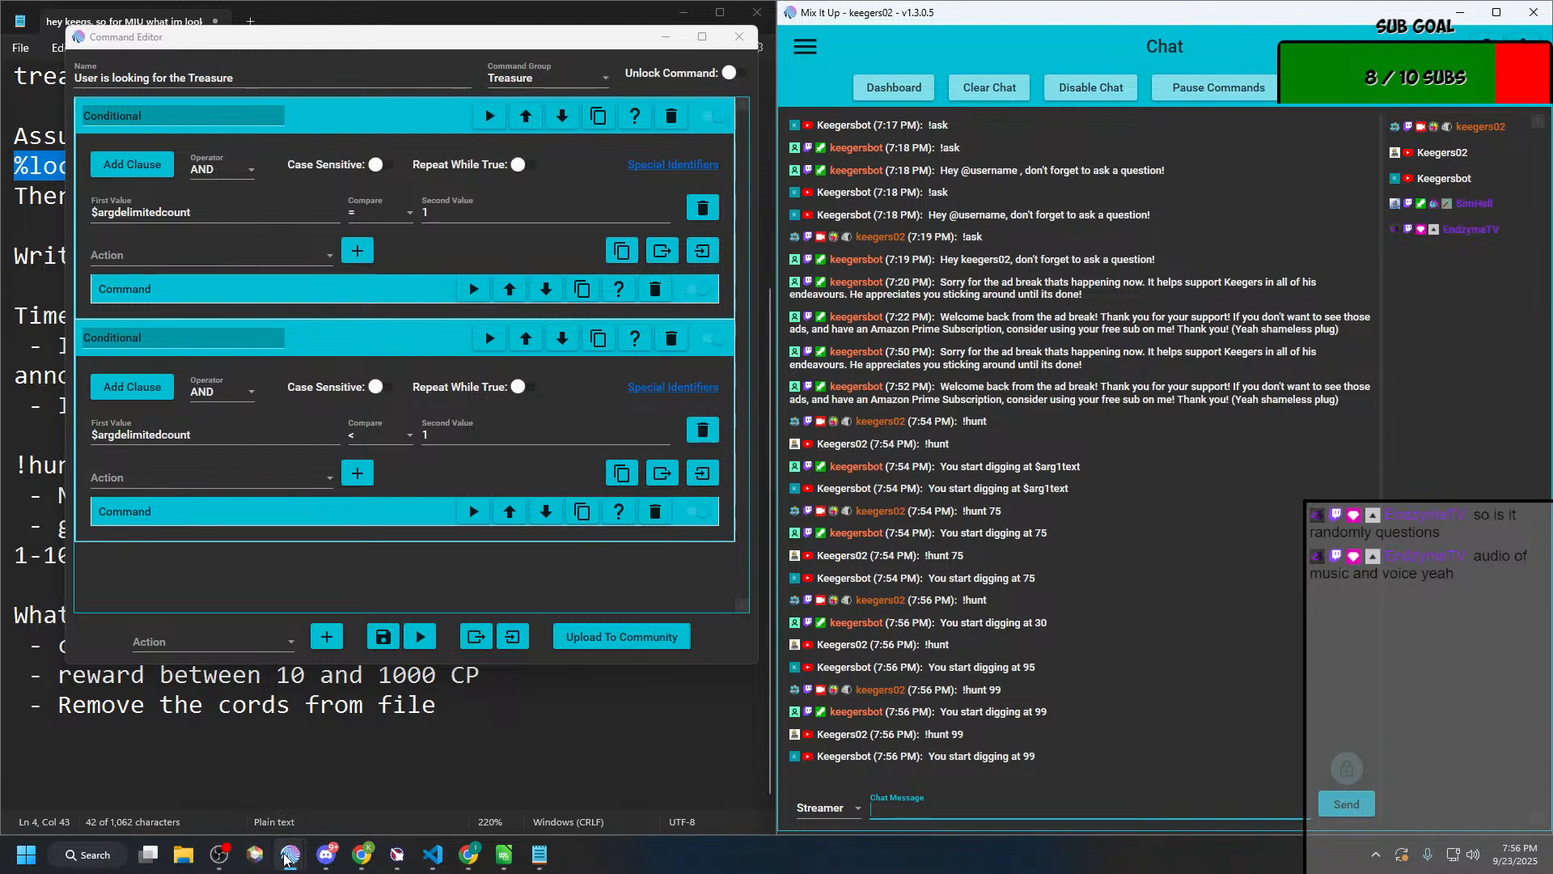
mouse_move(274, 855)
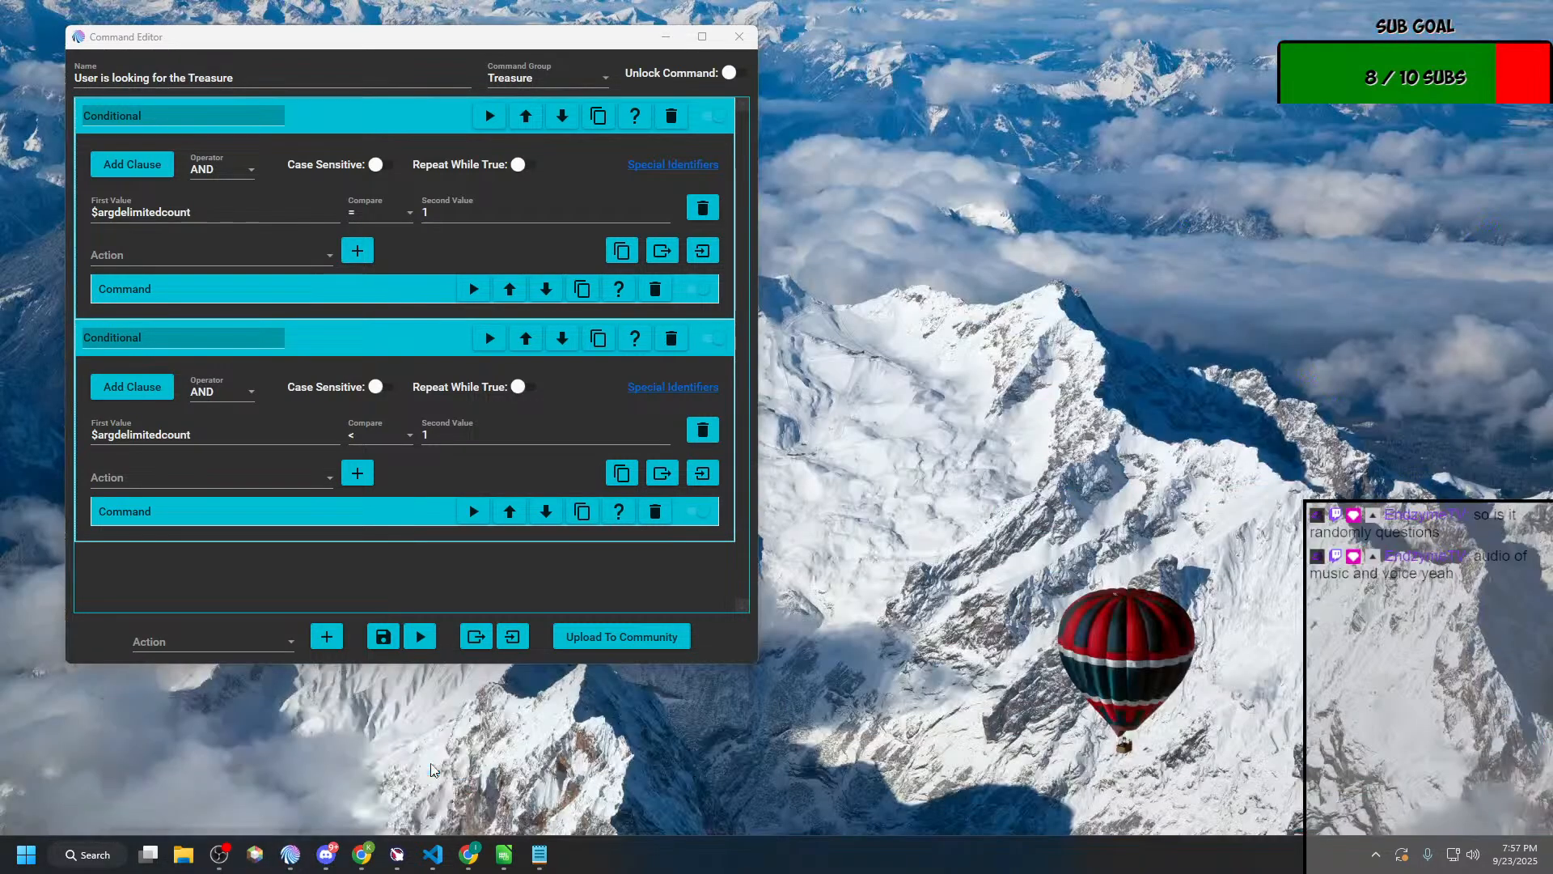
left_click(426, 764)
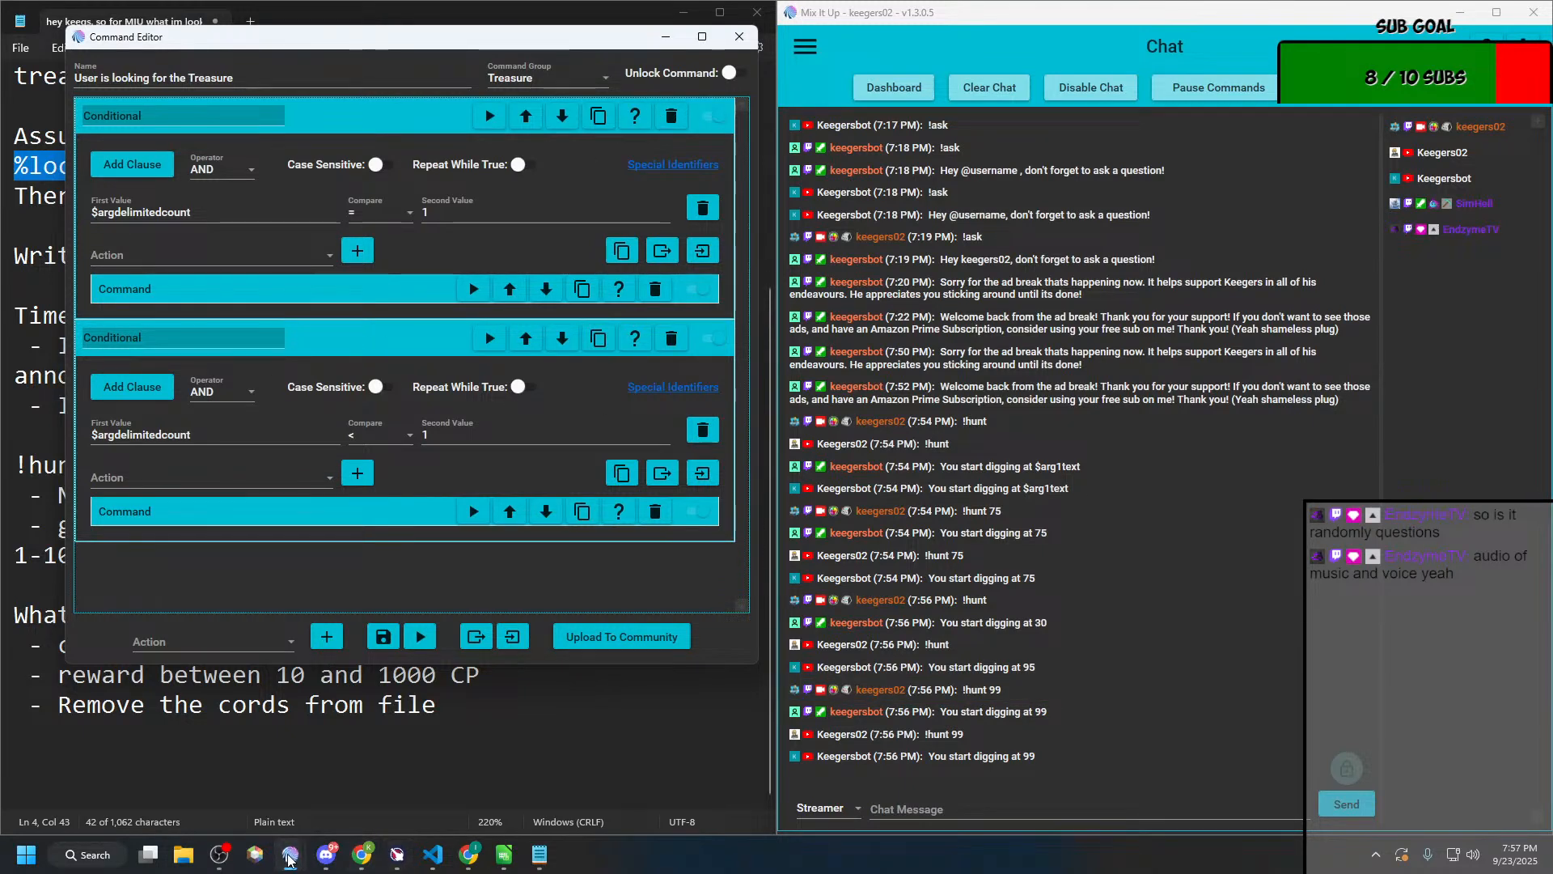
mouse_move(291, 851)
left_click(273, 797)
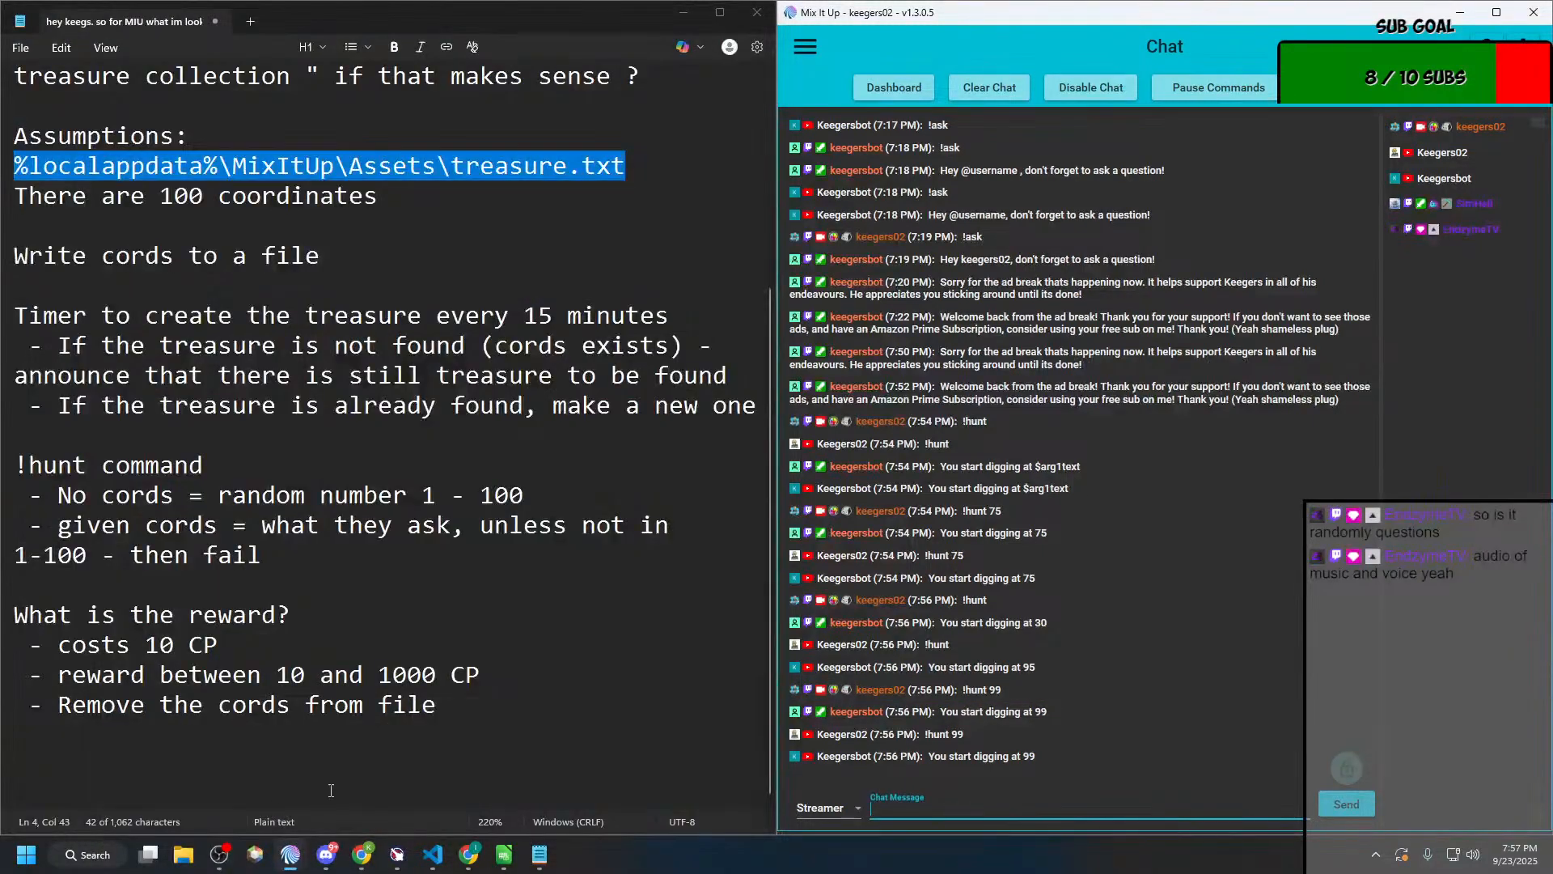
mouse_move(287, 854)
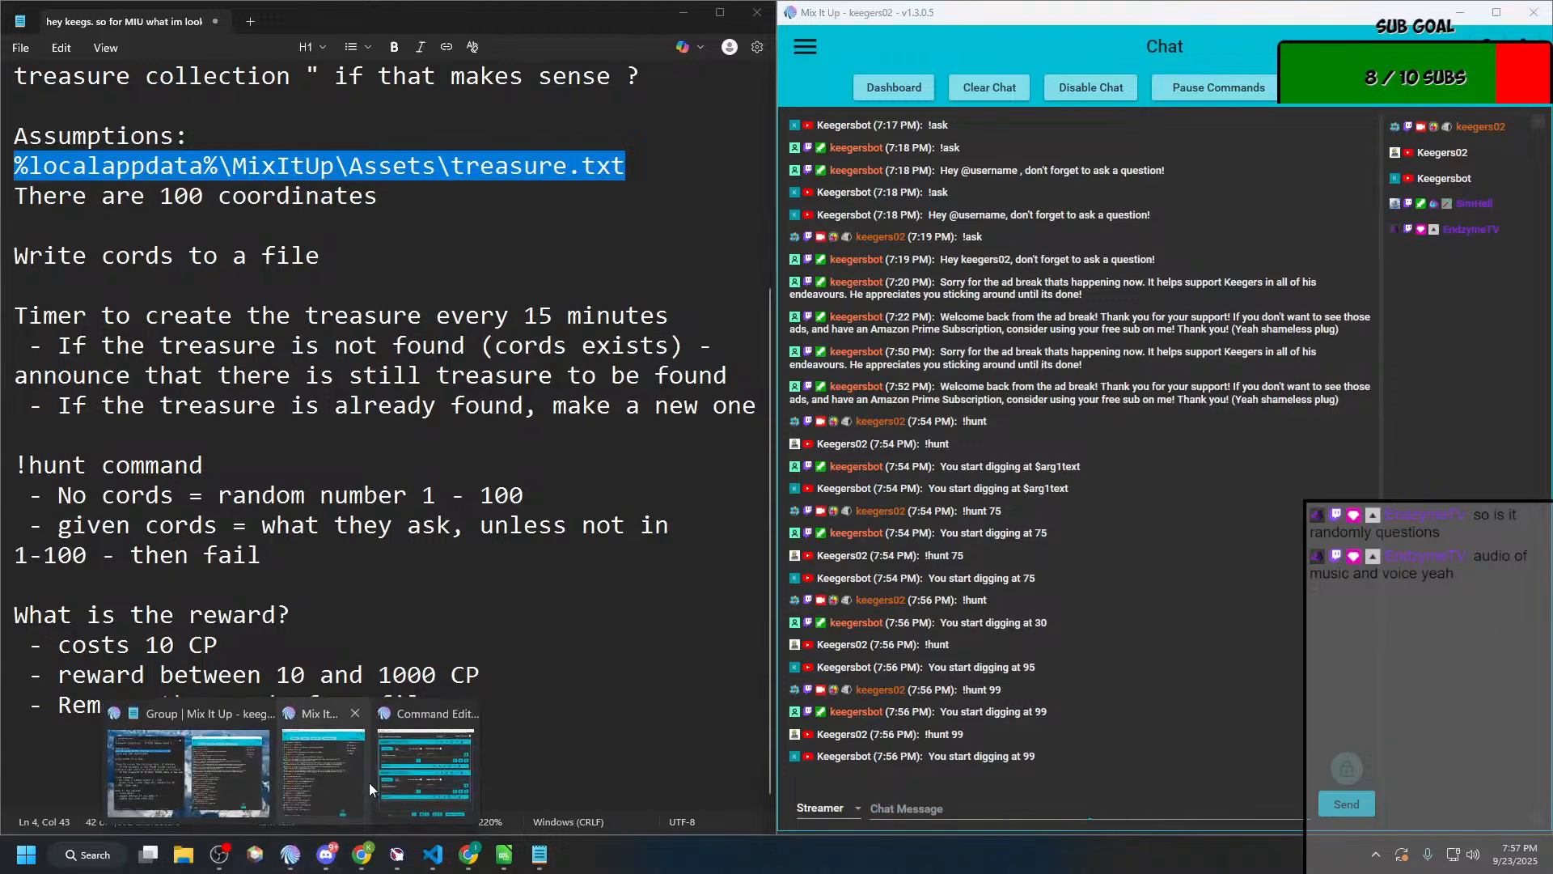
left_click(380, 785)
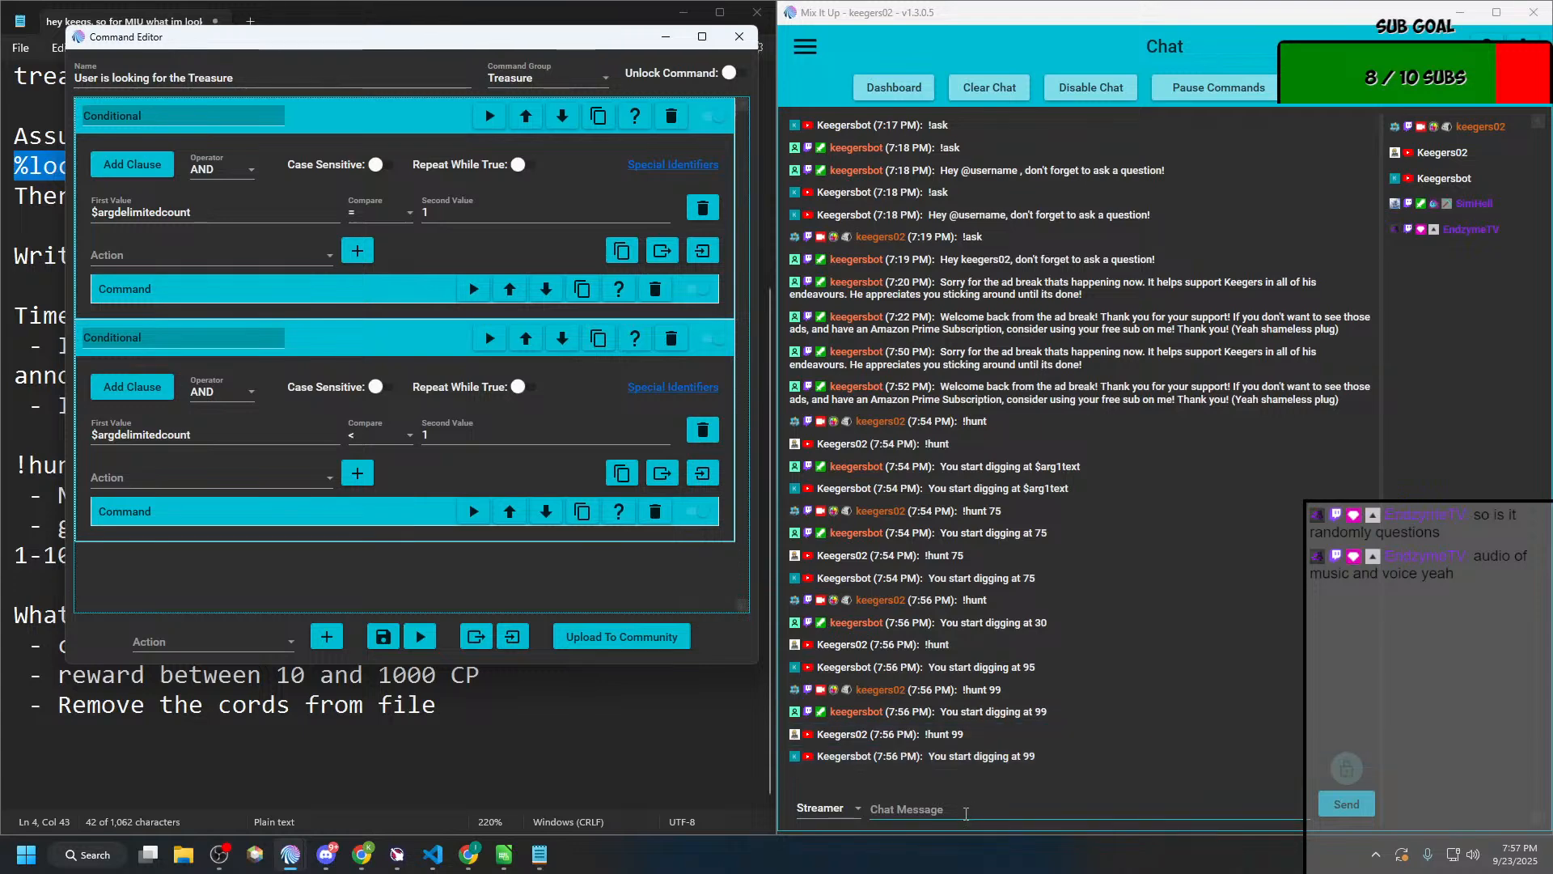
Step: Send !hunt without coordinates several more times in the chat to test the random digging spot
left_click(966, 813)
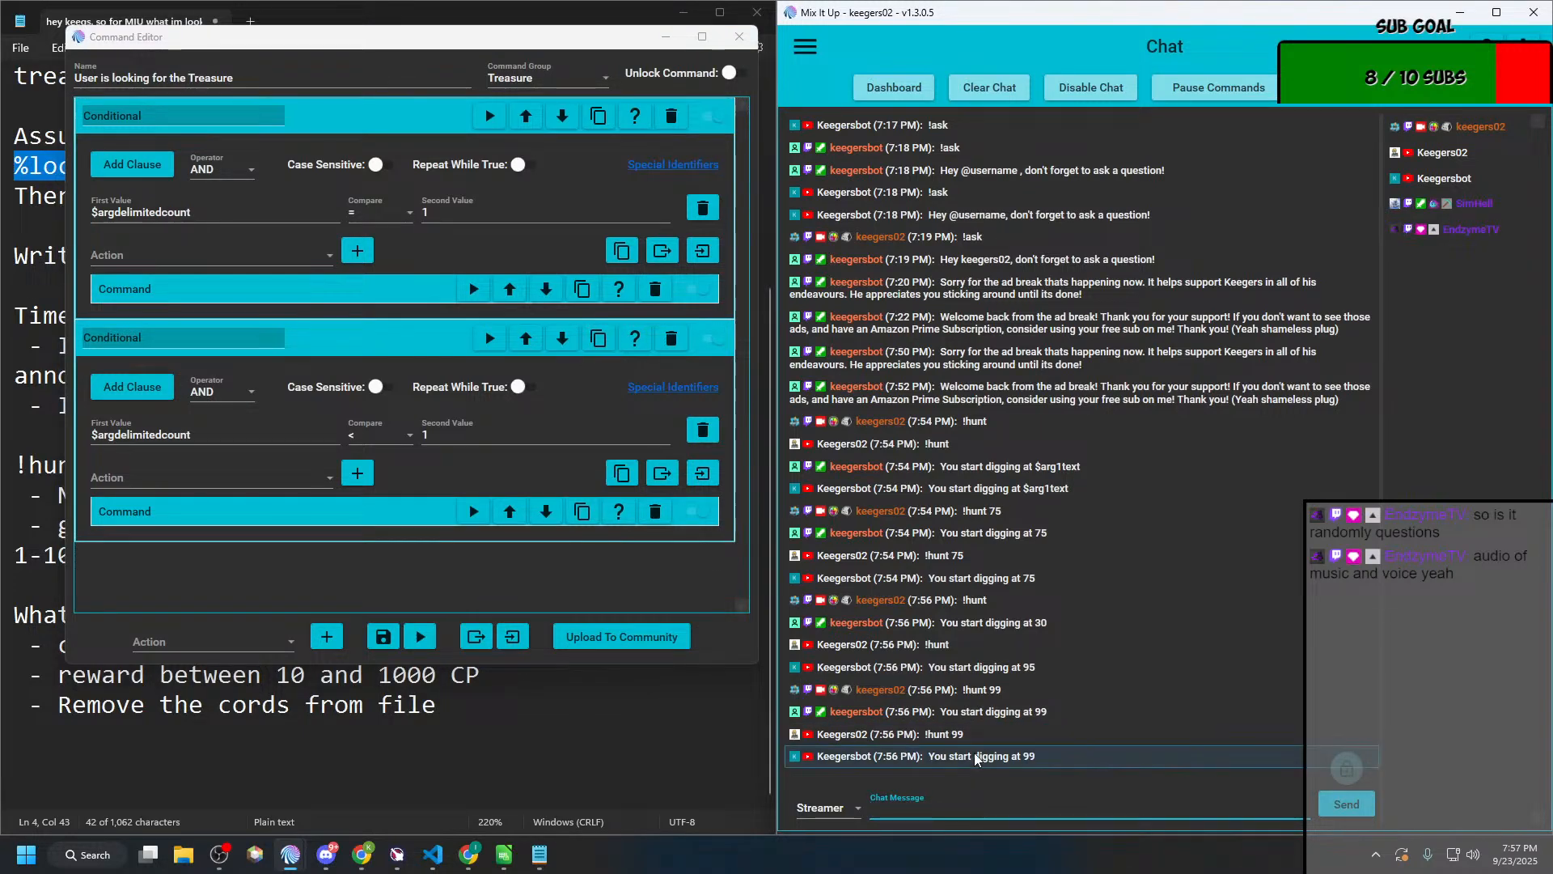
type("!hiun")
key("BackSpace")
type("uin")
key("Return")
type("!")
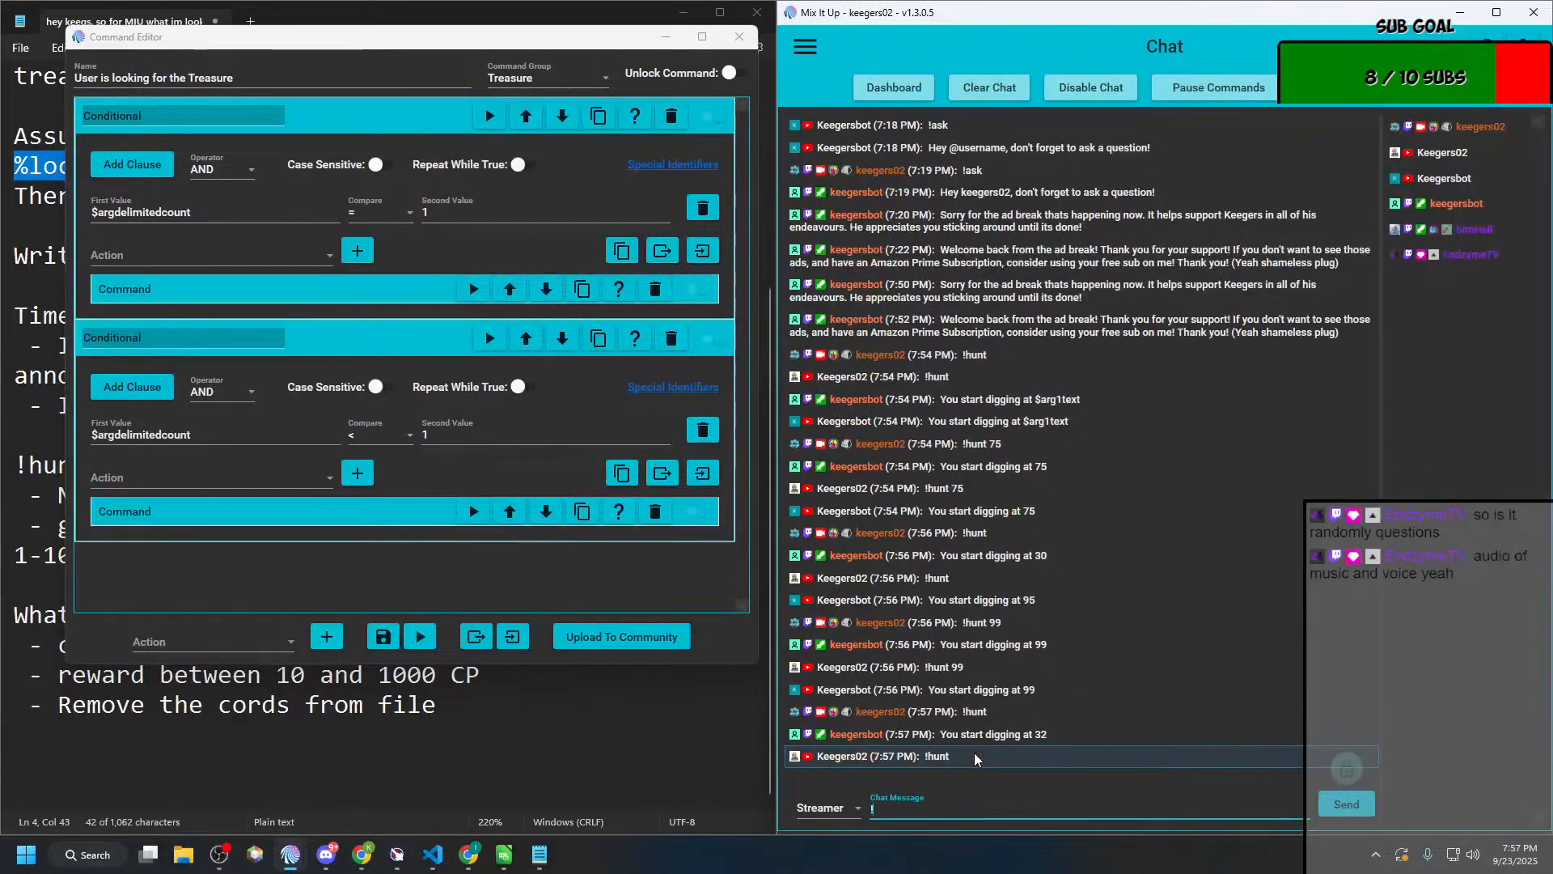
type("huny")
key("BackSpace")
type("t")
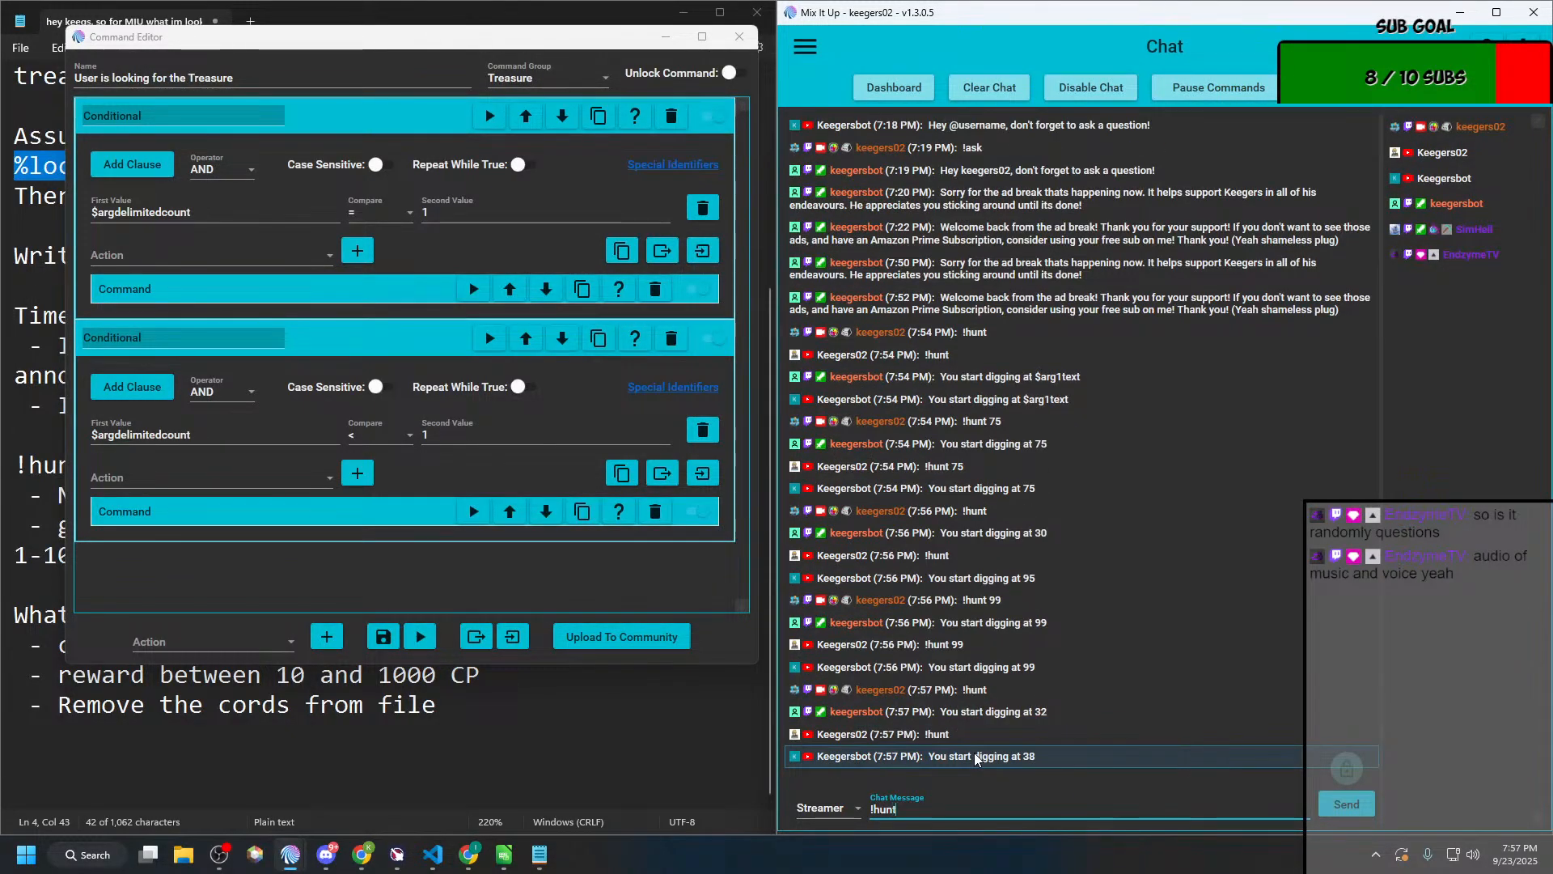
key("Return")
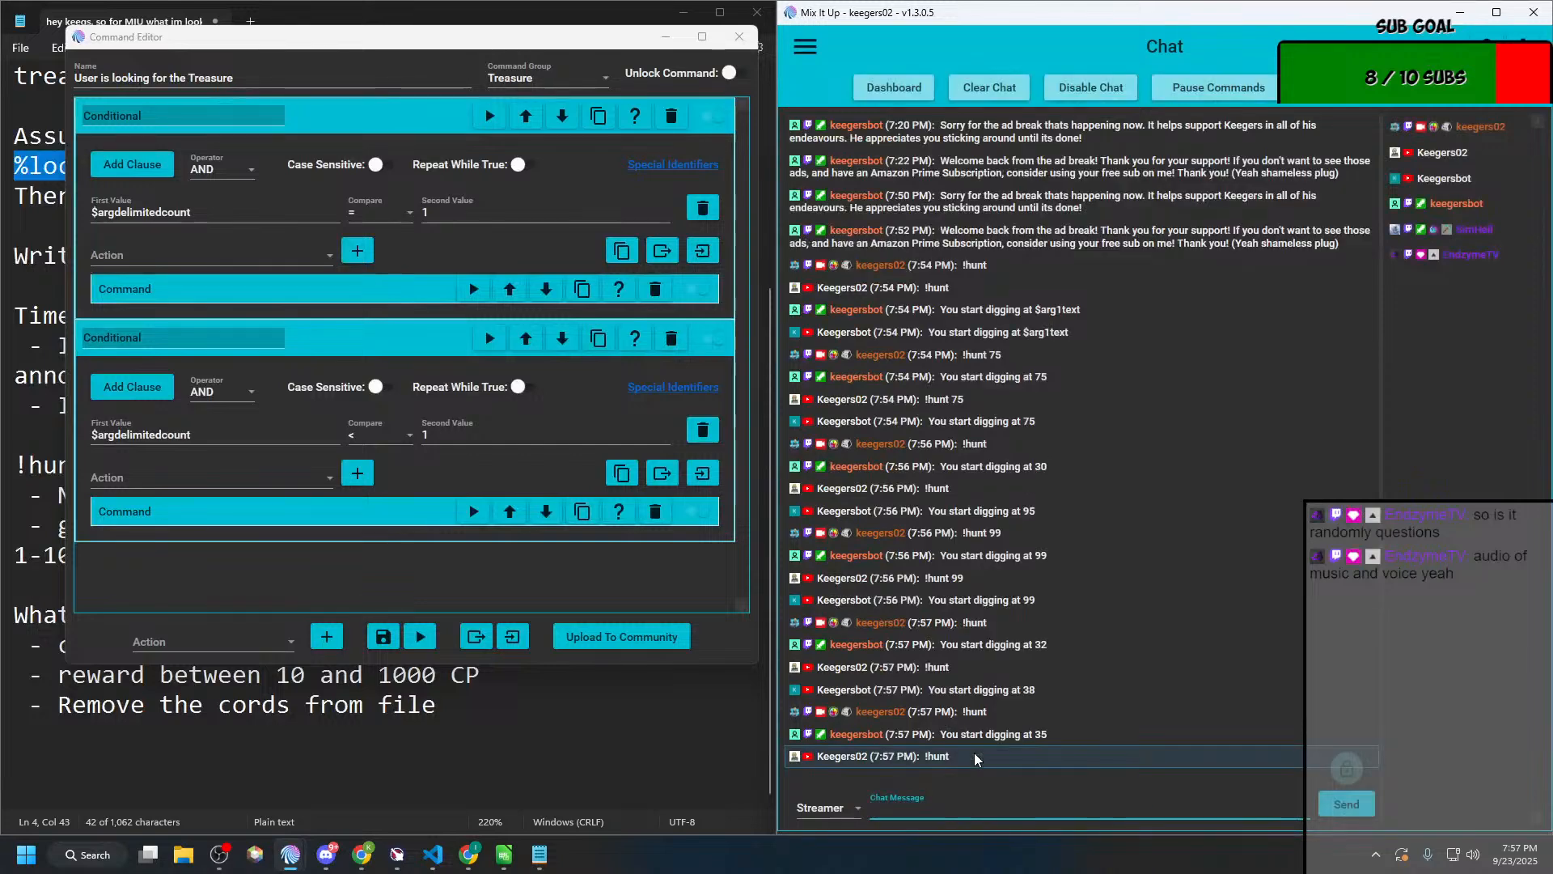
type("!")
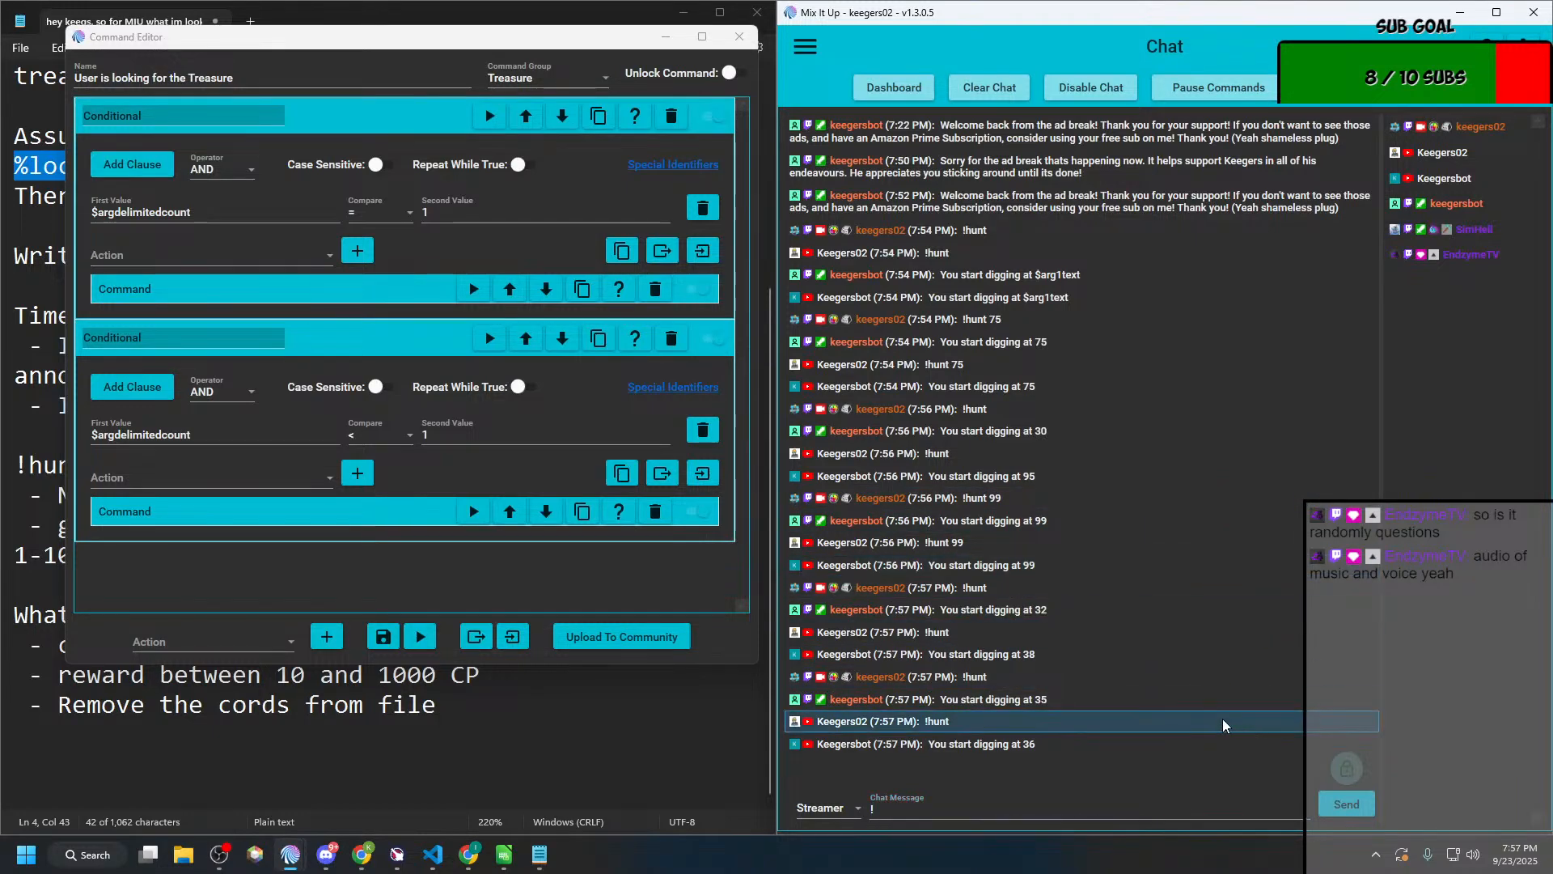
left_click(961, 809)
type("!hun")
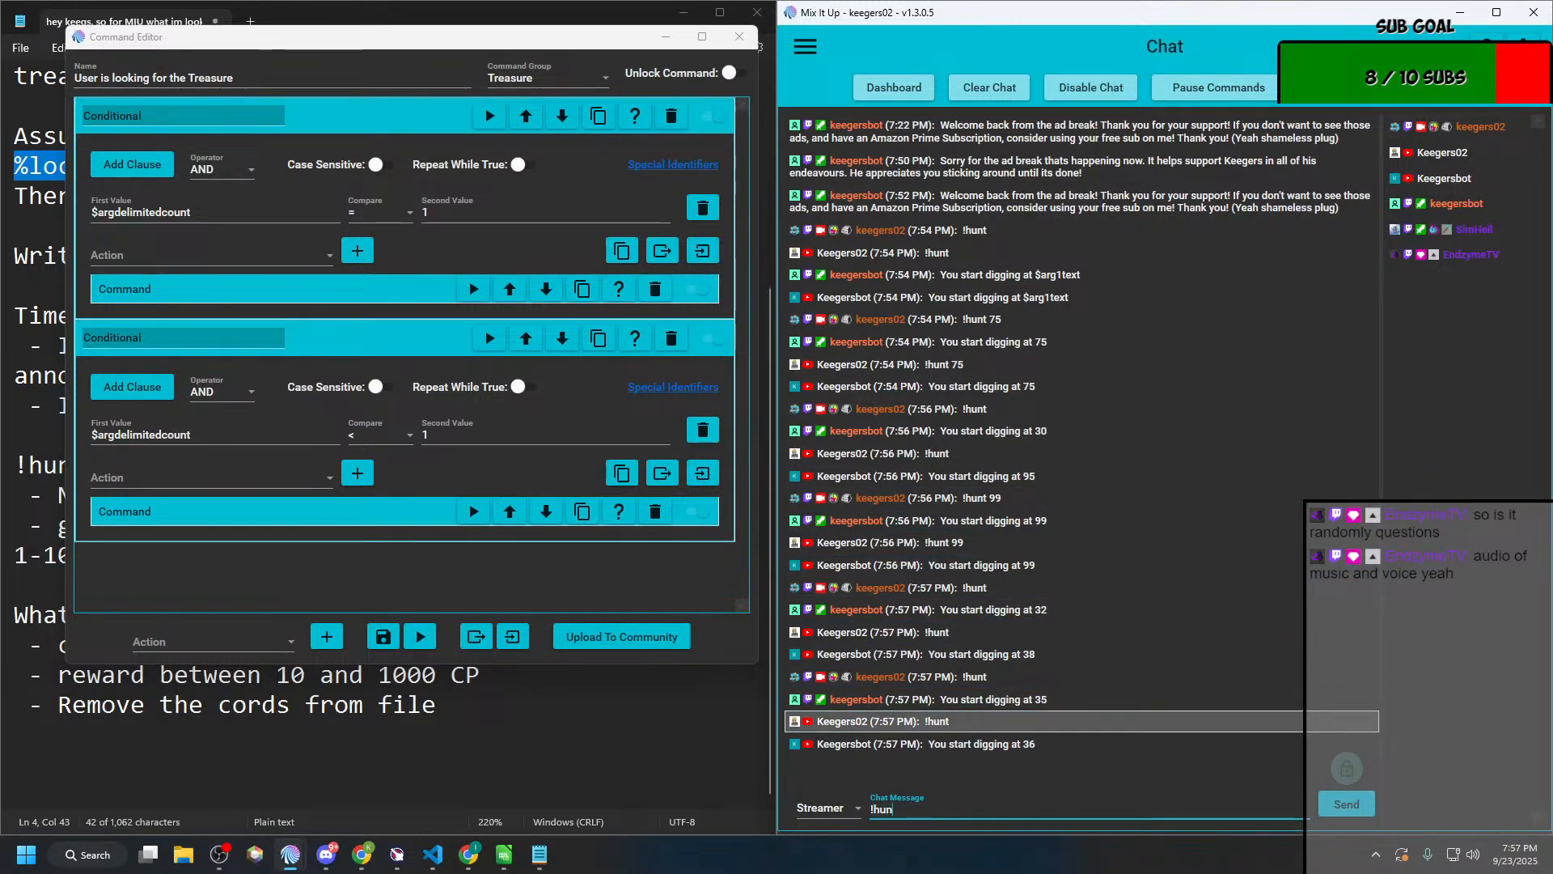
type("t")
key("Return")
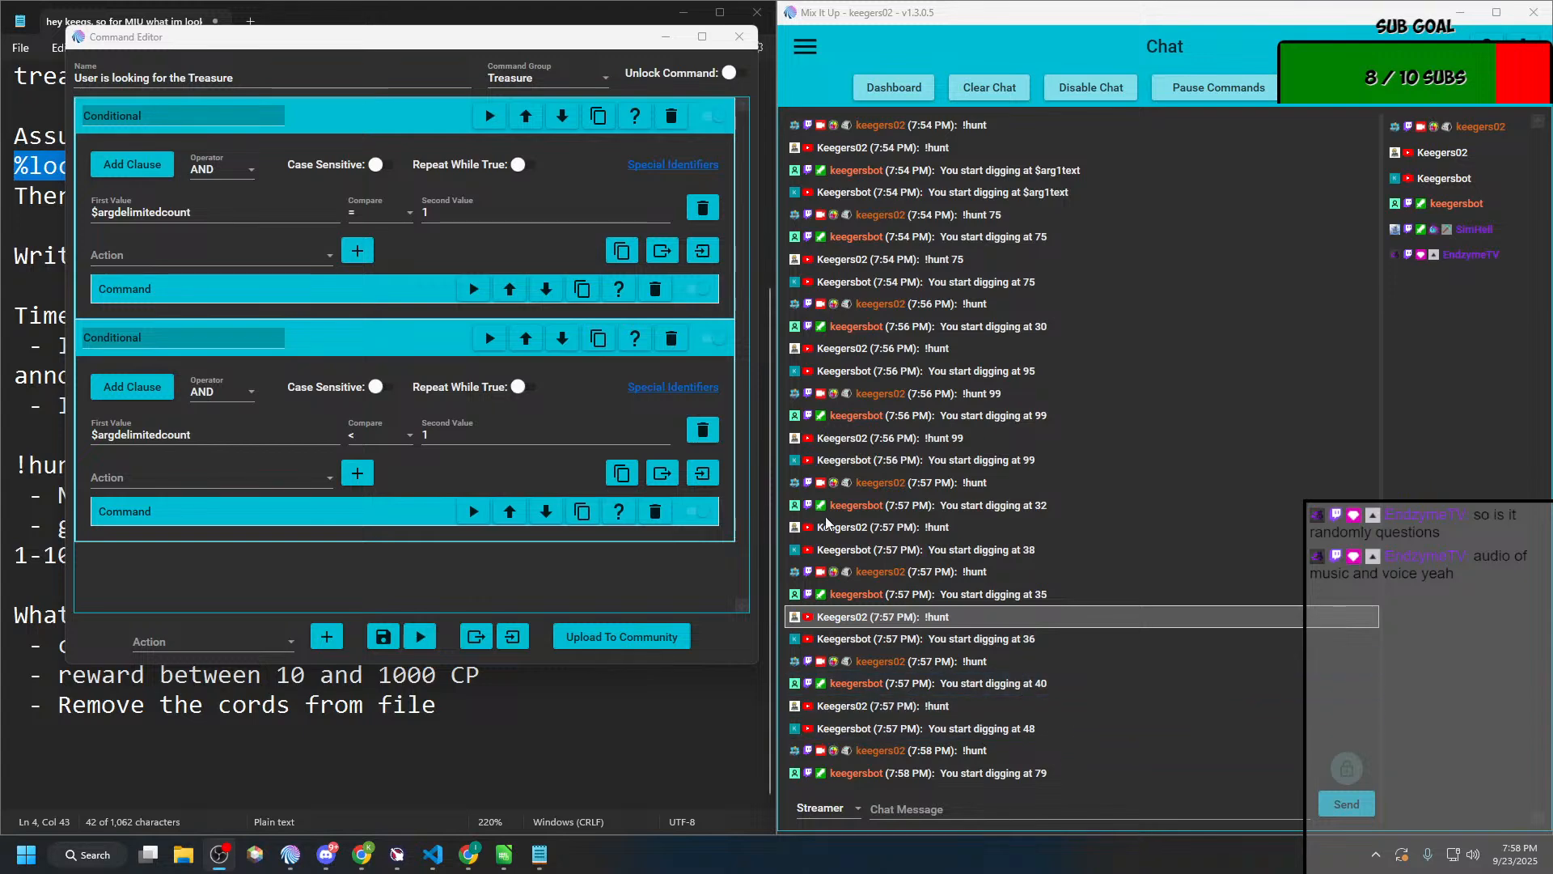
Step: Close the "User is looking for the Treasure" editor and go back to the list of action groups
left_click(740, 37)
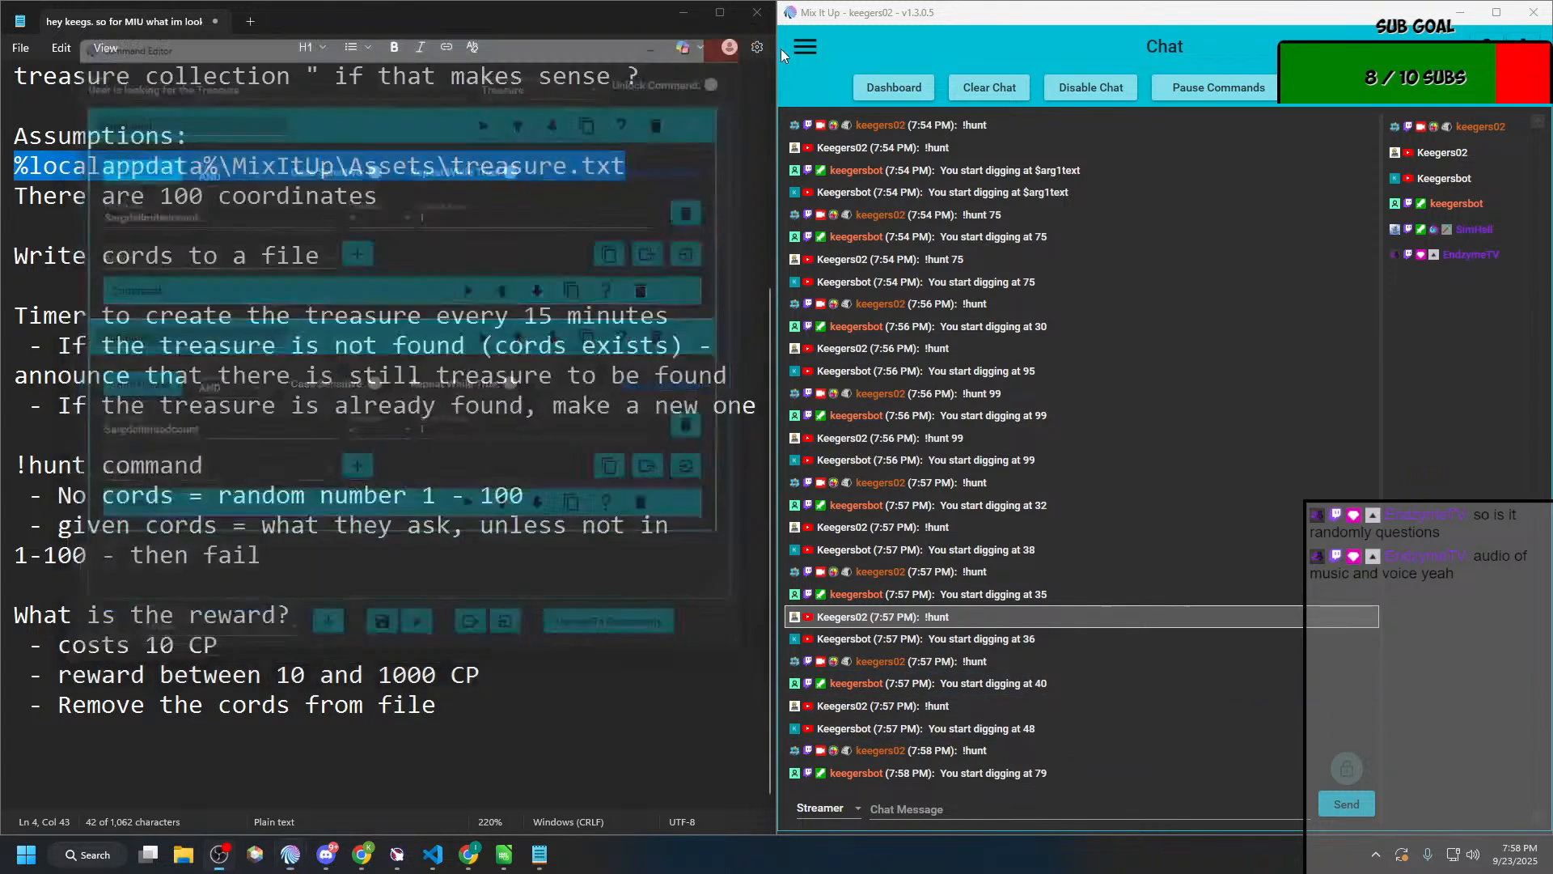
left_click(806, 48)
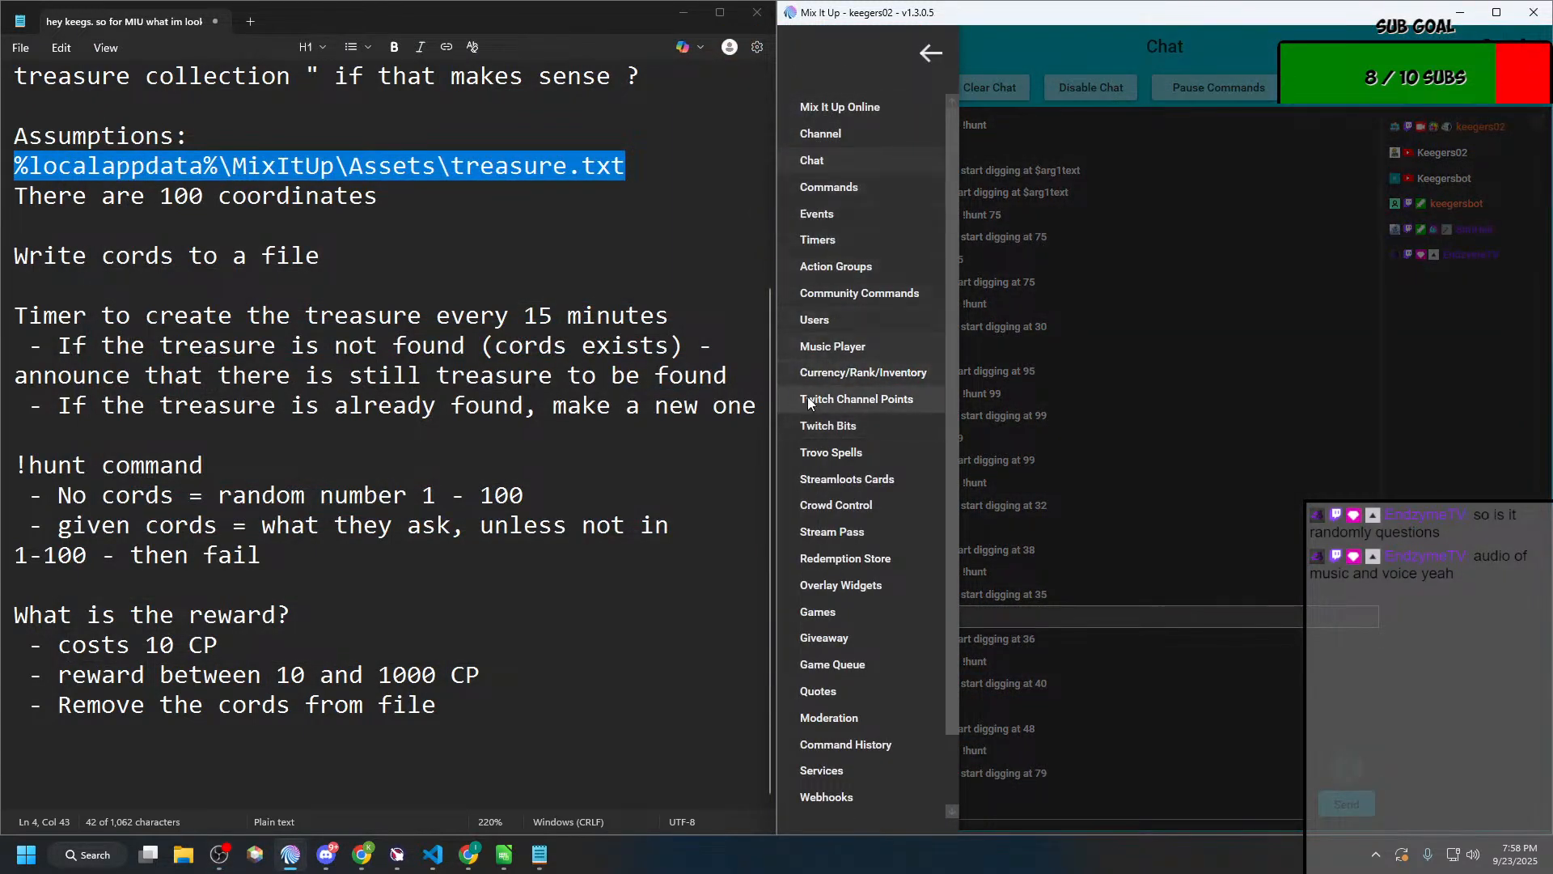
left_click(824, 265)
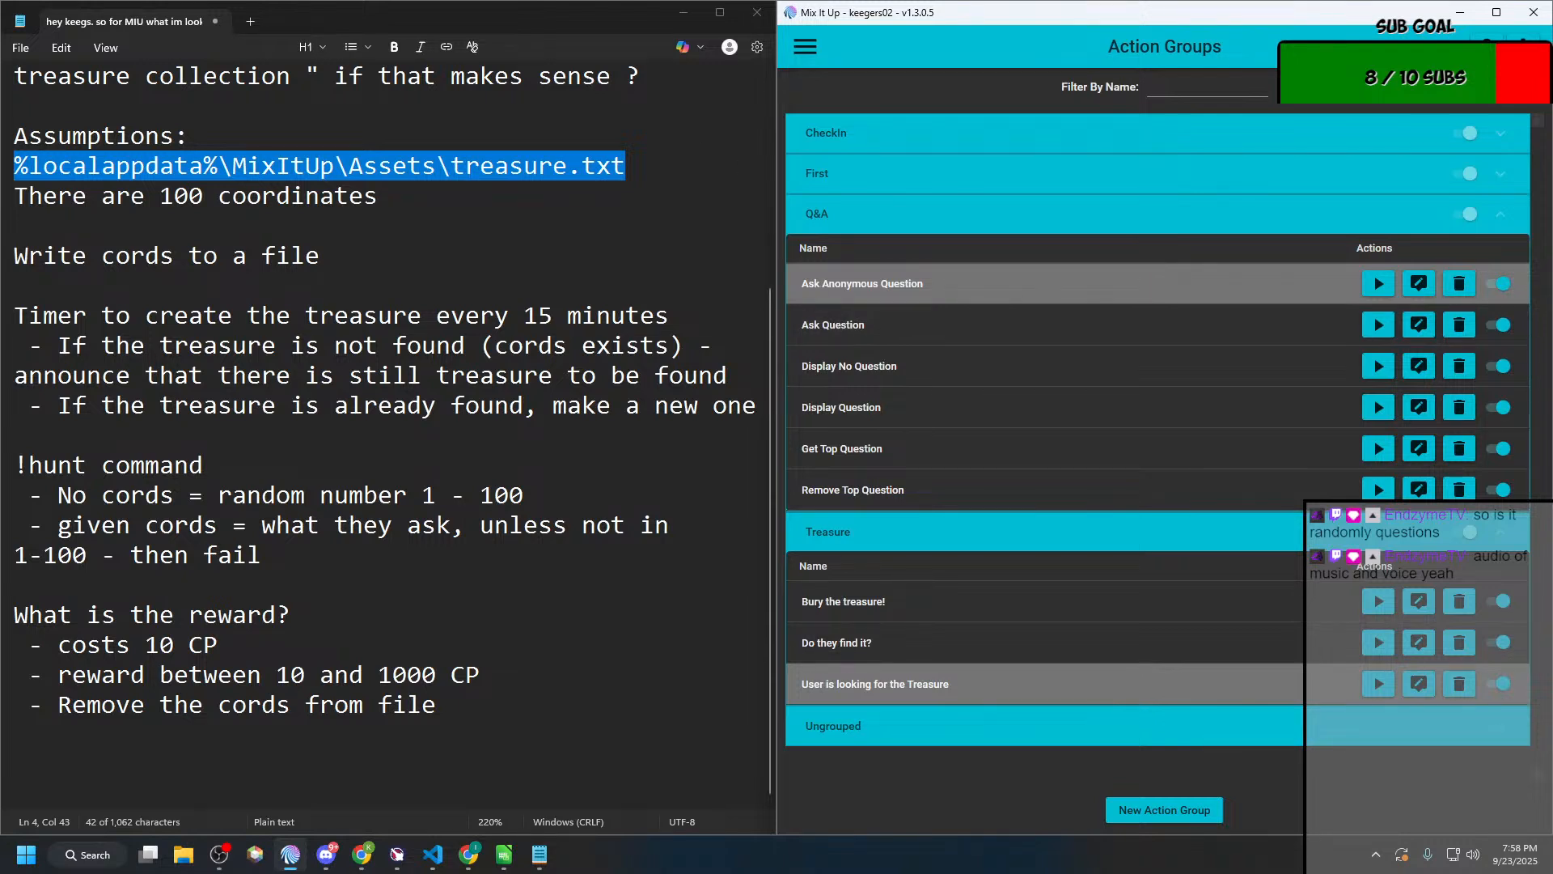
key("super+d")
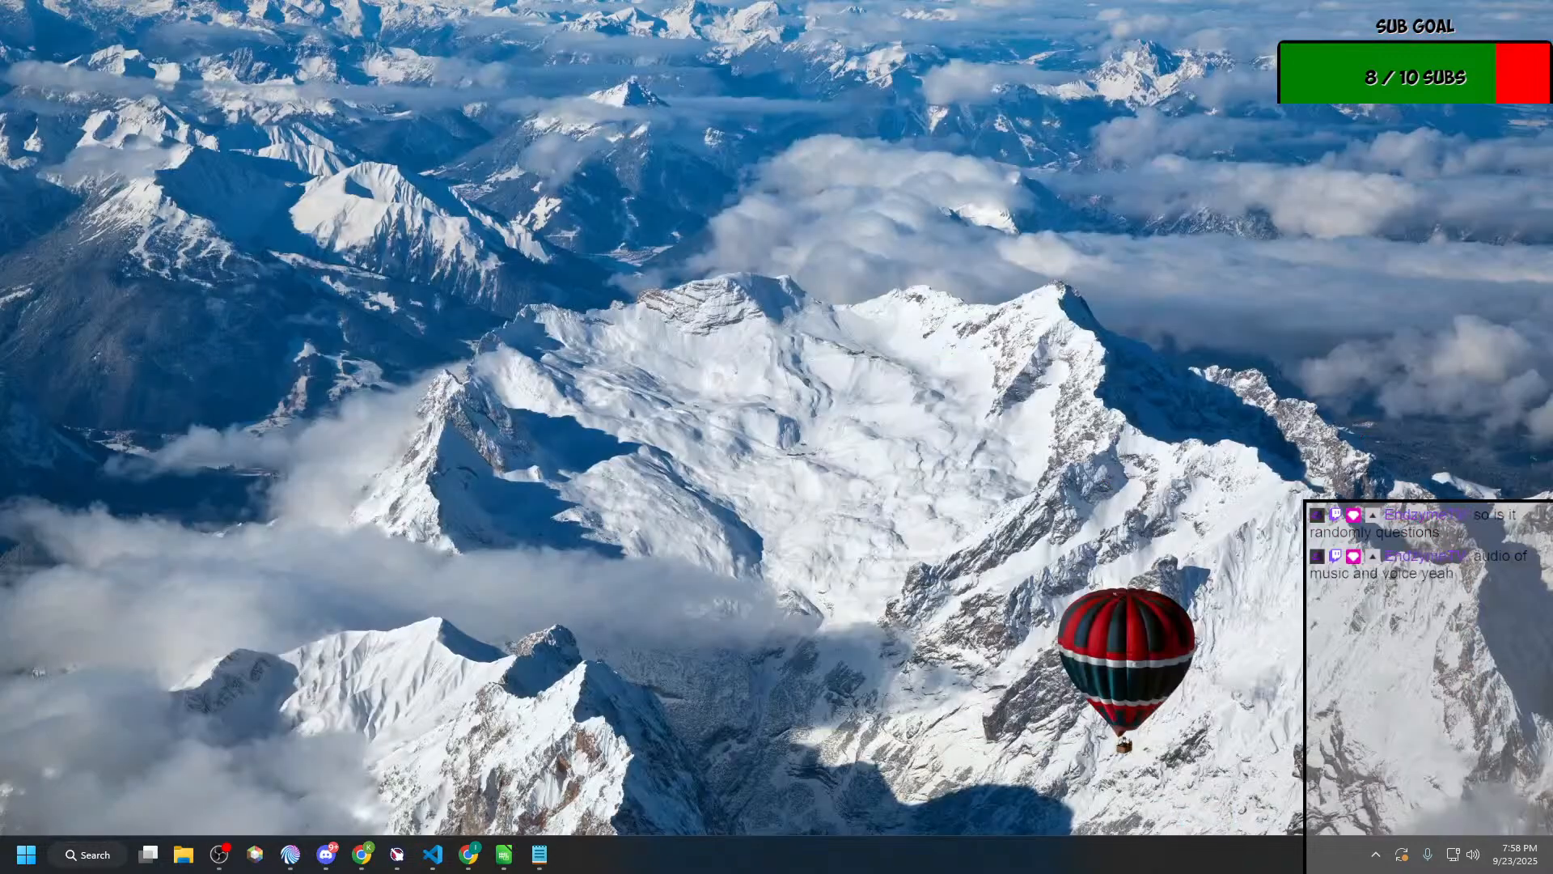
key("super+d")
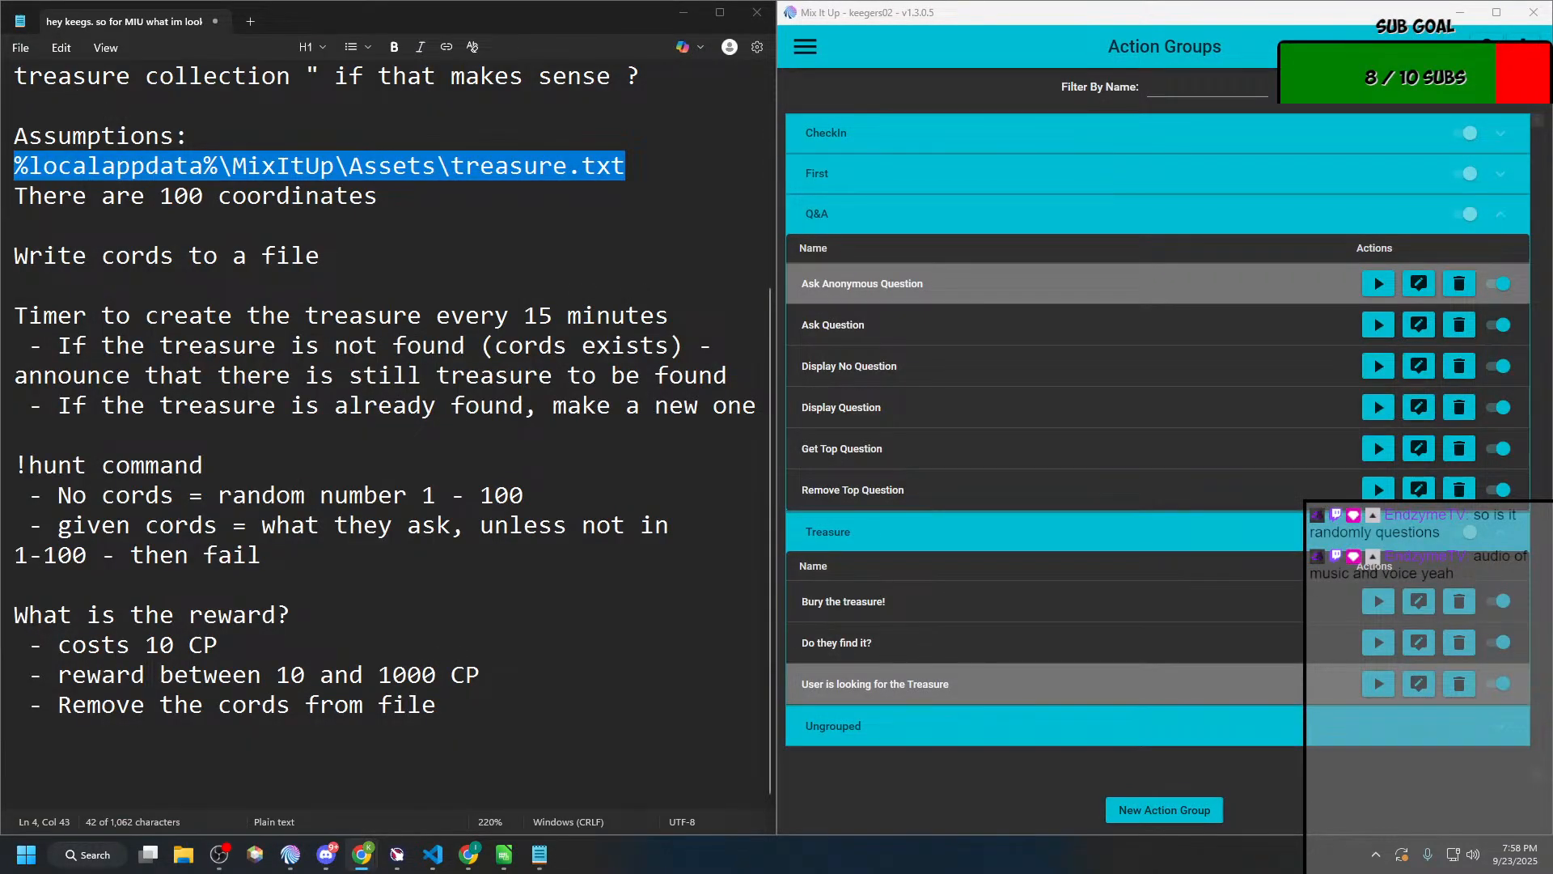
key("super+Tab")
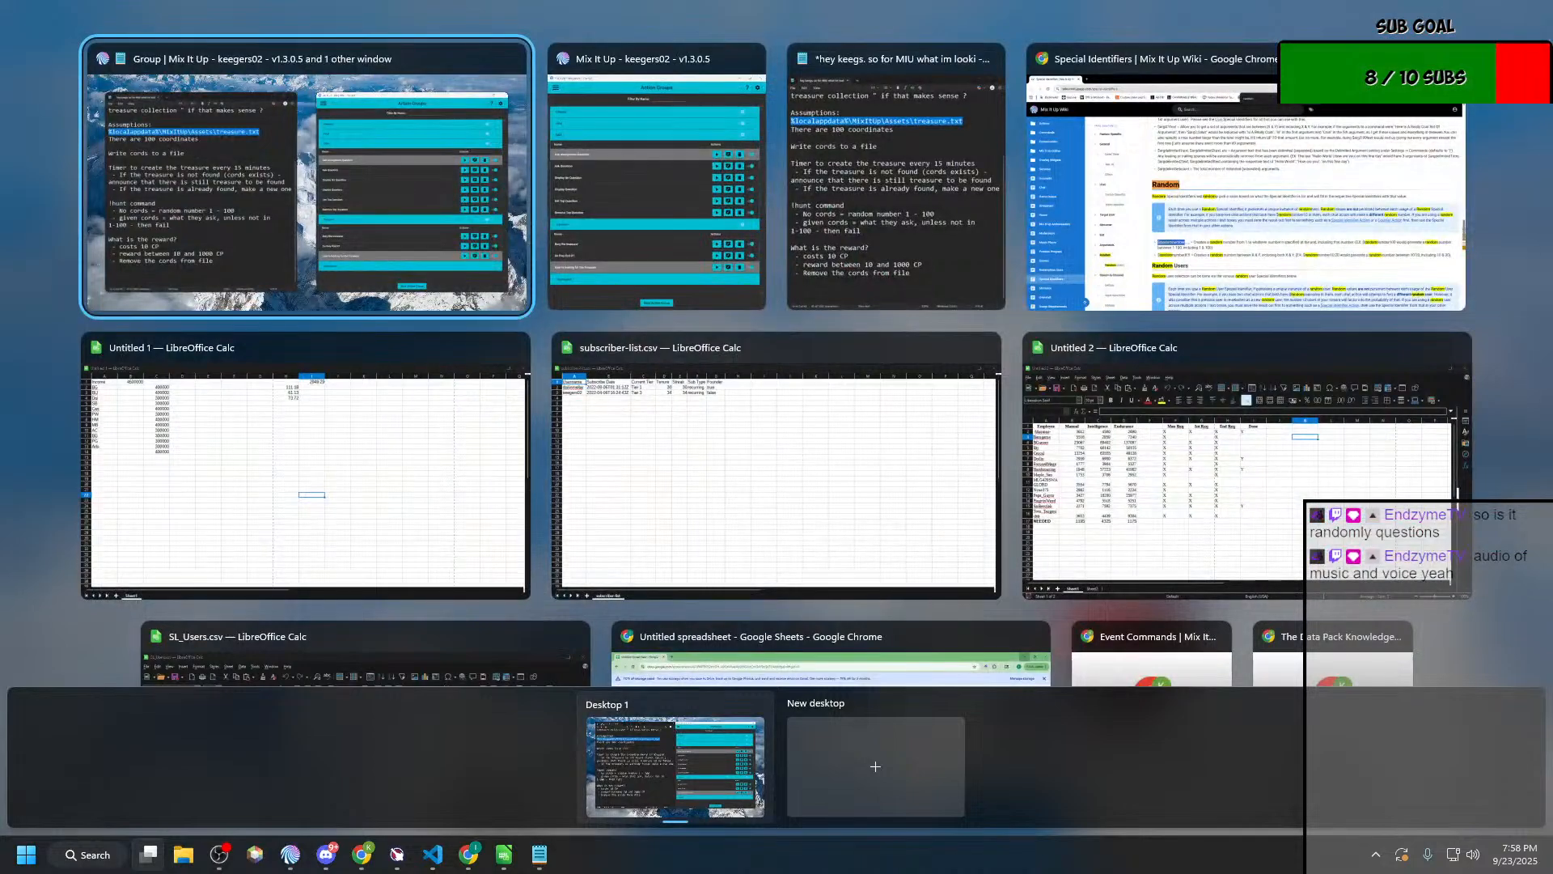
key("Return")
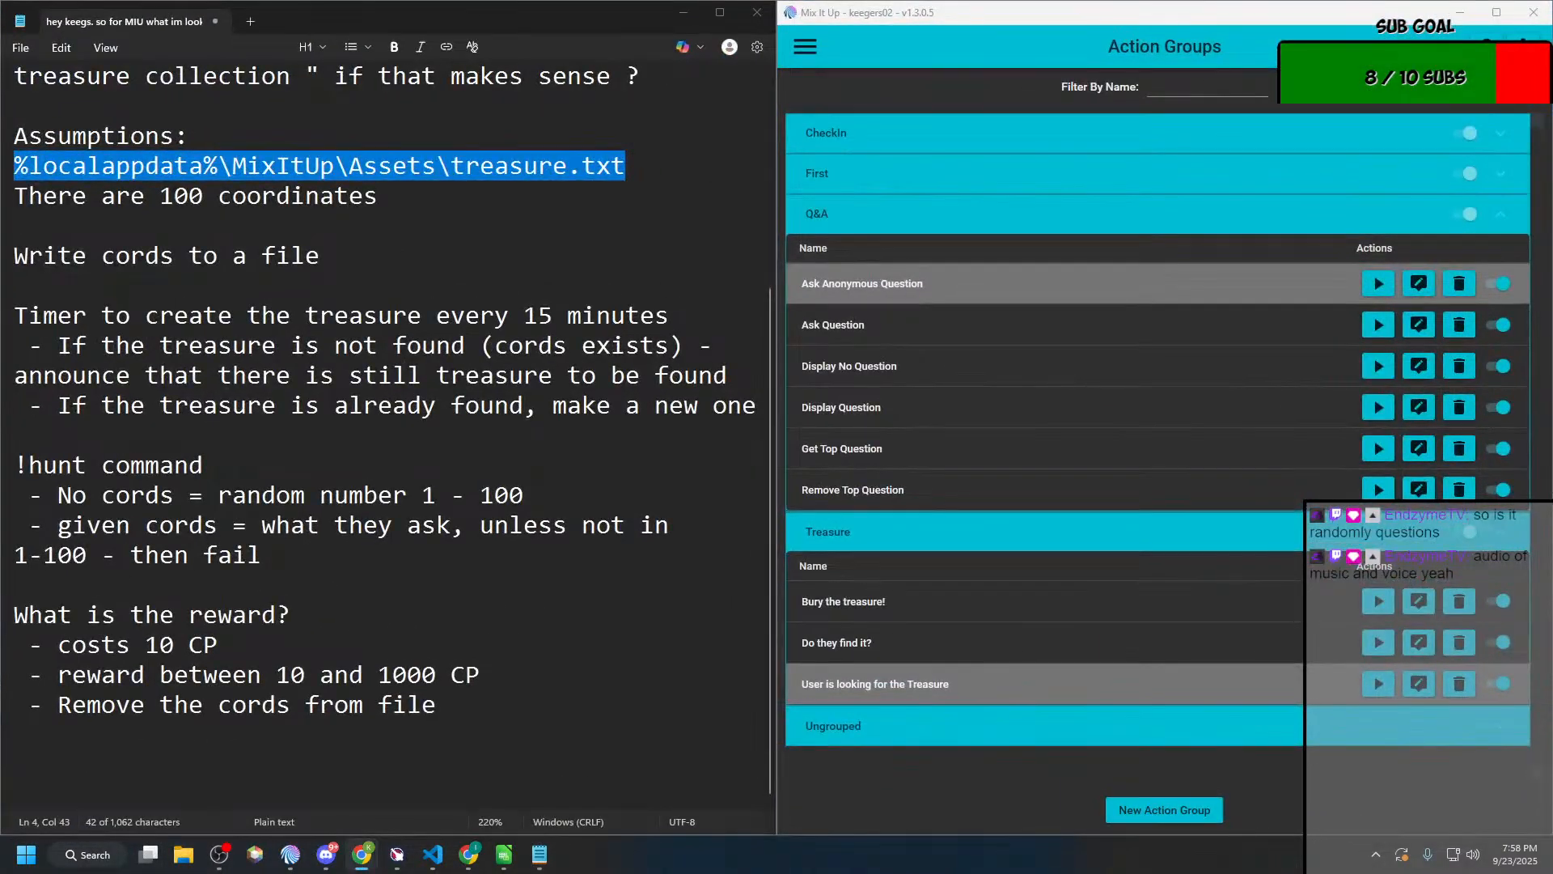
key("super+Tab")
key("Return")
key("super+Tab")
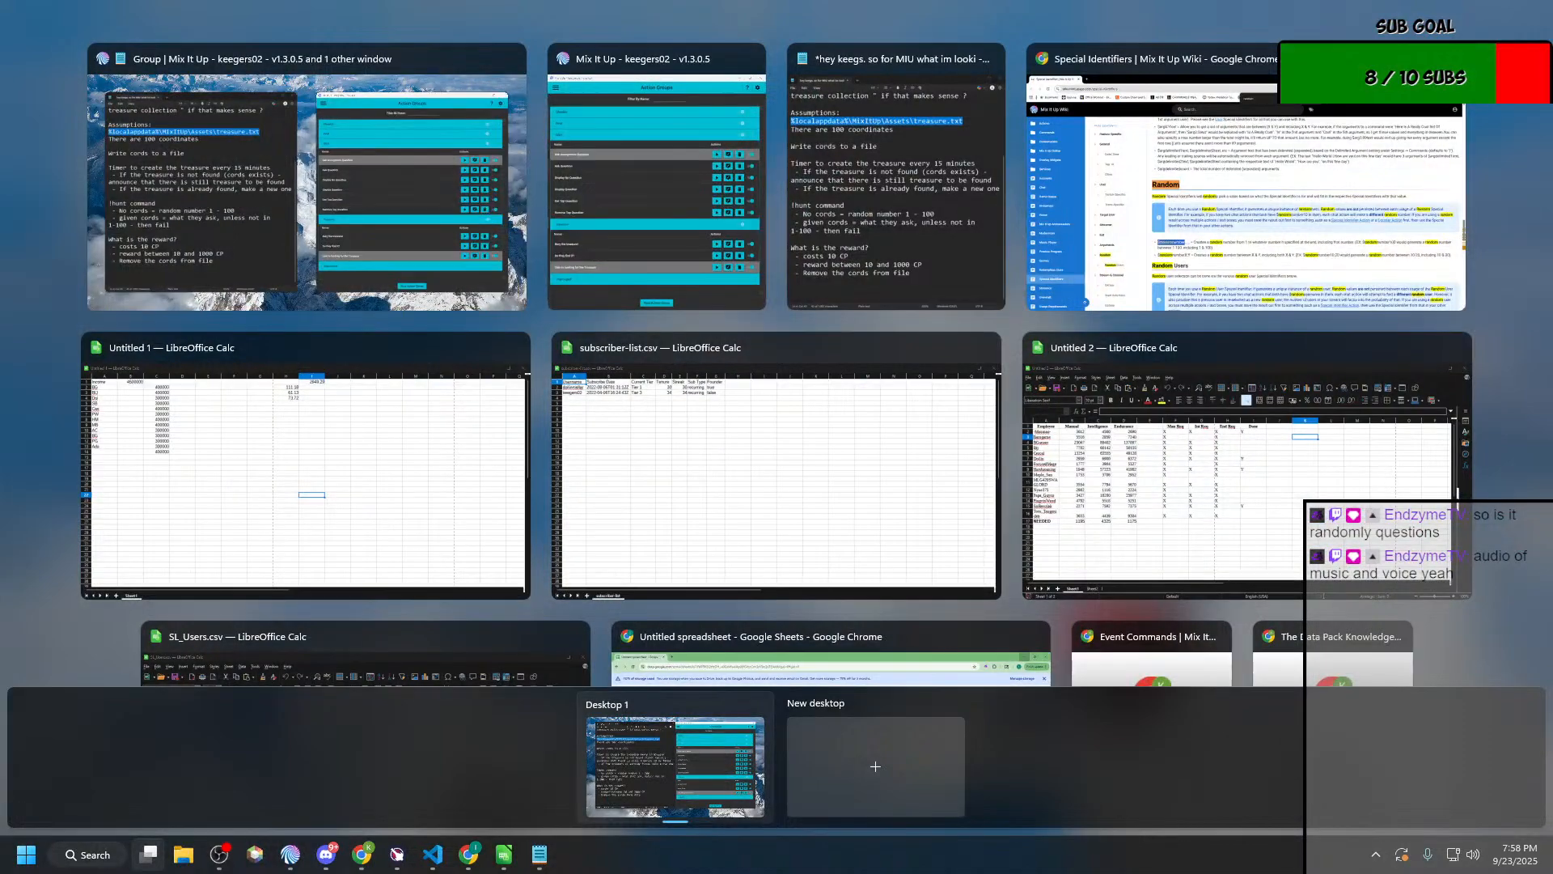
key("Return")
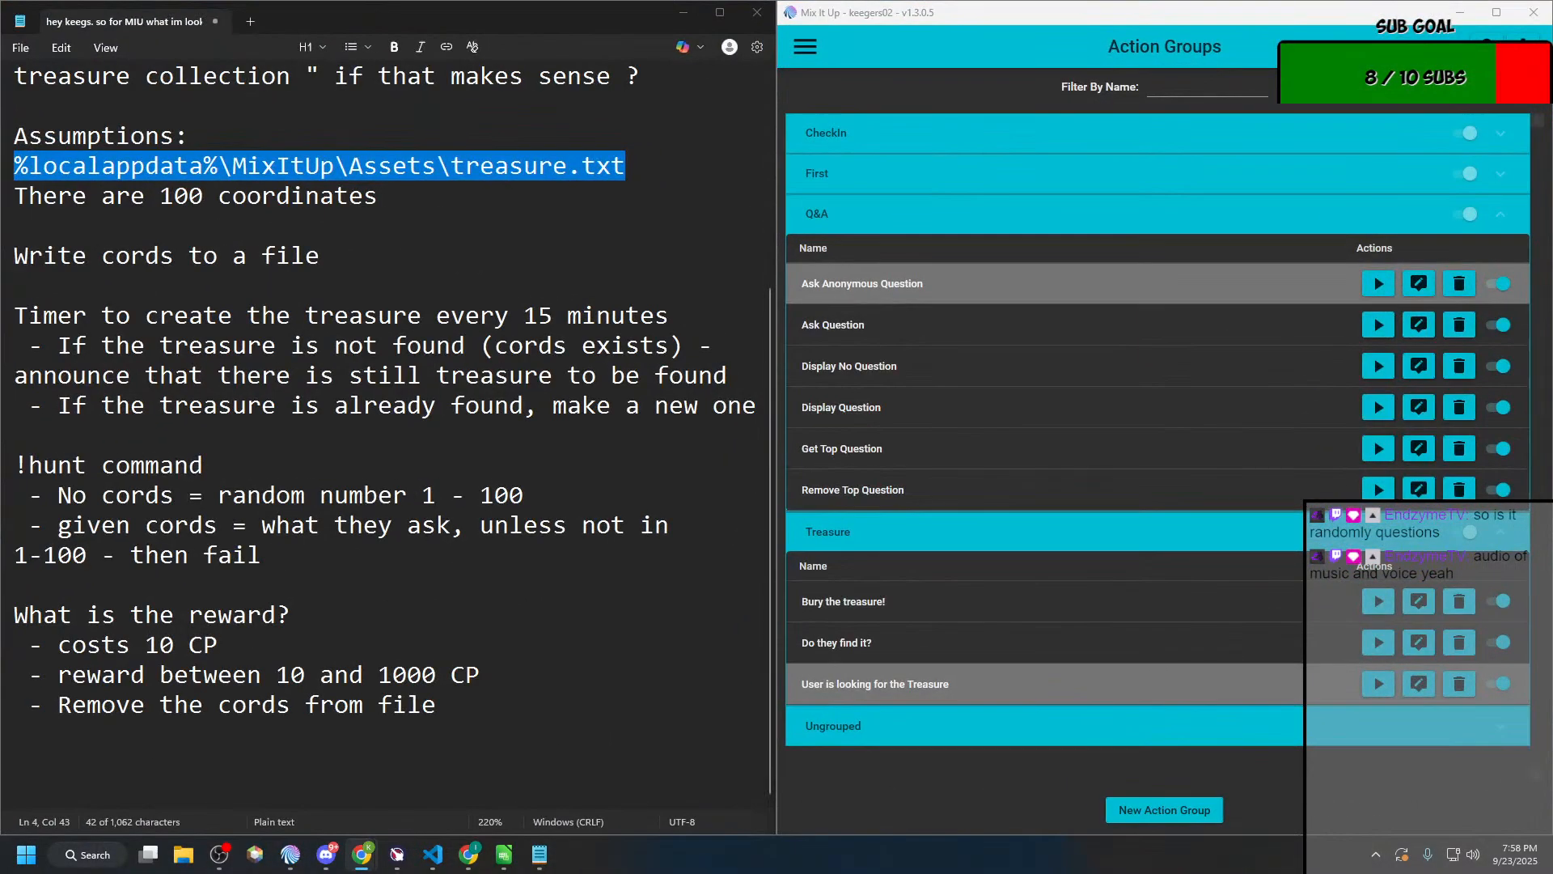
Step: Bring the Chrome window with the Coded Editor page onto this screen and place the cursor in its HTML code
left_click_drag(1552, 154, 647, 153)
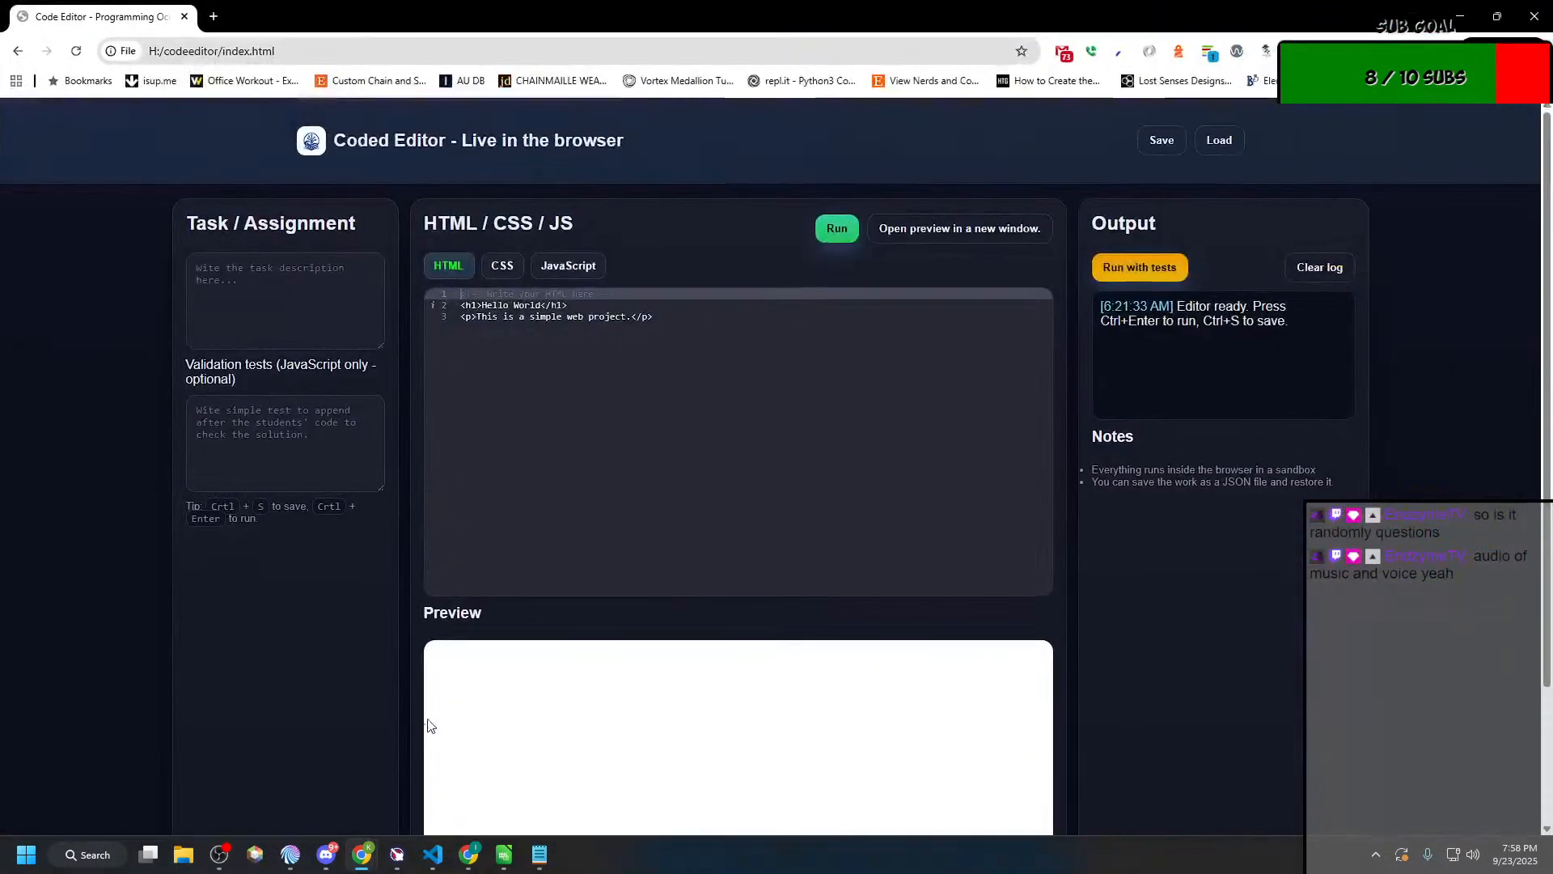
left_click(752, 548)
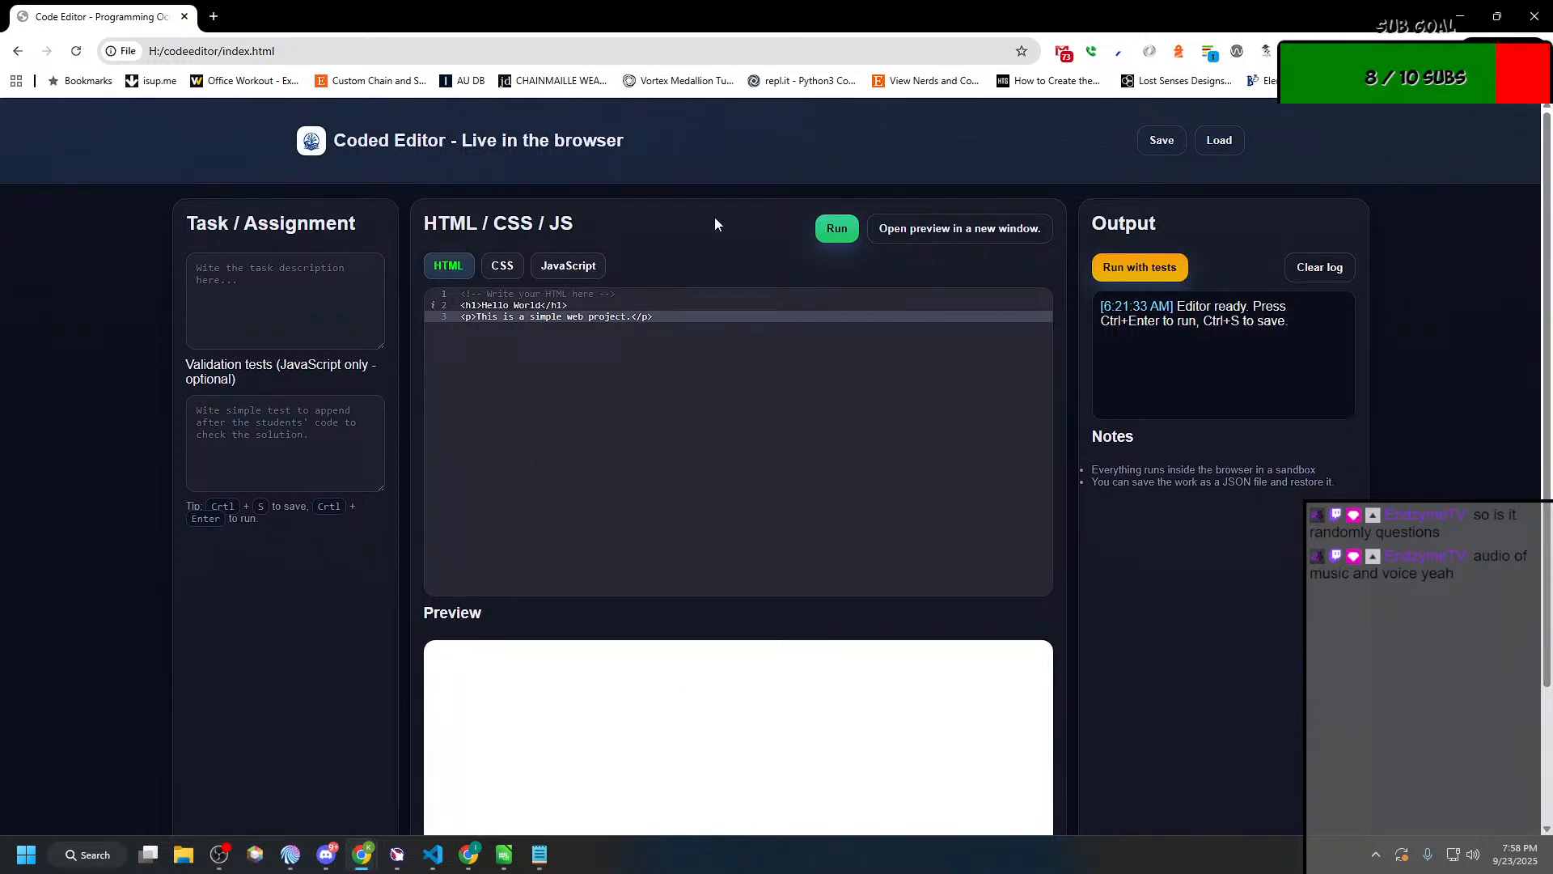
Step: Run the HTML preview, add the line "Hello chat" below the paragraph and run the preview again
left_click(835, 229)
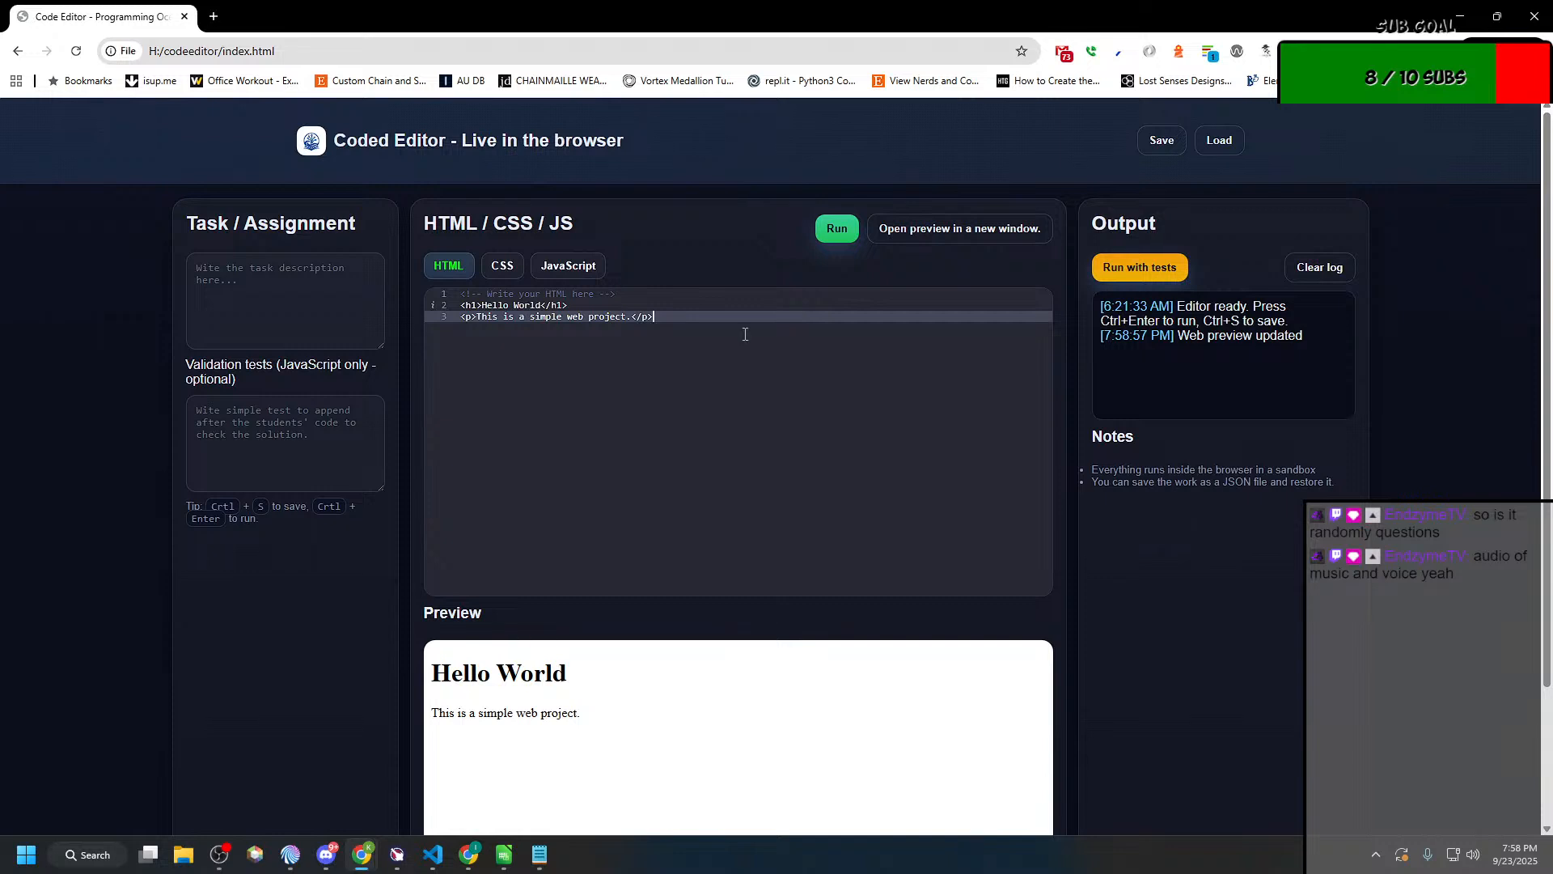
key("Return")
type("Heel")
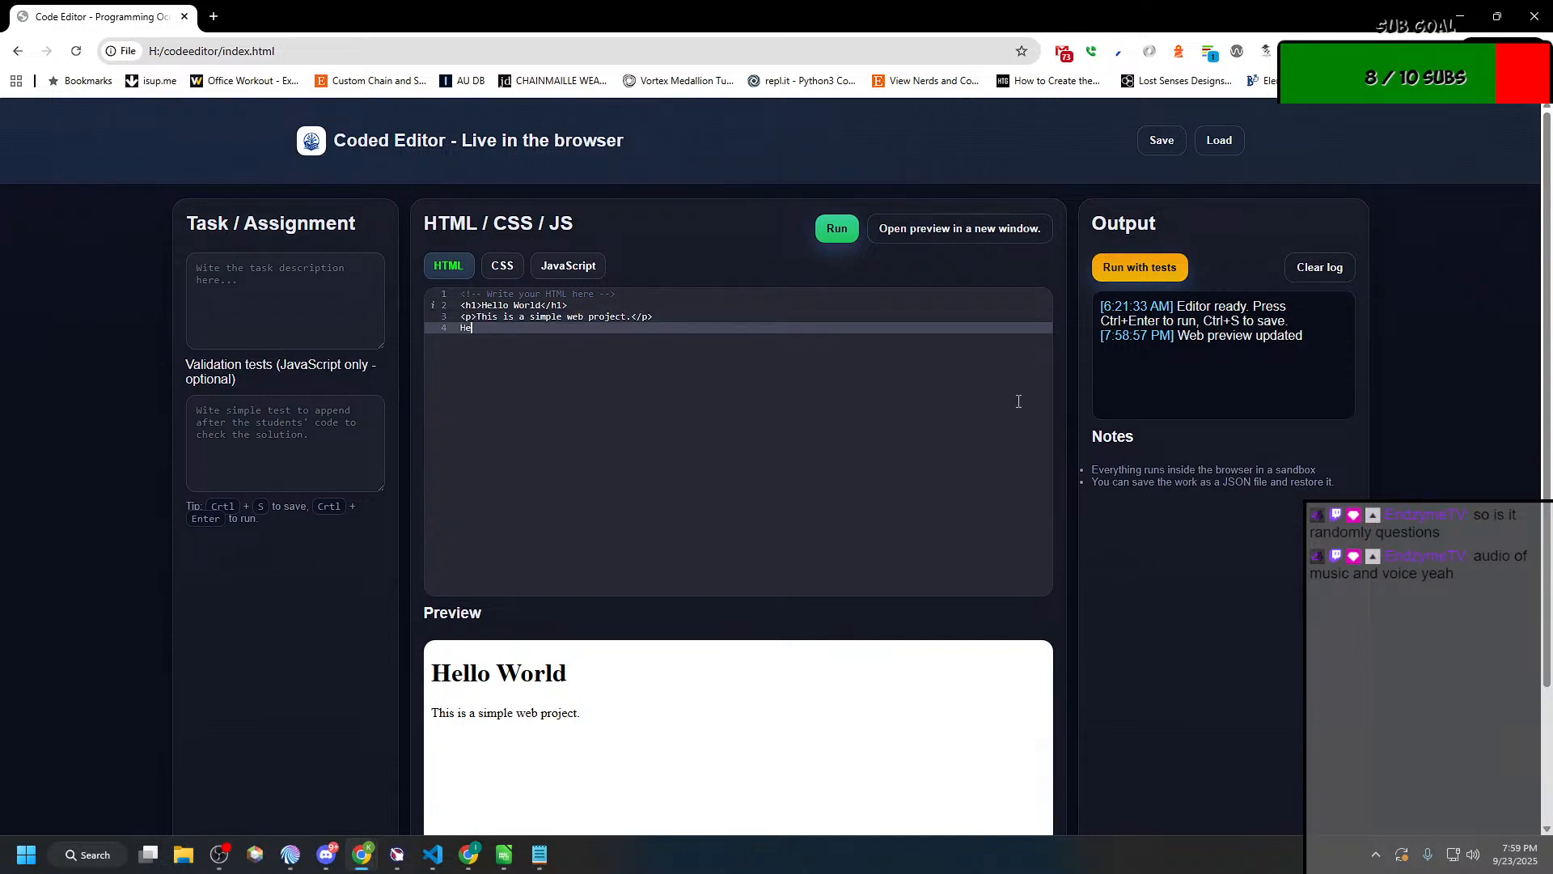
key("BackSpace")
key("BackSpace")
type("llo chat")
left_click(838, 229)
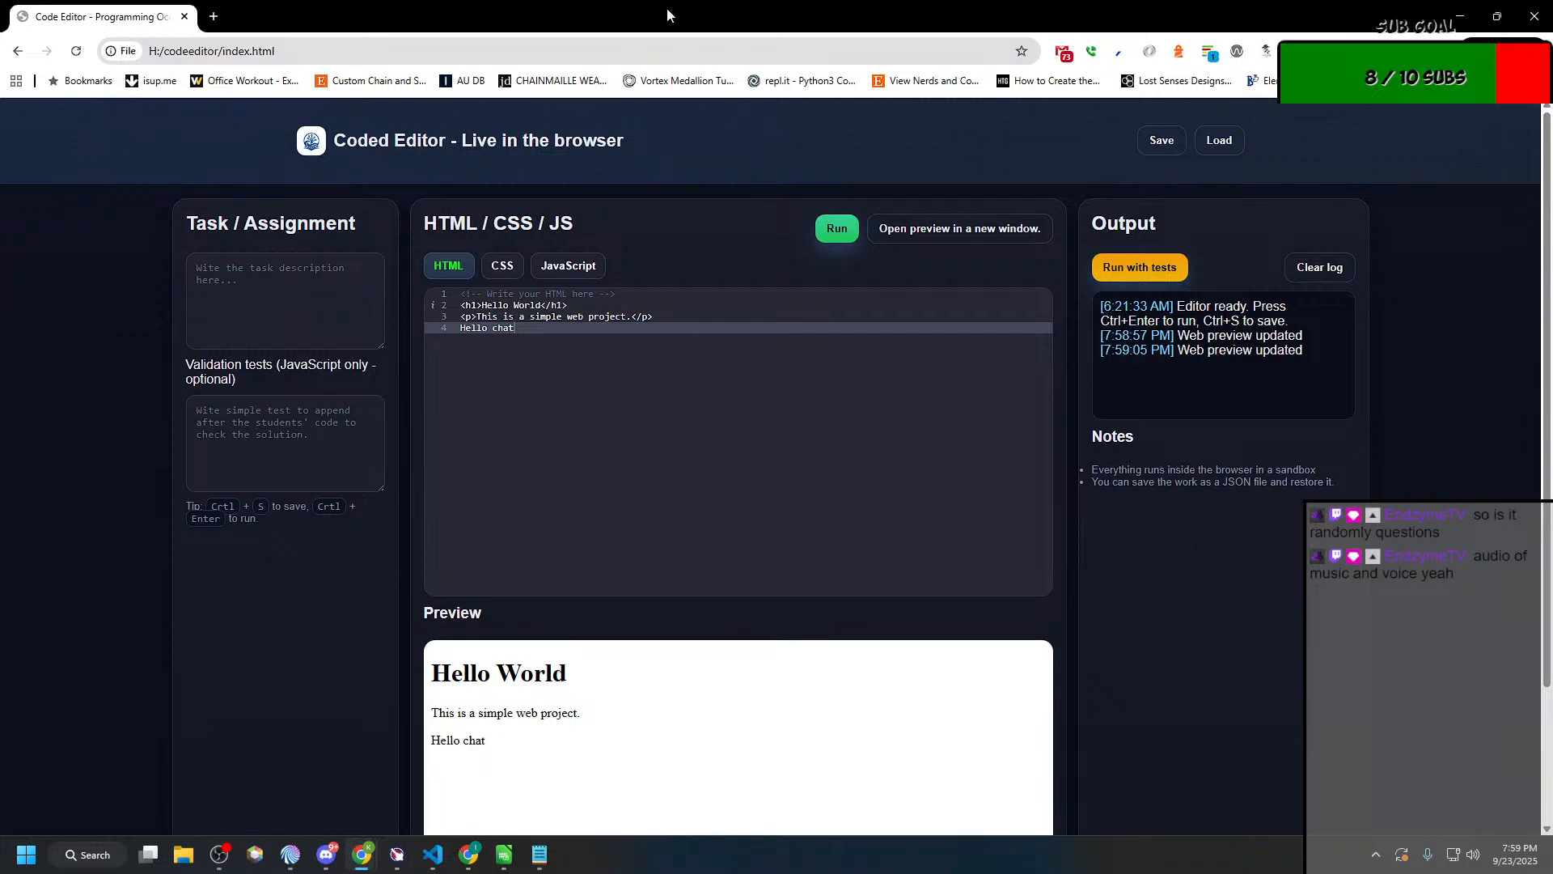
Step: Move the Chrome window off this screen to return to the Notepad plan and the Mix It Up action groups
left_click_drag(666, 7, 0, 194)
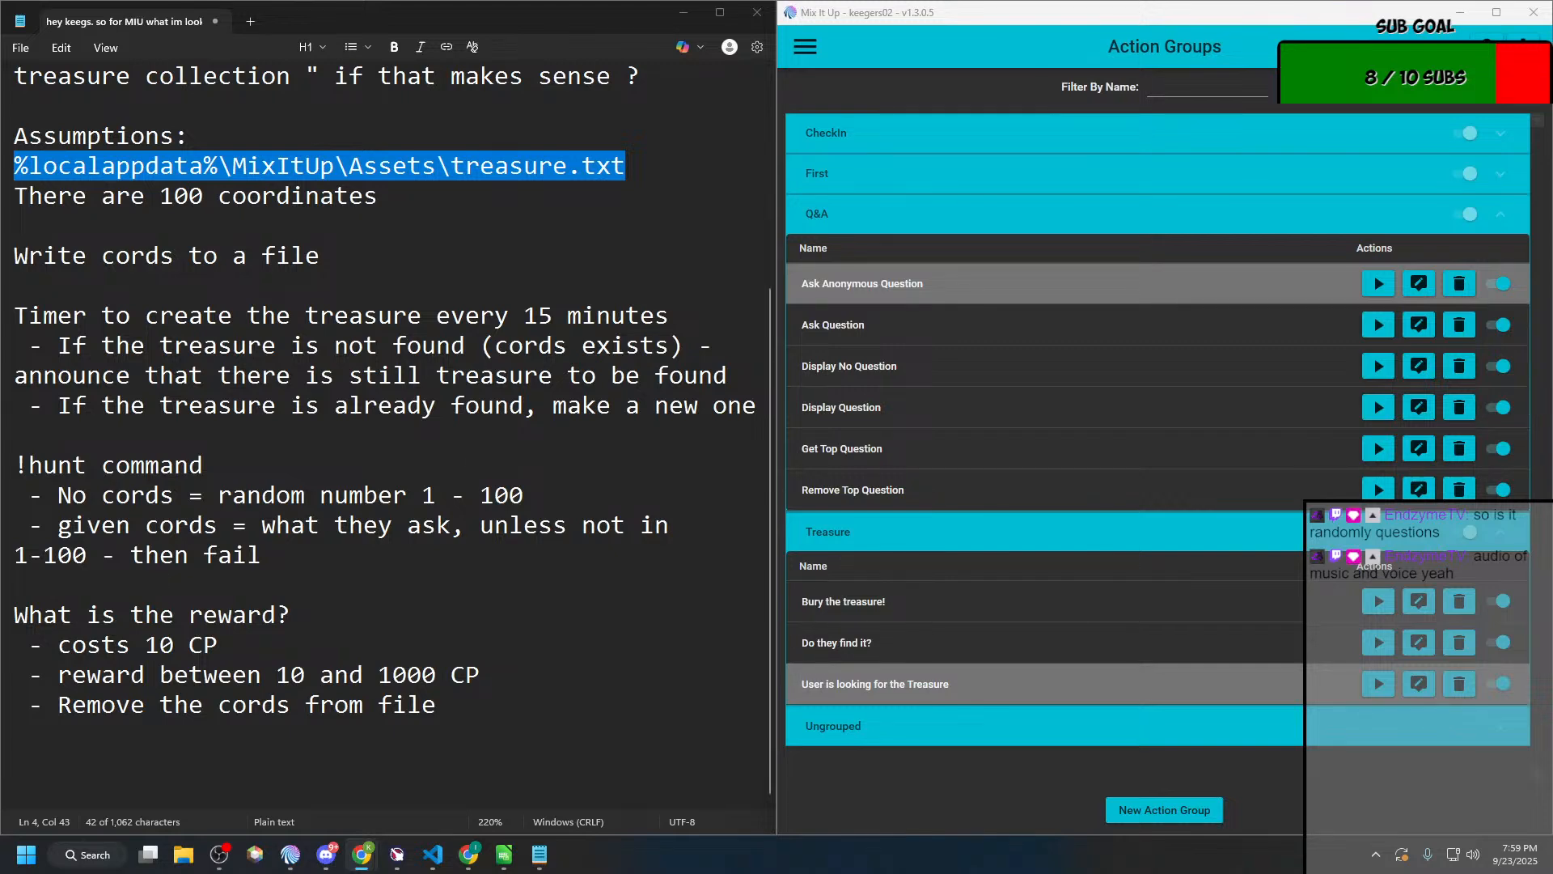
key("super+d")
key("super+d")
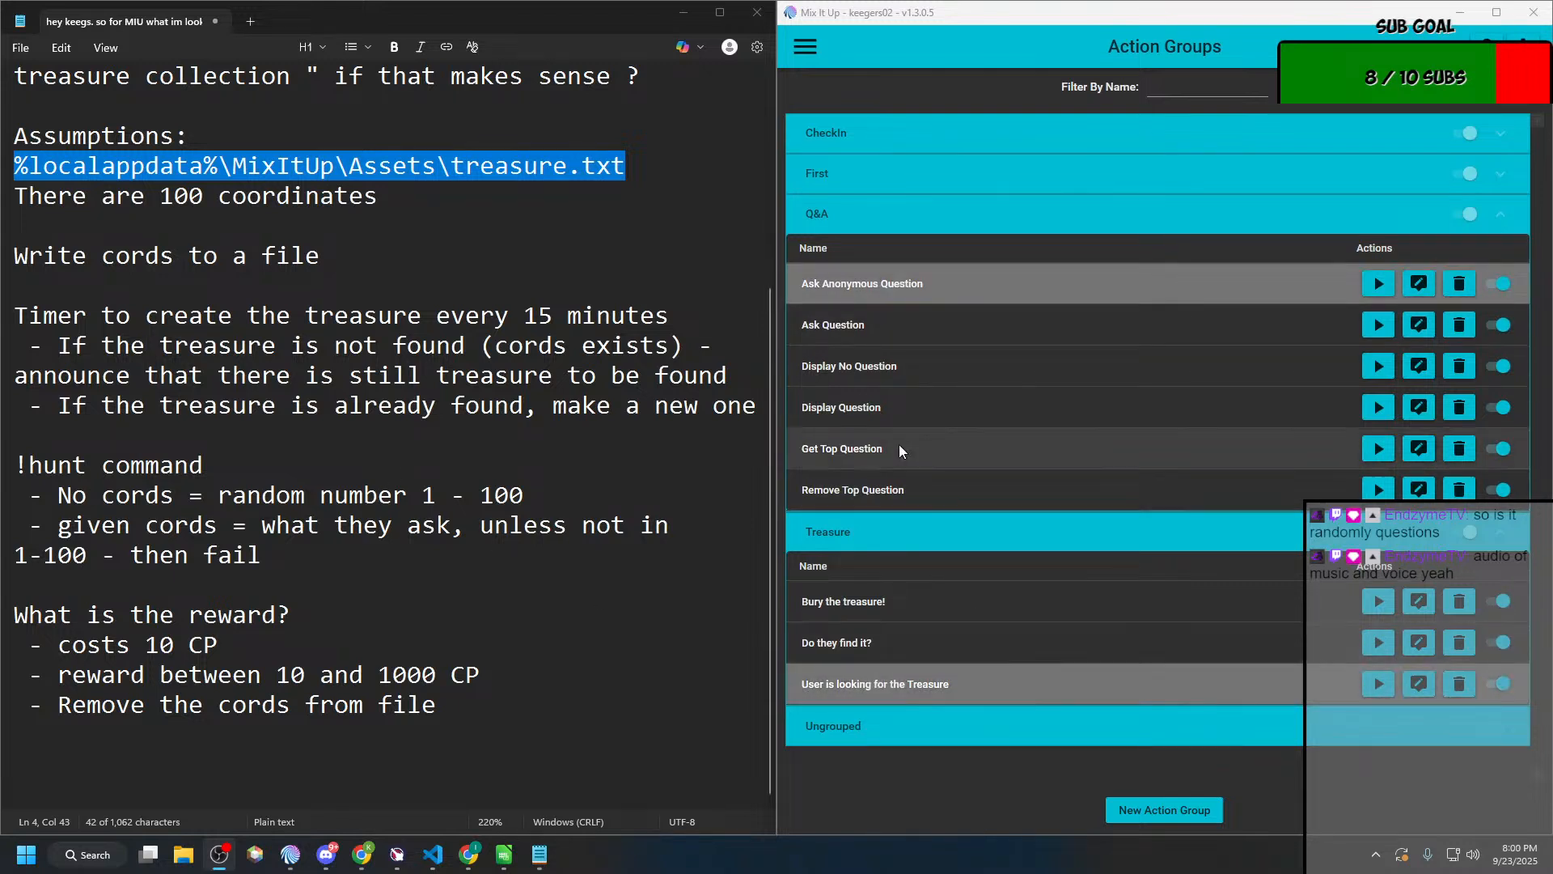
Step: Open the "Do they find it?" command for editing and expand its Chat Message and File (Read & Write) actions
left_click(939, 687)
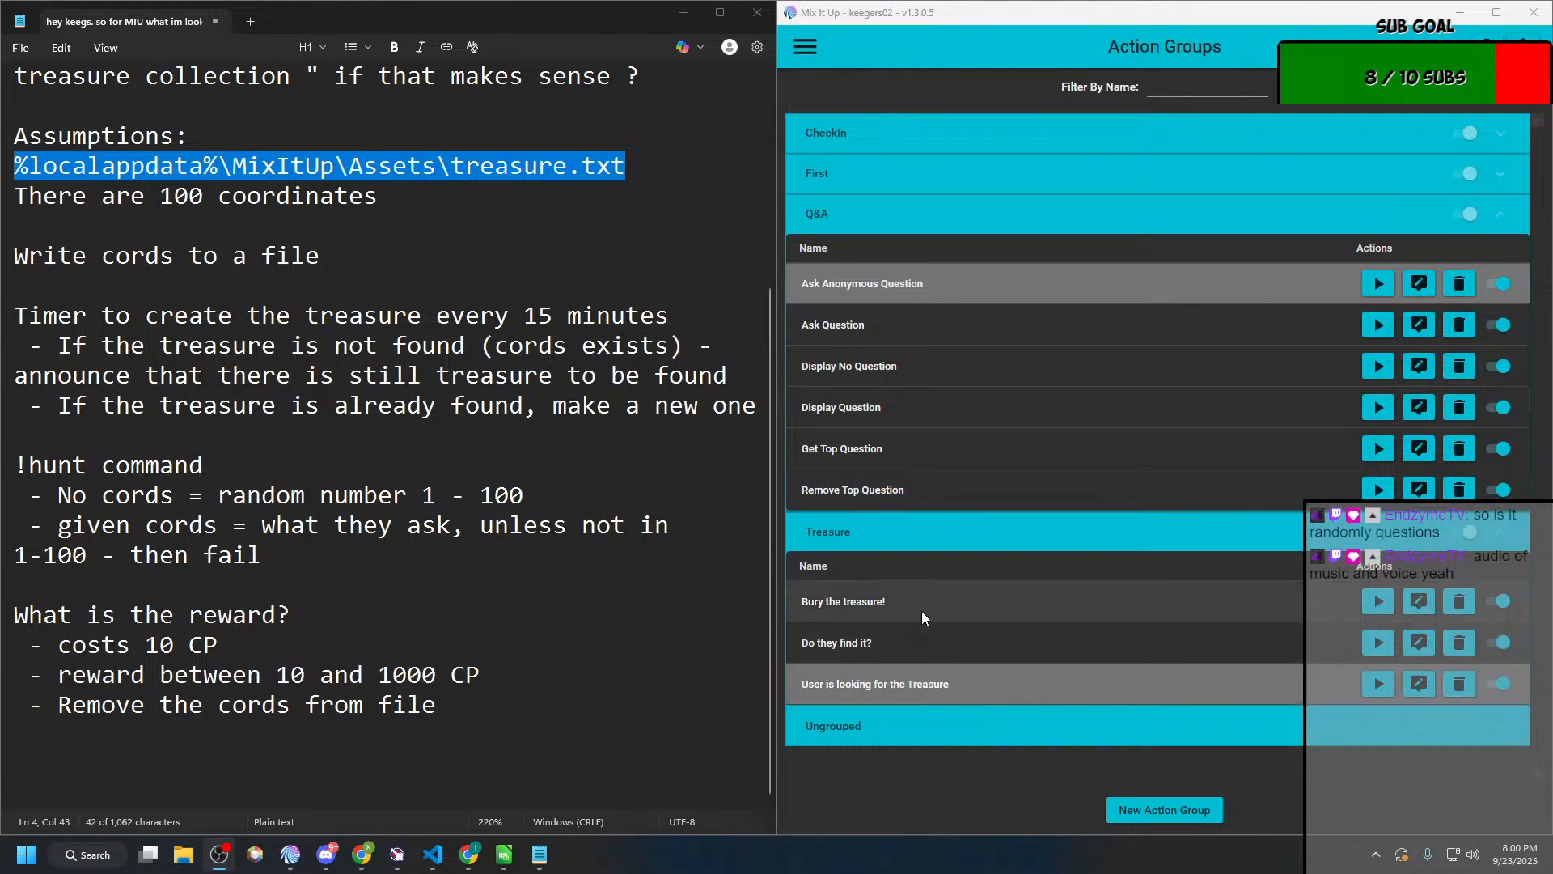
left_click(910, 642)
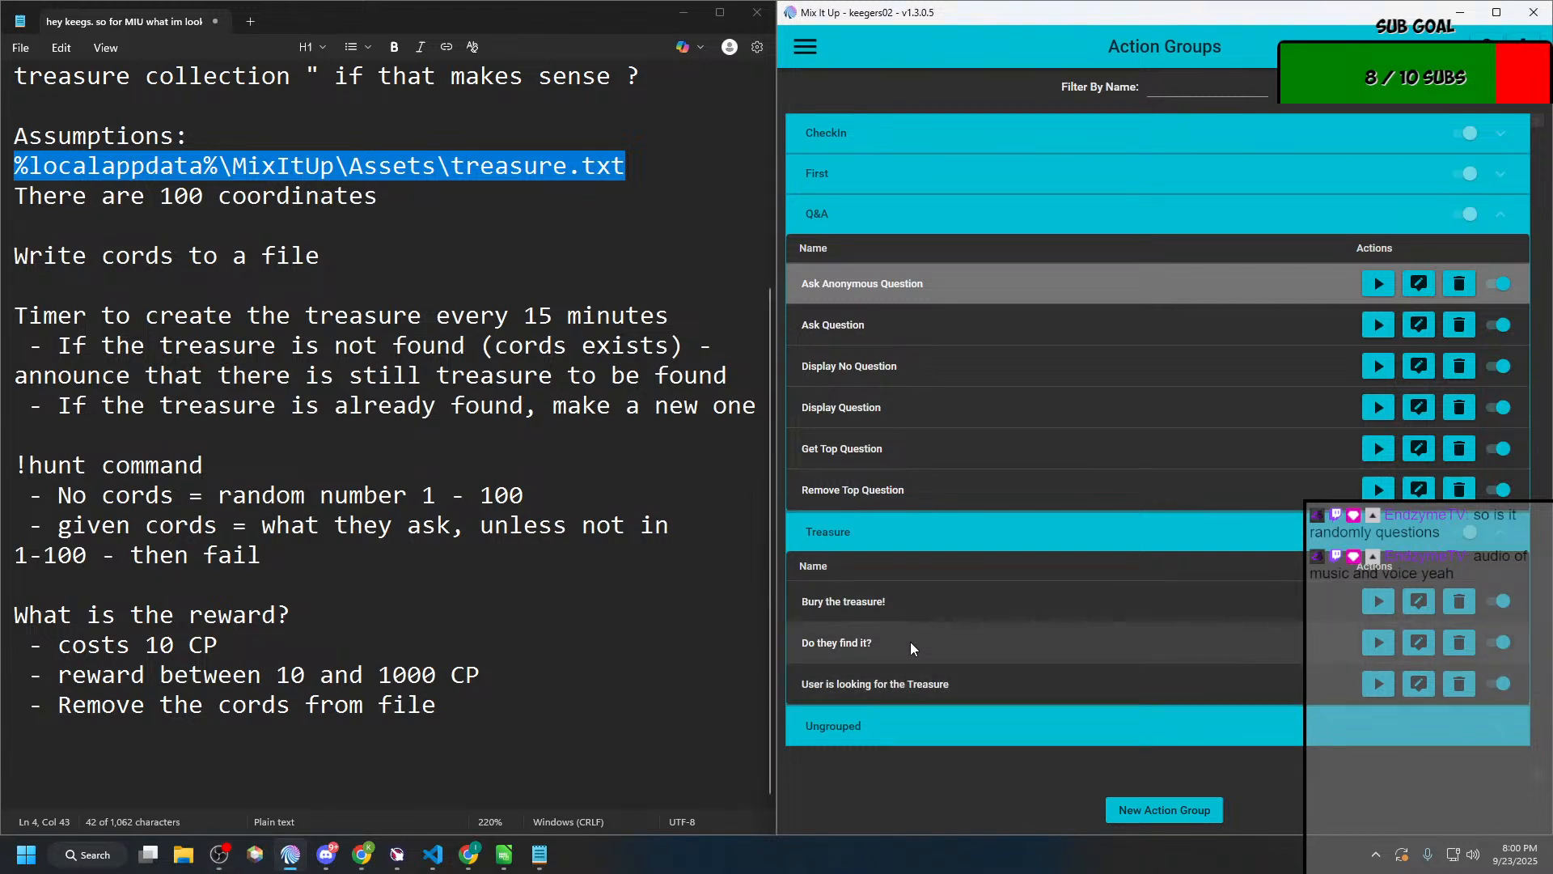
left_click(1418, 644)
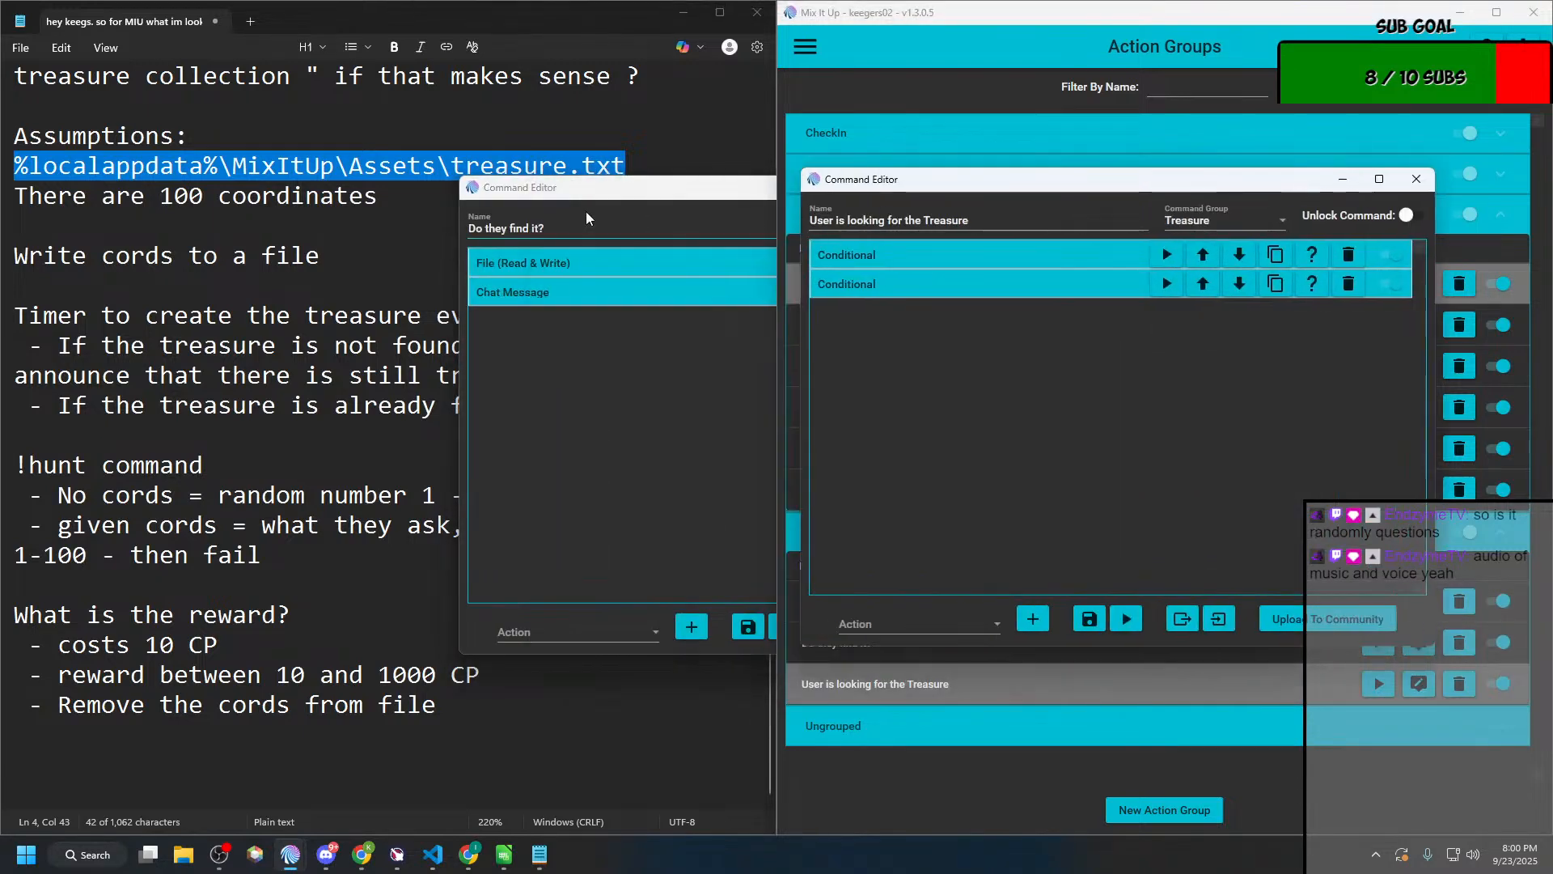
left_click_drag(520, 177, 84, 1)
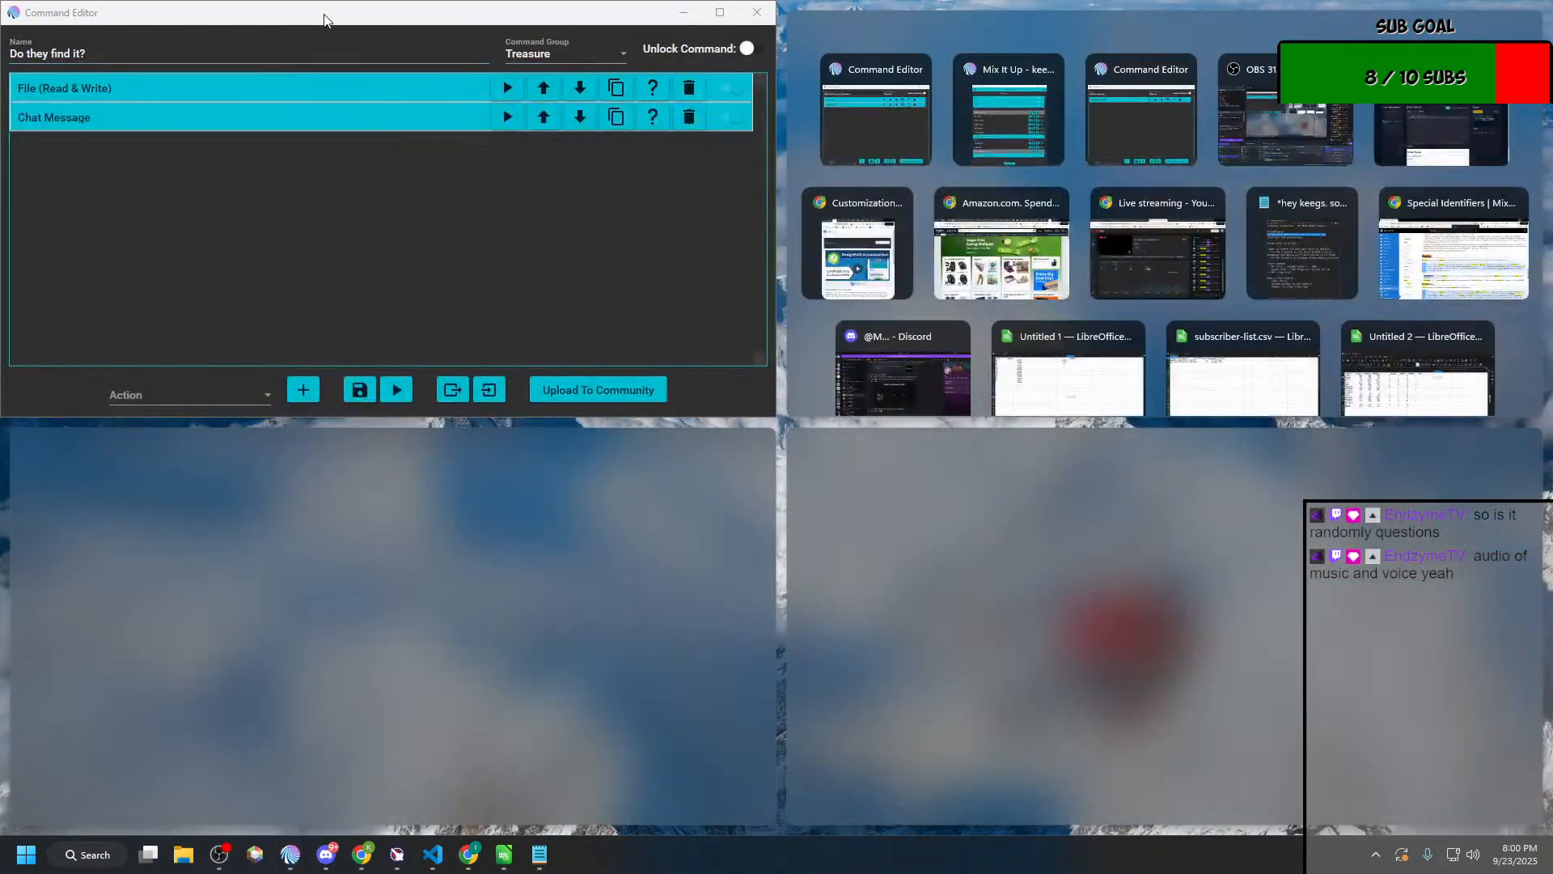
left_click_drag(326, 16, 351, 96)
left_click(173, 177)
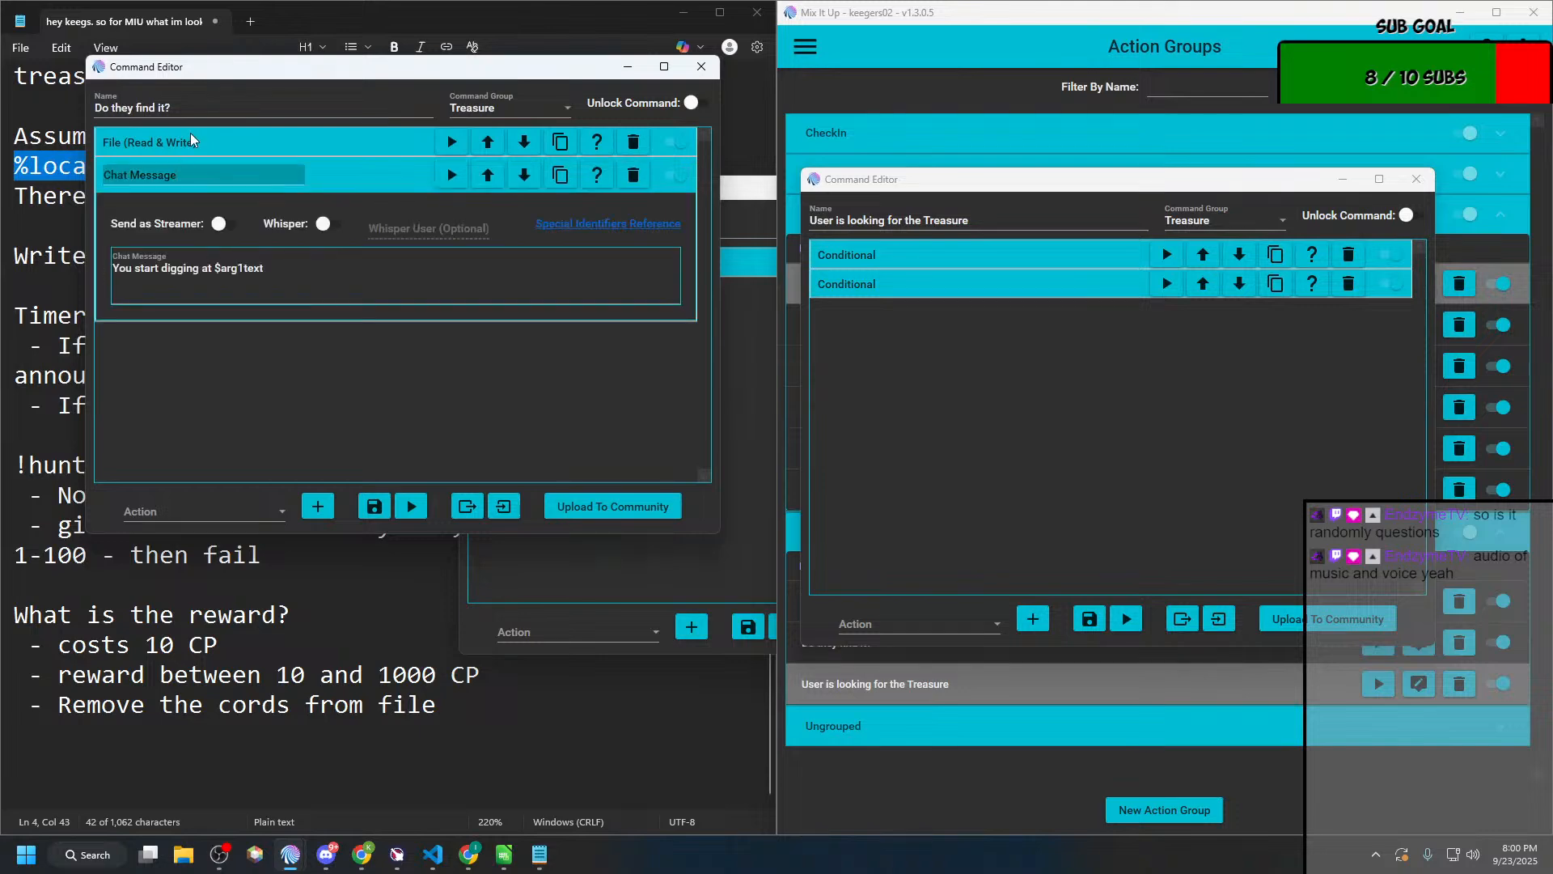
left_click(241, 141)
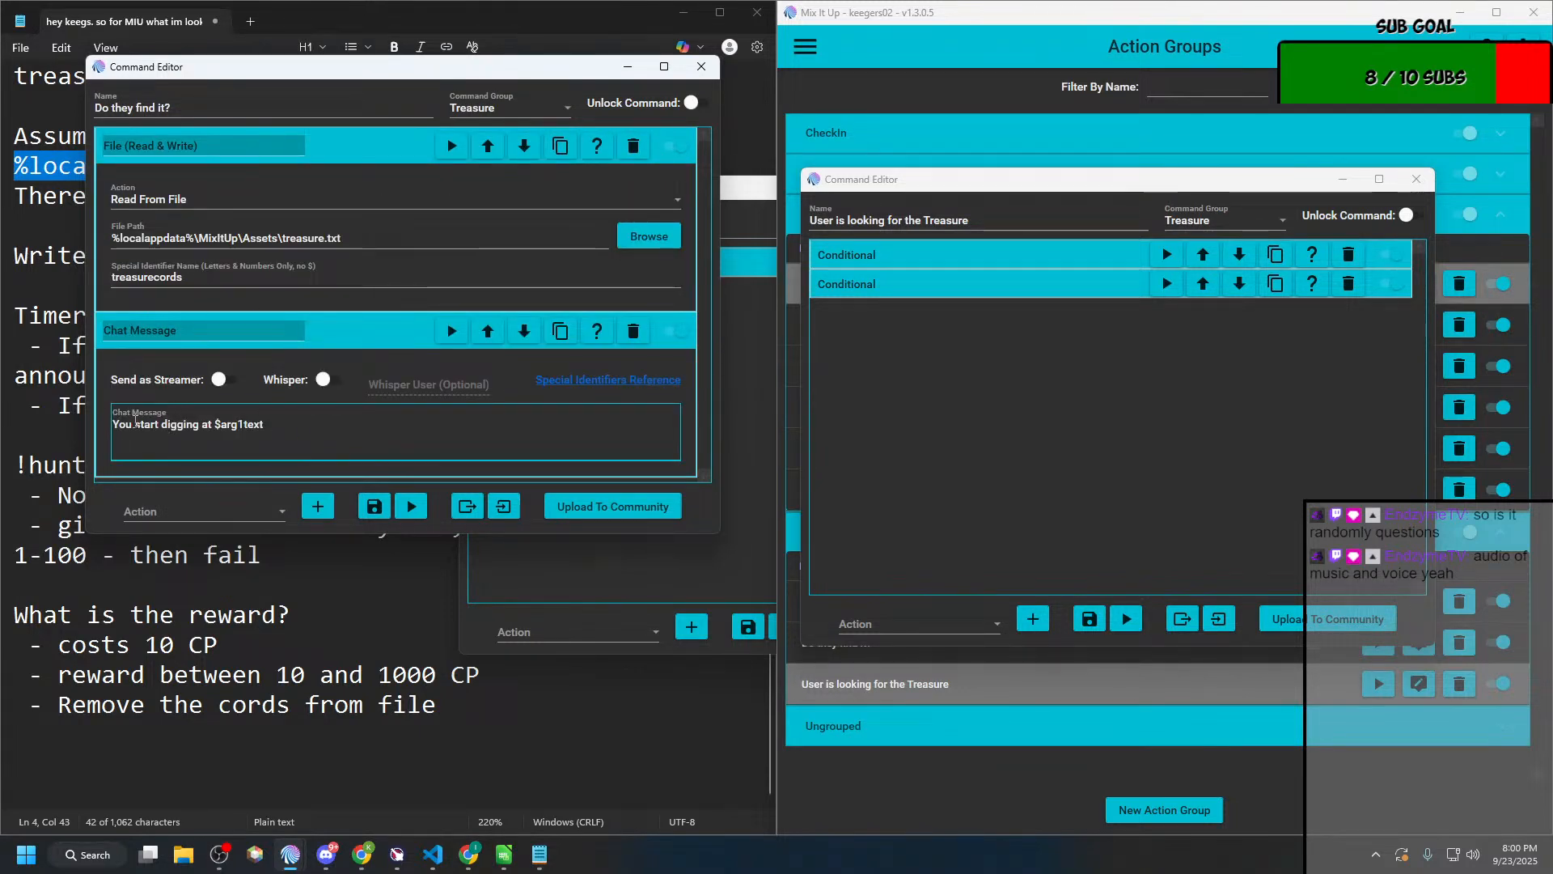
left_click(135, 423)
left_click_drag(134, 422, 104, 424)
type("@")
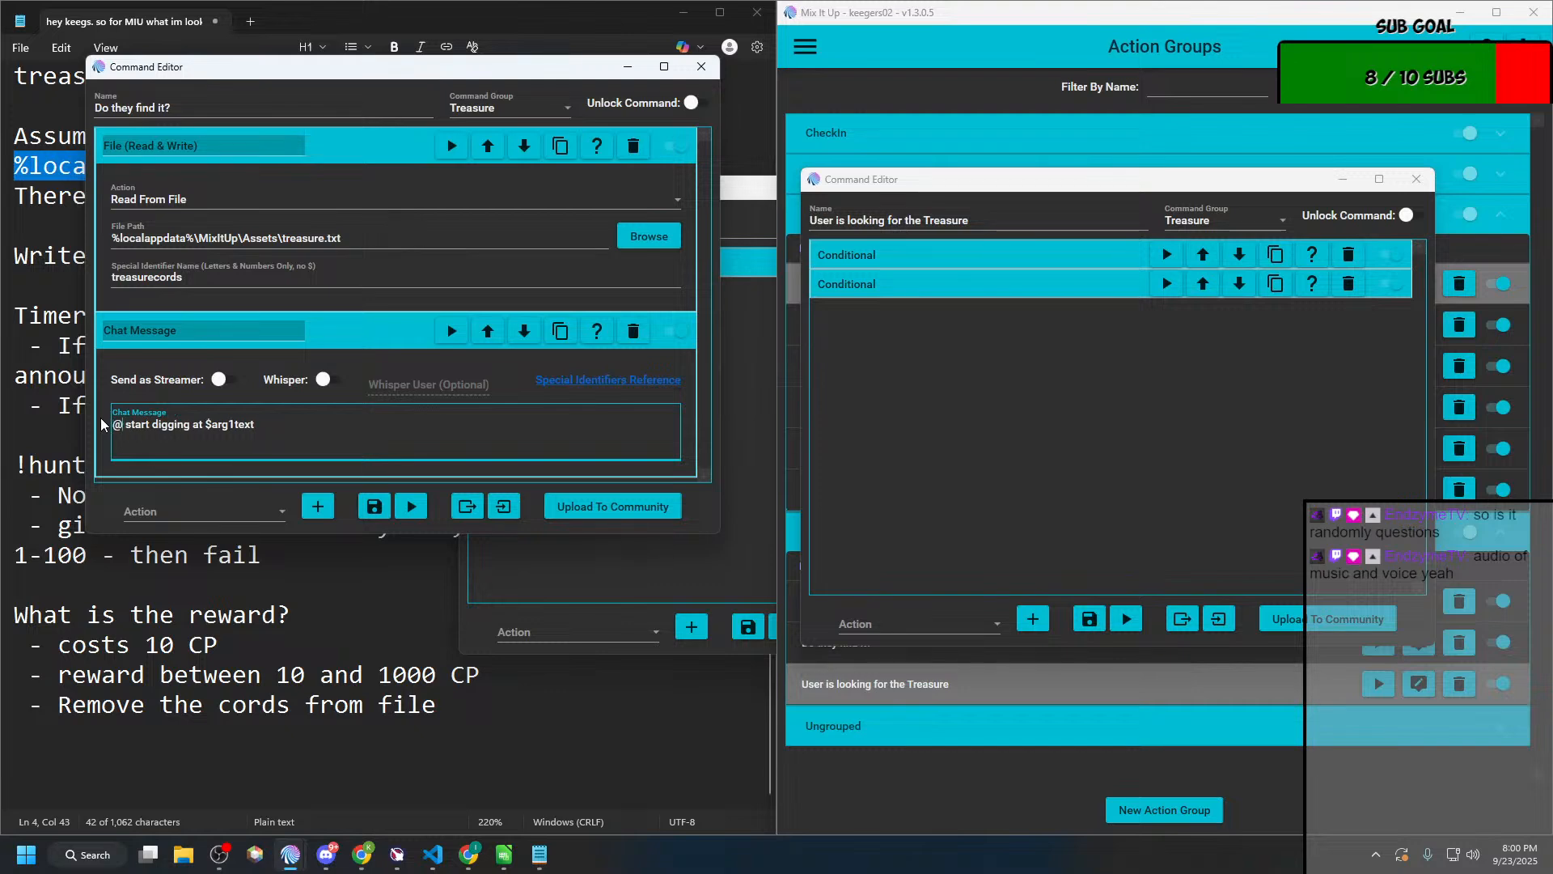
type("uesrnma")
key("BackSpace")
key("BackSpace")
key("BackSpace")
key("BackSpace")
key("BackSpace")
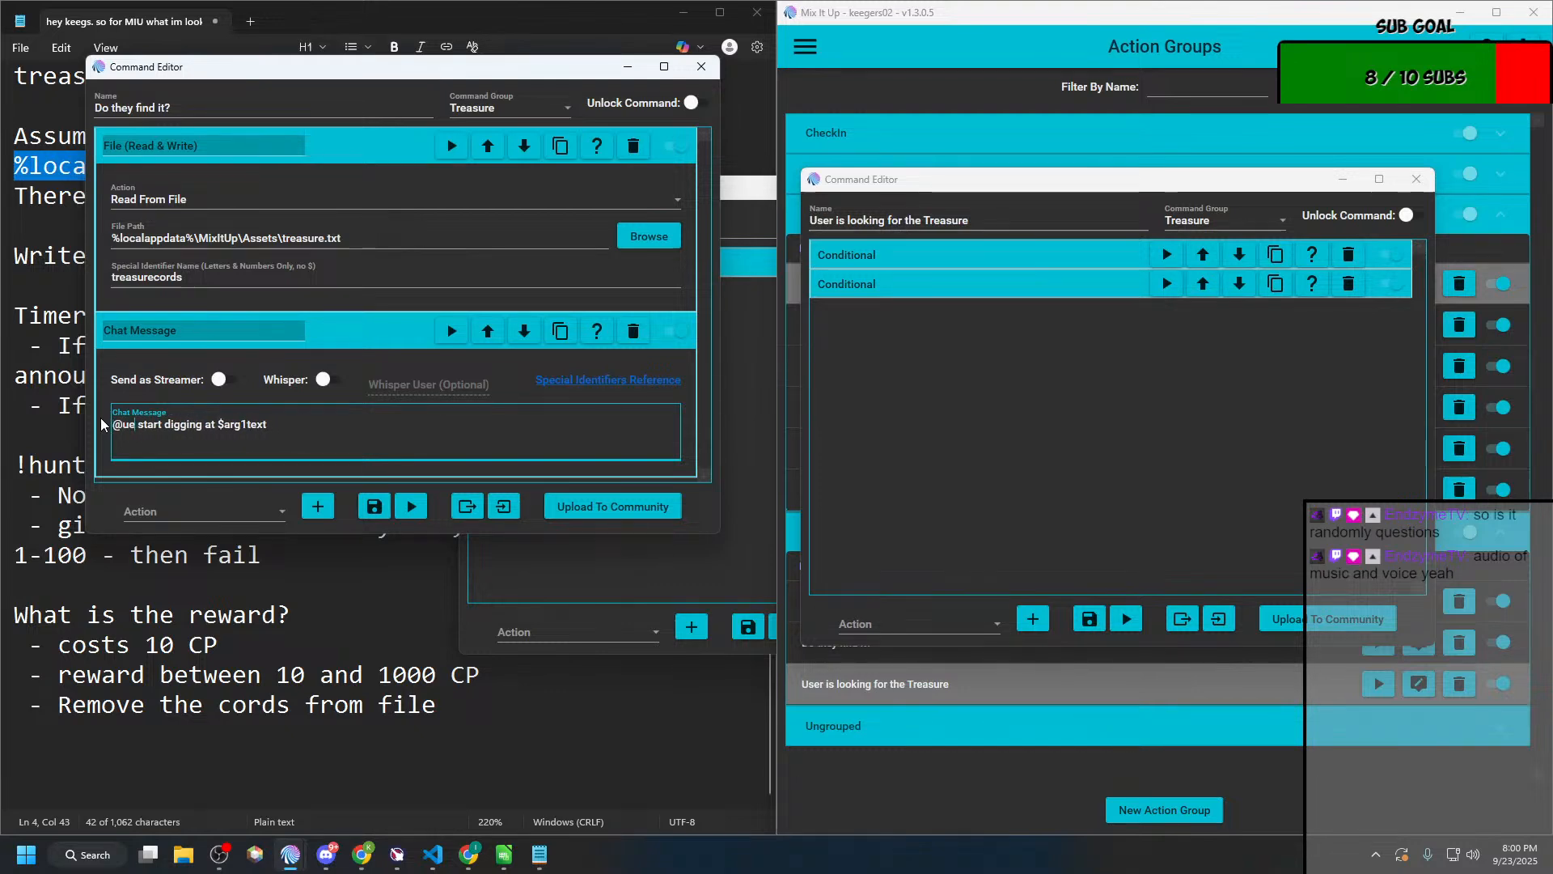
key("BackSpace")
type("sername ")
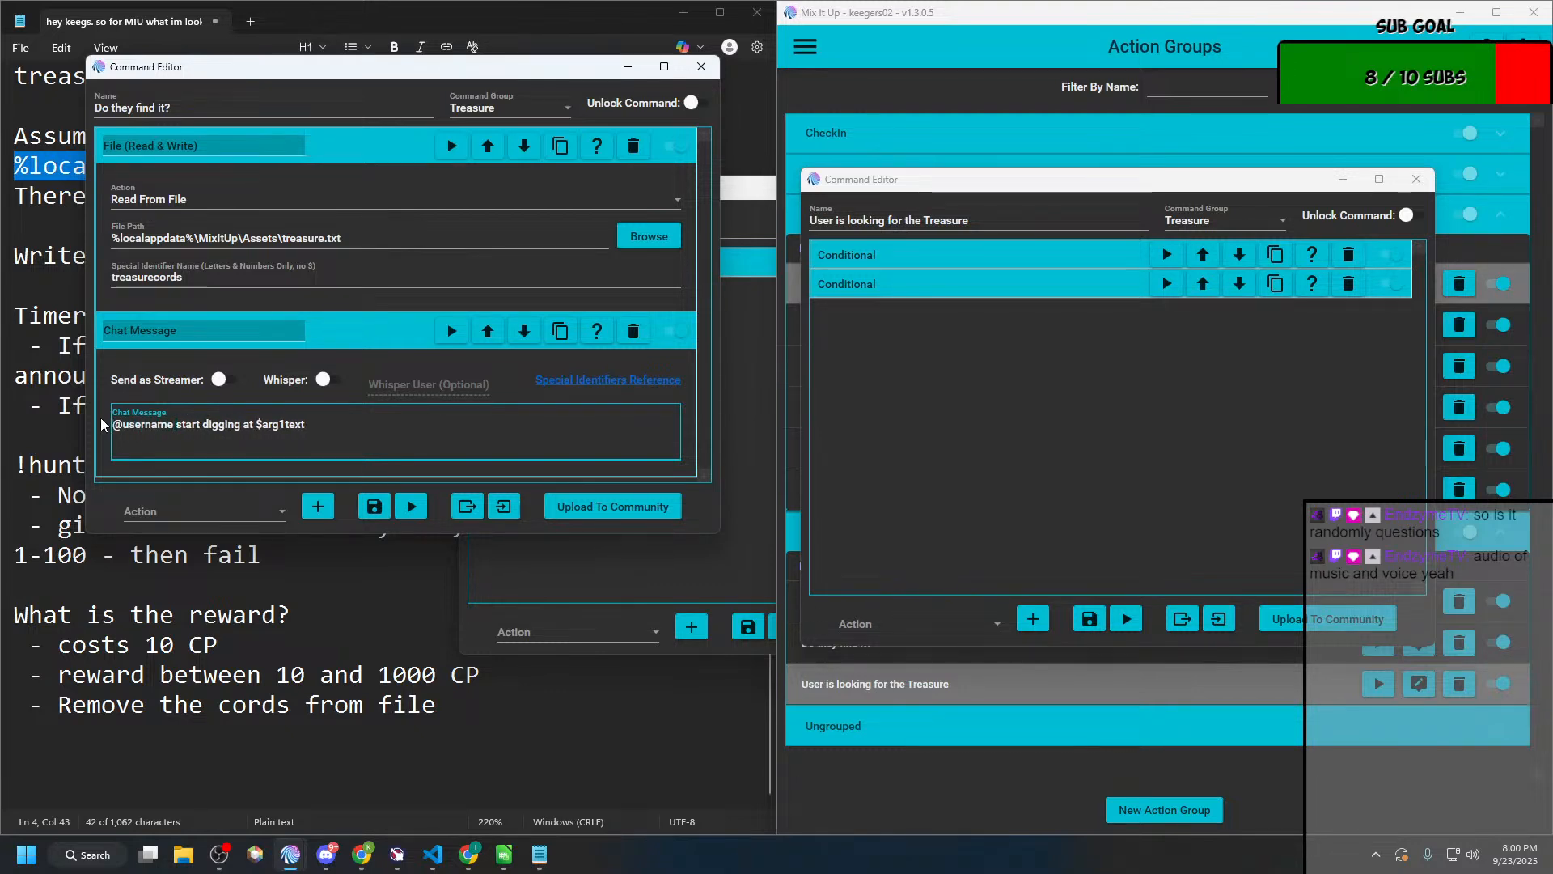
type("starts digging ")
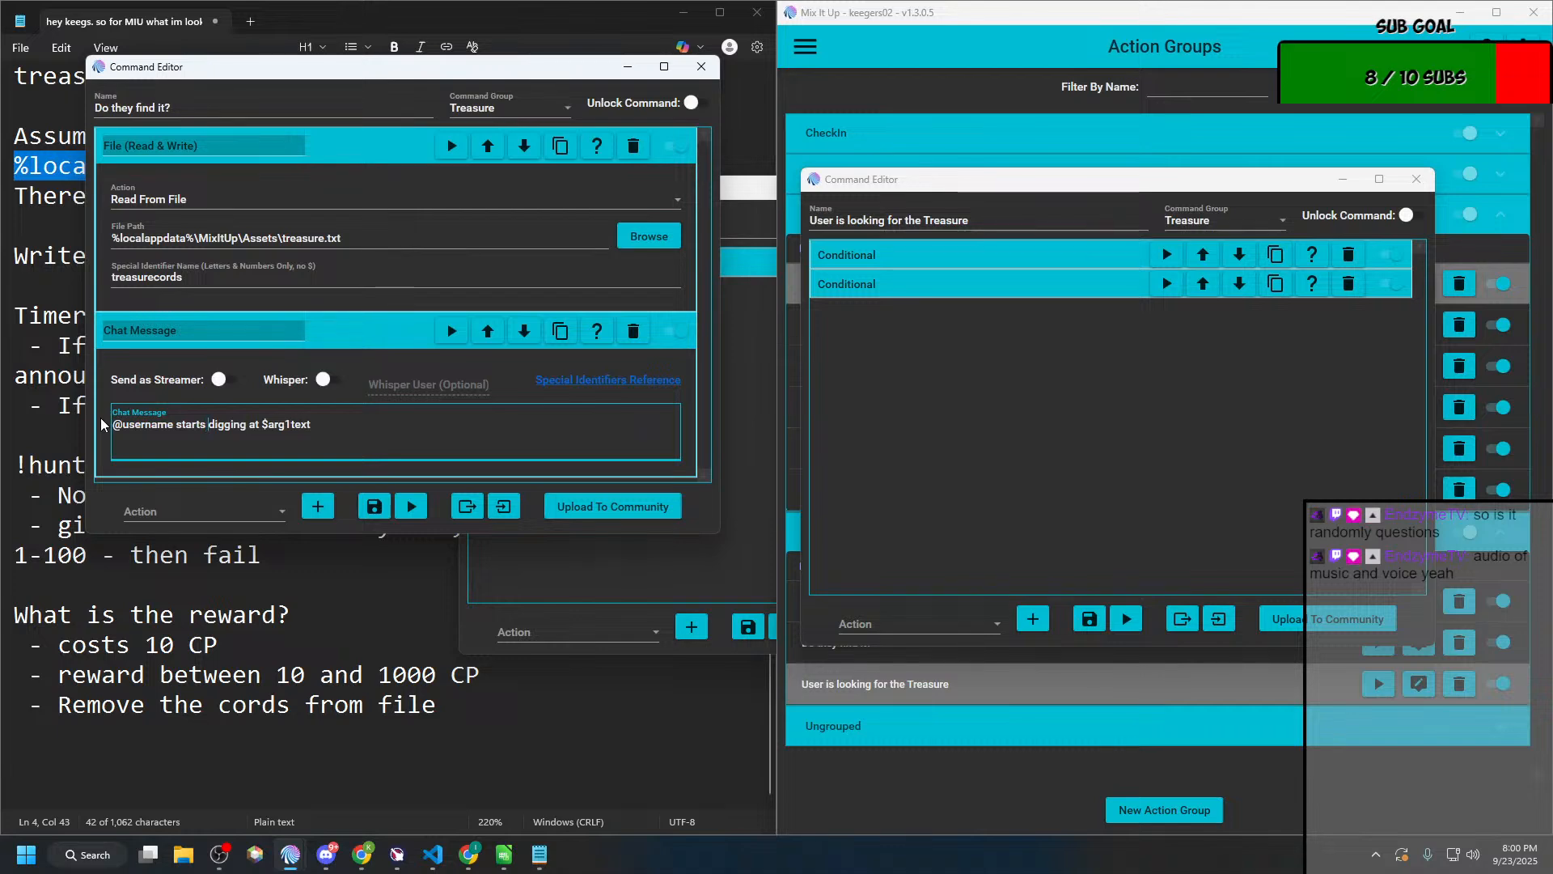
type("for treasure")
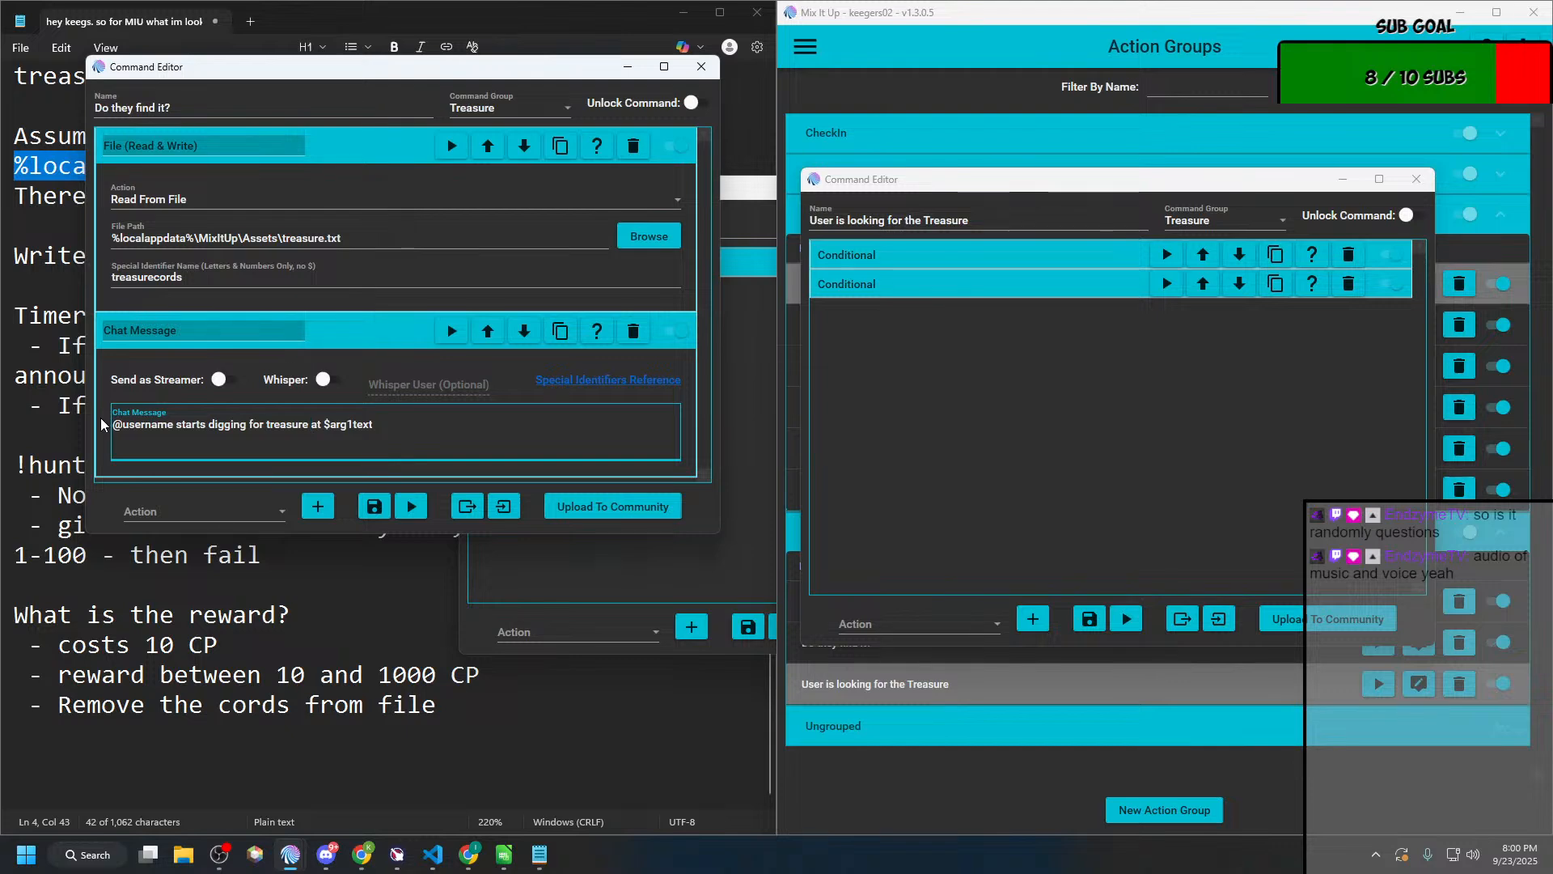
left_click(328, 428)
type("island")
left_click(373, 507)
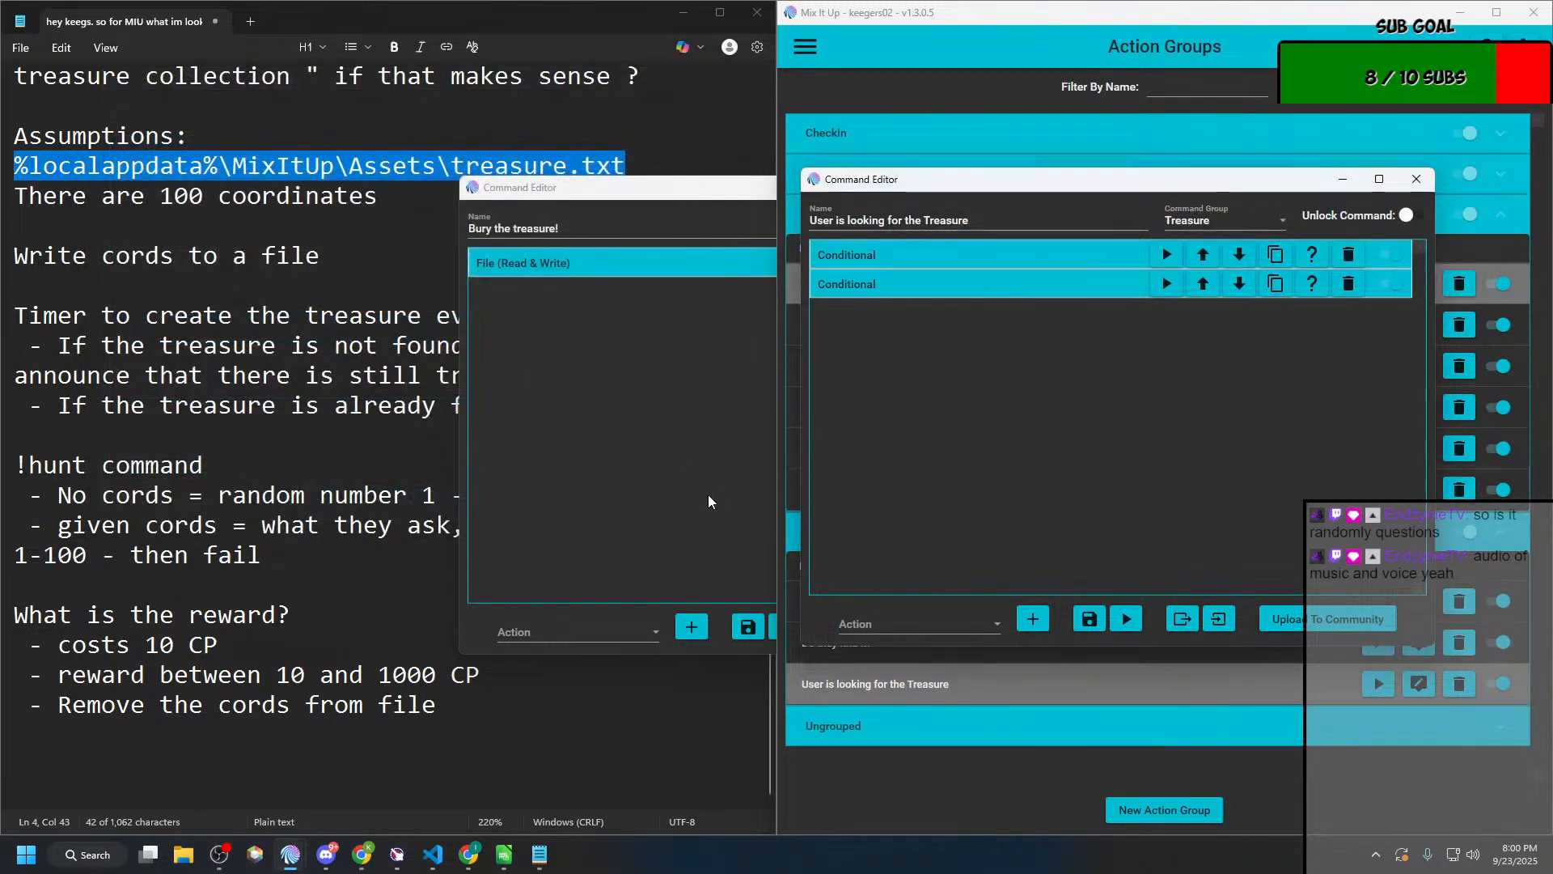
Step: Close the "Bury the treasure!" editor, review both conditionals of "User is looking for the Treasure" and close that editor too
left_click(707, 493)
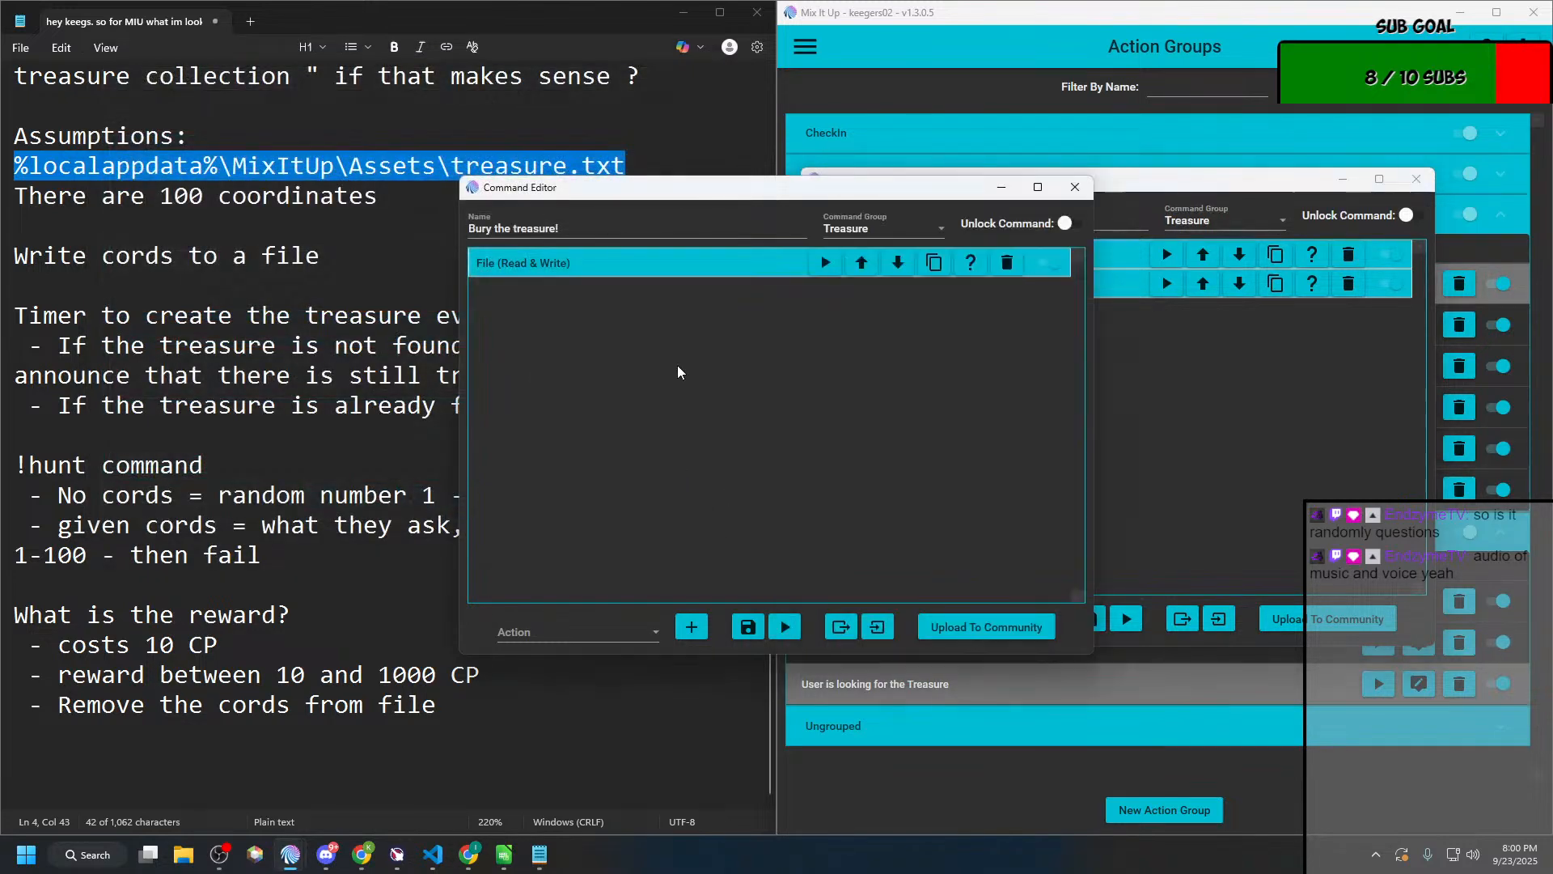
left_click(1072, 187)
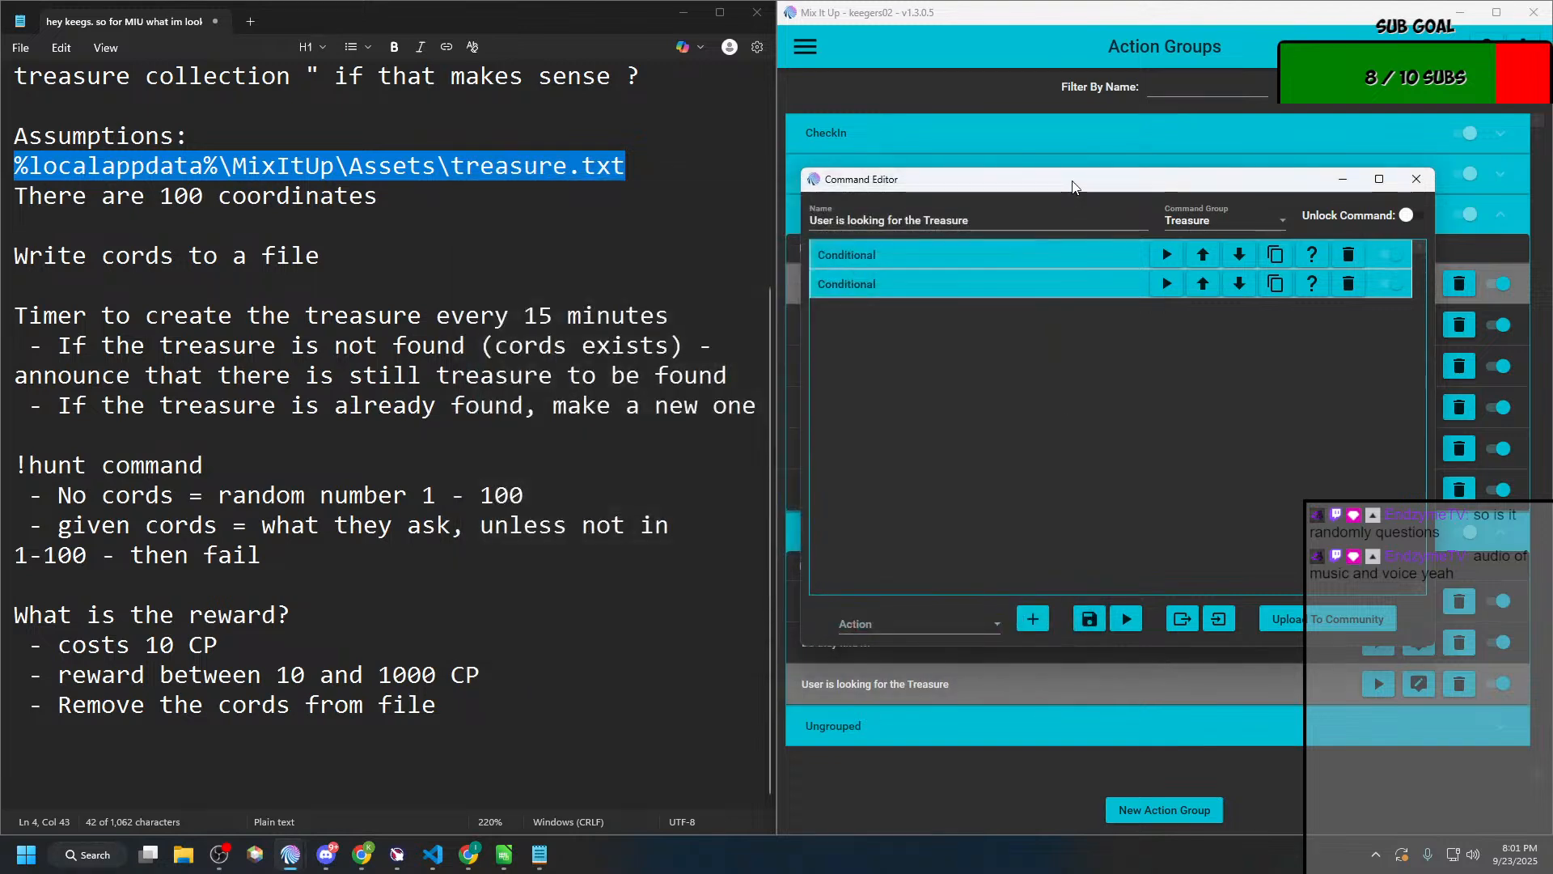
left_click(1066, 261)
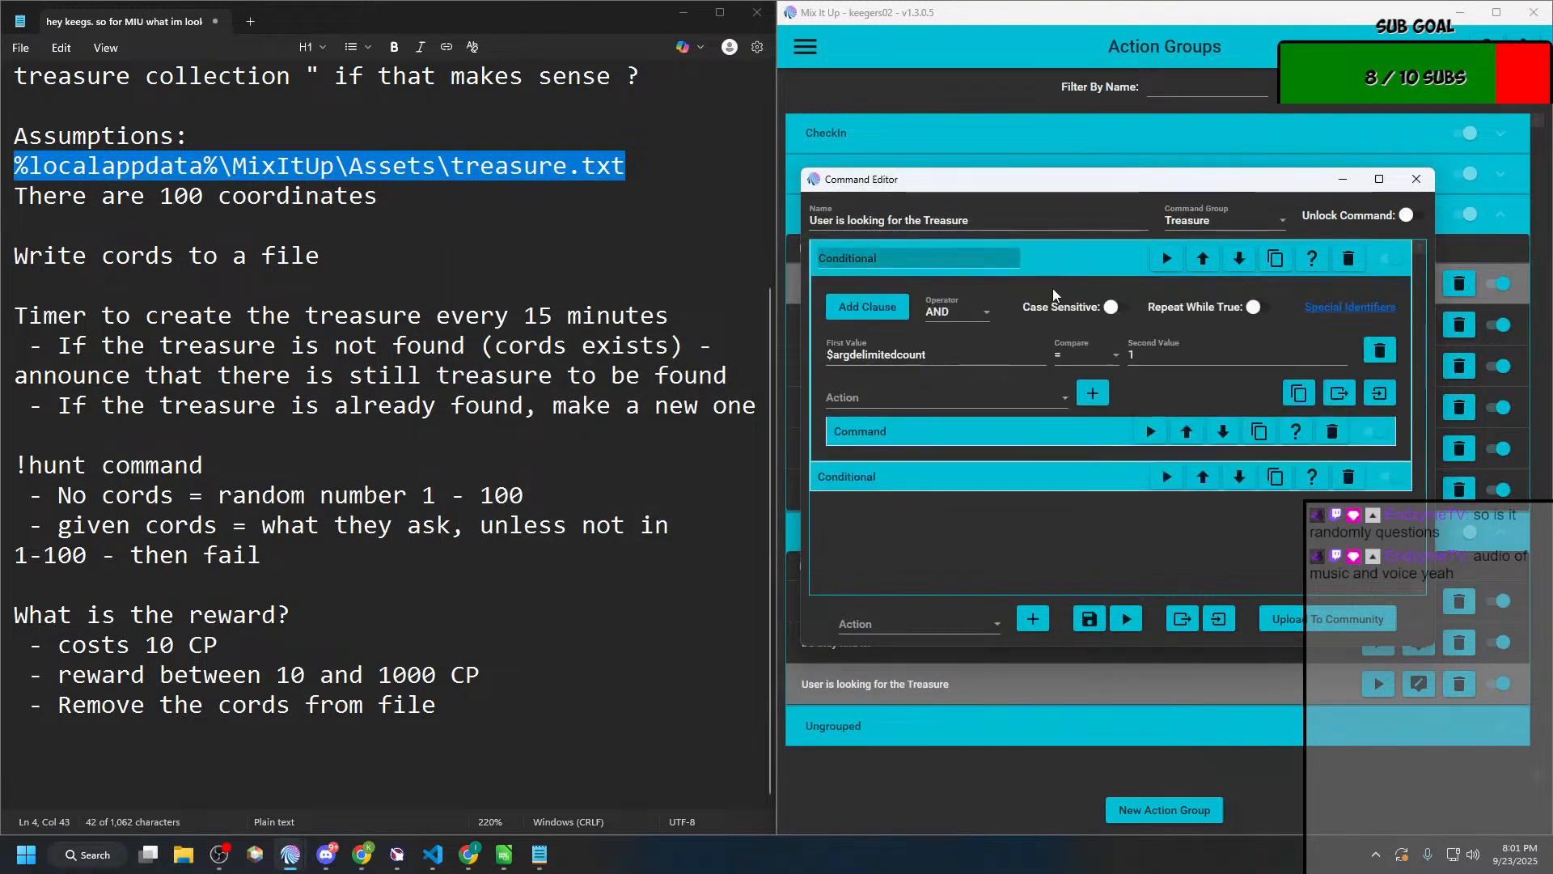
left_click(1018, 483)
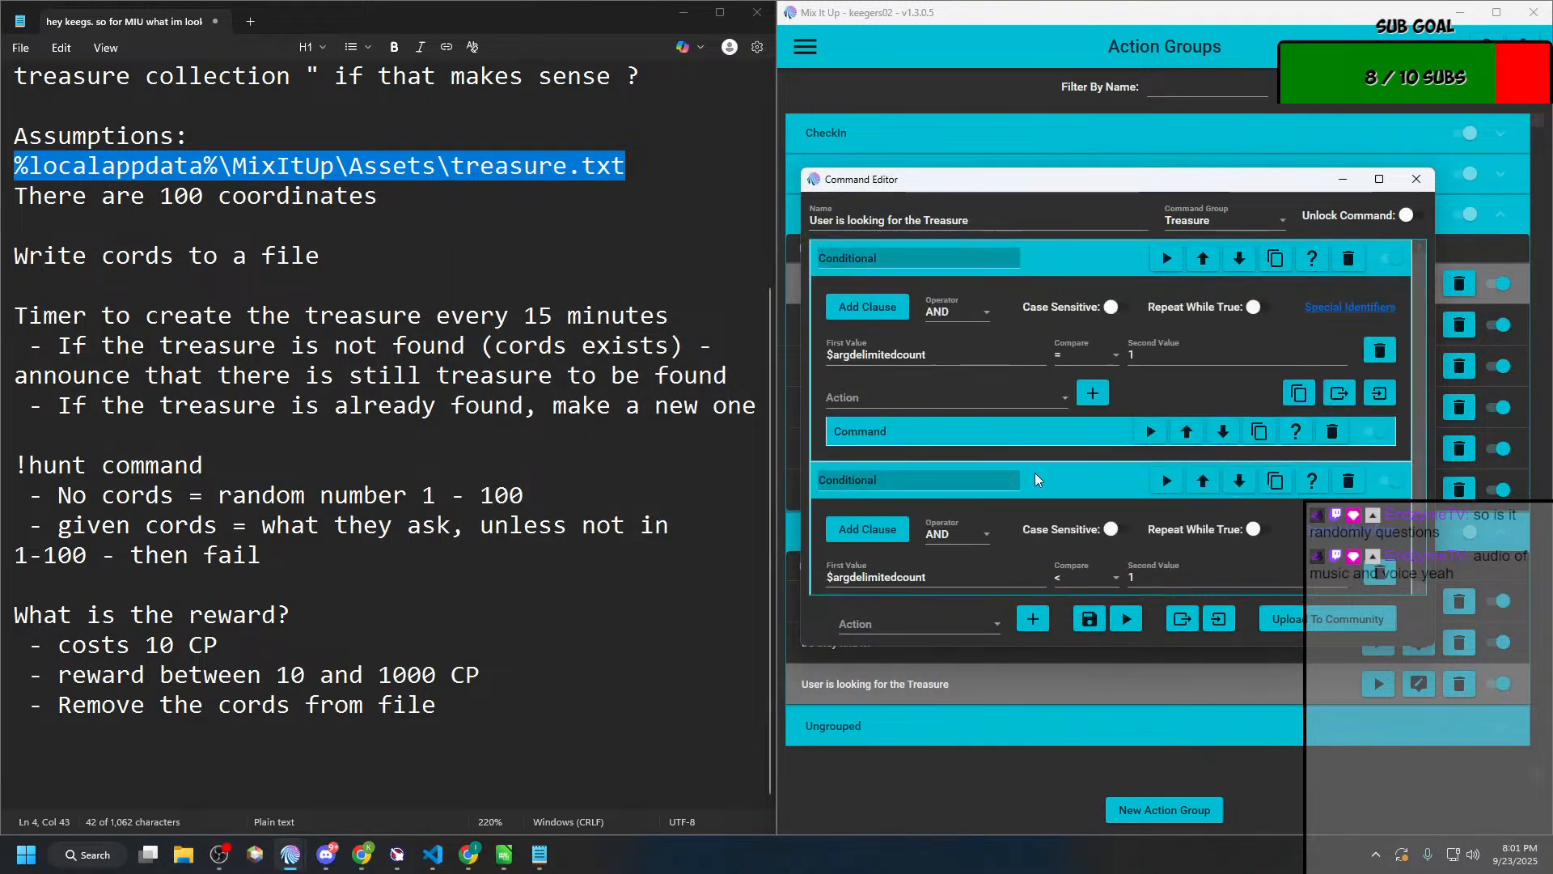
left_click(1412, 186)
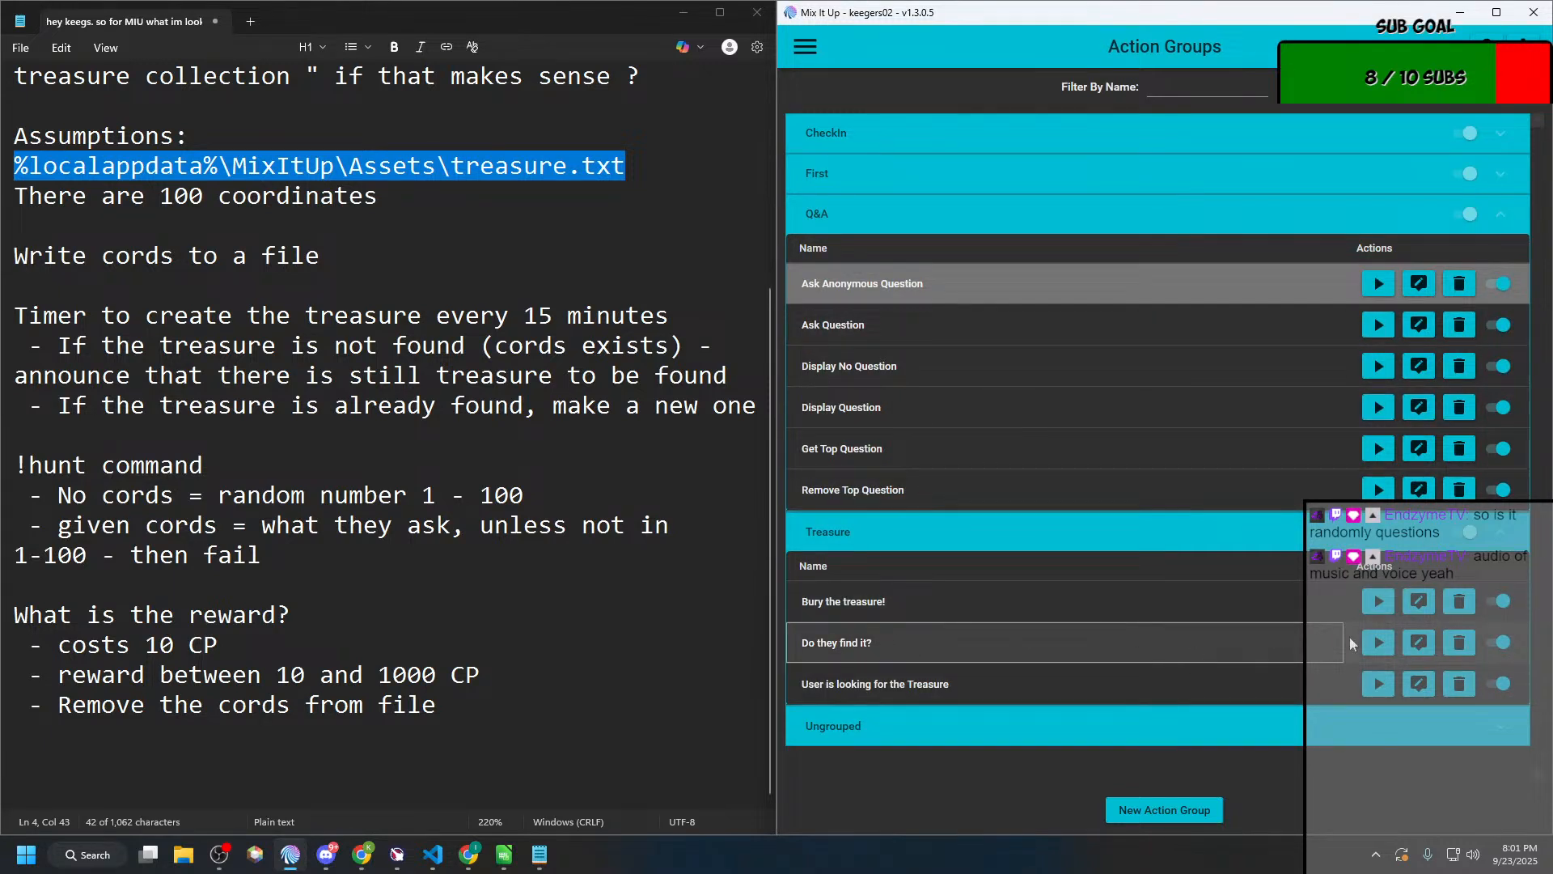
Step: Reopen "Do they find it?" in a maximized editor and add two Conditional actions below the chat message
left_click(1418, 642)
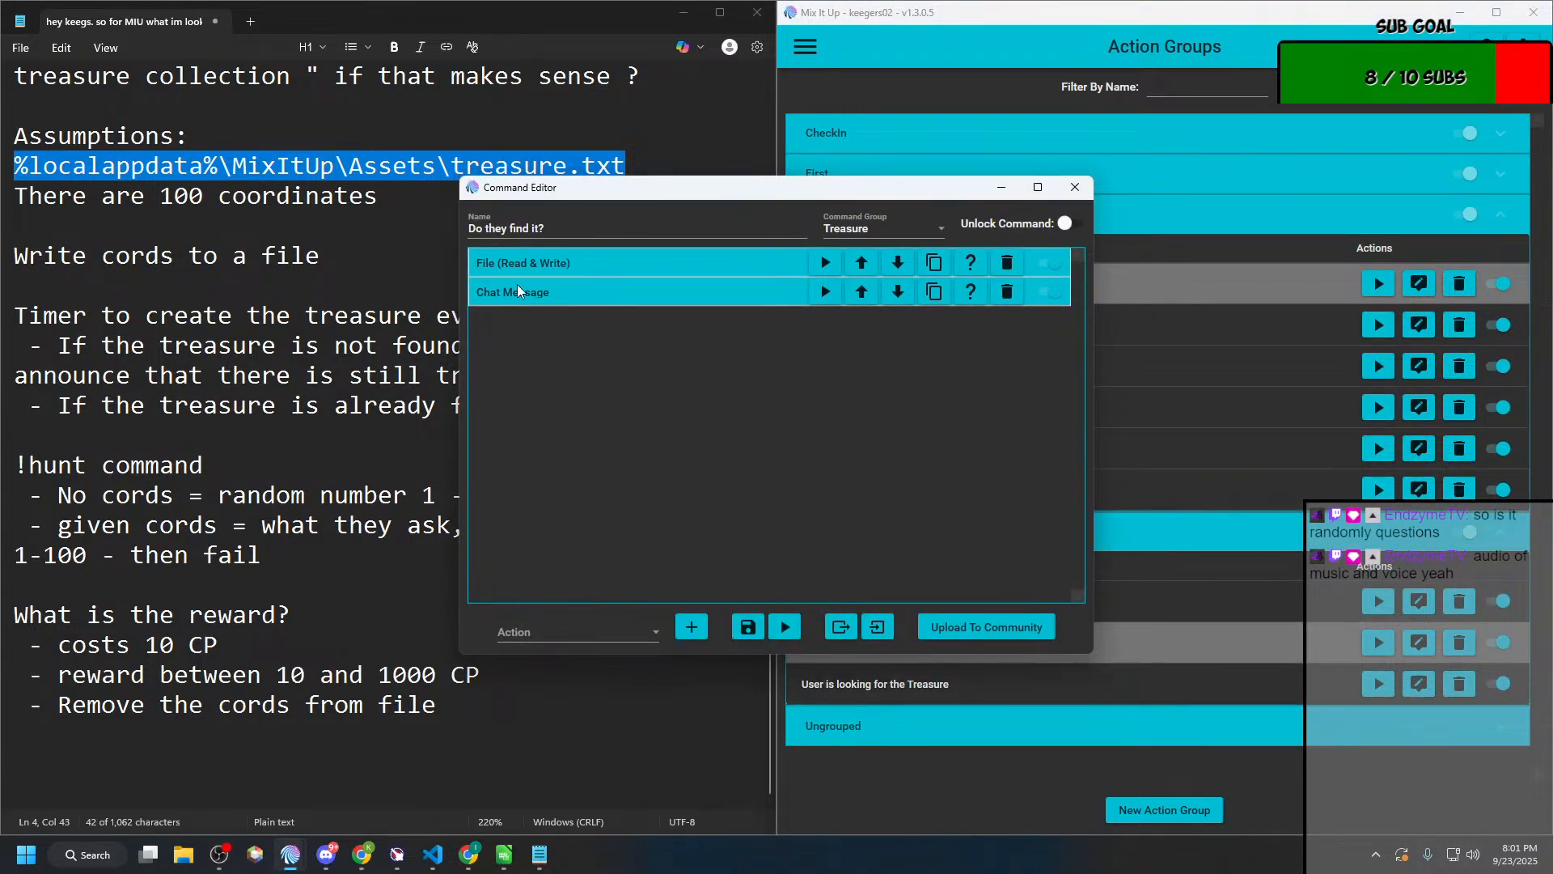
left_click(556, 262)
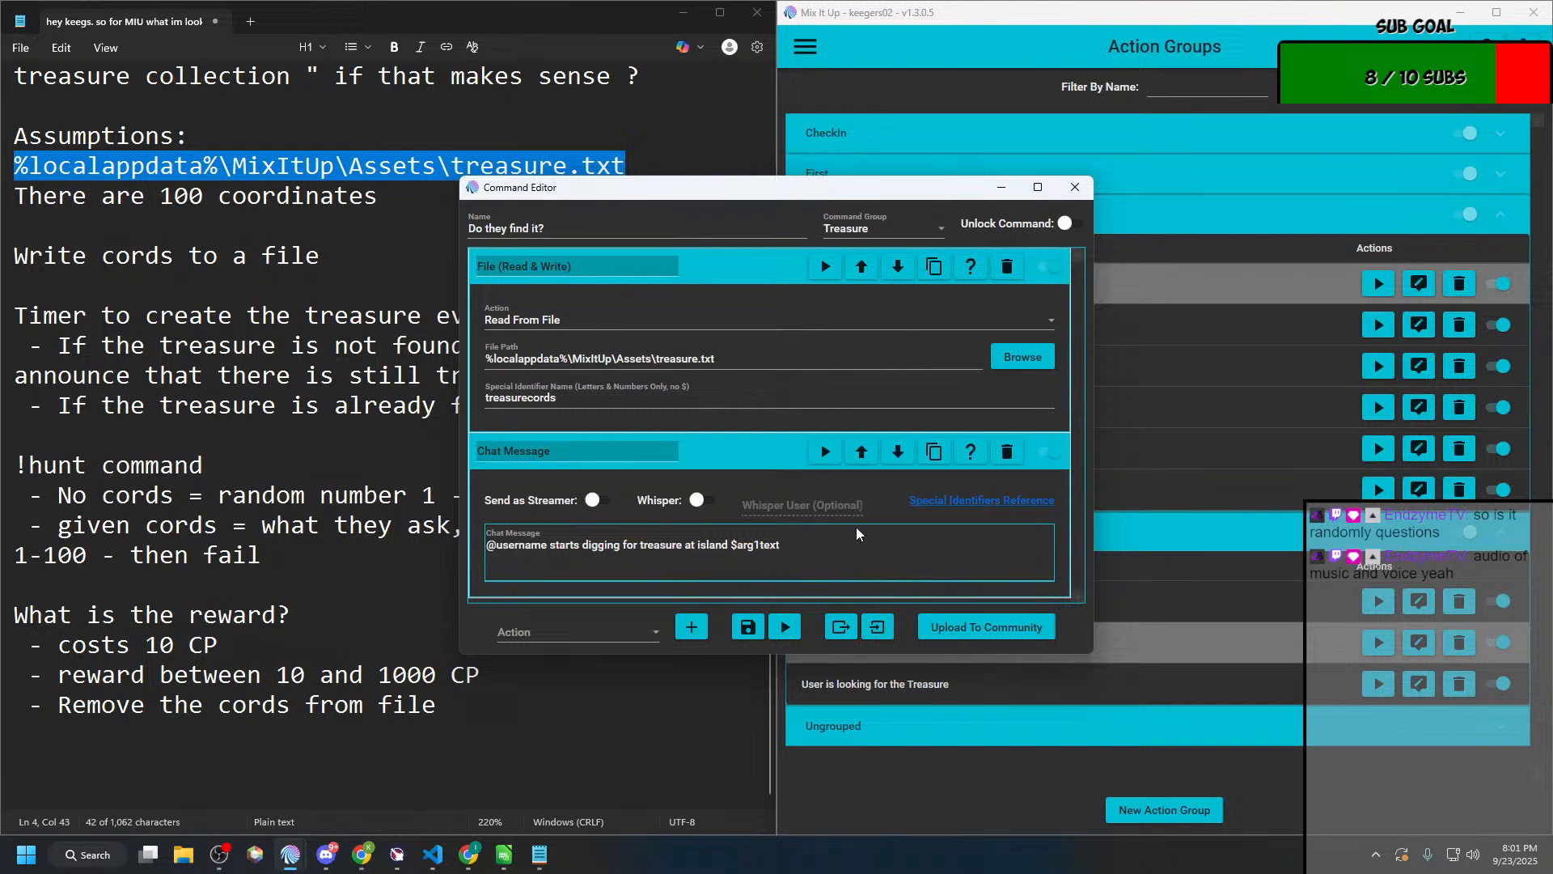
left_click(1037, 187)
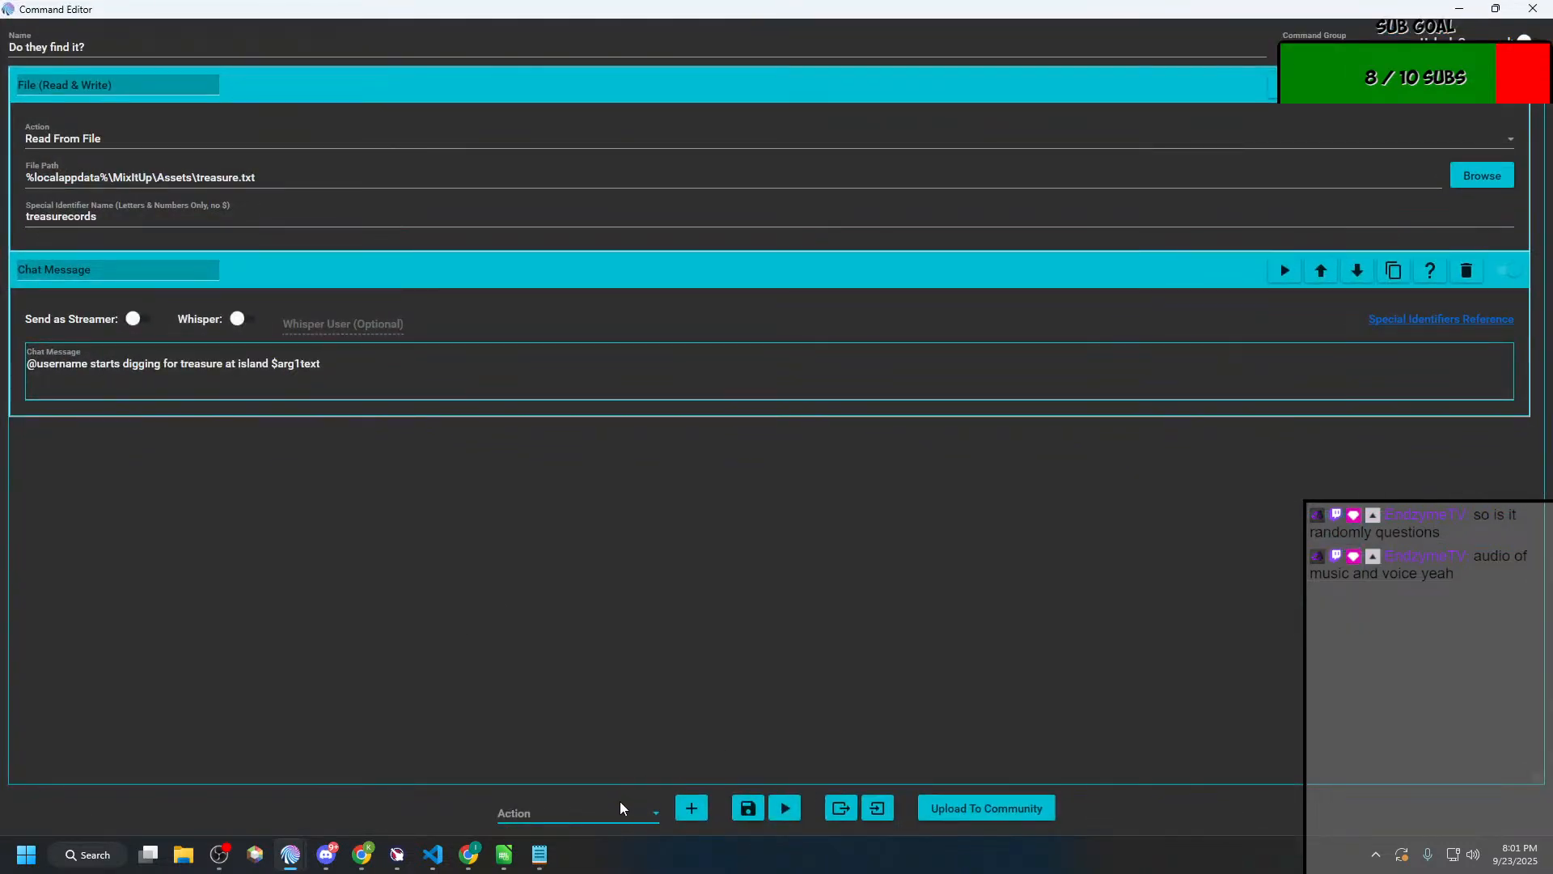
left_click(594, 813)
scroll(592, 700, "down", 1)
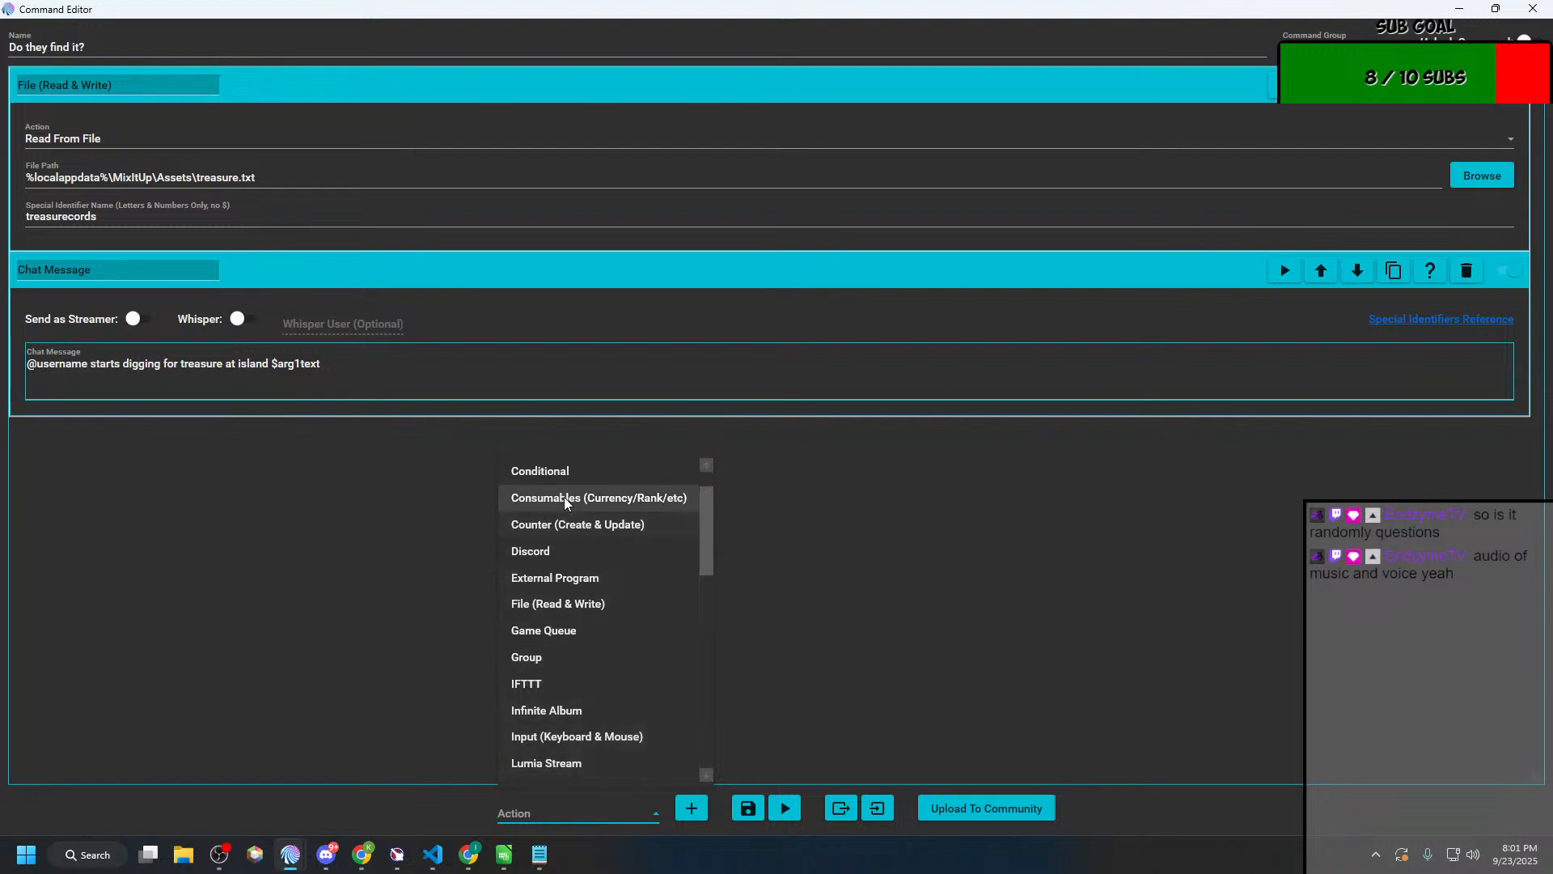
left_click(573, 468)
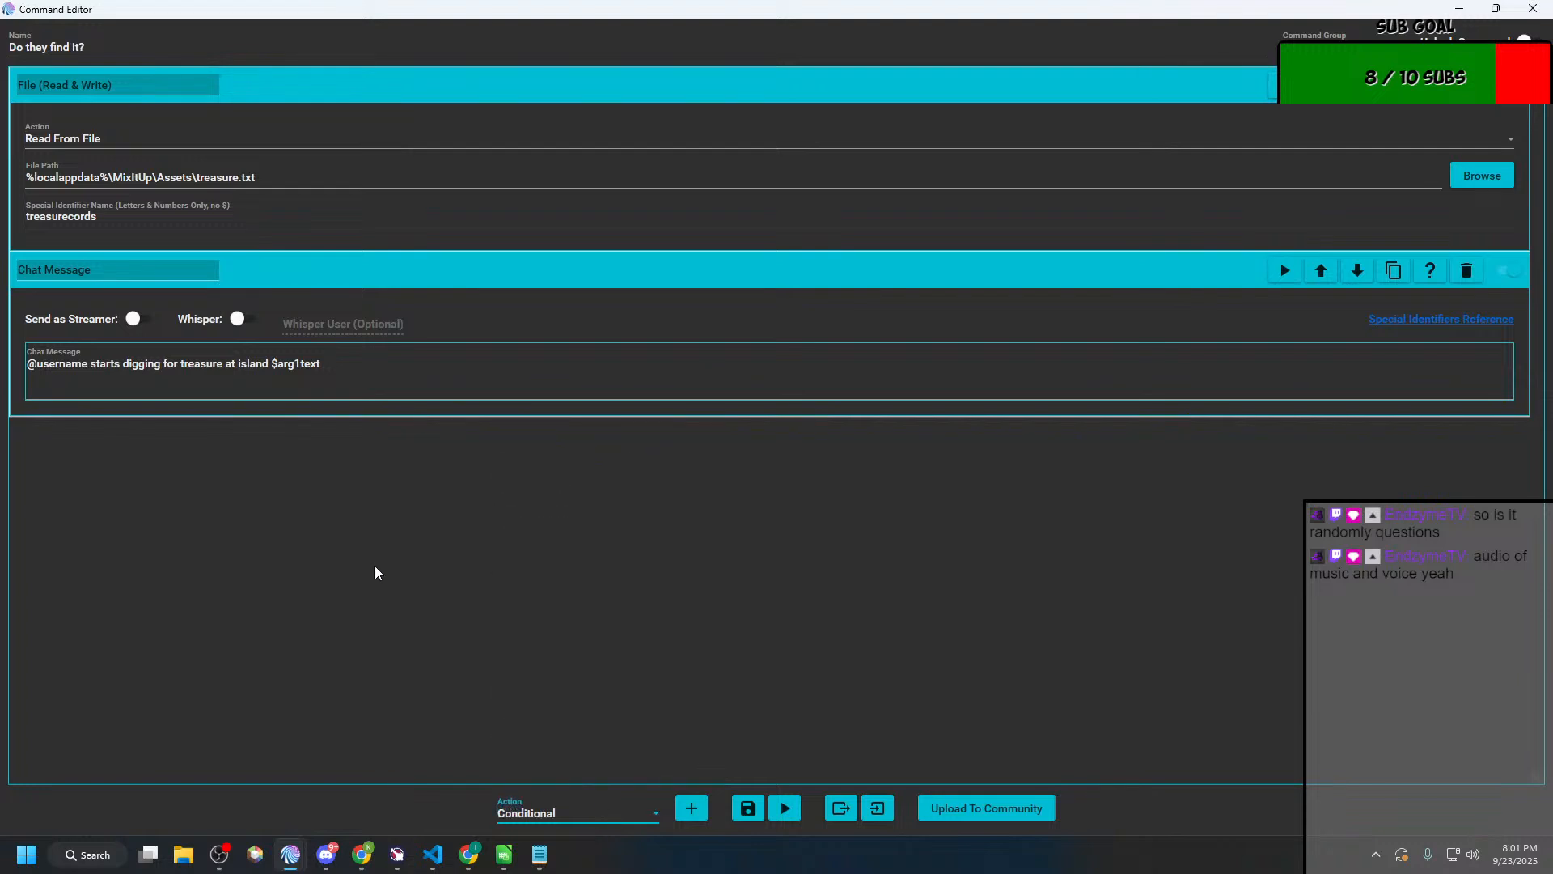
left_click(690, 808)
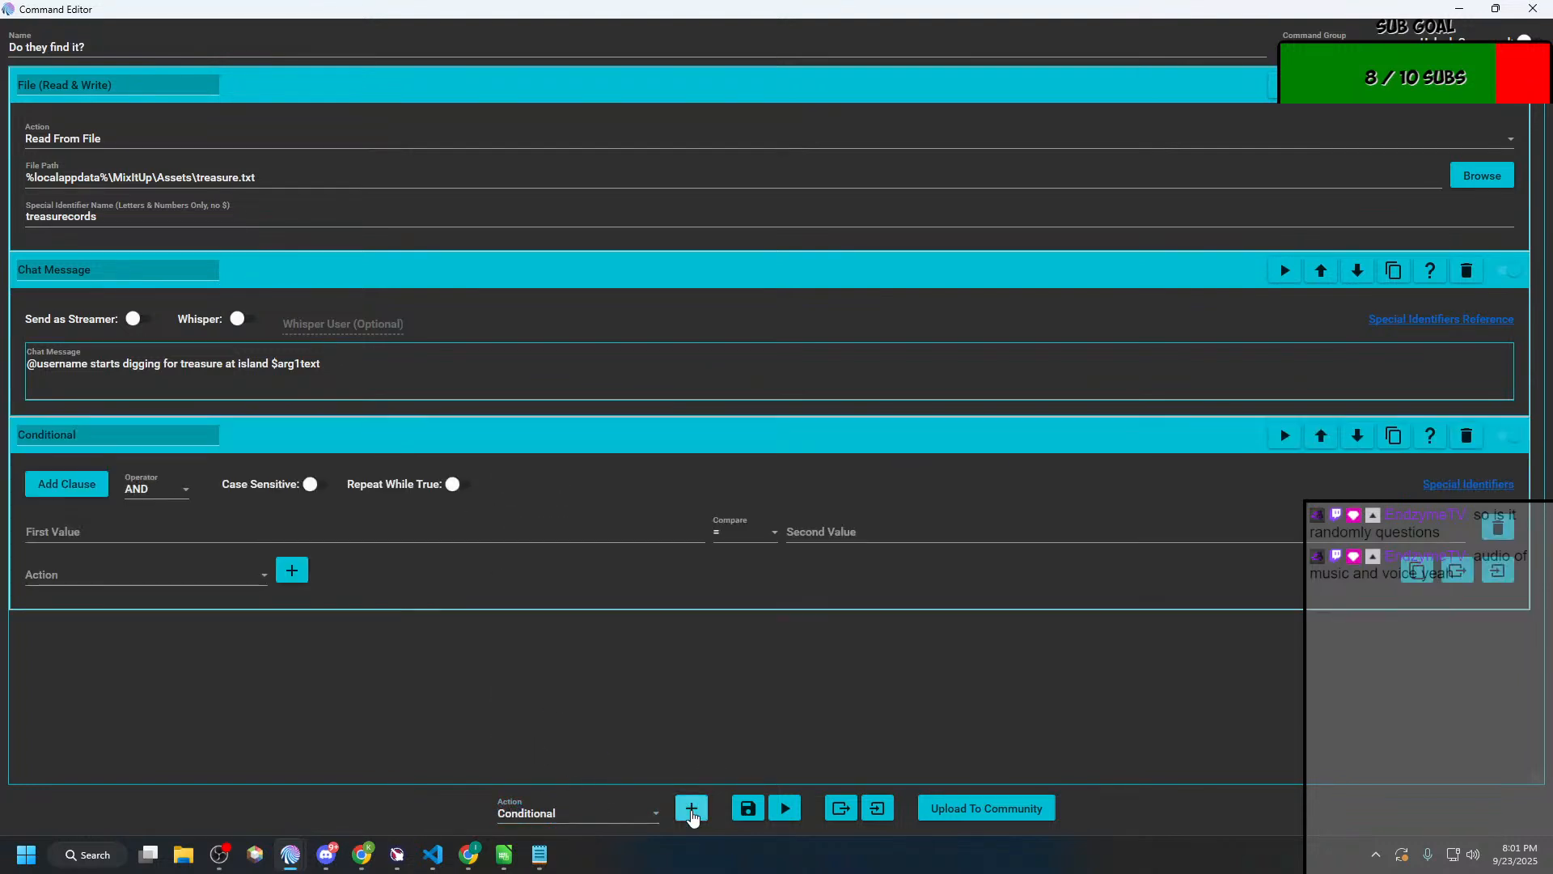
left_click(685, 809)
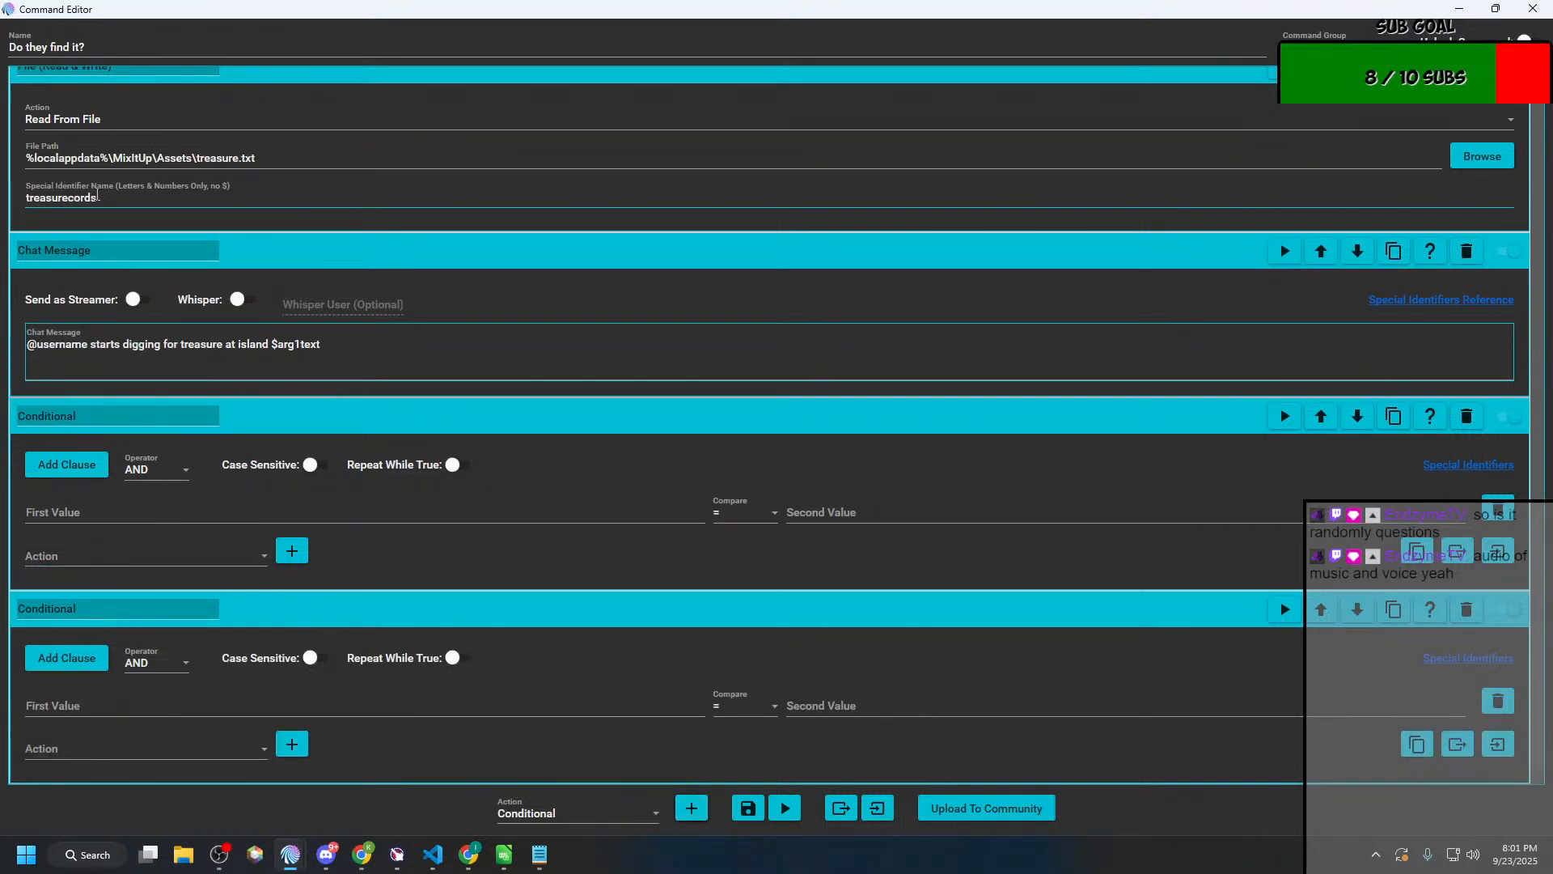
Step: Set the first conditional to compare $treasurecords = $arg1text
double_click(98, 196)
key("ctrl+c")
left_click(95, 512)
key("ctrl+v")
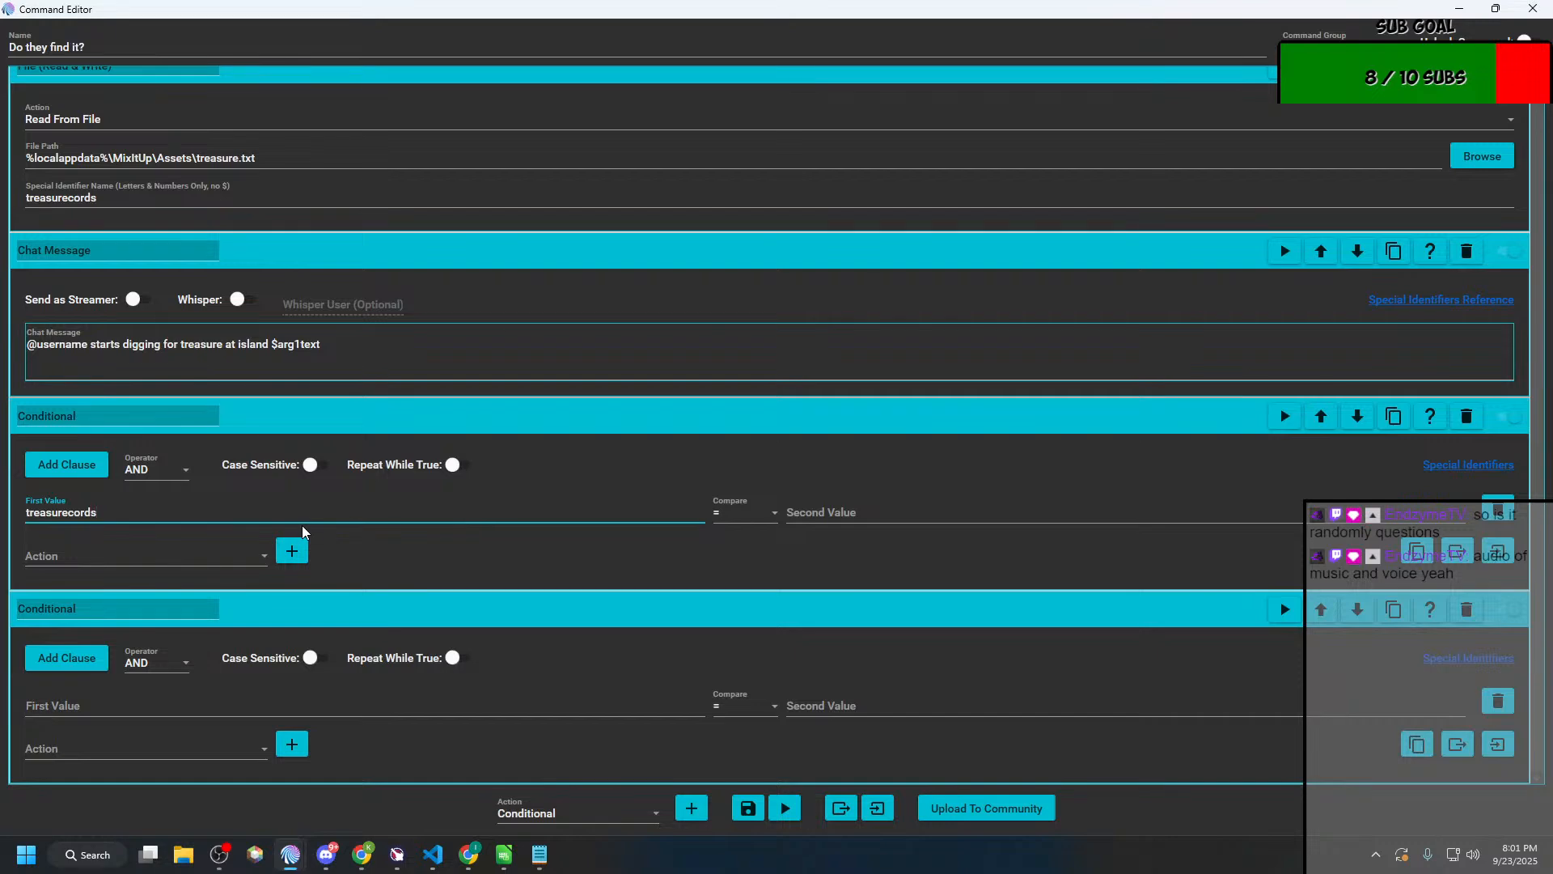
key("Home")
type("$")
left_click(275, 341)
left_click(361, 344, "shift")
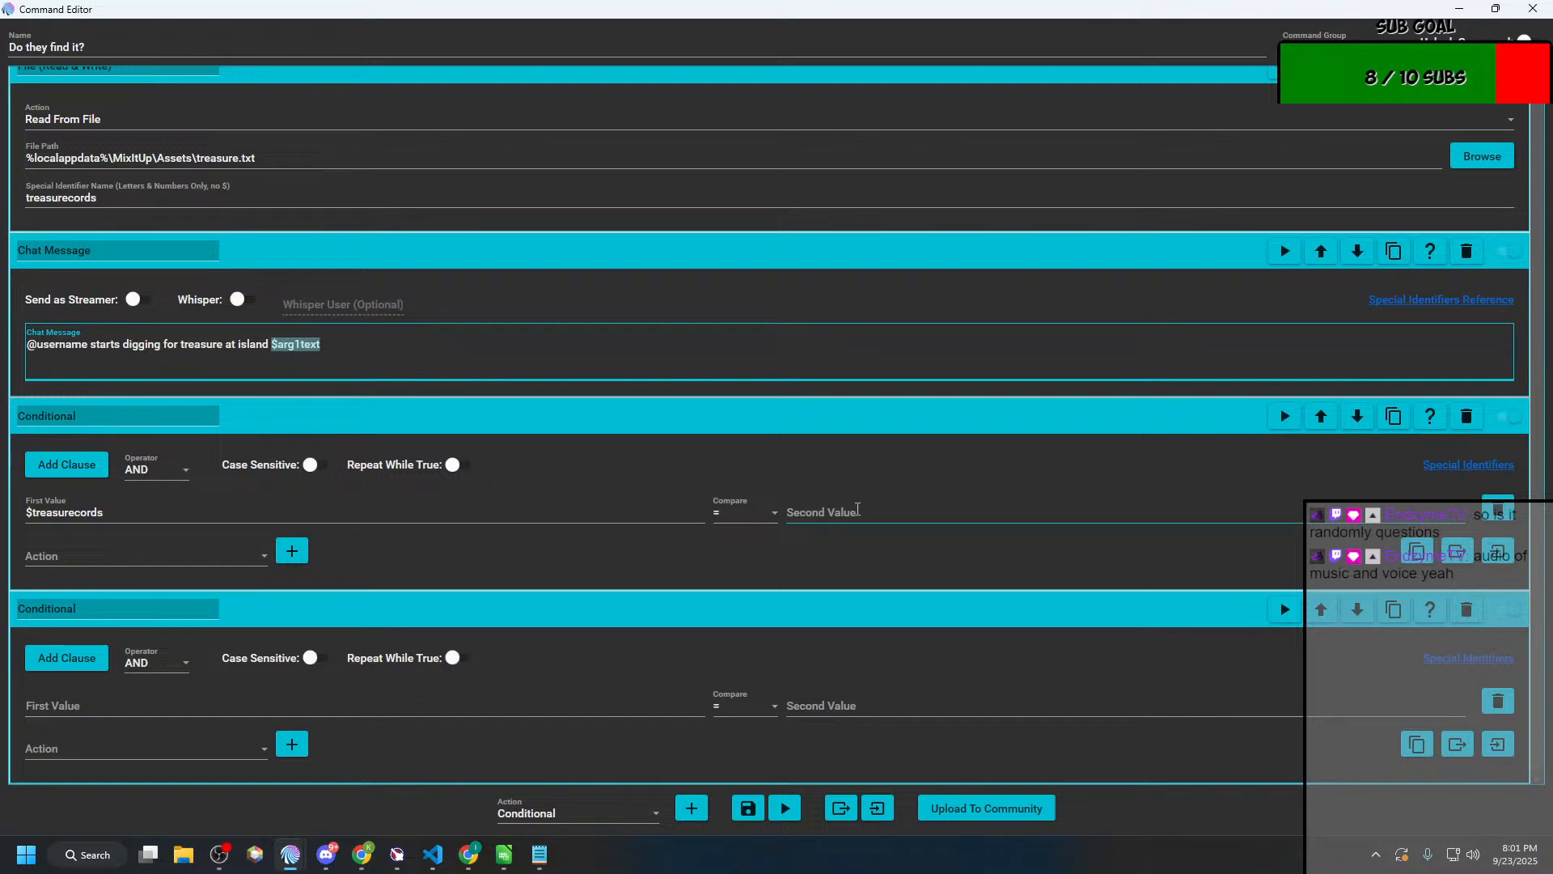
key("ctrl+c")
left_click(857, 510)
key("ctrl+v")
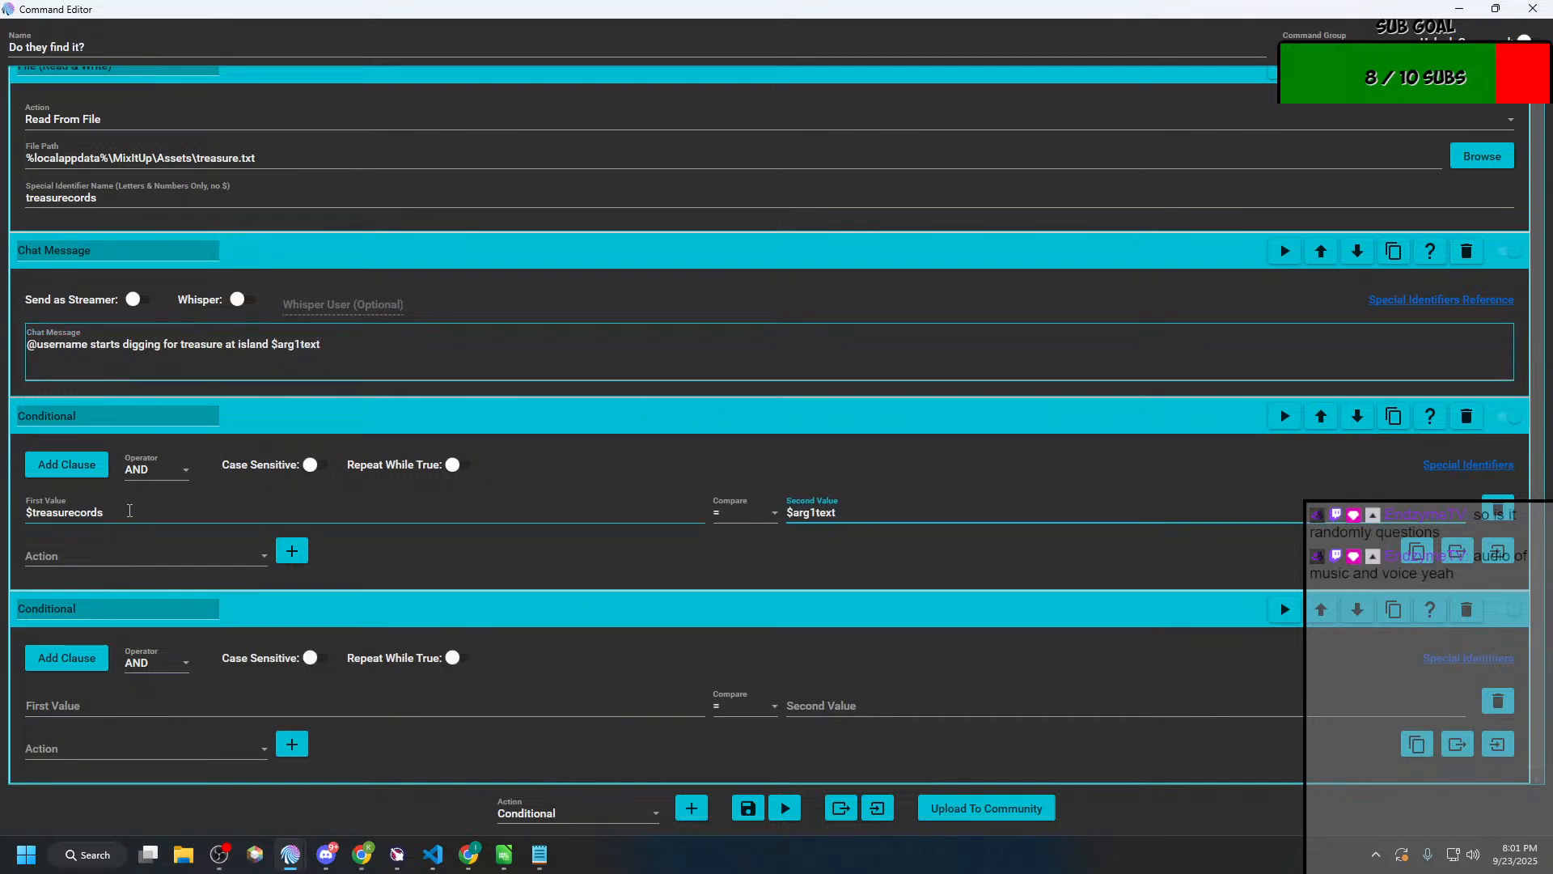
Step: Set the second conditional to compare $treasurecords <> $arg1text
double_click(130, 510)
key("ctrl+c")
left_click(117, 704)
key("ctrl+v")
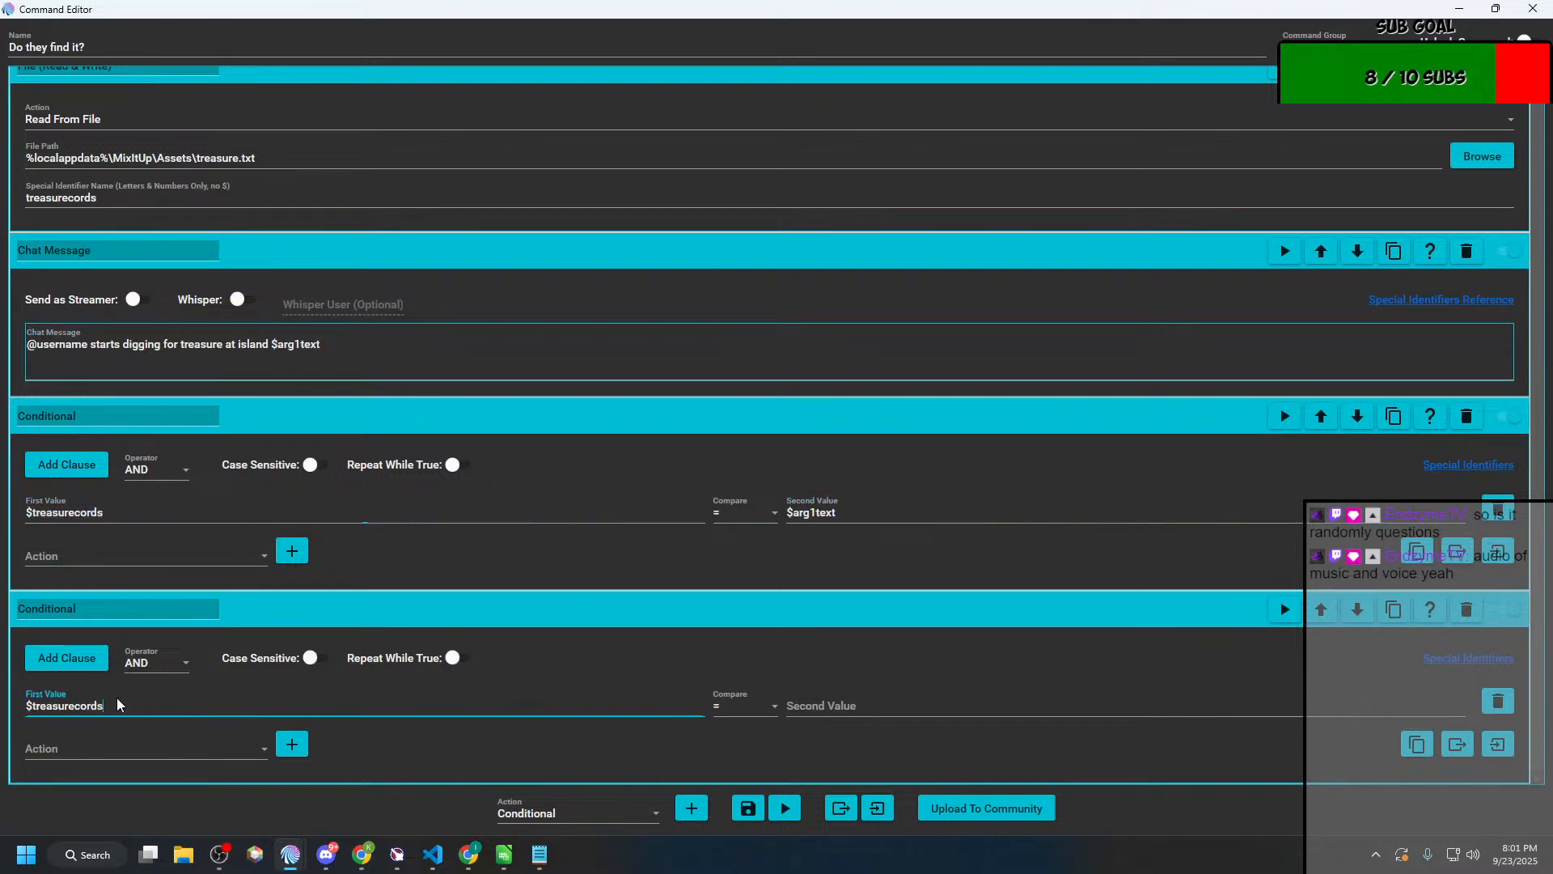
left_click(725, 700)
left_click(725, 694)
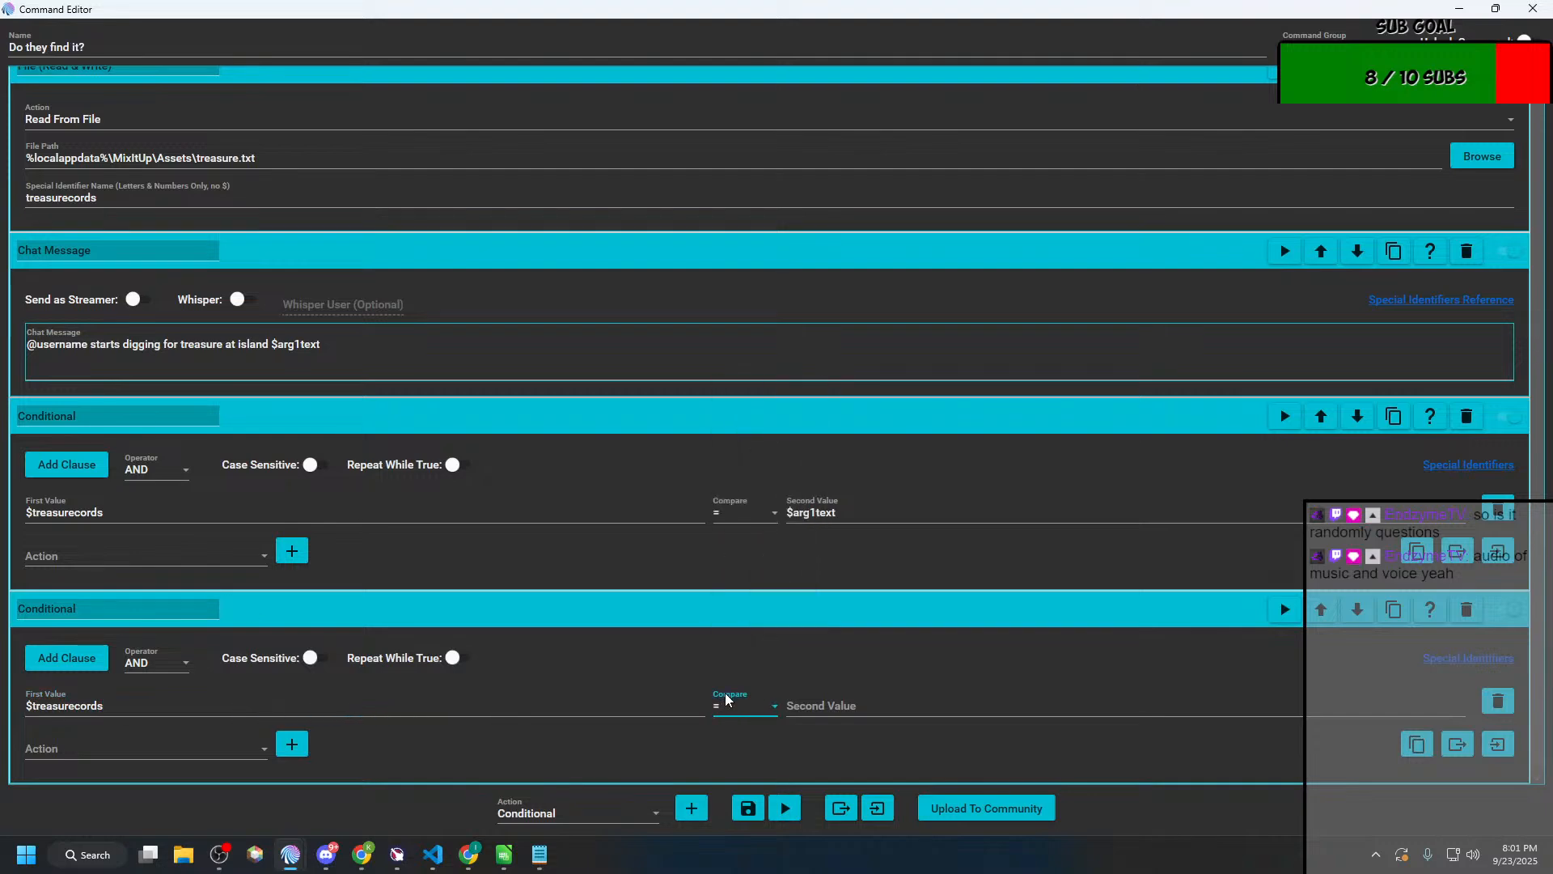
left_click(734, 702)
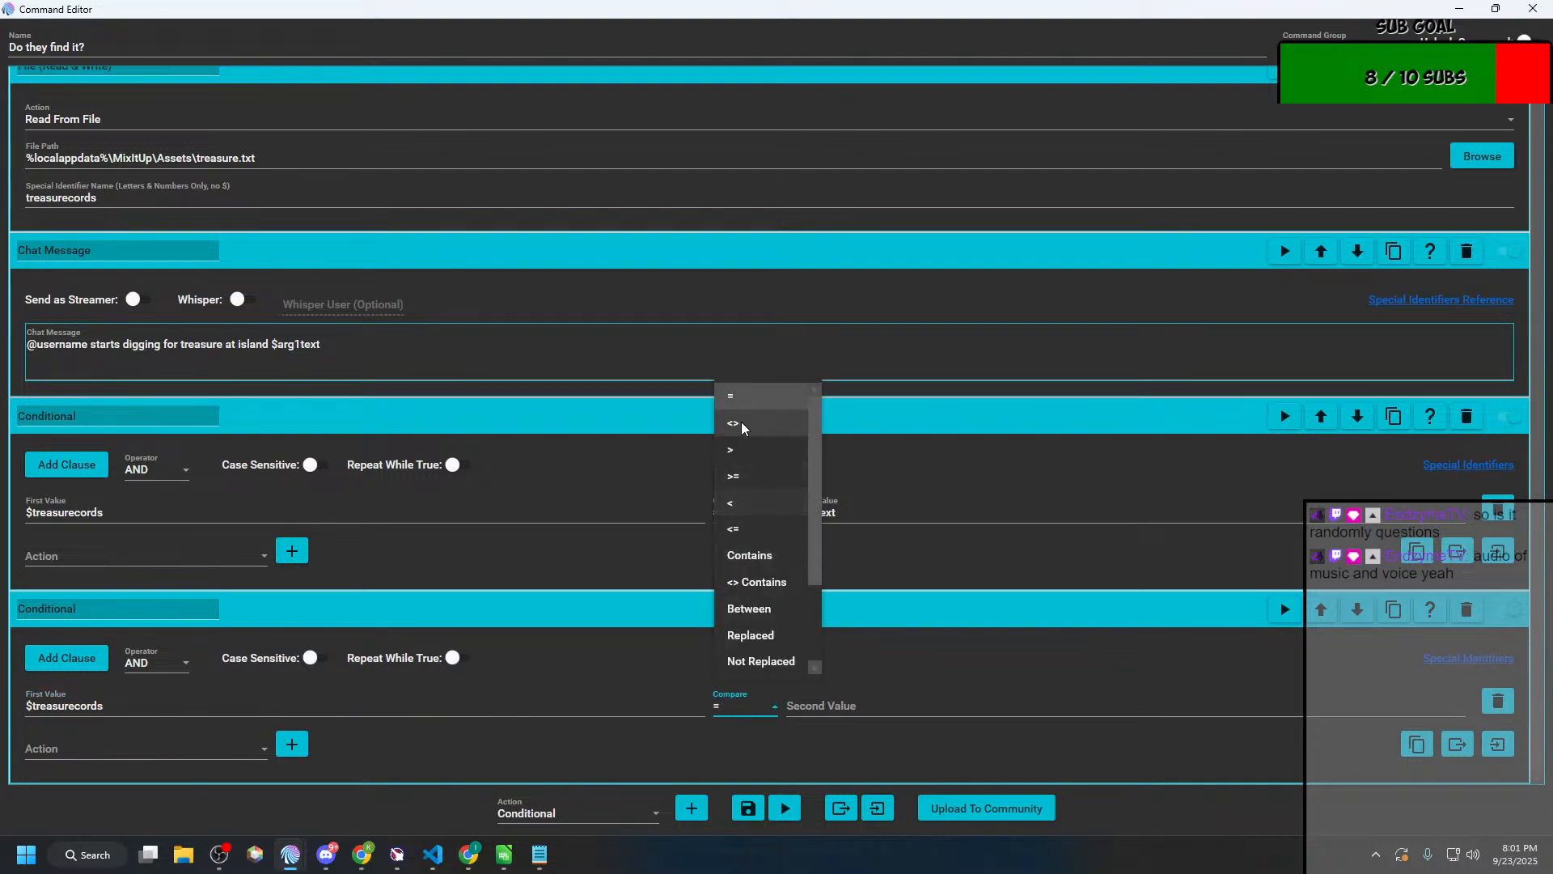
left_click(739, 427)
left_click_drag(863, 517, 774, 512)
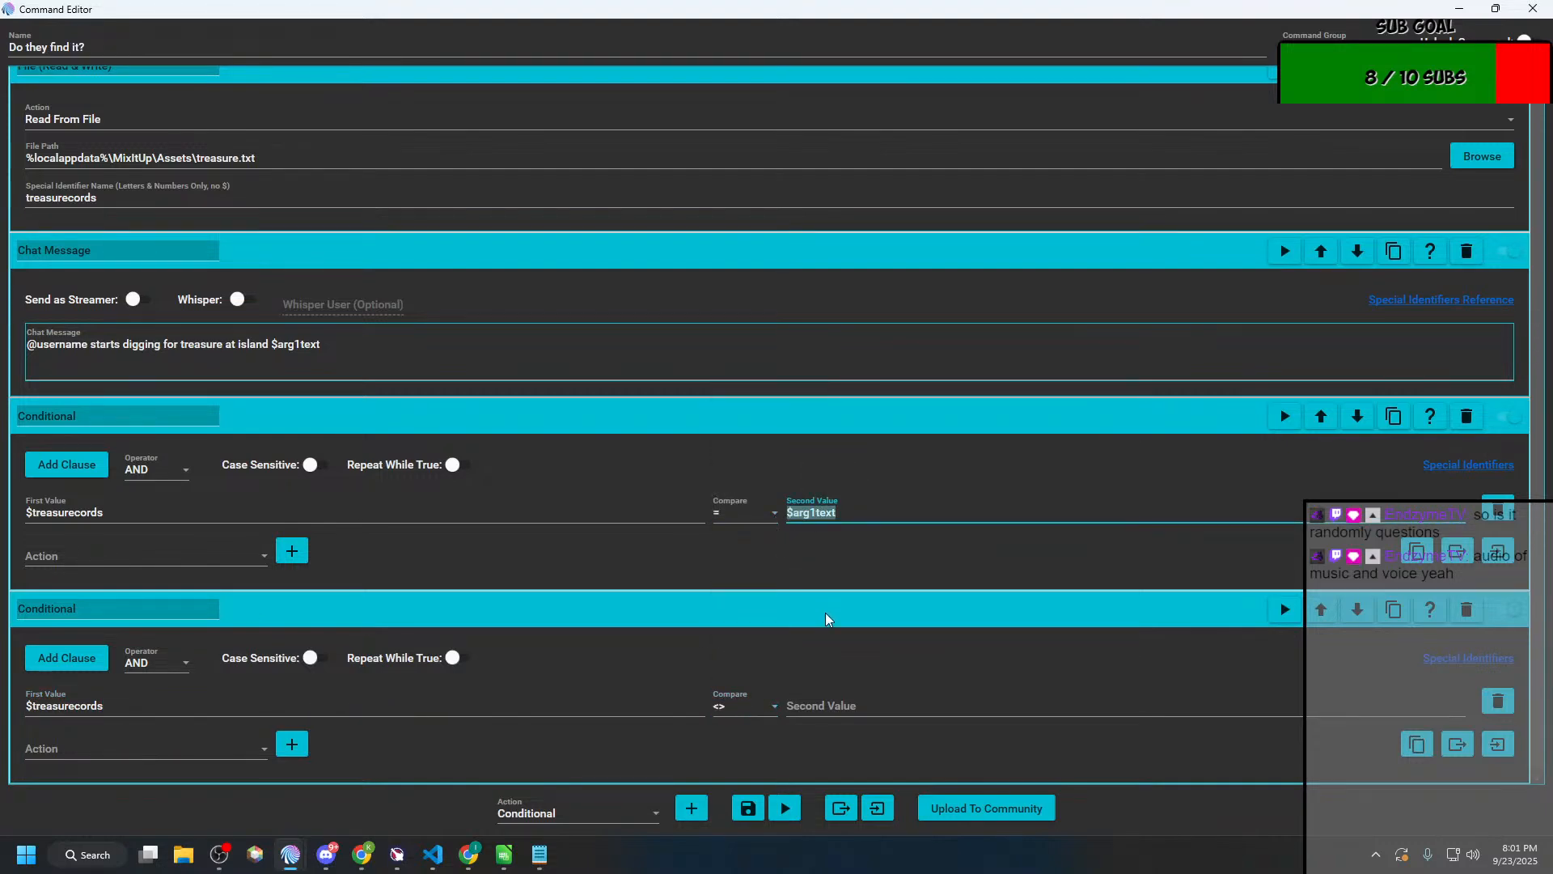
left_click(838, 712)
key("ctrl+v")
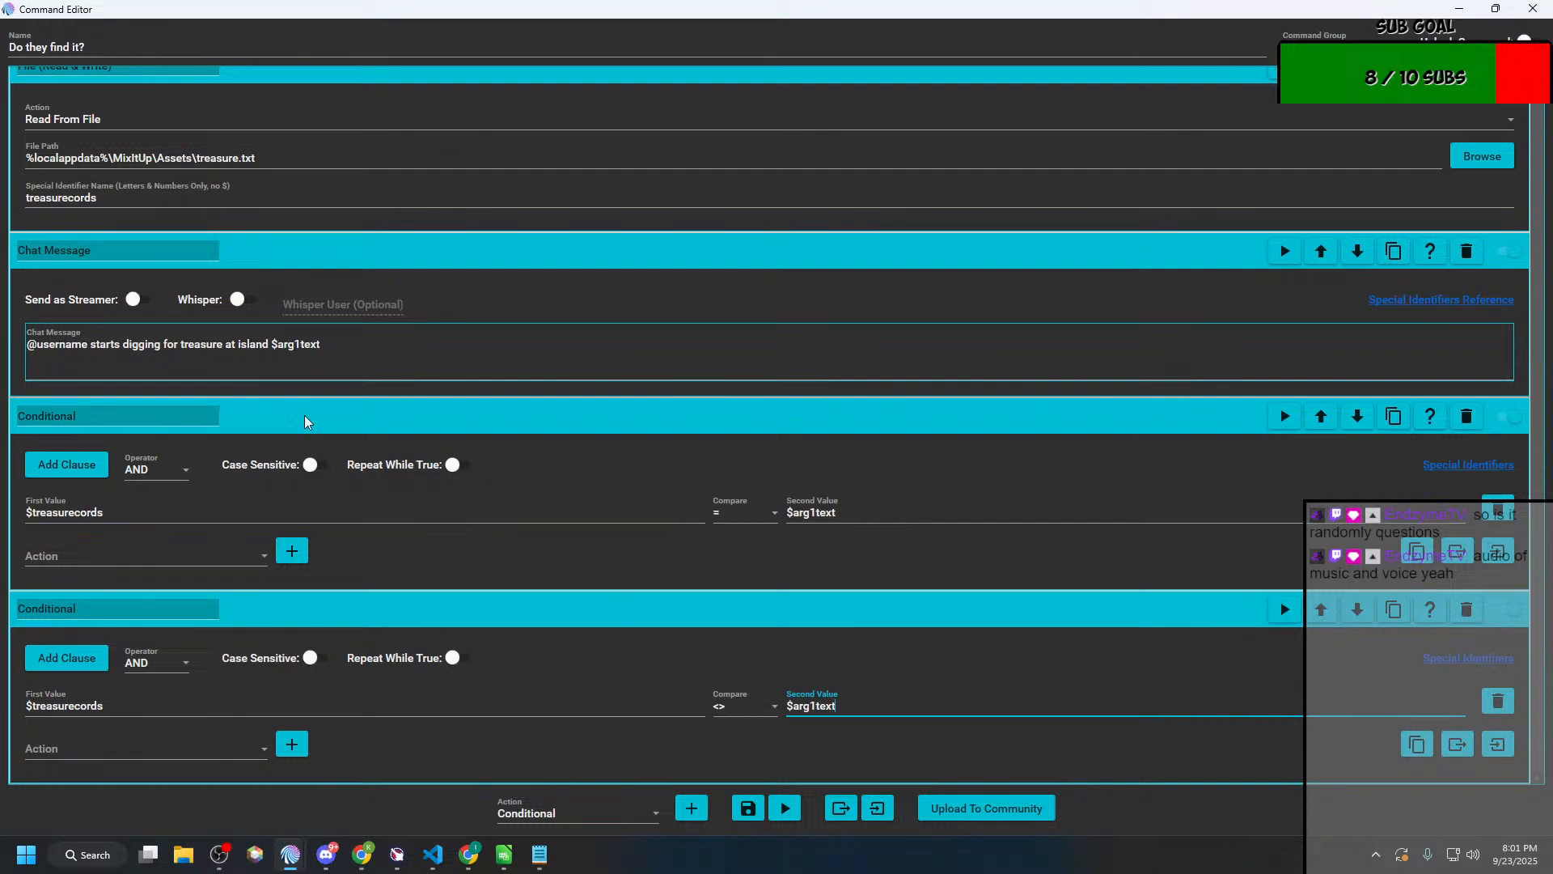
Step: Rename the File (Read & Write) action as "Get treasure coords"
scroll(200, 386, "up", 1)
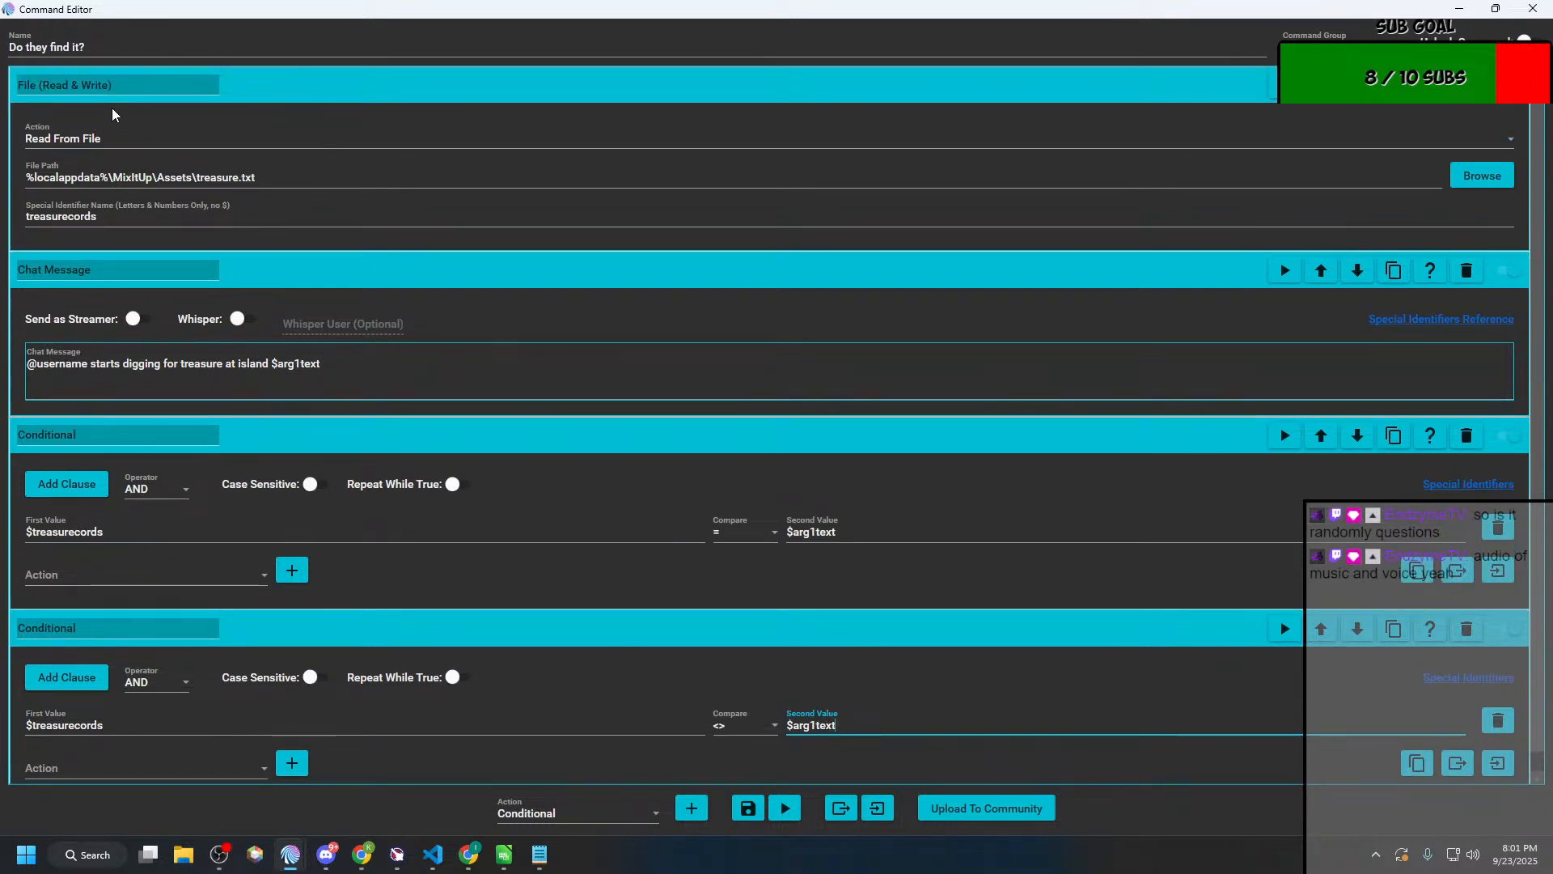
left_click(134, 87)
left_click_drag(110, 85, 8, 96)
type("Get tr")
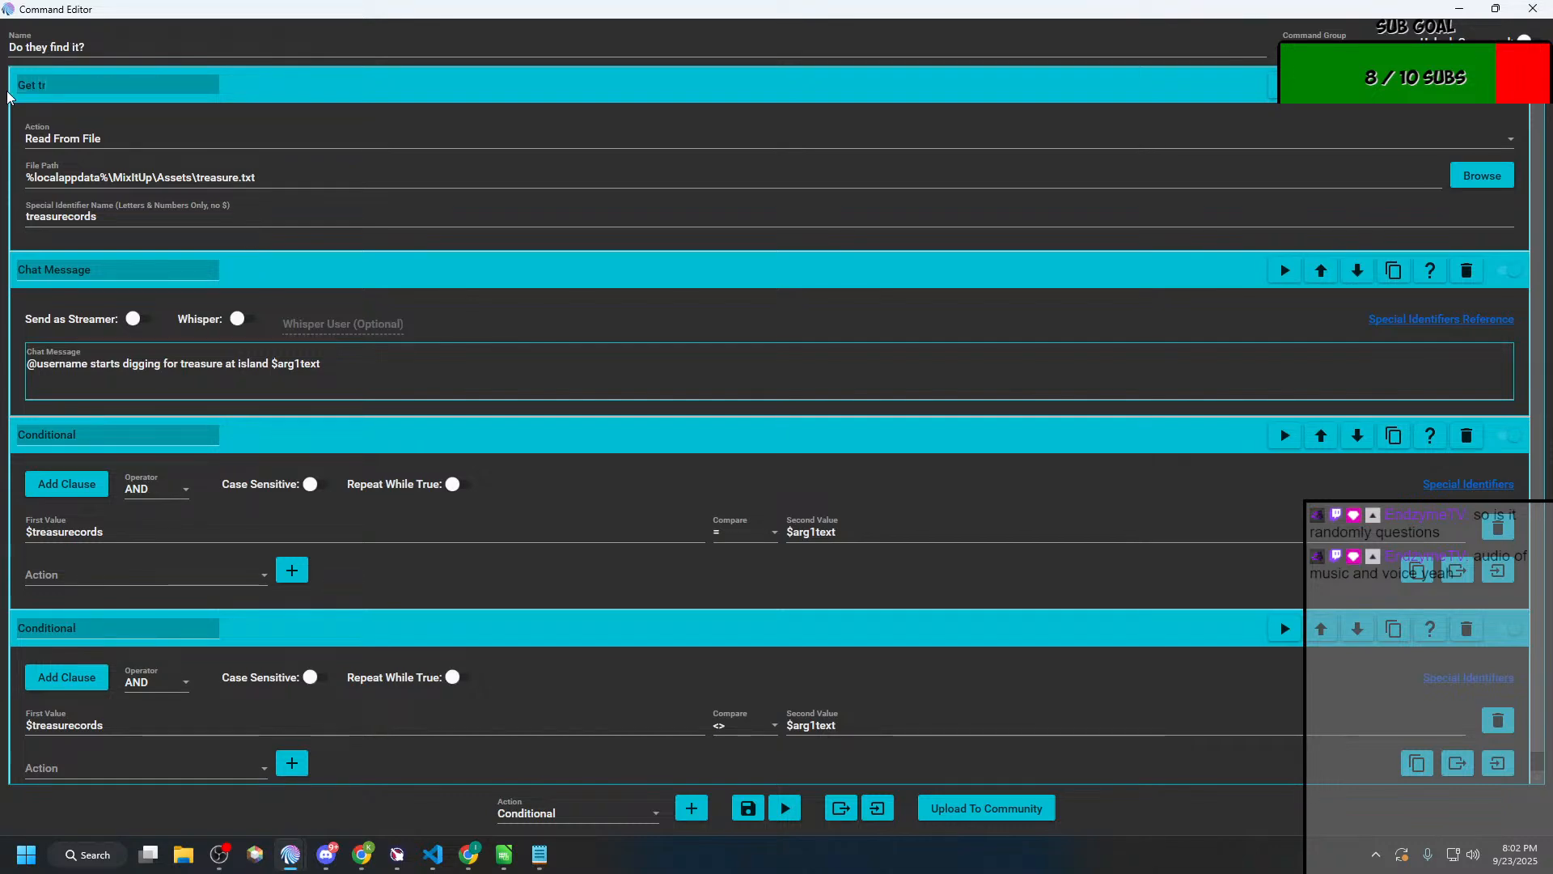
type("ead")
type("s")
type("ure coords")
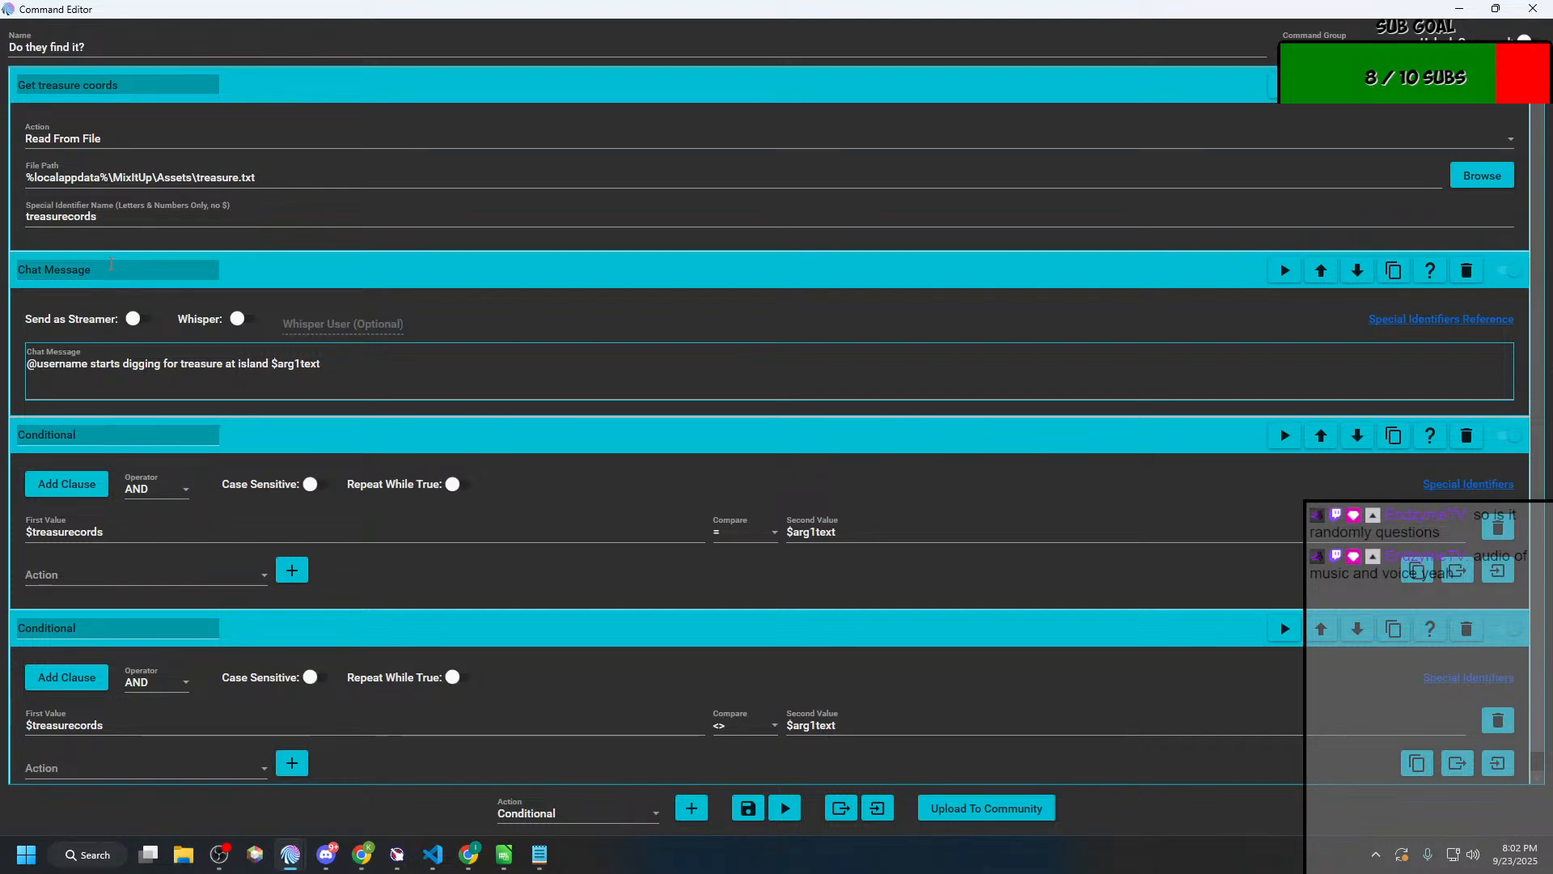
Step: Rename the Chat Message action as "Digging Chat Message"
double_click(113, 265)
key("BackSpace")
key("BackSpace")
key("BackSpace")
key("BackSpace")
key("BackSpace")
key("BackSpace")
key("BackSpace")
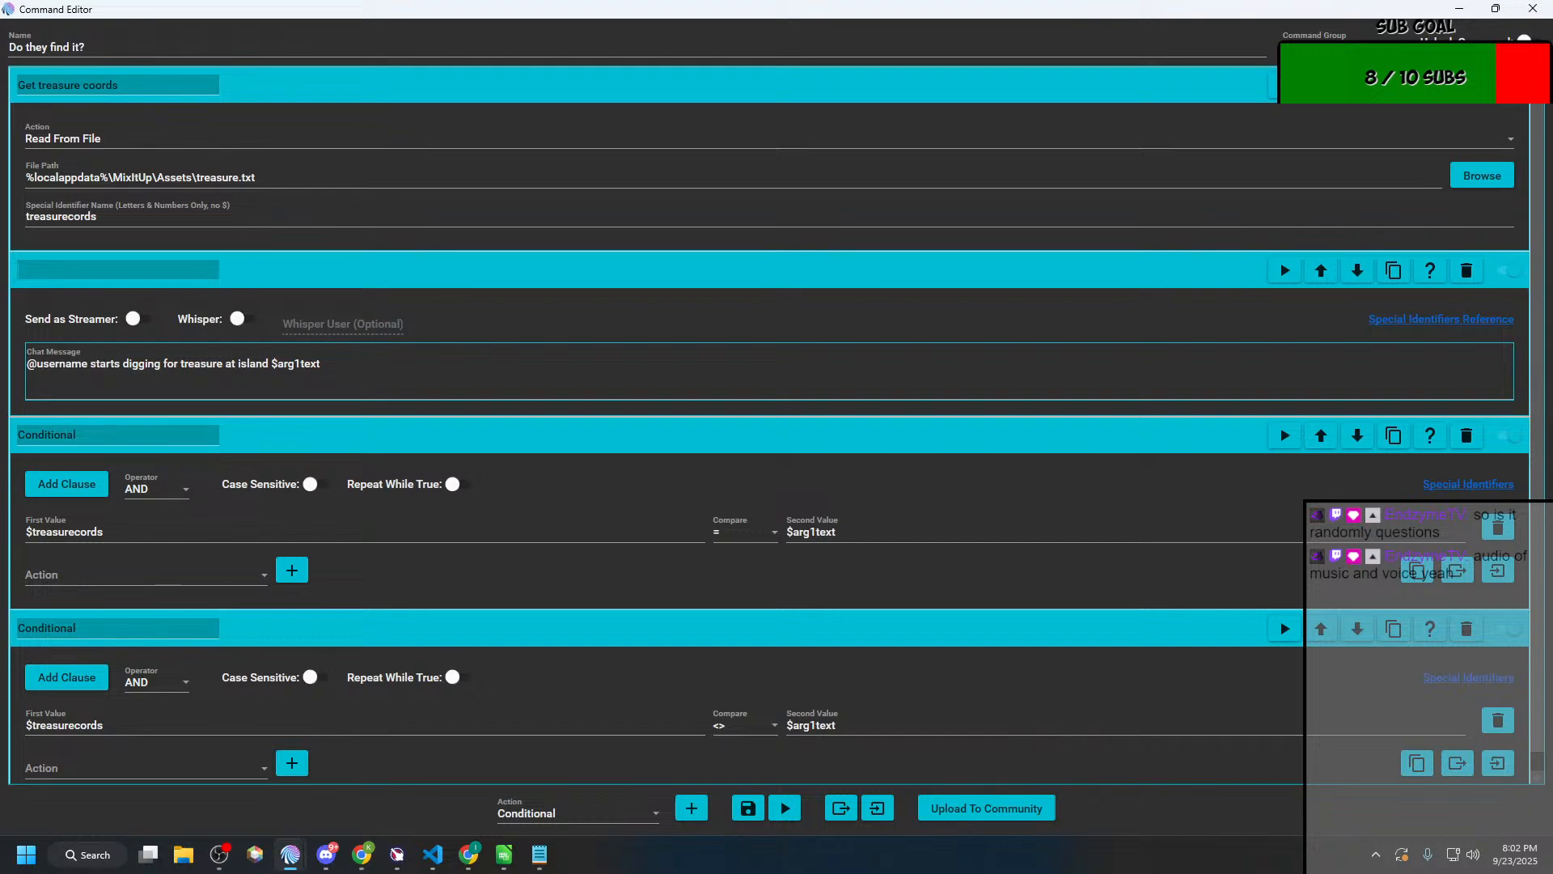
type("S")
key("BackSpace")
type("Digging Chat Message")
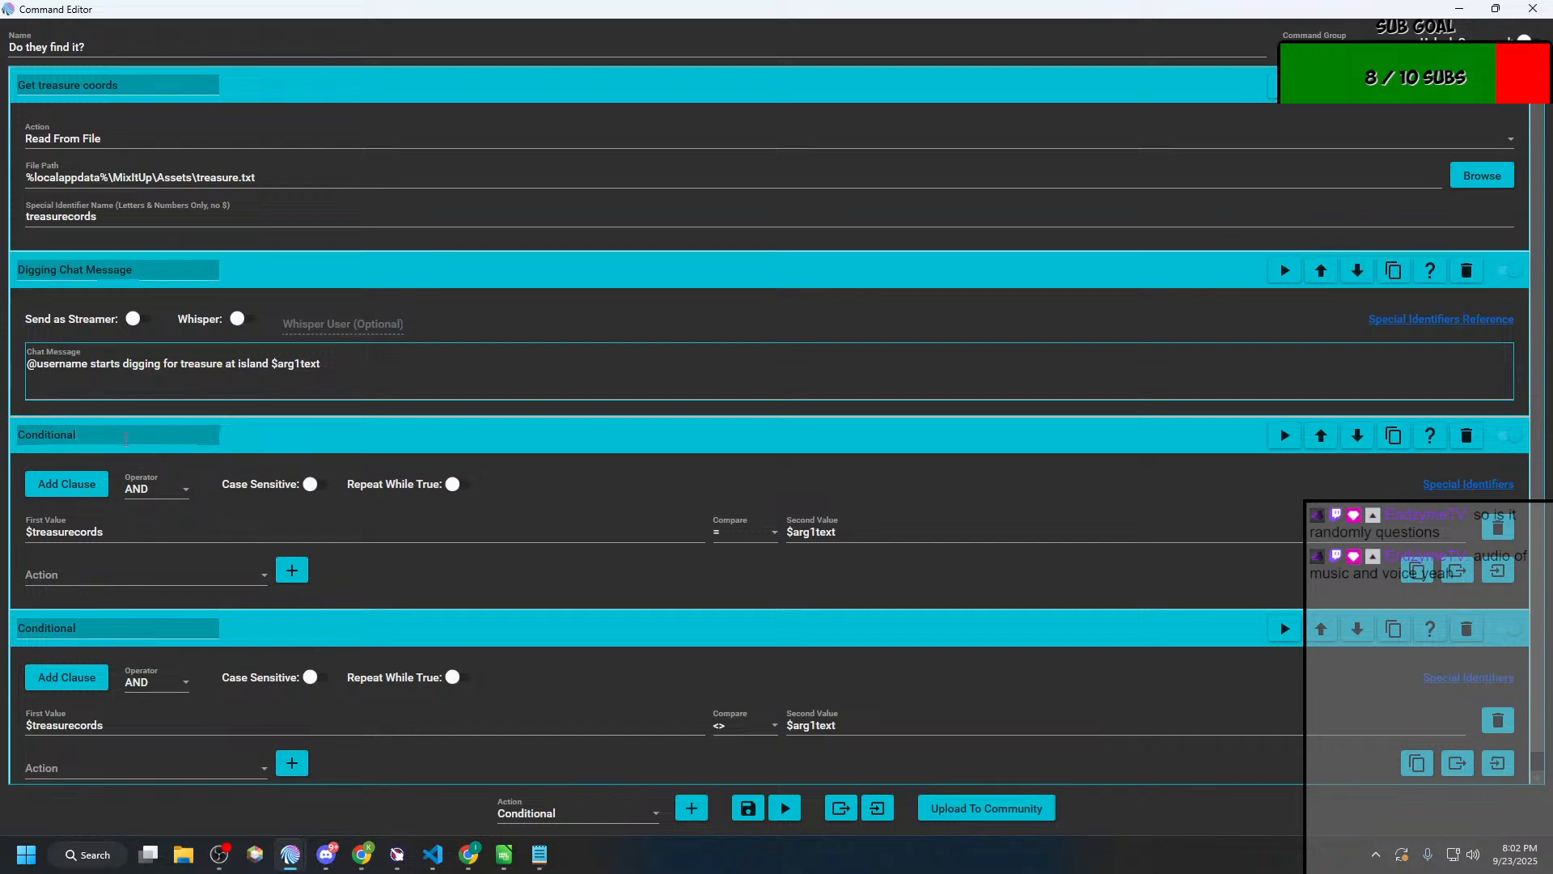
Step: Rename the first conditional as "Treasure found!" and the second one as "Treasure not found"
double_click(126, 437)
type("Treasy")
key("BackSpace")
type("ure found!")
double_click(141, 625)
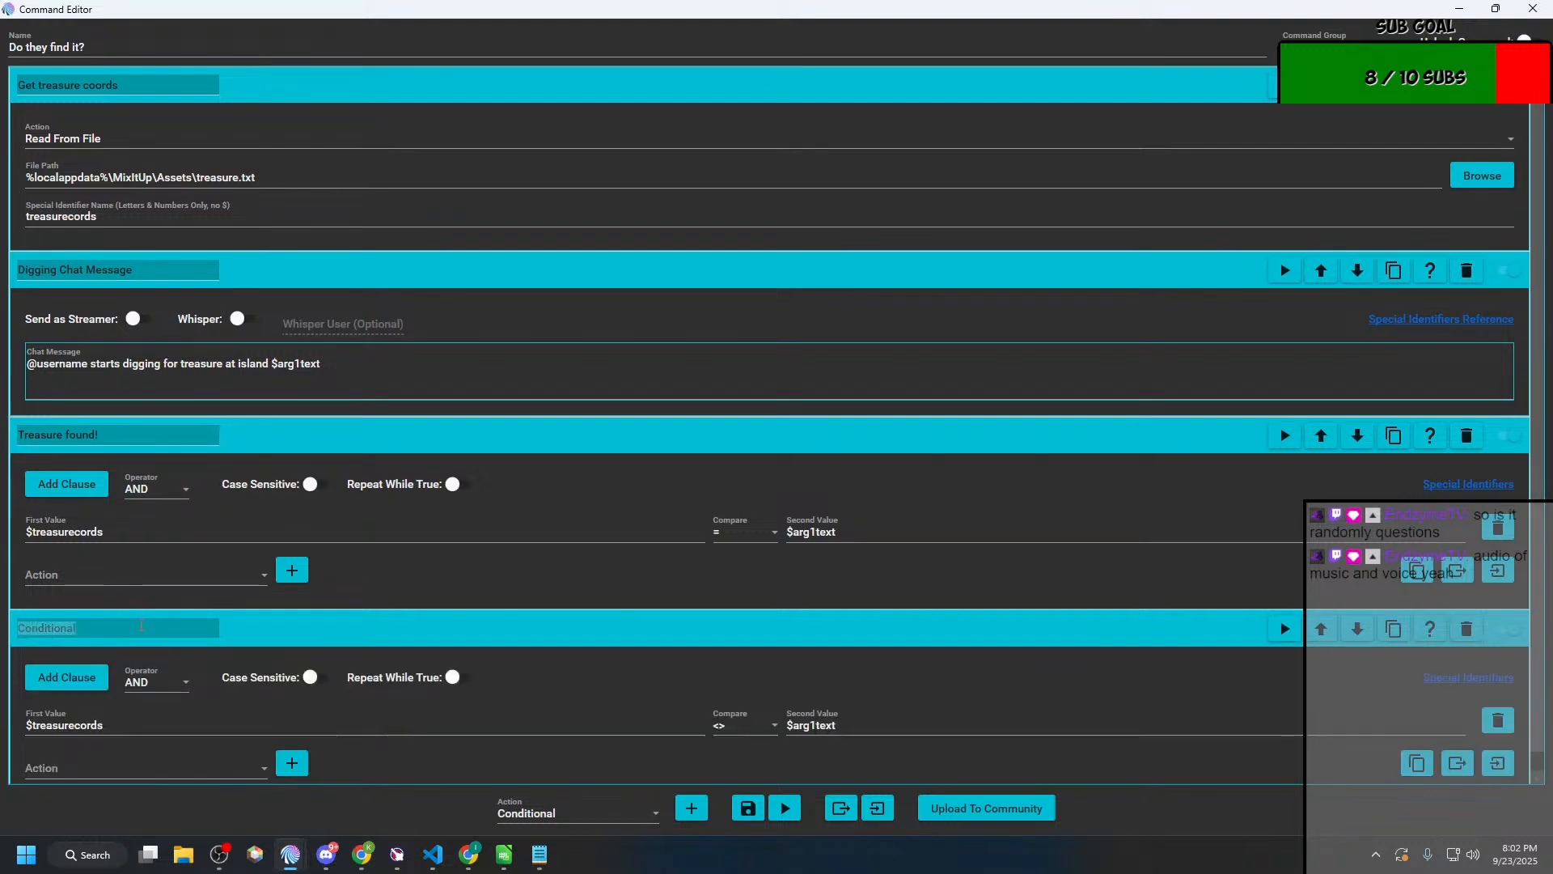
type("Treasure not found")
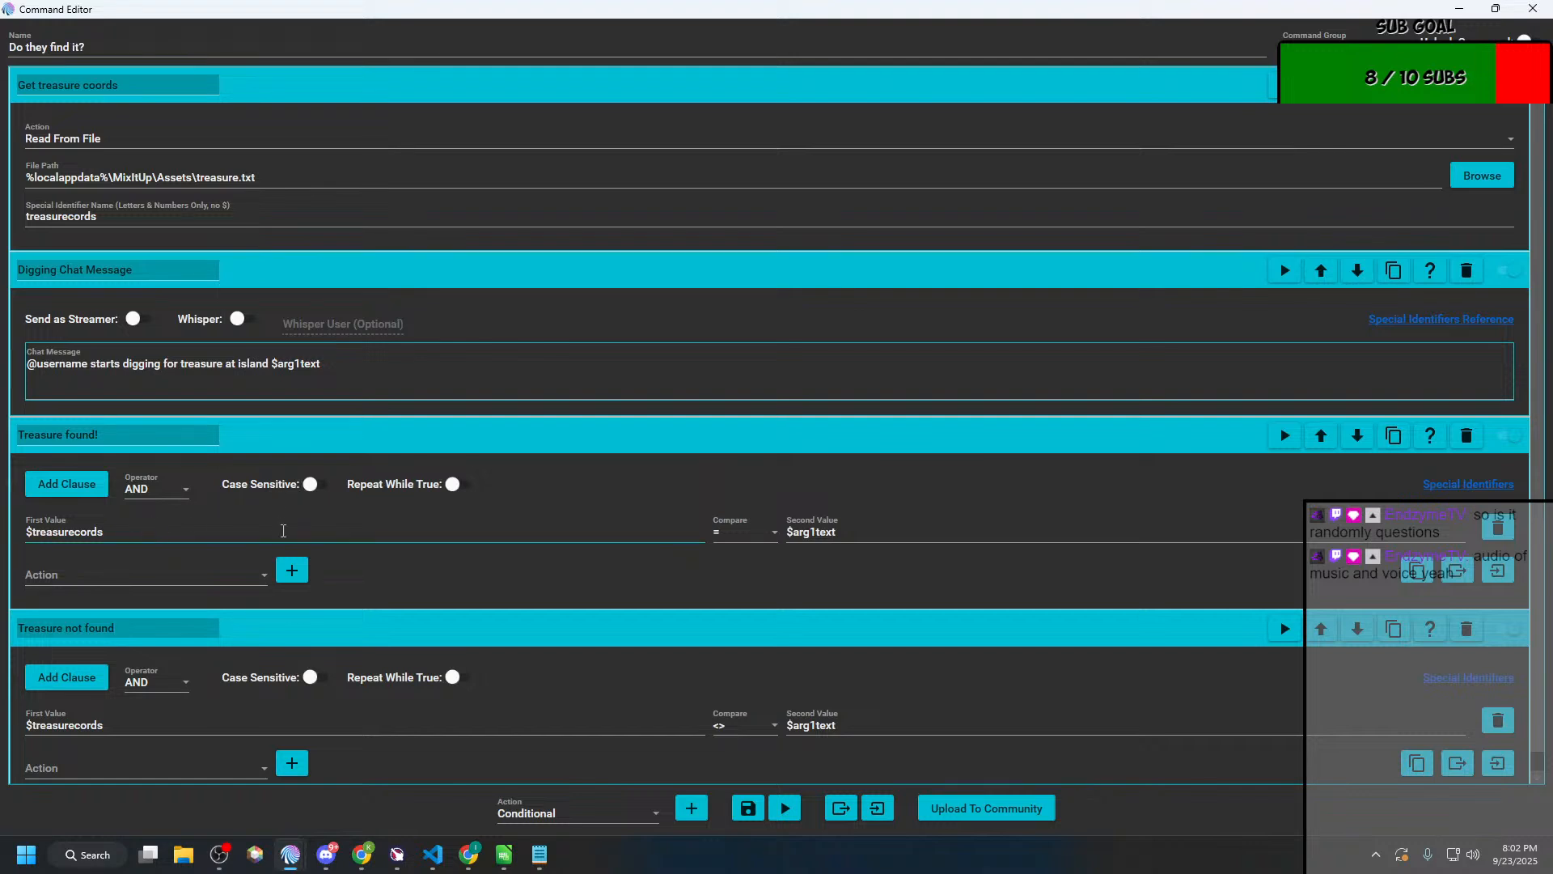
Step: Add a Chat Message action inside the "Treasure found!" conditional
left_click(188, 575)
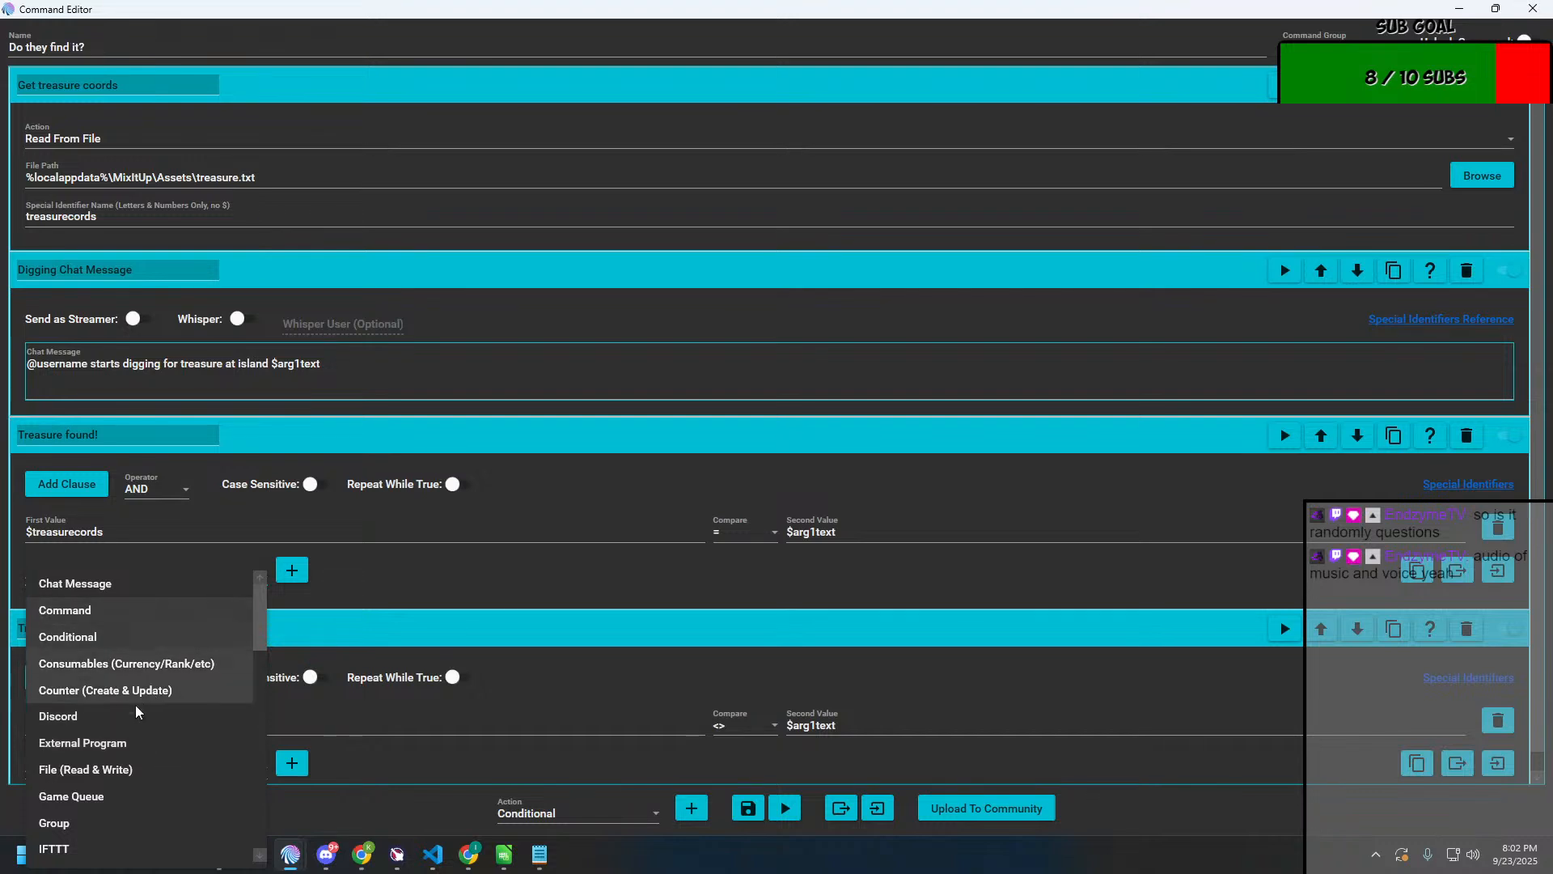
left_click(129, 583)
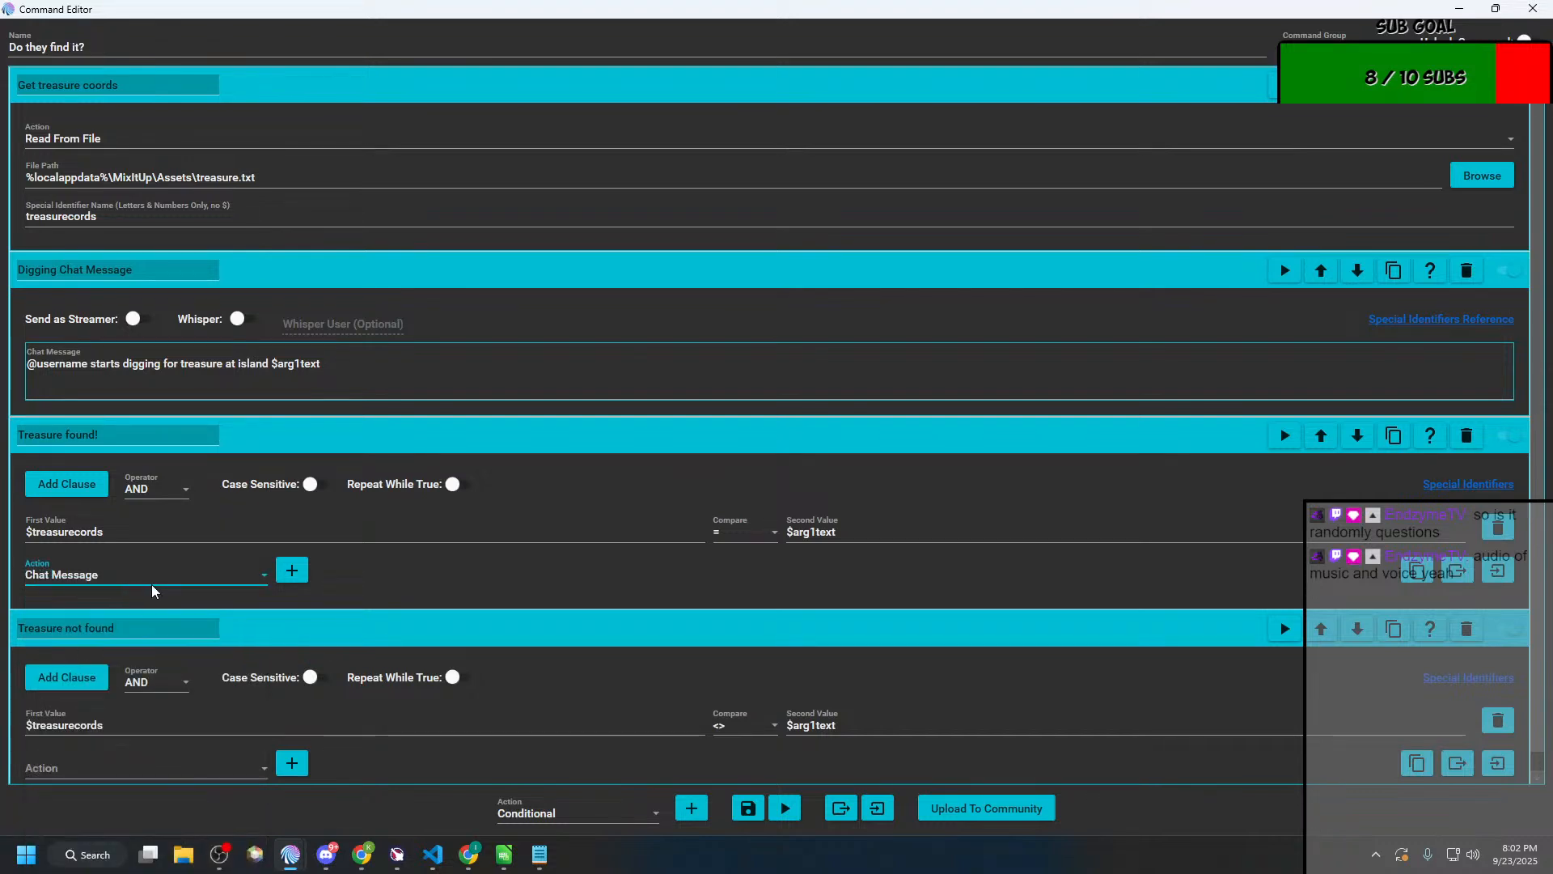
left_click(292, 569)
left_click(176, 704)
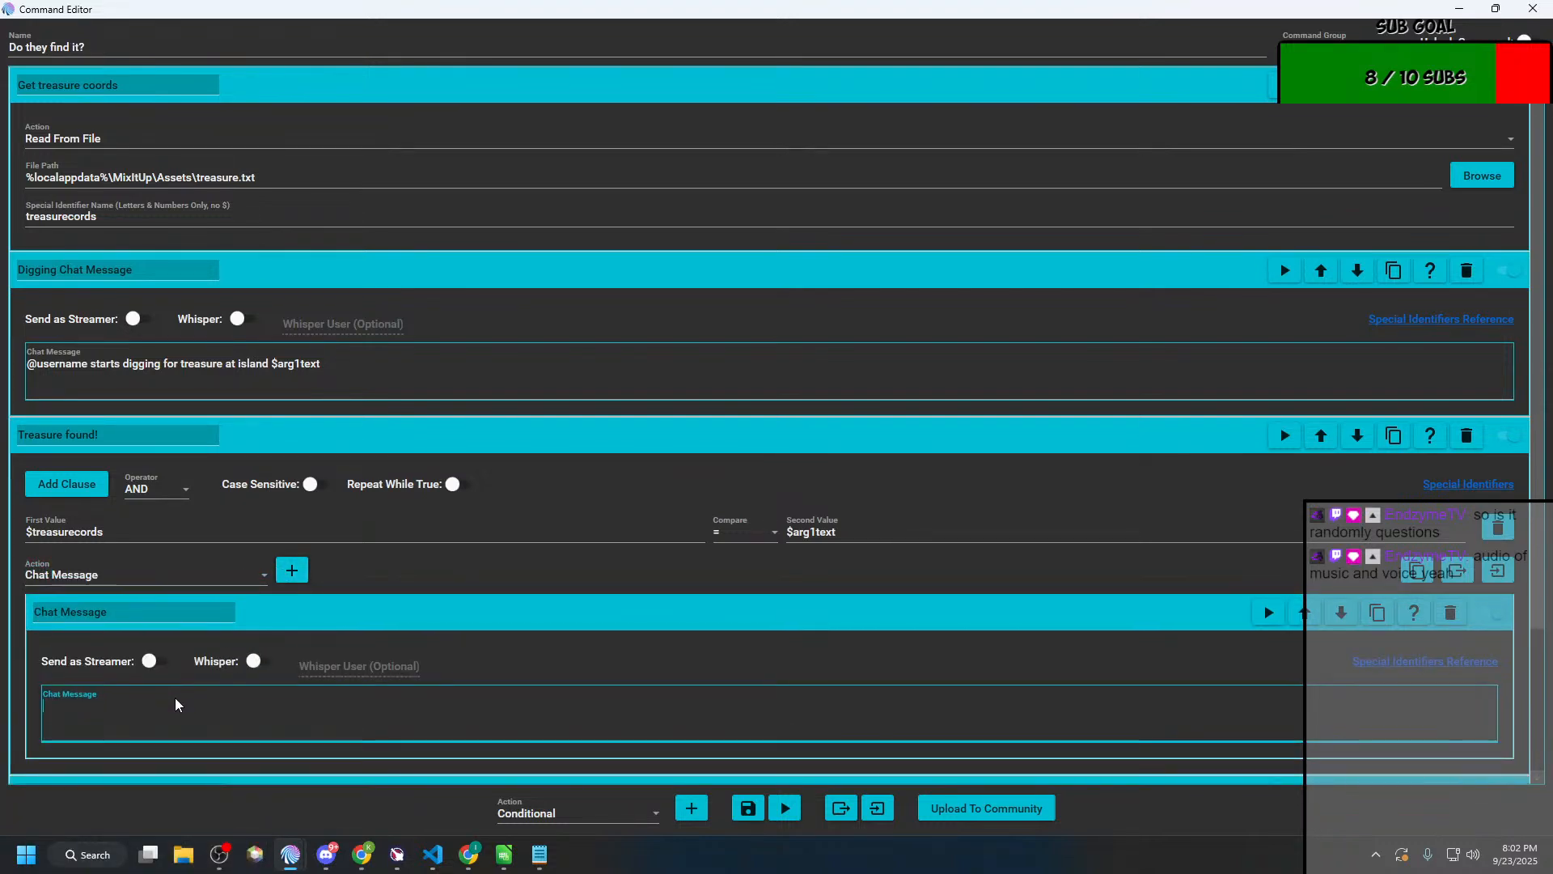
type("W")
key("BackSpace")
type("While digger")
key("BackSpace")
key("BackSpace")
type("ing @username foiu")
key("BackSpace")
key("BackSpace")
type("u")
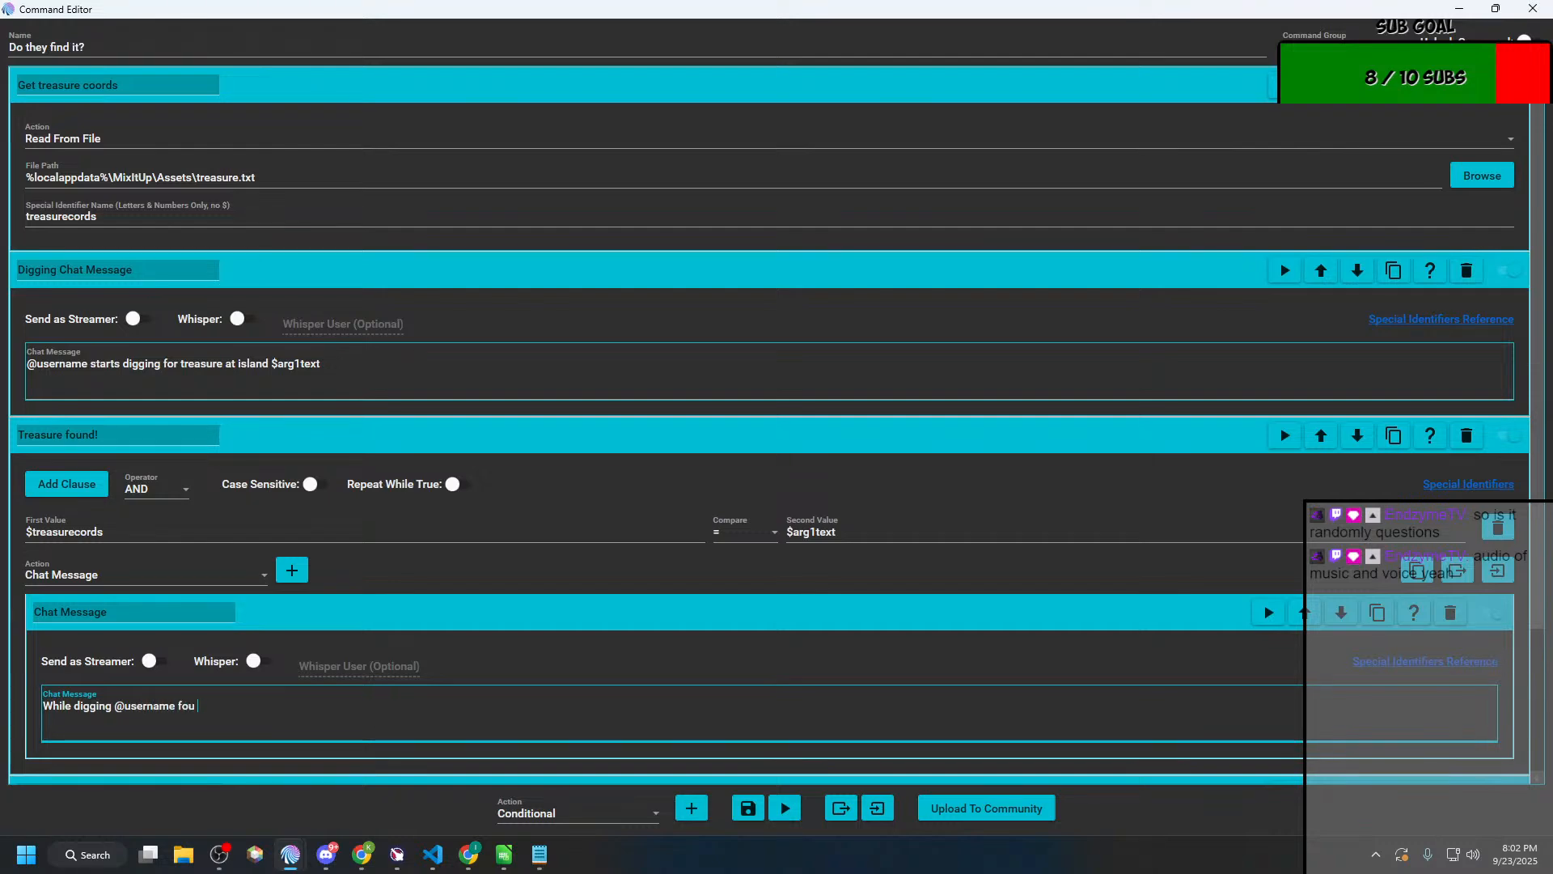
key("BackSpace")
type("nd the")
key("BackSpace")
key("BackSpace")
key("BackSpace")
key("BackSpace")
type("the burried treasur")
type("They")
Step: Complete the nested chat message with the sentence "They found $reward channel points."
key("BackSpace")
key("BackSpace")
key("BackSpace")
key("BackSpace")
type("They found")
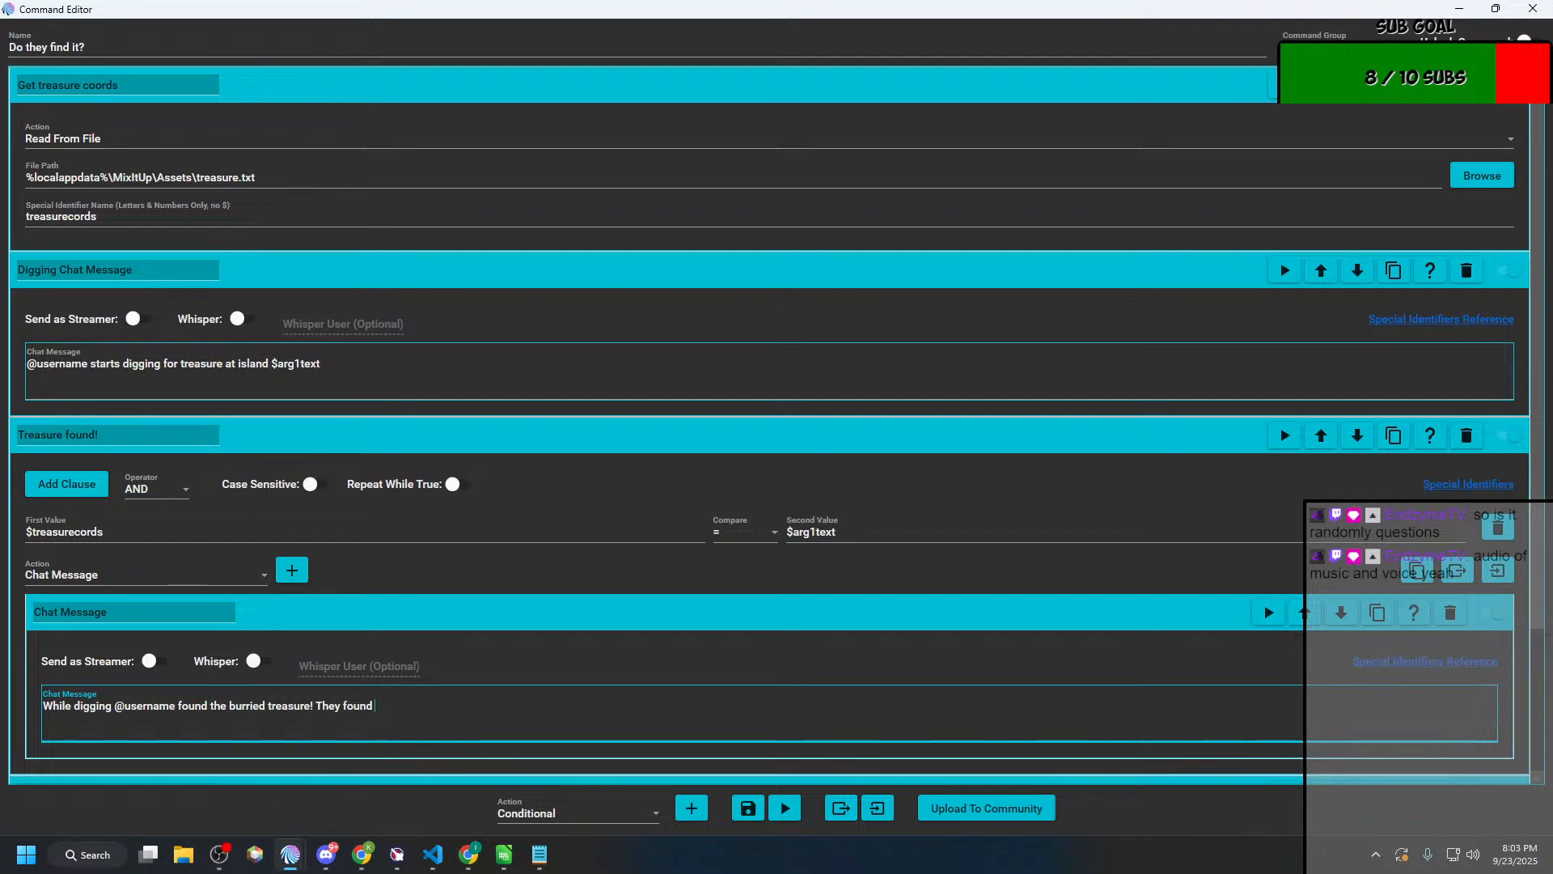
type(" $")
type("req")
type("ward")
type(" chann")
type("el ooin")
key("BackSpace")
key("BackSpace")
key("BackSpace")
key("BackSpace")
type("points.")
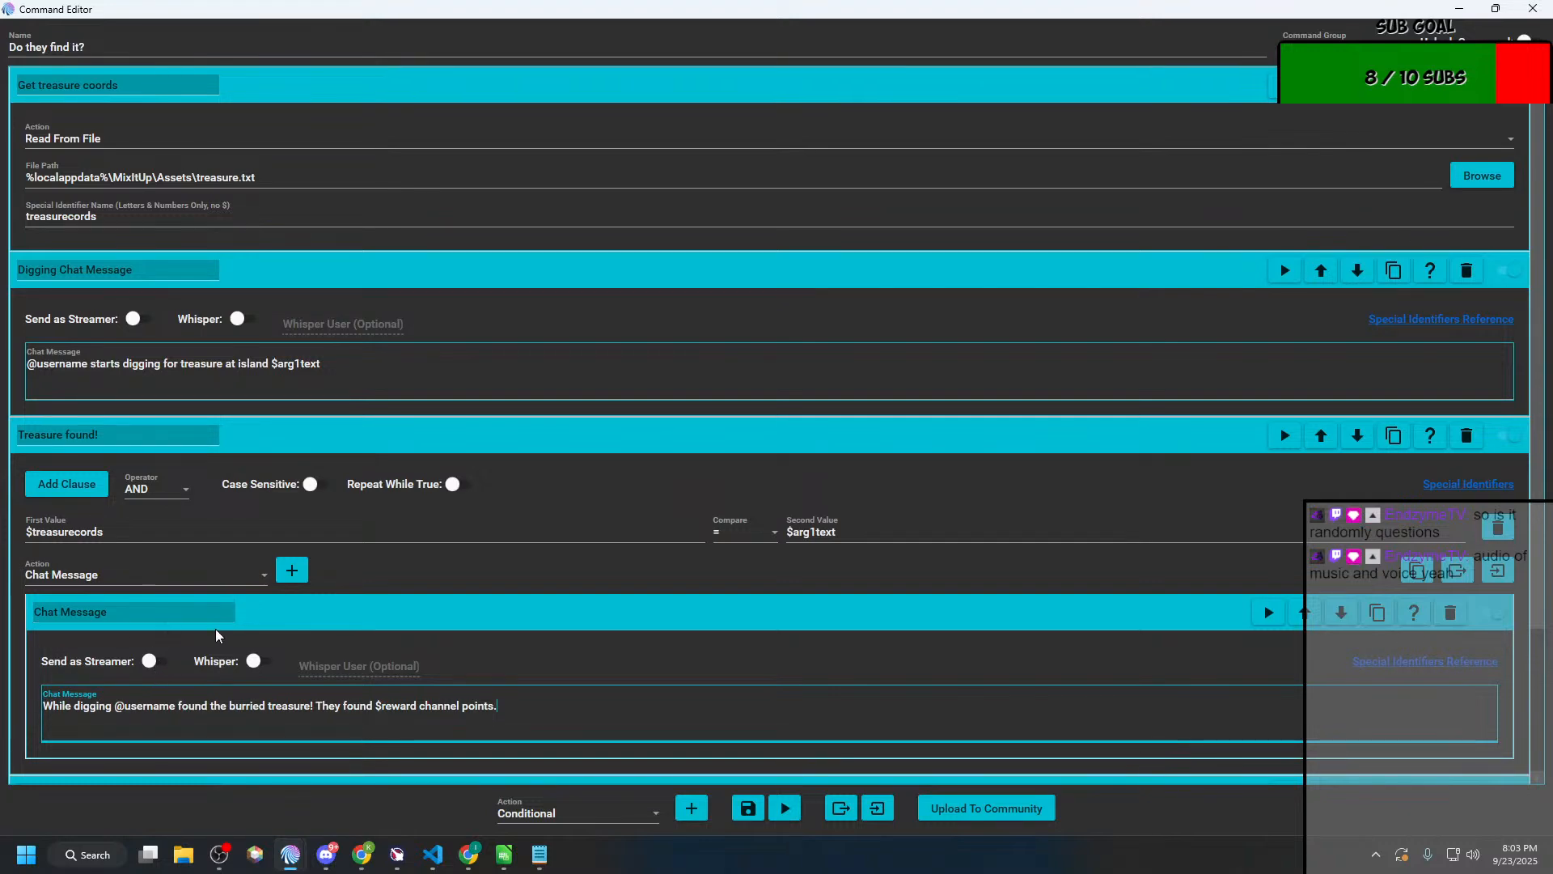
Step: Add a Random action inside "Treasure found!" and move it above the nested chat message
left_click(263, 574)
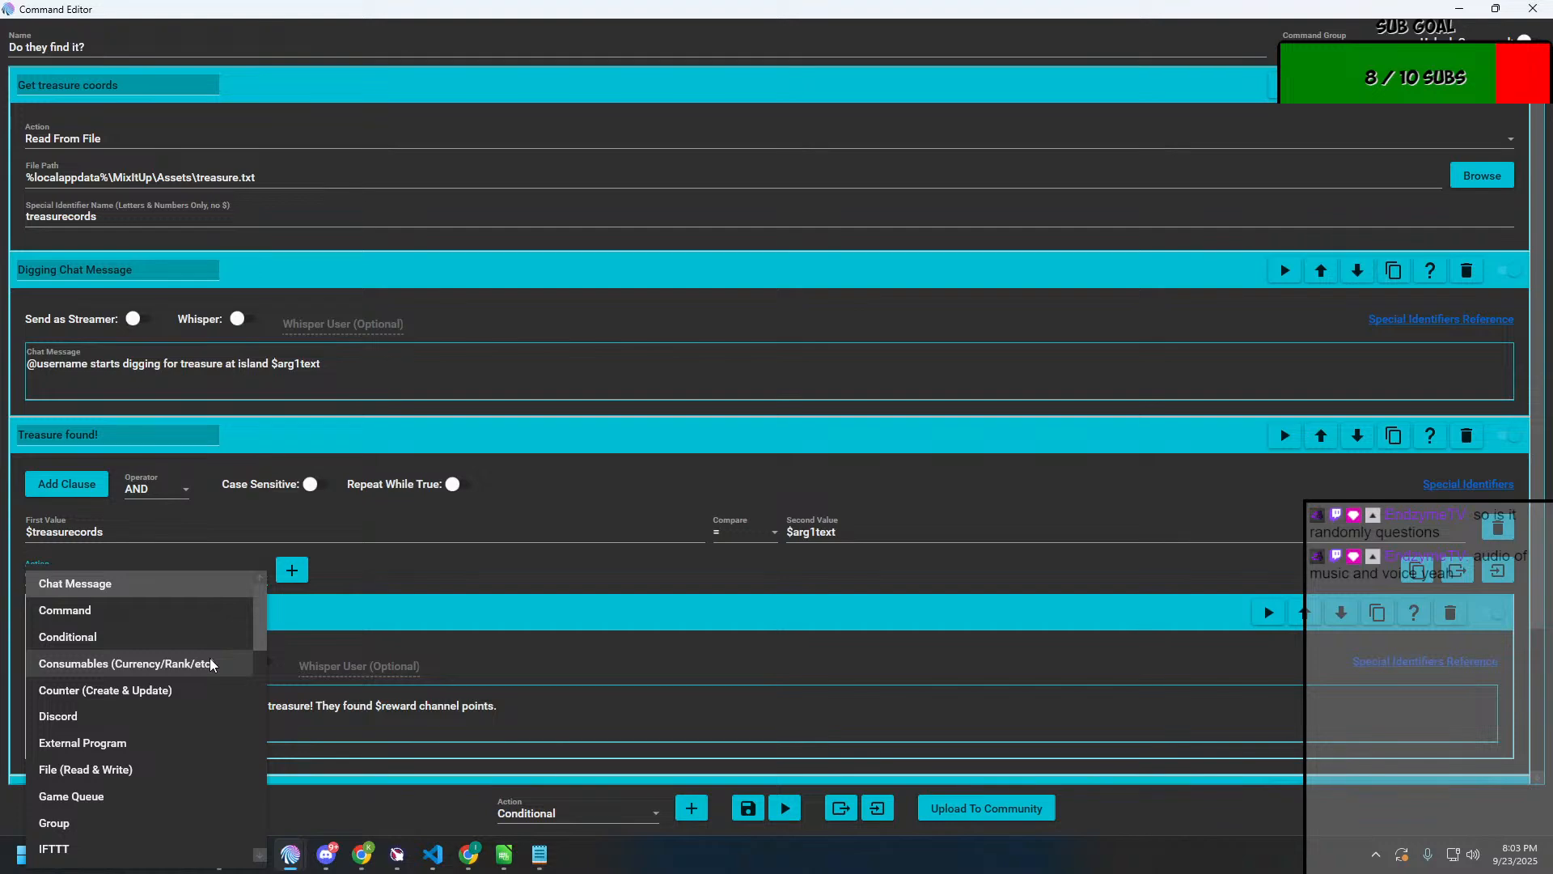
scroll(212, 665, "down", 3)
scroll(211, 665, "down", 3)
scroll(212, 665, "up", 6)
scroll(212, 665, "down", 3)
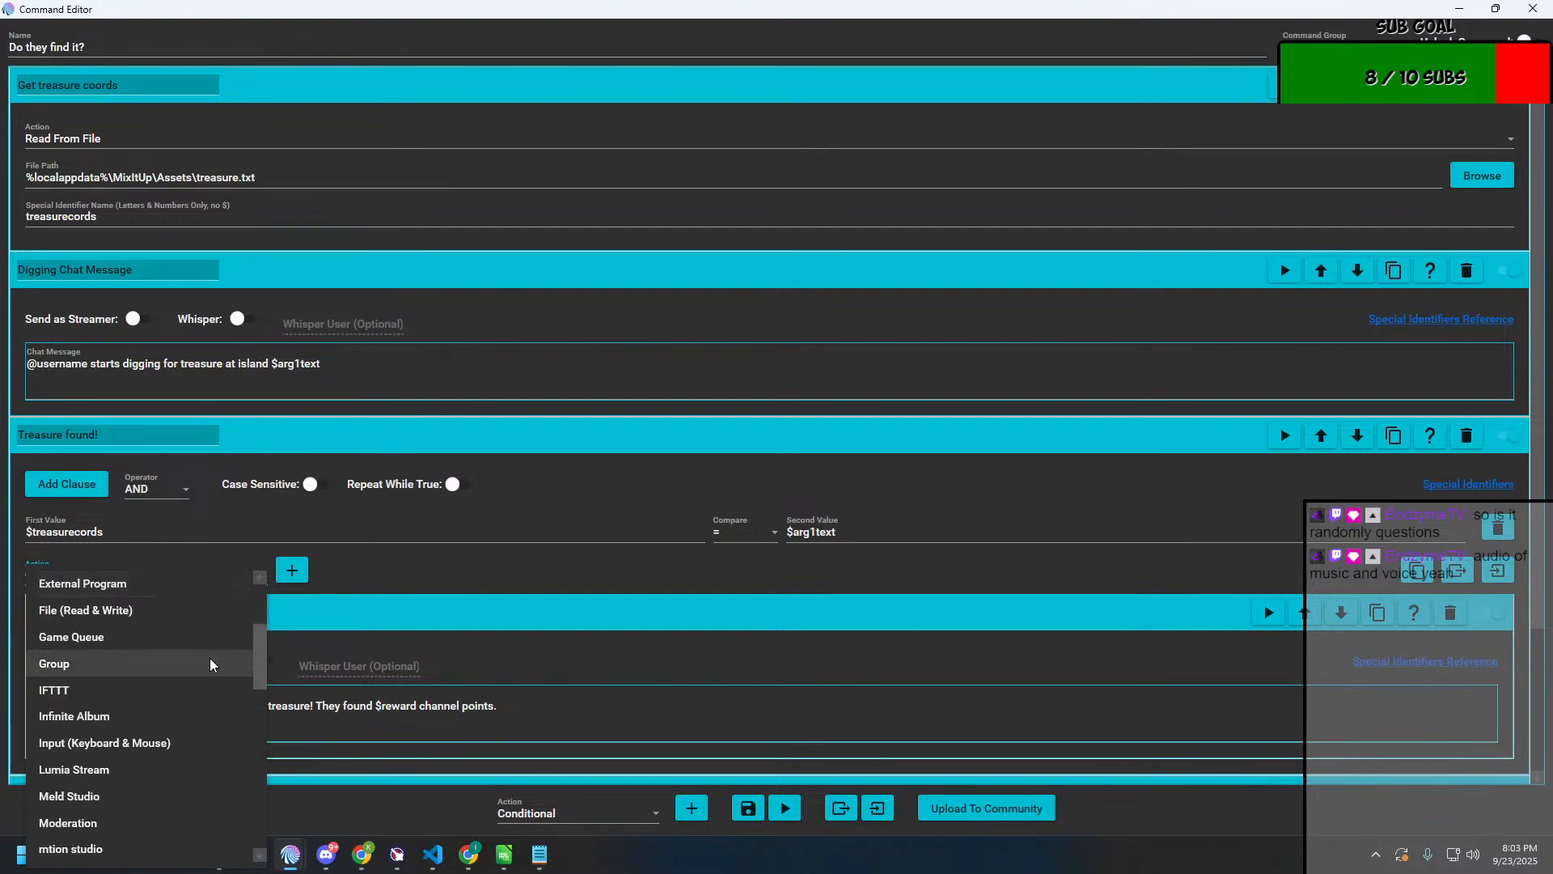
scroll(210, 663, "down", 1)
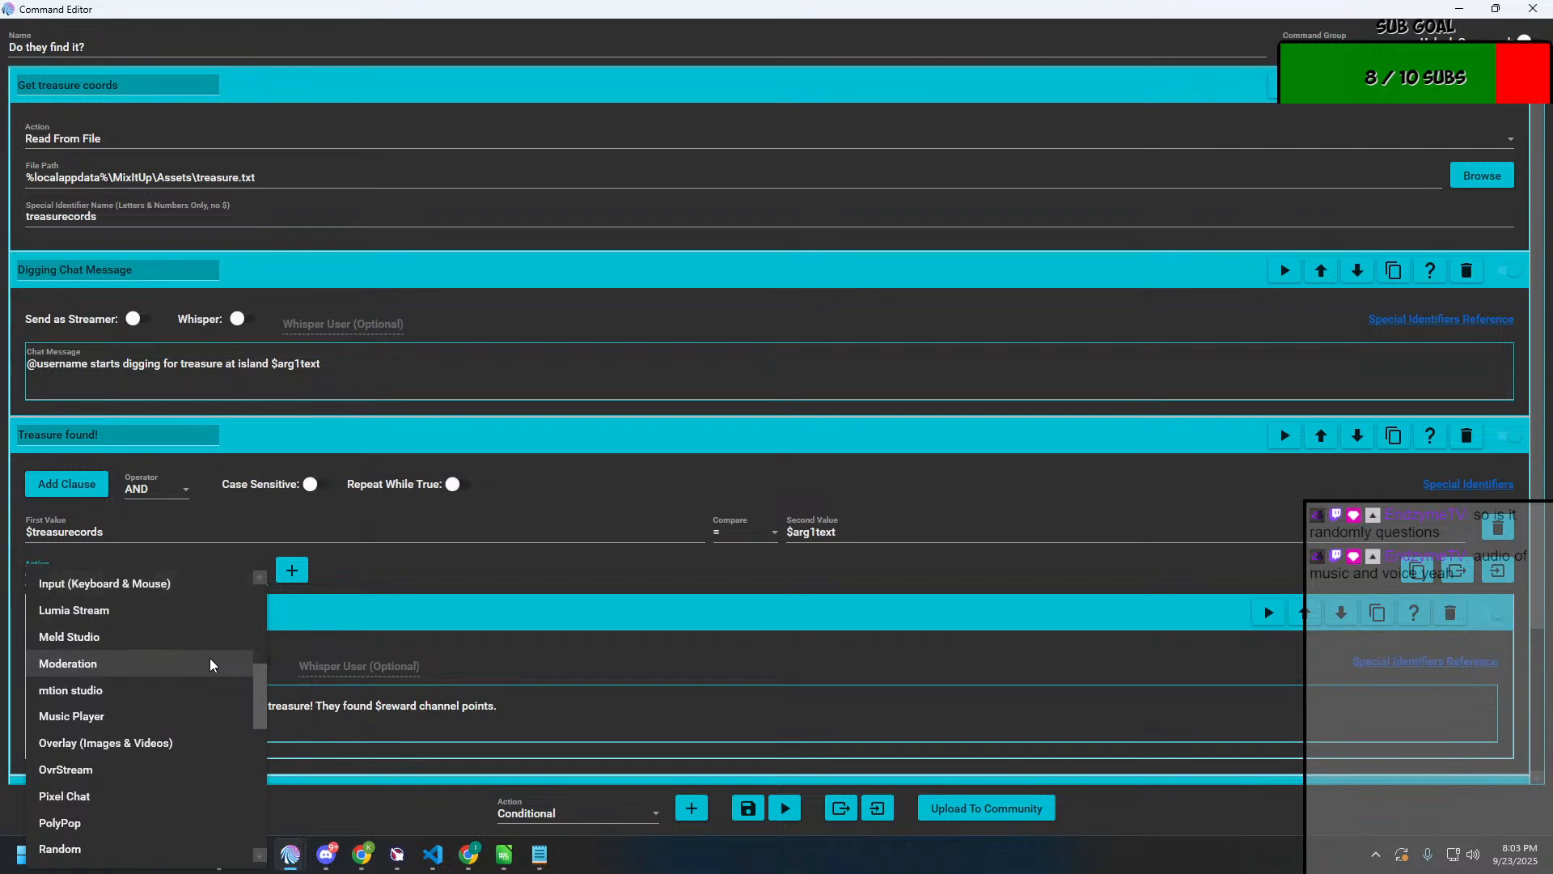
scroll(210, 664, "down", 1)
left_click(139, 769)
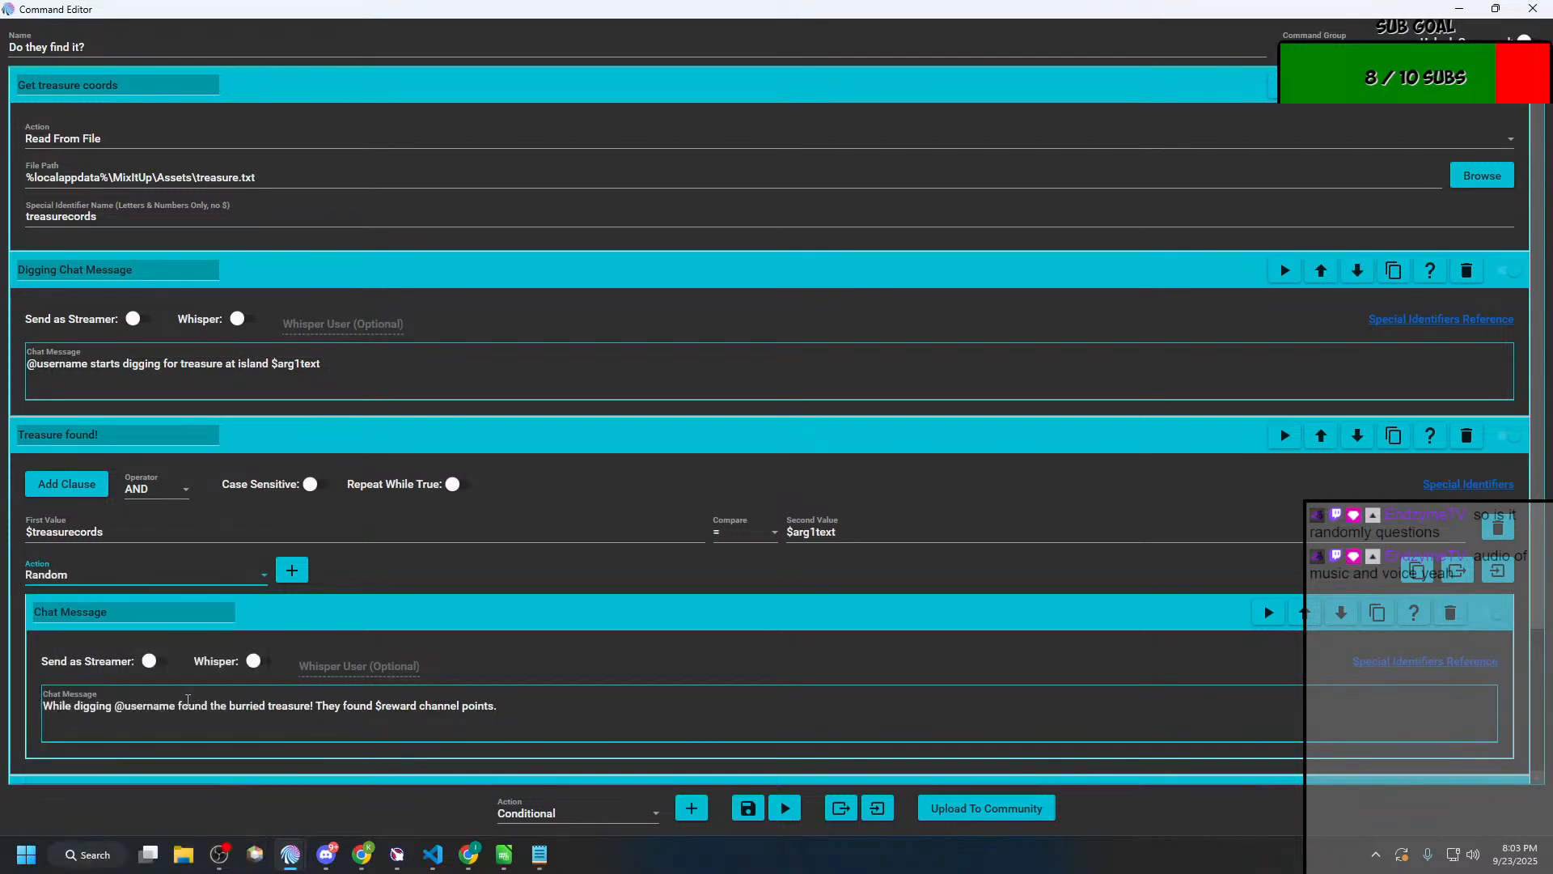
left_click(292, 569)
scroll(319, 663, "down", 3)
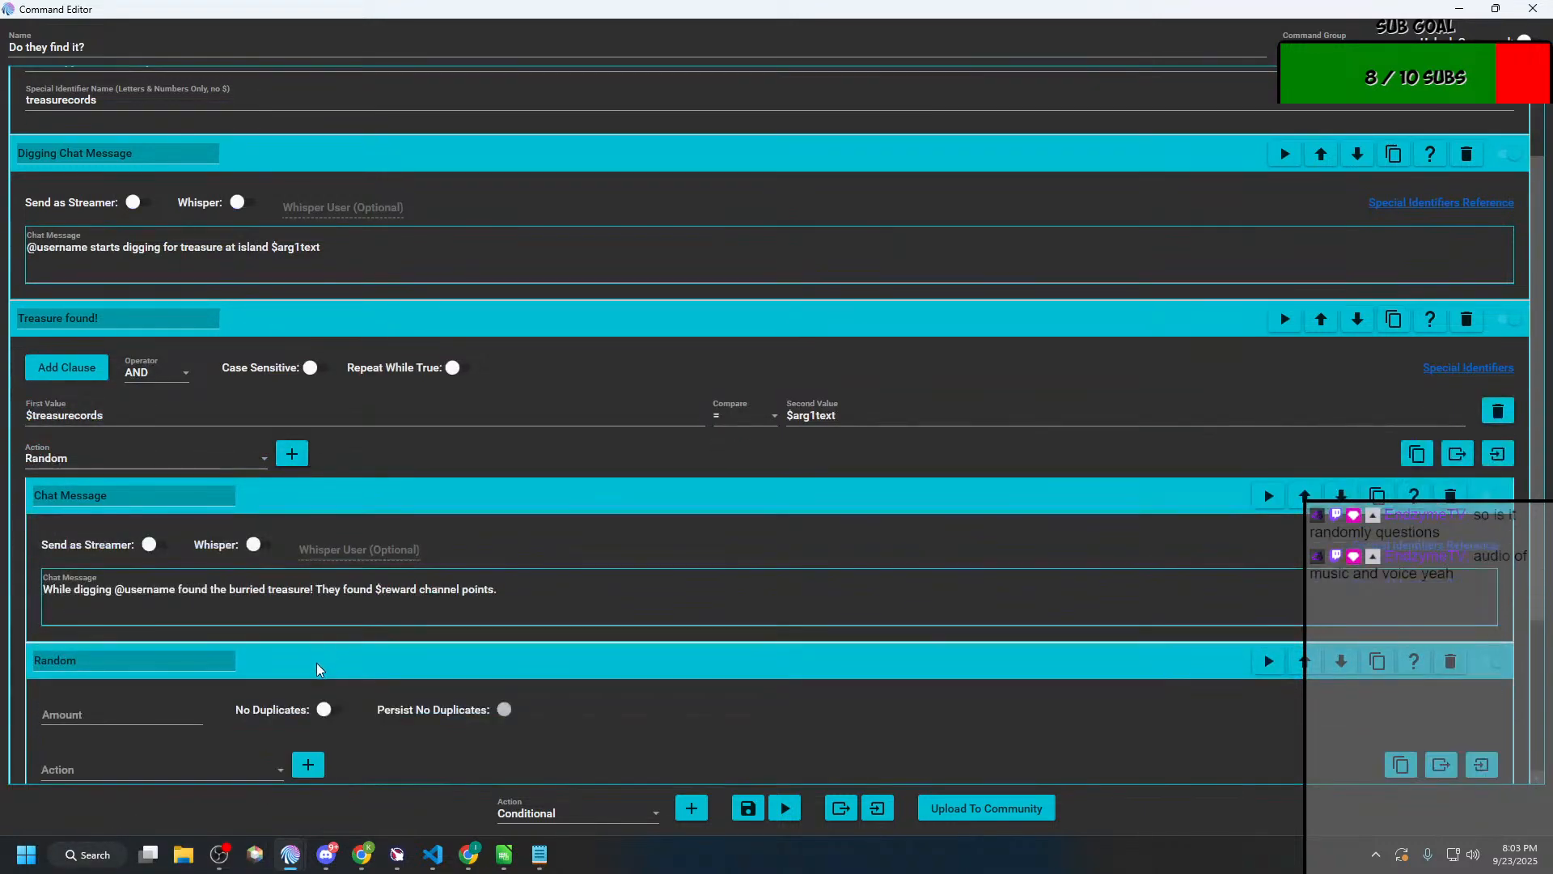
scroll(322, 670, "down", 1)
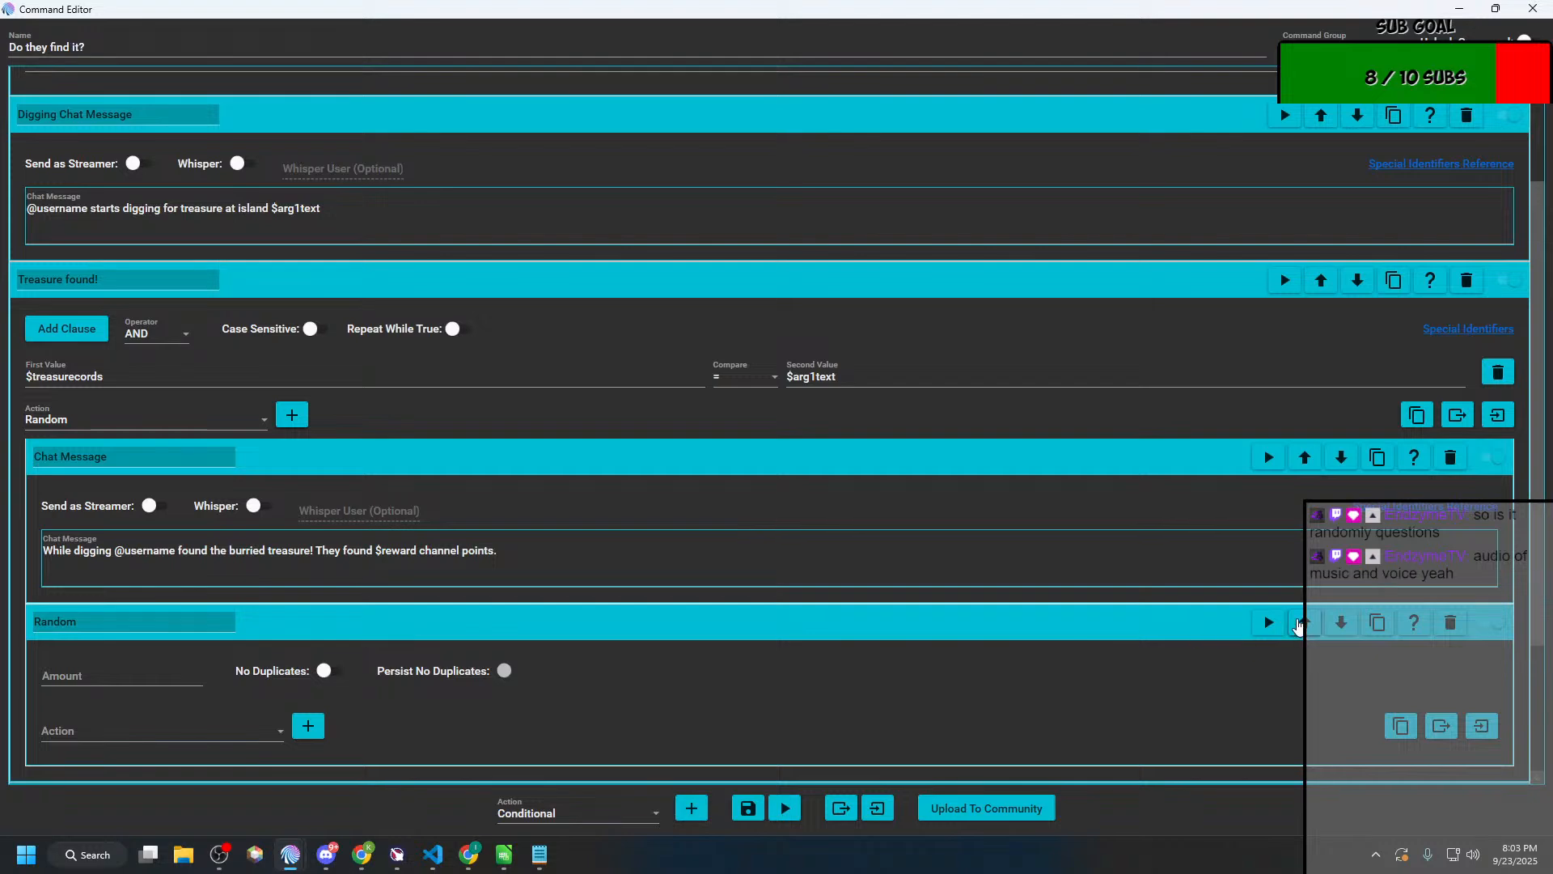
left_click(1303, 621)
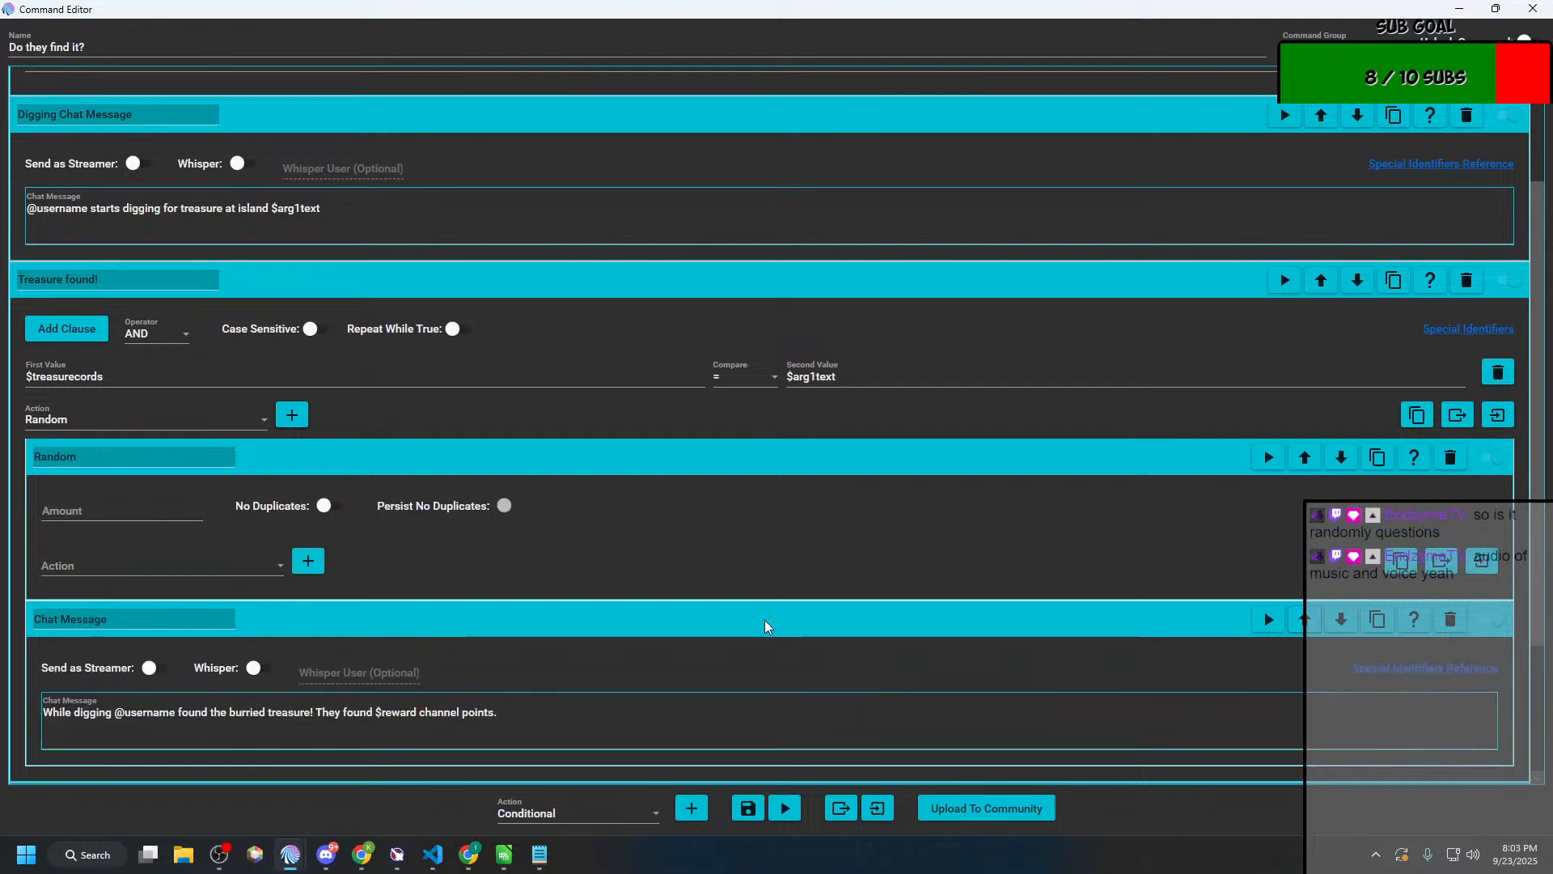
Step: Check which actions the Random block can hold, leave it empty and delete it from "Treasure found!"
left_click(139, 513)
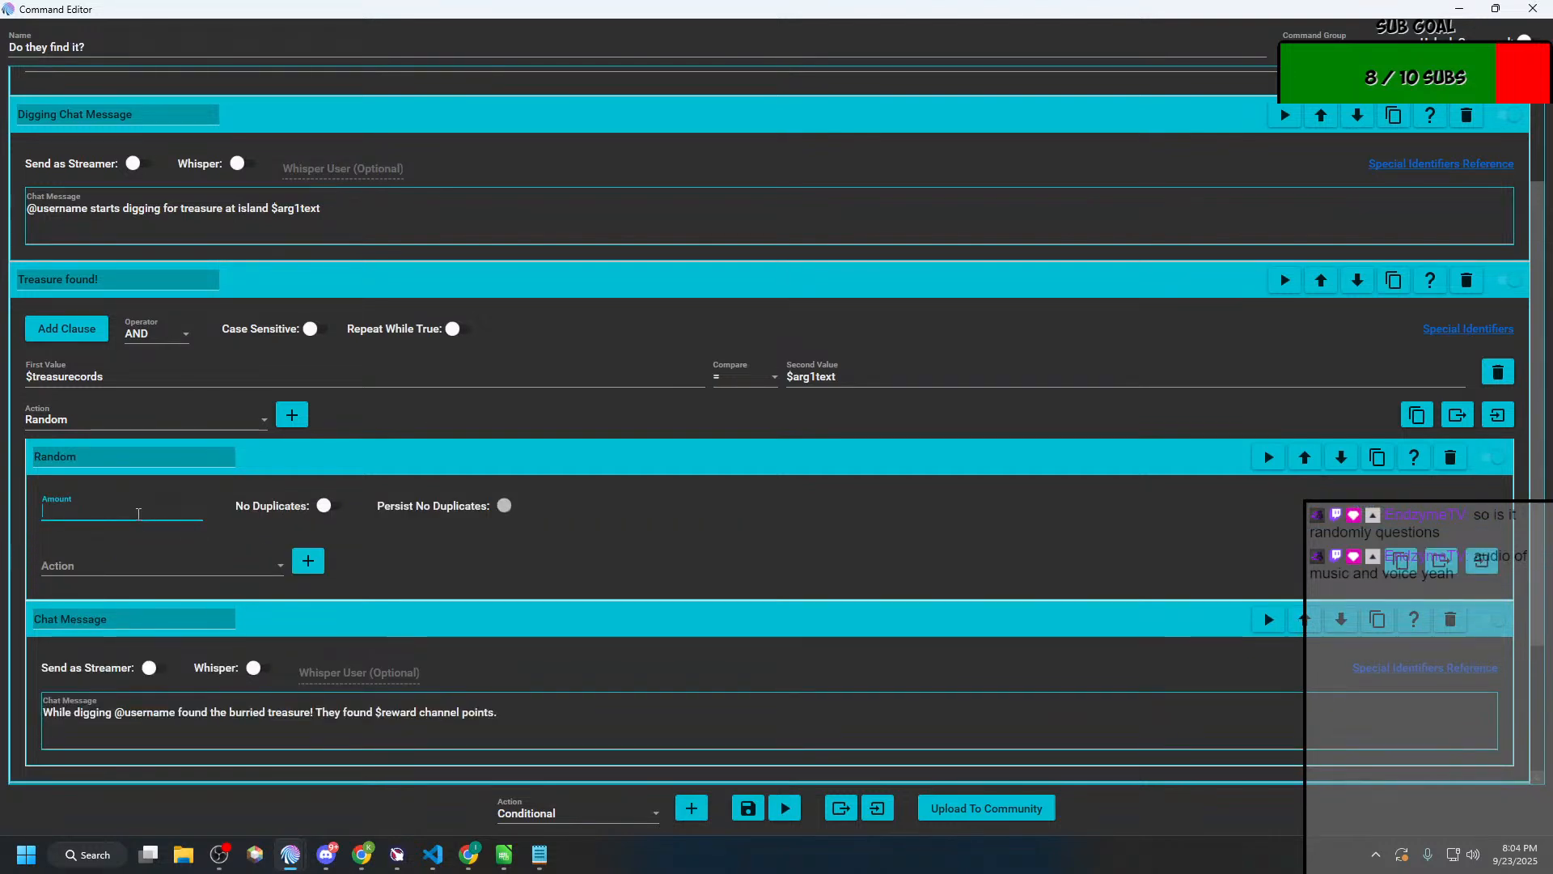
left_click(130, 561)
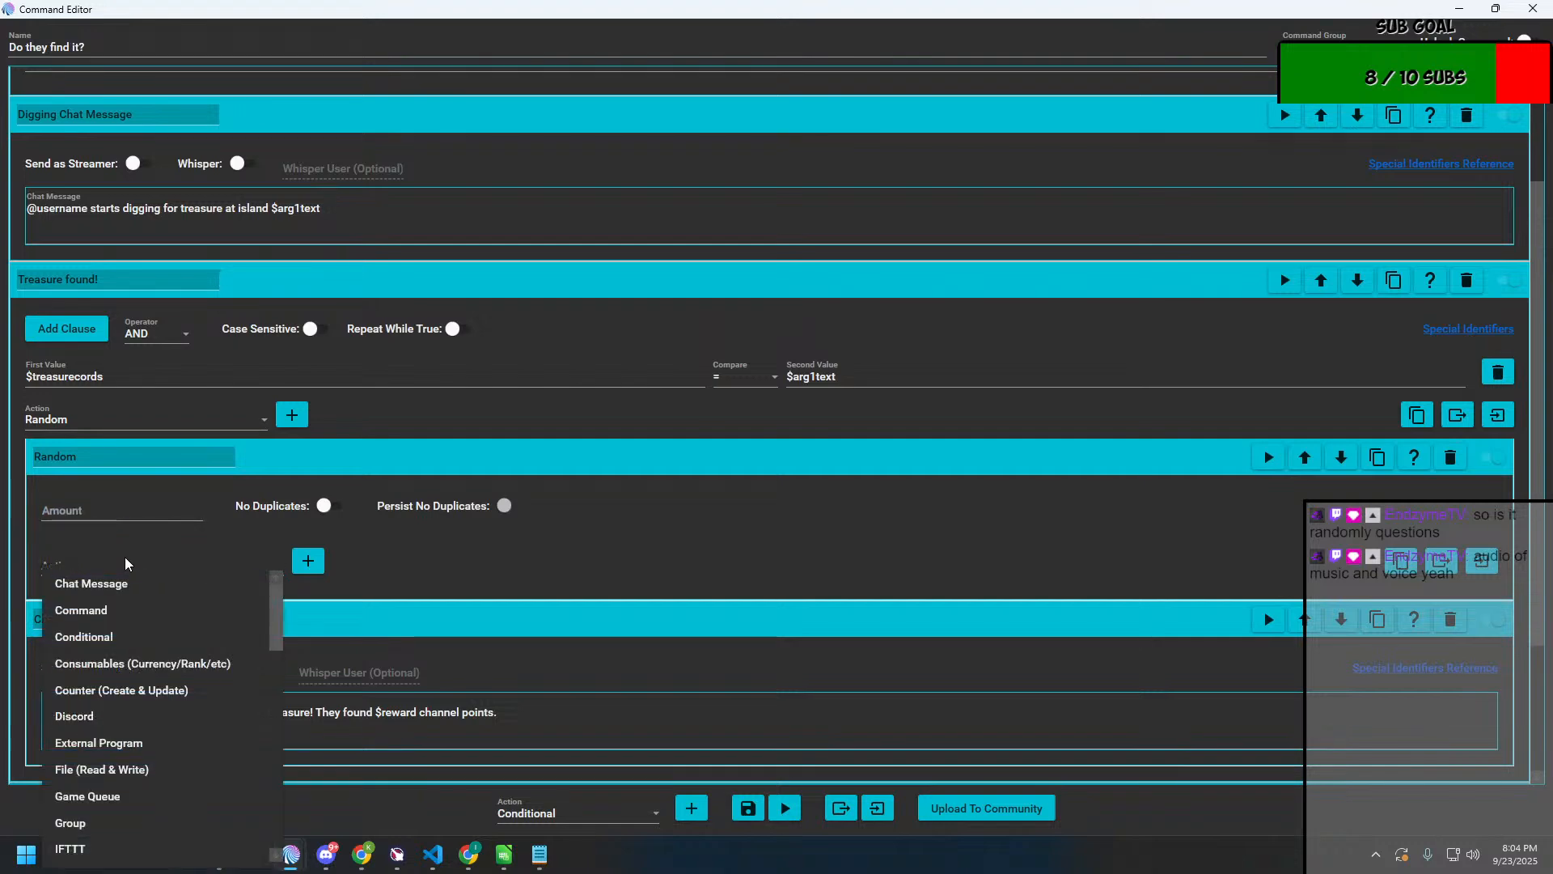
left_click(606, 563)
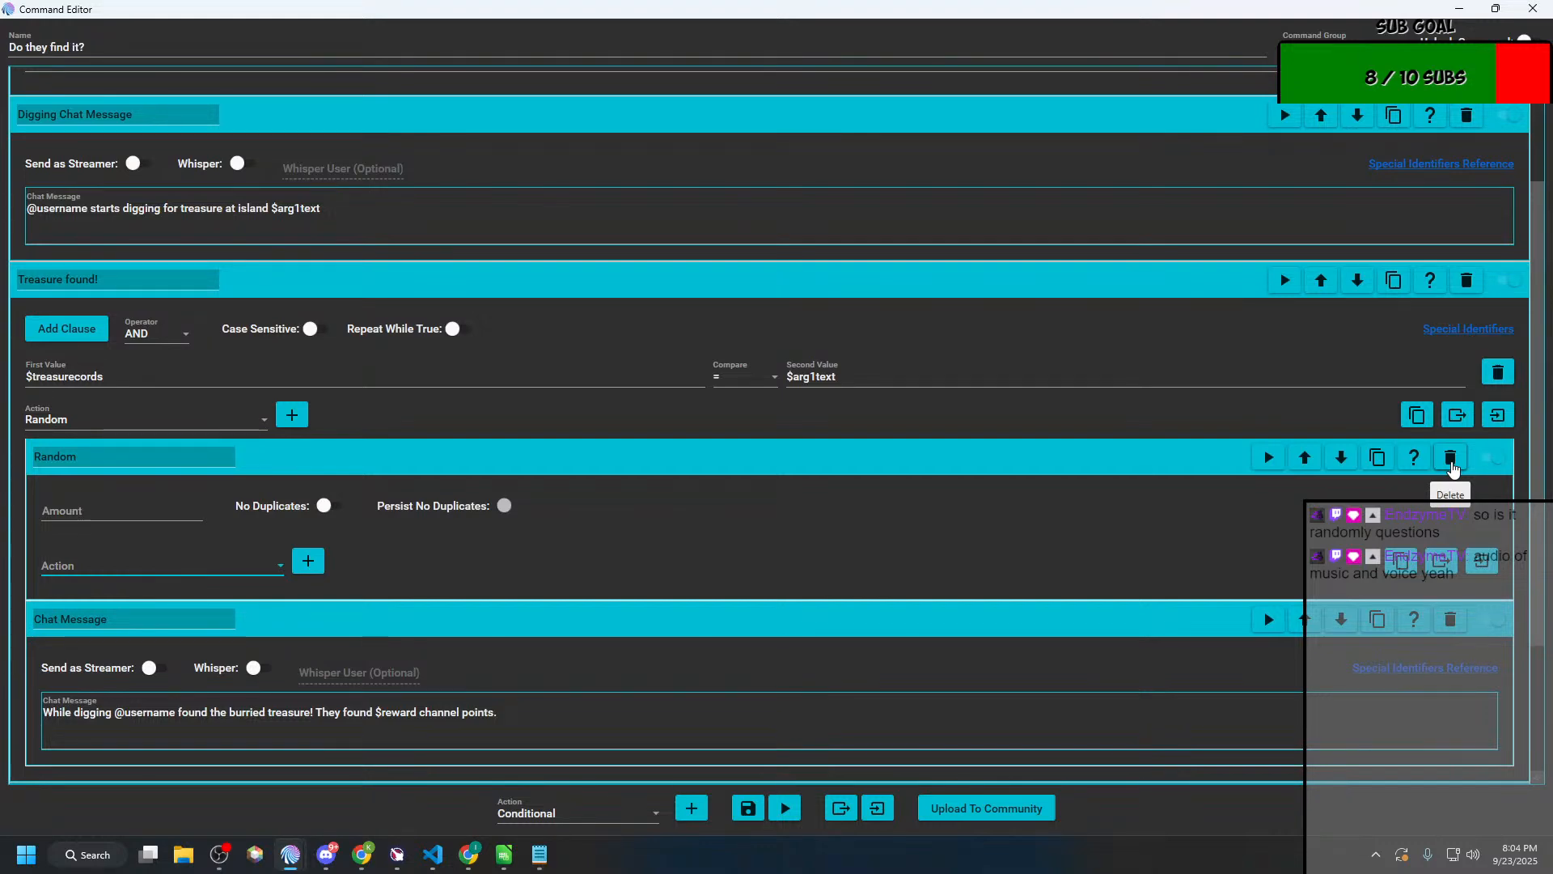
left_click(1451, 458)
Step: Look through the action types available for "Treasure found!" for one suited to generating the reward
left_click(257, 419)
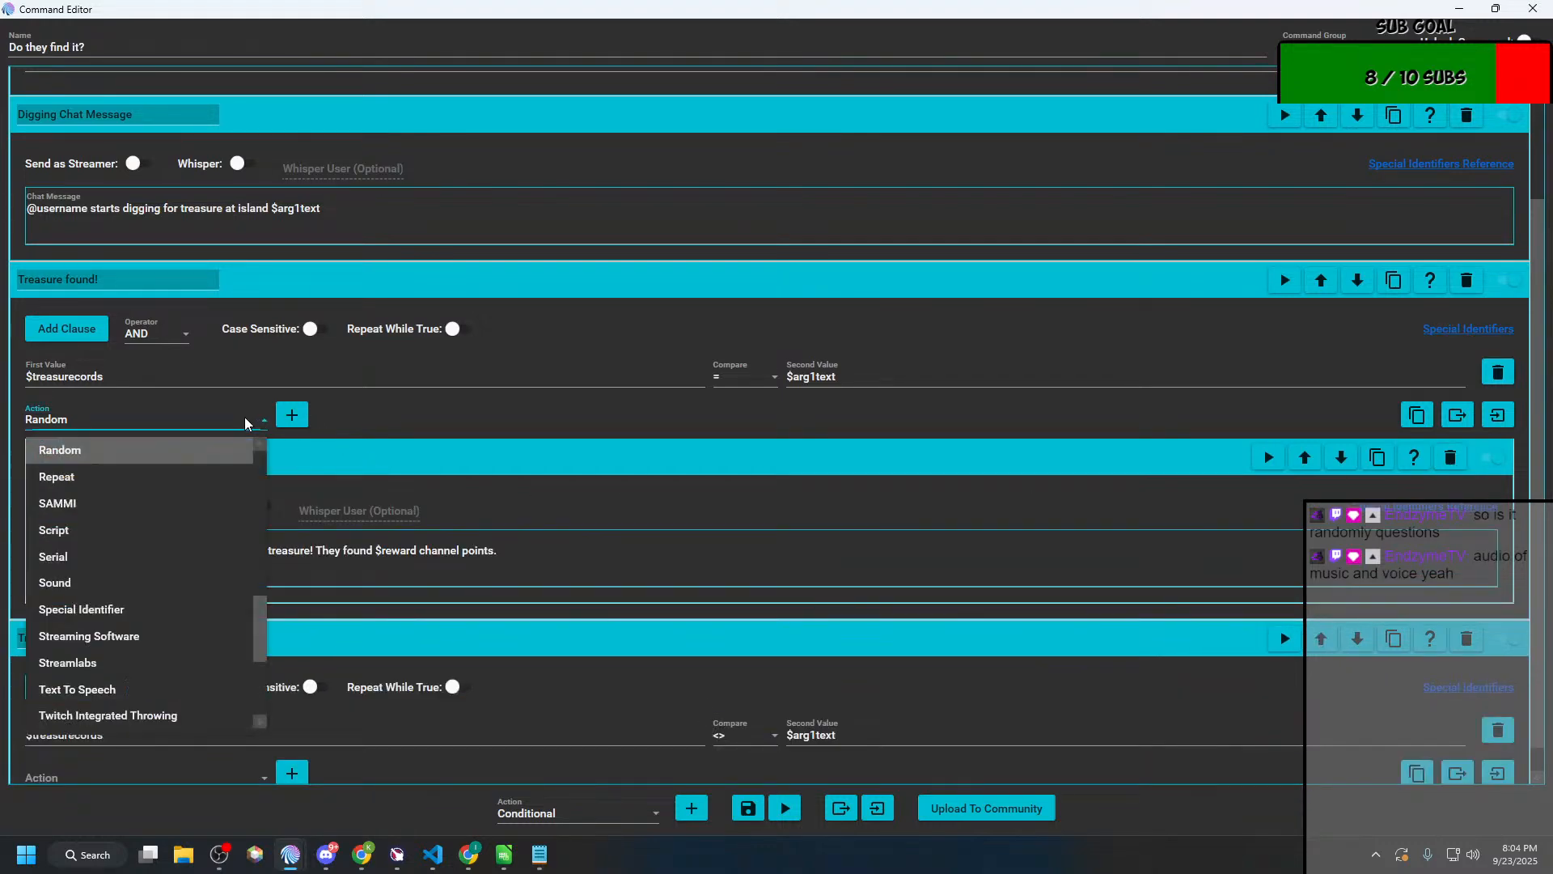
scroll(208, 521, "up", 1)
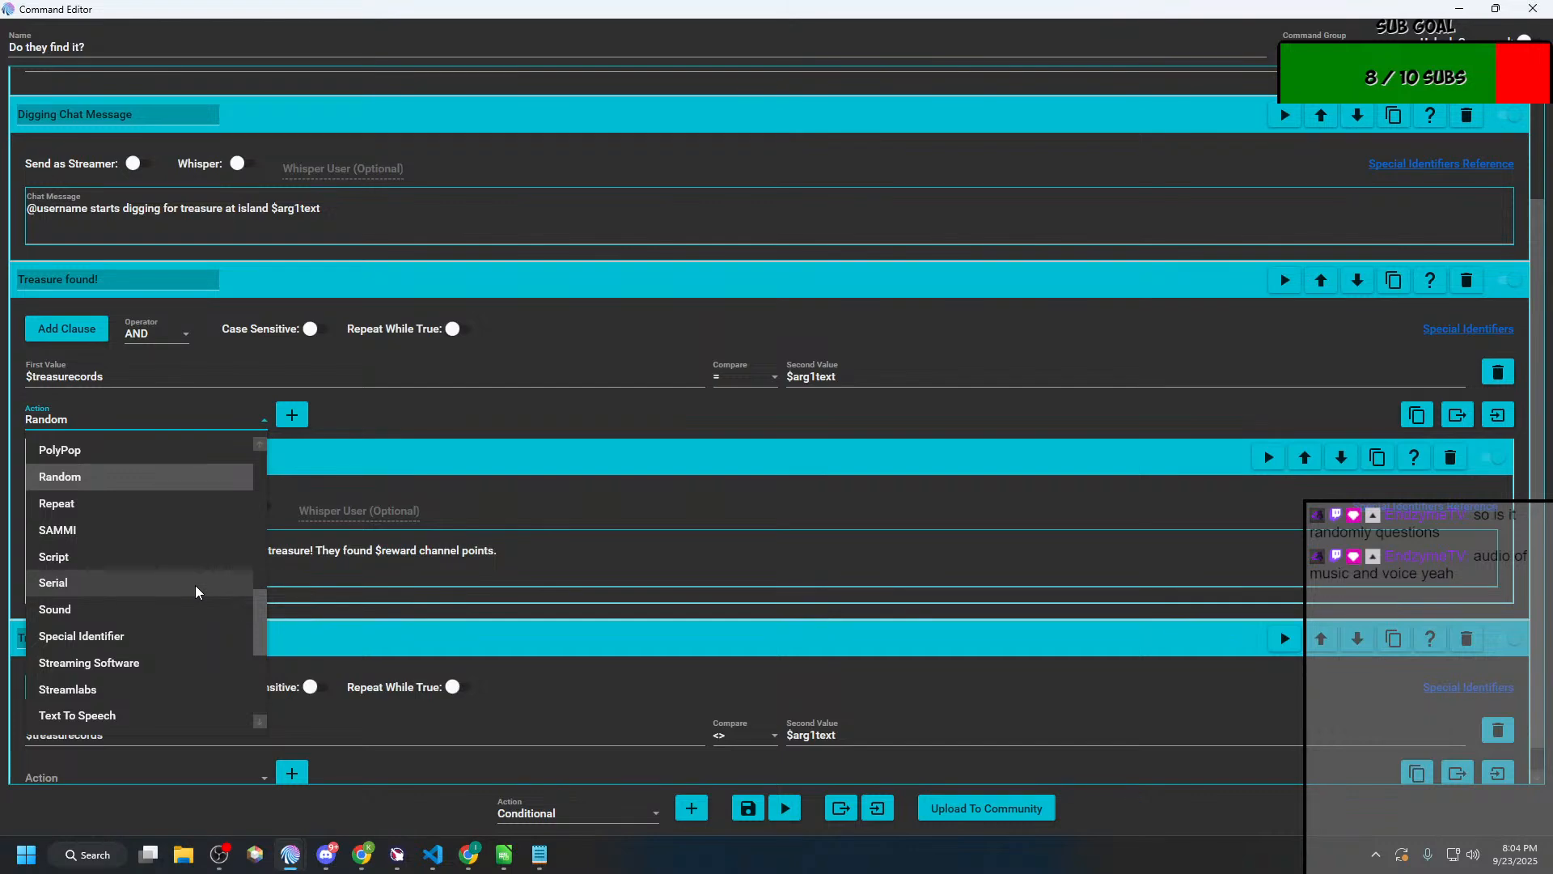
scroll(196, 592, "down", 3)
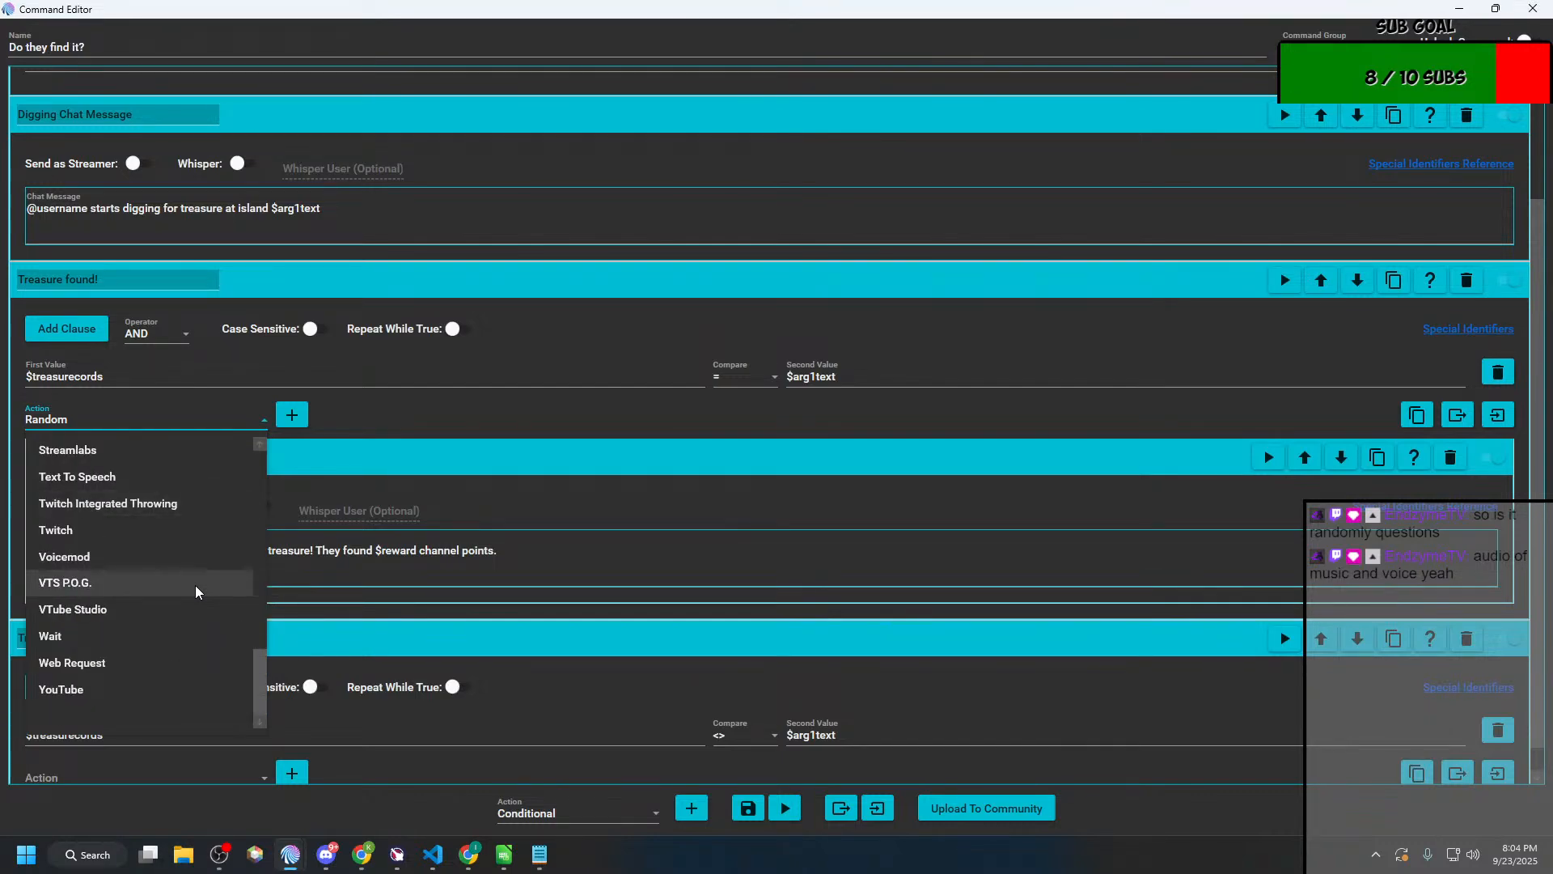
scroll(197, 590, "up", 8)
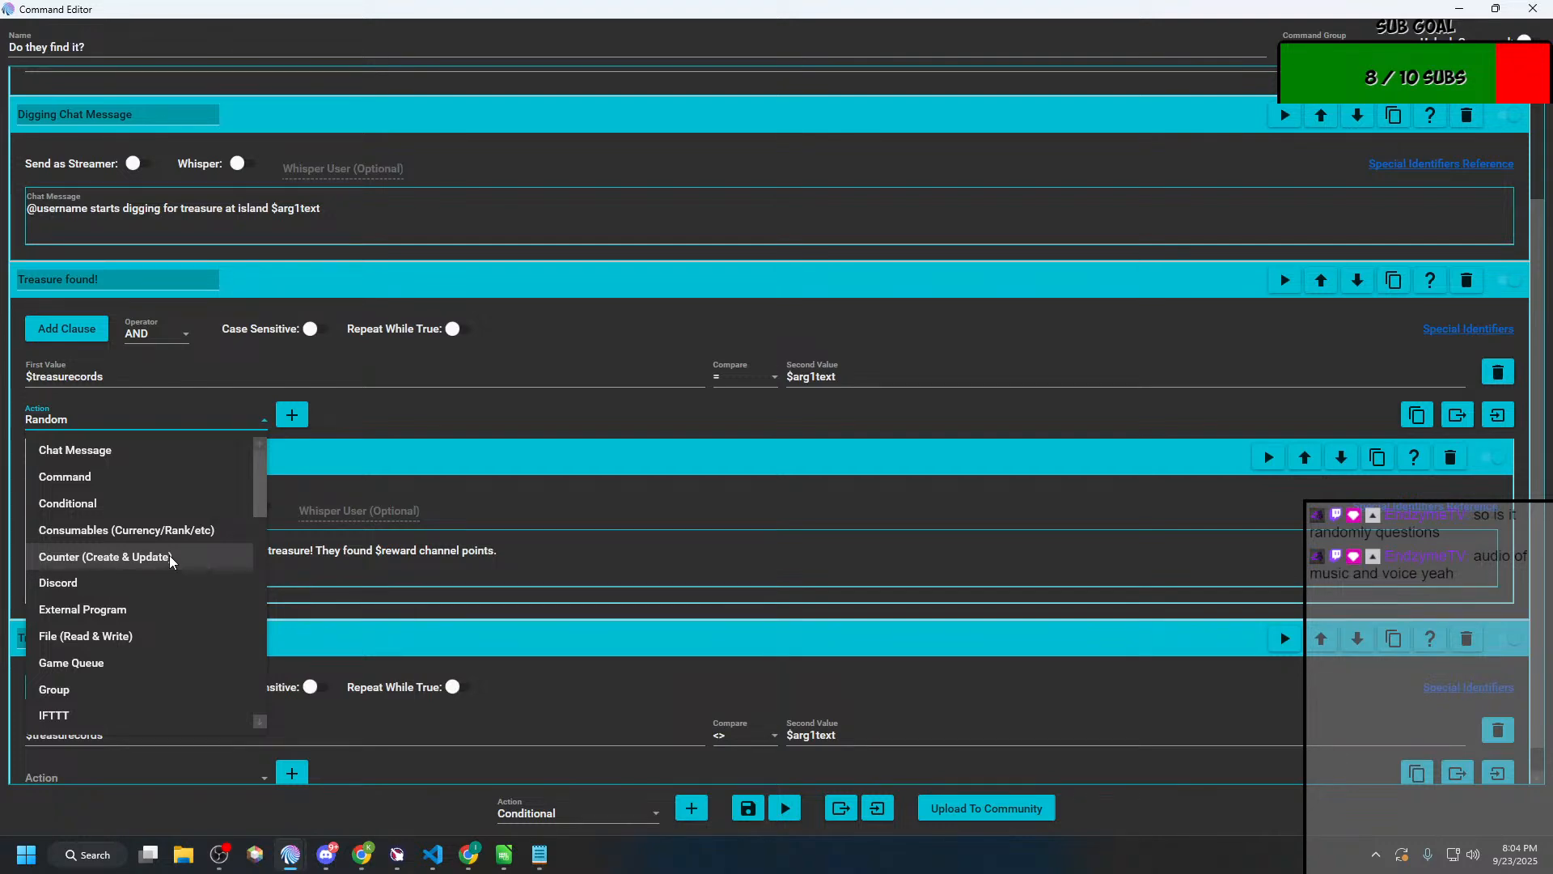
scroll(170, 561, "down", 1)
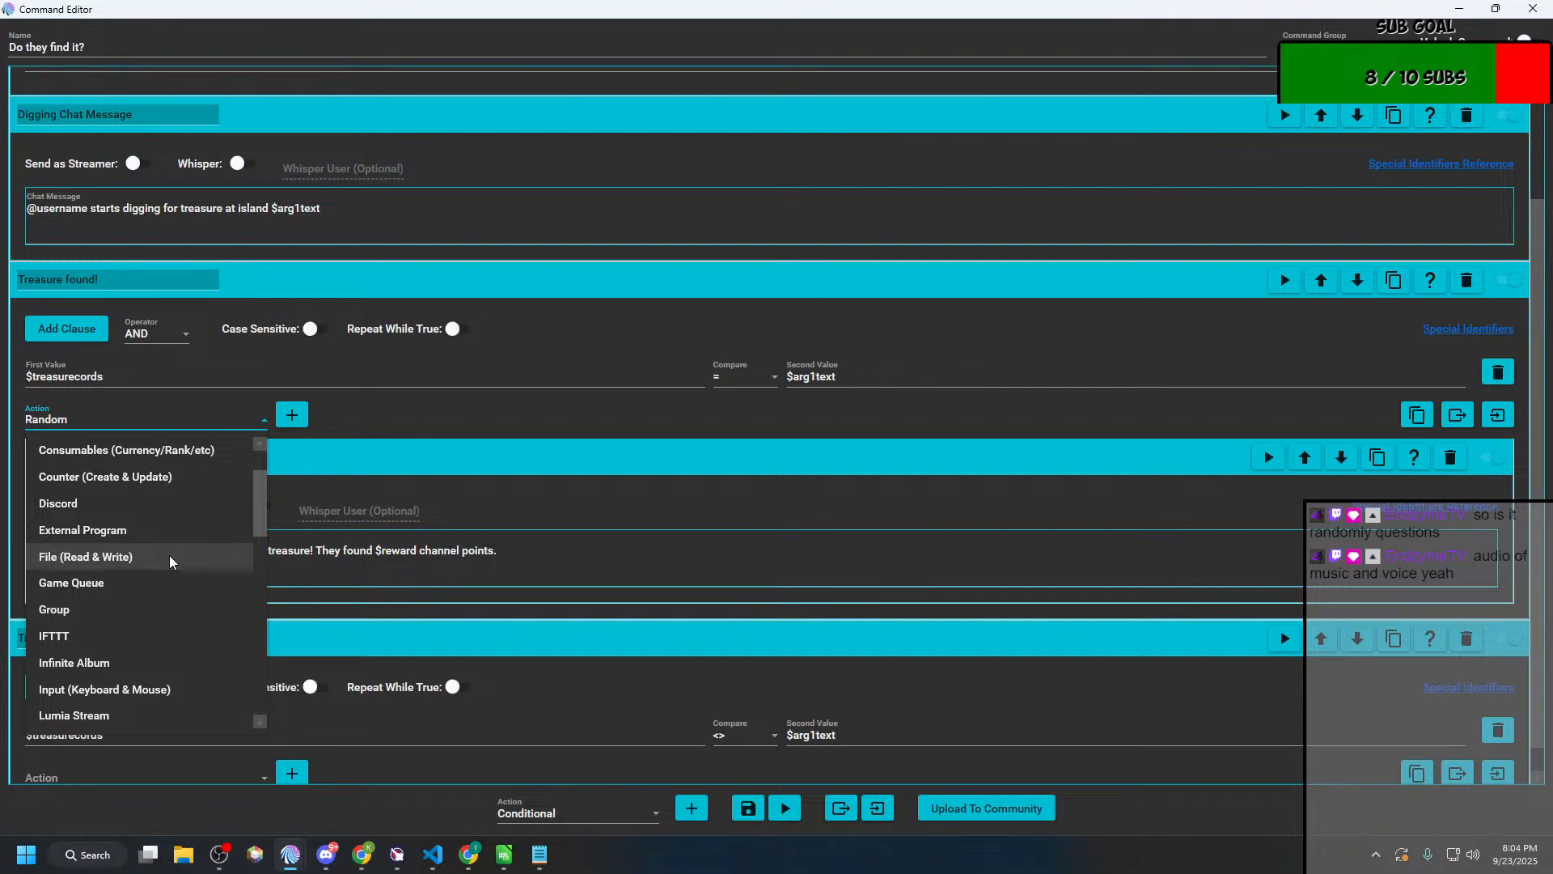
scroll(170, 561, "down", 1)
scroll(171, 562, "down", 1)
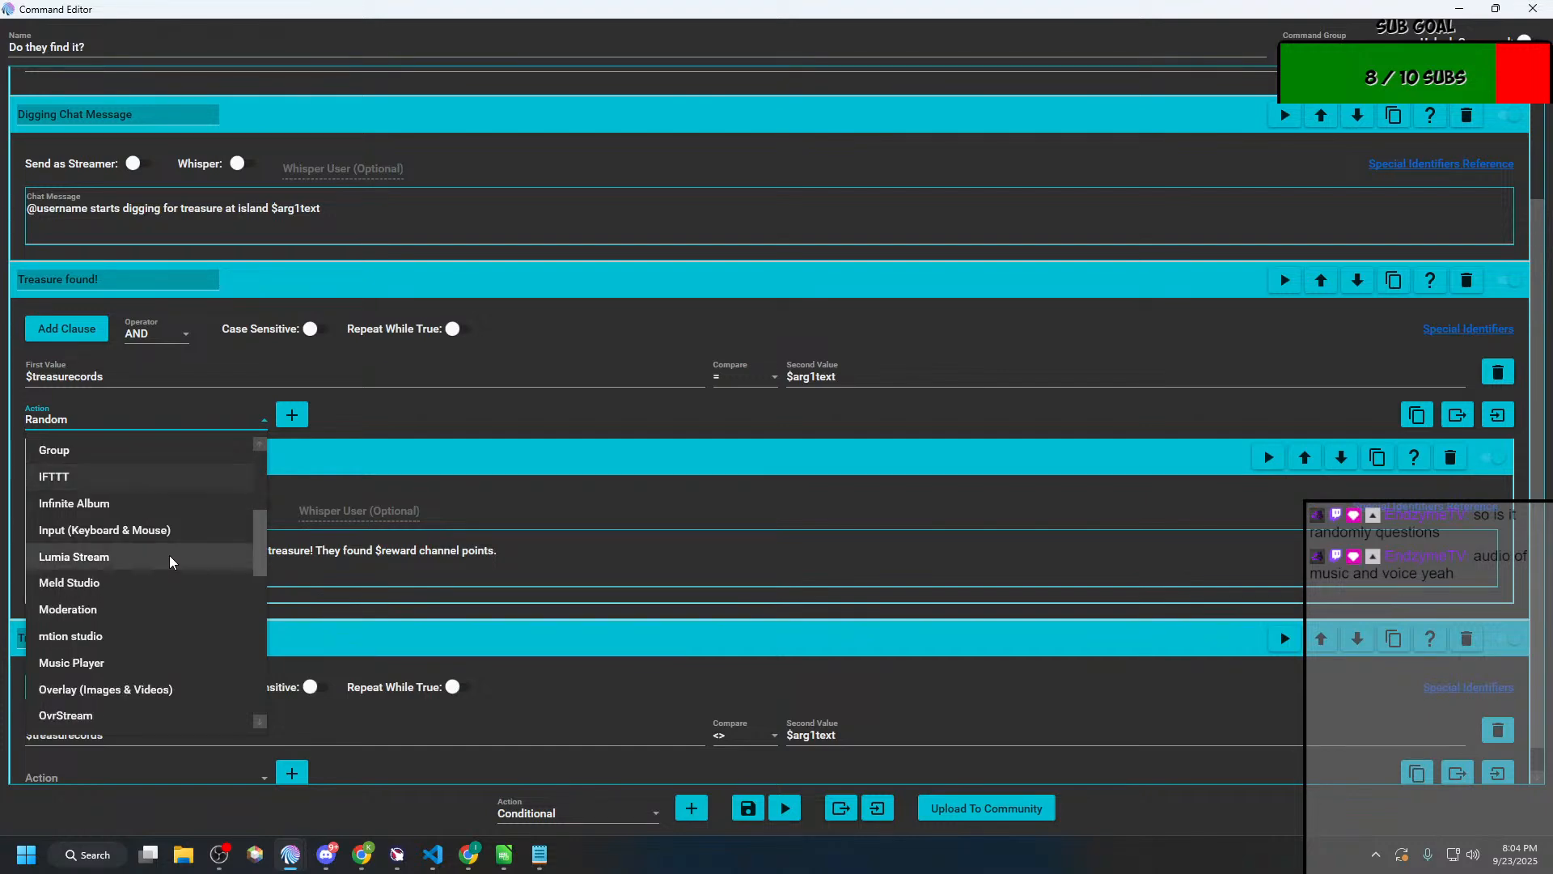
scroll(171, 562, "down", 1)
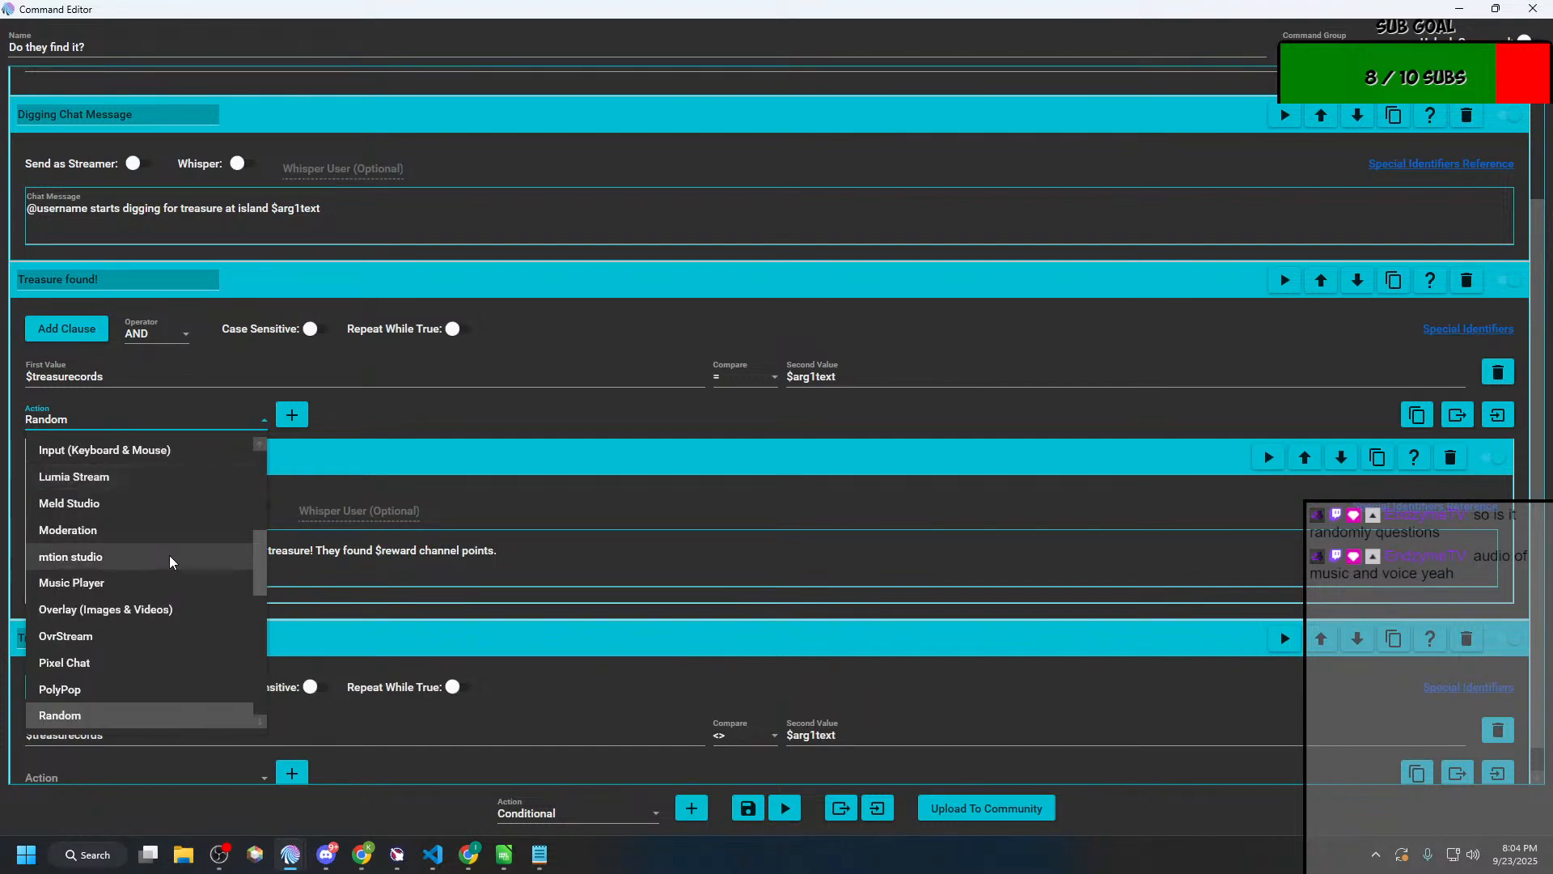
scroll(170, 561, "down", 3)
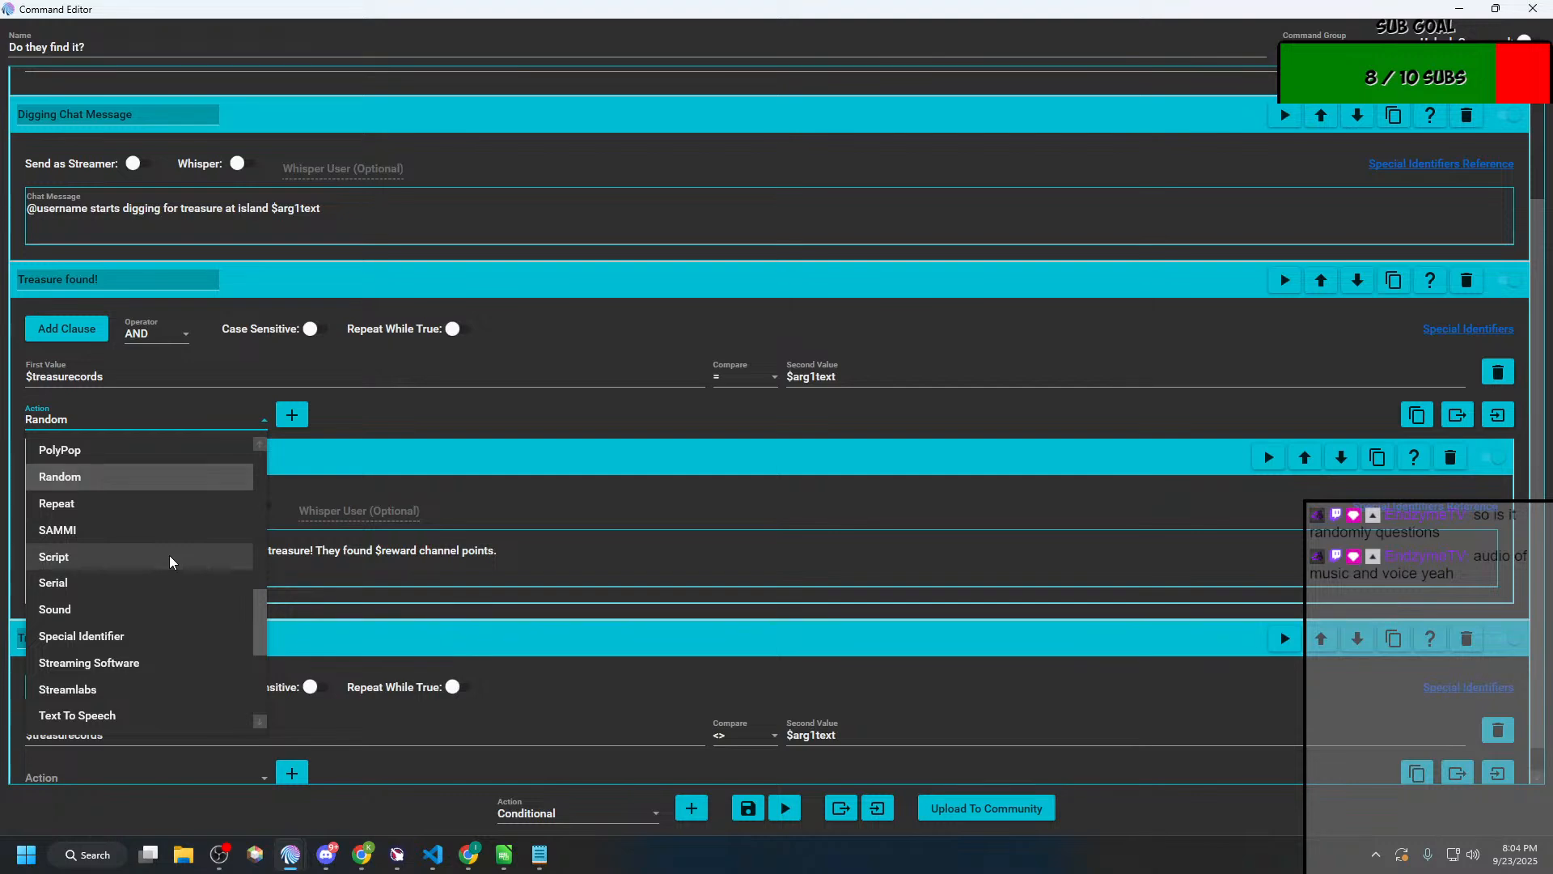
scroll(171, 561, "down", 1)
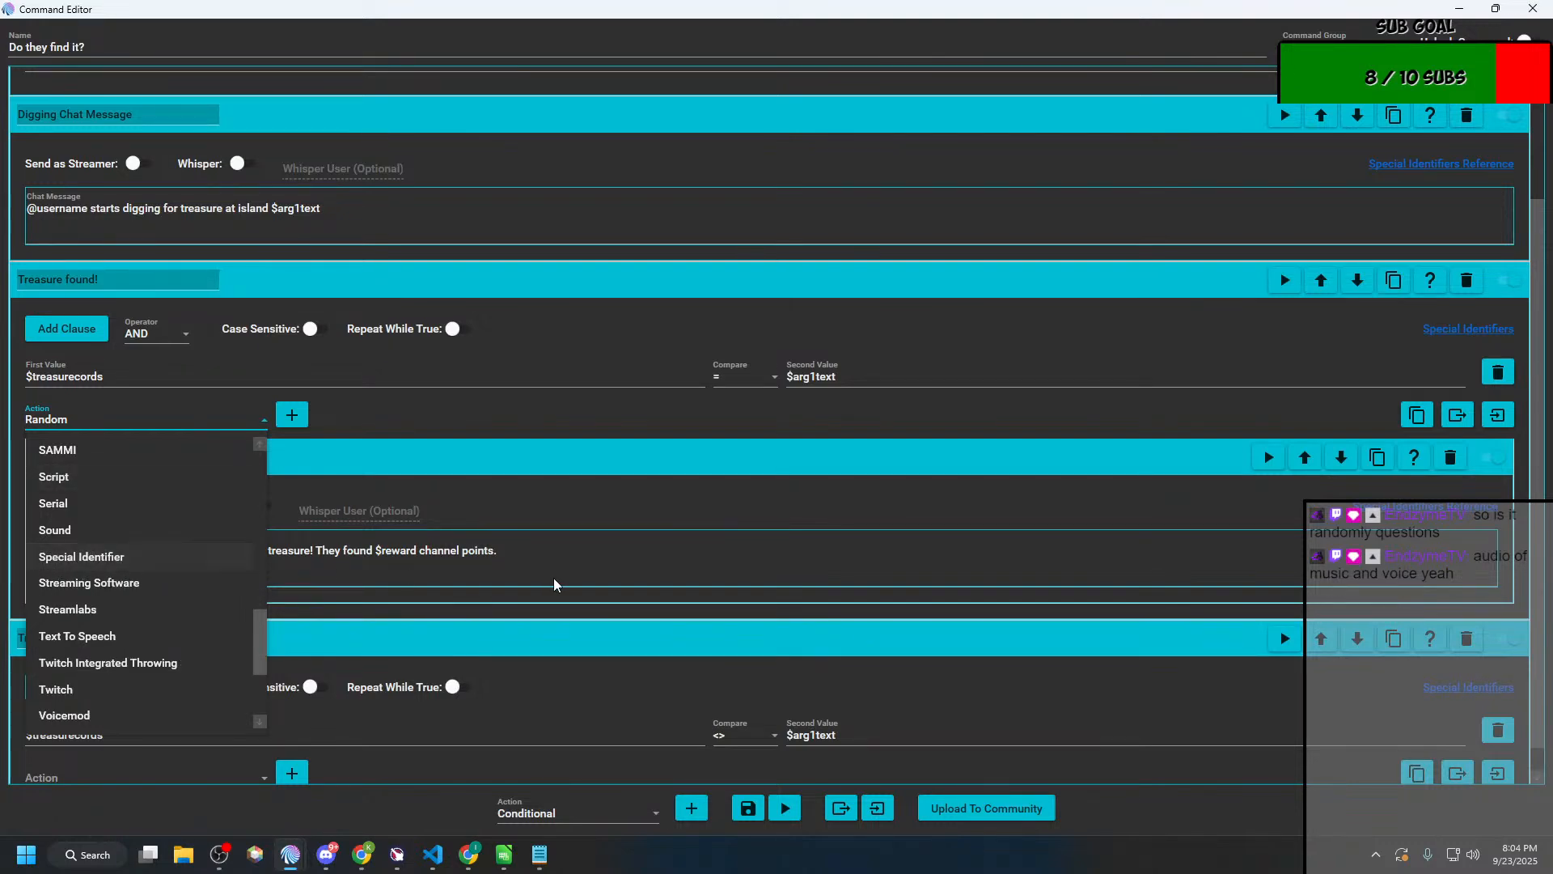
scroll(192, 558, "up", 7)
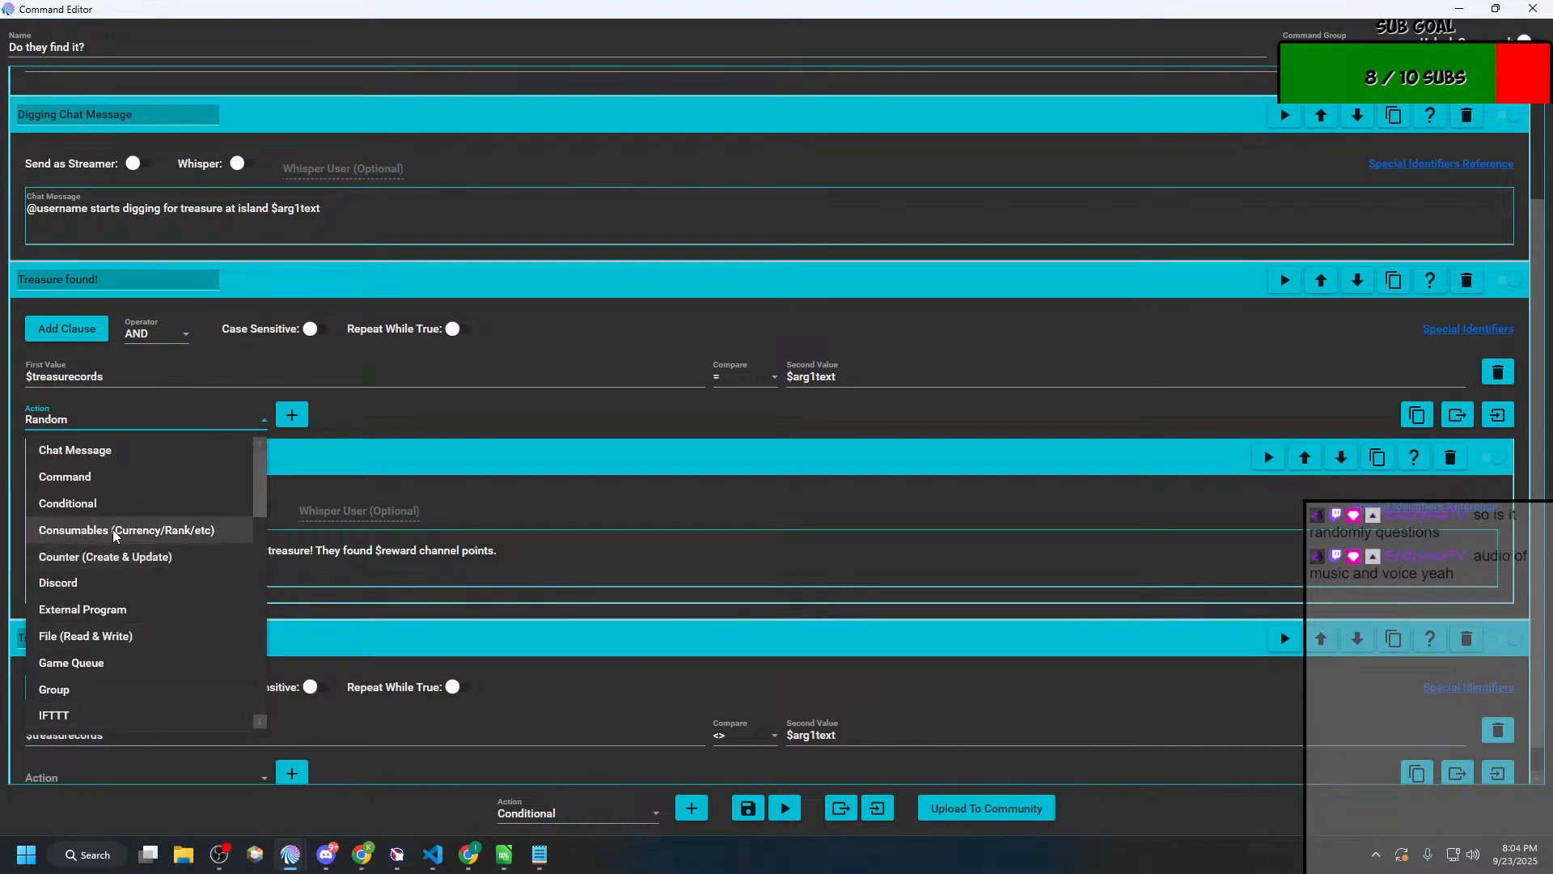
Step: Try a Consumables (Currency/Rank/etc) action inside "Treasure found!", check its consumable and amount settings, and delete it unconfigured
left_click(111, 529)
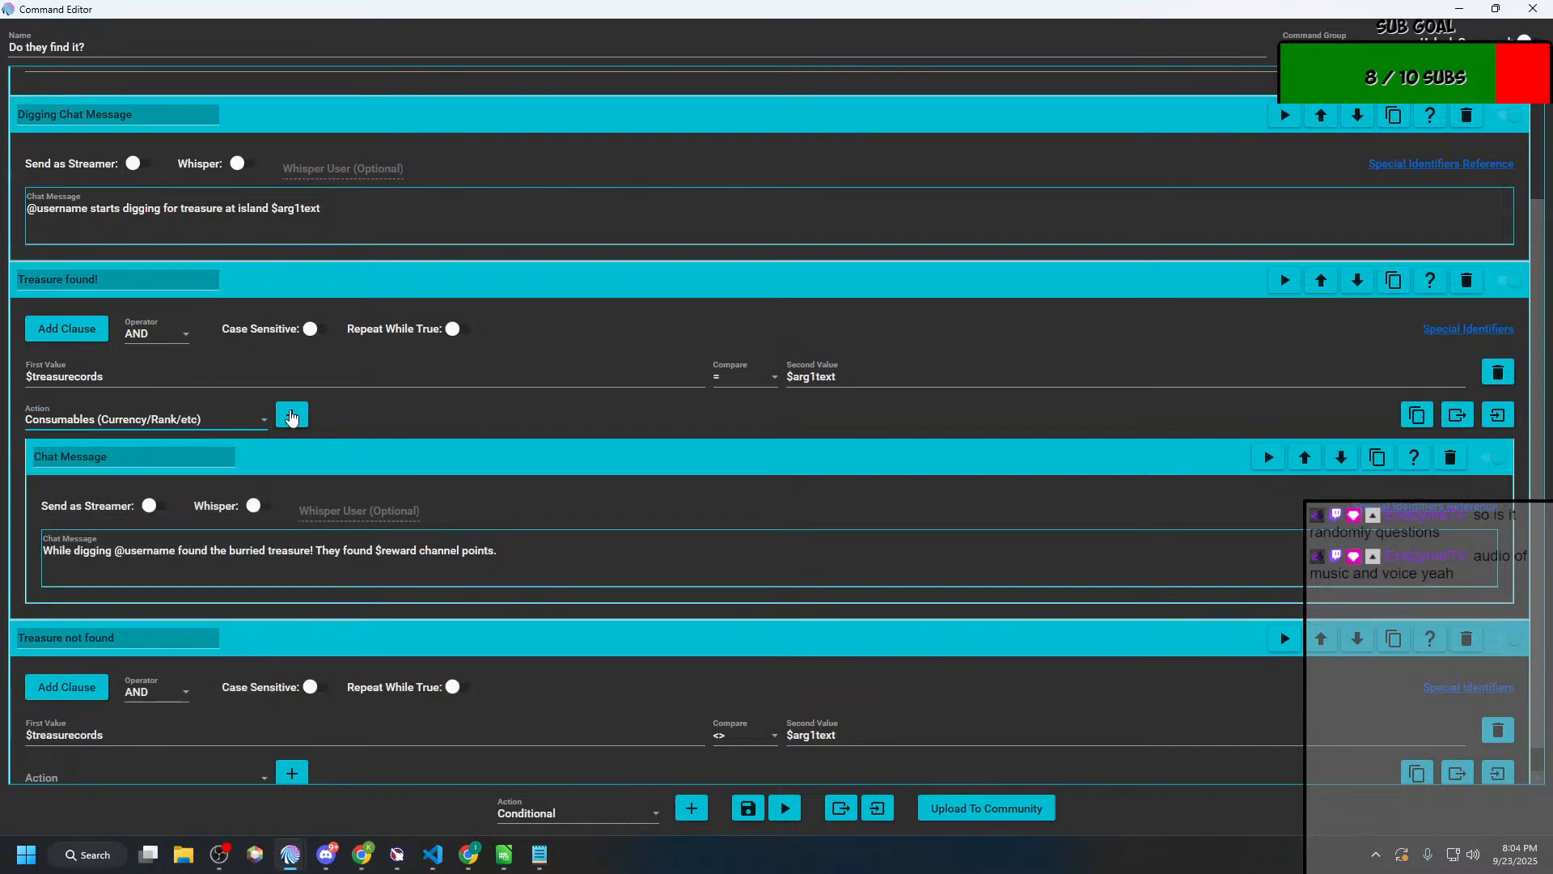
left_click(291, 415)
left_click(129, 681)
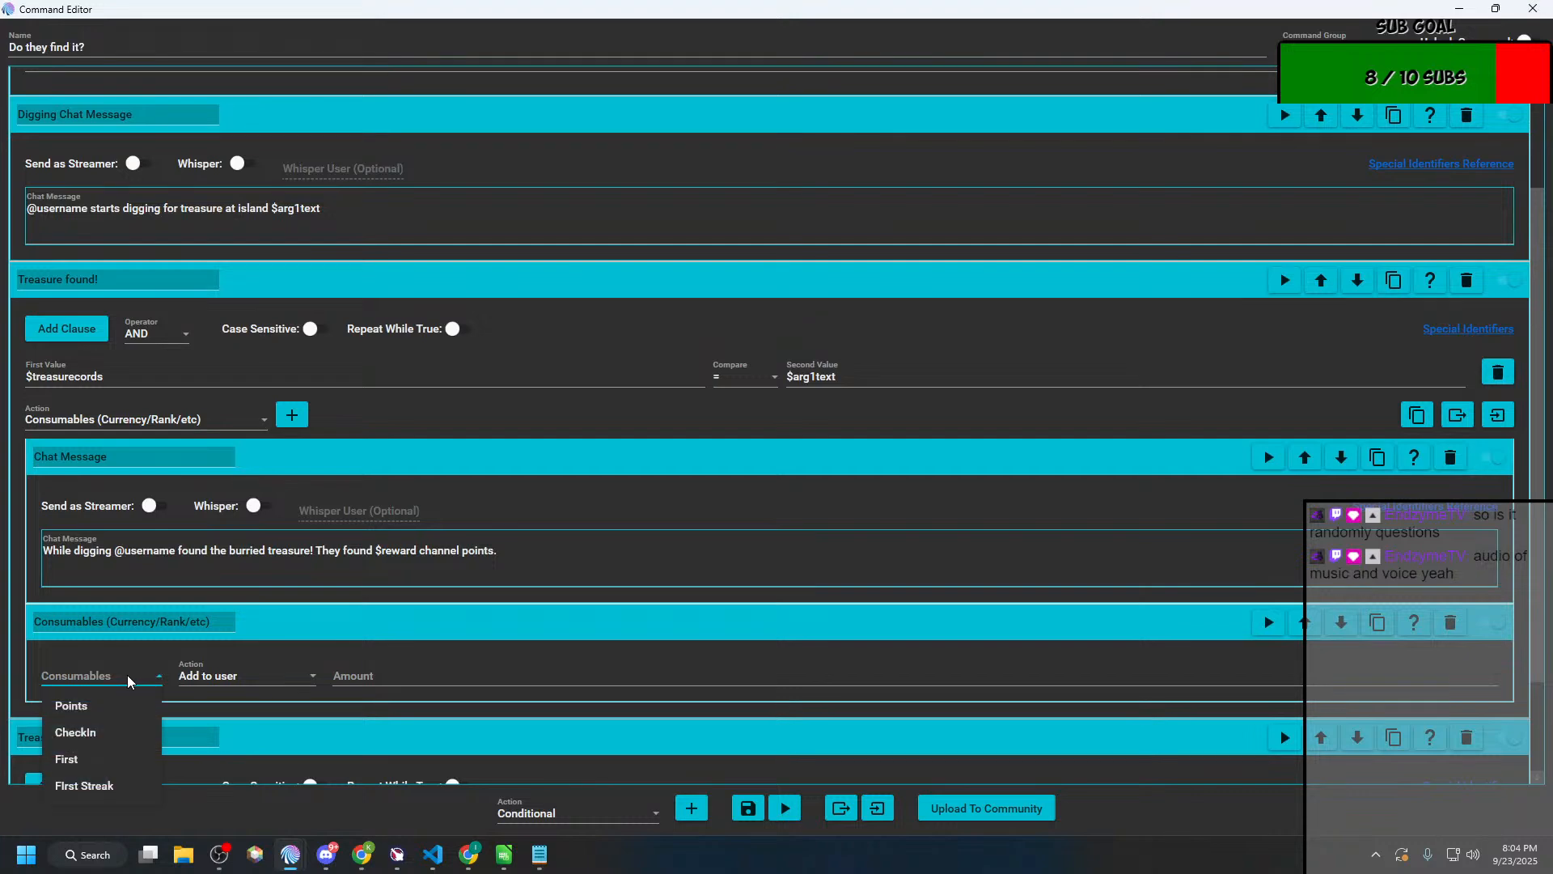
left_click(469, 679)
left_click(469, 680)
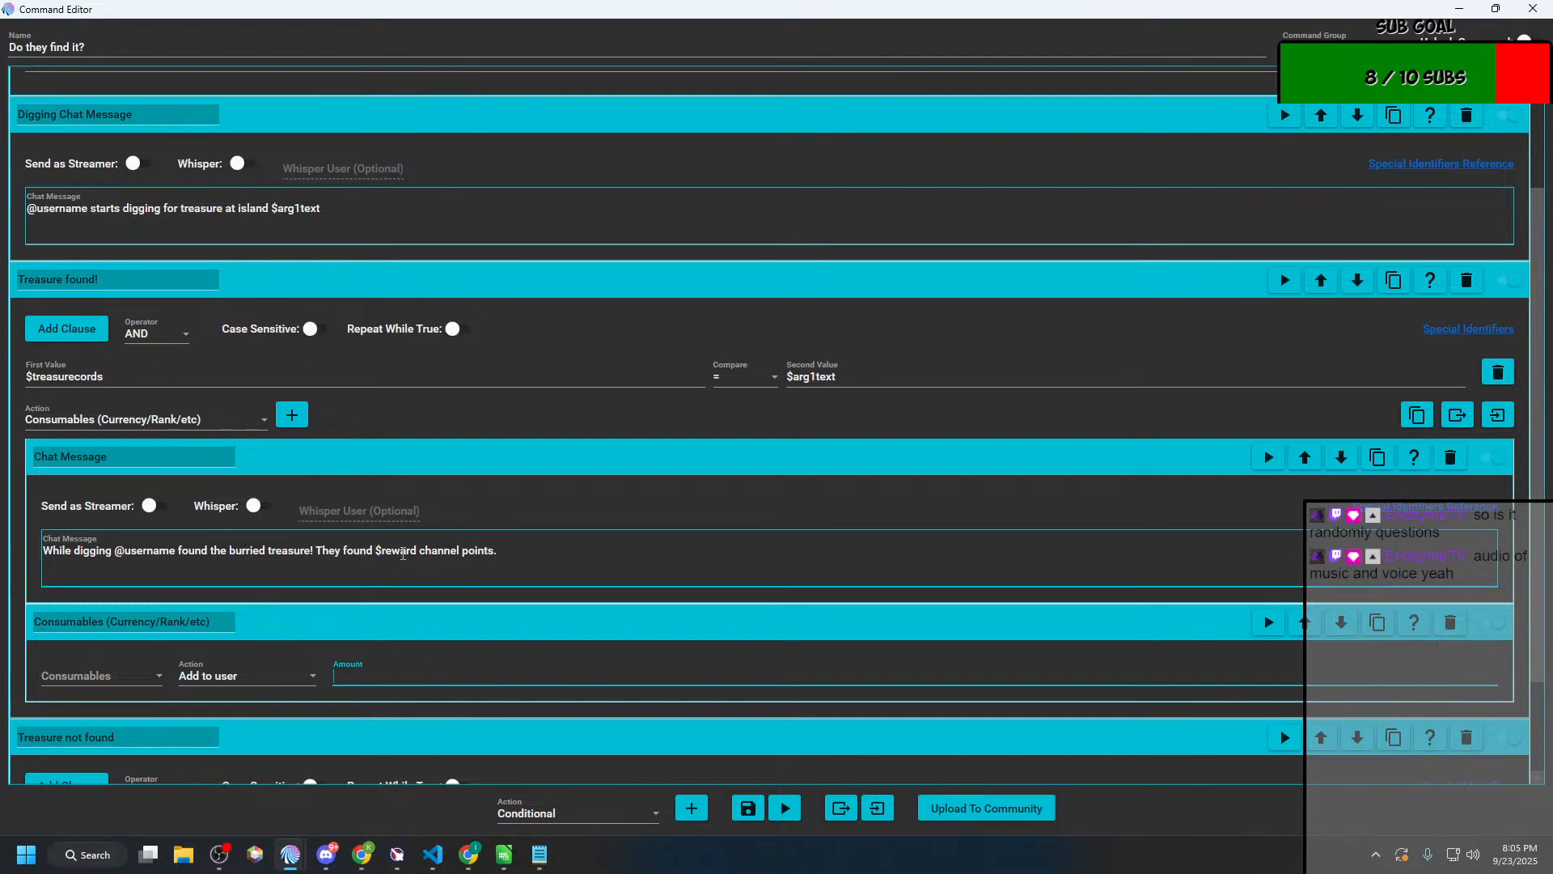
left_click(402, 553)
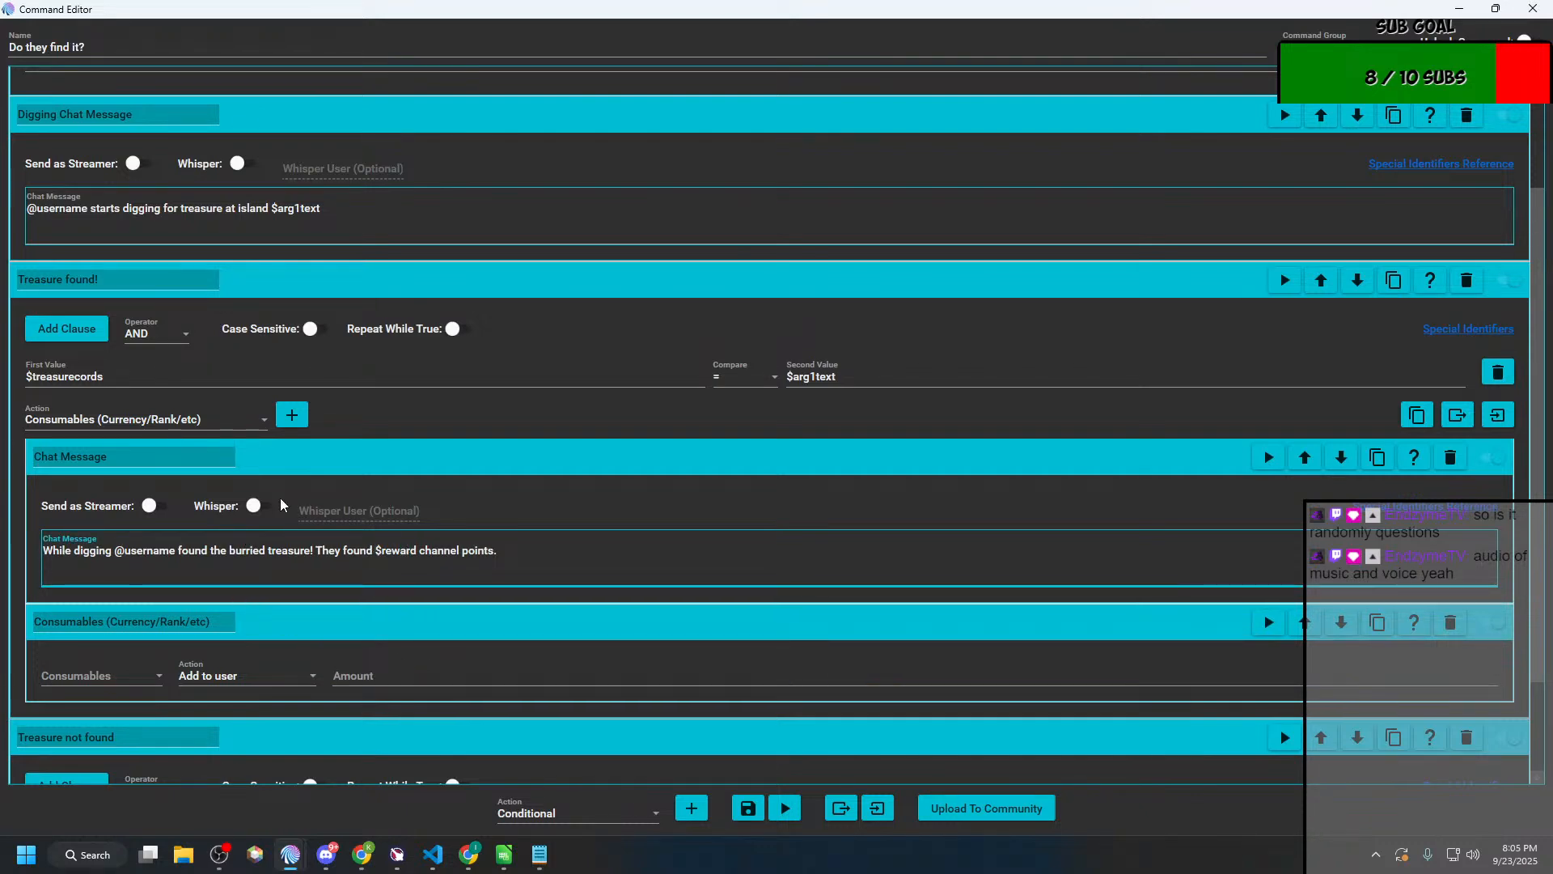
left_click(1450, 622)
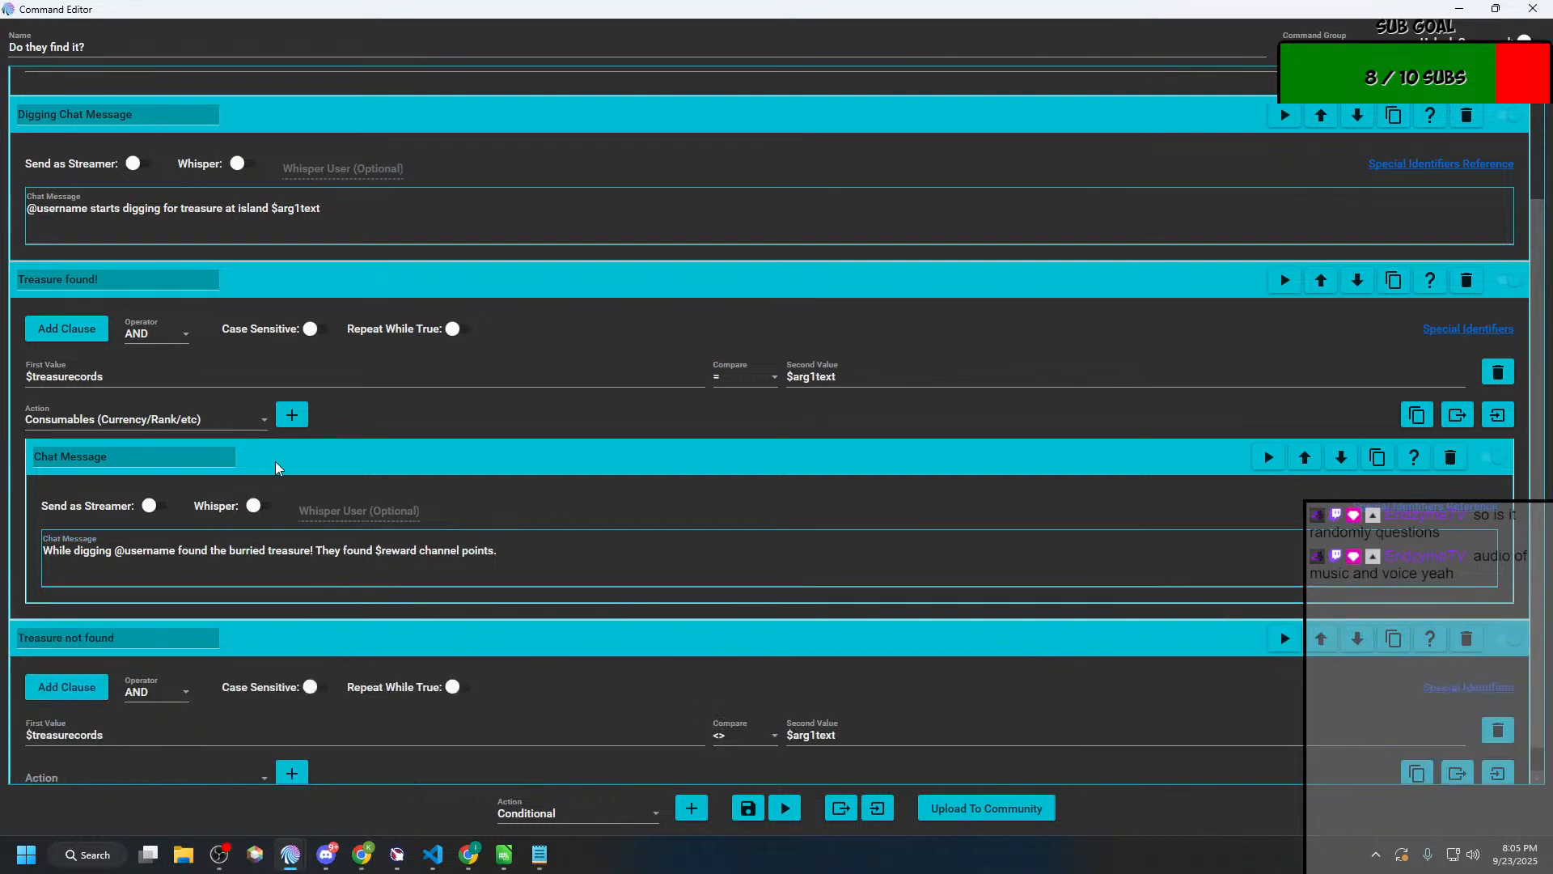
Step: Open the list of action types for the "Treasure found!" conditional again
left_click(224, 426)
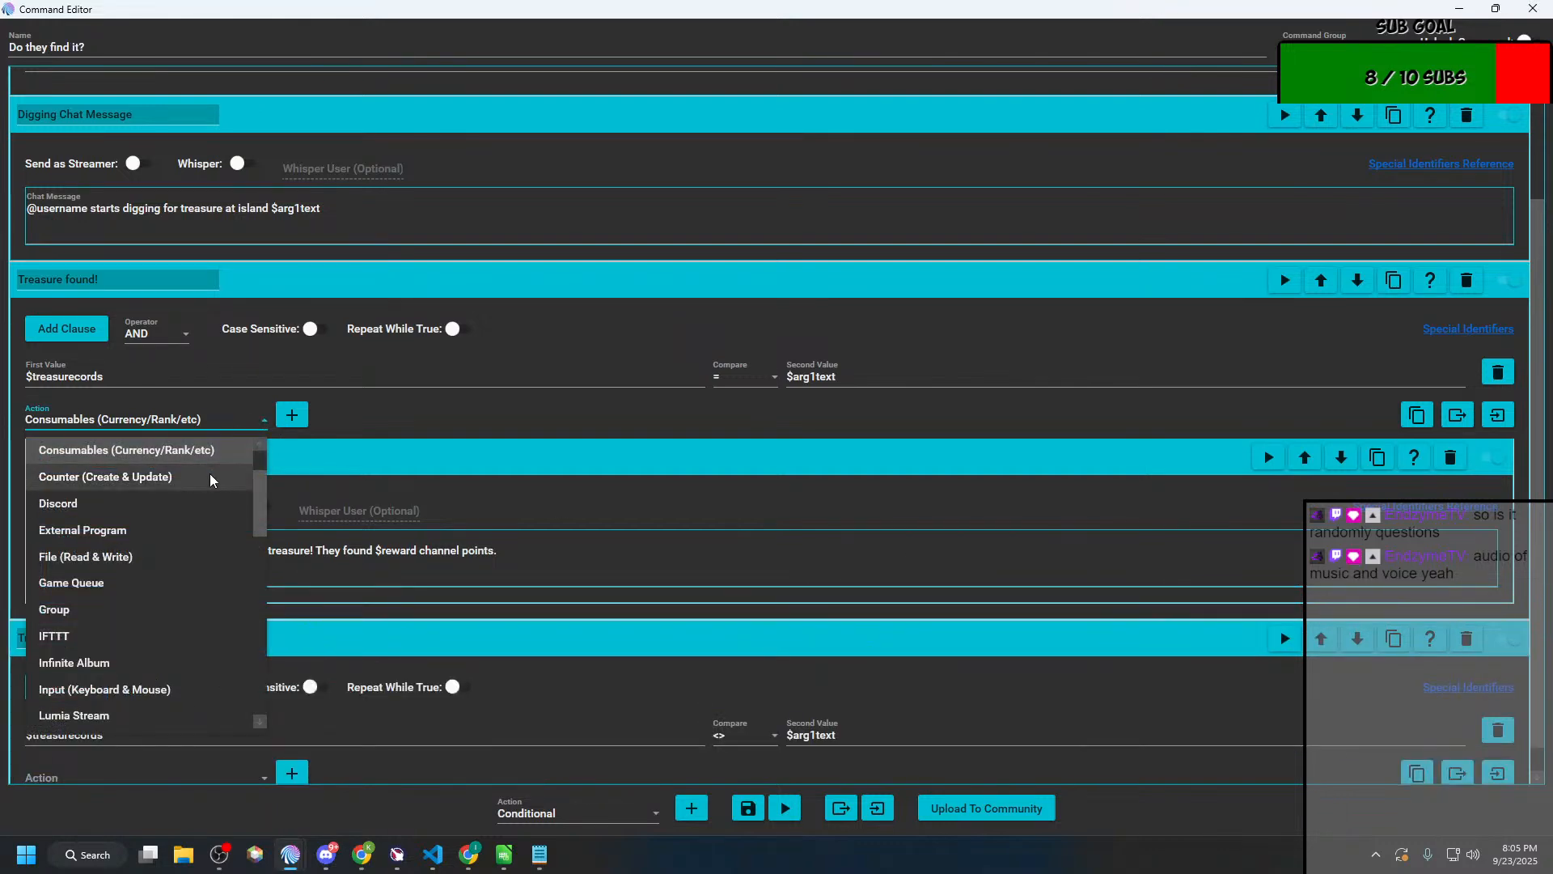
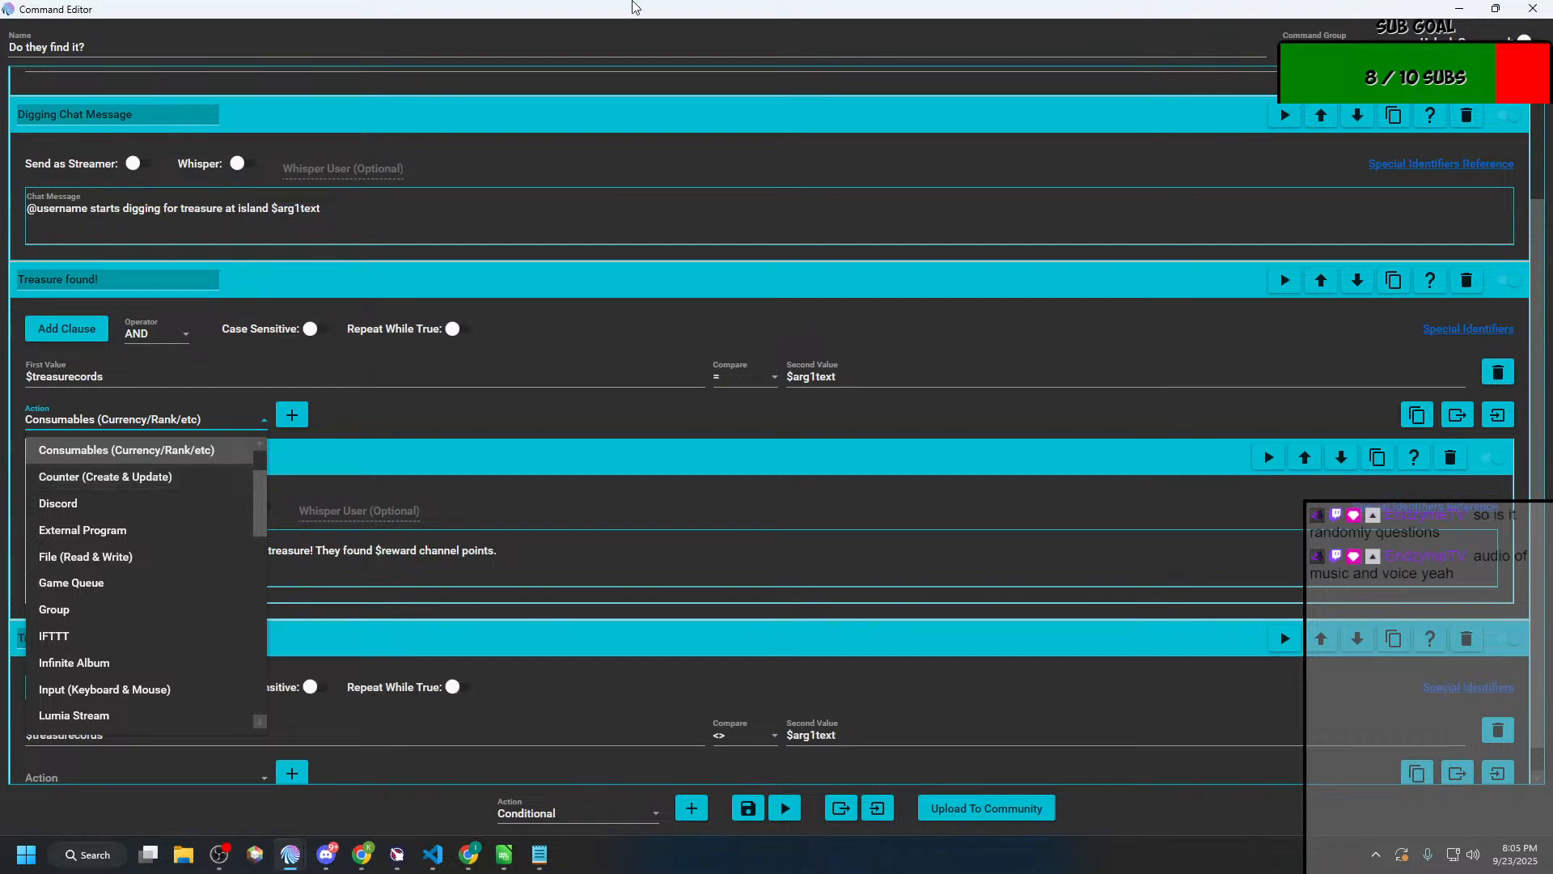
Step: Delete the chat message inside the "Treasure found!" conditional and choose Command as its action type
left_click(470, 409)
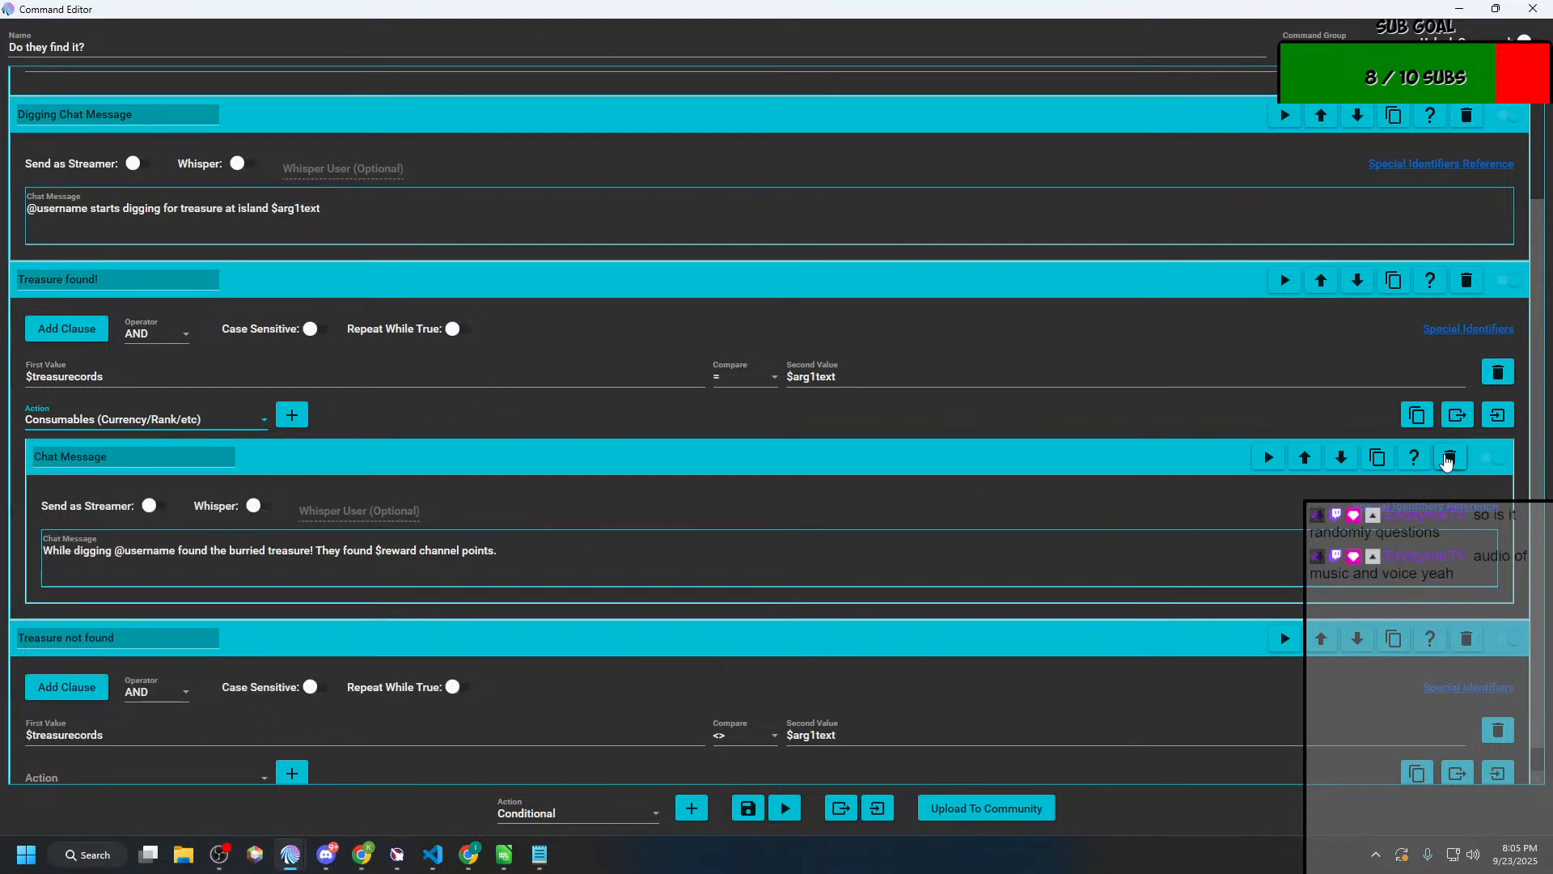
left_click(1448, 457)
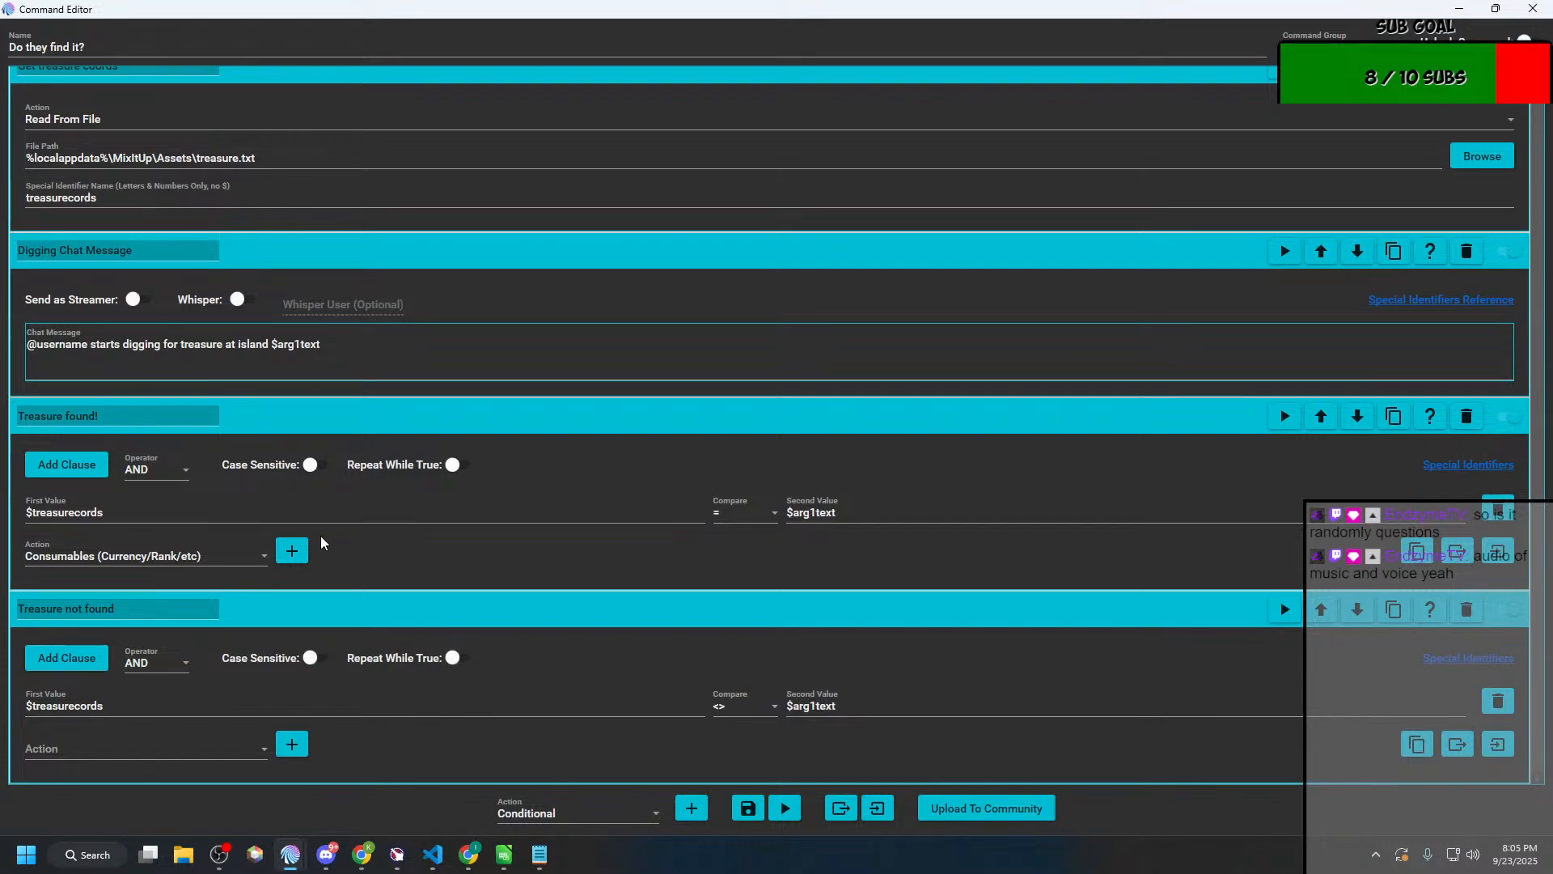
left_click(212, 560)
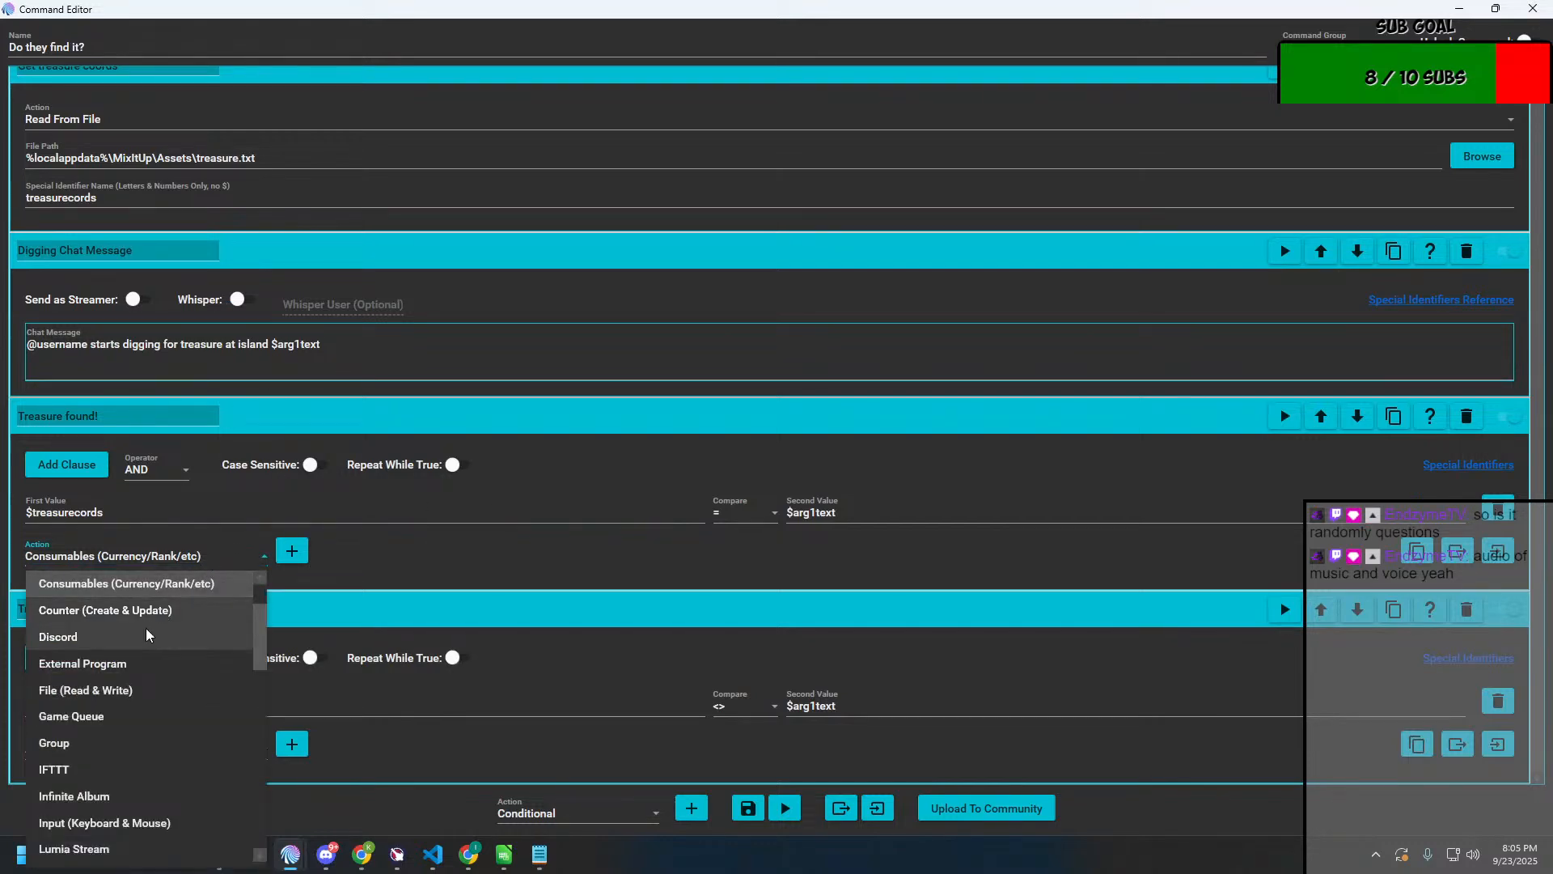
scroll(145, 637, "up", 1)
left_click(99, 608)
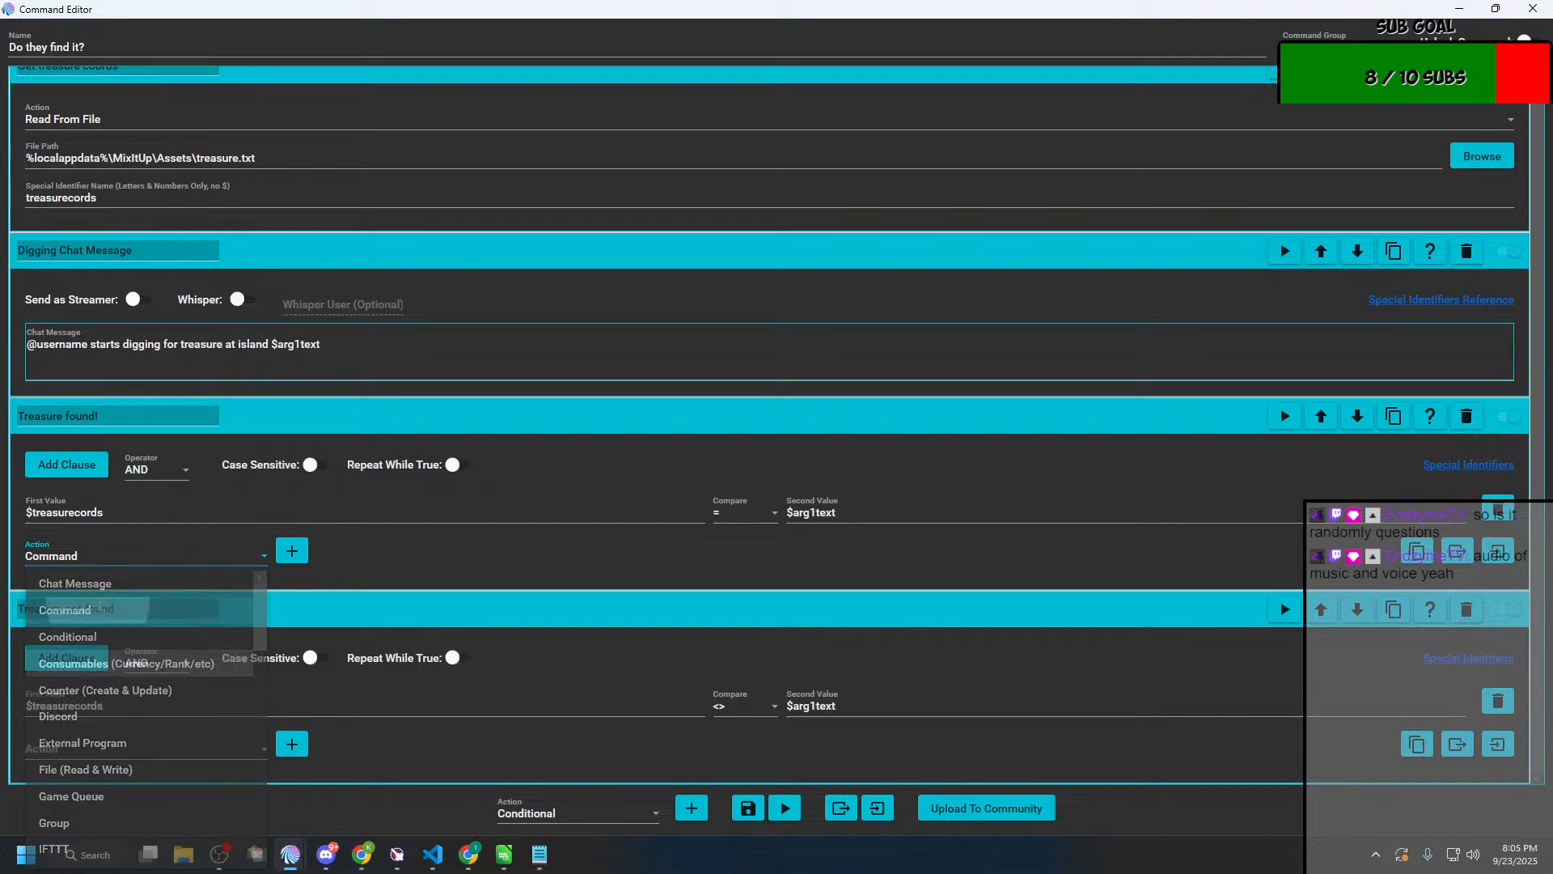
Step: Create a new action group named "Treasure Found!" and try to save it without any actions
double_click(914, 9)
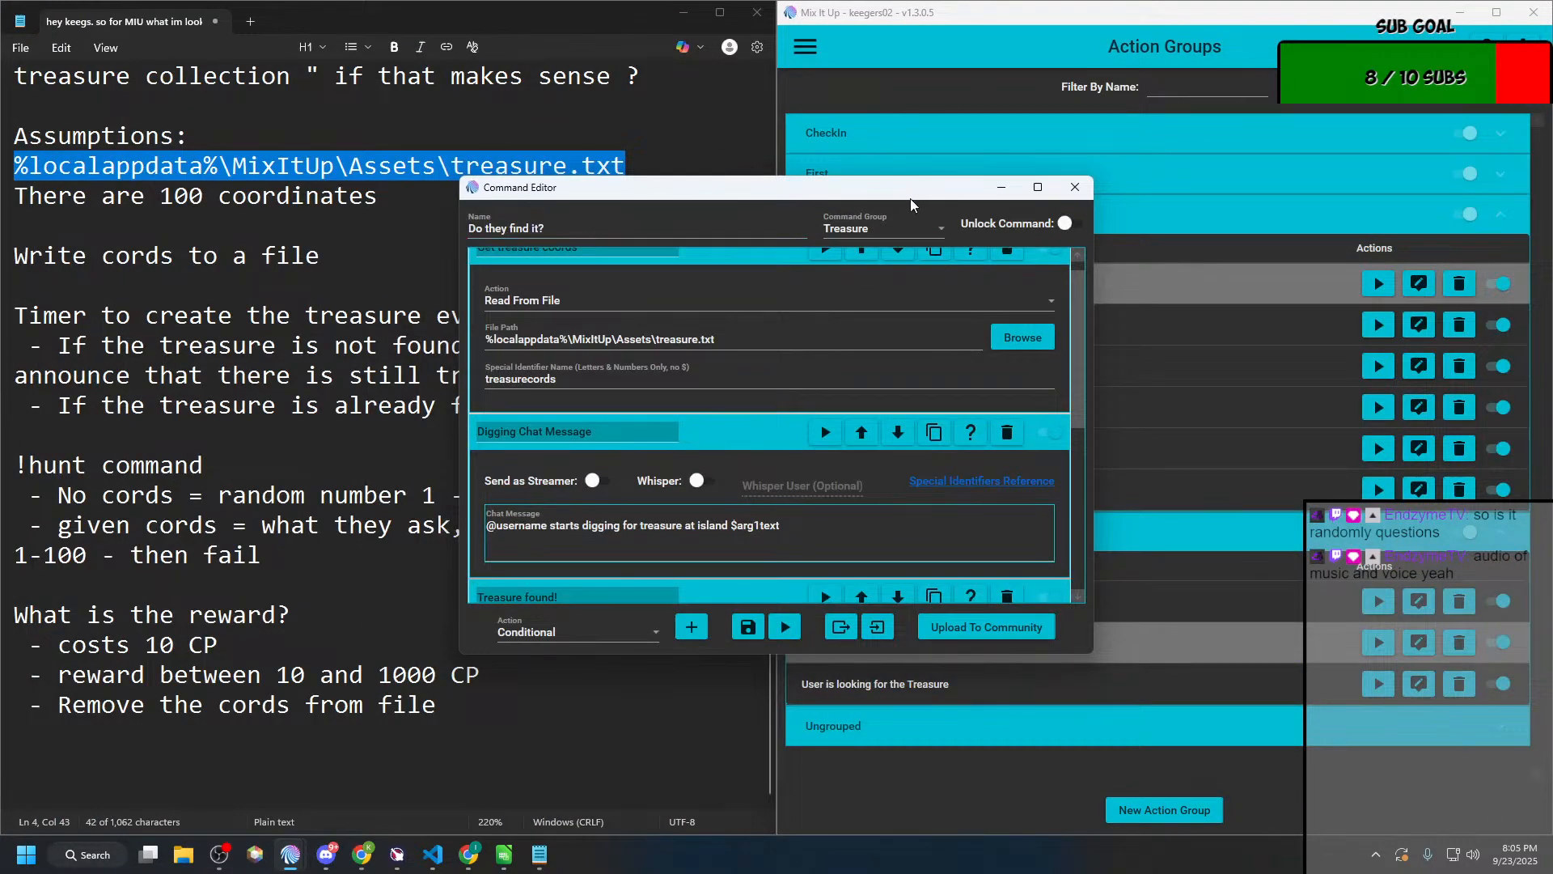
left_click_drag(909, 196, 533, 83)
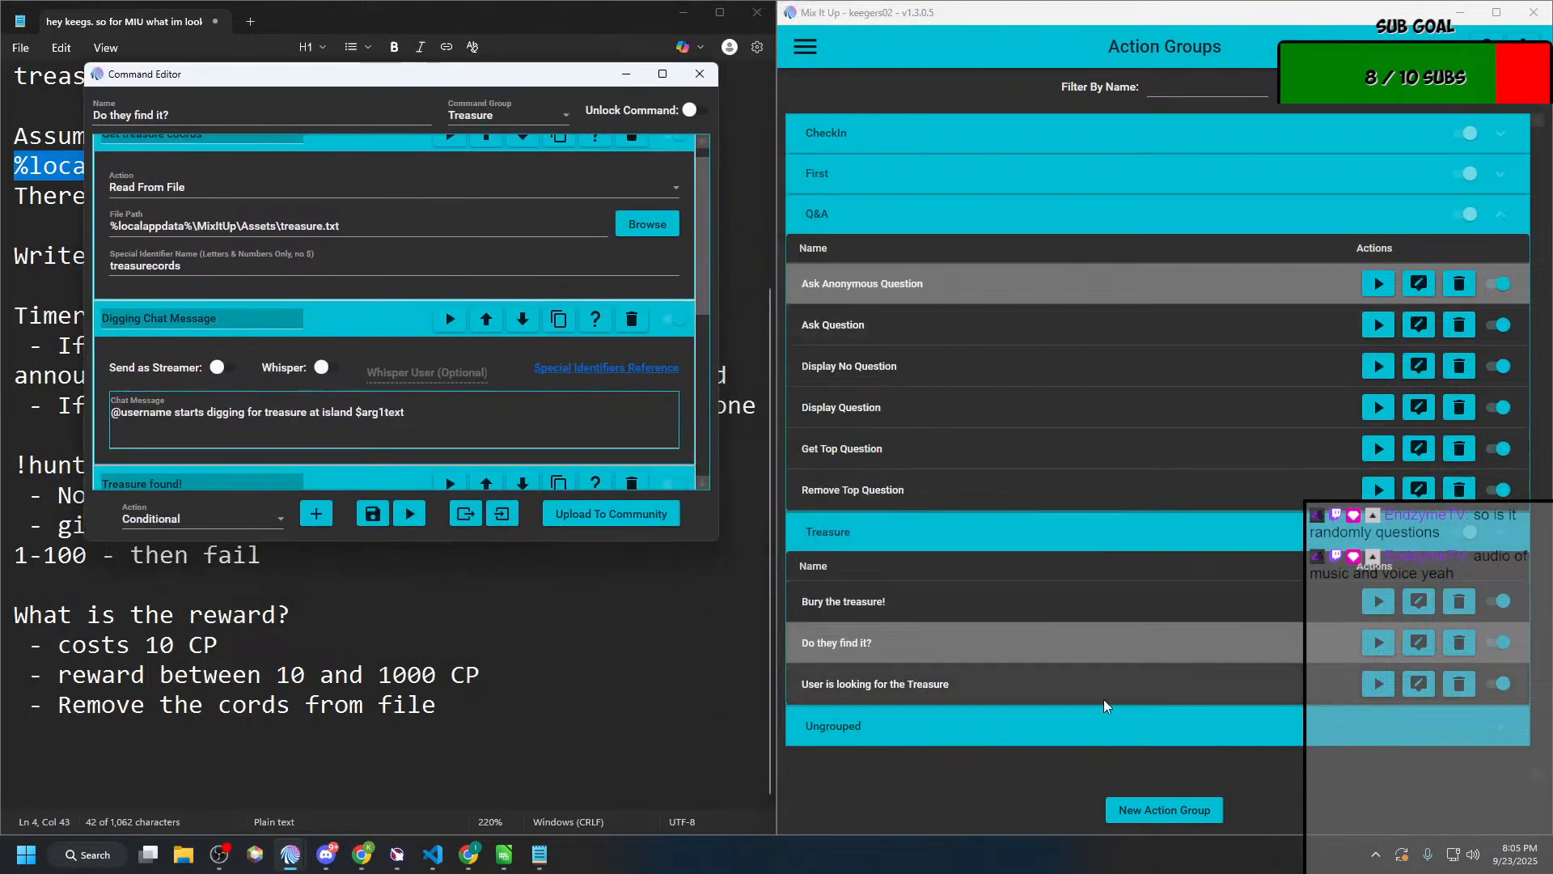
left_click(1146, 810)
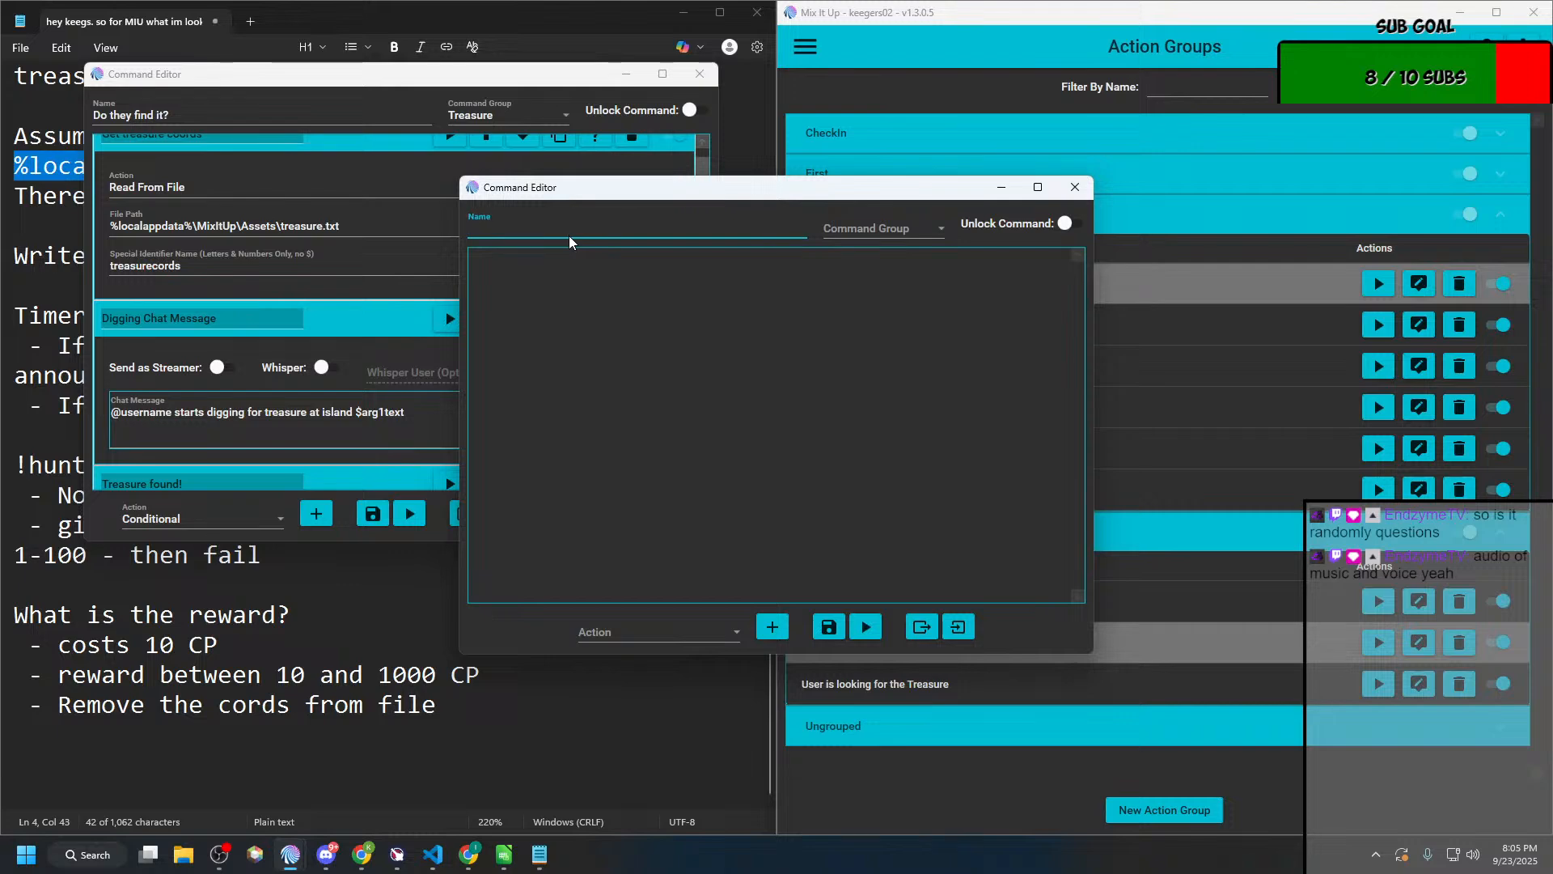
type("Treasure ")
type("Fuond")
key("BackSpace")
key("BackSpace")
key("BackSpace")
key("BackSpace")
type("ound")
left_click_drag(708, 191, 1120, 153)
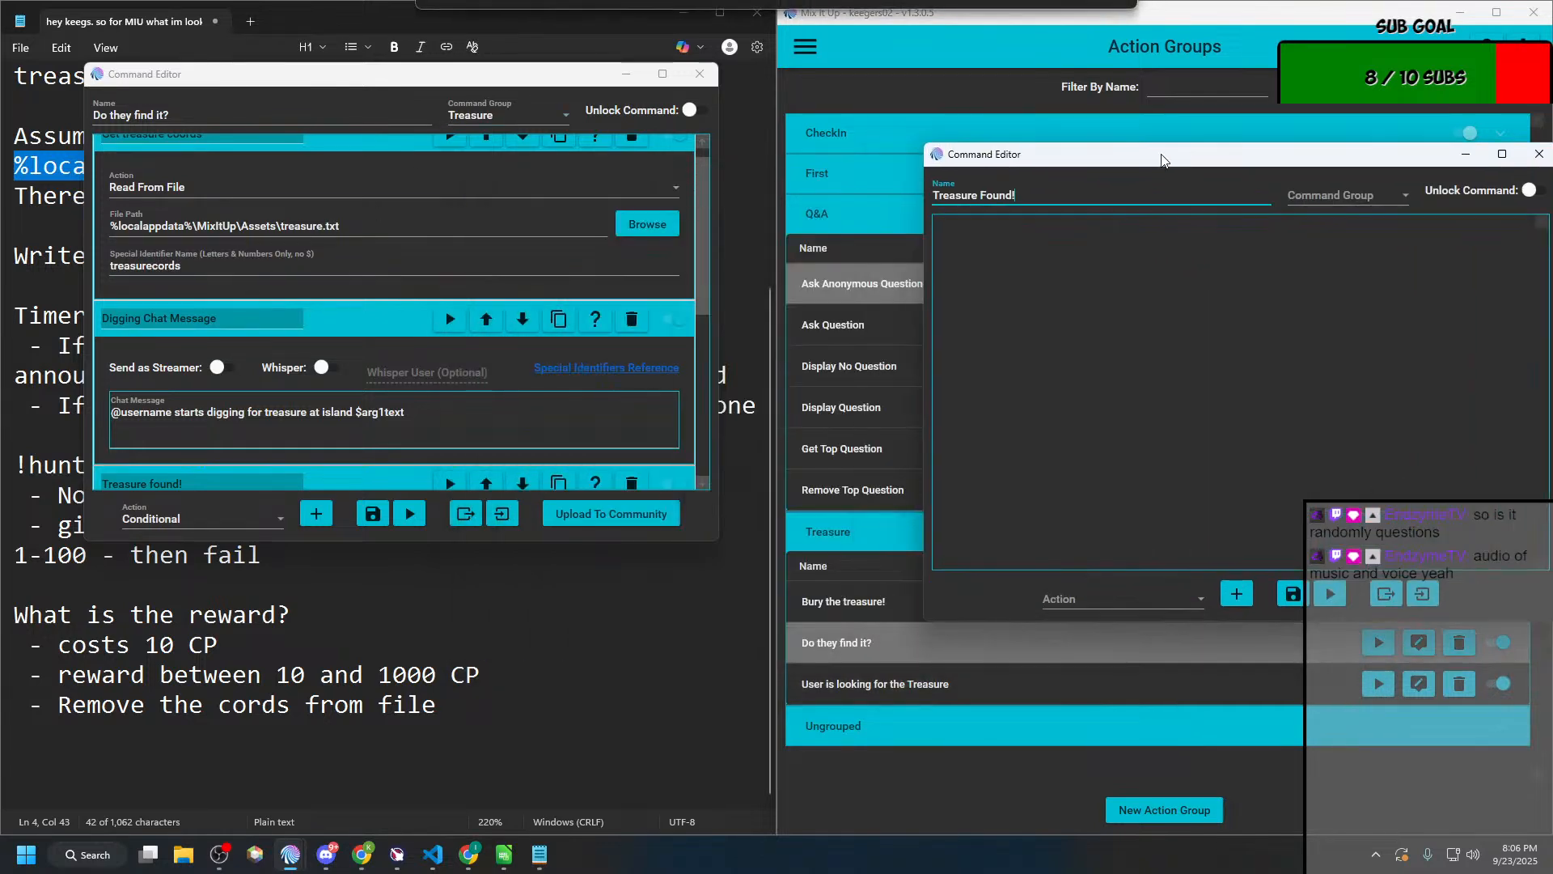
left_click(1240, 589)
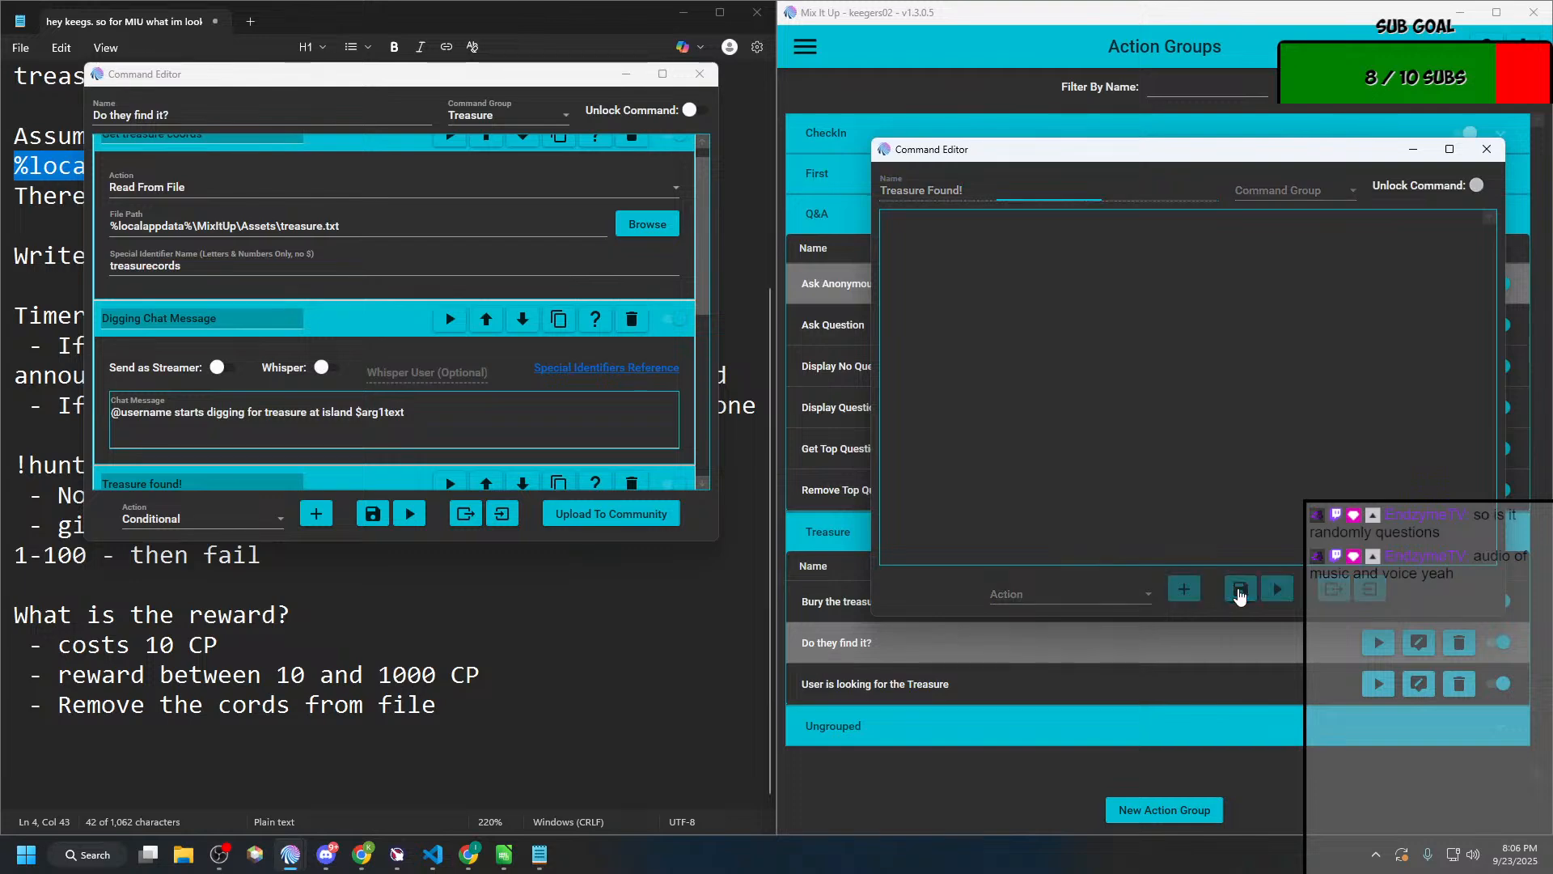
left_click(1214, 429)
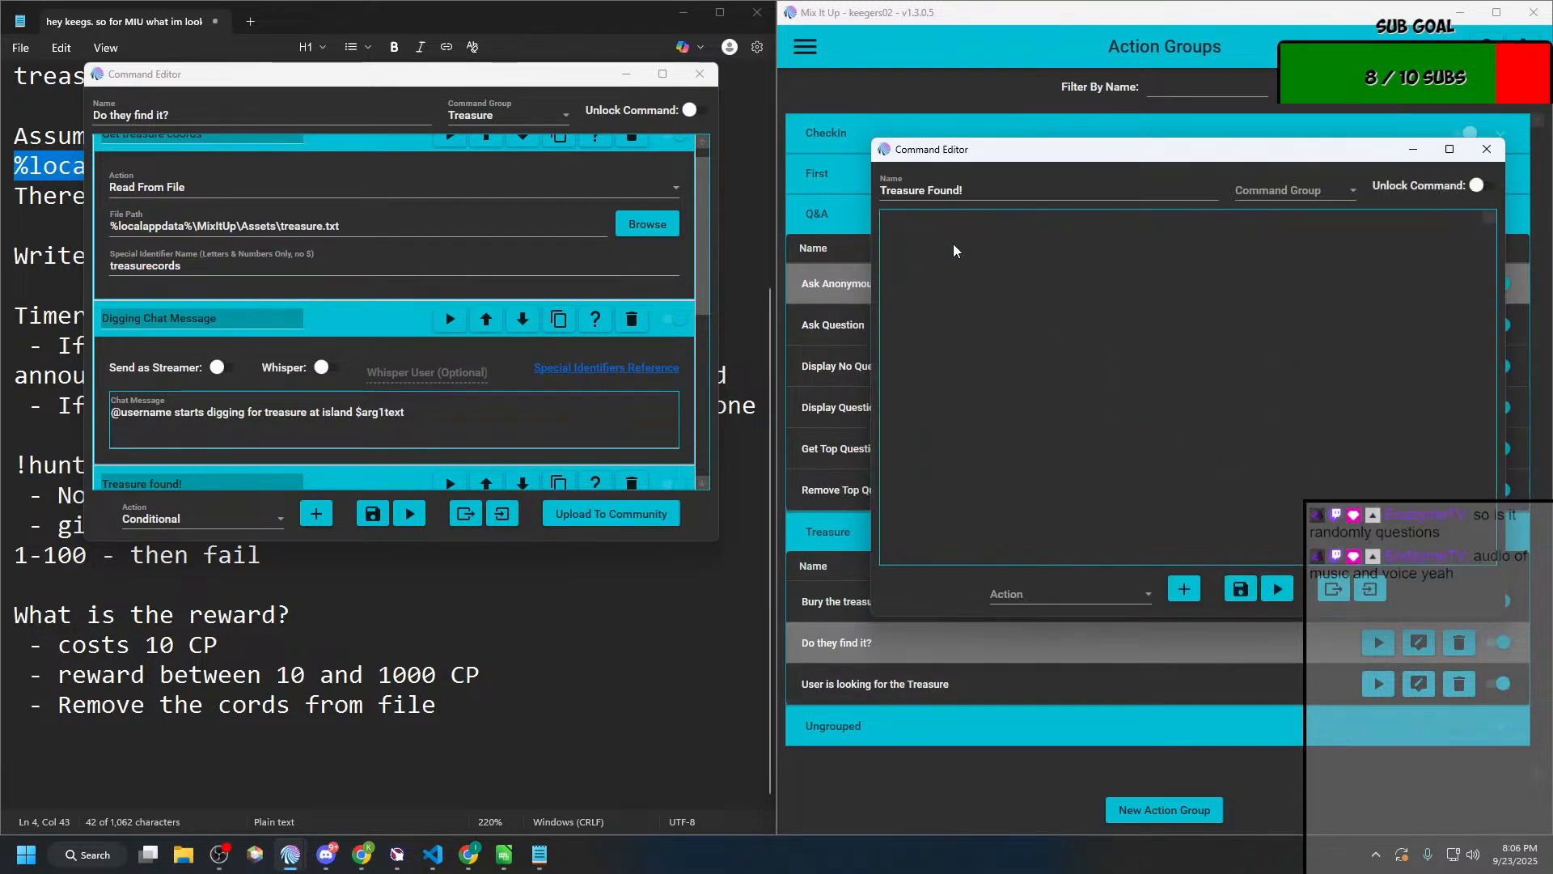
Step: Add a File (Read & Write) action to "Treasure Found!" and set it to Remove Specific Line From File
left_click(1134, 590)
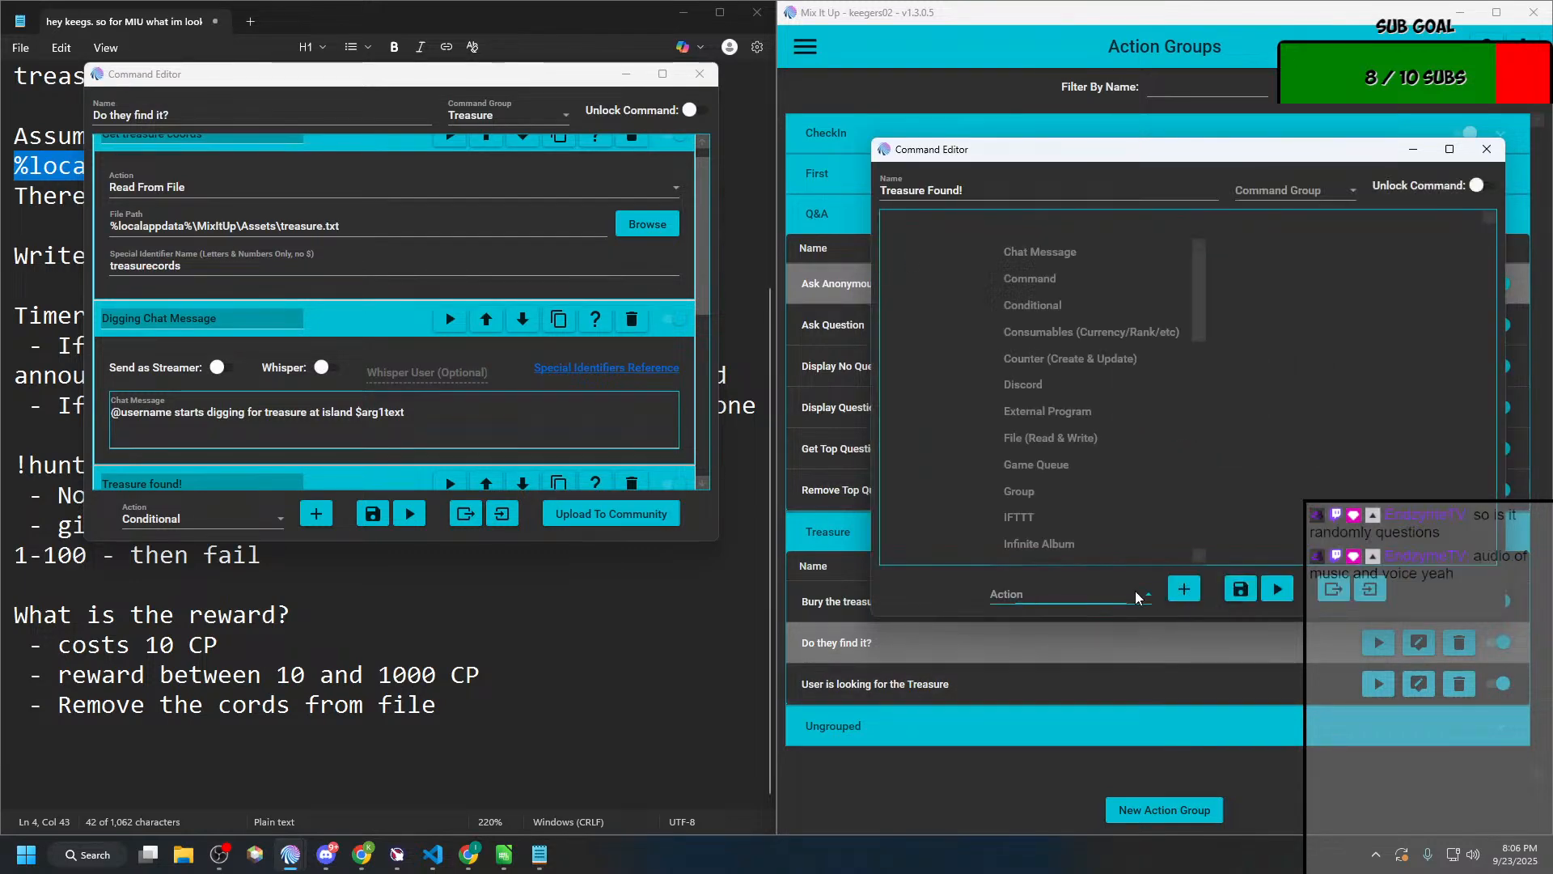
left_click(1065, 437)
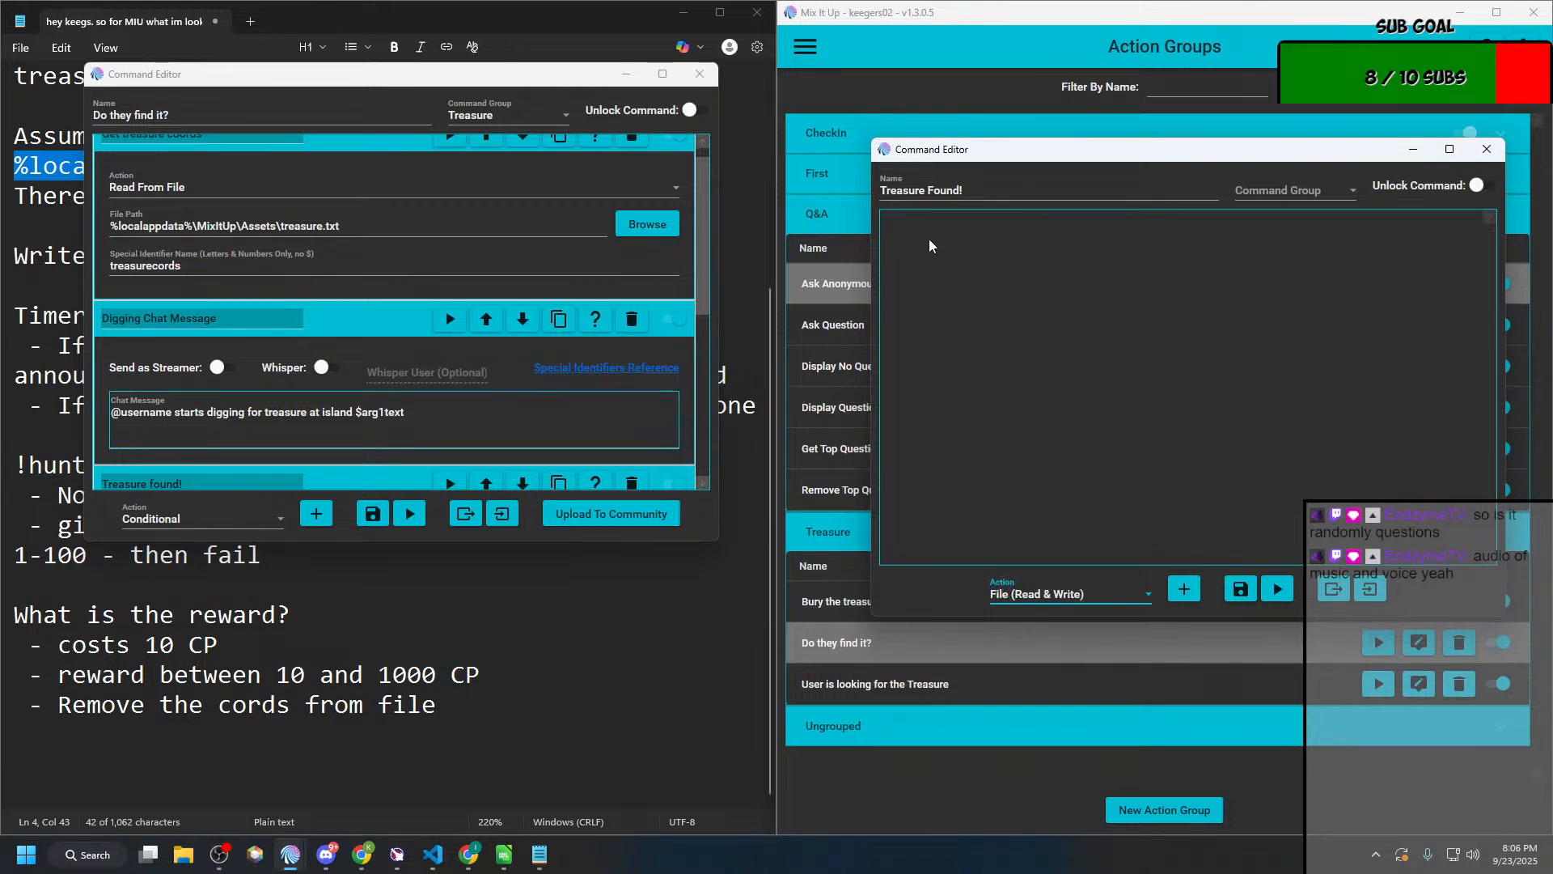
left_click(1175, 597)
left_click(959, 280)
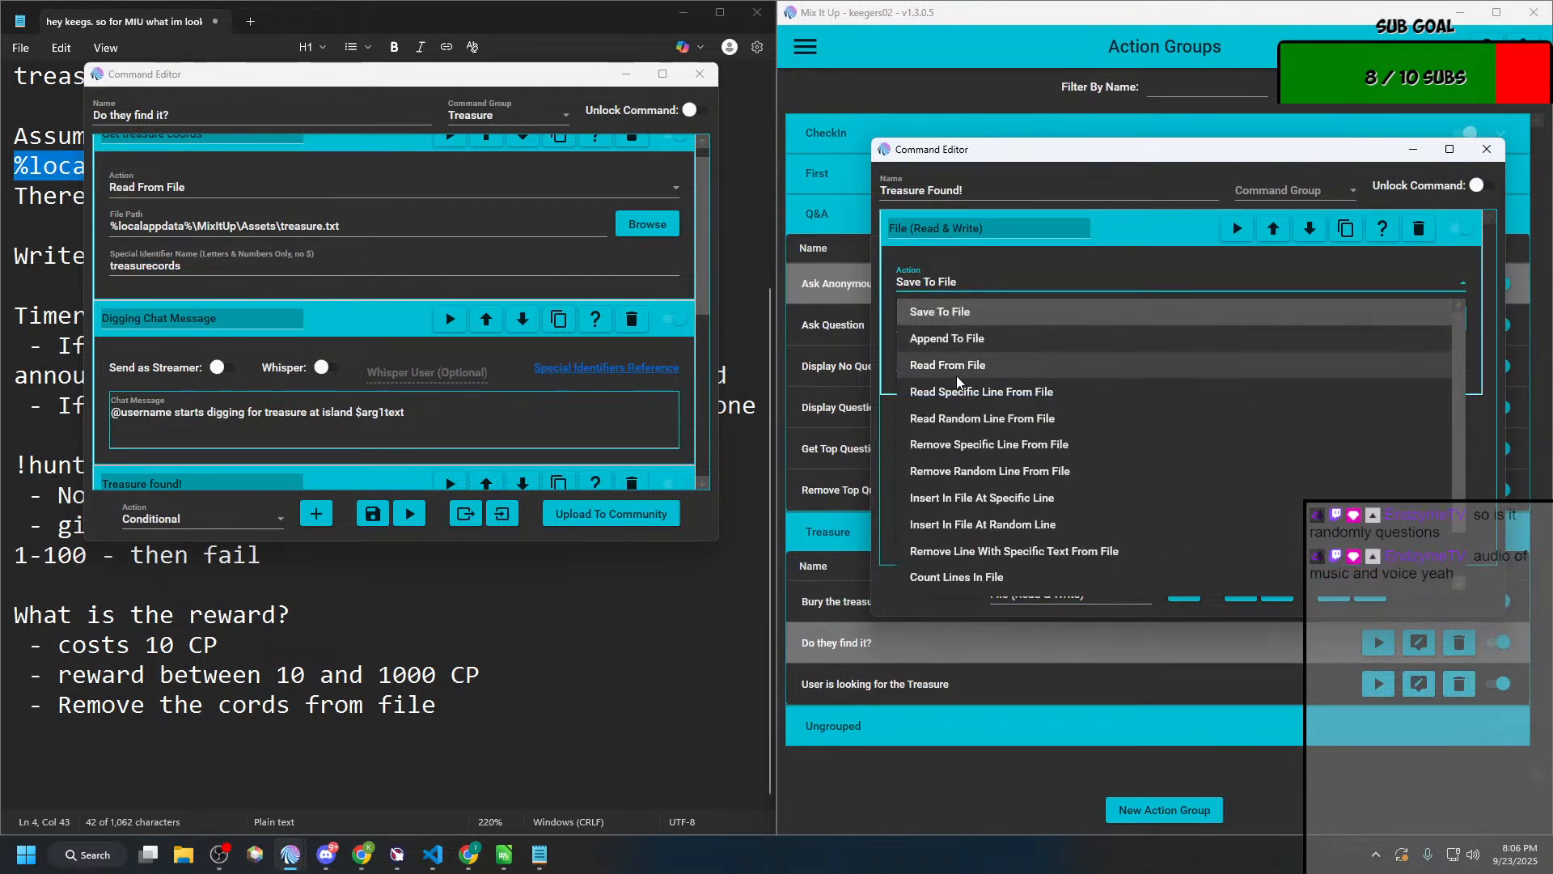
left_click(958, 444)
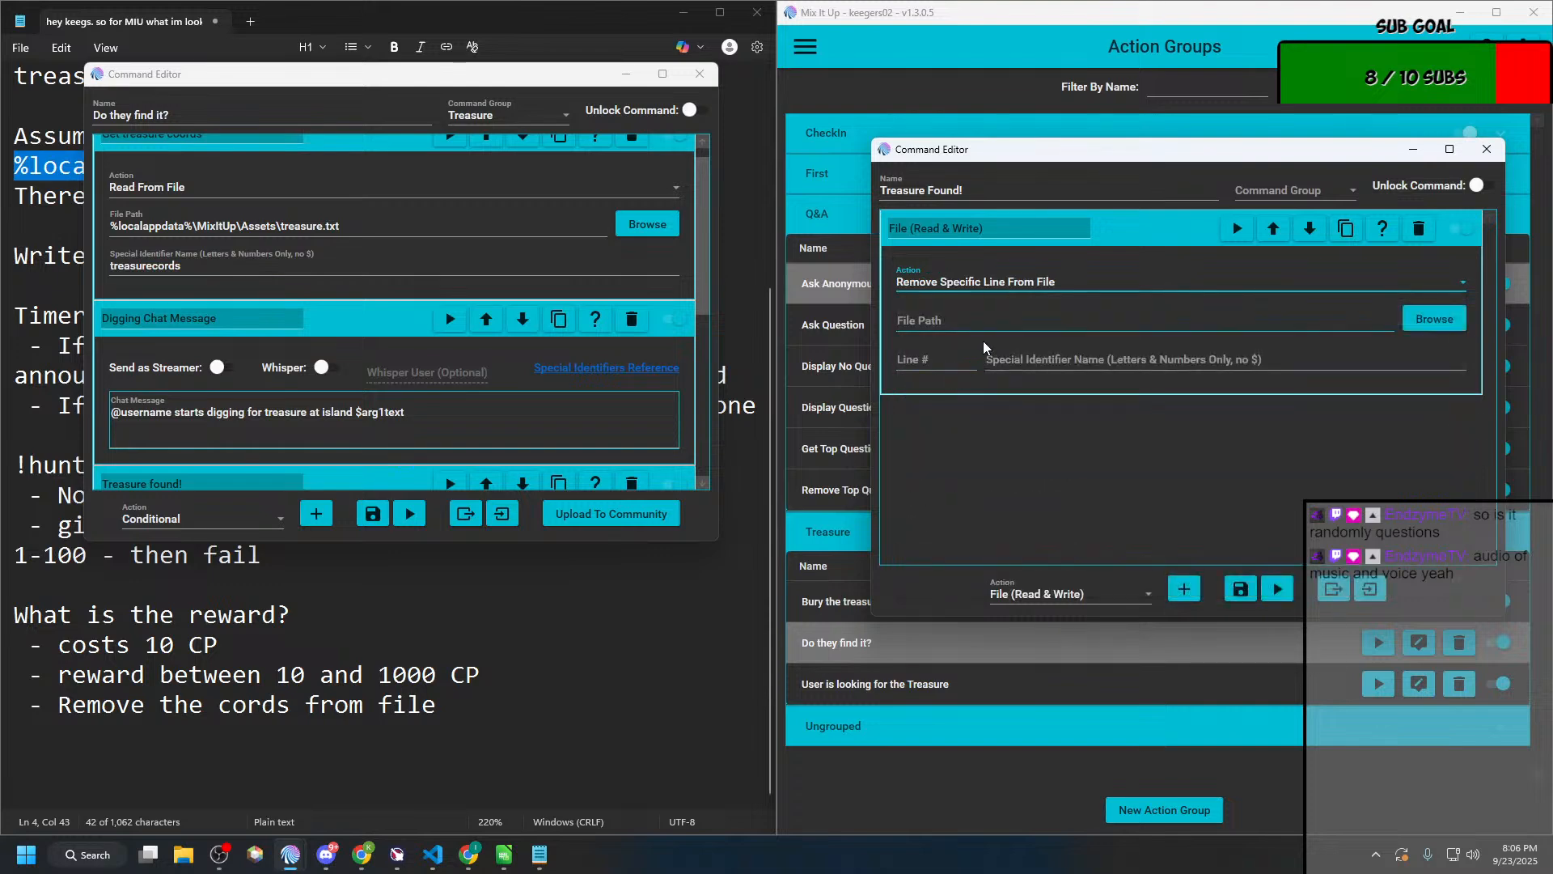
Step: Set the action's file path to %localappdata%\MixItUp\Assets\treasure.txt, copied from the notes, leaving the special identifier name empty
left_click(1031, 353)
left_click(405, 584)
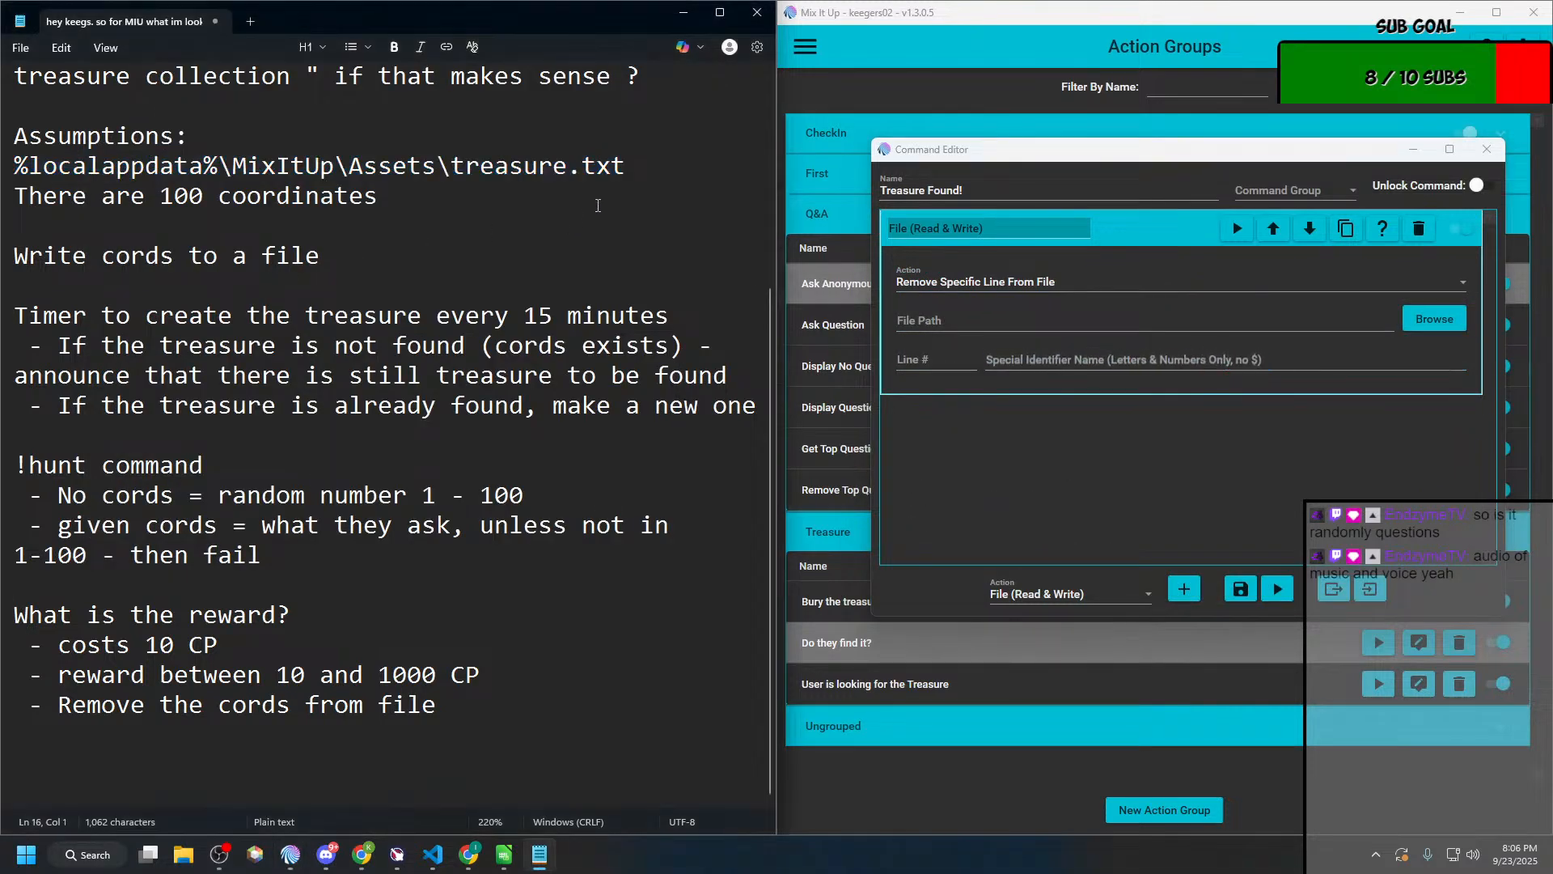
left_click_drag(627, 167, 13, 172)
key("ctrl+c")
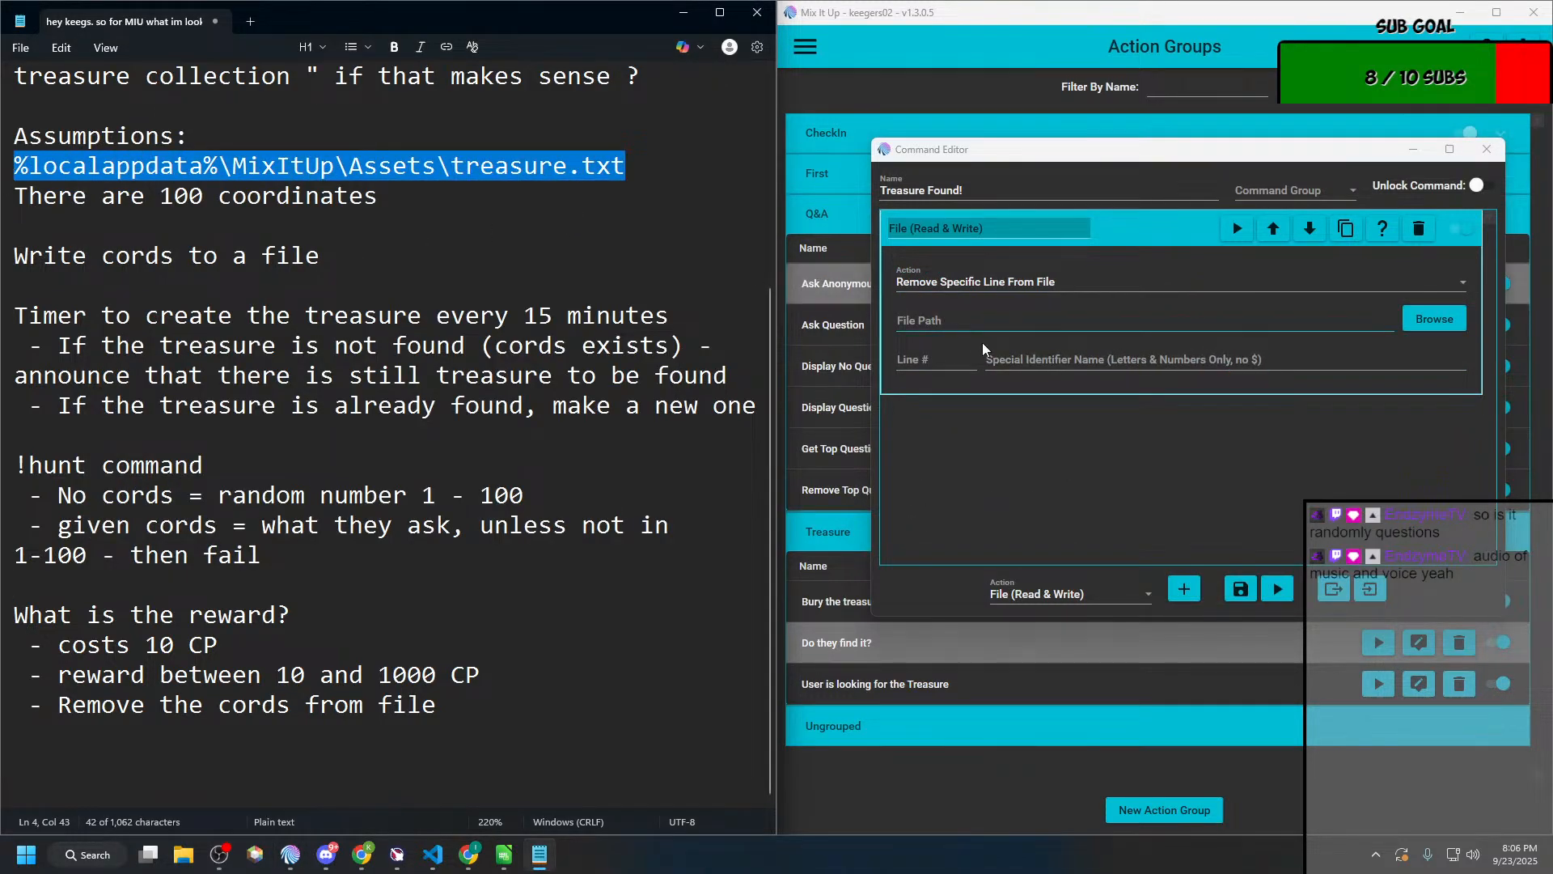
left_click(1032, 356)
key("ctrl+v")
left_click(982, 324)
key("ctrl+v")
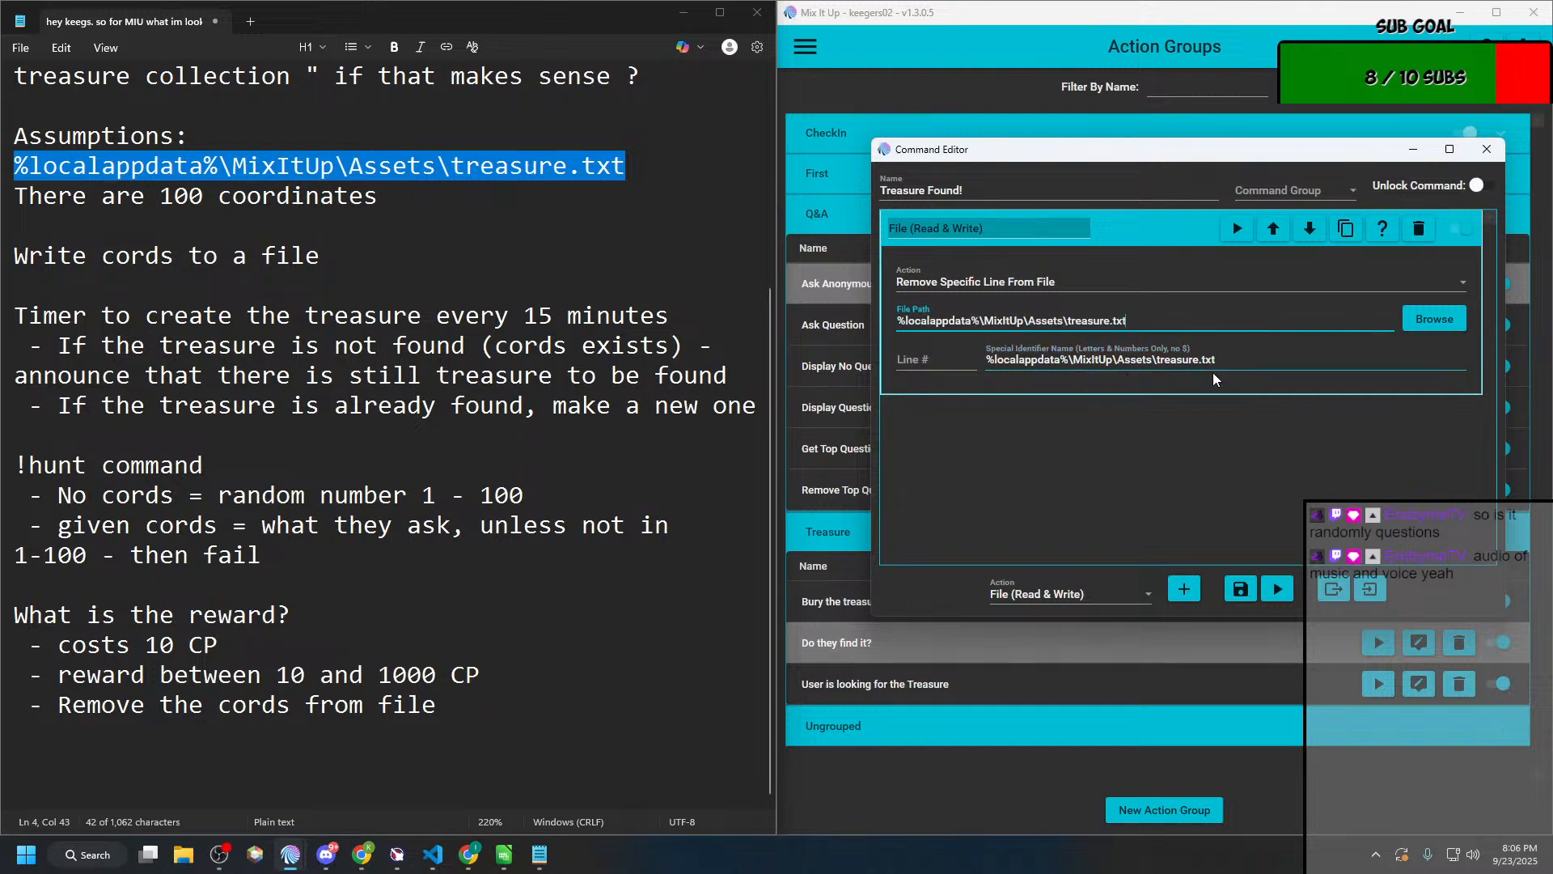
left_click(1235, 364)
key("ctrl+a")
key("BackSpace")
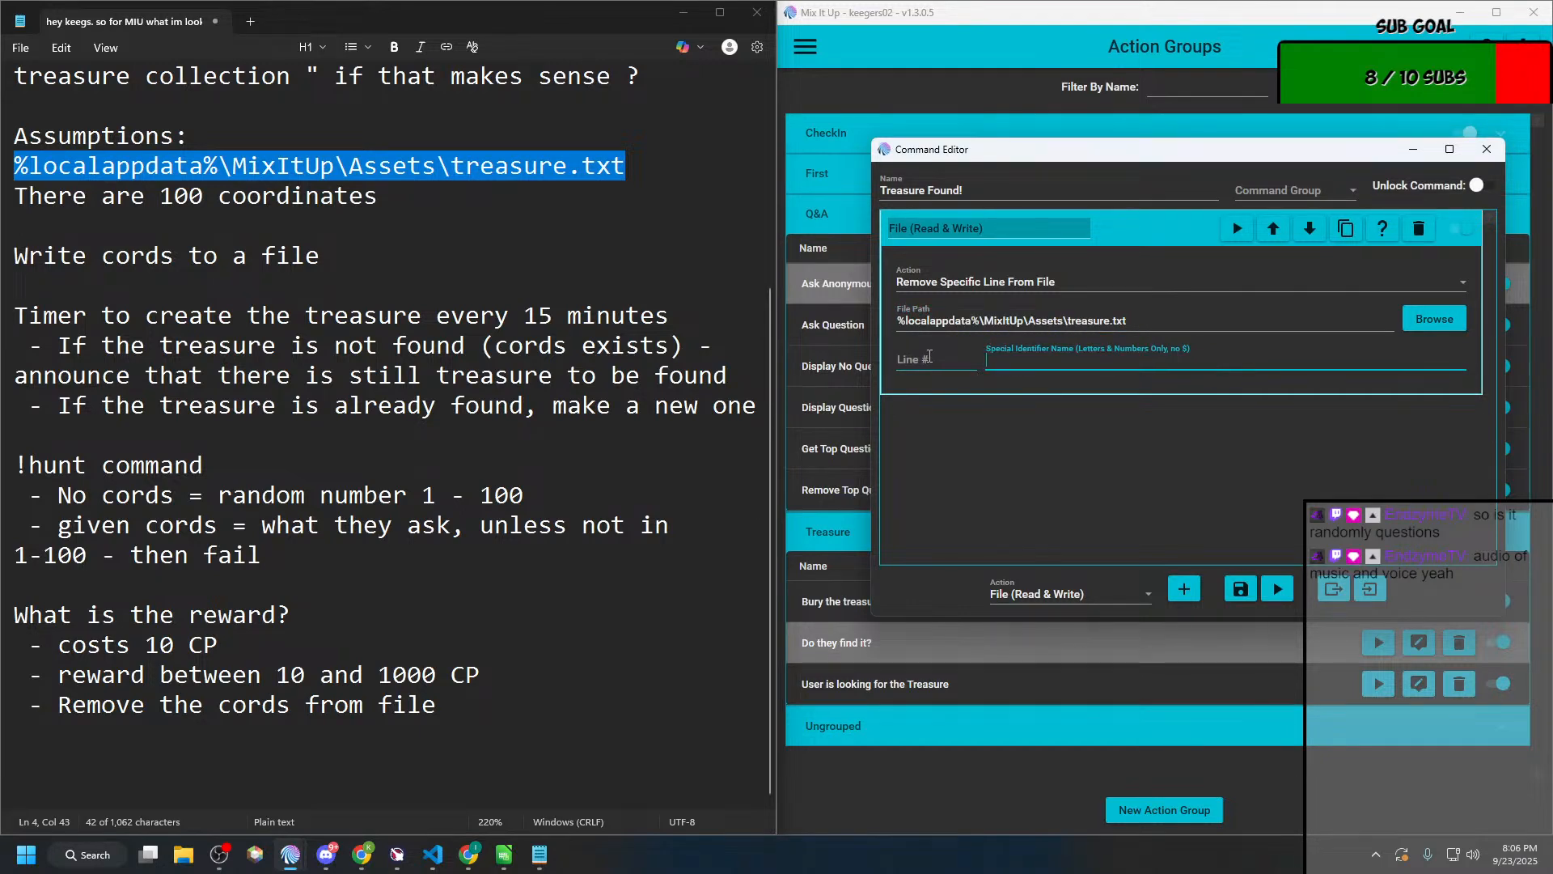
Step: Try to save the action group with line number 1 and no special identifier name
left_click(936, 418)
left_click(937, 357)
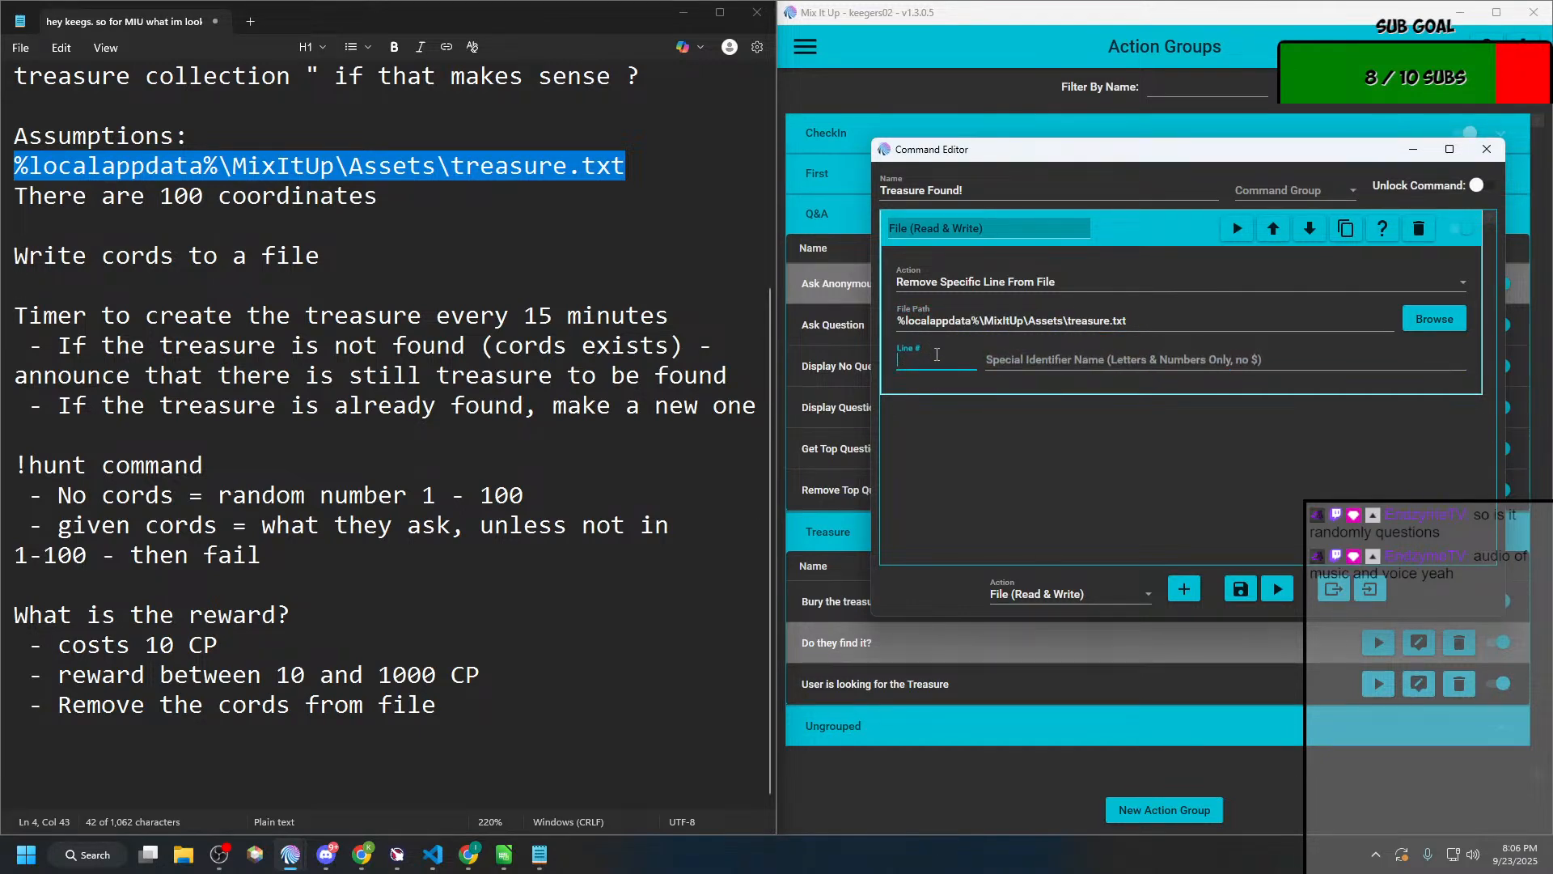
type("1")
left_click(1237, 589)
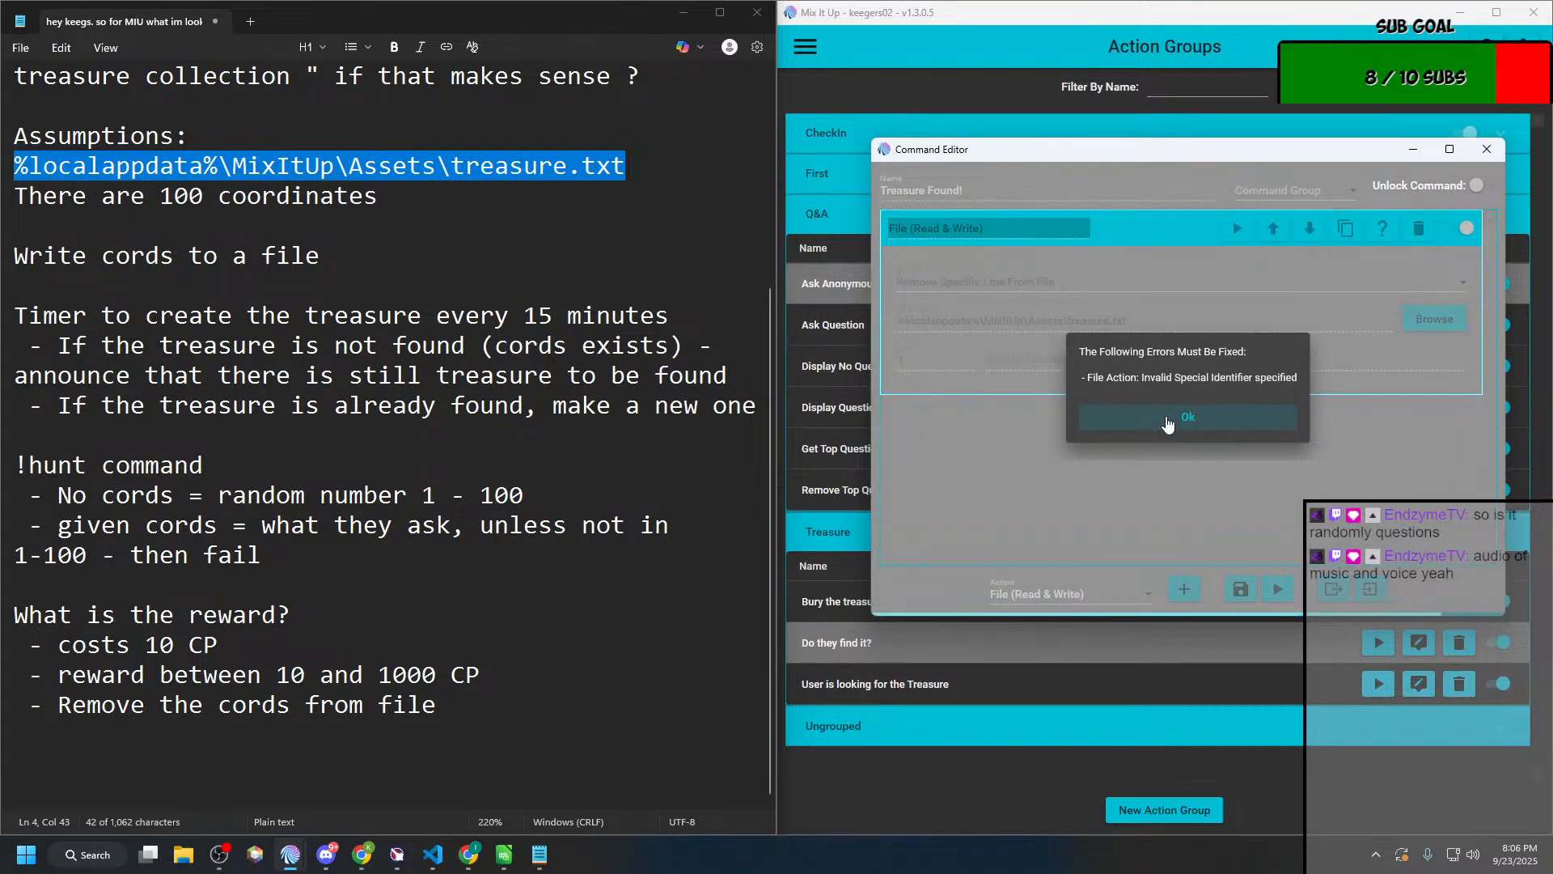
left_click(1167, 419)
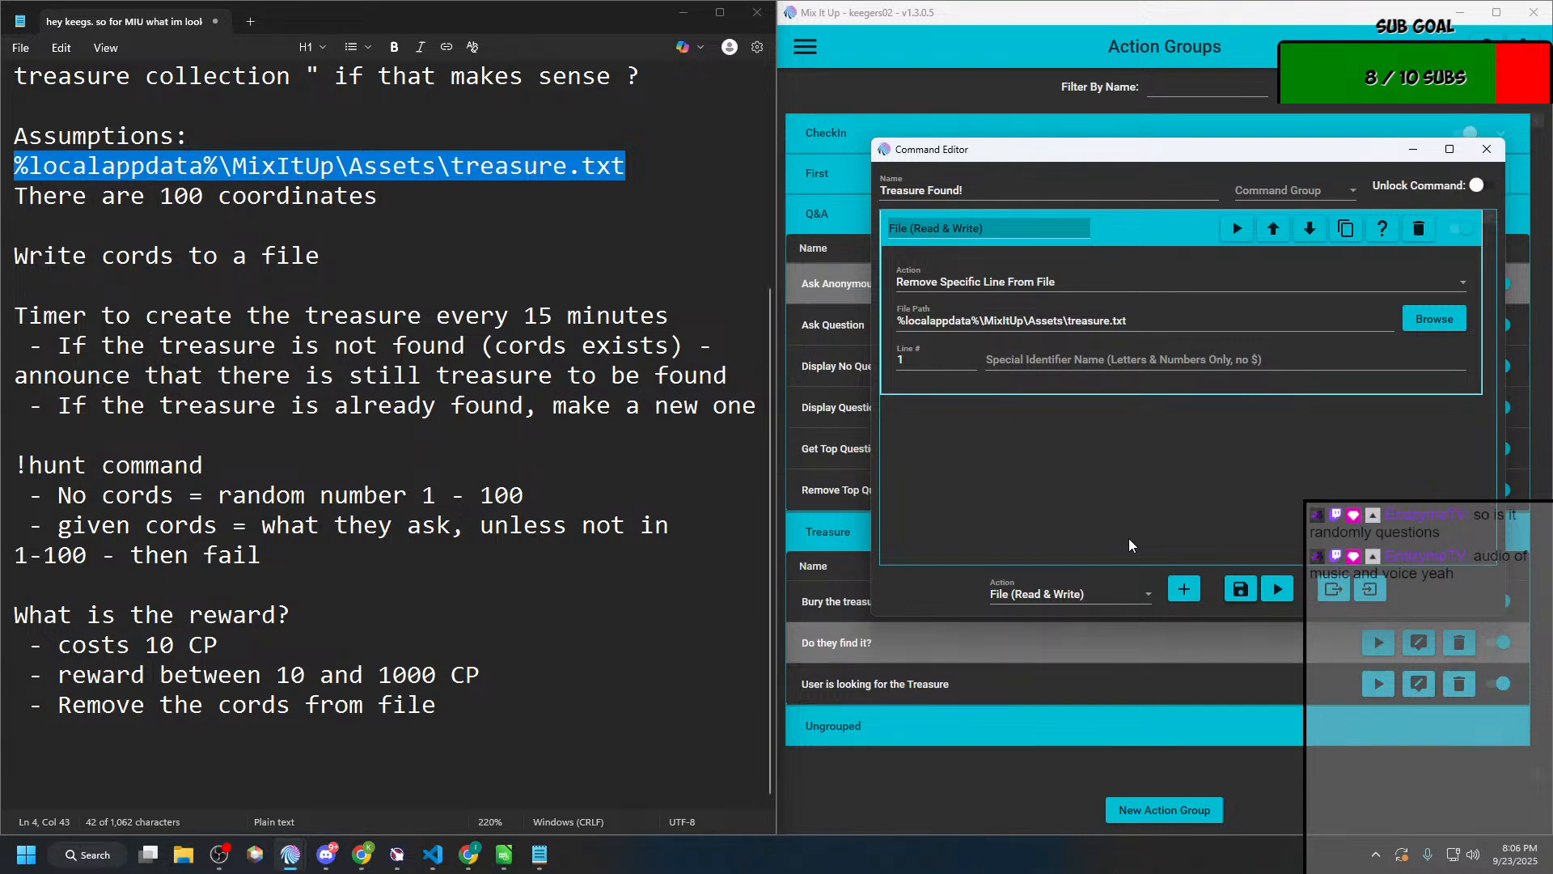
Step: Clear the line number and try to save the action group again
double_click(973, 362)
key("BackSpace")
left_click(1098, 262)
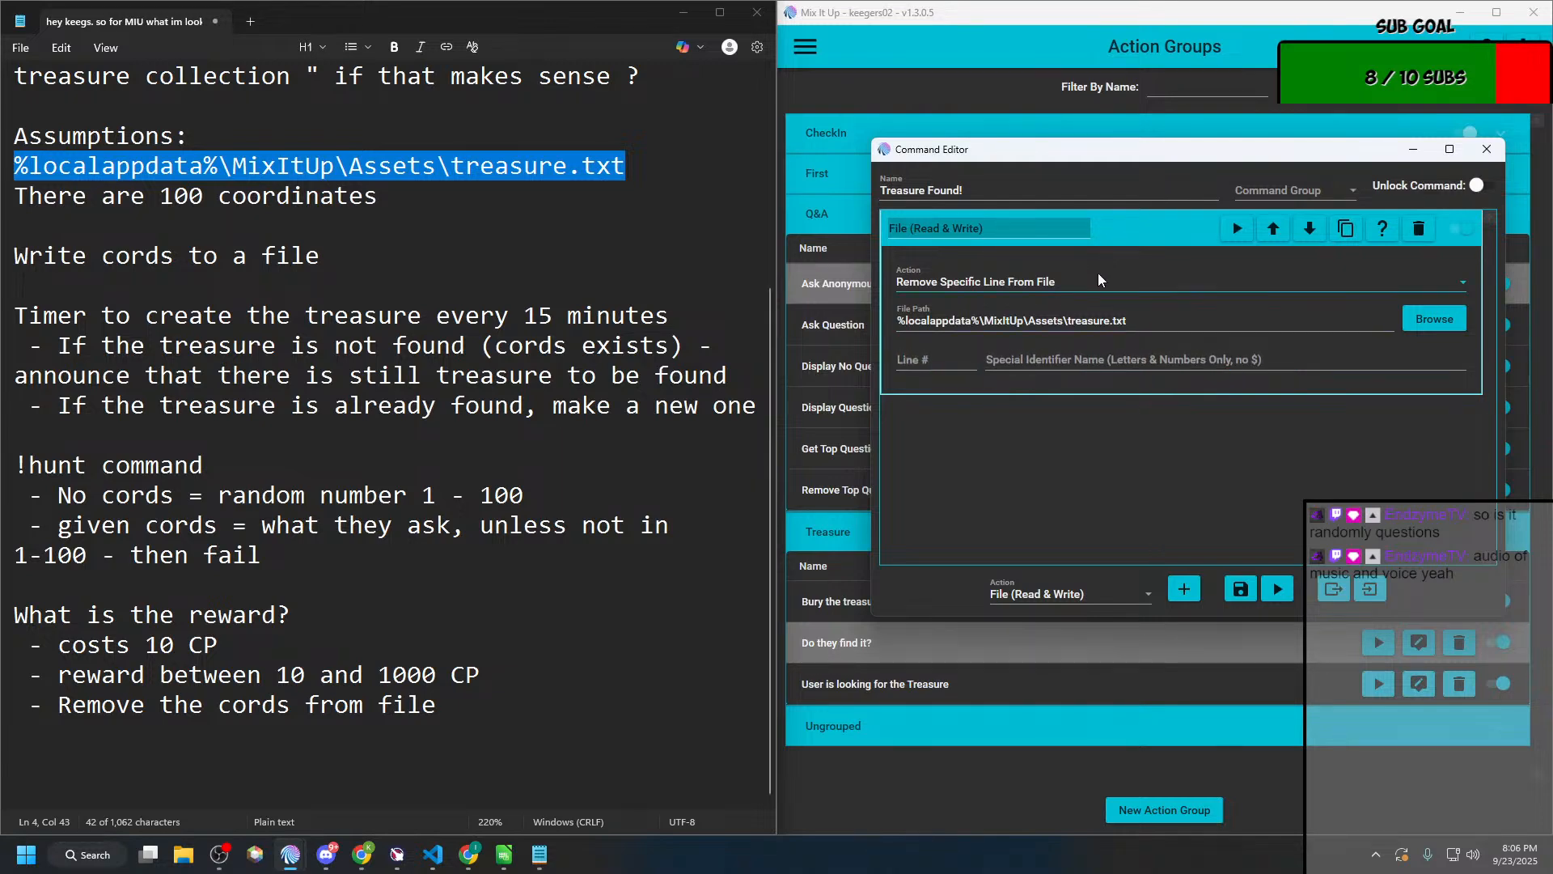
left_click(1228, 589)
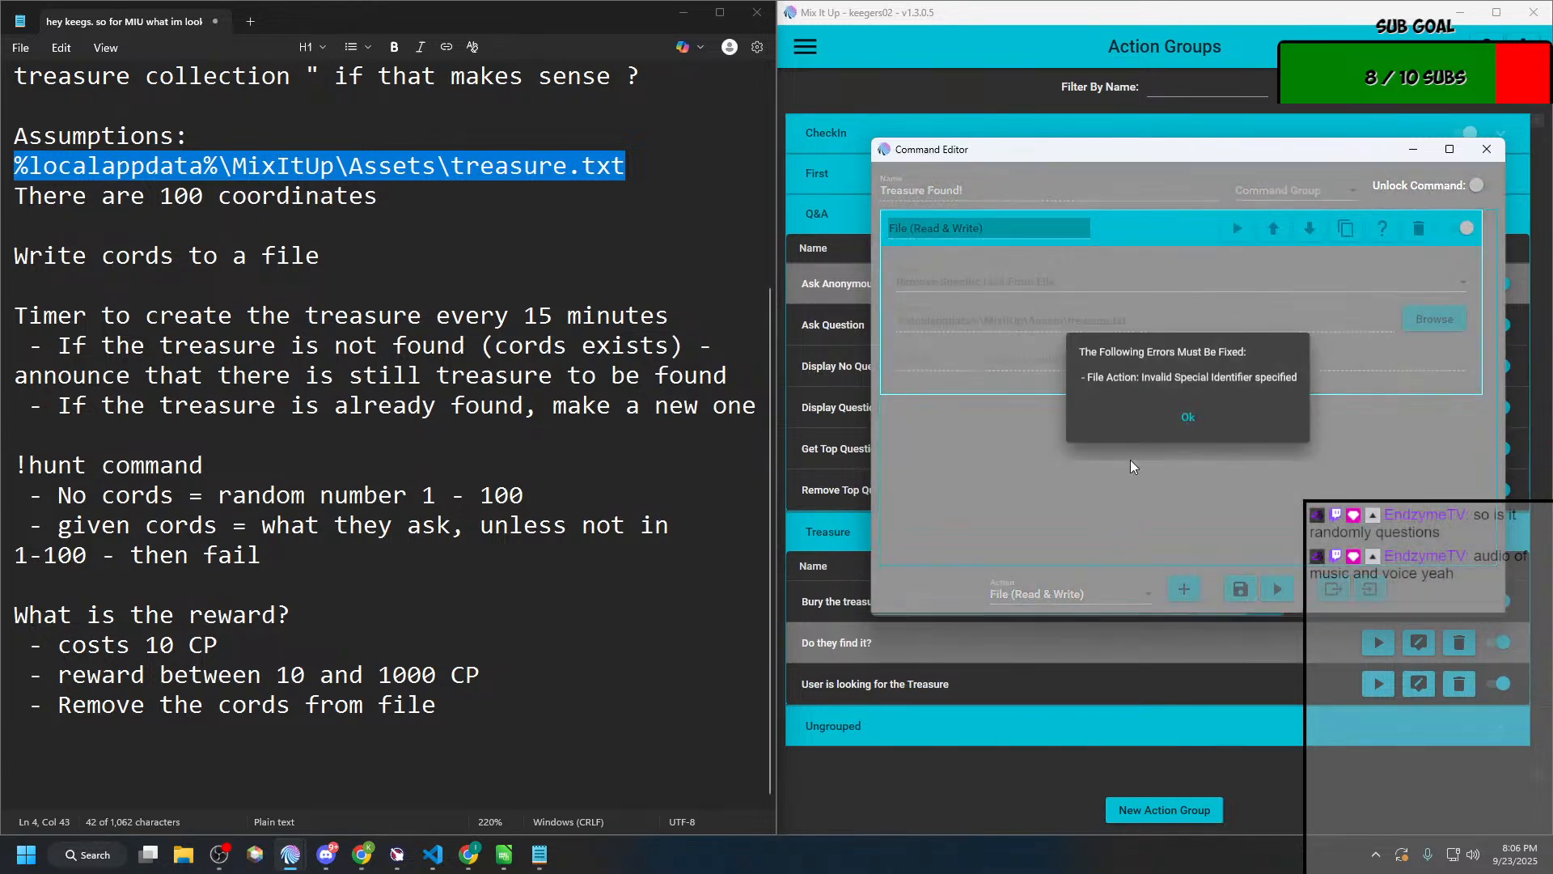
left_click(1164, 416)
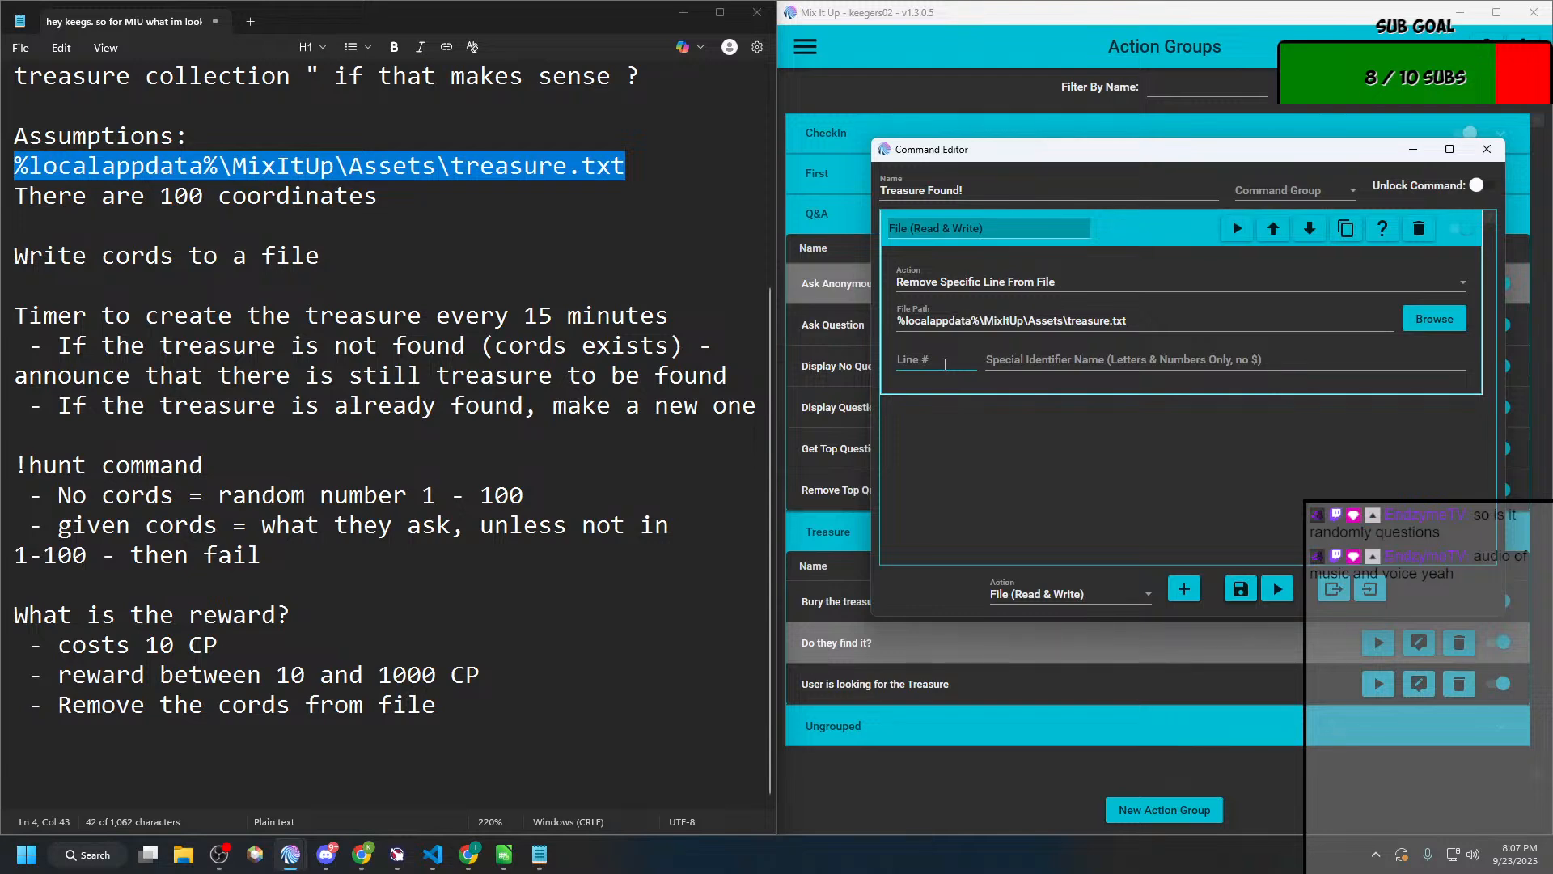
left_click(980, 284)
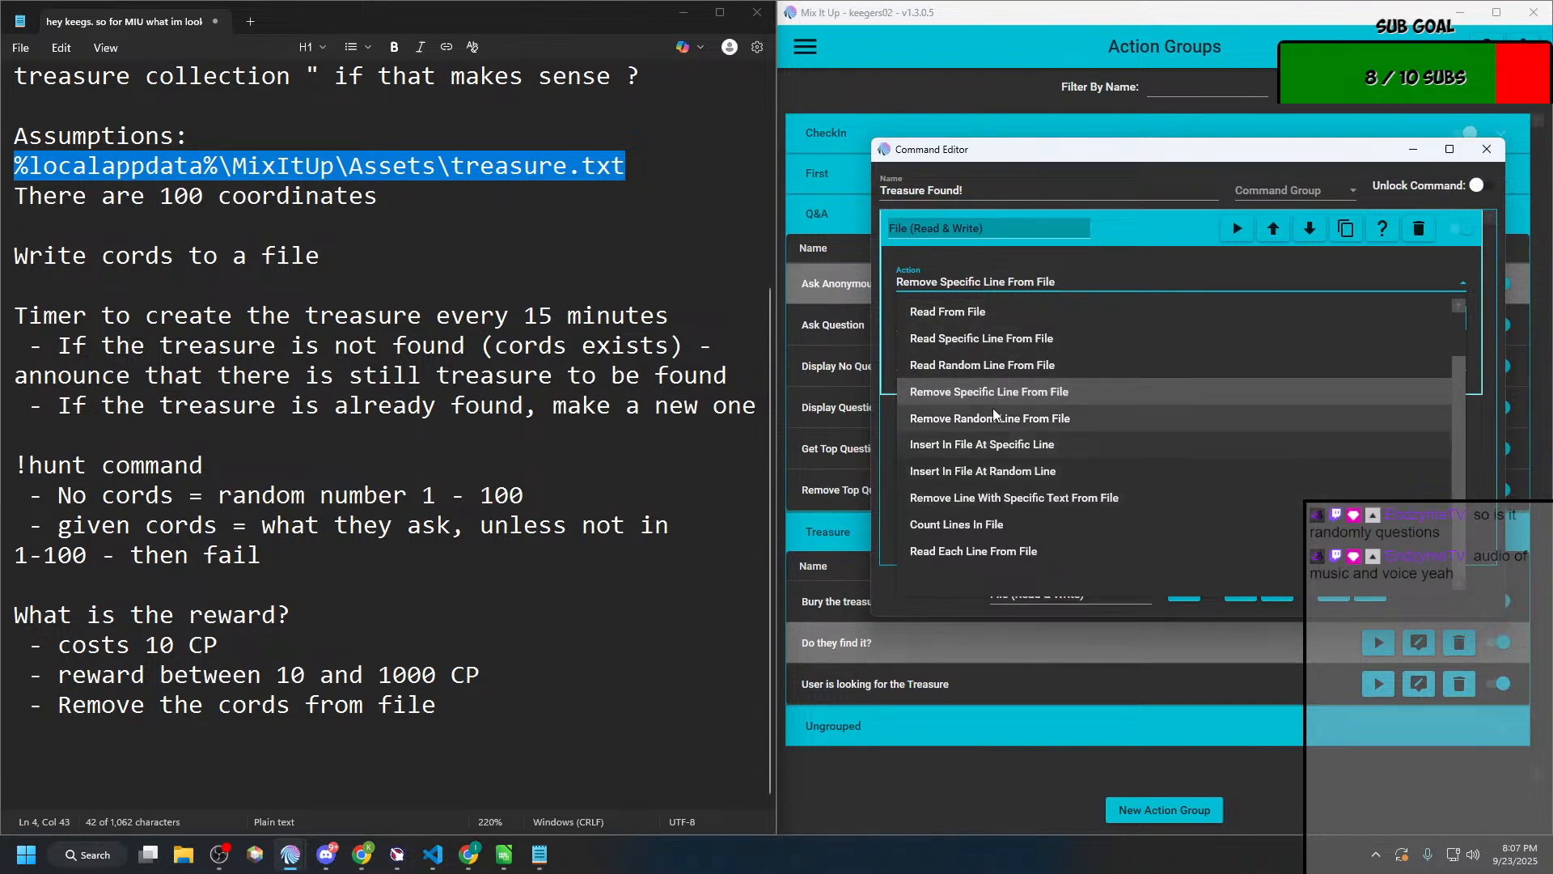
scroll(992, 410, "up", 1)
scroll(994, 414, "down", 1)
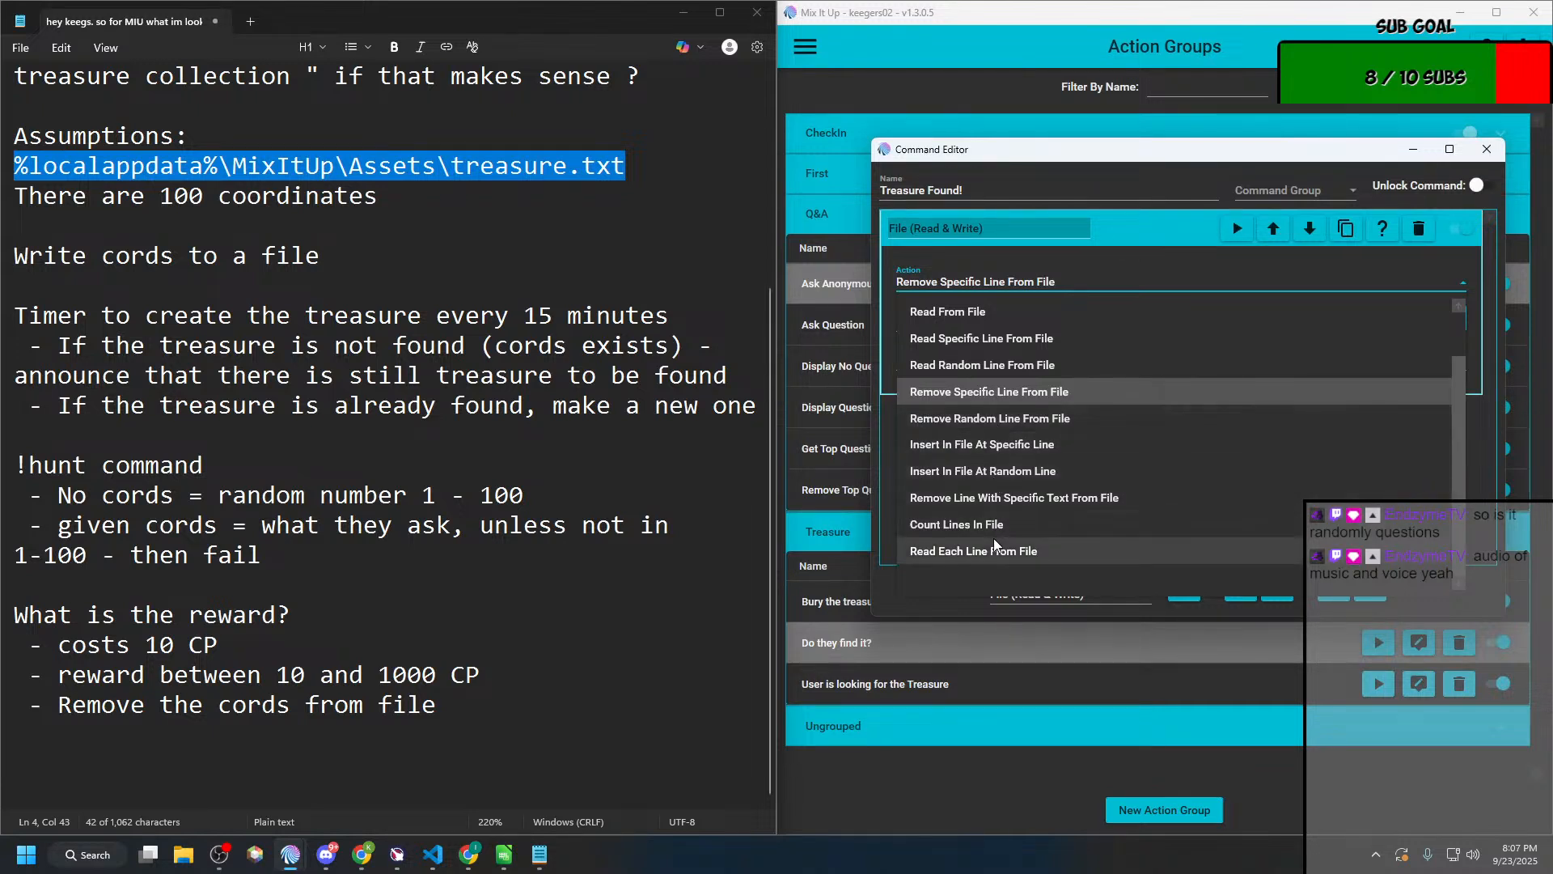
scroll(993, 537, "up", 1)
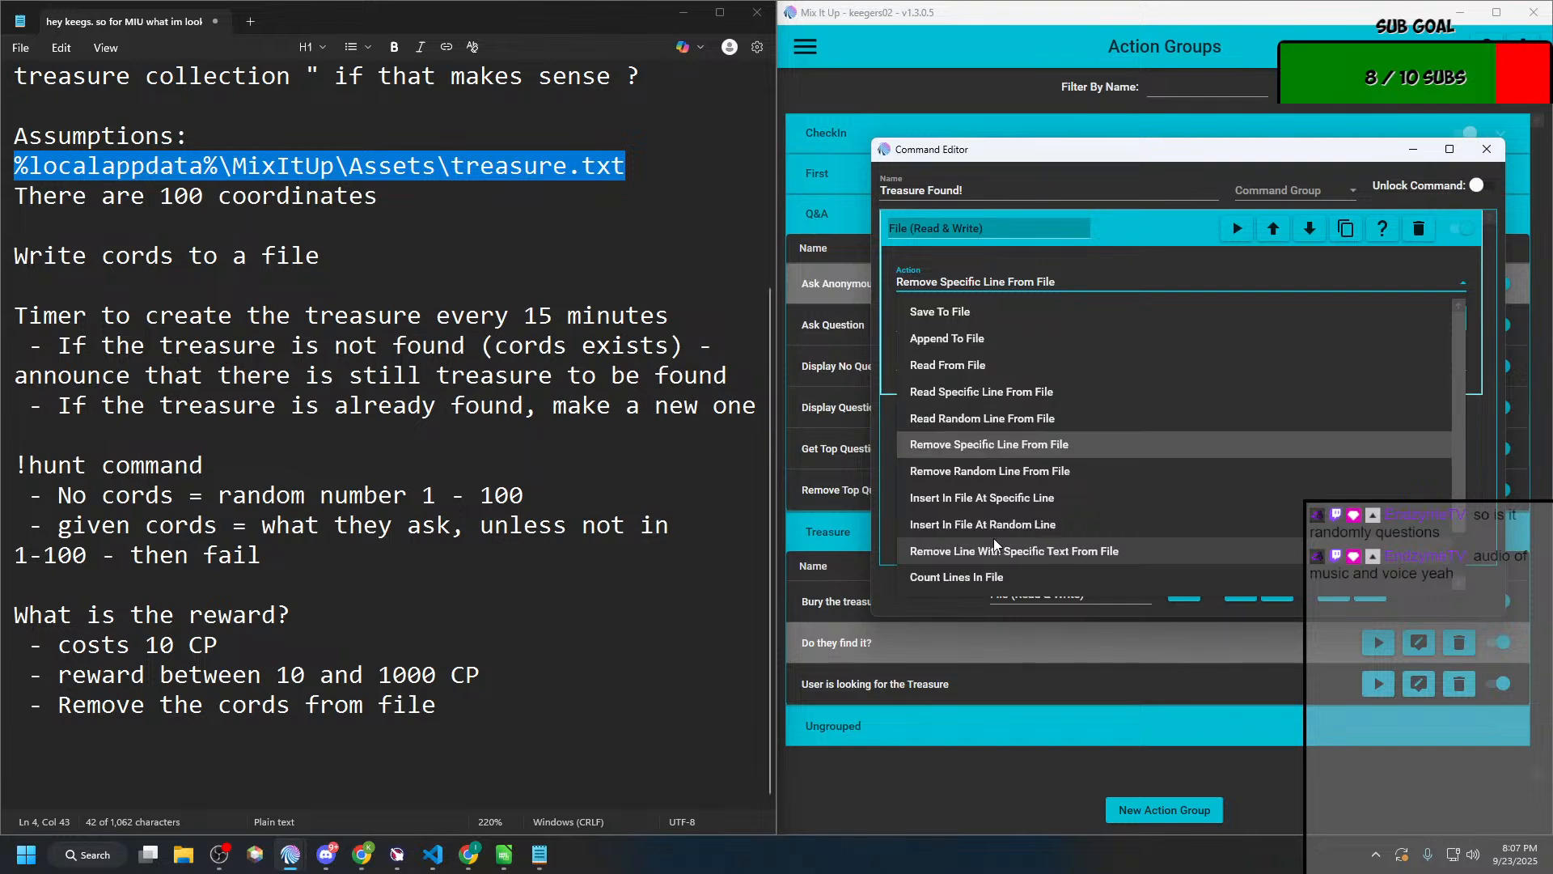
left_click(989, 444)
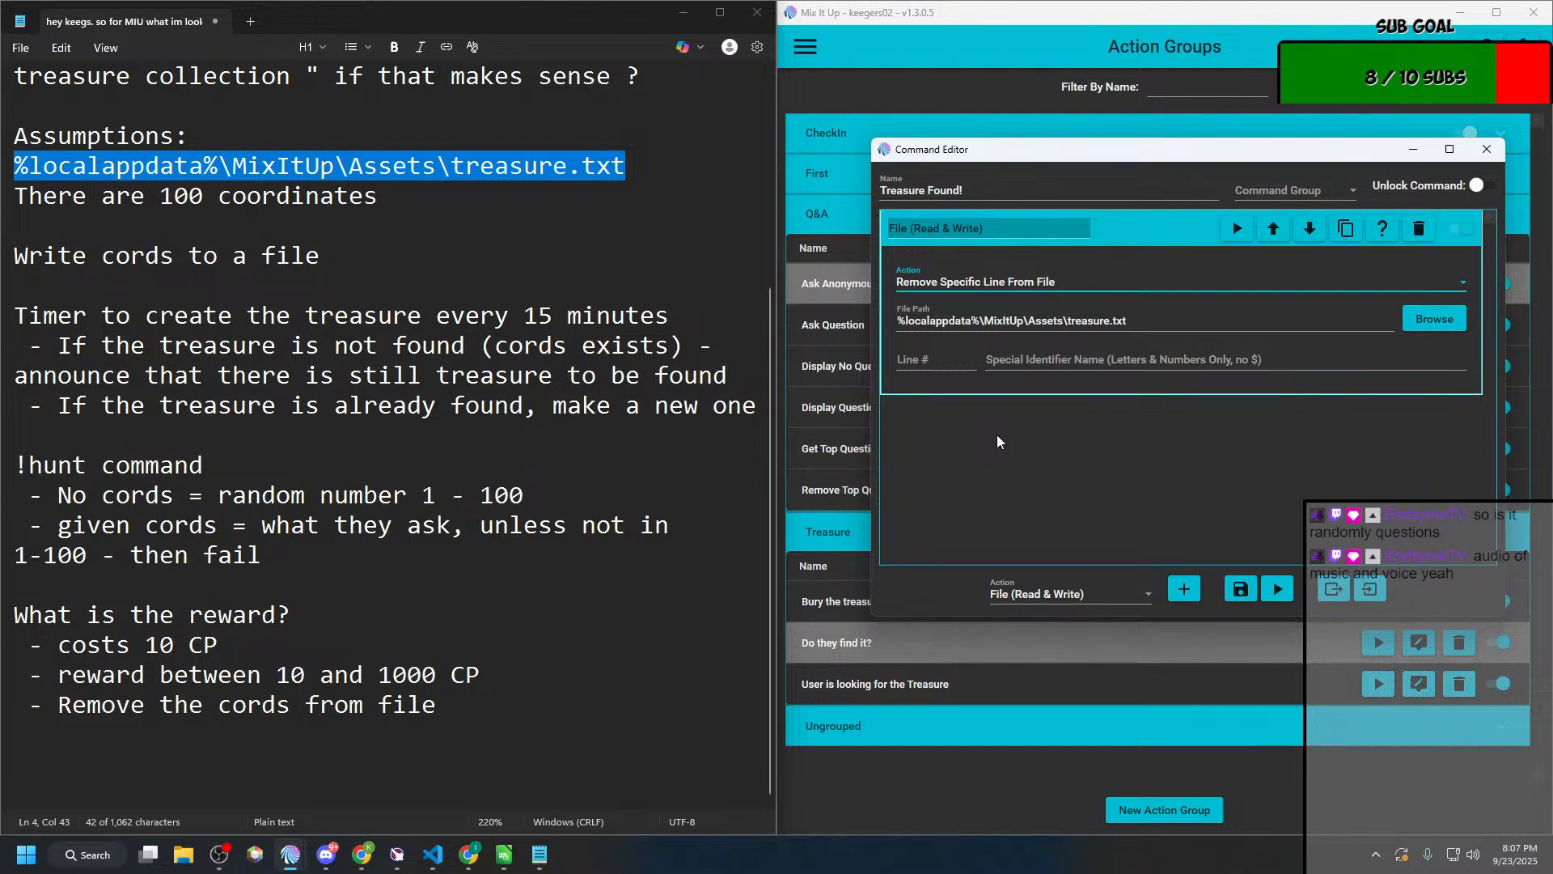
Step: Set the line number to 1 and the special identifier name to "lineremoved", and save the action group
left_click(931, 361)
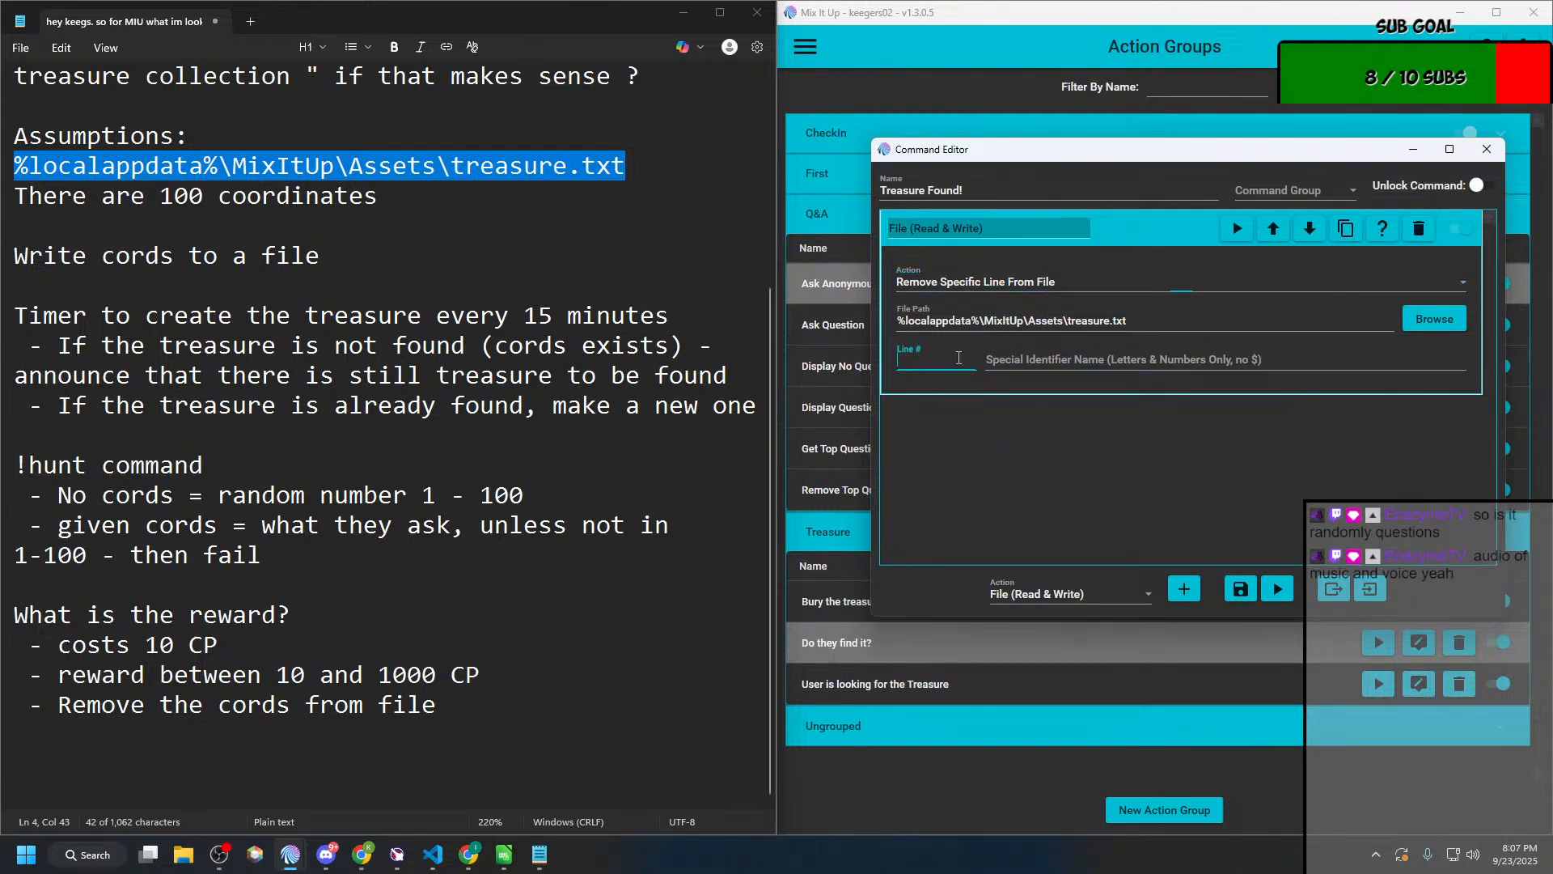
type("4")
key("BackSpace")
key("BackSpace")
type("1")
left_click(1113, 361)
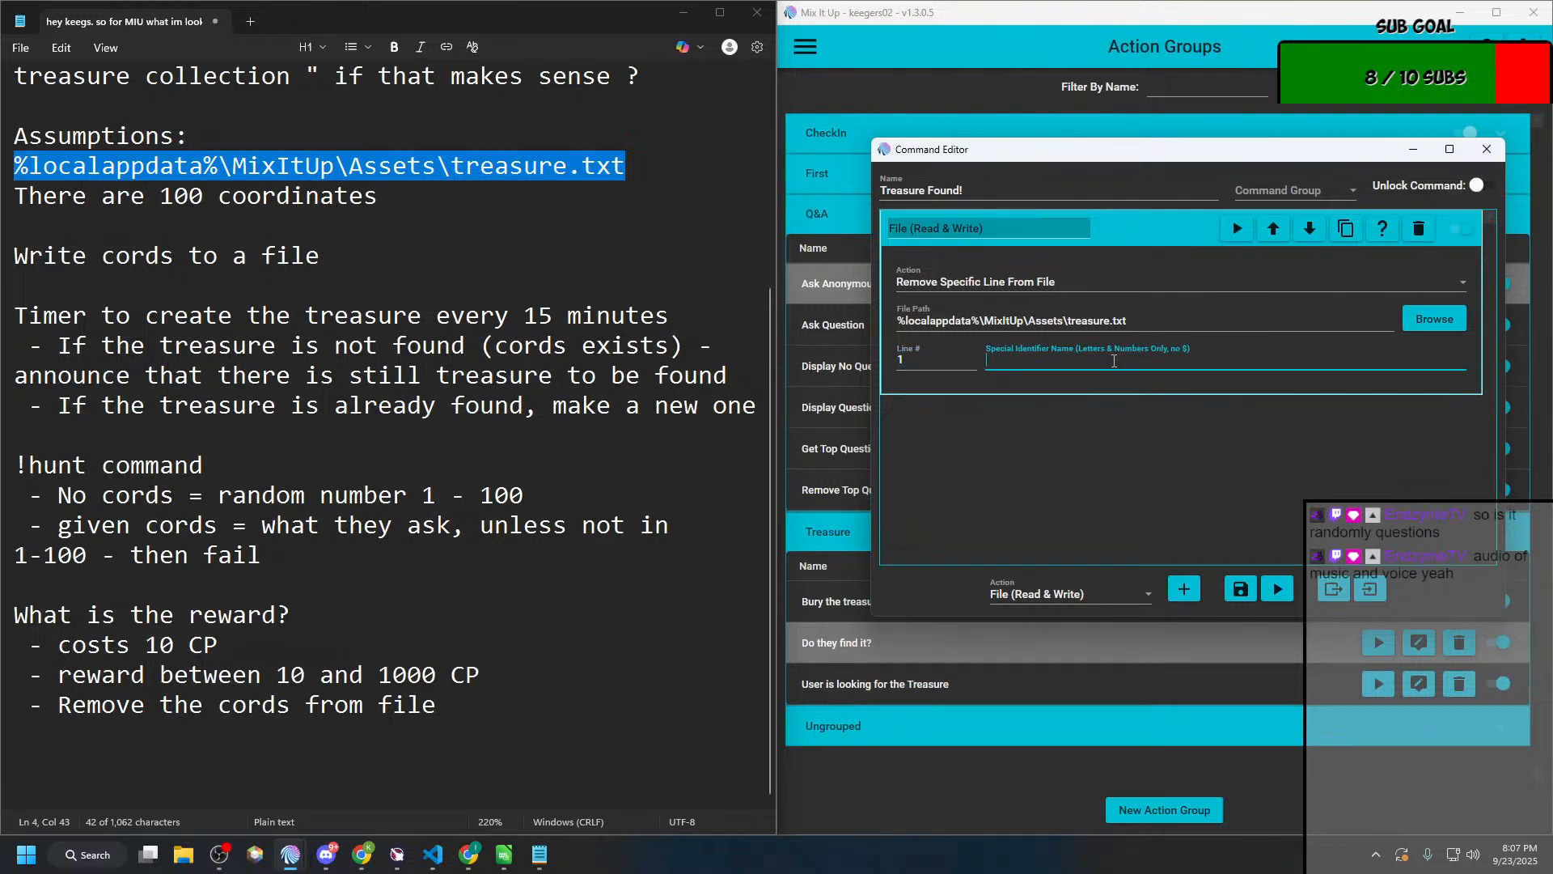
type("lineremoveds")
key("BackSpace")
left_click(1240, 588)
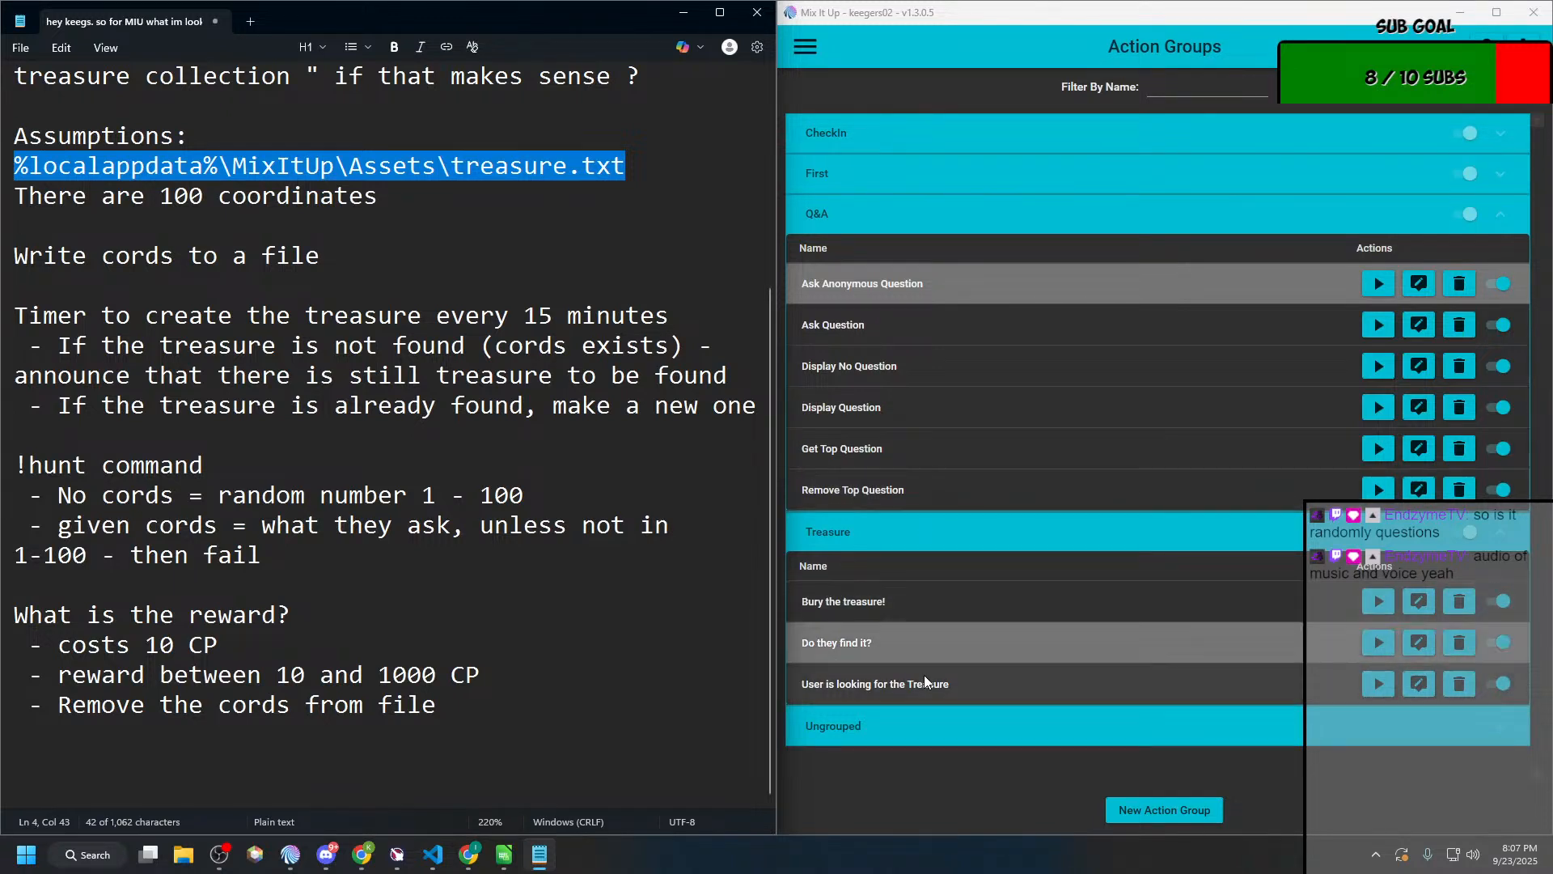
Step: Open "Treasure Found!" from the ungrouped entries, assign it to the Treasure command group, and save it
left_click(893, 738)
scroll(899, 728, "down", 2)
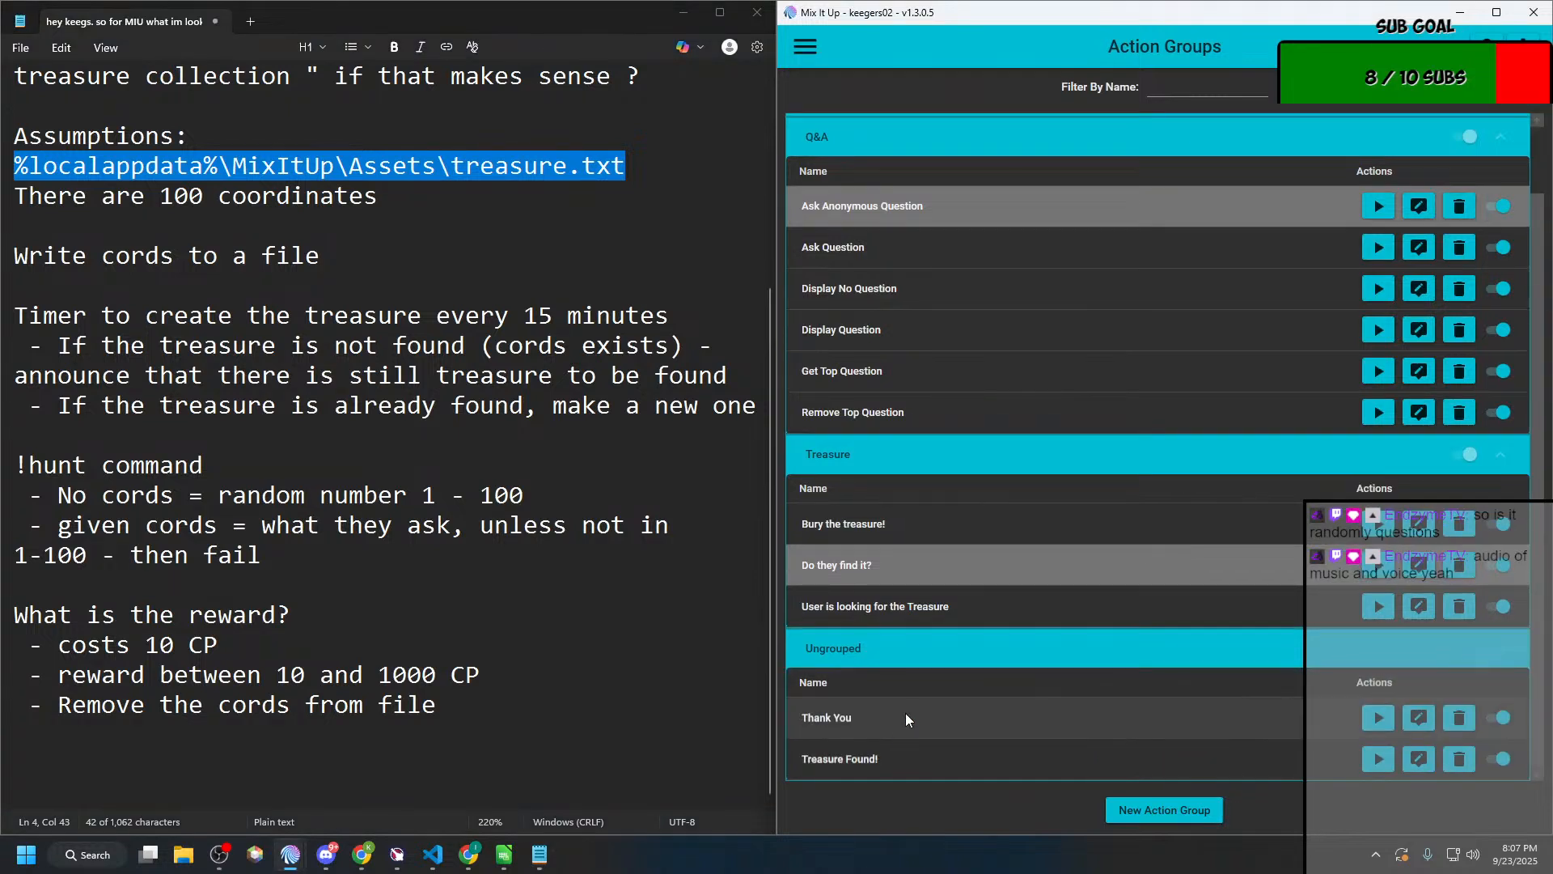
left_click(1419, 759)
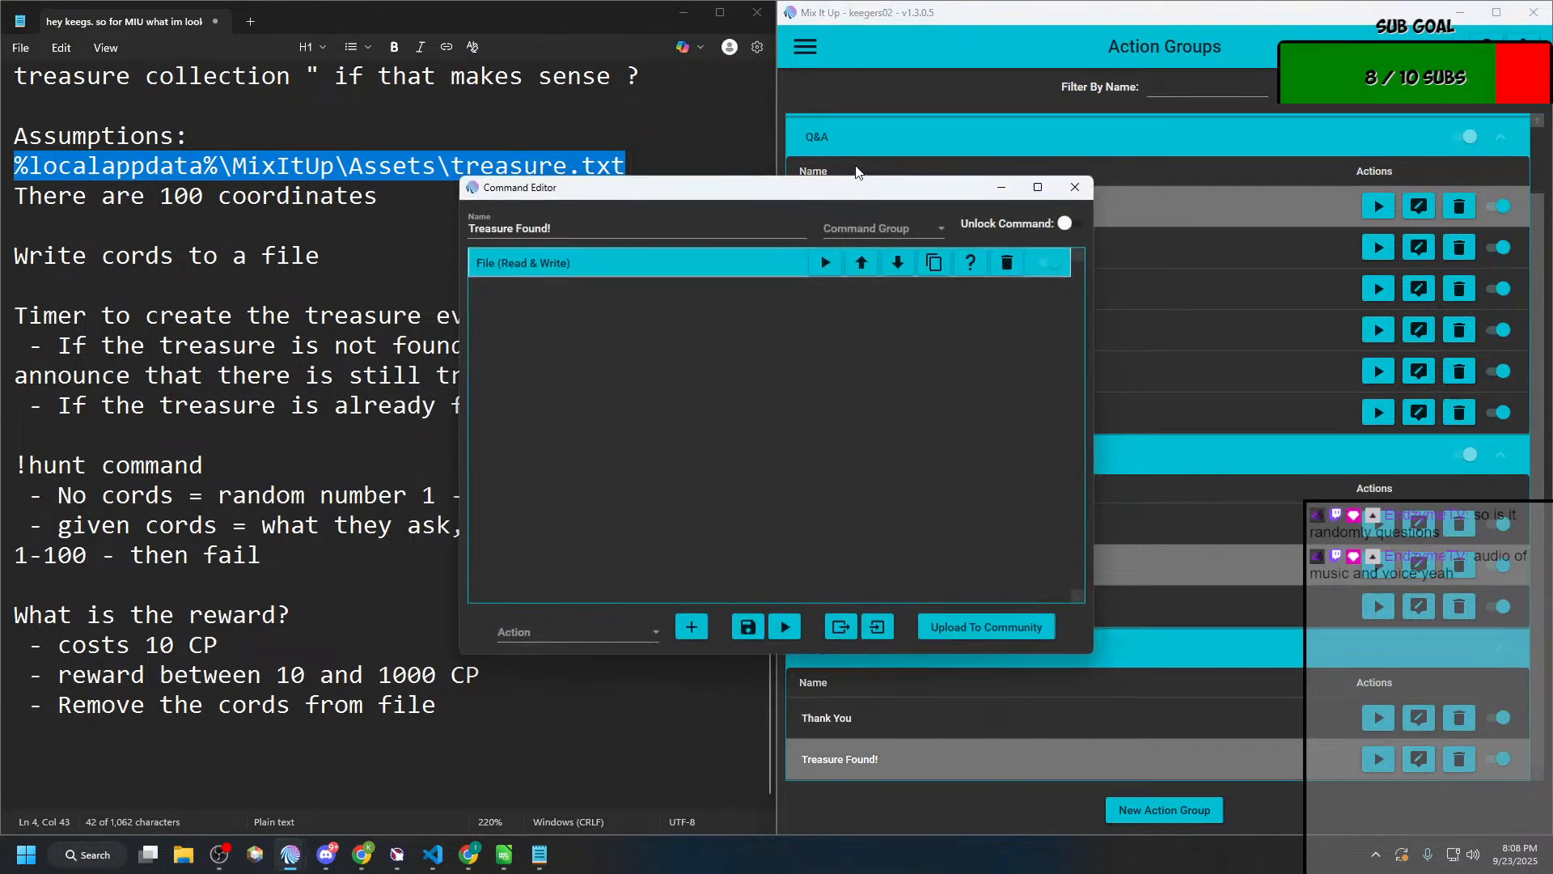
left_click(882, 229)
scroll(861, 397, "down", 1)
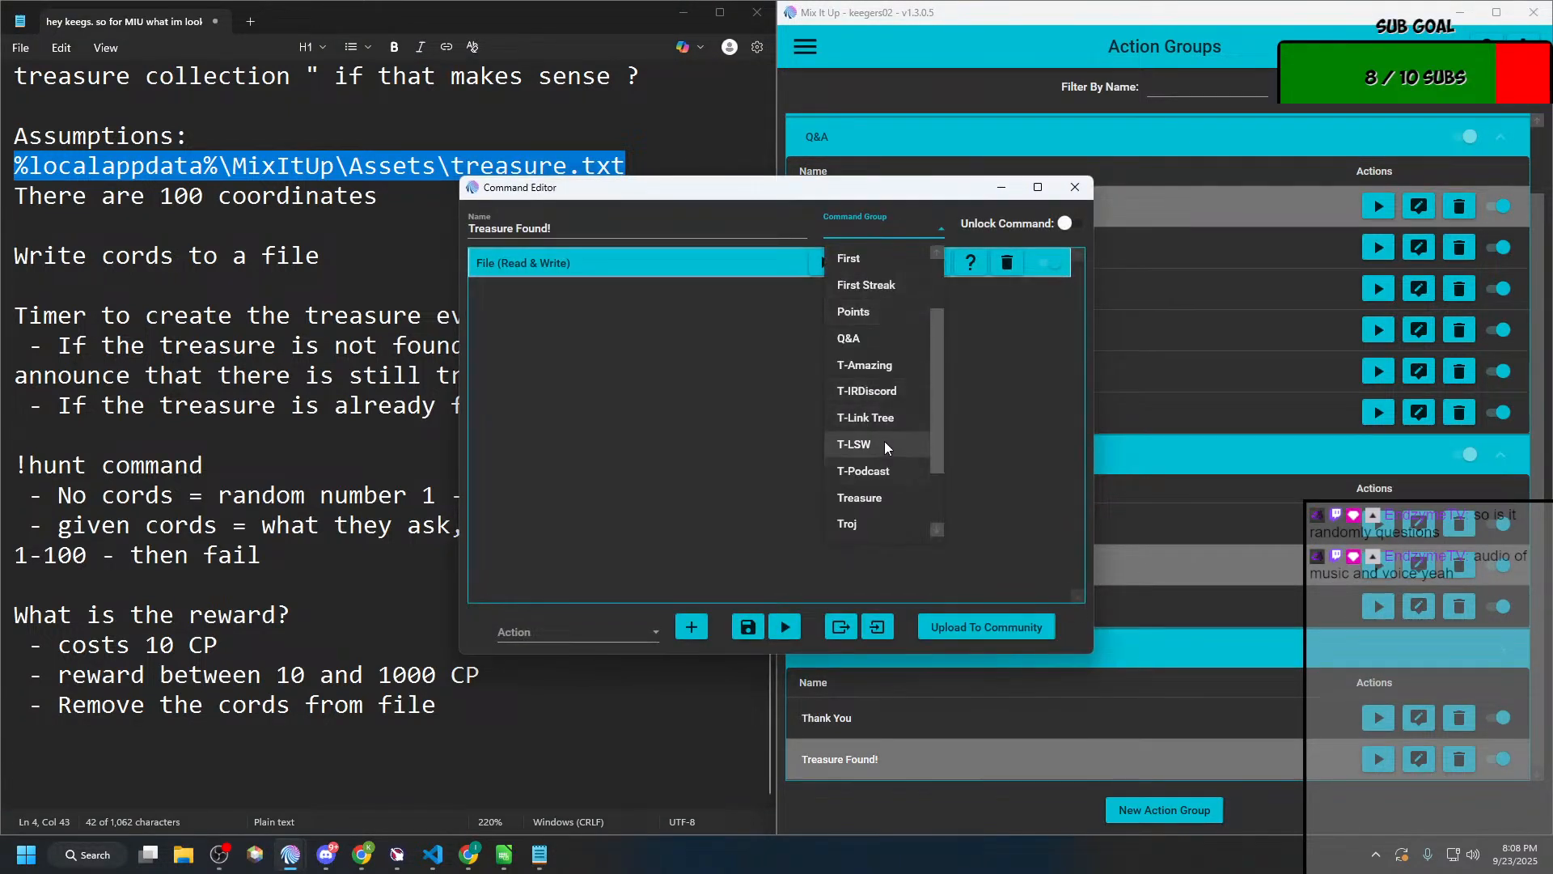
left_click(885, 495)
left_click(750, 624)
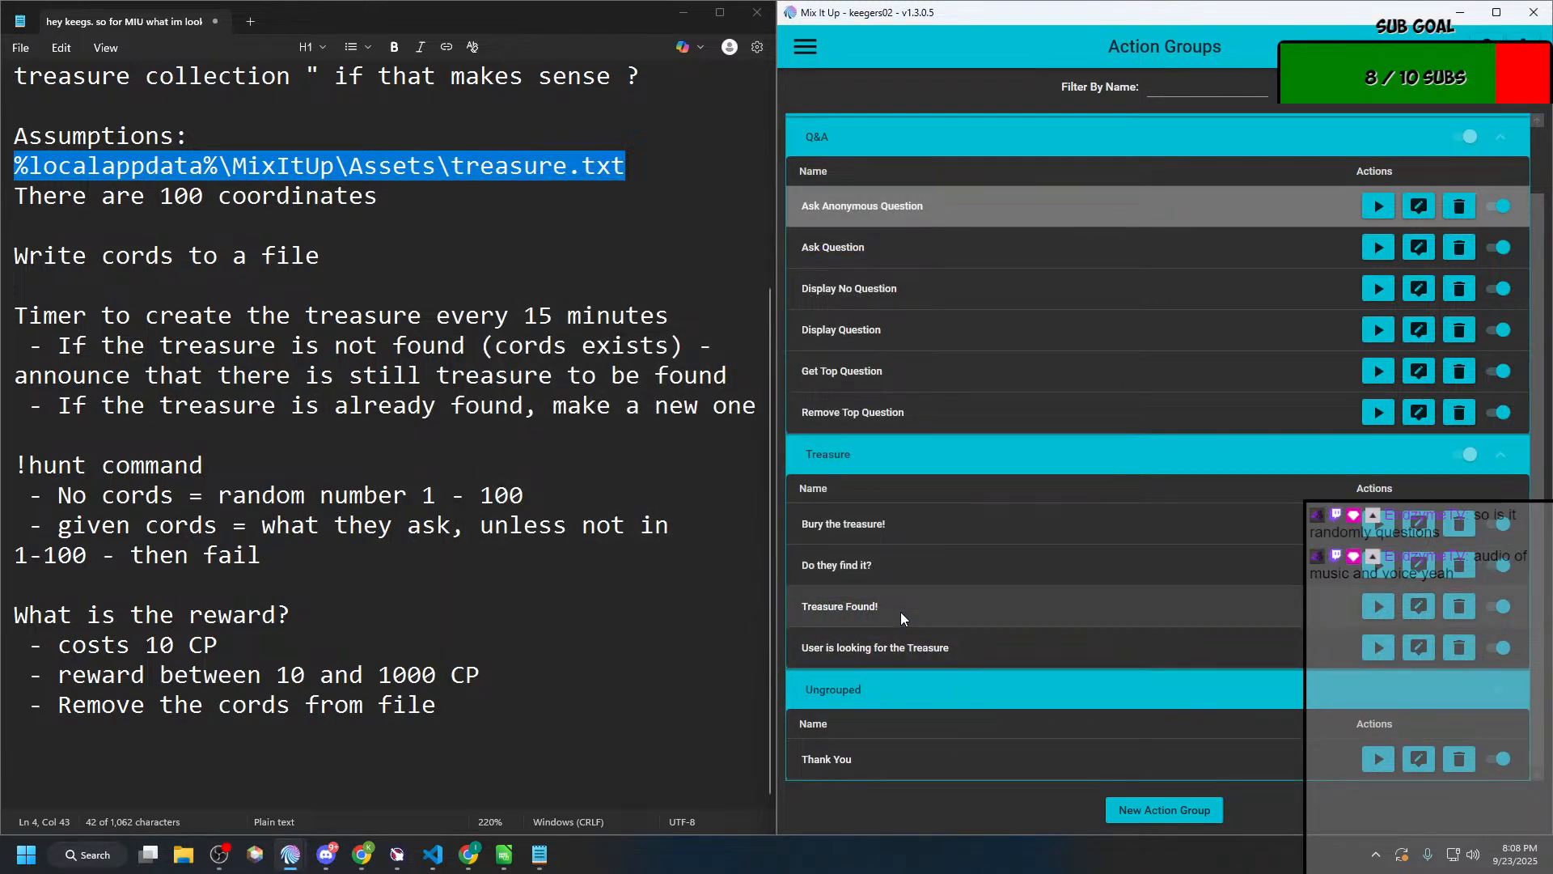
Step: Open "Treasure Found!" for editing, and dock the already open "Do they find it?" editor beside the action groups list
left_click(1418, 606)
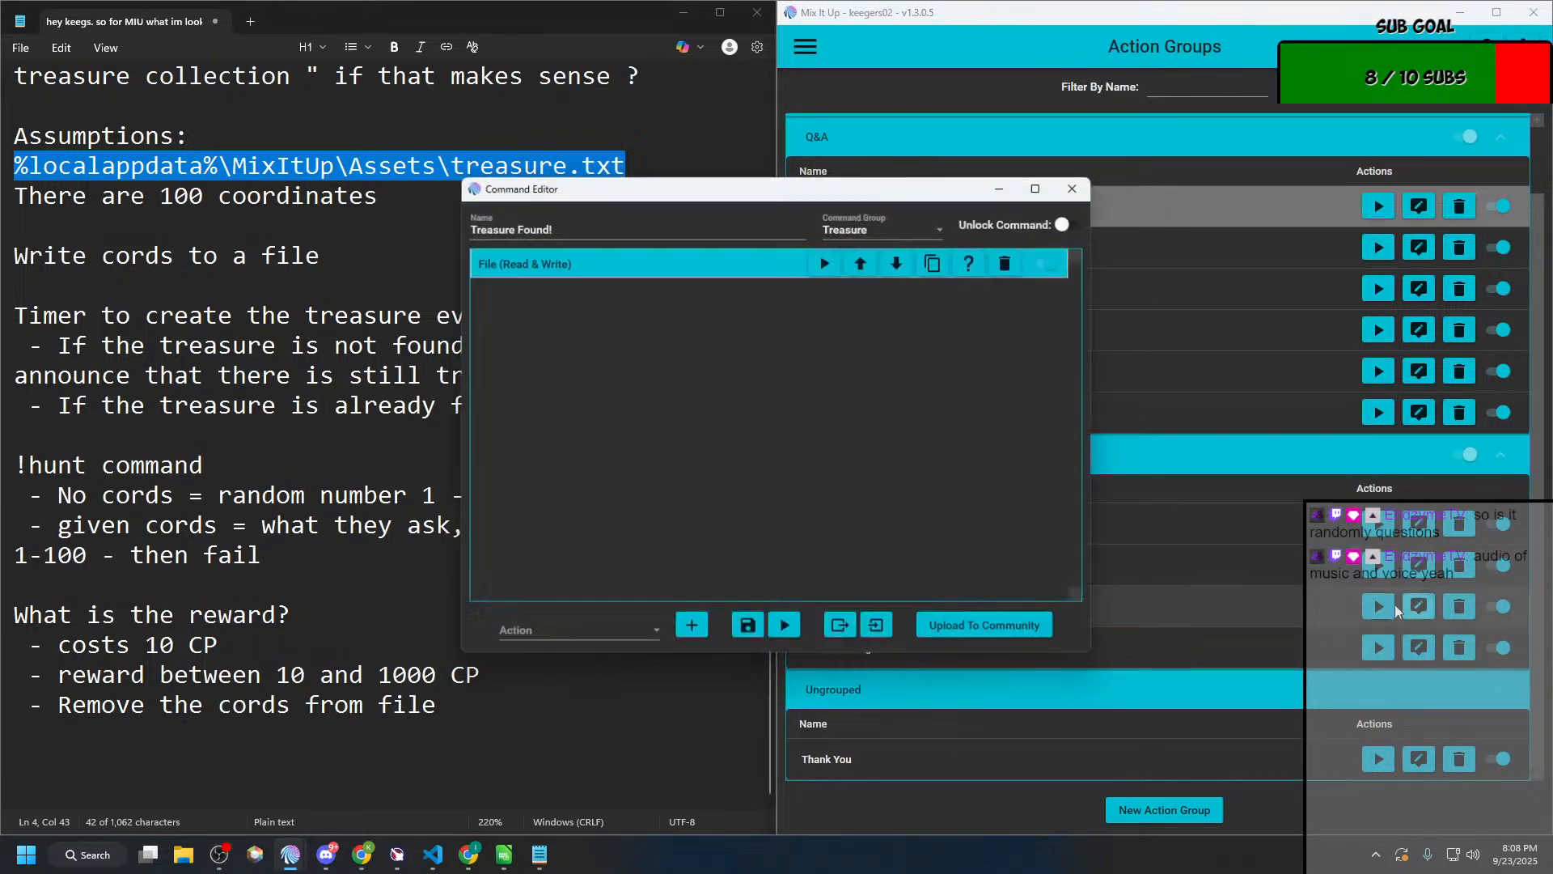
left_click_drag(760, 184, 1118, 171)
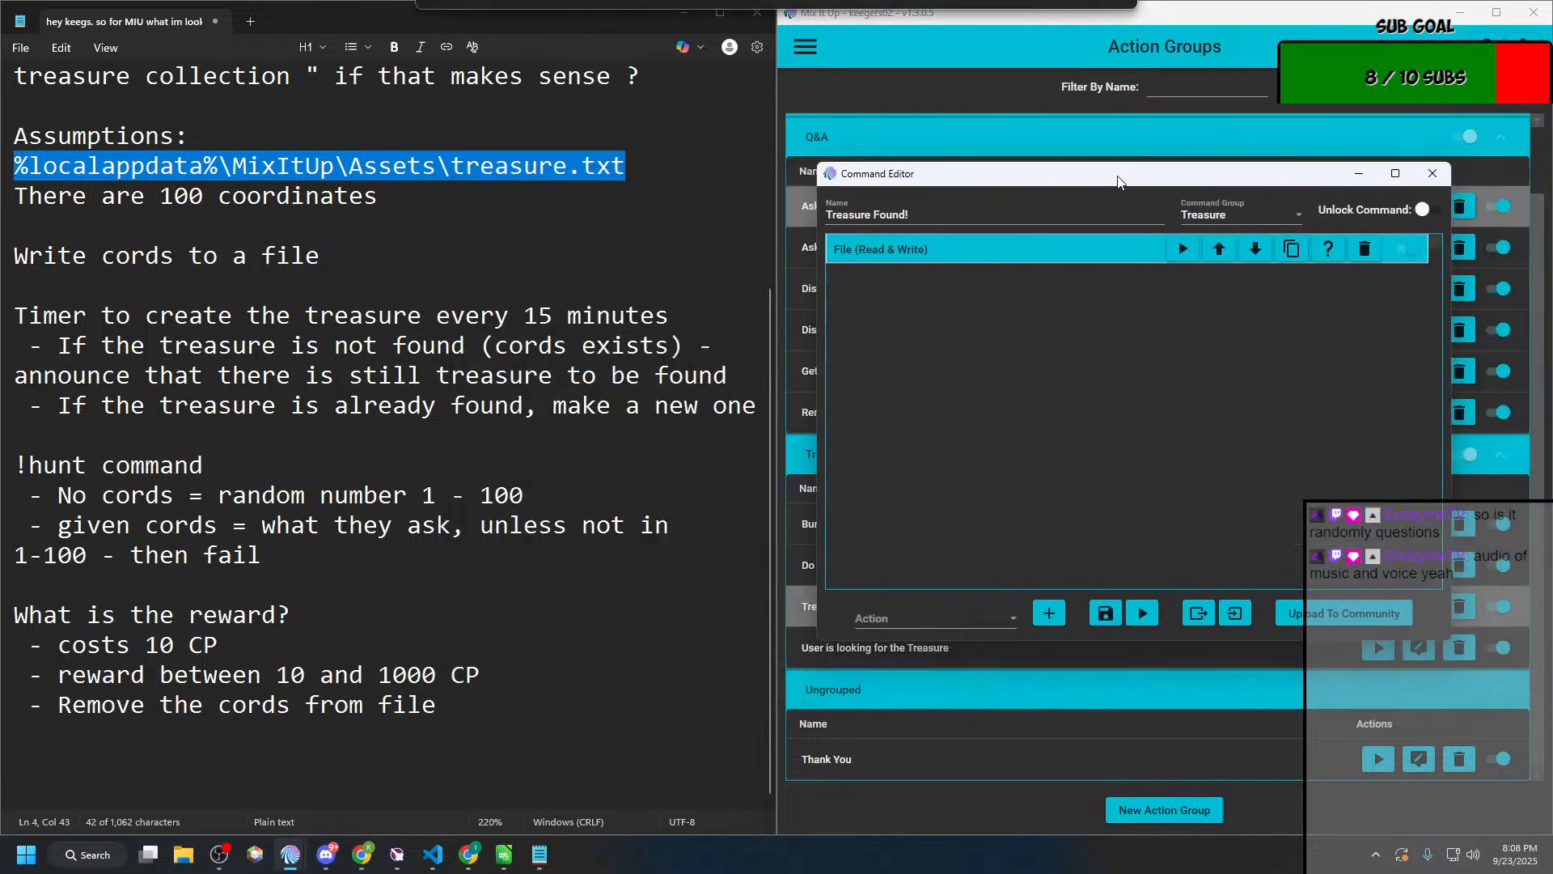
key("alt+Tab")
key("alt+Tab")
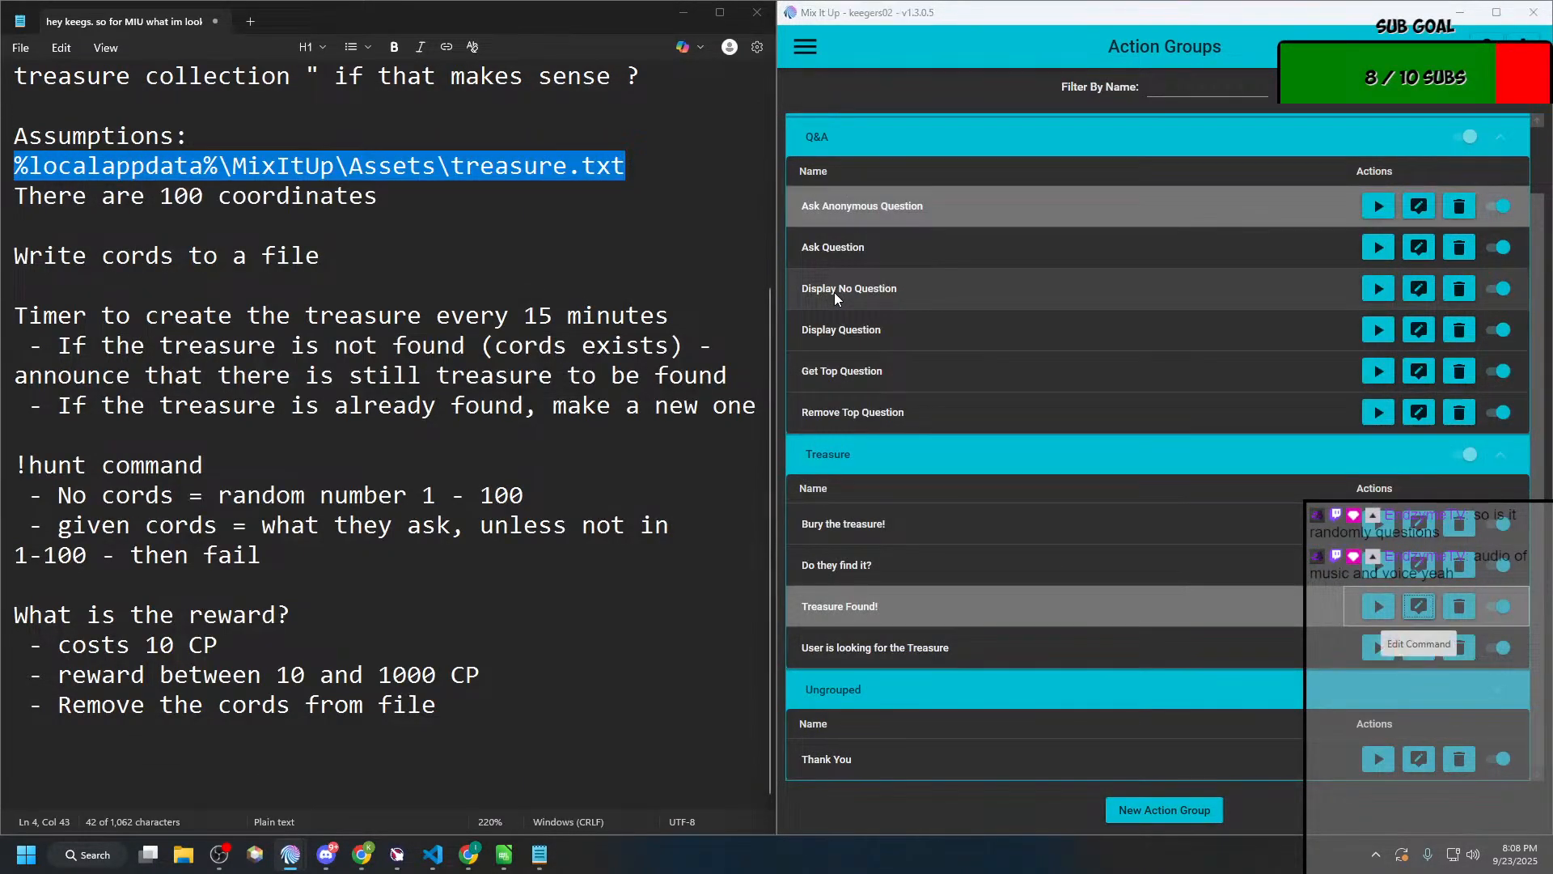
key("alt+Tab")
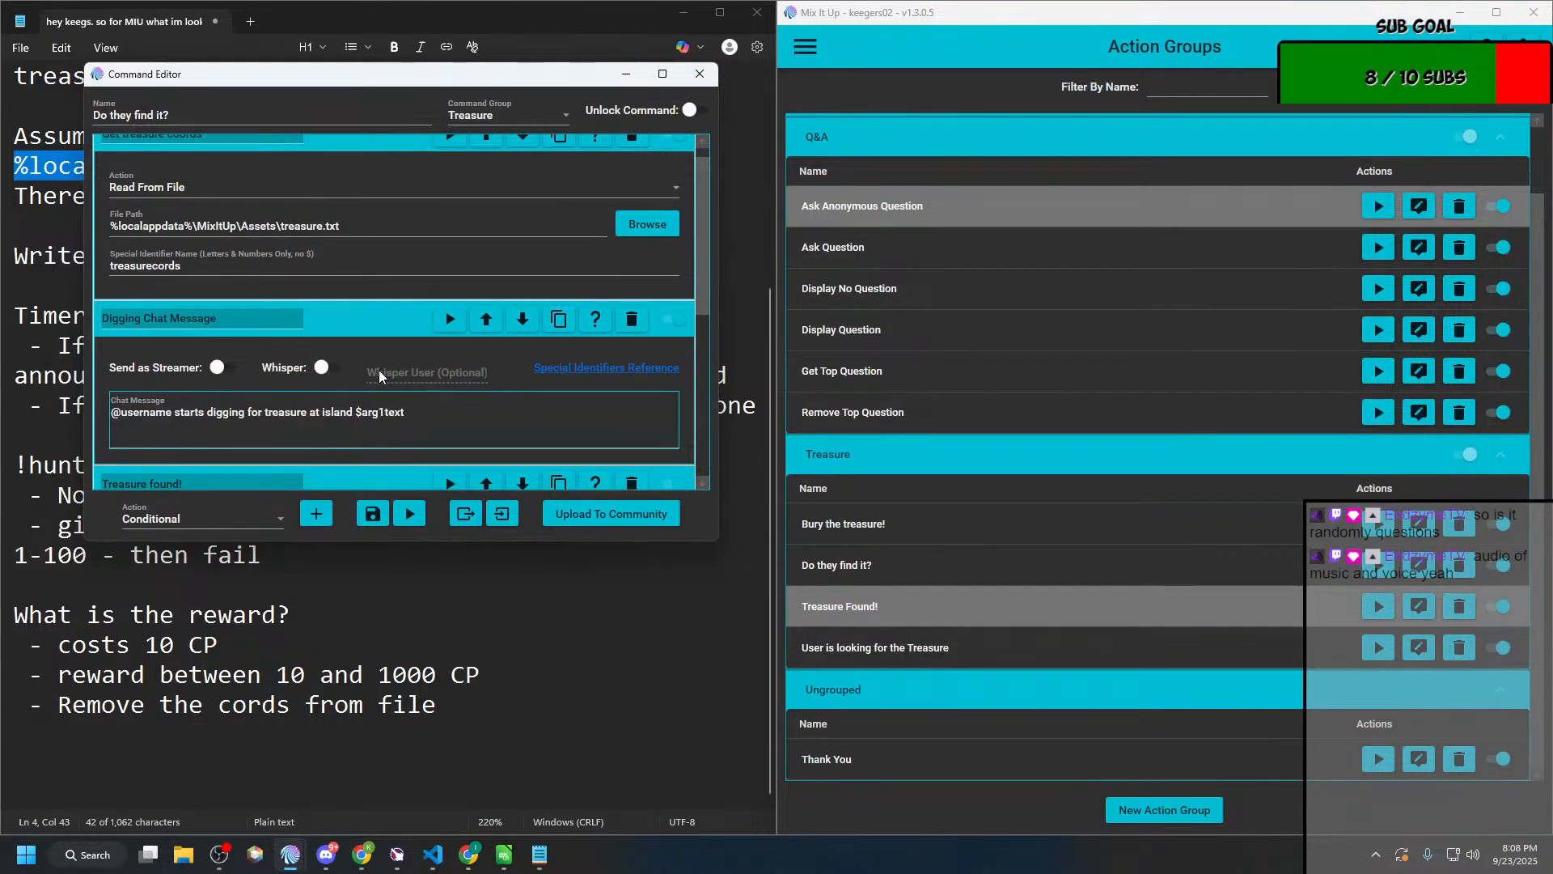
left_click(660, 73)
left_click_drag(768, 17, 8, 214)
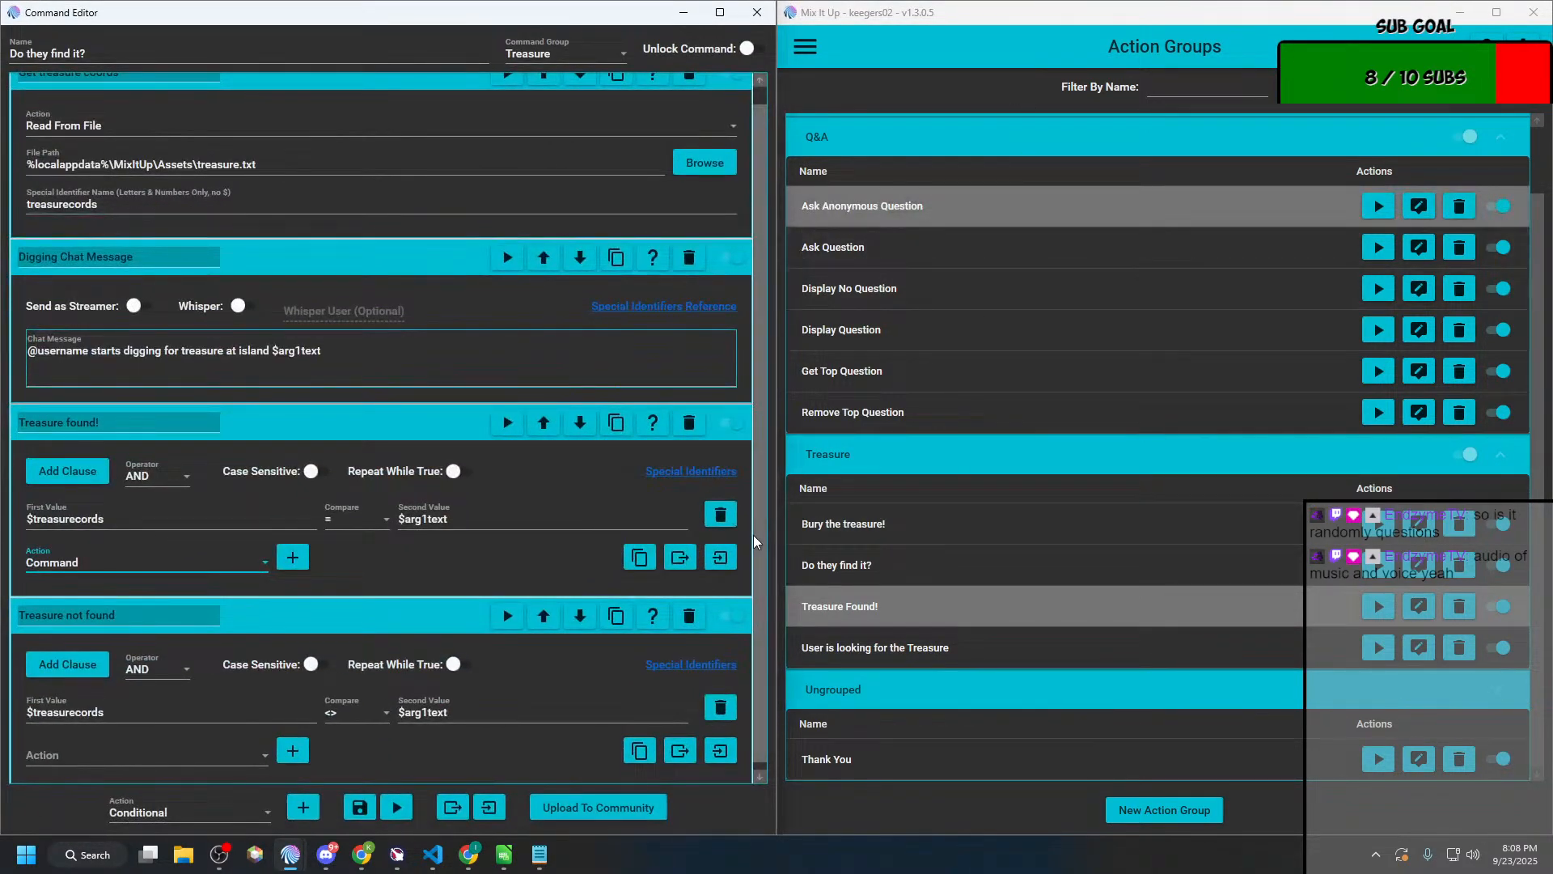
Step: Add a Command action to the "Treasure found!" conditional that runs the "Treasure Found!" action group
scroll(471, 498, "up", 1)
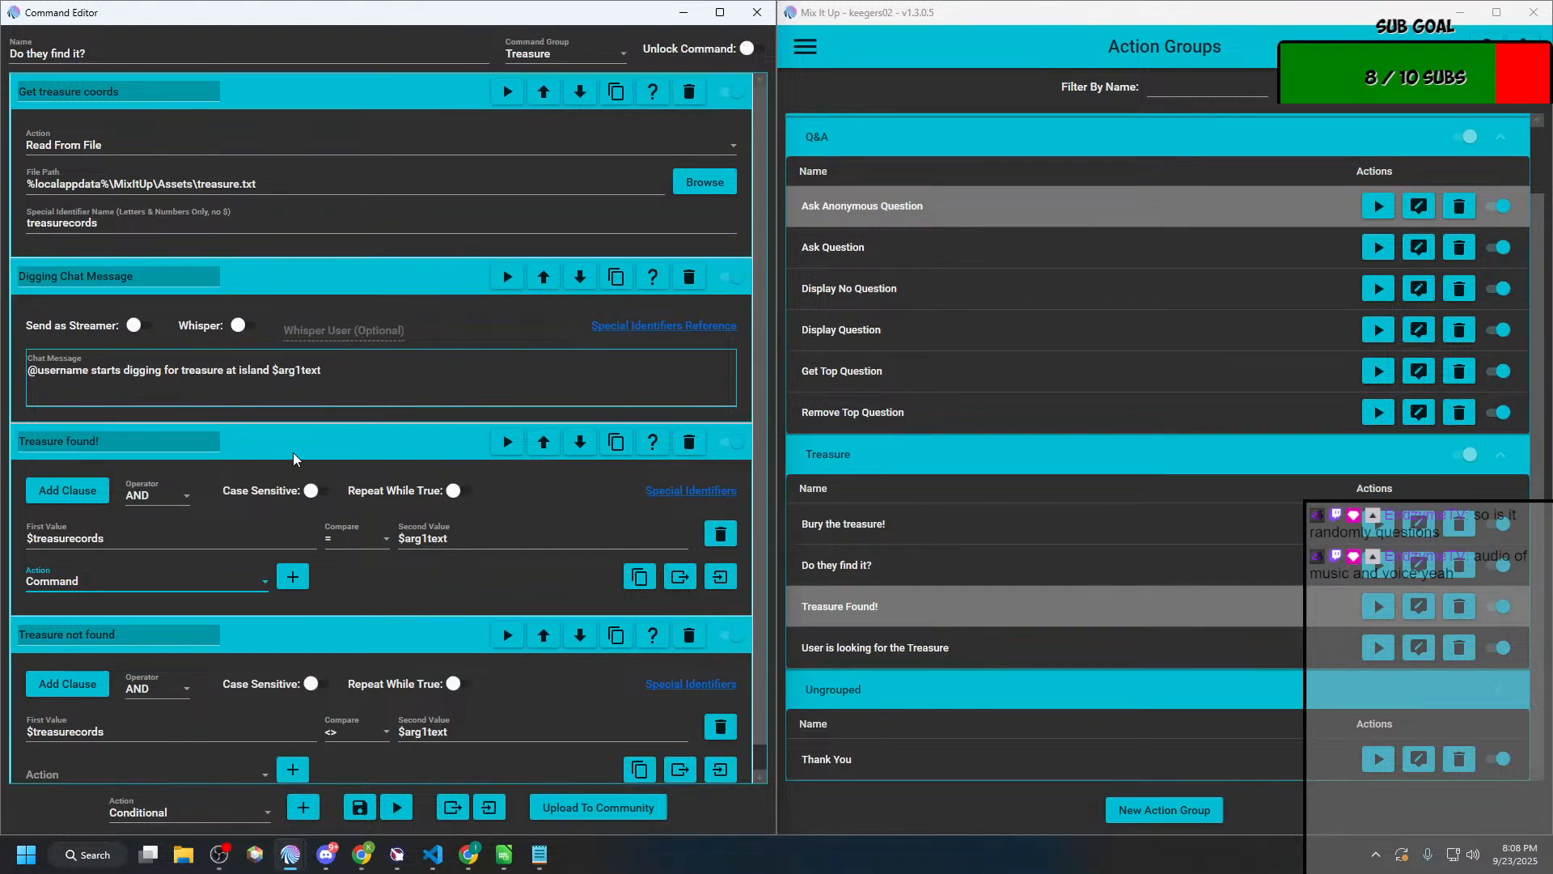
scroll(254, 545, "down", 1)
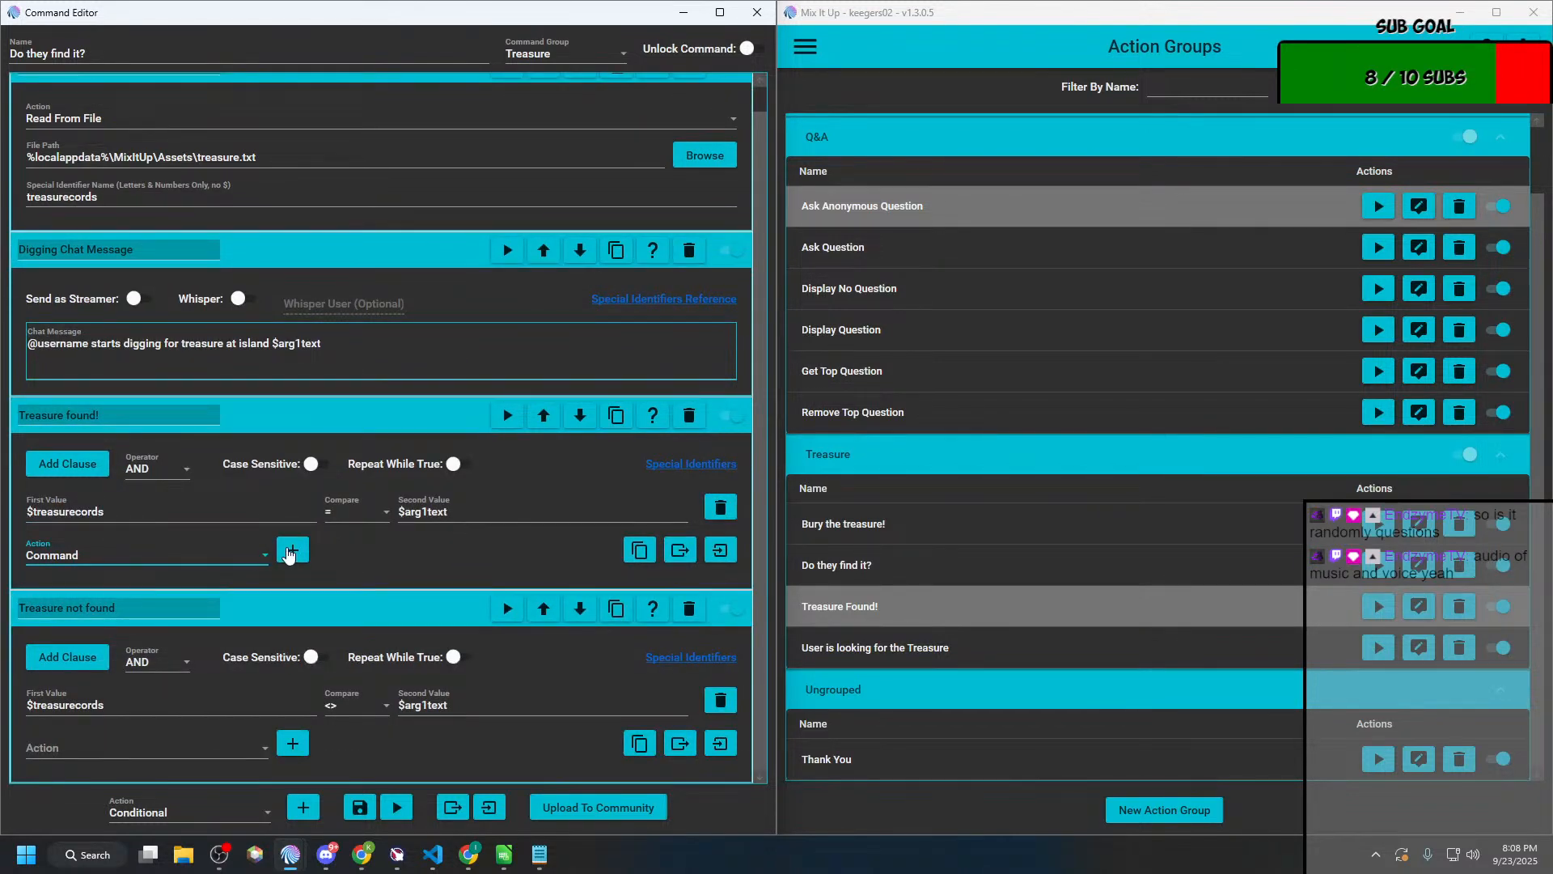
left_click(294, 550)
scroll(259, 615, "down", 2)
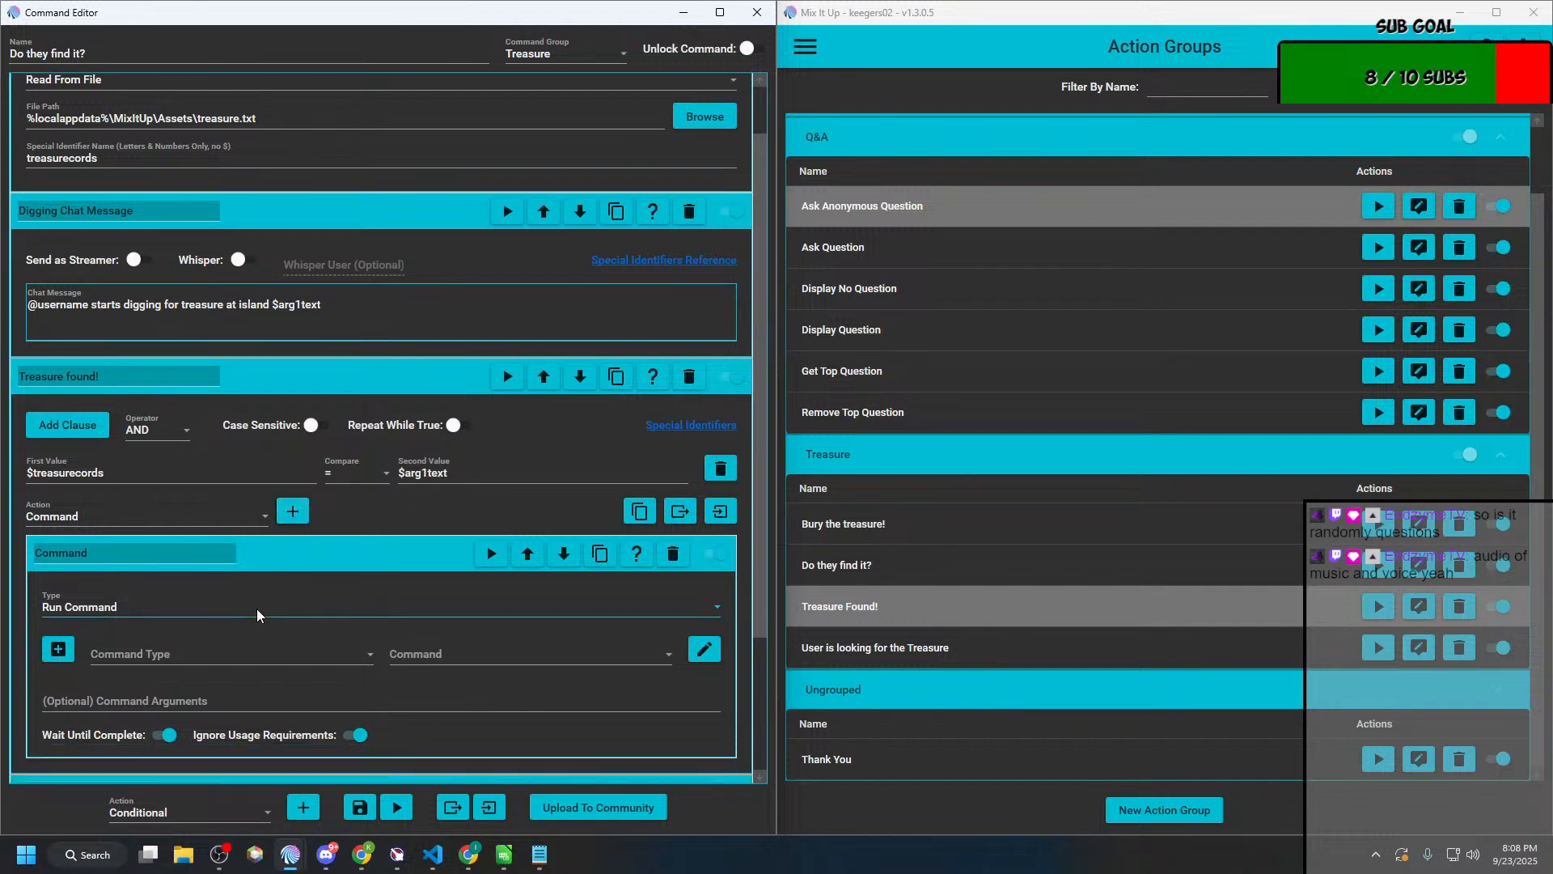
left_click(240, 630)
scroll(218, 445, "down", 1)
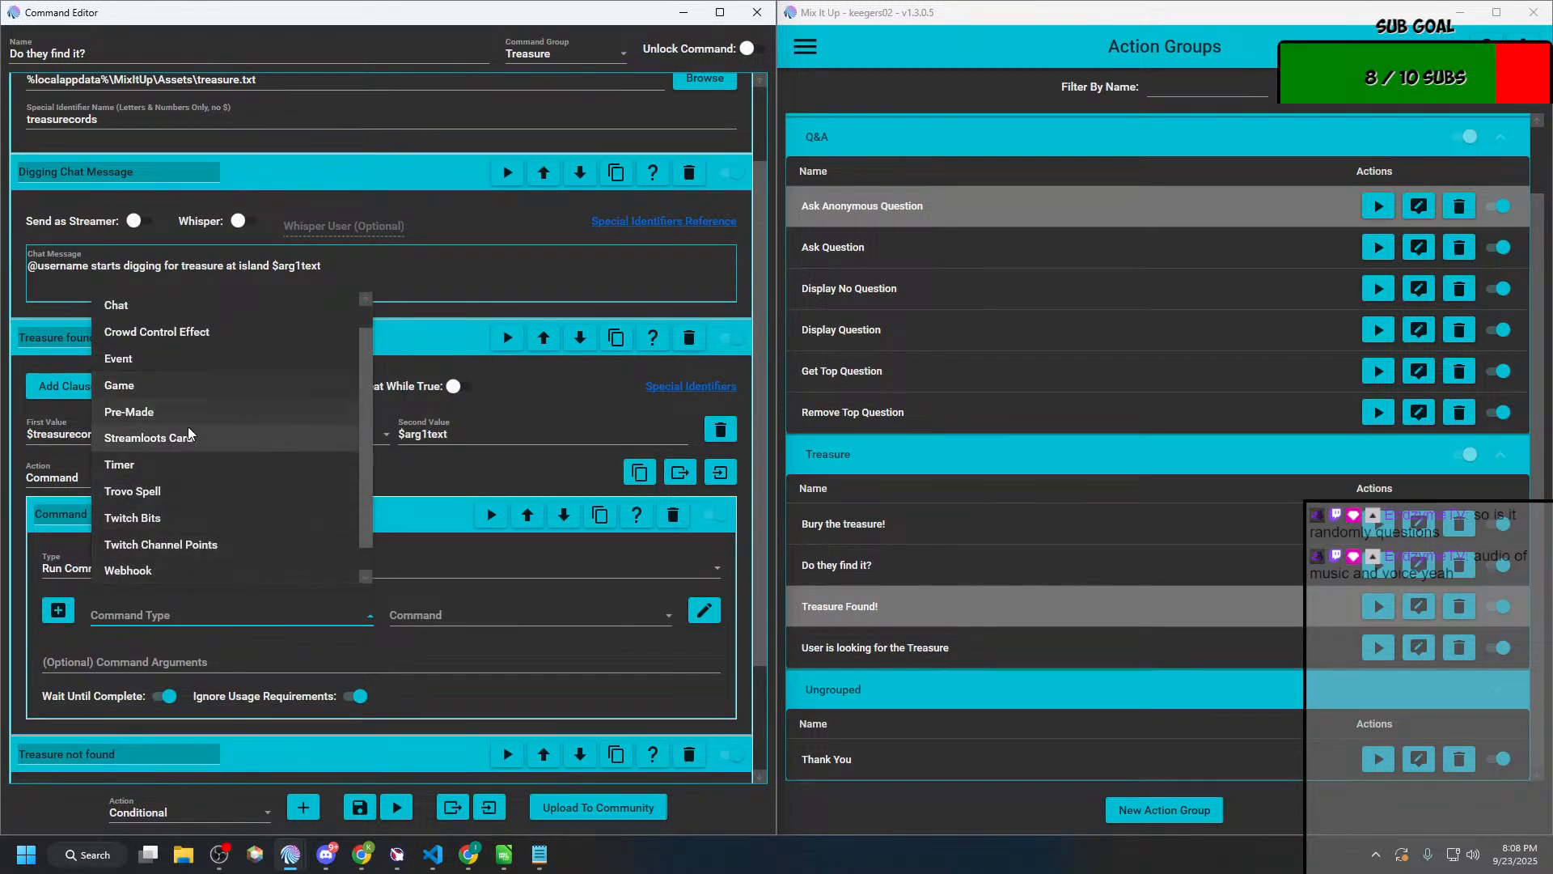
scroll(215, 437, "up", 1)
left_click(148, 305)
left_click(460, 616)
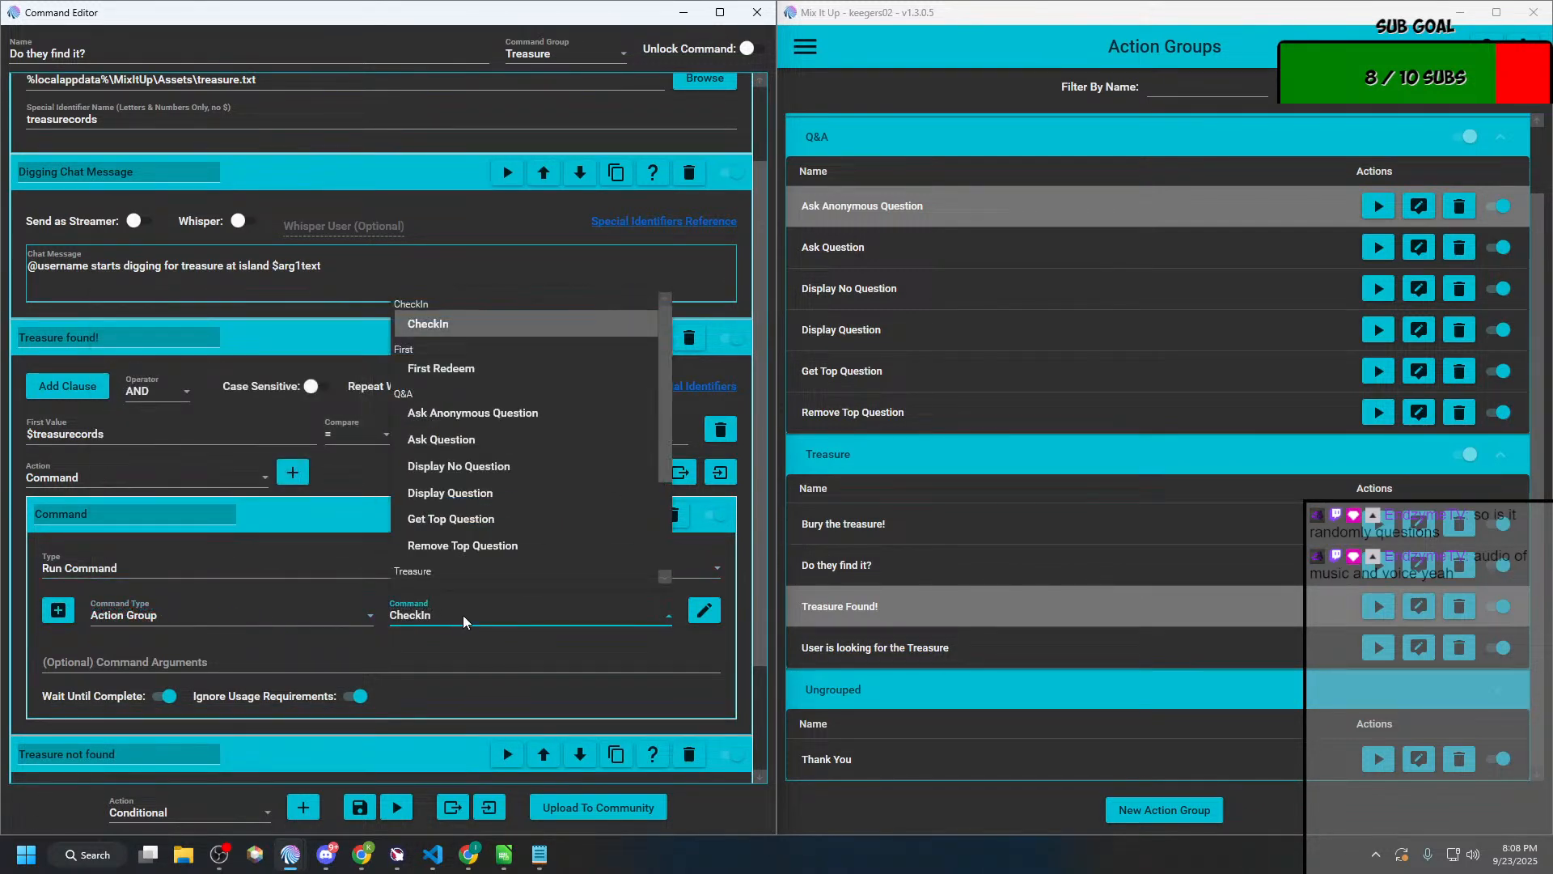
scroll(479, 552, "down", 3)
left_click(482, 505)
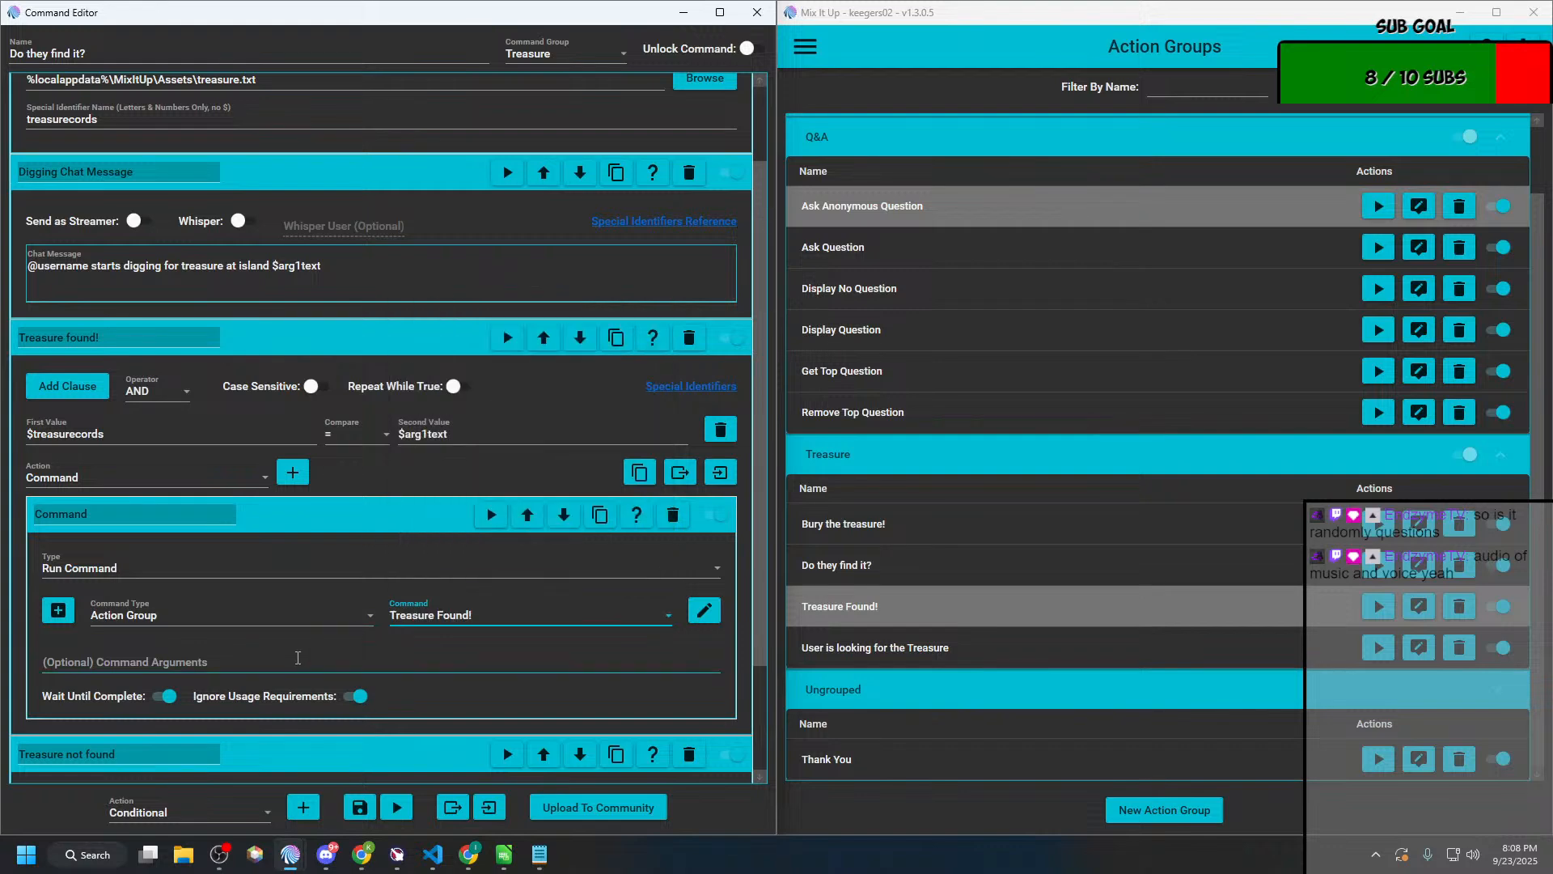
Step: Copy $randomnumber from the special identifiers wiki page and set the command arguments to "$randomnumber10:1000"
left_click(286, 663)
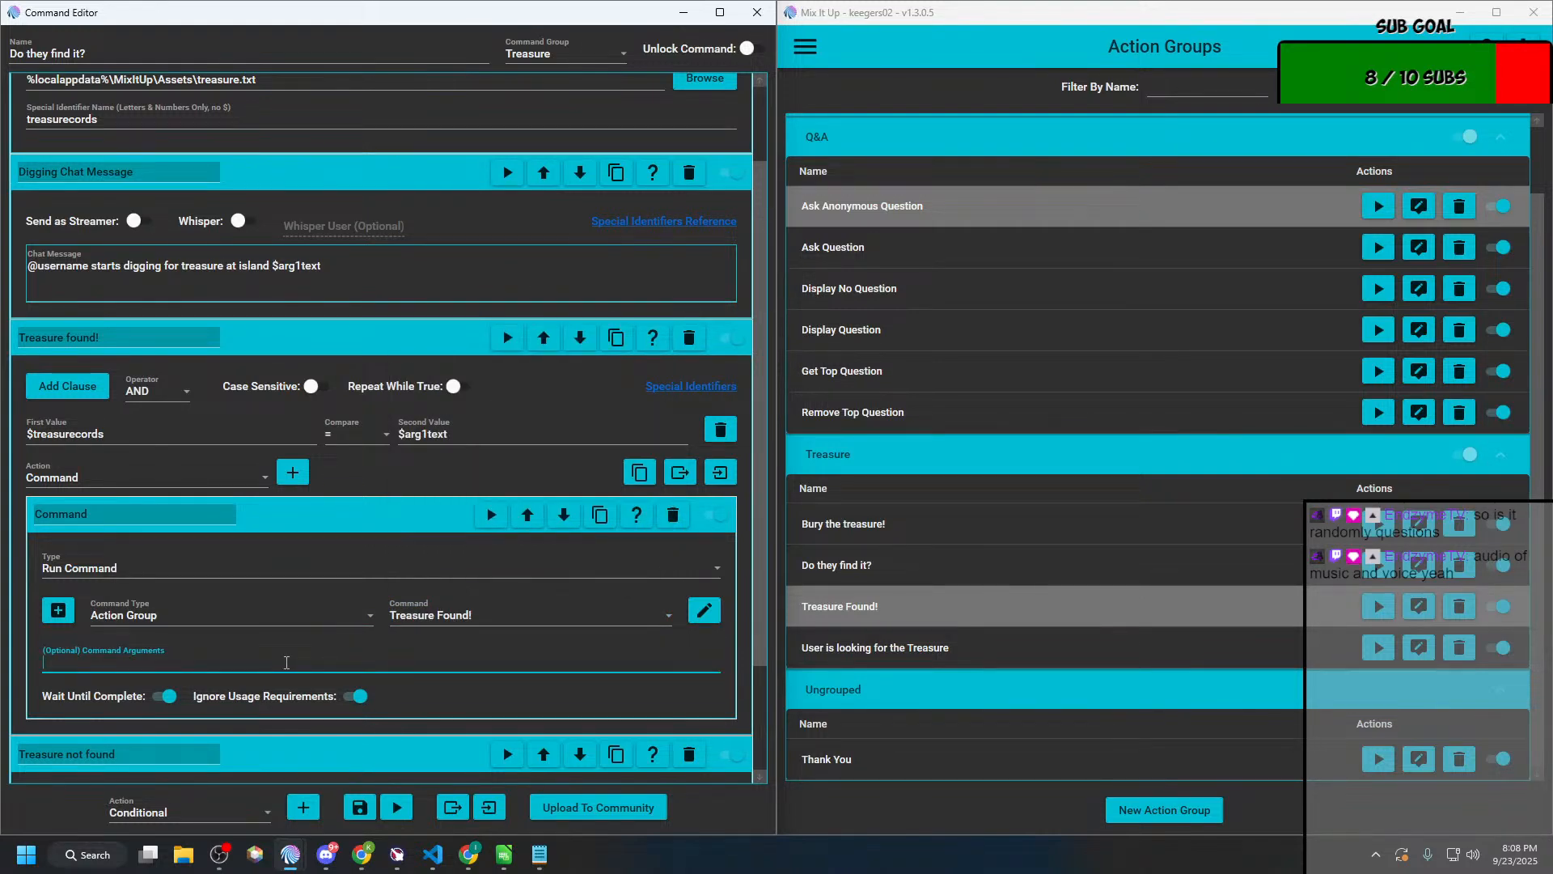
scroll(286, 663, "up", 2)
left_click(722, 632)
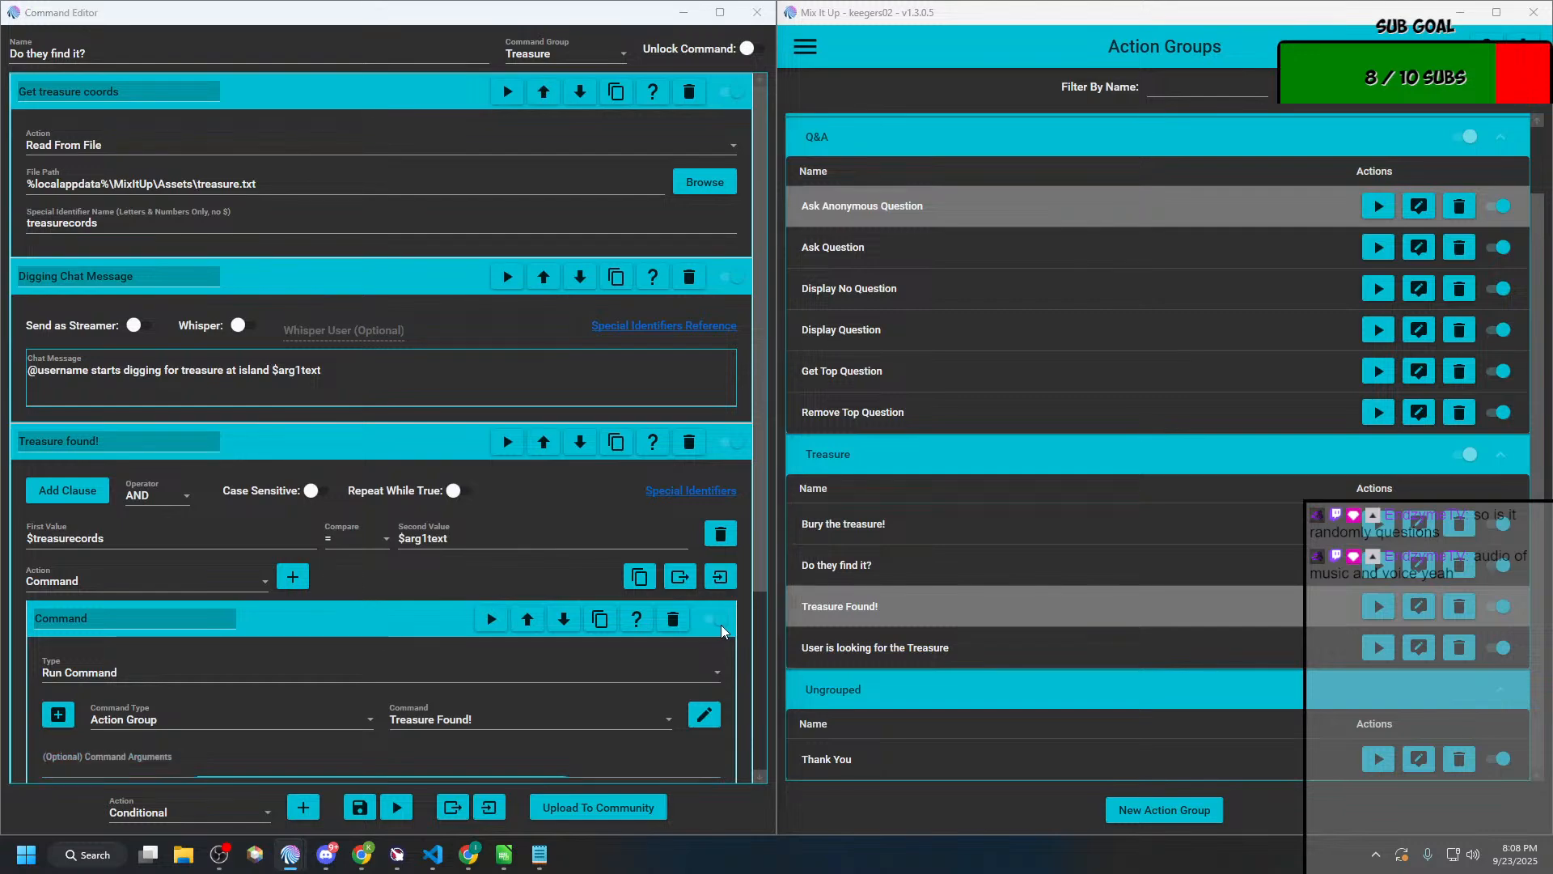
key("alt+Tab")
key("alt+Tab")
key("alt+Tab")
key("alt+Tab")
key("alt+Tab")
key("alt+Tab")
key("alt+Tab")
key("alt+Tab")
key("alt+Tab")
key("alt+Tab")
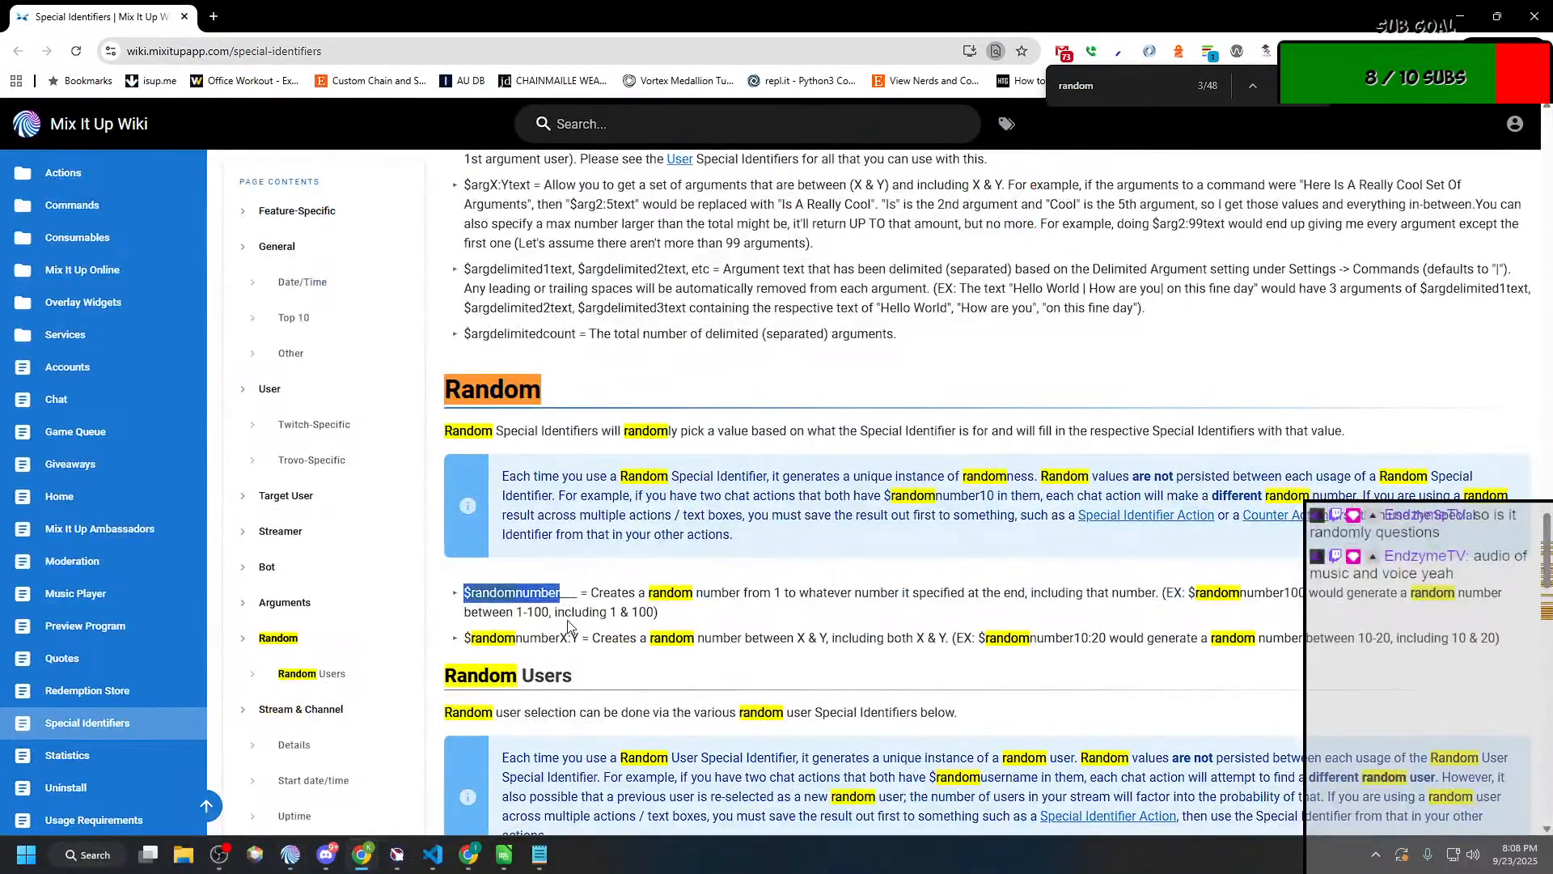
key("alt+Tab")
scroll(187, 718, "down", 1)
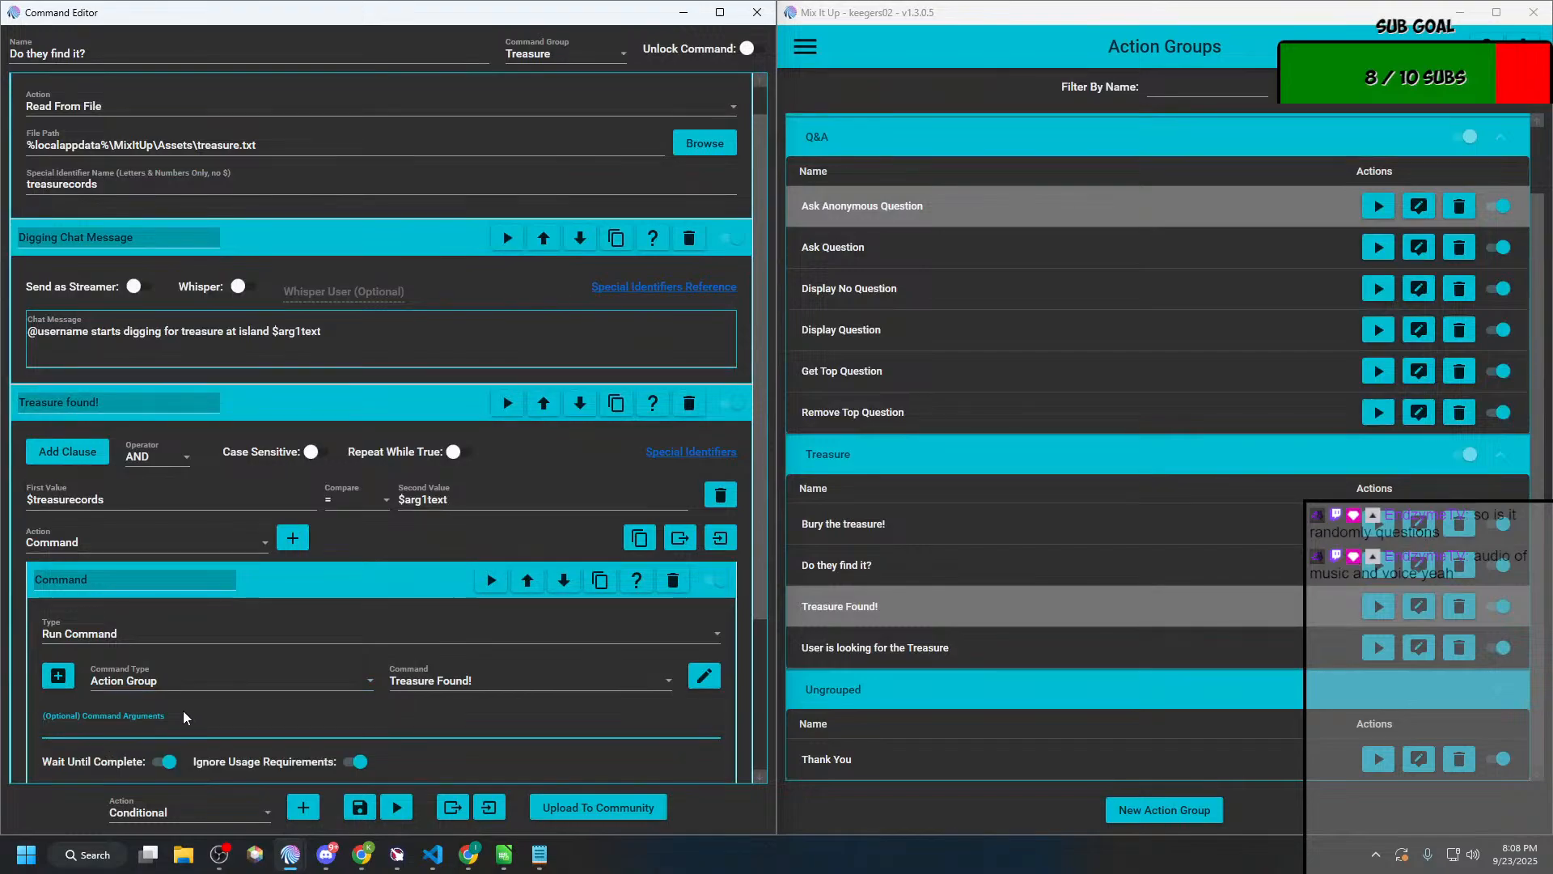
key("alt+Tab")
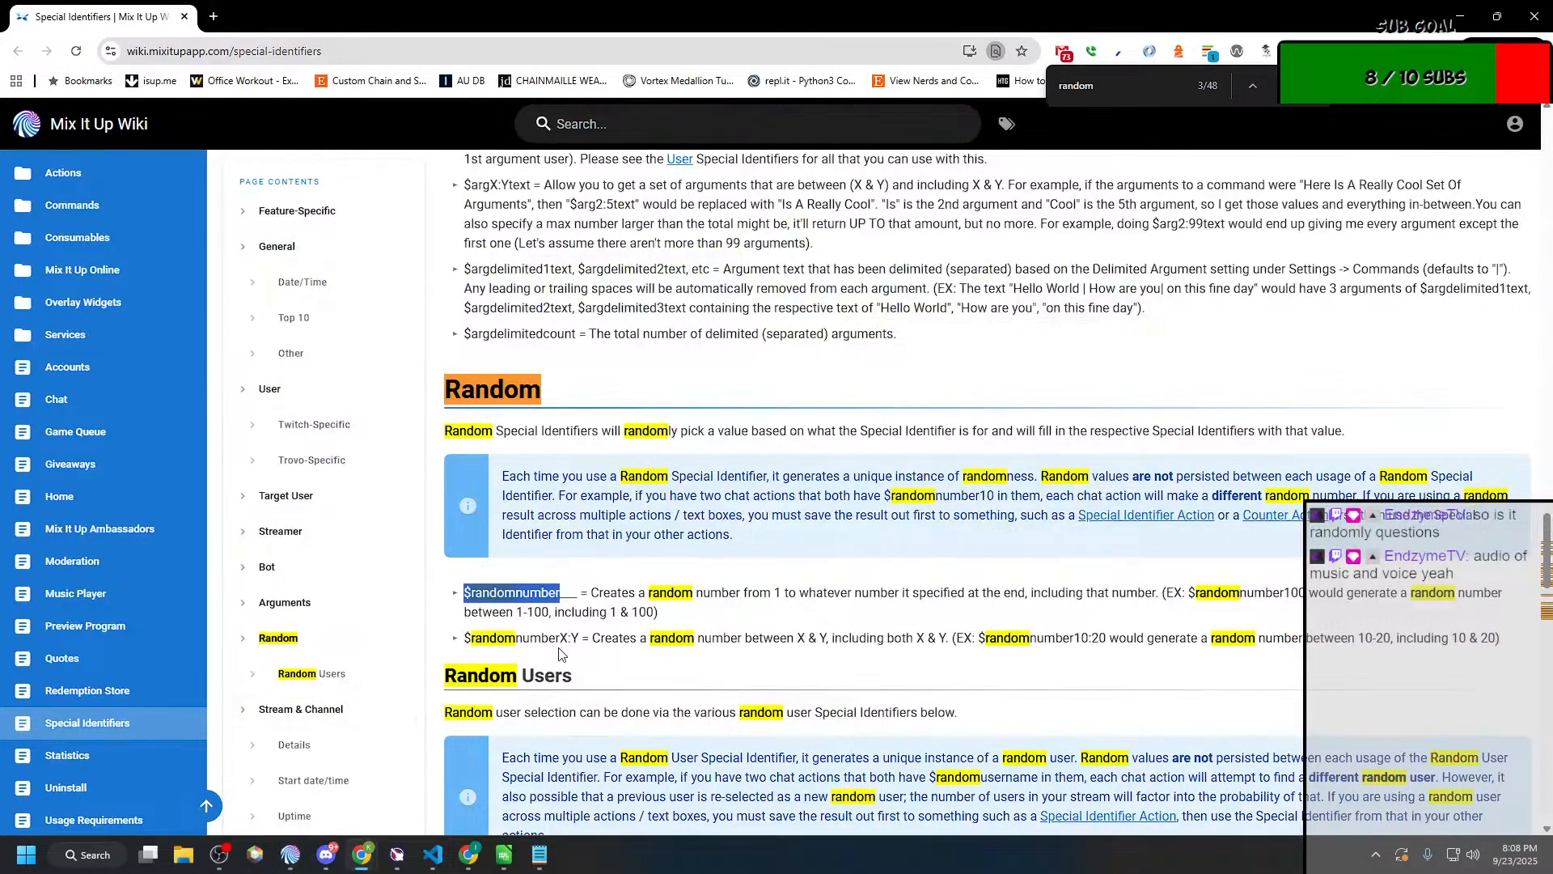
key("ctrl+c")
key("alt+Tab")
left_click(268, 727)
key("ctrl+v")
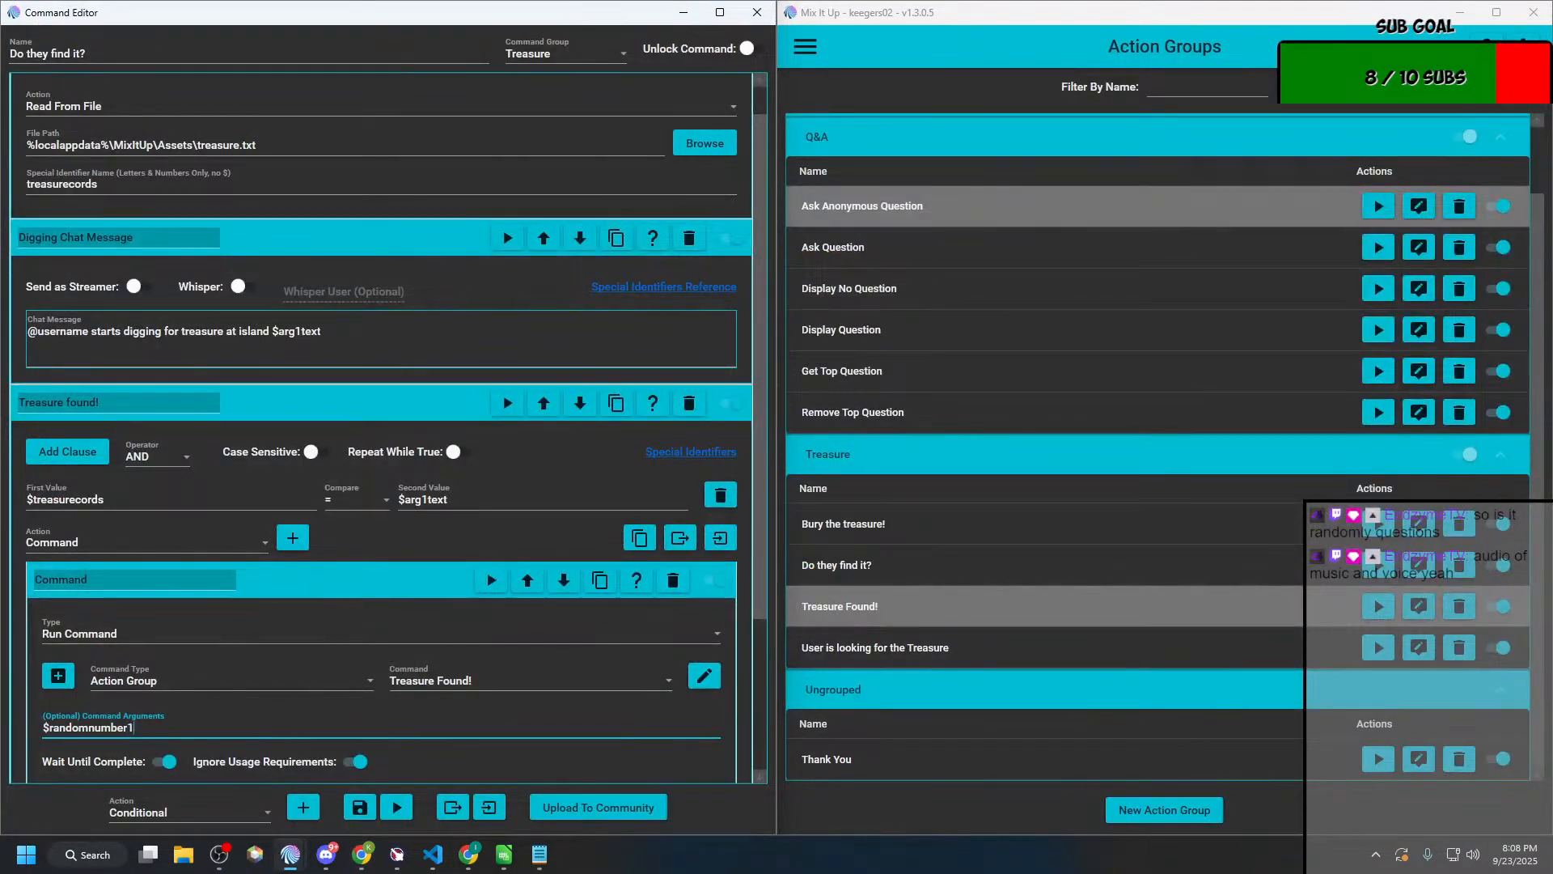
type("10:11000")
Step: Rename the Command action inside the "Treasure found!" conditional to "They won something!"
double_click(138, 580)
left_click(138, 580)
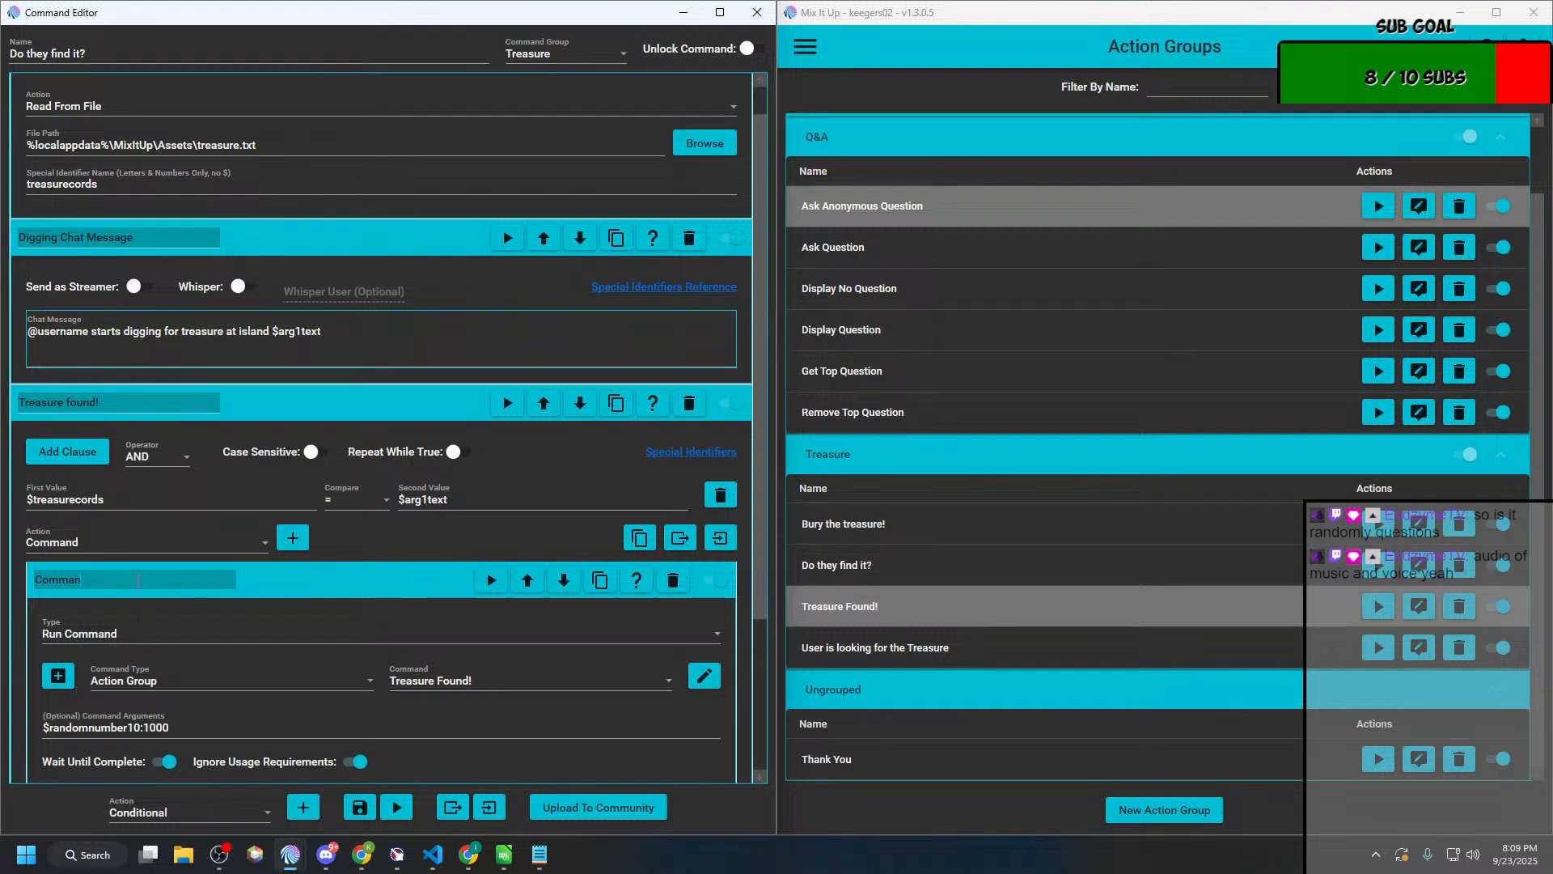
key("BackSpace")
key("BackSpace")
key("BackSpace")
key("BackSpace")
type("They won something")
scroll(125, 462, "down", 3)
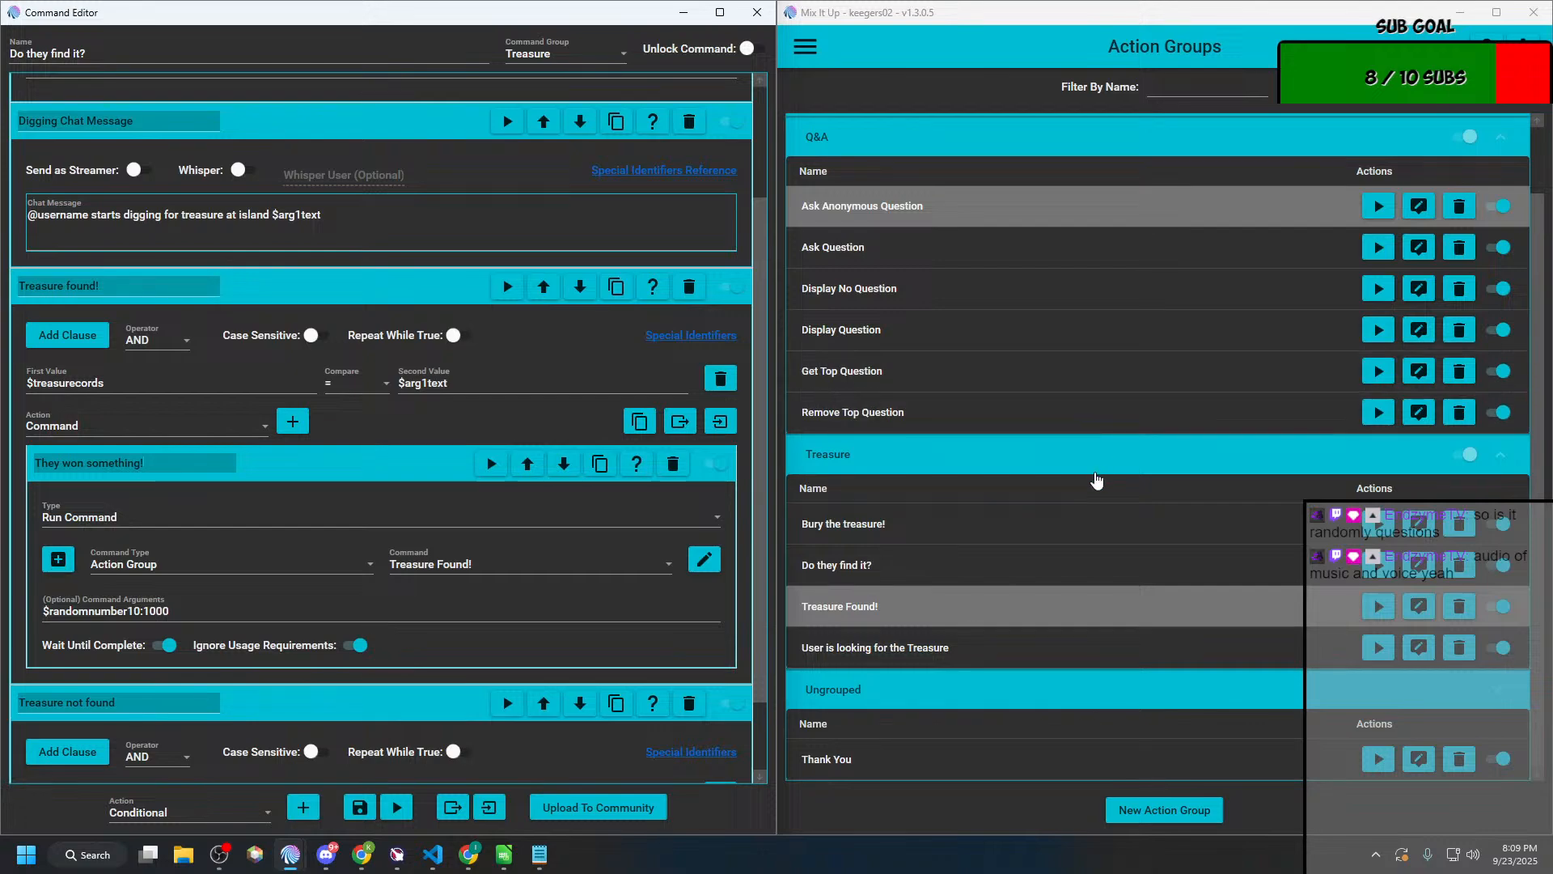
key("alt+Tab")
key("alt+Tab")
key("alt+Tab")
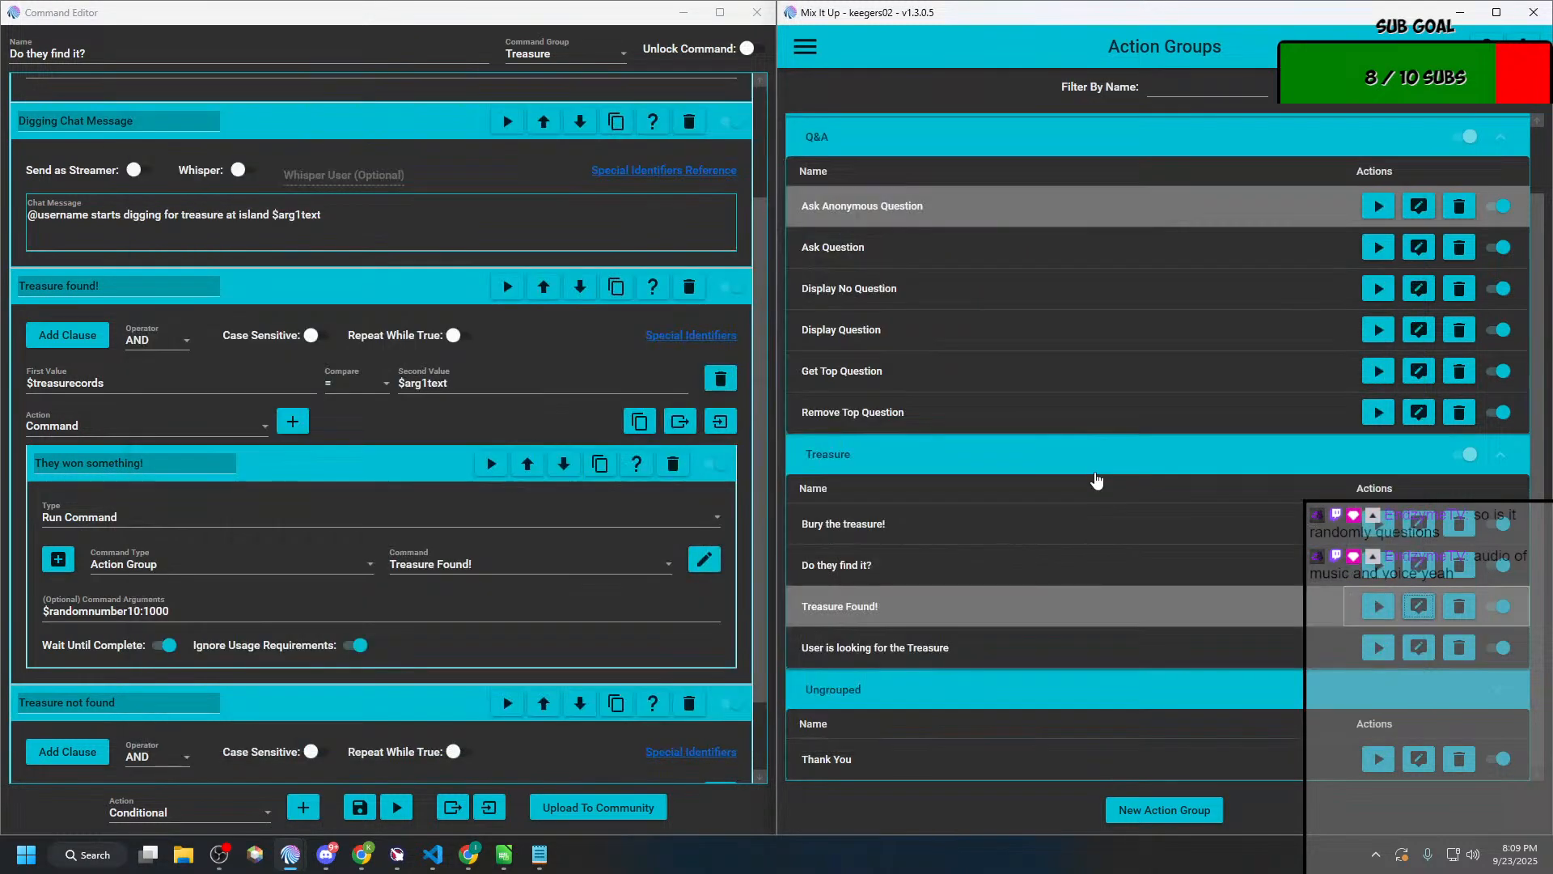
key("alt+Tab")
key("alt+Tab")
key("alt+Tab")
key("alt+shift+Tab")
key("alt+shift+Tab")
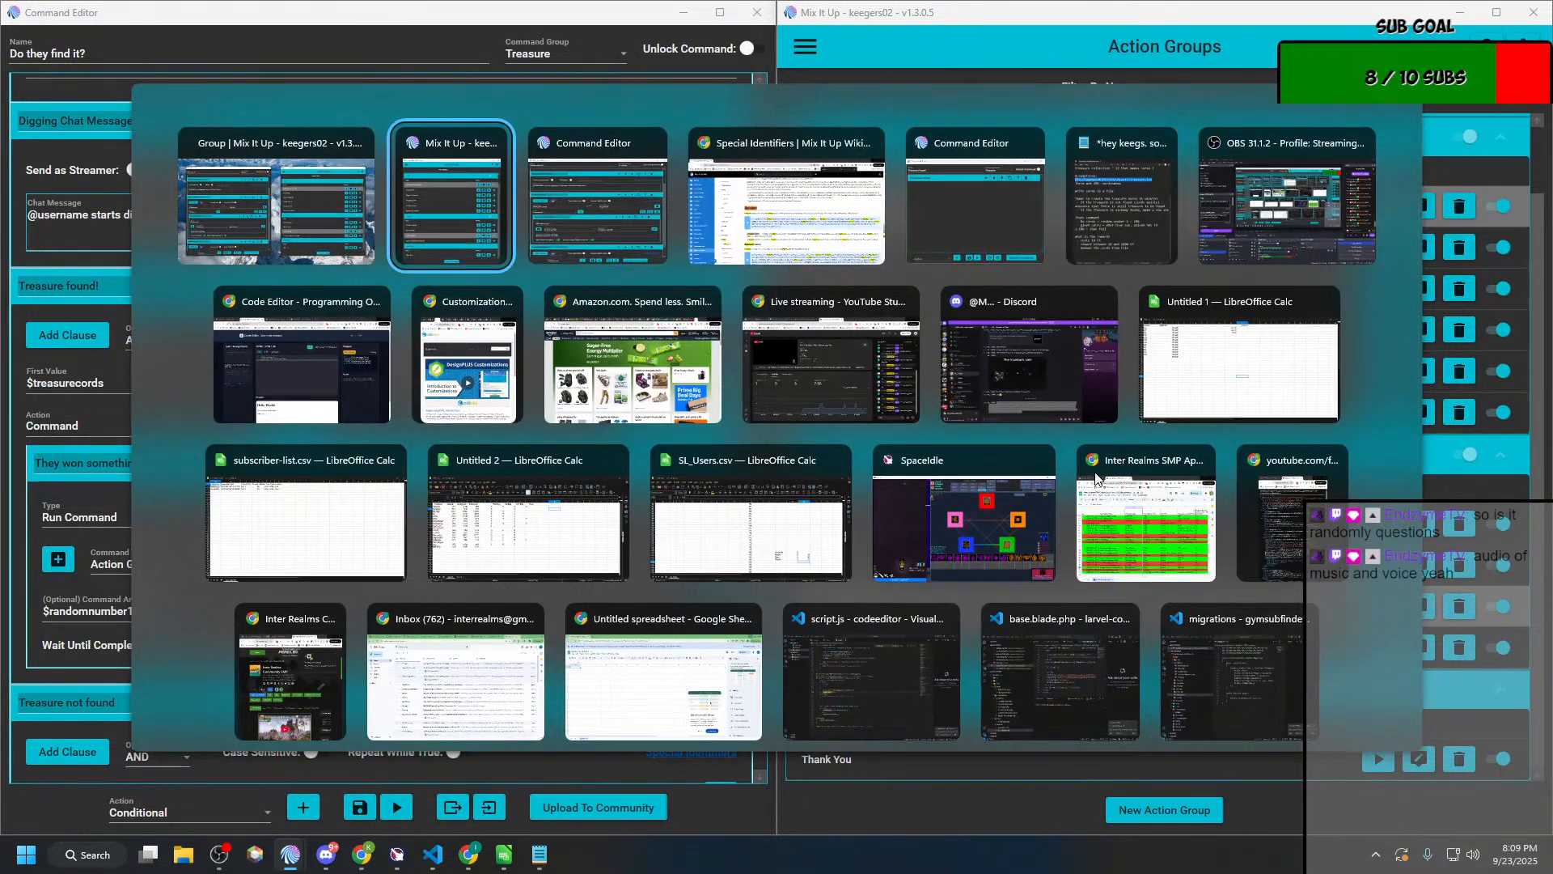
key("alt+shift+Tab")
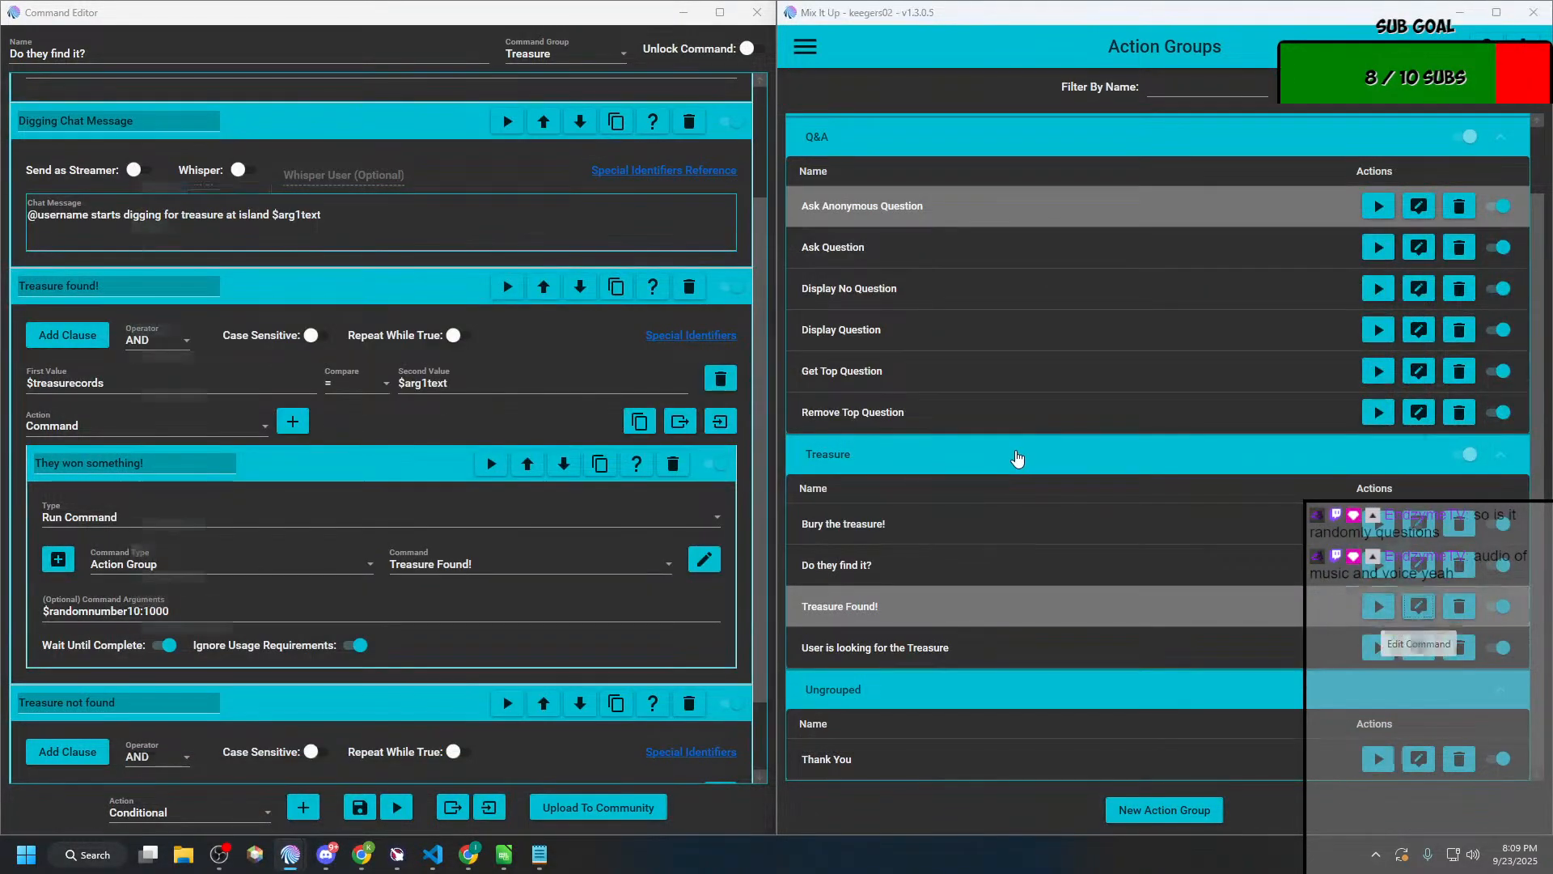
key("alt+Tab")
key("alt+Tab")
key("alt+Tab")
key("alt+Tab")
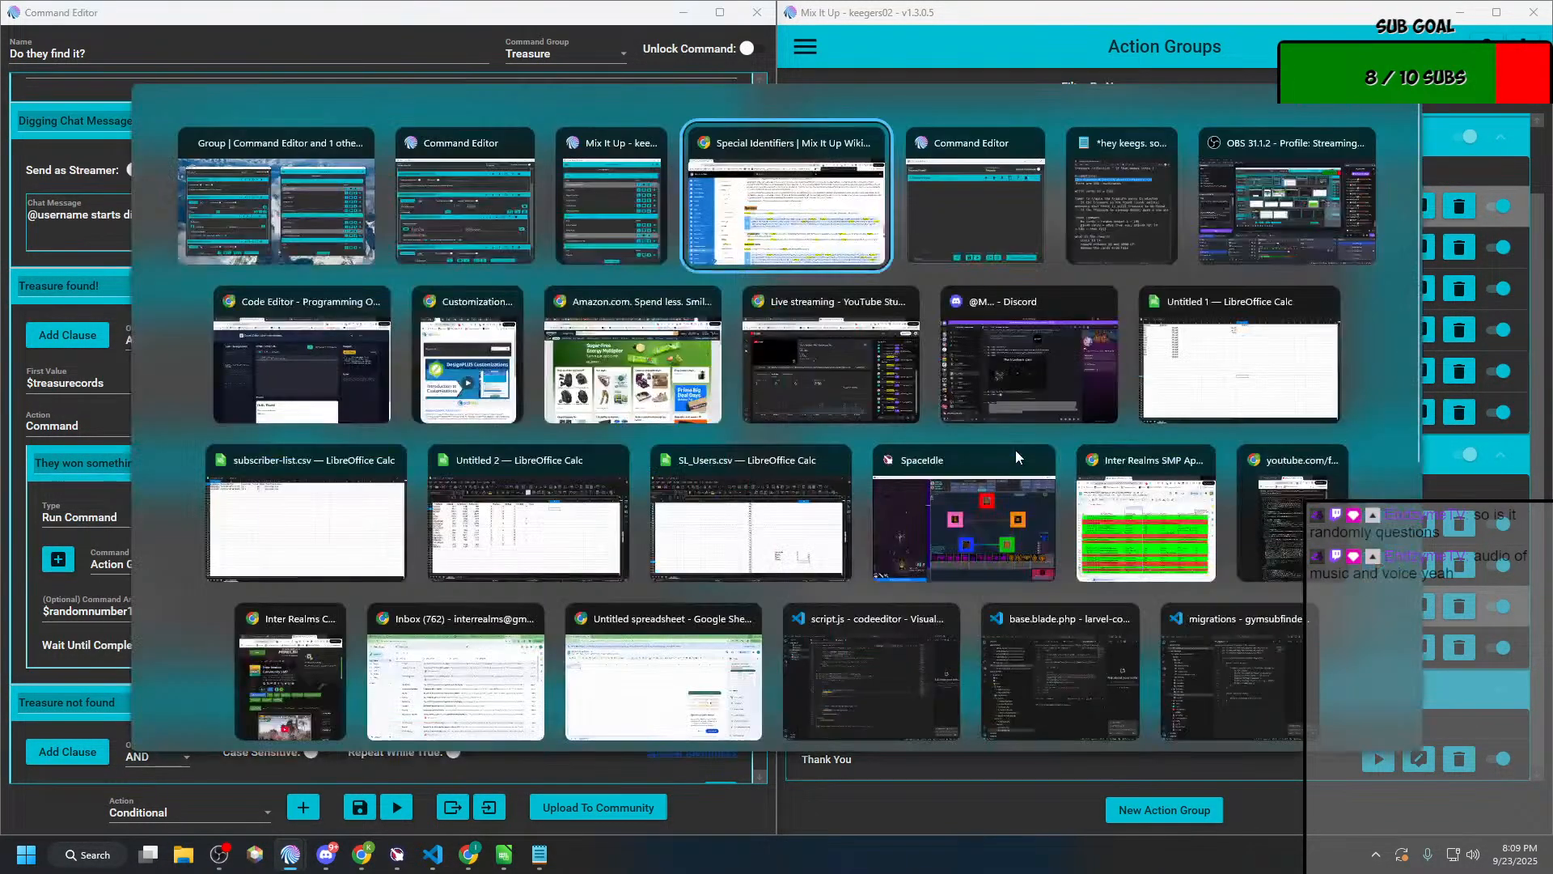
key("alt+shift+Tab")
key("alt+shift+Tab")
key("alt+shift+Tab")
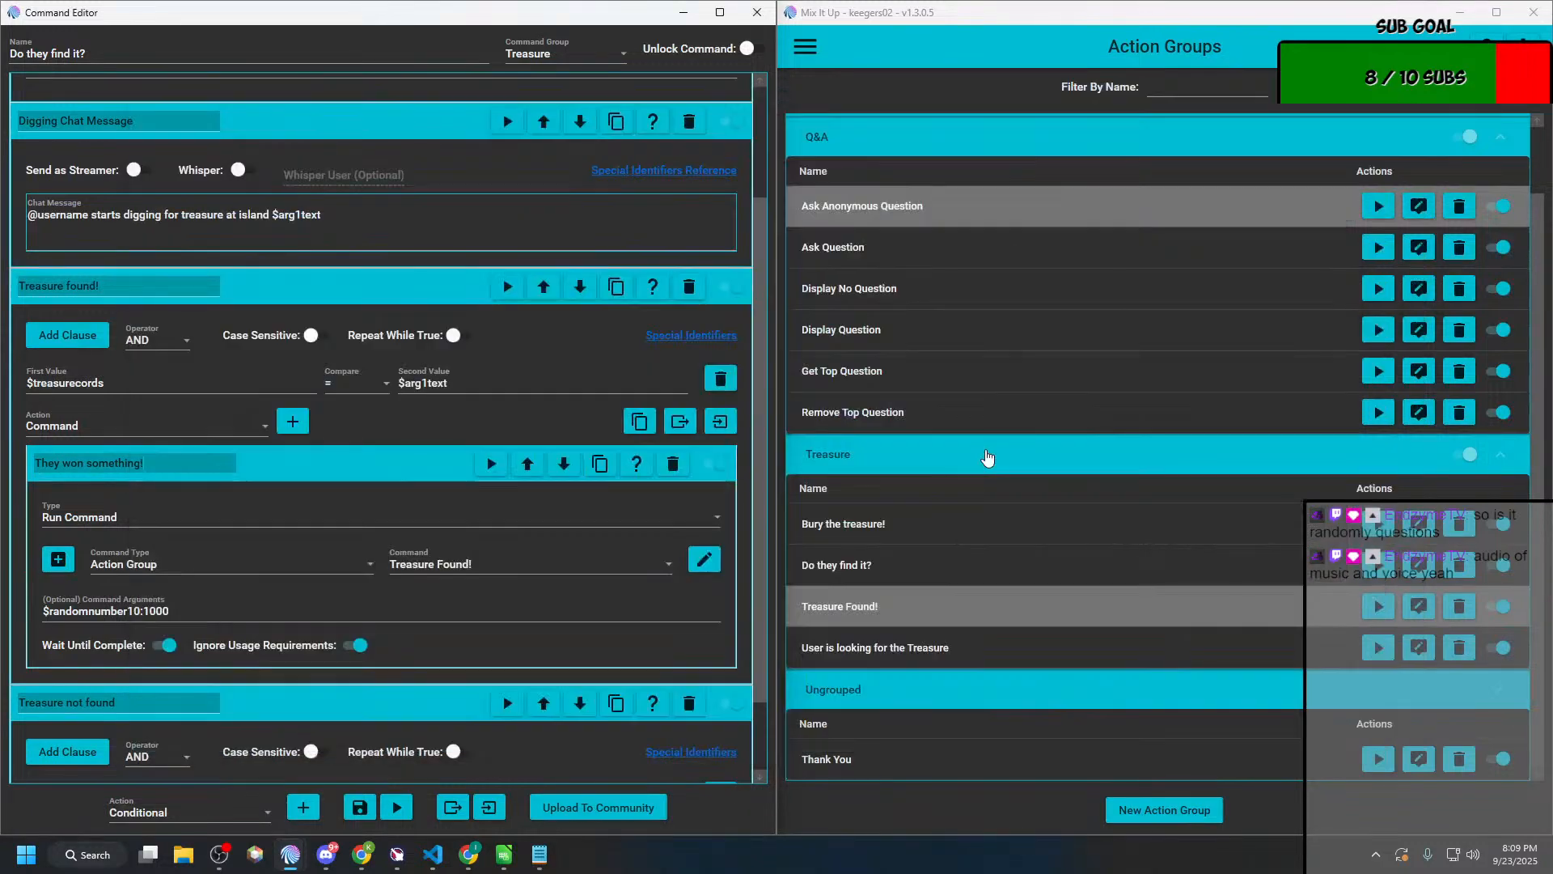
Step: Bring the "Treasure Found!" editor forward next to "Do they find it?" and make its window taller
mouse_move(291, 855)
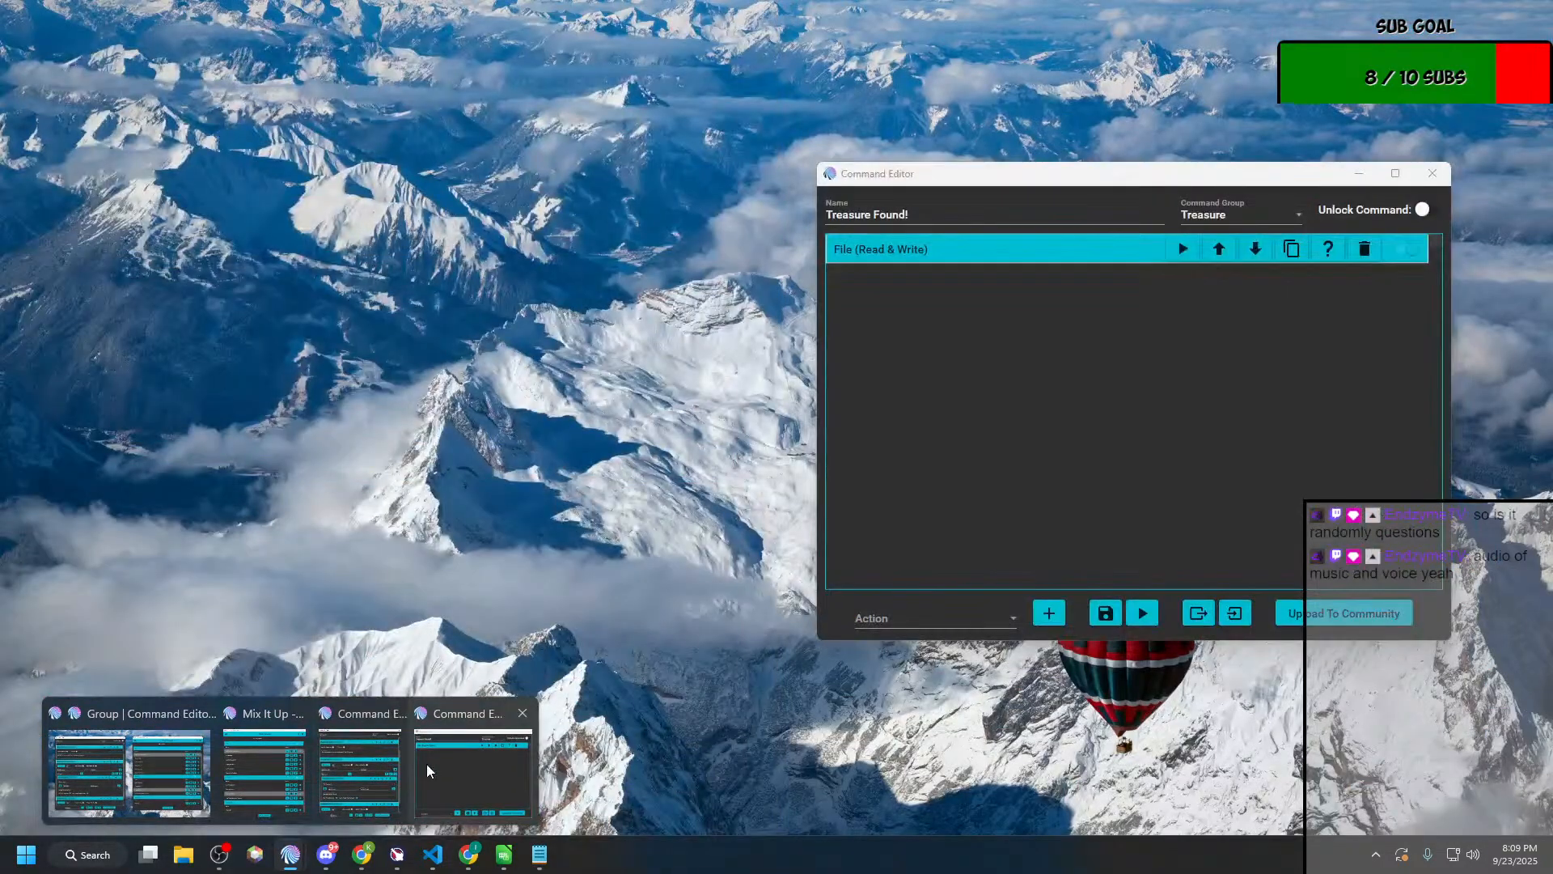
left_click(426, 763)
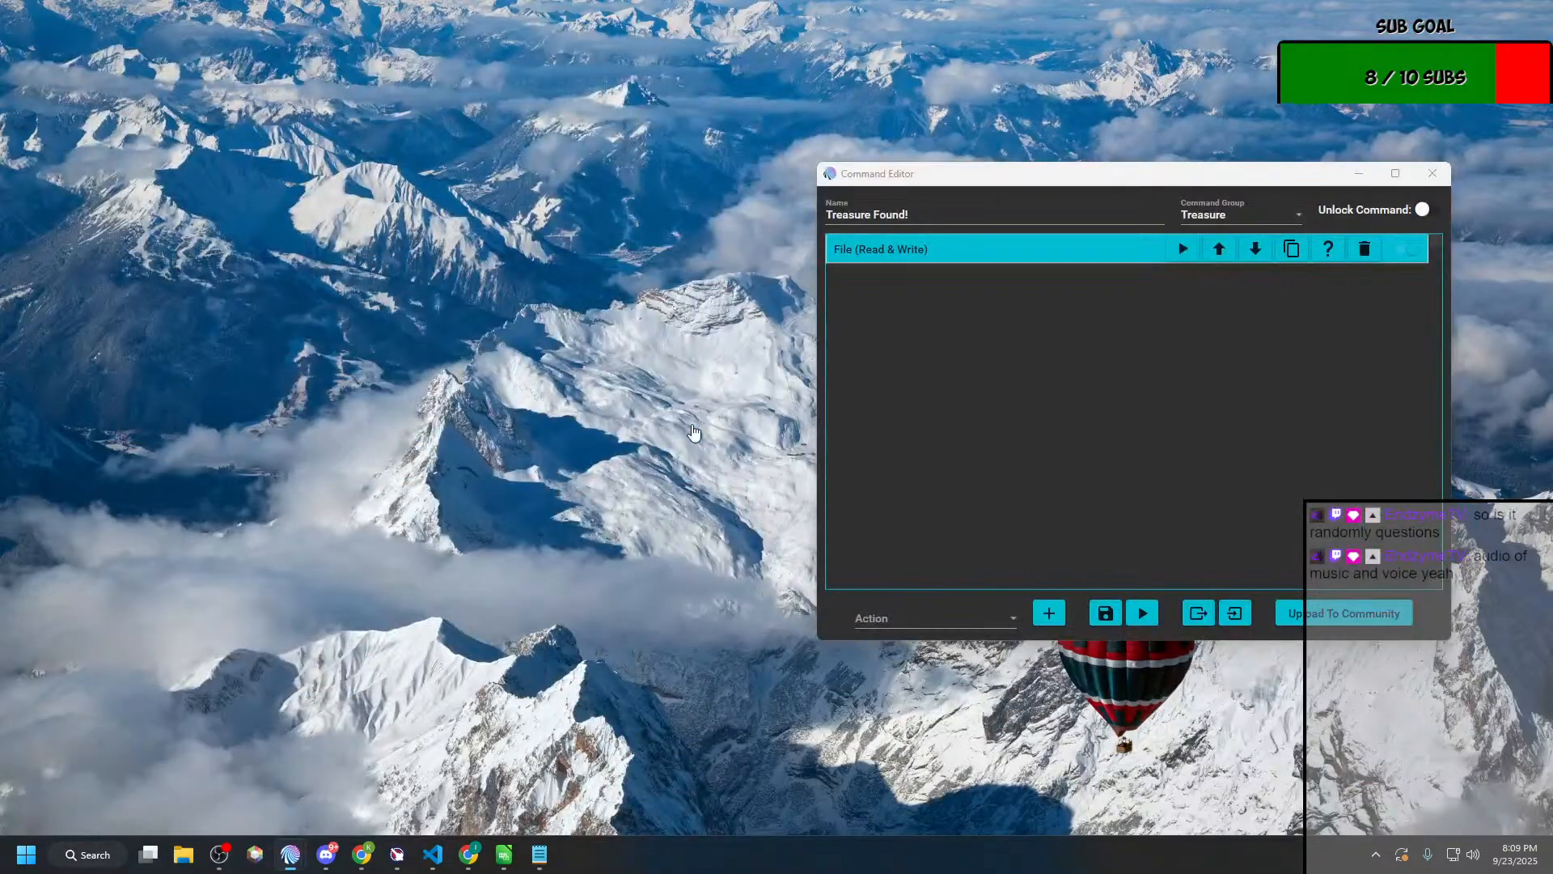
left_click_drag(1094, 180, 1097, 46)
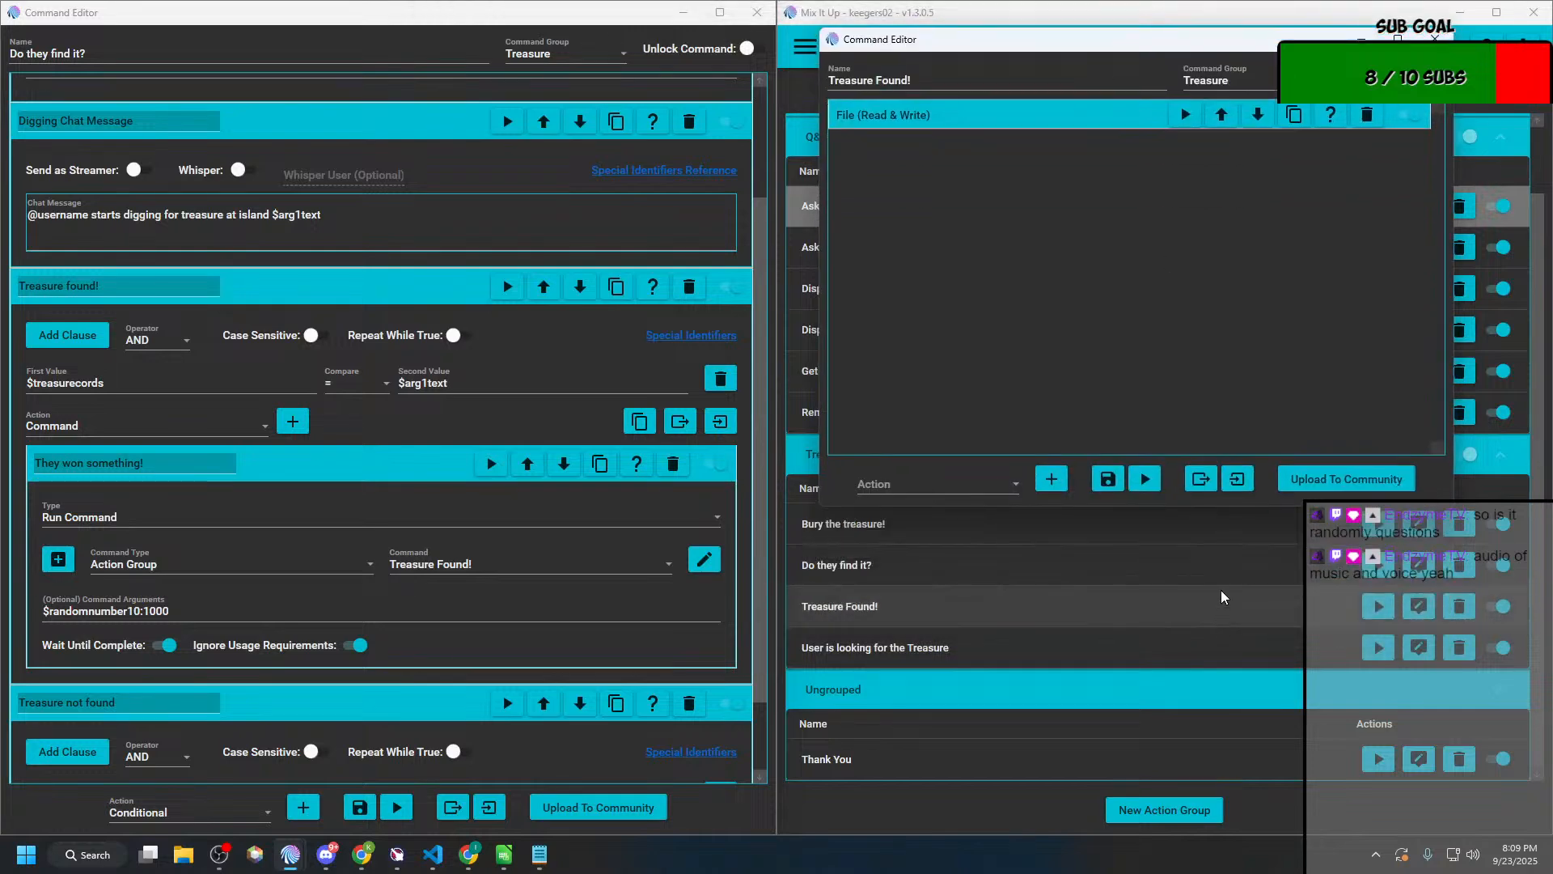
left_click_drag(1207, 504, 1228, 808)
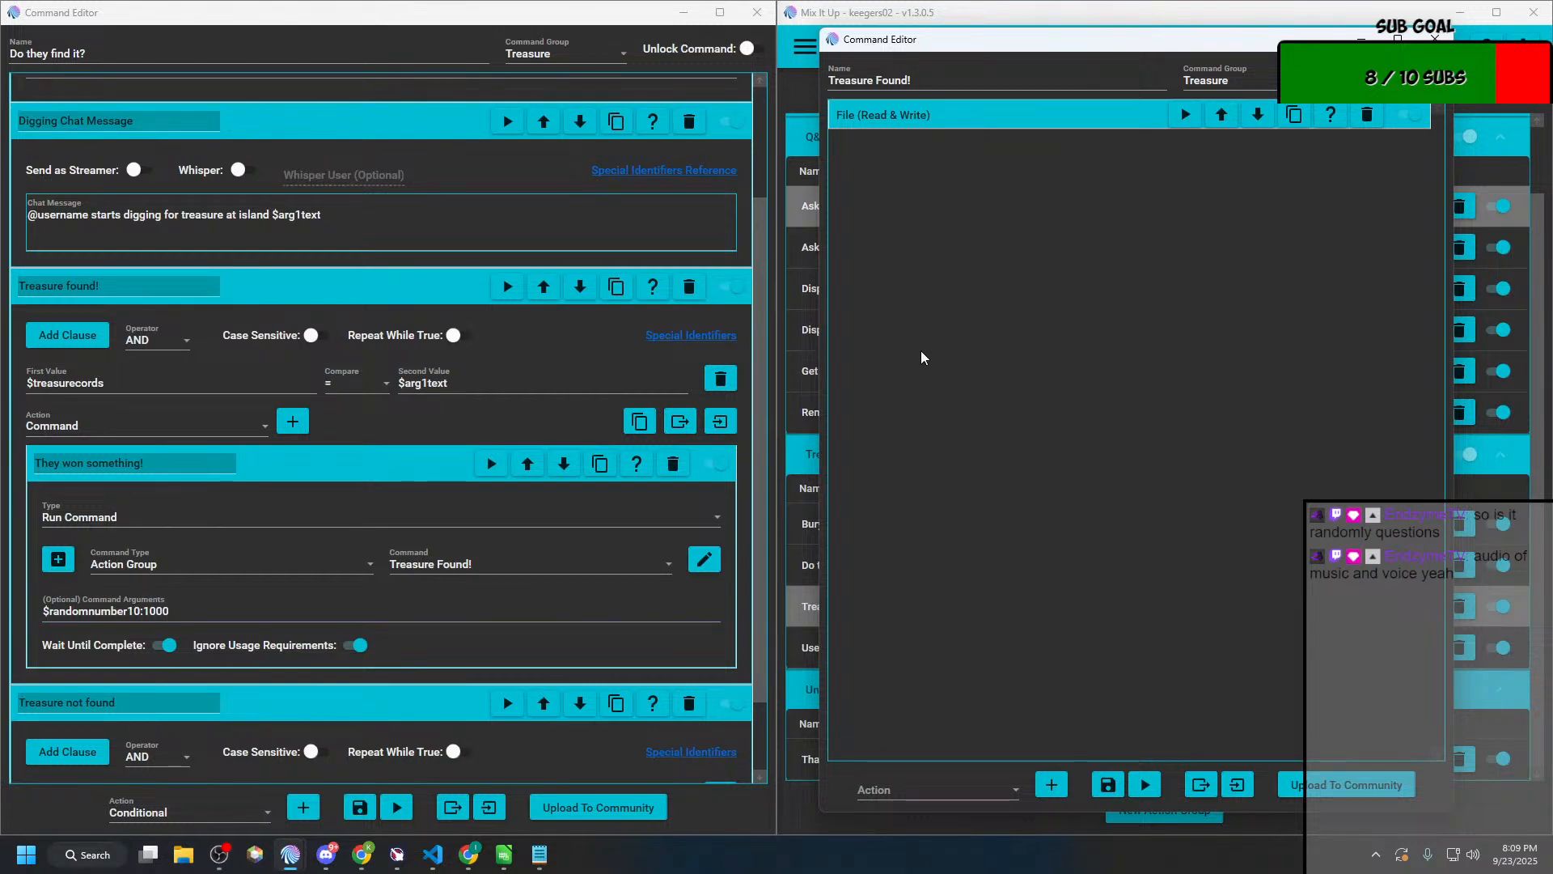
left_click(993, 793)
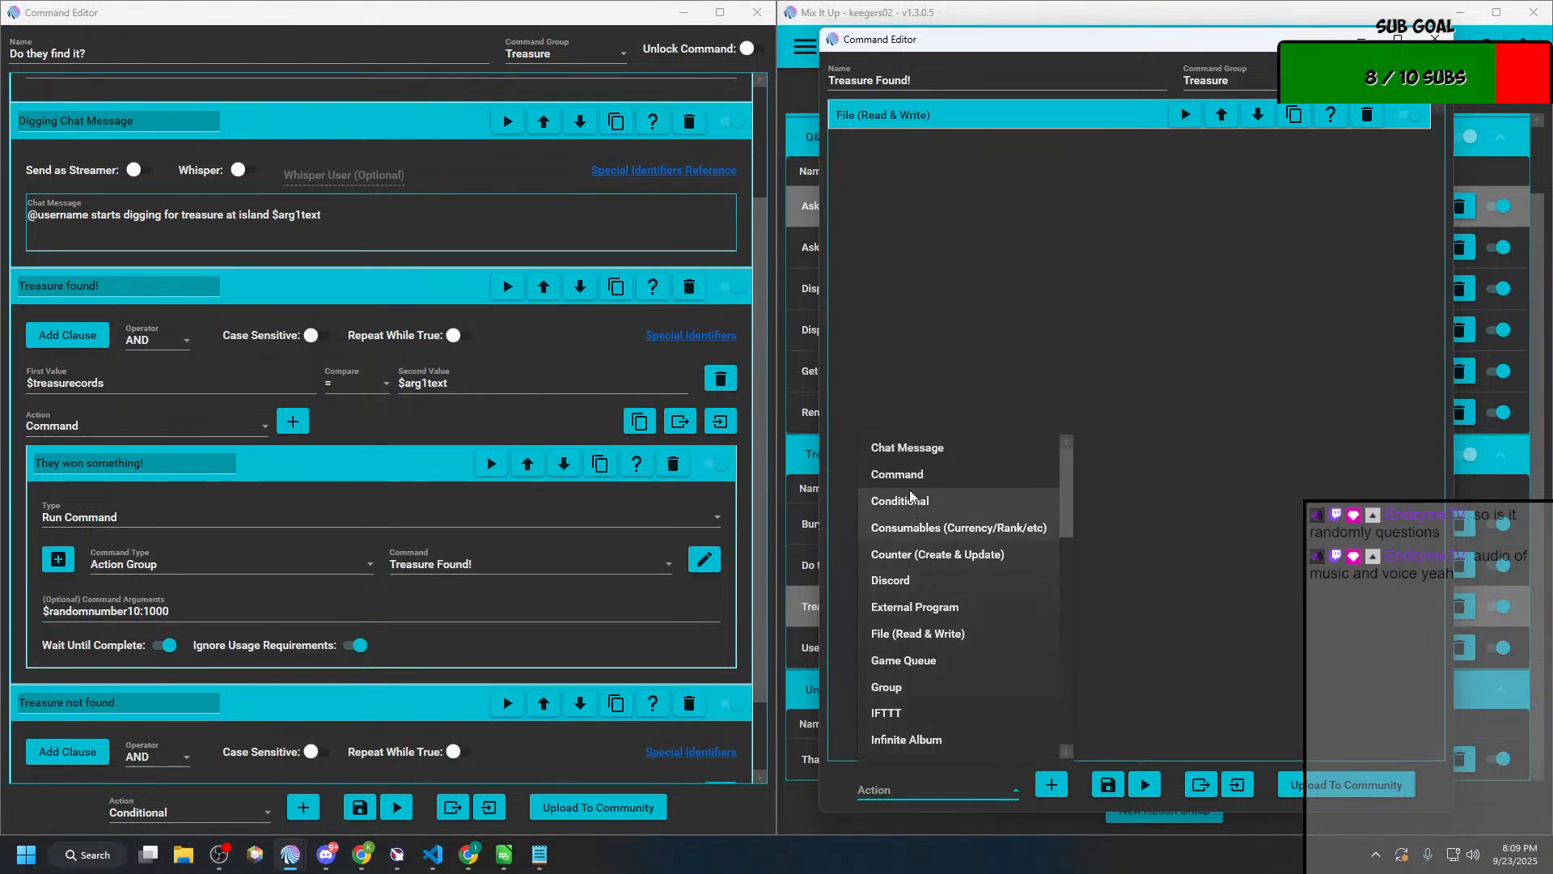
left_click(921, 457)
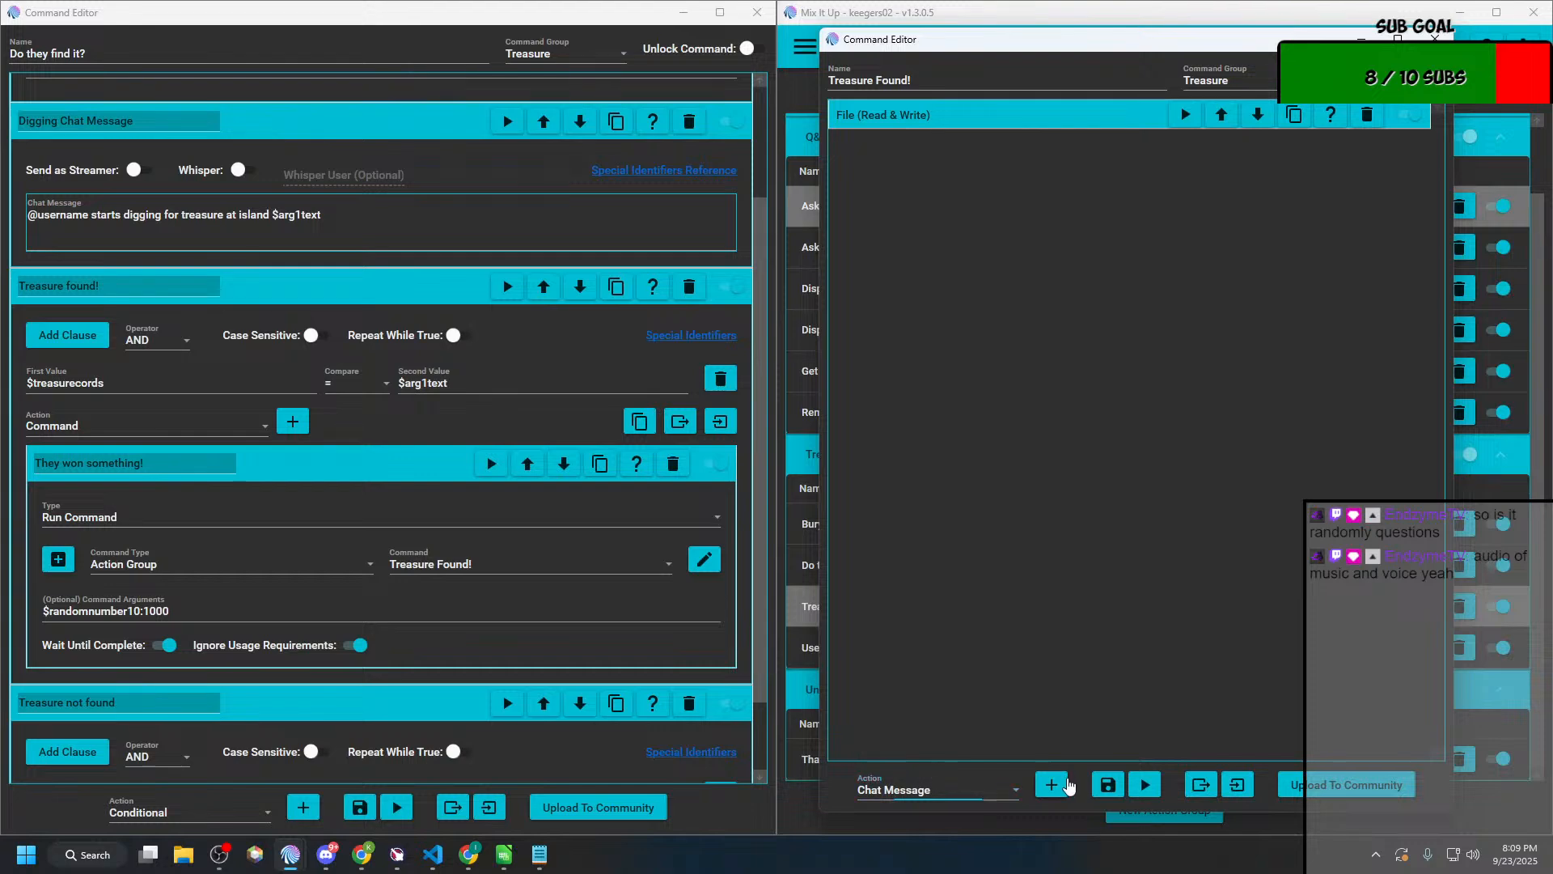
left_click(1052, 783)
left_click(920, 240)
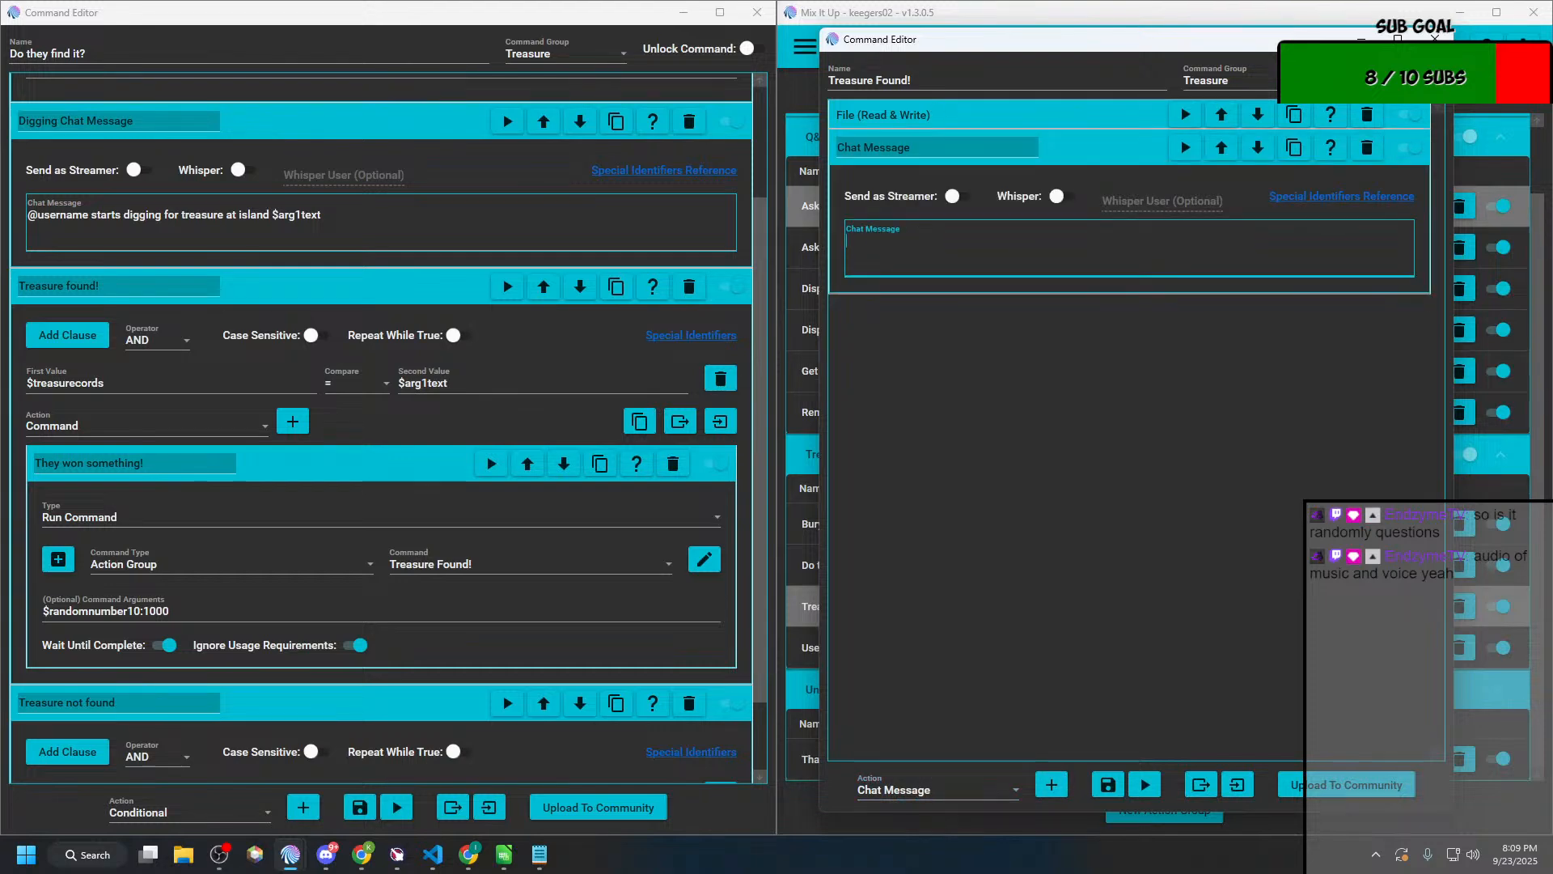
type("@username was digging and fou")
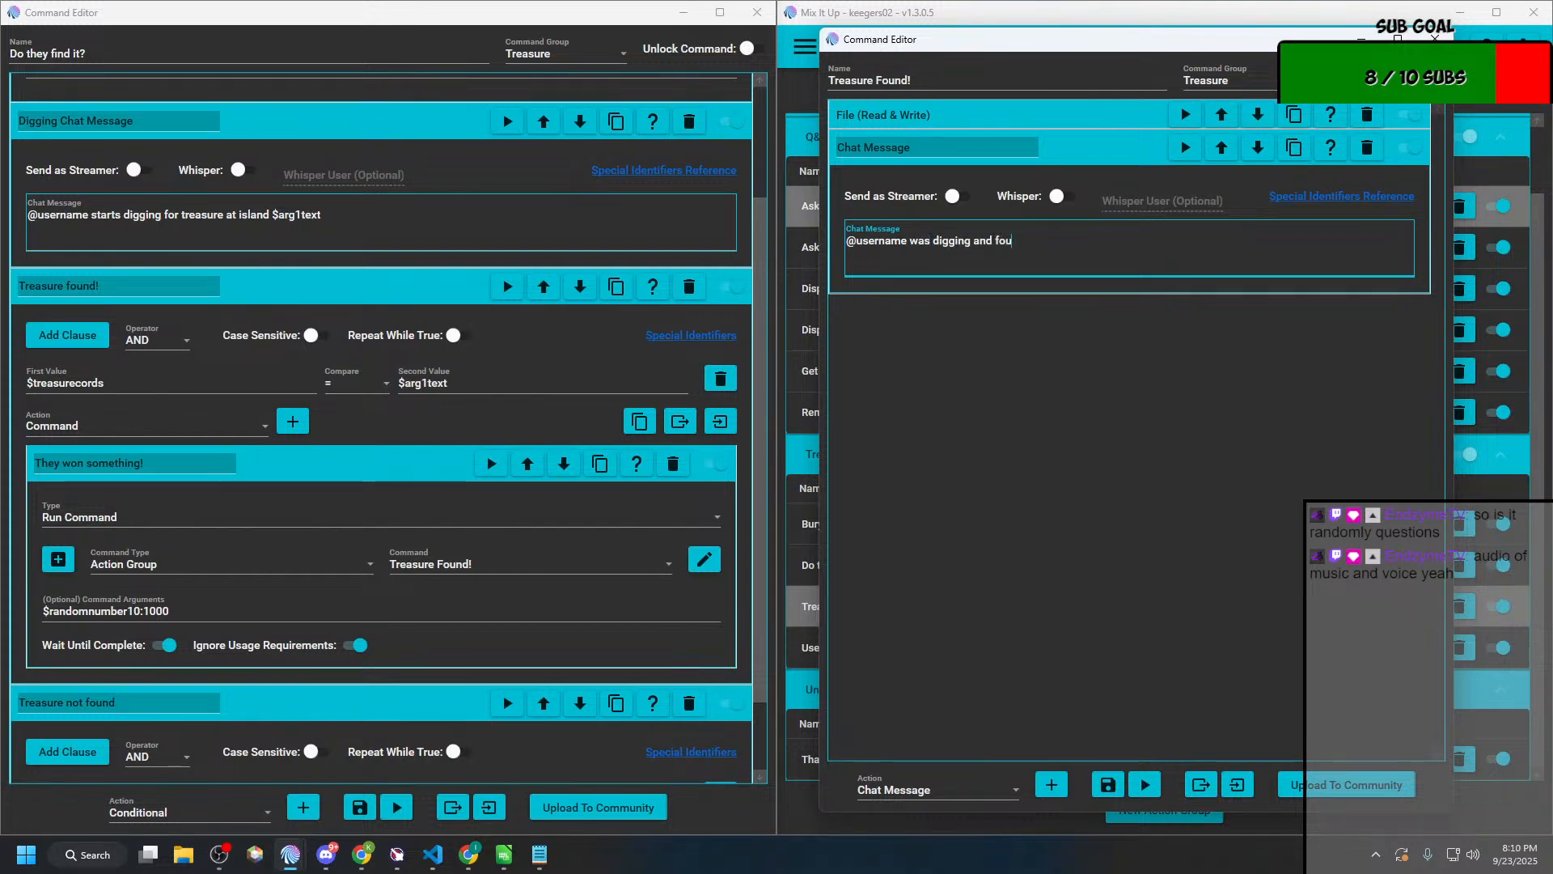
type("nd the treasure! It ha")
type("d $argtes")
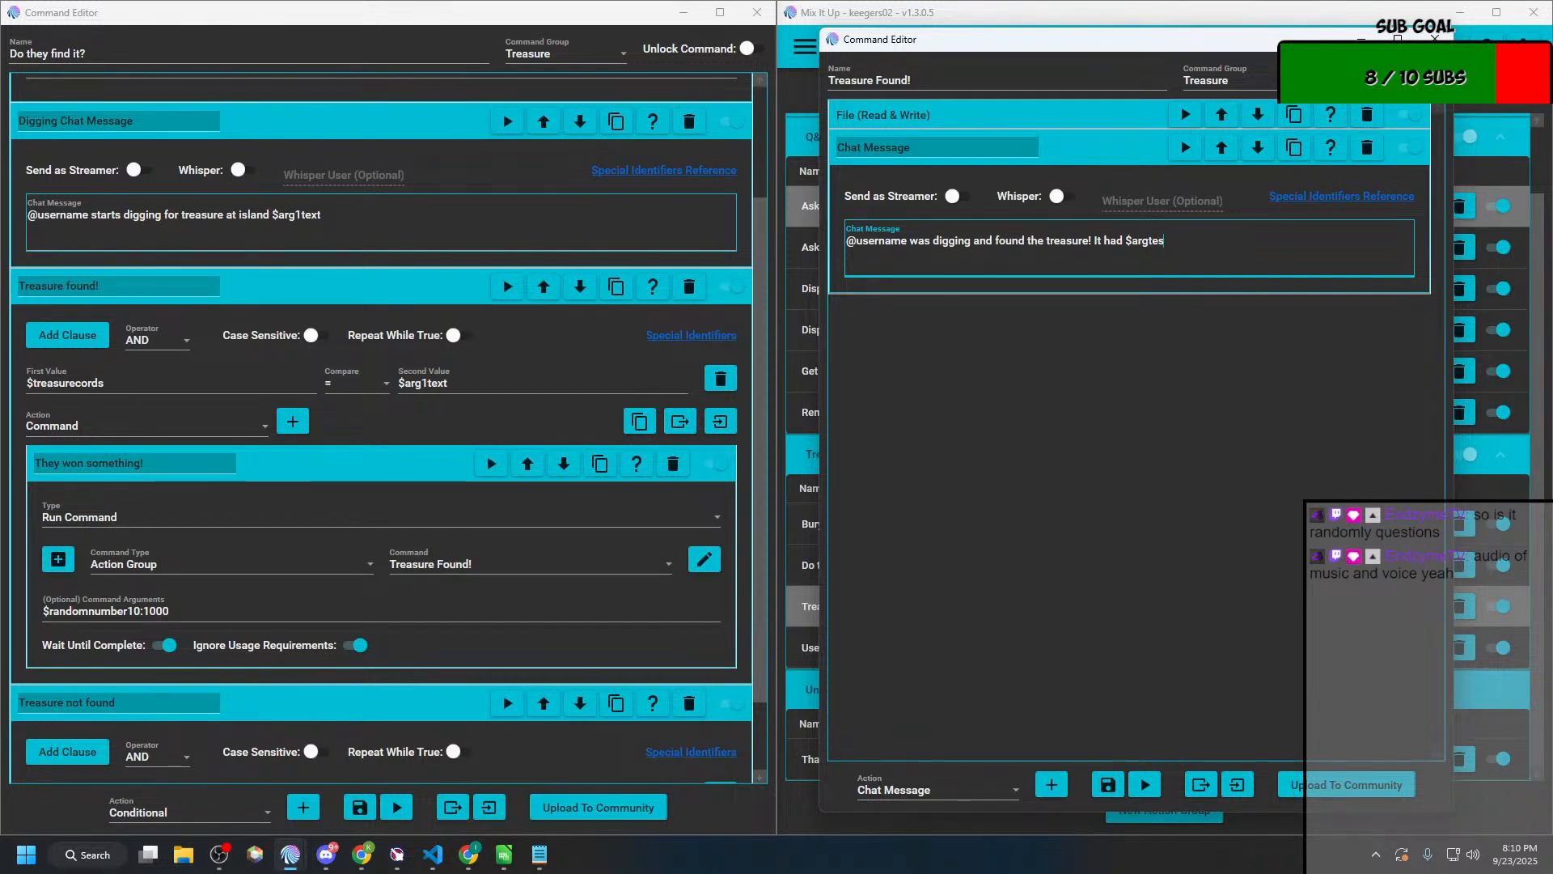
type("xrt")
type("1text")
type(" channel points!")
Step: Add a Consumables action to "Treasure Found!" that uses Points with the Add to user option
left_click(947, 795)
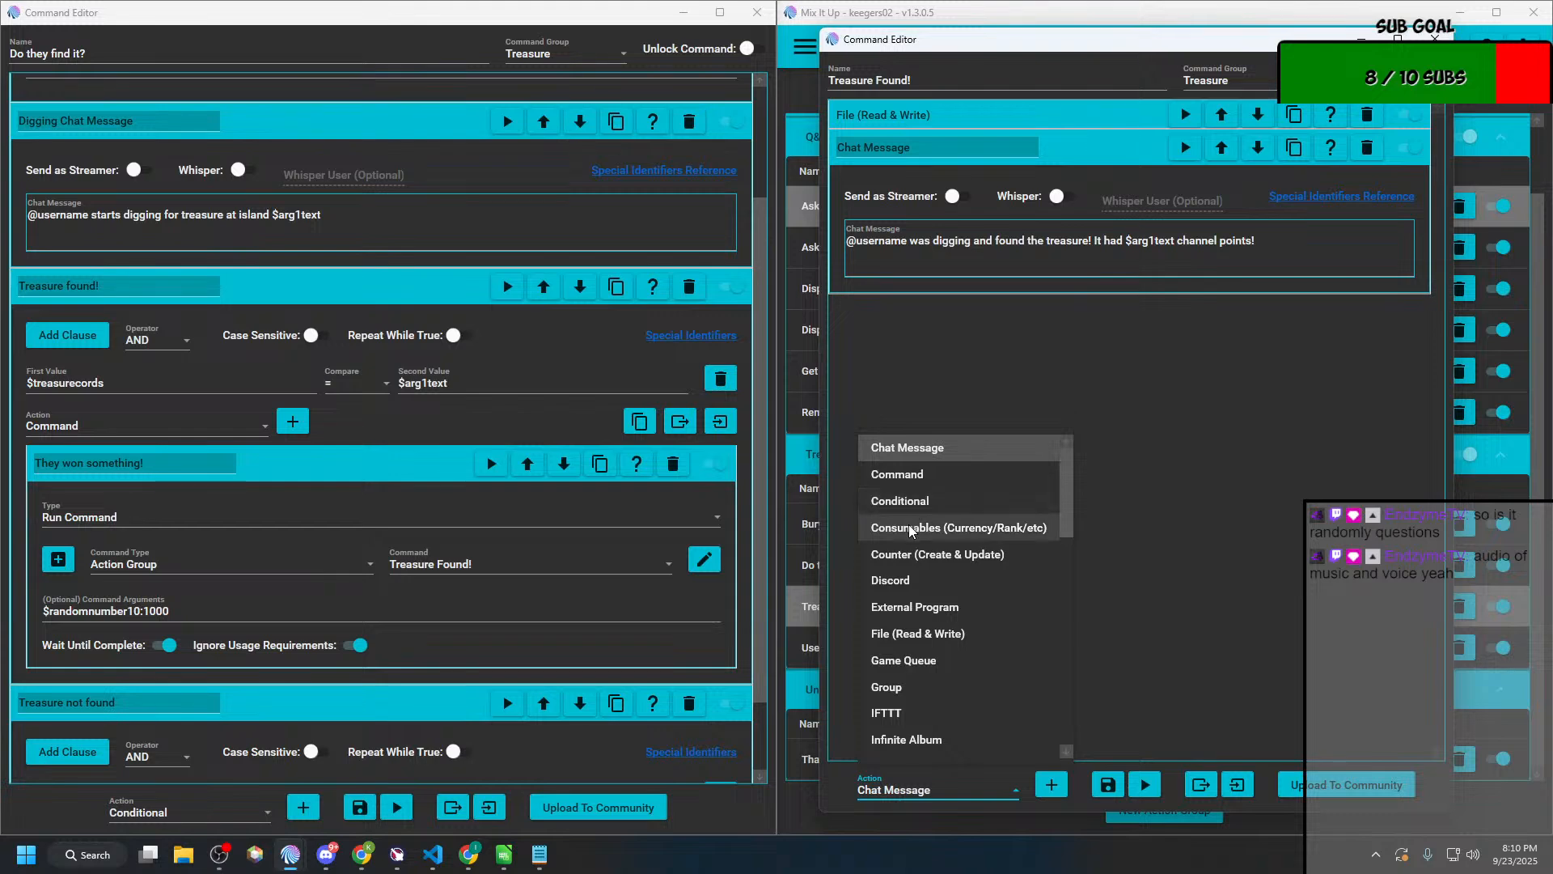
left_click(913, 527)
left_click(1051, 785)
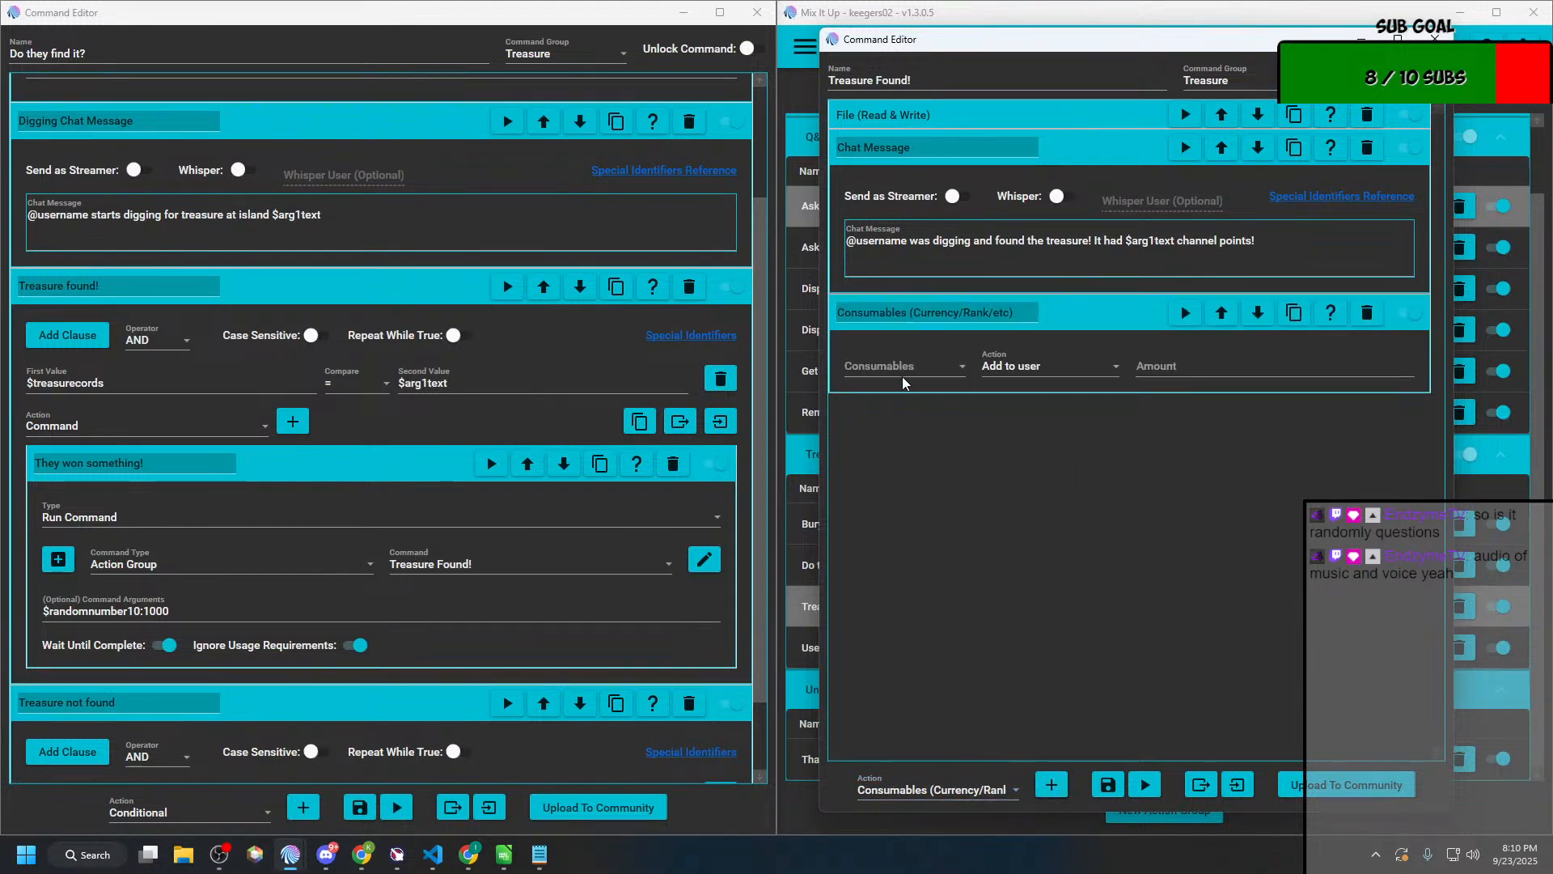
left_click(903, 369)
left_click(874, 396)
left_click(1049, 365)
left_click(1021, 398)
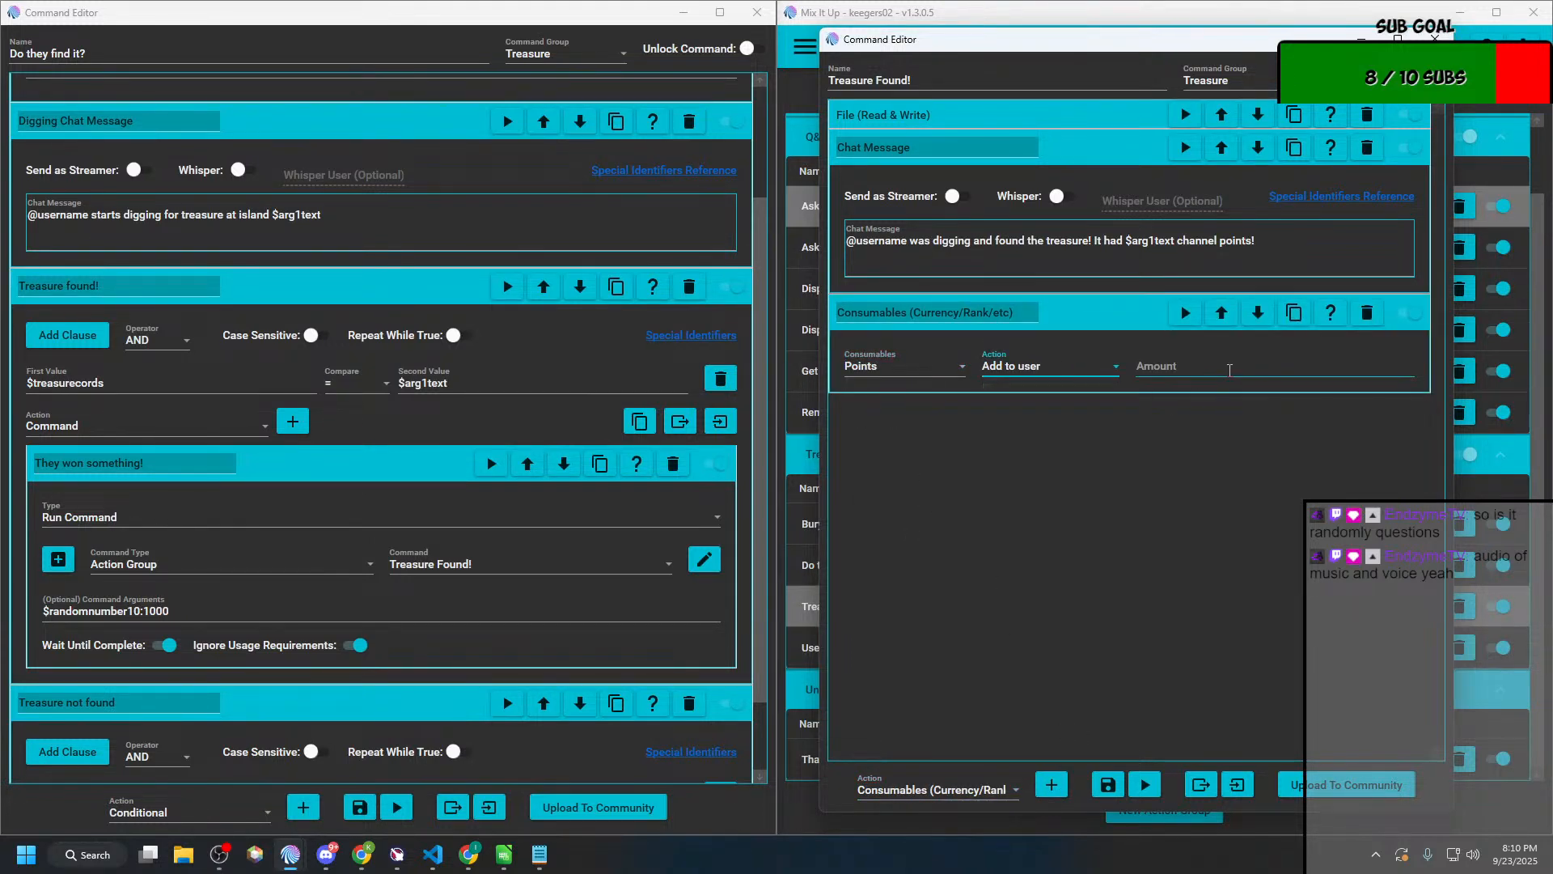
Step: Copy $arg1text from the "Treasure Found!" chat message into the Consumables amount, without a leading space
left_click_drag(1125, 242, 1175, 241)
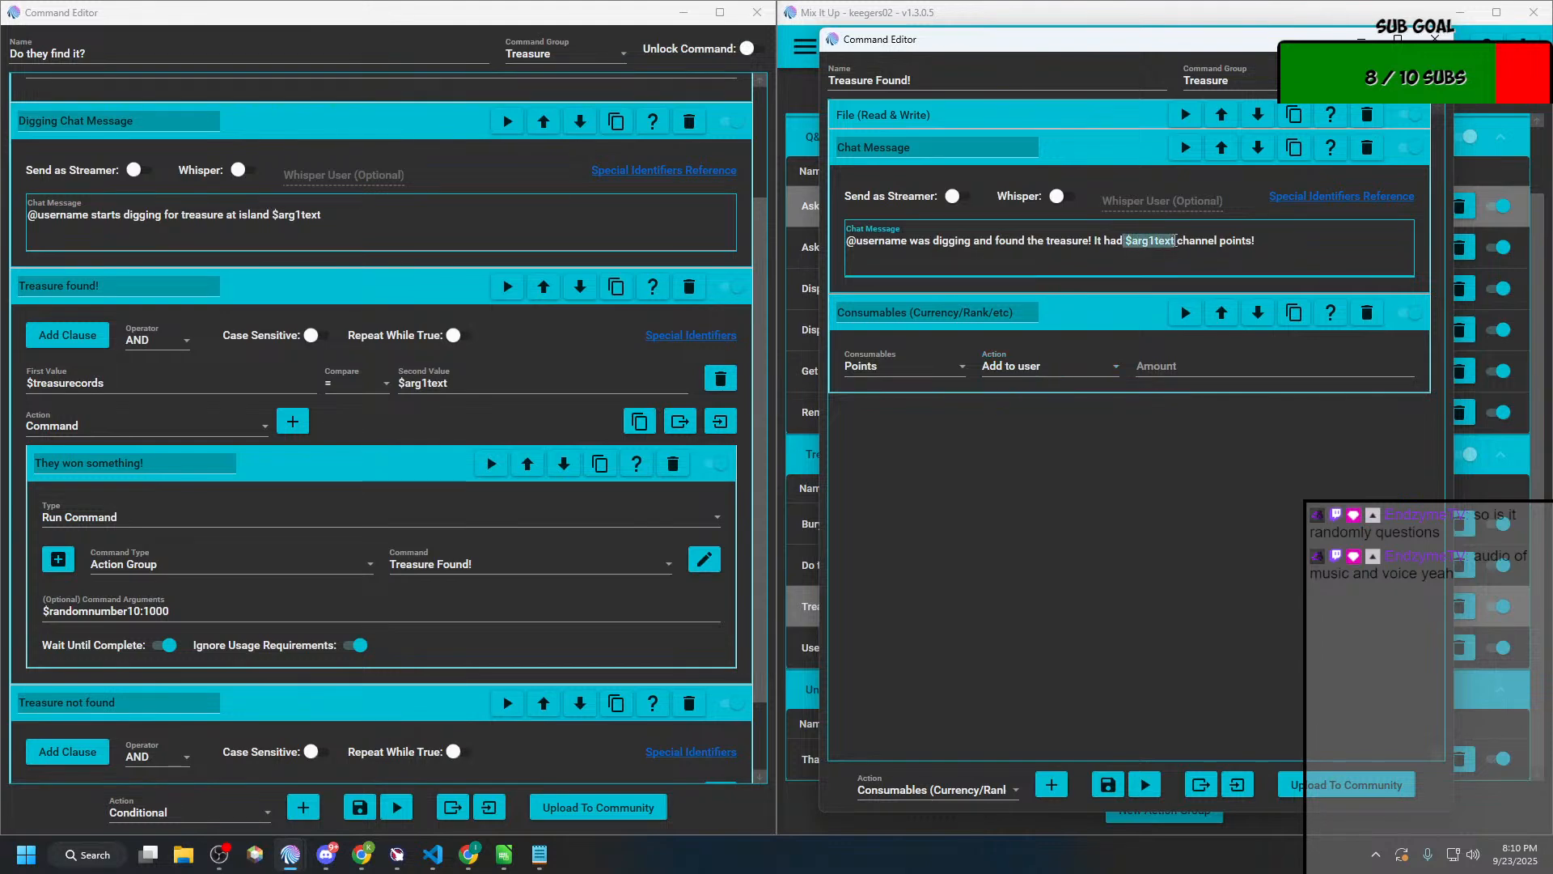
left_click(1188, 364)
key("ctrl+v")
key("Home")
key("Delete")
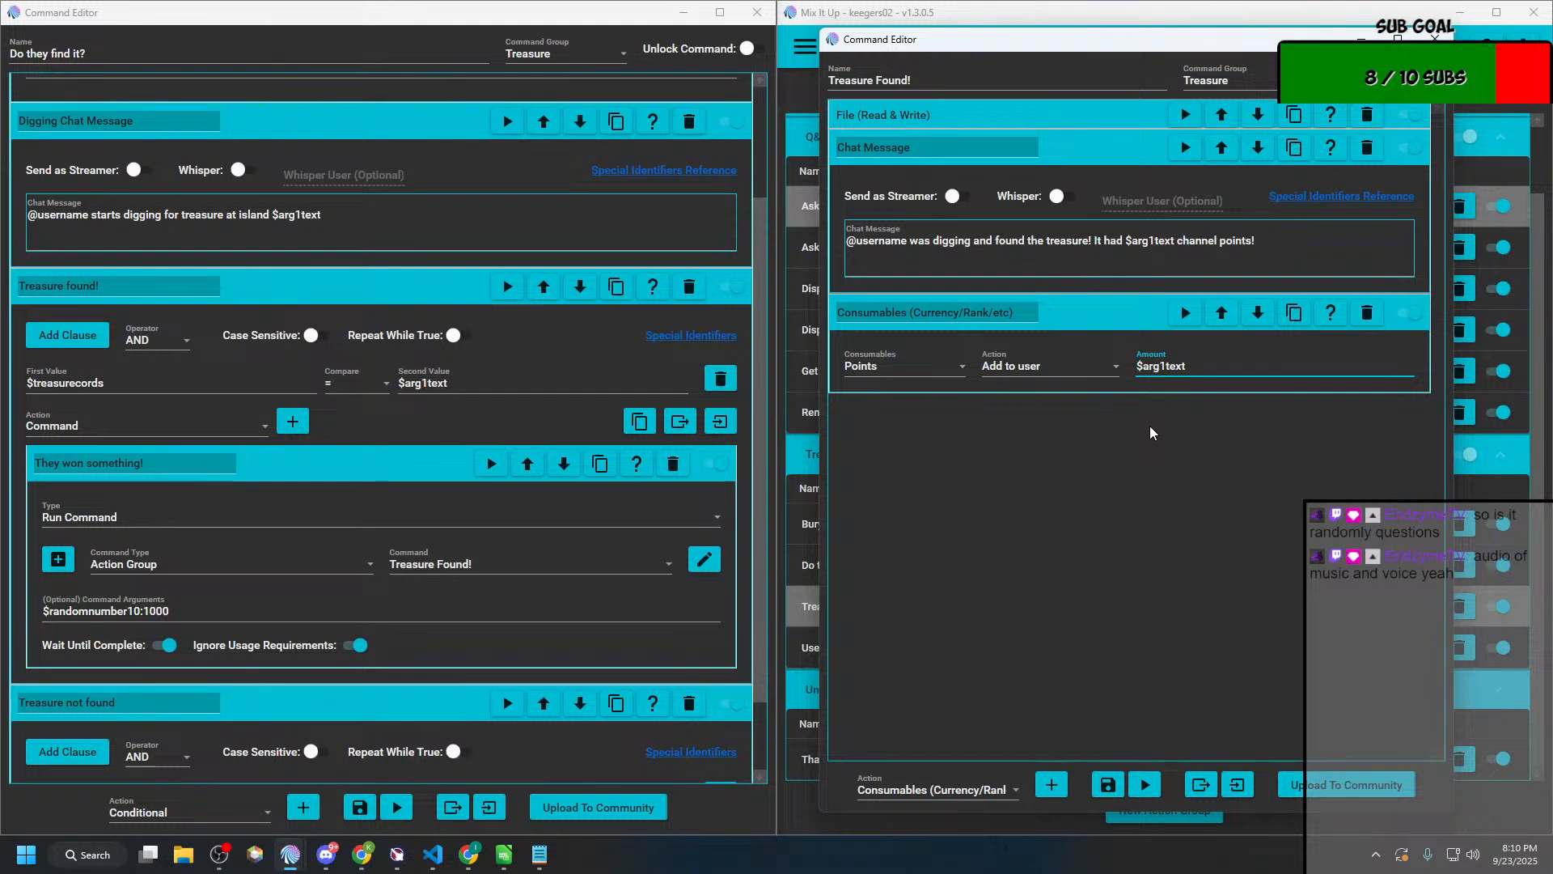
Step: Move the File (Read & Write) action below the Chat Message and Consumables actions in "Treasure Found!"
left_click(1053, 128)
left_click(1258, 119)
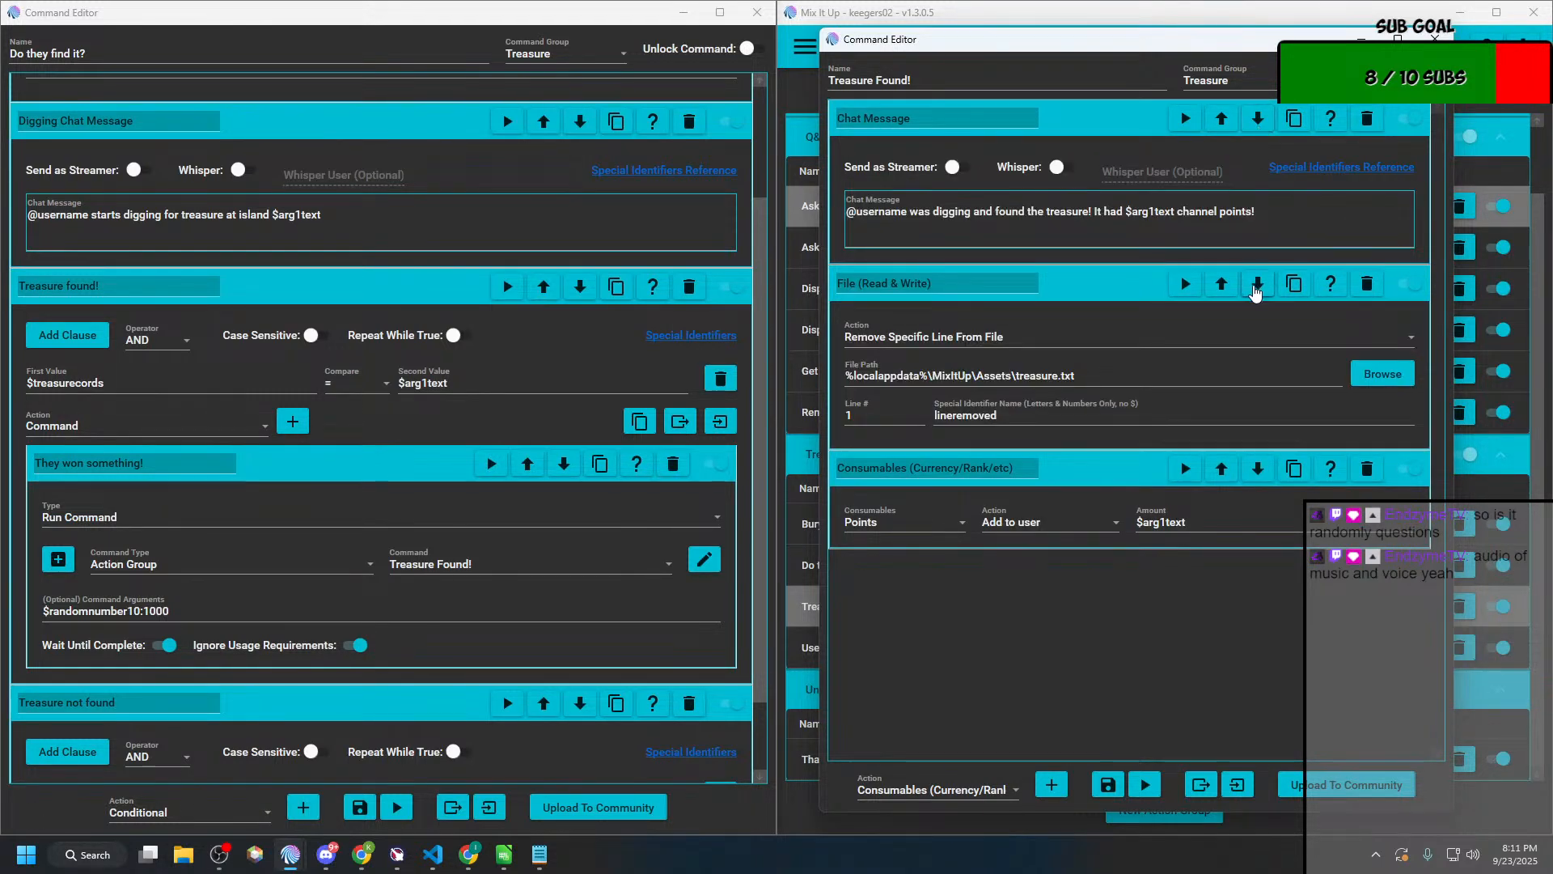
left_click(1257, 285)
left_click(956, 135)
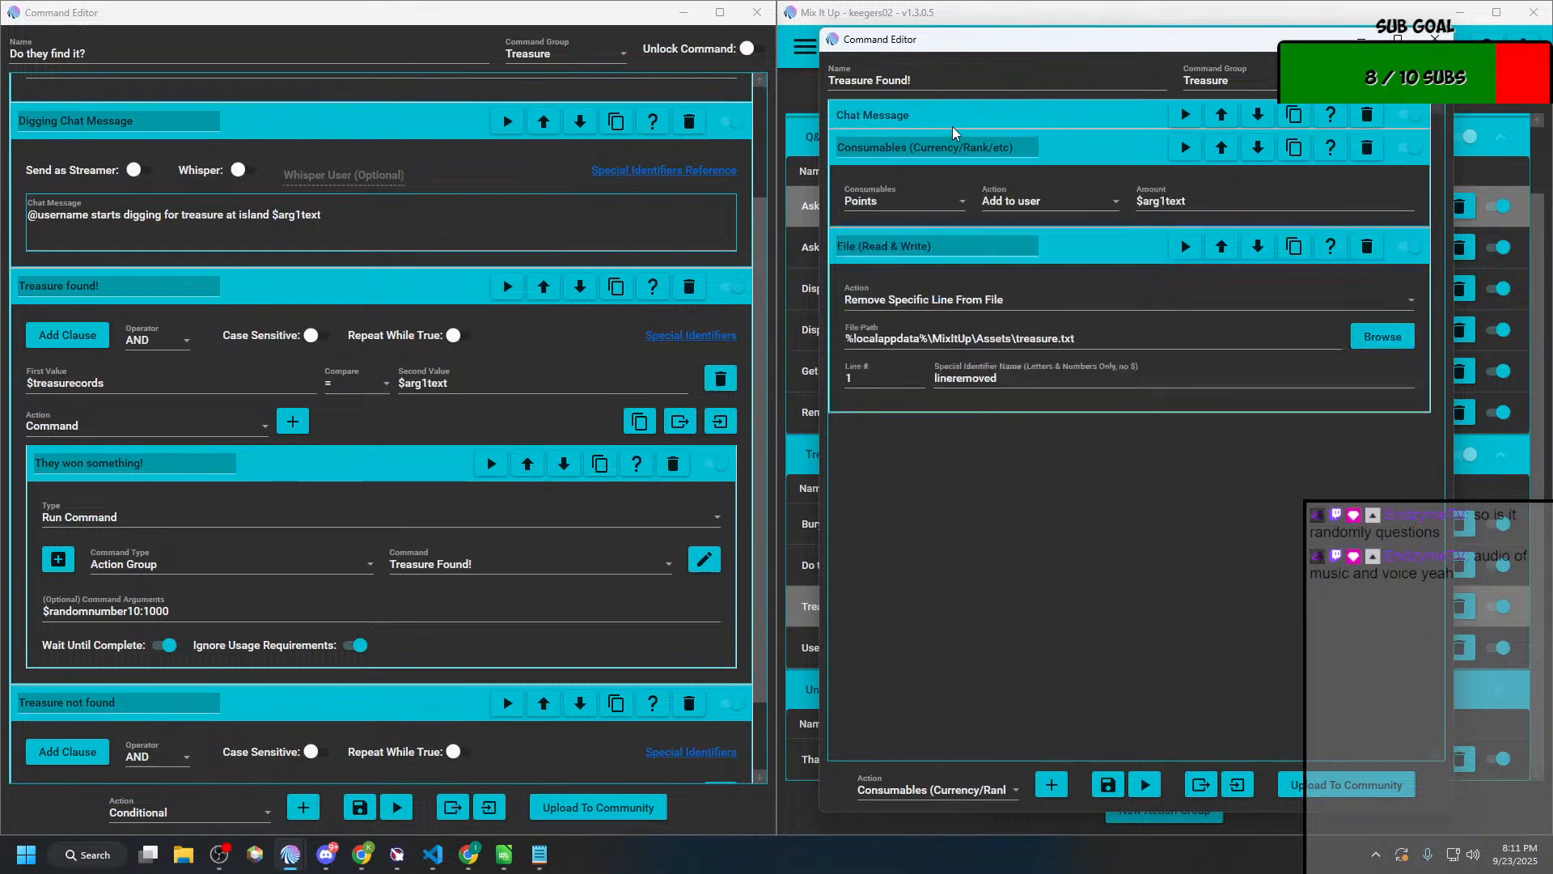
left_click(956, 131)
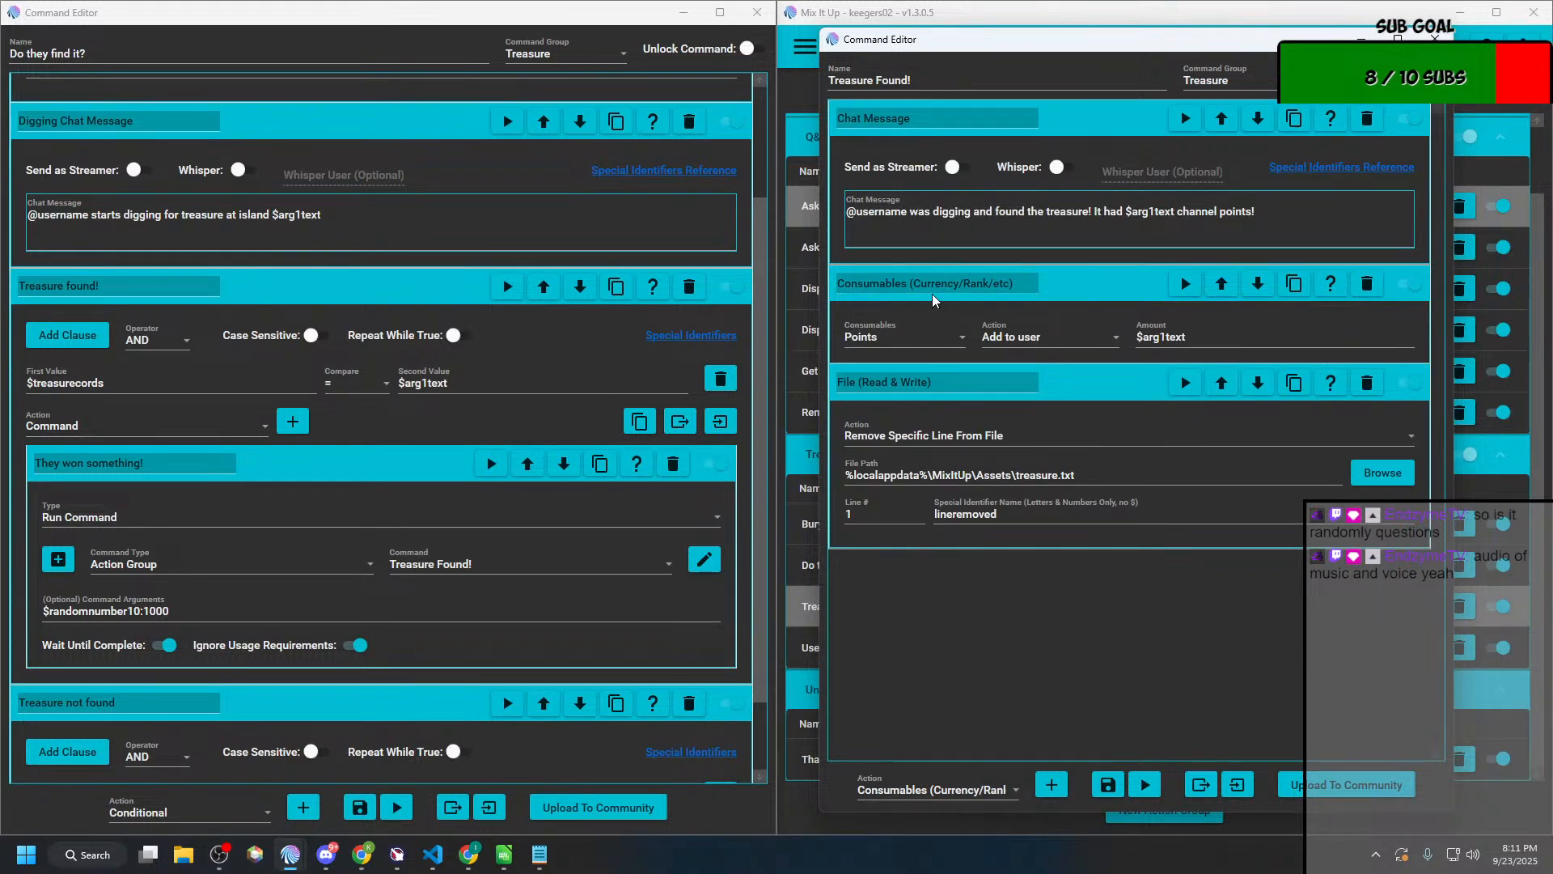
left_click(1084, 290)
left_click(1084, 289)
Step: Add a Chat Message action inside the "Treasure not found" conditional of "Do they find it?"
scroll(485, 422, "down", 1)
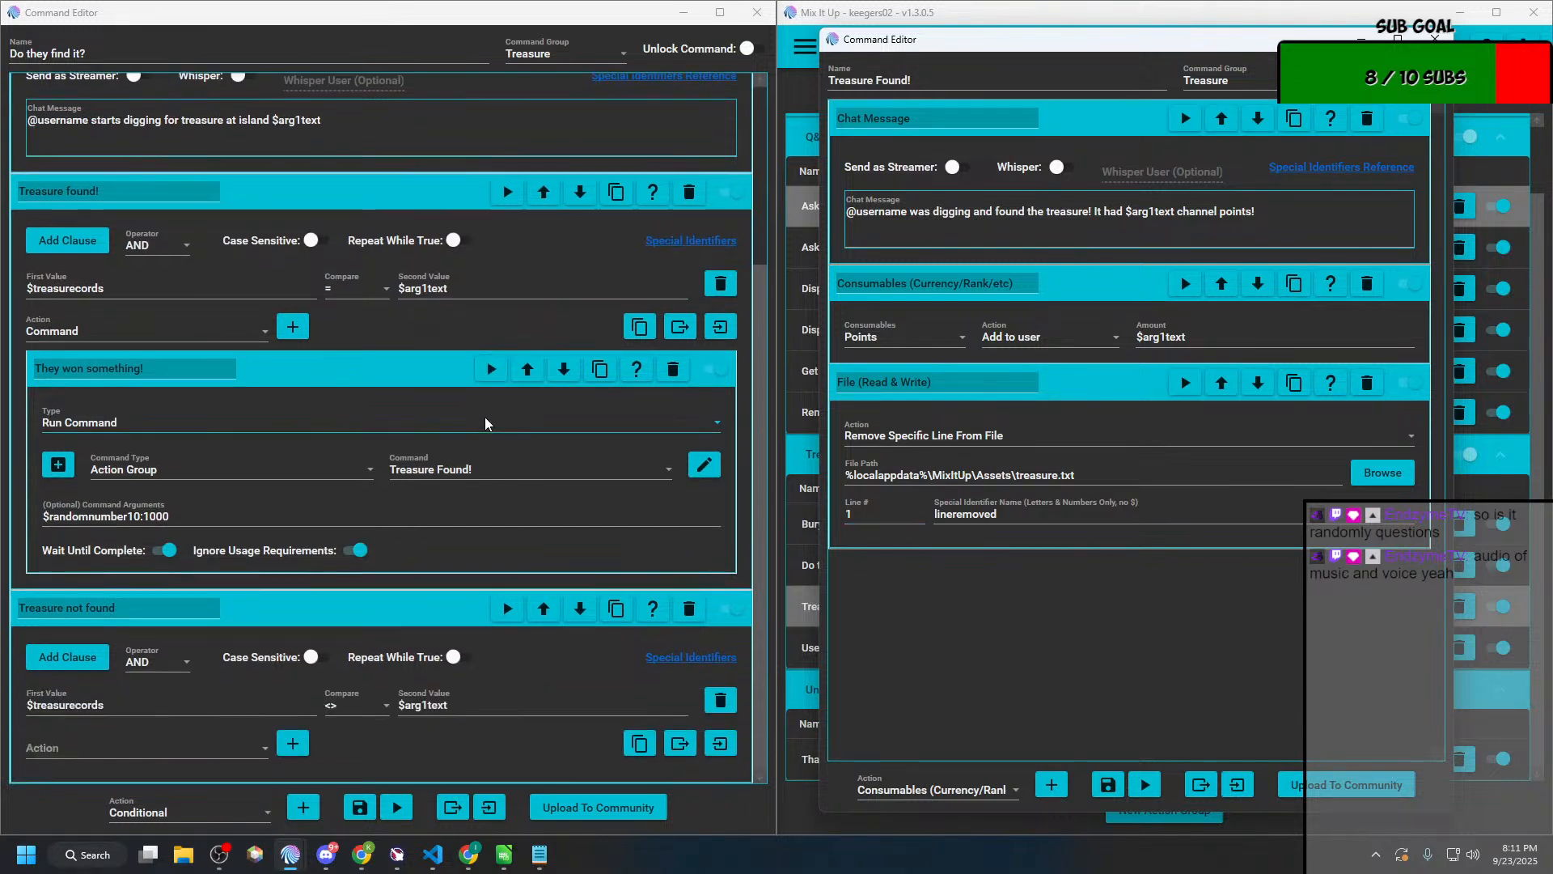
left_click(185, 750)
scroll(114, 482, "down", 1)
scroll(115, 482, "up", 1)
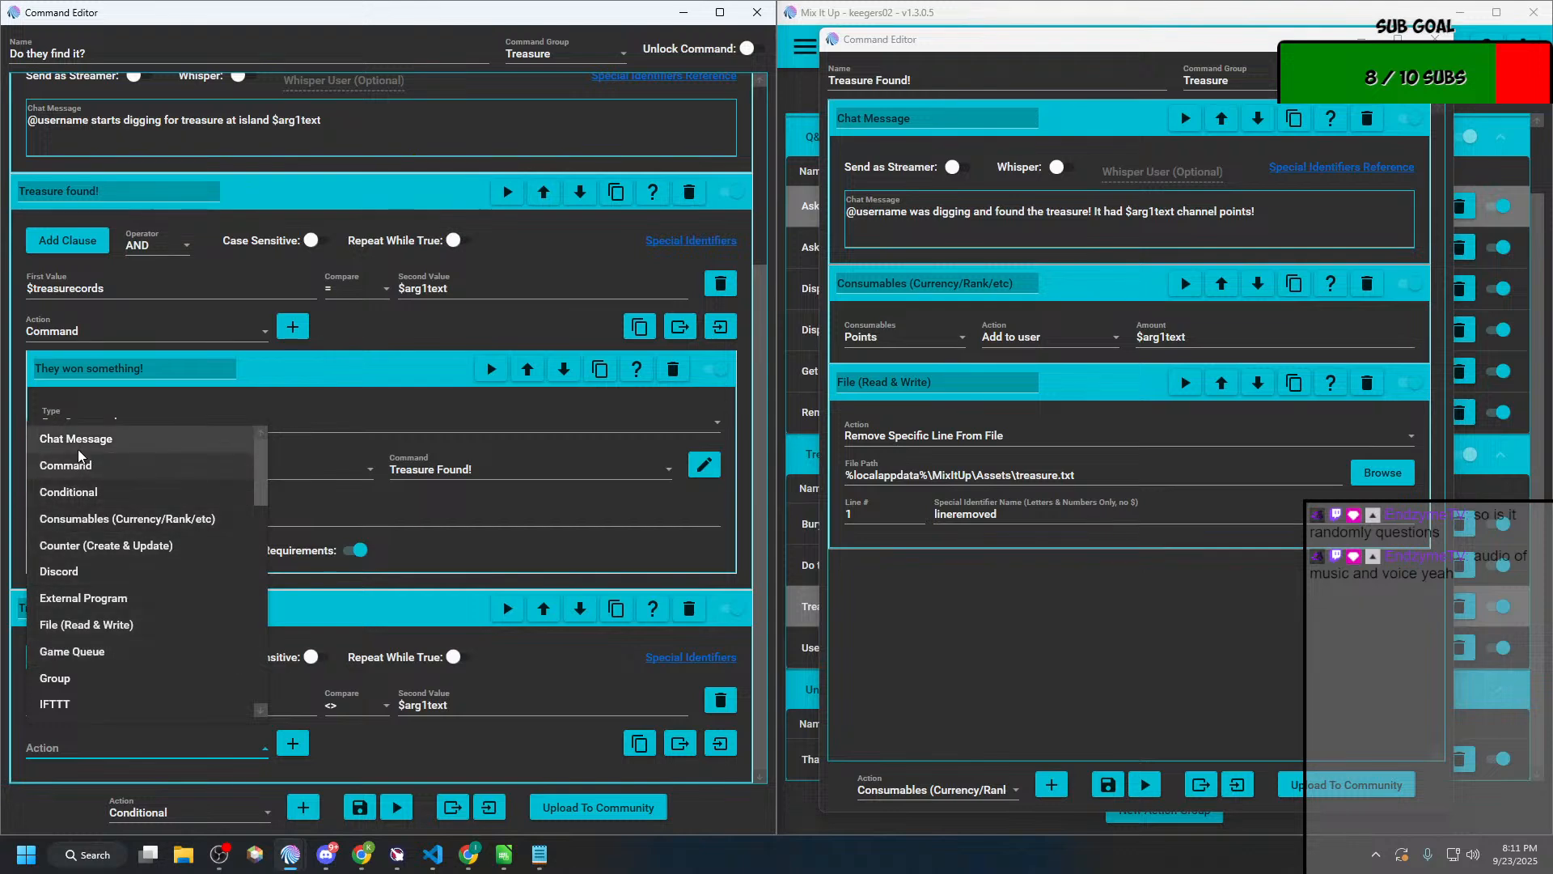
left_click(81, 440)
left_click(293, 742)
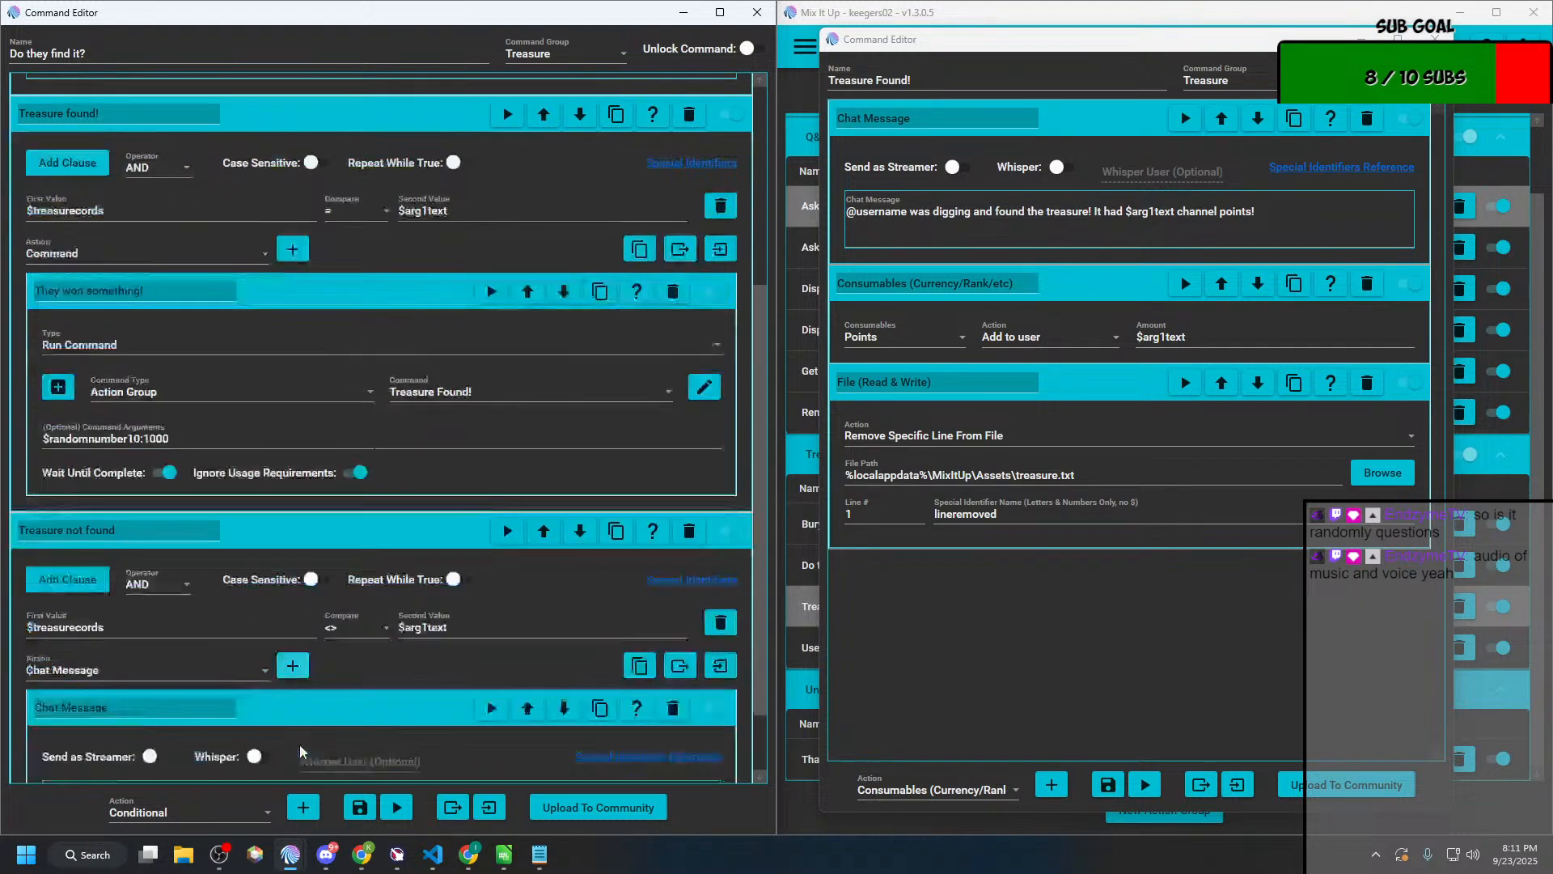
left_click(205, 730)
type("@")
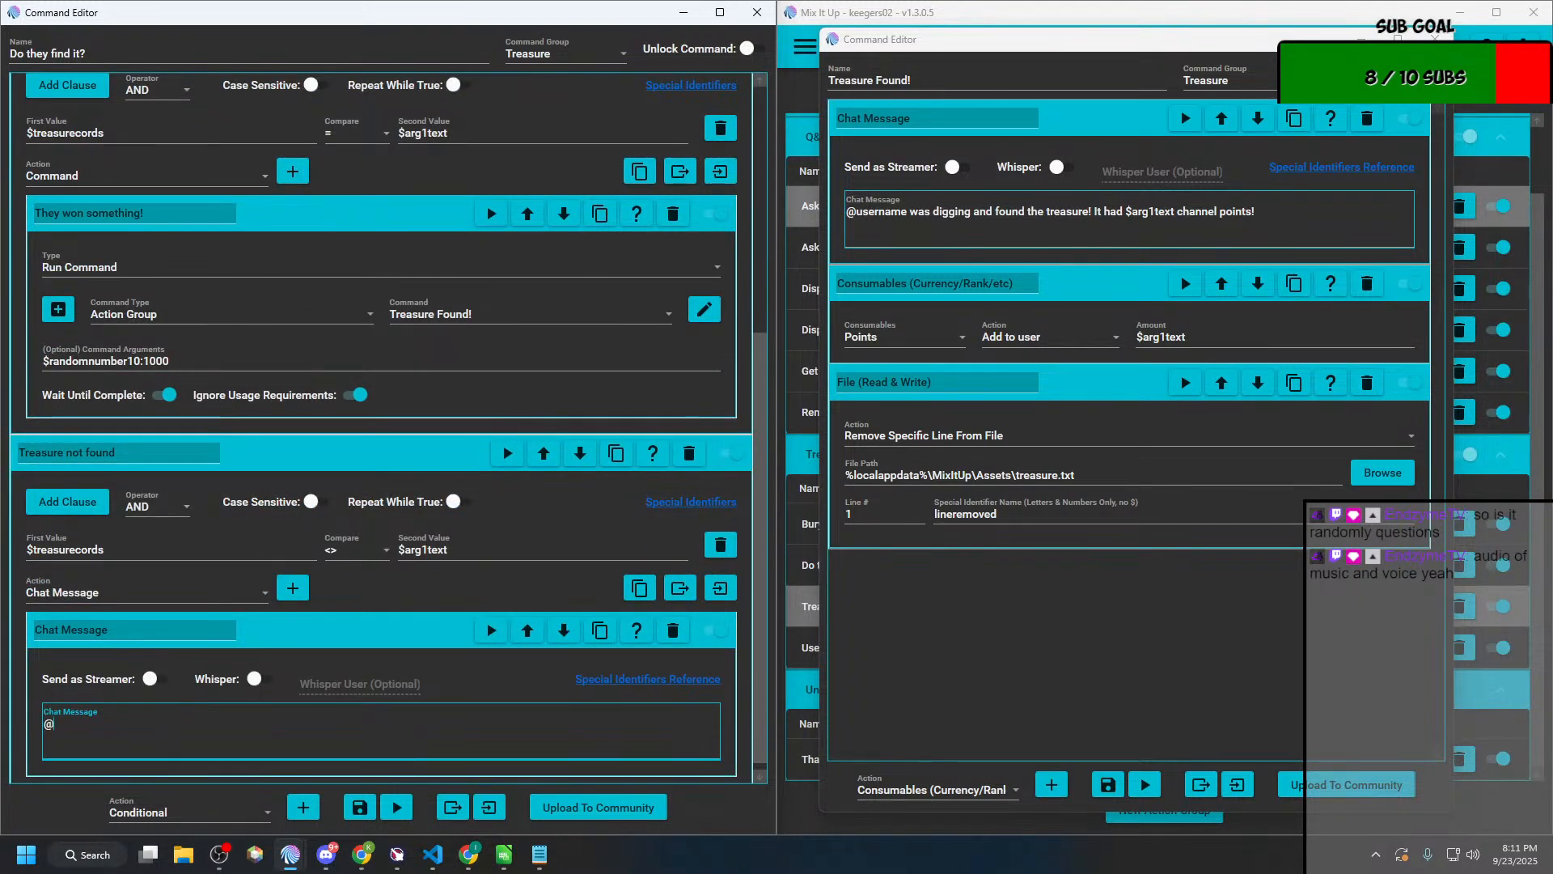
type("username spends the next 15munut")
key("BackSpace")
key("BackSpace")
key("BackSpace")
key("BackSpace")
type("inutes d")
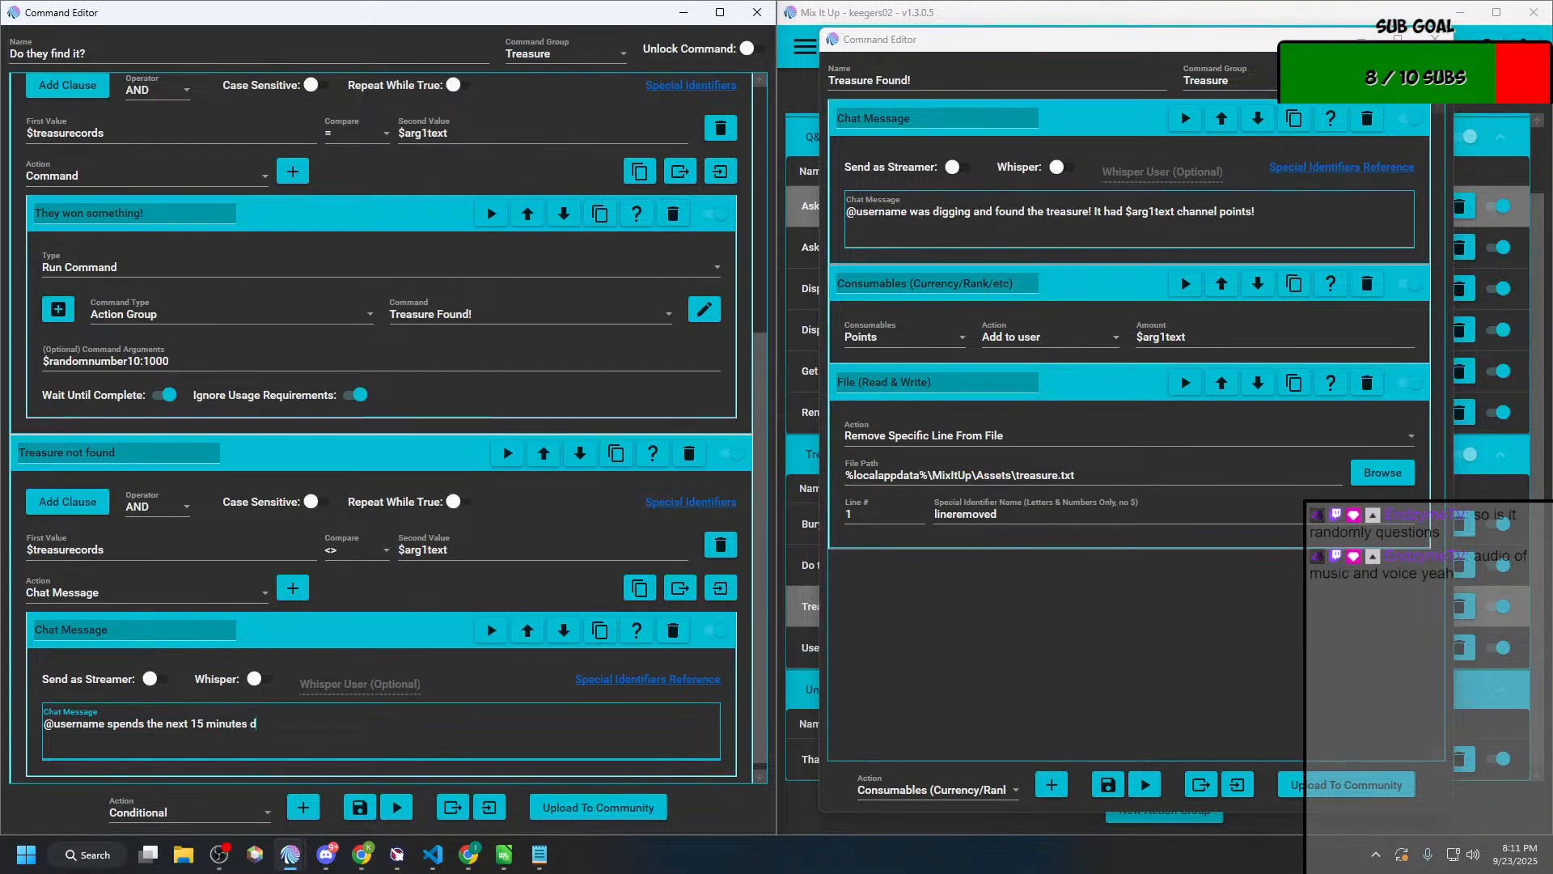
type("igging on island $")
Step: Copy $arg1text from the "Treasure found!" conditional's second value to the end of the "Treasure not found" message
scroll(226, 490, "up", 5)
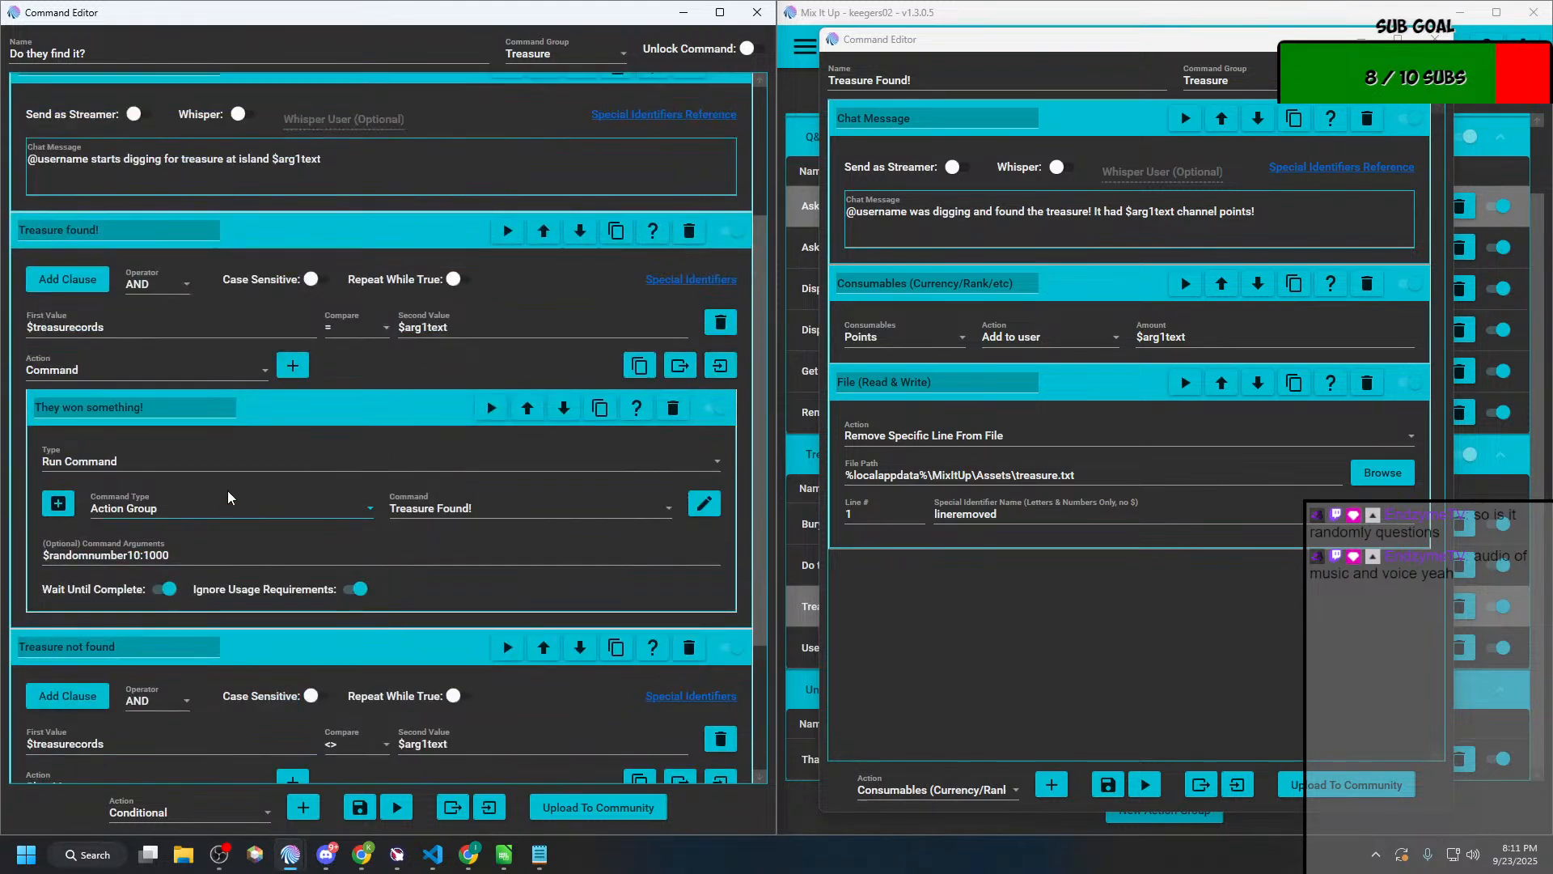
left_click_drag(475, 496, 380, 487)
key("ctrl+c")
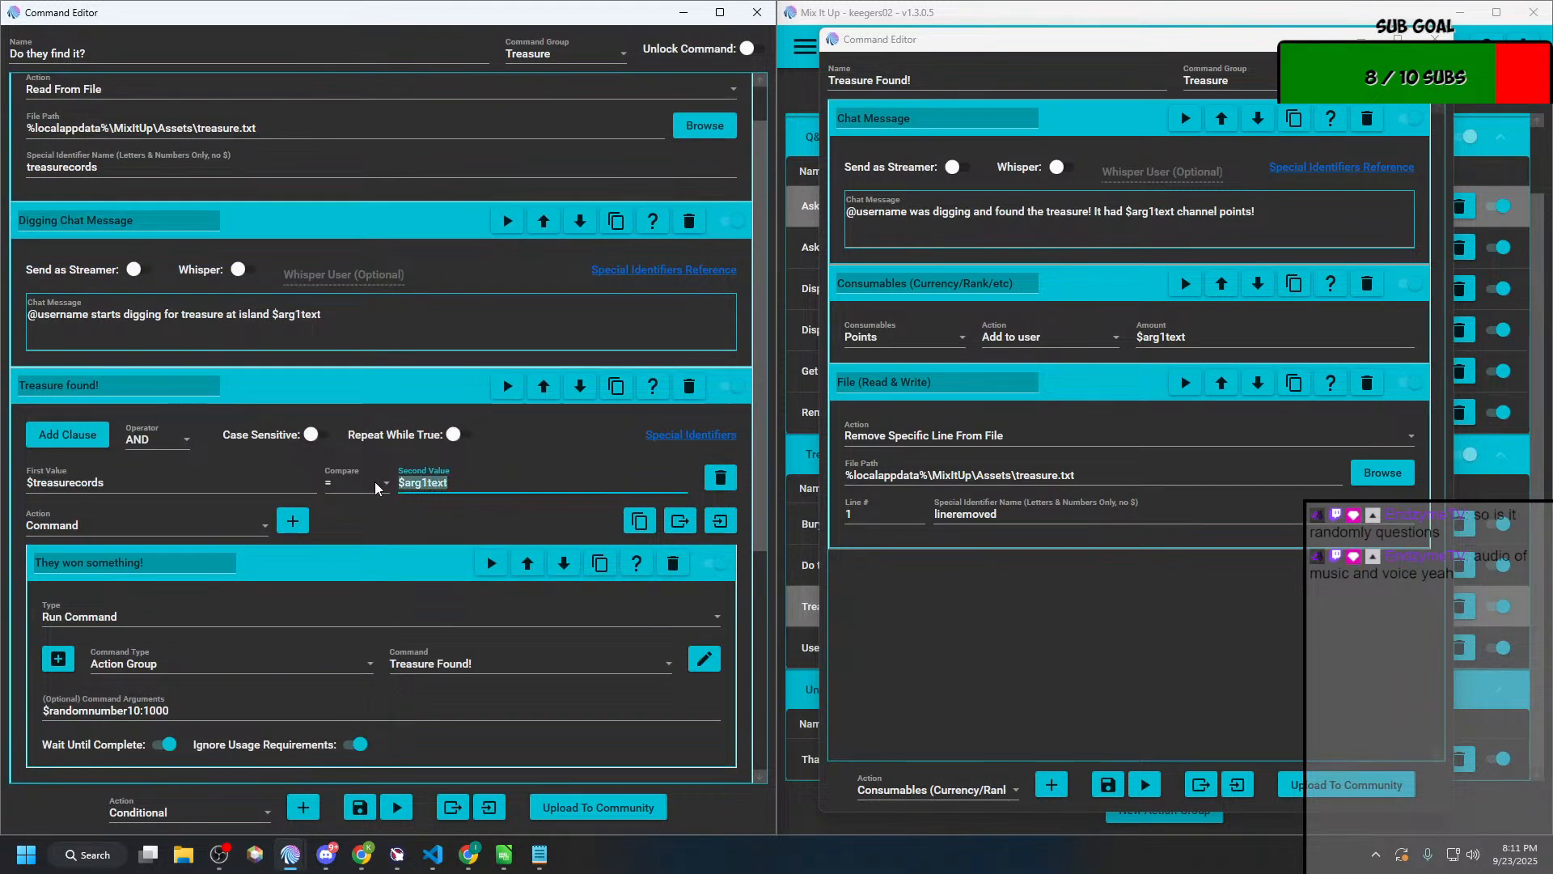
scroll(426, 631, "down", 4)
left_click(428, 728)
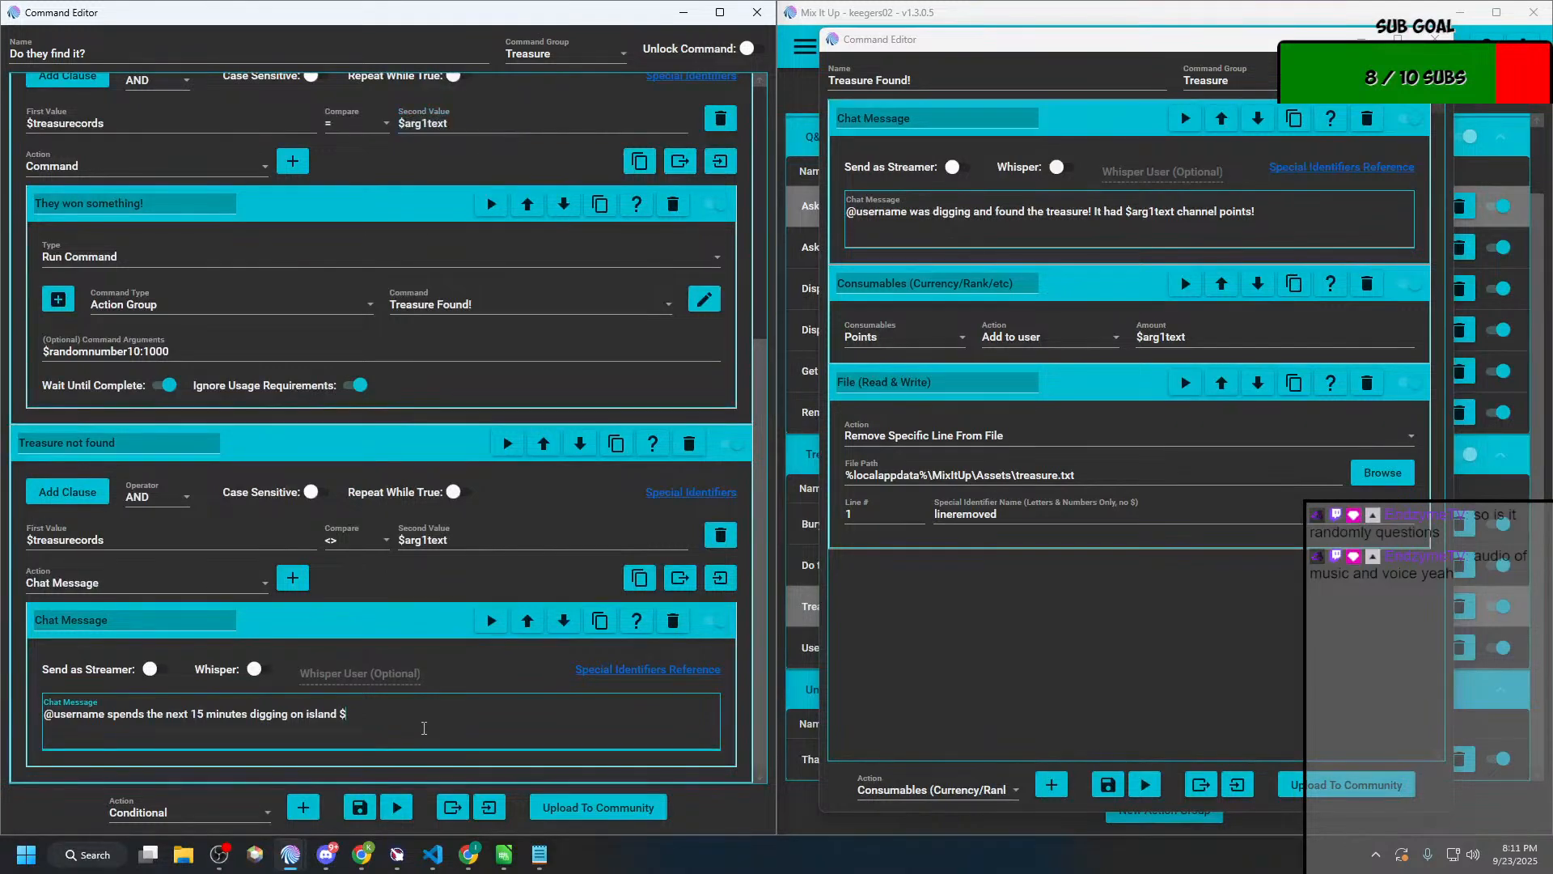
key("BackSpace")
key("ctrl+v")
Step: Finish the message with "and finds nothing. Better luck next time." and save both "Do they find it?" and "Treasure Found!"
type("and finds nothing. Better luck ne")
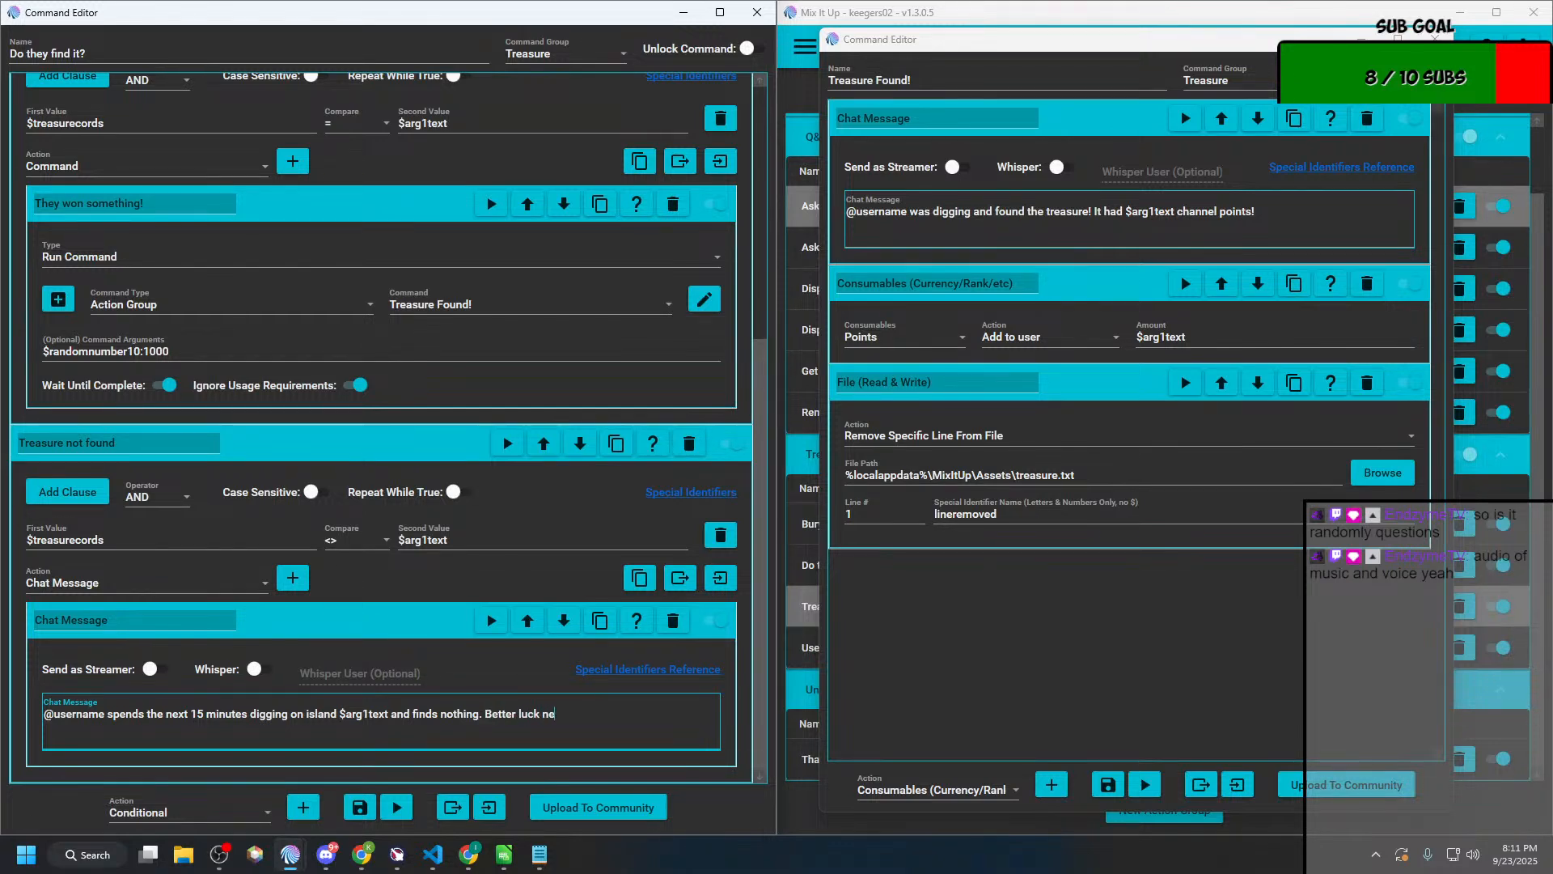
type("xt time.")
left_click(364, 808)
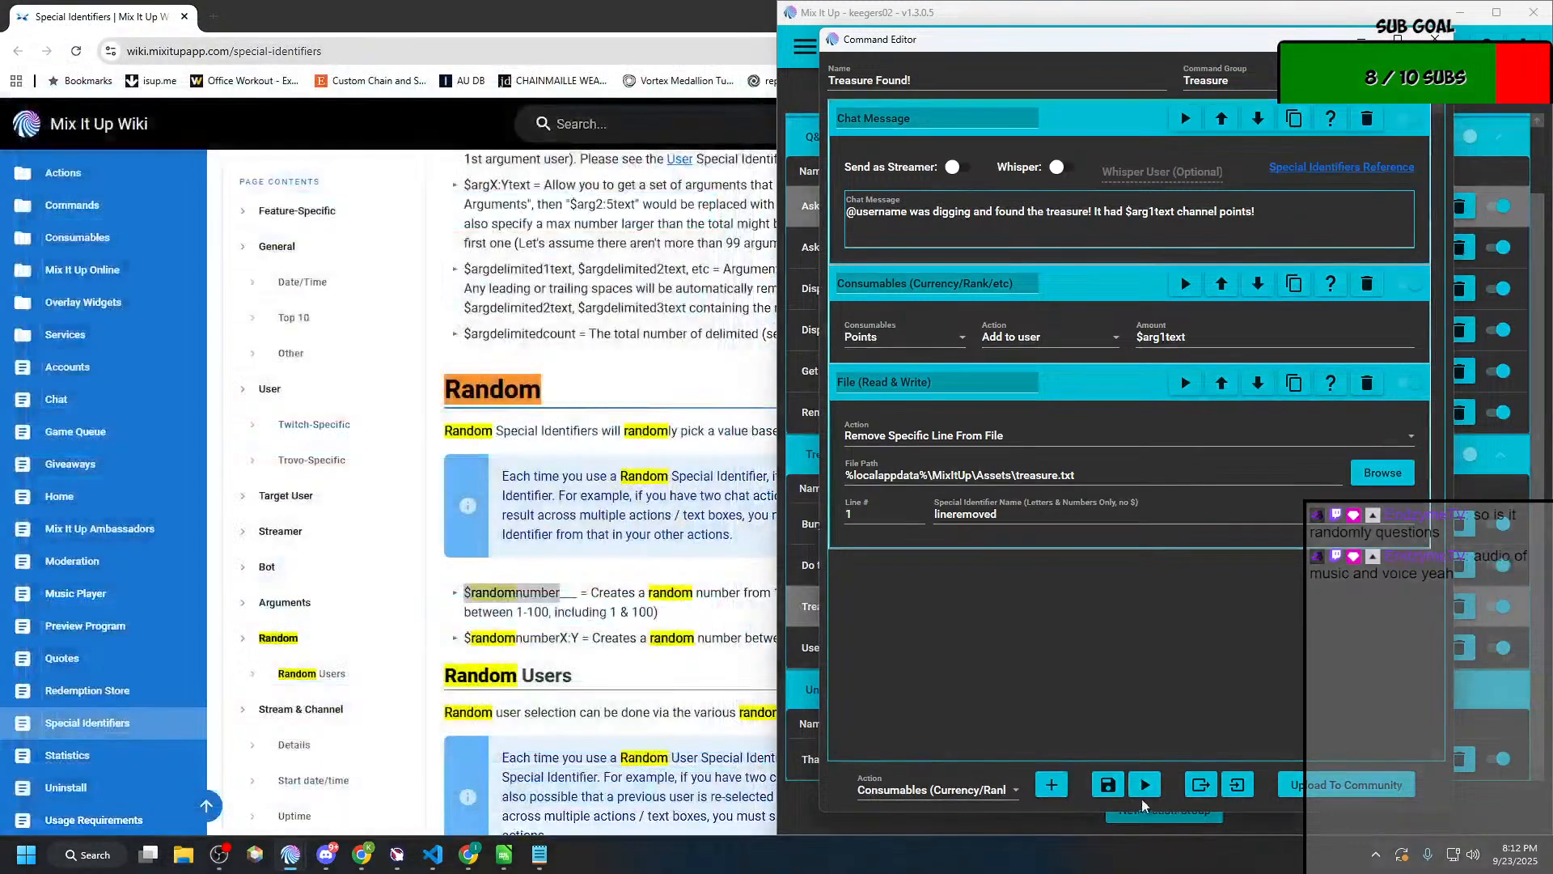
left_click(1105, 786)
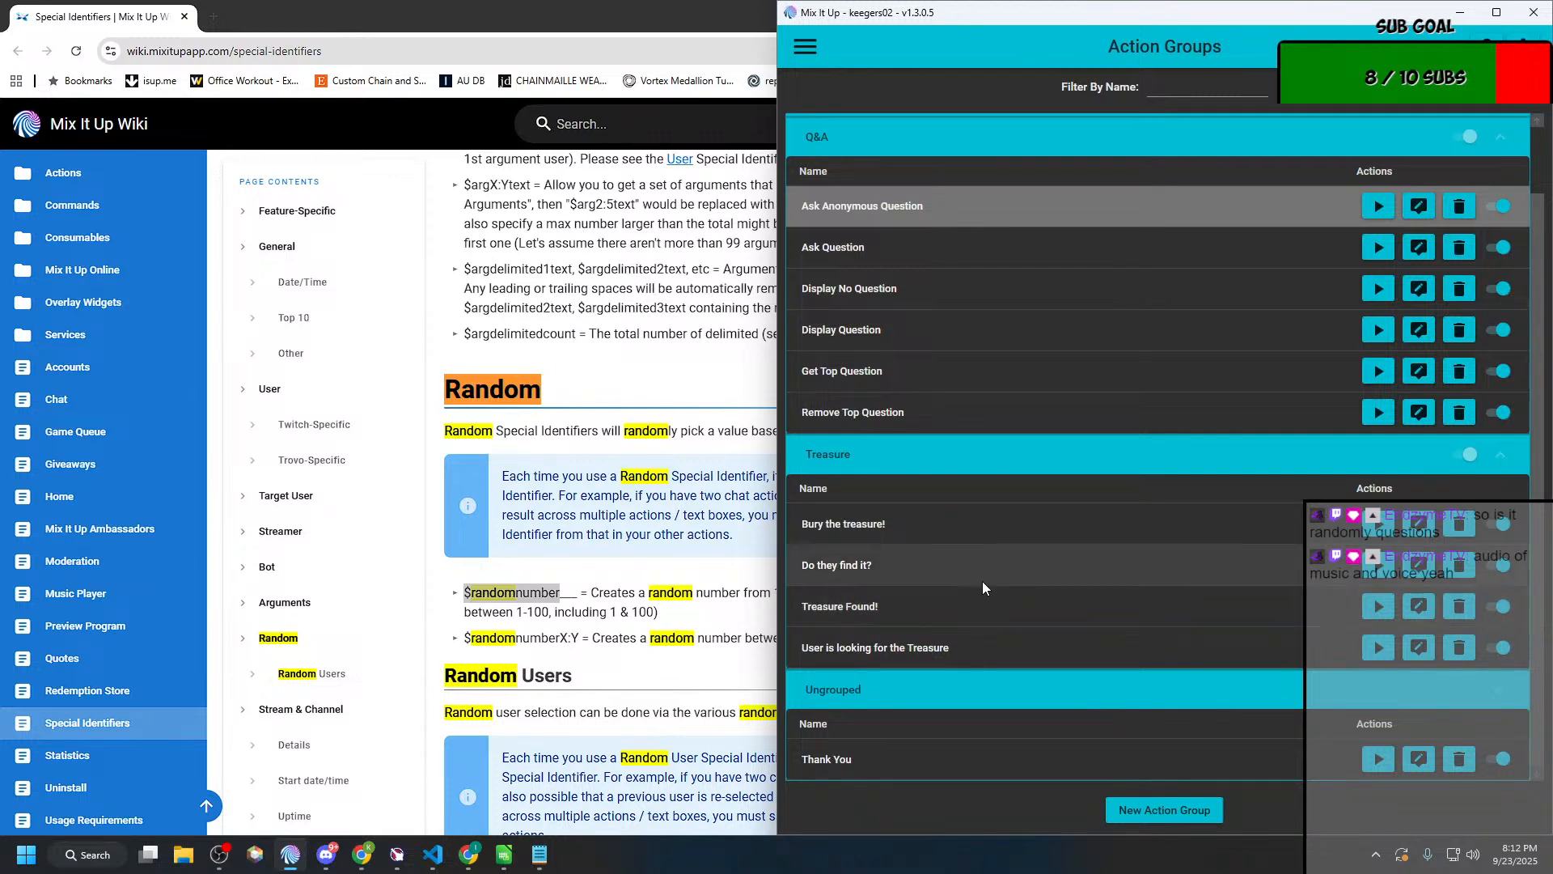
Step: Review the File (Read & Write) action settings of the "Bury the treasure!" action group
left_click(1418, 523)
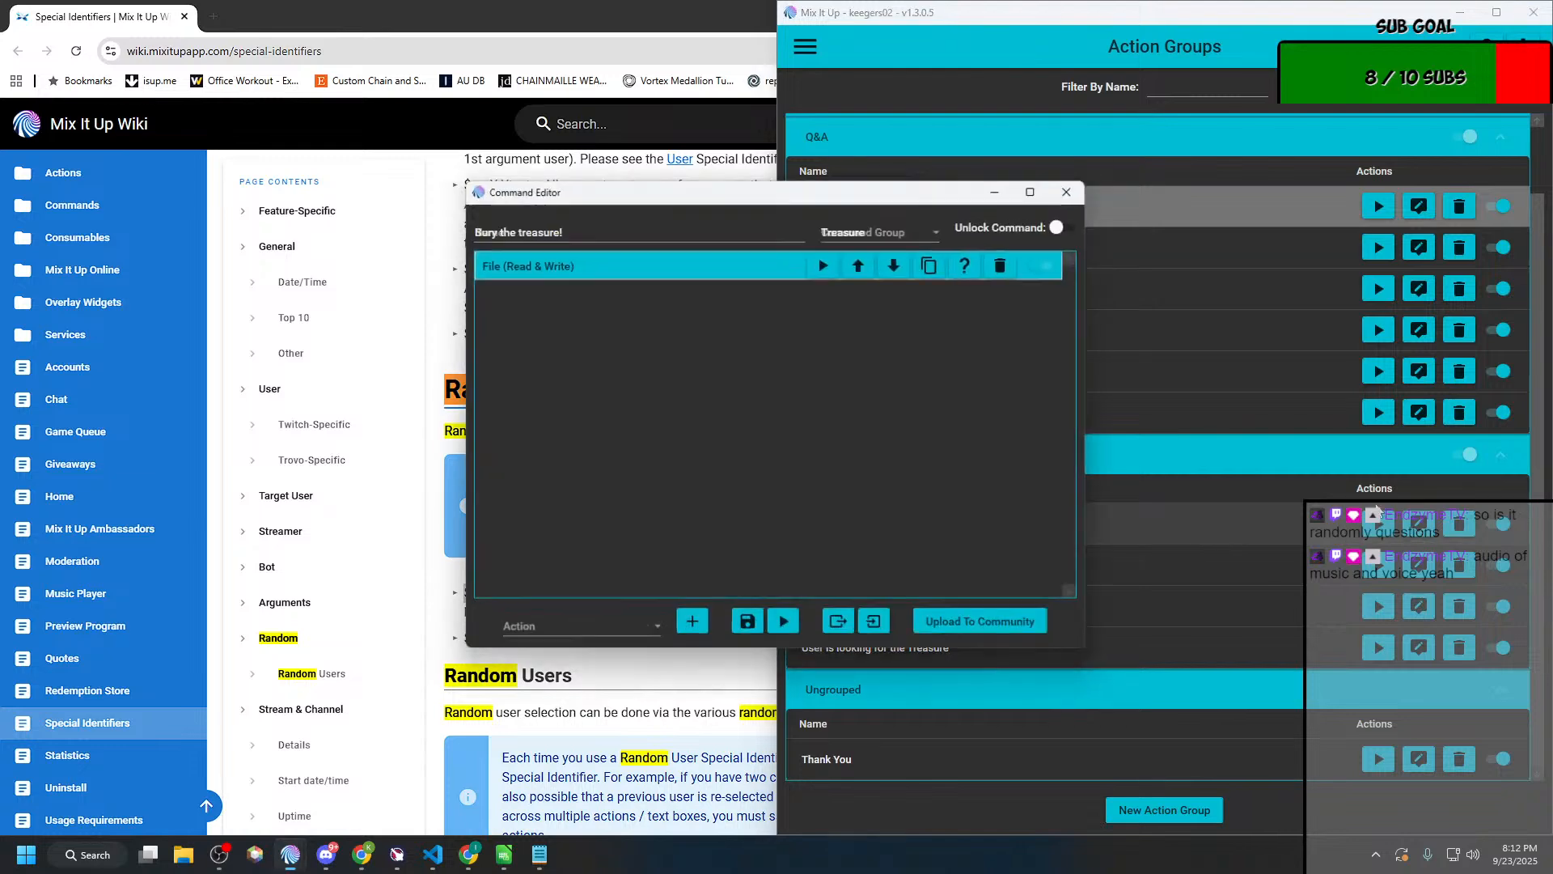
left_click(526, 271)
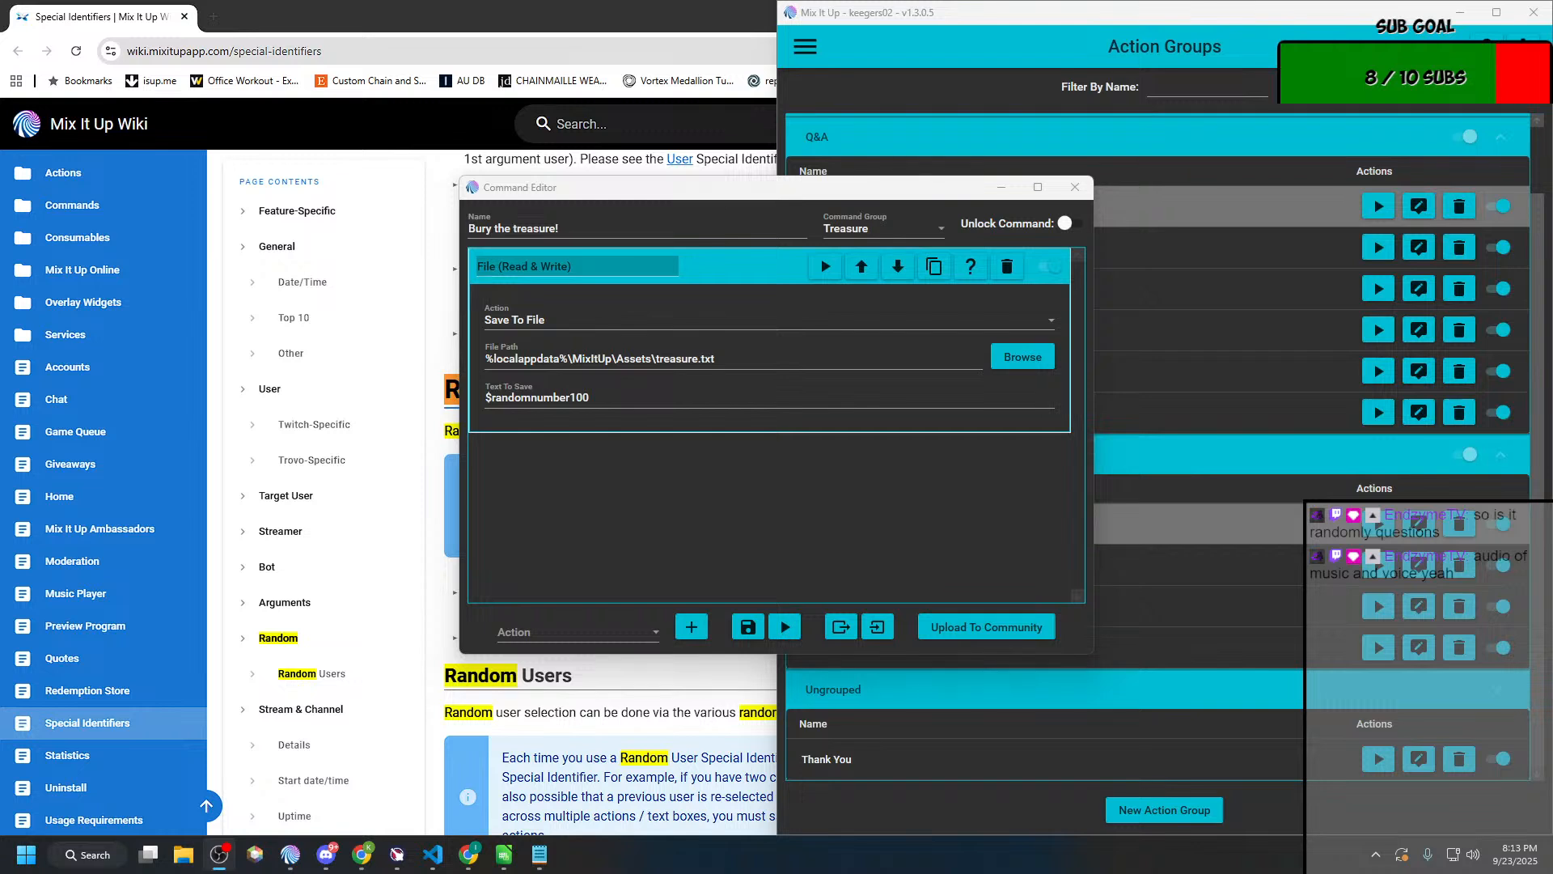
left_click(1232, 20)
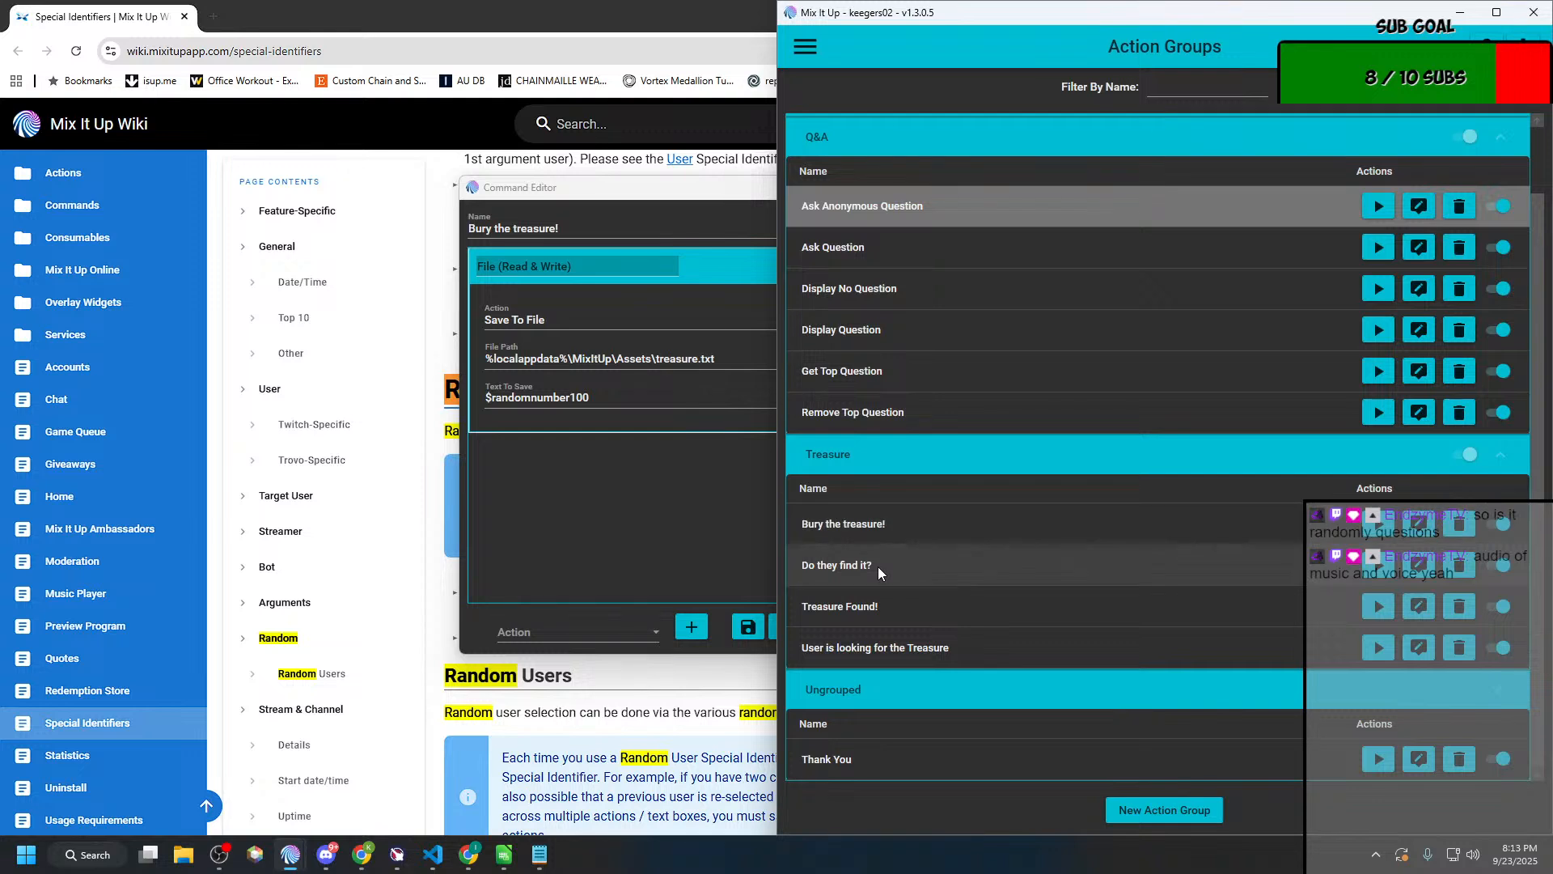
left_click(1417, 566)
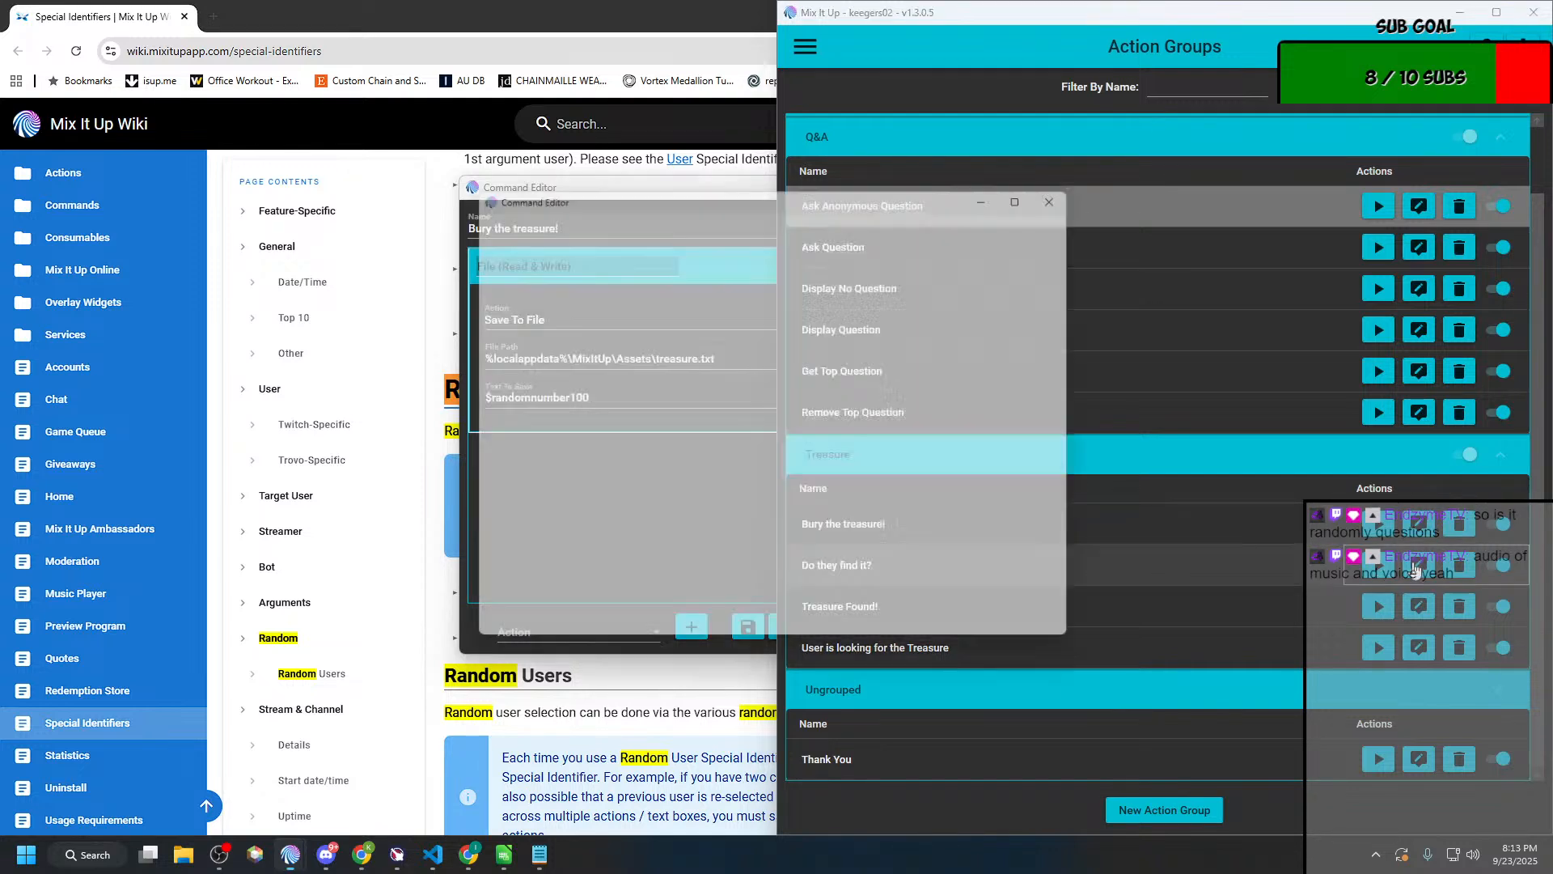
left_click(584, 354)
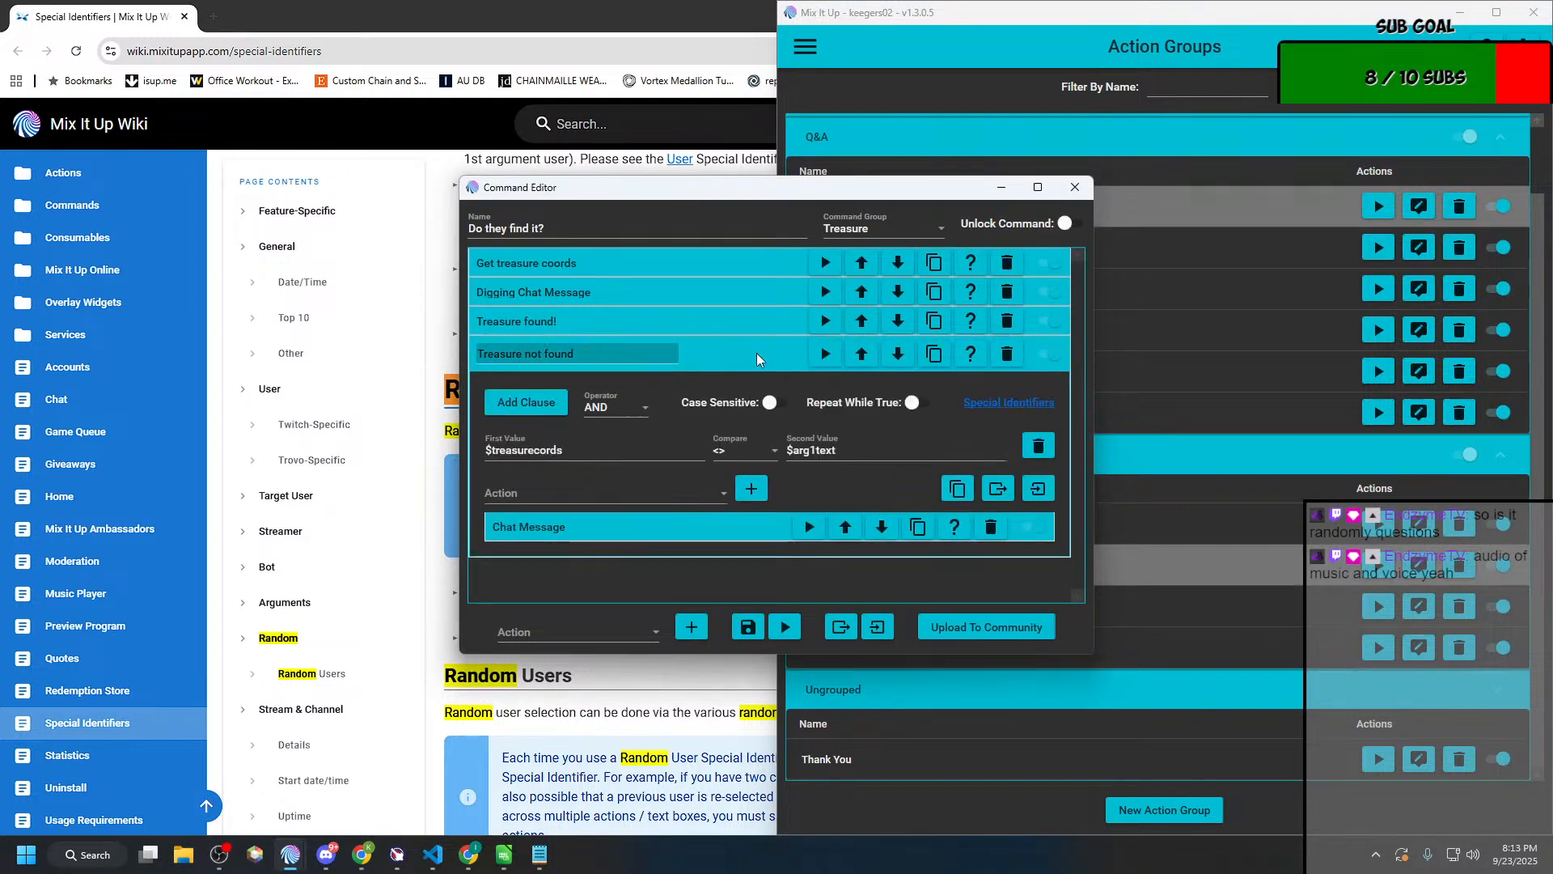
left_click(633, 530)
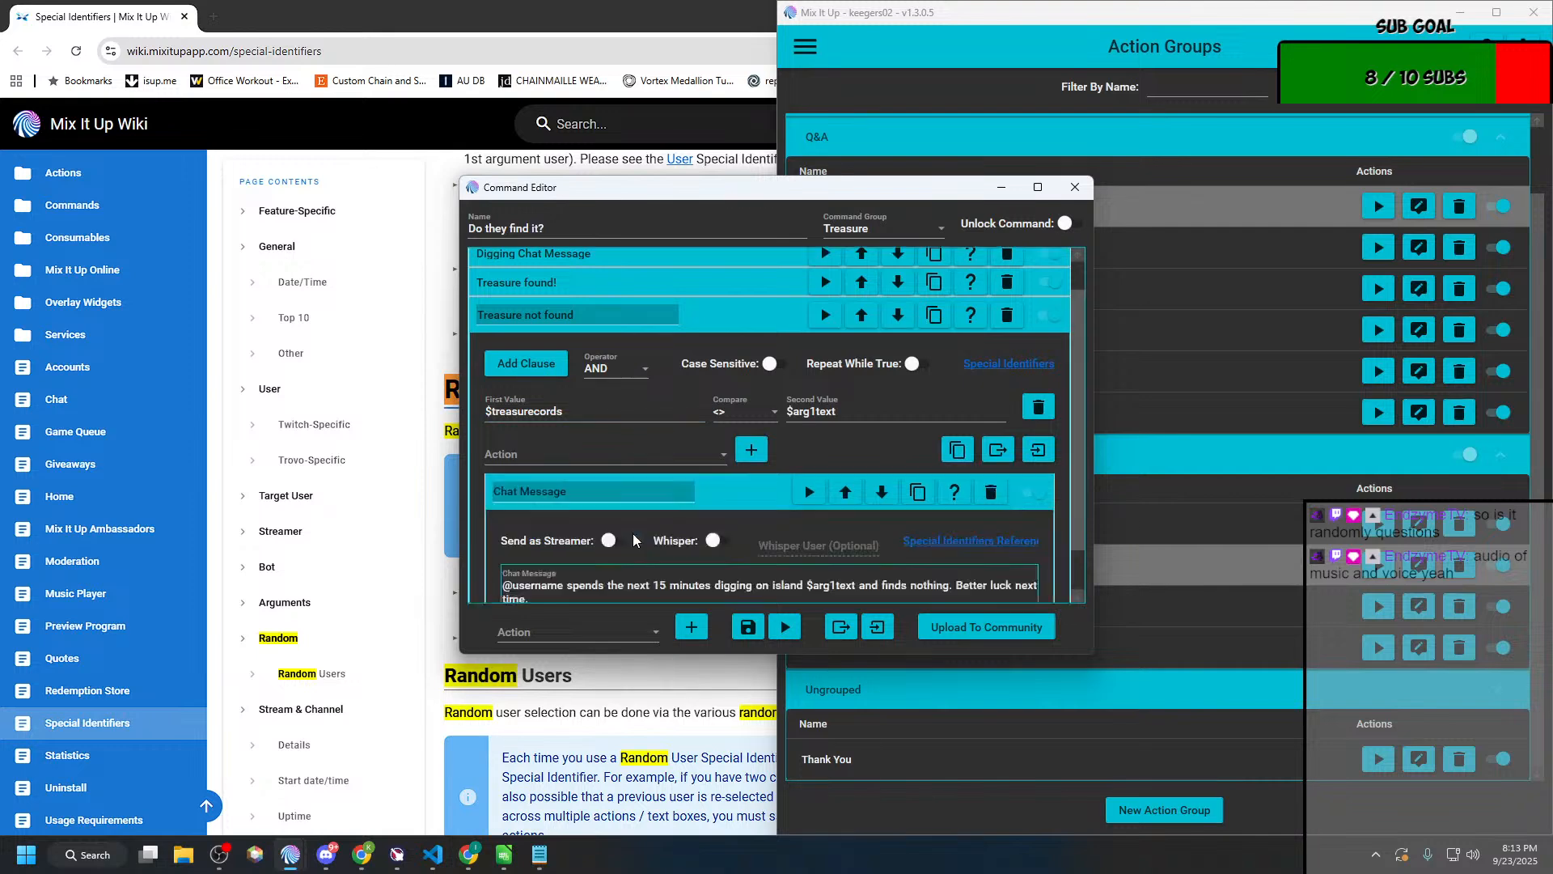
left_click(508, 537)
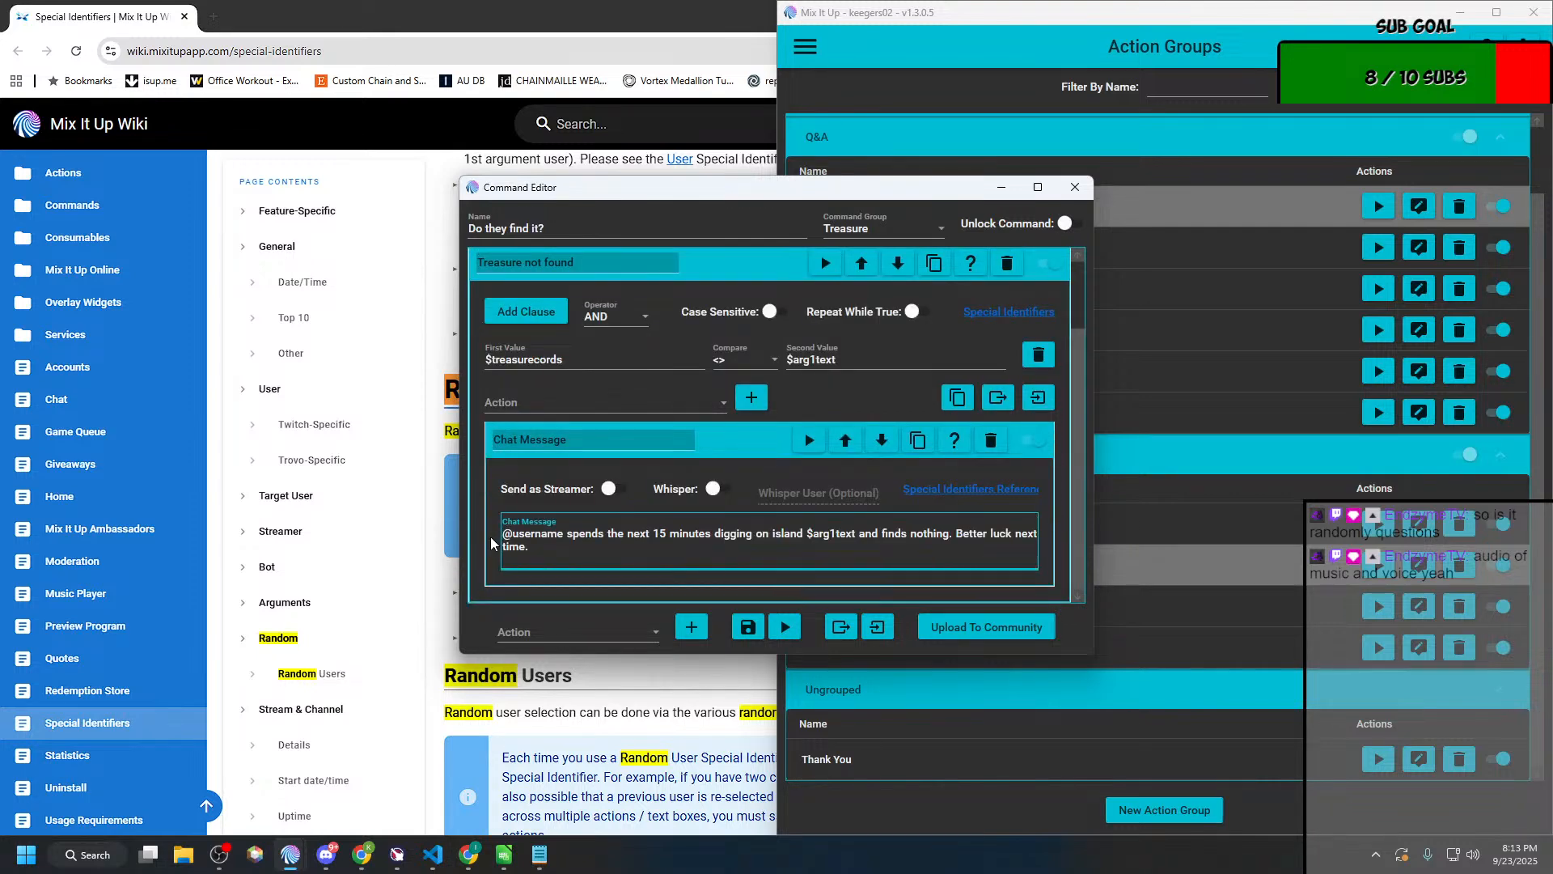
key("BackSpace")
type("$")
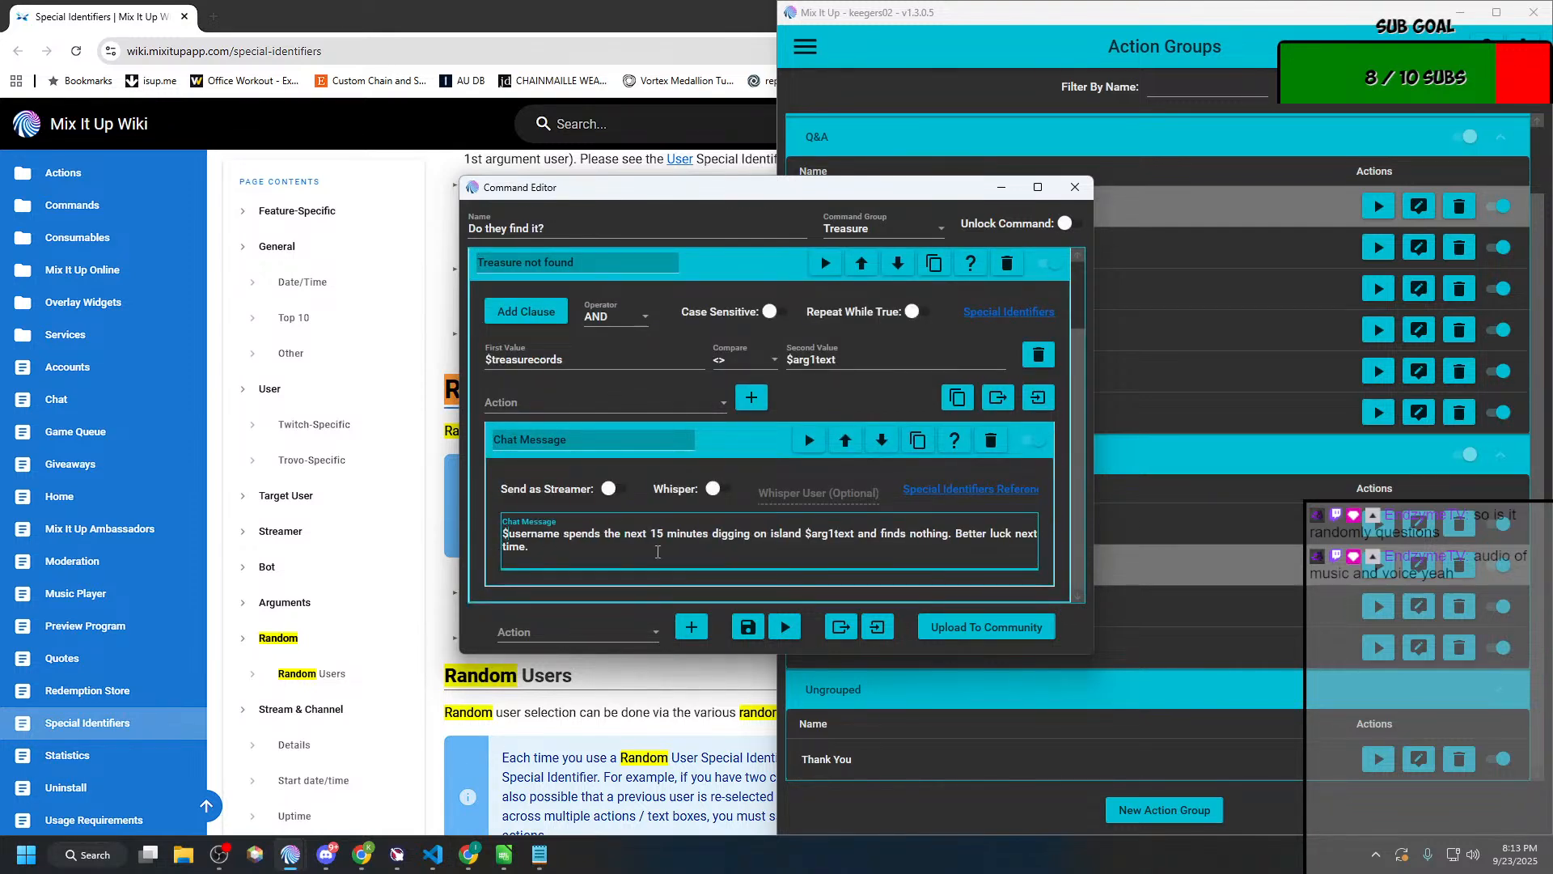
left_click(747, 626)
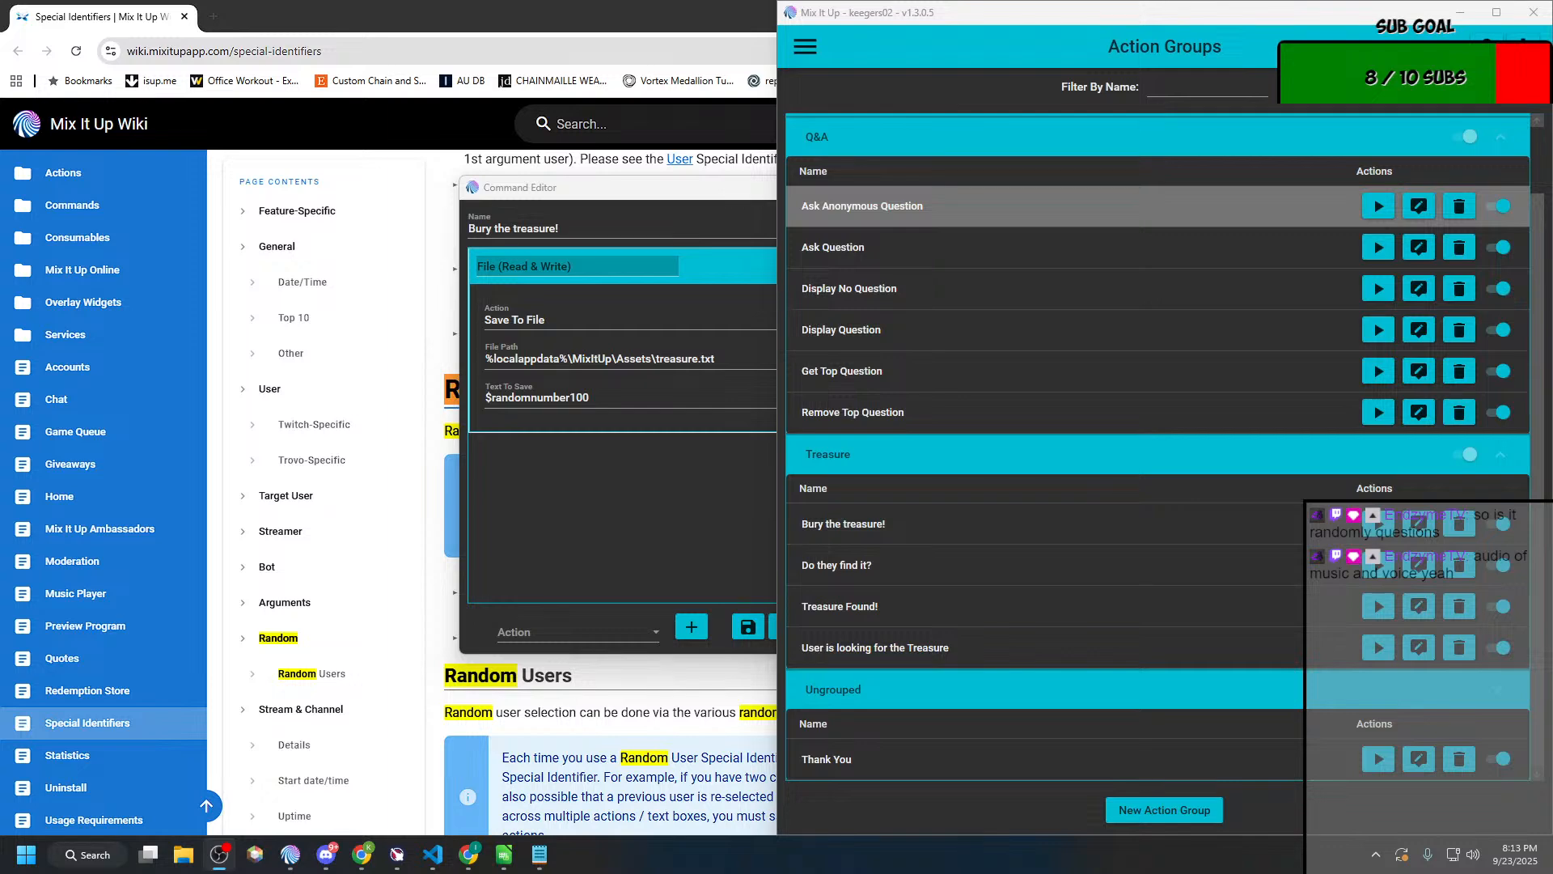
Step: Check the bot's replies to !hunt in the chat log and close the "Bury the treasure!" editor
left_click(804, 48)
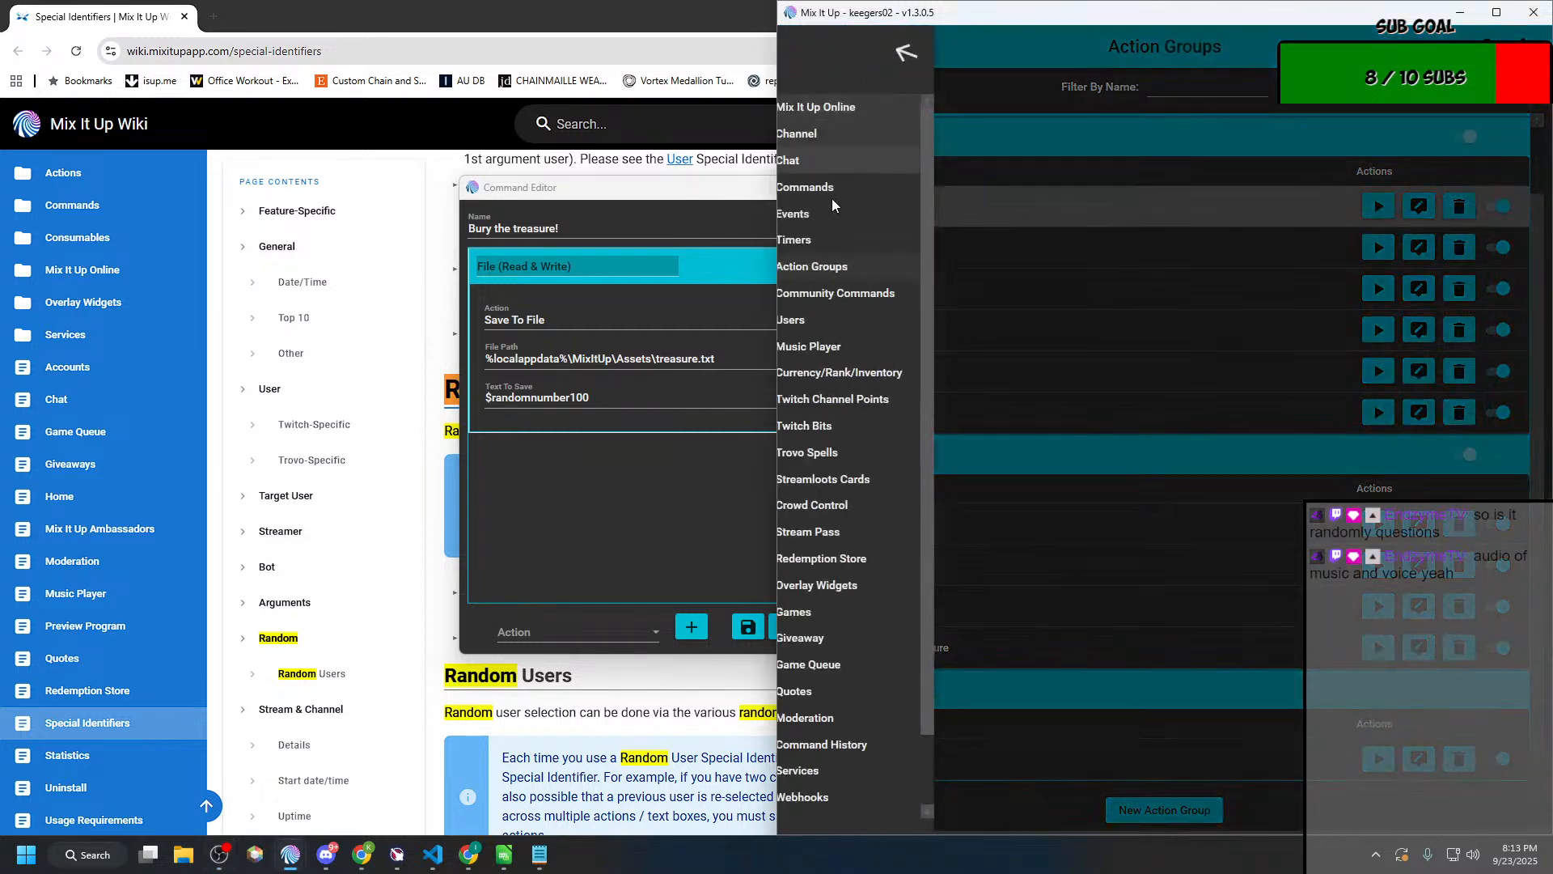
left_click(837, 167)
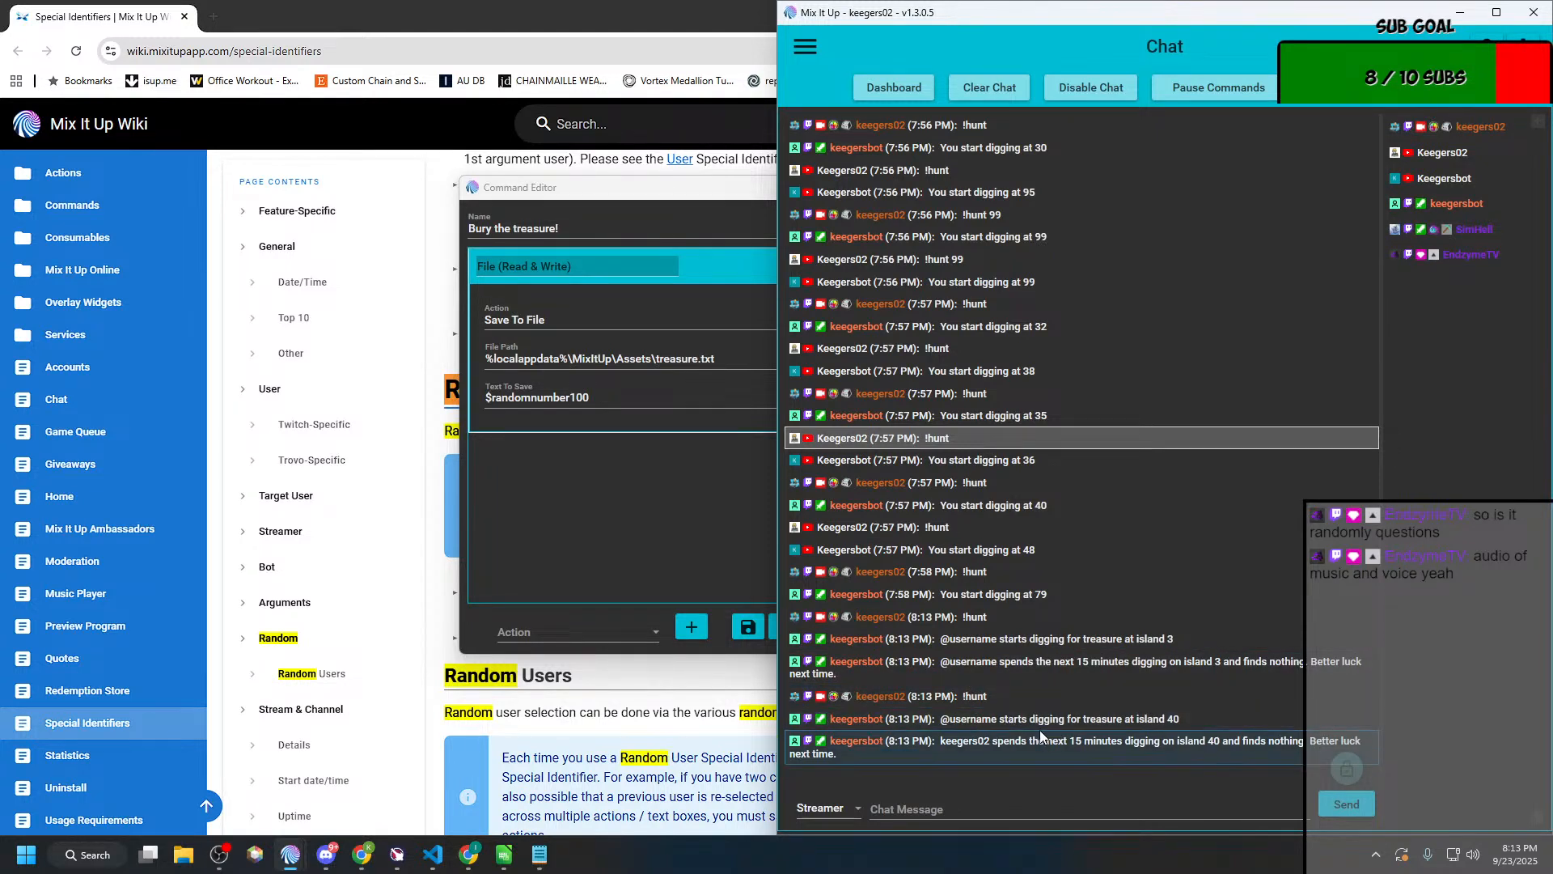
left_click(564, 492)
left_click(1072, 189)
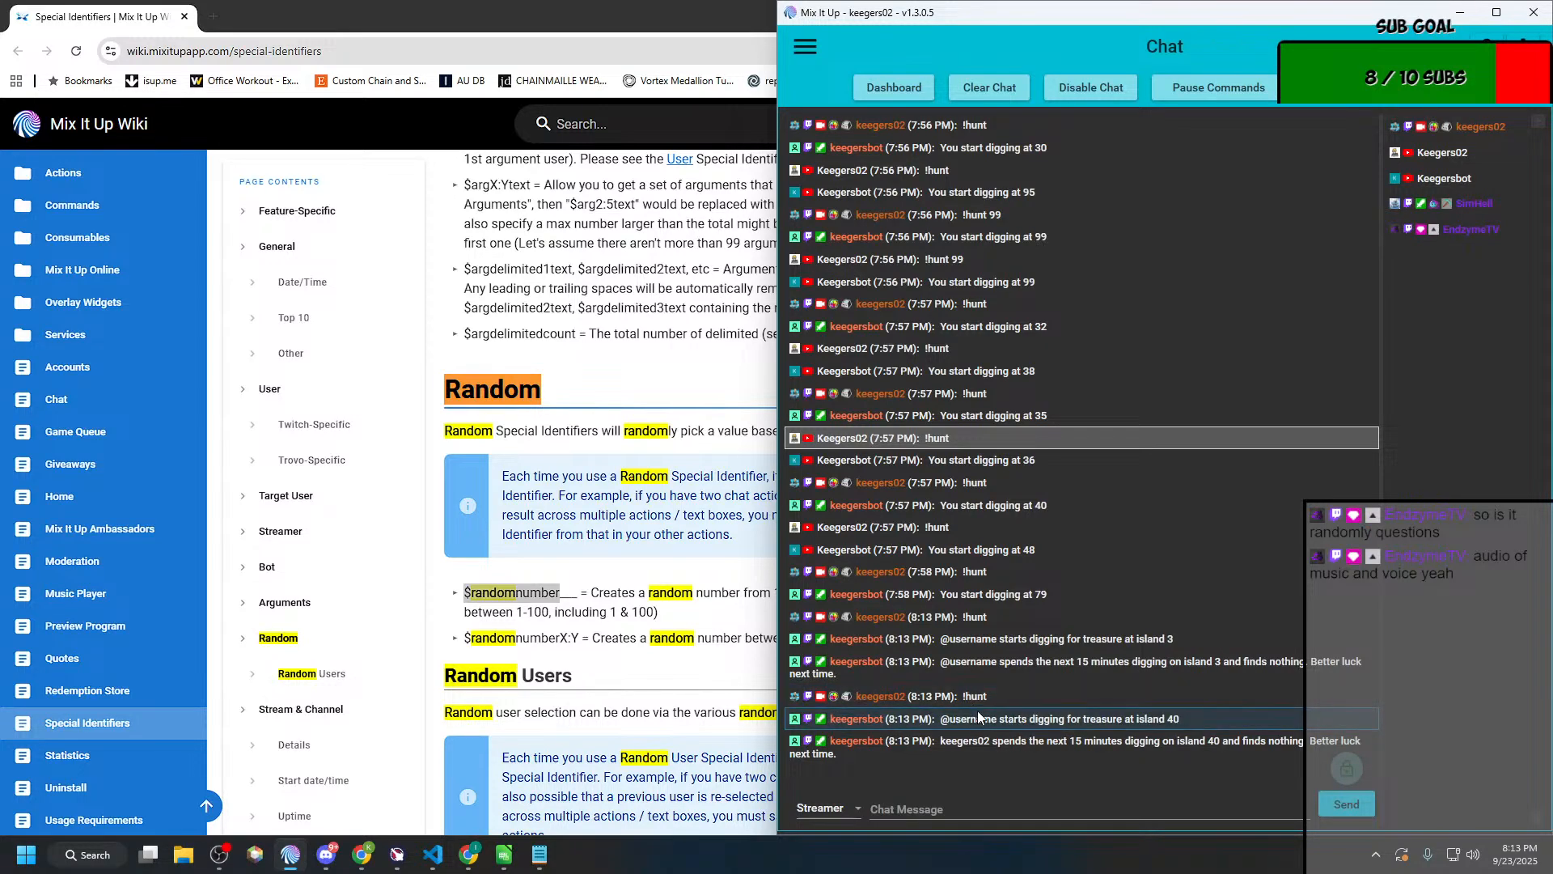
key("alt+Tab")
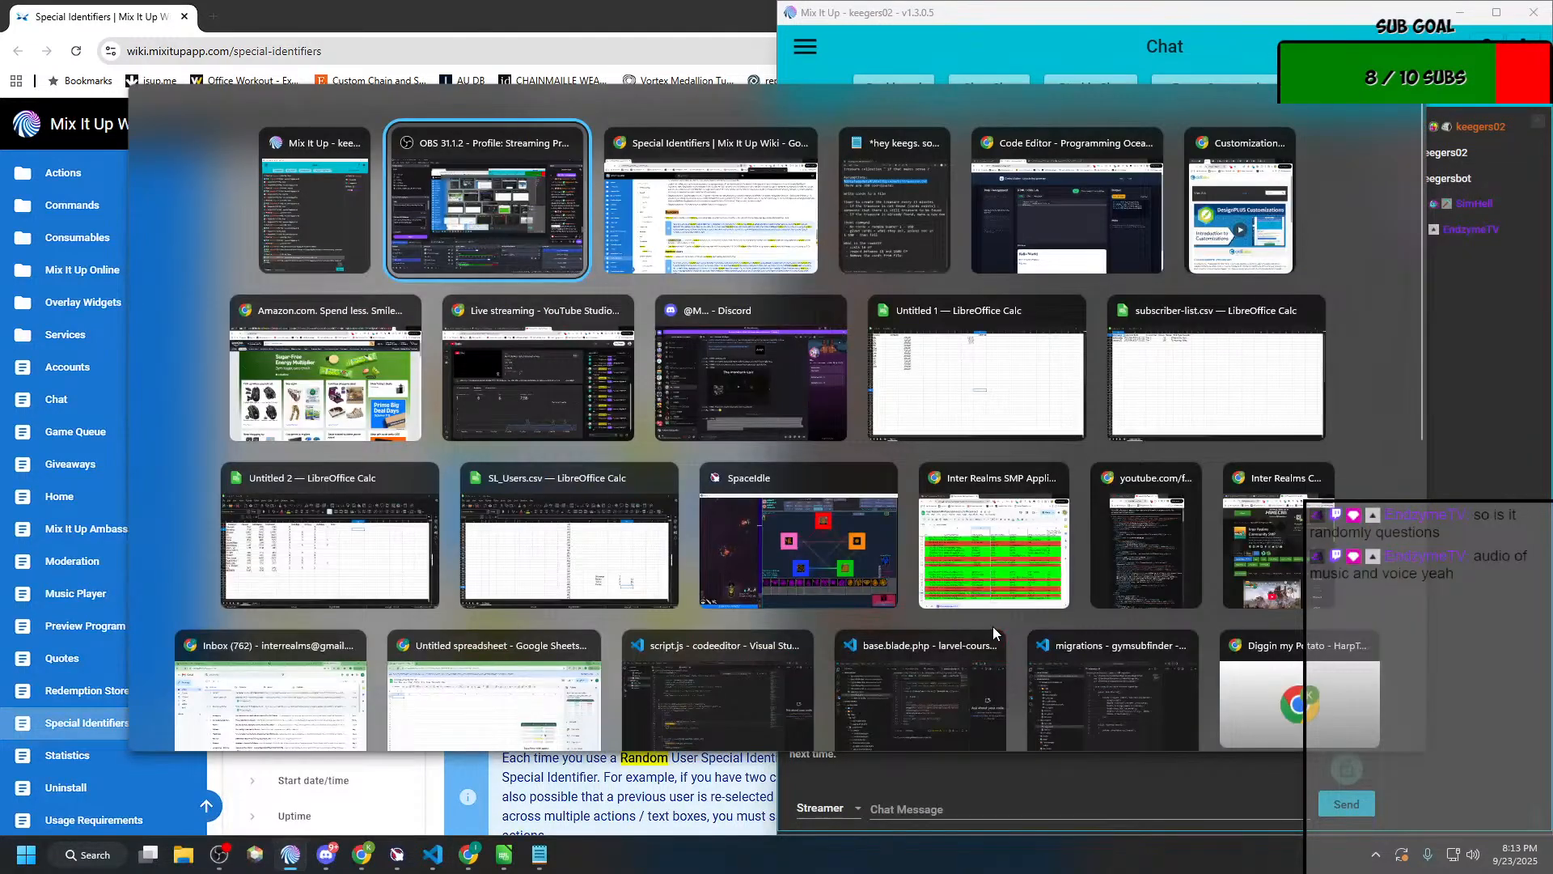
key("alt+shift+Tab")
Step: Return to the action groups and open "User is looking for the Treasure" for editing
left_click(801, 47)
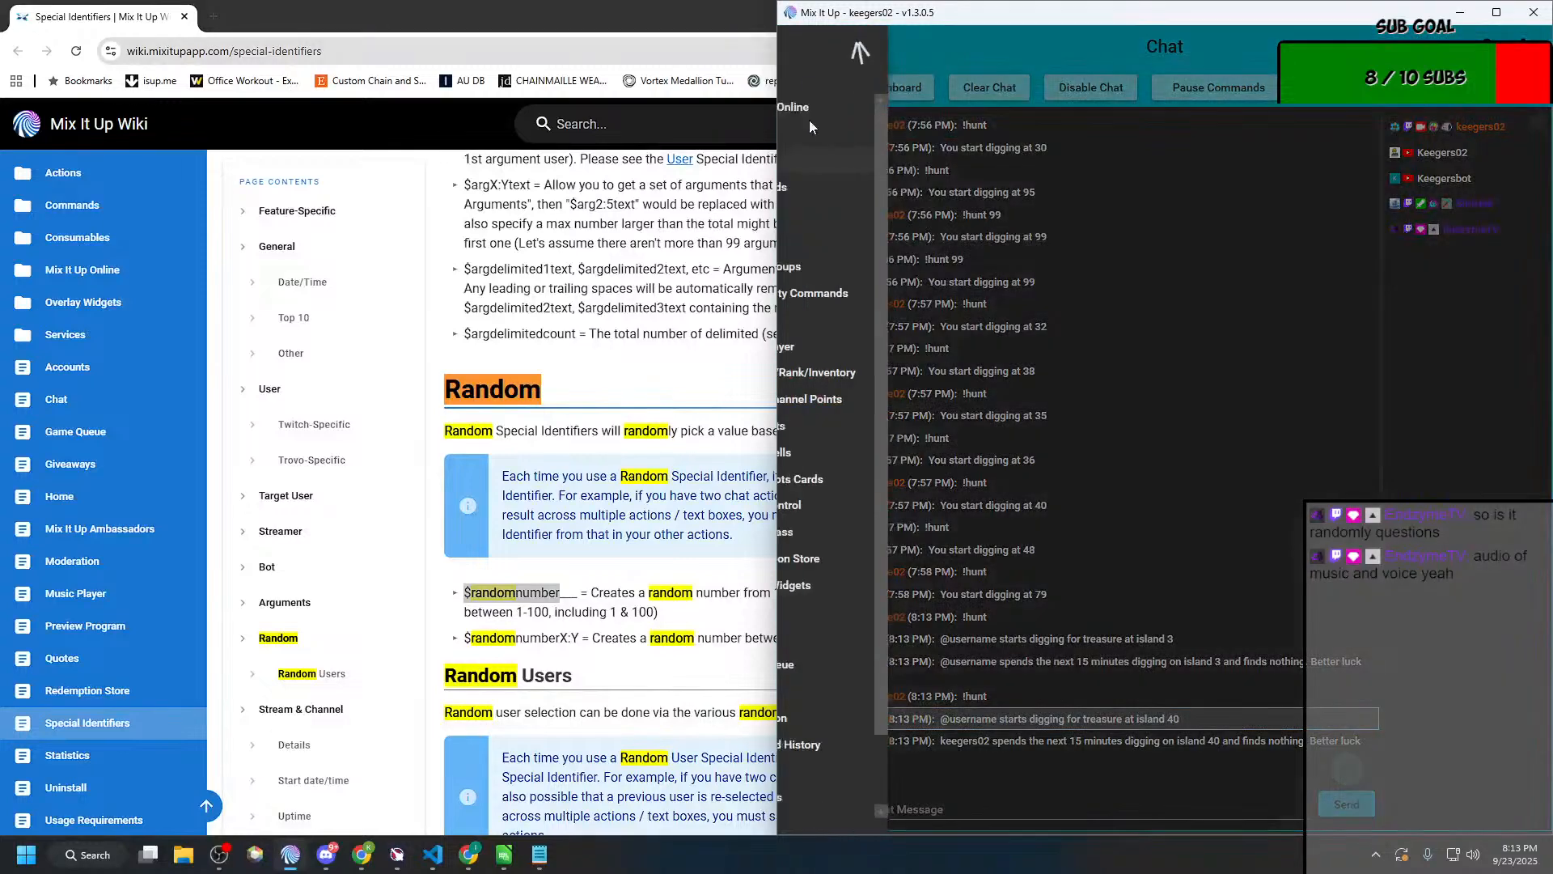
left_click(844, 265)
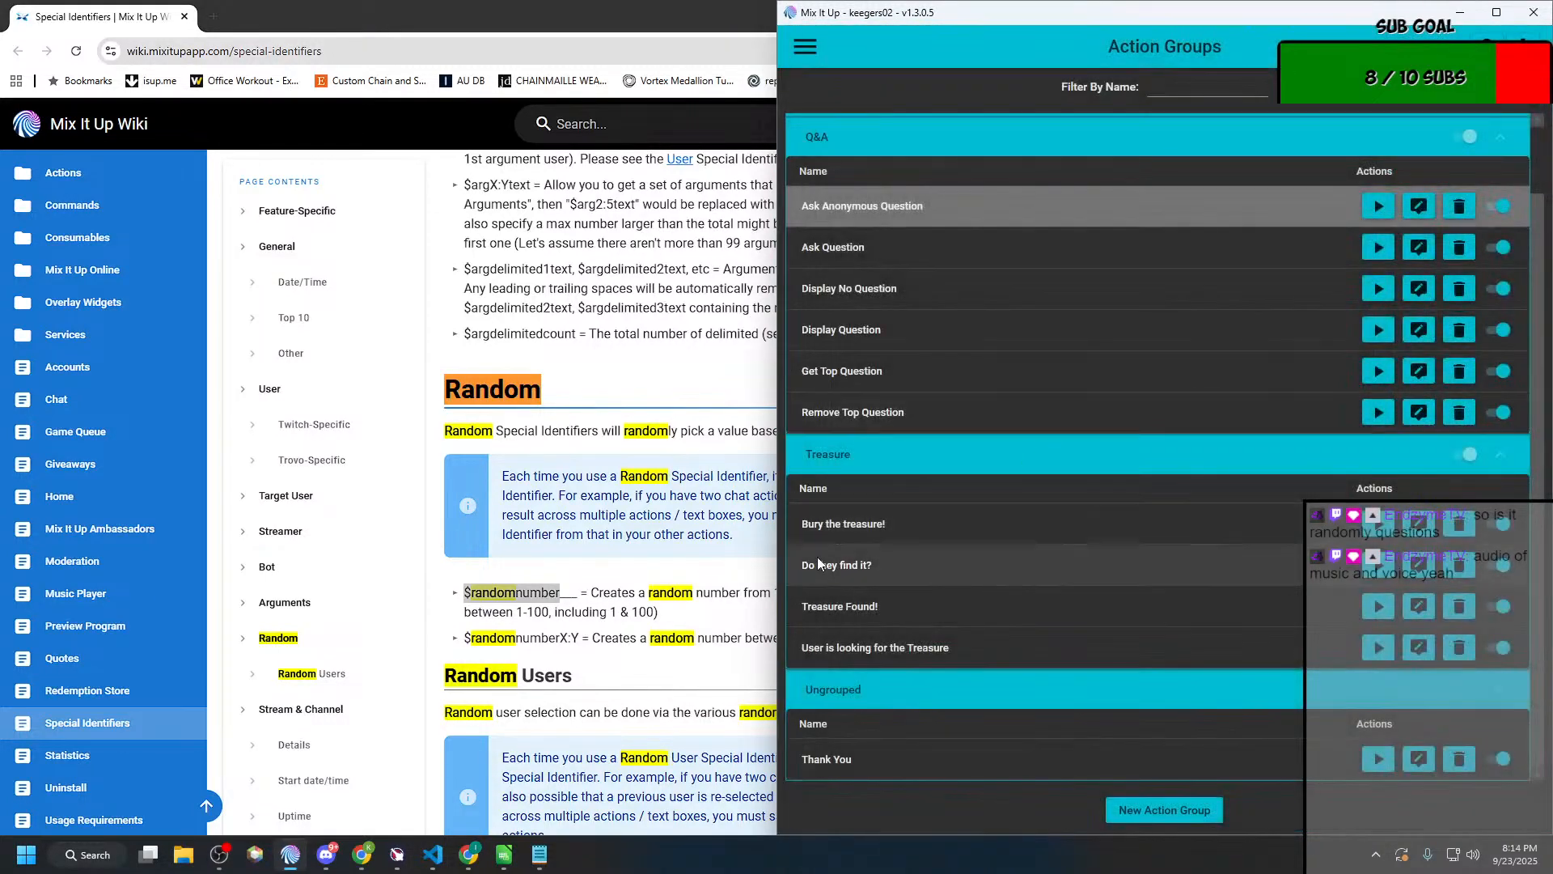
left_click(856, 647)
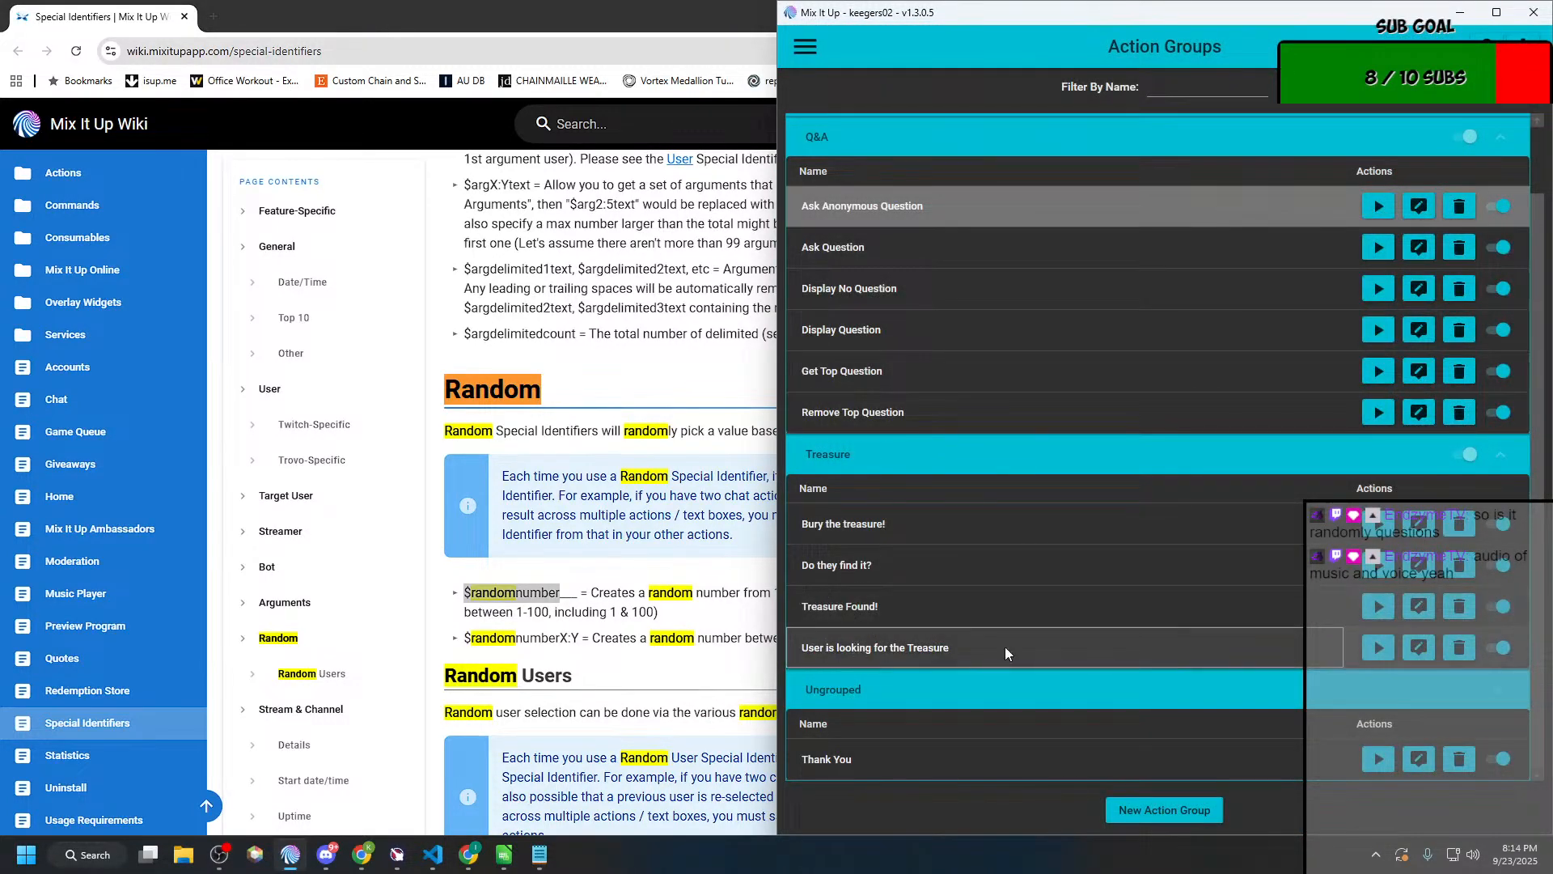
left_click(1420, 647)
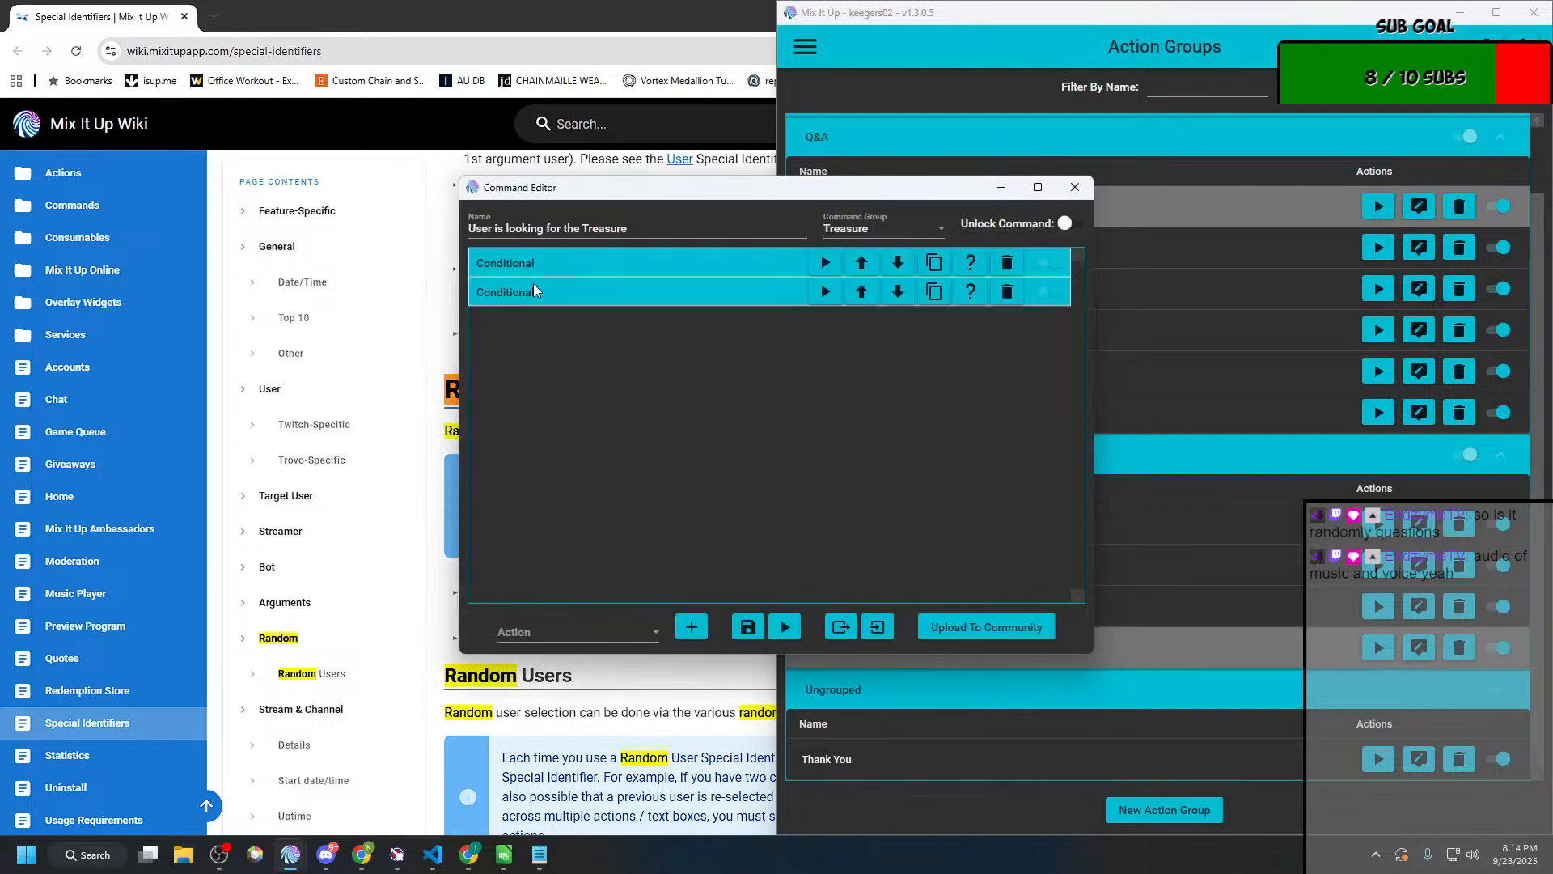
Step: Review the second conditional and the Run Command settings of "User is looking for the Treasure" and close its editor
left_click(535, 288)
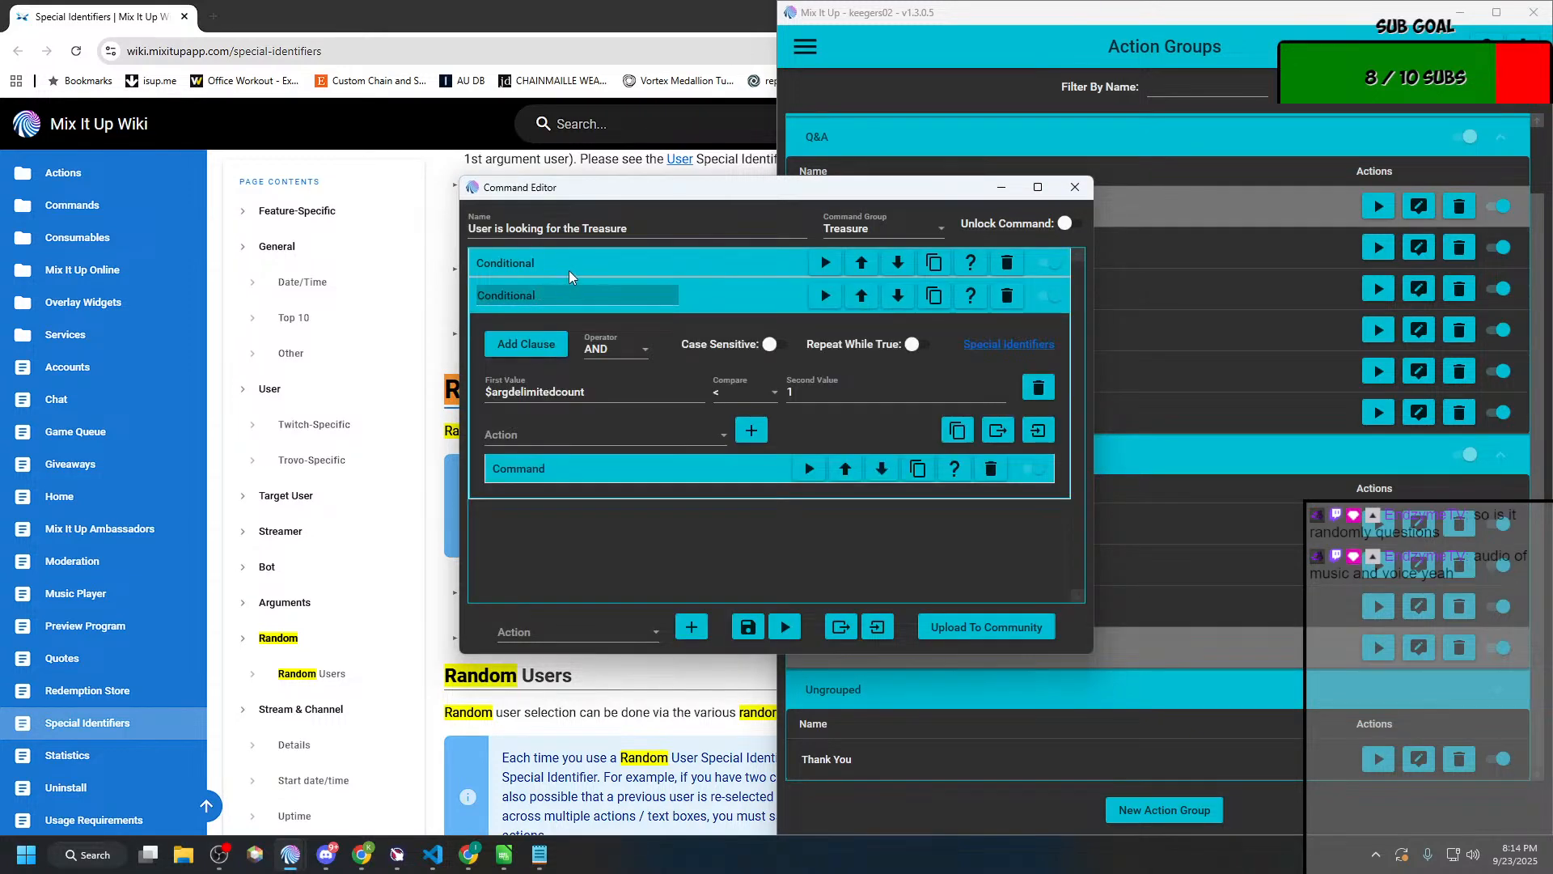
left_click(635, 465)
scroll(647, 452, "down", 5)
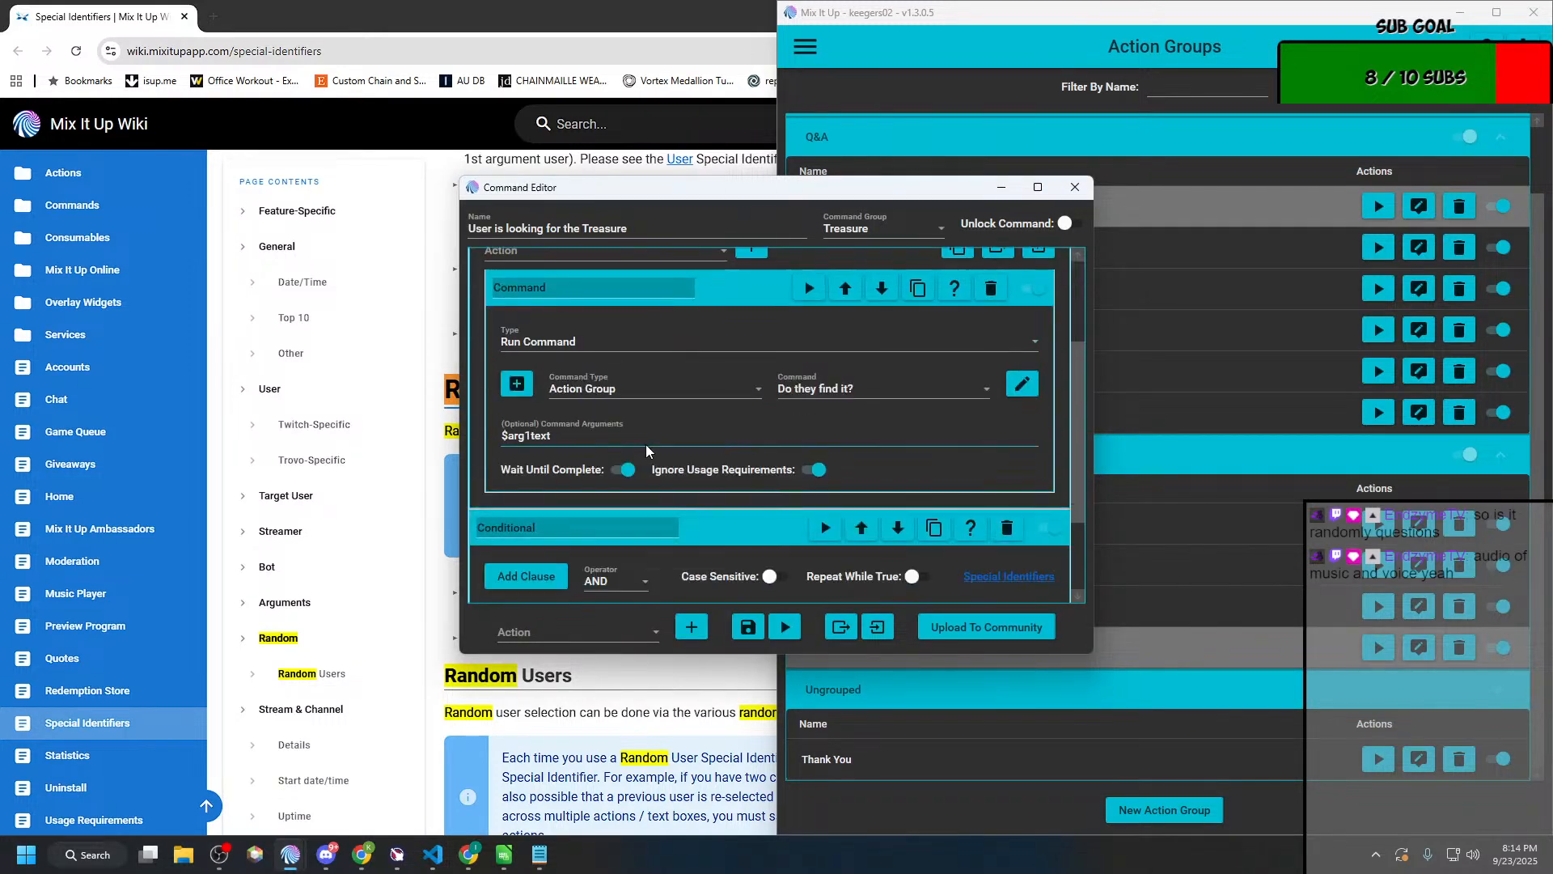
scroll(849, 423, "down", 3)
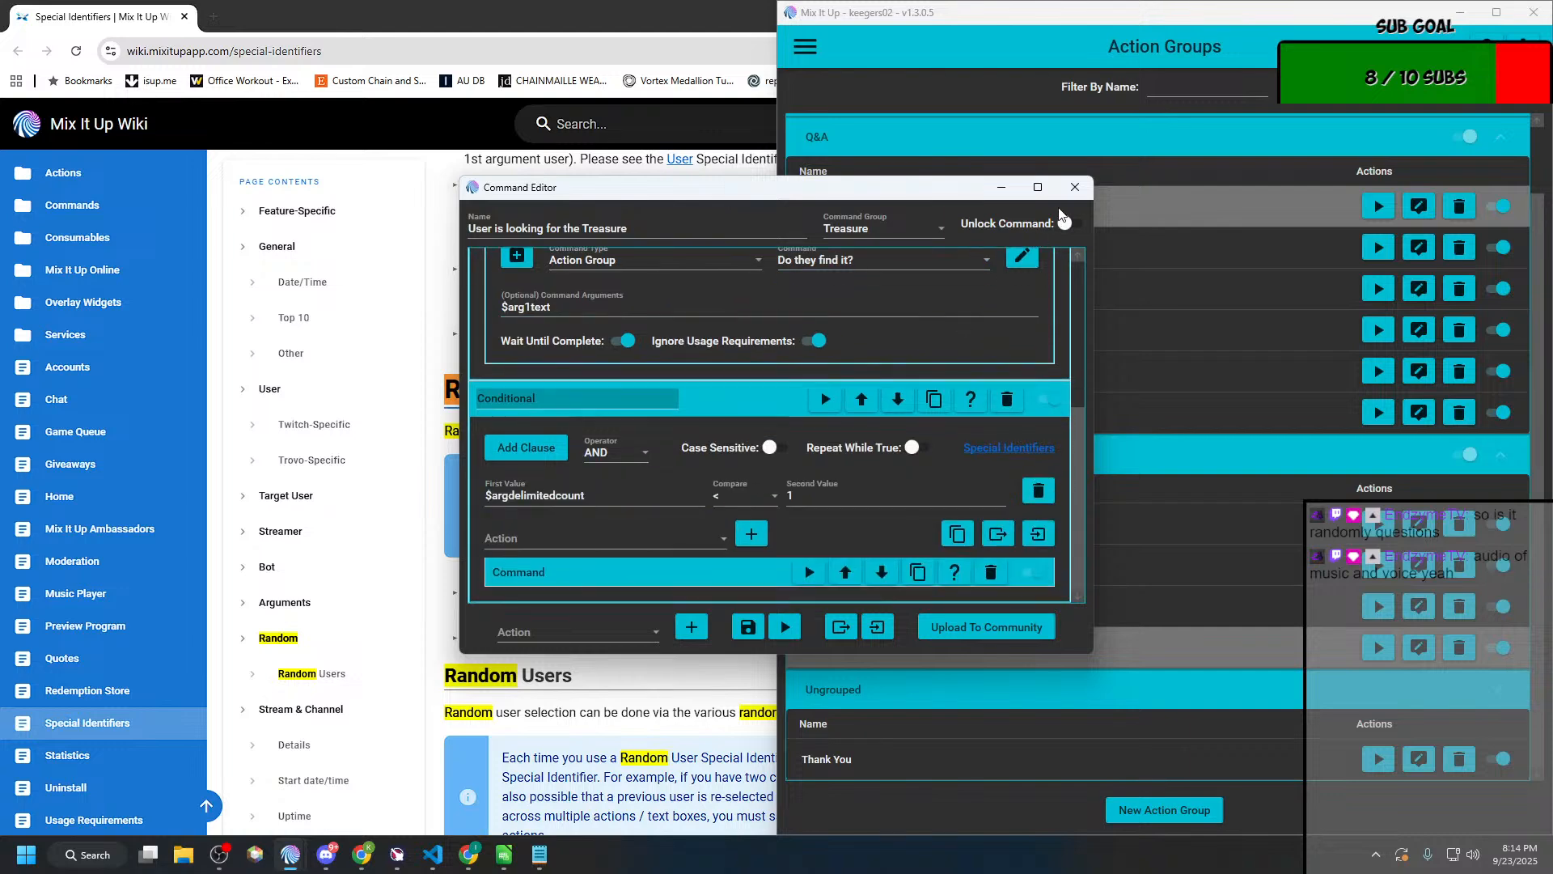
left_click(1074, 187)
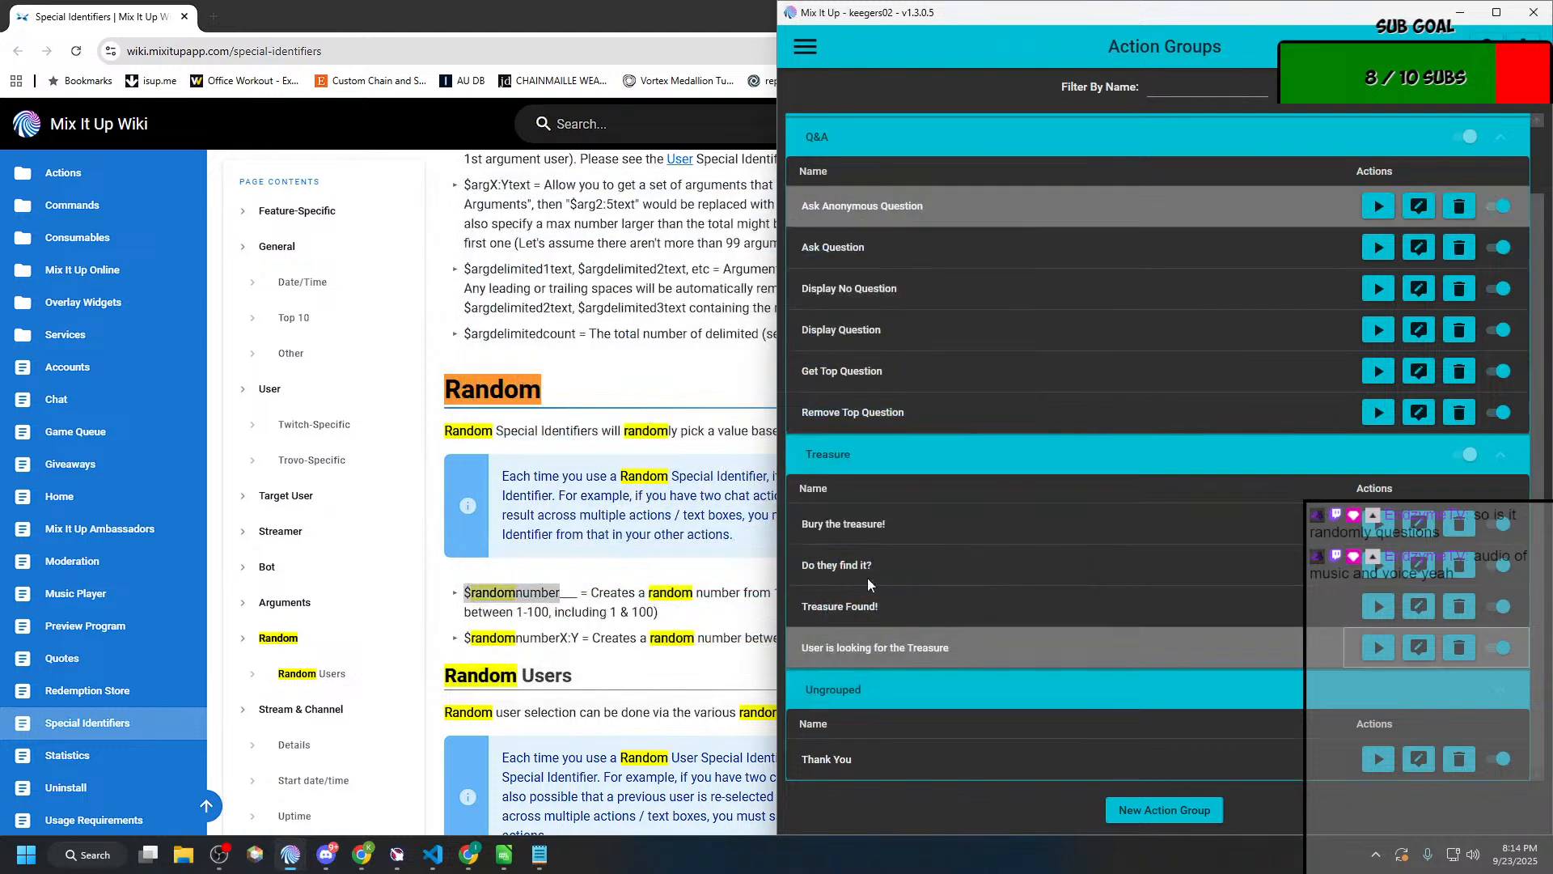
left_click(1418, 564)
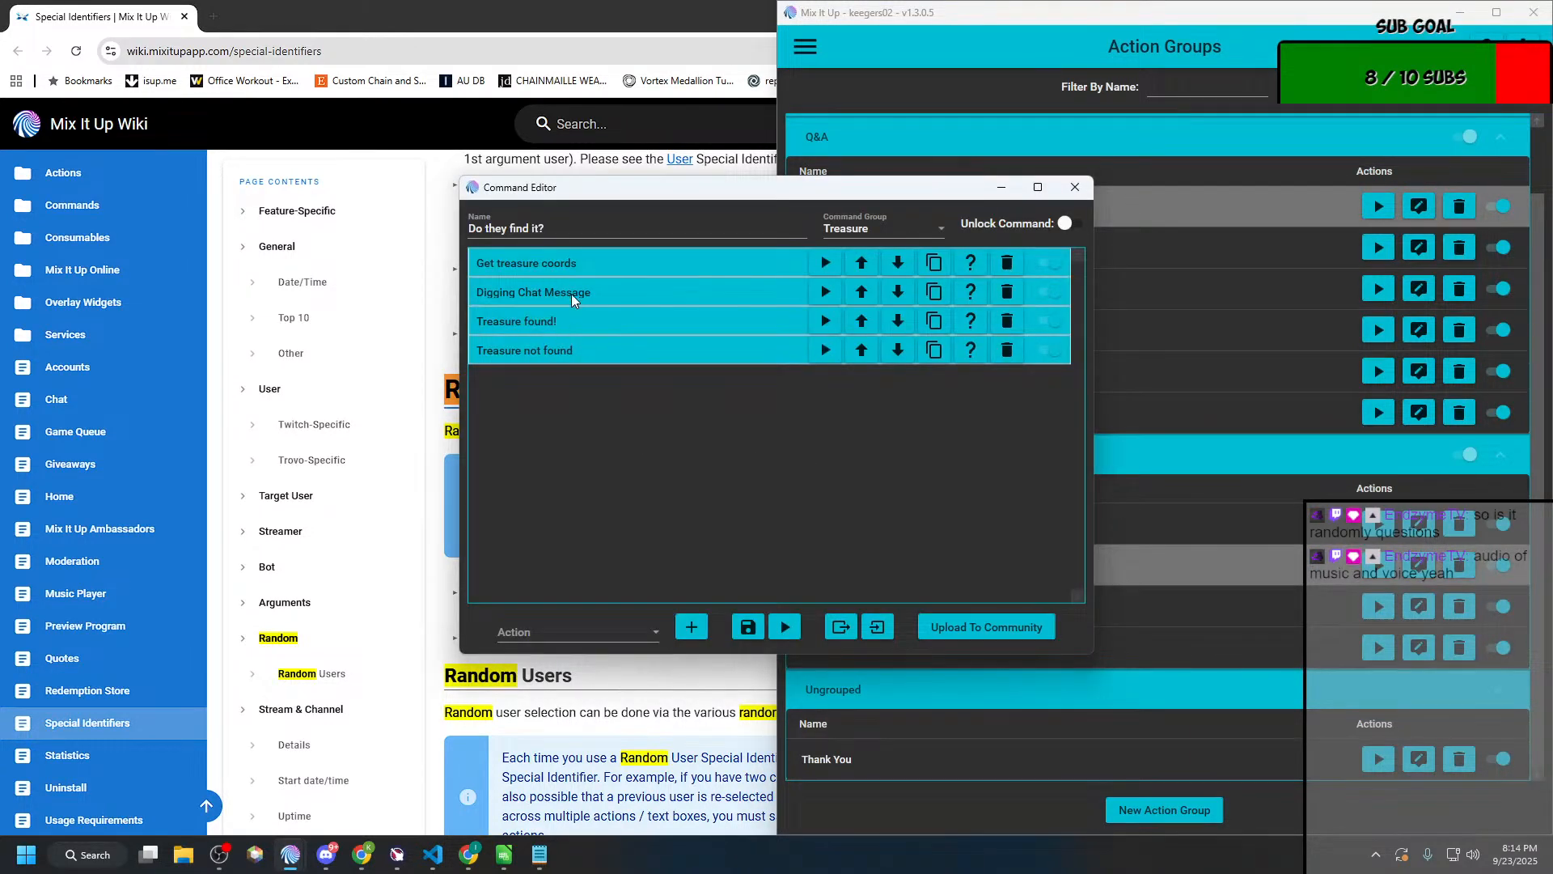
left_click(571, 263)
left_click(579, 444)
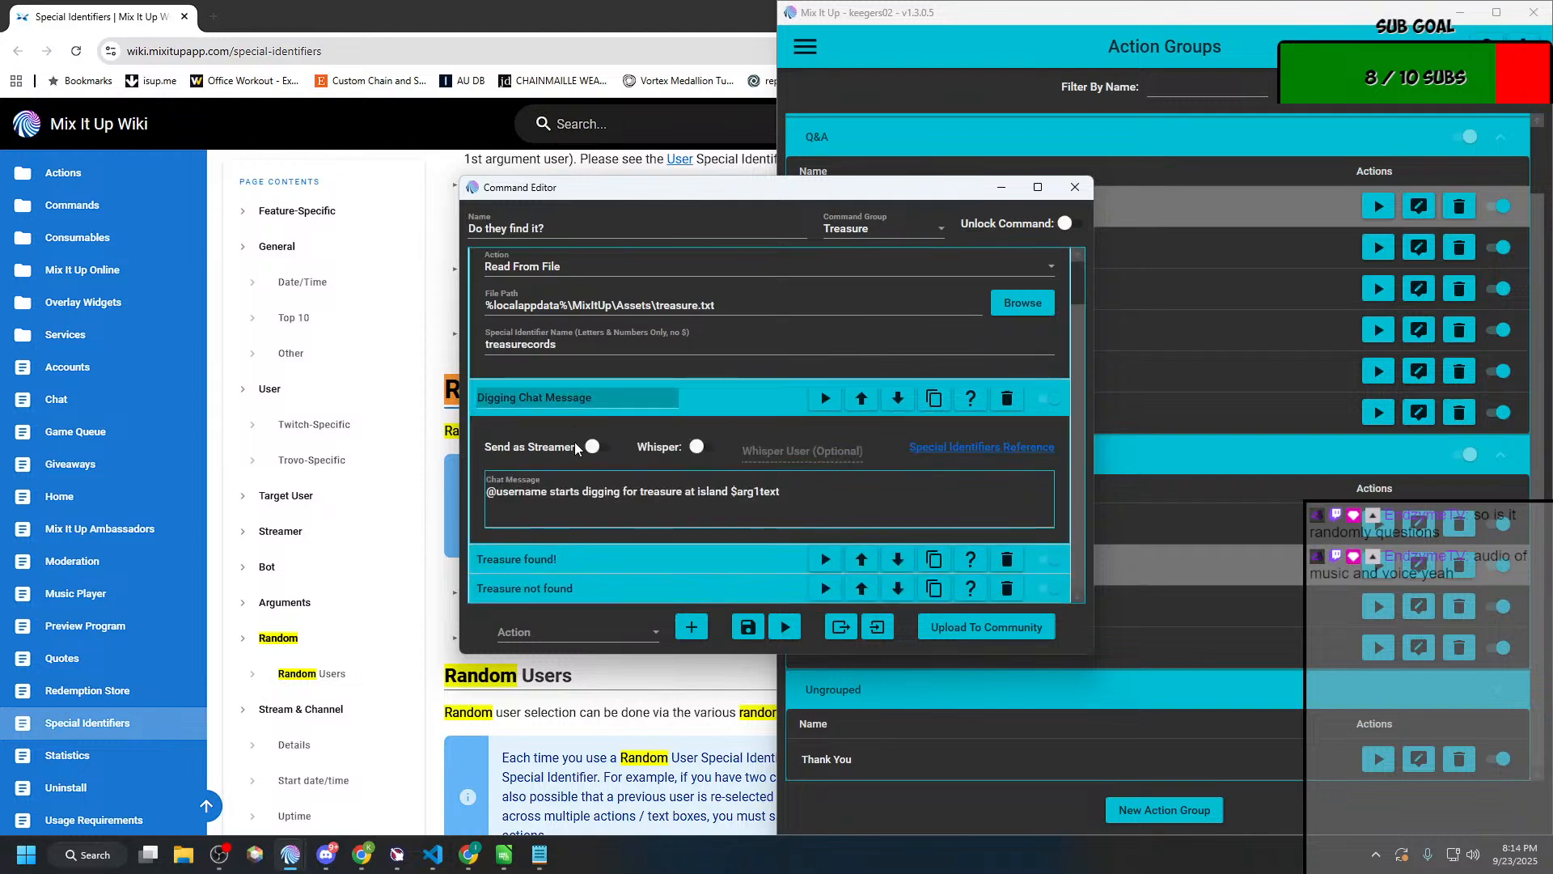
left_click(496, 493)
key("BackSpace")
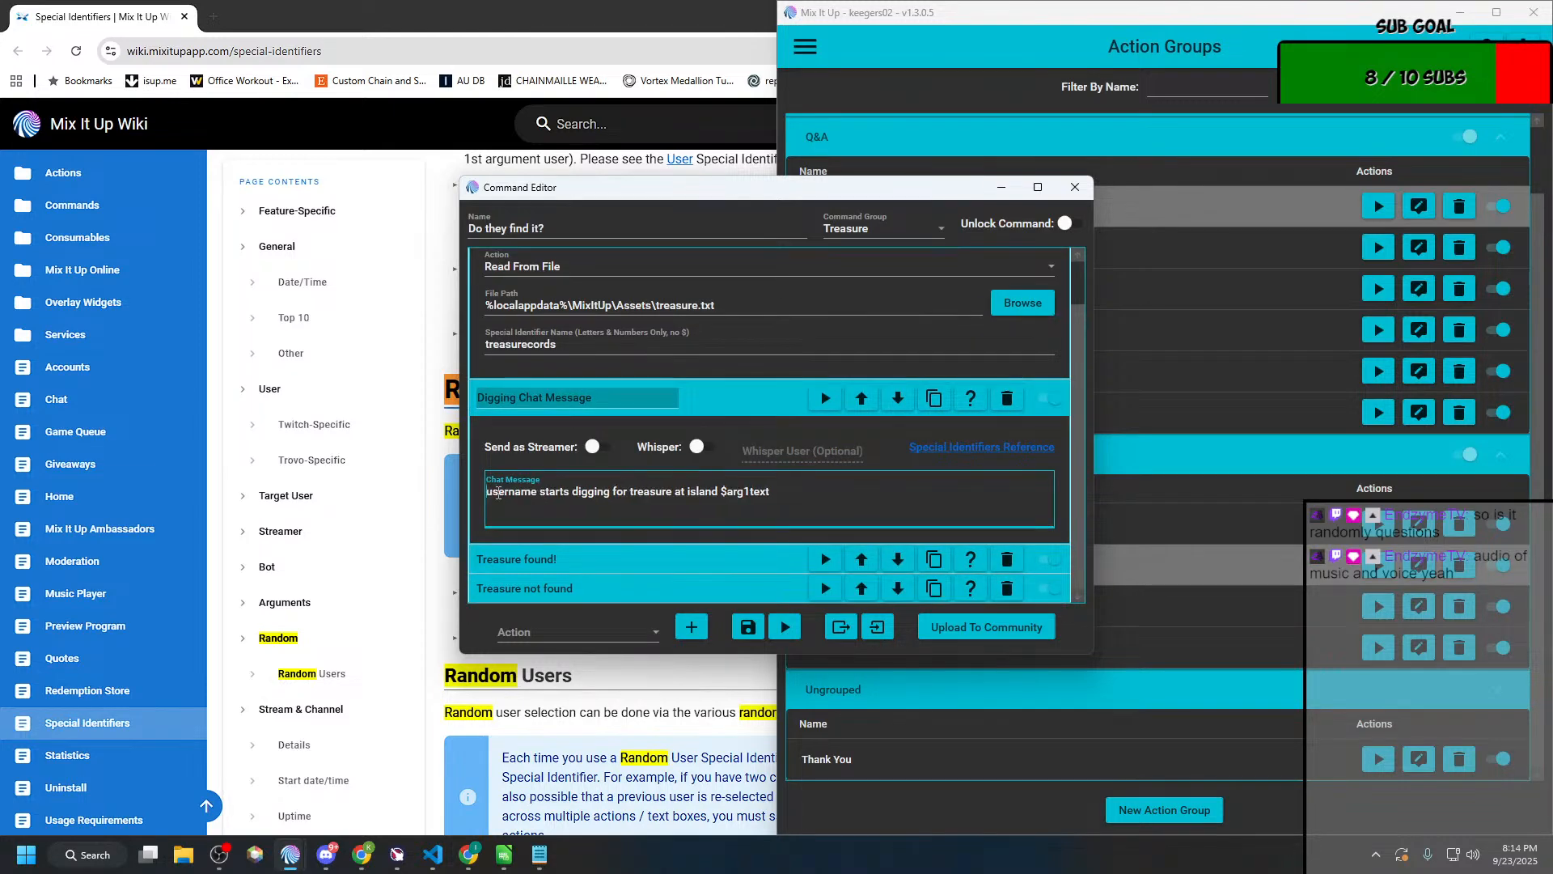
type("$")
left_click(748, 627)
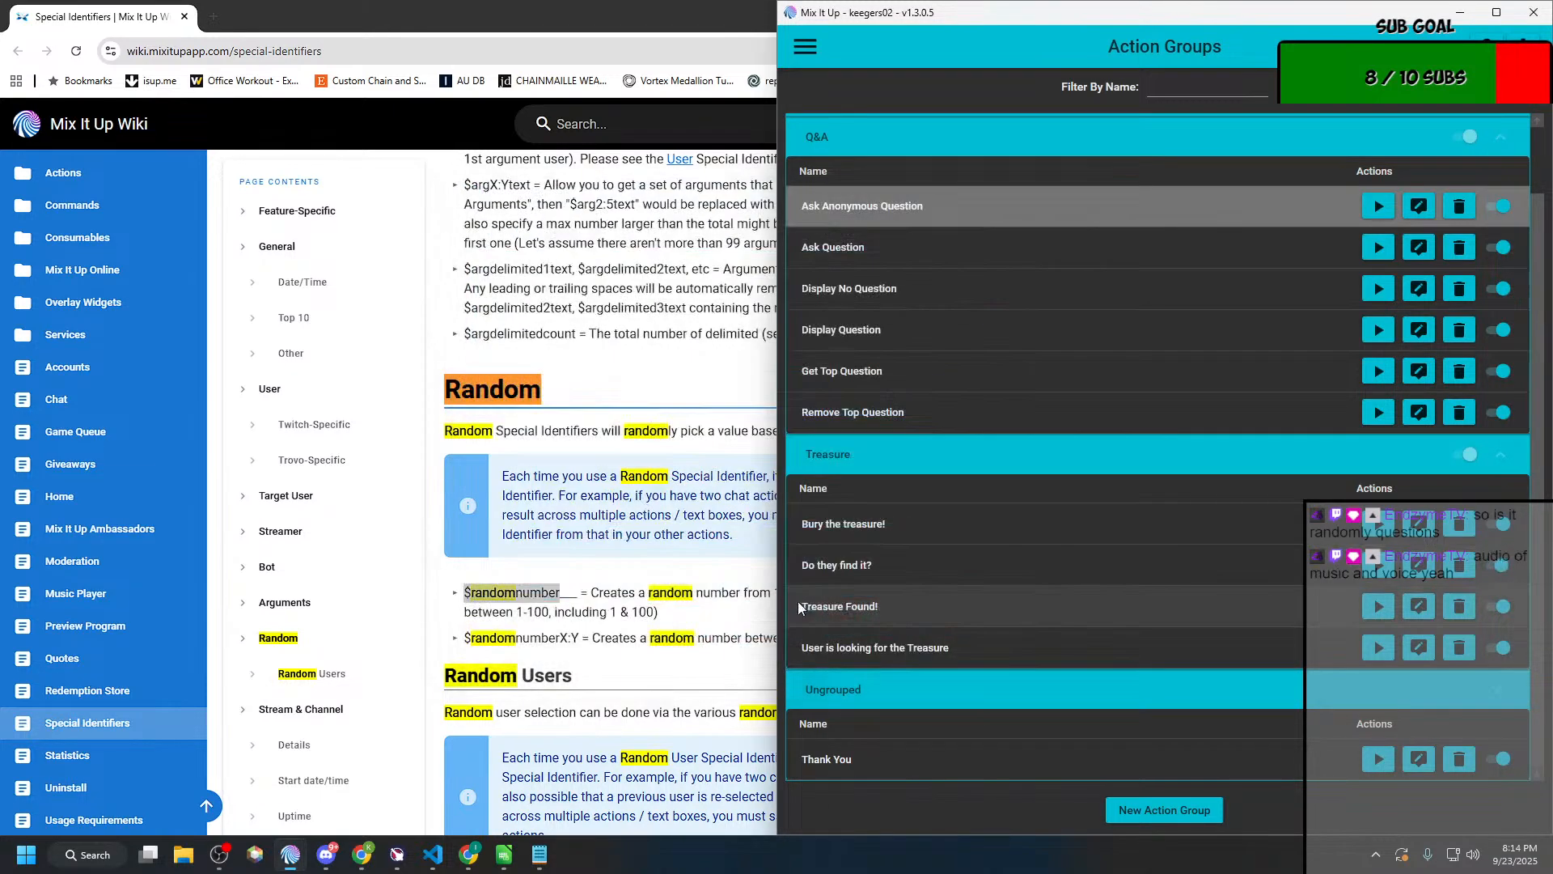
Step: Open the chat log and check the bot's replies to a new !hunt command
key("alt+Tab")
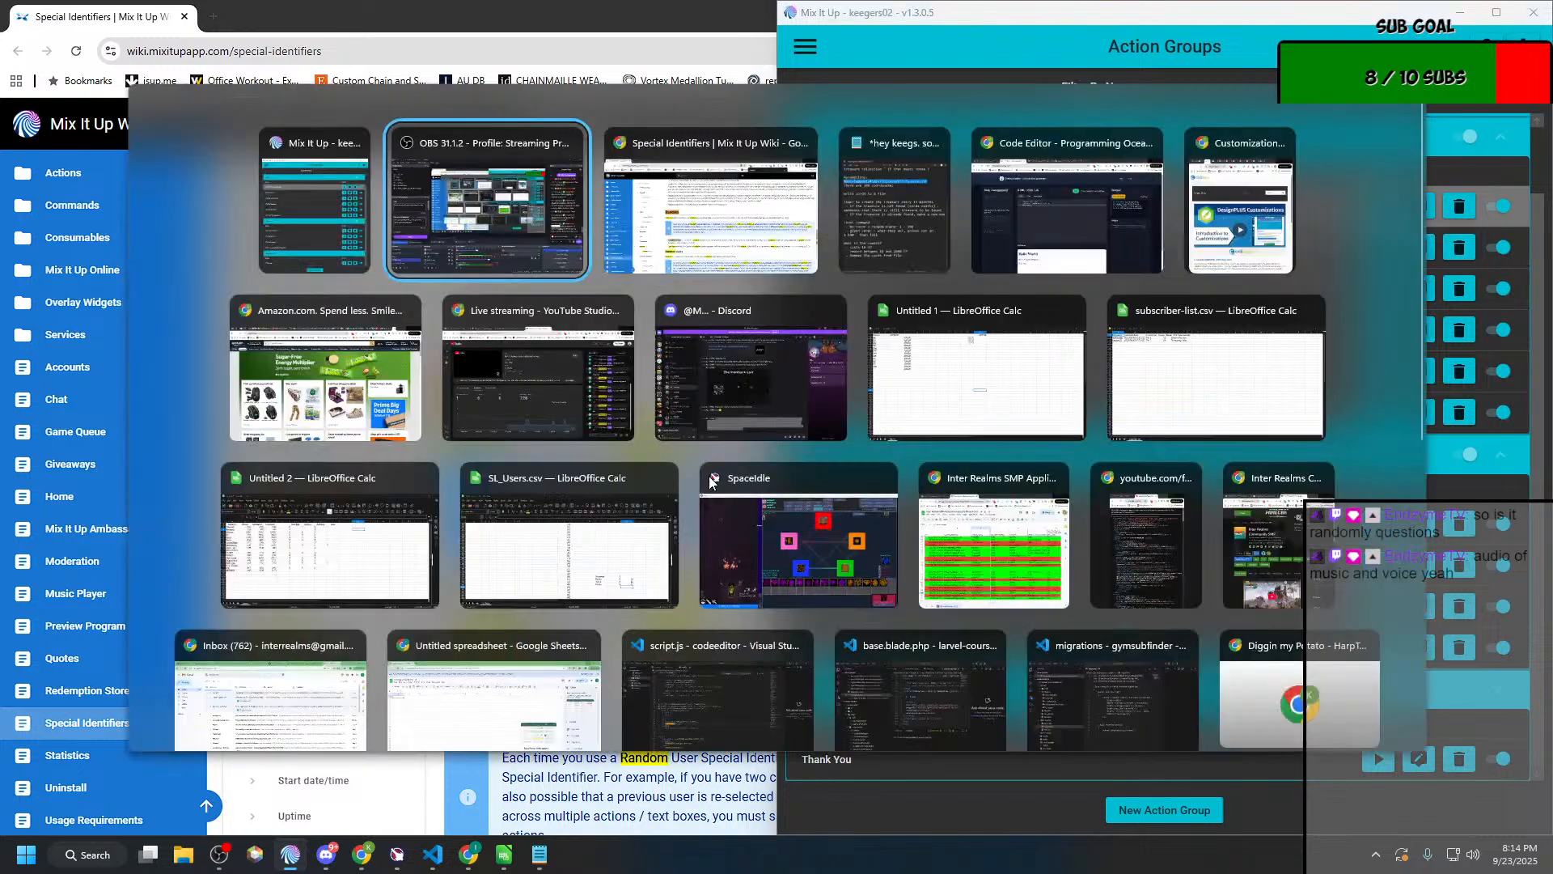
key("alt+Tab")
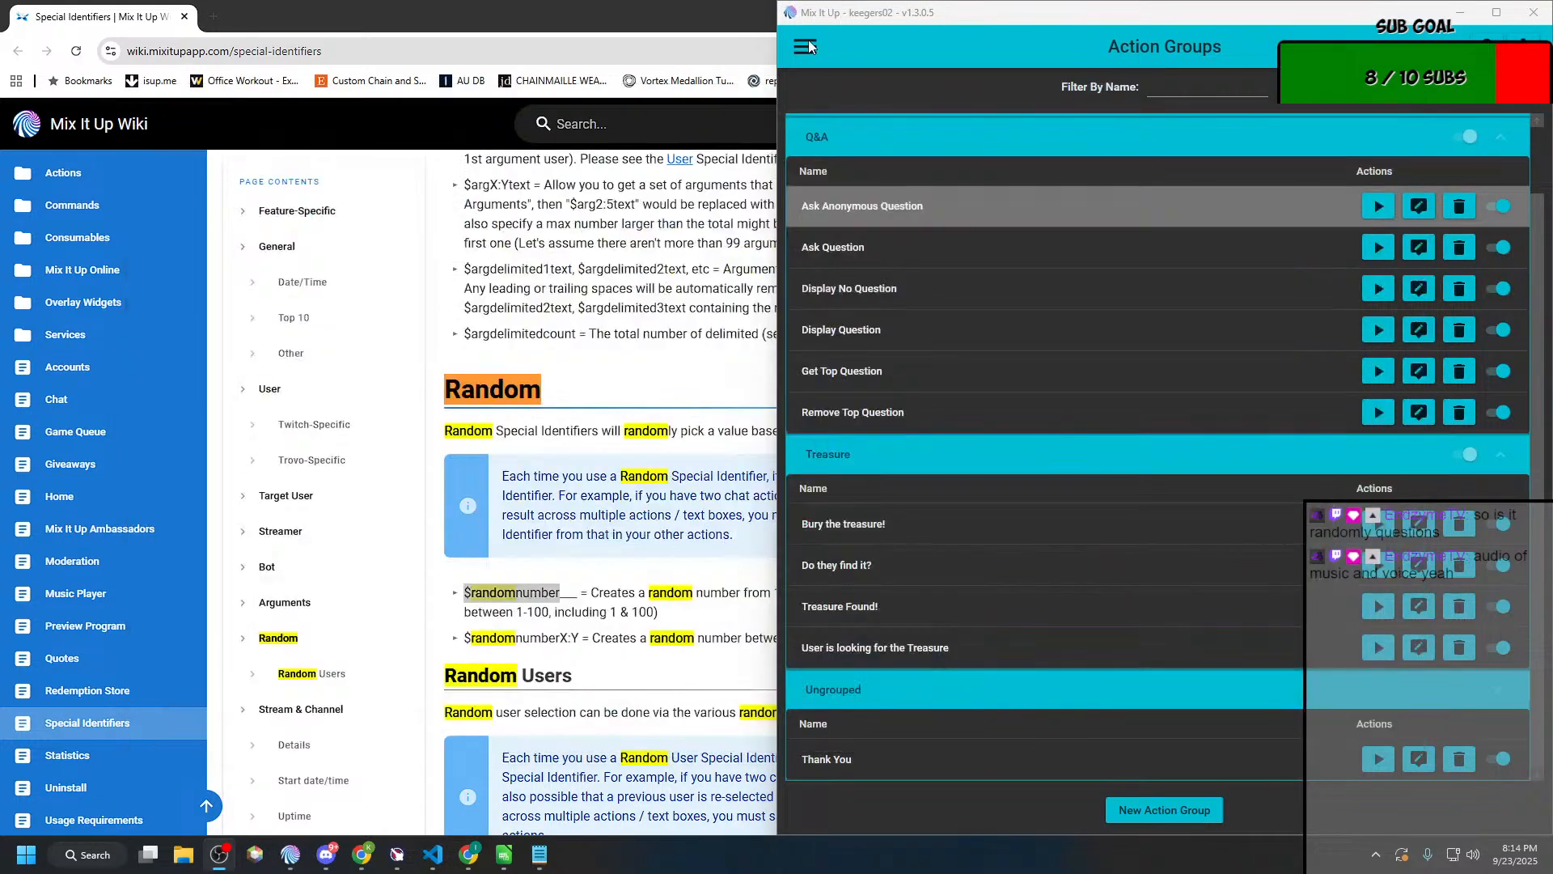
left_click(806, 47)
left_click(808, 154)
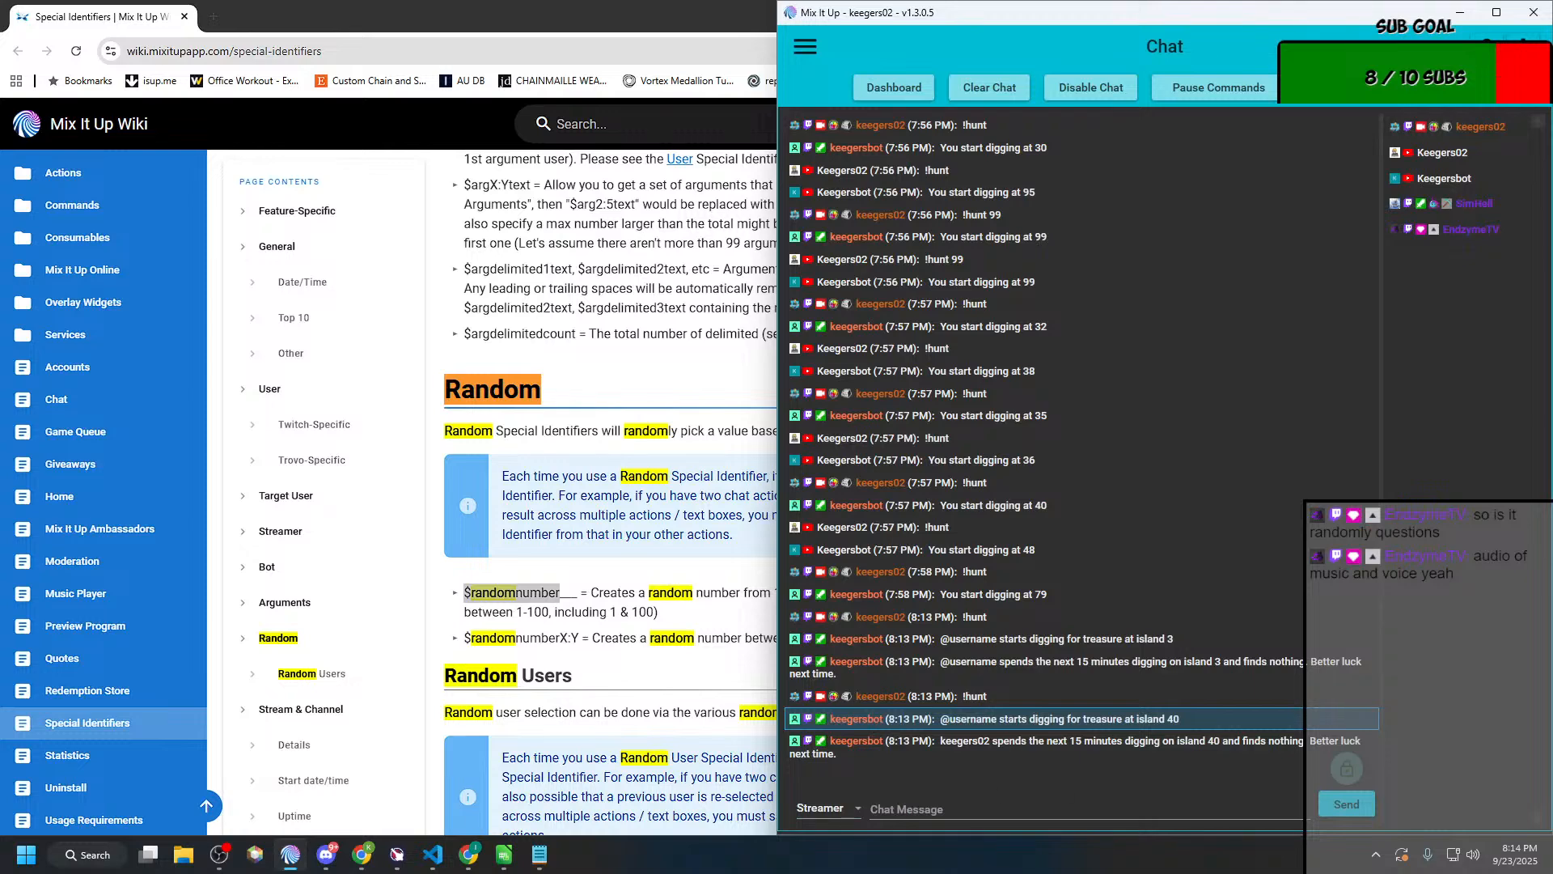
key("alt+Tab")
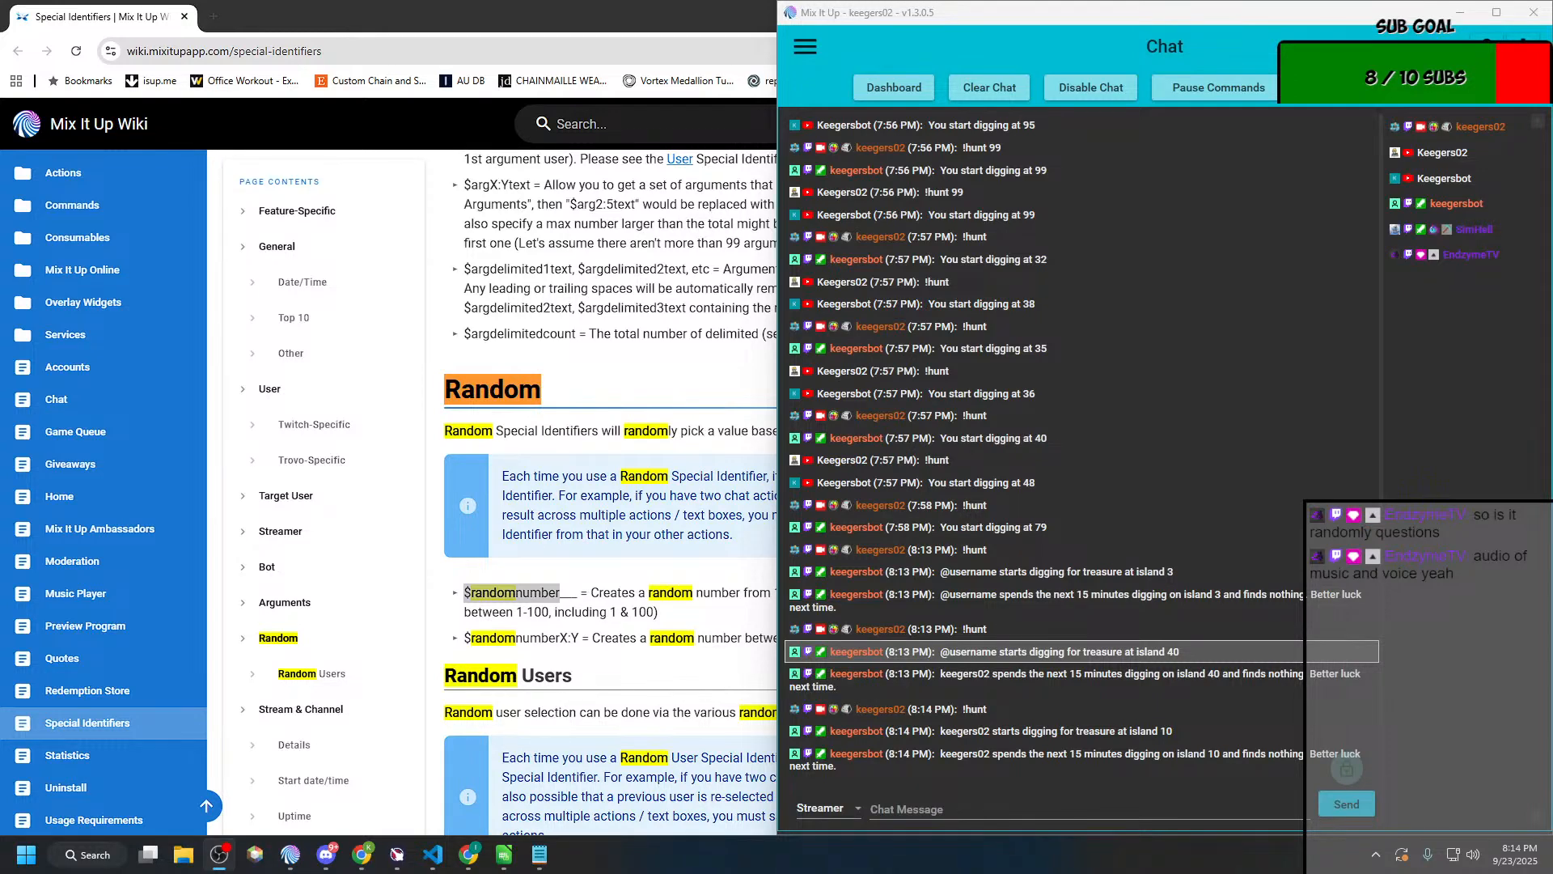
key("alt+Tab")
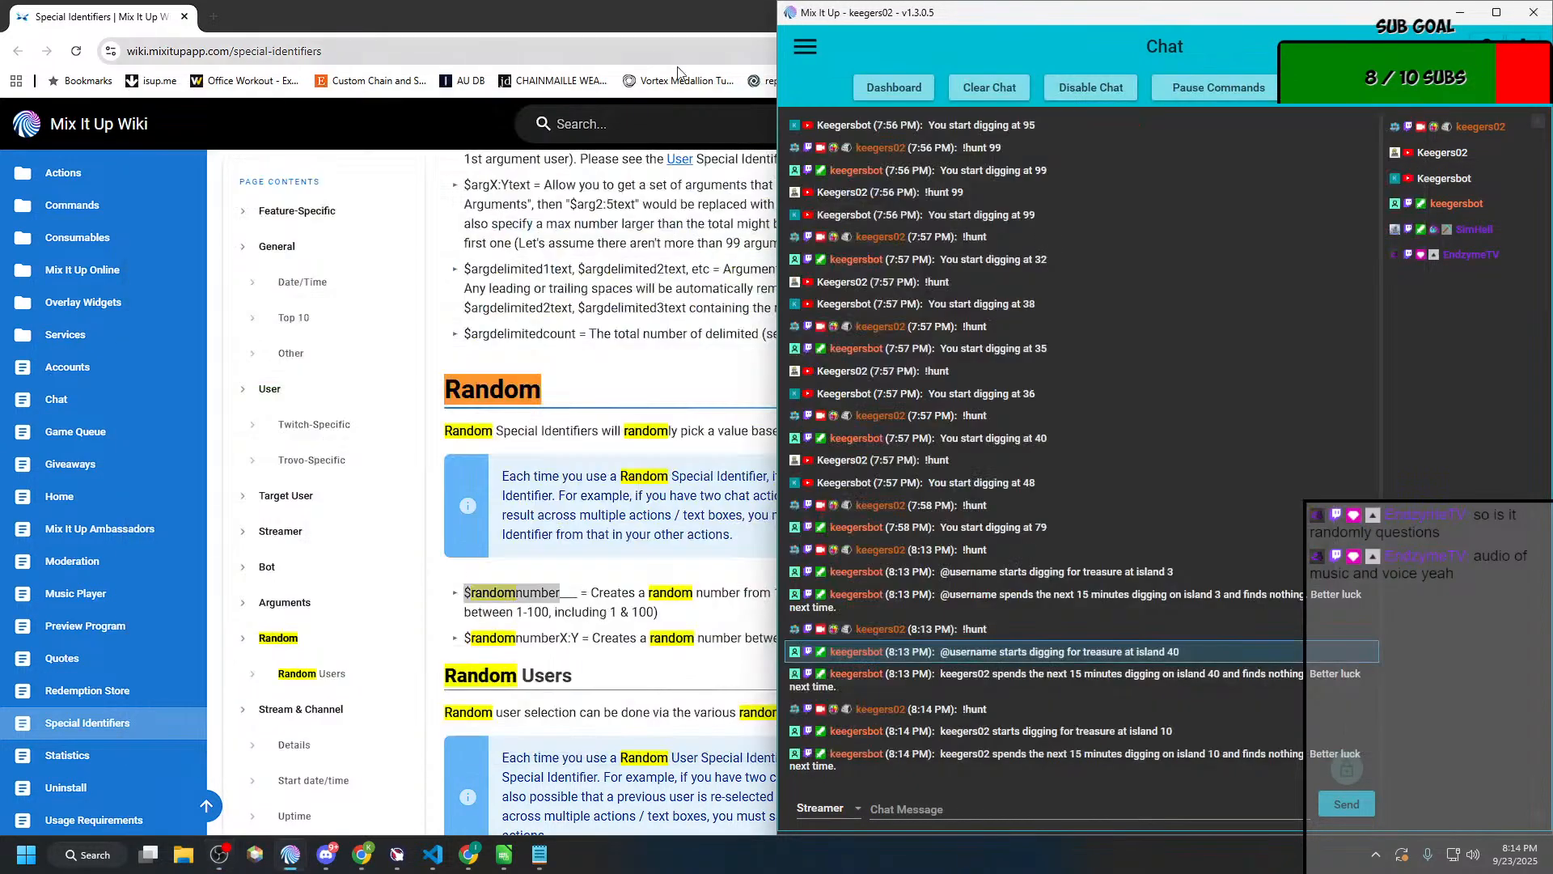
Step: Return to the action groups, open "Do they find it?" for editing and move its editor clear of the group list
left_click(799, 48)
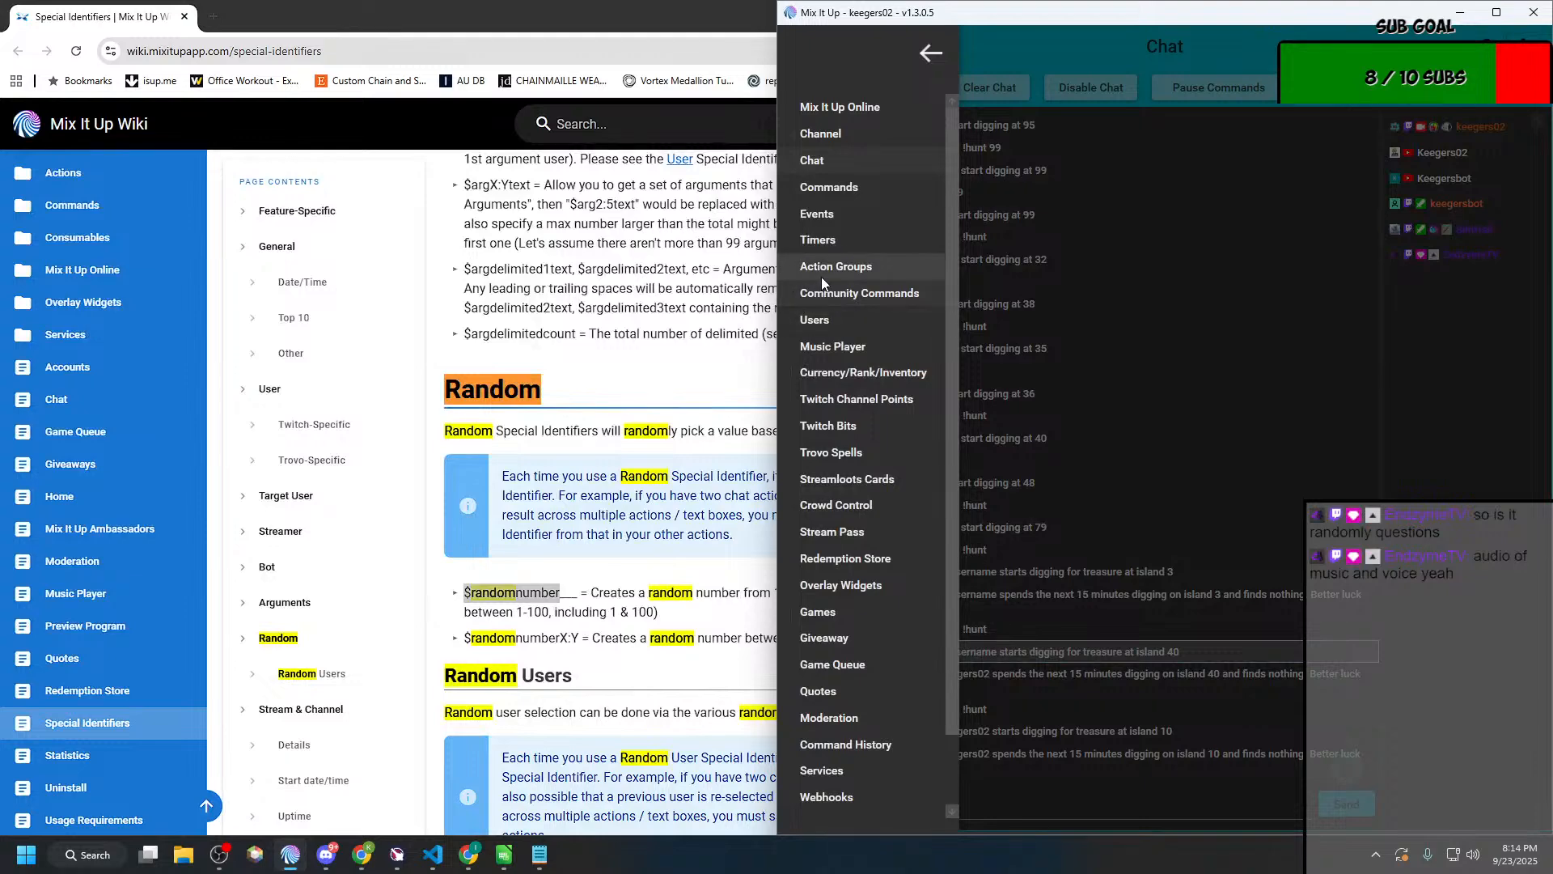
left_click(822, 275)
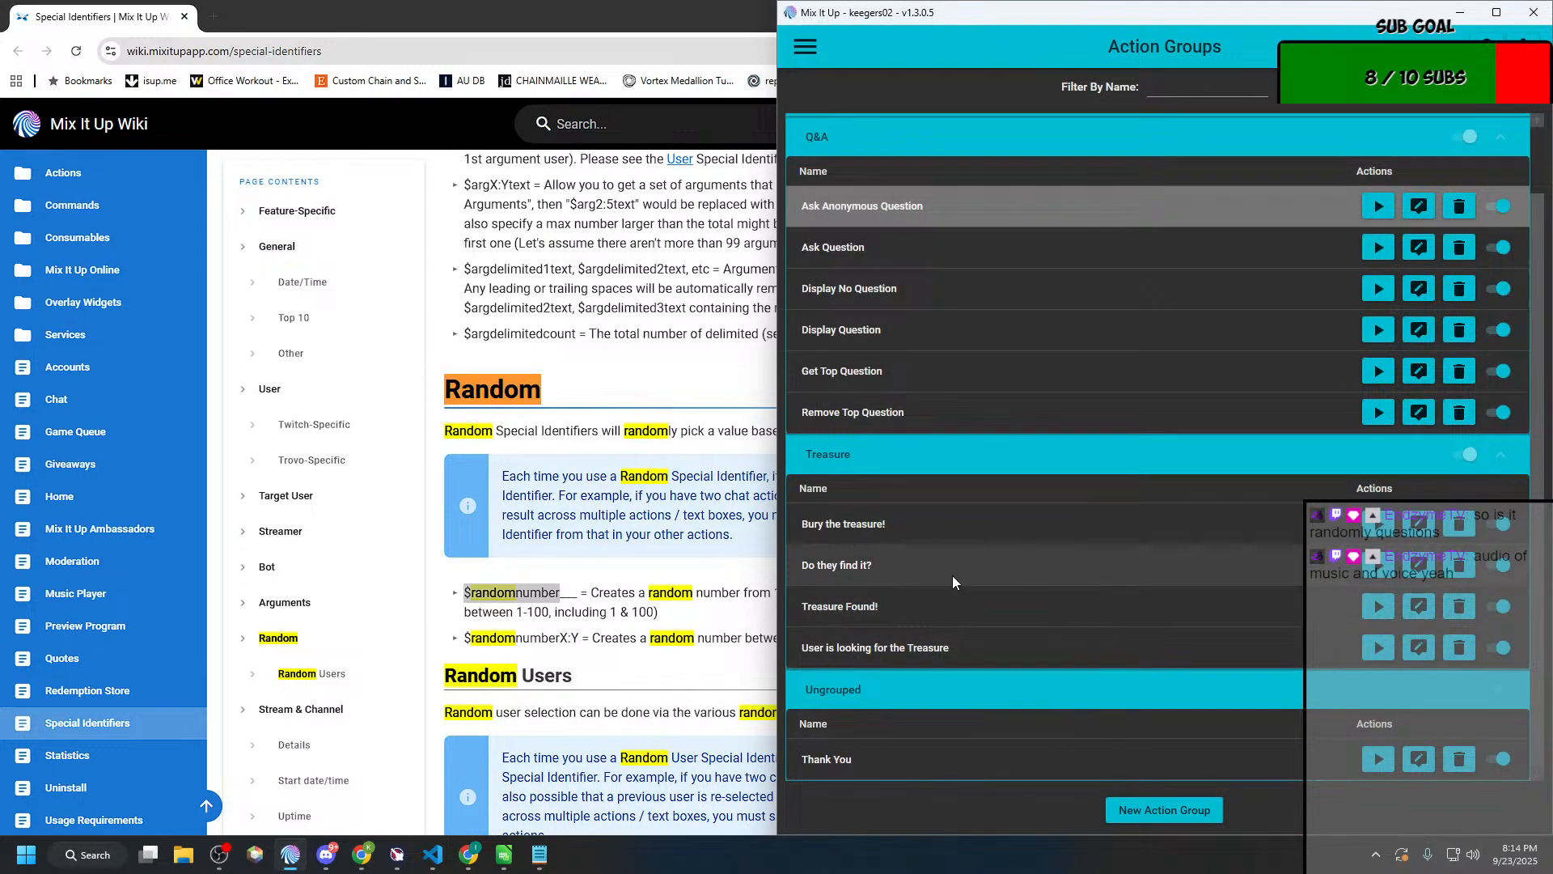
left_click(1418, 566)
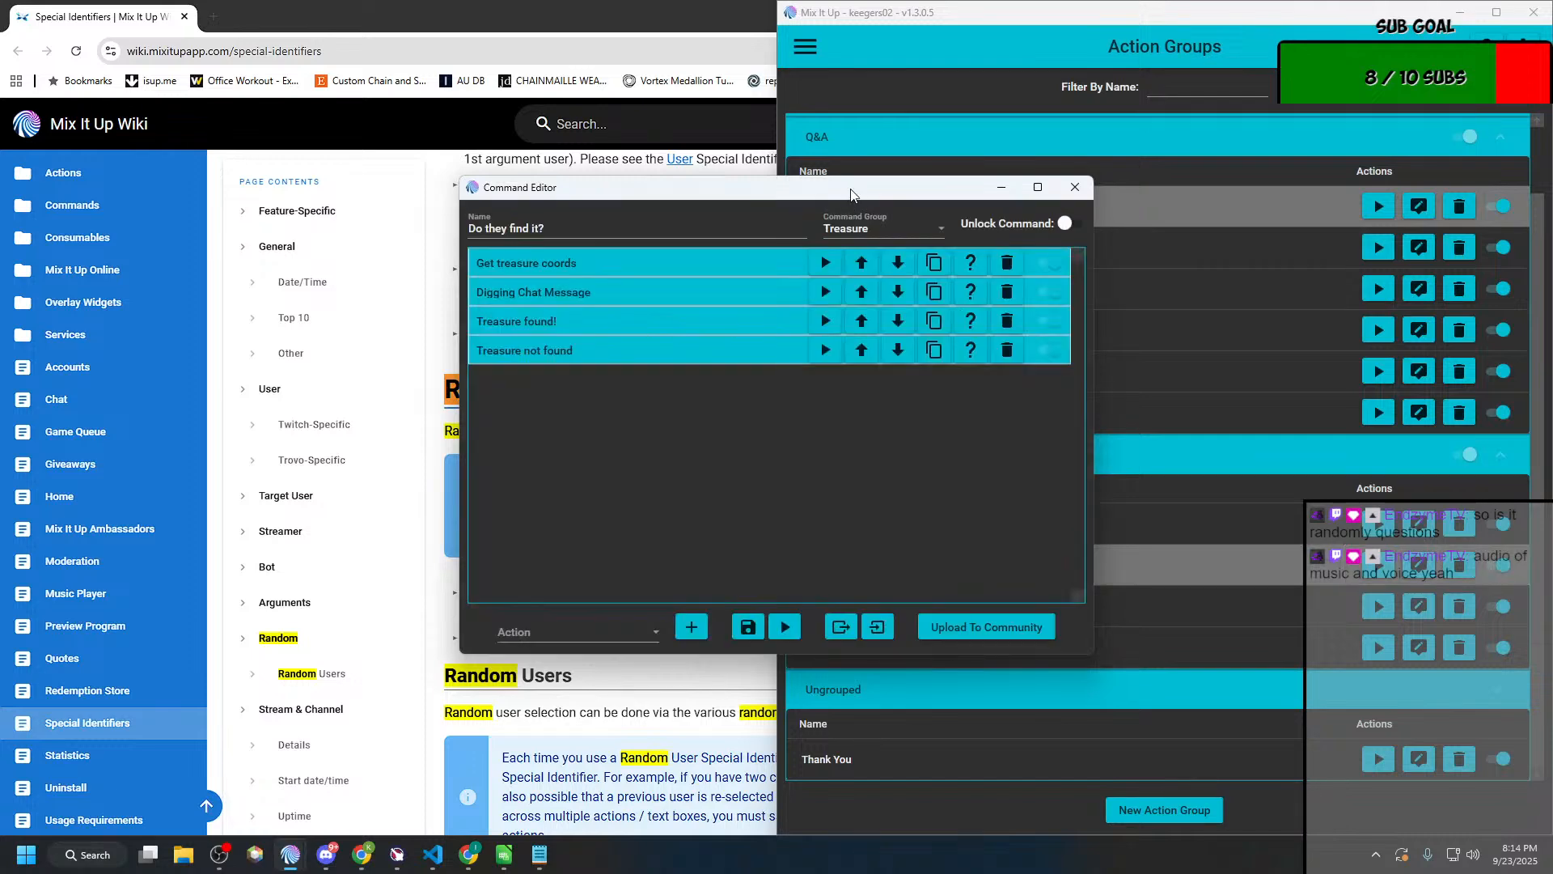
left_click_drag(855, 194, 380, 75)
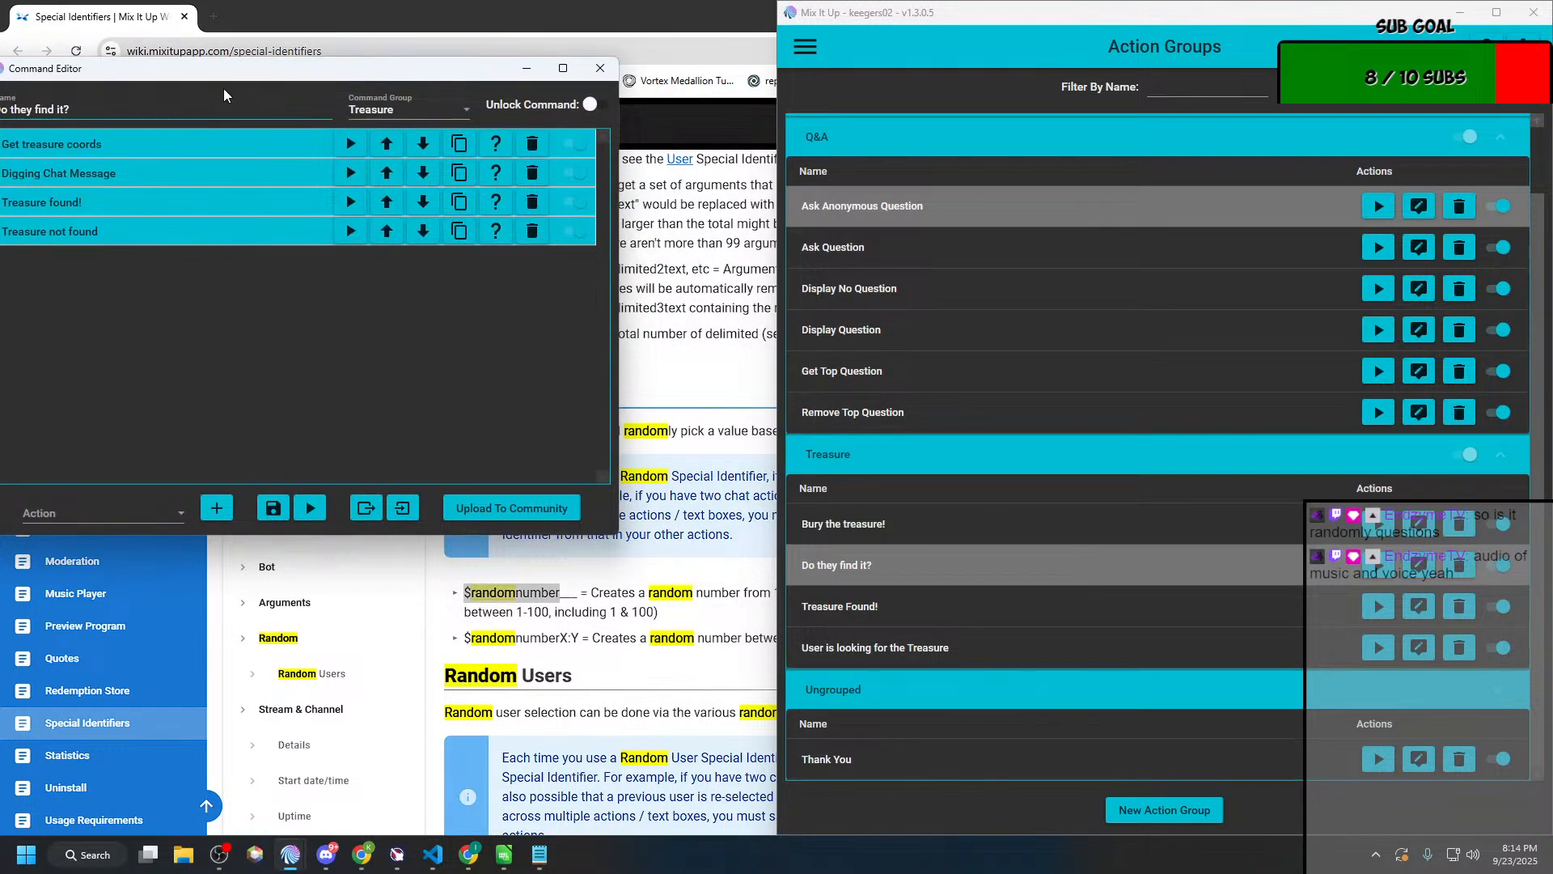
left_click_drag(242, 73, 322, 57)
Step: Reword the start of the "Treasure not found" chat message as "They spend the next 15 minutes" and save the action group
left_click(372, 161)
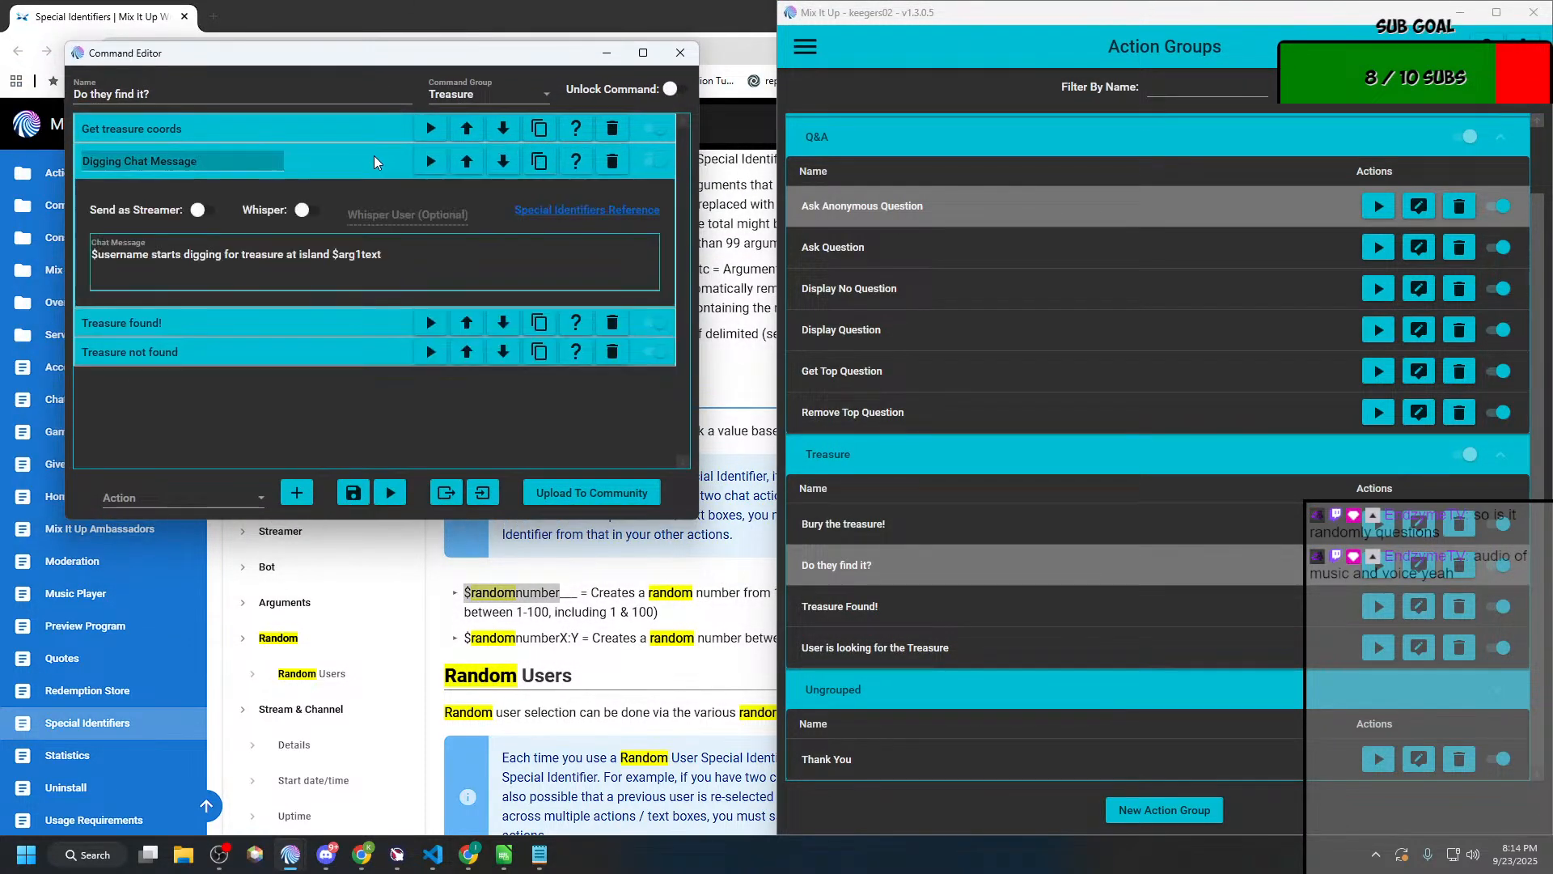
left_click(236, 335)
scroll(212, 380, "down", 2)
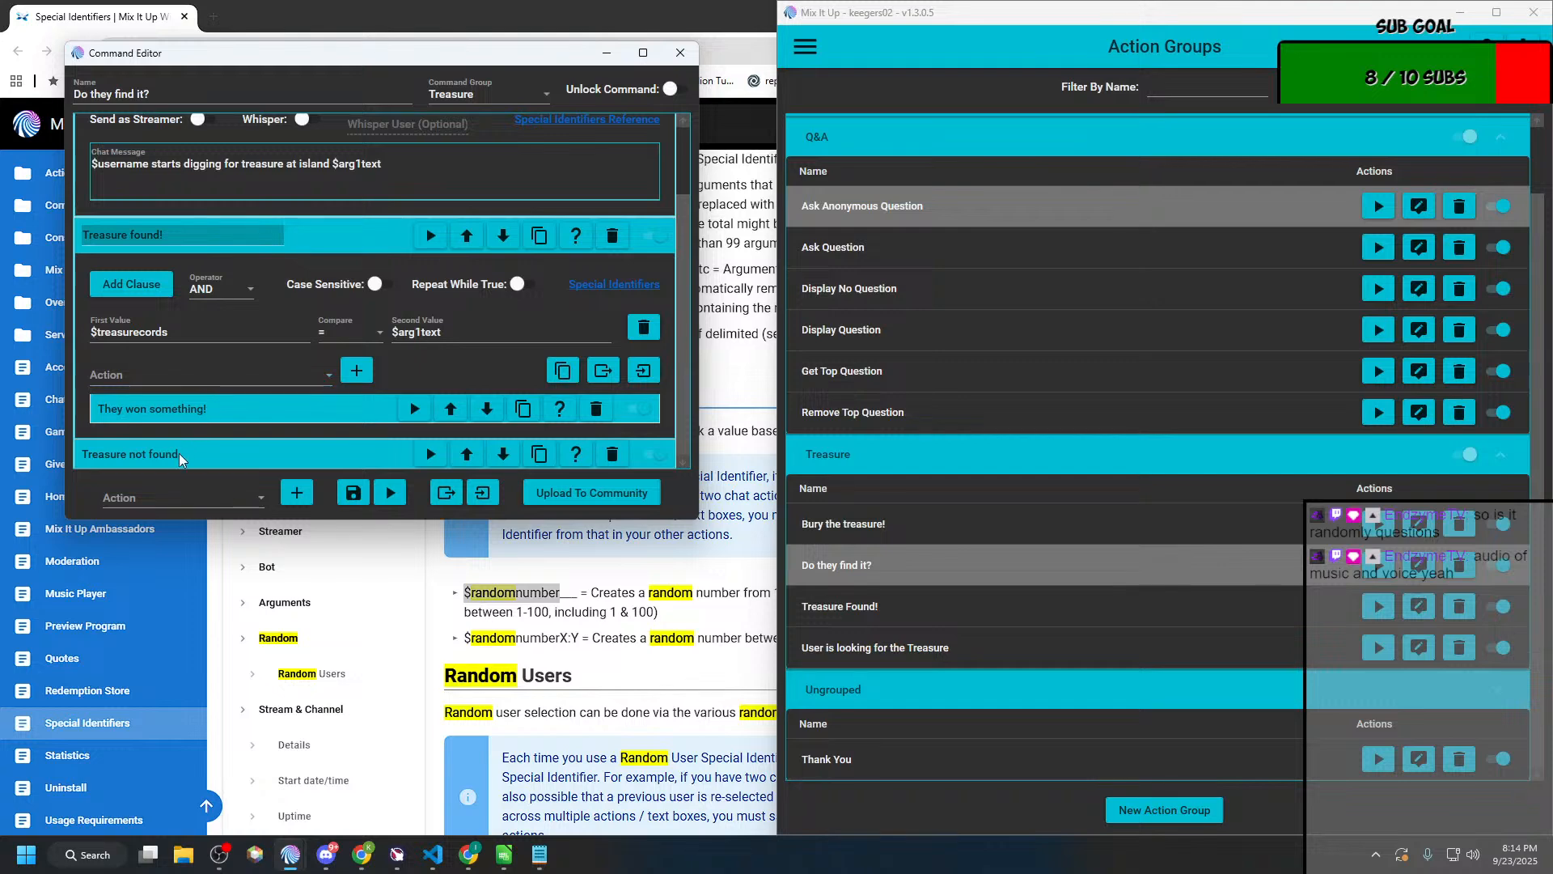
left_click(180, 456)
scroll(162, 408, "down", 4)
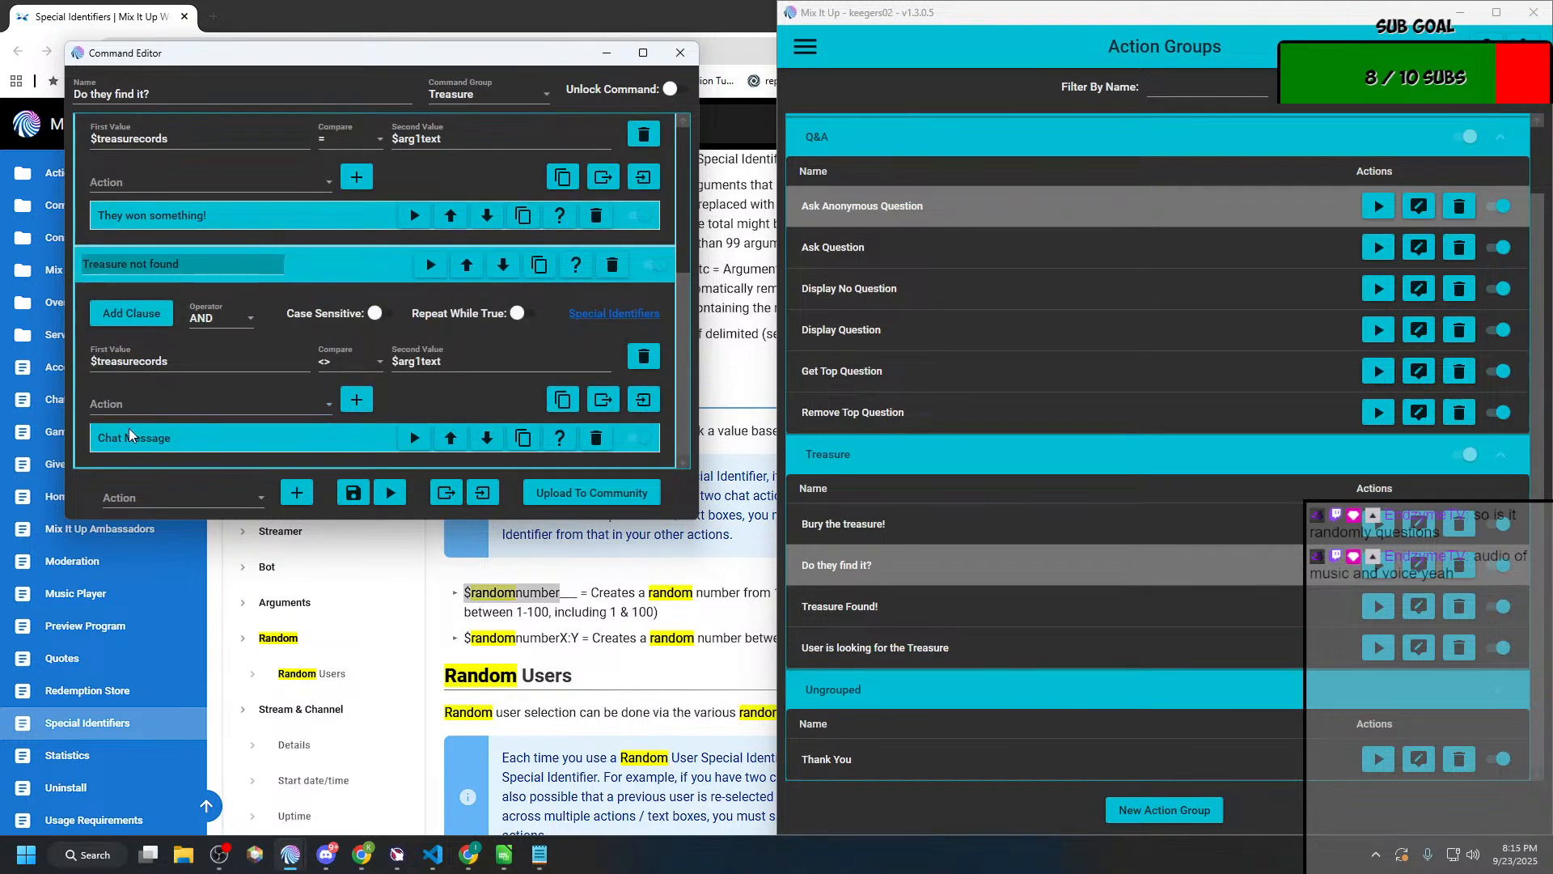
left_click(353, 438)
scroll(190, 424, "down", 2)
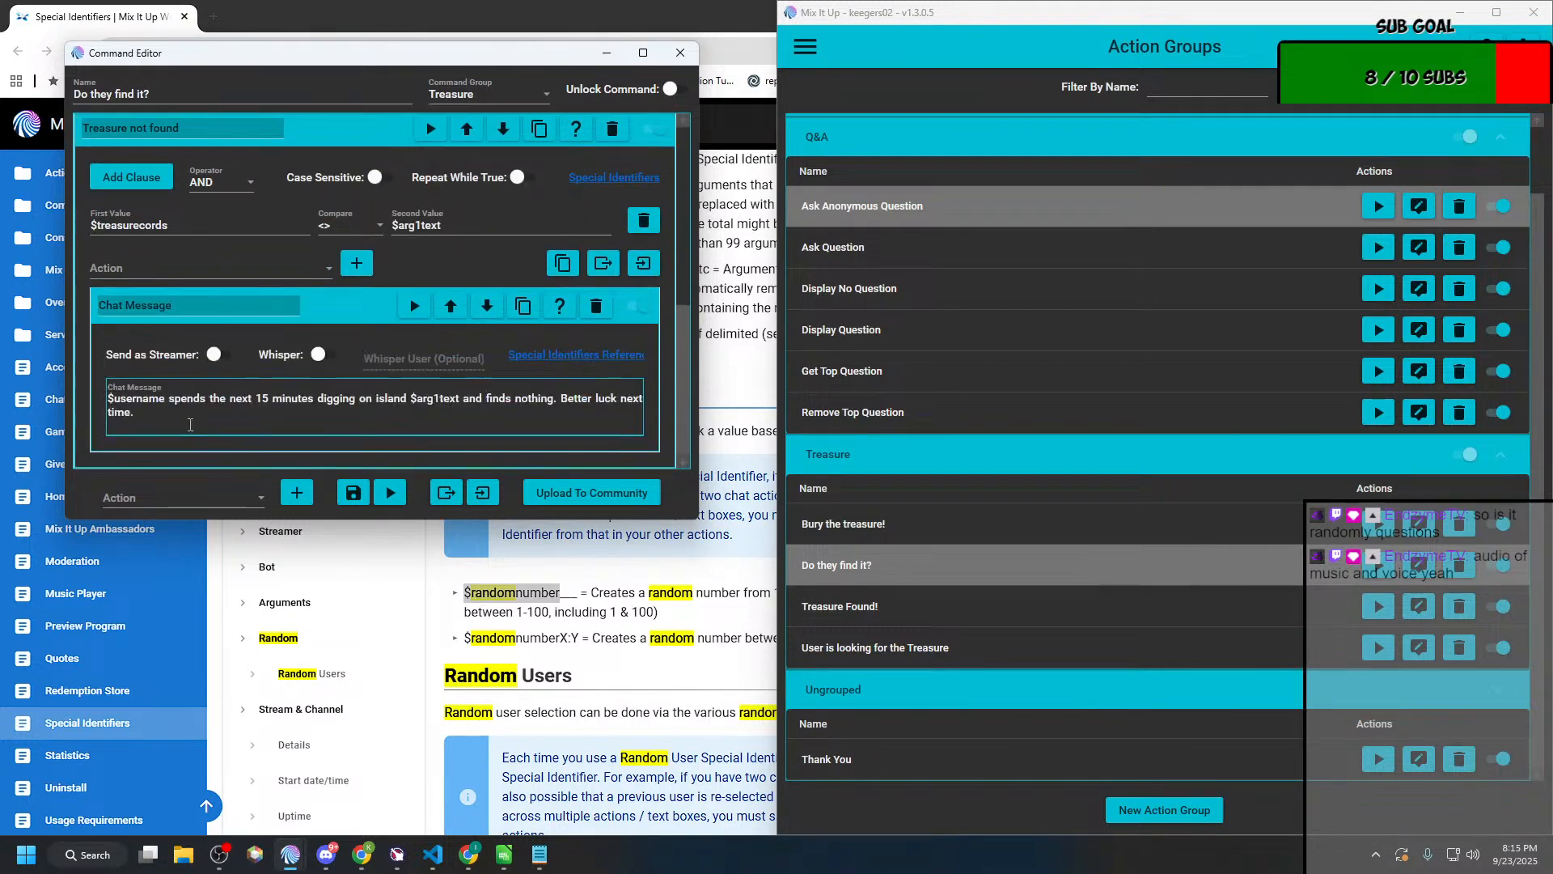
double_click(162, 399)
type("The")
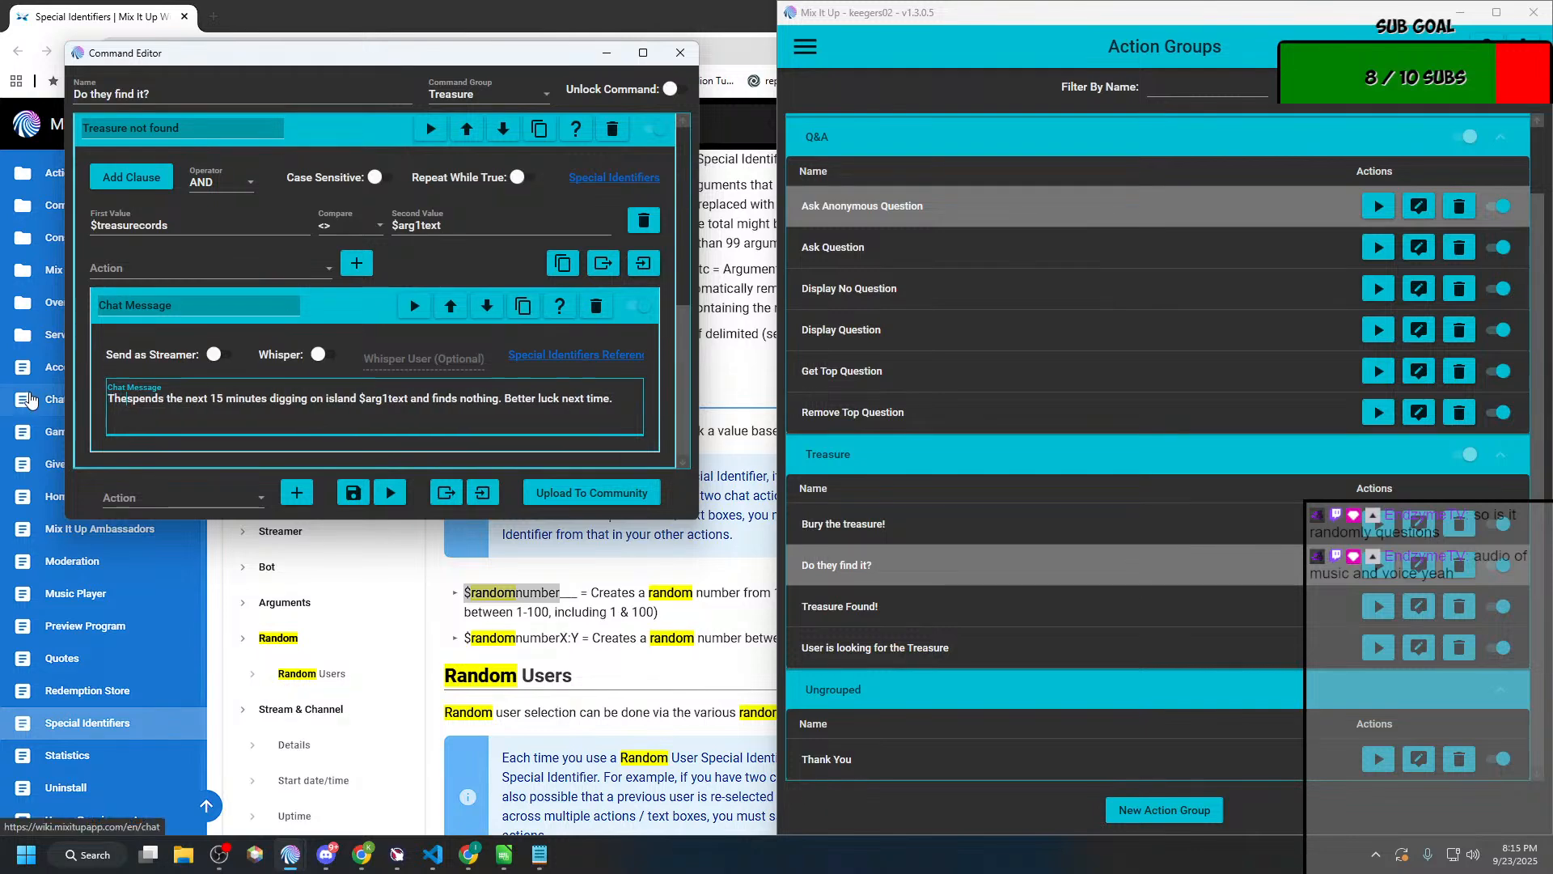
type("y")
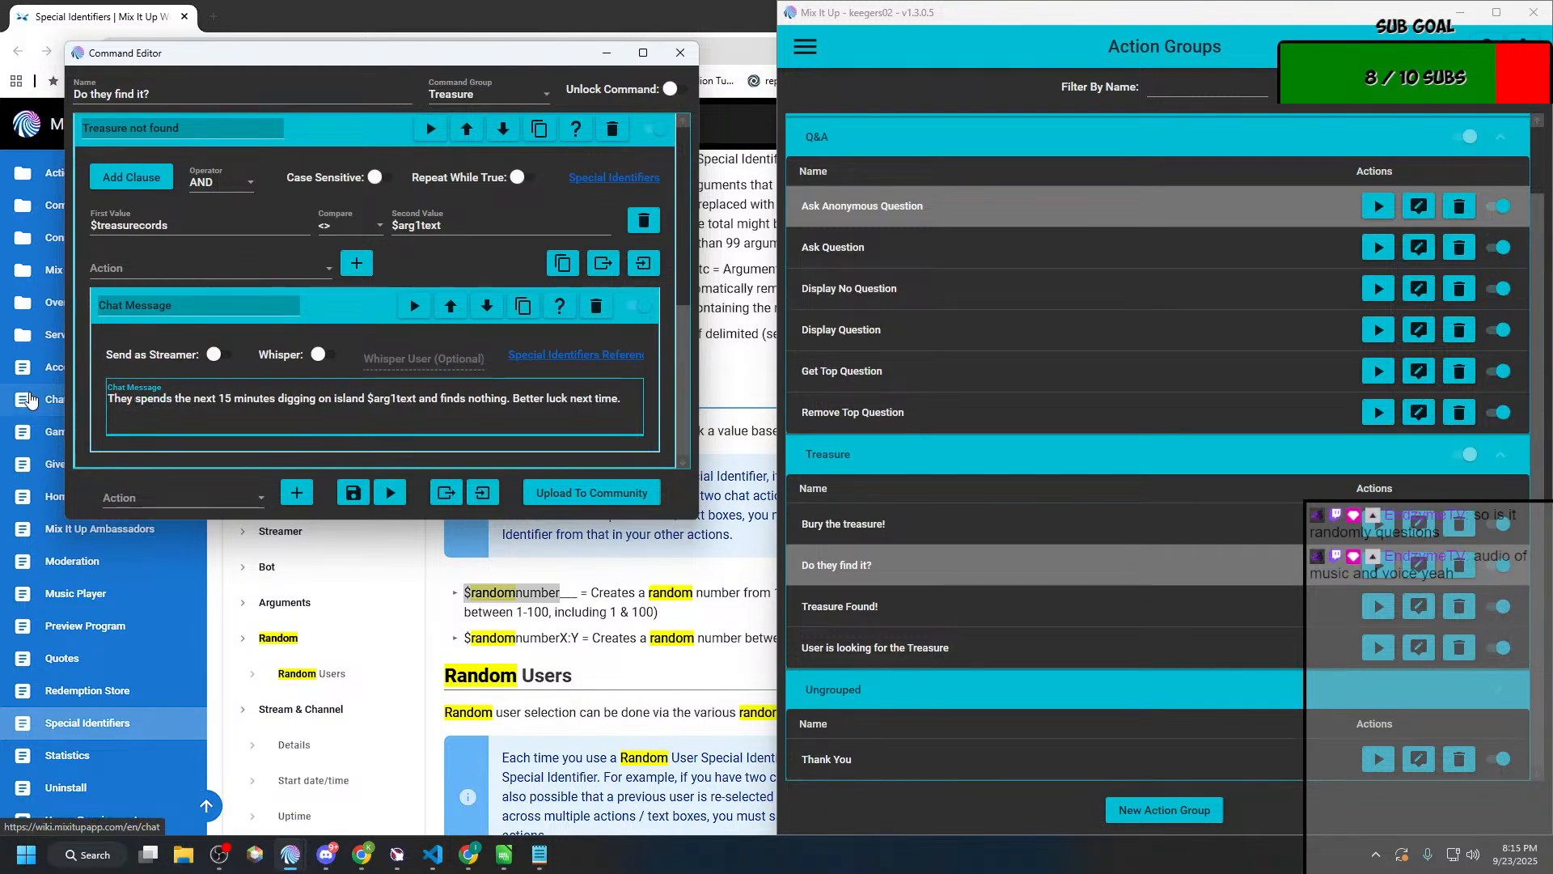
key("BackSpace")
left_click(368, 496)
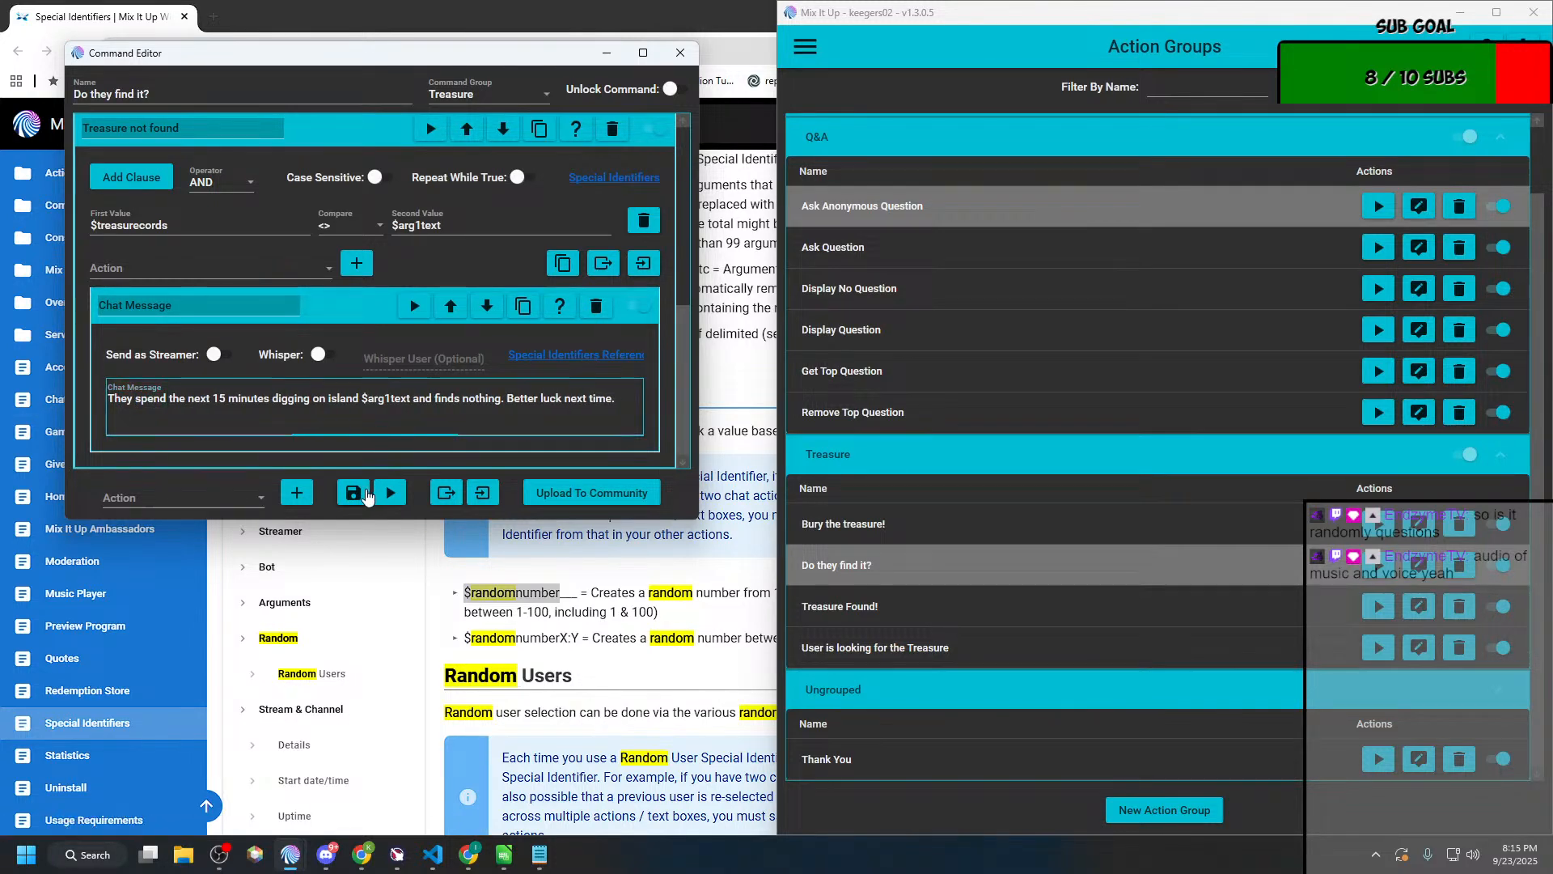
Step: Open "Treasure Found!" for editing and expand its Consumables and Chat Message actions
left_click(1418, 609)
left_click(553, 292)
left_click(566, 266)
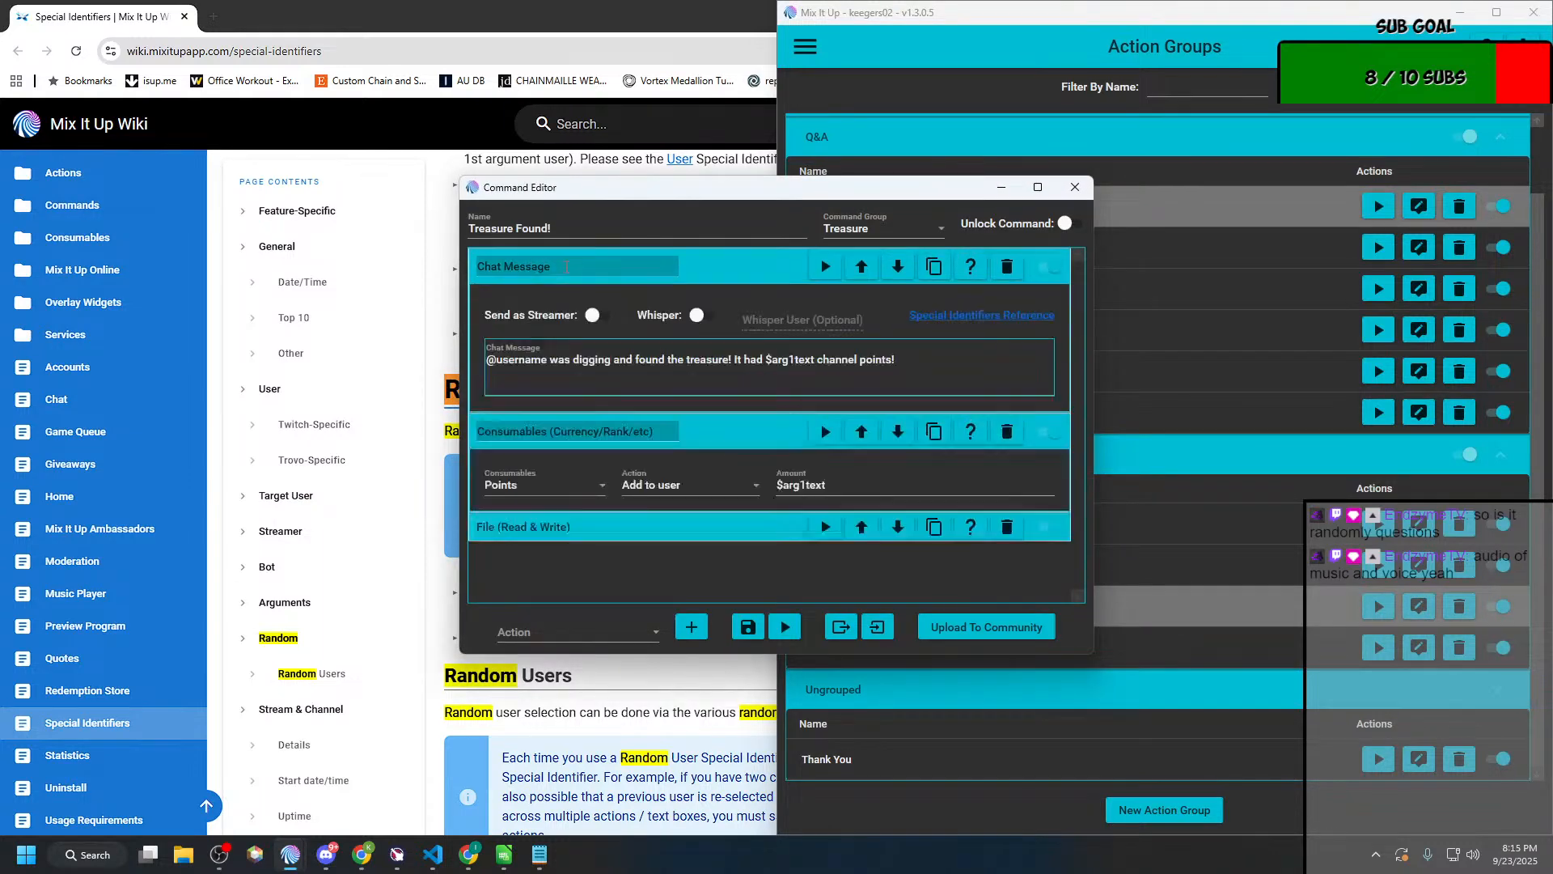
left_click_drag(545, 361, 421, 370)
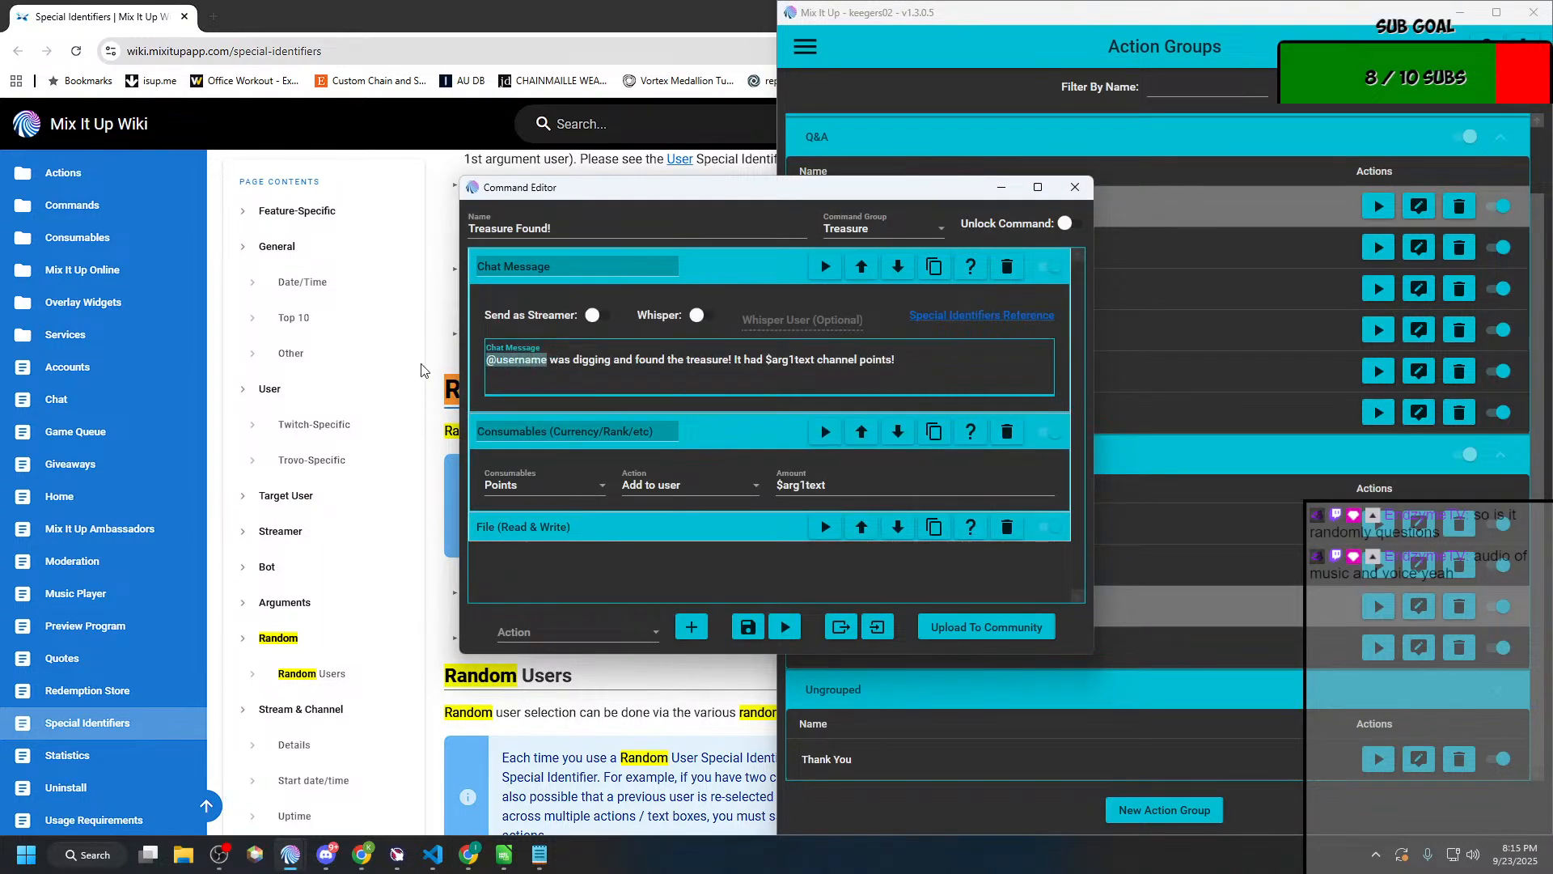
type("They")
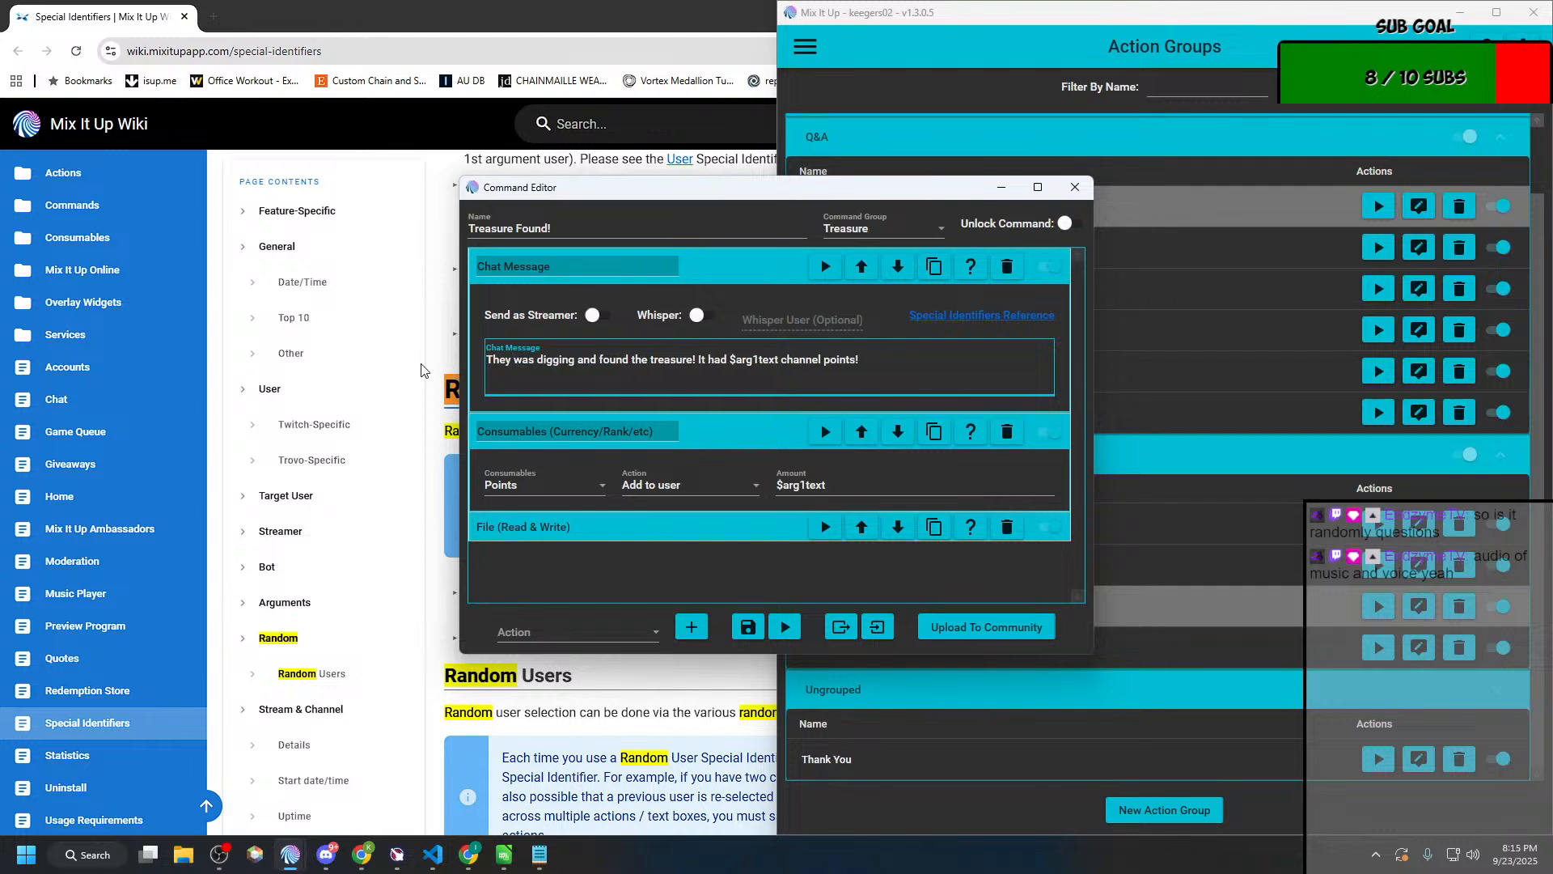
key("Delete")
key("Delete")
key("Delete")
key("Delete")
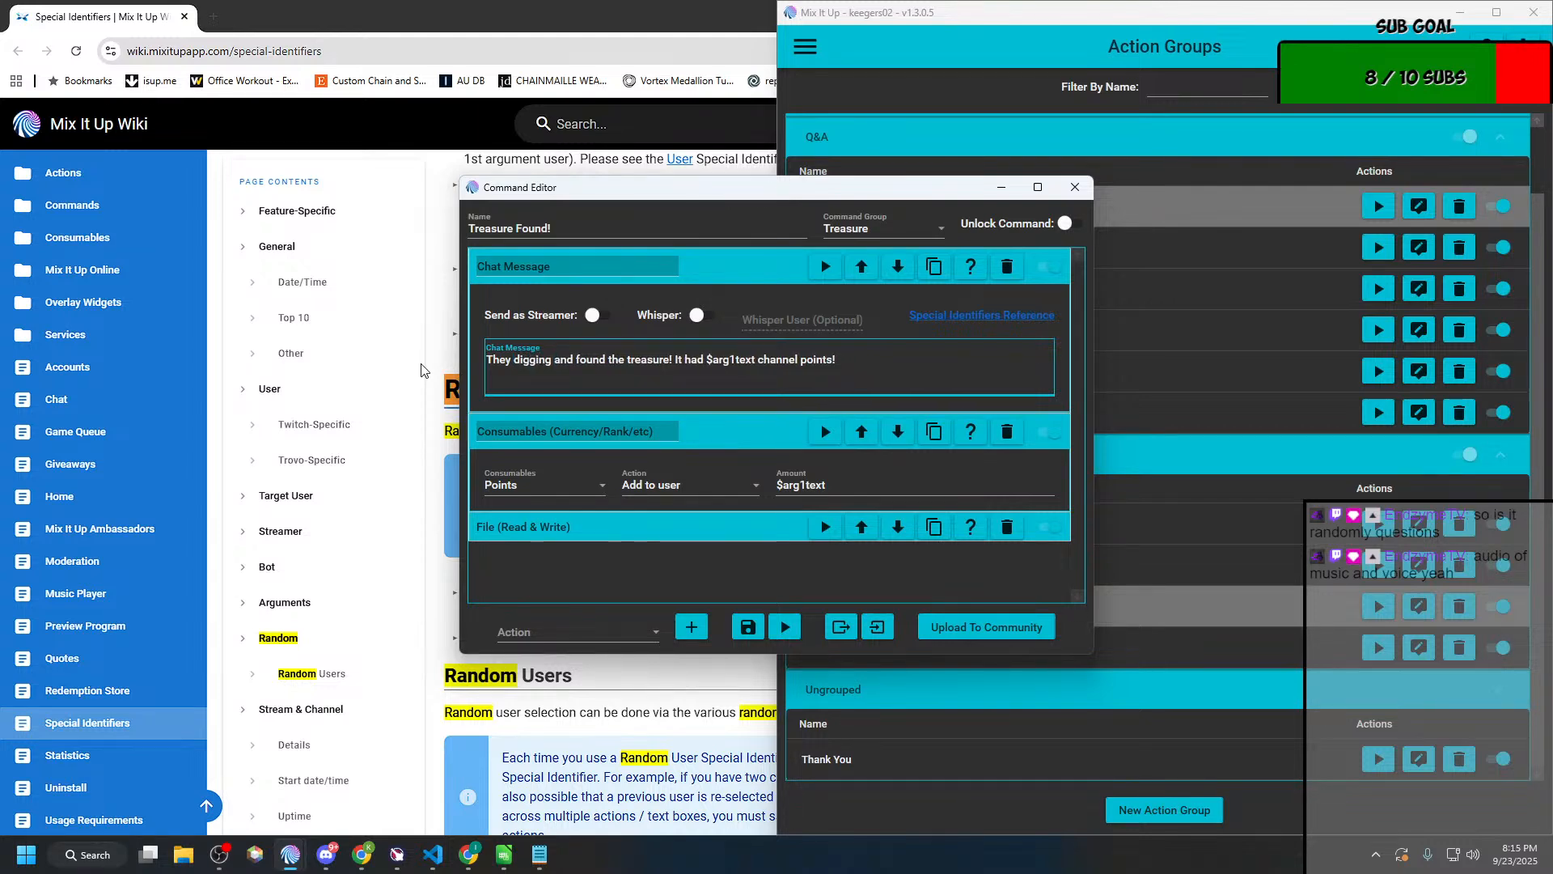
key("ctrl+shift+Right")
type("dug on ")
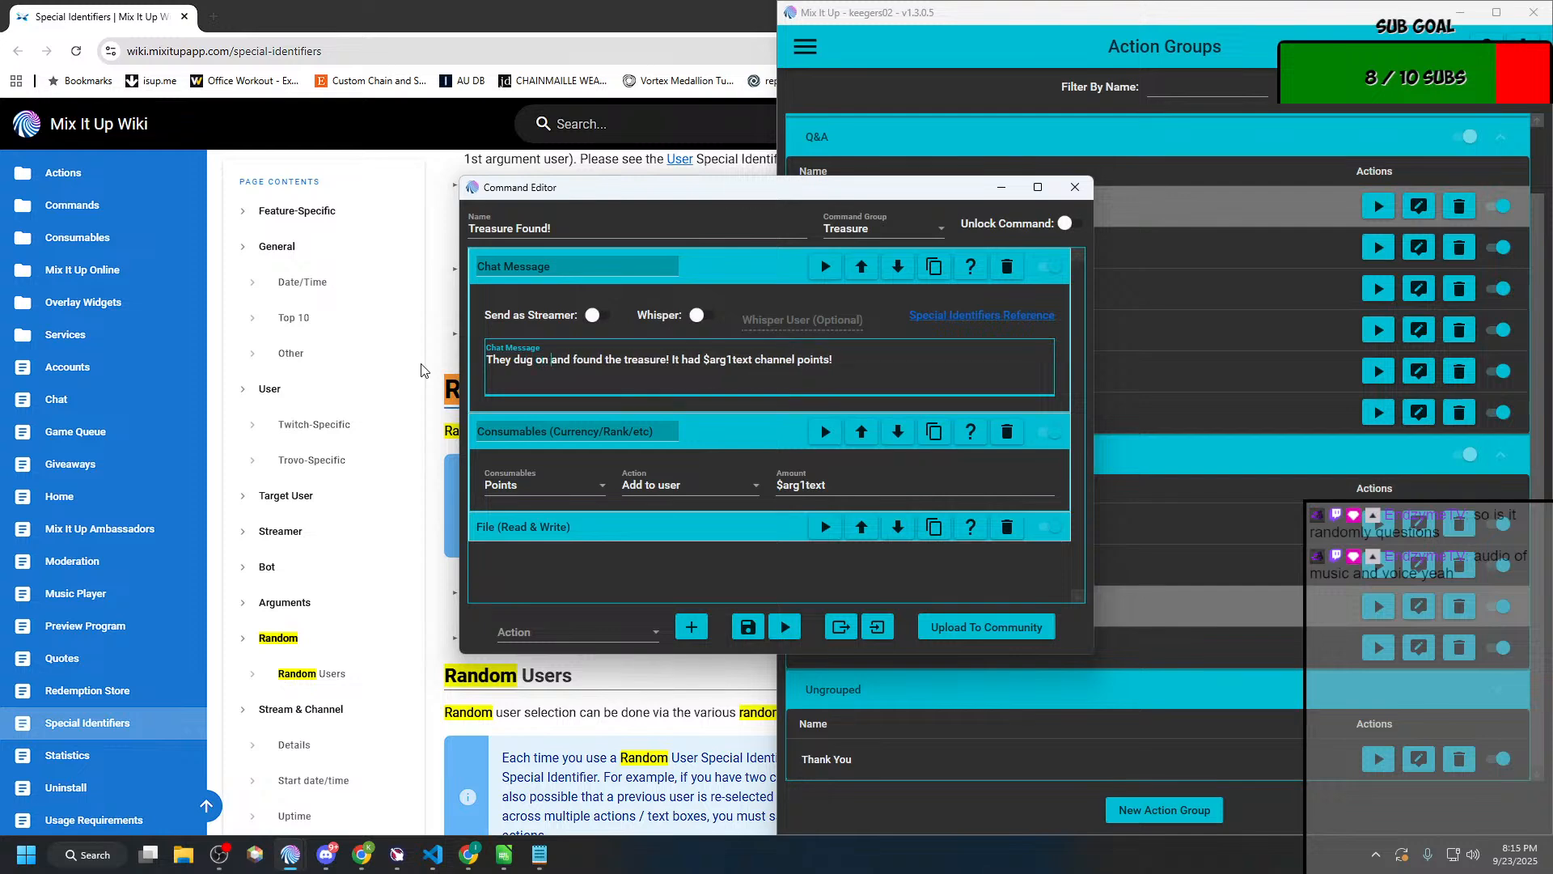
type("island")
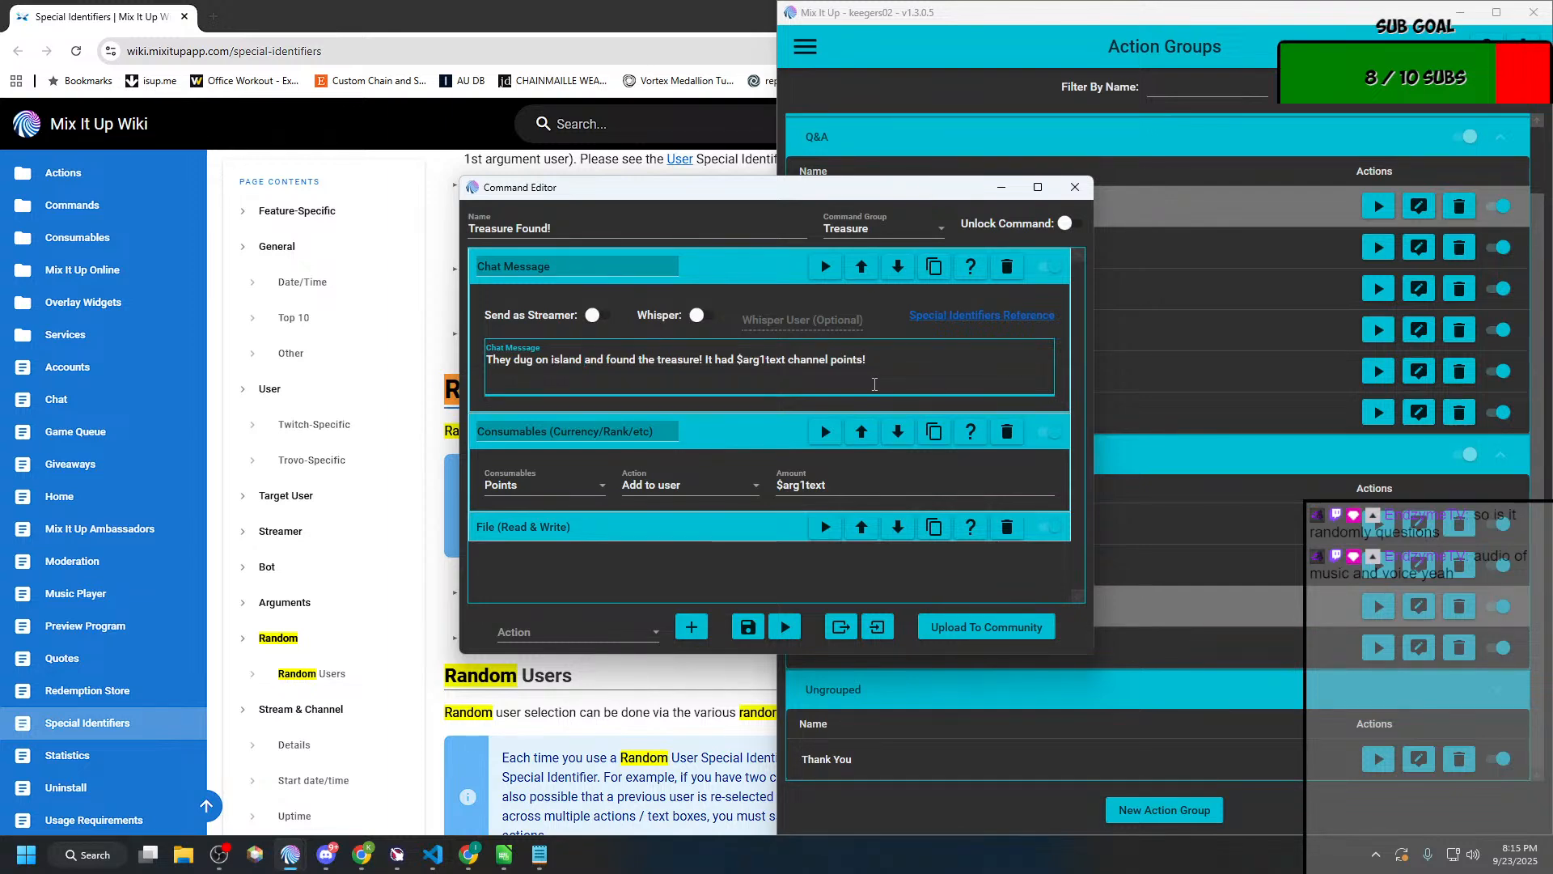
Step: Reword the start of the "Treasure Found!" chat message as "As they were digging they found the treasure!"
key("ctrl+shift+Left")
key("ctrl+shift+Left")
key("ctrl+shift+Left")
key("ctrl+shift+Right")
key("ctrl+shift+Left")
key("Right")
key("ctrl+shift+Left")
key("ctrl+shift+Left")
key("ctrl+shift+Left")
key("ctrl+shift+Left")
type("As tjheuy")
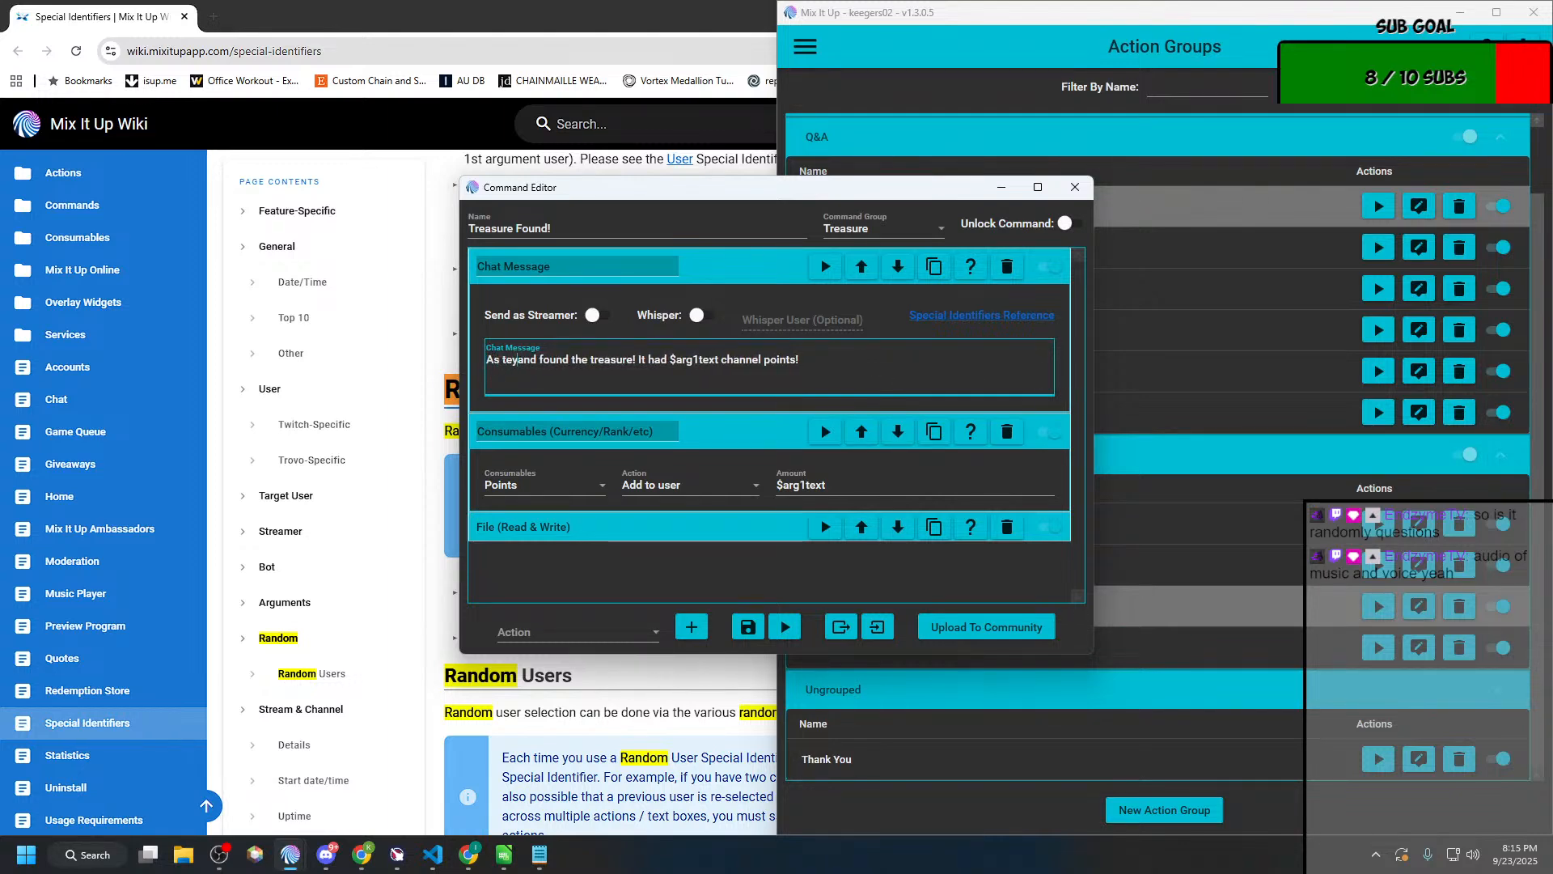
key("BackSpace")
key("BackSpace")
key("BackSpace")
key("BackSpace")
key("BackSpace")
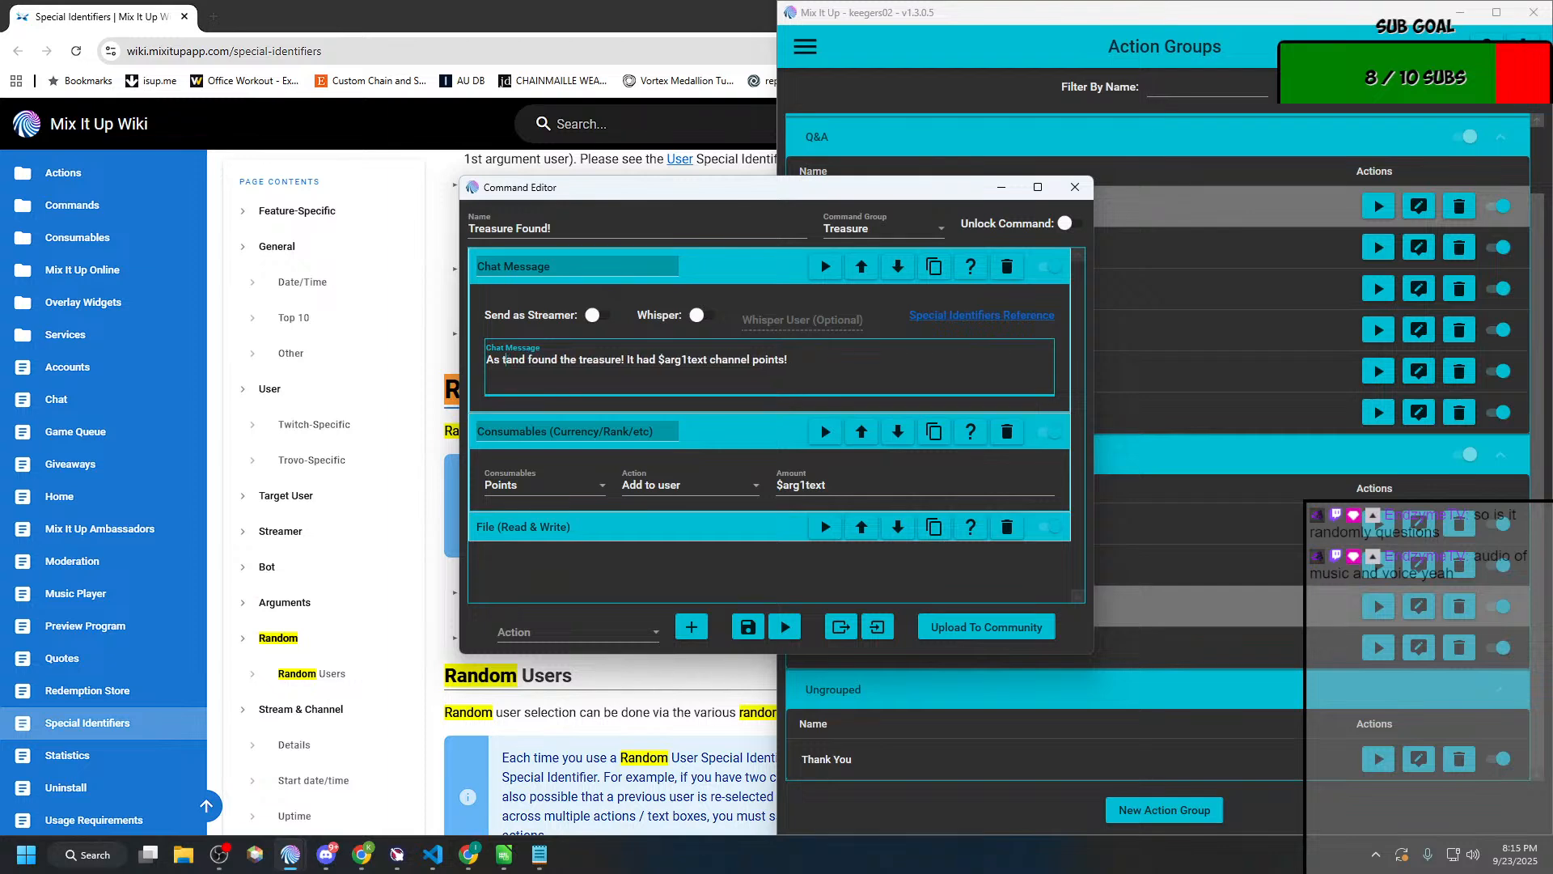
type("hey were ")
type("digging ")
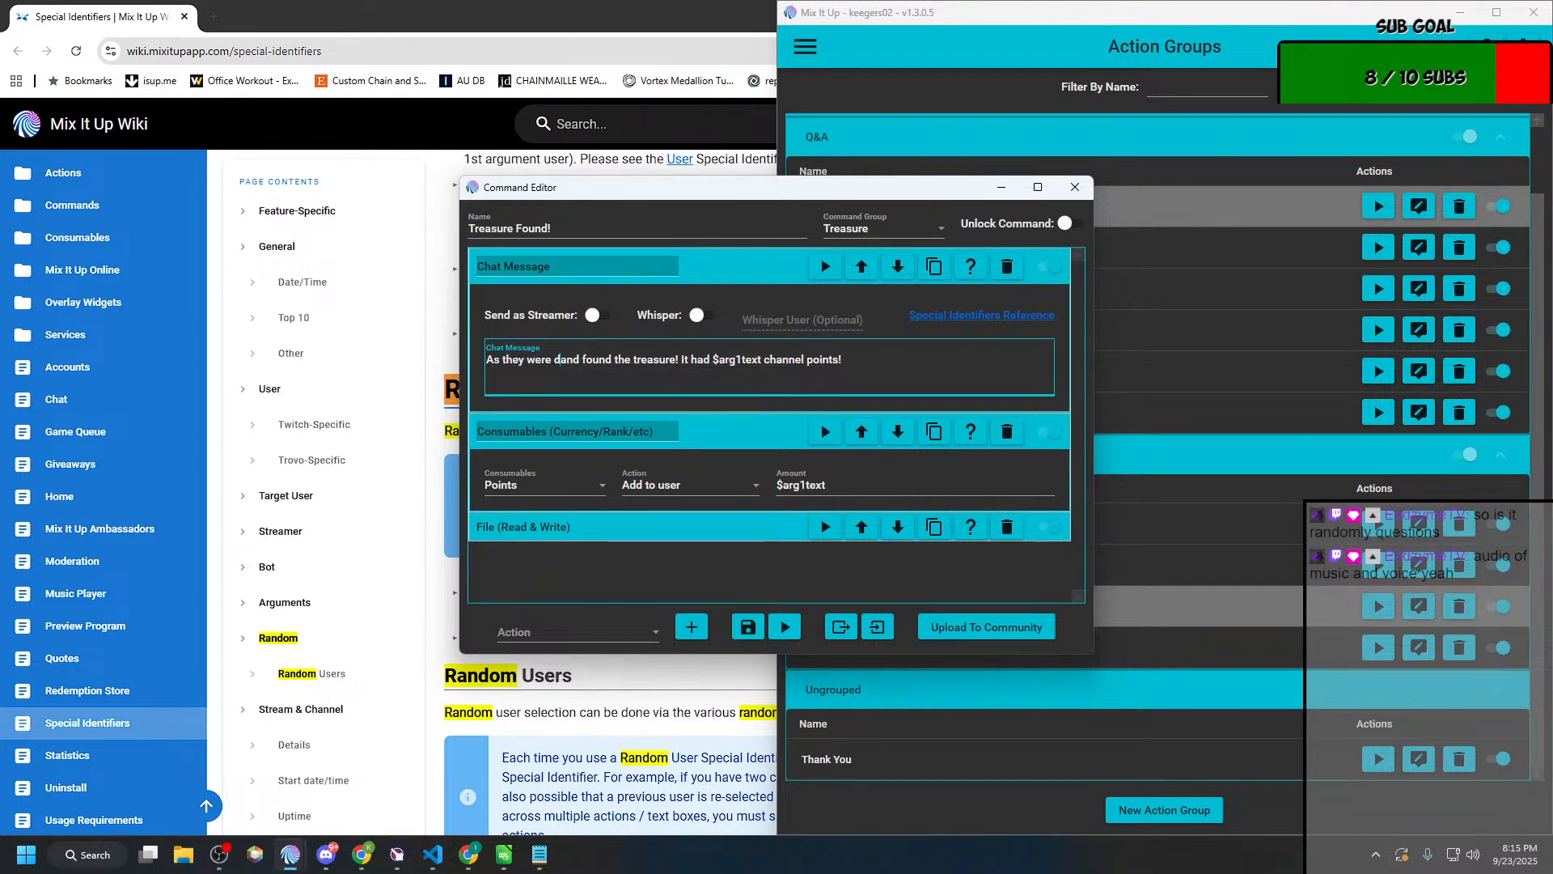
type("they")
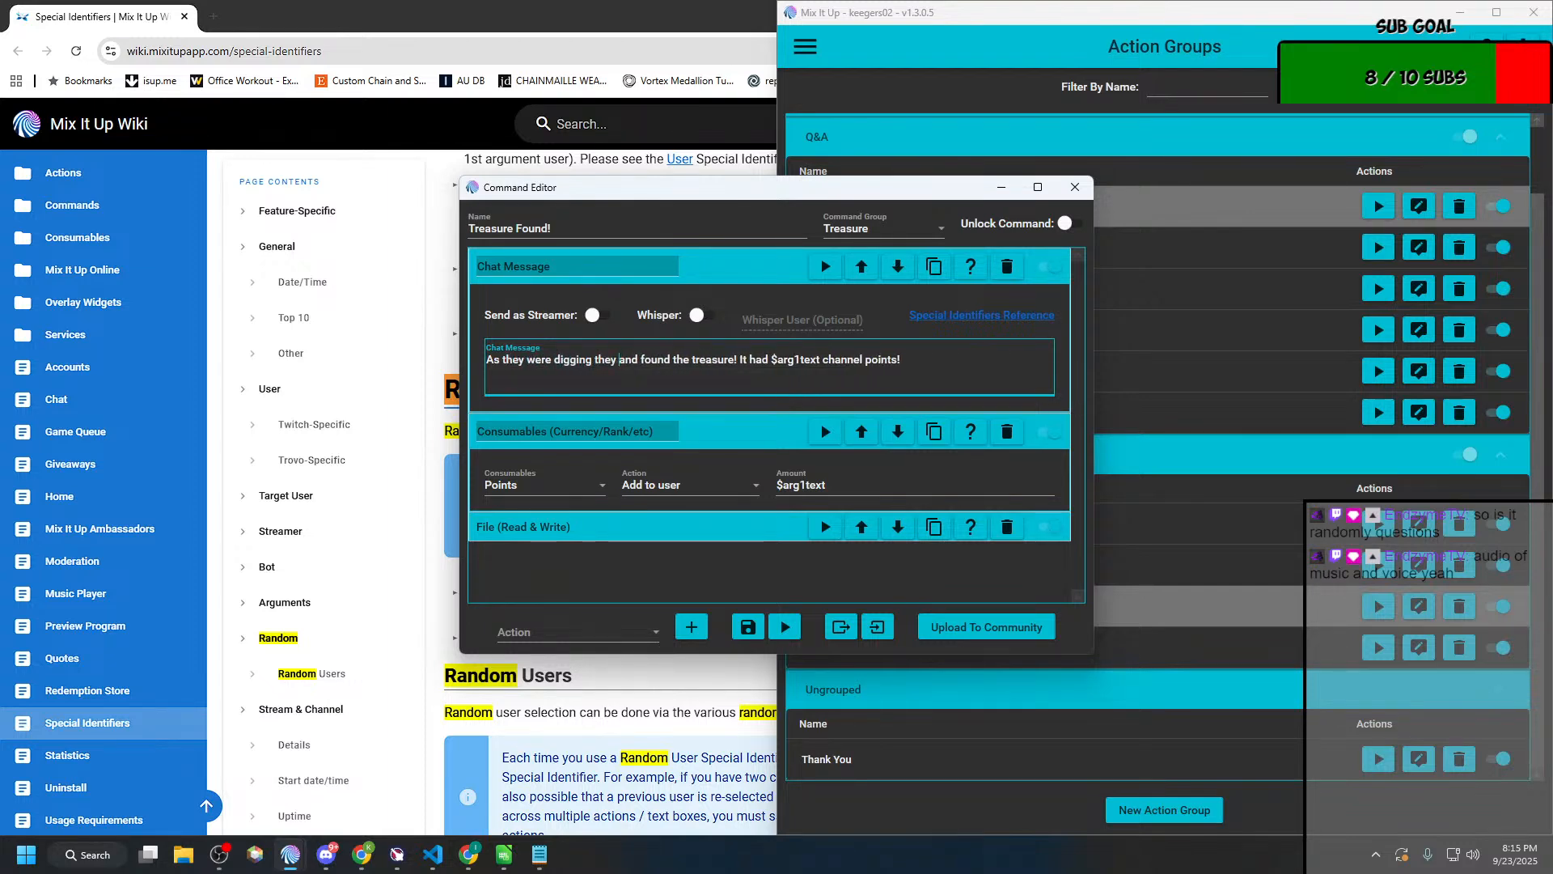
key("Delete")
key("Delete")
key("Delete")
key("Delete")
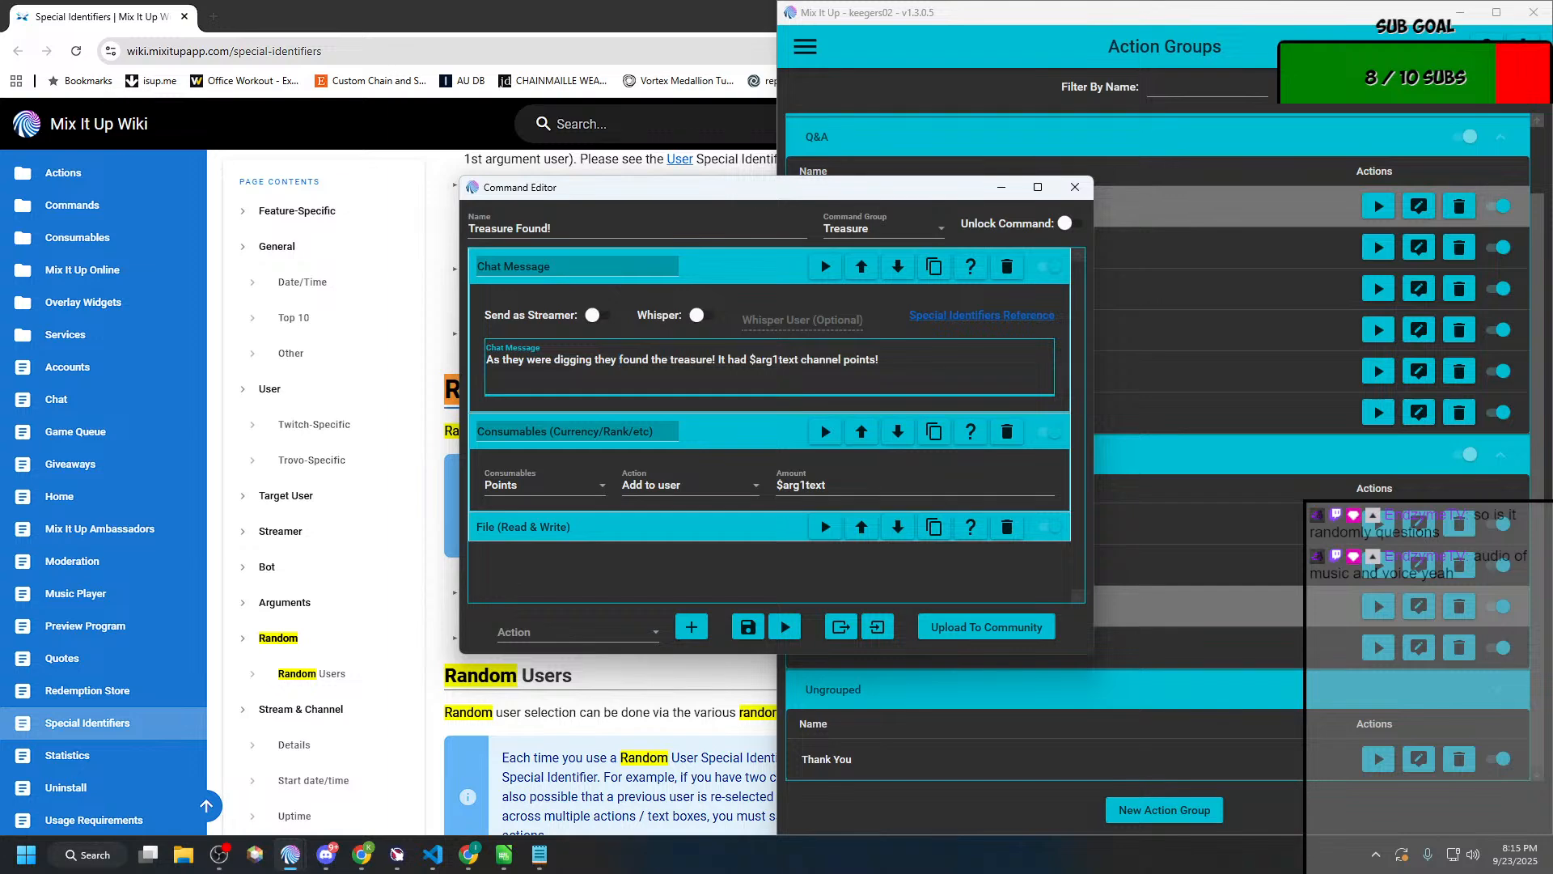
Step: Save the "Treasure Found!" action group and open the chat log to check the messages from the !hunt command
left_click(749, 627)
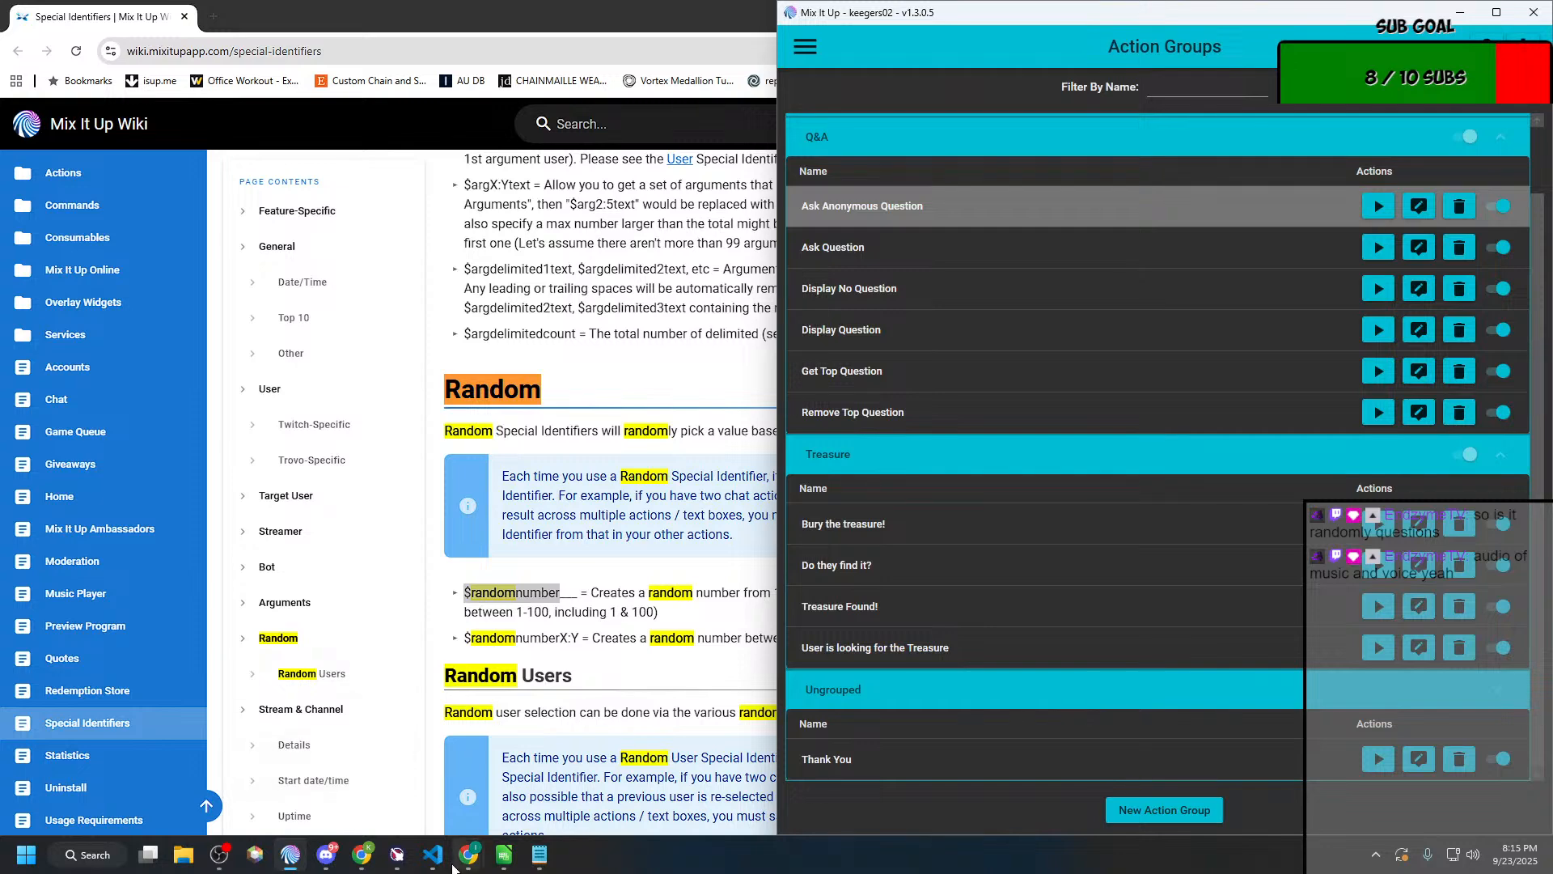
left_click(801, 51)
left_click(809, 158)
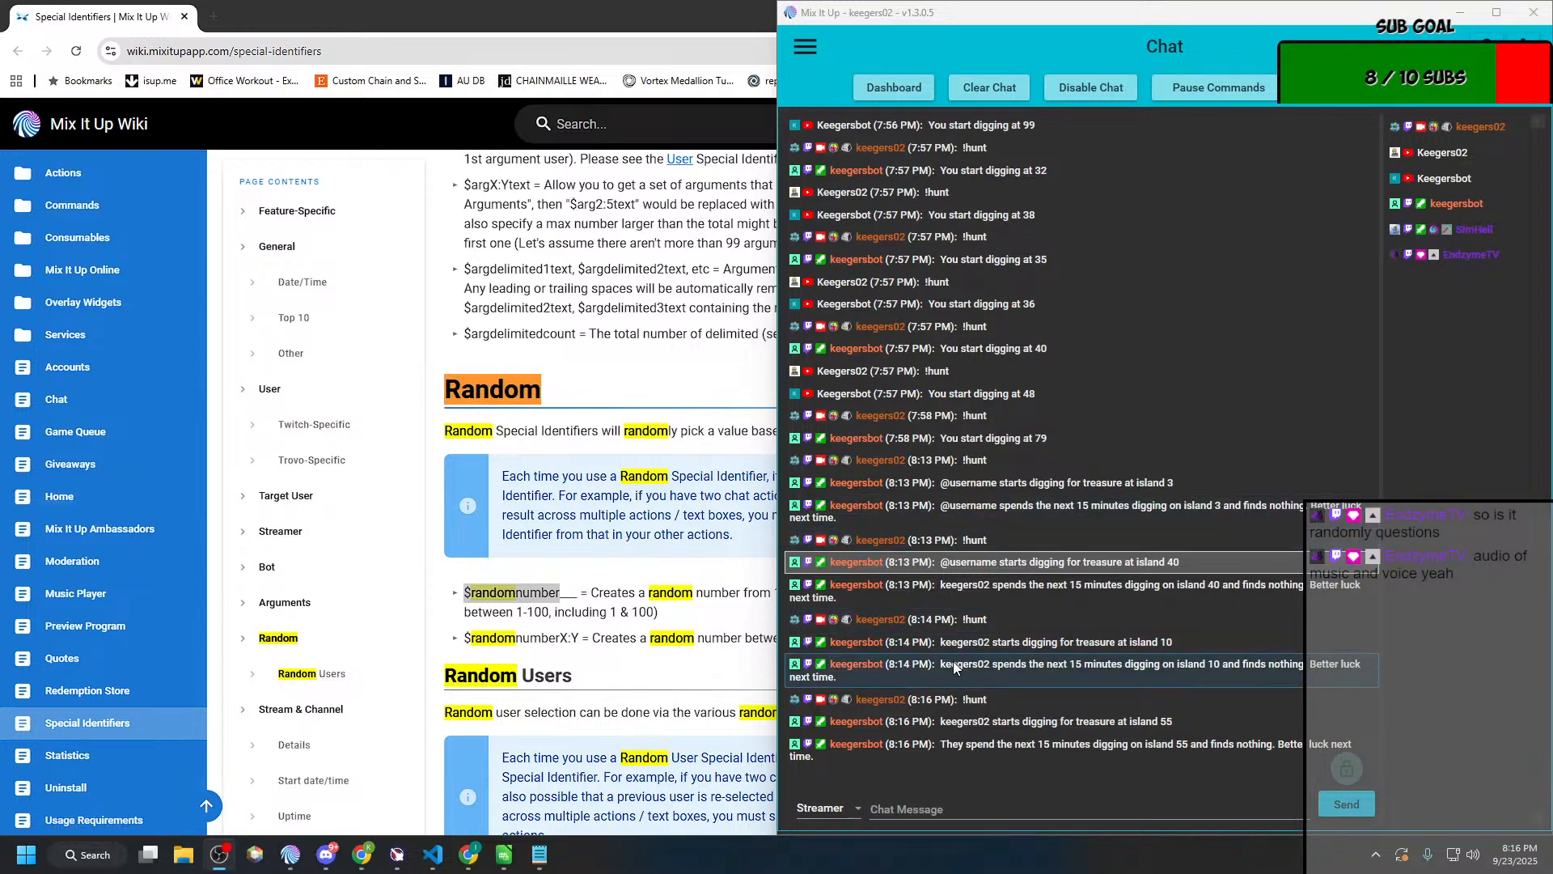
key("alt+Tab")
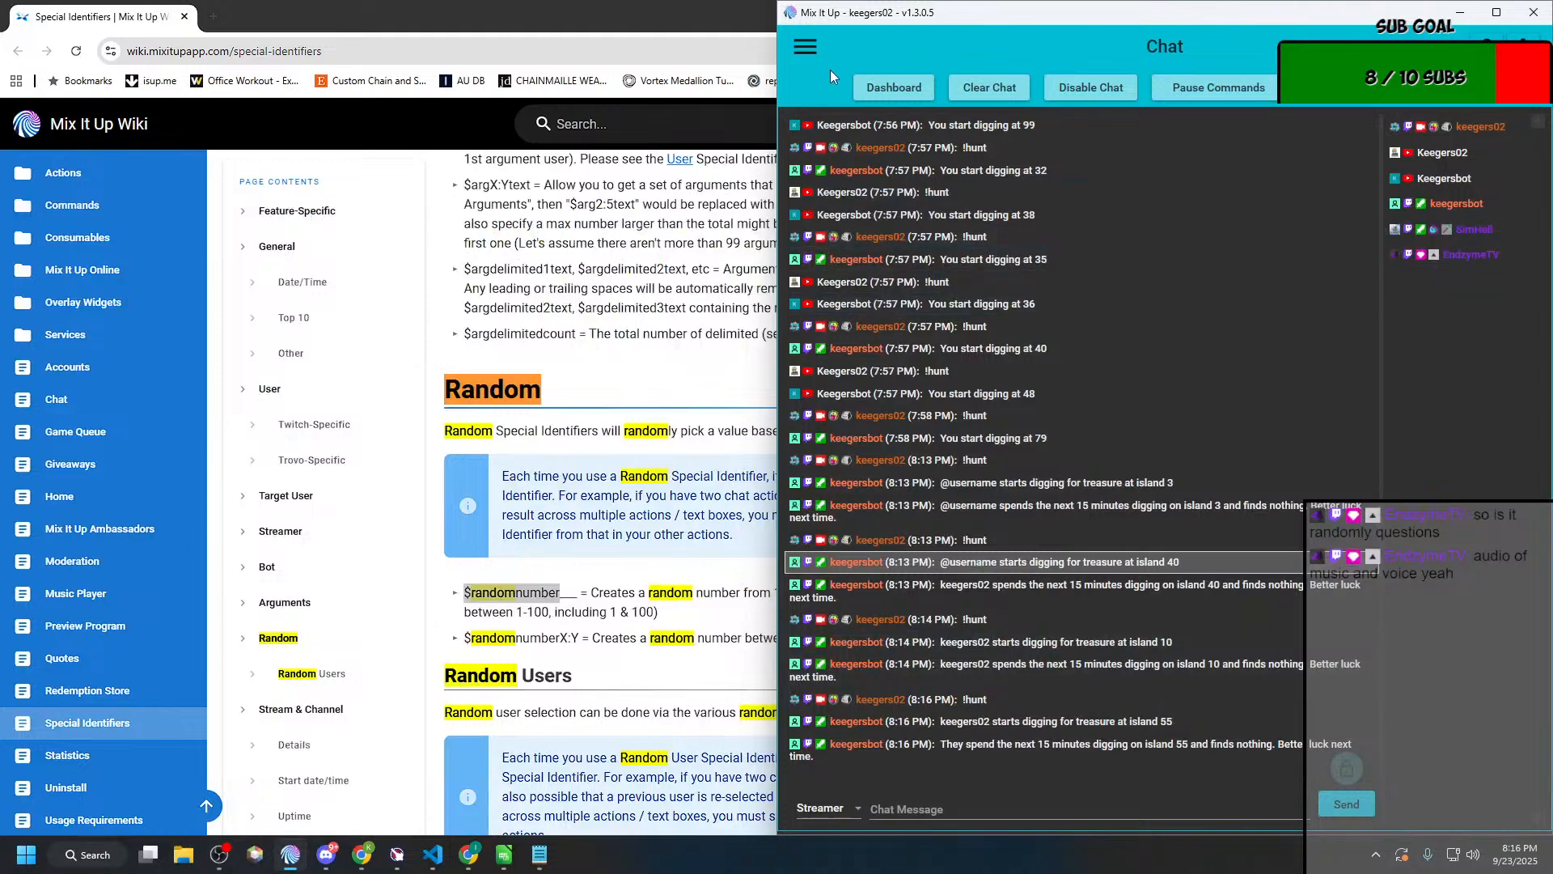
Step: Examine the conditional actions in the "User is looking for the Treasure" action group, and close it without changes
left_click(805, 47)
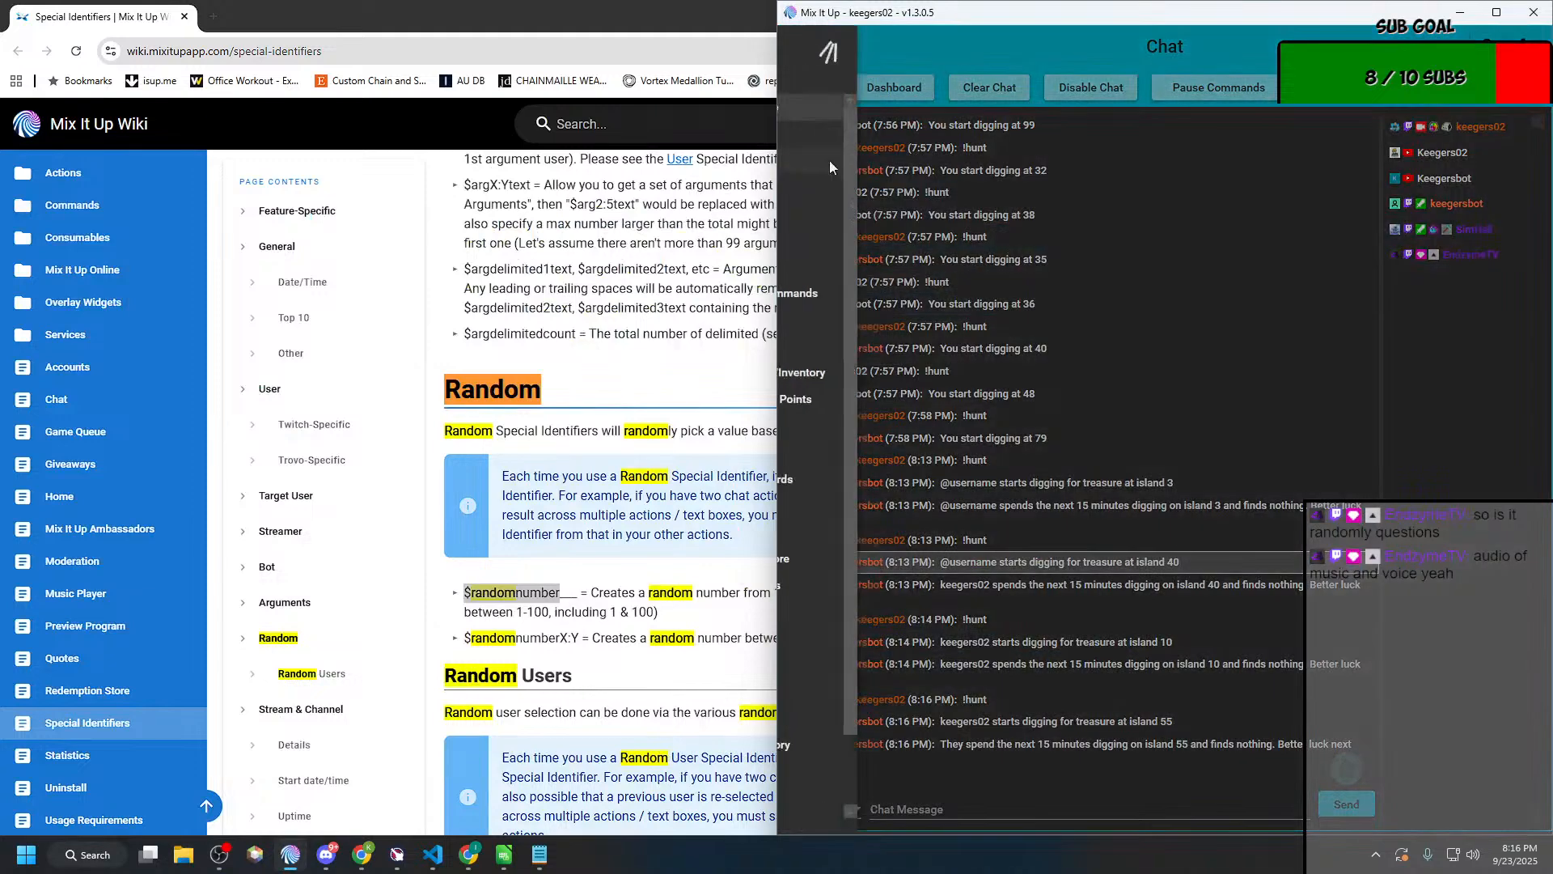
left_click(847, 265)
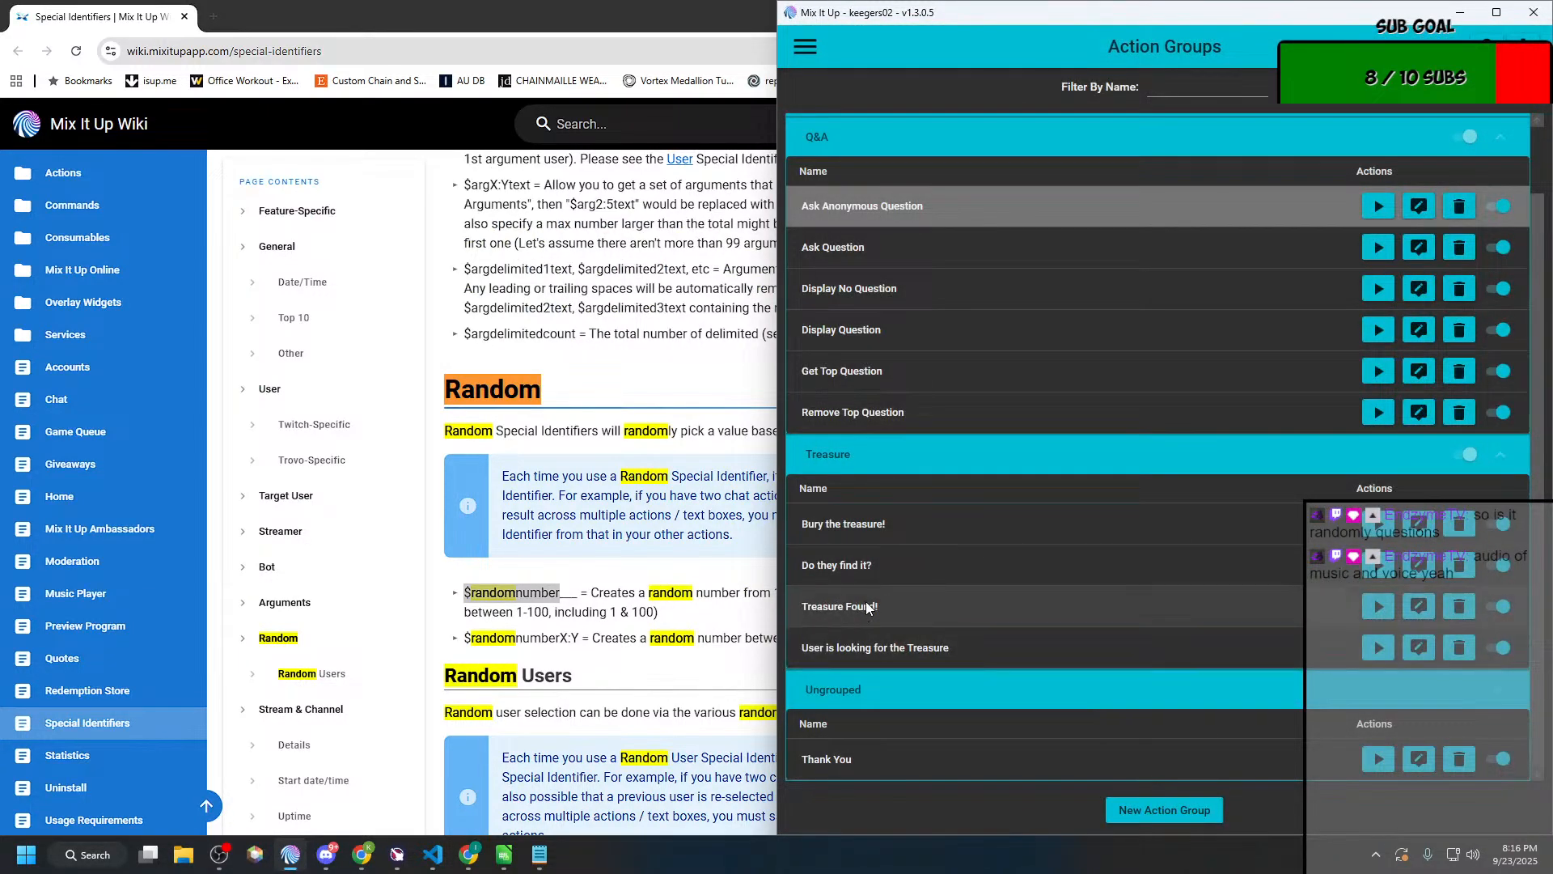
left_click(1418, 647)
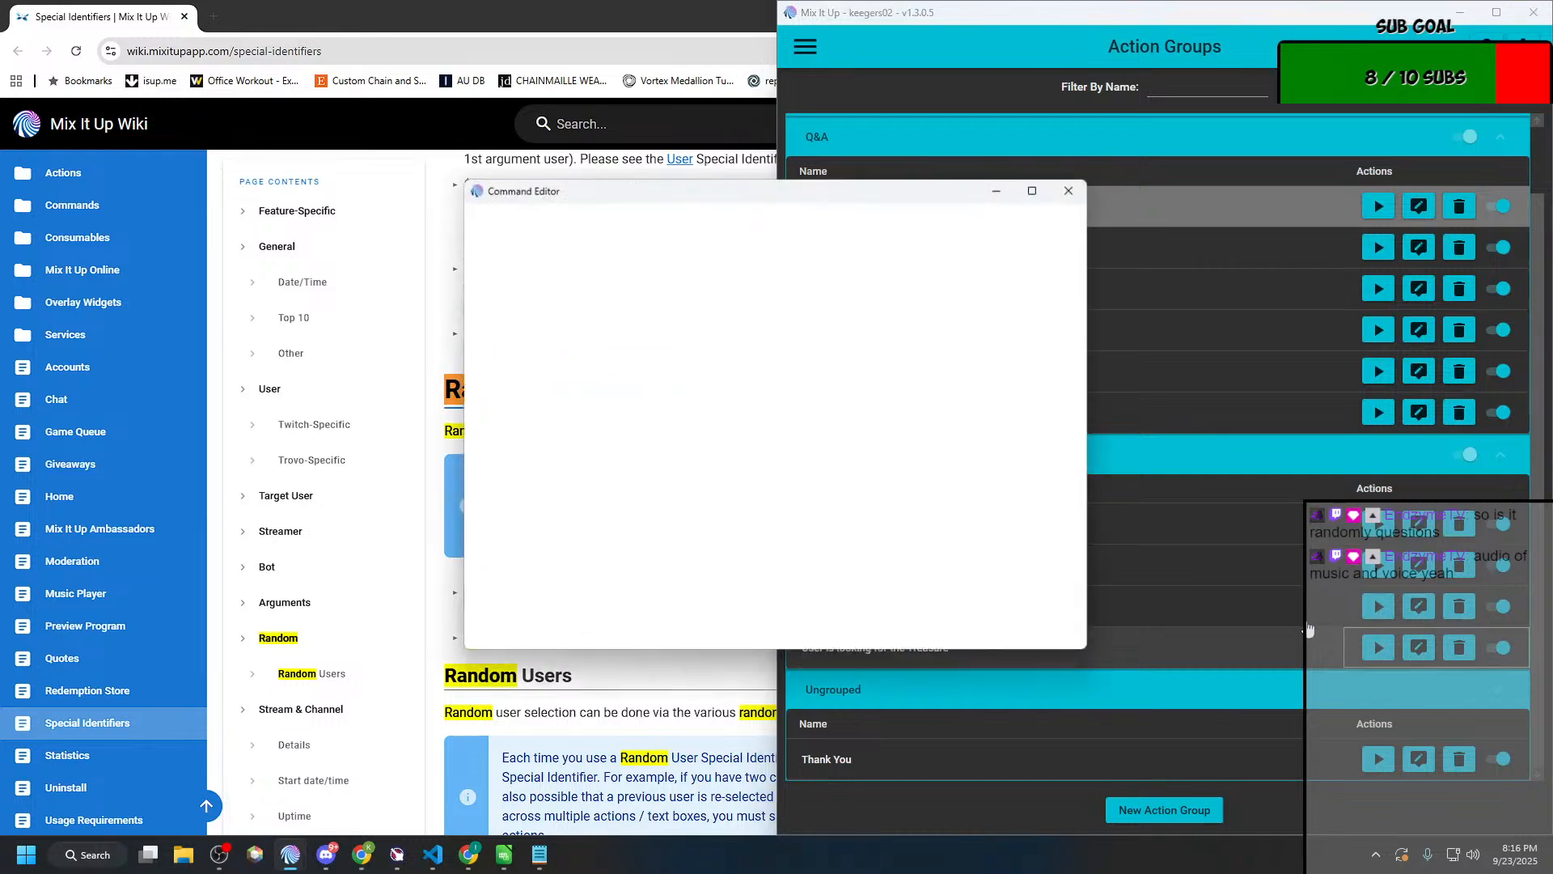
left_click(576, 298)
left_click(561, 469)
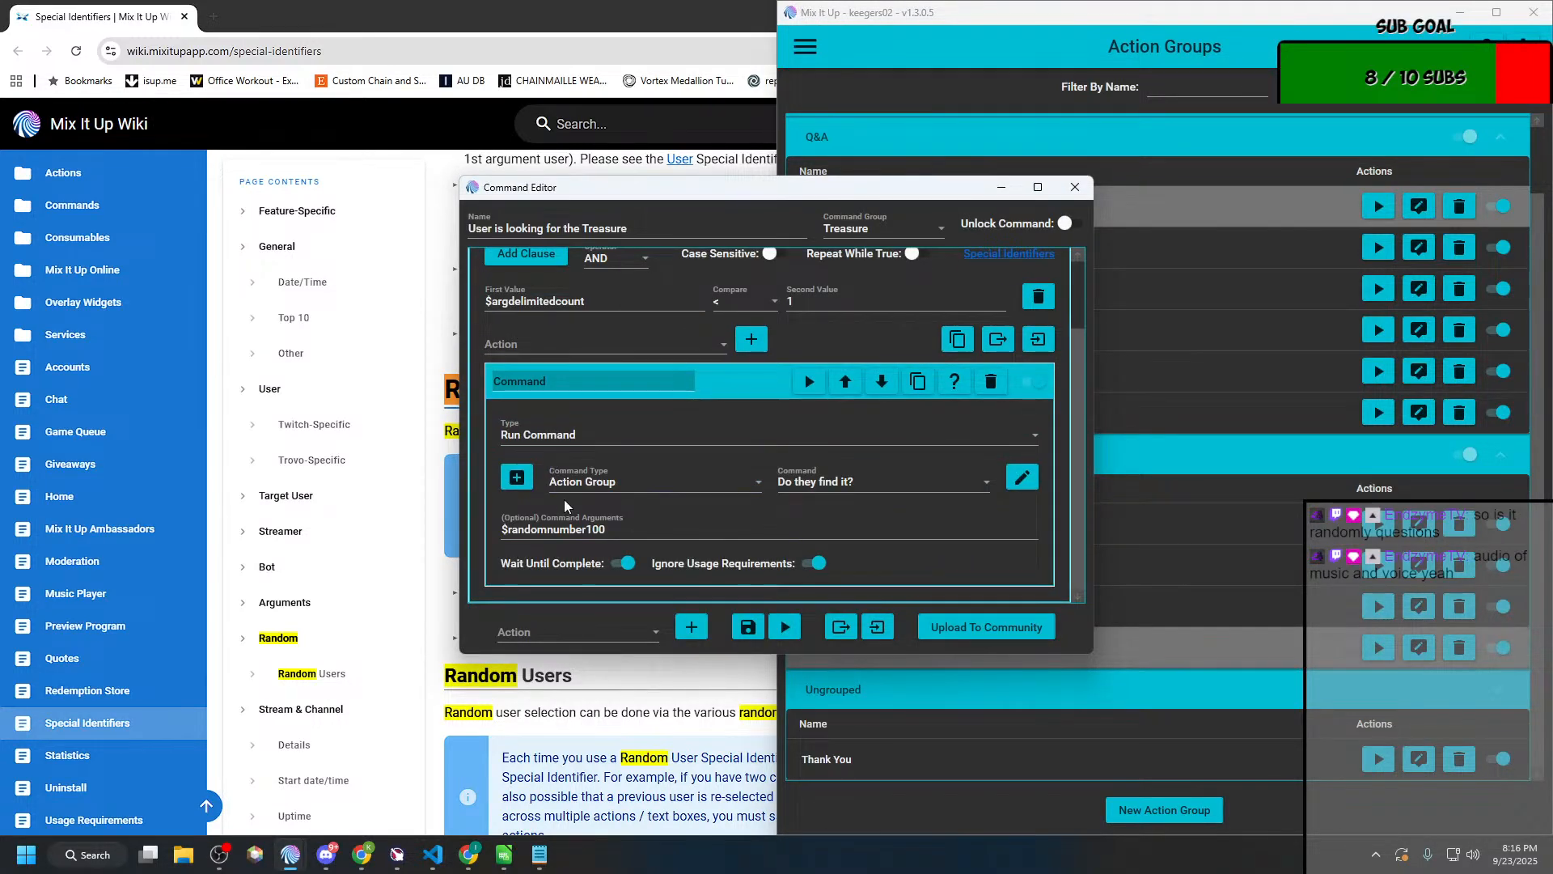
scroll(569, 507, "up", 2)
left_click(617, 264)
left_click(567, 441)
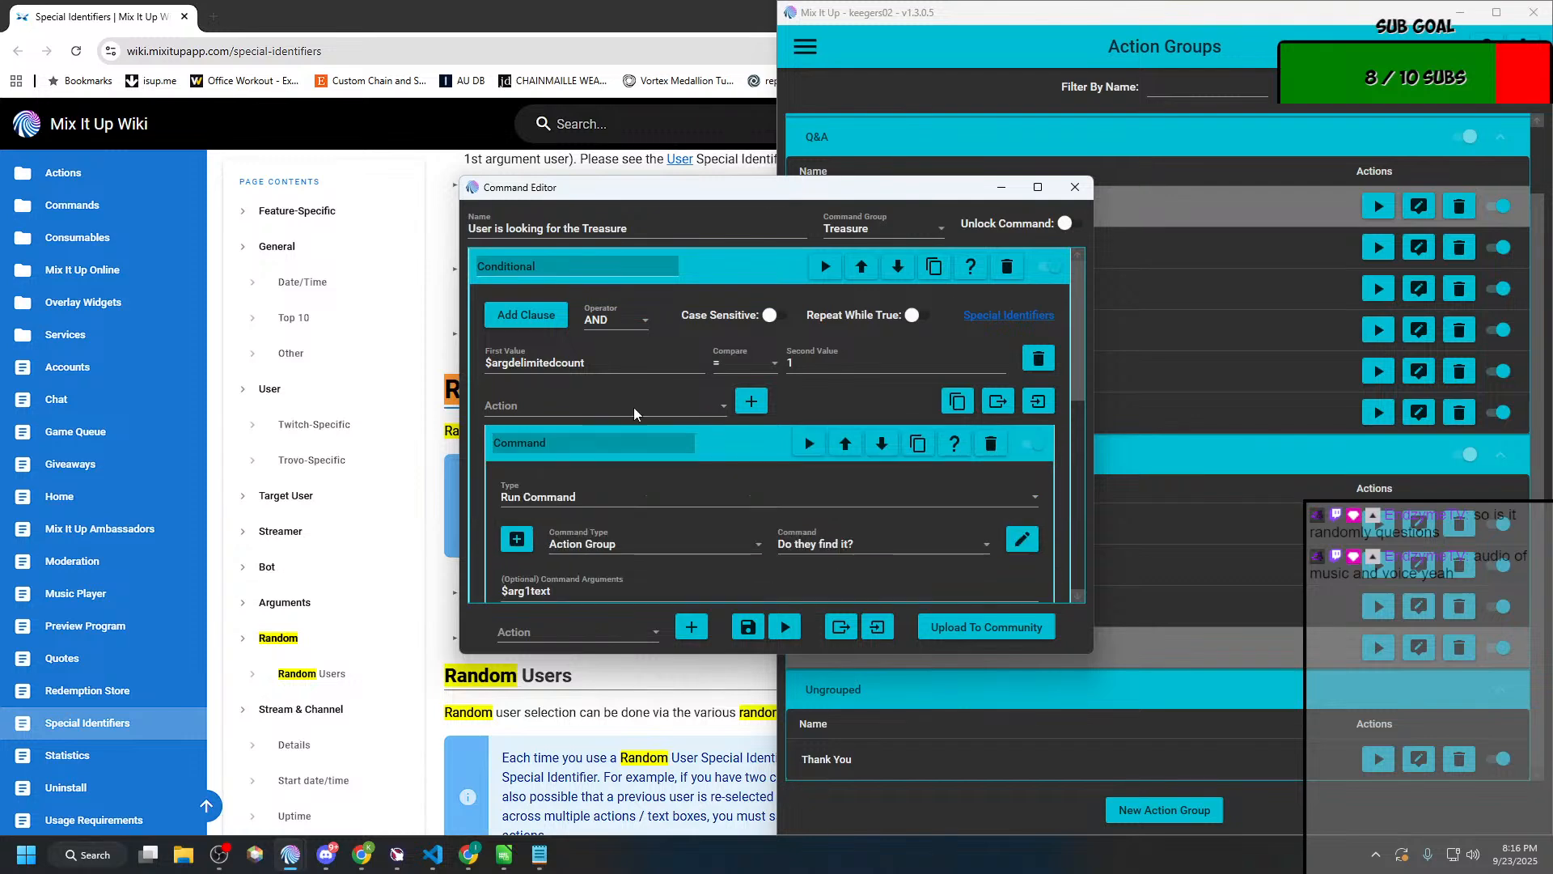
left_click(1073, 189)
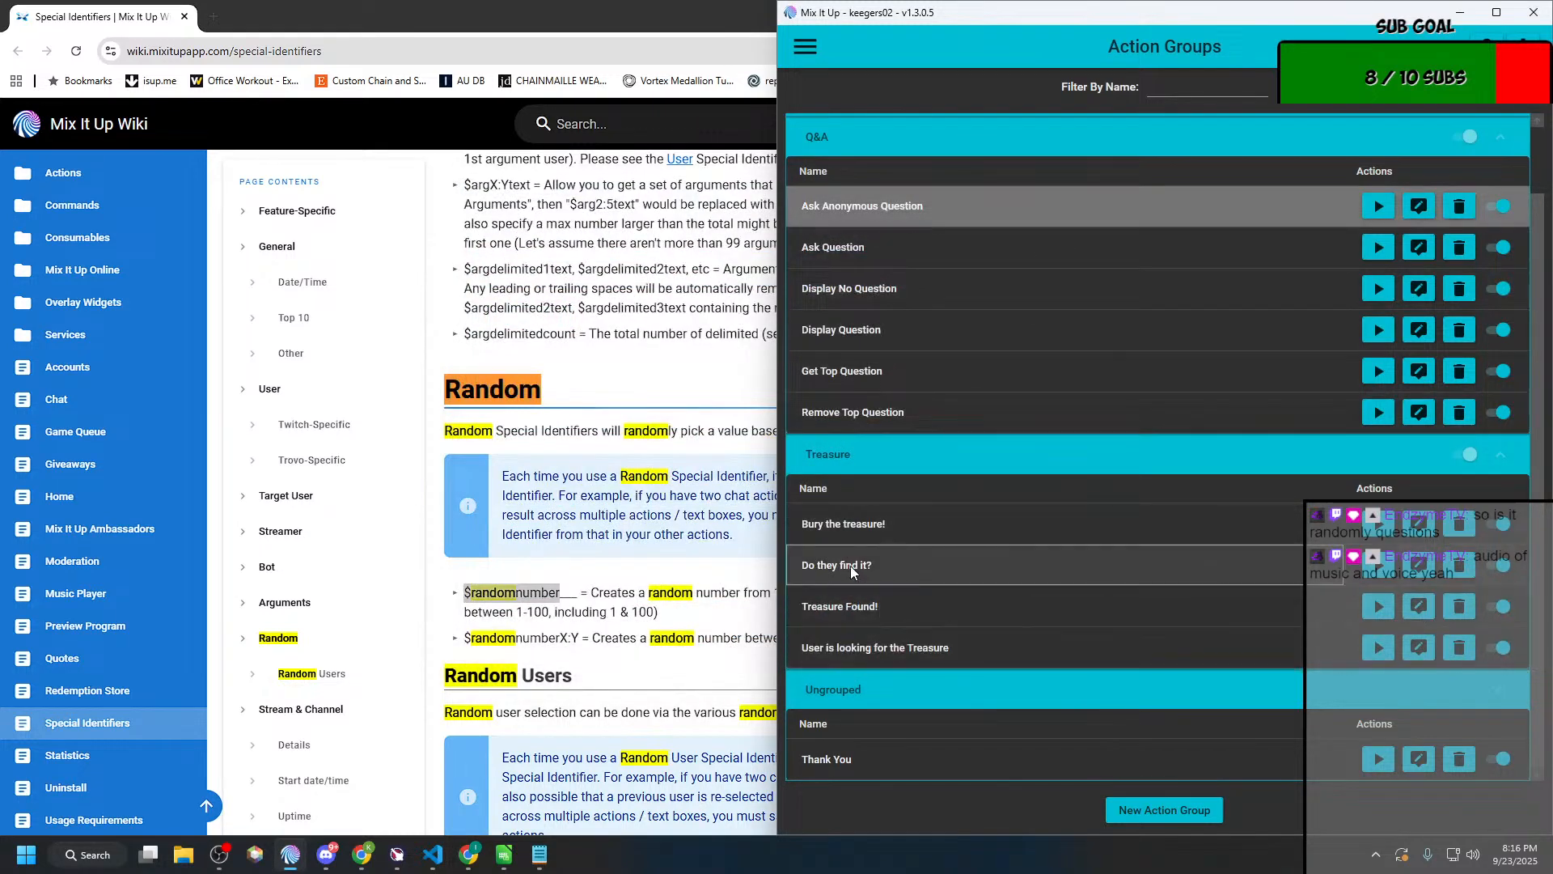
Step: In "Do they find it?", replace "on island $arg1text and finds nothing" with "found nothing" in the "Treasure not found" chat message and save
left_click(1418, 565)
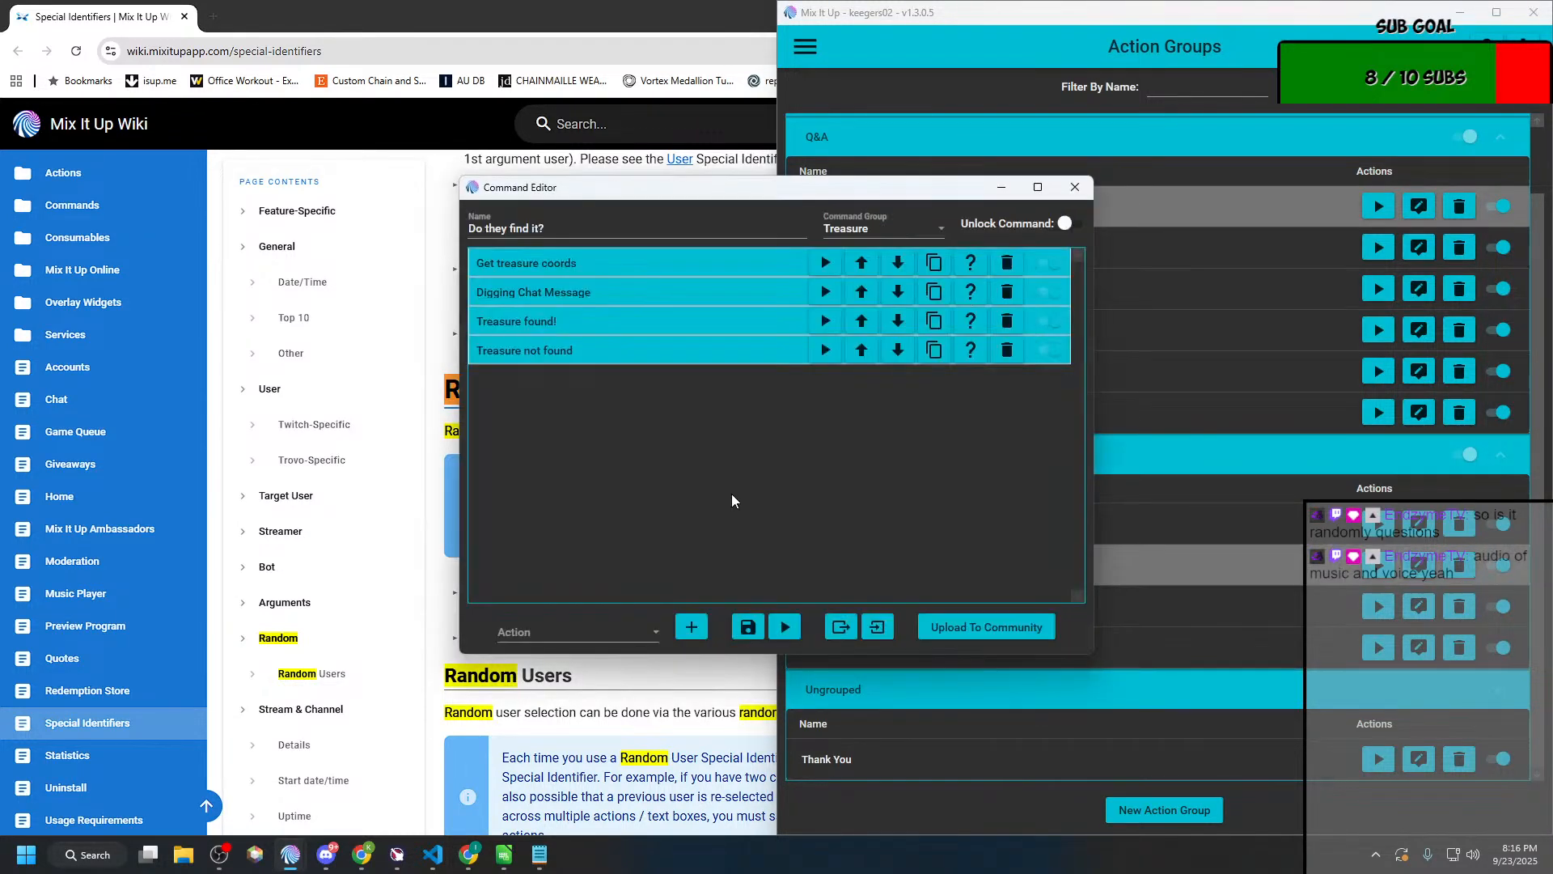
left_click(582, 368)
left_click(556, 525)
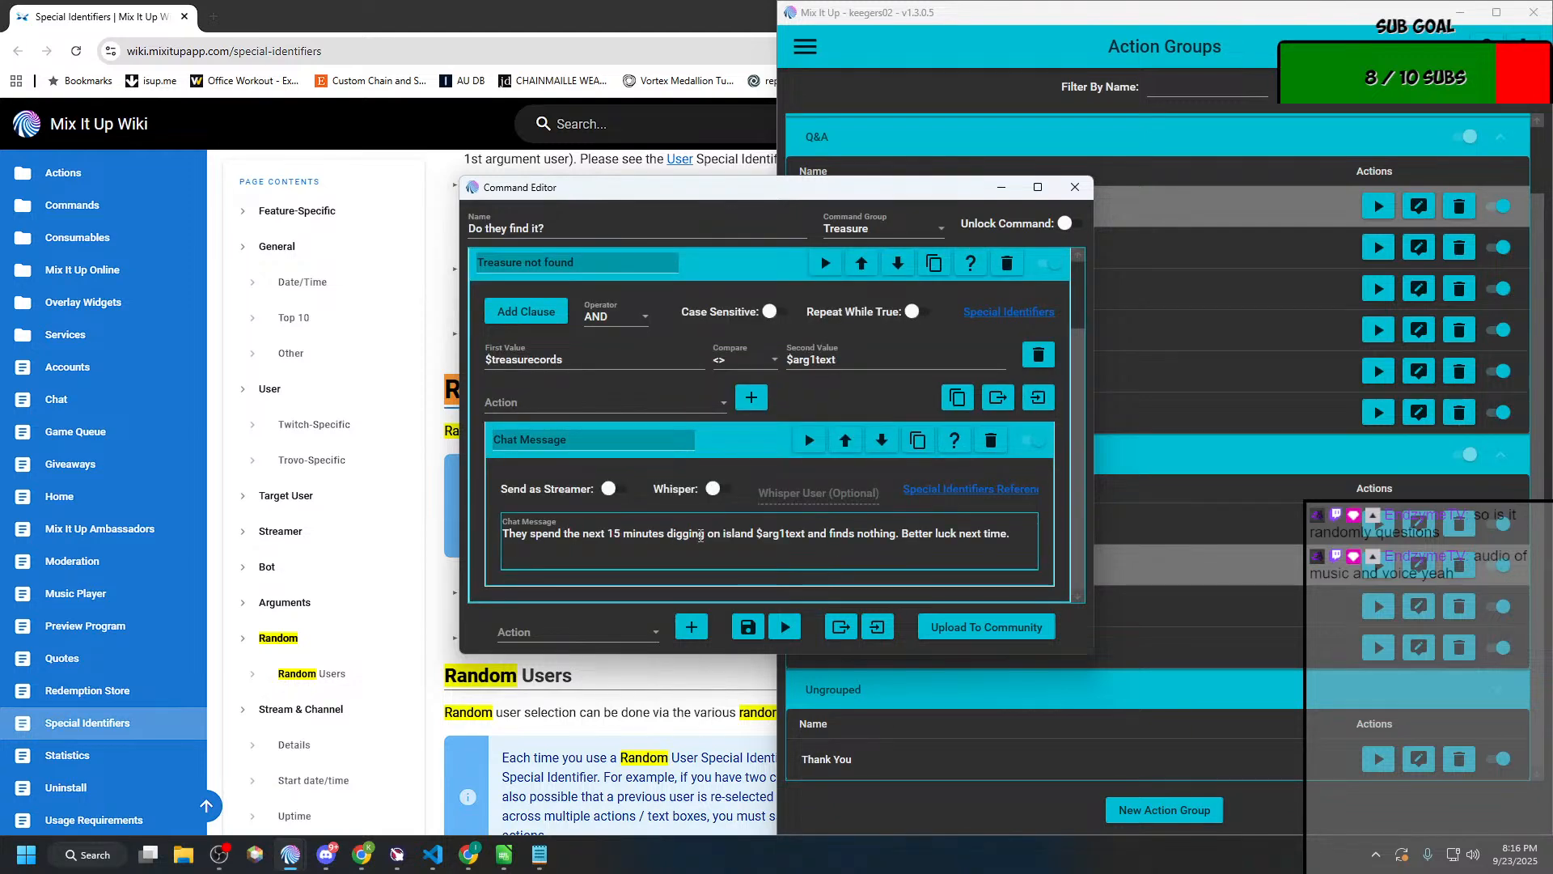
left_click_drag(708, 534, 855, 543)
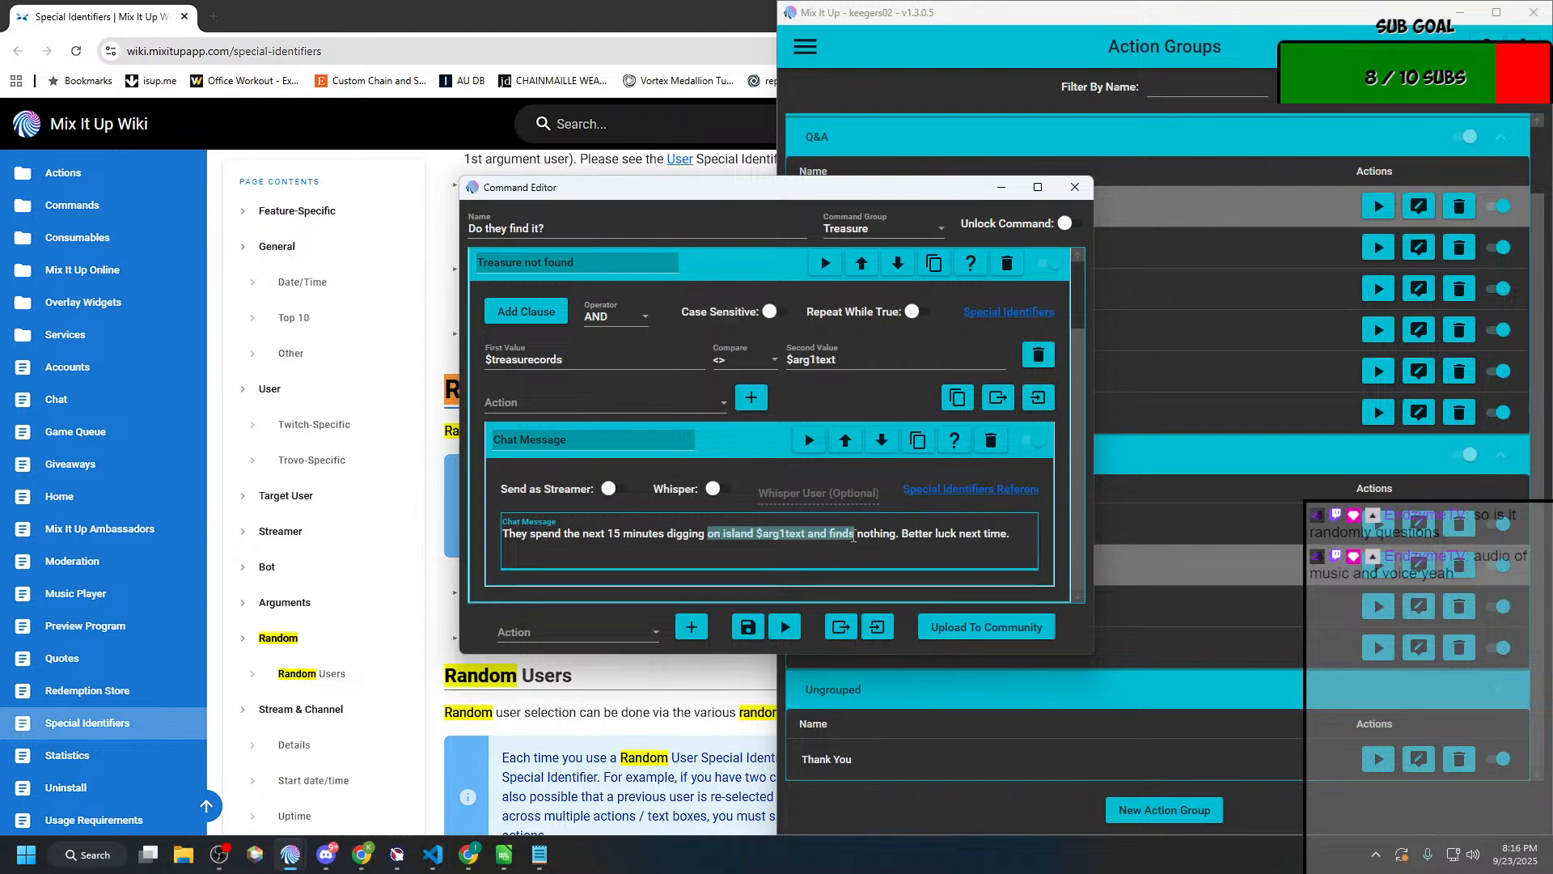
type("found nothing")
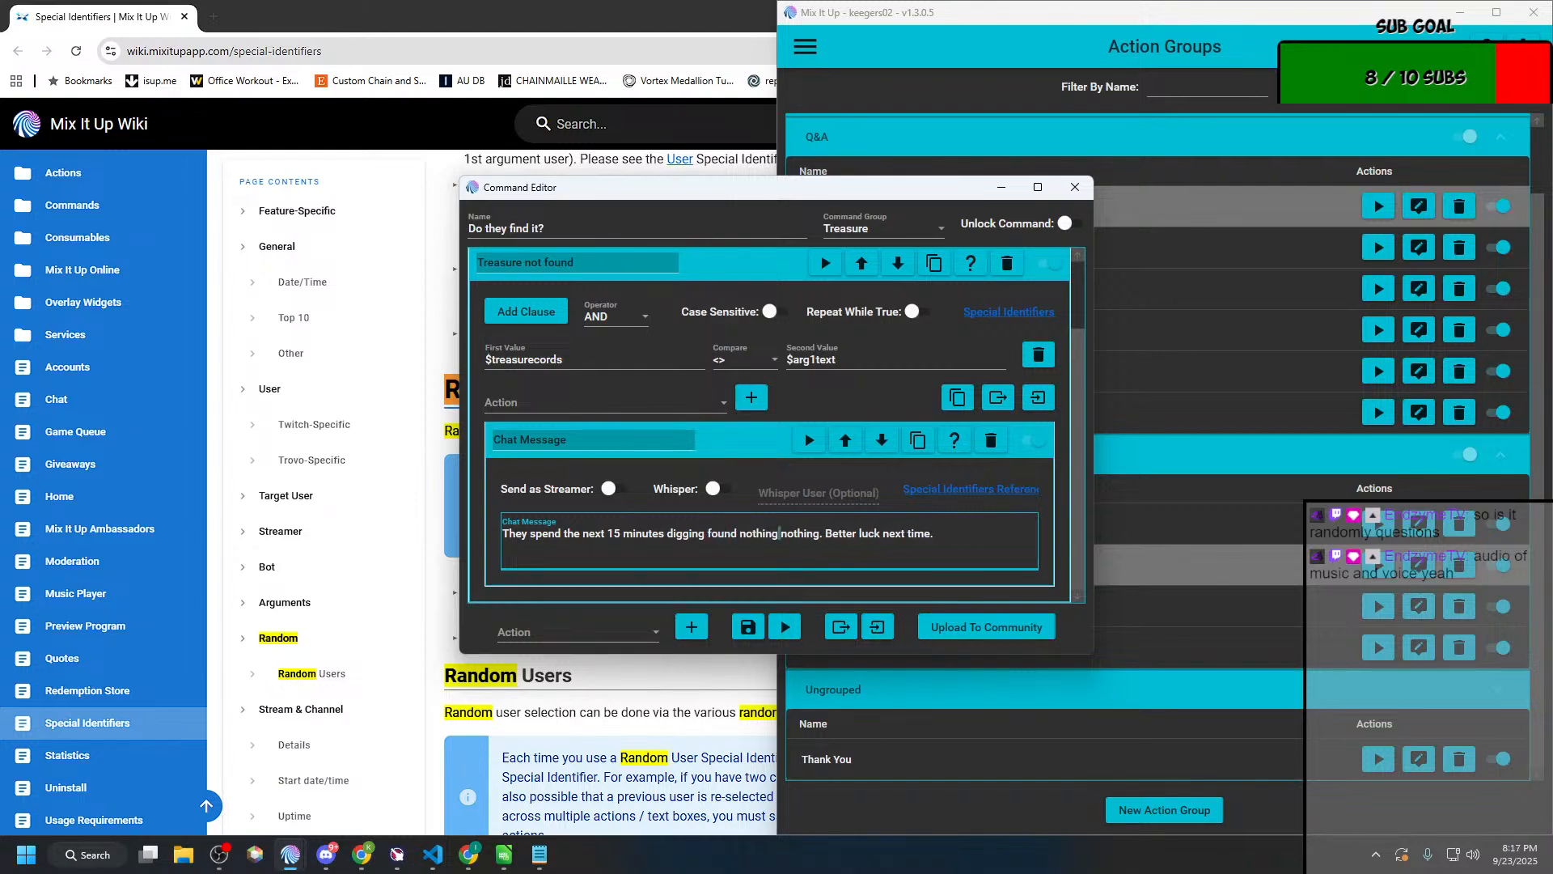
key("ctrl+shift+Right")
key("Delete")
left_click(748, 629)
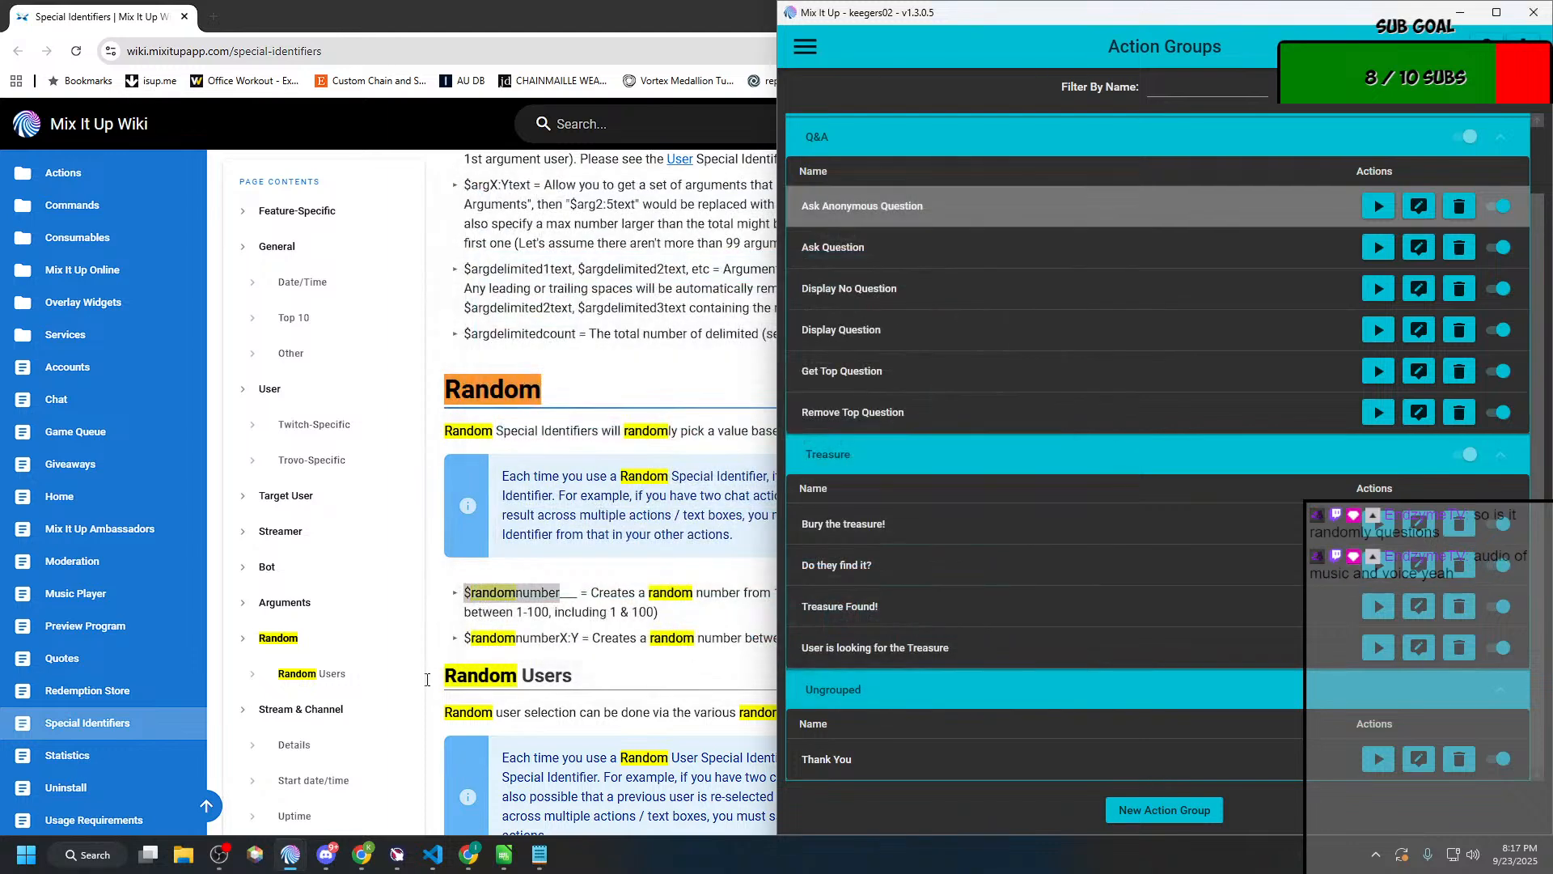
Step: Return to the chat log and check the reworded miss message from a new !hunt test
left_click(809, 44)
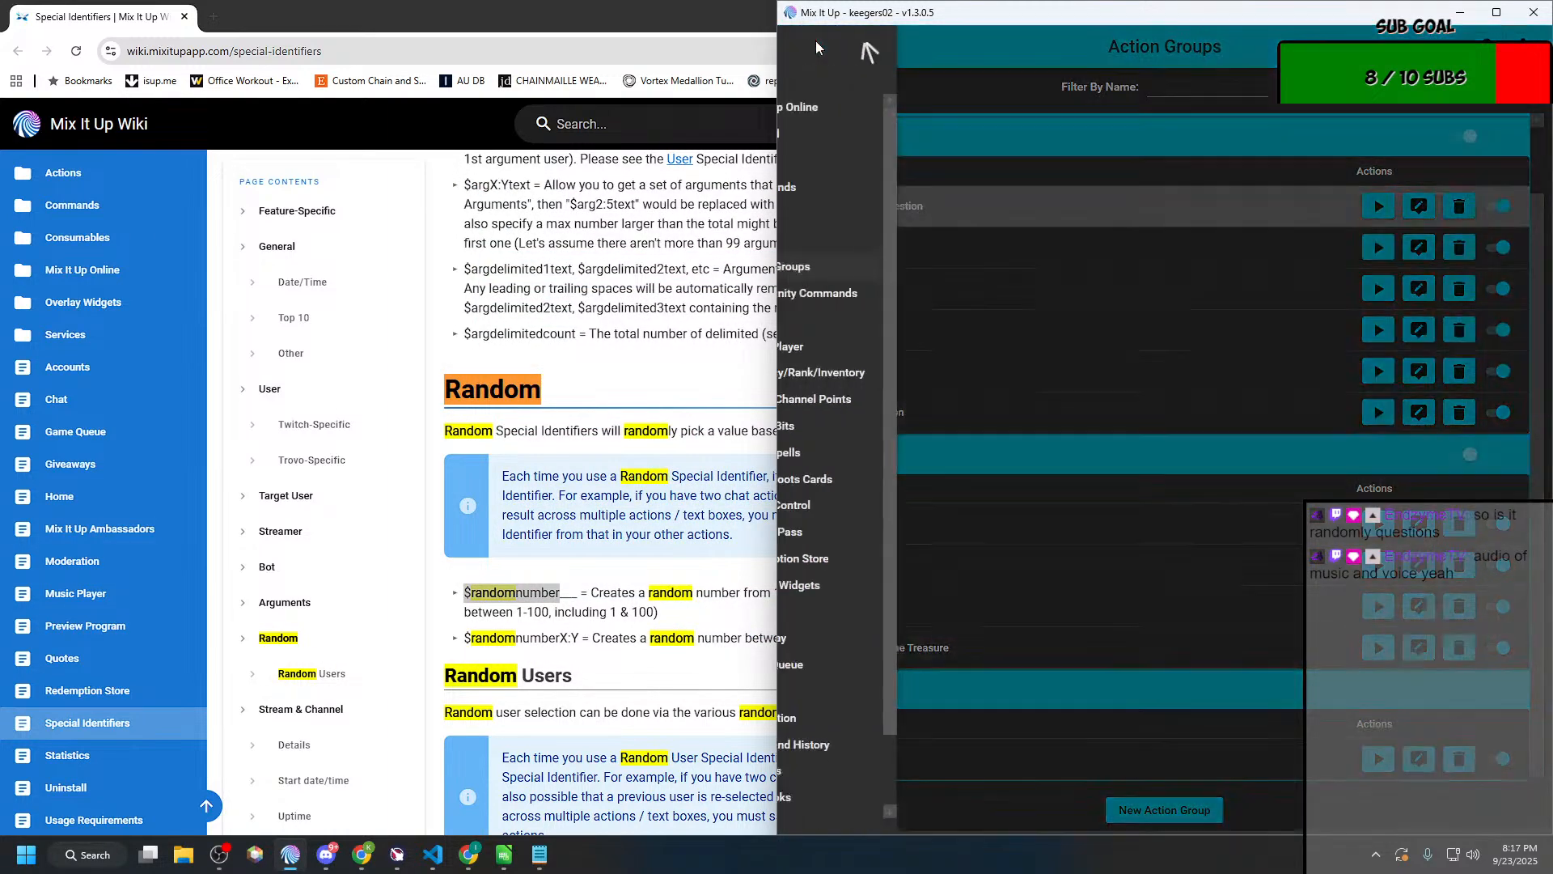
left_click(814, 159)
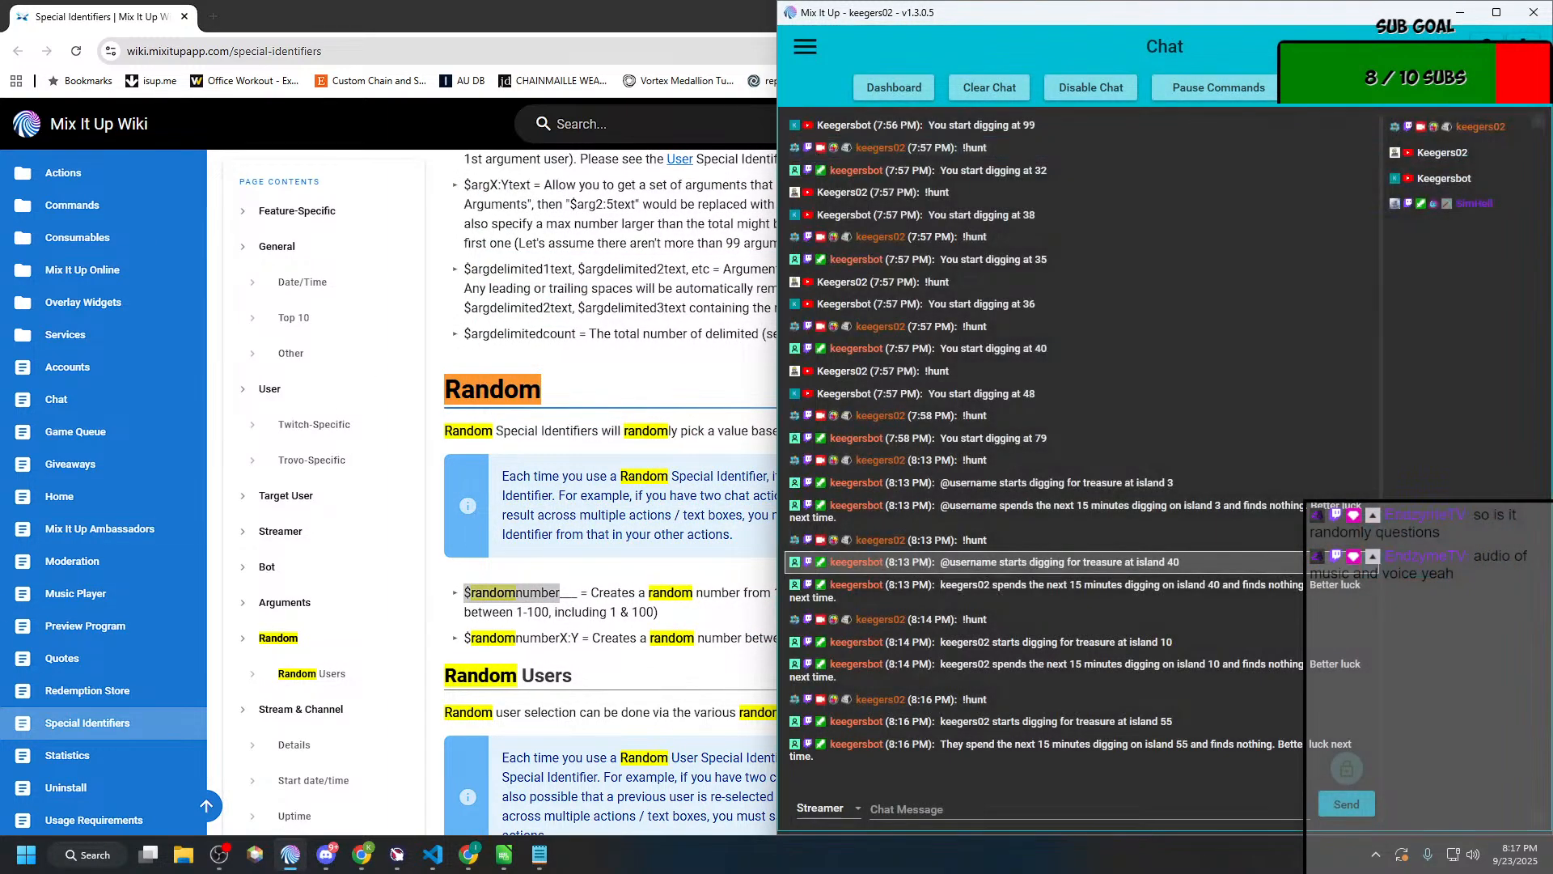
key("alt+Tab")
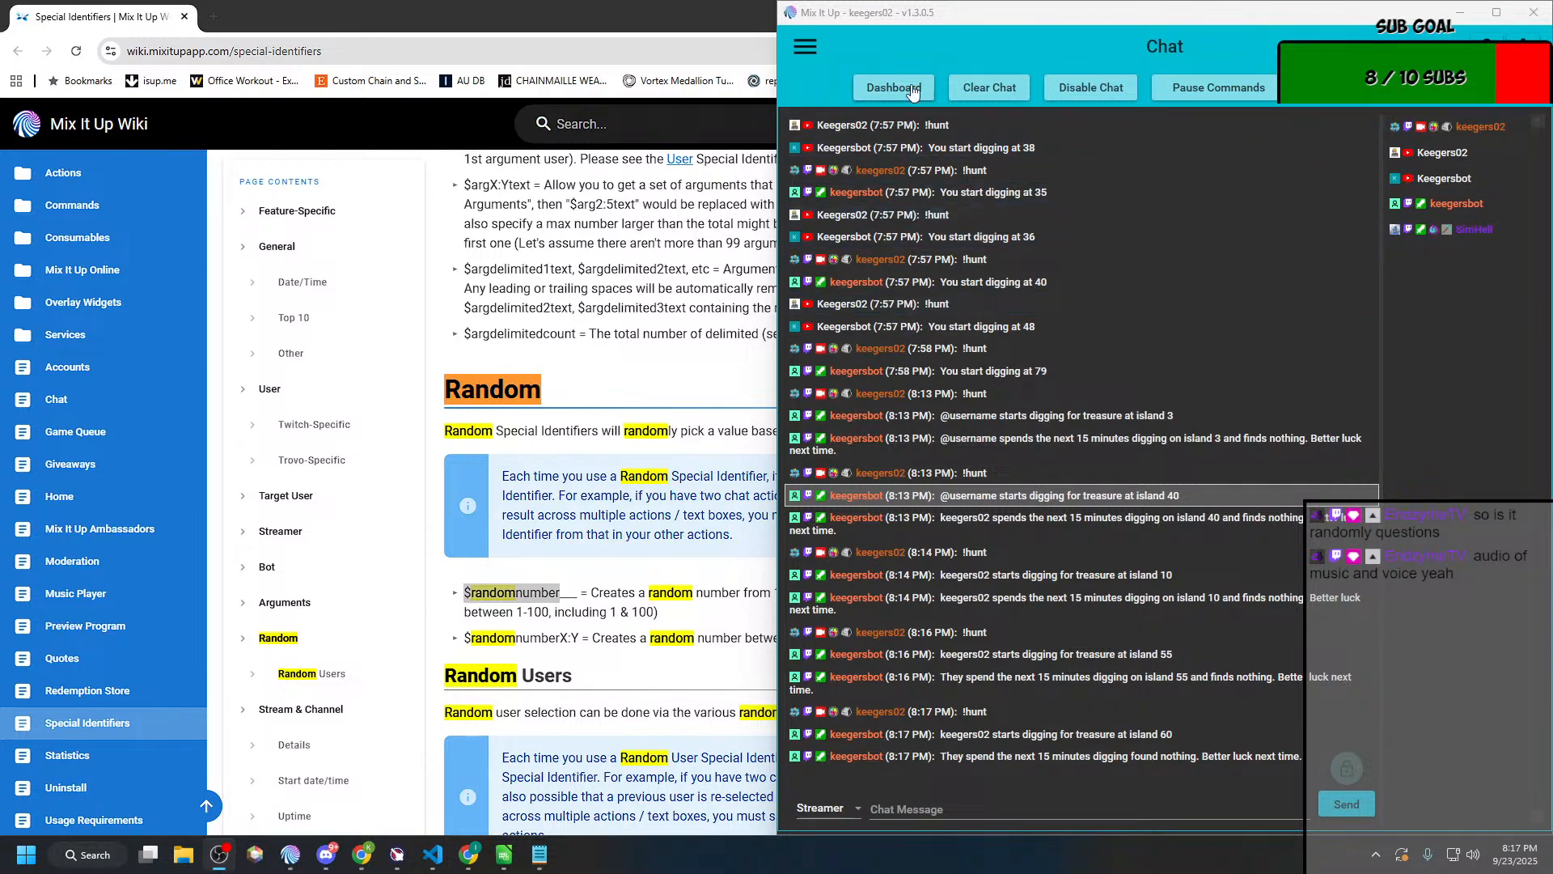
Step: Create a new timer command and name it "Treasure Hunt"
left_click(817, 47)
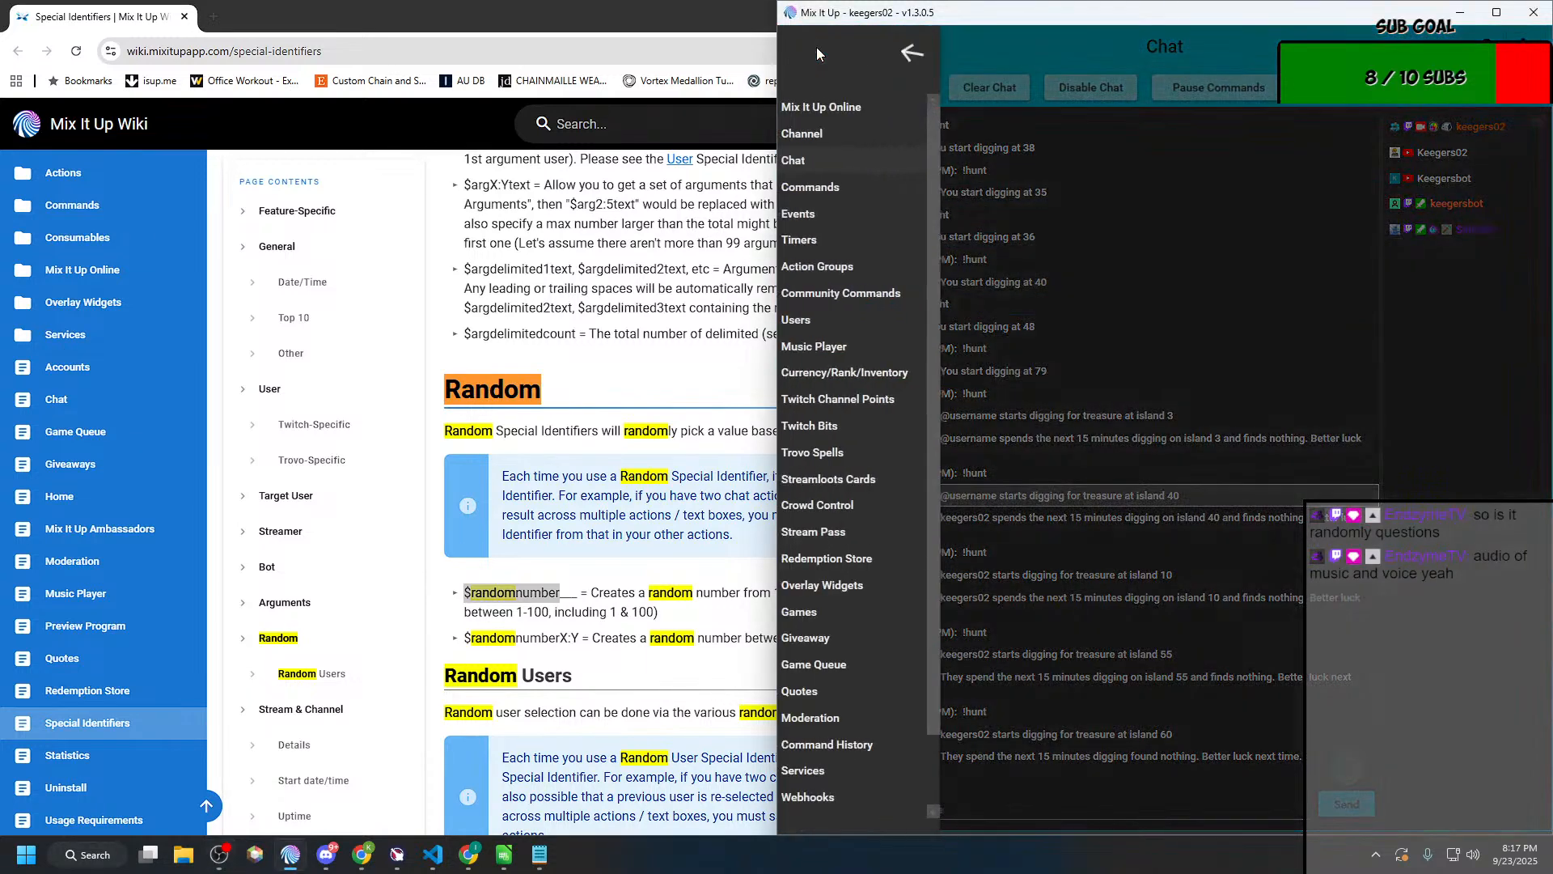
left_click(827, 245)
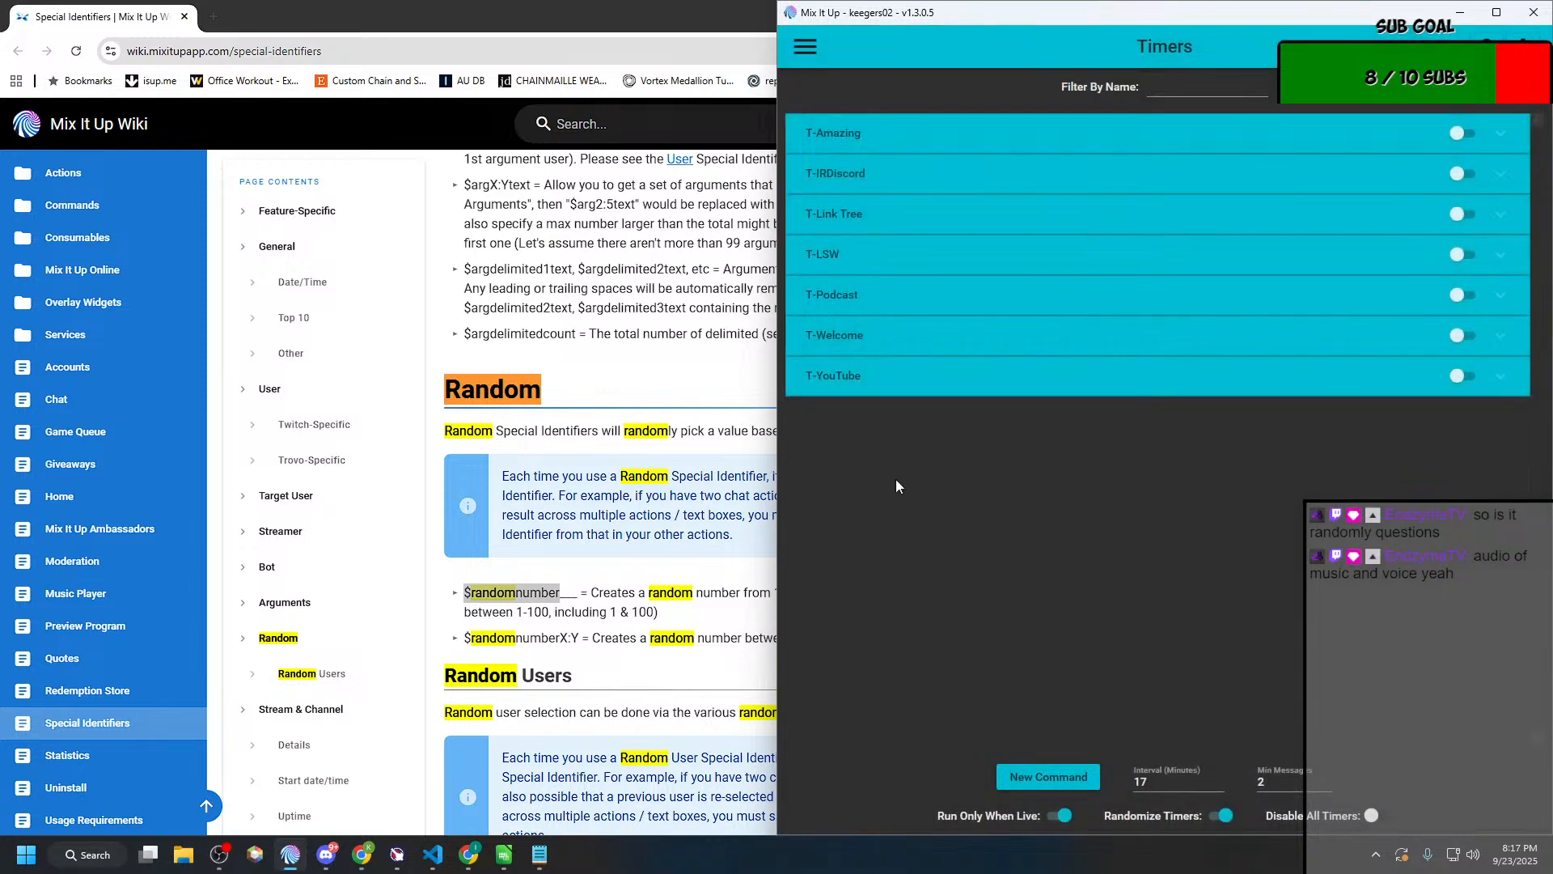
left_click(1048, 777)
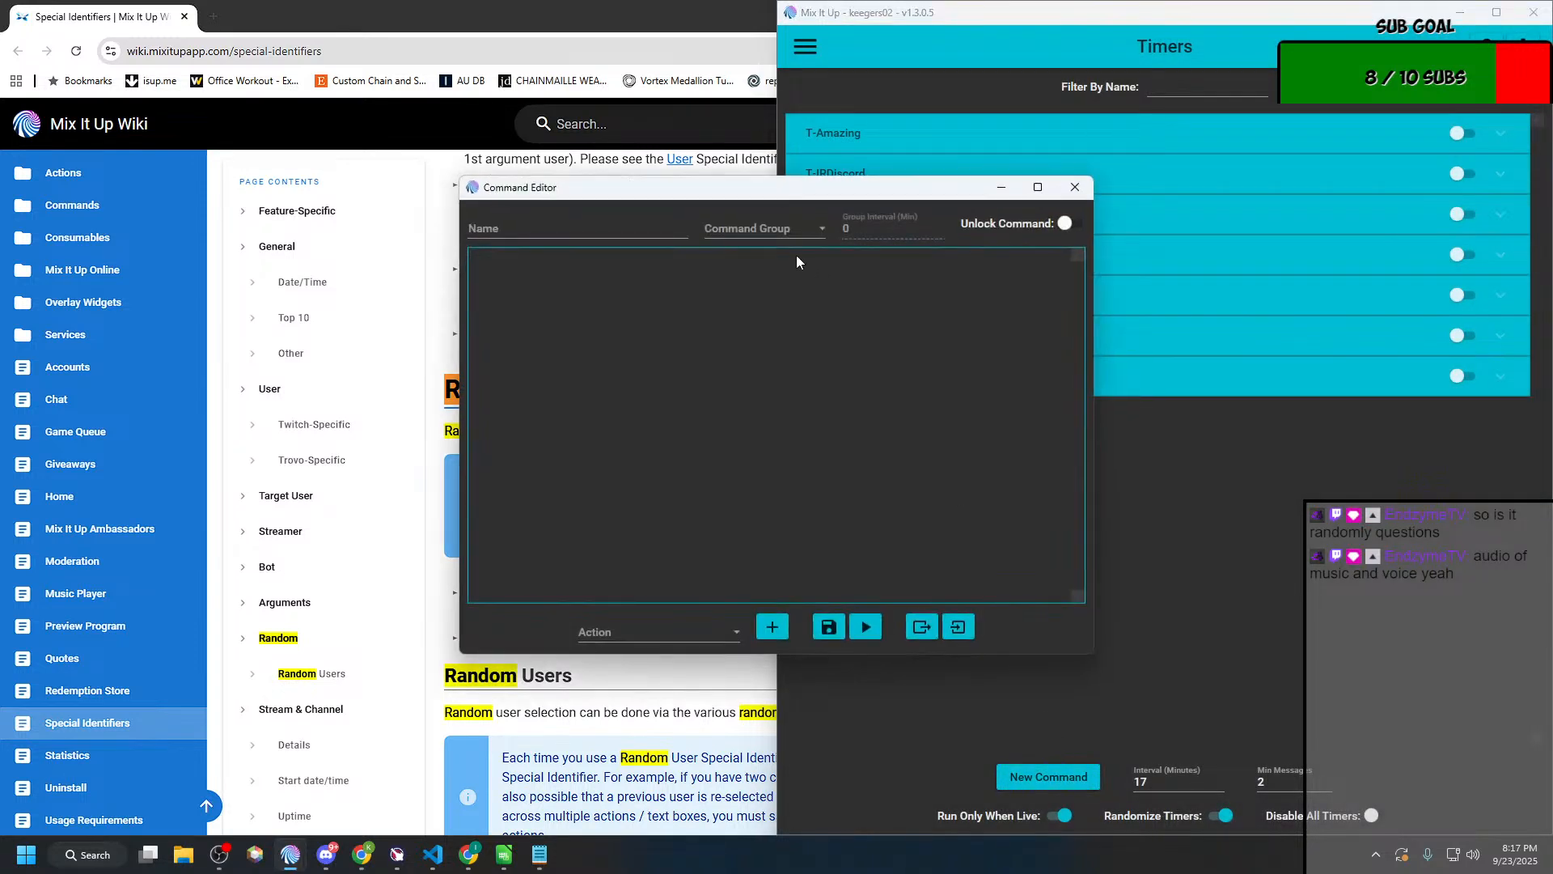
left_click(641, 232)
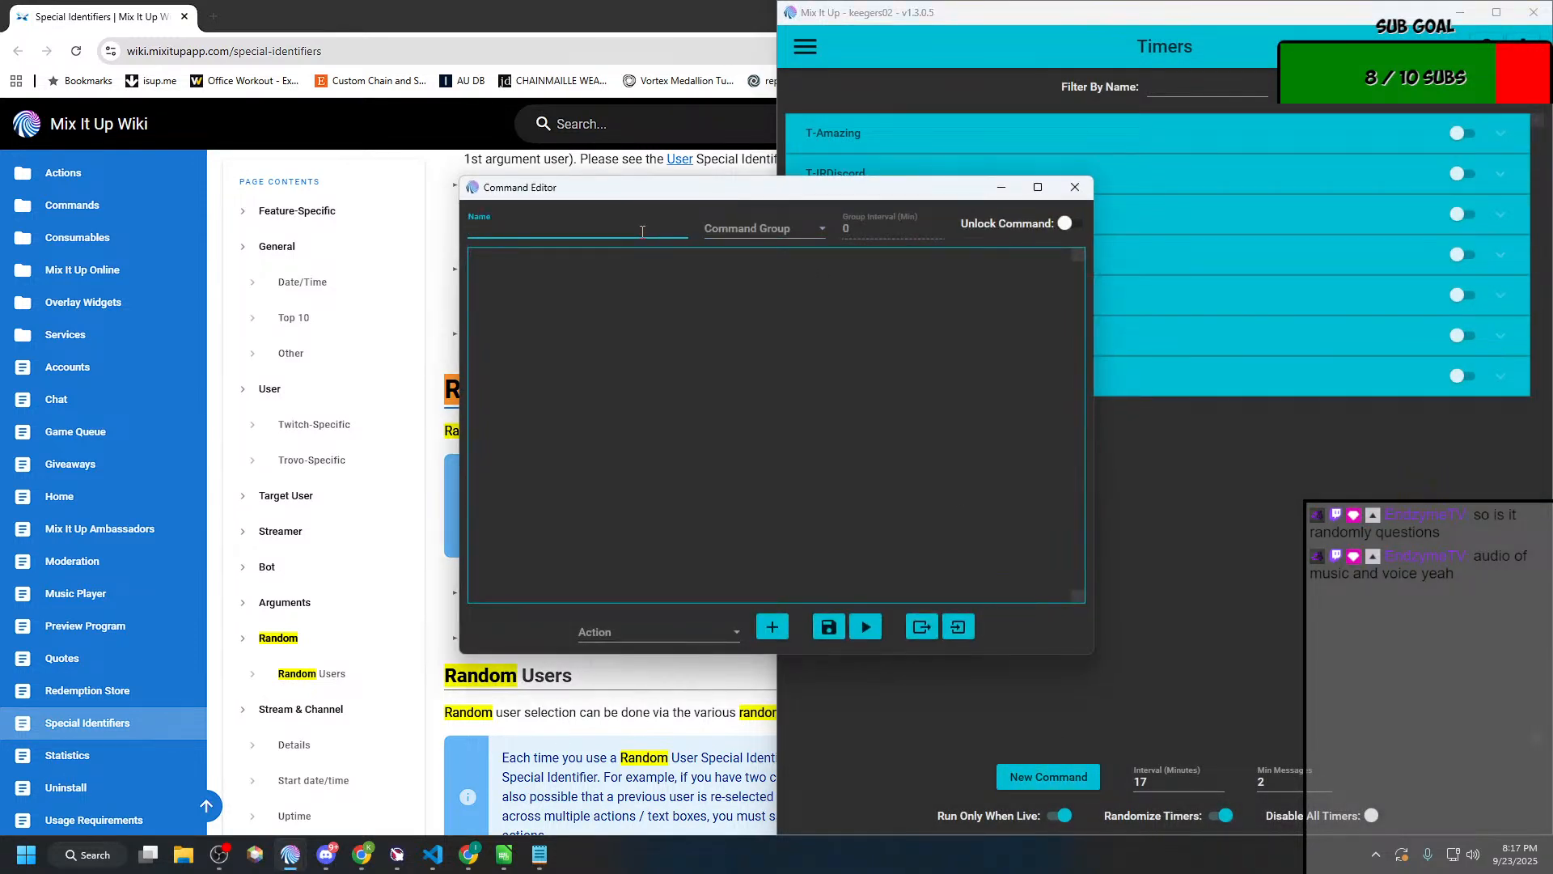
type("Treasure Hiunt")
key("BackSpace")
key("BackSpace")
key("BackSpace")
key("BackSpace")
type("unt")
Step: Assign the timer command to the Treasure command group with a group interval of 15 minutes
left_click(762, 228)
scroll(778, 405, "down", 3)
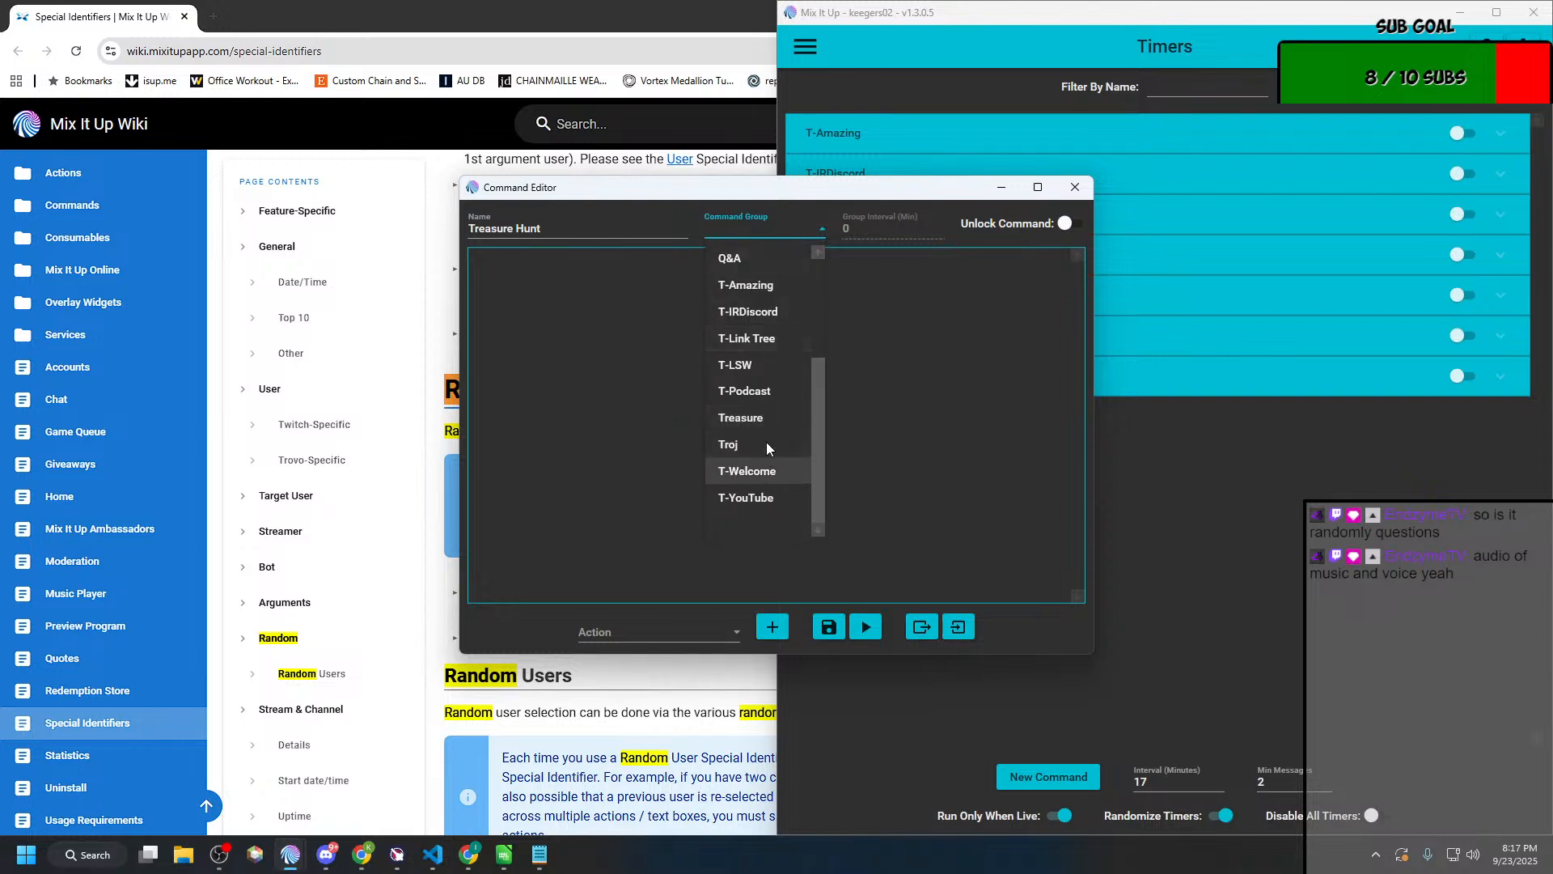
left_click(770, 414)
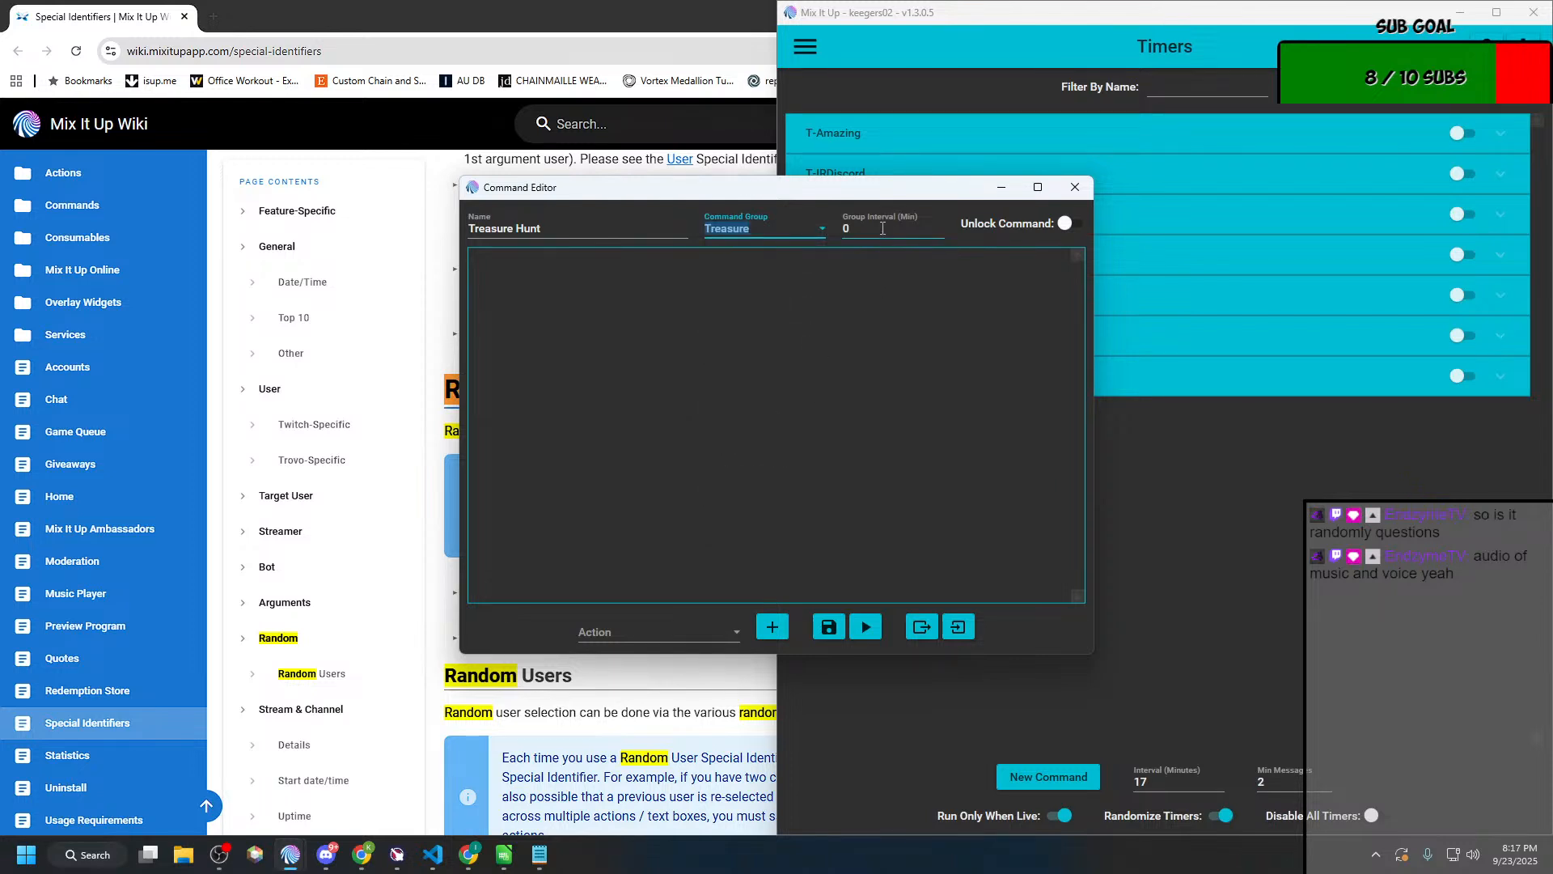
key("Tab")
Step: Add a File (Read & Write) action to the "Treasure Hunt" timer command
left_click(671, 629)
scroll(710, 384, "up", 1)
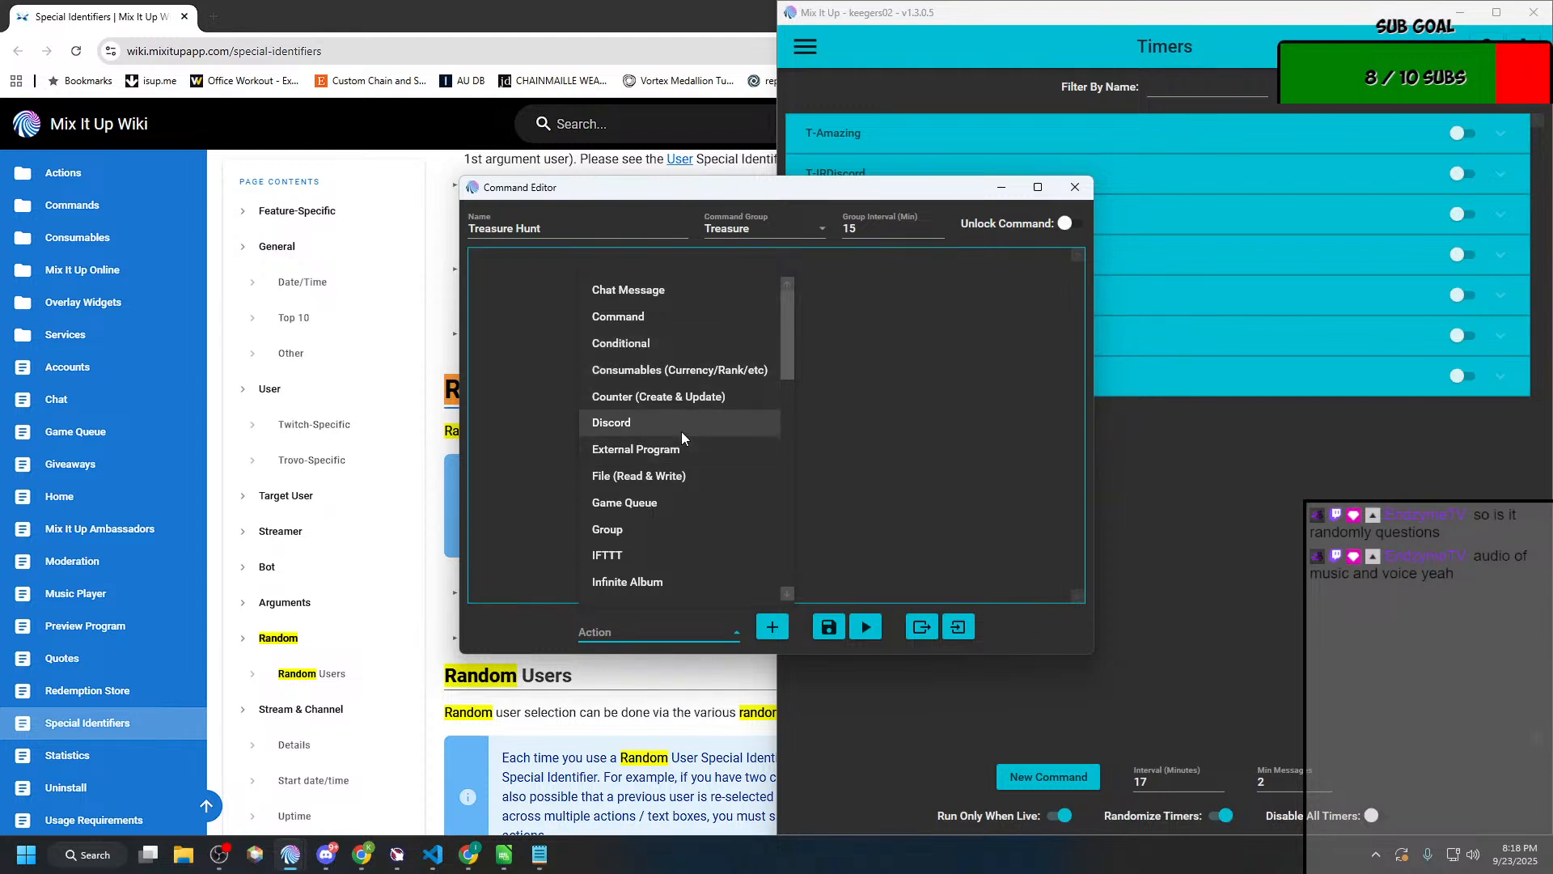
scroll(682, 430, "down", 3)
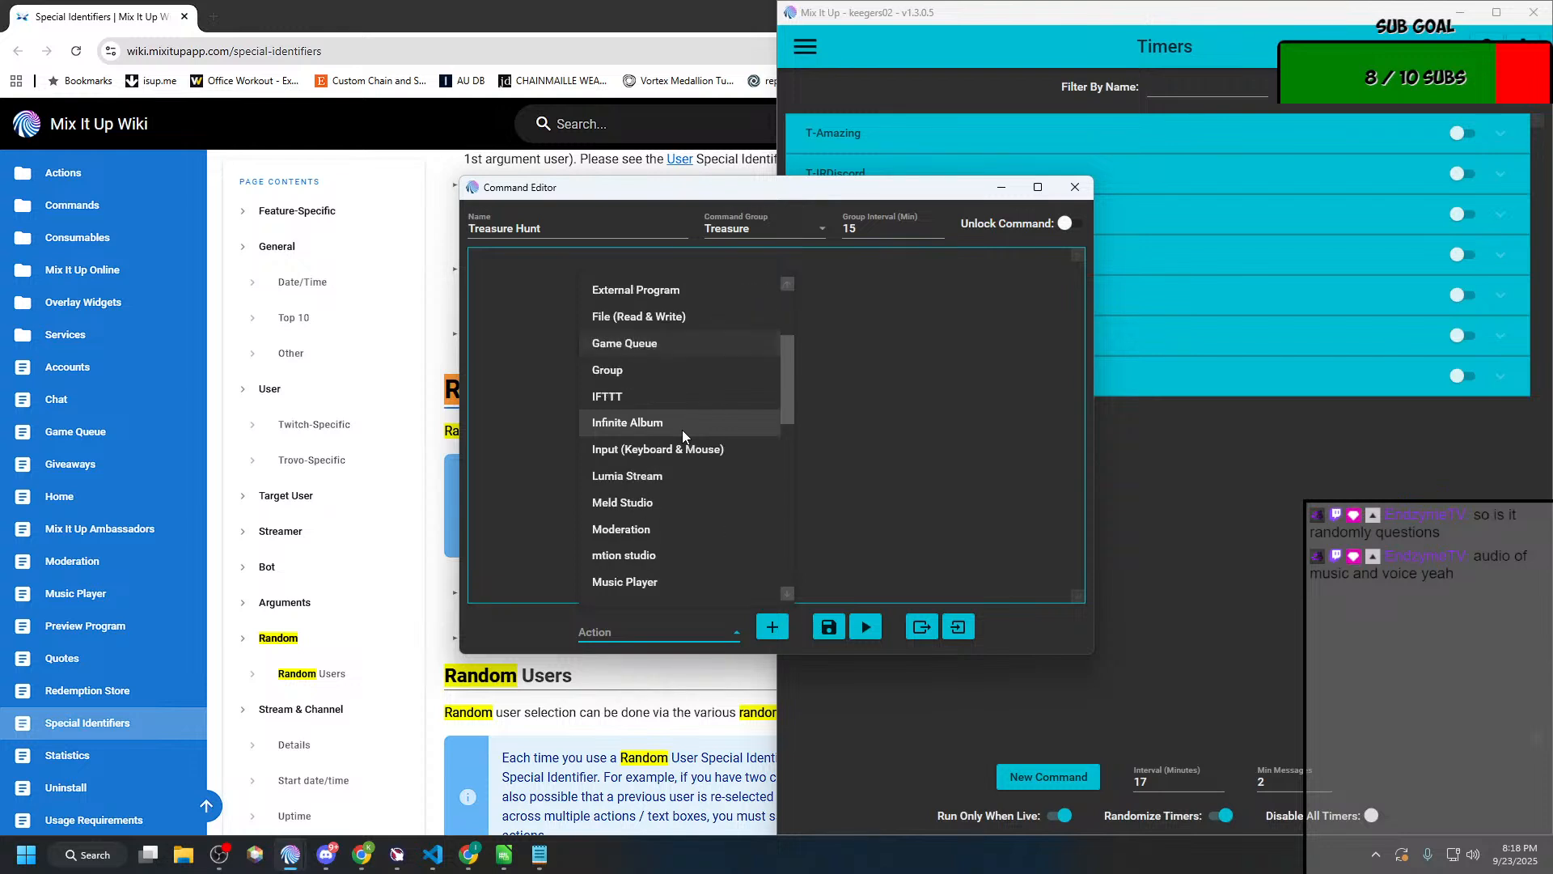
scroll(682, 435, "up", 3)
scroll(682, 436, "down", 1)
scroll(682, 436, "up", 1)
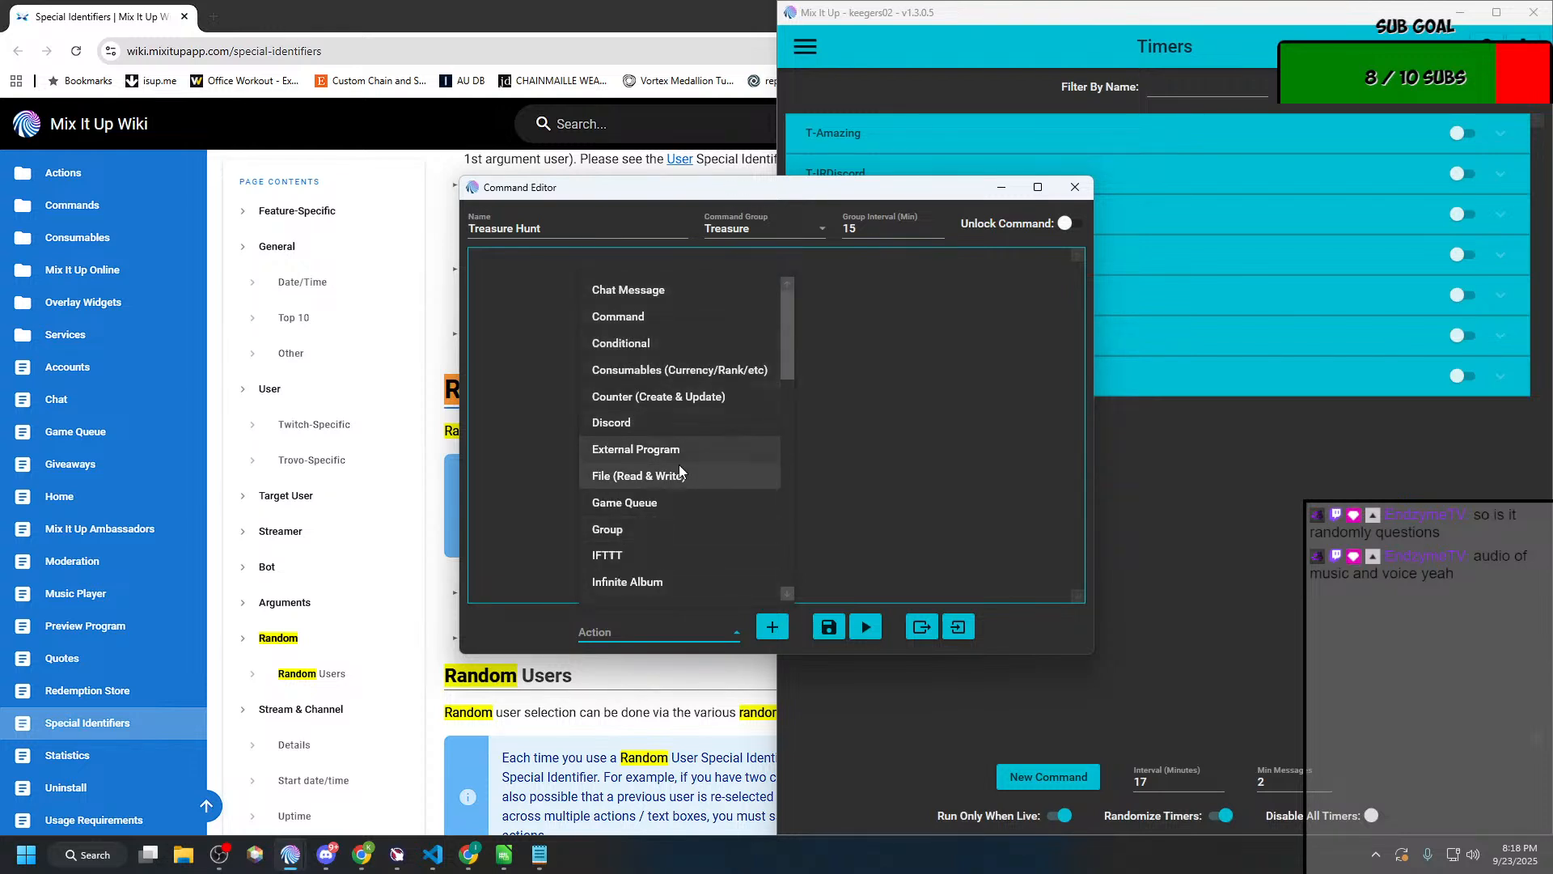
left_click(678, 466)
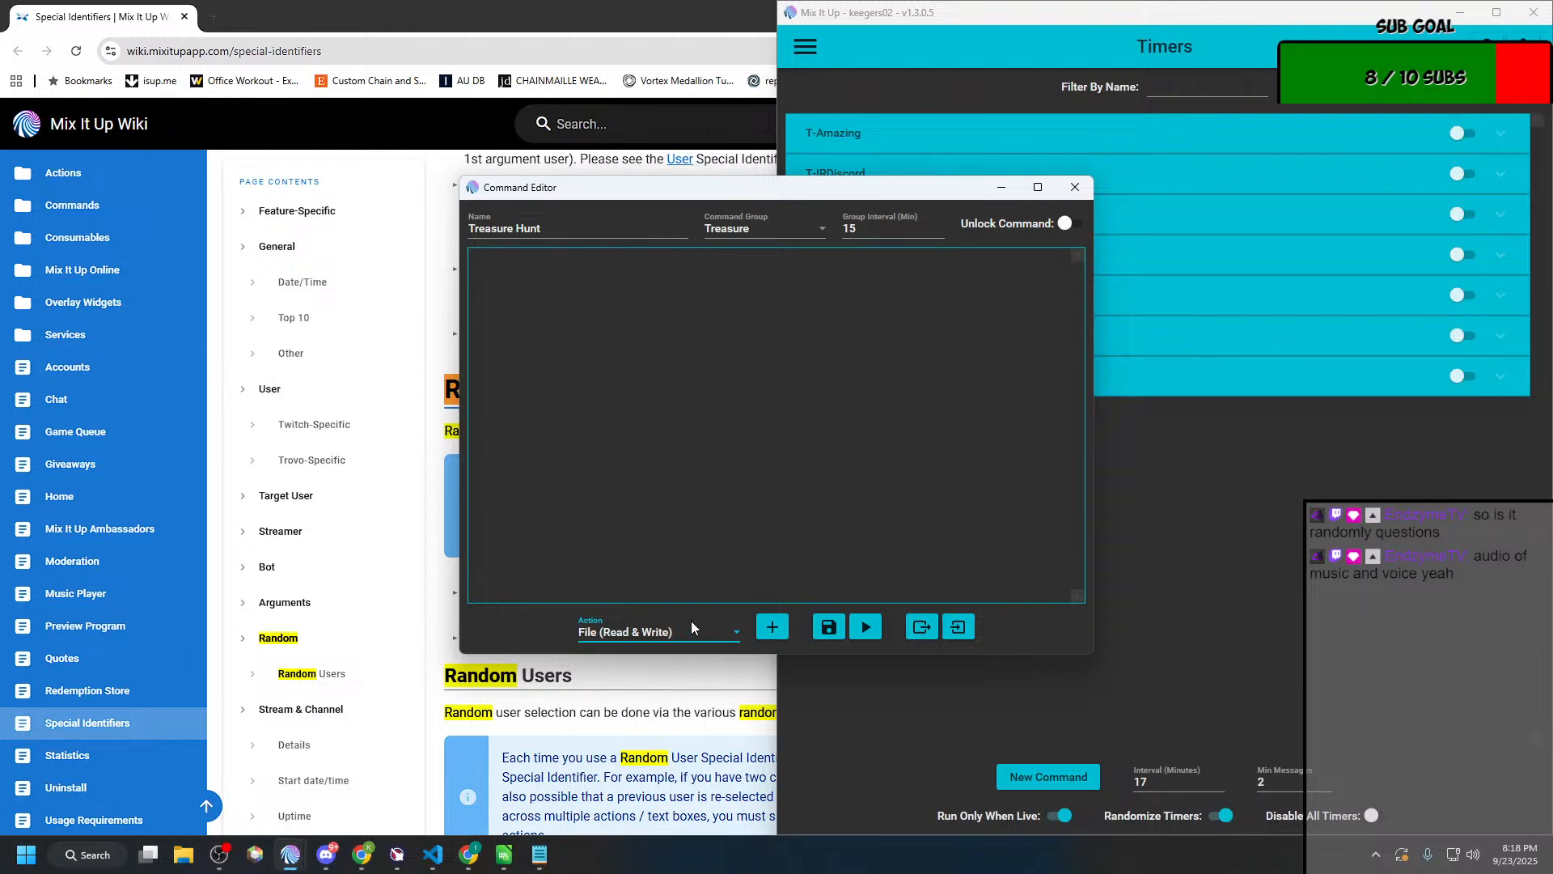
left_click(771, 627)
Step: Bring up the planning notes and set the file action to Read From File with the path %localappdata%\MixItUp\Assets\treasure.txt
key("alt+Tab")
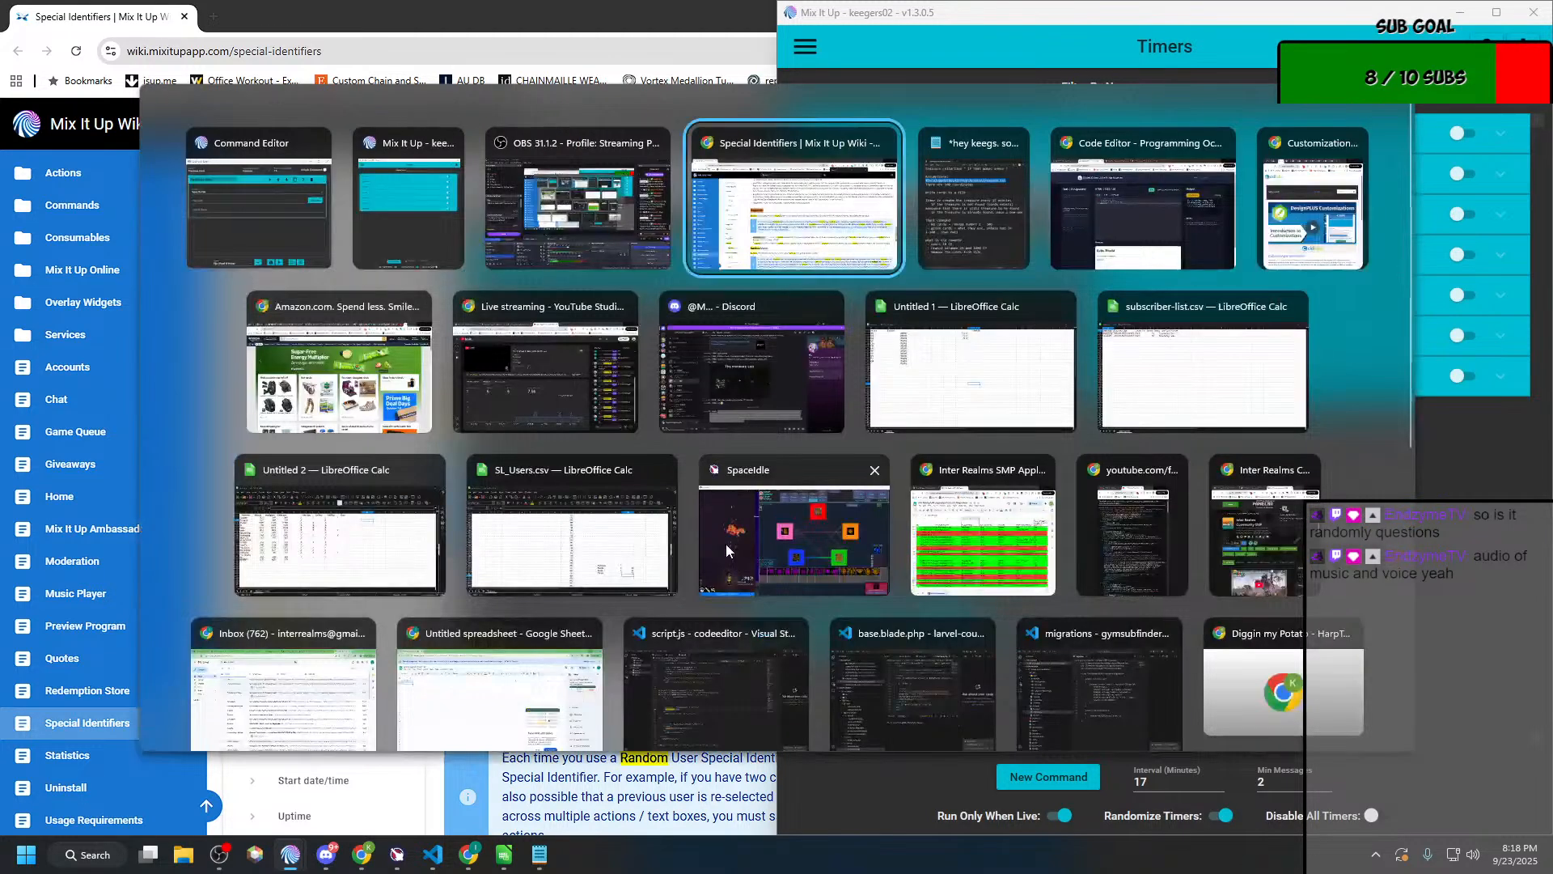
key("alt+Tab")
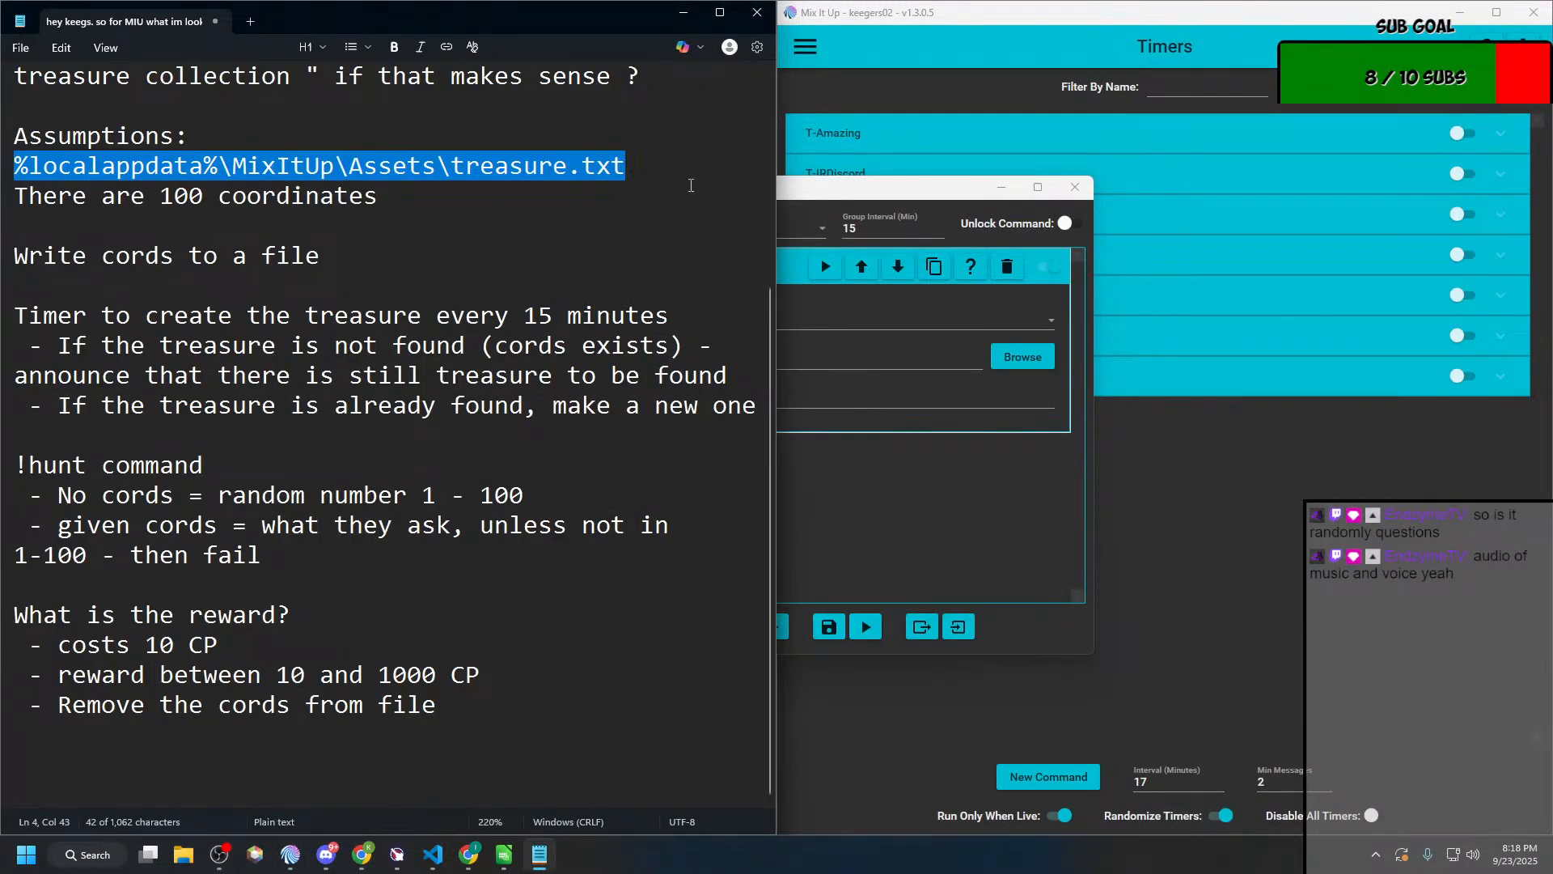
left_click(813, 204)
left_click(575, 318)
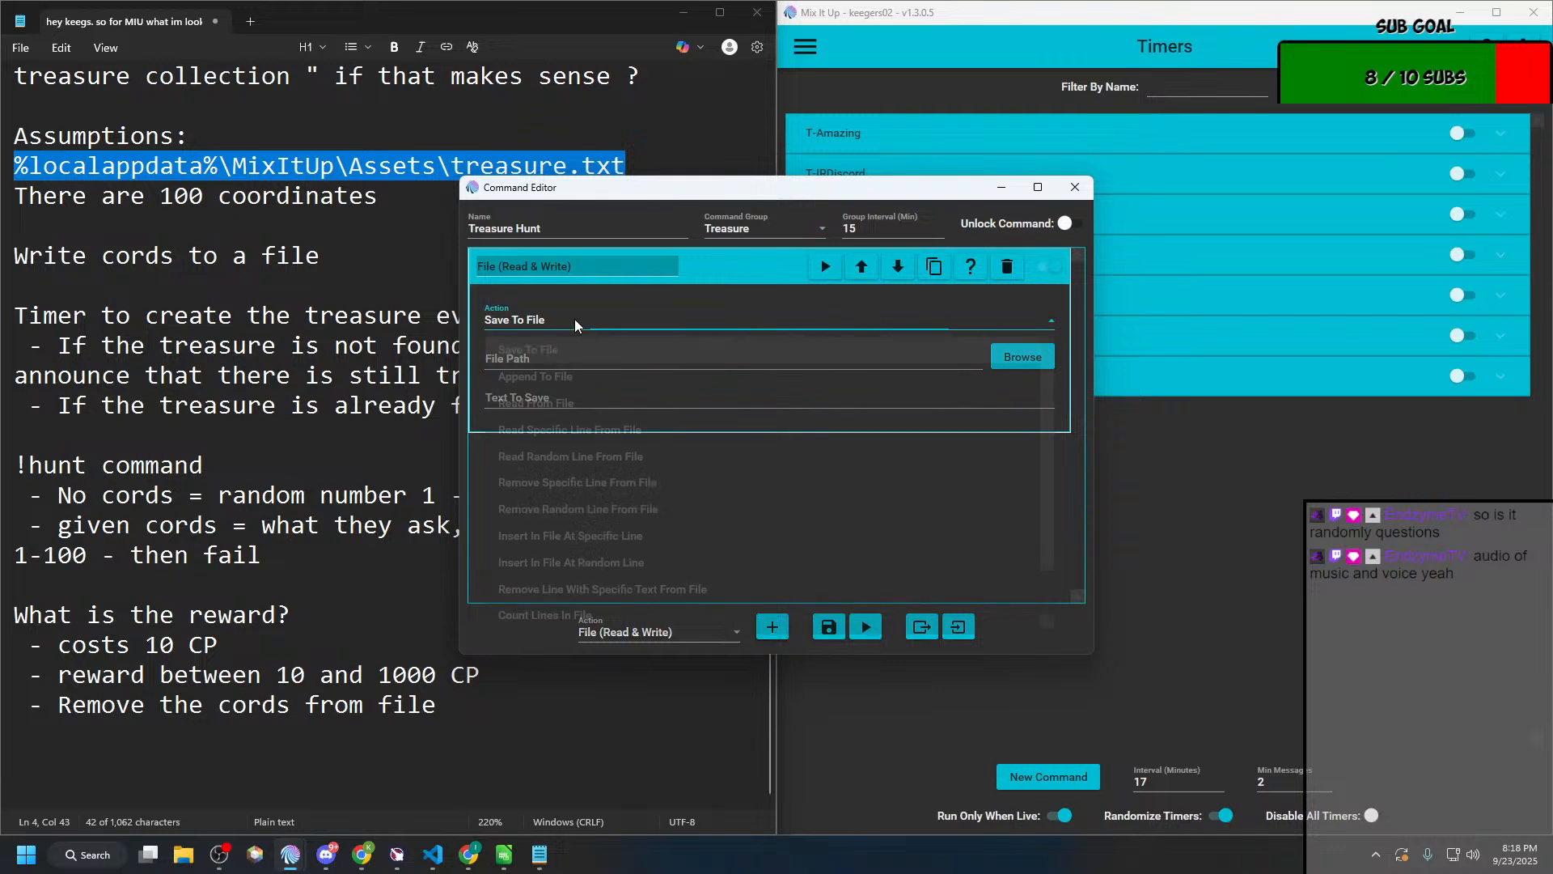
left_click(557, 401)
left_click(560, 364)
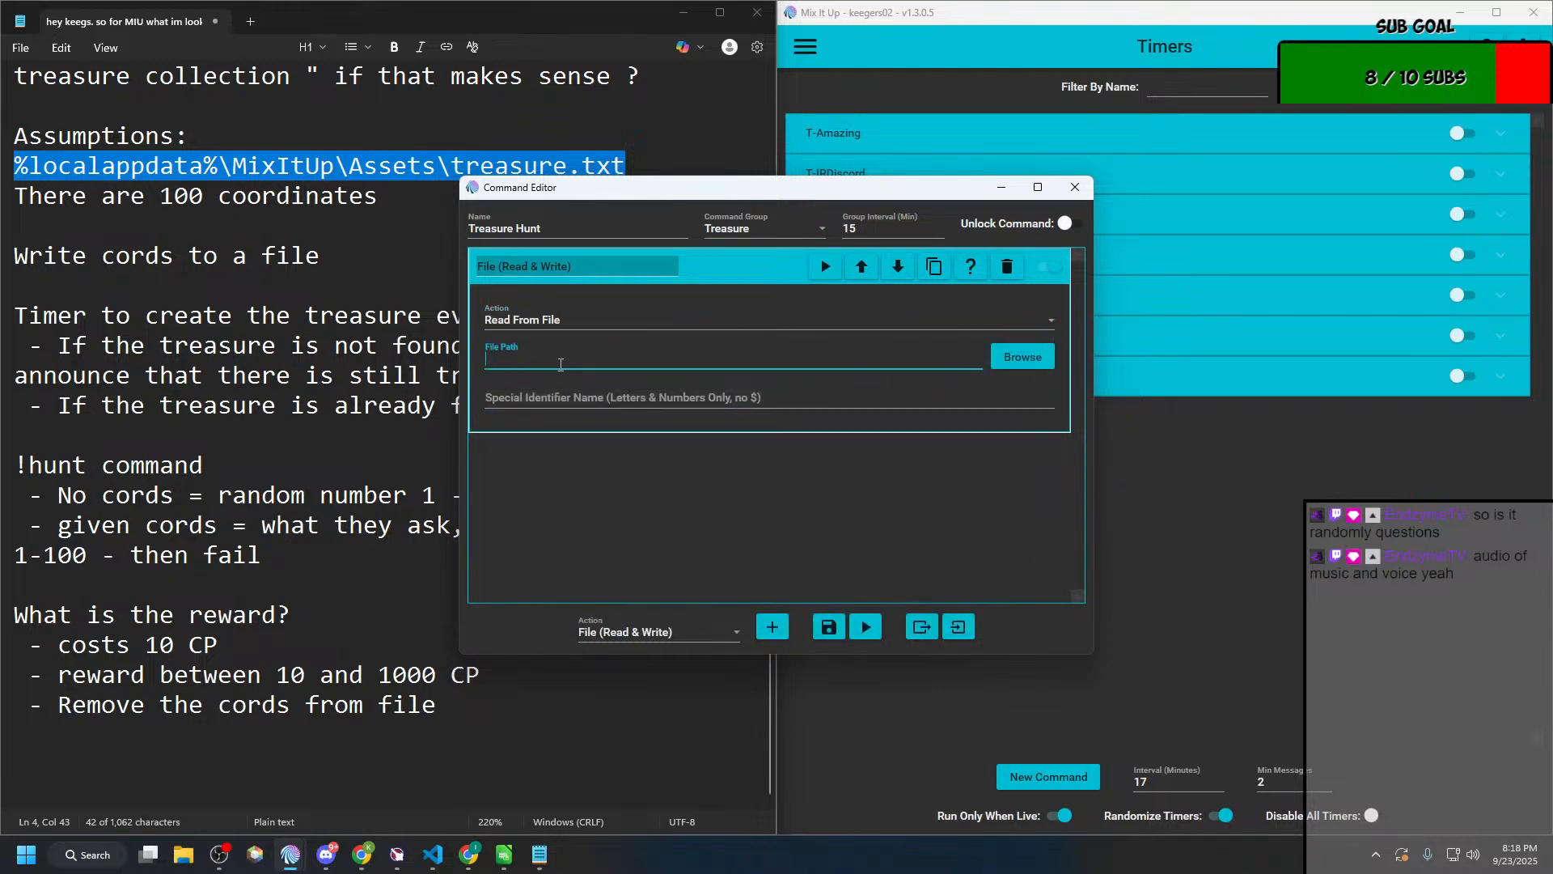
type("%localappdata%\\MixItUp\\Assets\\treasure.txt")
Step: Set the special identifier name of the file-reading action to "treasurecords"
left_click(563, 396)
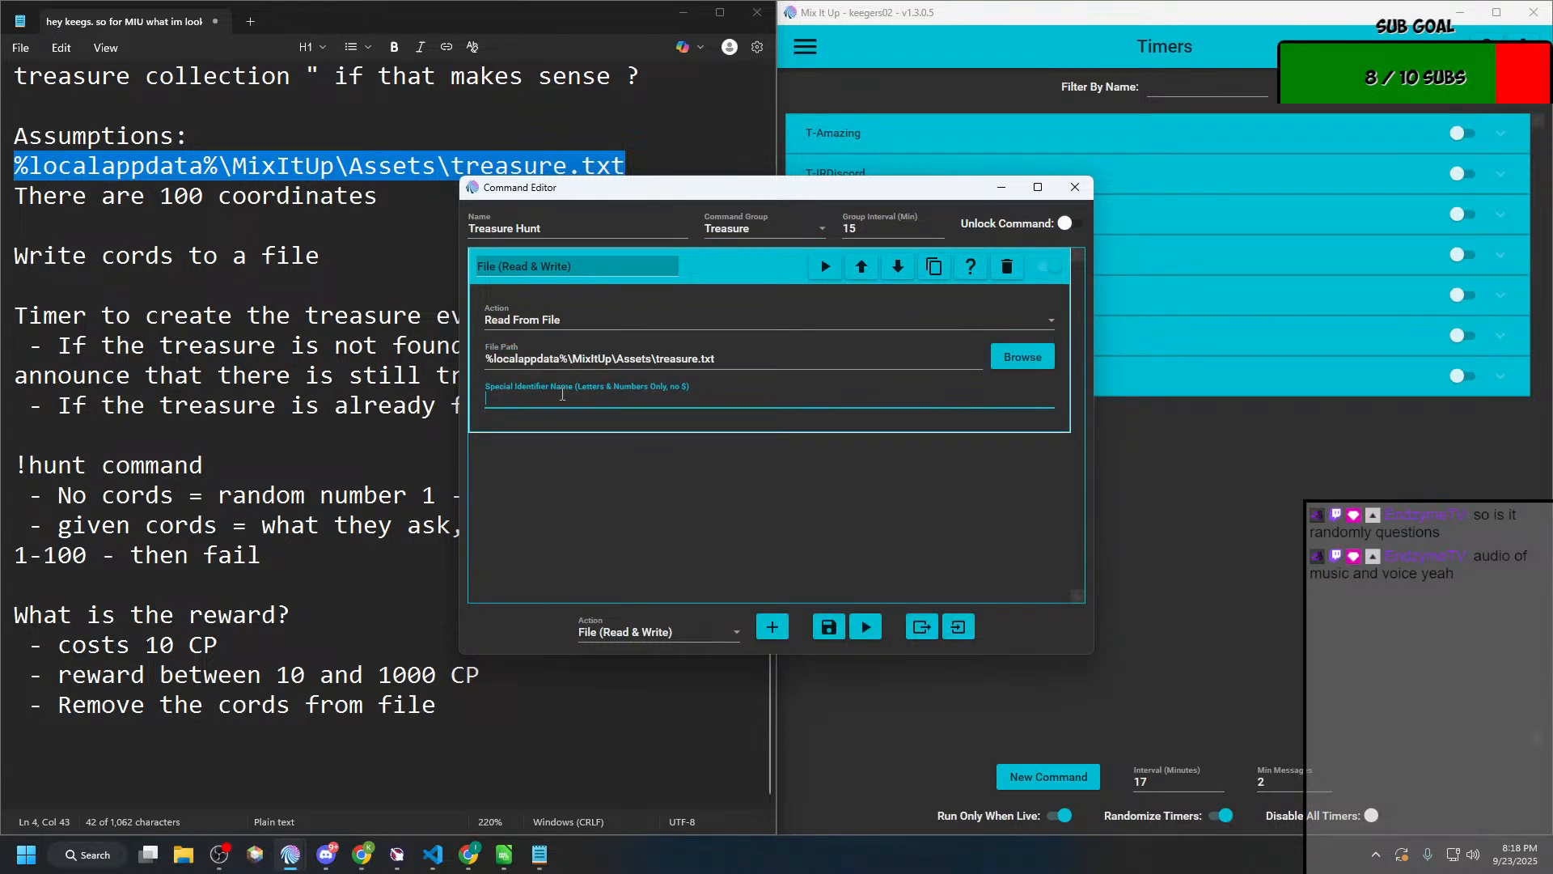
type("treasurecoords")
Step: Add a Conditional action directly below the file-reading action in the Treasure Hunt command
left_click(773, 628)
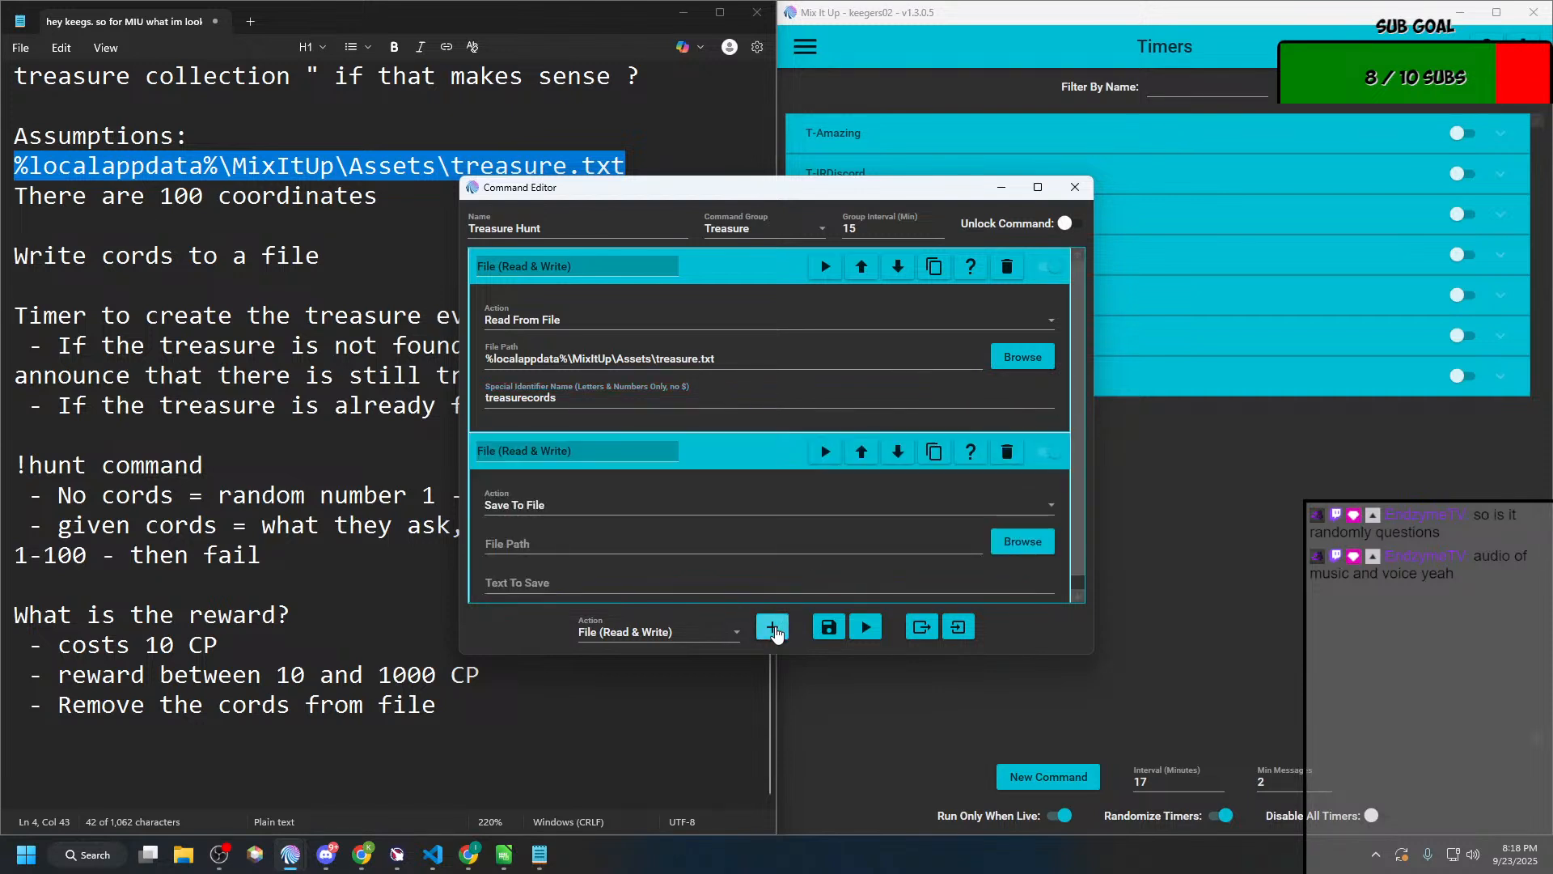
left_click(1007, 453)
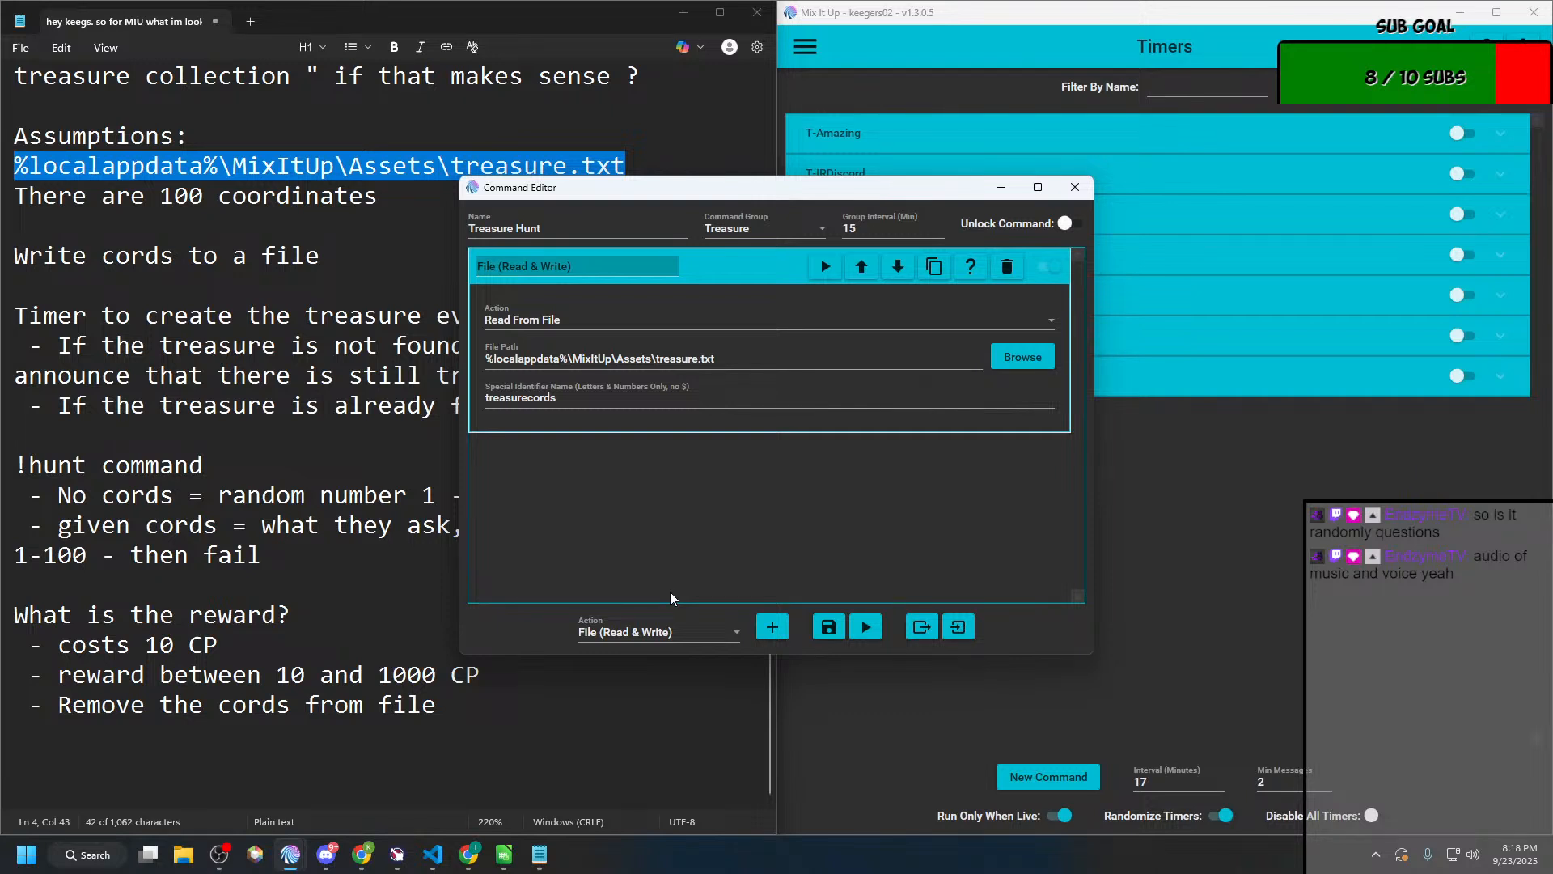
left_click(660, 632)
scroll(660, 453, "down", 1)
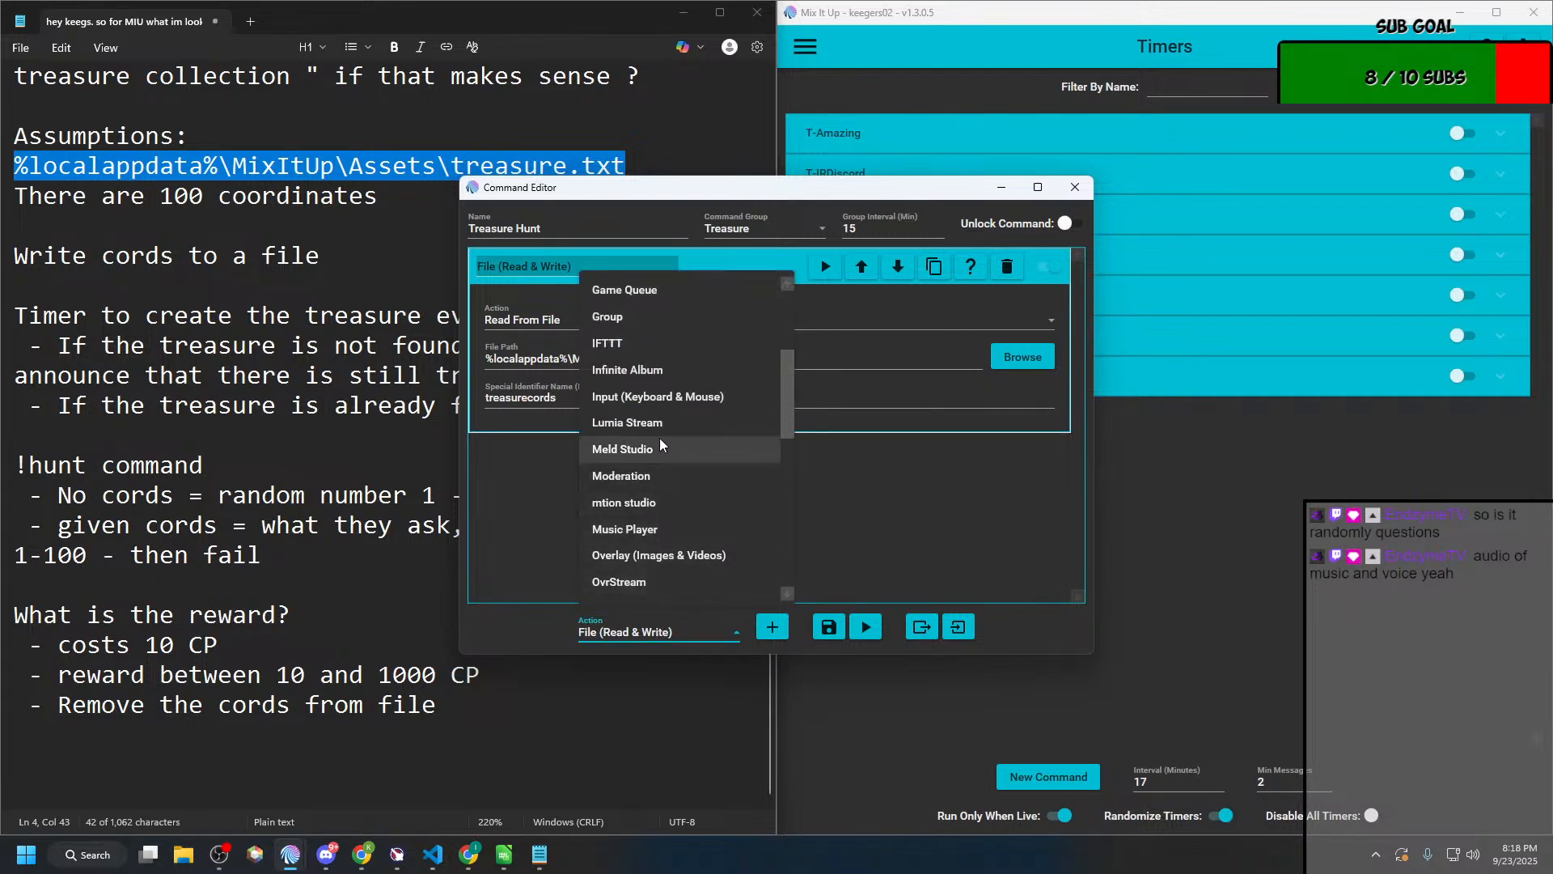
scroll(658, 438, "up", 3)
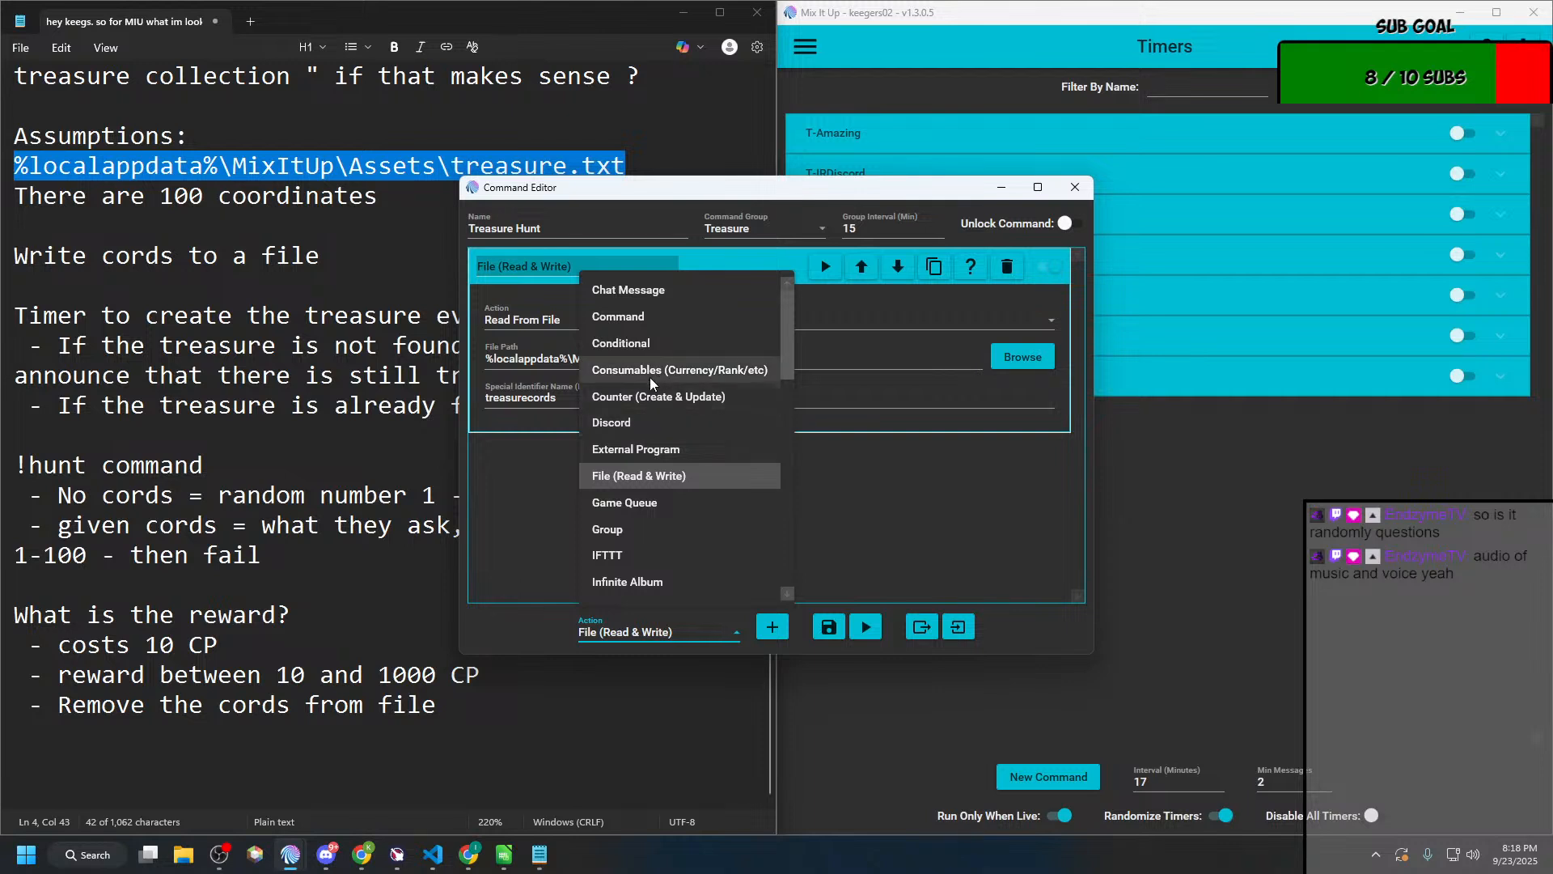
left_click(652, 348)
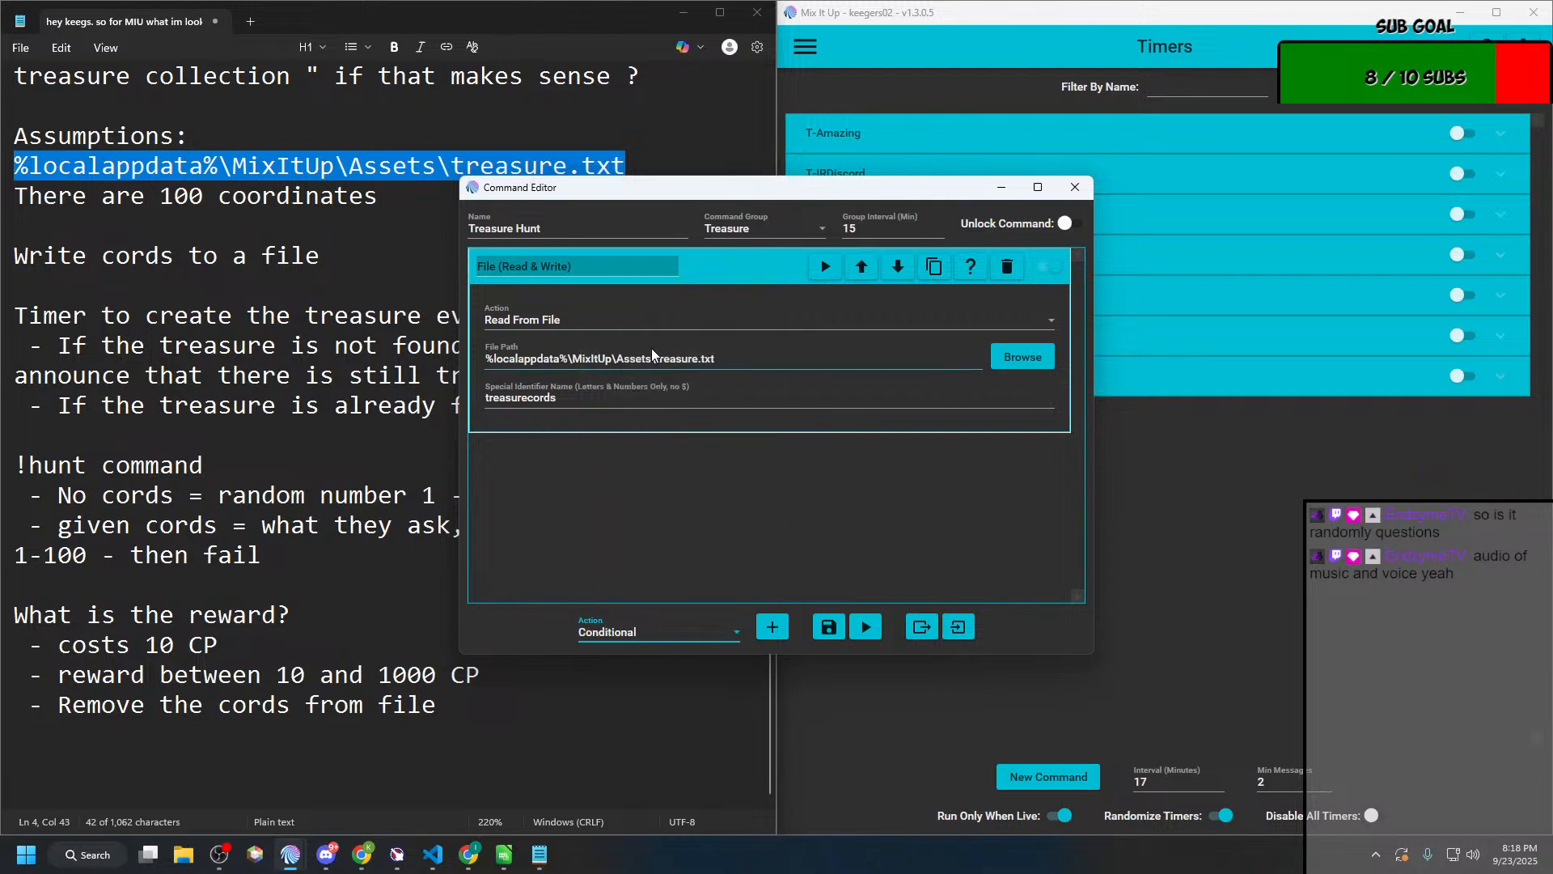
left_click(772, 627)
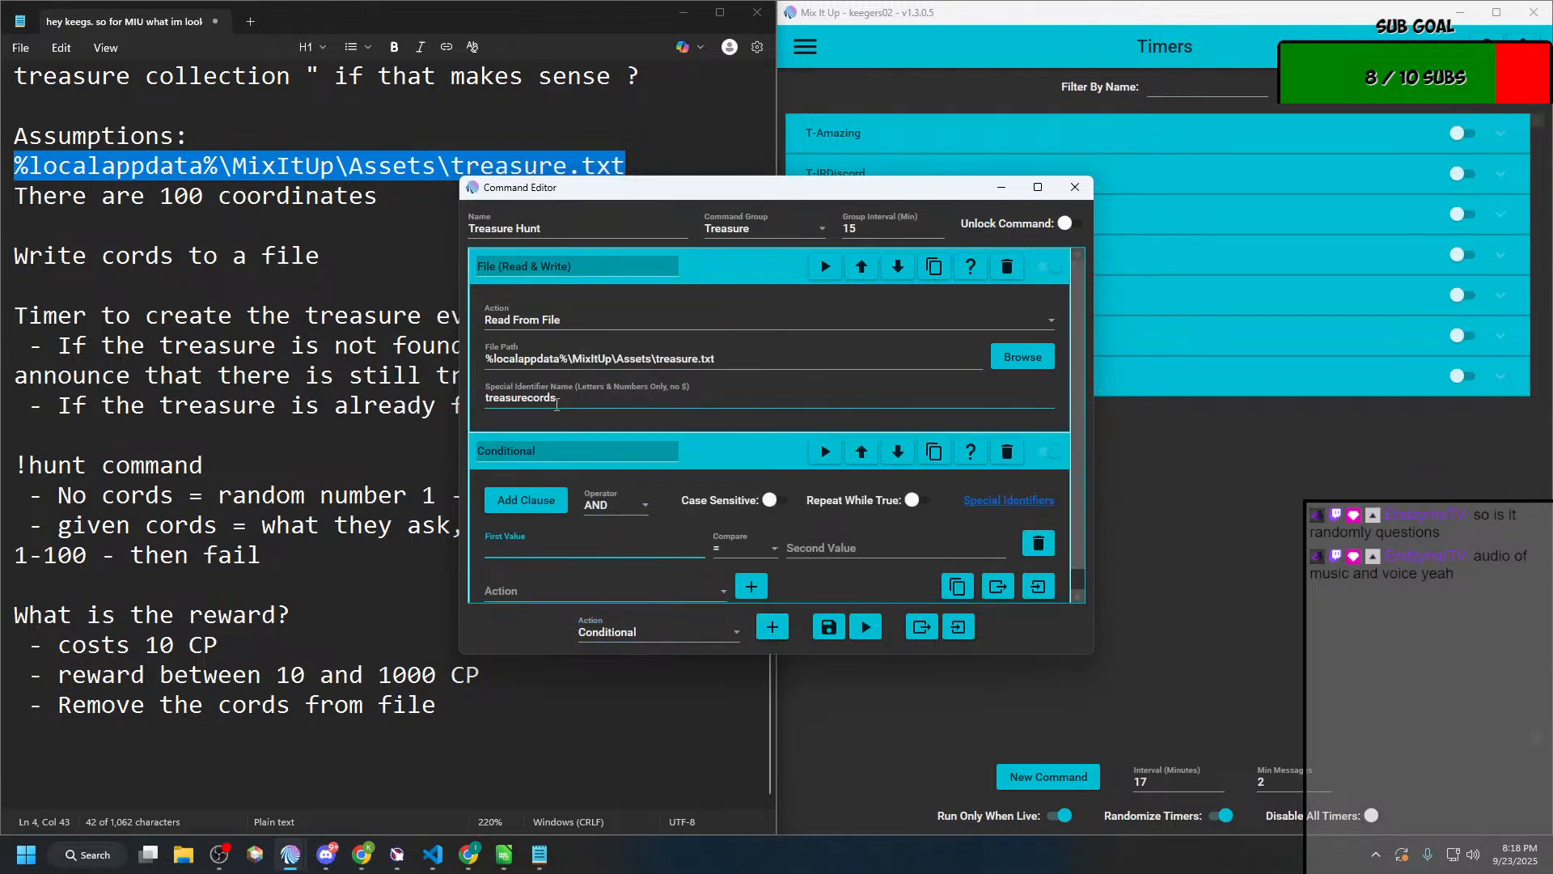
Step: Set the conditional's clause to check that $treasurecords is Between 1 and 100
left_click(557, 405)
left_click(604, 551)
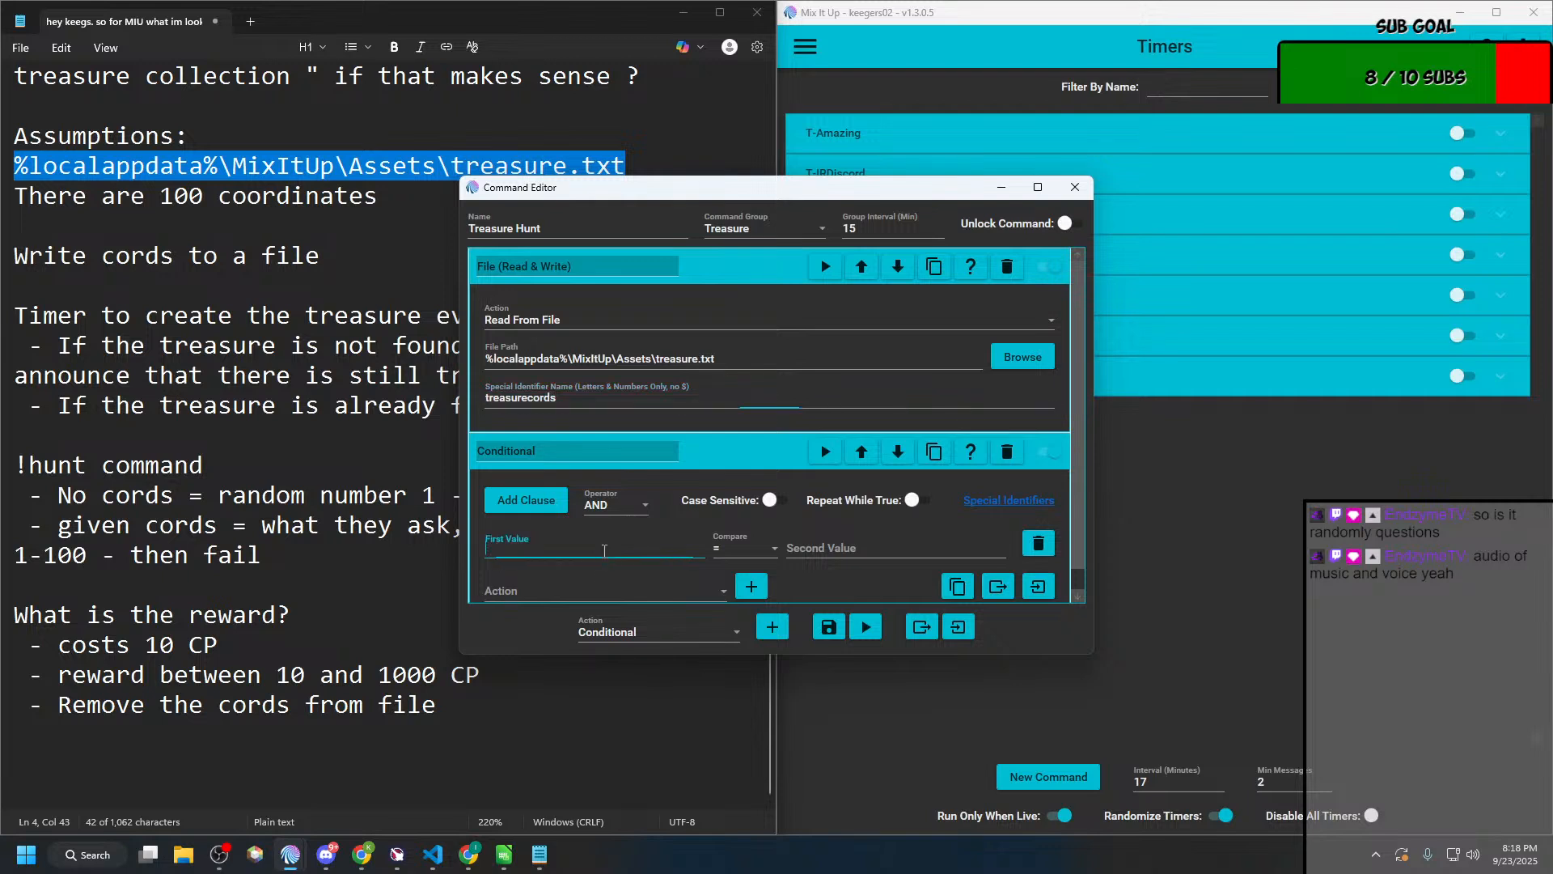
type("$")
type("treasurecords")
left_click(772, 549)
scroll(749, 761, "down", 2)
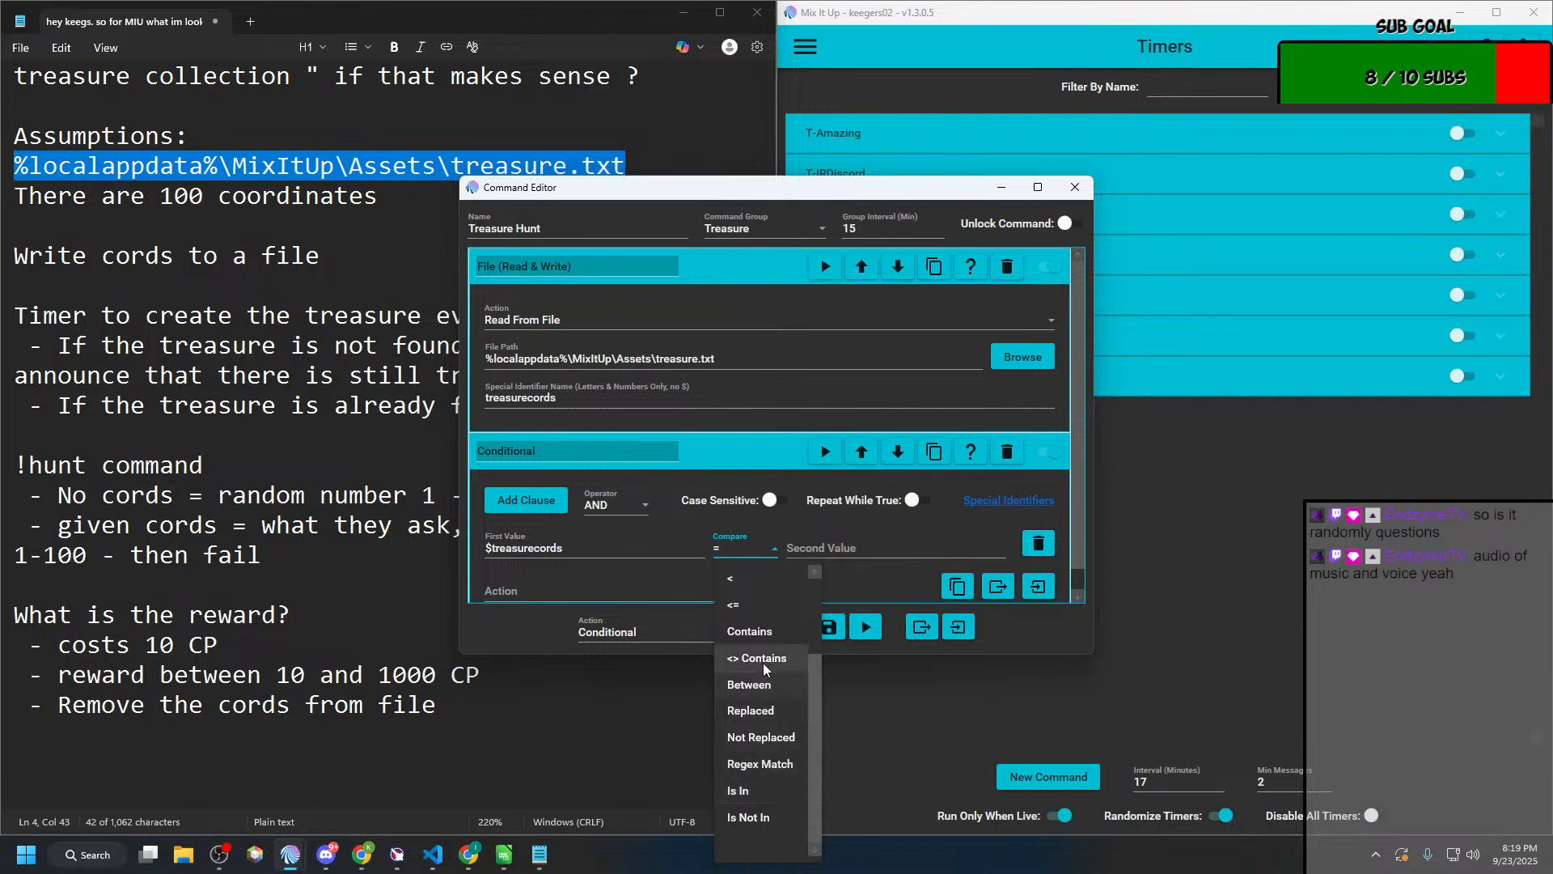
left_click(760, 686)
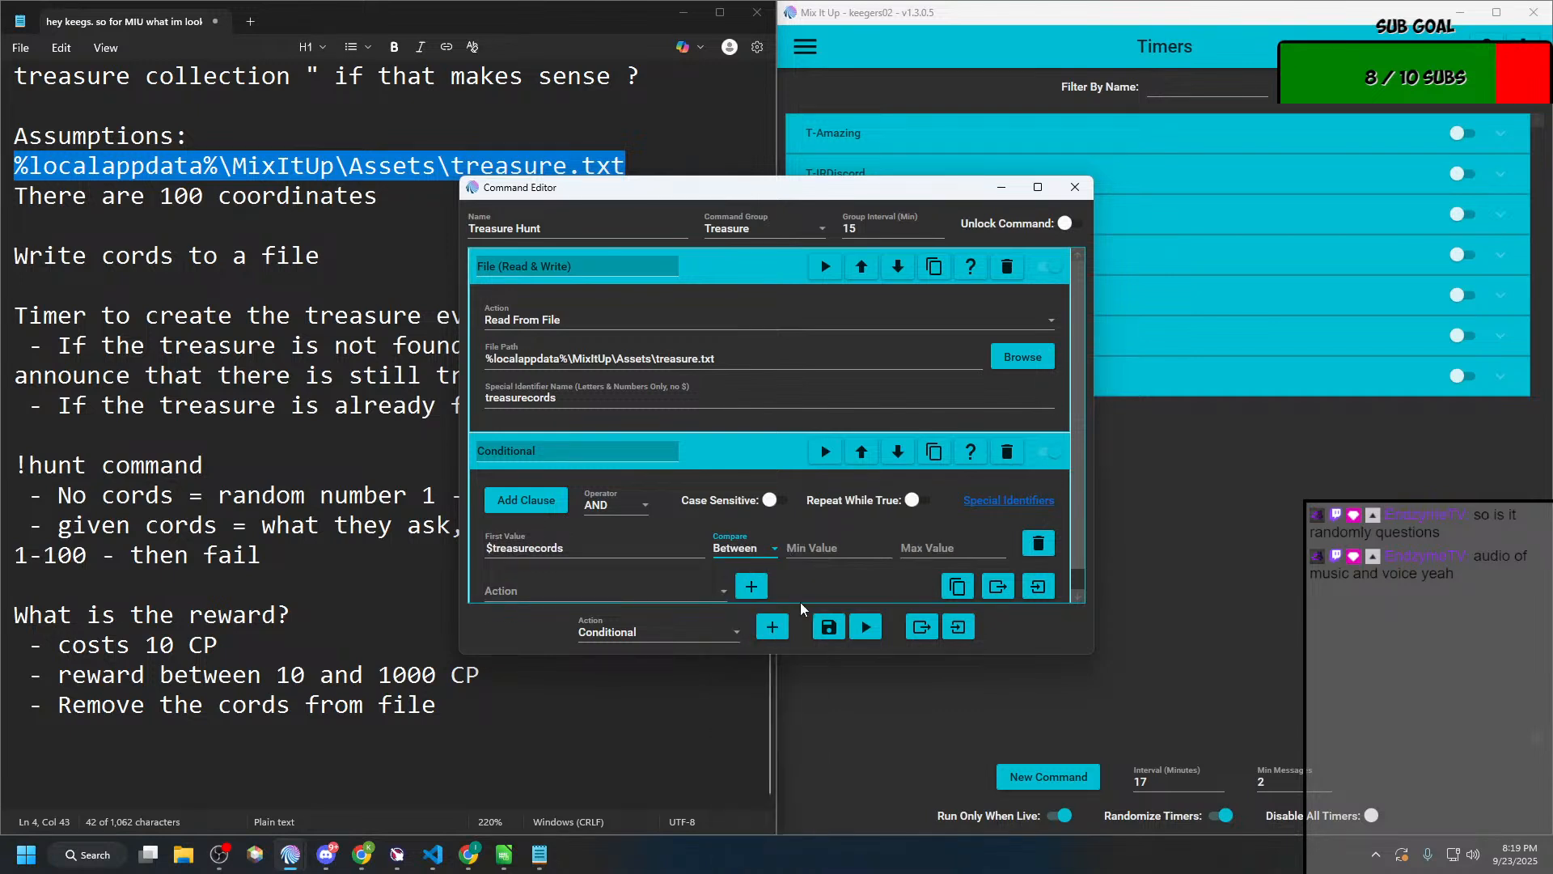
left_click(835, 544)
type("1")
key("Tab")
type("100")
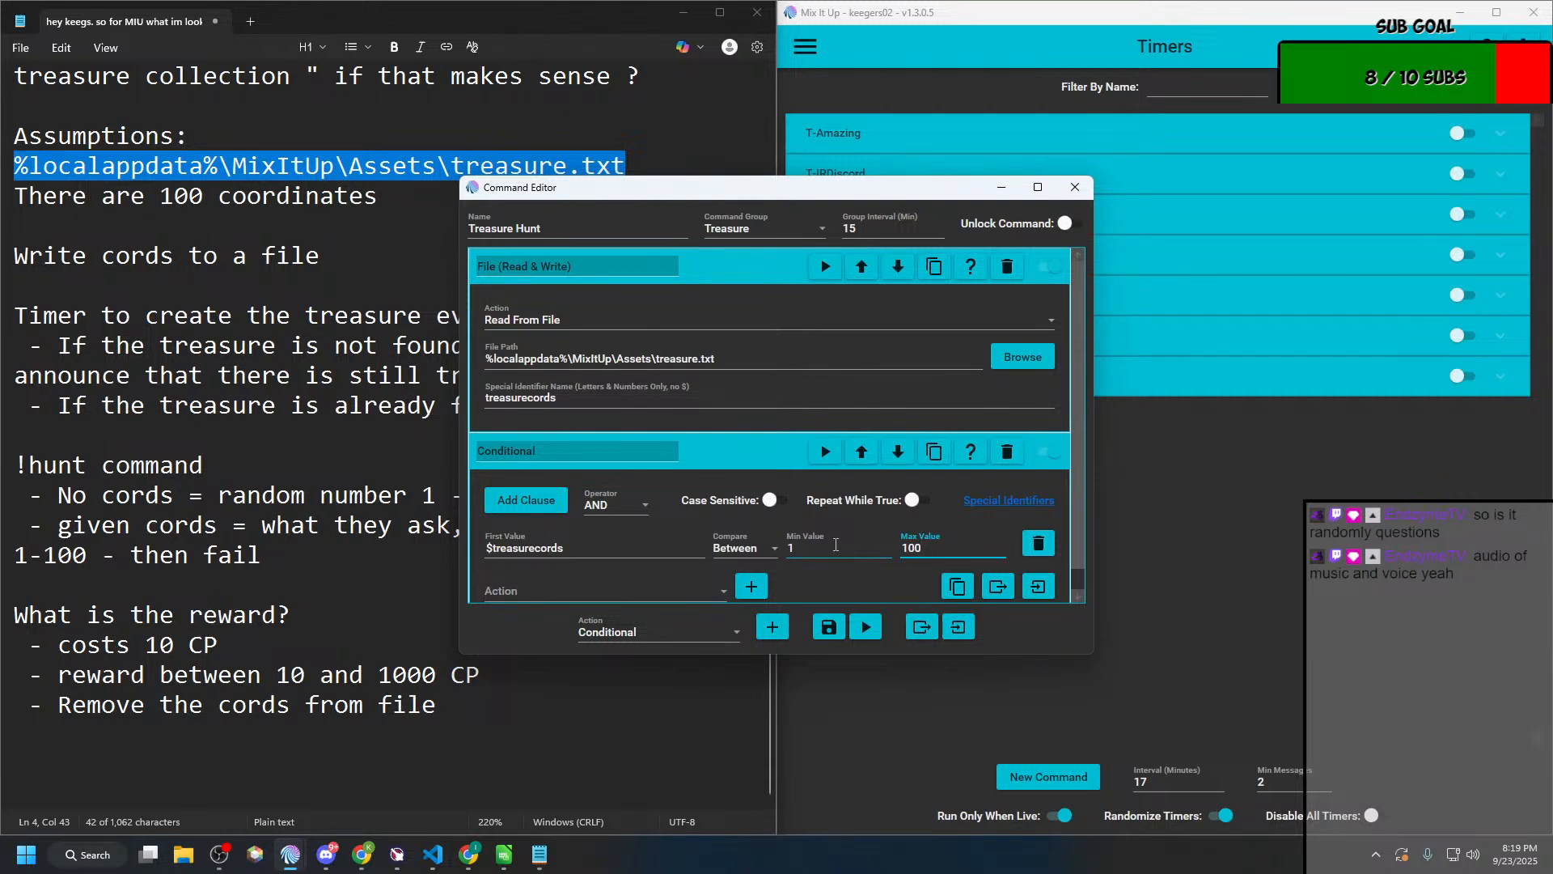
Step: Rename the file-reading action as "Get the File Contents"
left_click(609, 268)
left_click_drag(609, 268, 456, 271)
type("get")
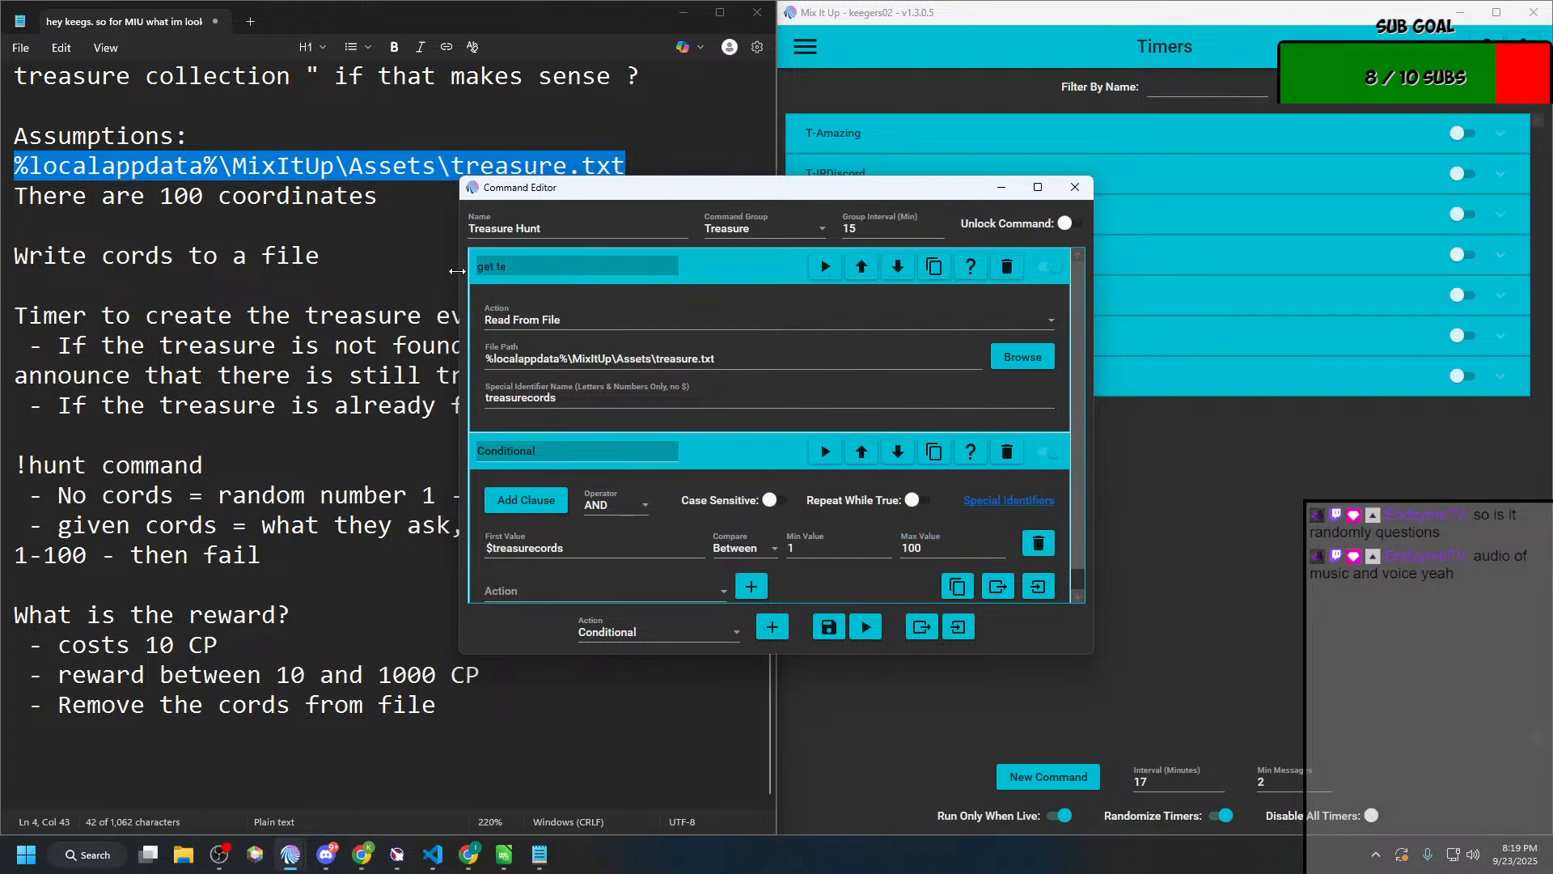
type(" the fie")
key("BackSpace")
key("BackSpace")
key("BackSpace")
key("BackSpace")
key("BackSpace")
key("BackSpace")
key("BackSpace")
key("BackSpace")
key("BackSpace")
key("BackSpace")
key("BackSpace")
type("Get the File Conten")
Step: Rename the conditional that checks for values between 1 and 100 as "Coords exist!"
left_click(575, 452)
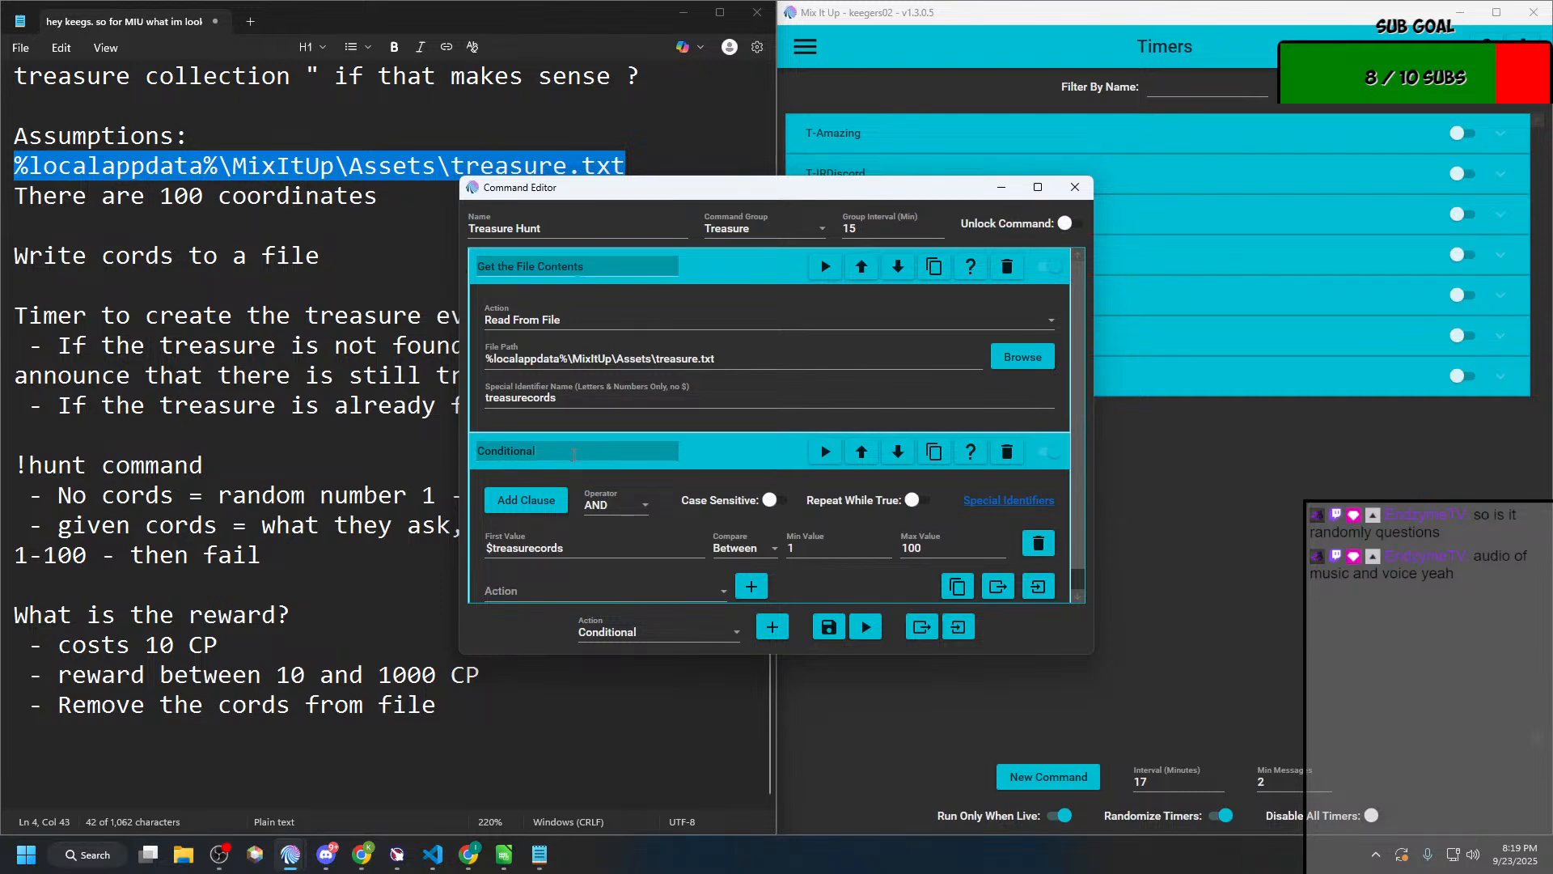
double_click(574, 452)
type("File")
key("BackSpace")
key("BackSpace")
type("Coords exiost")
Step: Add a second Conditional action below "Coords exist!" with the clause $treasurecords < 1
scroll(647, 558, "down", 1)
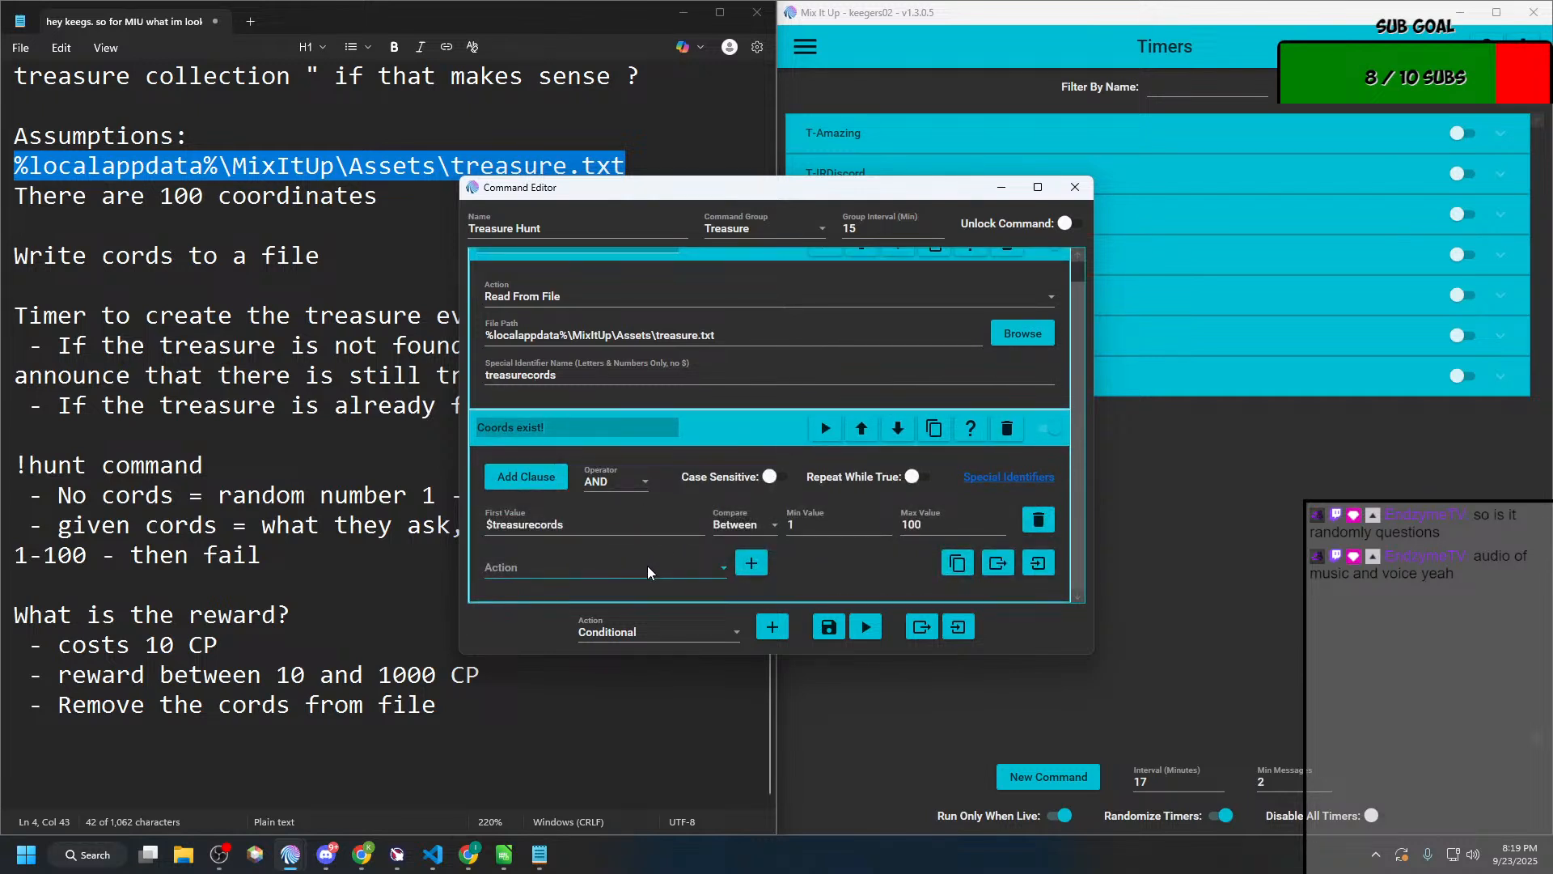
left_click(764, 626)
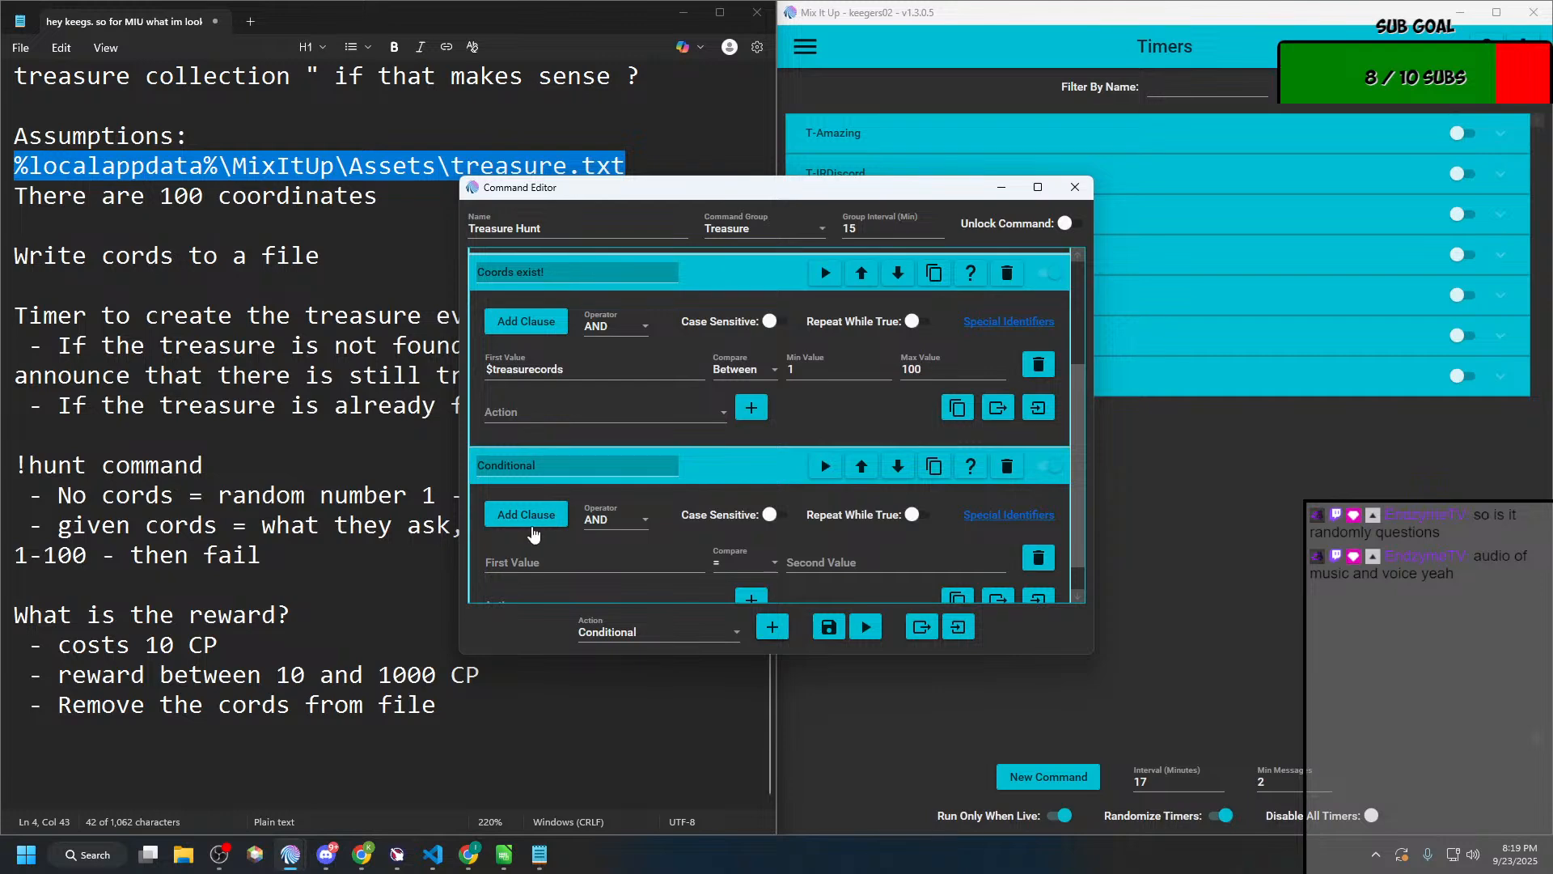
left_click(517, 560)
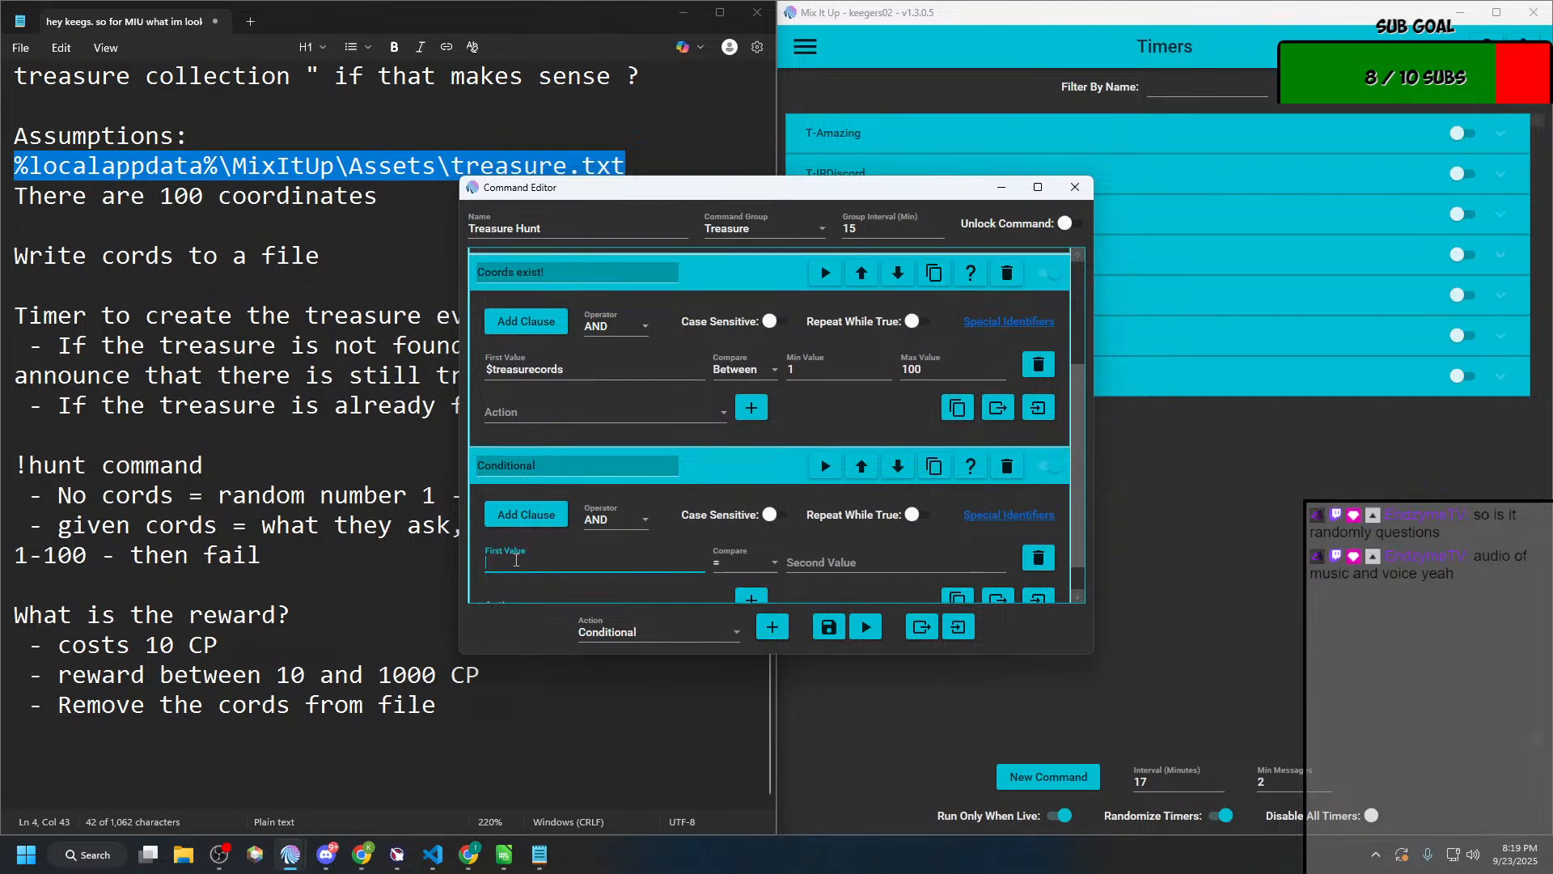
type("treasurecords")
key("Home")
type("$")
left_click(757, 564)
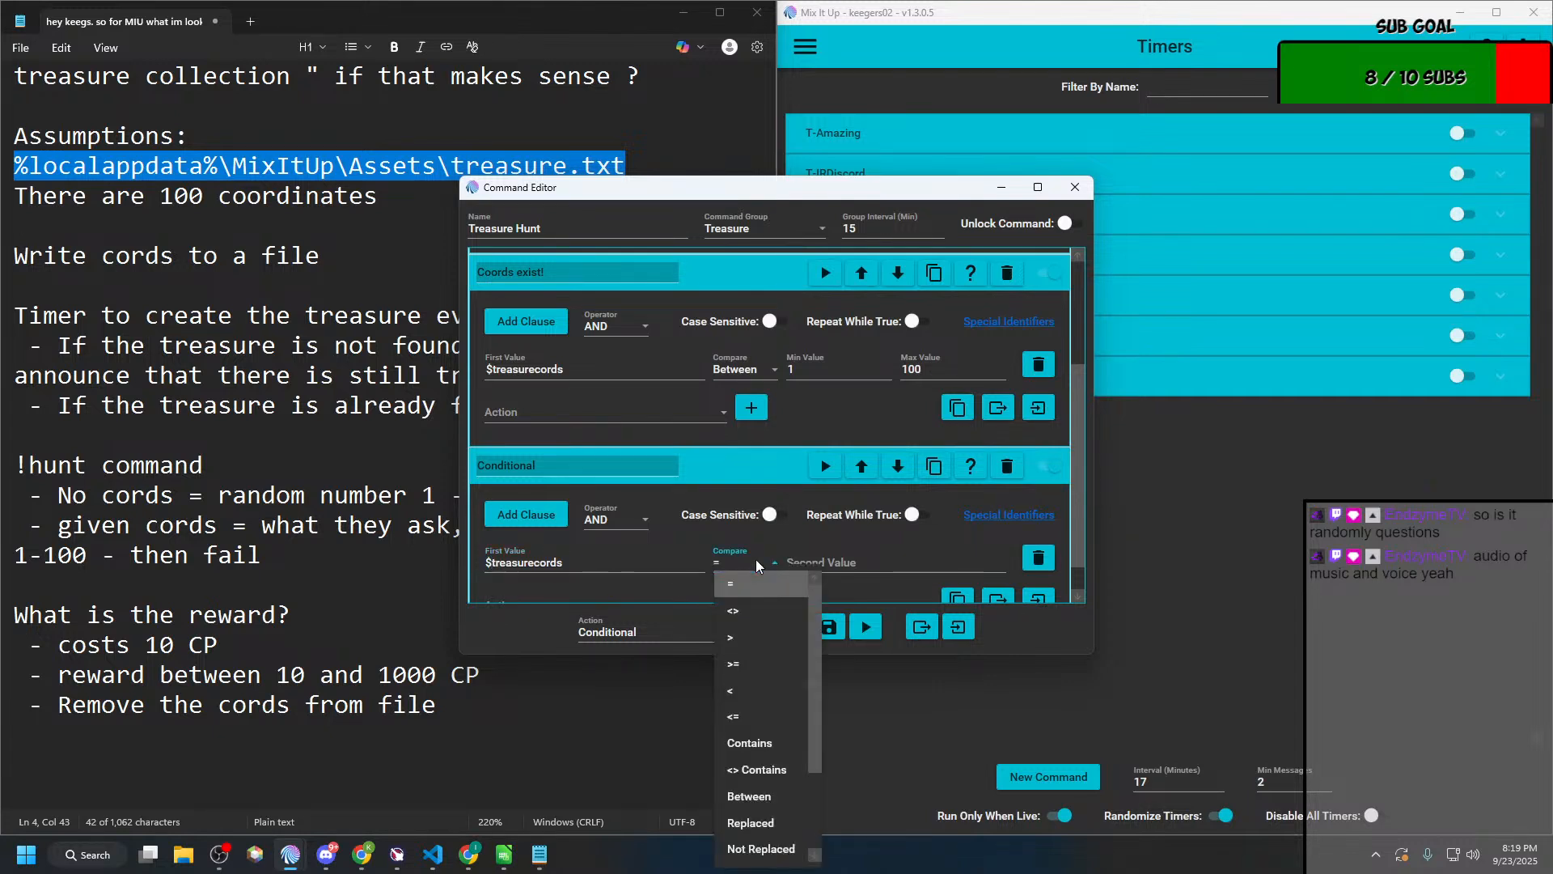
left_click(759, 703)
left_click(820, 558)
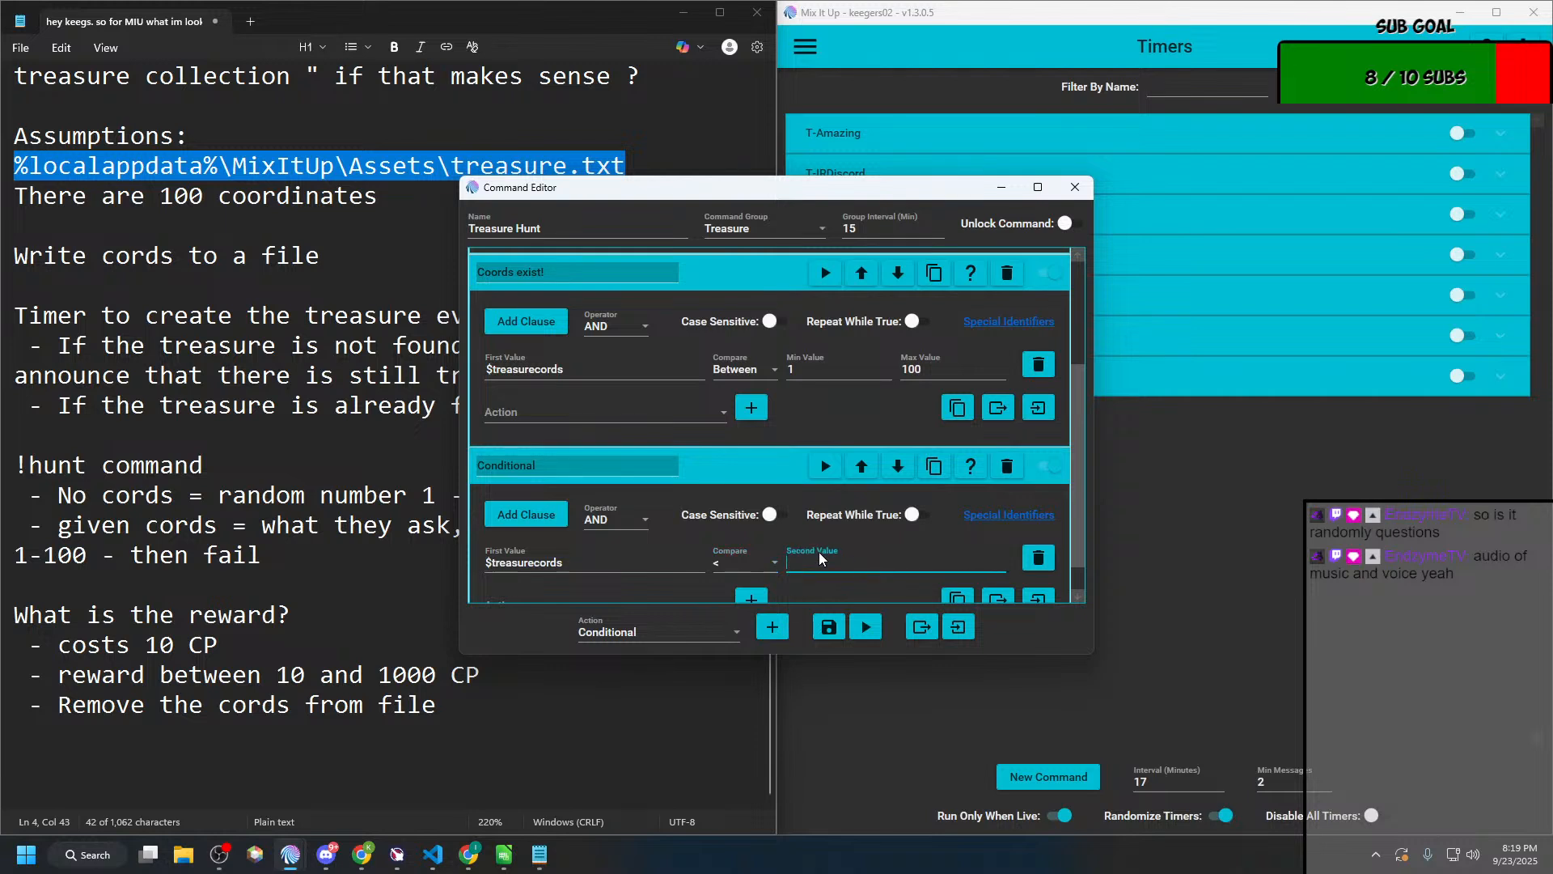
type("1")
scroll(689, 543, "down", 1)
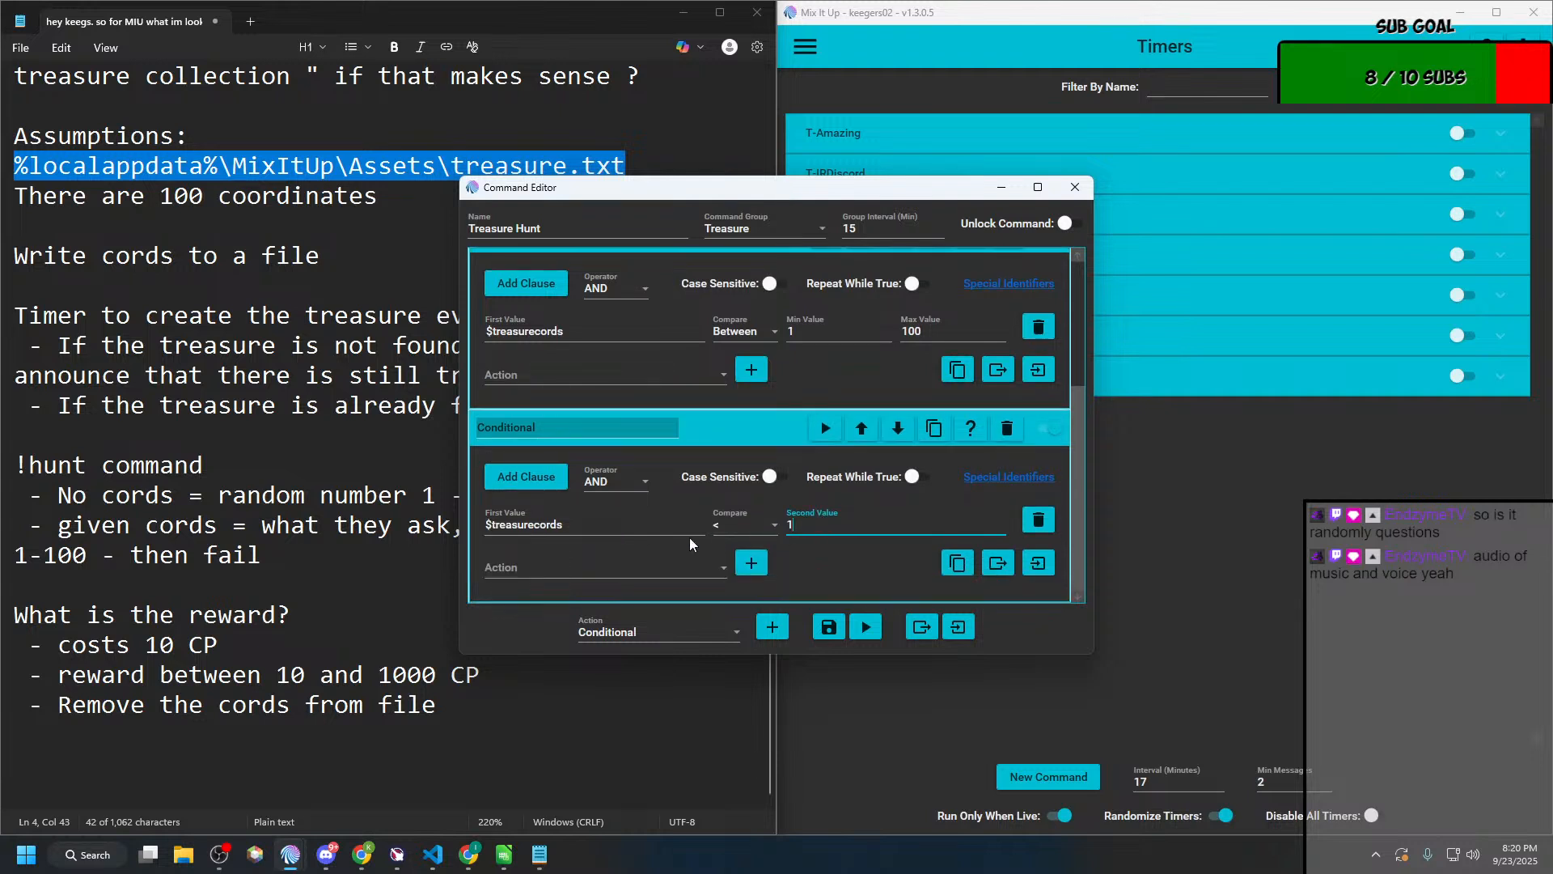
Step: Add a Command action inside the second conditional that runs the Action Group command "Bury the treasure!"
left_click(642, 561)
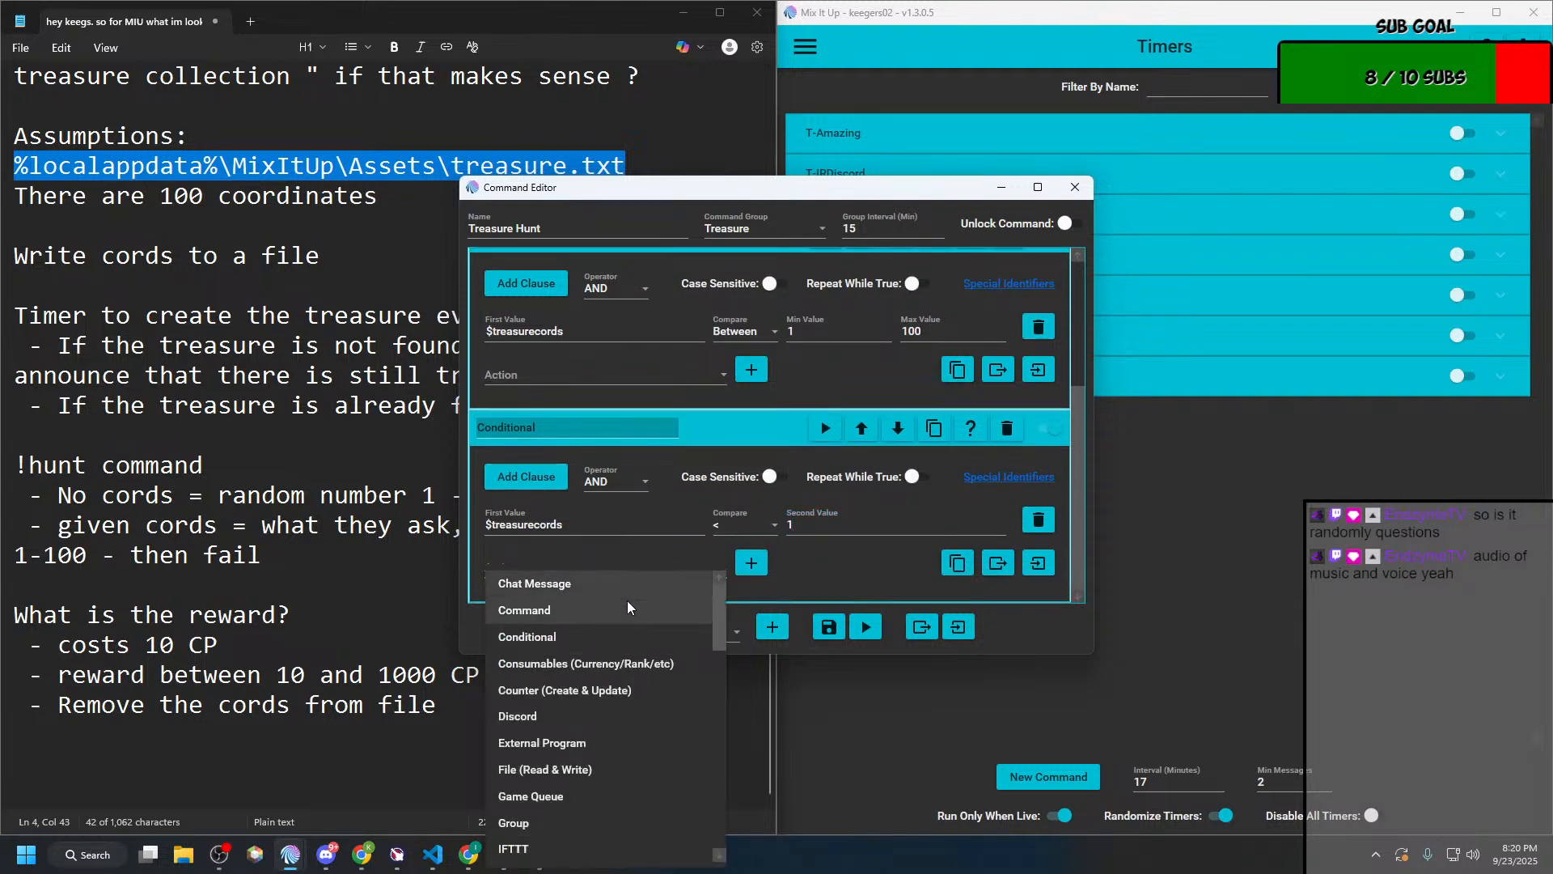
left_click(575, 616)
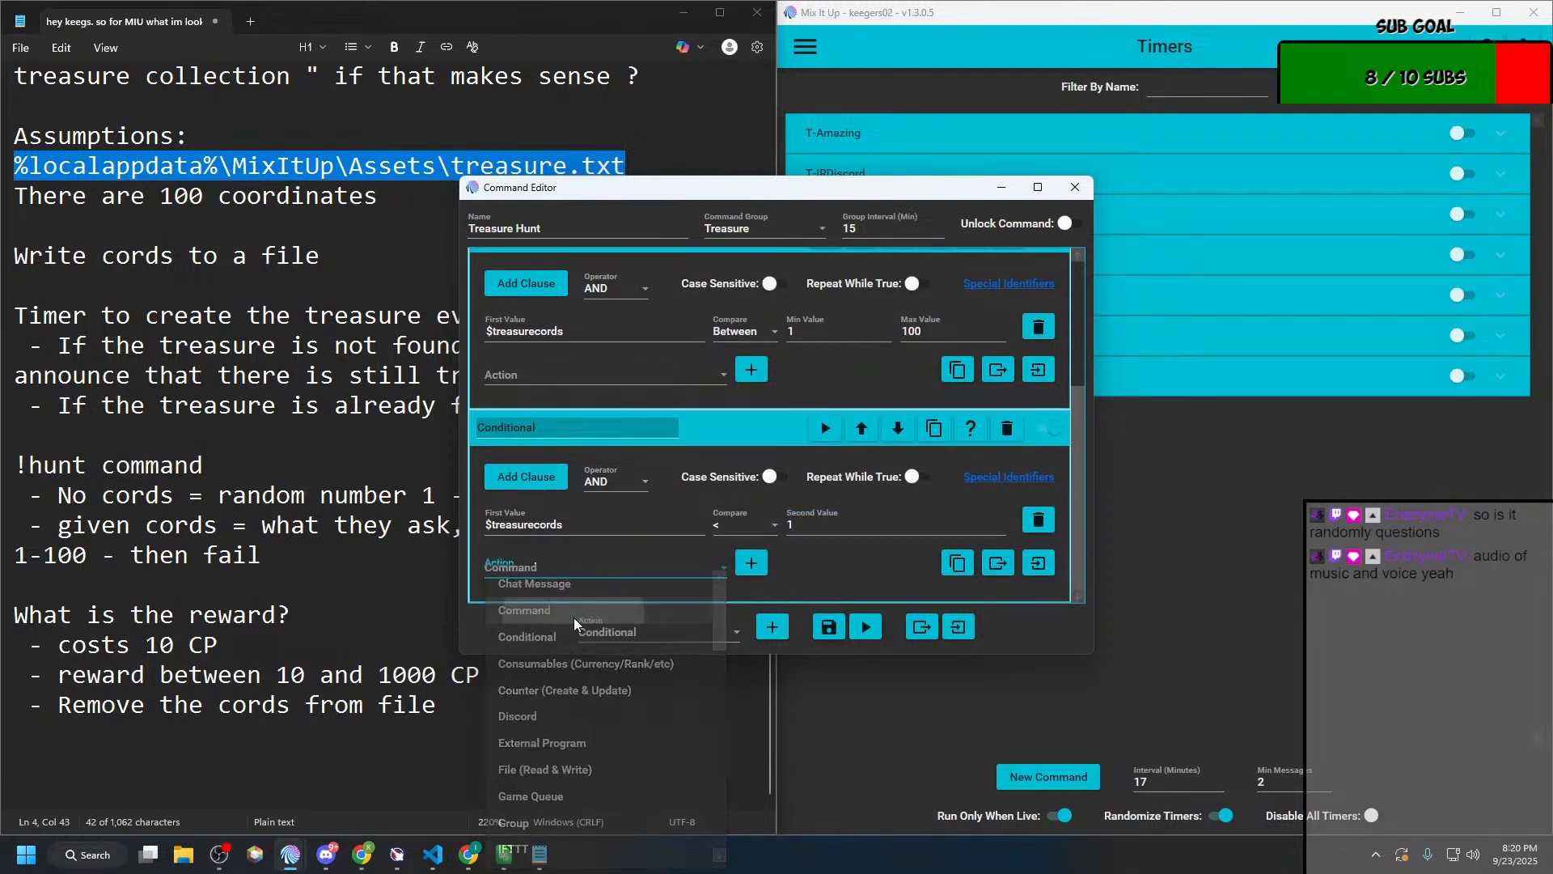
left_click(752, 563)
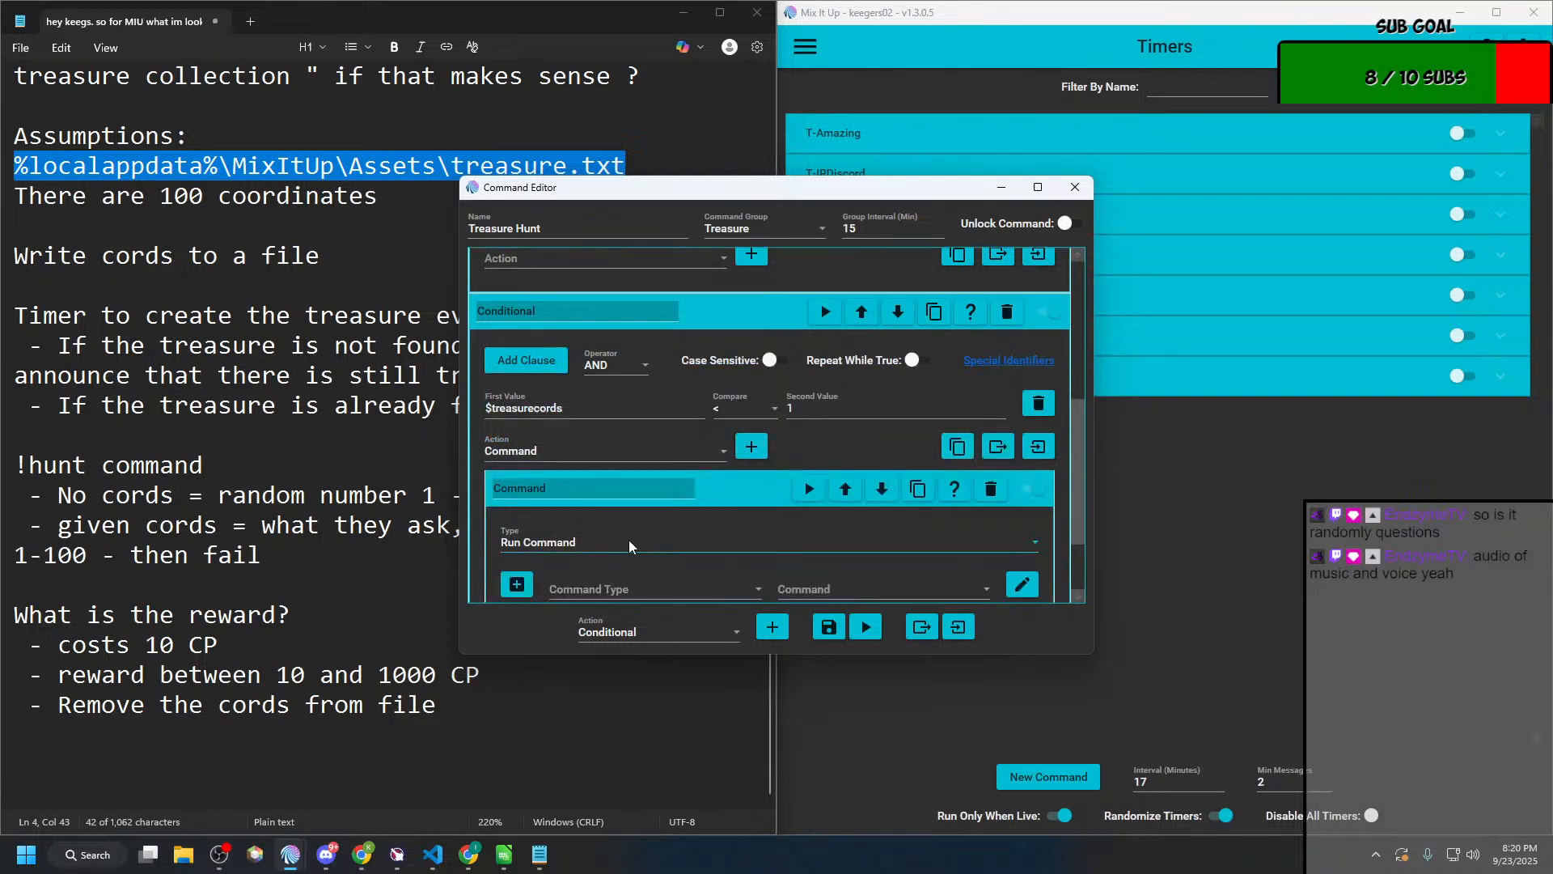
left_click(570, 588)
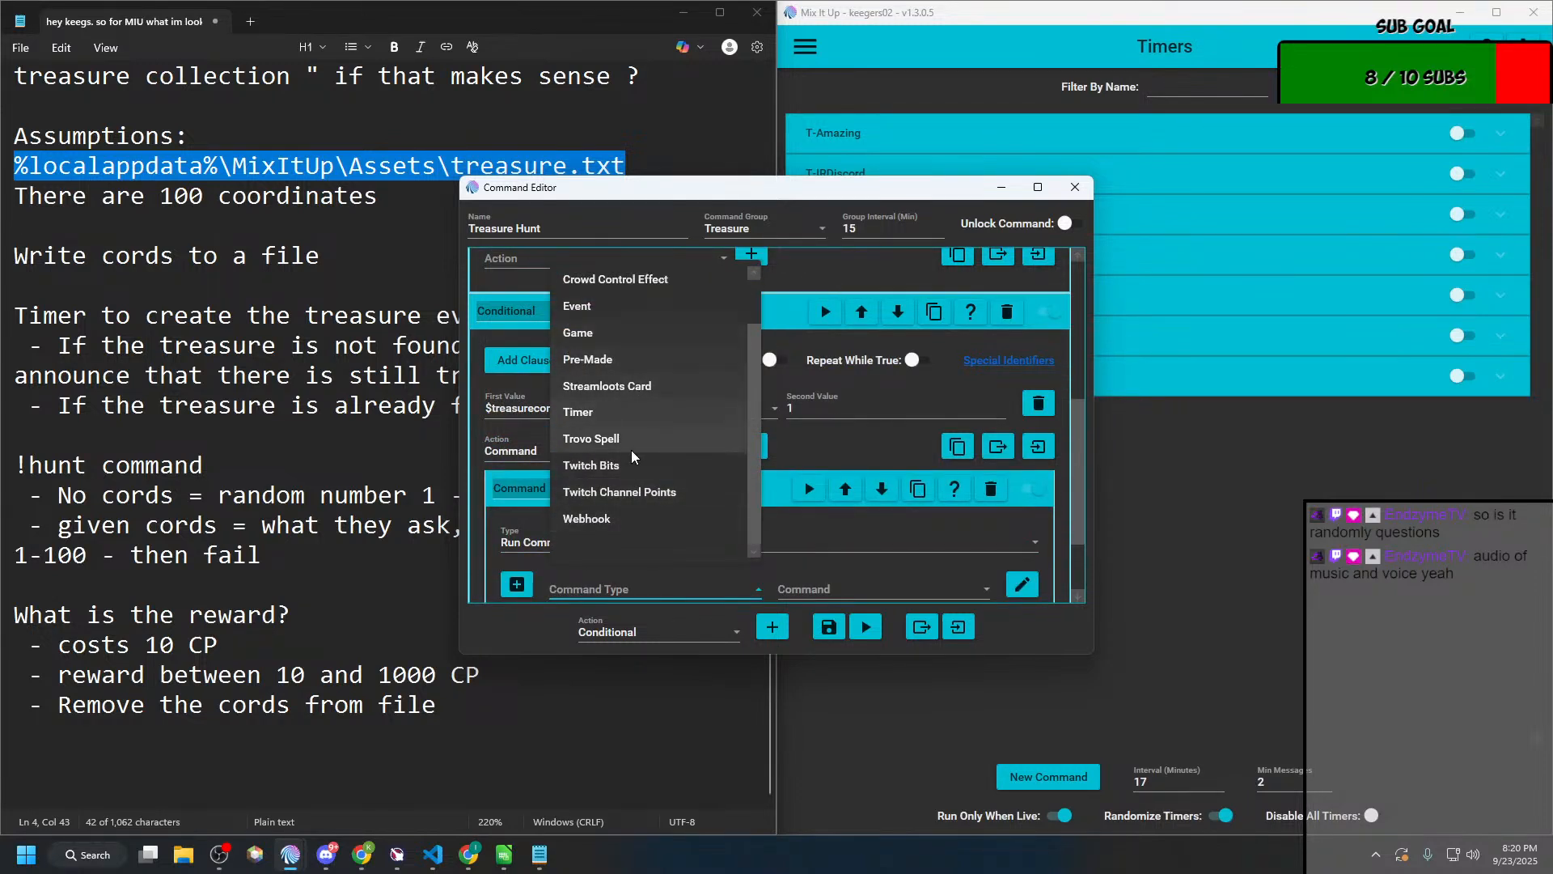
scroll(609, 341, "up", 1)
left_click(607, 279)
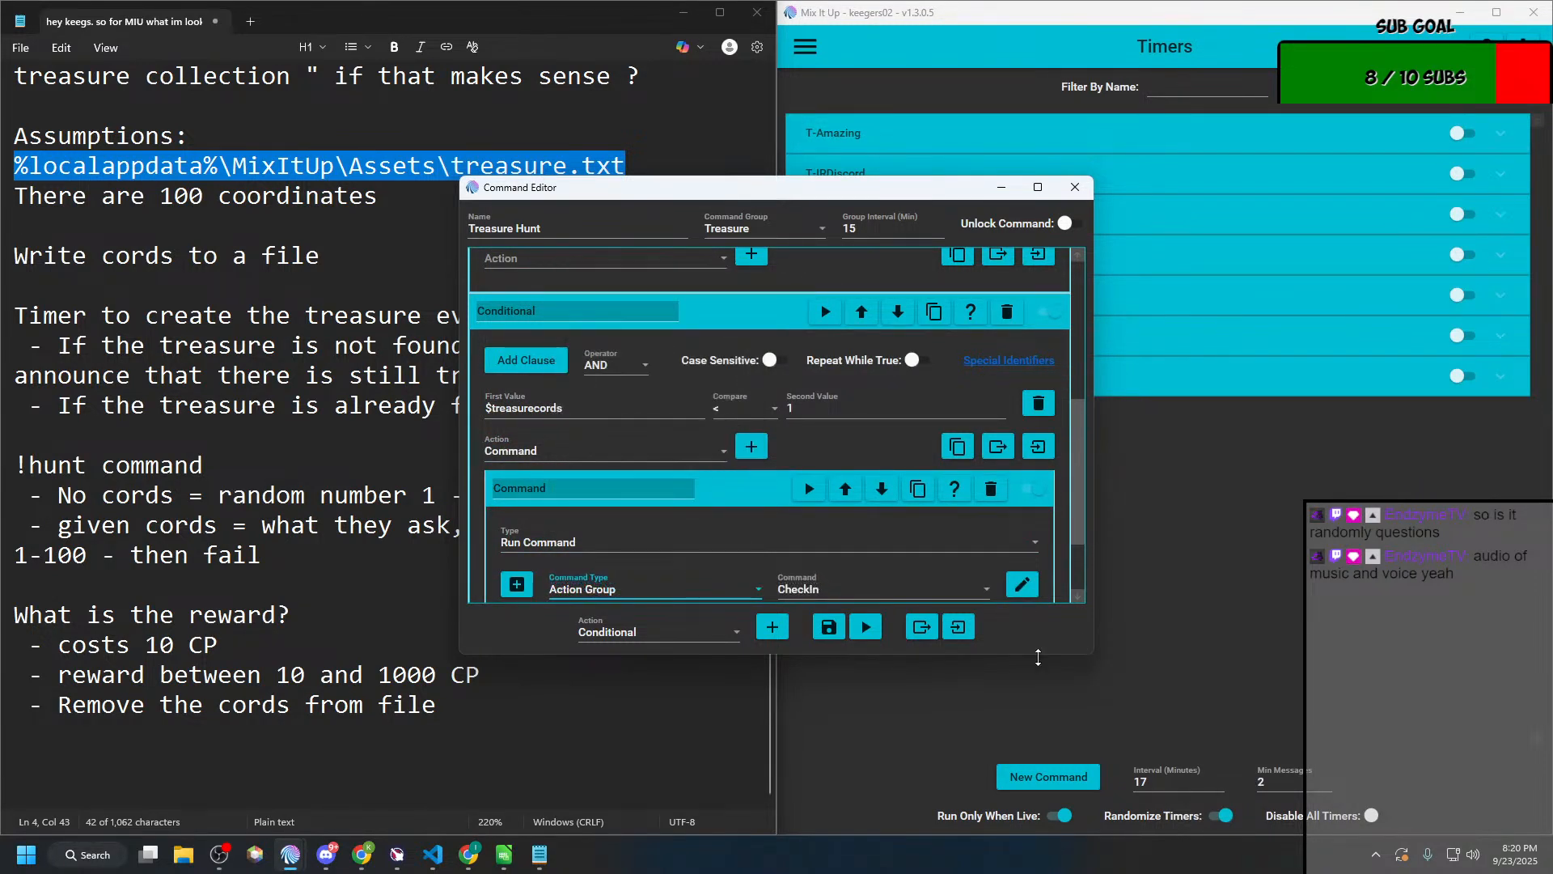
scroll(884, 585, "down", 1)
left_click(892, 509)
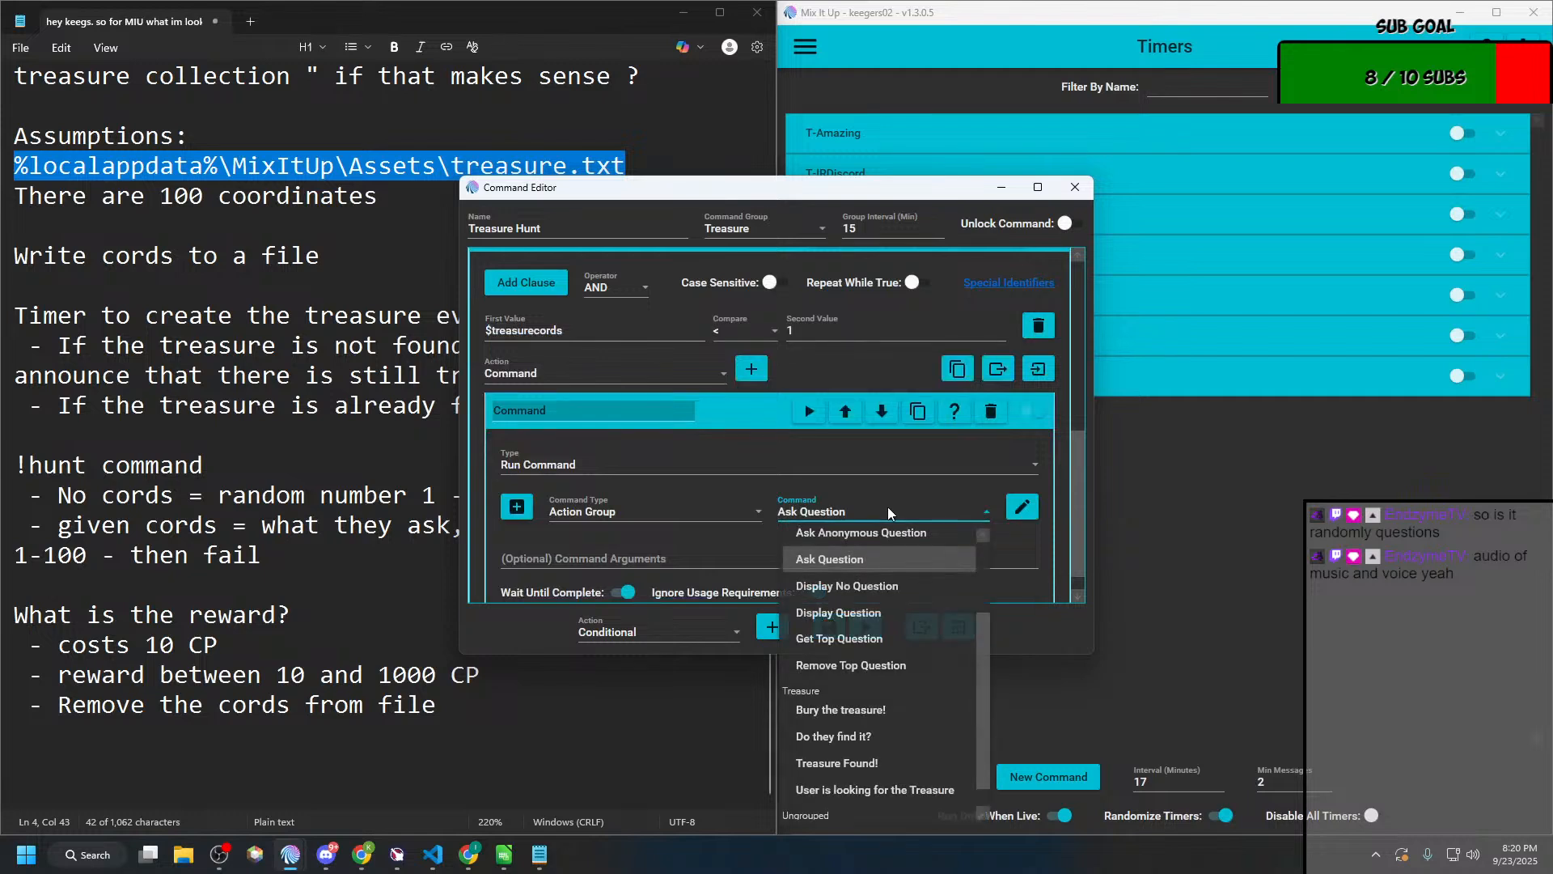
left_click(862, 725)
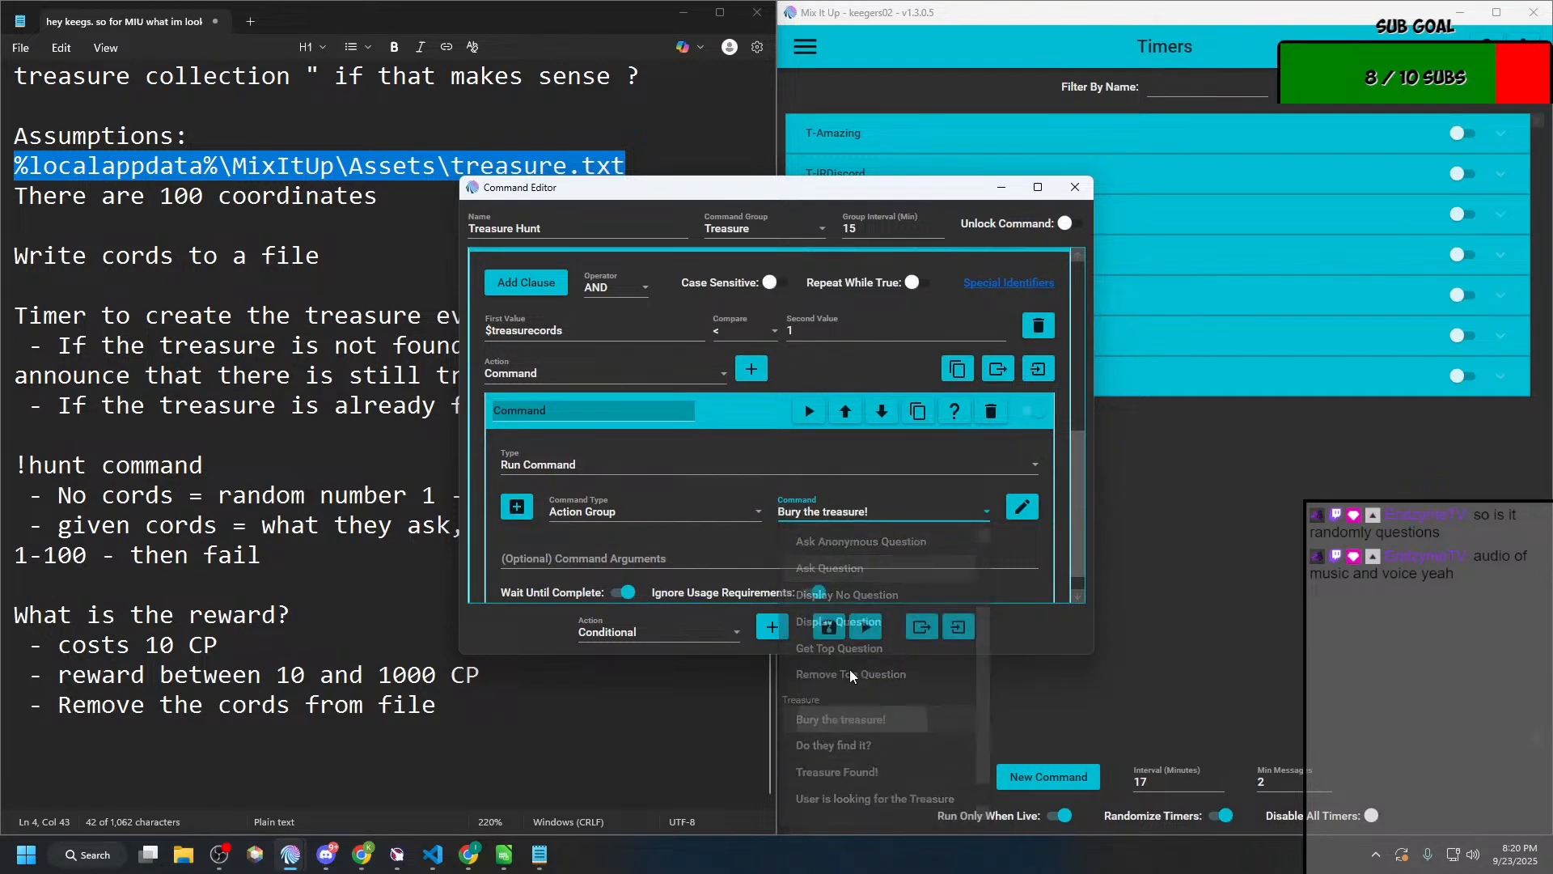
scroll(799, 550, "down", 1)
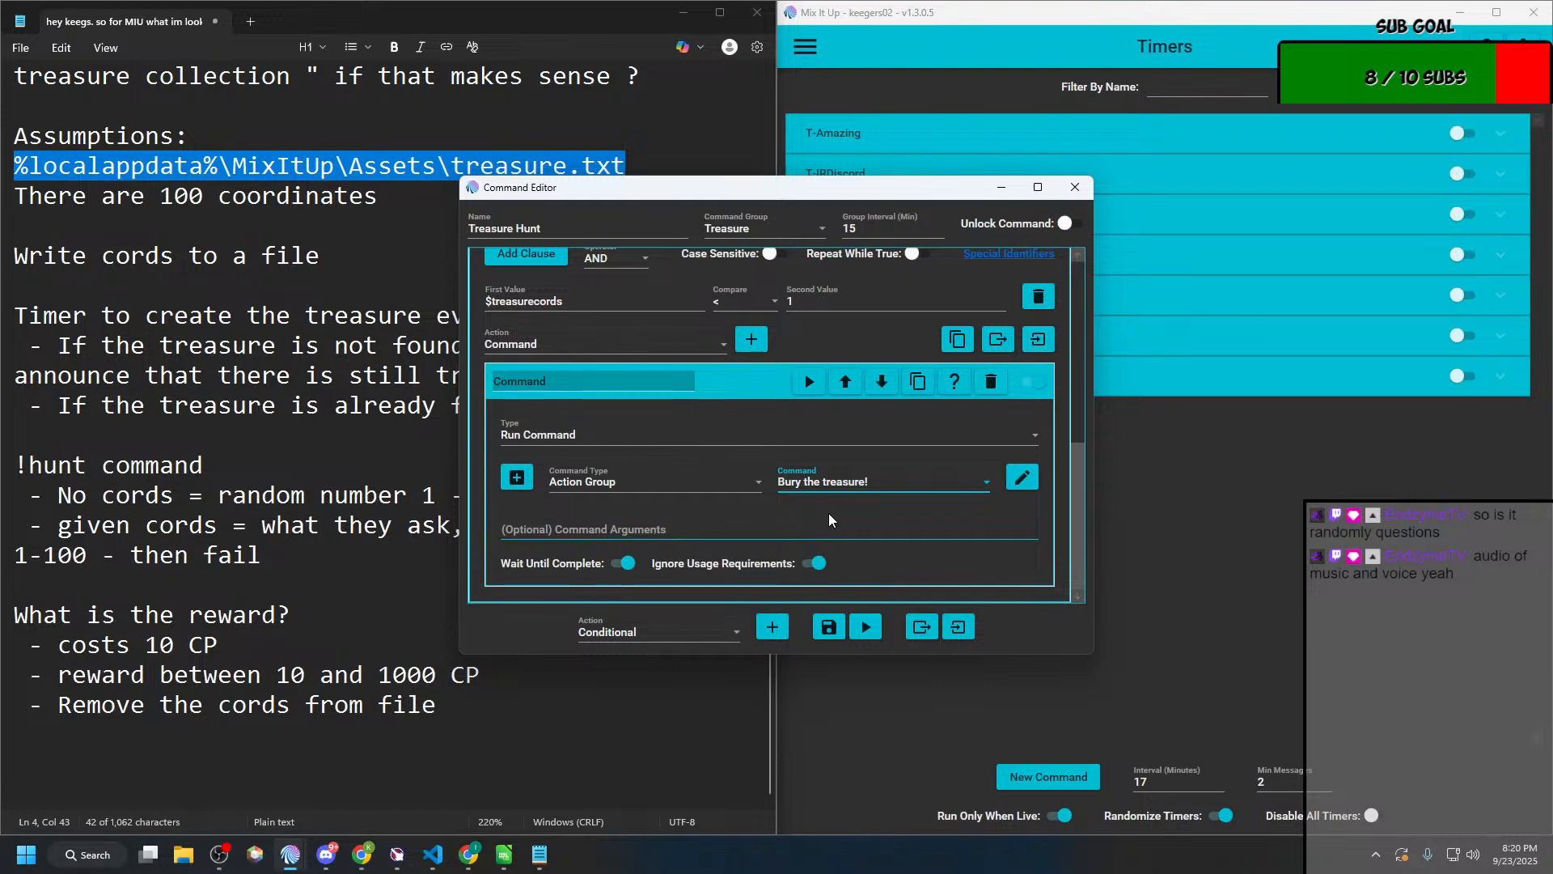
left_click(682, 634)
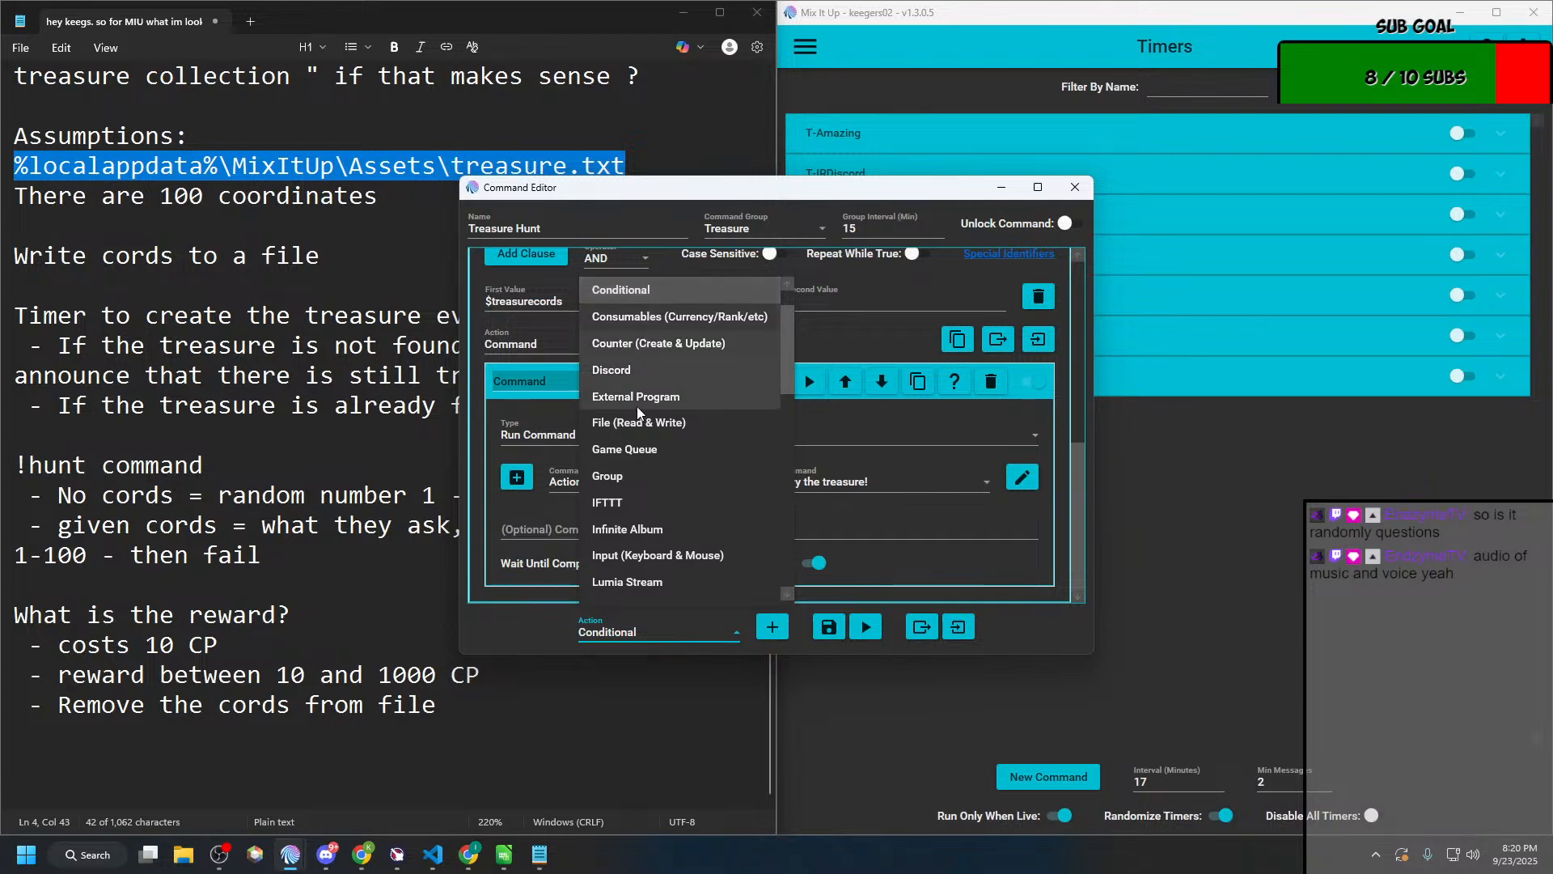
scroll(648, 394, "up", 1)
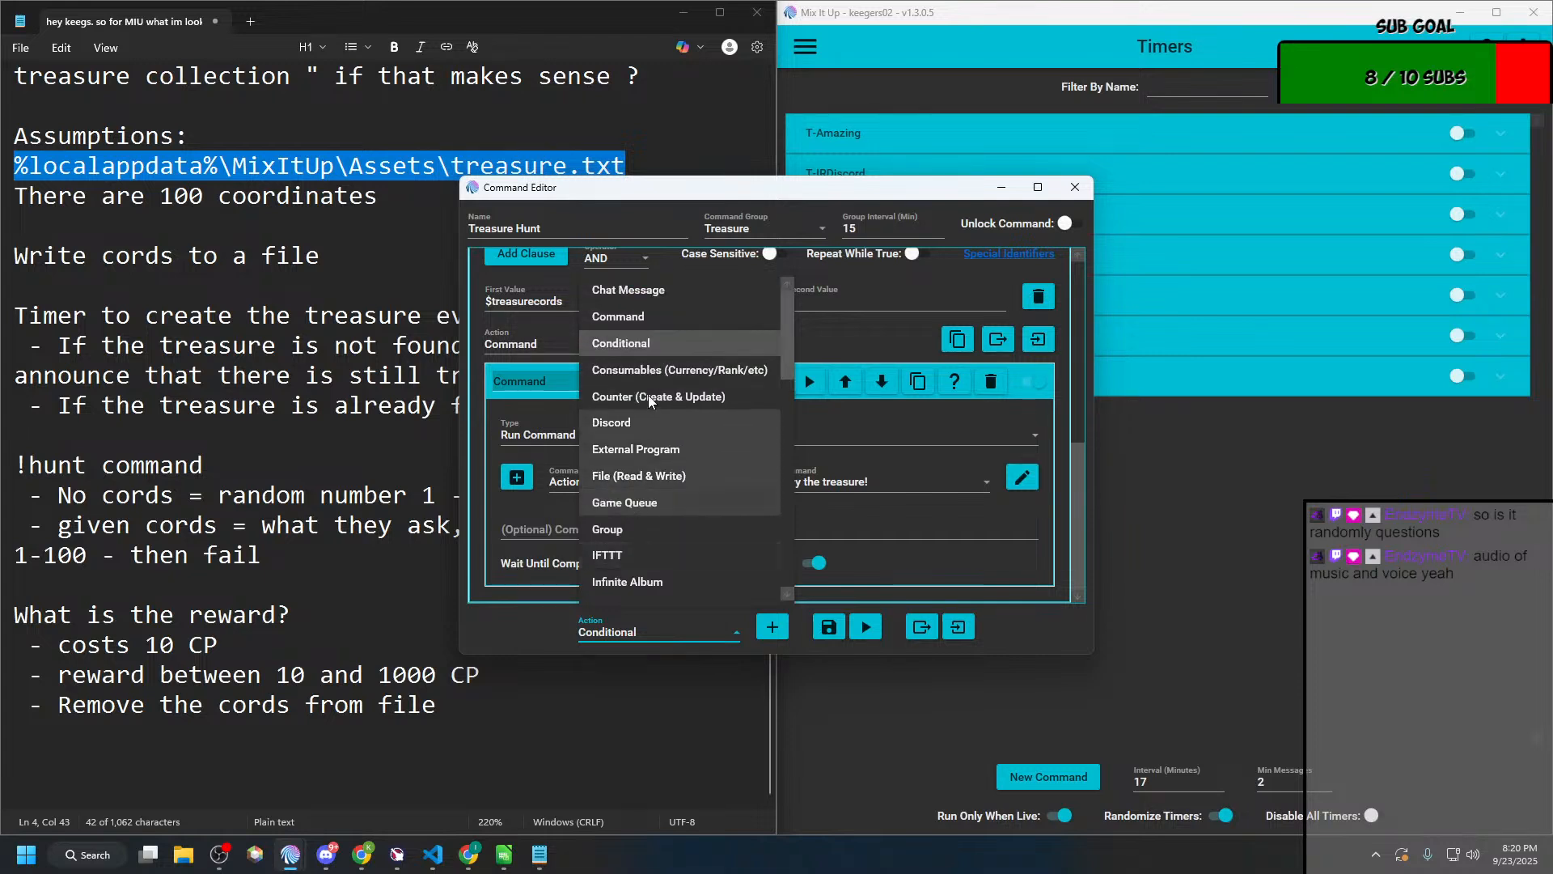
left_click(643, 289)
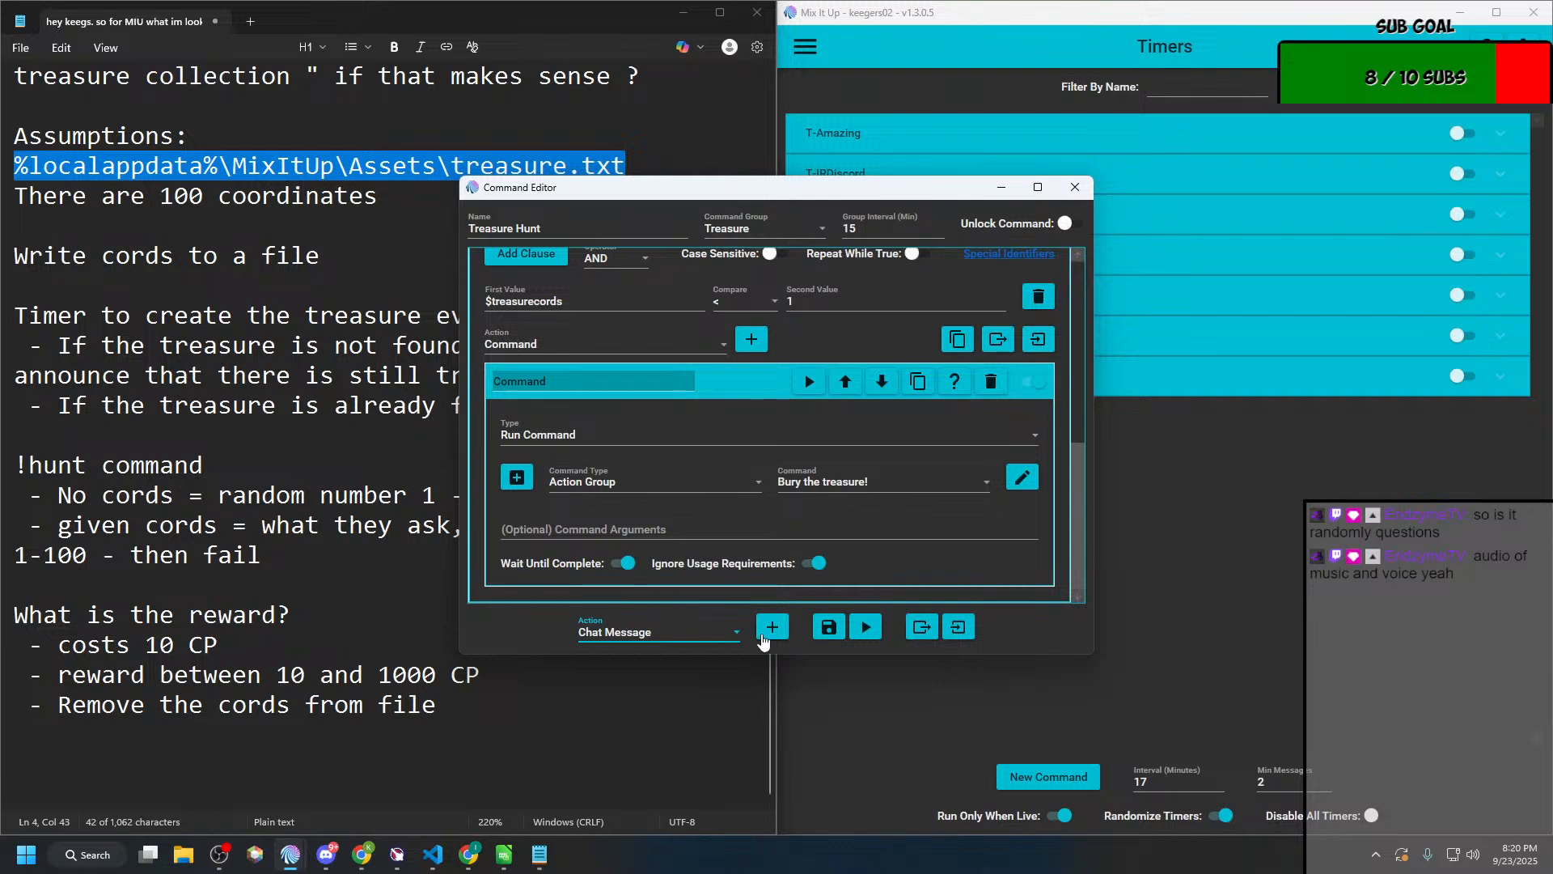
left_click(772, 626)
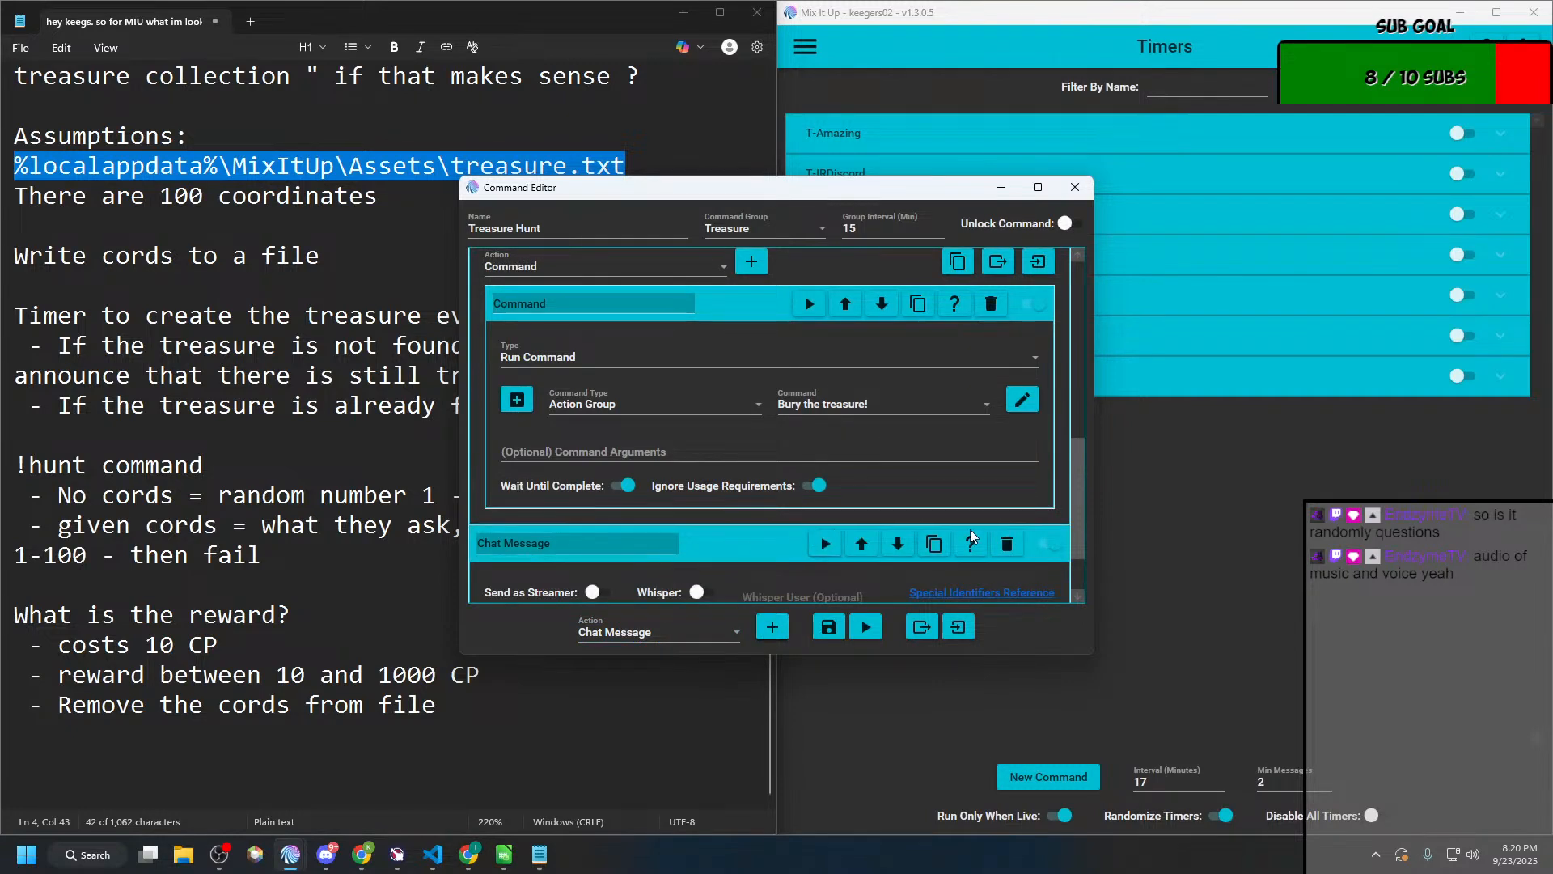
left_click(1007, 544)
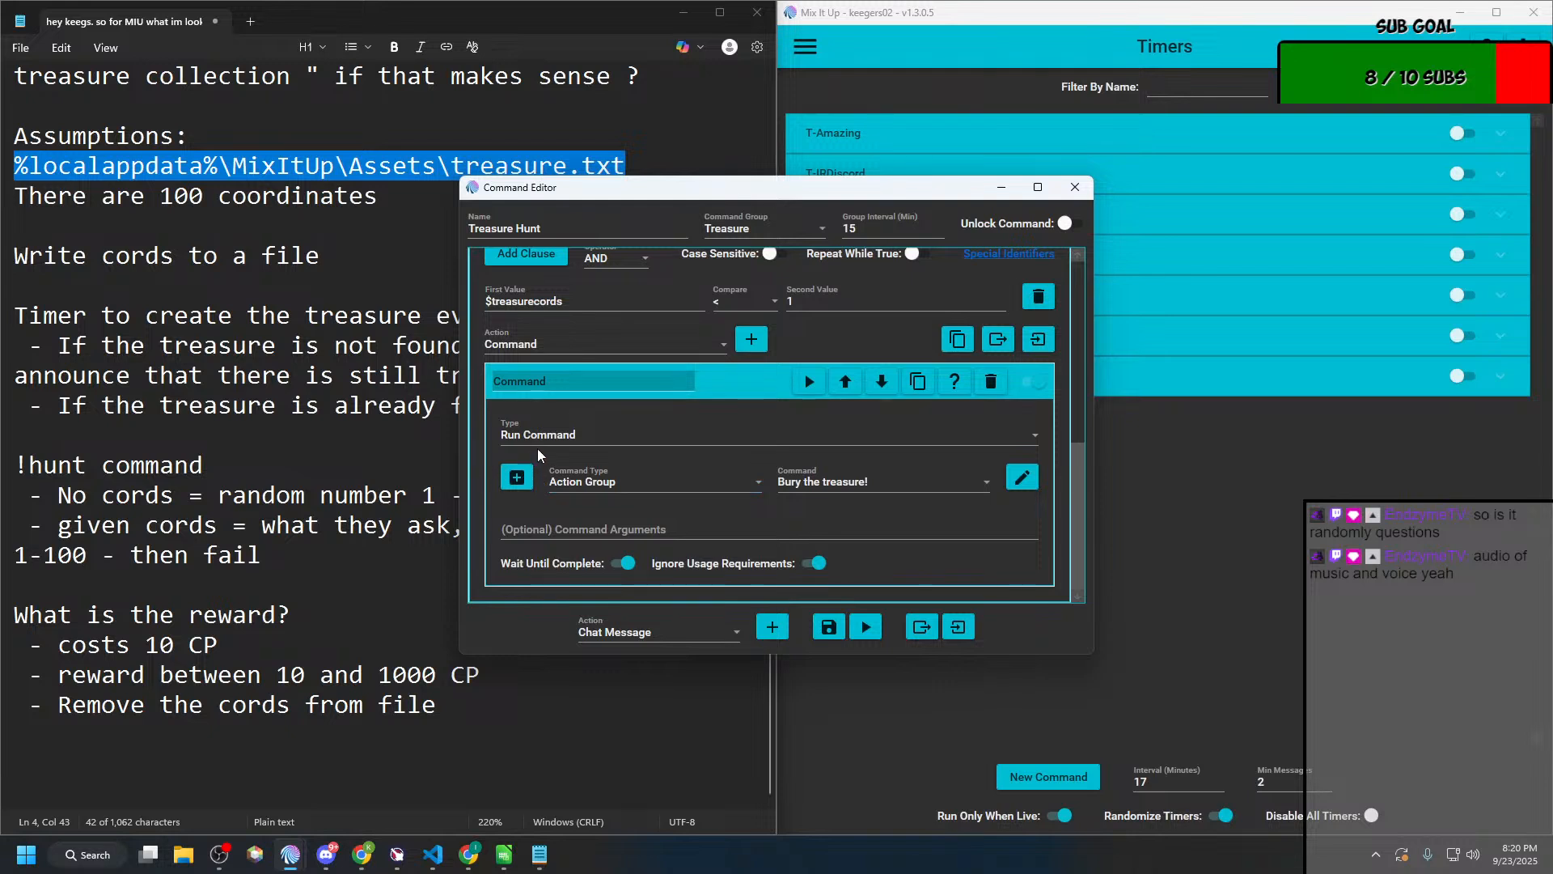
Step: Add a Chat Message action inside the second conditional, after the command that buries the treasure
left_click(706, 343)
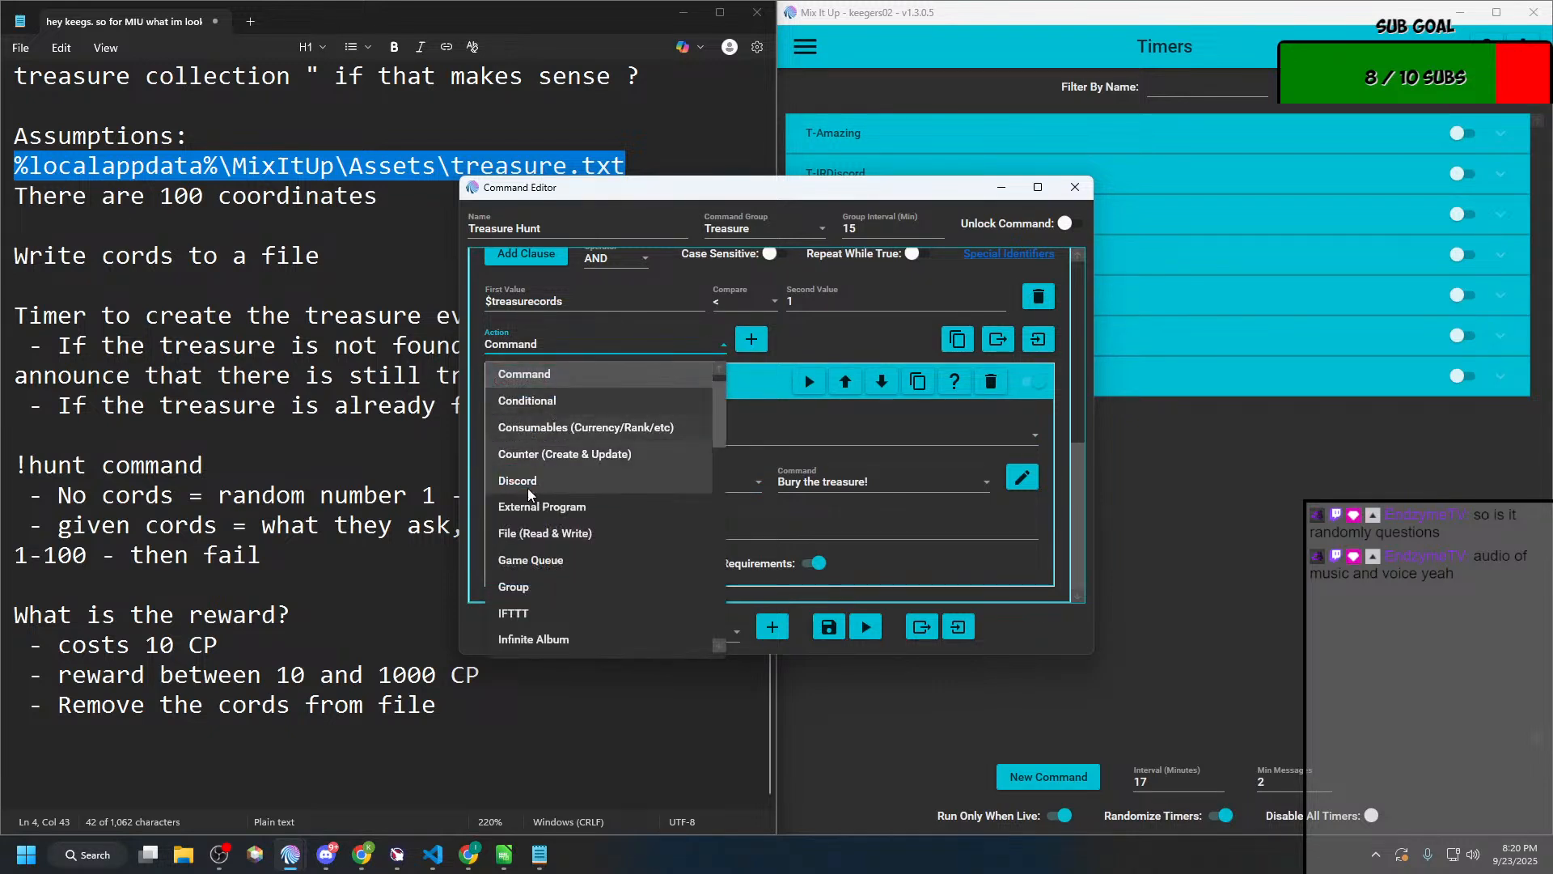
scroll(526, 519, "up", 1)
left_click(533, 374)
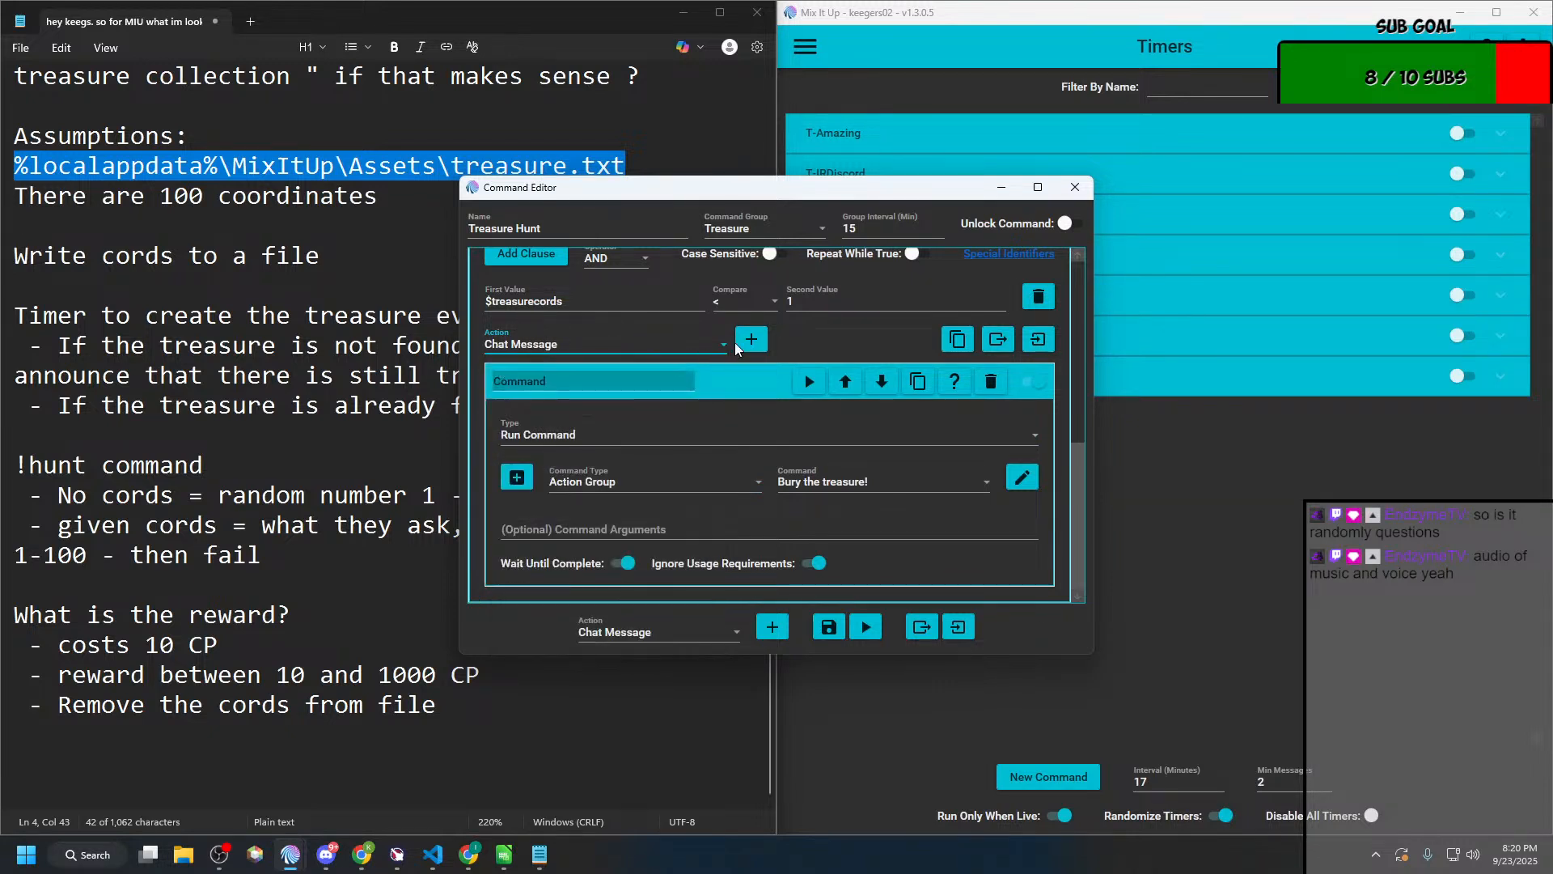
scroll(716, 414, "down", 3)
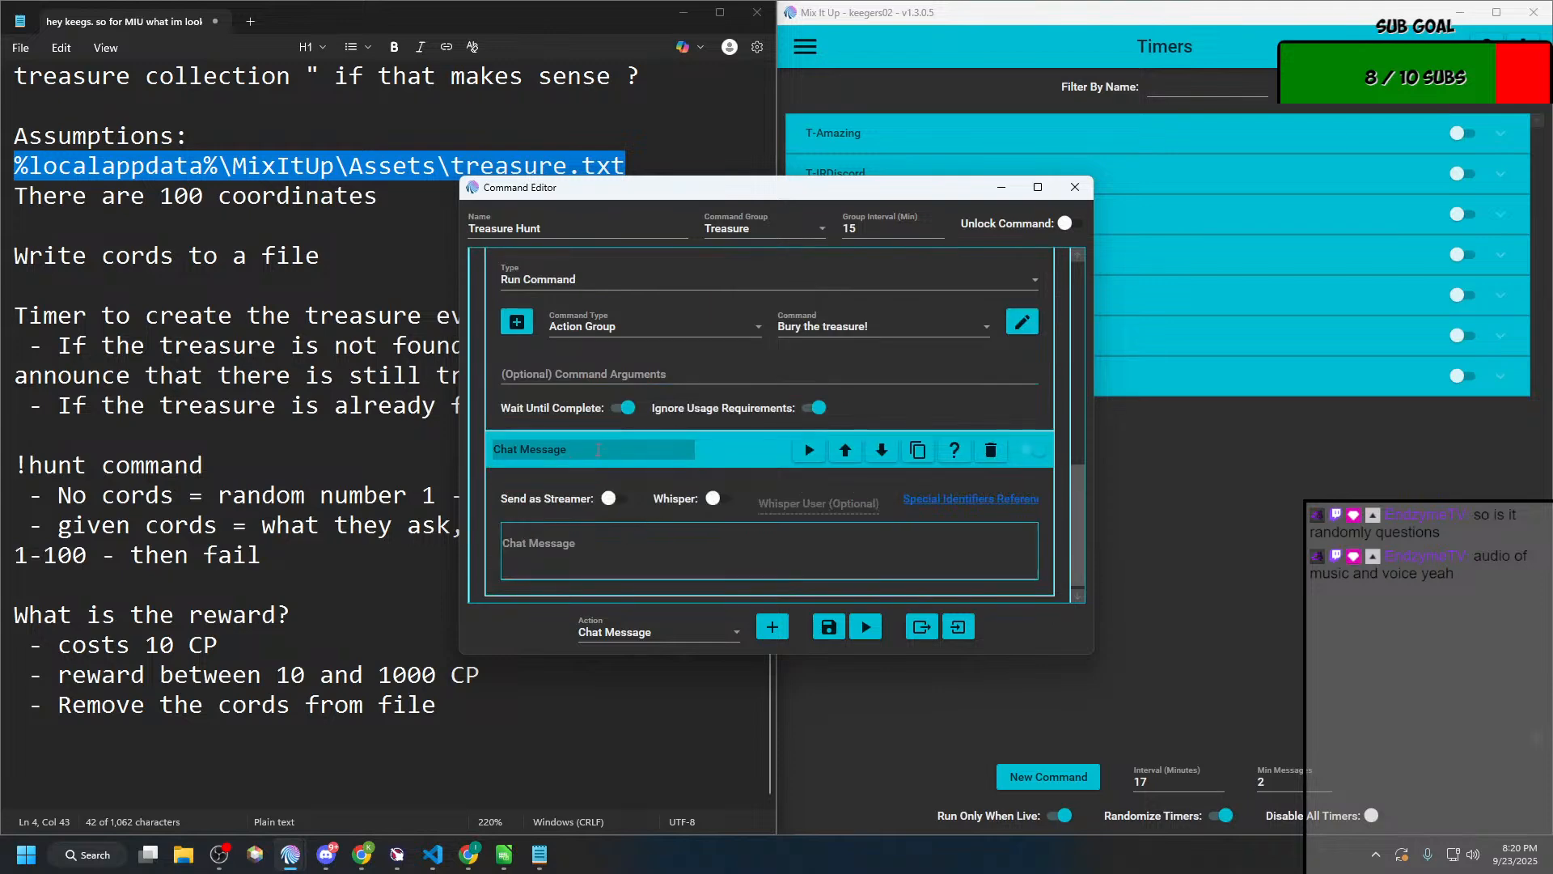
Step: Rename the nested Command action as "Bury the treasure"
scroll(595, 447, "up", 3)
double_click(584, 380)
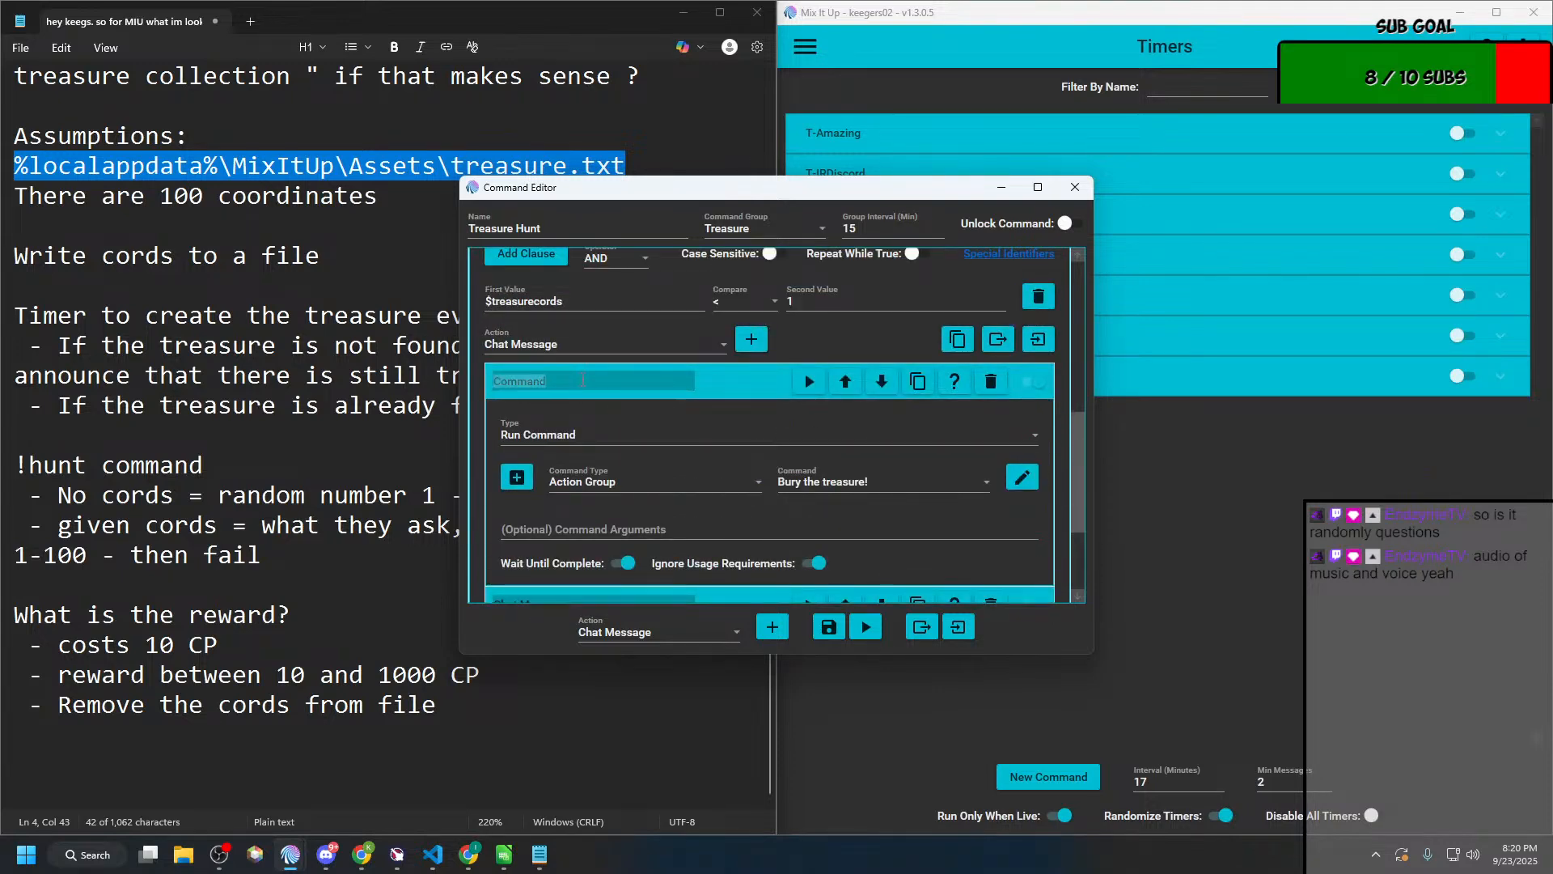
type("Bury the treasuyre")
Step: Rename the nested Chat Message action as "Tell everyone its out there!"
scroll(613, 444, "down", 1)
double_click(550, 526)
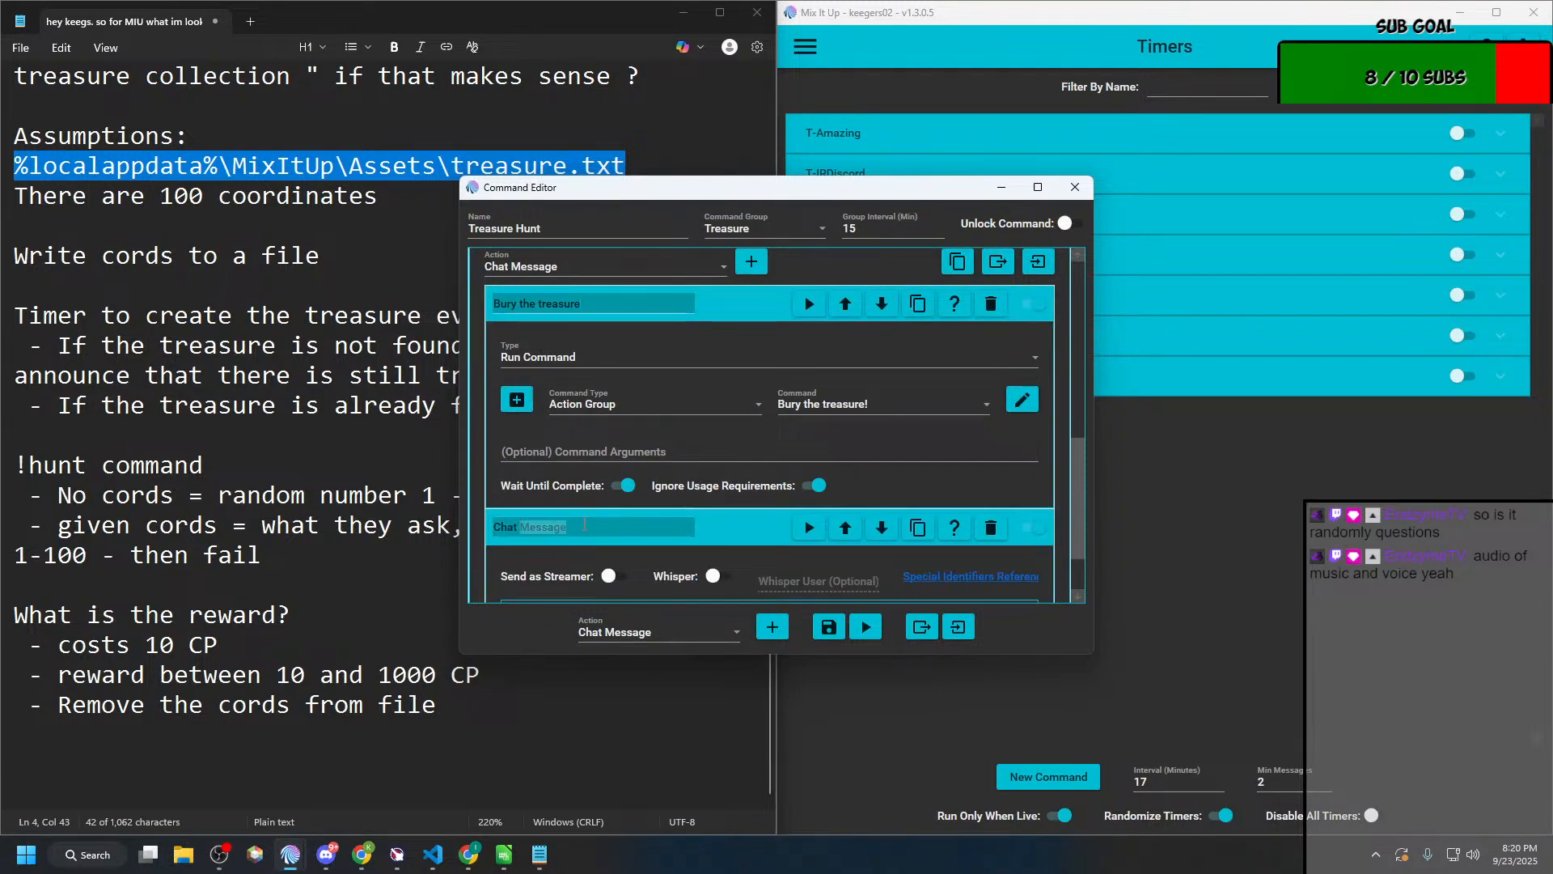
key("BackSpace")
key("BackSpace")
key("BackSpace")
key("BackSpace")
key("BackSpace")
key("BackSpace")
type("Tell everyone")
type("its b")
type(" out outer")
key("BackSpace")
key("BackSpace")
key("BackSpace")
key("BackSpace")
key("BackSpace")
type("thbere")
key("BackSpace")
key("BackSpace")
key("BackSpace")
Step: Enter the chat message "A treasure chest has been burried on one of our many islands! Use !hunt to find it"
scroll(586, 531, "down", 3)
left_click(592, 545)
type("A")
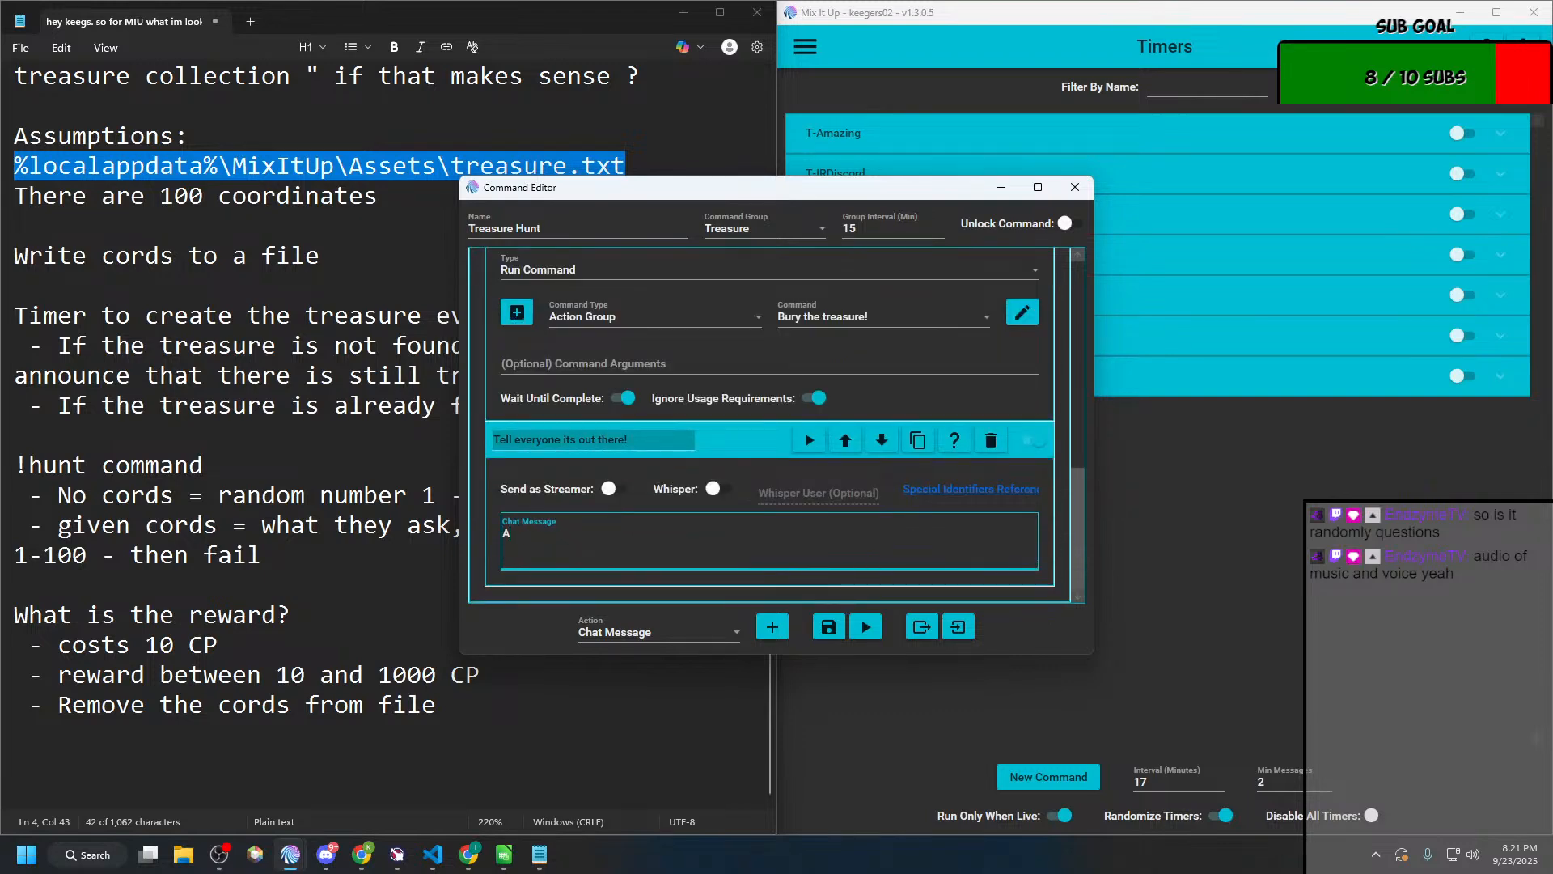
type(" trea")
key("BackSpace")
type("sure chest has been")
type("rried on one o")
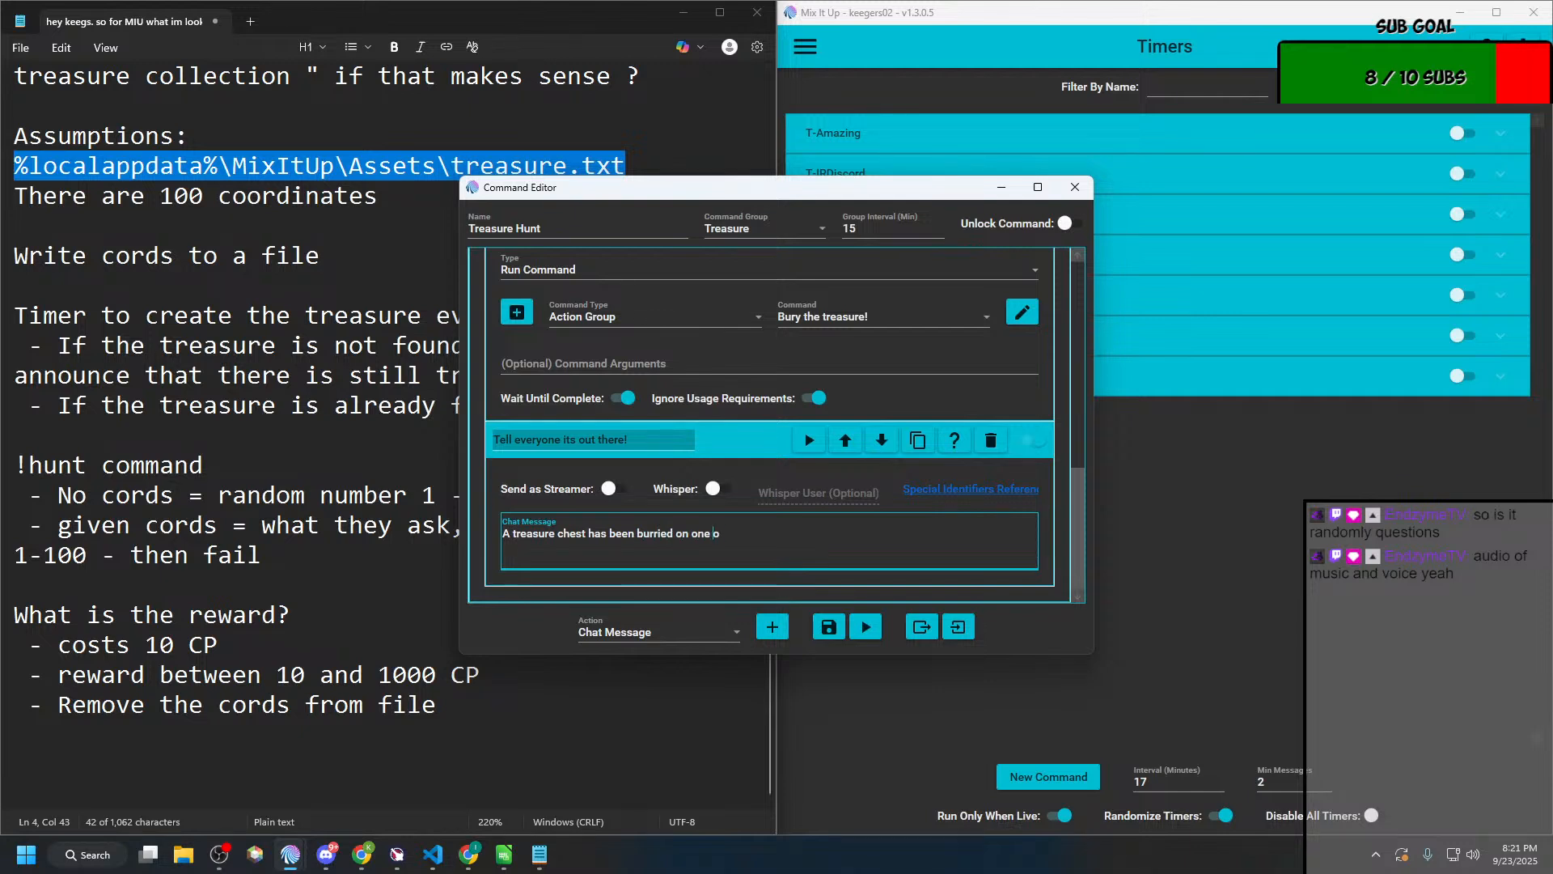
type("f our many ")
type("isalnd!s")
key("BackSpace")
key("BackSpace")
key("BackSpace")
key("BackSpace")
key("BackSpace")
key("BackSpace")
type("lands! Use !hunt to find it")
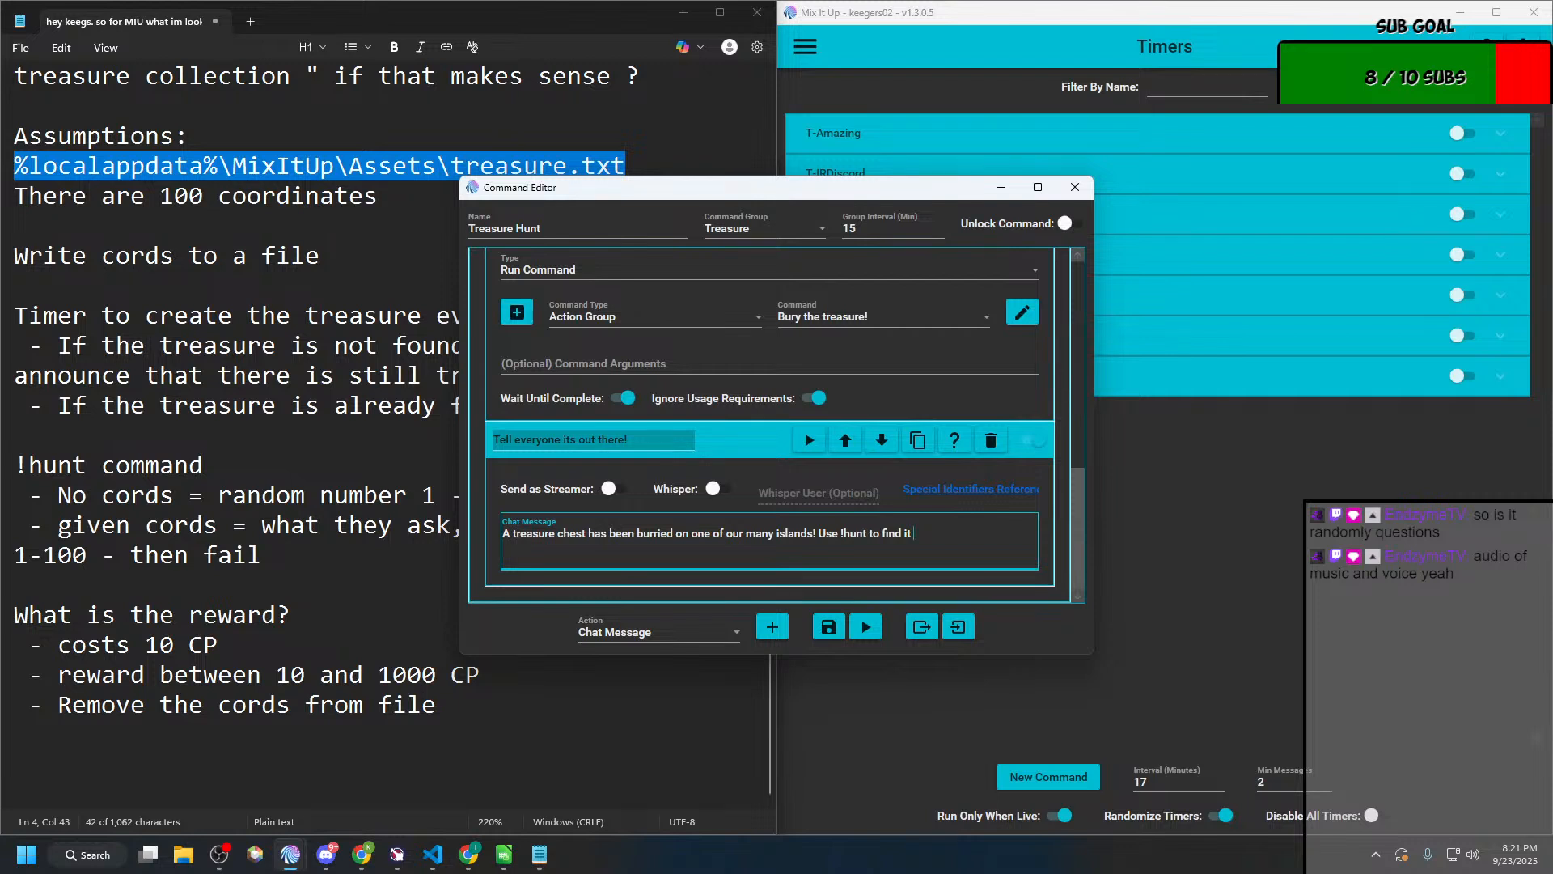
Step: Extend the chat message with ". You can go to a spcific island by adding a number between 1 and 100 after !hunt"
key("BackSpace")
type(". You can ")
type("spec")
key("BackSpace")
key("BackSpace")
key("BackSpace")
key("BackSpace")
type("go to a spcific island by")
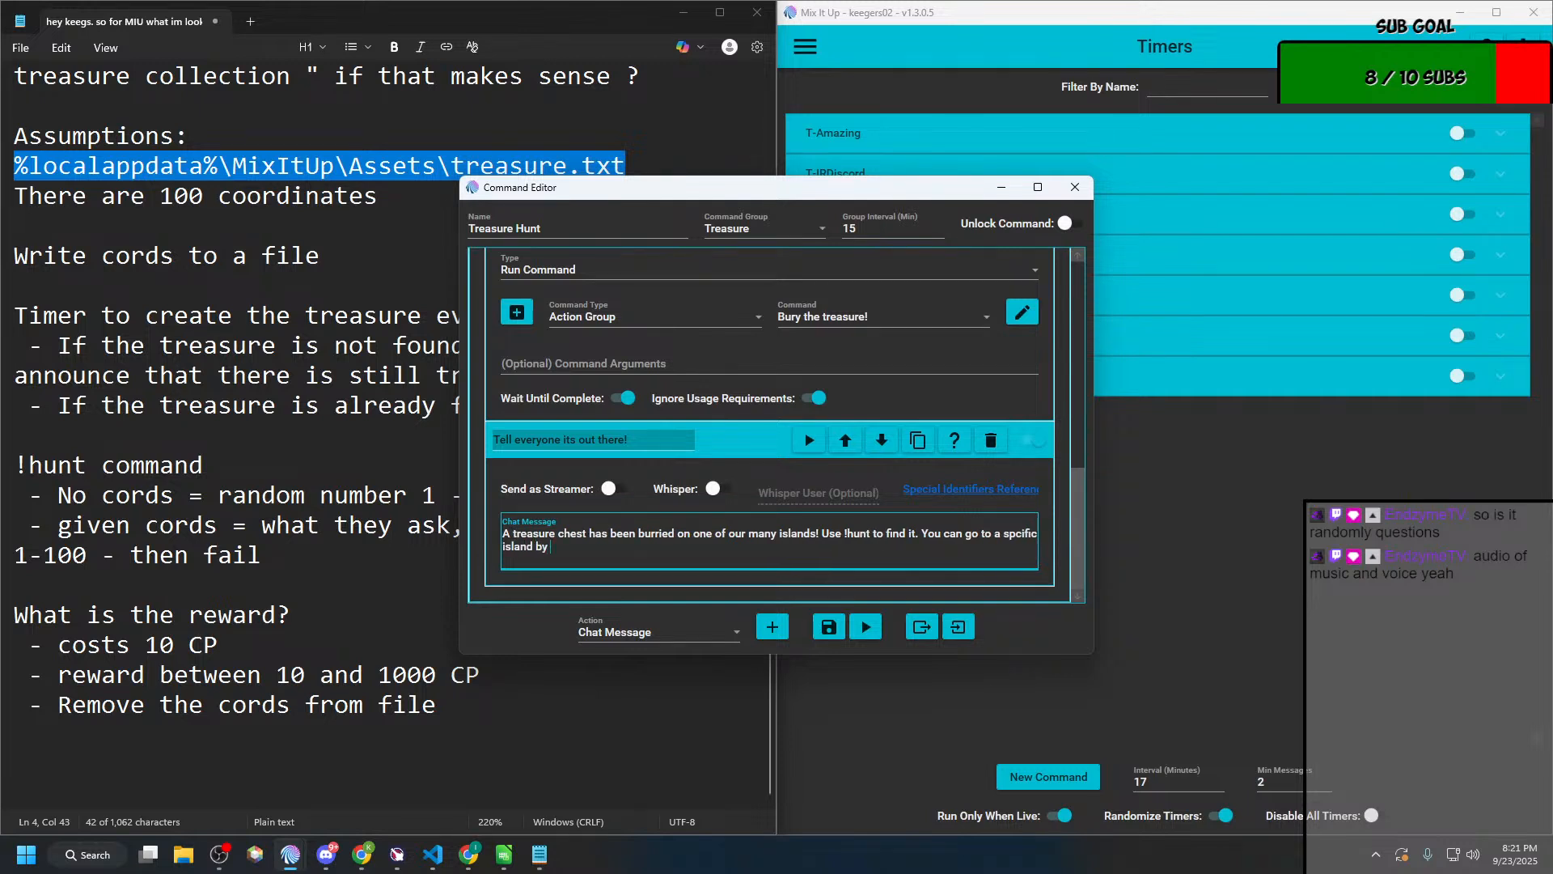
type(" adding a number between 1 and 100 a")
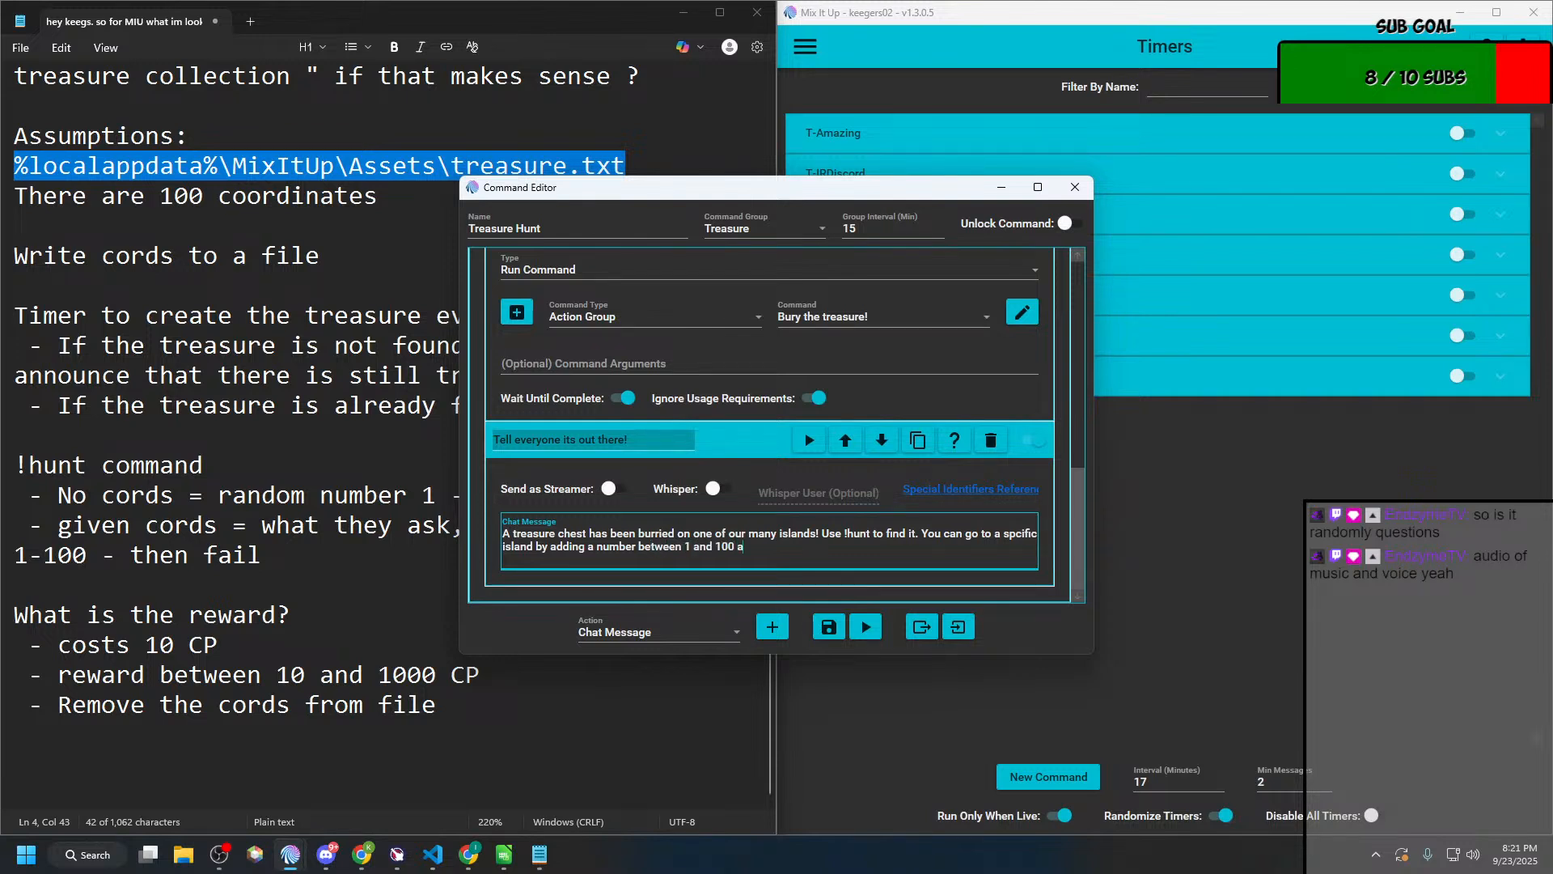
type("fter !hunt")
Step: Review the clauses and nested actions of both conditionals in the Treasure Hunt command
scroll(900, 507, "up", 3)
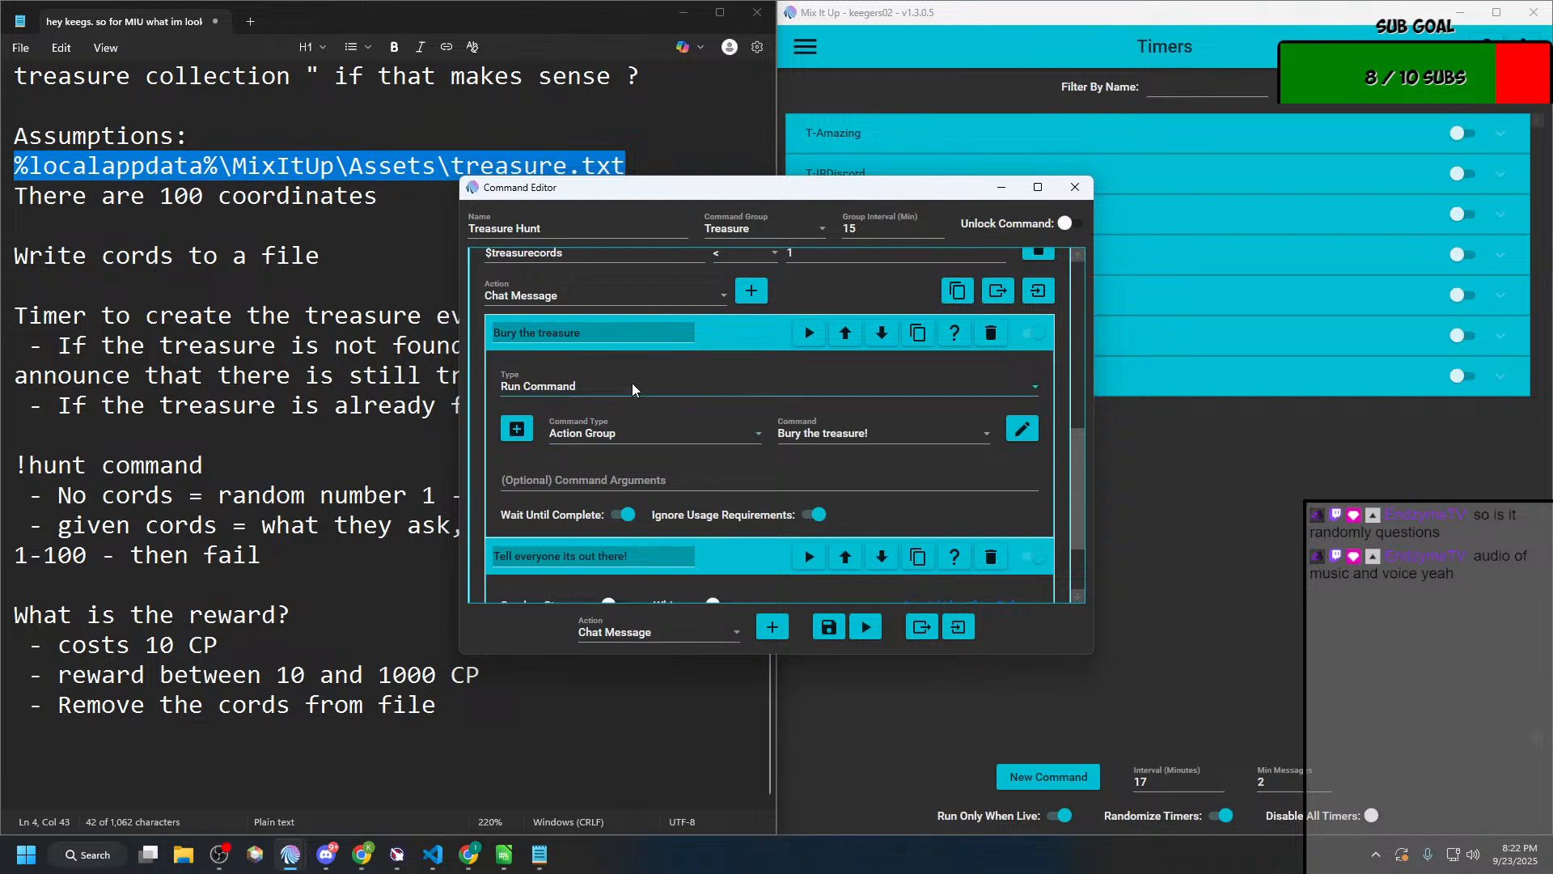
scroll(607, 372, "up", 2)
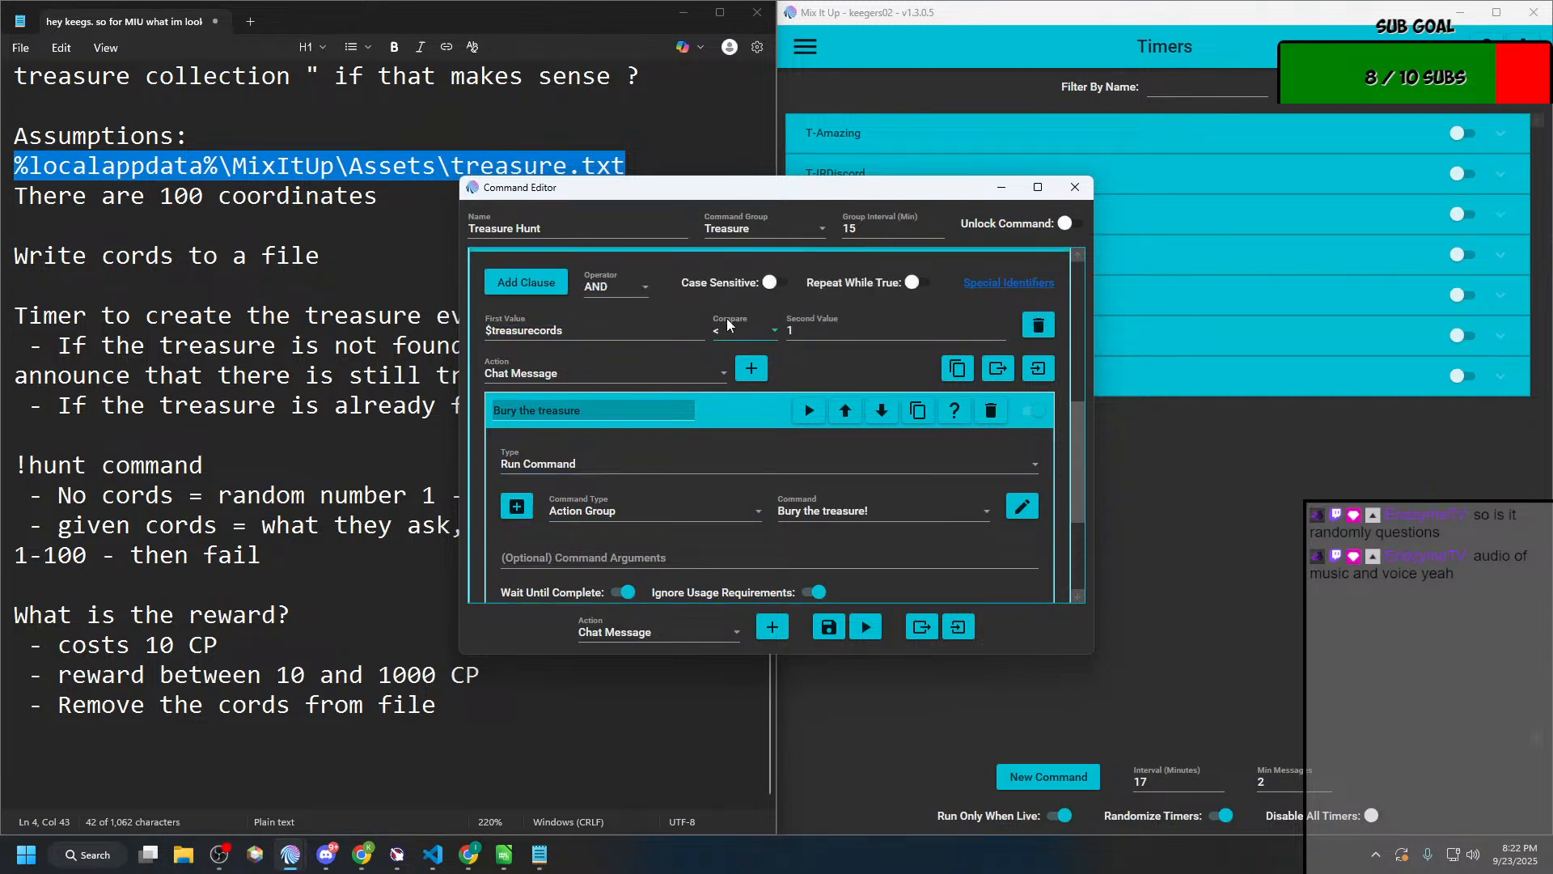
scroll(726, 318, "up", 3)
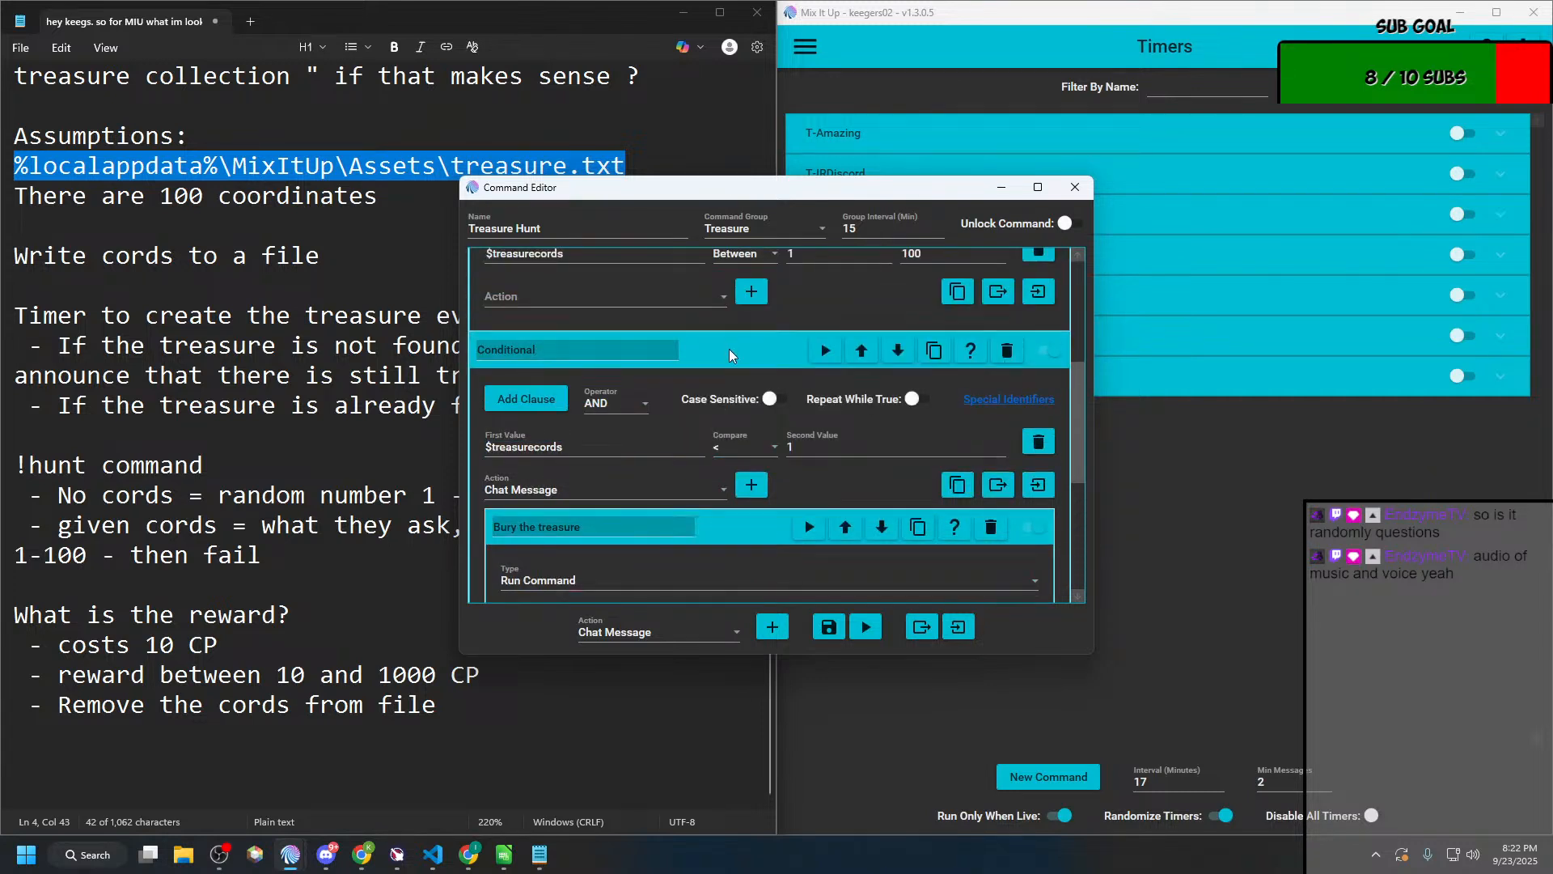
scroll(729, 348, "down", 2)
scroll(730, 348, "up", 2)
scroll(730, 348, "up", 1)
scroll(730, 348, "down", 2)
scroll(730, 360, "down", 3)
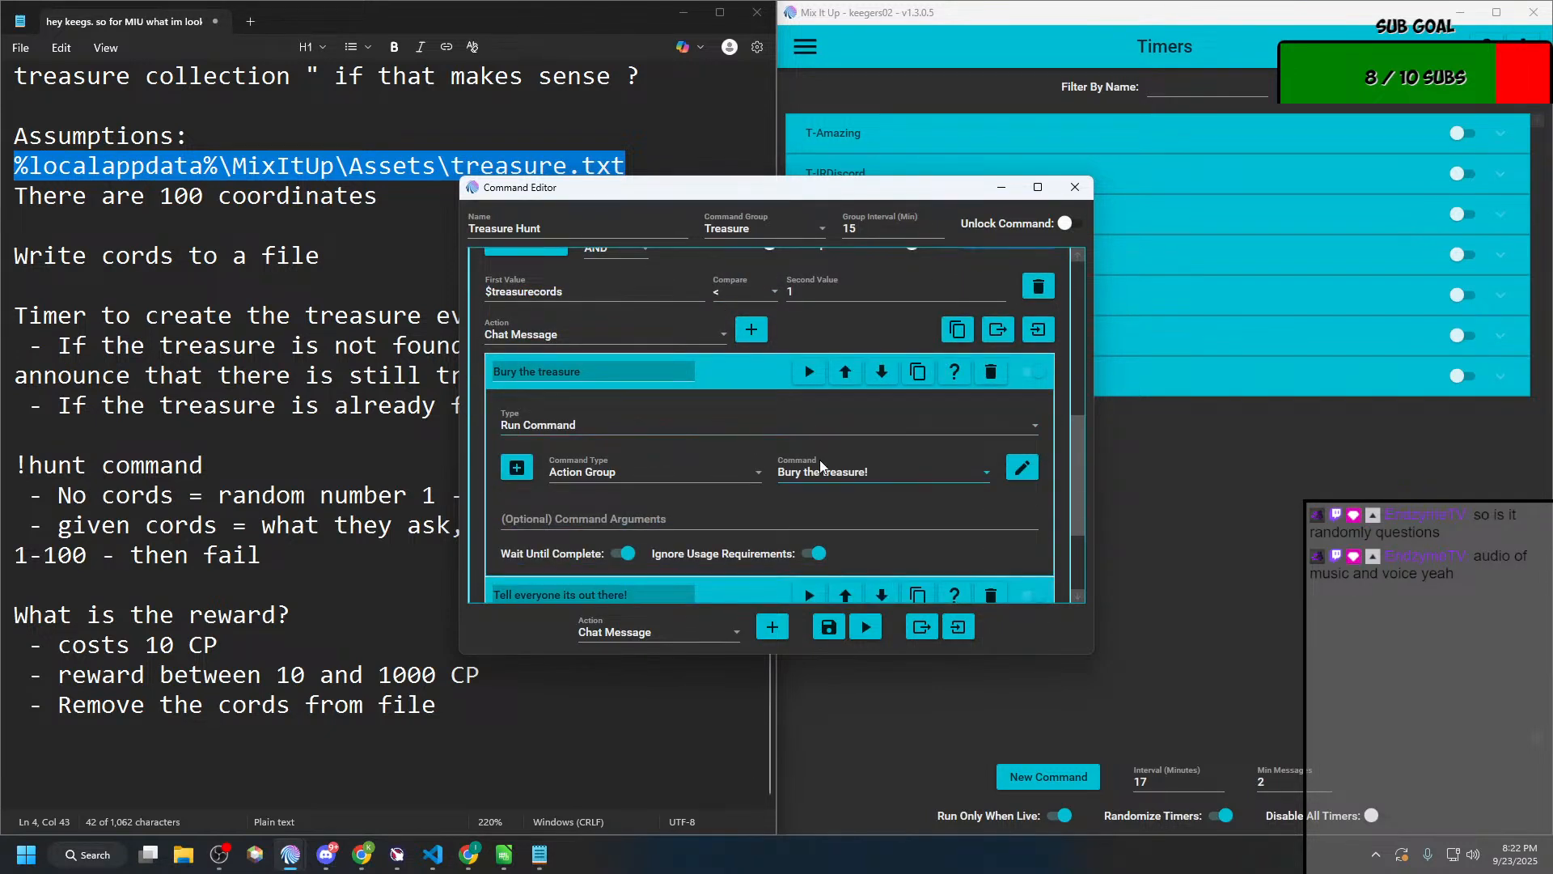
scroll(790, 509, "down", 3)
scroll(790, 510, "up", 10)
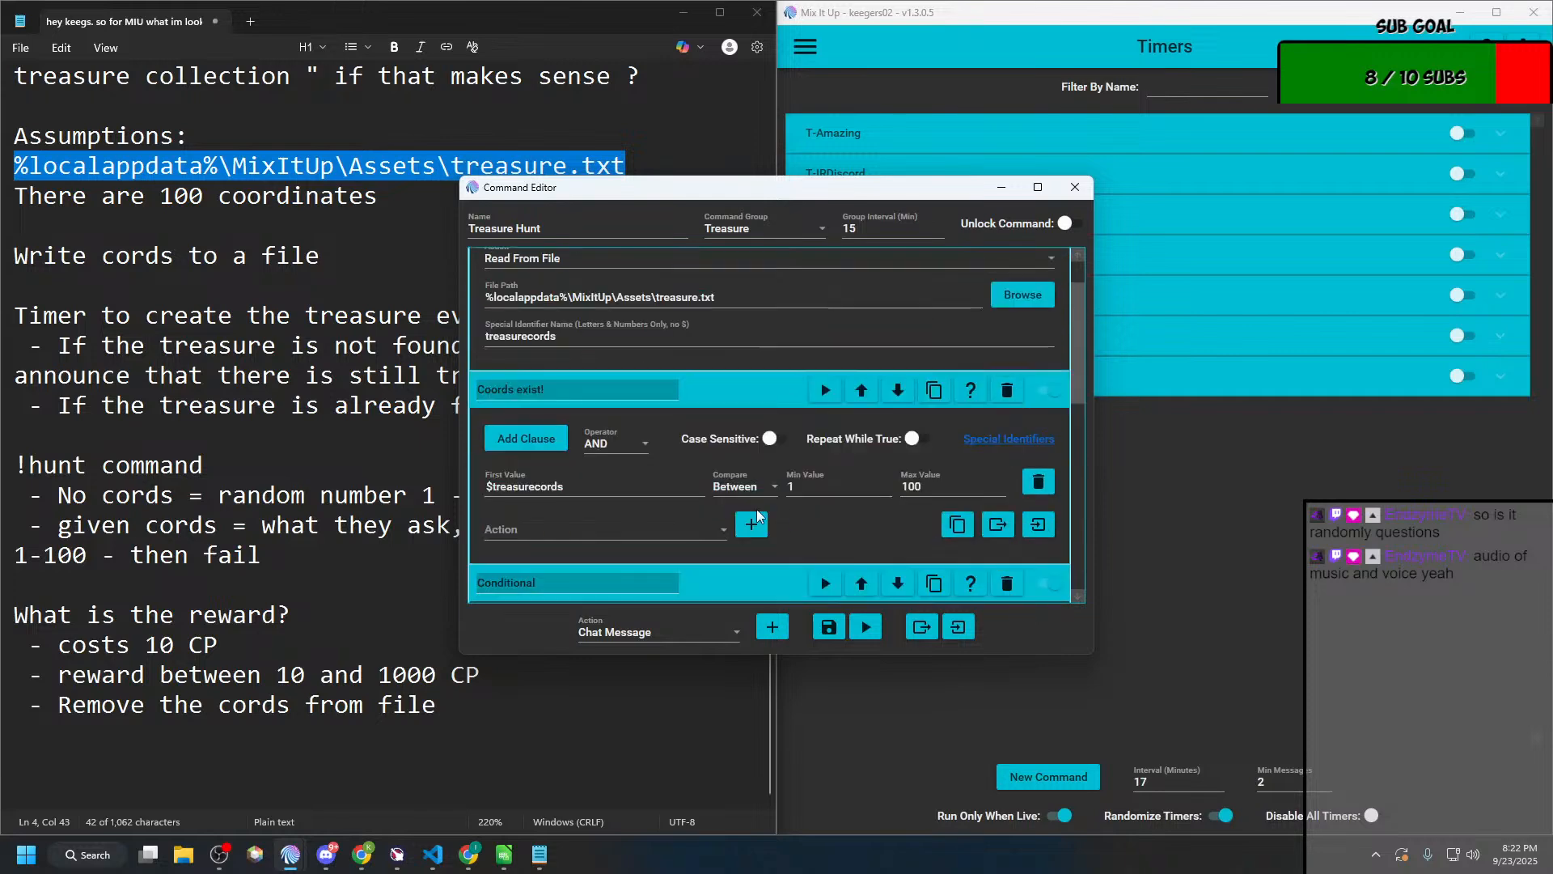
scroll(671, 530, "down", 8)
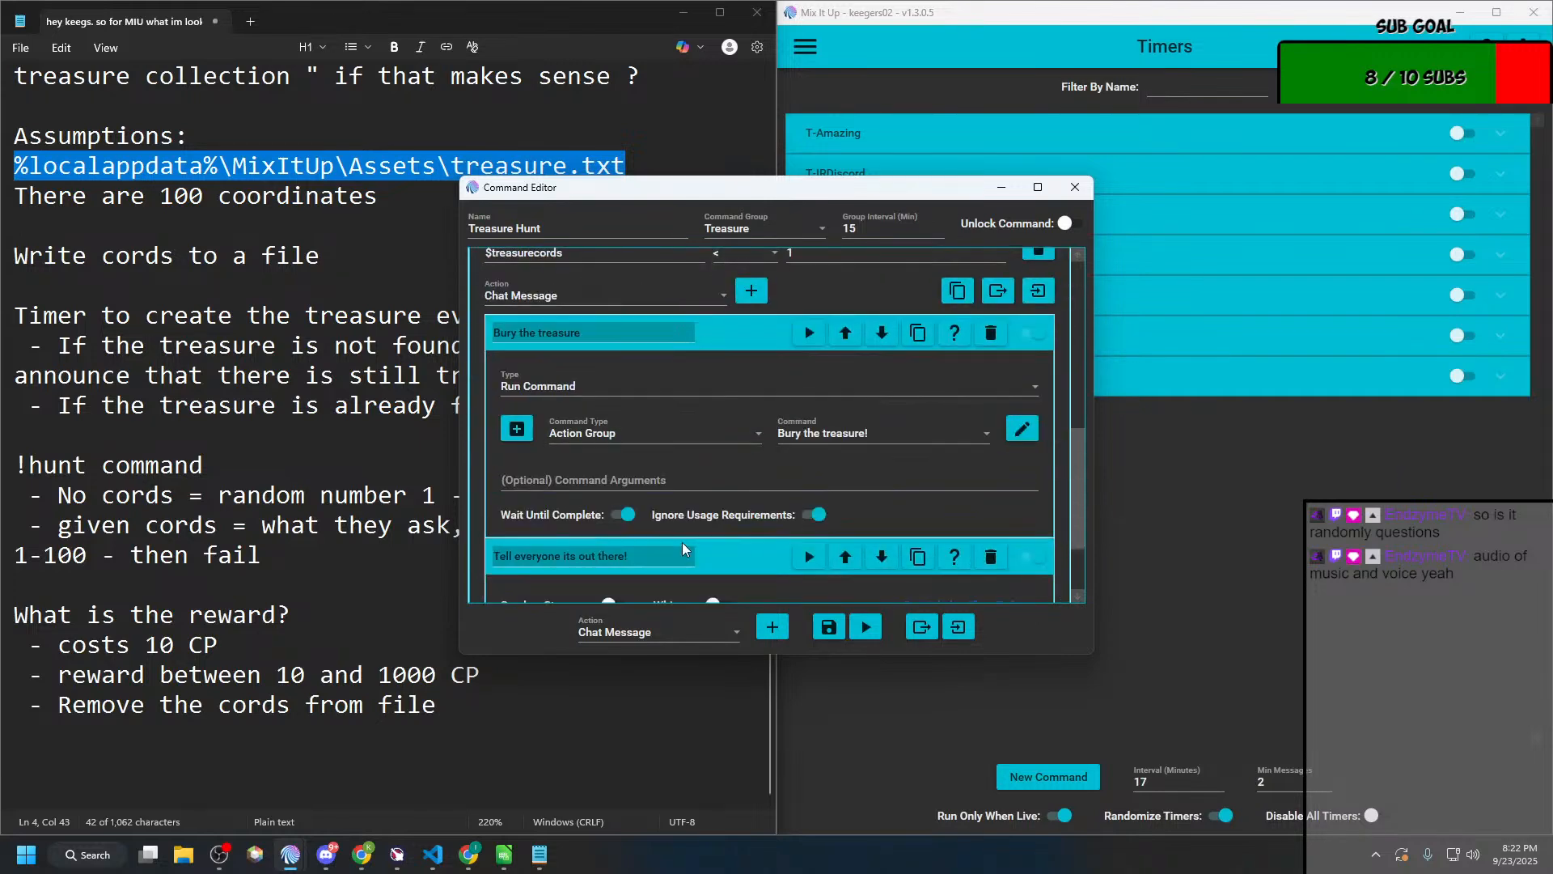
scroll(682, 541, "down", 3)
Step: Select the full chat message text of the "Tell everyone its out there!" action
left_click_drag(791, 548, 462, 516)
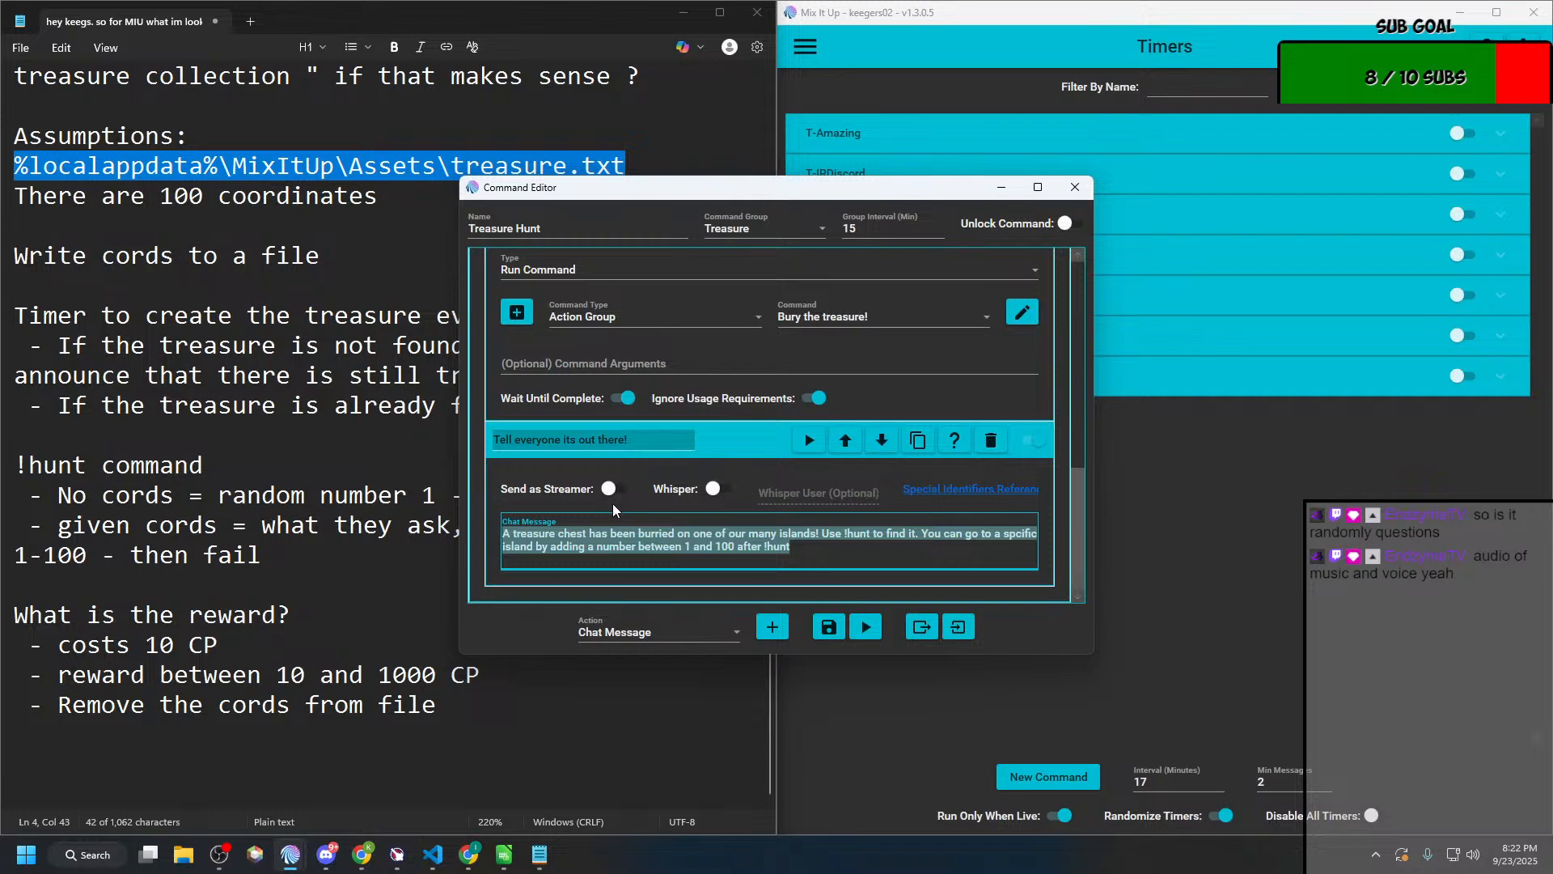
scroll(613, 503, "up", 2)
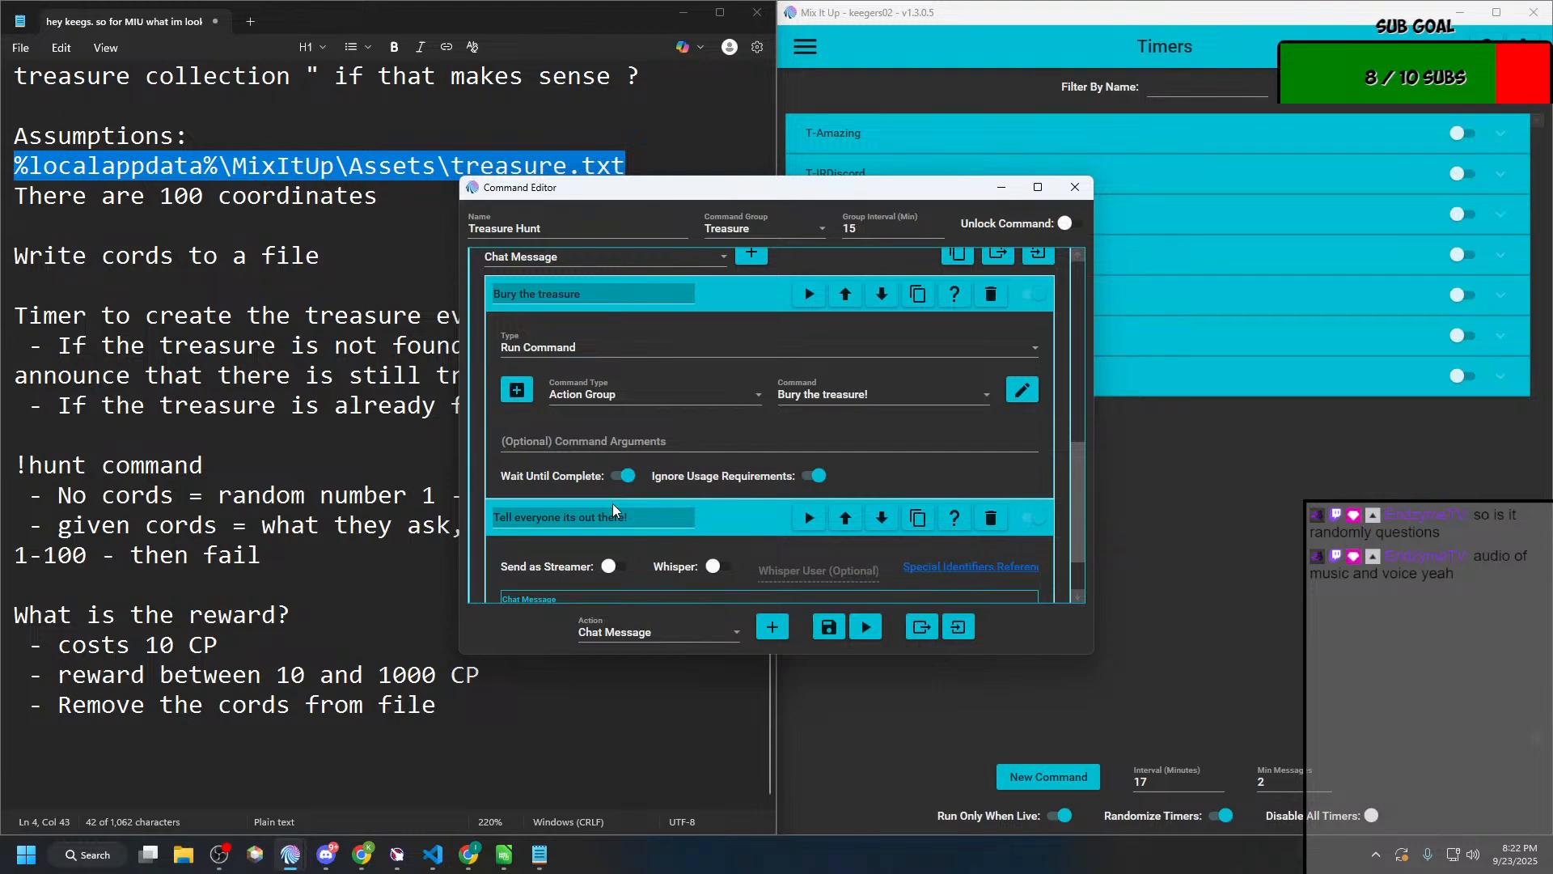
scroll(613, 503, "up", 8)
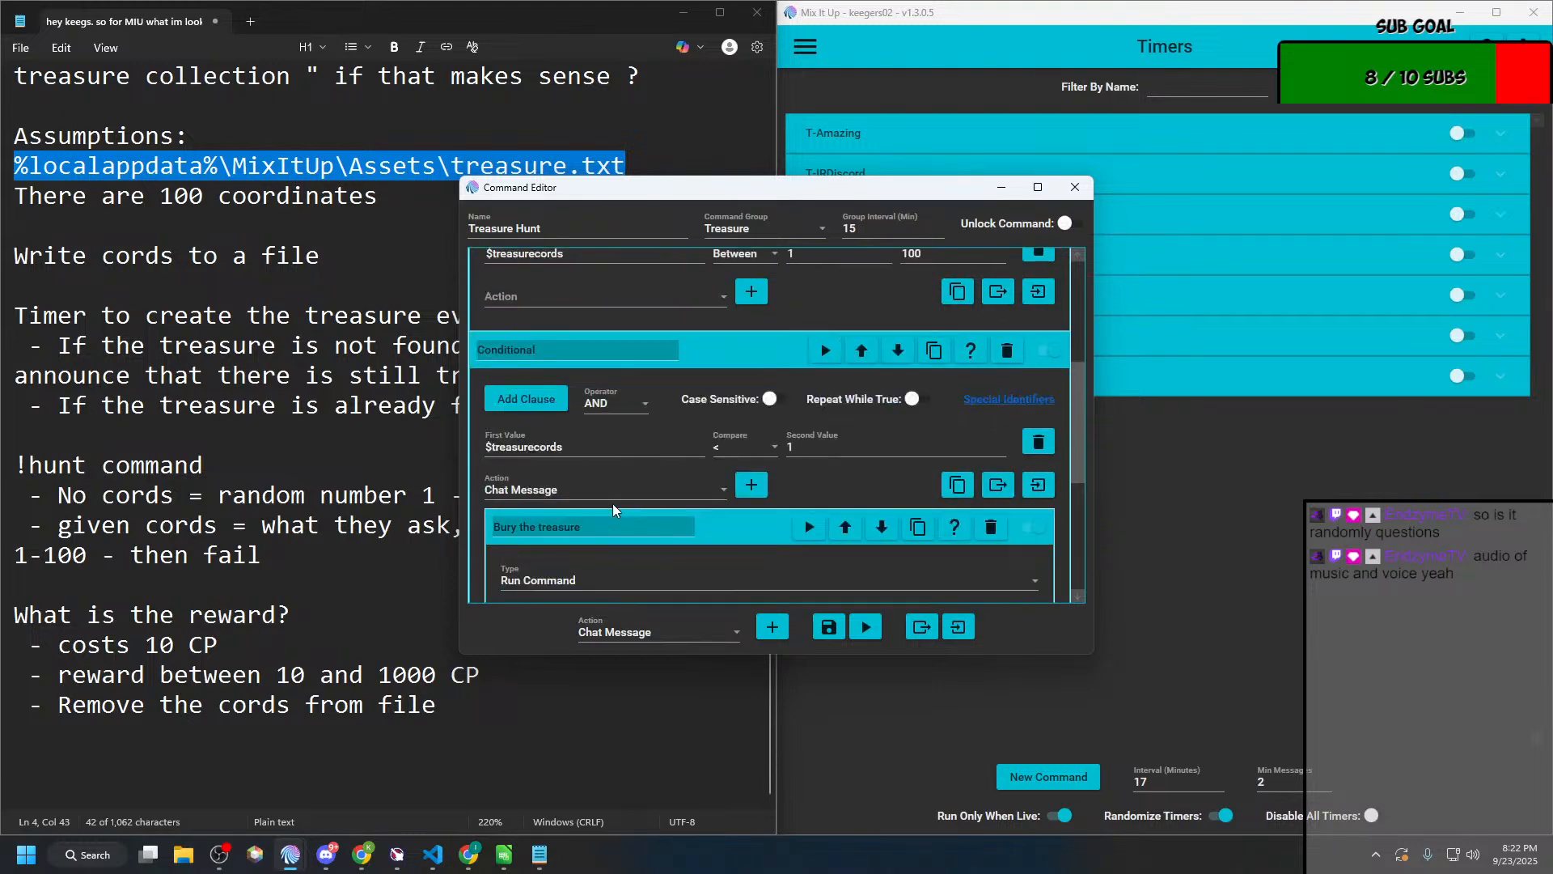
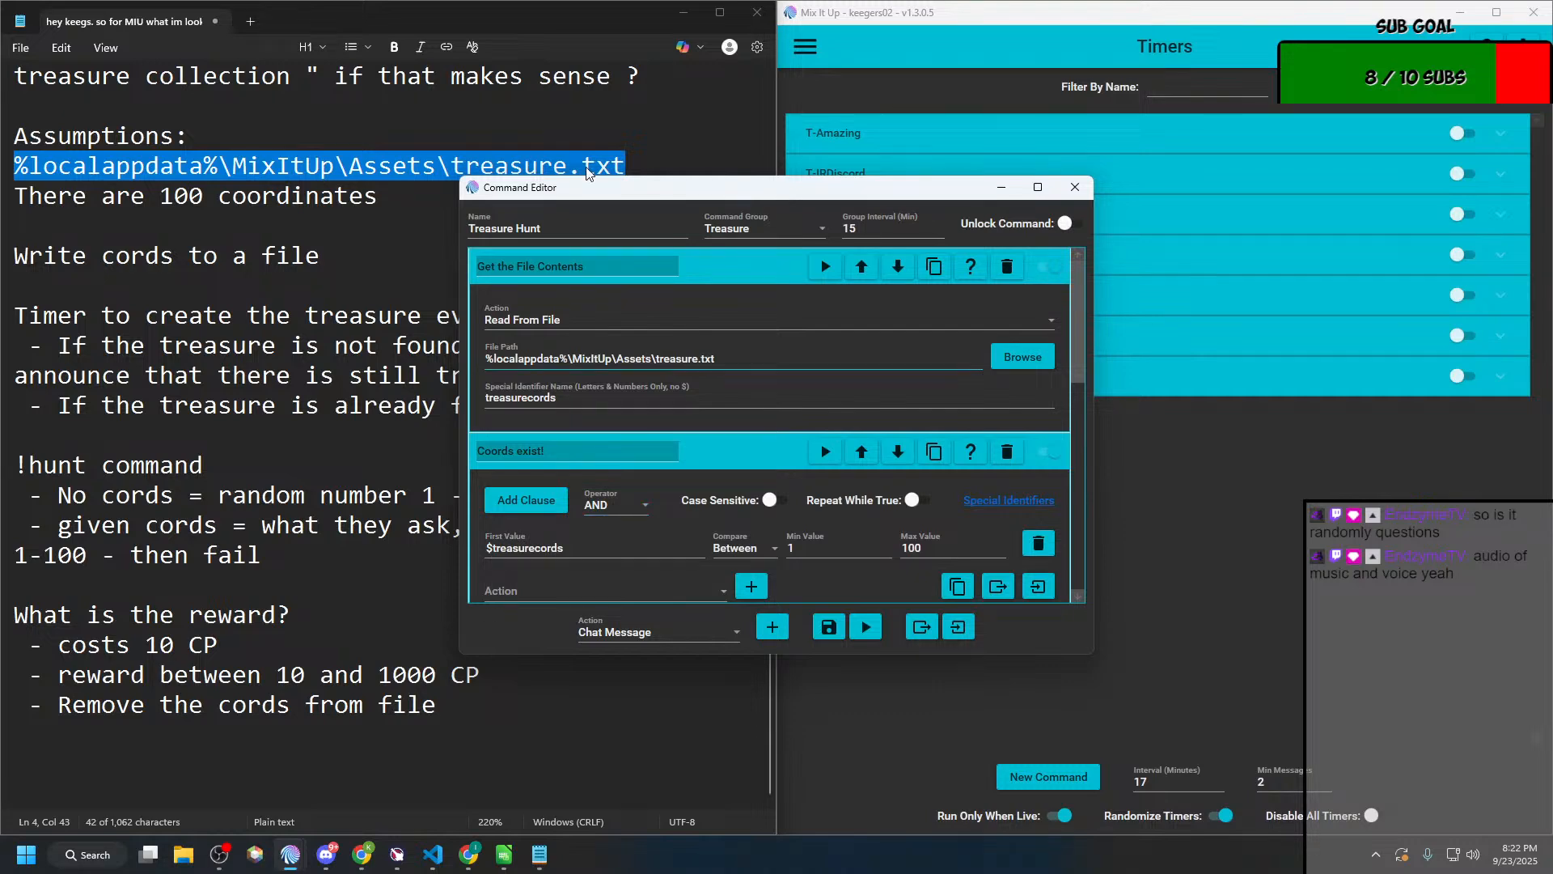
Step: Delete the "Coords exist!" conditional from the Treasure Hunt command
double_click(825, 186)
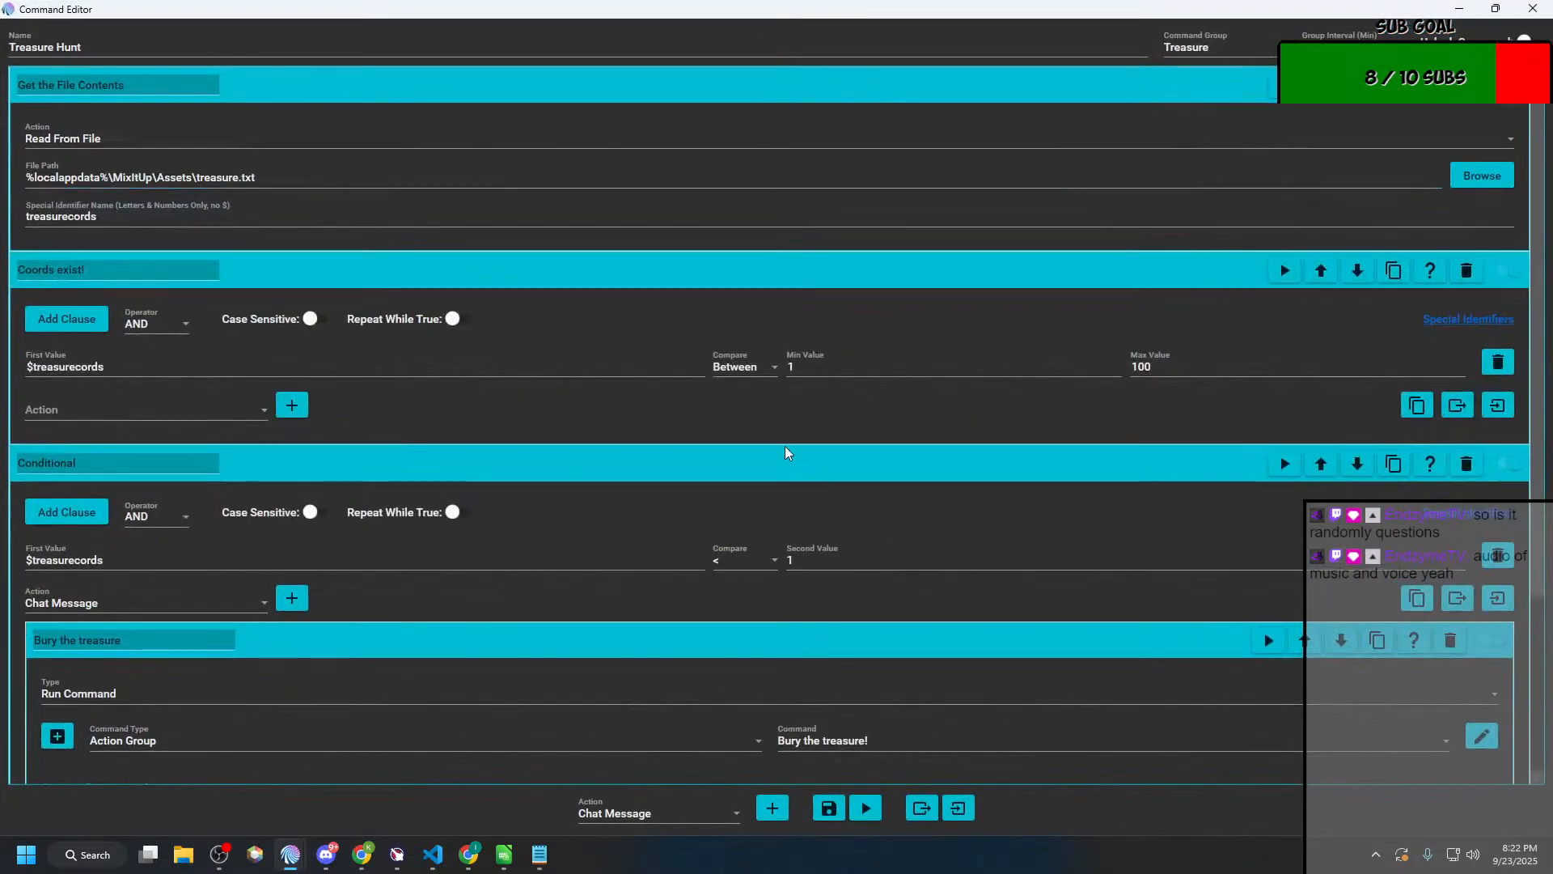
scroll(784, 445, "down", 3)
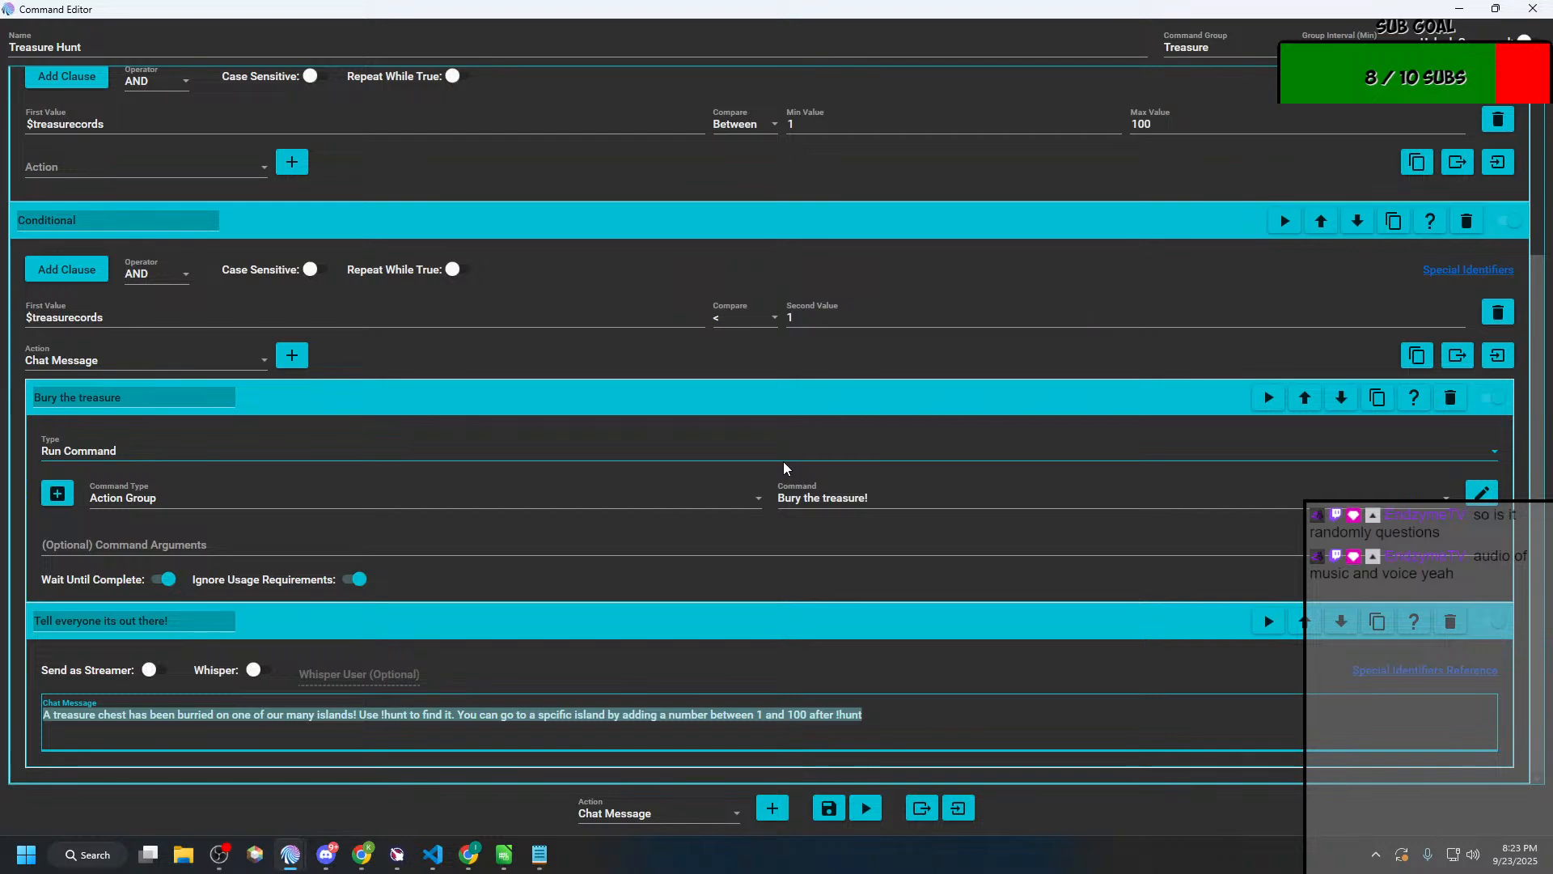
scroll(685, 511, "up", 3)
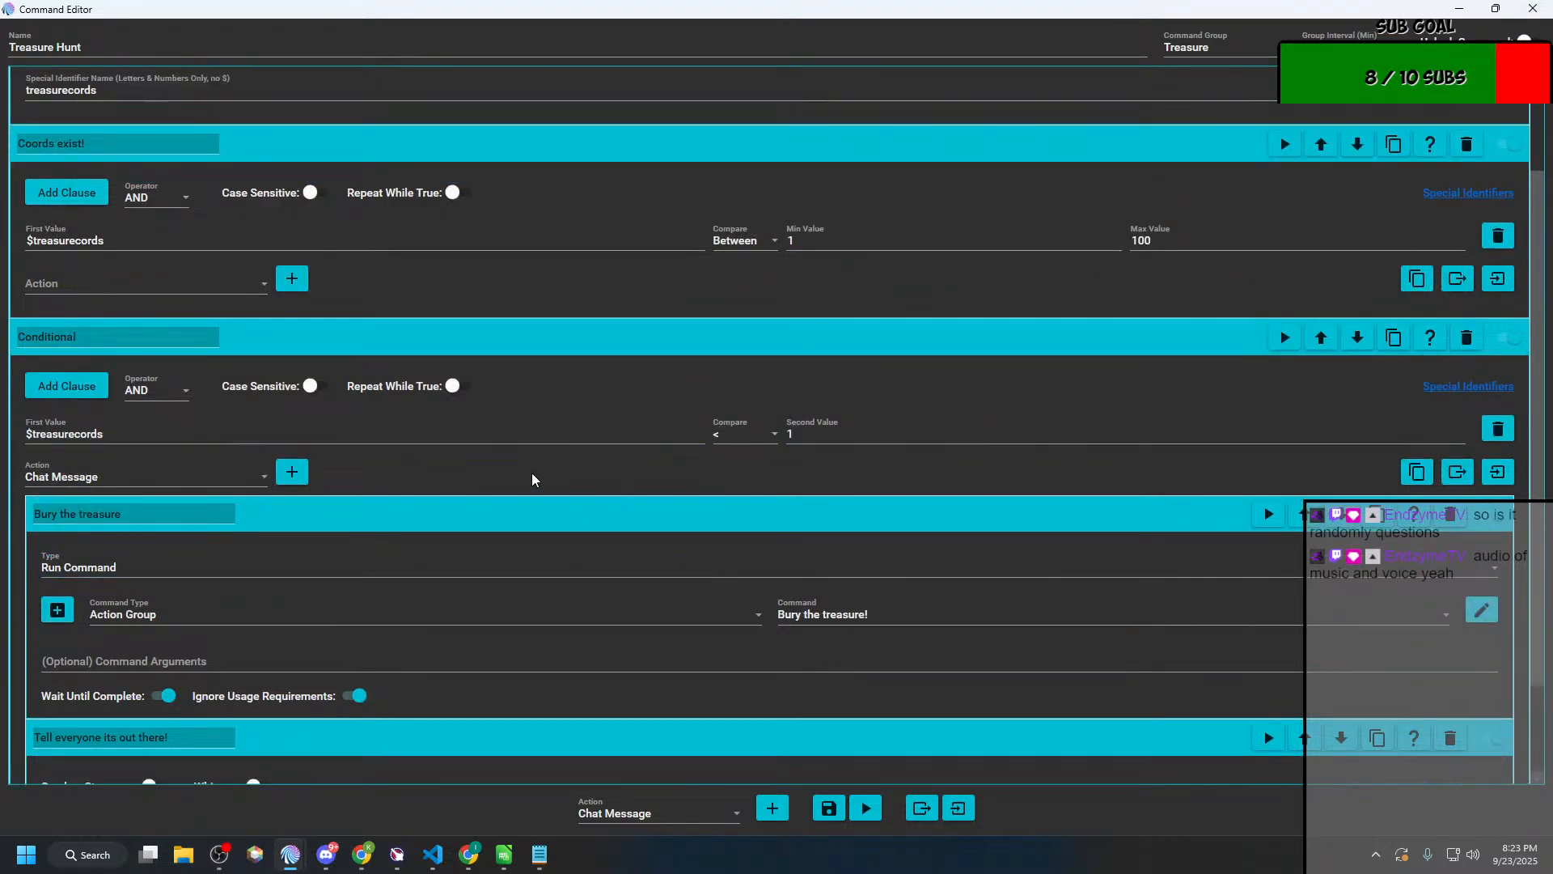
scroll(408, 500, "up", 3)
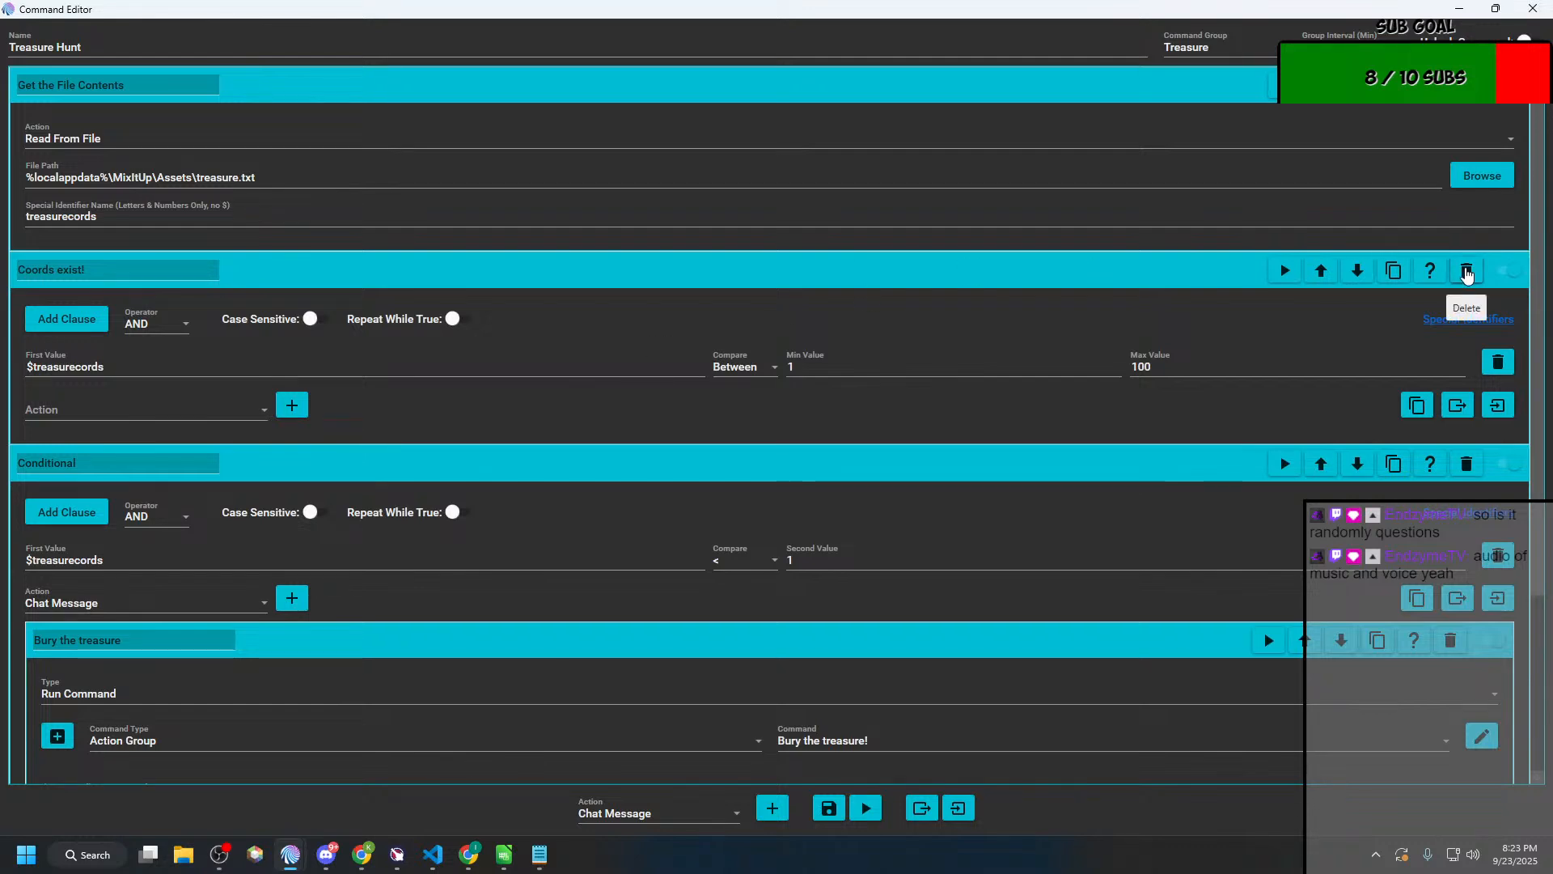
left_click(1466, 272)
Step: Add a Chat Message action at the end of the command, outside the conditional, and paste in the copied treasure announcement
scroll(1277, 559, "down", 1)
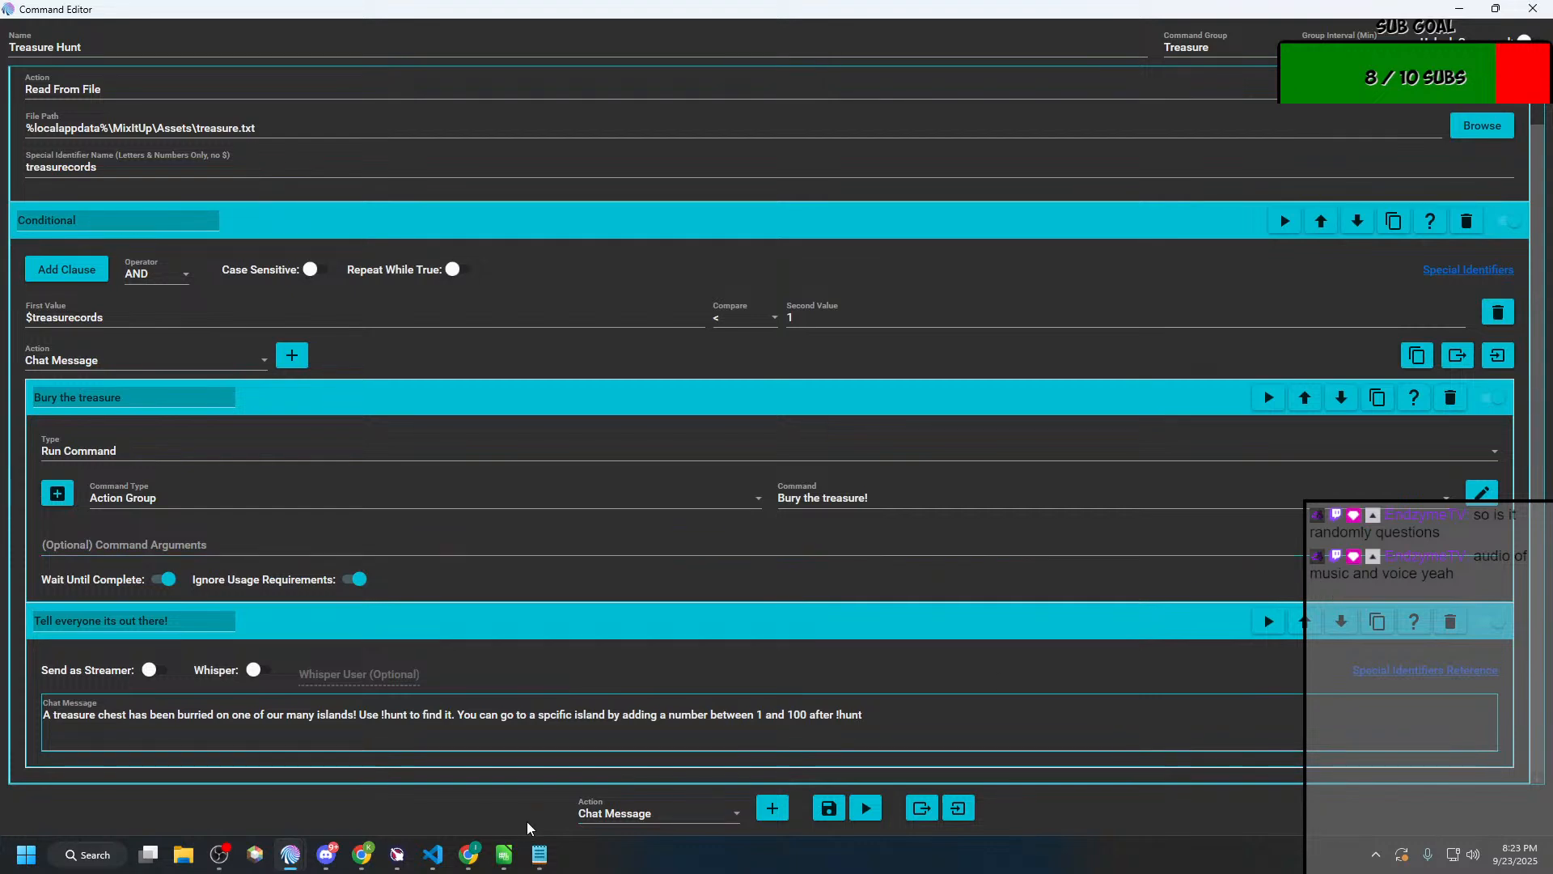
left_click(772, 808)
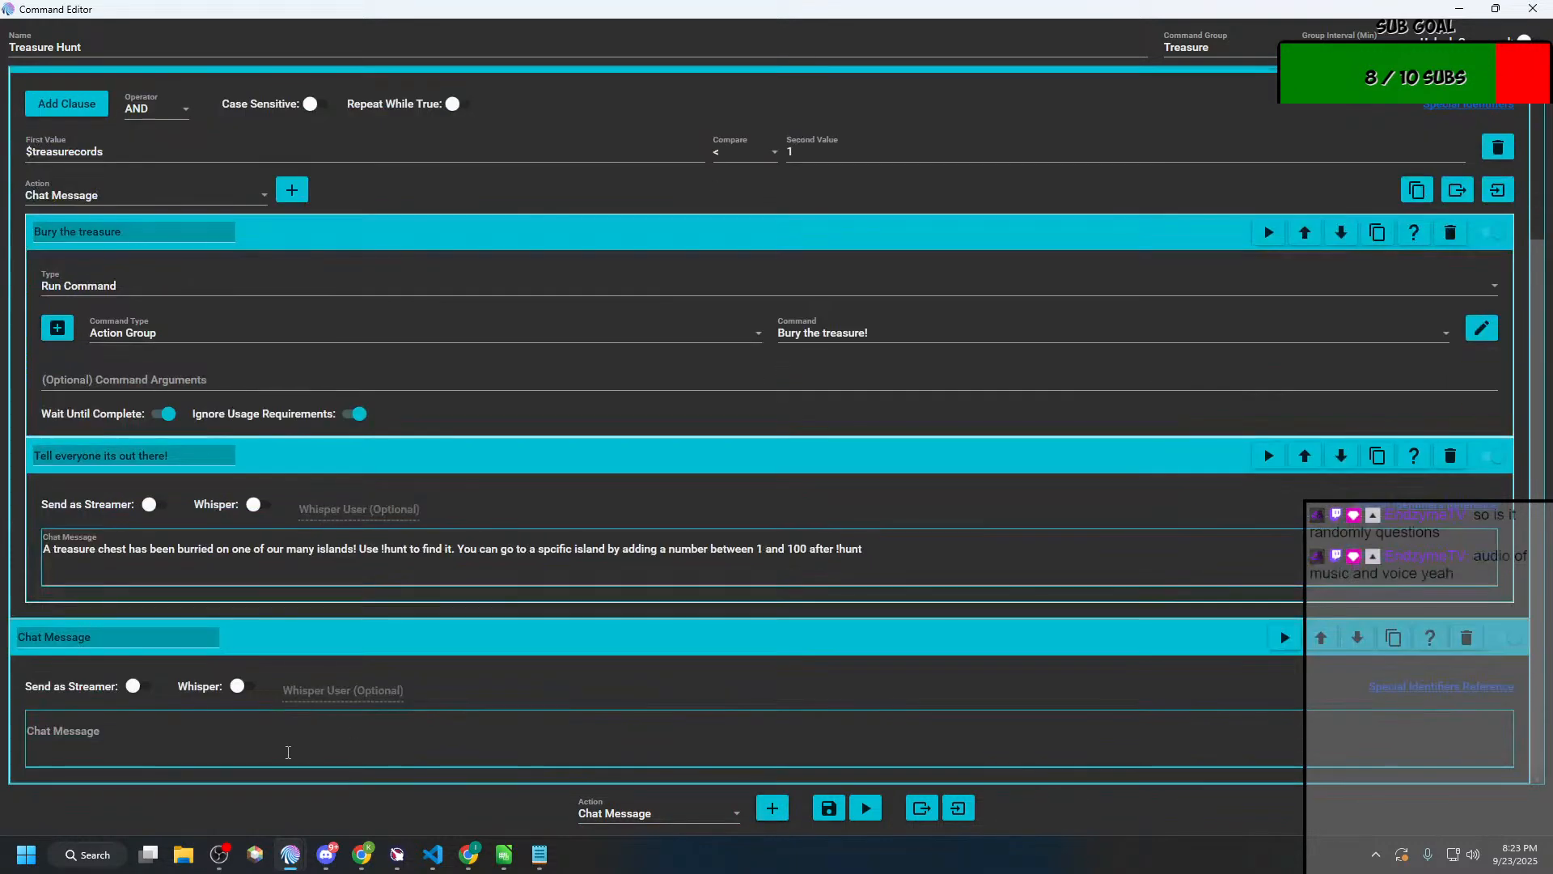
left_click(286, 754)
type("A treasure chest has been burried on one of our many islands! Use !hunt to find it. You can go to a spcific island by adding a number between 1 and 100 after !hunt")
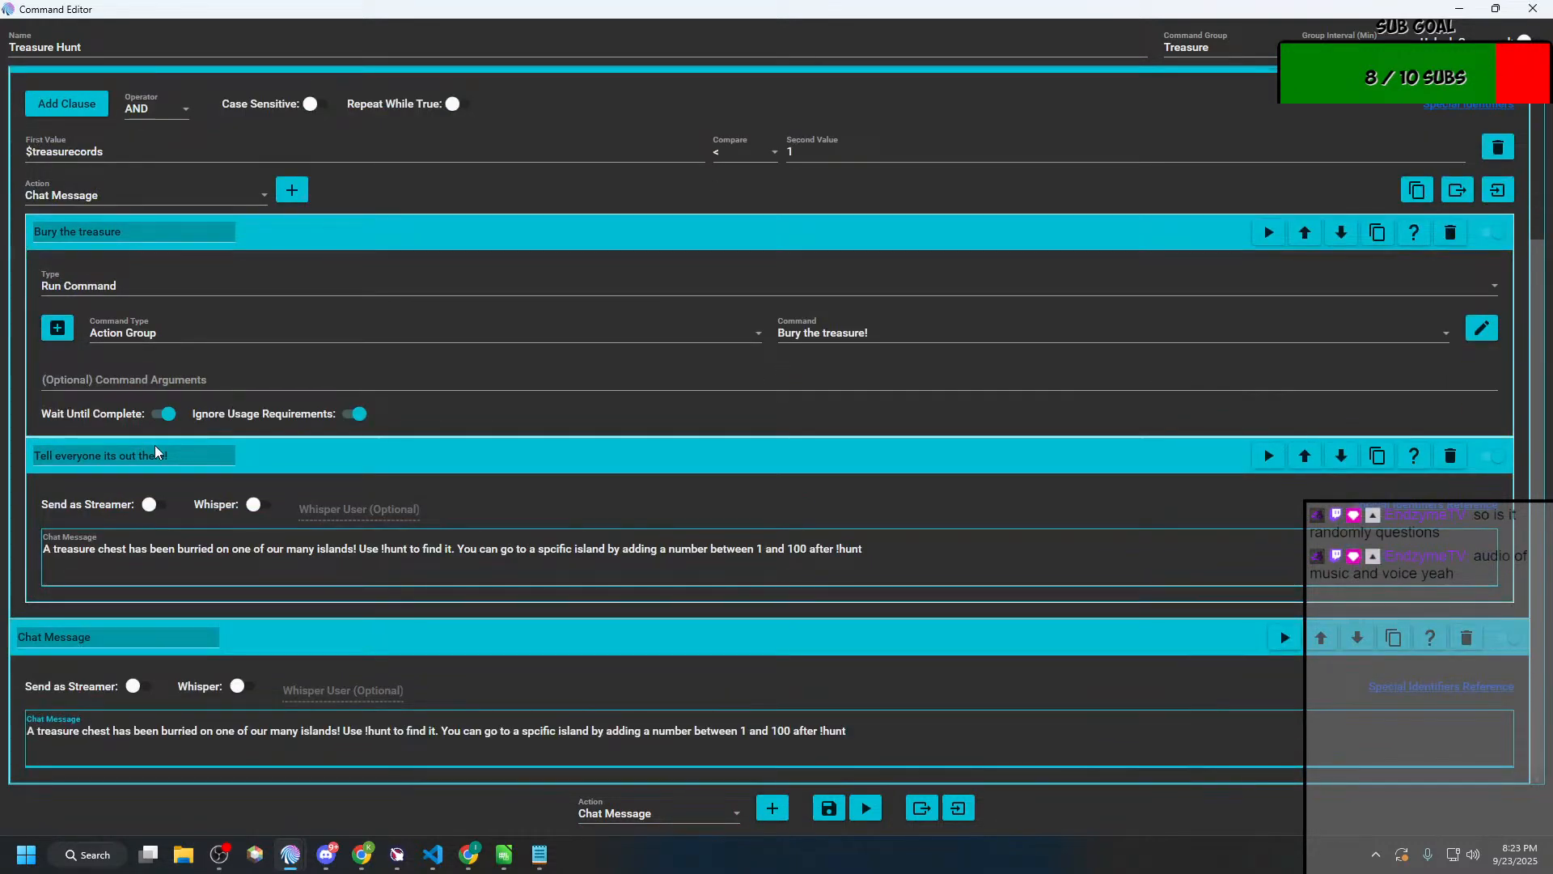
Step: Rename the new chat action "Tell everyone its out there!" and delete the original announcement nested in the conditional
left_click_drag(183, 458, 50, 508)
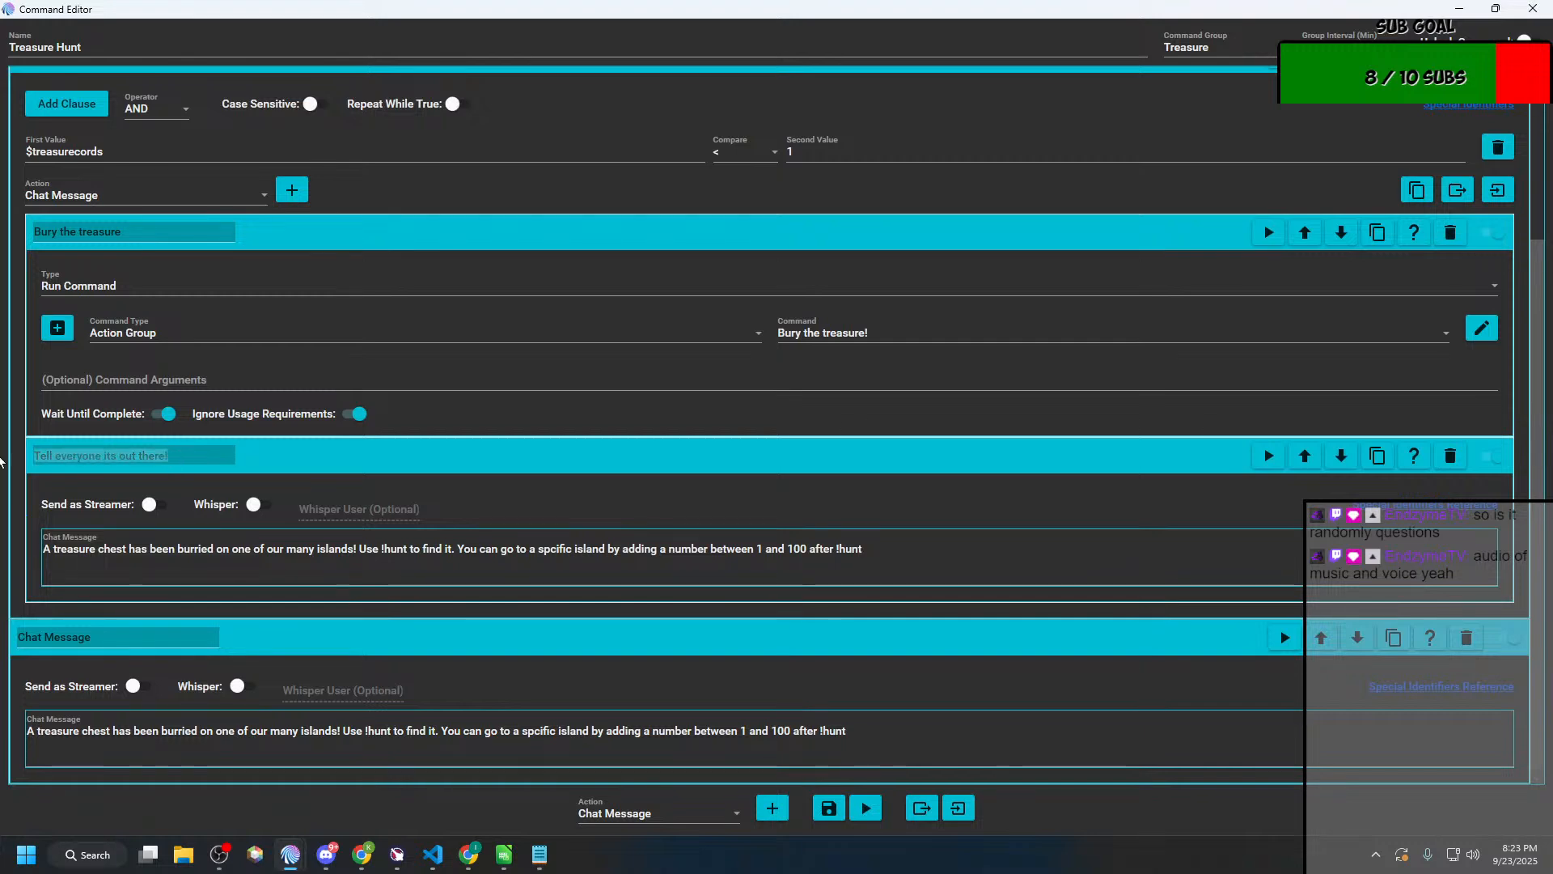
key("ctrl+c")
left_click(154, 638)
key("ctrl+BackSpace")
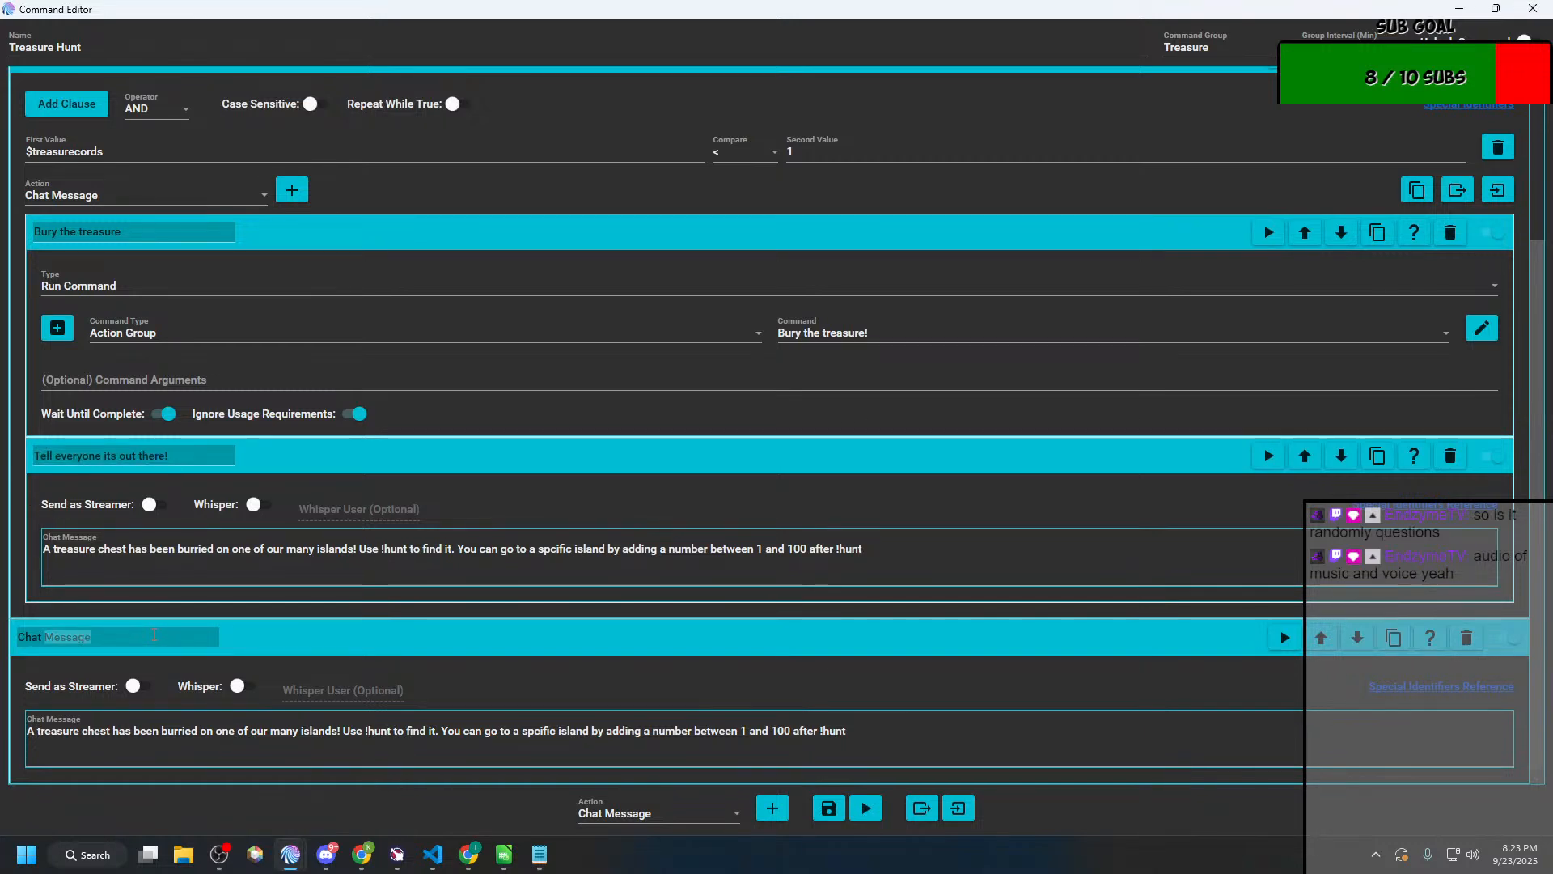
key("ctrl+BackSpace")
key("ctrl+v")
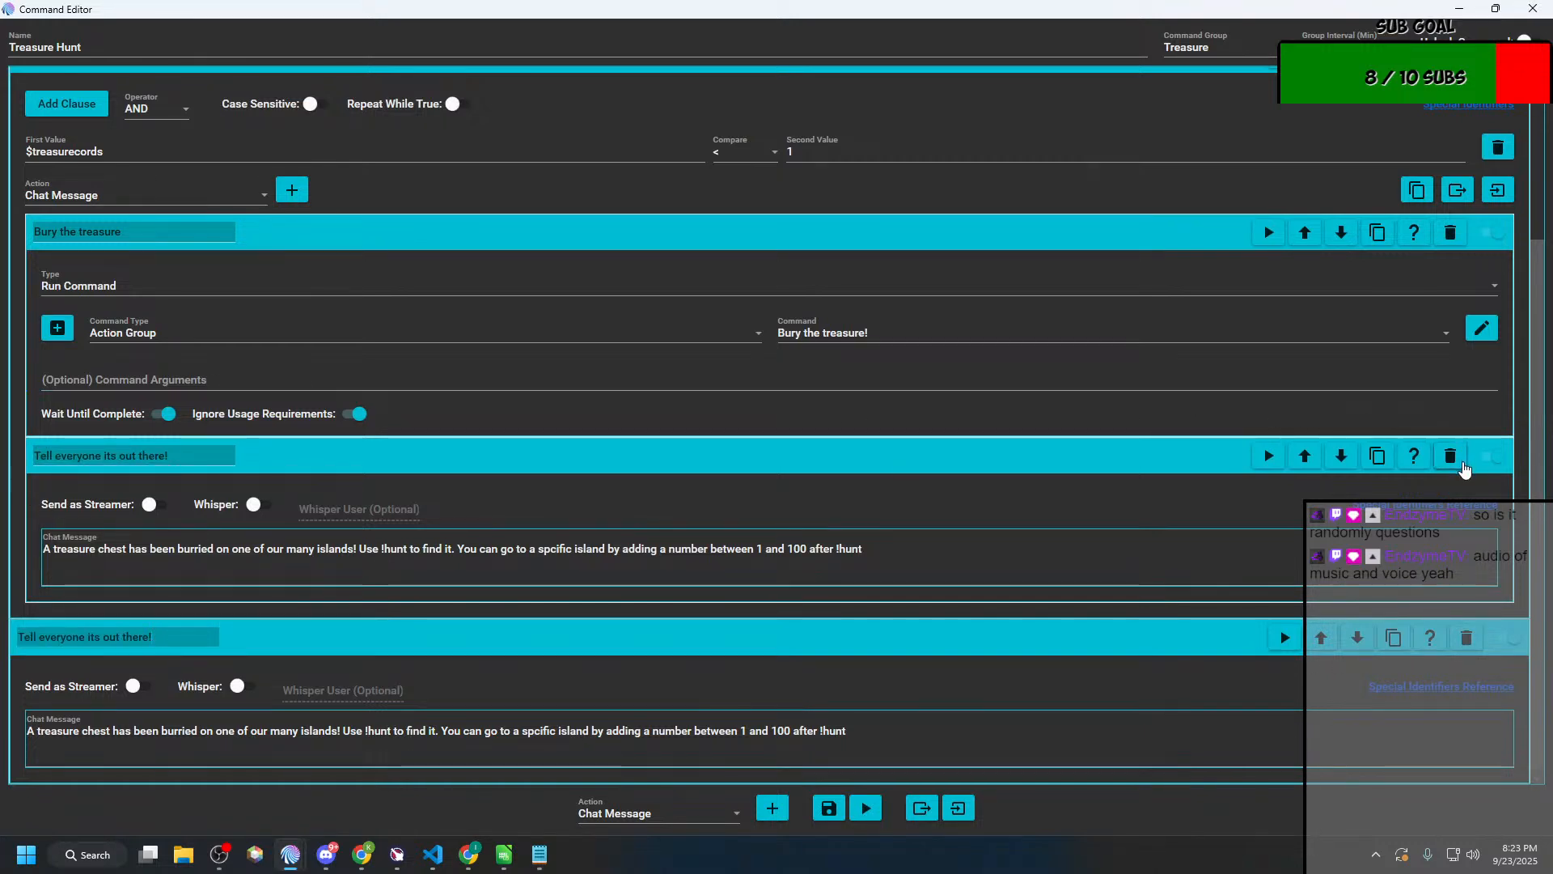
left_click(1451, 455)
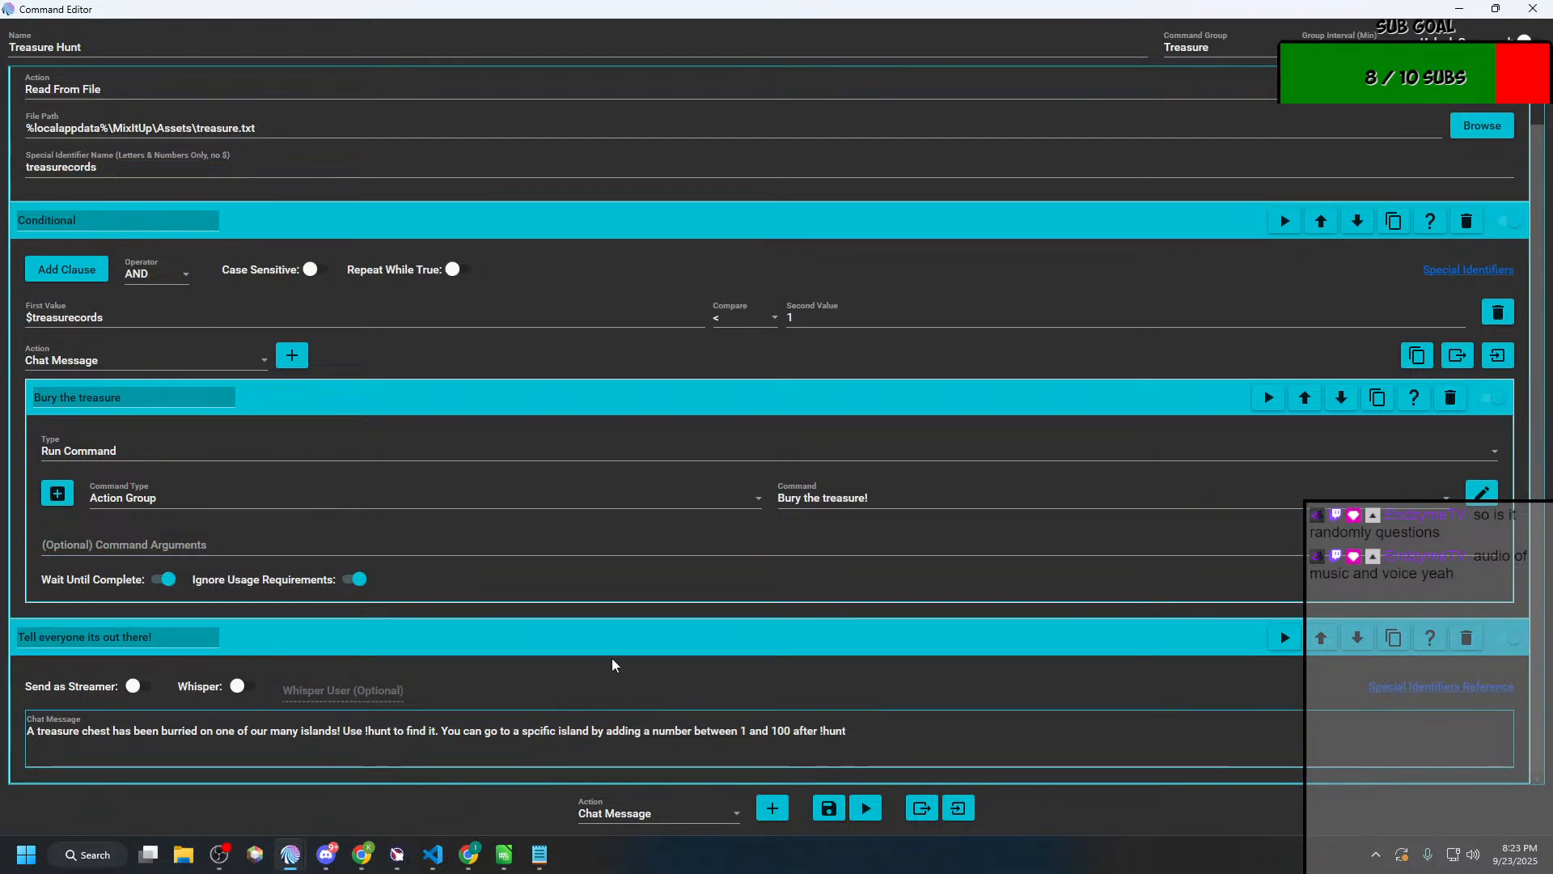
Step: Look through the comparison operators available for the conditional's $treasurecords clause
scroll(612, 664, "up", 1)
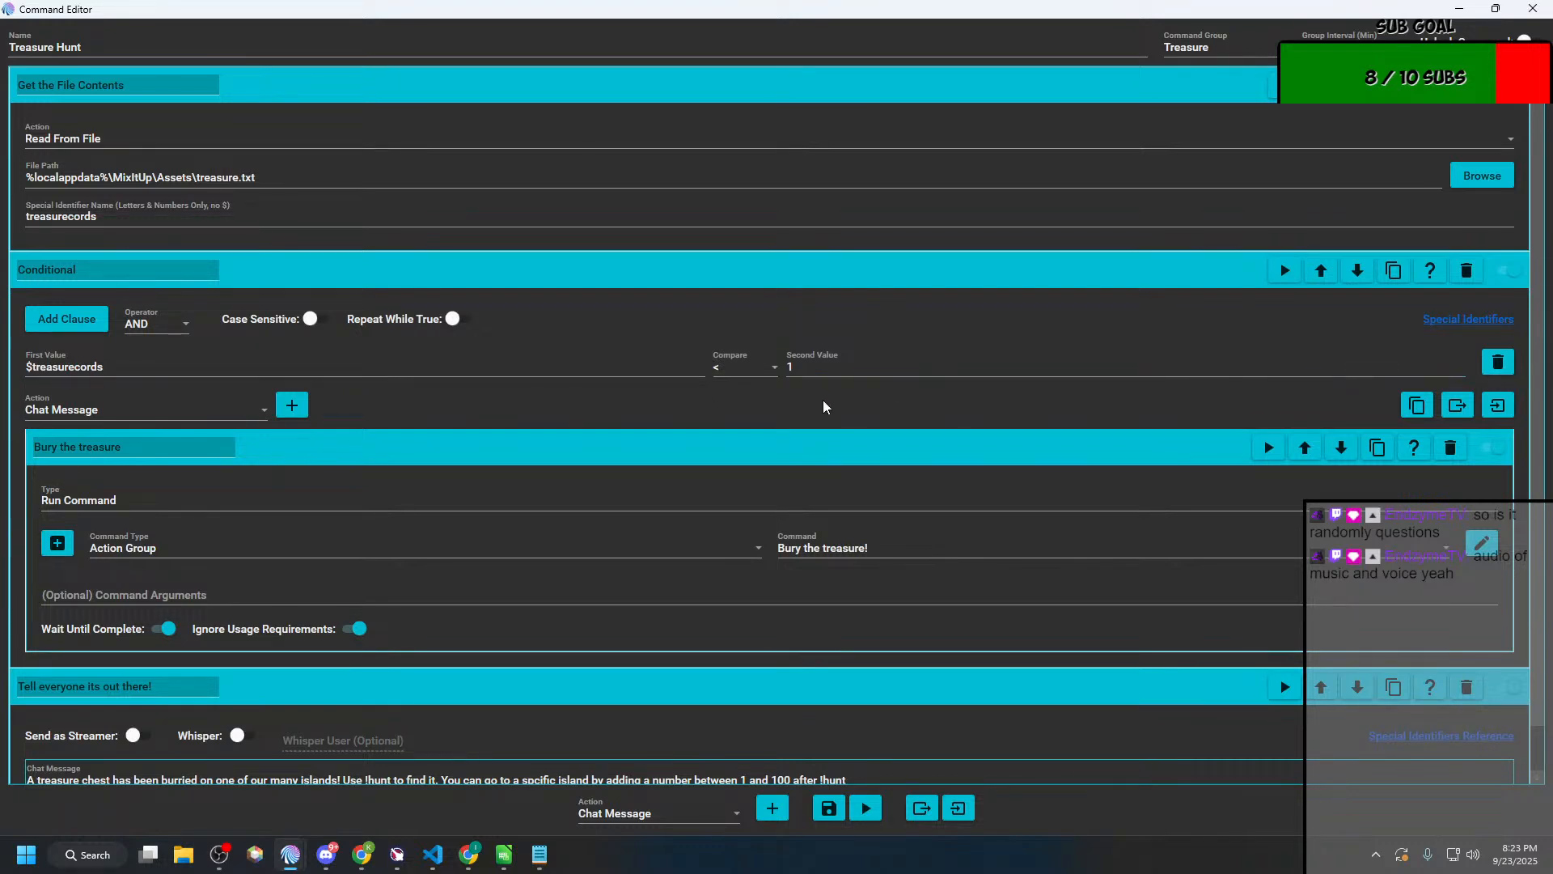
left_click(759, 371)
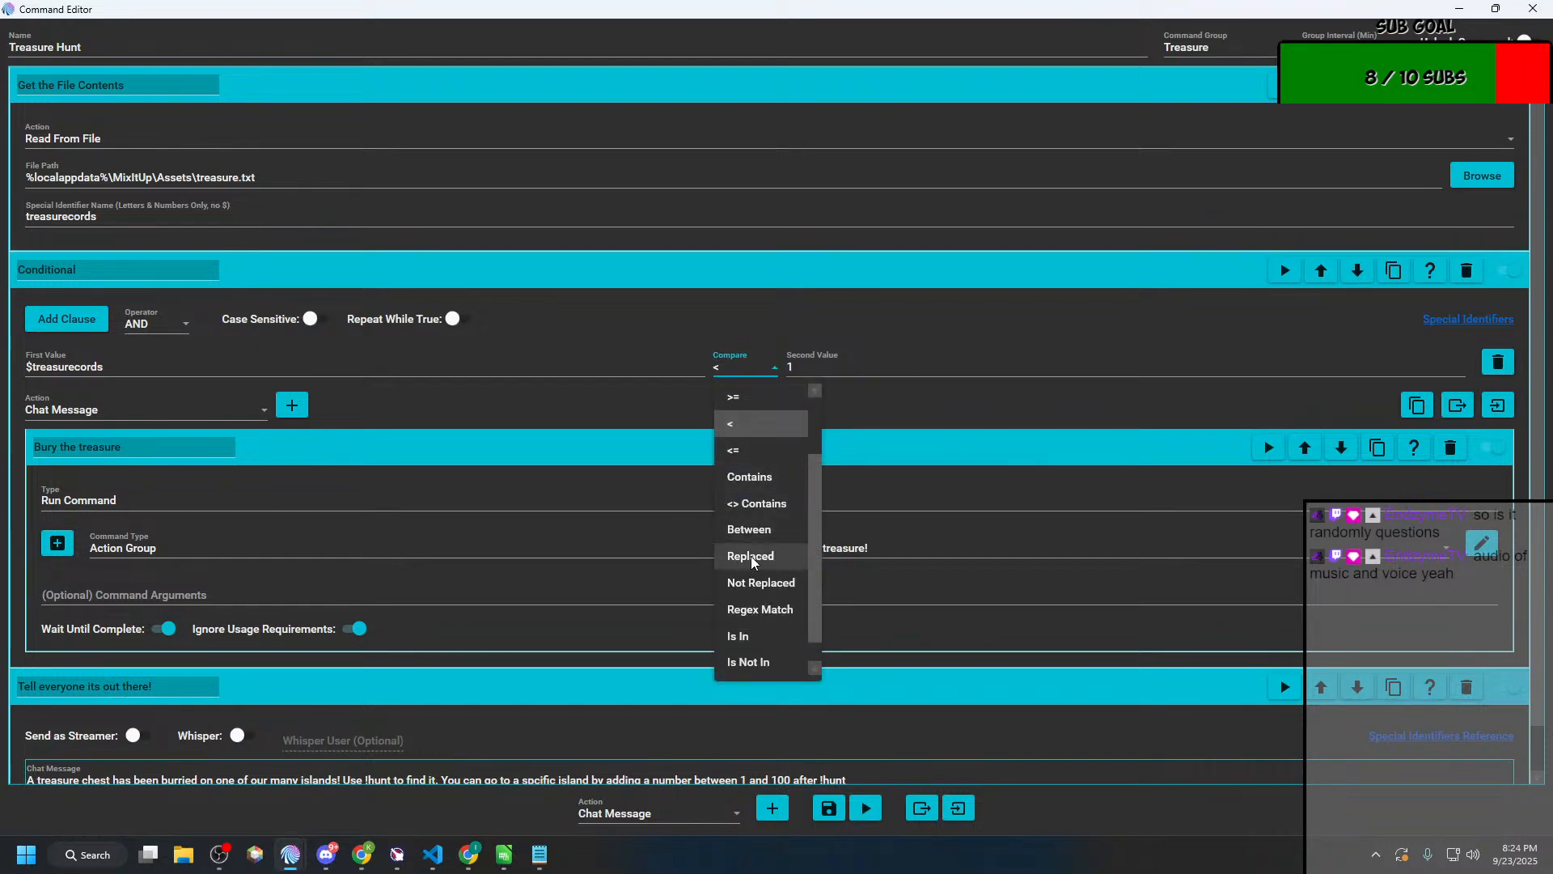
scroll(754, 560, "down", 1)
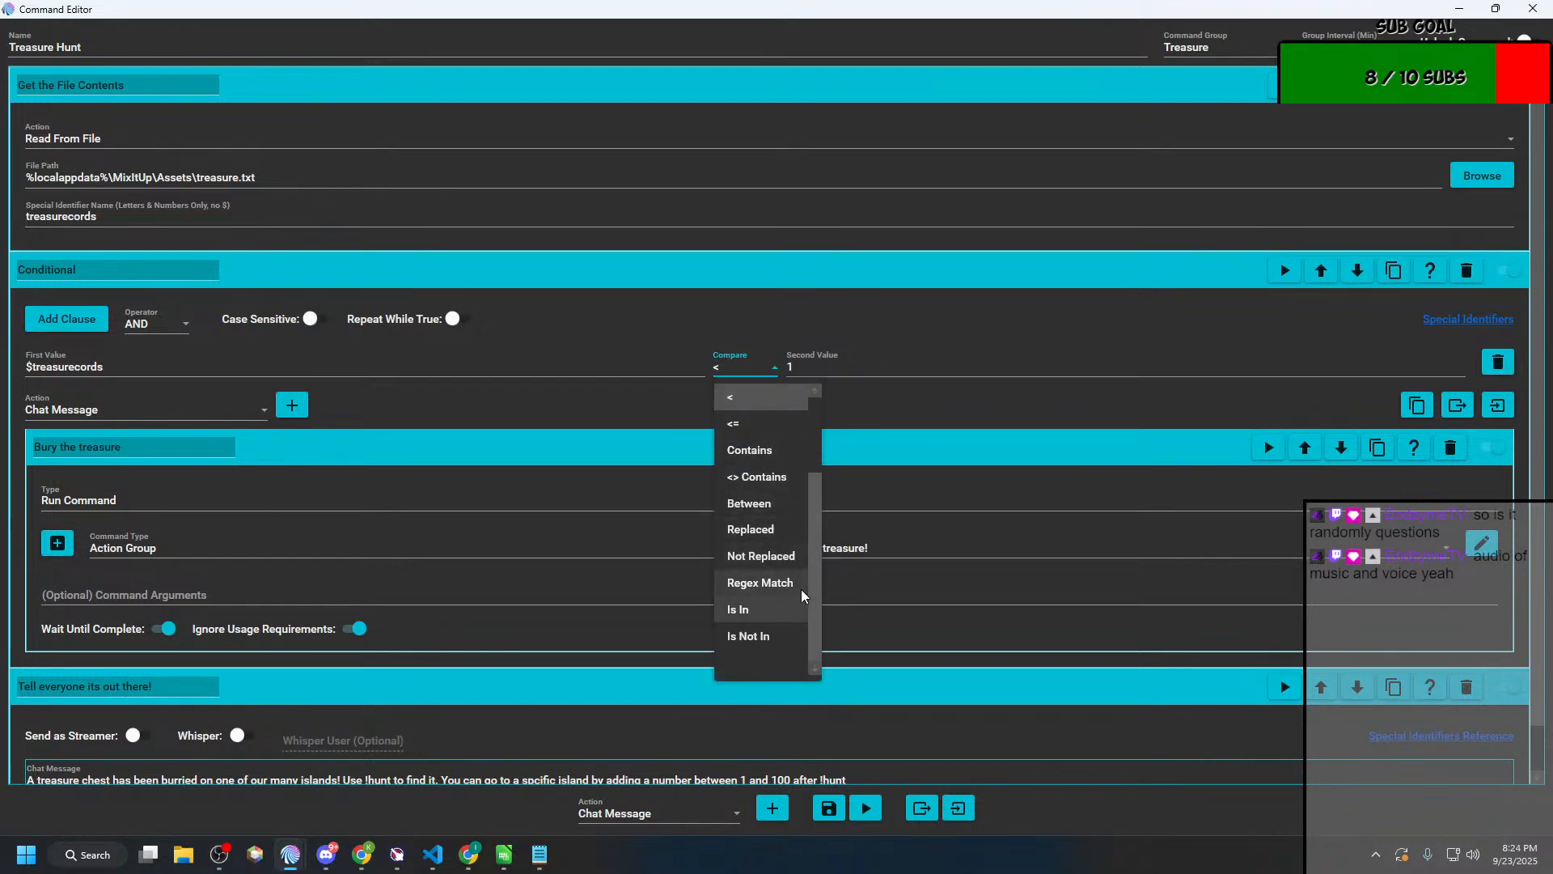
scroll(763, 586, "up", 3)
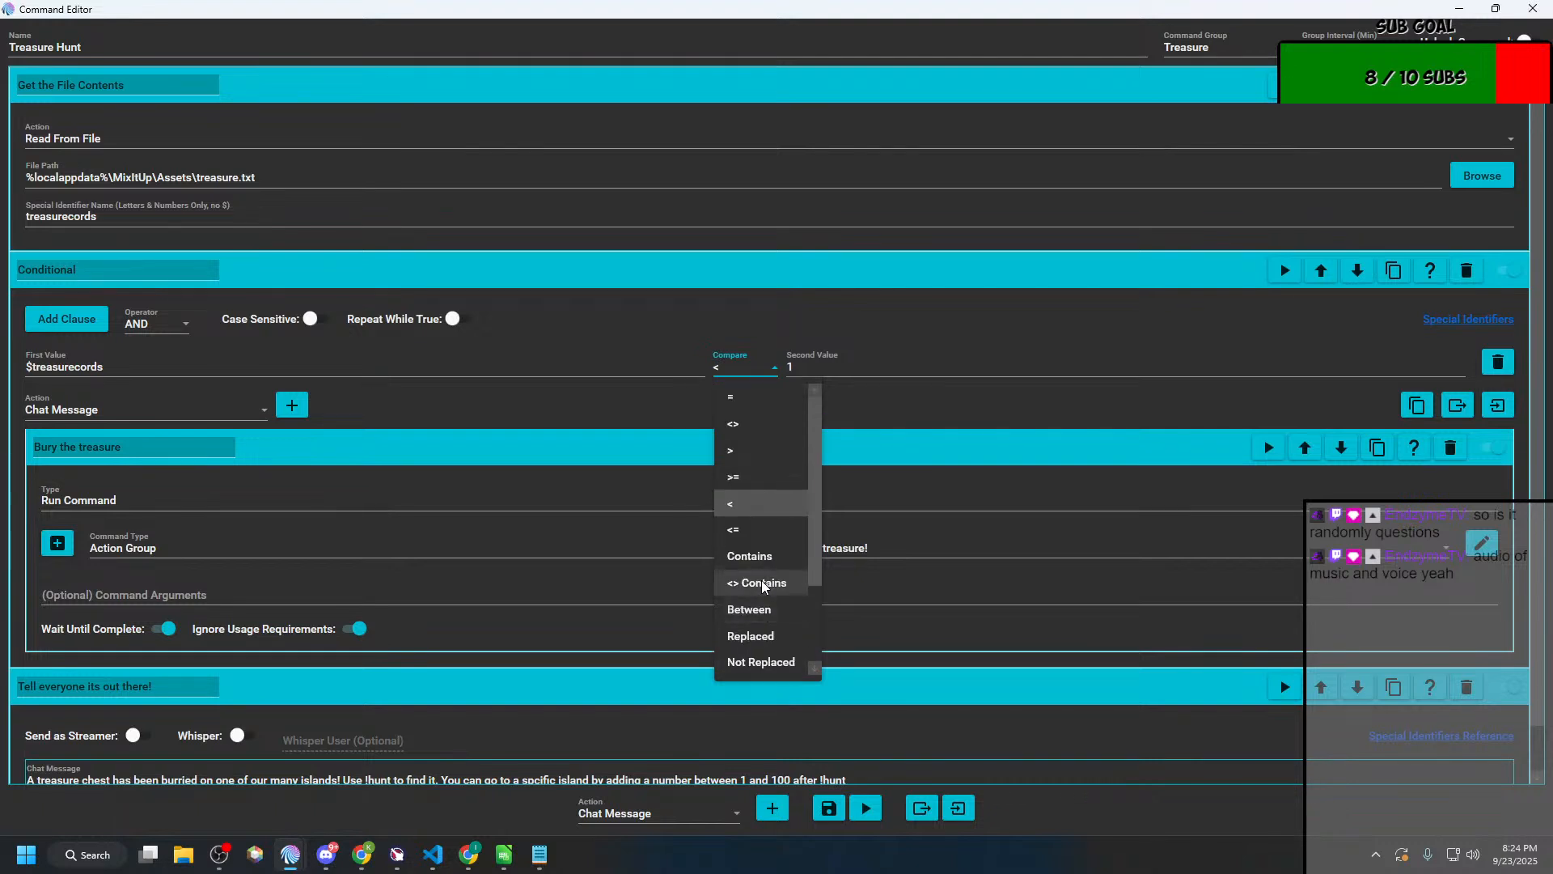
scroll(763, 587, "down", 4)
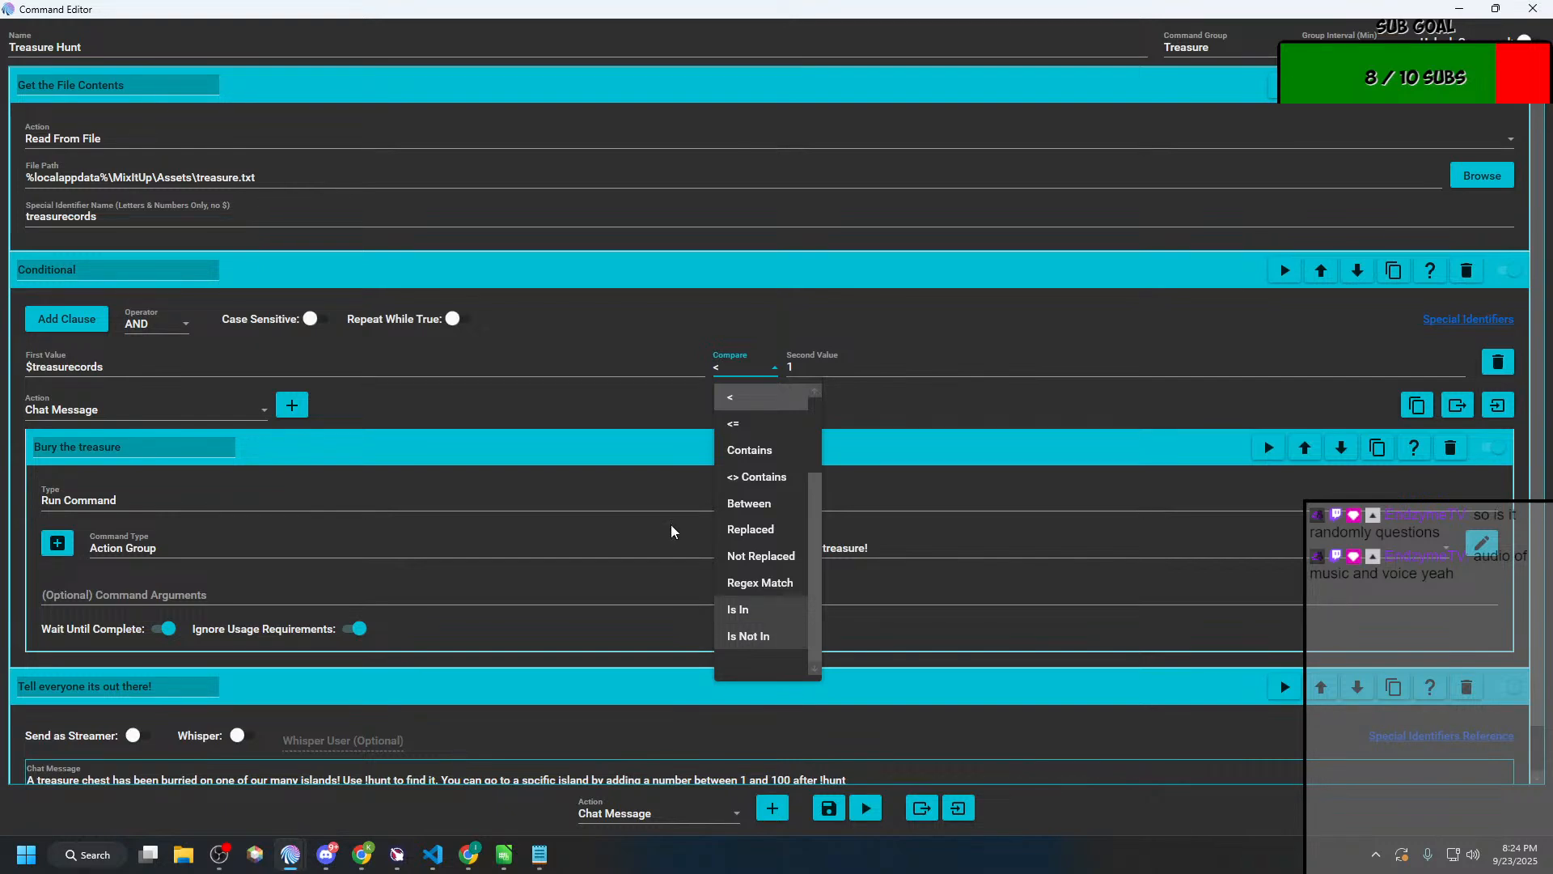
Step: Set the Treasure Hunt editor aside and look through the existing action groups, collapsing the Q&A group
left_click(472, 23)
left_click_drag(476, 16, 0, 164)
left_click(870, 475)
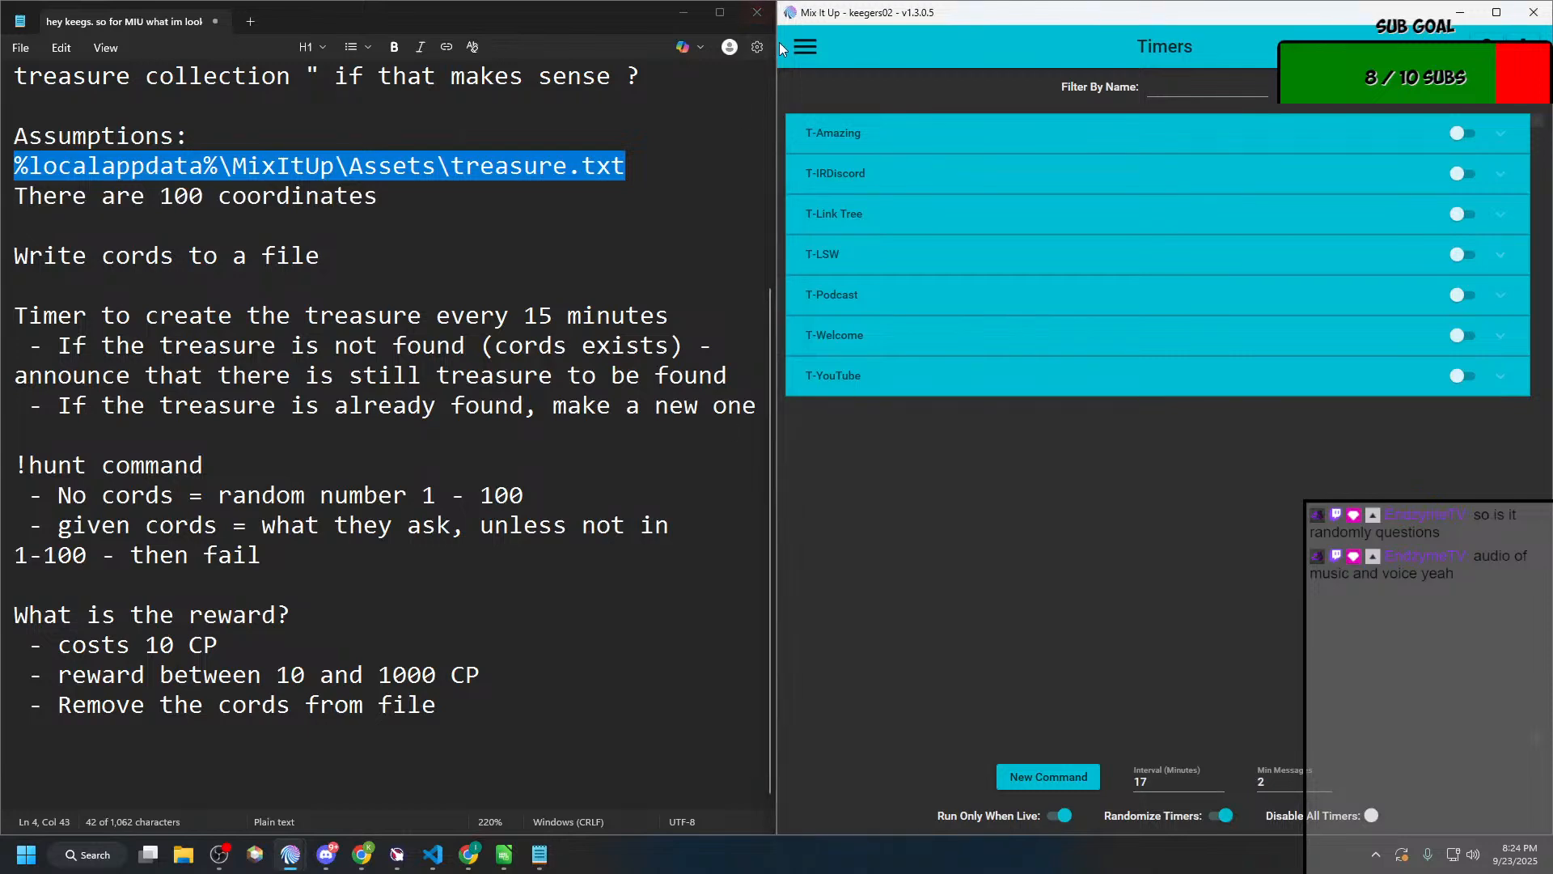
left_click(803, 51)
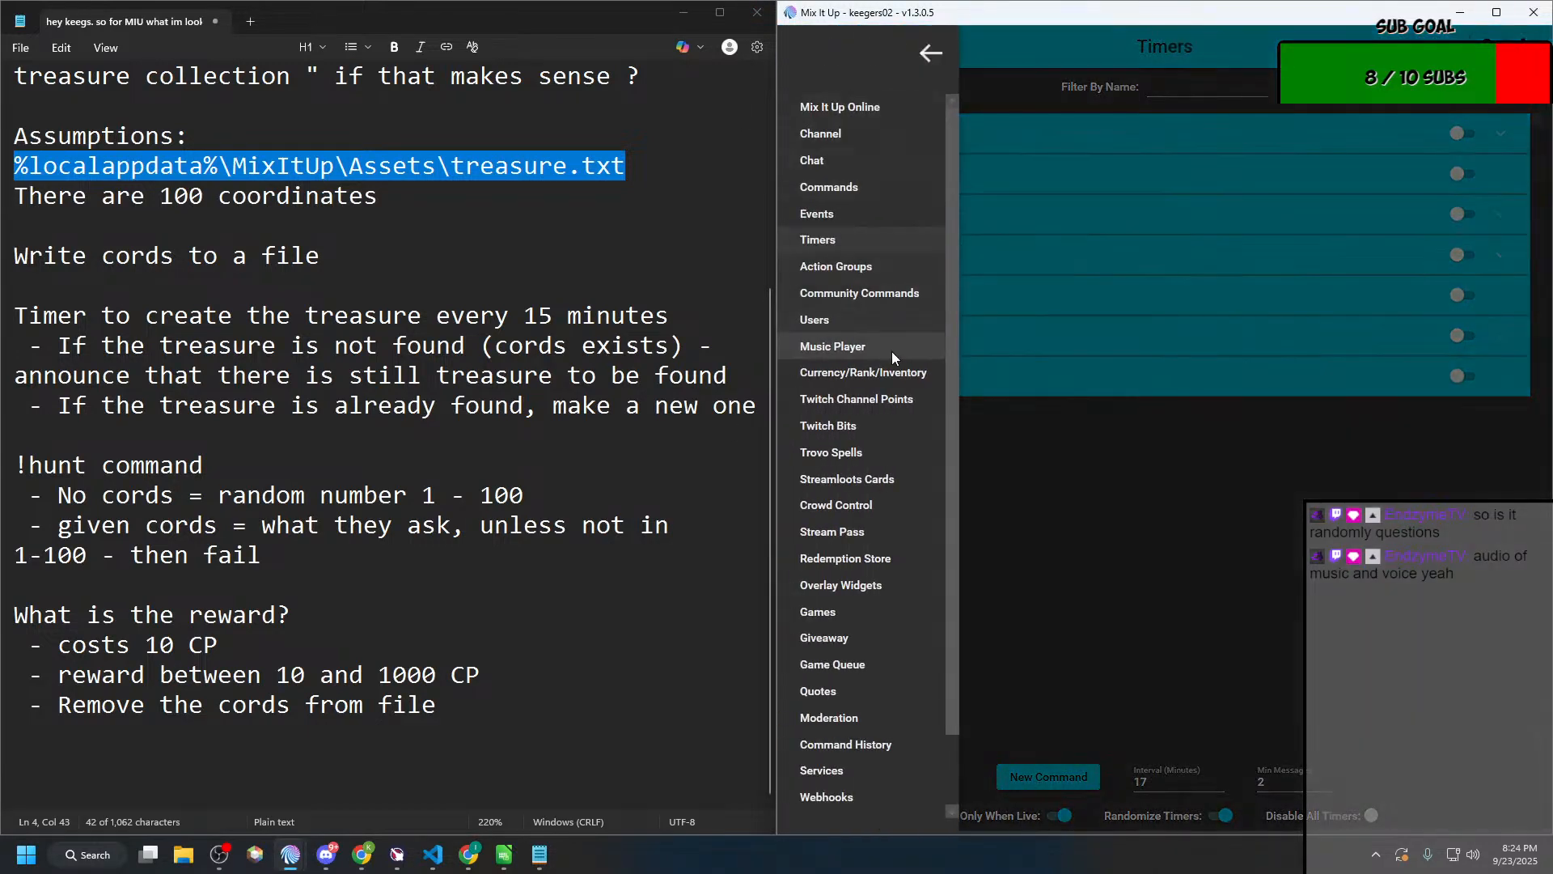
left_click(857, 265)
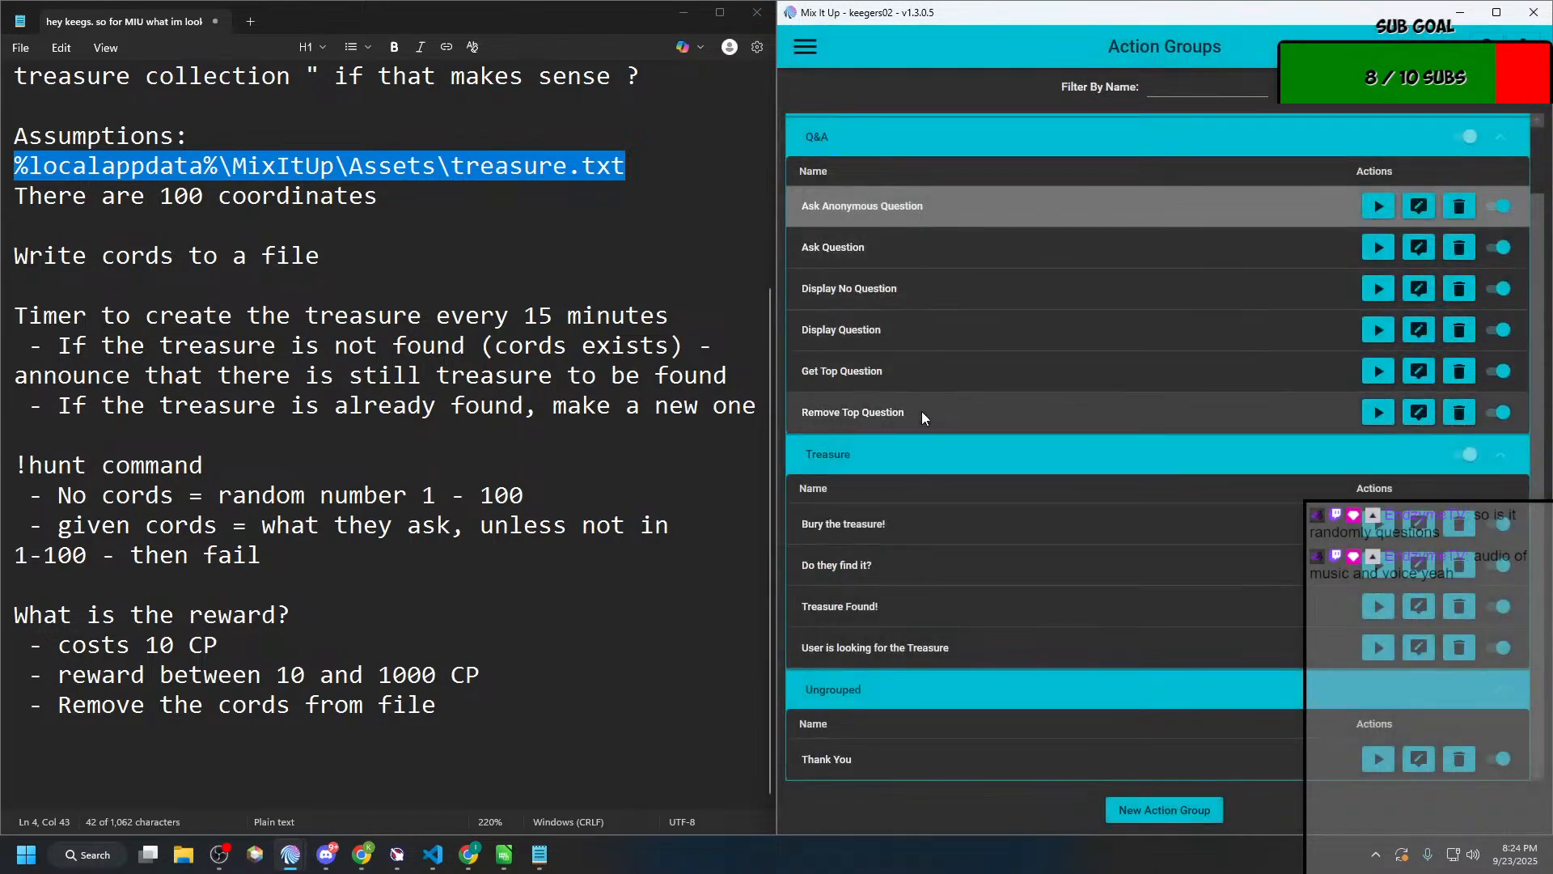
scroll(909, 489, "up", 3)
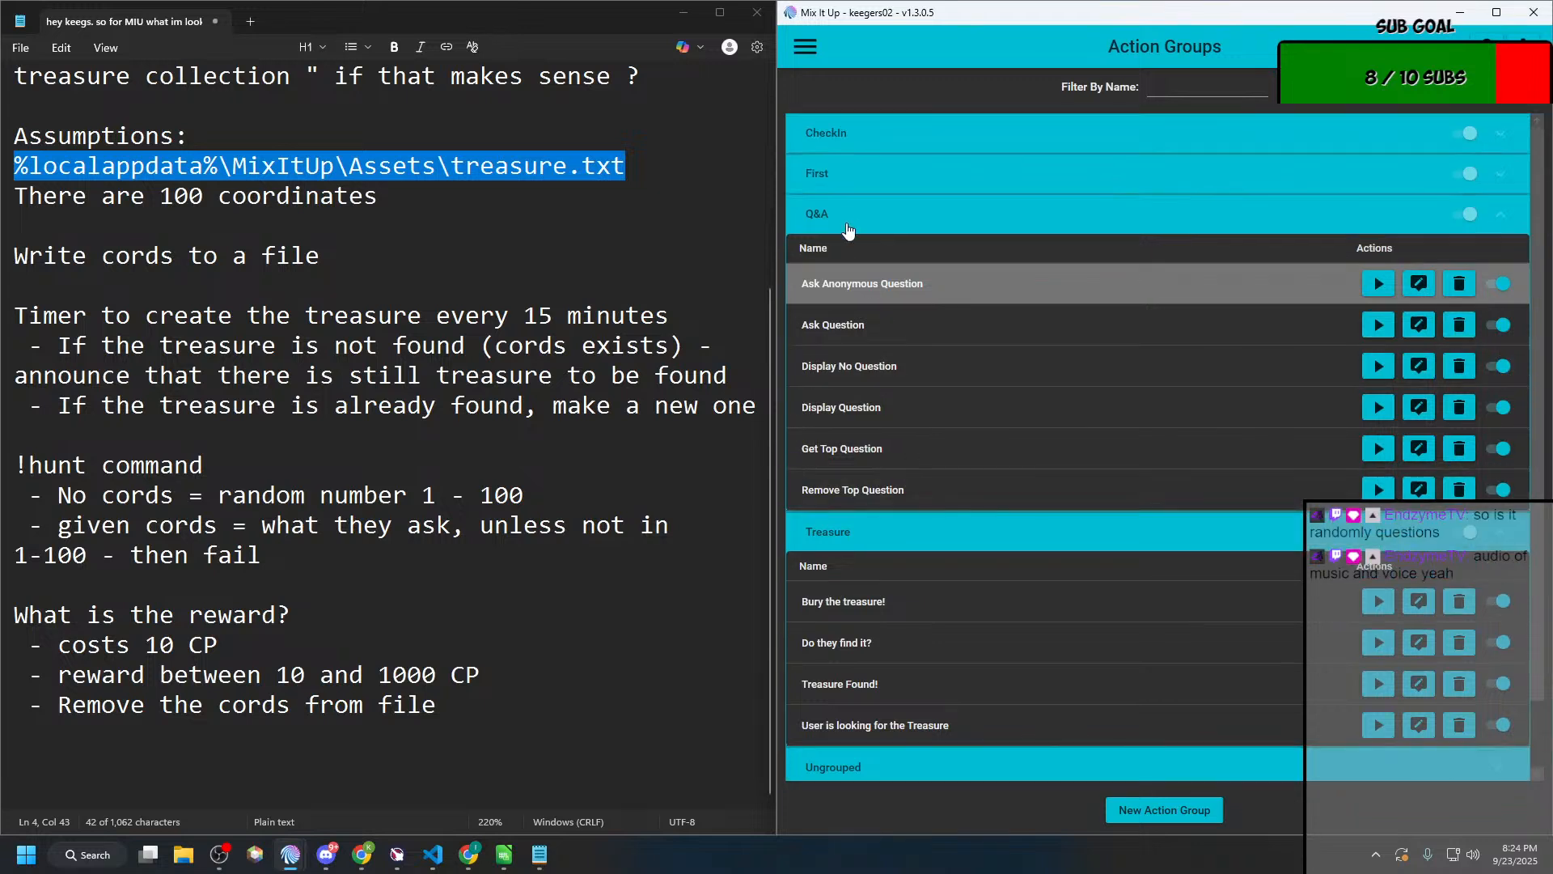
left_click(866, 180)
left_click(866, 176)
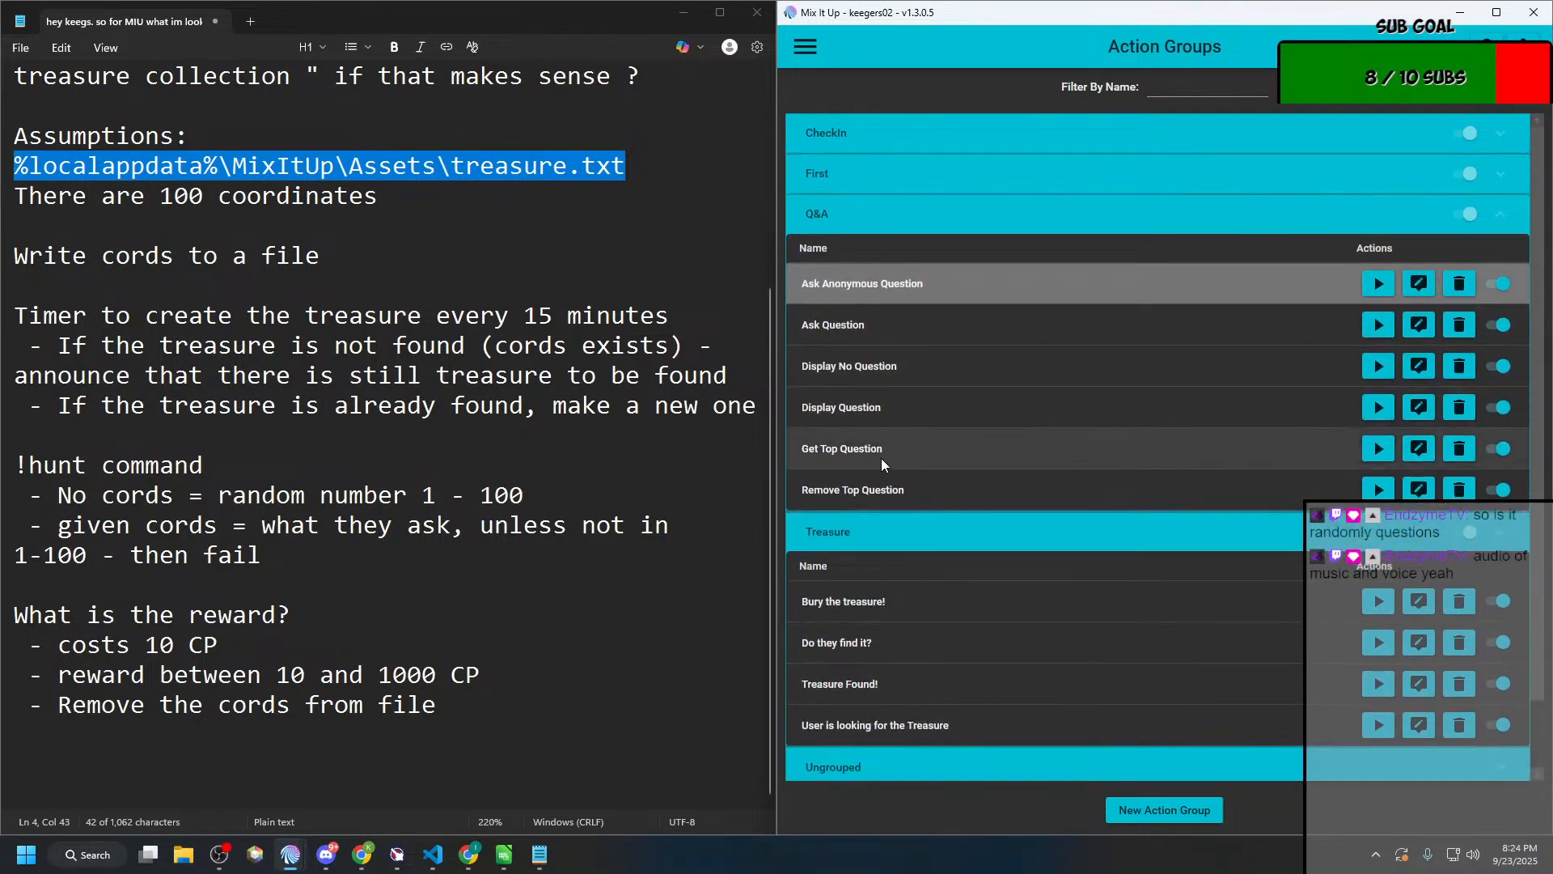
left_click(900, 218)
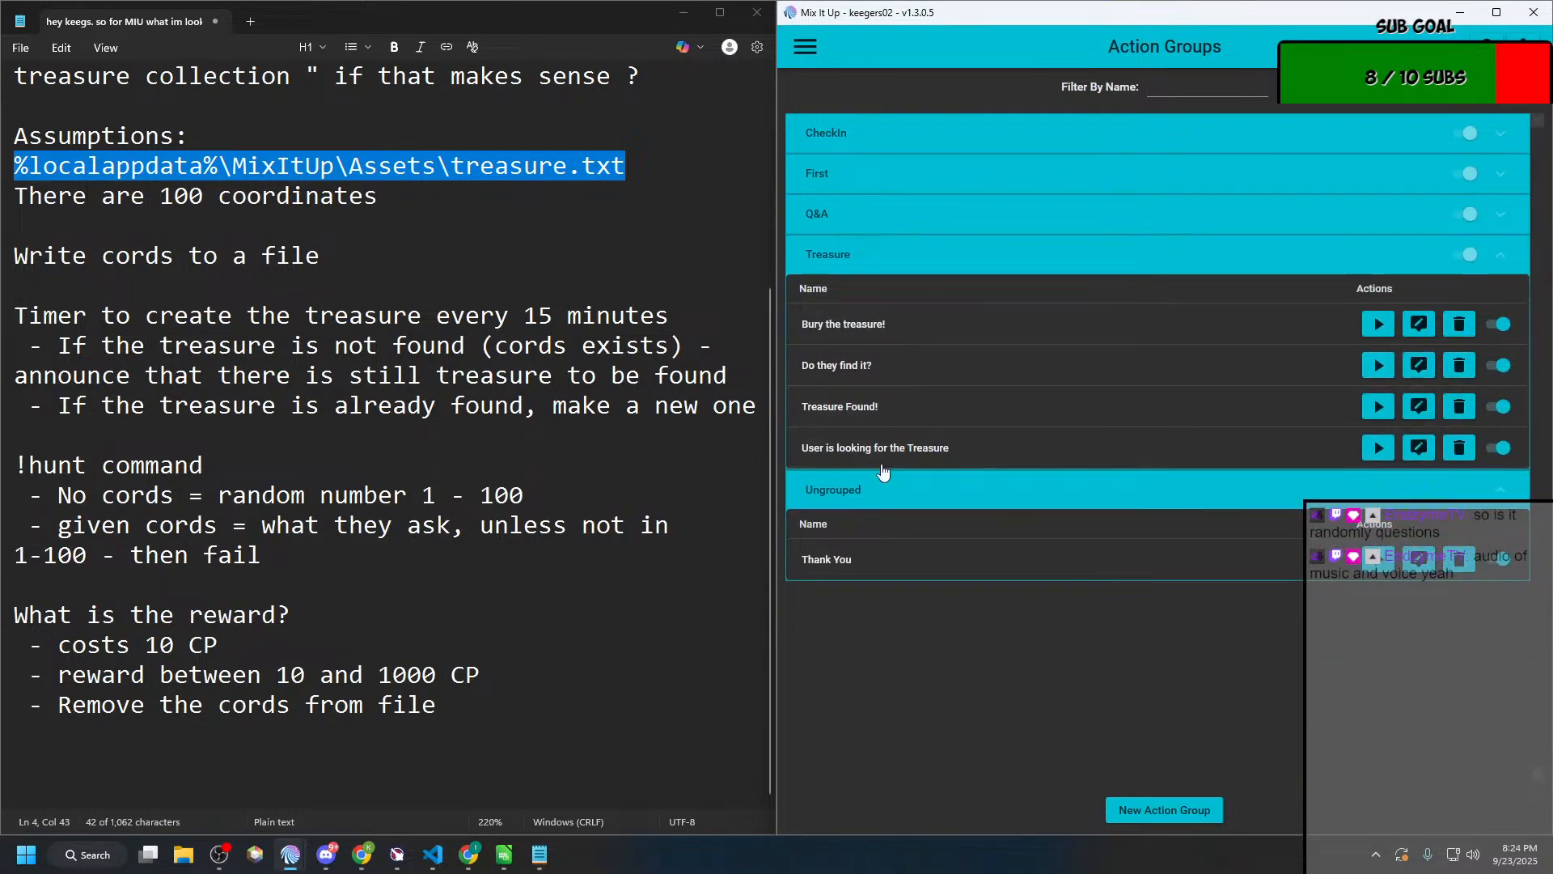
Step: Look through the existing chat commands, including the contents of the Chat group
left_click(804, 41)
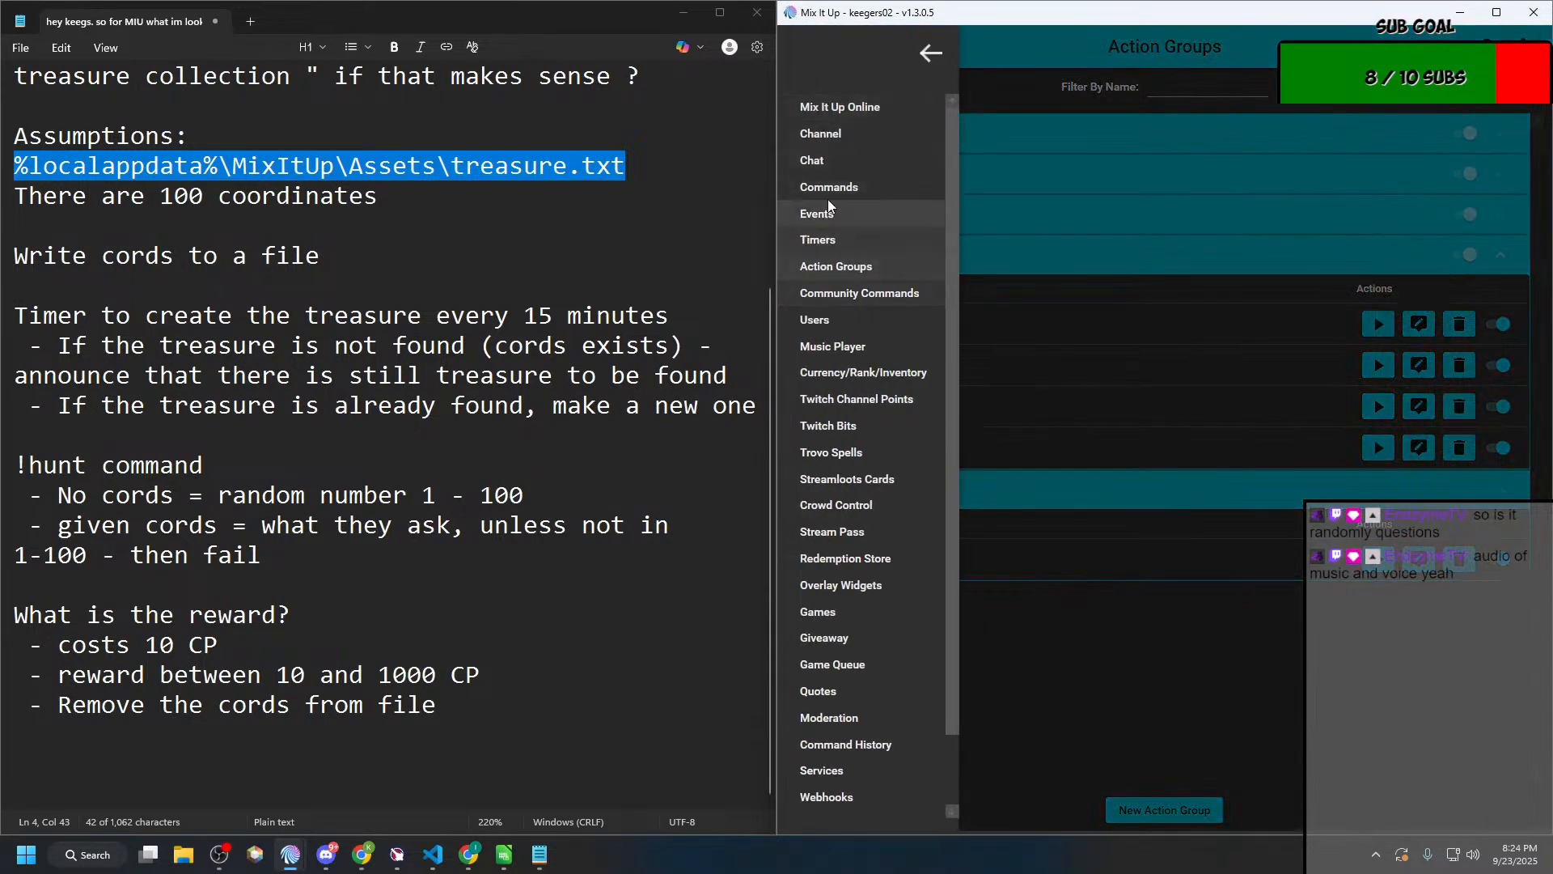
left_click(829, 186)
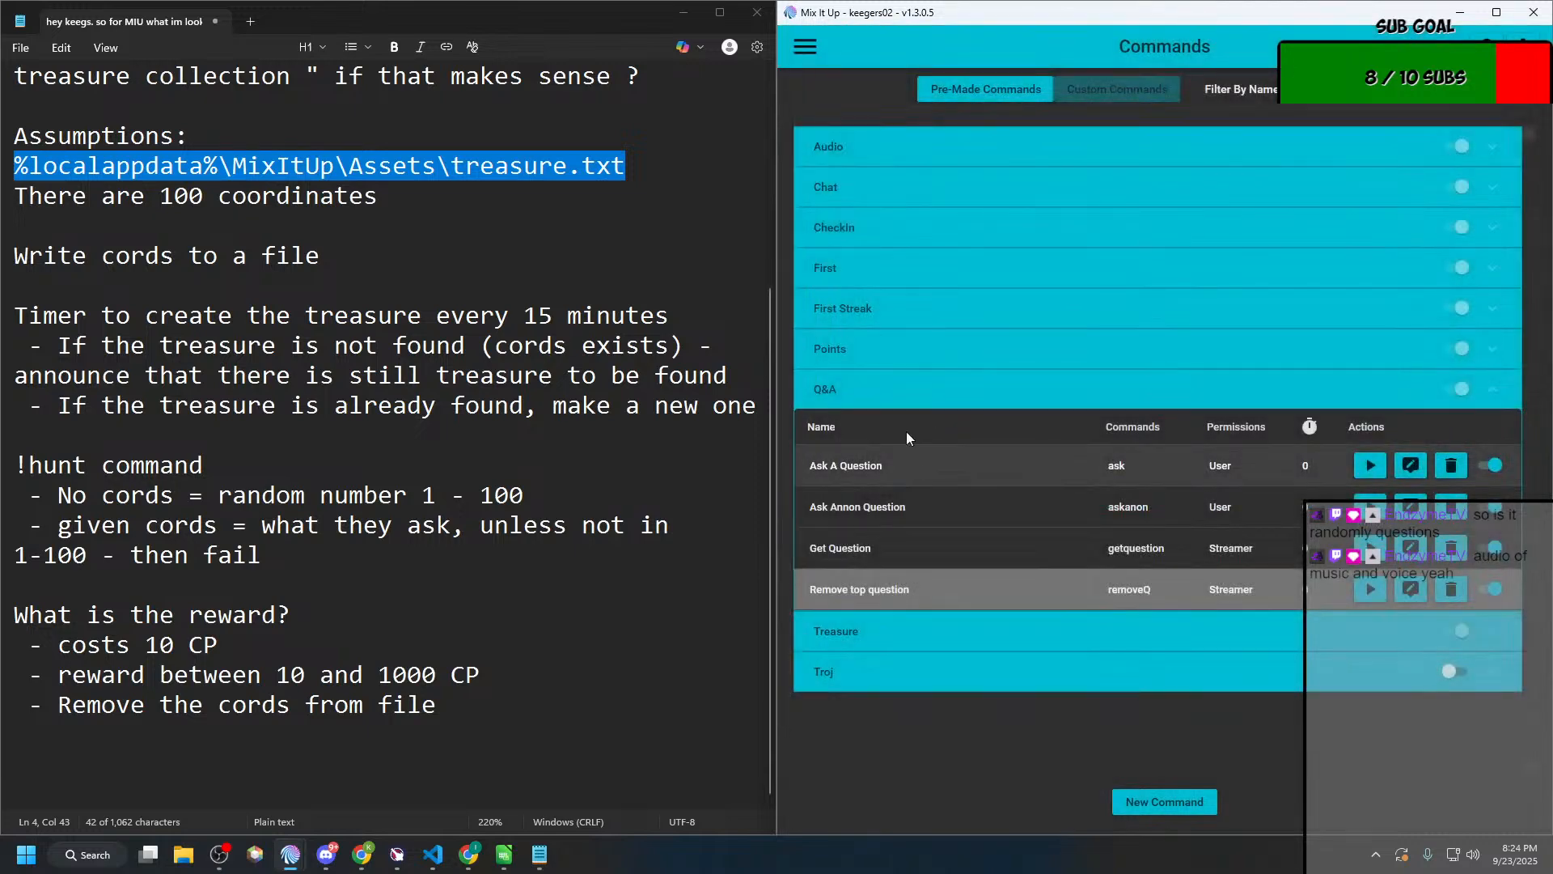
left_click(904, 350)
left_click(904, 350)
left_click(888, 188)
scroll(931, 391, "down", 1)
scroll(931, 391, "down", 2)
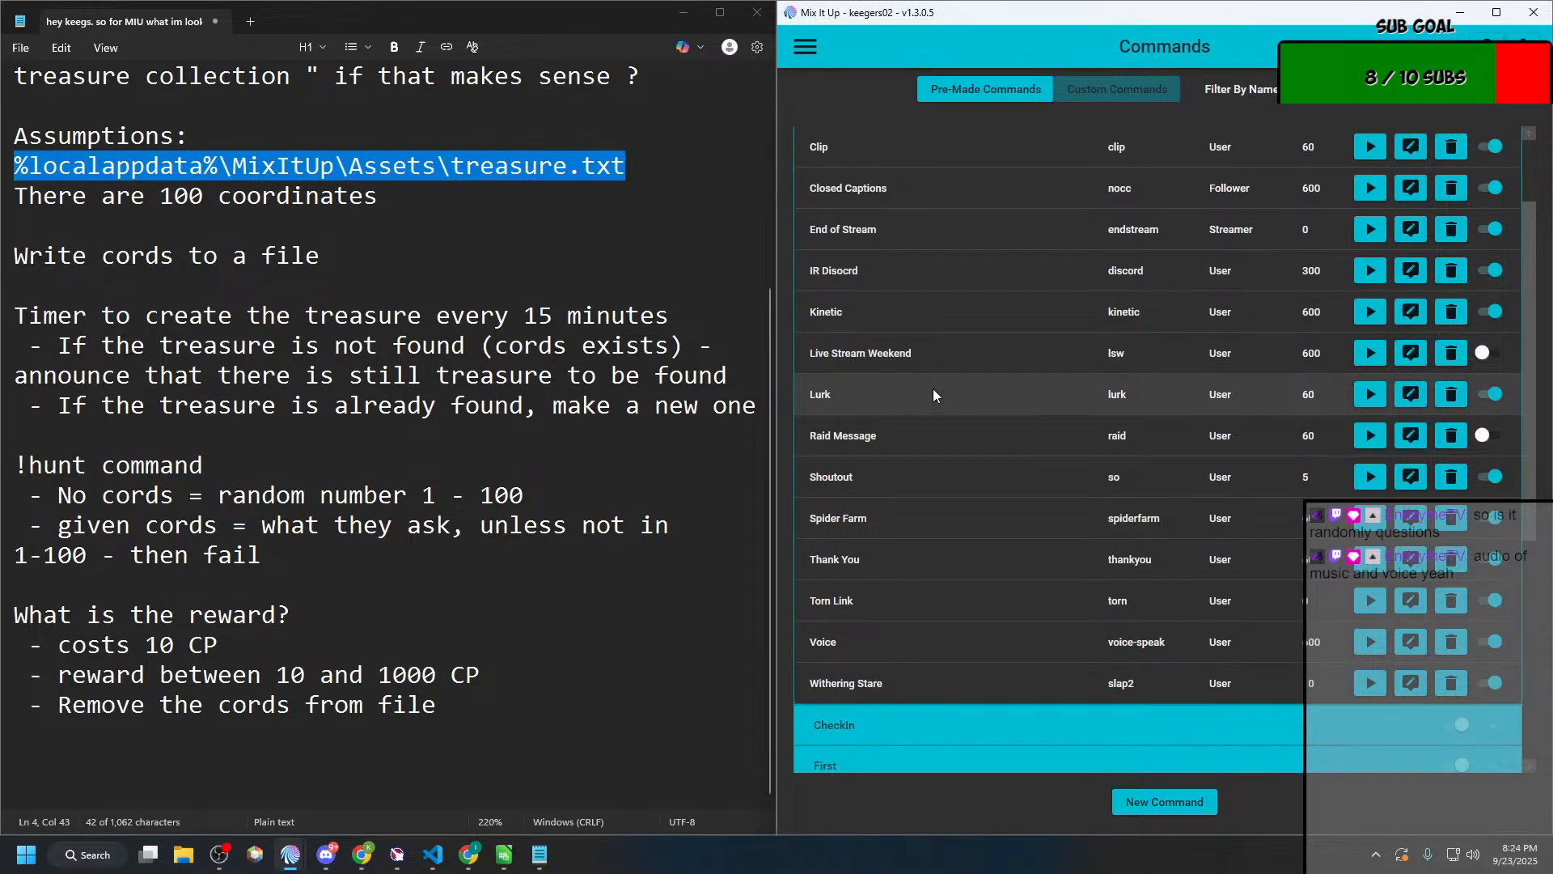
scroll(933, 394, "up", 3)
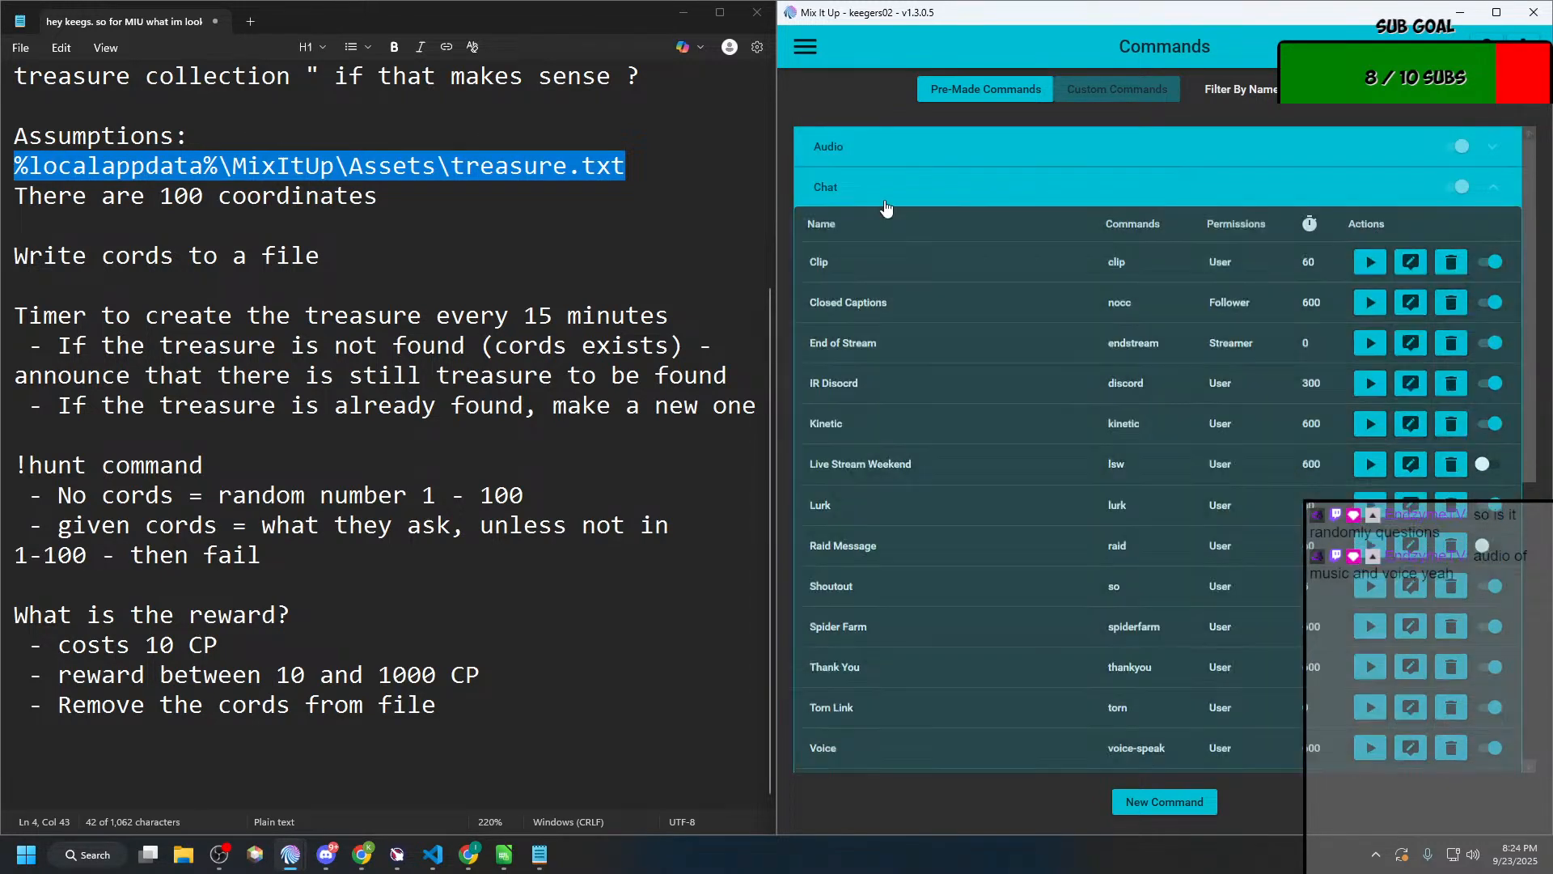
left_click(886, 203)
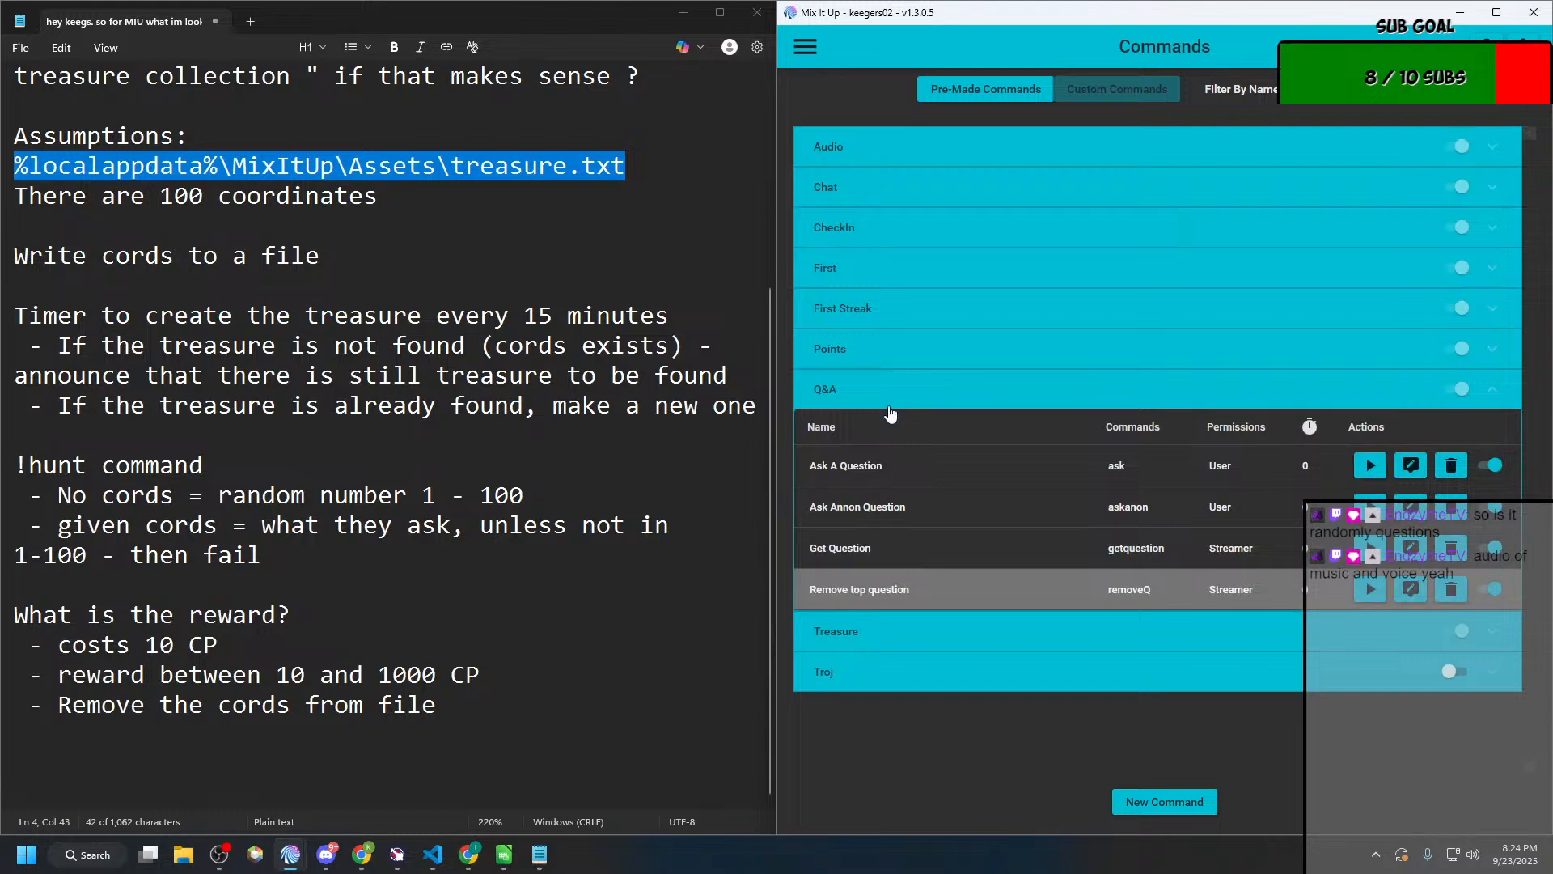
Step: Open the Trojs Wood command in the Troj group and select the entire value list of its $maxwood Is Not In clause
left_click(842, 670)
left_click(1410, 746)
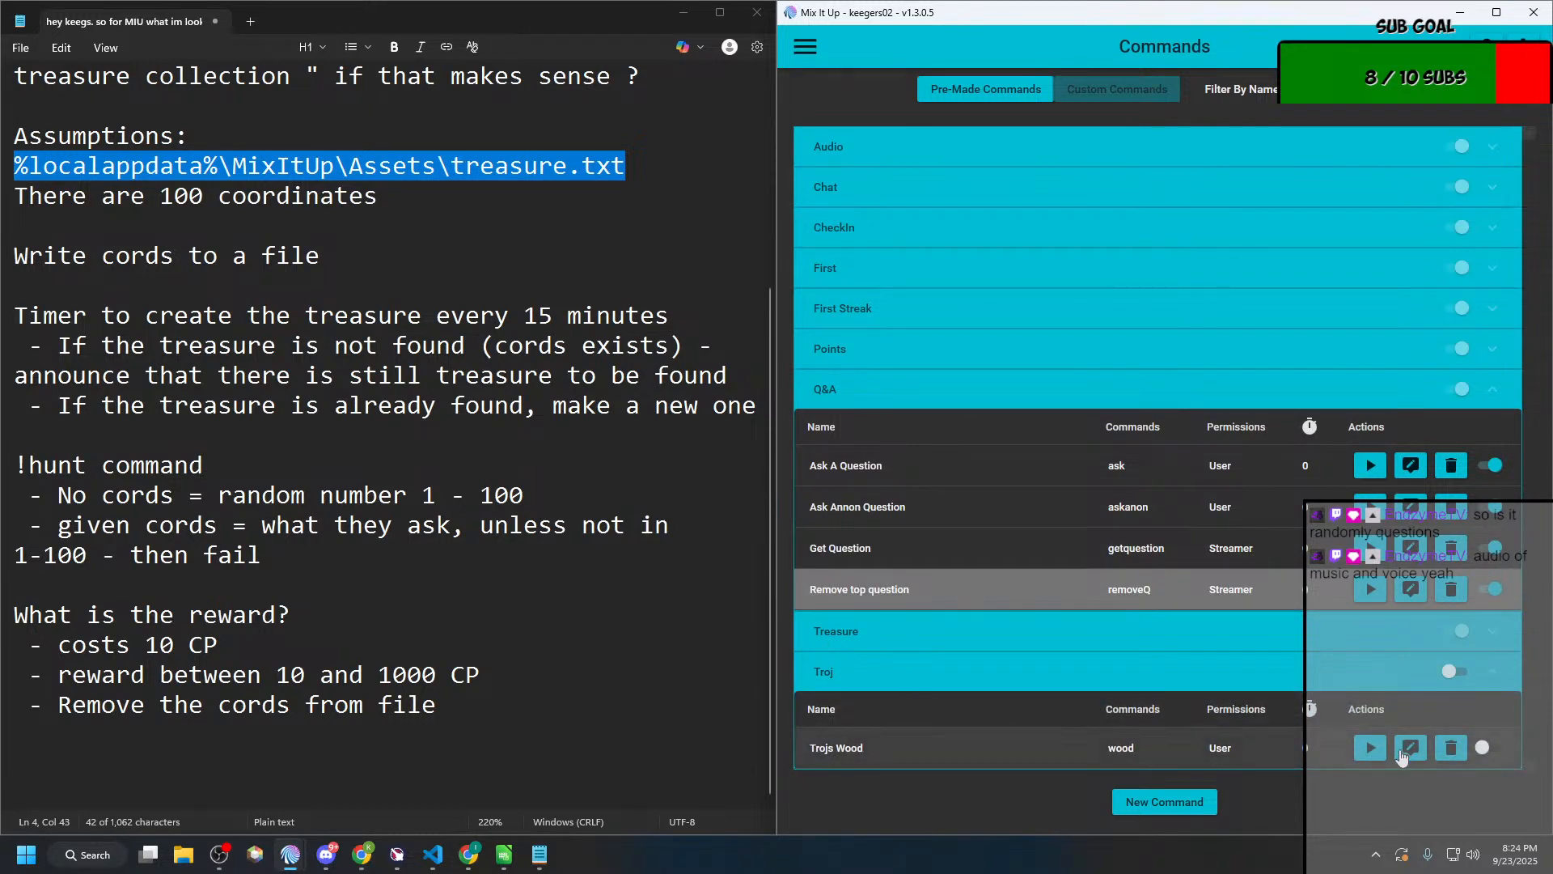
left_click(565, 350)
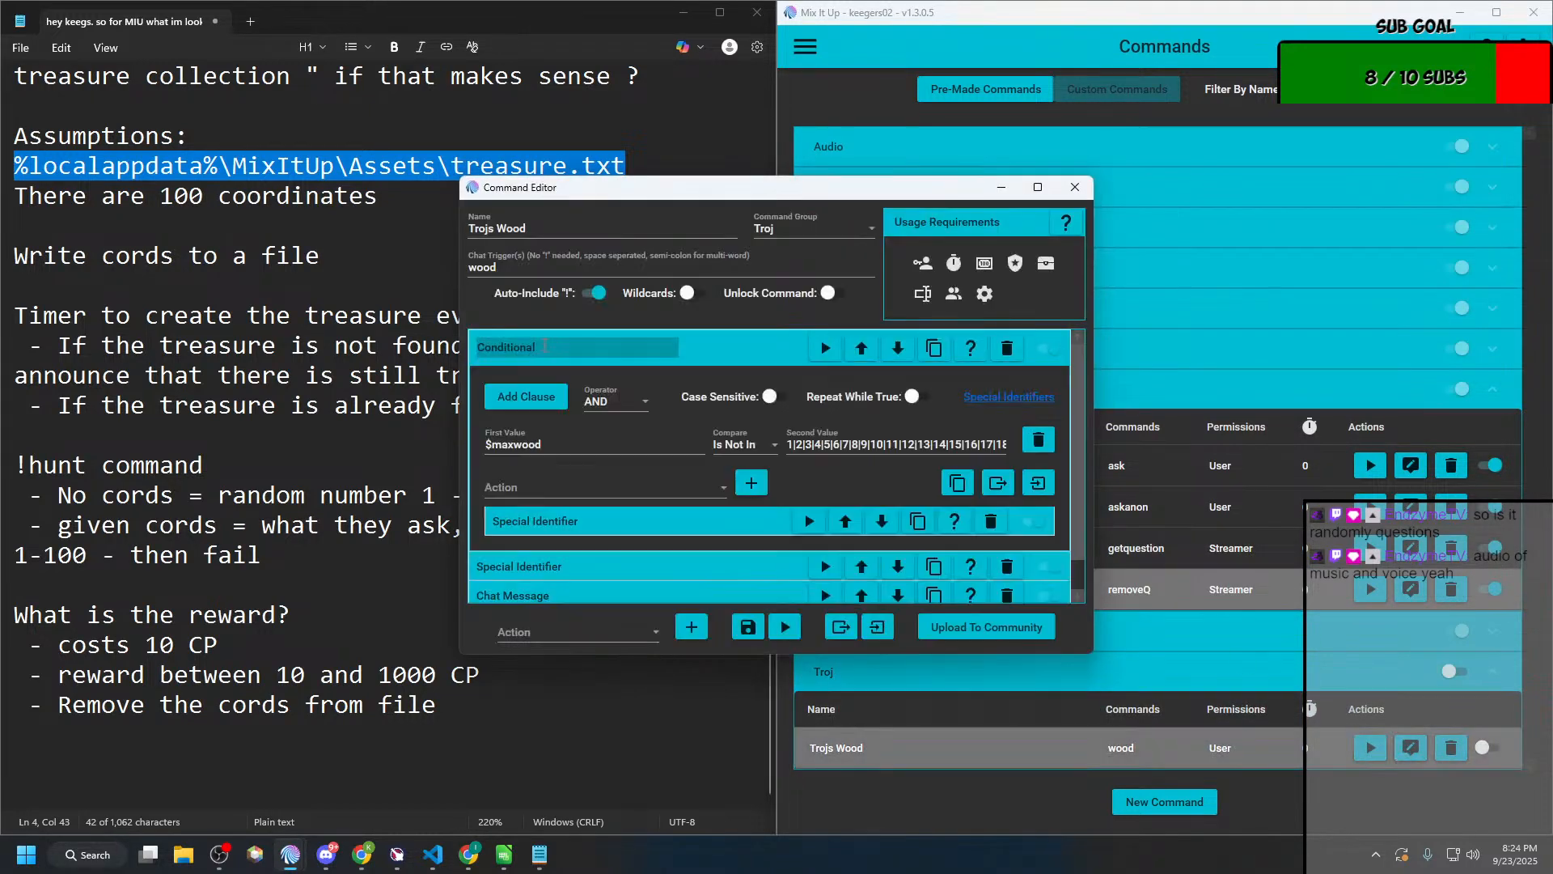
left_click(808, 444)
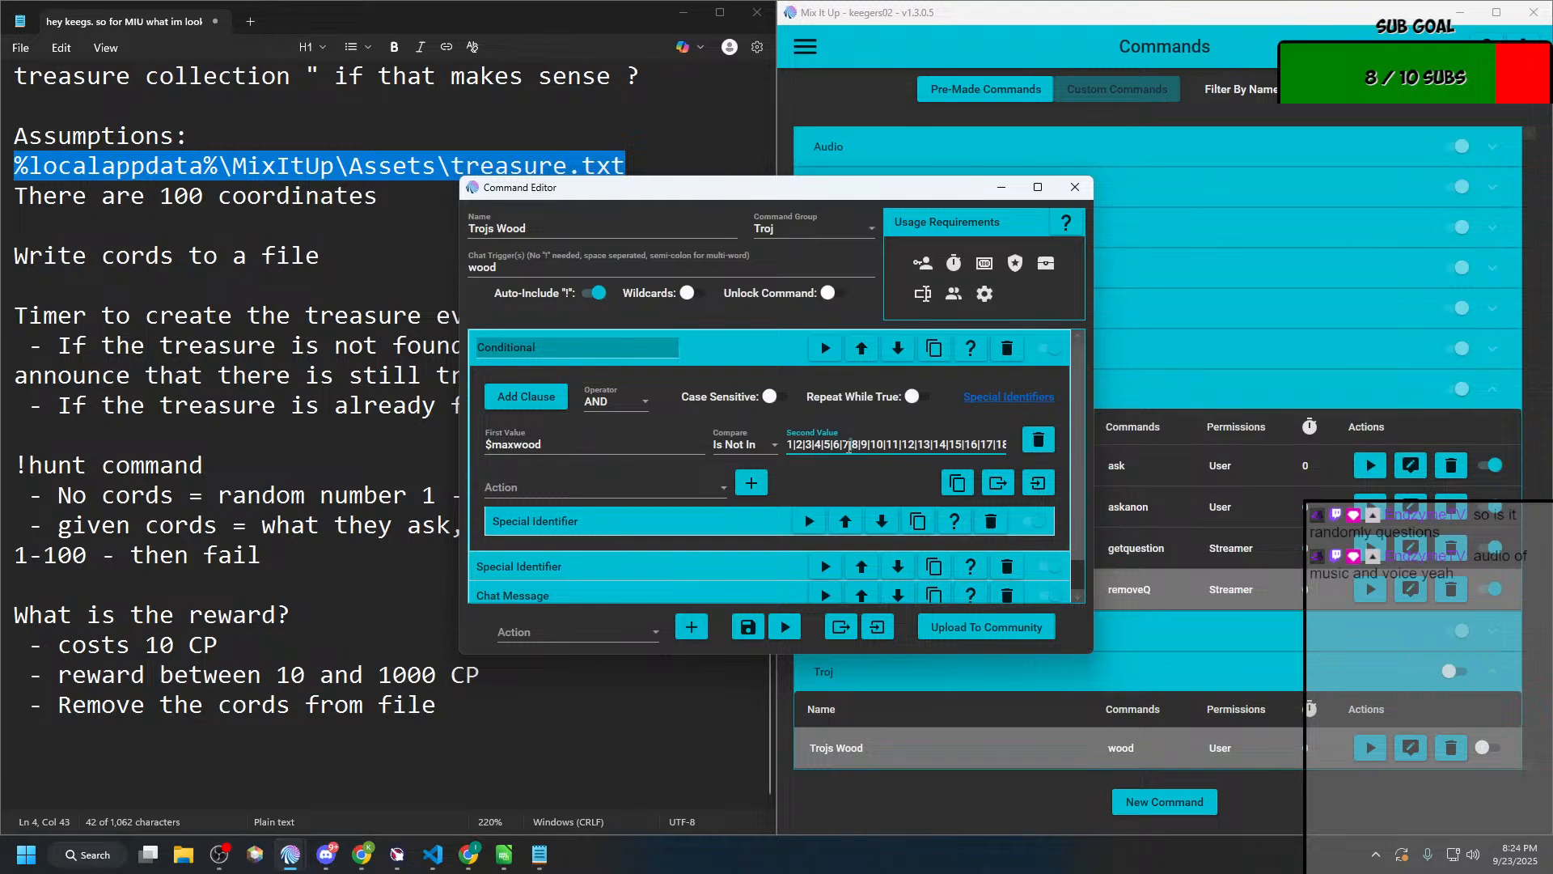
key("ctrl+a")
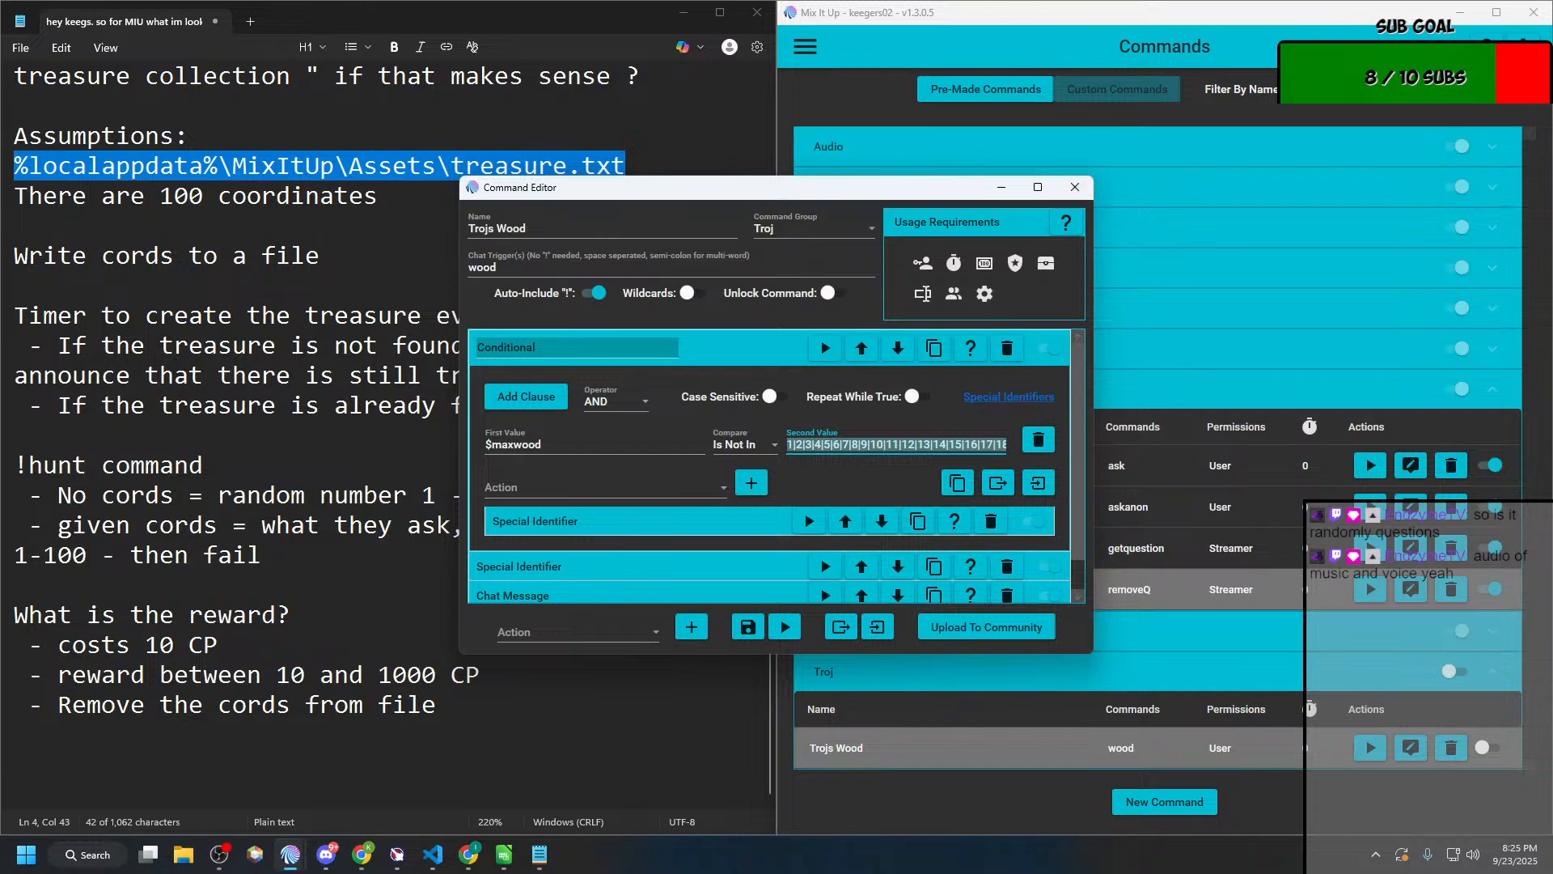
Step: Close the Trojs Wood command and maximize the Treasure Hunt command editor
left_click_drag(0, 218, 479, 261)
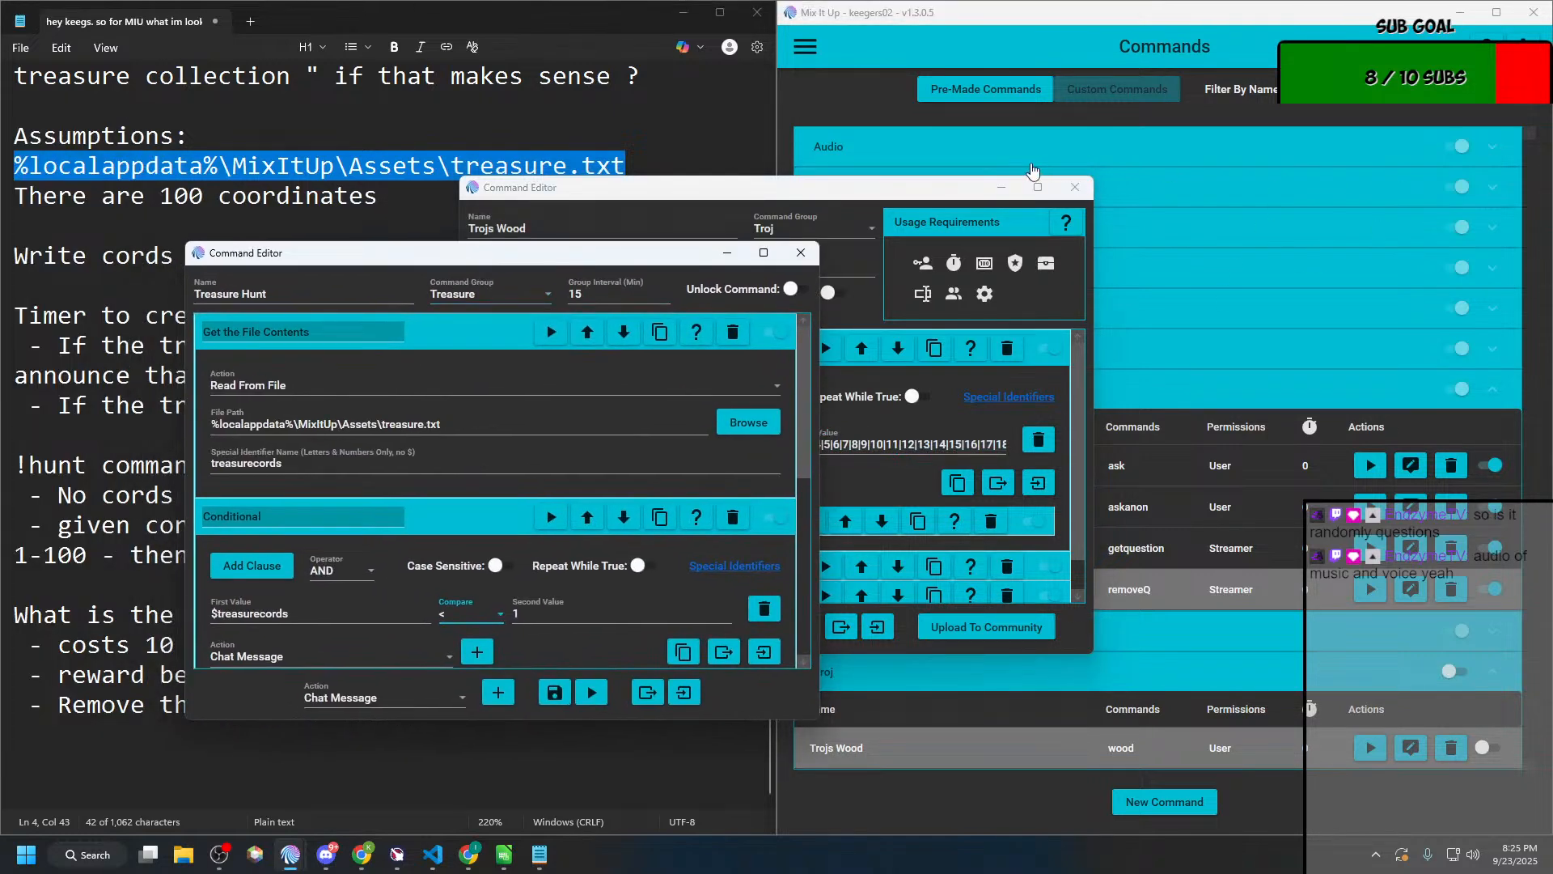
left_click(1073, 188)
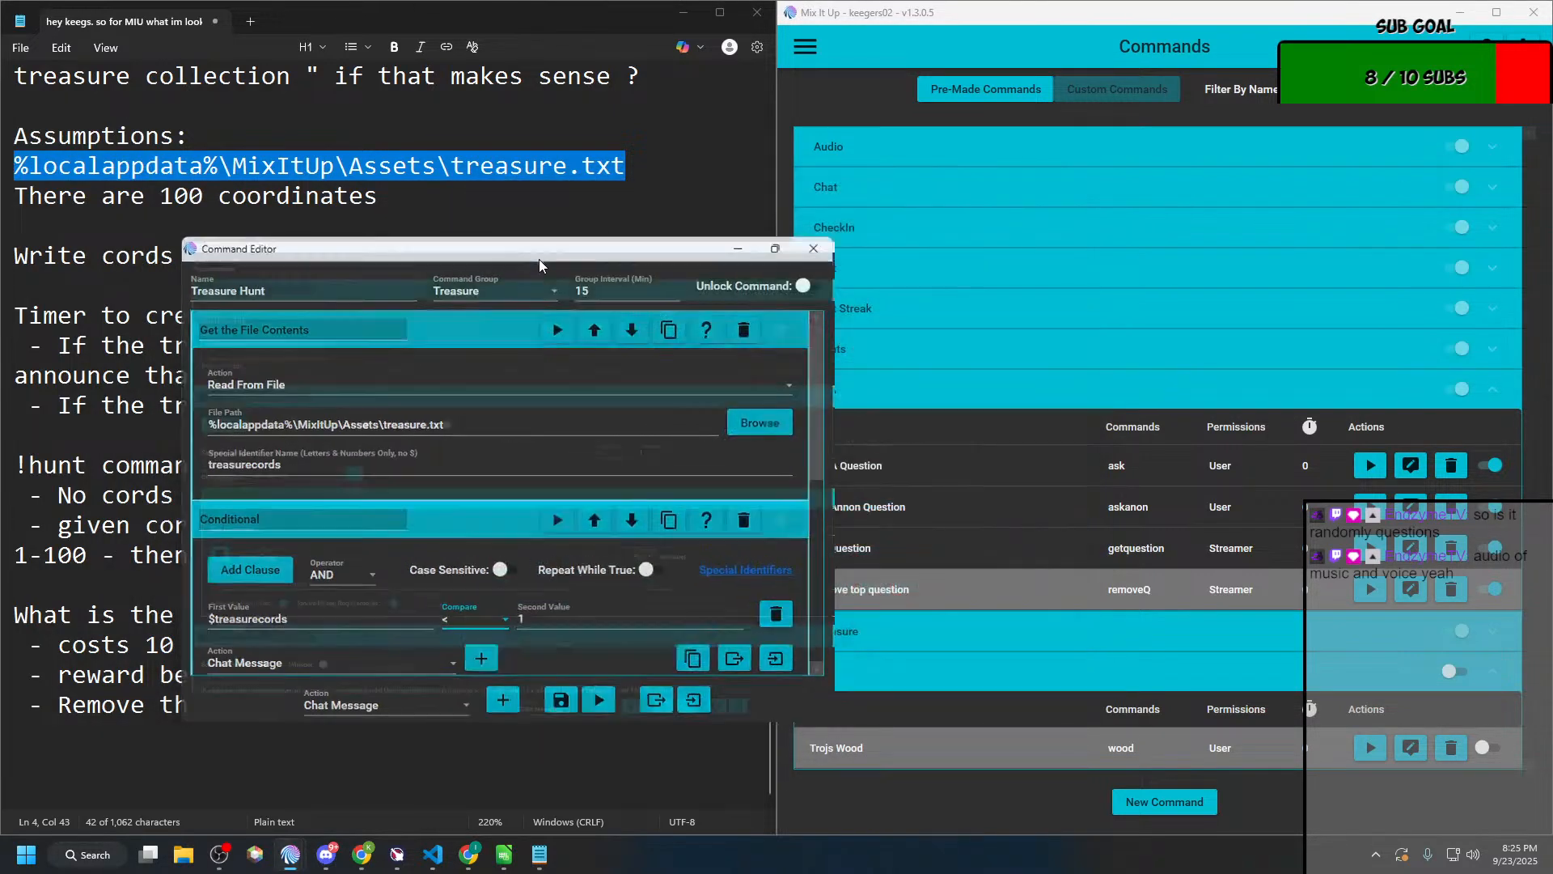
double_click(539, 259)
left_click(145, 259)
left_click(233, 275)
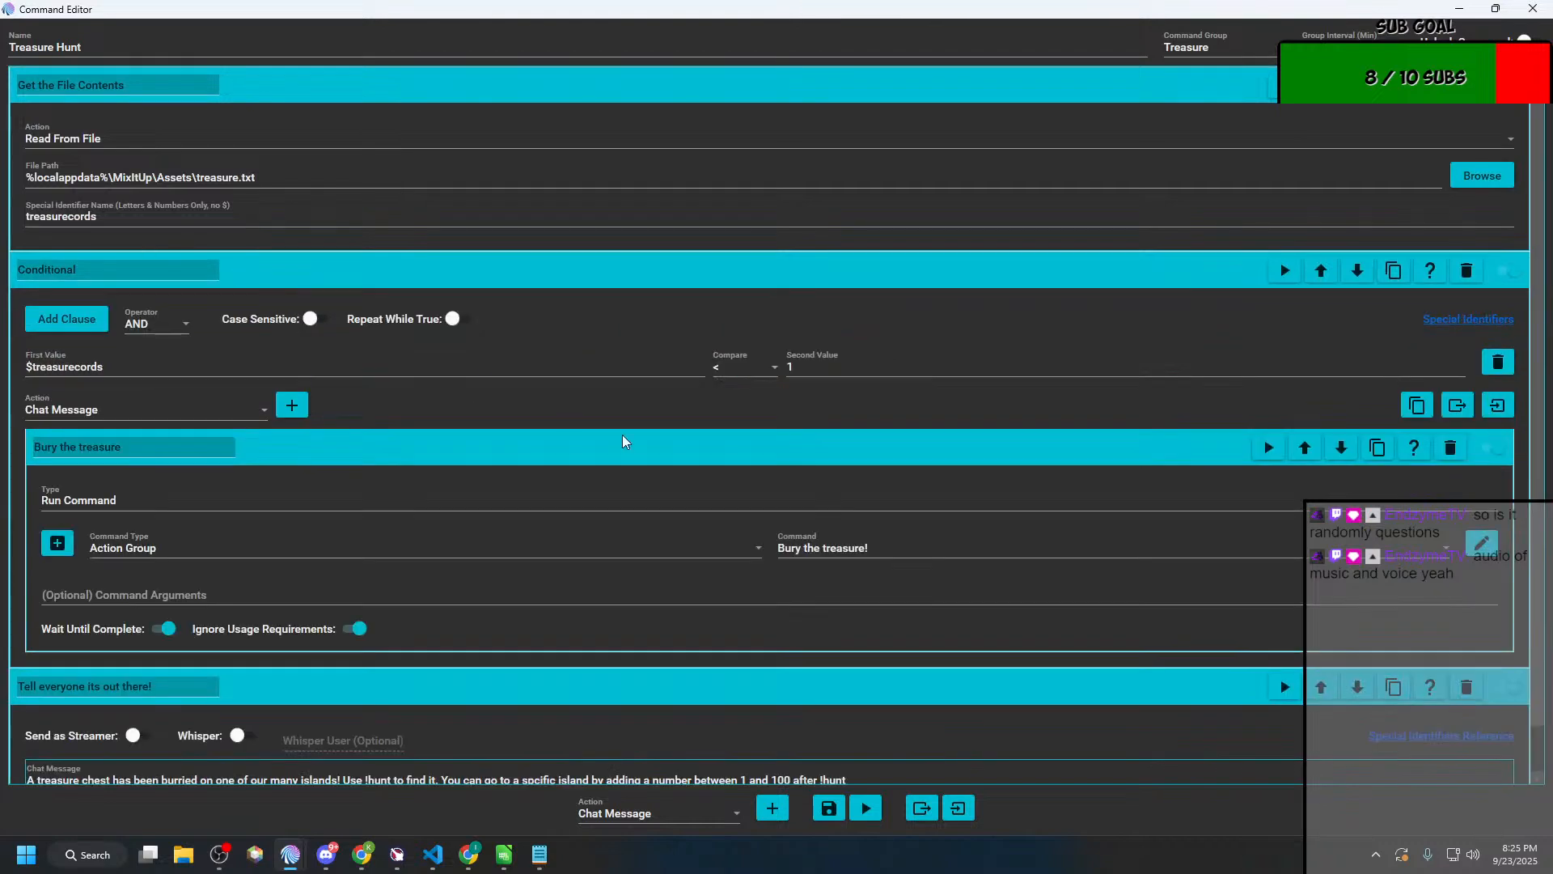
Step: Change the $treasurecords clause's comparison to Is Not In and paste the copied number list as its second value
left_click(757, 374)
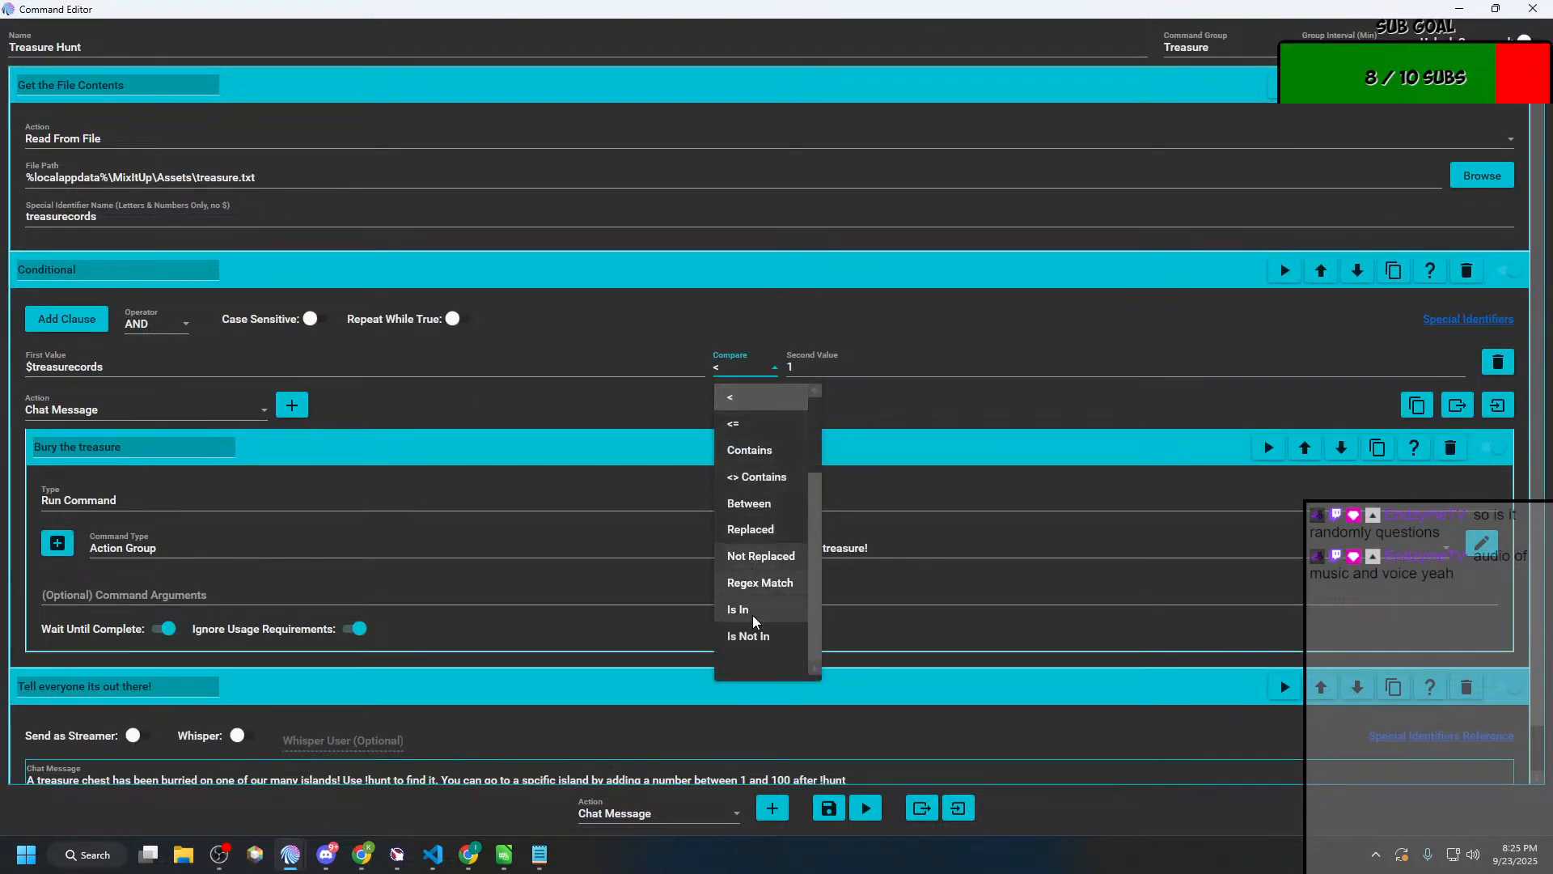
left_click(748, 636)
key("Tab")
key("ctrl+v")
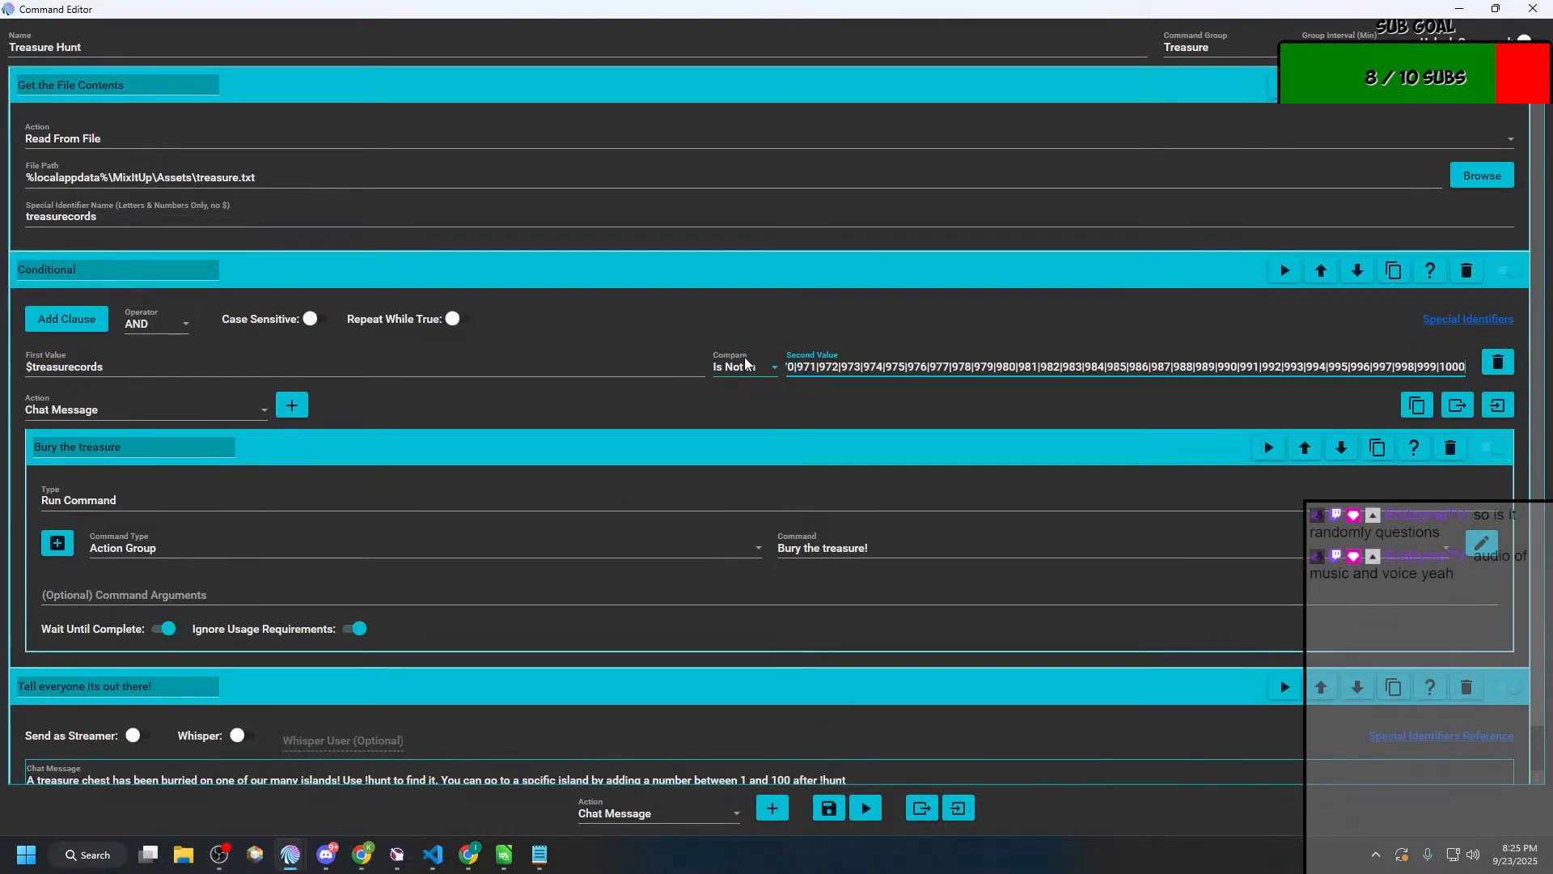
Step: Trim the clause's pasted number list so that it ends at 100, deleting every value after it
left_click_drag(878, 369, 756, 374)
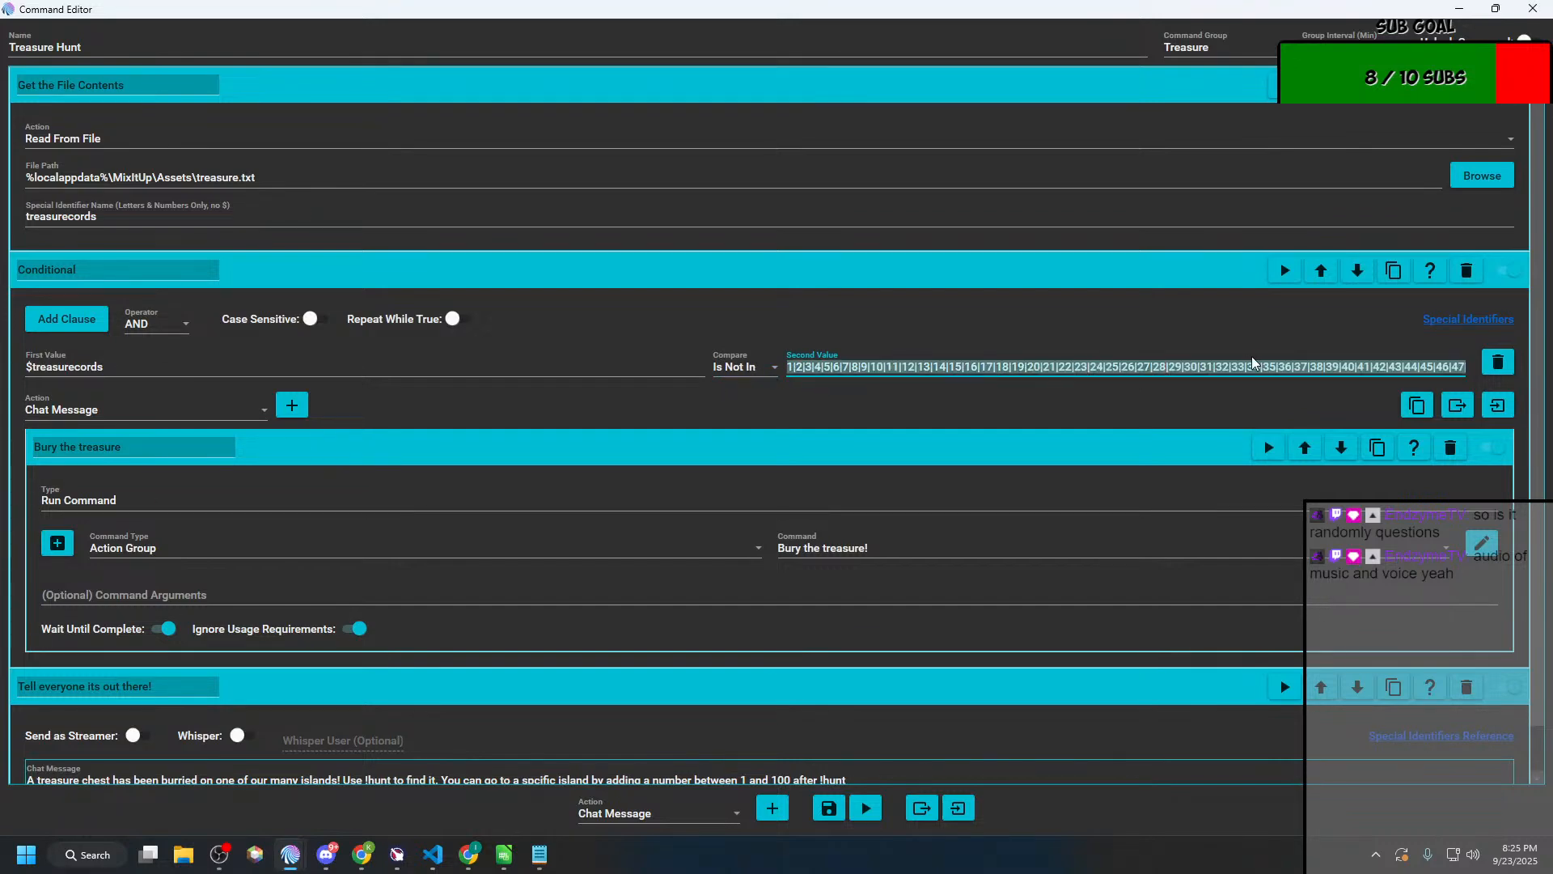
left_click(1342, 368)
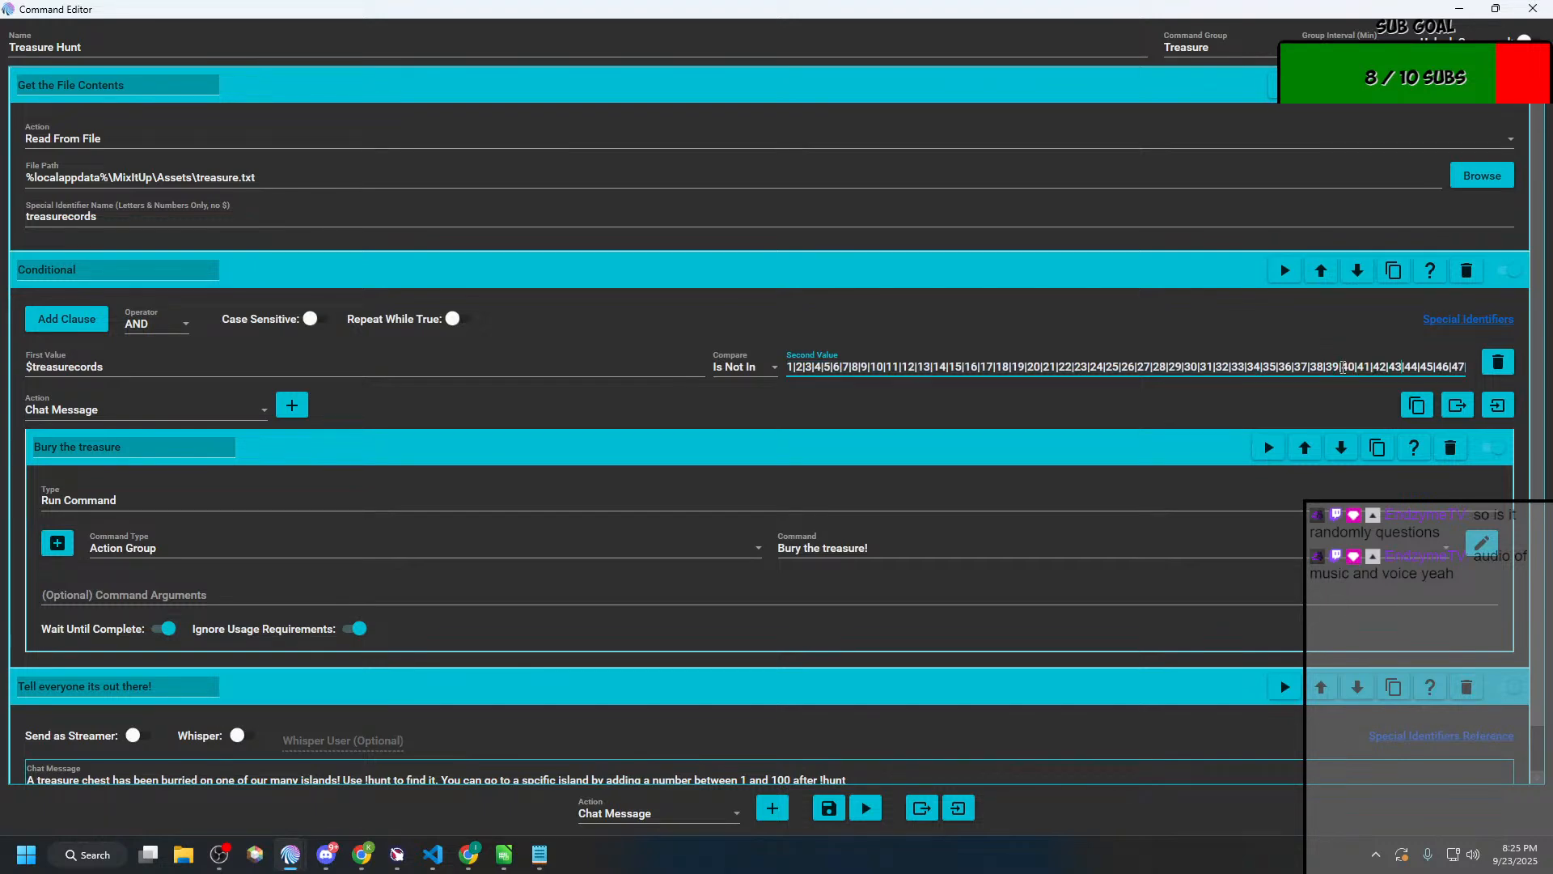
key("Right")
key("Right")
key("Right")
key("Right")
key("Right")
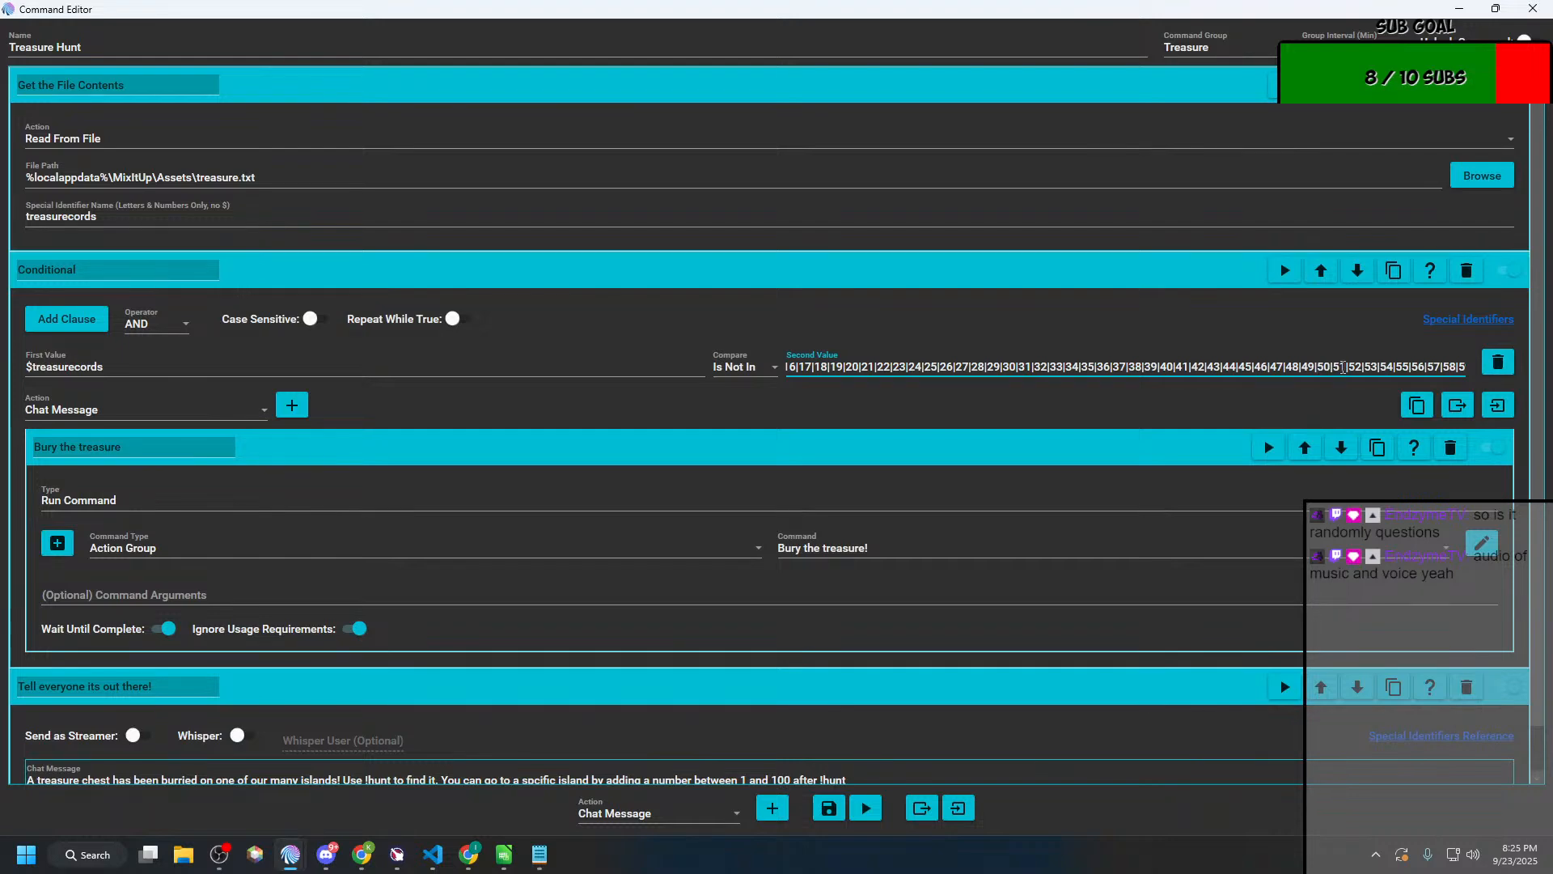
key("Right")
key("Right")
key("Right")
key("Right")
key("Right")
key("Right")
key("Right")
key("Right")
key("Right")
key("Right")
key("Right")
key("Right")
key("Right")
key("Right")
key("Right")
key("Right")
key("Right")
key("Right")
key("Right")
key("Right")
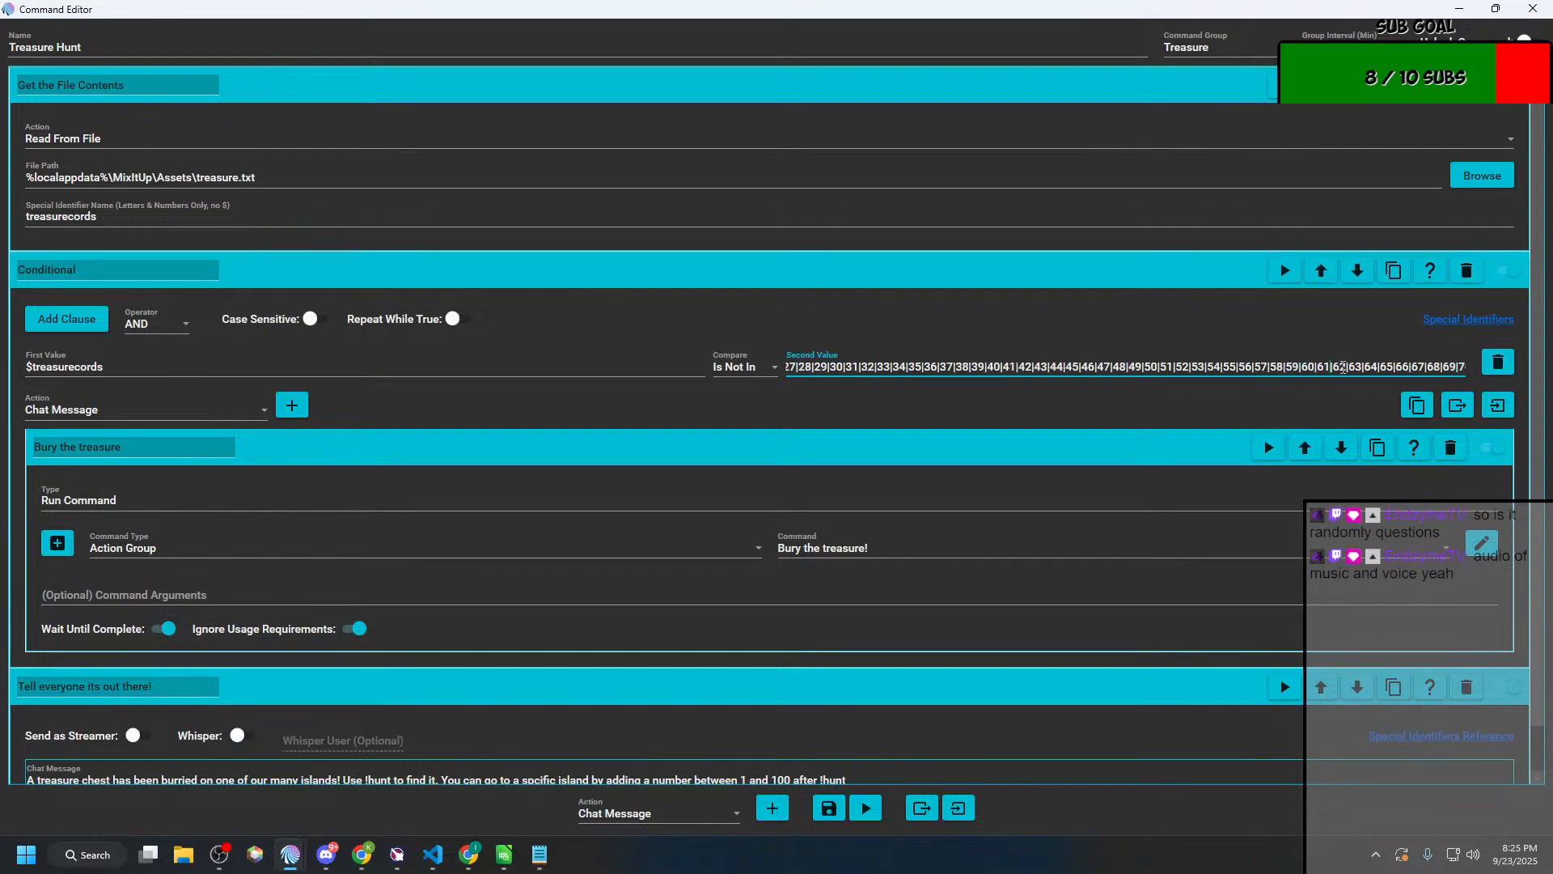
key("Right")
key("Right")
key("Right")
key("Right")
key("Right")
key("Right")
key("Right")
key("Right")
key("Right")
key("Right")
key("Right")
key("Right")
key("Right")
key("Right")
key("Right")
key("Right")
key("Right")
key("Right")
key("Right")
key("Right")
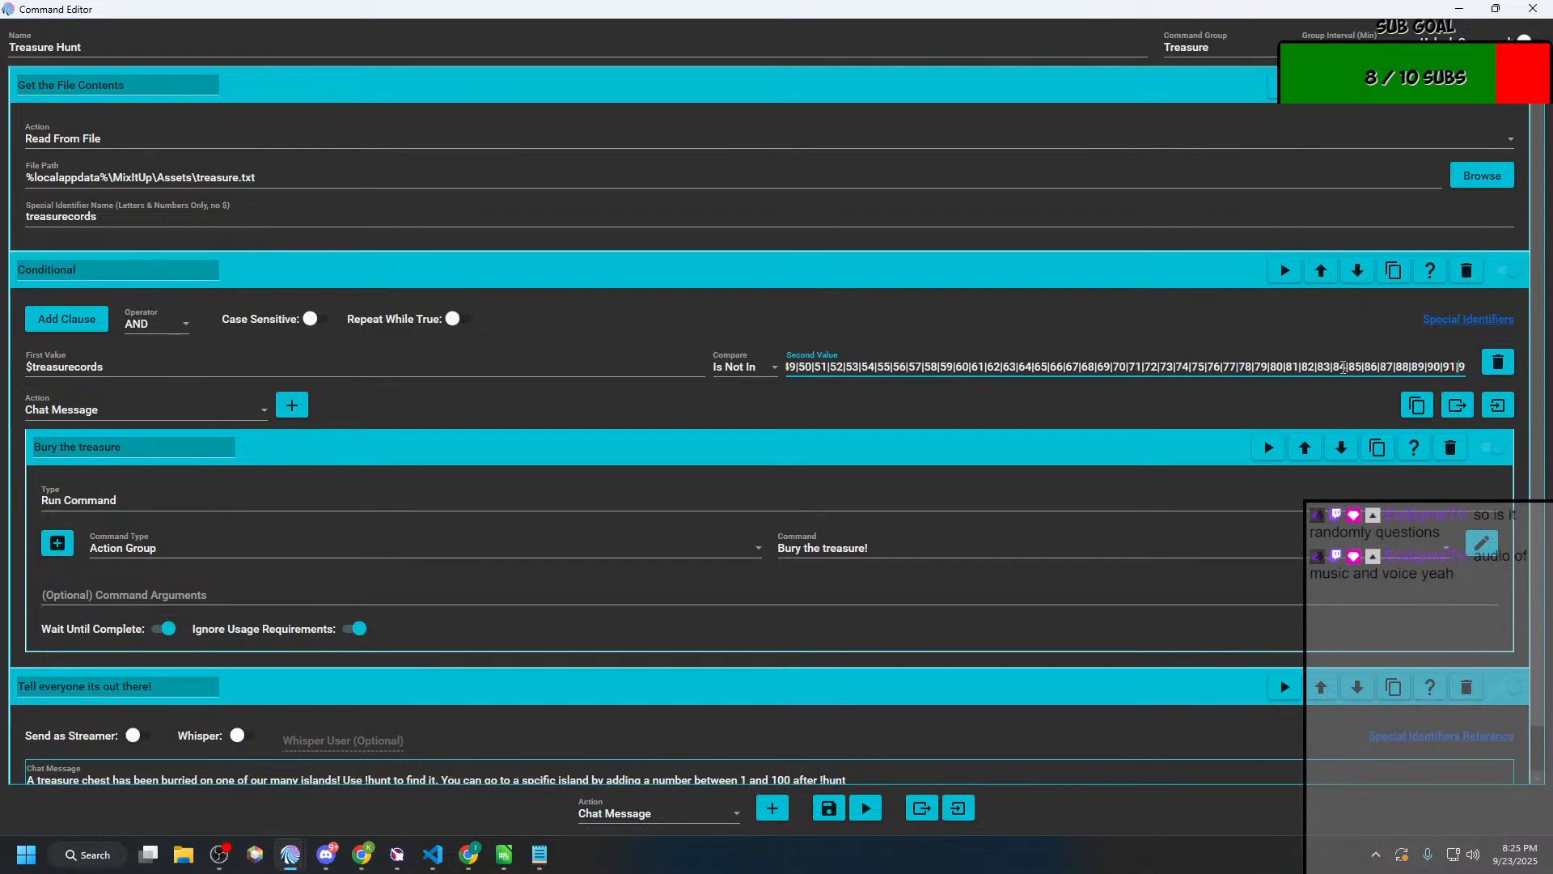
key("Right")
key("Right")
key("Right")
key("Right")
key("Right")
key("Right")
key("Right")
key("Right")
key("Right")
key("Right")
key("Right")
key("Right")
key("Right")
key("Right")
key("Right")
key("Right")
key("Right")
key("Right")
key("Right")
key("Right")
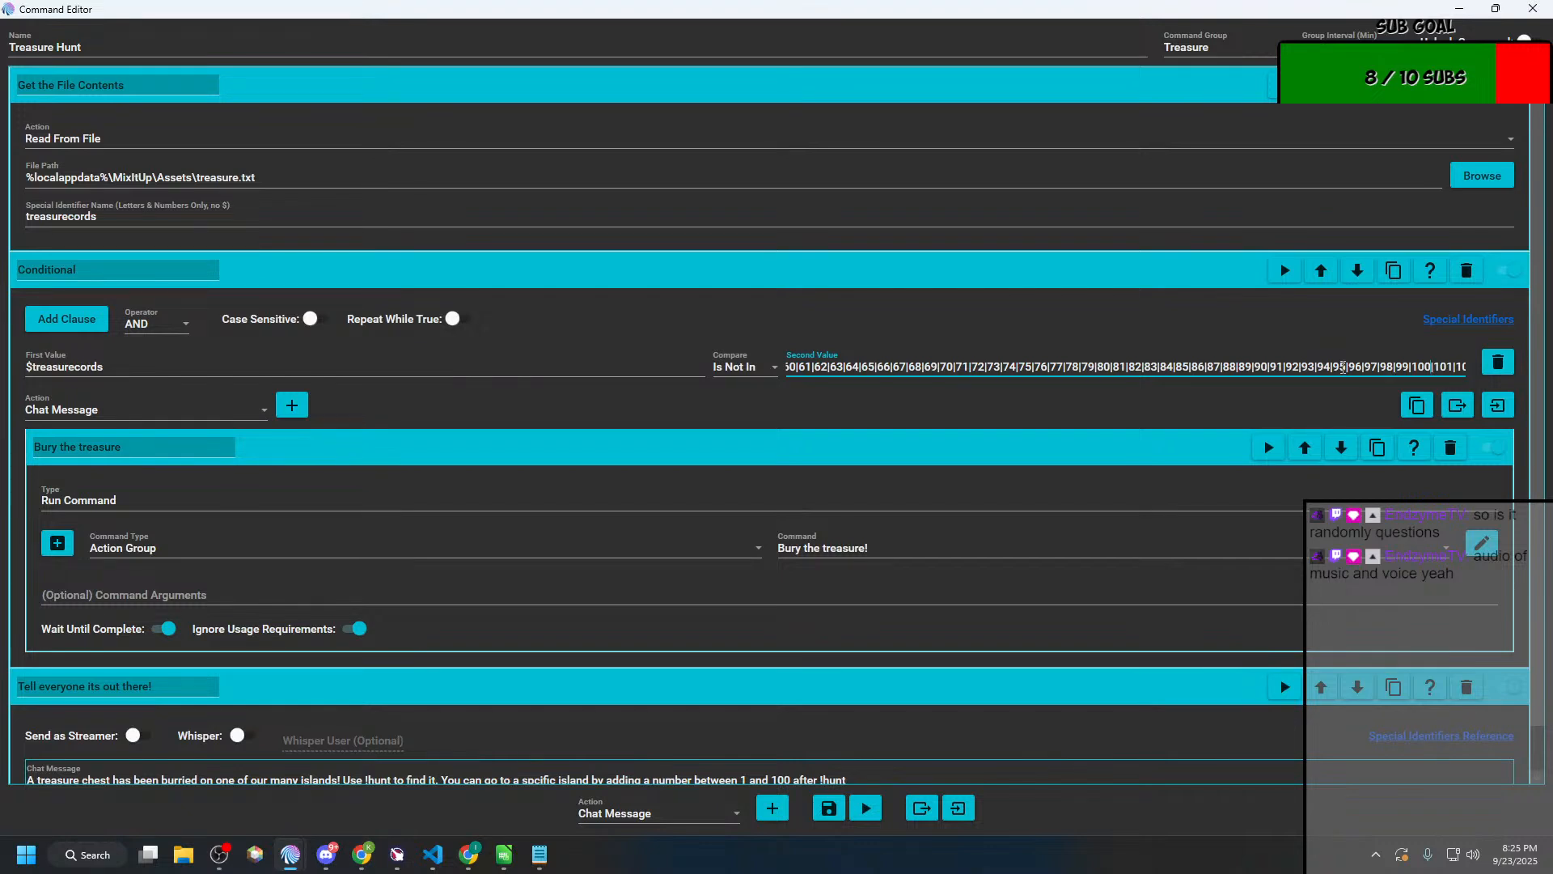
key("shift+End")
key("BackSpace")
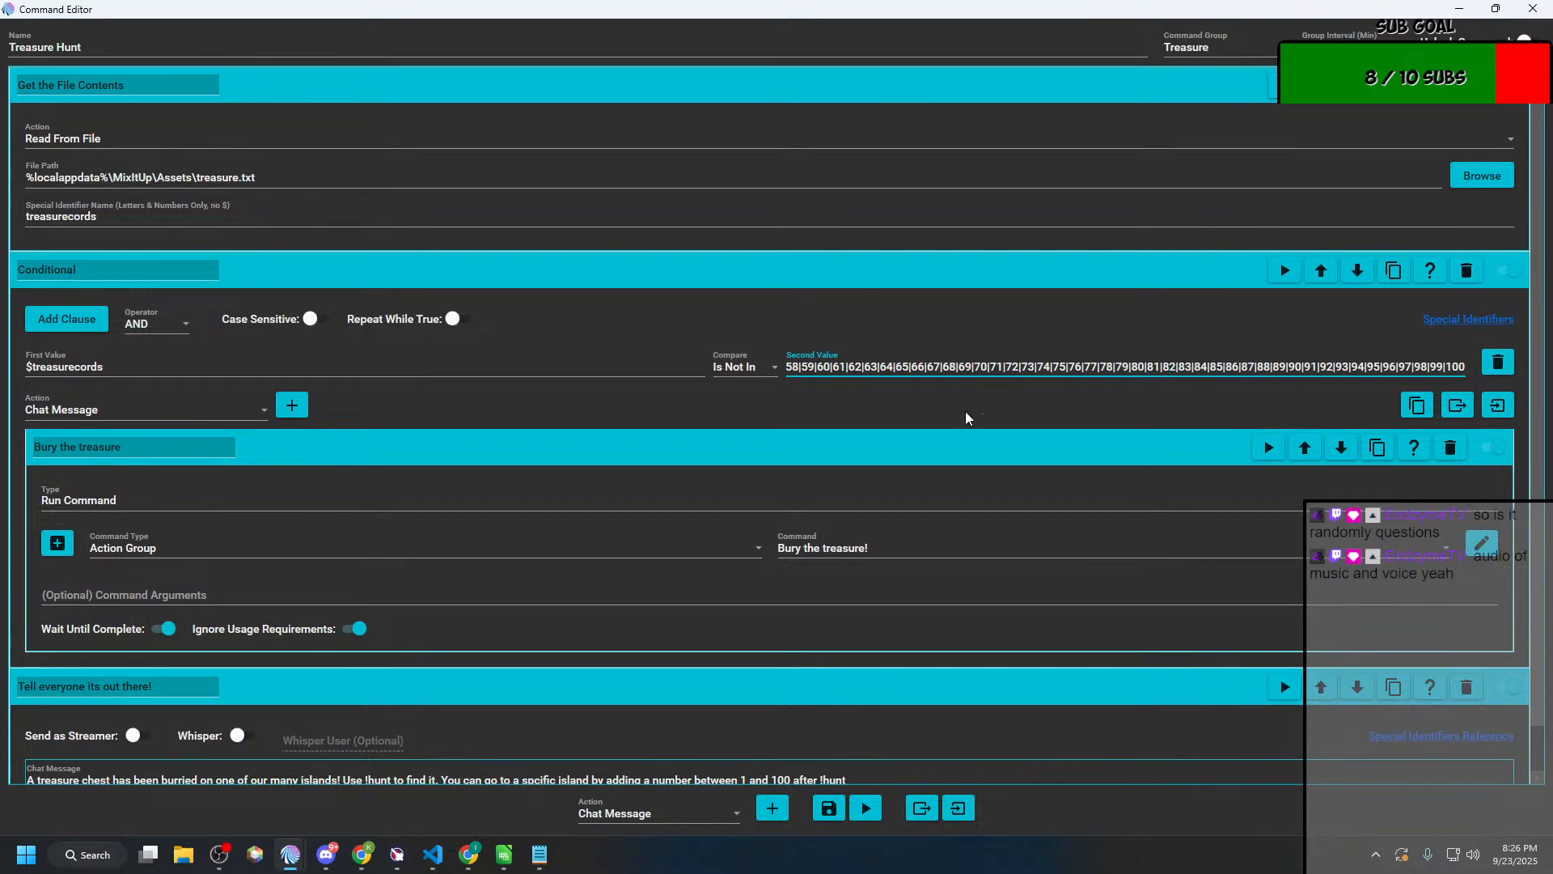
Step: Review the Treasure Hunt command's file identifier, conditional clause and chat message, and save the command
left_click(288, 596)
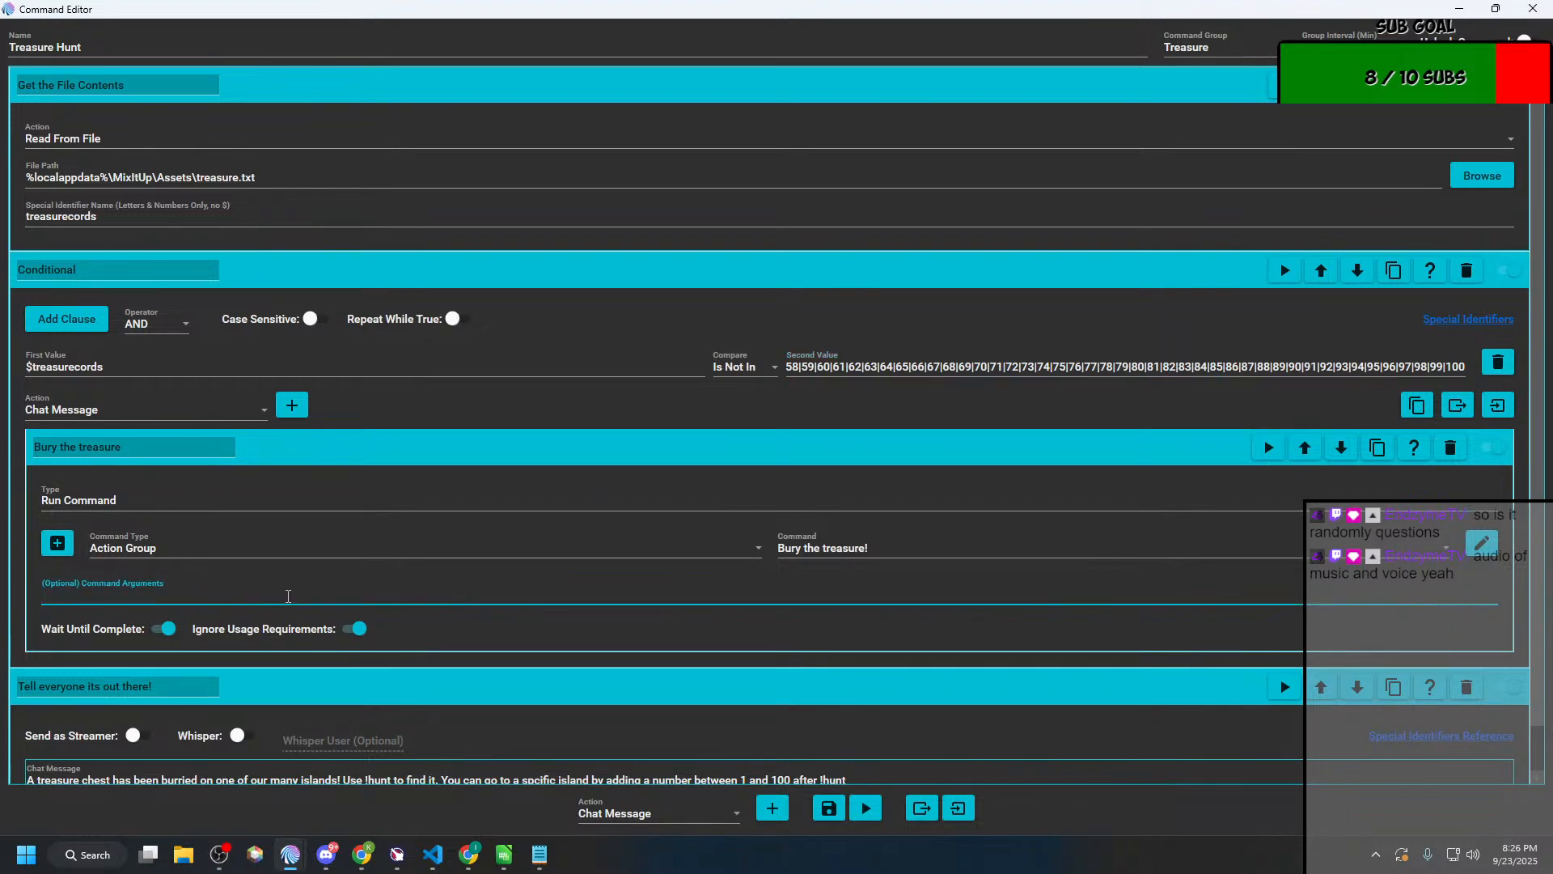
type("\\")
double_click(99, 214)
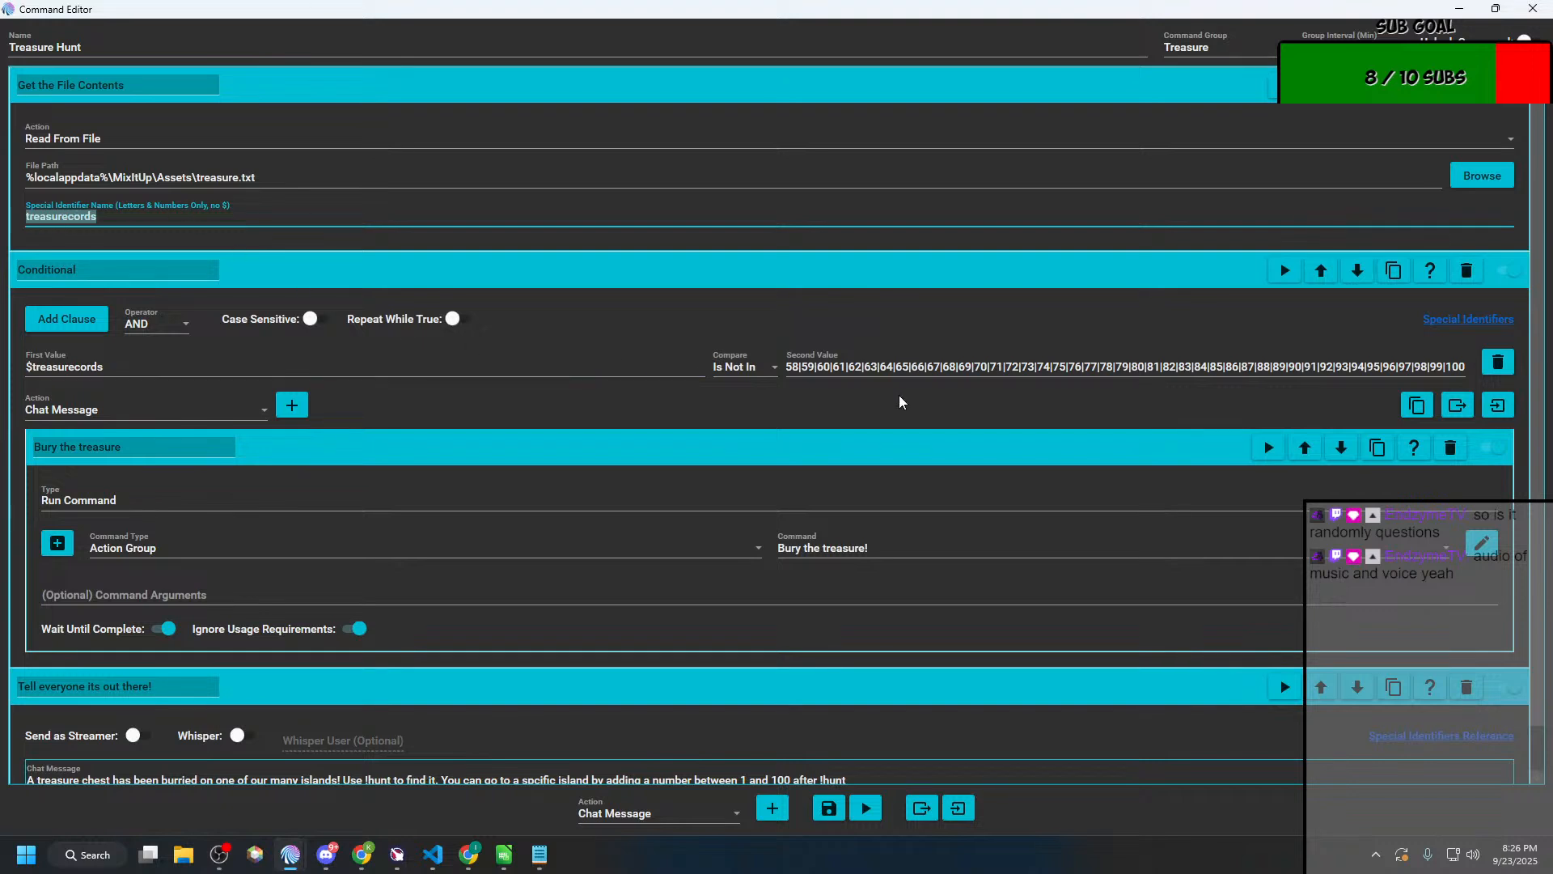
left_click(829, 364)
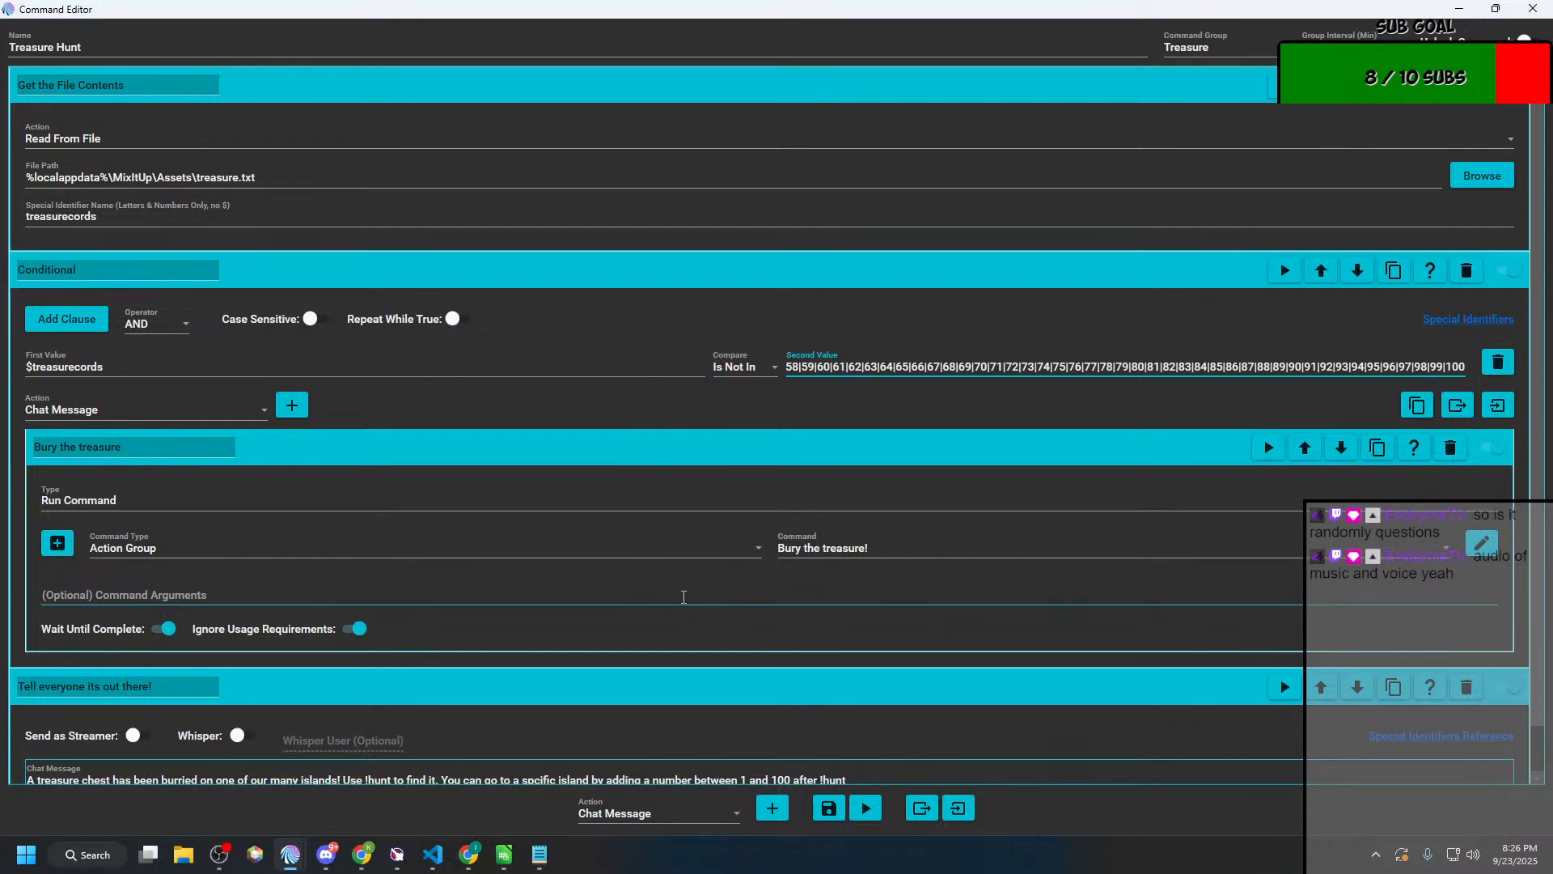
scroll(684, 597, "down", 1)
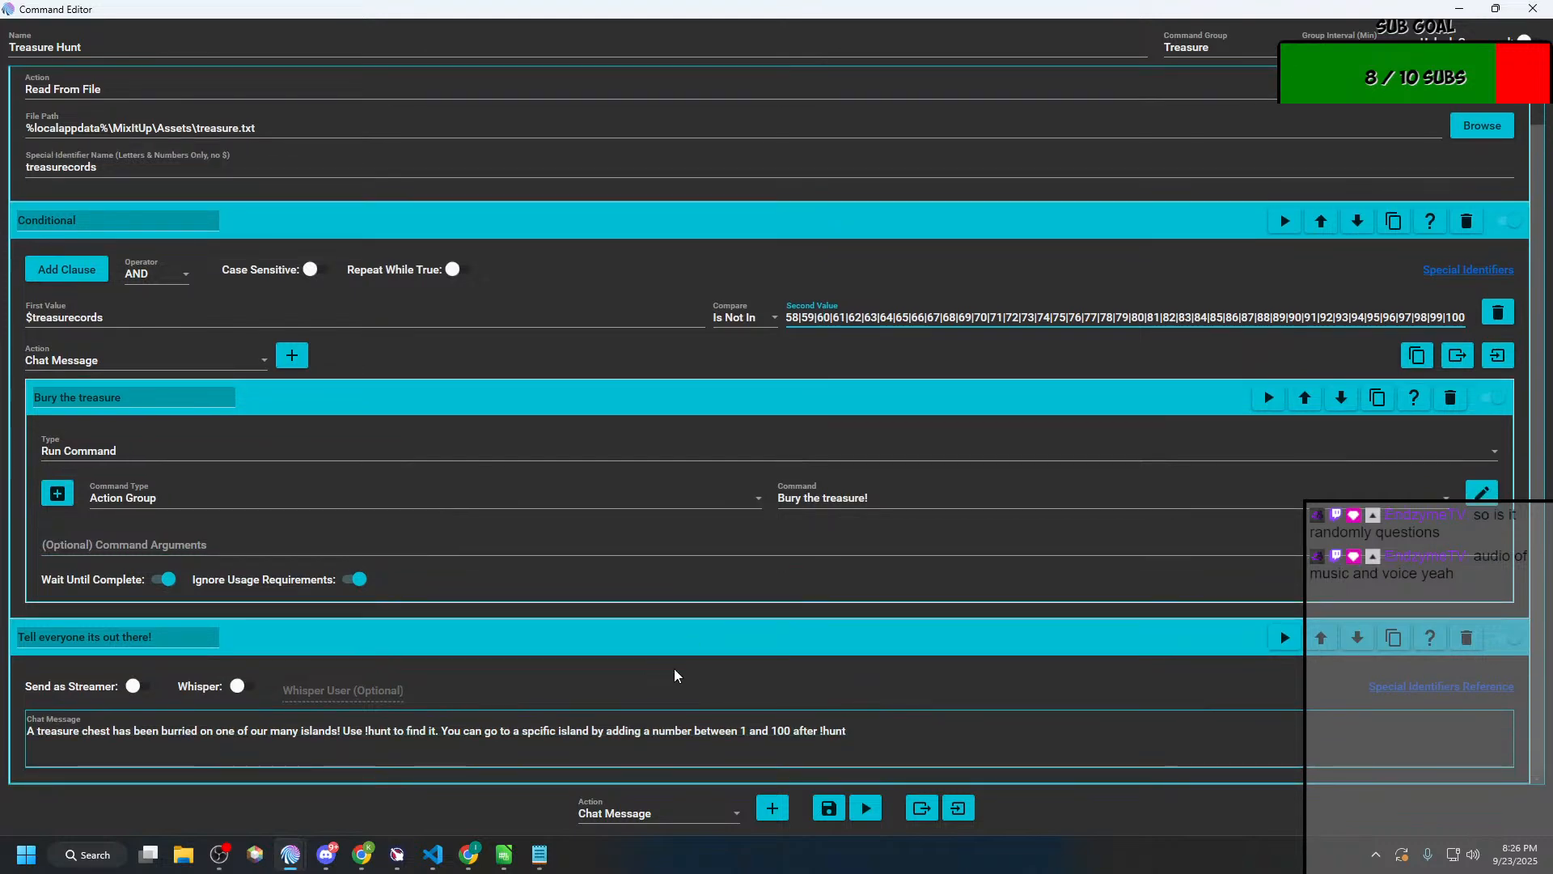
scroll(700, 665, "up", 1)
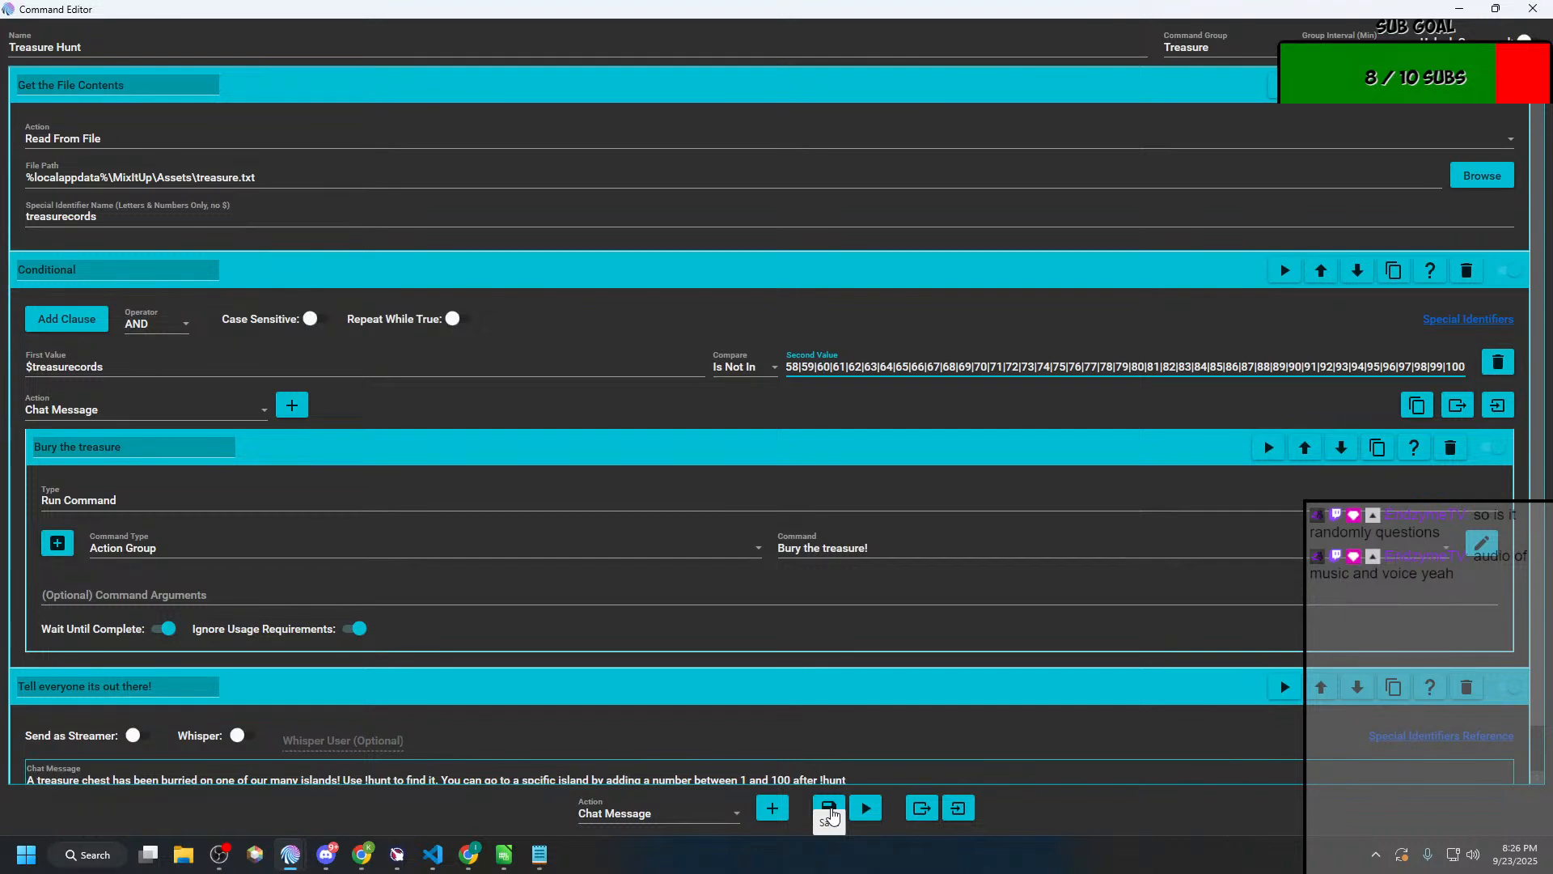
left_click(830, 809)
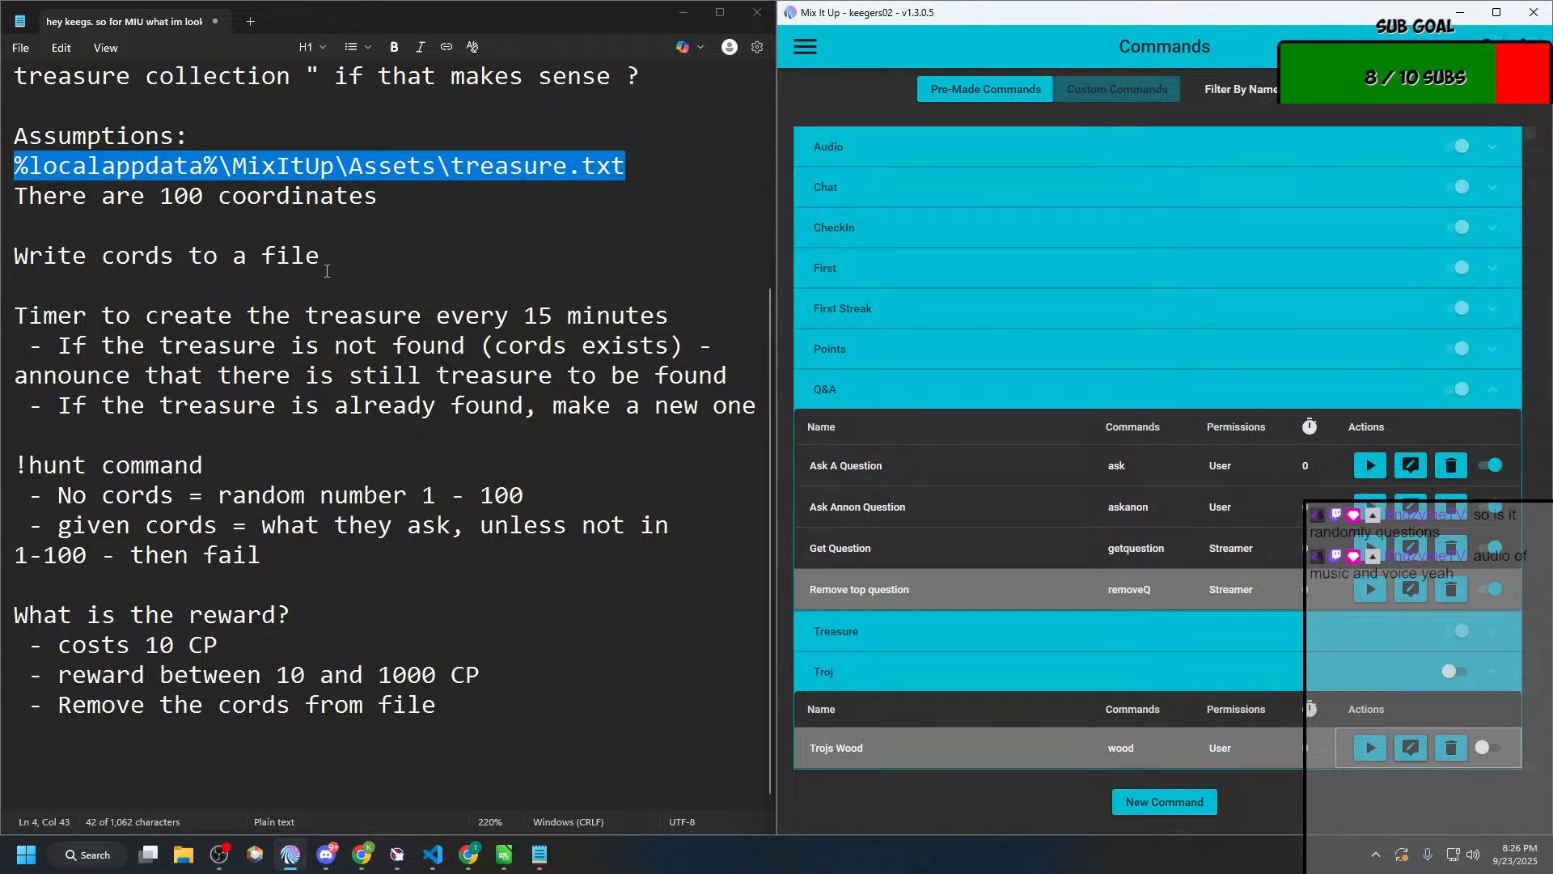
Step: Review the notes on the treasure timer, the !hunt coordinate rules and the reward
left_click(411, 217)
left_click(410, 208)
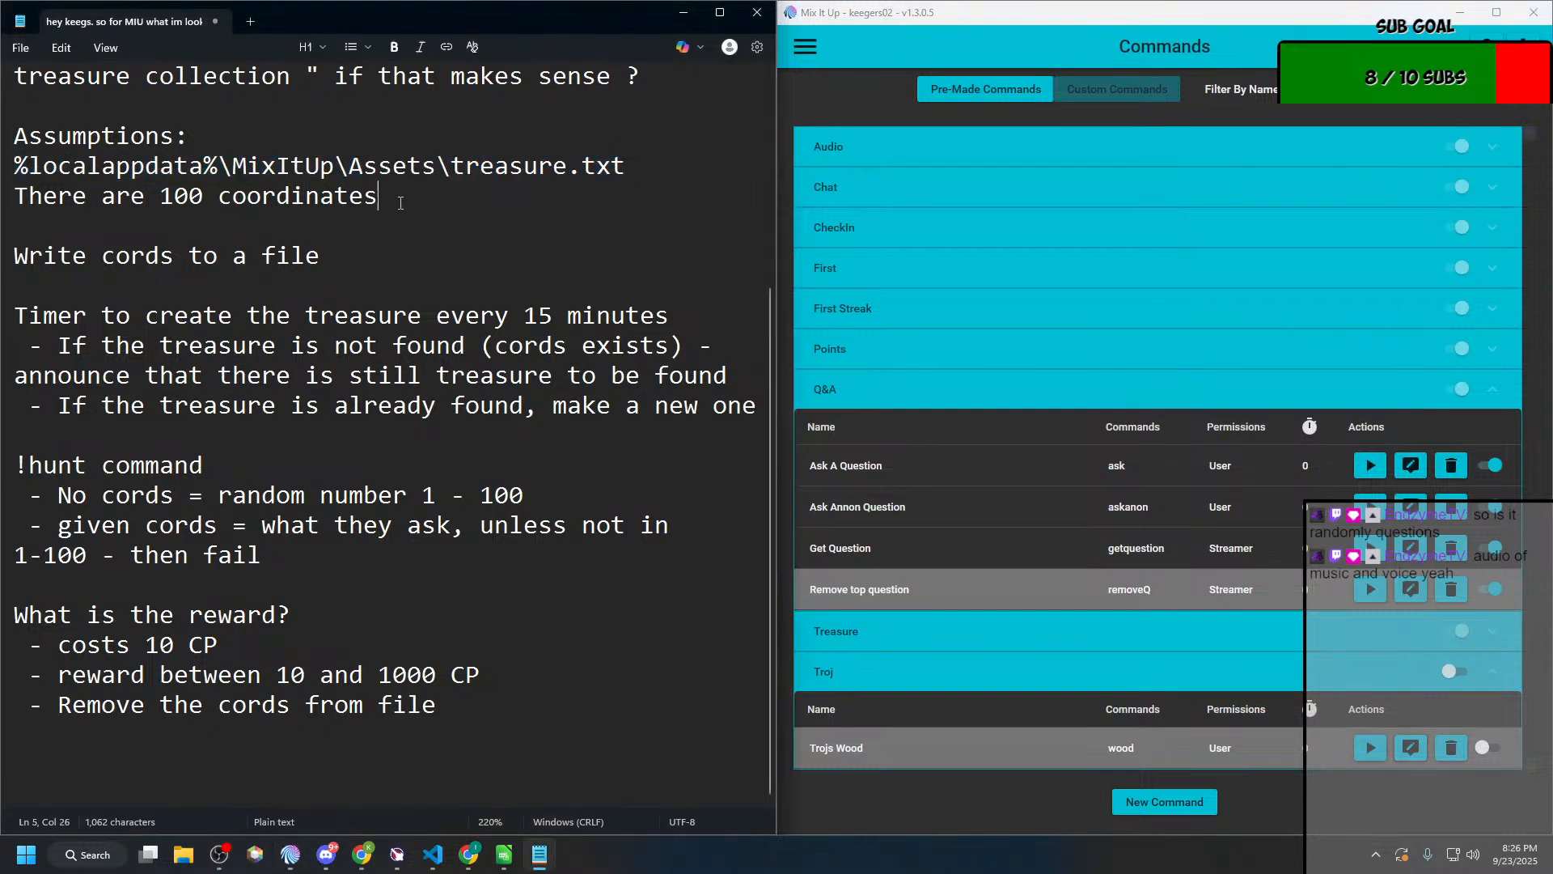
left_click(382, 259)
left_click_drag(666, 408, 142, 403)
left_click(119, 405)
left_click_drag(116, 495, 472, 498)
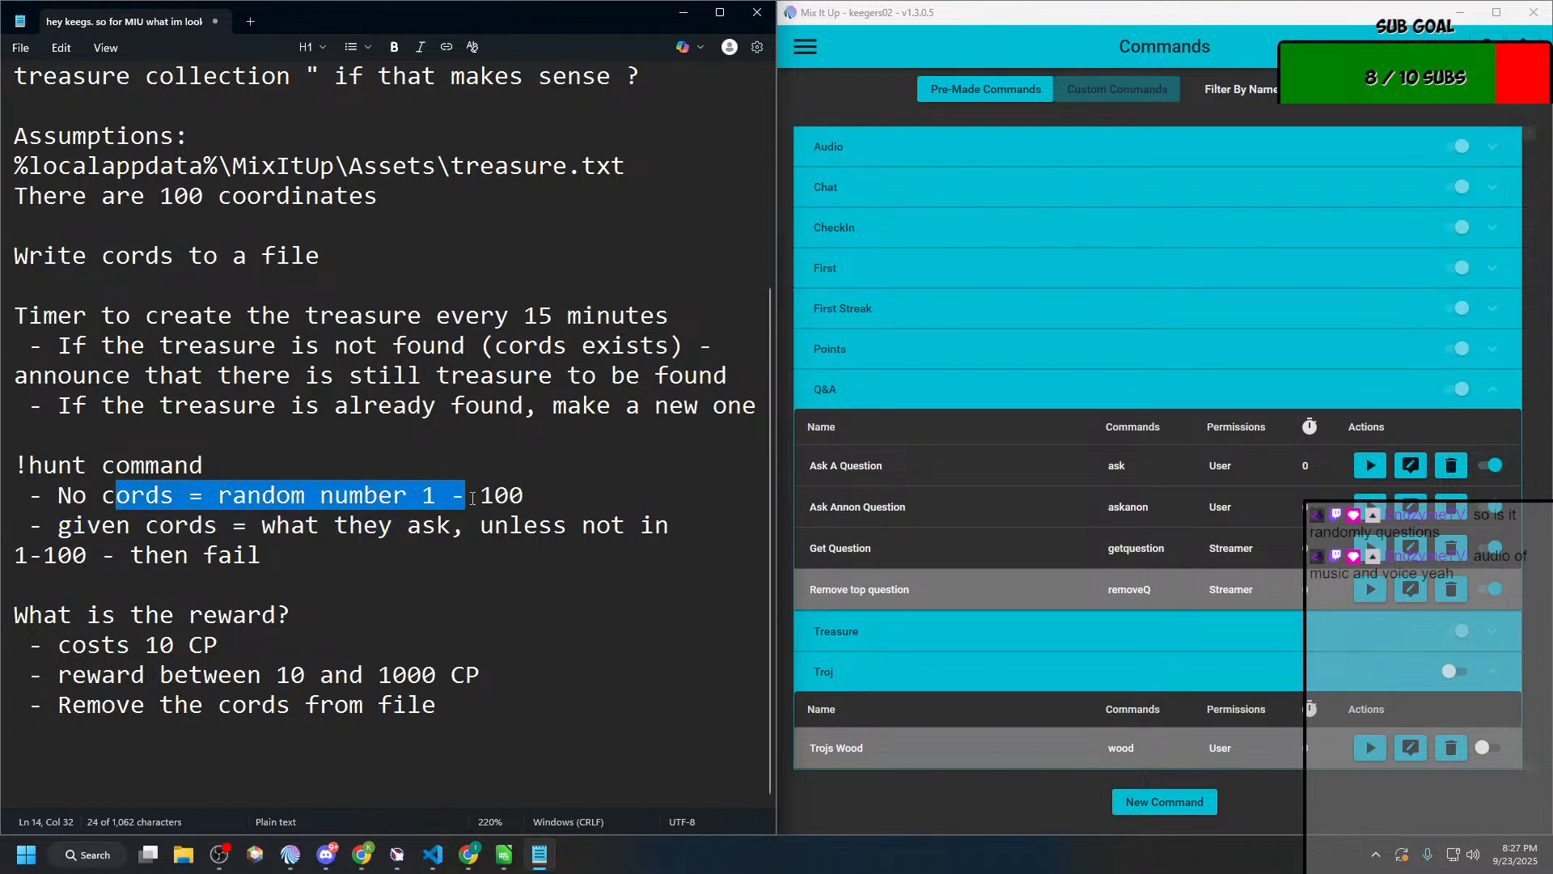
left_click_drag(161, 527, 332, 541)
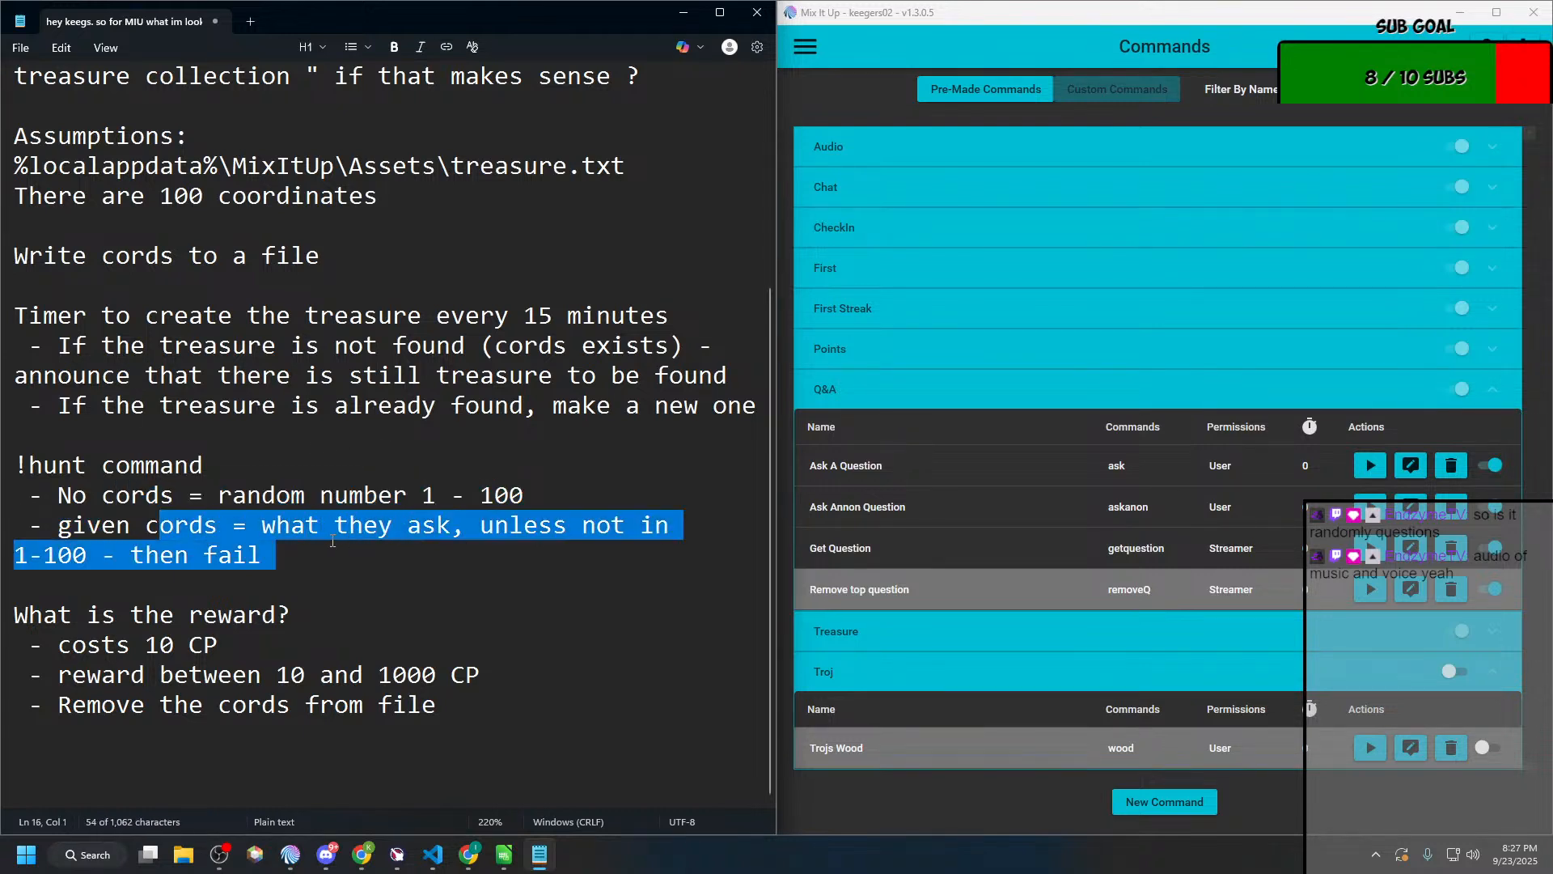
left_click(288, 575)
left_click_drag(304, 560, 99, 562)
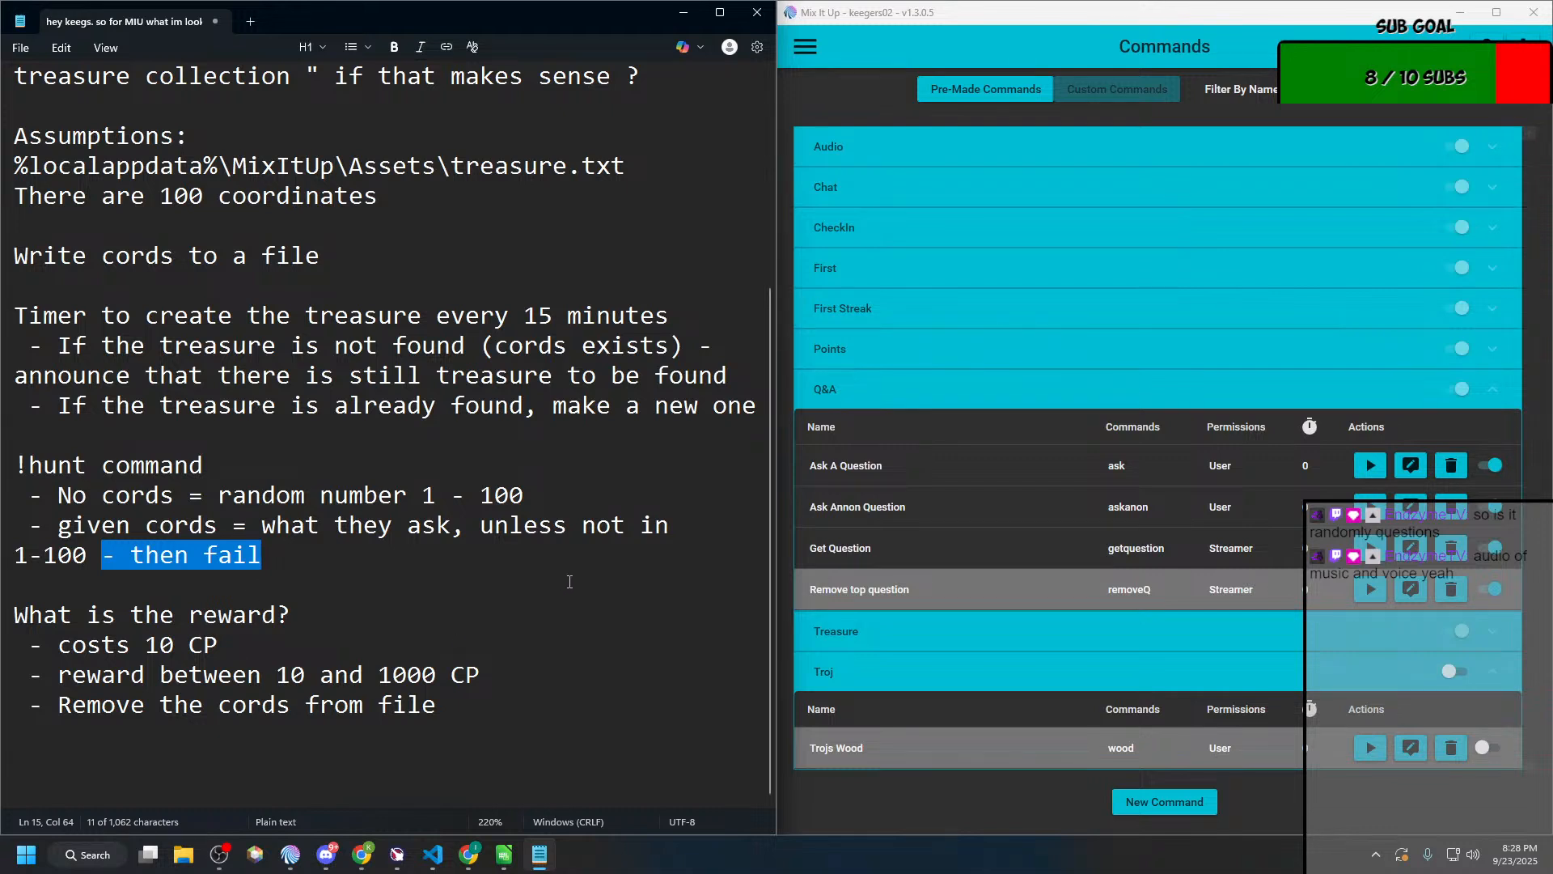
left_click(500, 698)
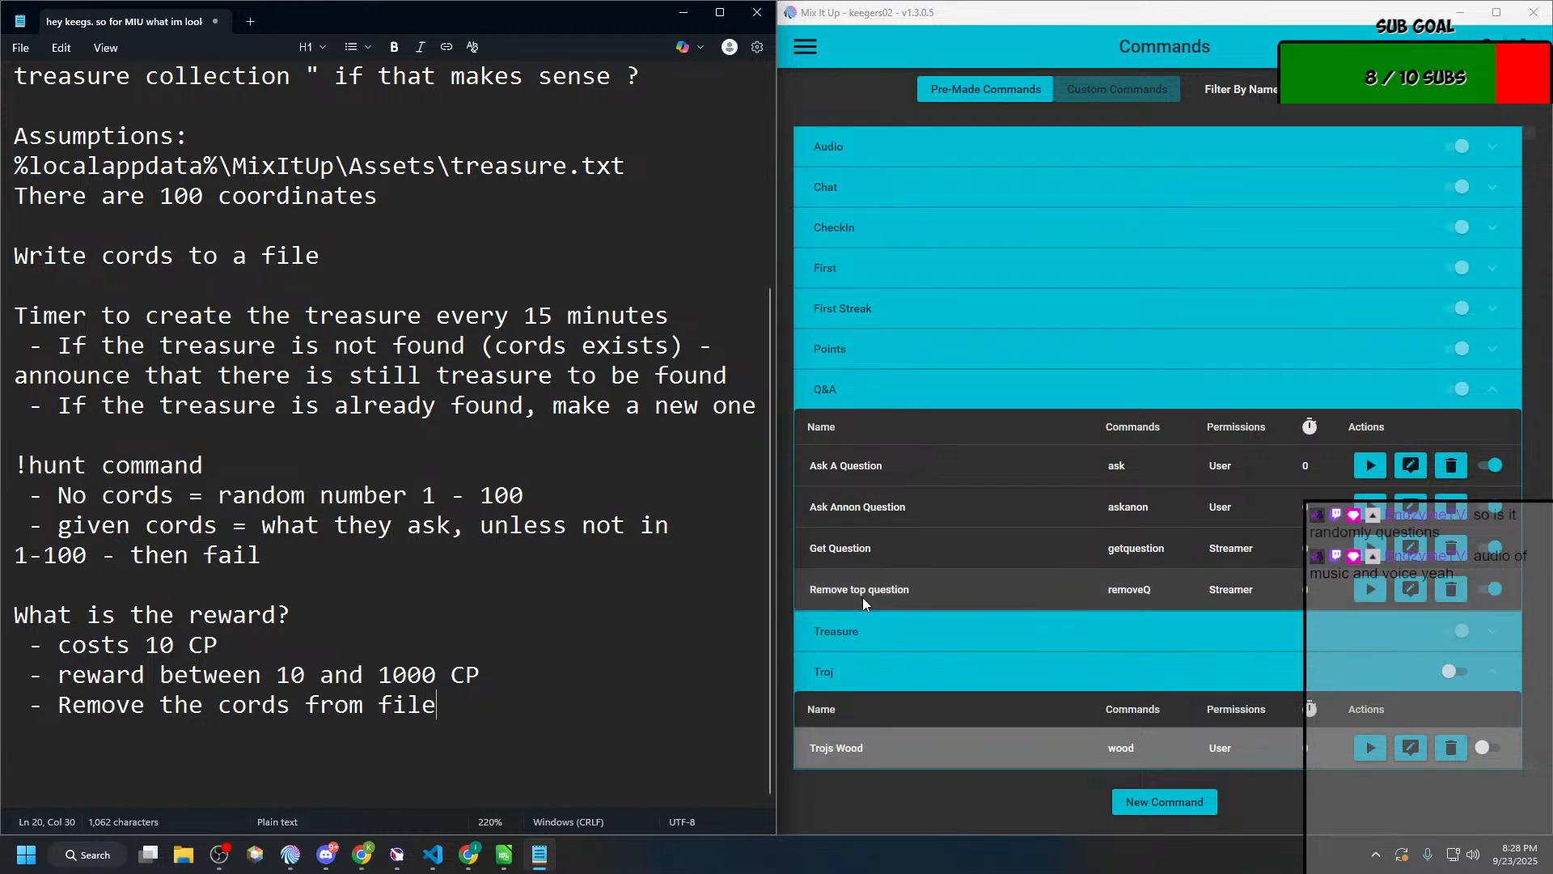
Step: Collapse the Q&A and Troj groups and open the Hunt command from the Treasure group for editing
left_click(888, 398)
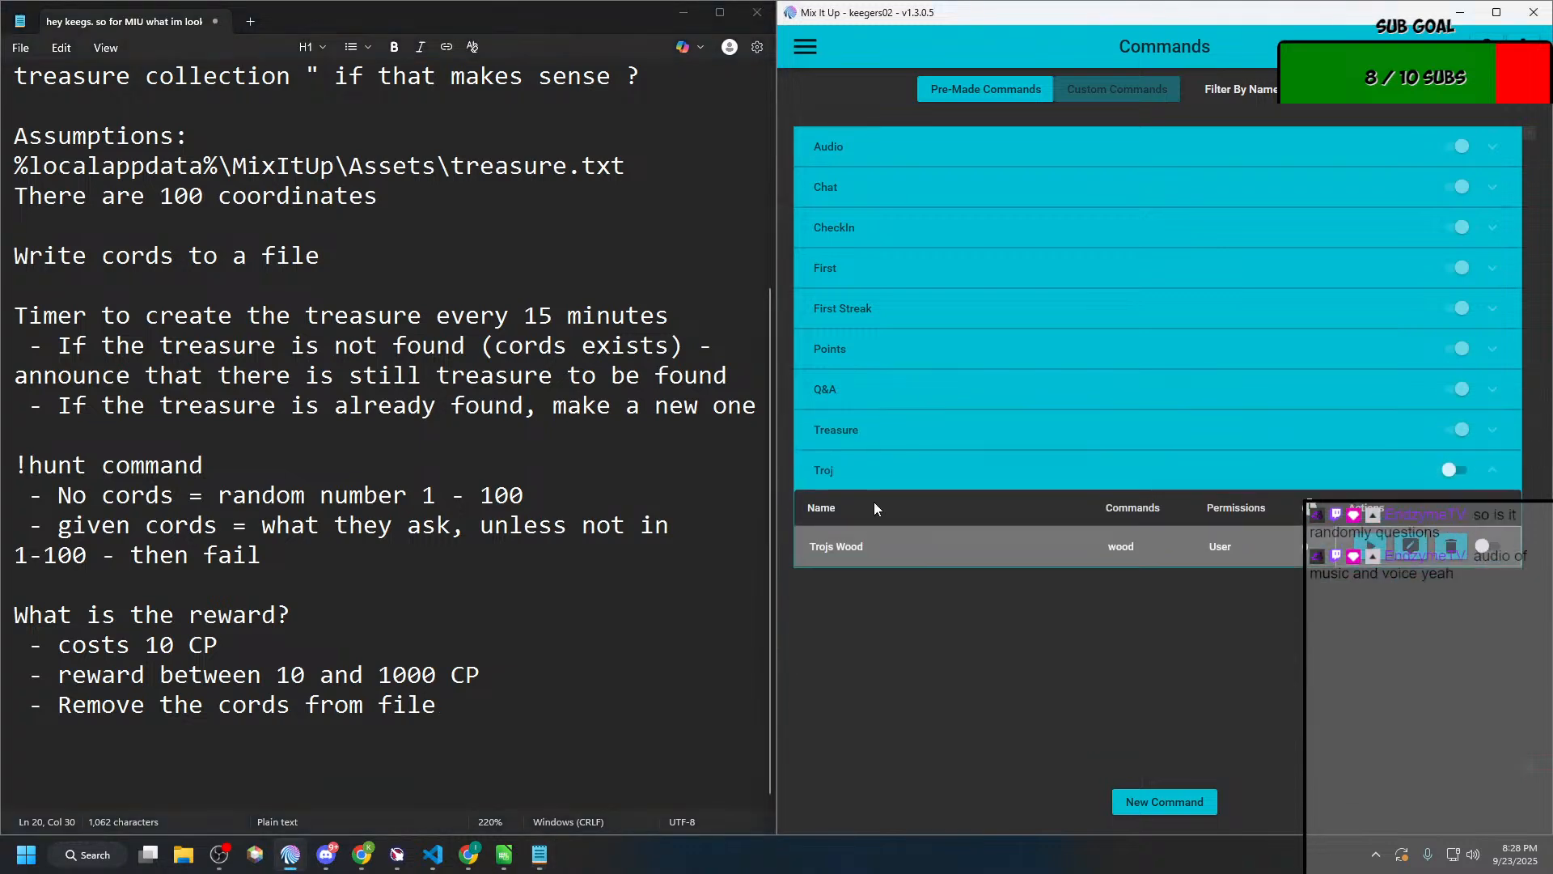
left_click(857, 471)
left_click(867, 430)
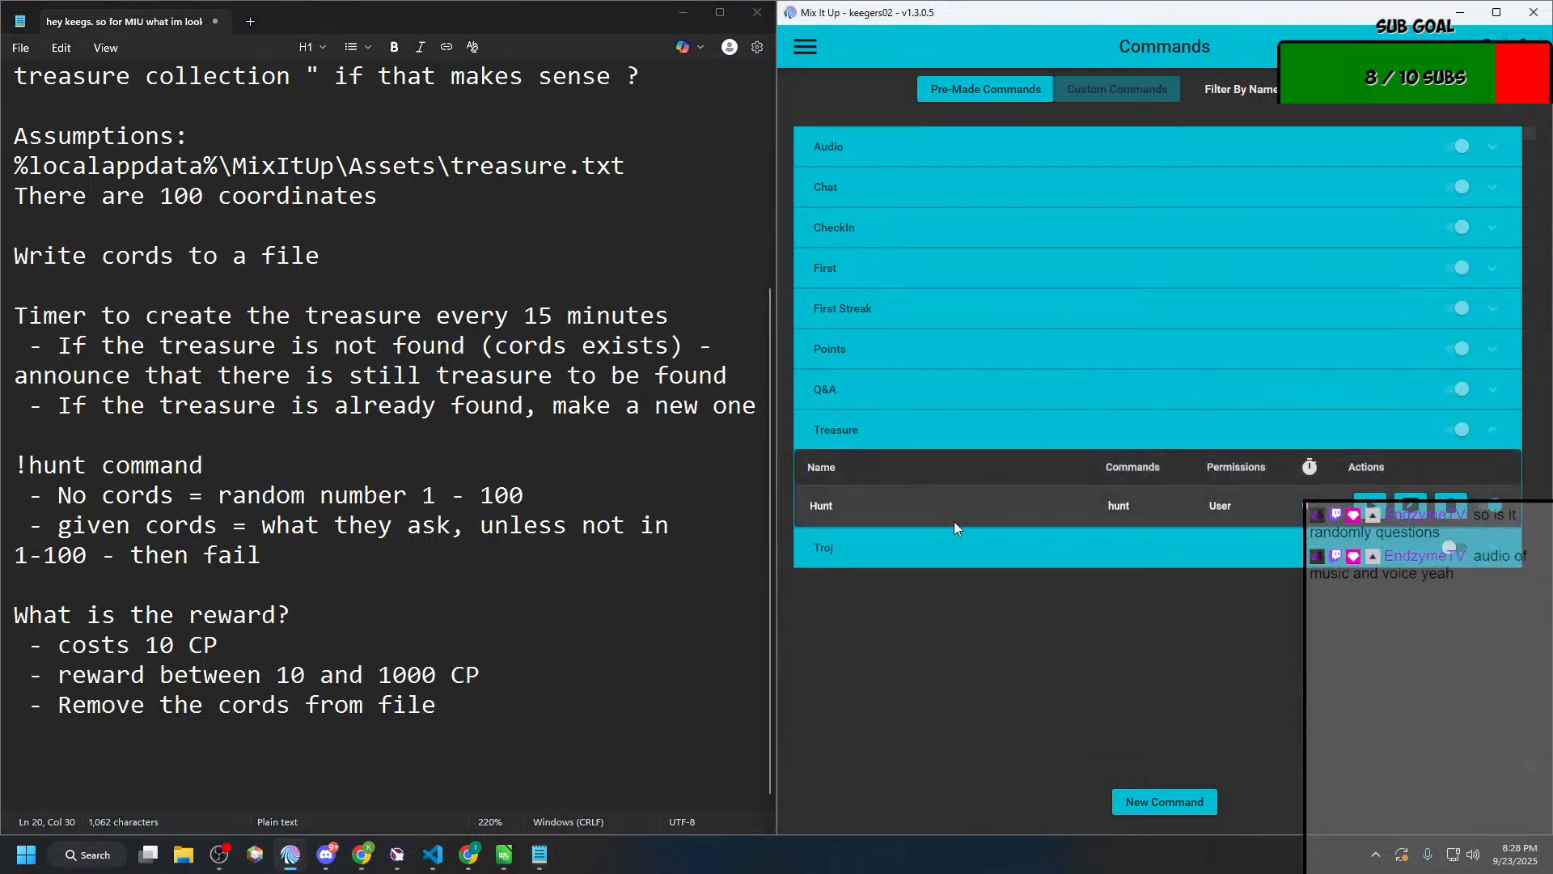
left_click(1411, 510)
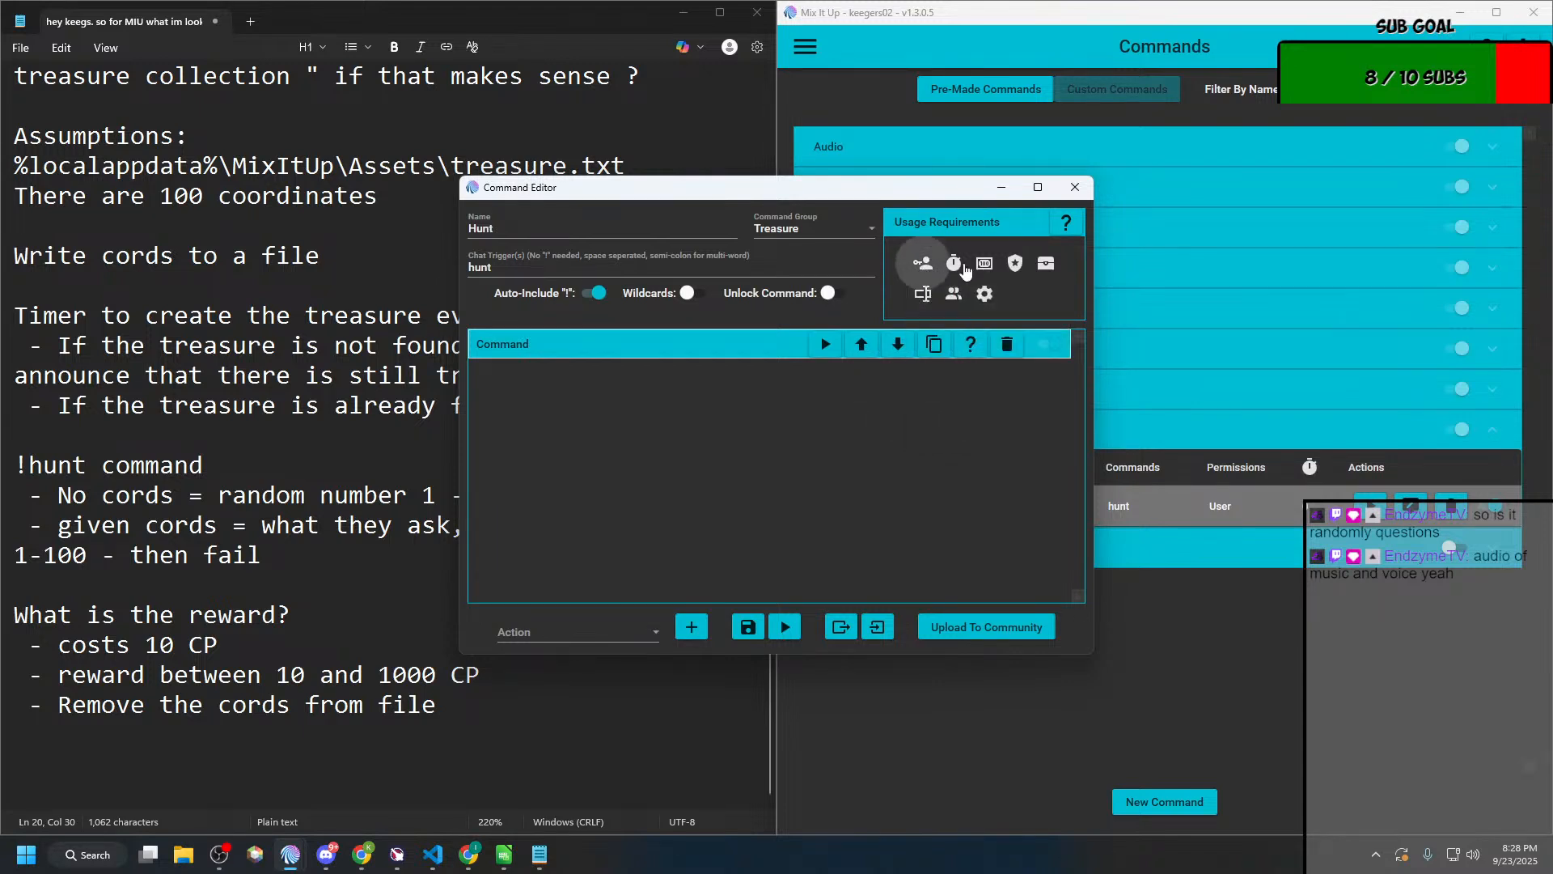
Step: Set the Hunt command's cooldown type to Per Person
mouse_move(965, 270)
left_click(978, 316)
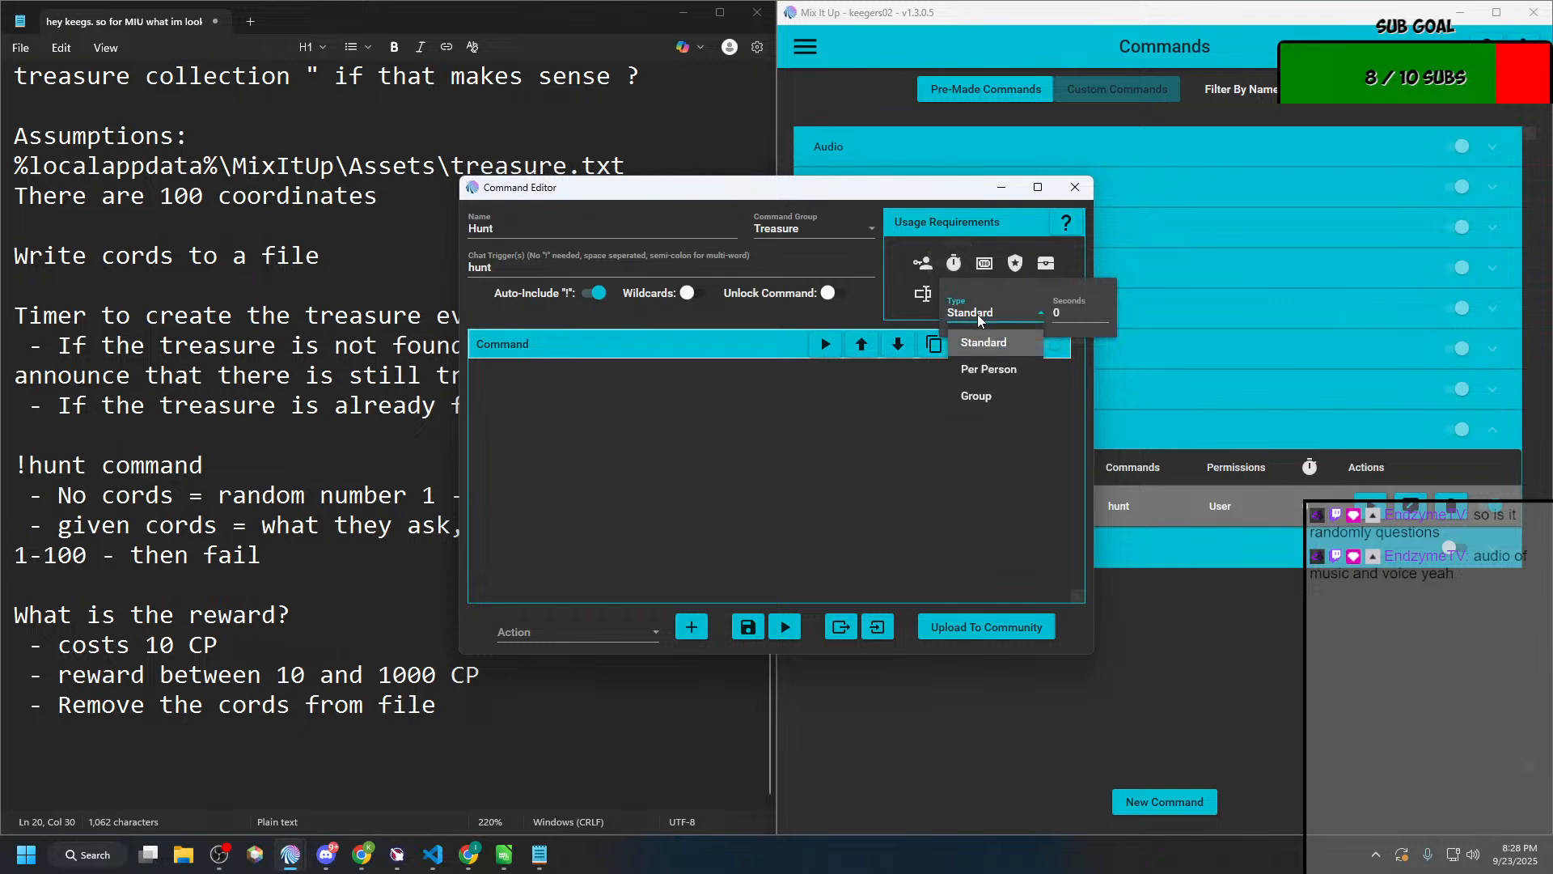
left_click(978, 320)
left_click(978, 319)
left_click(987, 356)
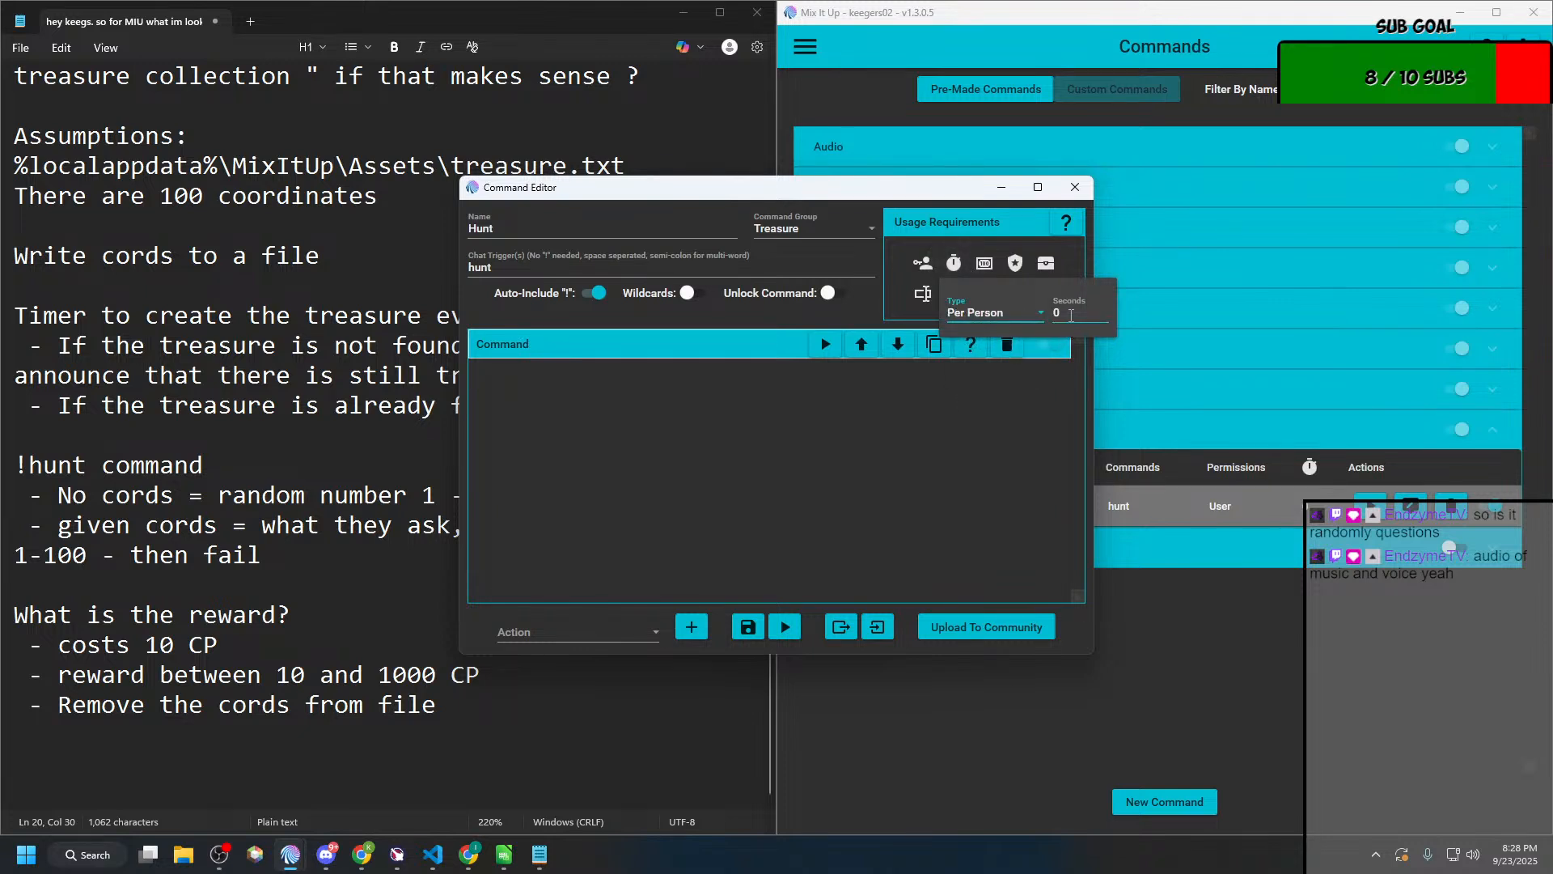
key("Tab")
Step: Calculate 15*60 in Windows search to convert 15 minutes into seconds
key("super")
type("calculator")
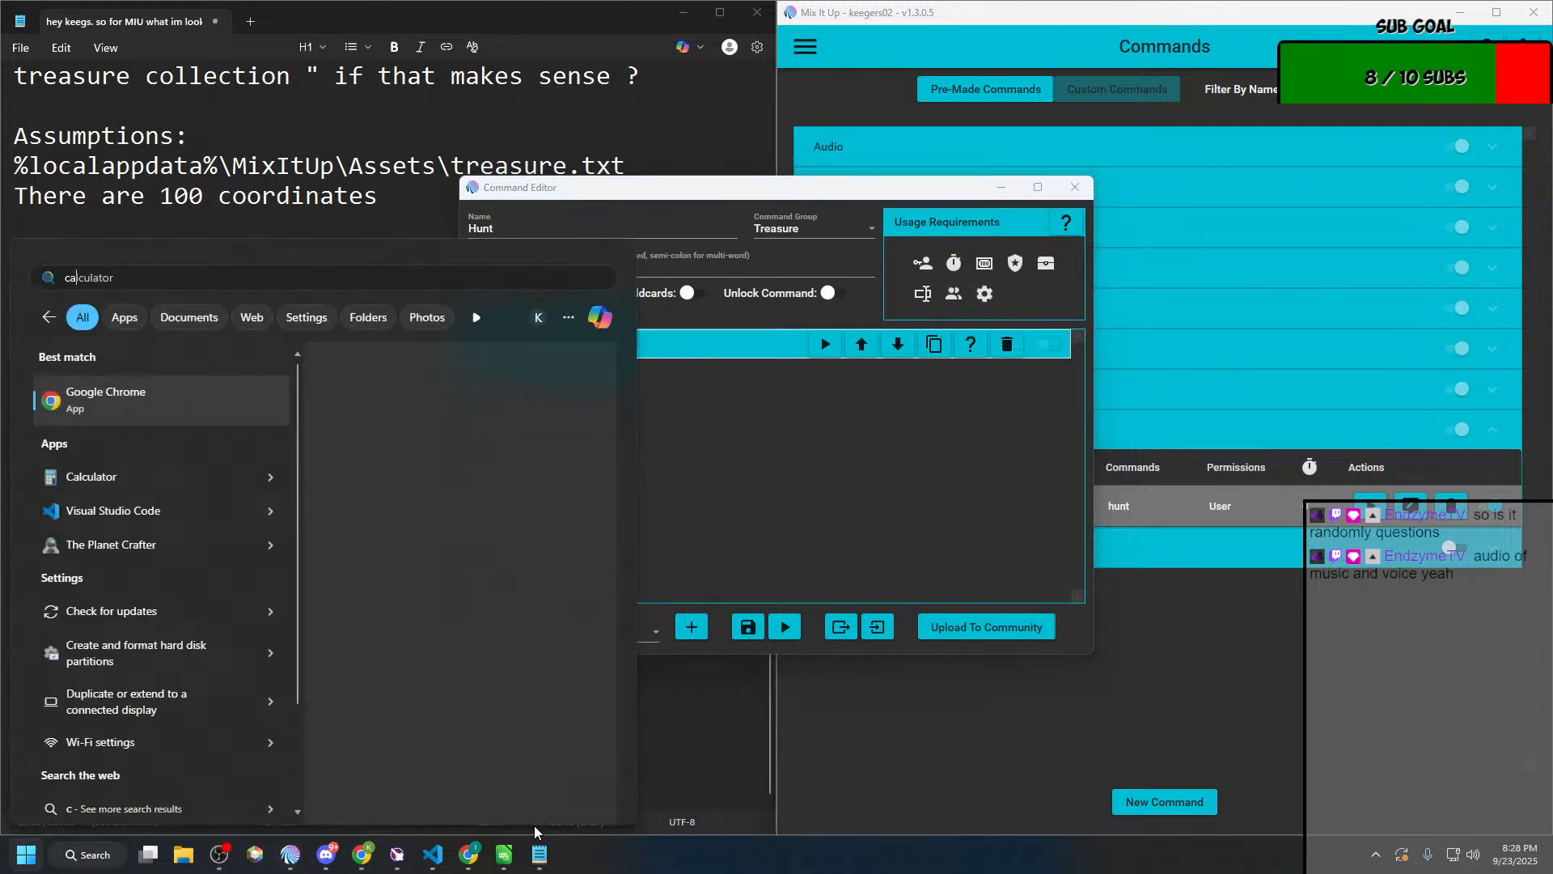
key("BackSpace")
key("BackSpace")
key("BackSpace")
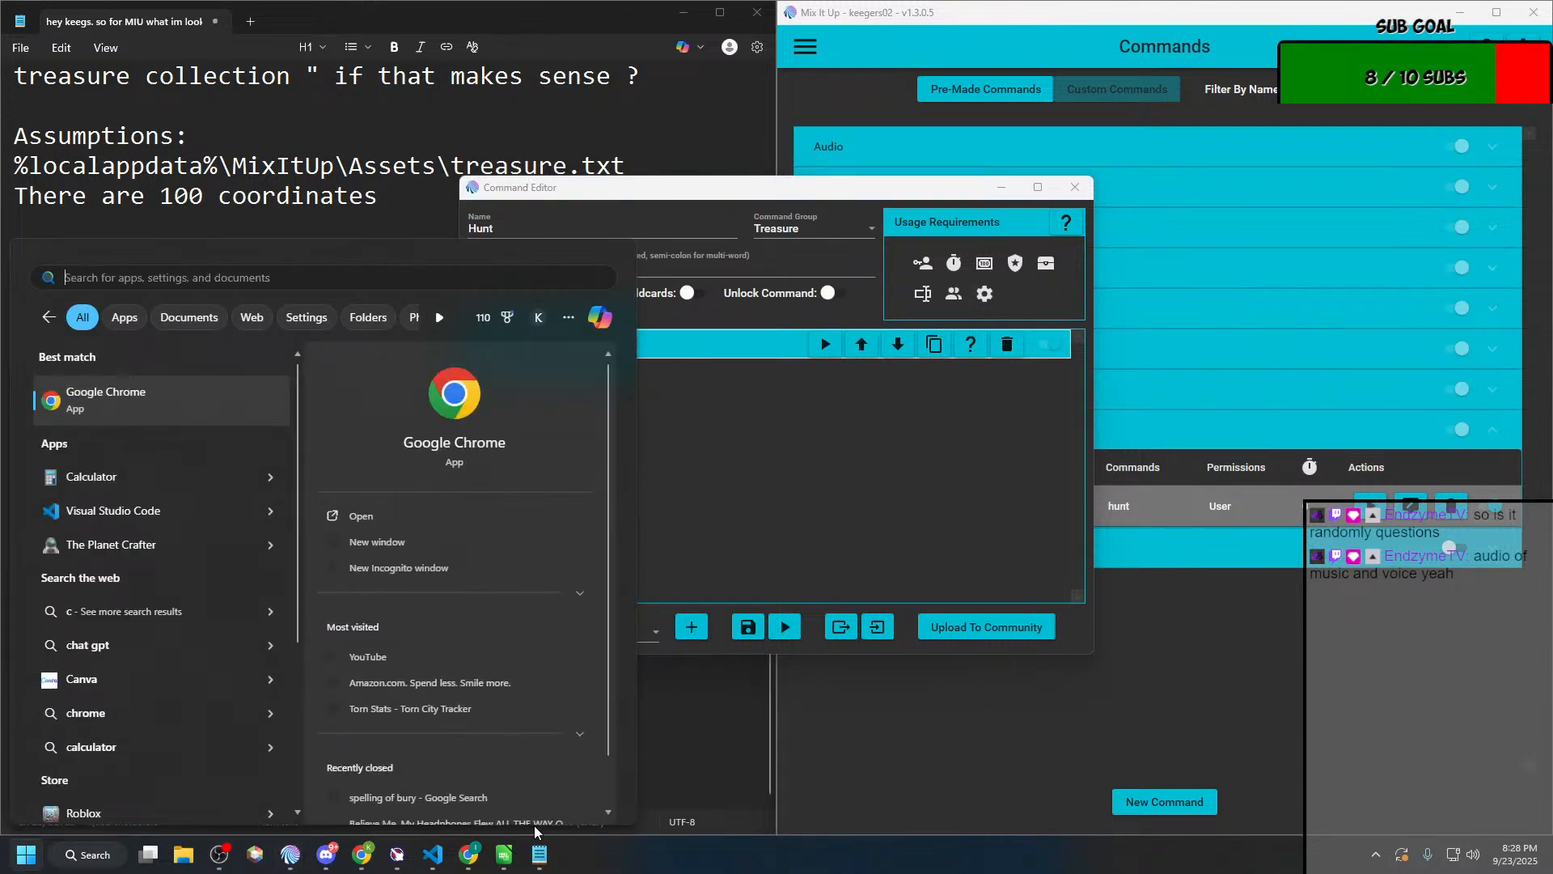
type("15*60=")
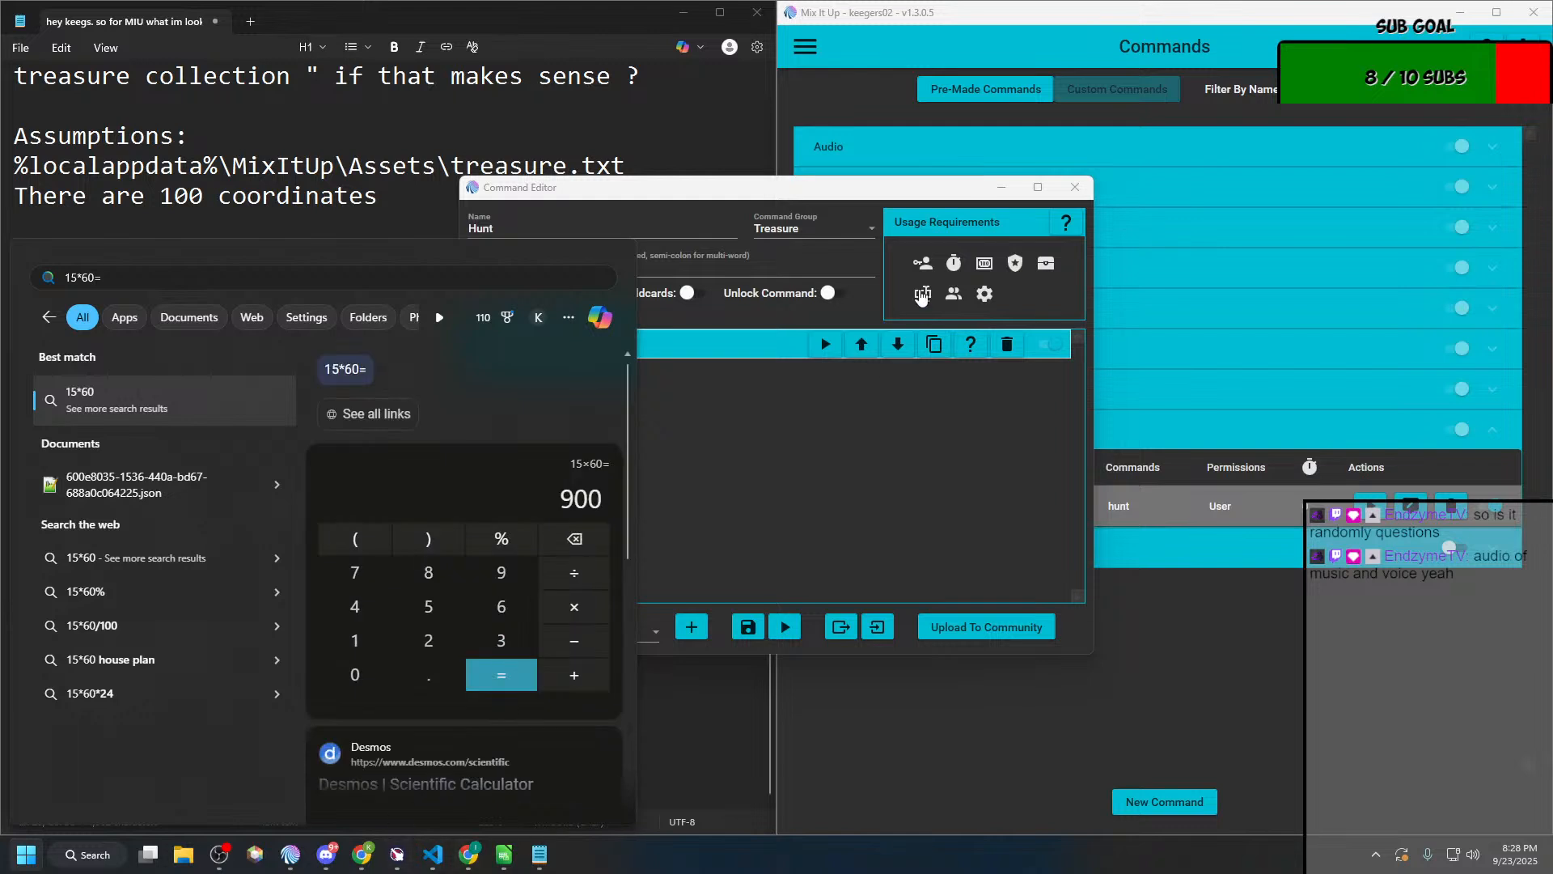
Step: Return to the Hunt command and set its cooldown to 900 seconds
left_click(965, 193)
left_click(954, 274)
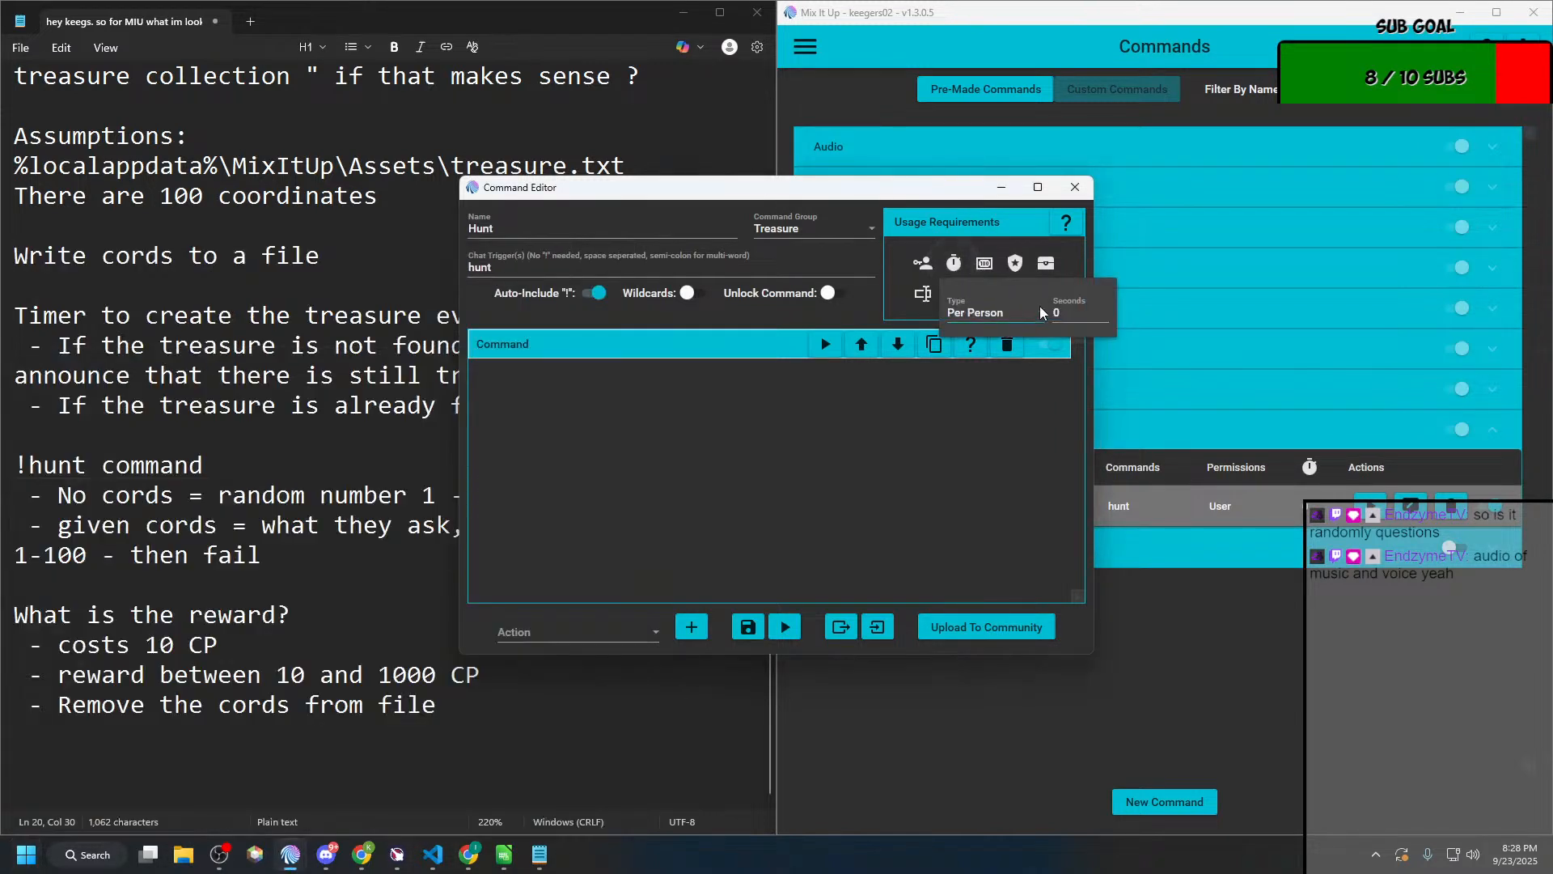
left_click(1068, 314)
type("900")
left_click(1005, 374)
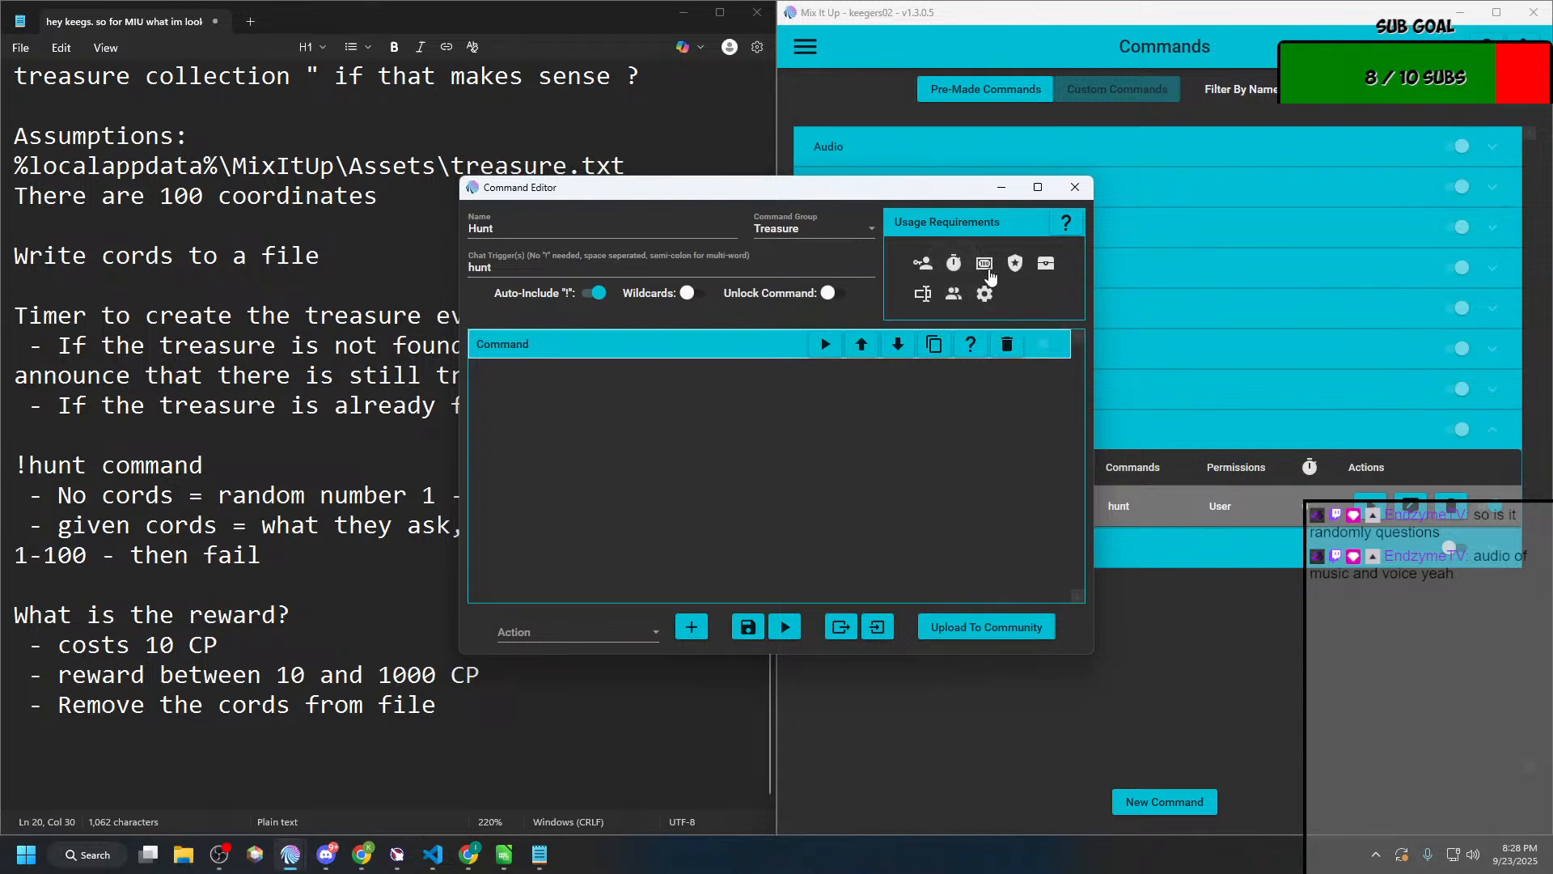
Step: Add a currency requirement to the Hunt command using Points with a Required Amount of 10, leaving only that single entry
left_click(986, 265)
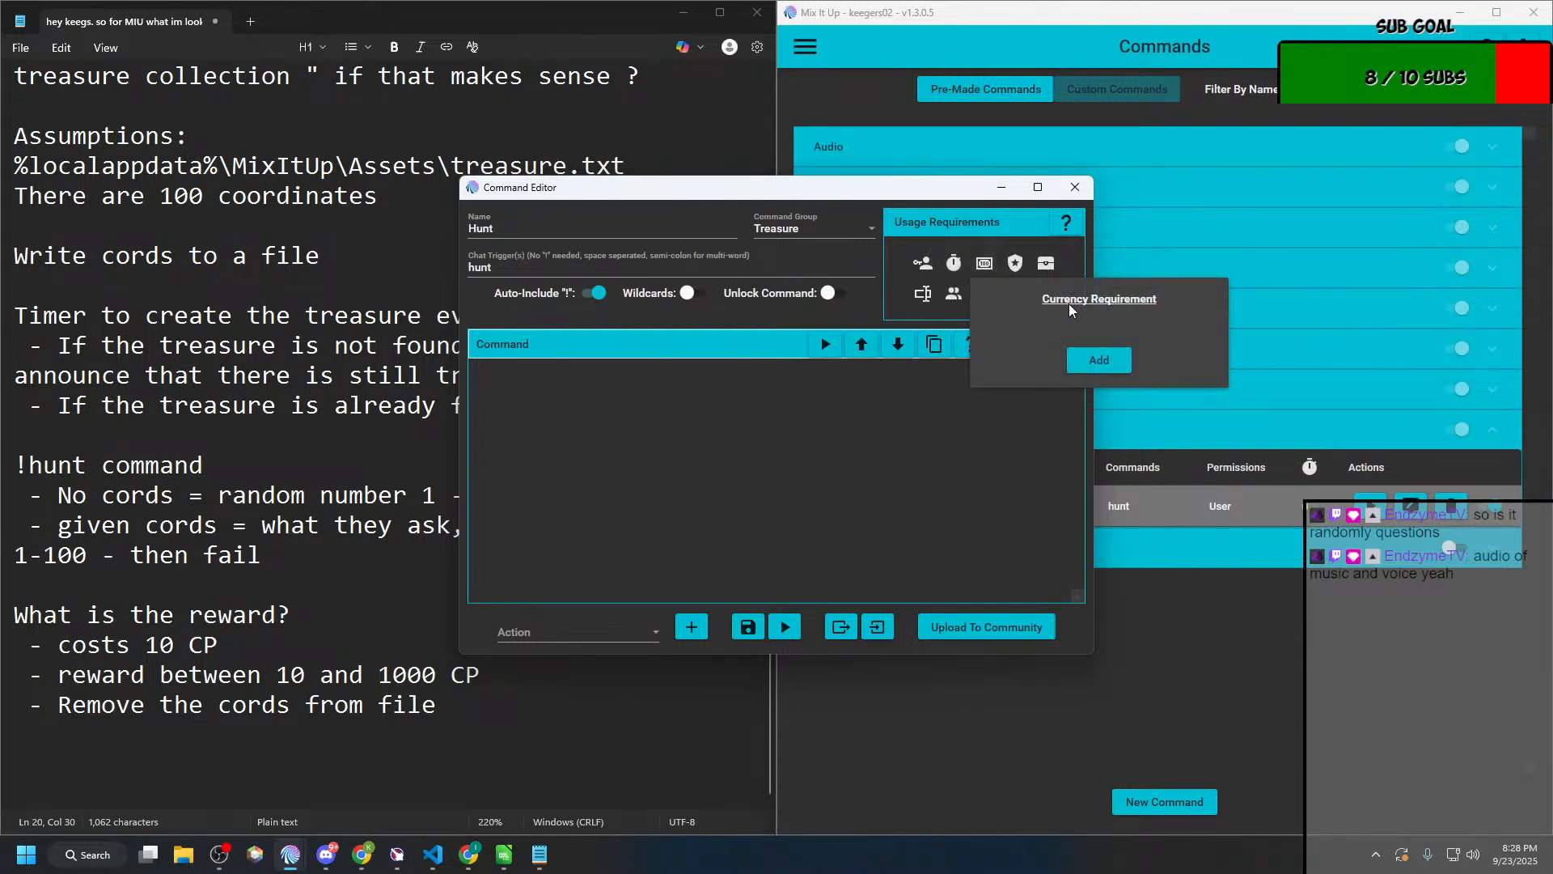
left_click(1110, 364)
left_click(1052, 338)
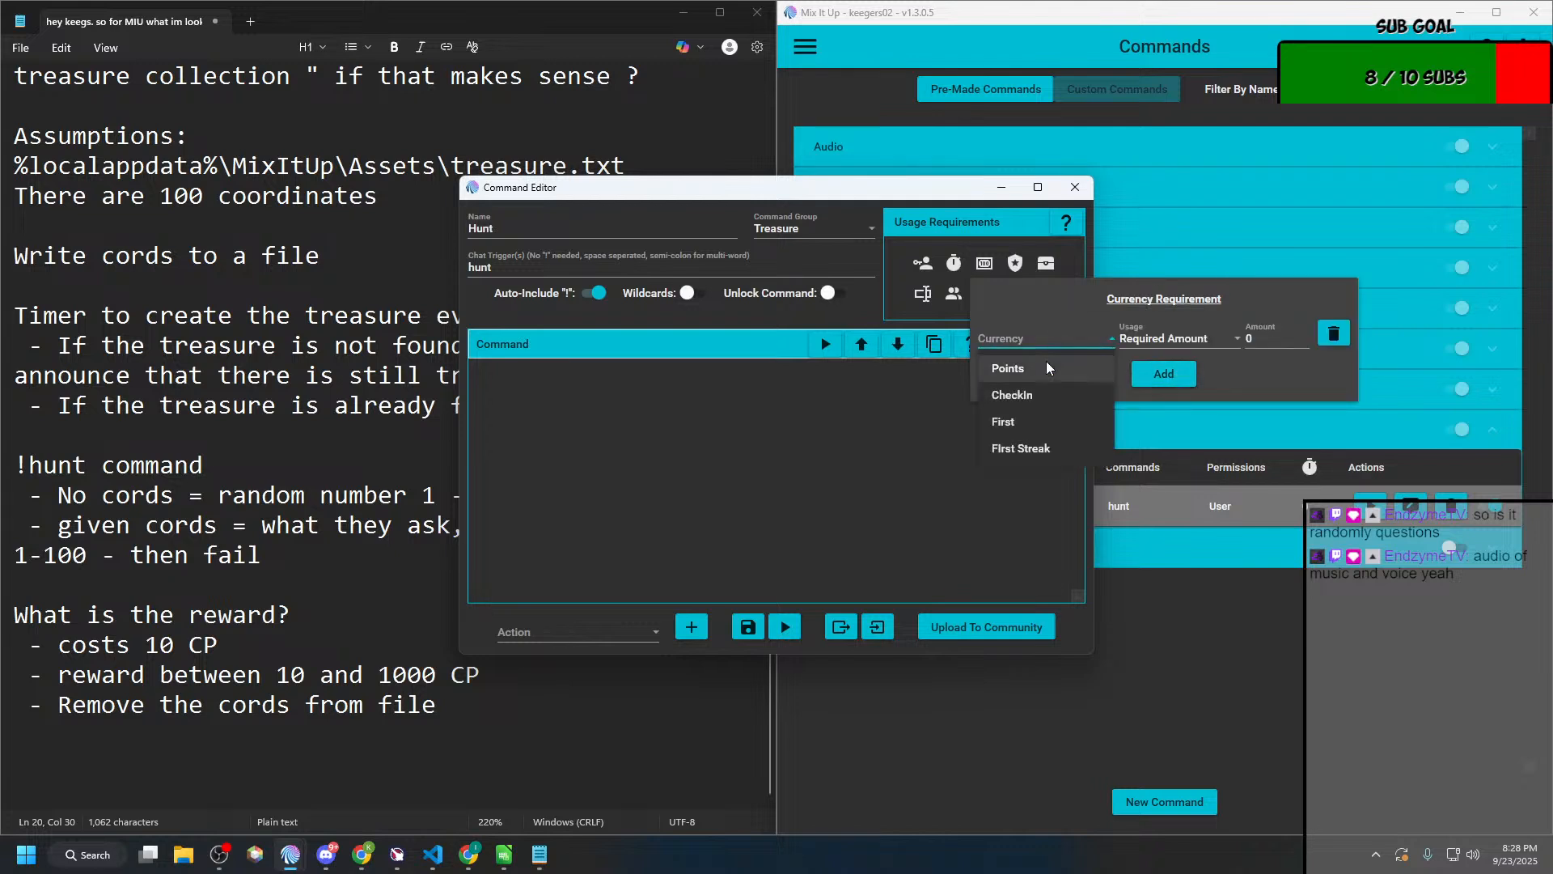
left_click(1048, 366)
left_click(1200, 339)
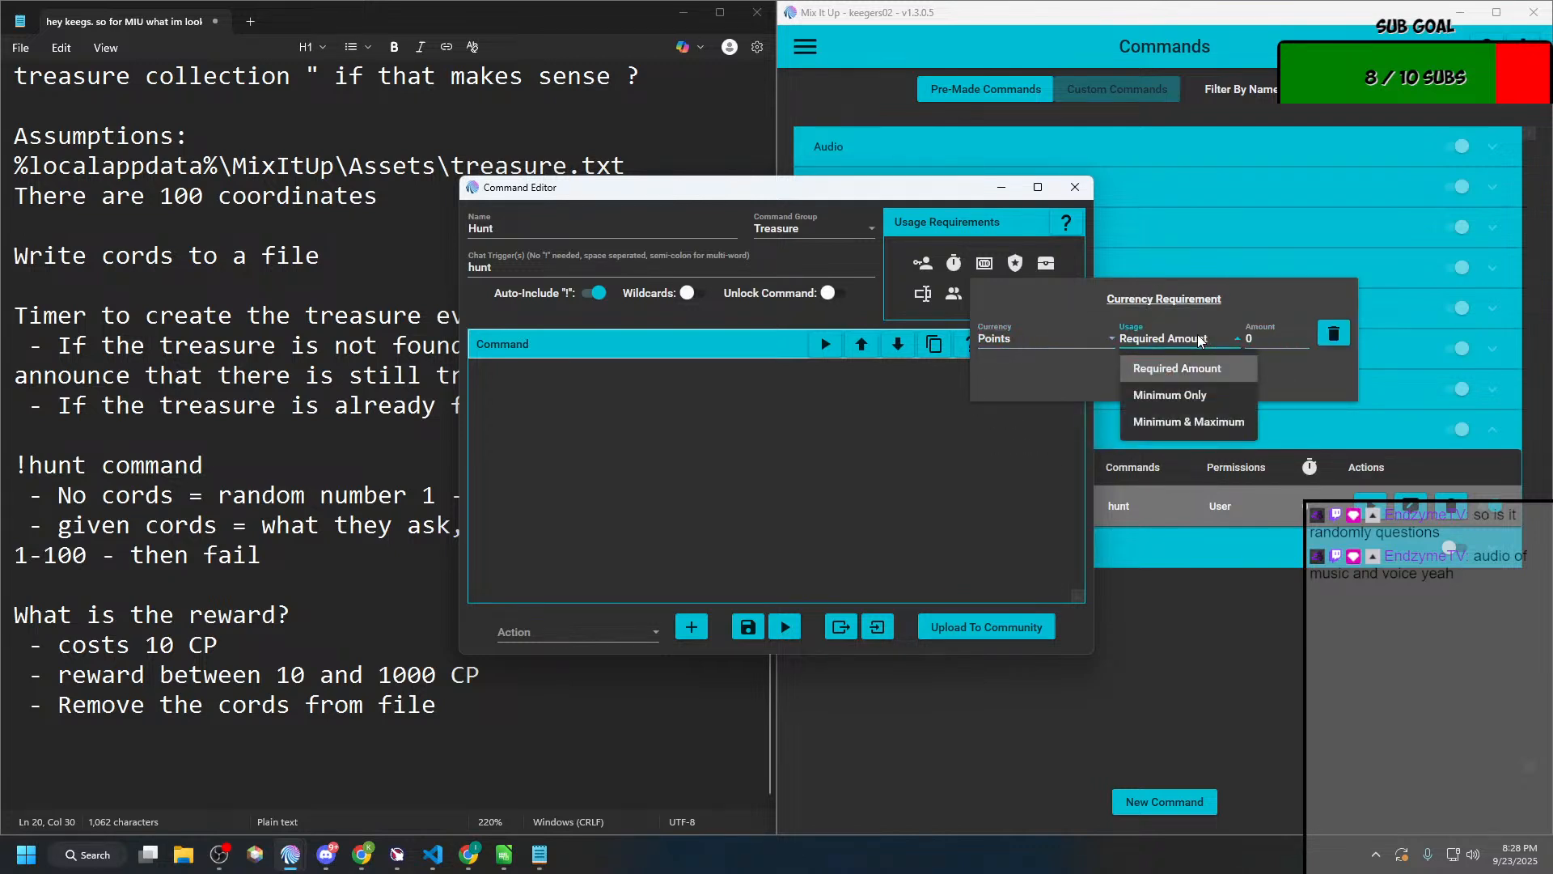
left_click(1268, 334)
type("10")
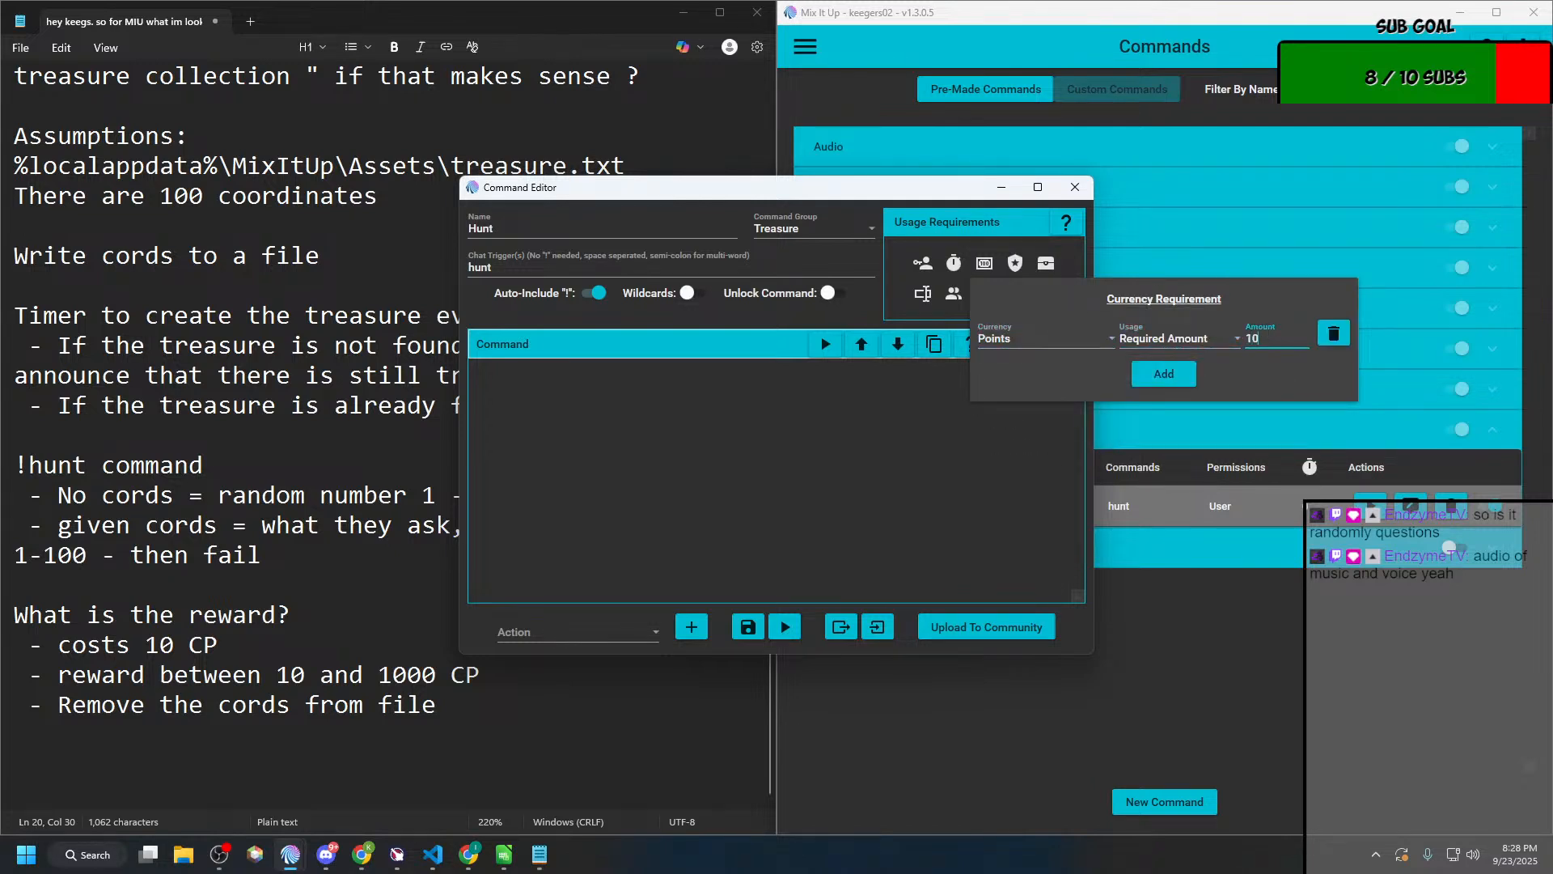
left_click(1175, 373)
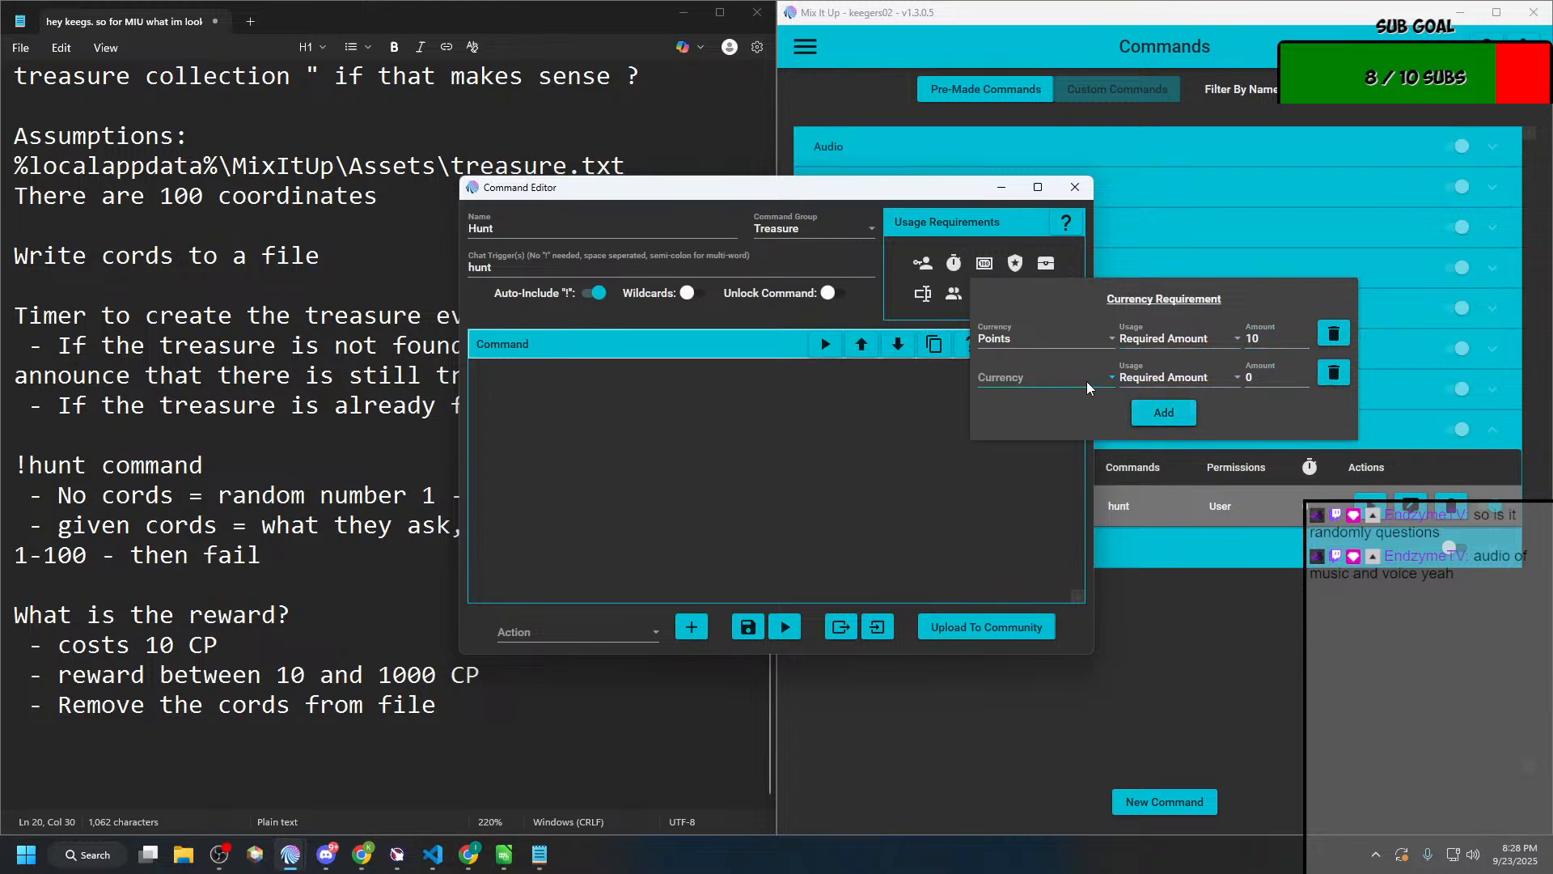
left_click(1334, 373)
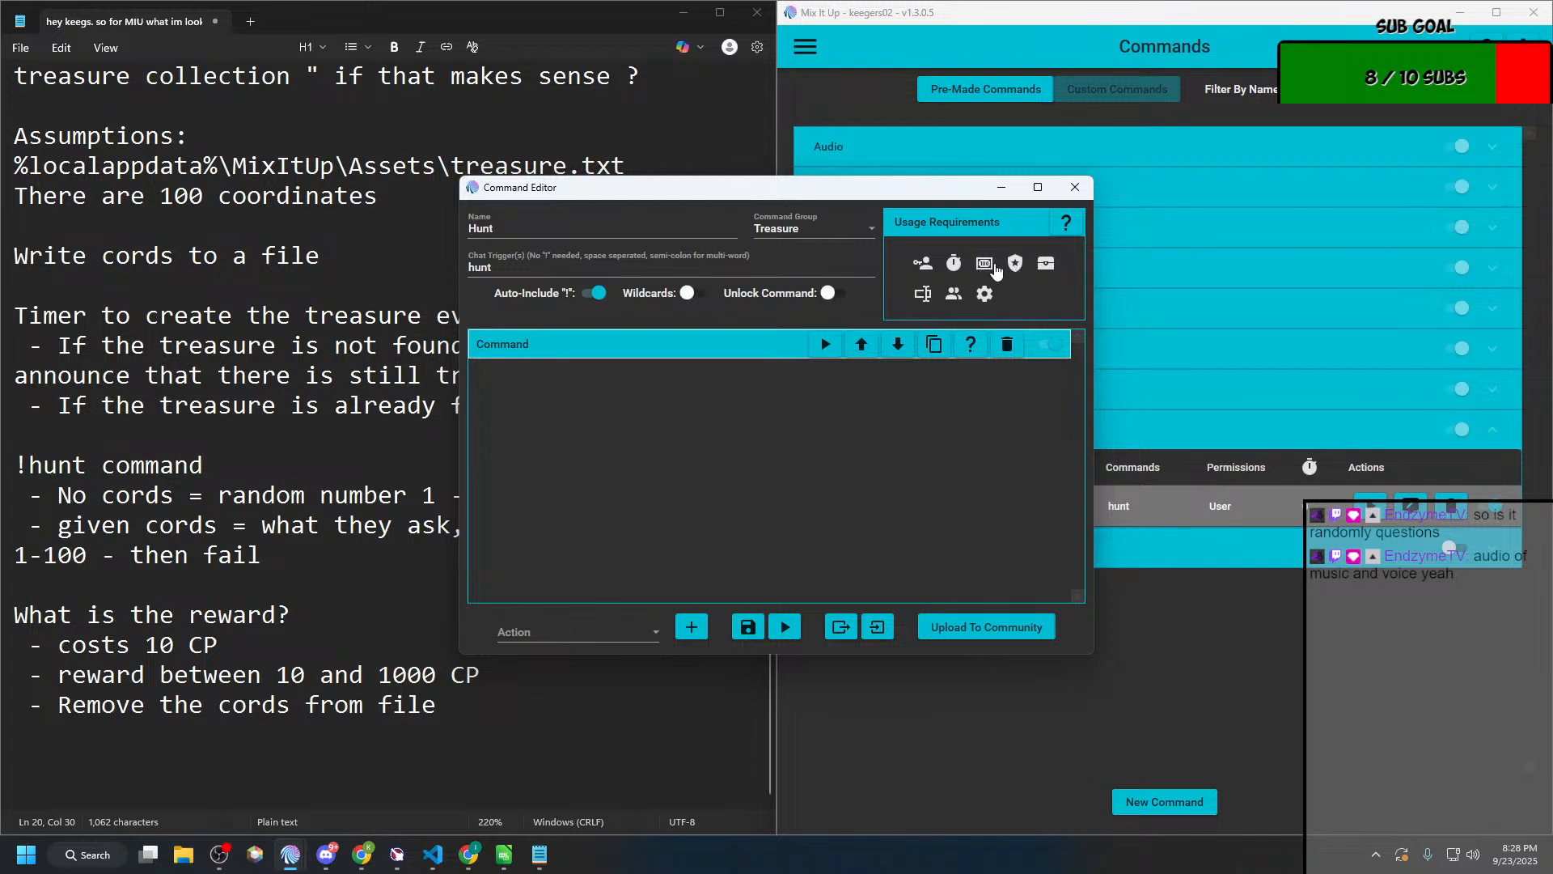
Step: Check the Hunt command's remaining usage requirements, including arguments, and save the command
left_click(1047, 267)
mouse_move(927, 297)
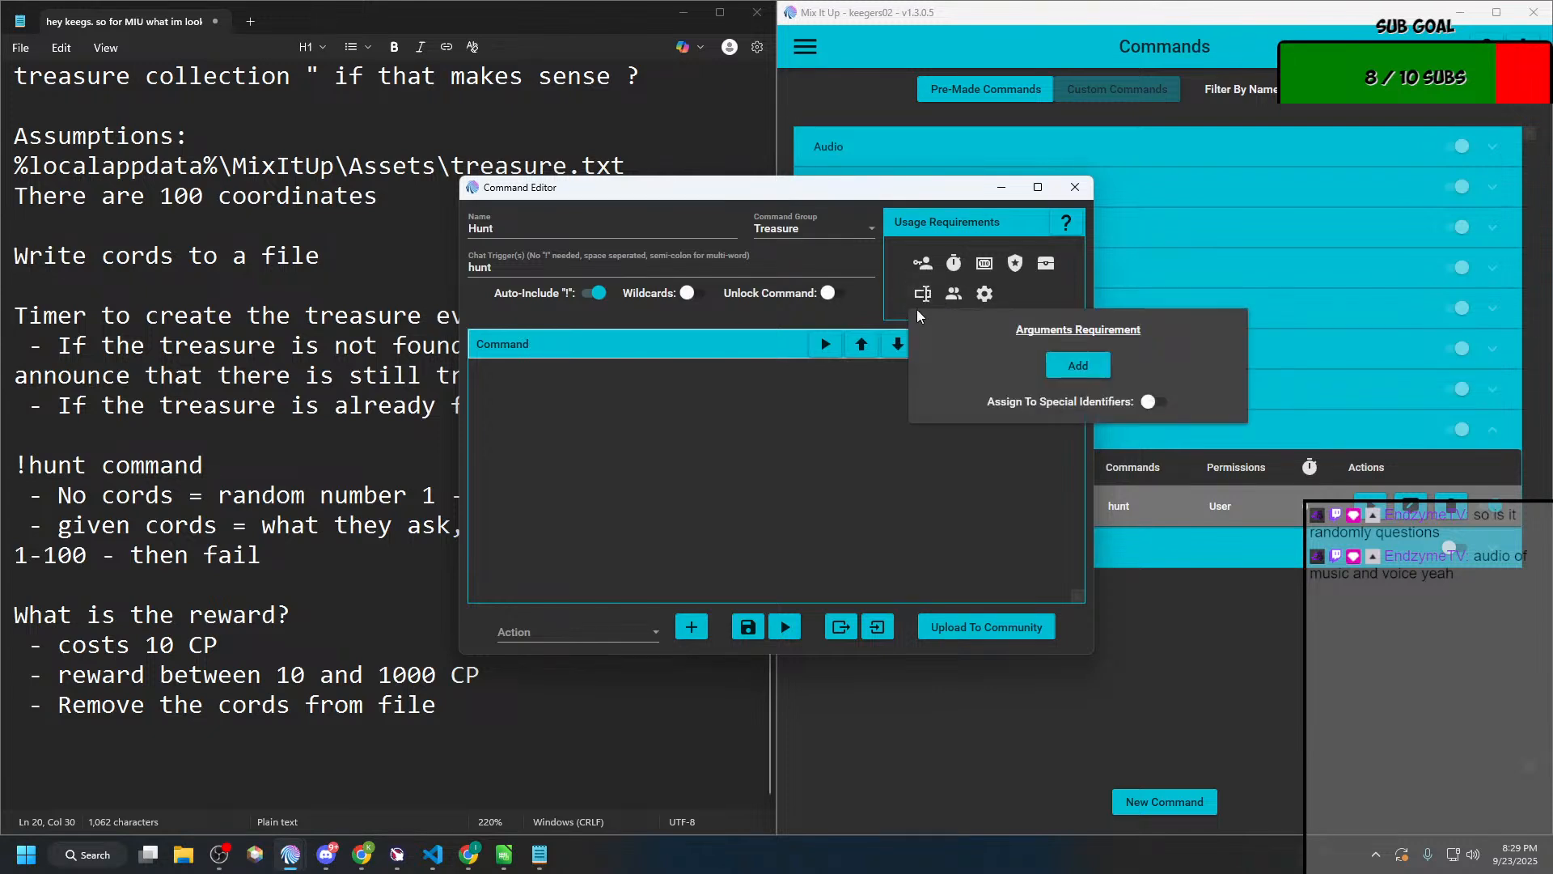
left_click(717, 344)
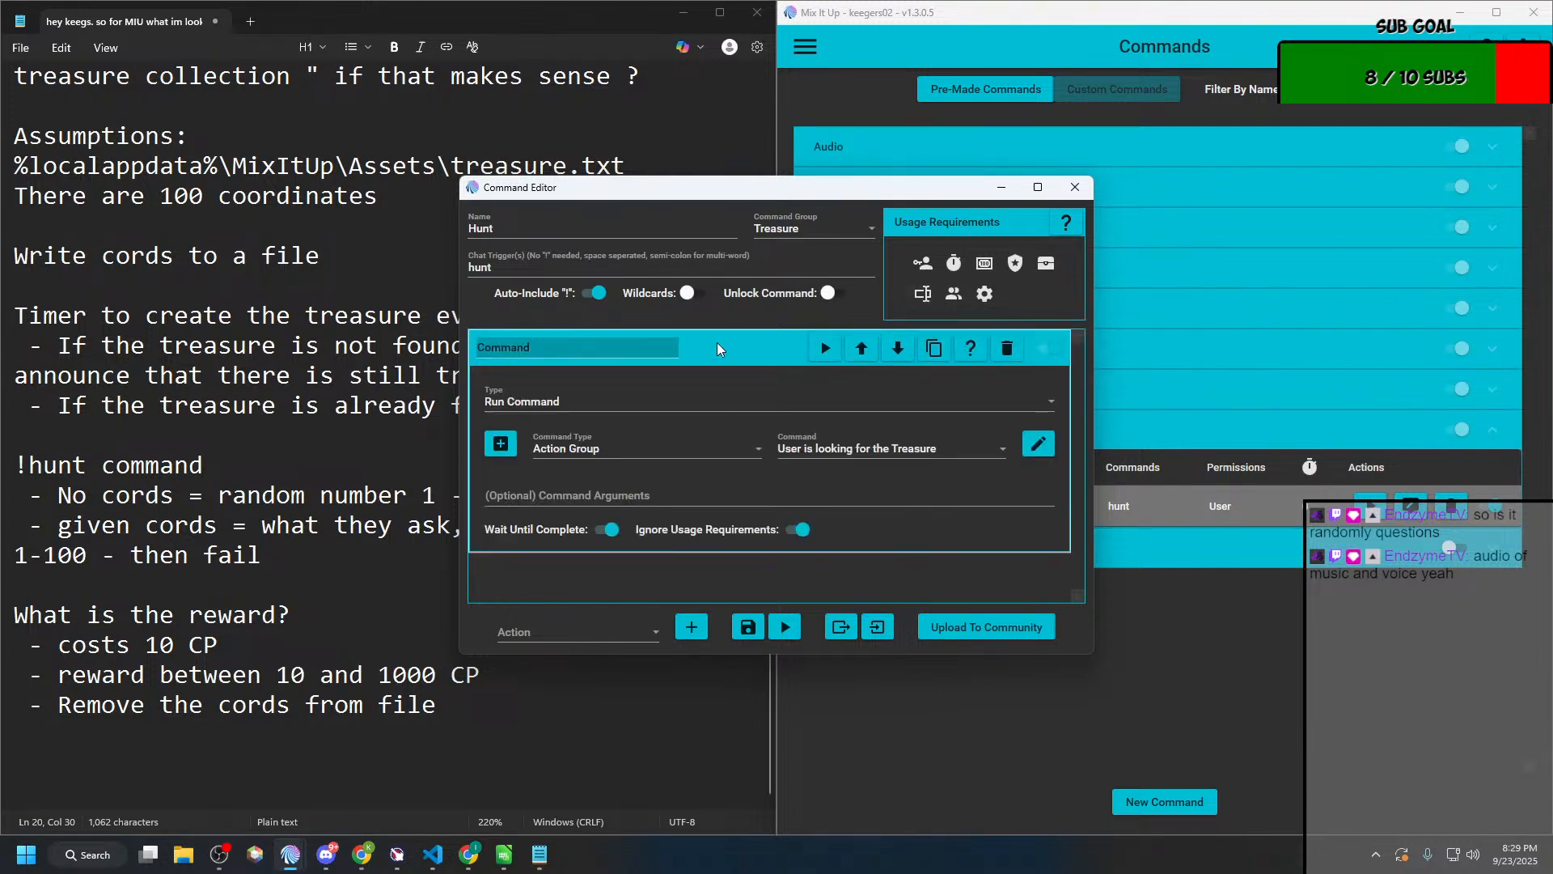
left_click(764, 343)
mouse_move(955, 296)
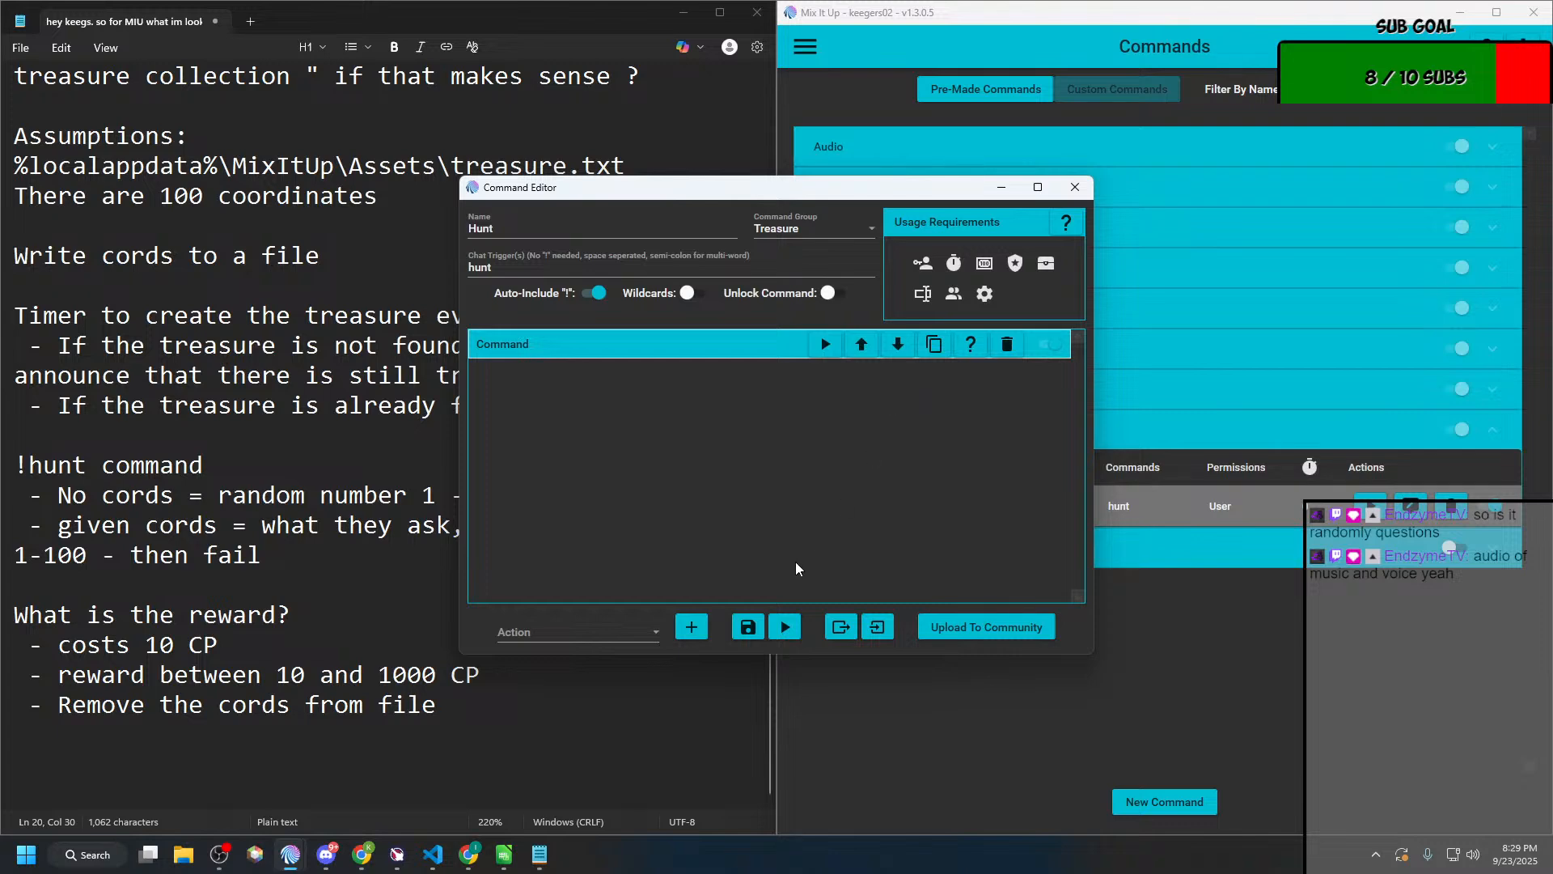
left_click(740, 628)
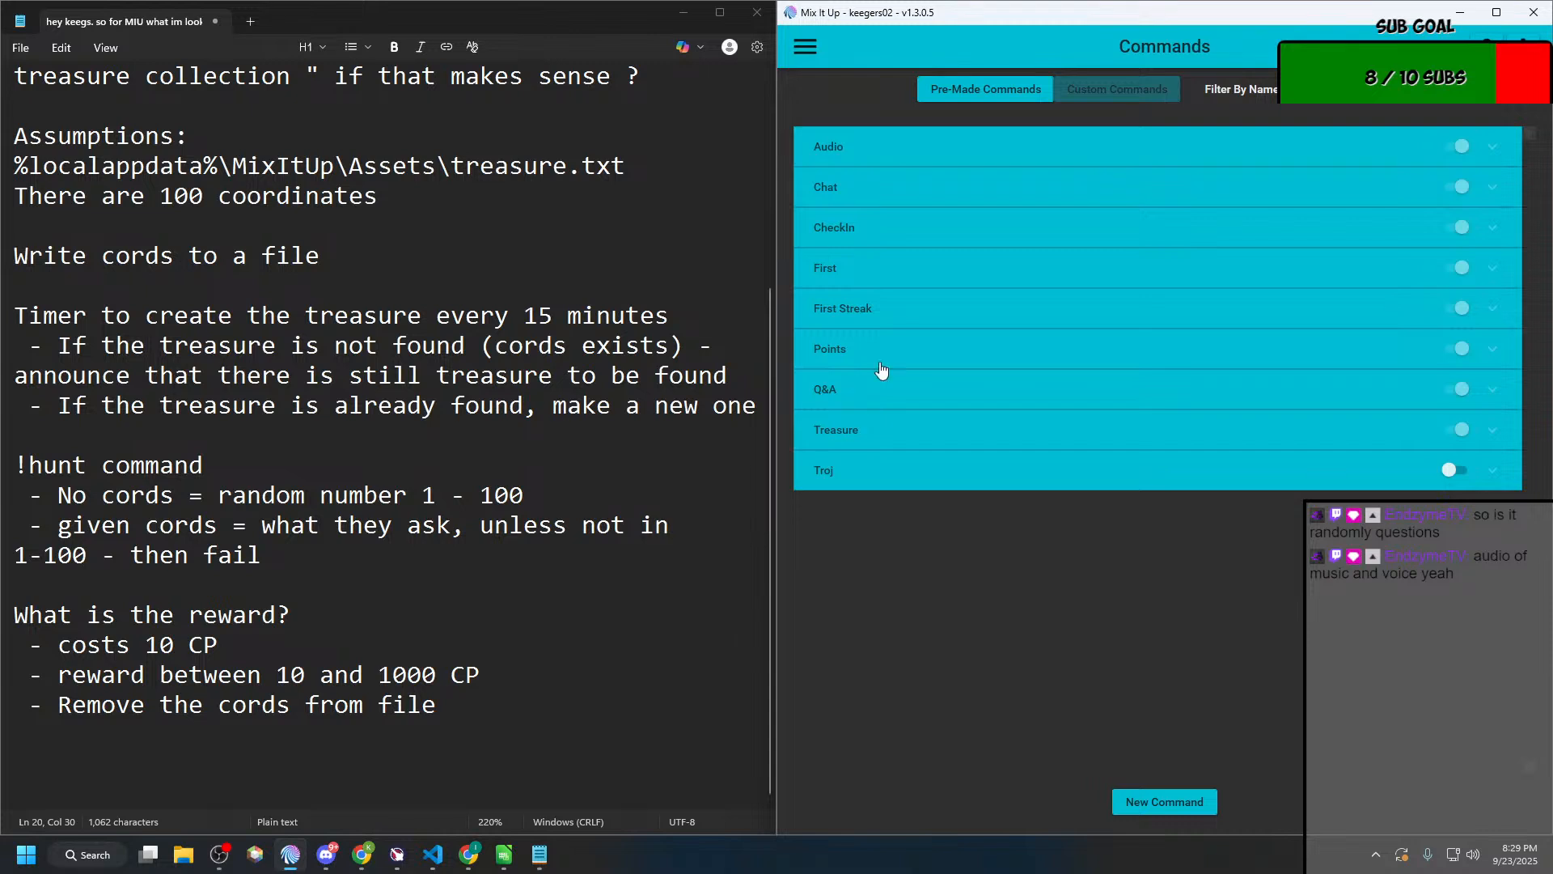
left_click(801, 48)
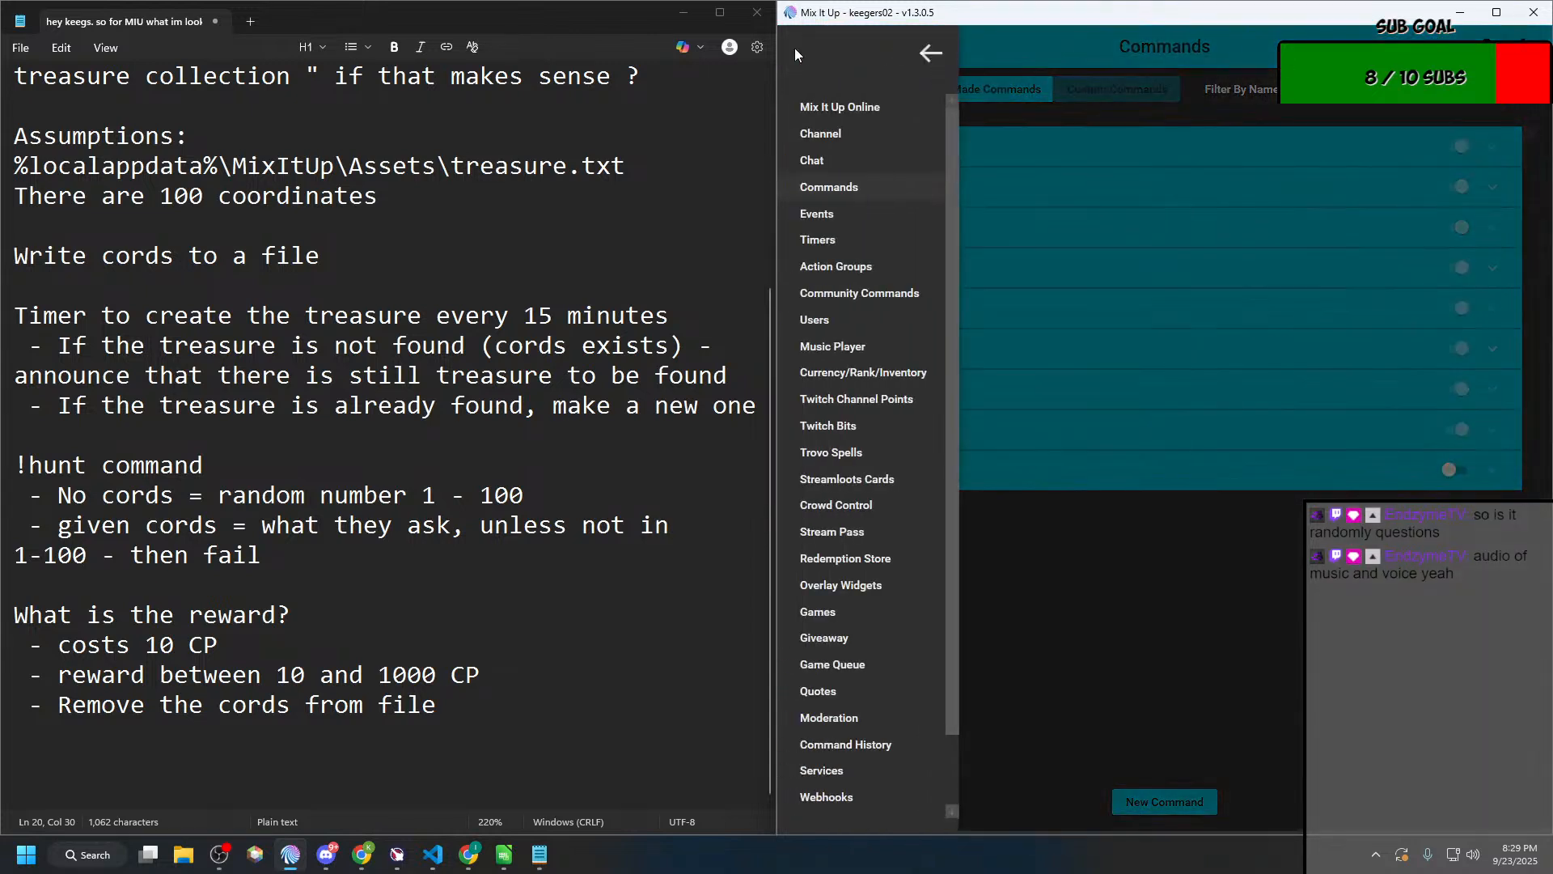
left_click(1155, 42)
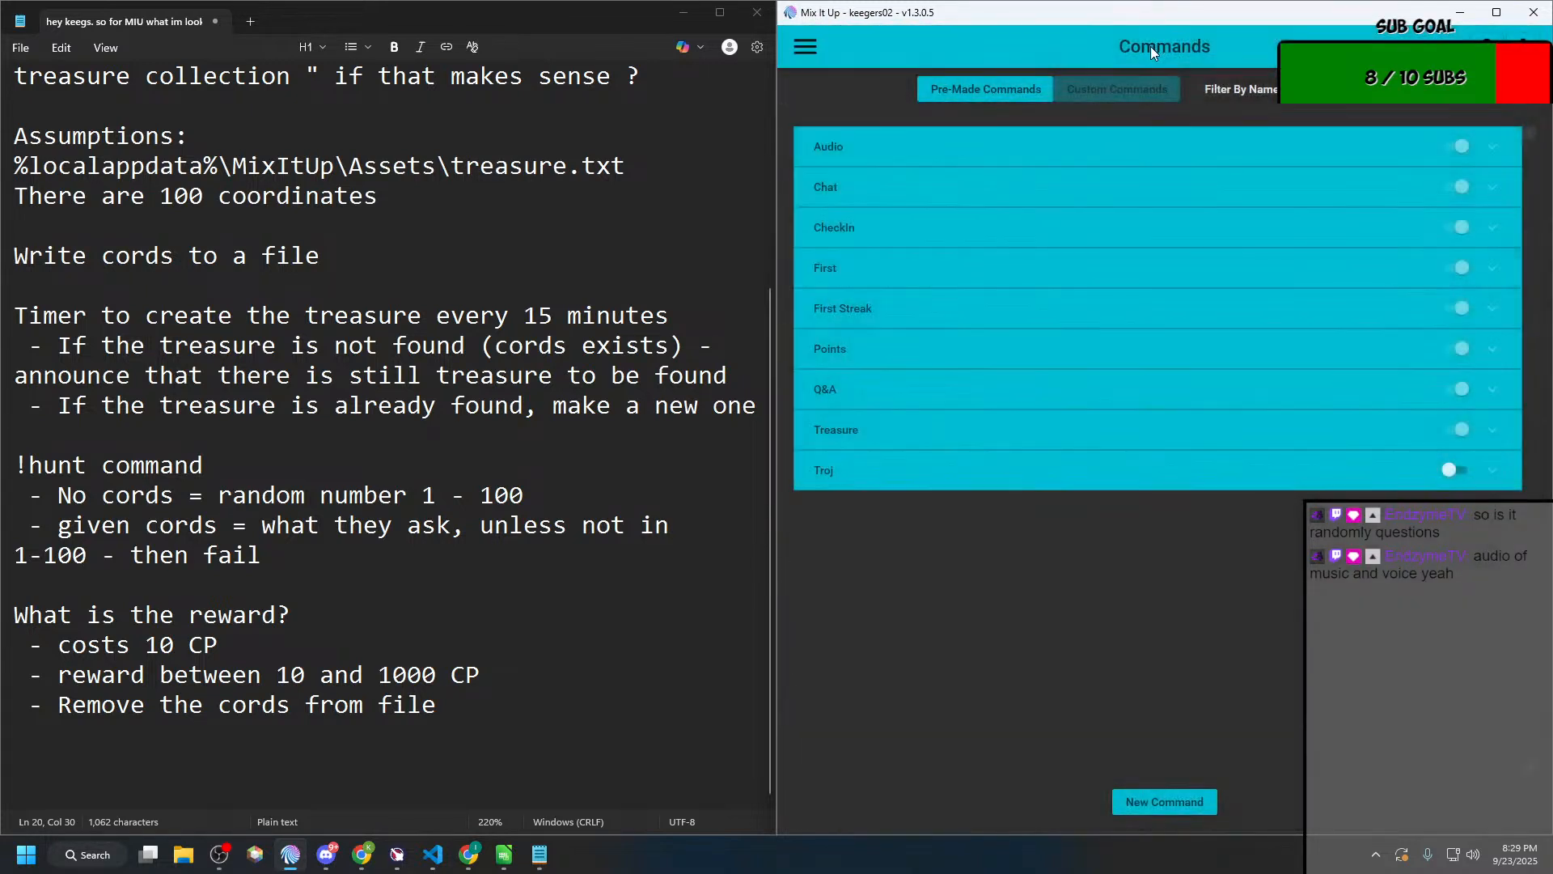
left_click(808, 50)
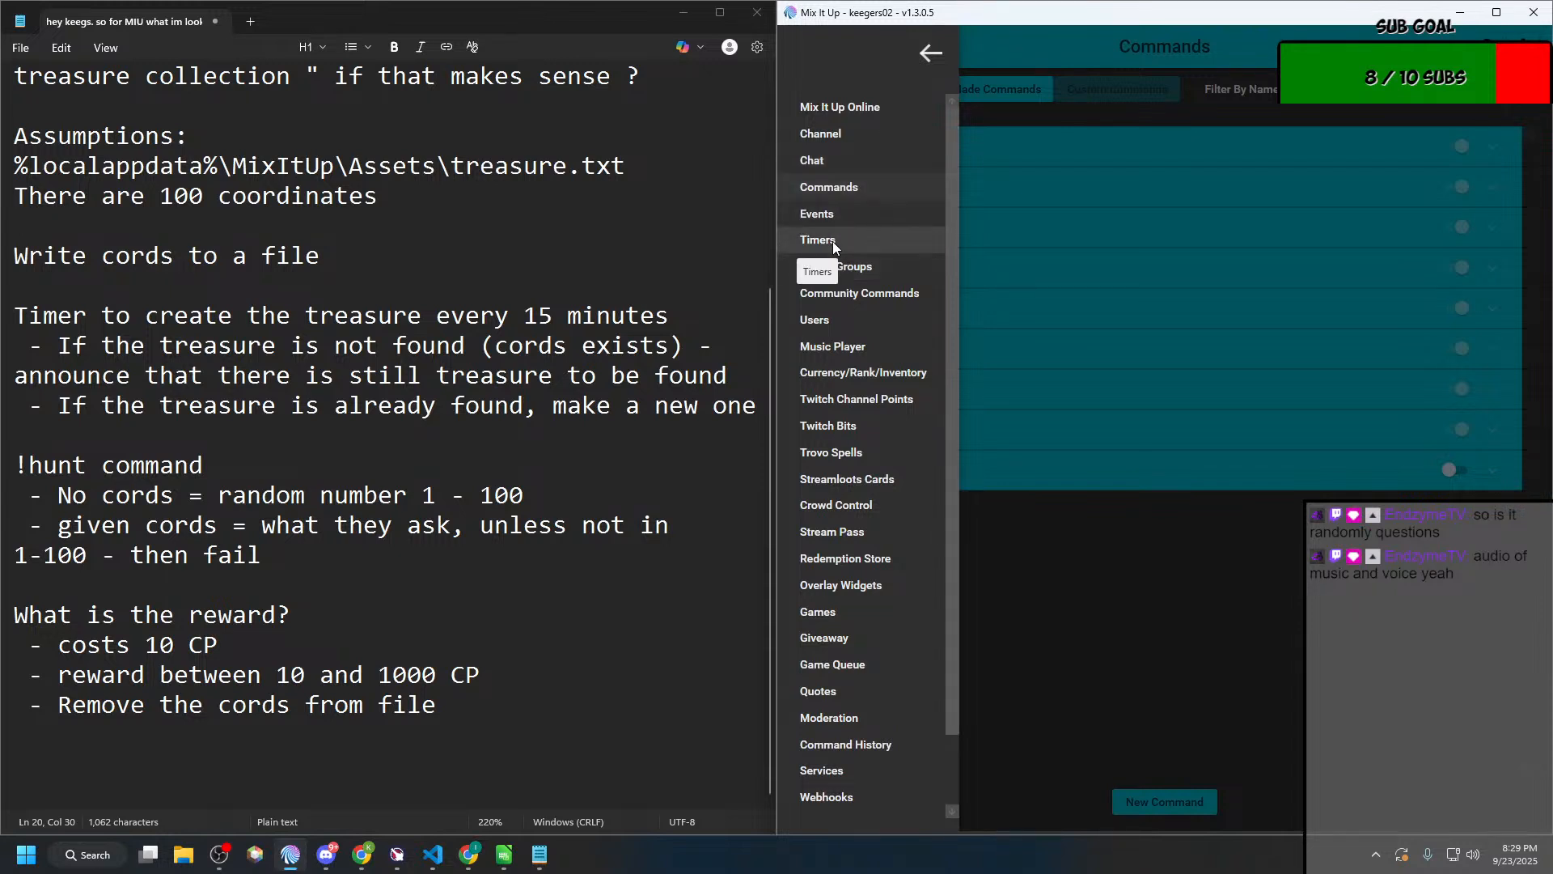
left_click(842, 166)
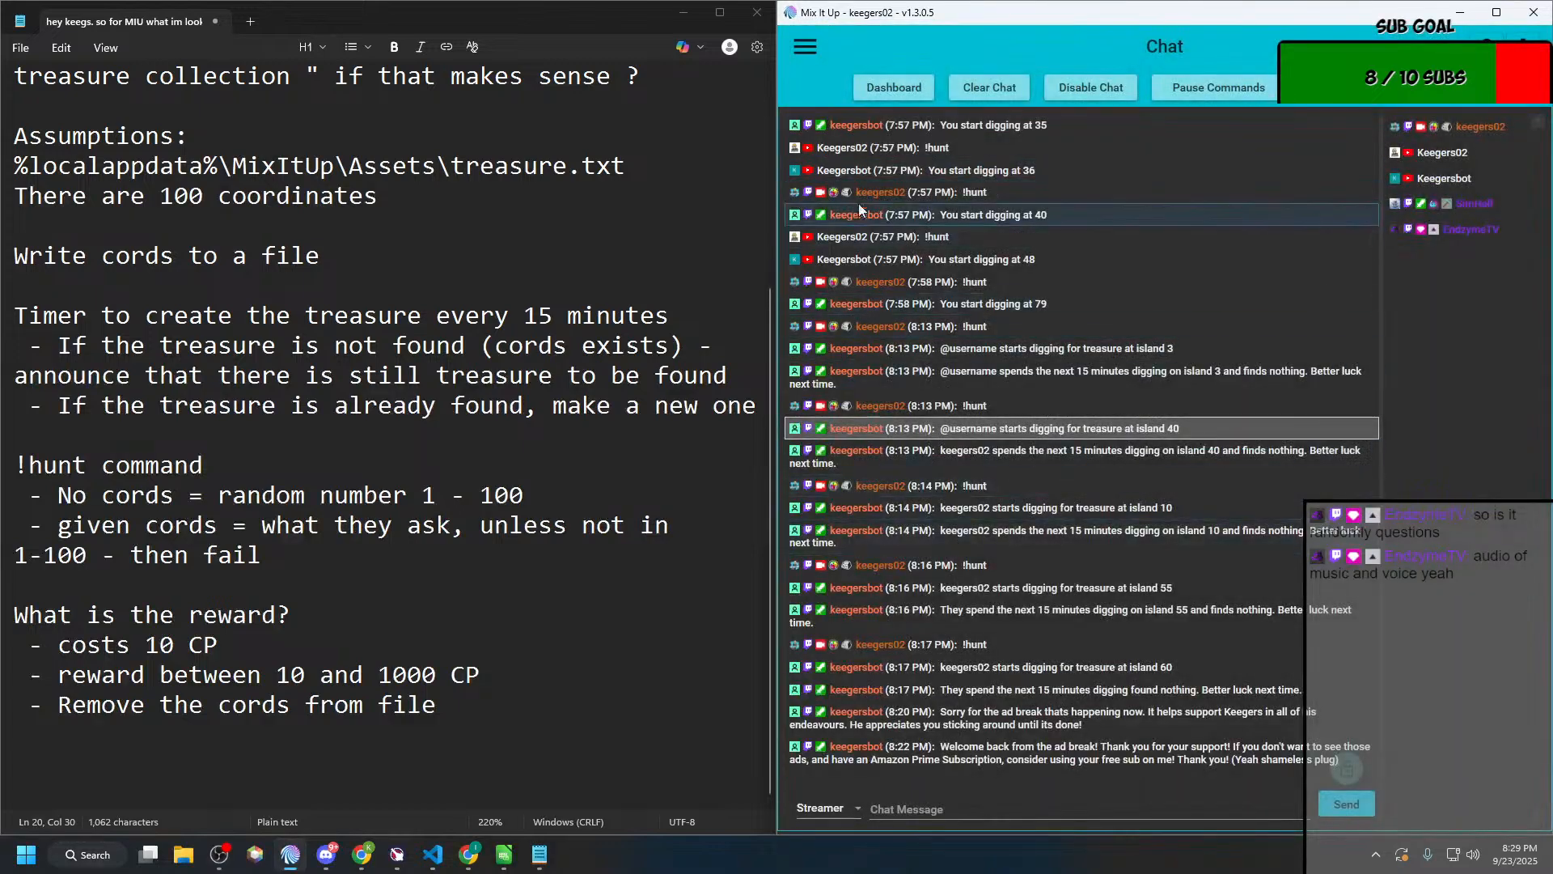
left_click(804, 54)
left_click(819, 188)
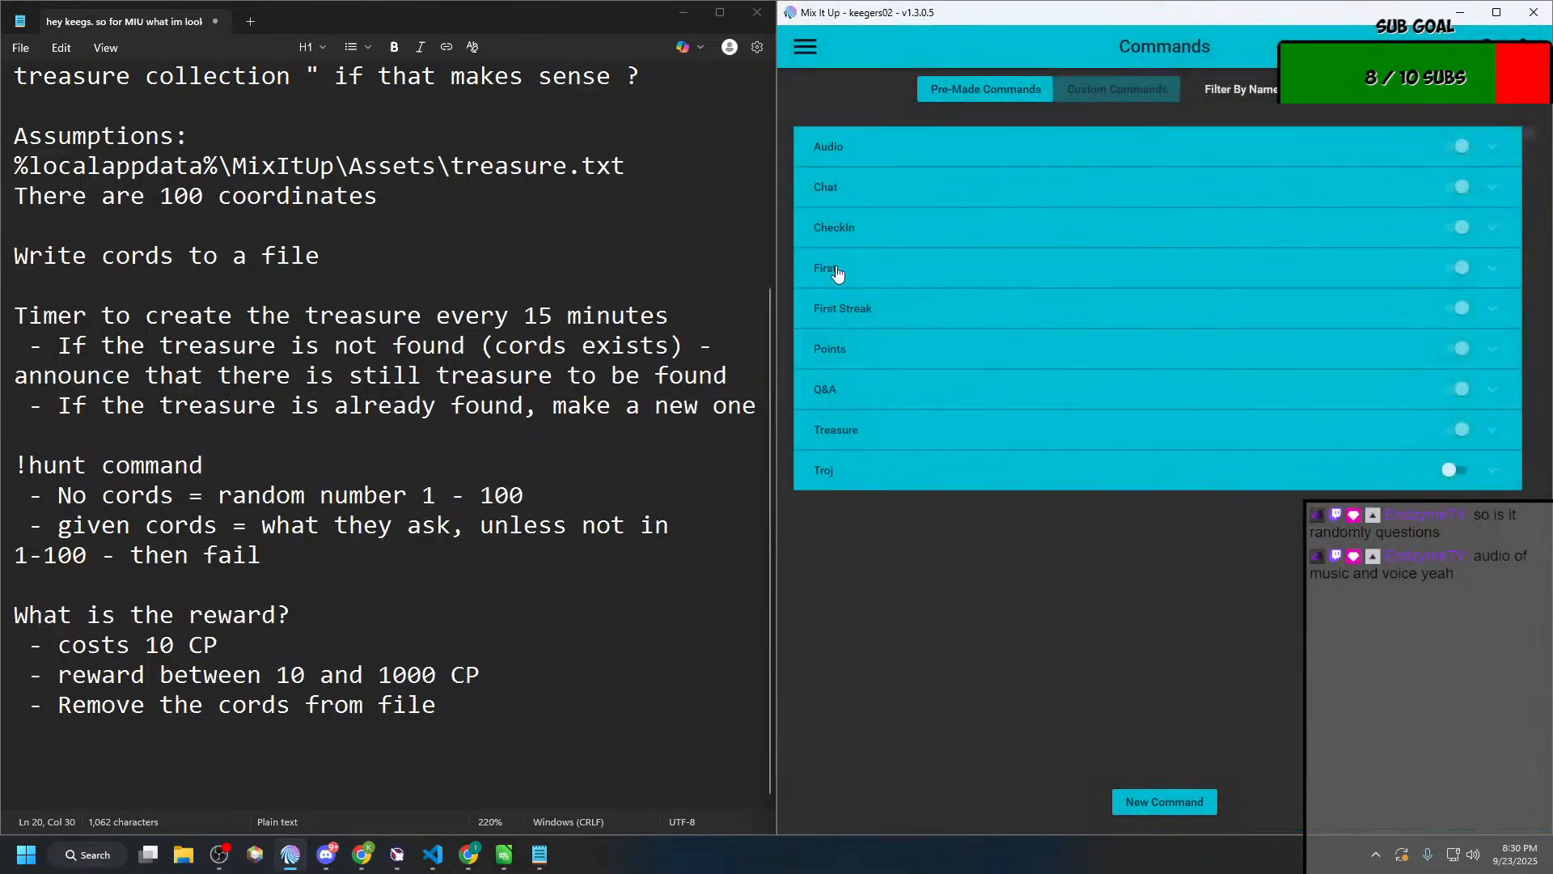
Step: Expand the Treasure group and create a new chat command named "Bury the treasure"
left_click(859, 396)
left_click(859, 396)
left_click(859, 433)
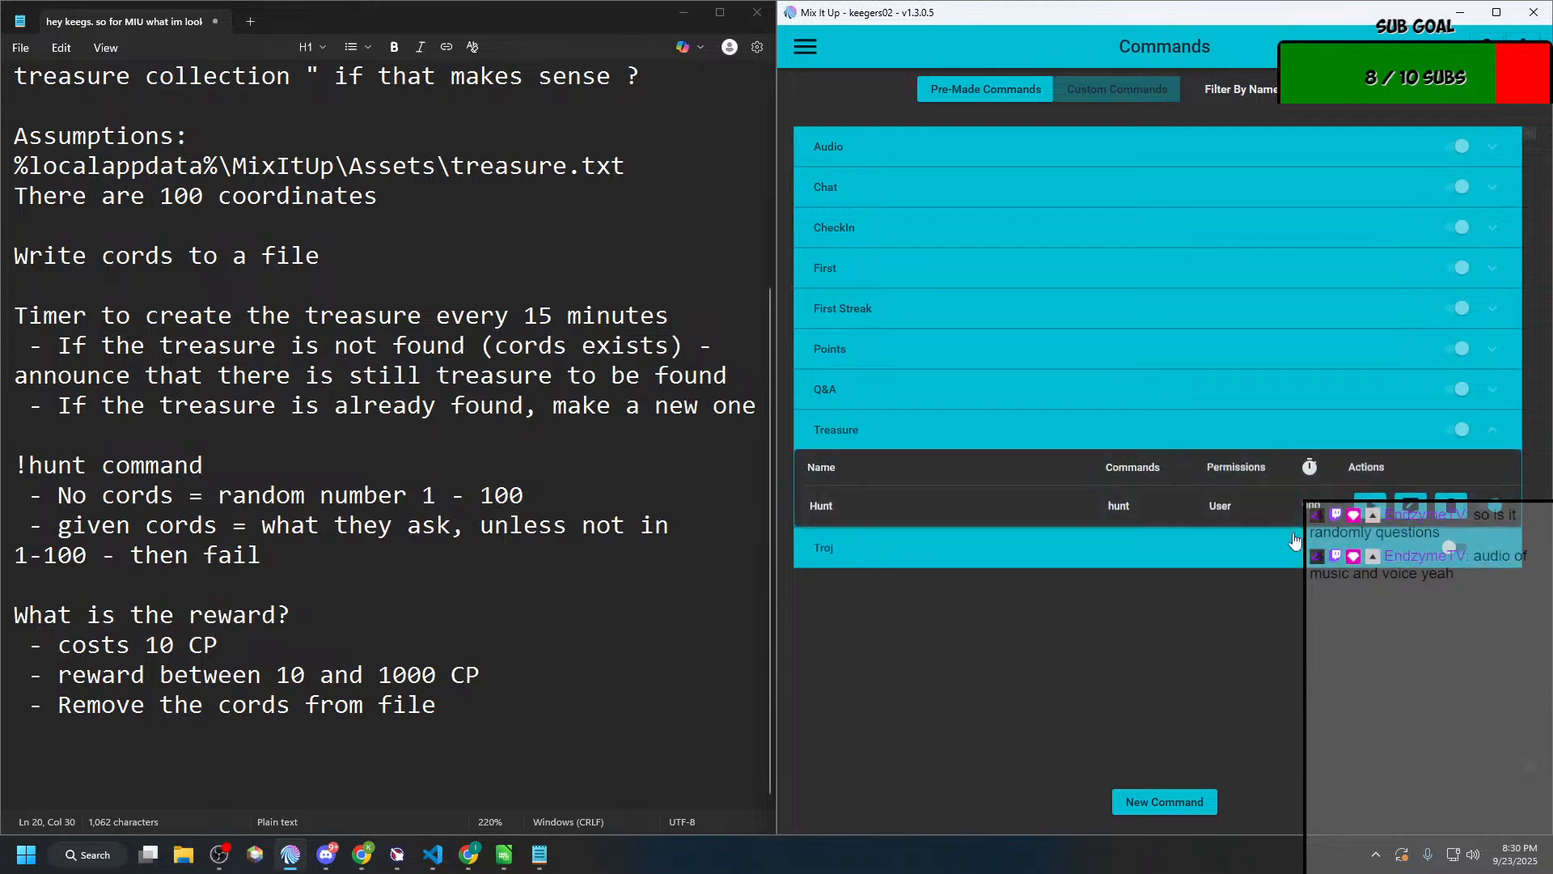
left_click(1143, 800)
left_click(542, 222)
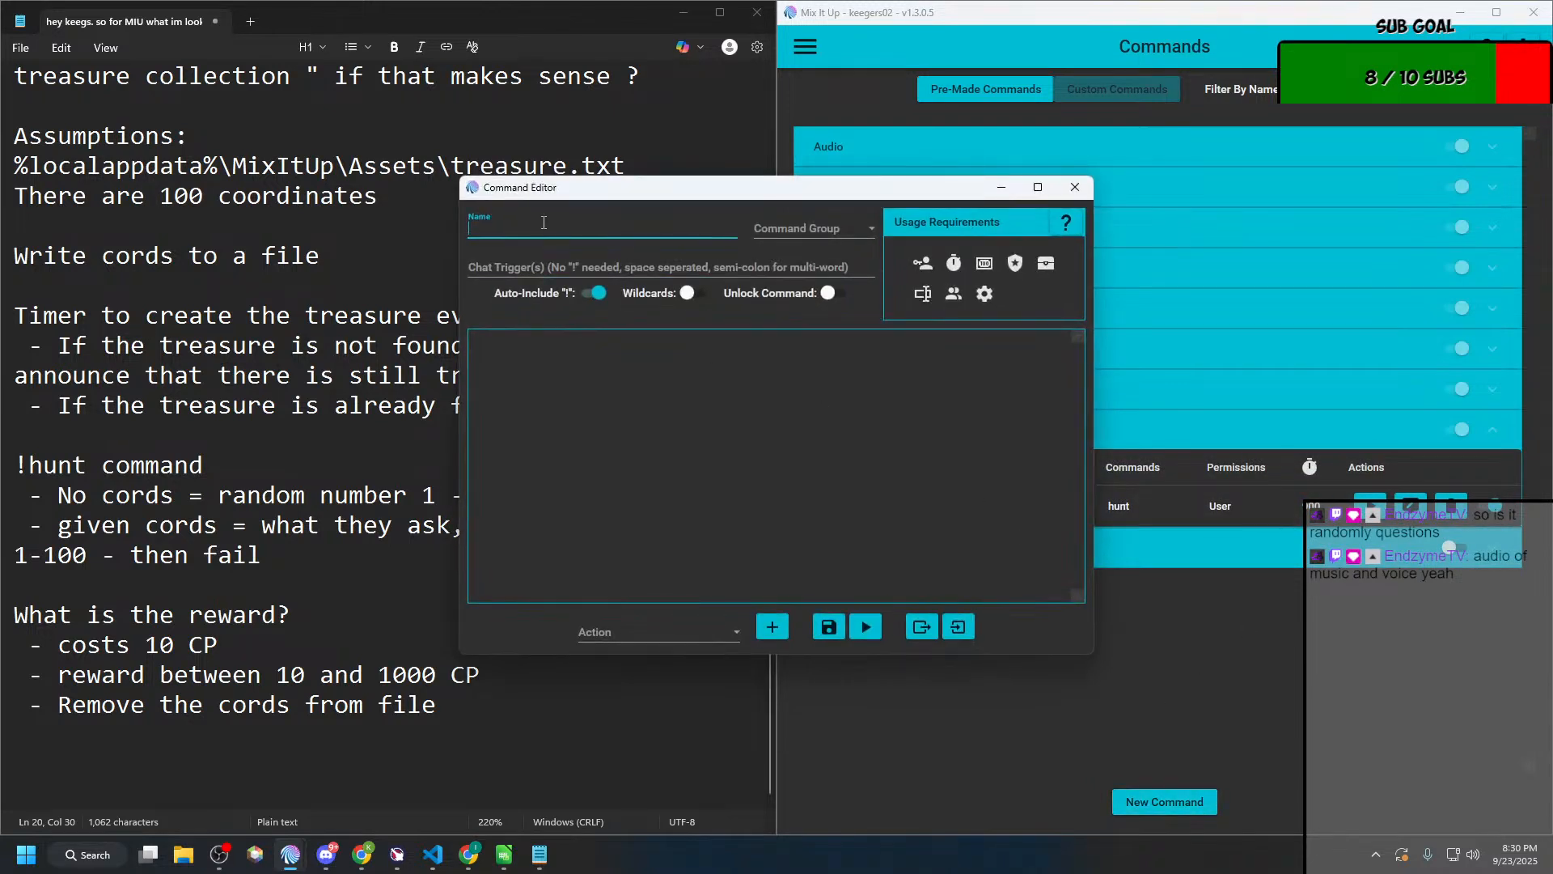
type("Bury the treasure")
Step: Assign the new command to the Treasure group and set its chat trigger to buryt
left_click(787, 231)
scroll(809, 391, "down", 2)
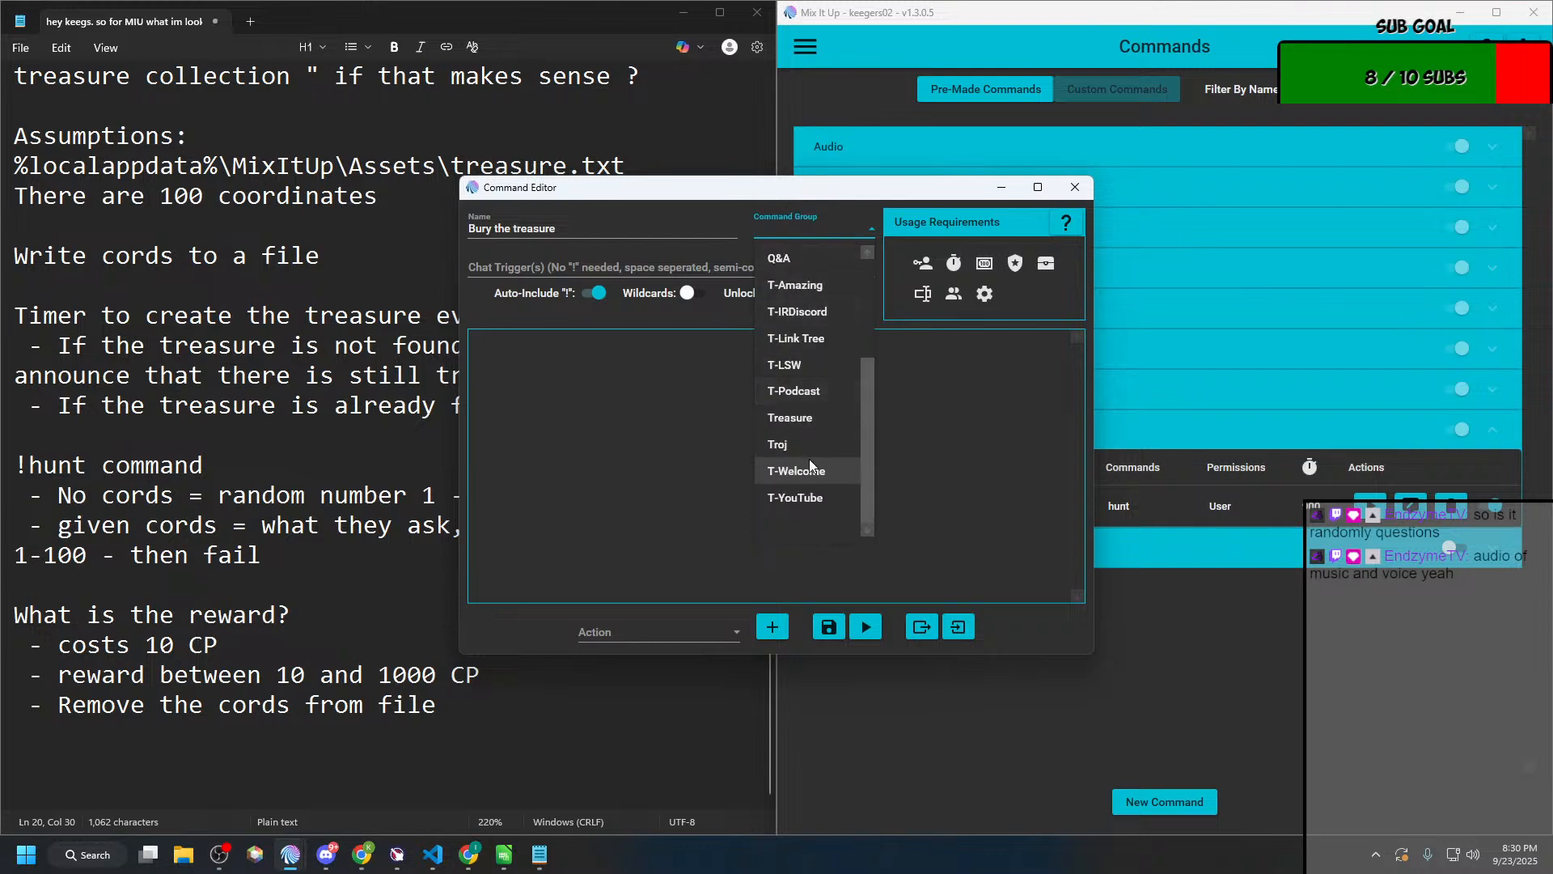
left_click(809, 417)
left_click(555, 271)
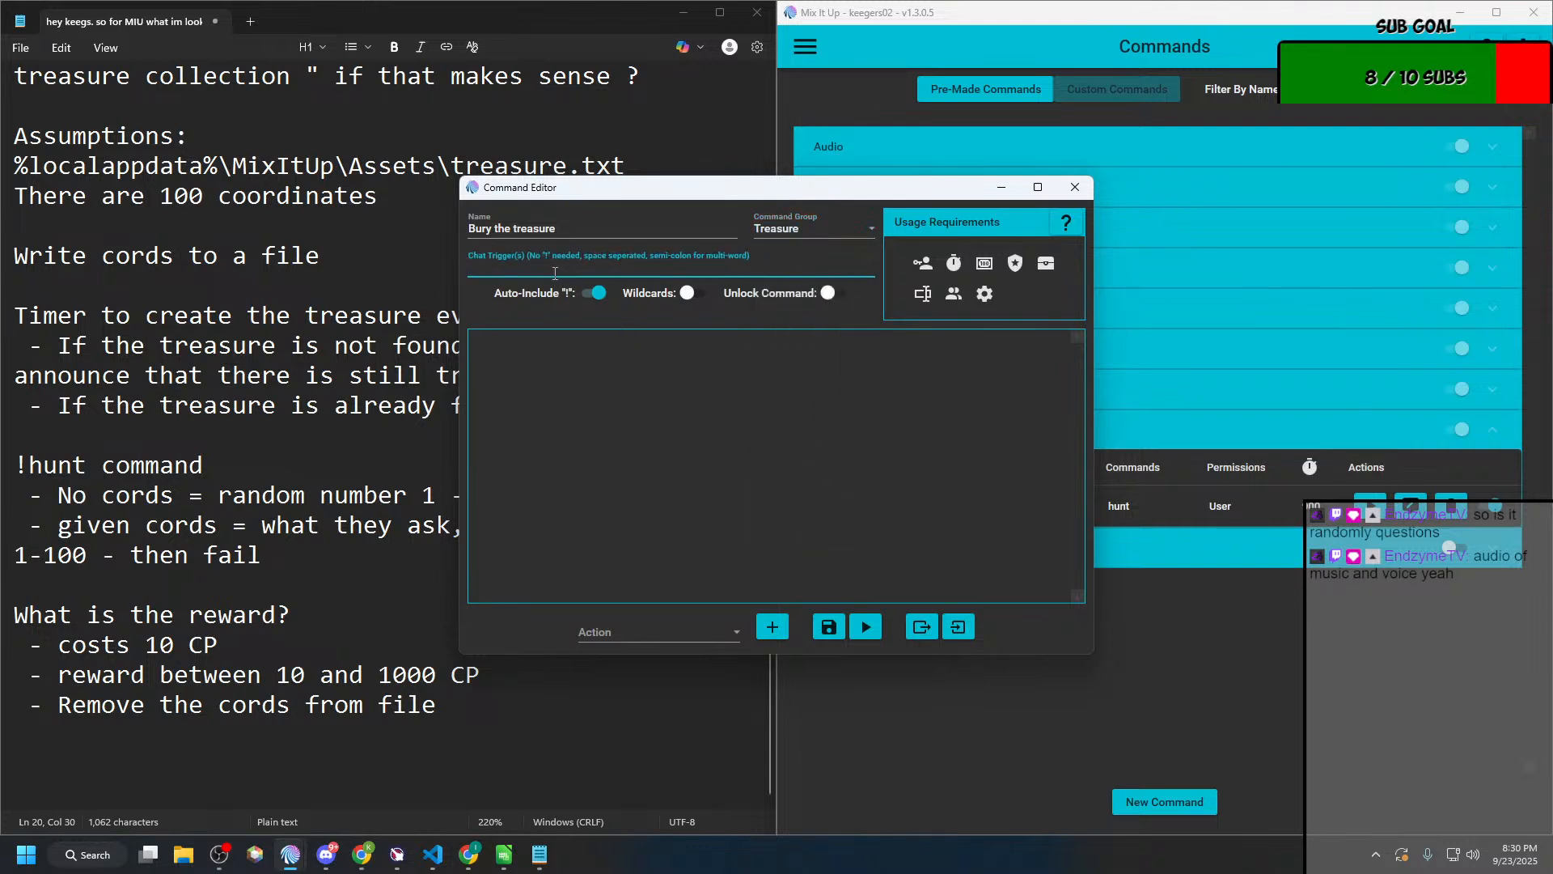
type("burytre")
key("BackSpace")
key("BackSpace")
Step: Restrict the bury command's required role to Streamer, keeping the streaming platform at All
left_click(924, 263)
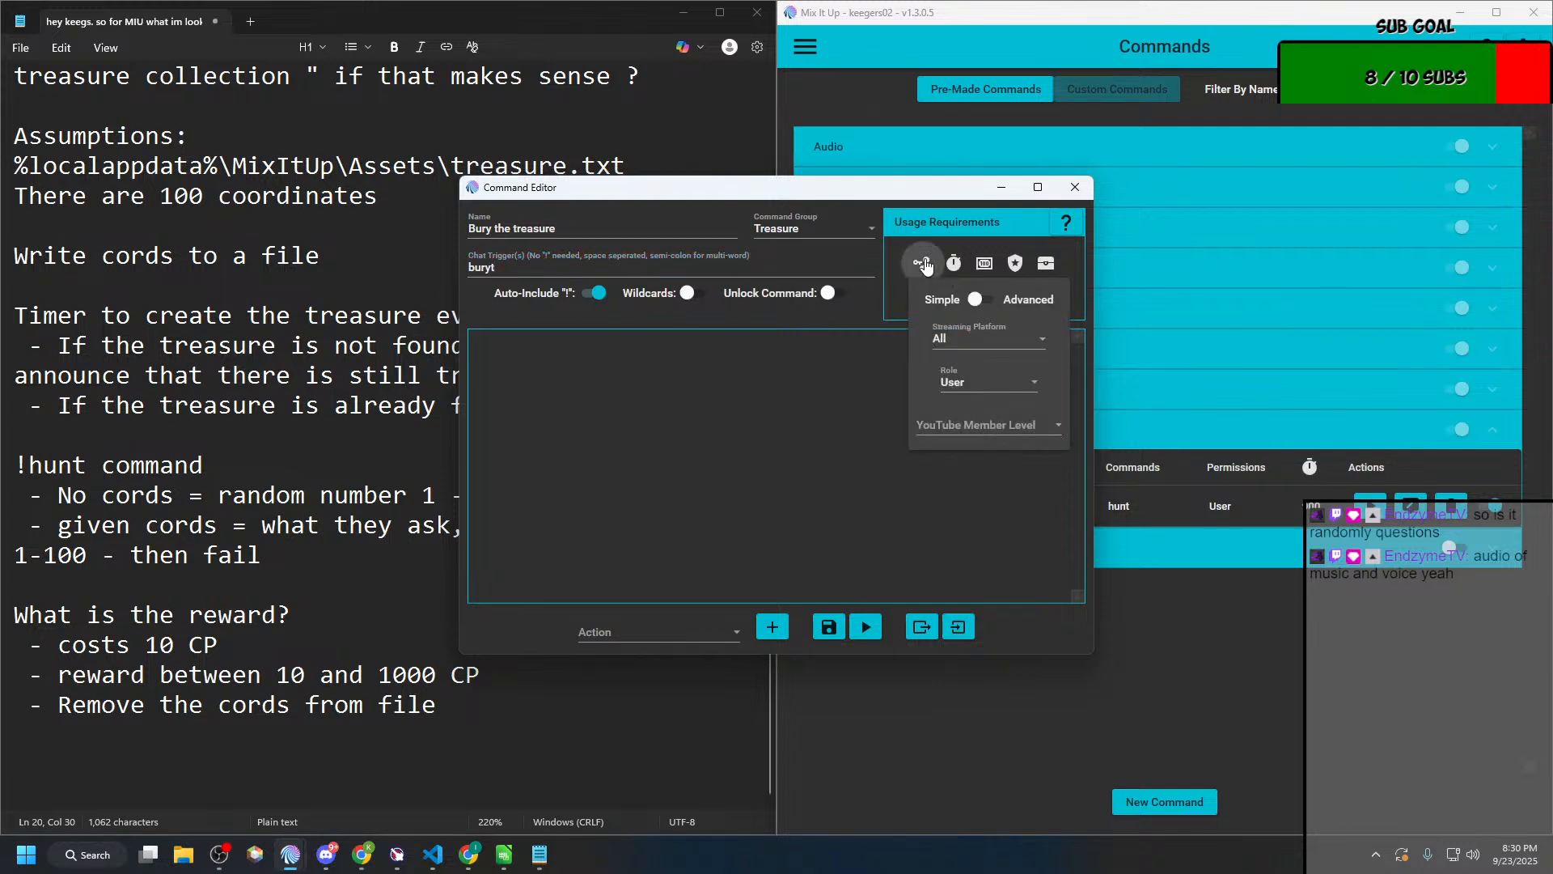
left_click(863, 356)
left_click(954, 294)
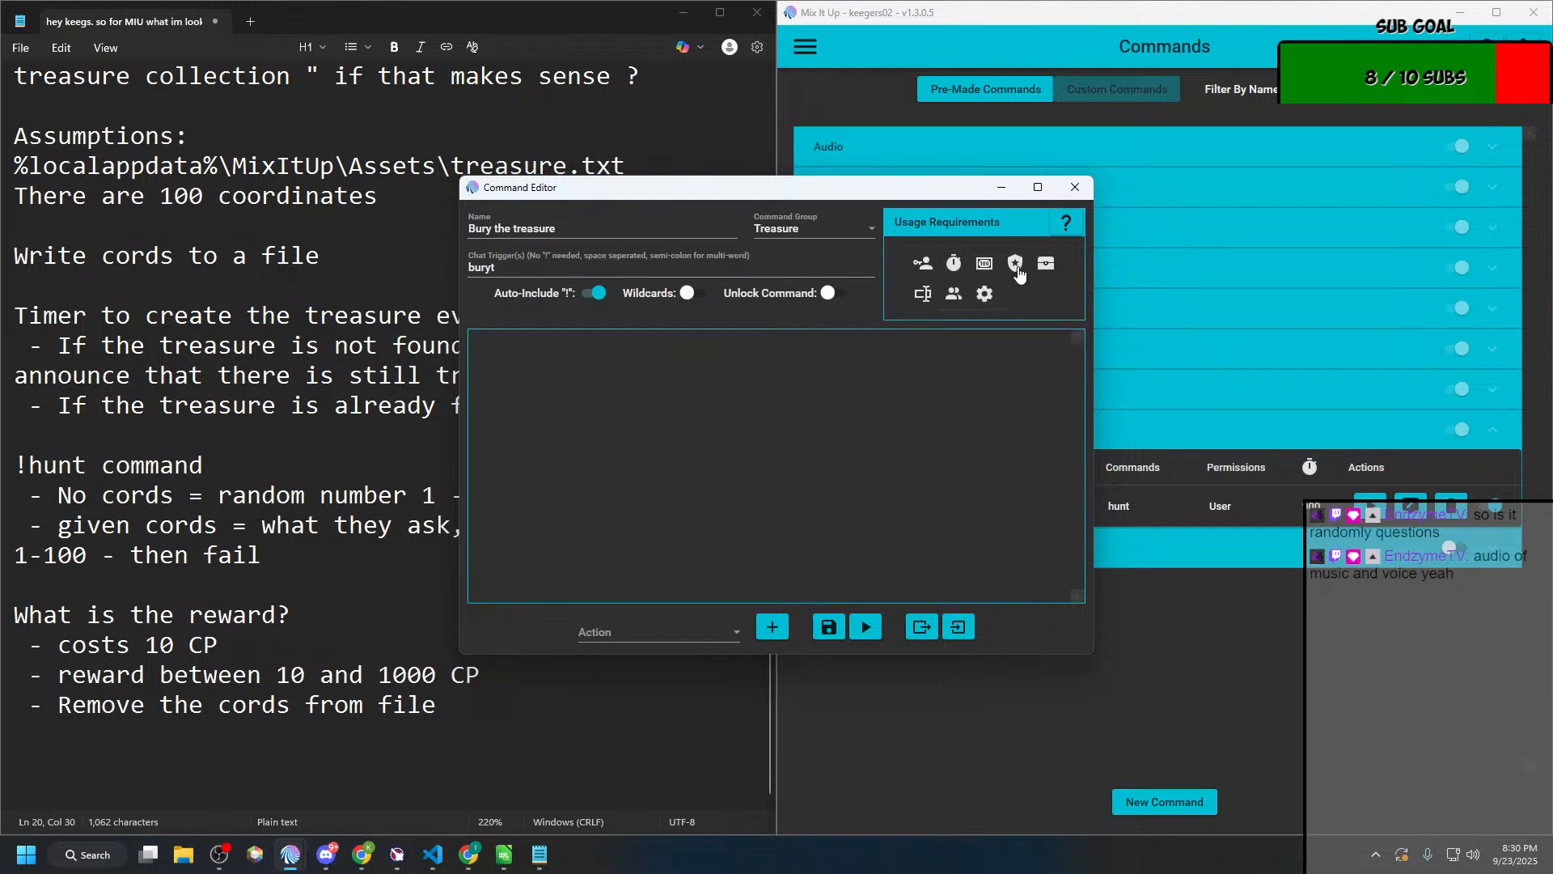
left_click(1017, 267)
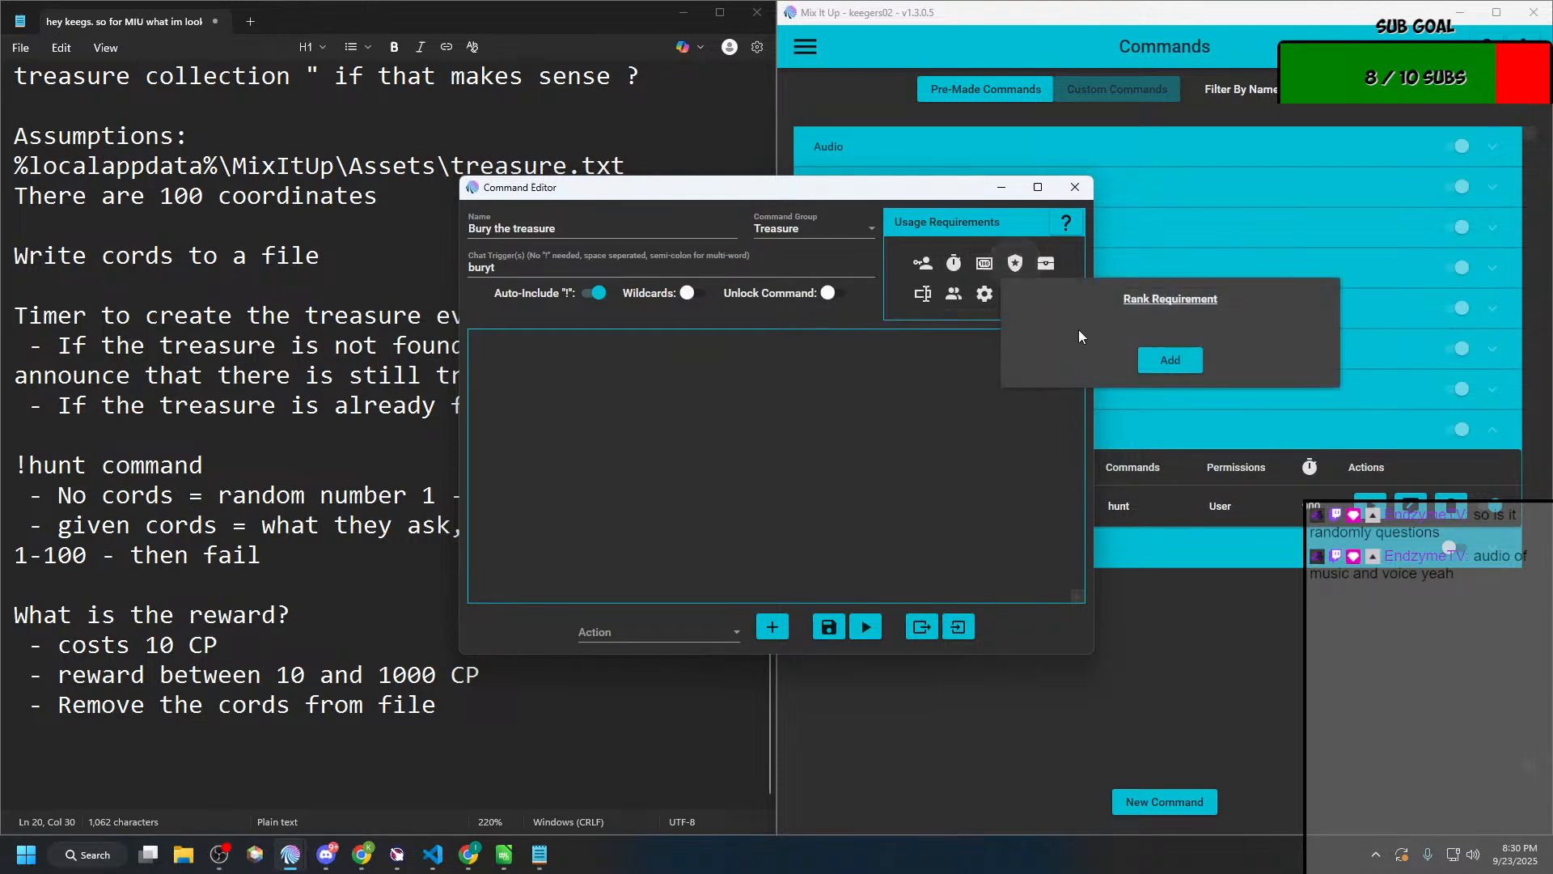
left_click(923, 263)
left_click(963, 338)
left_click(945, 370)
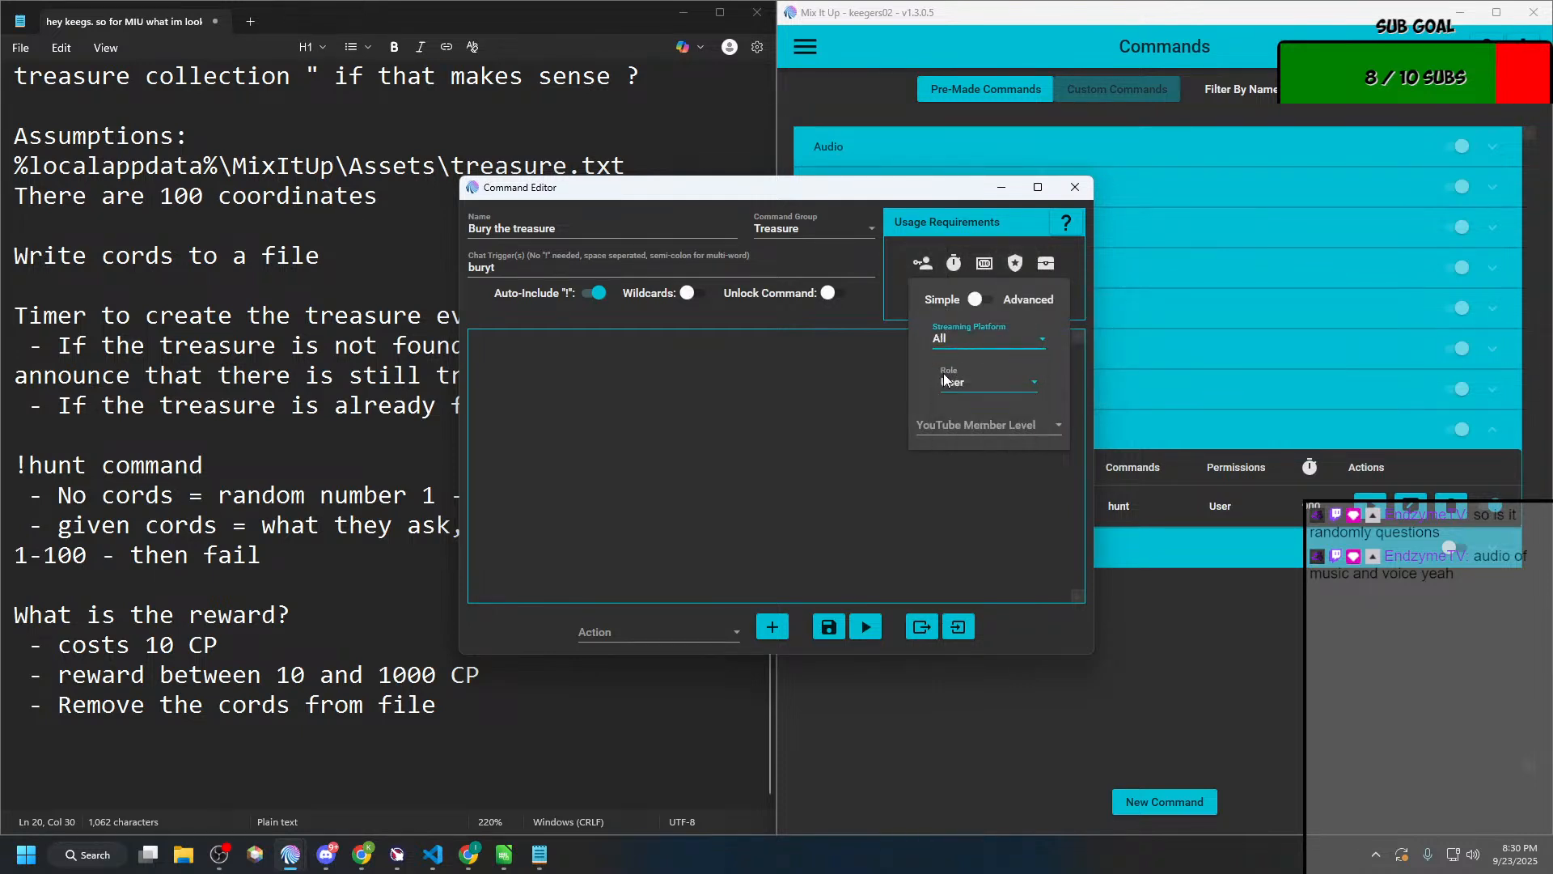
left_click(959, 381)
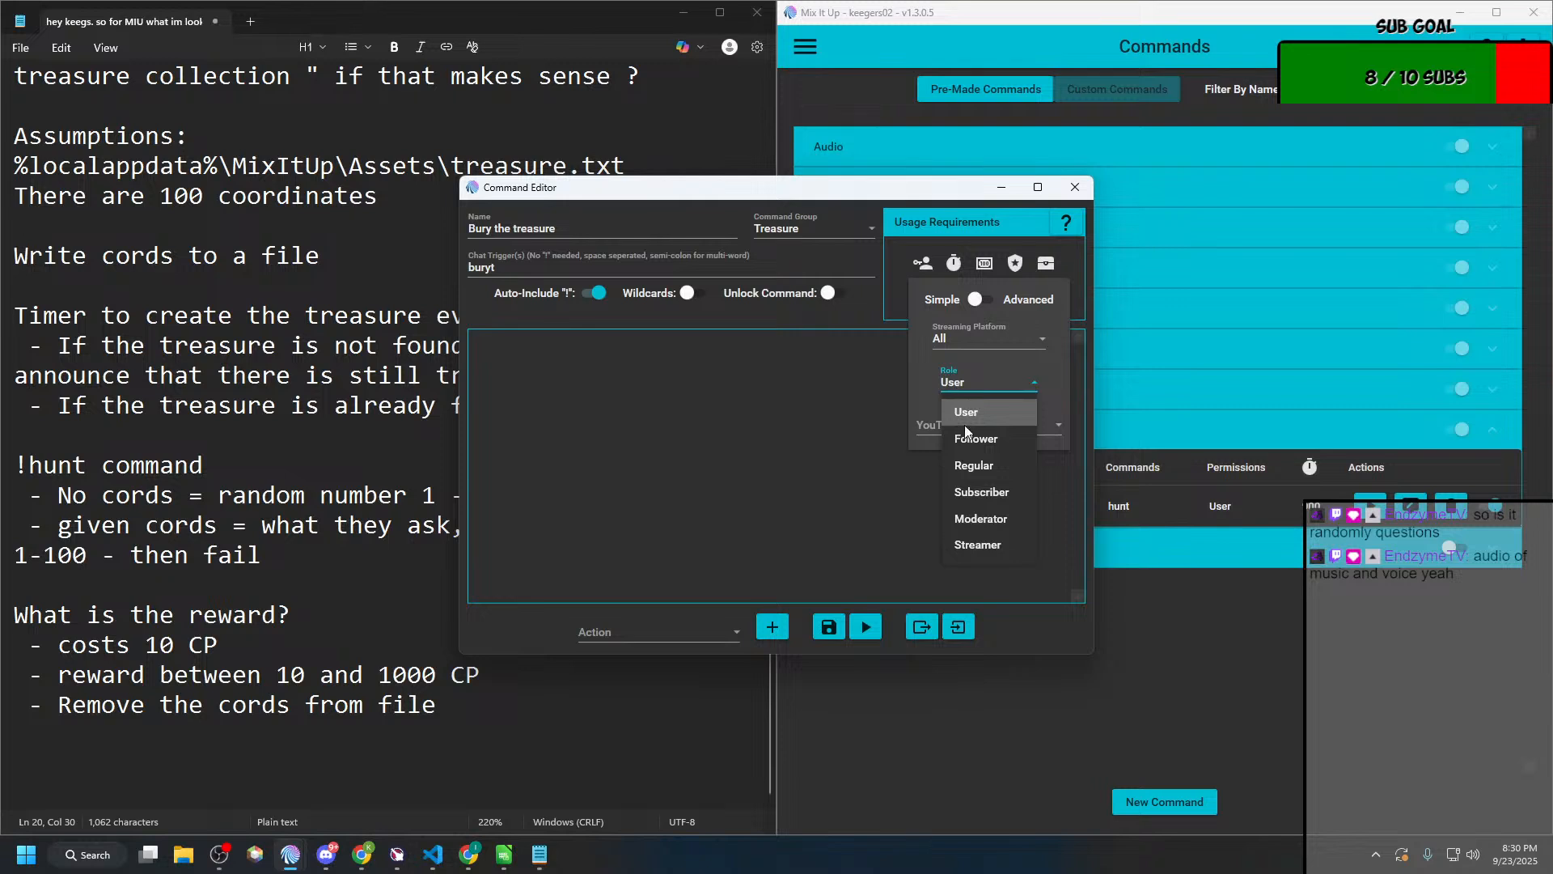
left_click(974, 544)
Step: Add a Command action that runs the "Bury the treasure!" action group, and save the new command
left_click(712, 635)
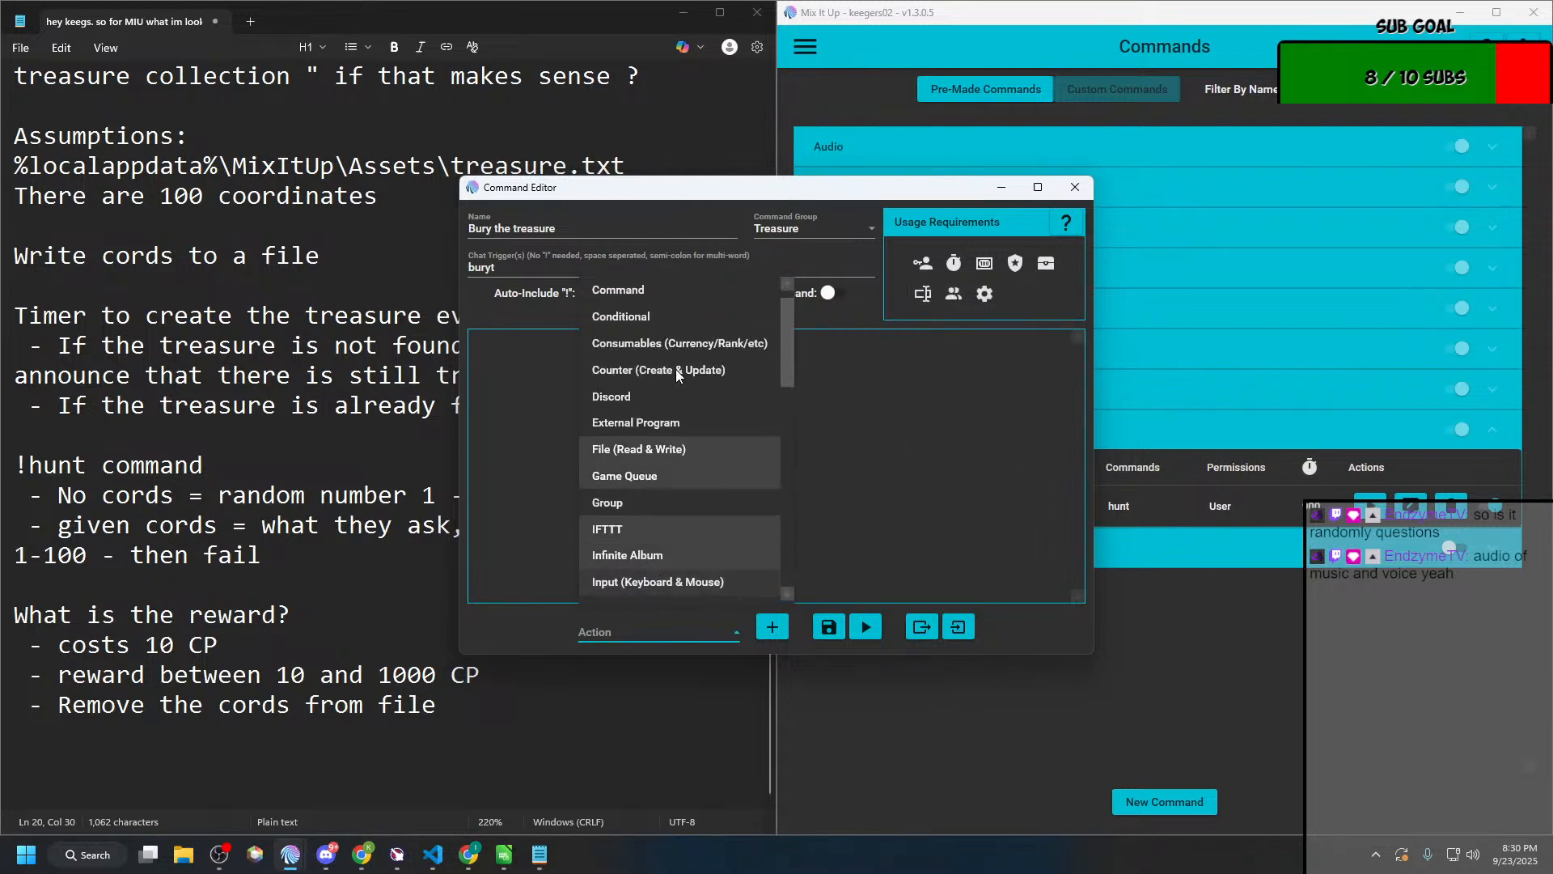
scroll(647, 348, "up", 1)
left_click(639, 321)
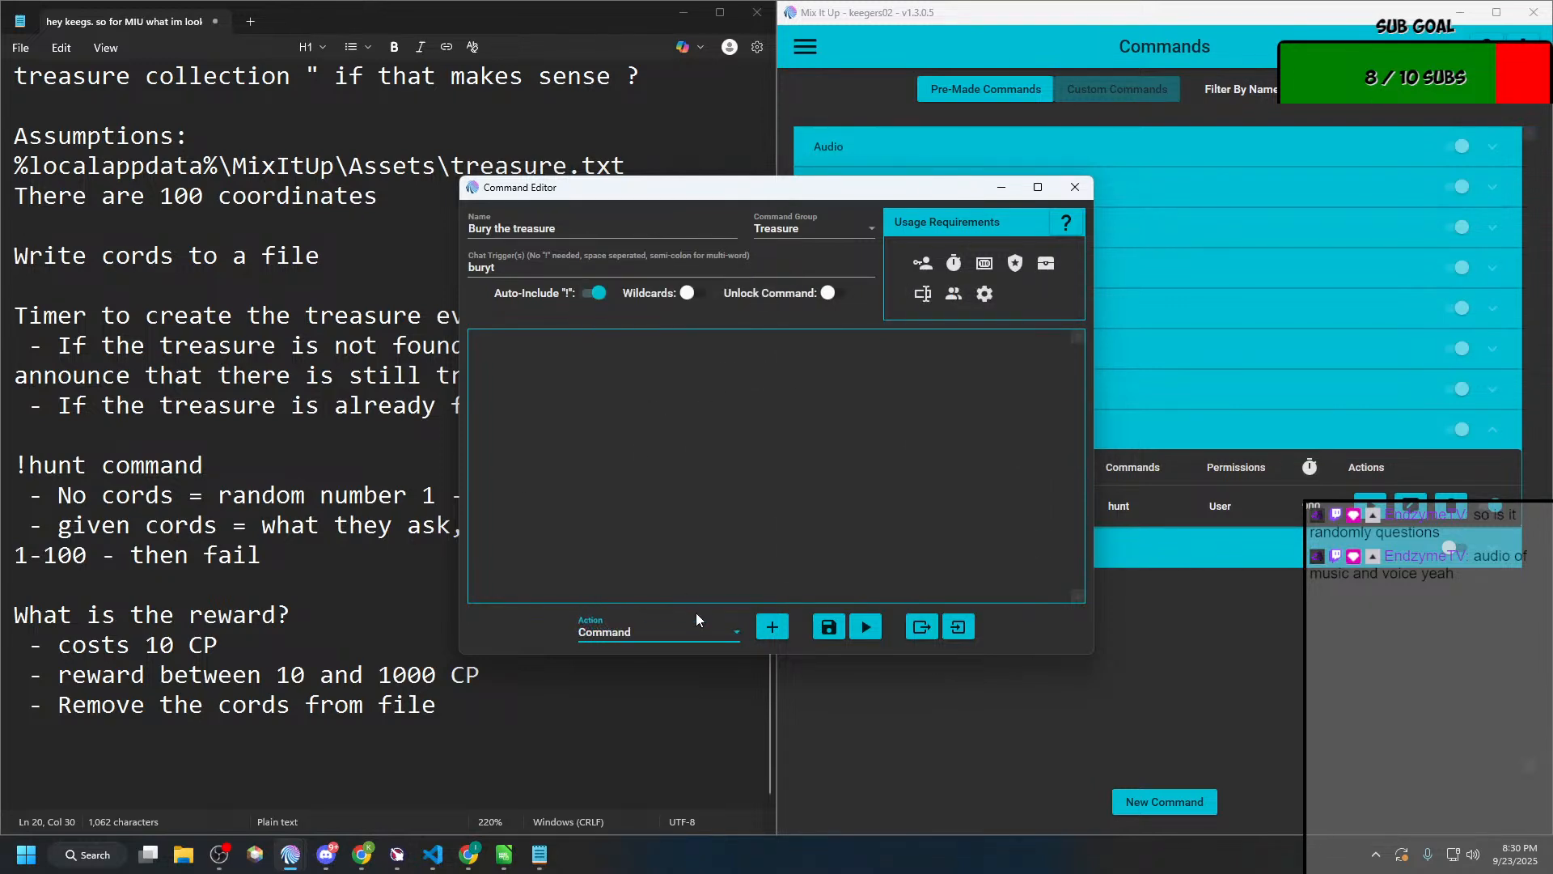
left_click(773, 626)
left_click(570, 445)
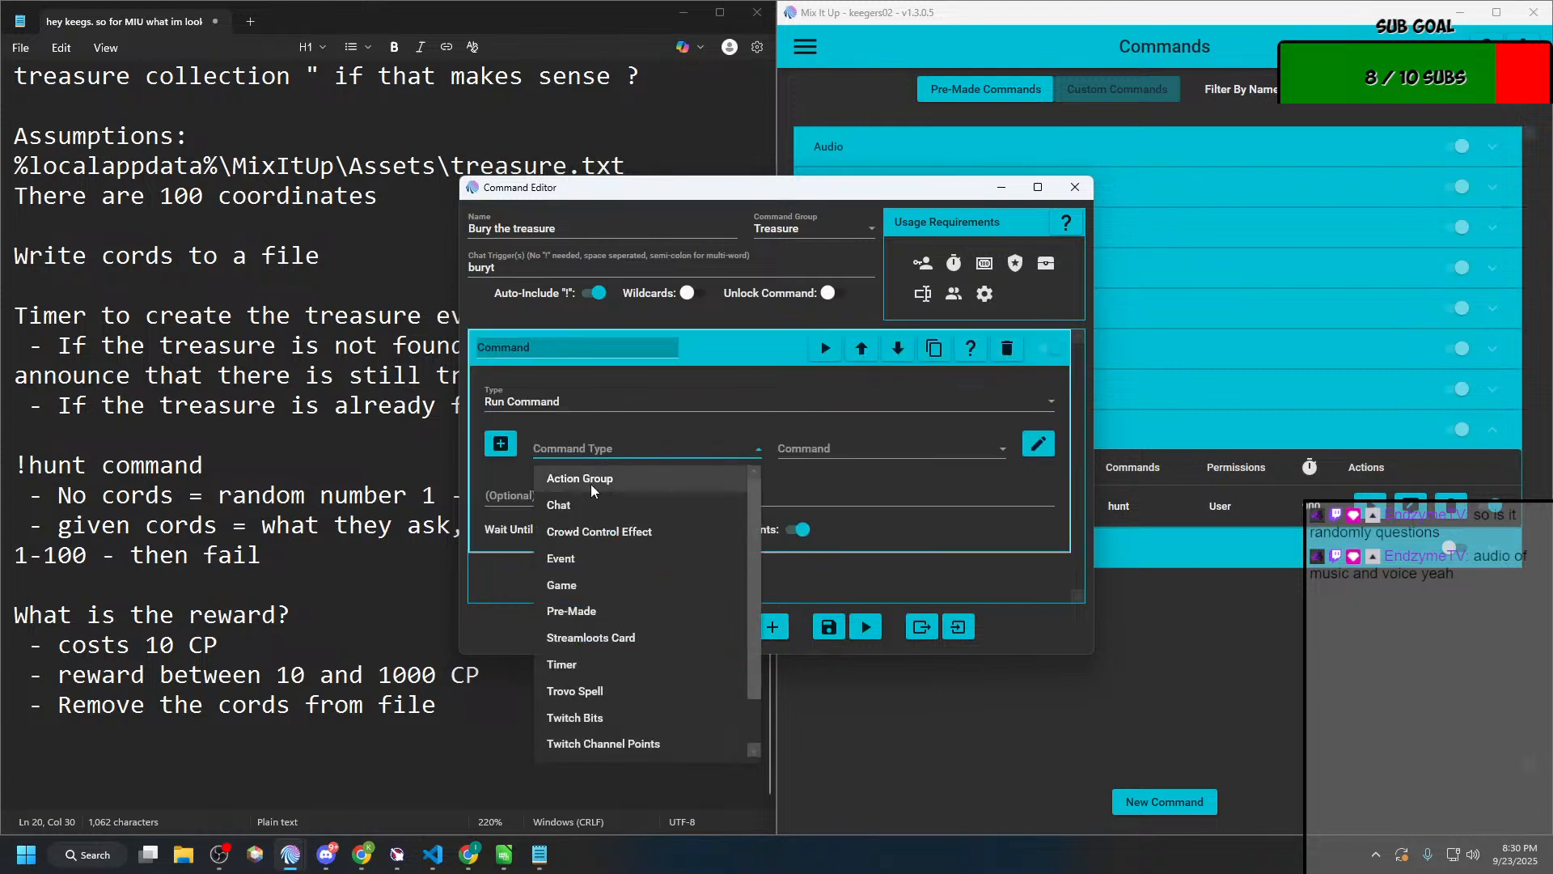
left_click(591, 494)
left_click(809, 449)
scroll(848, 612, "down", 3)
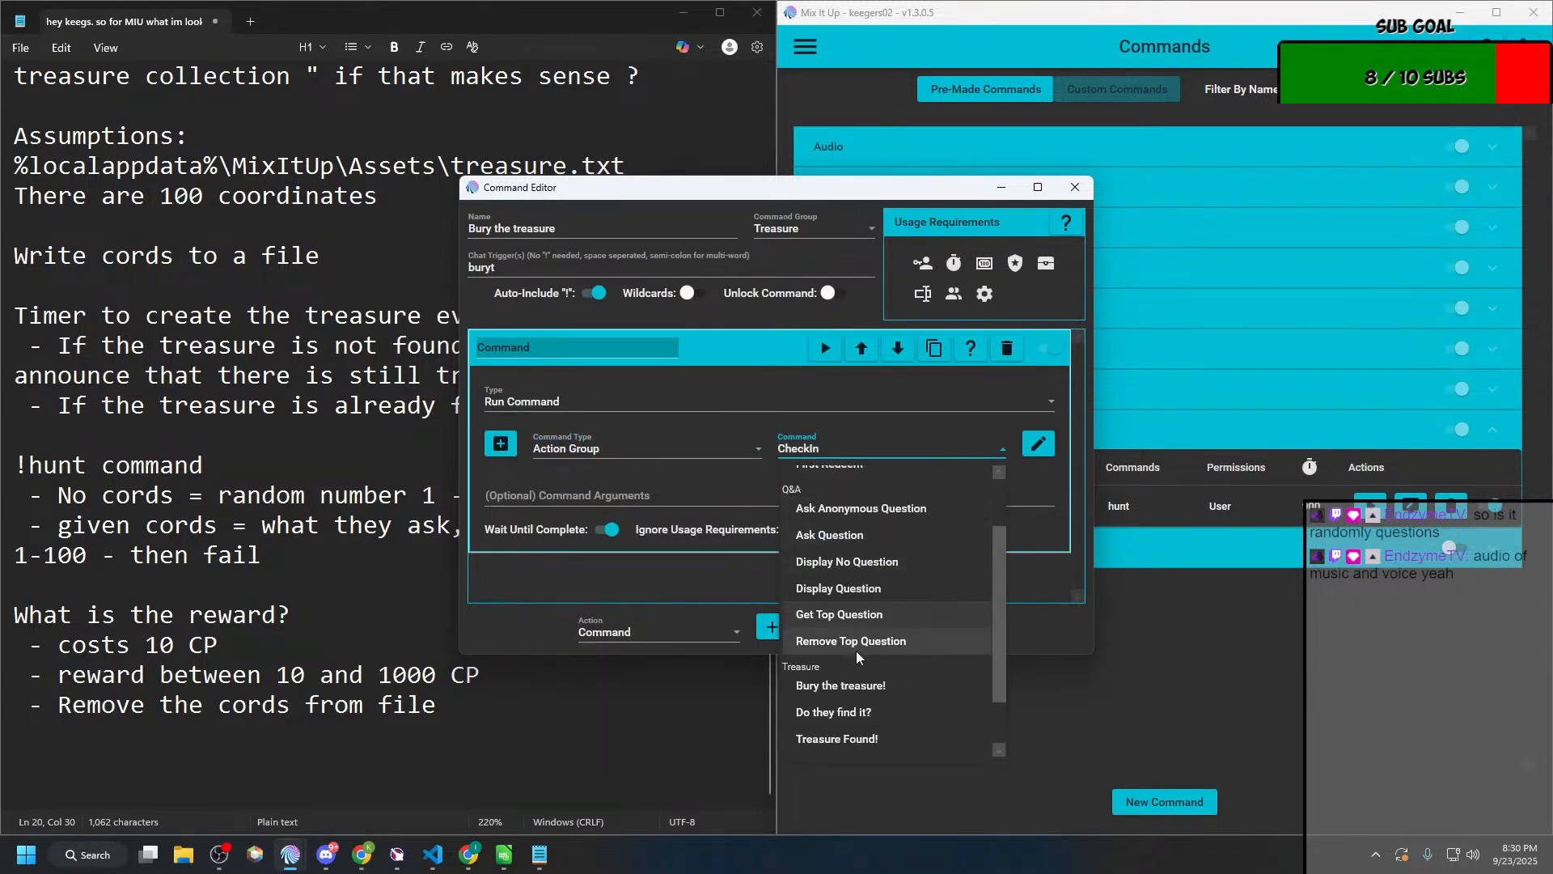
left_click(856, 647)
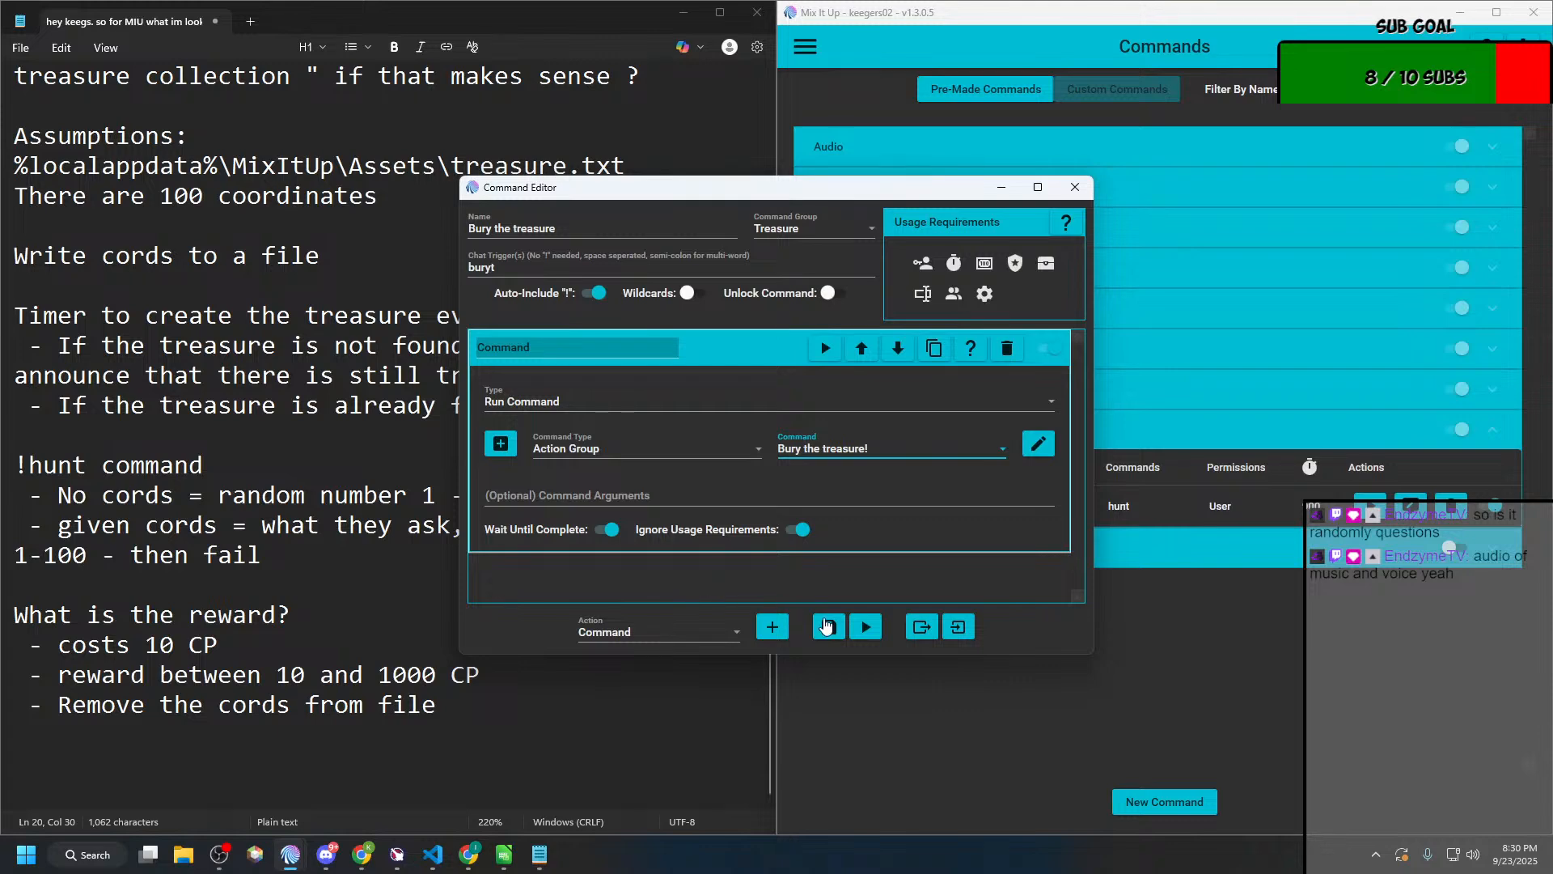
left_click(829, 627)
Step: Open the Chat page and test the bury command by sending !buryt
left_click(220, 854)
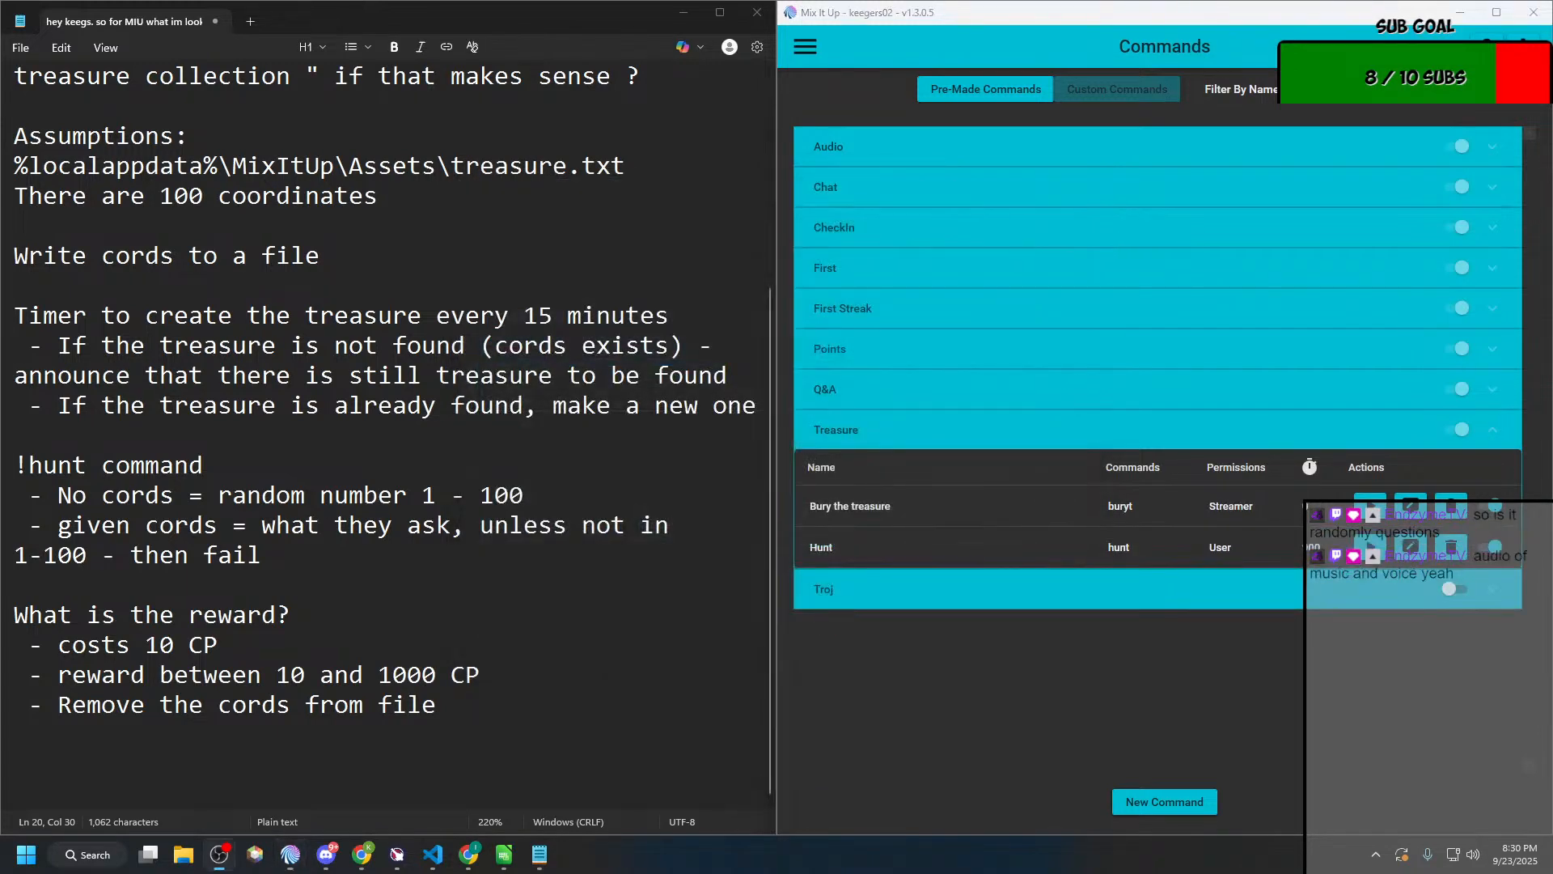
left_click(796, 51)
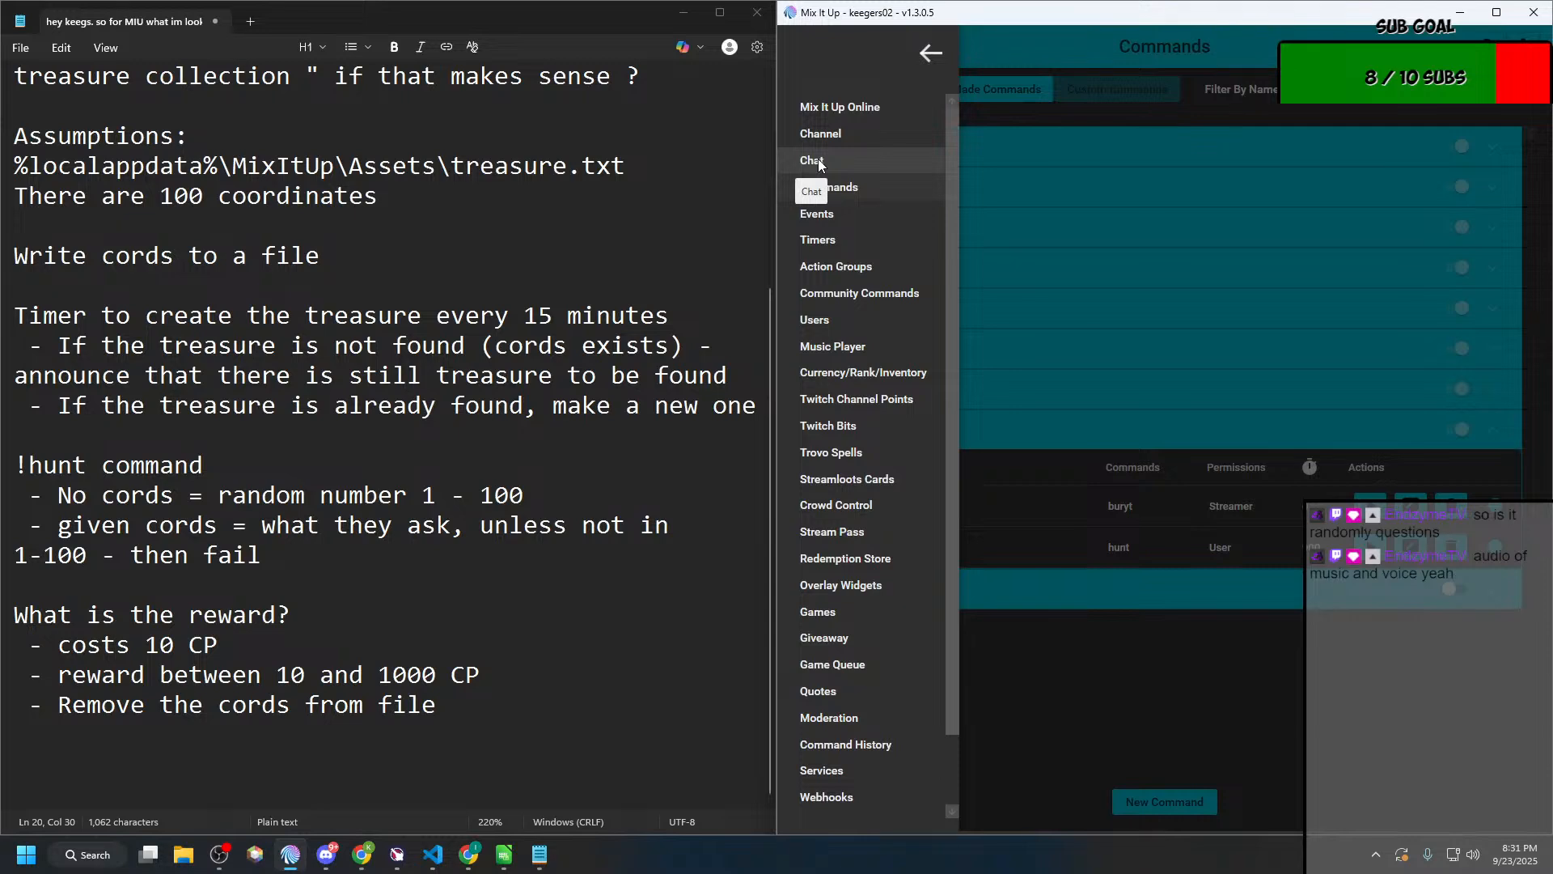
left_click(817, 159)
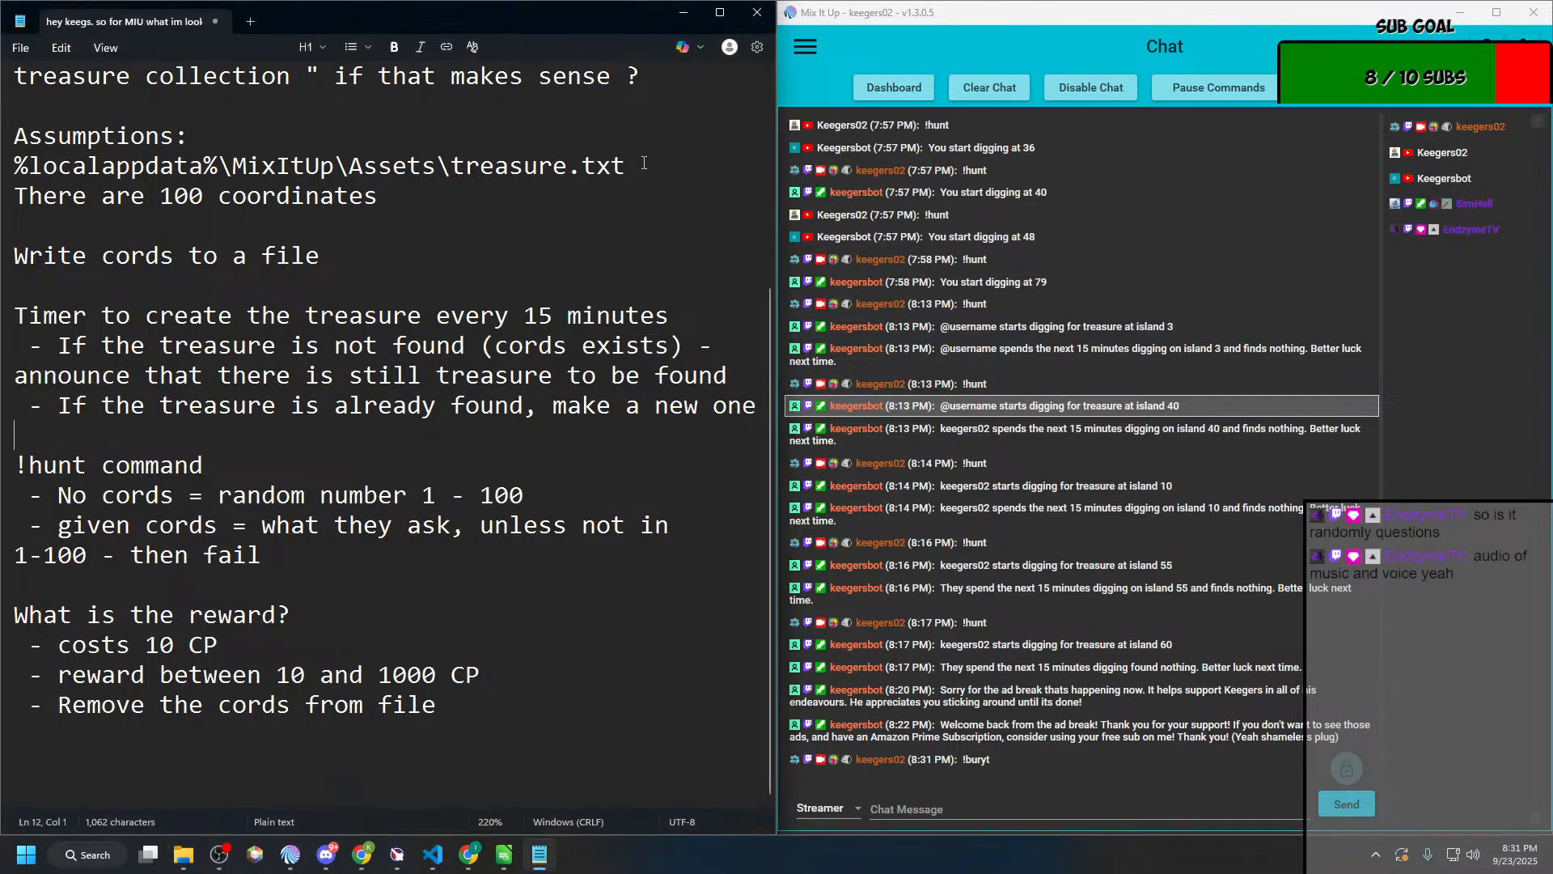
Step: Open %localappdata%\MixItUp\Assets\treasure.txt in Notepad++ to examine the stored coordinate, and move its window out of view
left_click_drag(626, 166, 15, 166)
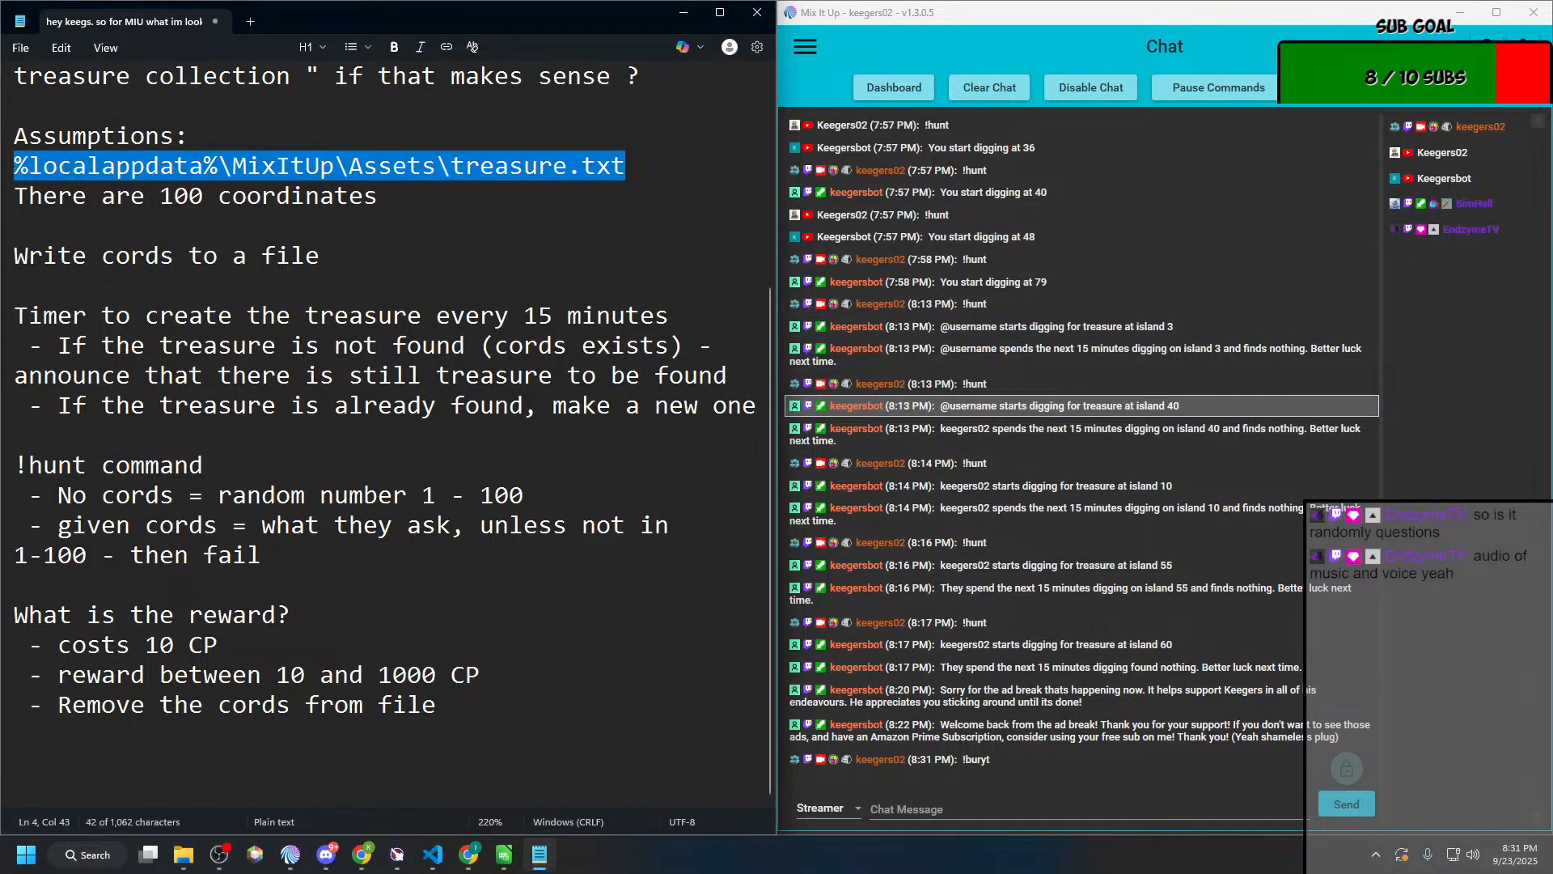
key("super+e")
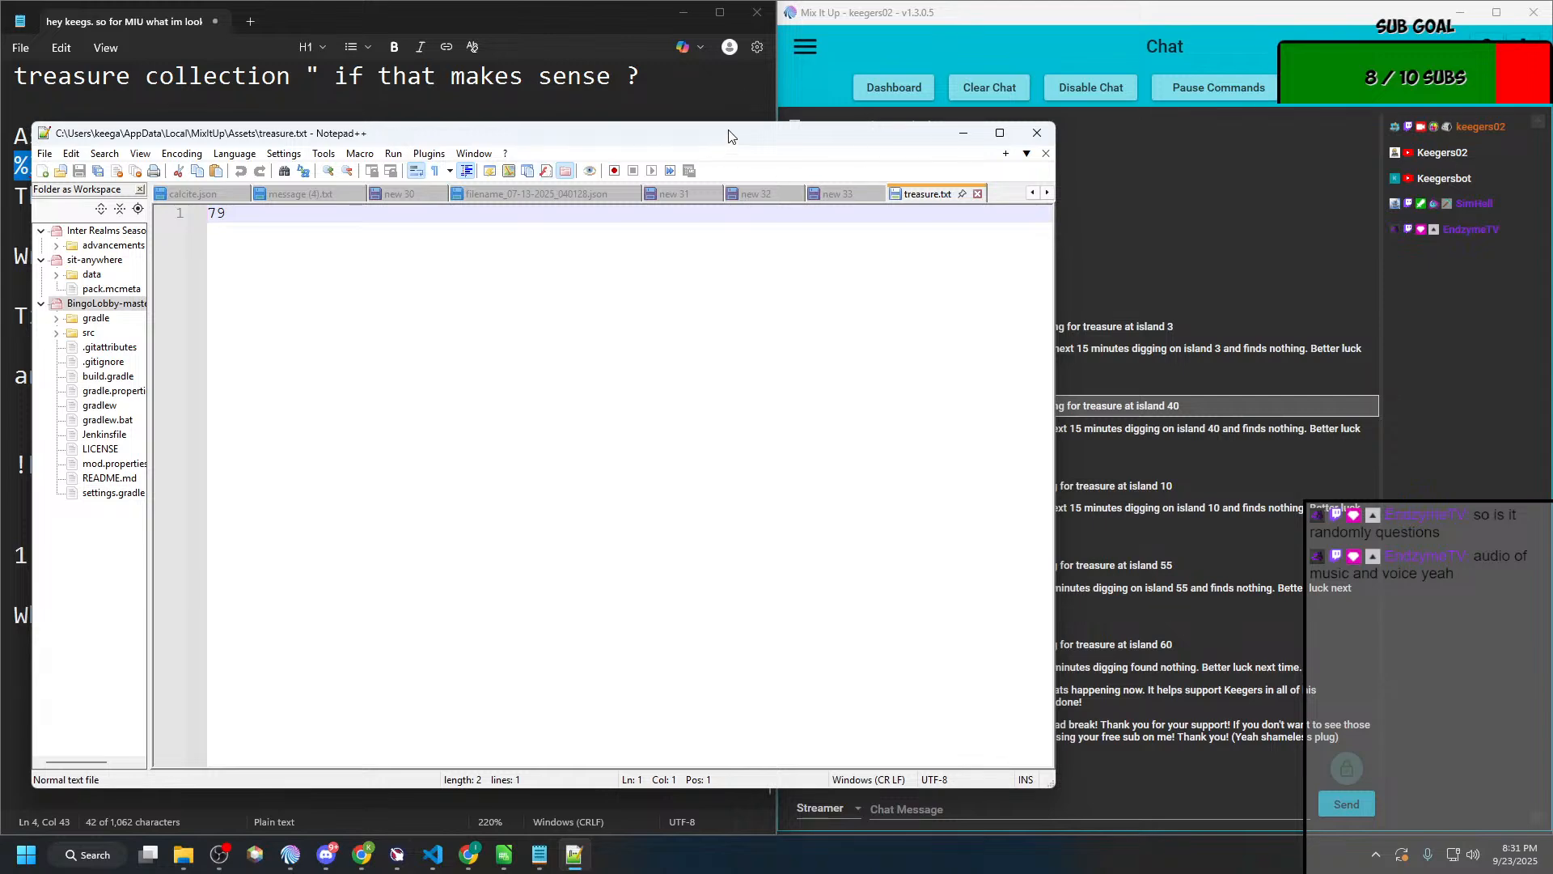
left_click_drag(732, 136, 720, 0)
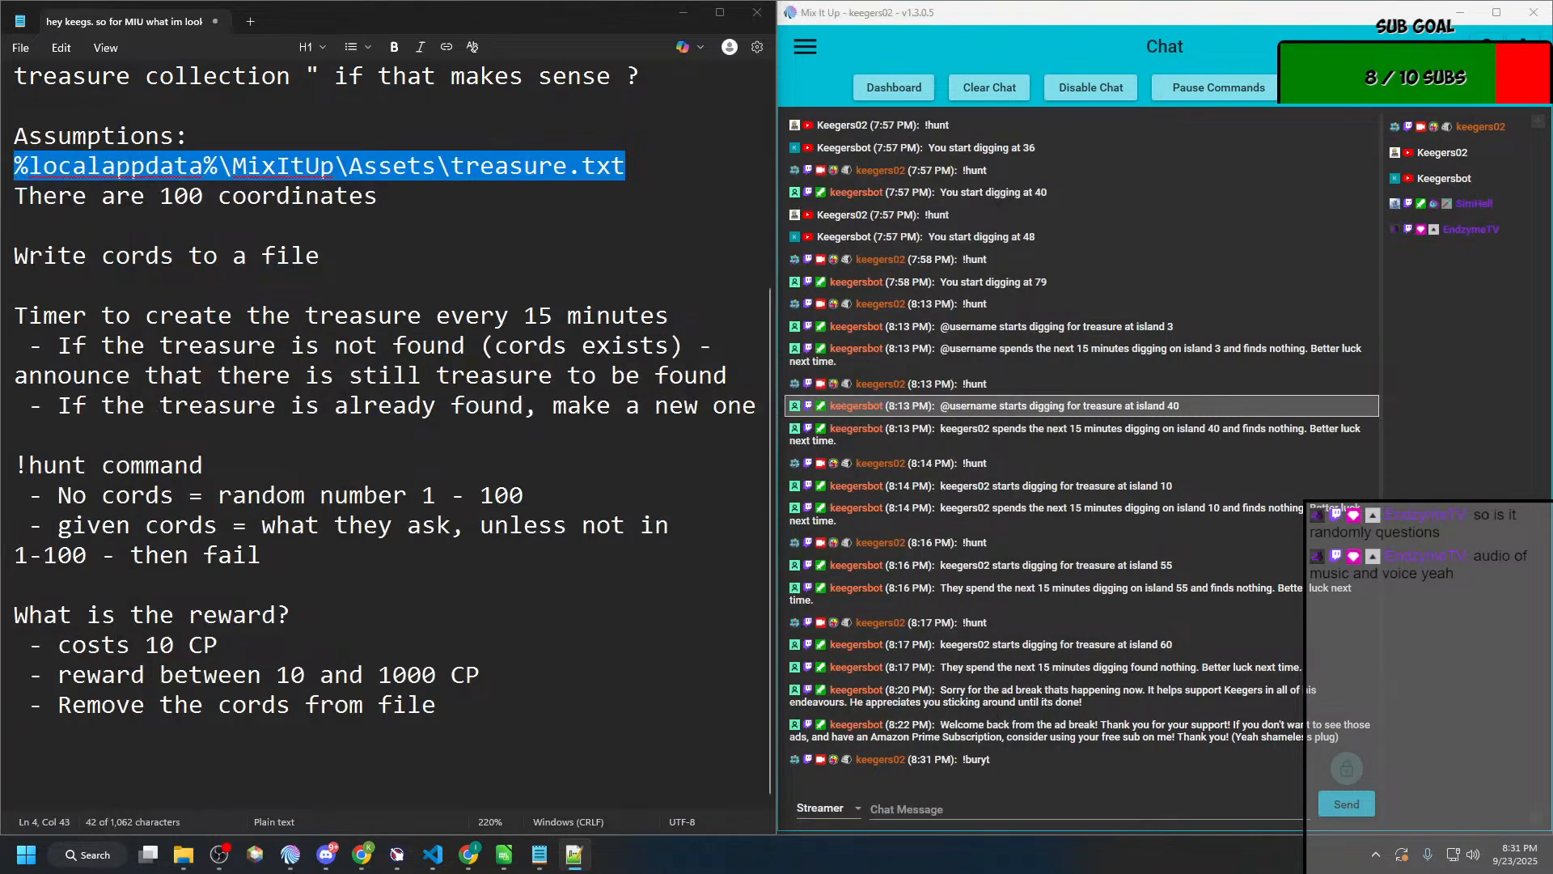
Step: Send !buryt as a chat message to test the bury command again
left_click(985, 805)
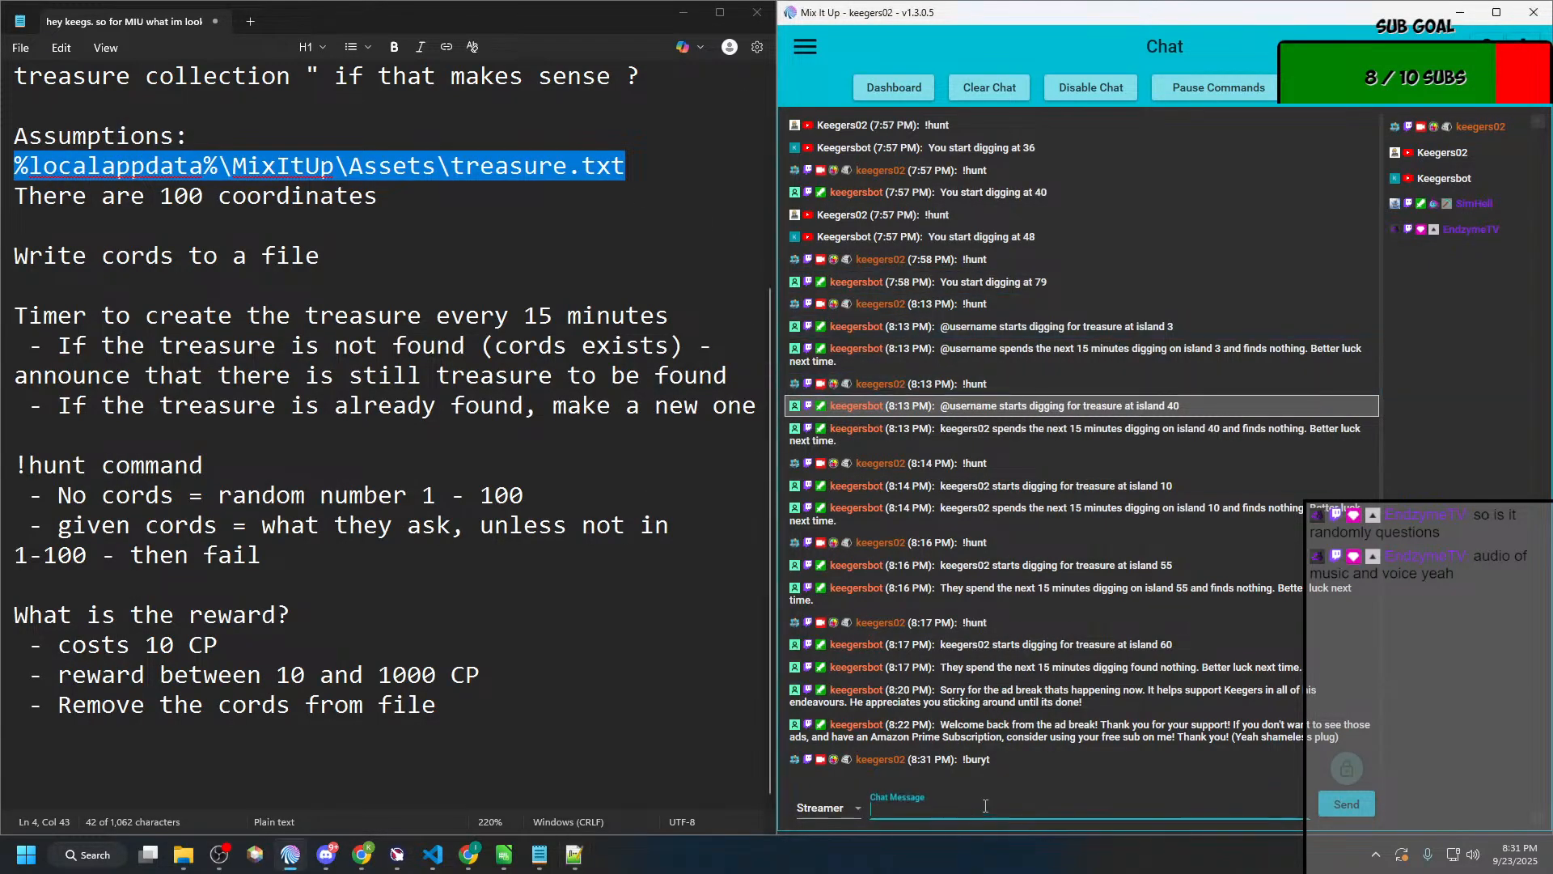
type("!buryt")
key("Return")
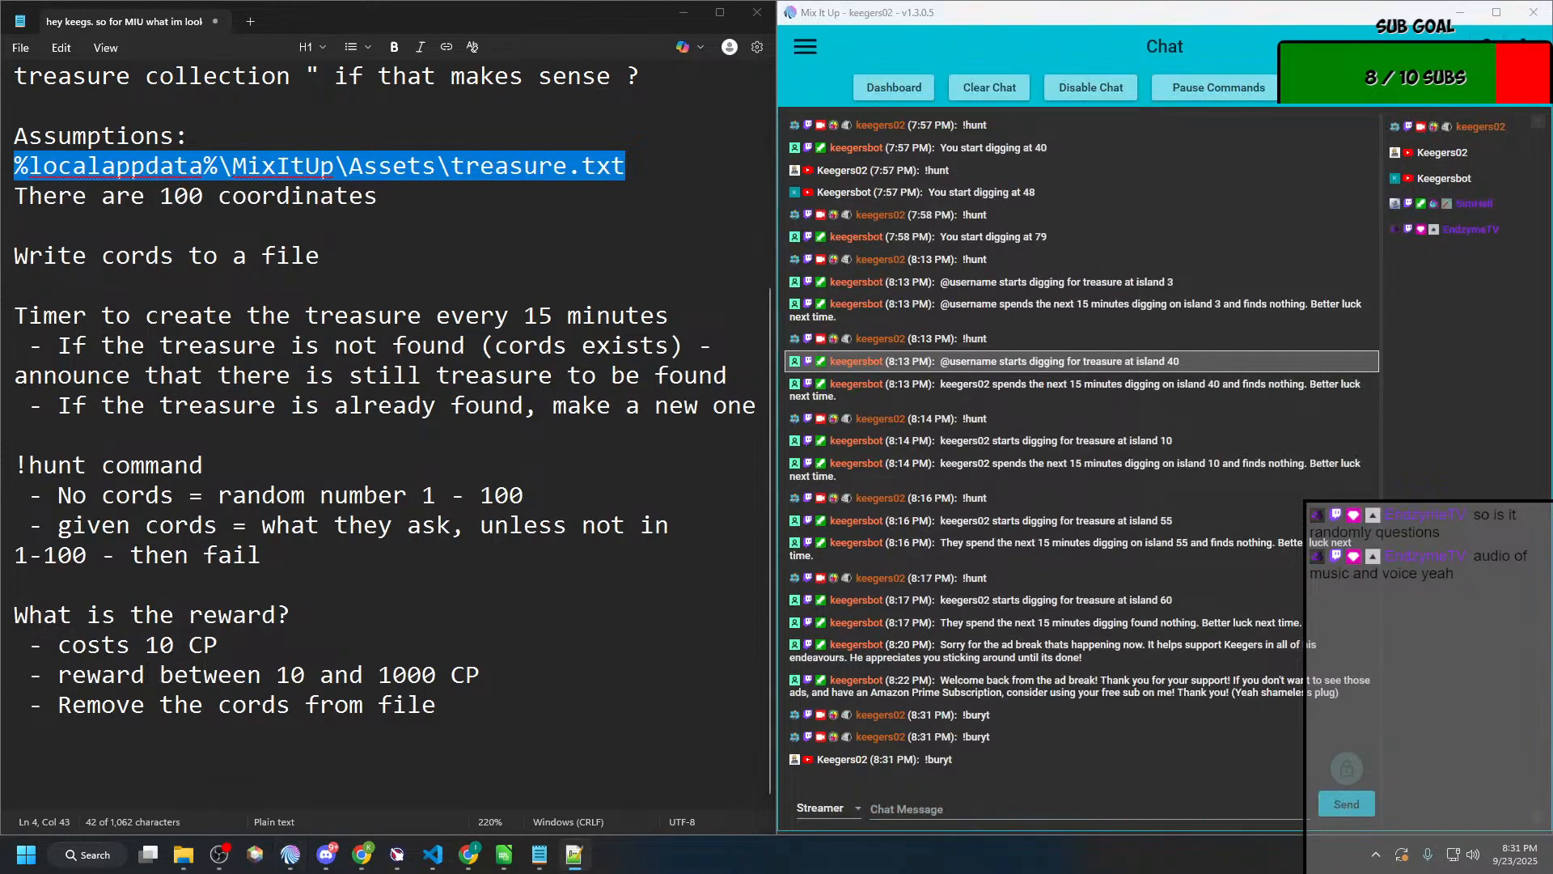
Step: Bring the Notepad++ window into view to examine the coordinate stored in treasure.txt, and move it aside again
left_click_drag(0, 178, 781, 260)
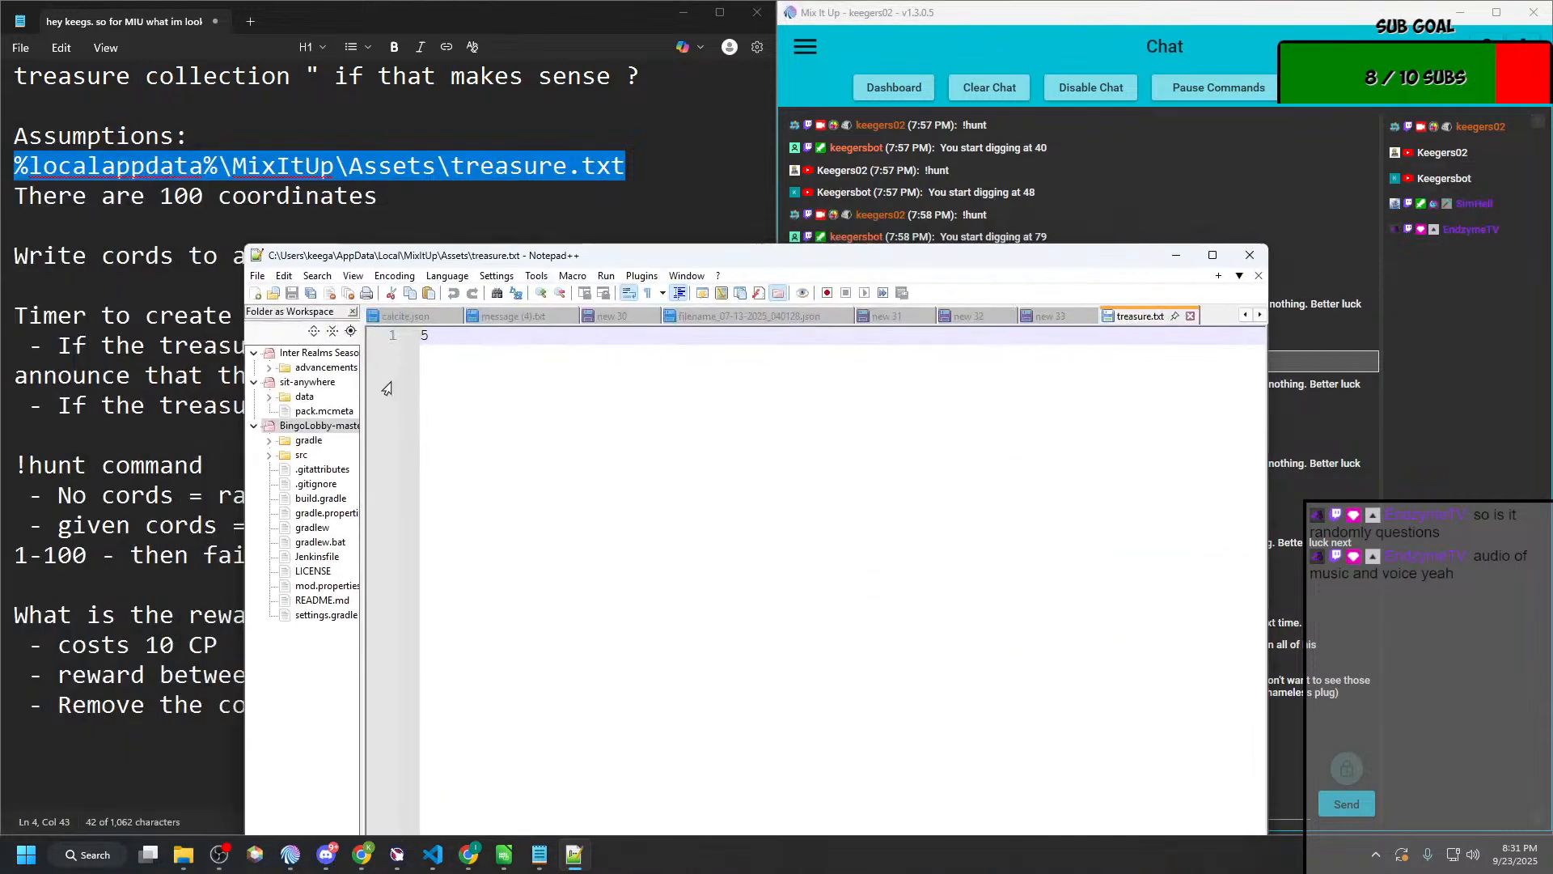
left_click_drag(1110, 256, 0, 260)
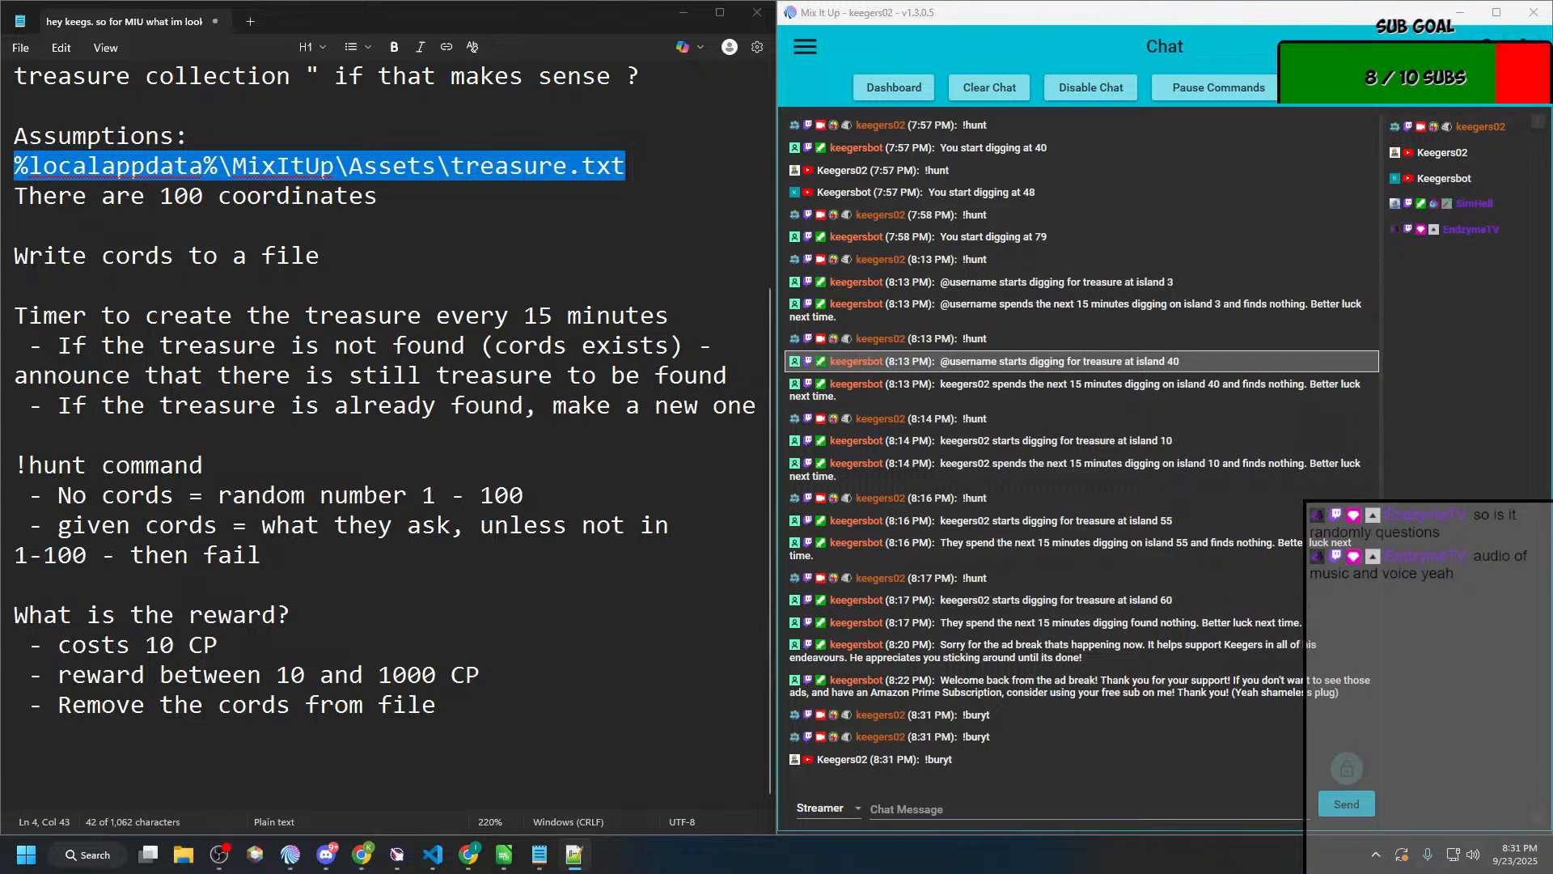
key("alt+Tab")
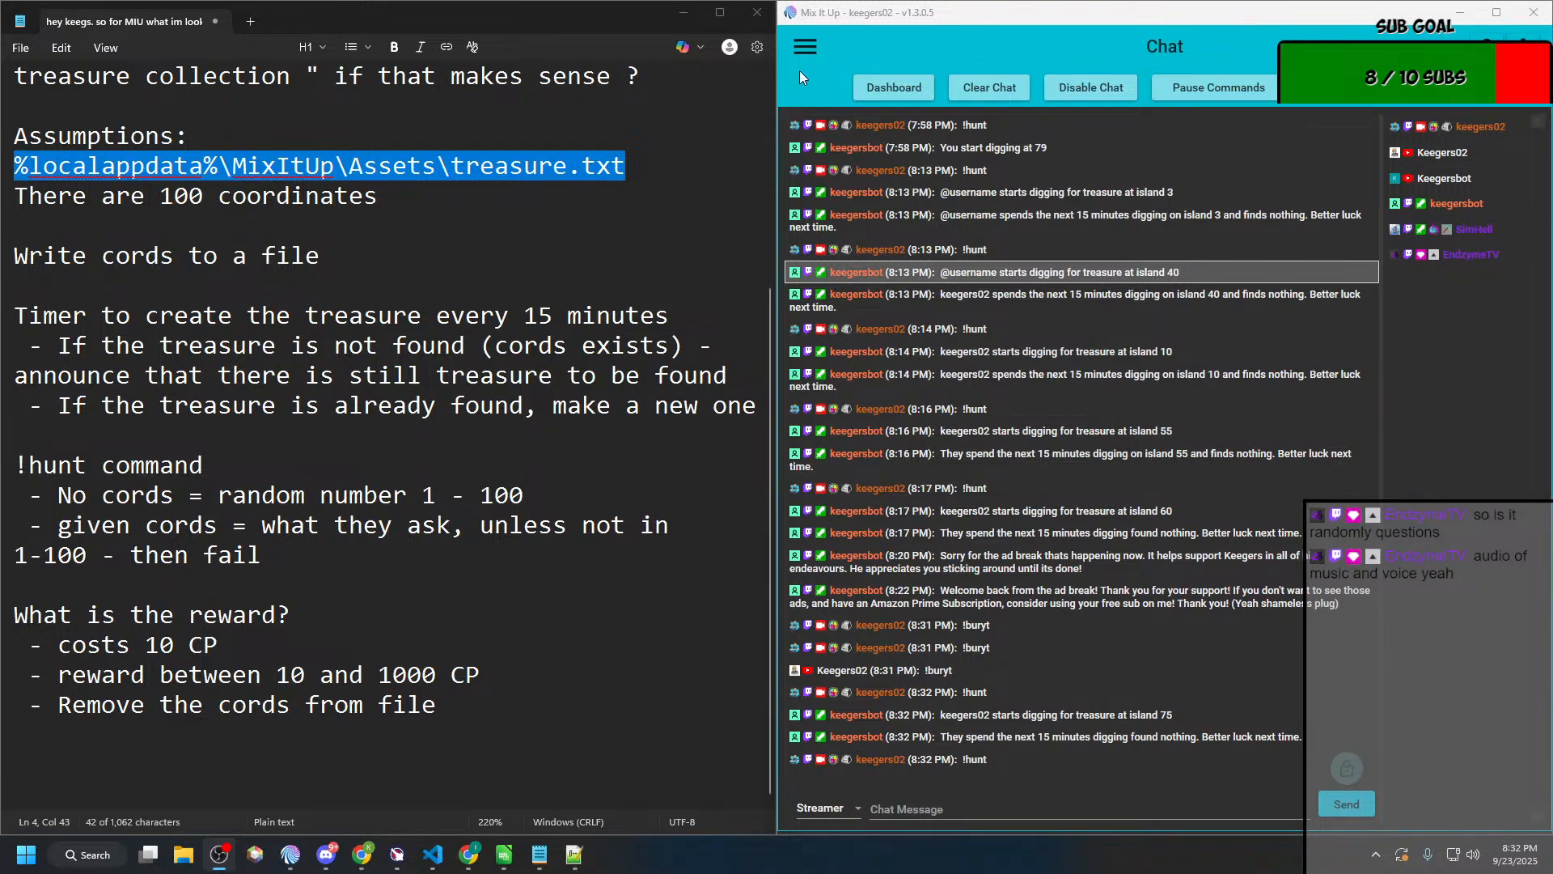
Step: Open the Hunt command from the Treasure group on the Commands page for editing
left_click(804, 46)
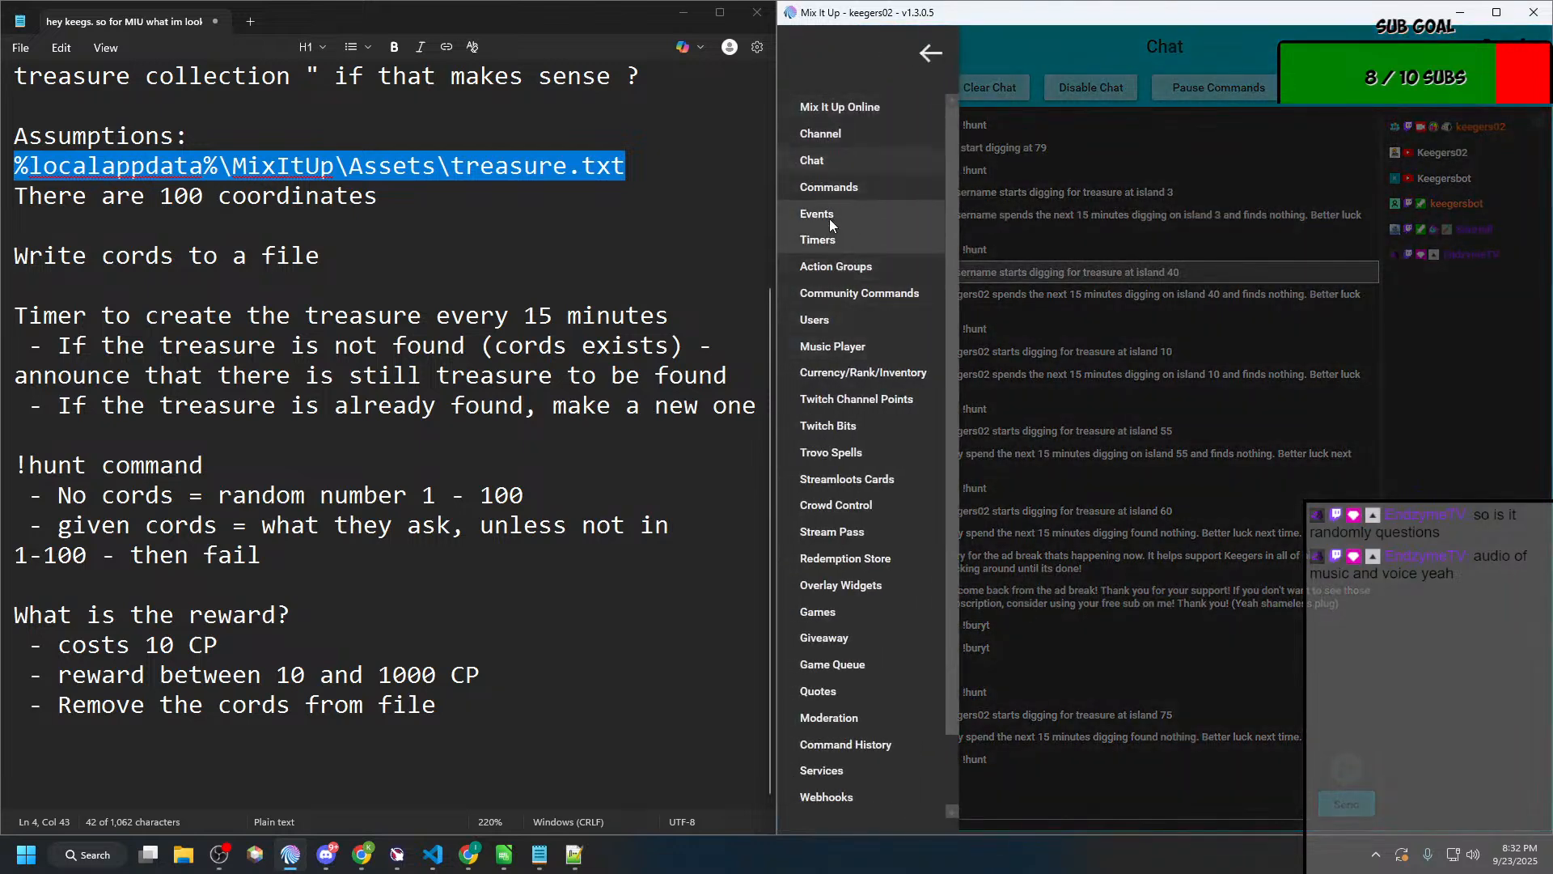
left_click(835, 190)
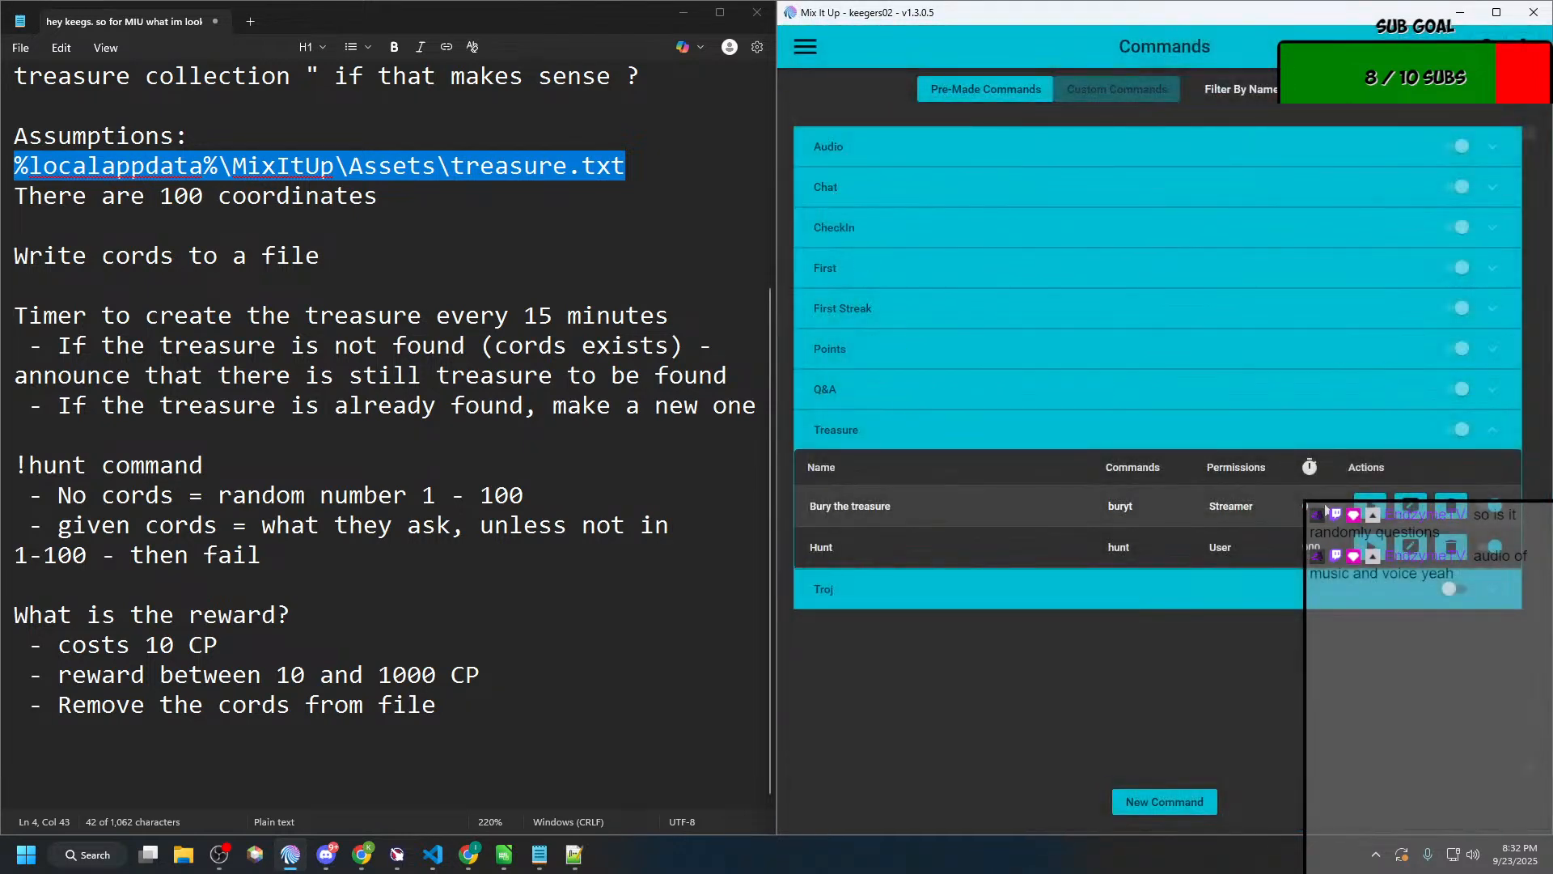
left_click(1411, 547)
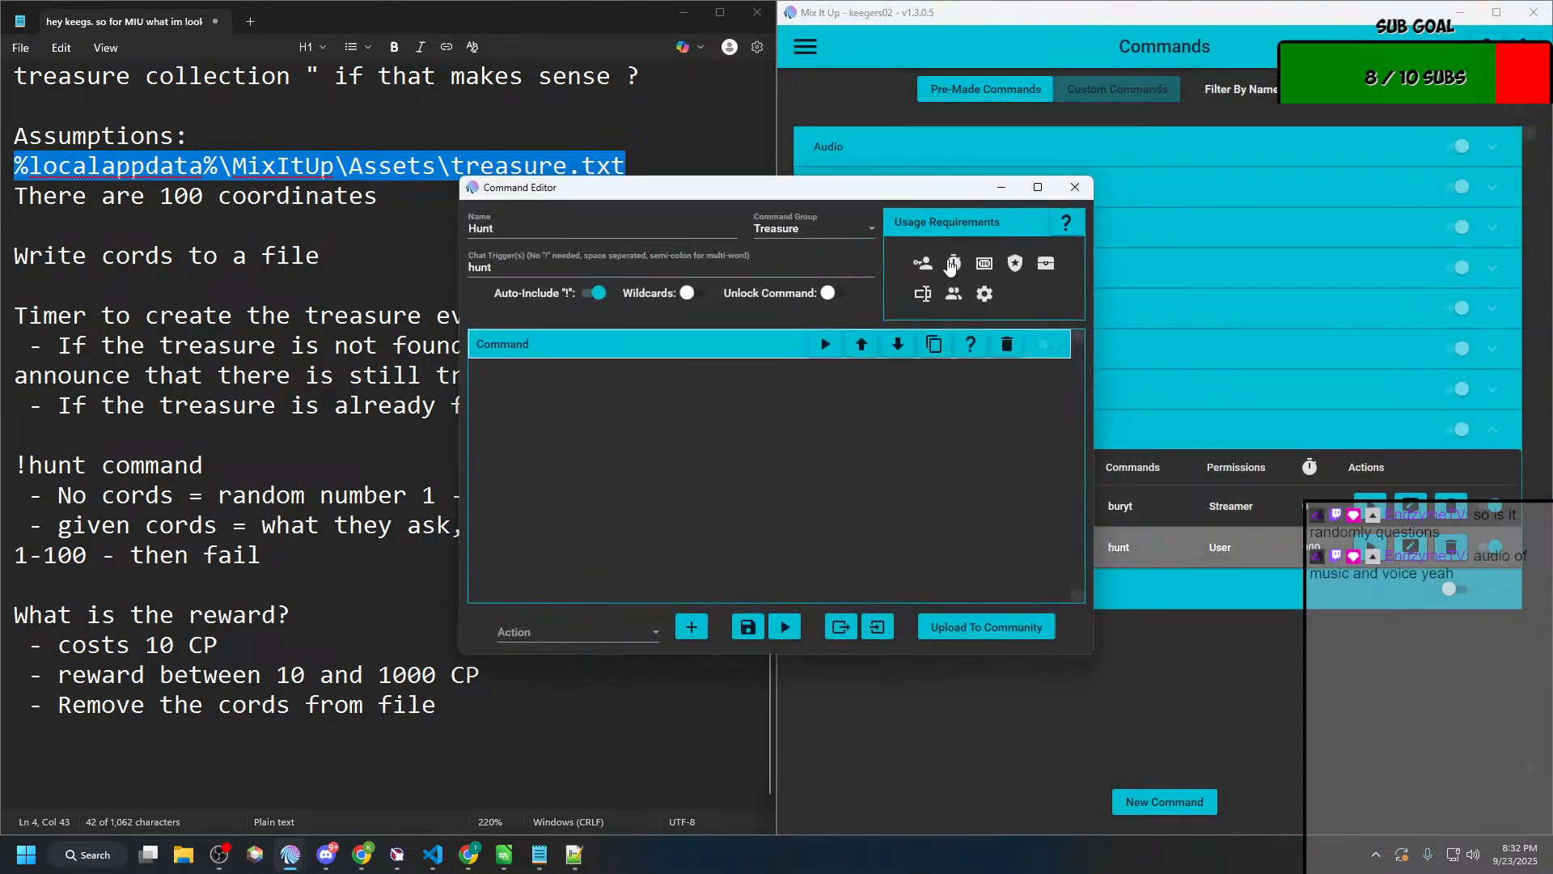
Step: Set the Hunt command's per-person cooldown to 1 second
left_click(951, 265)
left_click(1111, 306)
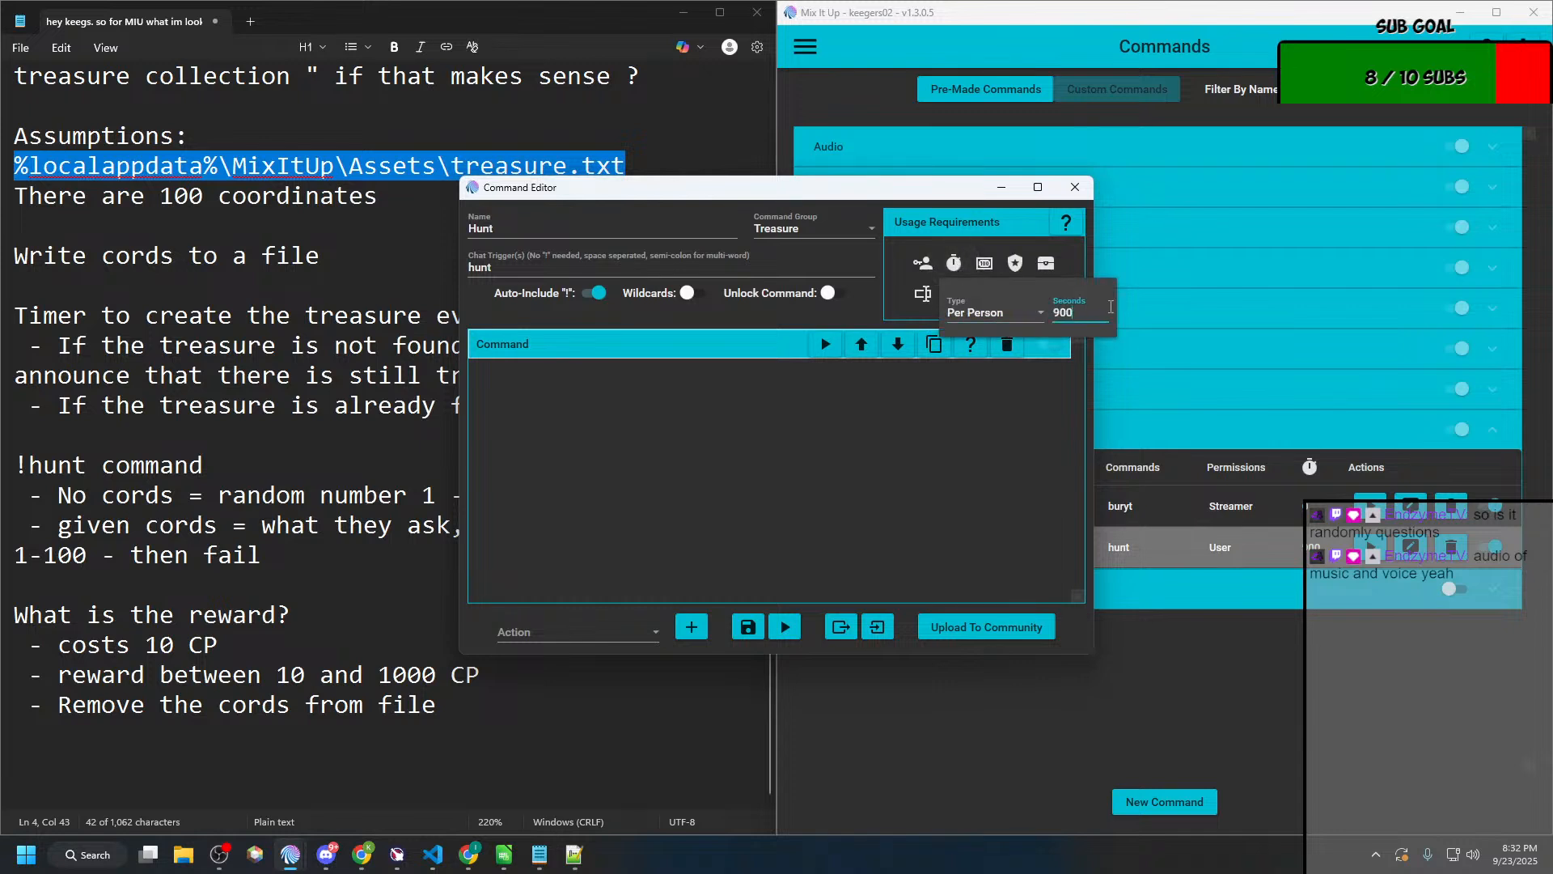
key("BackSpace")
key("BackSpace")
left_click(759, 633)
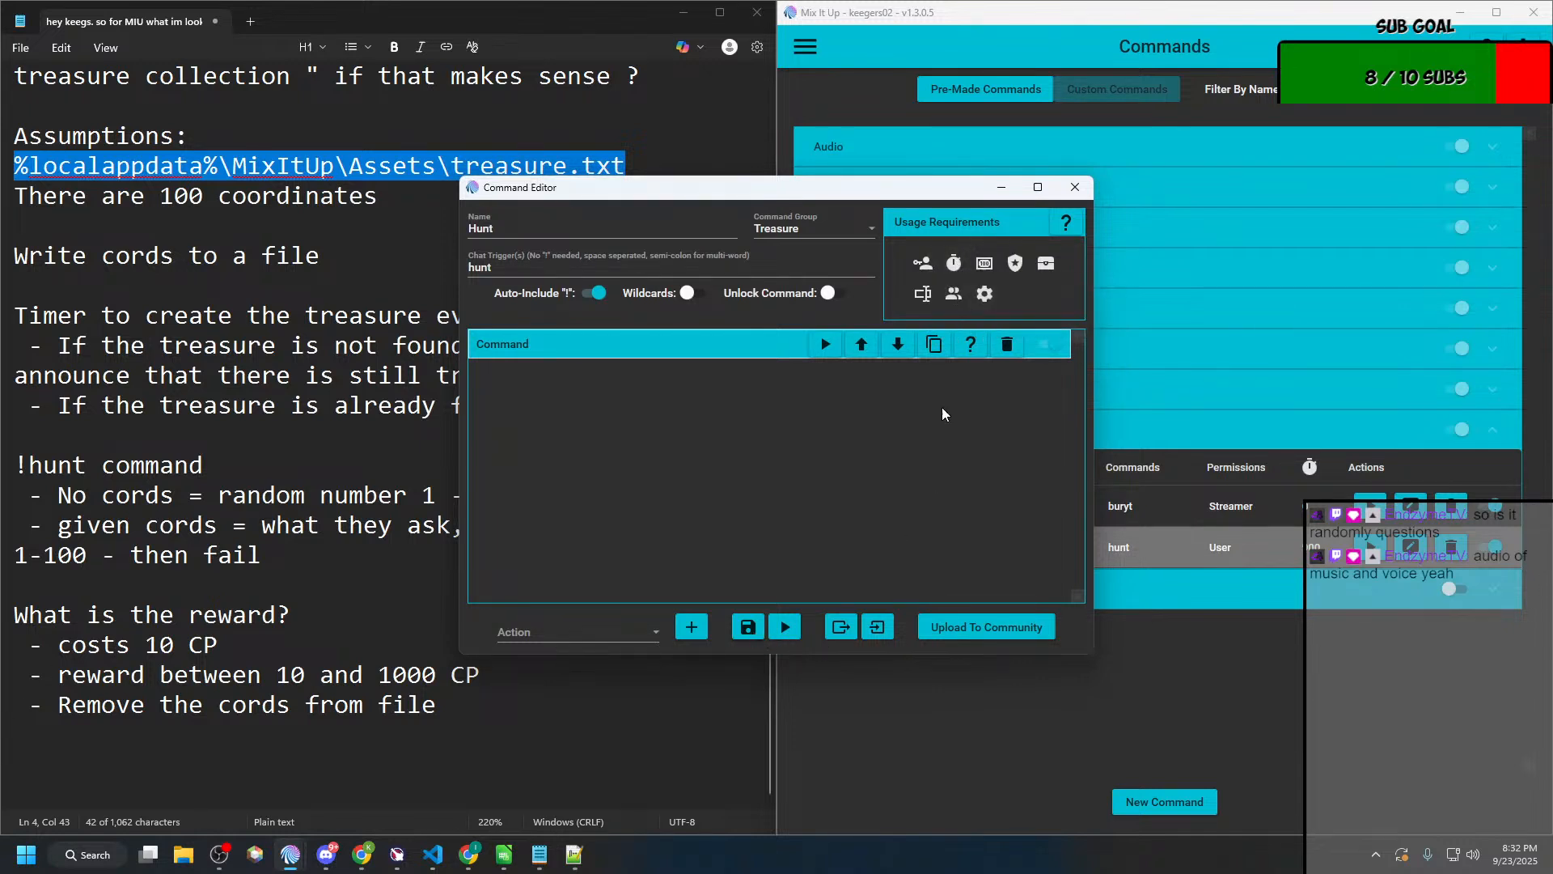
left_click(953, 263)
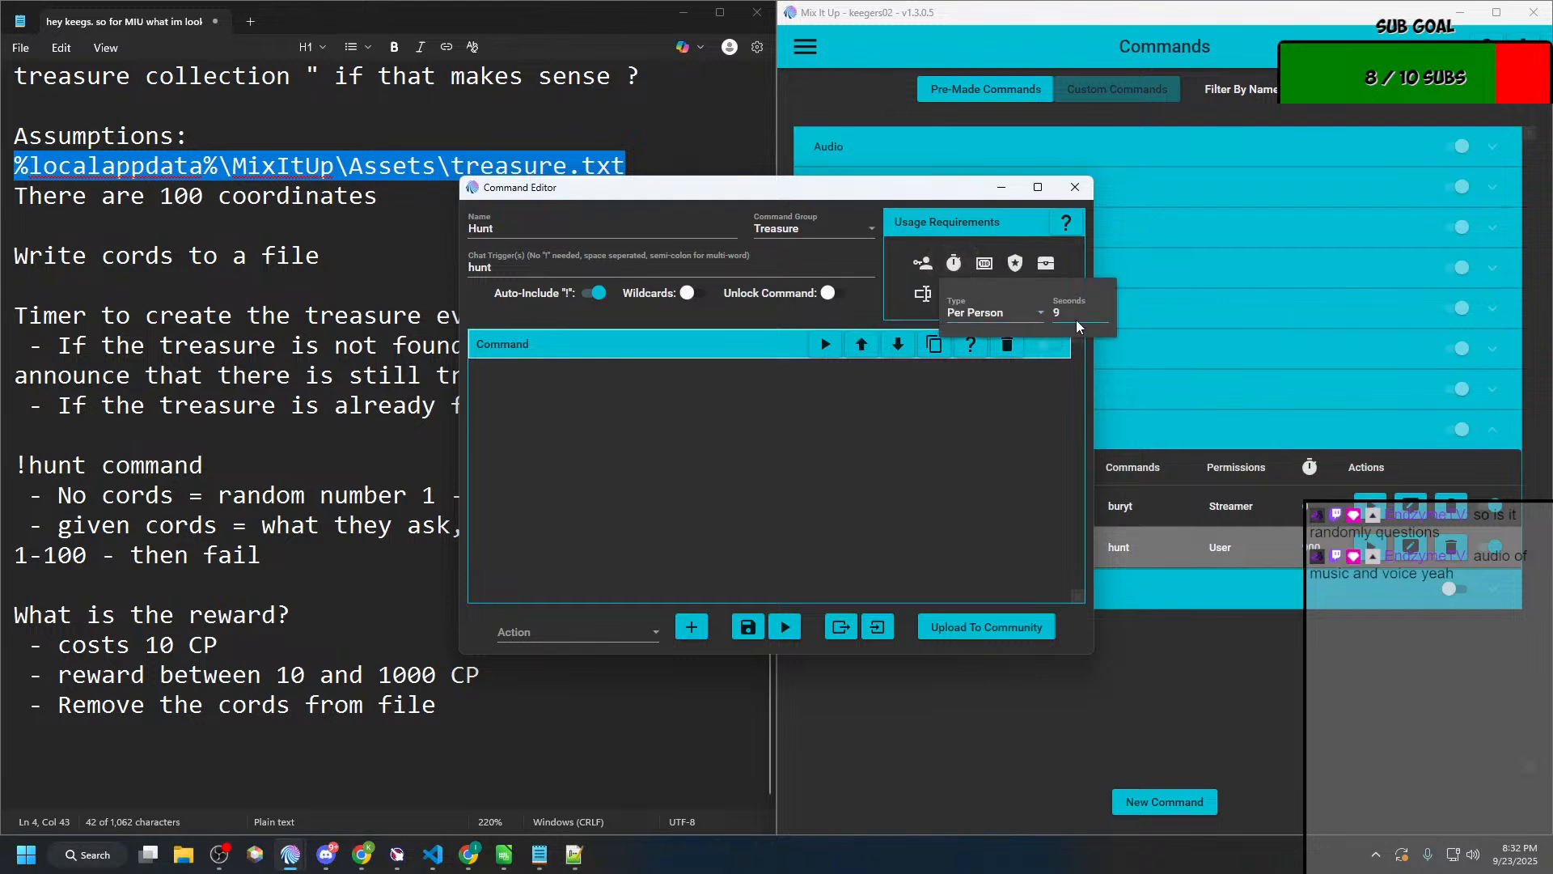
left_click_drag(1077, 313, 993, 314)
type("1")
left_click(748, 628)
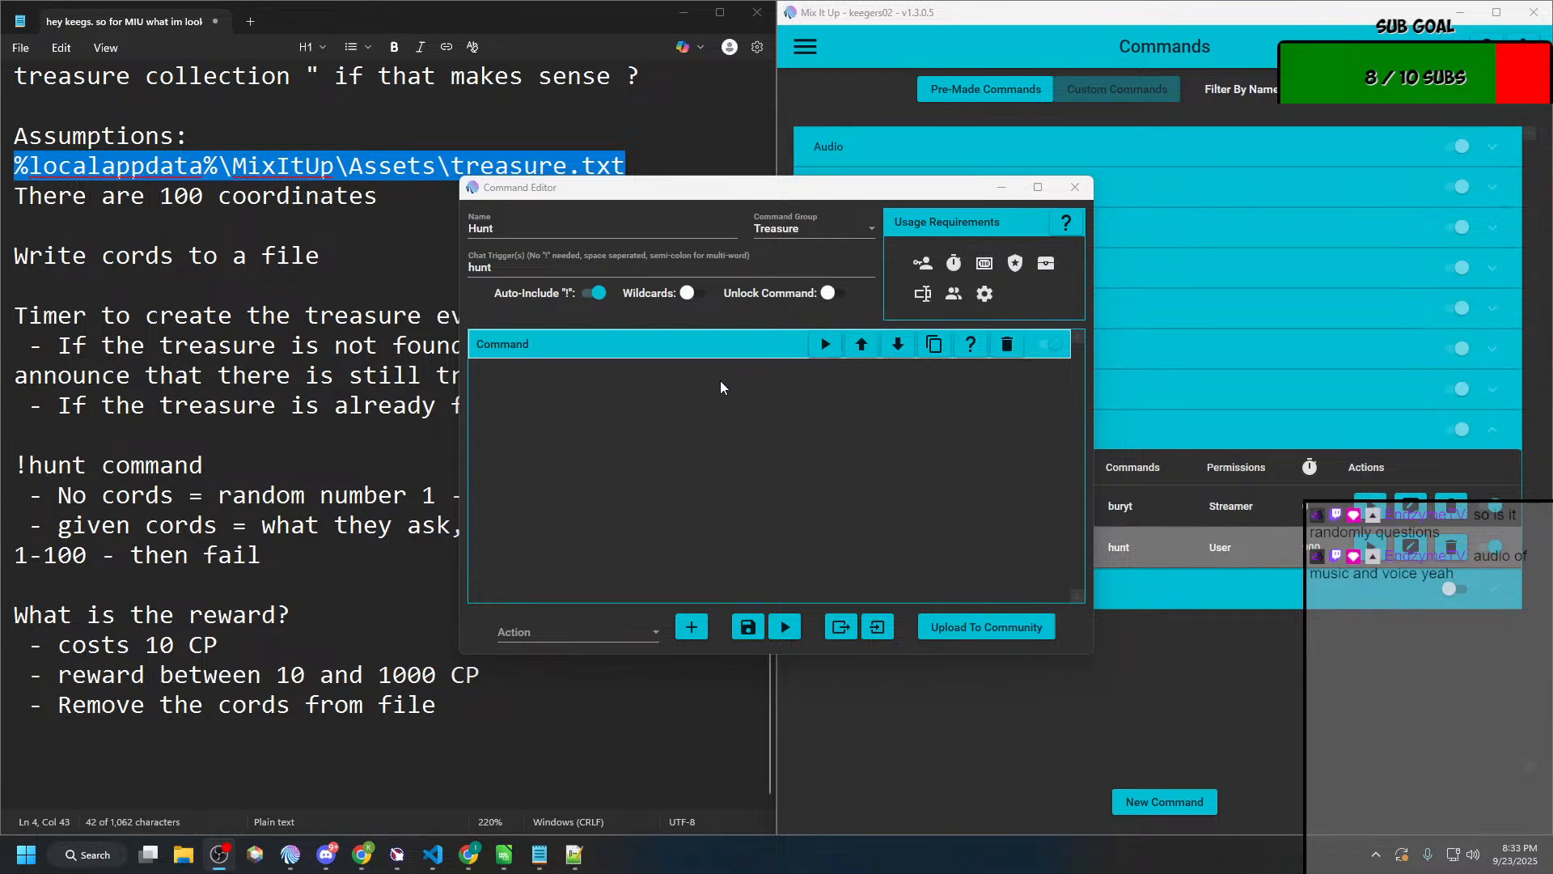
Step: Expand the Hunt command's action, move its editor aside, and start a new command named "Testing hunt"
left_click(635, 348)
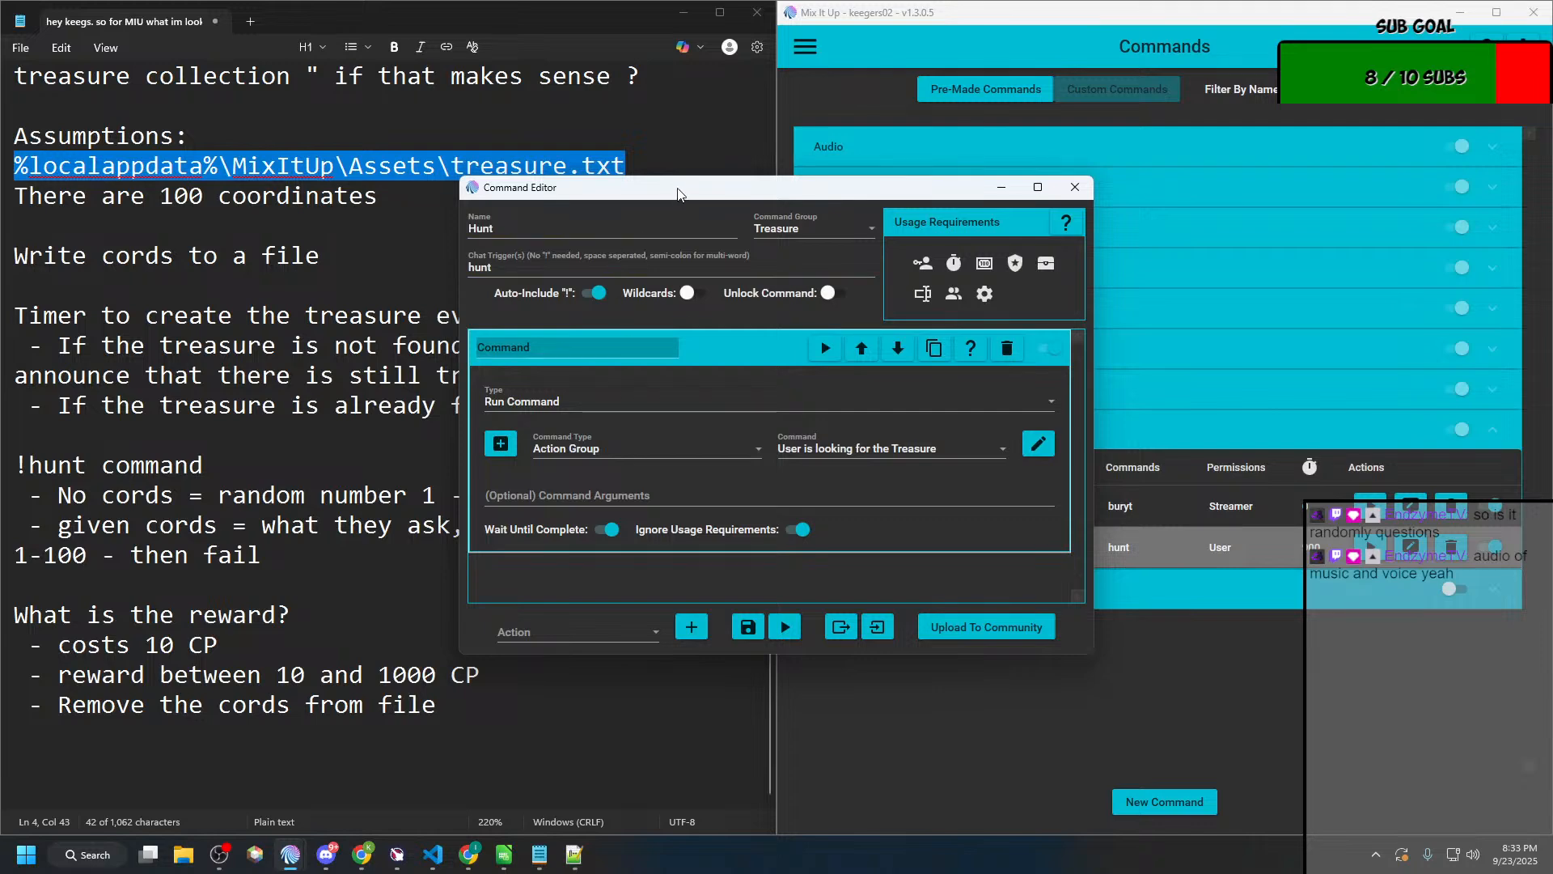
left_click_drag(675, 194, 345, 103)
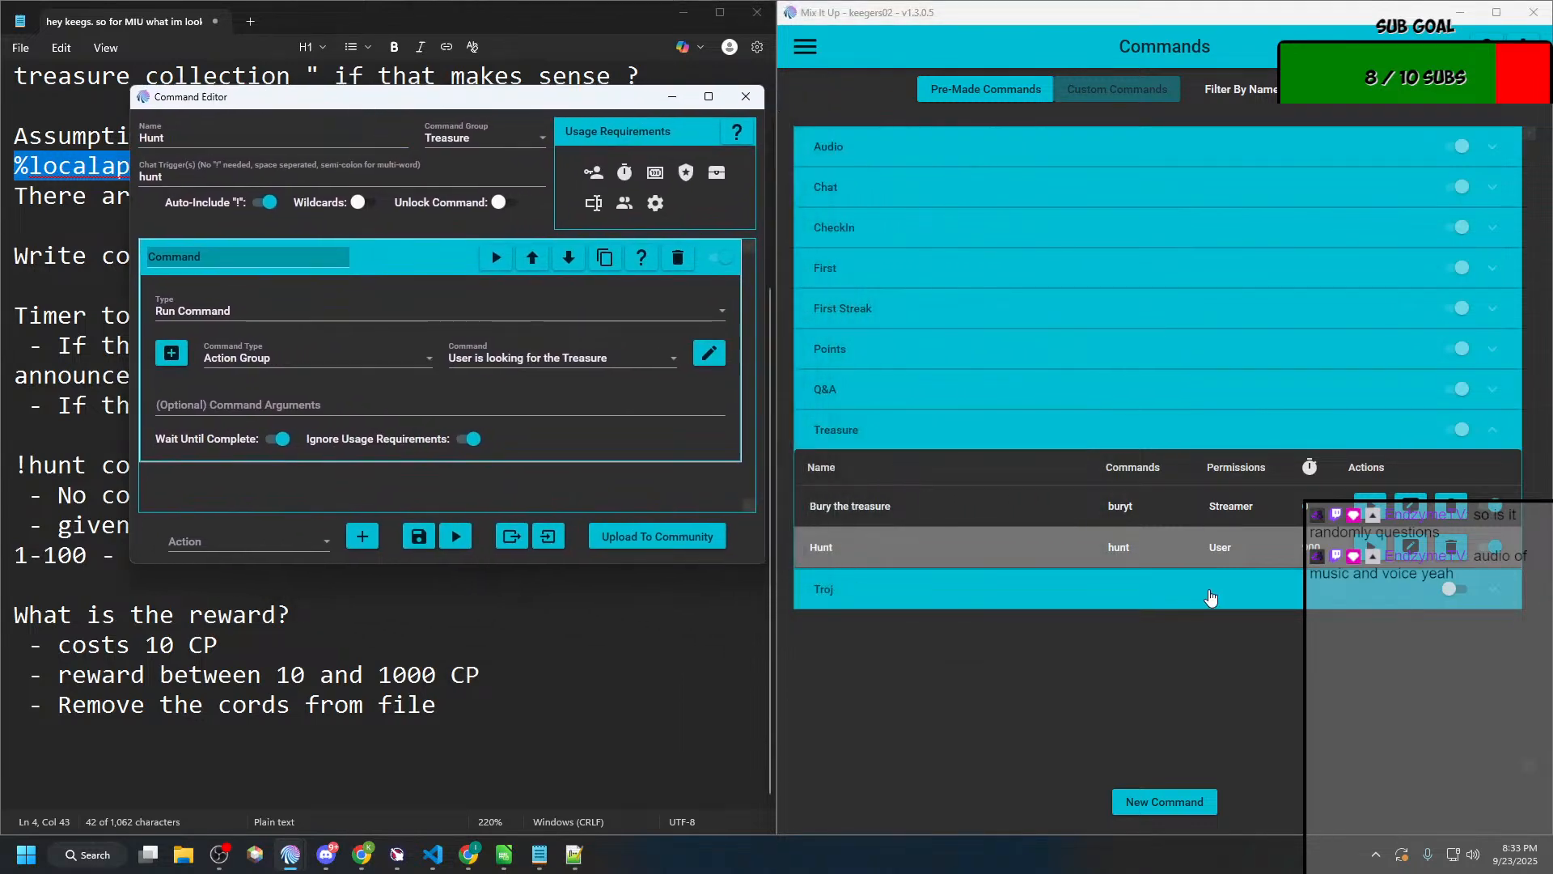
left_click(1158, 802)
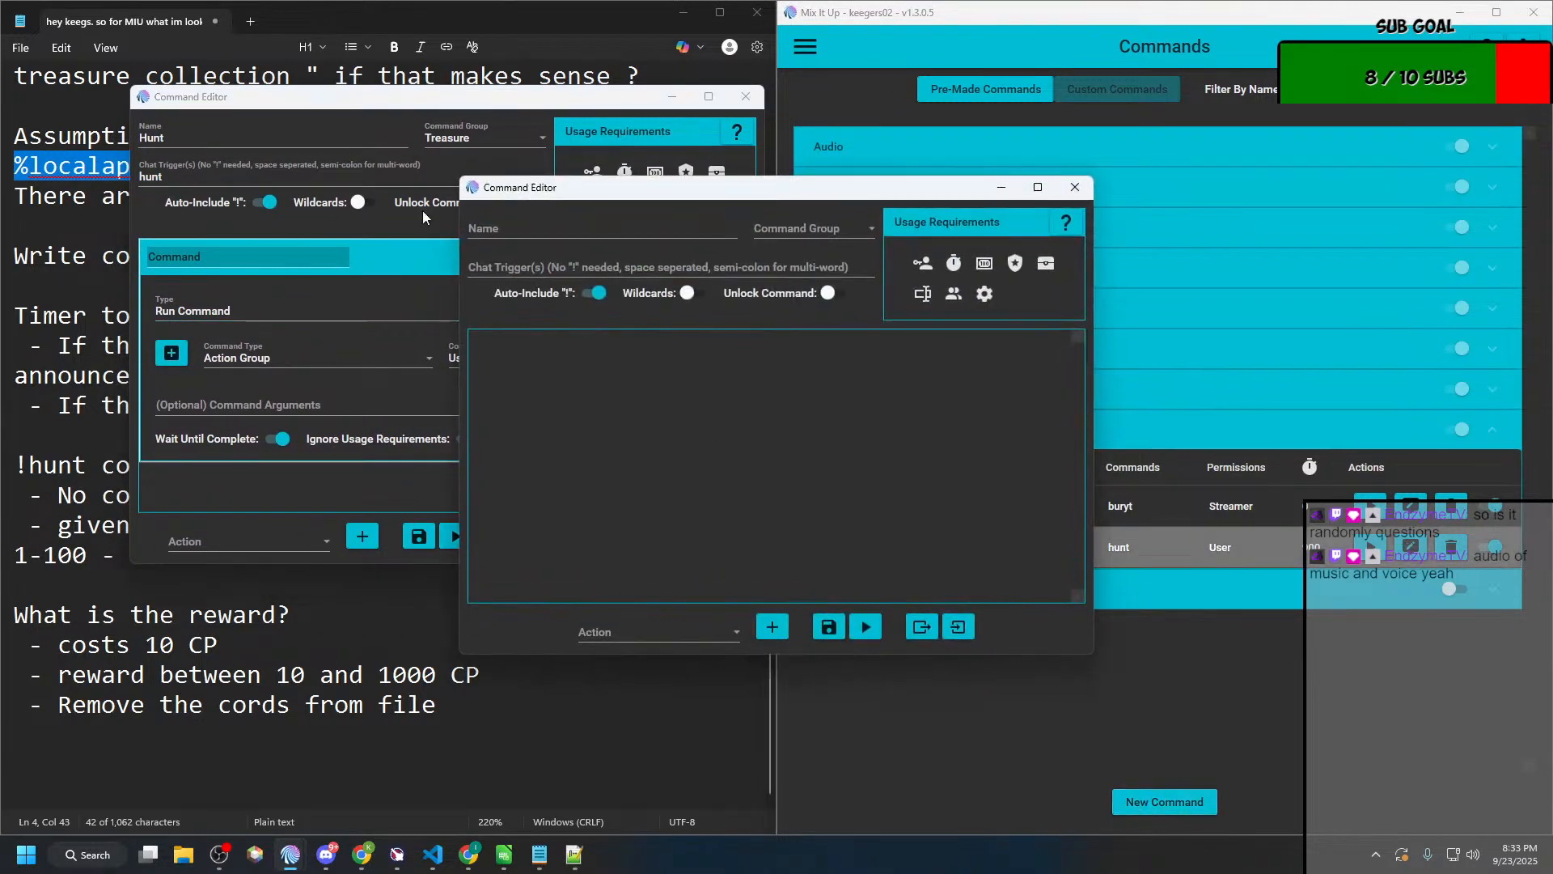
left_click(567, 233)
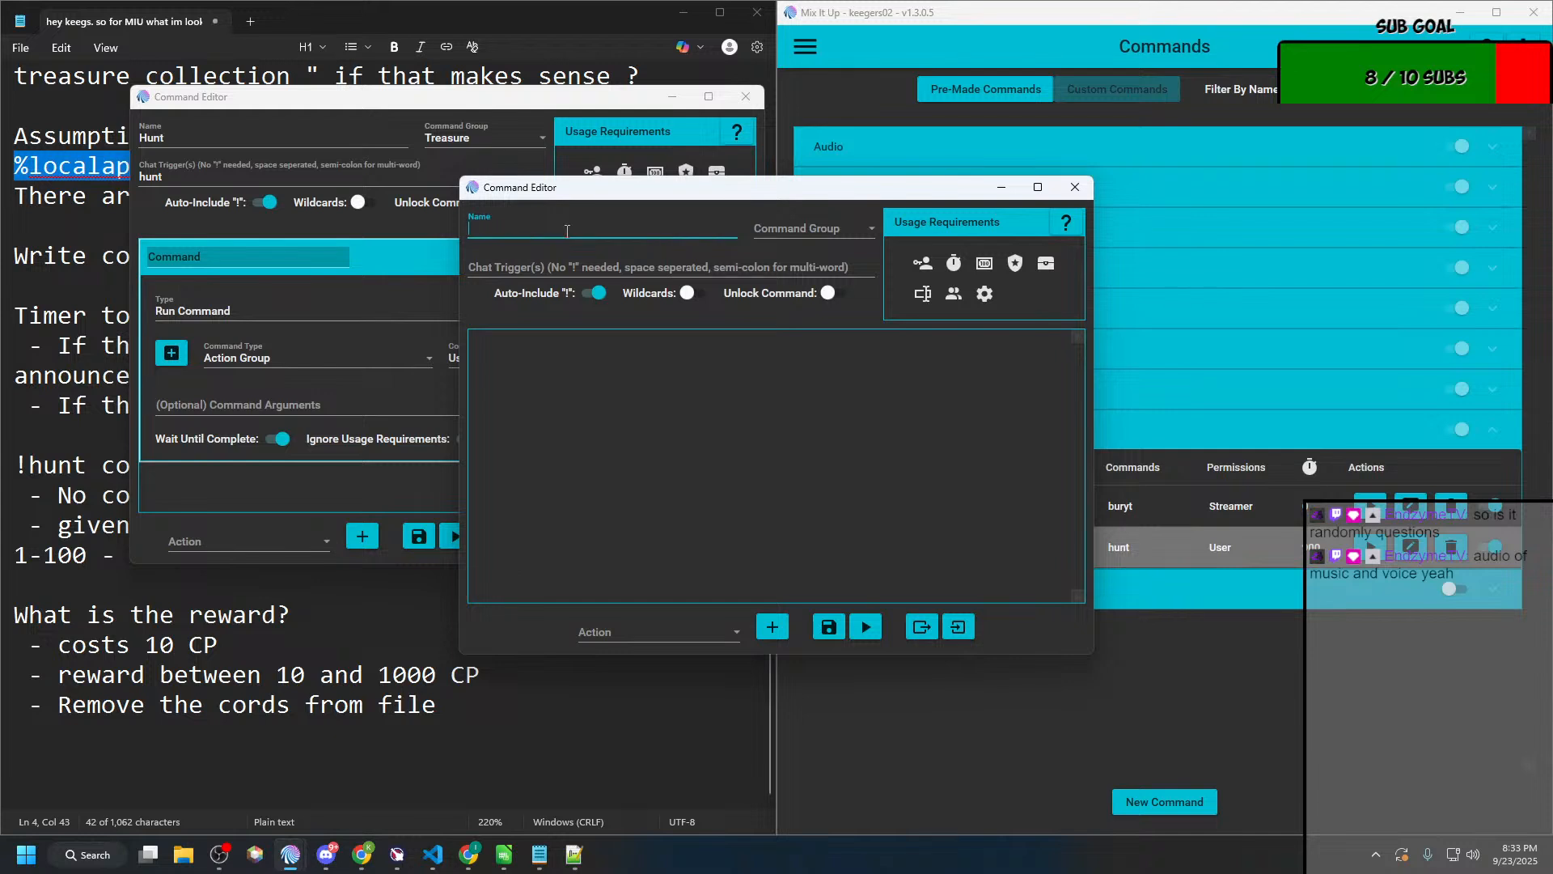
type("Testing hunt")
key("BackSpace")
type("t")
Step: Set the Hunt command's per-person cooldown to 900 seconds and save the command
left_click(598, 102)
left_click(623, 172)
left_click(740, 222)
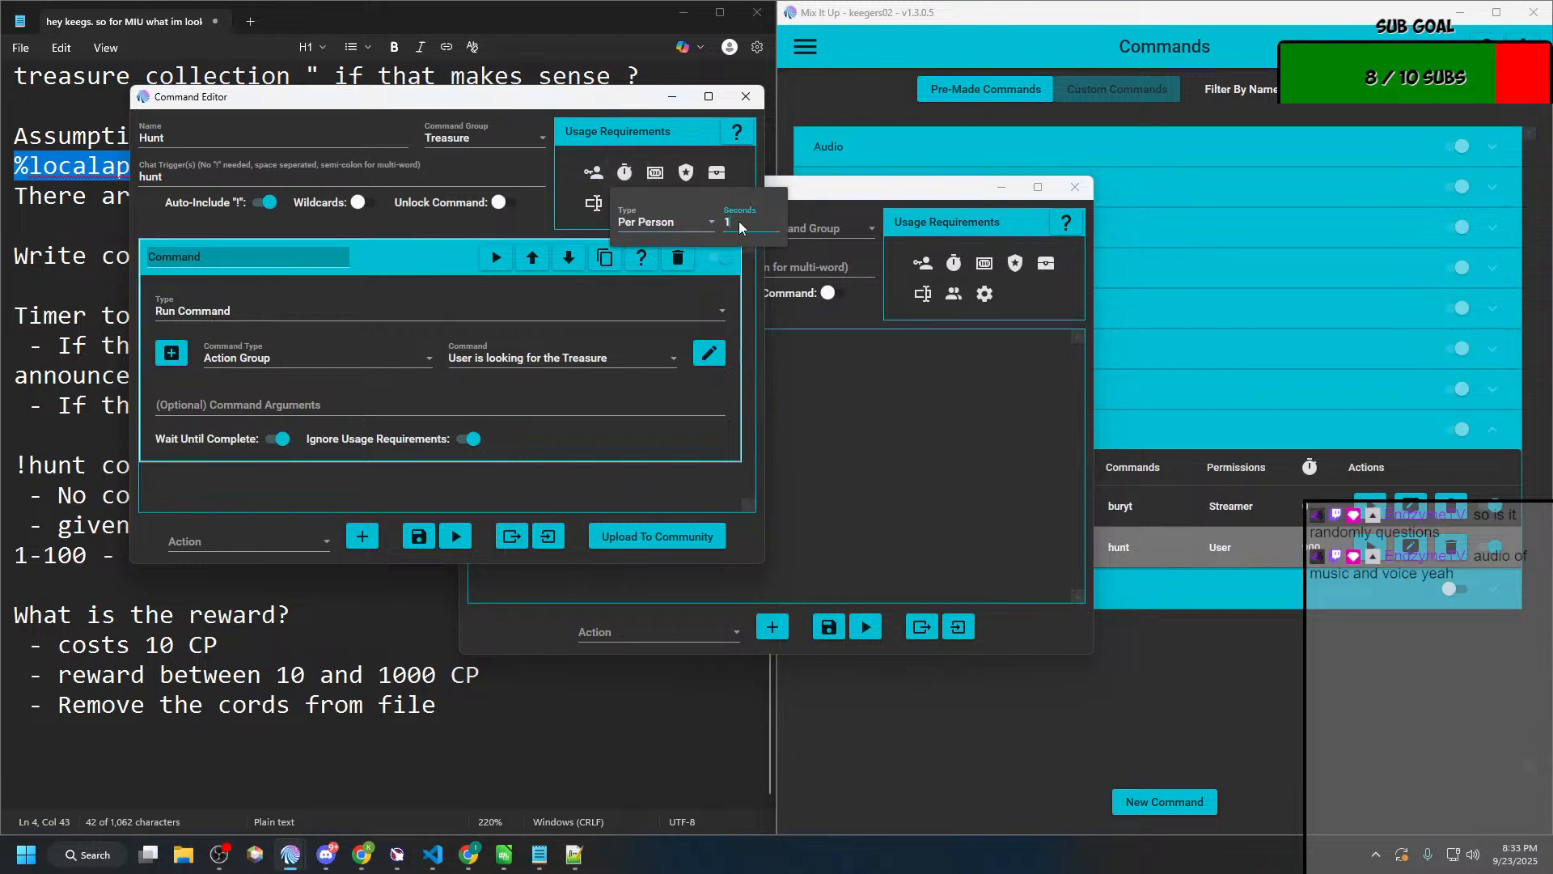
key("BackSpace")
type("900")
left_click(418, 536)
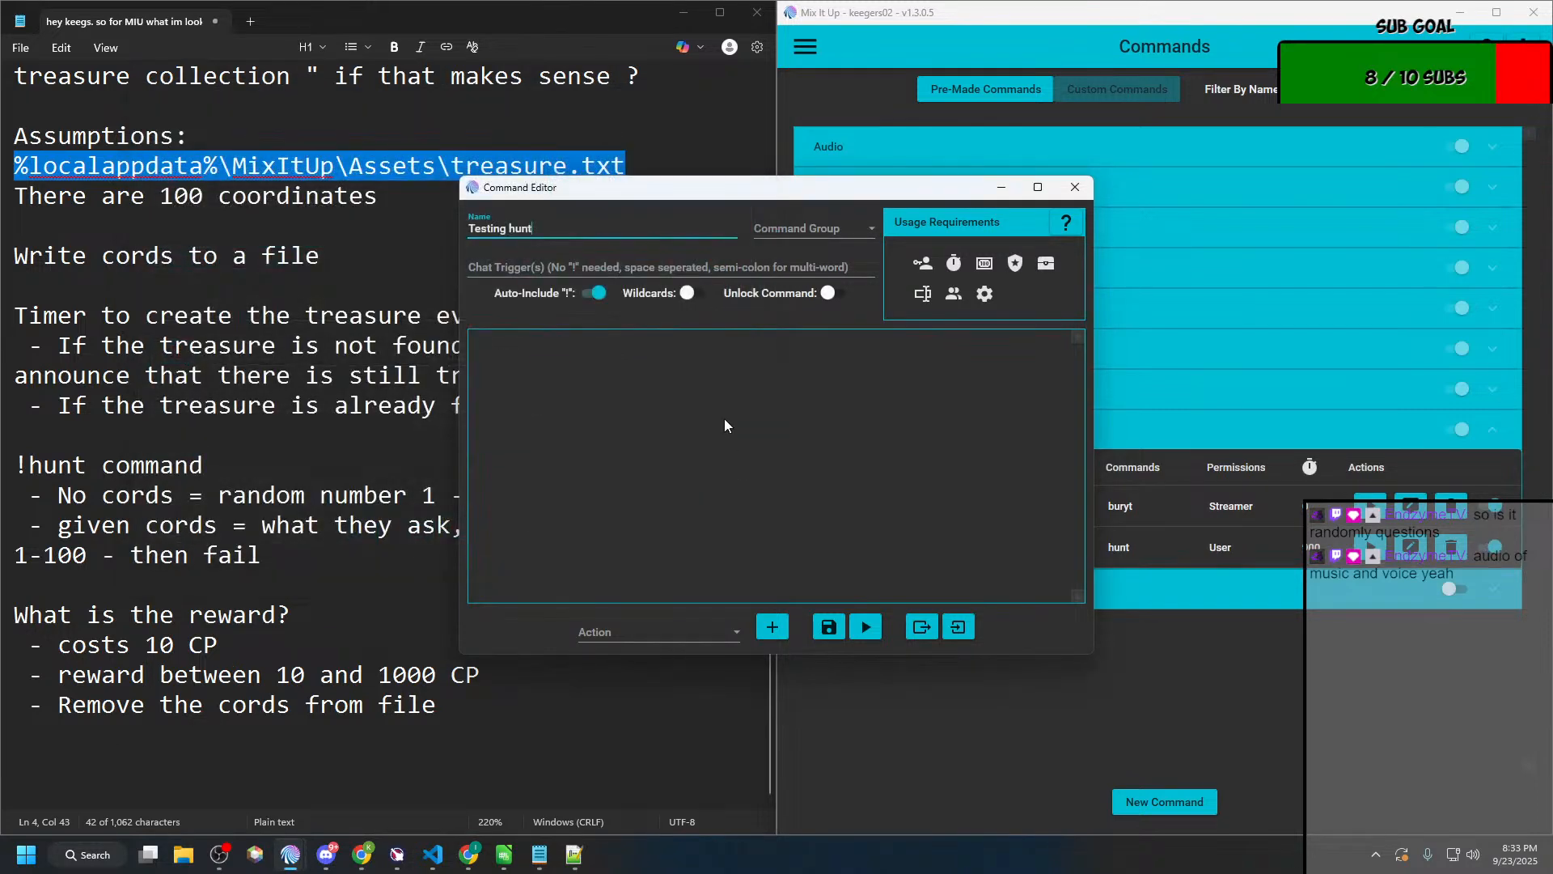
Step: Assign the "Testing hunt" command to the Treasure group and give it the chat trigger thunt
left_click(797, 225)
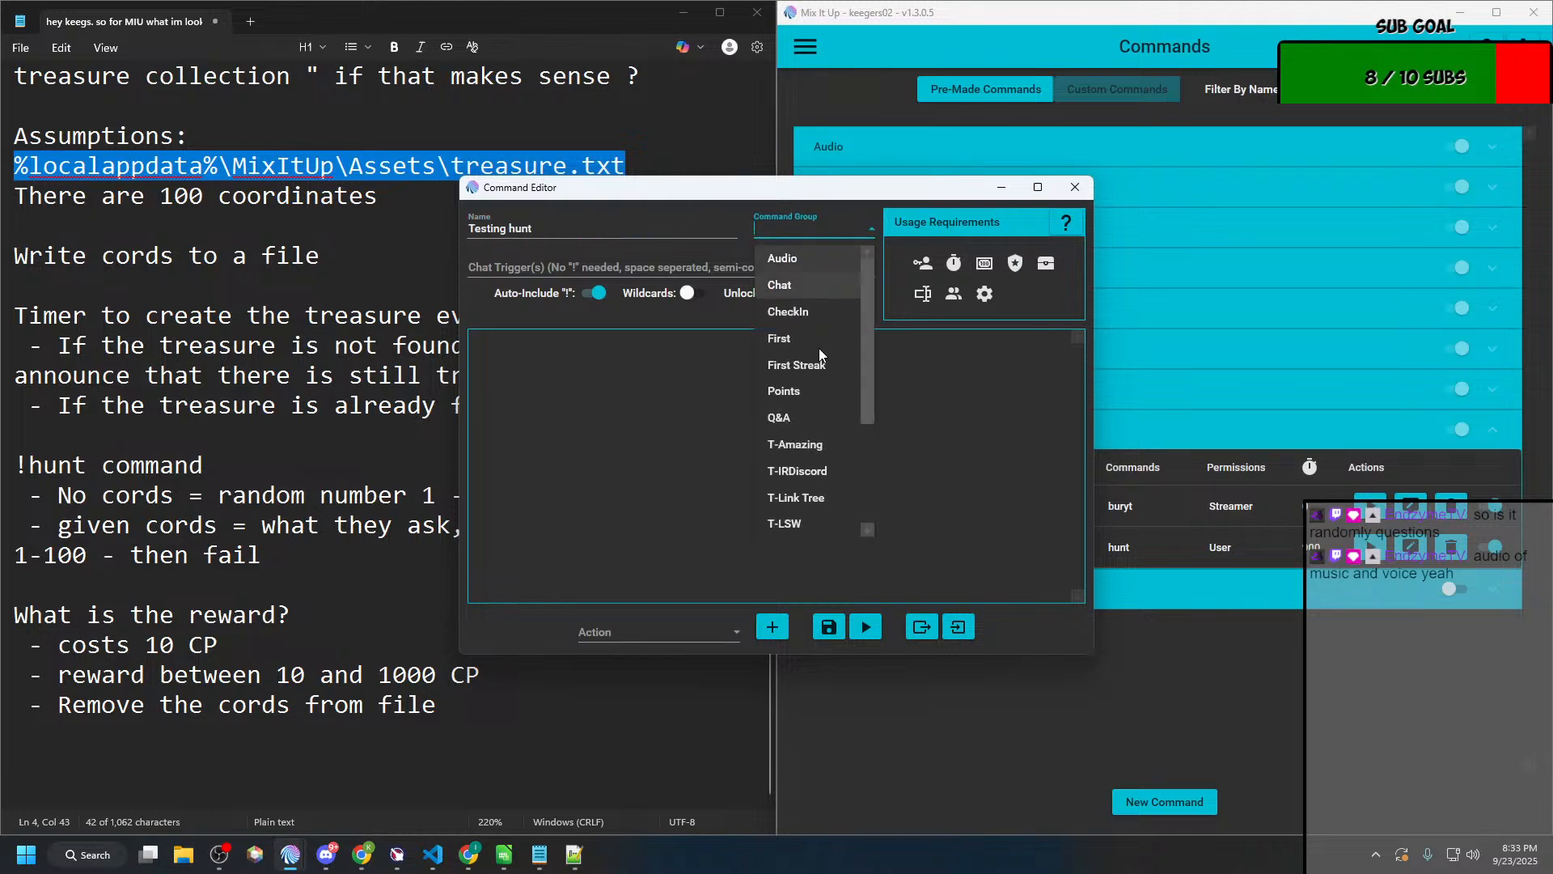
scroll(805, 429, "down", 3)
left_click(797, 419)
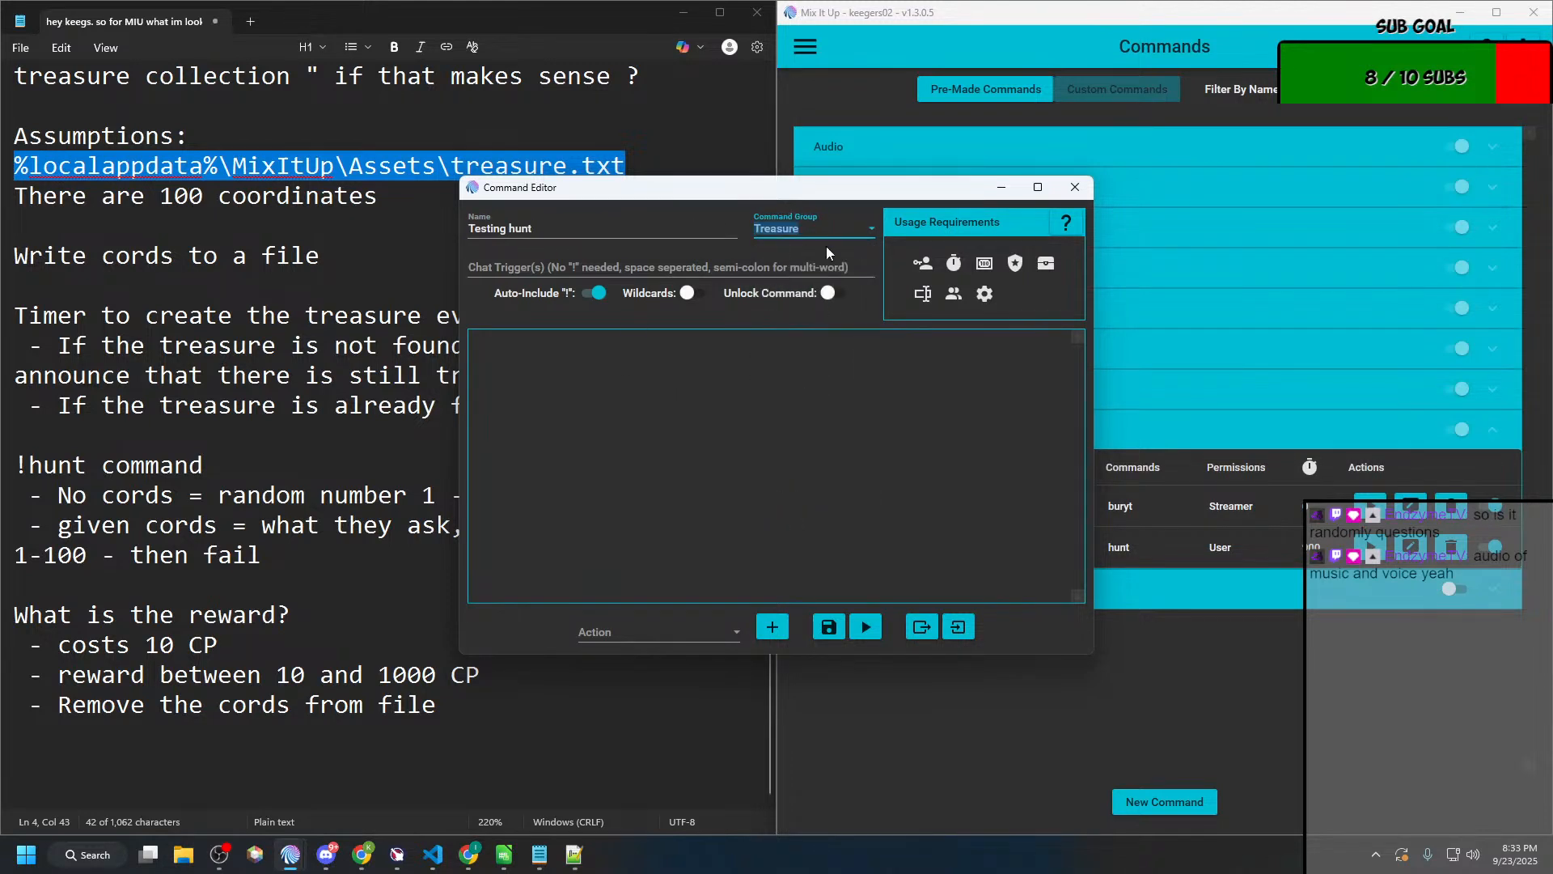
left_click(575, 255)
type("thunt")
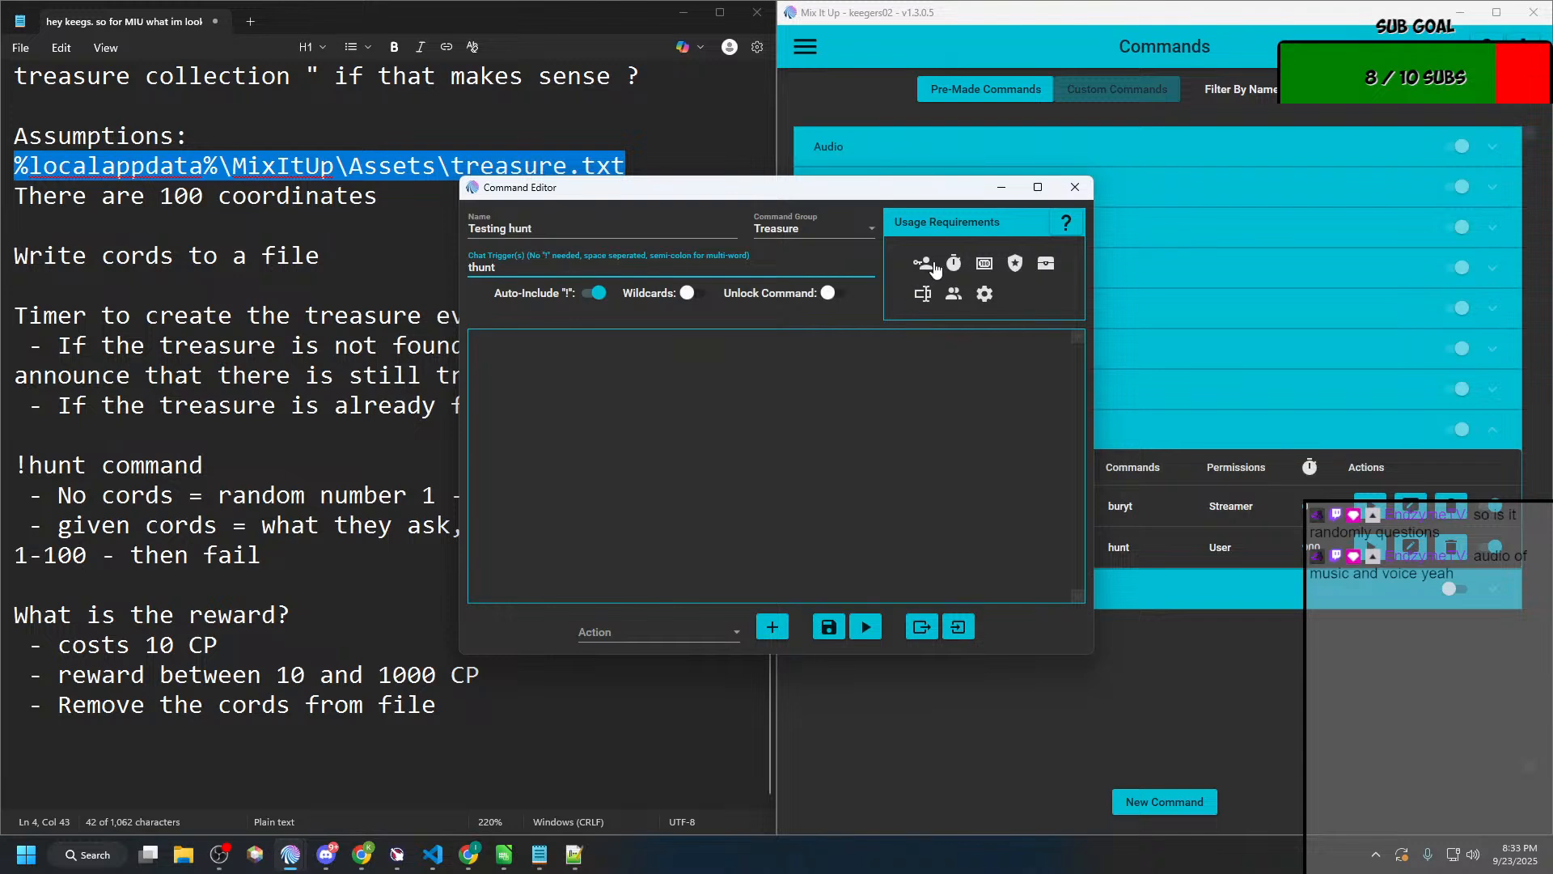
Step: Restrict the "Testing hunt" command's required role to Moderator
left_click(930, 265)
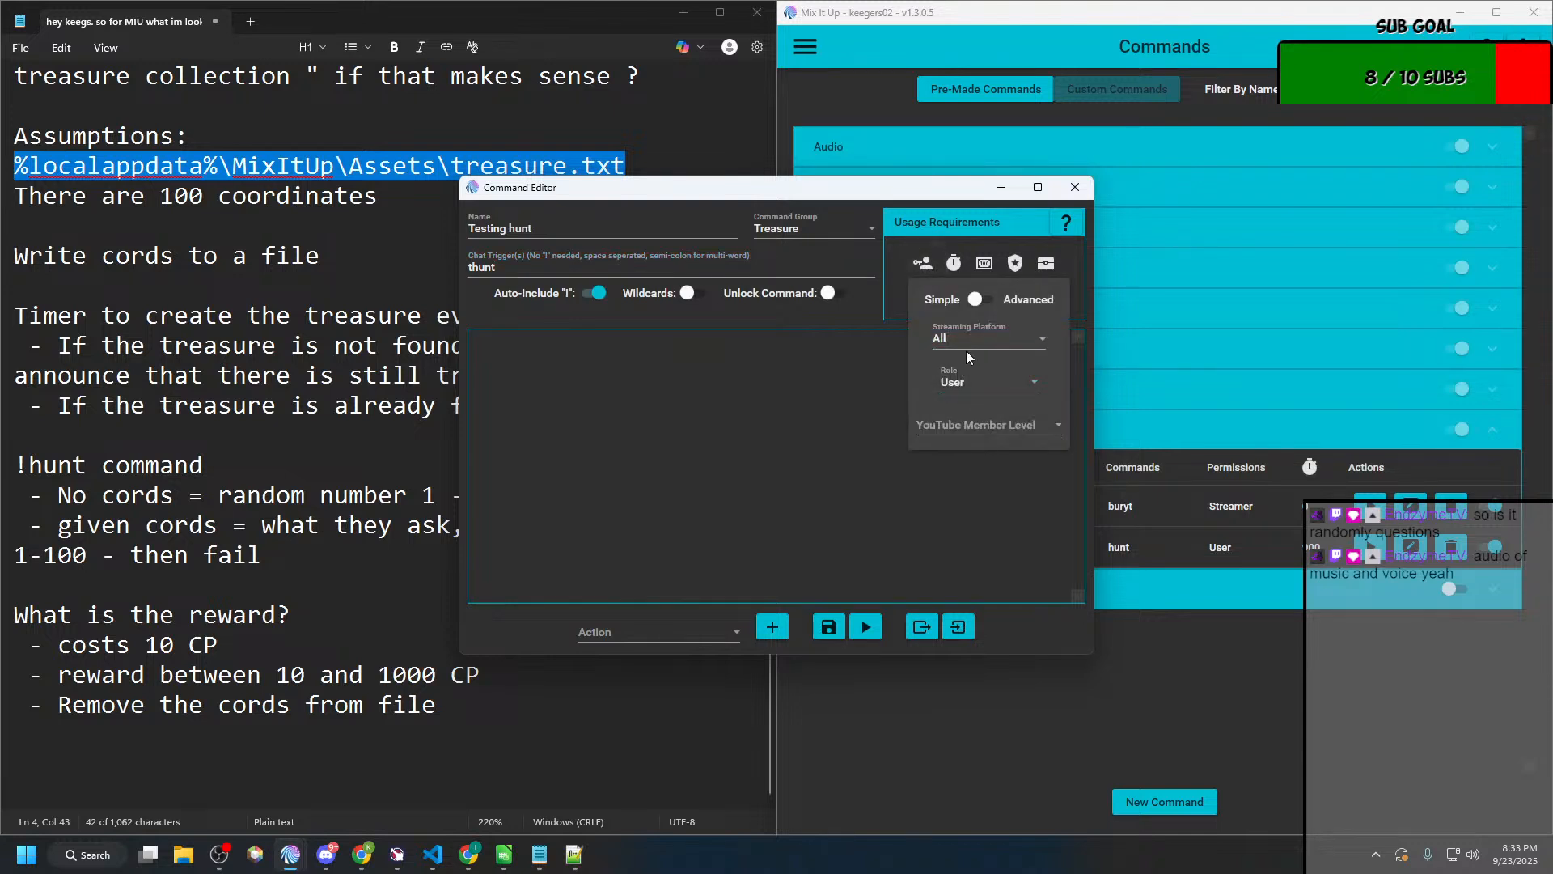
left_click(973, 383)
left_click(979, 518)
left_click(726, 467)
Step: Open the Hunt command beside "Testing hunt" for reference, and add a Command action to "Testing hunt"
left_click_drag(807, 199, 696, 165)
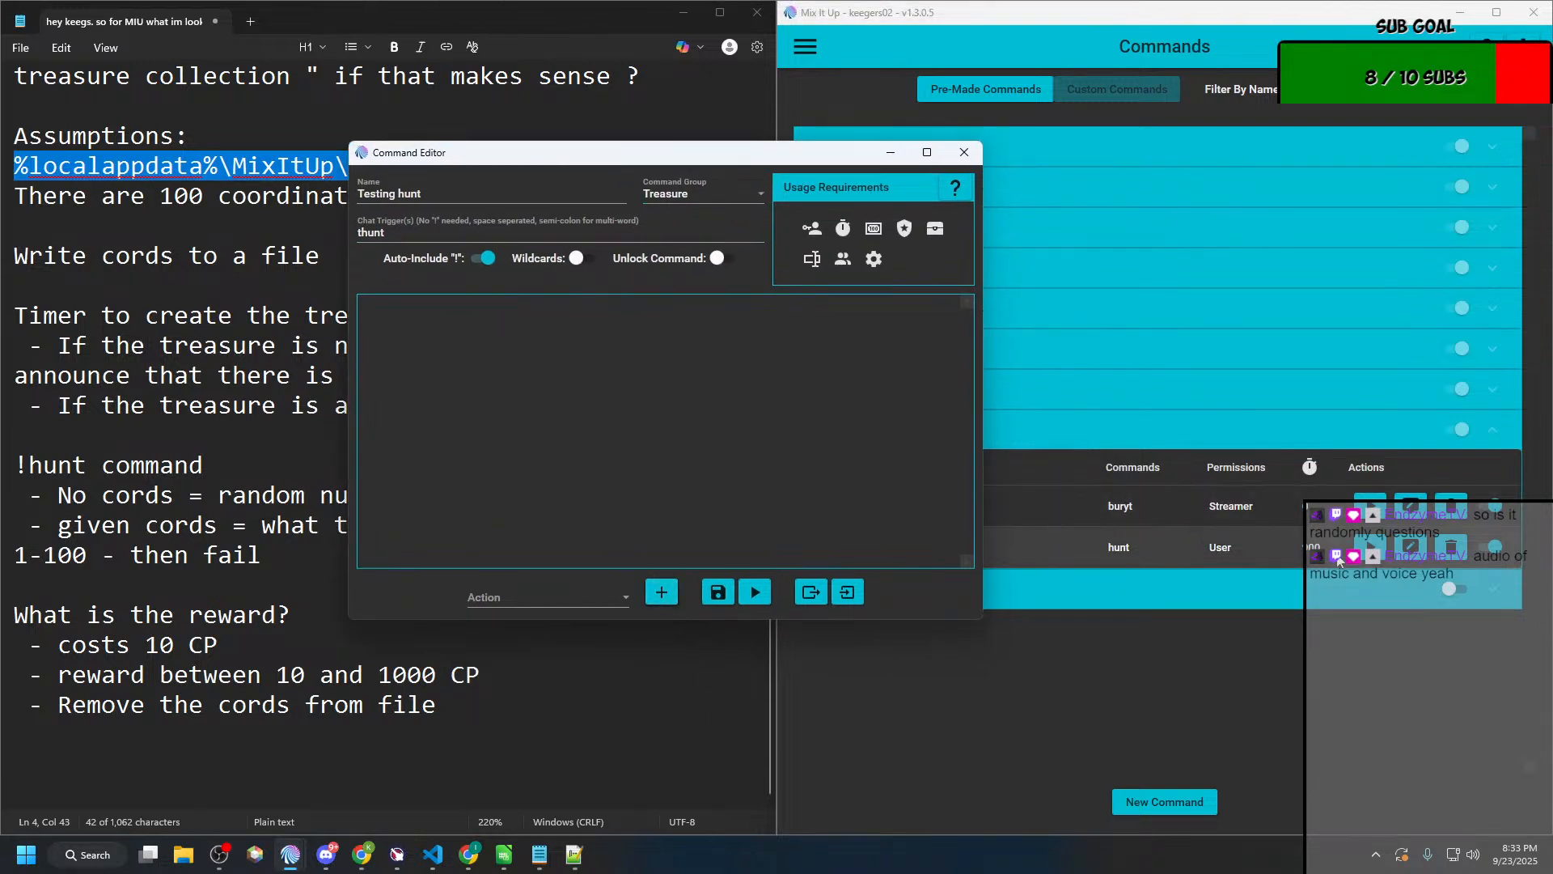
left_click(1411, 550)
left_click_drag(819, 198, 1161, 167)
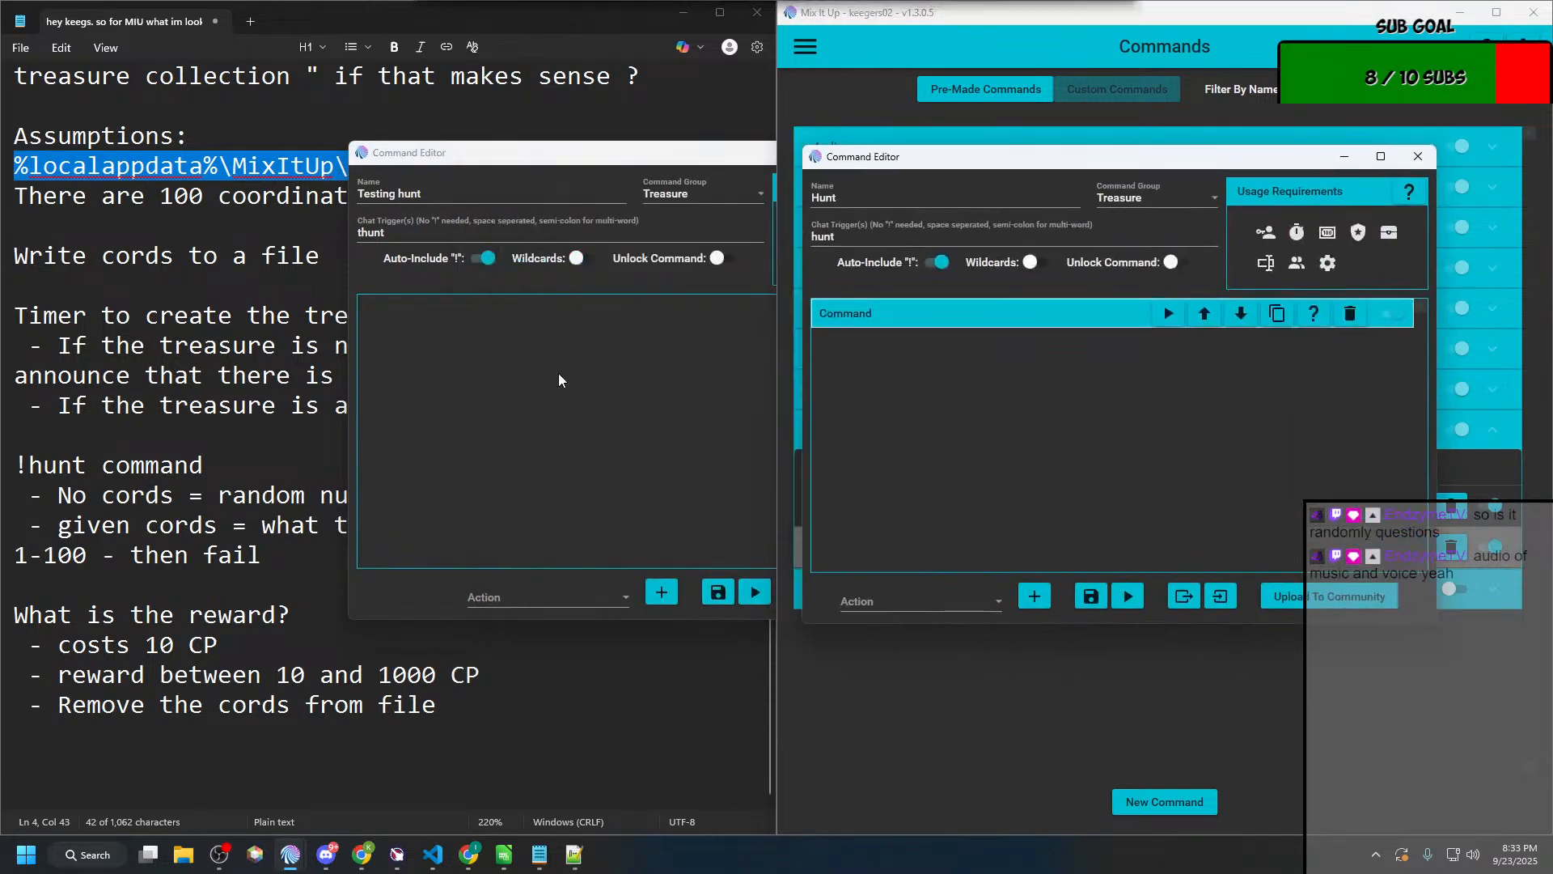
left_click(566, 436)
left_click(494, 599)
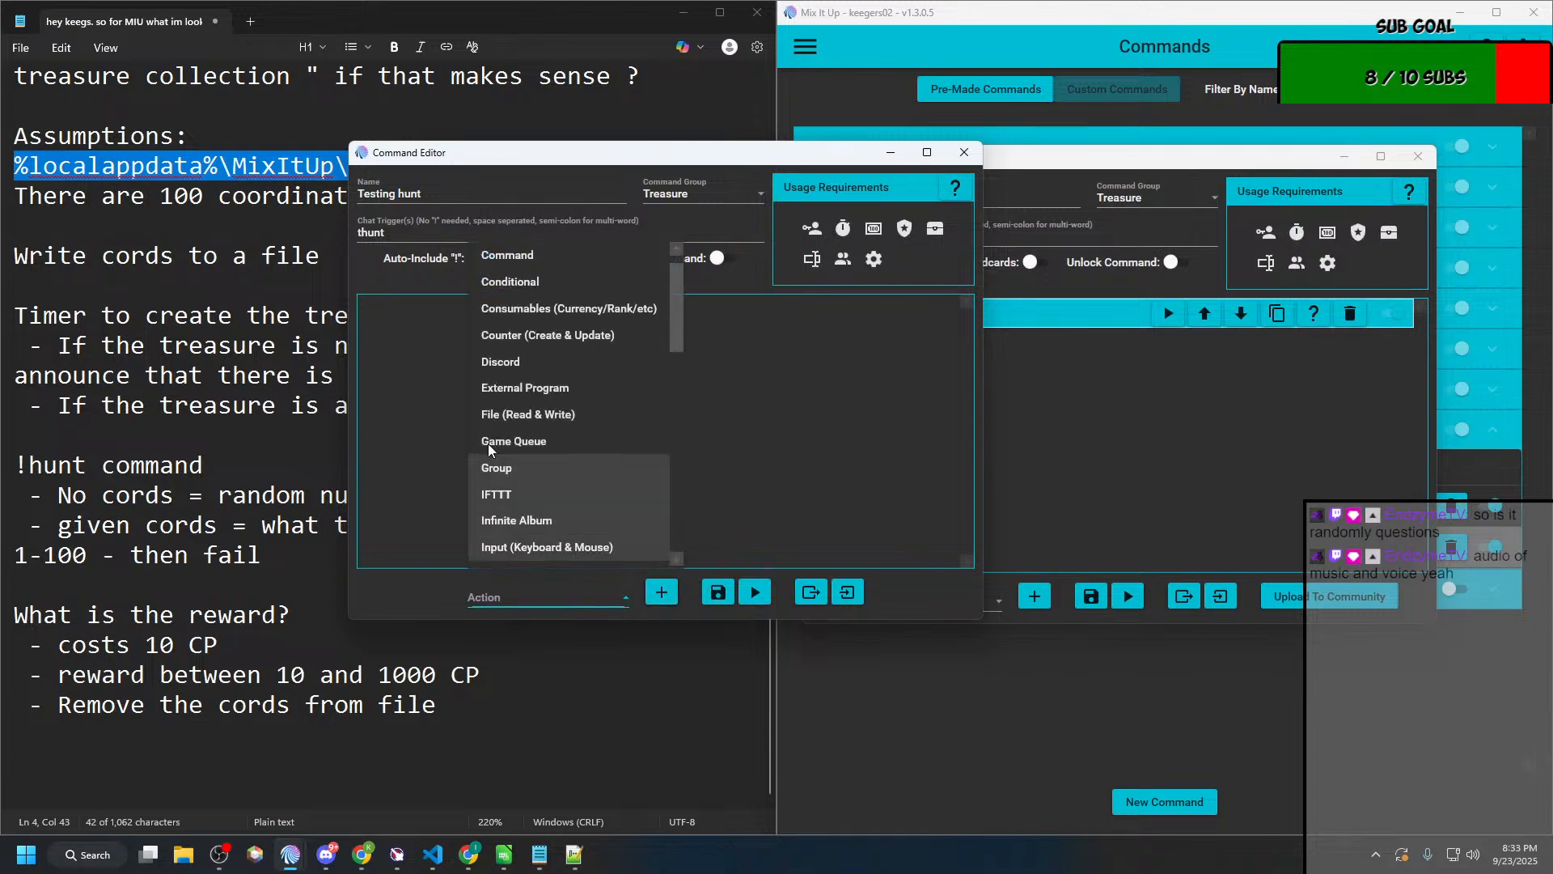
scroll(567, 340, "up", 1)
left_click(566, 282)
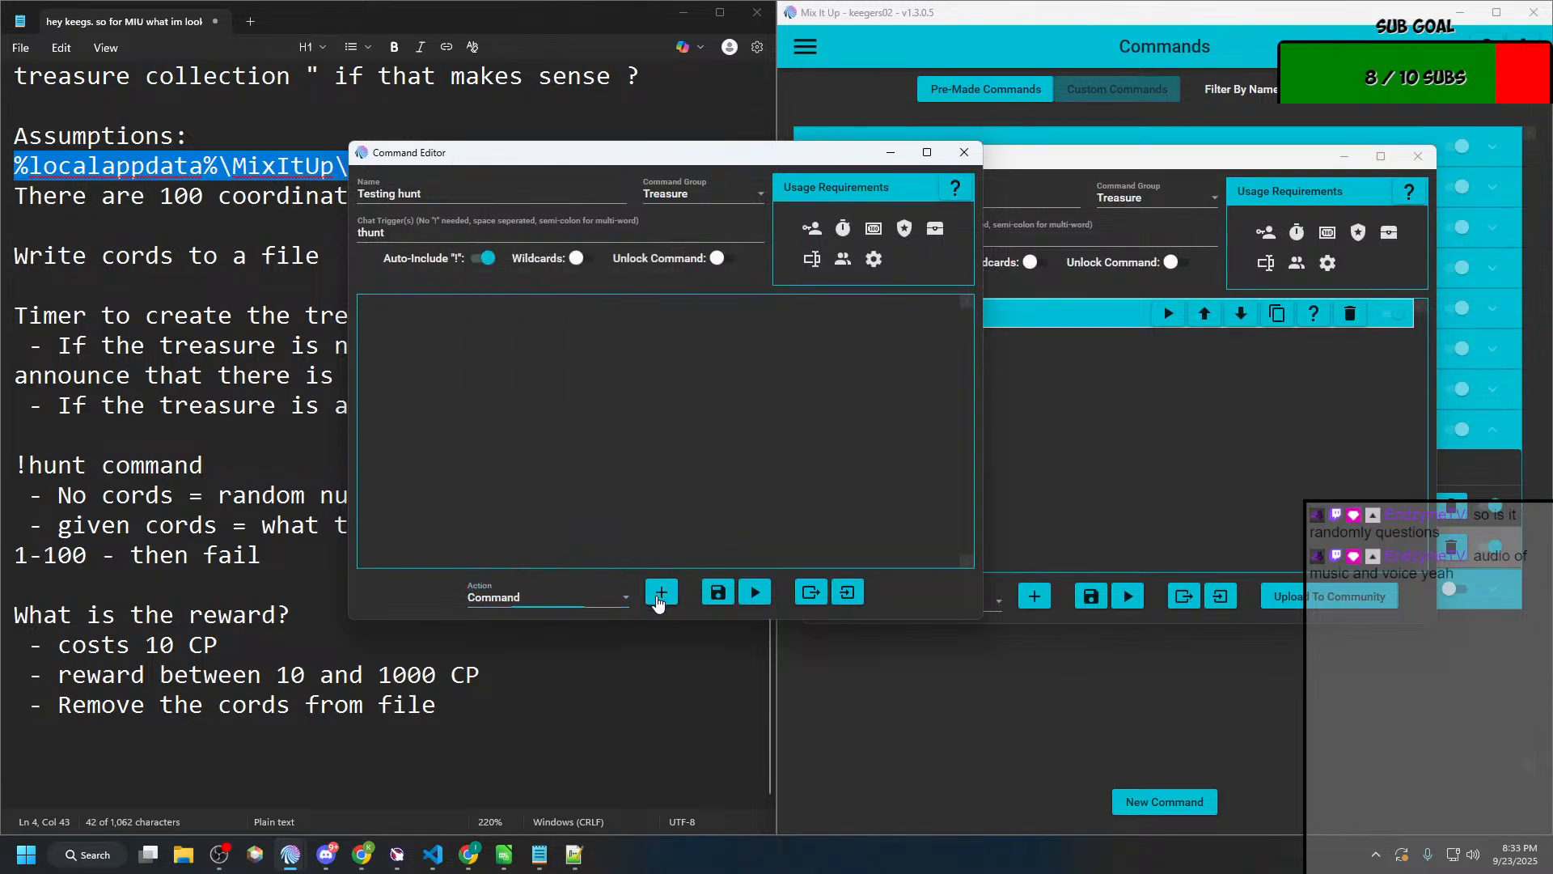
left_click(662, 592)
Step: Make the "Testing hunt" action run the "User is looking for the Treasure" action group as in Hunt, save it, and close the Hunt editor
left_click(1092, 348)
left_click_drag(639, 166, 416, 161)
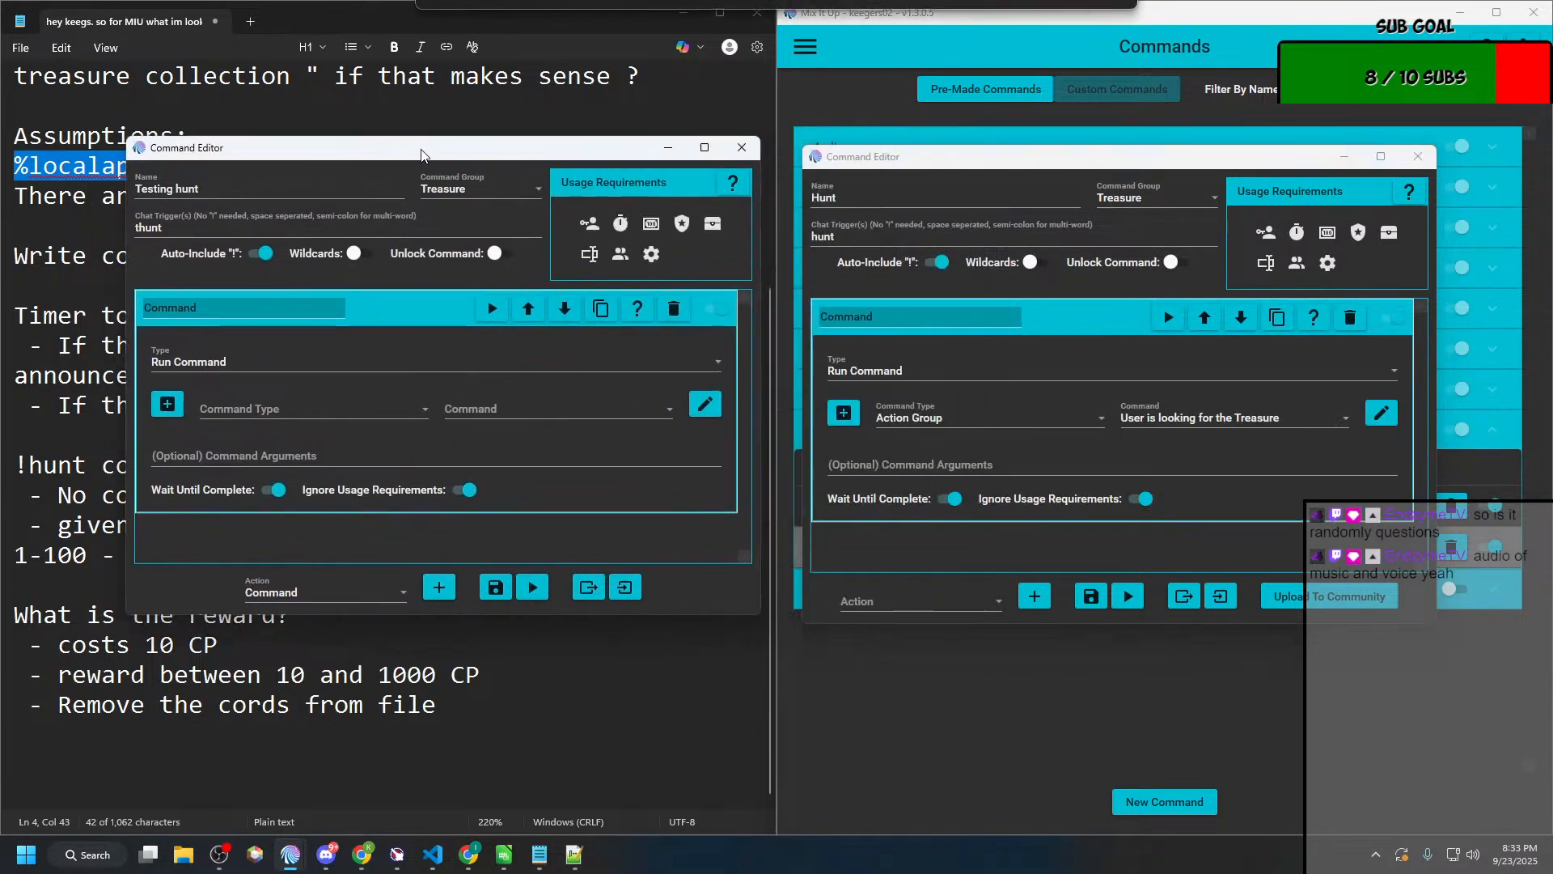
left_click(312, 410)
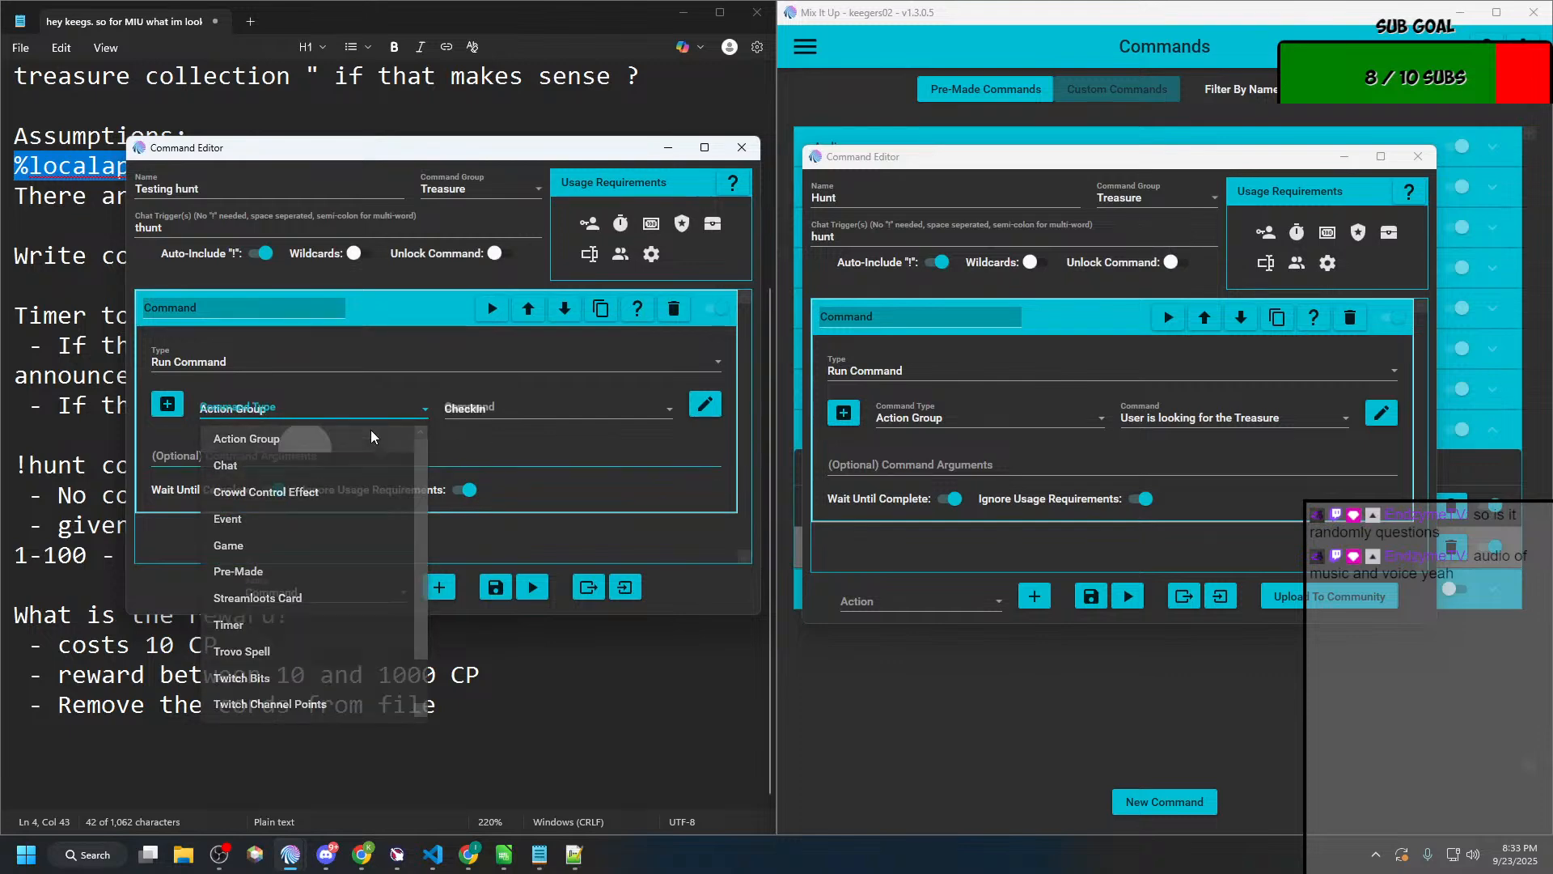
left_click(246, 438)
left_click(517, 409)
scroll(494, 573, "down", 1)
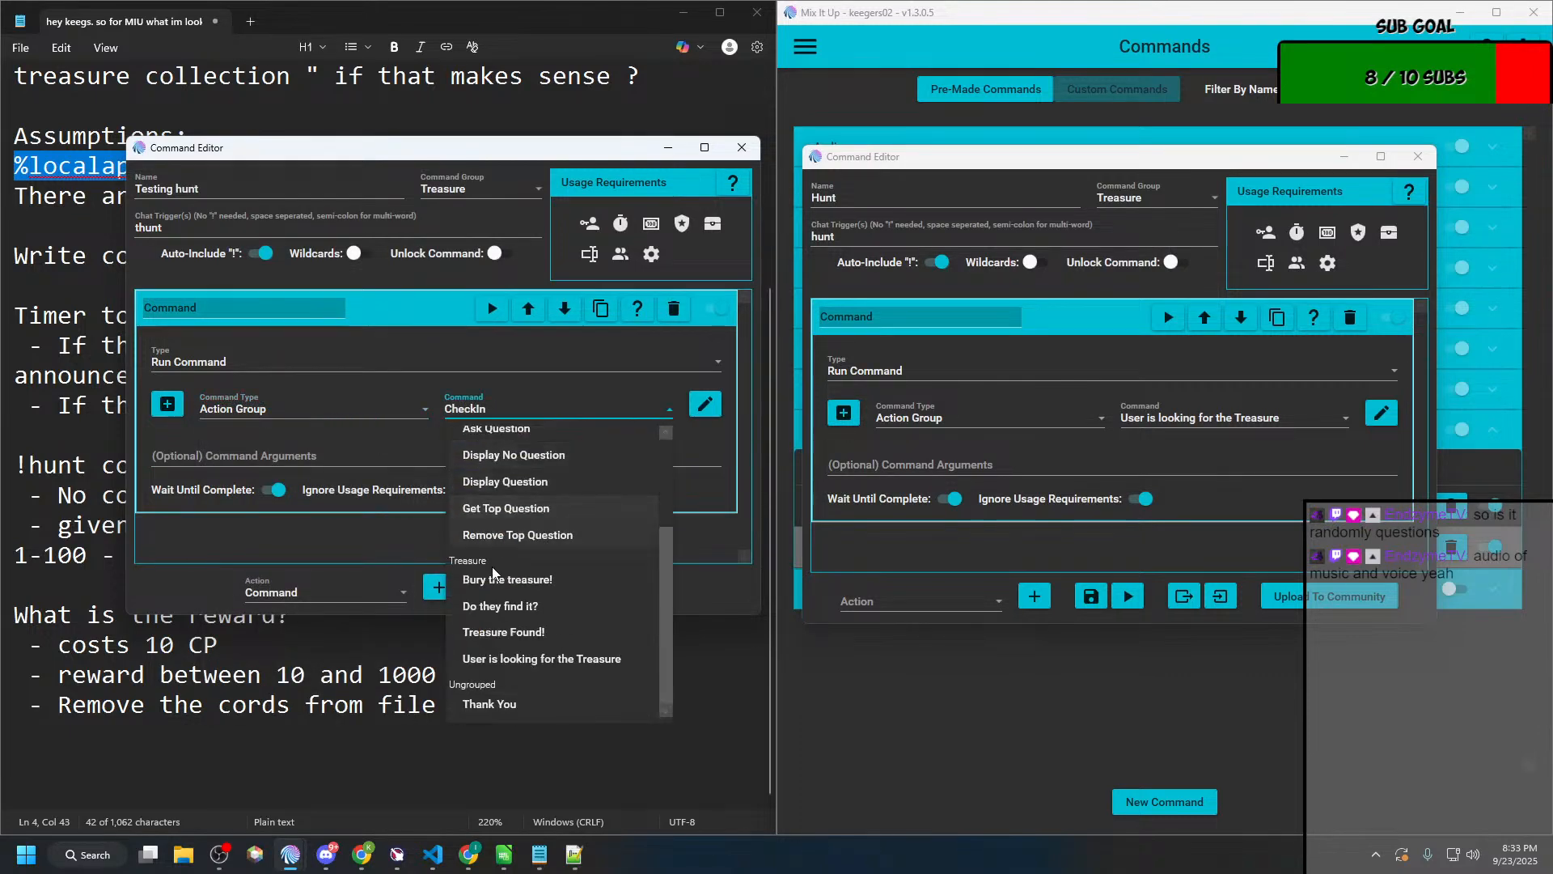
left_click(514, 659)
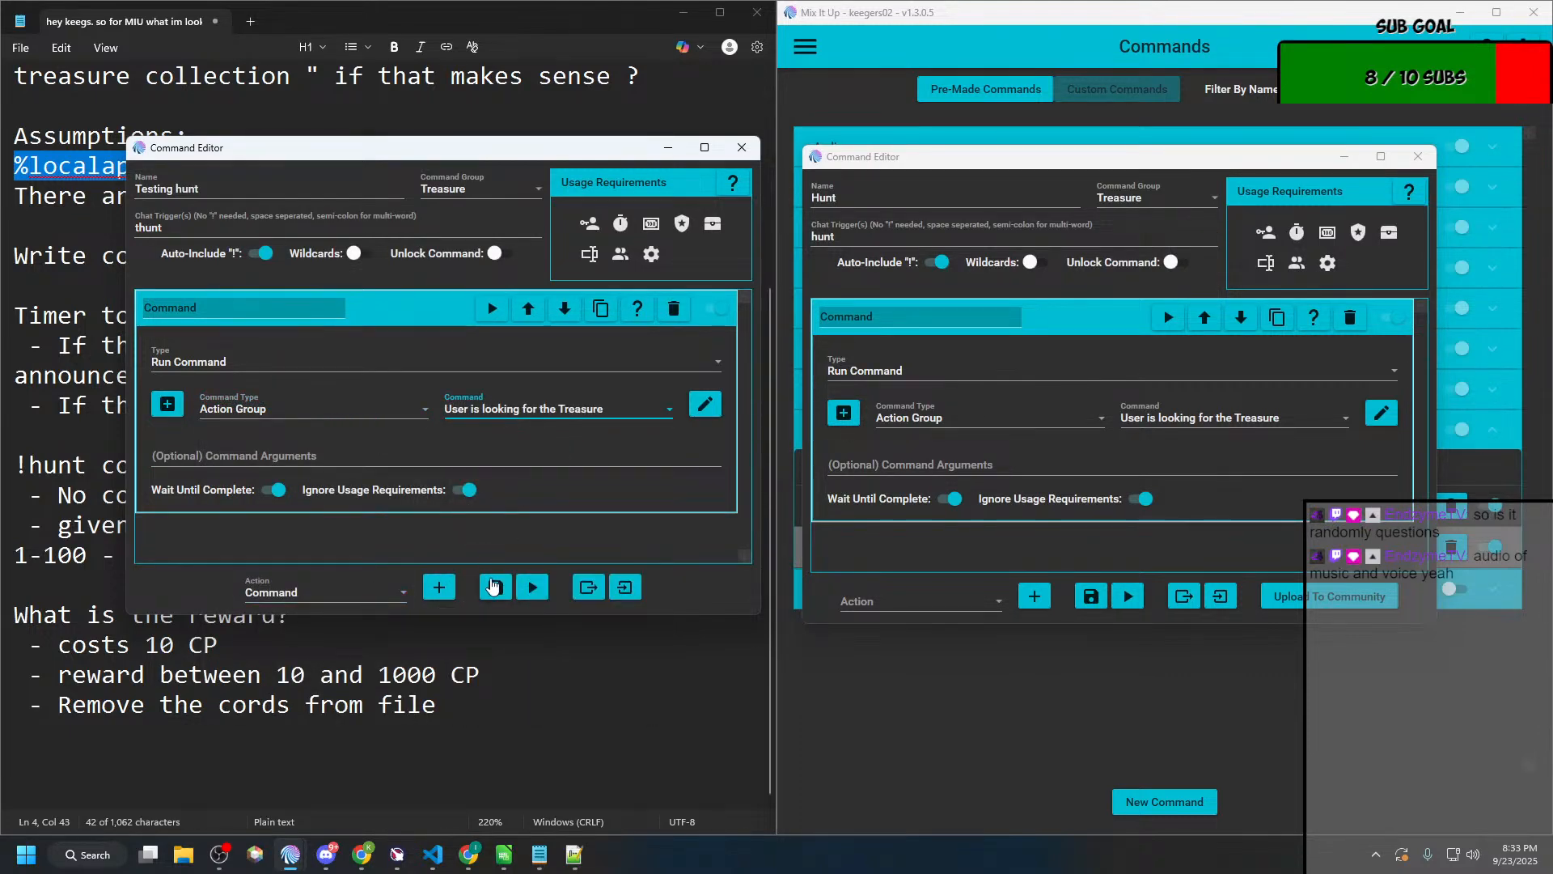
left_click(496, 588)
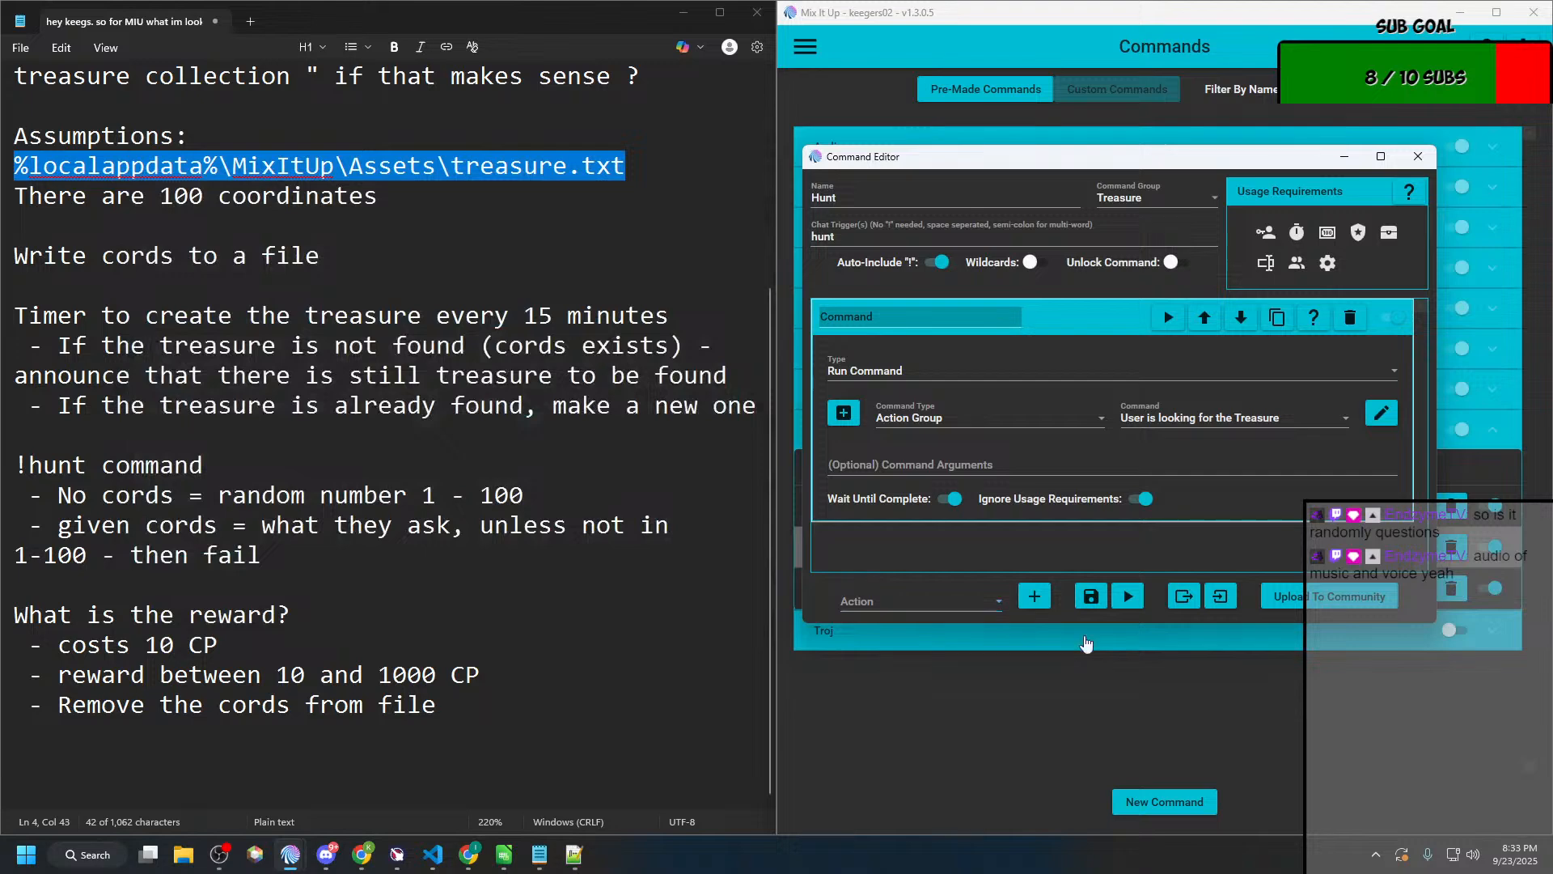
left_click(1407, 158)
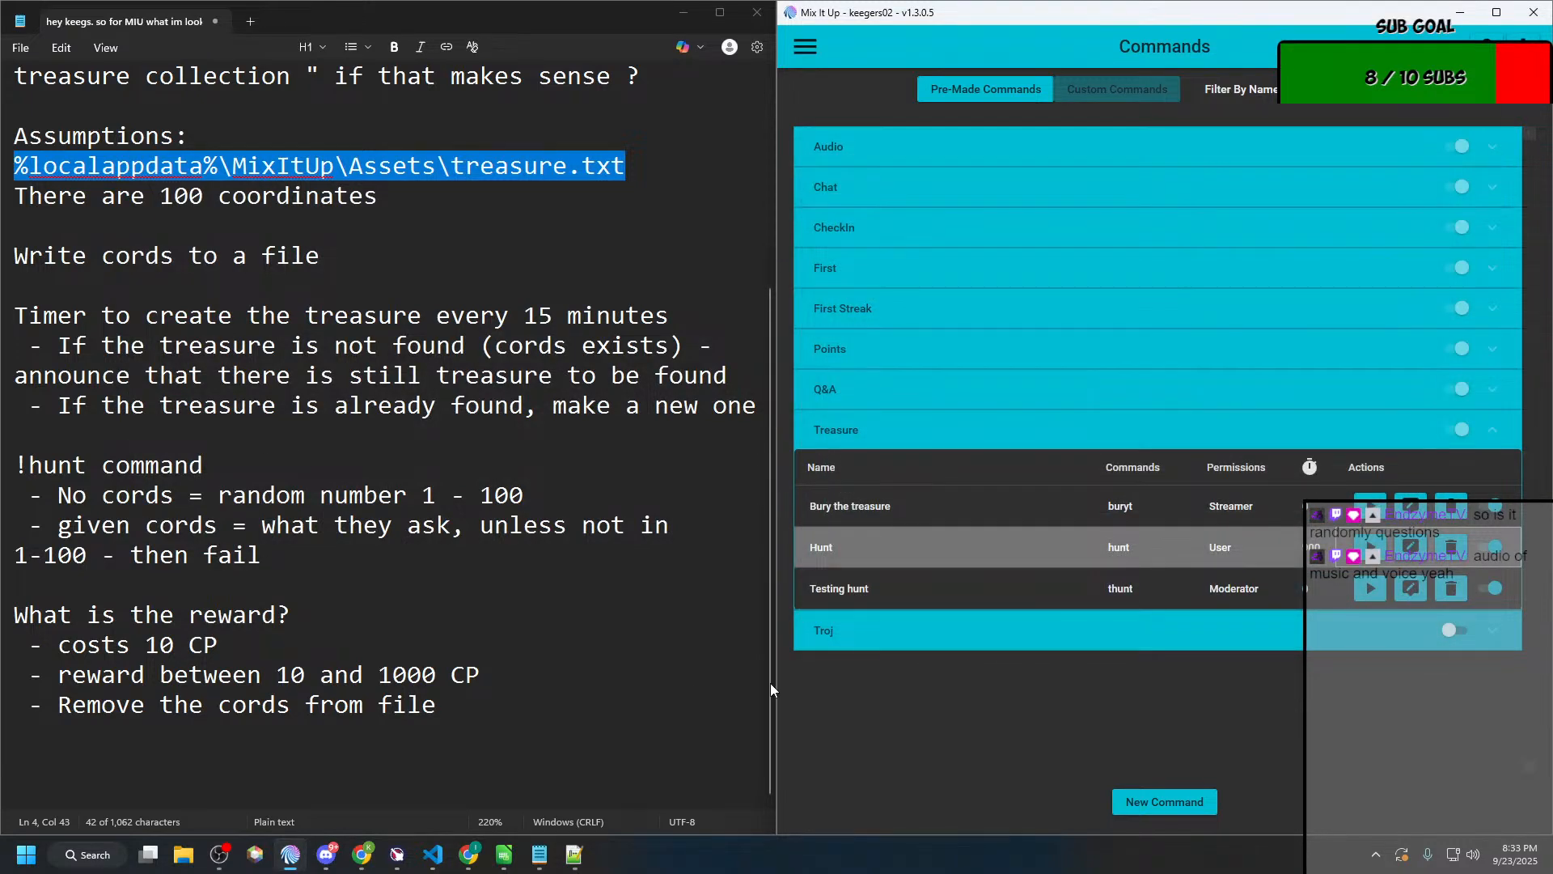
Step: Open the Chat page to examine the responses to the hunt commands
key("alt+Tab")
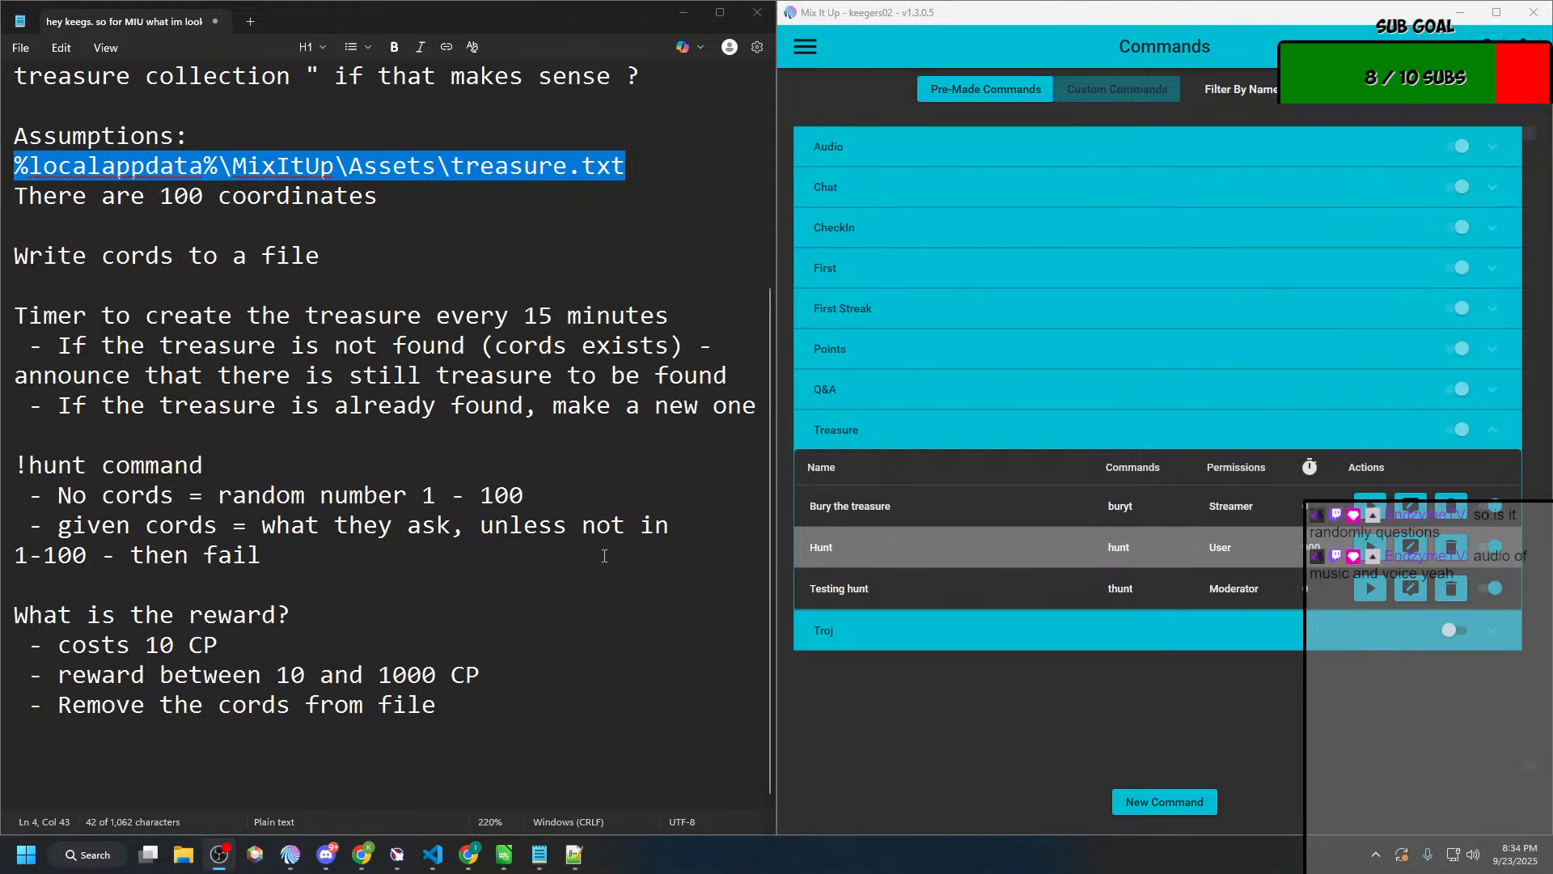
left_click(802, 48)
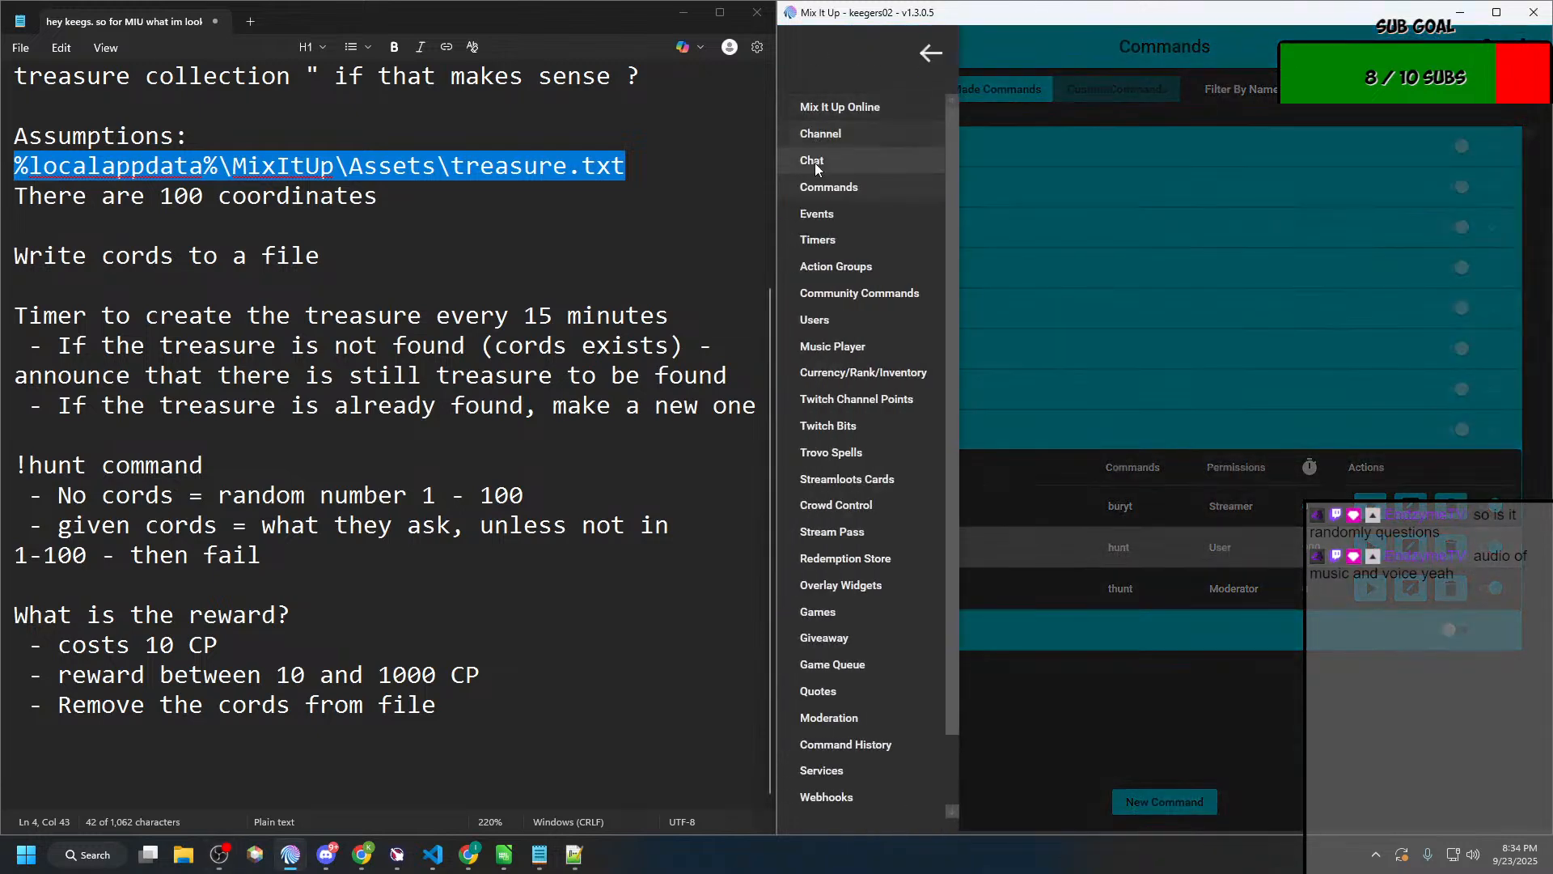
left_click(814, 162)
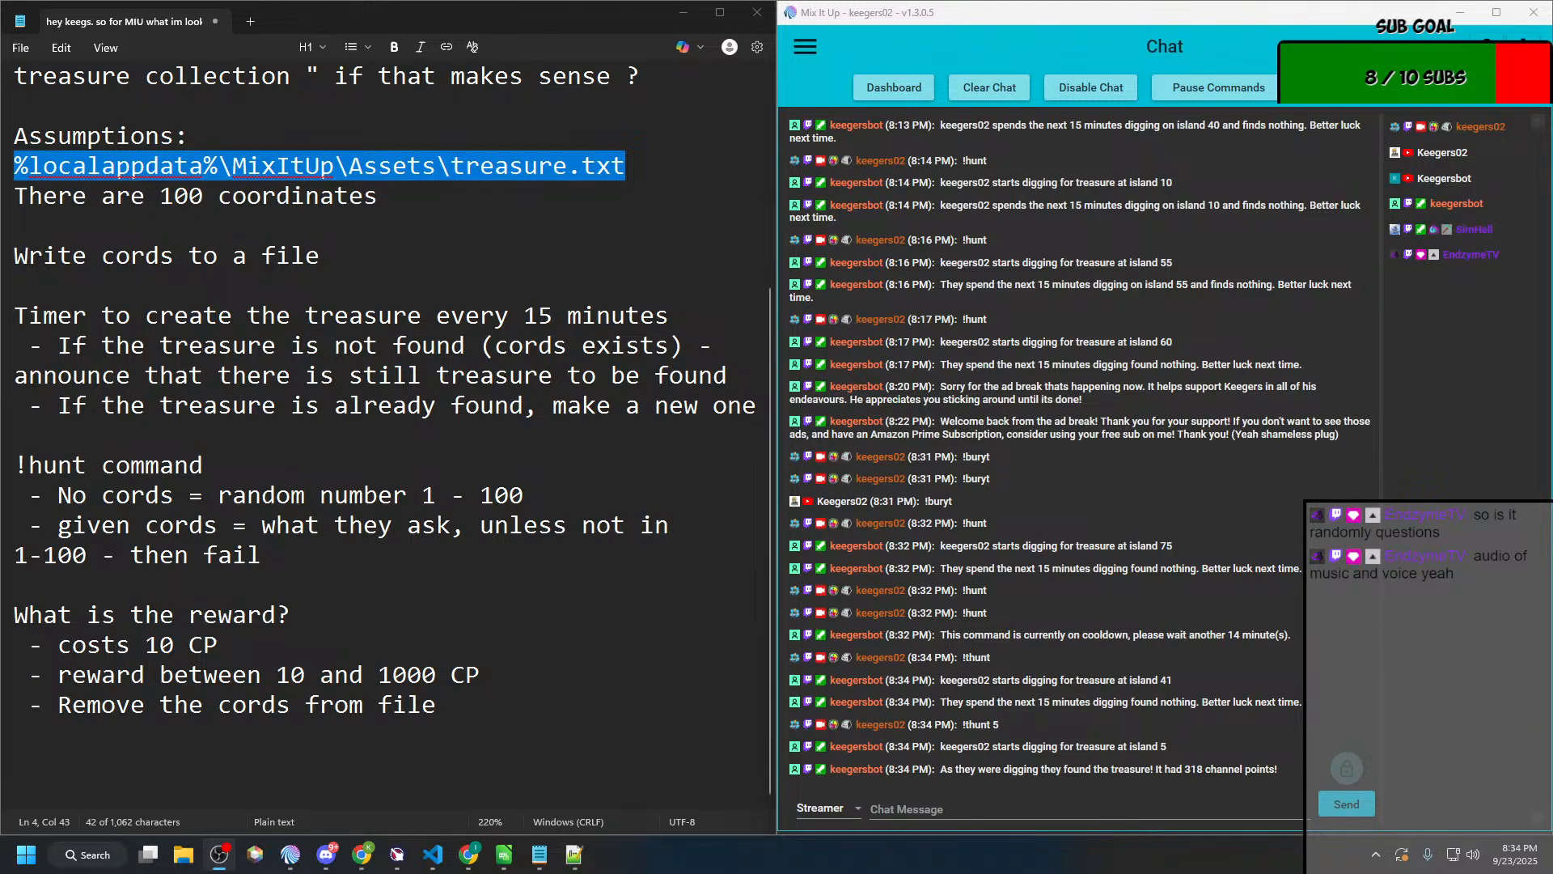
key("alt+Tab")
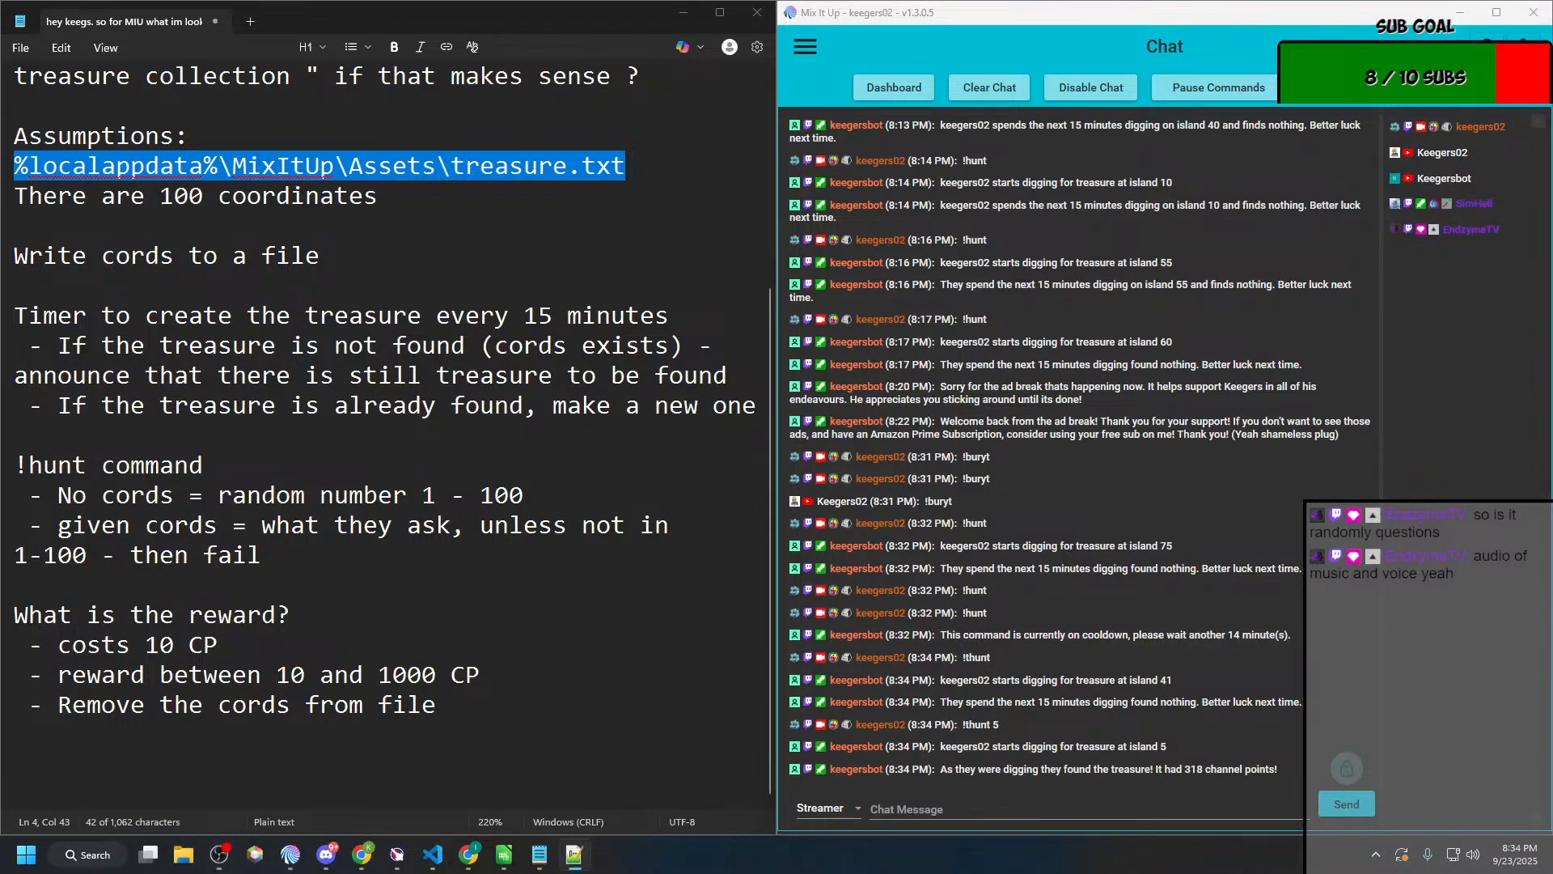
left_click_drag(0, 201, 0, 243)
Step: Open the Treasure Hunt timer from the Treasure group on the Timers page to view its list of actions, and close it
left_click(814, 47)
left_click(846, 244)
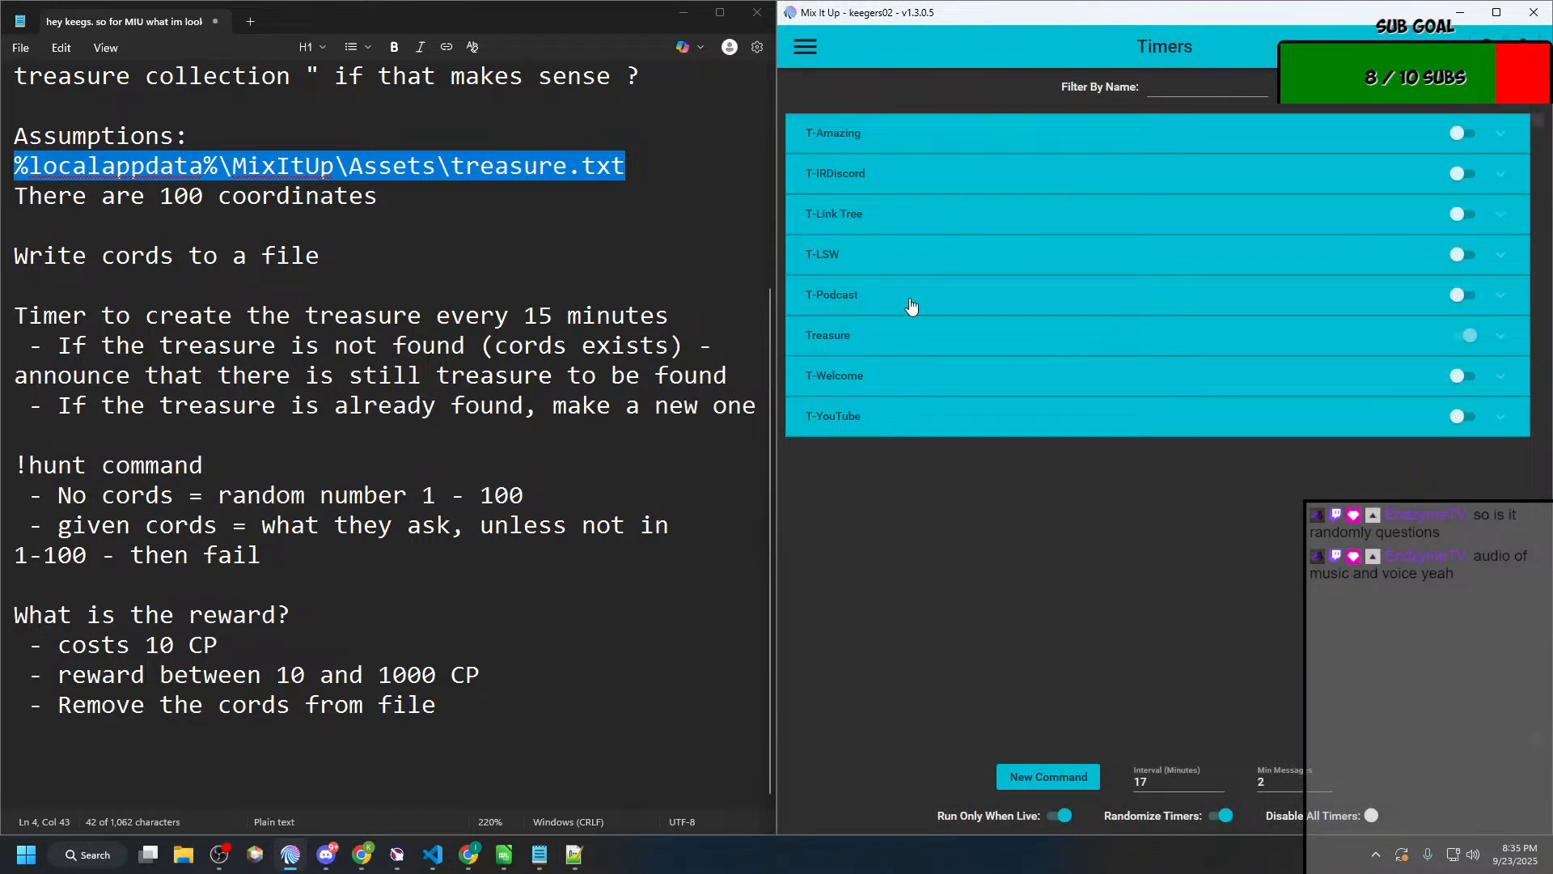
left_click(888, 343)
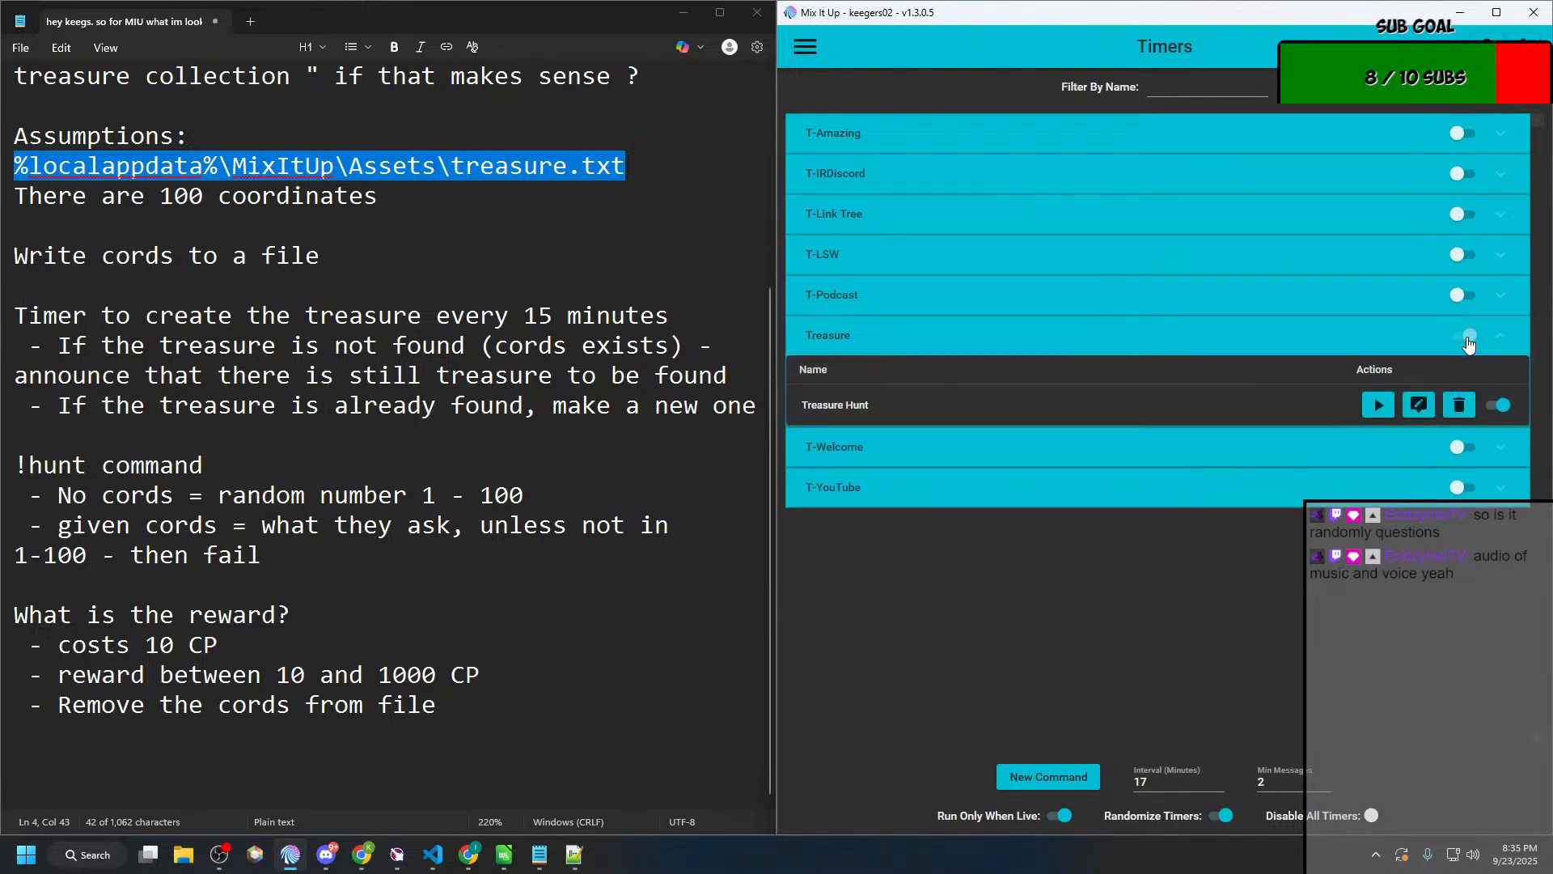
left_click(1418, 405)
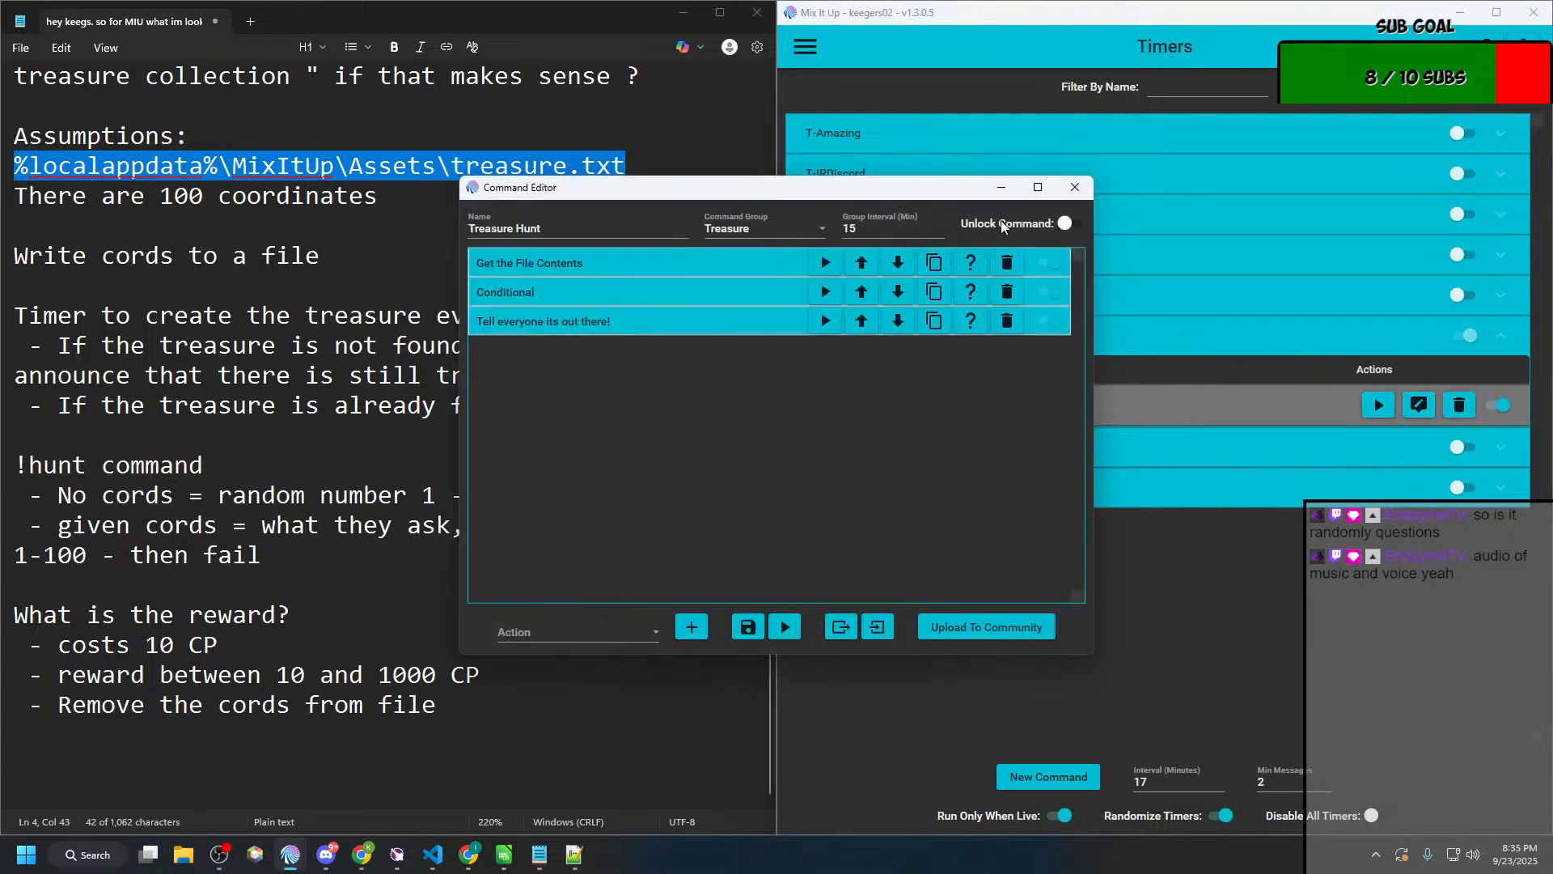
left_click(1080, 194)
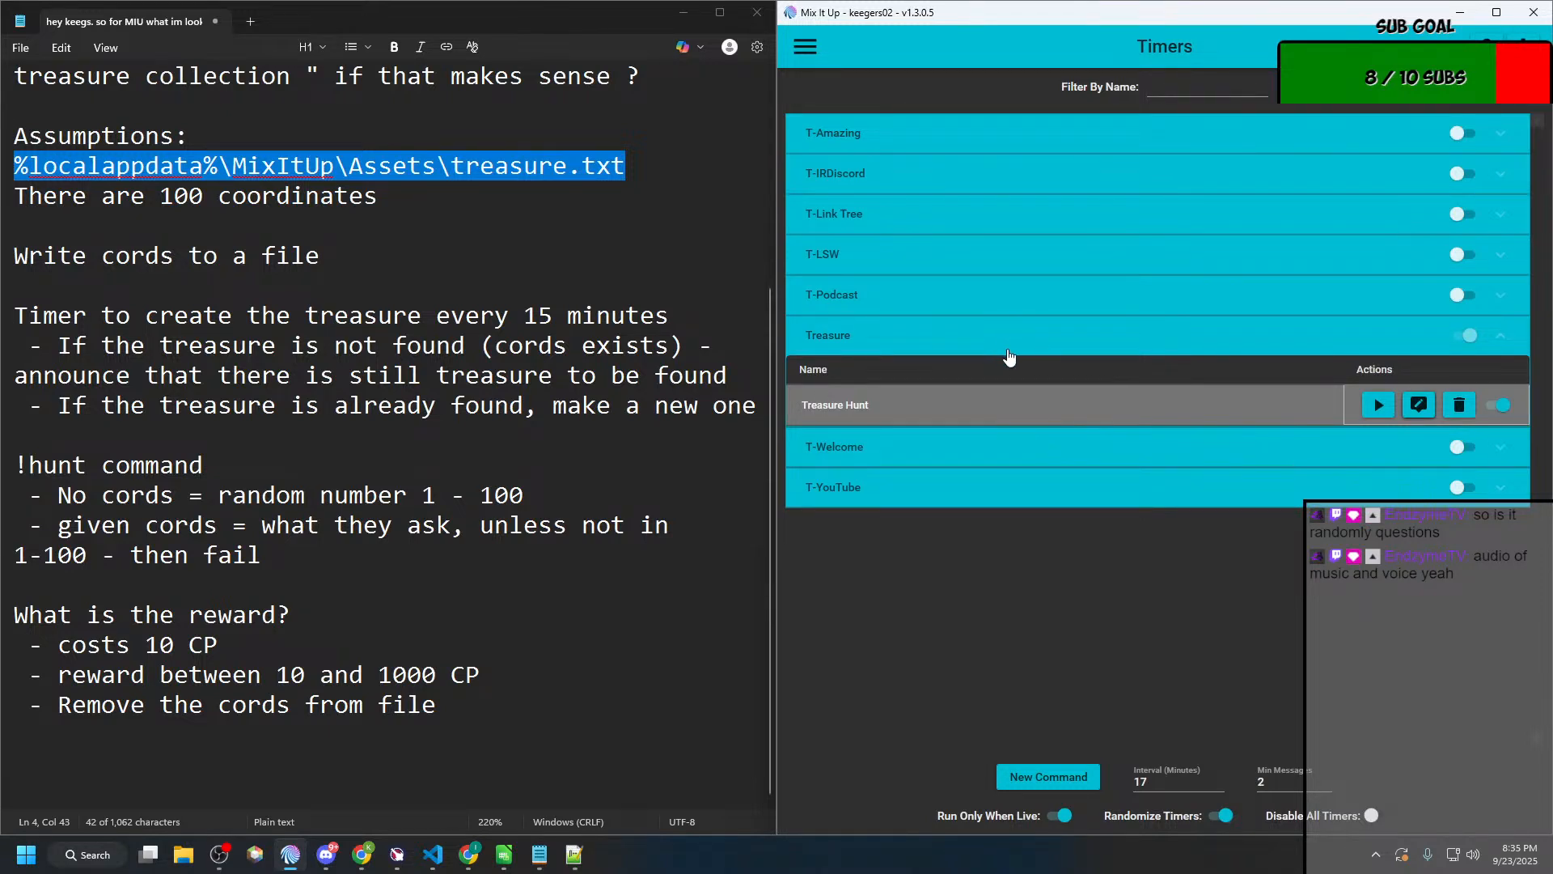
left_click(998, 390)
left_click(807, 44)
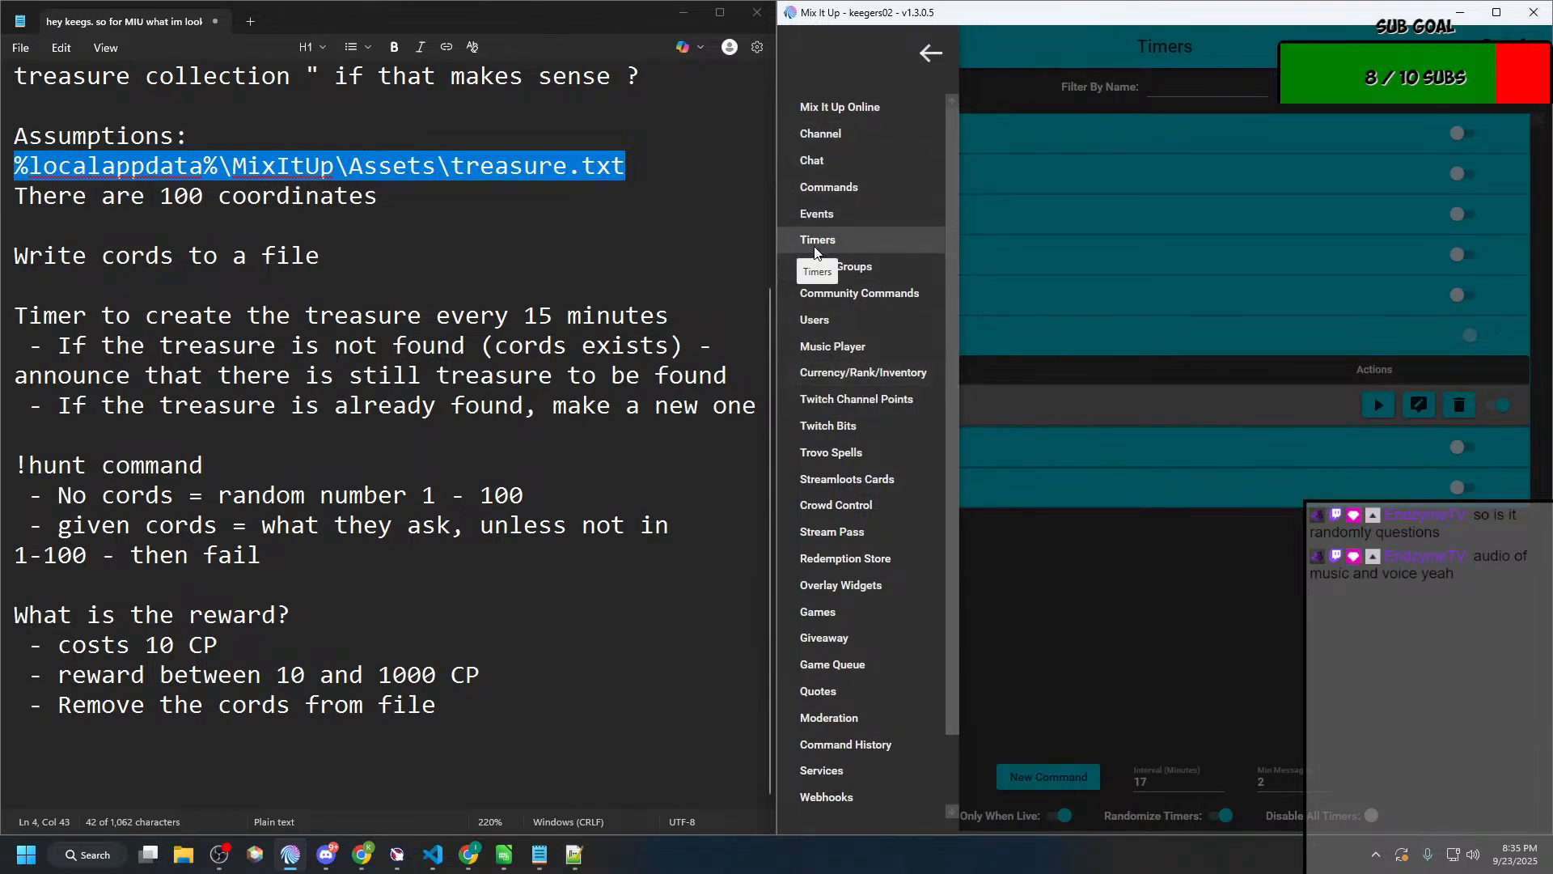
left_click(1109, 478)
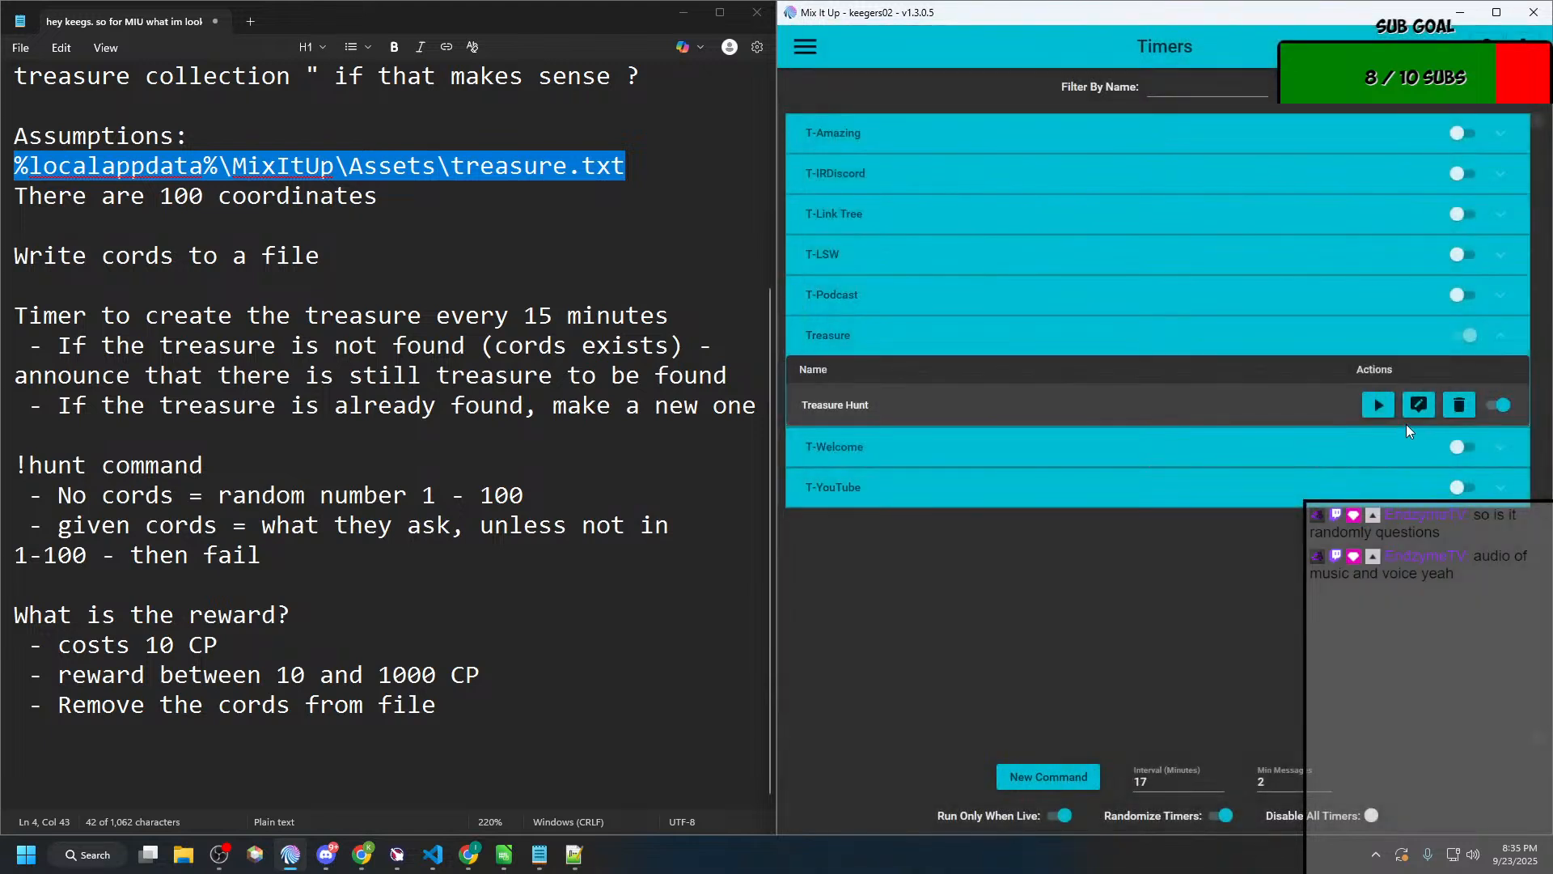
Step: Reopen the Treasure Hunt timer and examine its file-reading action, the $treasurecords conditional and the nested "Bury the treasure" action
left_click(1417, 405)
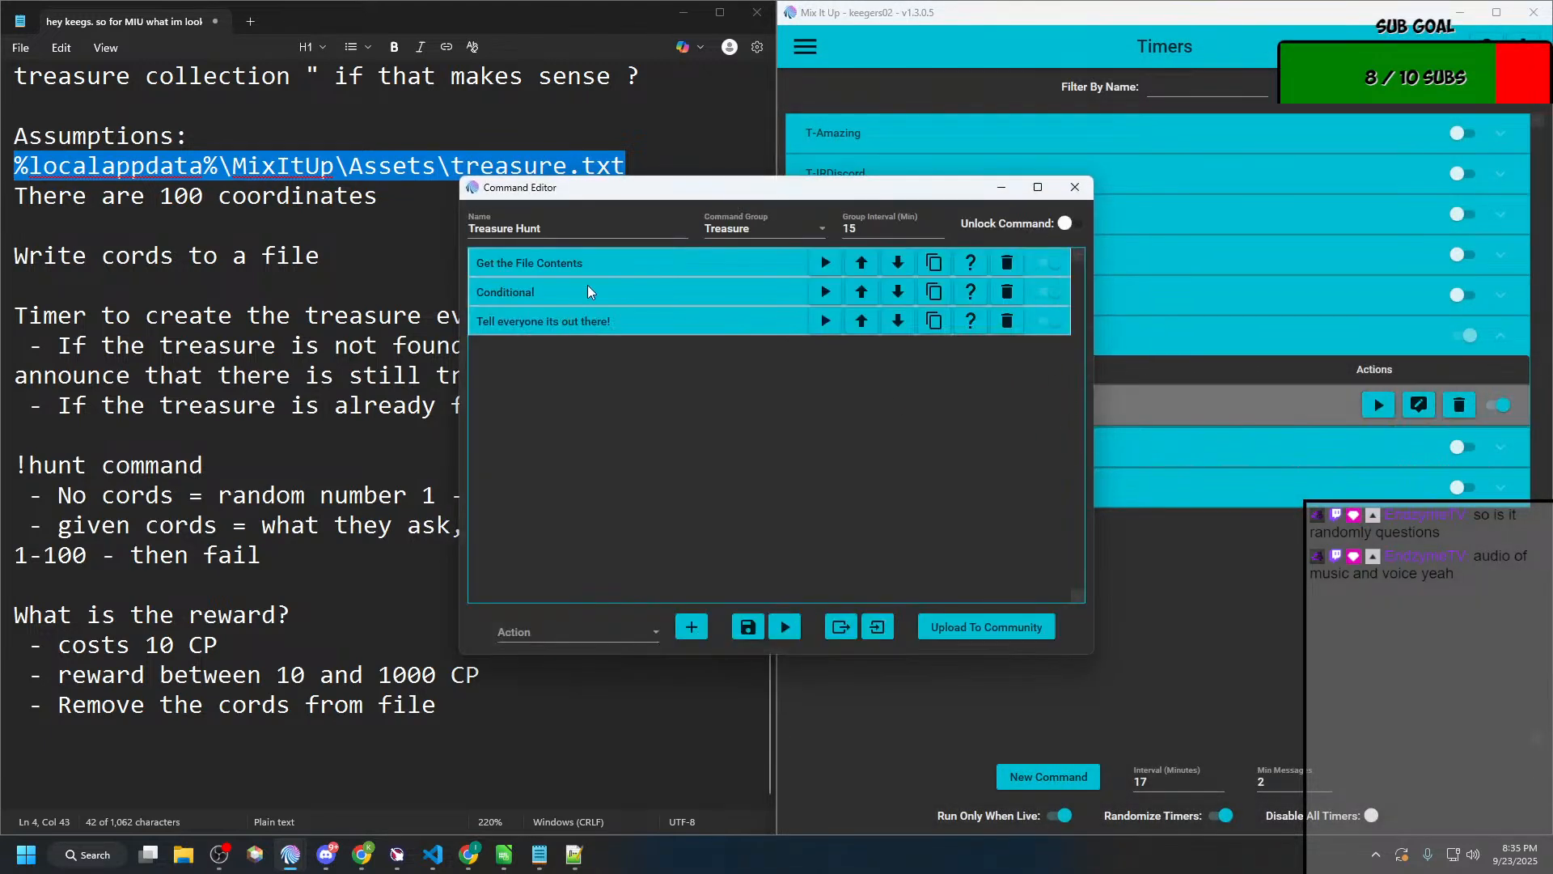
left_click(600, 263)
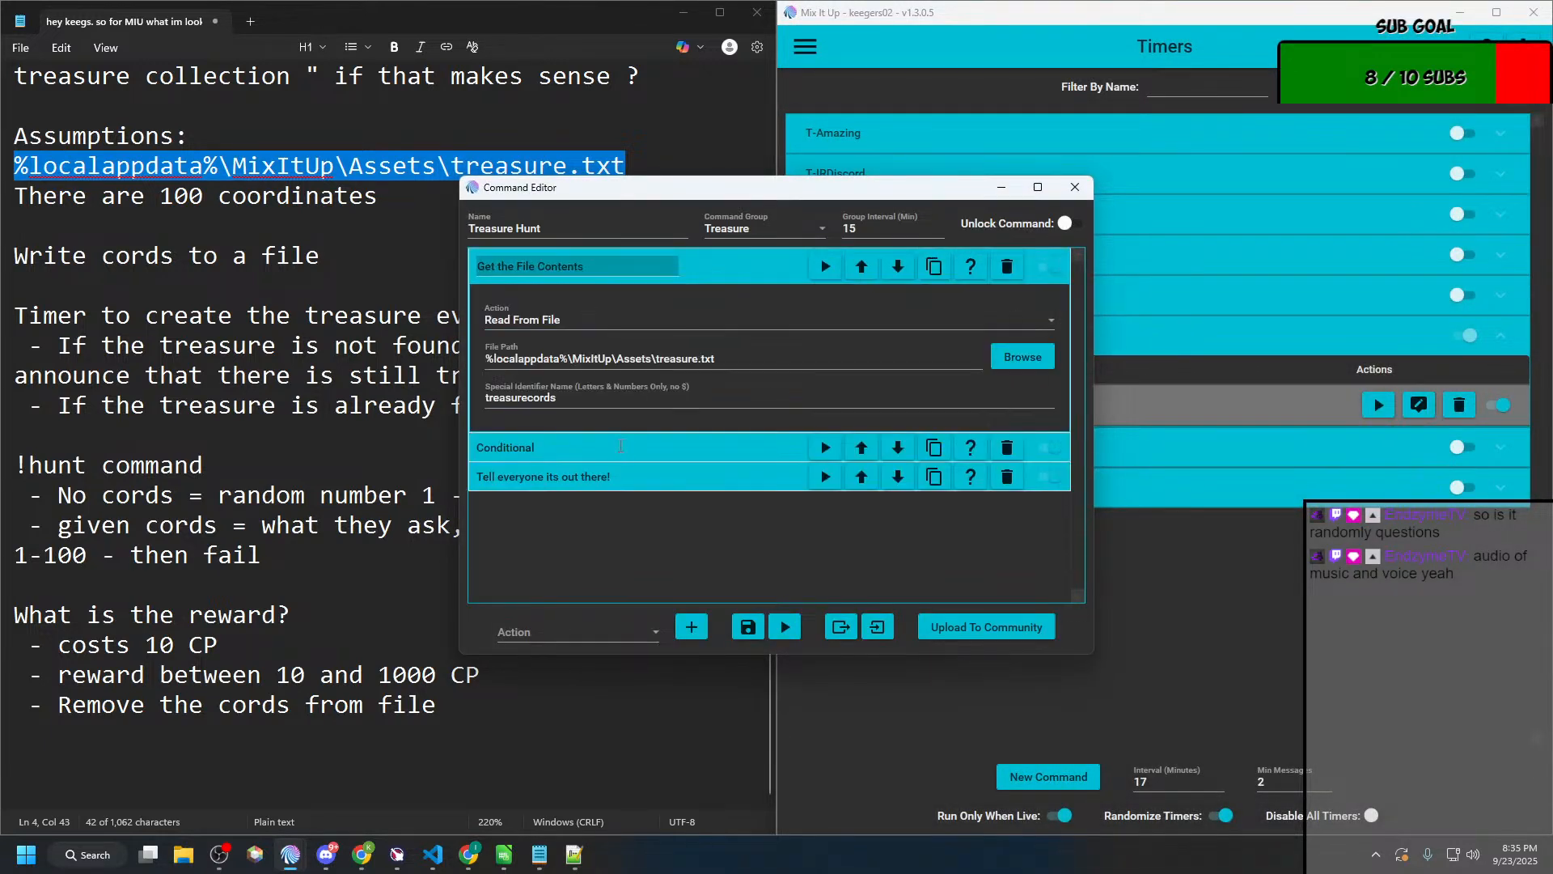
left_click(619, 448)
scroll(698, 436, "down", 1)
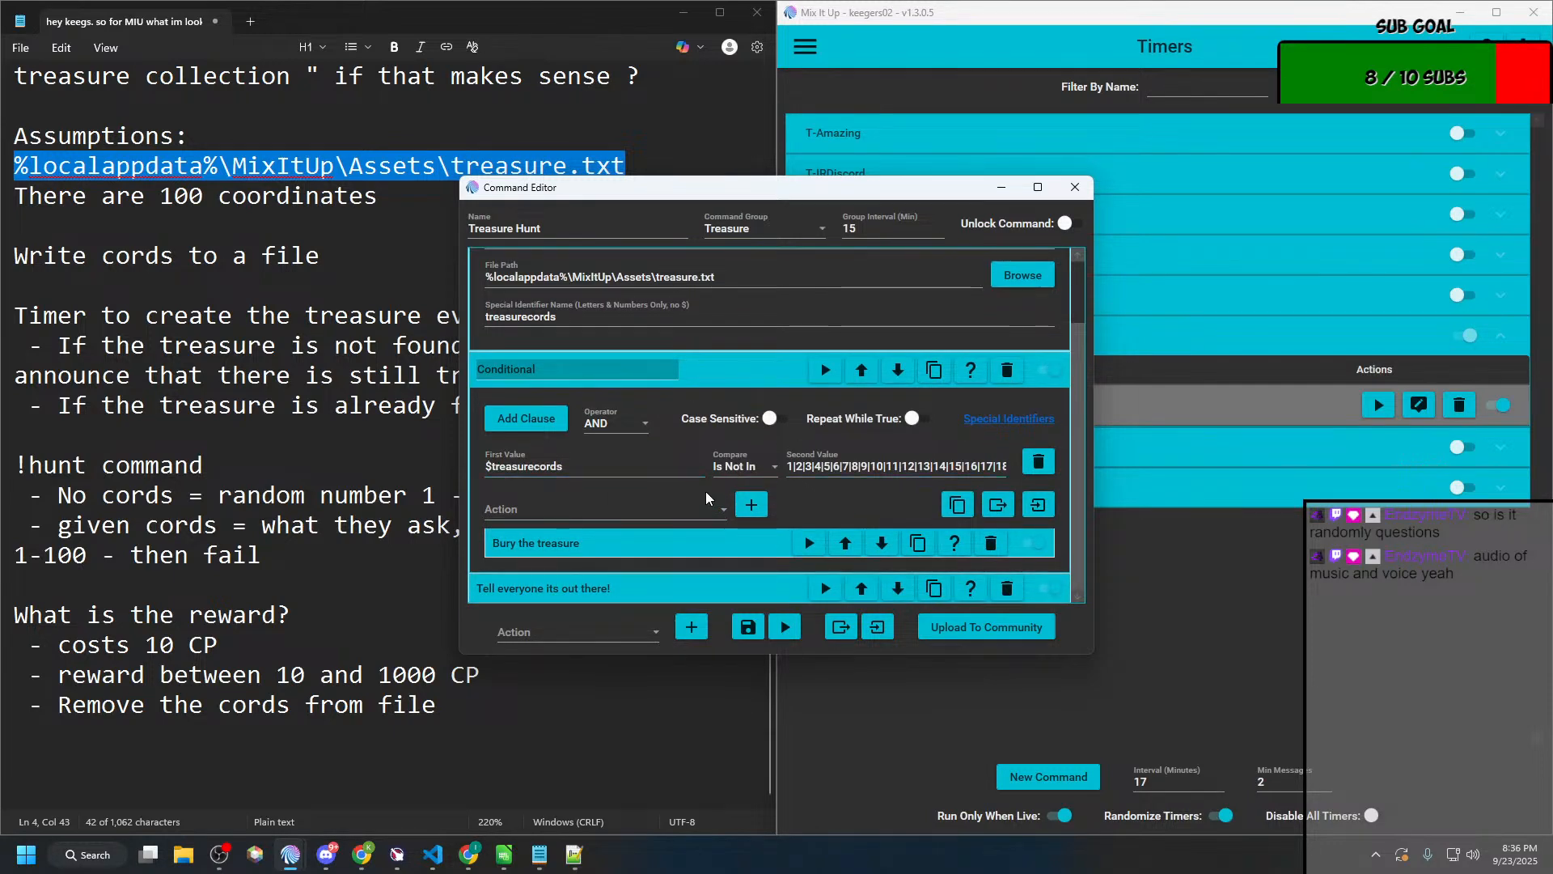
triple_click(850, 464)
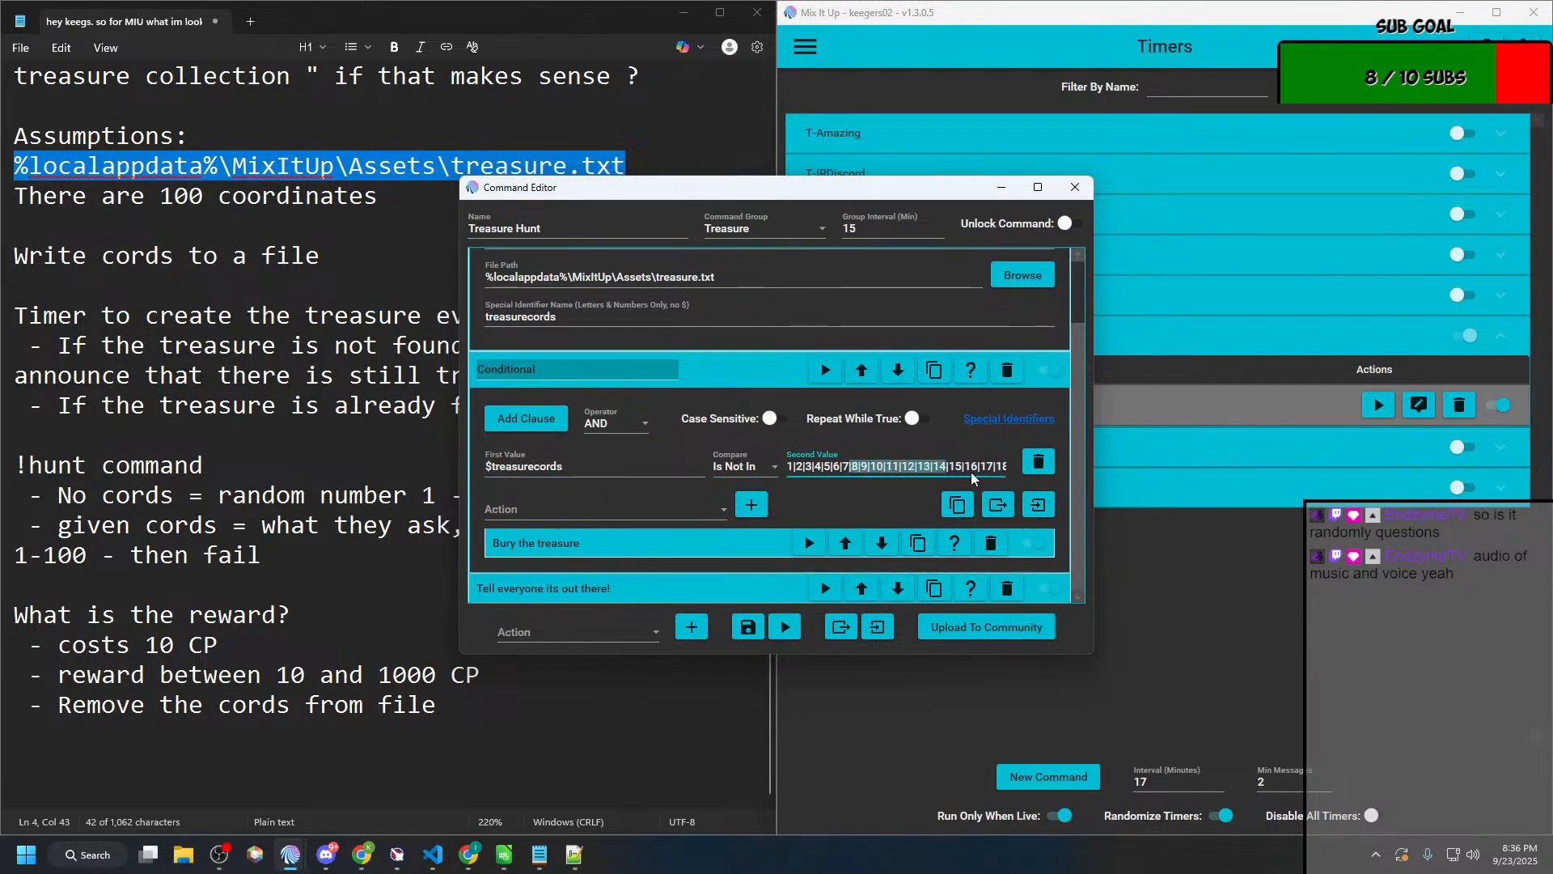
left_click(599, 551)
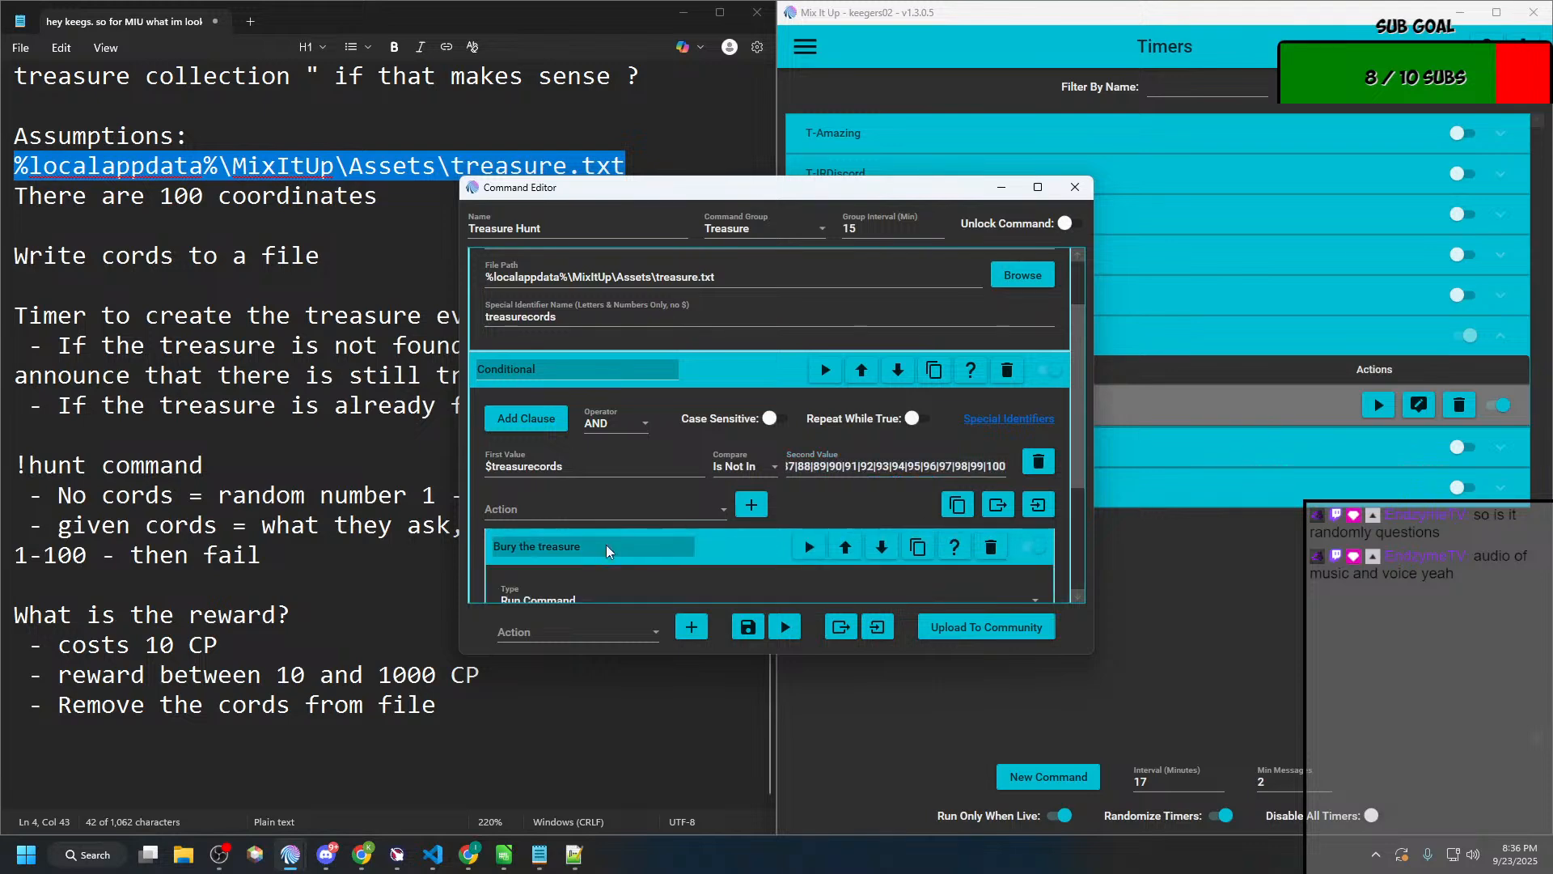
scroll(847, 575, "down", 3)
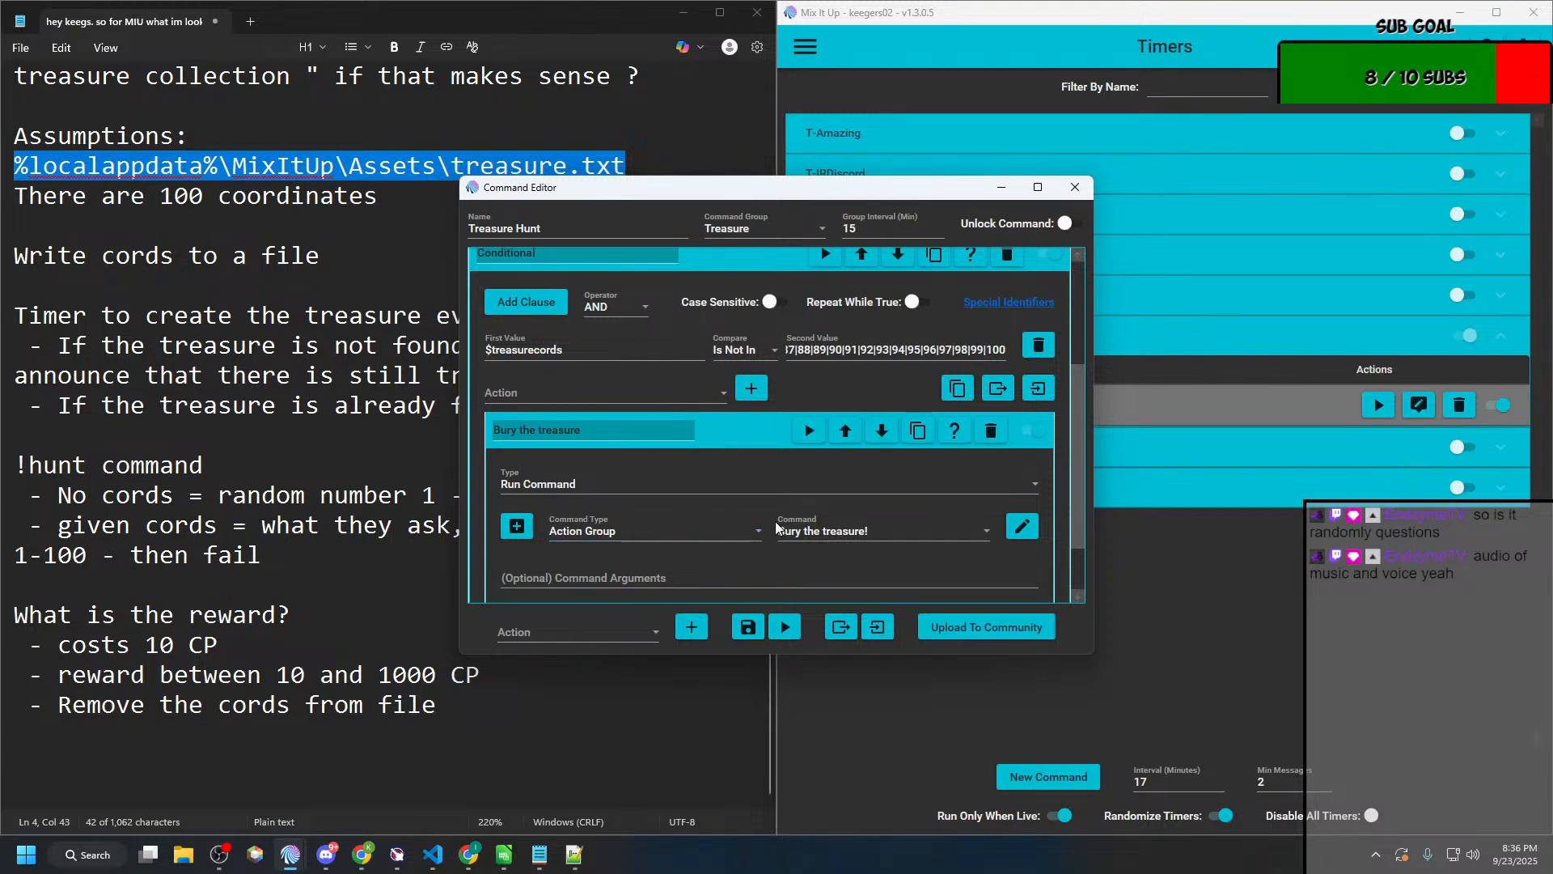
scroll(781, 525, "down", 2)
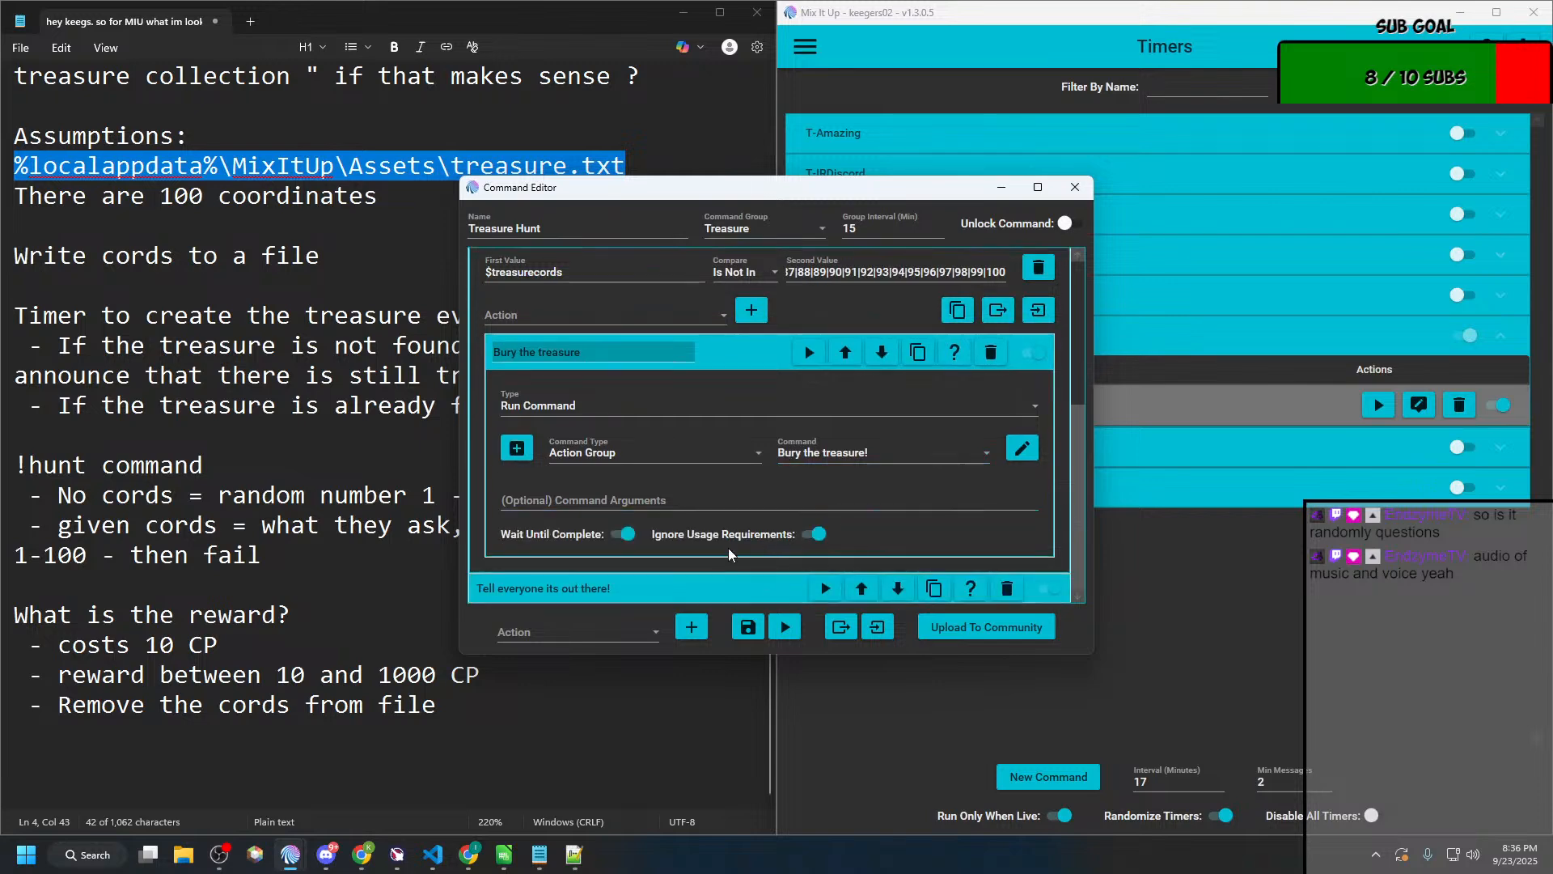
Step: Review the chat message in the "Tell everyone its out there!" action, and close the timer's editor
left_click(699, 591)
scroll(715, 541, "down", 3)
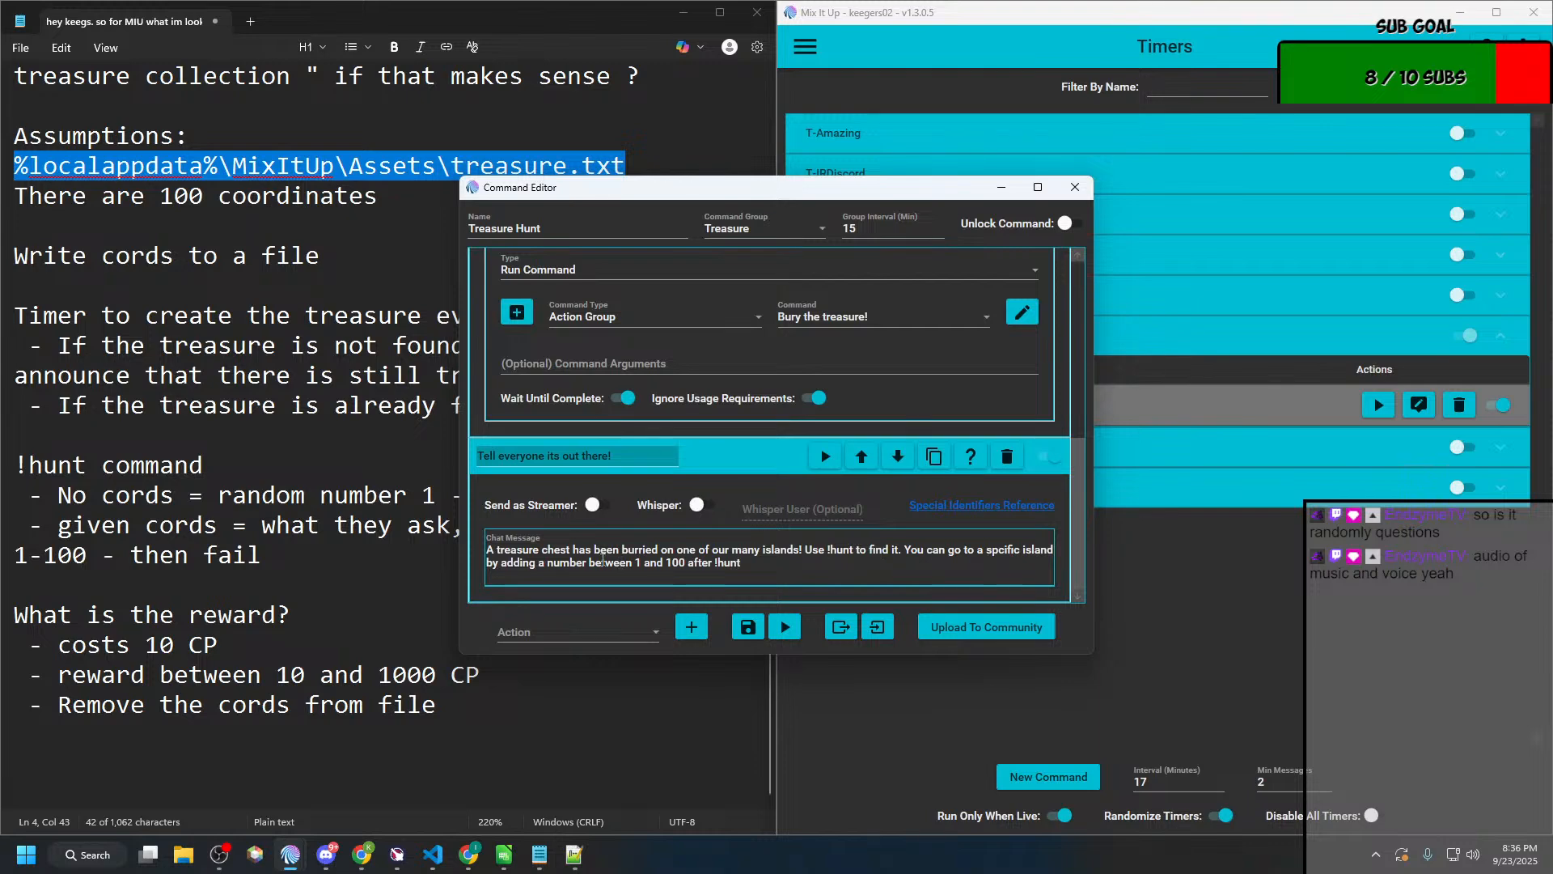
left_click(1079, 190)
Step: Open the "Bury the treasure!" action group, examine the file path and saved text of its file action, and close it
left_click(803, 55)
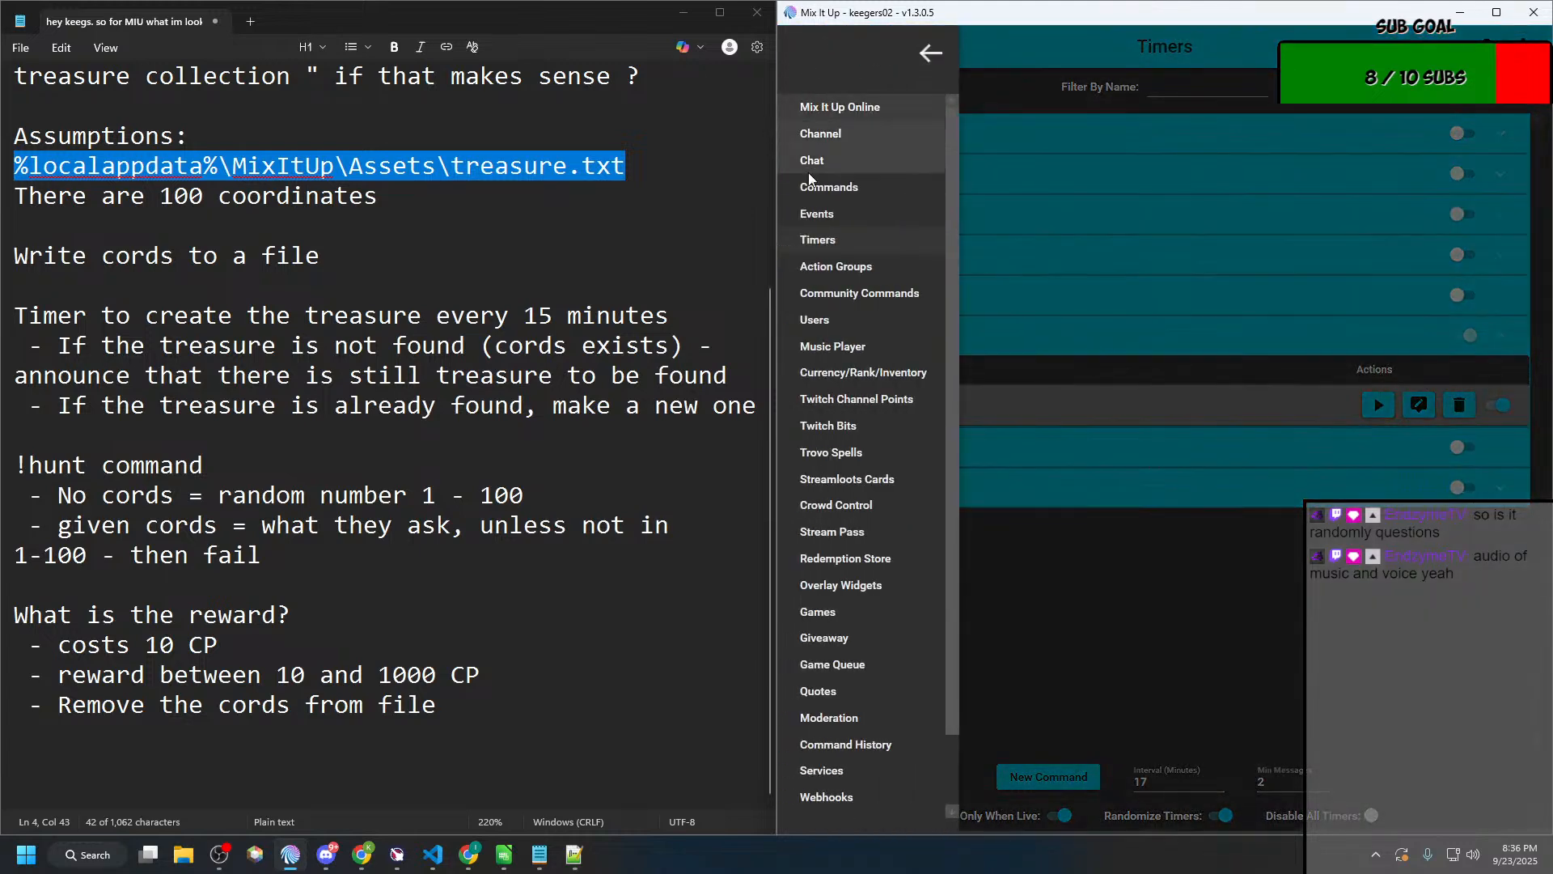
left_click(820, 273)
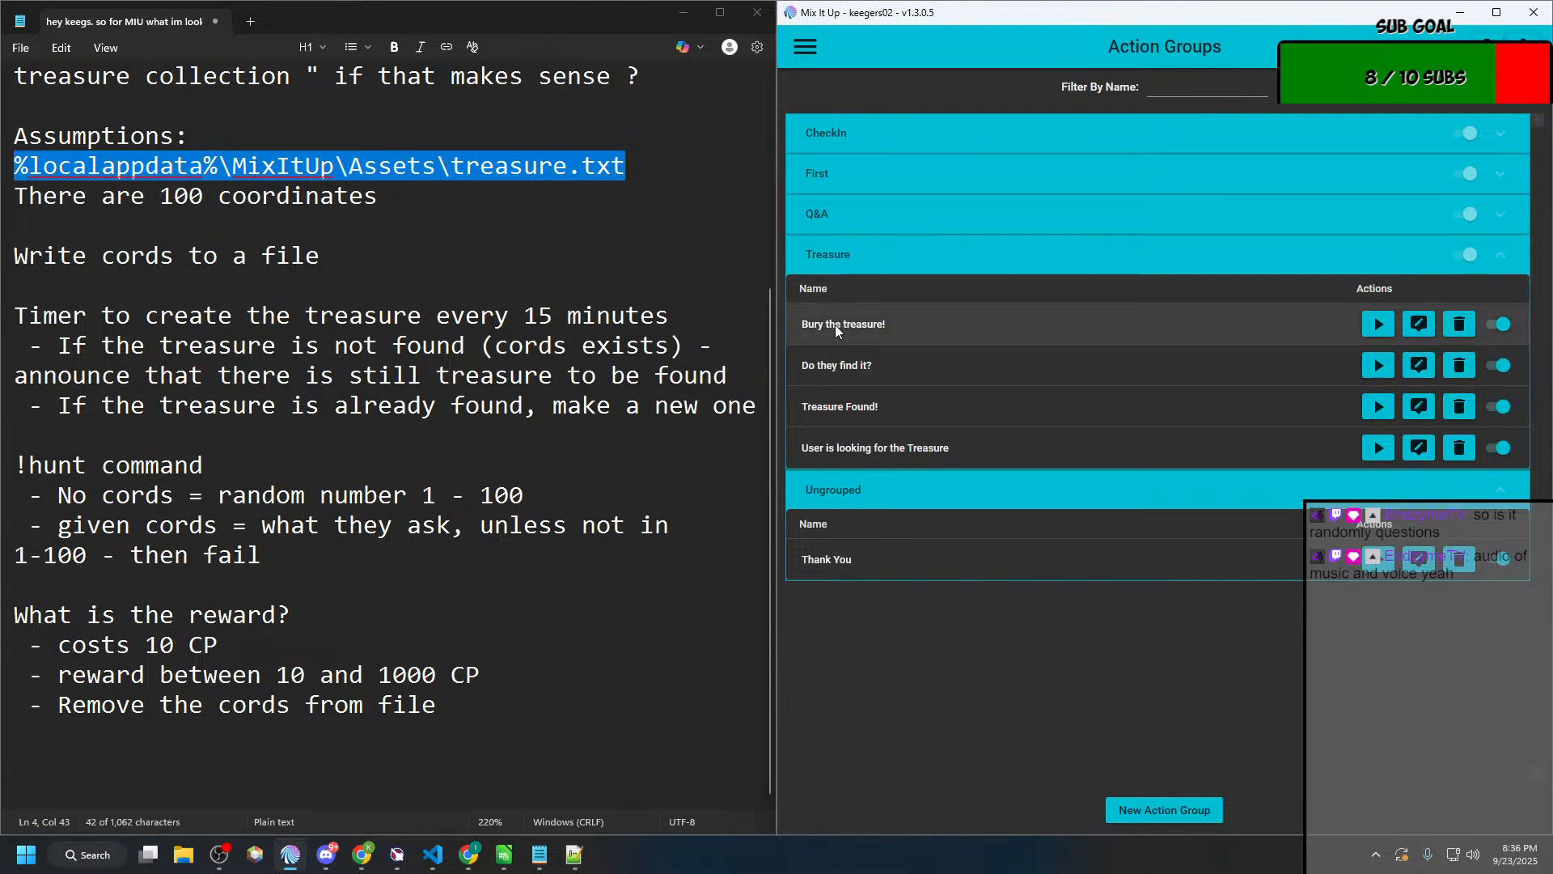
left_click(1418, 324)
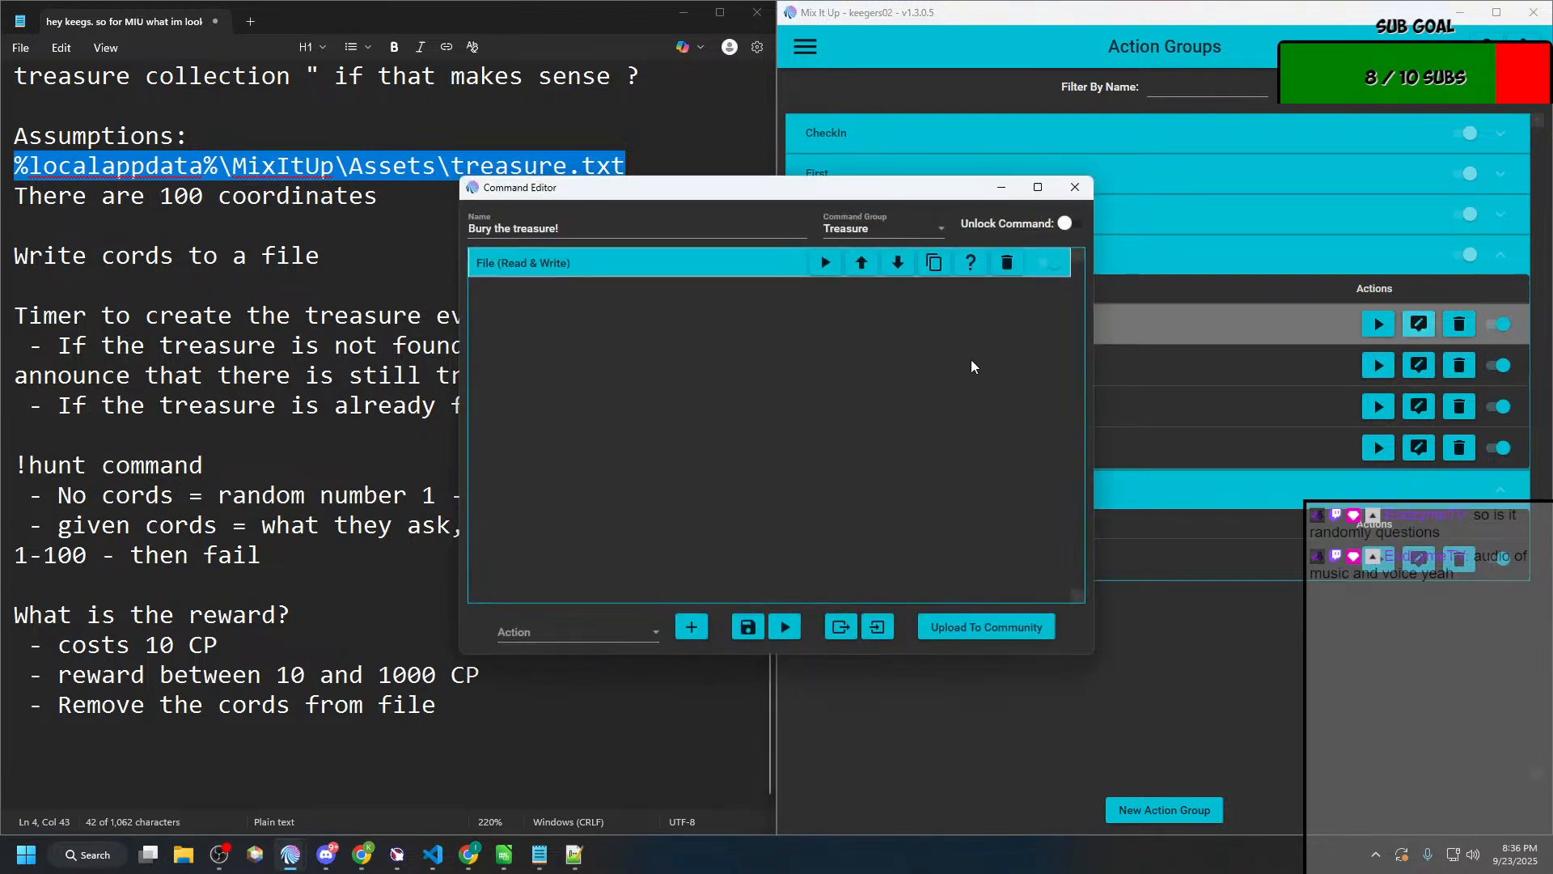
left_click(539, 270)
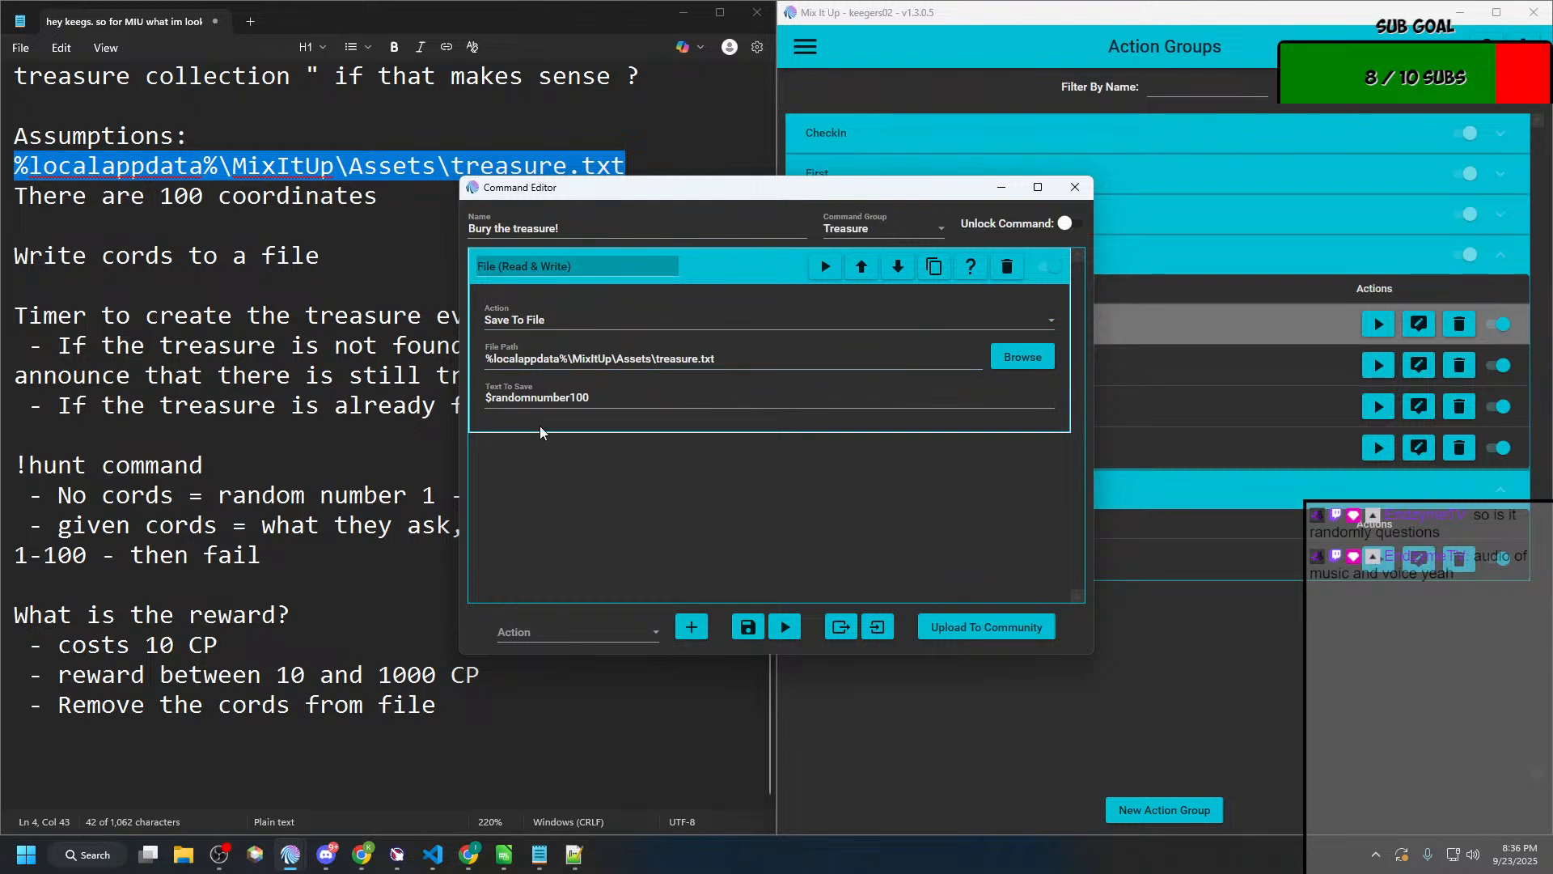
left_click(503, 397)
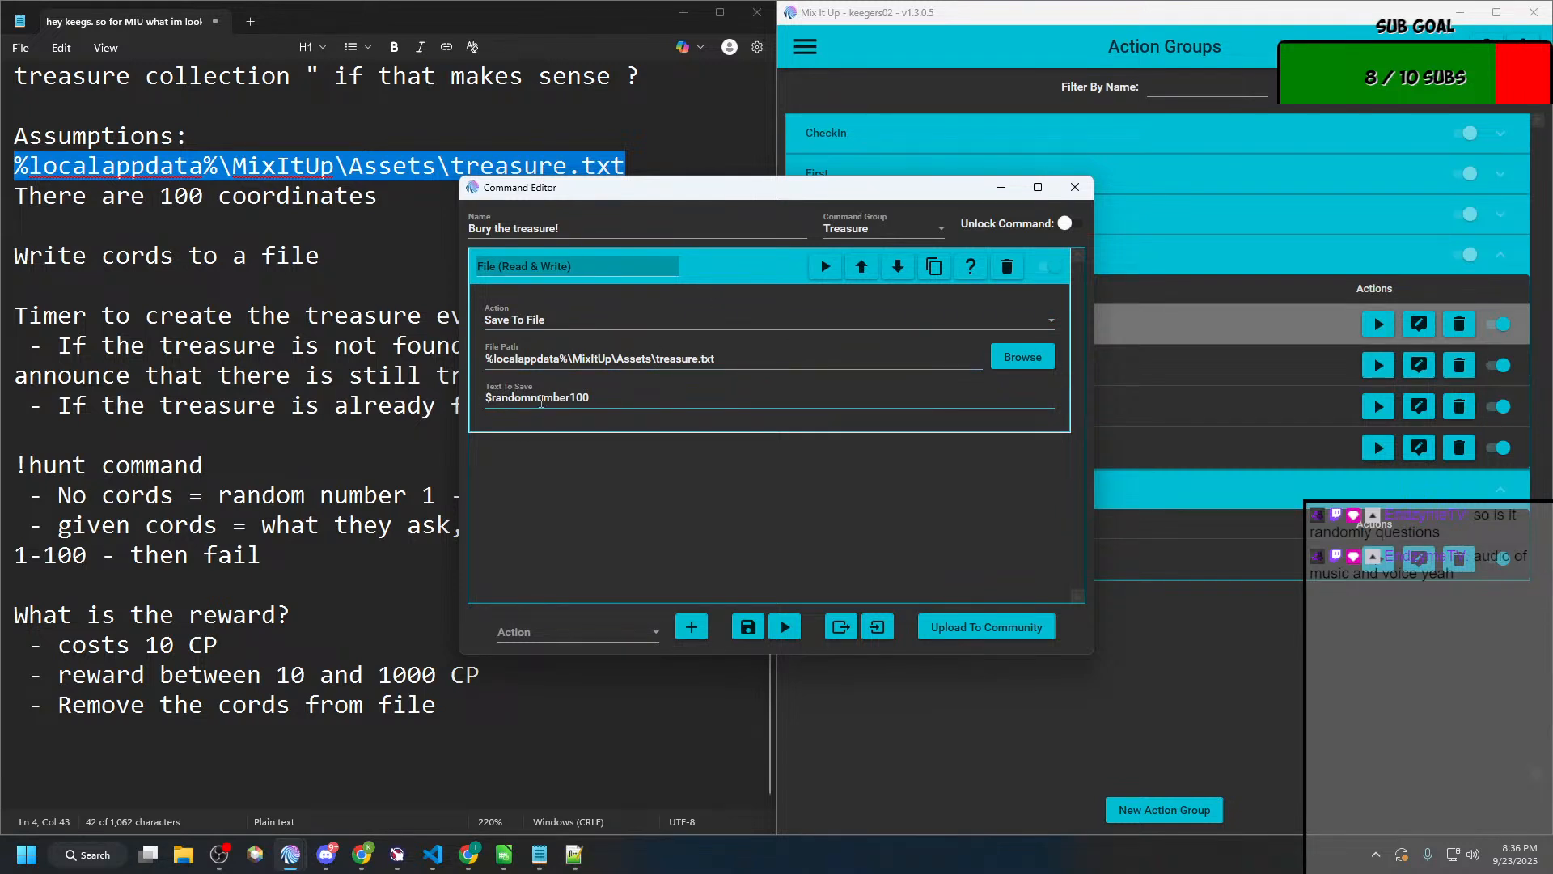
left_click_drag(497, 401, 592, 375)
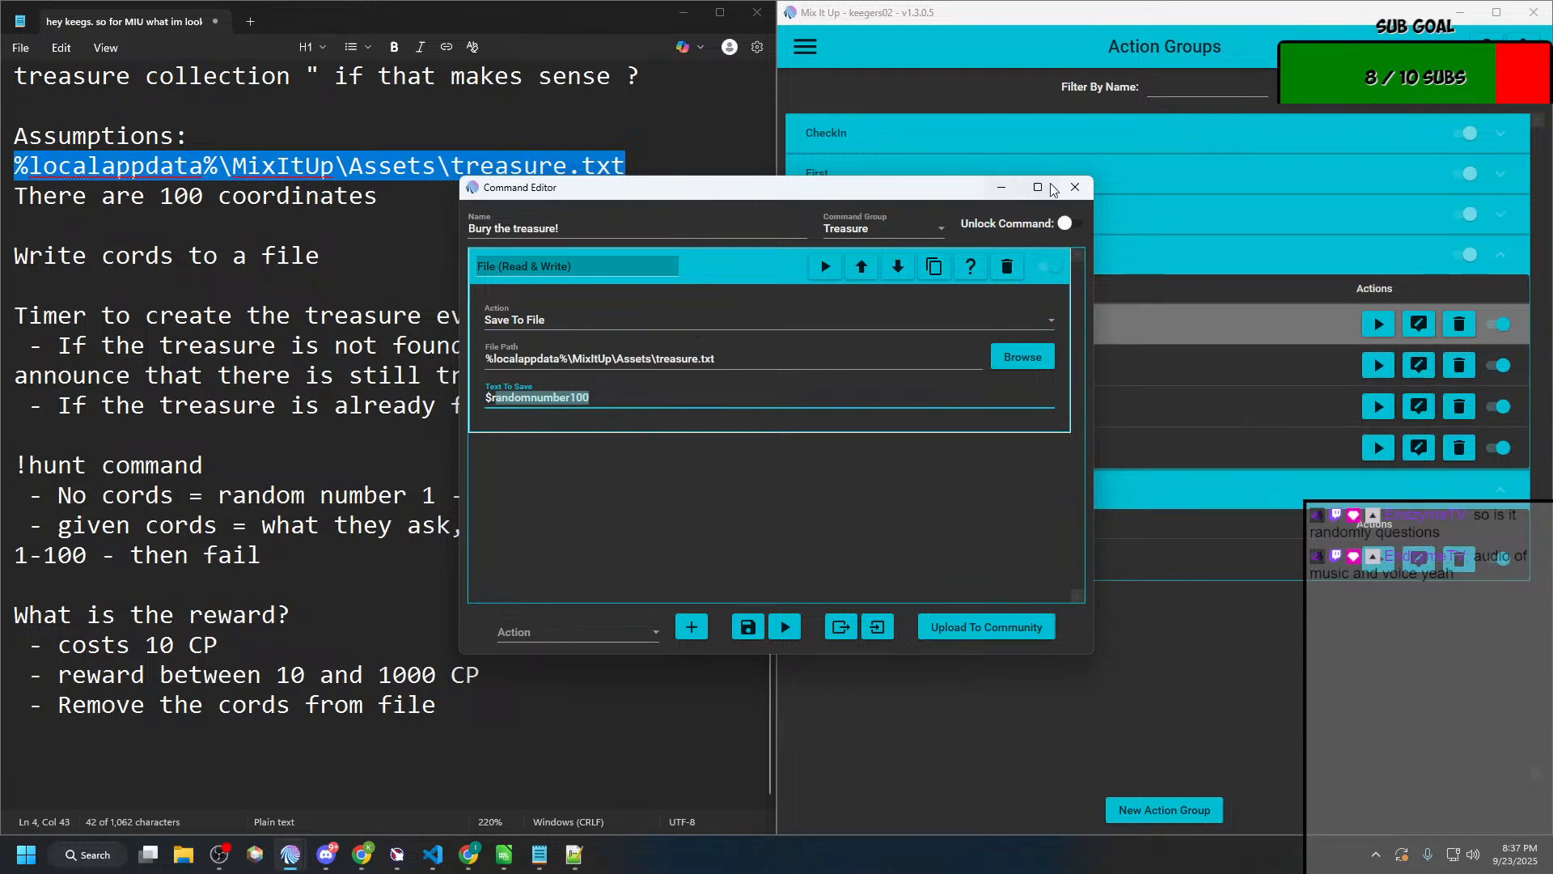
left_click(1075, 188)
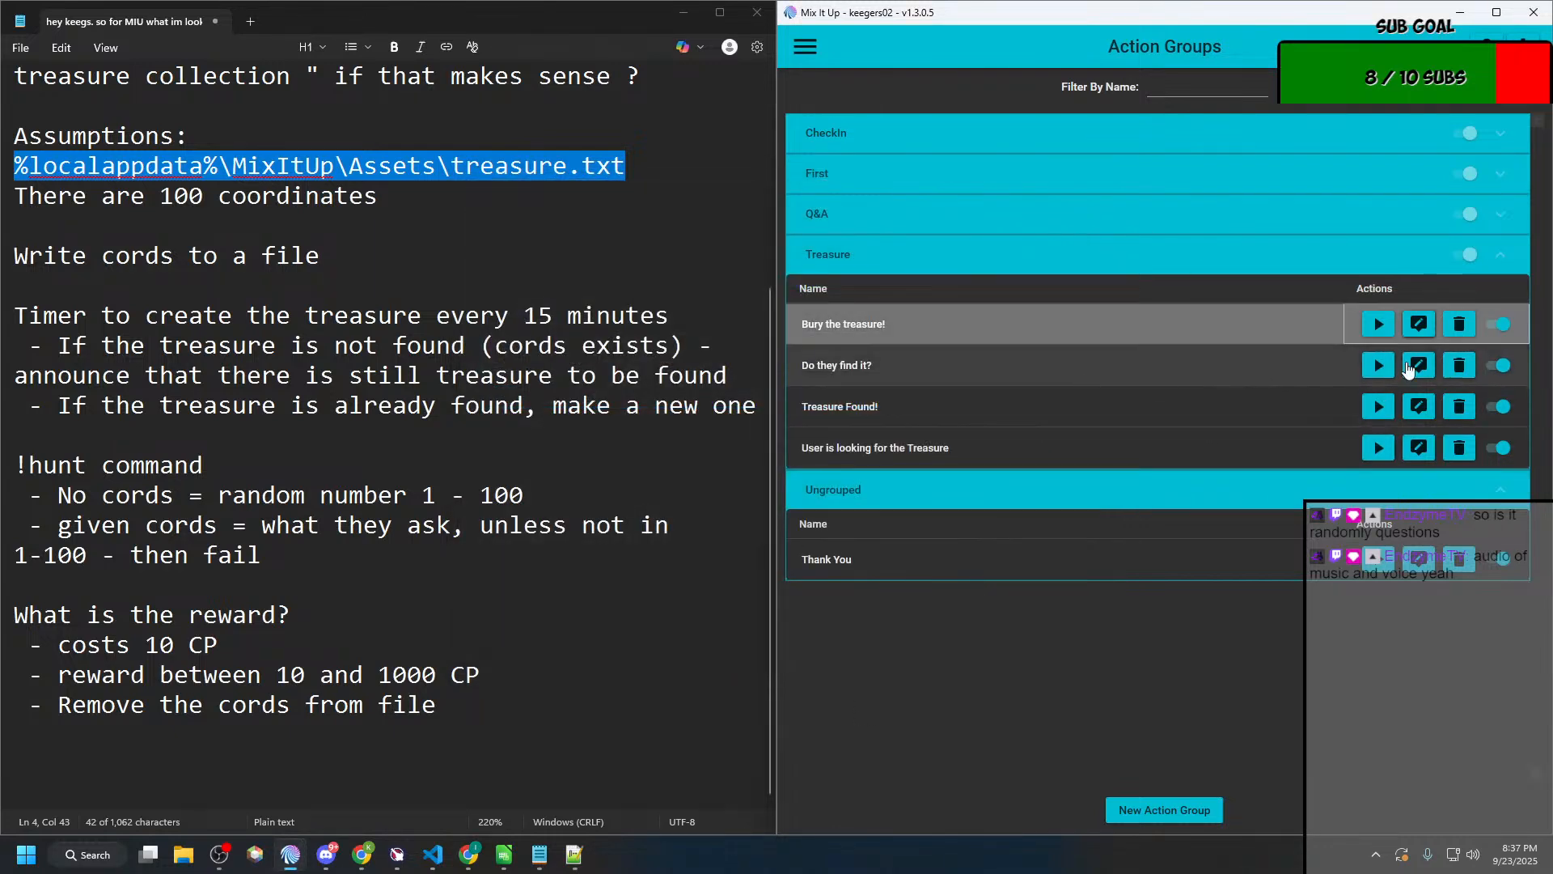
Step: Open the "User is looking for the Treasure" action group and examine both $argdelimitedcount conditionals with their nested commands
left_click(1420, 449)
left_click(651, 298)
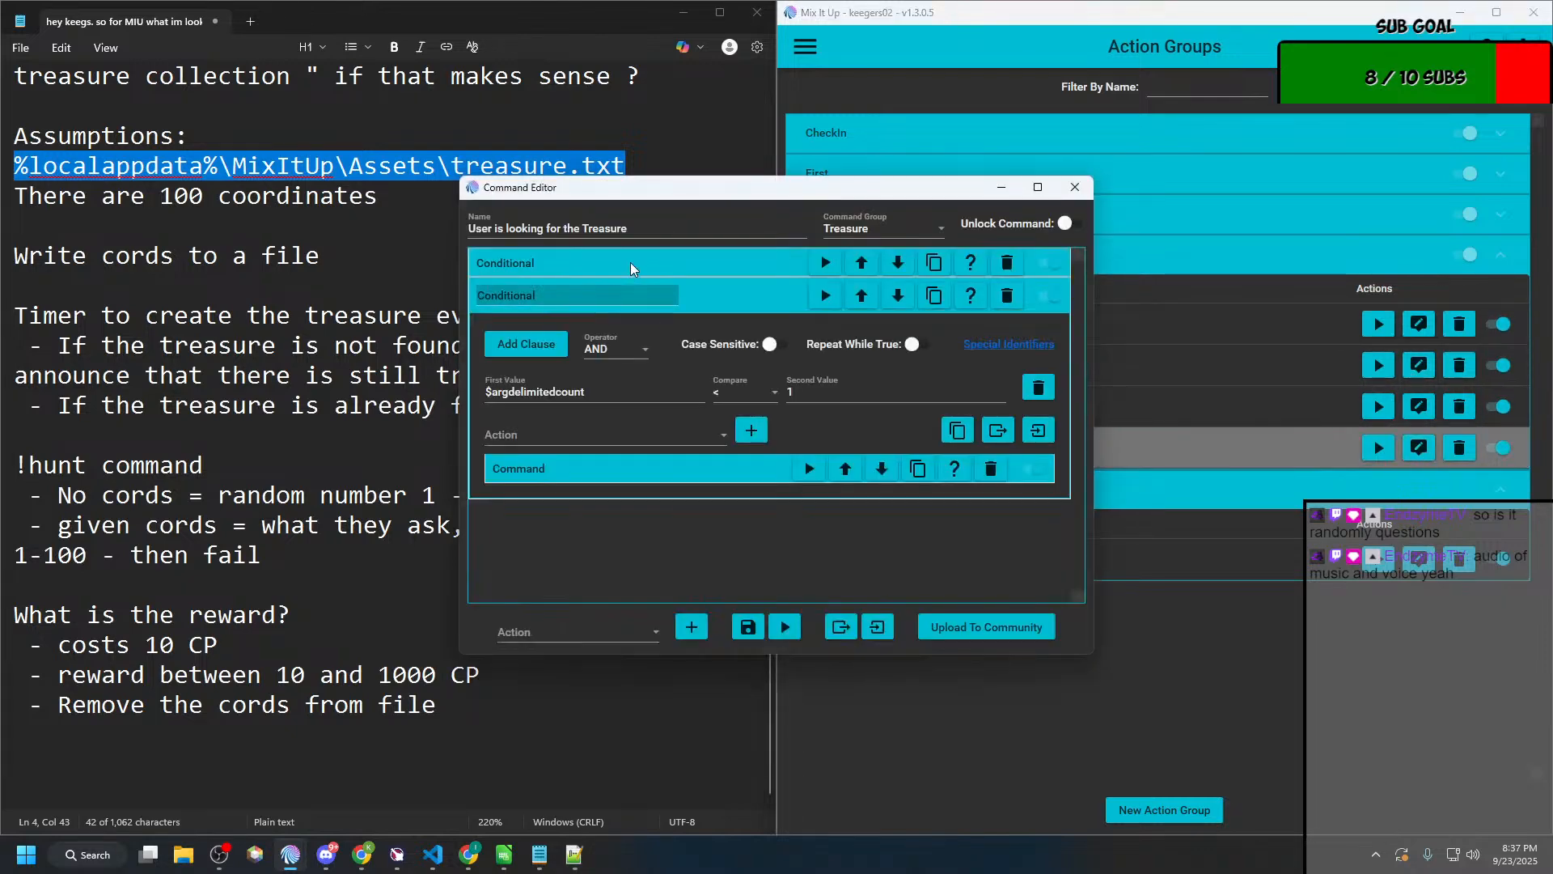
left_click(630, 262)
left_click(1031, 193)
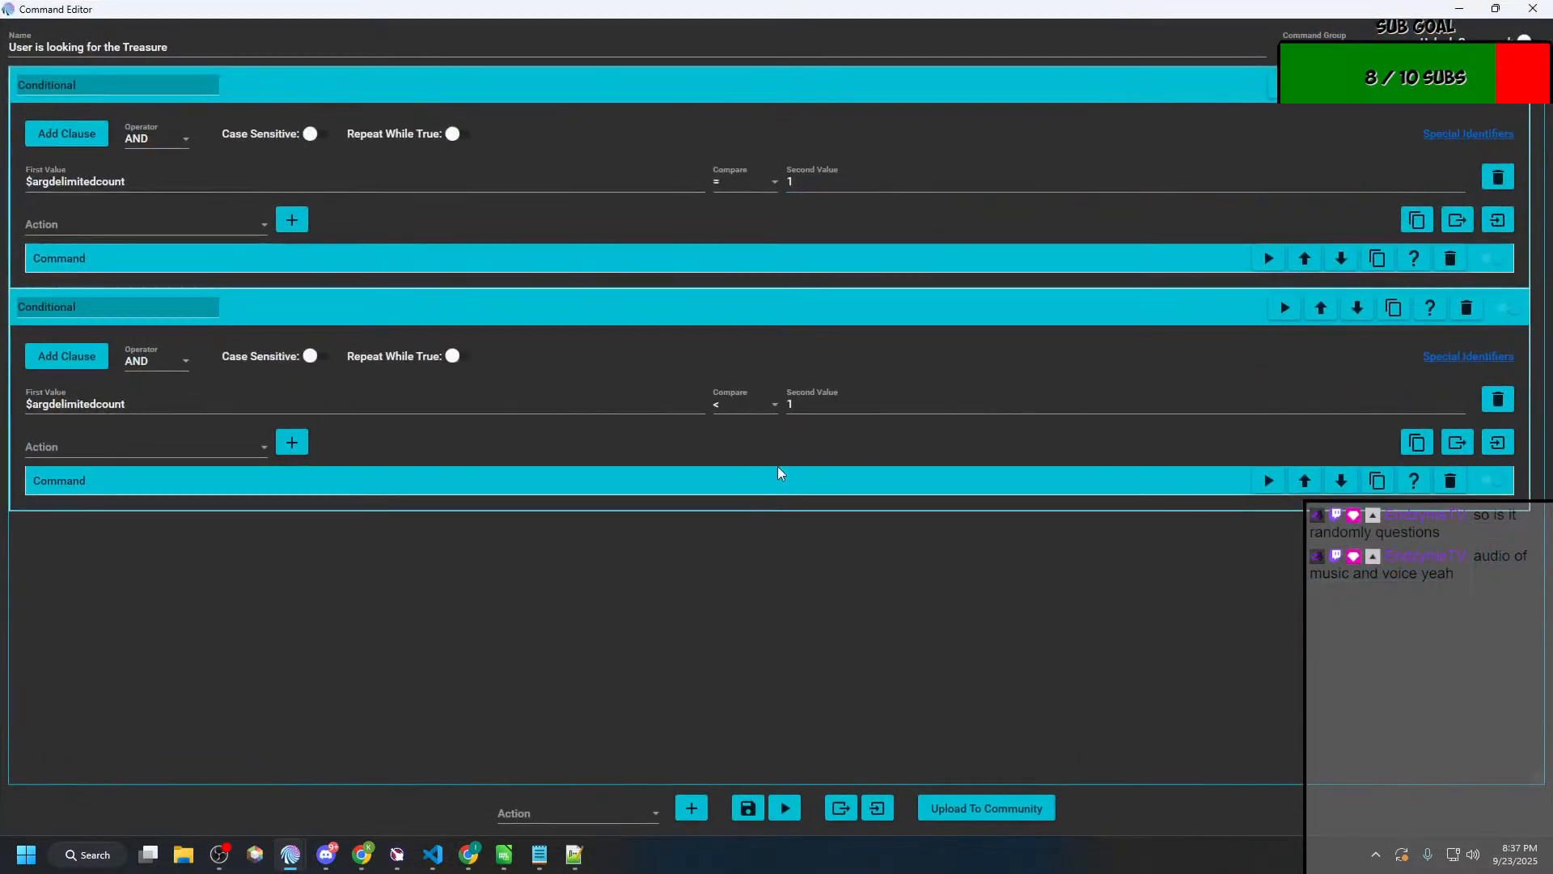
left_click(249, 485)
left_click(292, 259)
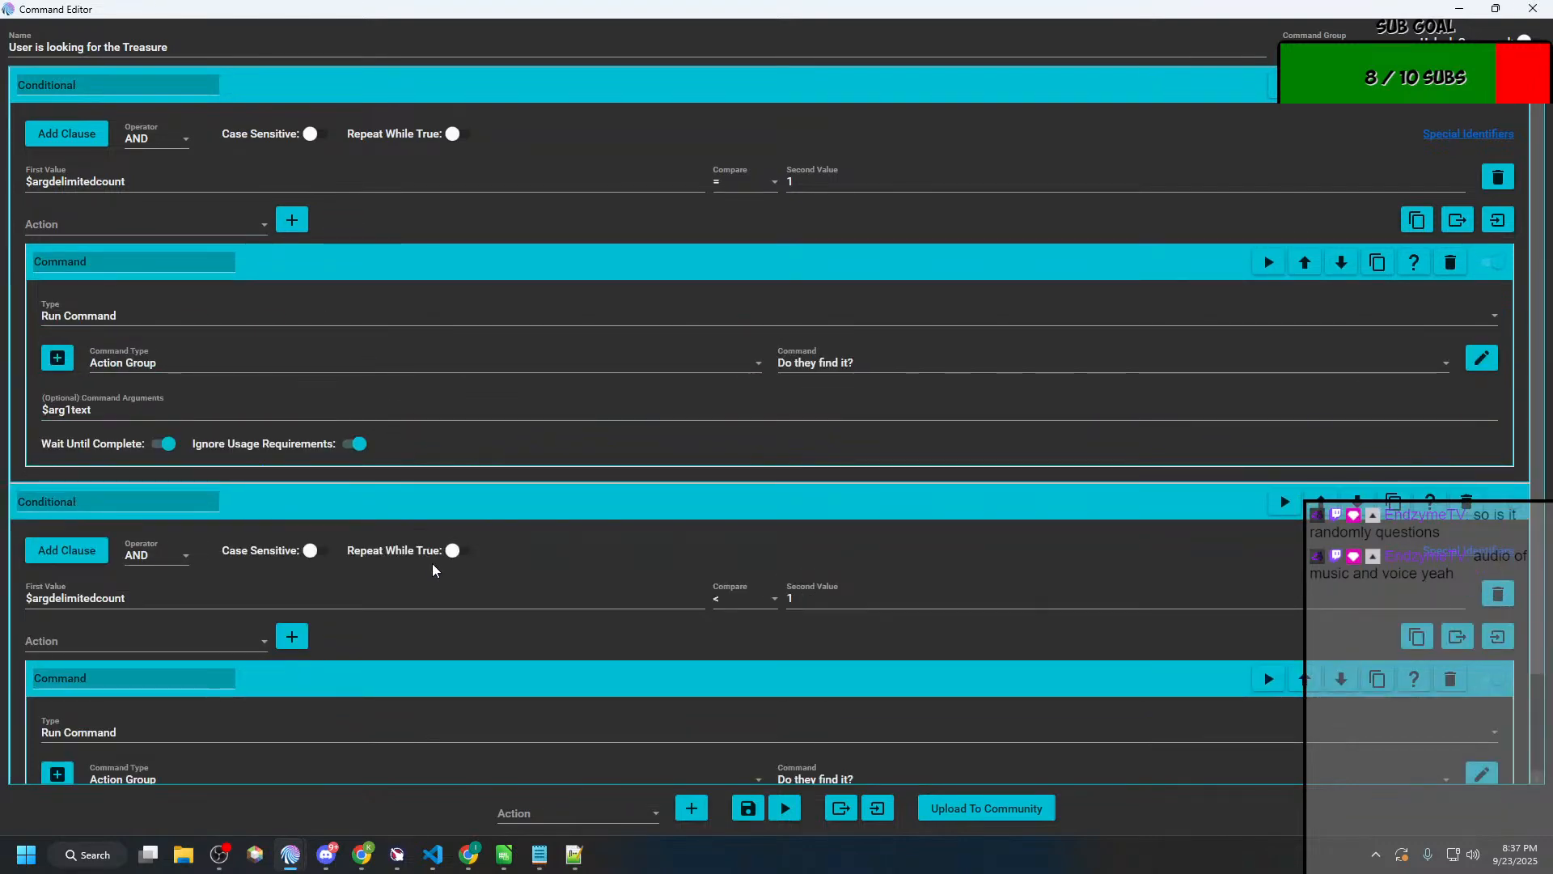
scroll(433, 570, "down", 3)
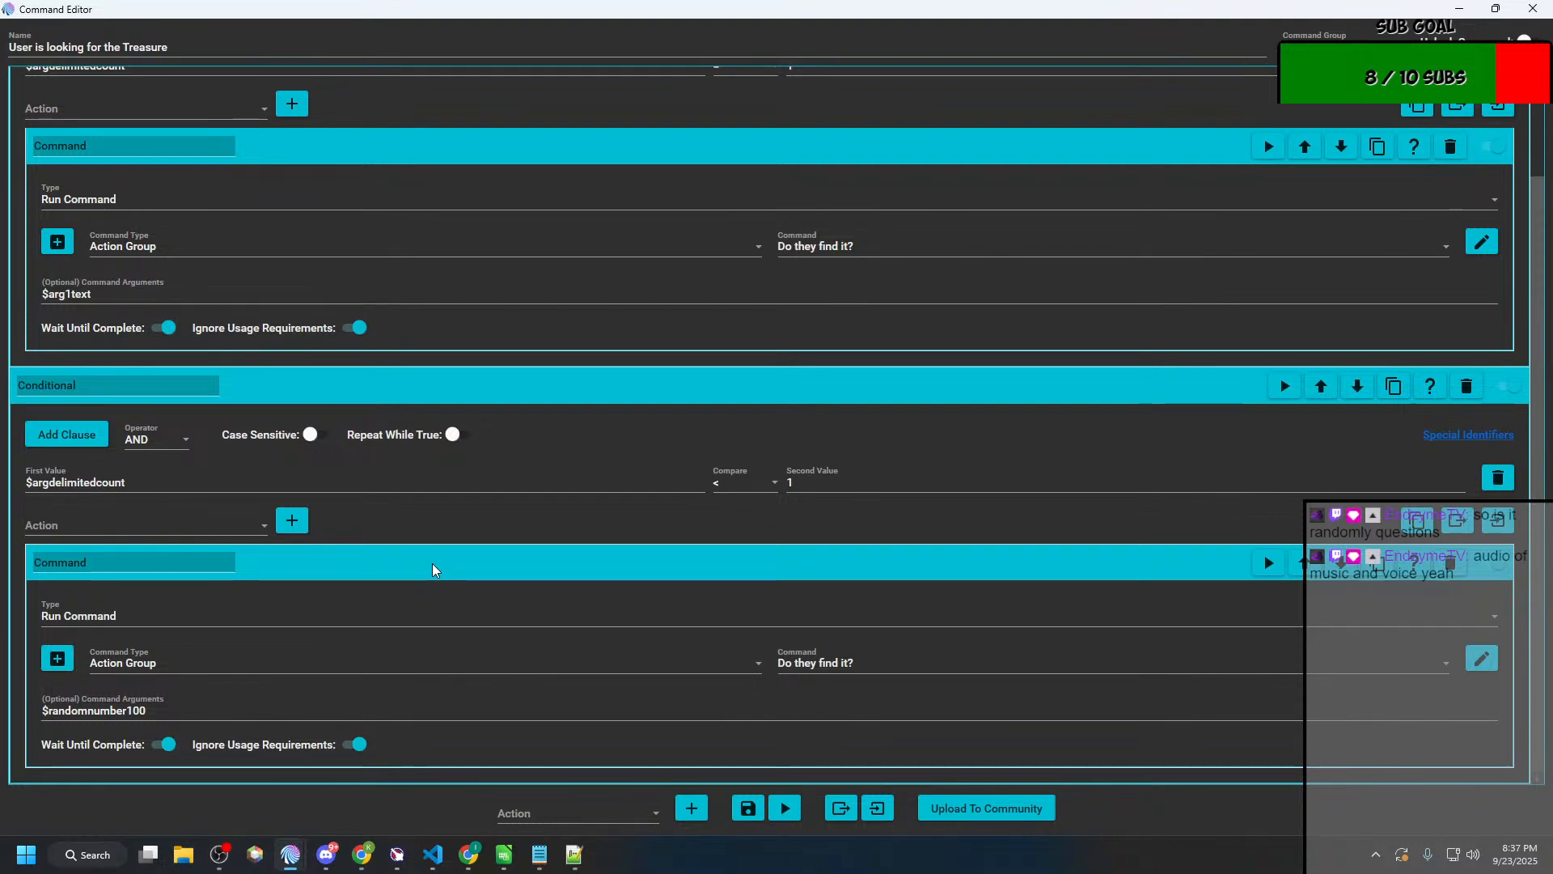
scroll(548, 468, "up", 1)
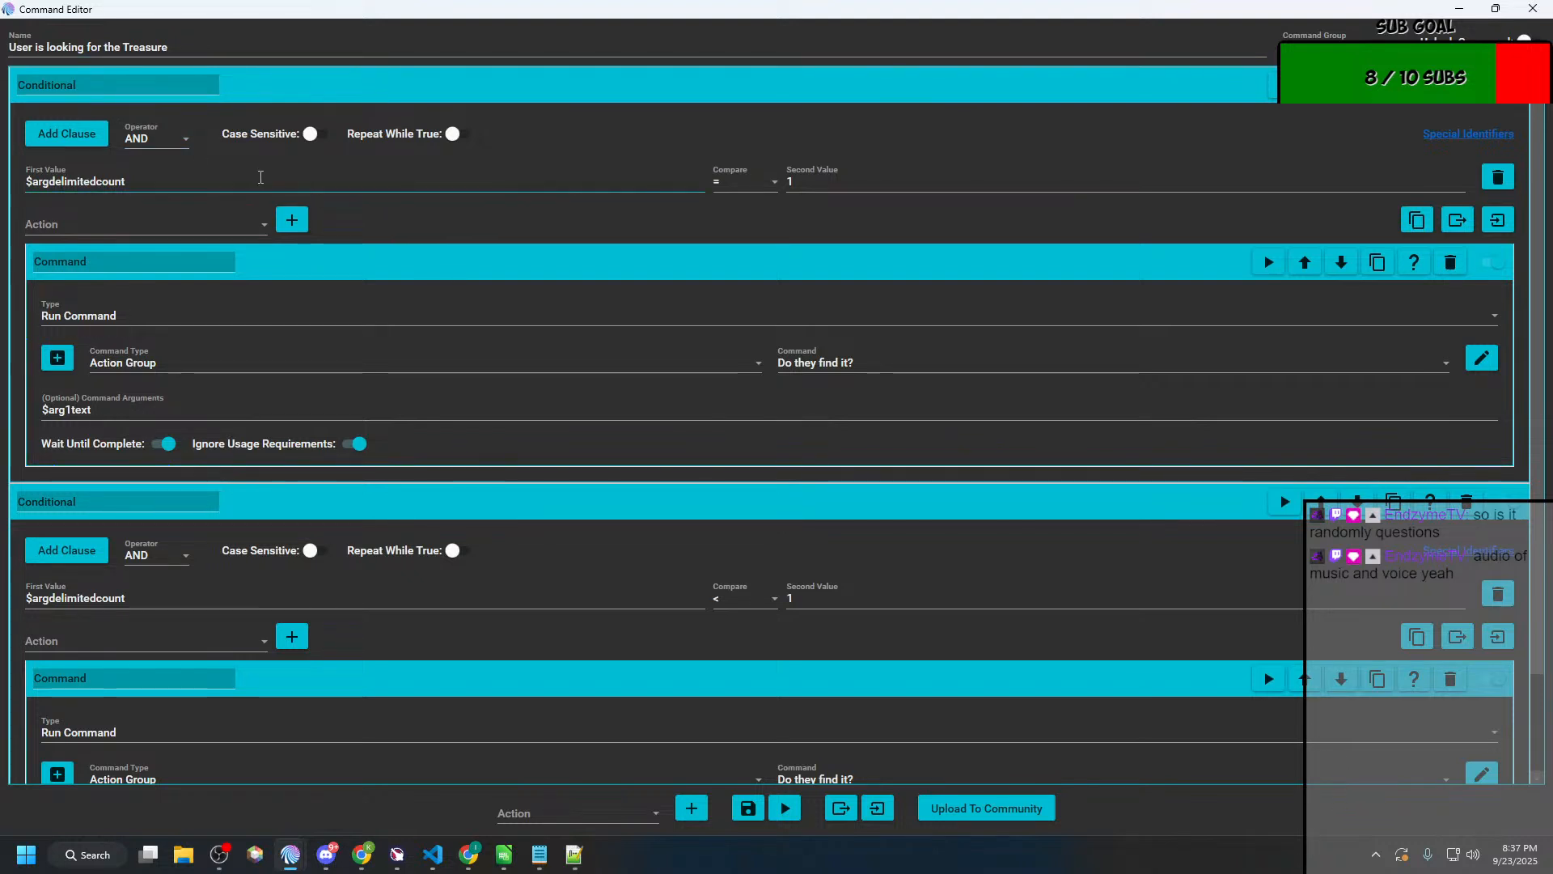
Step: Move the action group's editor aside, view the Hunt command on the Commands page to see which action group it runs, and close Hunt
double_click(437, 9)
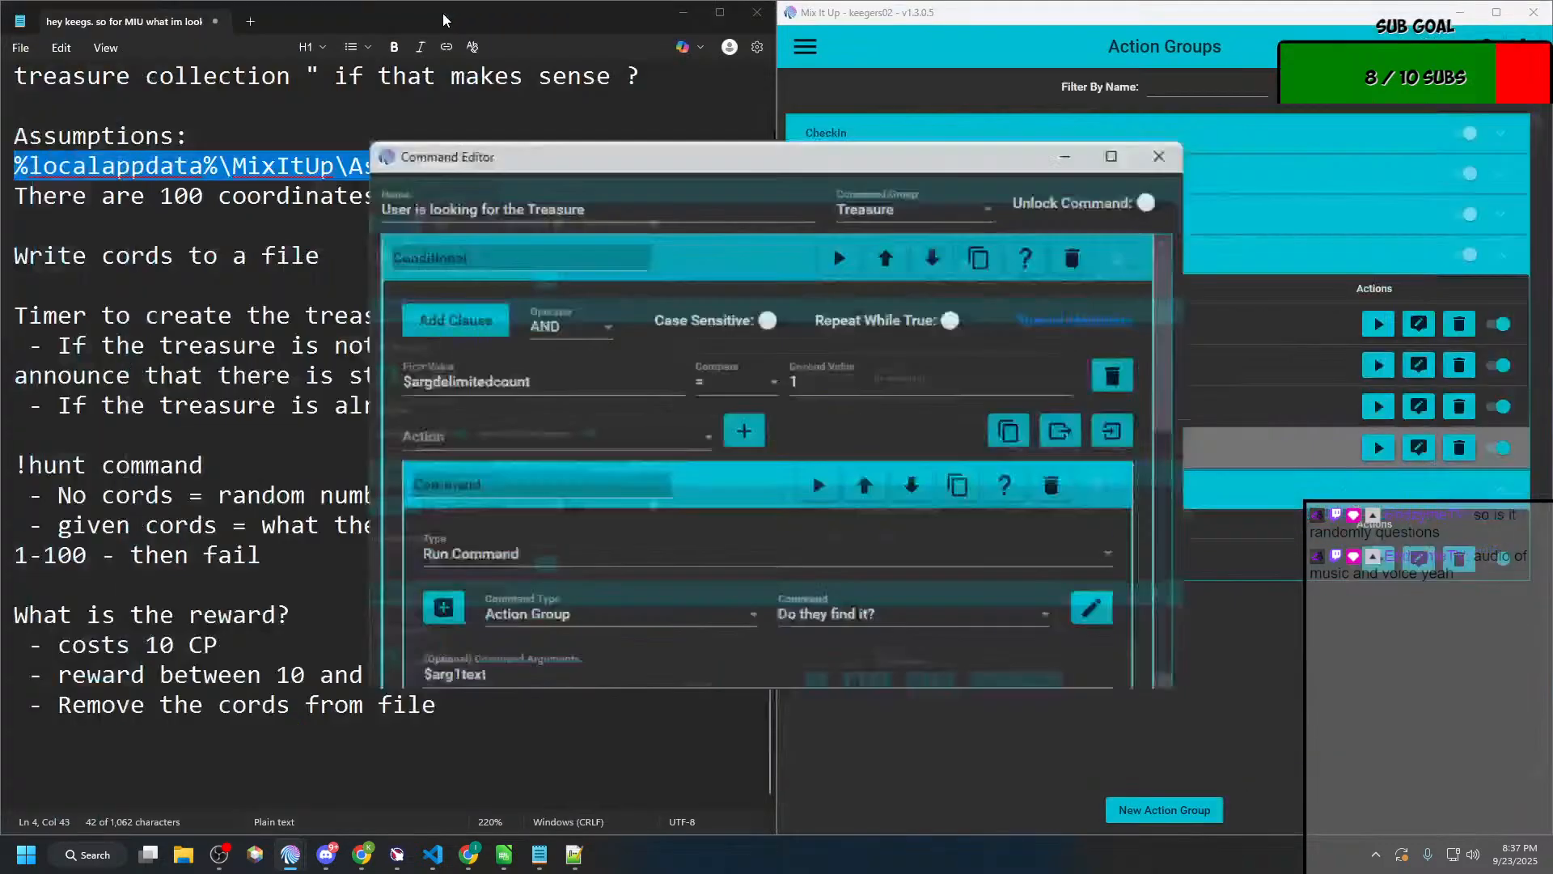
left_click_drag(855, 187, 421, 94)
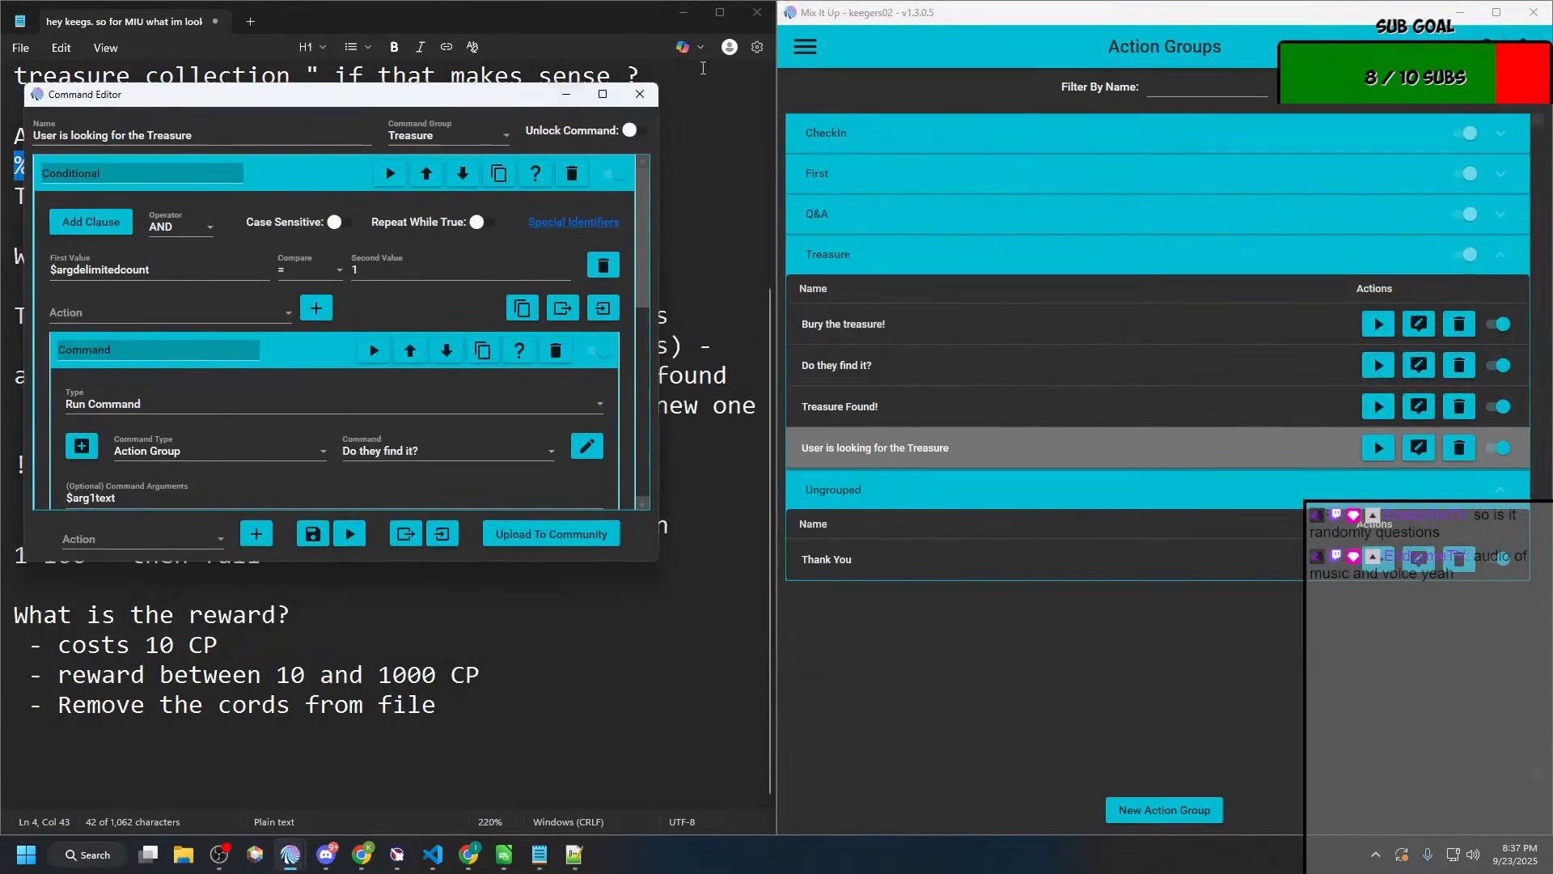
left_click(805, 46)
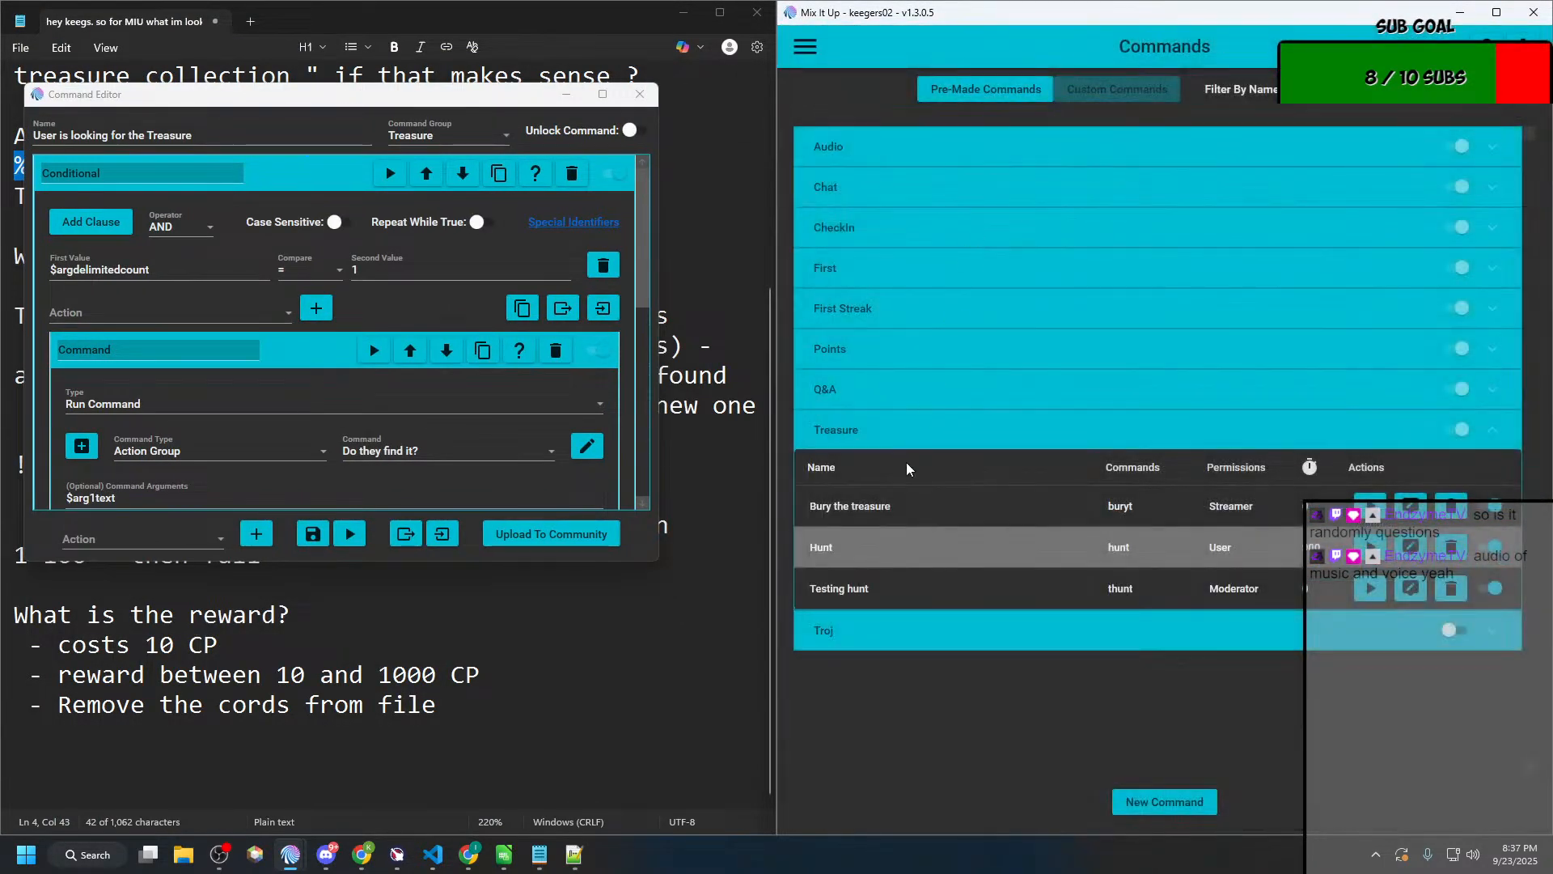
left_click(1412, 547)
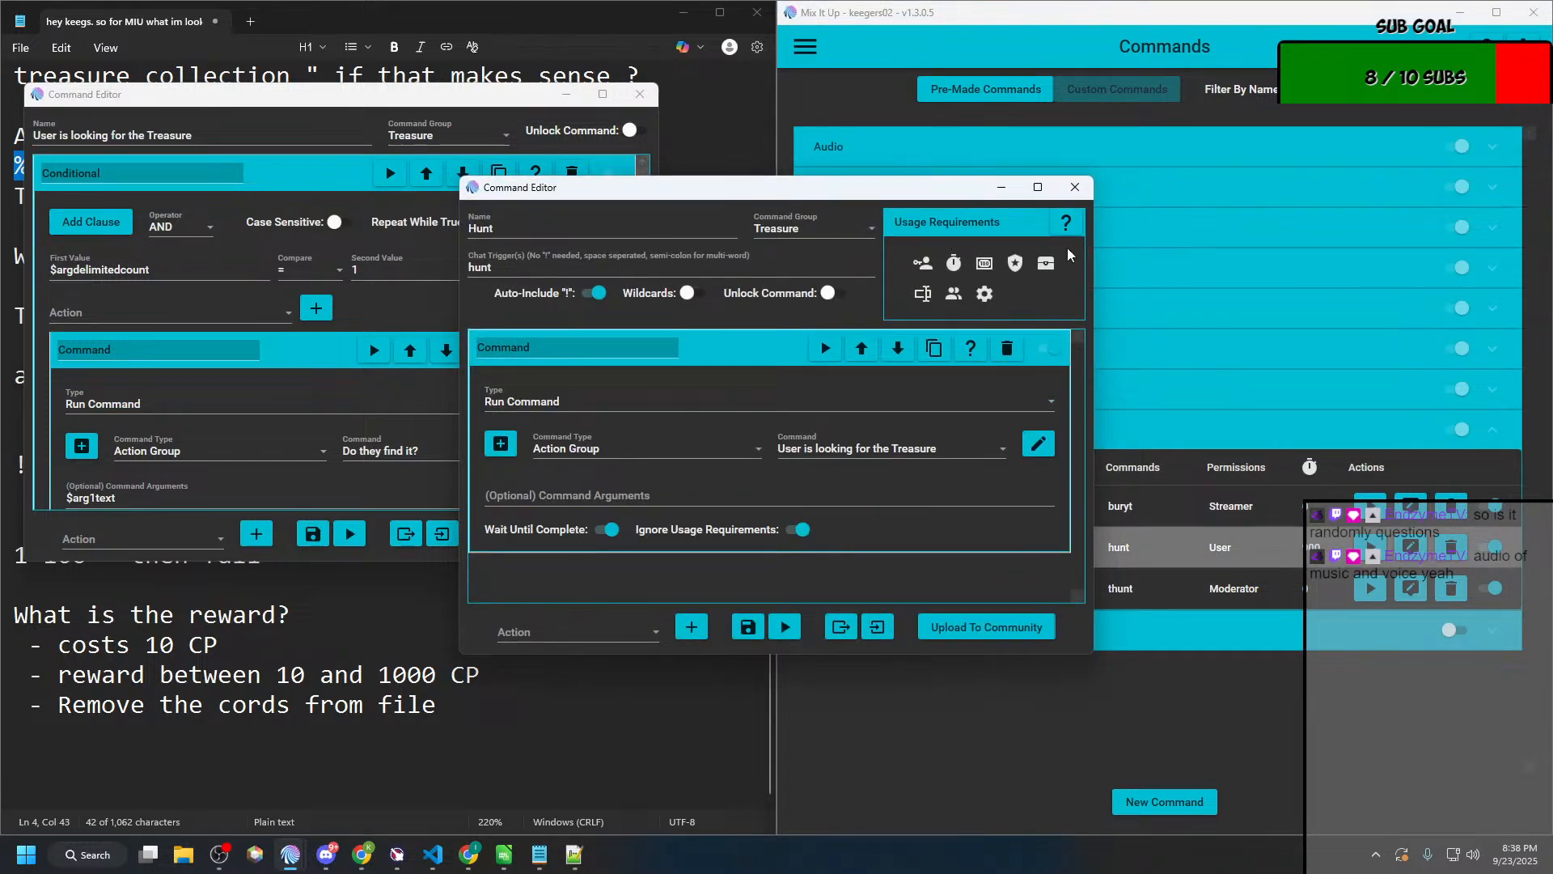
left_click(1074, 187)
Step: Review the command arguments passed by each conditional in "User is looking for the Treasure", and close its editor
left_click(602, 95)
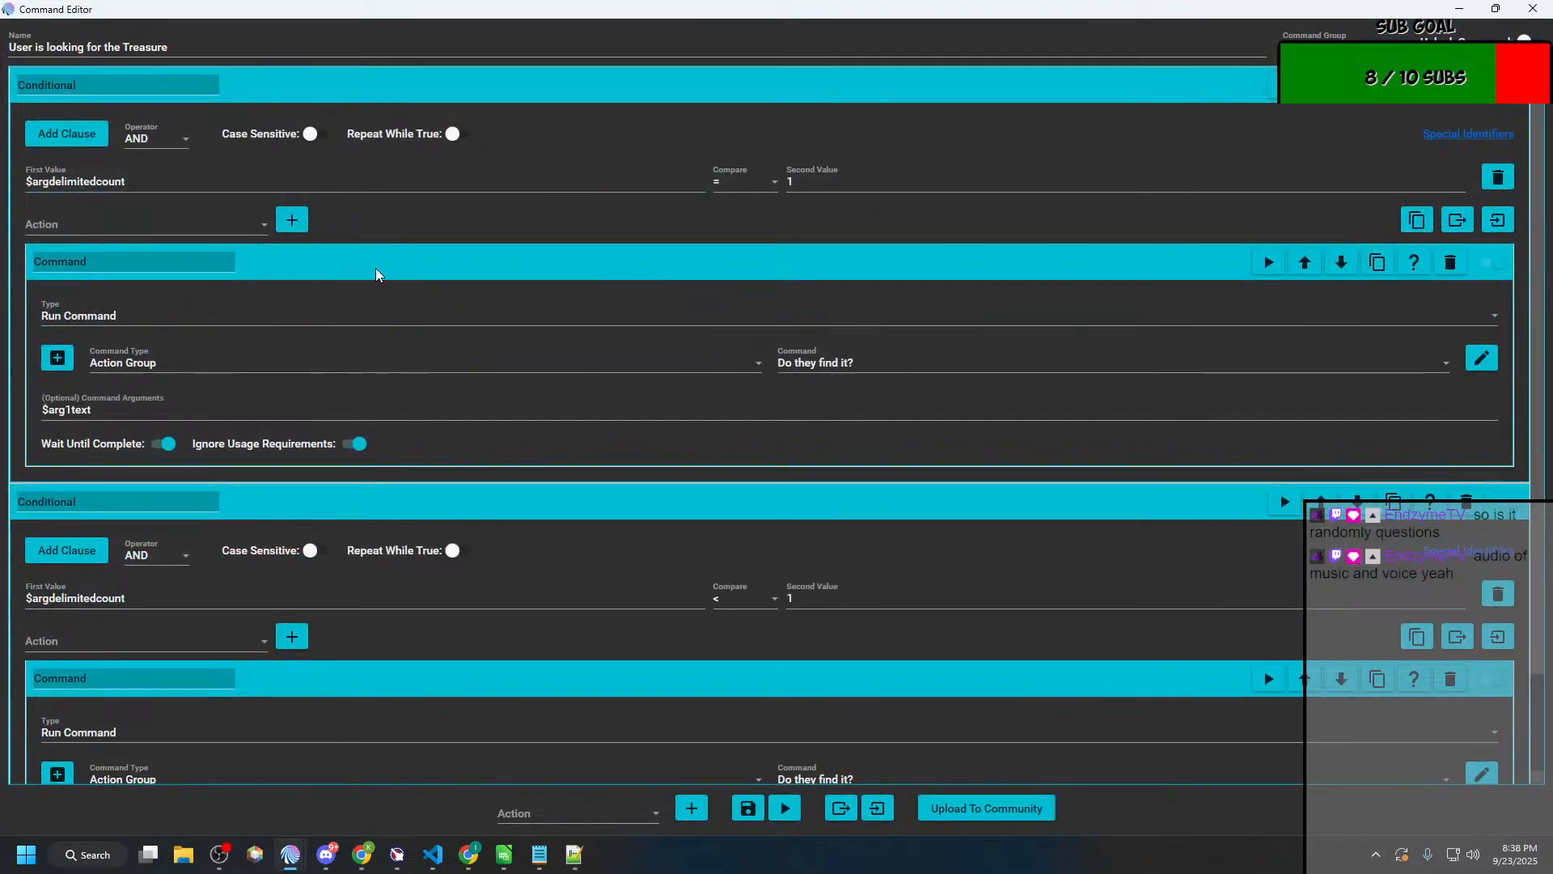
scroll(134, 407, "down", 1)
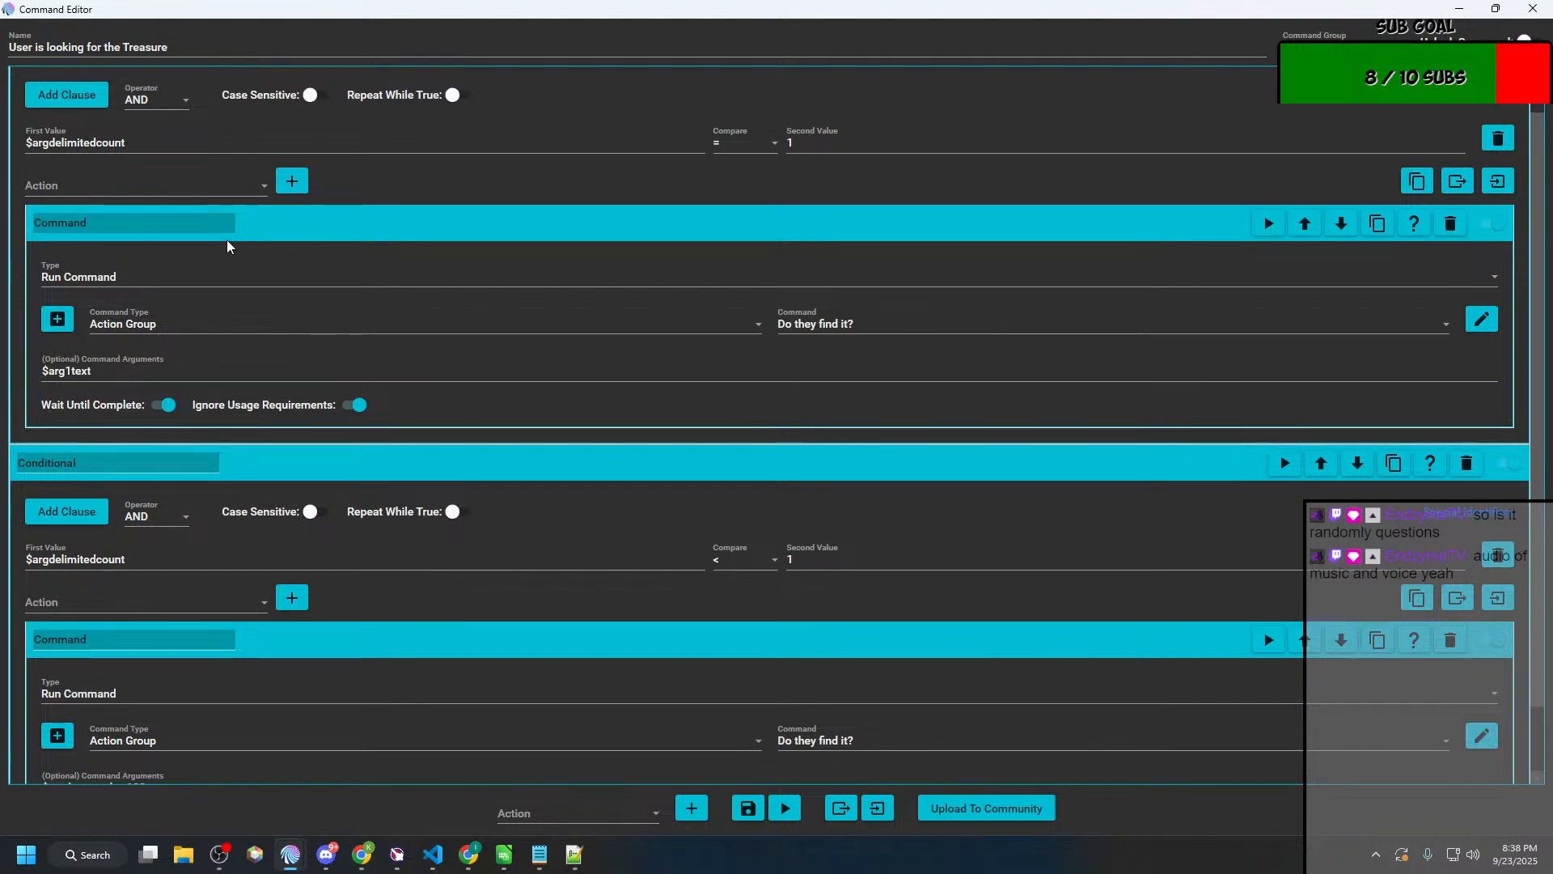
scroll(228, 238, "down", 2)
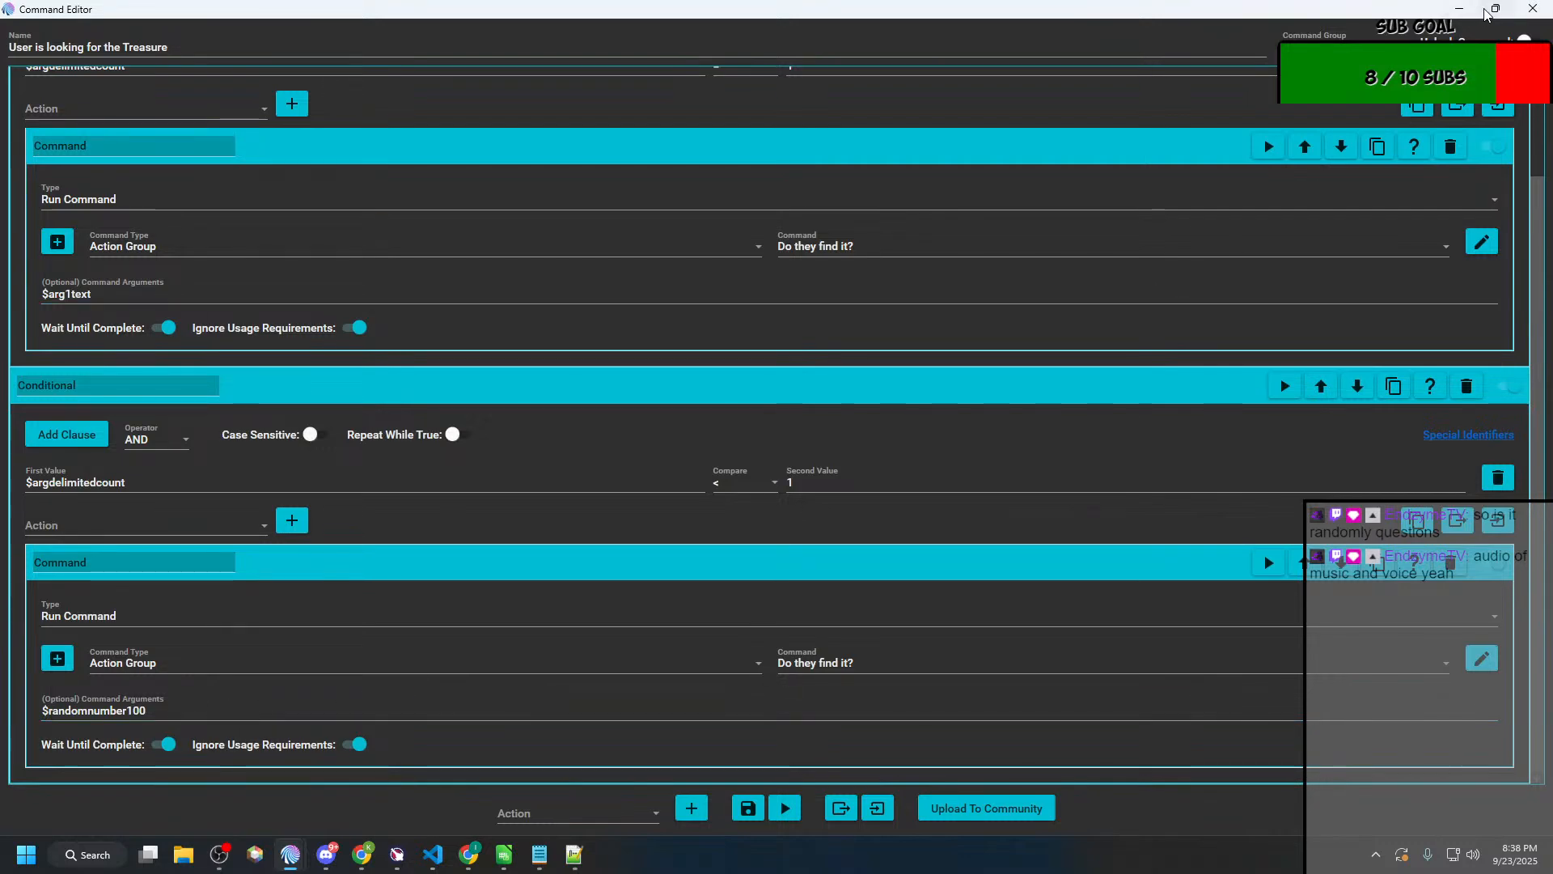
left_click(1523, 19)
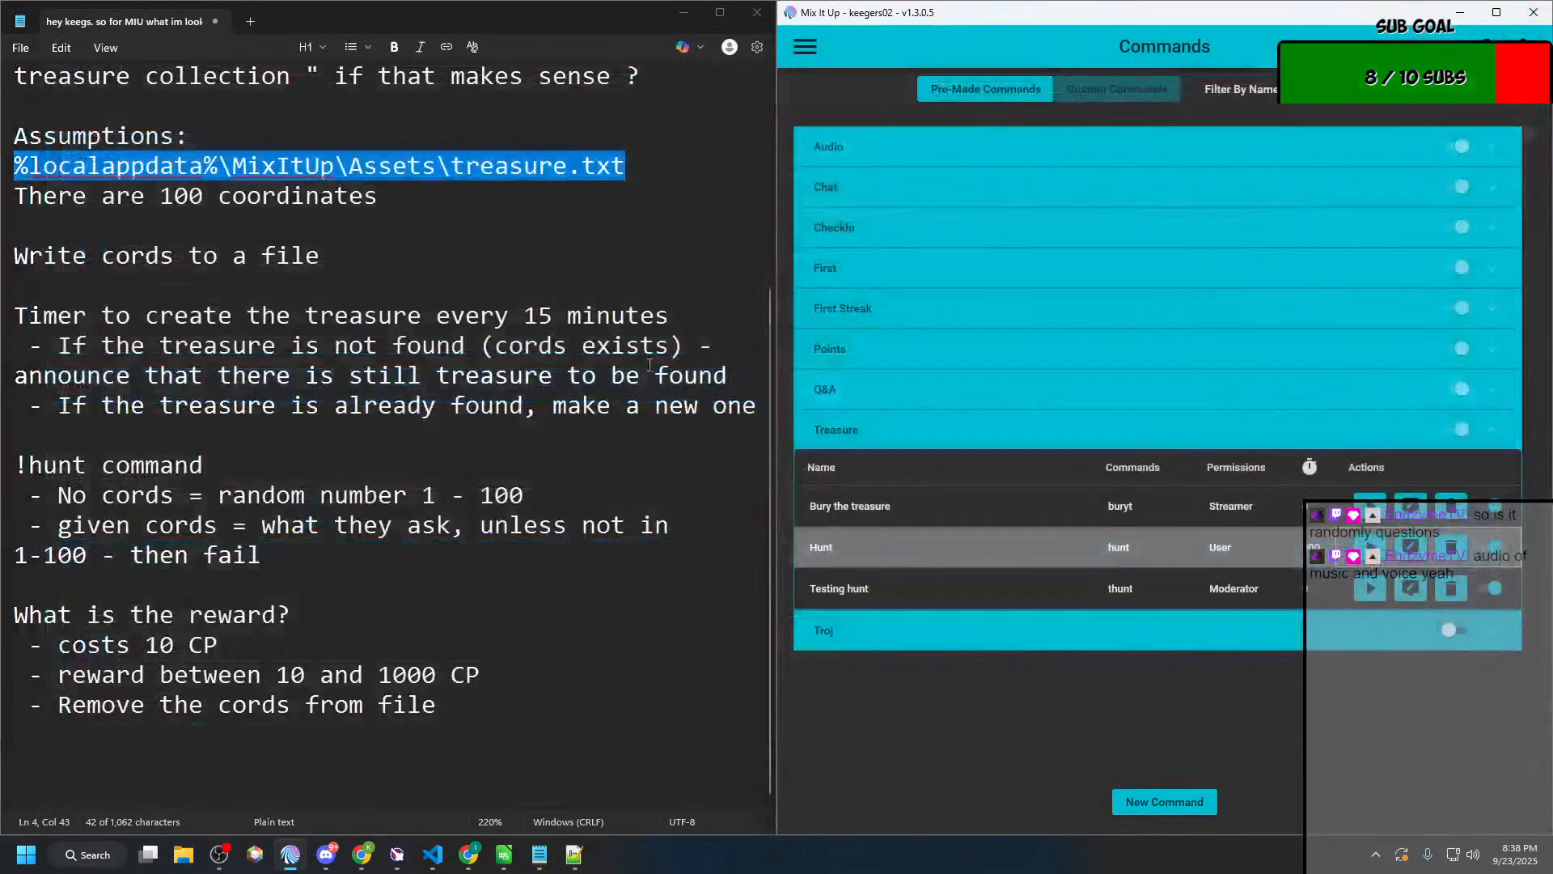
Step: View the Chat page to review the recent !hunt results and the buried-treasure announcements
left_click(814, 46)
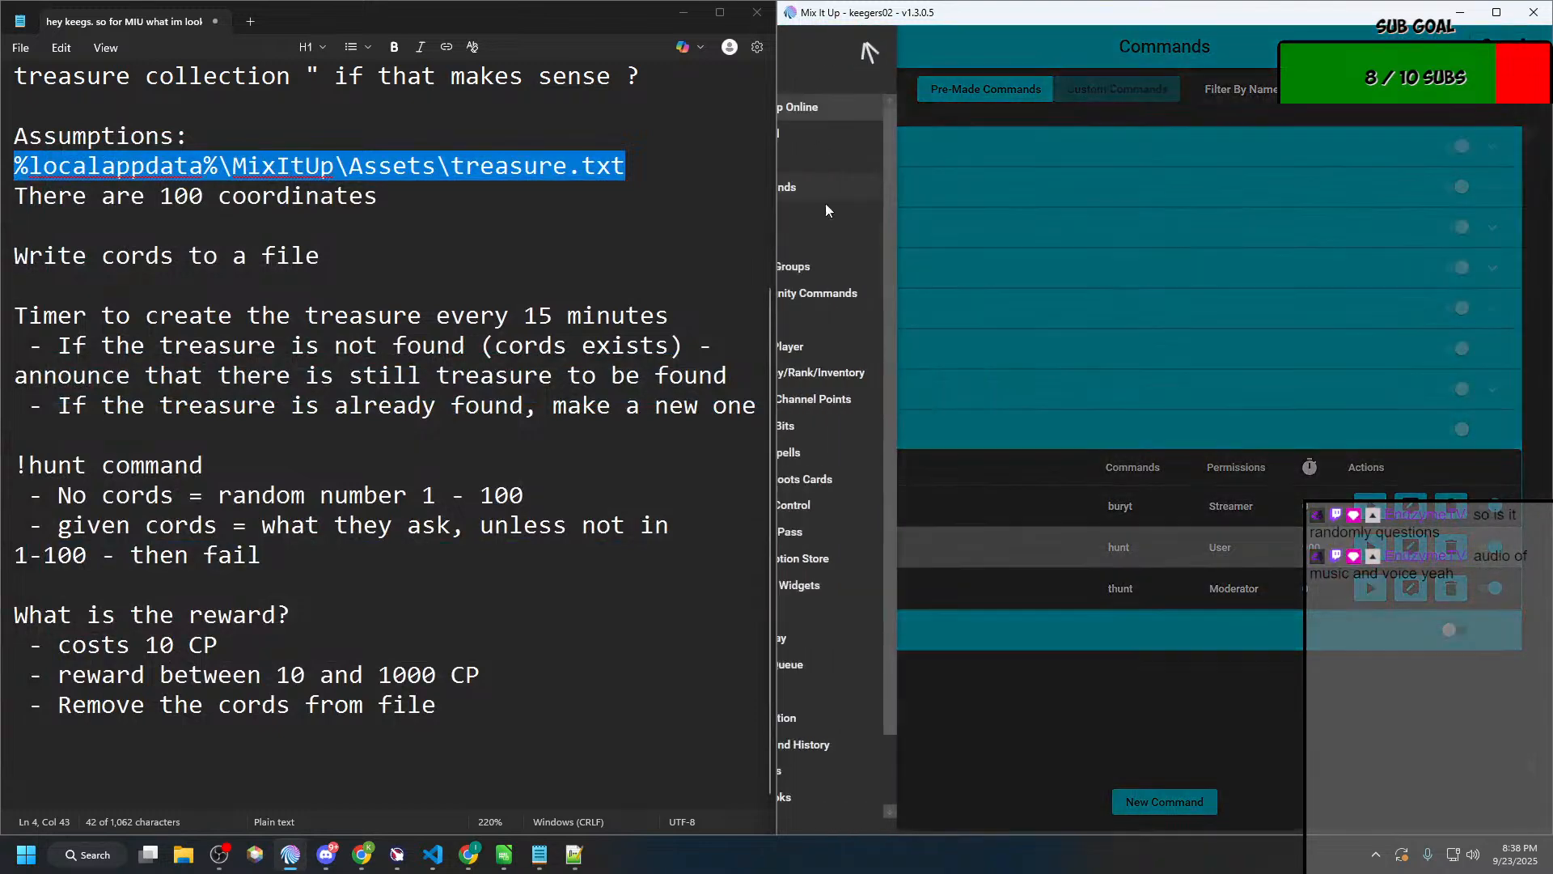
left_click(834, 265)
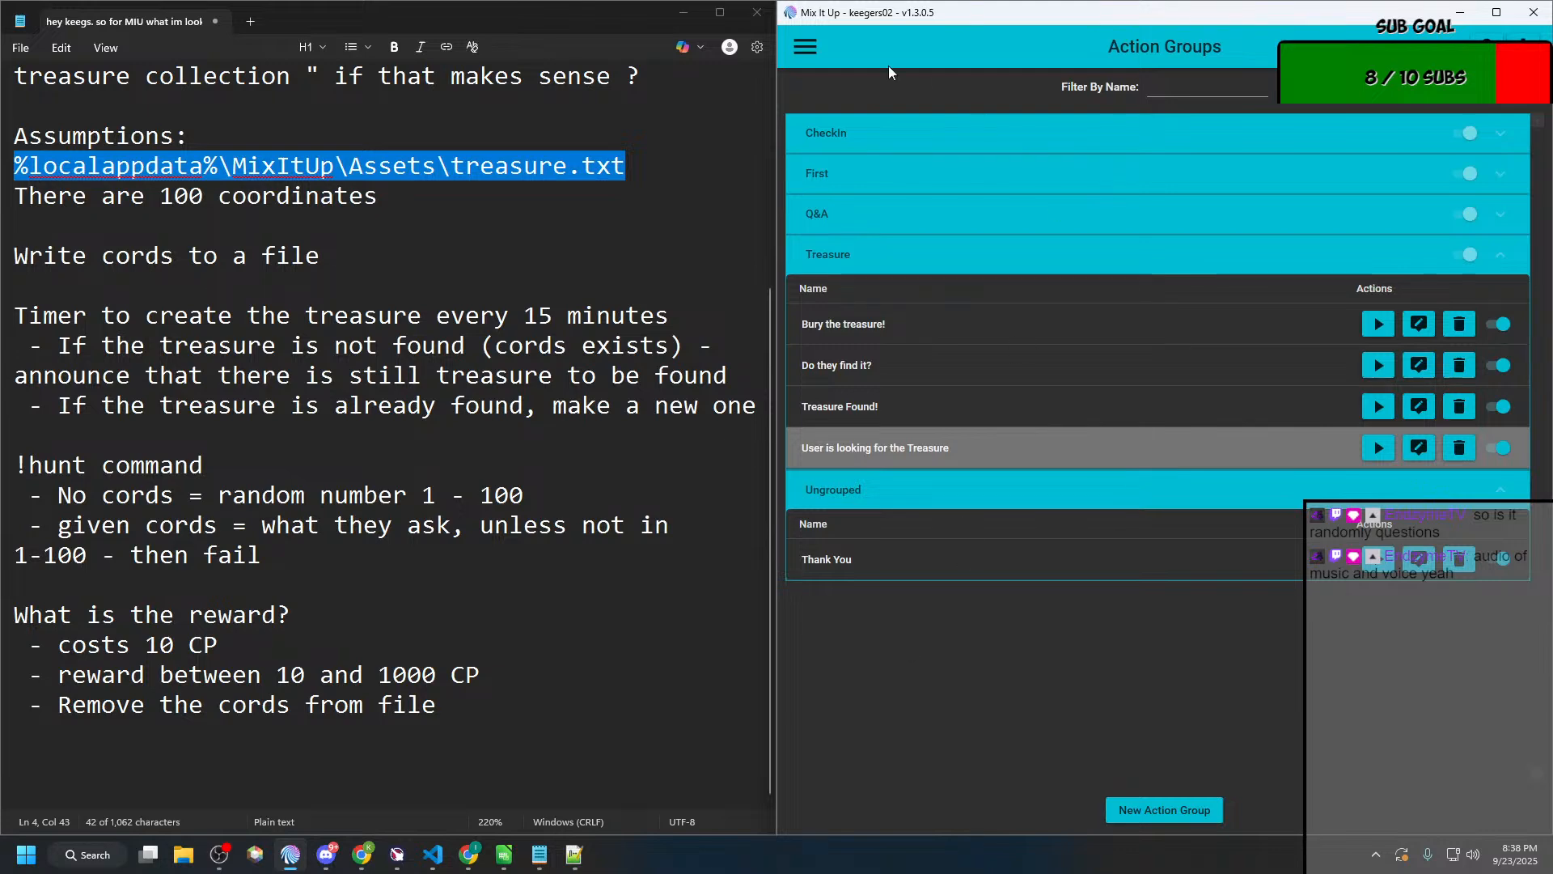
left_click(801, 50)
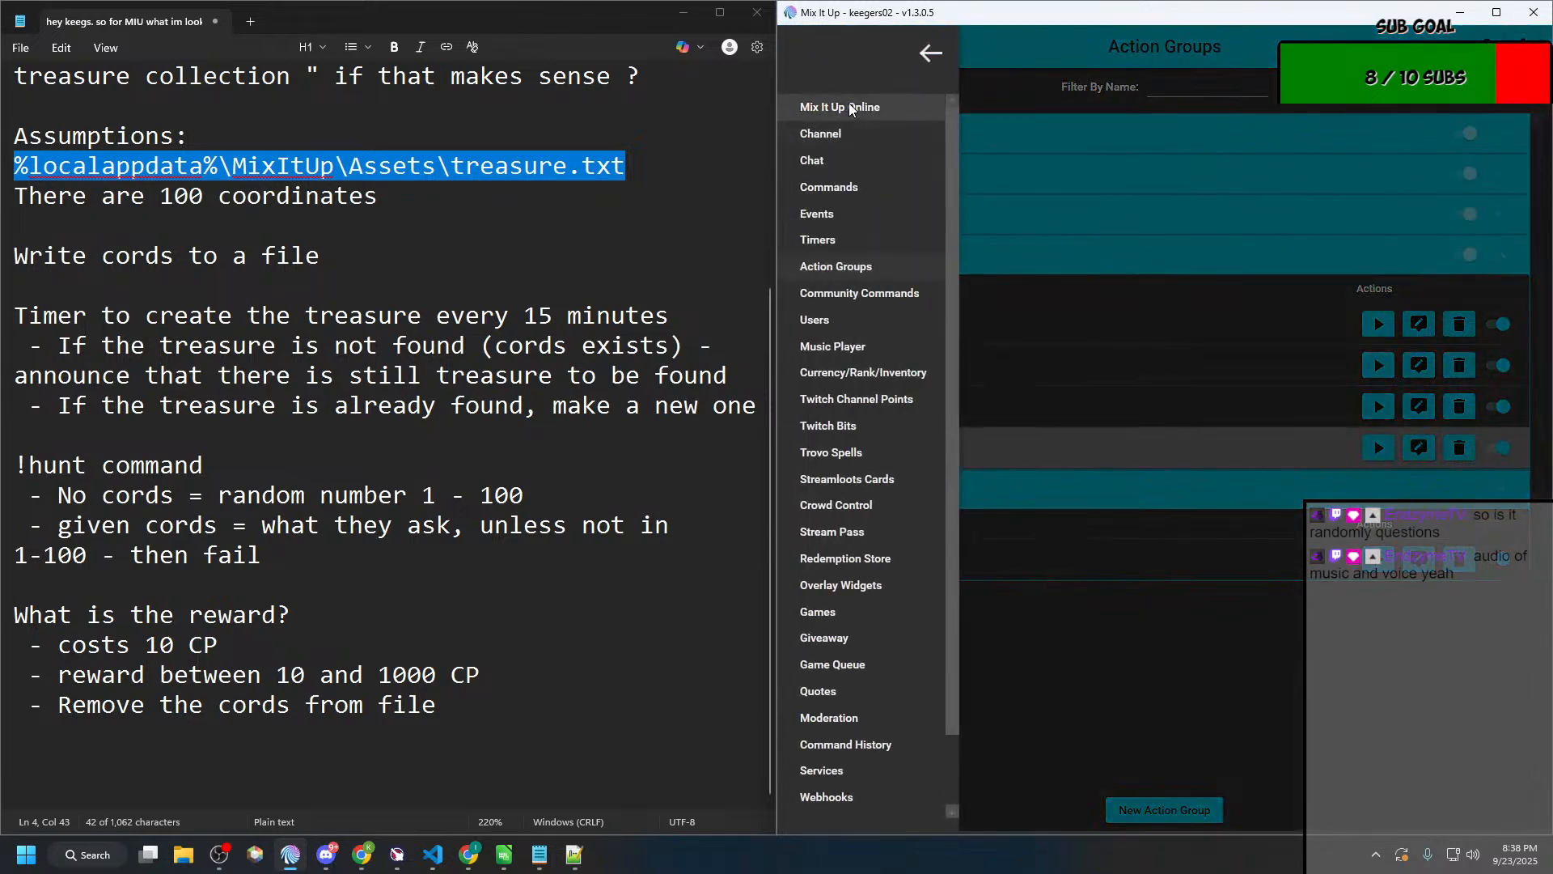
left_click(842, 157)
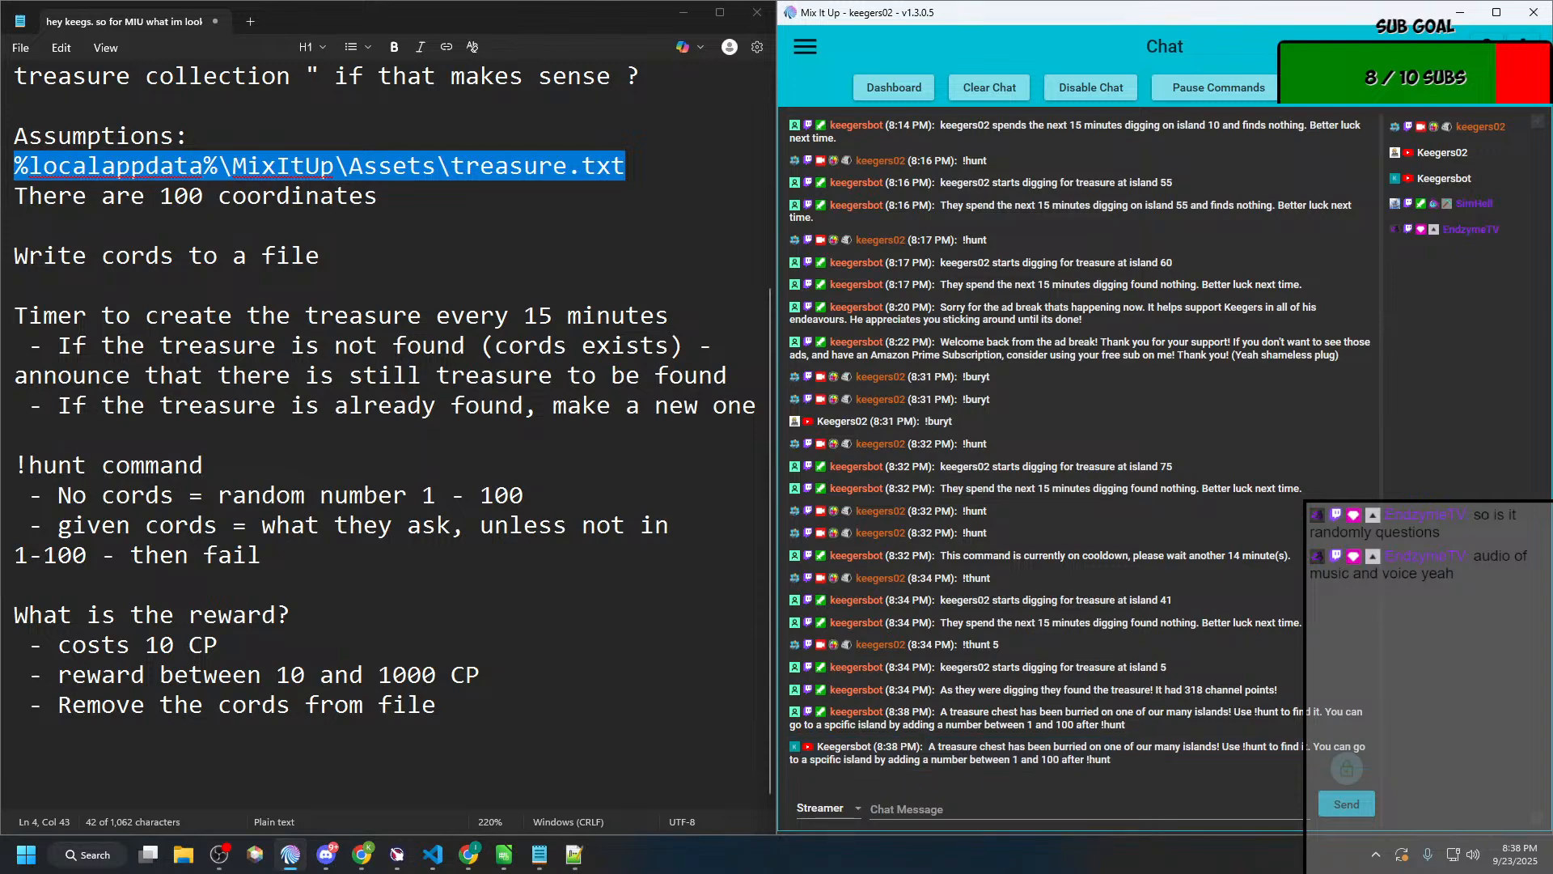
Step: Switch to Notepad++ to check the coordinate stored in treasure.txt, and minimize its window
key("alt+Tab")
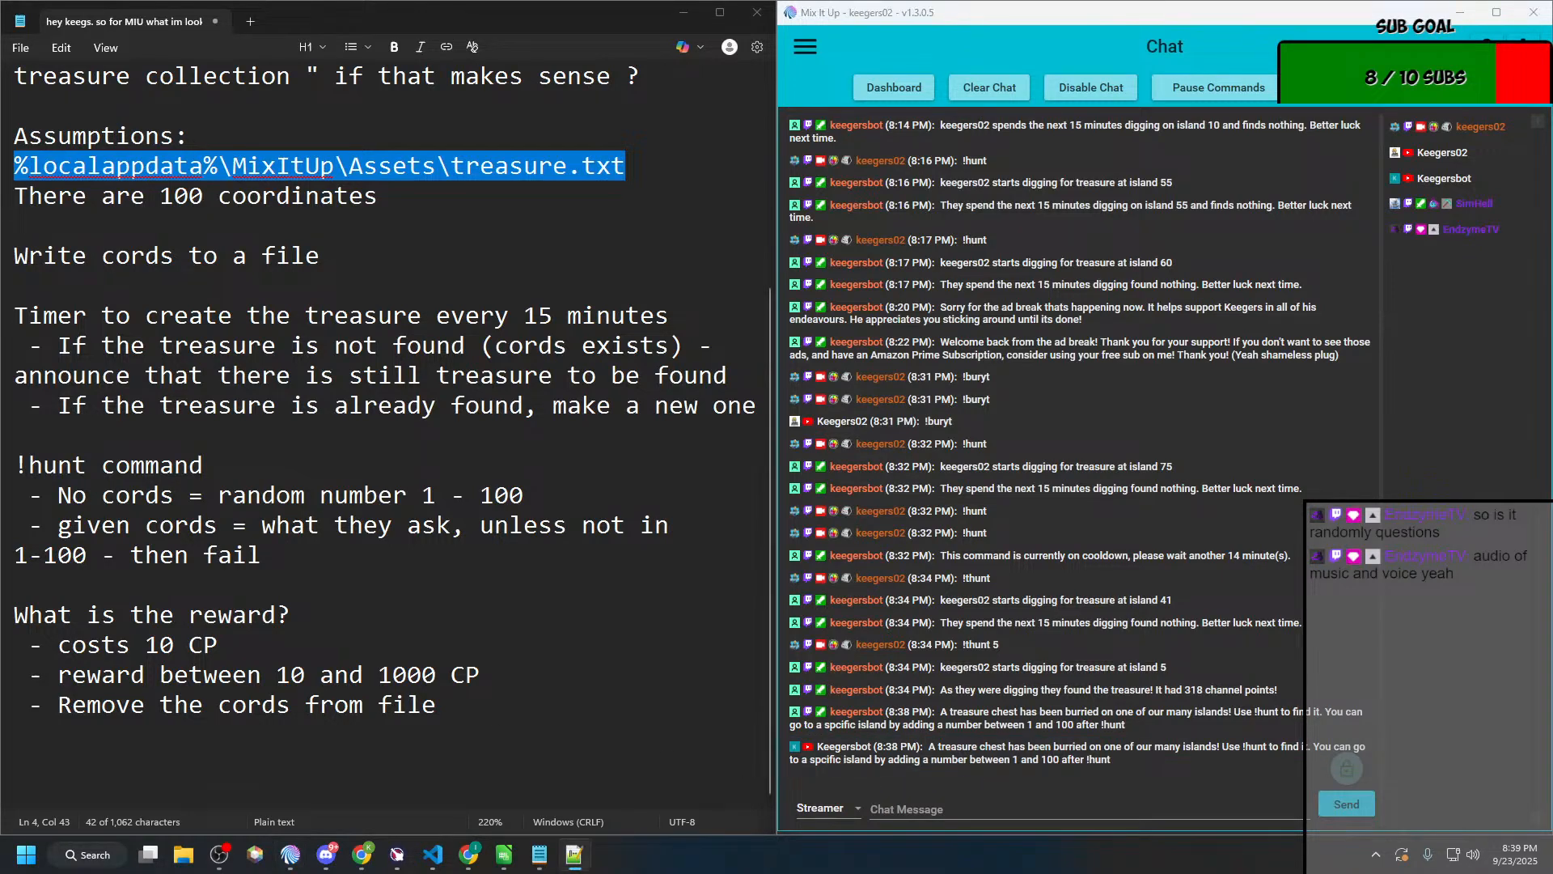
left_click_drag(0, 84, 973, 139)
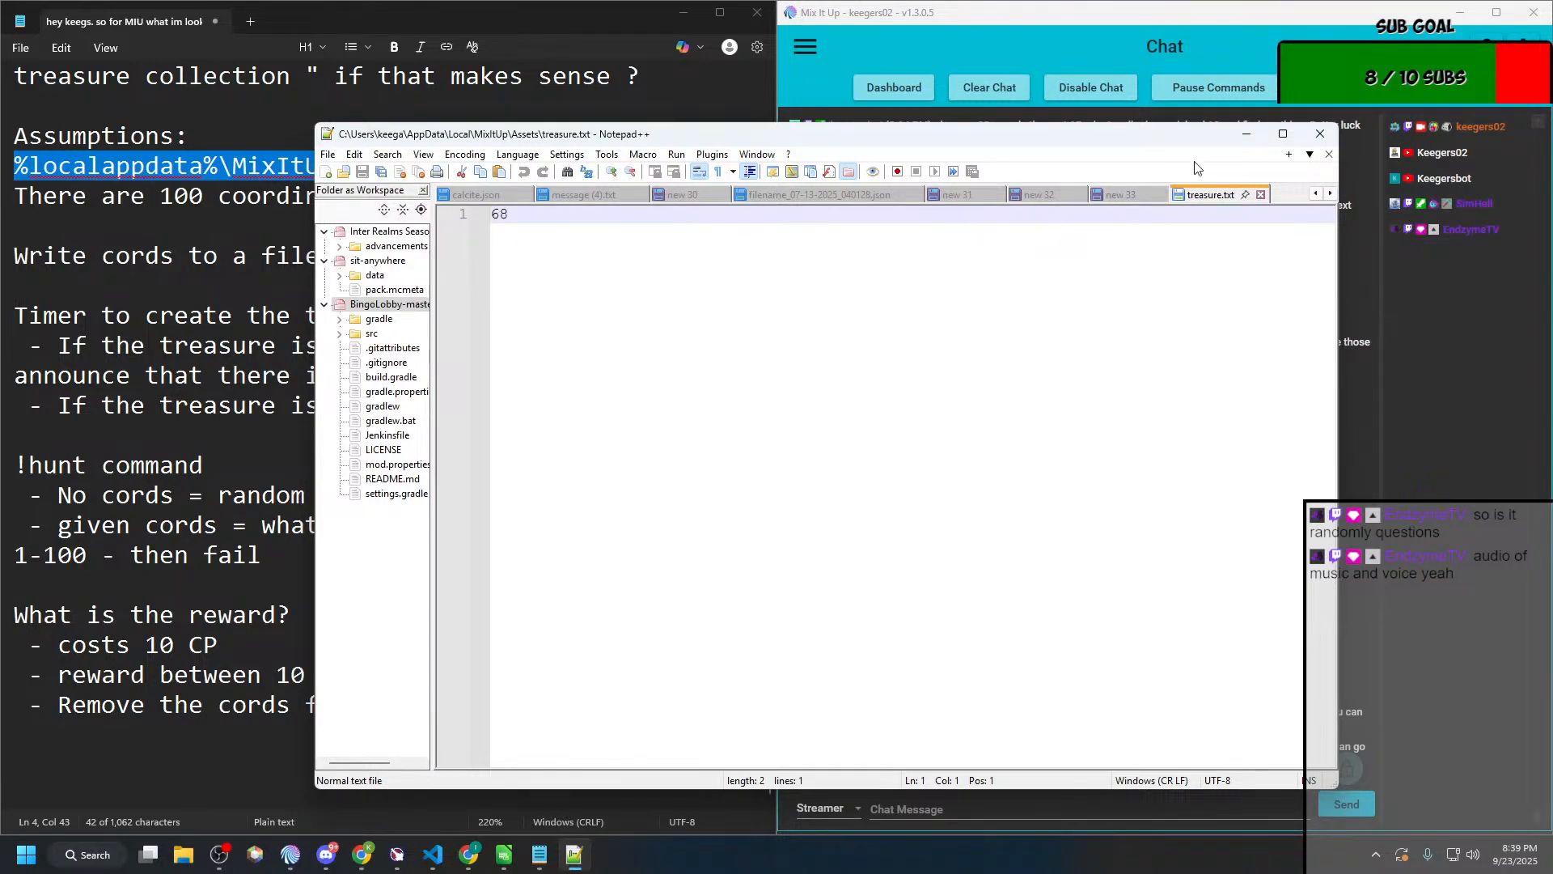
left_click(1247, 135)
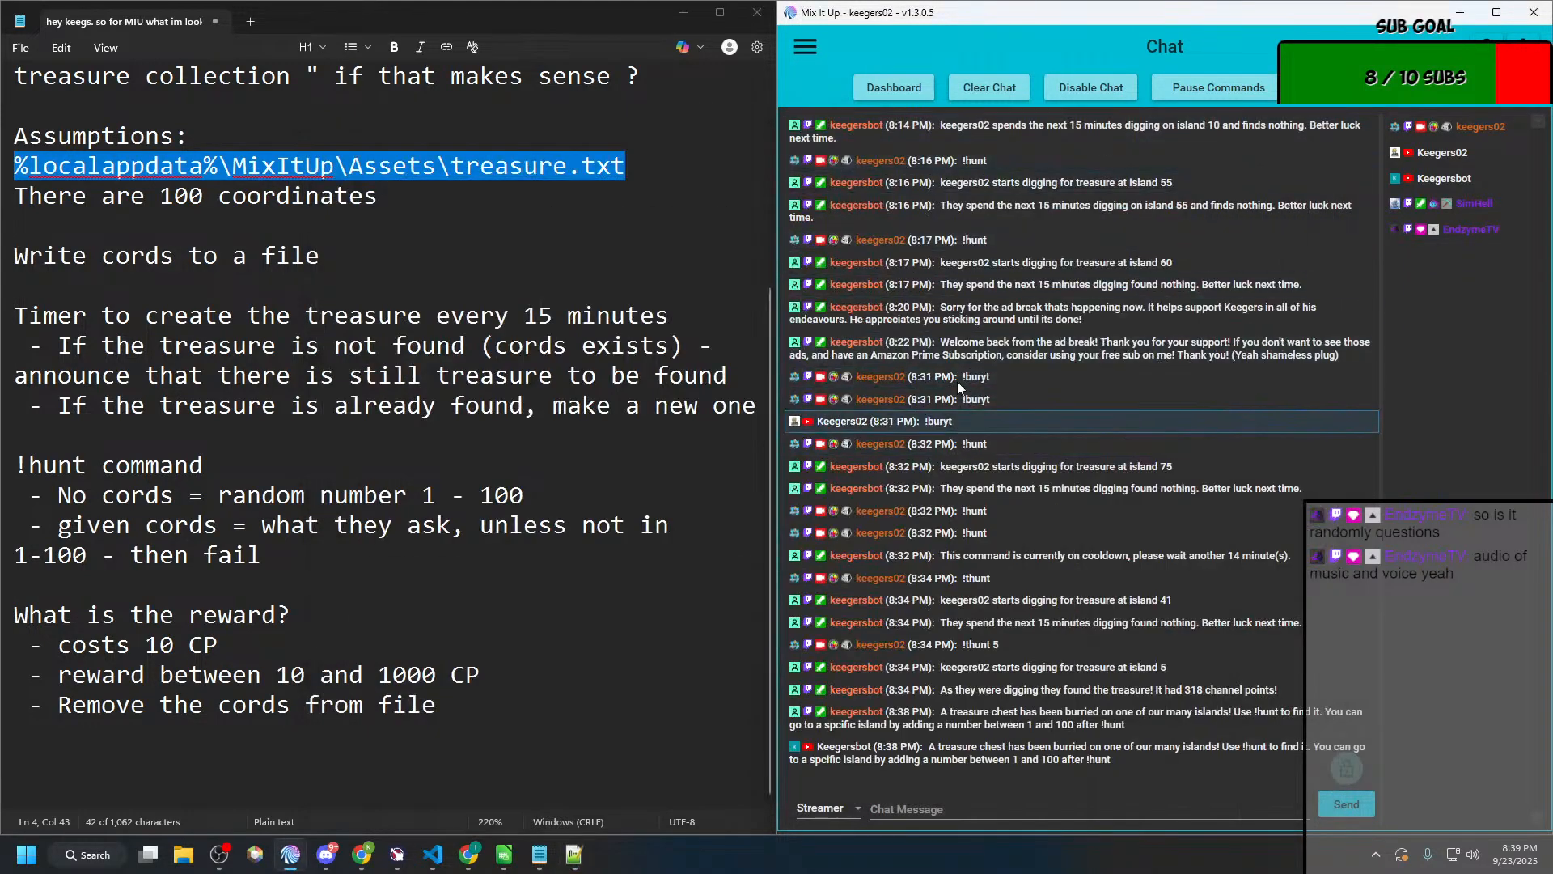
Step: Open the "Do they find it?" action group, expand its four actions, and maximize the editor
left_click(803, 47)
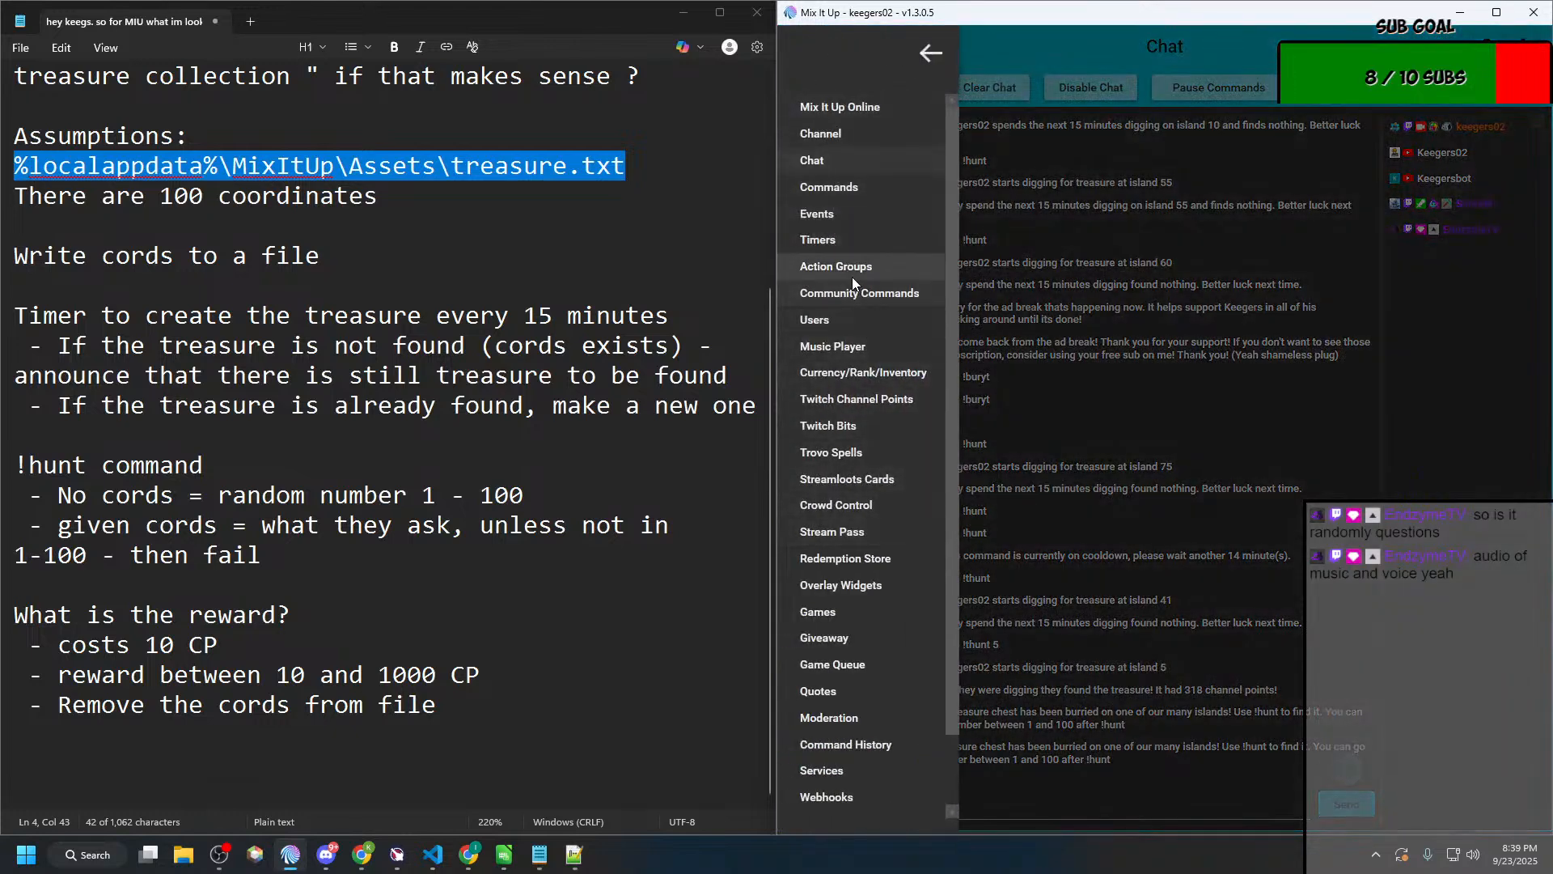
left_click(851, 275)
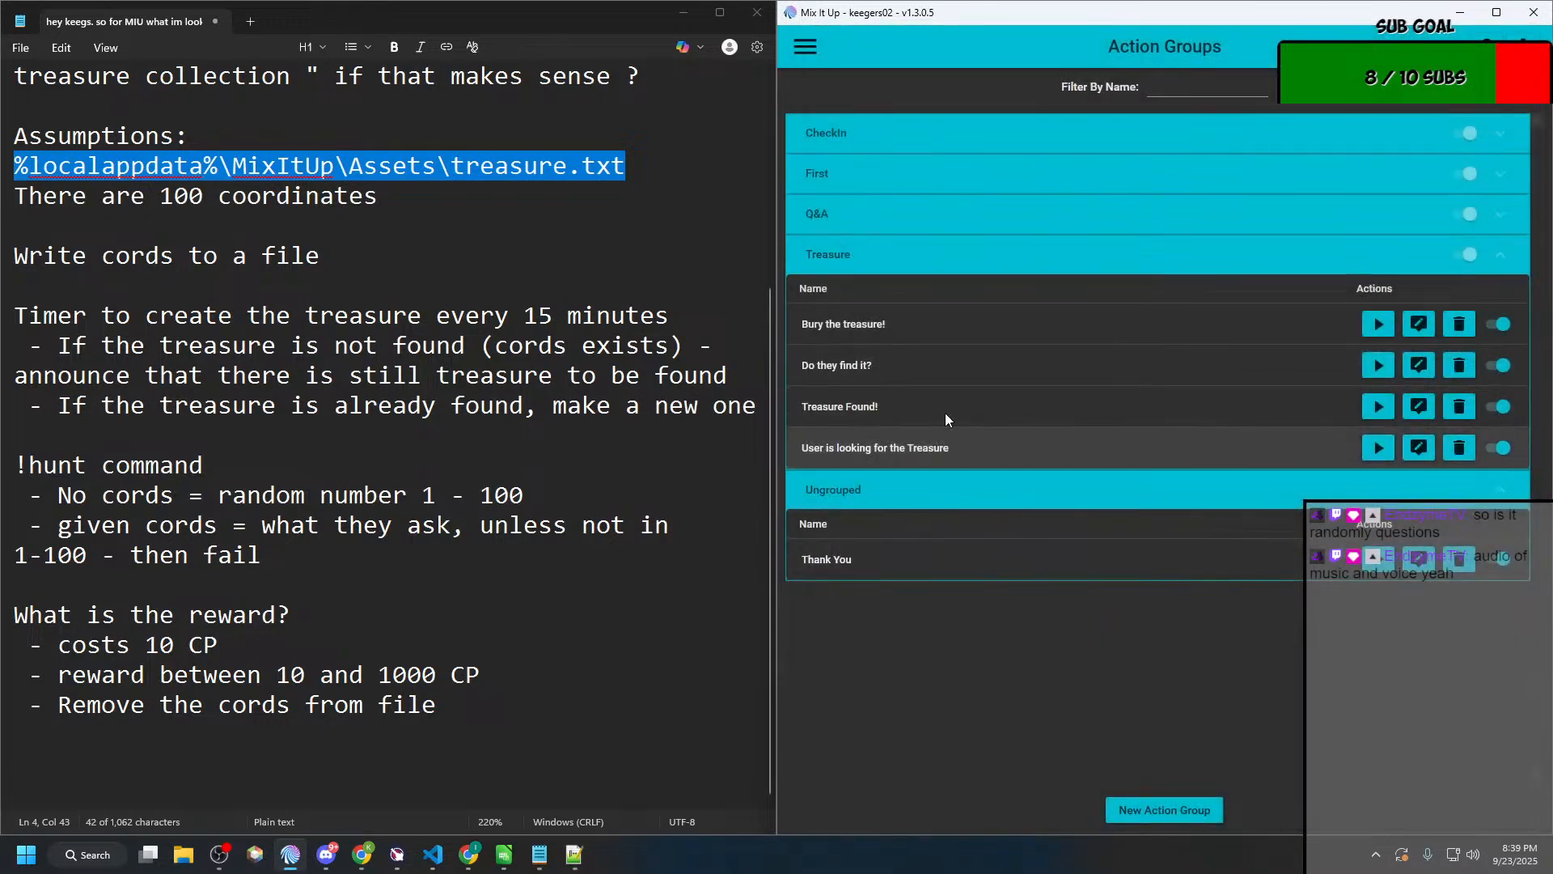
left_click(898, 450)
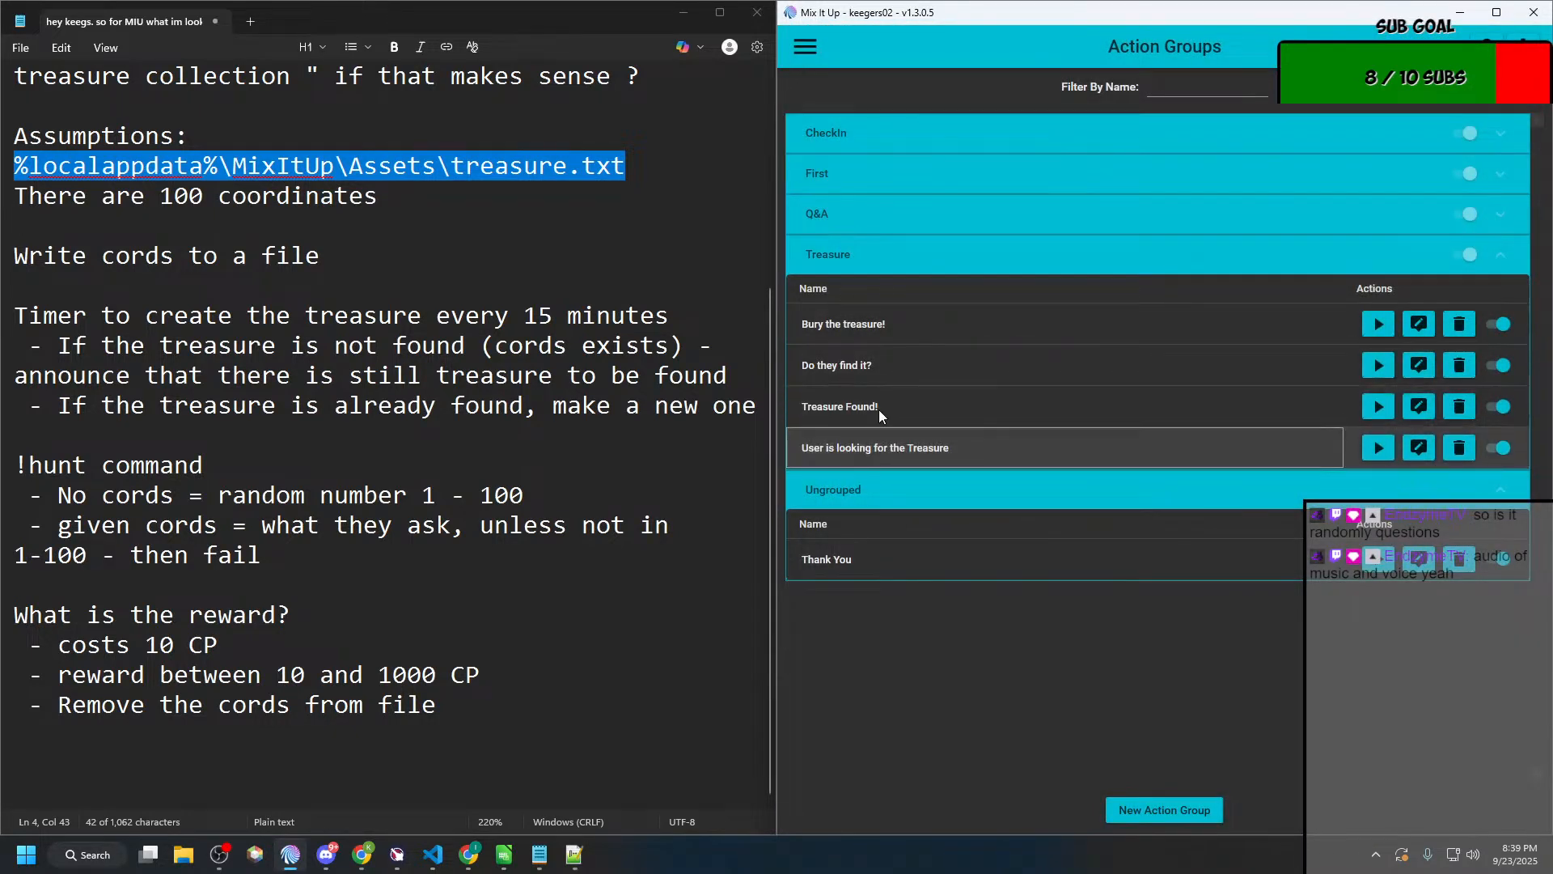
left_click(1418, 365)
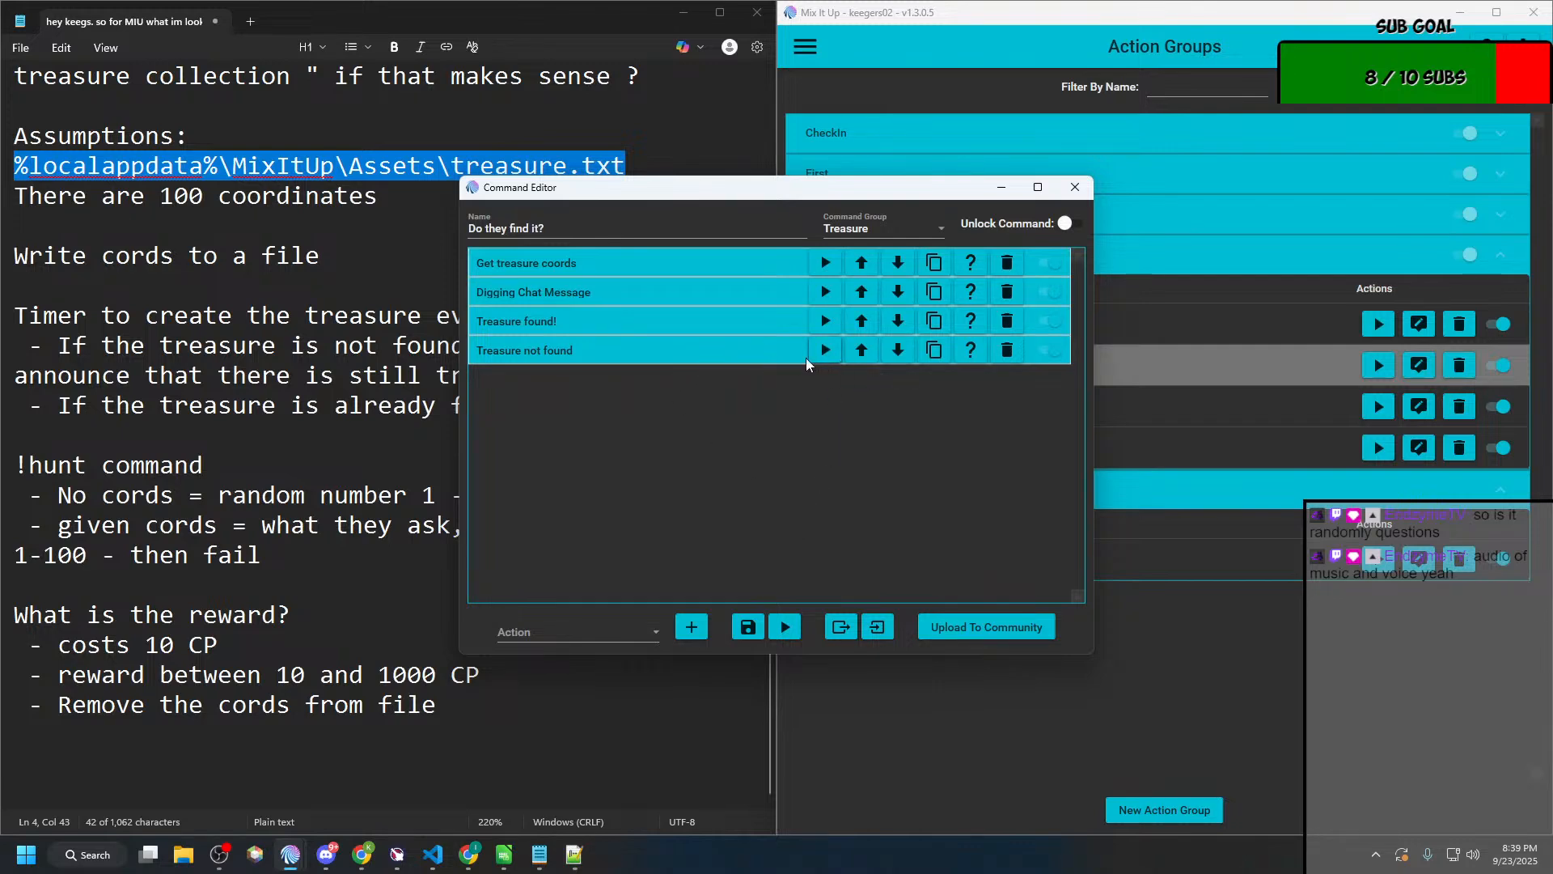
left_click(720, 351)
left_click(723, 317)
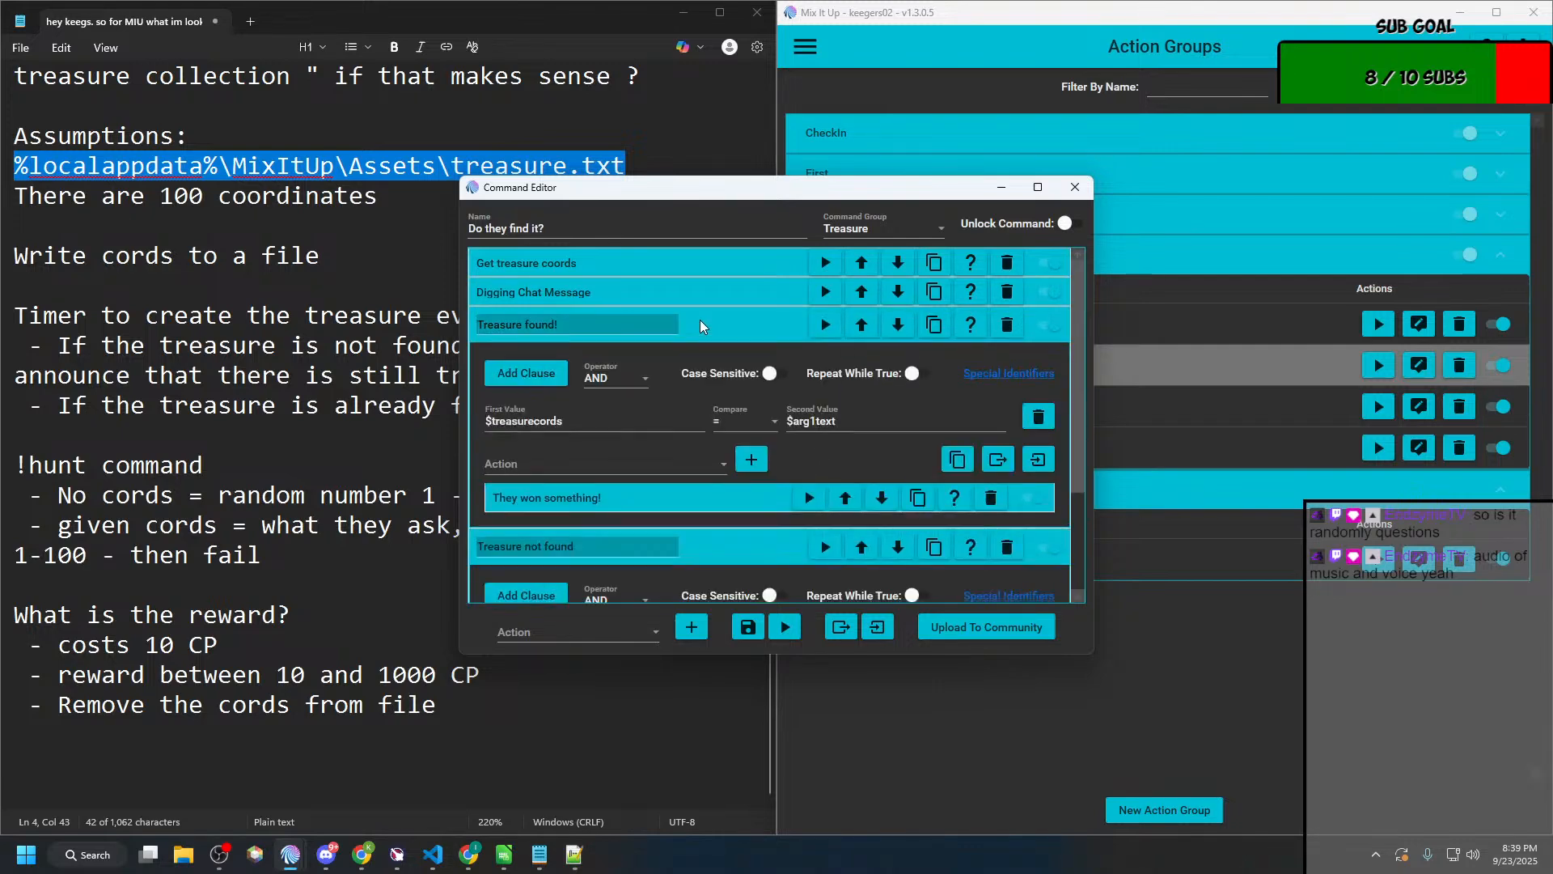
left_click(704, 294)
left_click(699, 265)
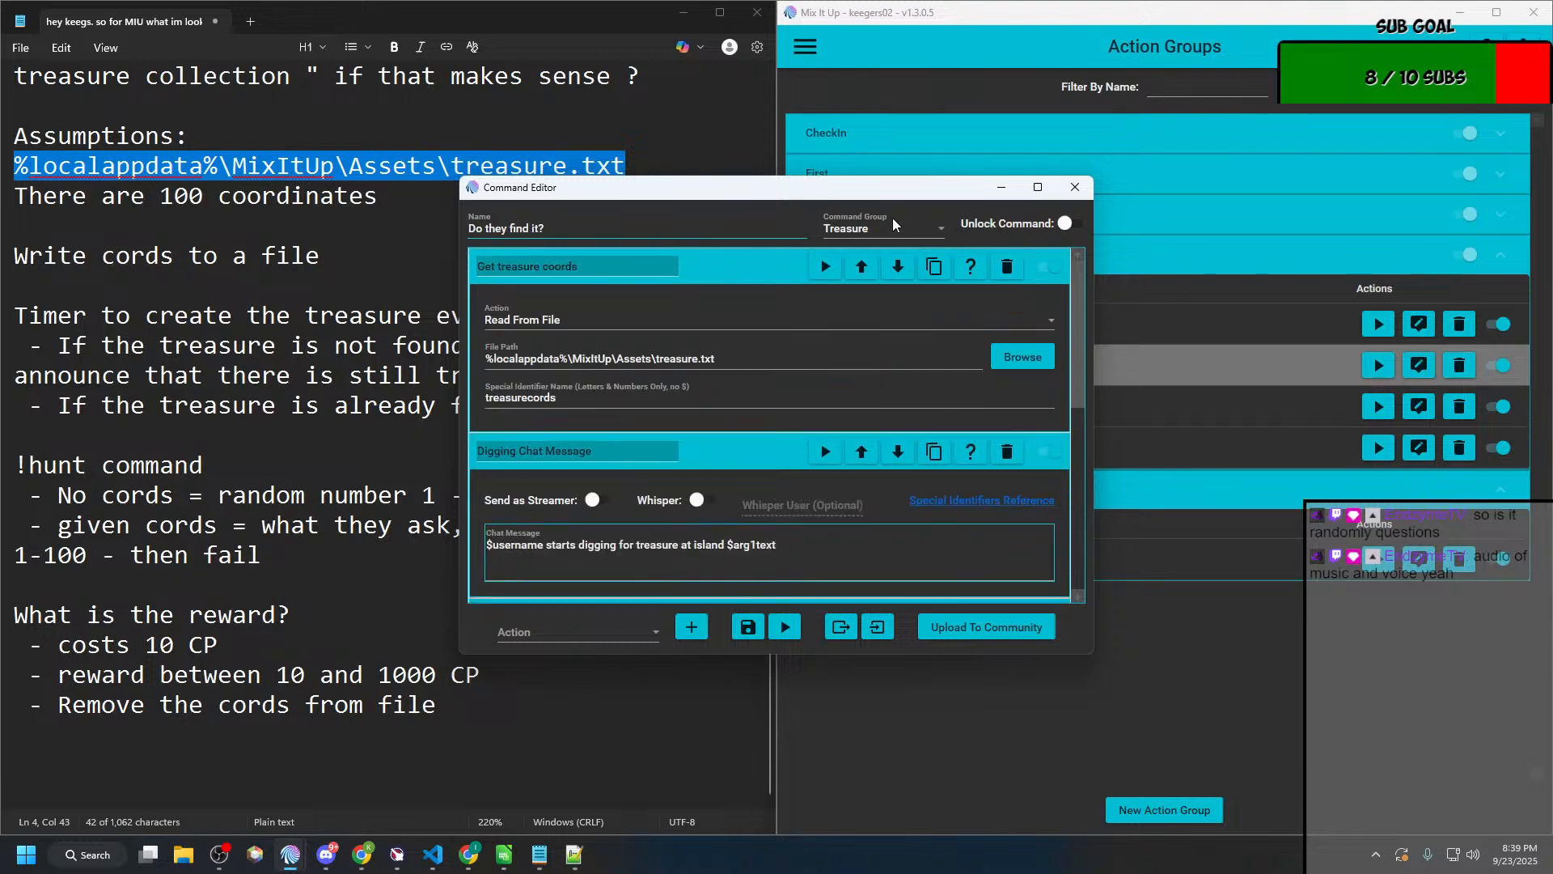
left_click(1033, 191)
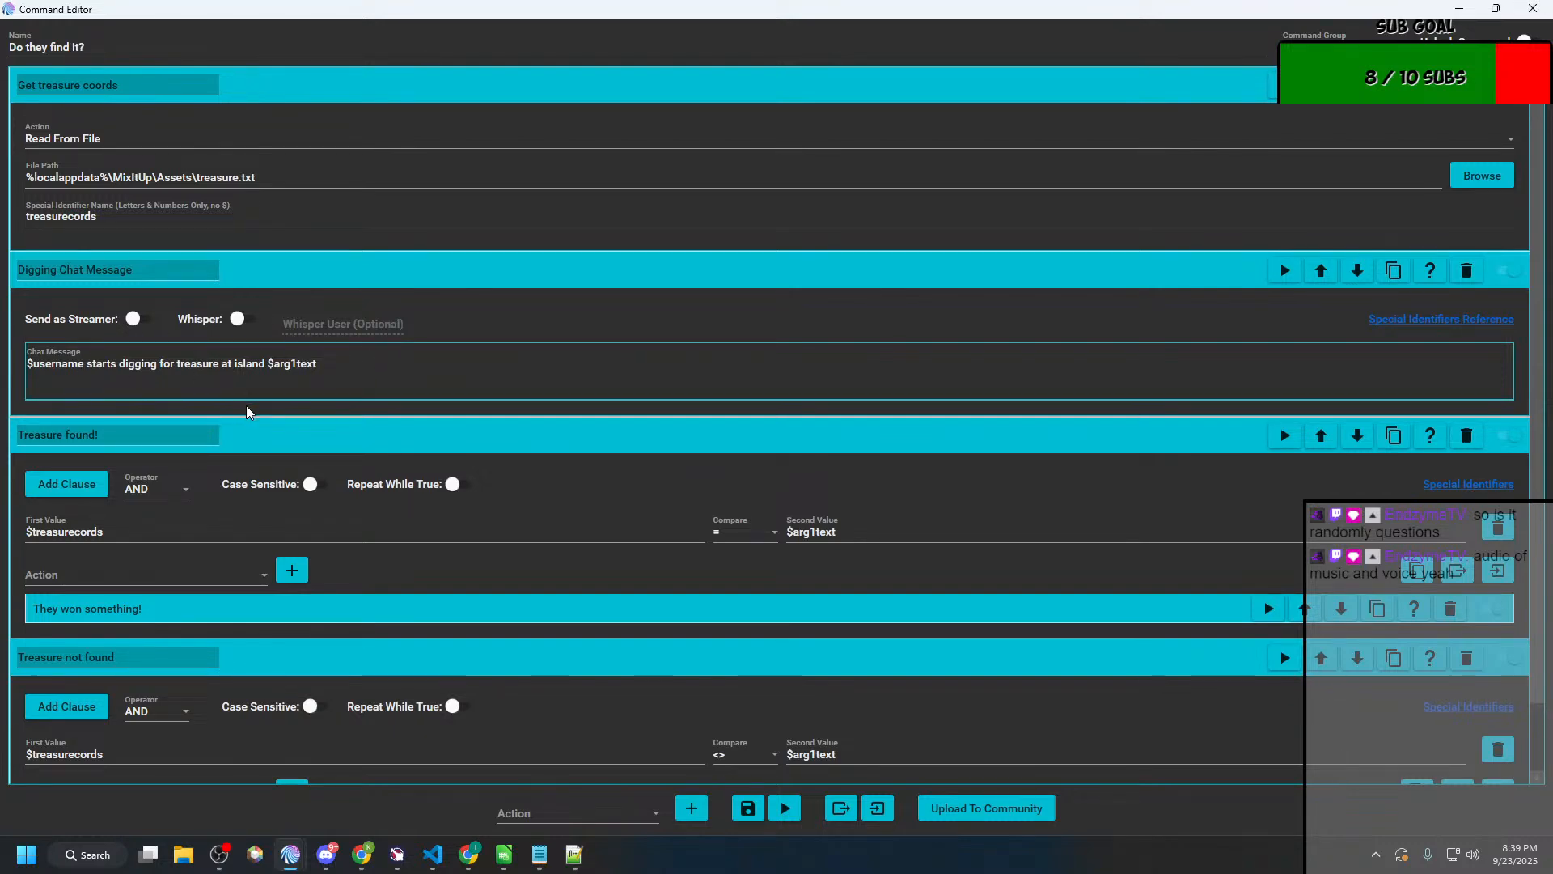
Step: Expand the nested actions of "Treasure found!" and "Treasure not found" and examine their comparisons, command arguments and chat message
scroll(247, 412, "down", 1)
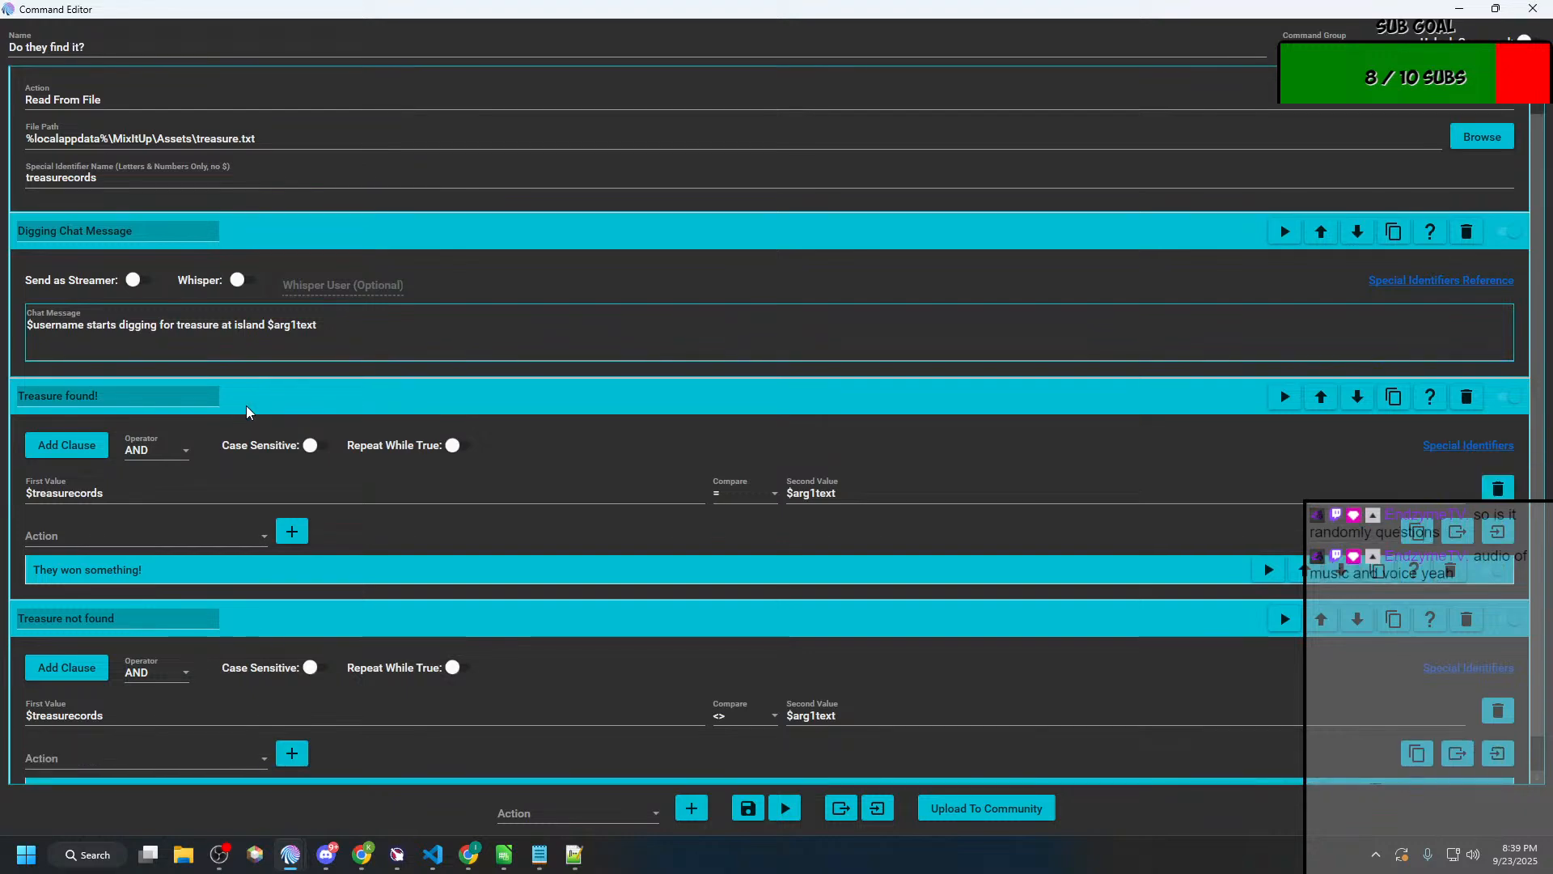
scroll(247, 412, "down", 1)
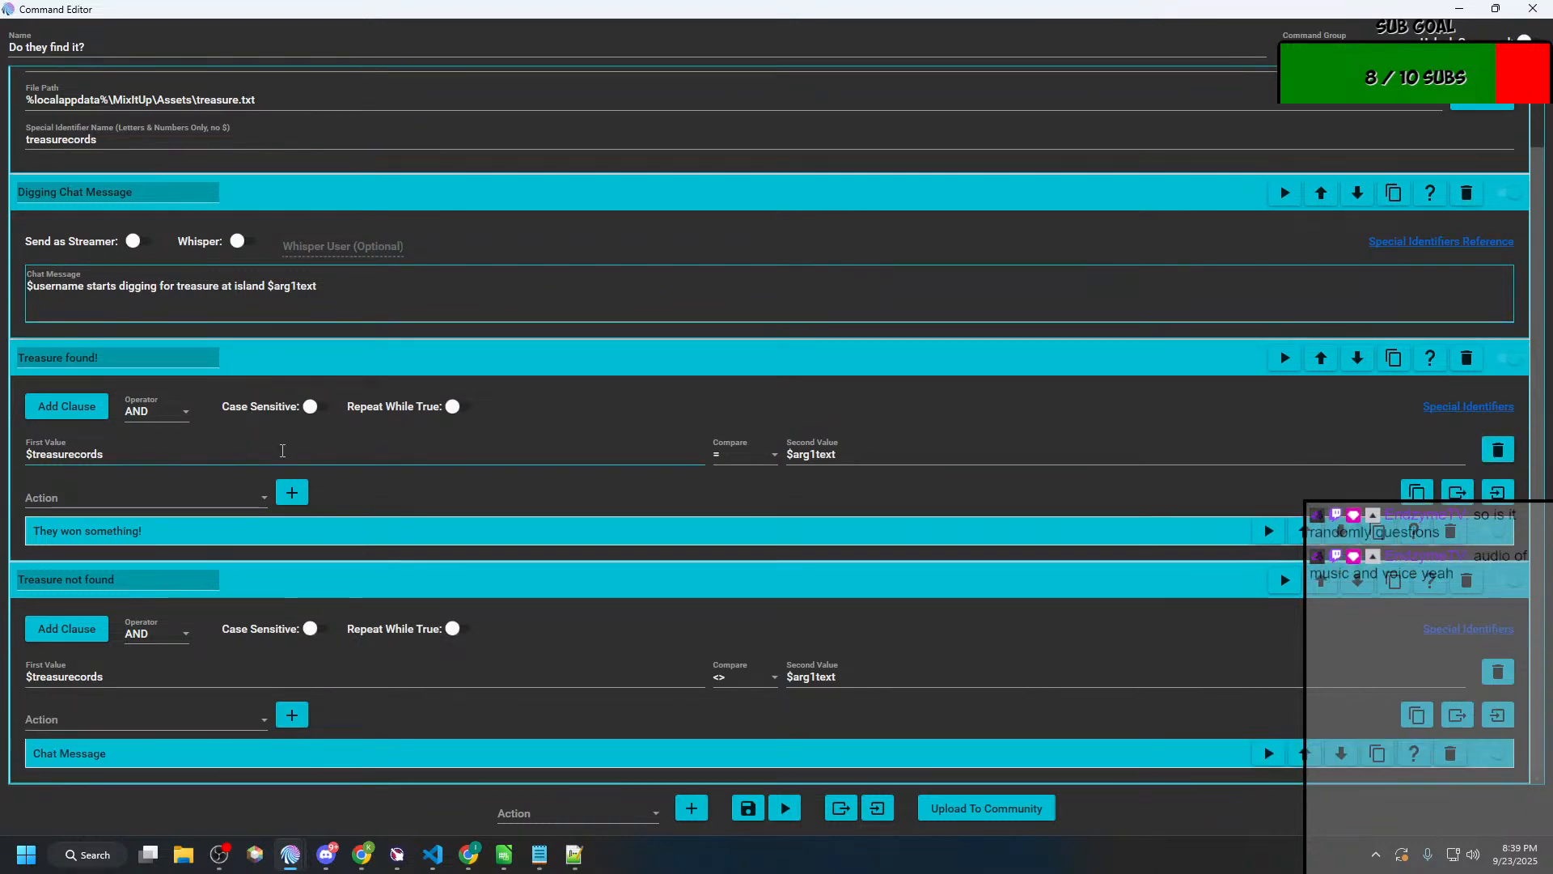
left_click(290, 531)
scroll(292, 542, "down", 4)
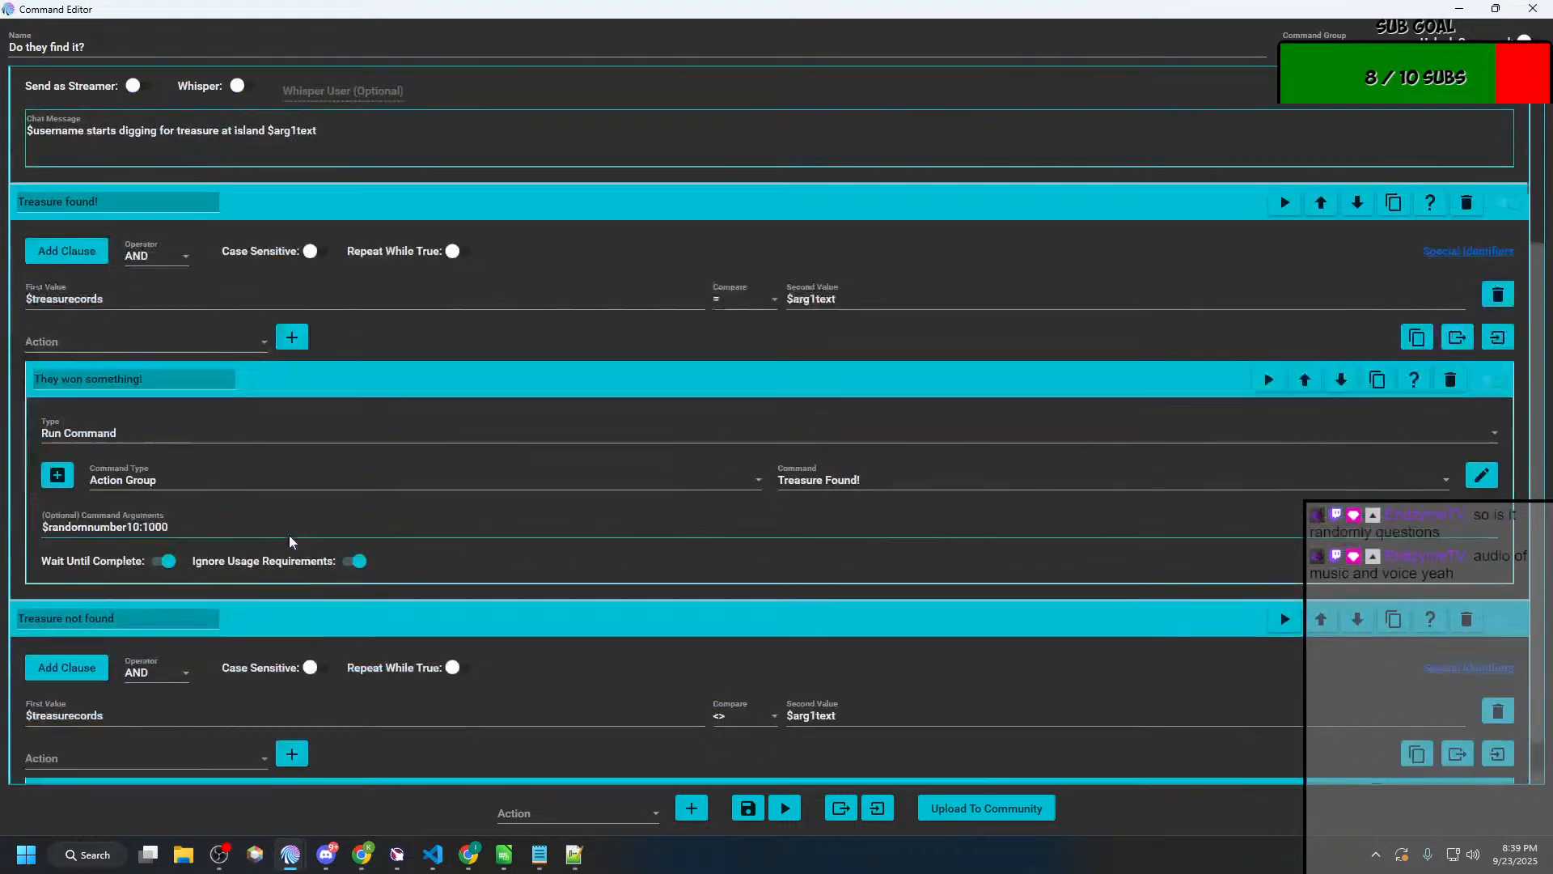
scroll(320, 636, "down", 1)
scroll(312, 766, "down", 1)
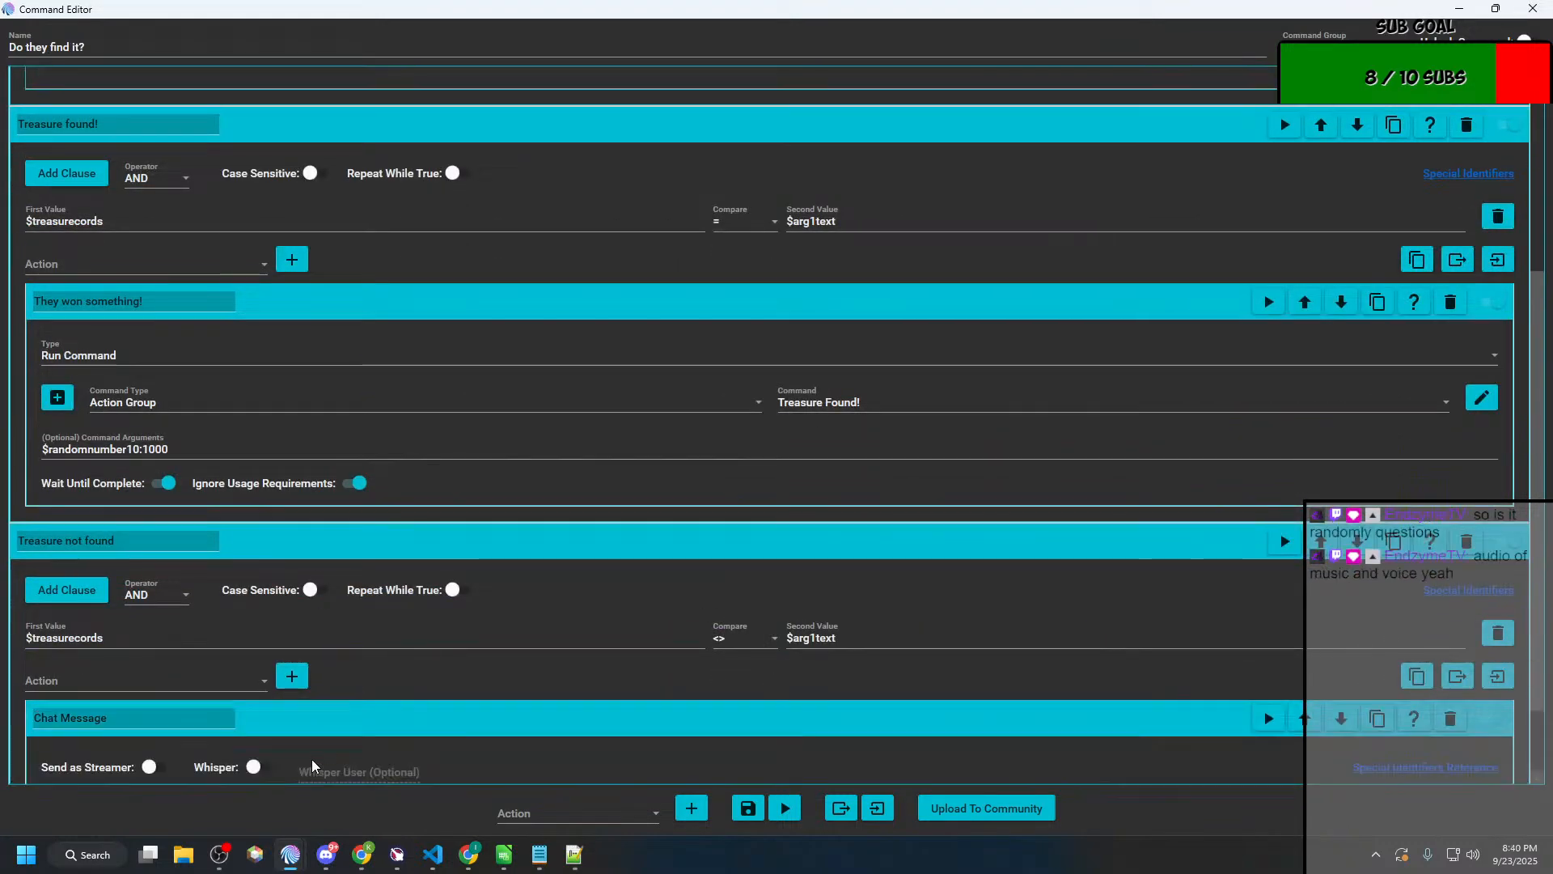
scroll(330, 757, "down", 3)
scroll(338, 750, "up", 3)
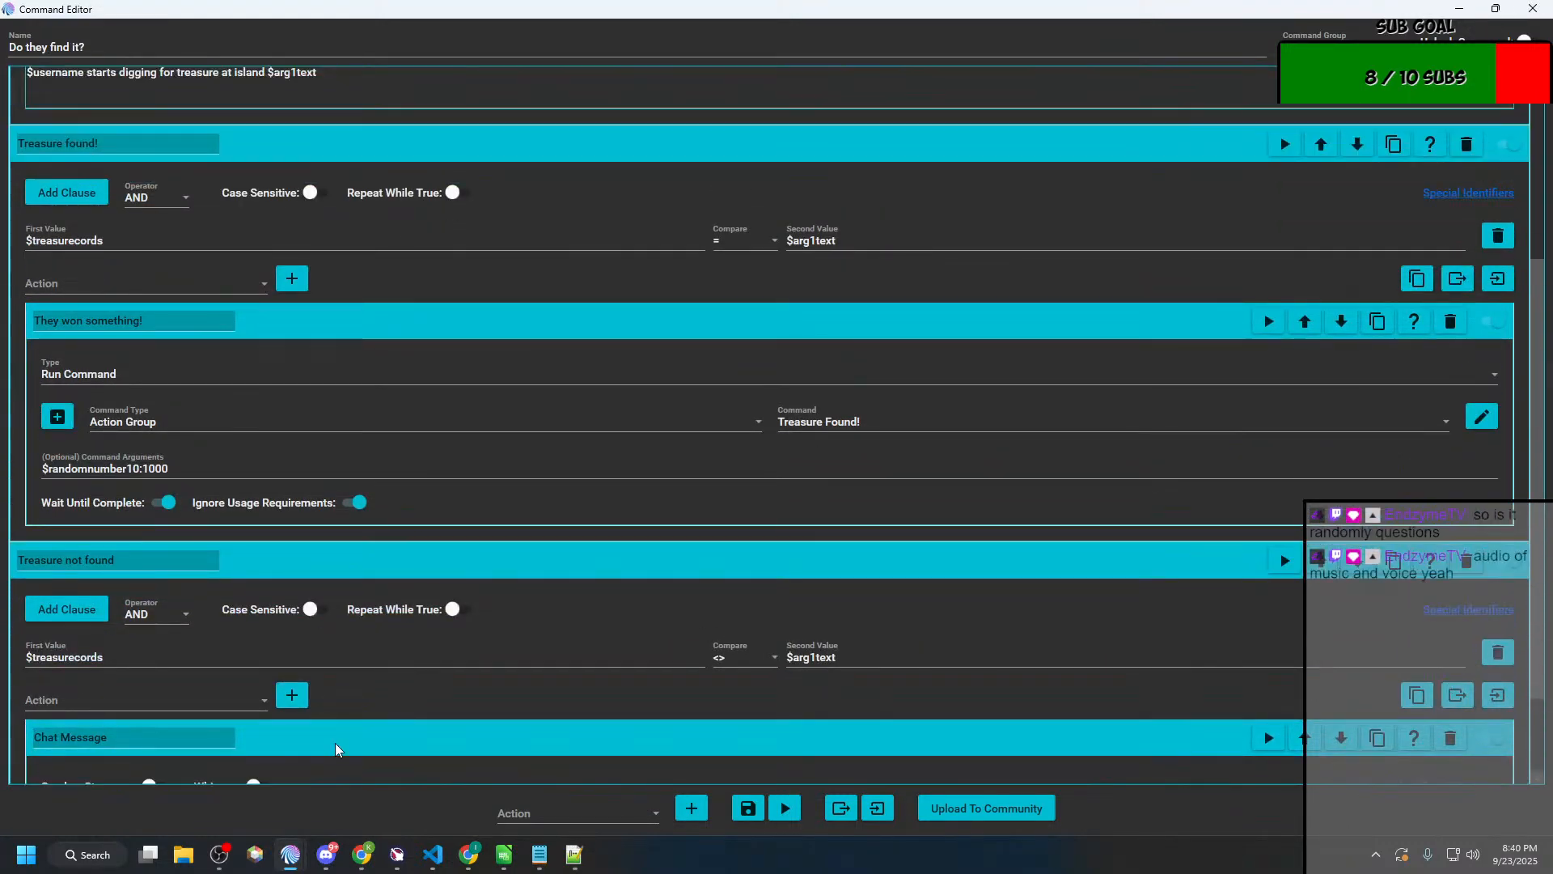
scroll(353, 736, "up", 7)
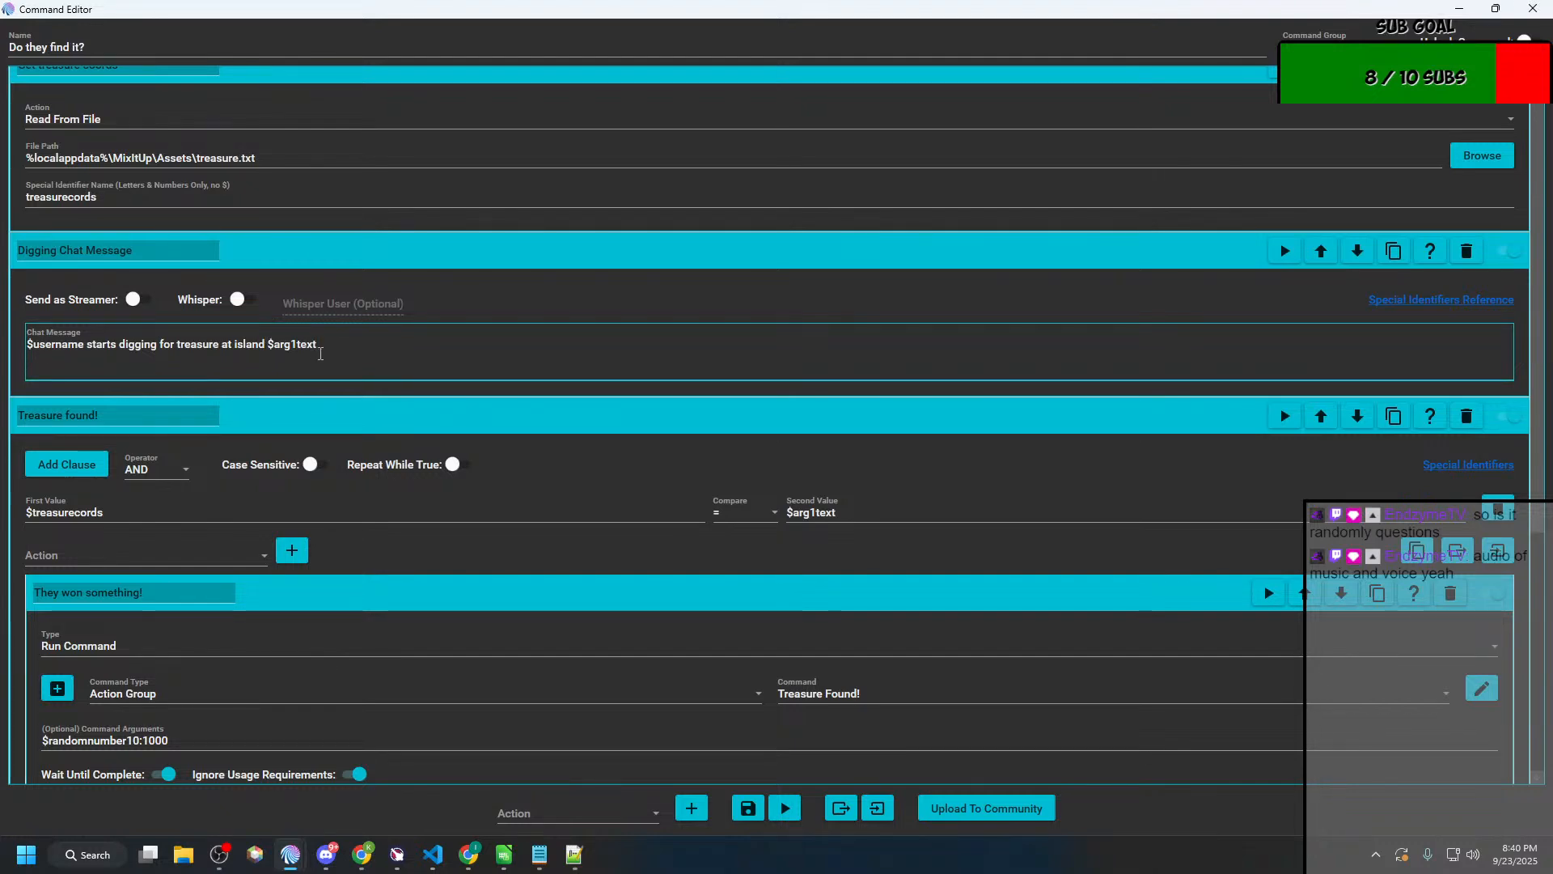
Step: Review the Digging Chat Message text together with the "Treasure found!" conditional and the action group it runs
left_click_drag(347, 340, 25, 344)
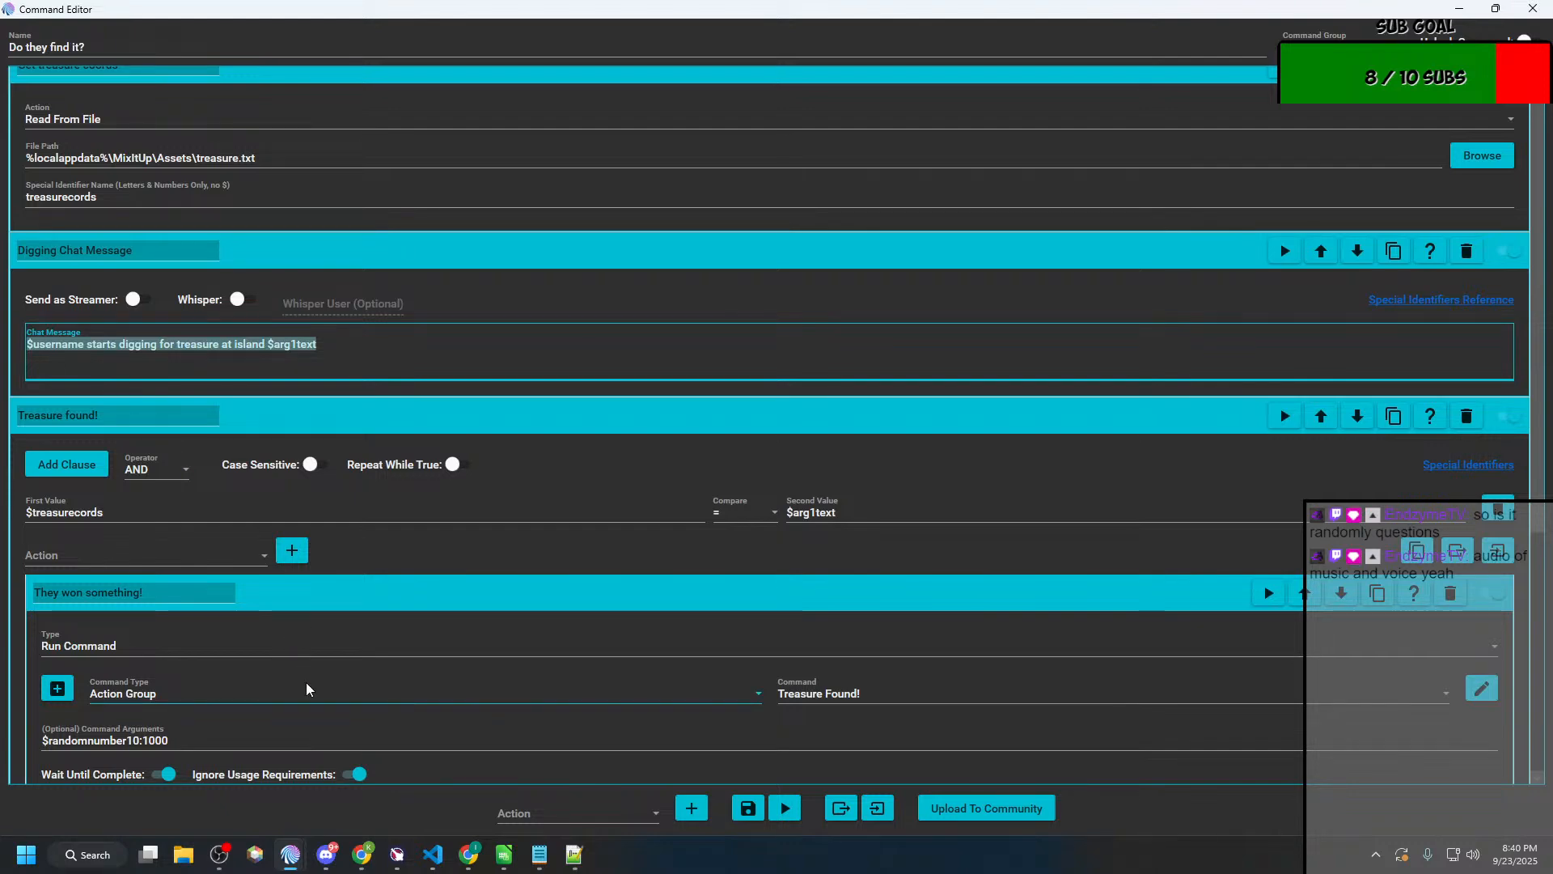
scroll(306, 688, "down", 2)
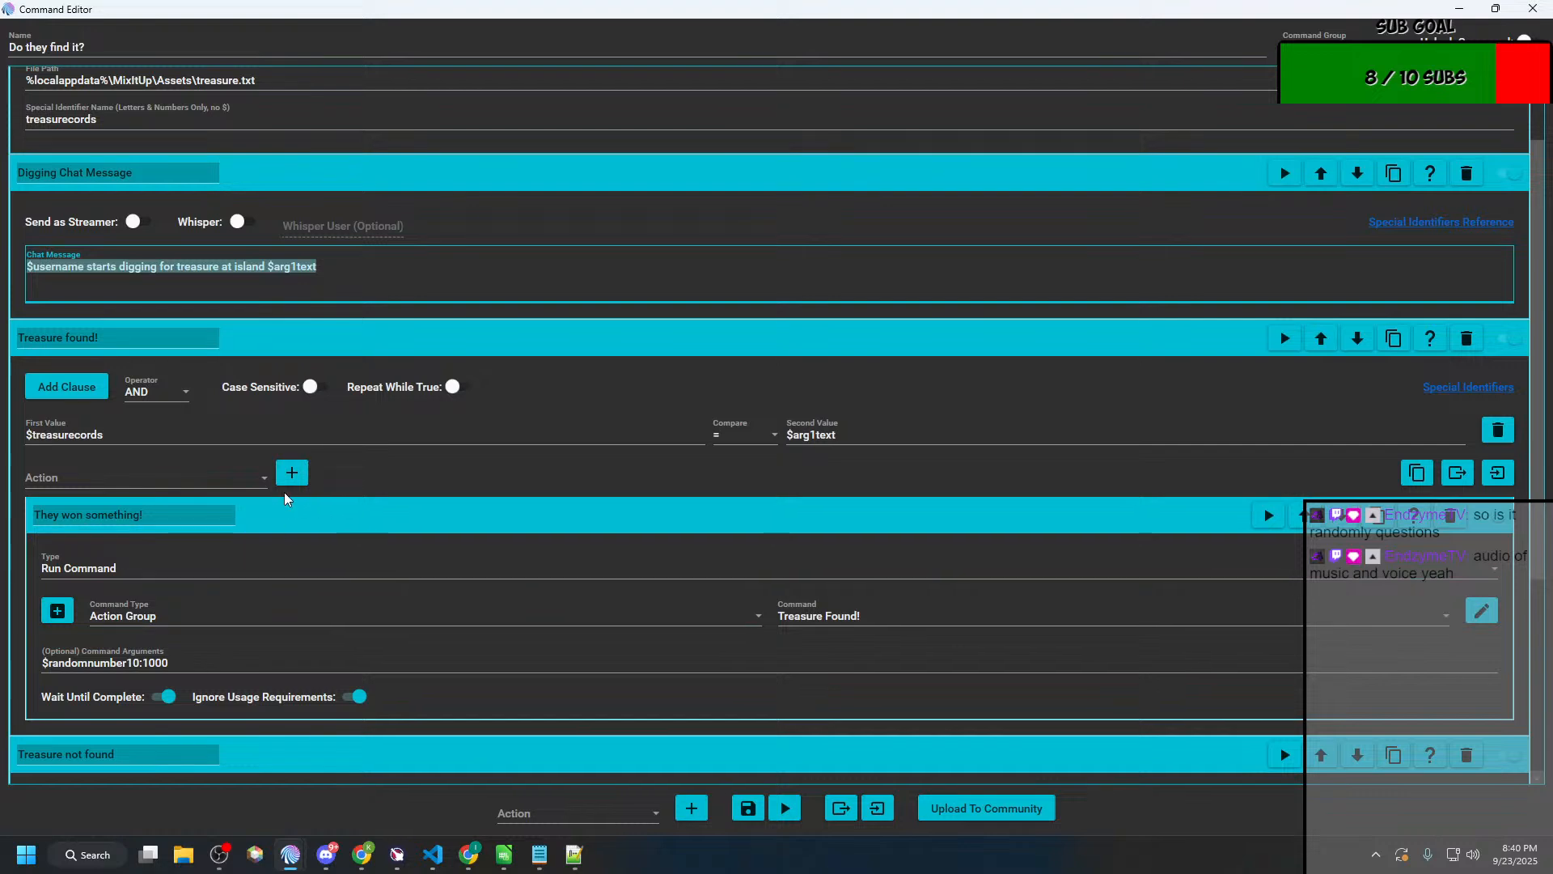
scroll(357, 605, "down", 4)
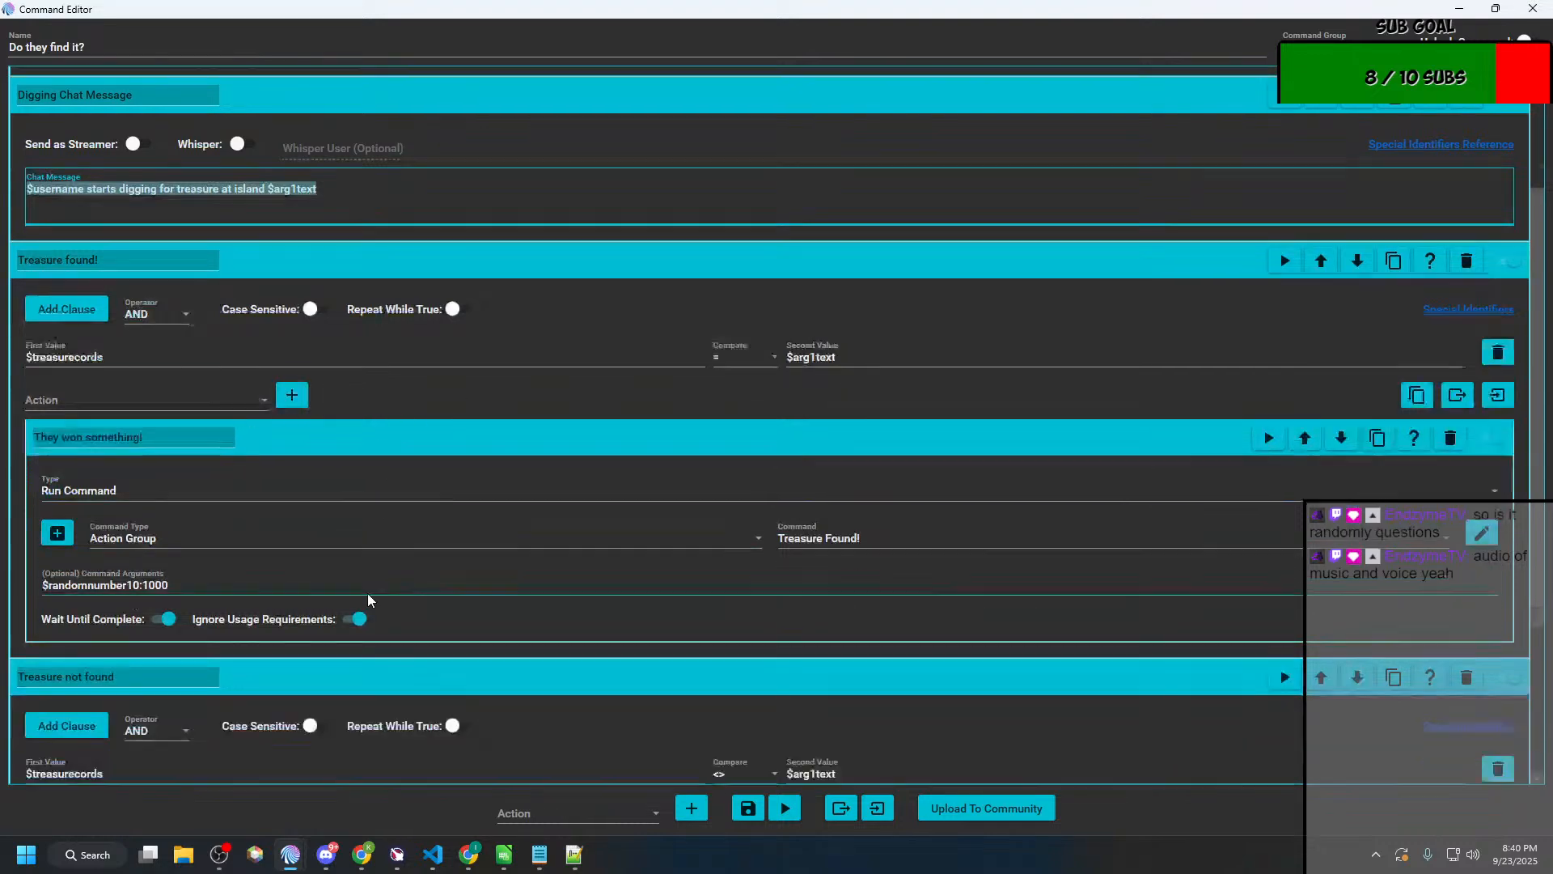
scroll(241, 655, "up", 4)
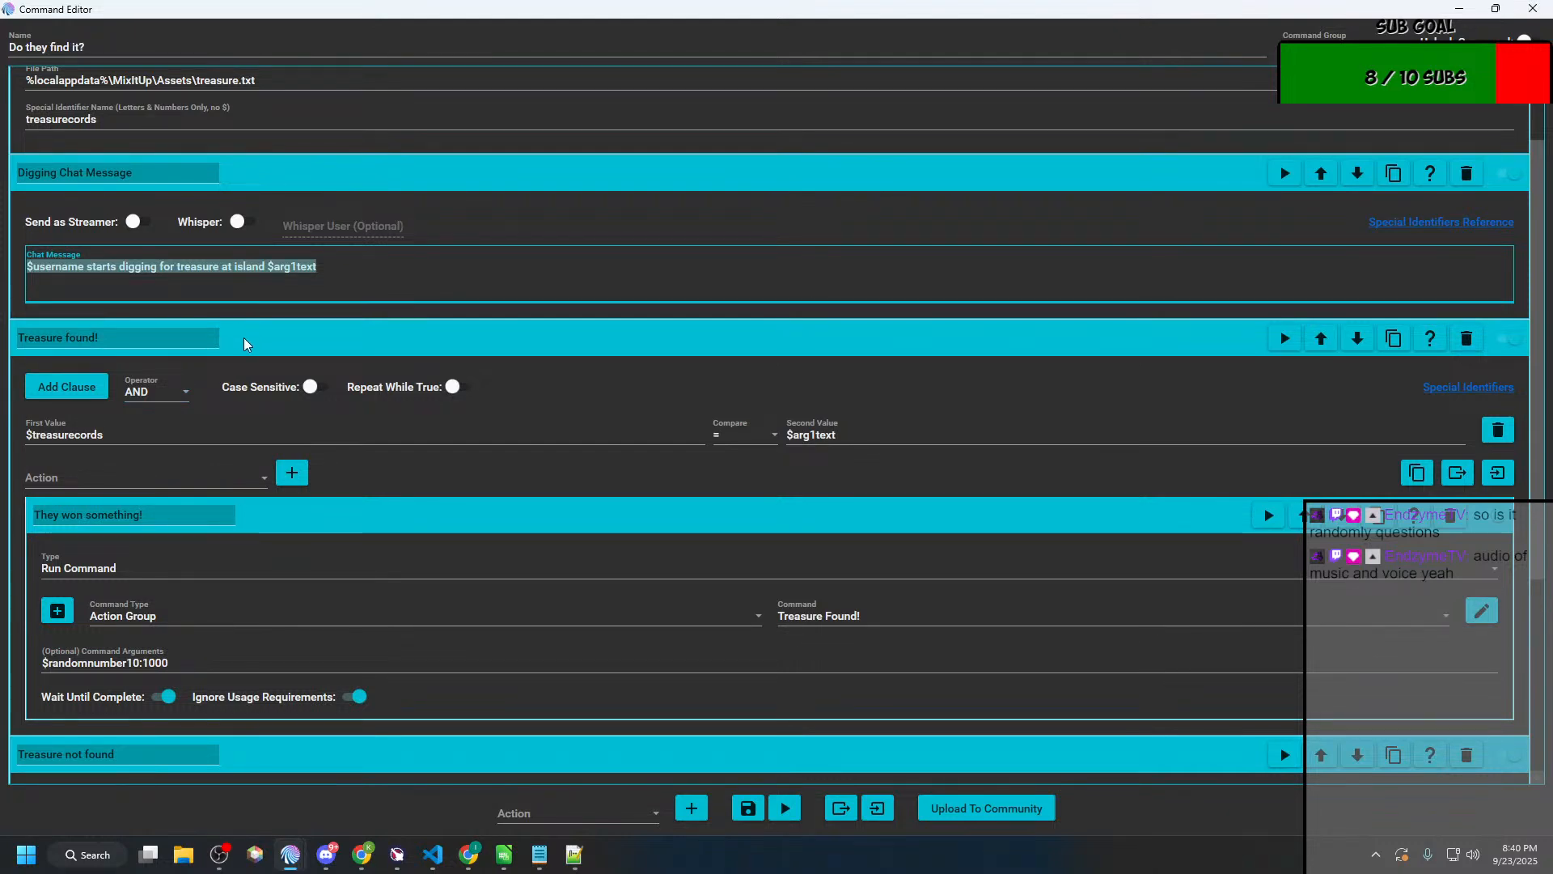
scroll(246, 348, "down", 3)
scroll(264, 460, "up", 3)
Step: Reword the Digging Chat Message to "$username starts searching for the treasure on island $arg1text"
left_click(339, 274)
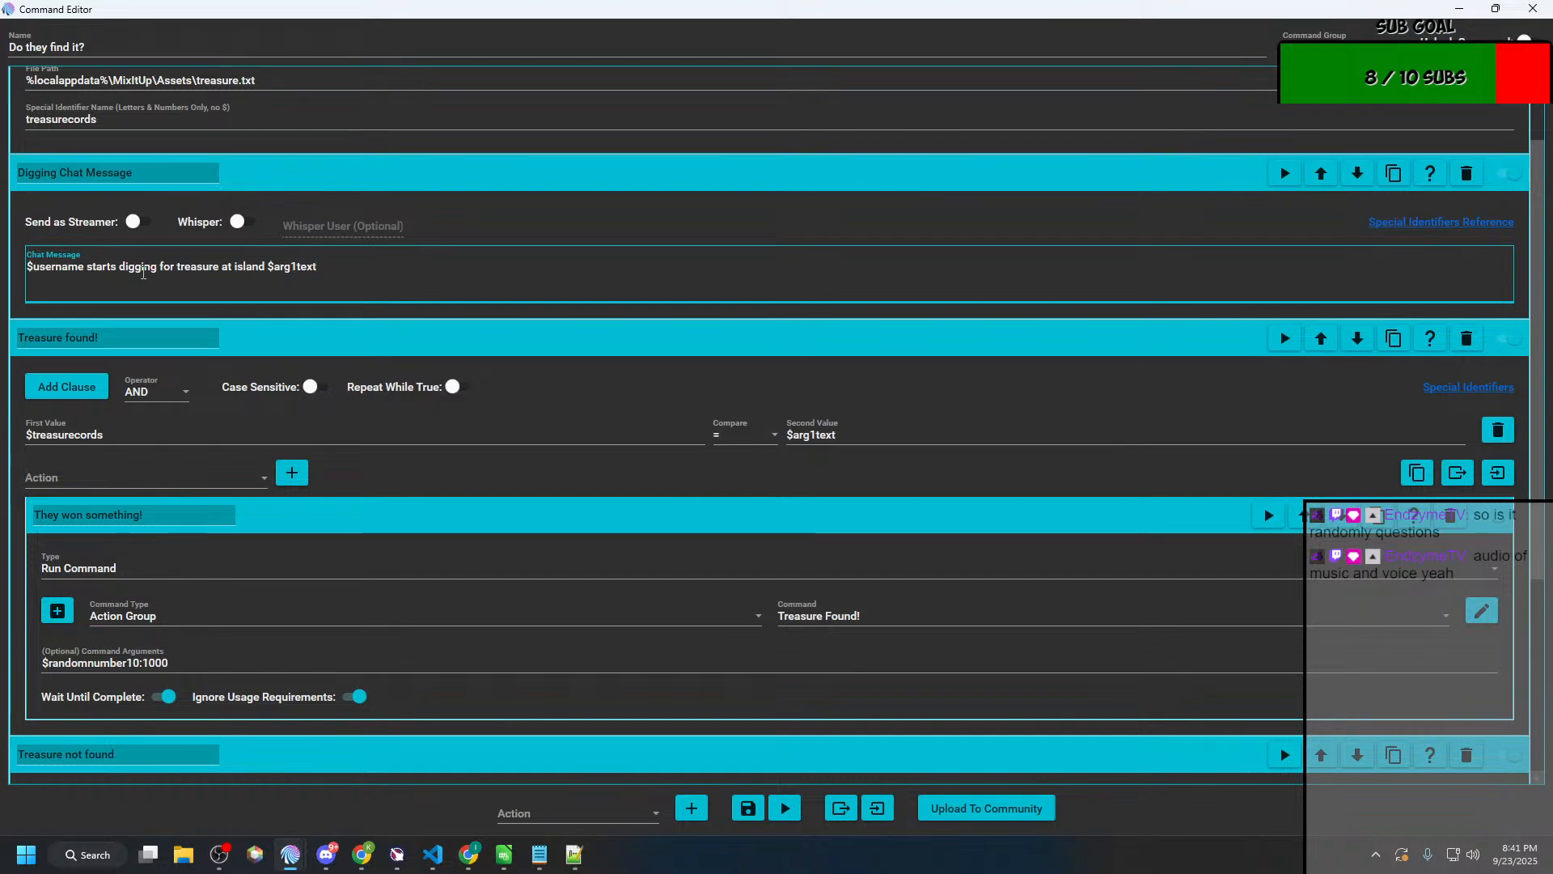
double_click(139, 270)
type("searching")
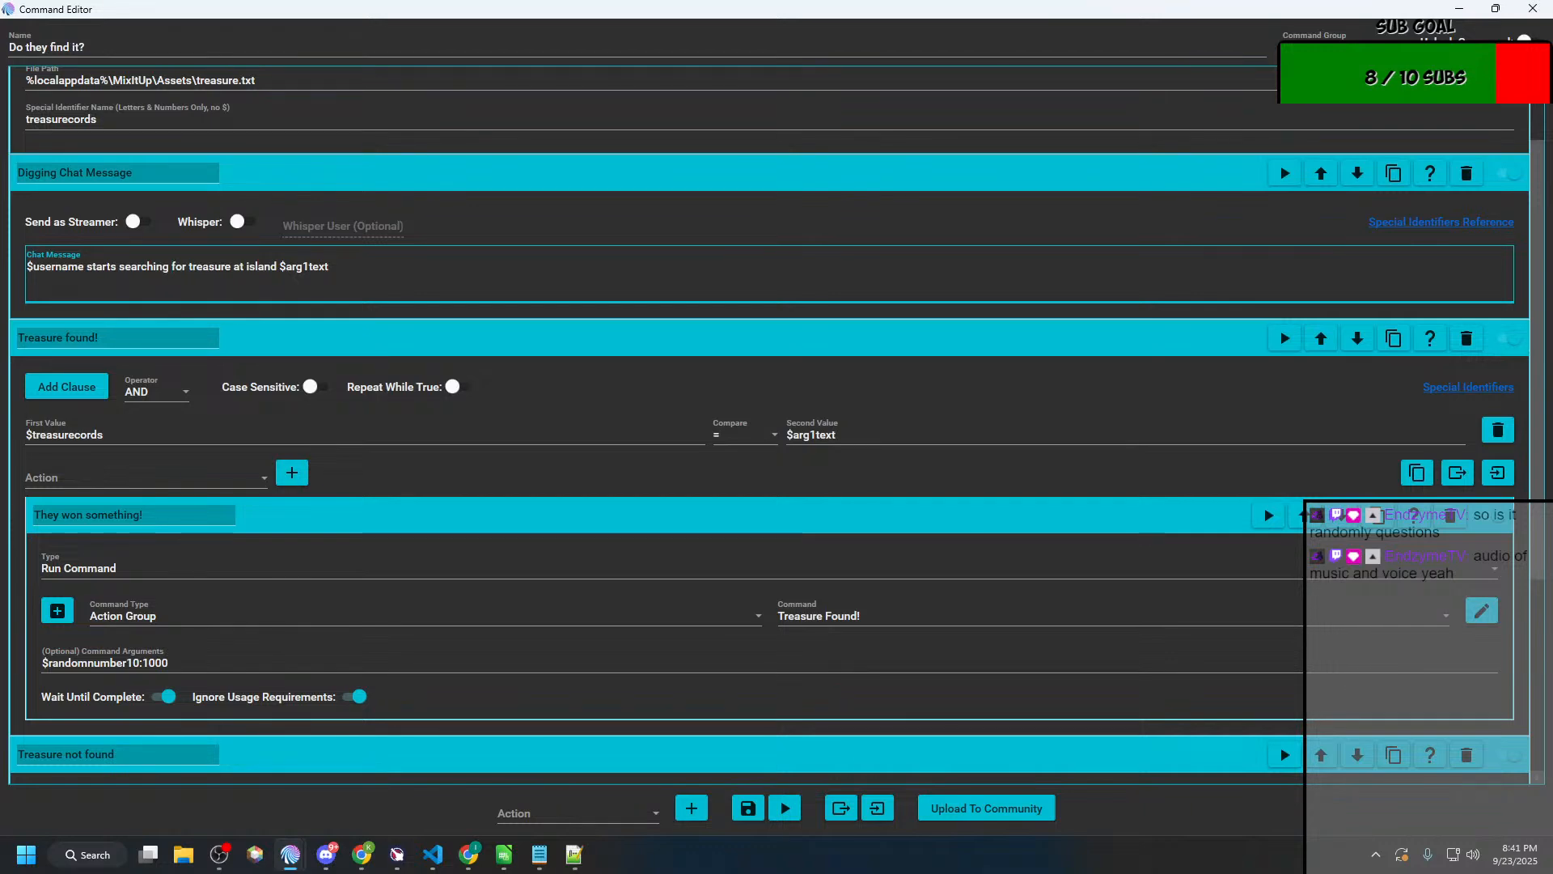
type("the ")
type("on")
Step: Add two nested Conditional actions inside the "Treasure not found" conditional, below its chat message
scroll(235, 710, "down", 4)
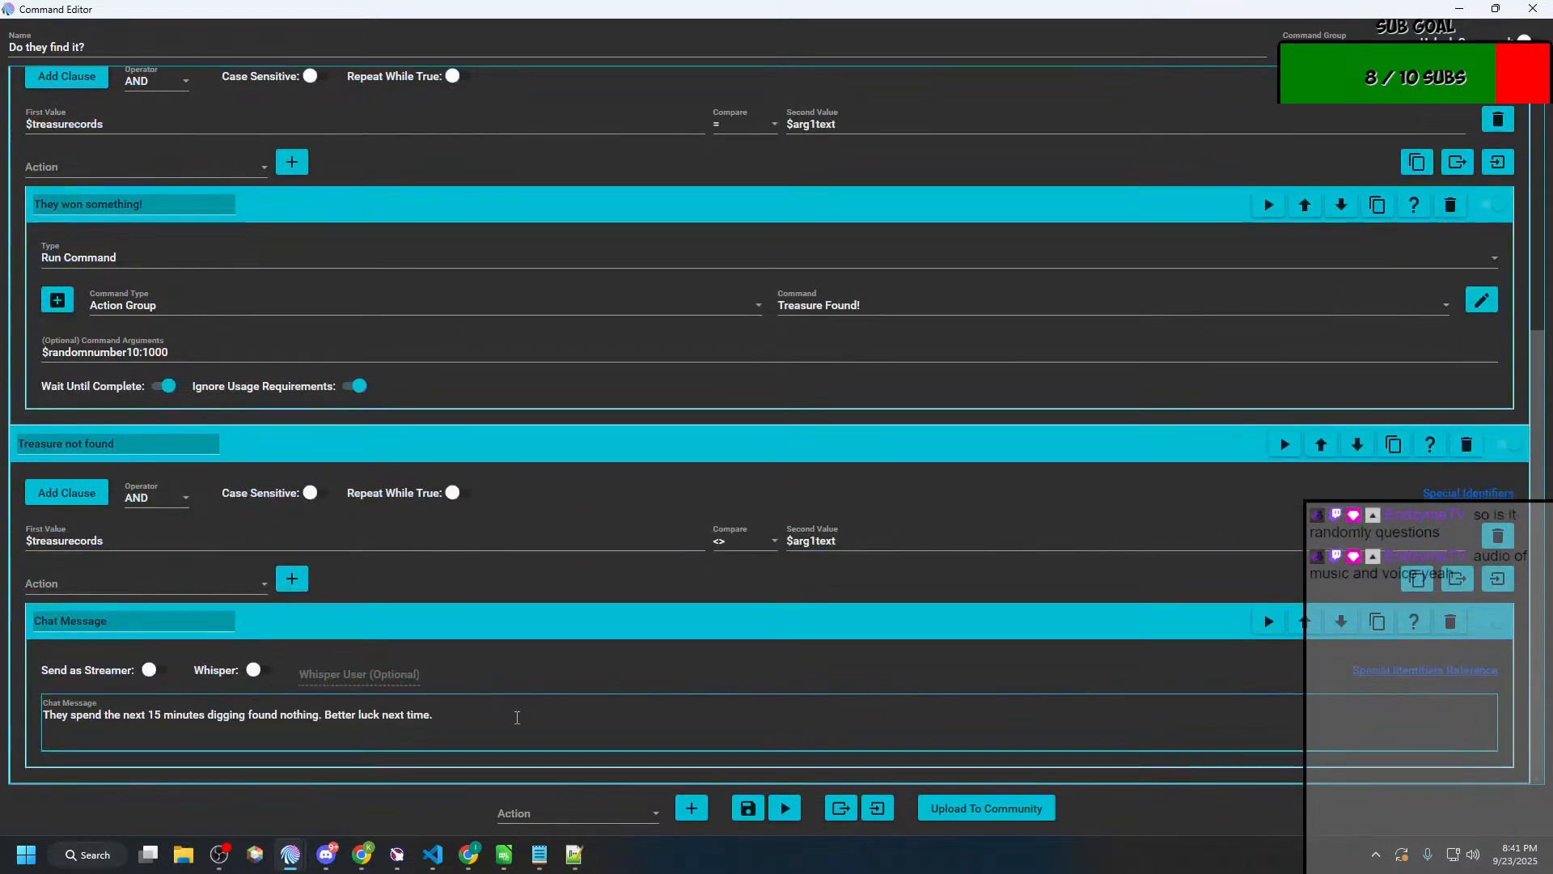
left_click(517, 717)
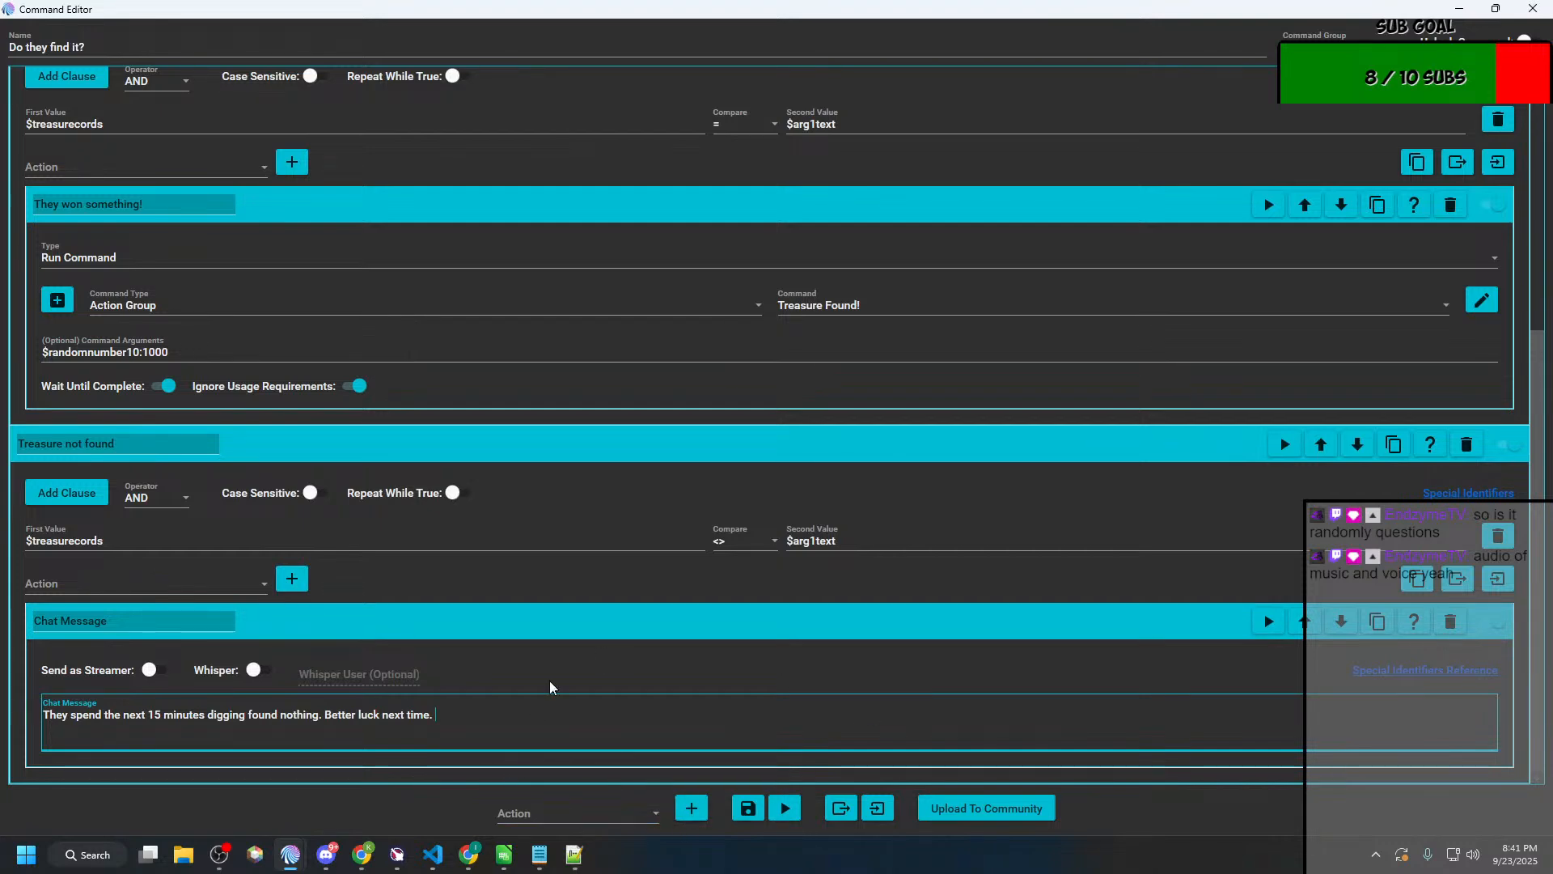
left_click(215, 581)
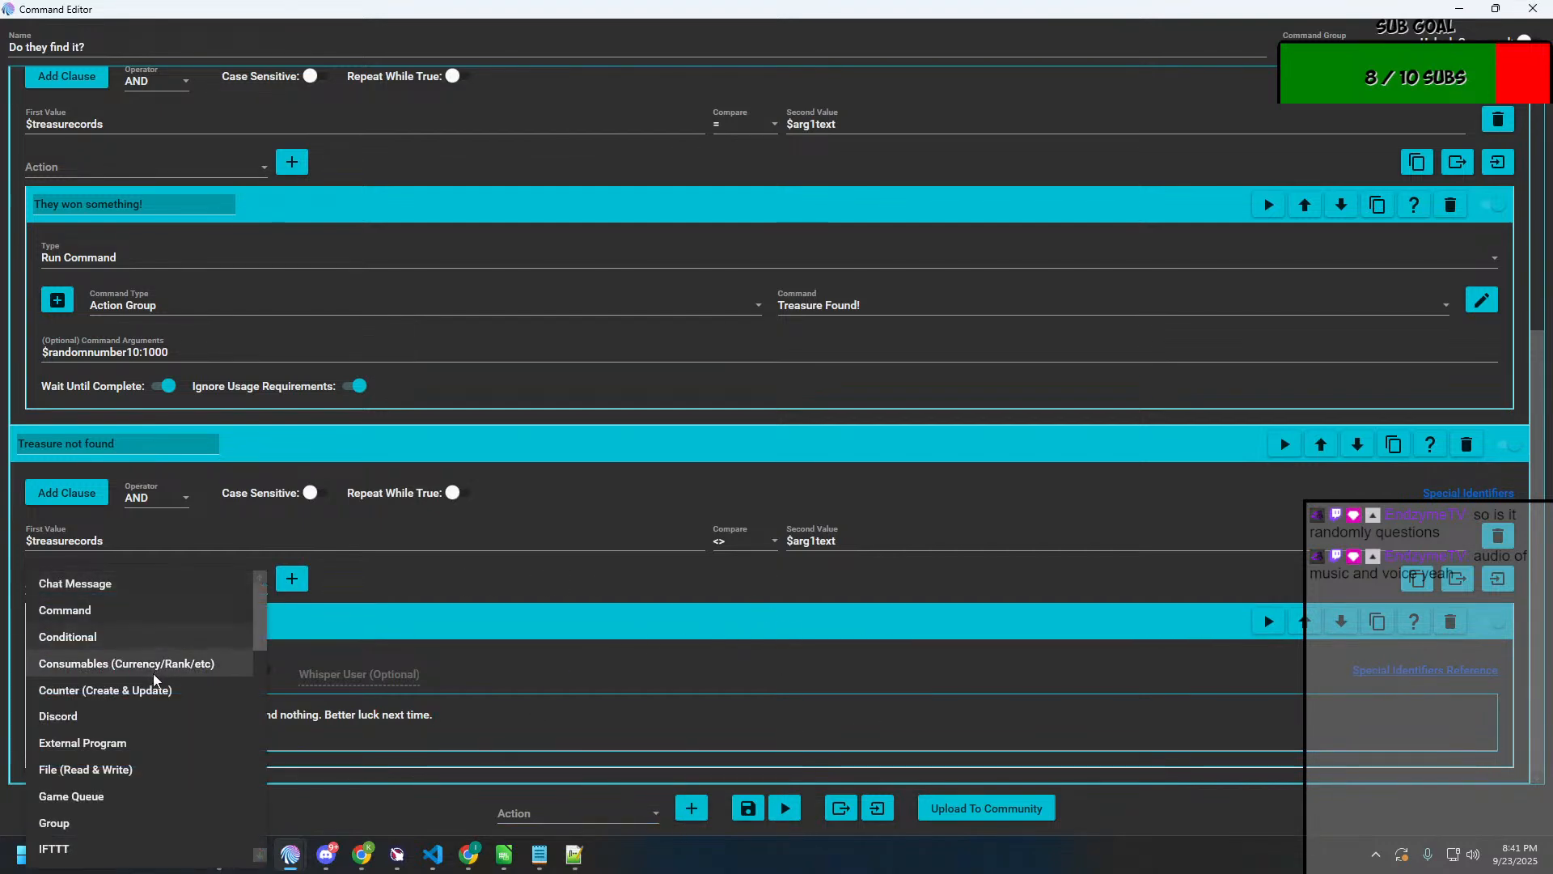
left_click(156, 643)
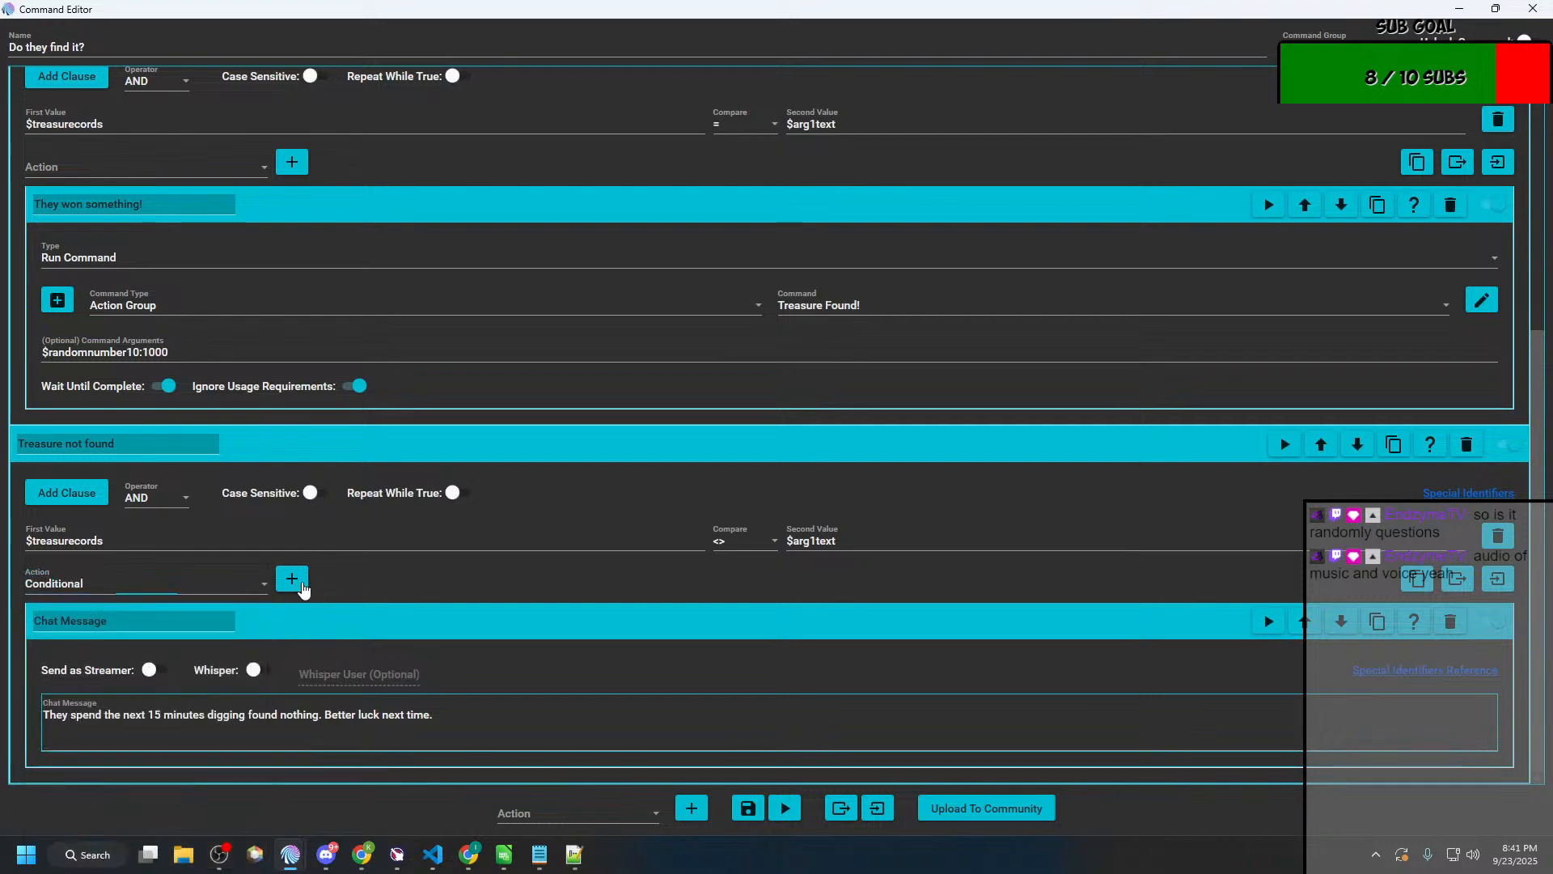
left_click(293, 578)
scroll(251, 686, "down", 5)
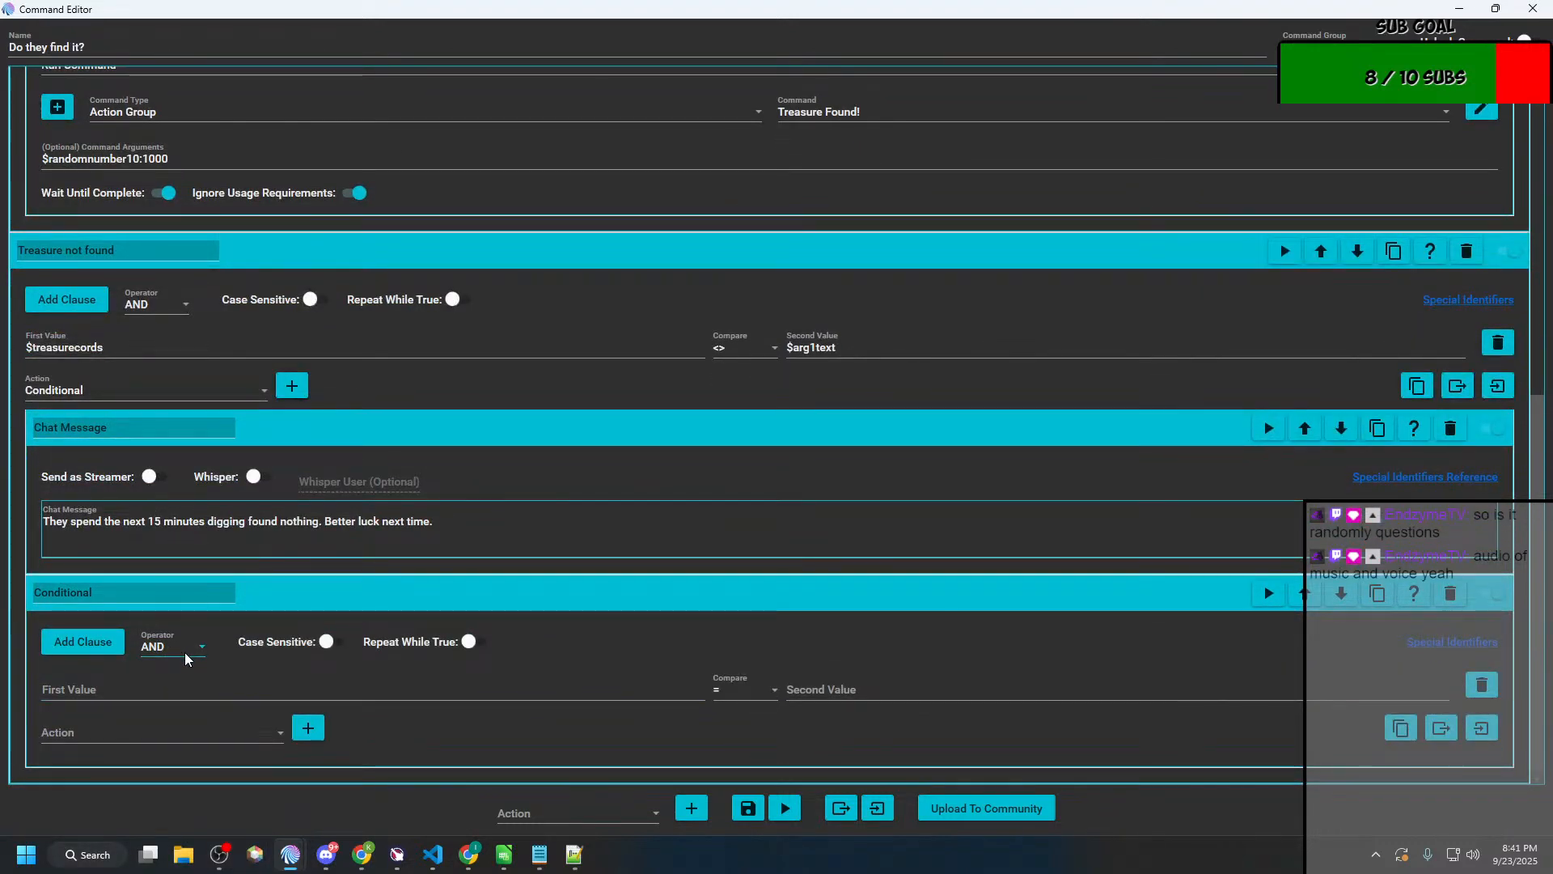
left_click(280, 386)
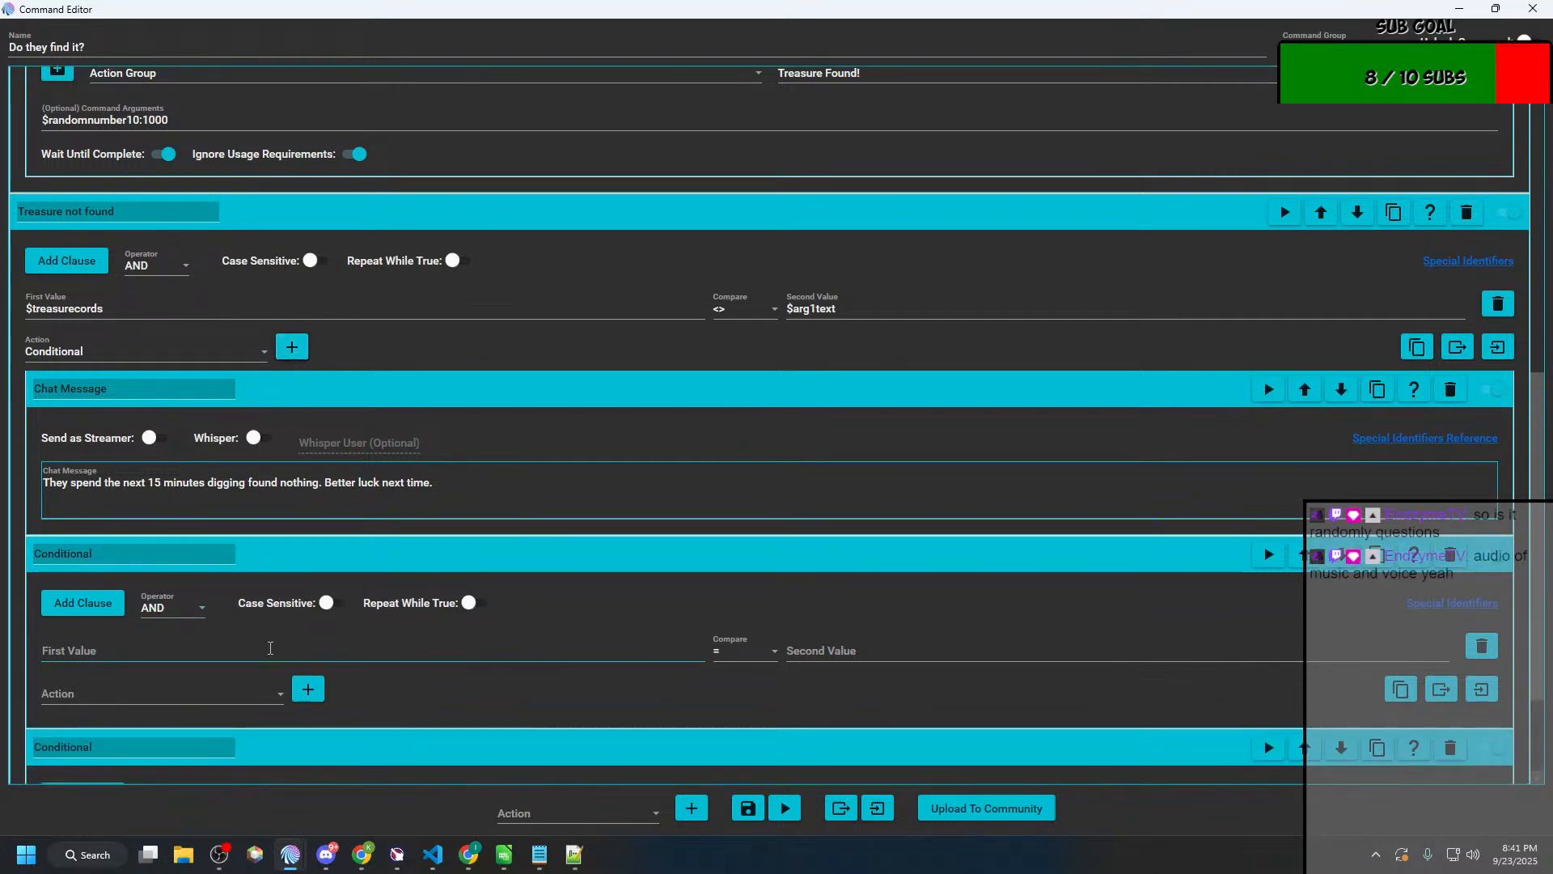
Step: Set the first nested conditional in "Treasure not found" to check that $arg1text is Between 1 and 100
left_click(271, 648)
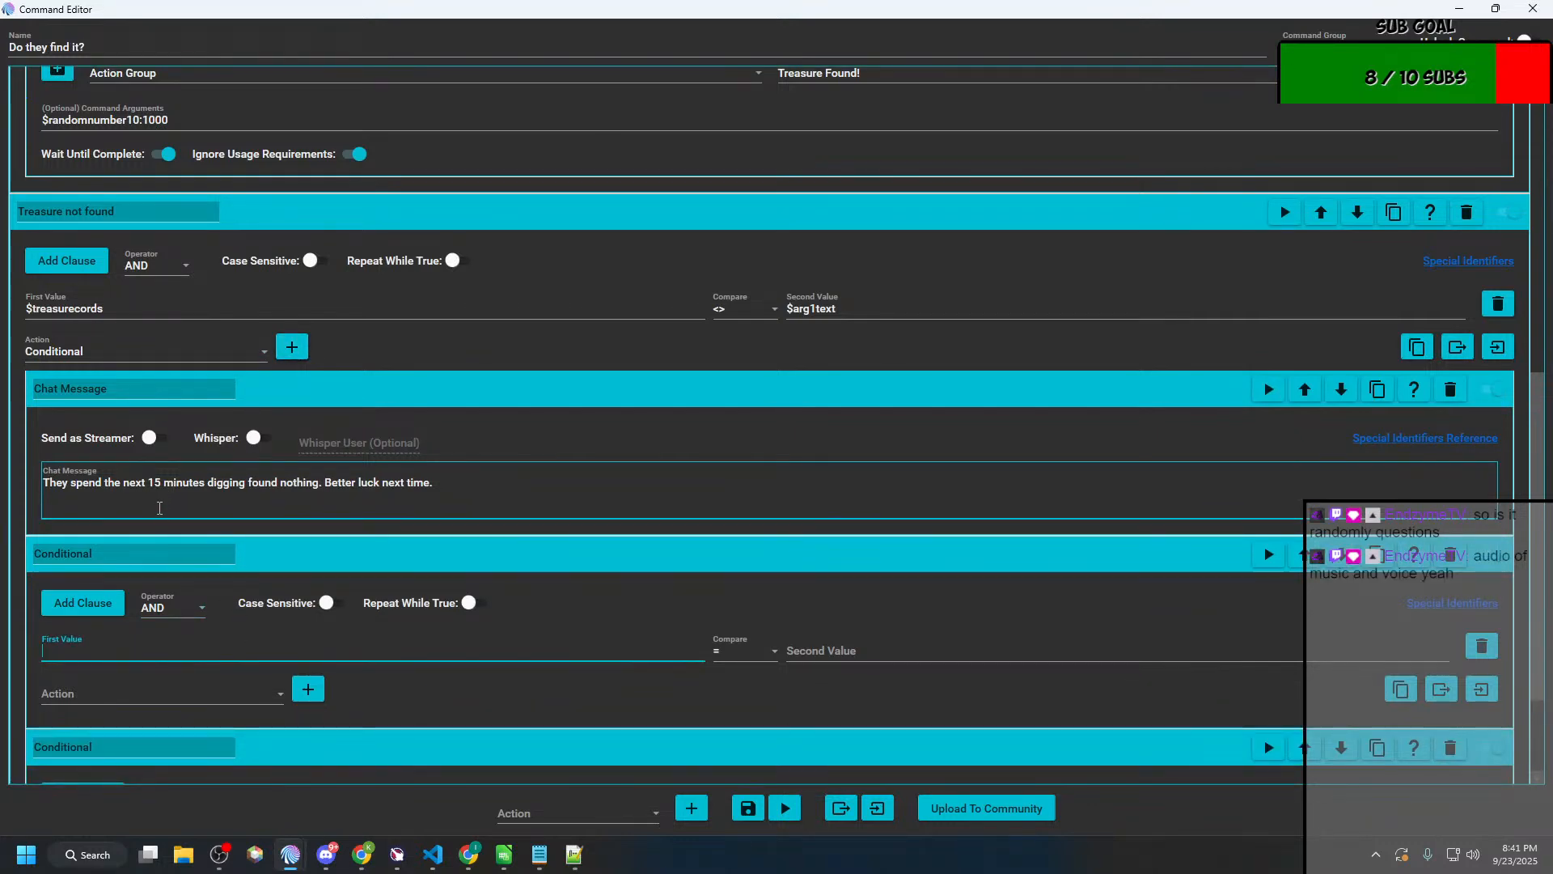
scroll(159, 508, "up", 1)
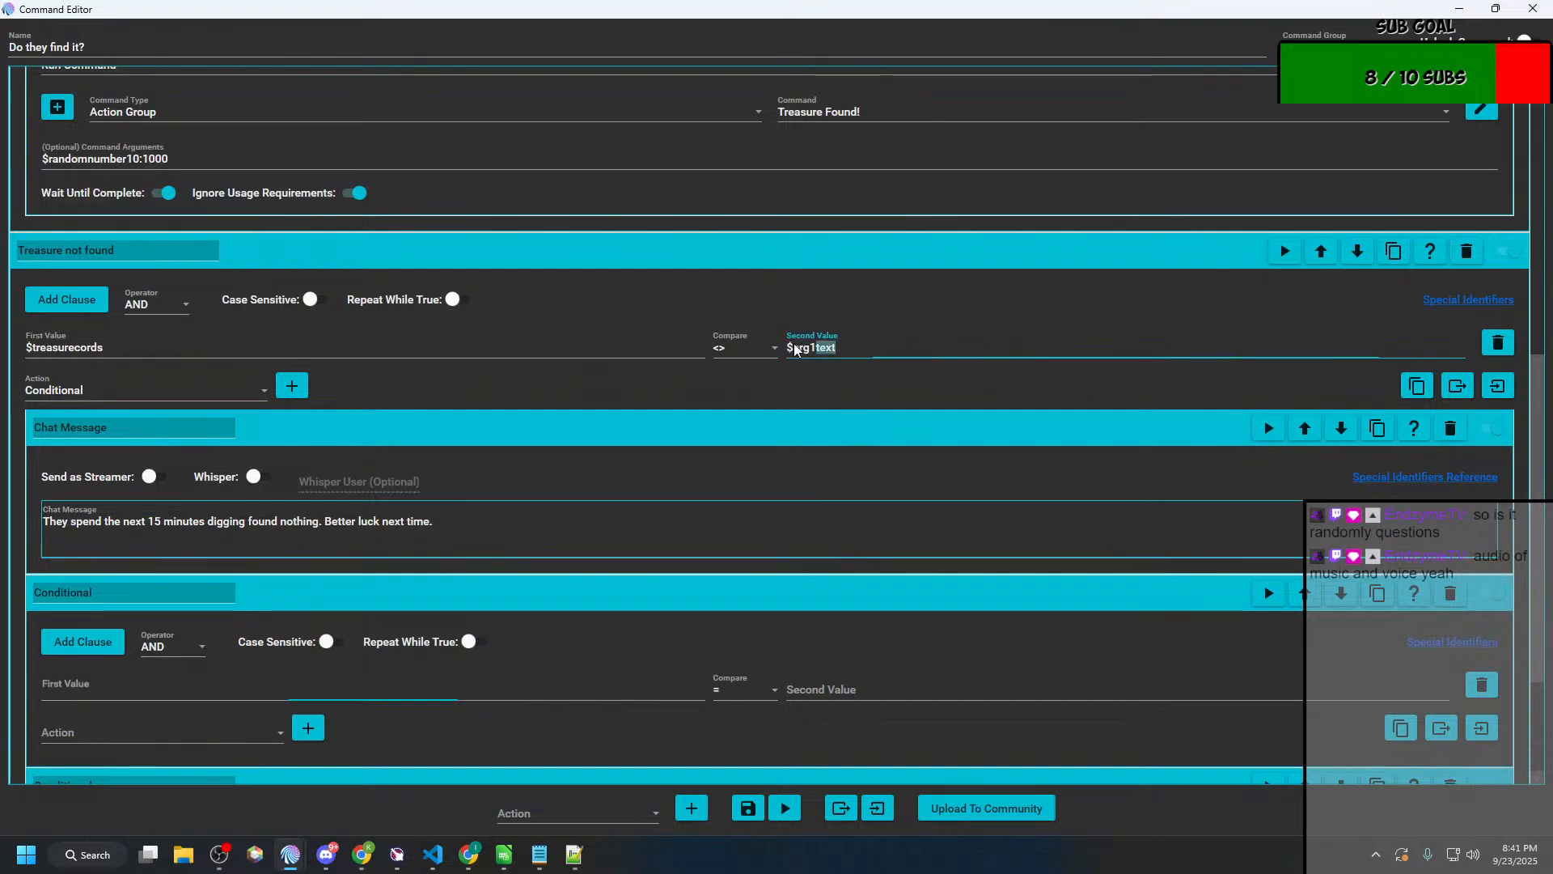
double_click(817, 348)
key("ctrl+c")
left_click(201, 687)
key("ctrl+v")
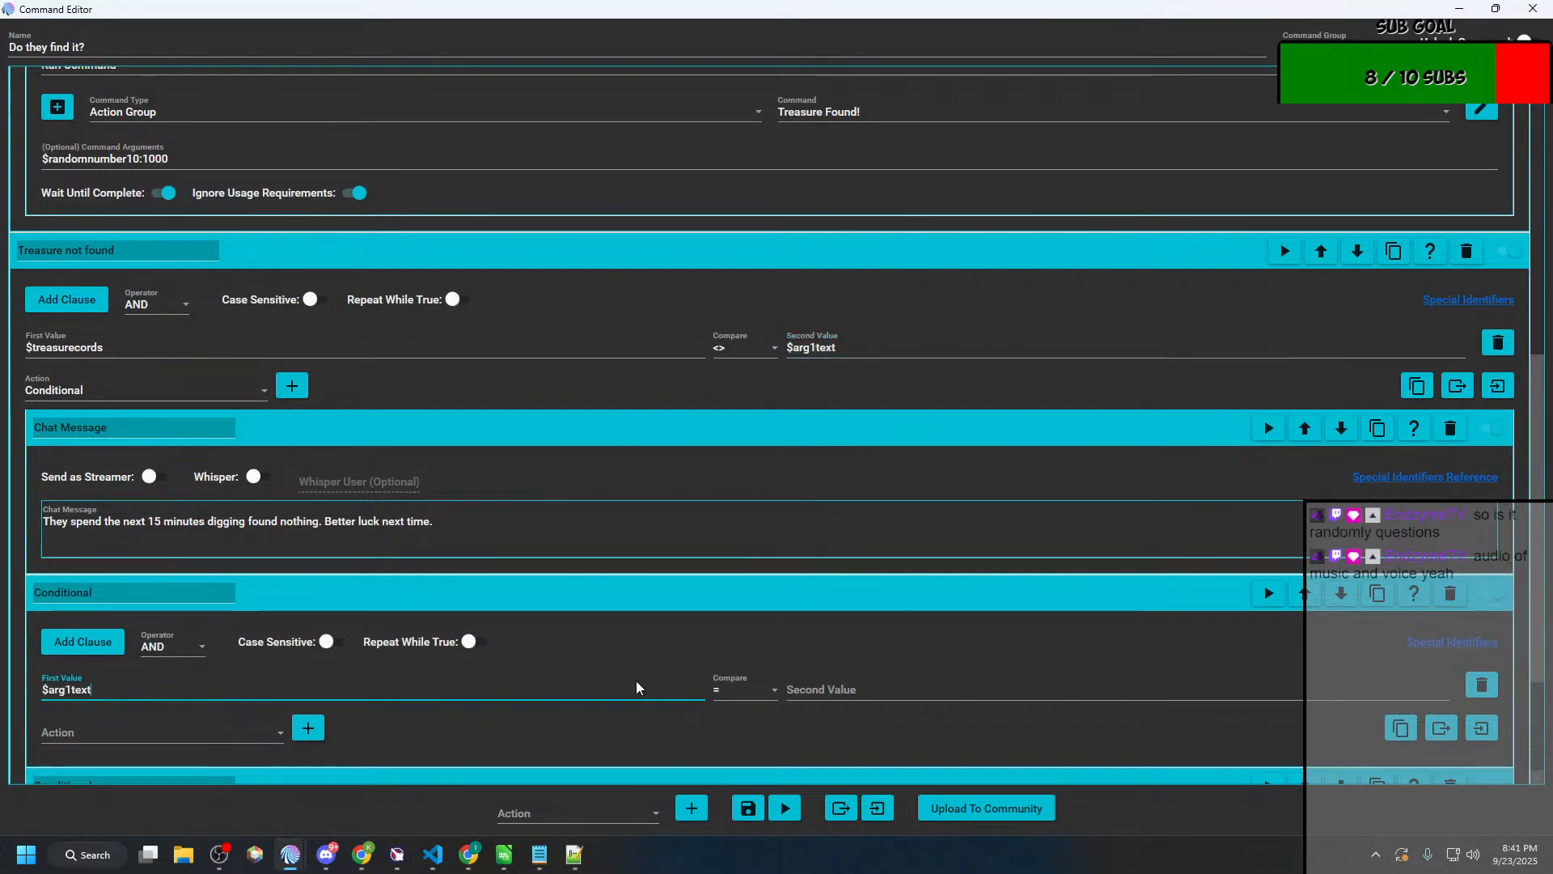
left_click(720, 690)
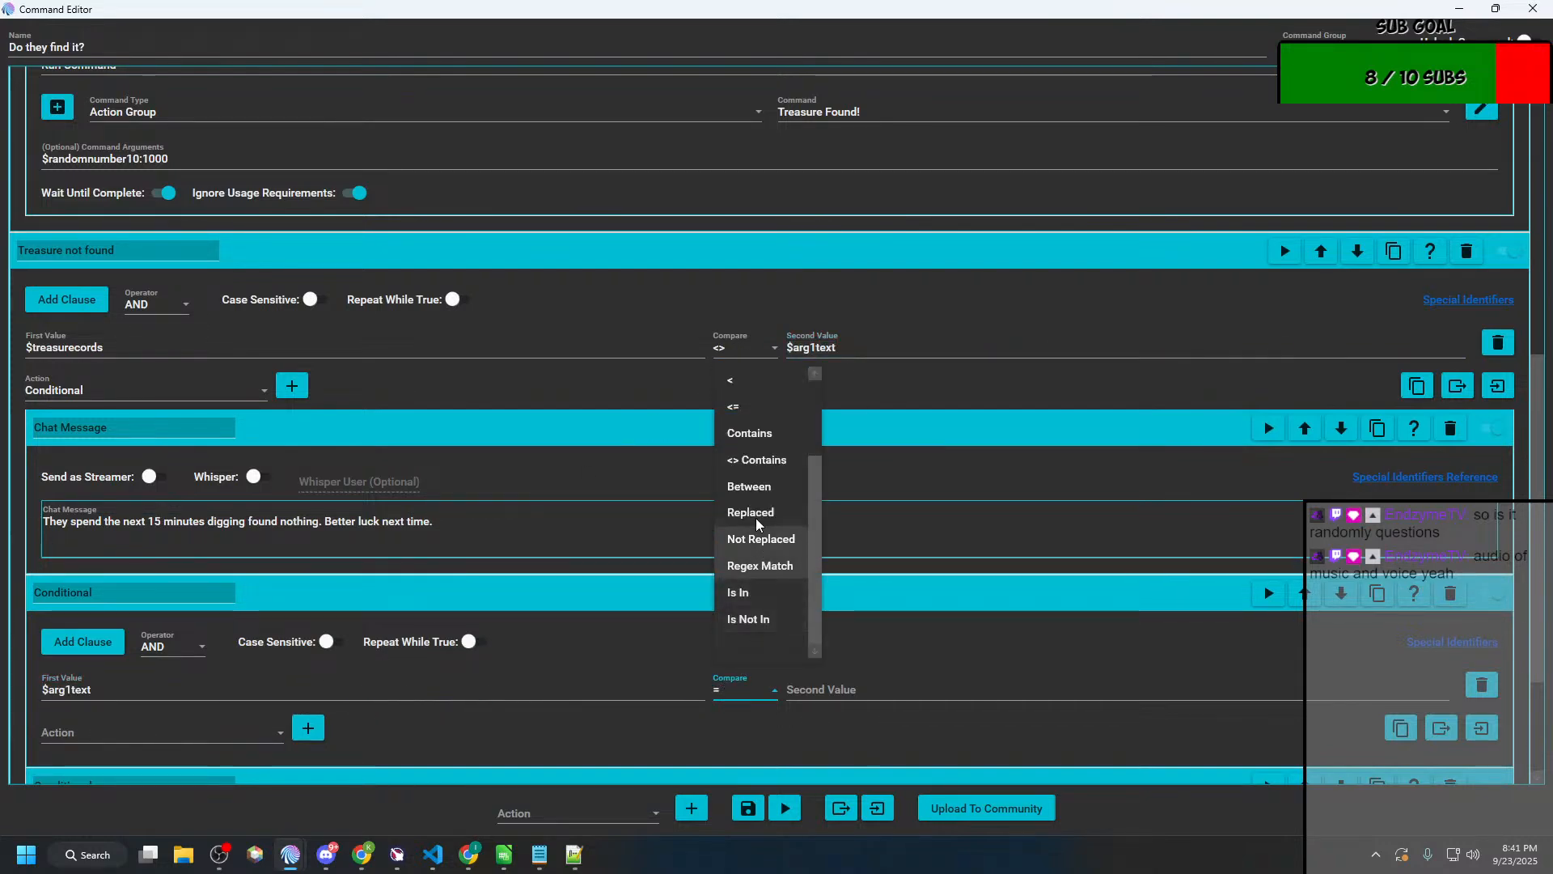
left_click(753, 586)
left_click(857, 693)
type("1")
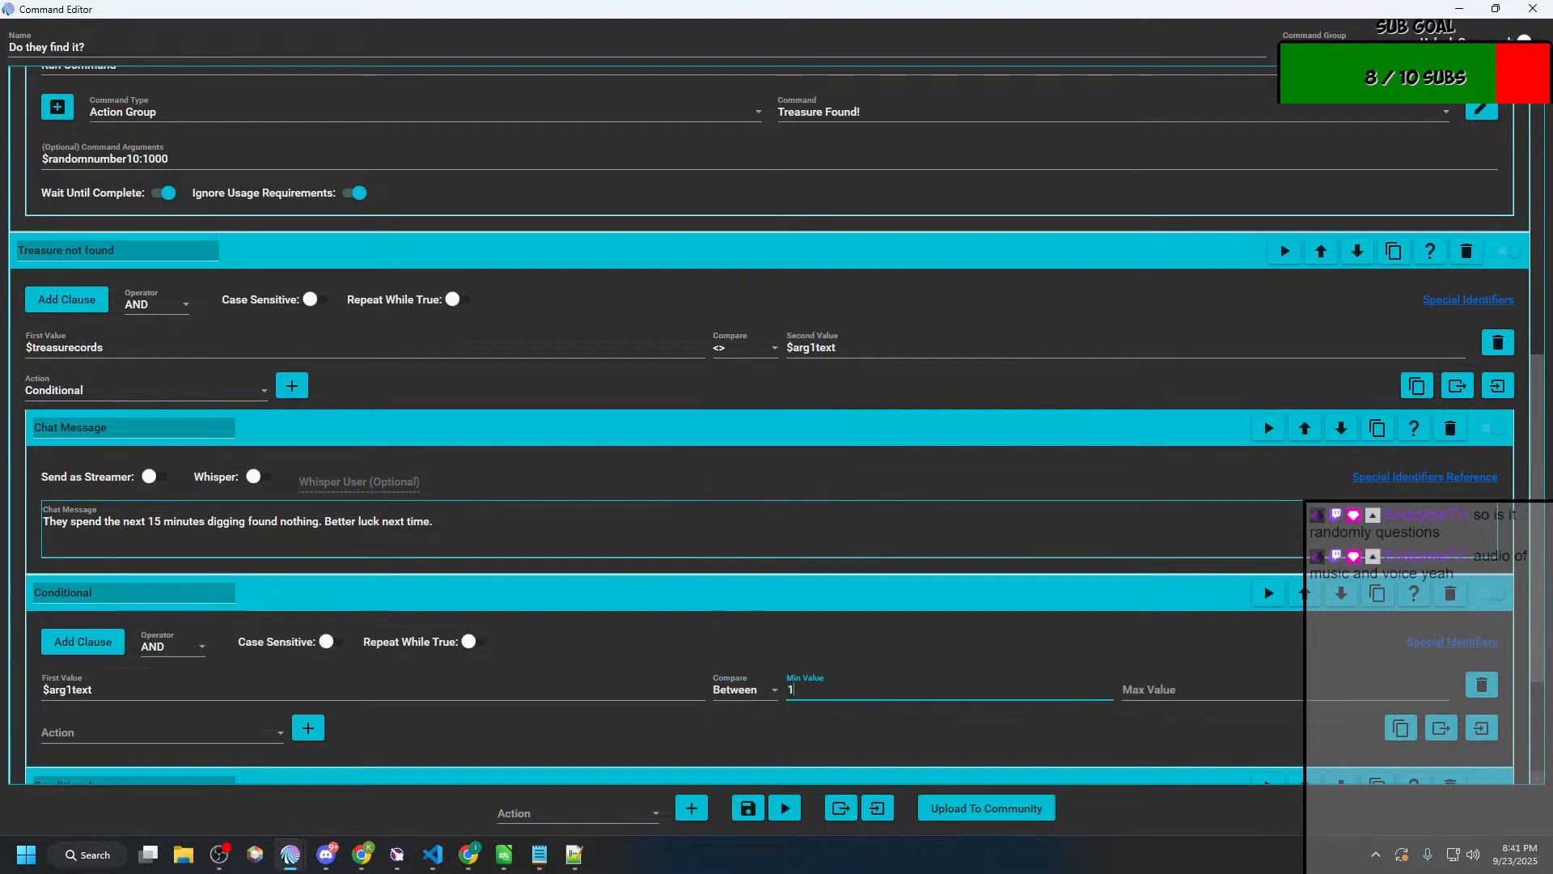
key("Tab")
type("0")
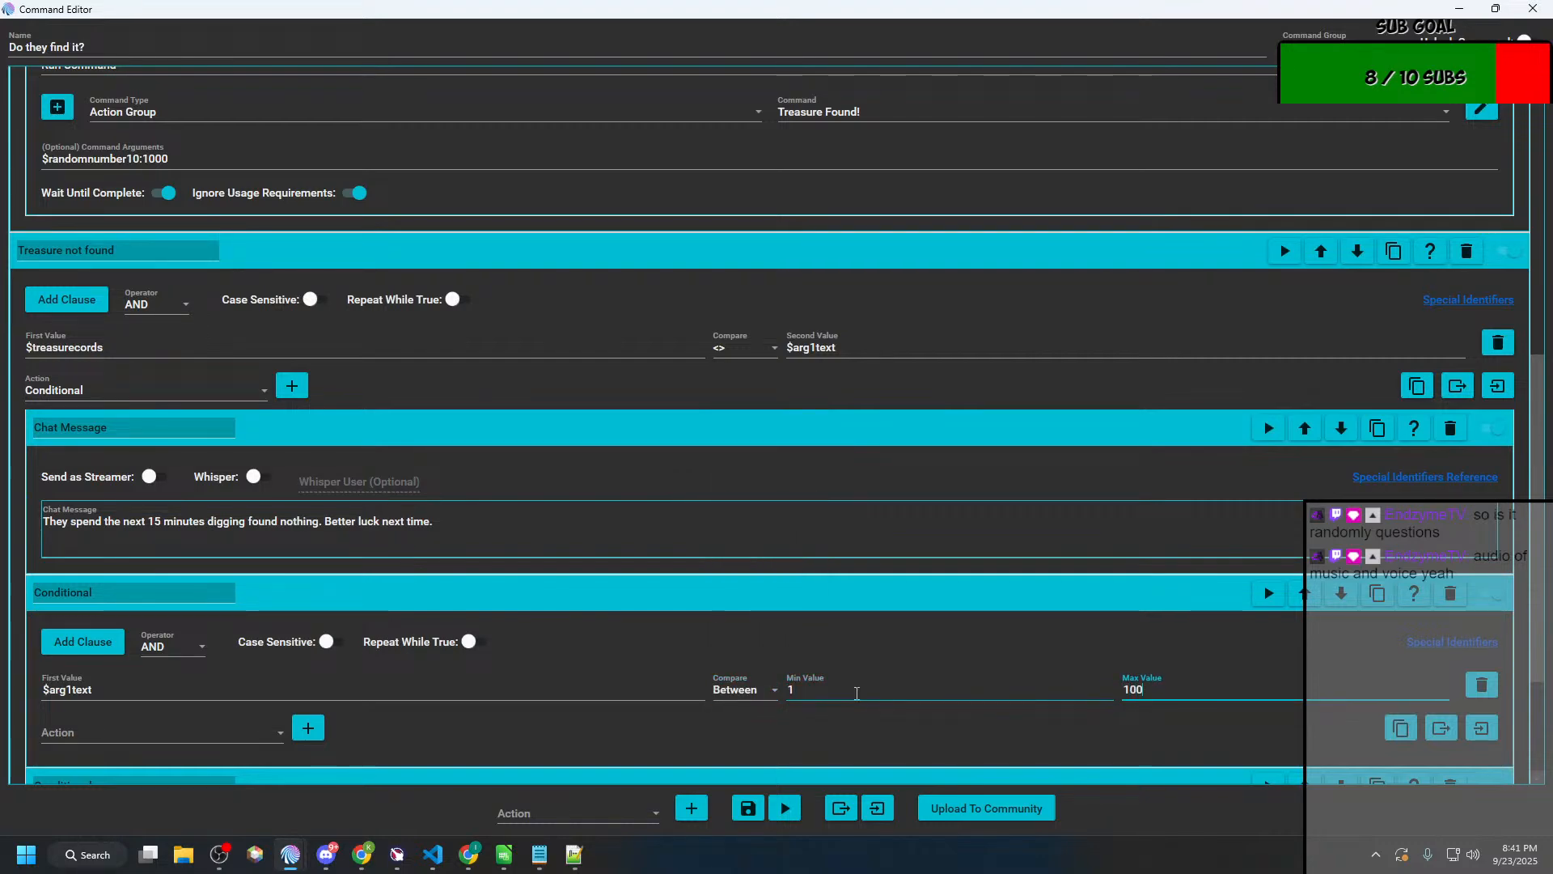
Step: Move the "They spend the next 15 minutes digging" text into a new Chat Message inside the Between conditional and delete the original chat message
left_click_drag(436, 524, 42, 525)
key("ctrl+c")
key("BackSpace")
scroll(166, 553, "down", 3)
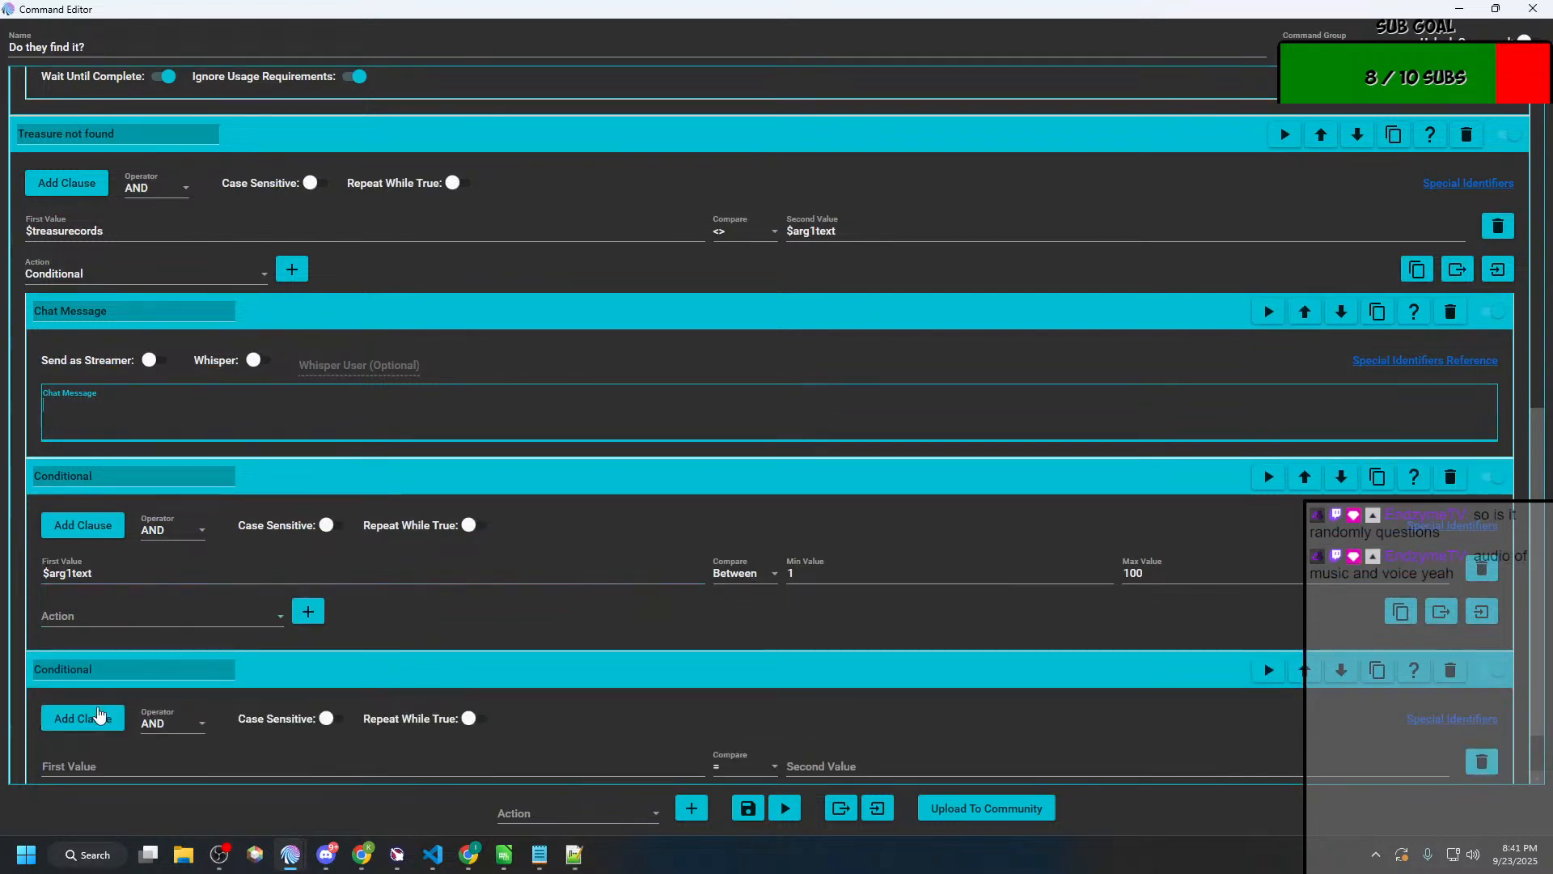
left_click(243, 617)
scroll(96, 394, "down", 1)
scroll(96, 395, "up", 1)
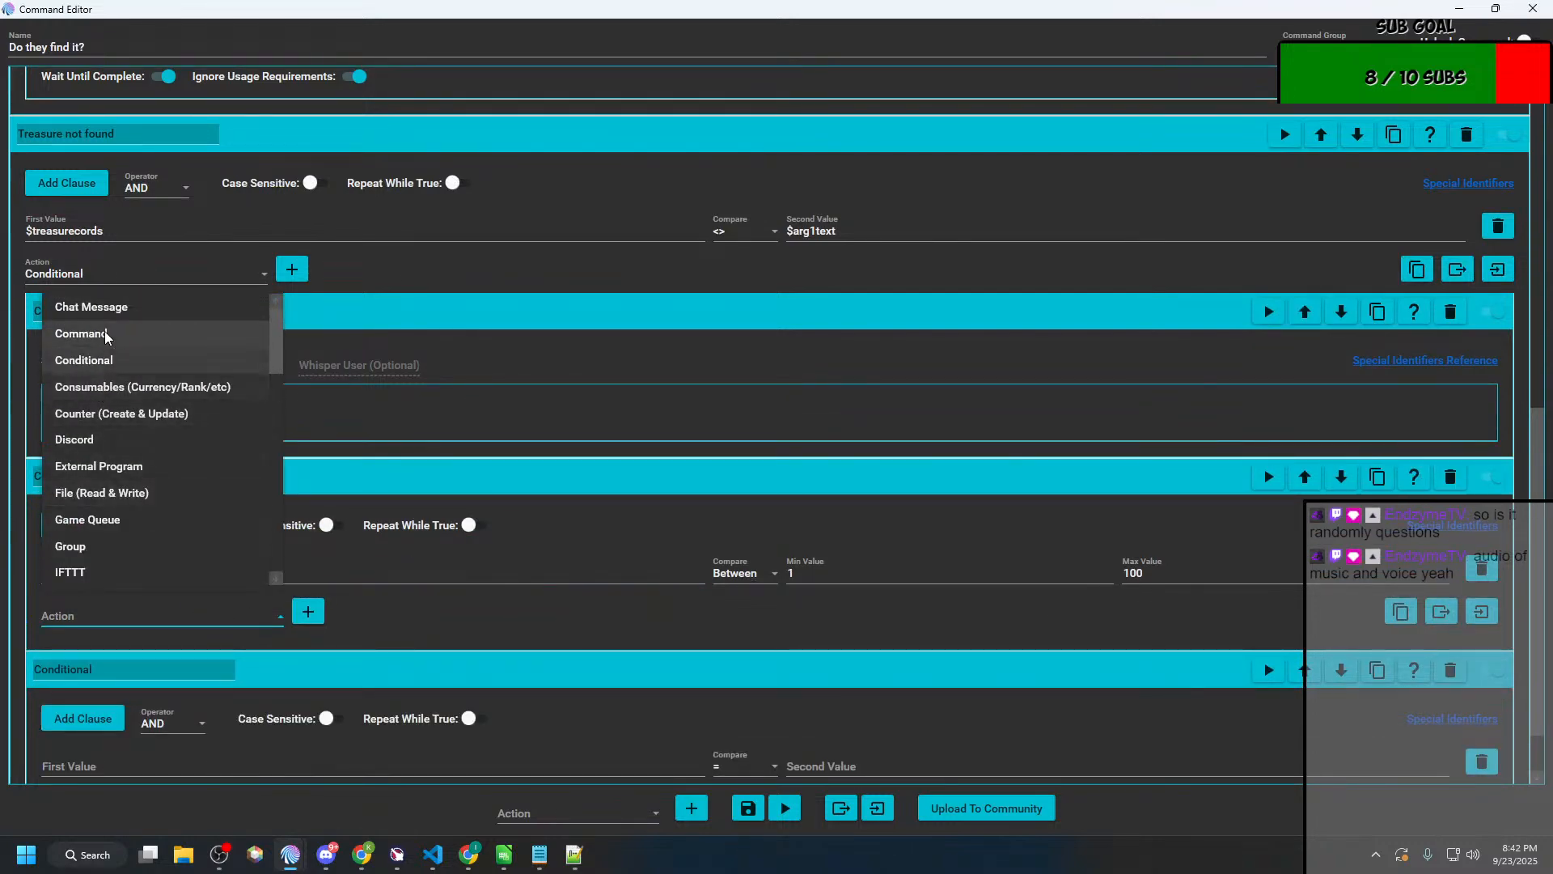
left_click(81, 308)
left_click(308, 611)
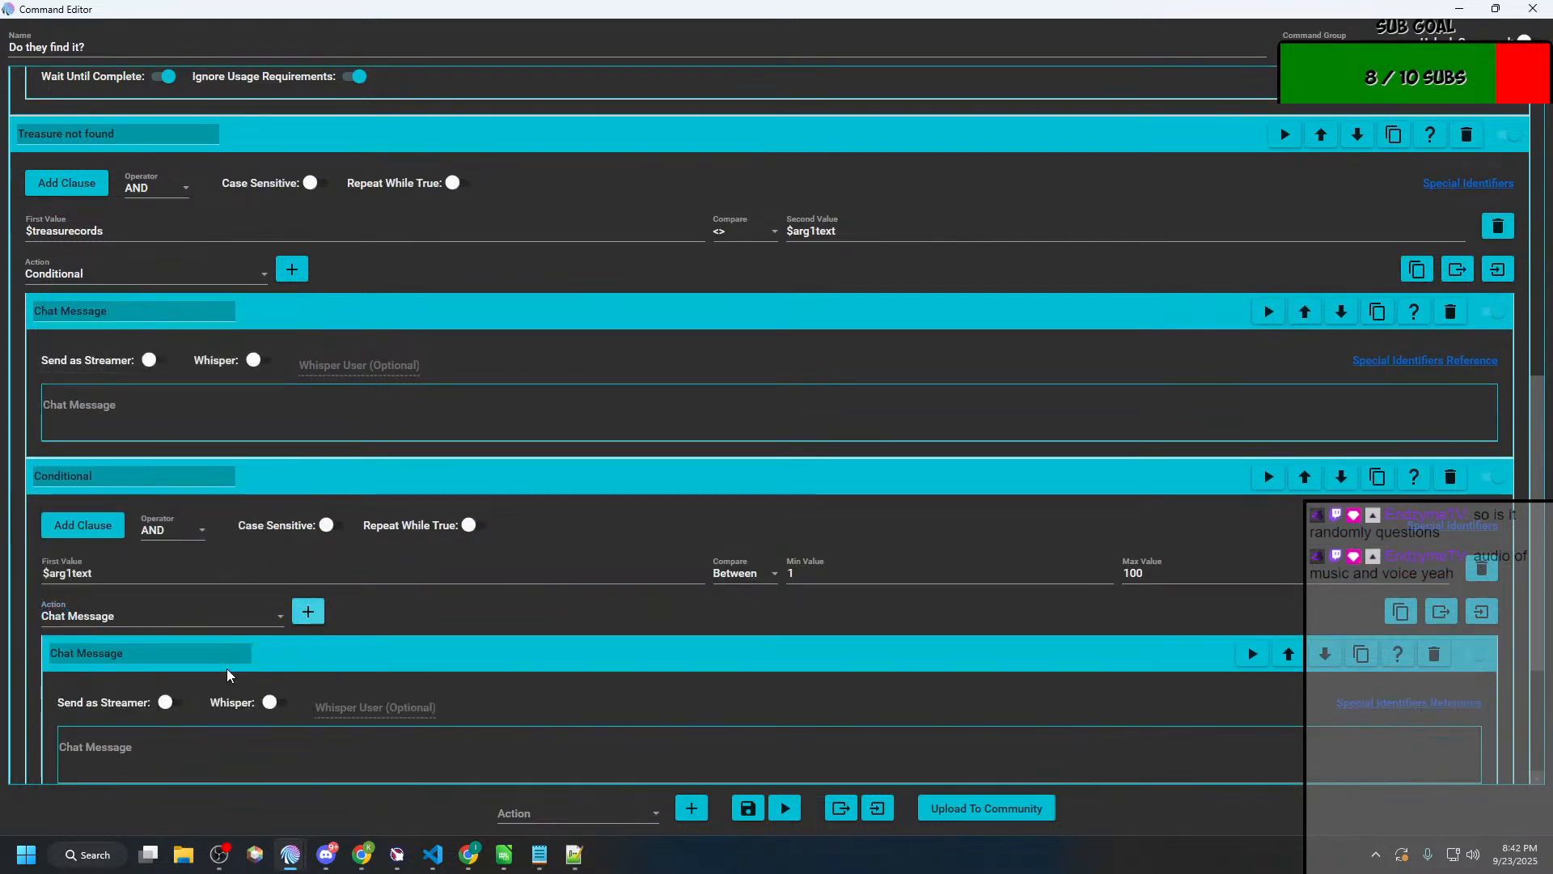
left_click(243, 753)
key("ctrl+v")
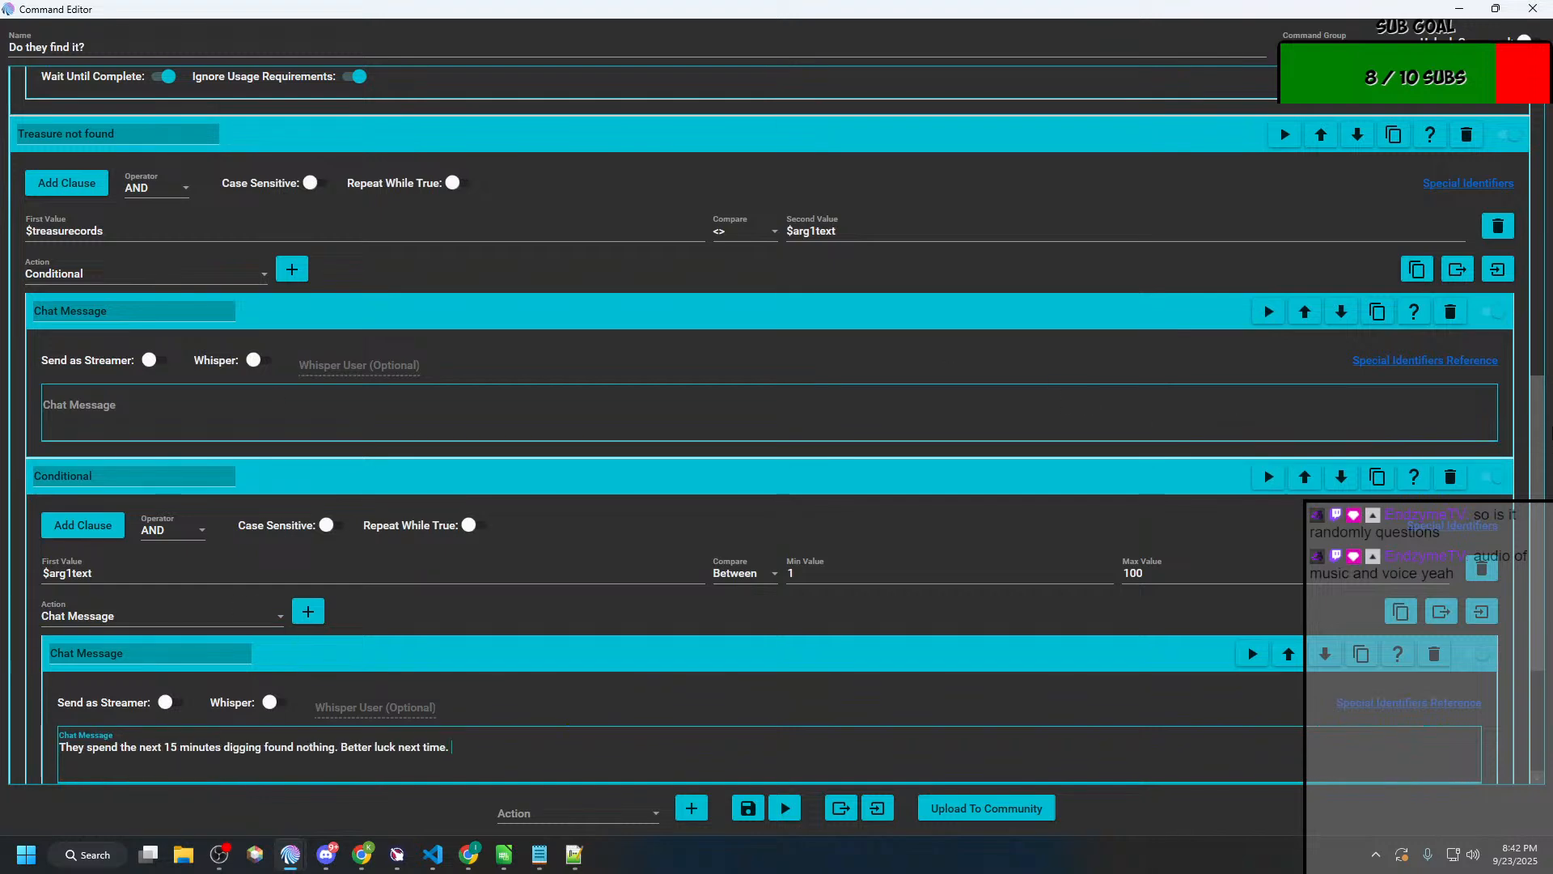
left_click(1451, 313)
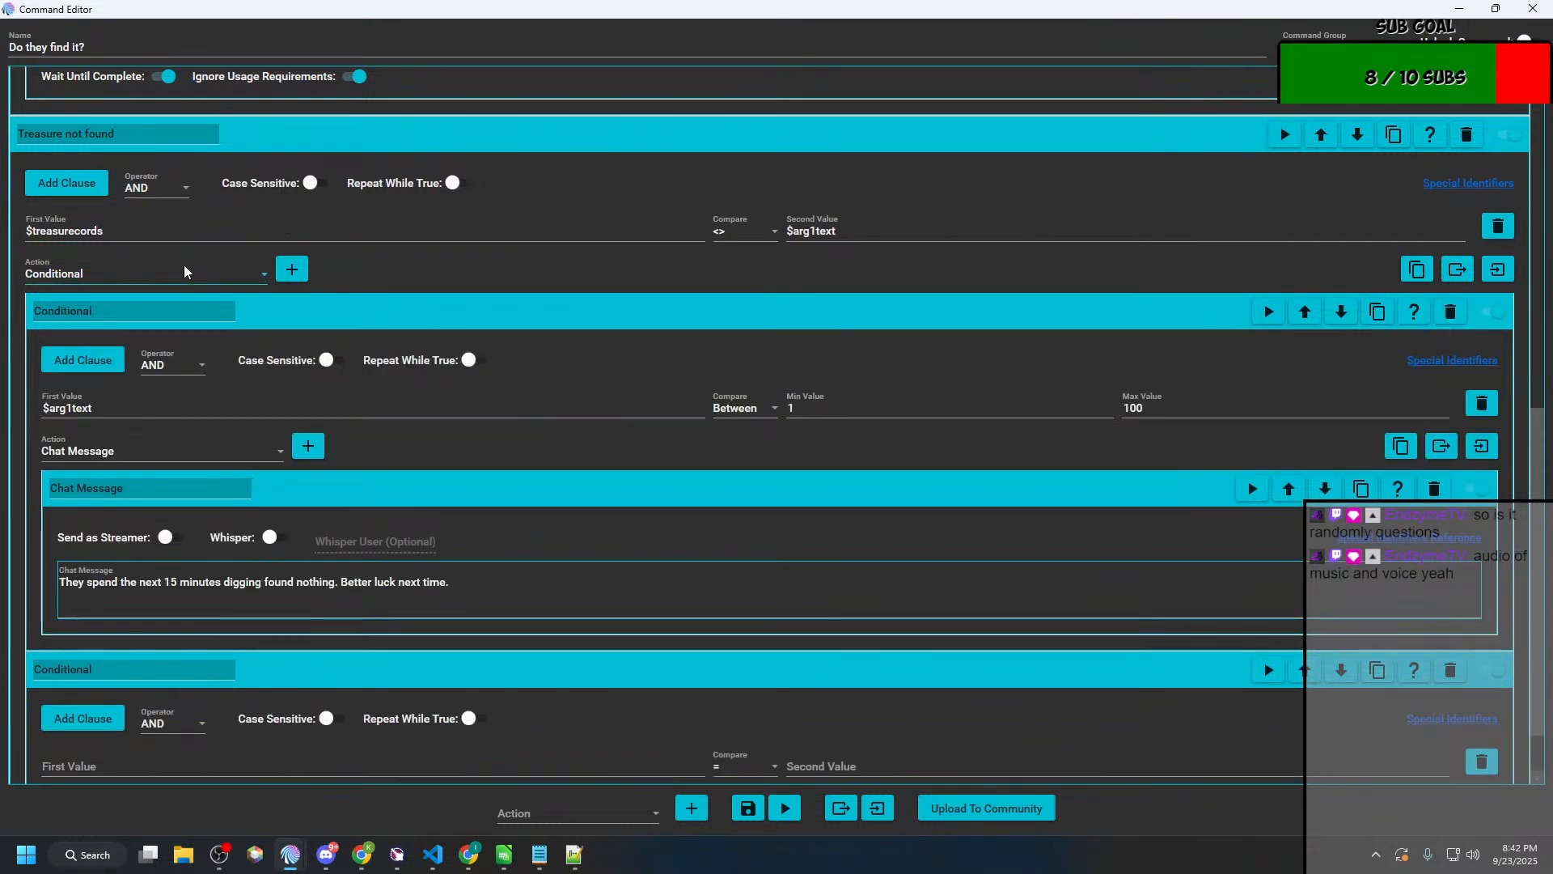
Step: Rename the two nested conditionals "Coords fall between 1 and 100" and "Coods are not between 1 and 100"
double_click(108, 315)
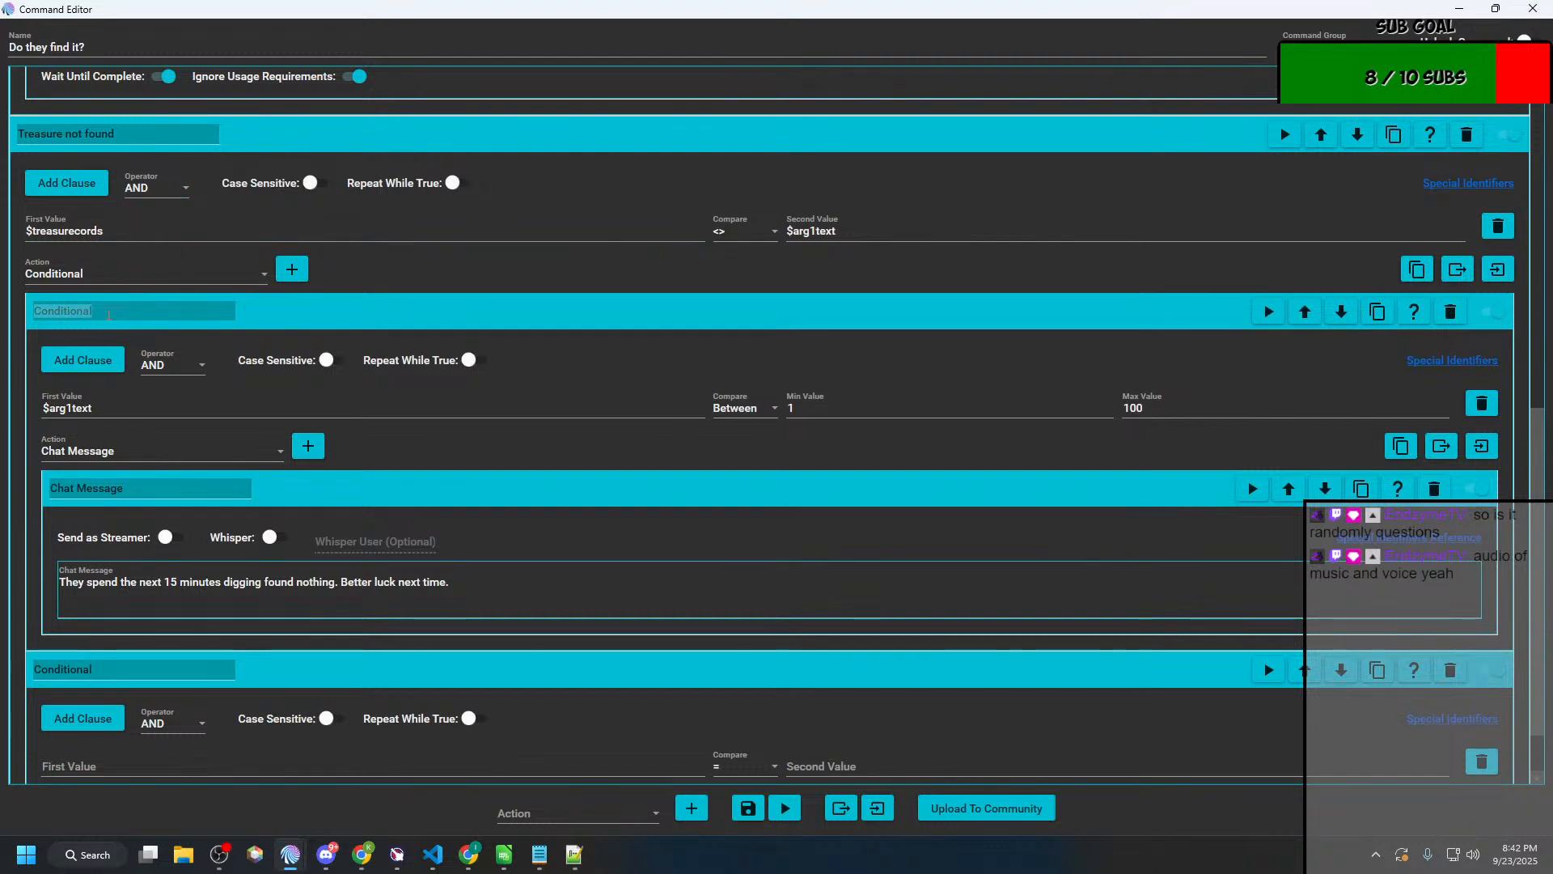
type("C")
type("oords fall u")
type("etween 1 and 100")
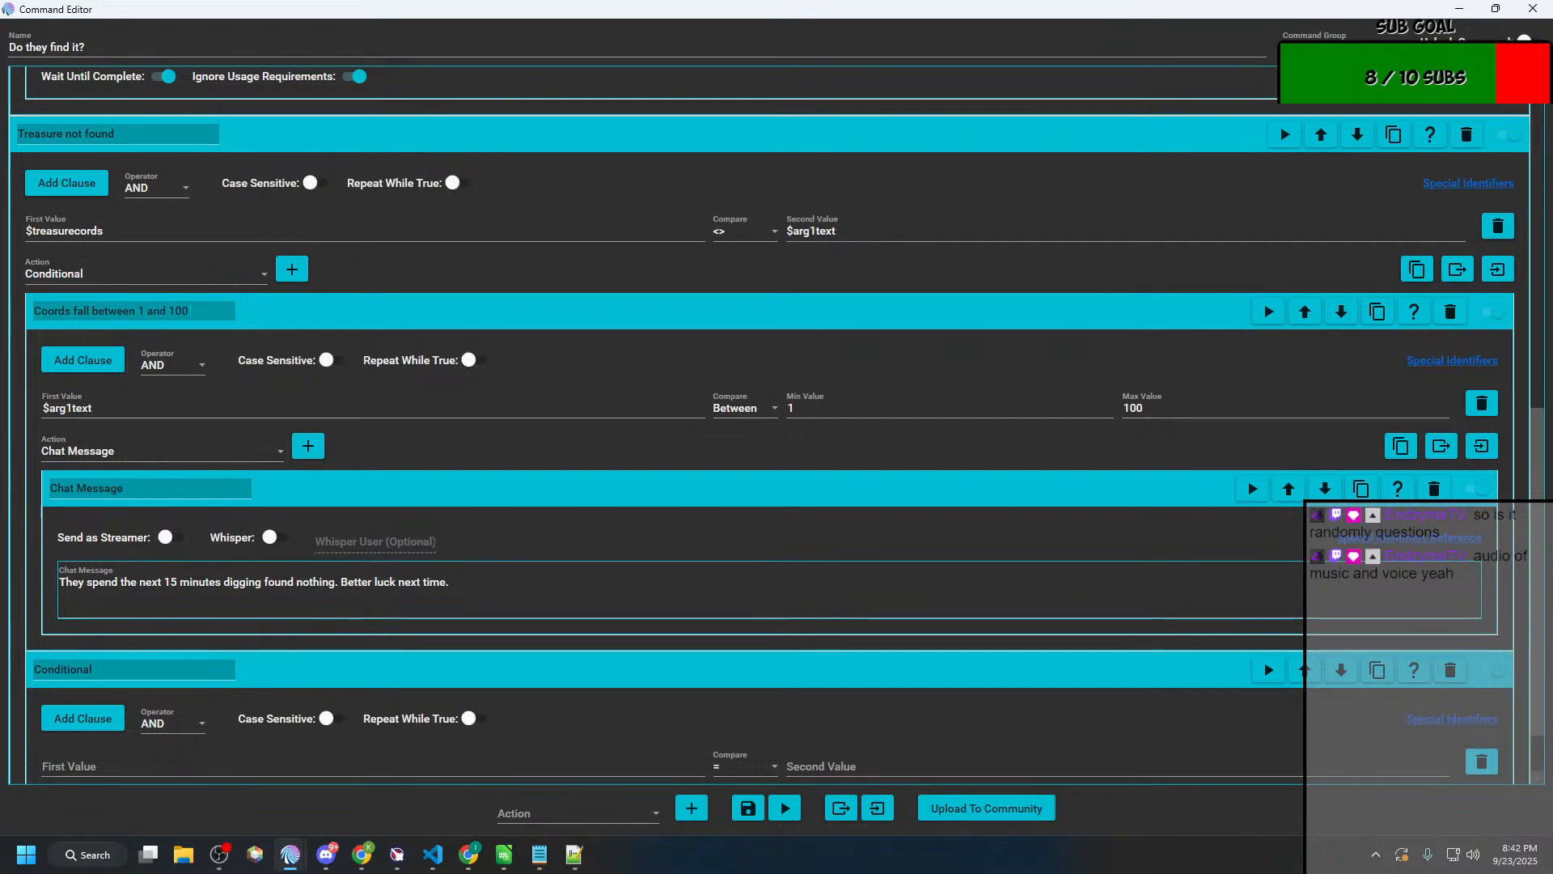
double_click(122, 670)
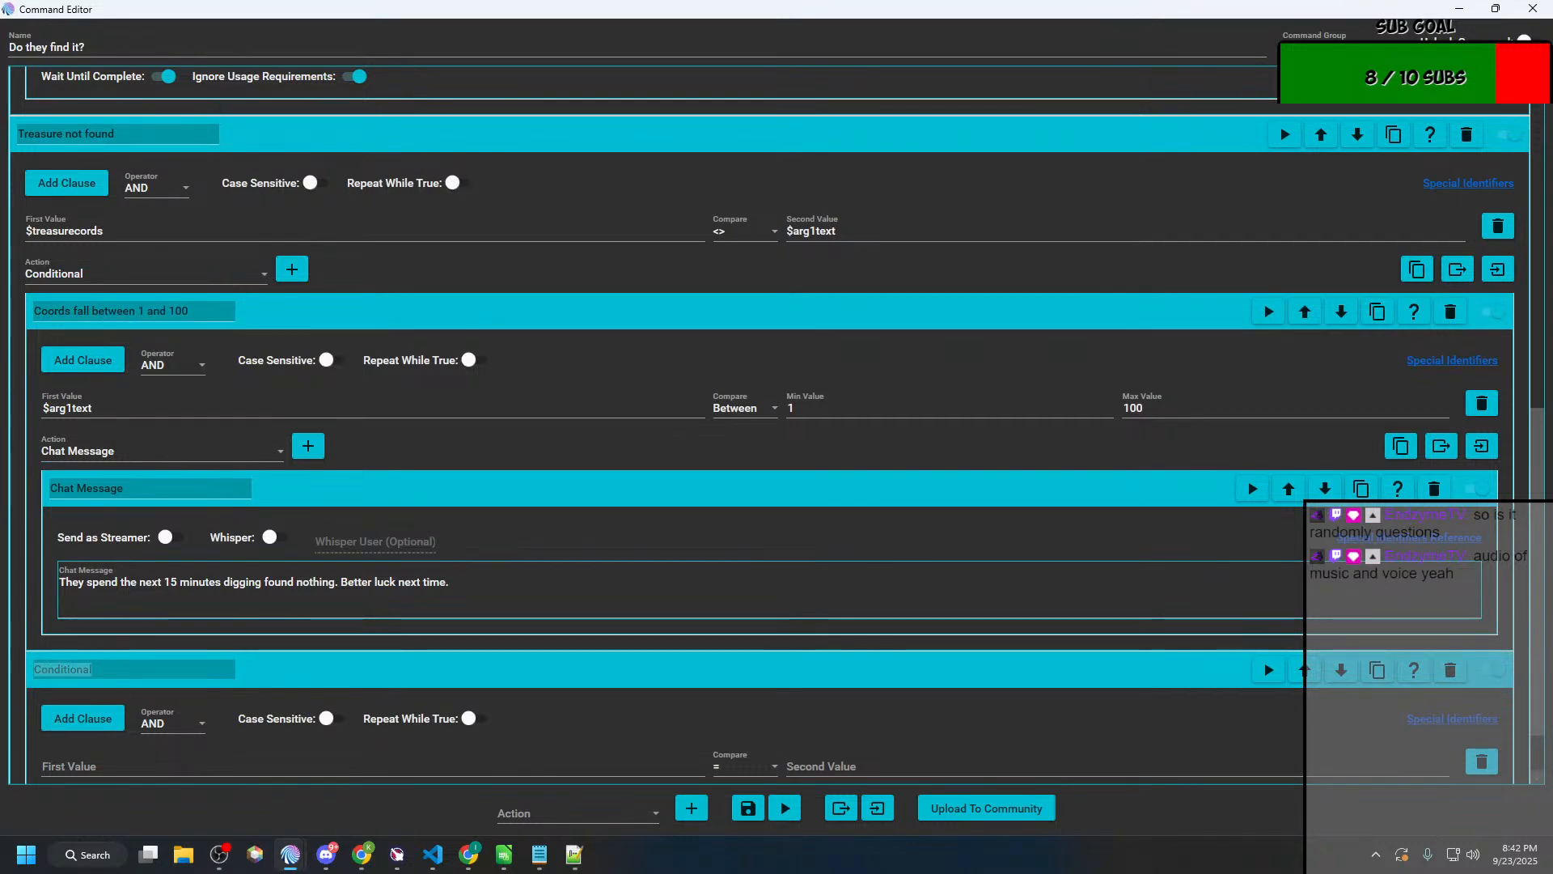
type("Coods are not between 1 and 100")
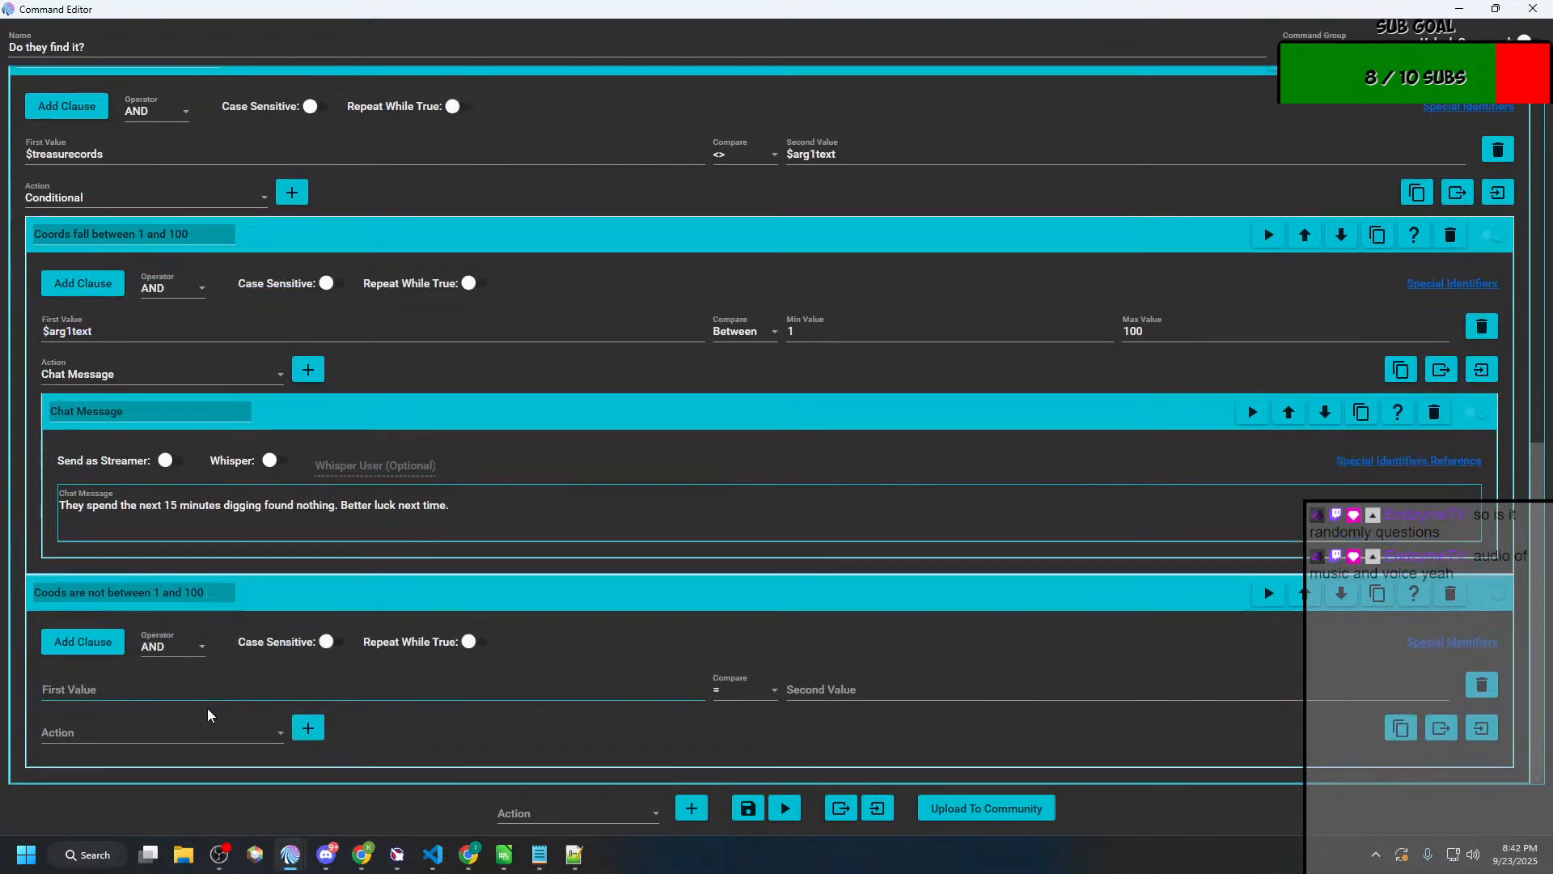
Step: Set the second nested conditional's first value to $arg1text and its comparison to Is Not In
scroll(208, 713, "down", 2)
left_click(230, 688)
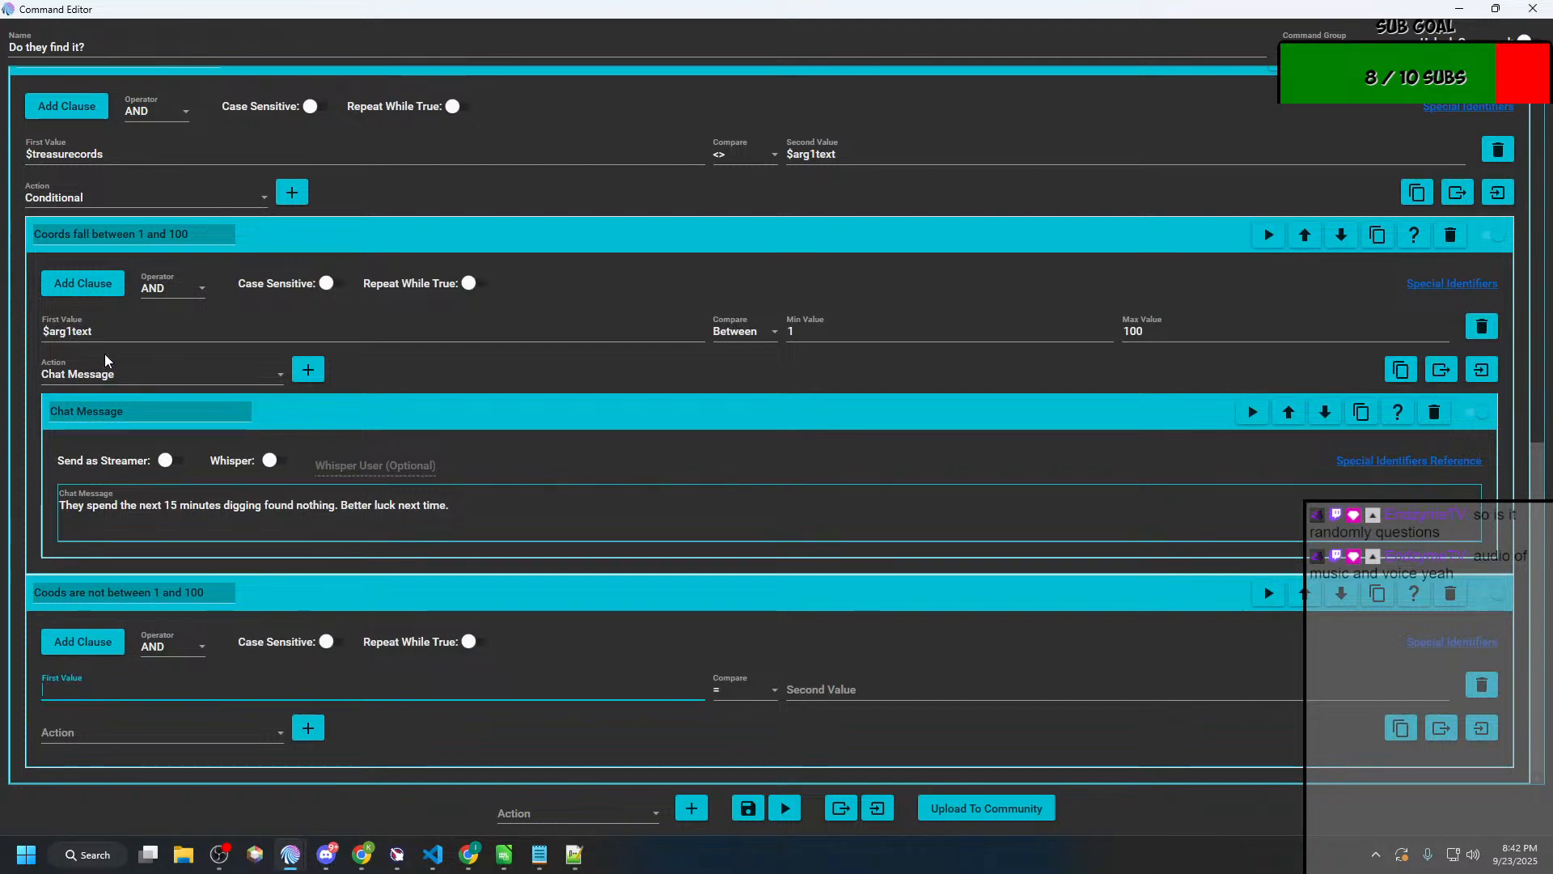
left_click_drag(94, 333, 22, 338)
key("ctrl+c")
left_click(184, 686)
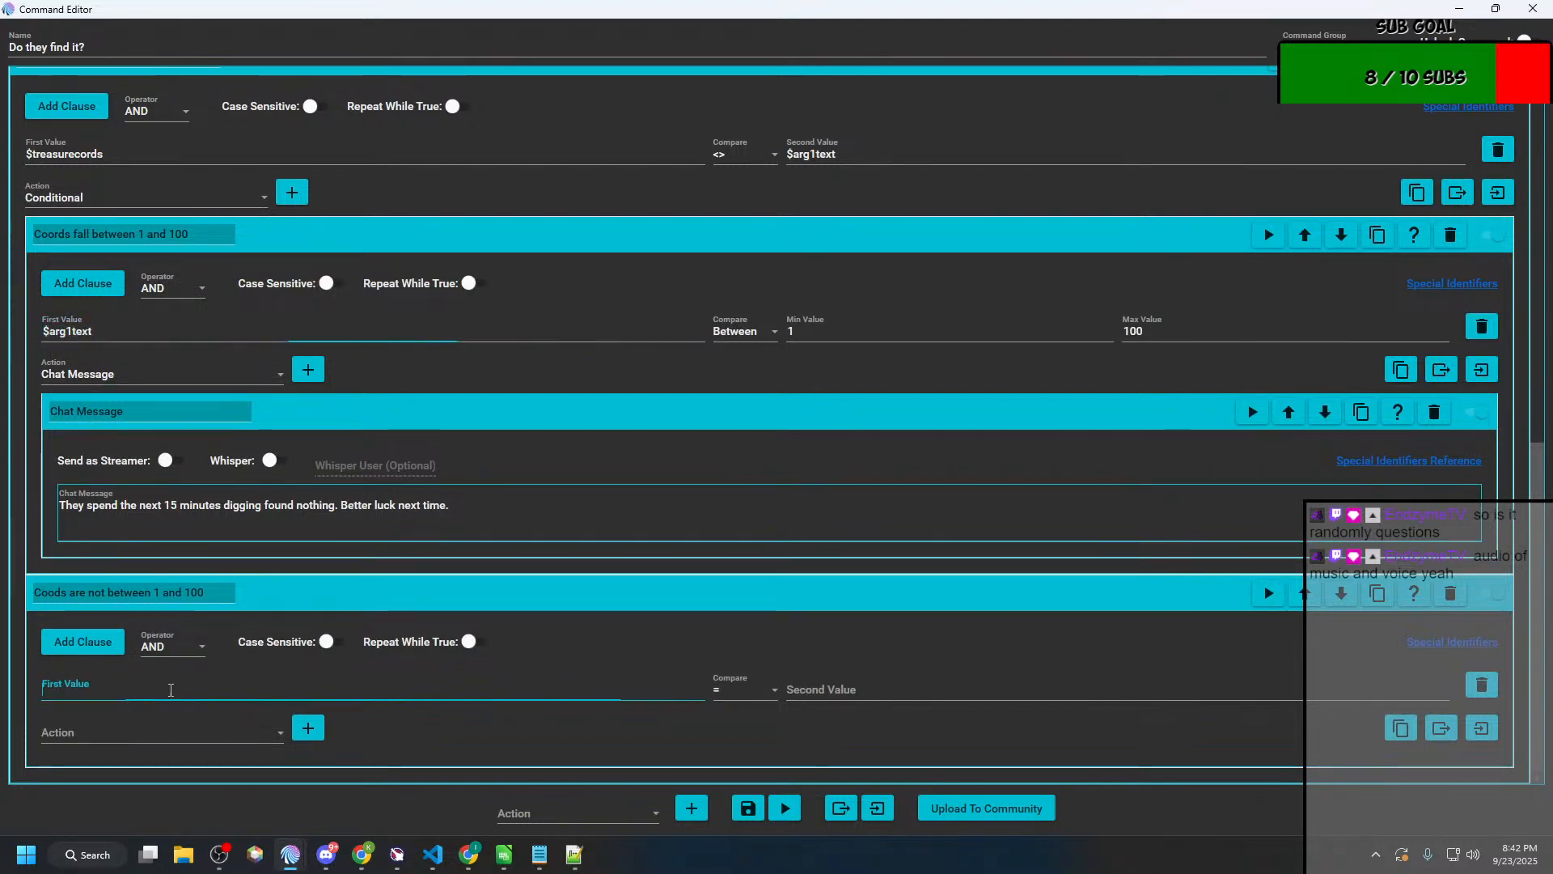
key("ctrl+v")
left_click(719, 690)
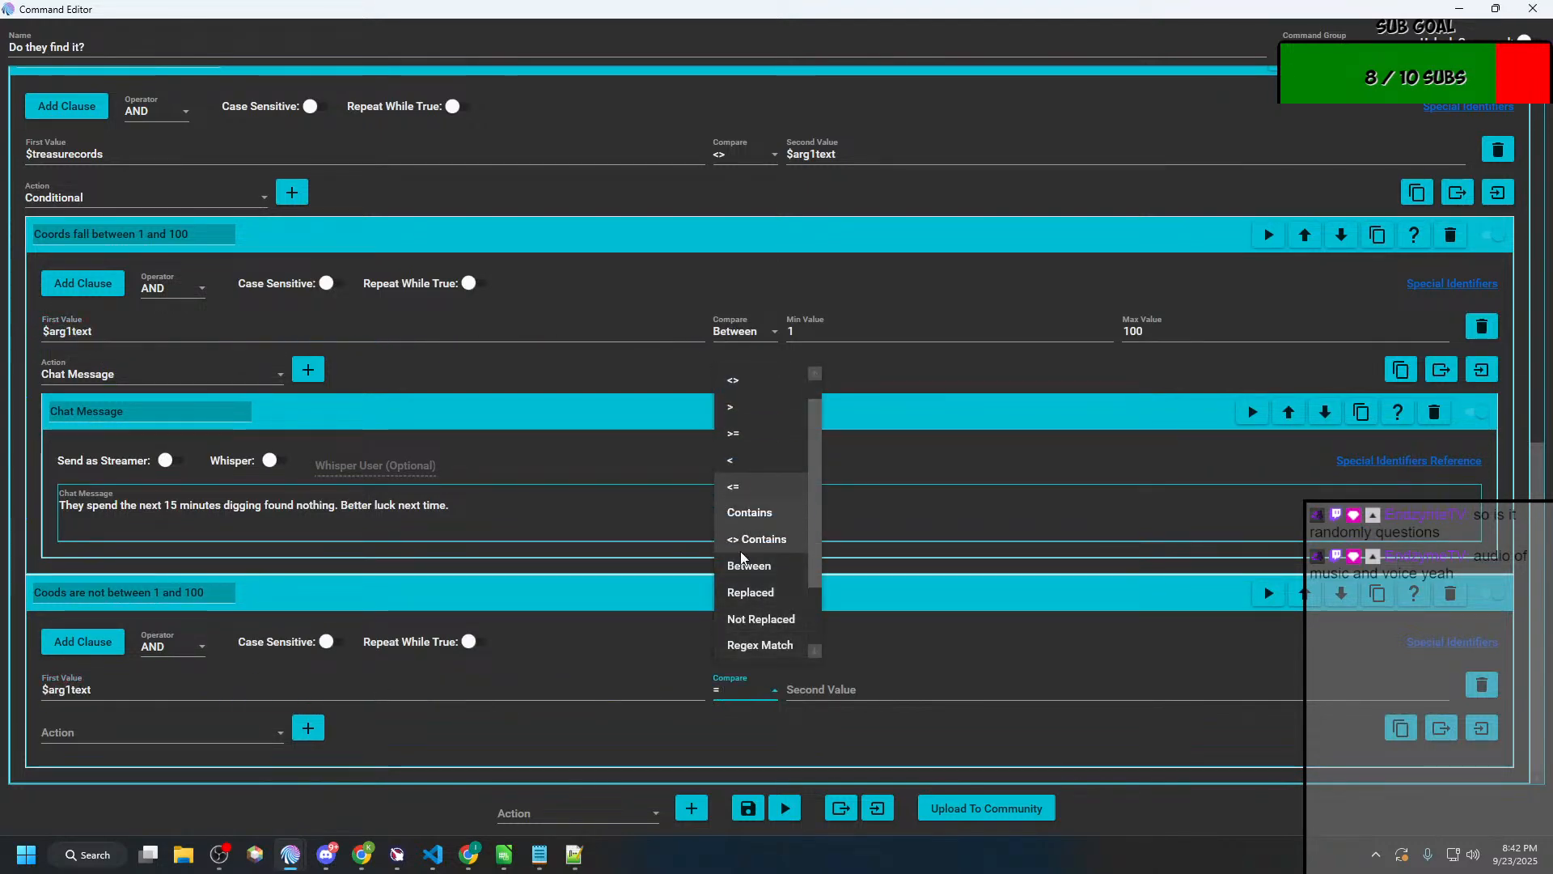
scroll(756, 594, "down", 1)
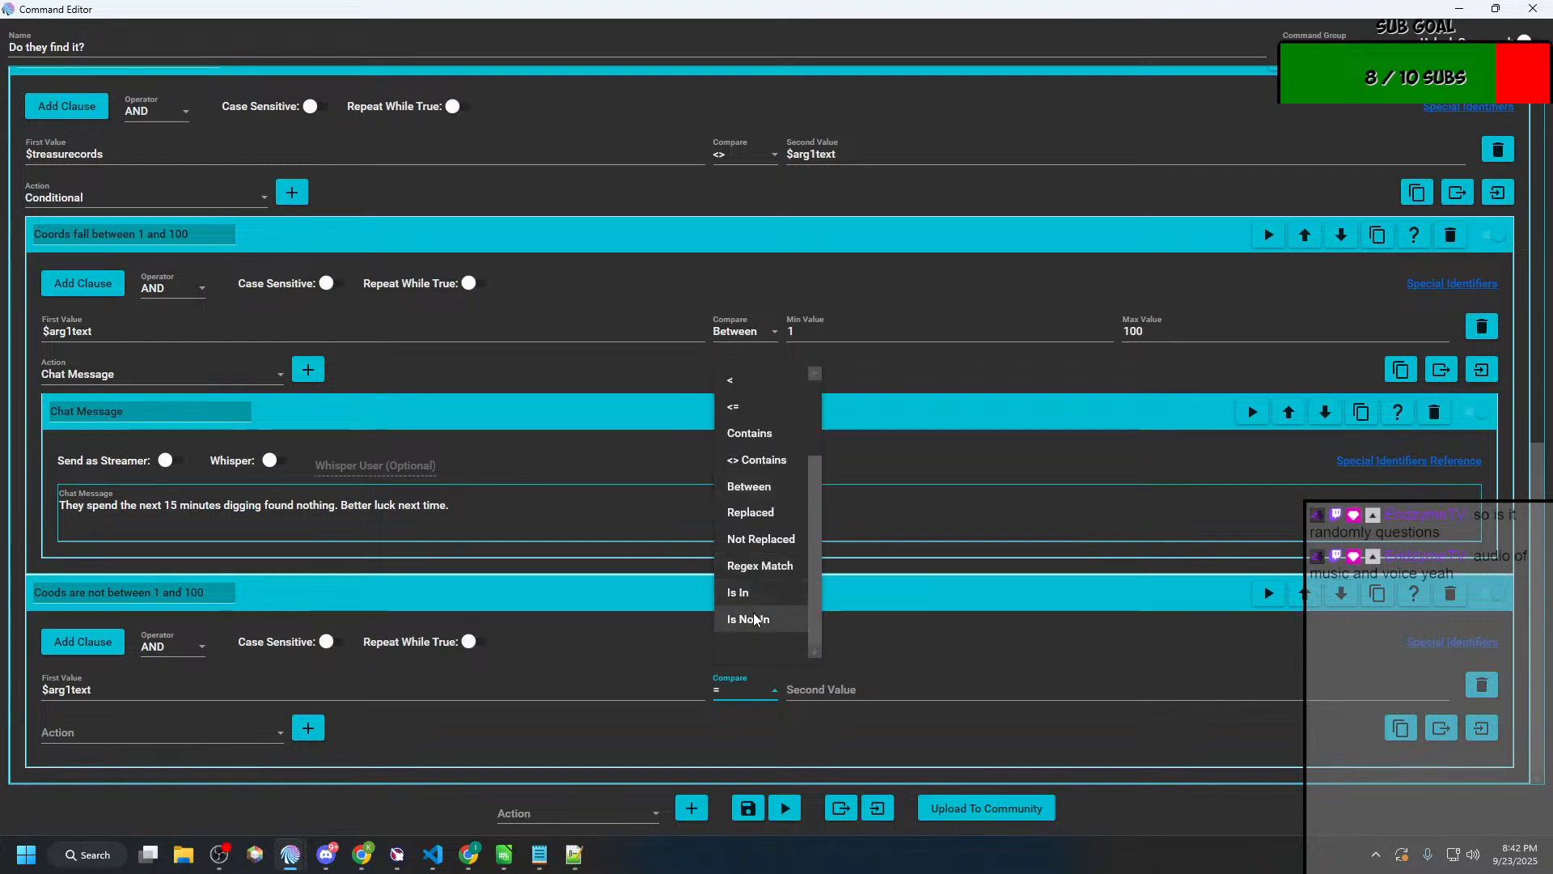
left_click(748, 618)
Step: Open the Treasure Hunt timer command and copy the pipe-separated number list from its conditional's second value
key("alt+Tab")
key("alt+Tab")
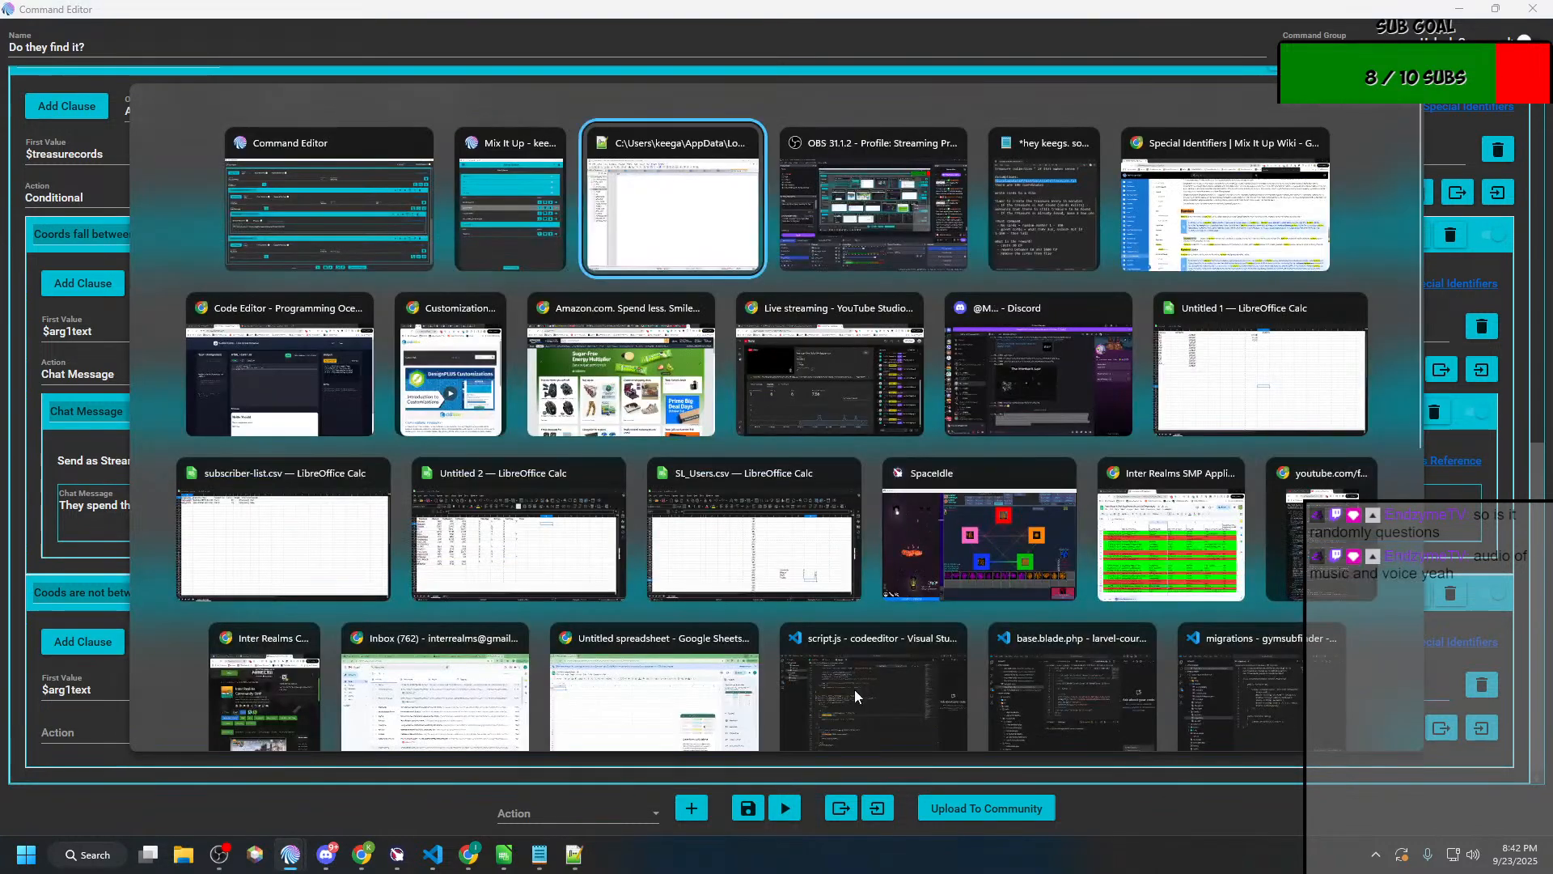
key("alt+shift+Tab")
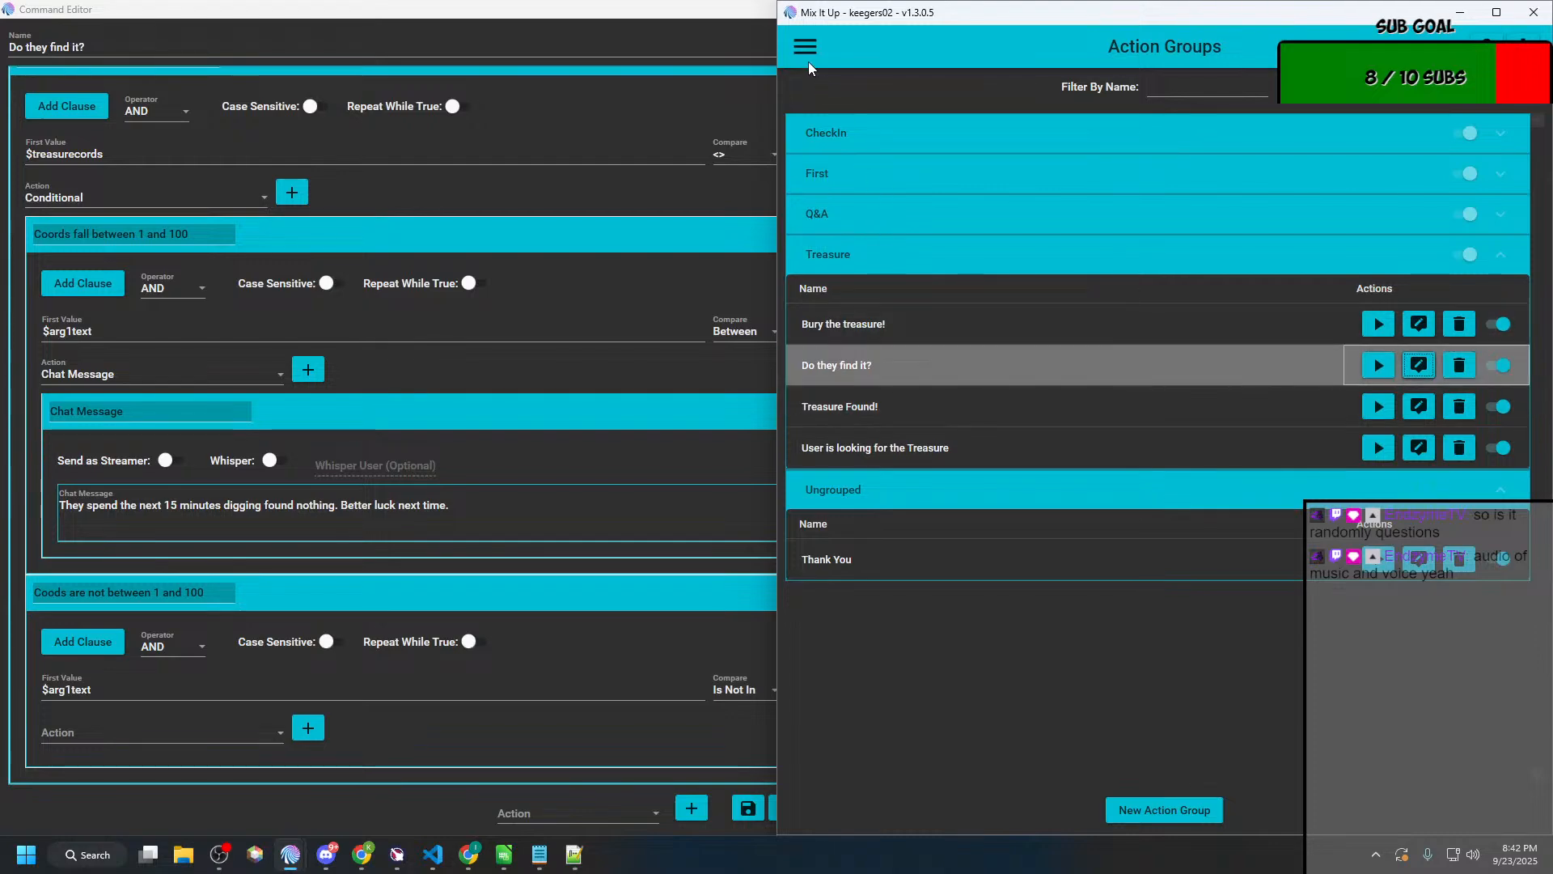
left_click(842, 415)
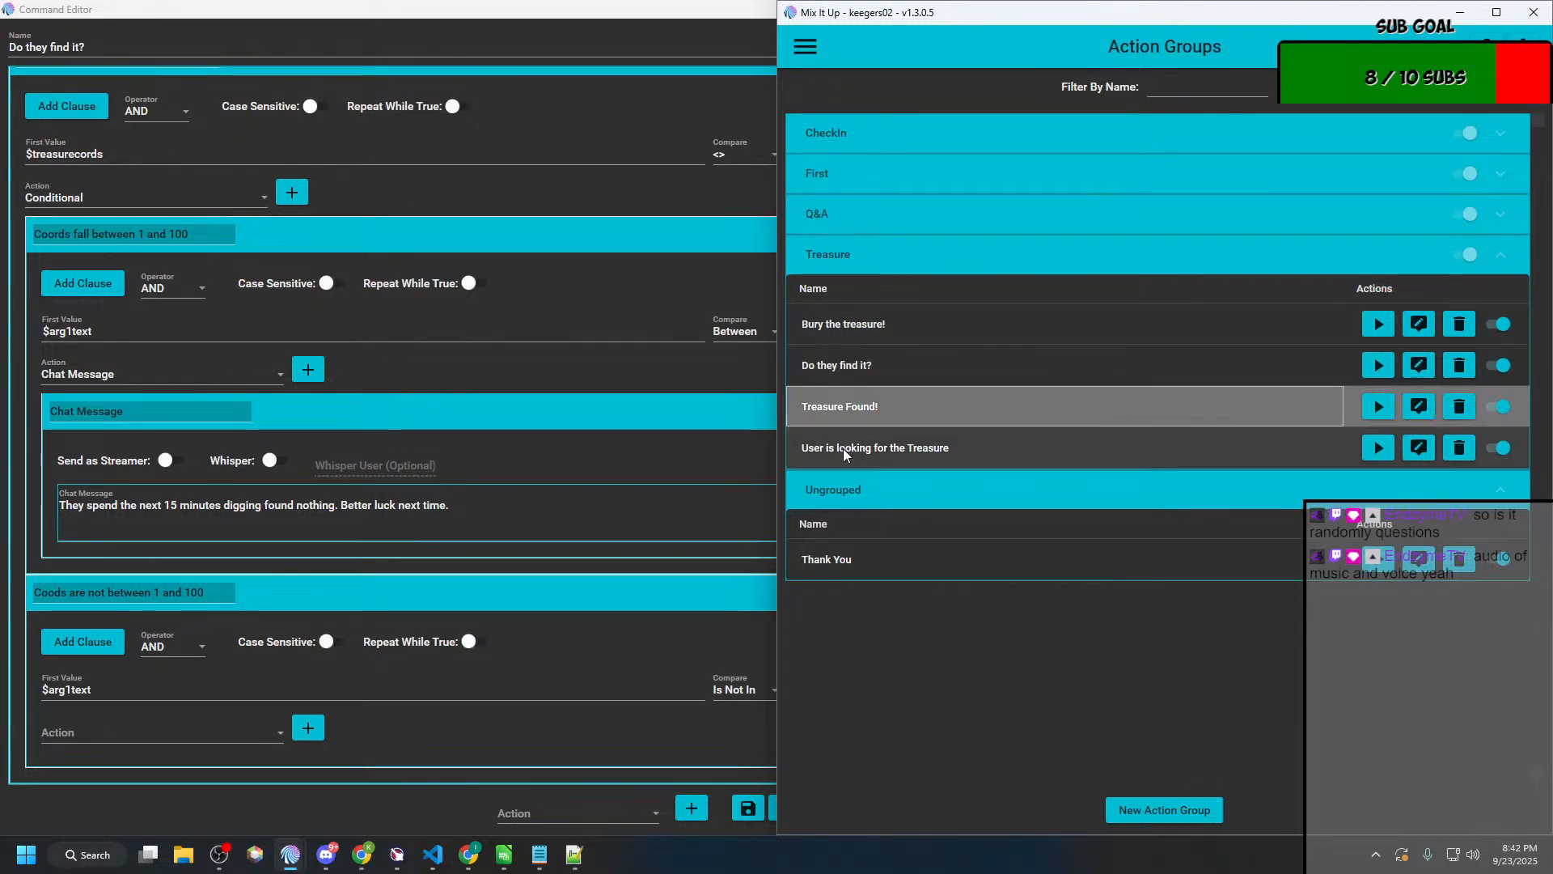
left_click(808, 55)
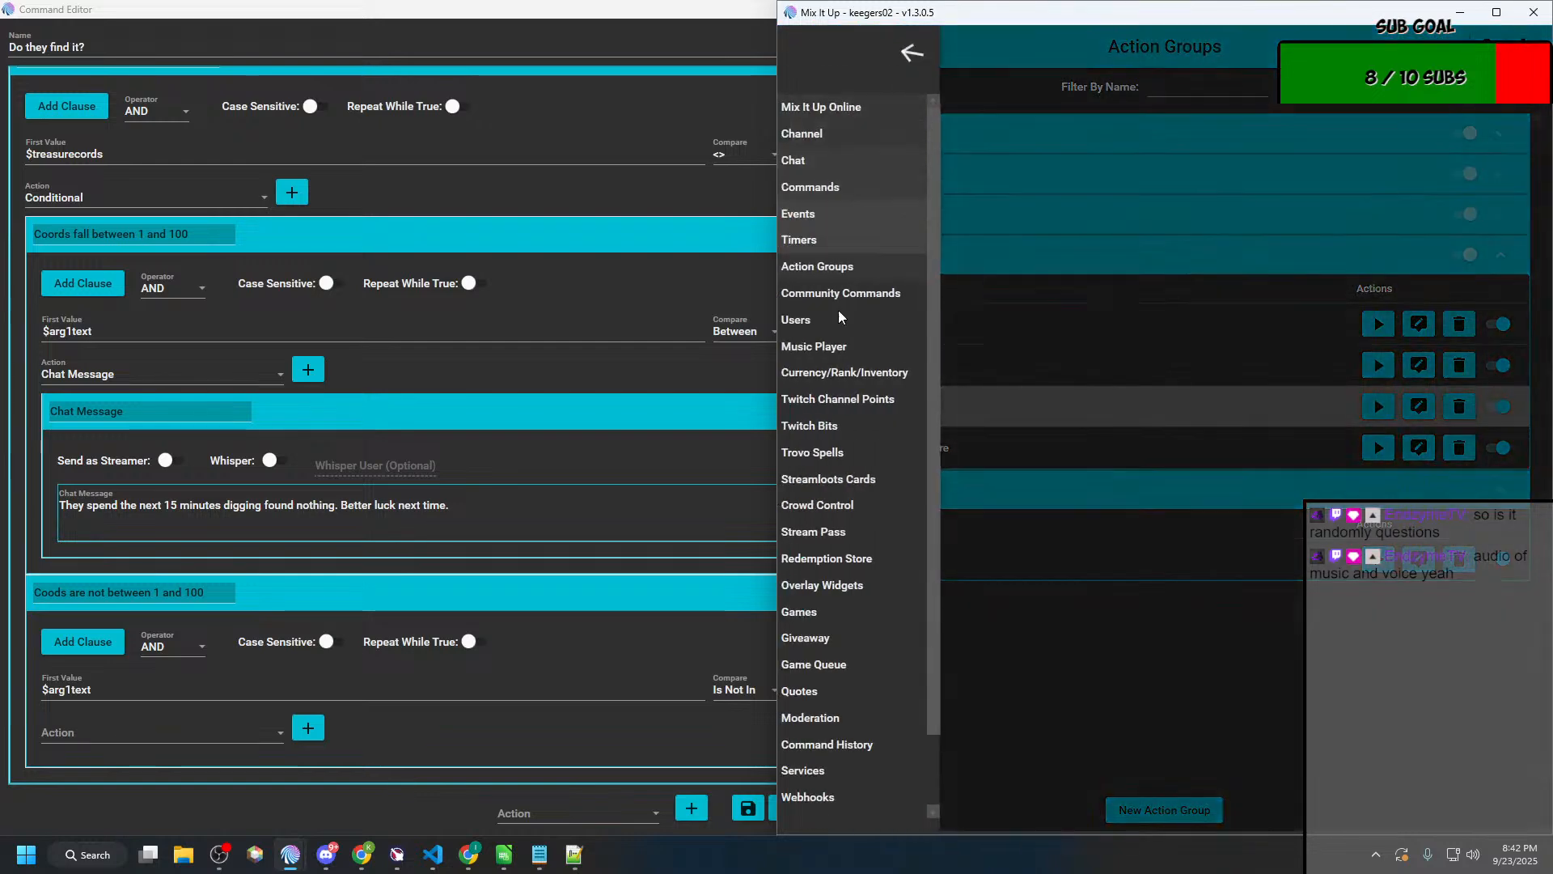
left_click(833, 240)
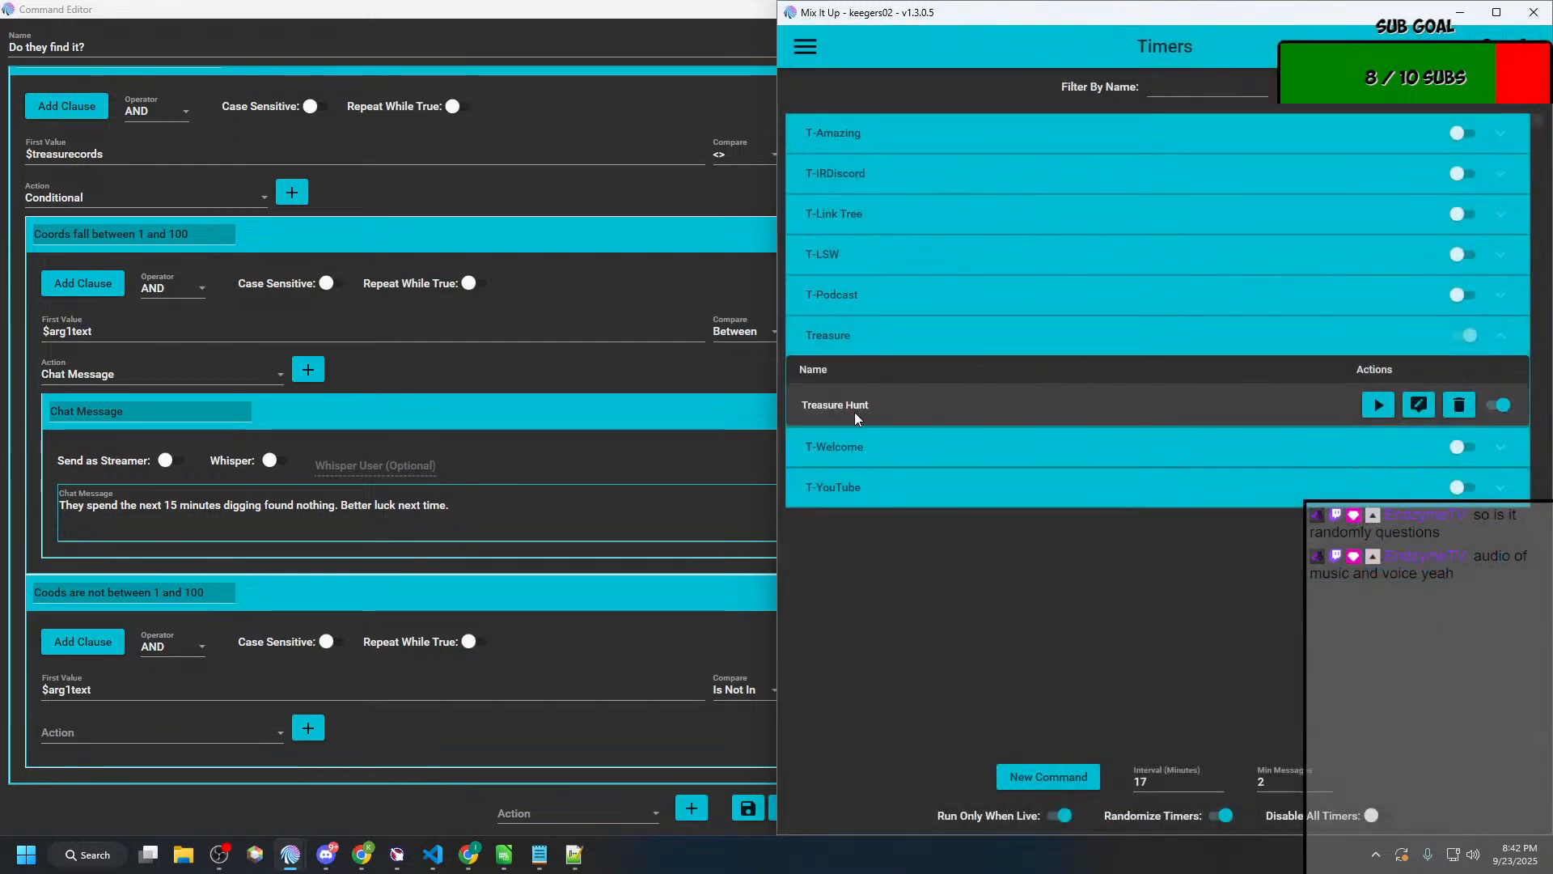
left_click(1419, 405)
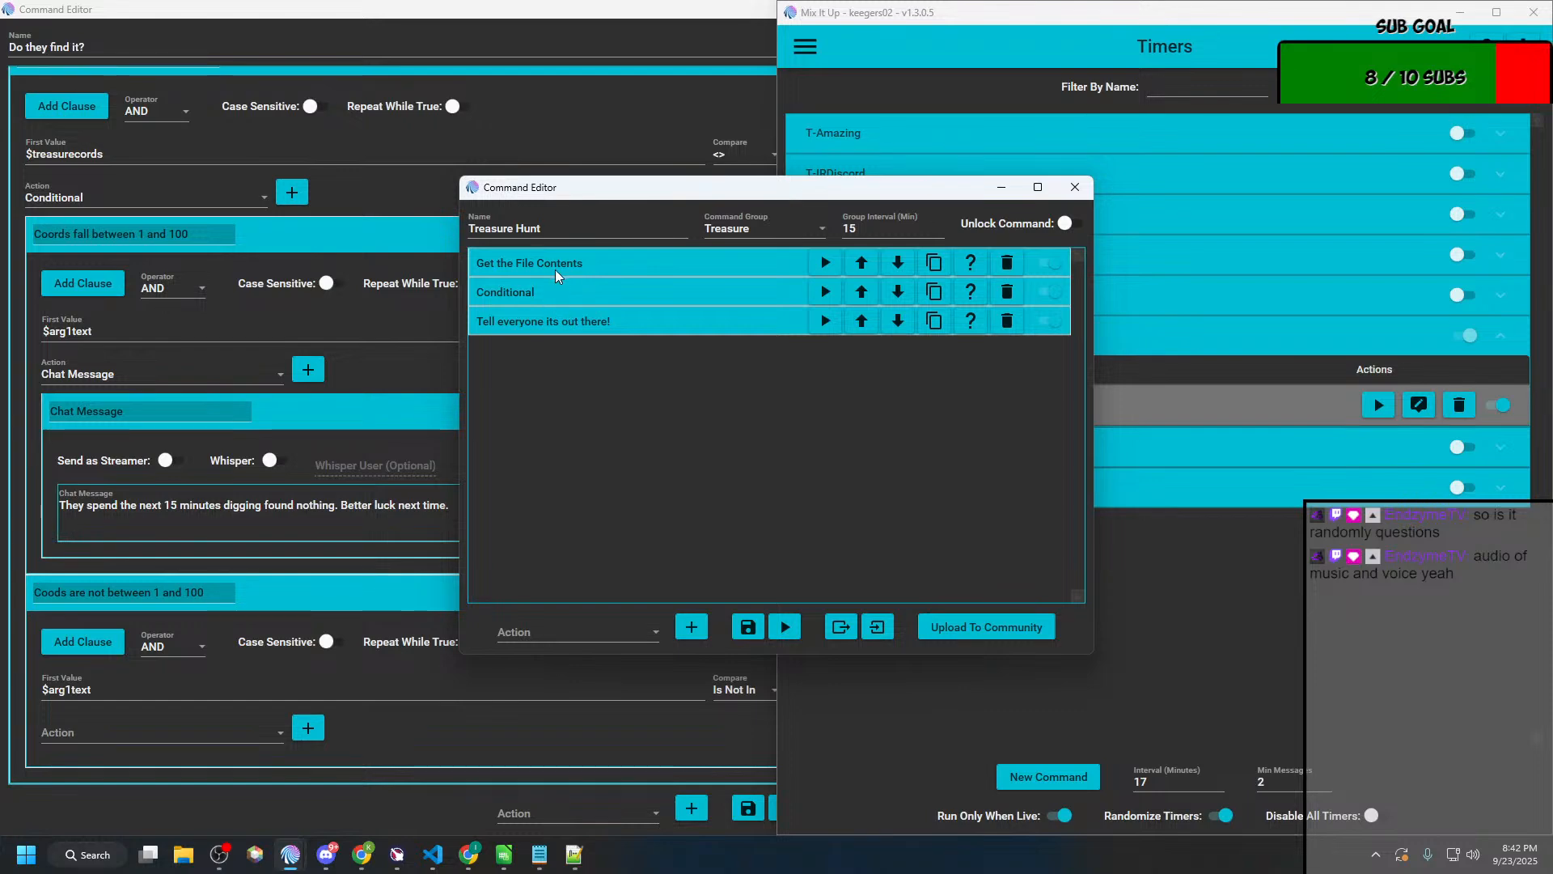
left_click(551, 289)
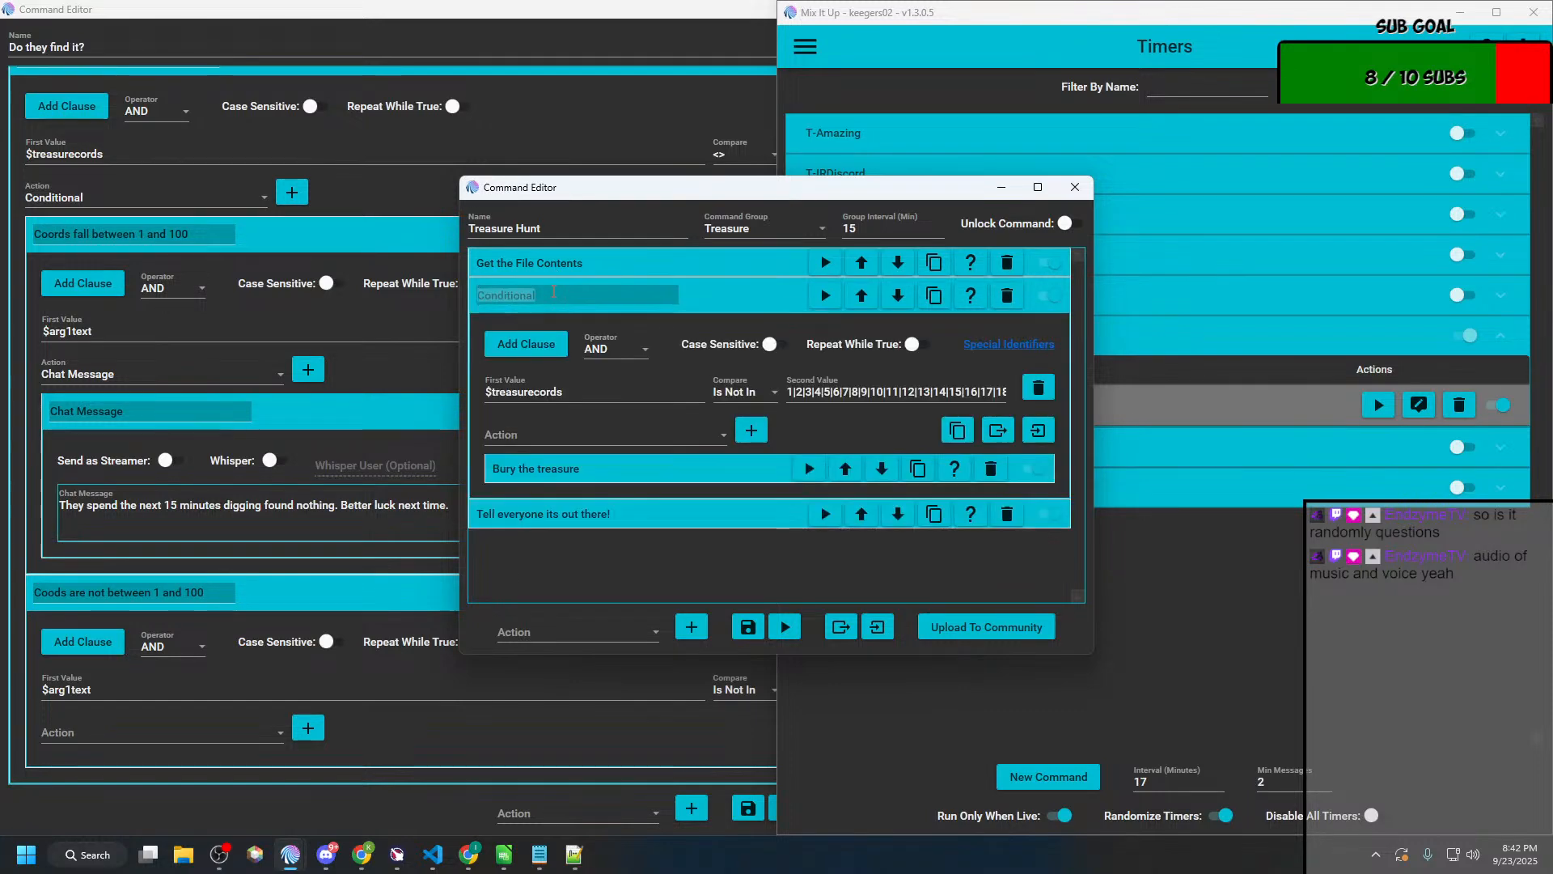
triple_click(918, 390)
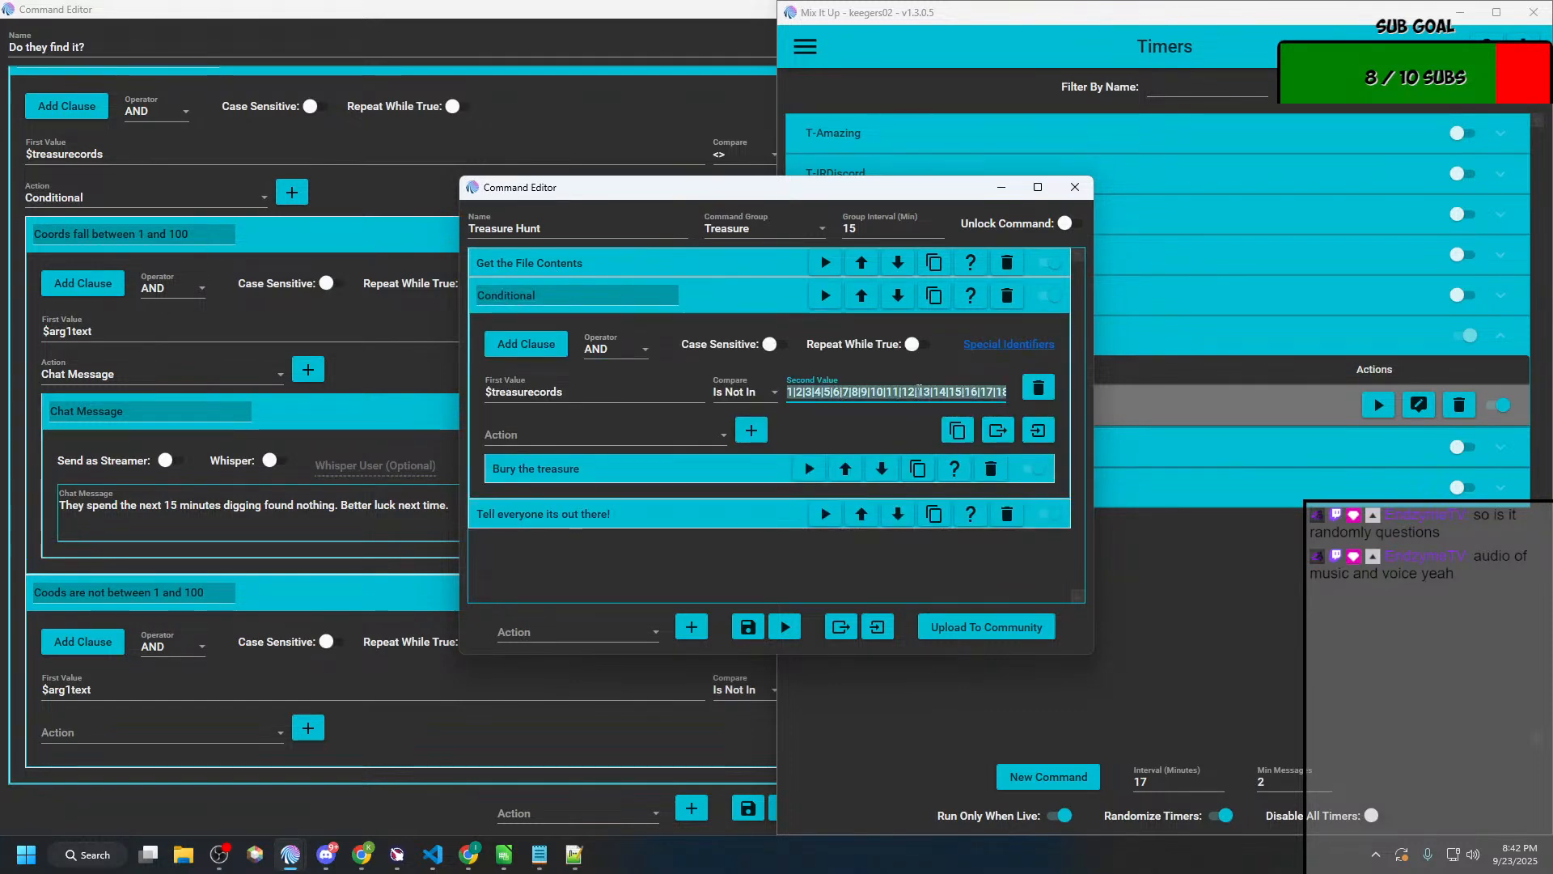
Step: Paste the copied number list, ending in 100, as the second value of the "Coods are not between 1 and 100" conditional
left_click(384, 701)
left_click(966, 688)
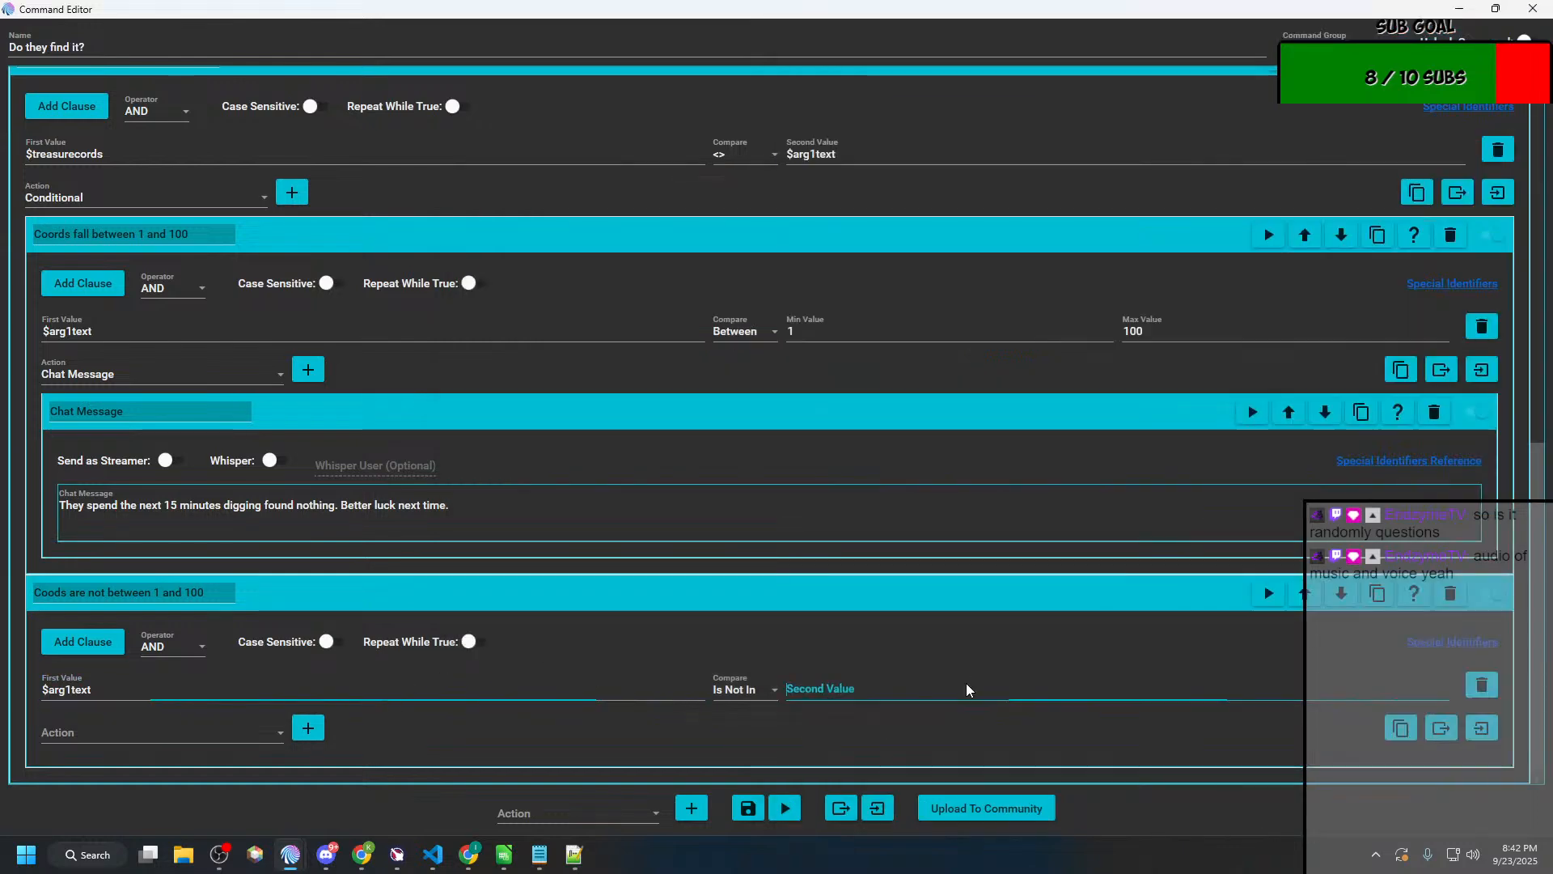
key("ctrl+v")
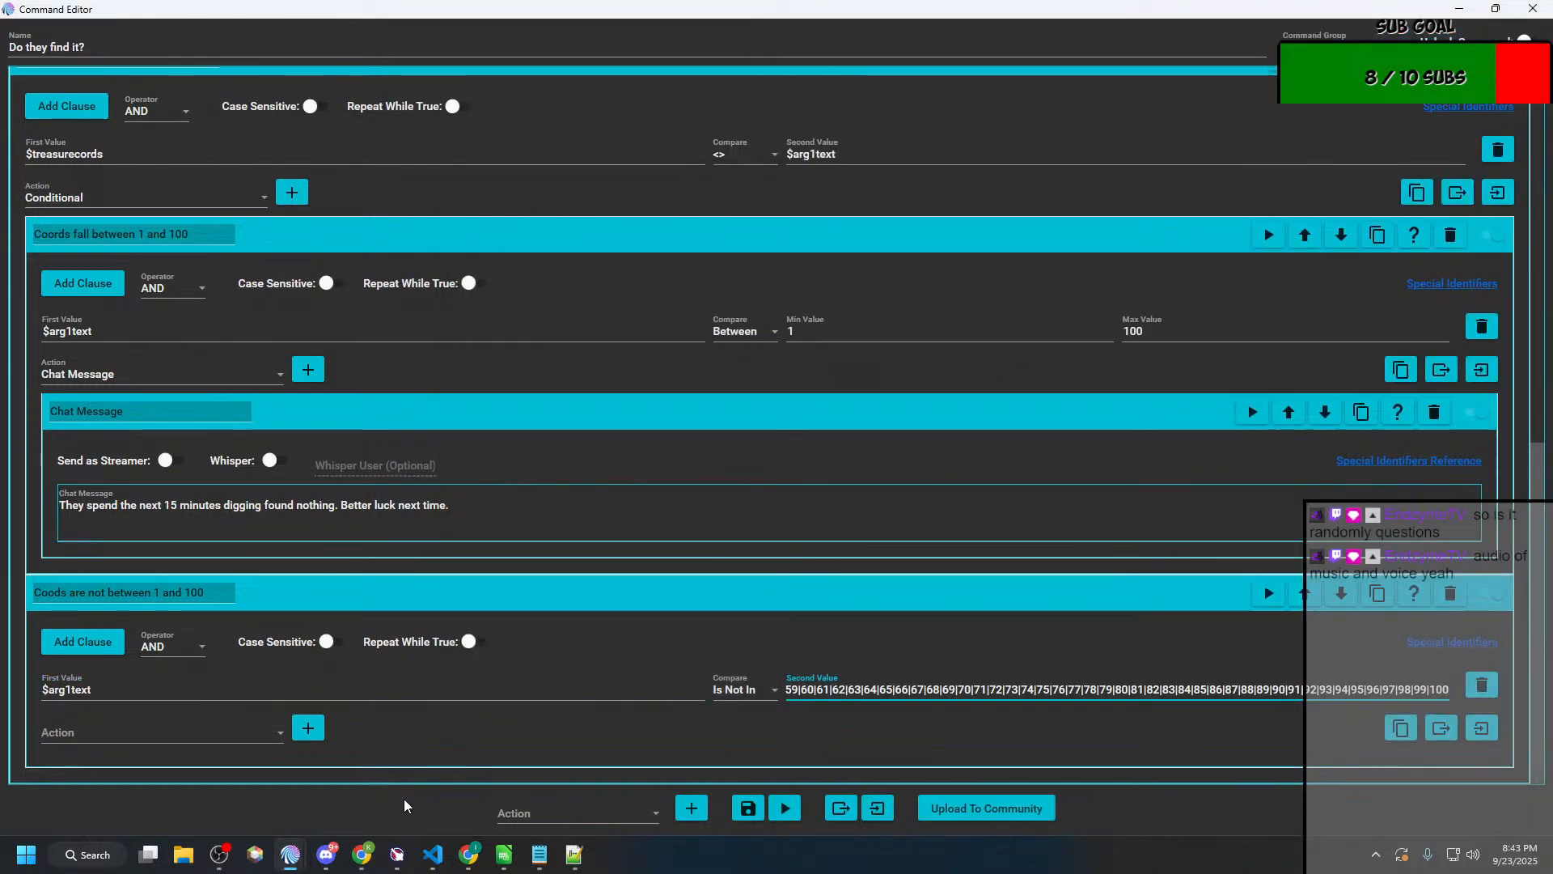
Step: Add a Chat Message action inside the "Coods are not between 1 and 100" conditional
left_click(174, 732)
scroll(146, 566, "down", 1)
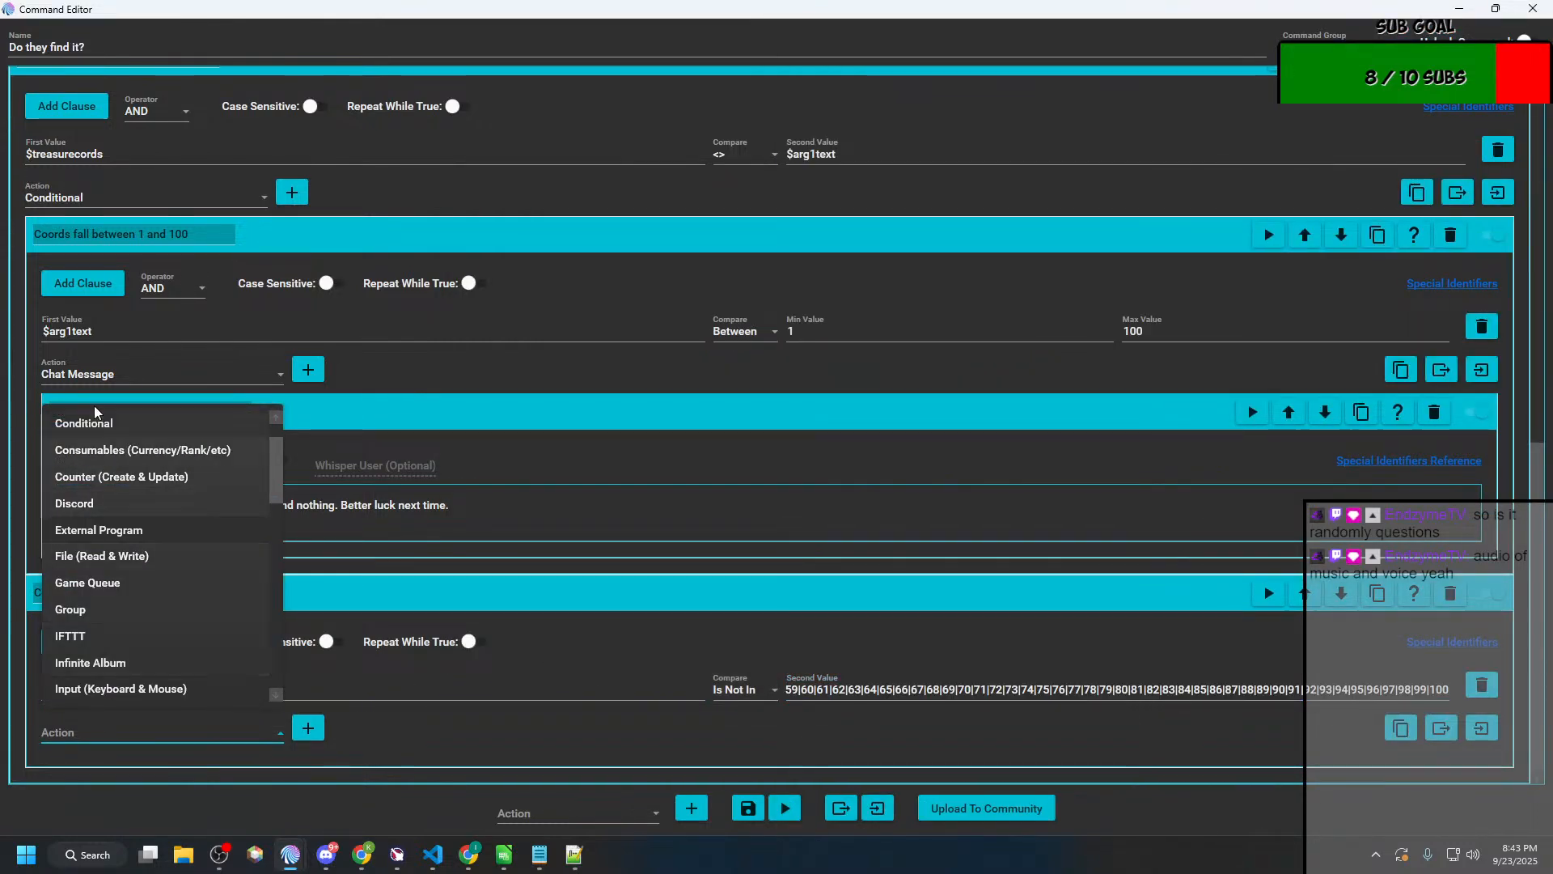
scroll(113, 502, "up", 1)
left_click(105, 433)
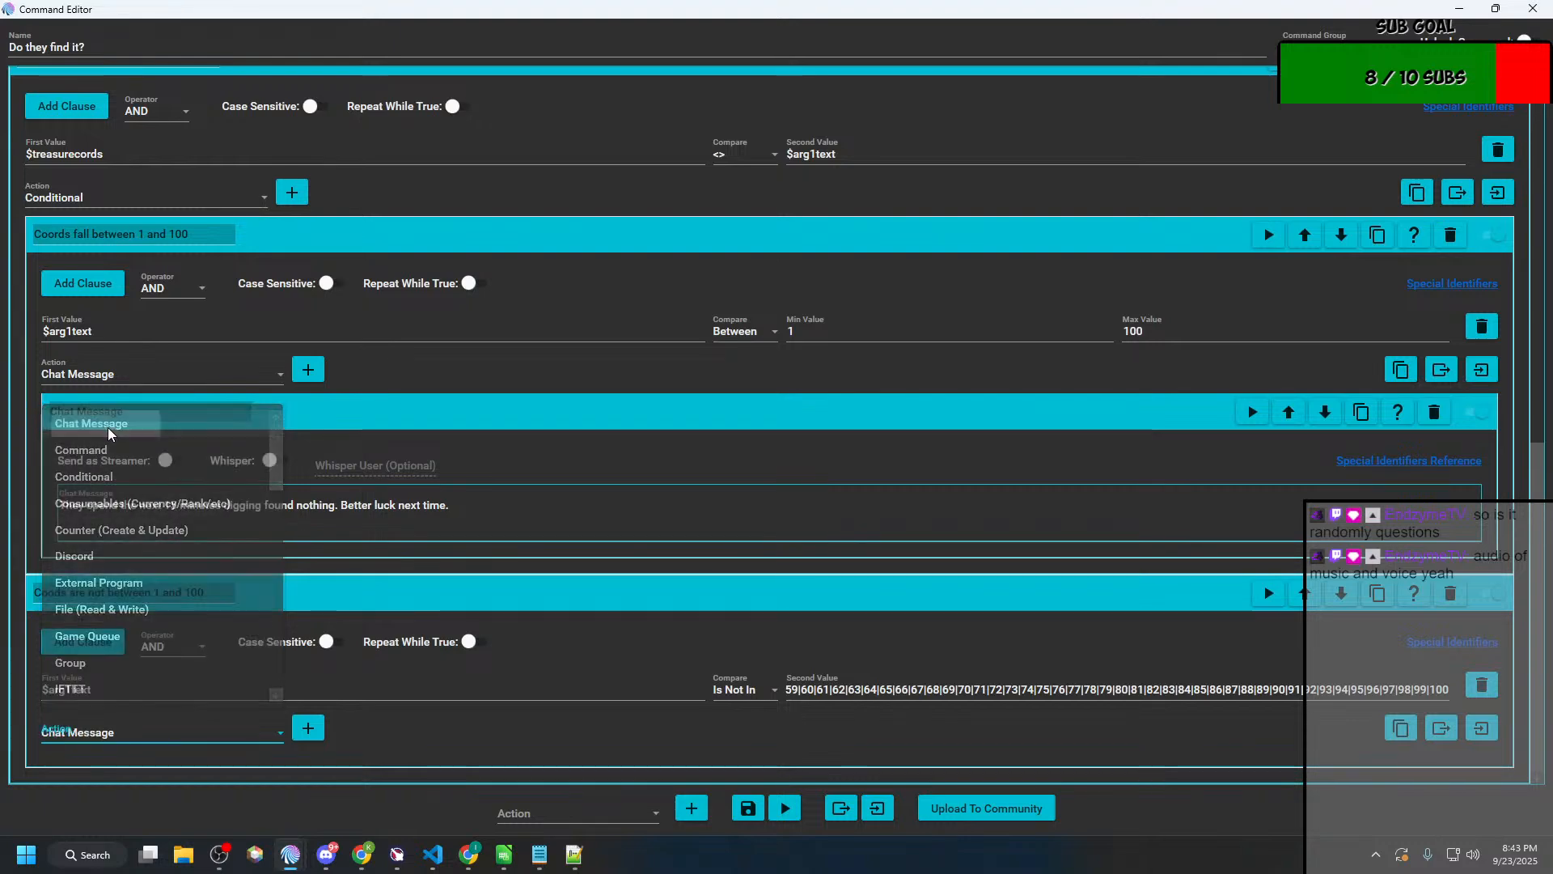
left_click(309, 728)
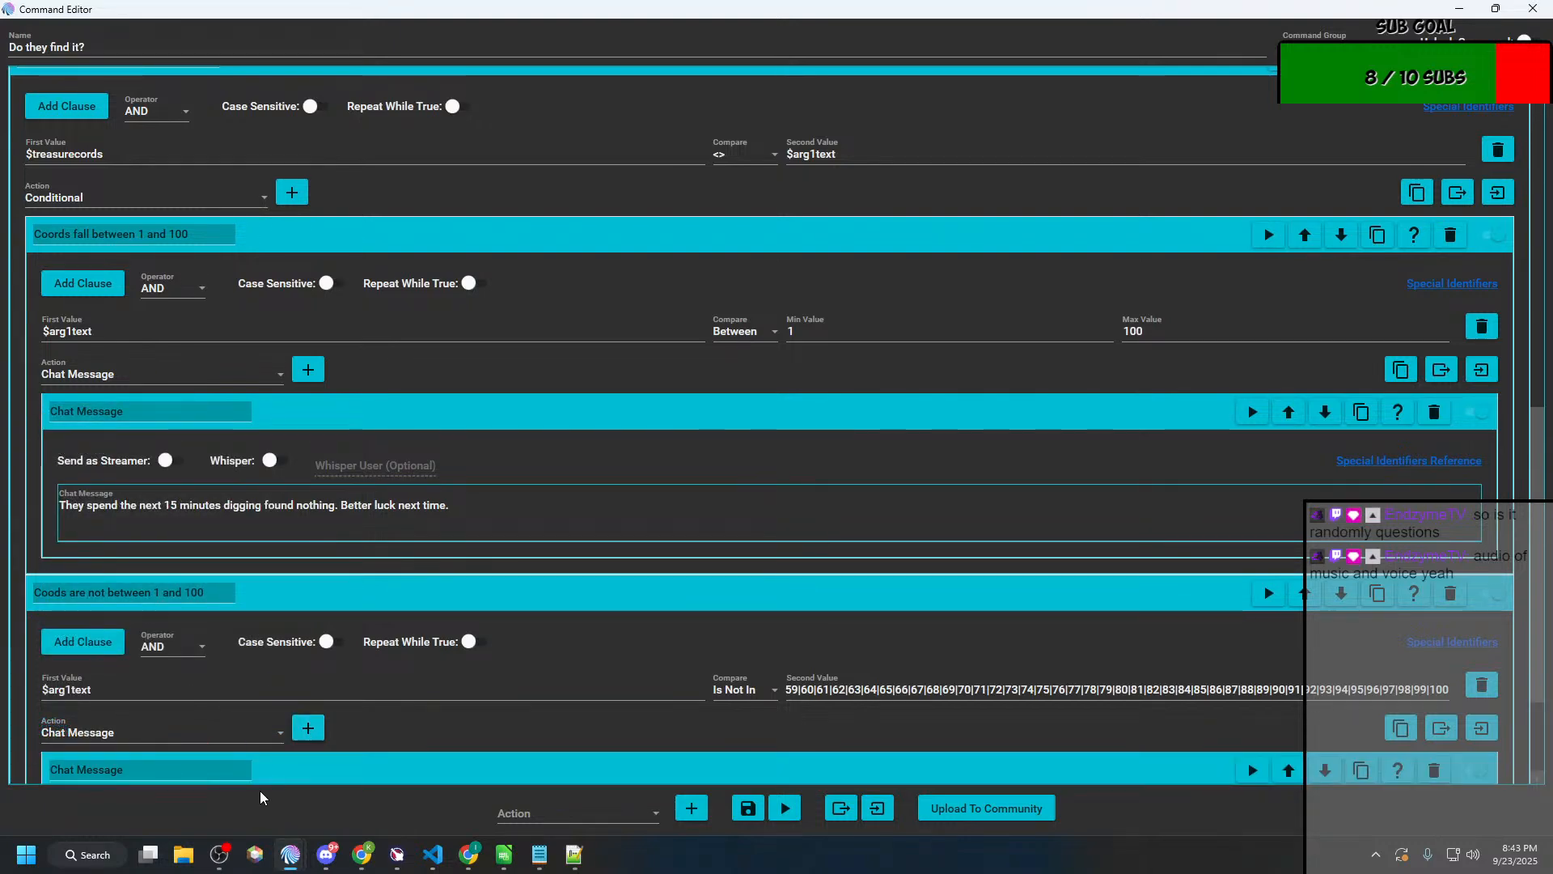
Step: Begin the chat message in the "Coods are not between 1 and 100" conditional with "They spend the next 15 minutes looking for island $arg1text"
scroll(339, 752, "down", 4)
left_click(393, 712)
type("The span")
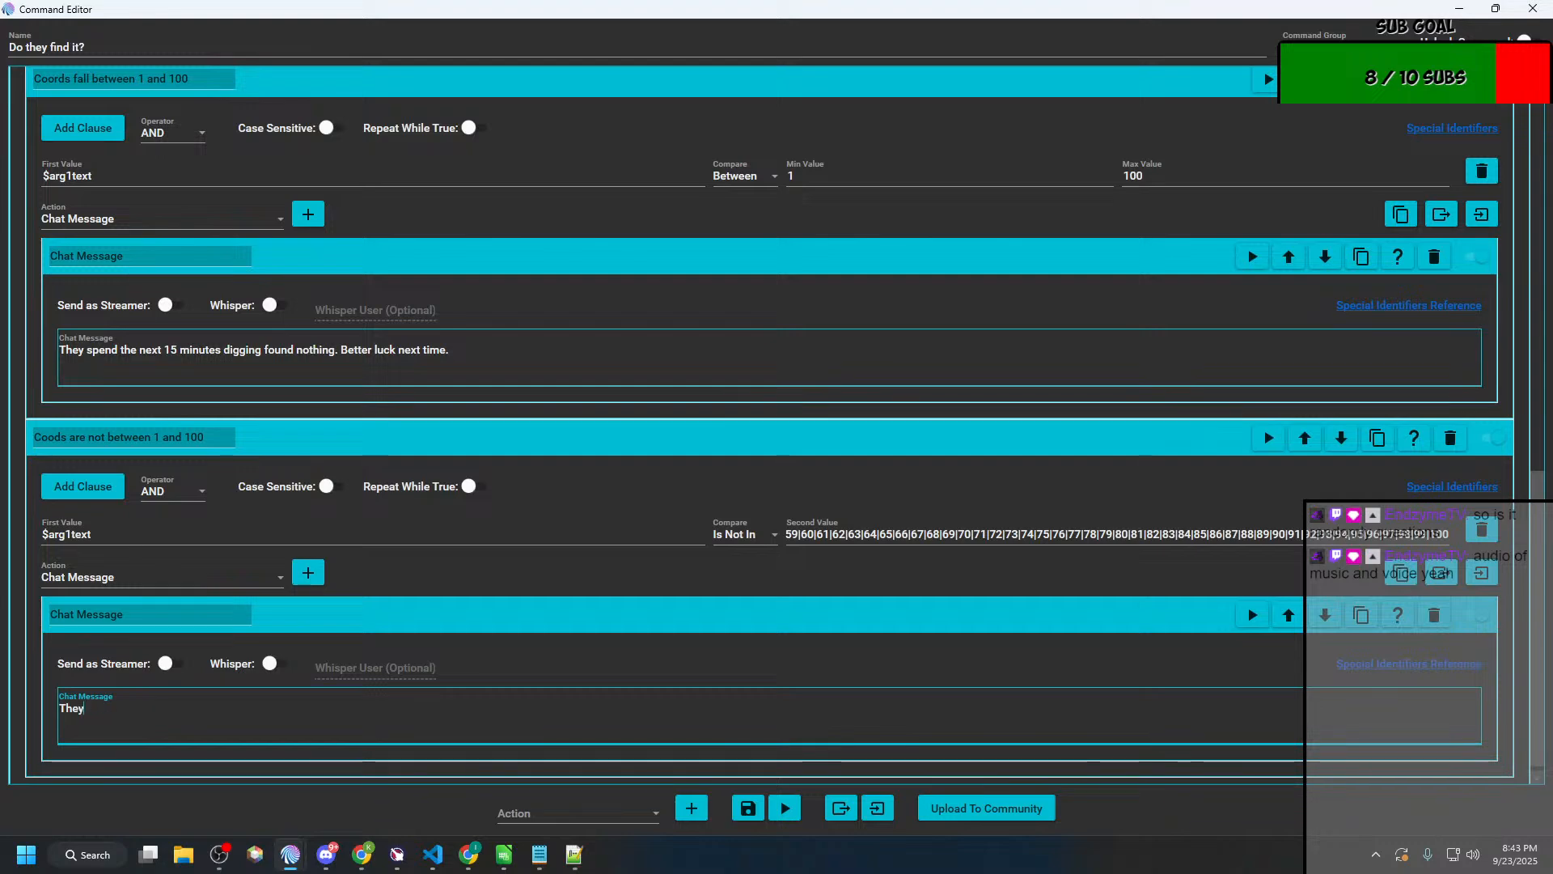
type(" spend the next")
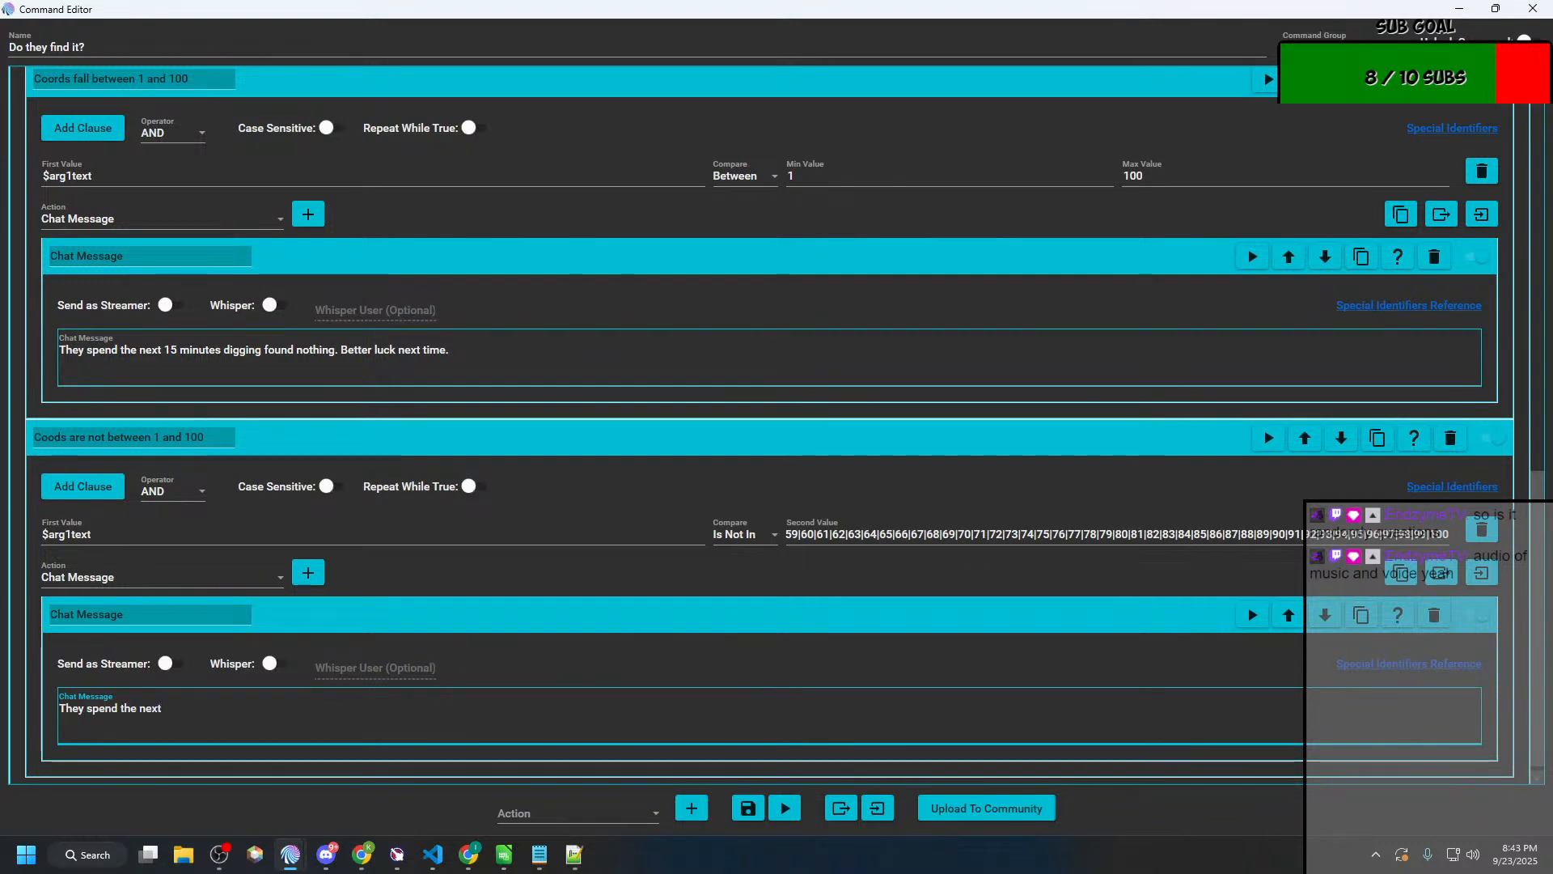
type(" 15 minutes looking f")
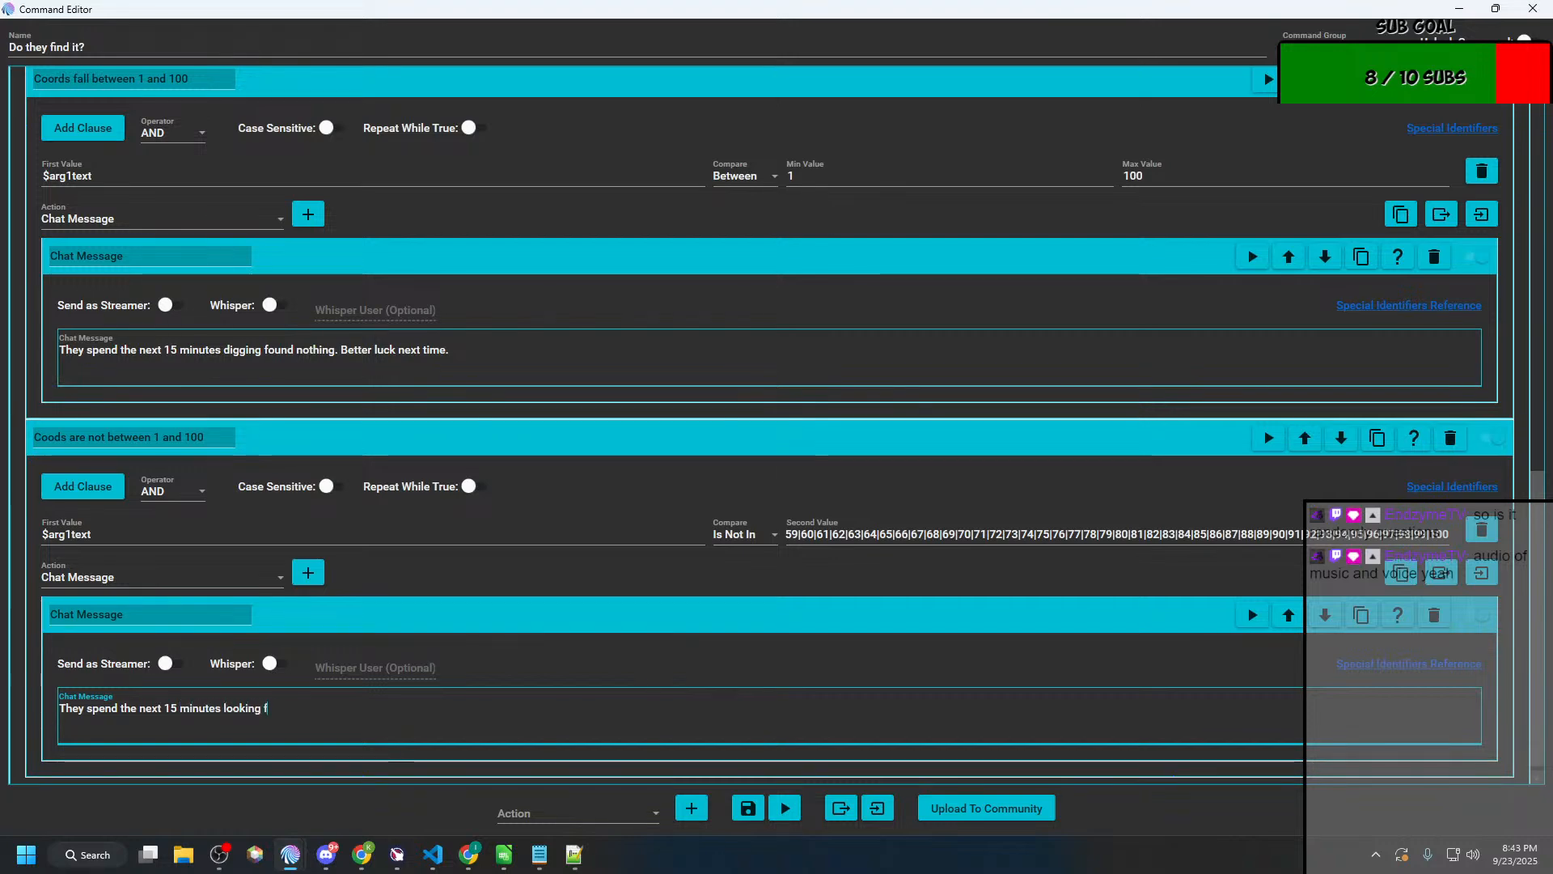
type("or island")
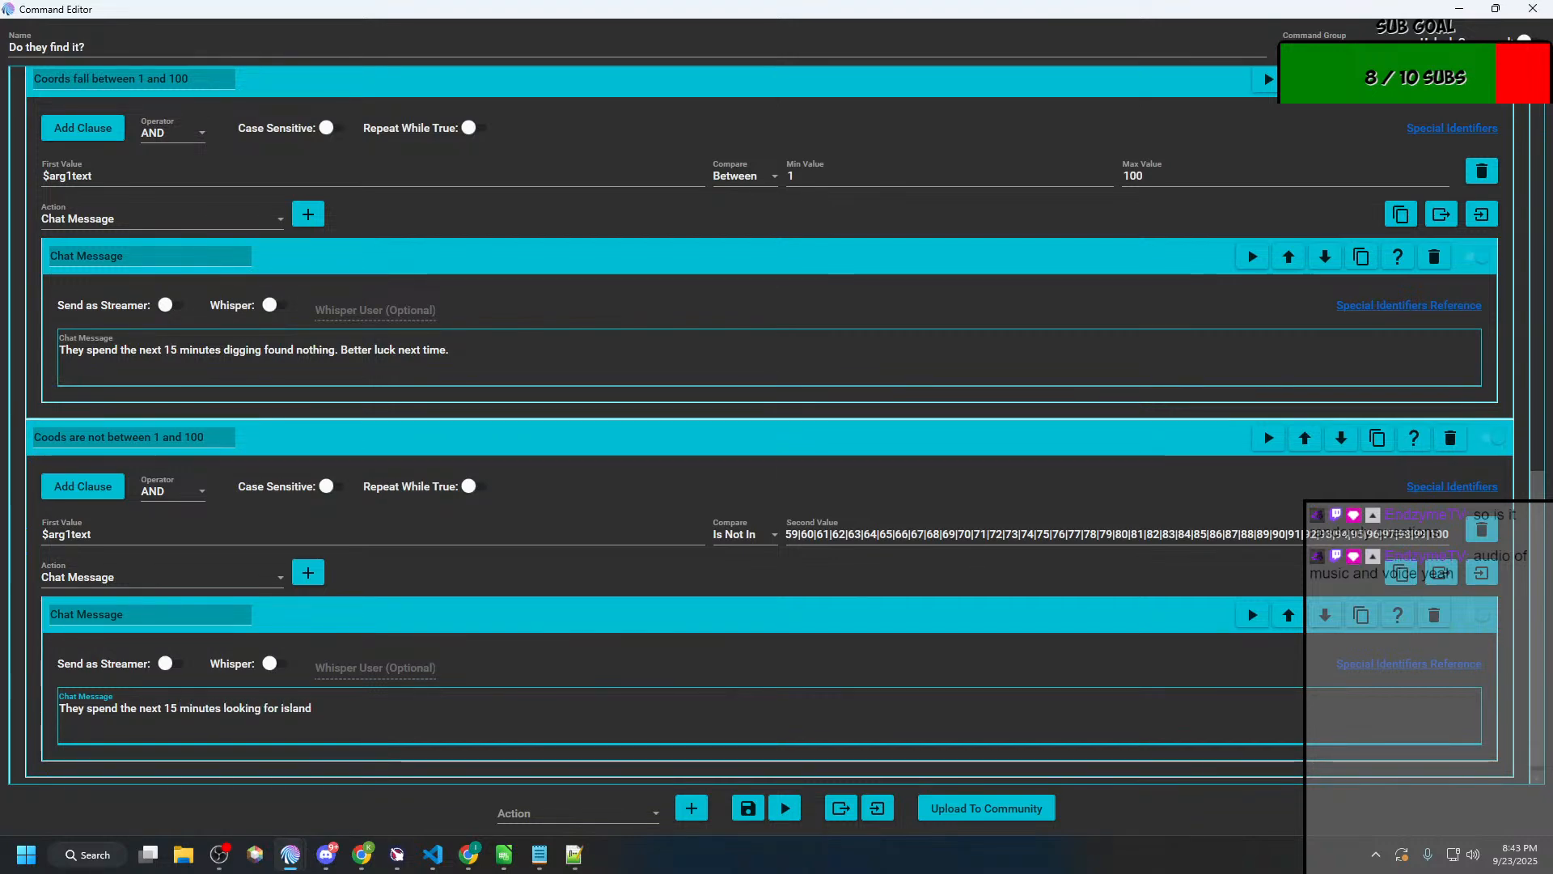
left_click_drag(92, 534, 5, 538)
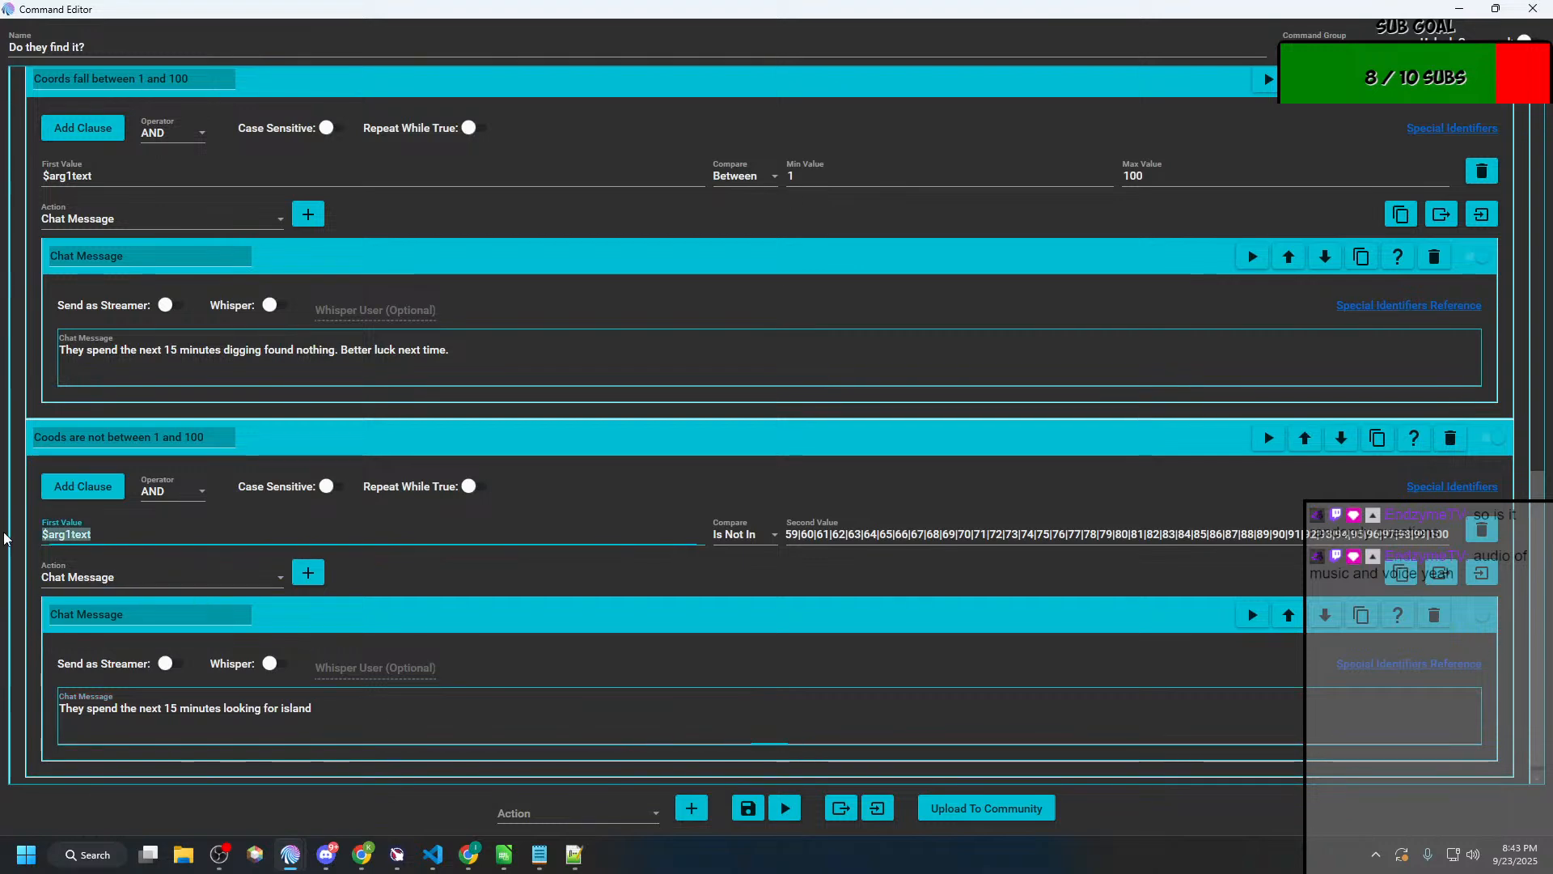
key("ctrl+c")
left_click(409, 718)
key("ctrl+v")
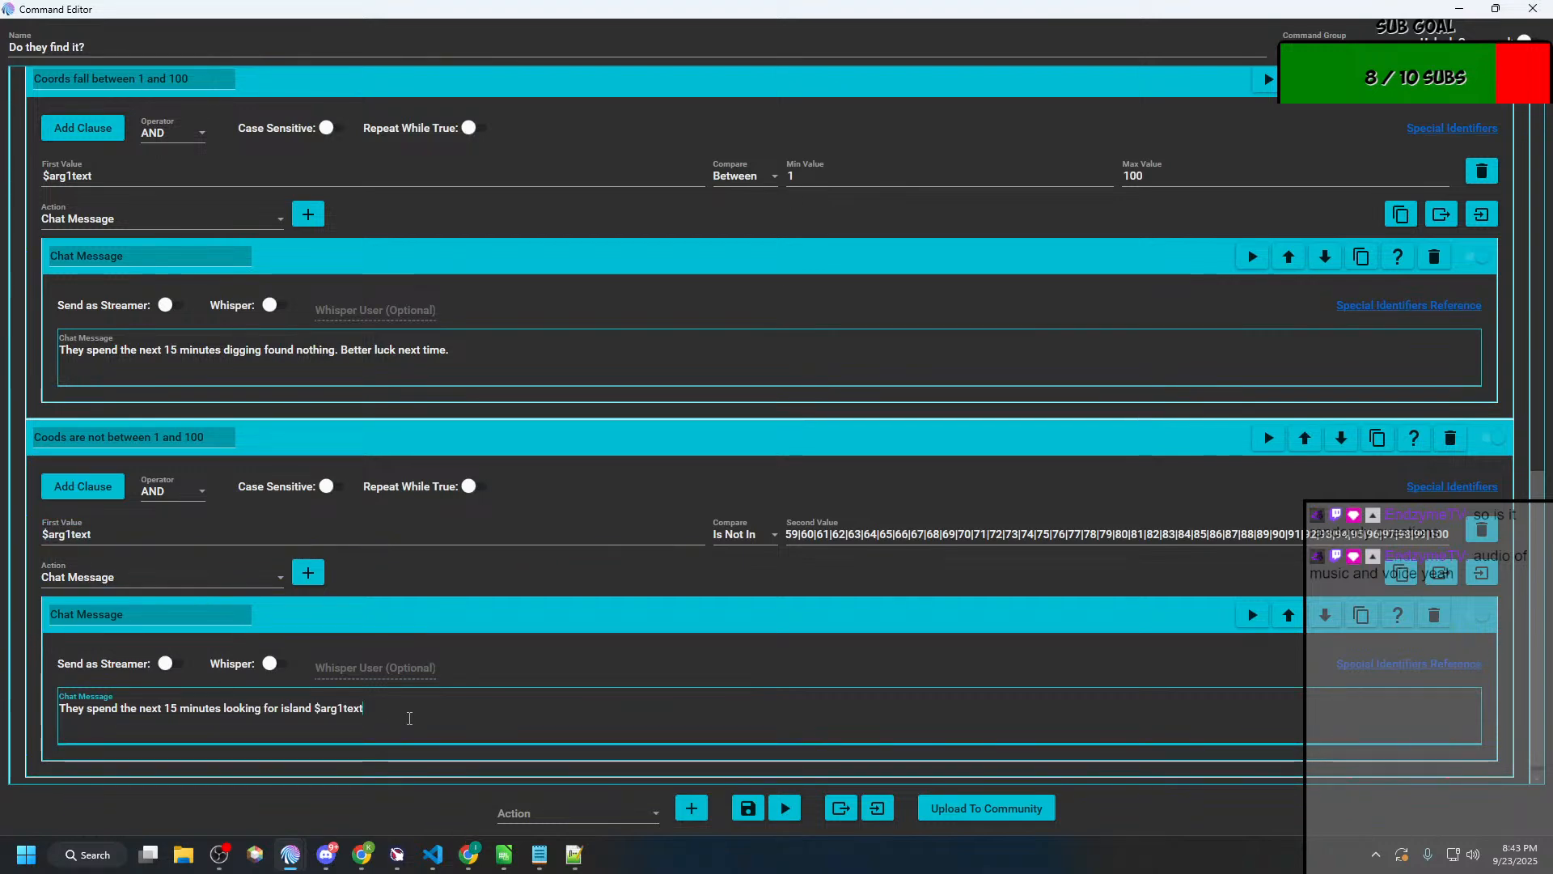
Step: Append "only to realize that the map they had was very old and the island no longer exists. Better luck next time!" to the message and save
type("only to real")
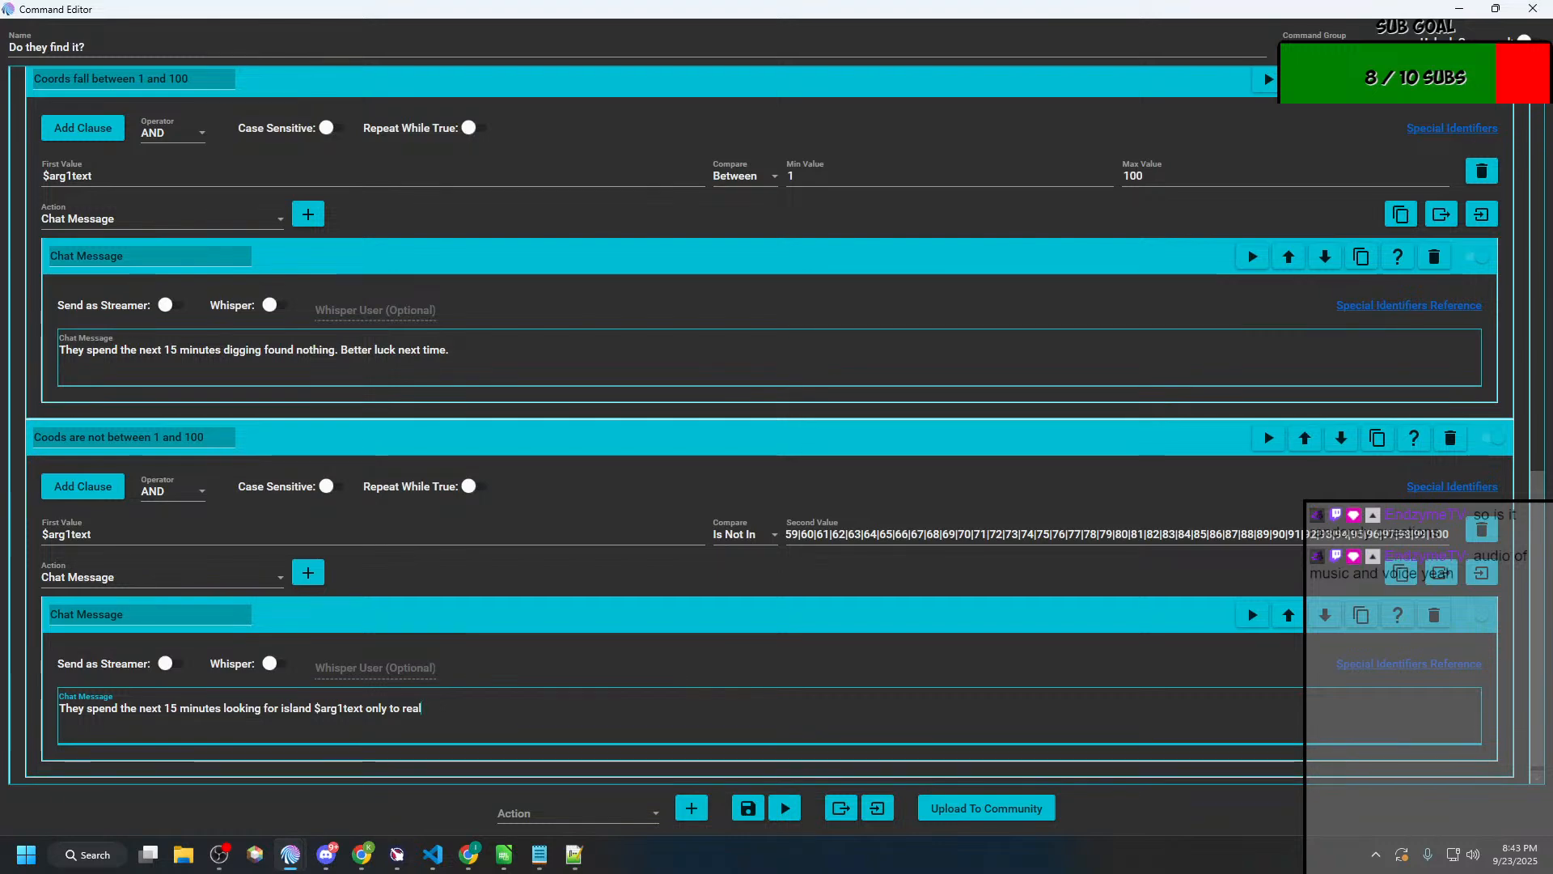
type("ize that the ma")
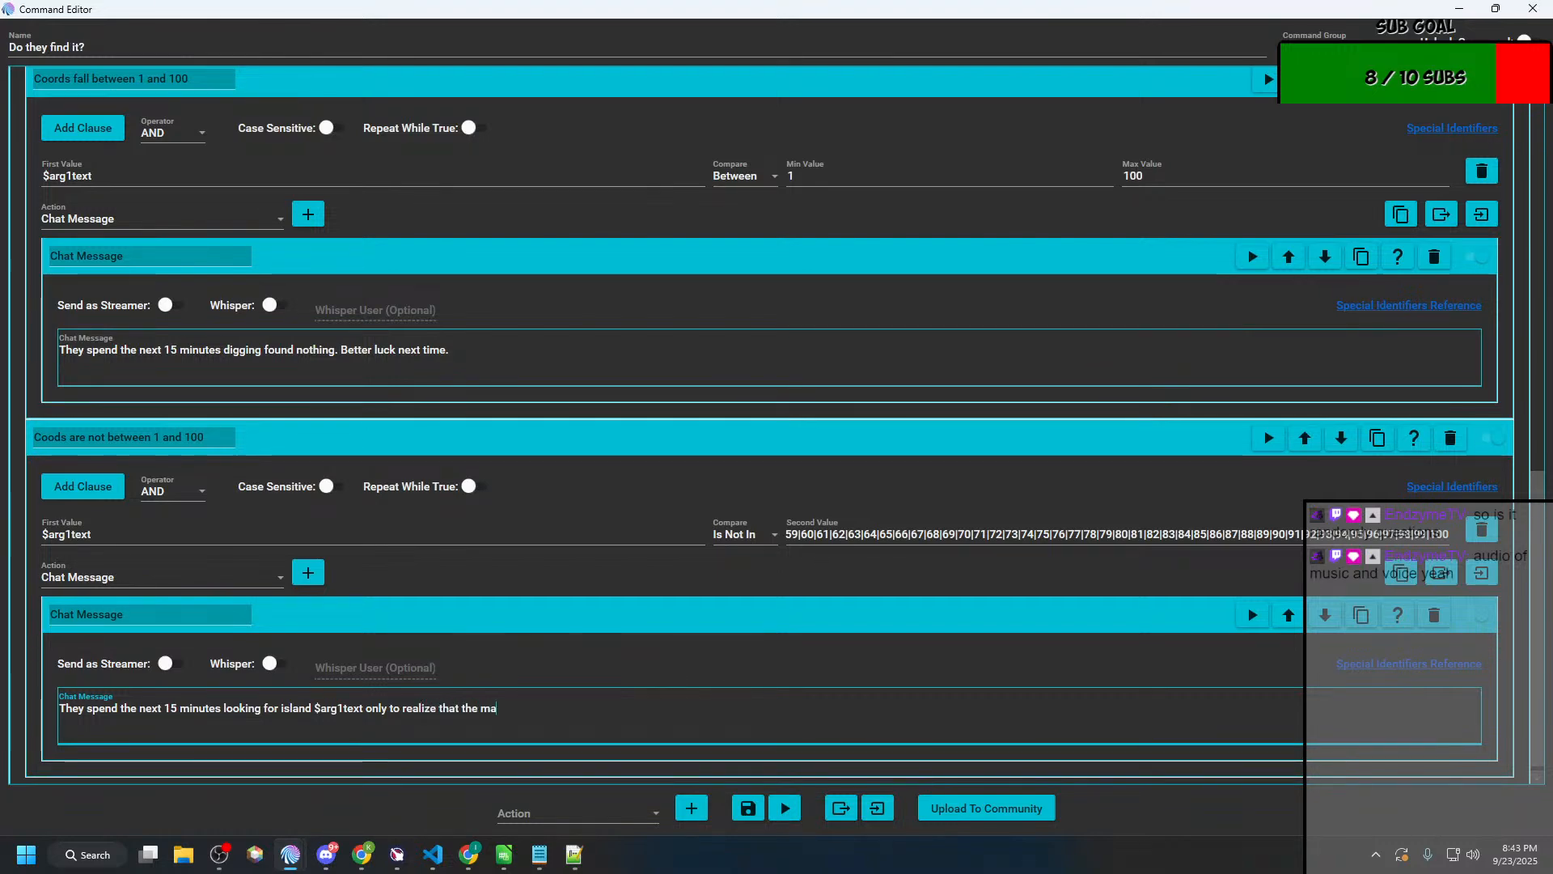
type("p they had was v")
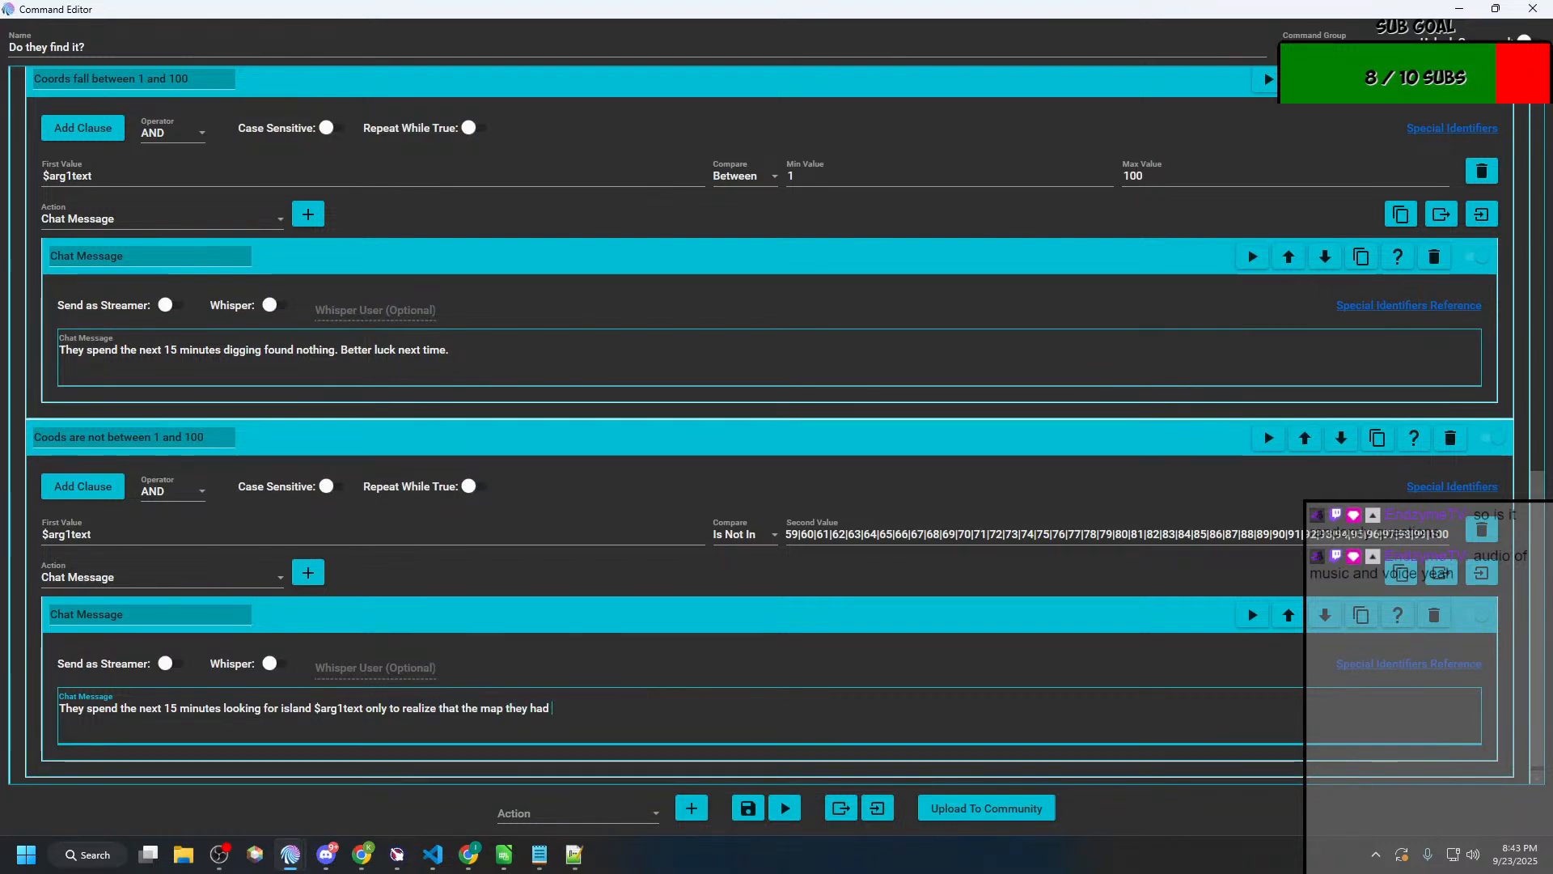
key("BackSpace")
type("d was very ")
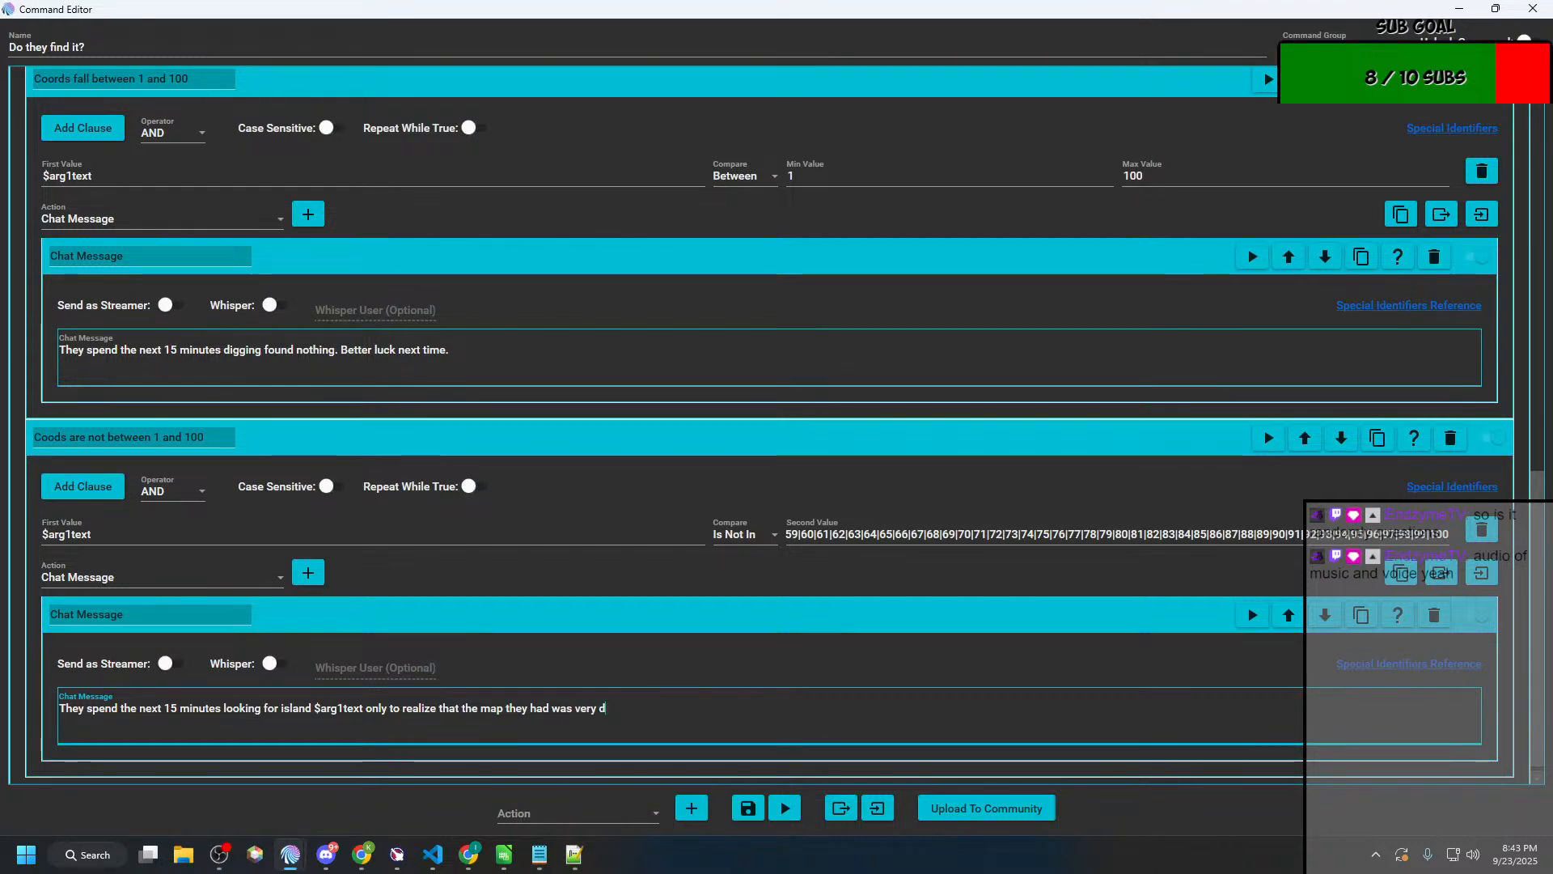
type("old and teh")
key("BackSpace")
key("BackSpace")
key("BackSpace")
type("he is")
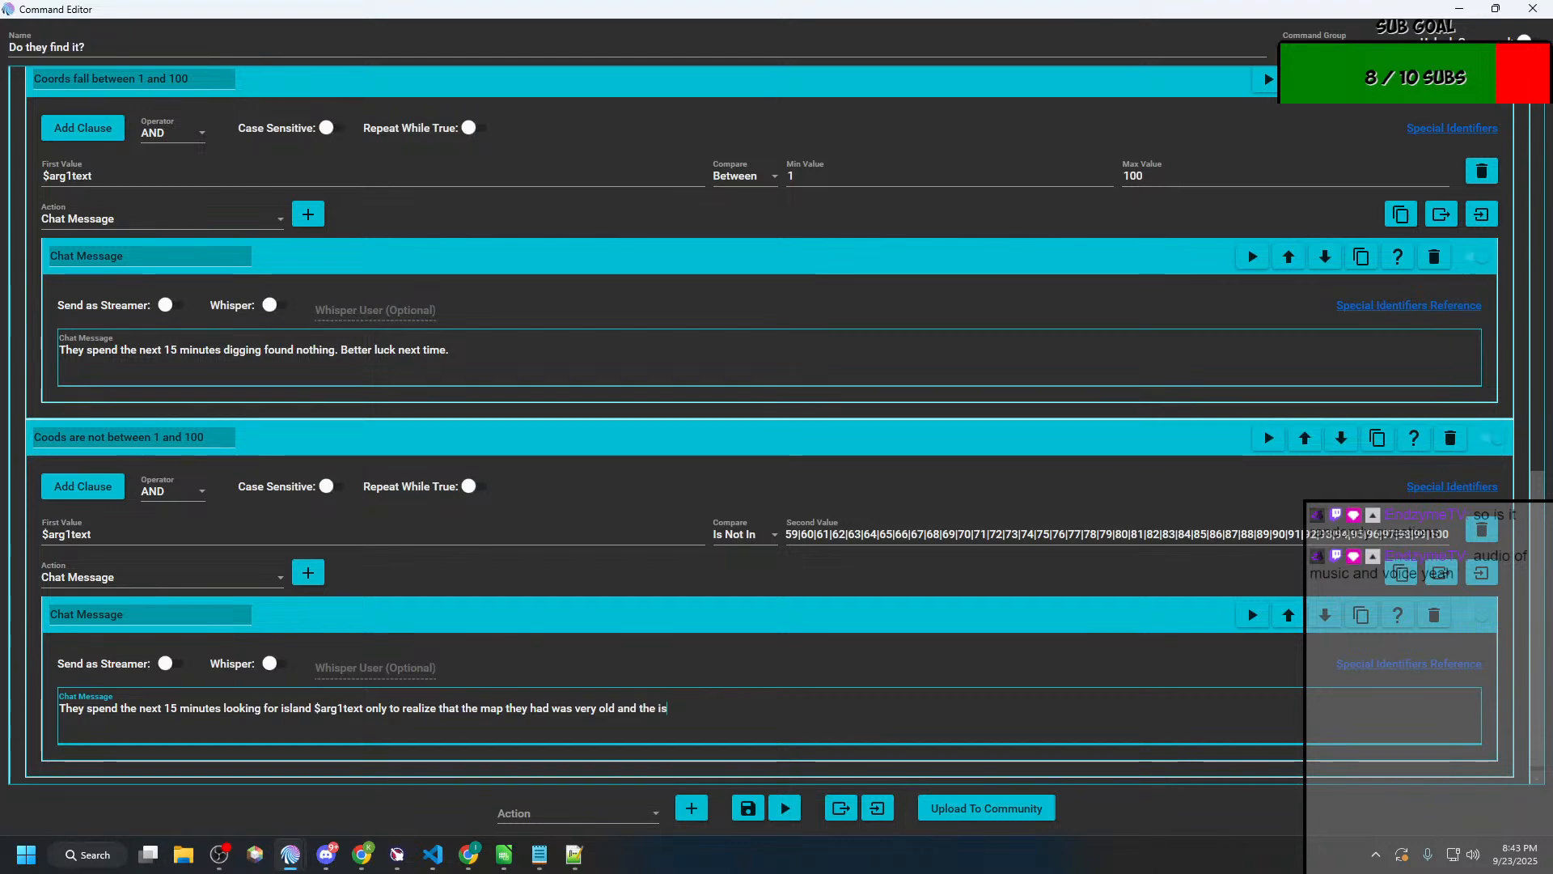
type("land no longer exists")
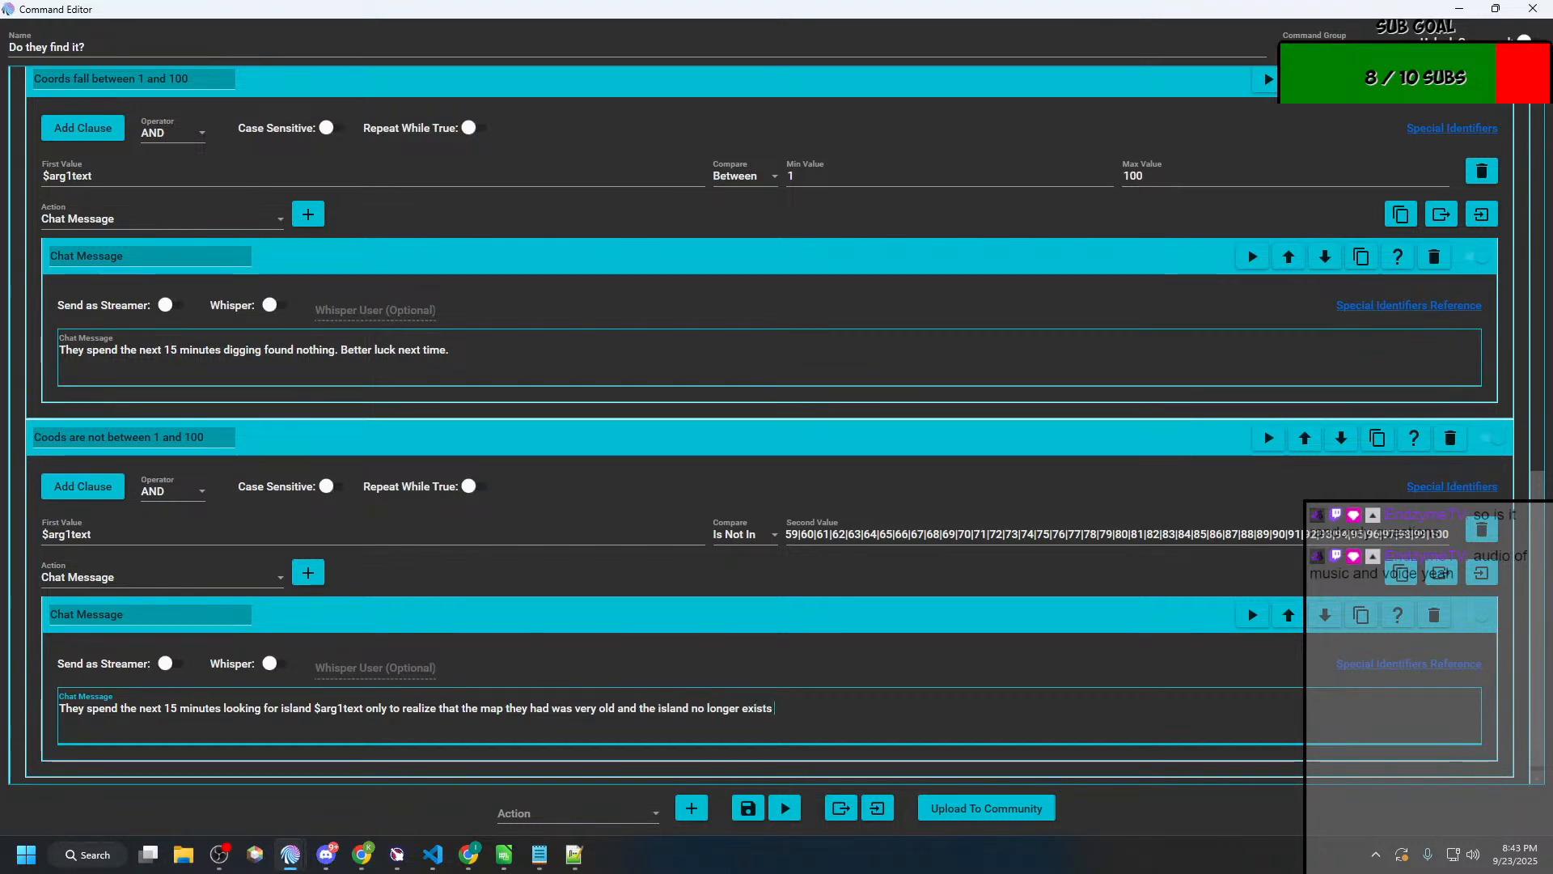
type(". Better luck next time!")
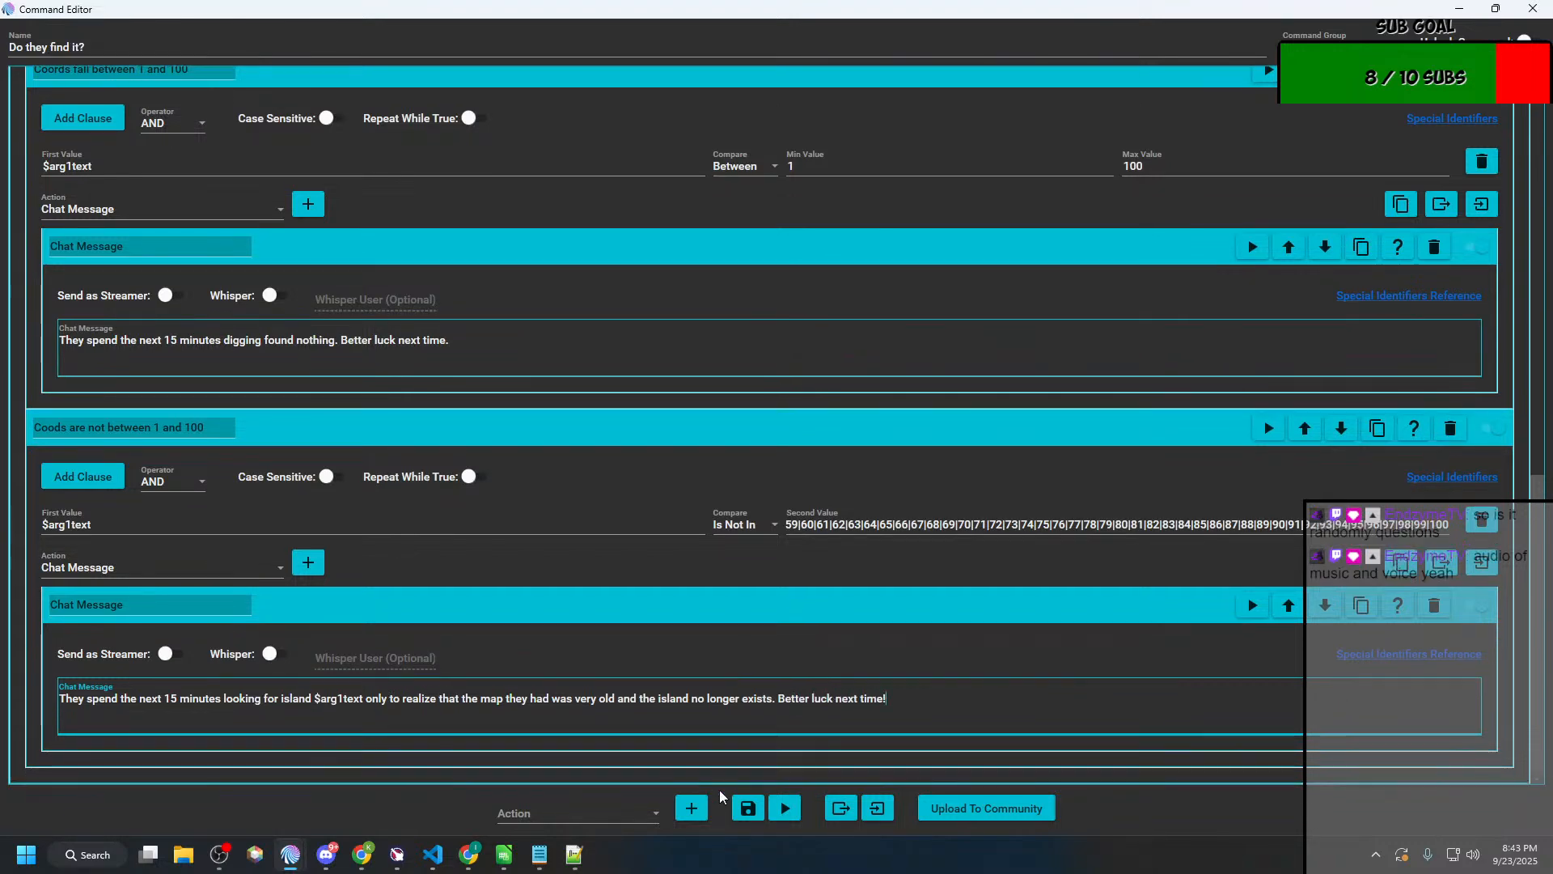
left_click(748, 807)
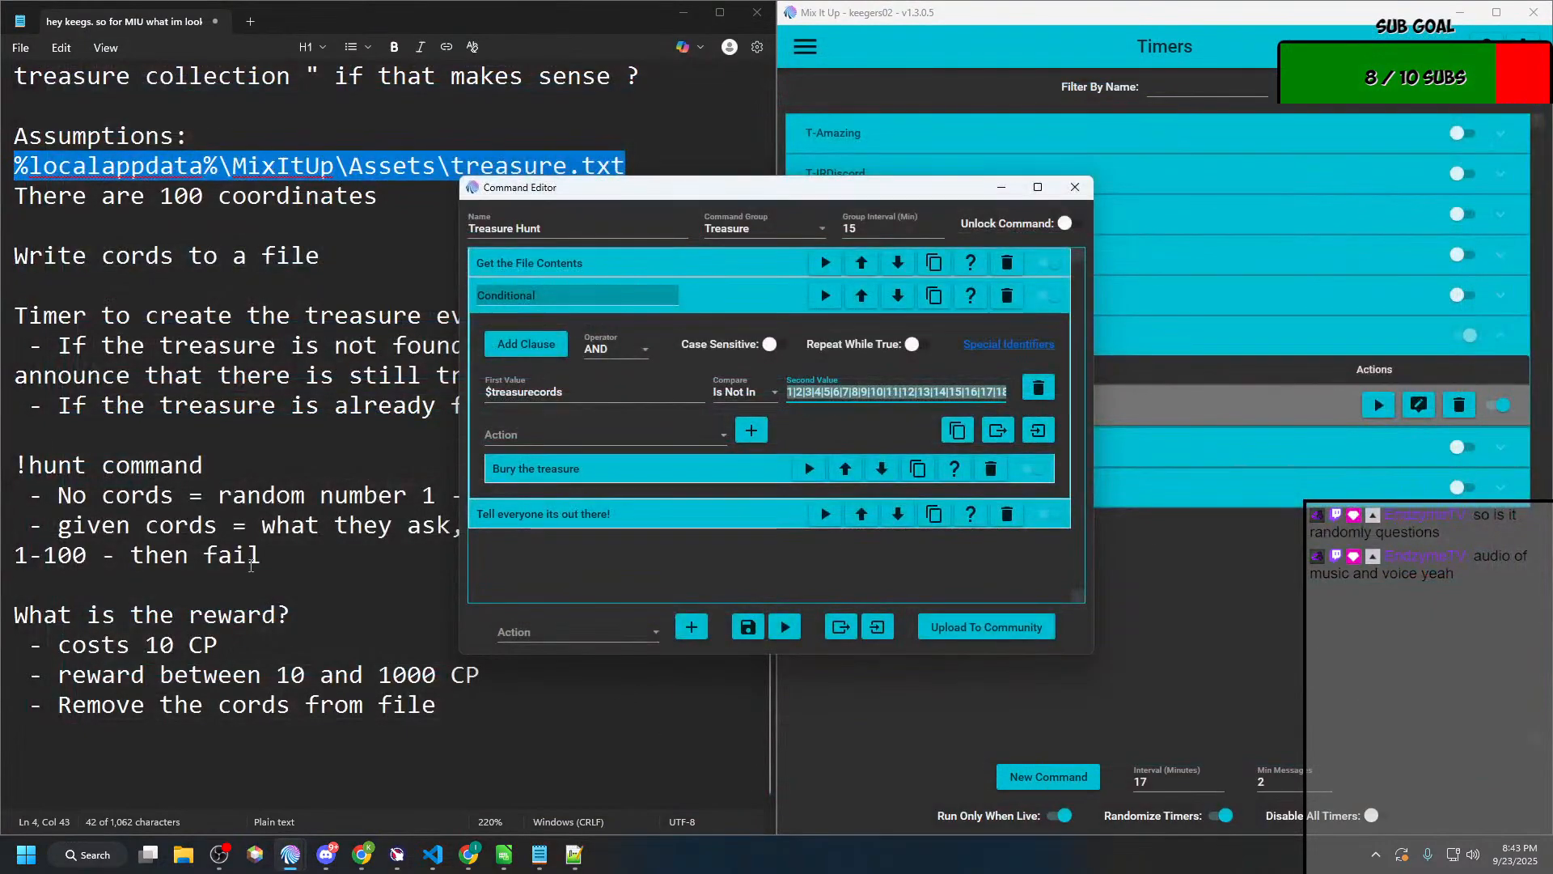
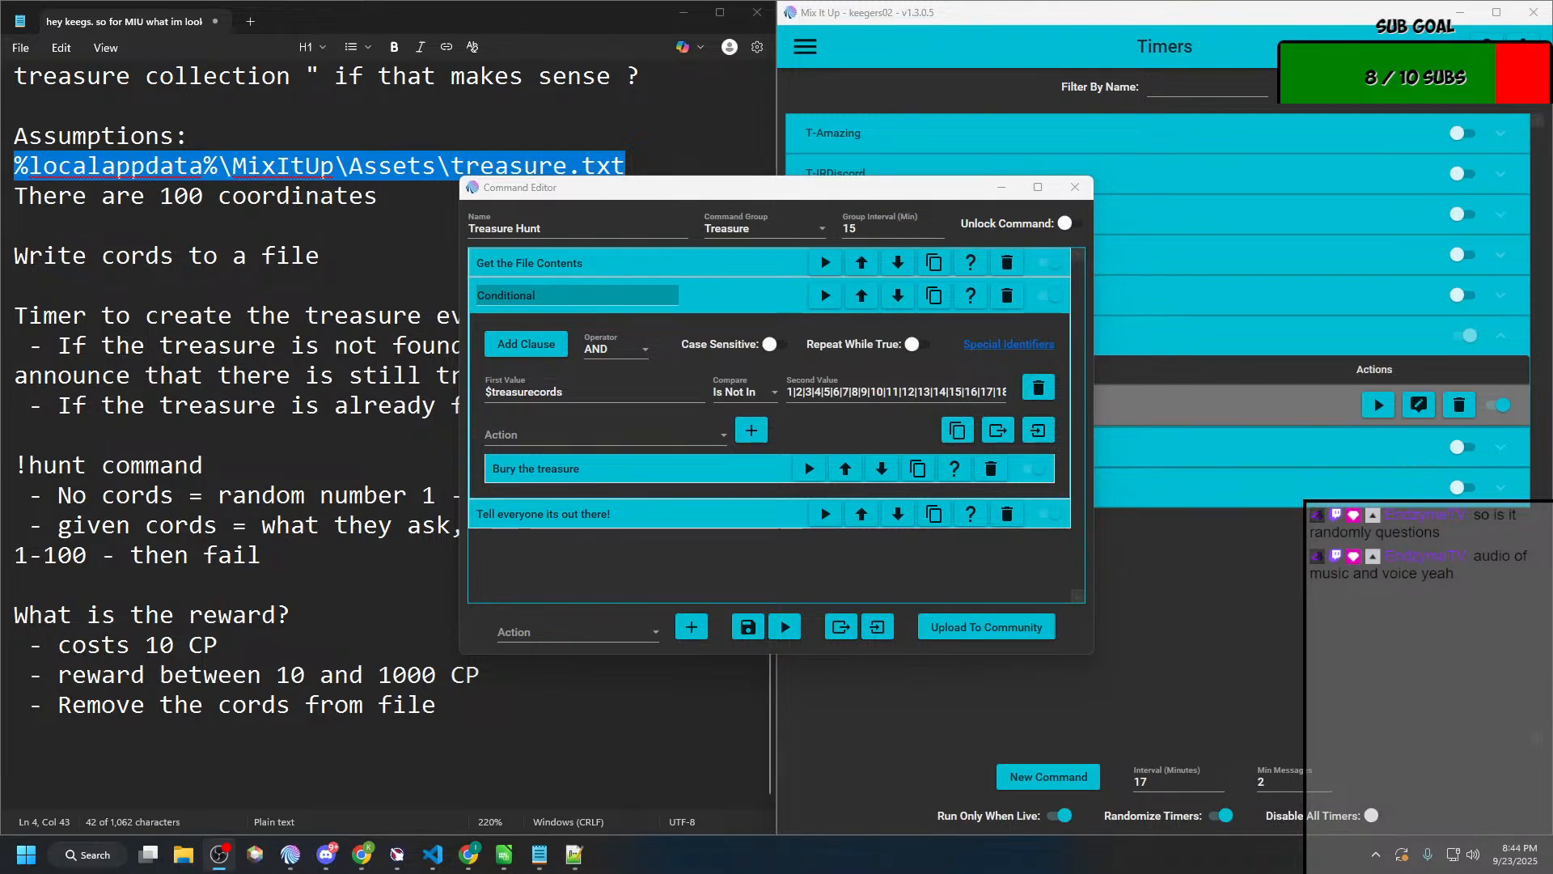
Step: Show the chat log to check the hunt test messages, and close the Treasure Hunt command editor
left_click(805, 46)
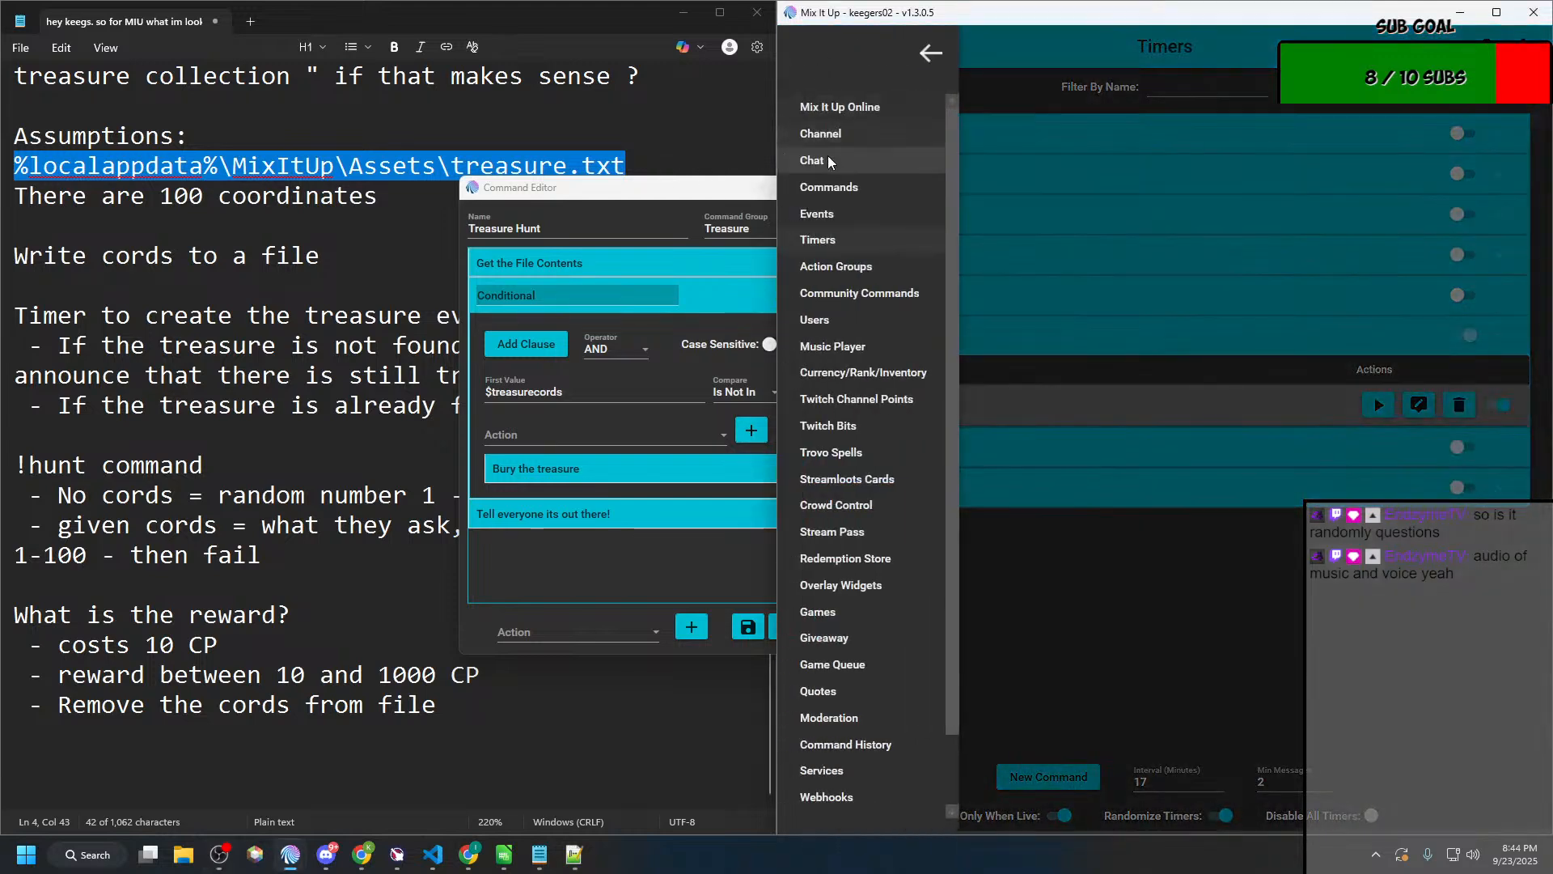
left_click(825, 159)
left_click(763, 577)
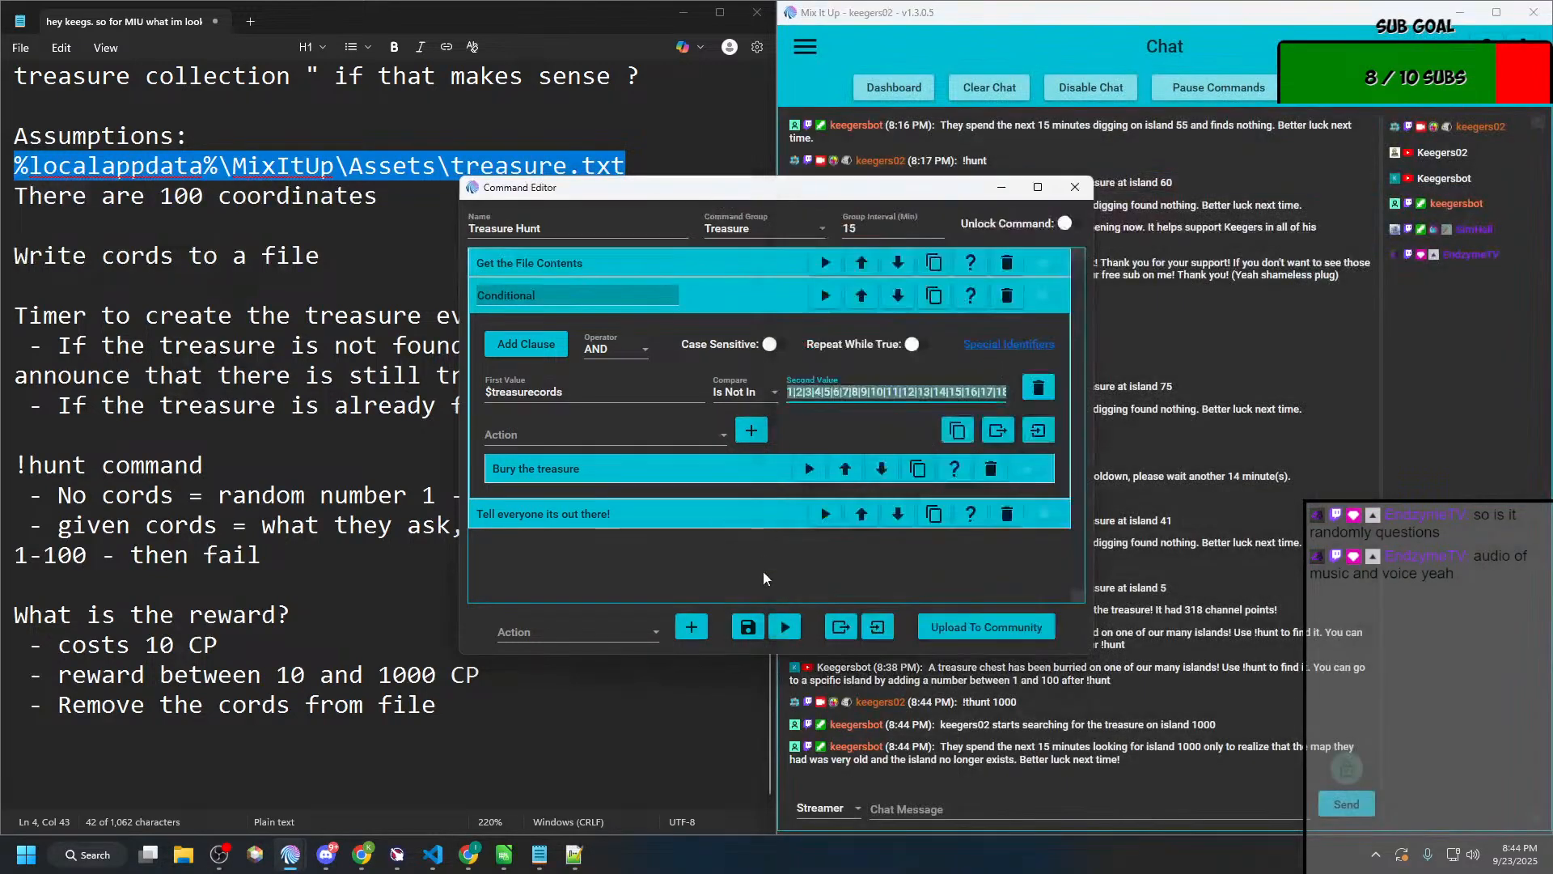
left_click(1062, 189)
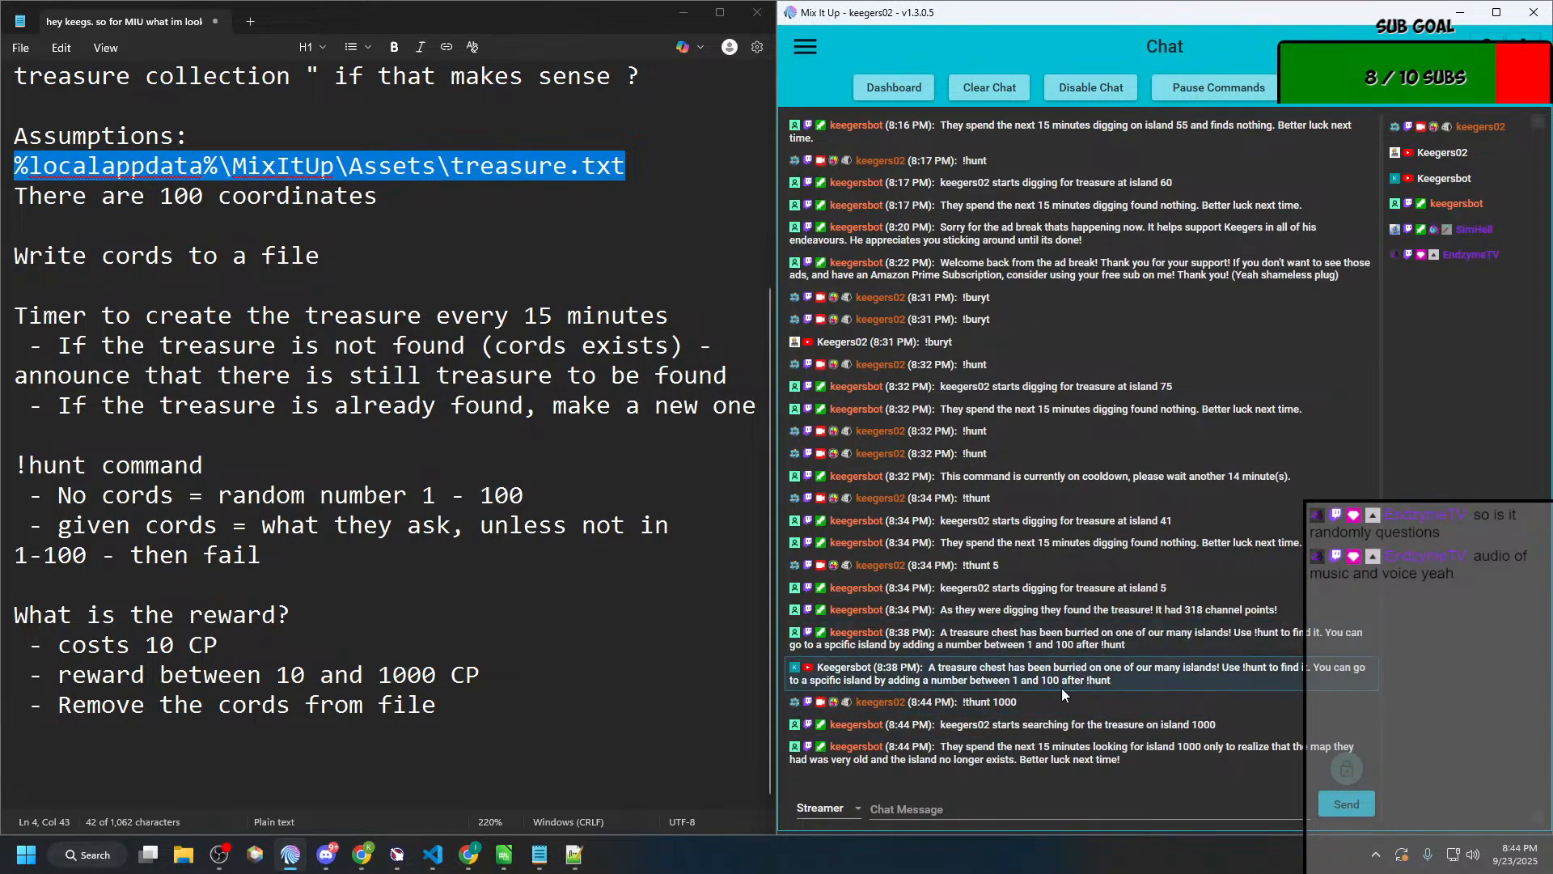
key("alt+Tab")
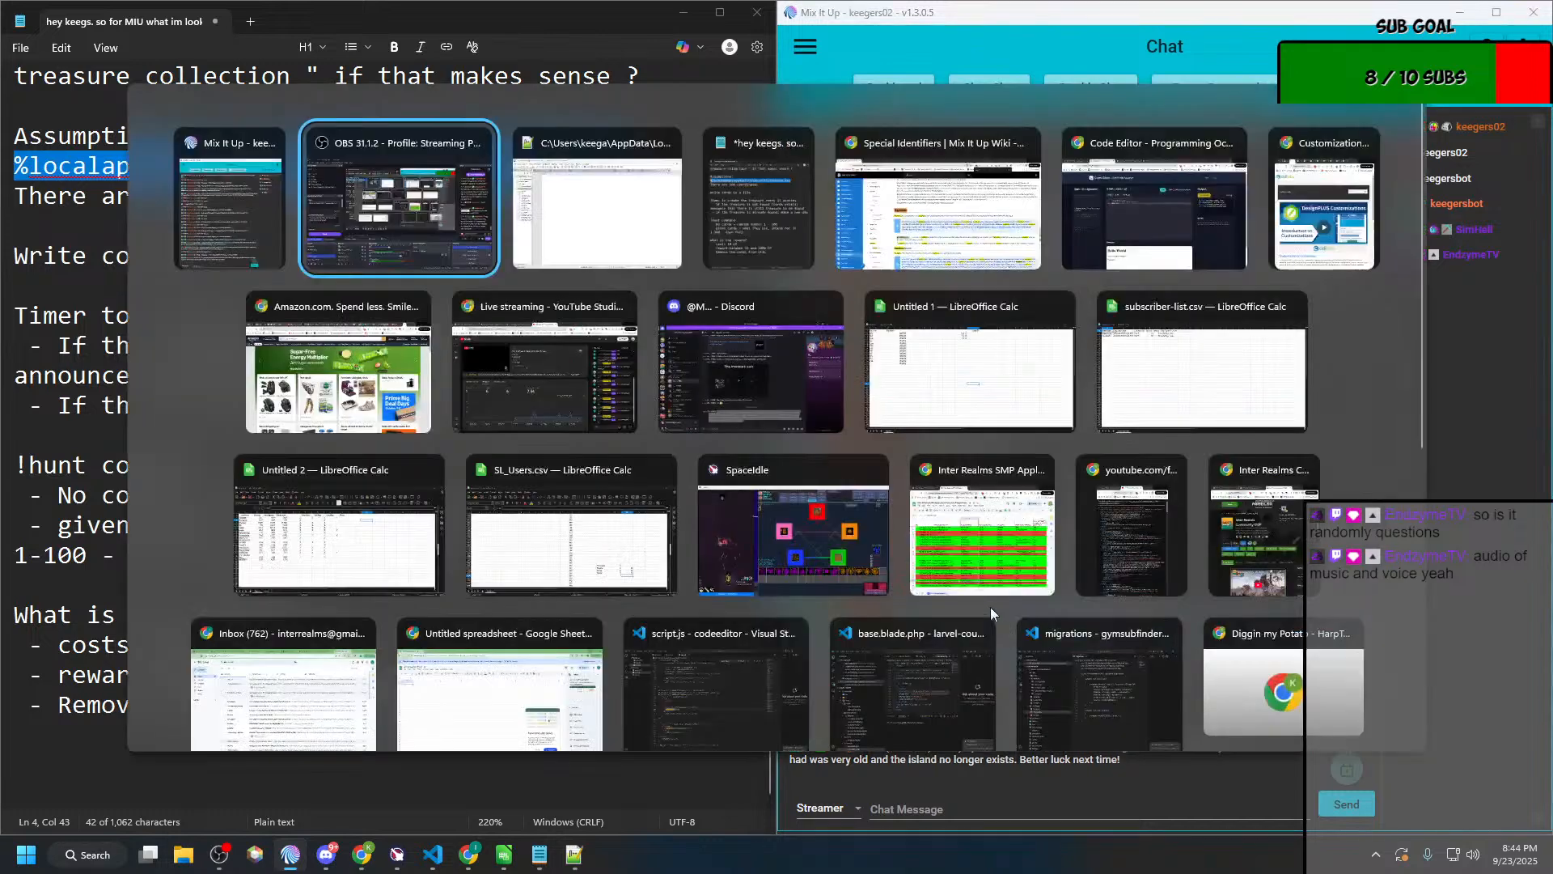
key("alt+shift+Tab")
key("alt+Tab")
key("alt+Tab")
key("alt+shift+Tab")
key("alt+shift+Tab")
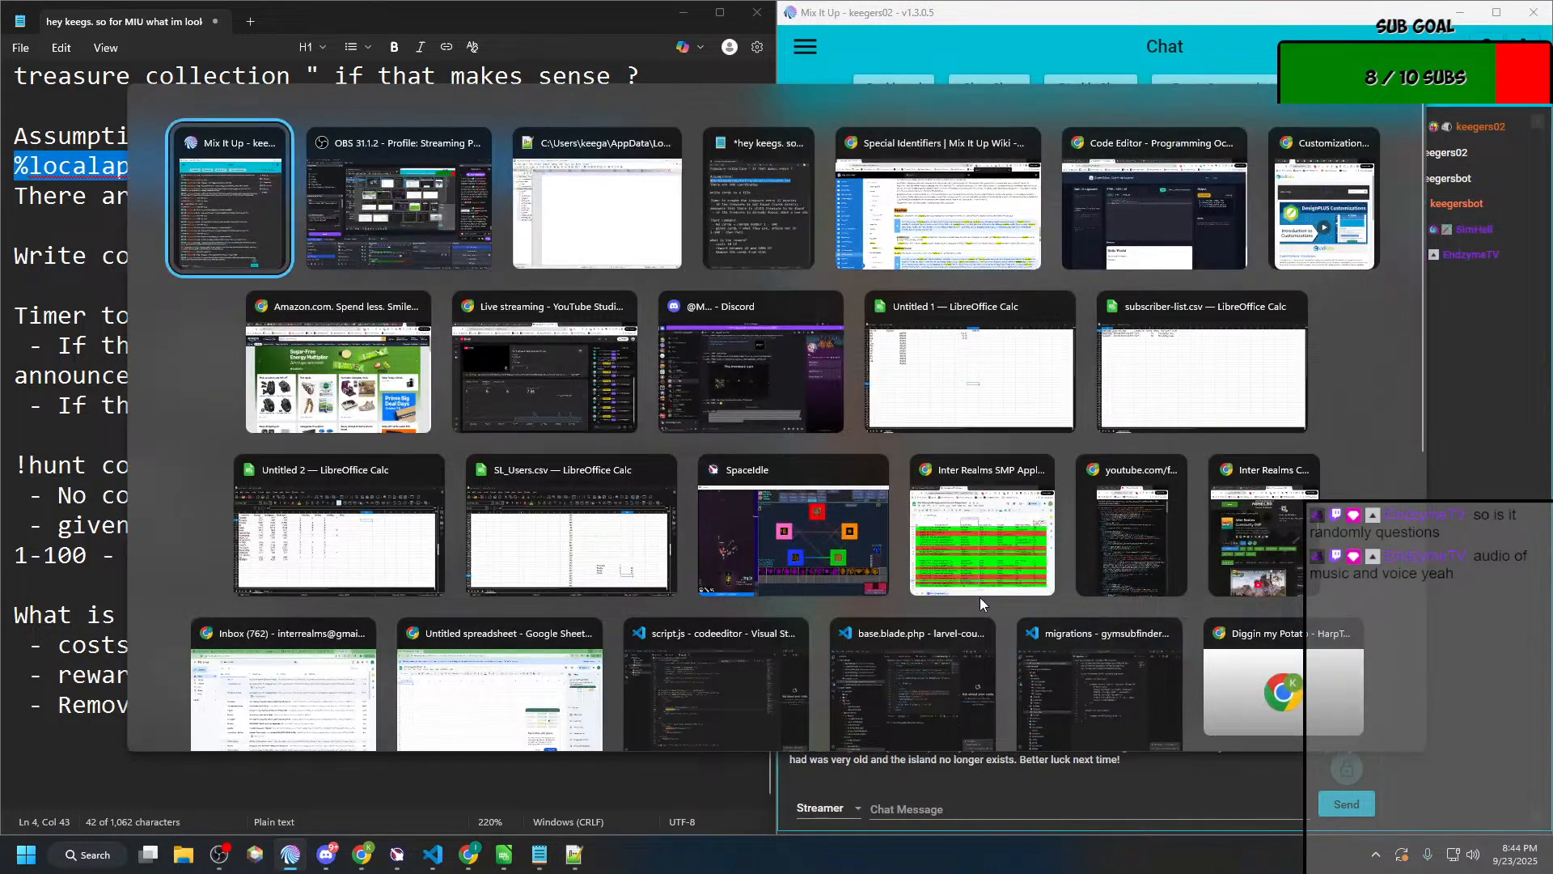
Step: Open the "Do they find it?" action group from the Treasure group in a maximized editor
left_click(811, 50)
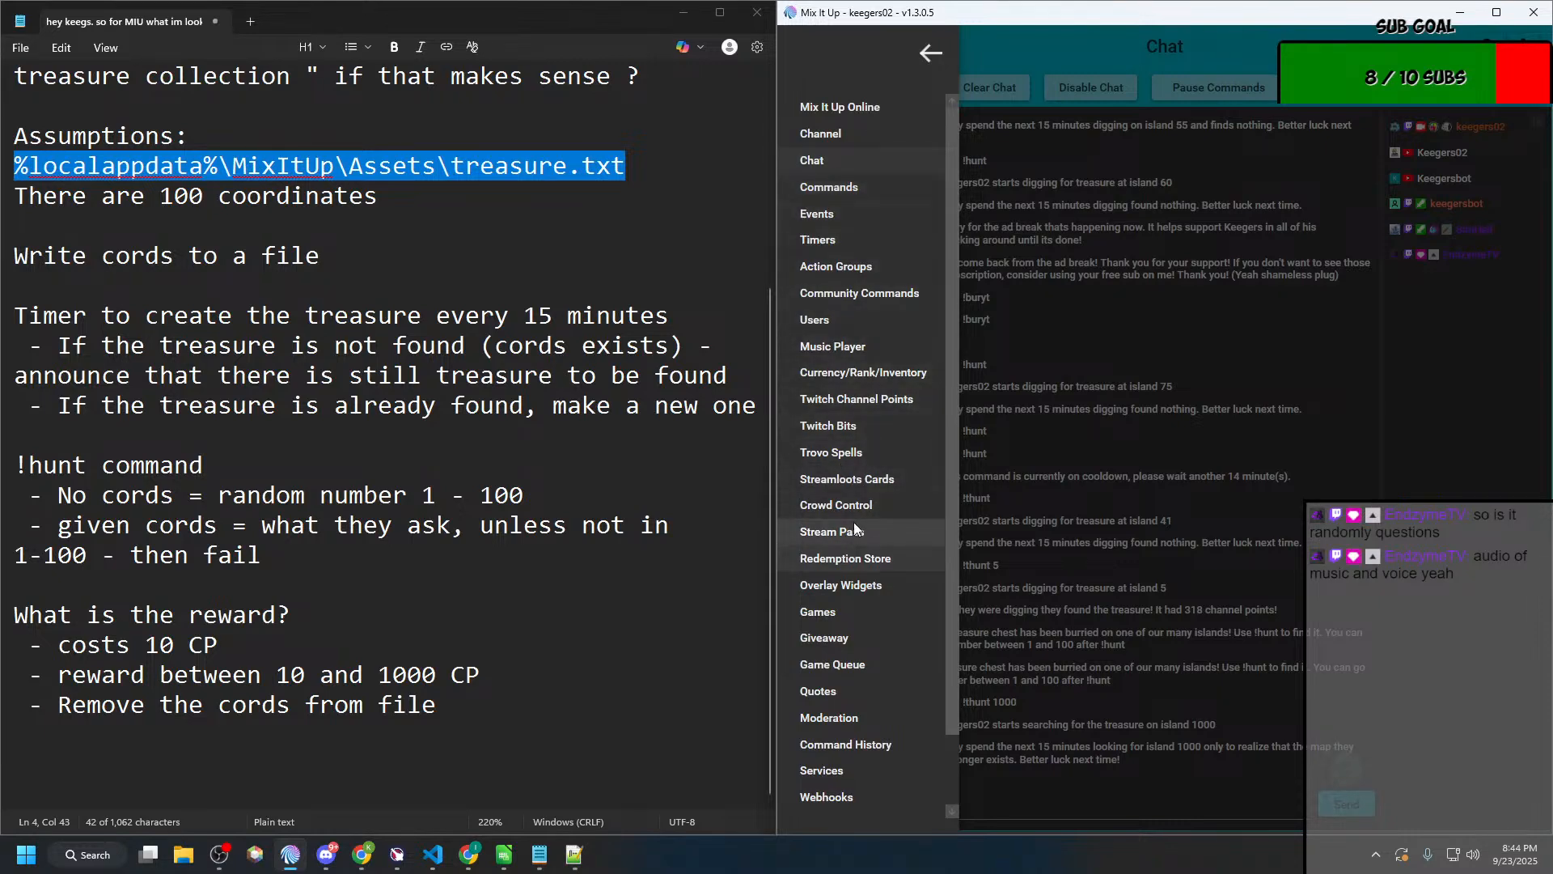
left_click(830, 265)
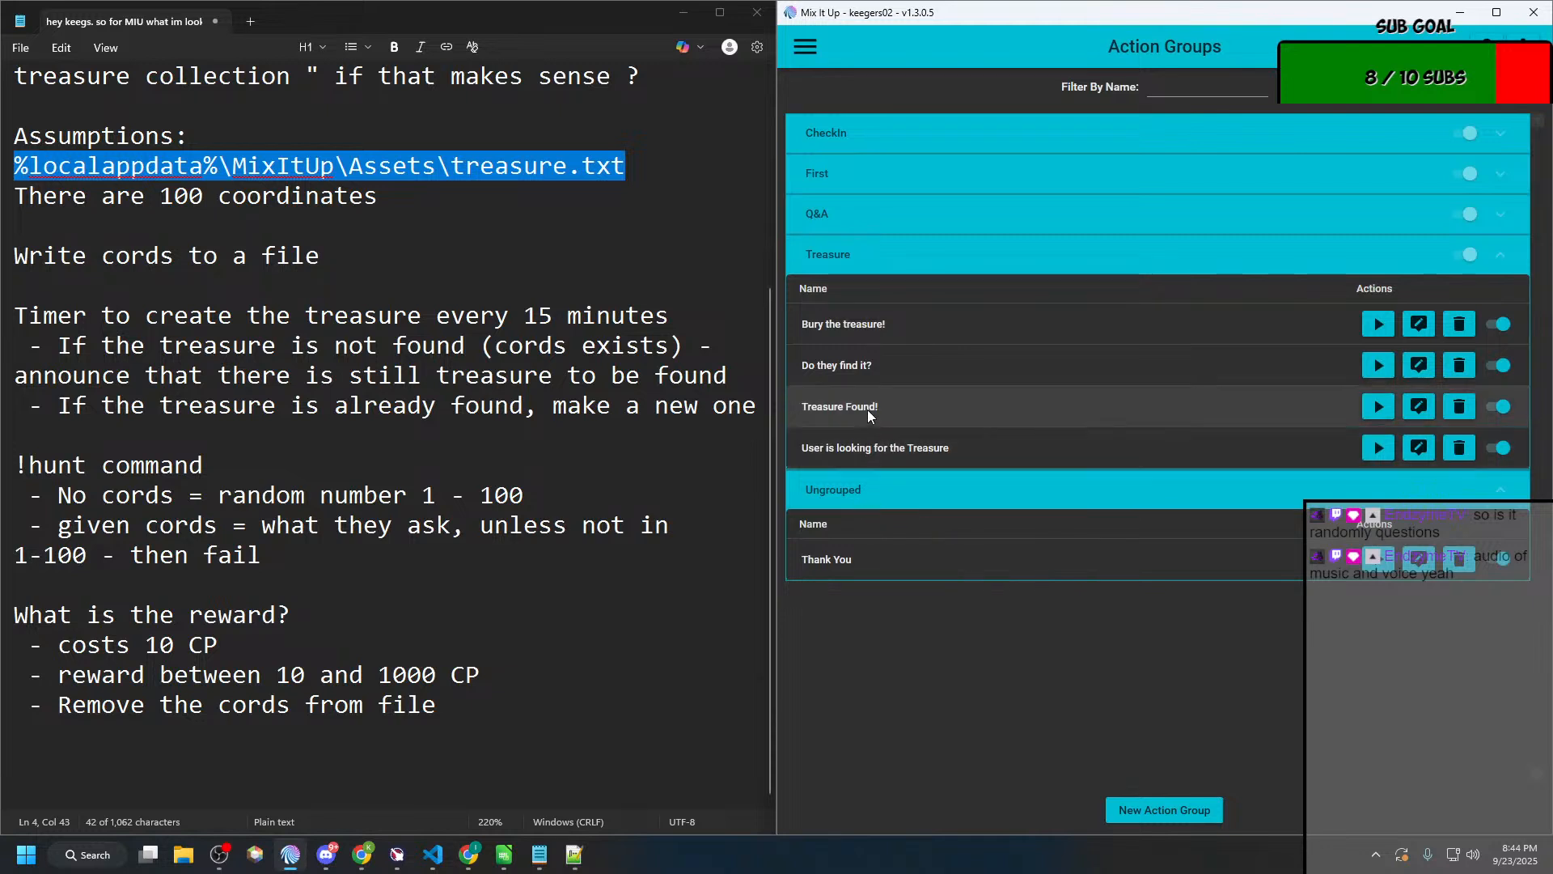
left_click(1416, 369)
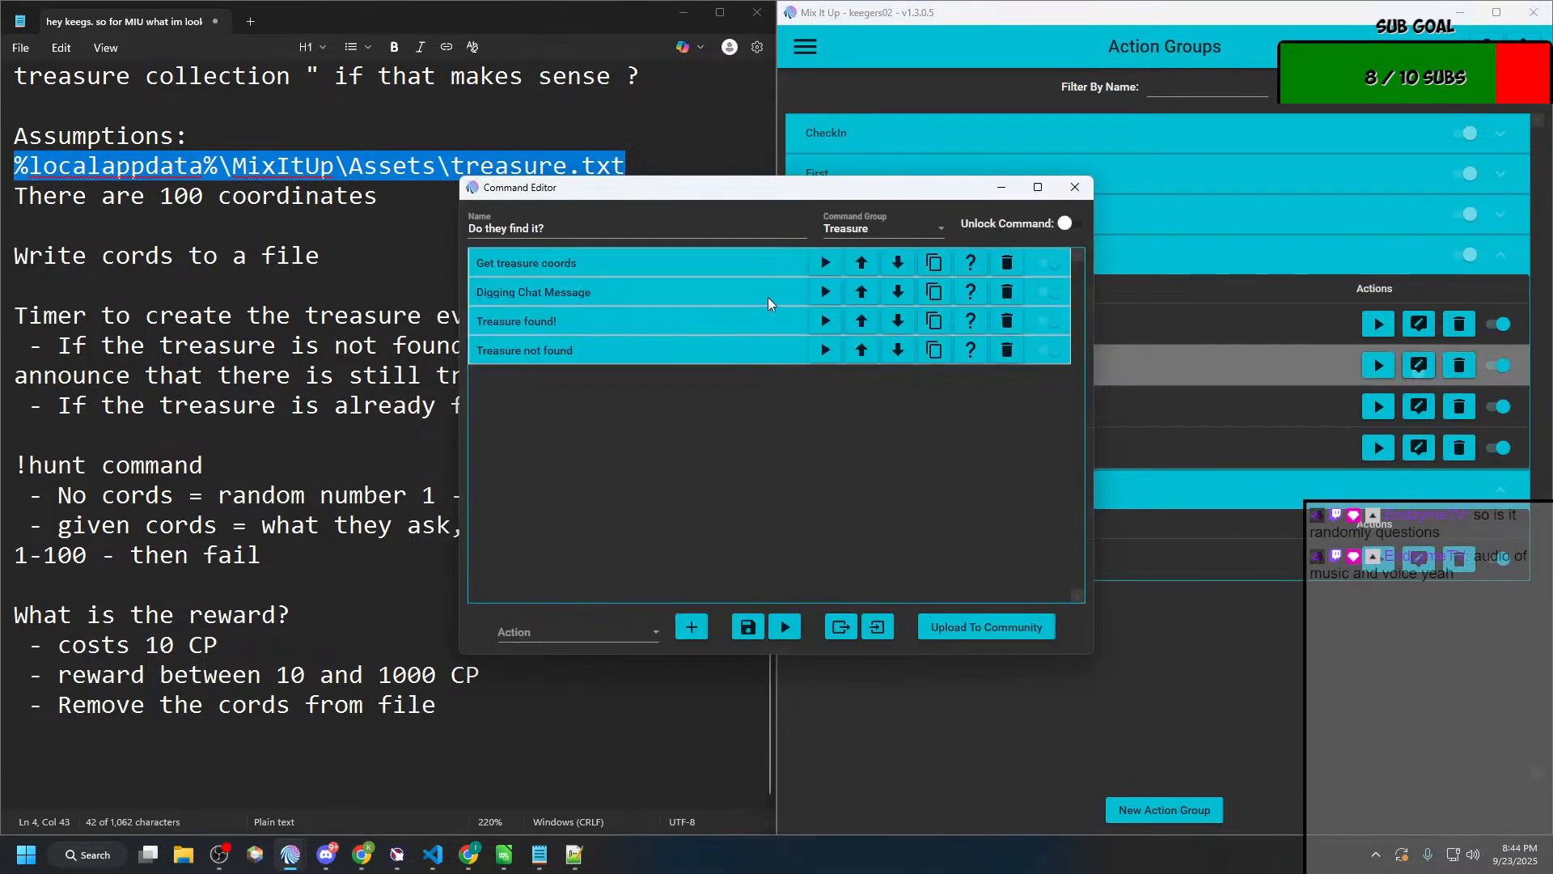
double_click(823, 189)
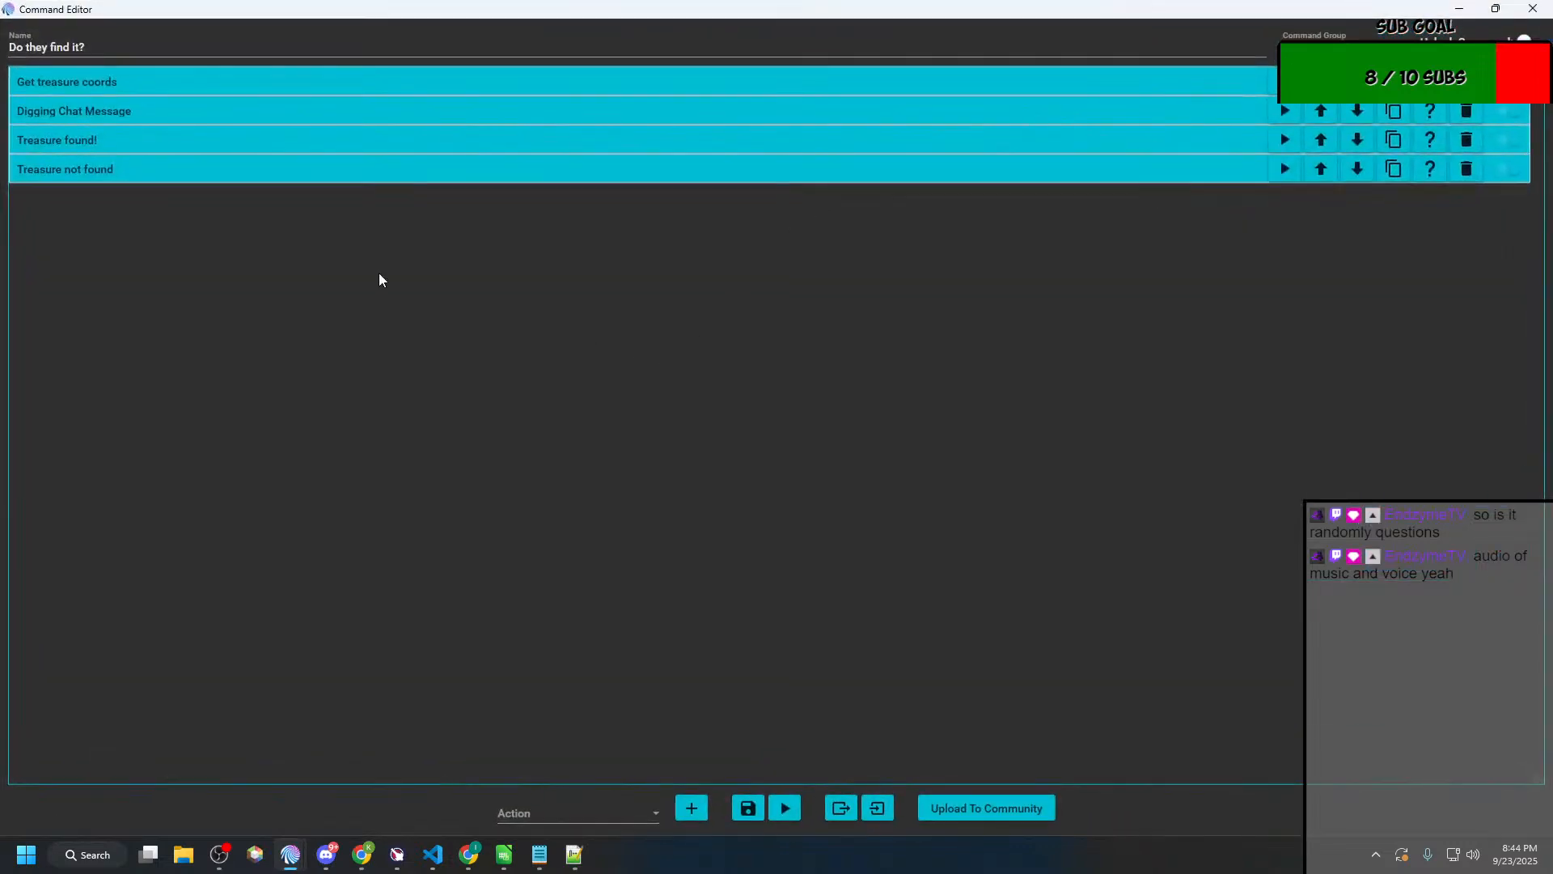
Step: Expand "Treasure not found" down to the chat message inside the "Coods are not between 1 and 100" conditional
left_click(229, 174)
left_click(152, 358)
left_click(170, 506)
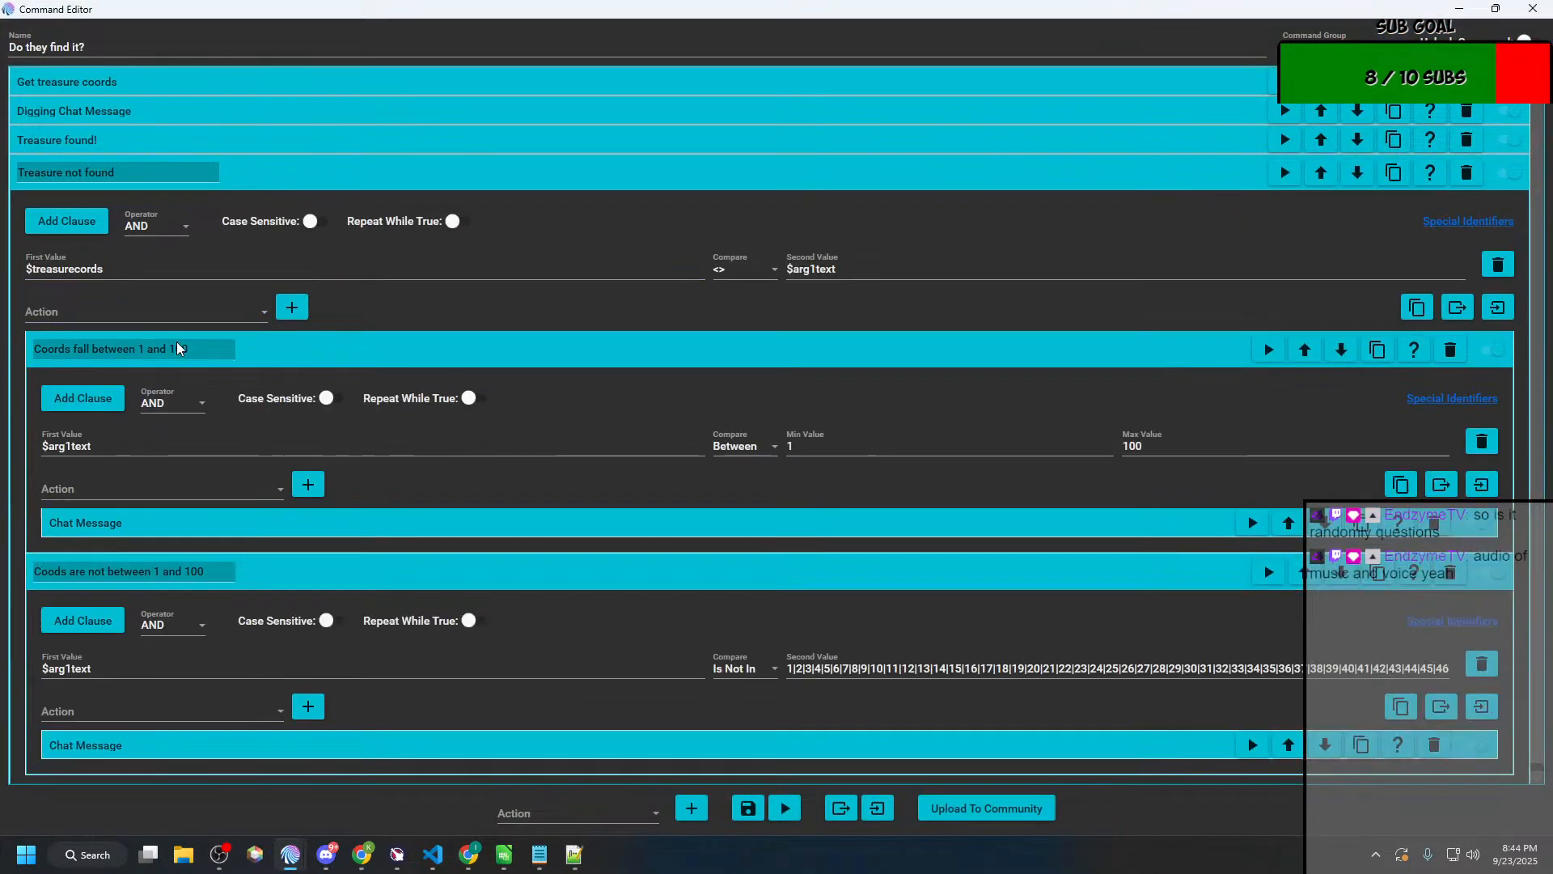
left_click(298, 571)
left_click(417, 358)
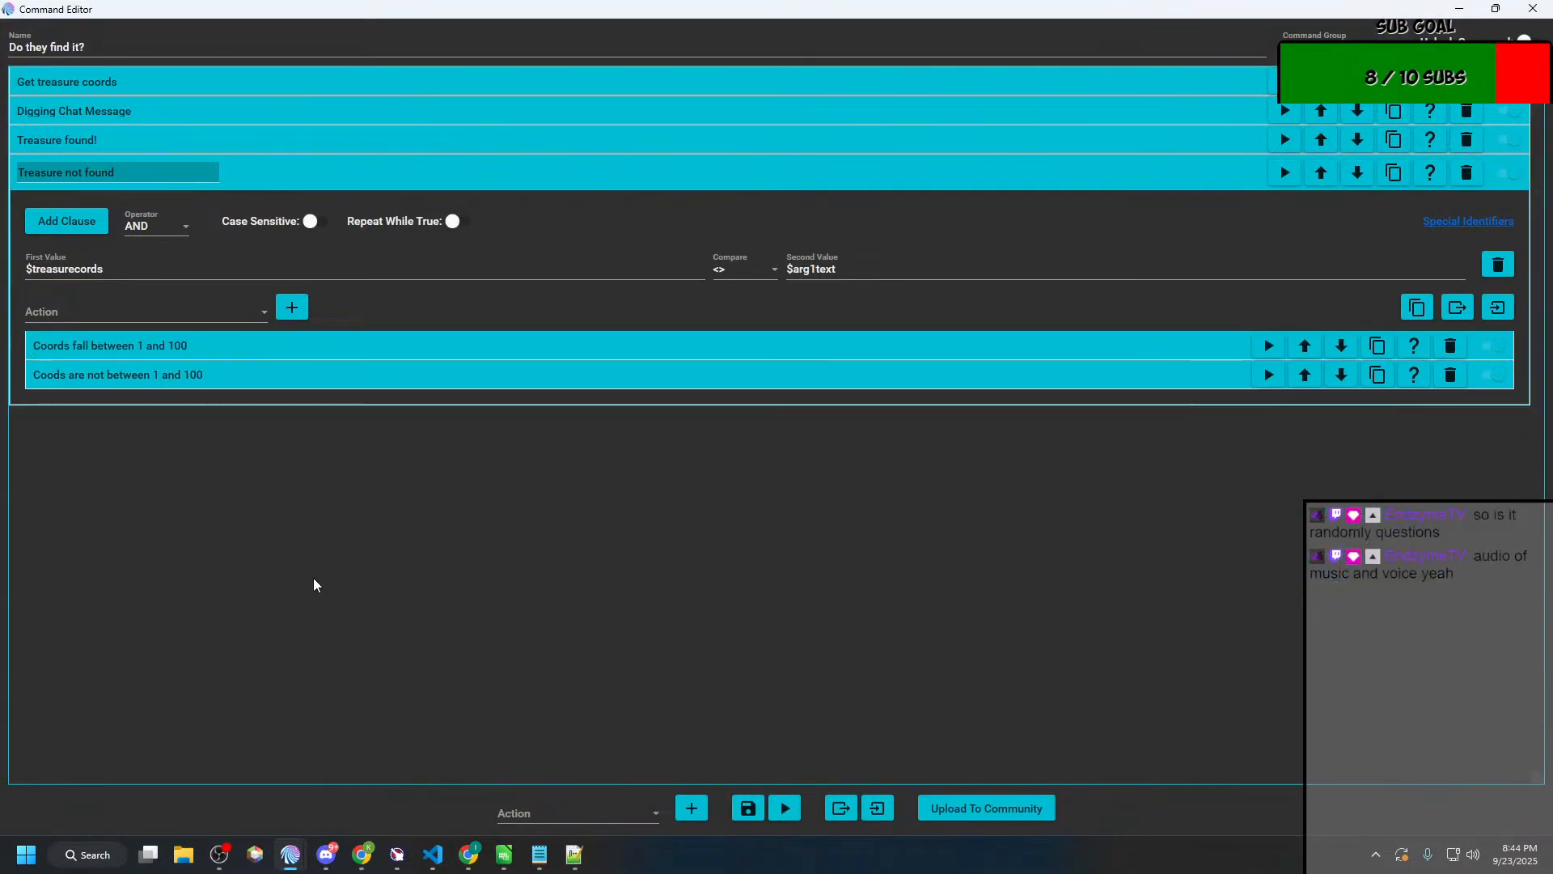
left_click(361, 387)
left_click(331, 557)
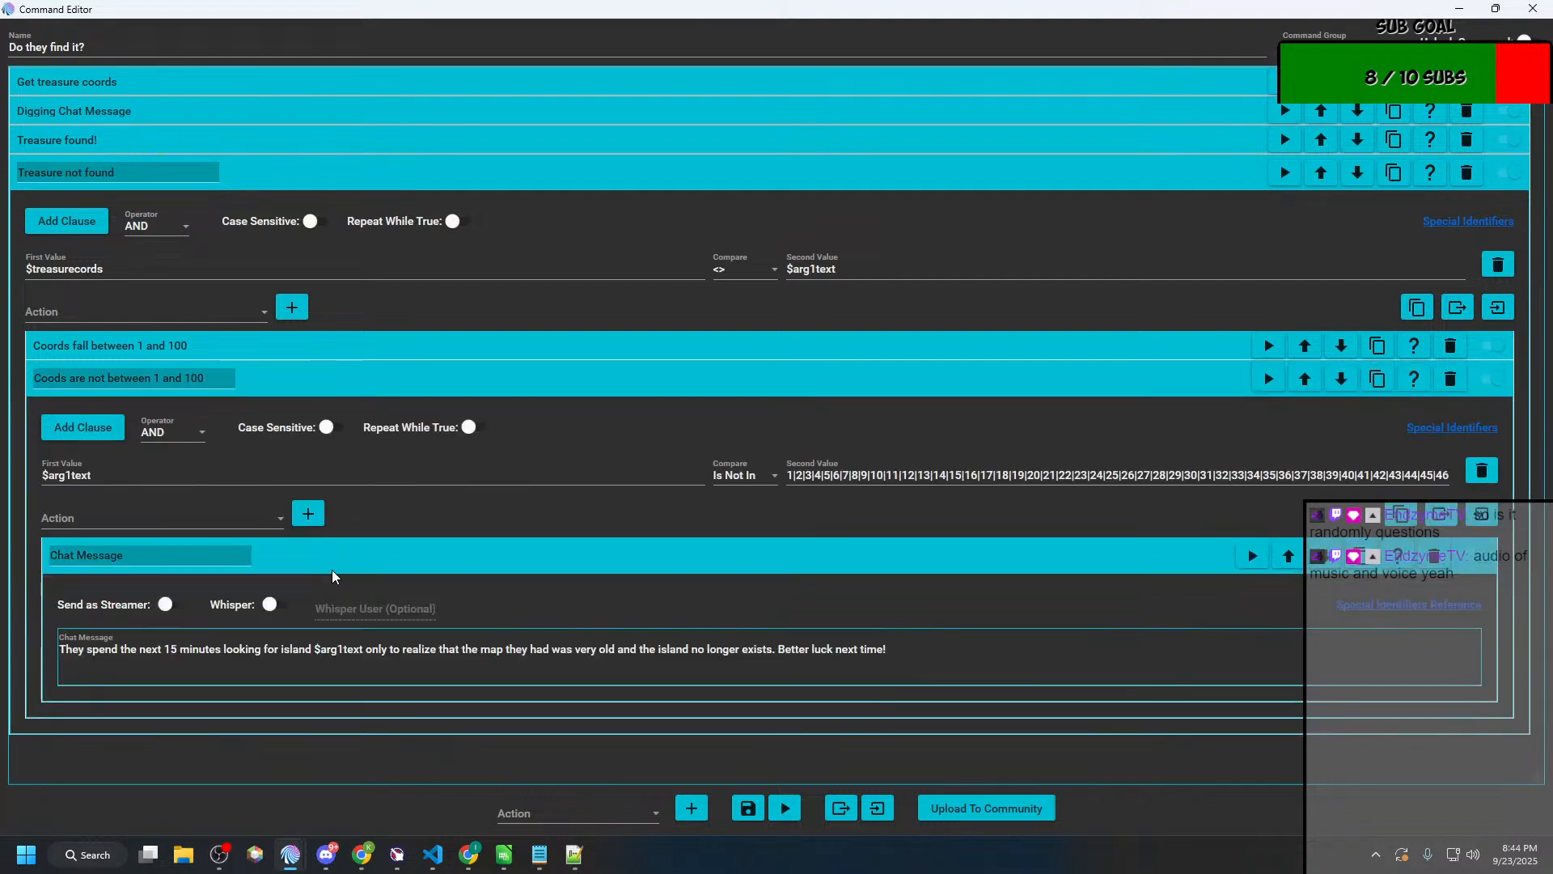
Step: Try out a Random action inside the "Coods are not between 1 and 100" conditional, and delete it again
left_click(215, 519)
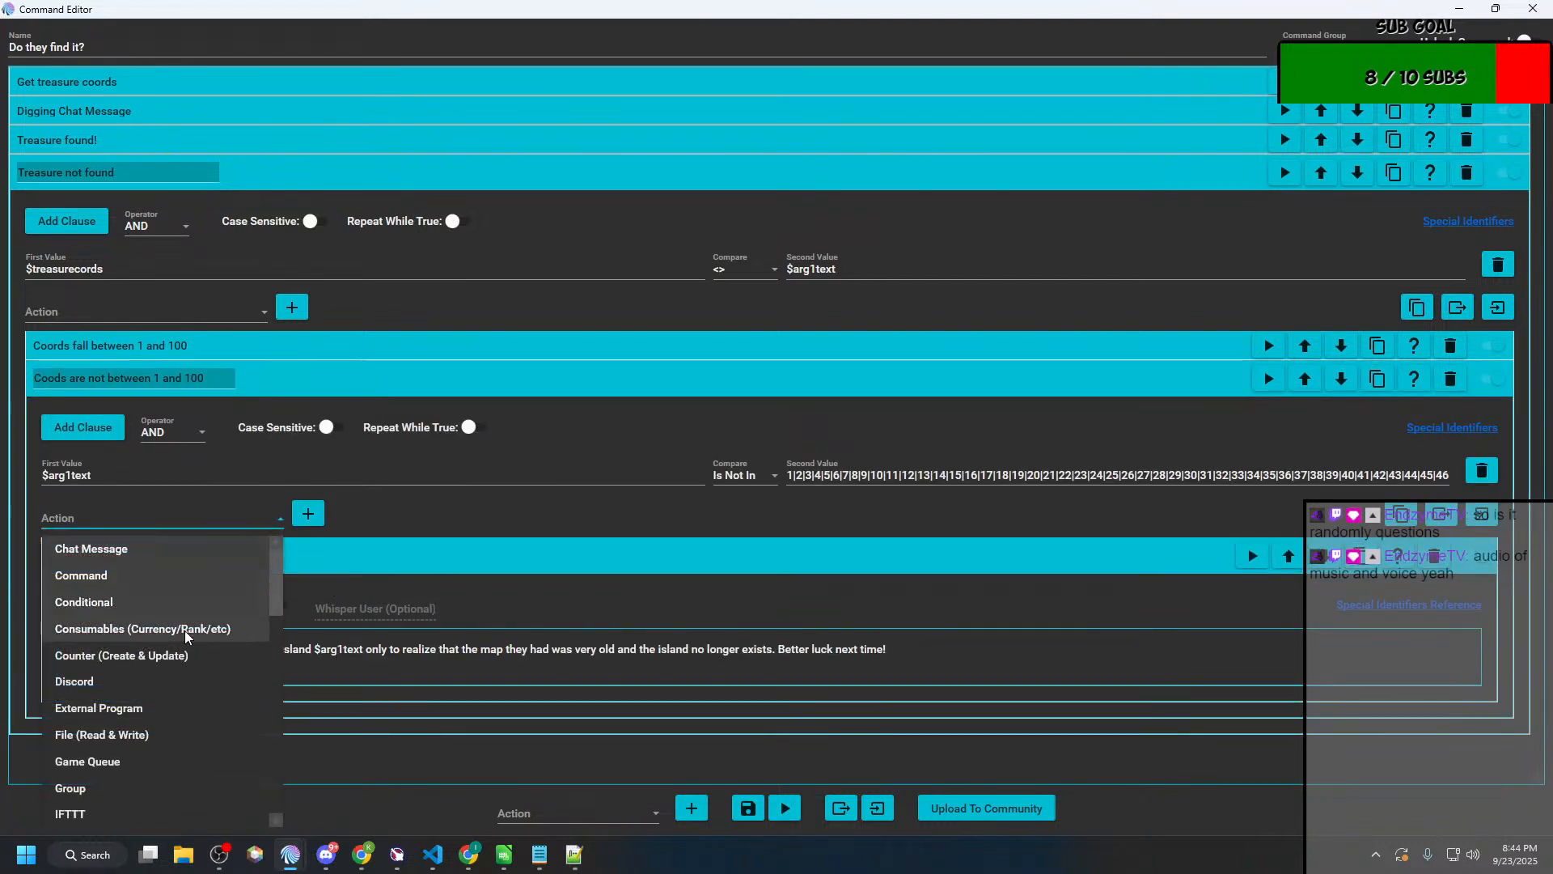
scroll(114, 768, "down", 3)
scroll(113, 773, "down", 2)
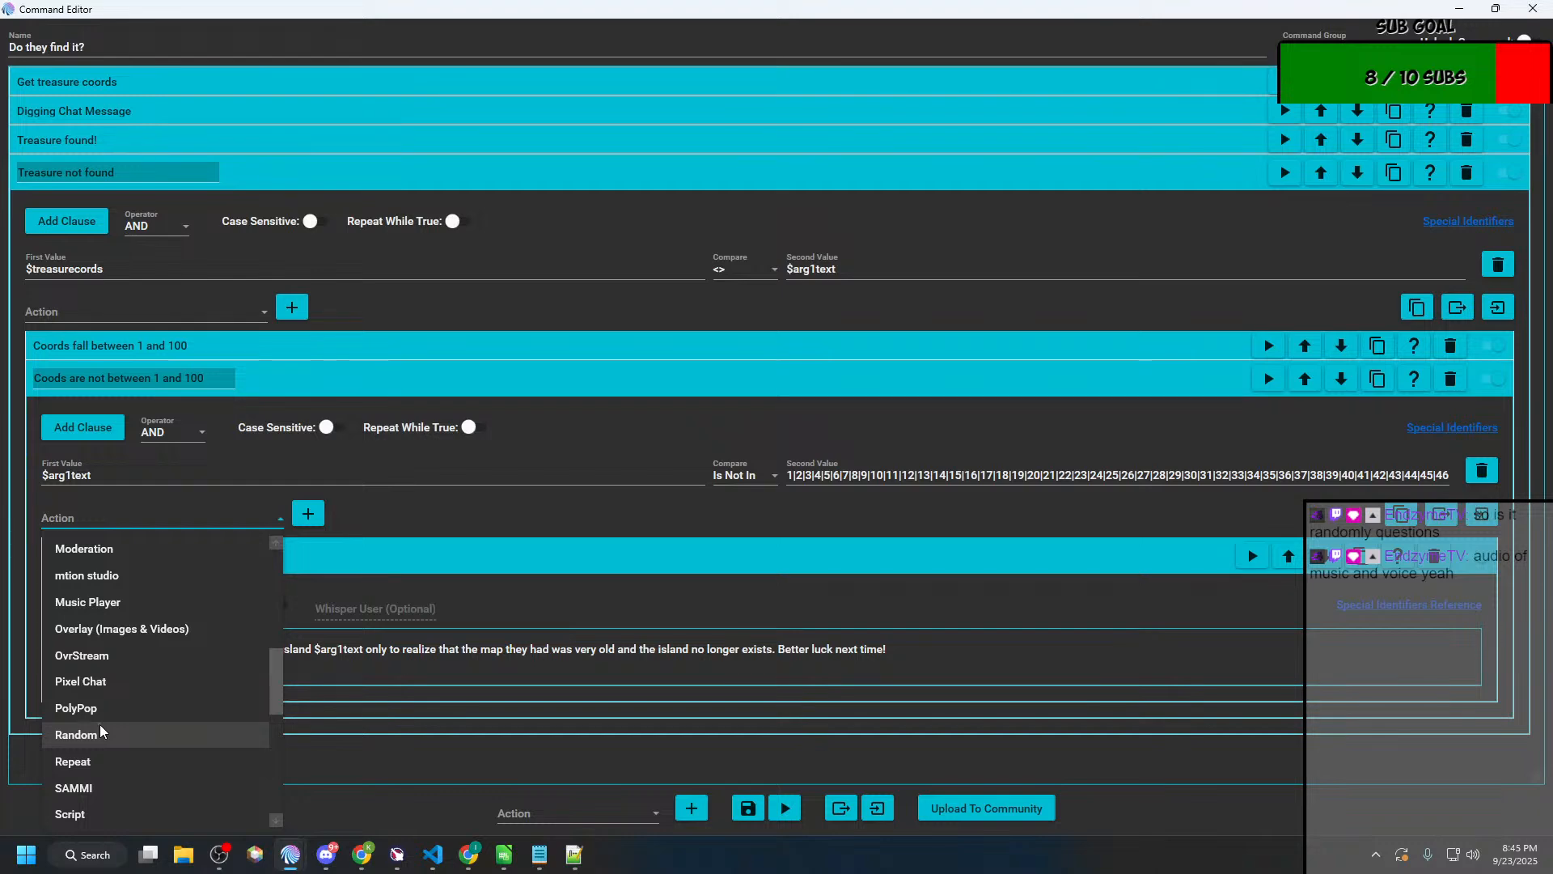
left_click(77, 735)
left_click(309, 513)
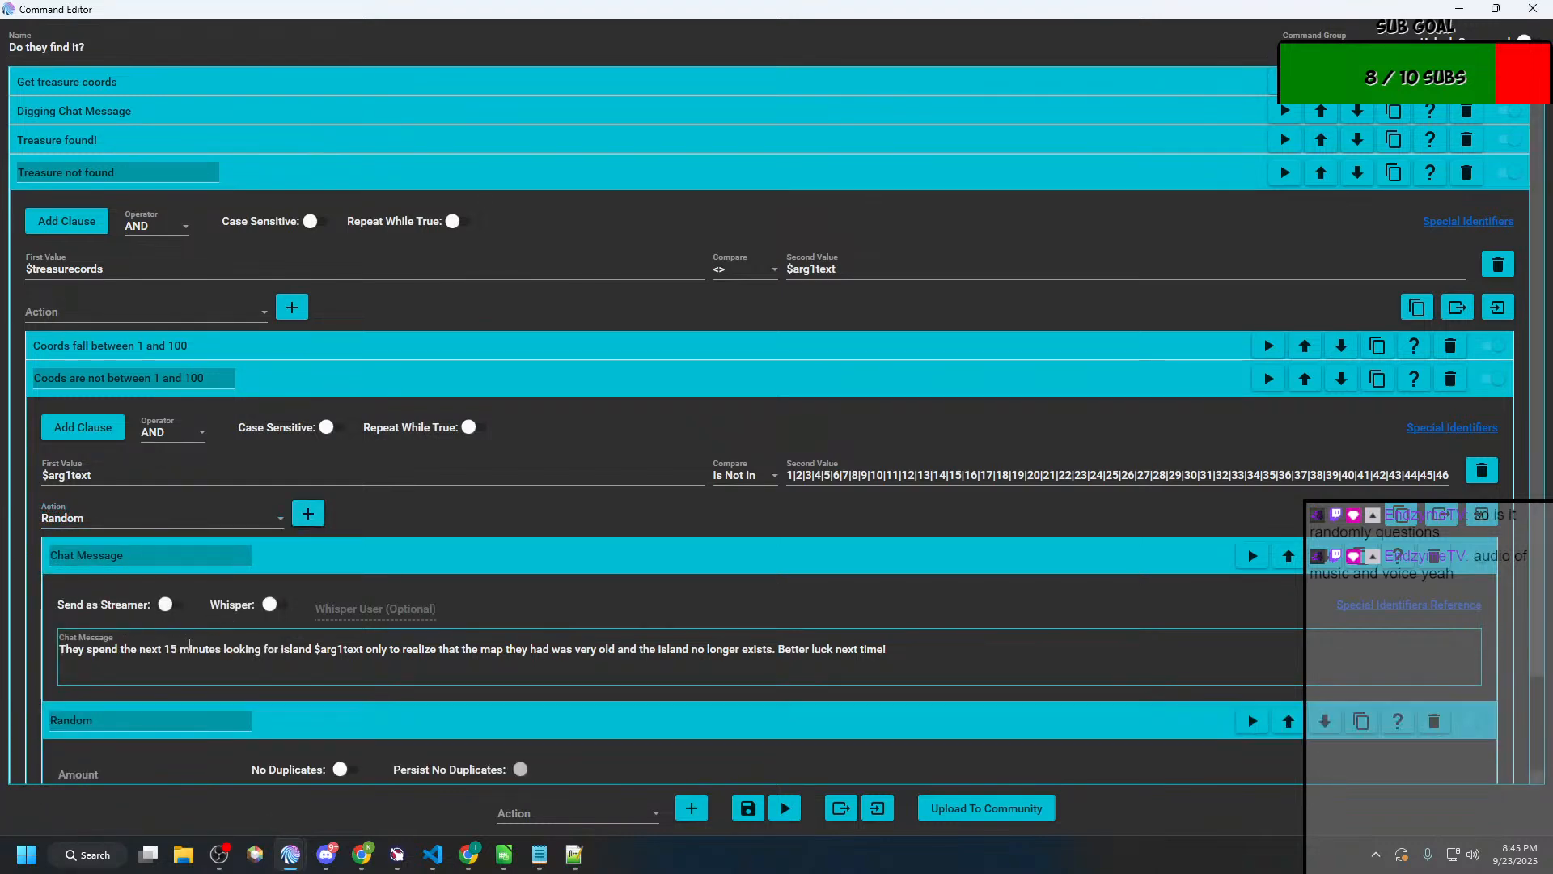
scroll(189, 645, "down", 1)
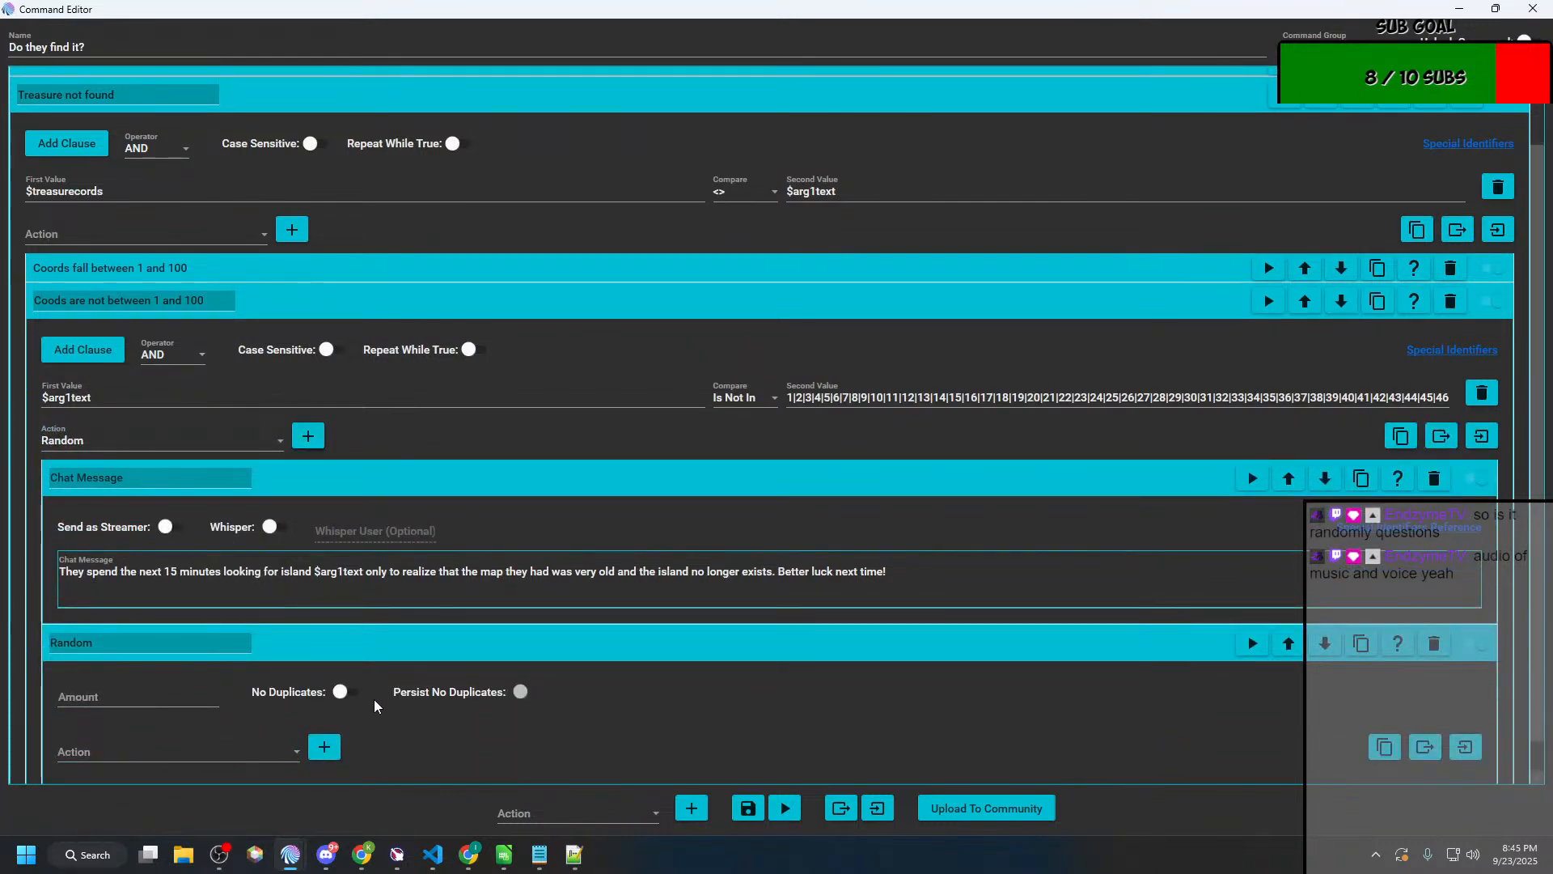
left_click(91, 696)
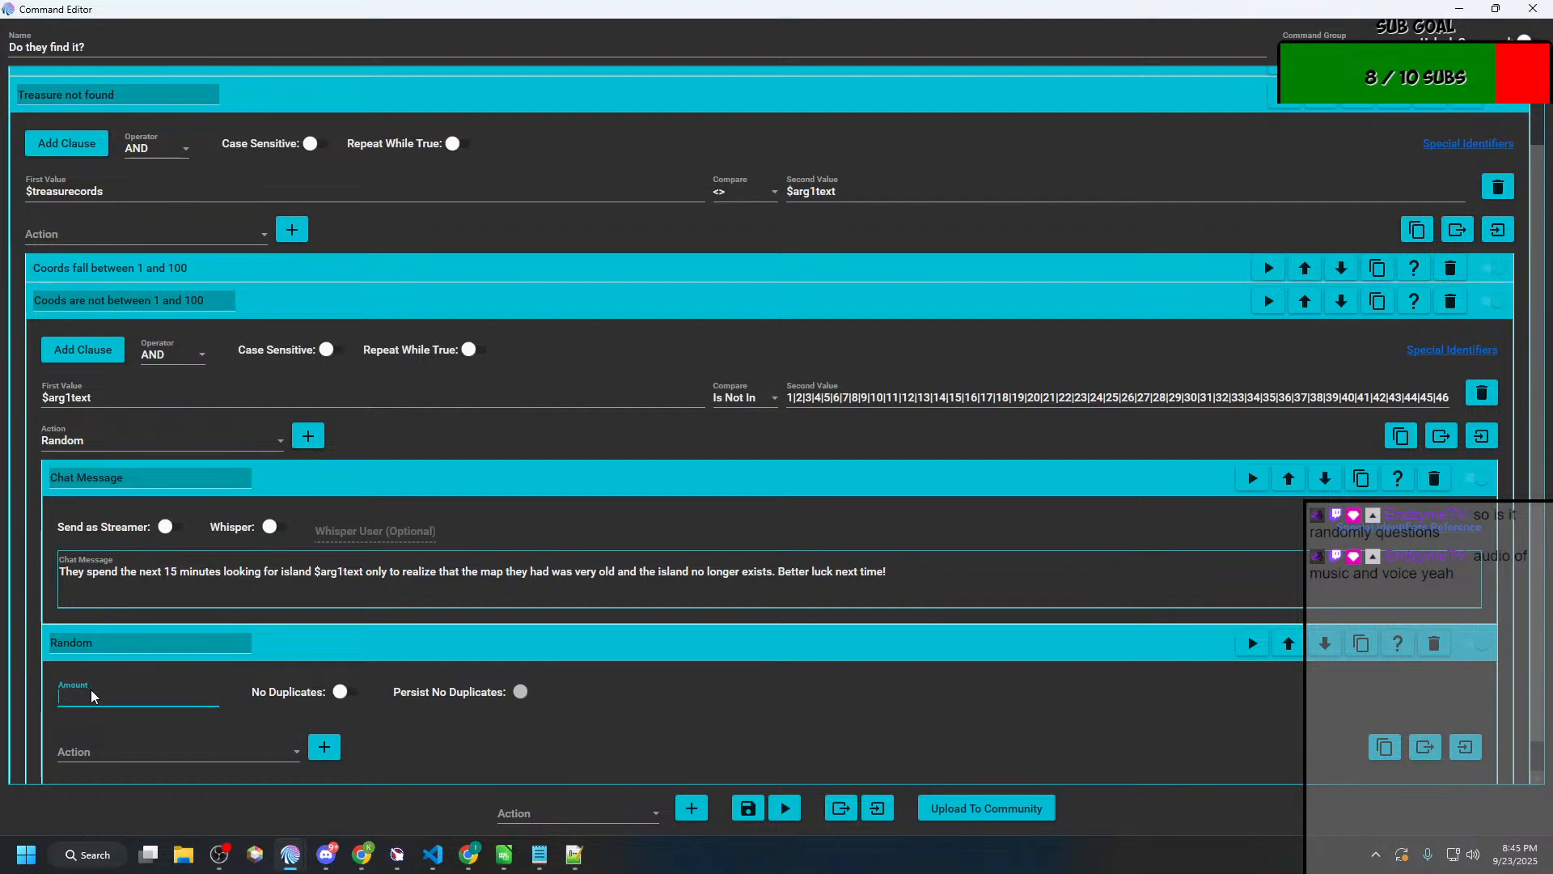
scroll(91, 696, "down", 1)
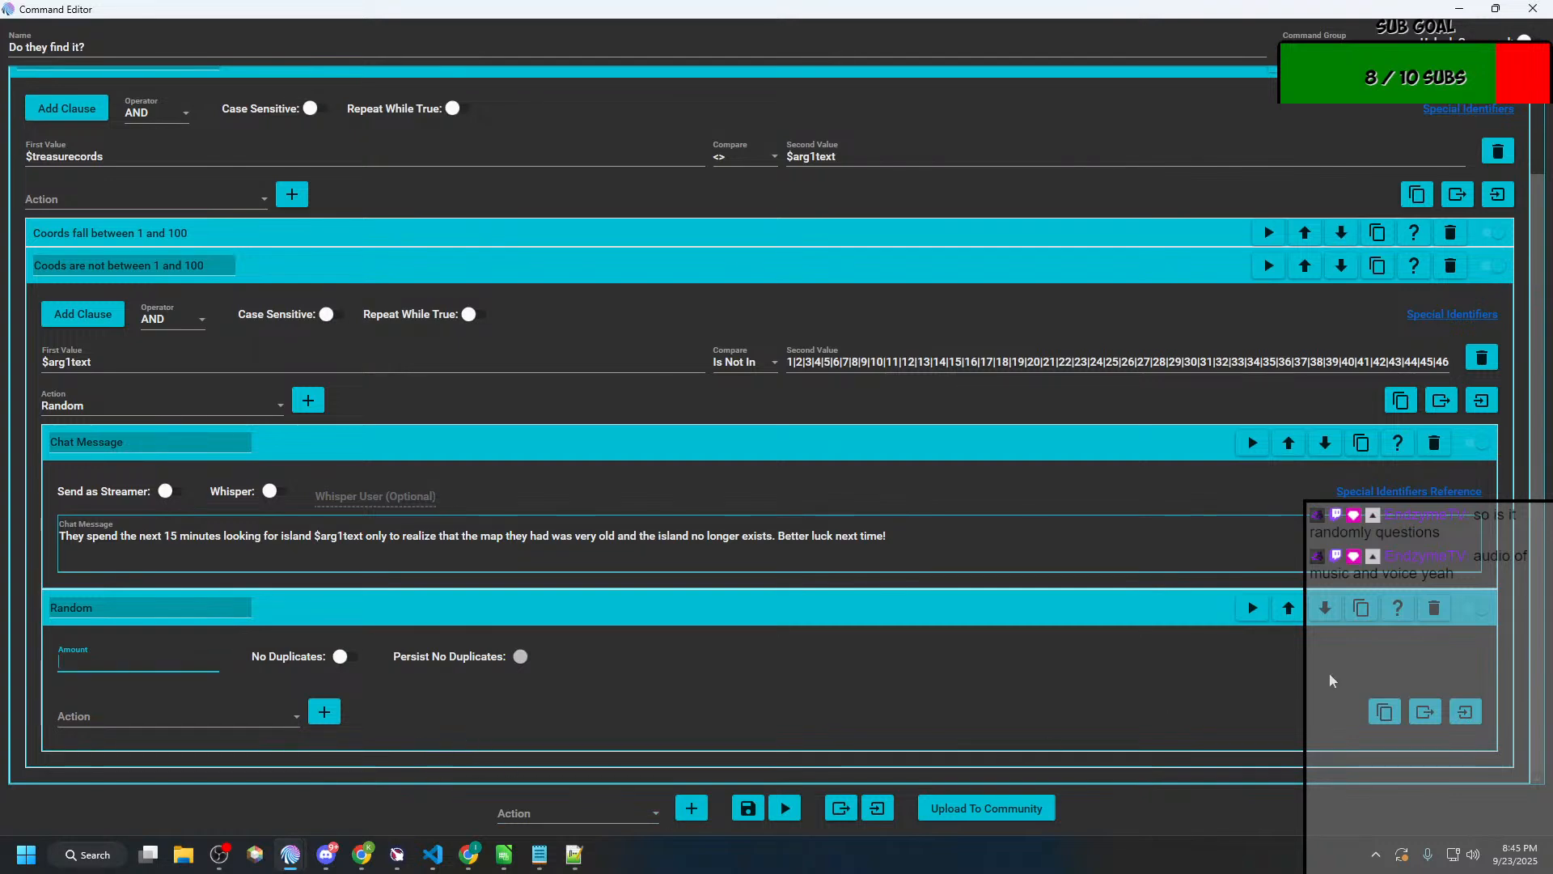
left_click(1439, 613)
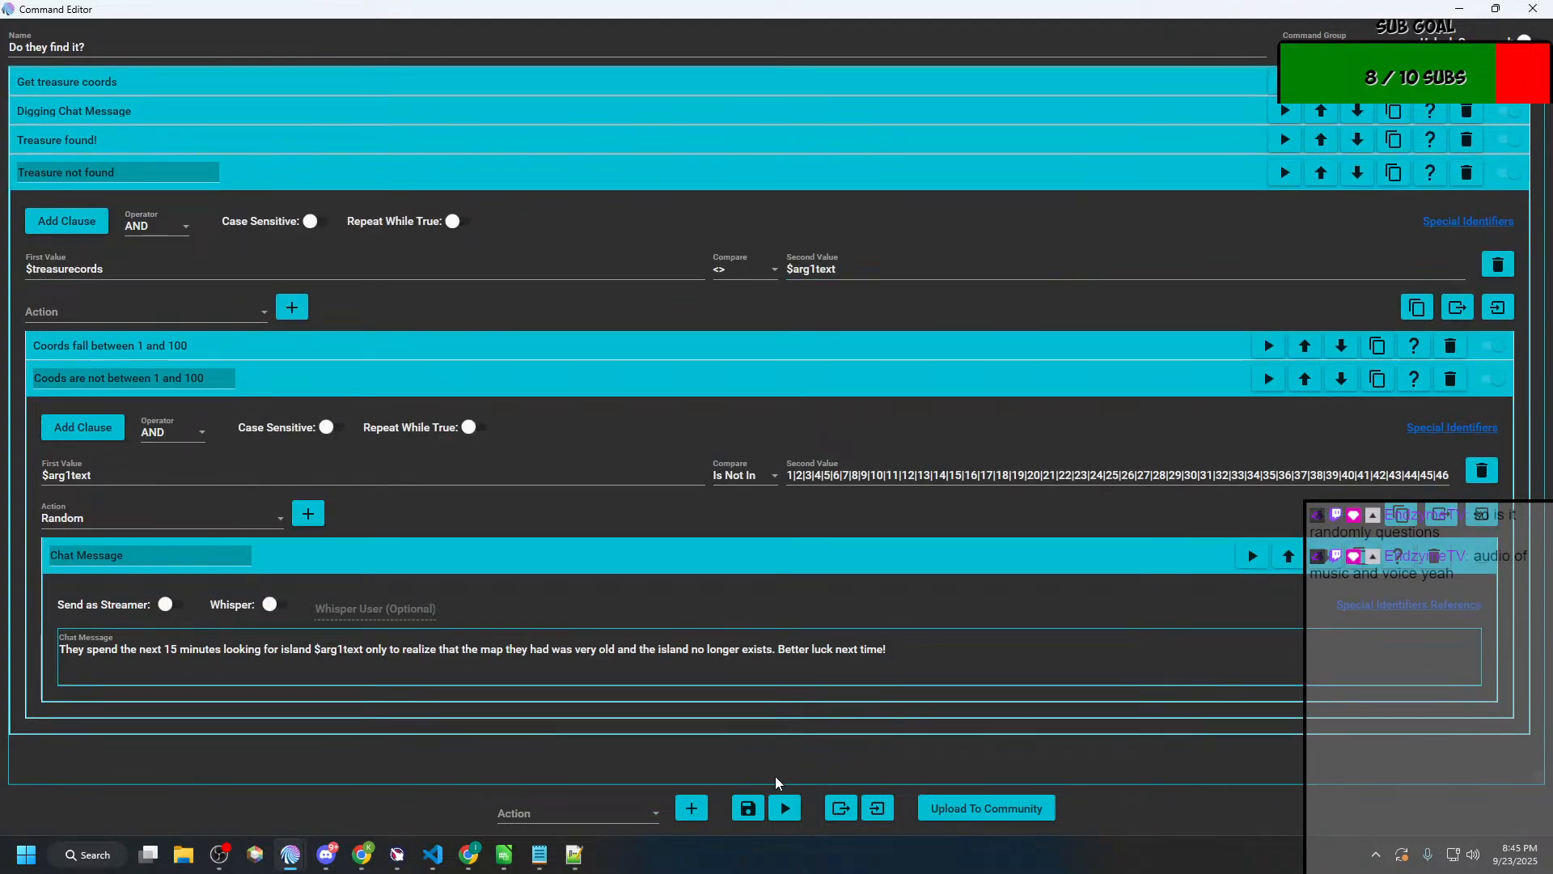
Step: Save and close the "Do they find it?" action group, and collapse the Treasure and Ungrouped groups
left_click(744, 809)
left_click(1533, 9)
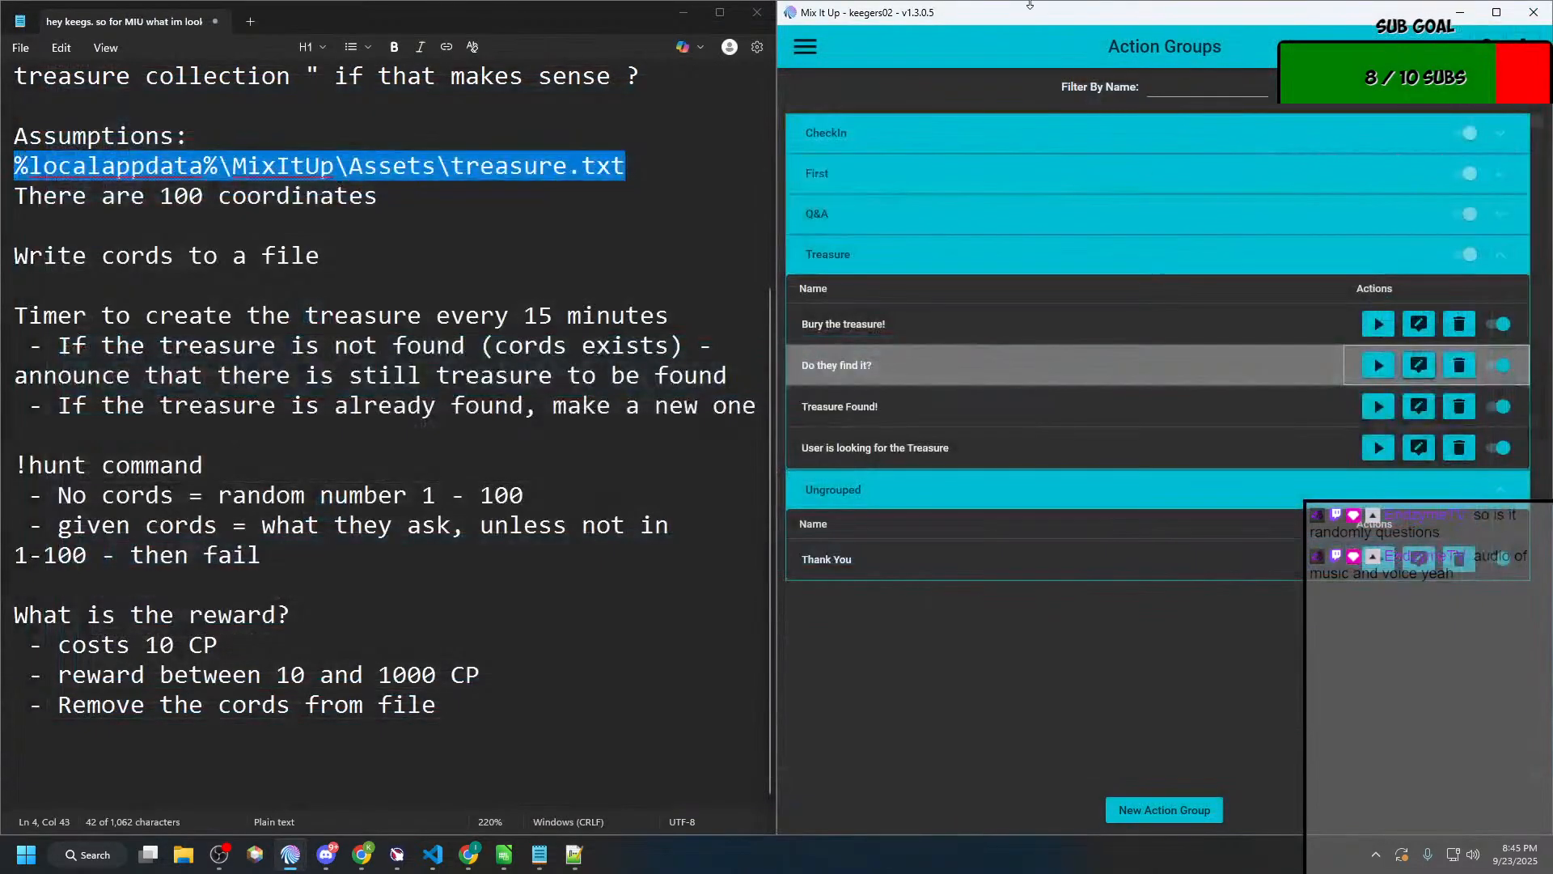
left_click(888, 271)
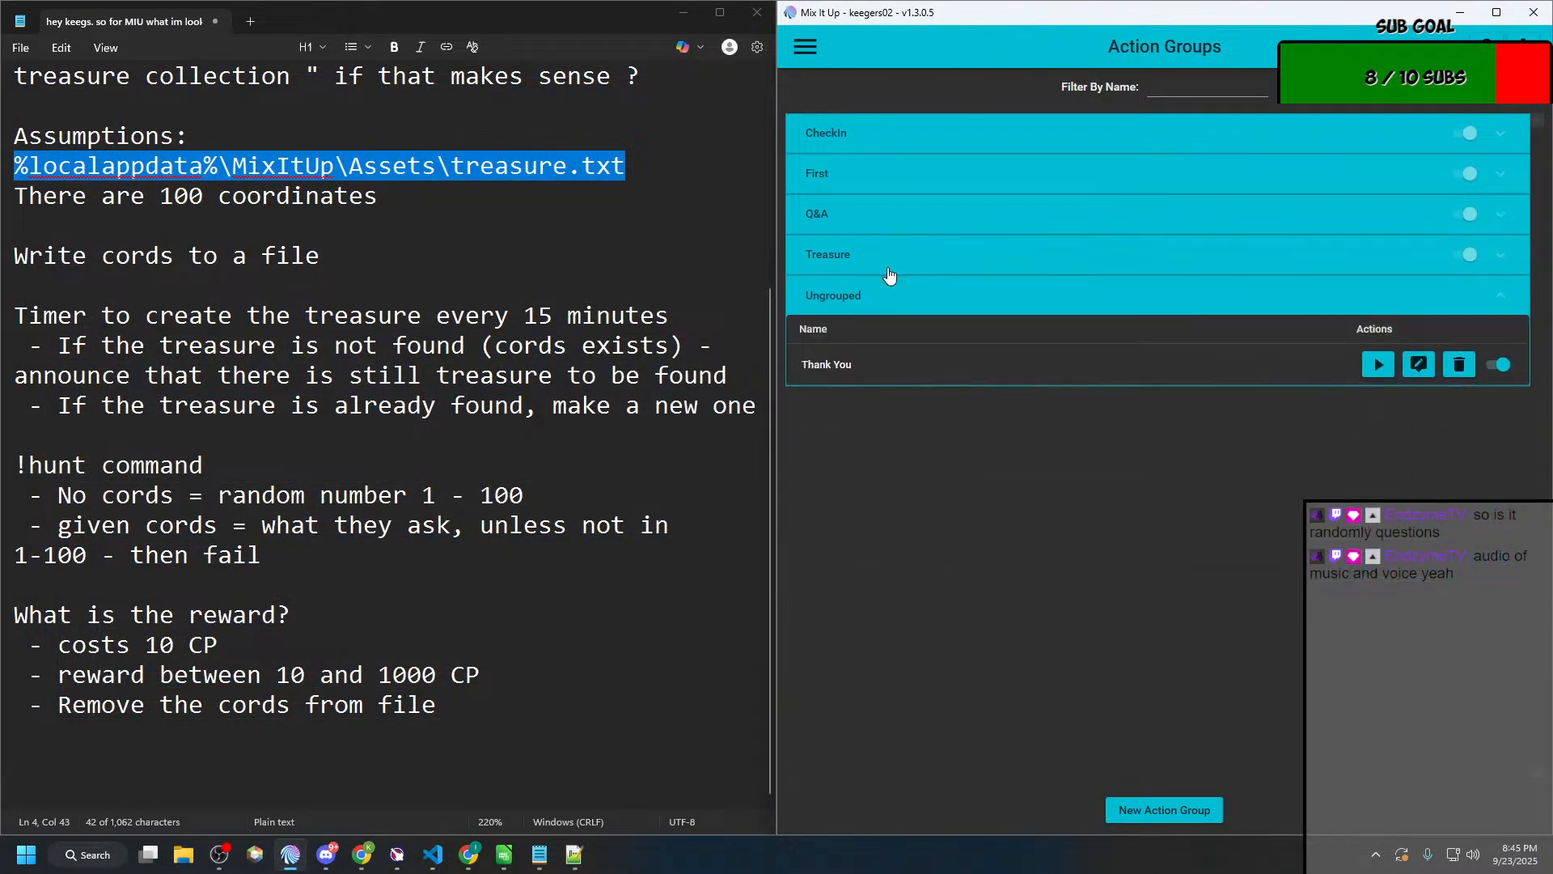
left_click(873, 299)
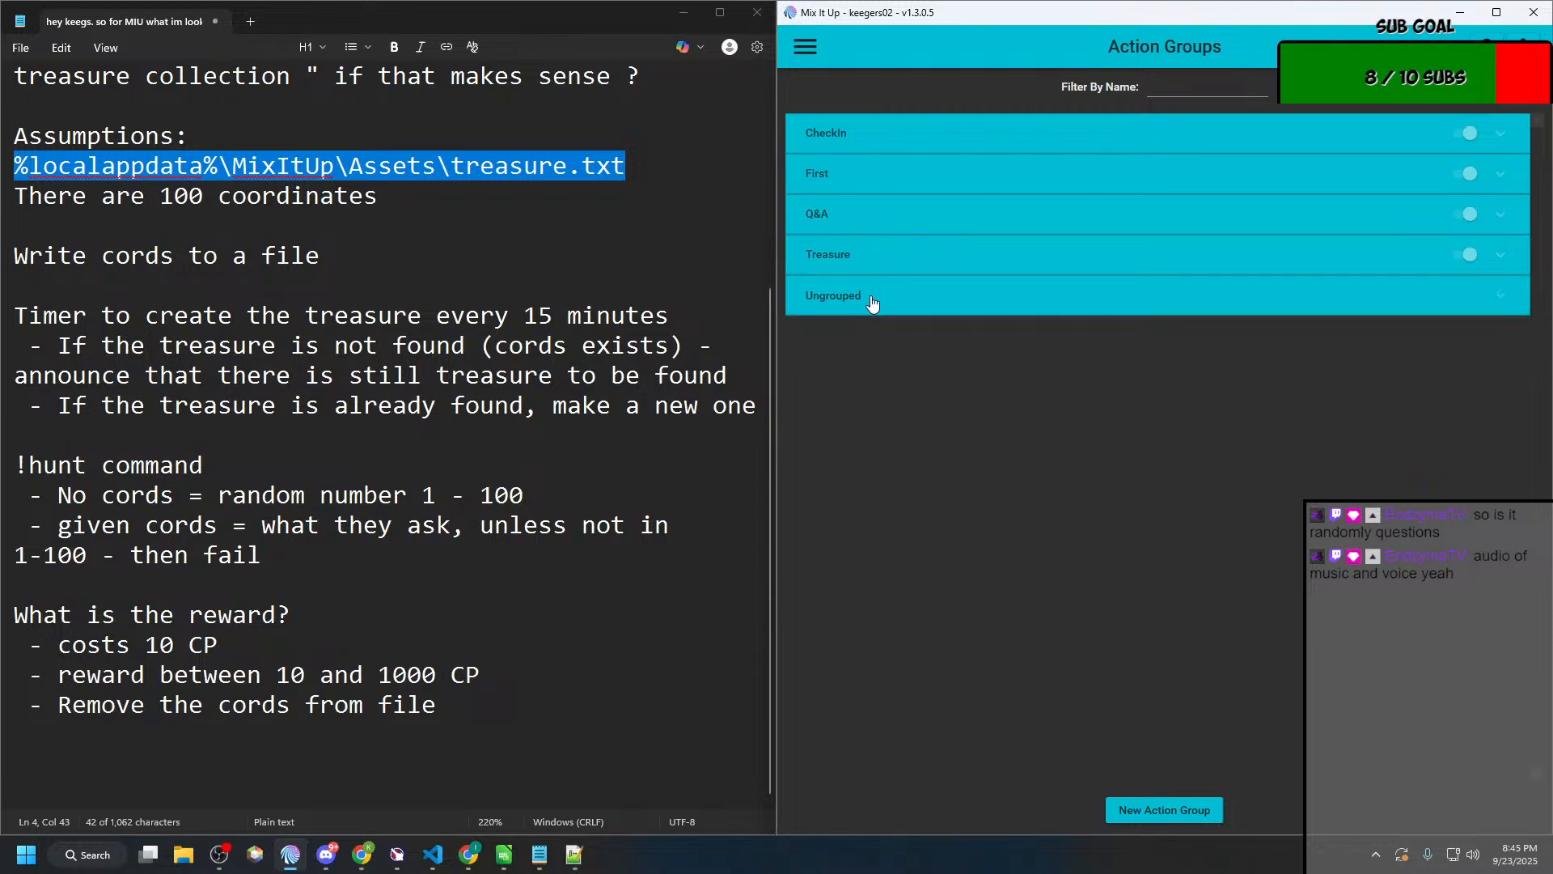
left_click(811, 59)
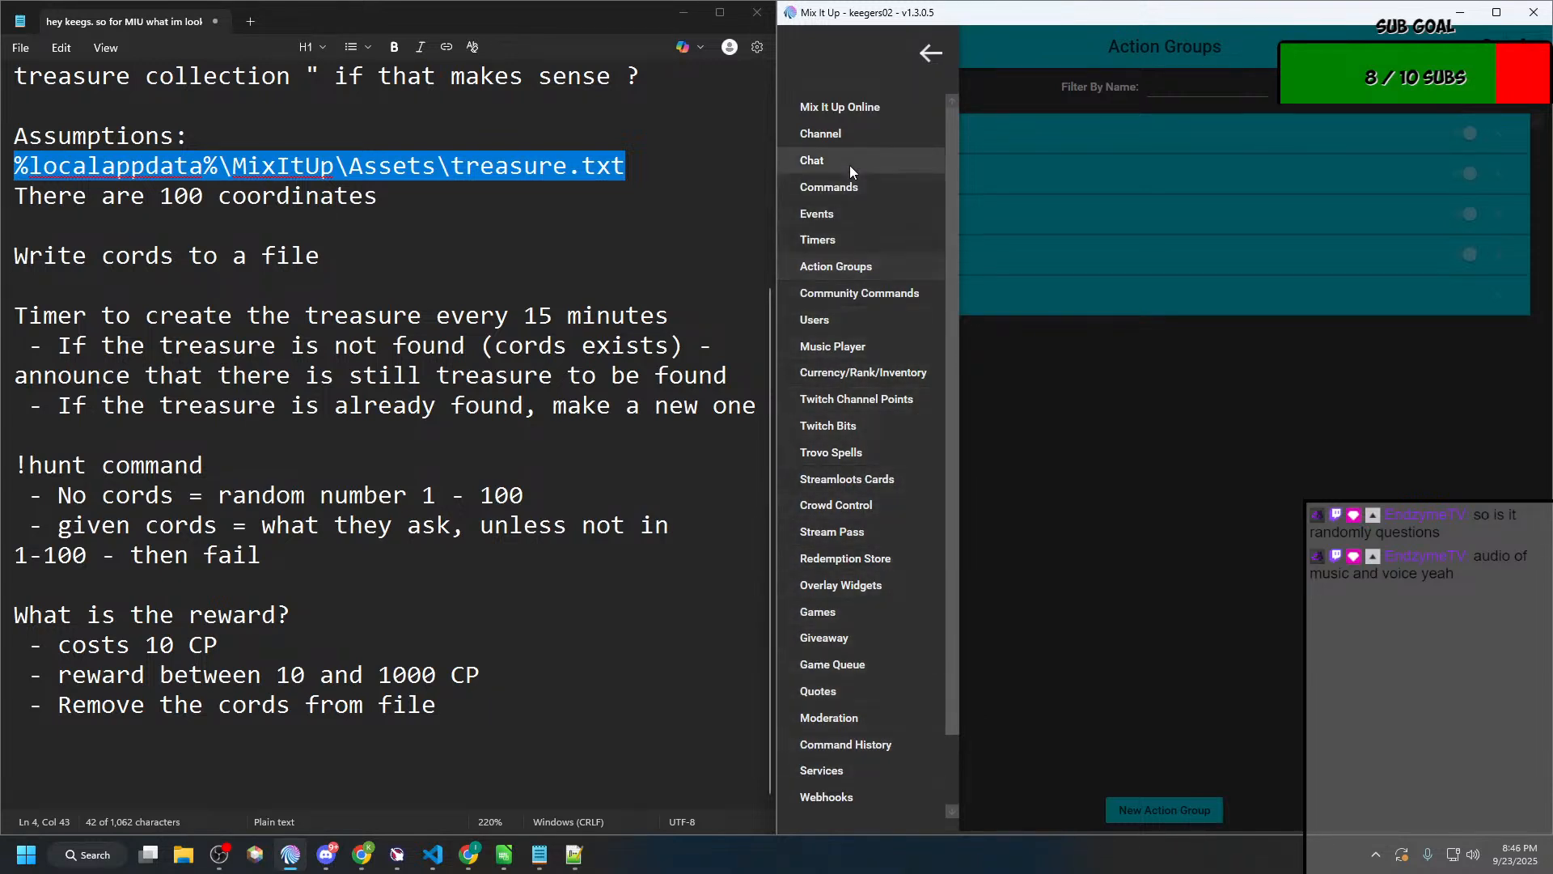
left_click(1061, 581)
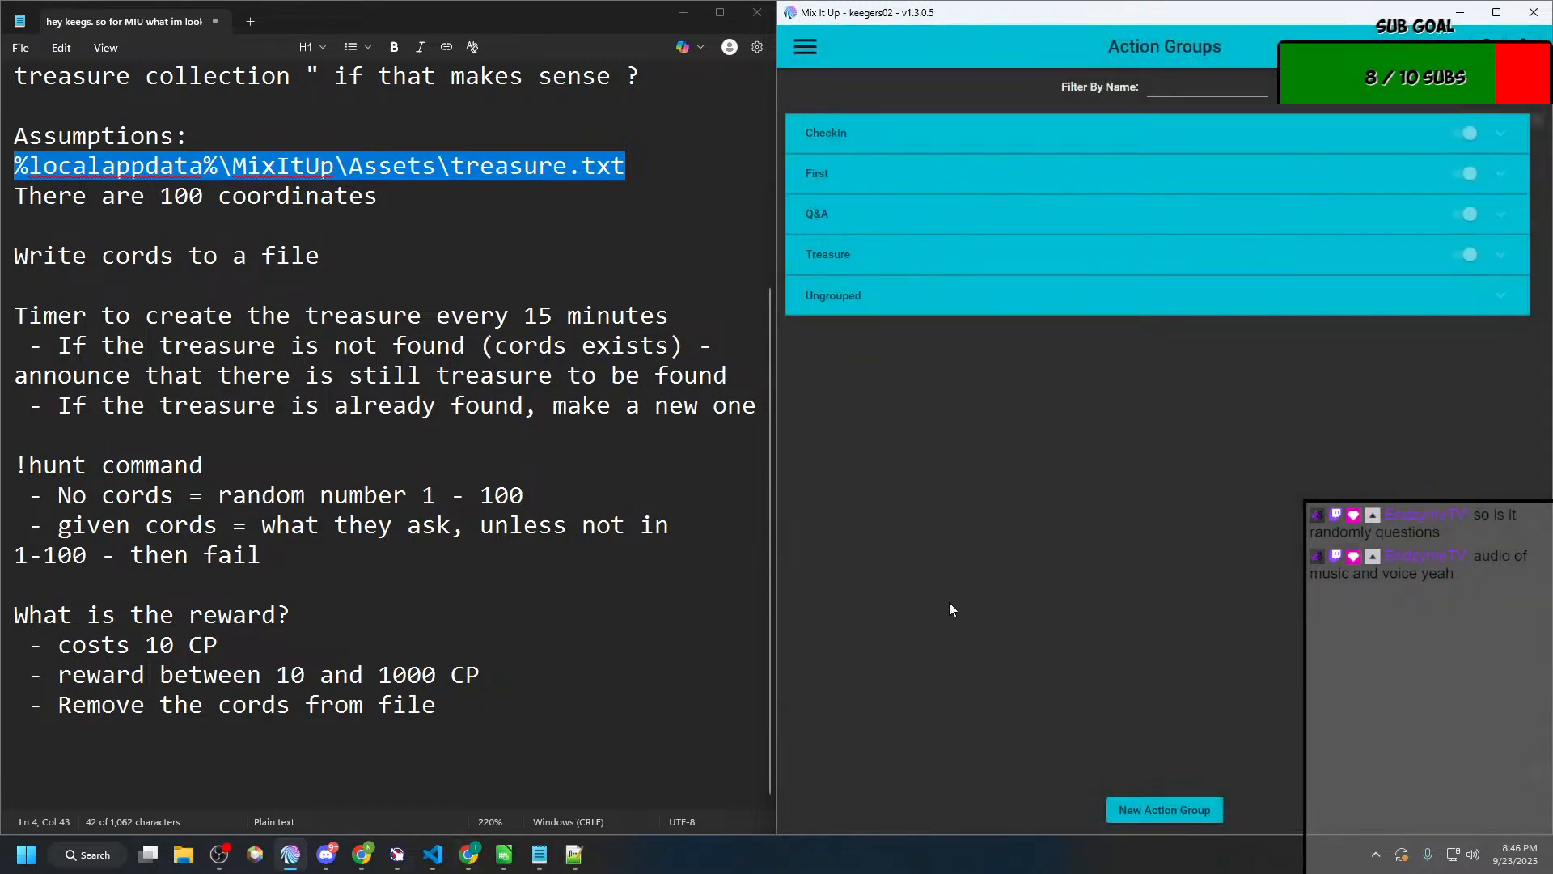
Step: Switch to the Mix It Up Wiki in Chrome, search it for "export", and close the search results
left_click(148, 854)
left_click(1149, 225)
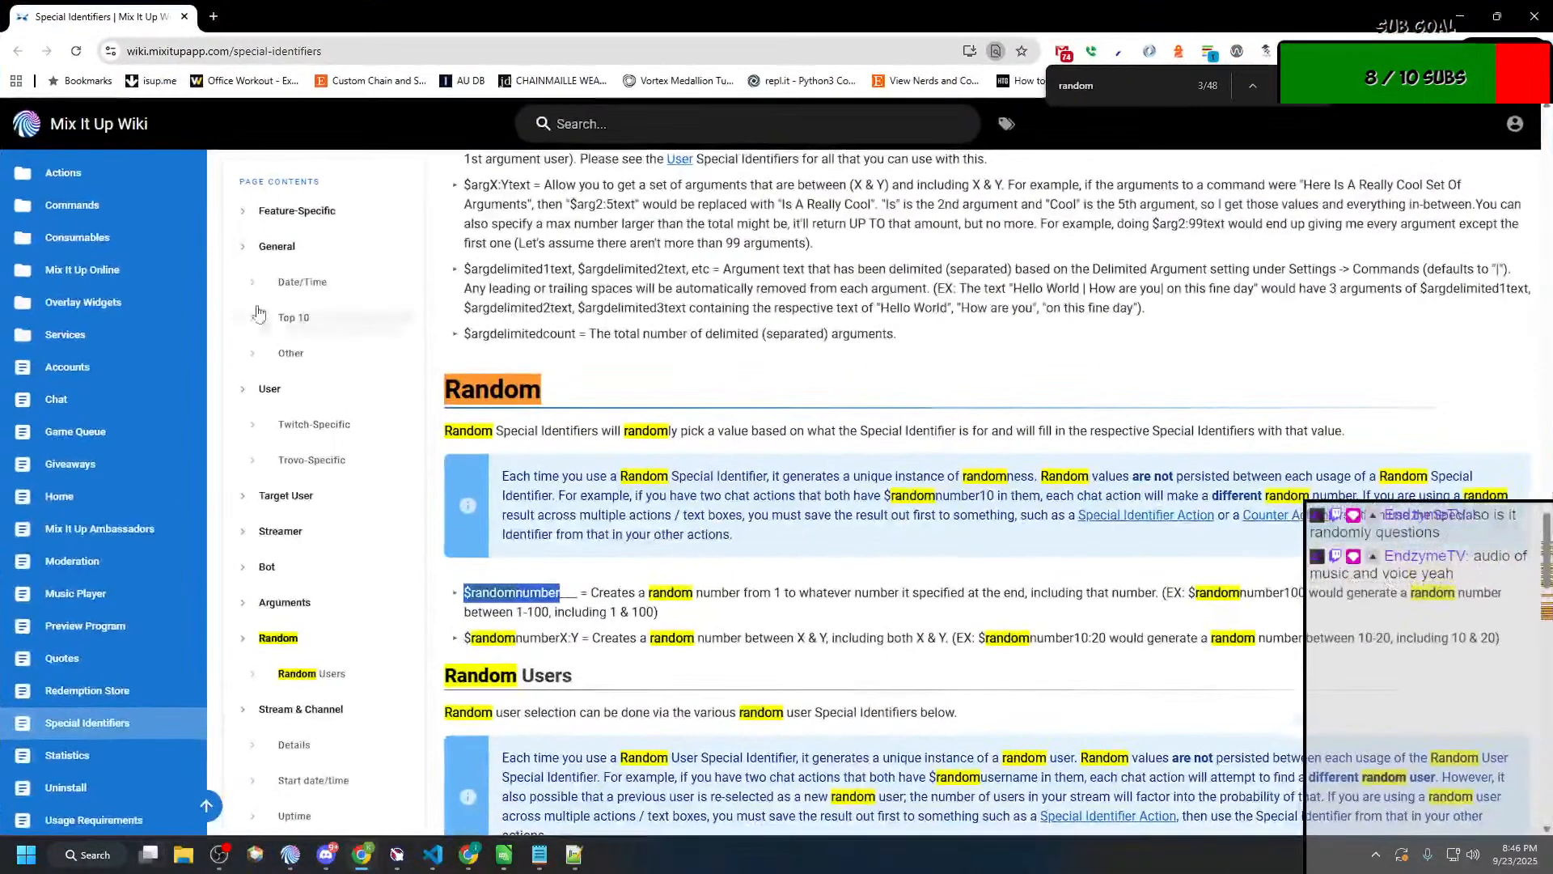
scroll(581, 138, "up", 4)
left_click(581, 138)
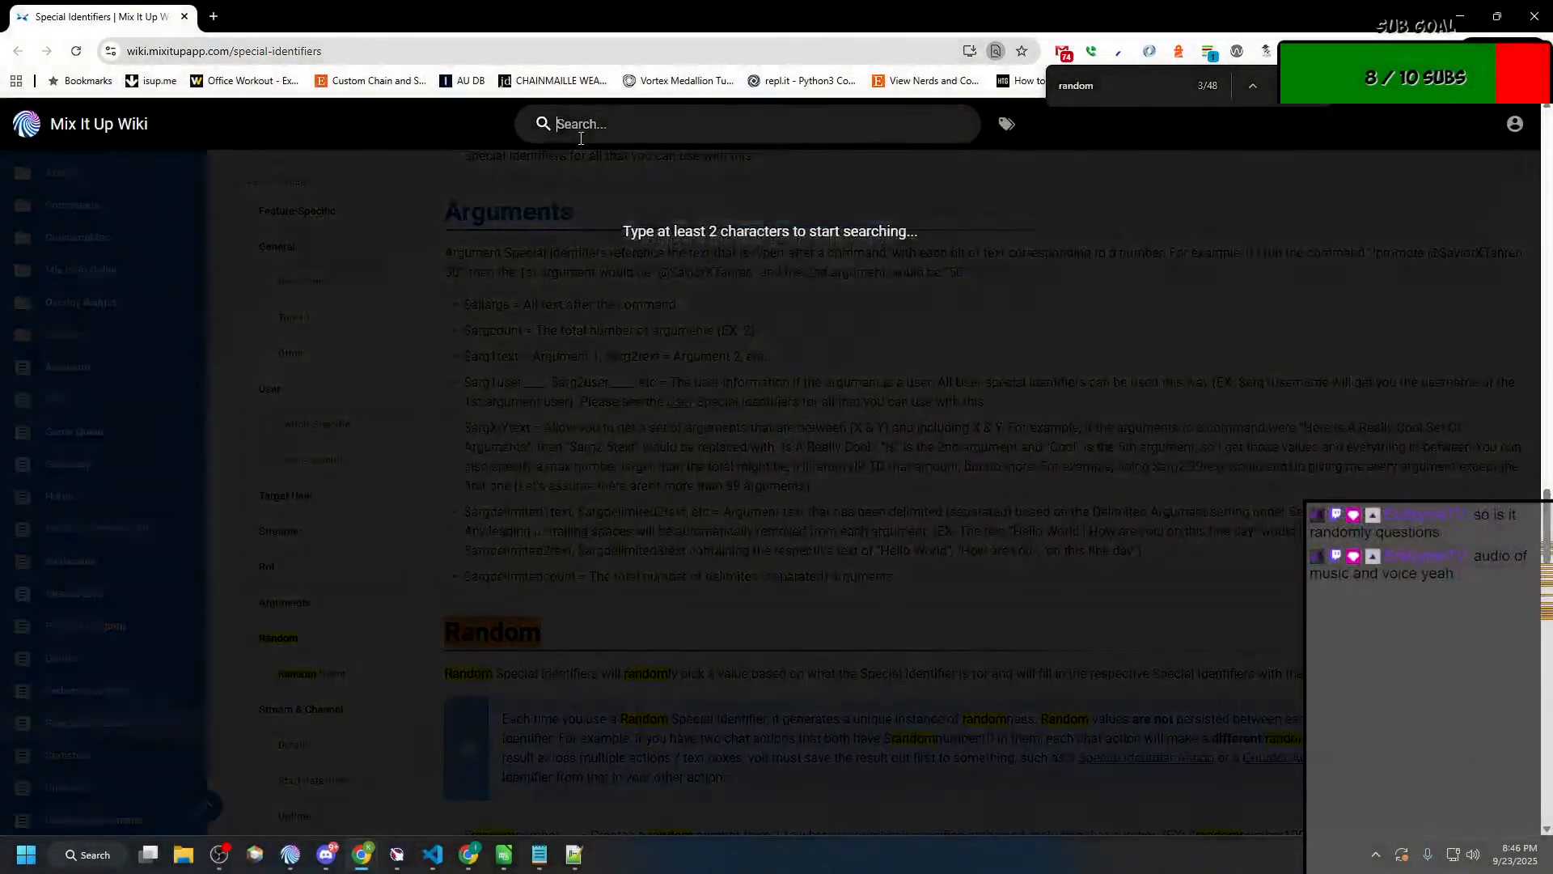
type("export")
key("BackSpace")
key("BackSpace")
key("BackSpace")
key("BackSpace")
key("BackSpace")
key("BackSpace")
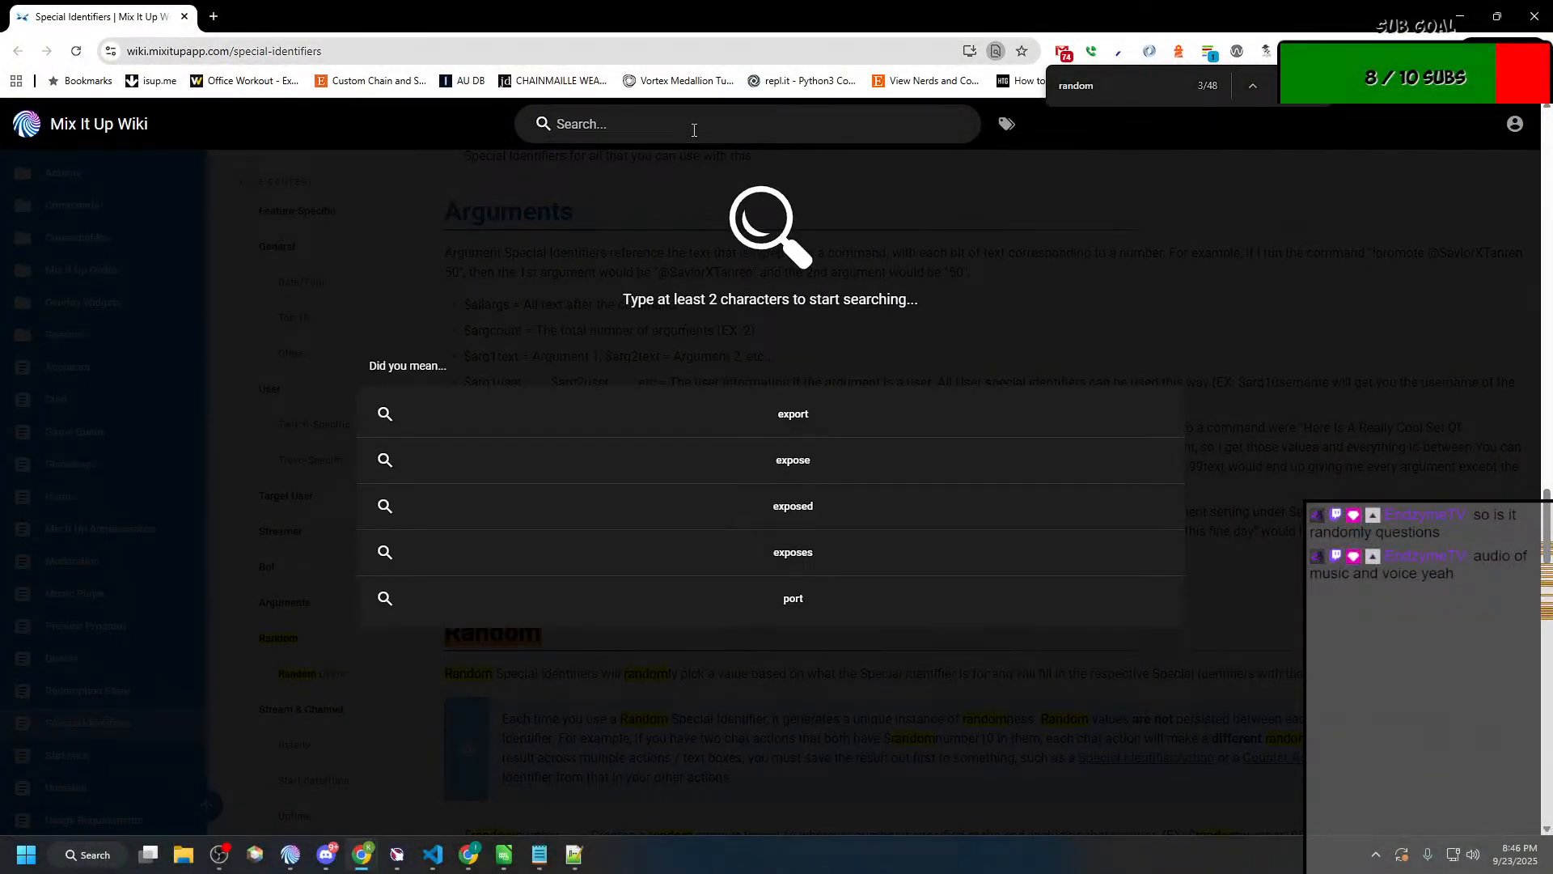
type("erxpo")
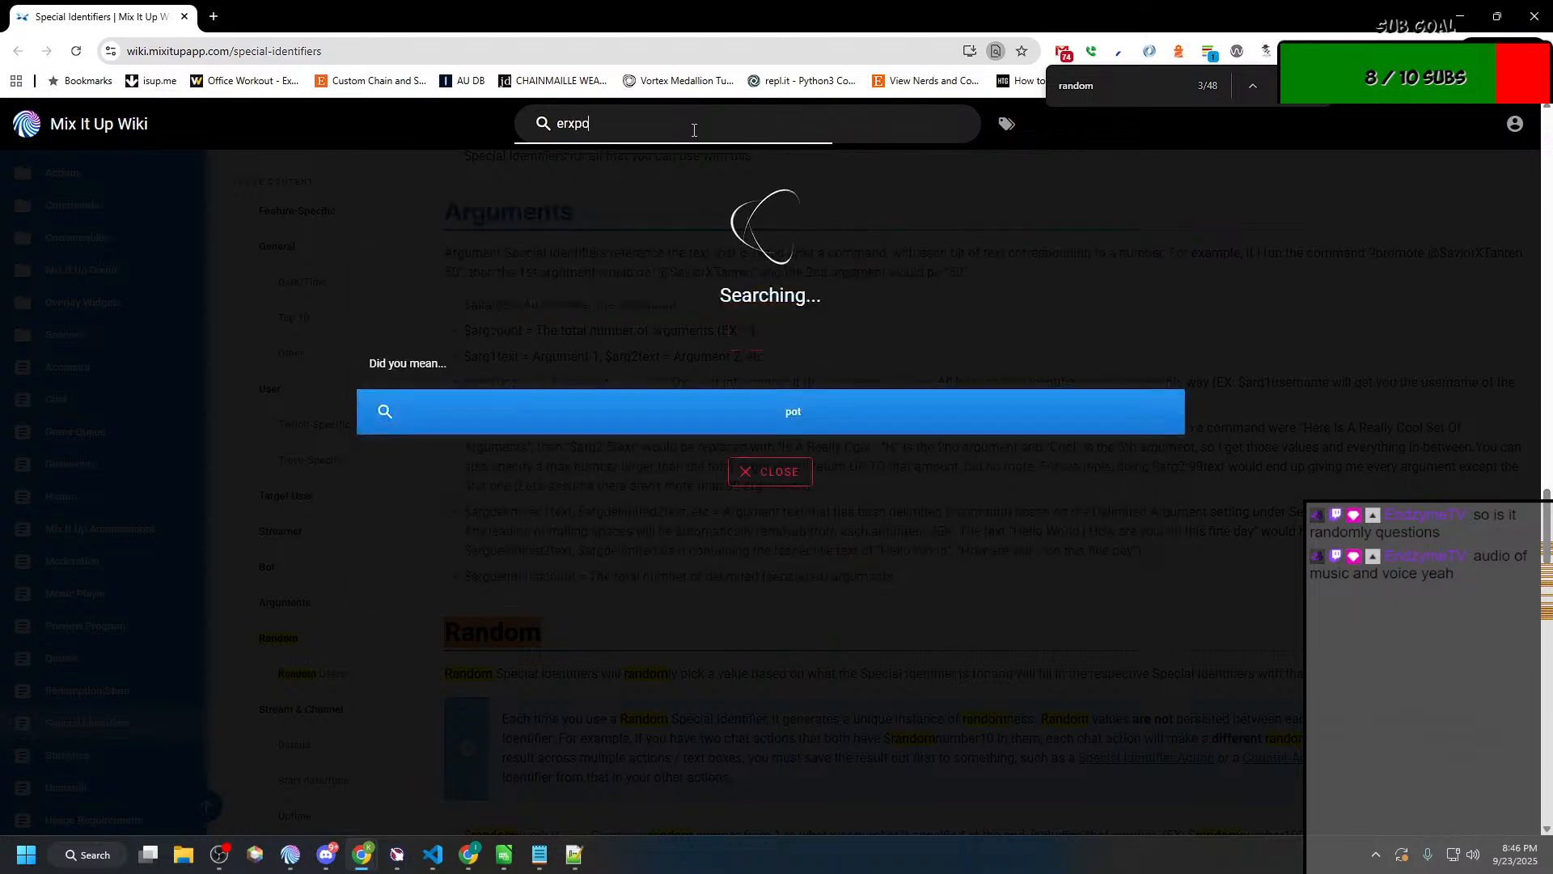
key("BackSpace")
key("BackSpace")
key("BackSpace")
key("BackSpace")
type("xpor")
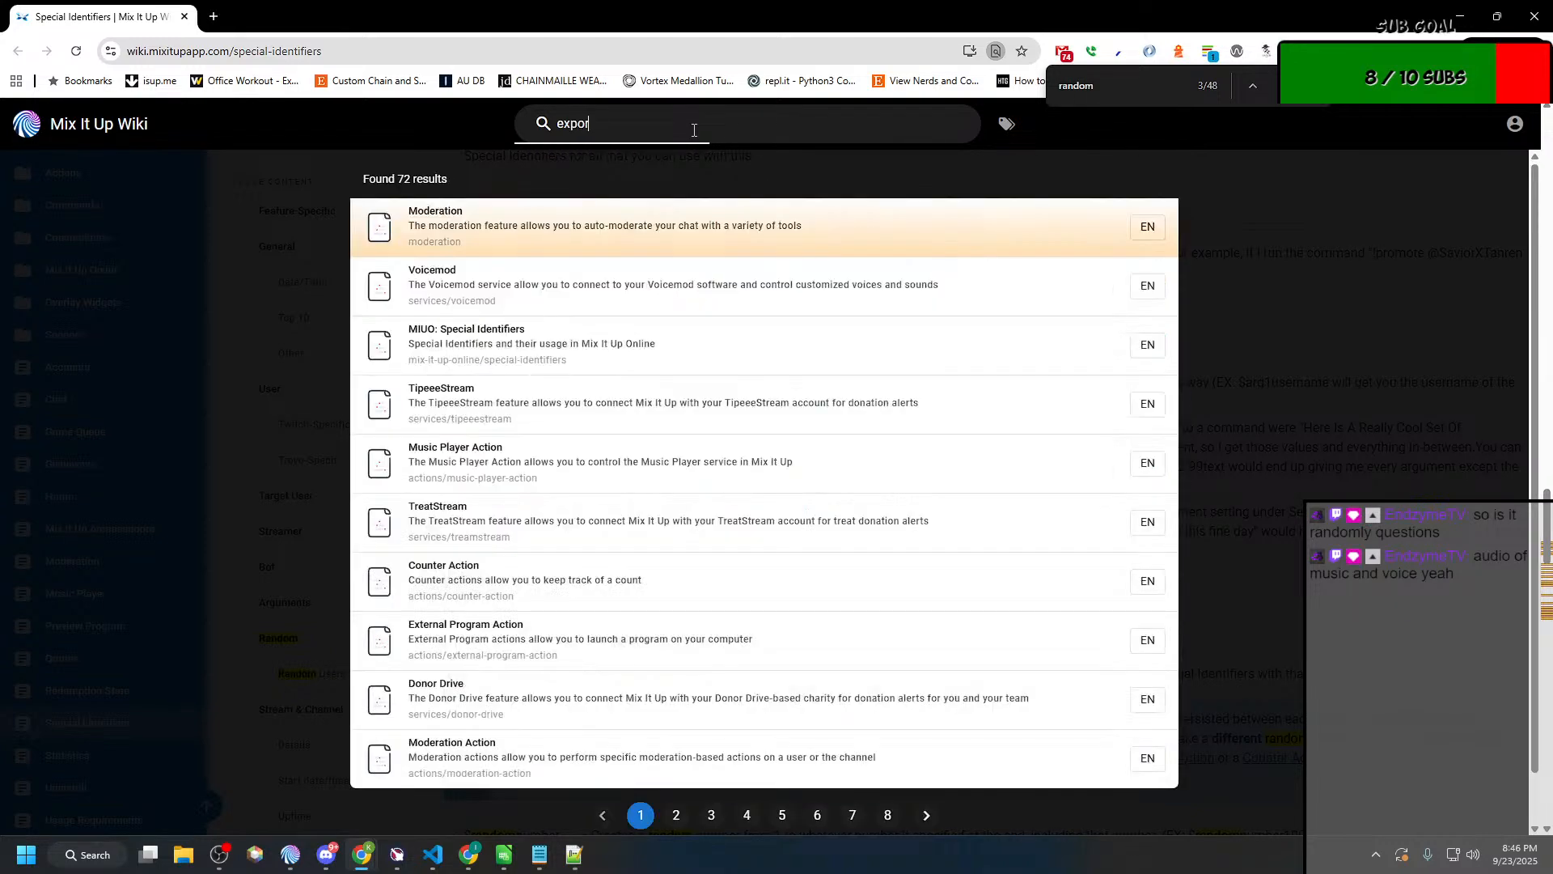
type("t")
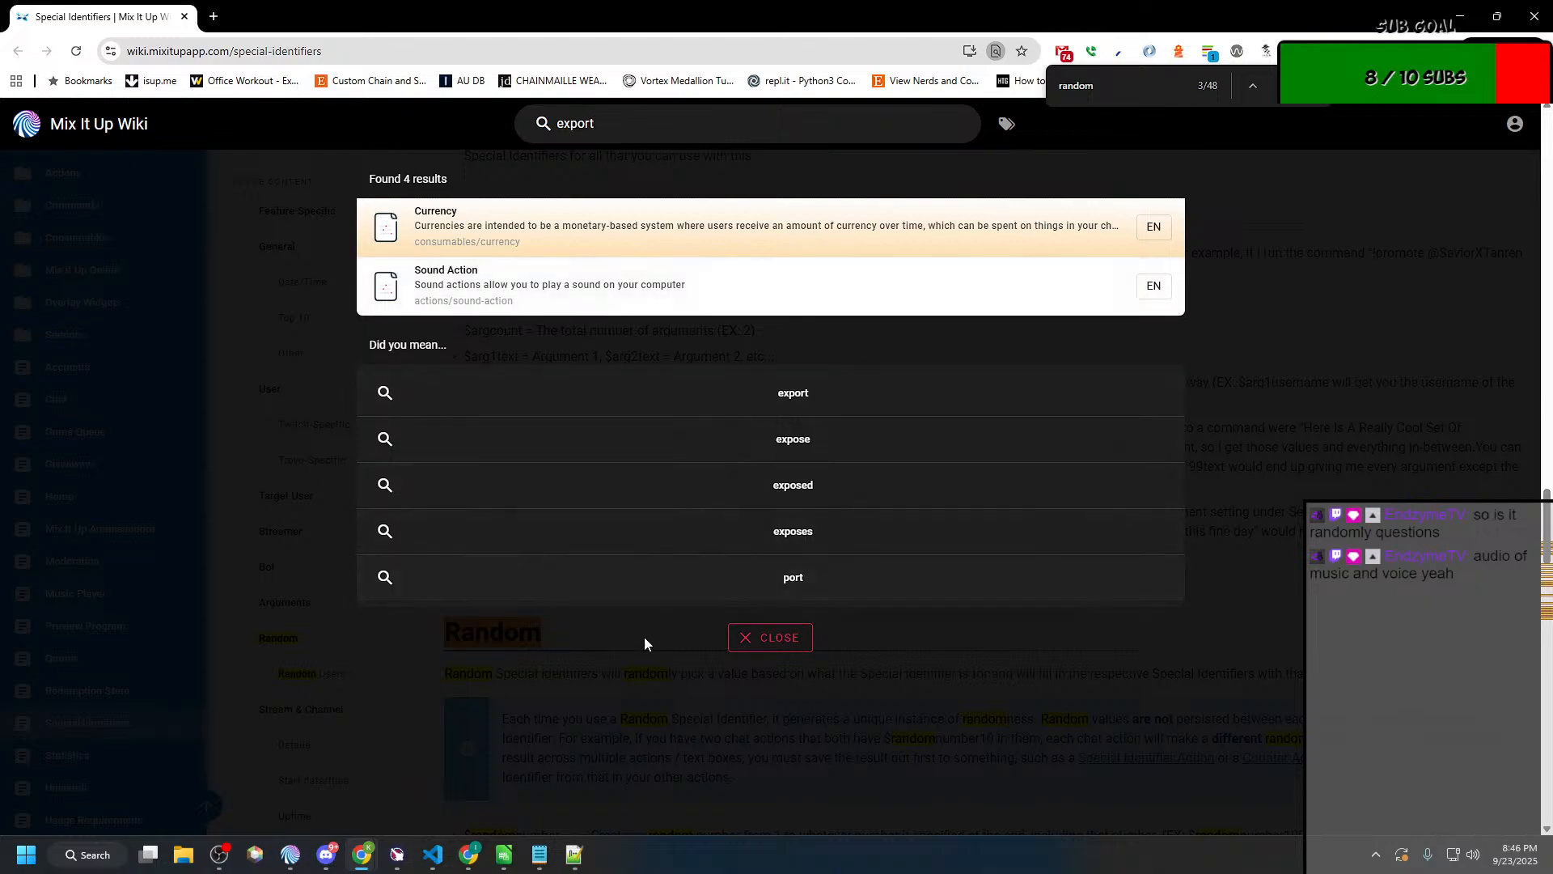
left_click(747, 639)
Step: Search the wiki for "share" and open the Community Commands page
scroll(93, 647, "down", 2)
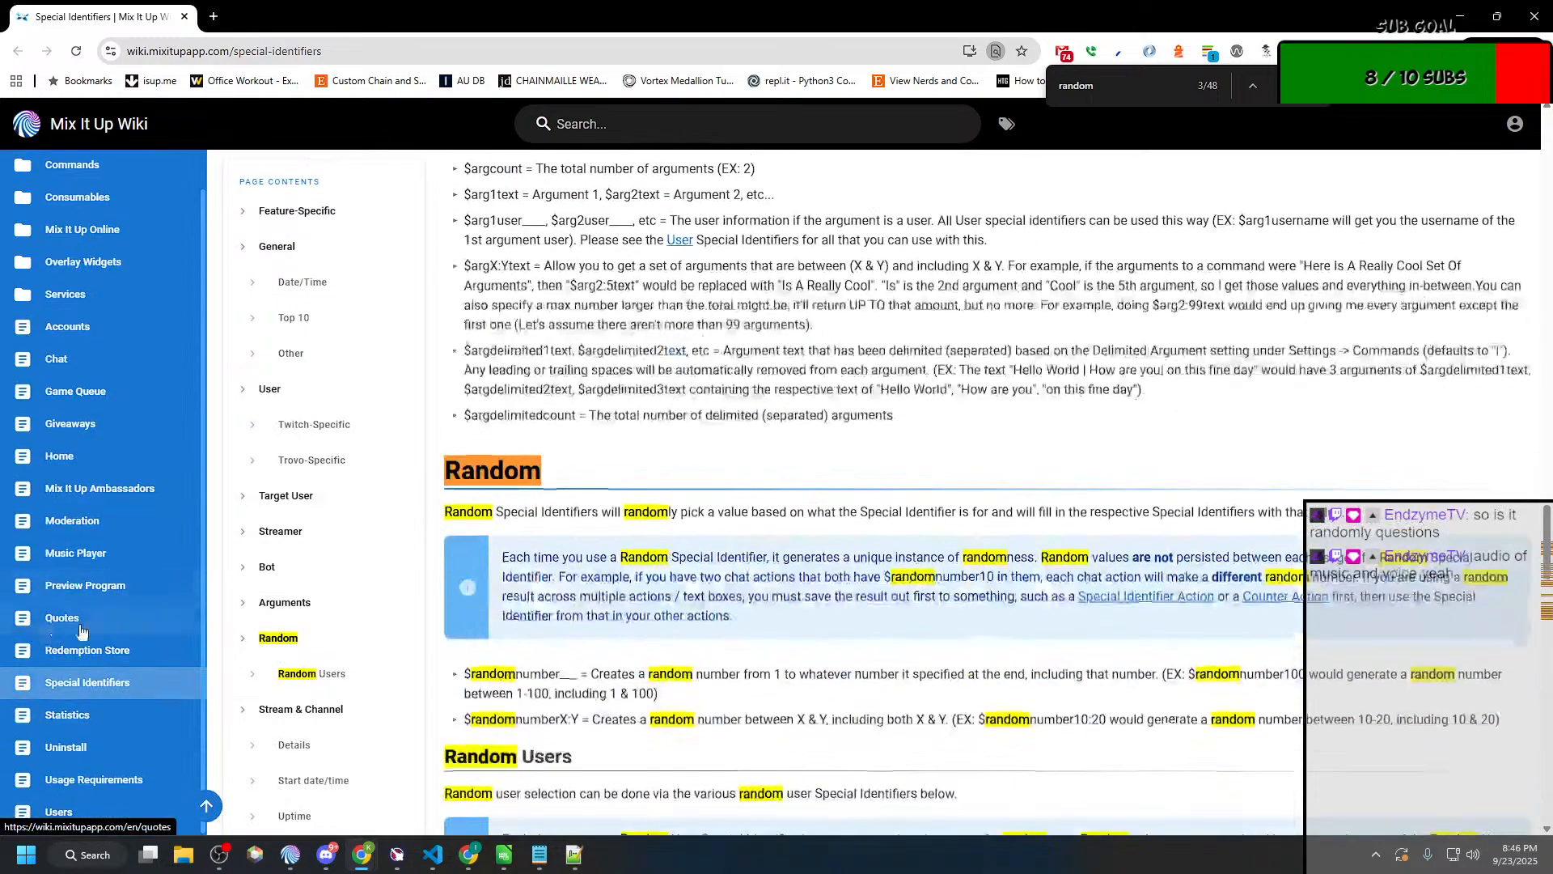
scroll(339, 215, "up", 5)
left_click(577, 137)
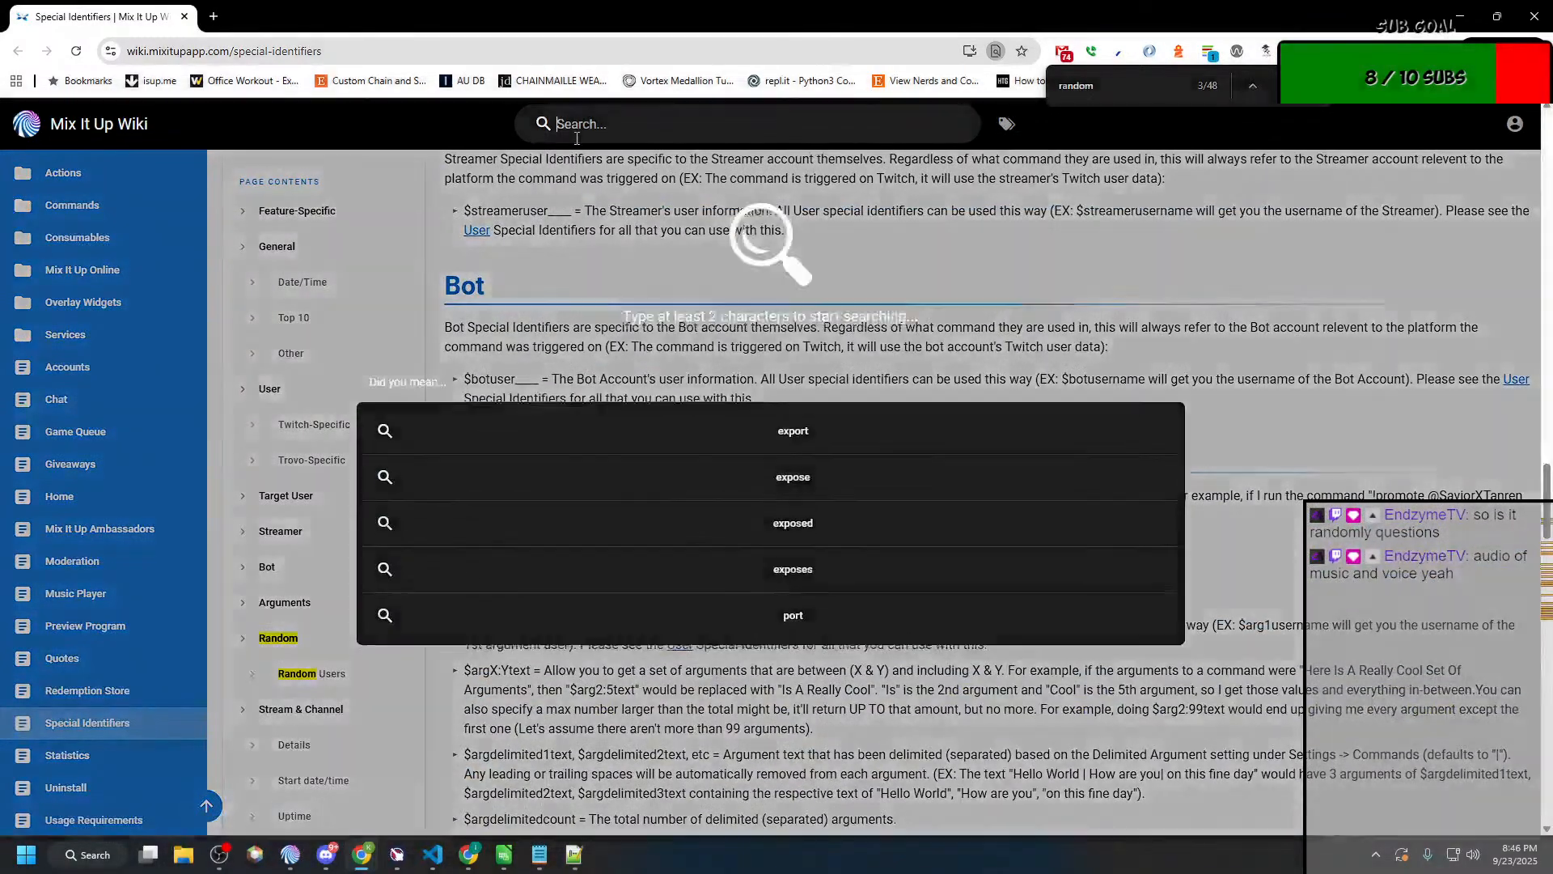
type("saf")
key("BackSpace")
key("BackSpace")
key("BackSpace")
type("sjhuf")
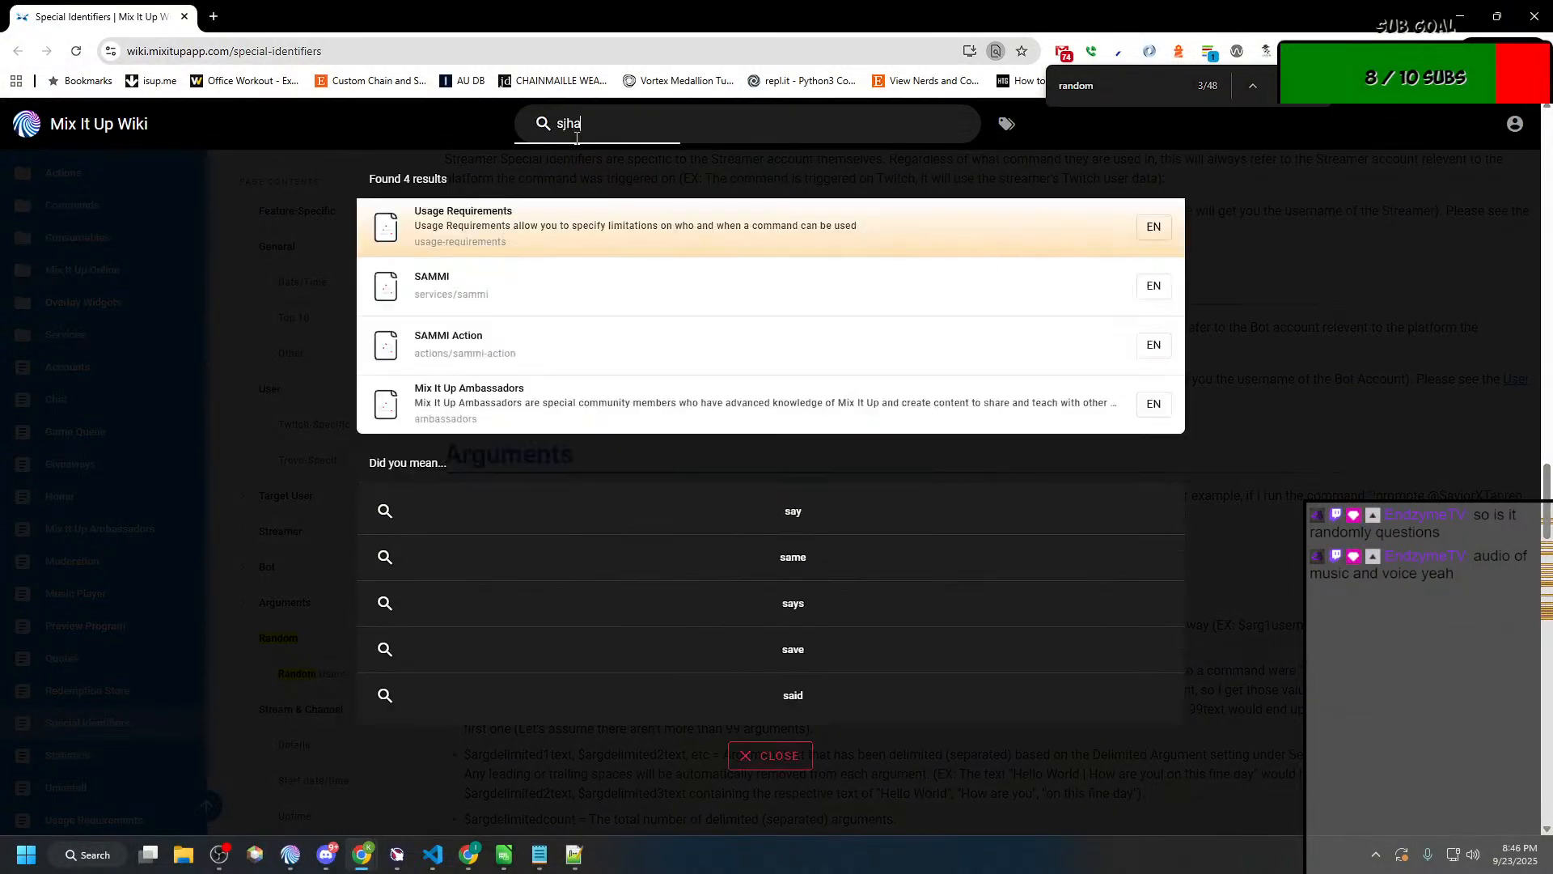
key("BackSpace")
key("BackSpace")
key("BackSpace")
key("BackSpace")
type("hare")
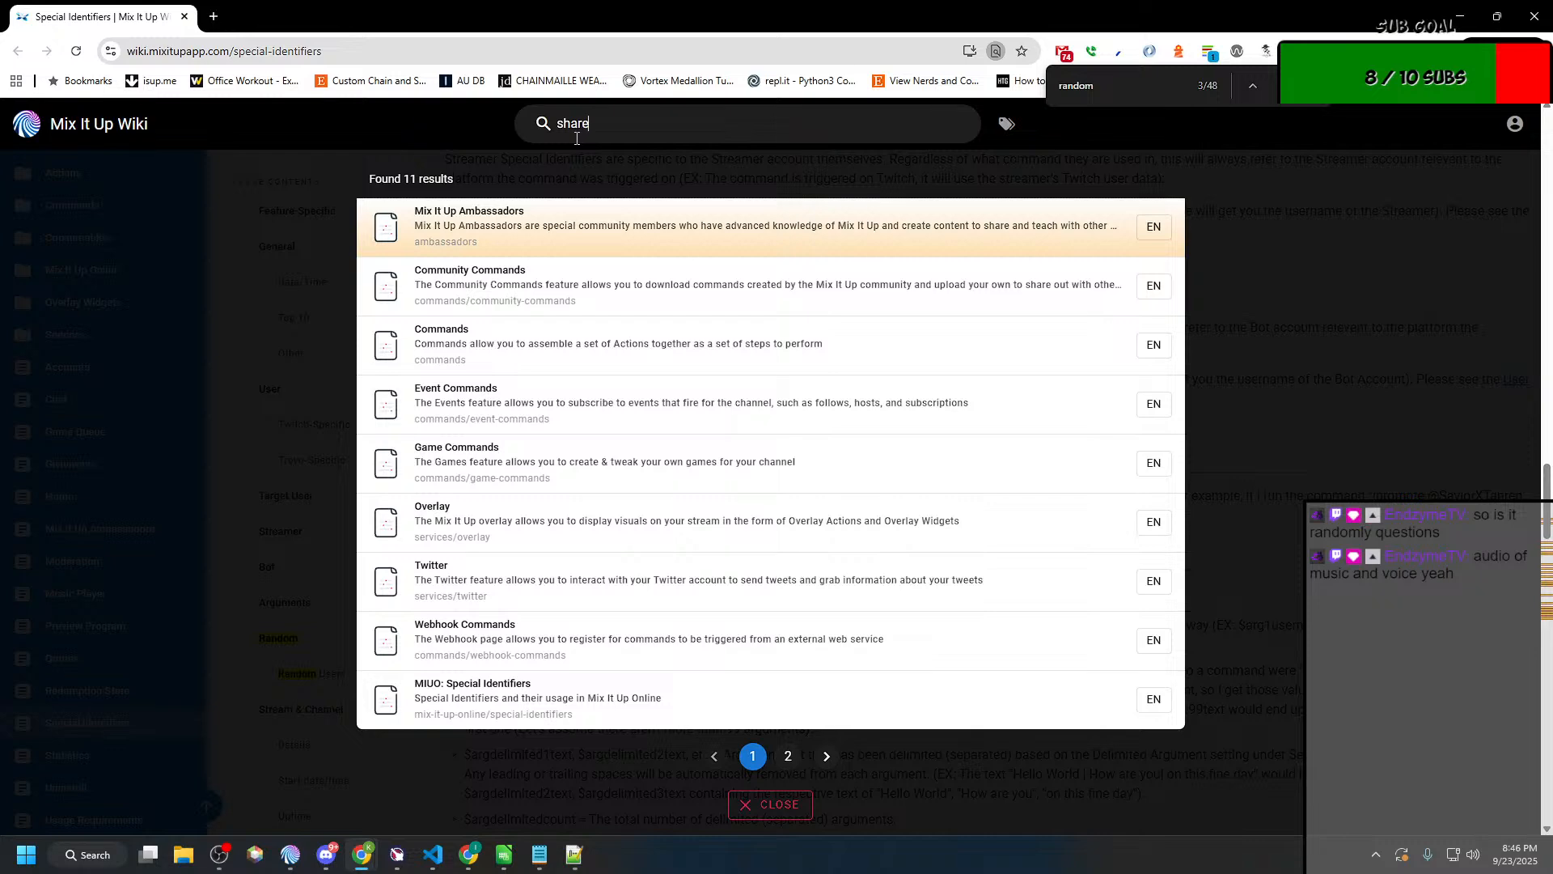
left_click(564, 302)
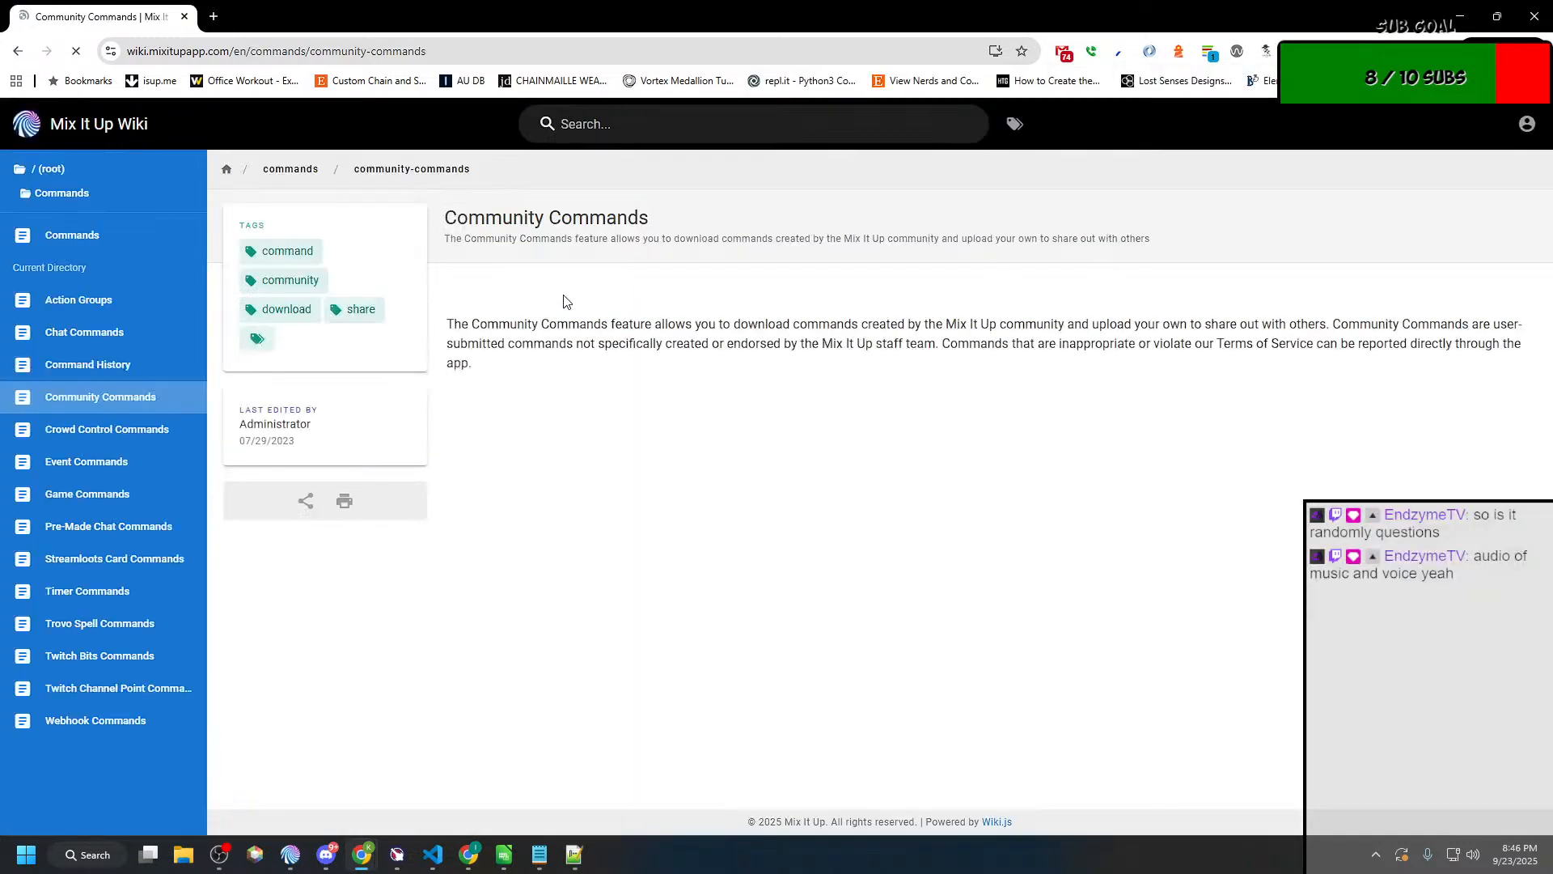
Step: Look through the Community Commands page and search the wiki for "share" again
scroll(564, 302, "down", 3)
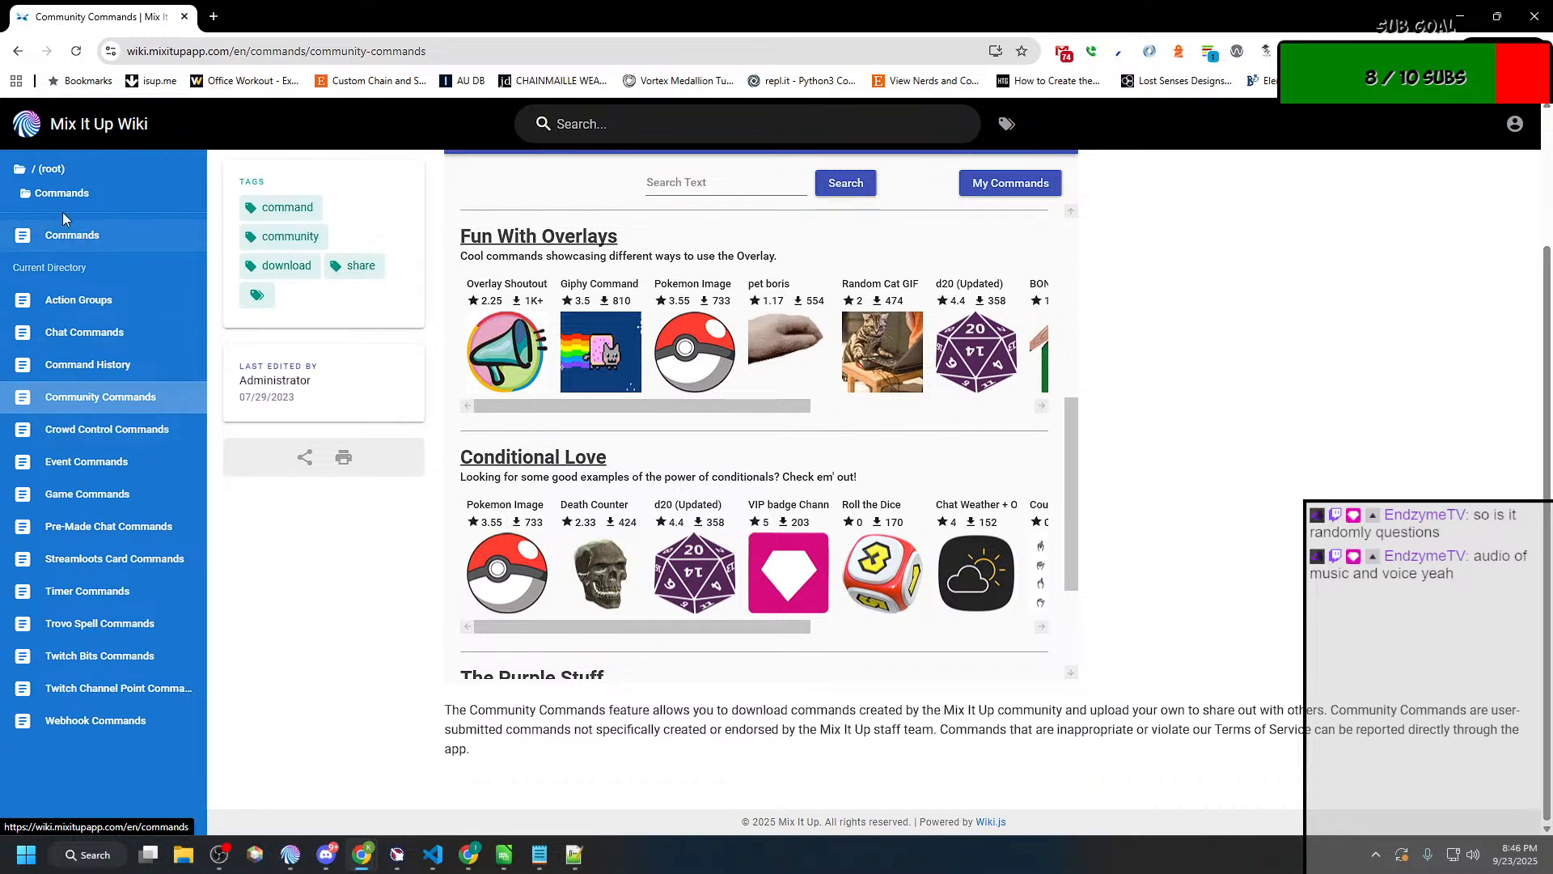
left_click(730, 130)
type("share")
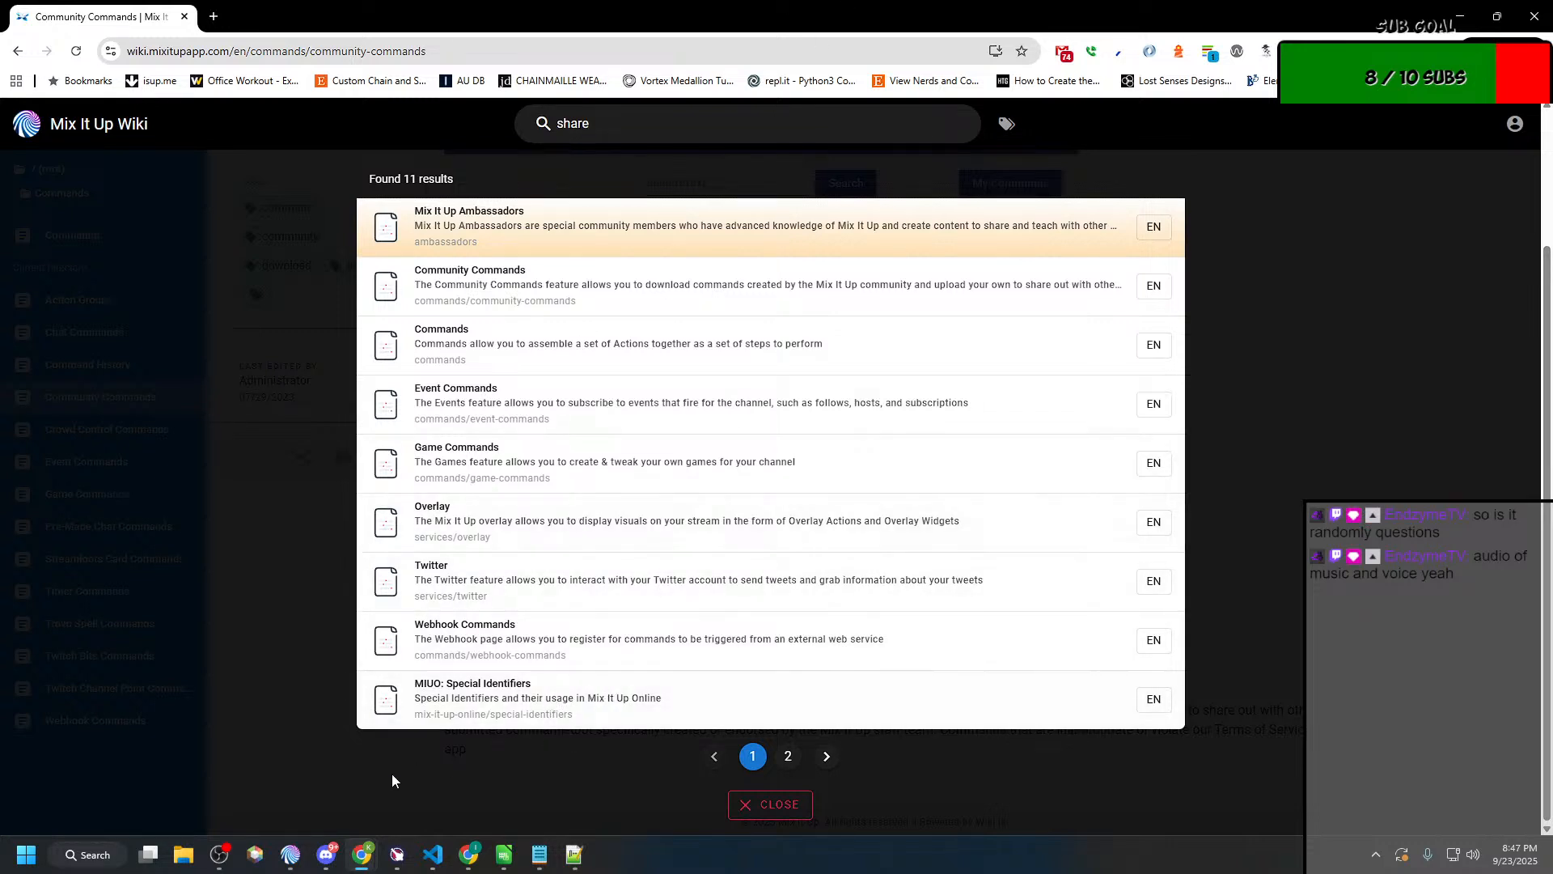
Step: Switch to Mix It Up, expand the Treasure group, check the Commands settings, and return to the action groups
left_click(292, 854)
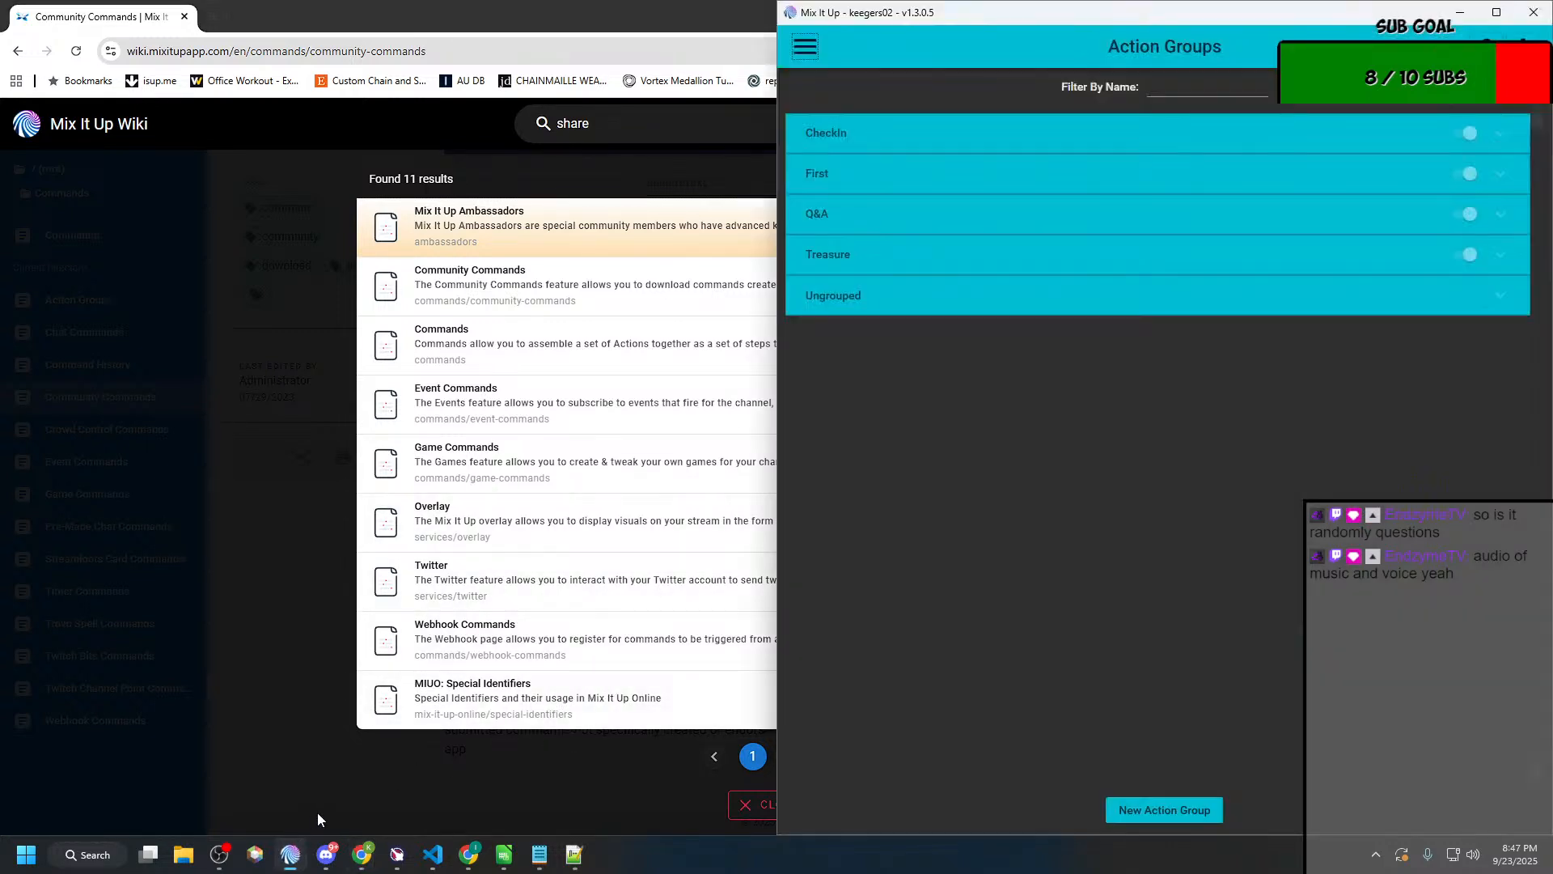
left_click(973, 271)
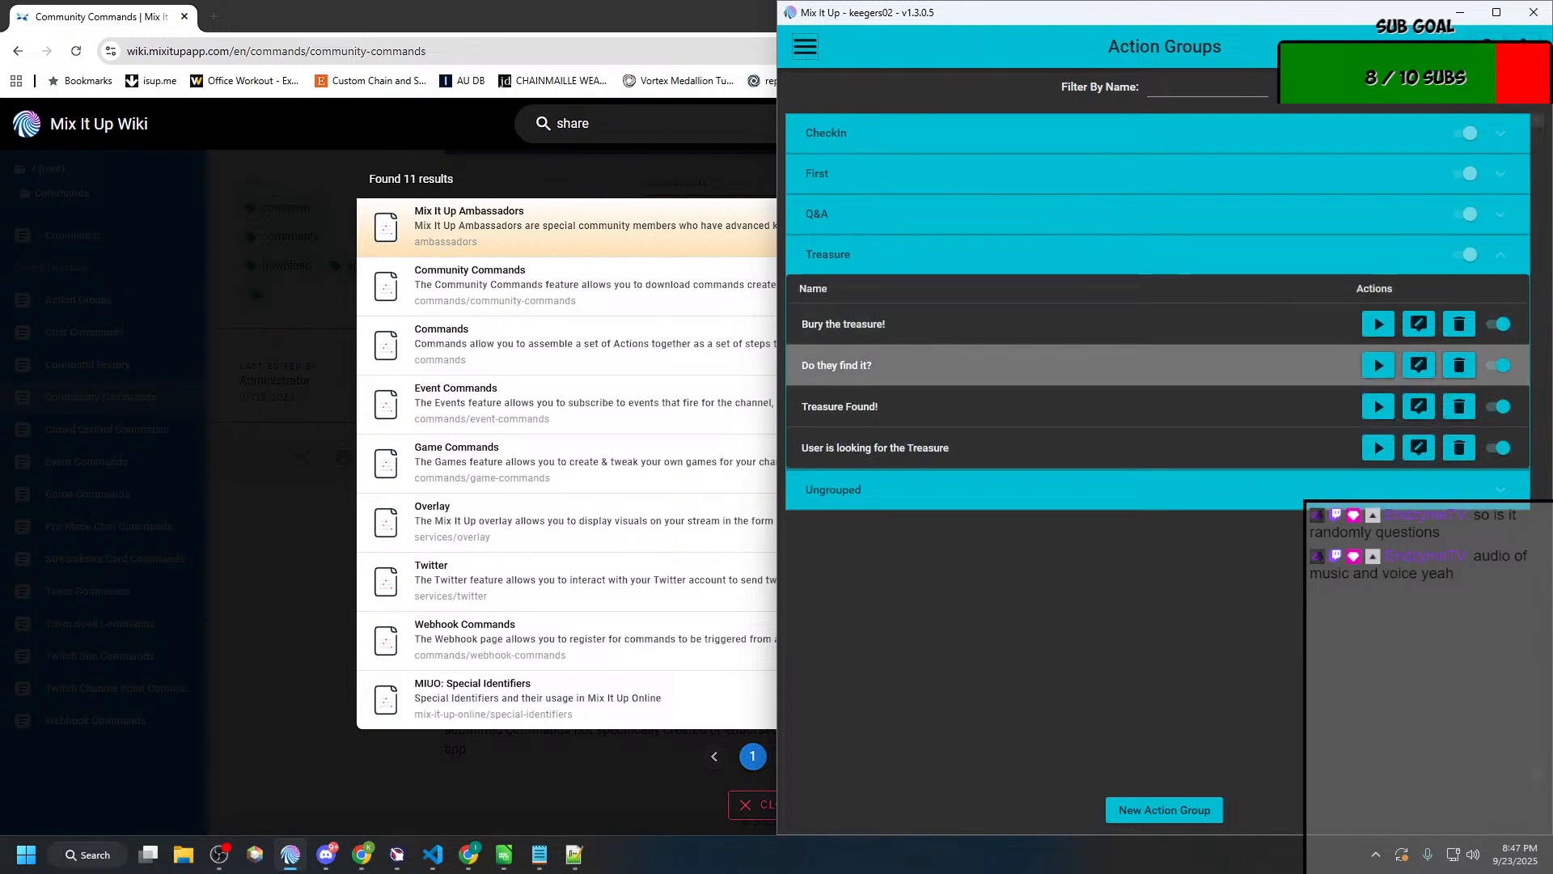
left_click(1523, 46)
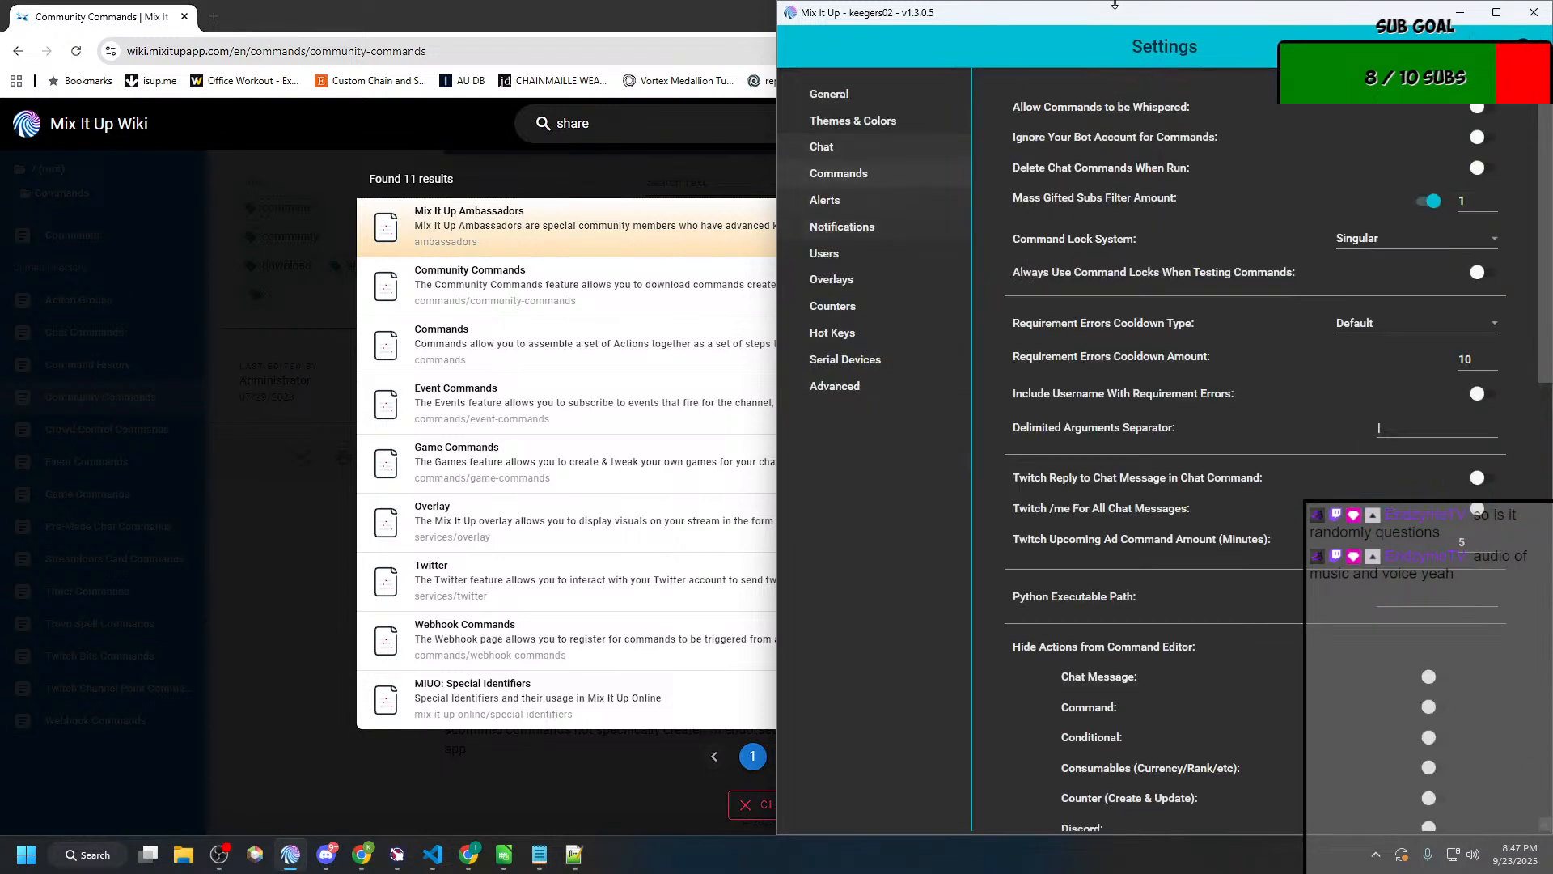
left_click(1460, 13)
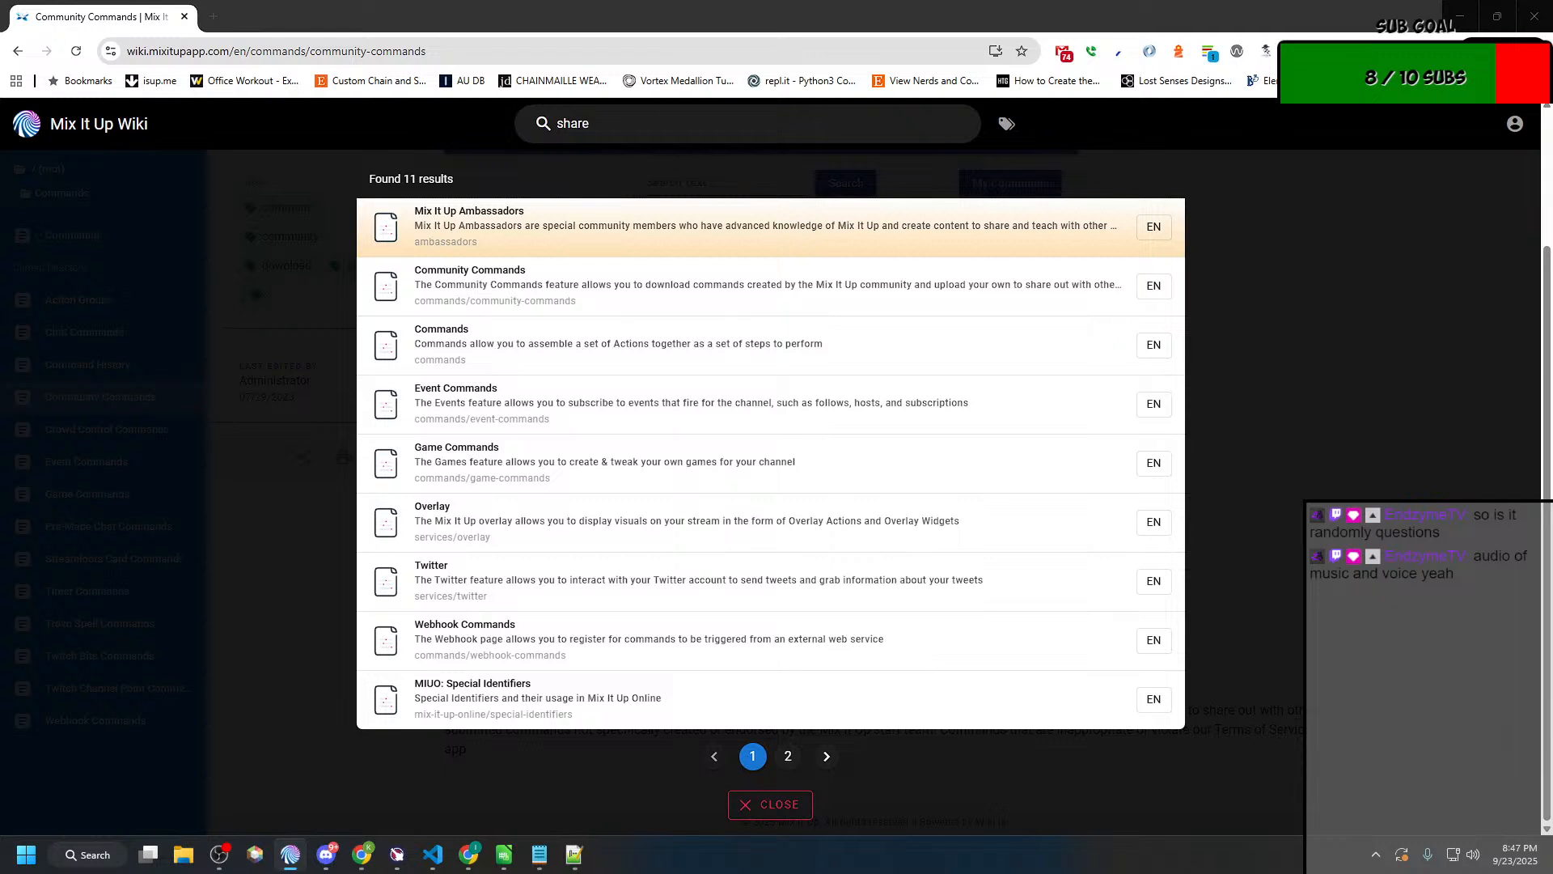
left_click_drag(0, 89, 522, 143)
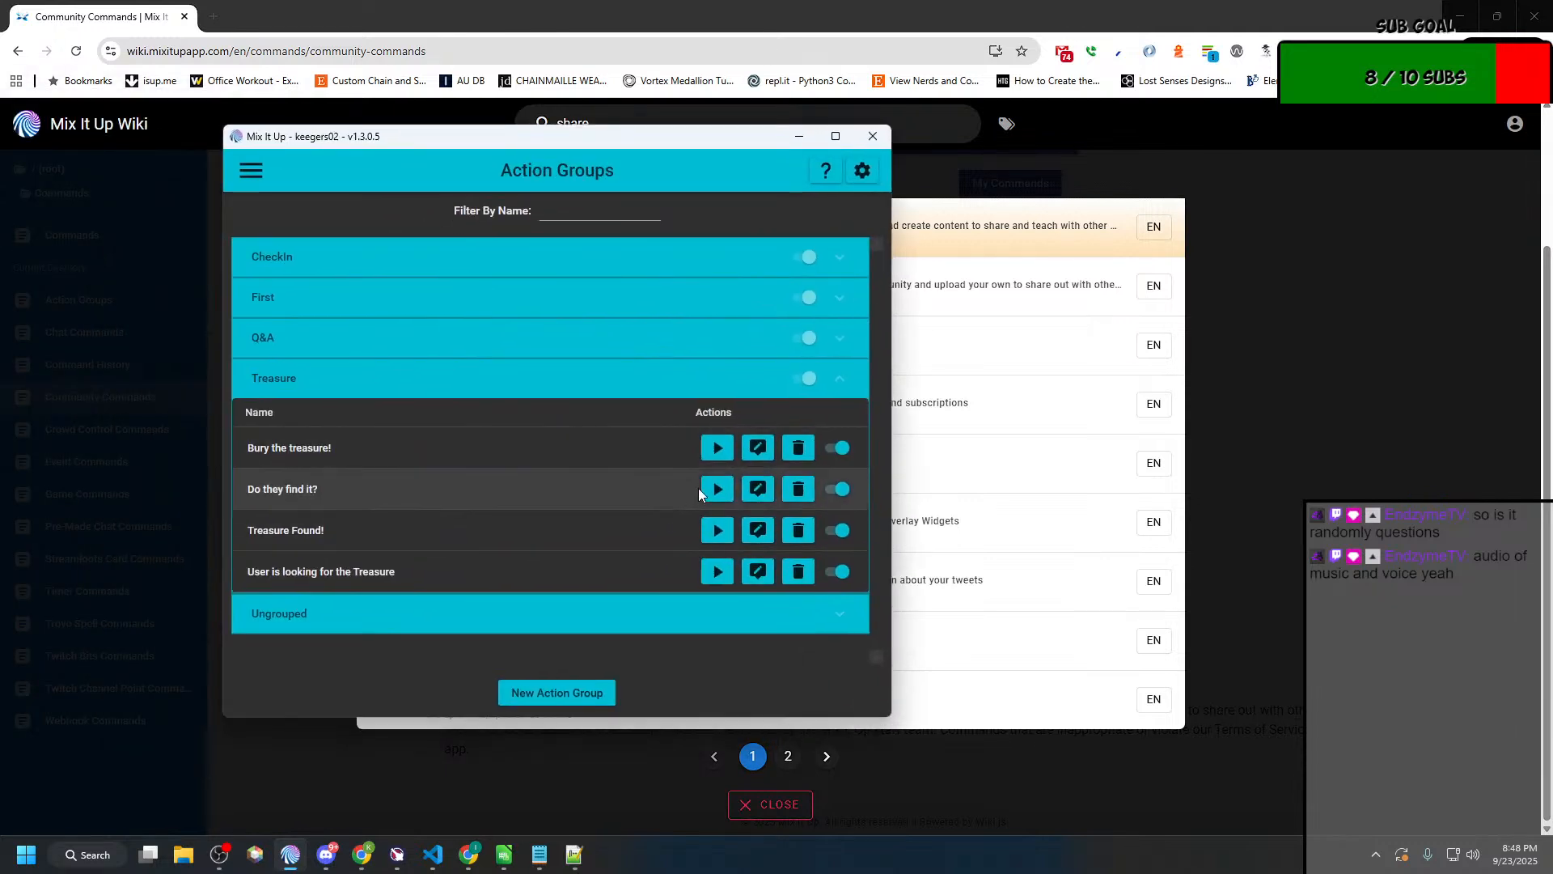
Step: Open the "Bury the treasure!" action group and inspect its export and import file dialogs, cancelling both
left_click(757, 448)
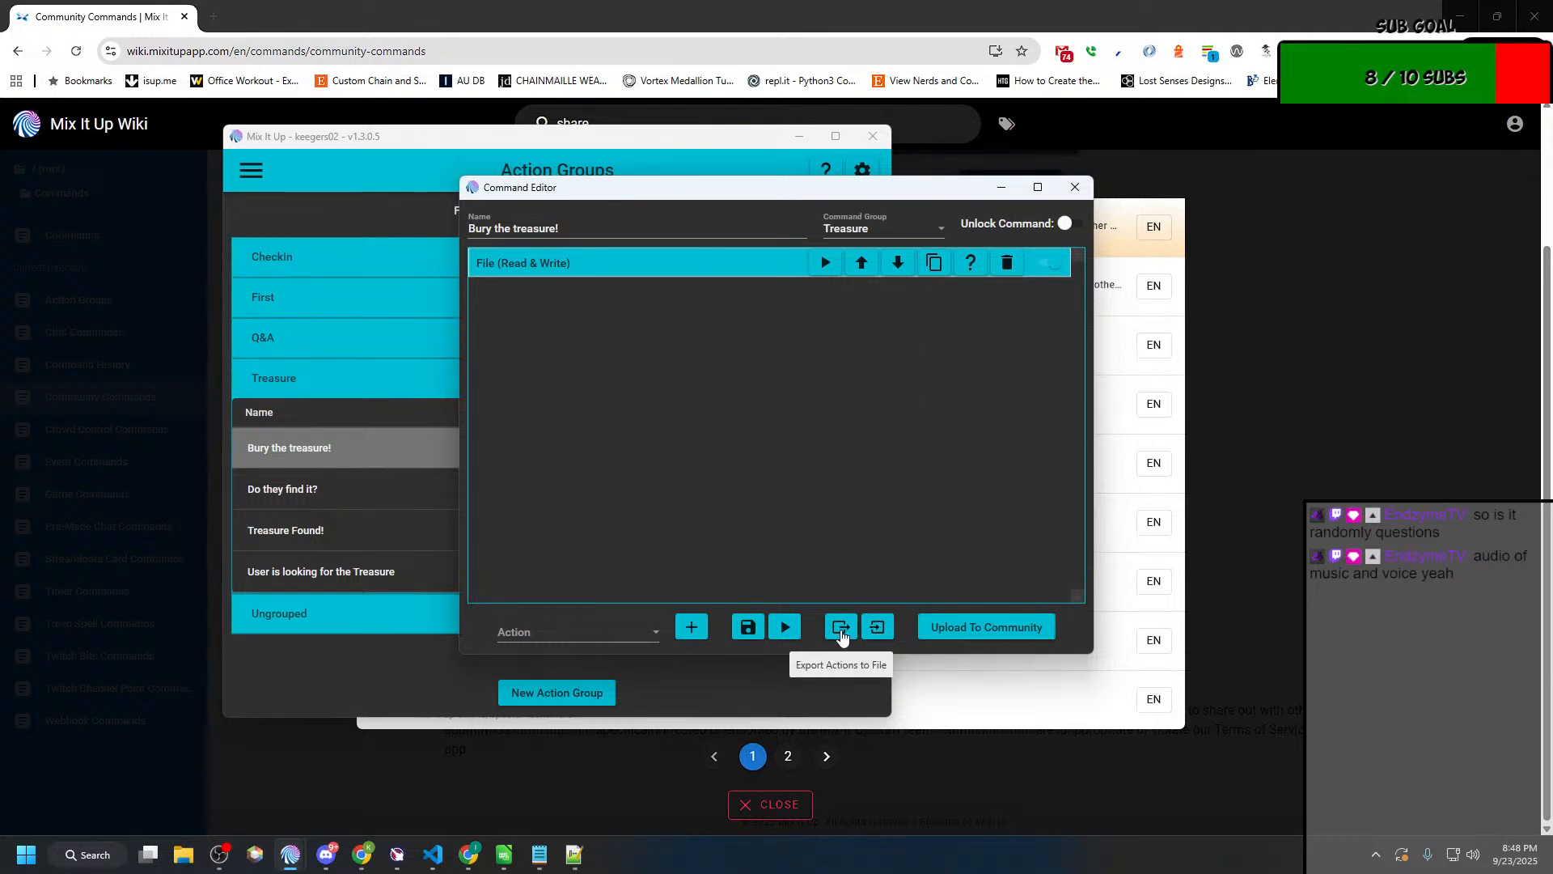
left_click(841, 627)
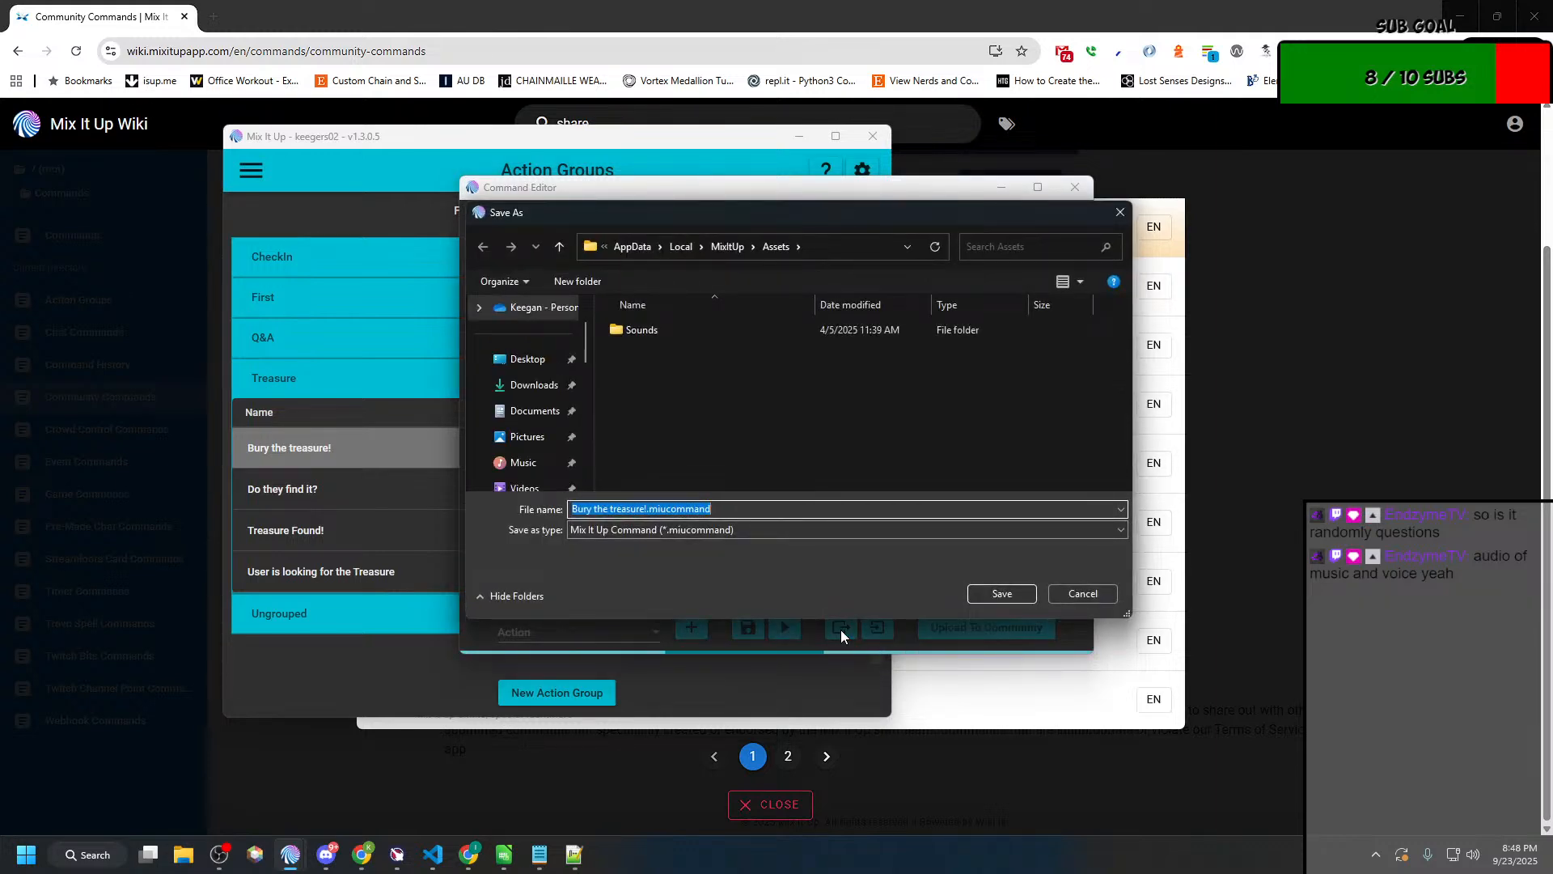
left_click(1097, 592)
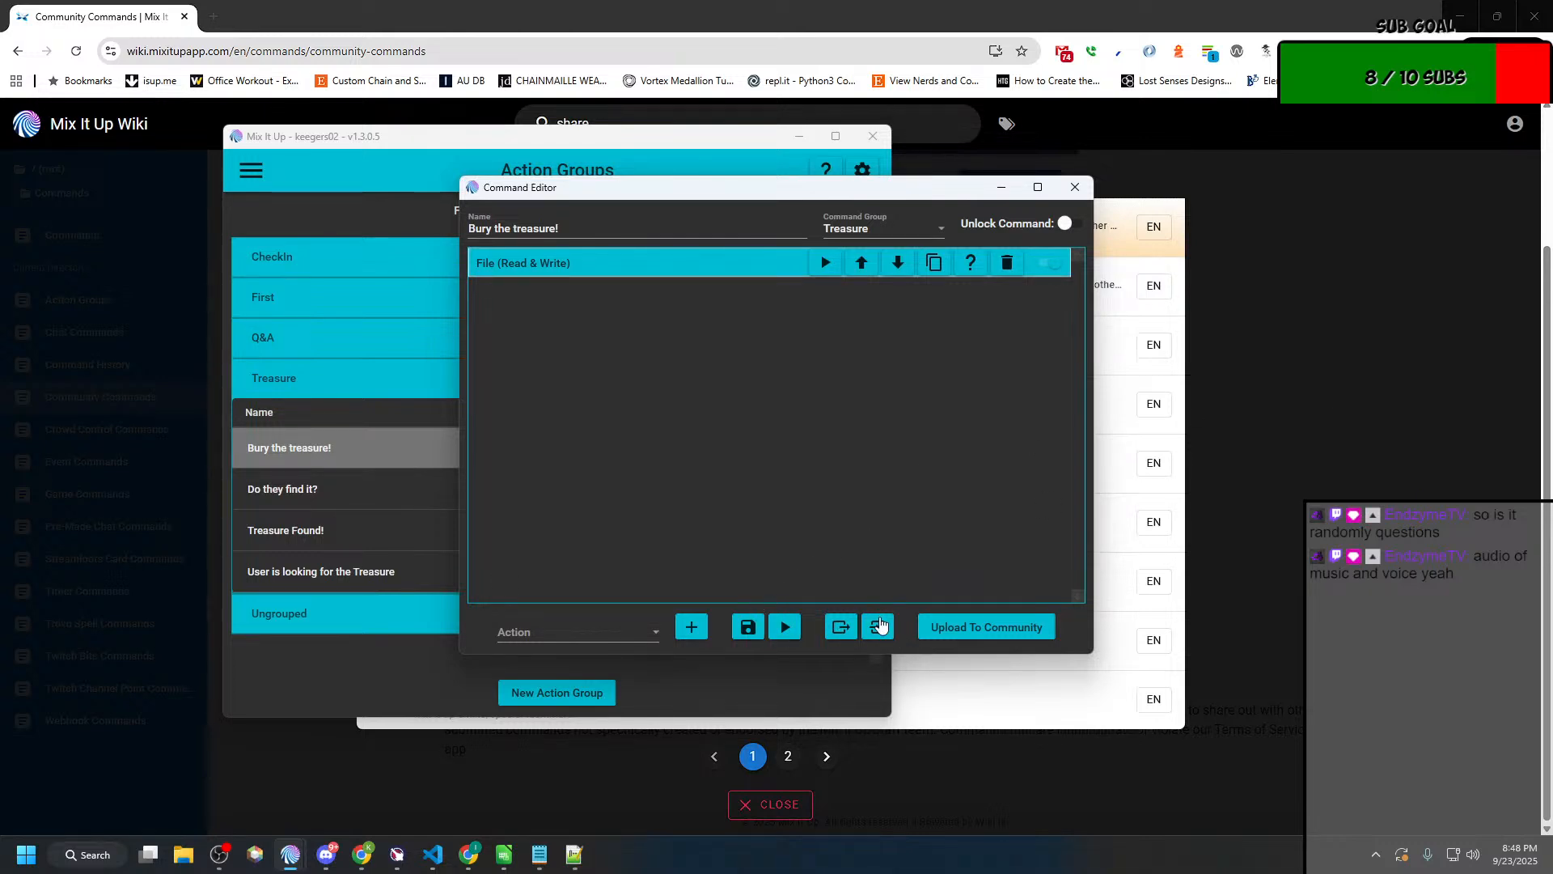
left_click(877, 627)
left_click(1021, 568)
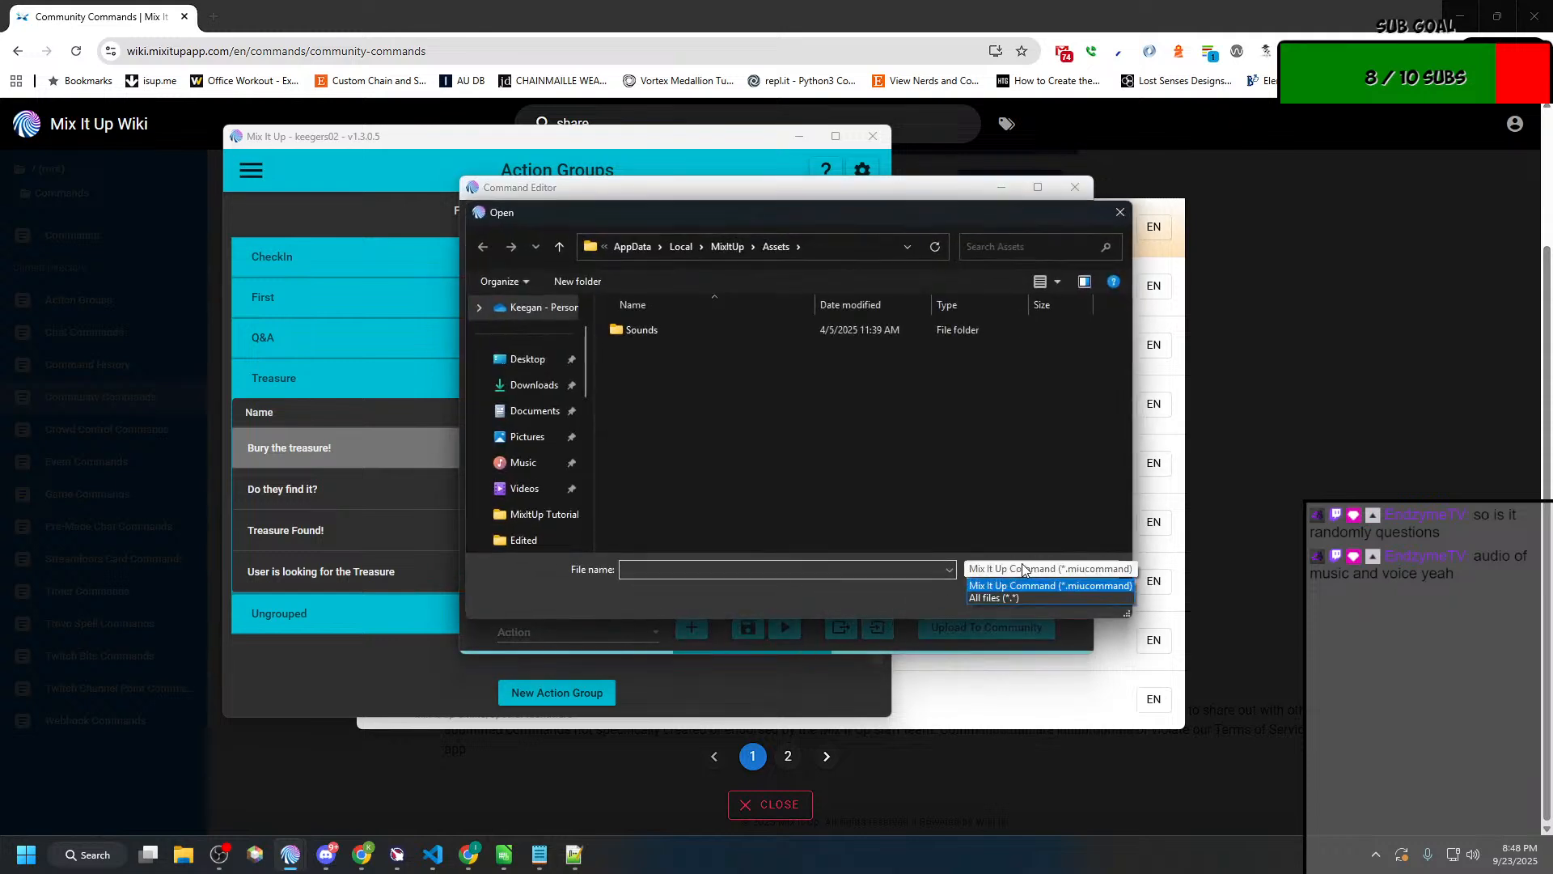
left_click(979, 585)
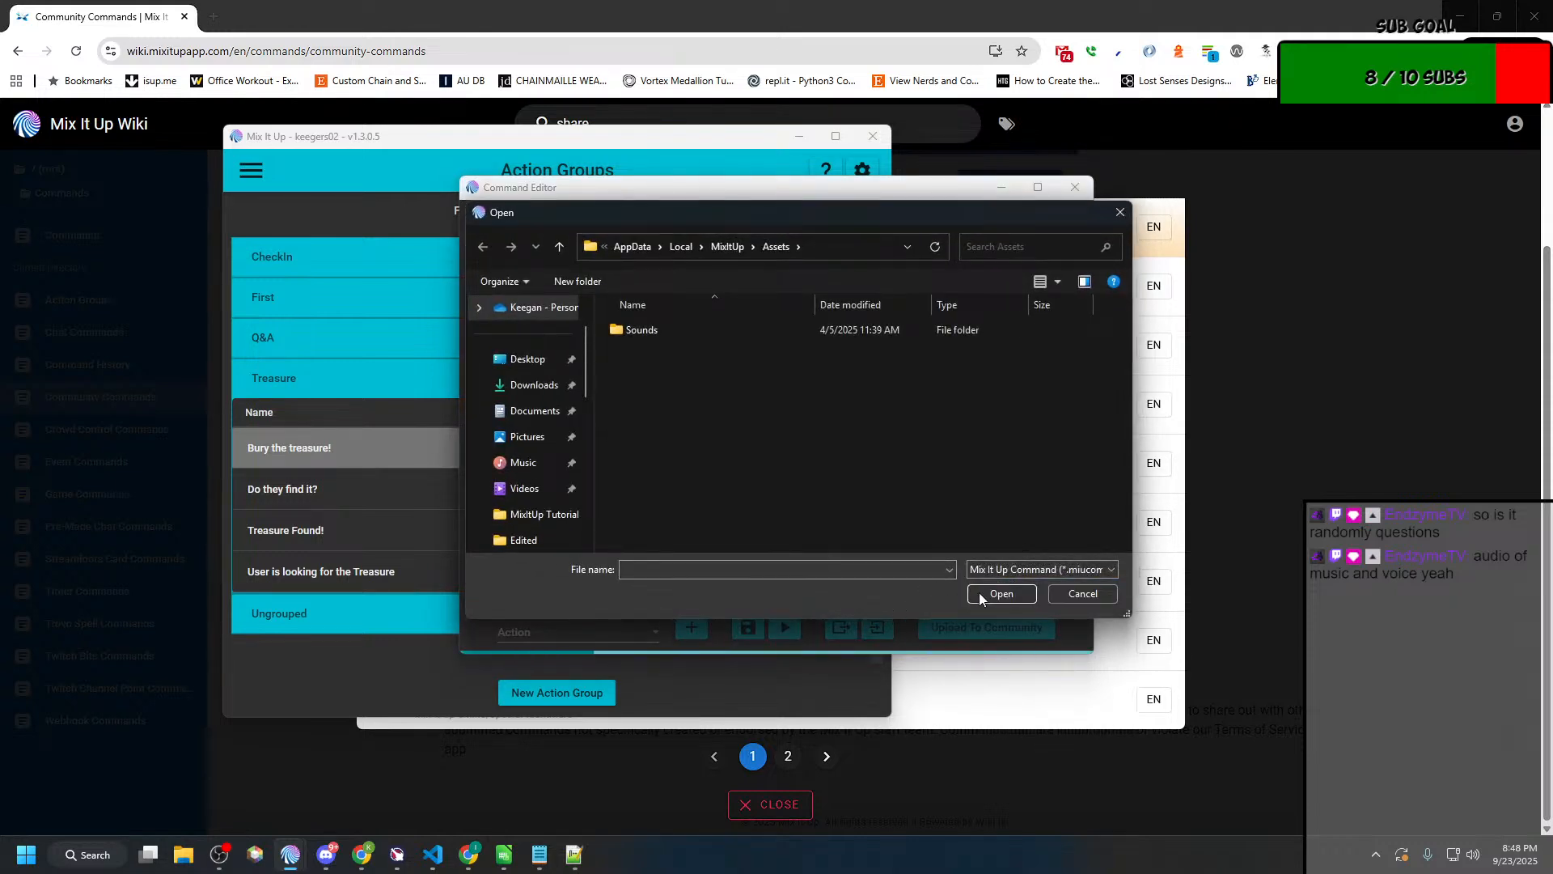
left_click(1084, 597)
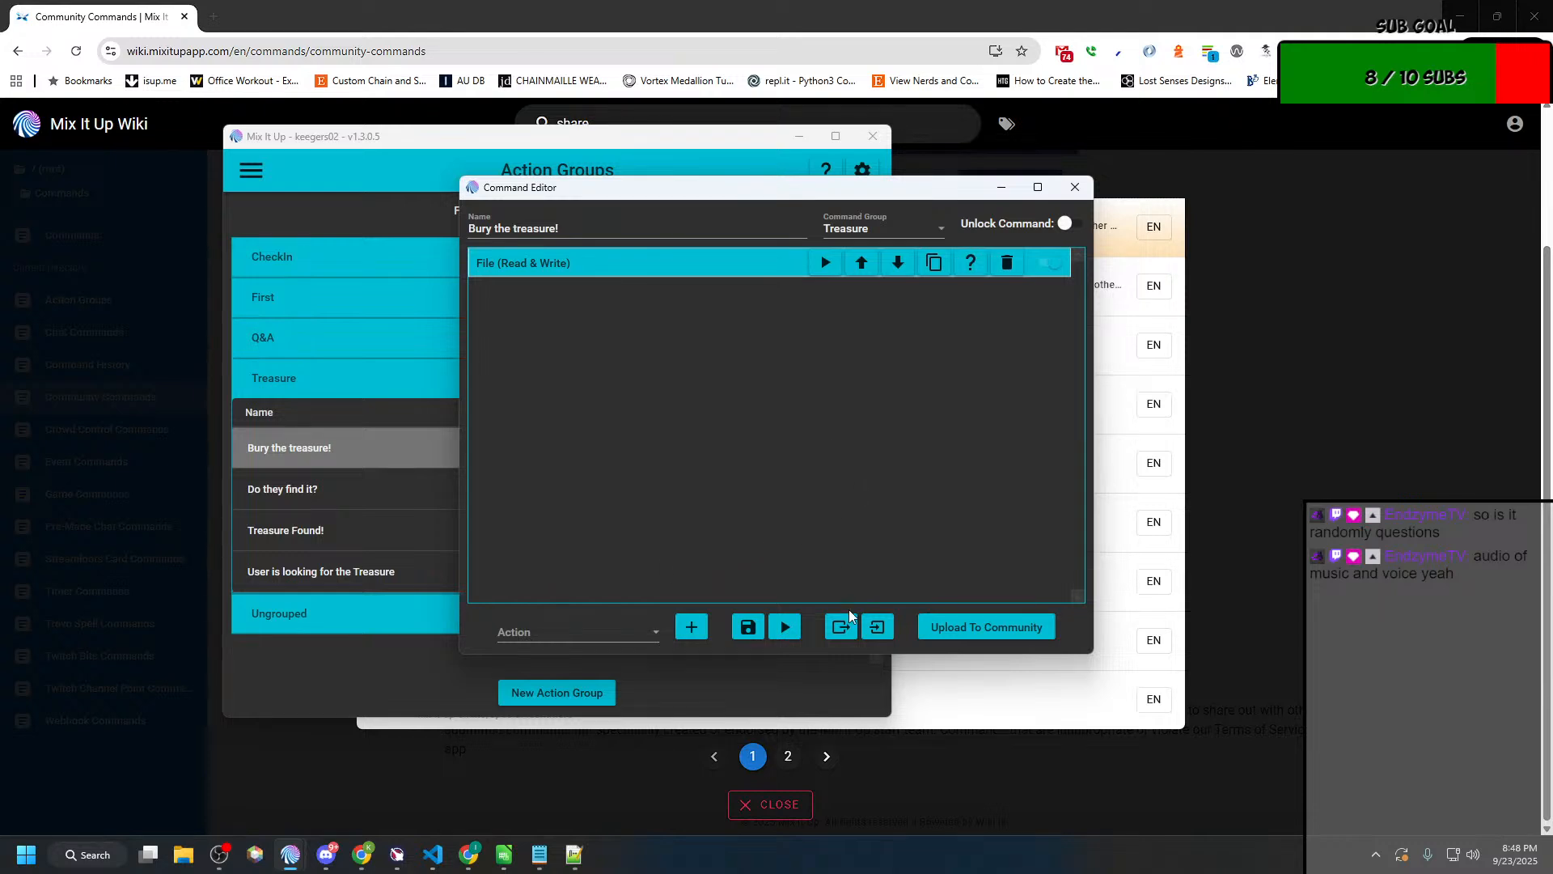
Step: Export the "Bury the treasure!" actions to Bury the treasure!.miucommand in the MixItUp Assets folder
left_click(841, 629)
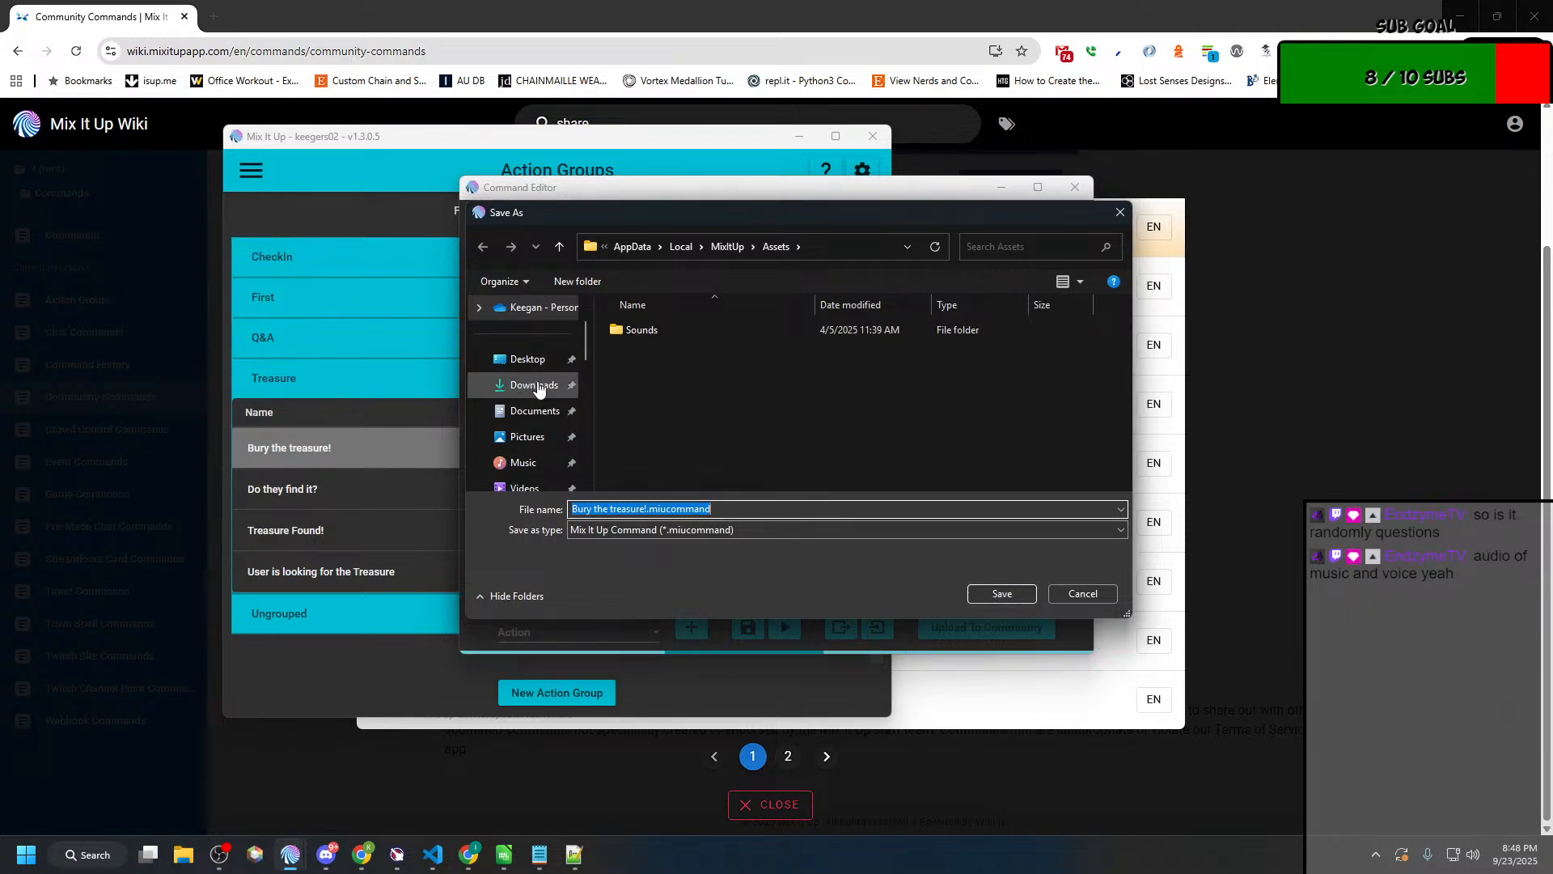
left_click(1029, 599)
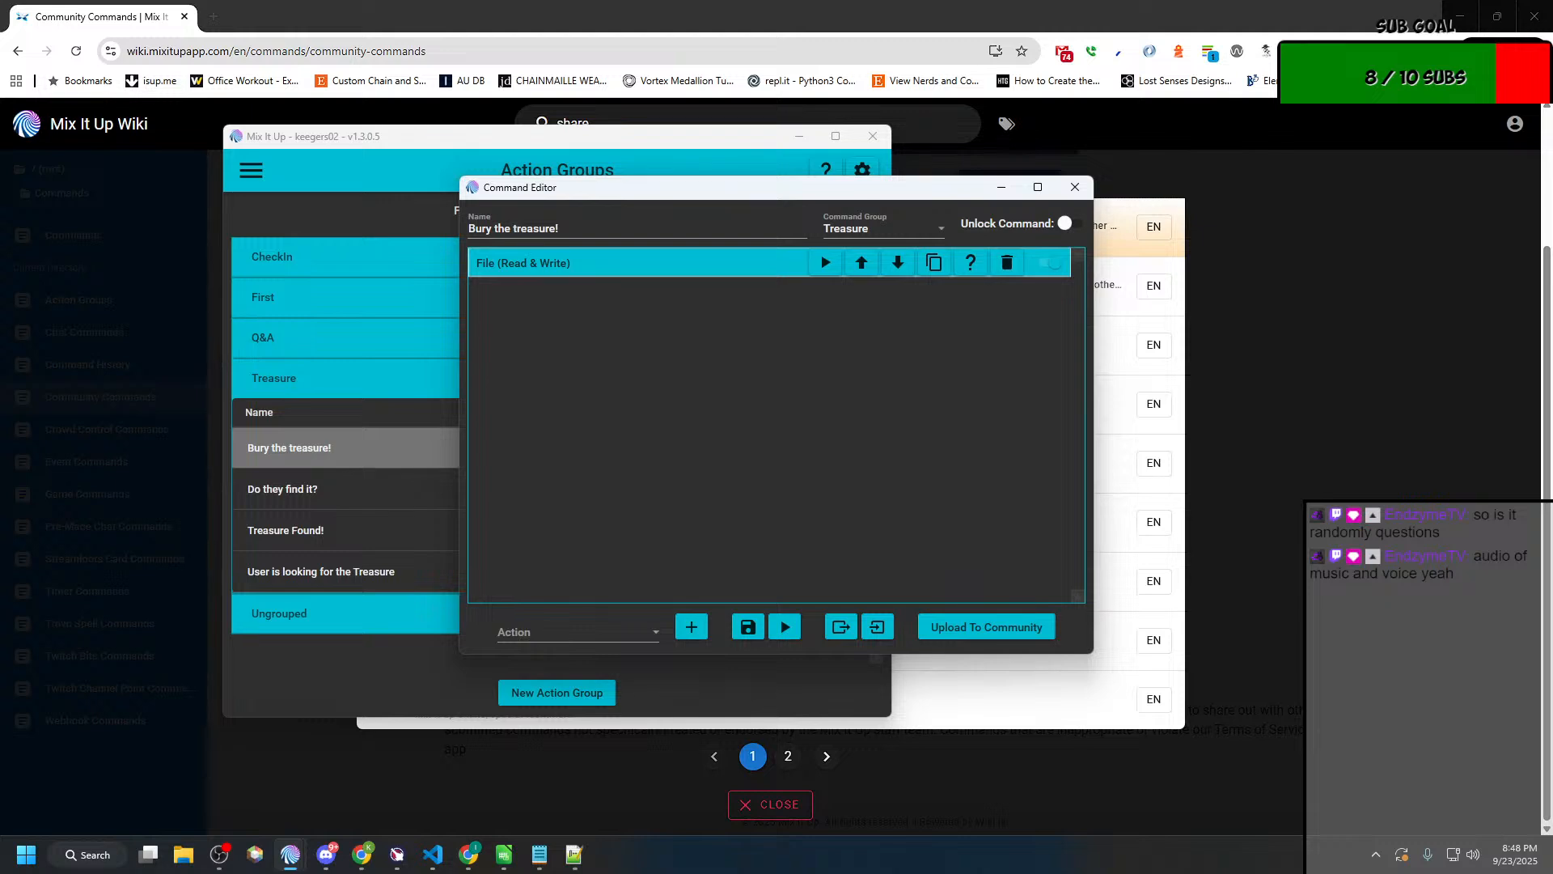
Step: Open the exported Bury the treasure!.miucommand from the Assets folder in Notepad++, examine its contents, and close the file
key("super+e")
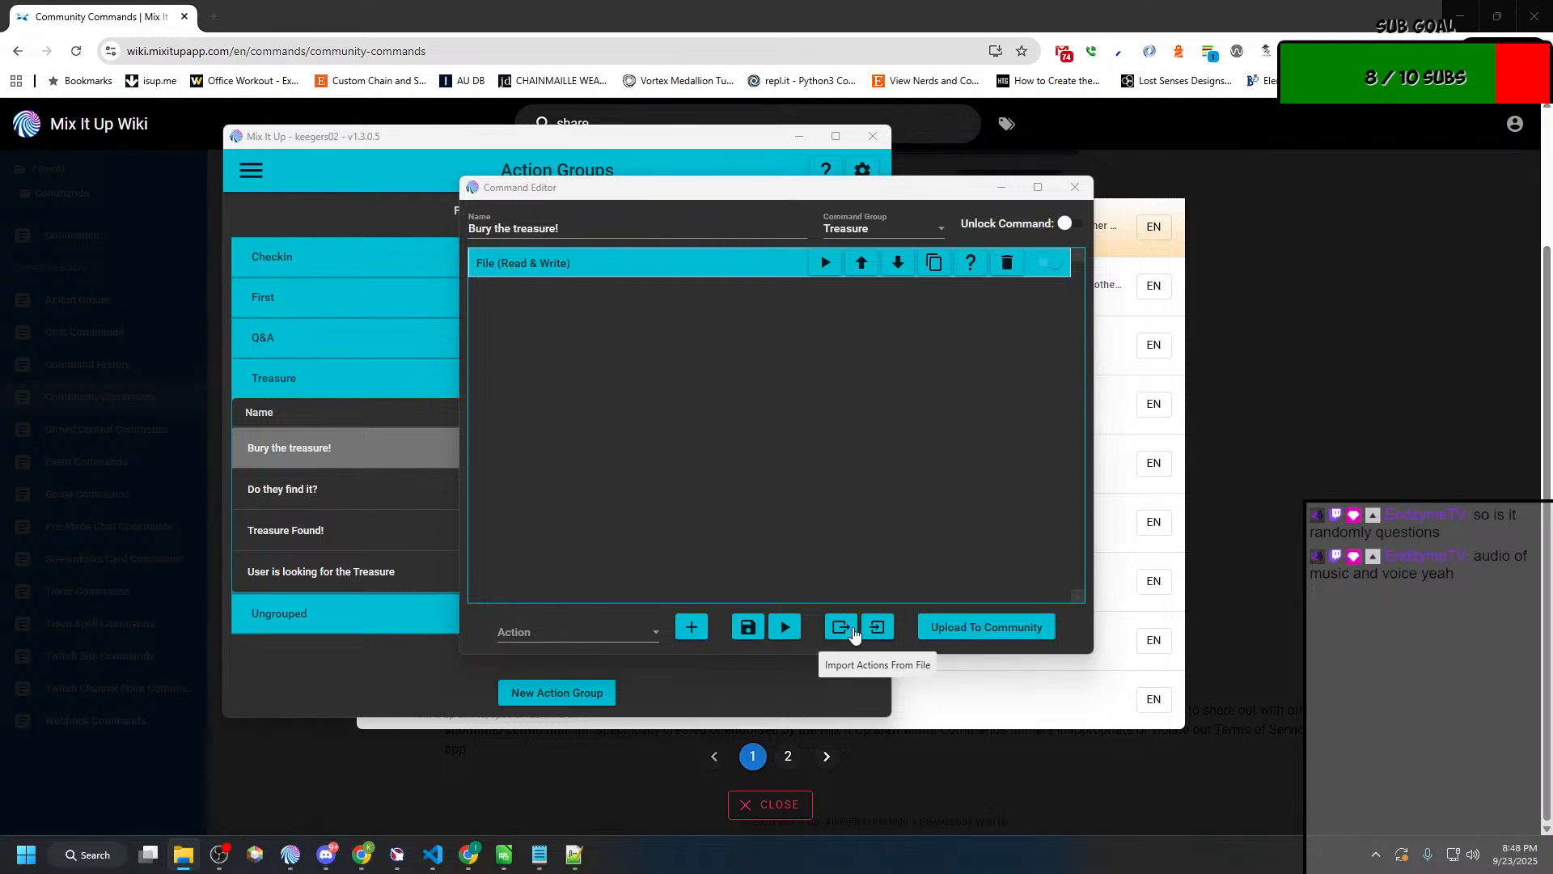
left_click(878, 629)
left_click(804, 247)
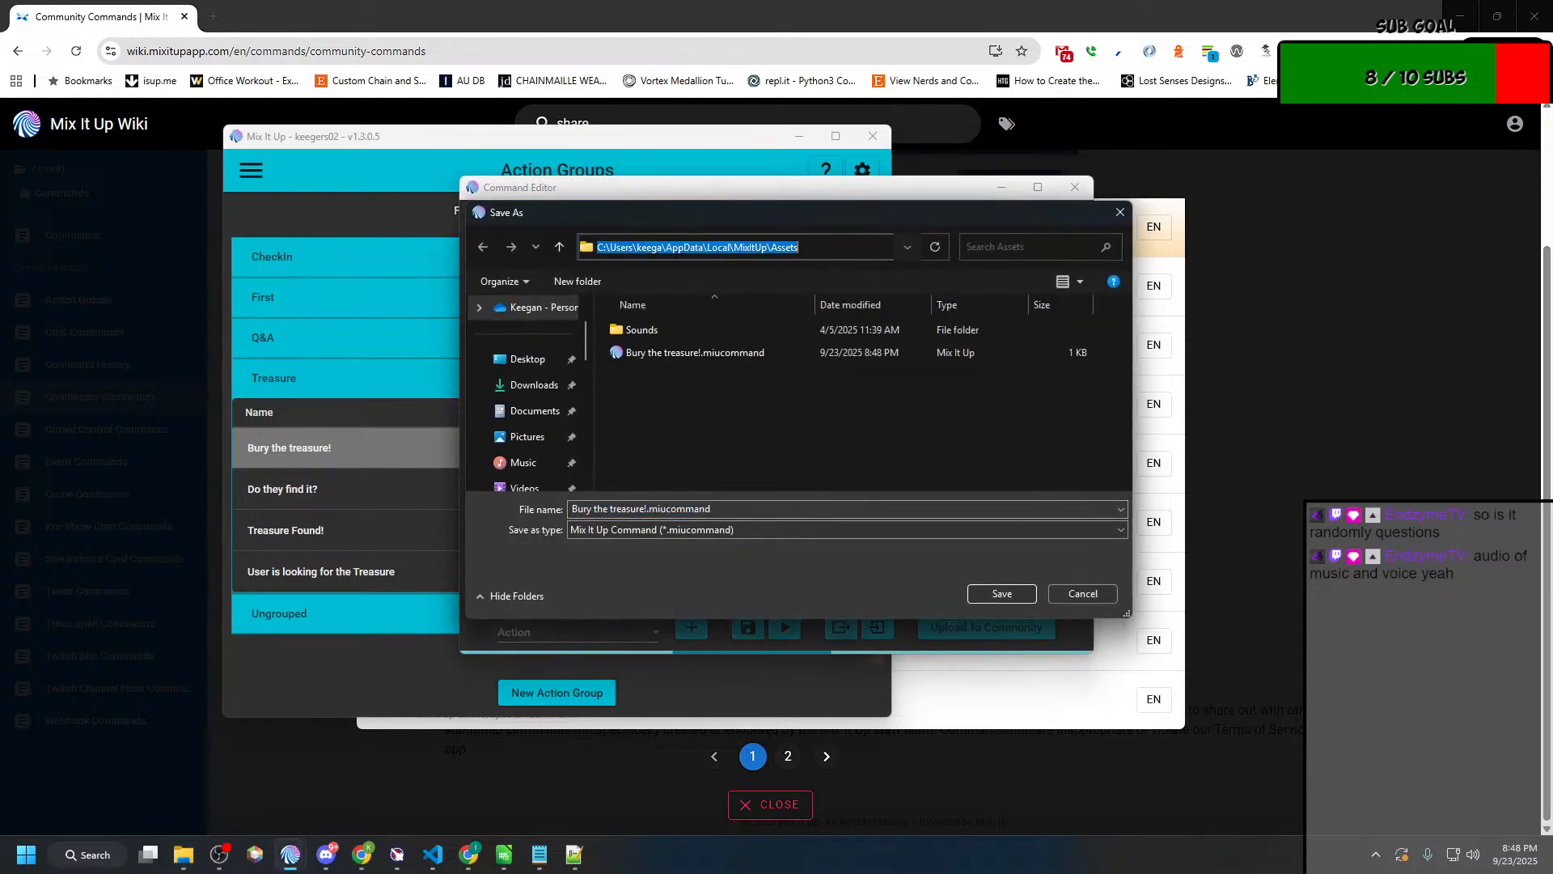
left_click_drag(854, 216, 857, 0)
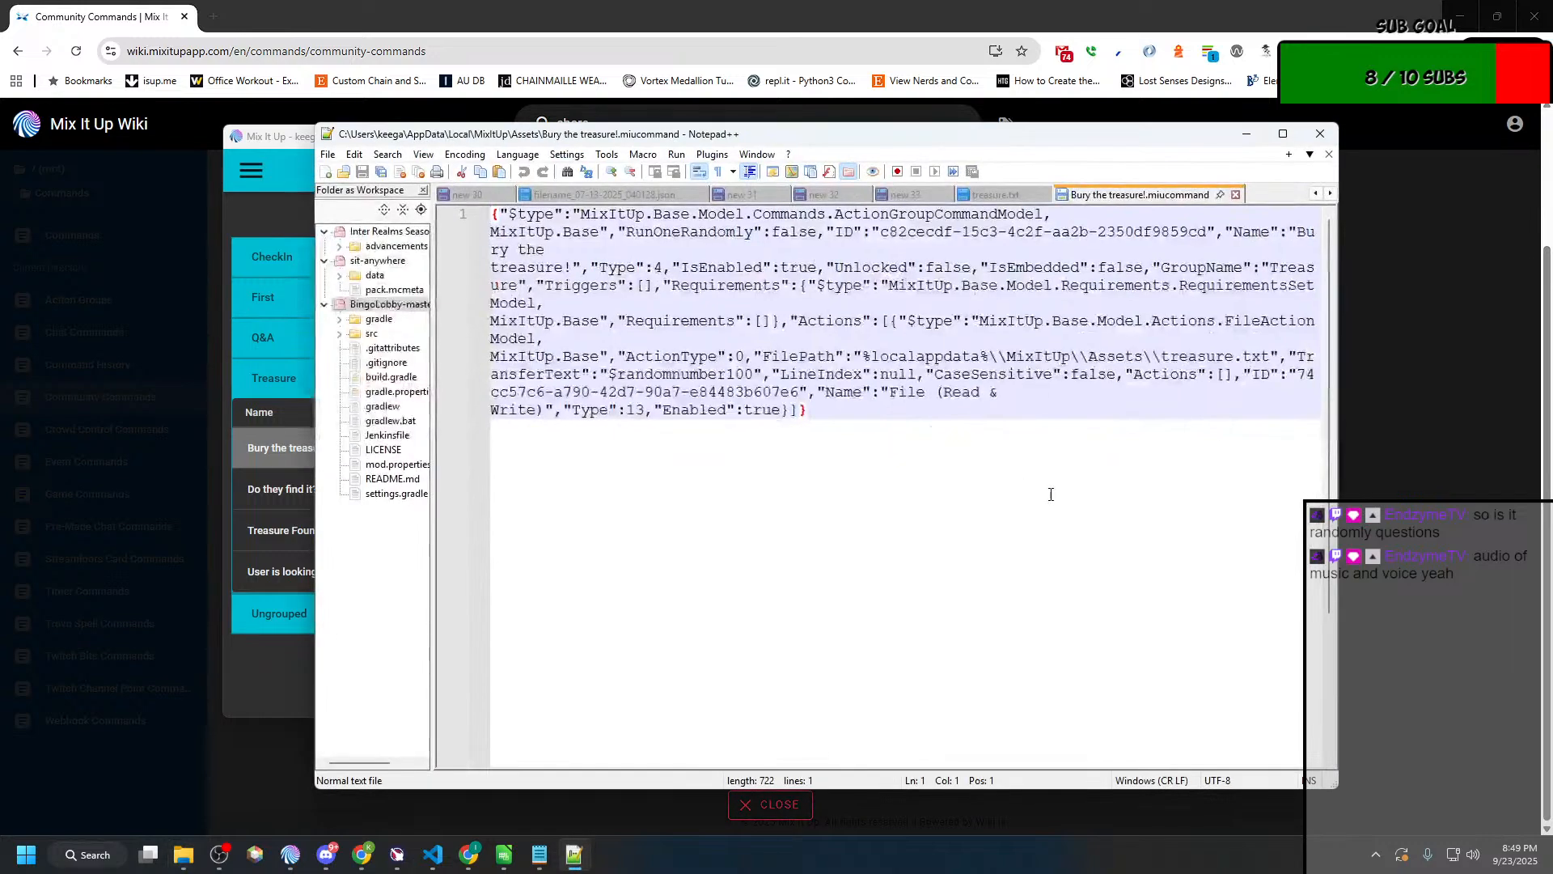
double_click(1162, 139)
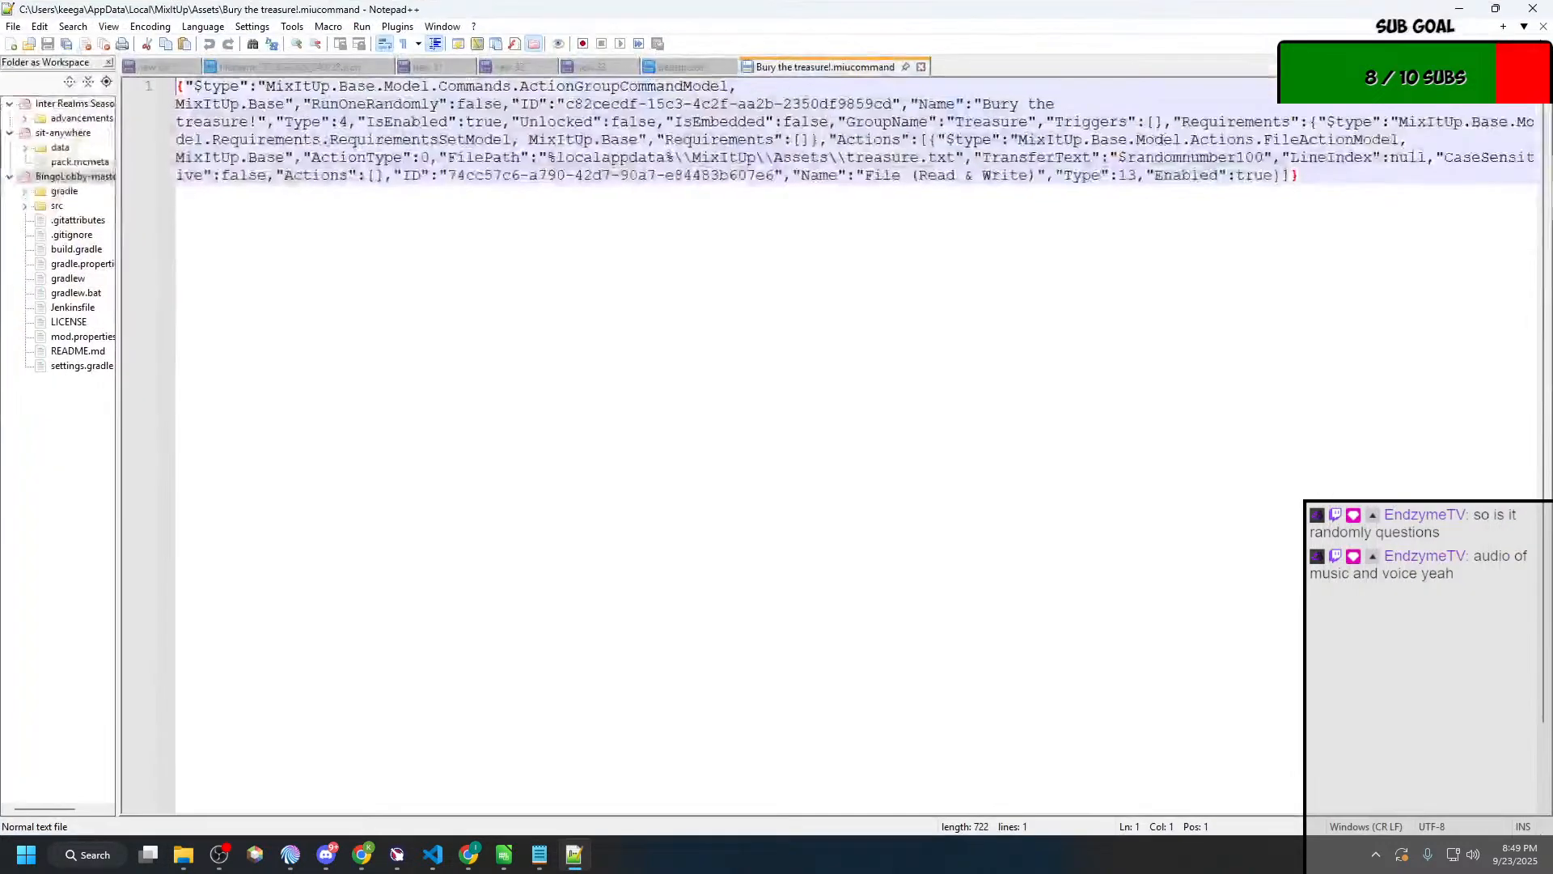
left_click_drag(445, 140, 442, 140)
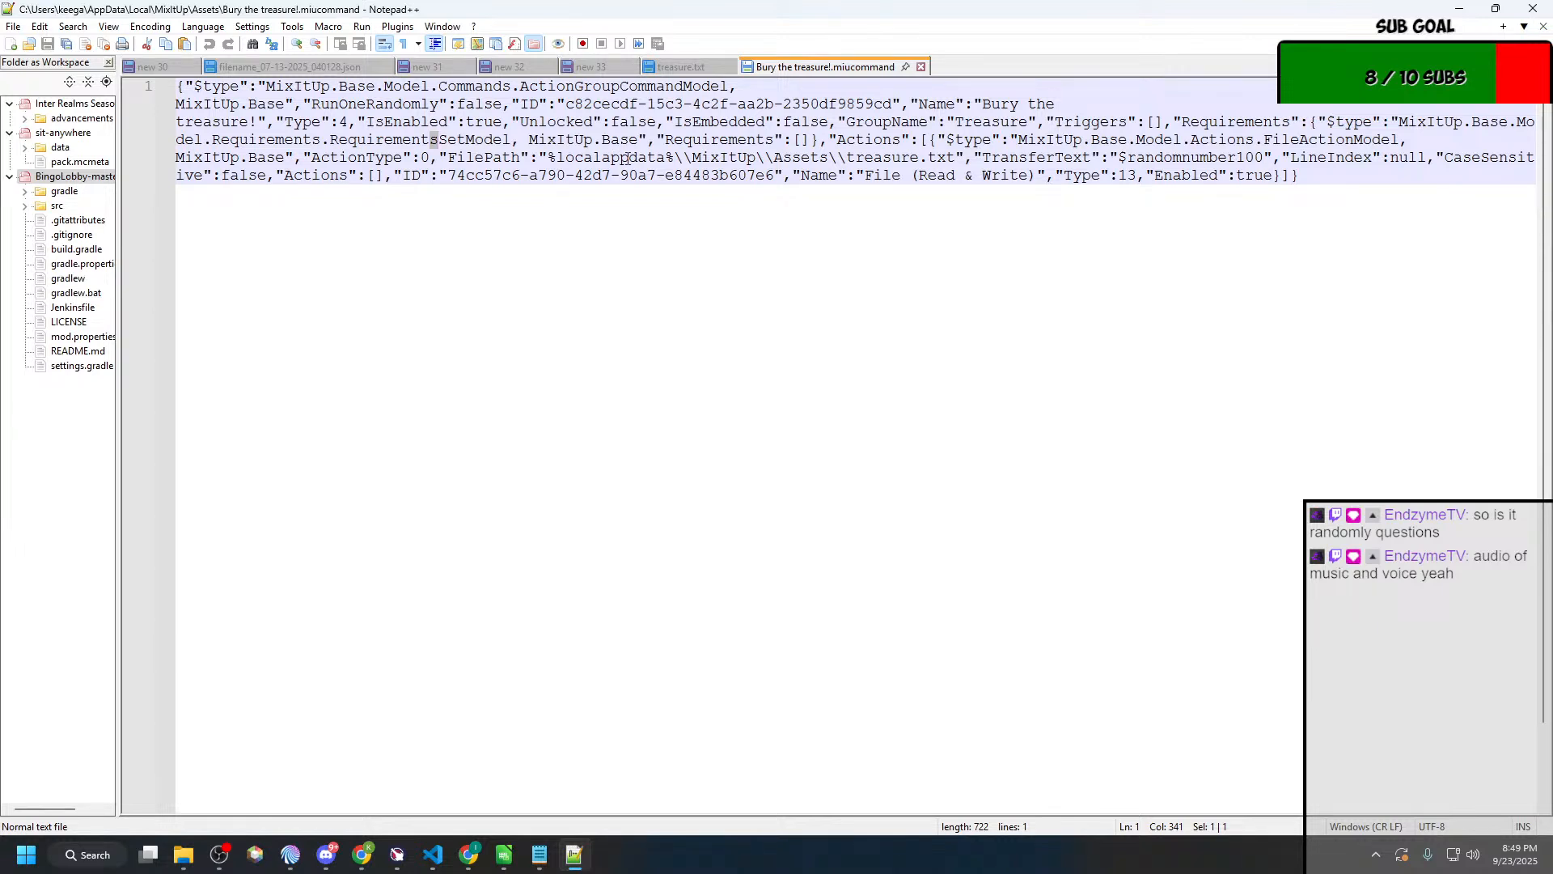
middle_click(846, 68)
left_click_drag(980, 7, 0, 252)
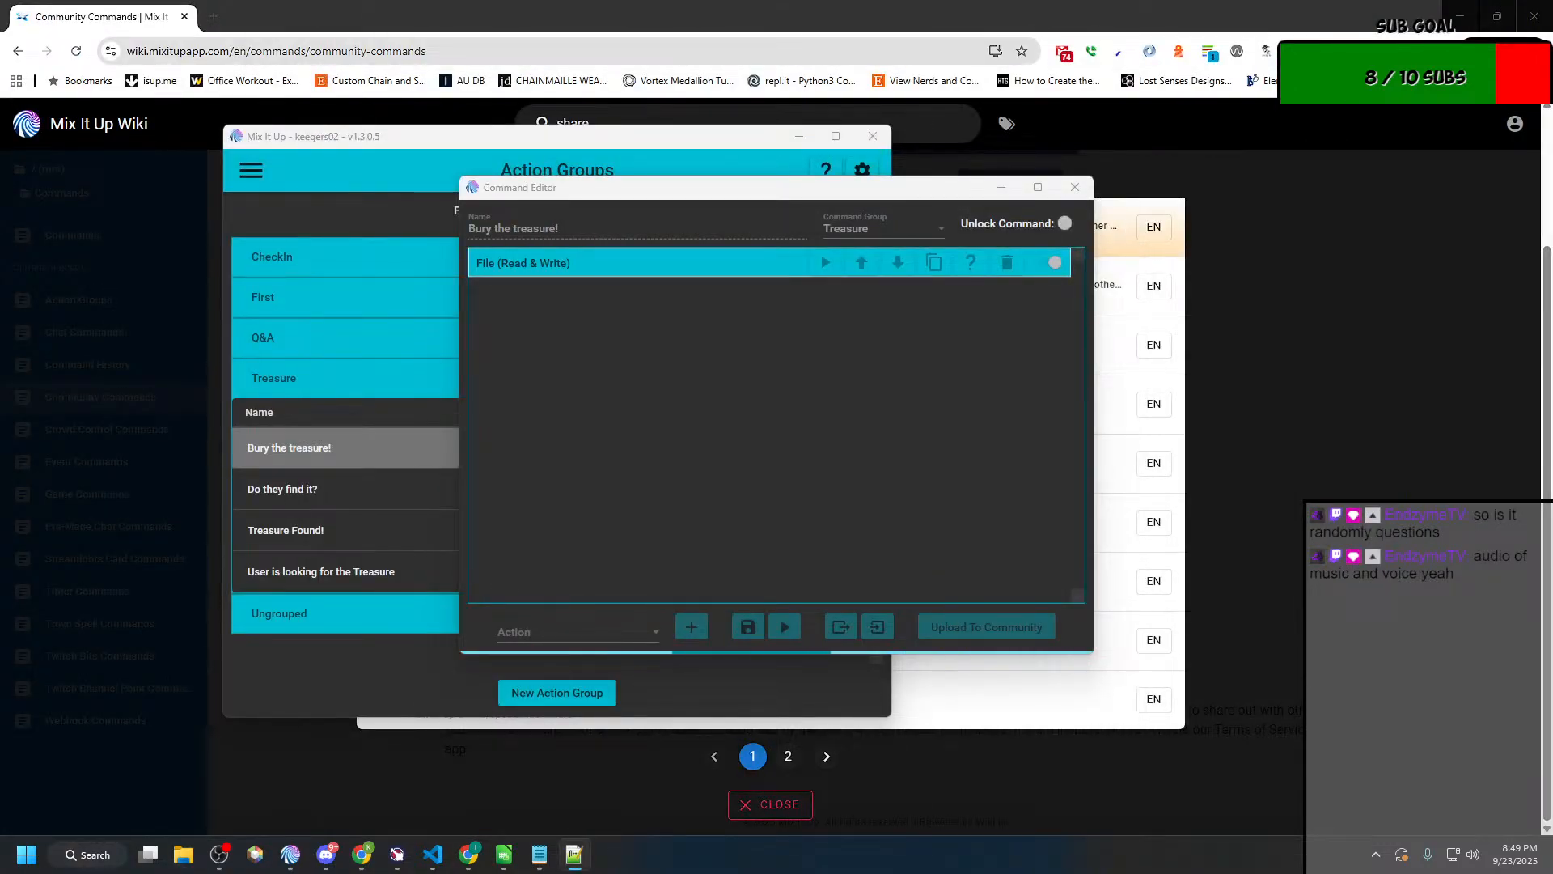
Step: Close the "Bury the treasure!" editor in Mix It Up and view My Commands under Community Commands
left_click(996, 401)
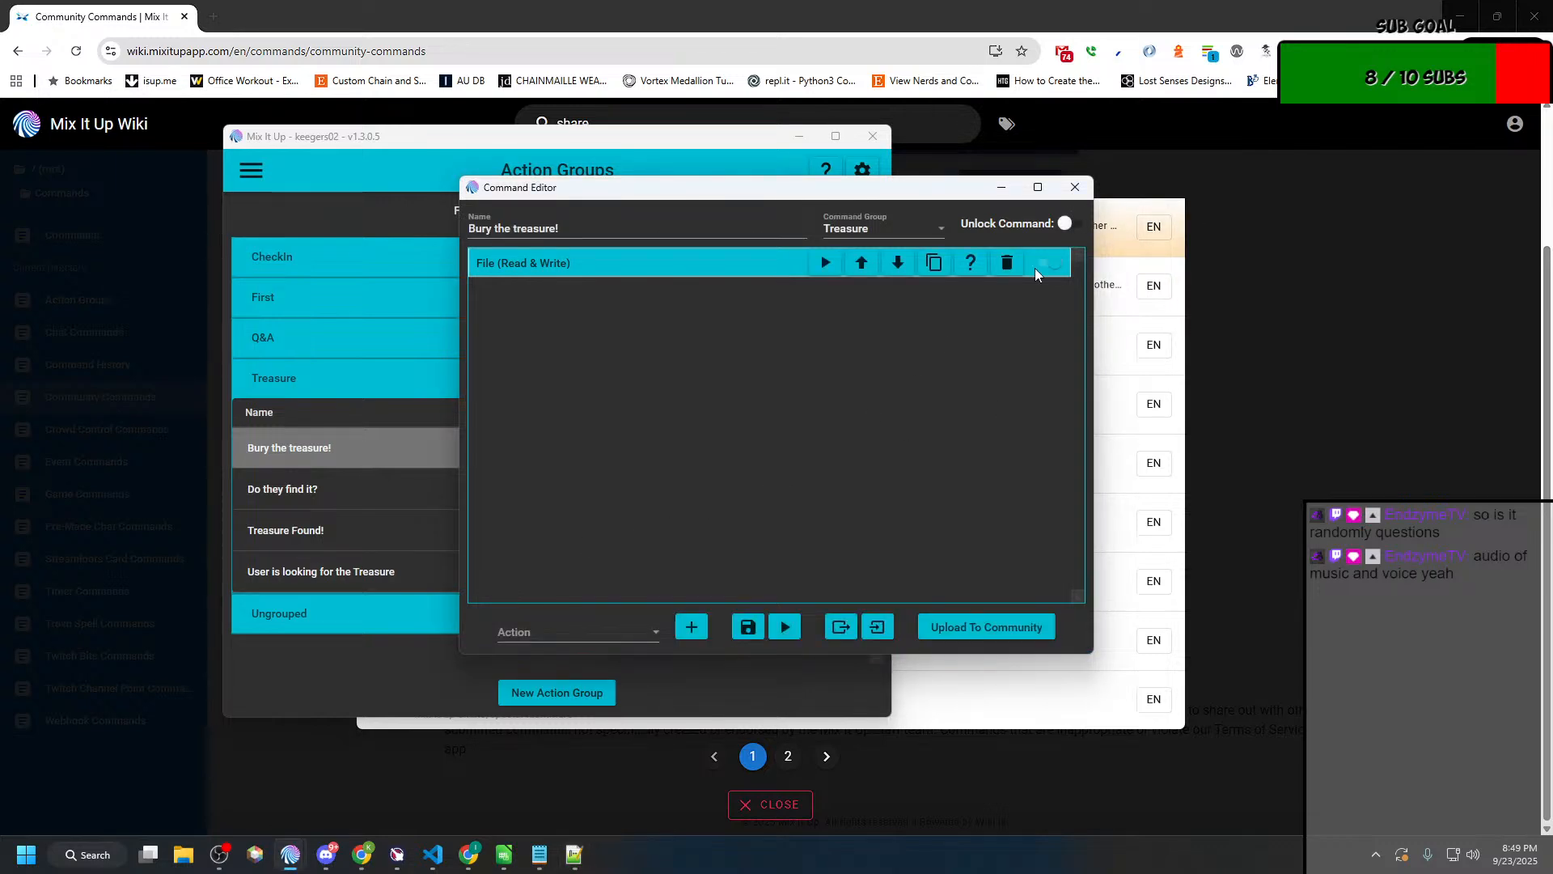
left_click(1056, 190)
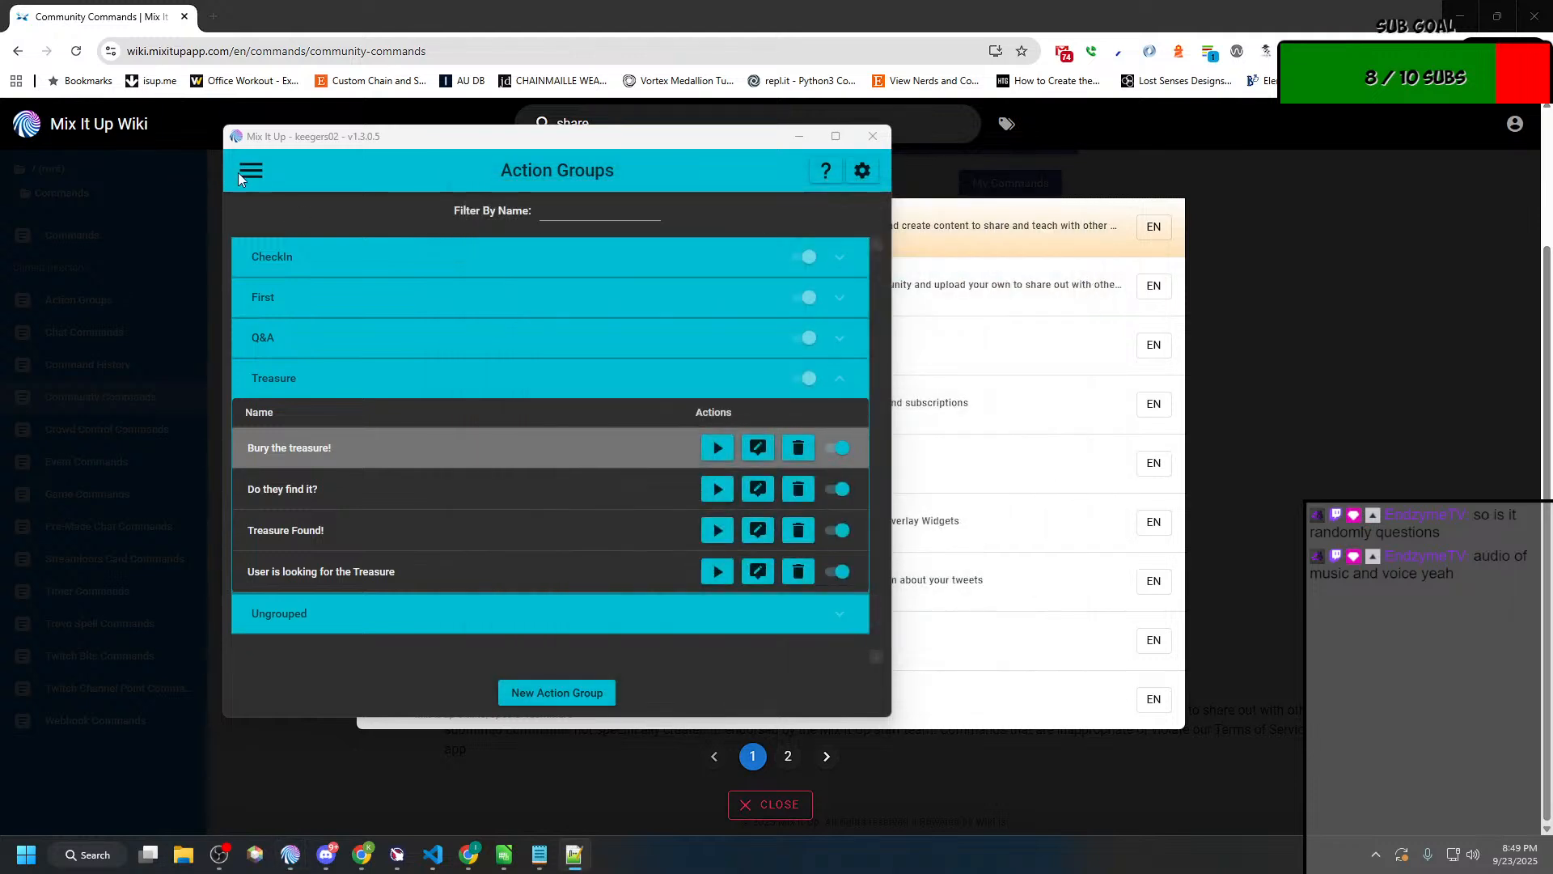
left_click(239, 172)
left_click(303, 422)
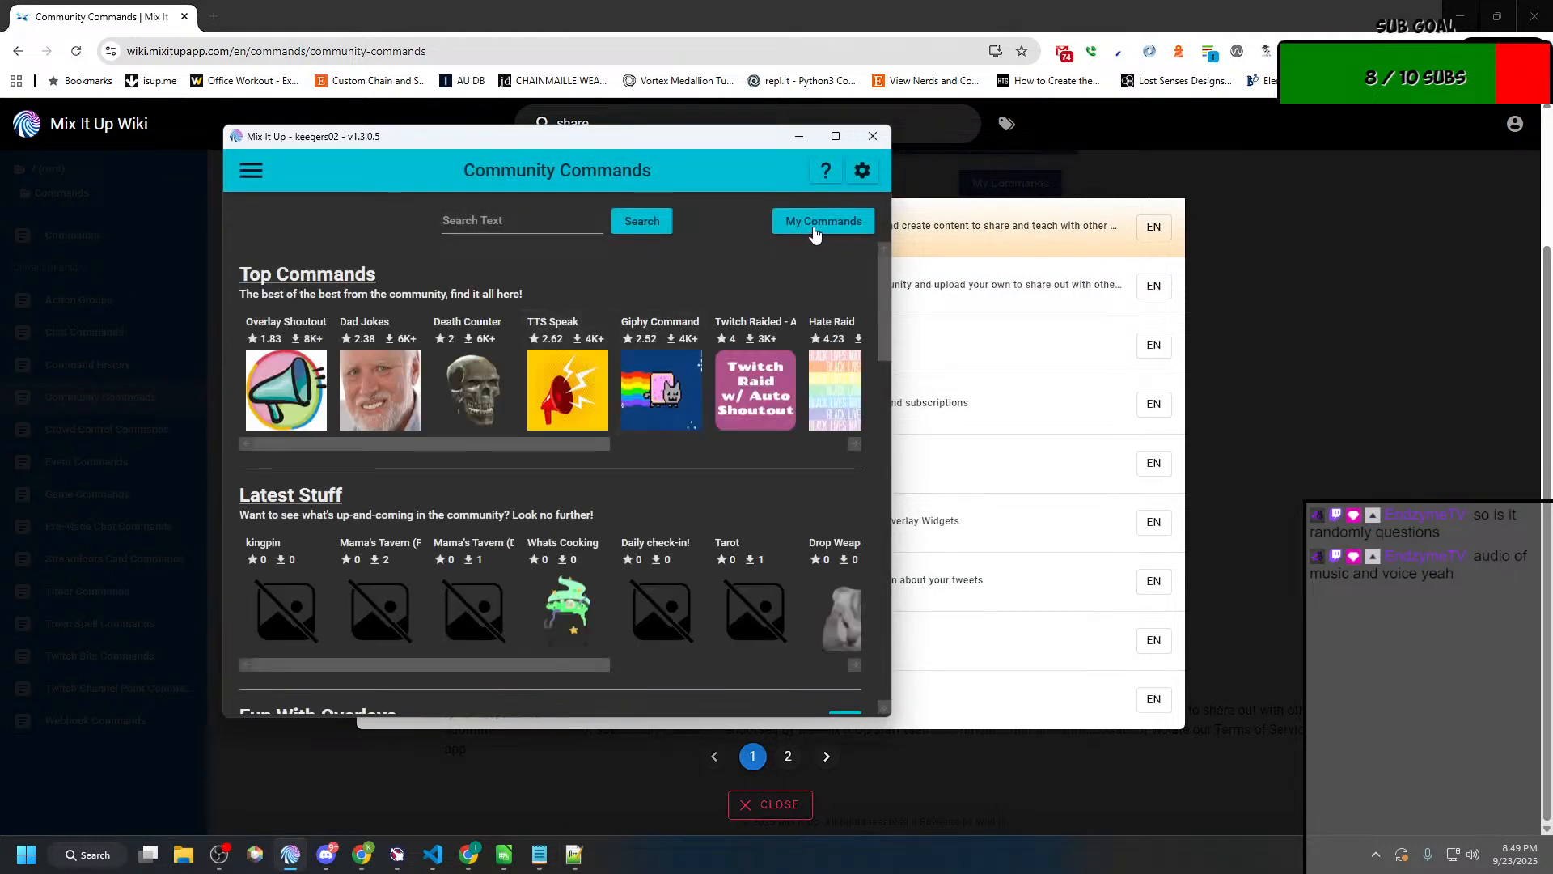
left_click(814, 234)
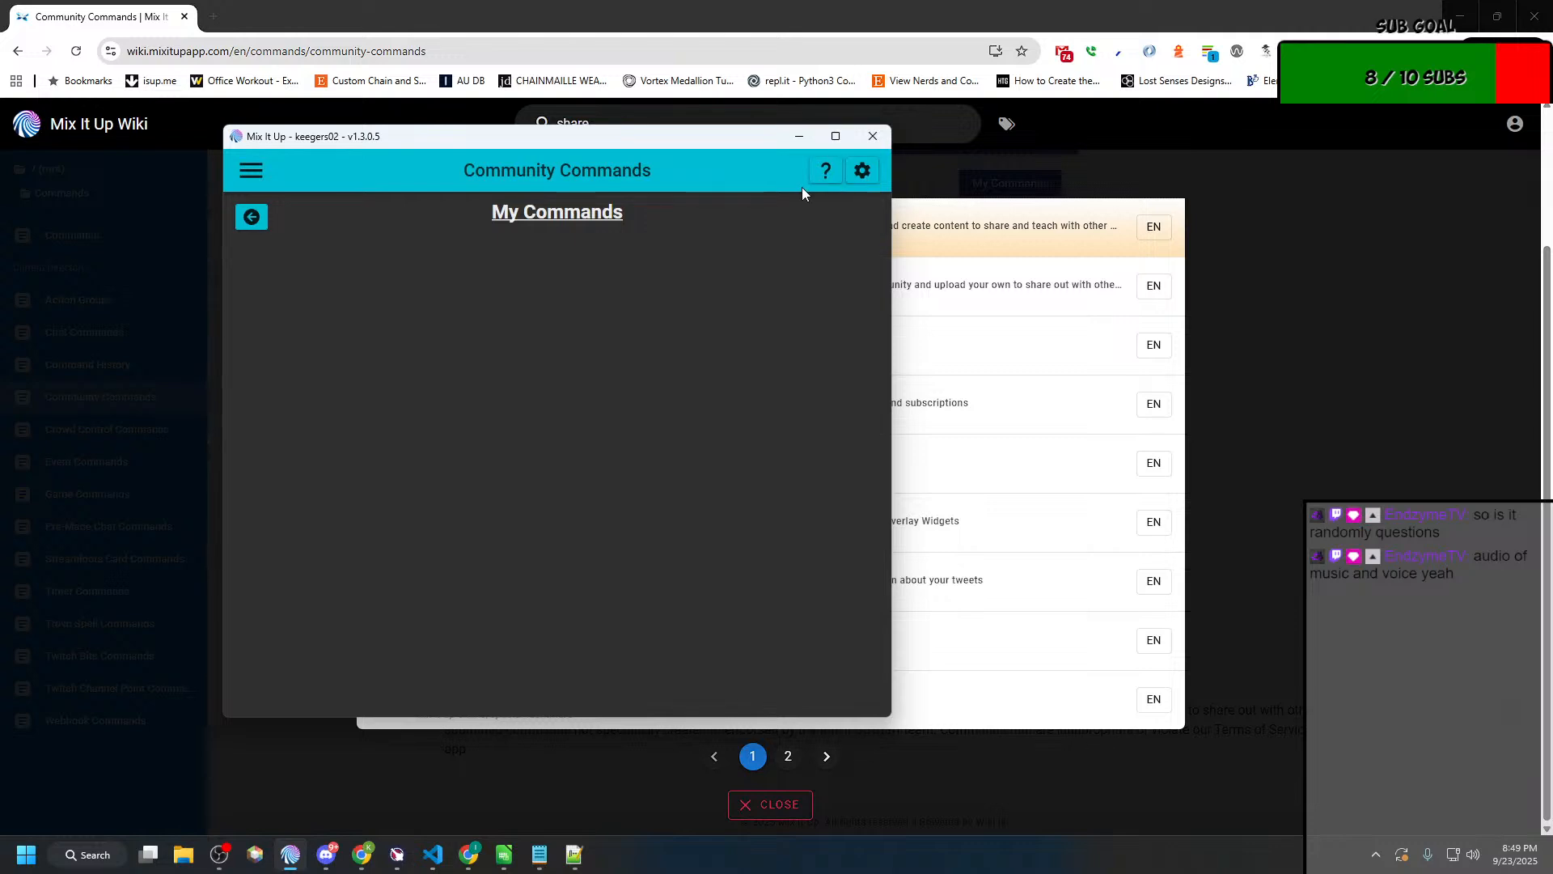
left_click_drag(732, 137, 0, 145)
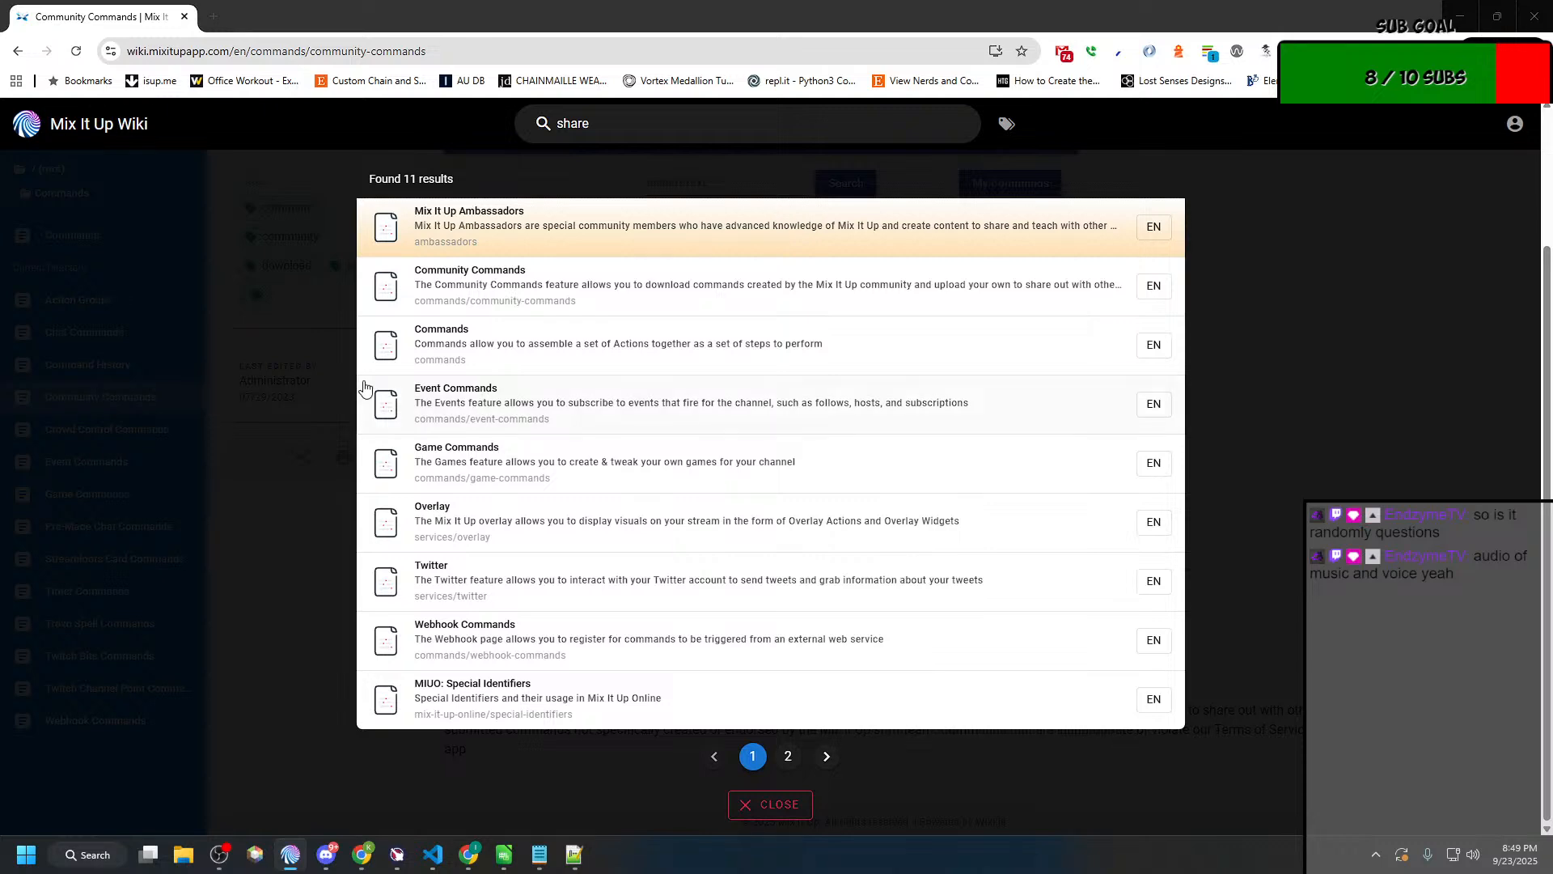
Step: Return to the wiki in Chrome, reread the Community Commands page, and close its duplicate copy
left_click(290, 416)
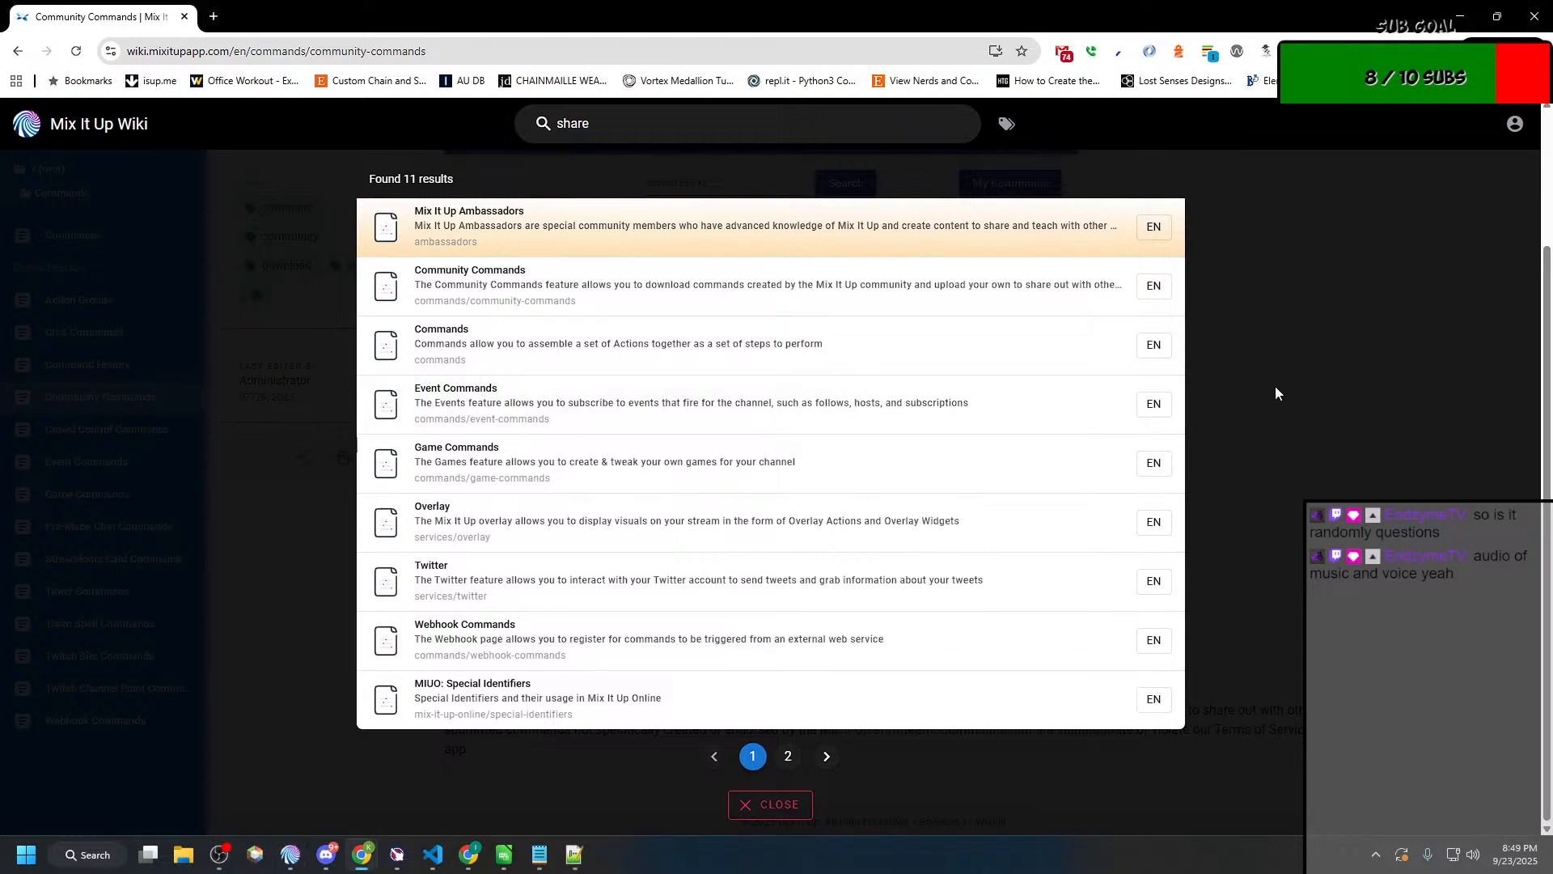
left_click(527, 291)
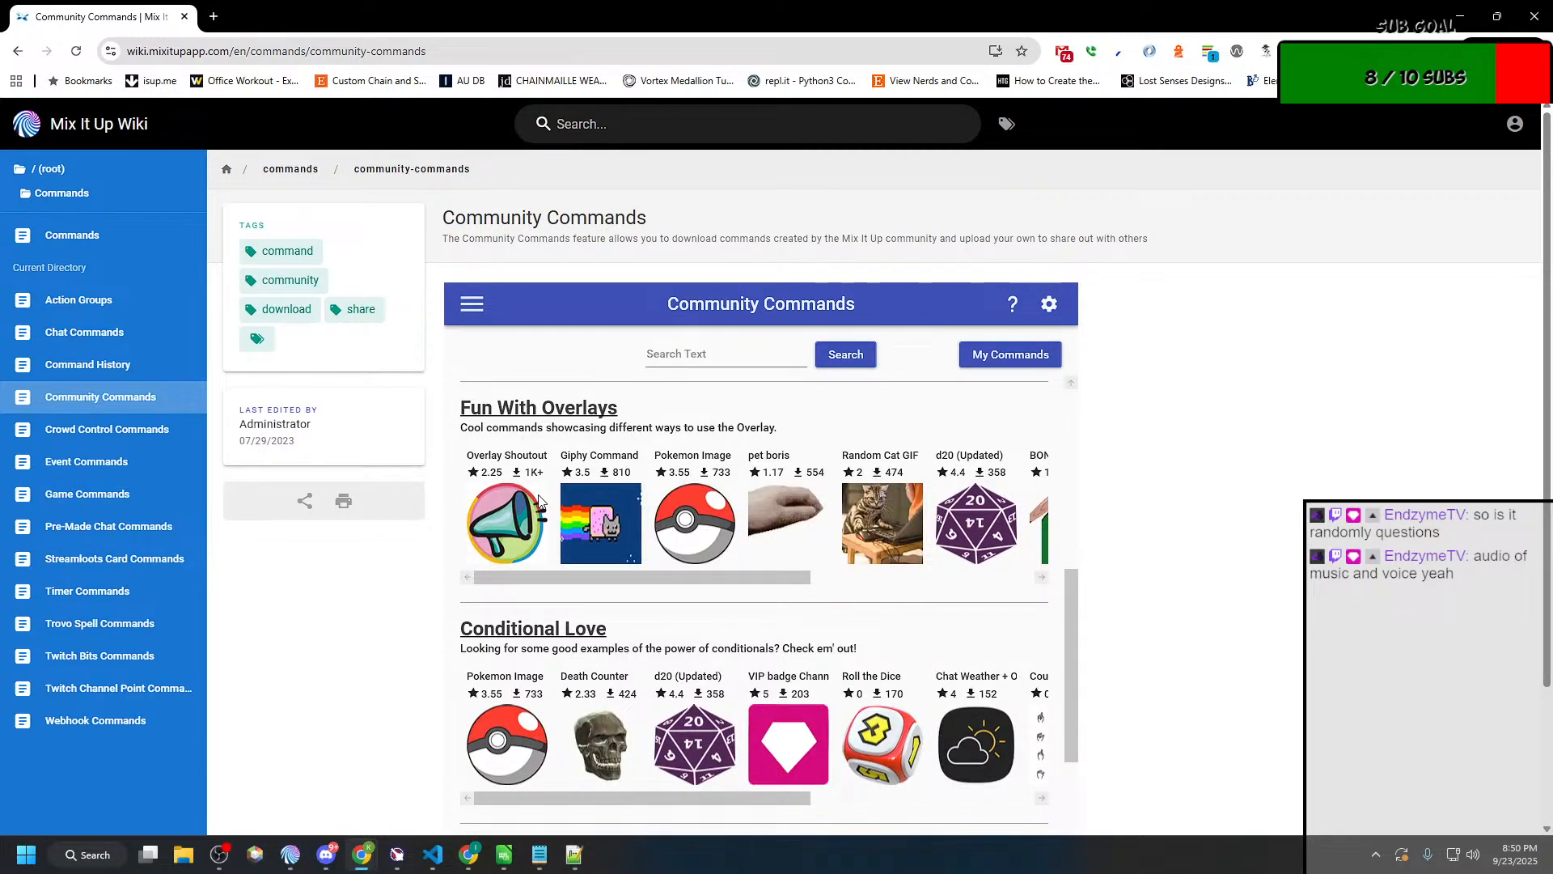
scroll(538, 500, "down", 2)
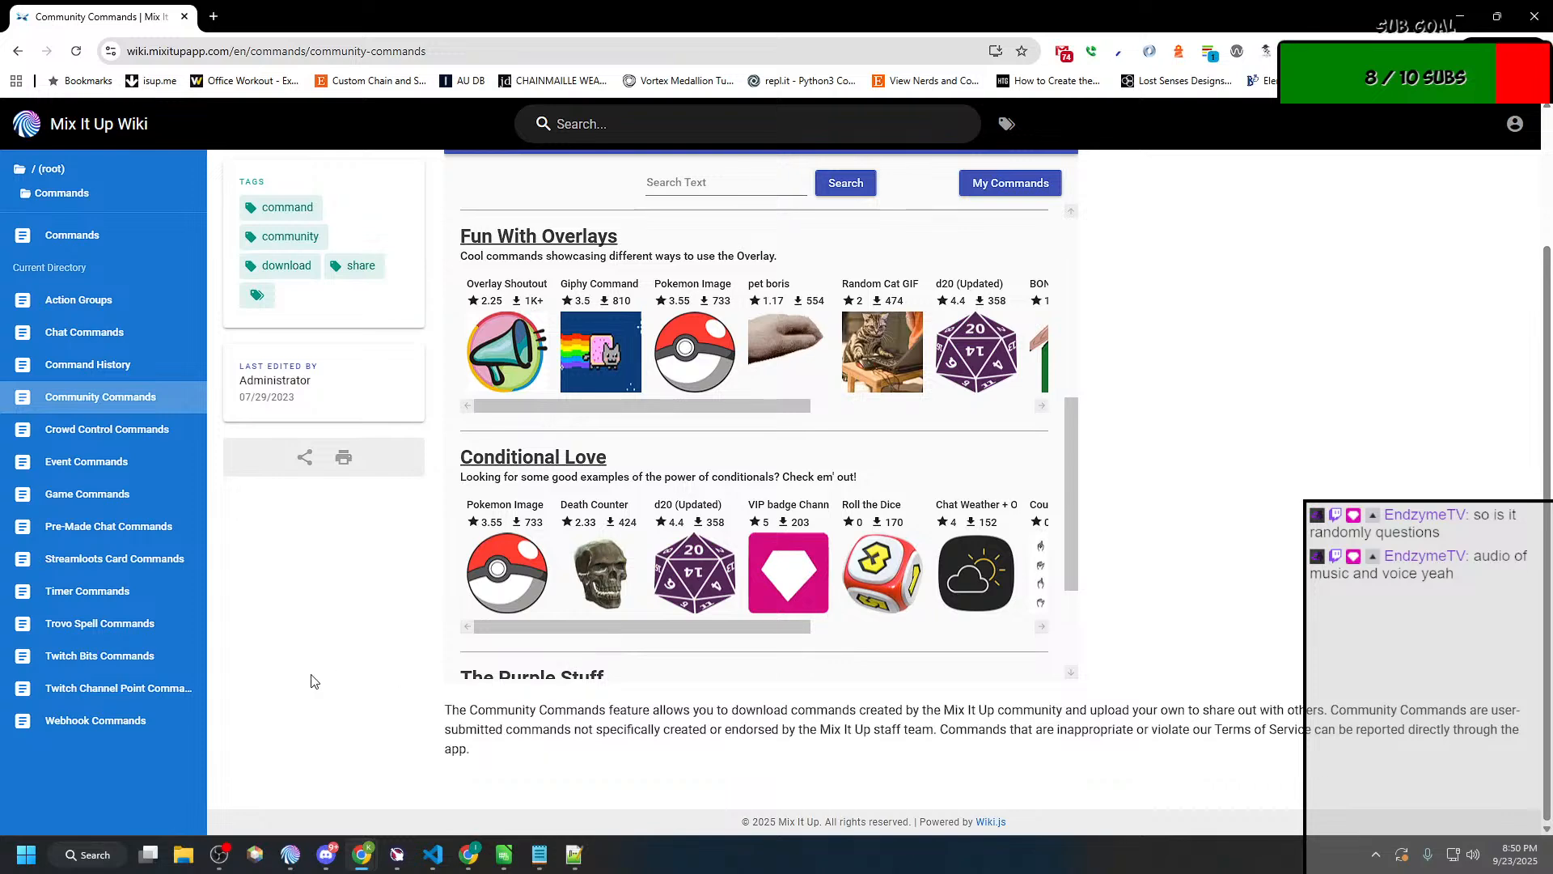
left_click(110, 439)
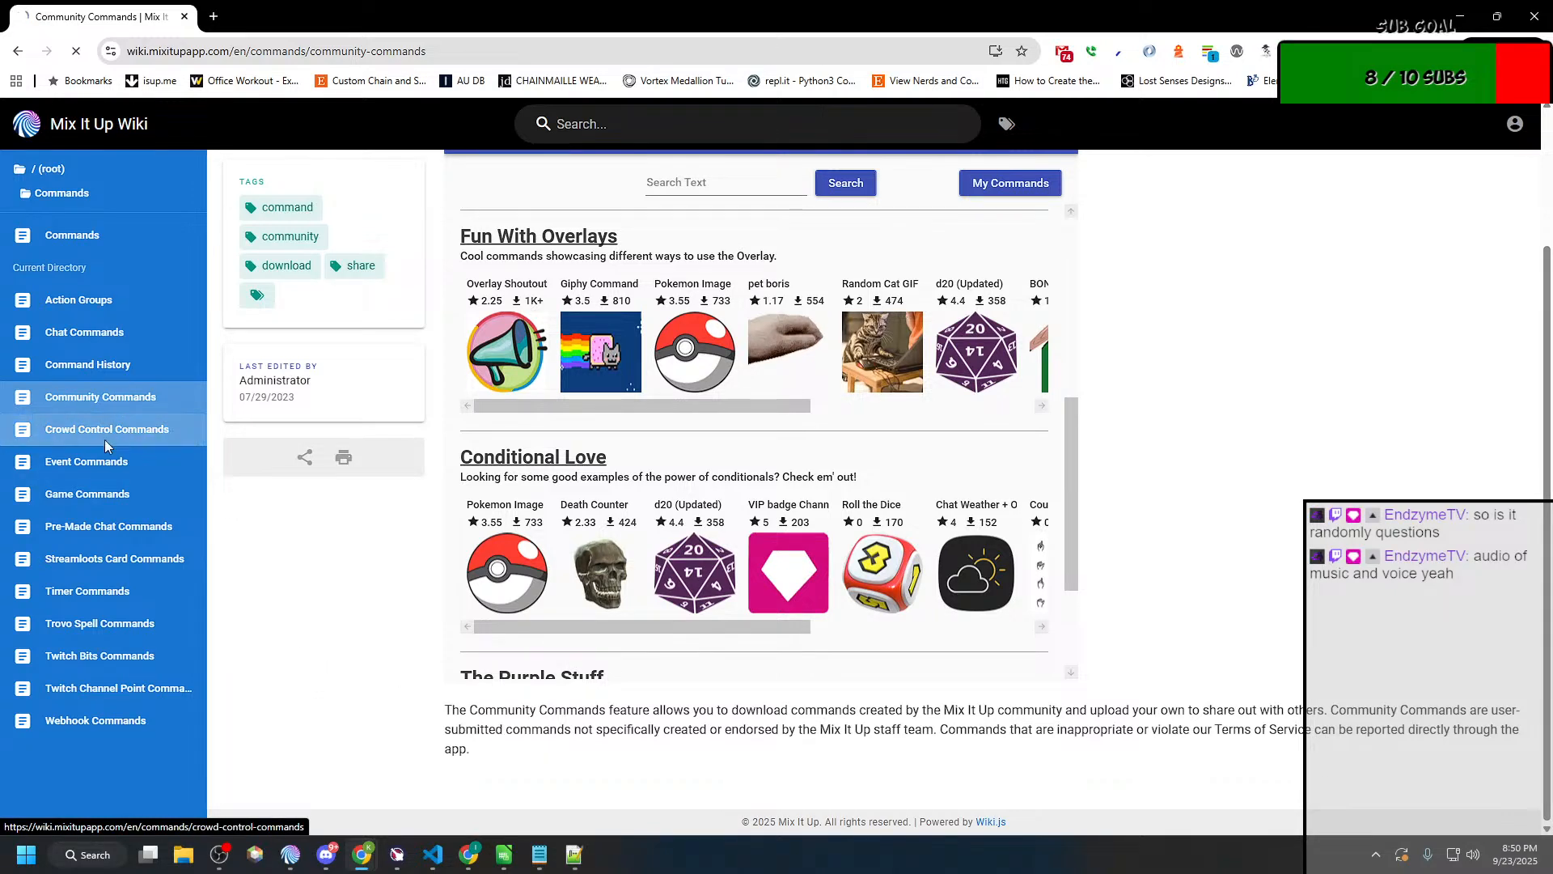
left_click(99, 397)
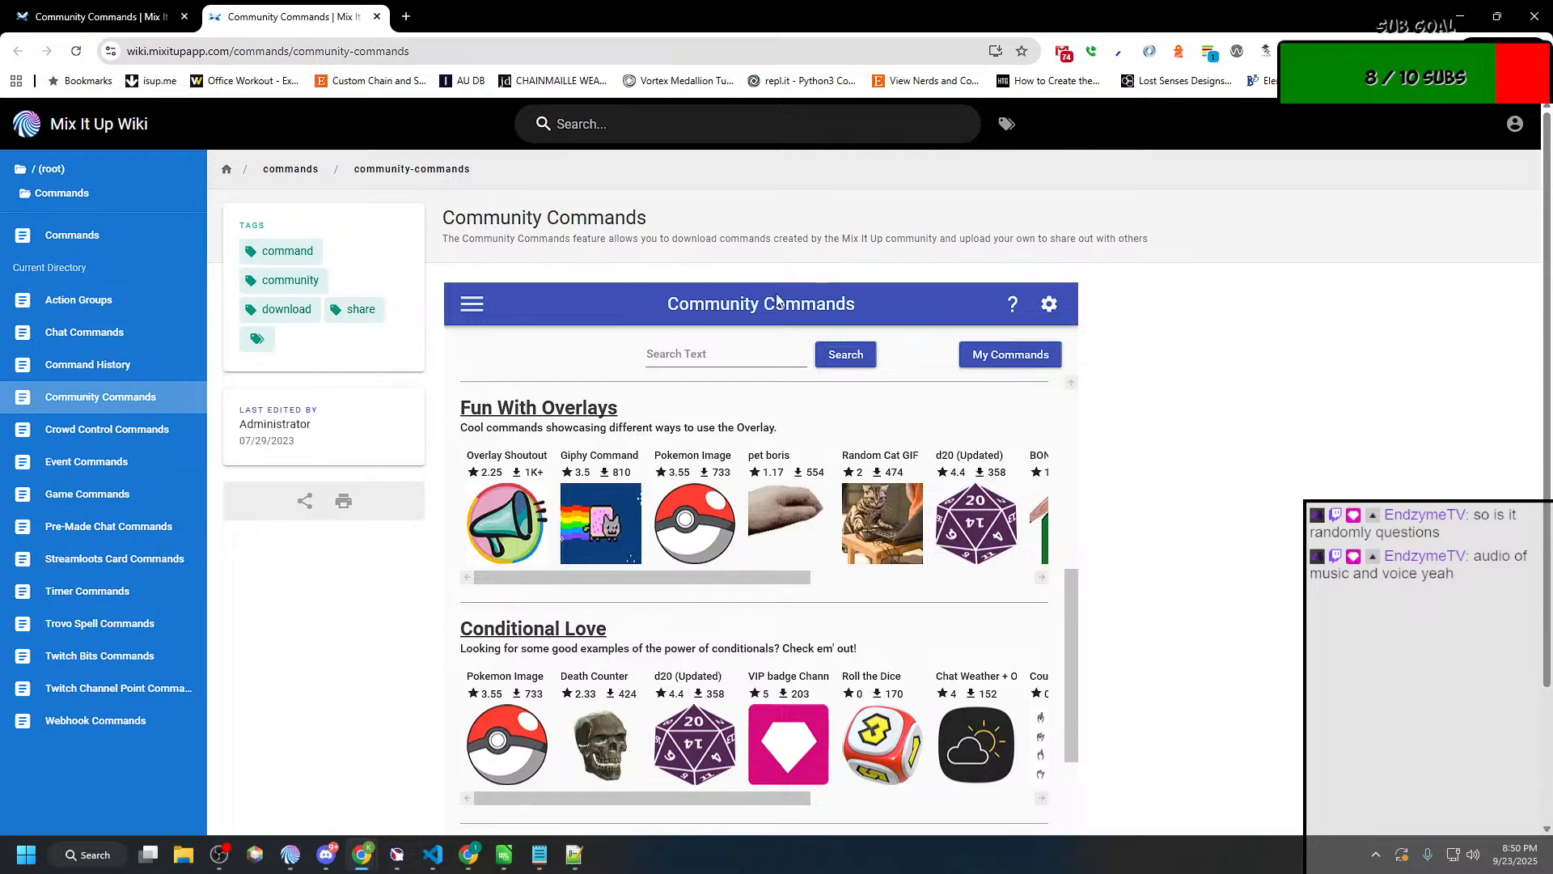
scroll(777, 301, "down", 3)
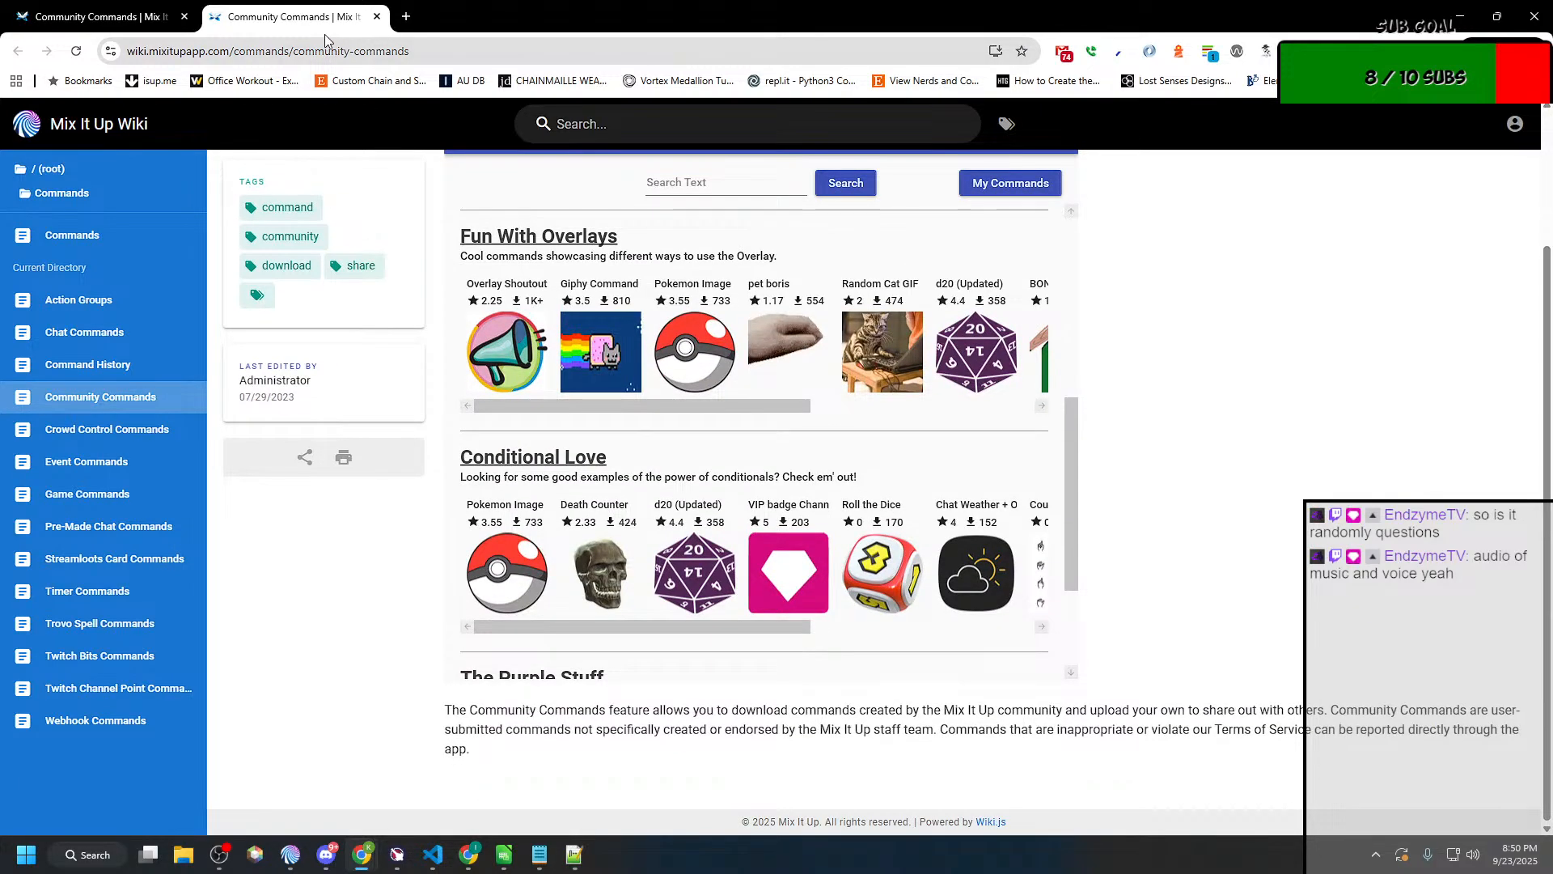
middle_click(267, 23)
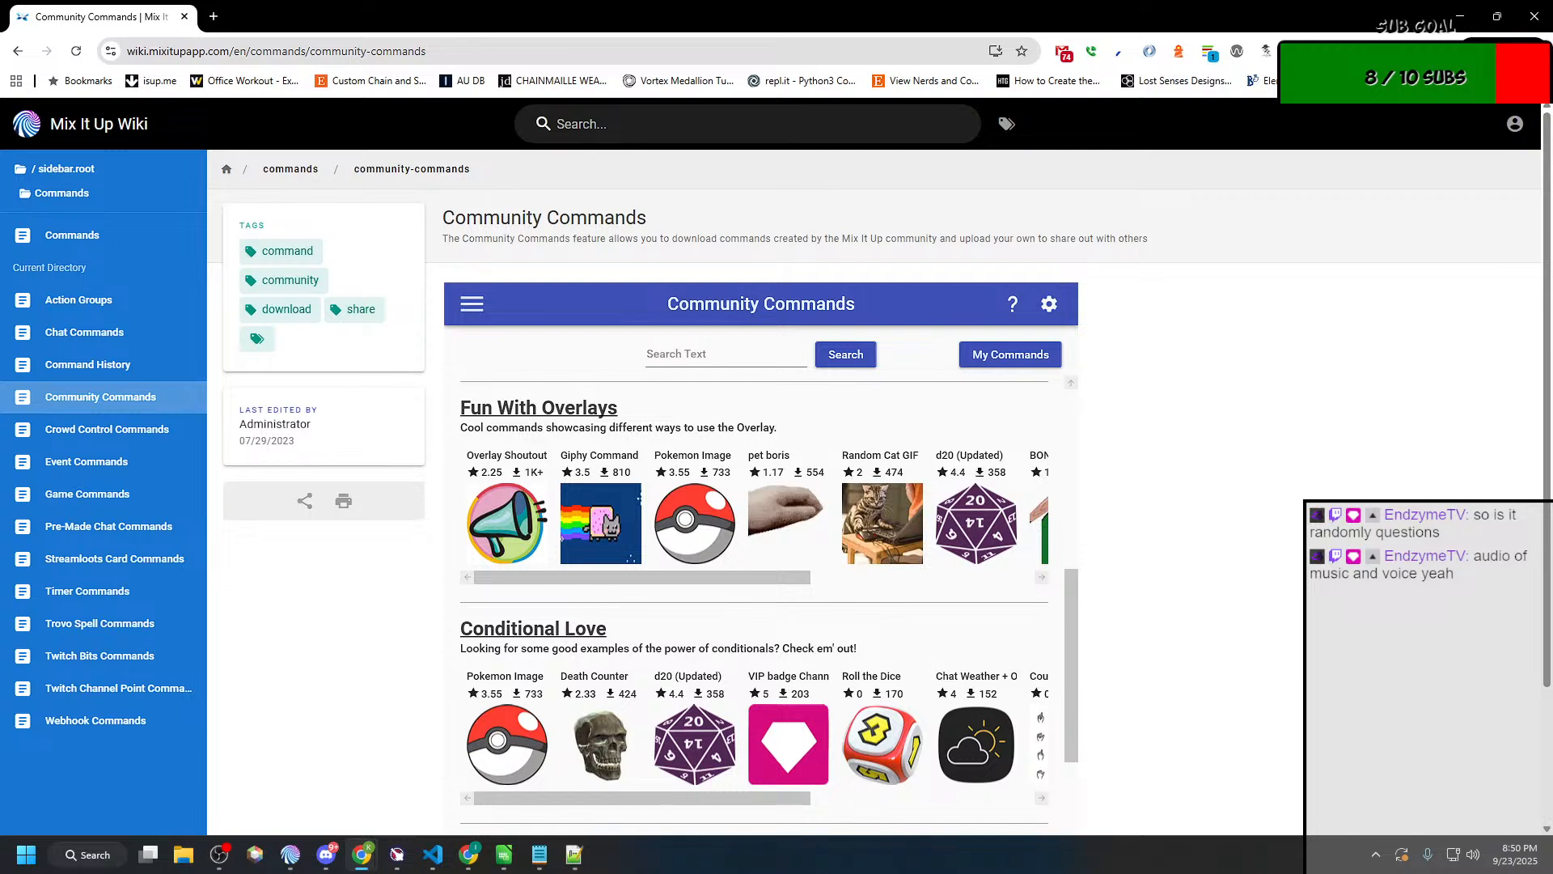
key("alt+Tab")
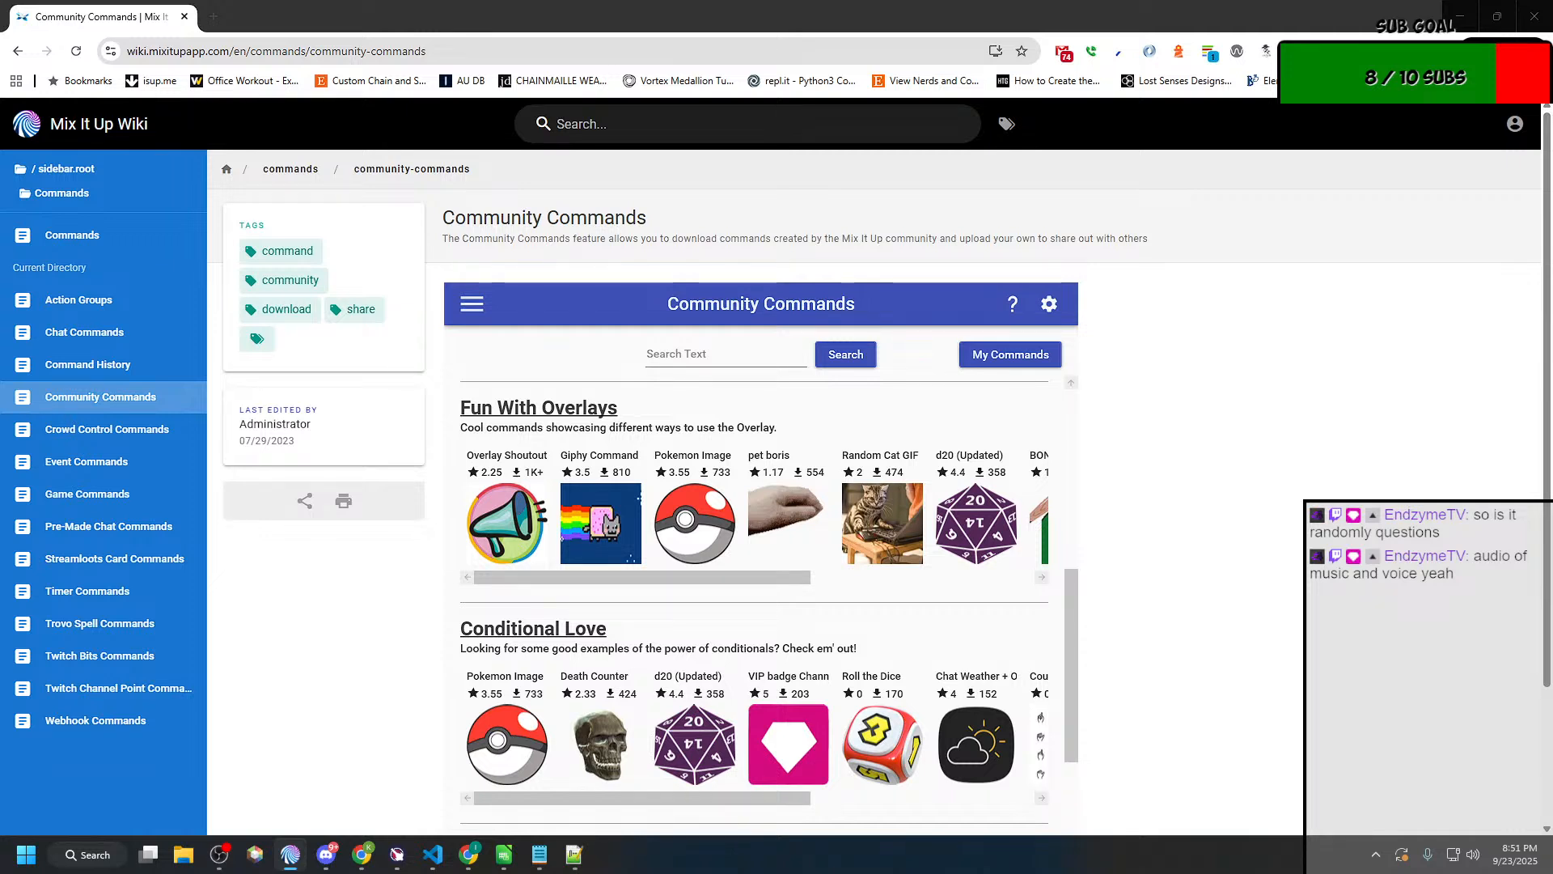
left_click(575, 854)
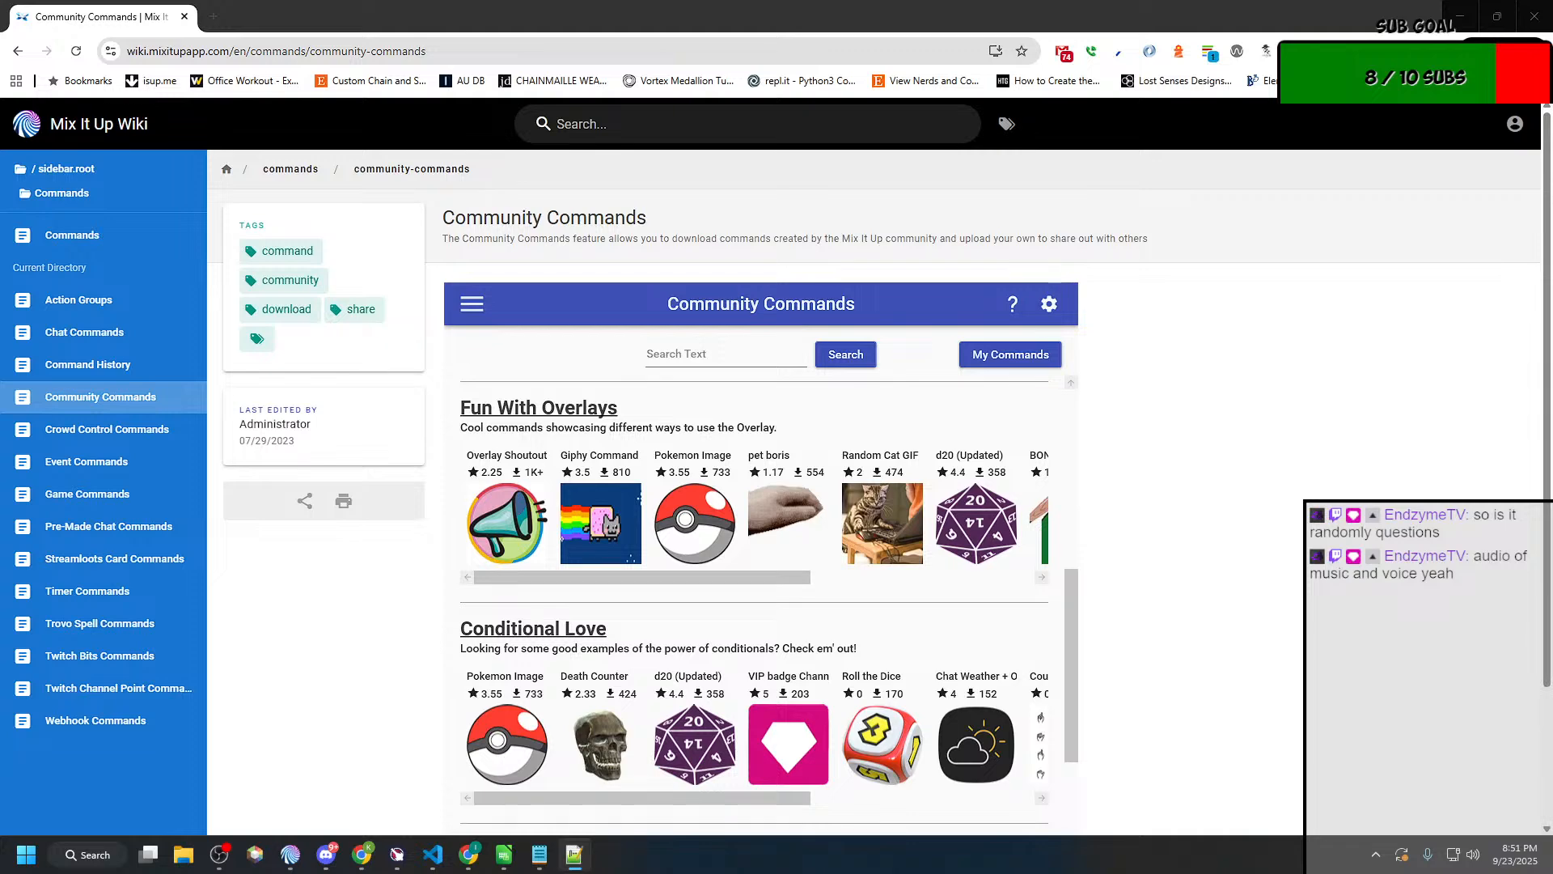
Step: Switch to Bury the treasure!.miucommand in Notepad++ and put its first "$type" entry on an indented line of its own
left_click_drag(0, 125, 879, 93)
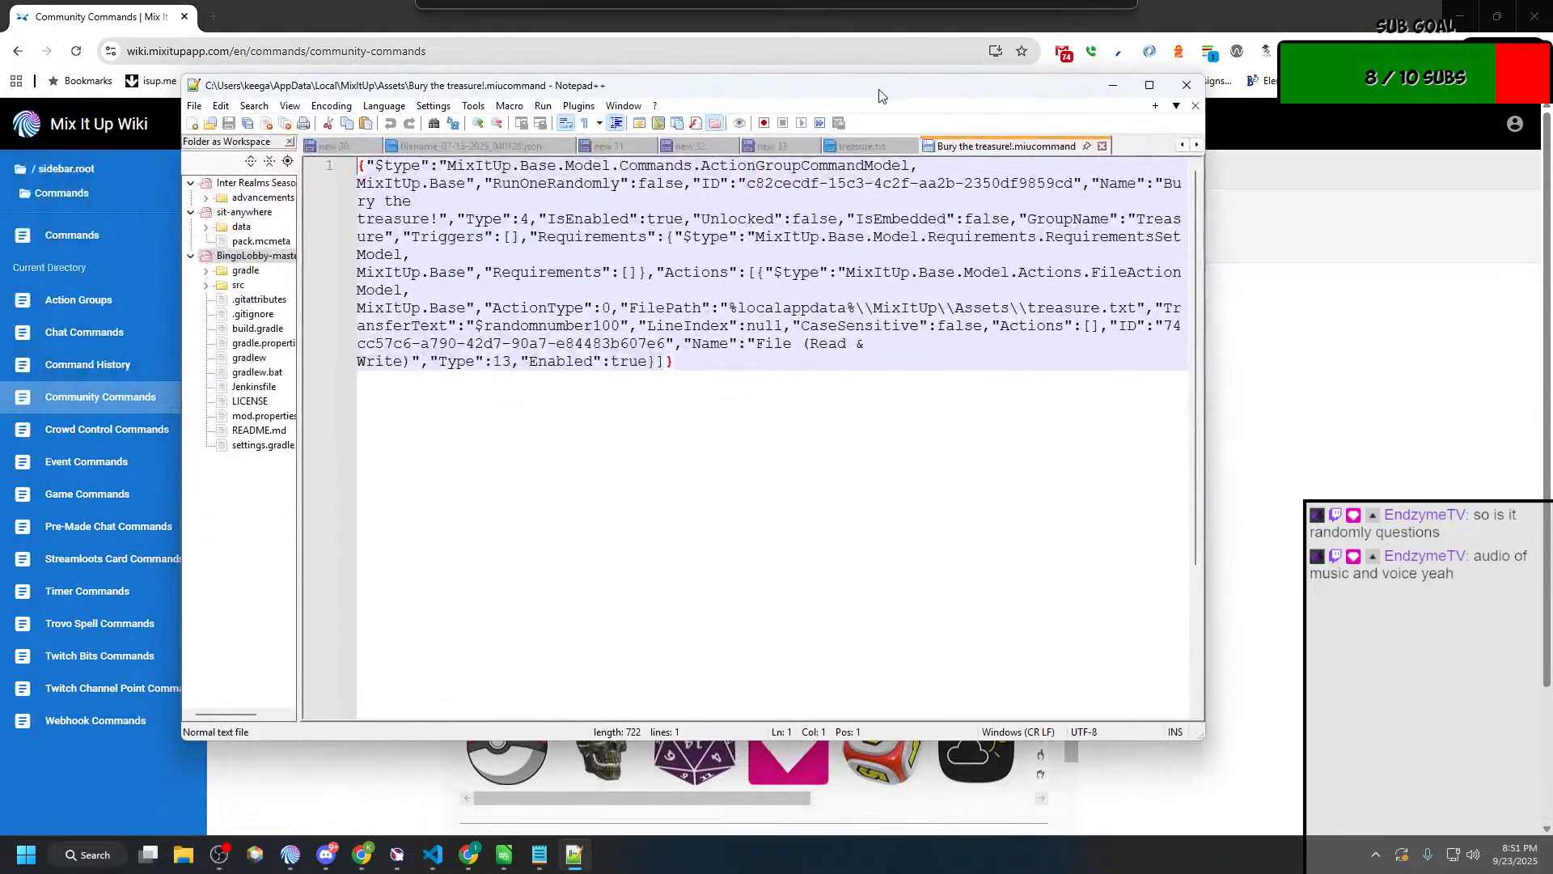
left_click(378, 165)
key("Left")
key("Return")
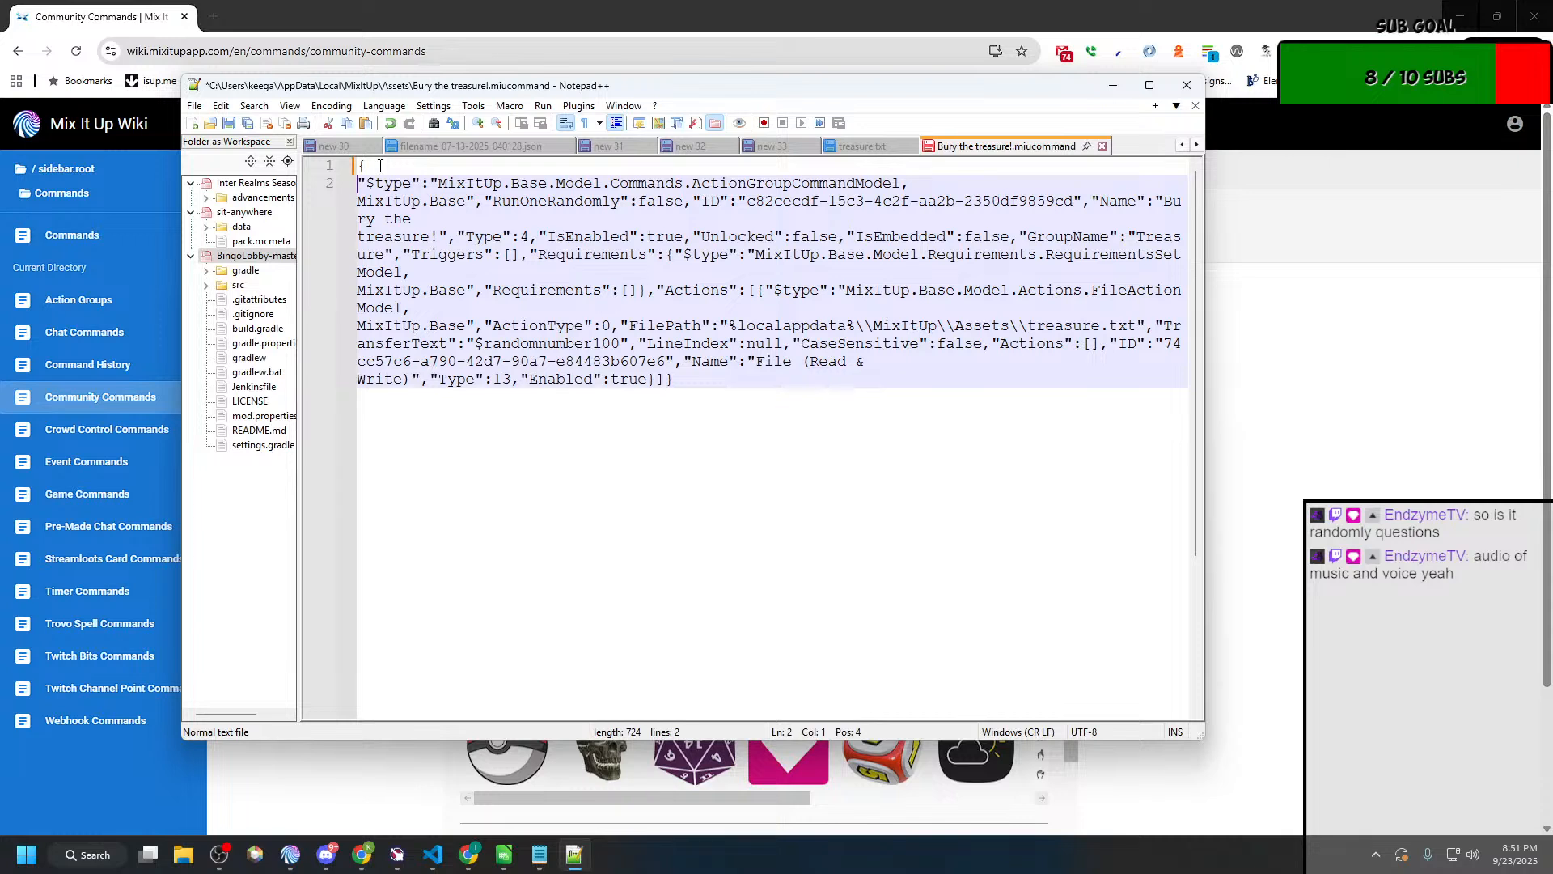
key("Tab")
key("Right")
key("Right")
key("Right")
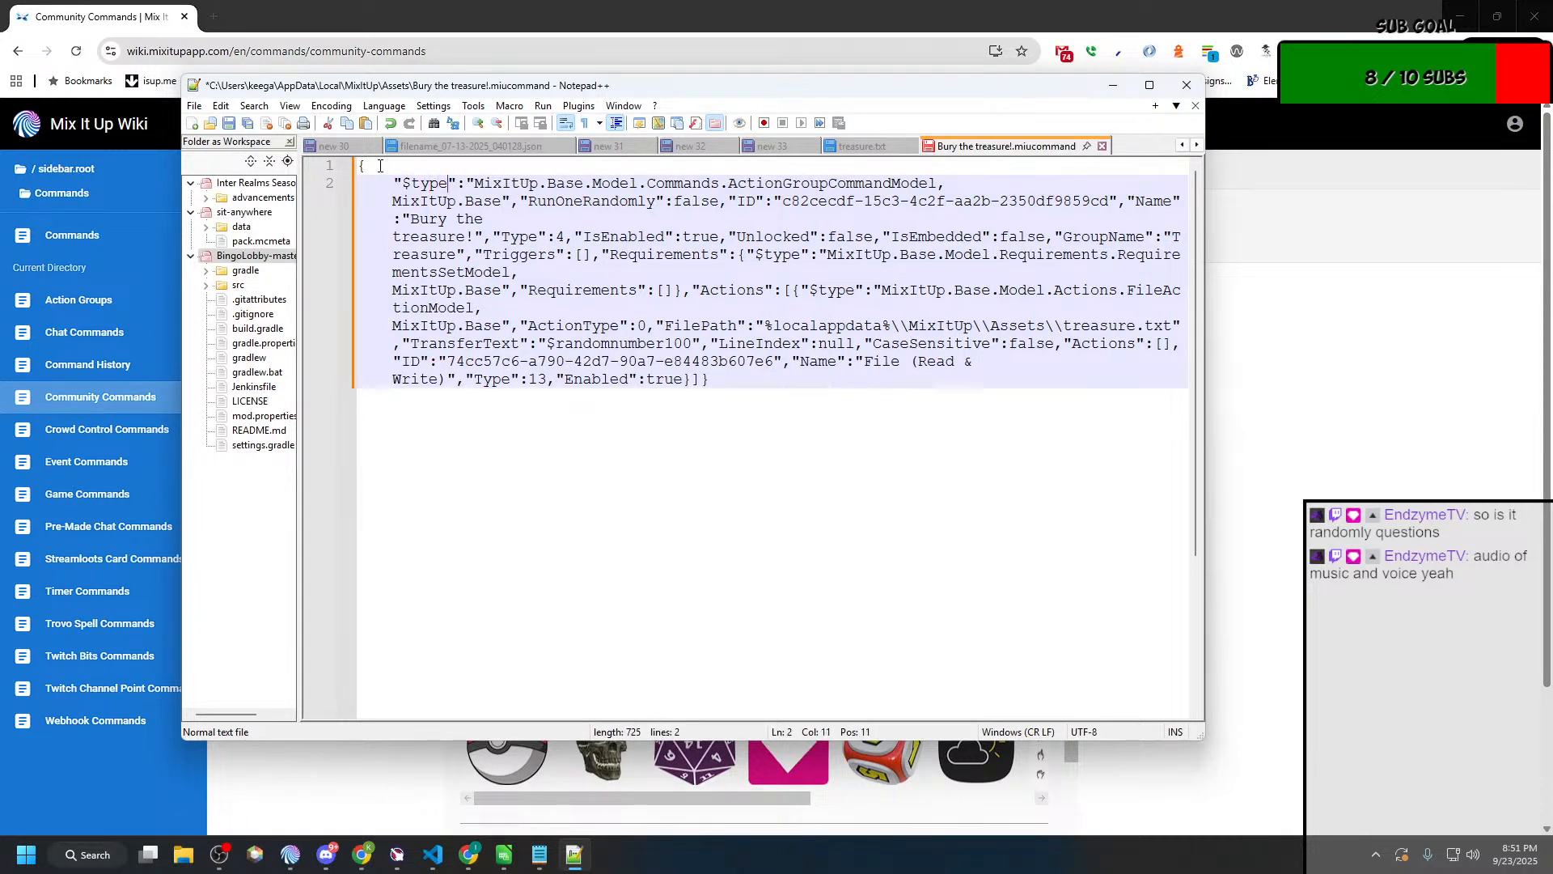
Step: Remove the space before MixItUp.Base in the first "$type" value and start a new line at "RunOneRandomly"
key("End")
key("BackSpace")
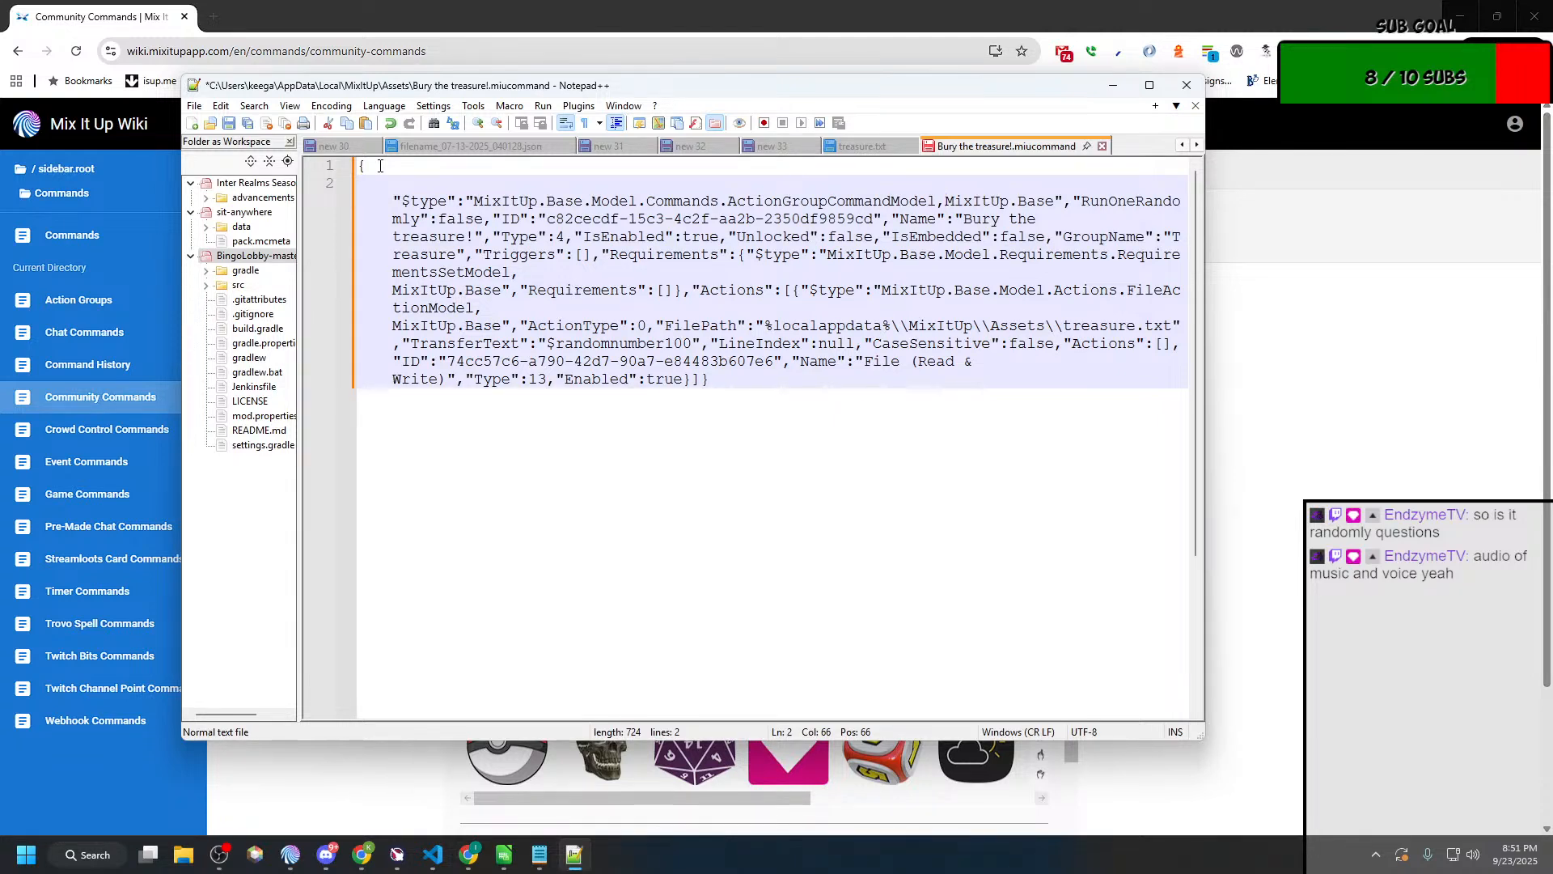
key("ctrl+Left")
key("ctrl+Left")
key("ctrl+Left")
key("Return")
key("ctrl+Right")
key("ctrl+Right")
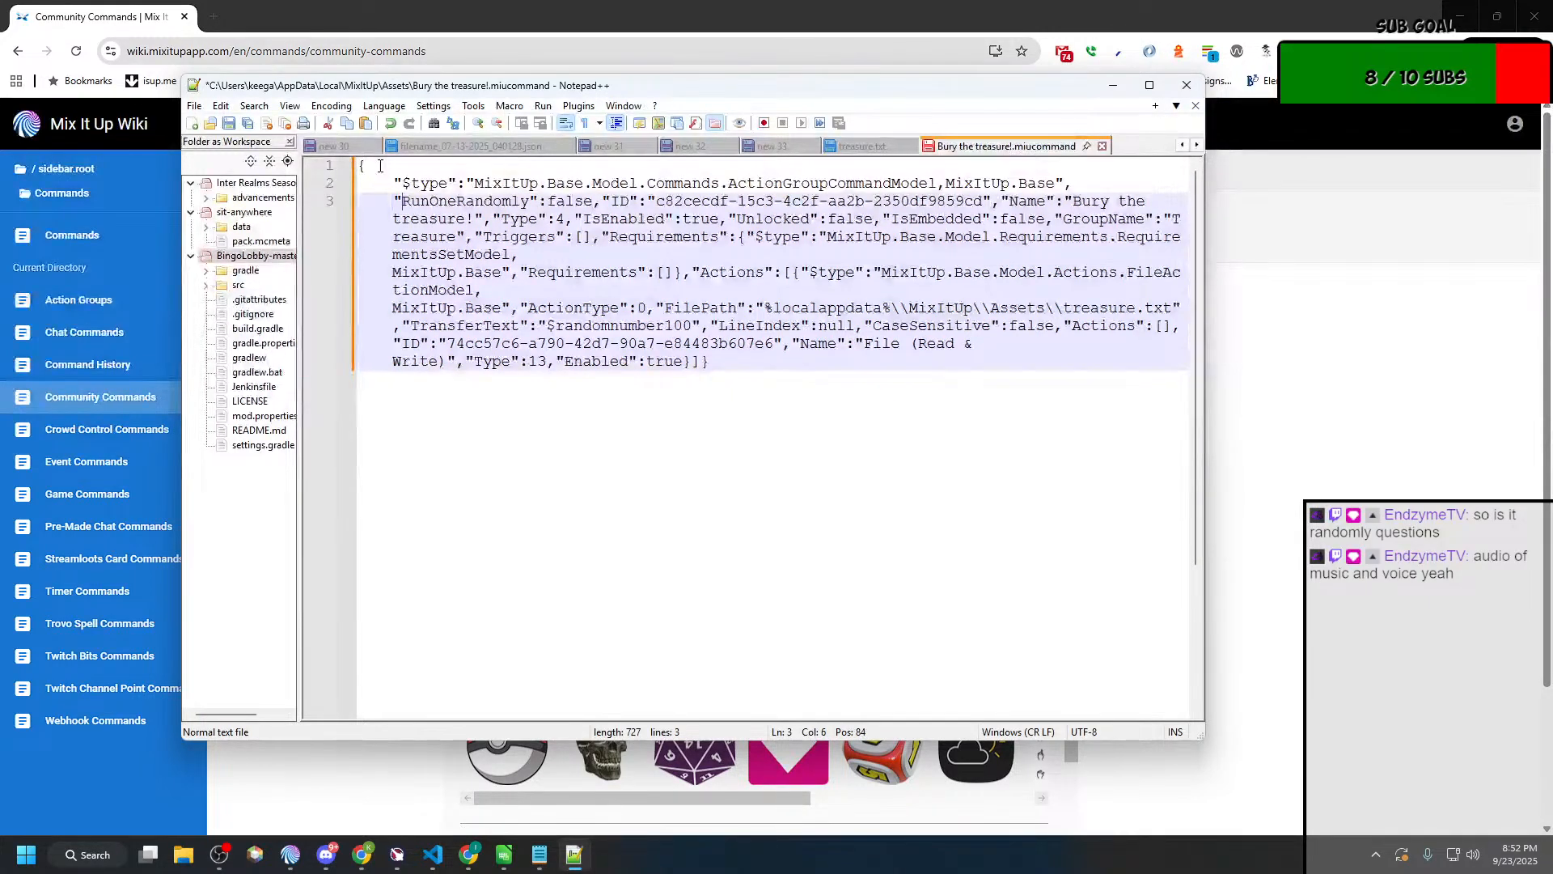
Step: Put the command's "ID" entry and the "Name" entry after it on separate lines
key("Right")
key("Return")
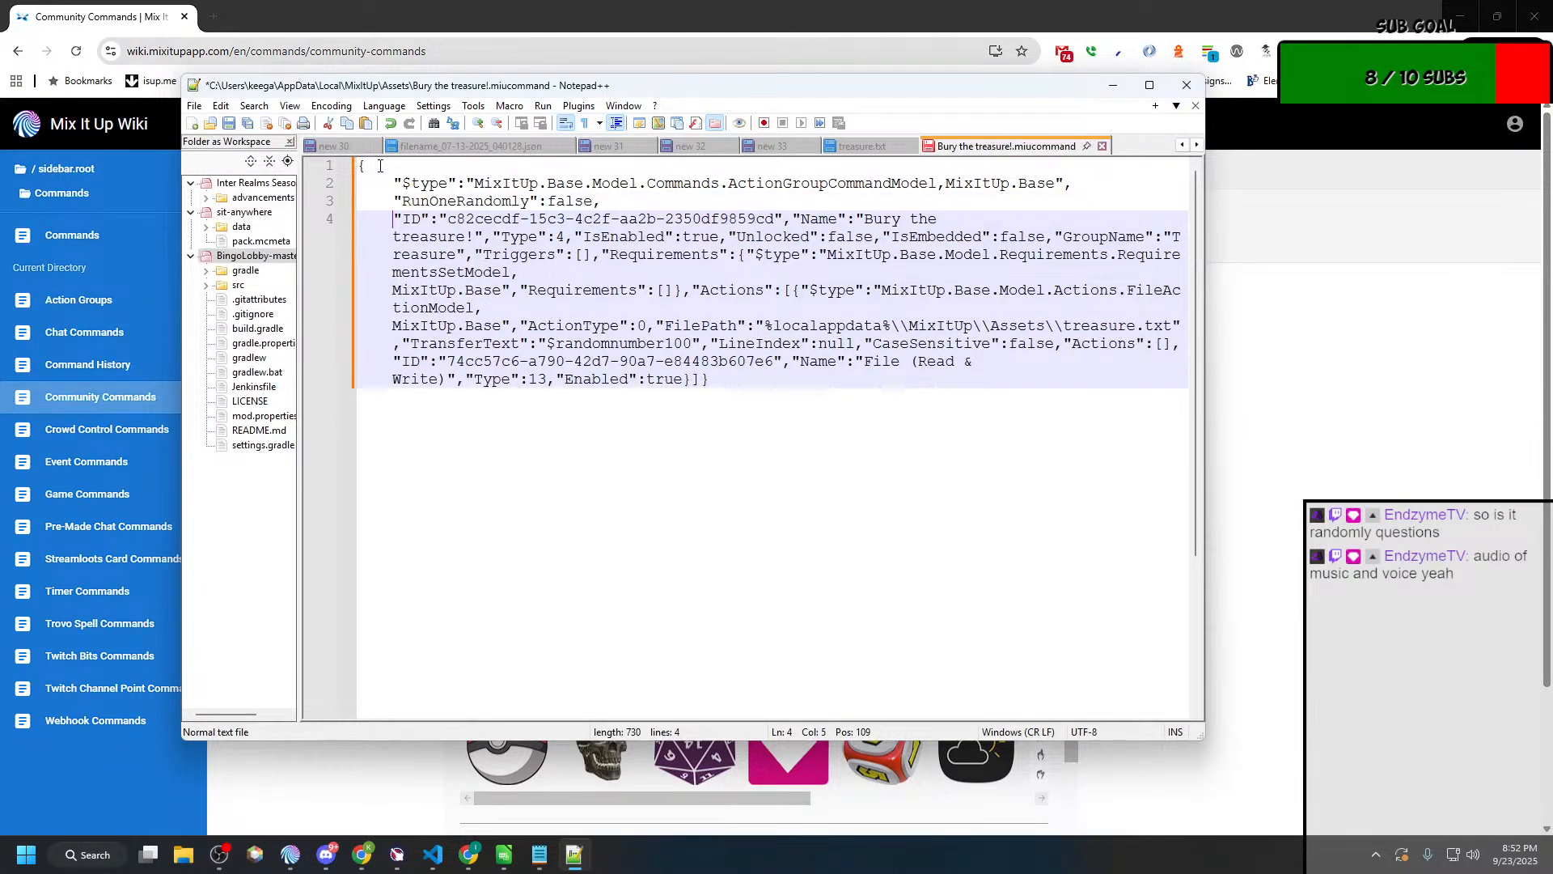
key("End")
key("Return")
key("ctrl+Right")
key("ctrl+Right")
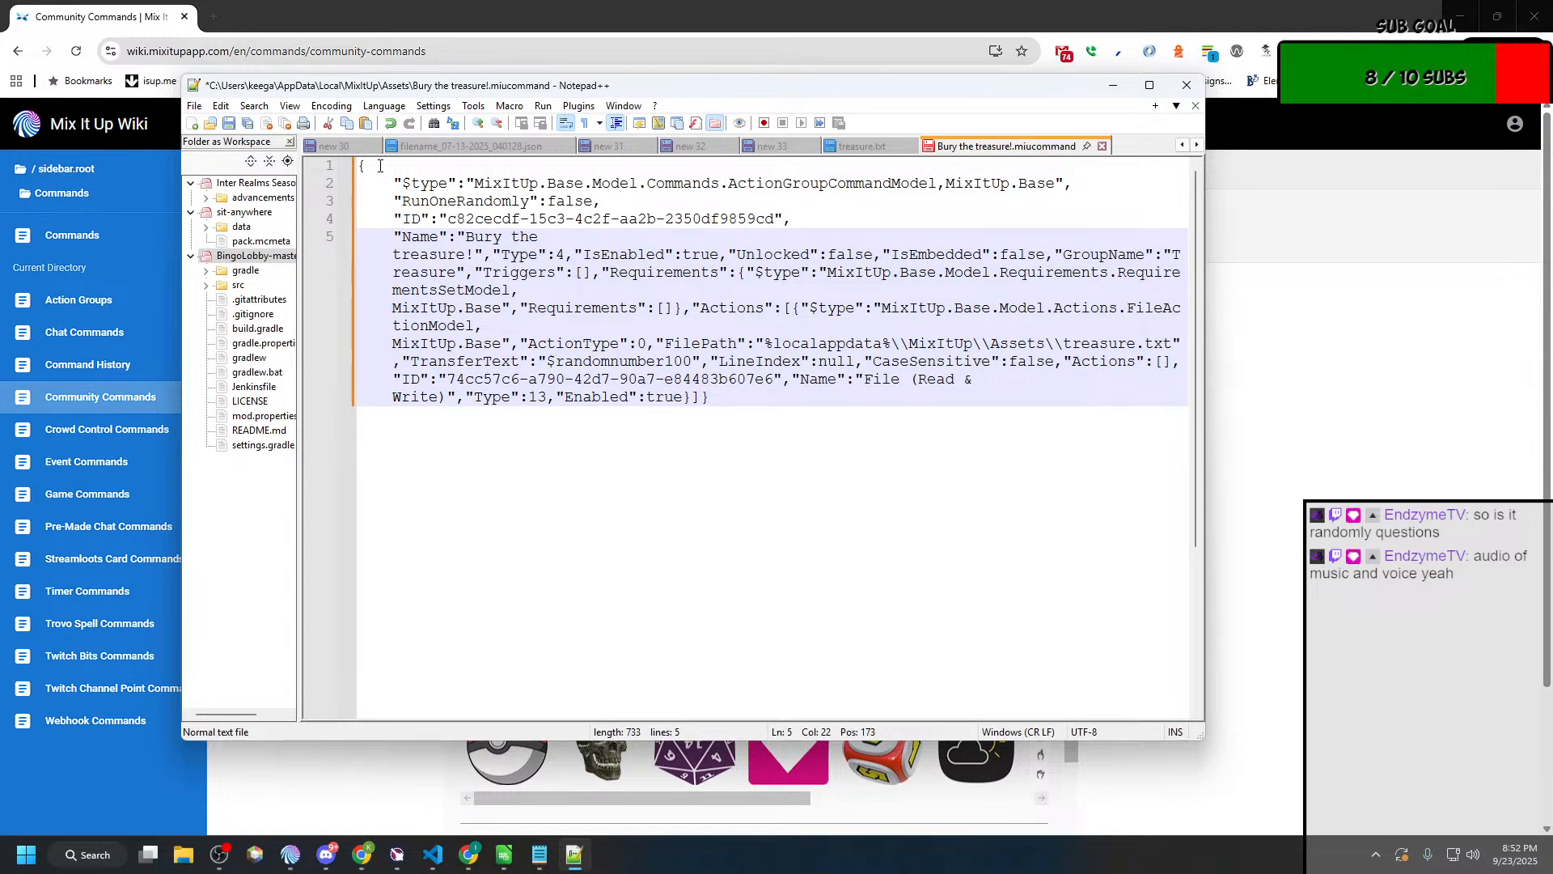
Step: Try to put the "Type" entry after the command name on its own line
key("Right")
key("Right")
key("Right")
key("Right")
key("Right")
key("Right")
key("Return")
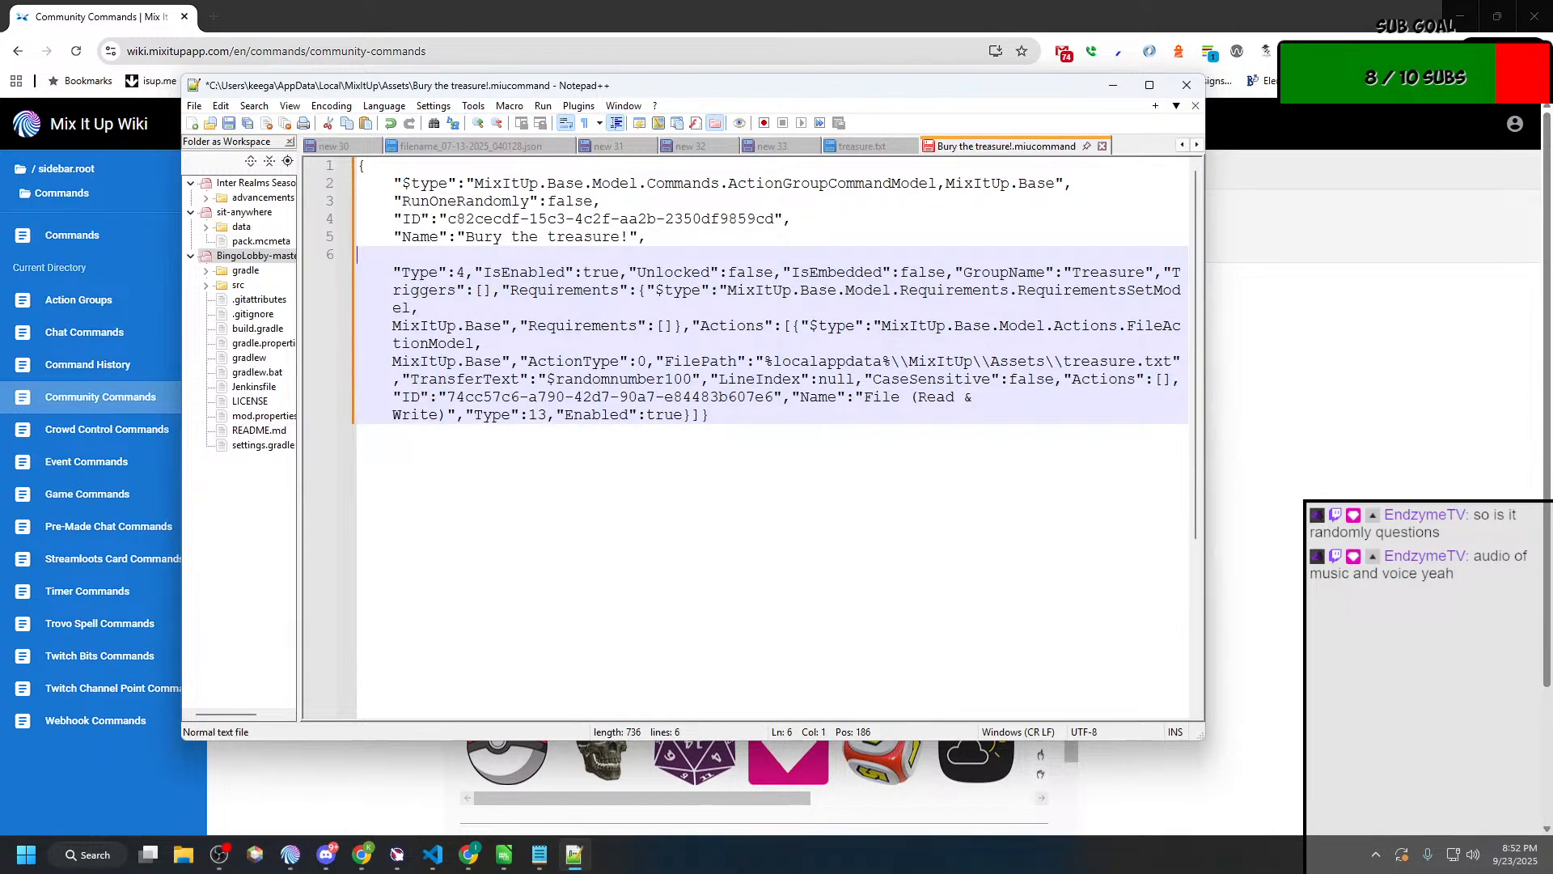
key("BackSpace")
key("Down")
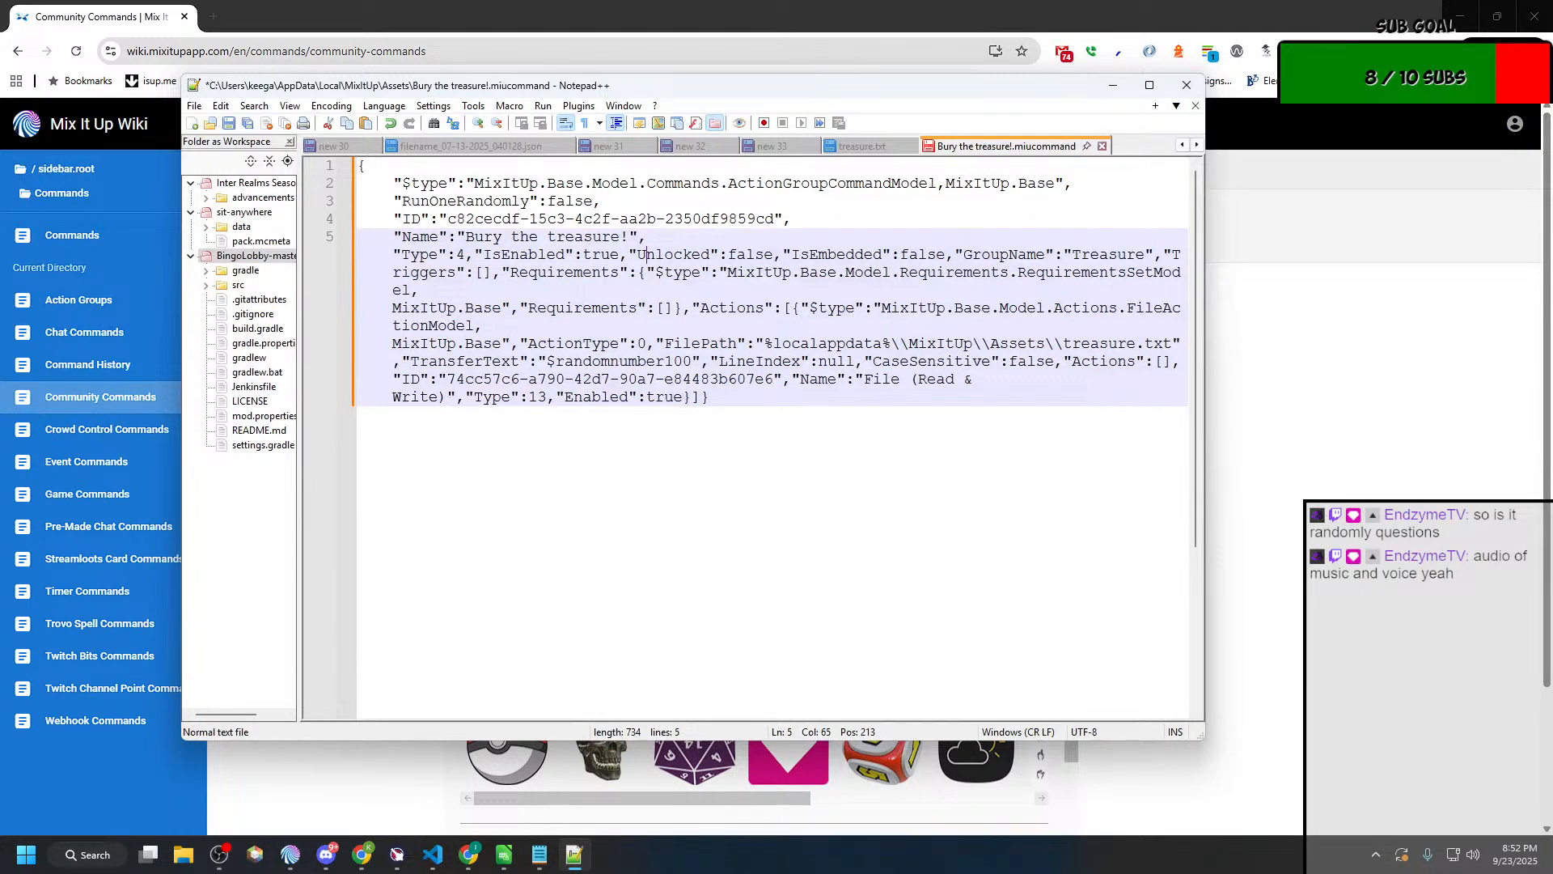
Step: Start new indented lines at the "IsEnabled" and "Unlocked" entries
key("Left")
key("Left")
key("Left")
key("Left")
key("Left")
key("Left")
key("Left")
key("Left")
key("Return")
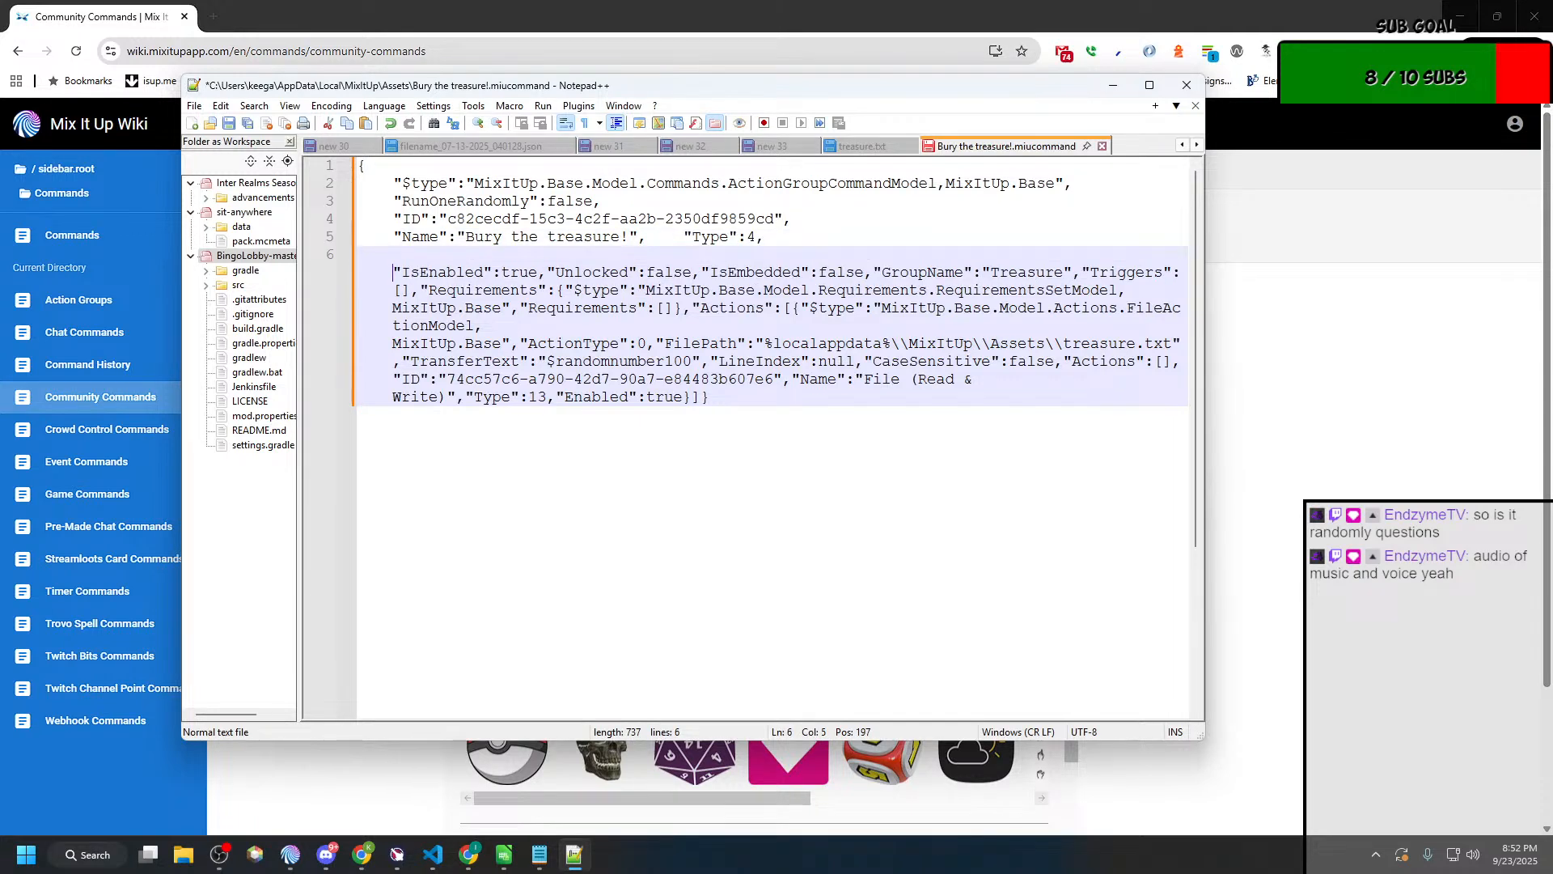
key("ctrl+Right")
key("ctrl+Right")
key("ctrl+Right")
key("Right")
key("Return")
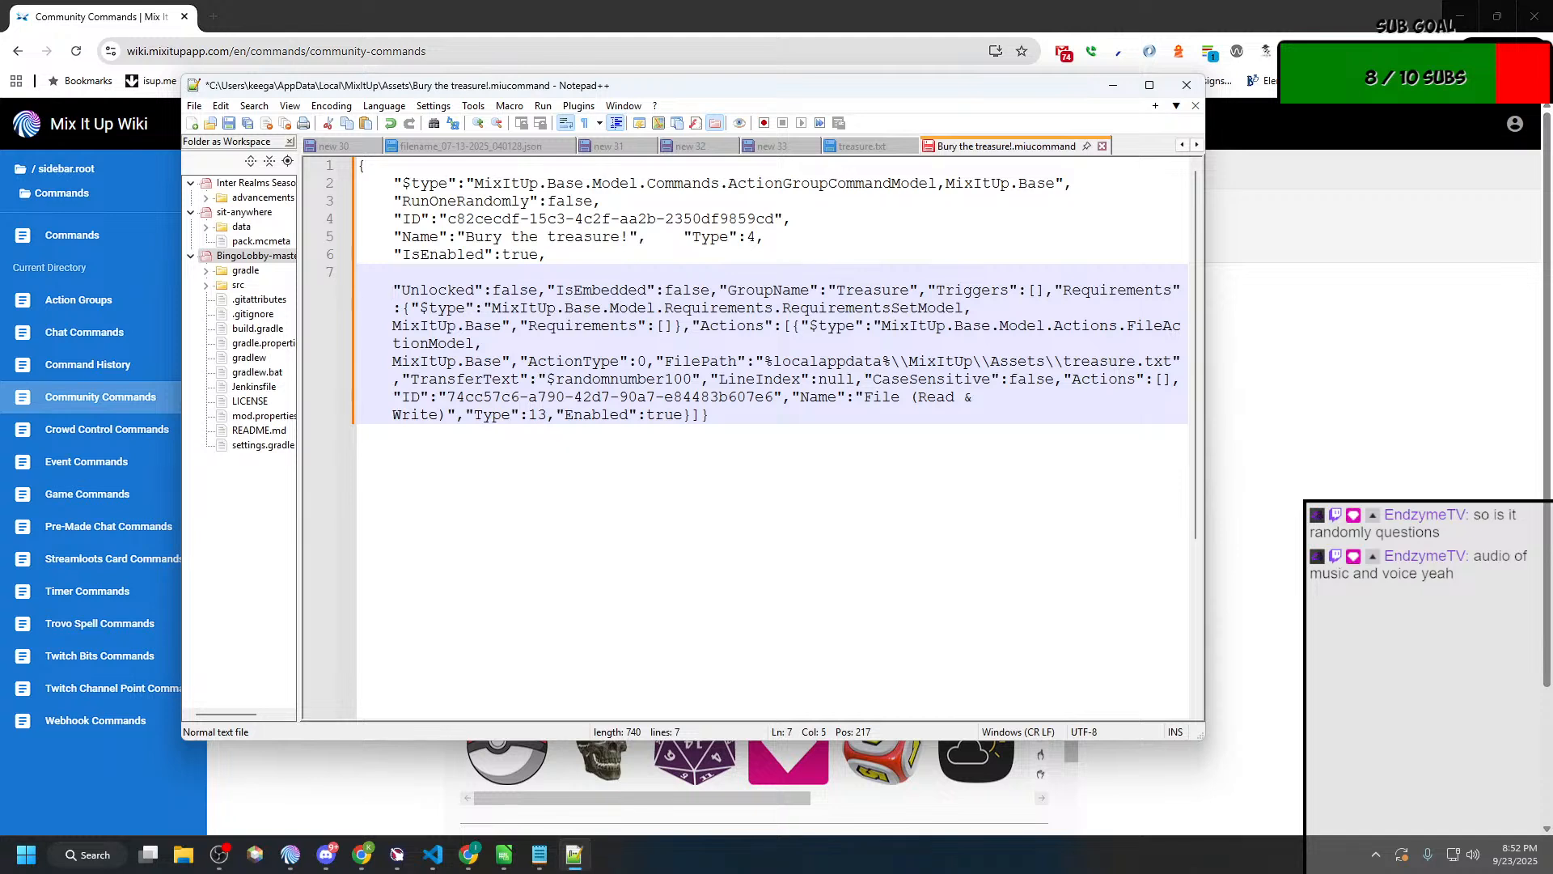
Step: Start new indented lines at the "IsEmbedded" and "GroupName" entries
key("ctrl+Right")
key("ctrl+Right")
key("ctrl+Right")
key("Return")
key("ctrl+Right")
key("ctrl+Right")
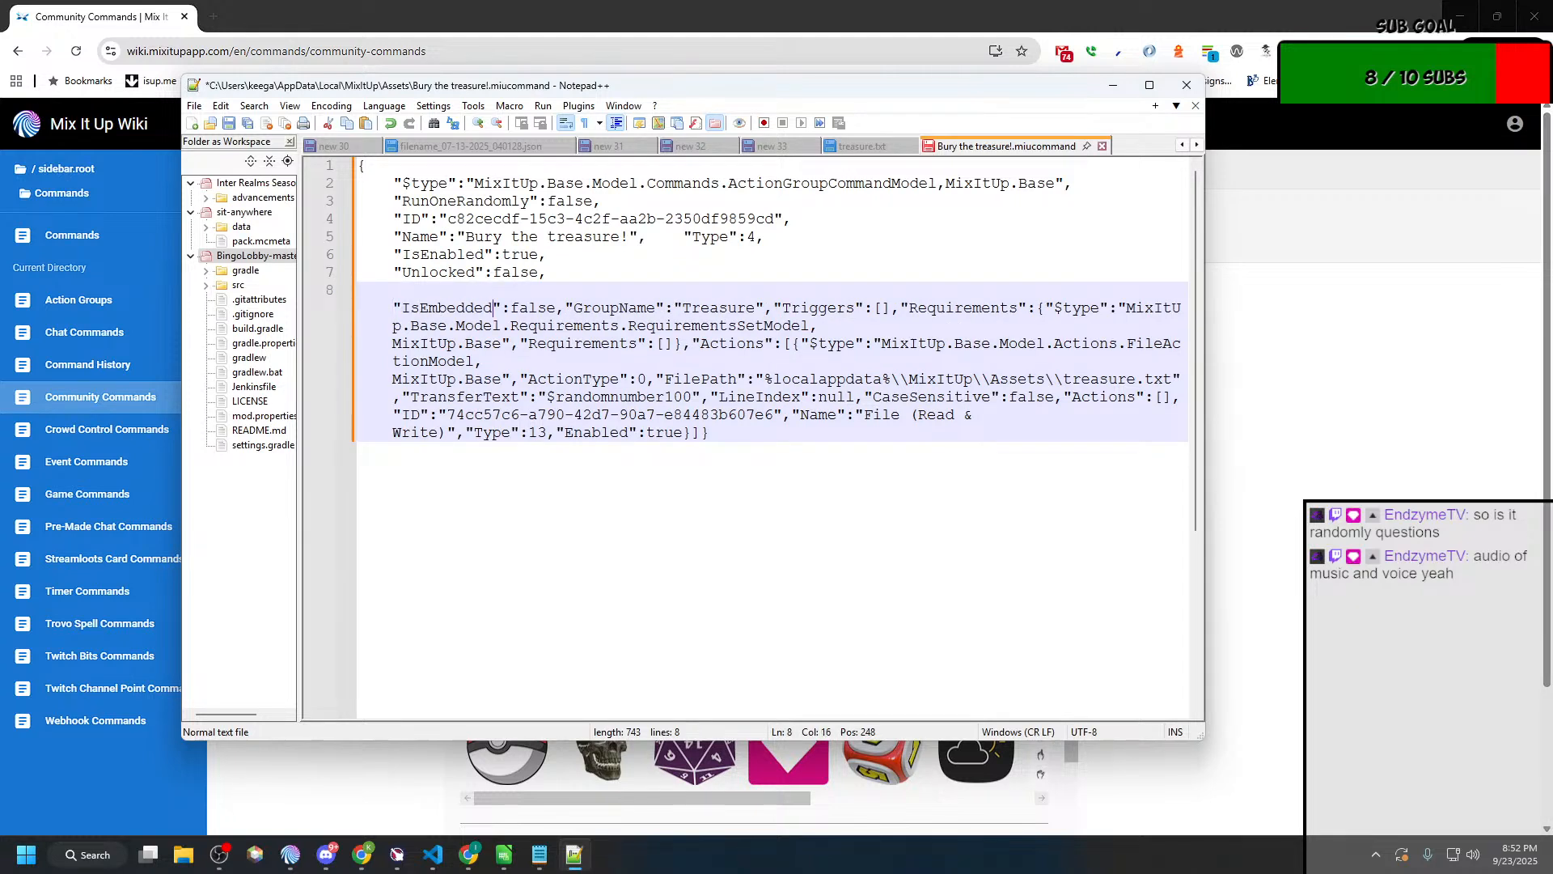
key("Right")
key("Return")
key("ctrl+Right")
key("ctrl+Right")
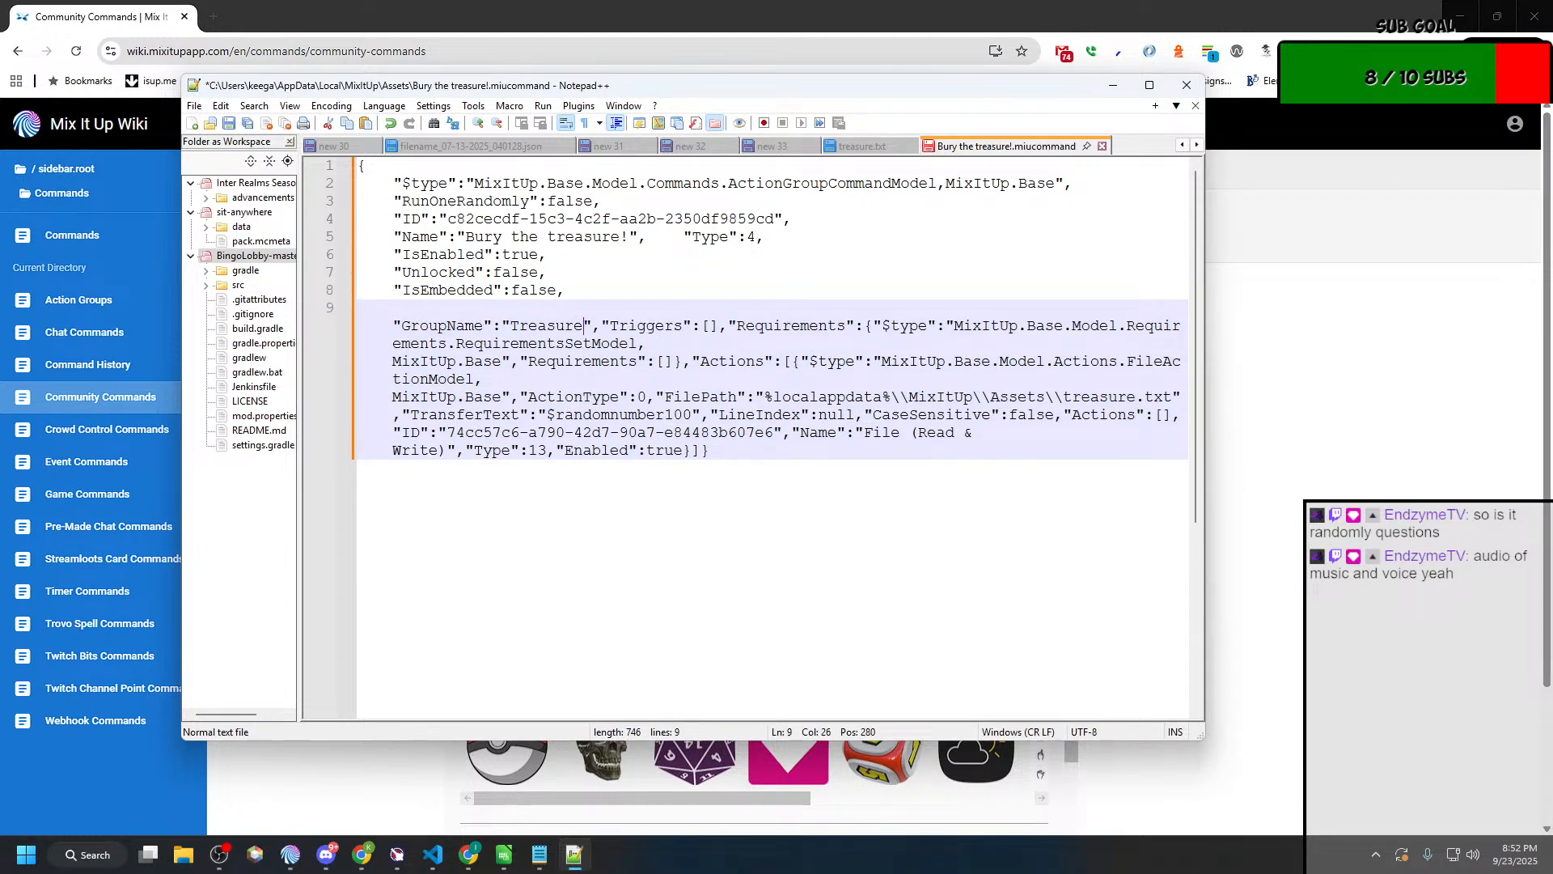
Step: Start new indented lines at the "Triggers" entry and the outer "Requirements" entry
key("Left")
key("Return")
key("ctrl+Right")
key("ctrl+Right")
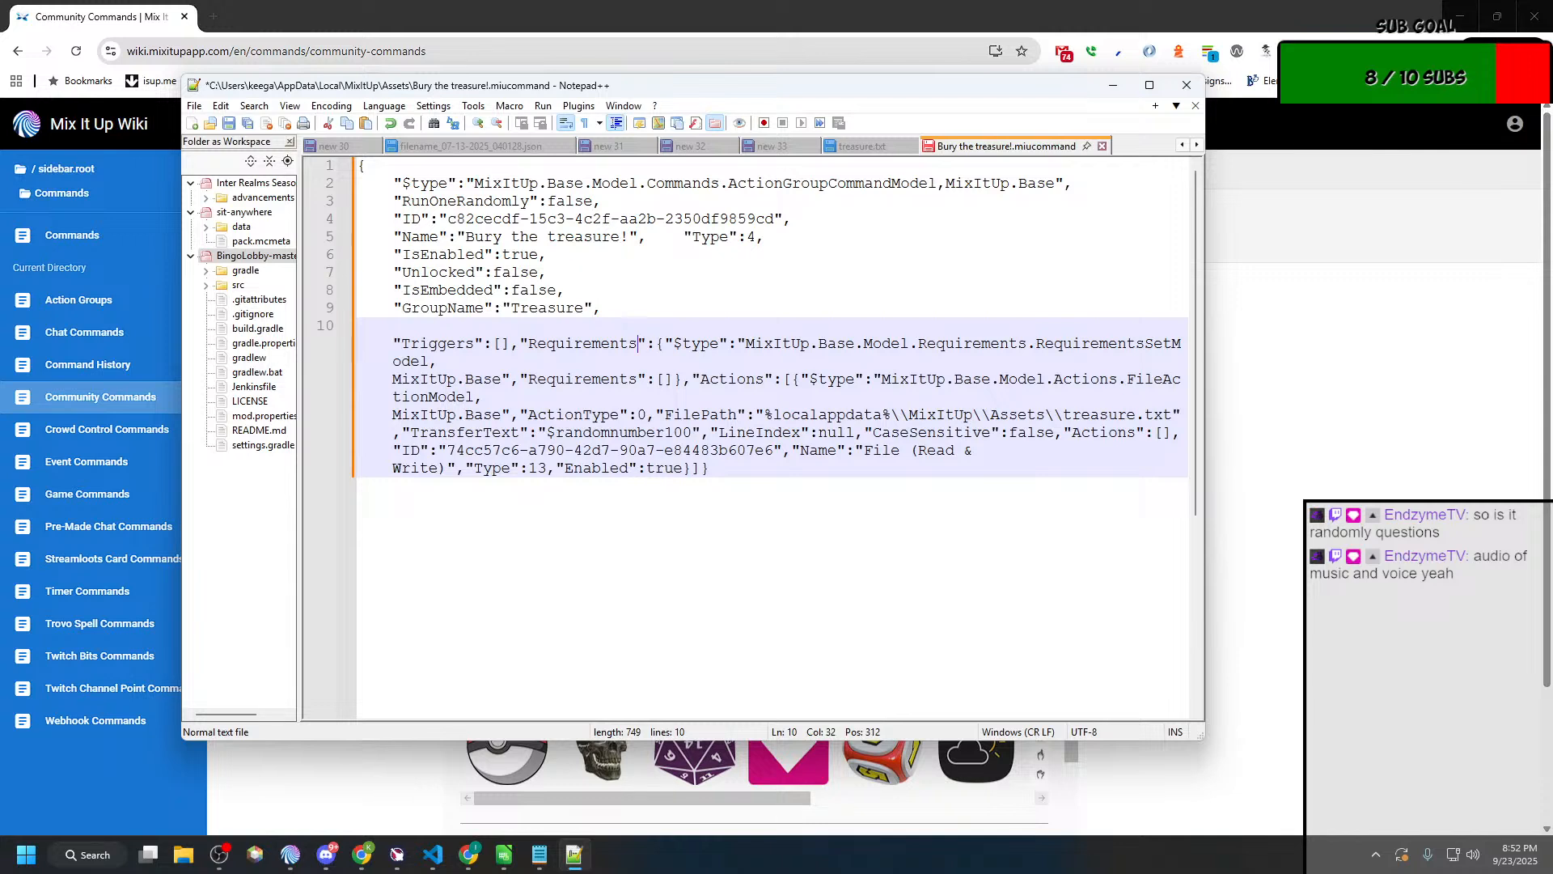
key("ctrl+Left")
key("Left")
key("Return")
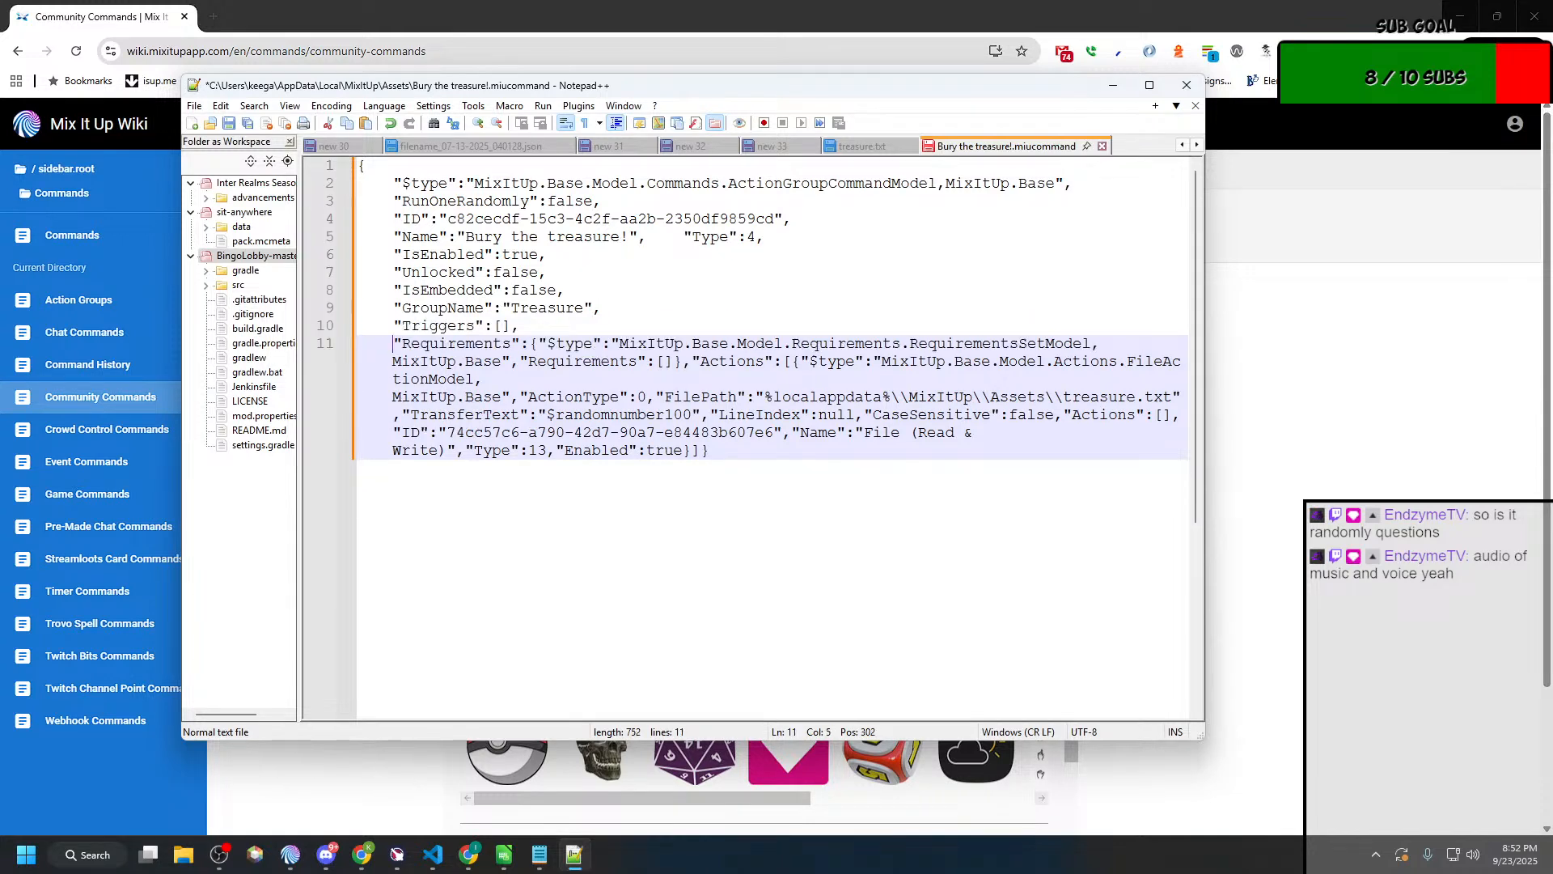
Step: Break the line after the opening brace of "Requirements" and indent its "$type" entry one level deeper
key("ctrl+Right")
key("ctrl+Right")
key("ctrl+Right")
key("Left")
key("Left")
key("Return")
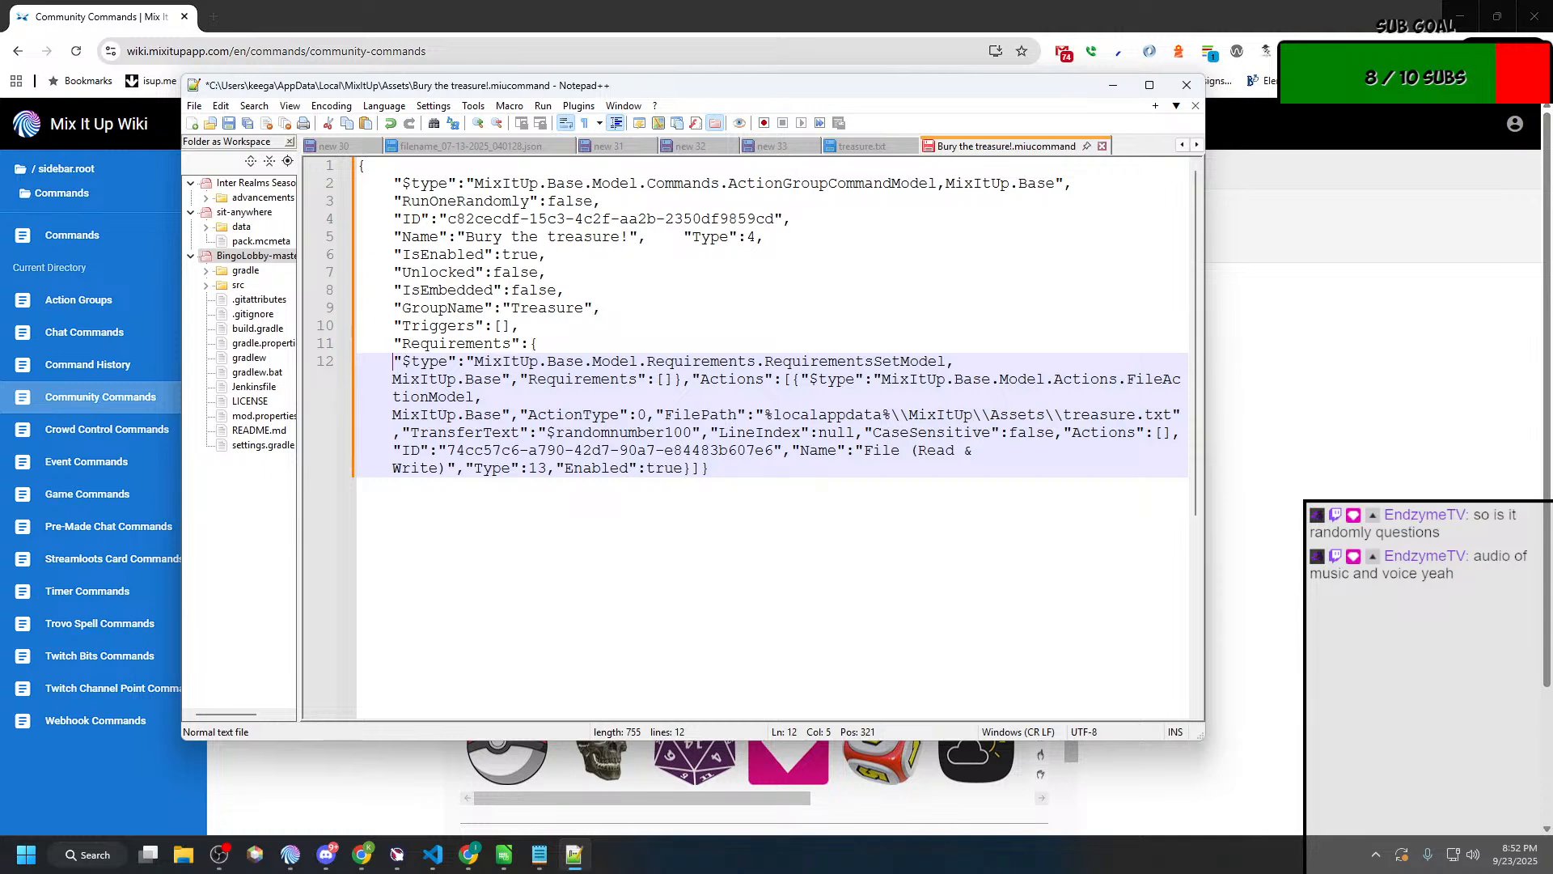
key("Tab")
key("Right")
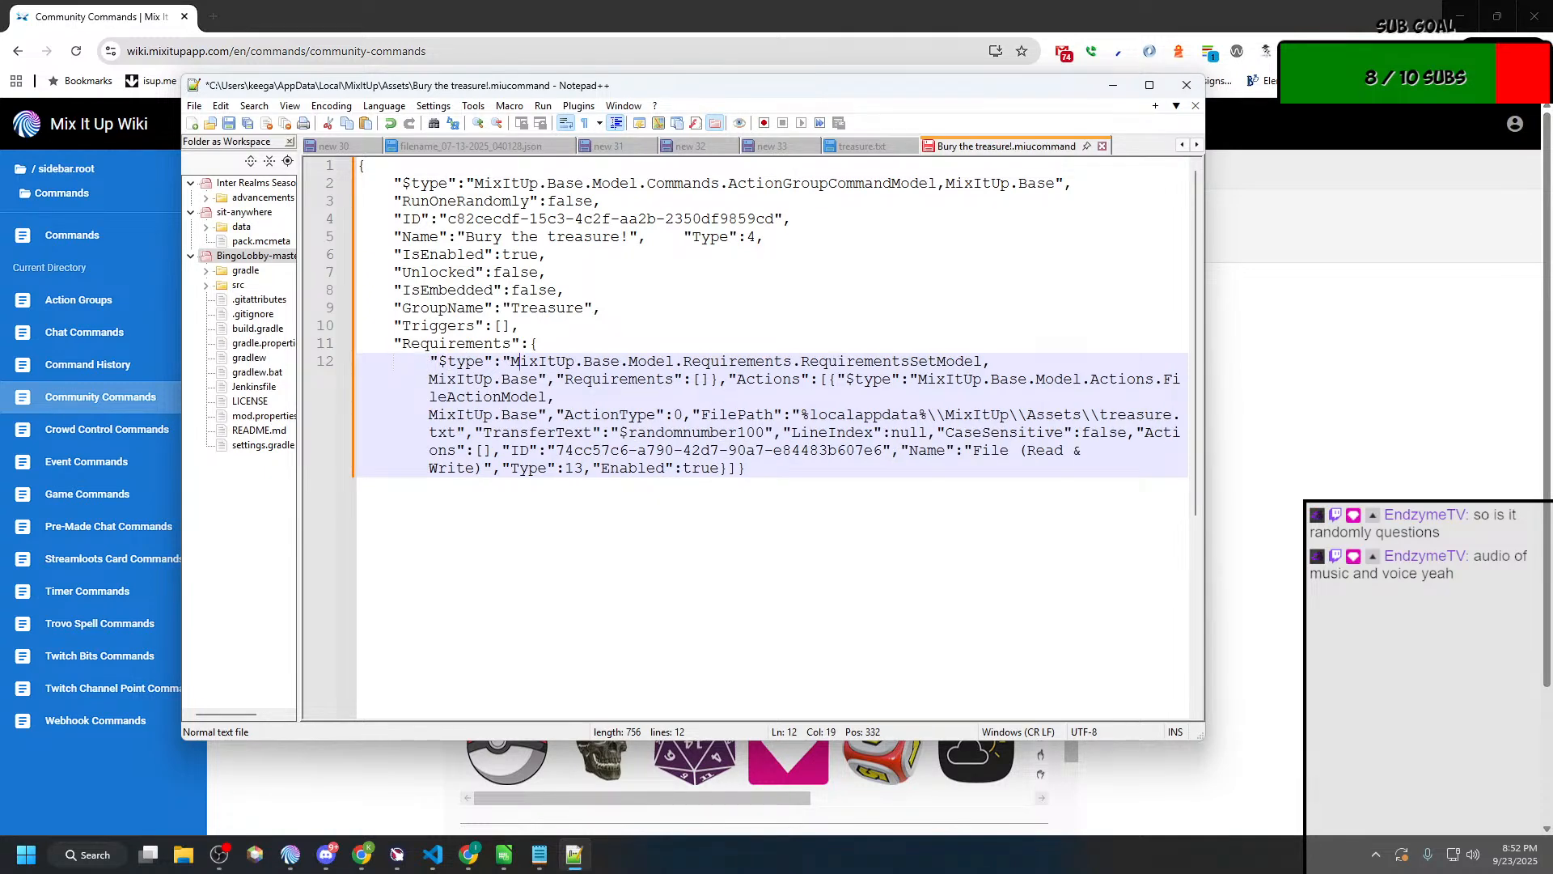
Step: Put the nested "Requirements":[] entry on its own line, aligned with the "$type" entry above it
key("Right")
key("Right")
key("Right")
key("Right")
key("Right")
key("Right")
key("Down")
key("Return")
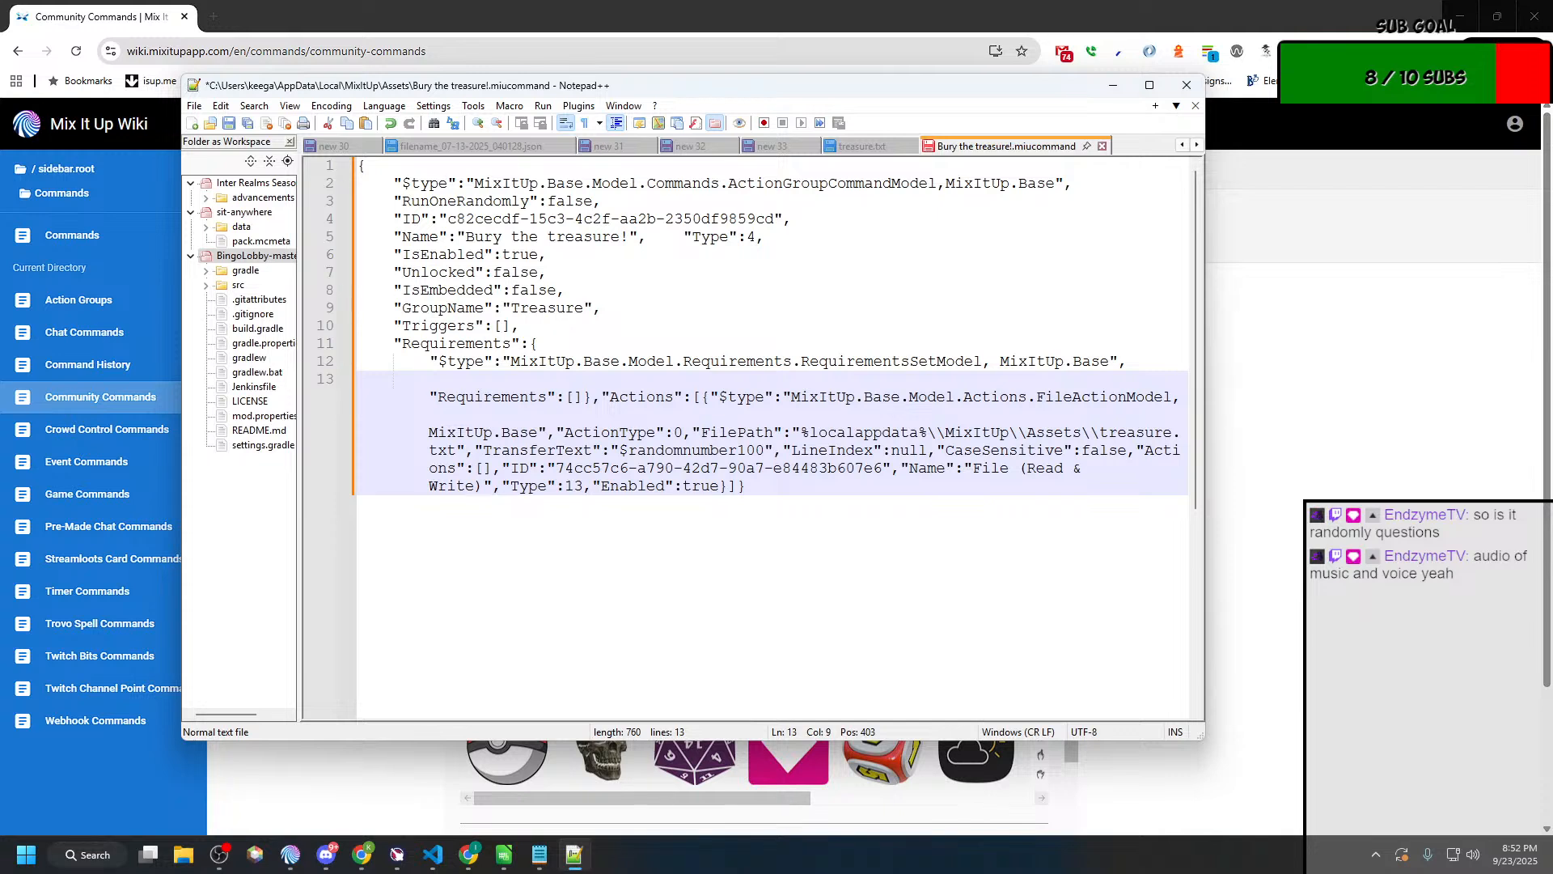
key("Delete")
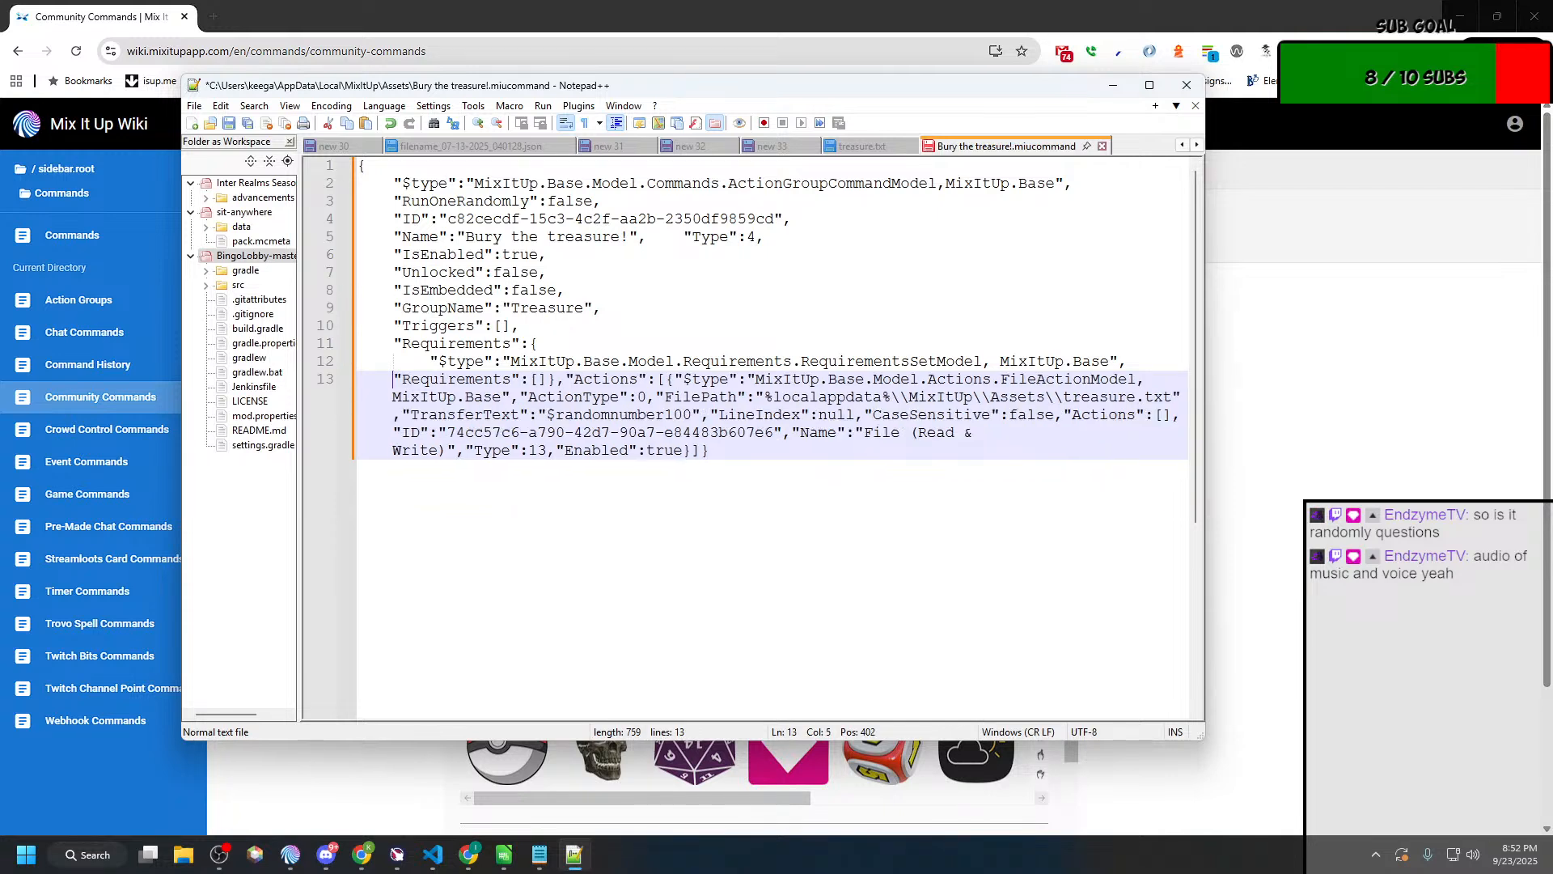
key("Tab")
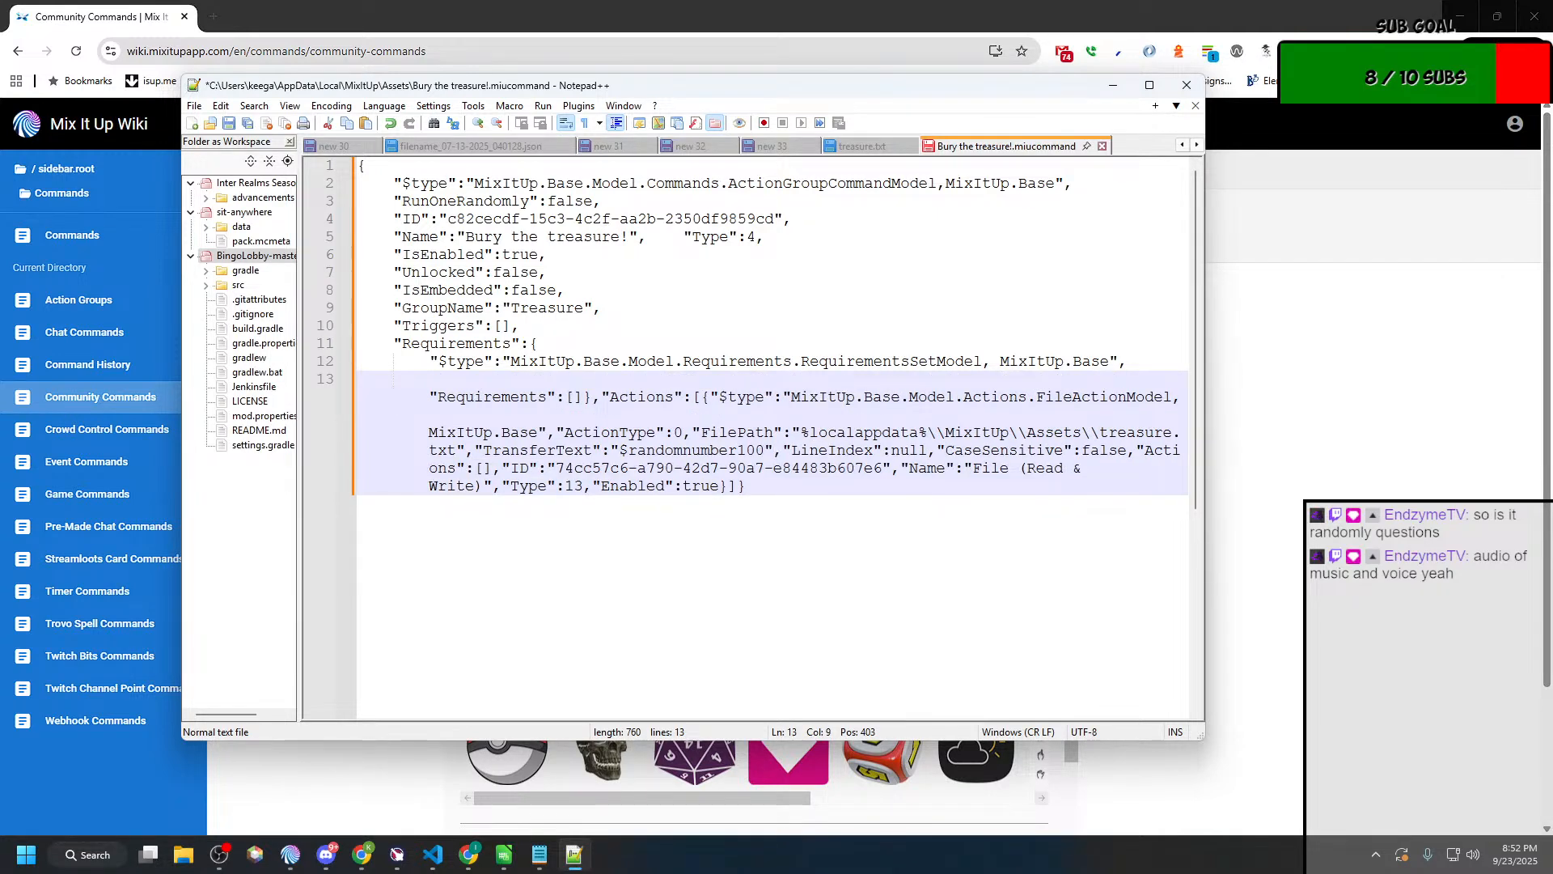
Step: Move the closing brace of the "Requirements" block to a new line, indented one level less than its contents
key("ctrl+Right")
key("ctrl+Right")
key("ctrl+Right")
key("Right")
key("Right")
key("ctrl+Tab")
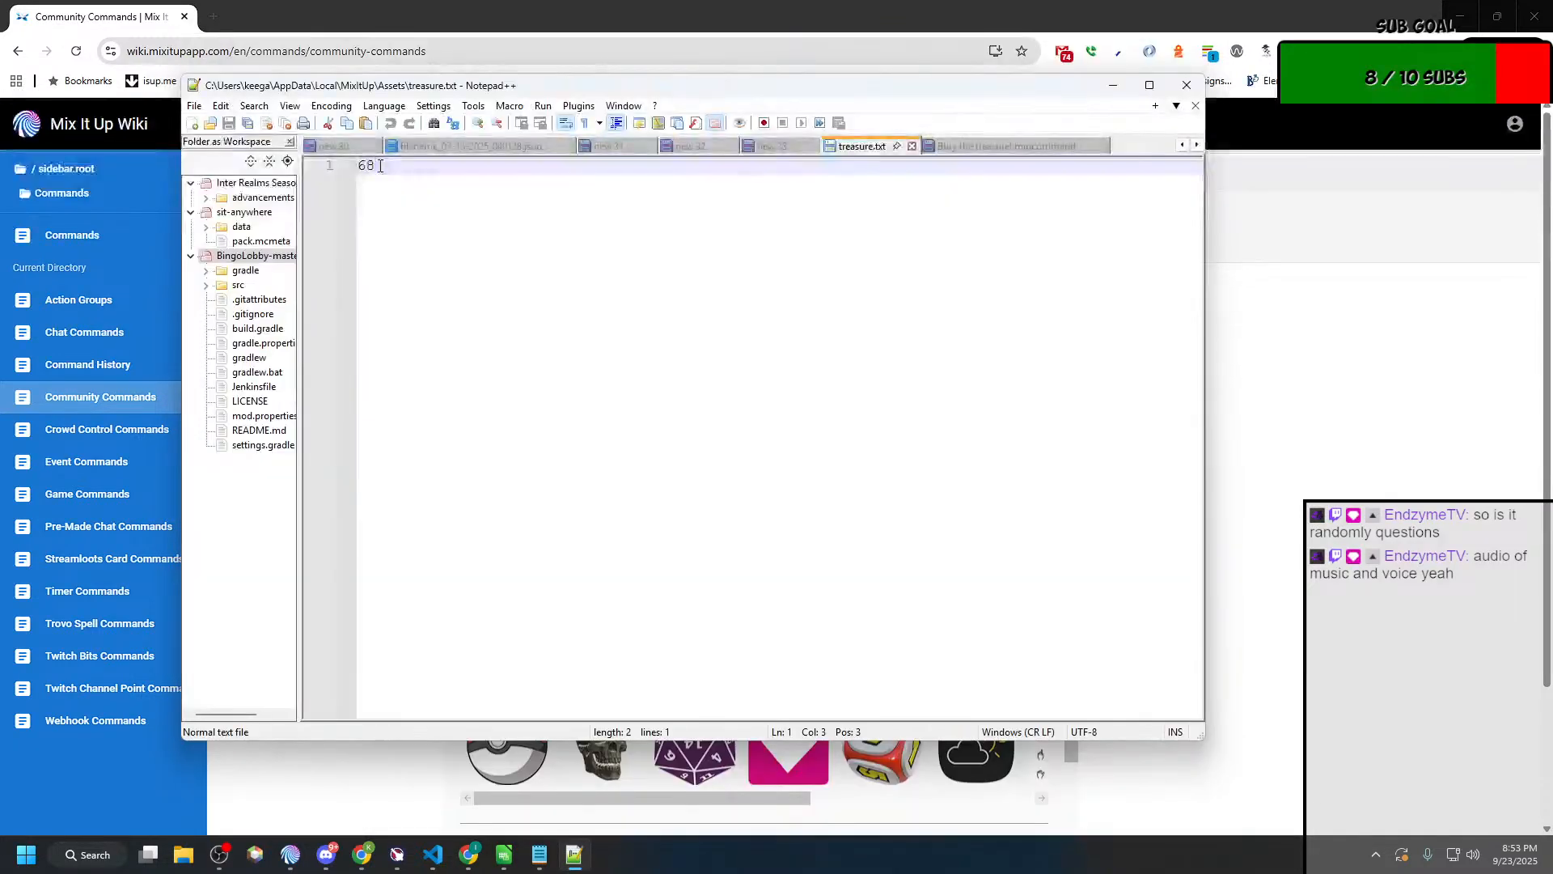
left_click(997, 145)
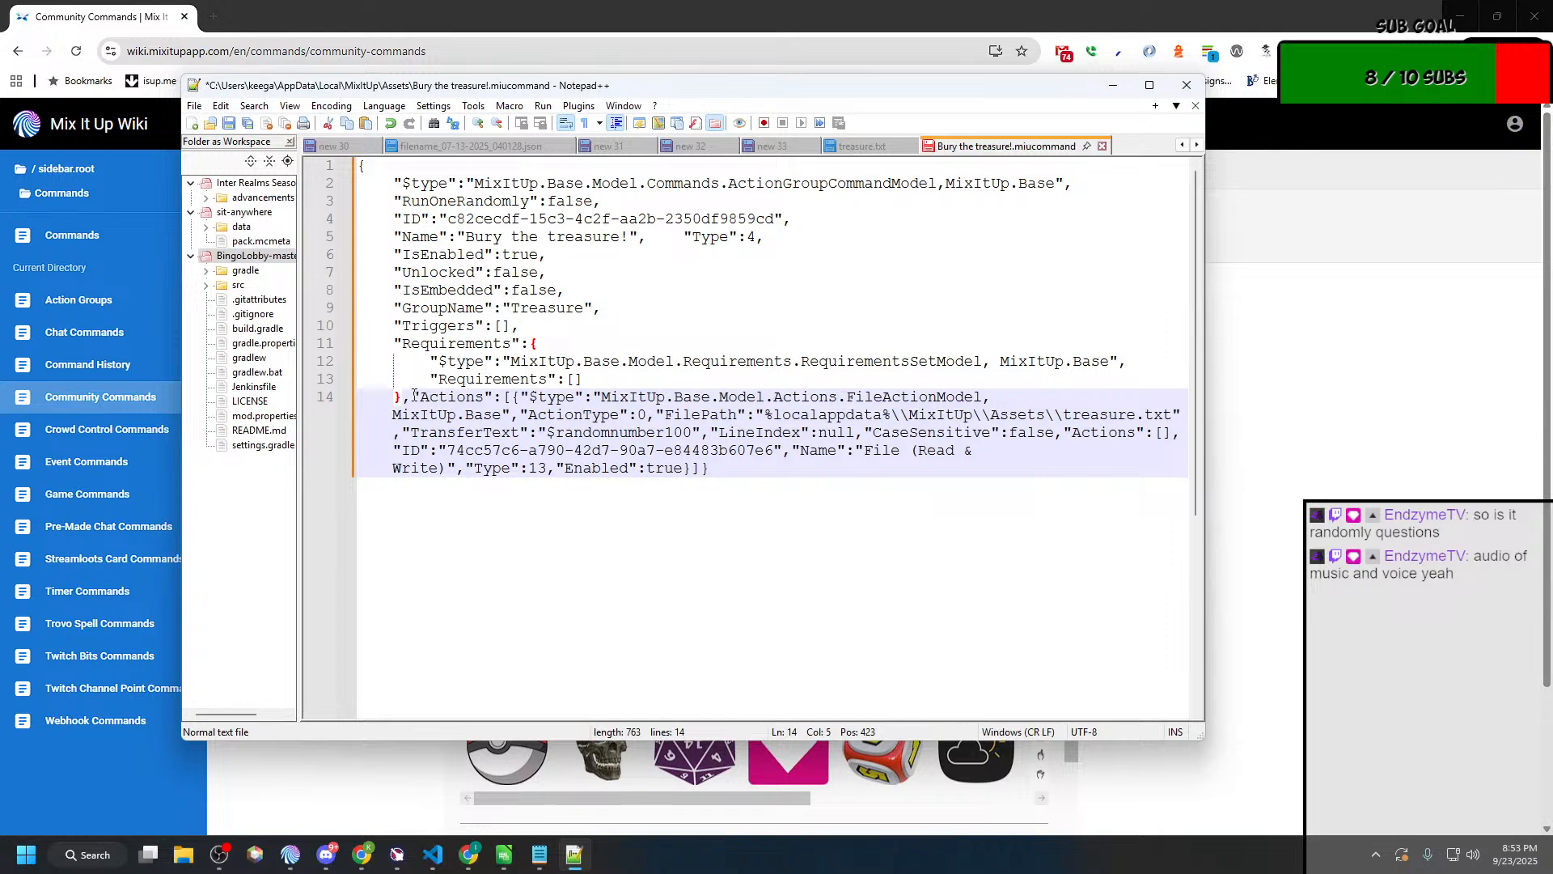
Step: Start a new line at the outer "Actions" entry, directly after the closing brace of the "Requirements" block
key("Right")
key("Right")
key("Return")
key("Right")
key("Right")
key("Right")
key("Right")
key("Right")
key("Right")
key("Right")
key("Right")
key("Right")
key("Right")
key("Right")
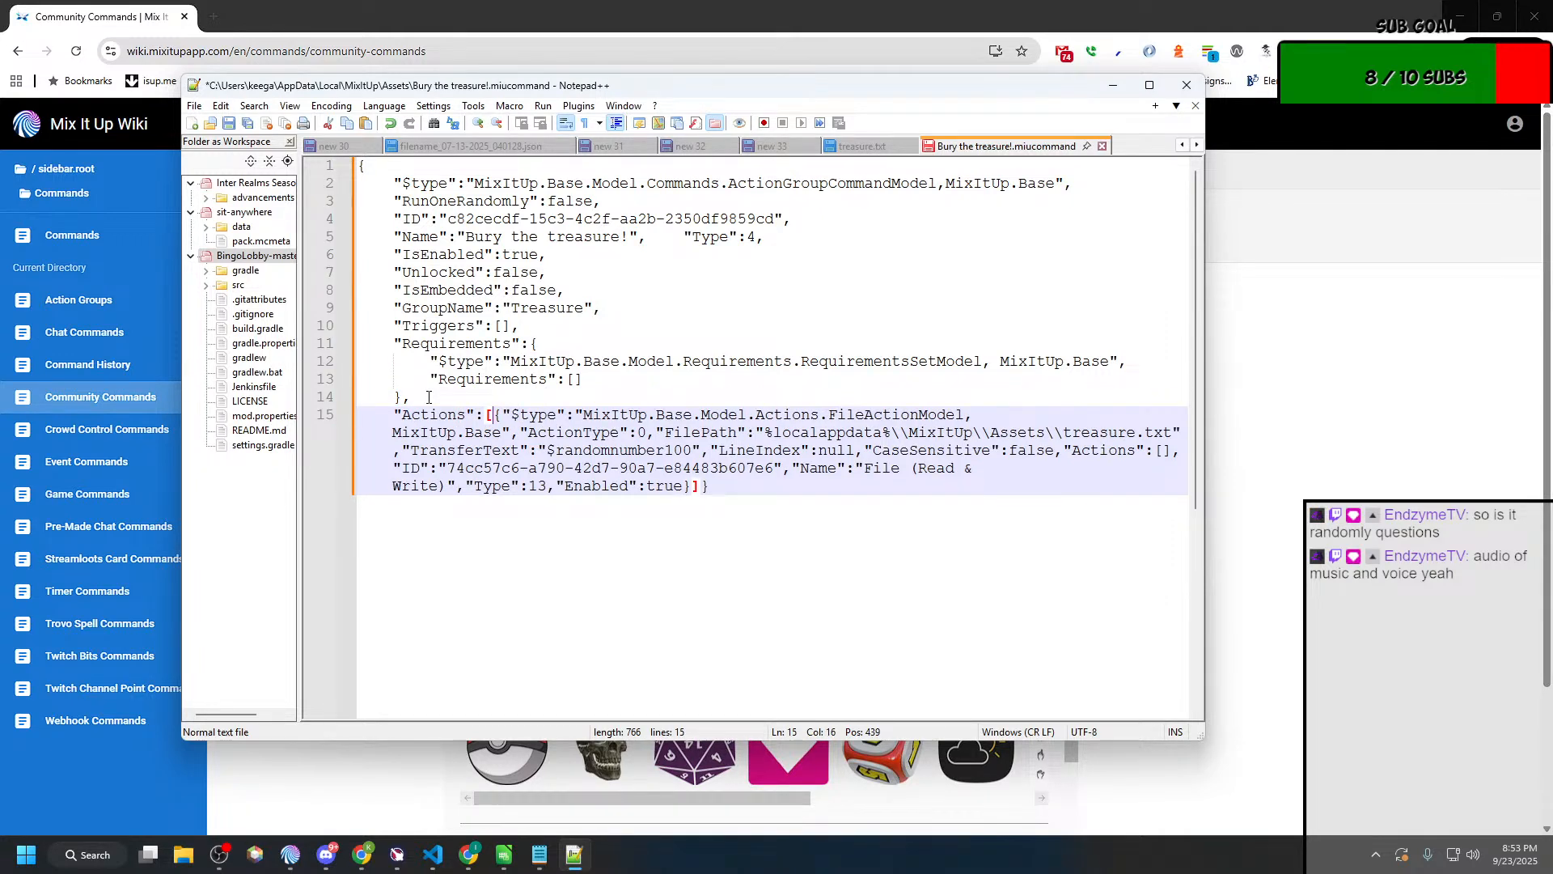
Step: Put the opening brace inside the "Actions" list on its own indented line, with its "$type" entry one level deeper below
key("Return")
key("Tab")
key("Right")
key("Return")
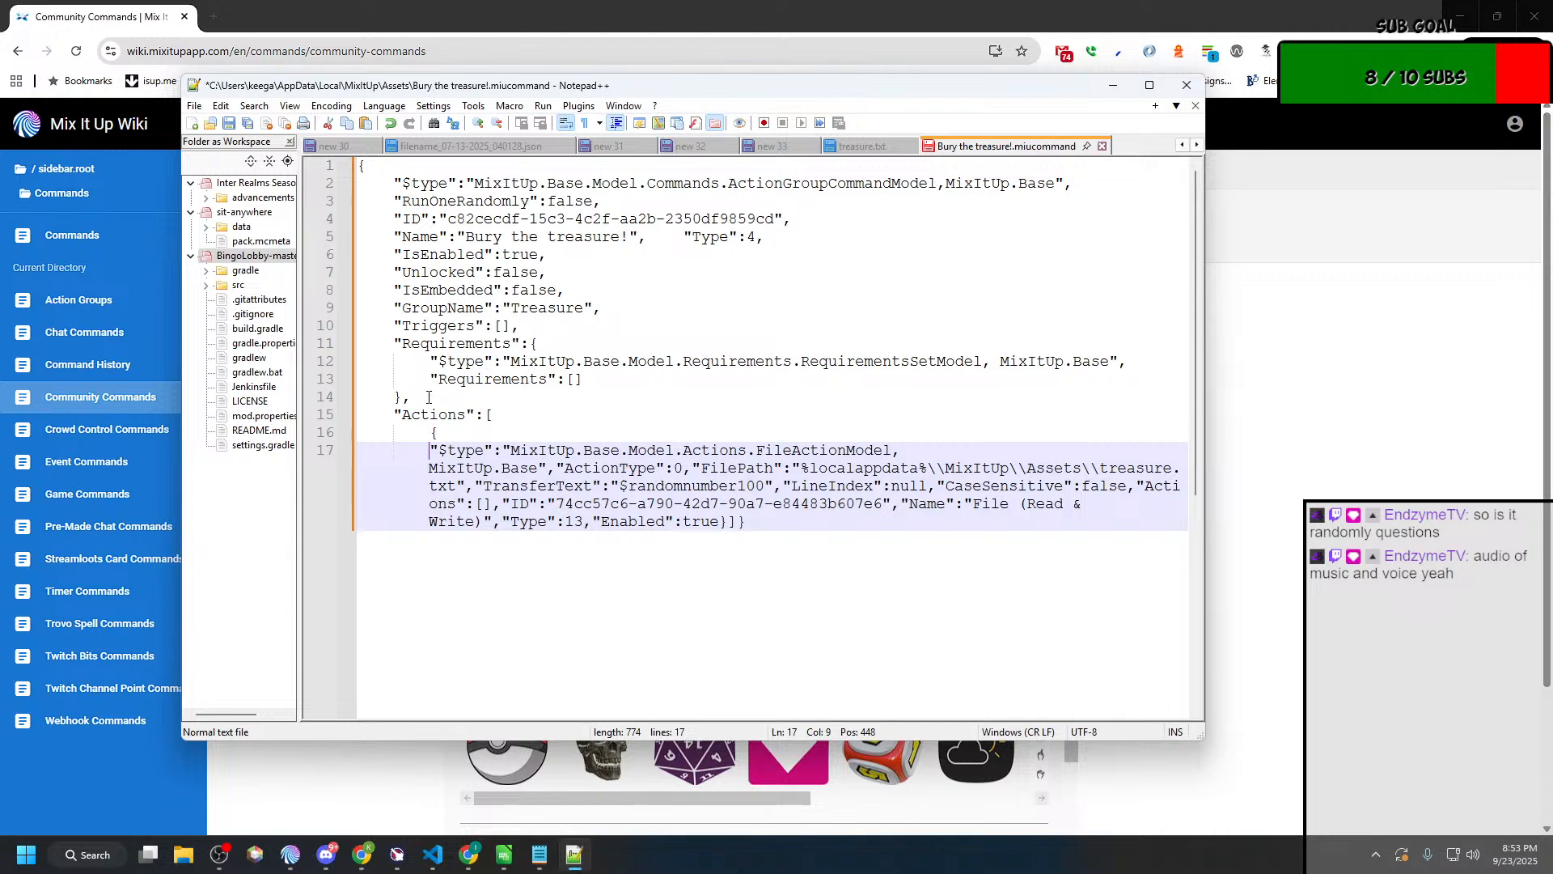
key("Tab")
key("ctrl+Right")
key("ctrl+Right")
key("ctrl+Right")
key("ctrl+Right")
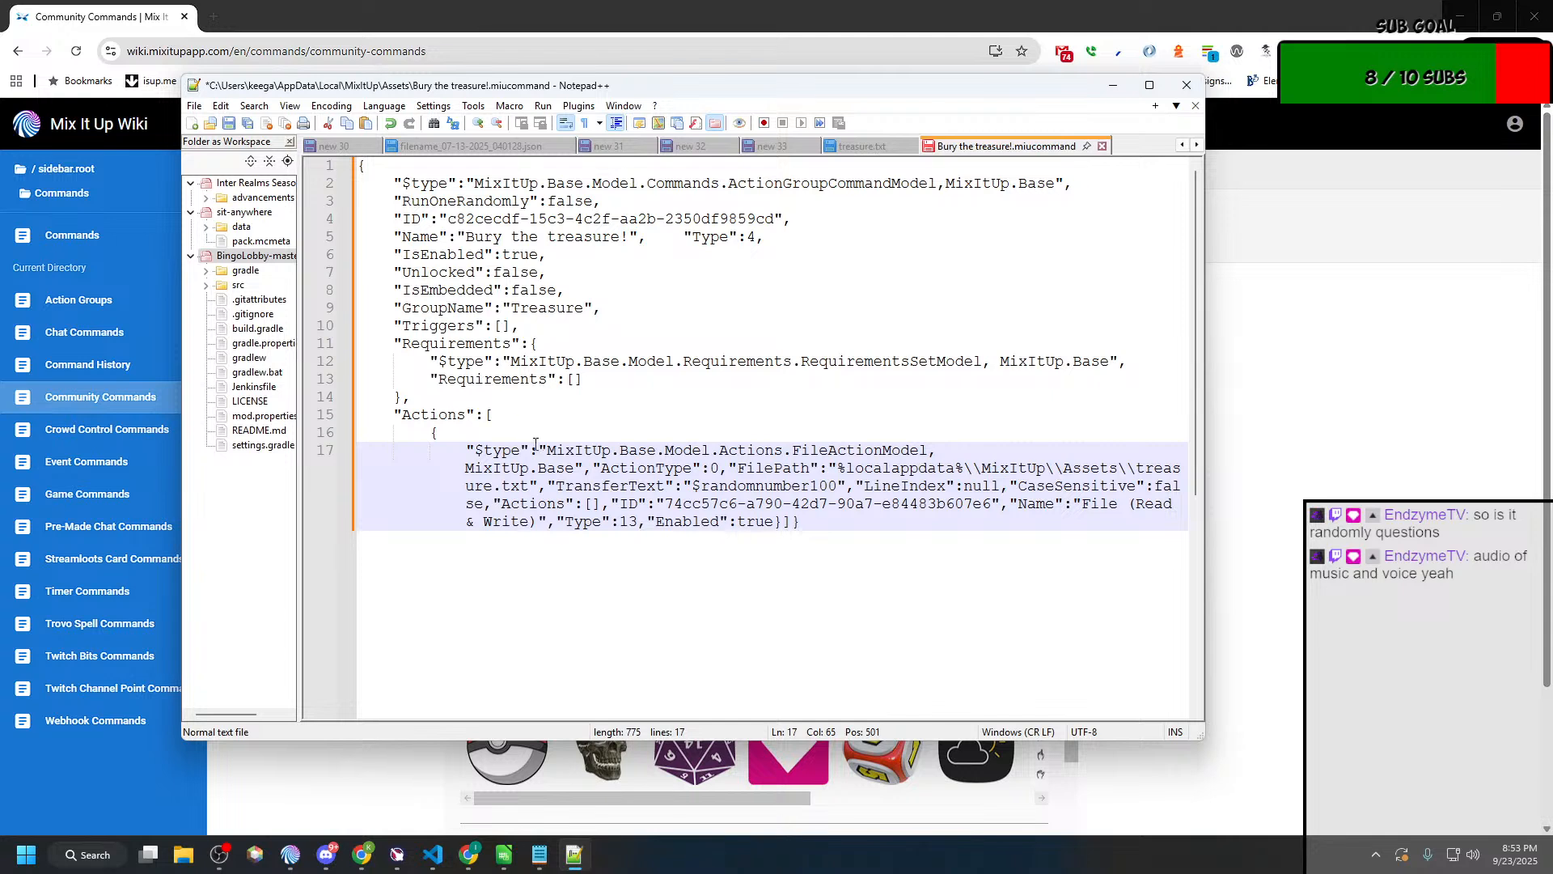
Step: Split the file action's "ActionType", "FilePath", "TransferText" and "LineIndex" entries onto separate lines
left_click(593, 467)
key("Return")
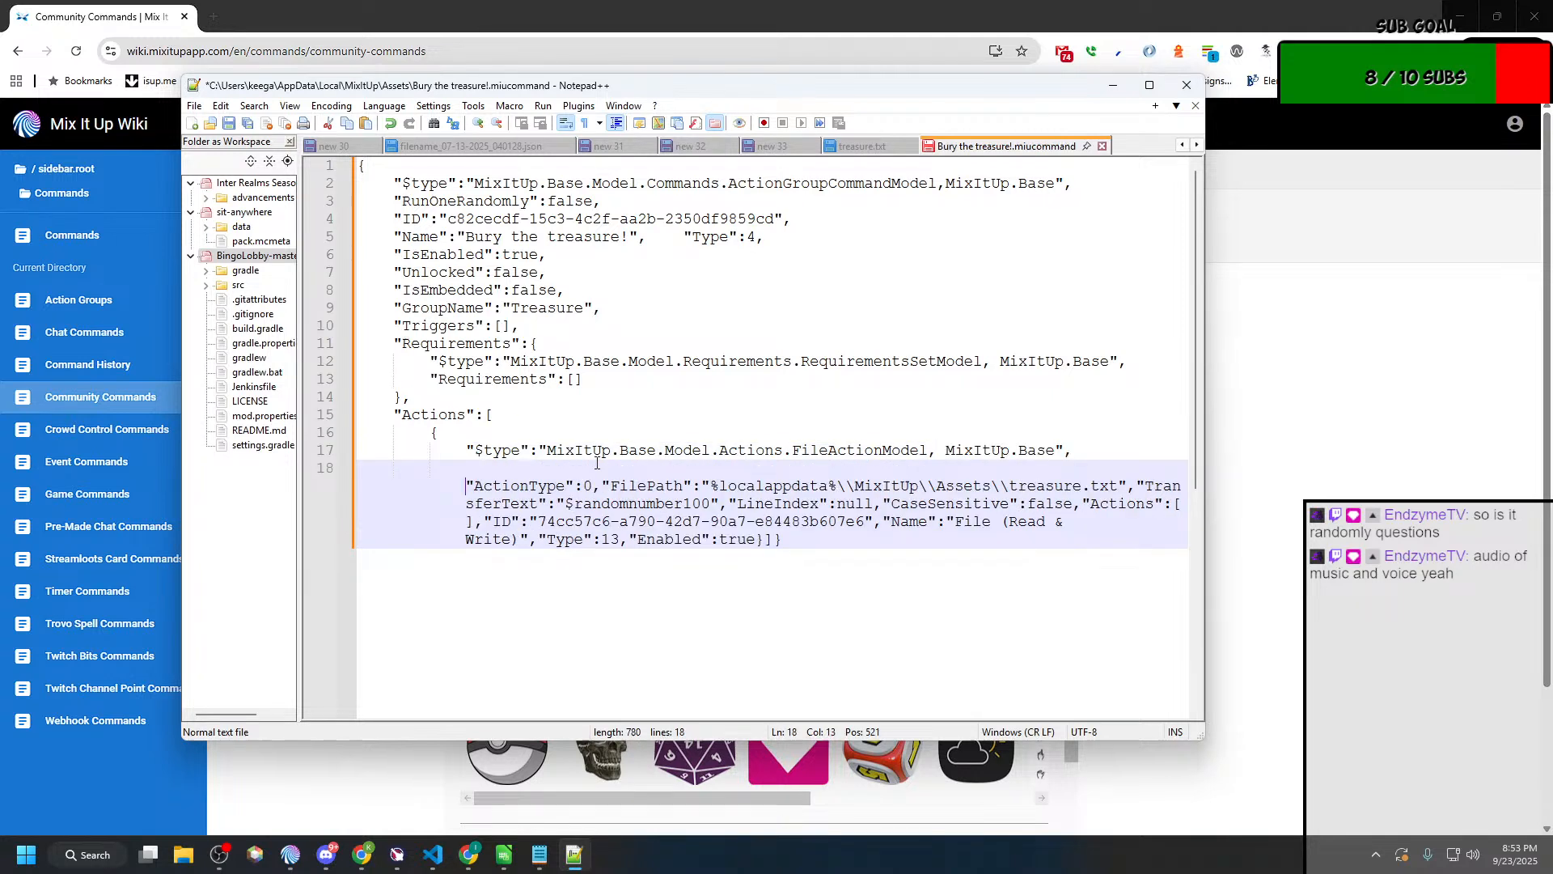
left_click(601, 483)
key("Return")
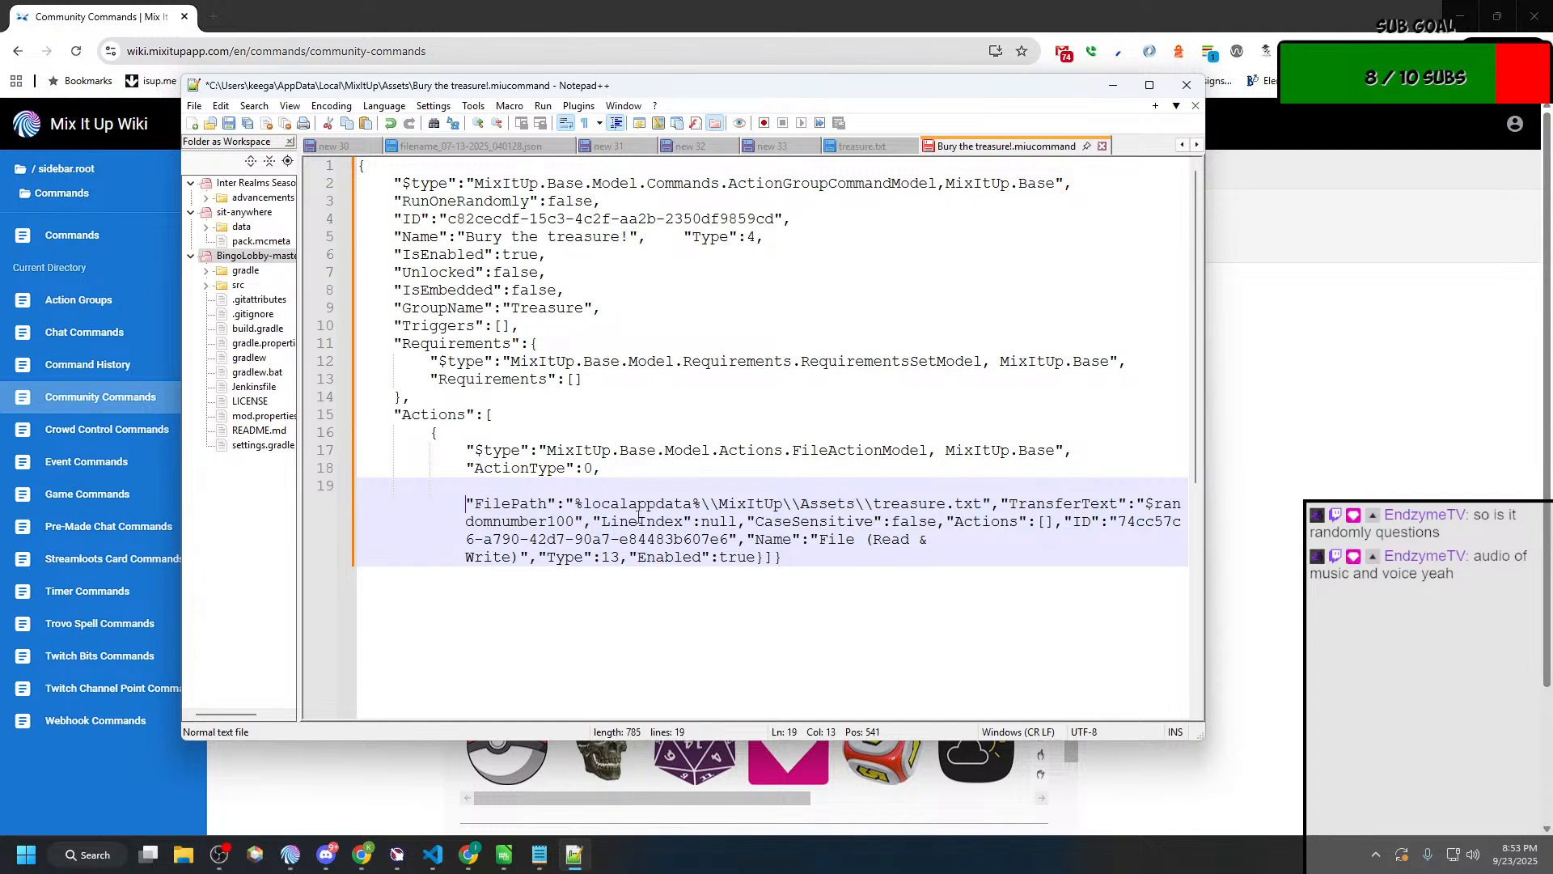
left_click(1001, 505)
key("Return")
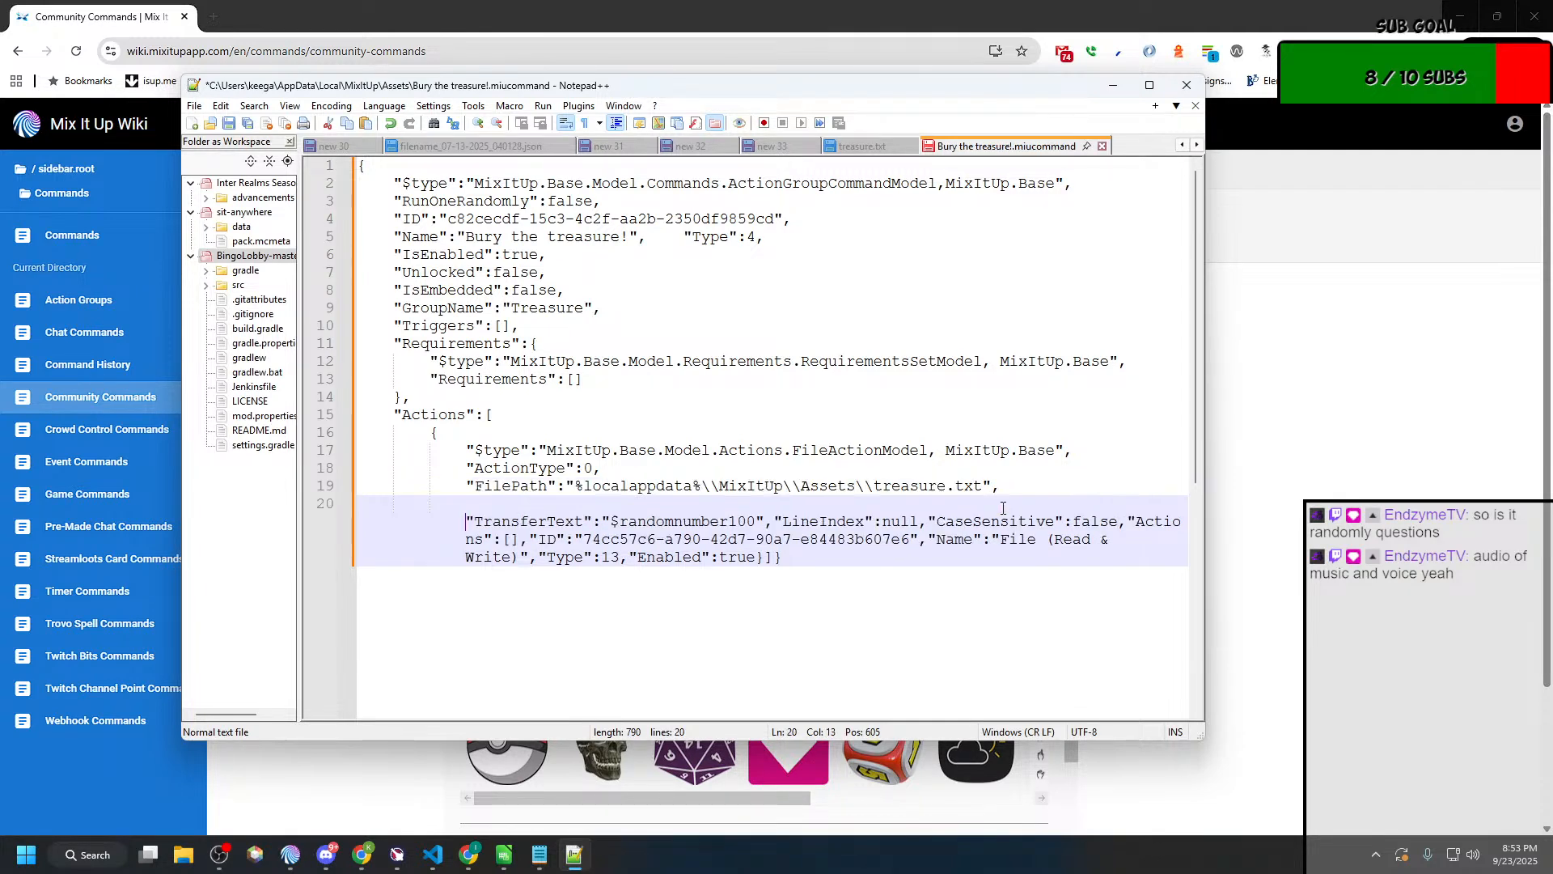
left_click(772, 521)
key("Return")
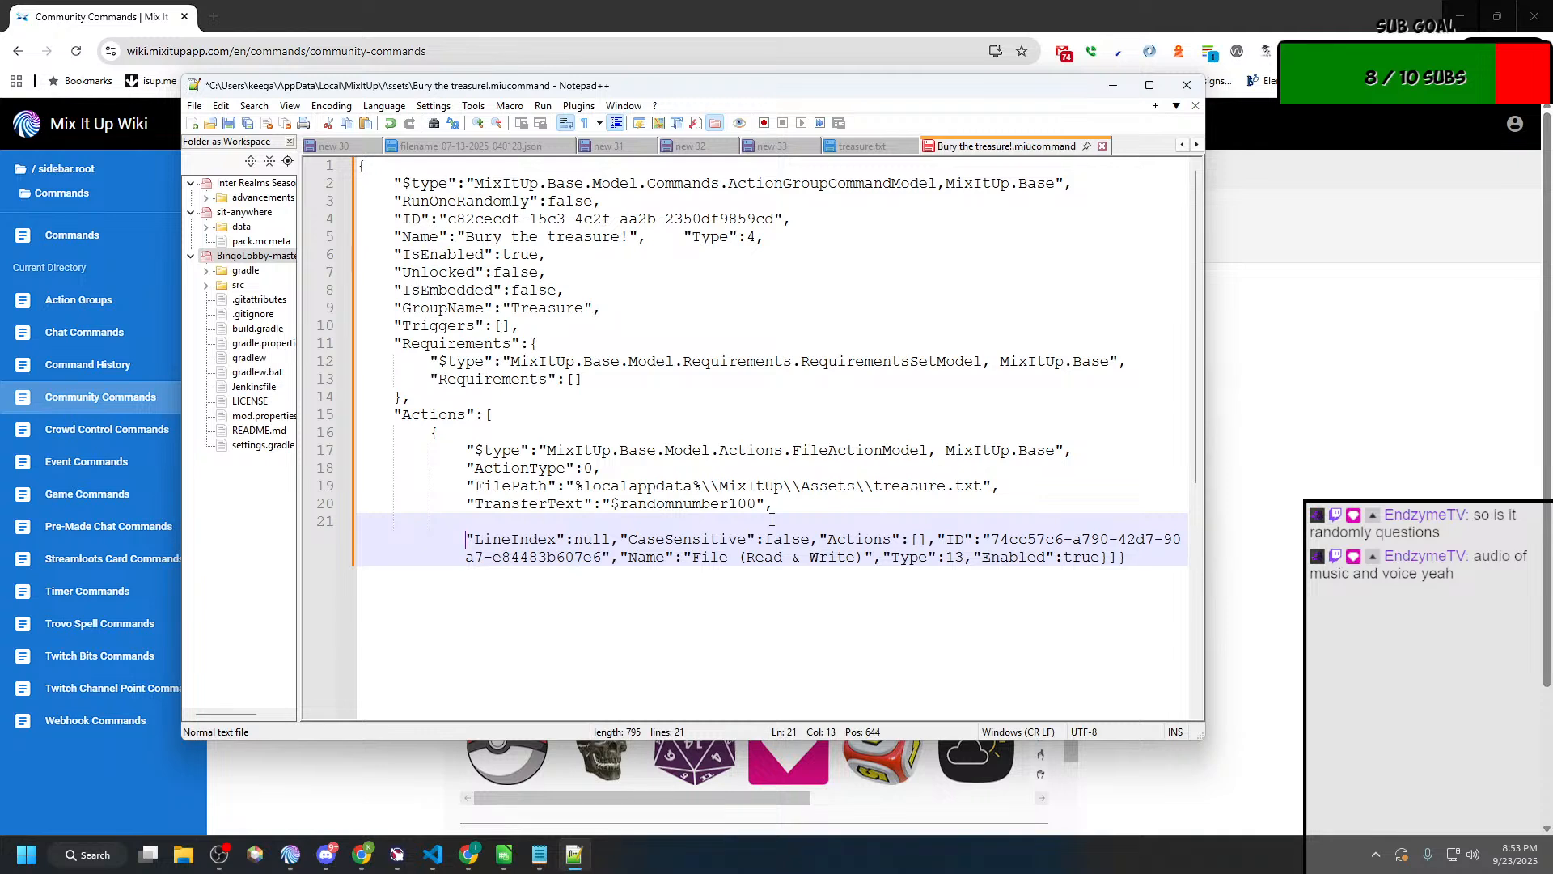
Step: Split the file action's "CaseSensitive", "Actions", "ID", "Name", "Type" and "Enabled" entries onto separate lines
left_click(623, 540)
key("Return")
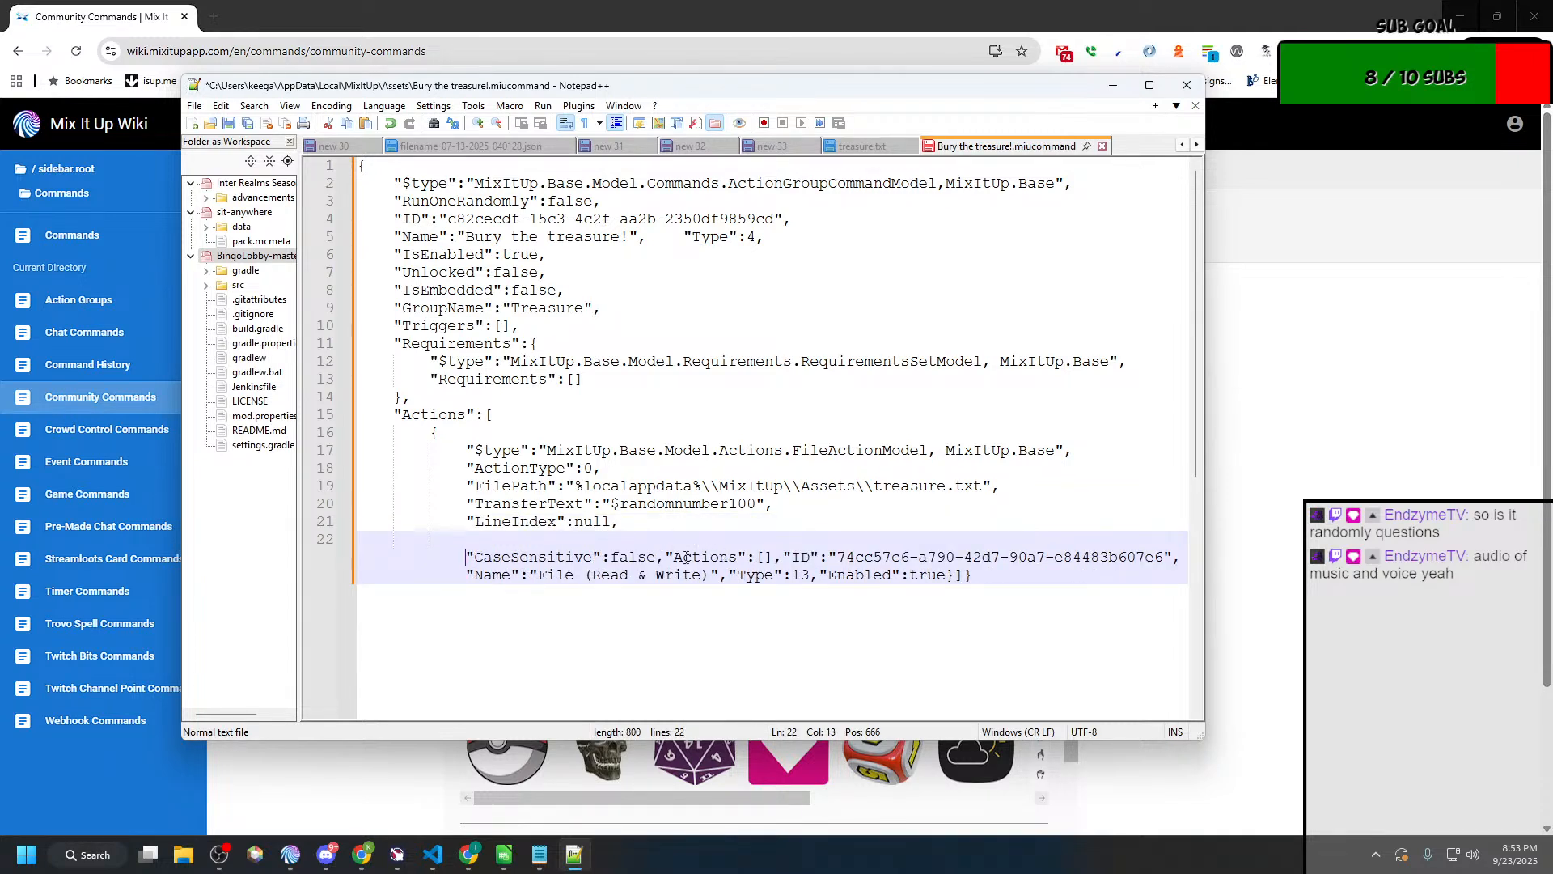
key("Return")
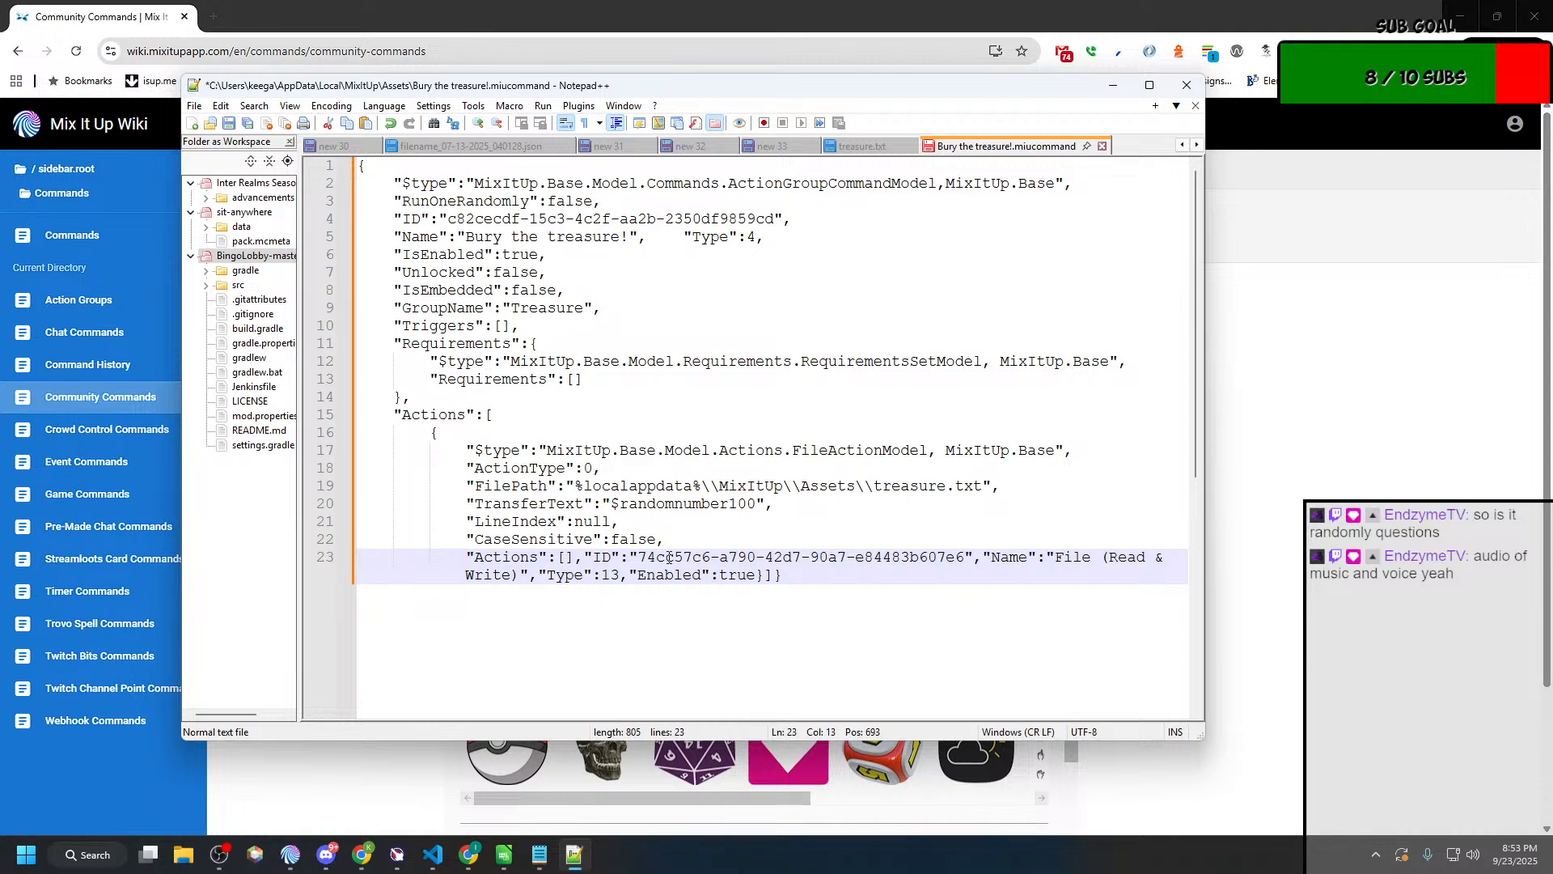
left_click(585, 558)
key("Return")
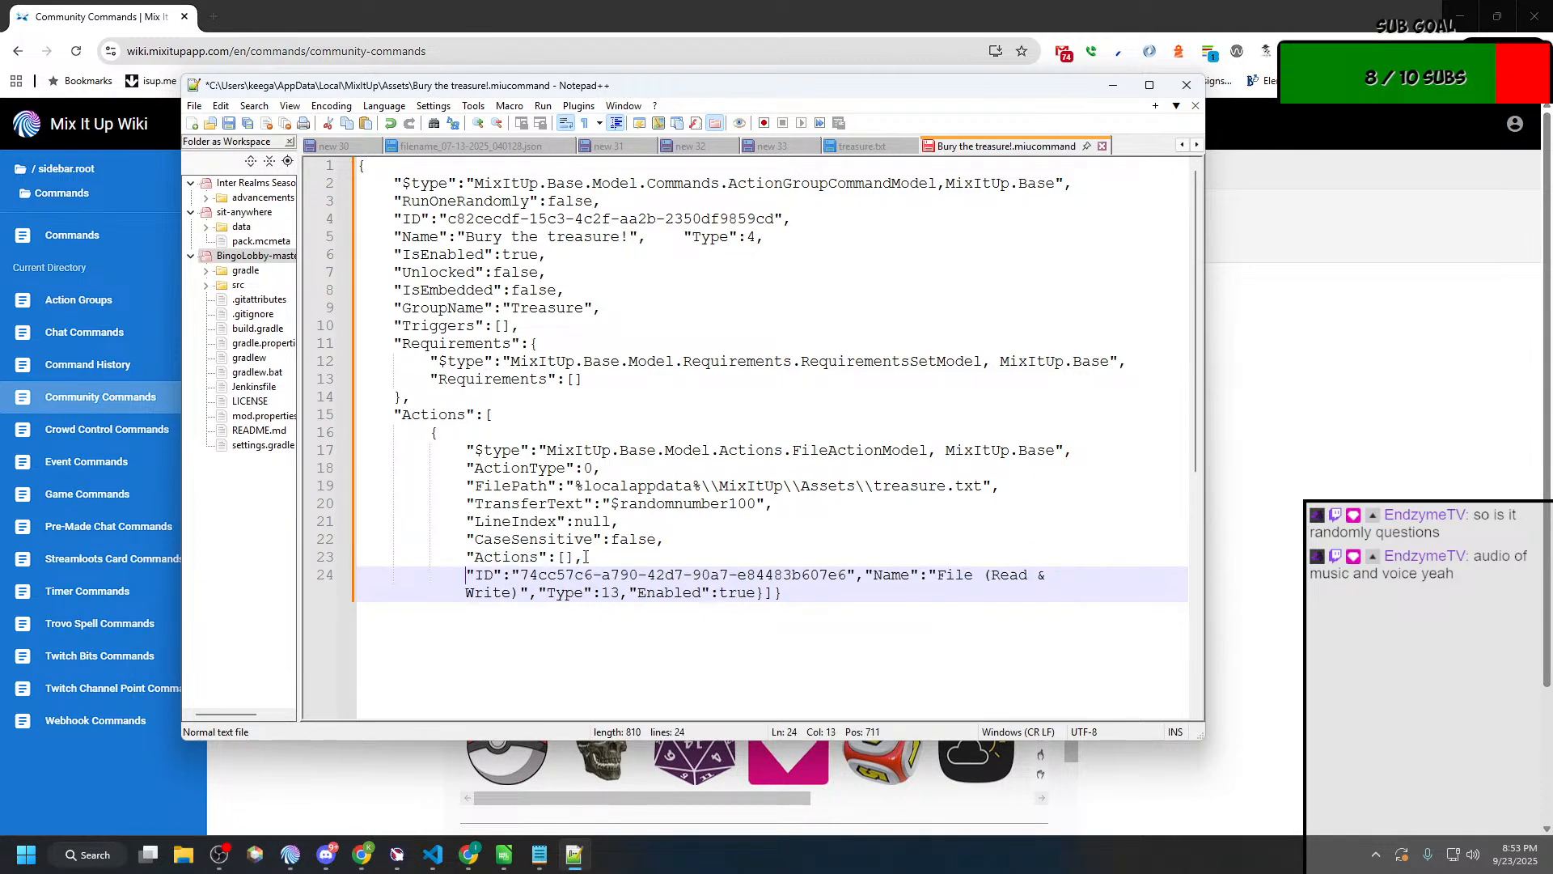
left_click(865, 575)
key("Return")
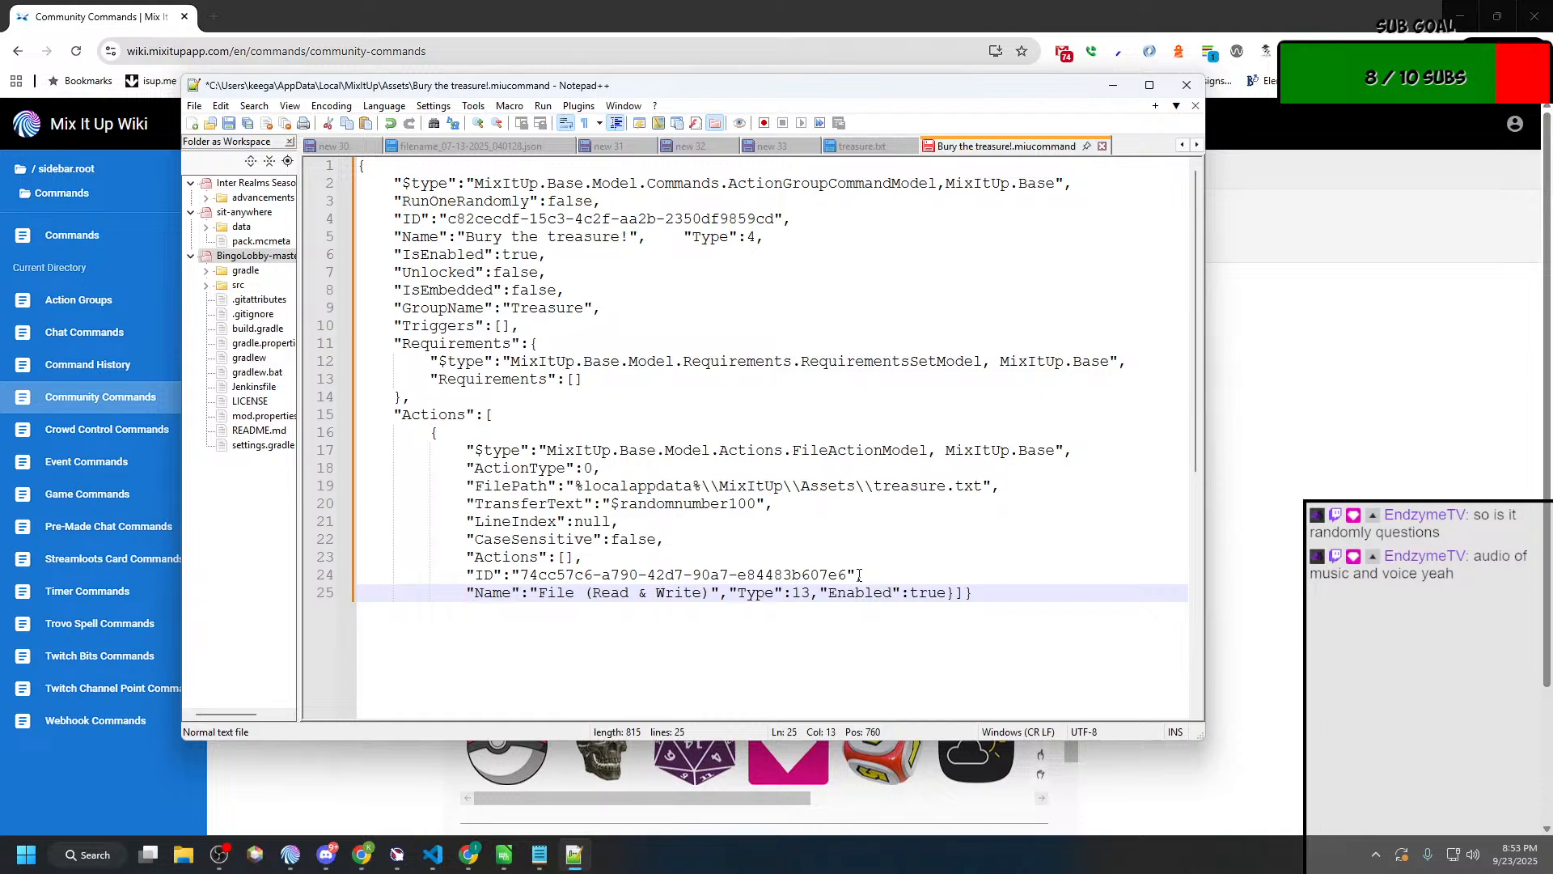
left_click(728, 592)
key("Return")
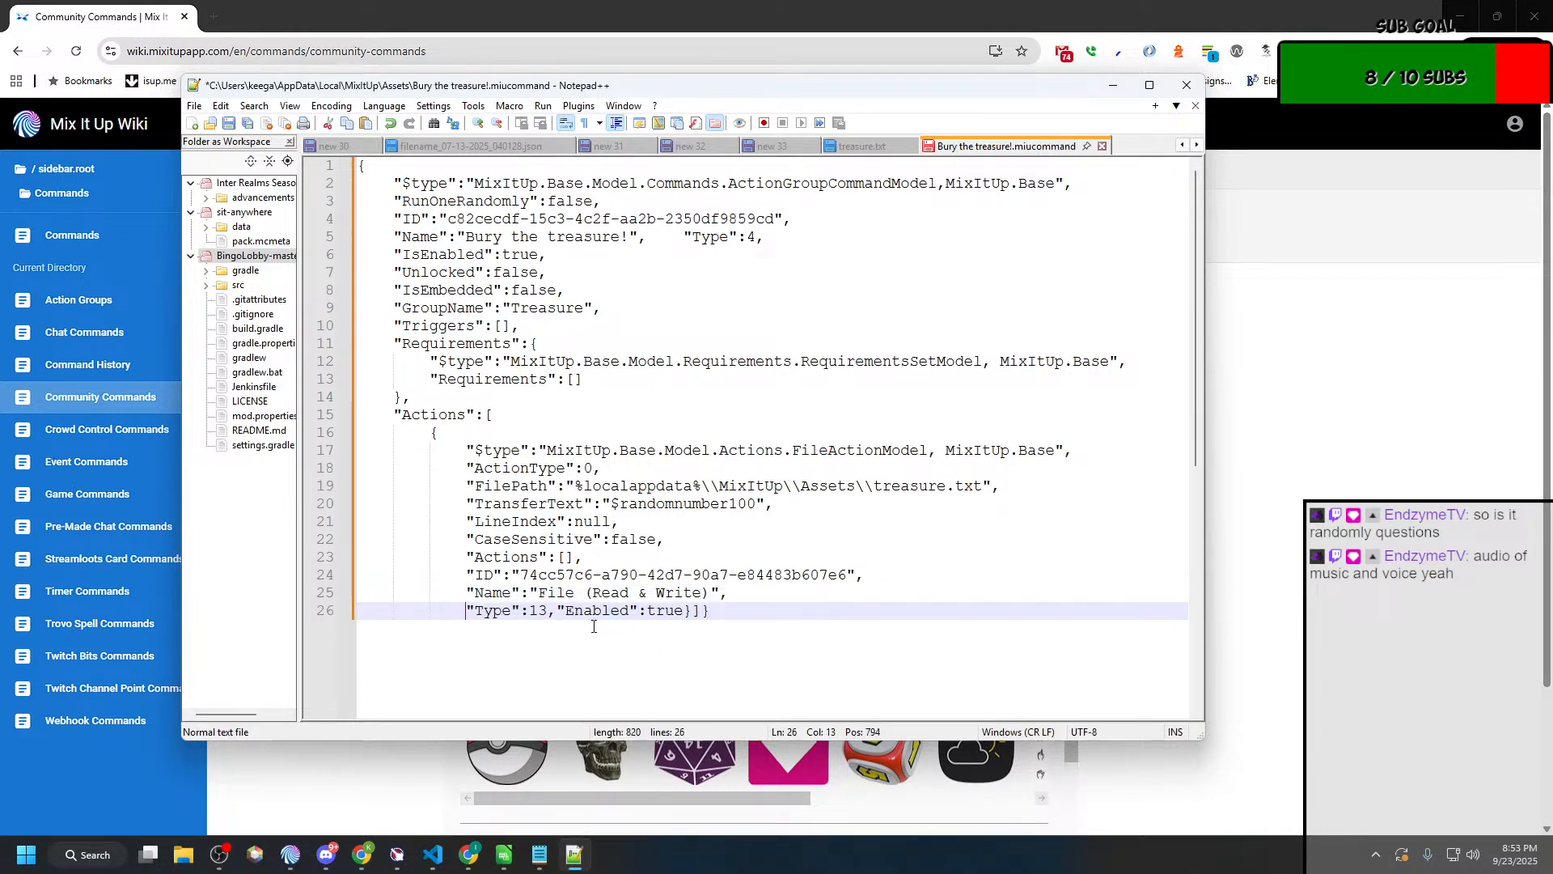
left_click(558, 612)
key("Return")
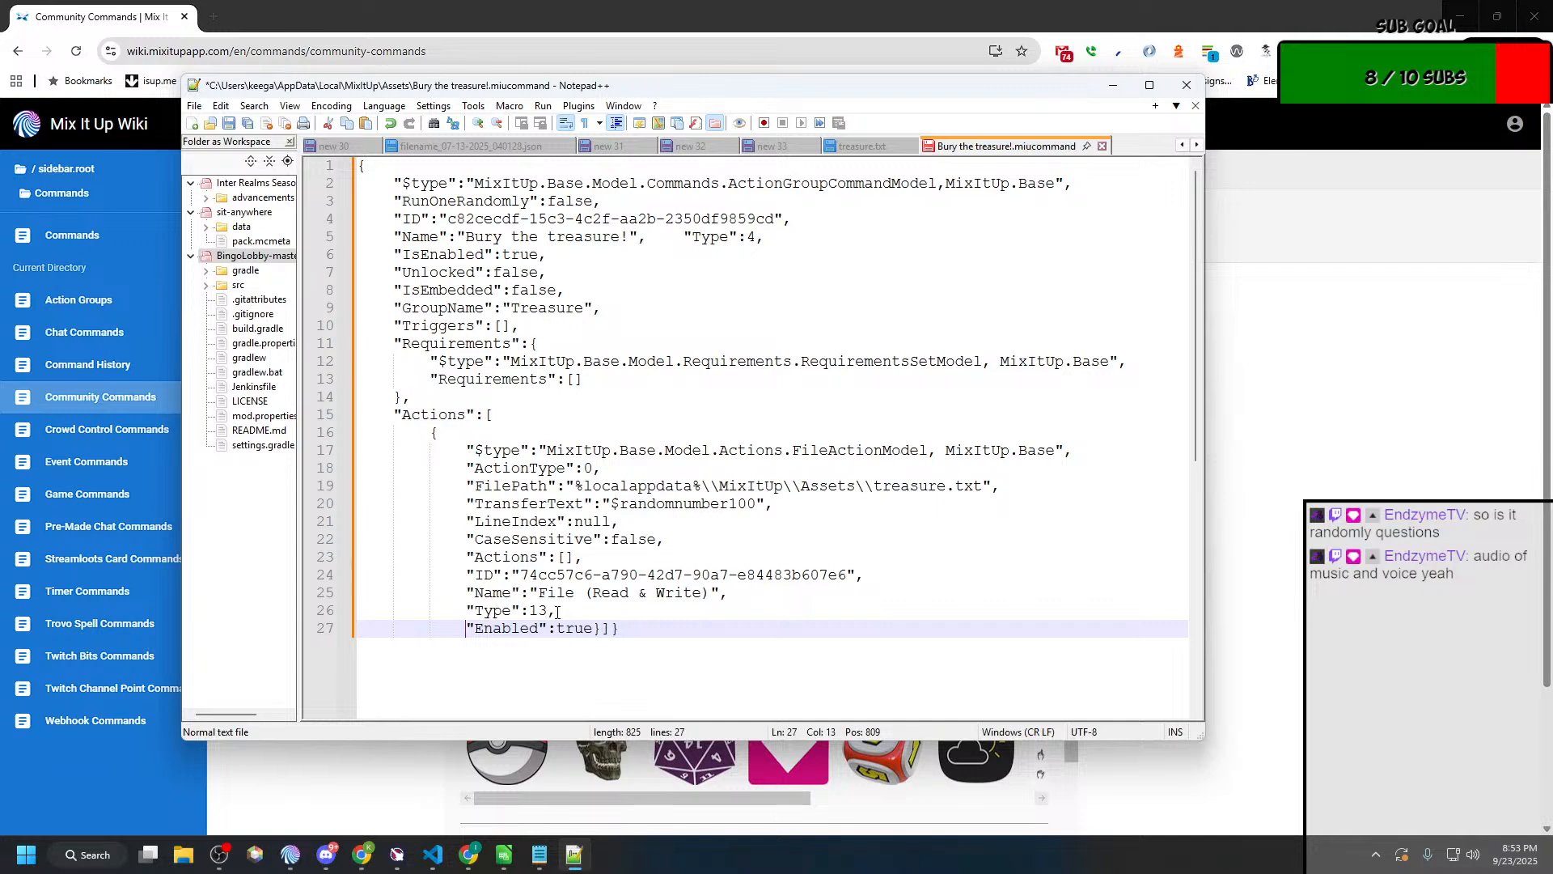
Step: Put the closing brace of the action, the bracket of the list and the final brace on separate lines with matching indentation
left_click(599, 629)
key("Return")
key("shift+Tab")
key("Right")
key("Return")
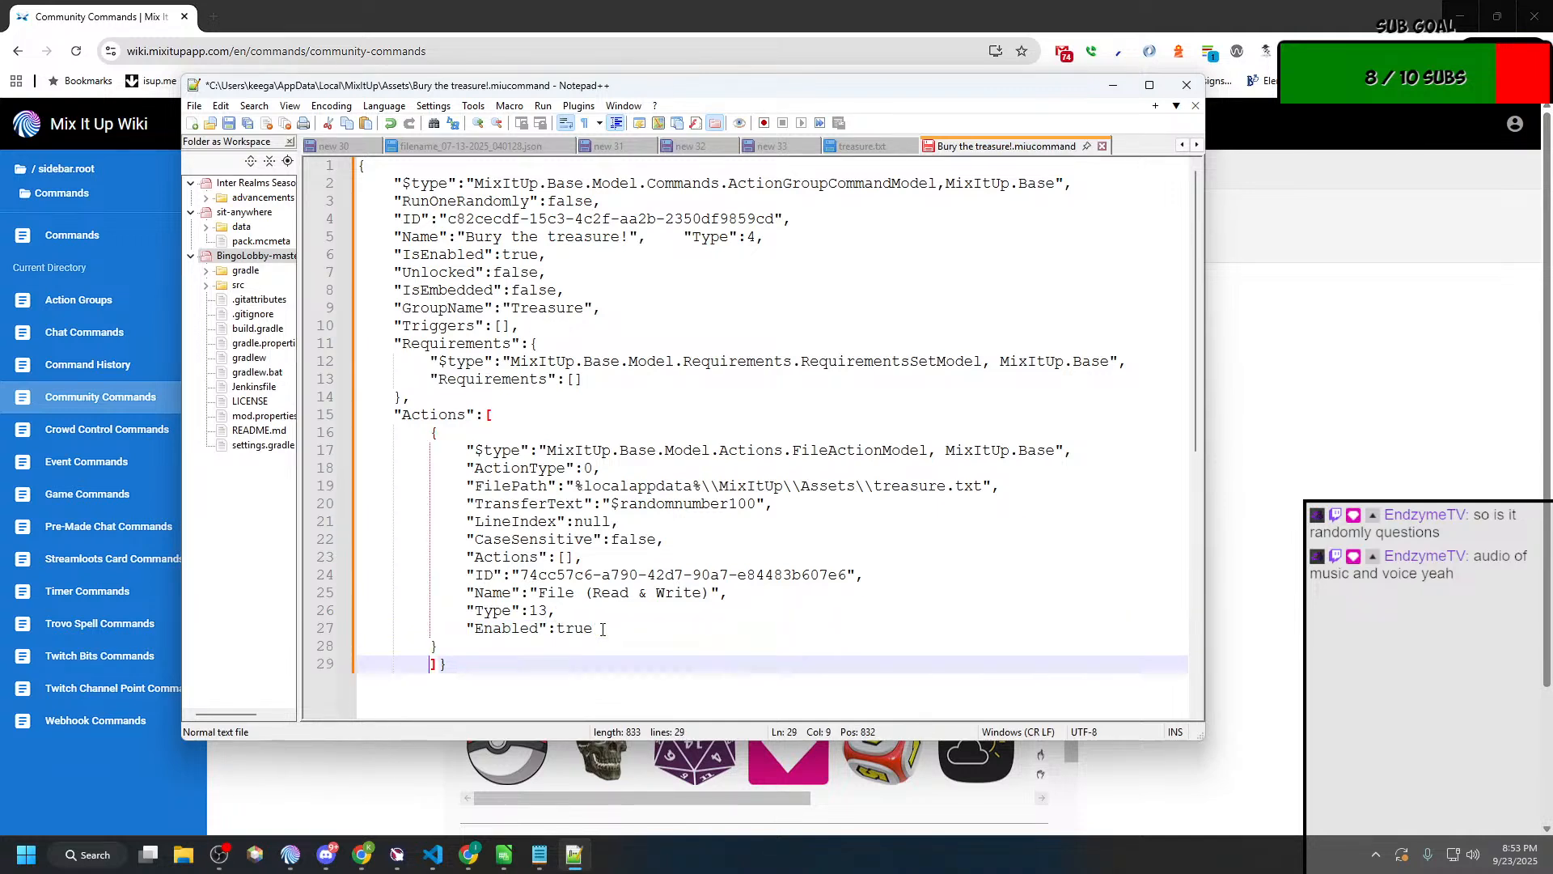
key("shift+Tab")
key("Right")
key("Return")
key("shift+Tab")
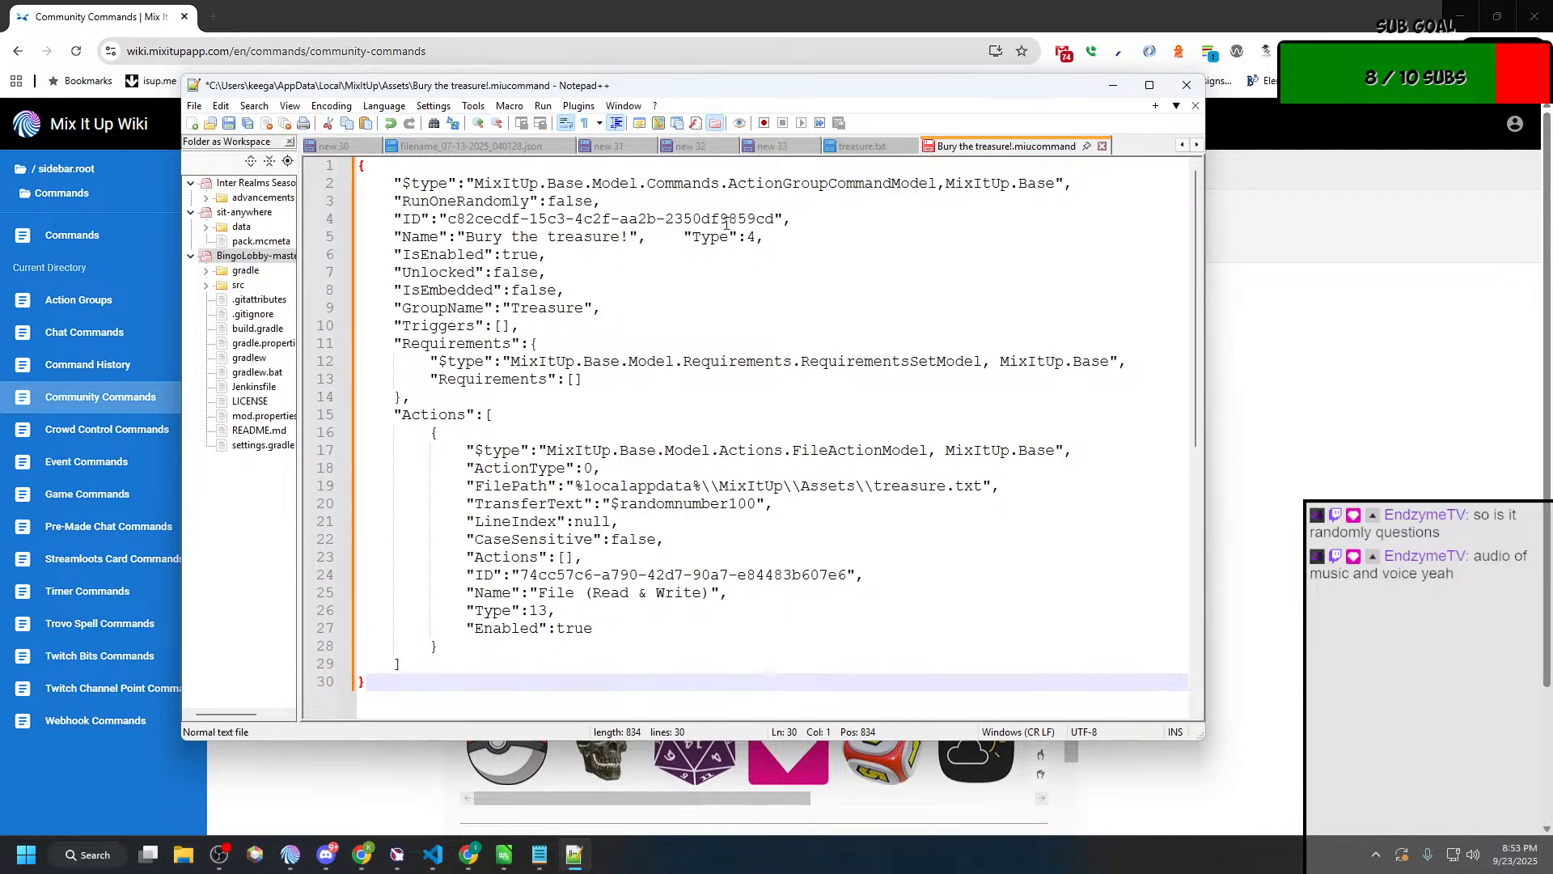
Step: Move the "Type":4 entry after the command name onto its own line
left_click(683, 236)
key("Return")
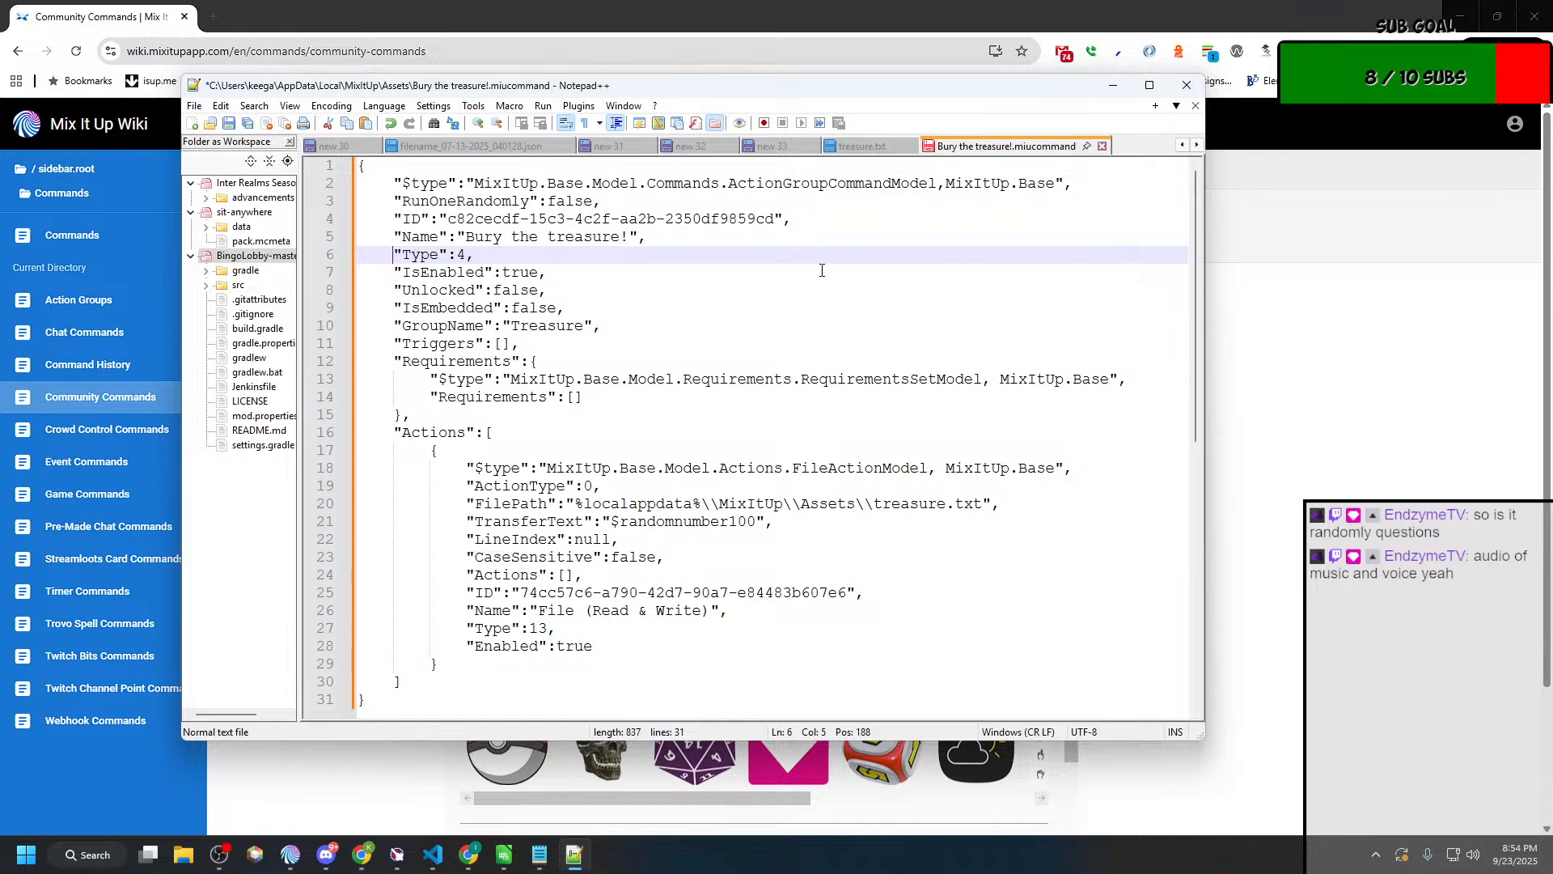
left_click(408, 679)
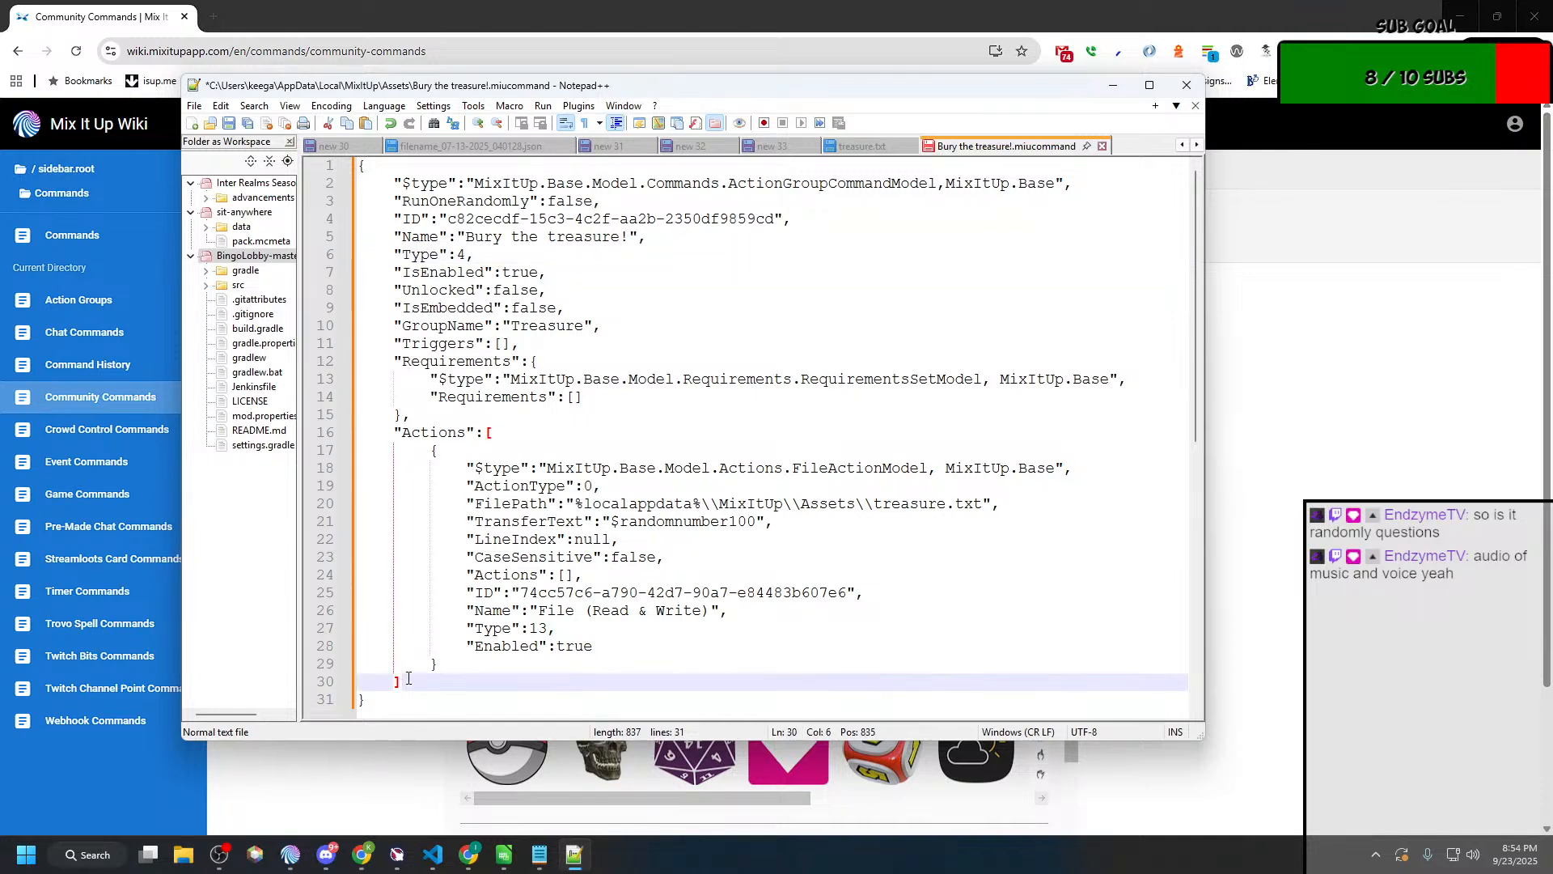